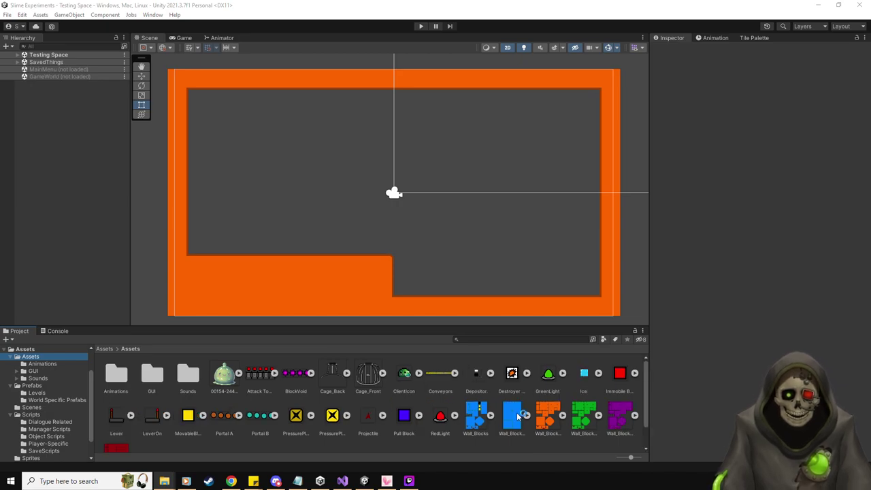
Set the Ice and Depositor textures' compression to None and their filter mode to Point (no filter).
{"action": "scroll", "coordinate": [517, 413], "scroll_direction": "down", "scroll_amount": 1}
{"action": "scroll", "coordinate": [516, 414], "scroll_direction": "up", "scroll_amount": 1}
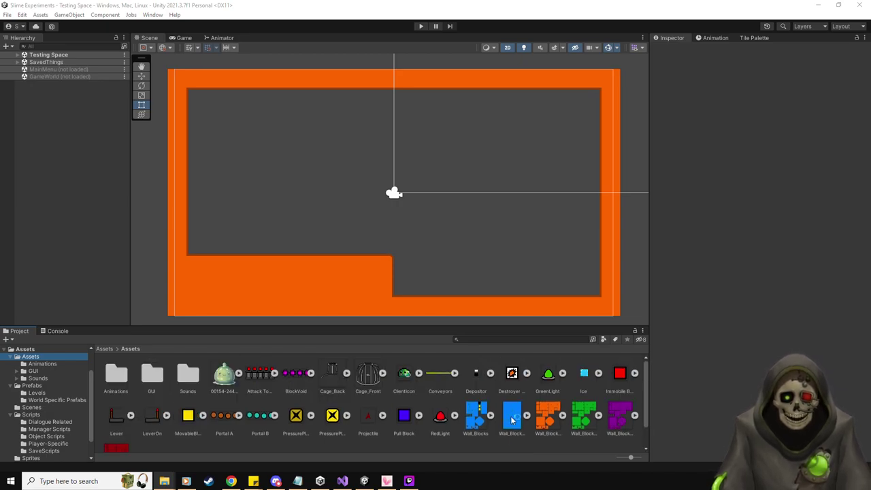
{"action": "left_click", "coordinate": [583, 374]}
{"action": "left_click", "coordinate": [475, 375], "text": "ctrl"}
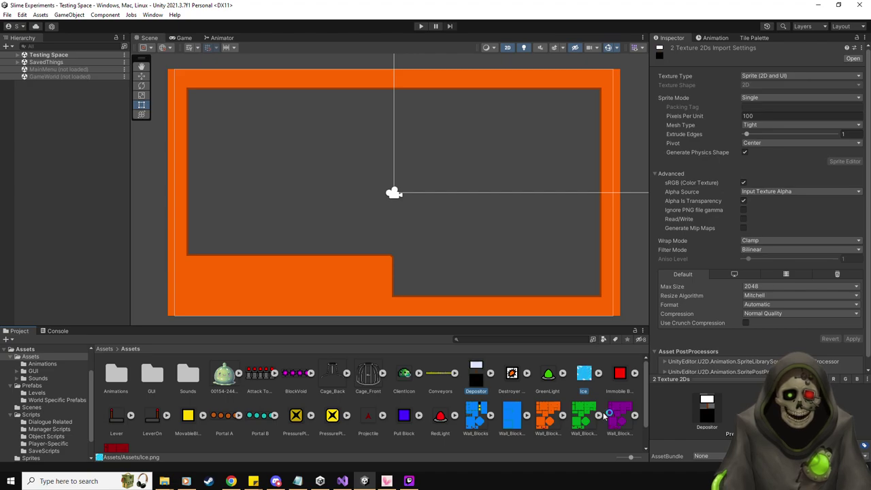
{"action": "left_click", "coordinate": [779, 314]}
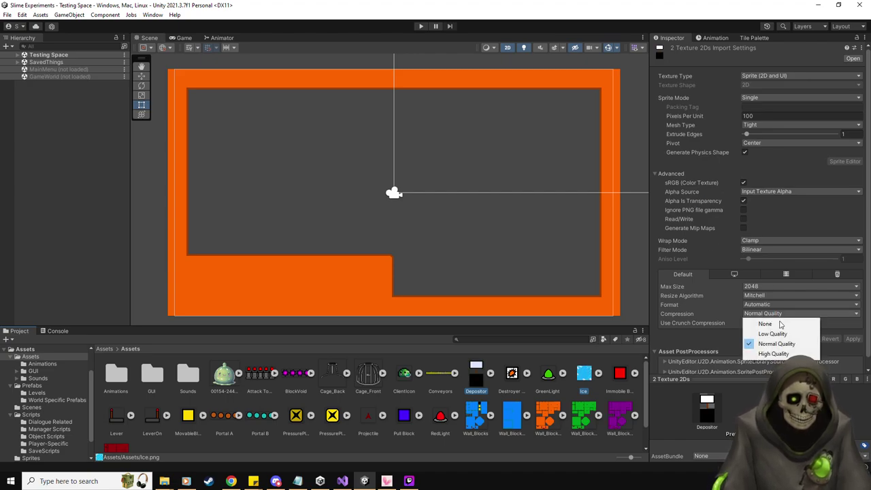
{"action": "left_click", "coordinate": [779, 323]}
{"action": "left_click", "coordinate": [765, 251]}
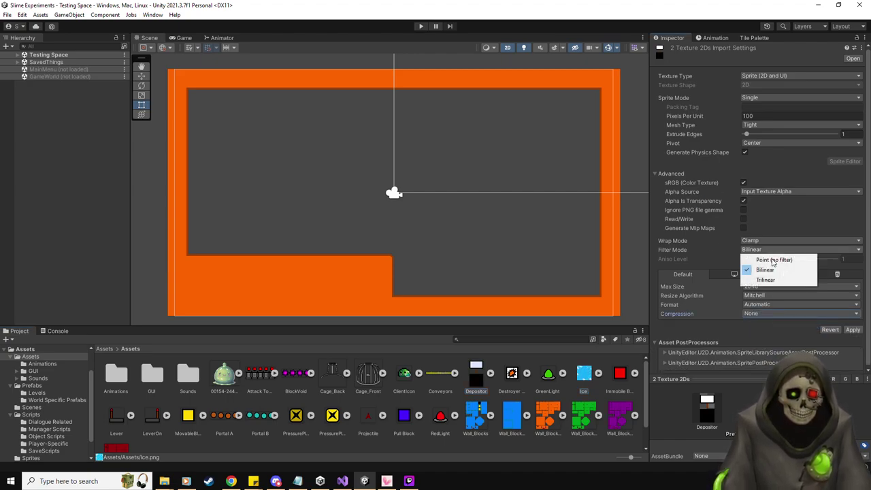
{"action": "left_click", "coordinate": [766, 260]}
Set both textures to 32 pixels per unit with sprite mode Single, and apply the import settings.
{"action": "left_click", "coordinate": [760, 98]}
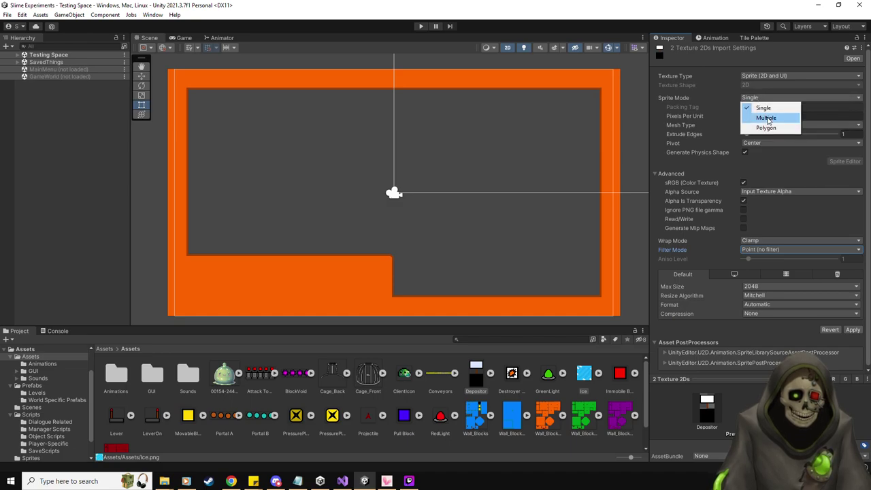
{"action": "left_click", "coordinate": [766, 118]}
{"action": "left_click", "coordinate": [767, 117]}
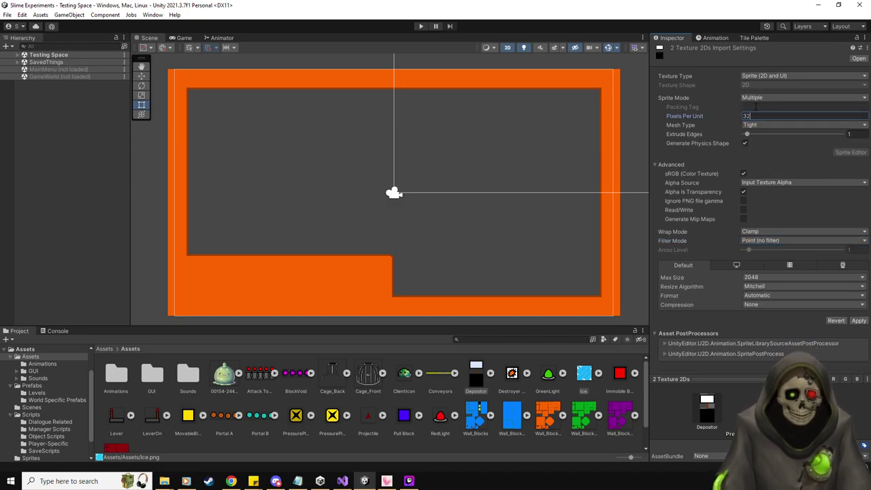
{"action": "left_click", "coordinate": [759, 98]}
{"action": "left_click", "coordinate": [761, 107]}
{"action": "left_click", "coordinate": [849, 331]}
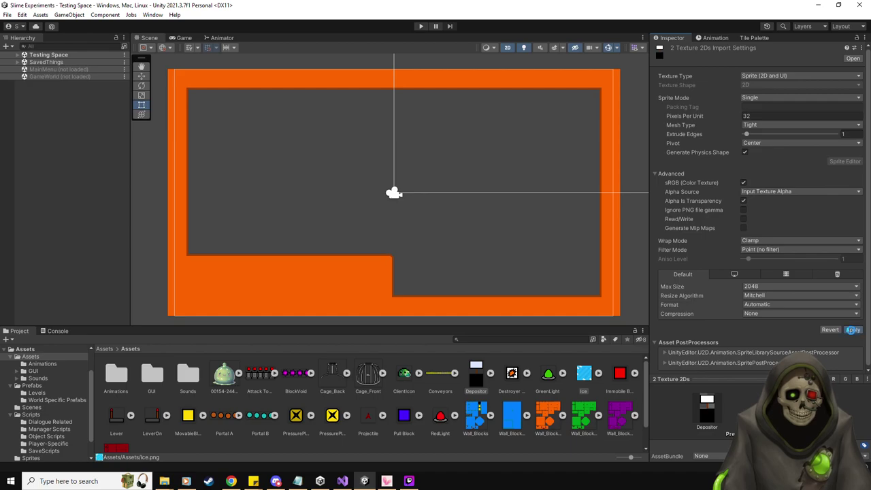
Try out the Depositor sprite in the upper part of the level and delete it again.
{"action": "left_click_drag", "start_coordinate": [580, 373], "coordinate": [356, 212]}
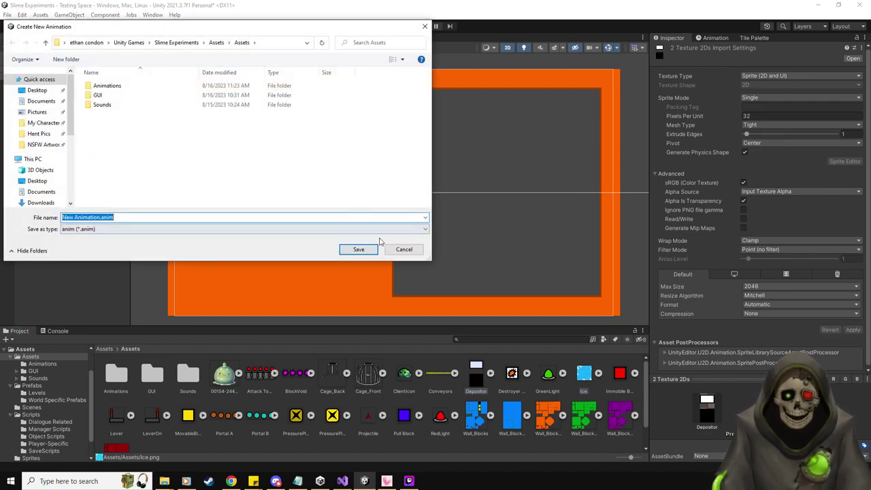
{"action": "left_click", "coordinate": [404, 249]}
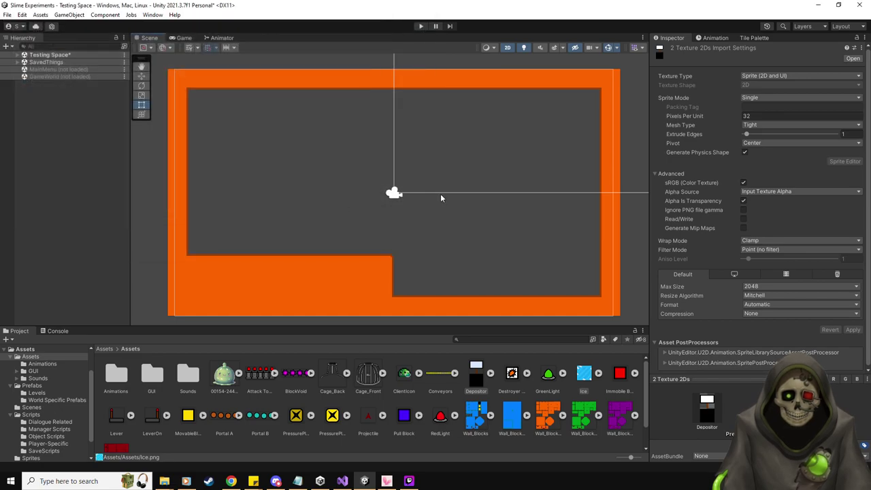
{"action": "left_click_drag", "start_coordinate": [583, 373], "coordinate": [590, 413]}
{"action": "left_click_drag", "start_coordinate": [478, 385], "coordinate": [341, 157]}
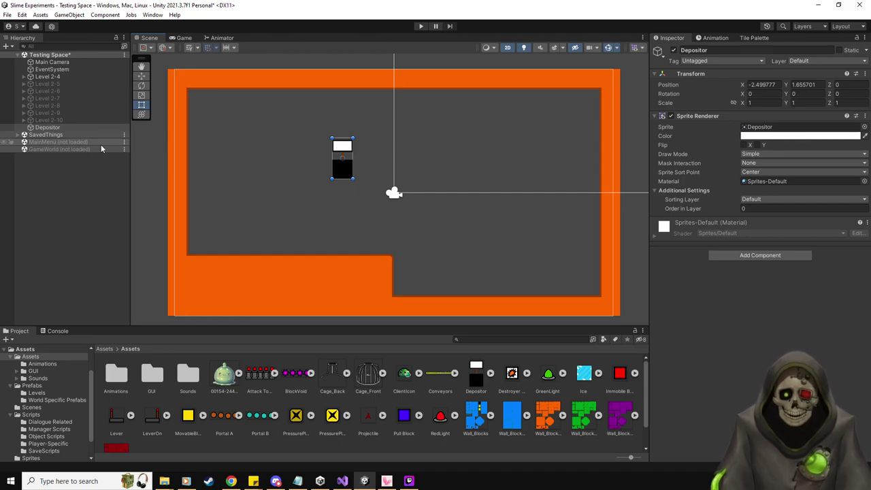
{"action": "left_click", "coordinate": [62, 119]}
{"action": "left_click", "coordinate": [60, 128]}
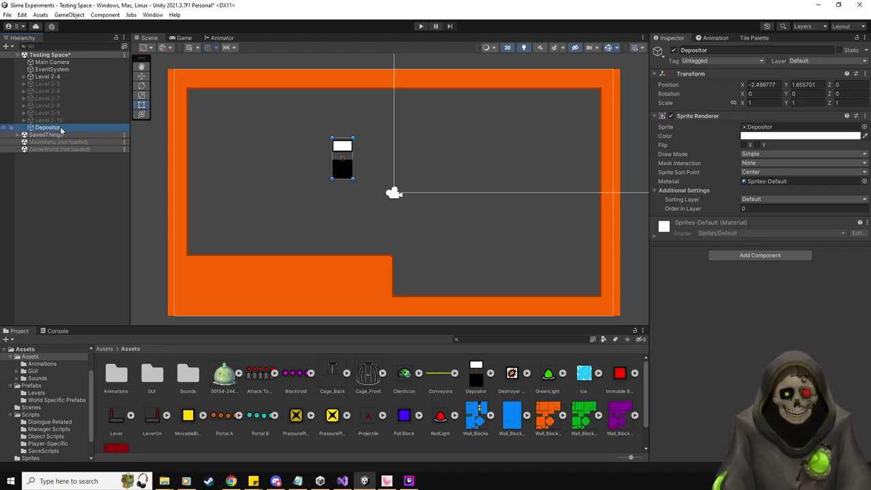
{"action": "left_click", "coordinate": [58, 130]}
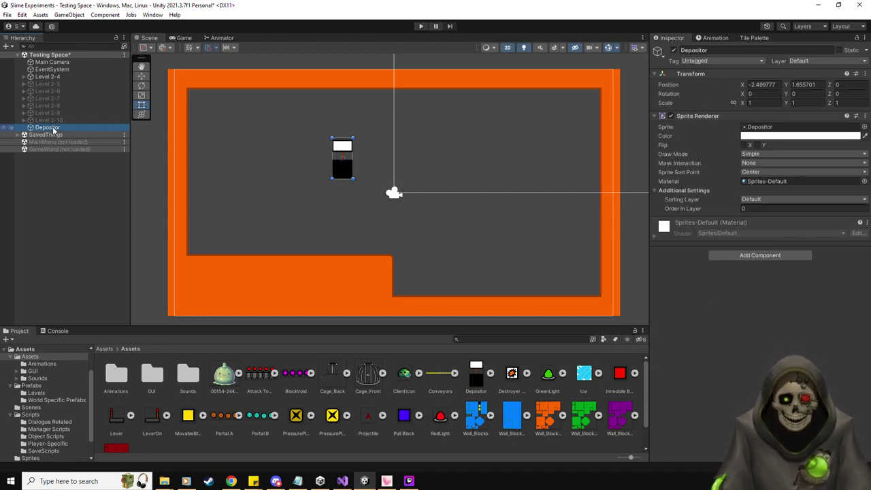
{"action": "key", "text": "Delete"}
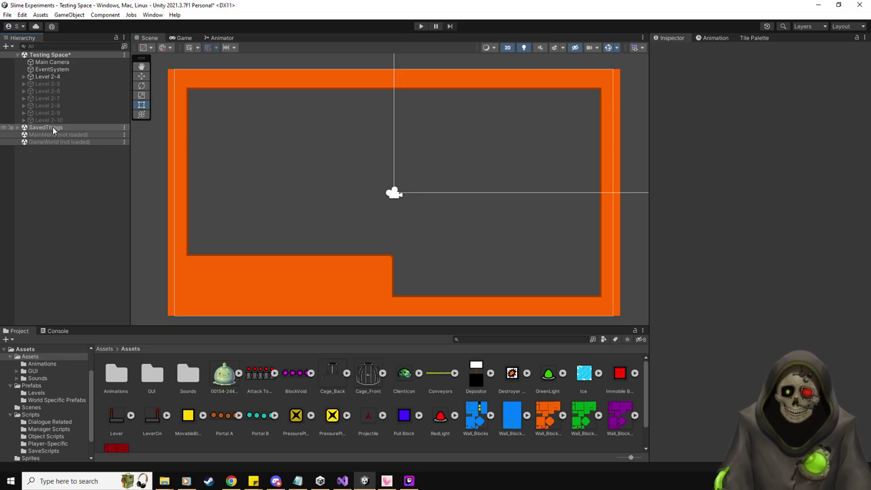
Examine the child objects of Level 2-4, its EndLevel object and the level's script settings.
{"action": "left_click", "coordinate": [60, 76]}
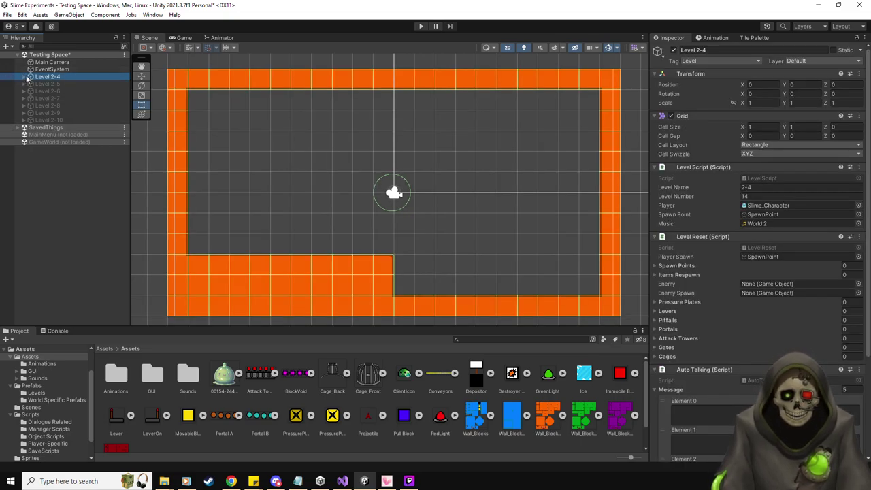
{"action": "left_click", "coordinate": [24, 77]}
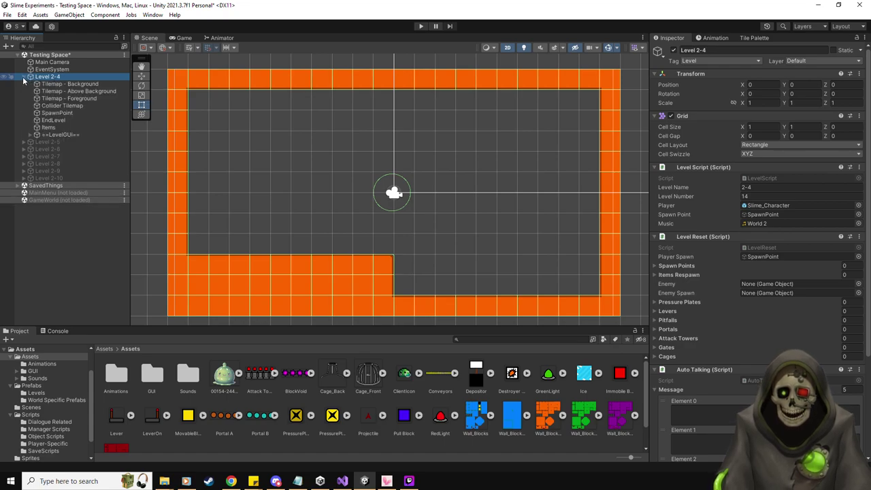
{"action": "left_click", "coordinate": [55, 120]}
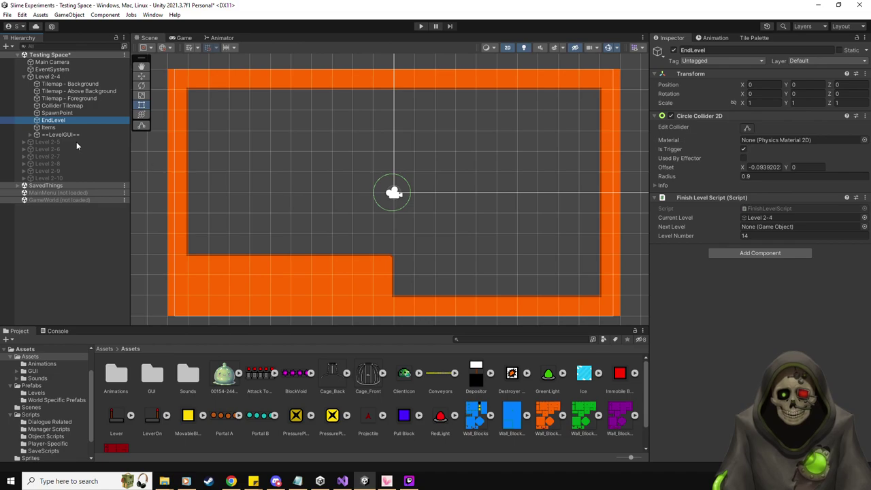
{"action": "left_click", "coordinate": [74, 85]}
{"action": "left_click", "coordinate": [66, 78]}
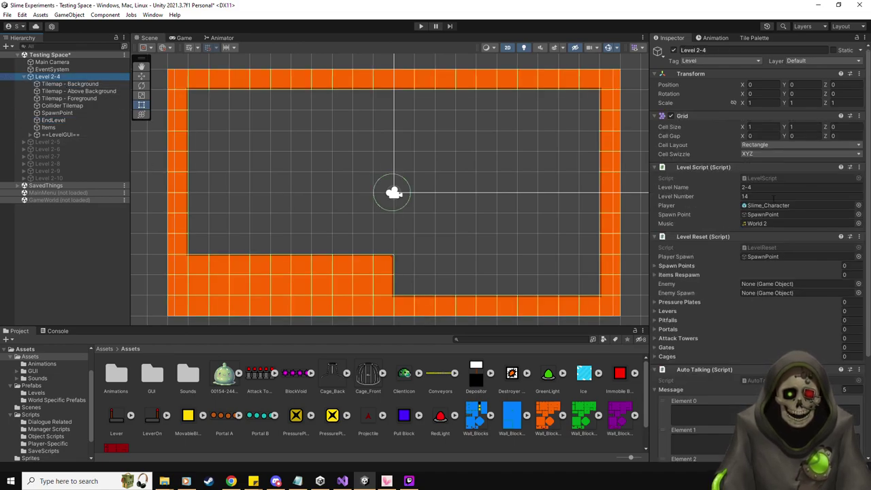
{"action": "scroll", "coordinate": [705, 303], "scroll_direction": "down", "scroll_amount": 5}
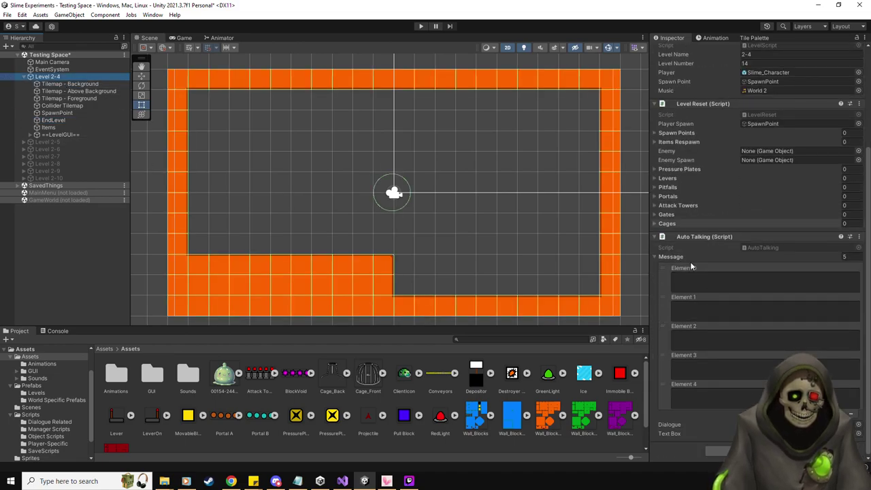
{"action": "scroll", "coordinate": [691, 266], "scroll_direction": "up", "scroll_amount": 5}
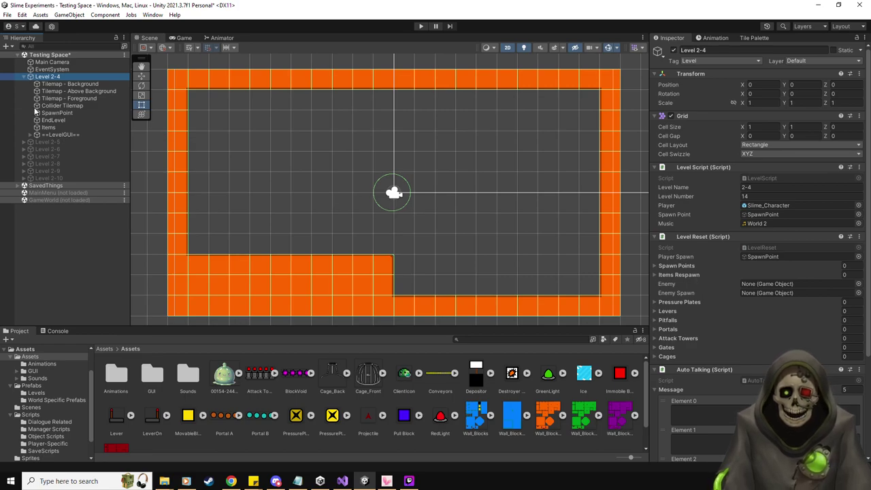
Open the Level 2-3 prefab, examine its Items layout, EndLevel and SpawnPoint objects, and return to the scene.
{"action": "left_click", "coordinate": [36, 392]}
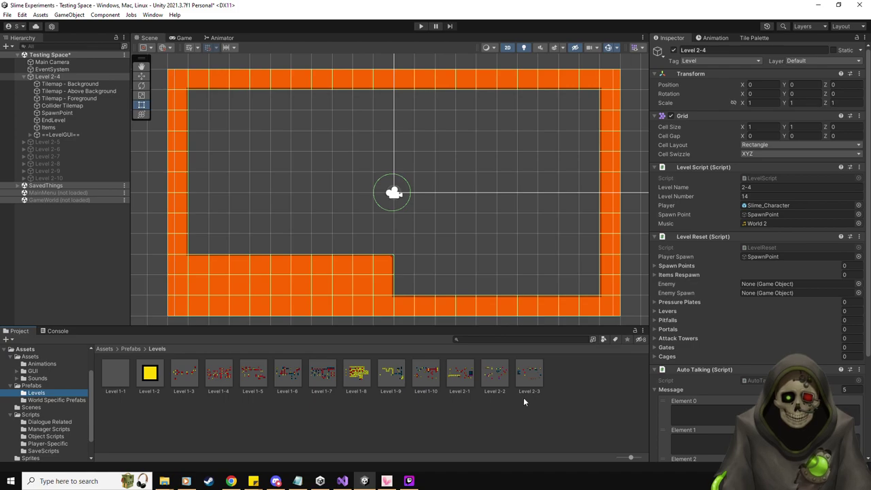
{"action": "left_click", "coordinate": [523, 378]}
{"action": "double_click", "coordinate": [523, 378]}
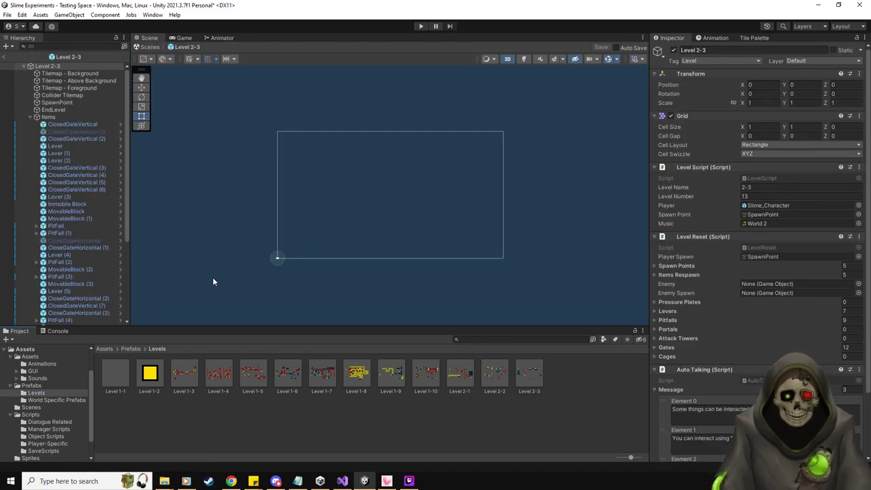
{"action": "left_click", "coordinate": [79, 115]}
{"action": "scroll", "coordinate": [305, 245], "scroll_direction": "up", "scroll_amount": 5}
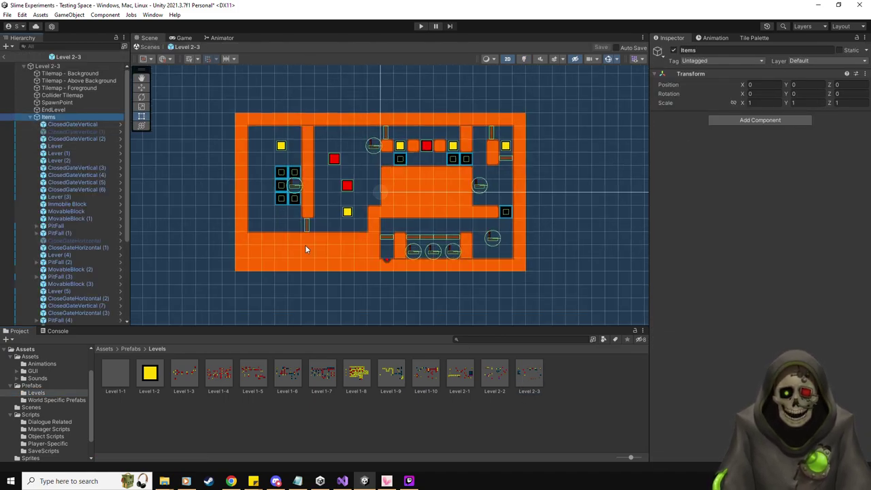
{"action": "scroll", "coordinate": [304, 245], "scroll_direction": "up", "scroll_amount": 2}
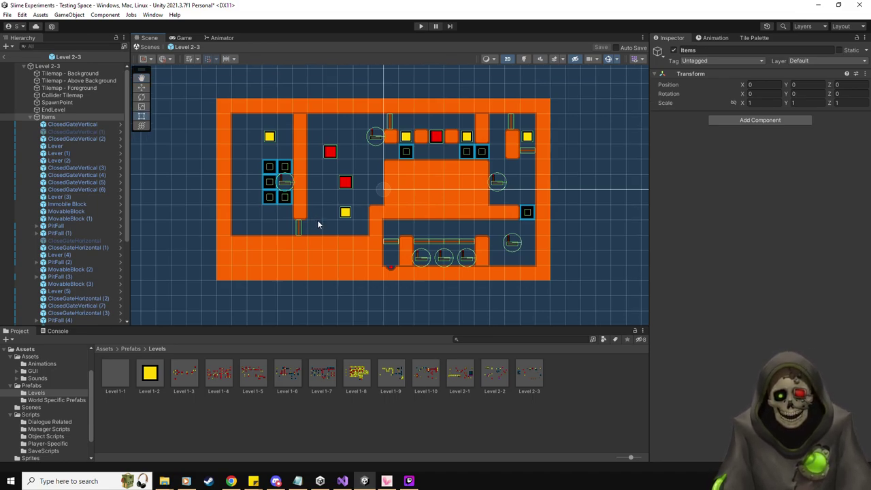
{"action": "left_click", "coordinate": [75, 109]}
{"action": "left_click", "coordinate": [73, 102]}
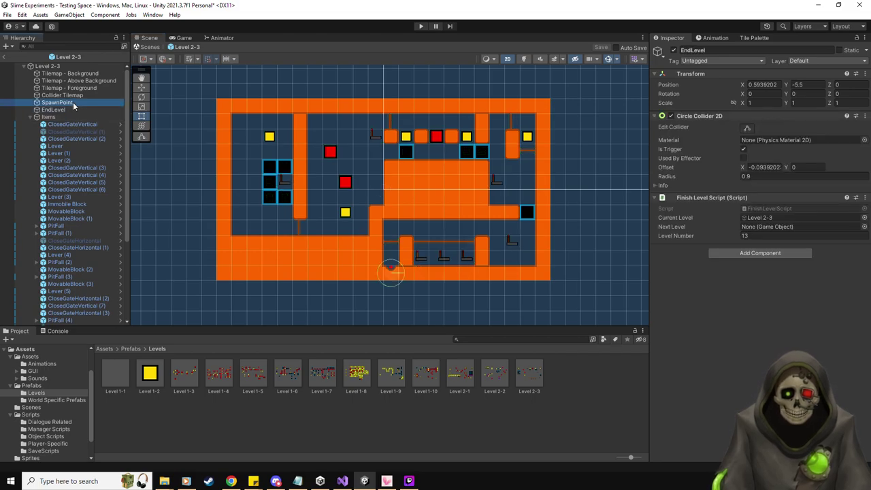
{"action": "left_click", "coordinate": [5, 57]}
Show the Prefabs folder's contents and set Level 2-4's EndLevel object as the default parent.
{"action": "left_click", "coordinate": [29, 356]}
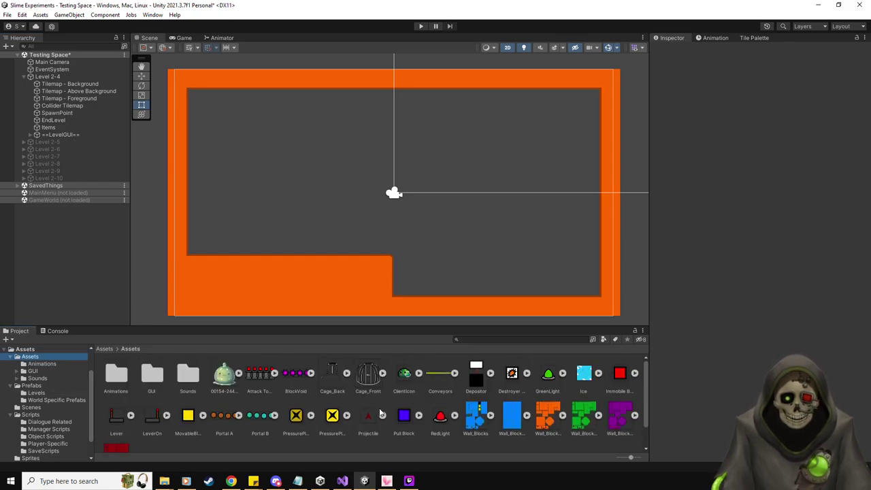
{"action": "left_click", "coordinate": [36, 386]}
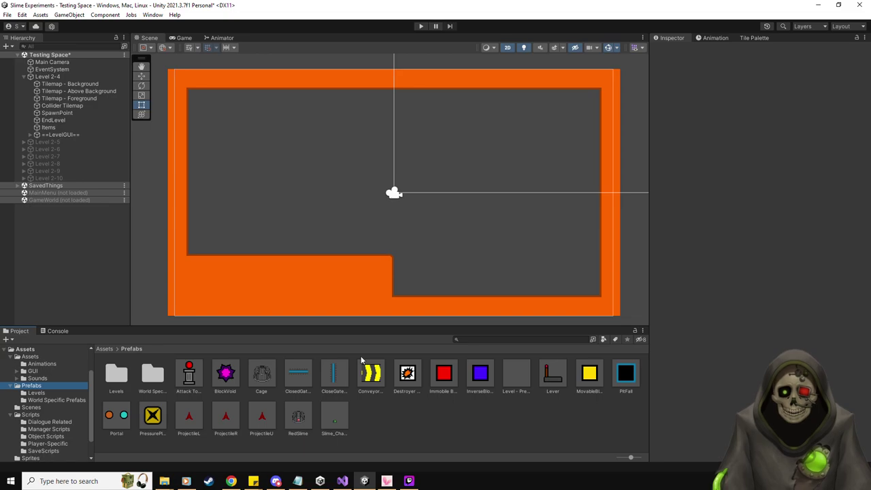
{"action": "right_click", "coordinate": [66, 121]}
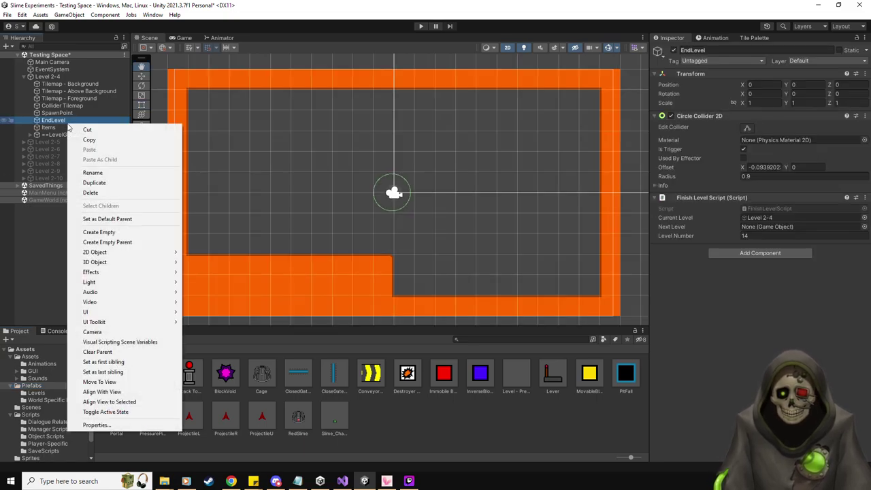
{"action": "left_click", "coordinate": [109, 217]}
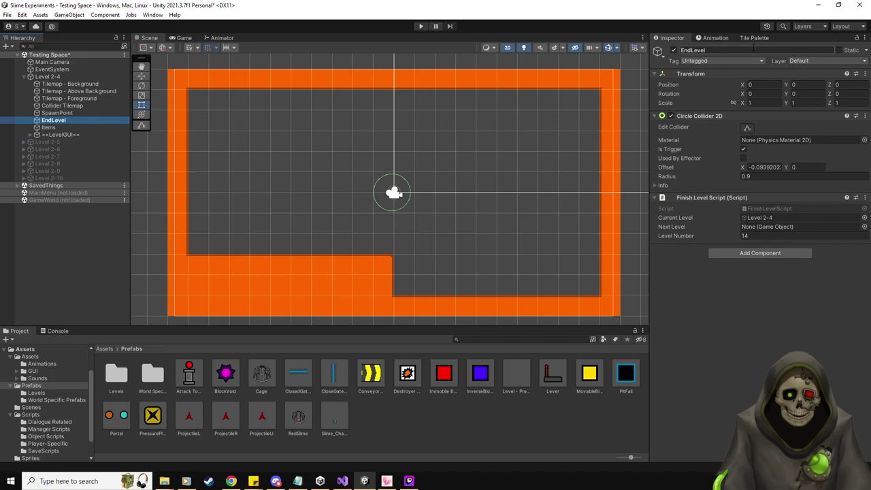
Paint the Orange Room tile with the red top-edge light onto the Collider Tilemap at the lower floor's right end.
{"action": "left_click", "coordinate": [753, 38]}
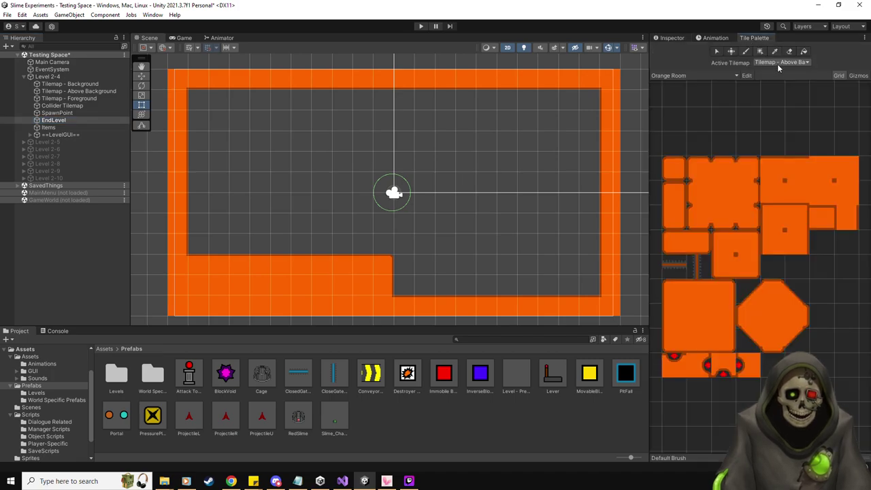
{"action": "left_click", "coordinate": [71, 106]}
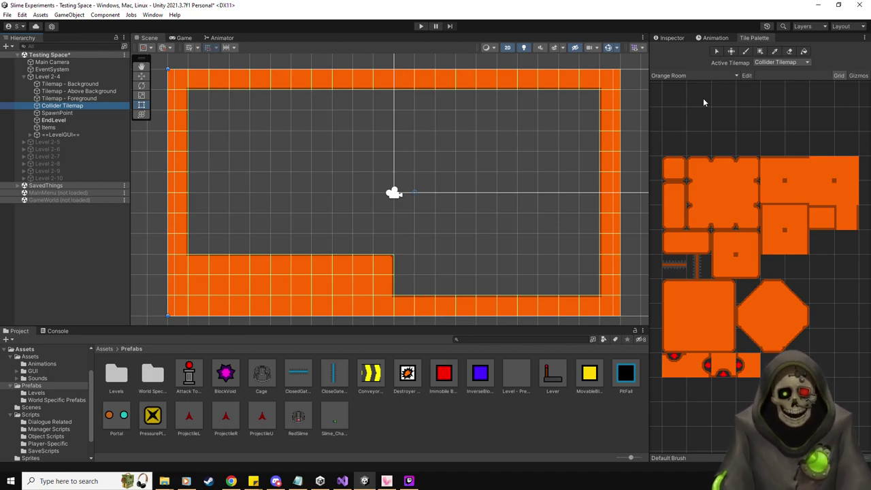
{"action": "left_click", "coordinate": [670, 38]}
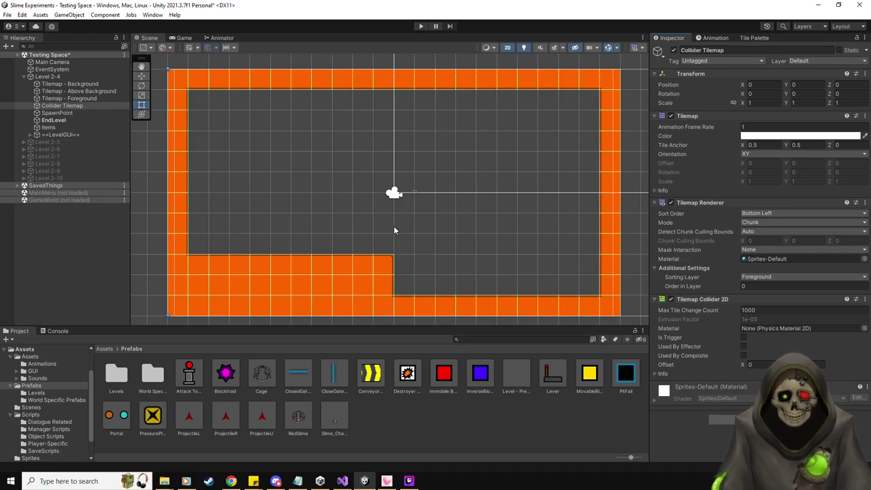
{"action": "left_click", "coordinate": [759, 38]}
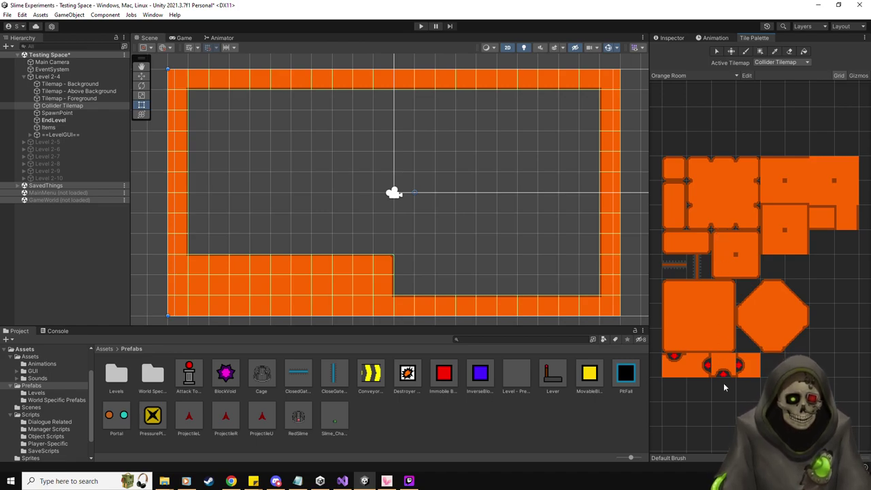
{"action": "left_click", "coordinate": [674, 370]}
{"action": "left_click", "coordinate": [589, 298]}
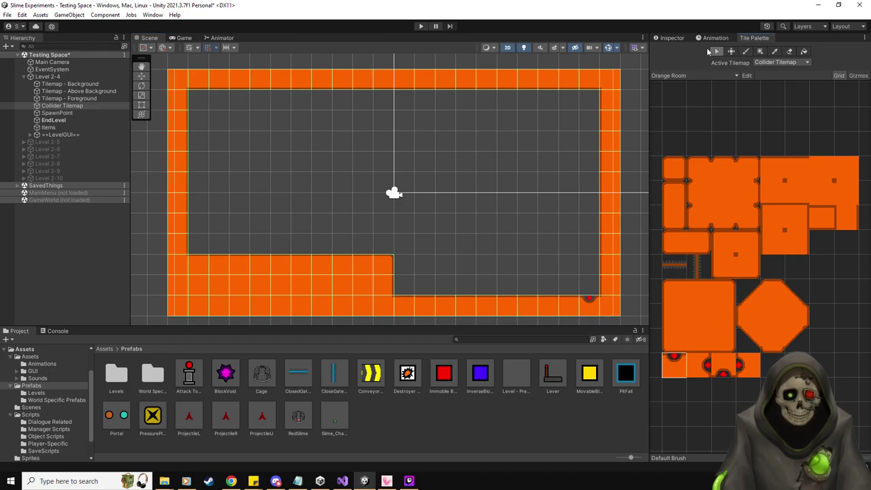
Set Level 2-4's Items object as the default parent for newly placed objects.
{"action": "left_click", "coordinate": [668, 38]}
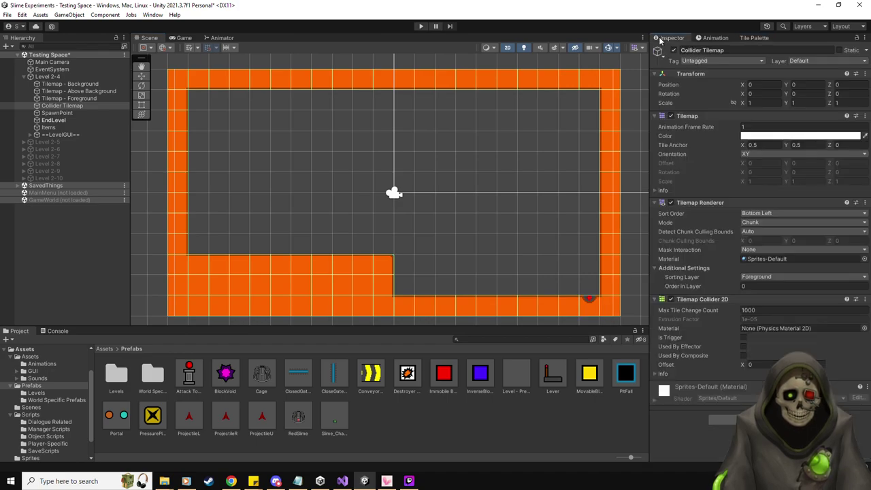
{"action": "left_click", "coordinate": [58, 113]}
{"action": "left_click", "coordinate": [56, 120]}
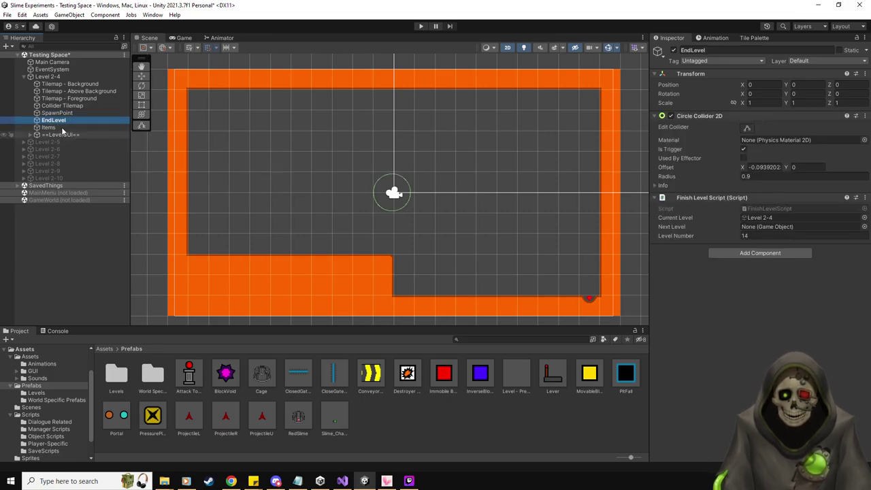
{"action": "right_click", "coordinate": [61, 128]}
{"action": "left_click", "coordinate": [104, 224]}
Move the EndLevel object onto the red light tile at the lower floor's right end.
{"action": "left_click", "coordinate": [53, 120]}
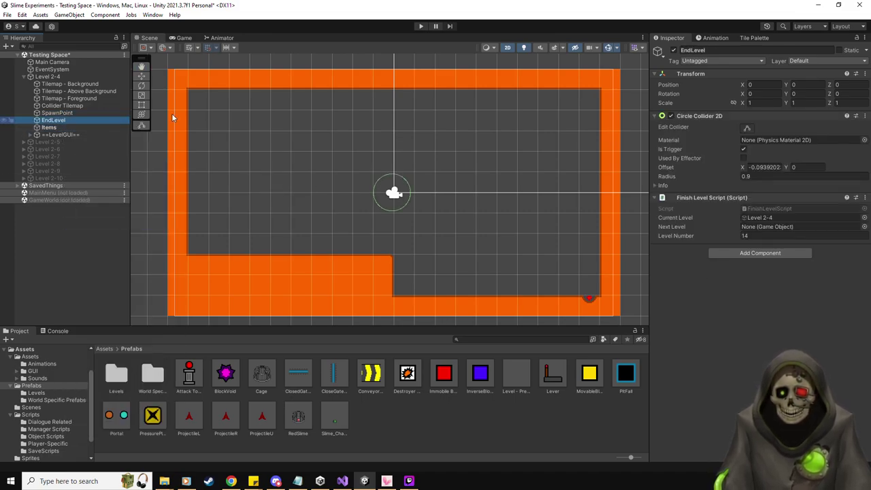
{"action": "left_click", "coordinate": [141, 77]}
{"action": "left_click_drag", "start_coordinate": [405, 187], "coordinate": [593, 304]}
Move the SpawnPoint to X -9, Y -1.5 above the raised floor's left end, play-testing the level while adjusting it.
{"action": "left_click", "coordinate": [64, 113]}
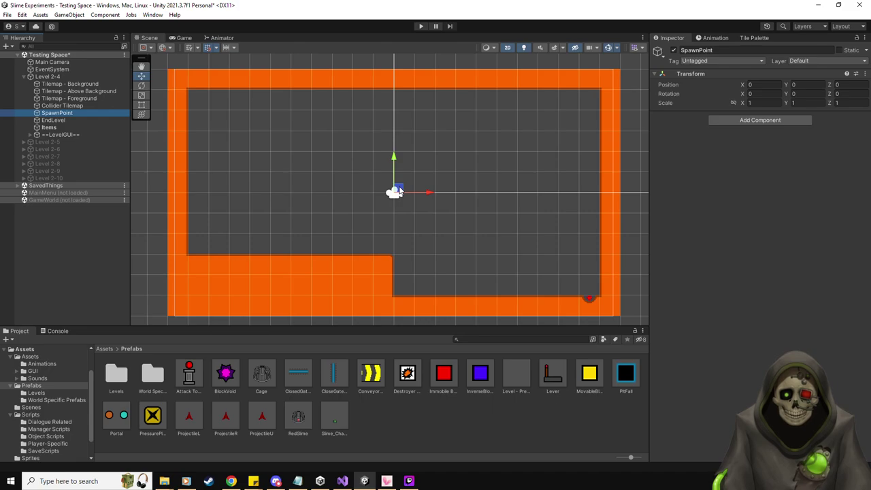
{"action": "left_click_drag", "start_coordinate": [398, 191], "coordinate": [215, 231]}
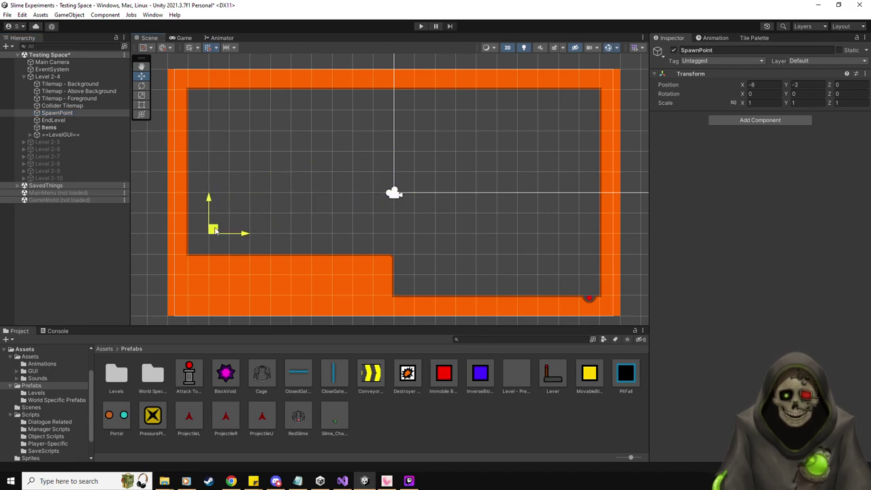
{"action": "left_click", "coordinate": [421, 26]}
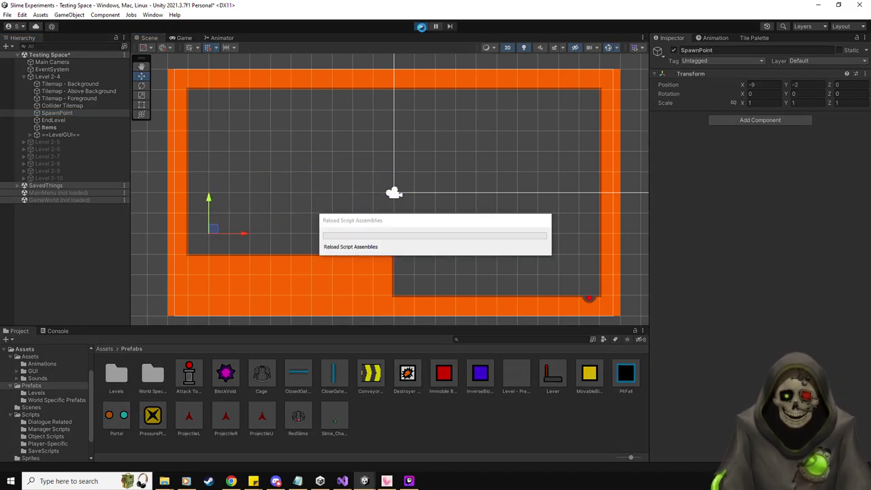
{"action": "left_click", "coordinate": [421, 27]}
{"action": "left_click_drag", "start_coordinate": [210, 200], "coordinate": [211, 195]}
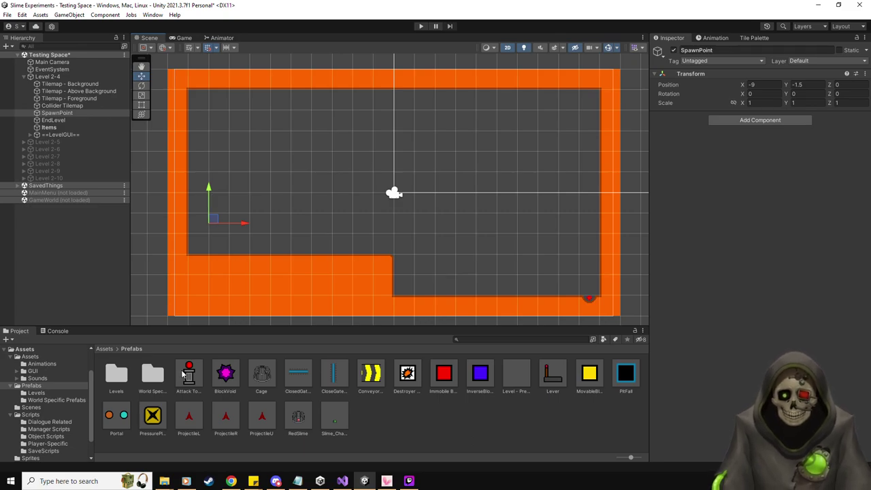
Place an Attack Tower prefab at about X -6.5, Y 1 and set its Direction to Left.
{"action": "left_click_drag", "start_coordinate": [188, 374], "coordinate": [241, 174]}
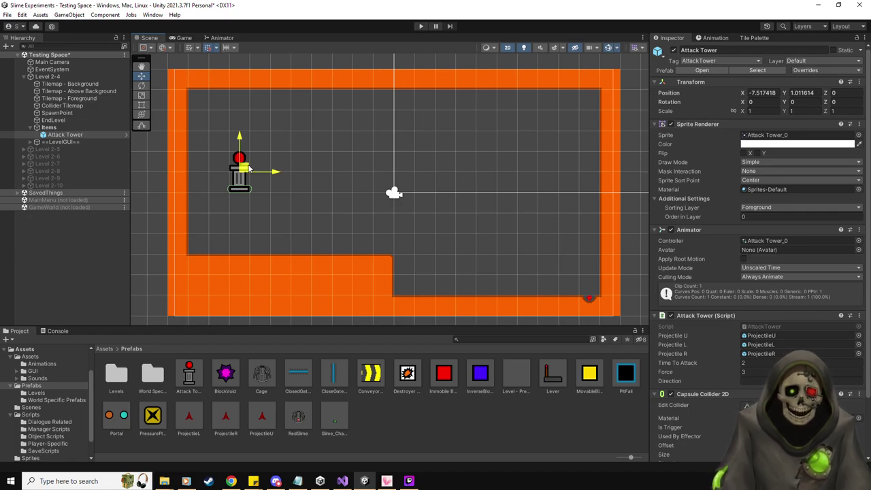
{"action": "left_click_drag", "start_coordinate": [241, 166], "coordinate": [262, 170]}
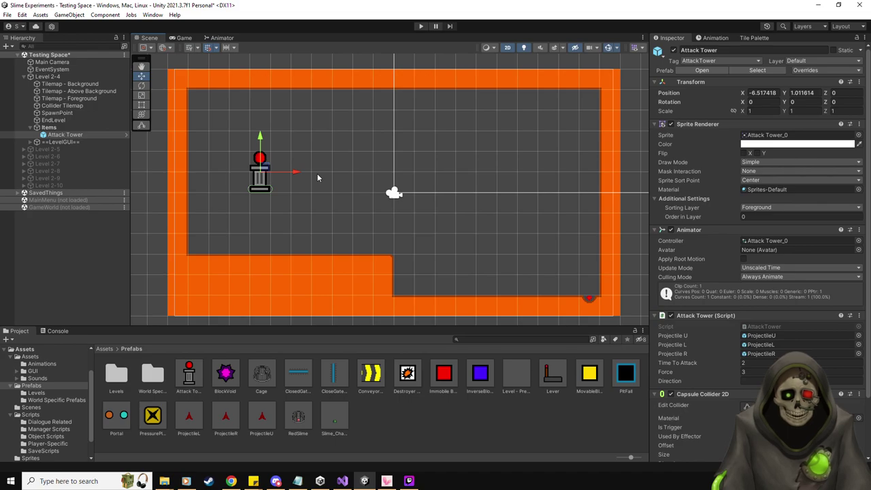
{"action": "left_click", "coordinate": [783, 380]}
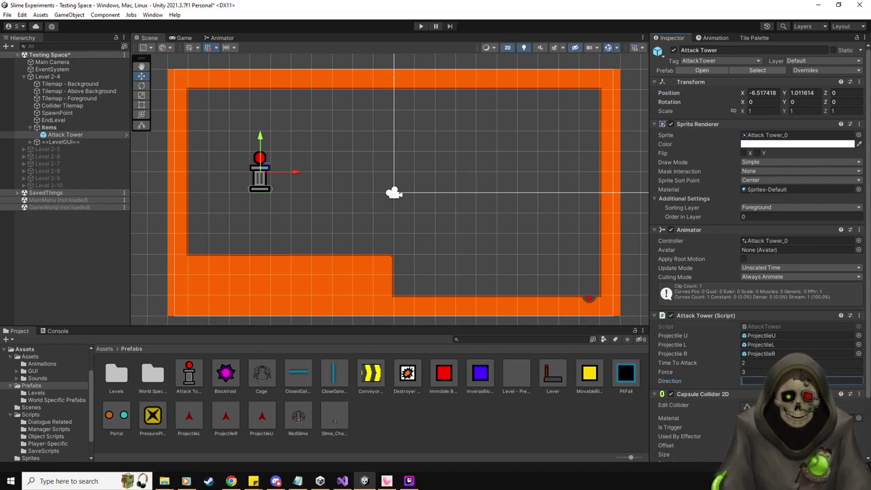
{"action": "type", "text": "Left"}
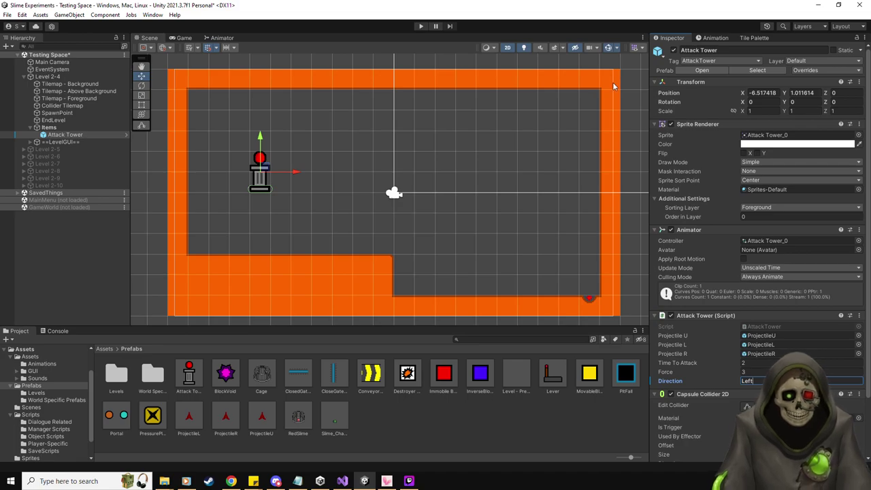
Play-test the level with the Attack Tower, examine the ProjectileL prefab and return to the scene.
{"action": "left_click", "coordinate": [420, 26]}
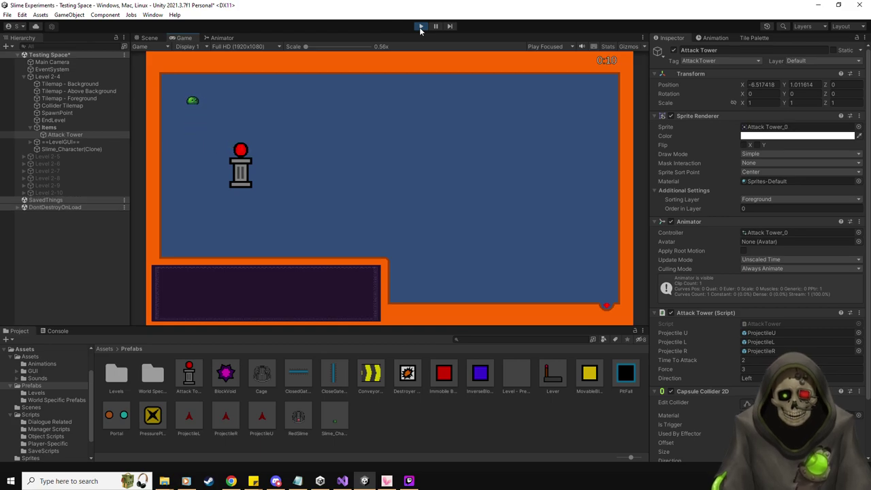
{"action": "left_click", "coordinate": [420, 27]}
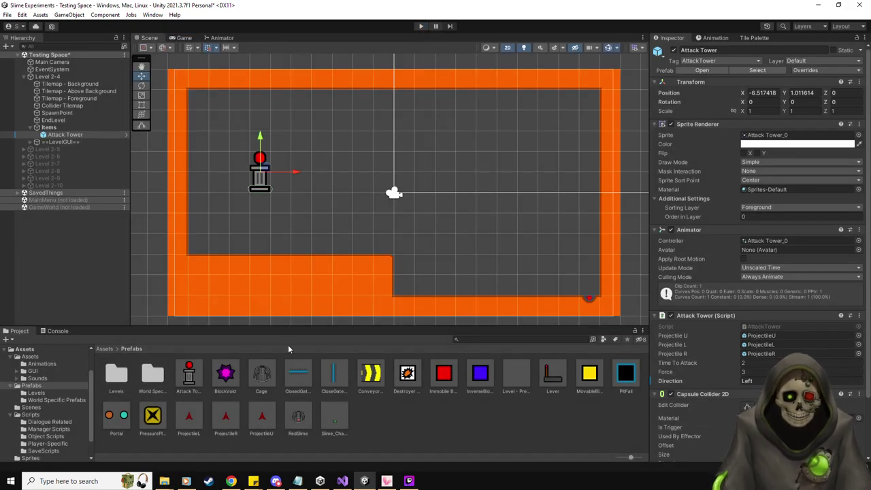
{"action": "double_click", "coordinate": [197, 417]}
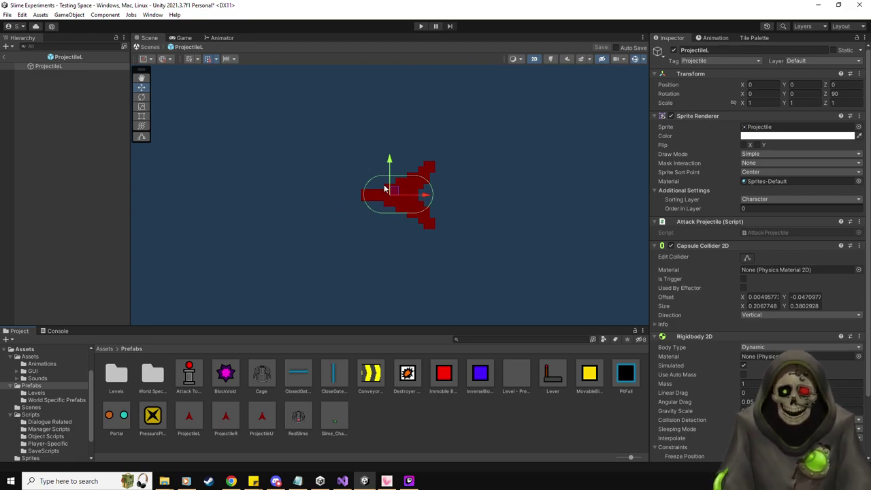
{"action": "left_click", "coordinate": [6, 57]}
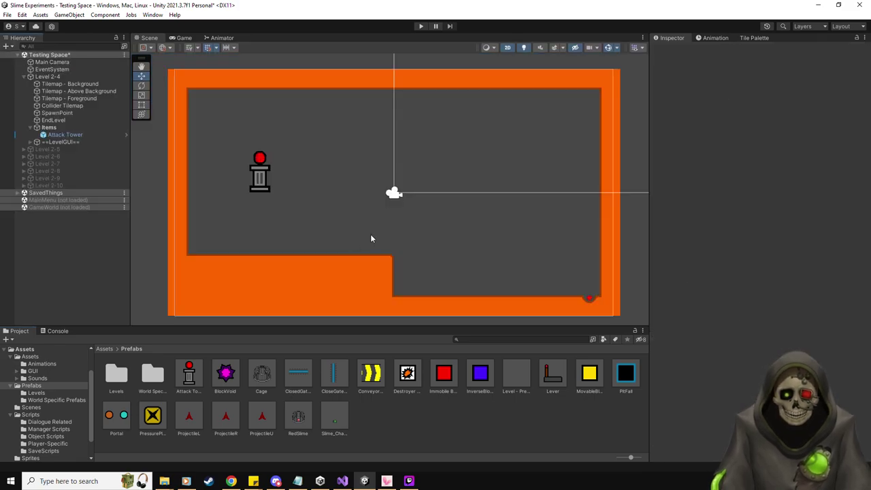
Try the Attack Tower at 0.5 scale in X and Y and lower it to about Y 0.5.
{"action": "left_click", "coordinate": [94, 134]}
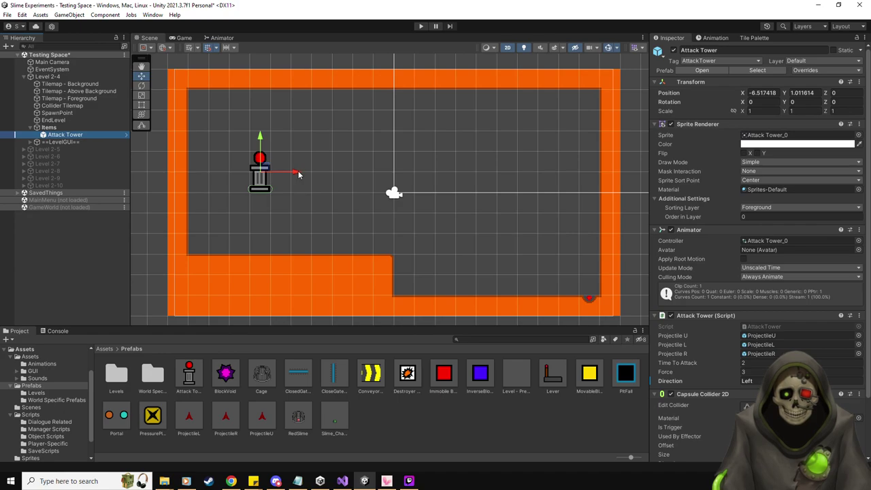
{"action": "left_click", "coordinate": [757, 110]}
{"action": "type", "text": "0"}
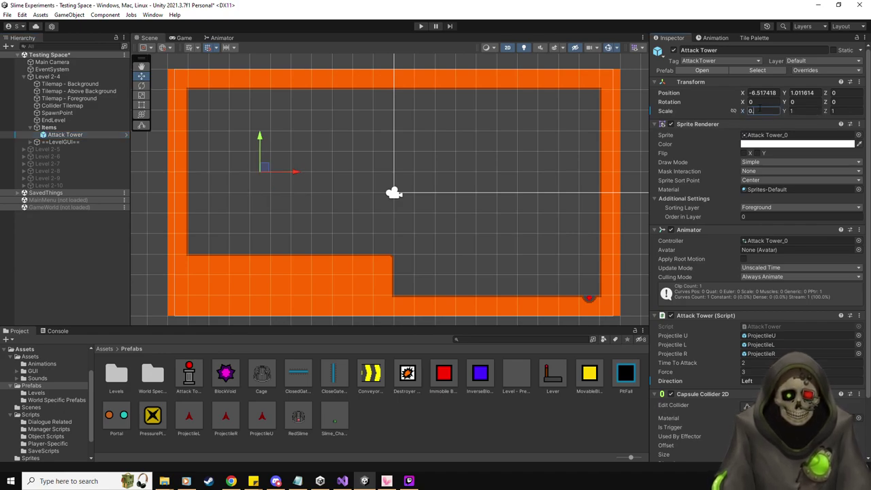
{"action": "type", "text": ".5"}
{"action": "key", "text": "Tab"}
{"action": "type", "text": "0.5"}
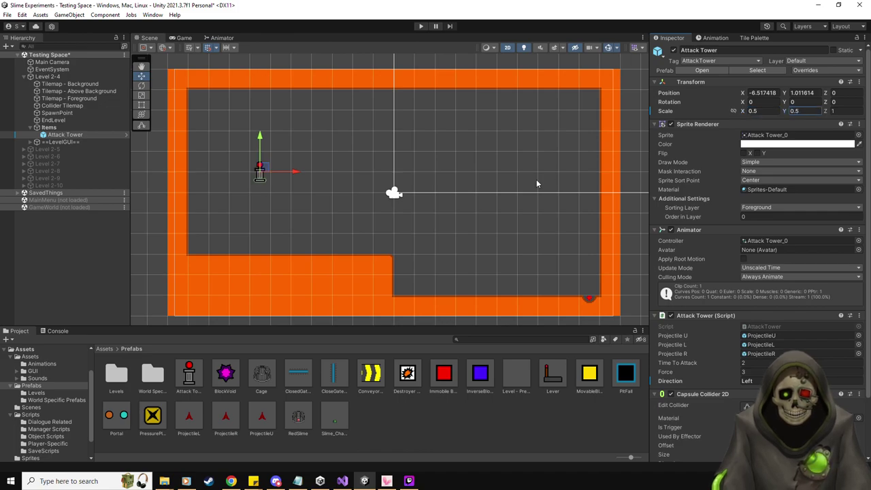
{"action": "left_click_drag", "start_coordinate": [263, 170], "coordinate": [264, 180]}
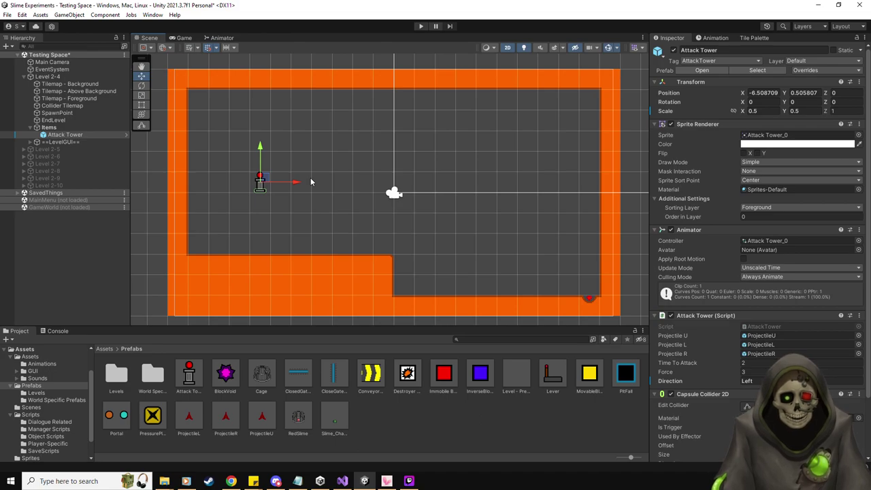
Try the Attack Tower at 0.75 scale in X and Y and raise it to about Y 1.
{"action": "left_click", "coordinate": [757, 110]}
{"action": "type", "text": "0.75"}
{"action": "key", "text": "Tab"}
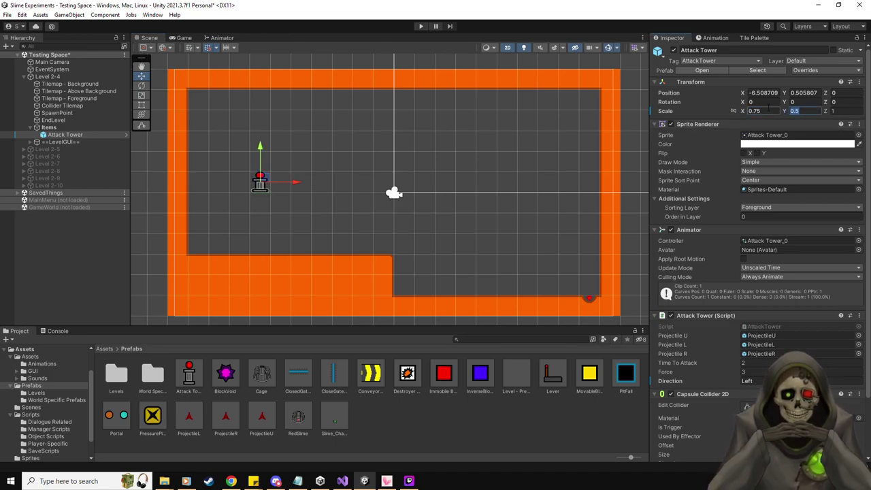
{"action": "type", "text": "0.75"}
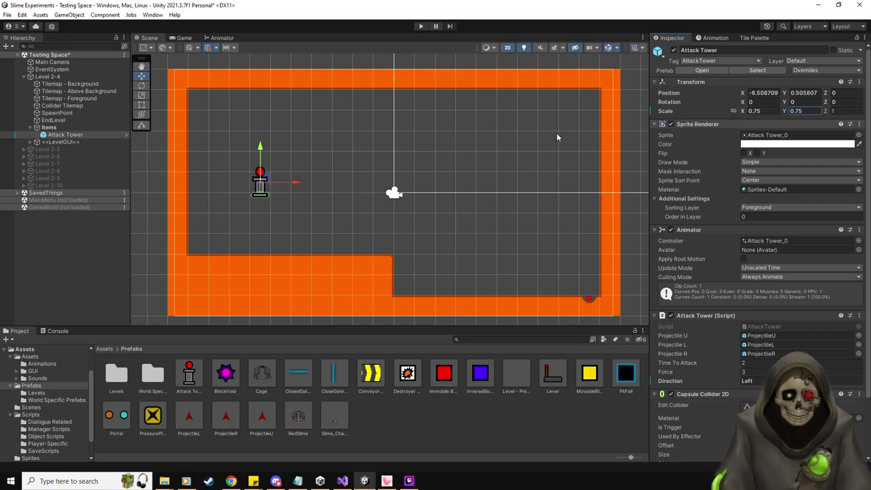
{"action": "left_click_drag", "start_coordinate": [264, 180], "coordinate": [264, 170]}
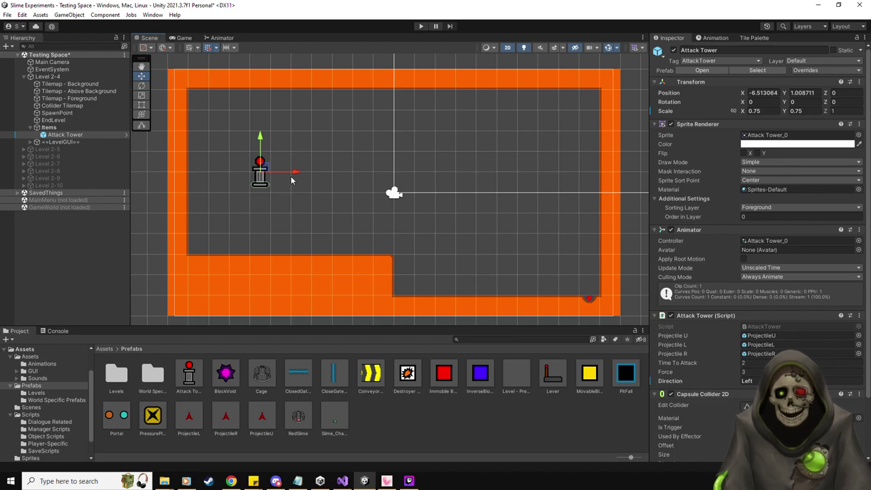
Restore the Attack Tower's X and Y scale to 1 and realign it at about X -6.5, Y 1.
{"action": "left_click", "coordinate": [762, 111]}
{"action": "type", "text": "1"}
{"action": "key", "text": "Tab"}
{"action": "type", "text": "1"}
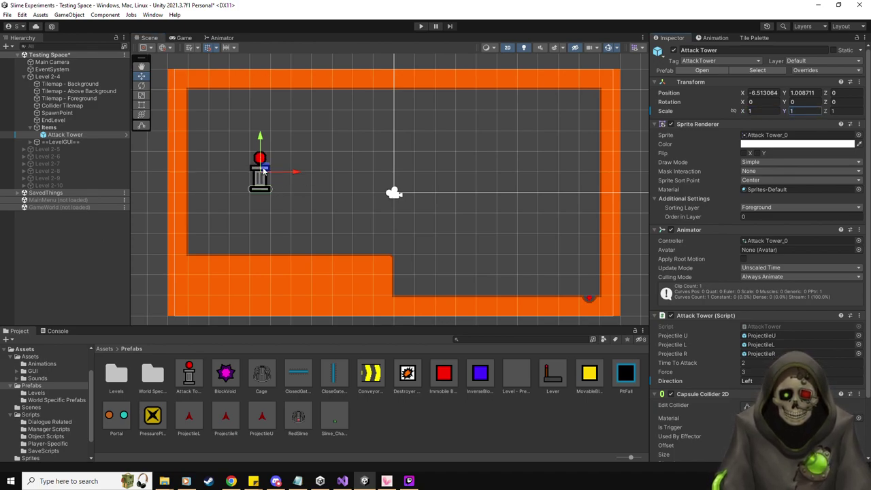
{"action": "left_click_drag", "start_coordinate": [264, 171], "coordinate": [264, 170]}
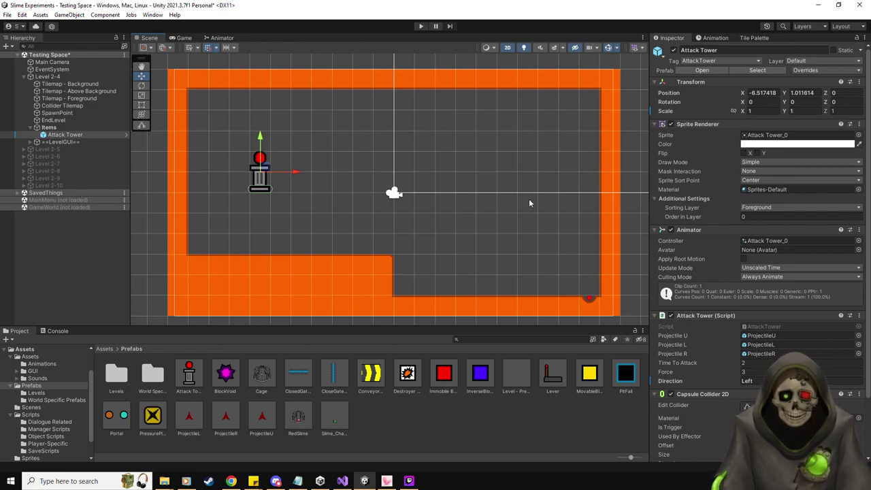
Paint a three-tile Orange Room pillar beneath the Attack Tower down to the raised floor on the Above Background tilemap.
{"action": "left_click", "coordinate": [754, 38]}
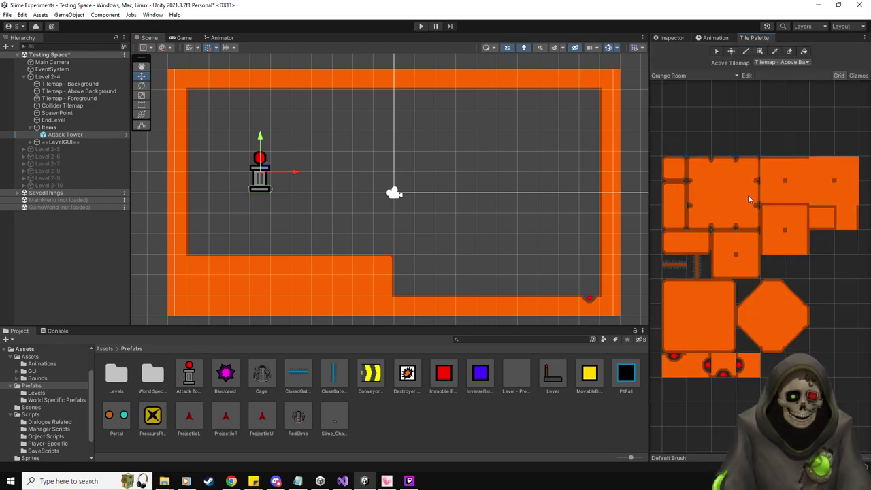
{"action": "left_click", "coordinate": [678, 192]}
{"action": "left_click", "coordinate": [259, 203]}
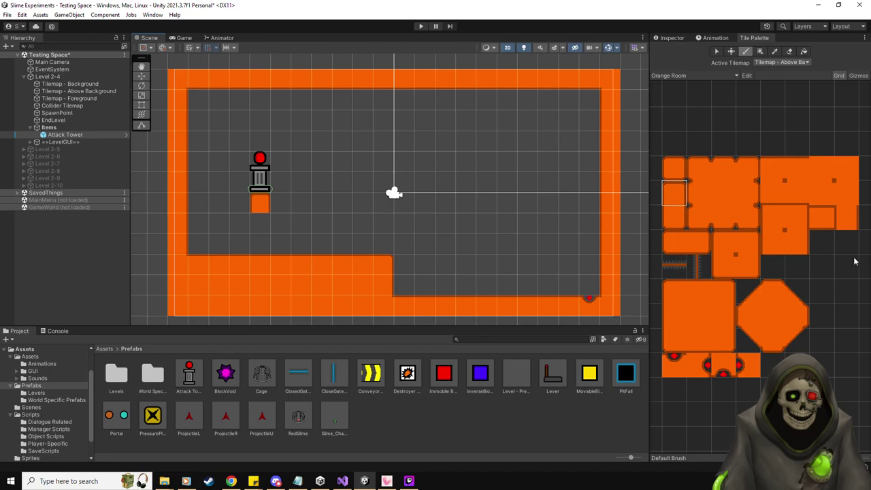
{"action": "left_click", "coordinate": [847, 219]}
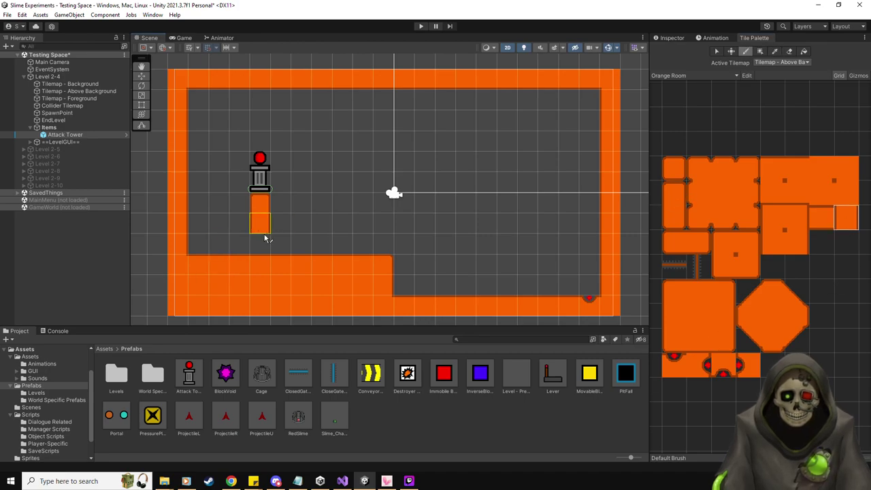
{"action": "left_click", "coordinate": [265, 241]}
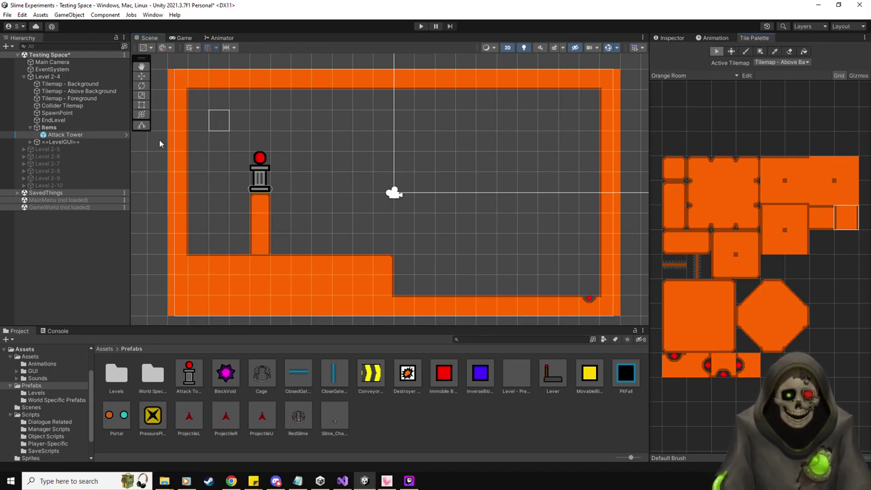
Check the Attack Tower's settings and play-test its leftward shots and the slime's movement around the pillar.
{"action": "left_click", "coordinate": [65, 135]}
{"action": "left_click", "coordinate": [671, 38]}
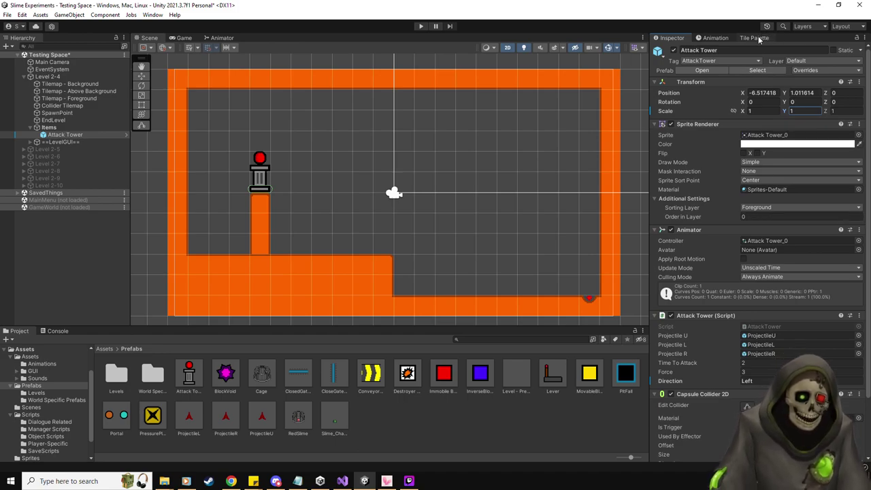
{"action": "left_click", "coordinate": [420, 26]}
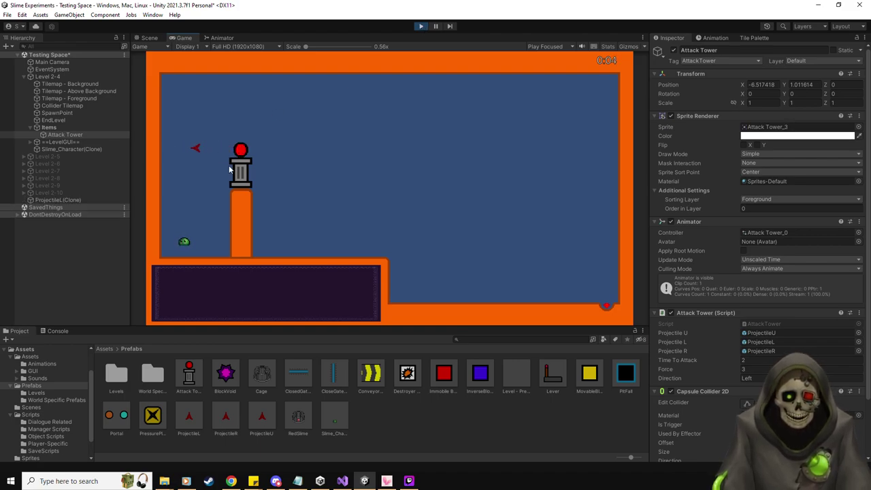
{"action": "left_click", "coordinate": [310, 199]}
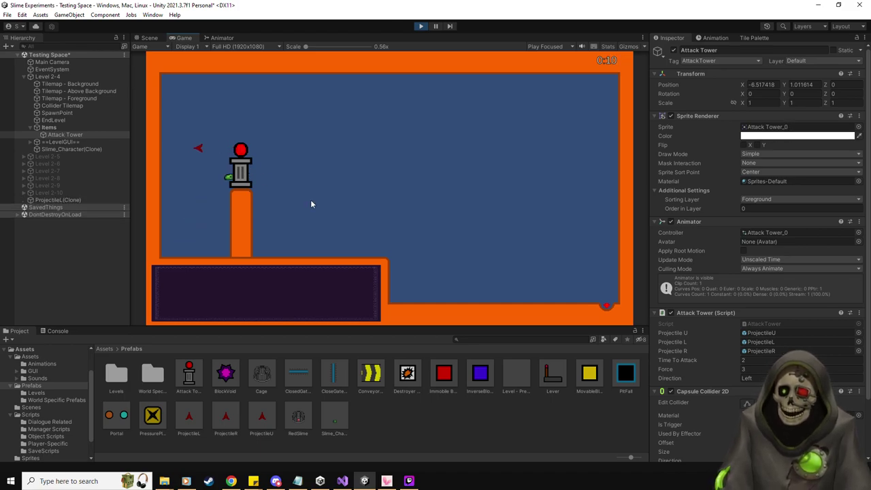
{"action": "left_click", "coordinate": [311, 199]}
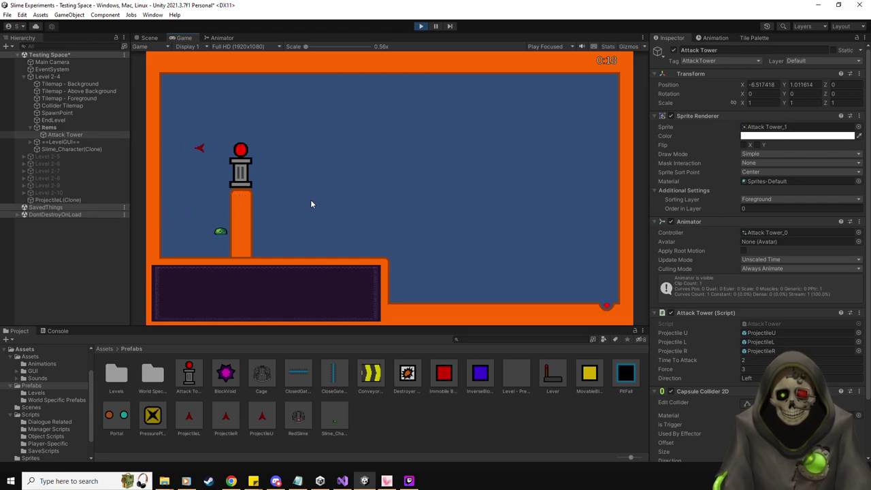
{"action": "left_click", "coordinate": [421, 26]}
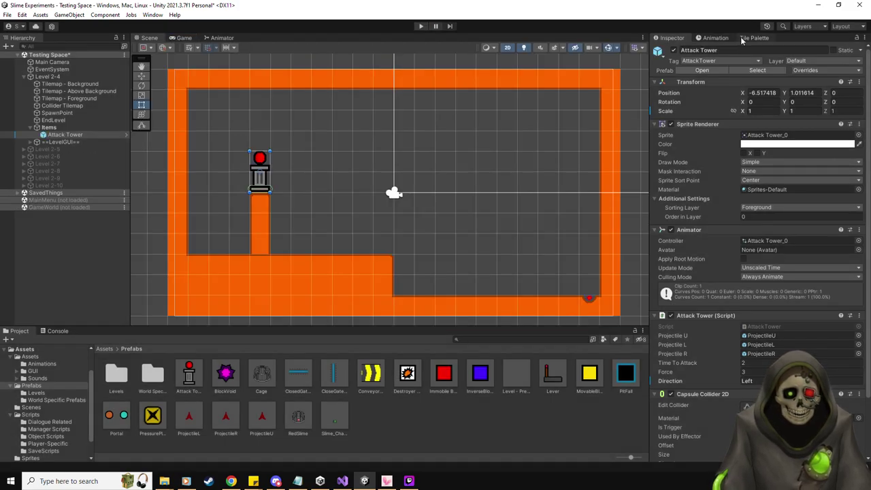
Erase the three-tile pillar beneath the Attack Tower from the Above Background tilemap.
{"action": "left_click", "coordinate": [751, 38]}
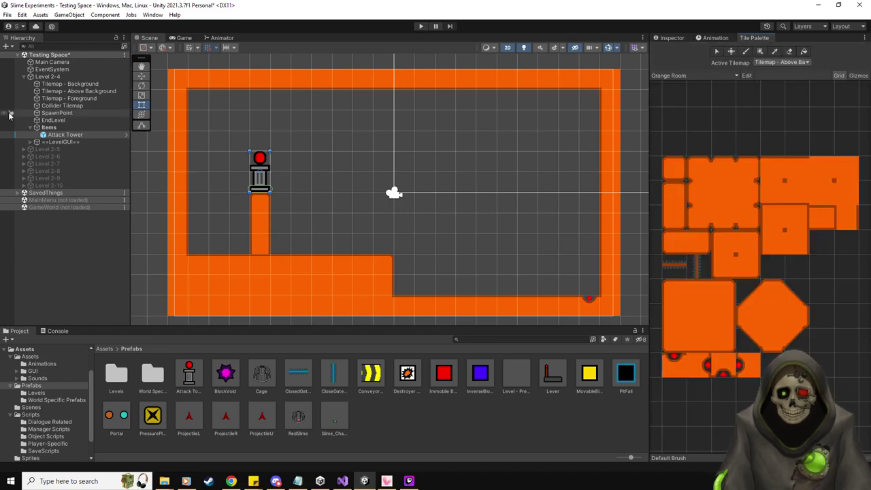
{"action": "left_click", "coordinate": [790, 51]}
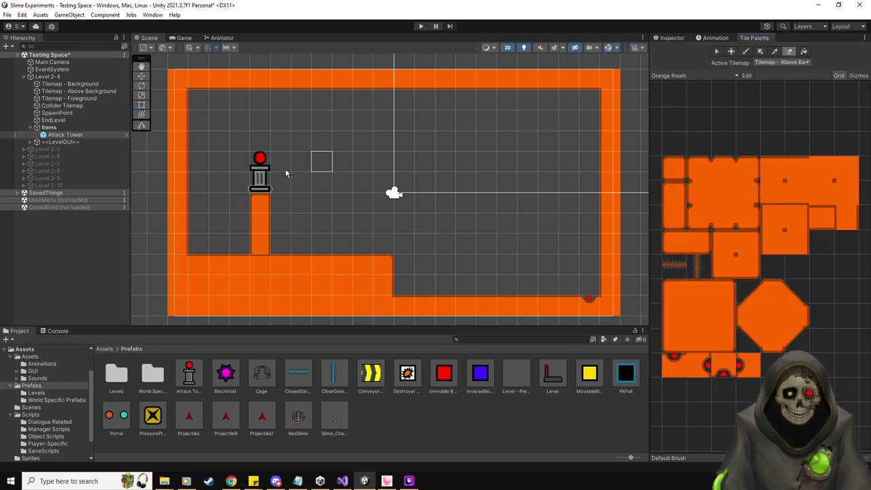
{"action": "left_click_drag", "start_coordinate": [262, 198], "coordinate": [262, 236]}
Repaint the three-tile Orange Room pillar beneath the Attack Tower on the Collider Tilemap, with a capped tile on top.
{"action": "left_click", "coordinate": [62, 105]}
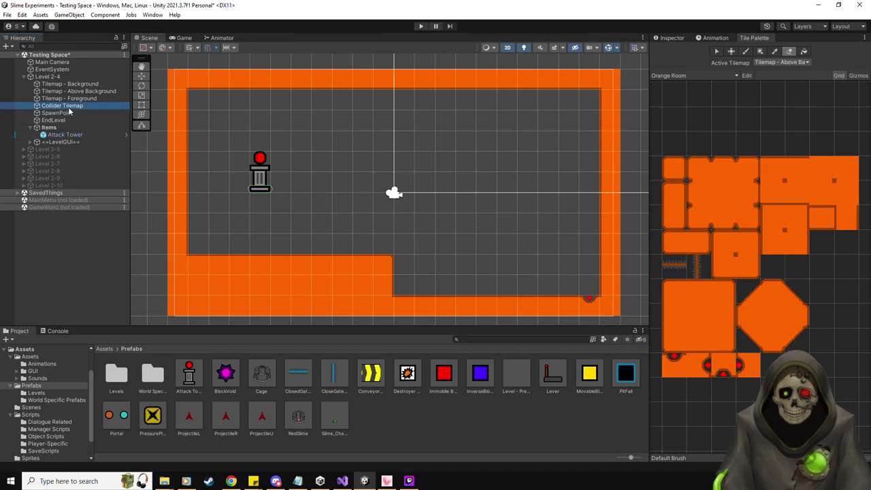
{"action": "left_click", "coordinate": [672, 194]}
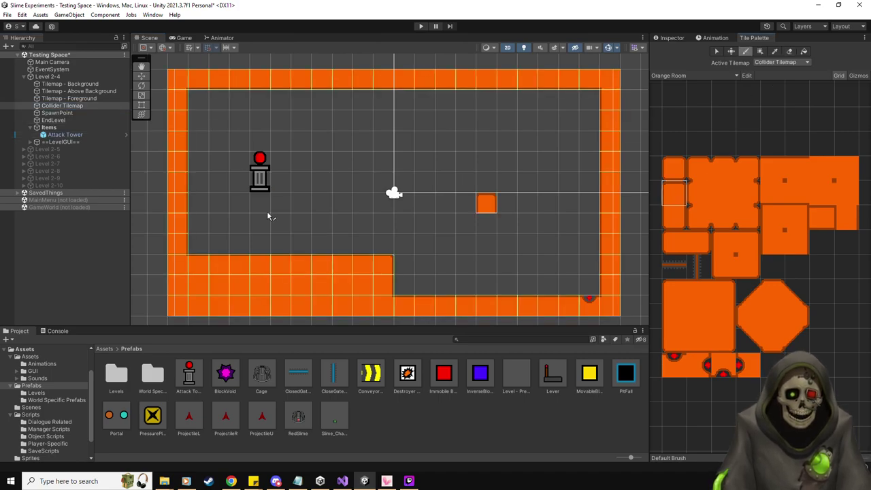
{"action": "left_click", "coordinate": [260, 203]}
{"action": "left_click", "coordinate": [844, 225]}
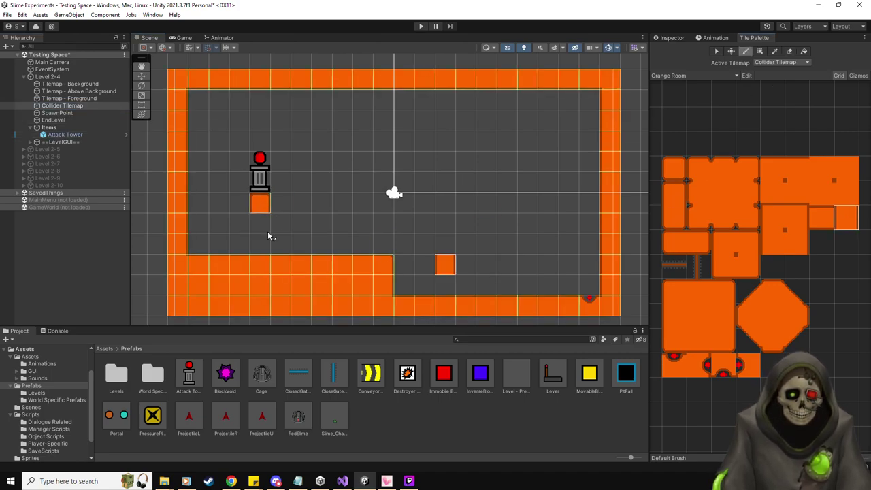
{"action": "left_click_drag", "start_coordinate": [267, 230], "coordinate": [260, 242]}
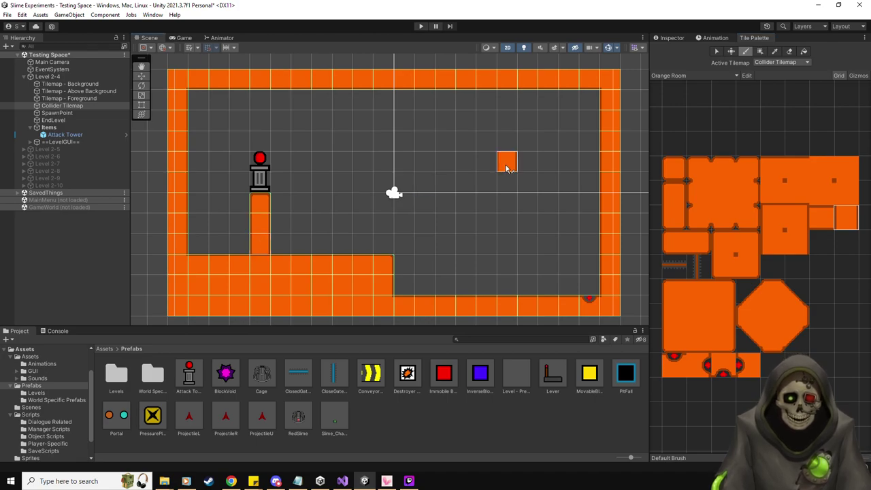
{"action": "left_click", "coordinate": [715, 53]}
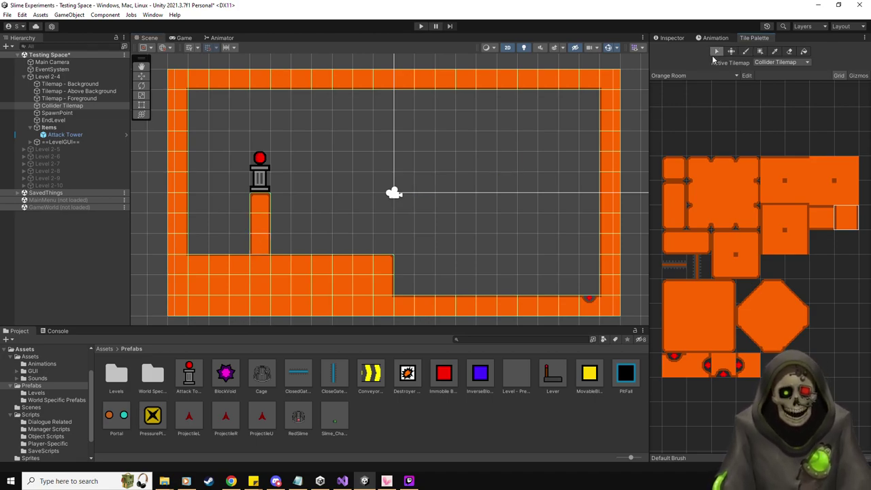
Add a MovableBlock prefab under Items between the wall and the pillar, positioned at X -8.5, Y -0.5.
{"action": "left_click", "coordinate": [681, 38]}
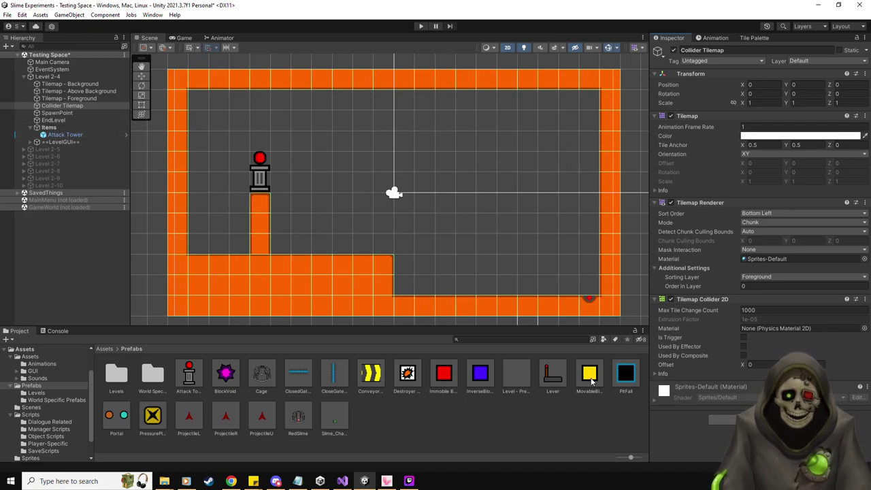
{"action": "left_click_drag", "start_coordinate": [589, 374], "coordinate": [224, 211]}
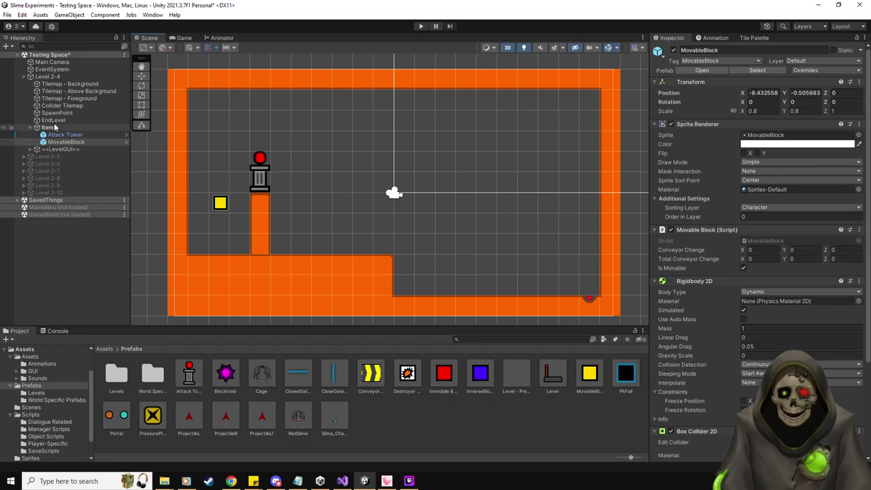
{"action": "left_click", "coordinate": [140, 76]}
{"action": "left_click_drag", "start_coordinate": [226, 201], "coordinate": [224, 200]}
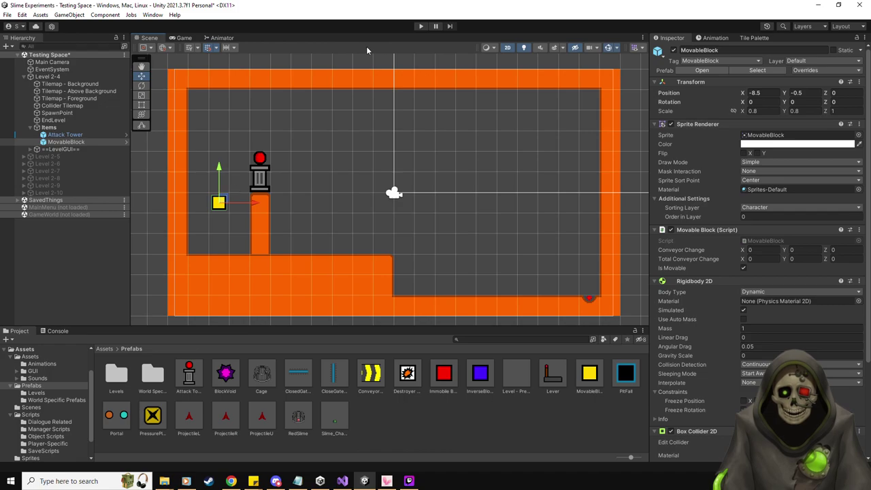
Play-test the slime pushing the MovableBlock upward into the tower's line of fire and moving over the tower.
{"action": "left_click", "coordinate": [420, 26]}
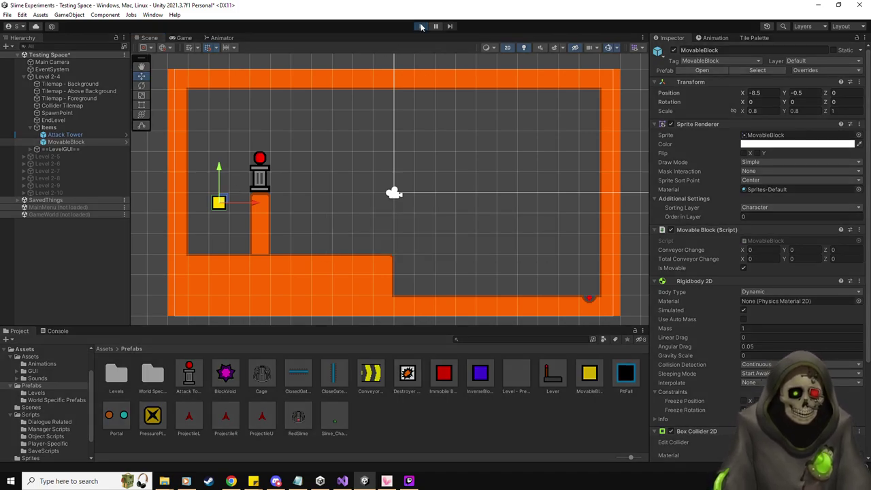
{"action": "key", "text": "d"}
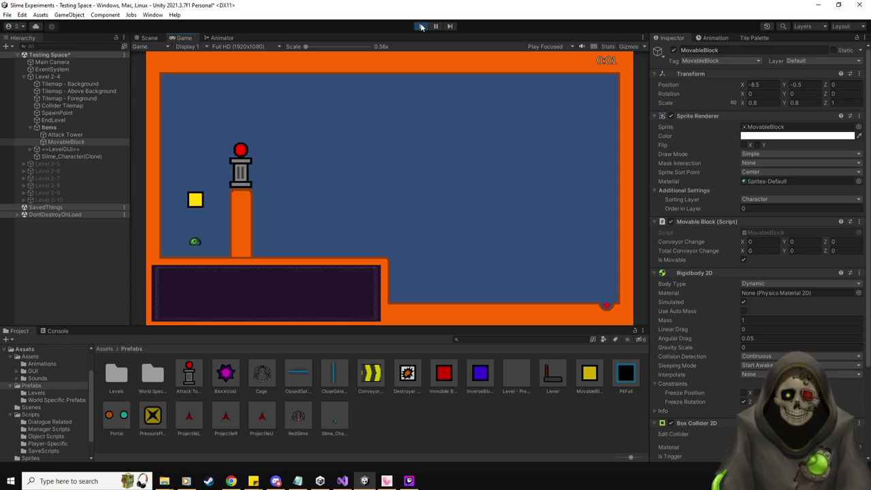
{"action": "key", "text": "w"}
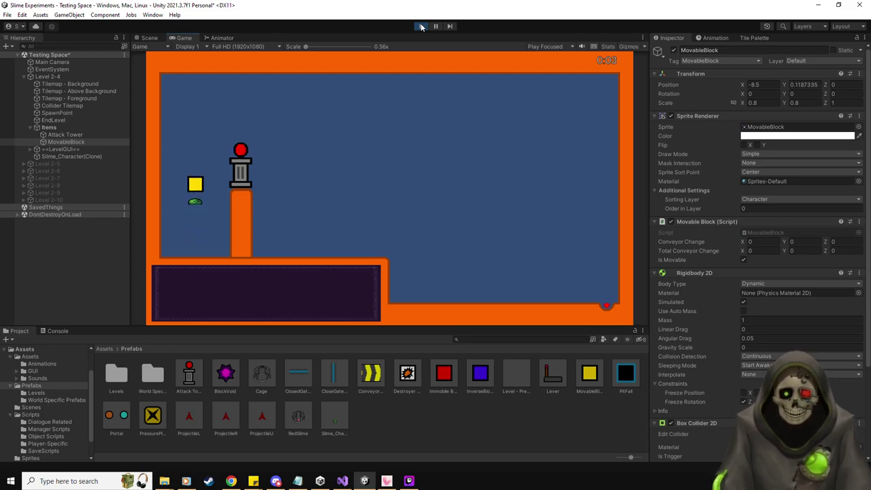
{"action": "key", "text": "s"}
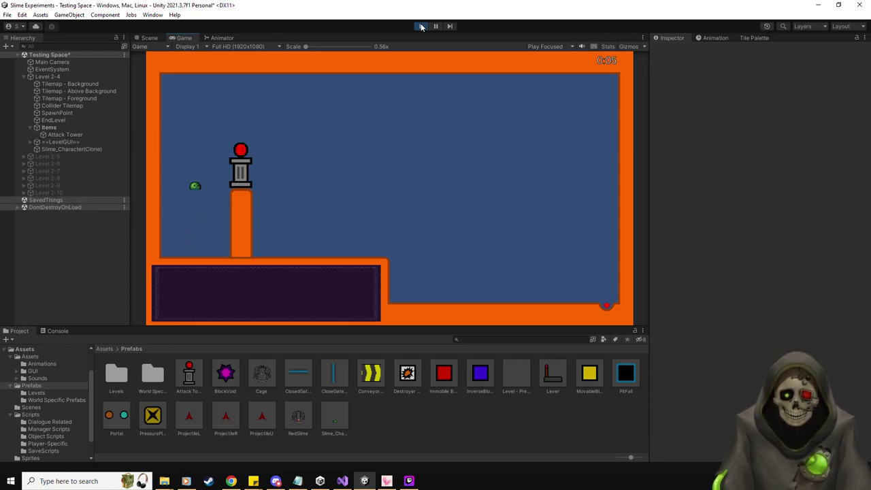
{"action": "key", "text": "w"}
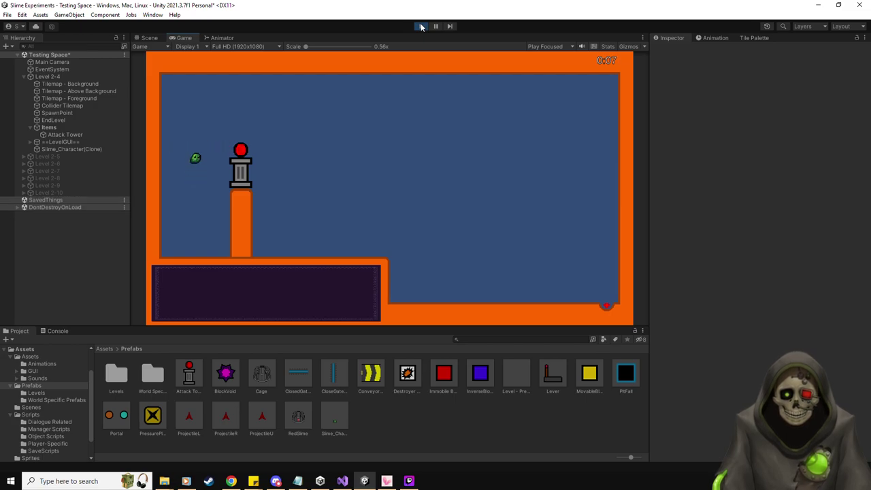
{"action": "key", "text": "d"}
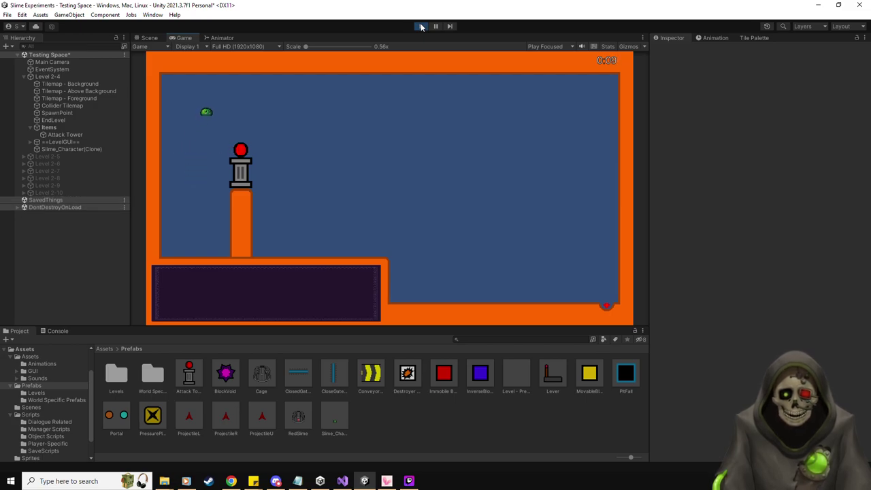
{"action": "left_click", "coordinate": [422, 26]}
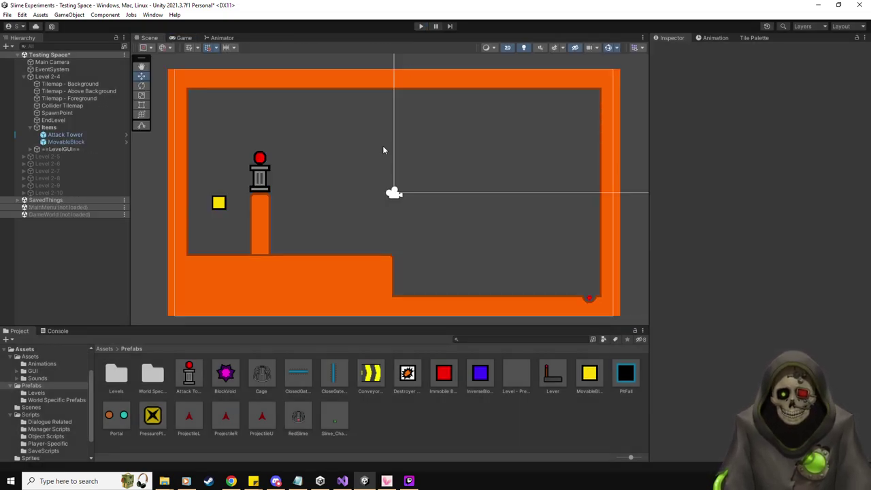
Move the SpawnPoint to X -8.5, directly beneath the MovableBlock.
{"action": "left_click", "coordinate": [57, 112]}
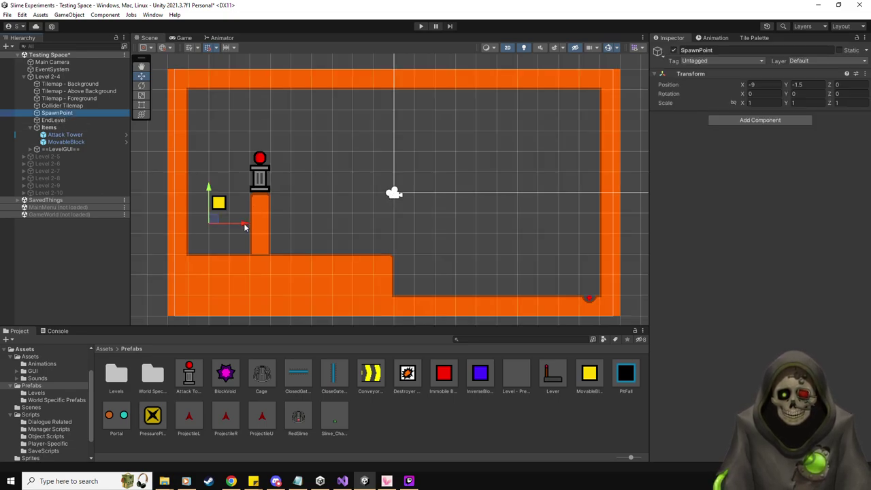
{"action": "left_click_drag", "start_coordinate": [245, 224], "coordinate": [253, 228]}
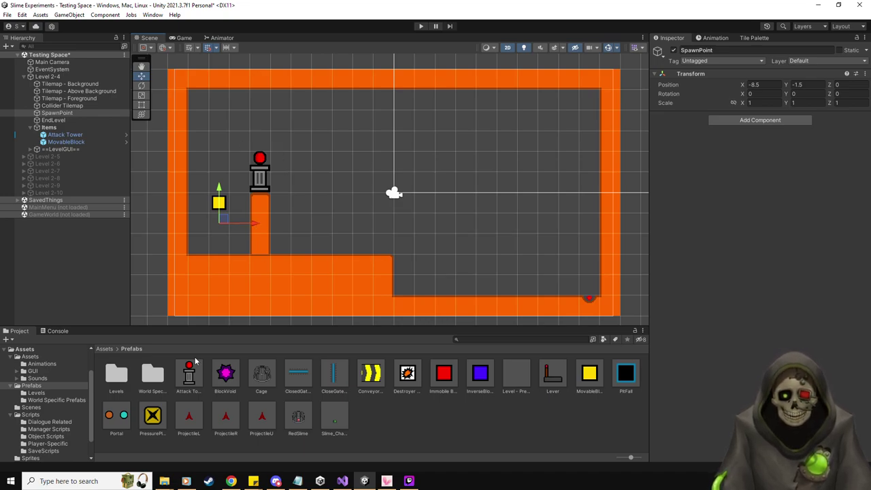
Stack a second Attack Tower one unit above the first and set the original tower's Order in Layer to 1.
{"action": "left_click_drag", "start_coordinate": [190, 381], "coordinate": [267, 149]}
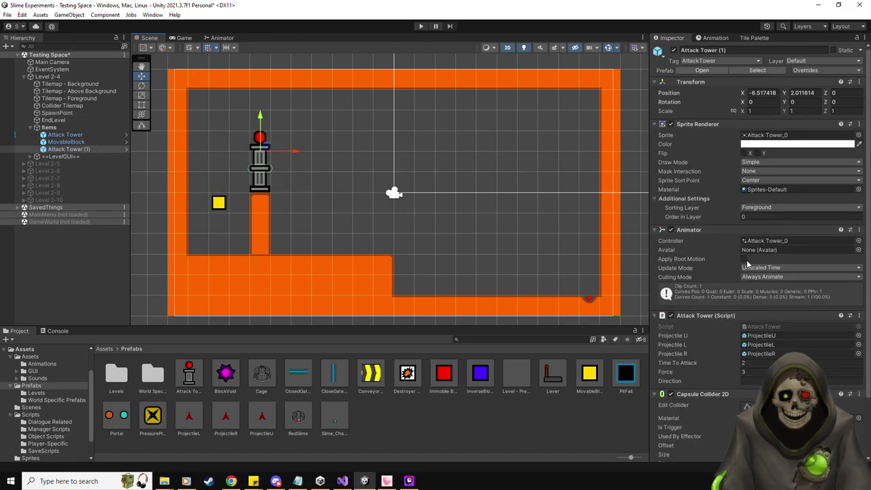
{"action": "left_click", "coordinate": [65, 135]}
{"action": "left_click", "coordinate": [768, 217]}
{"action": "type", "text": "1"}
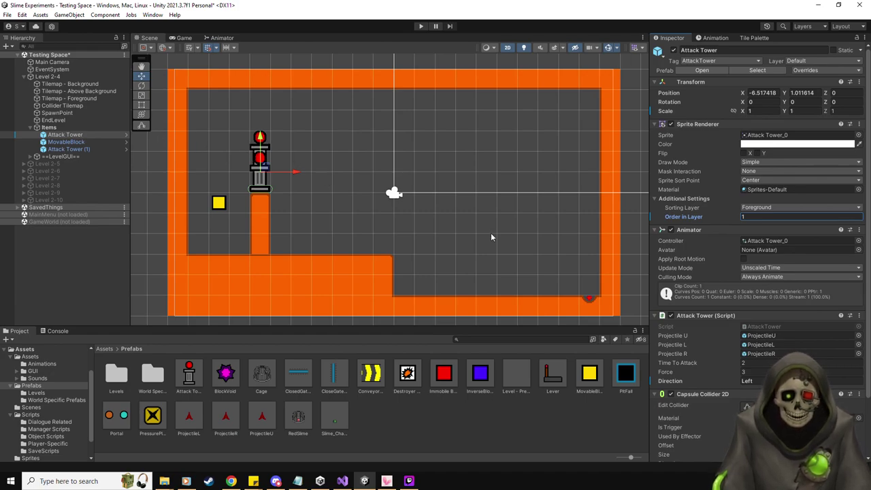
Set the upper Attack Tower's Direction to Left and its Time To Attack to 2.5.
{"action": "left_click", "coordinate": [95, 149]}
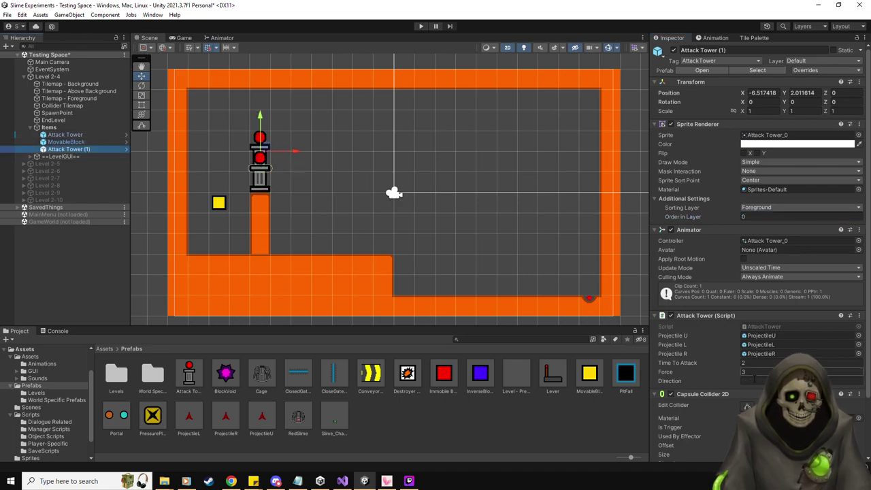
{"action": "type", "text": "Left"}
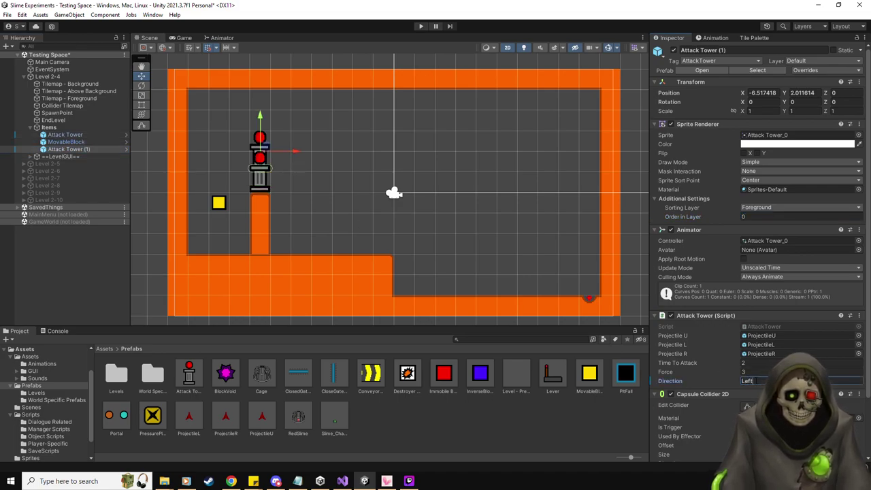
{"action": "left_click", "coordinate": [754, 363]}
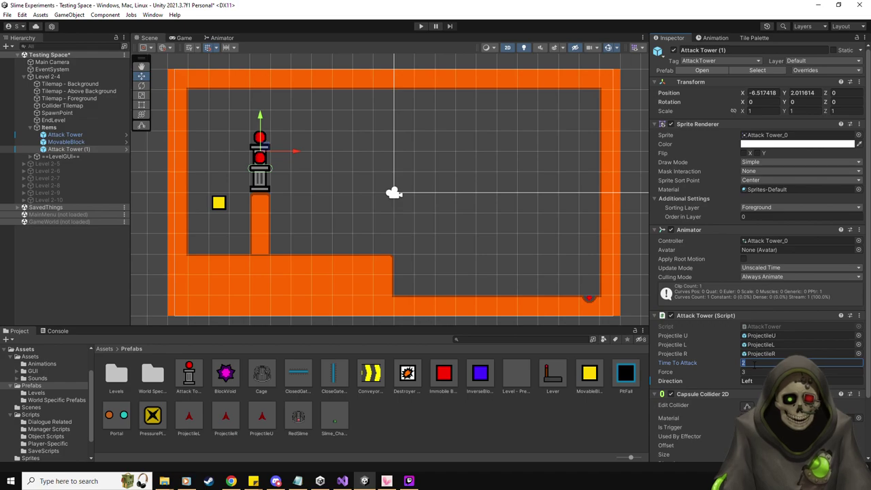
{"action": "type", "text": ".5"}
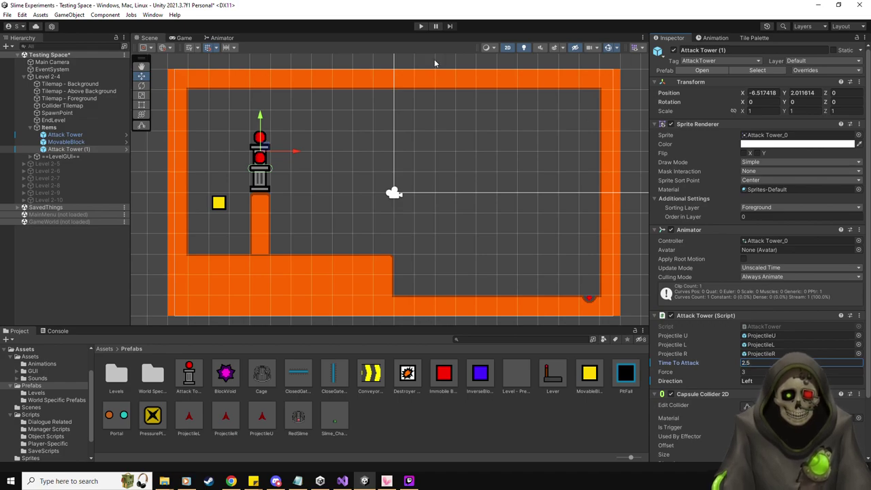
Play-test the two towers' firing rhythm, set the upper tower's Time To Attack to 4 and test again.
{"action": "left_click", "coordinate": [424, 25]}
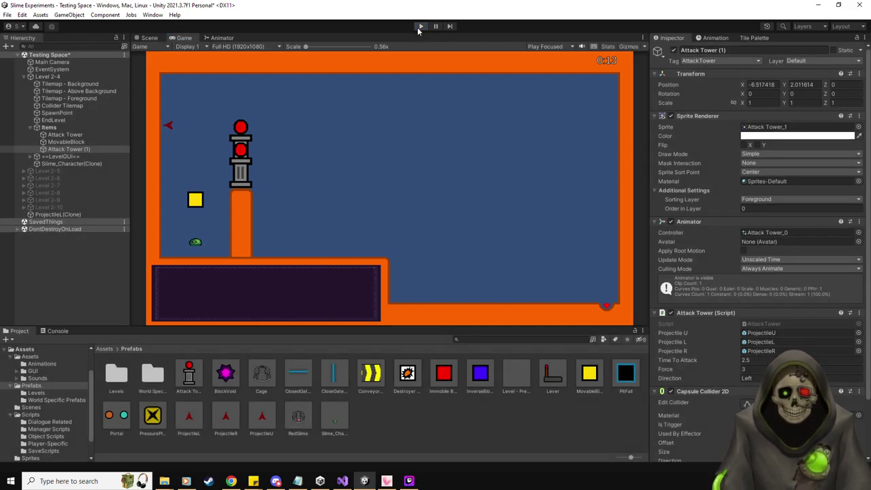
{"action": "left_click", "coordinate": [420, 26]}
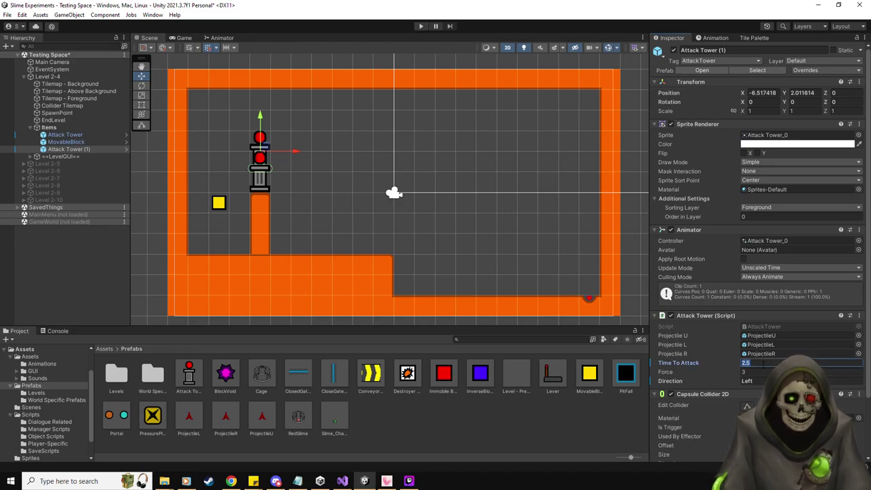
{"action": "left_click", "coordinate": [420, 26]}
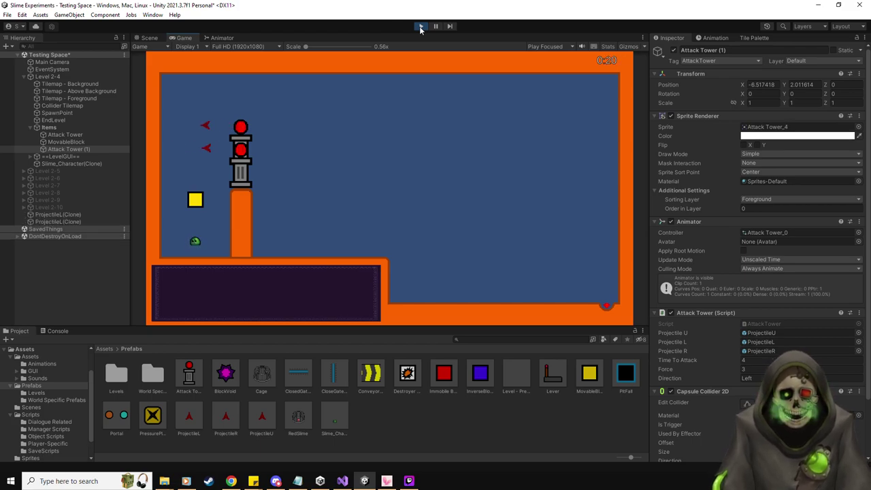
{"action": "left_click", "coordinate": [420, 26]}
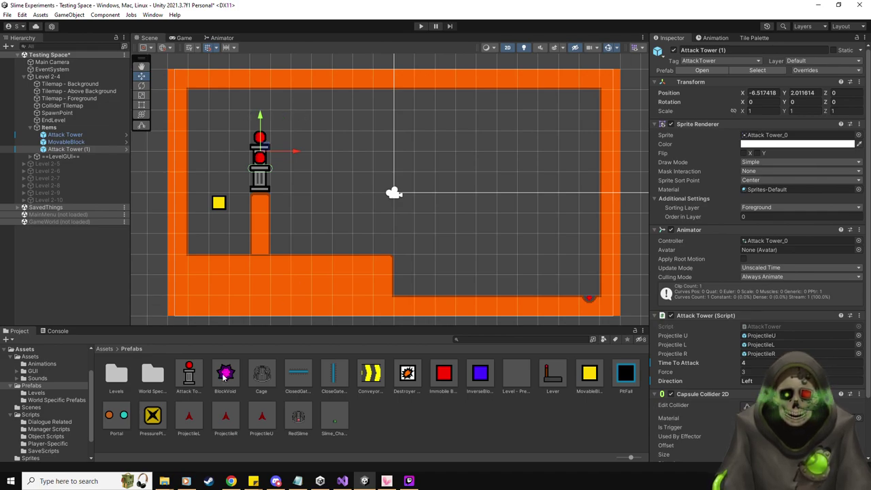
Place a third Attack Tower beside the pillar's base at about X -5.5, Y -2, with Direction Up and Force 4.
{"action": "left_click_drag", "start_coordinate": [190, 376], "coordinate": [286, 234]}
{"action": "left_click", "coordinate": [755, 381]}
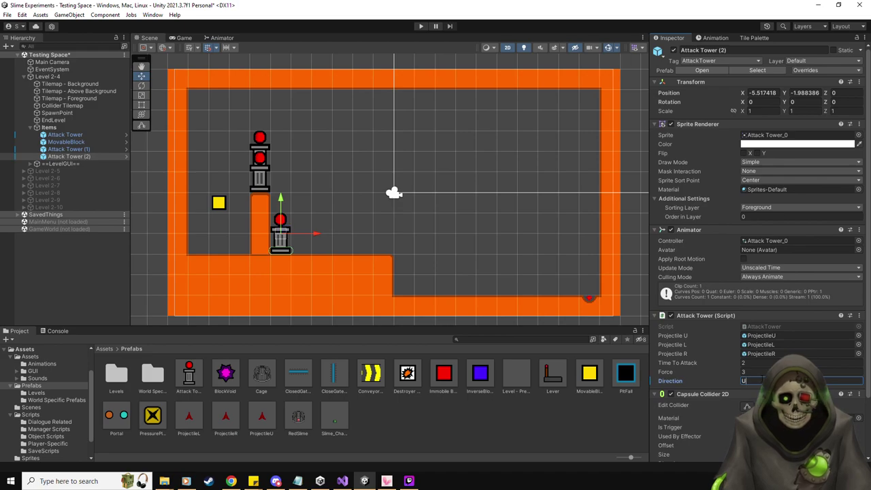
{"action": "type", "text": "Up"}
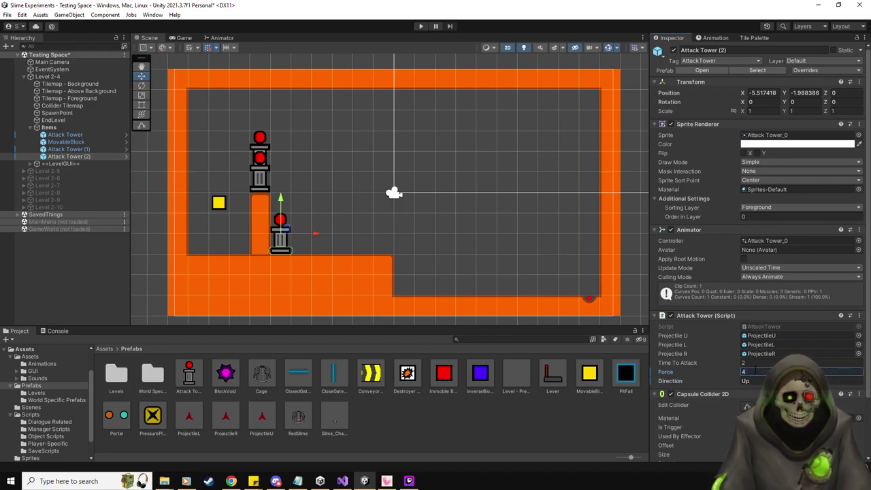
Play-test the level with the third Attack Tower, moving and jumping the slime near the pillar to check its route past the towers.
{"action": "left_click", "coordinate": [422, 27]}
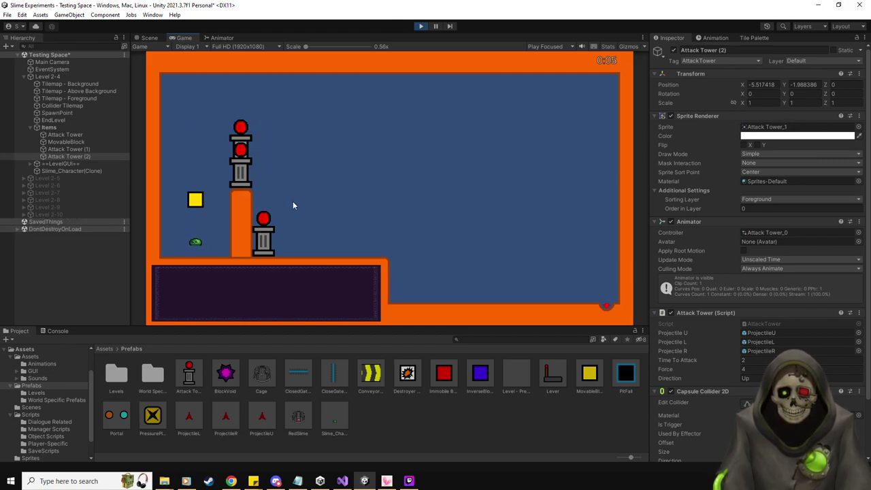
{"action": "key", "text": "space"}
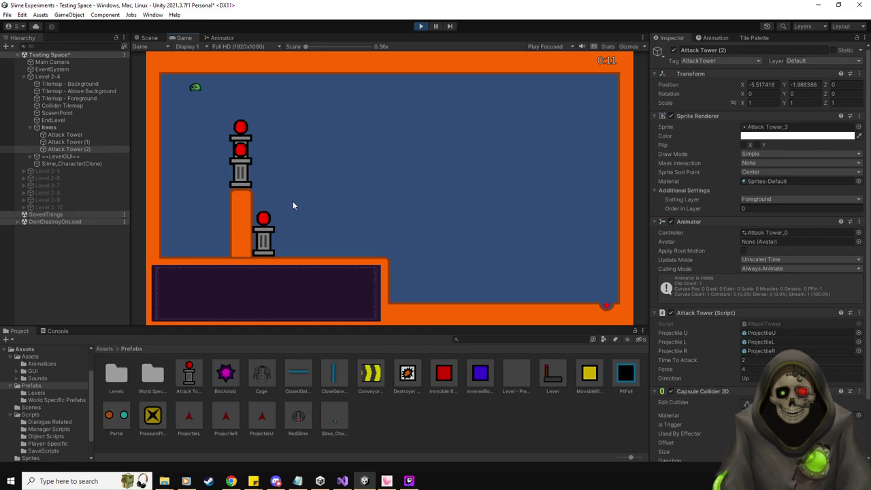
{"action": "key", "text": "Right"}
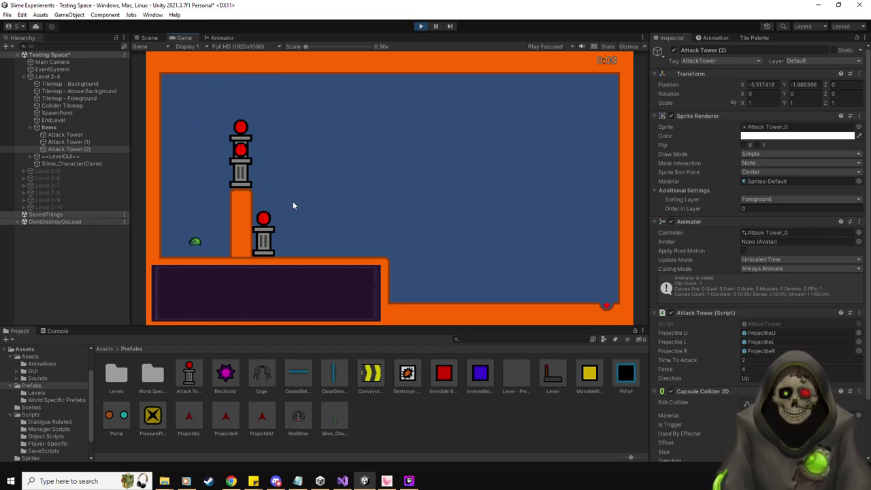
{"action": "key", "text": "Up"}
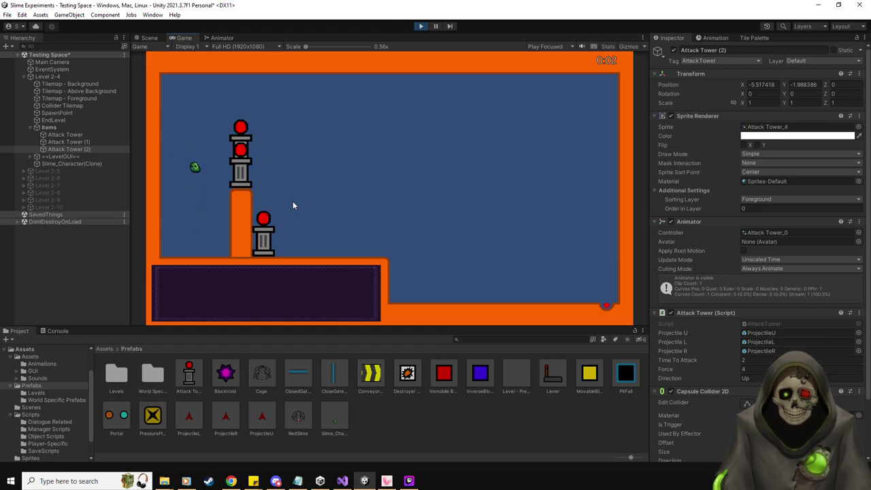
{"action": "key", "text": "Right"}
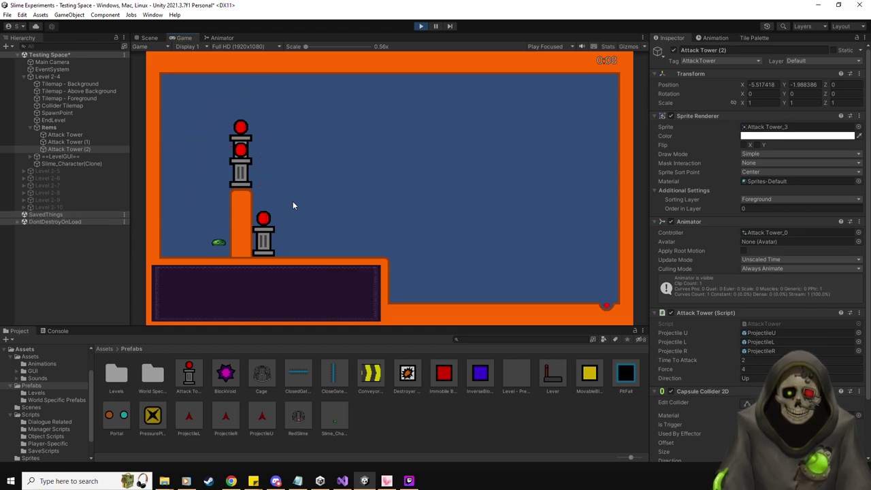
{"action": "key", "text": "Right"}
{"action": "key", "text": "Right"}
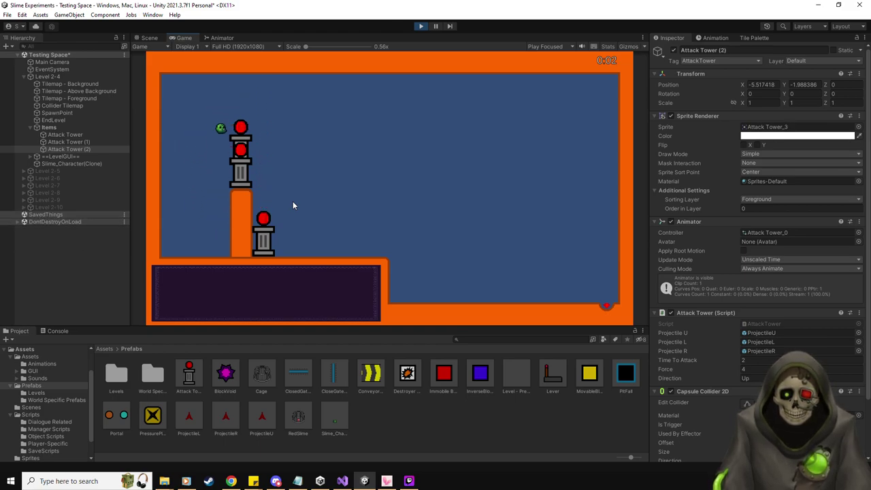
{"action": "key", "text": "Down"}
{"action": "key", "text": "Left"}
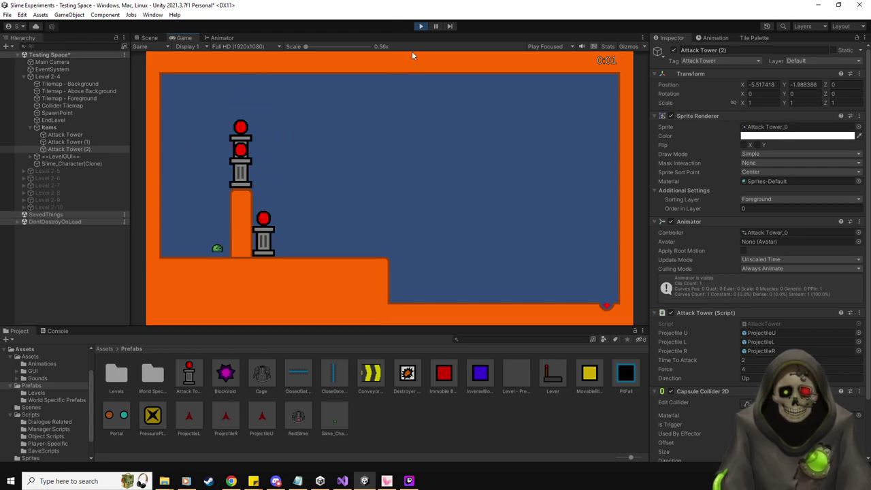
{"action": "left_click", "coordinate": [421, 26]}
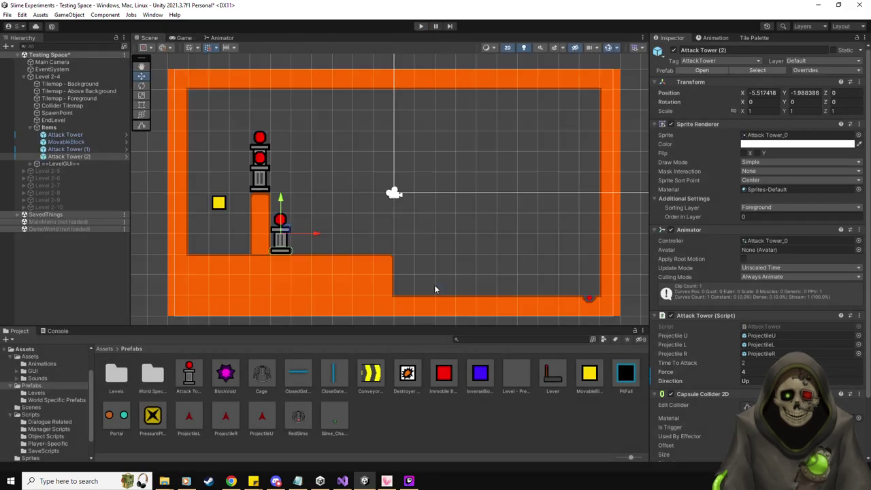
Paint a two-tile-high capped pillar on the Collider Tilemap just right of the third Attack Tower.
{"action": "left_click", "coordinate": [755, 38]}
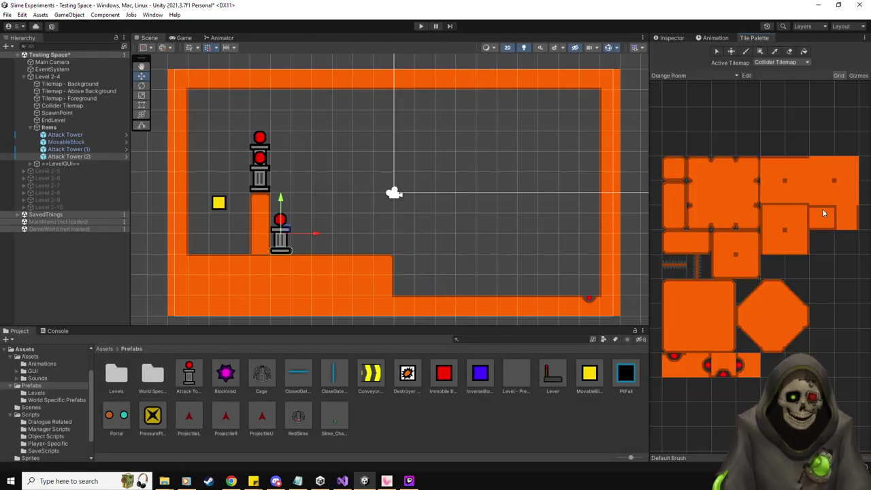
{"action": "left_click", "coordinate": [676, 196]}
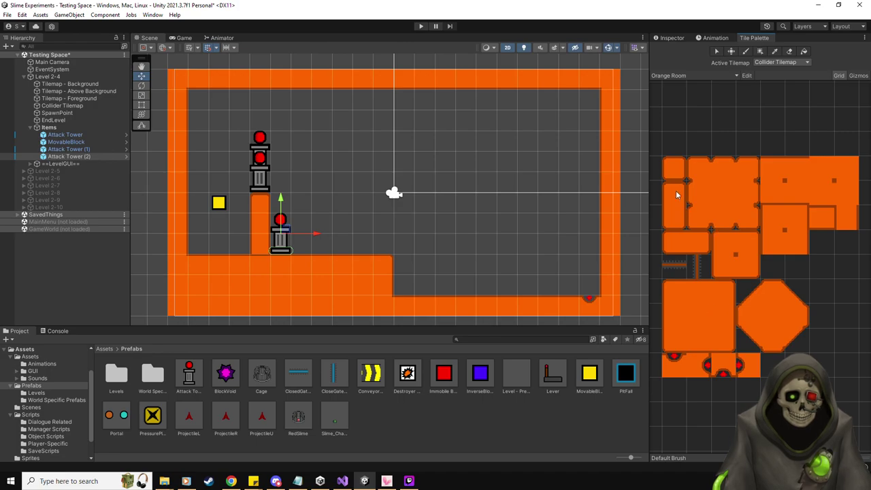
{"action": "left_click", "coordinate": [303, 221]}
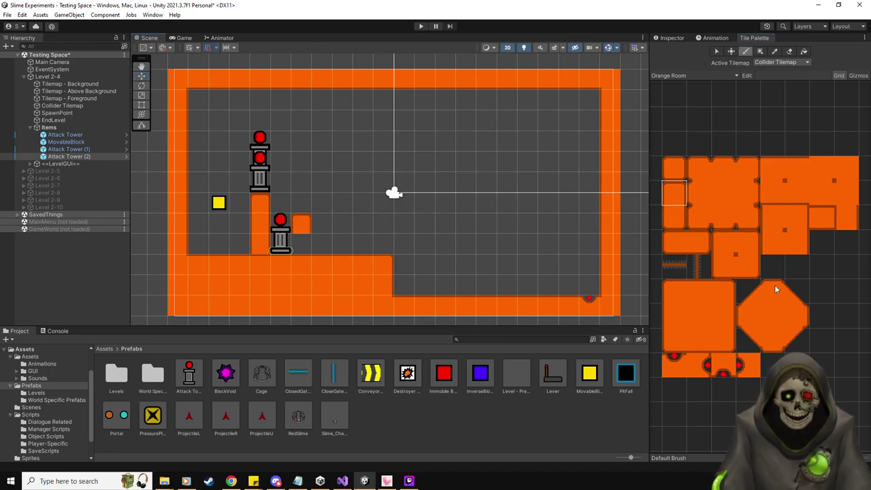
{"action": "left_click", "coordinate": [845, 218]}
{"action": "left_click", "coordinate": [301, 244]}
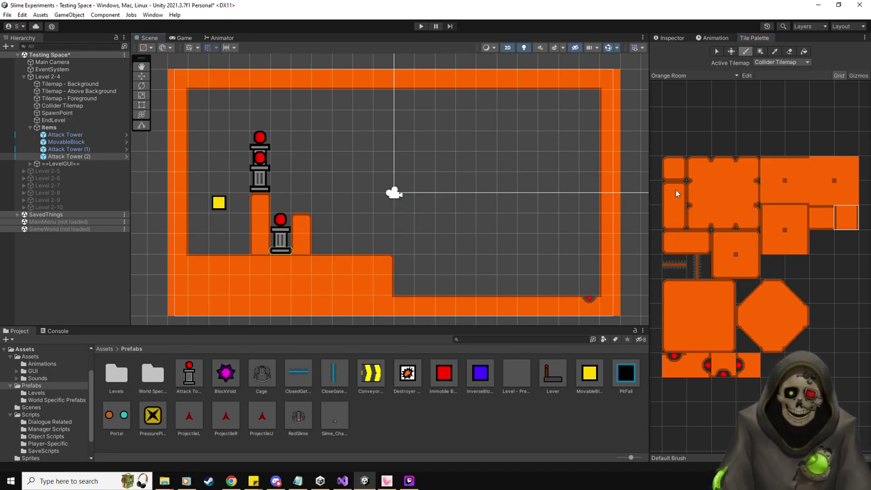
Paint a five-tile column hanging from the ceiling above the short pillar, finished with a bottom end-cap tile.
{"action": "left_click", "coordinate": [302, 102]}
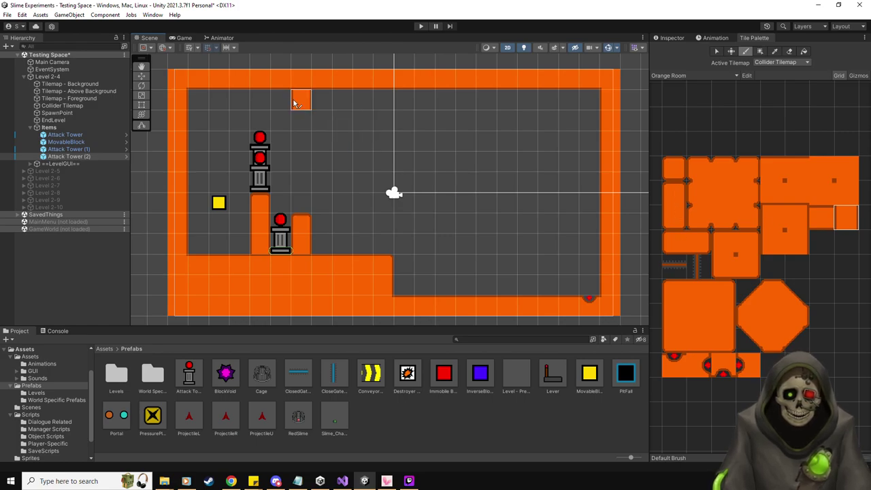
{"action": "left_click_drag", "start_coordinate": [305, 109], "coordinate": [301, 186]}
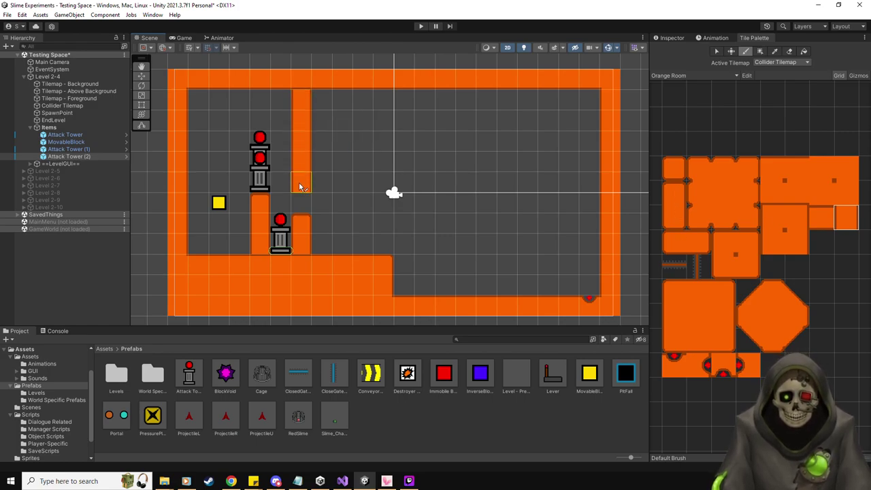
{"action": "left_click", "coordinate": [673, 216]}
{"action": "left_click", "coordinate": [301, 183]}
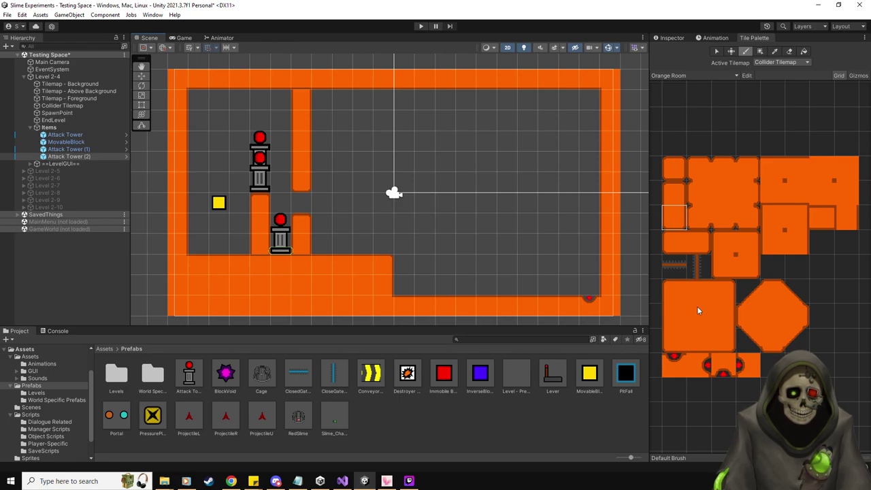
Erase the hanging column's fourth tile and repaint the tiles above and below the opening with left corner tiles.
{"action": "left_click", "coordinate": [788, 52]}
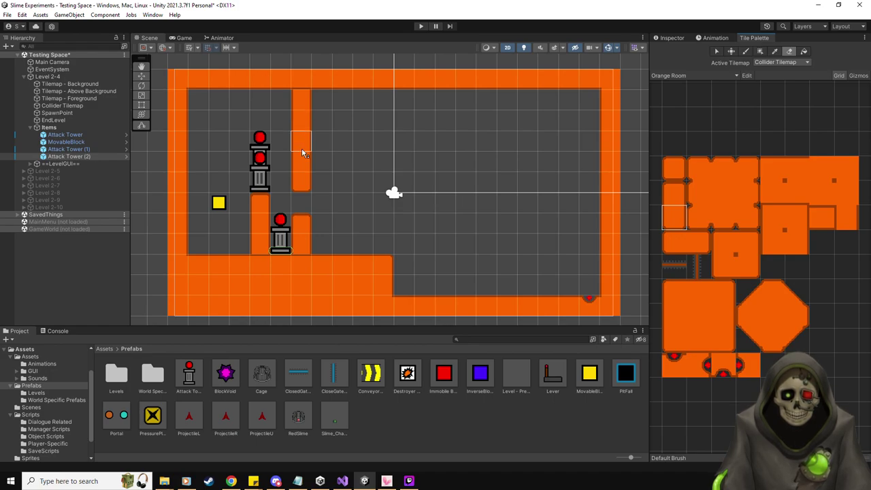
{"action": "left_click", "coordinate": [301, 161]}
{"action": "left_click", "coordinate": [725, 268]}
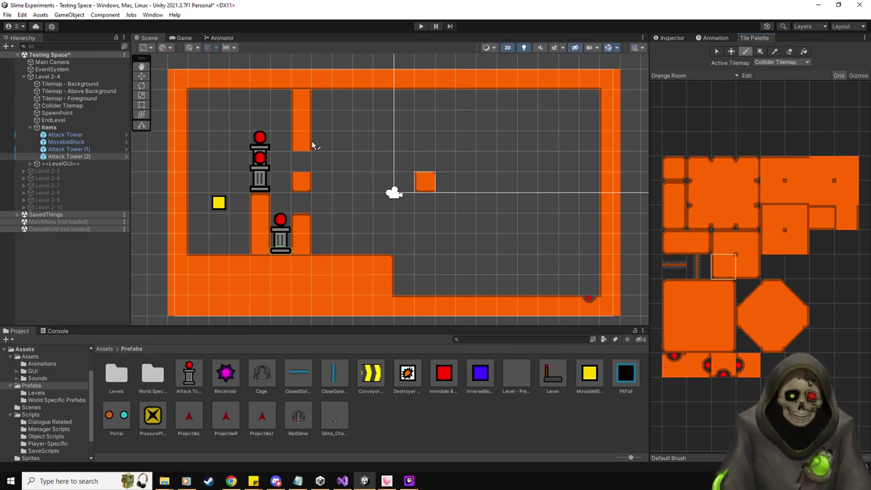
{"action": "left_click", "coordinate": [725, 250]}
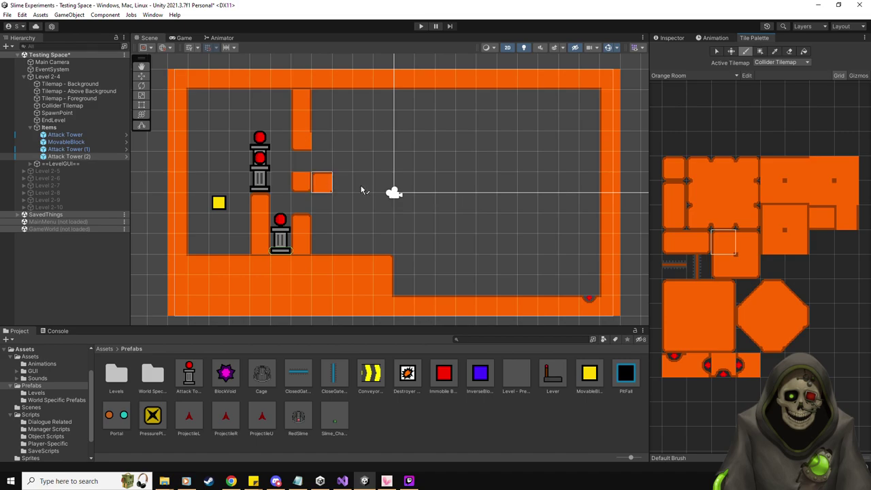
{"action": "left_click", "coordinate": [725, 269]}
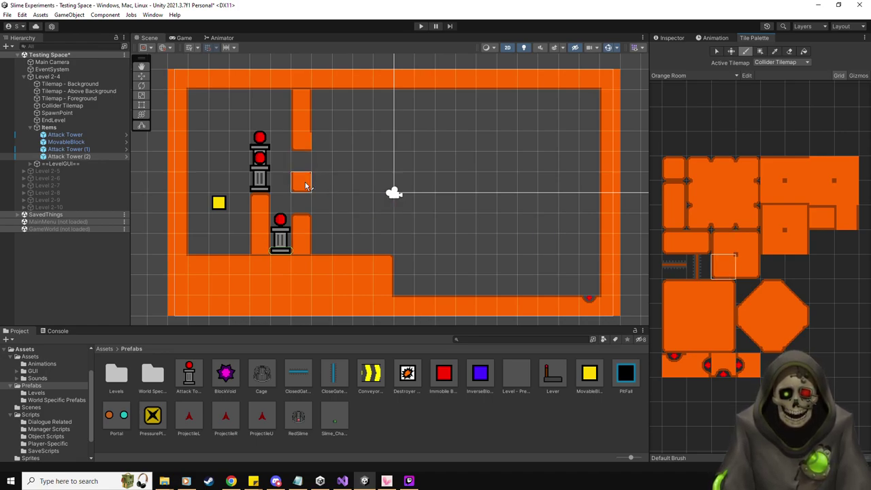
{"action": "left_click", "coordinate": [305, 185]}
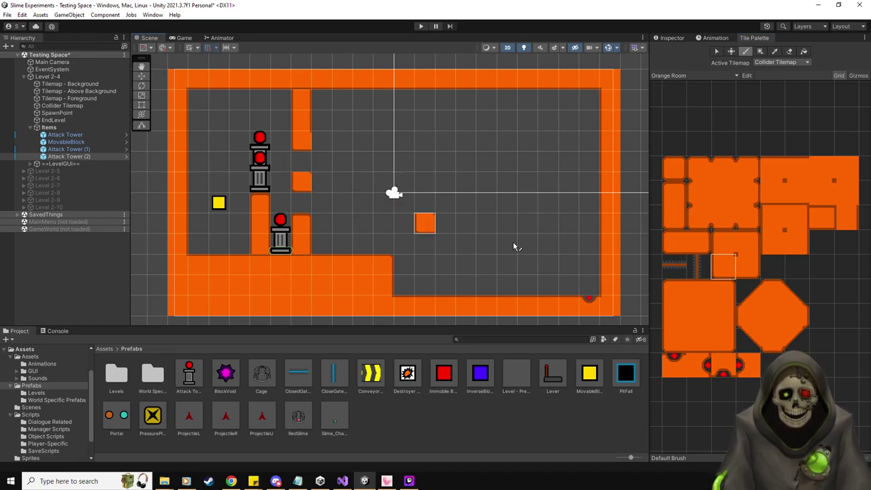
Paint corner tiles and a vertical wall tile one column to the right, enclosing the opening as a left-facing notch.
{"action": "left_click", "coordinate": [752, 271]}
{"action": "left_click", "coordinate": [321, 192]}
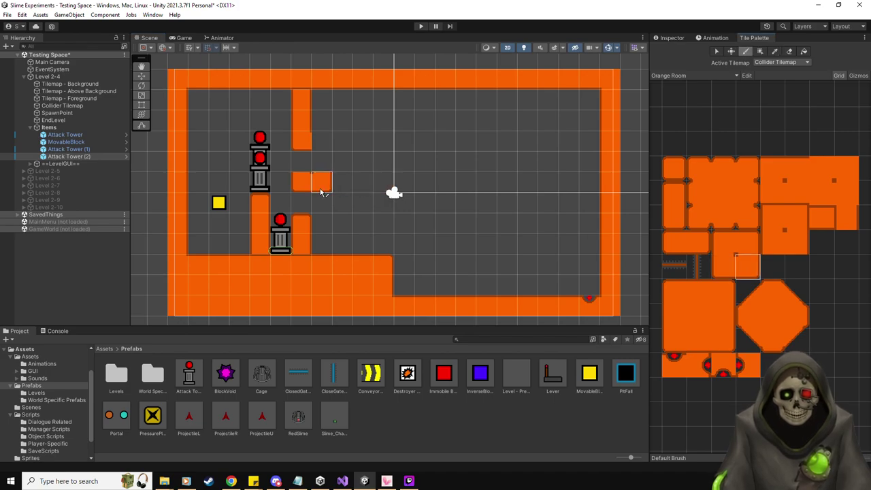
{"action": "left_click", "coordinate": [745, 244]}
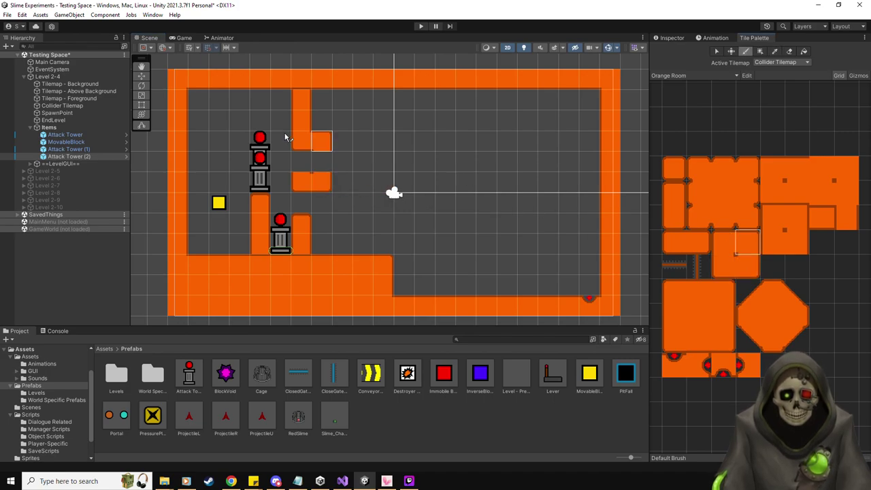
{"action": "left_click", "coordinate": [324, 148]}
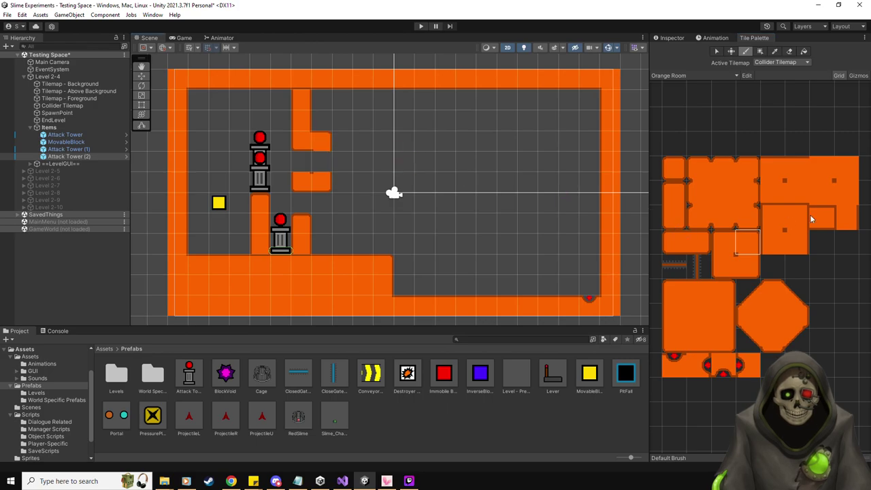
{"action": "left_click", "coordinate": [846, 218]}
{"action": "left_click", "coordinate": [325, 162]}
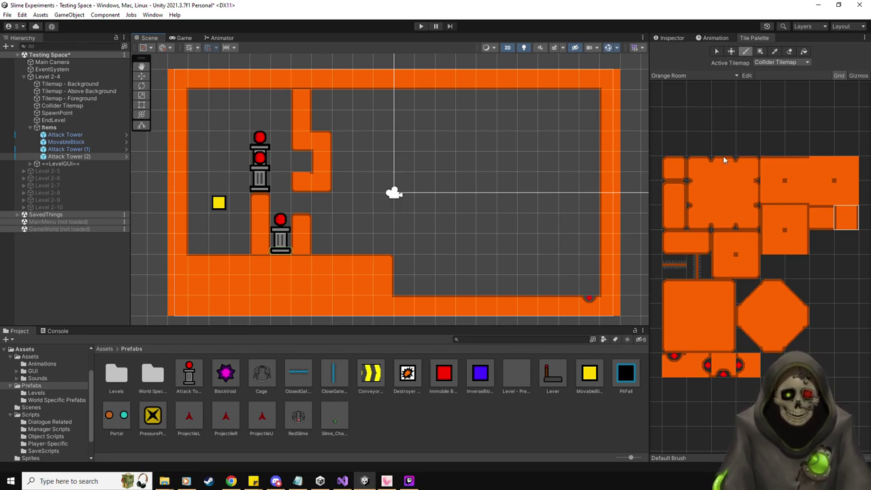
Retile the notch's upper and lower lips with matching edge tiles, and undo the stray tile painted in the open area.
{"action": "left_click", "coordinate": [699, 169]}
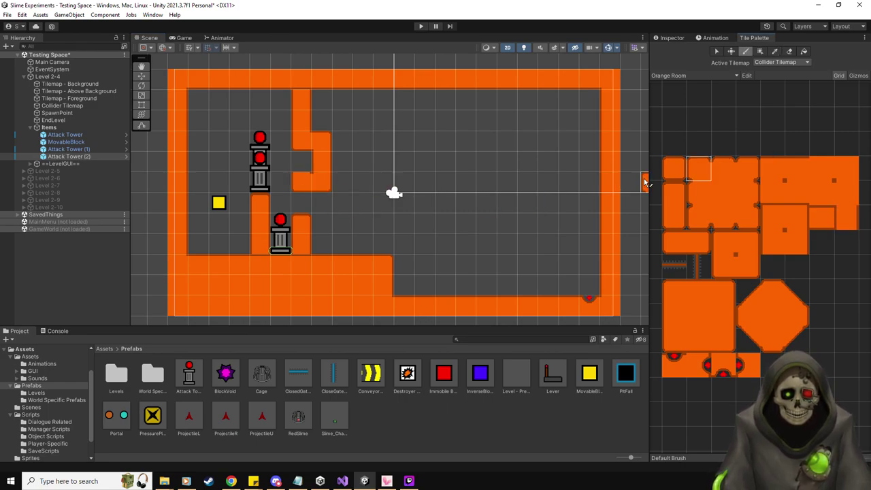
{"action": "left_click", "coordinate": [699, 193]}
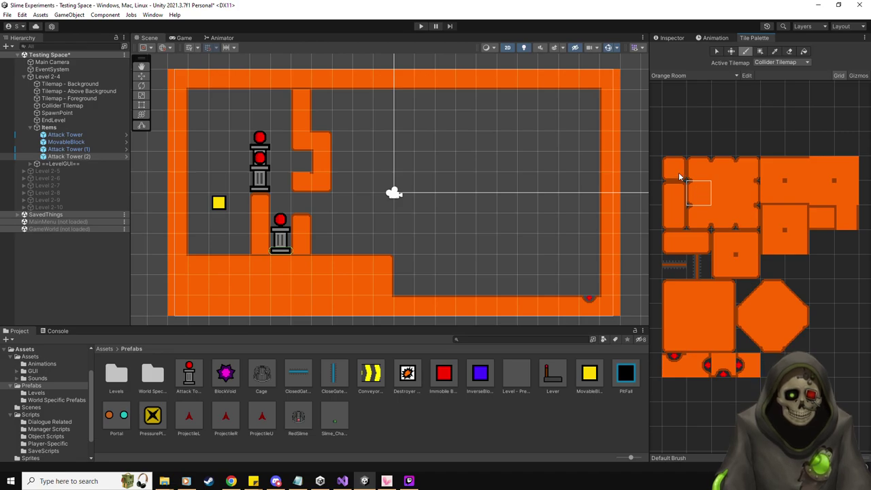
{"action": "left_click", "coordinate": [703, 223]}
{"action": "left_click", "coordinate": [295, 189]}
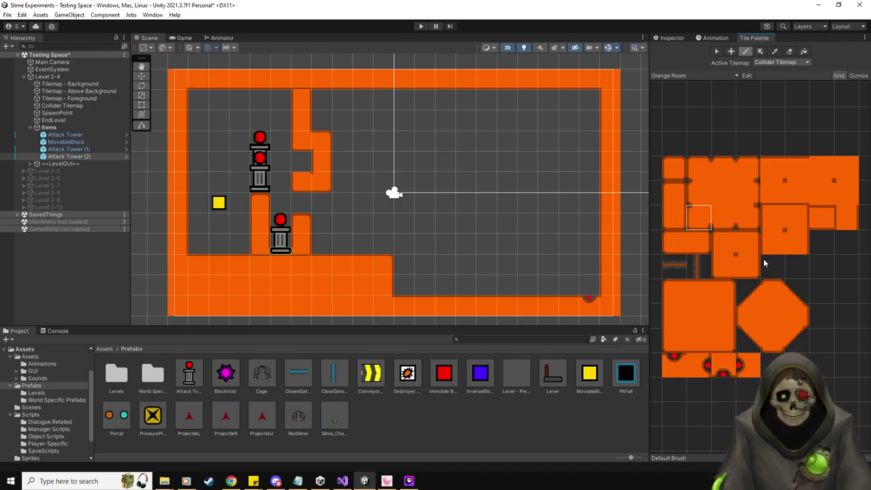
{"action": "left_click", "coordinate": [675, 242]}
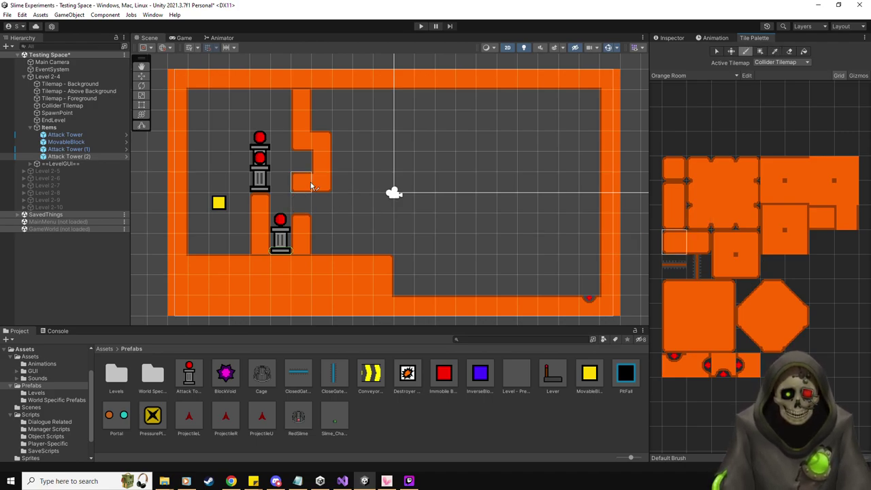
{"action": "left_click", "coordinate": [405, 223]}
{"action": "key", "text": "ctrl+z"}
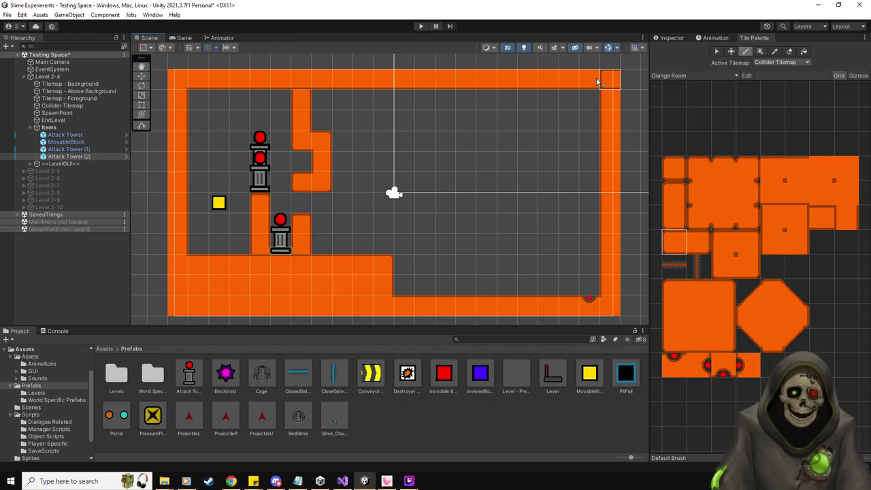
Play-test the notched column, guiding the slime over the stacked towers and down the shaft toward the third tower.
{"action": "left_click", "coordinate": [421, 26]}
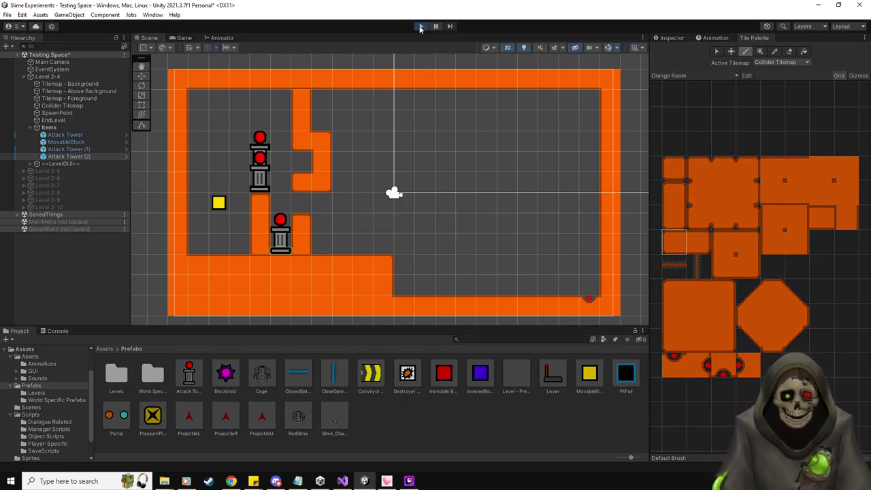
{"action": "key", "text": "Up"}
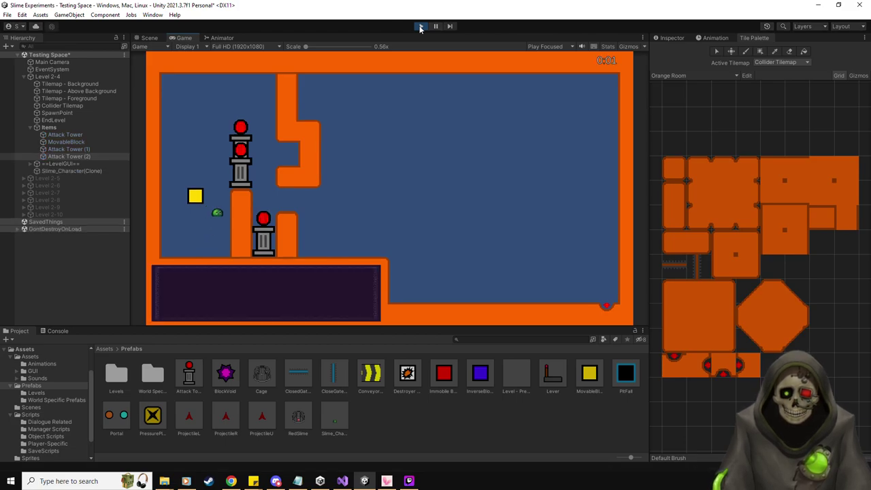
{"action": "key", "text": "Up"}
{"action": "key", "text": "Right"}
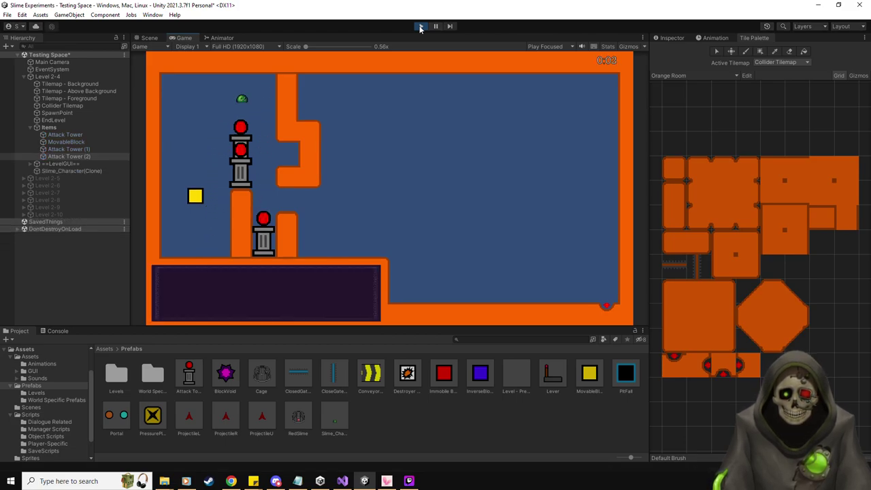
{"action": "key", "text": "Down"}
{"action": "key", "text": "Right"}
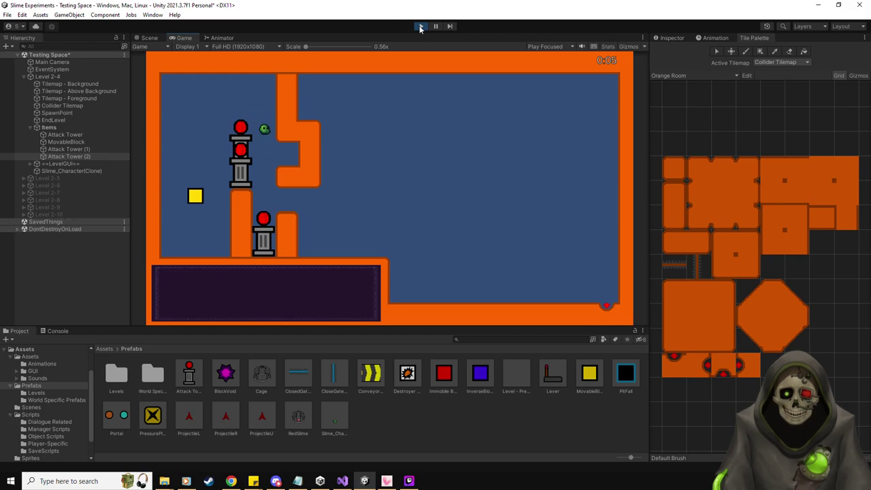
{"action": "key", "text": "Down"}
{"action": "key", "text": "Right"}
{"action": "left_click", "coordinate": [419, 28]}
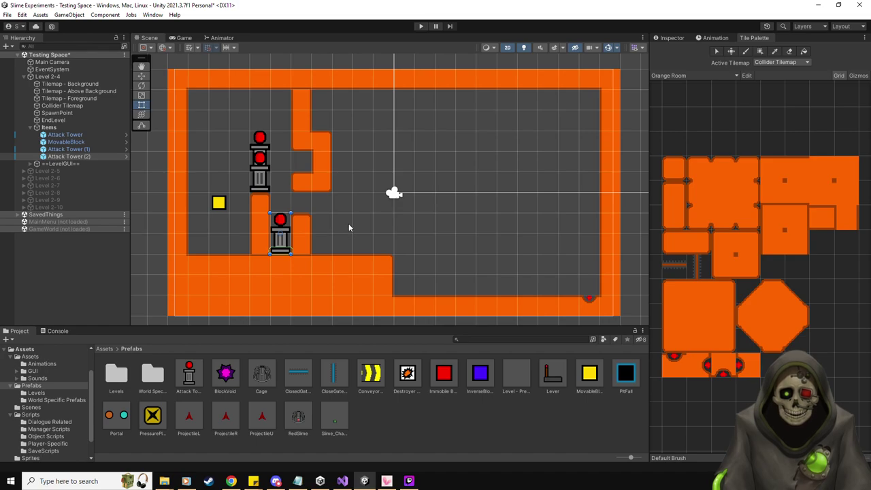
Place an Attack Tower on the hanging column's right-hand ledge, with Direction set to Right and Time To Attack set to 2.5.
{"action": "left_click_drag", "start_coordinate": [189, 374], "coordinate": [322, 119]}
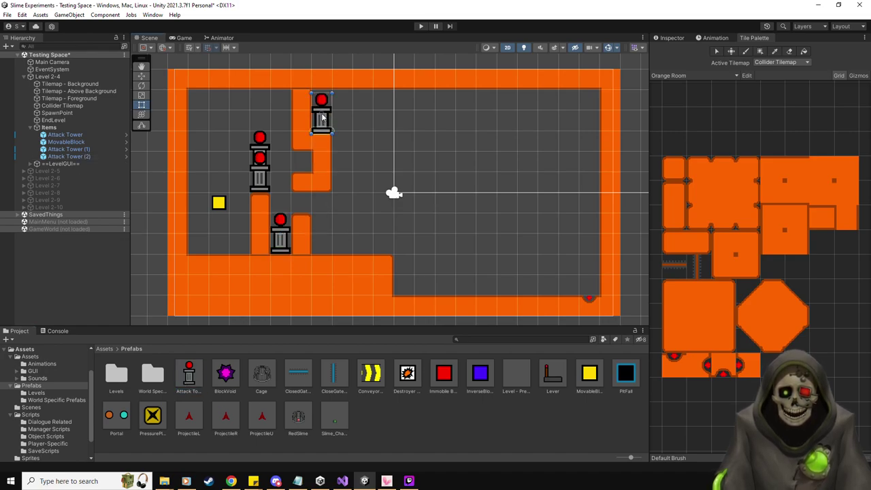
{"action": "left_click", "coordinate": [140, 76]}
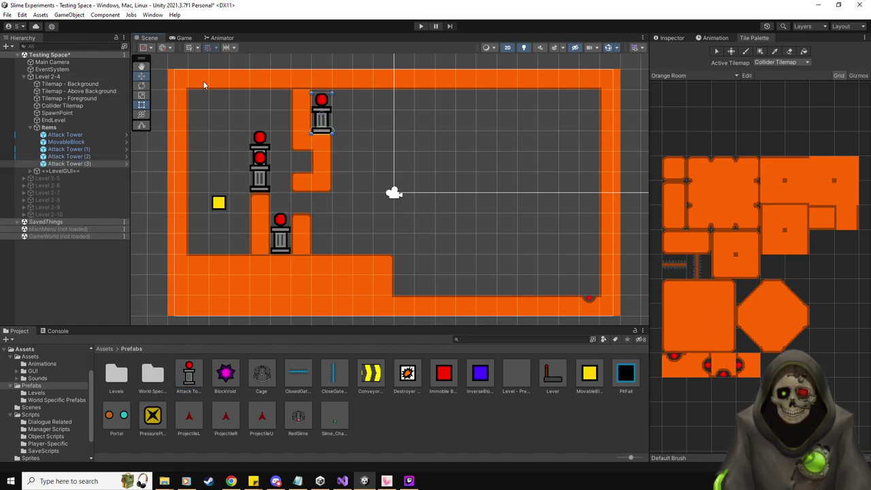
{"action": "left_click", "coordinate": [672, 38]}
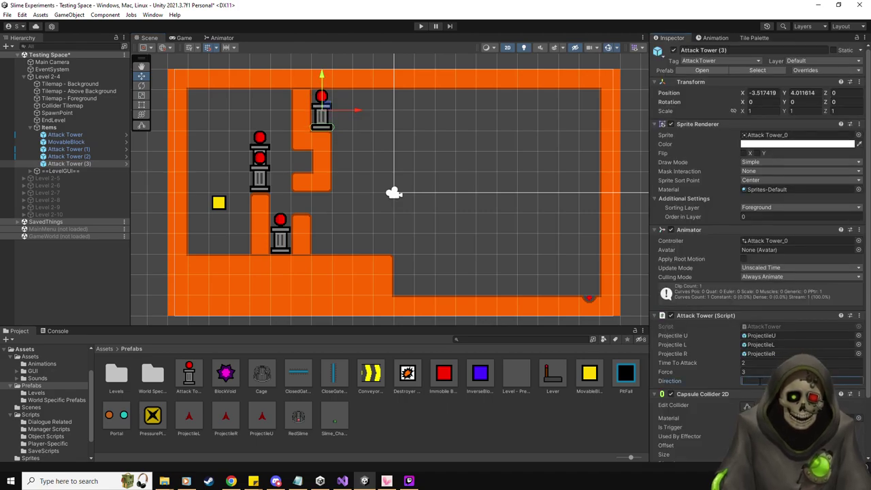
{"action": "type", "text": "Right"}
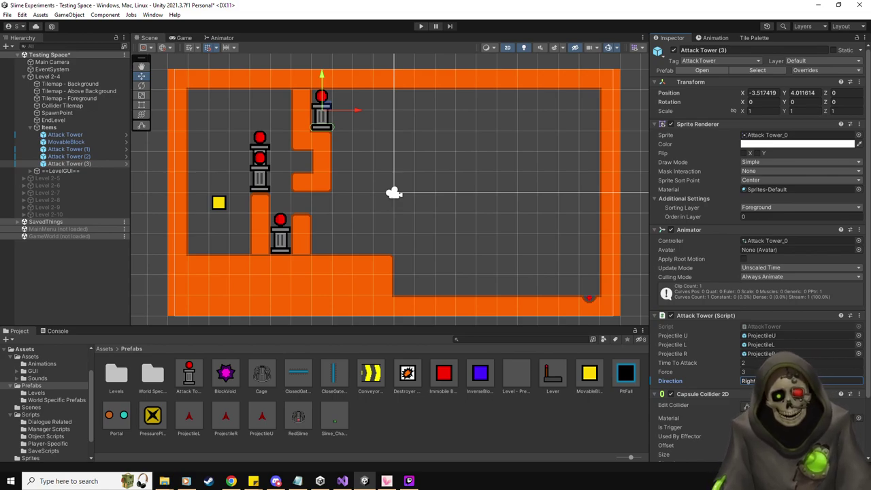
{"action": "type", "text": "1"}
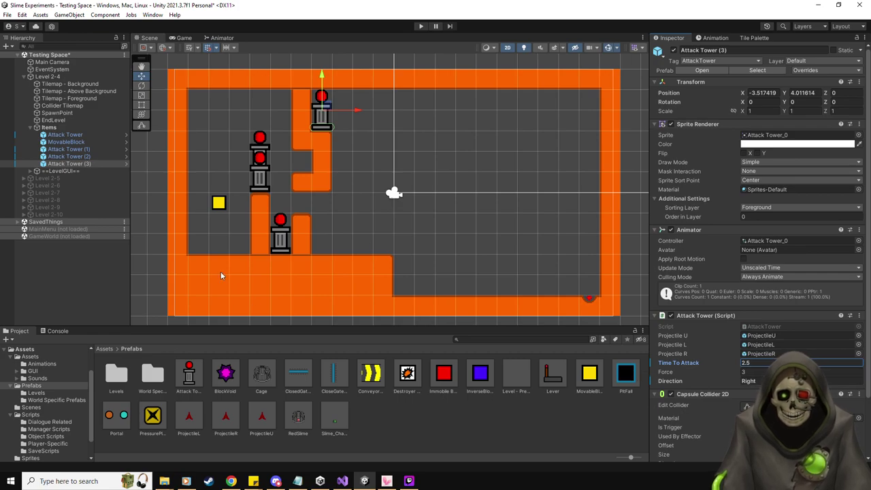
Duplicate the ledge's Attack Tower and move the copy straight down onto the floor, right of the short pillar.
{"action": "left_click", "coordinate": [65, 163]}
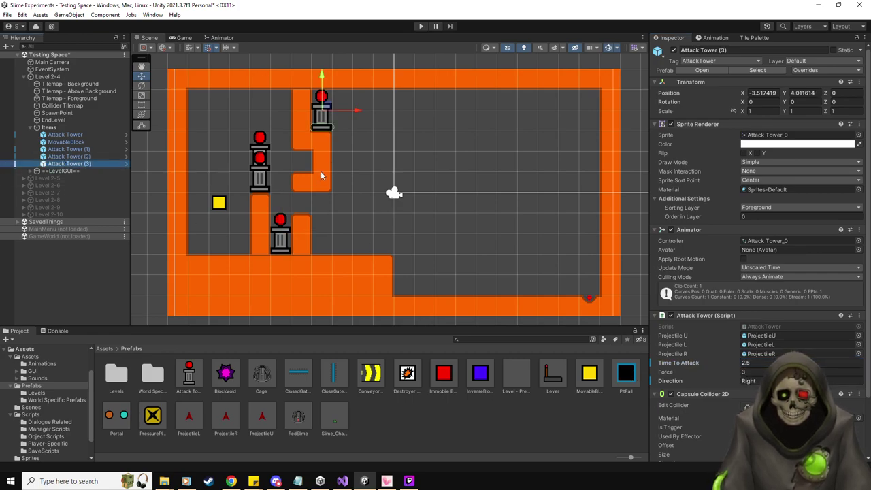
{"action": "key", "text": "ctrl+d"}
{"action": "left_click_drag", "start_coordinate": [327, 114], "coordinate": [328, 231]}
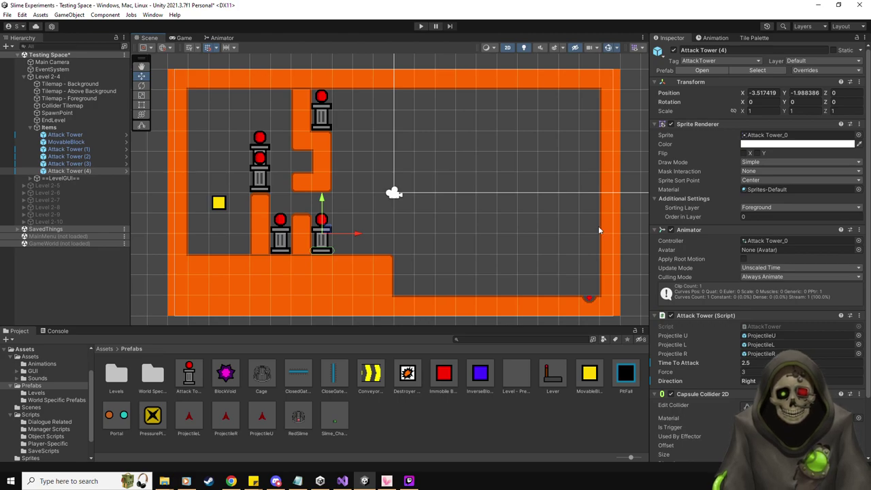
Try a CloseGateHorizontal at X -1.5, Y -1.5 in front of the lower right-firing tower in a play-test, and delete the gate.
{"action": "left_click_drag", "start_coordinate": [334, 374], "coordinate": [362, 224]}
{"action": "left_click", "coordinate": [420, 25]}
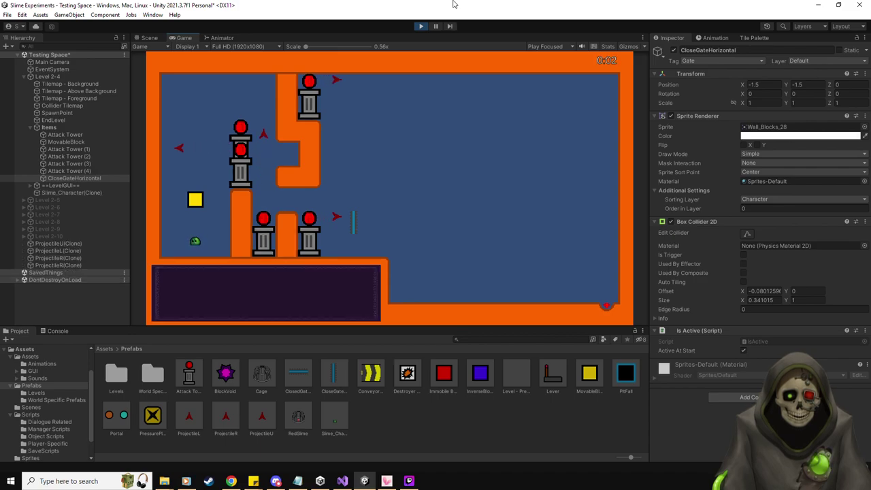
{"action": "left_click", "coordinate": [420, 28]}
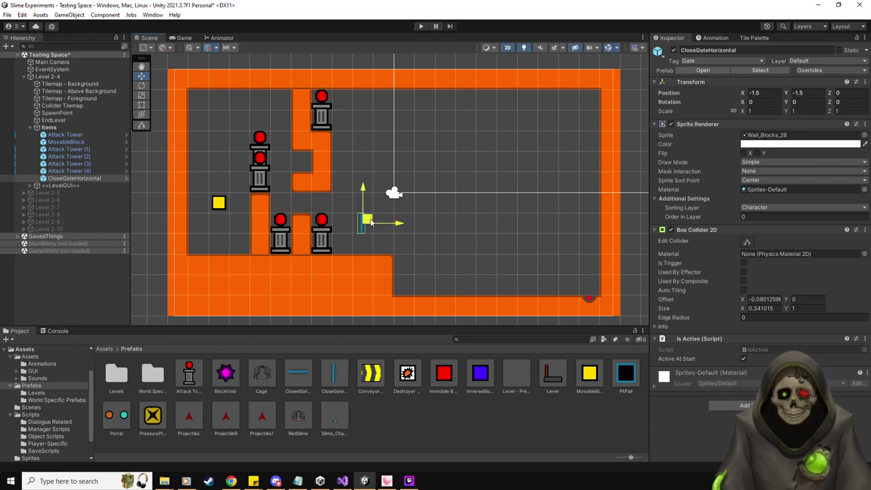
{"action": "left_click", "coordinate": [72, 171]}
{"action": "left_click", "coordinate": [76, 179]}
{"action": "key", "text": "Delete"}
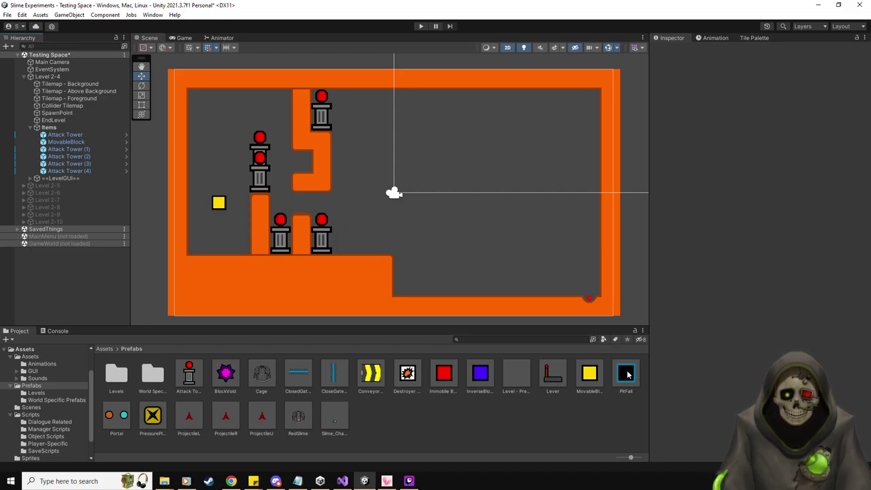
Place a PitFall against the right wall at X 9.5, Y -1.5 and a ConveyorBelt with Direction Right directly left of it.
{"action": "left_click_drag", "start_coordinate": [627, 374], "coordinate": [392, 239]}
{"action": "left_click_drag", "start_coordinate": [353, 221], "coordinate": [589, 225]}
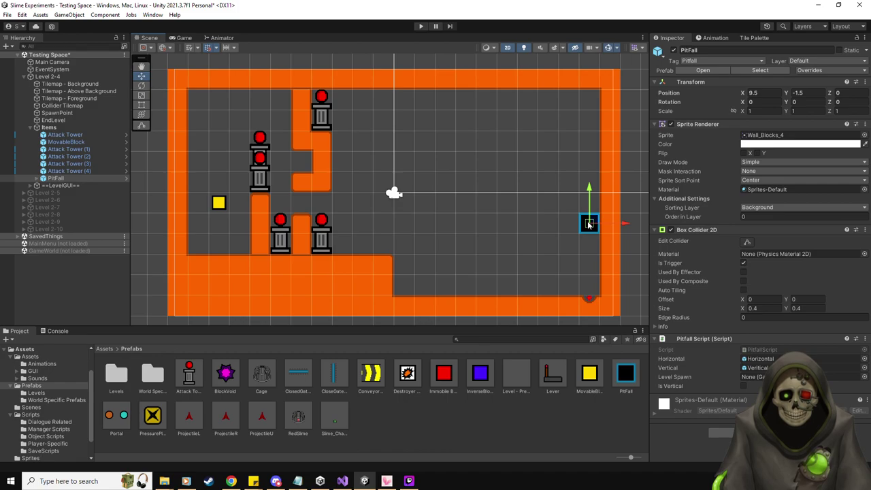
{"action": "left_click_drag", "start_coordinate": [370, 372], "coordinate": [573, 223]}
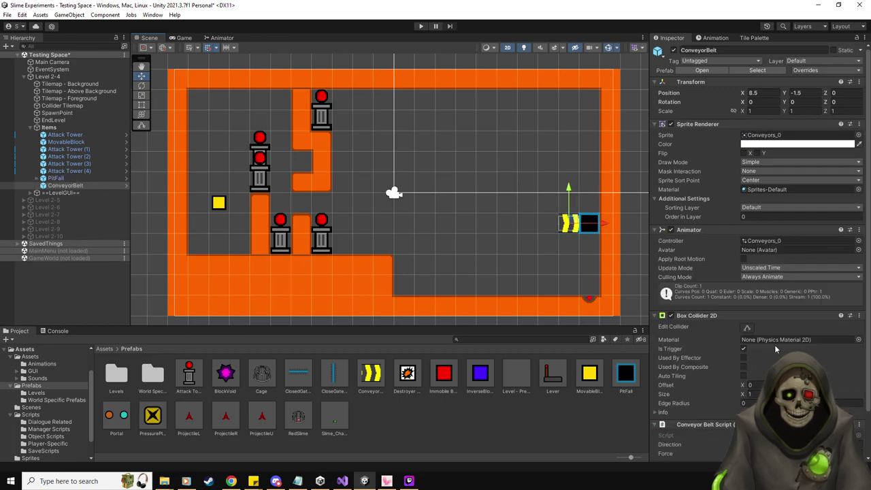
{"action": "scroll", "coordinate": [756, 272], "scroll_direction": "down", "scroll_amount": 2}
{"action": "type", "text": "Right"}
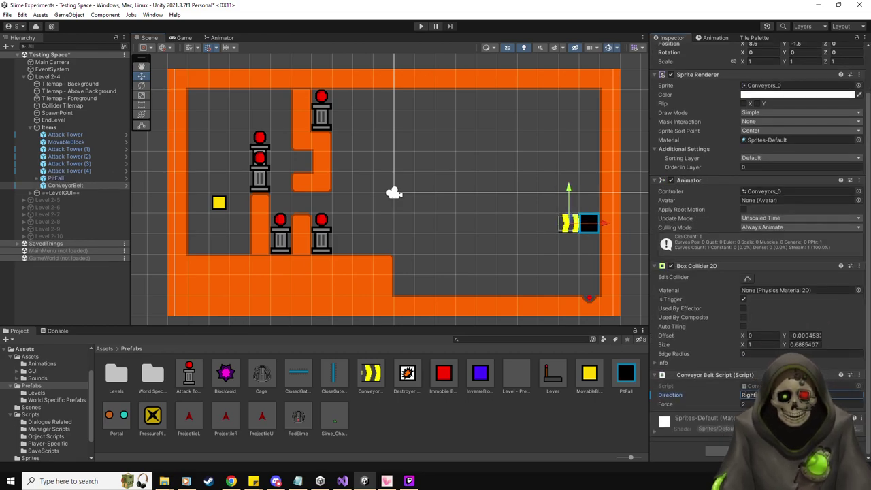
Duplicate the ConveyorBelt six times leftward, forming a continuous row from X 8.5 to X 2.5.
{"action": "key", "text": "ctrl+d"}
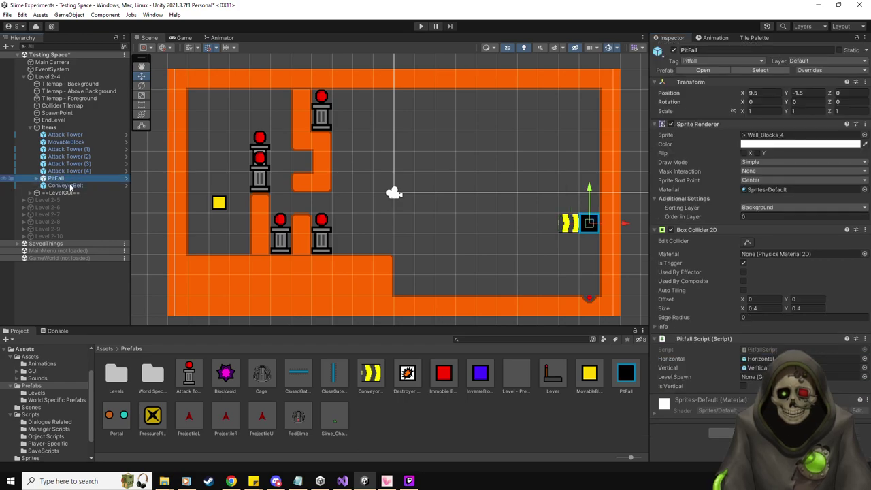
{"action": "left_click_drag", "start_coordinate": [602, 232], "coordinate": [485, 228], "text": "ctrl"}
{"action": "key", "text": "ctrl+d"}
{"action": "key", "text": "ctrl+d"}
{"action": "key", "text": "ctrl+d"}
{"action": "key", "text": "ctrl+d"}
{"action": "key", "text": "ctrl+d"}
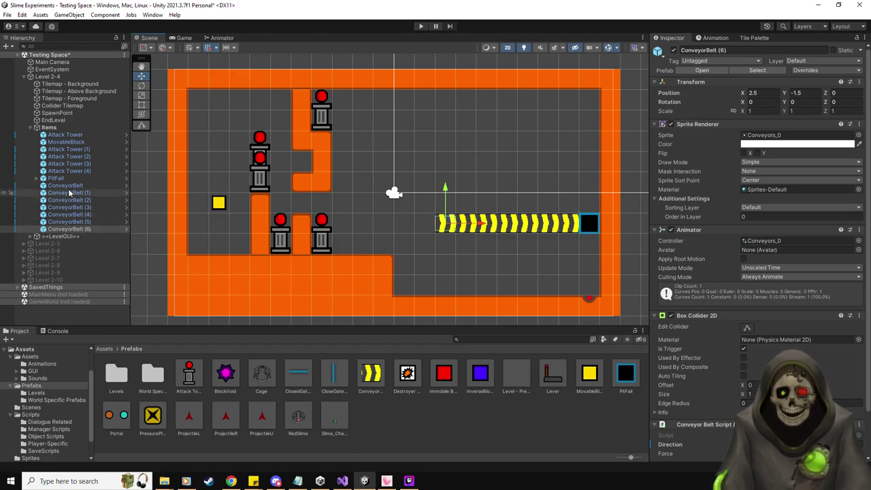
Place a CloseGateHorizontal at X -0.5, Y -1.5 left of the conveyor row, and assign SpawnPoint as the PitFall's Level Spawn.
{"action": "left_click", "coordinate": [78, 135]}
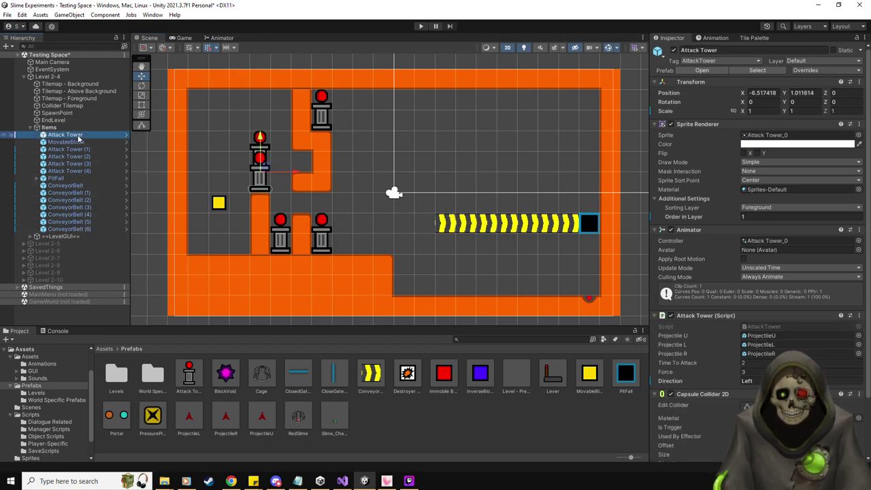
{"action": "left_click", "coordinate": [85, 170]}
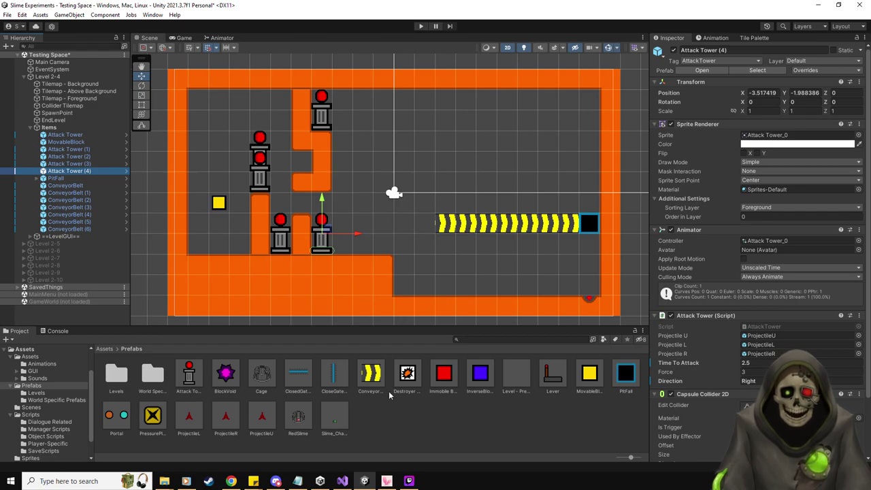
{"action": "left_click_drag", "start_coordinate": [333, 373], "coordinate": [388, 221]}
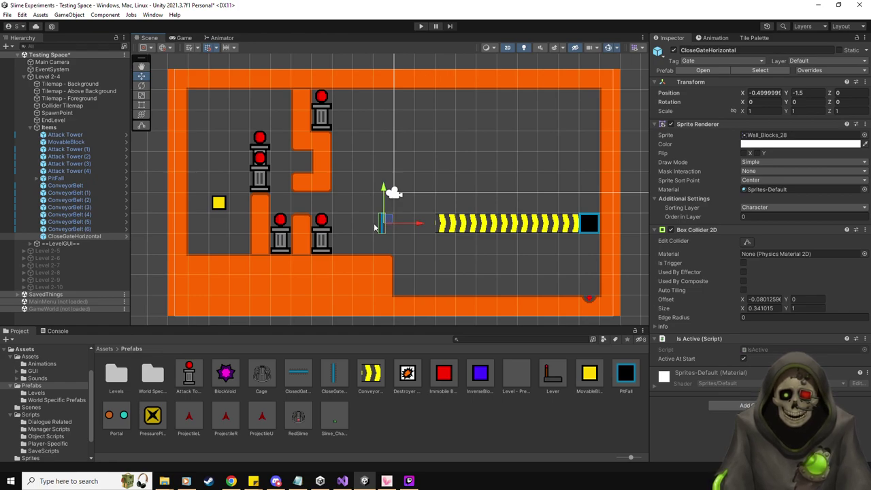
{"action": "left_click", "coordinate": [68, 176]}
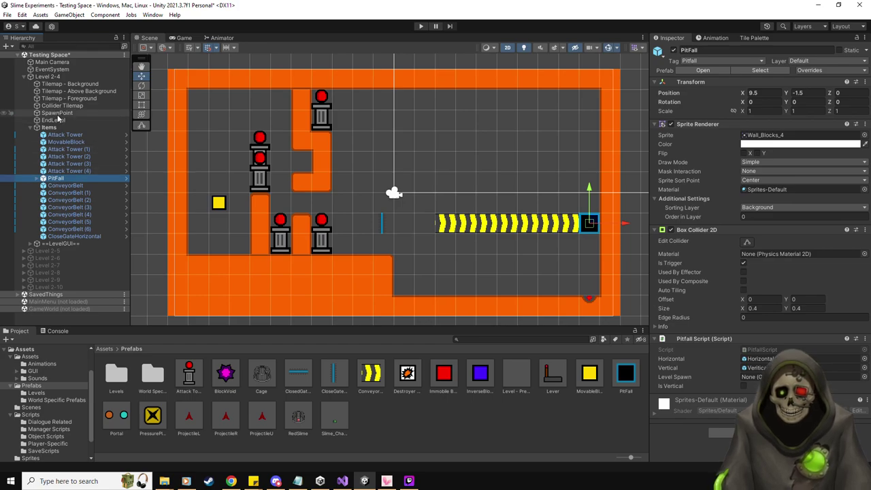
{"action": "left_click_drag", "start_coordinate": [665, 279], "coordinate": [758, 378]}
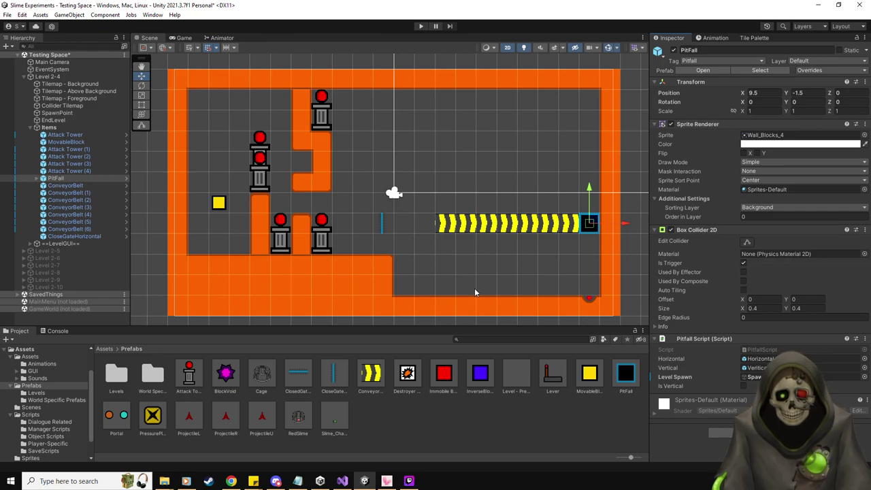
Play-test the level with the gate deactivated, watching the lower tower's projectiles travel across the conveyor row.
{"action": "left_click", "coordinate": [104, 236]}
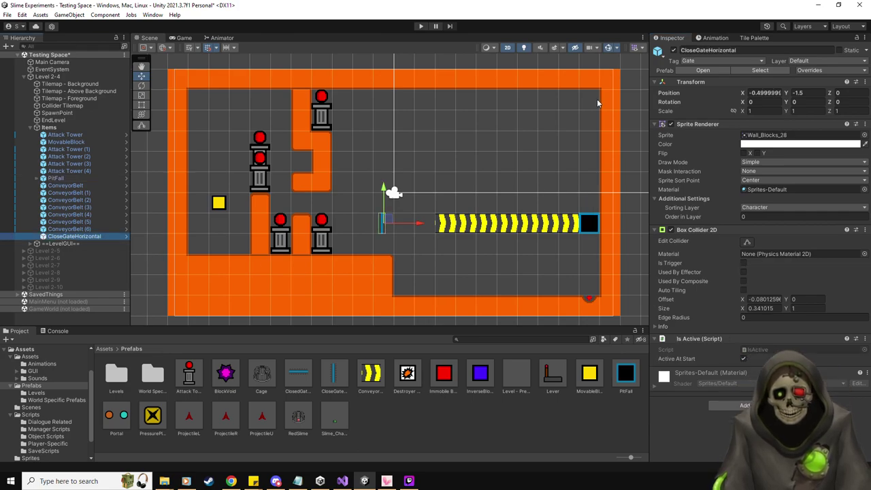
{"action": "left_click", "coordinate": [422, 26]}
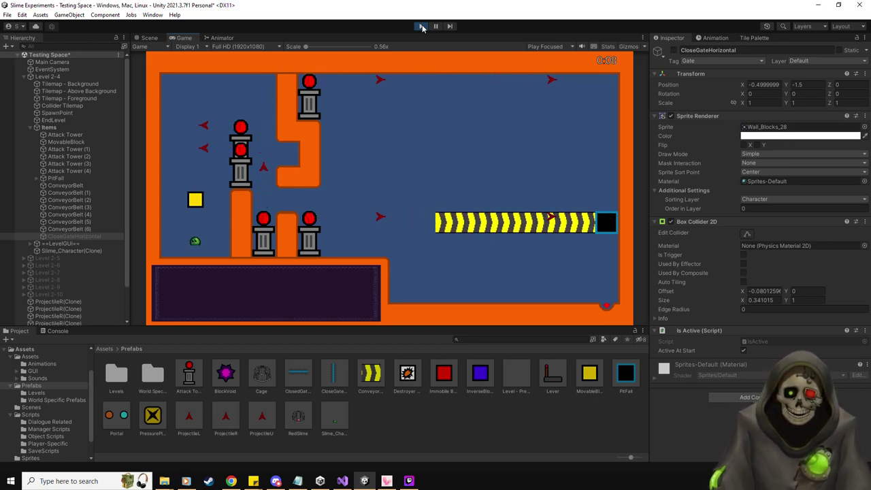
{"action": "left_click", "coordinate": [422, 27]}
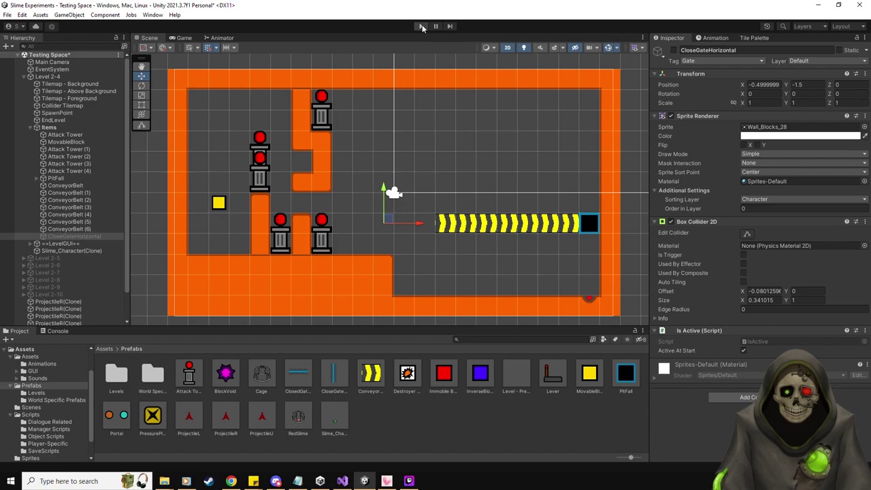
{"action": "left_click", "coordinate": [421, 26]}
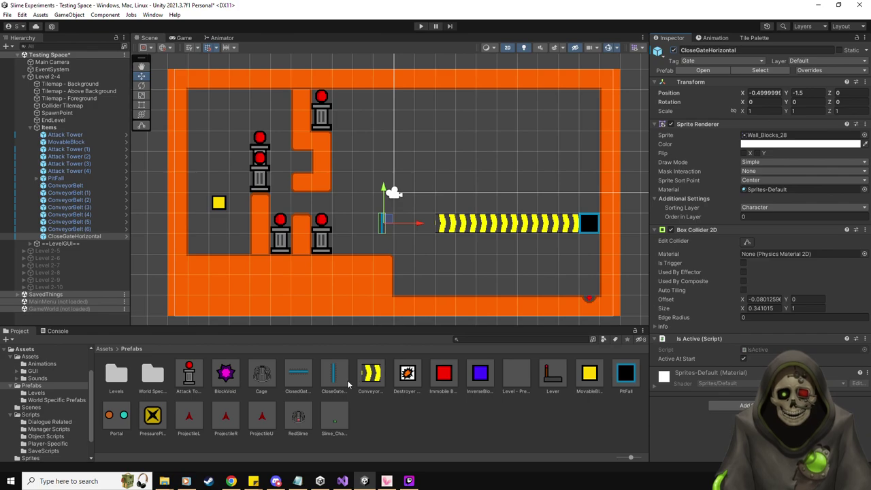
Add a ClosedGateVertical just above the conveyor line and extend the conveyor row with two belts at X 1.5 and X 0.5.
{"action": "left_click_drag", "start_coordinate": [299, 376], "coordinate": [403, 201]}
{"action": "left_click_drag", "start_coordinate": [370, 373], "coordinate": [446, 208]}
{"action": "left_click", "coordinate": [441, 228]}
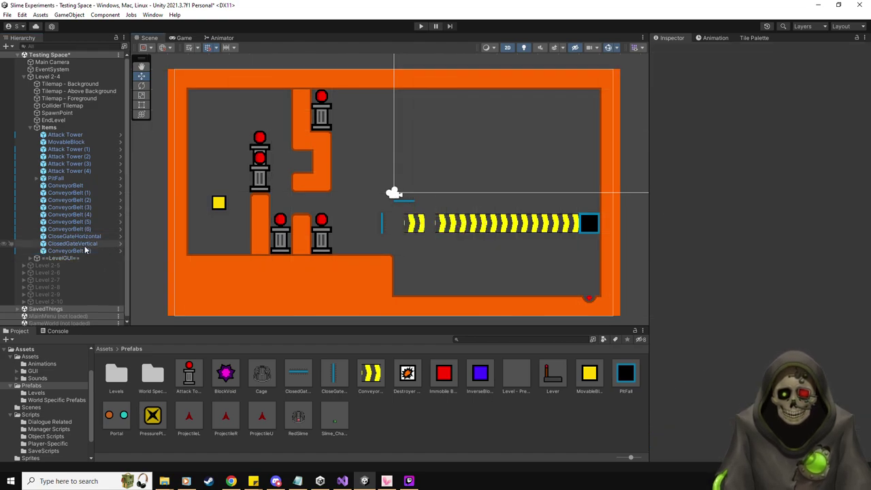
{"action": "left_click", "coordinate": [442, 226]}
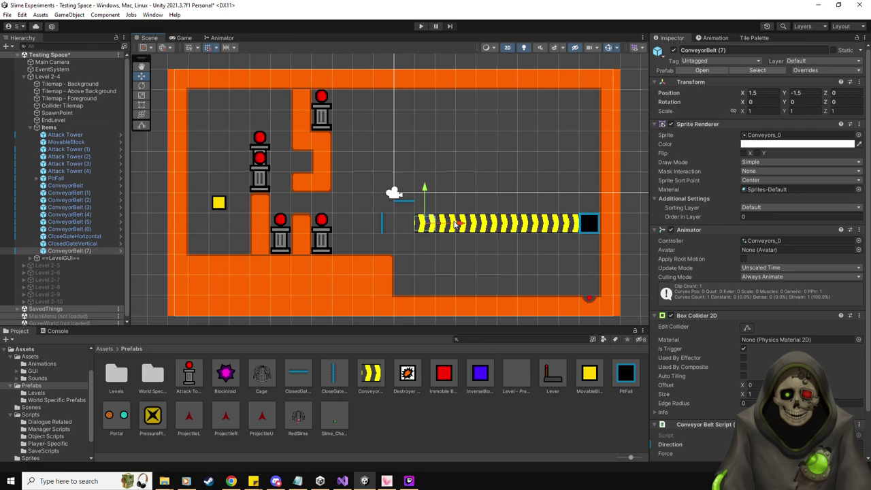
{"action": "key", "text": "ctrl+d"}
{"action": "left_click_drag", "start_coordinate": [455, 228], "coordinate": [444, 229]}
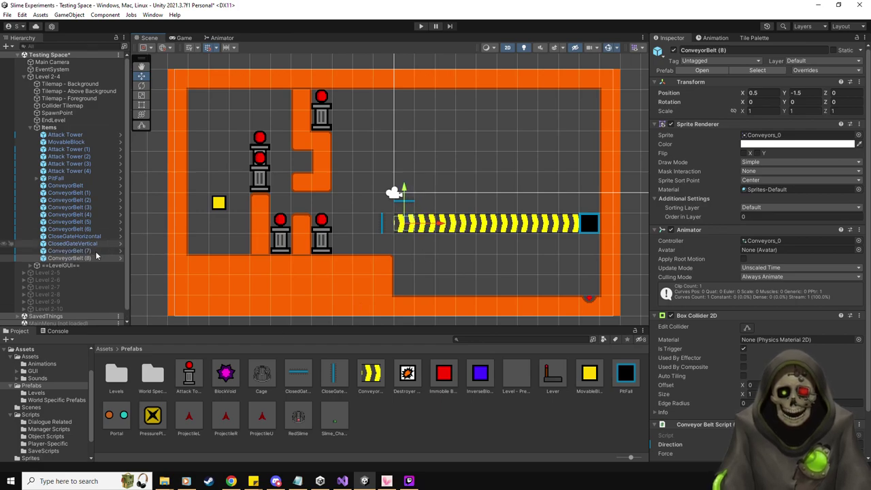
Paint collider wall tiles directly above and below the CloseGateHorizontal, joining the lower tile to the floor block.
{"action": "left_click", "coordinate": [753, 39]}
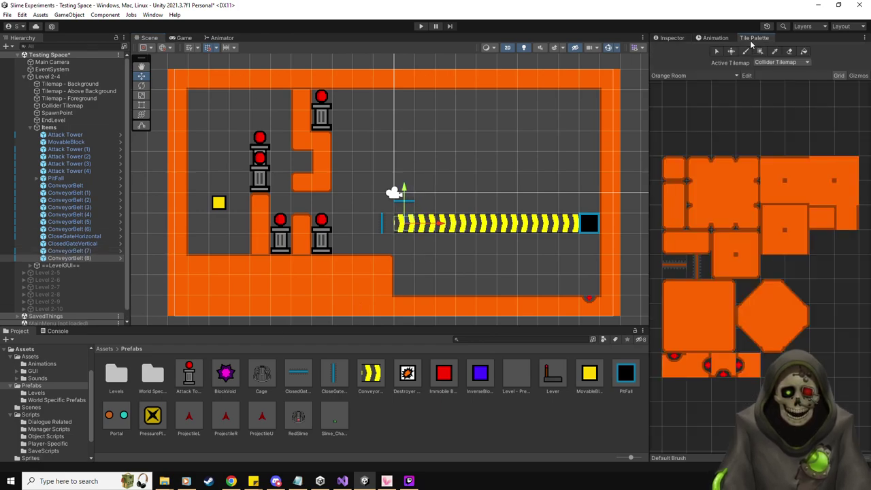
{"action": "left_click", "coordinate": [673, 168]}
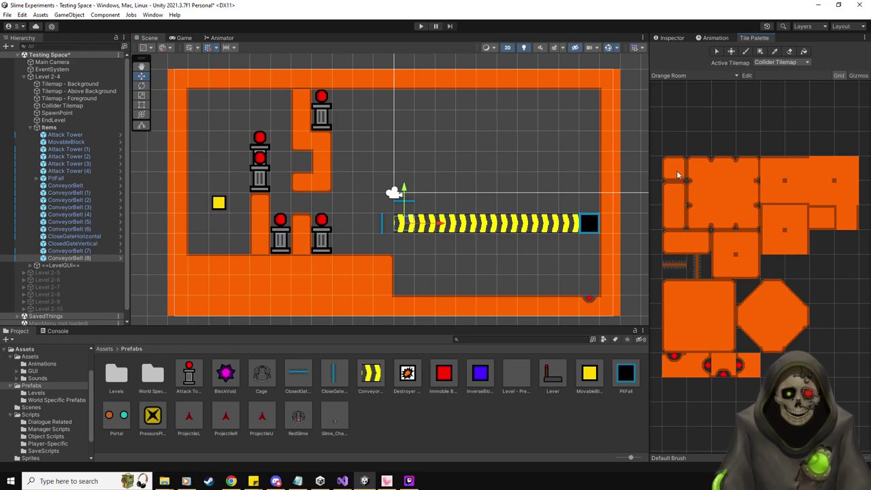
{"action": "left_click", "coordinate": [389, 203]}
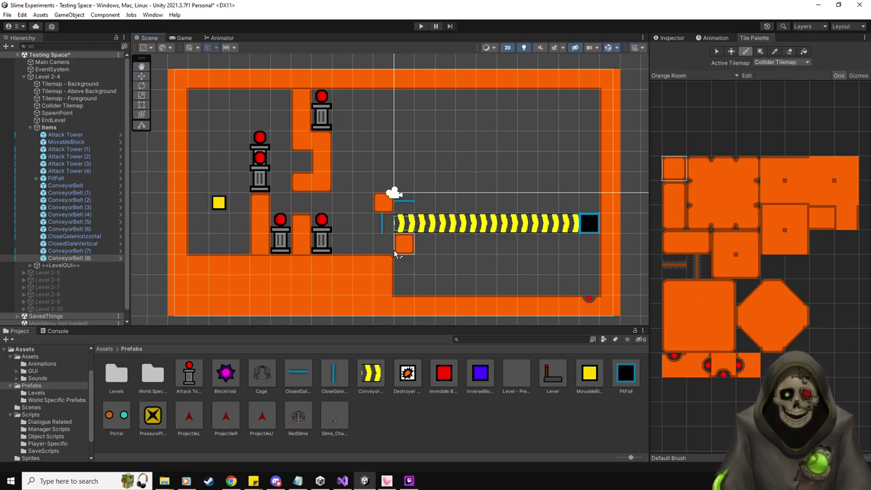
{"action": "left_click", "coordinate": [672, 195]}
{"action": "left_click", "coordinate": [384, 244]}
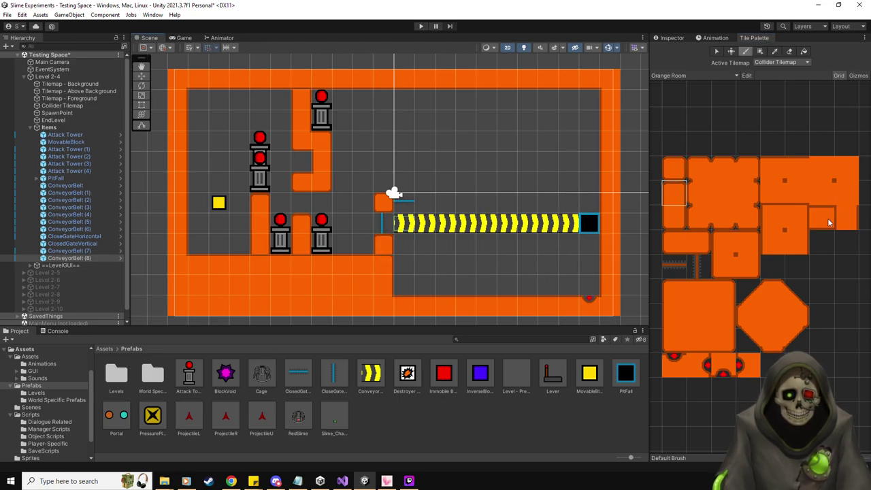
{"action": "left_click", "coordinate": [796, 237]}
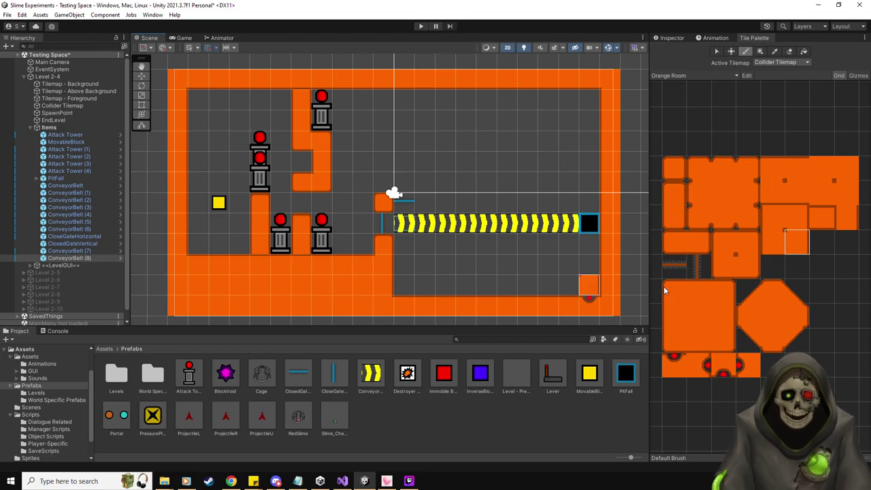
{"action": "key", "text": "s"}
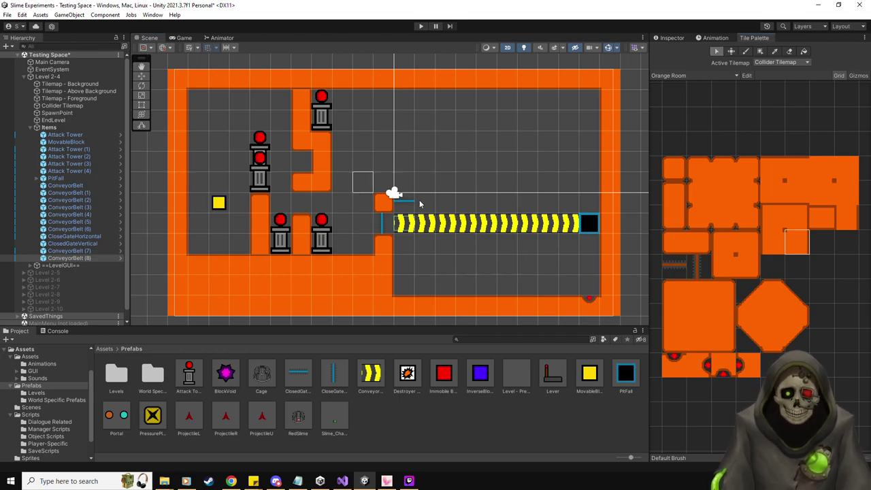
{"action": "left_click", "coordinate": [439, 202]}
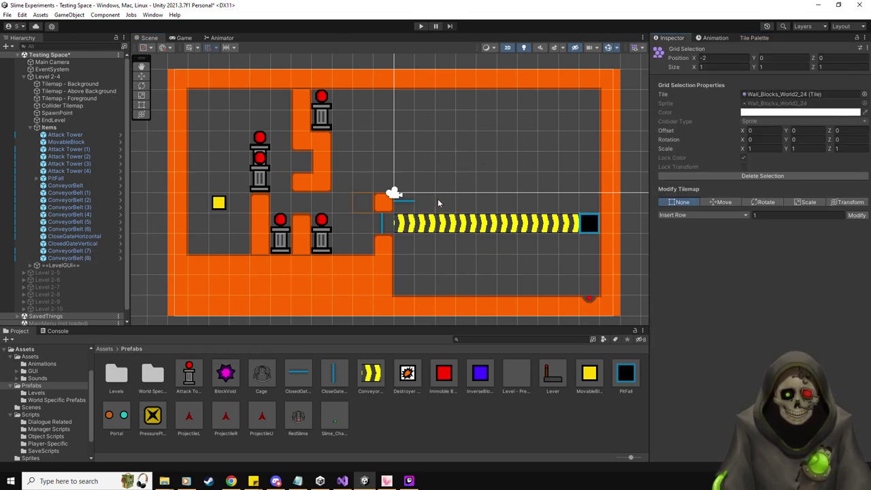
{"action": "left_click", "coordinate": [767, 37]}
{"action": "left_click", "coordinate": [745, 52]}
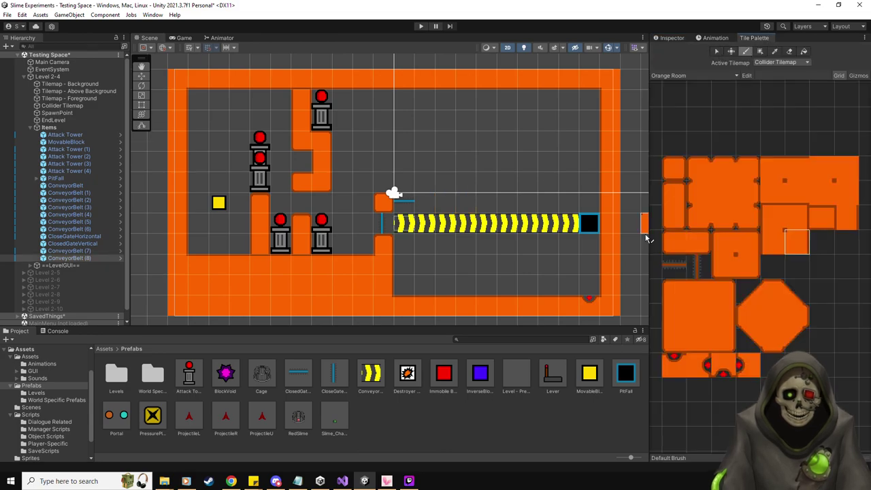
Paint a capped horizontal wall on the Collider Tilemap directly above the conveyor row, from the ClosedGateVertical to the belt beside the PitFall.
{"action": "left_click", "coordinate": [672, 242]}
{"action": "left_click", "coordinate": [426, 213]}
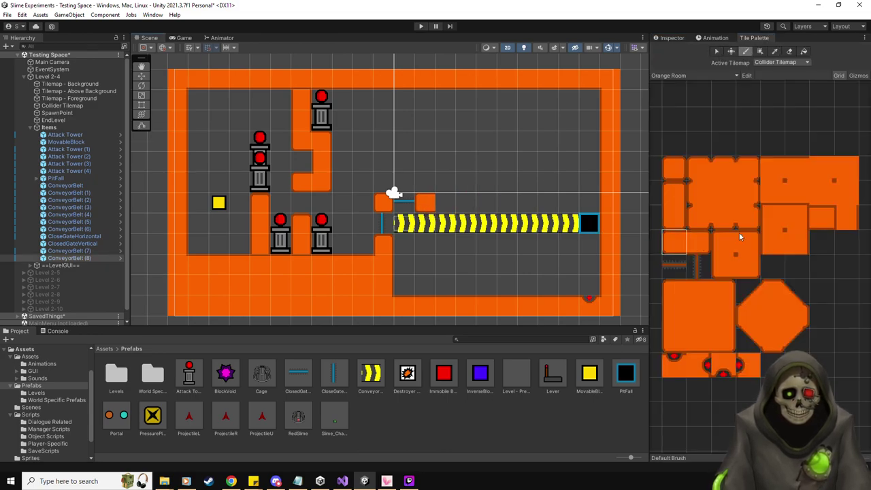
{"action": "left_click", "coordinate": [816, 222]}
{"action": "left_click_drag", "start_coordinate": [446, 202], "coordinate": [545, 203]}
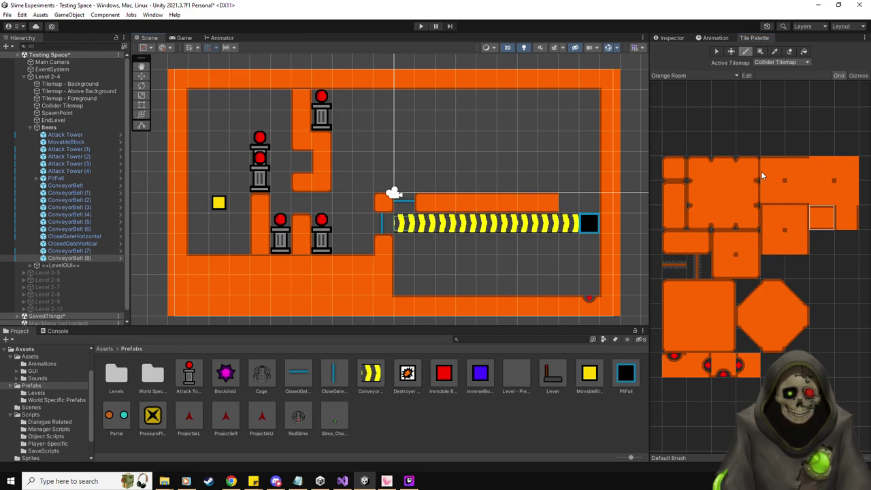
{"action": "left_click", "coordinate": [697, 240]}
{"action": "left_click", "coordinate": [570, 204]}
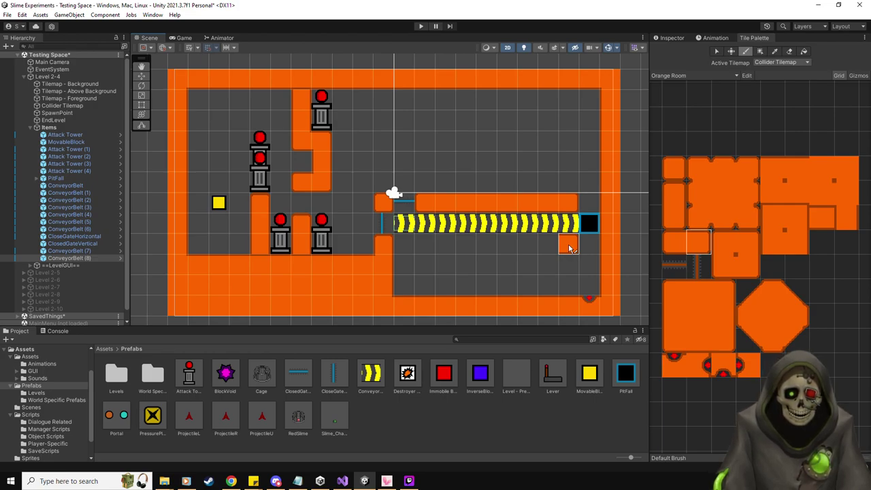
Paint a matching wall directly below the conveyor row, ending before the PitFall column and joined to the floor block under the CloseGateHorizontal.
{"action": "left_click", "coordinate": [569, 247]}
{"action": "left_click", "coordinate": [675, 242]}
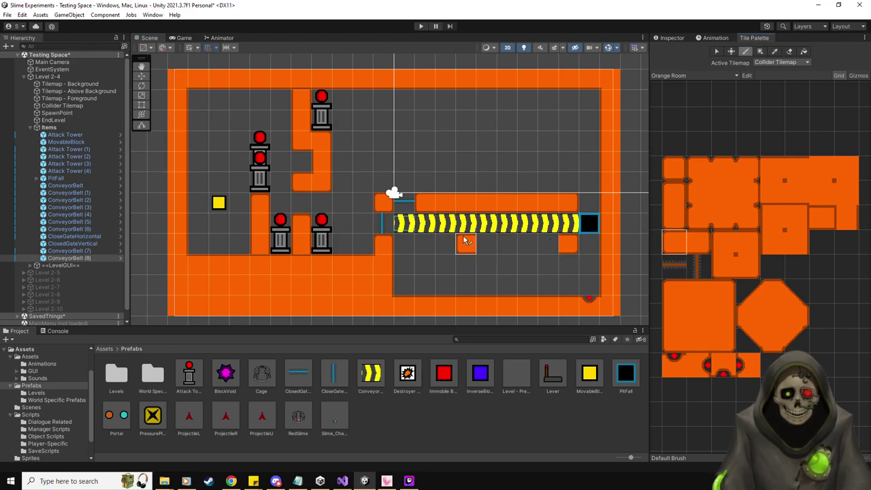
{"action": "left_click", "coordinate": [821, 217]}
{"action": "left_click_drag", "start_coordinate": [550, 240], "coordinate": [423, 244]}
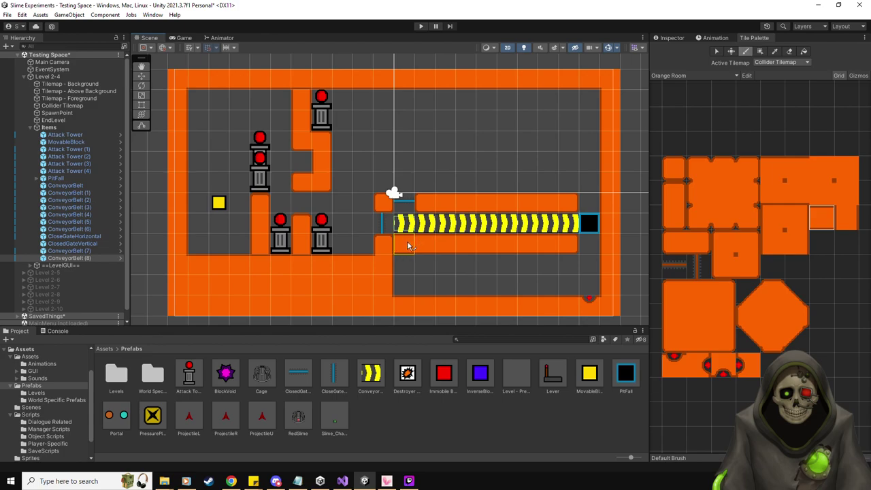
{"action": "left_click", "coordinate": [724, 244]}
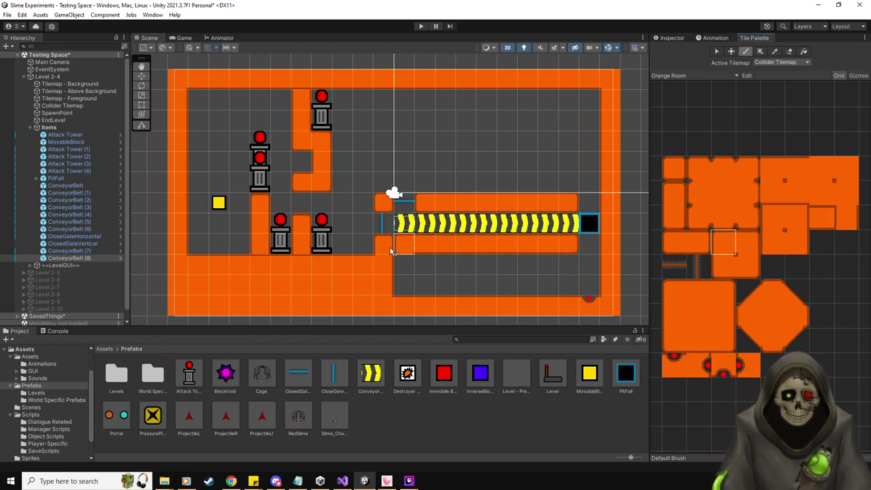
{"action": "left_click", "coordinate": [392, 249]}
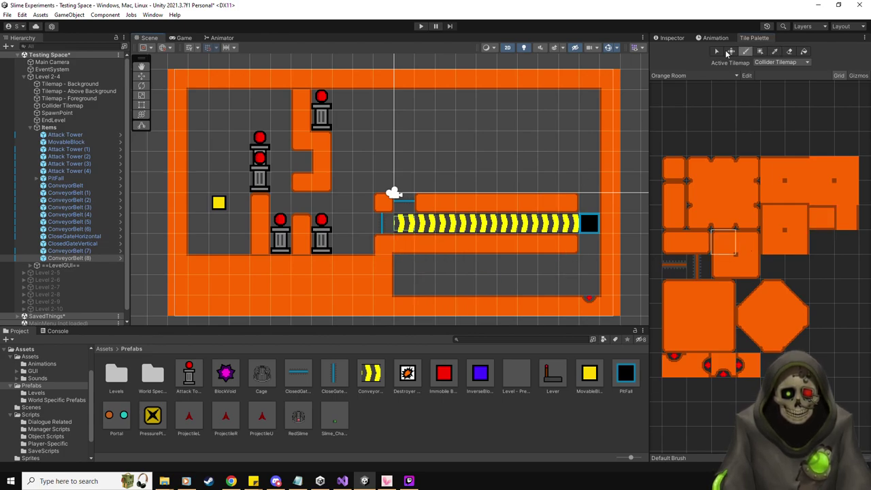
Place an Attack Tower with Direction Right at the inner end of the lower chamber, about X 0.48, Y -3.99.
{"action": "left_click", "coordinate": [681, 38]}
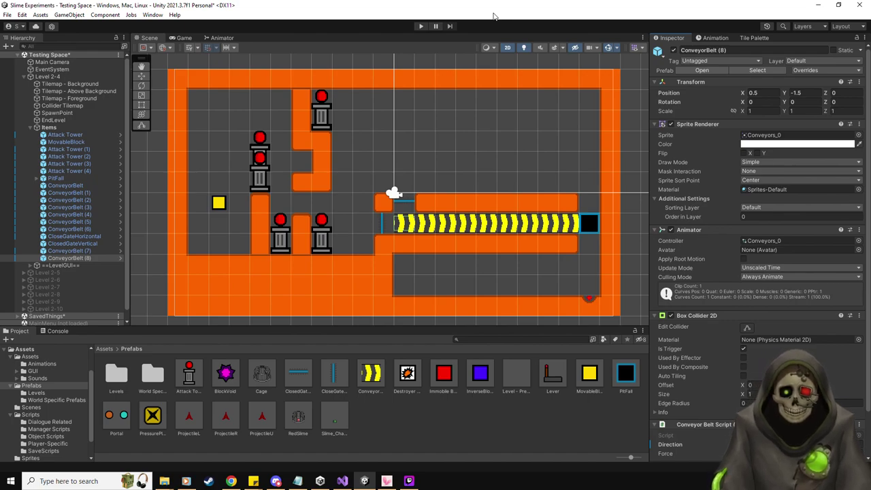
{"action": "left_click", "coordinate": [756, 37]}
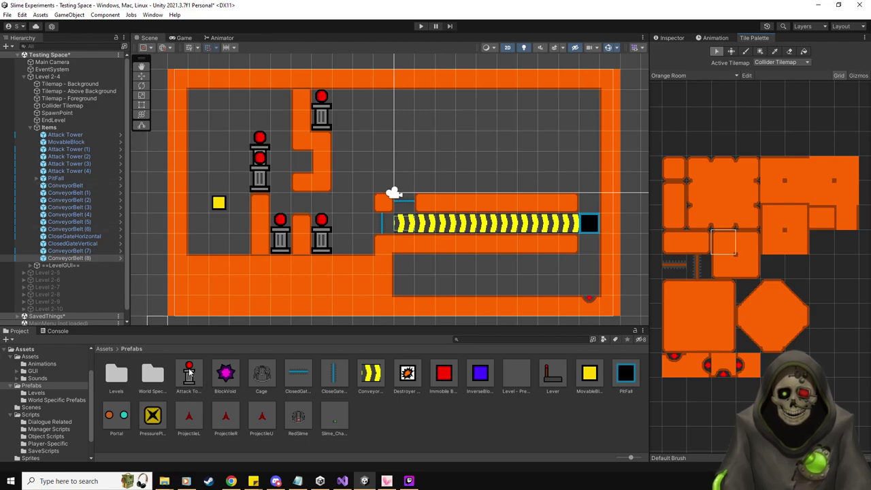
{"action": "left_click_drag", "start_coordinate": [191, 371], "coordinate": [410, 271]}
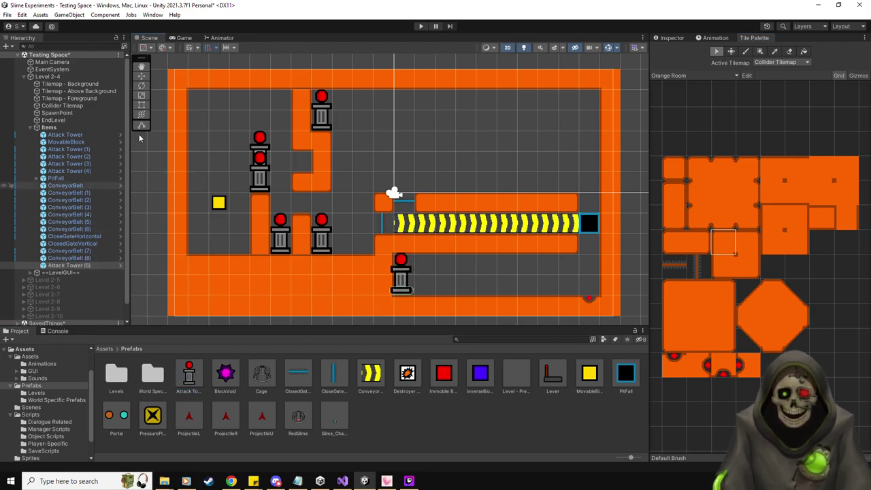
{"action": "key", "text": "w"}
{"action": "left_click_drag", "start_coordinate": [406, 276], "coordinate": [412, 275]}
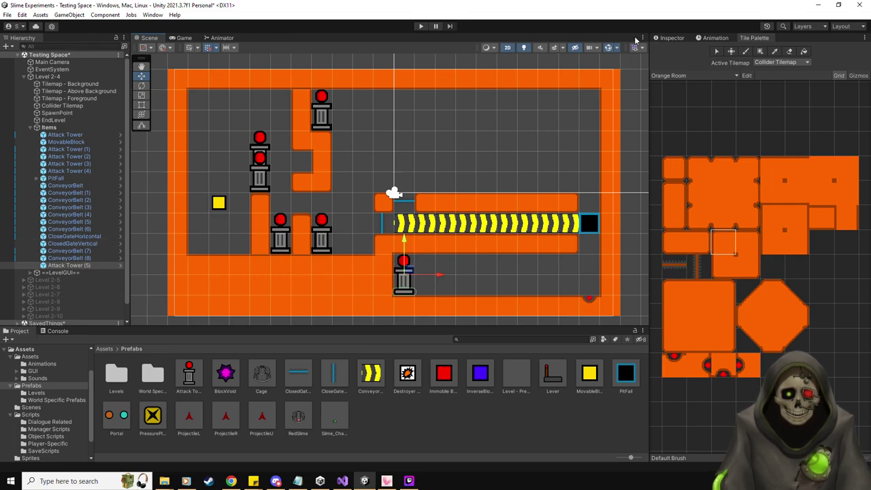
{"action": "left_click", "coordinate": [672, 37]}
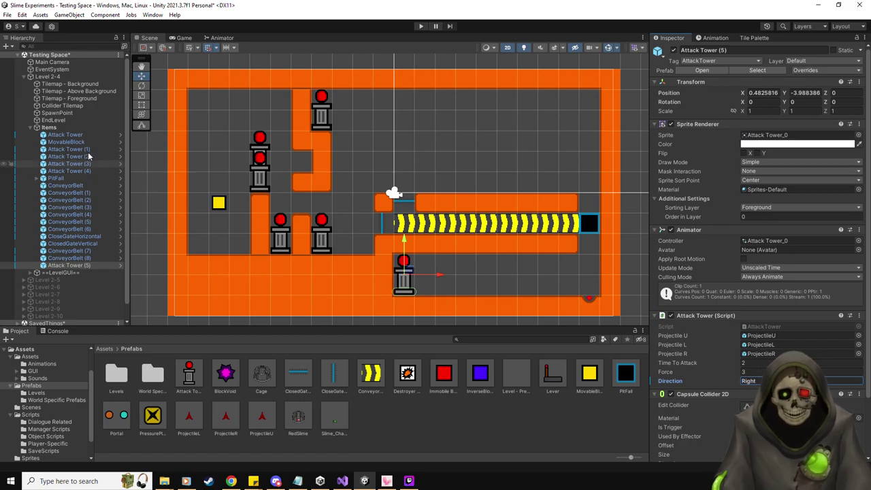
Paint the exit tile into the lower chamber's floor just right of the new tower, and replace the old exit tile with plain wall.
{"action": "left_click", "coordinate": [76, 104]}
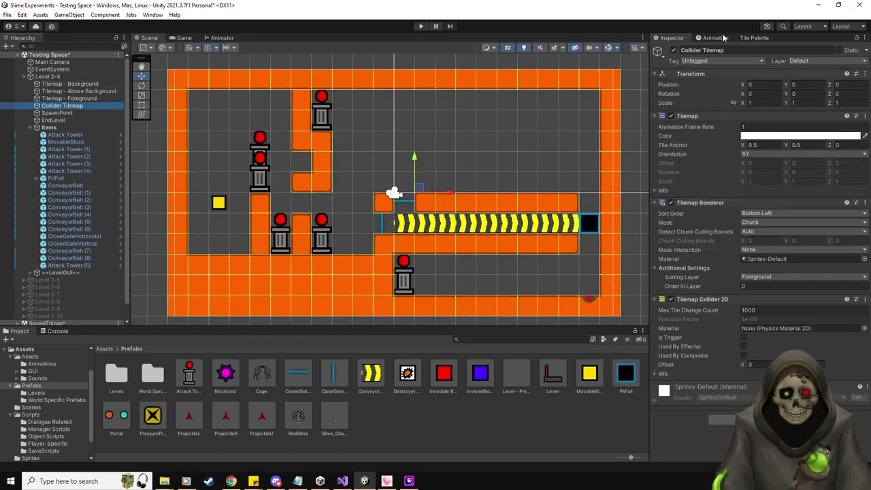
{"action": "left_click", "coordinate": [754, 37]}
{"action": "left_click", "coordinate": [672, 368]}
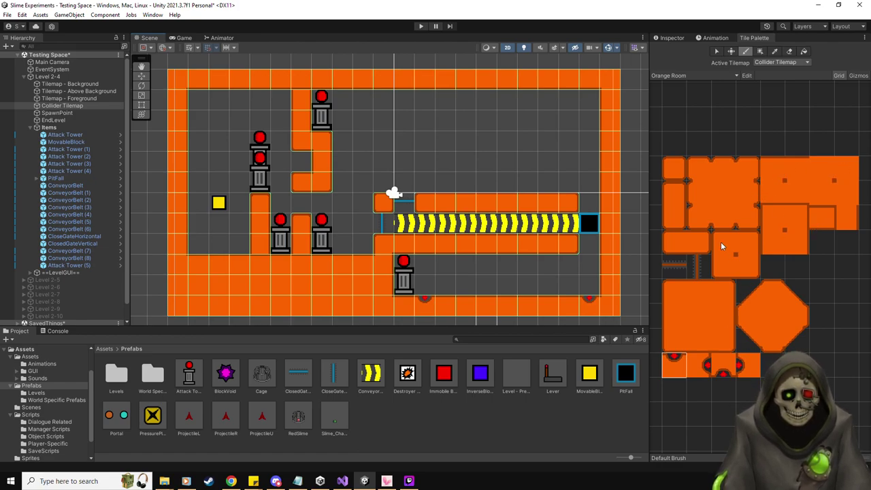
{"action": "left_click", "coordinate": [689, 293]}
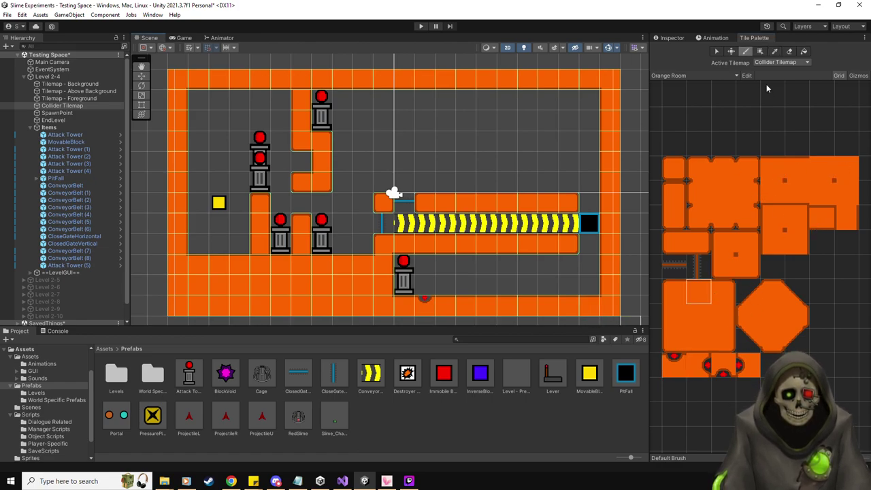
Move the EndLevel object onto the new exit tile beside the lower tower, at about X 1.59, Y -5.5.
{"action": "left_click", "coordinate": [670, 37]}
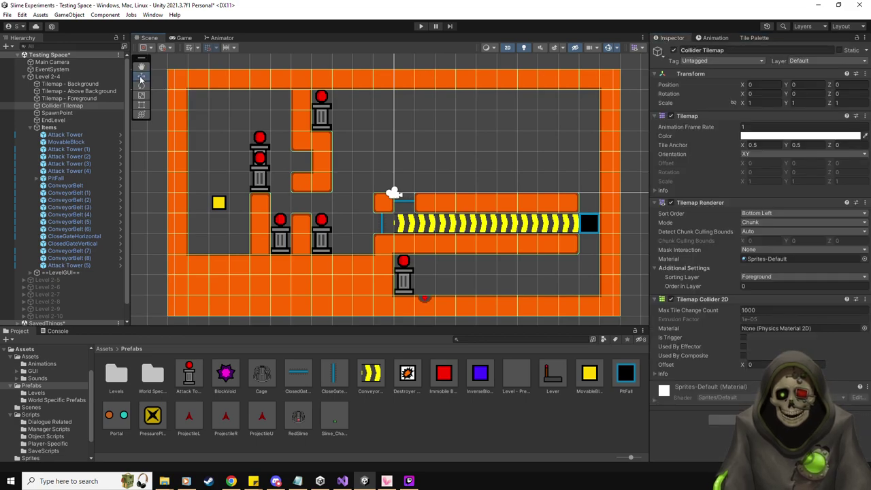
{"action": "left_click", "coordinate": [57, 112]}
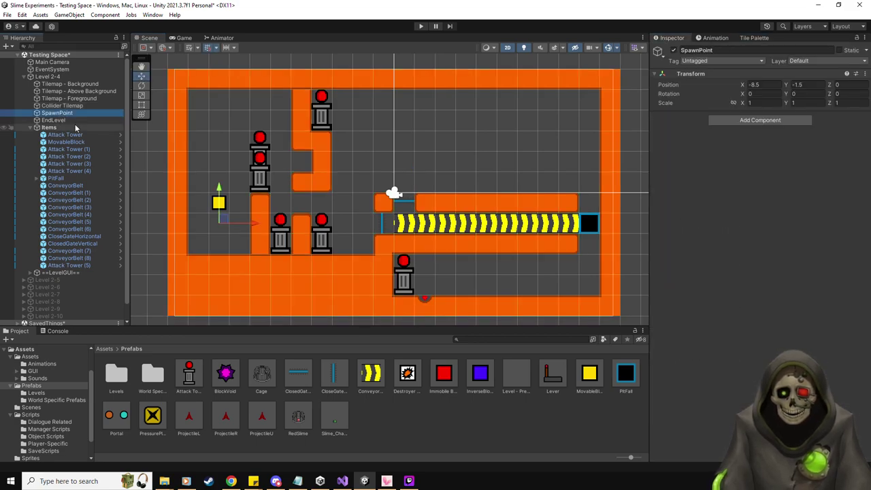
{"action": "left_click", "coordinate": [75, 121]}
{"action": "left_click_drag", "start_coordinate": [591, 305], "coordinate": [428, 306]}
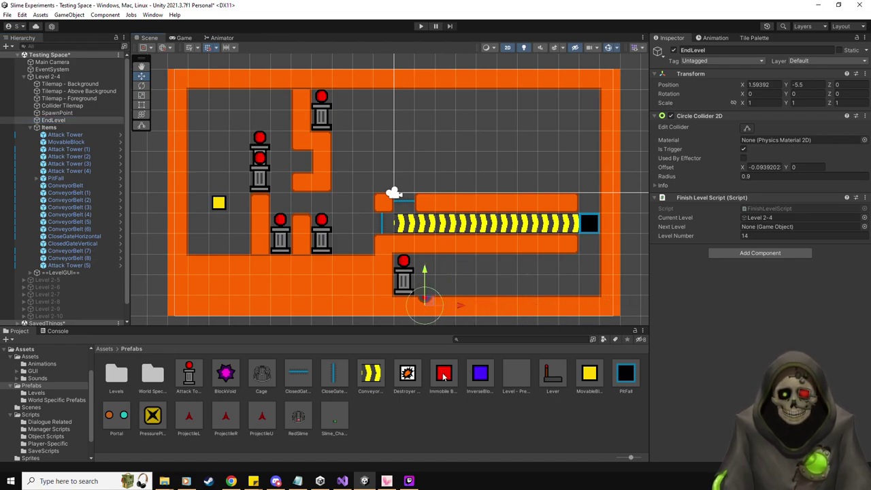
Place four evenly spaced Immobile Blocks along the lower chamber's floor, with the last one at X 8.5, Y -4.5.
{"action": "left_click_drag", "start_coordinate": [443, 376], "coordinate": [448, 284]}
{"action": "left_click_drag", "start_coordinate": [444, 372], "coordinate": [492, 283]}
{"action": "left_click_drag", "start_coordinate": [447, 376], "coordinate": [574, 281]}
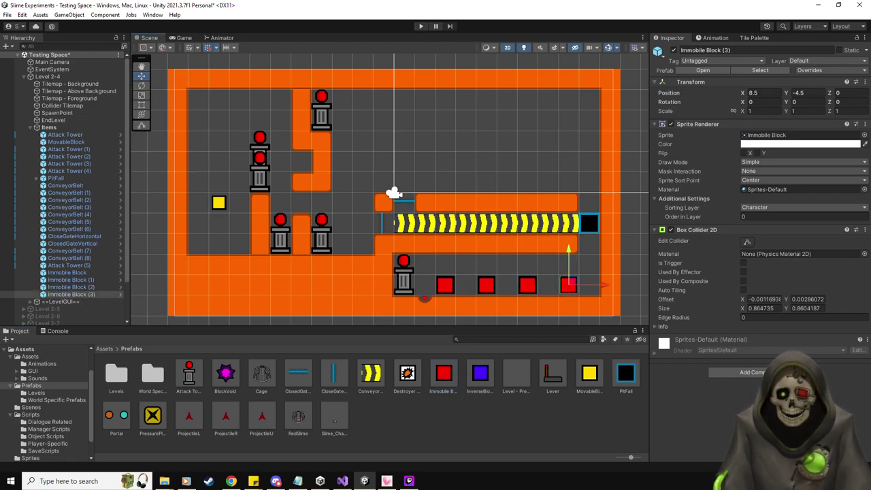
Set the lower chamber tower's Force to 5 and play-test its projectiles passing over the Immobile Blocks.
{"action": "left_click", "coordinate": [88, 265]}
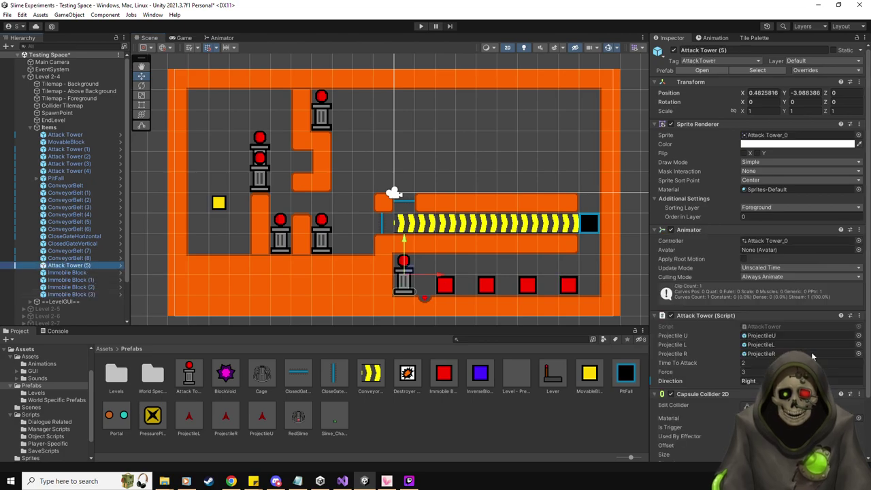
{"action": "left_click", "coordinate": [763, 371]}
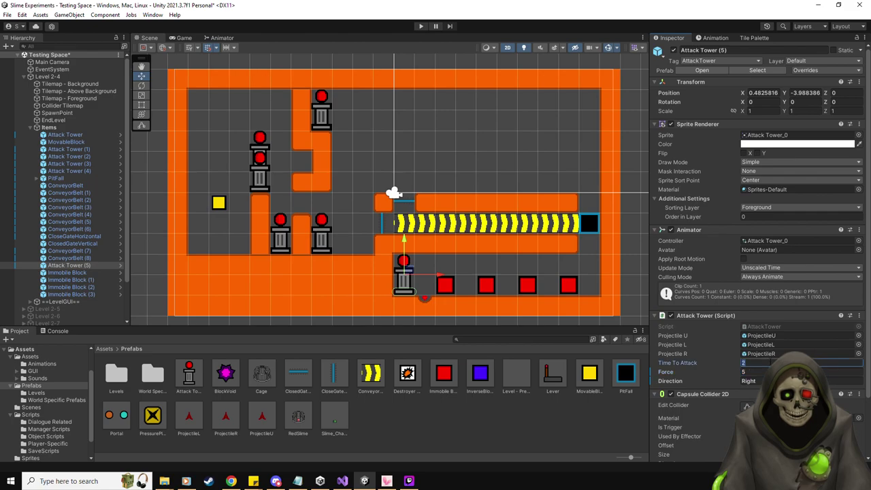
{"action": "left_click", "coordinate": [421, 27]}
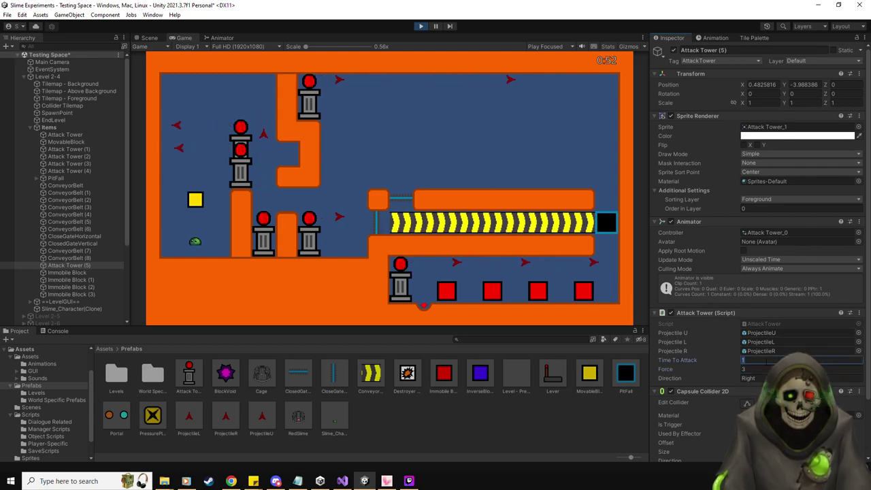
{"action": "key", "text": "Tab"}
{"action": "type", "text": "5"}
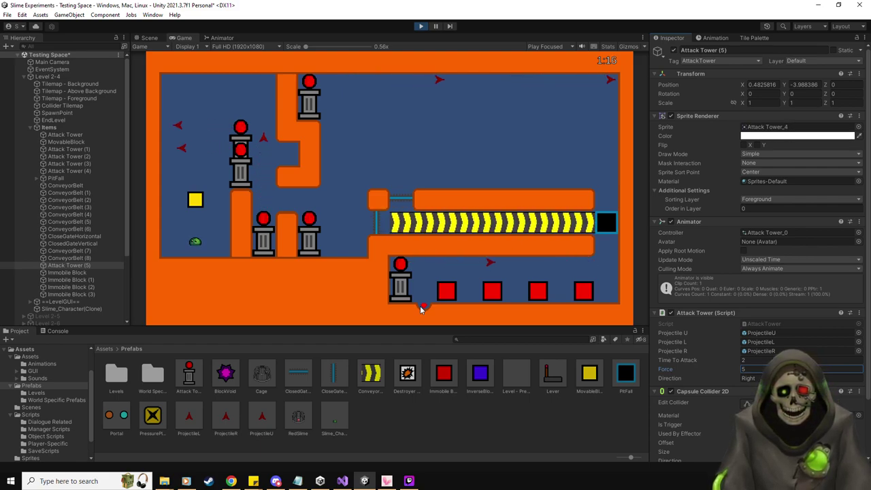
{"action": "key", "text": "ctrl+p"}
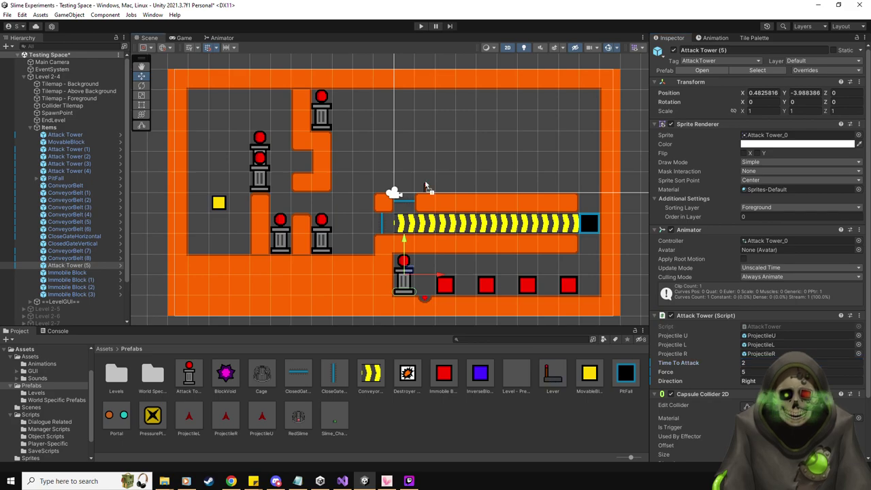
Place a Lever on the wall above the conveyor at about X 1.5, Y 0.68, with Multi Objs enabled and Always Start Obj Visible disabled.
{"action": "left_click_drag", "start_coordinate": [551, 374], "coordinate": [431, 177]}
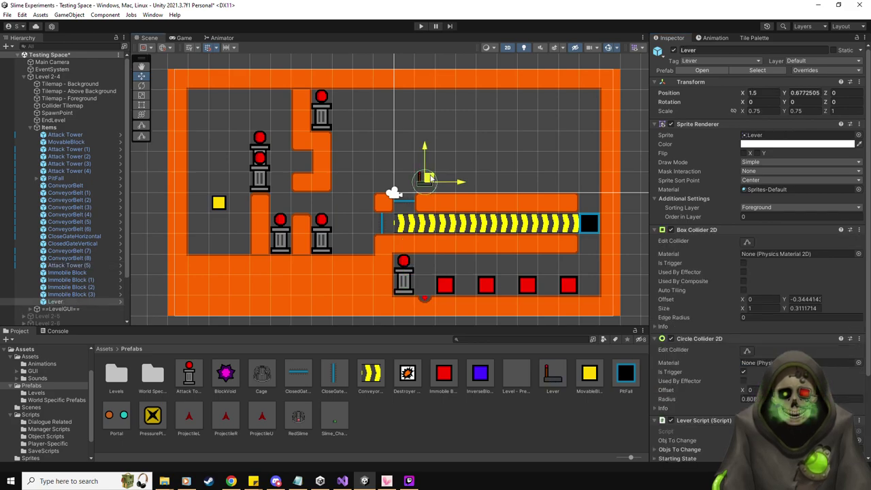
{"action": "scroll", "coordinate": [734, 407], "scroll_direction": "down", "scroll_amount": 5}
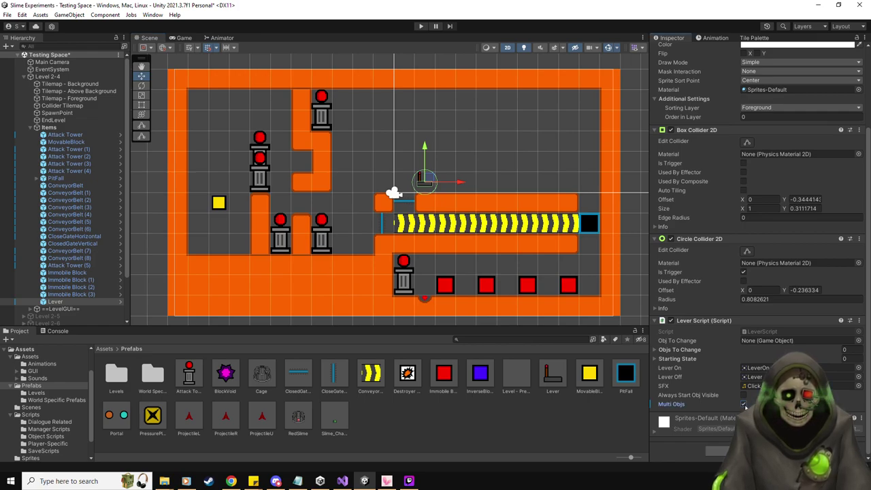
{"action": "left_click", "coordinate": [742, 402]}
{"action": "left_click", "coordinate": [742, 396]}
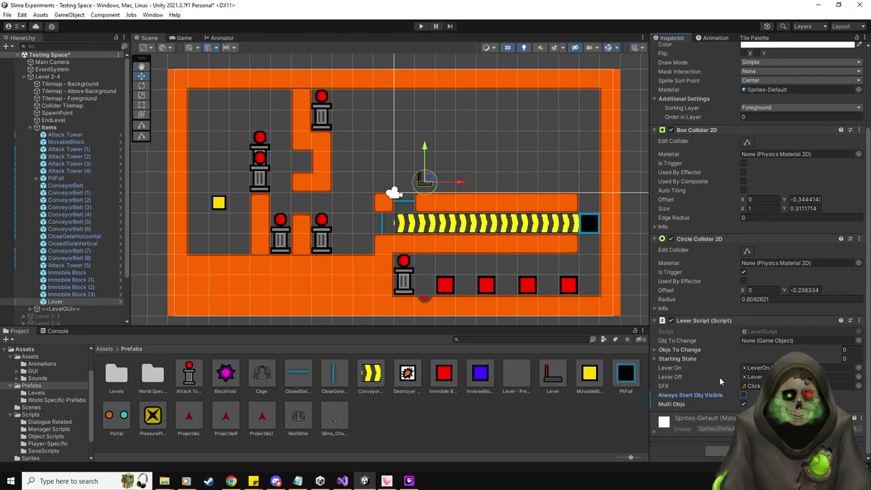
Add two elements to the Lever's Starting State list and enable both.
{"action": "left_click", "coordinate": [684, 359]}
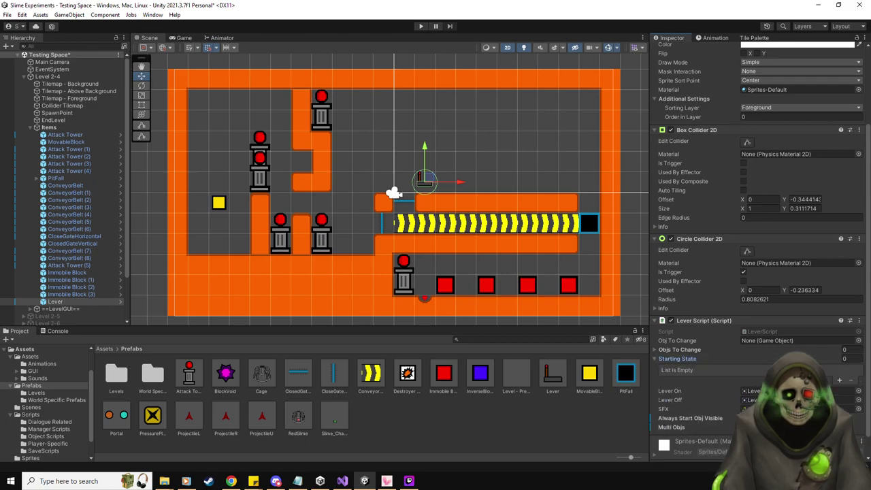
{"action": "left_click", "coordinate": [839, 380]}
{"action": "left_click", "coordinate": [839, 380]}
{"action": "left_click", "coordinate": [742, 369]}
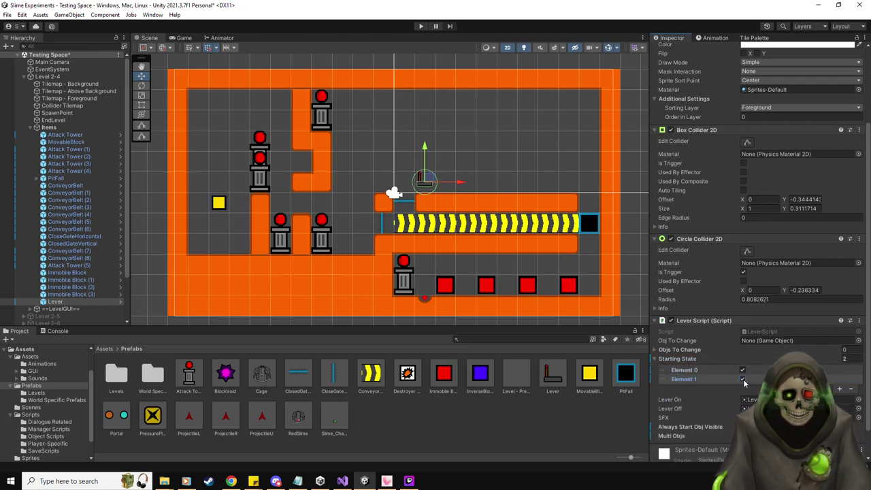
{"action": "left_click", "coordinate": [743, 379]}
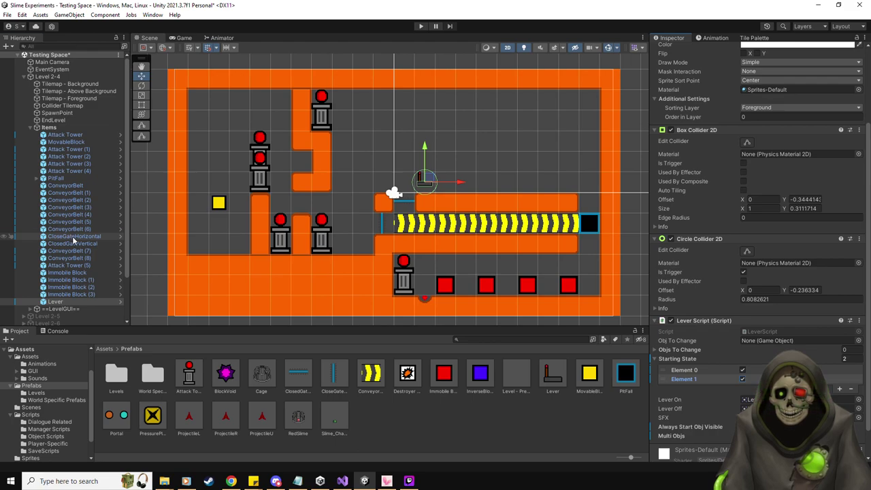
Add CloseGateHorizontal and ClosedGateVertical to the Lever's Objs To Change list, and inspect the gates' own settings.
{"action": "left_click_drag", "start_coordinate": [701, 350], "coordinate": [694, 350]}
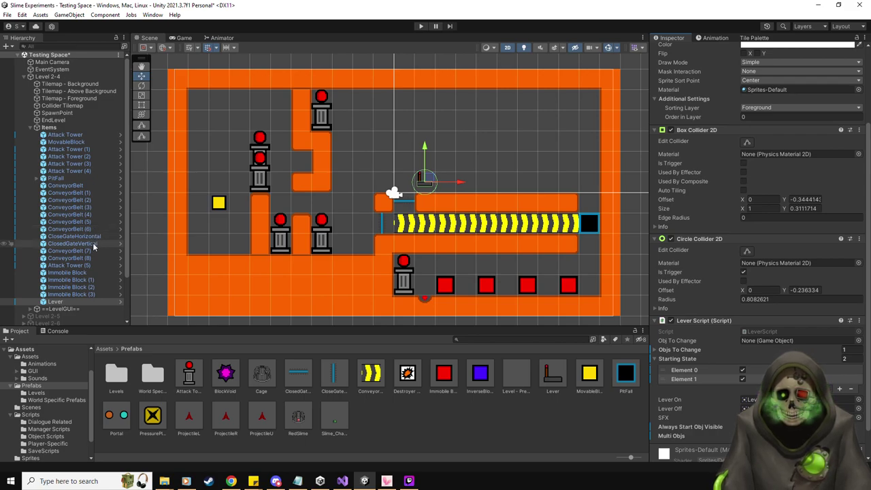
{"action": "left_click_drag", "start_coordinate": [68, 243], "coordinate": [684, 347]}
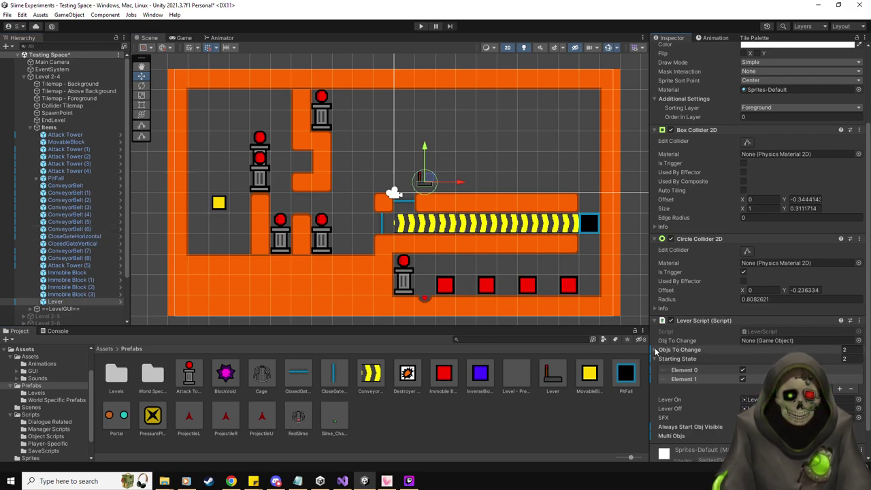
{"action": "left_click", "coordinate": [656, 349]}
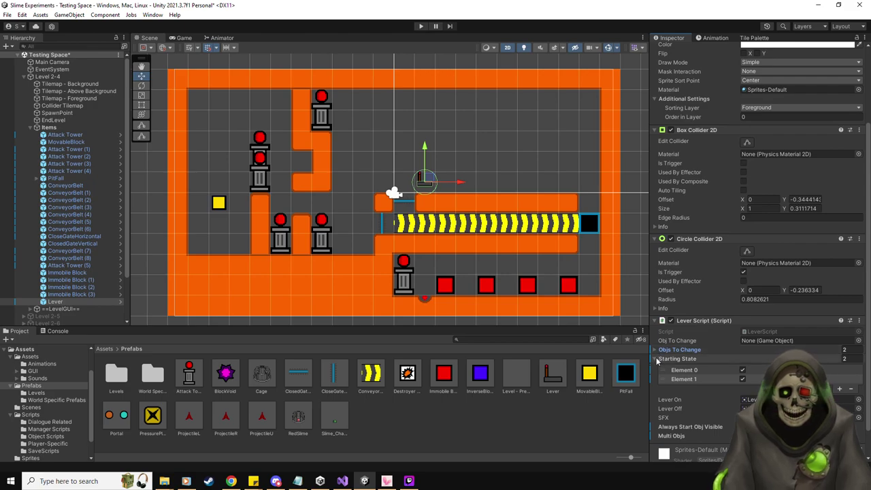
{"action": "left_click", "coordinate": [655, 359]}
{"action": "left_click", "coordinate": [74, 236]}
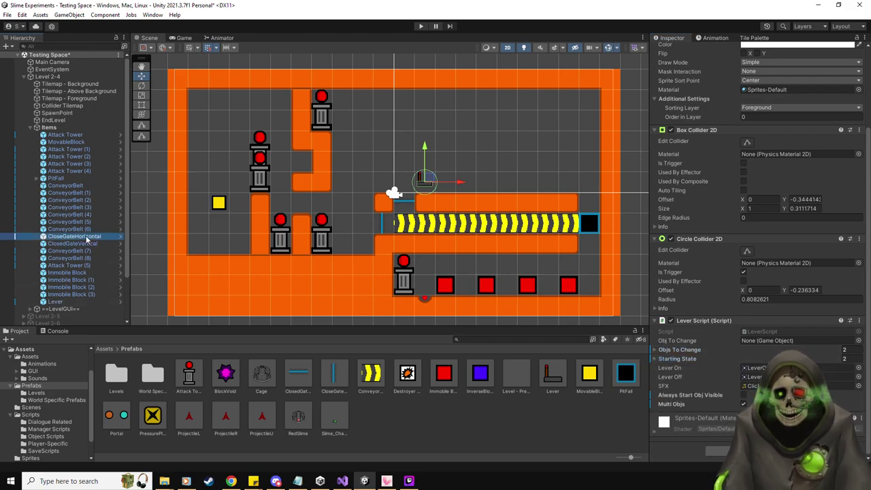
{"action": "left_click", "coordinate": [75, 243]}
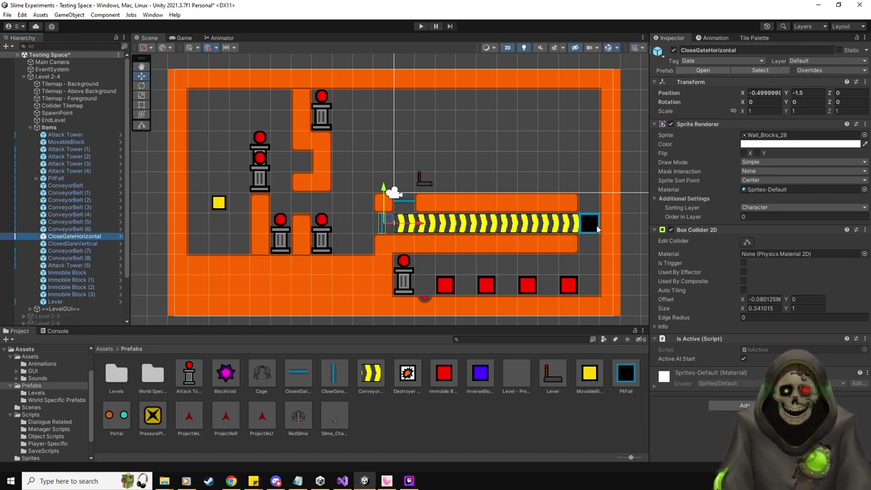
Place a MovableBlock above the horizontal gate at X 0.5, Y 1.5 and a BlockVoid above the PitFall at X 9.5, Y -0.5.
{"action": "left_click_drag", "start_coordinate": [589, 373], "coordinate": [408, 160]}
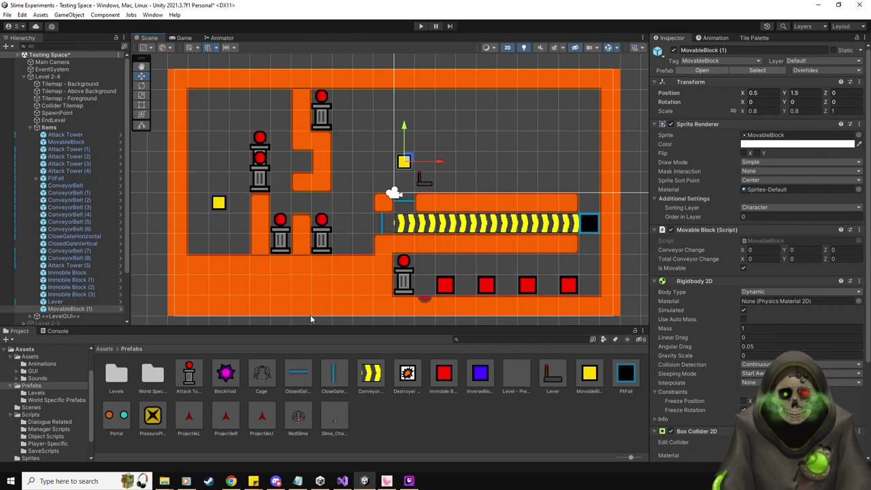
{"action": "left_click_drag", "start_coordinate": [225, 371], "coordinate": [590, 202]}
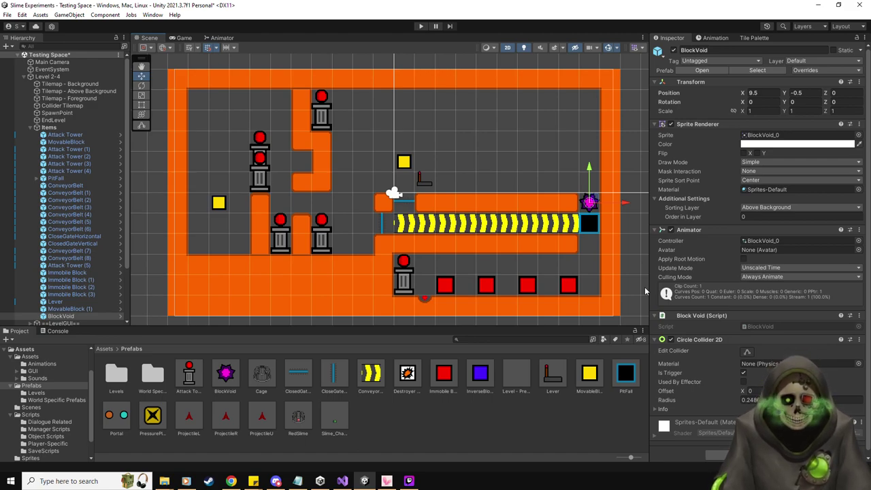
Try the new MovableBlock at X 8.5, Y 1.5 near the BlockVoid, and delete that block from the level.
{"action": "left_click", "coordinate": [85, 311]}
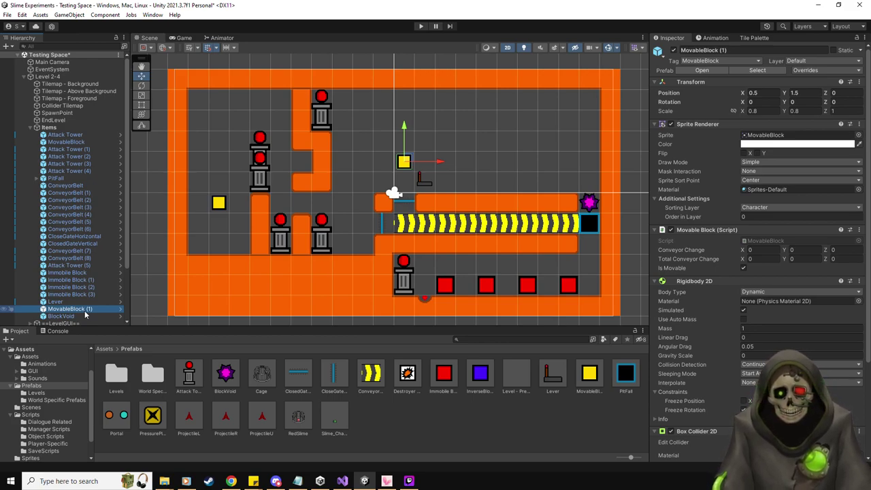
{"action": "left_click_drag", "start_coordinate": [406, 162], "coordinate": [572, 161]}
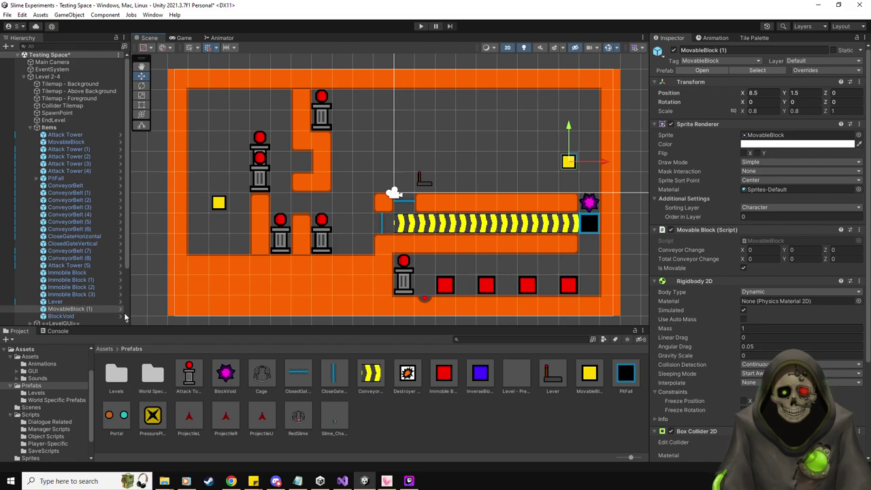
{"action": "left_click", "coordinate": [65, 302]}
{"action": "left_click", "coordinate": [70, 309]}
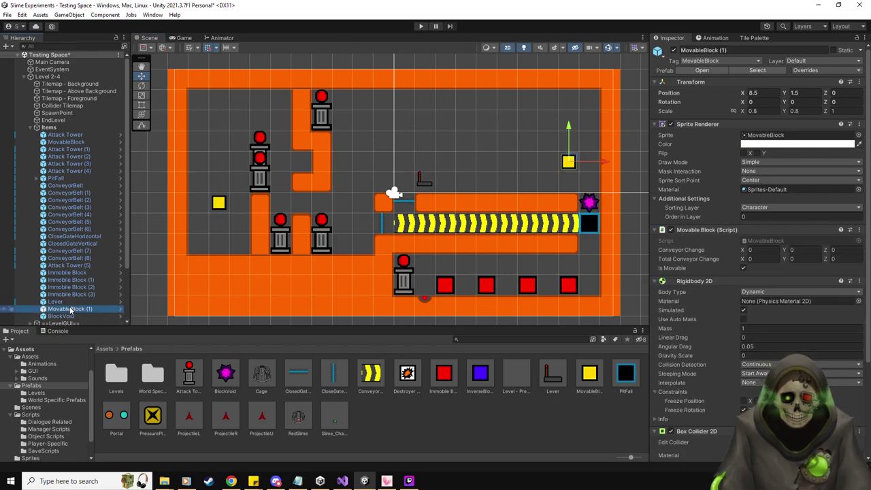
{"action": "key", "text": "Delete"}
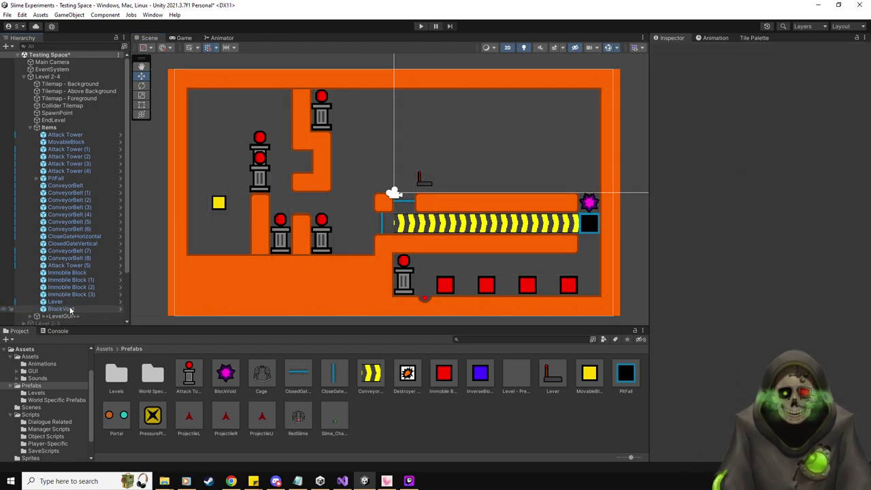
Move Attack Tower (3) beside the dividing wall to about X -2.52, Y 3.01.
{"action": "left_click", "coordinate": [98, 266]}
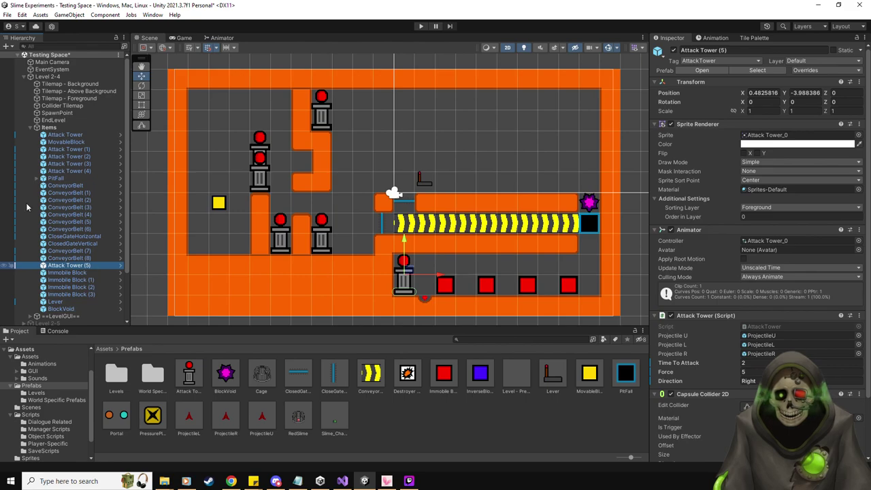
{"action": "left_click", "coordinate": [64, 164]}
{"action": "left_click_drag", "start_coordinate": [332, 111], "coordinate": [345, 128]}
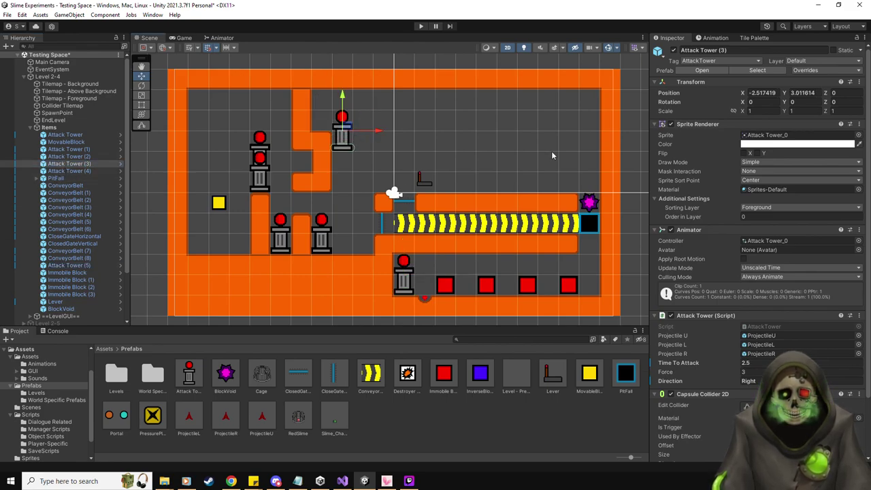
Paint Orange Room tiles on the Collider Tilemap to make the dividing wall beside the moved tower two tiles thick up to the outer wall.
{"action": "left_click", "coordinate": [754, 37]}
{"action": "left_click", "coordinate": [63, 106]}
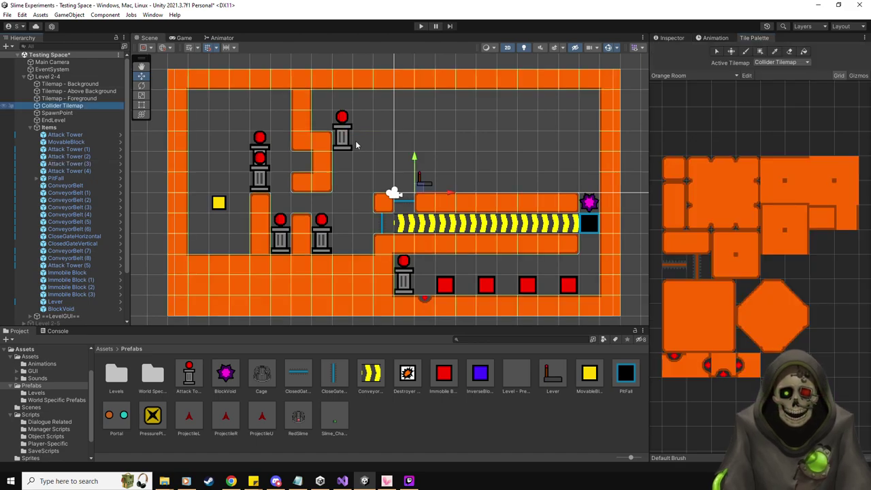
{"action": "left_click", "coordinate": [725, 315]}
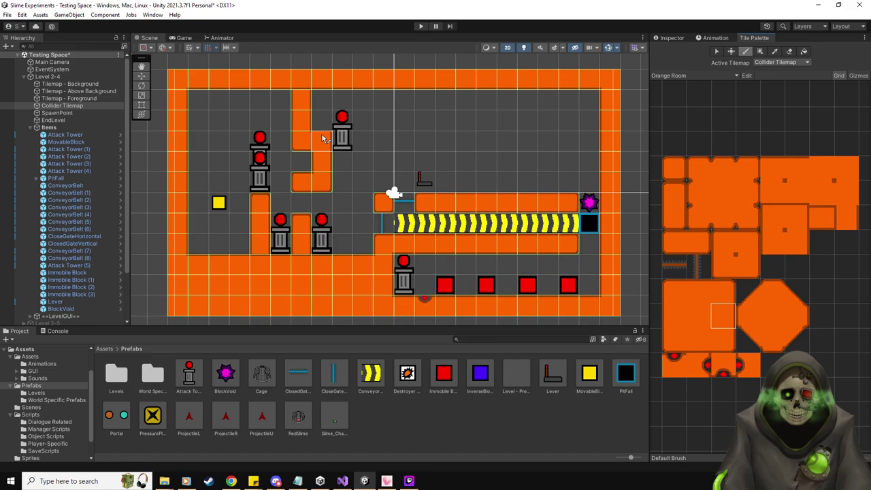
{"action": "left_click", "coordinate": [801, 220]}
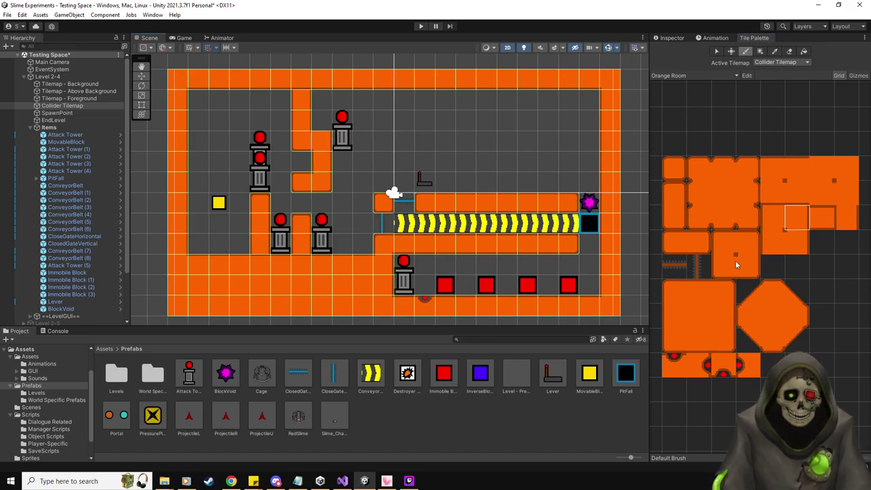
{"action": "left_click", "coordinate": [721, 317]}
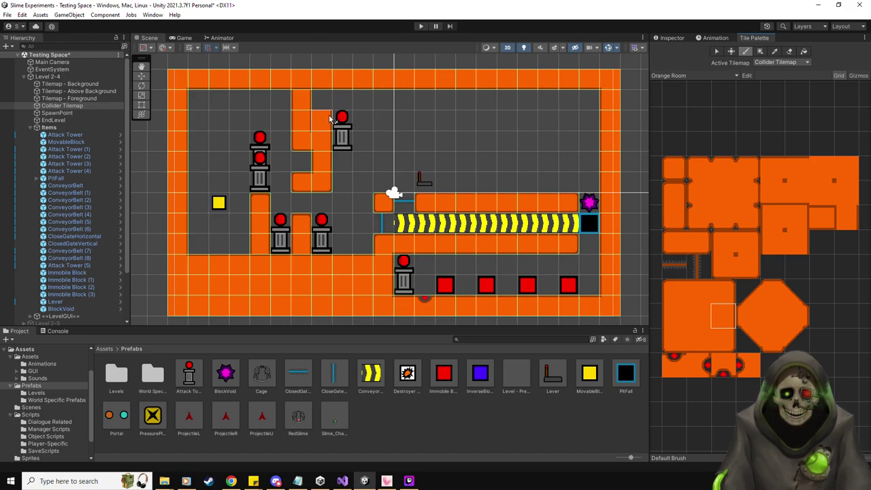
{"action": "left_click", "coordinate": [674, 315]}
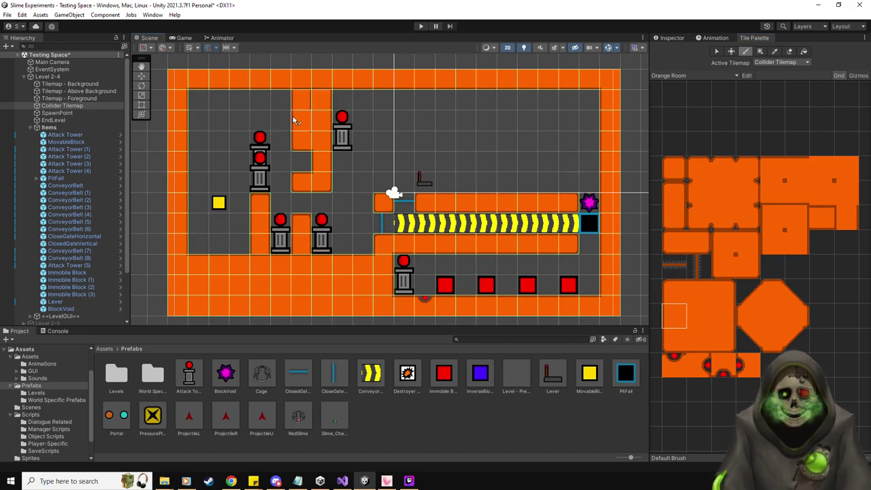
{"action": "left_click", "coordinate": [672, 338]}
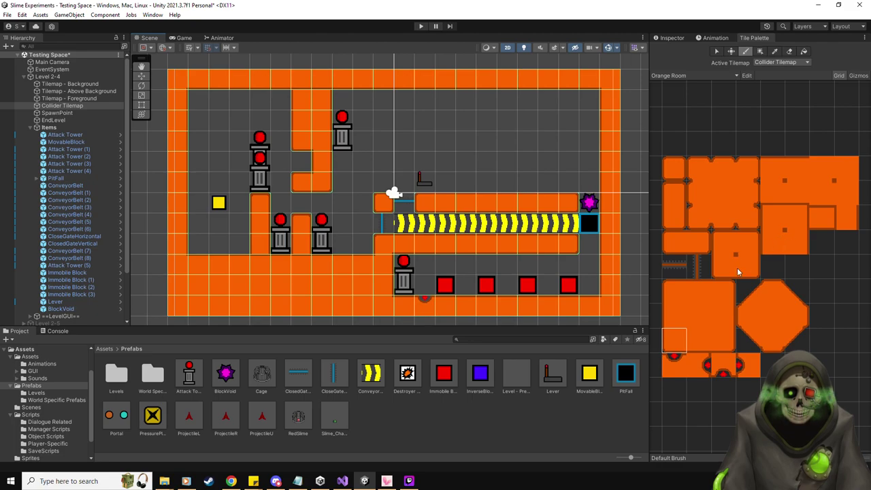
{"action": "left_click", "coordinate": [846, 168]}
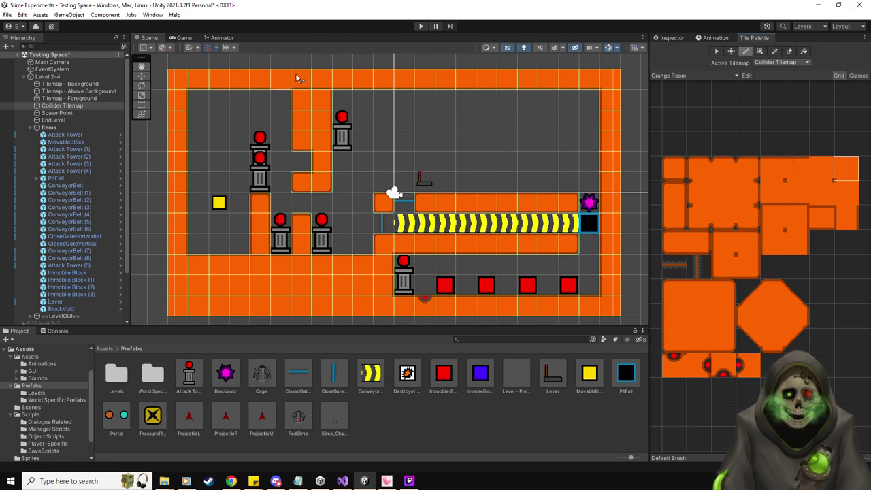
{"action": "left_click", "coordinate": [816, 169]}
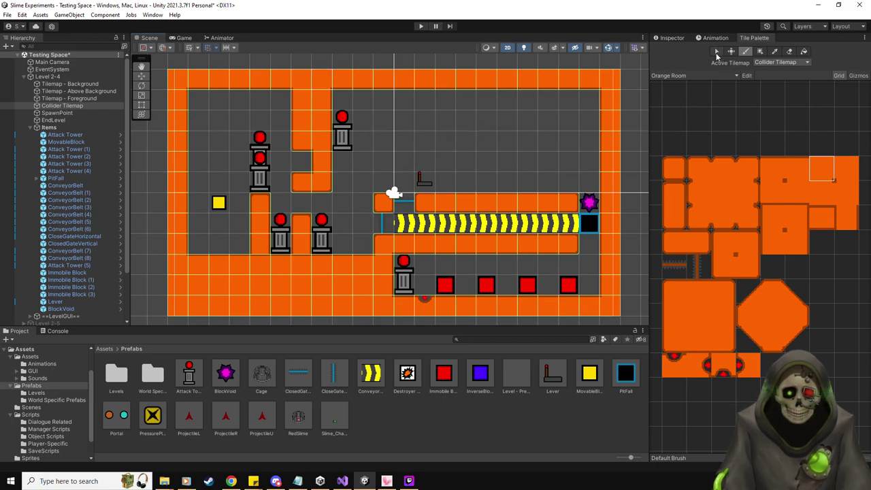
{"action": "key", "text": "s"}
{"action": "left_click", "coordinate": [673, 38]}
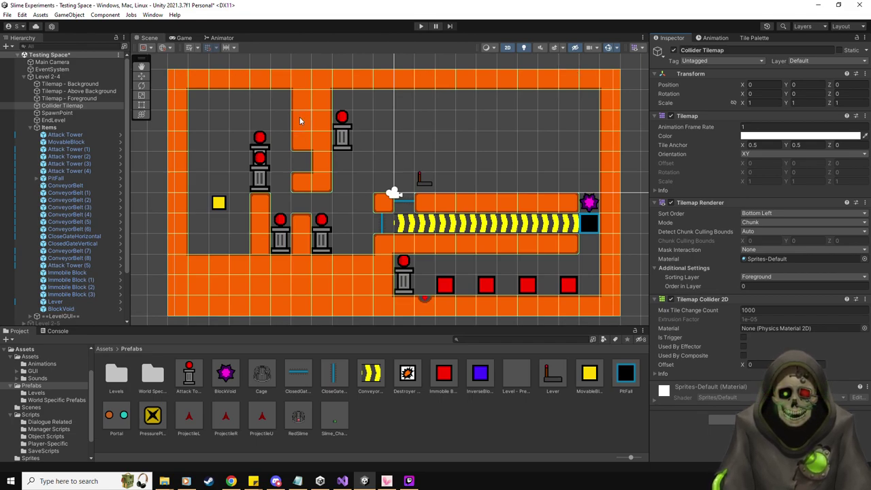
{"action": "left_click", "coordinate": [759, 38]}
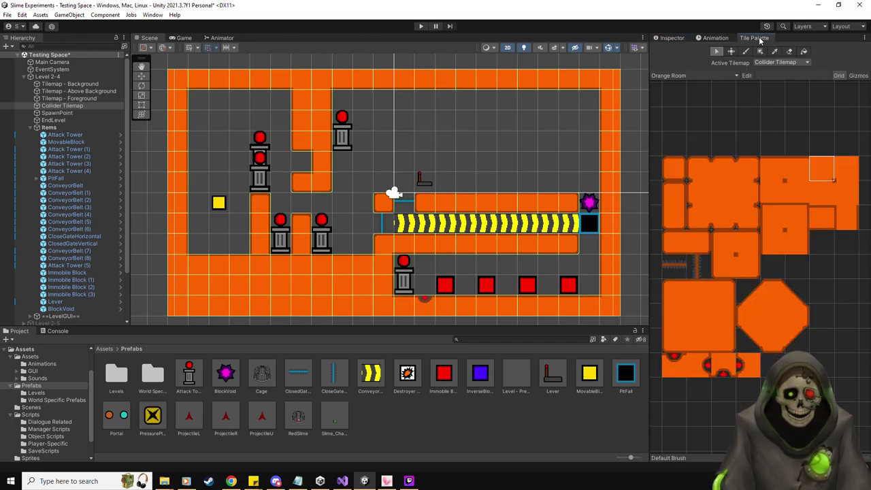
{"action": "left_click", "coordinate": [362, 179]}
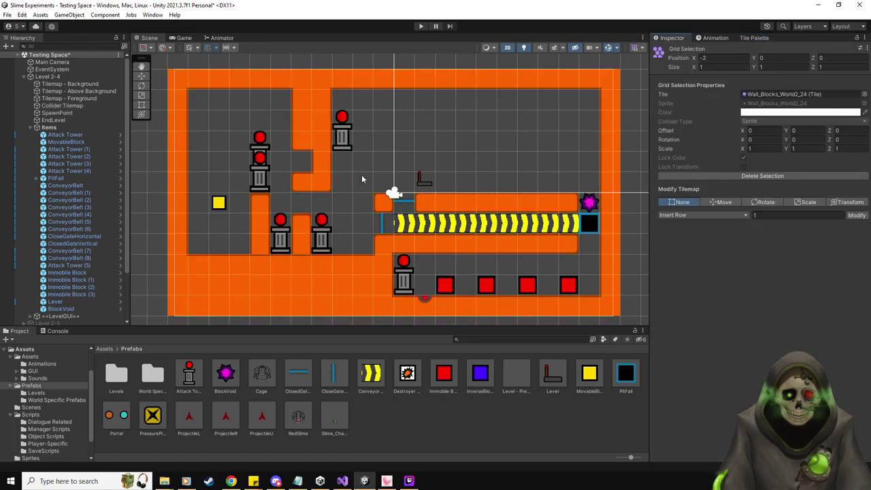
Carve a one-tile notch into the dividing wall facing the two stacked towers, painting edge tiles around it and erasing the middle tile.
{"action": "left_click", "coordinate": [756, 39]}
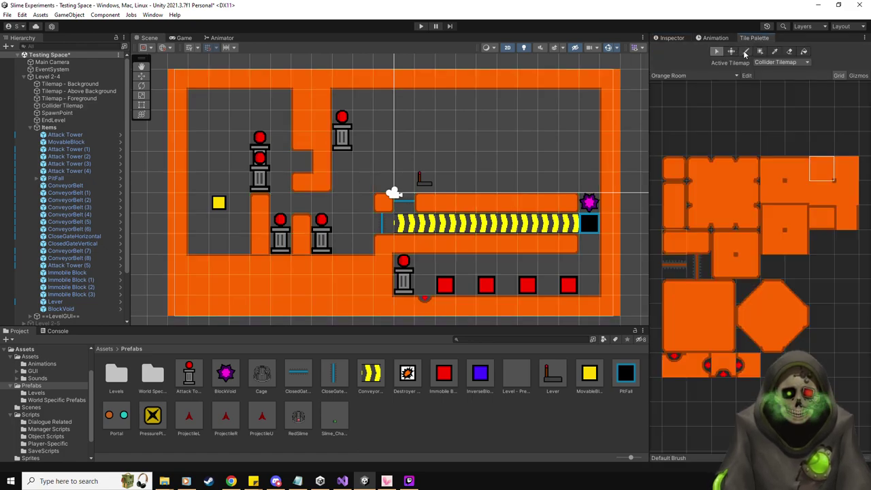
{"action": "left_click", "coordinate": [745, 52]}
{"action": "left_click", "coordinate": [673, 242]}
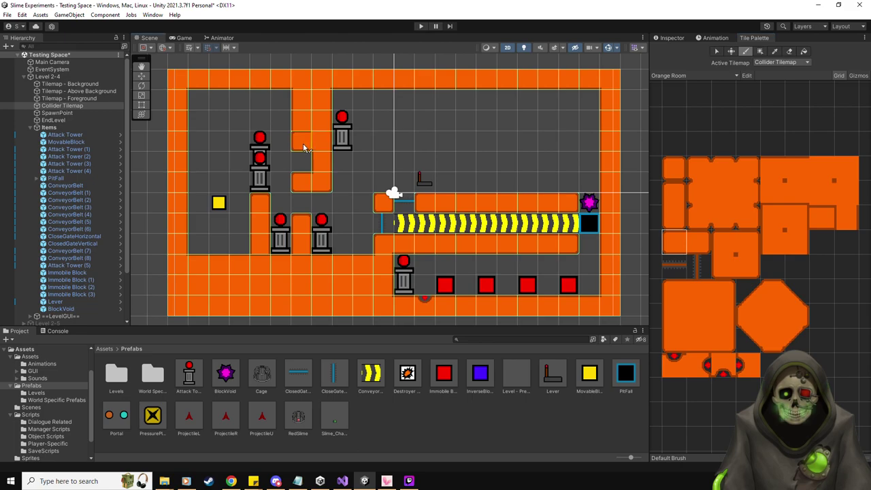
{"action": "left_click", "coordinate": [673, 339]}
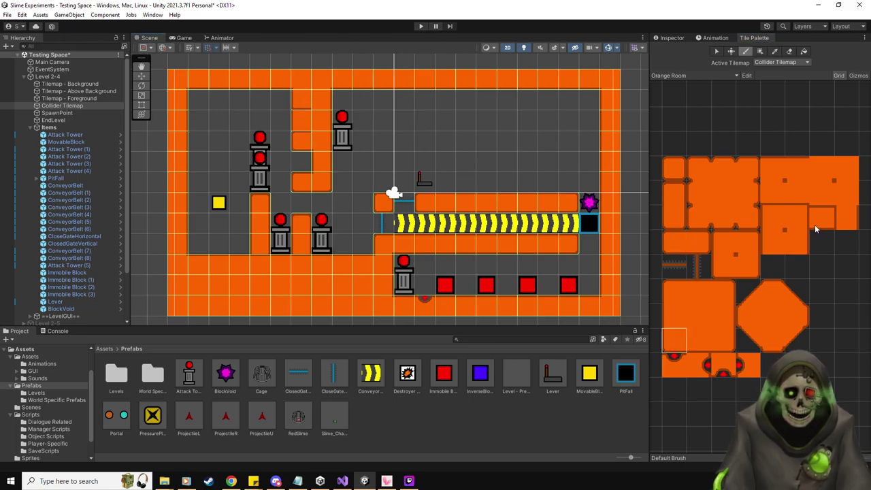
{"action": "left_click", "coordinate": [845, 218]}
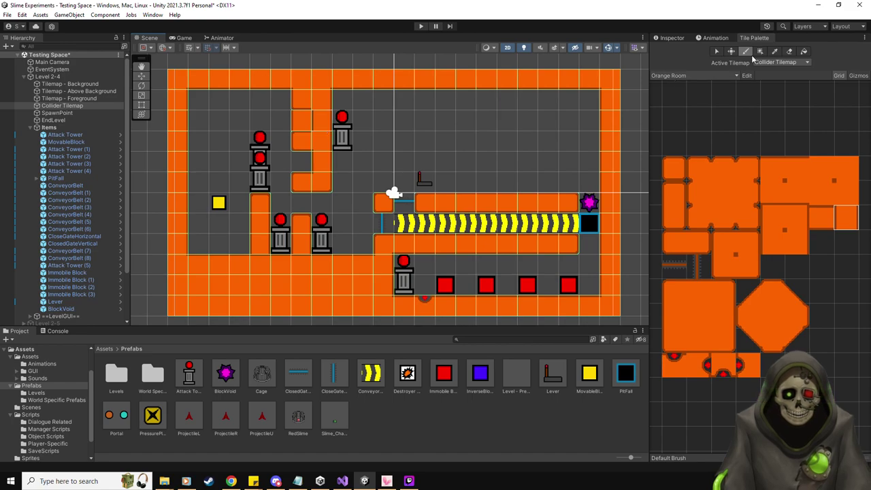
{"action": "left_click", "coordinate": [789, 51]}
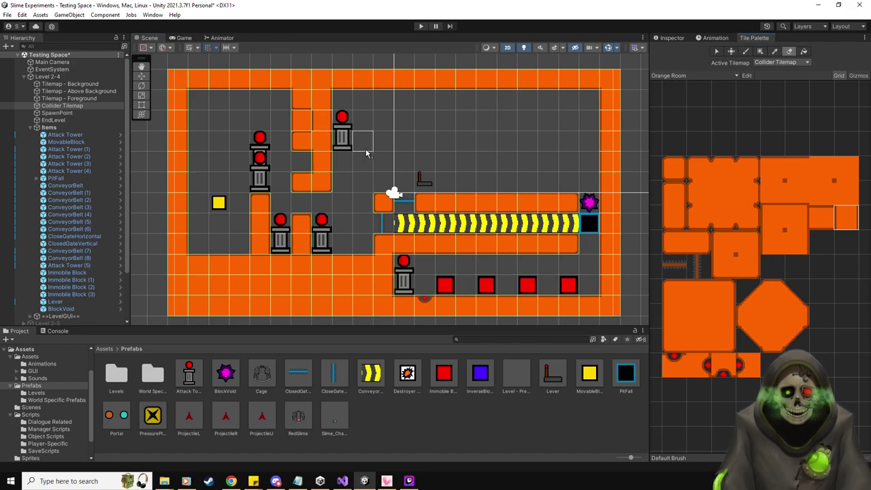
{"action": "left_click", "coordinate": [303, 126]}
{"action": "scroll", "coordinate": [359, 139], "scroll_direction": "up", "scroll_amount": 3}
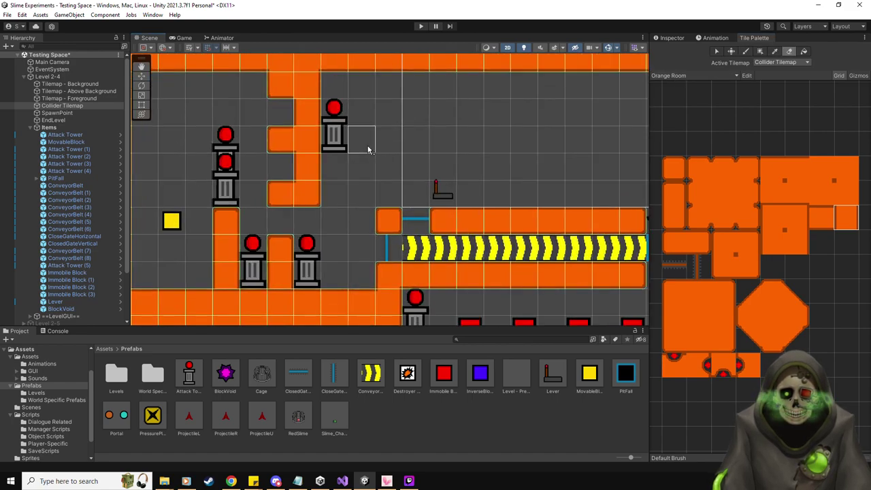
{"action": "middle_click_drag", "start_coordinate": [413, 160], "coordinate": [424, 193]}
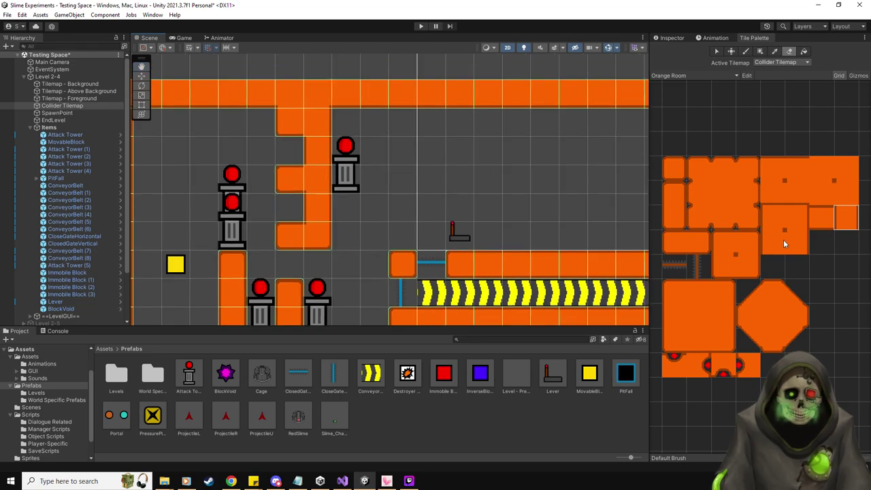
{"action": "left_click", "coordinate": [797, 216]}
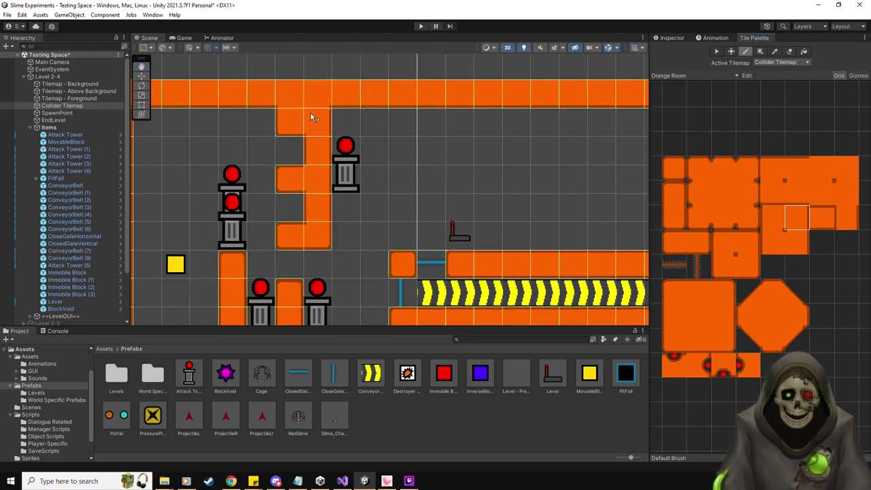
{"action": "left_click", "coordinate": [493, 131]}
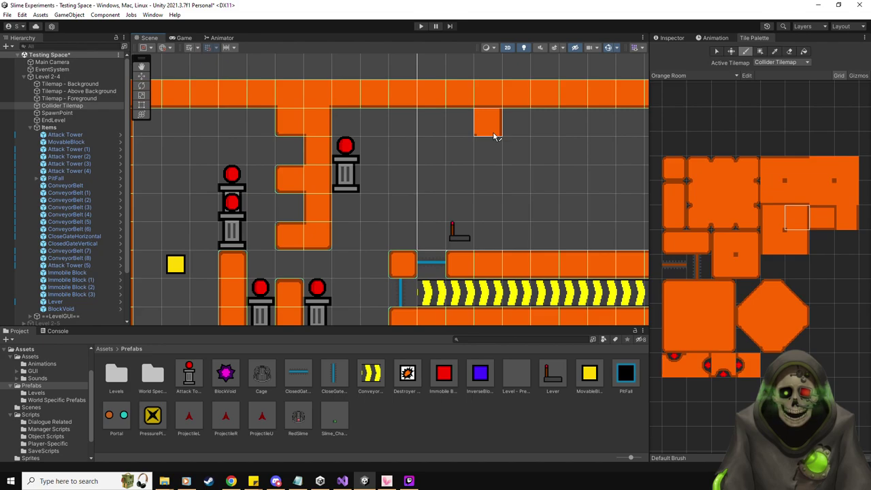
{"action": "key", "text": "ctrl+z"}
{"action": "left_click", "coordinate": [723, 316]}
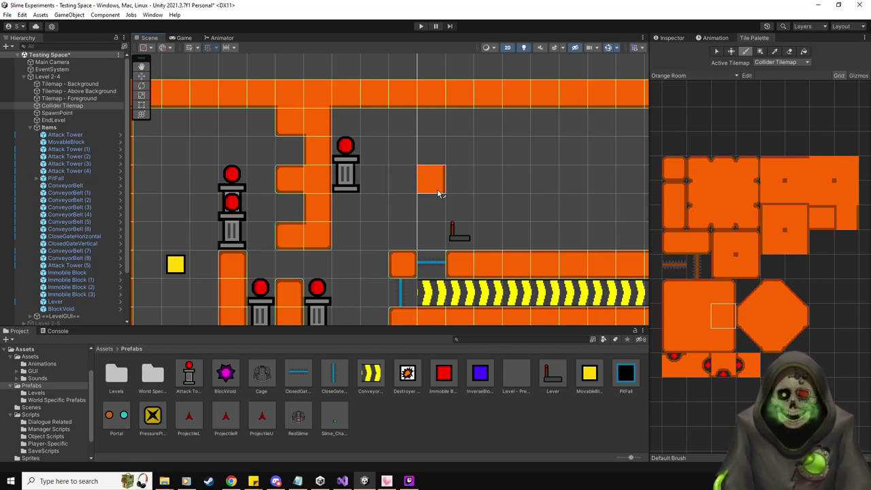
{"action": "scroll", "coordinate": [323, 174], "scroll_direction": "down", "scroll_amount": 1}
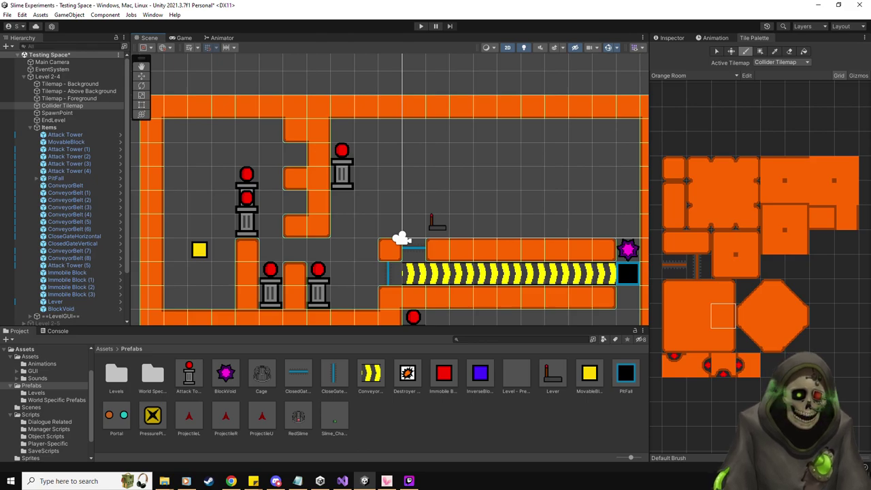
{"action": "left_click", "coordinate": [673, 38]}
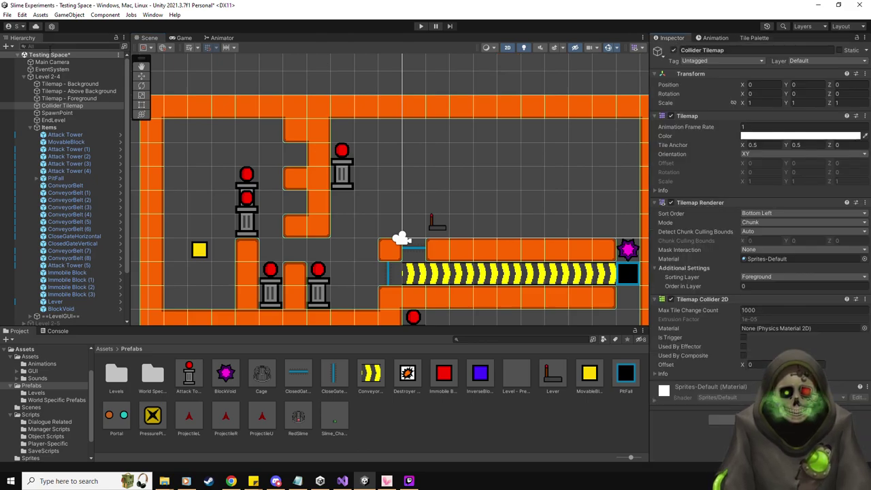
{"action": "left_click", "coordinate": [144, 77]}
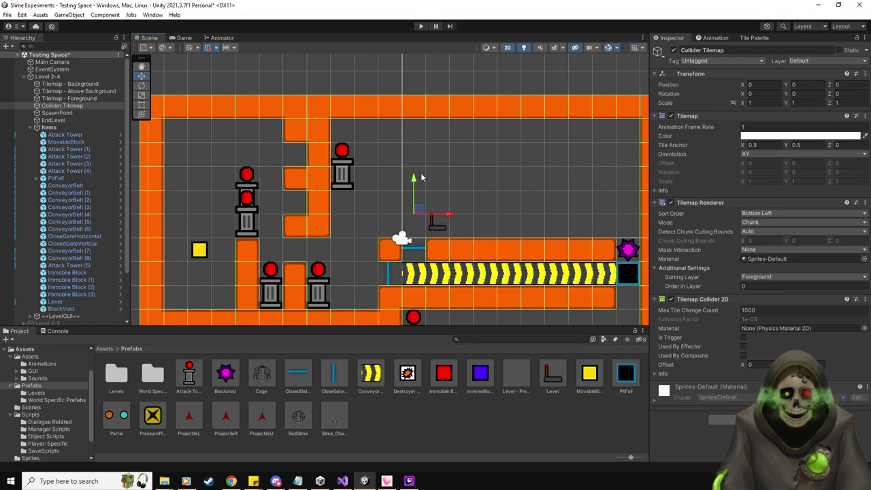
Paint Orange Room tiles on the Collider Tilemap to add a second, seven-tile-wide row onto the ledge above the conveyor, blending both rows together.
{"action": "middle_click_drag", "start_coordinate": [421, 177], "coordinate": [349, 177]}
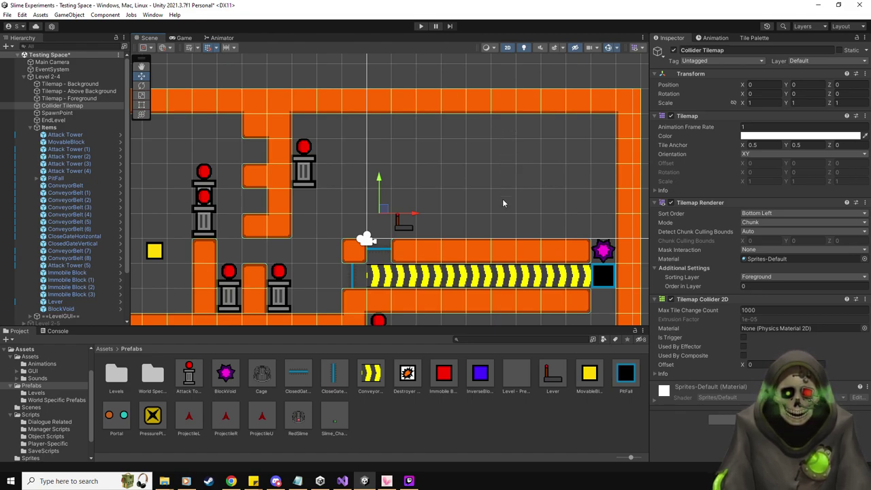
{"action": "left_click", "coordinate": [766, 38]}
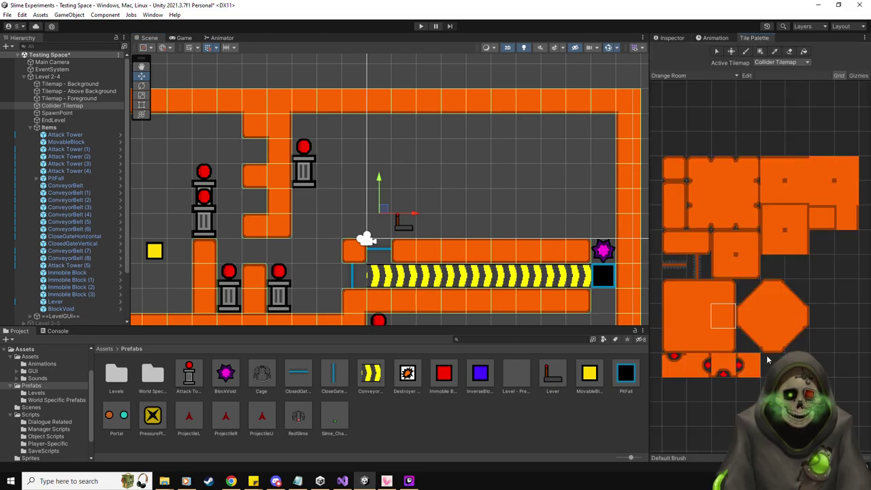
{"action": "left_click", "coordinate": [723, 341]}
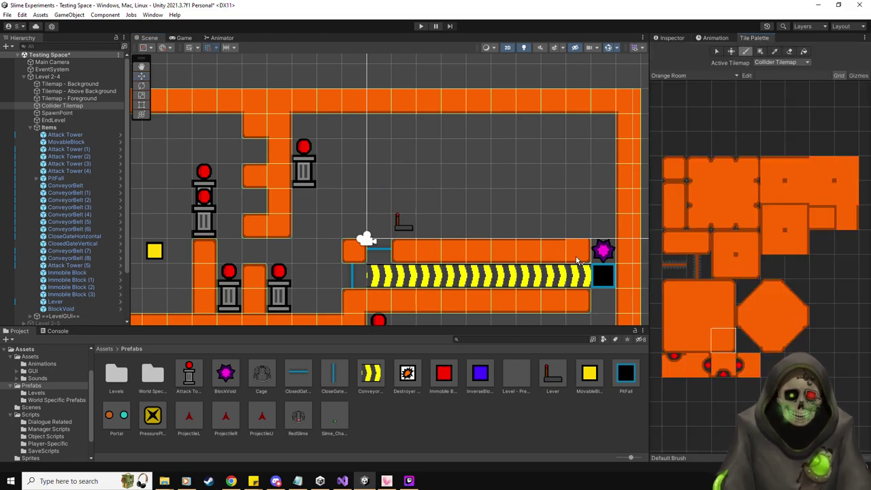
{"action": "left_click", "coordinate": [575, 258], "text": "ctrl"}
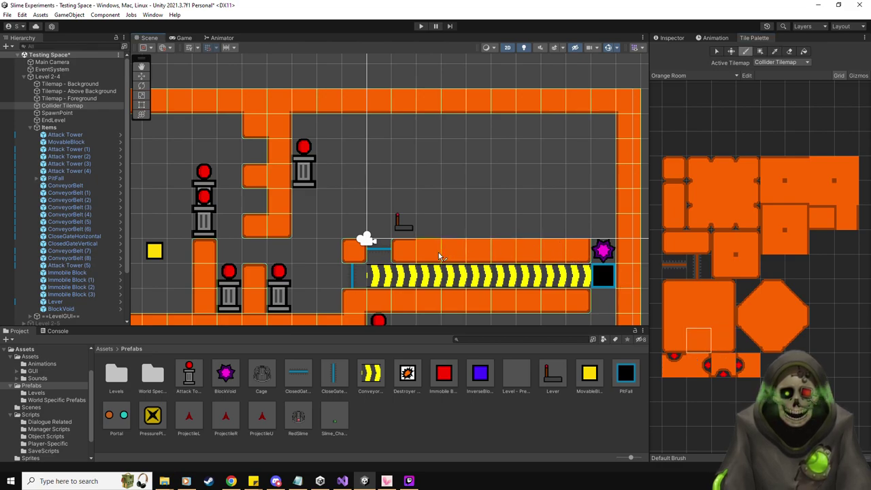
{"action": "left_click", "coordinate": [723, 316]}
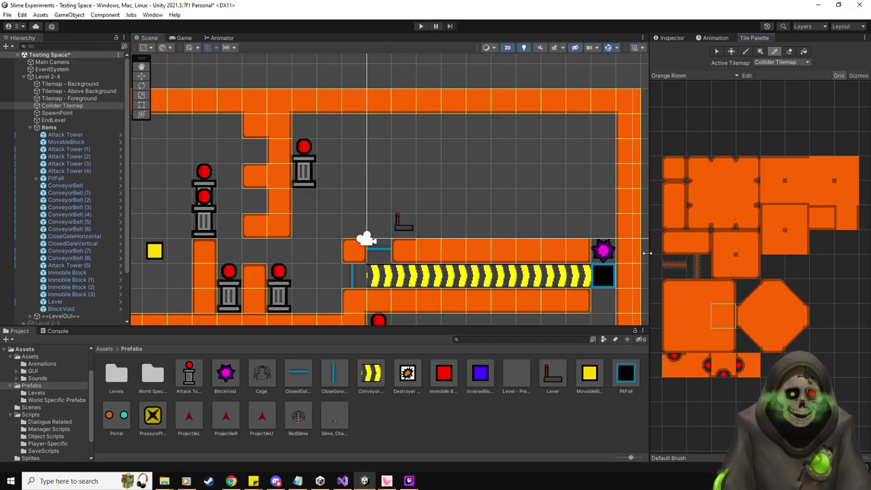
{"action": "left_click", "coordinate": [578, 226]}
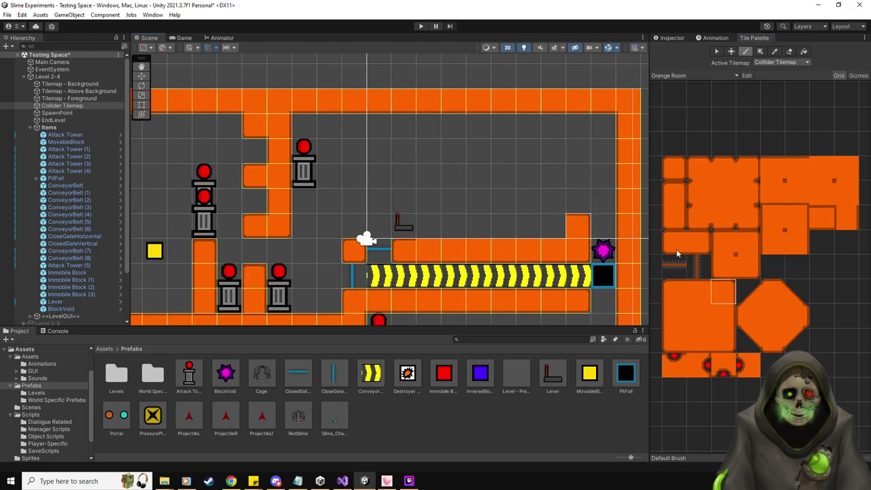
{"action": "left_click", "coordinate": [699, 292]}
{"action": "left_click_drag", "start_coordinate": [550, 223], "coordinate": [476, 226]}
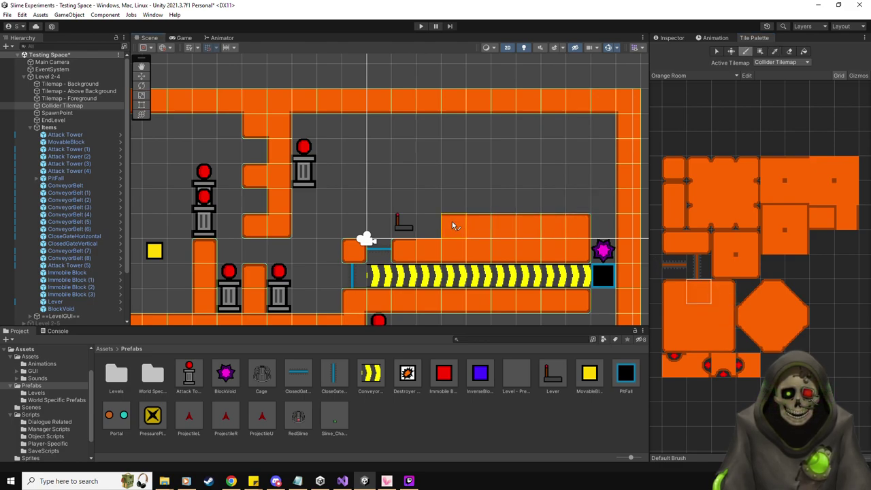
{"action": "left_click", "coordinate": [674, 291]}
{"action": "left_click", "coordinate": [429, 226]}
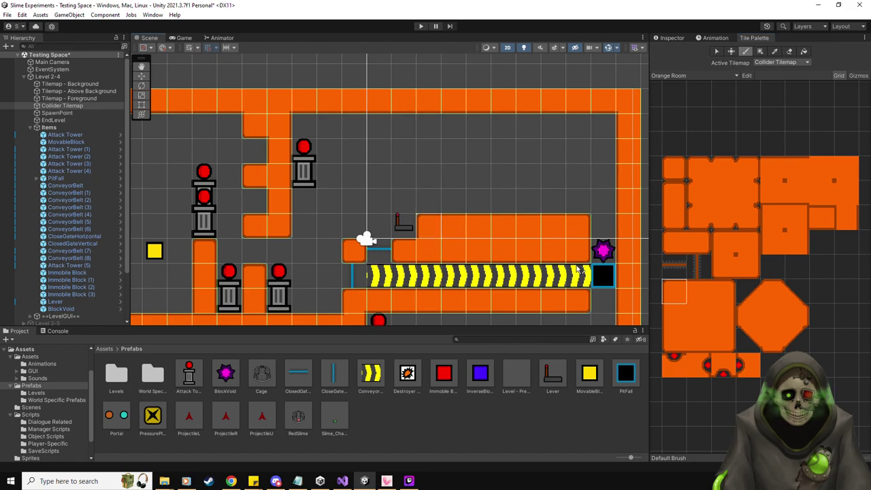
{"action": "left_click", "coordinate": [794, 193]}
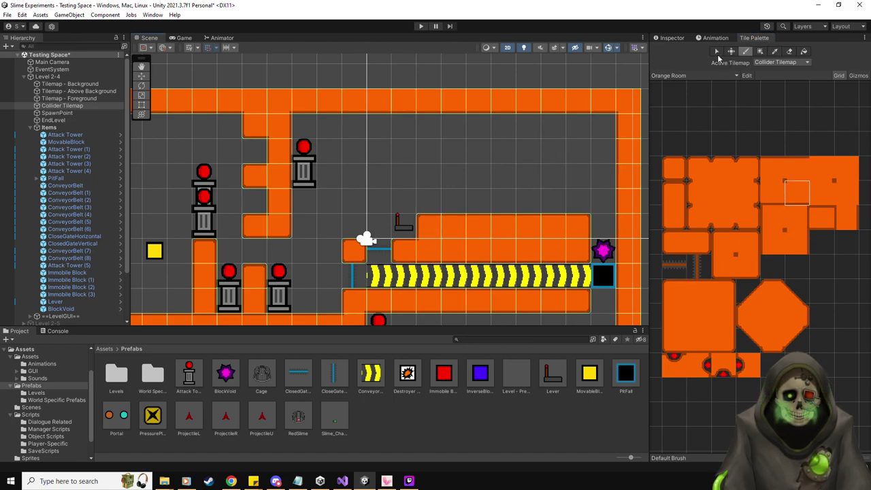
Place a PressurePlate prefab at X 8.5, Y 1.5 on the outer end of the thickened ledge.
{"action": "left_click", "coordinate": [667, 38]}
{"action": "left_click", "coordinate": [141, 76]}
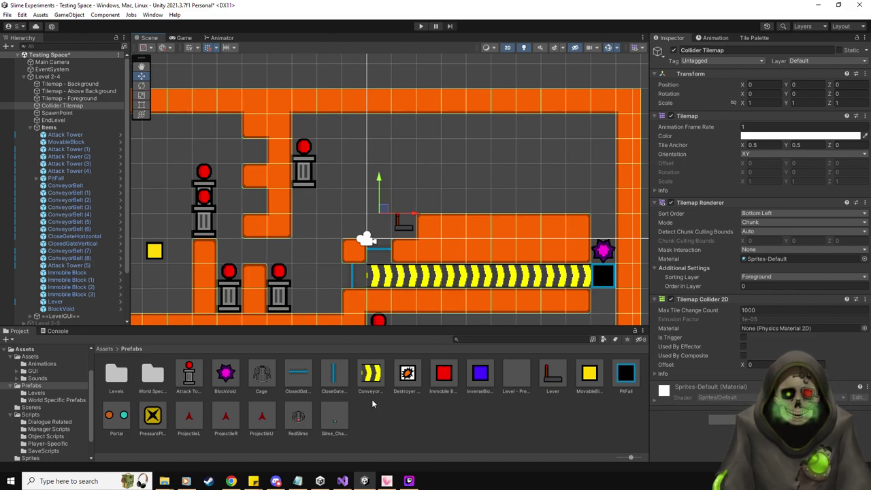
{"action": "left_click_drag", "start_coordinate": [144, 423], "coordinate": [580, 200]}
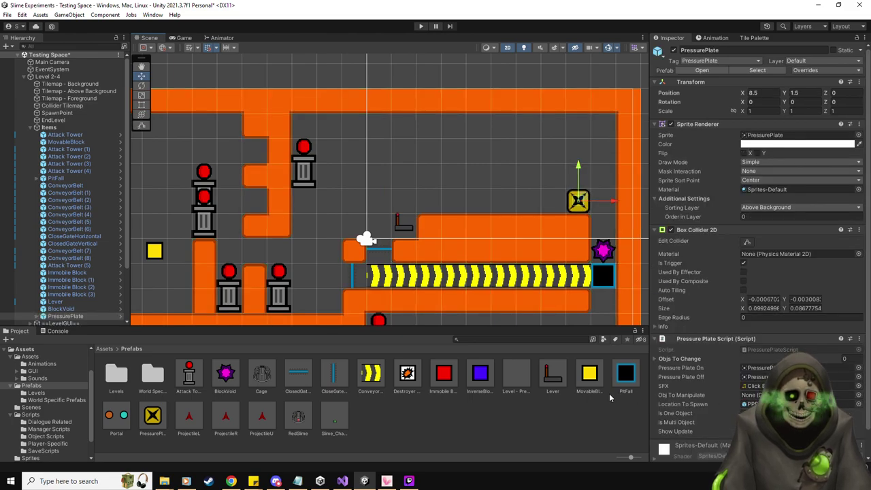
Set the PressurePlate's Obj To Manipulate to the MovableBlock prefab with Is One Object, and move its PPBlockSpawn child one tile above the plate.
{"action": "left_click_drag", "start_coordinate": [588, 382], "coordinate": [751, 391]}
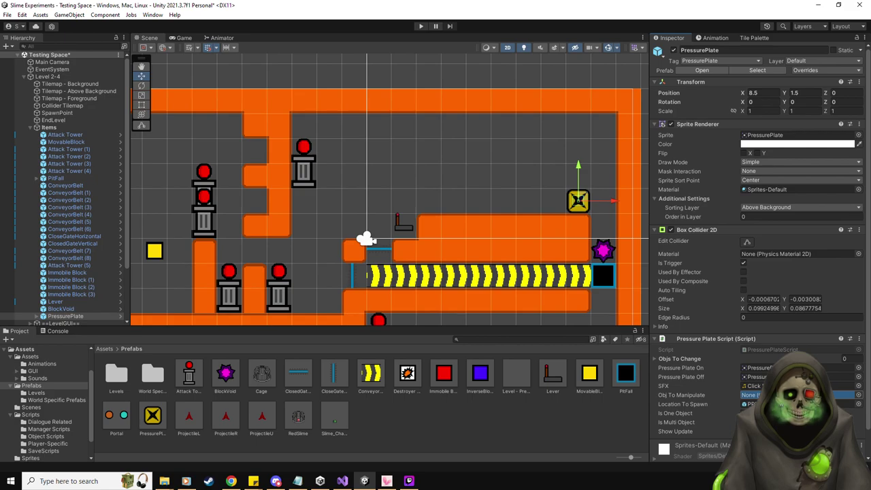
{"action": "left_click_drag", "start_coordinate": [750, 391], "coordinate": [750, 395]}
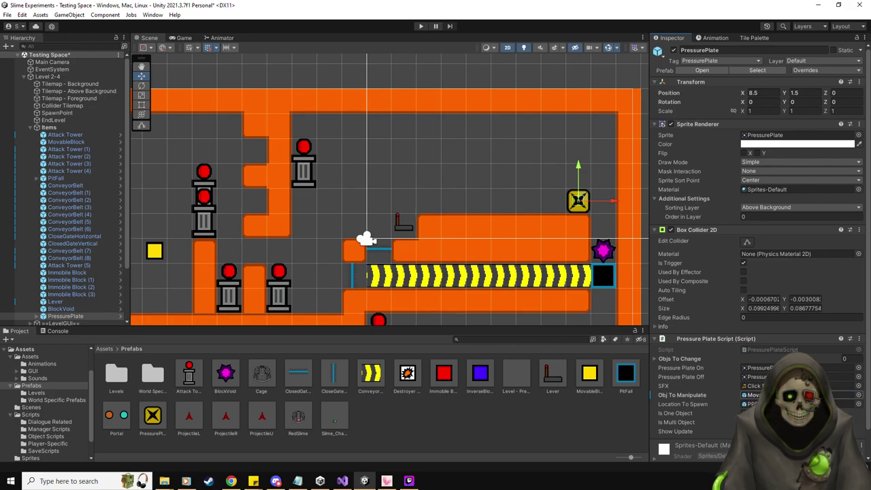
{"action": "left_click", "coordinate": [743, 413]}
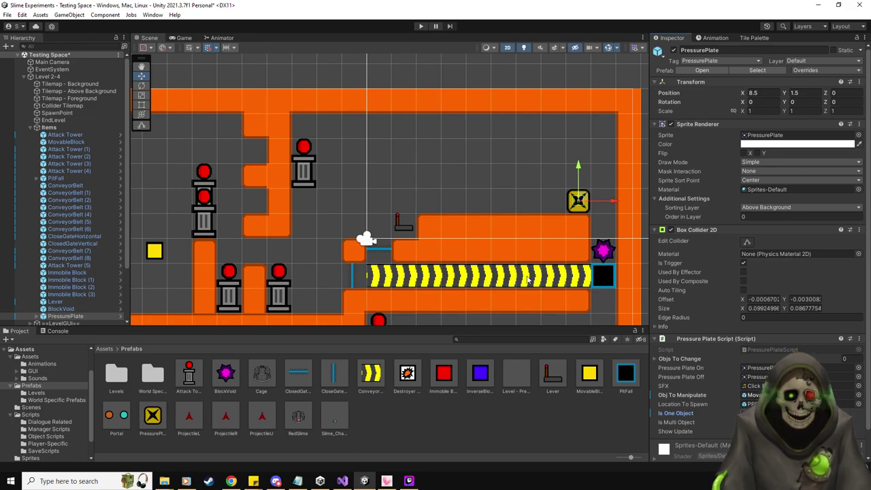
{"action": "left_click", "coordinate": [74, 323]}
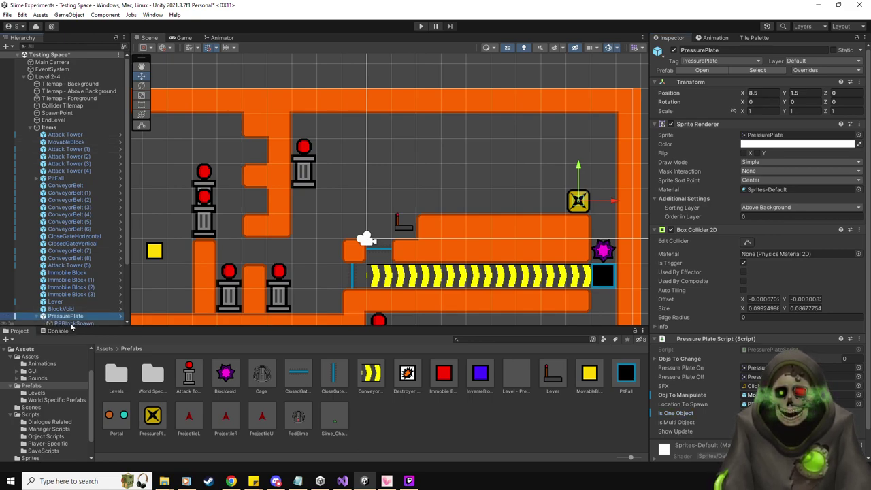
{"action": "left_click_drag", "start_coordinate": [578, 170], "coordinate": [580, 147]}
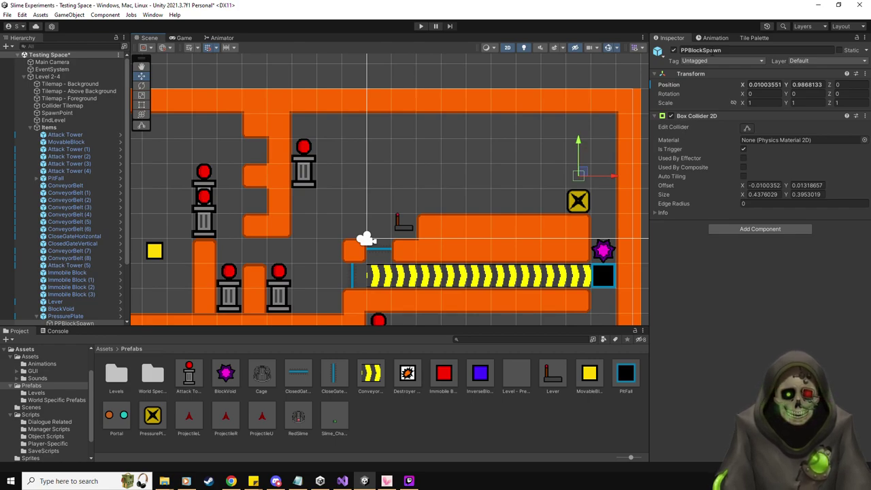
Paint a two-tile-high Orange Room pillar on the ledge directly beside the PressurePlate and blend its base into the ledge.
{"action": "left_click", "coordinate": [754, 37]}
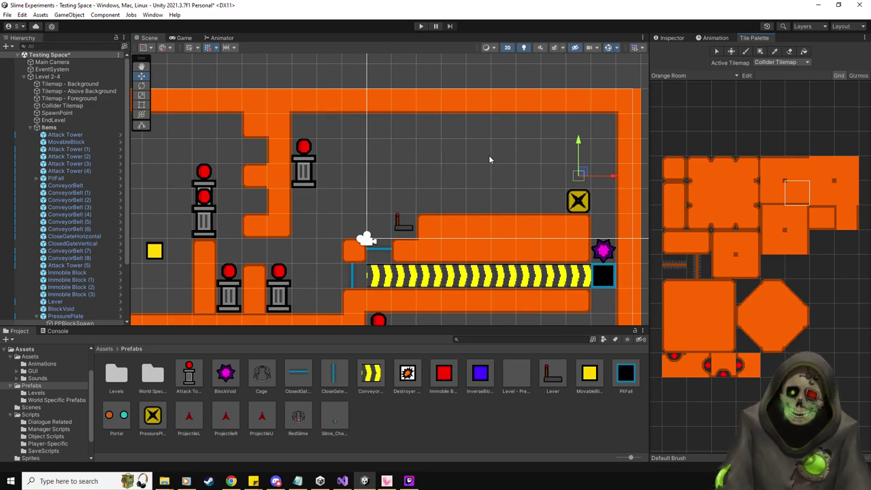
{"action": "left_click", "coordinate": [675, 194]}
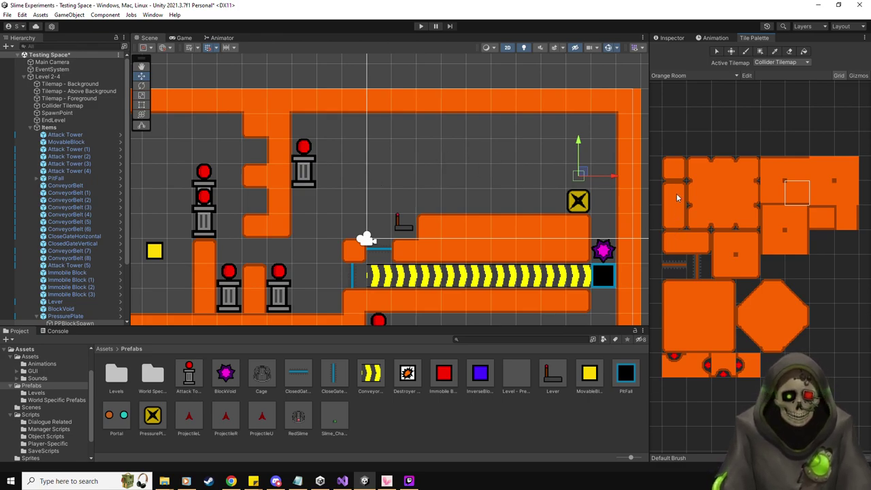
{"action": "left_click", "coordinate": [550, 171]}
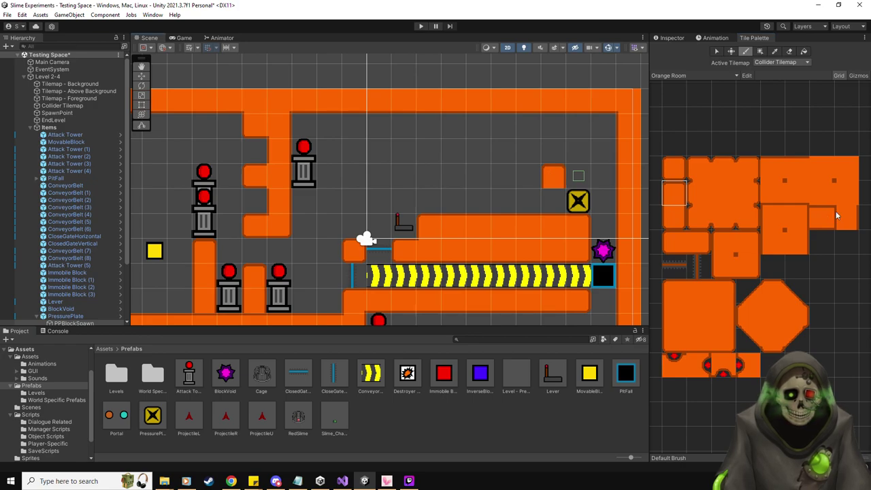
{"action": "left_click", "coordinate": [844, 216]}
{"action": "left_click", "coordinate": [545, 198]}
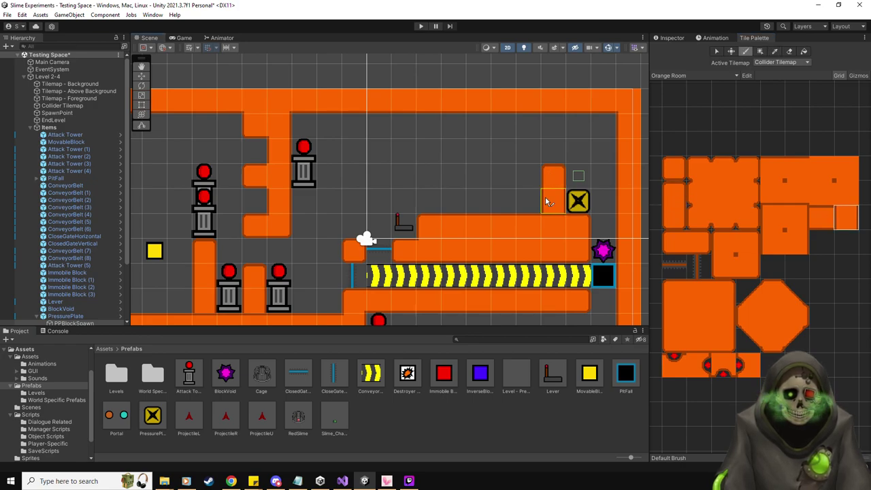
{"action": "left_click", "coordinate": [721, 193]}
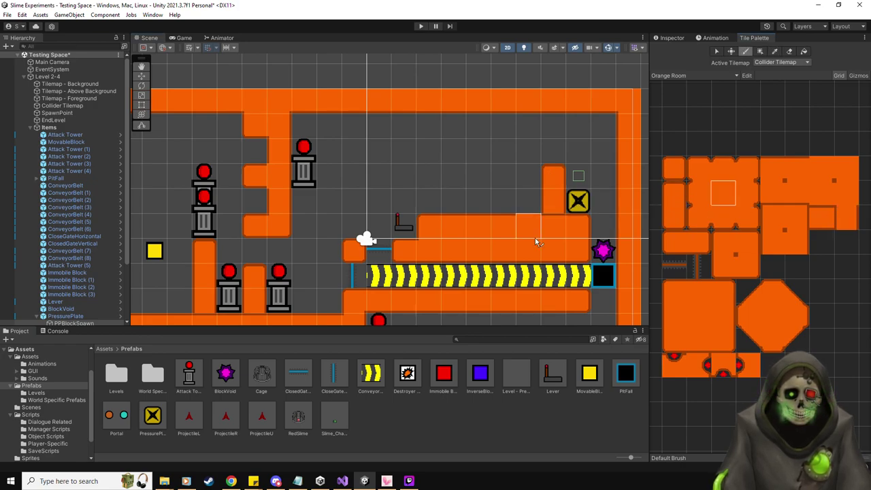
{"action": "left_click", "coordinate": [521, 275]}
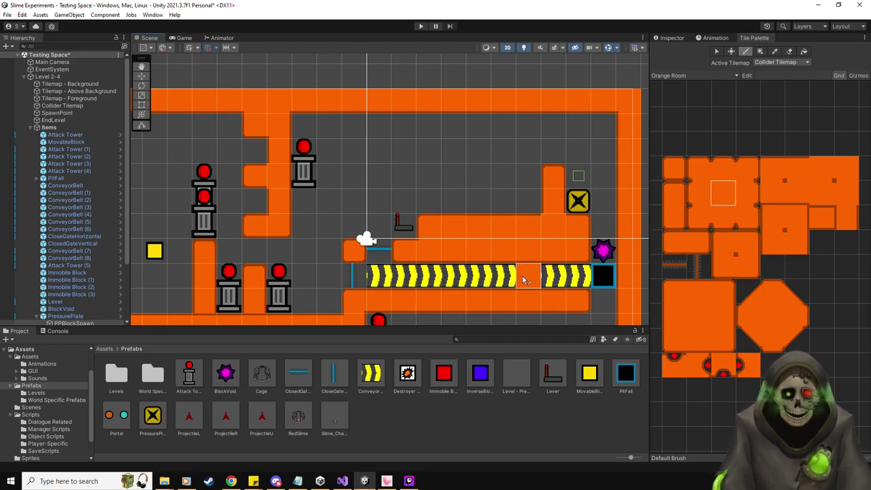
Paint two more two-tile-high Orange Room pillars in line with the first, leaving two-tile gaps between them.
{"action": "left_click", "coordinate": [673, 193]}
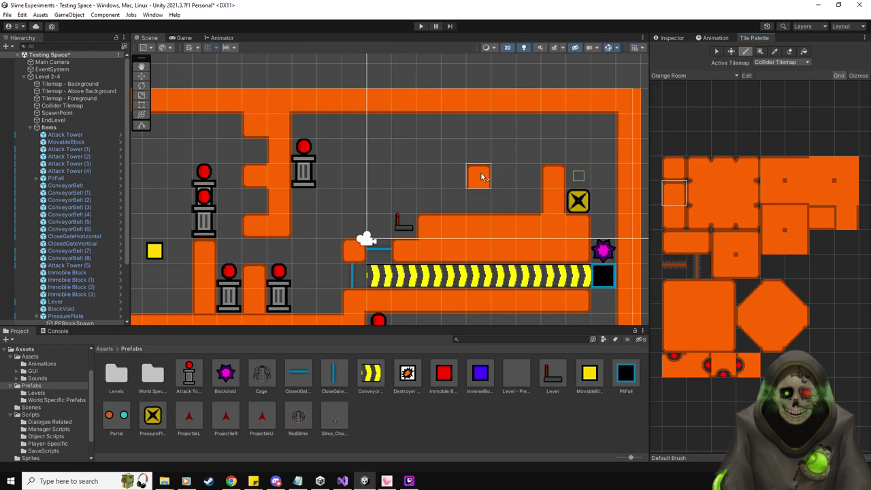
{"action": "left_click", "coordinate": [846, 216]}
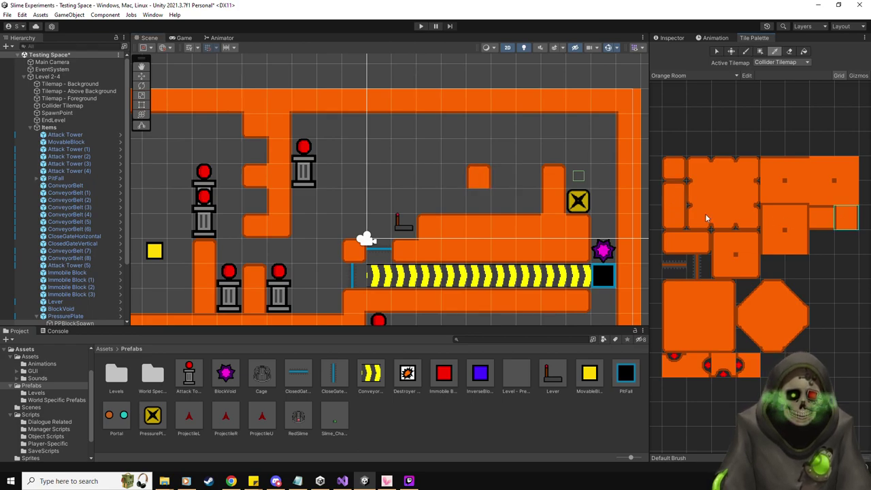
{"action": "left_click", "coordinate": [486, 197]}
{"action": "left_click", "coordinate": [674, 193]}
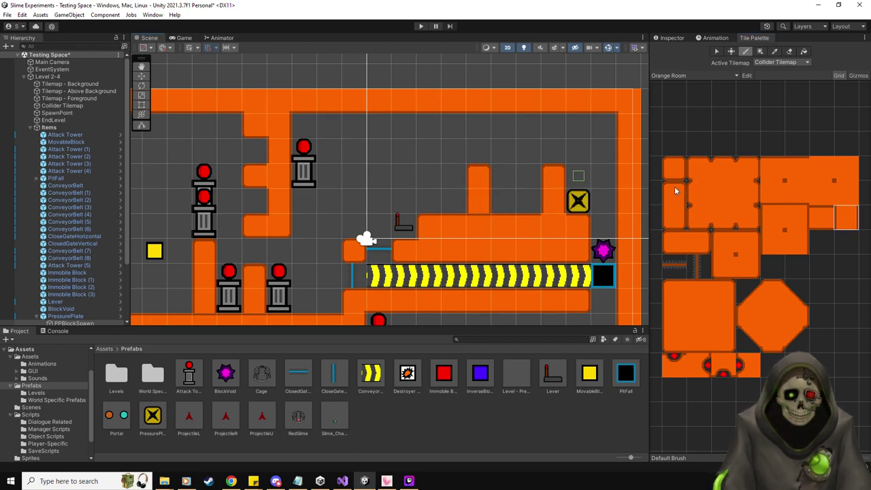
{"action": "left_click", "coordinate": [403, 174]}
{"action": "left_click", "coordinate": [846, 216]}
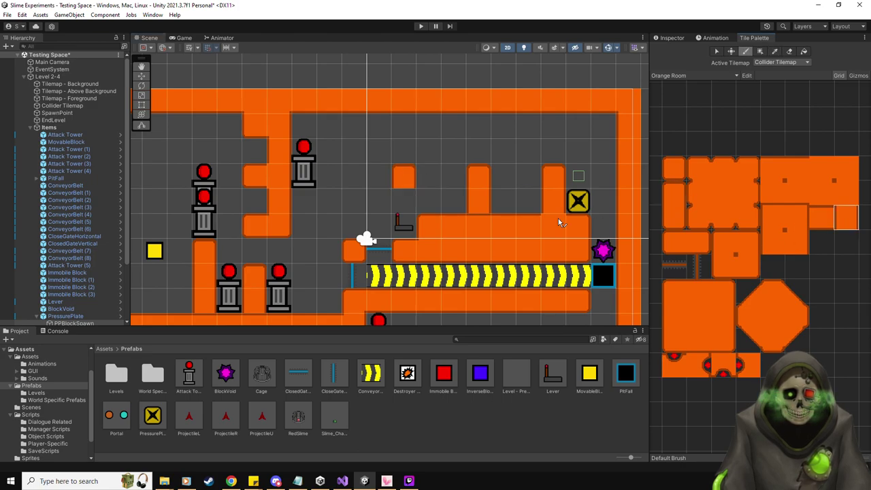
{"action": "left_click", "coordinate": [404, 203]}
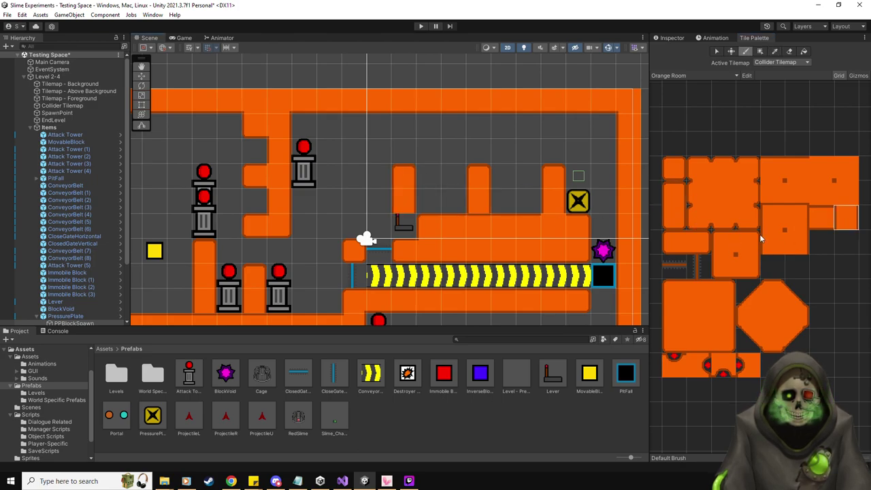
Move the Lever two tiles over so it sits above the single wall block beside the horizontal gate.
{"action": "left_click", "coordinate": [60, 308]}
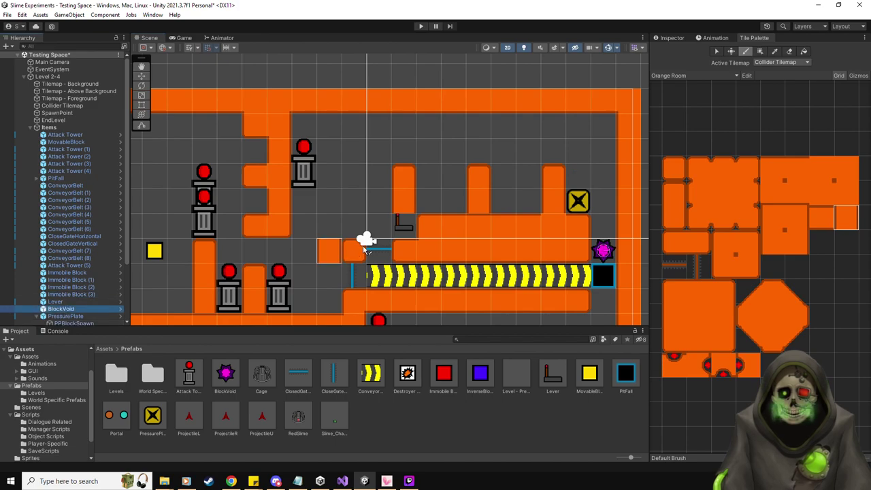
{"action": "left_click", "coordinate": [54, 301]}
{"action": "left_click", "coordinate": [140, 75]}
{"action": "left_click_drag", "start_coordinate": [435, 224], "coordinate": [386, 233]}
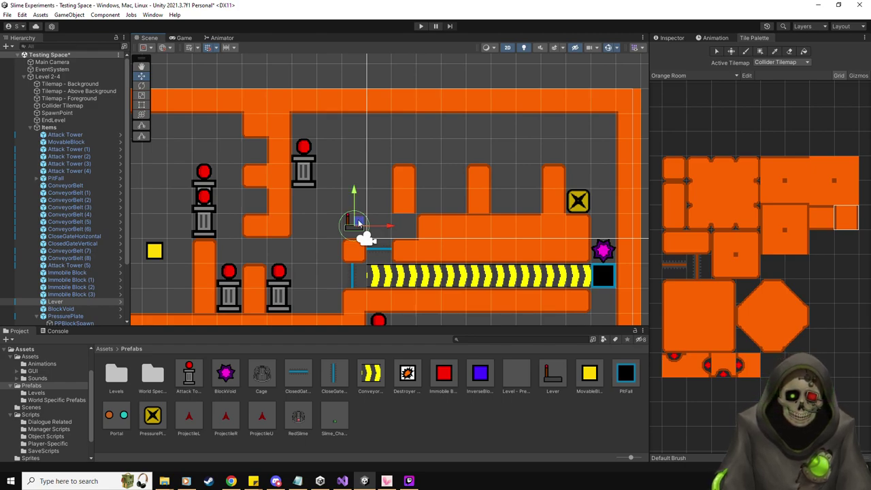
{"action": "mouse_move", "coordinate": [359, 223]}
{"action": "left_mouse_down"}
{"action": "mouse_move", "coordinate": [333, 253]}
{"action": "mouse_move", "coordinate": [358, 204]}
{"action": "mouse_move", "coordinate": [358, 221]}
{"action": "left_mouse_up"}
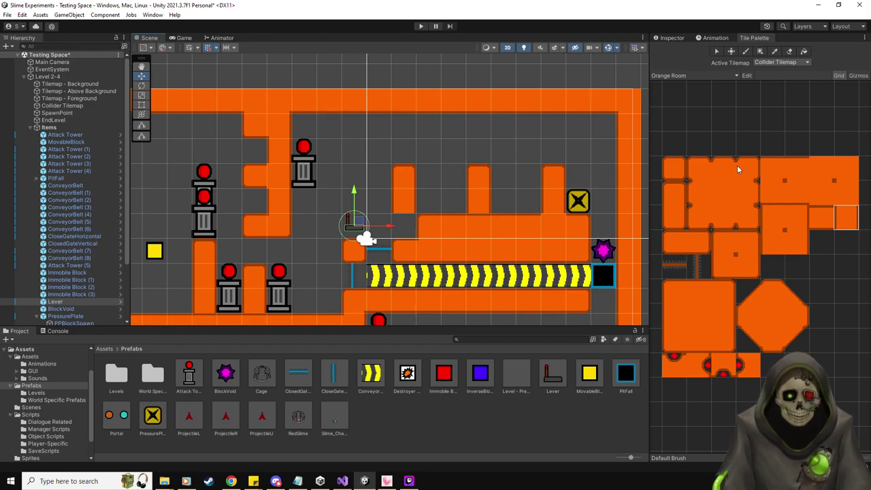
Paint Collider Tilemap tiles under the pillar nearest the Lever to fill the ledge's missing corner, and blend the neighbouring tiles.
{"action": "left_click", "coordinate": [669, 320]}
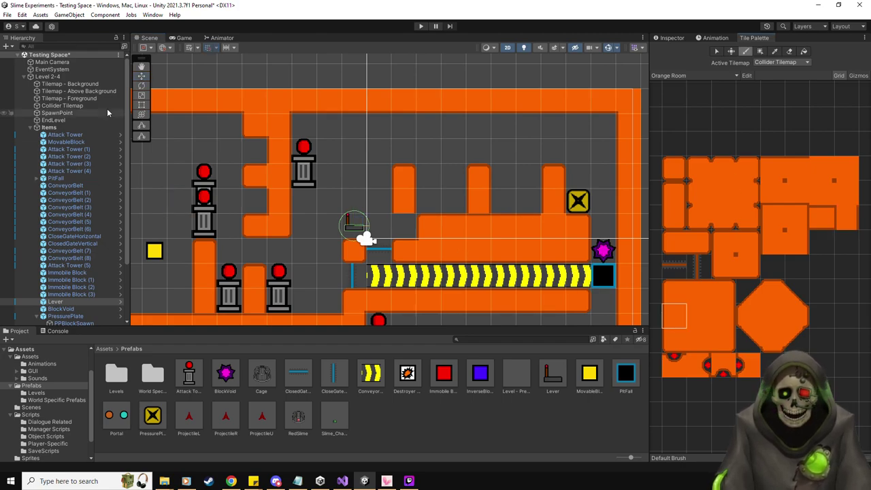
{"action": "left_click", "coordinate": [62, 106]}
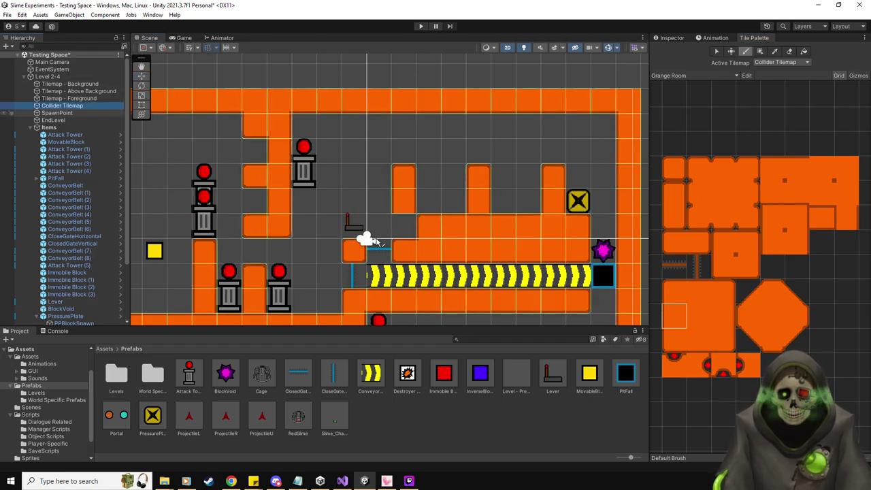
{"action": "left_click", "coordinate": [408, 230]}
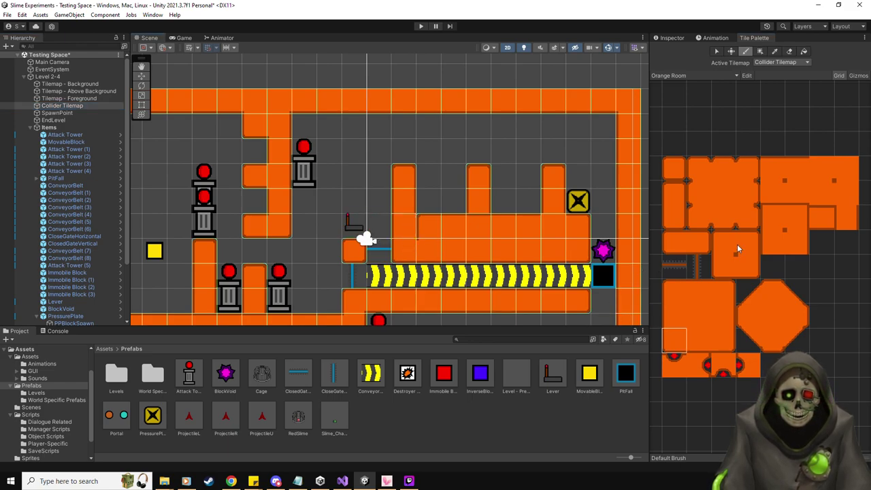
{"action": "left_click", "coordinate": [695, 293]}
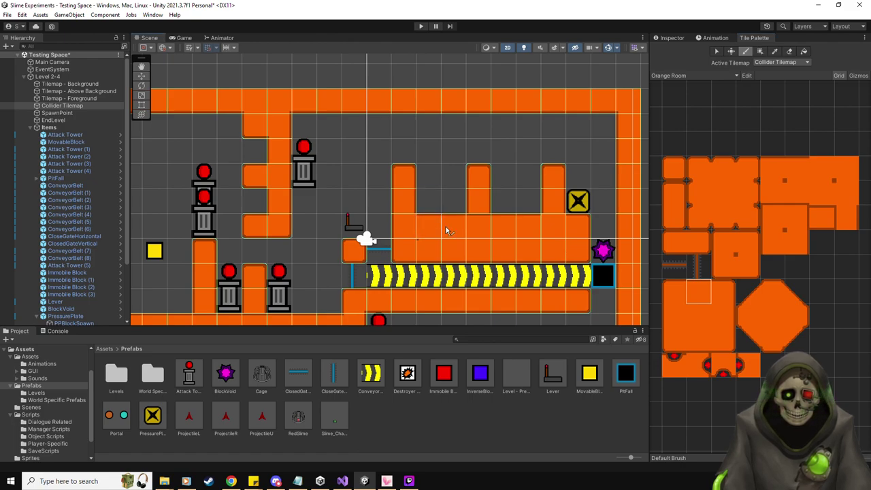
{"action": "left_click", "coordinate": [695, 347]}
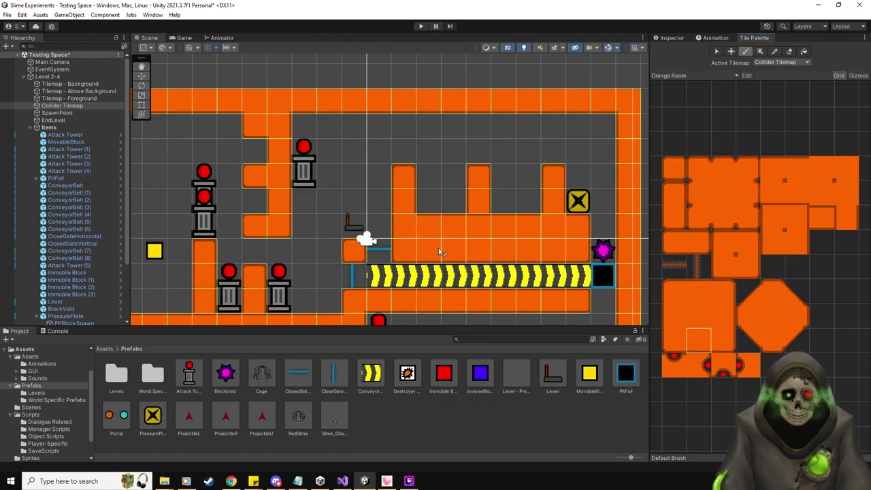
Switch from tile painting to the Inspector and set Attack Tower (3)'s Time To Attack to 4.
{"action": "left_click", "coordinate": [773, 241]}
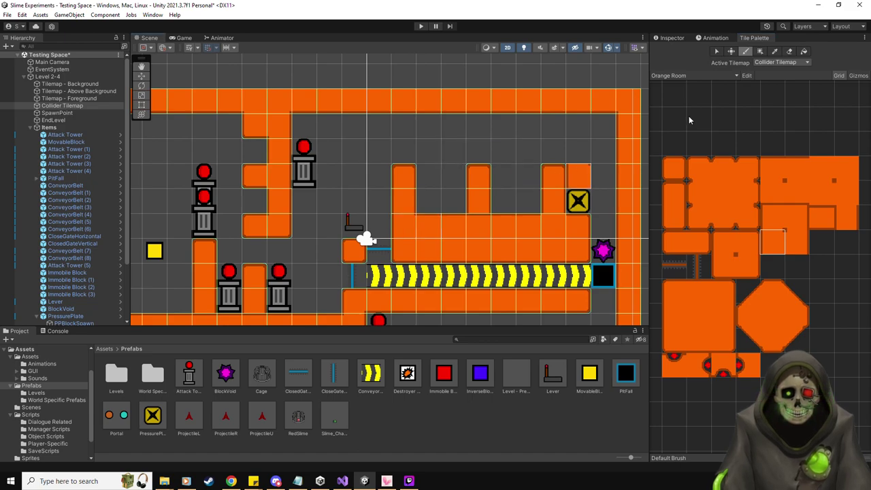
{"action": "left_click", "coordinate": [716, 51]}
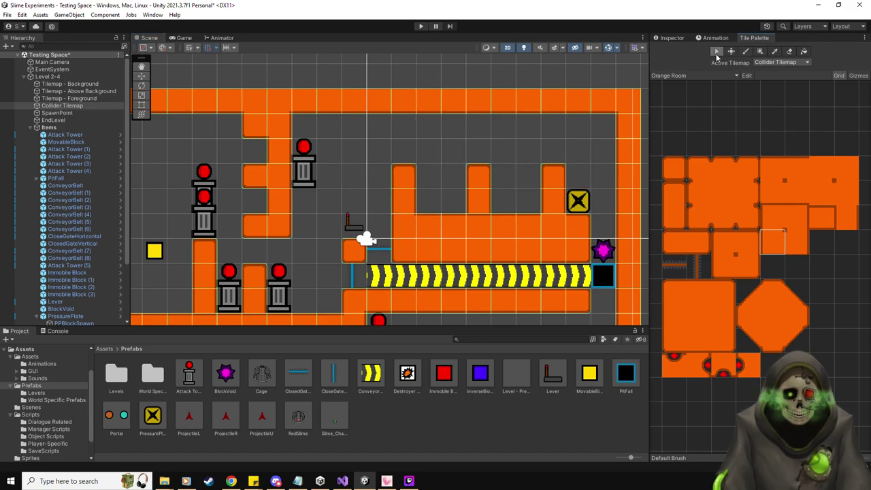
{"action": "left_click", "coordinate": [669, 38]}
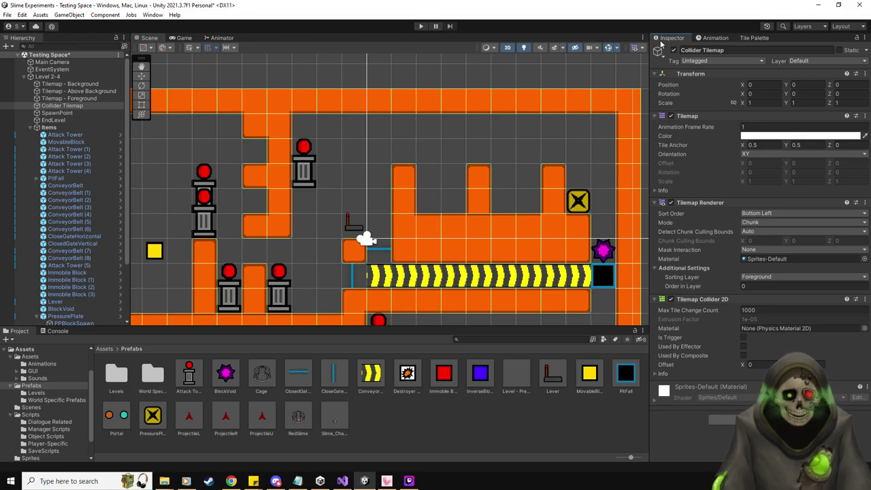
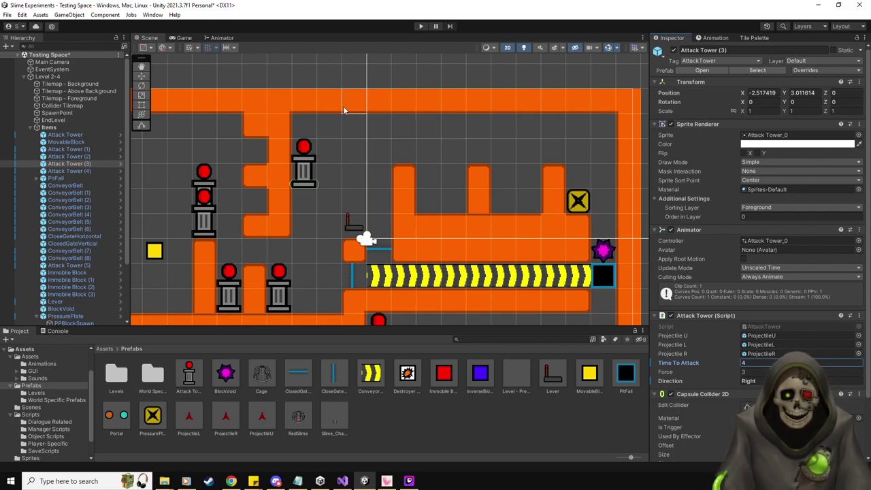
Examine the Level 2-4 layout around the towers, ledges and conveyor for places that need more wall tiles.
{"action": "left_click", "coordinate": [755, 38]}
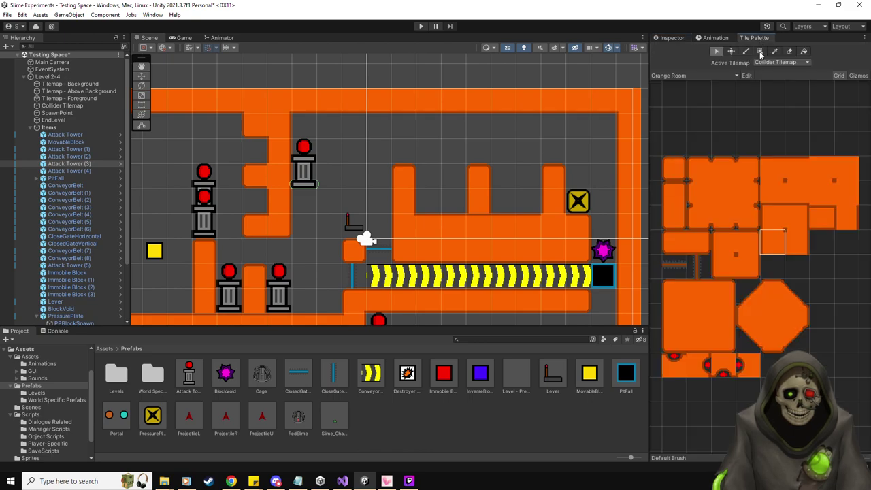
{"action": "left_click", "coordinate": [700, 320]}
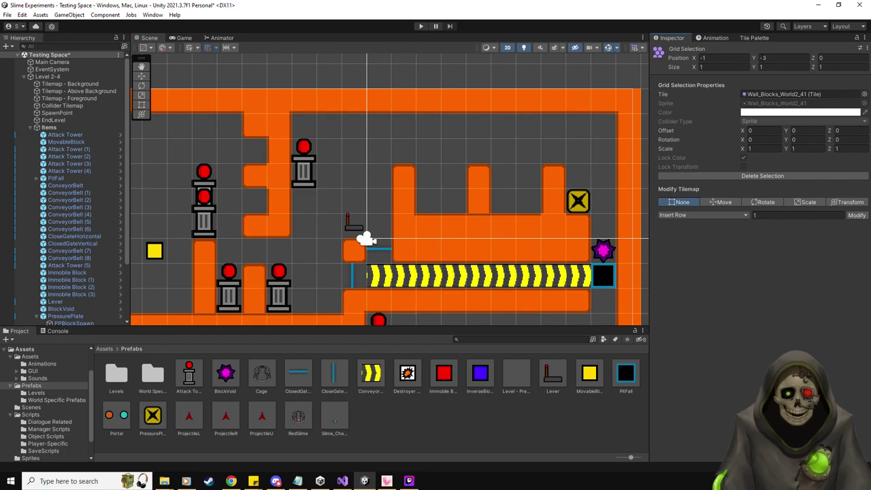
{"action": "left_click", "coordinate": [755, 38]}
{"action": "left_click", "coordinate": [745, 52]}
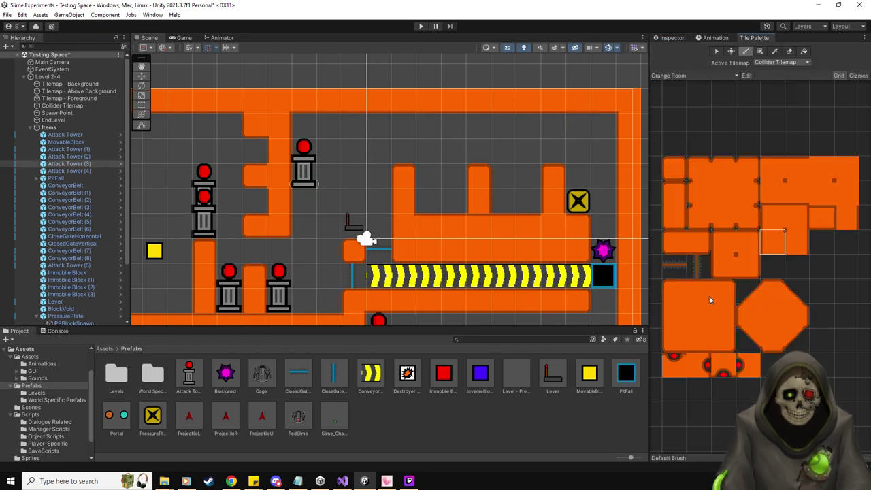
{"action": "middle_click_drag", "start_coordinate": [487, 222], "coordinate": [494, 193]}
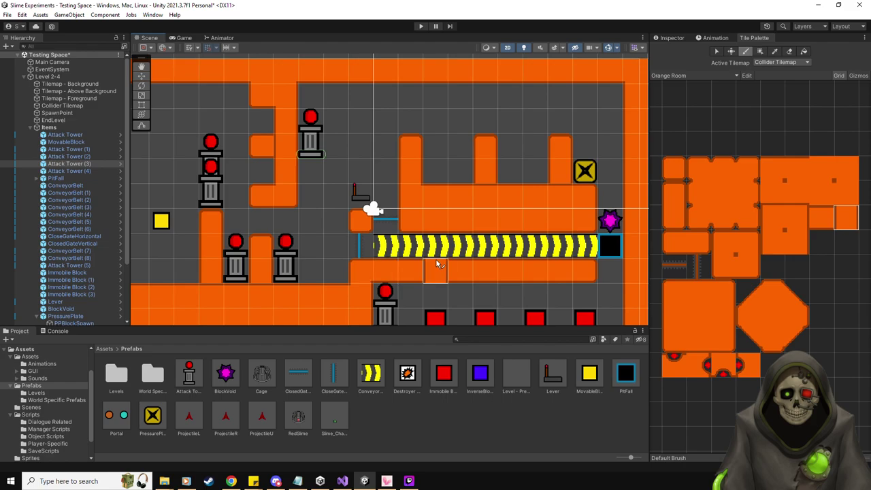
{"action": "middle_click_drag", "start_coordinate": [354, 223], "coordinate": [430, 203]}
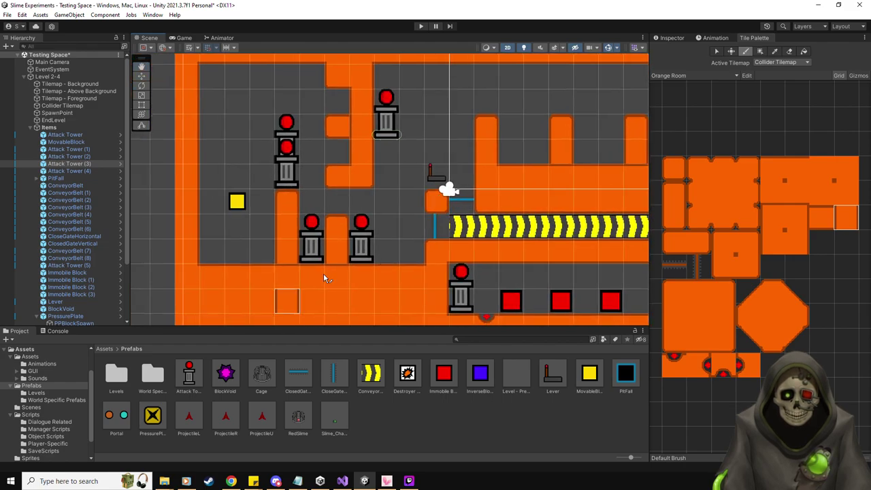
{"action": "middle_click_drag", "start_coordinate": [404, 232], "coordinate": [347, 224]}
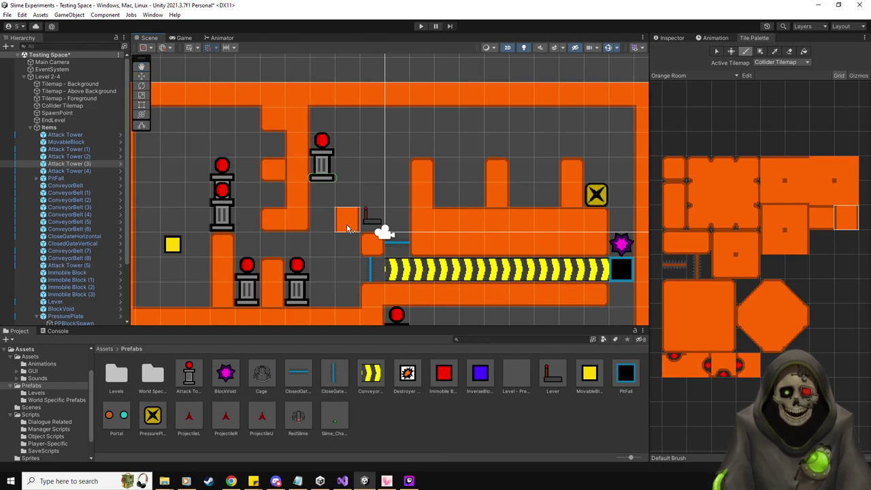
{"action": "middle_click_drag", "start_coordinate": [347, 229], "coordinate": [413, 218]}
{"action": "scroll", "coordinate": [347, 184], "scroll_direction": "down", "scroll_amount": 2}
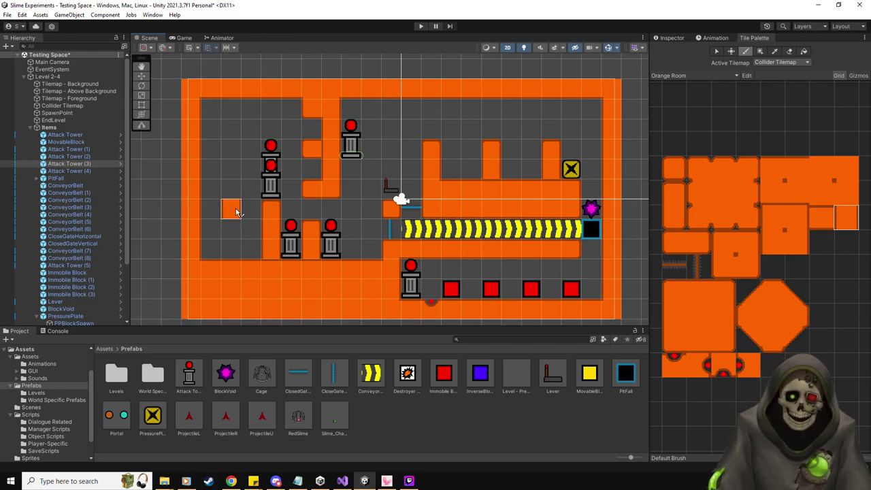
Play-test the level, moving the slime up from its spawn and over the stacked Attack Towers toward the notched wall.
{"action": "left_click", "coordinate": [672, 38]}
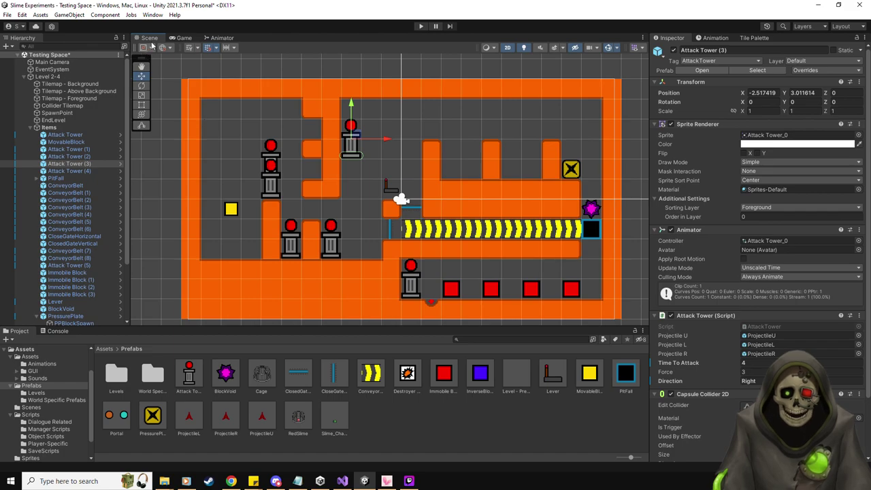
{"action": "left_click", "coordinate": [419, 26]}
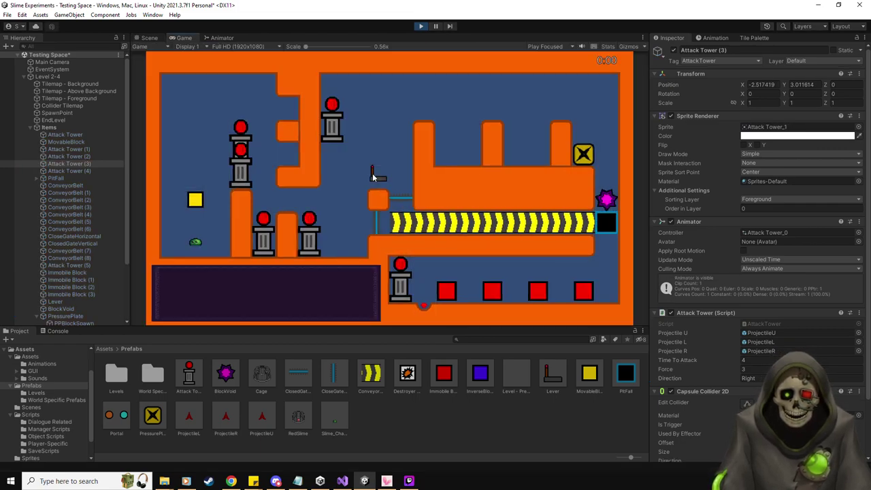
{"action": "key", "text": "w"}
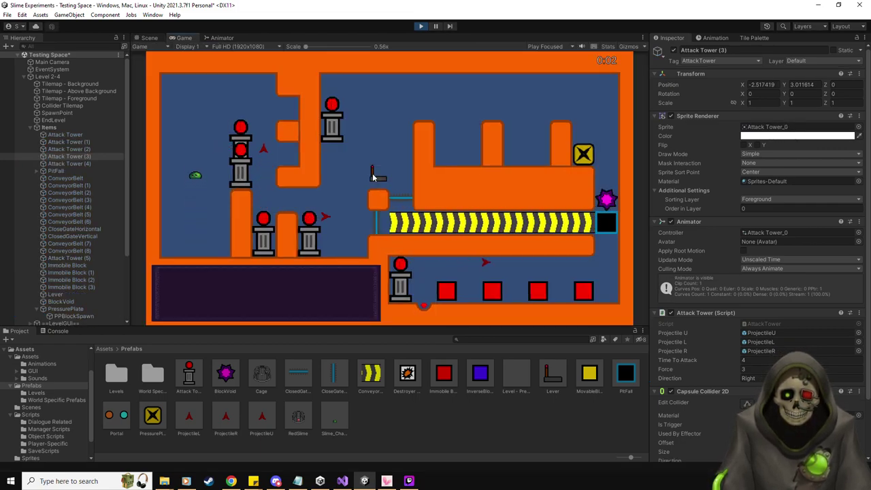
{"action": "key", "text": "d"}
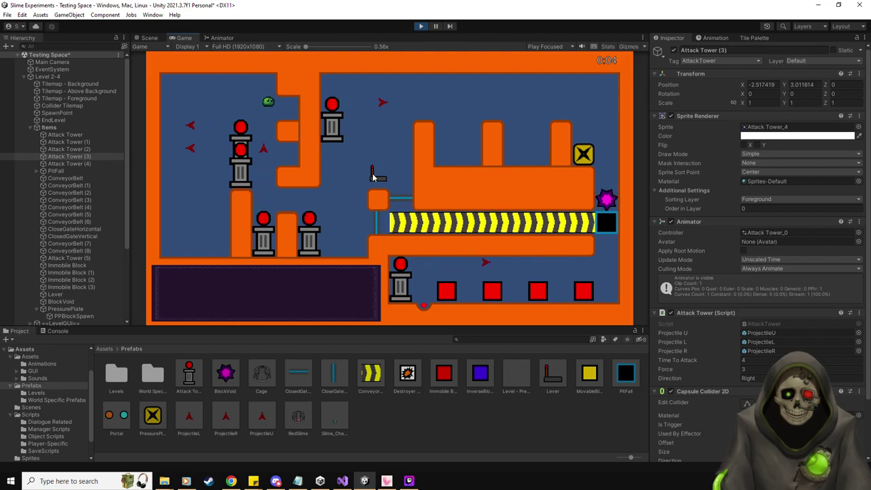
{"action": "key", "text": "a"}
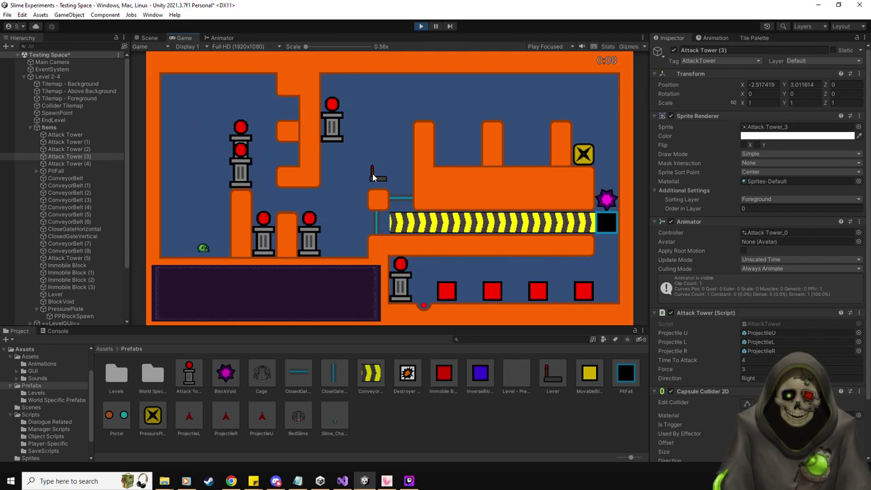
Steer the slime through the wall notches past the Attack Towers' projectiles to the Lever, and toggle the gates.
{"action": "key", "text": "w"}
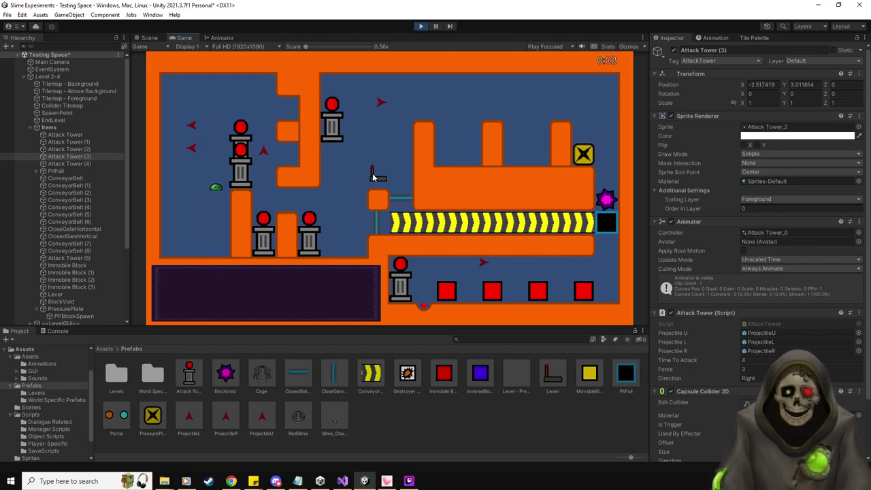
{"action": "key", "text": "d"}
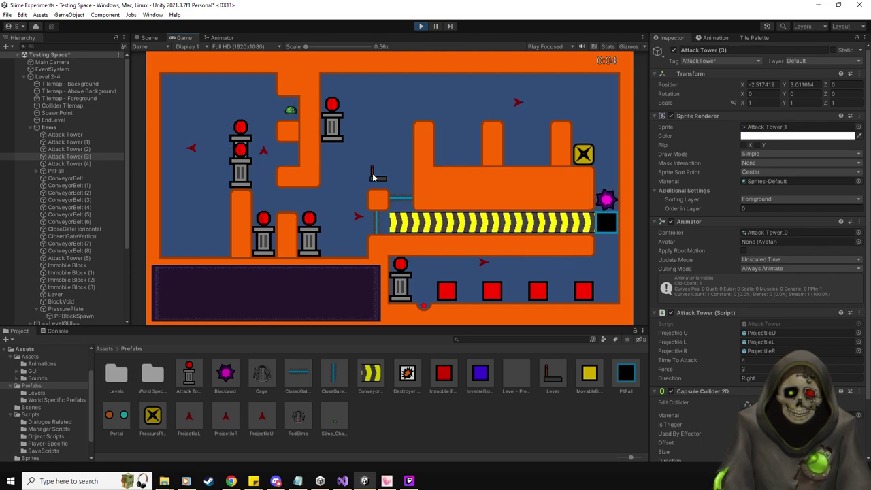
{"action": "key", "text": "a"}
{"action": "key", "text": "s"}
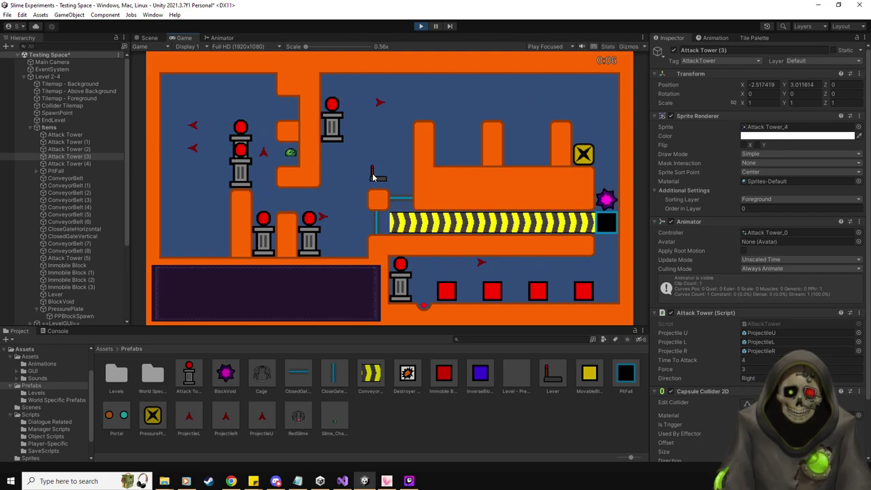
{"action": "key", "text": "d"}
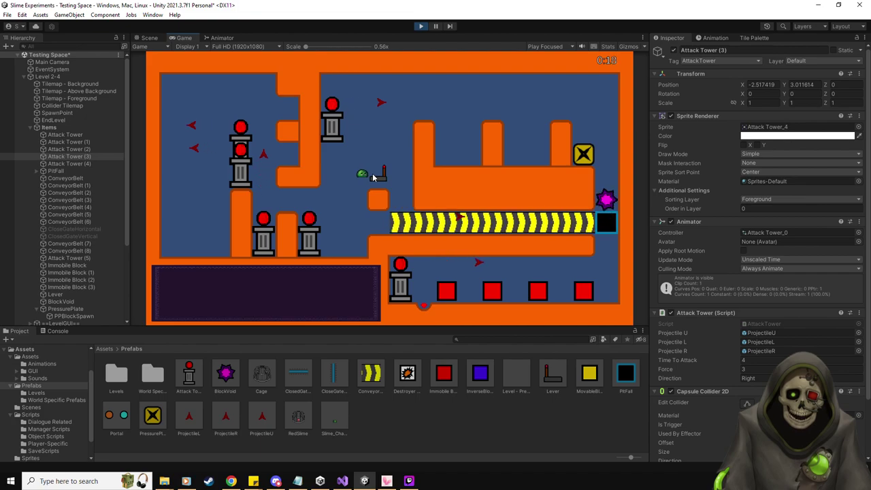
{"action": "key", "text": "e"}
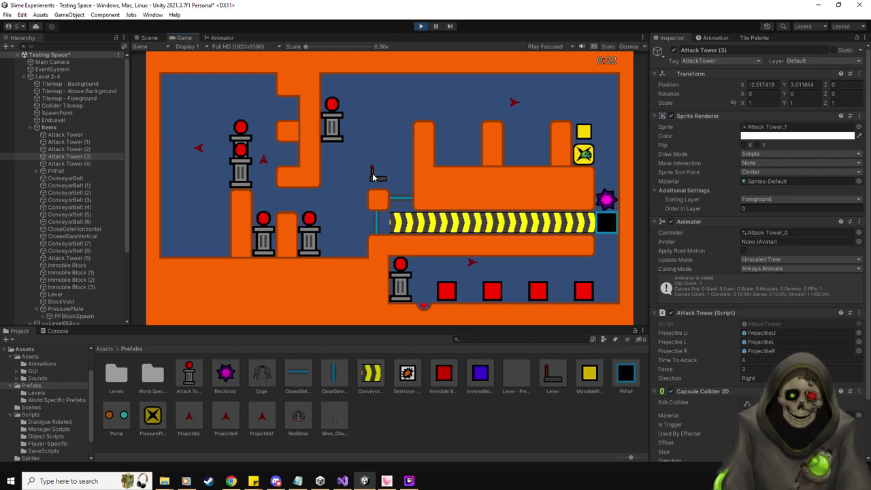
Try to carry the block spawned at the PressurePlate over the nearest pillar, and return to the plate for another block.
{"action": "key", "text": "Up"}
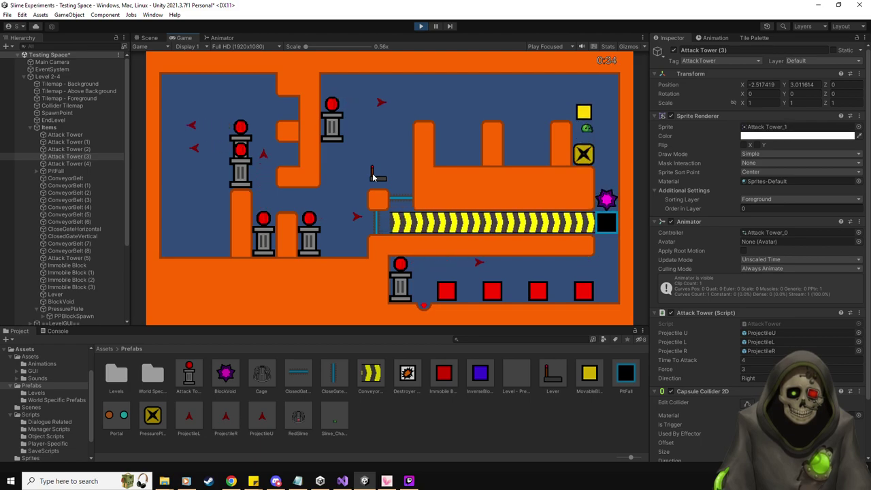
{"action": "key", "text": "Left"}
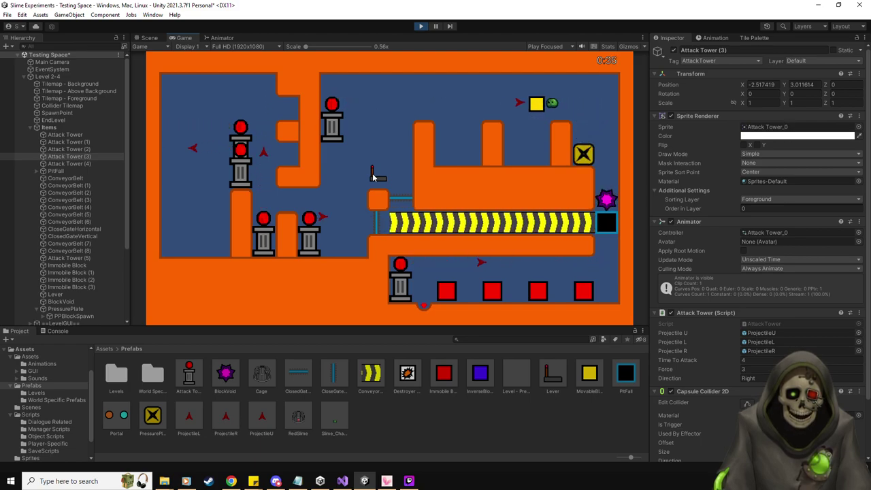
{"action": "key", "text": "Right"}
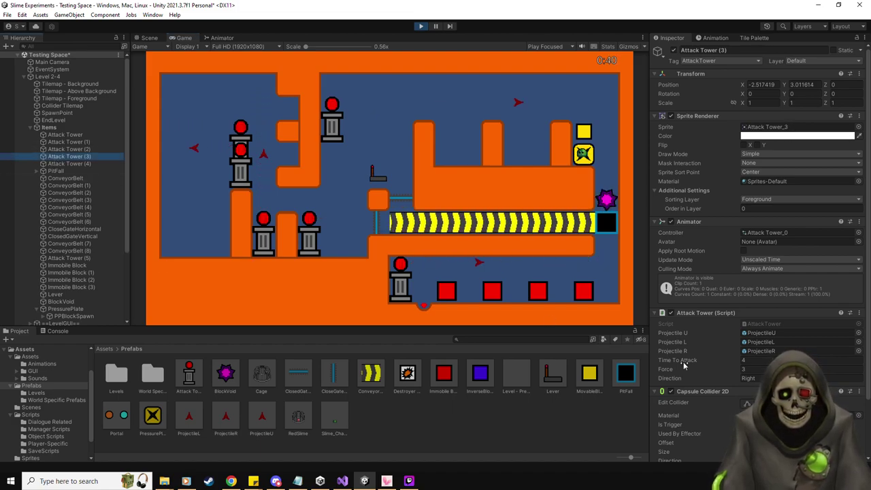
Set Attack Tower (3)'s Time To Attack to 6 during play and push the new block over the nearest pillar into the first gap.
{"action": "left_click_drag", "start_coordinate": [684, 363], "coordinate": [841, 376]}
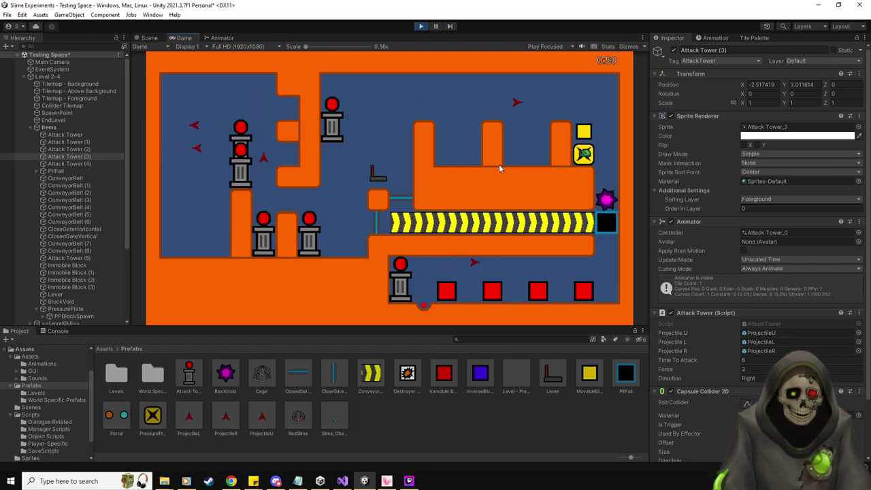
{"action": "key", "text": "space"}
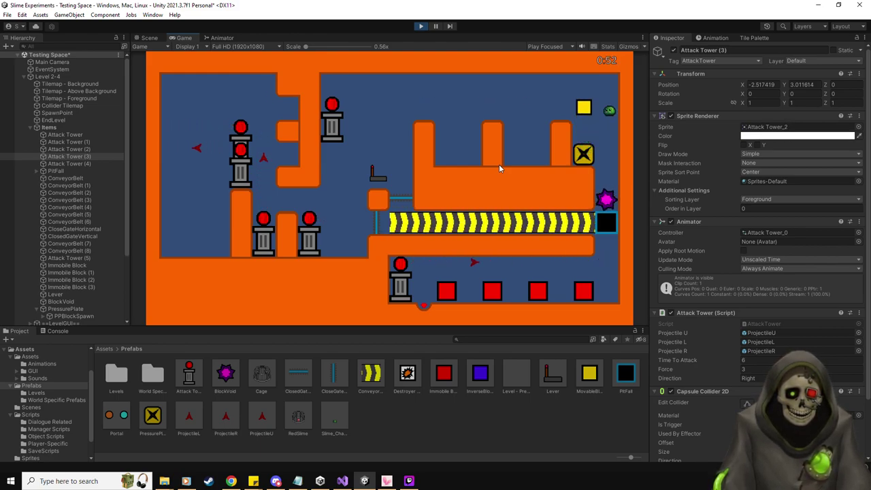
{"action": "key", "text": "Left"}
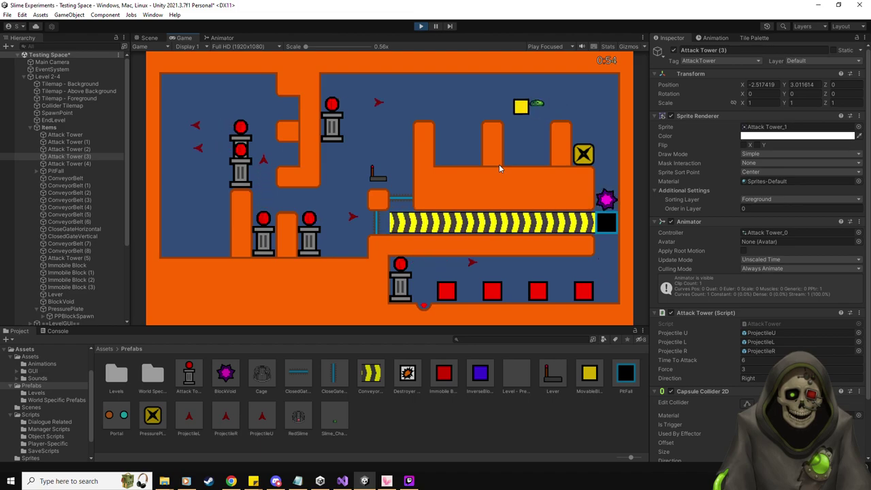
{"action": "key", "text": "Down"}
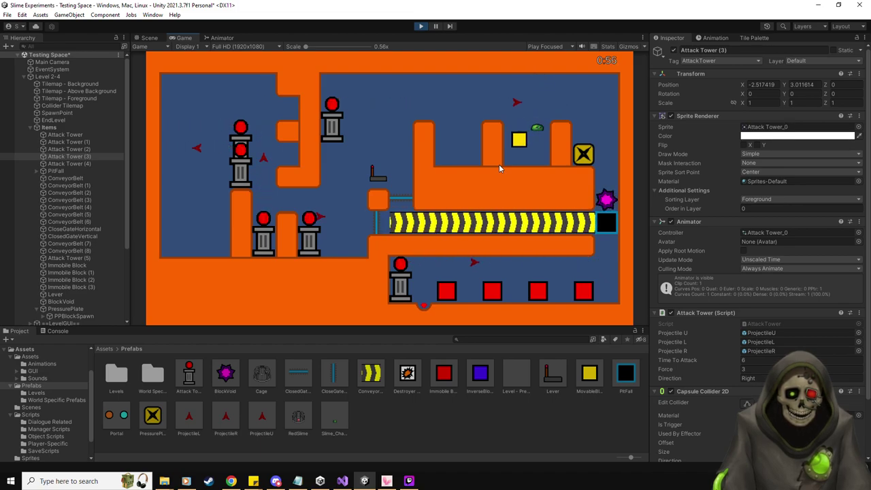
{"action": "key", "text": "Down"}
{"action": "key", "text": "Left"}
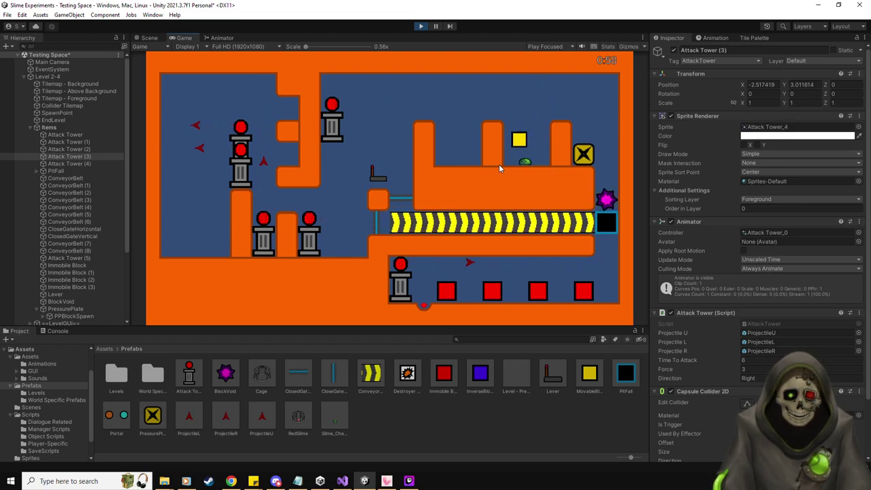
Lift the block out of the first gap and push it over the middle pillar into the second gap.
{"action": "key", "text": "Up"}
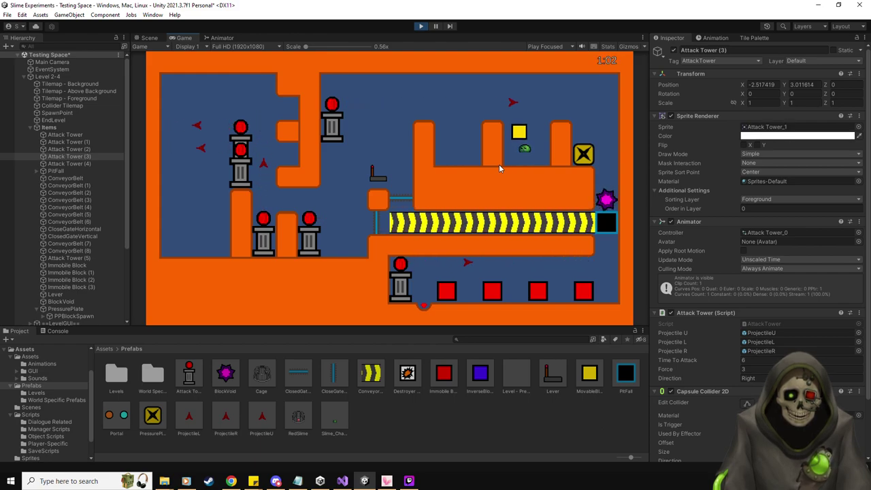
{"action": "key", "text": "Up"}
{"action": "key", "text": "Left"}
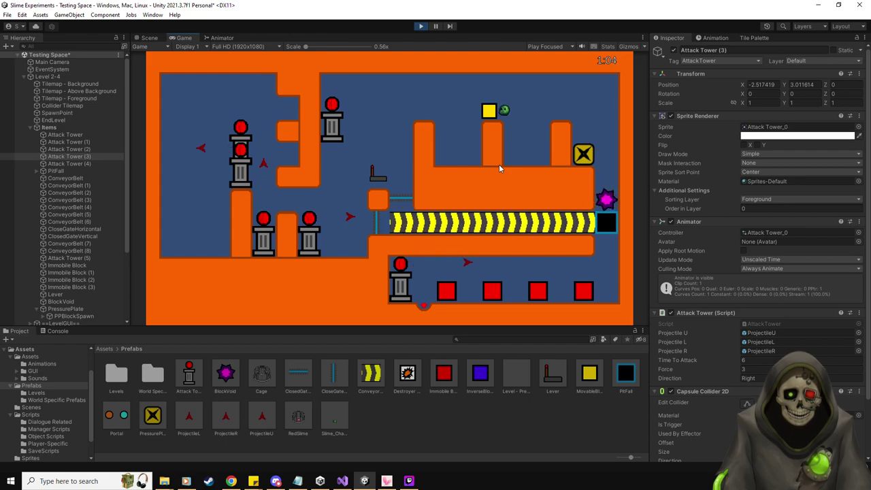
{"action": "key", "text": "Left"}
{"action": "key", "text": "Up"}
{"action": "key", "text": "Left"}
{"action": "key", "text": "Down"}
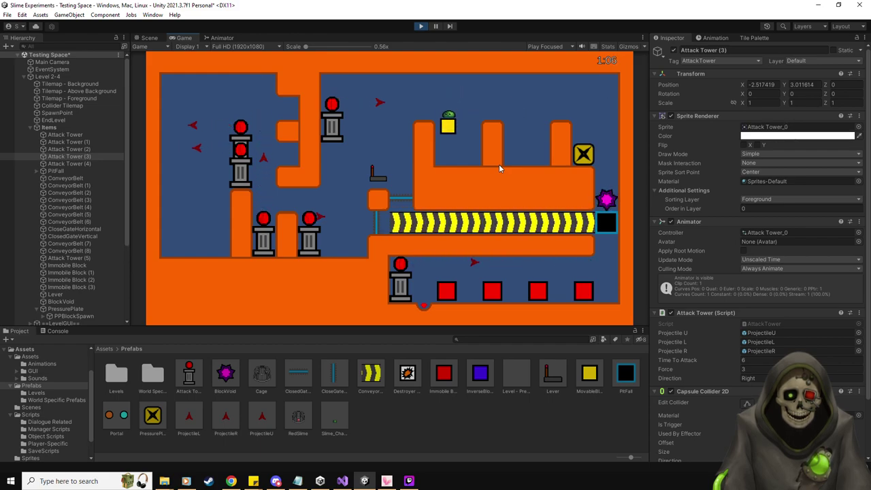
Lift the block from the second gap, push it over the pillar nearest the Lever and lower it toward the horizontal gate.
{"action": "key", "text": "Right"}
{"action": "key", "text": "Down"}
{"action": "key", "text": "Left"}
{"action": "key", "text": "Up"}
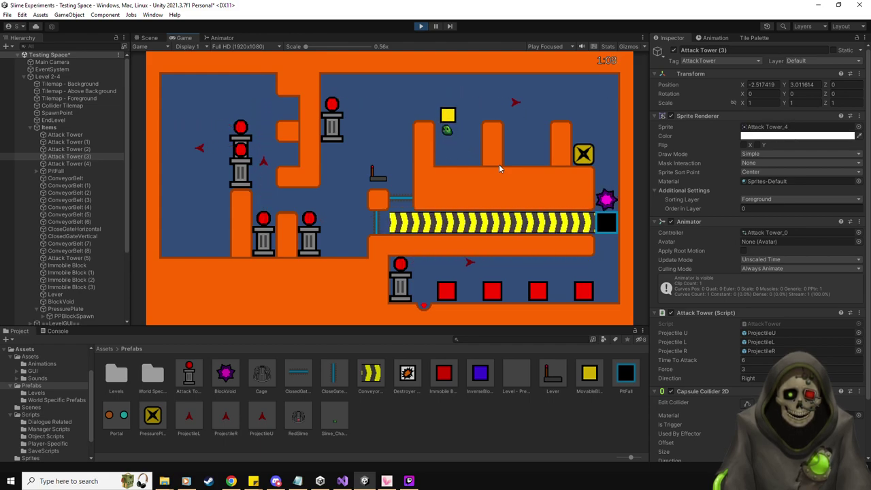
{"action": "key", "text": "Right"}
{"action": "key", "text": "Up"}
{"action": "key", "text": "Left"}
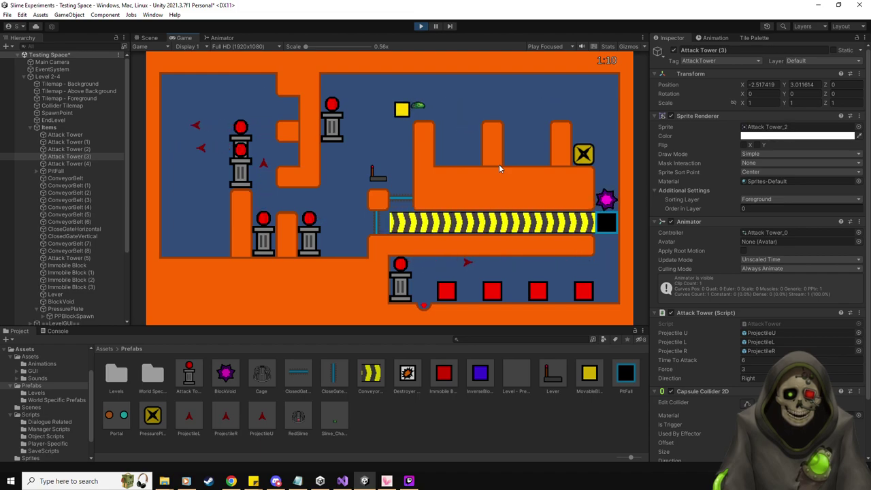
{"action": "key", "text": "Up"}
{"action": "key", "text": "Left"}
{"action": "key", "text": "Down"}
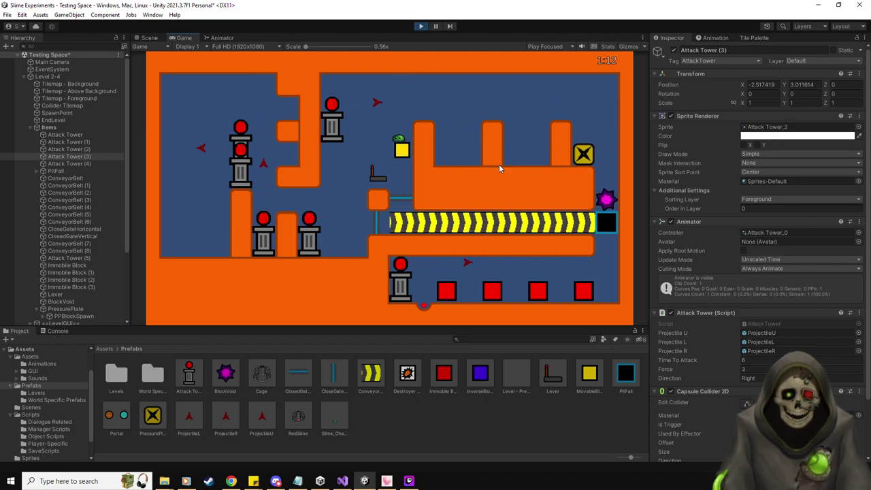
Switch the Lever to open the gates and push the block down through the opening onto the conveyor.
{"action": "key", "text": "Down"}
{"action": "key", "text": "Left"}
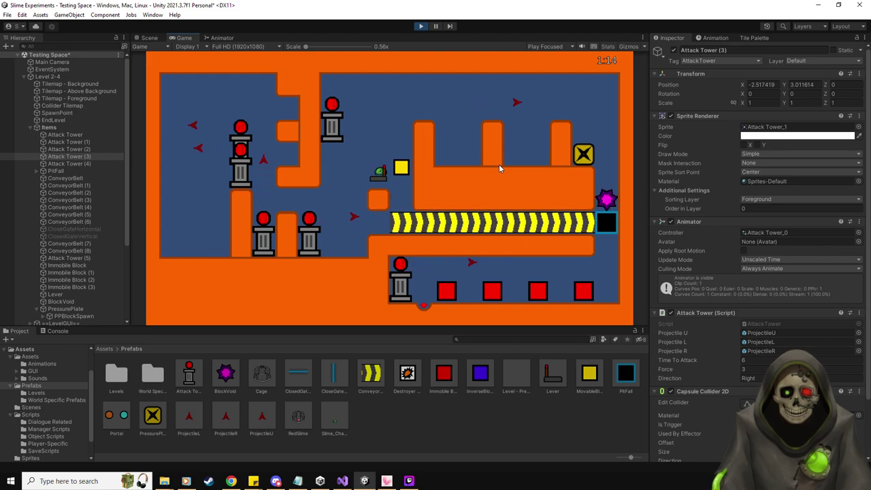
{"action": "key", "text": "Up"}
{"action": "key", "text": "Right"}
{"action": "key", "text": "Down"}
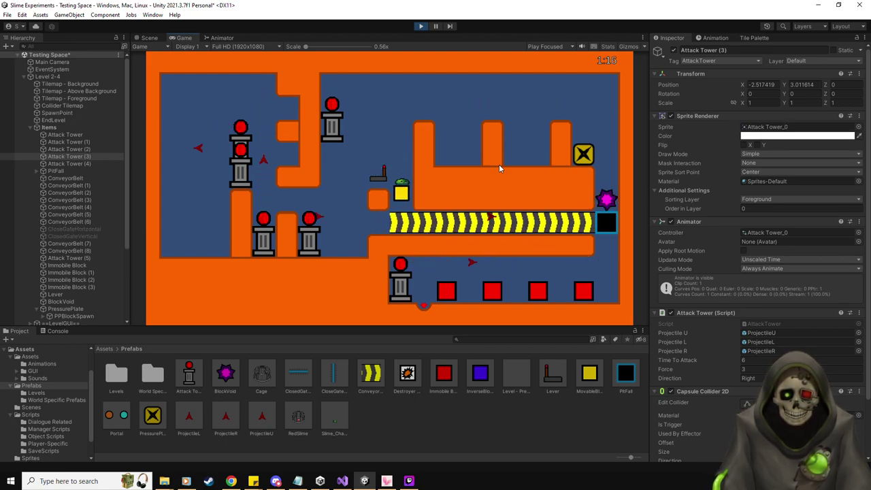
{"action": "key", "text": "Down"}
{"action": "key", "text": "Up"}
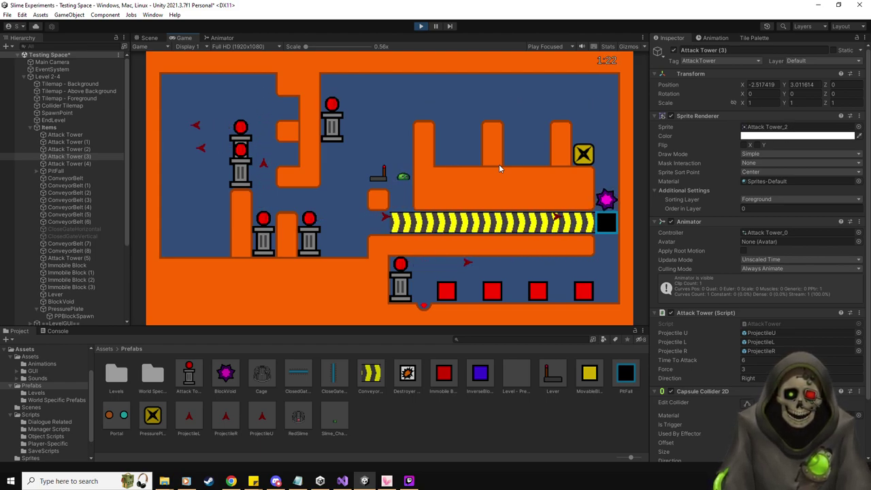
Return to the PressurePlate for another block and try to push it over the nearest pillar.
{"action": "key", "text": "Up"}
{"action": "key", "text": "Right"}
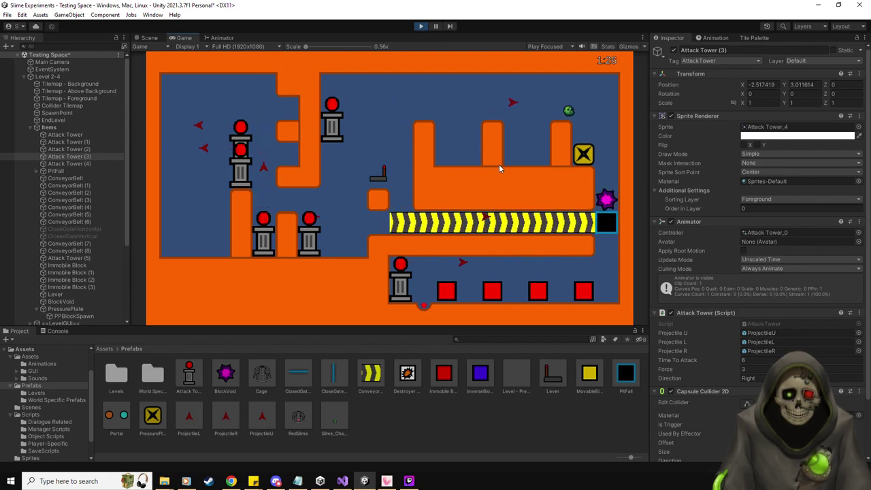
{"action": "key", "text": "Down"}
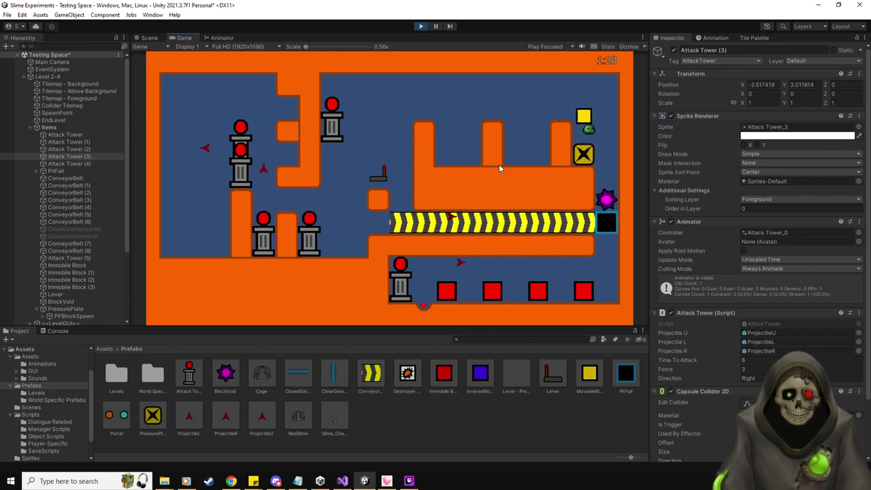
{"action": "key", "text": "Up"}
{"action": "key", "text": "Left"}
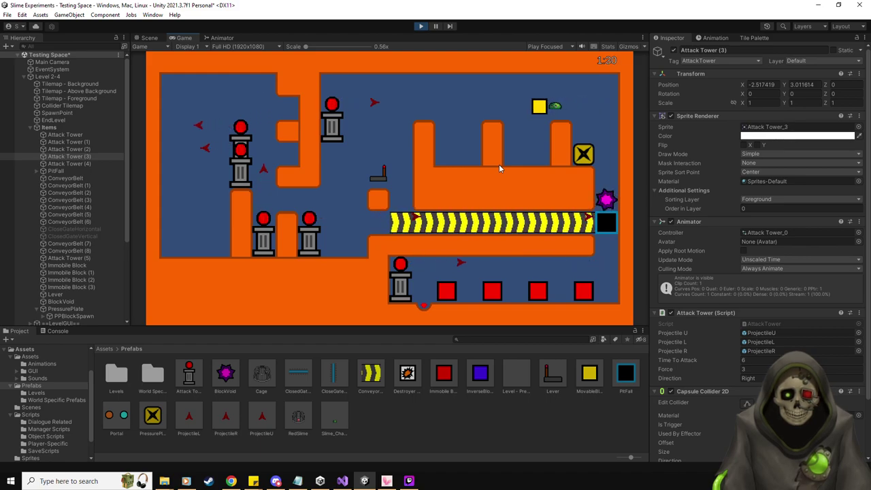
{"action": "key", "text": "Right"}
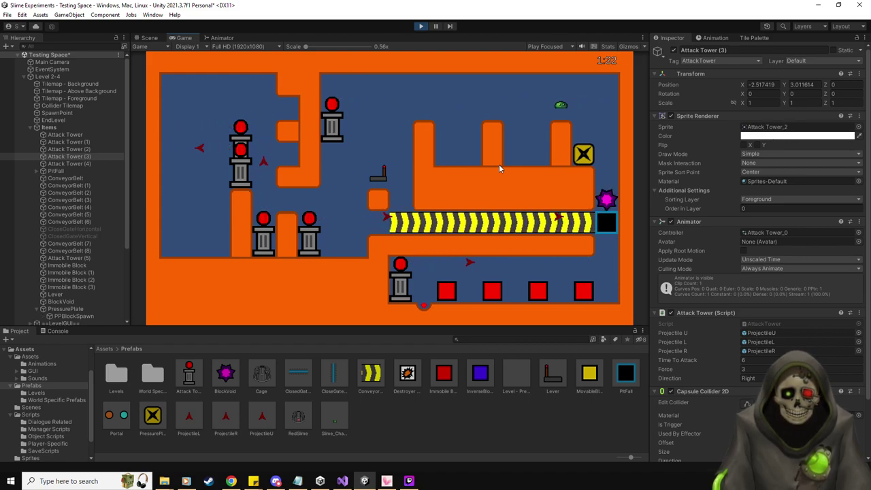
Spawn a replacement block at the PressurePlate and push it over the nearest pillar into the first gap.
{"action": "key", "text": "Down"}
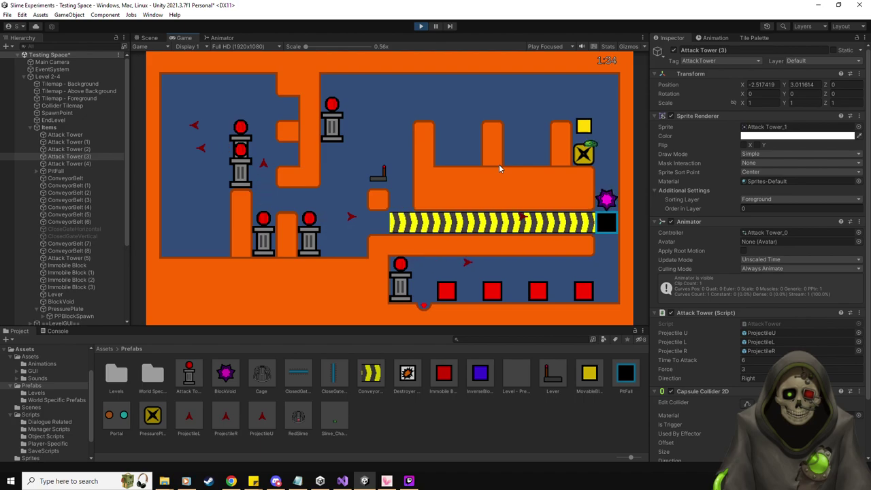
{"action": "key", "text": "Up"}
{"action": "key", "text": "Left"}
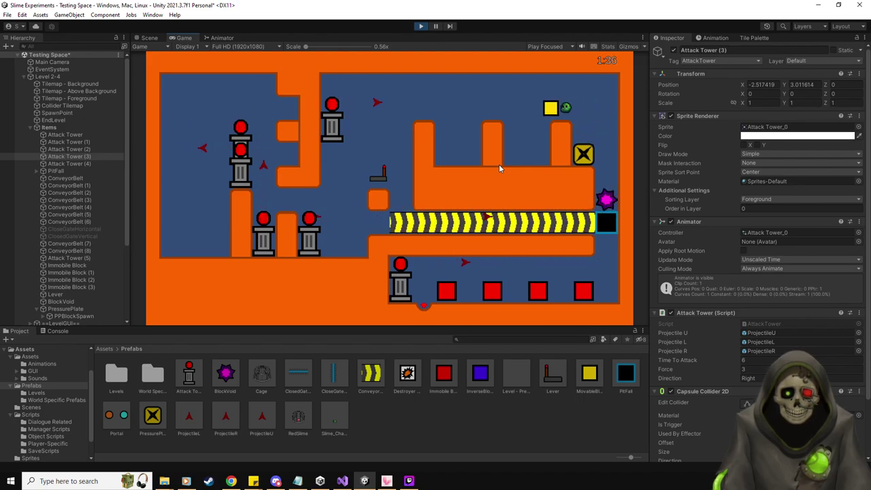
{"action": "key", "text": "Down"}
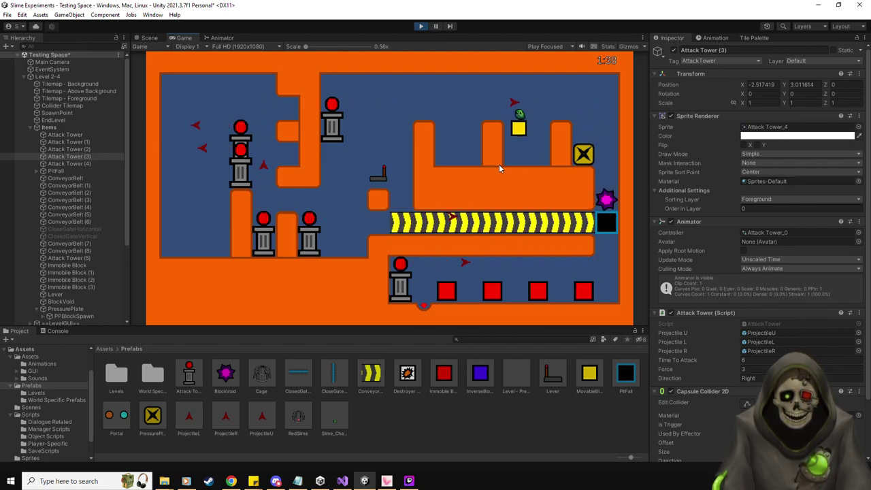
Lift the block out of the first gap and try to push it over the middle pillar.
{"action": "key", "text": "Right"}
{"action": "key", "text": "Down"}
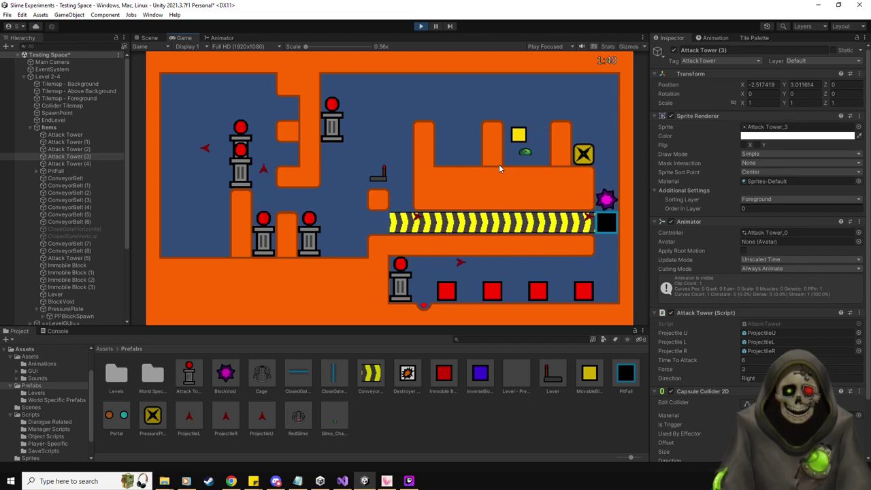
{"action": "key", "text": "Up"}
{"action": "key", "text": "Left"}
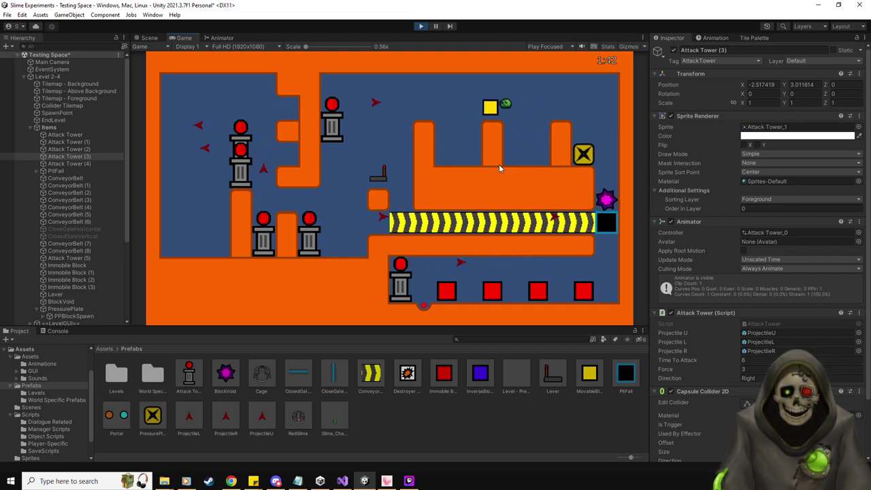
{"action": "key", "text": "Down"}
{"action": "key", "text": "Right"}
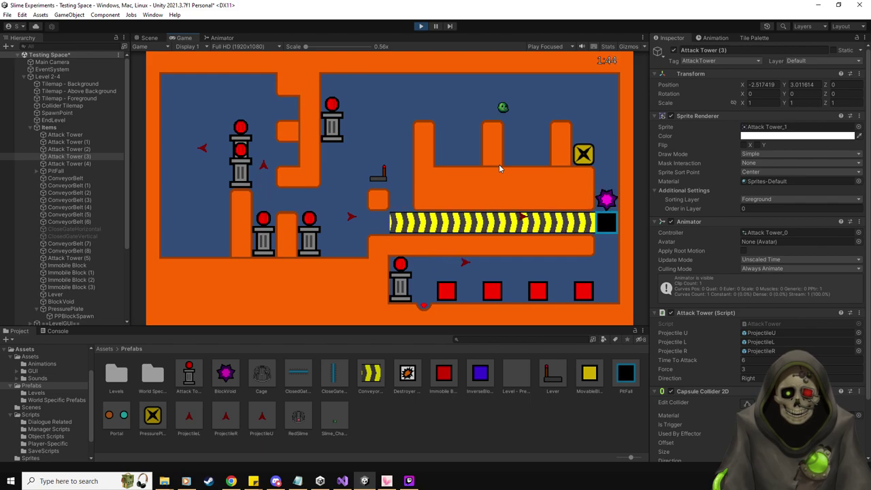
Fetch another block from the PressurePlate and move it over the nearest pillar into the first gap.
{"action": "key", "text": "Right"}
{"action": "key", "text": "Down"}
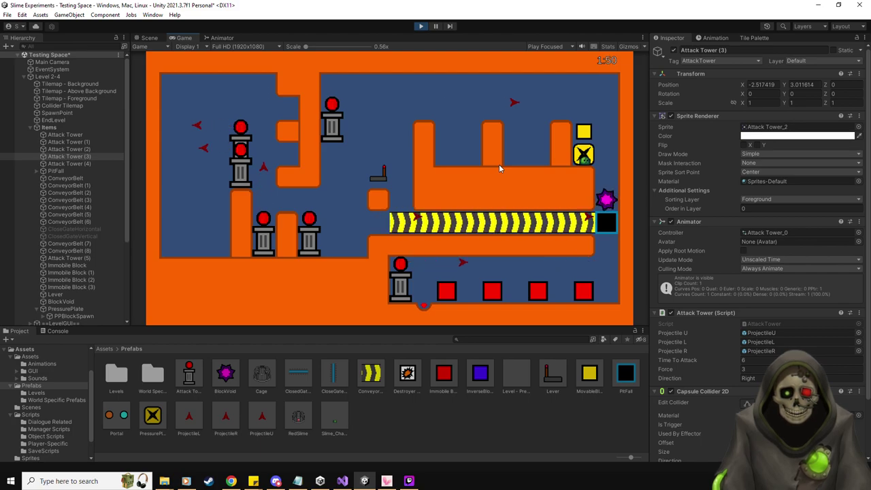
{"action": "key", "text": "Up"}
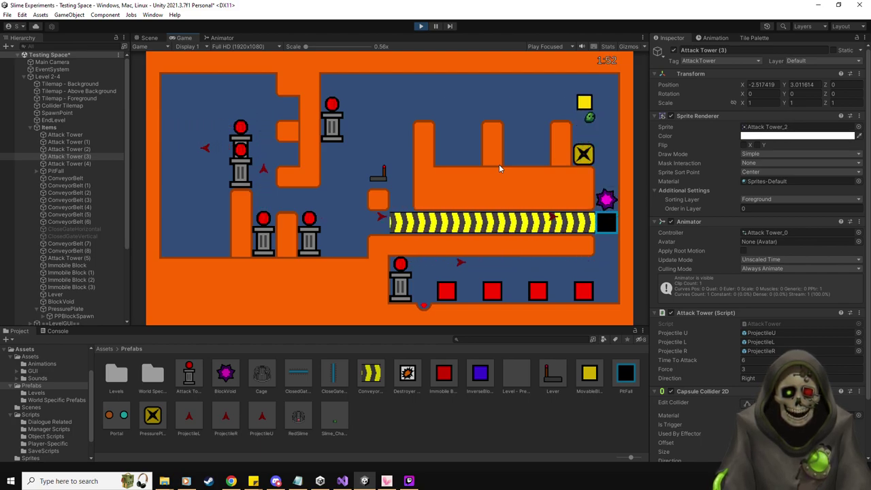
{"action": "key", "text": "Left"}
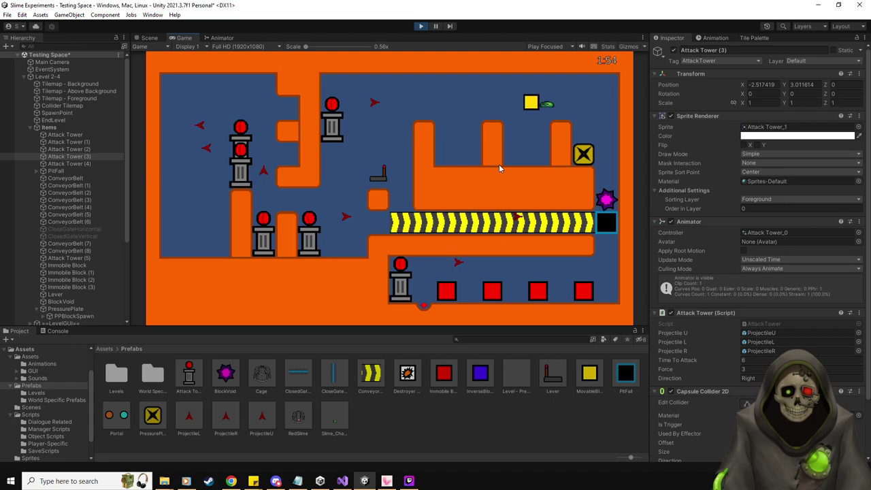
{"action": "key", "text": "Up"}
{"action": "key", "text": "Left"}
{"action": "key", "text": "Down"}
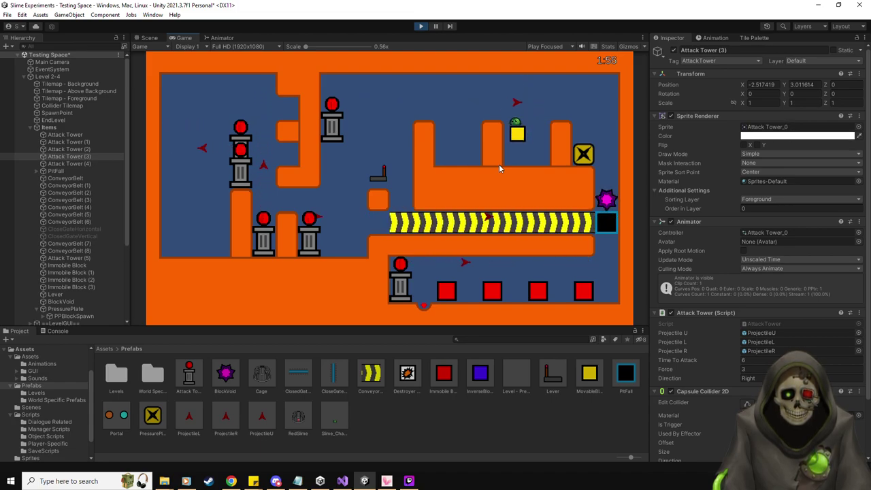
Get beneath the block in the first gap, raise it and try to push it past the middle pillar.
{"action": "key", "text": "Right"}
{"action": "key", "text": "Down"}
{"action": "key", "text": "Left"}
{"action": "key", "text": "Up"}
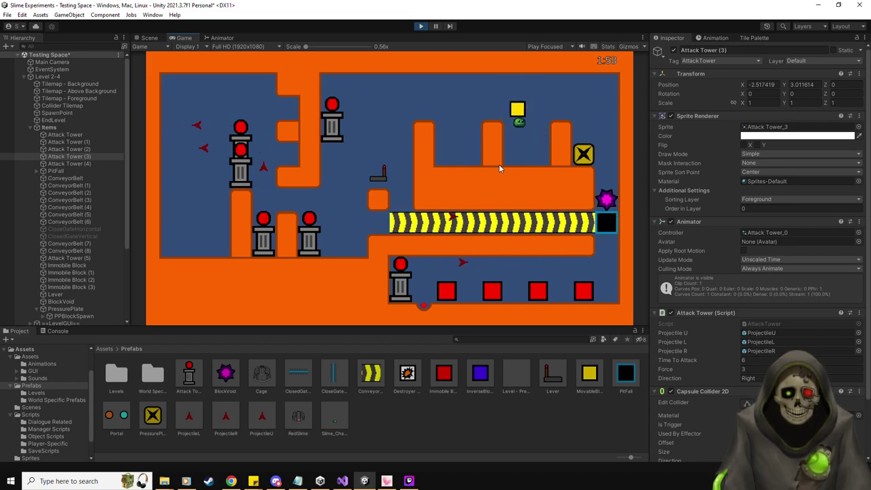
{"action": "key", "text": "Right"}
{"action": "key", "text": "Up"}
{"action": "key", "text": "Left"}
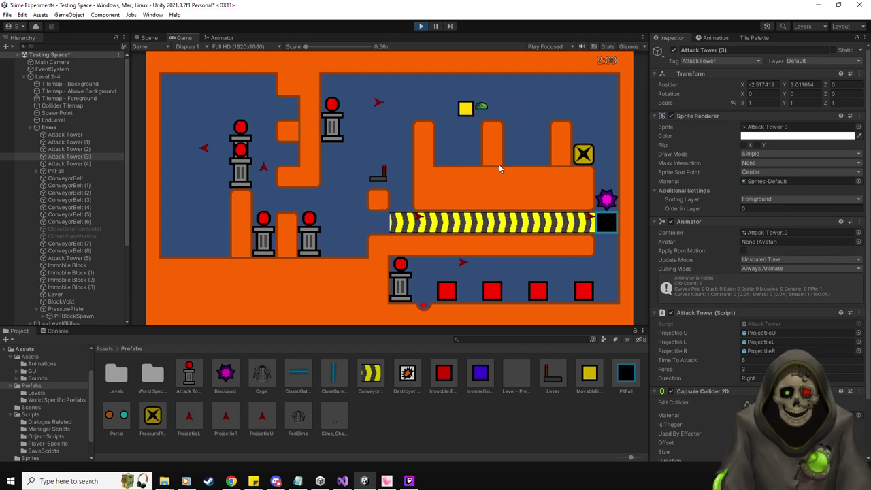
{"action": "key", "text": "Left"}
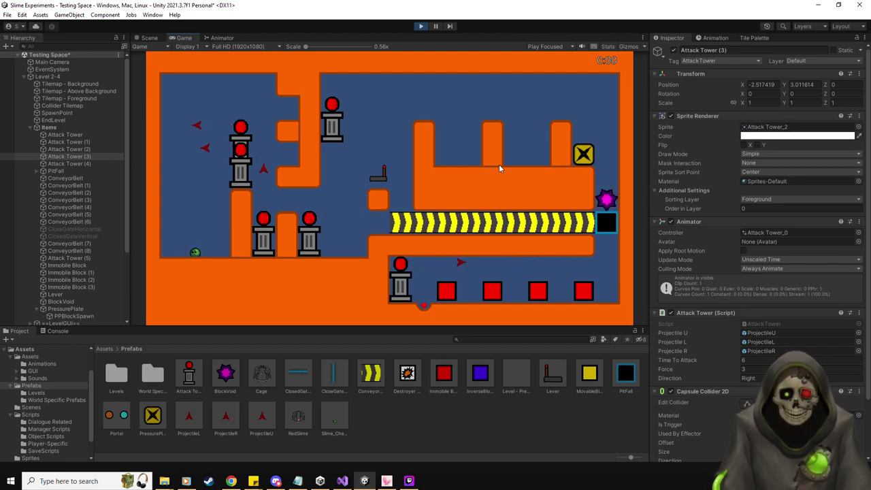
Try to guide the slime from the spawn area up past the stacked Attack Towers.
{"action": "key", "text": "Up"}
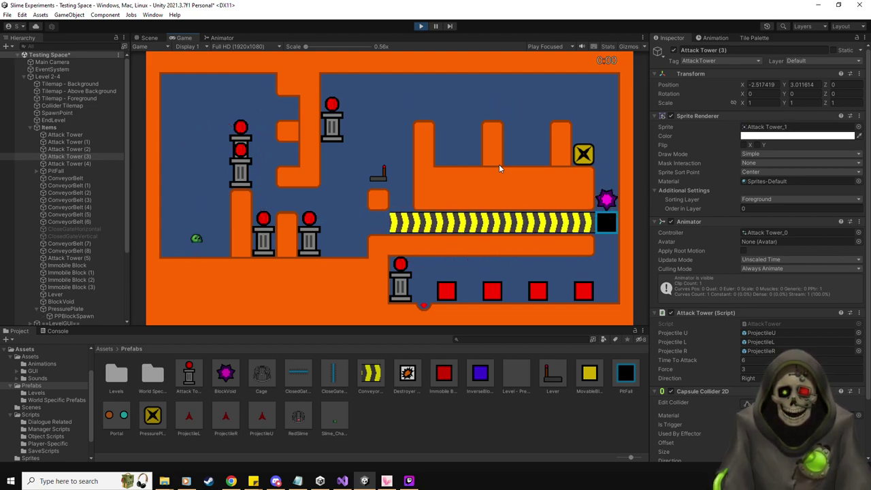
{"action": "key", "text": "Right"}
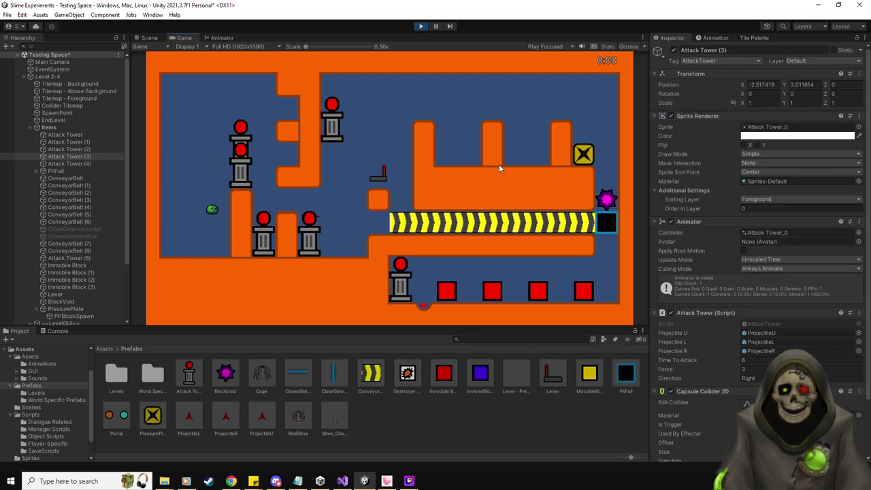
{"action": "key", "text": "Up"}
{"action": "key", "text": "Right"}
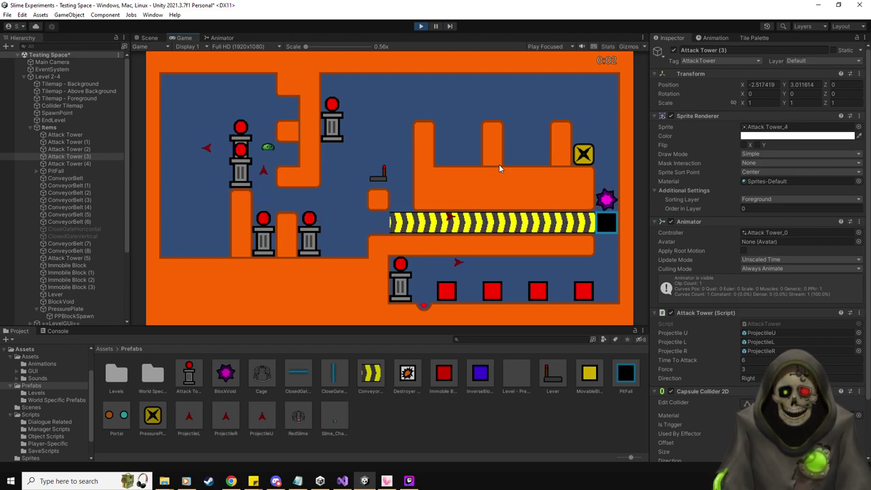
{"action": "key", "text": "Up"}
{"action": "key", "text": "Left"}
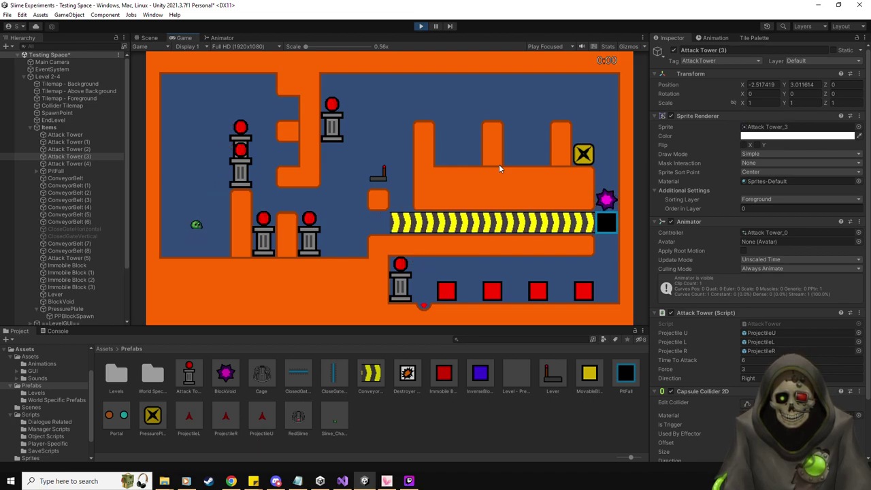
Retry the route from the spawn area over the stacked Attack Towers and down through the wall alcove.
{"action": "key", "text": "Up"}
{"action": "key", "text": "Right"}
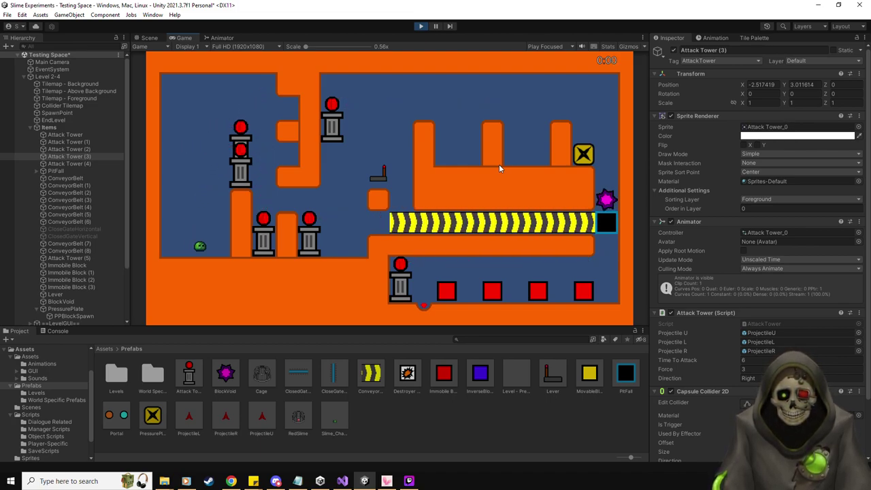
{"action": "key", "text": "Up"}
{"action": "key", "text": "Right"}
{"action": "key", "text": "Up"}
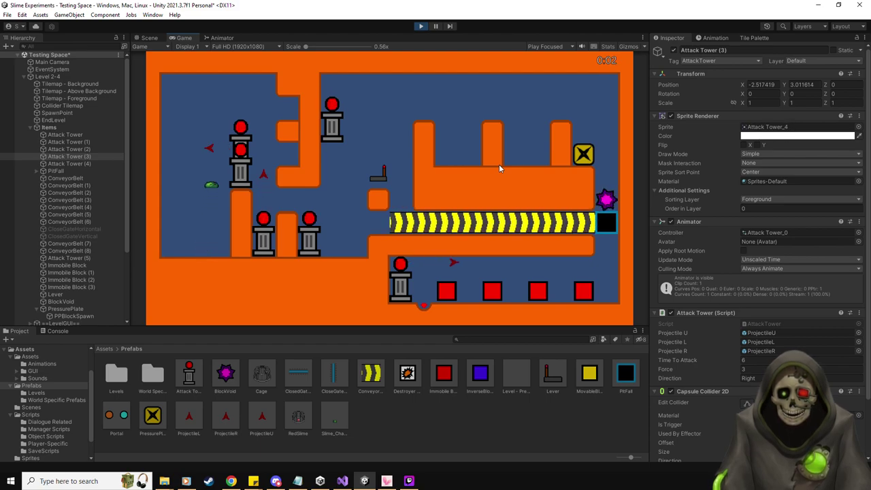
{"action": "key", "text": "Right"}
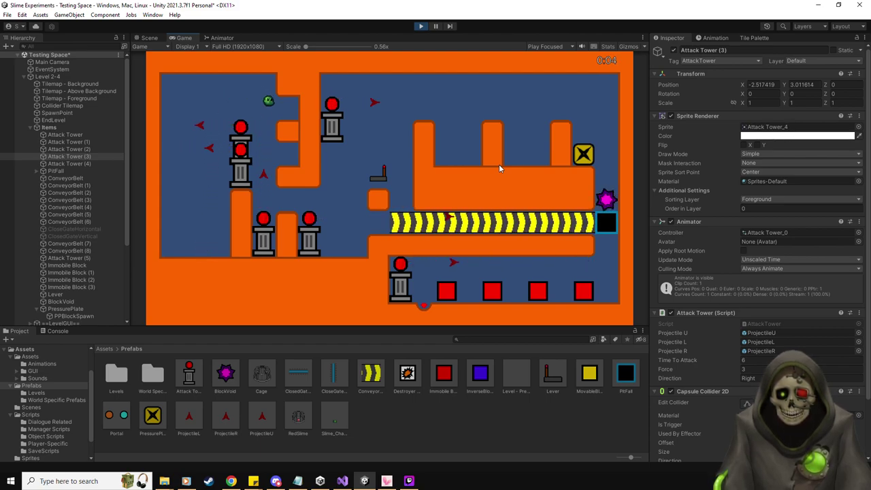
{"action": "key", "text": "Left"}
{"action": "key", "text": "Down"}
{"action": "key", "text": "Right"}
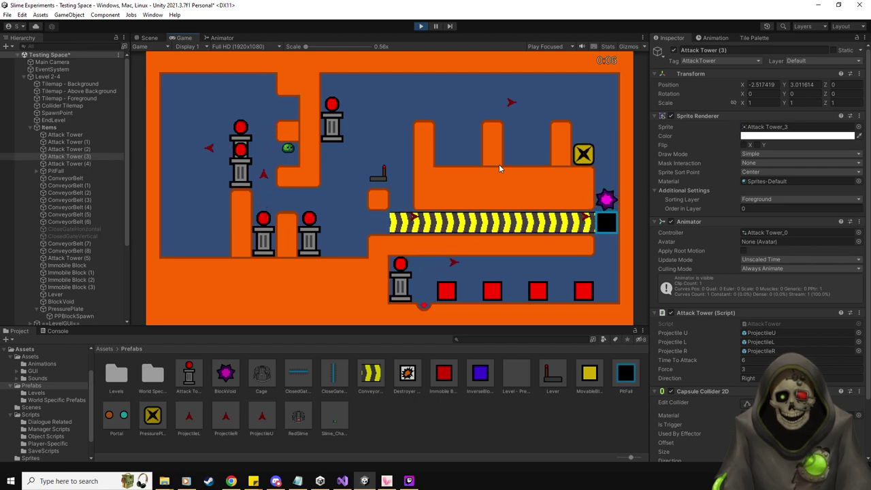
{"action": "key", "text": "Left"}
{"action": "key", "text": "Down"}
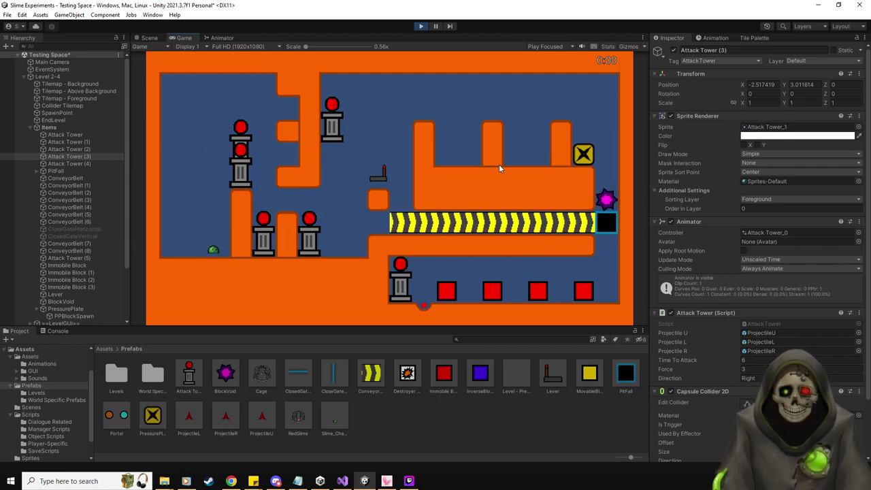
Guide the slime over the stacked Attack Towers, through the wall alcove and down to the passage above the lower towers.
{"action": "key", "text": "Up"}
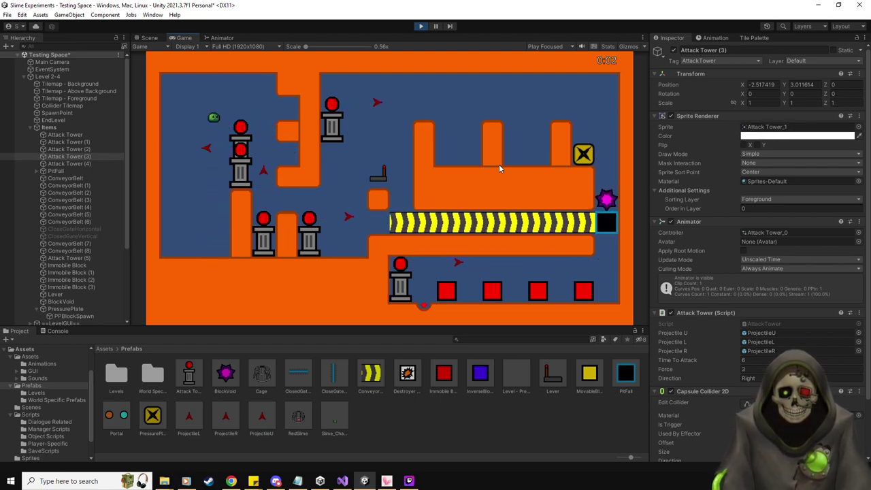
{"action": "key", "text": "Right"}
{"action": "key", "text": "Down"}
{"action": "key", "text": "Right"}
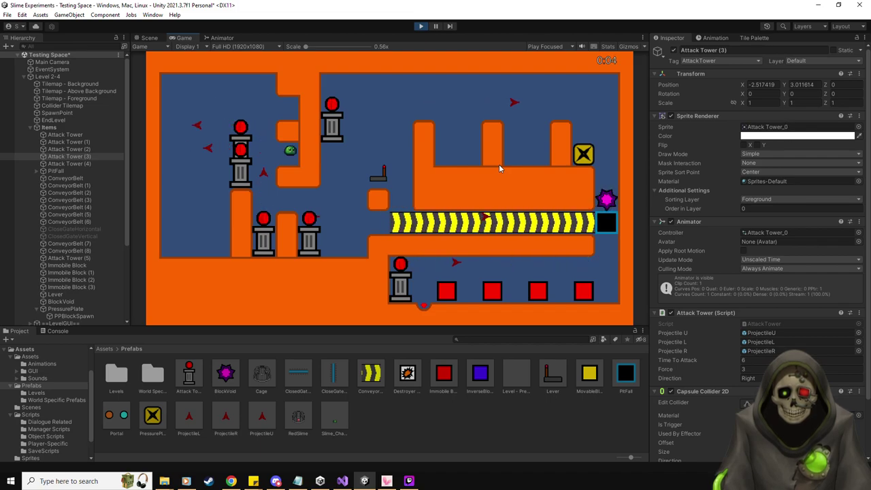
{"action": "key", "text": "Left"}
{"action": "key", "text": "Down"}
{"action": "key", "text": "Right"}
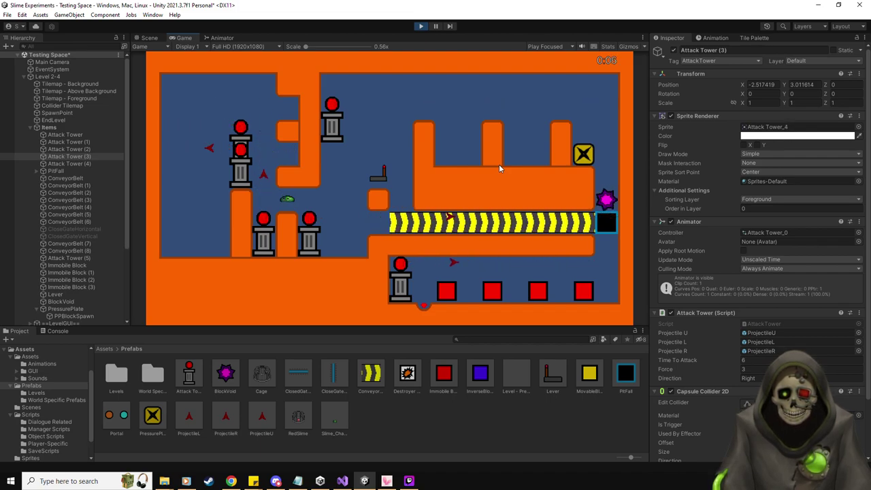
Move the slime past the Lever and over the three pillars onto the PressurePlate to spawn a block.
{"action": "key", "text": "Right"}
{"action": "key", "text": "Up"}
{"action": "key", "text": "Right"}
{"action": "key", "text": "Up"}
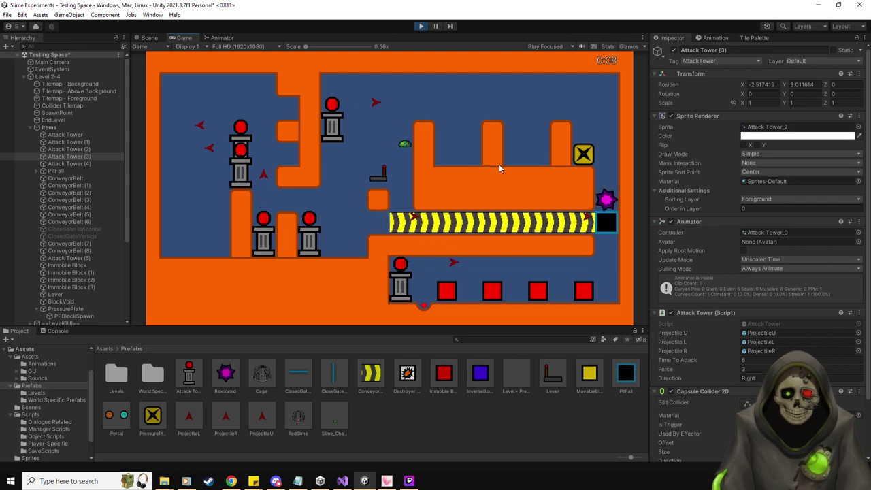
{"action": "key", "text": "Right"}
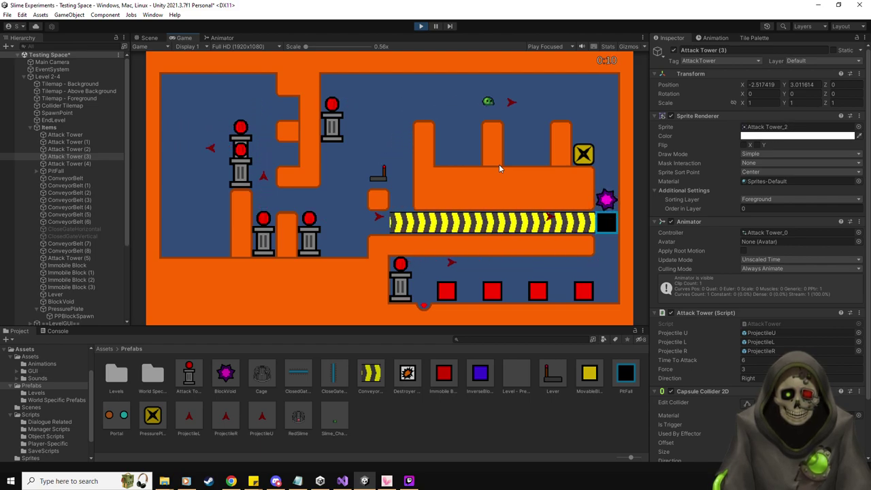
{"action": "key", "text": "Down"}
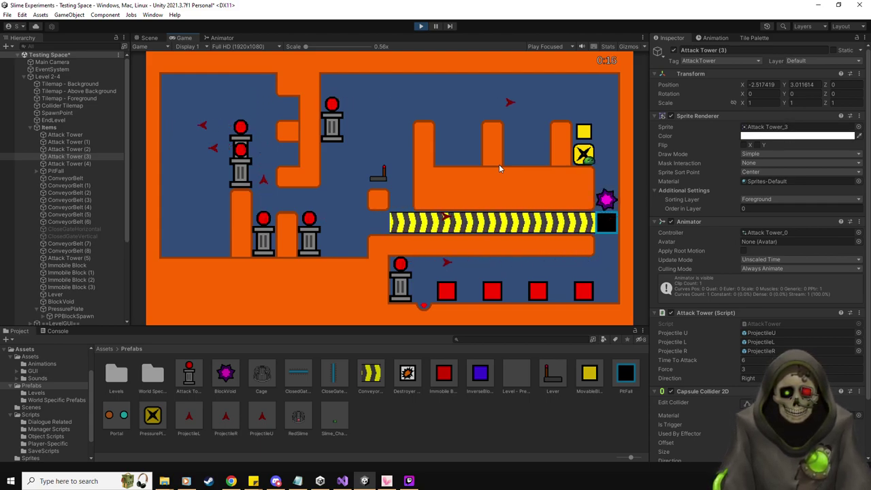
Push the spawned block off the PressurePlate and over the nearest pillar into the gap beside the middle pillar.
{"action": "key", "text": "Up"}
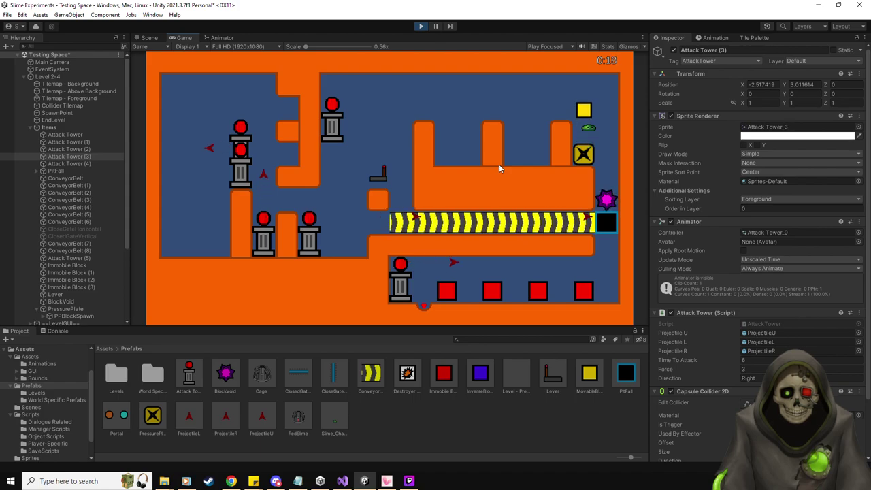
{"action": "key", "text": "Left"}
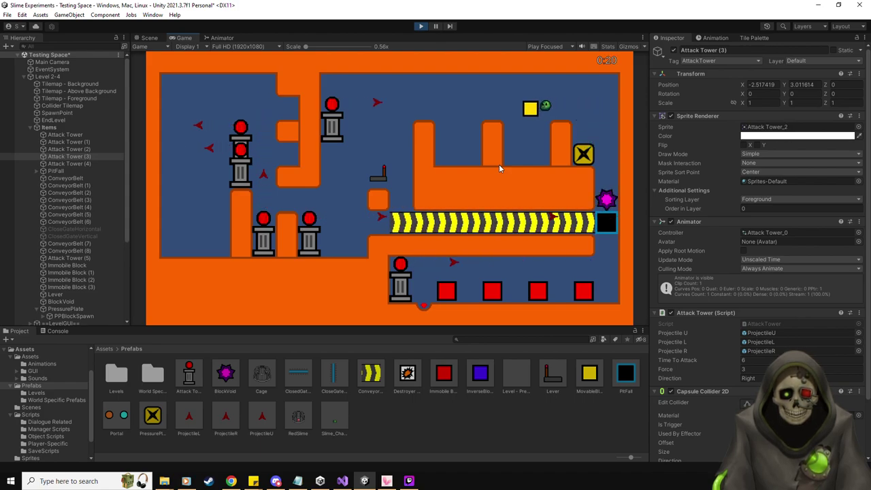
{"action": "key", "text": "Up"}
{"action": "key", "text": "Down"}
{"action": "key", "text": "Right"}
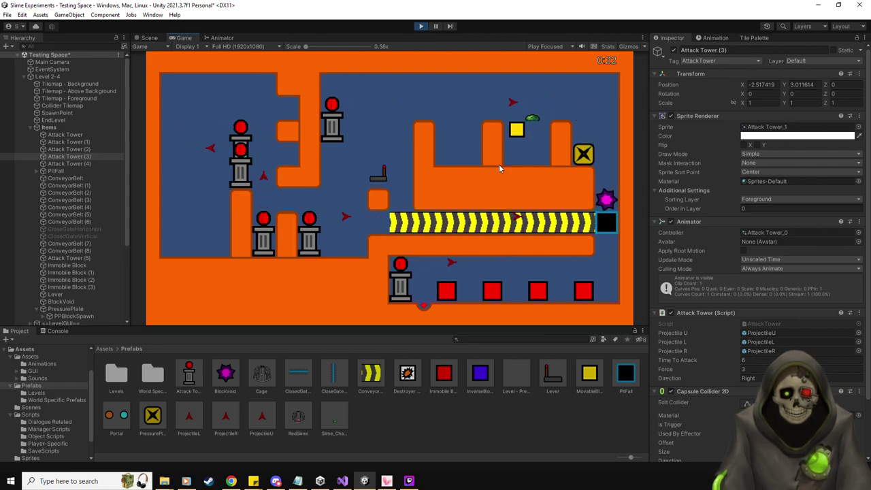
Get the slime under the block, lift it out of the gap and push it over the middle pillar.
{"action": "key", "text": "Down"}
{"action": "key", "text": "Left"}
{"action": "key", "text": "Up"}
{"action": "key", "text": "Right"}
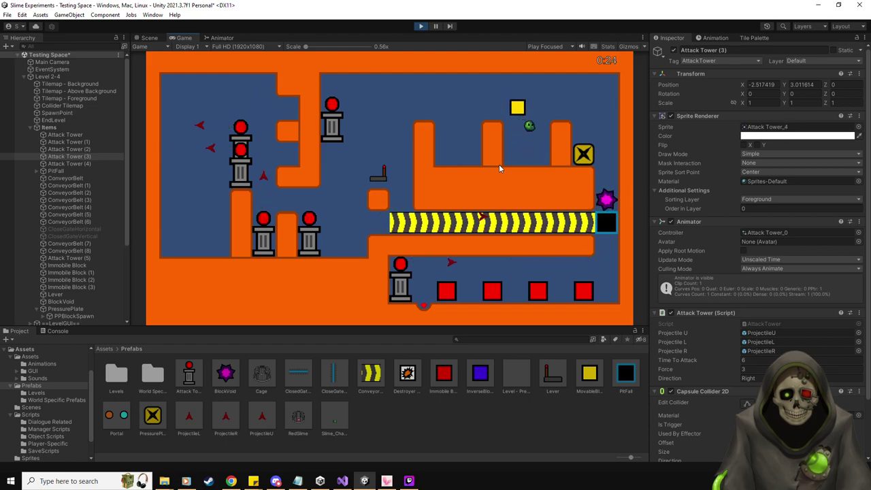
{"action": "key", "text": "Up"}
{"action": "key", "text": "Left"}
{"action": "key", "text": "Left"}
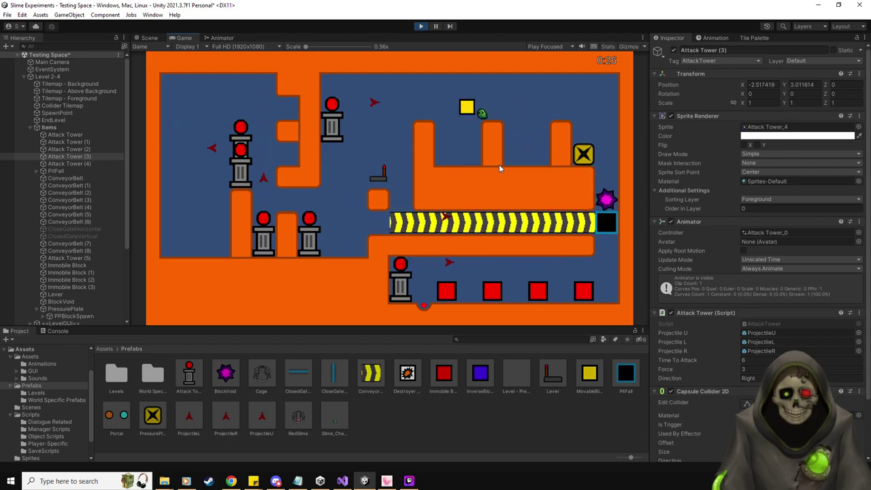
{"action": "key", "text": "Up"}
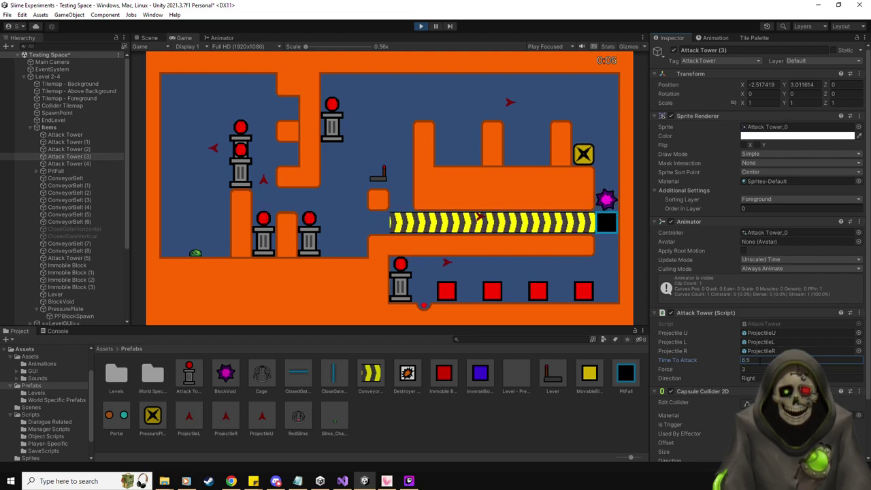
Try to reposition Slime_Character(Clone) in the Scene view to the pillar area near the PressurePlate.
{"action": "key", "text": "ctrl+1"}
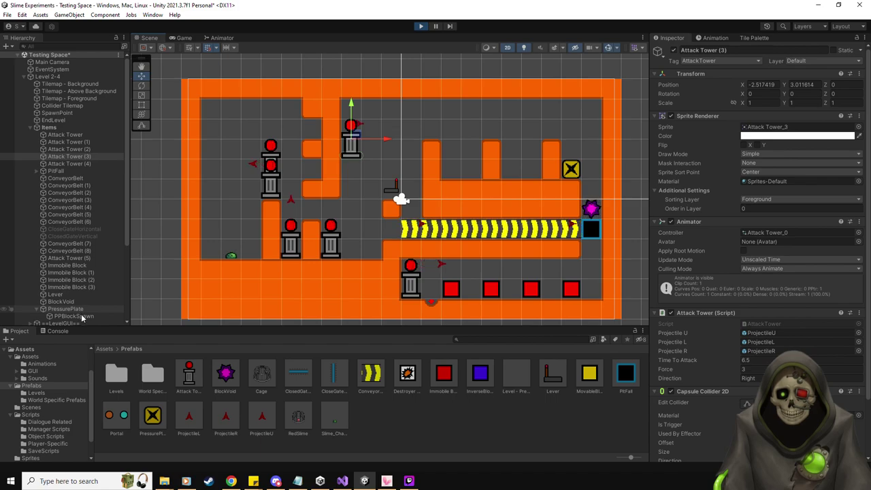
{"action": "scroll", "coordinate": [81, 302], "scroll_direction": "down", "scroll_amount": 3}
{"action": "left_click", "coordinate": [76, 276]}
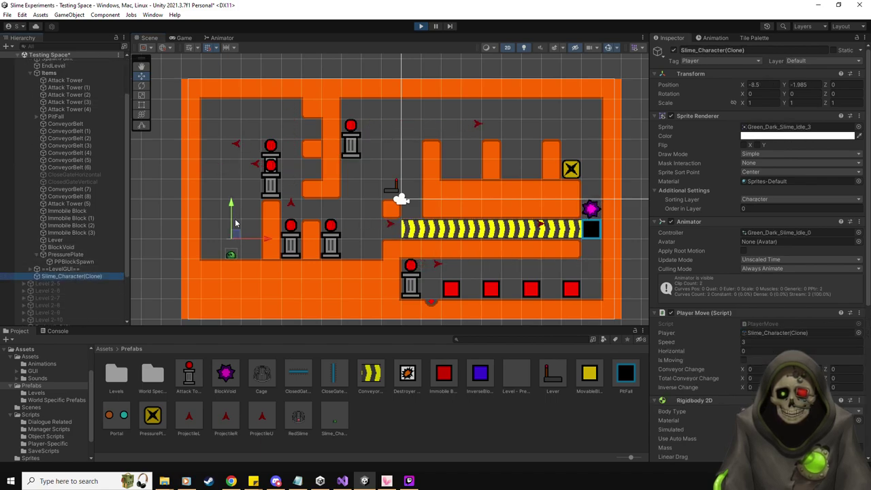
{"action": "left_click_drag", "start_coordinate": [236, 238], "coordinate": [525, 146]}
{"action": "scroll", "coordinate": [525, 146], "scroll_direction": "down", "scroll_amount": 6}
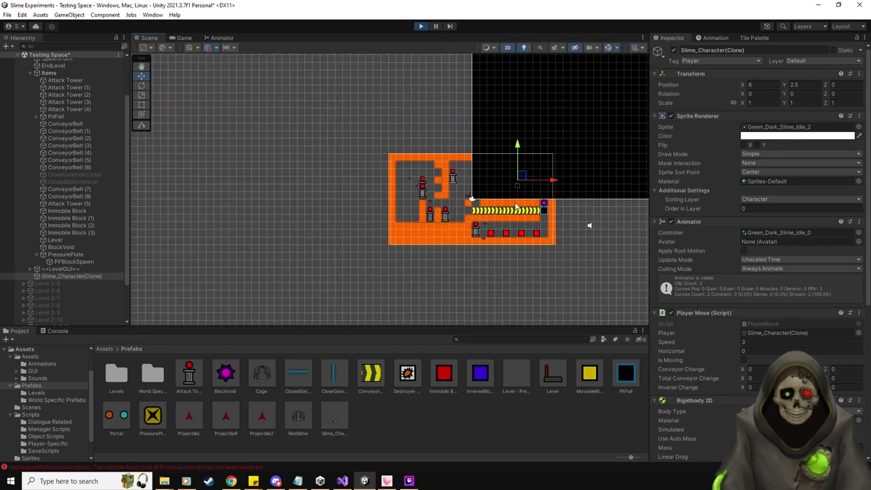
Restart the play test and set Attack Tower (3)'s Time To Attack to 6.5.
{"action": "left_click", "coordinate": [422, 27]}
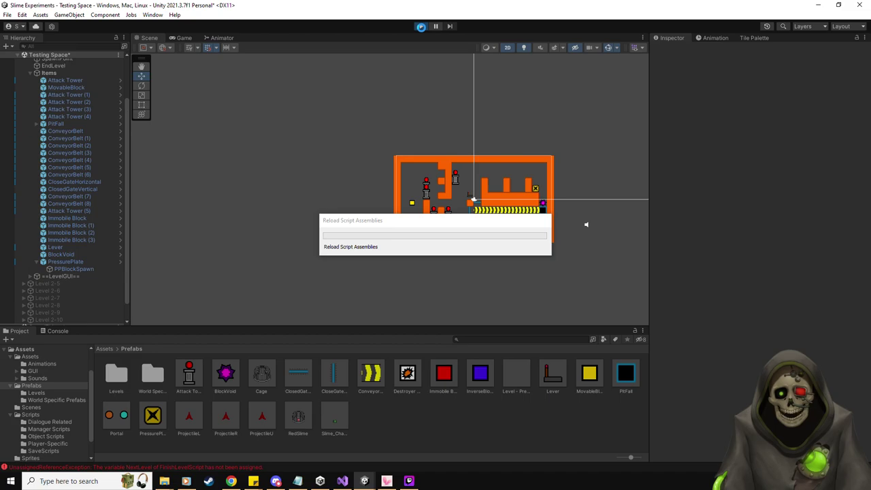
{"action": "left_click", "coordinate": [85, 115]}
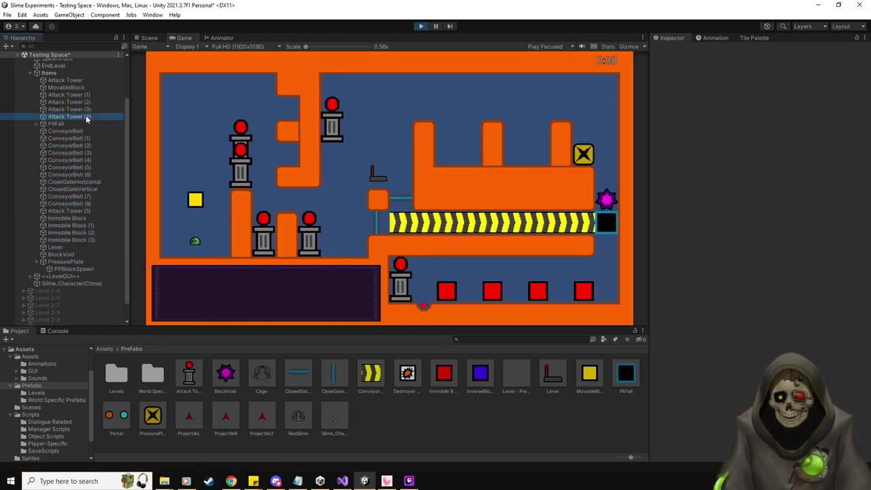
{"action": "left_click", "coordinate": [85, 109]}
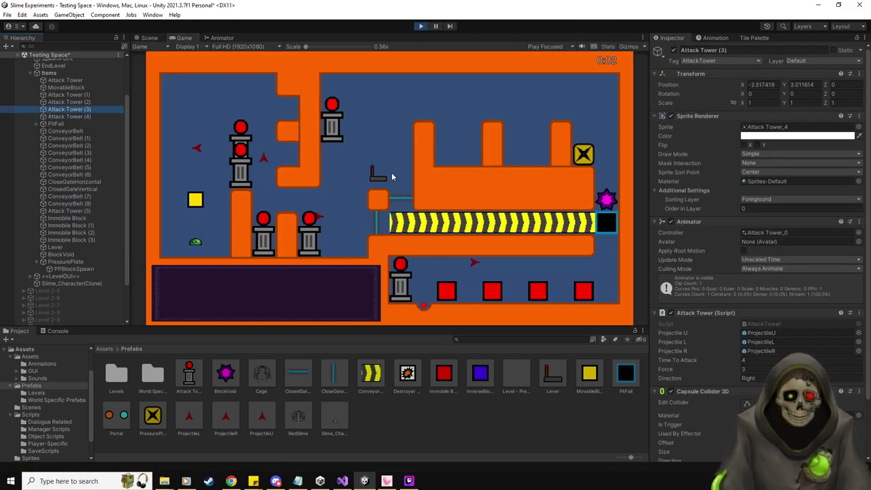
{"action": "left_click", "coordinate": [142, 39]}
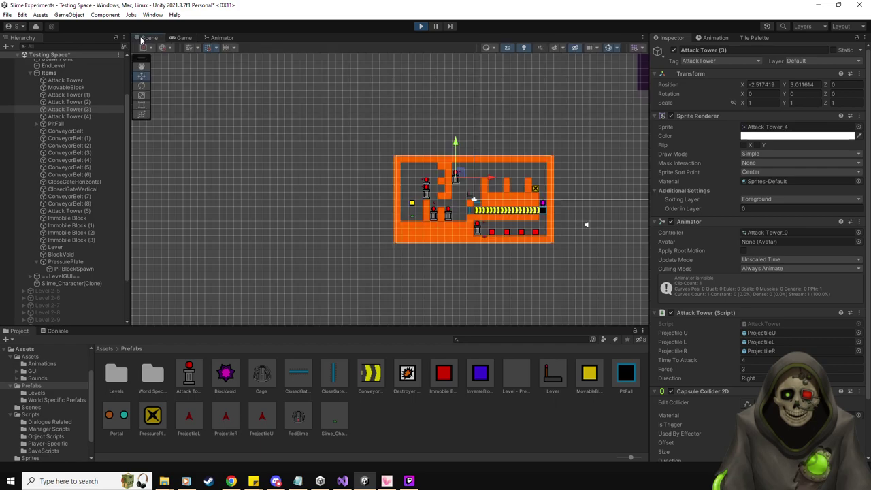
{"action": "left_click", "coordinate": [181, 39]}
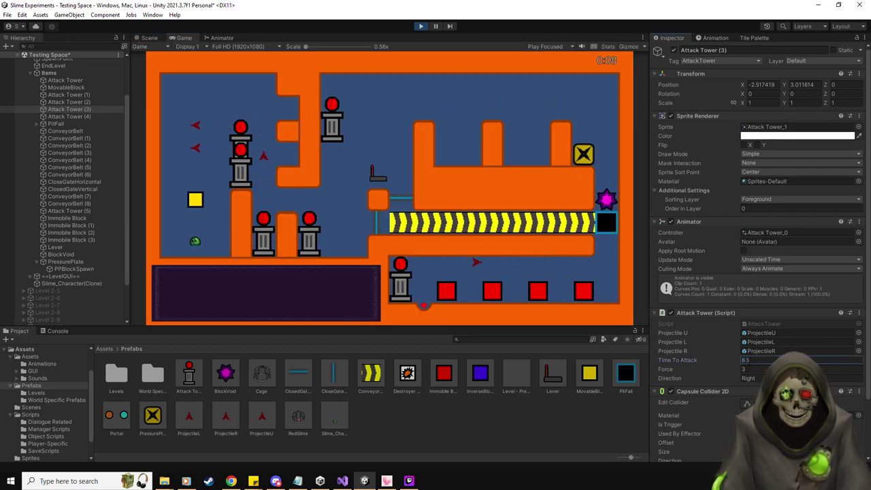
Move Slime_Character(Clone) in the Scene view to X 9.5, Y 2, beside the PressurePlate.
{"action": "left_click", "coordinate": [148, 38]}
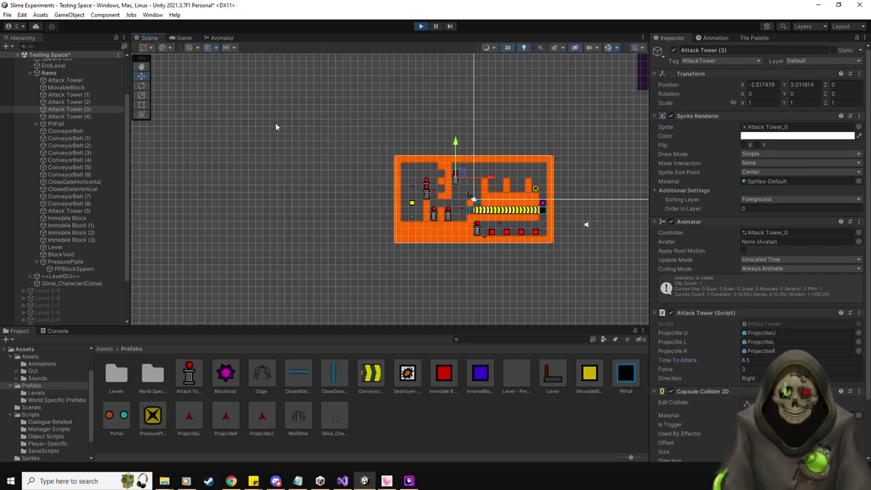
{"action": "scroll", "coordinate": [184, 220], "scroll_direction": "up", "scroll_amount": 1}
{"action": "left_click", "coordinate": [71, 284]}
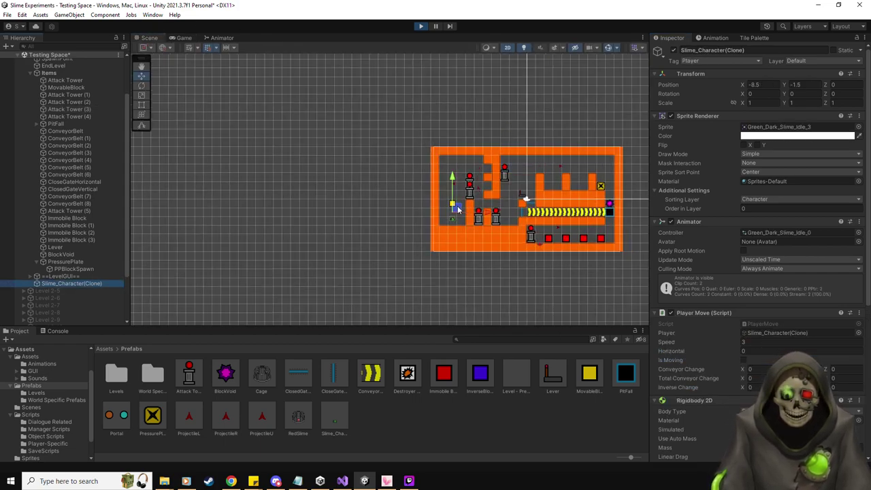
{"action": "left_click_drag", "start_coordinate": [457, 206], "coordinate": [611, 142]}
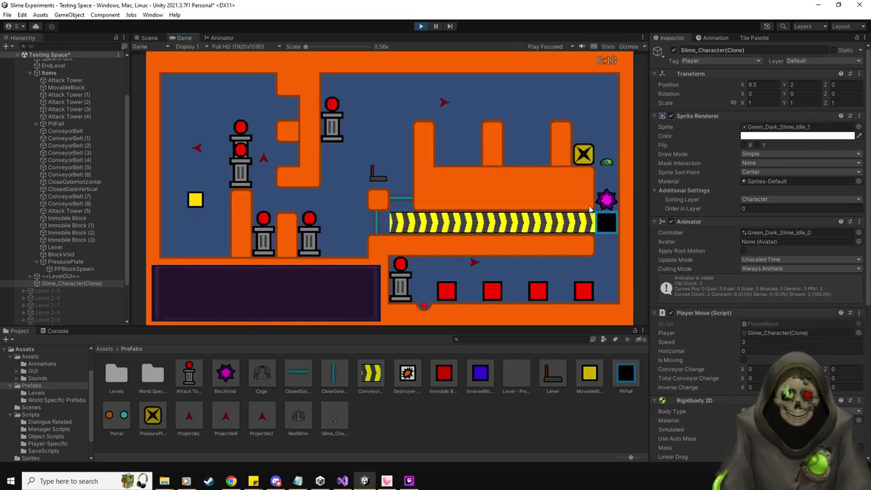
Move the slime onto the PressurePlate to spawn a block and push it over the nearest pillar.
{"action": "key", "text": "Up"}
{"action": "key", "text": "Left"}
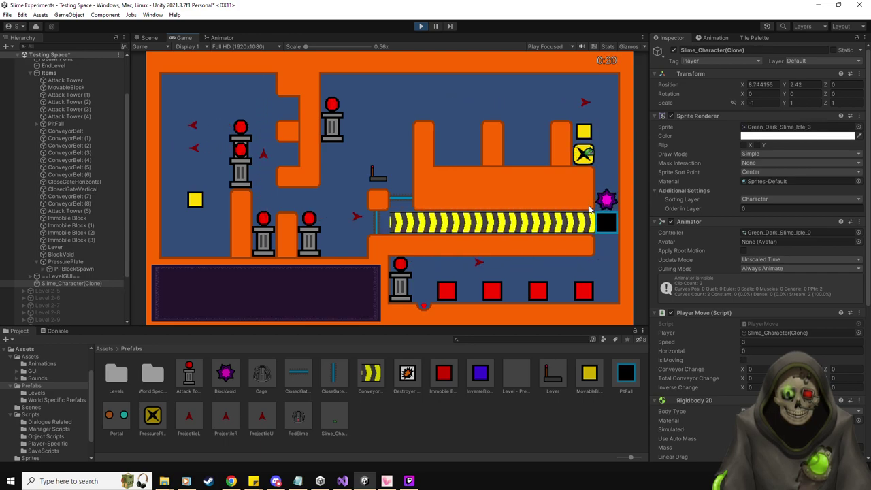
{"action": "key", "text": "Up"}
{"action": "key", "text": "Left"}
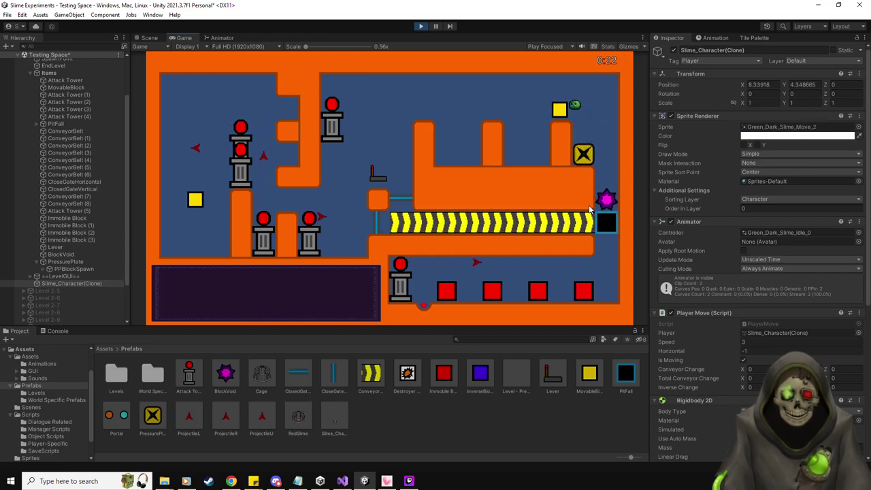
{"action": "key", "text": "Left"}
{"action": "key", "text": "Up"}
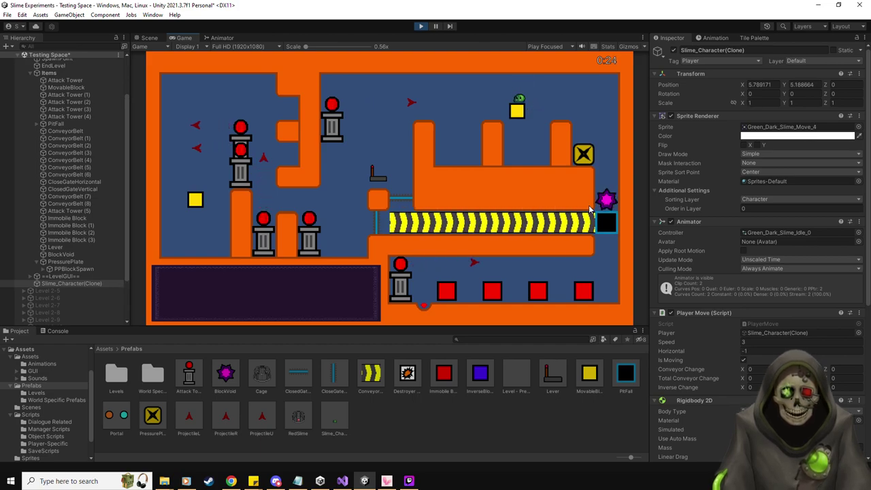
Lower the block into the gap, bring the slime beneath it and push it up and over the middle pillar.
{"action": "key", "text": "Down"}
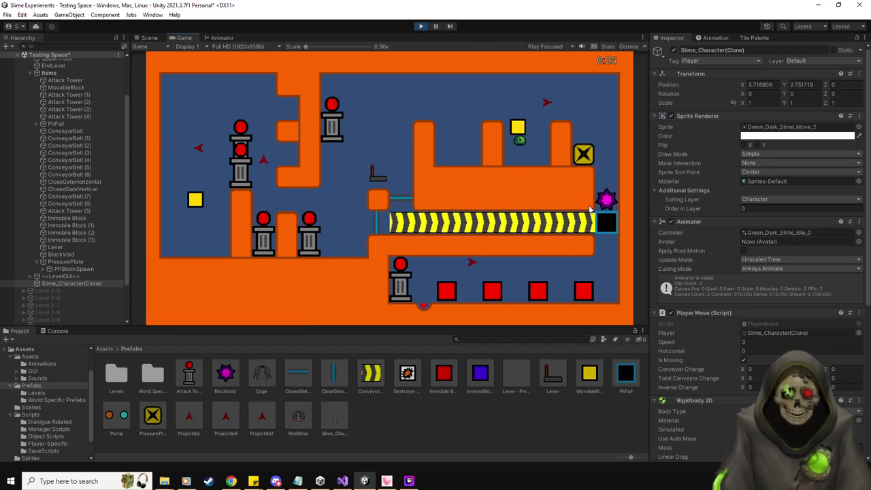
{"action": "key", "text": "Right"}
{"action": "key", "text": "Up"}
{"action": "key", "text": "Left"}
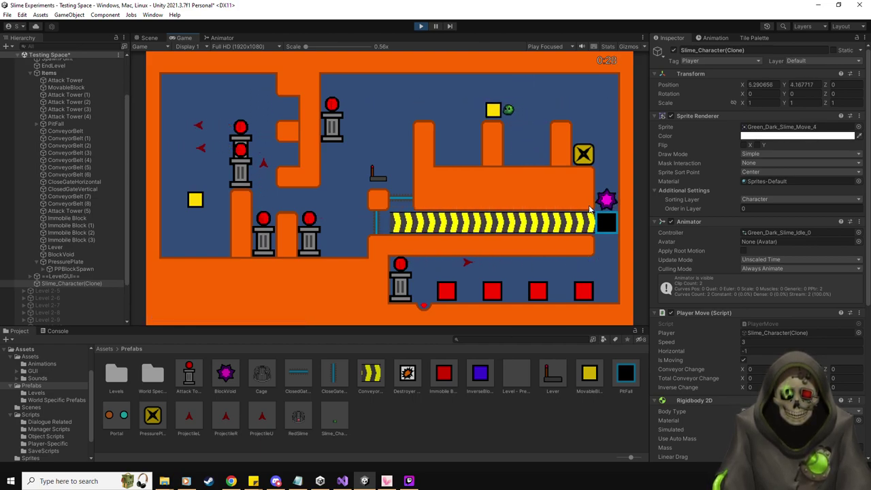
Maneuver the slime over and beneath the block in the gap before the last pillar near the Lever.
{"action": "key", "text": "Up"}
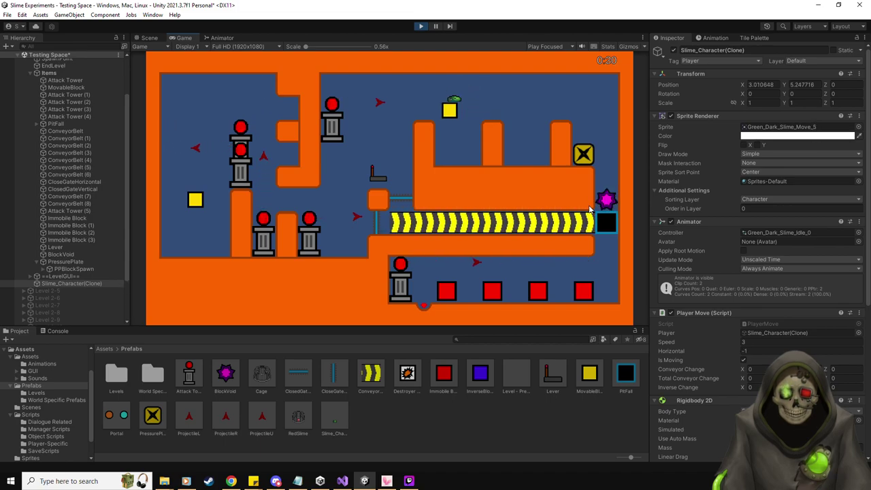
{"action": "key", "text": "Right"}
{"action": "key", "text": "Down"}
{"action": "key", "text": "Left"}
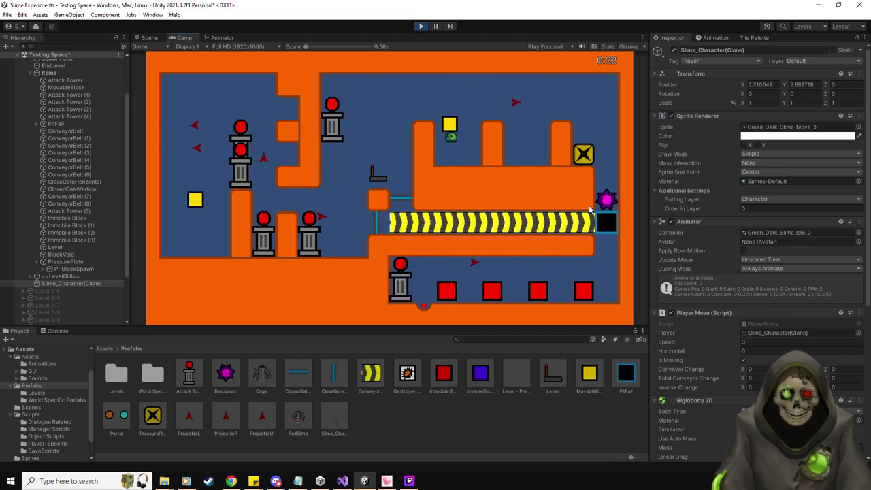
Playtest the level by steering the slime to push the yellow movable block over the first pillar toward the lever area.
{"action": "key", "text": "Up"}
{"action": "key", "text": "Right"}
{"action": "key", "text": "Up"}
{"action": "key", "text": "Left"}
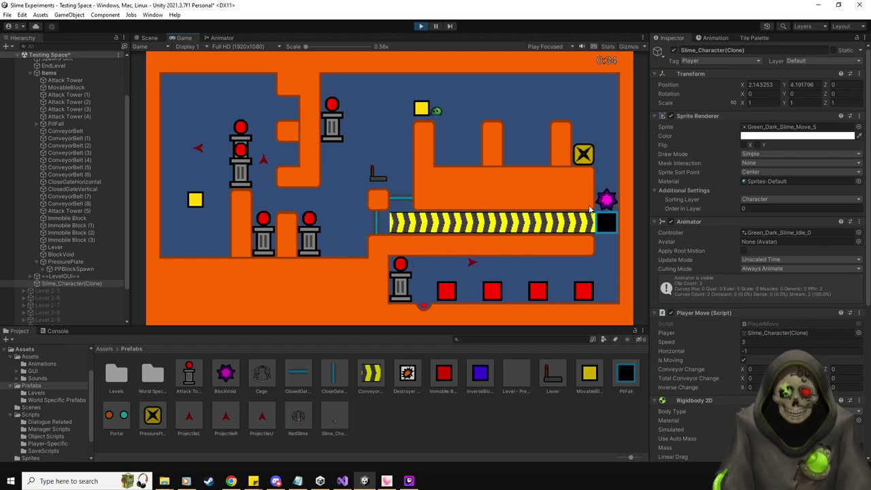
{"action": "key", "text": "Up"}
{"action": "key", "text": "Left"}
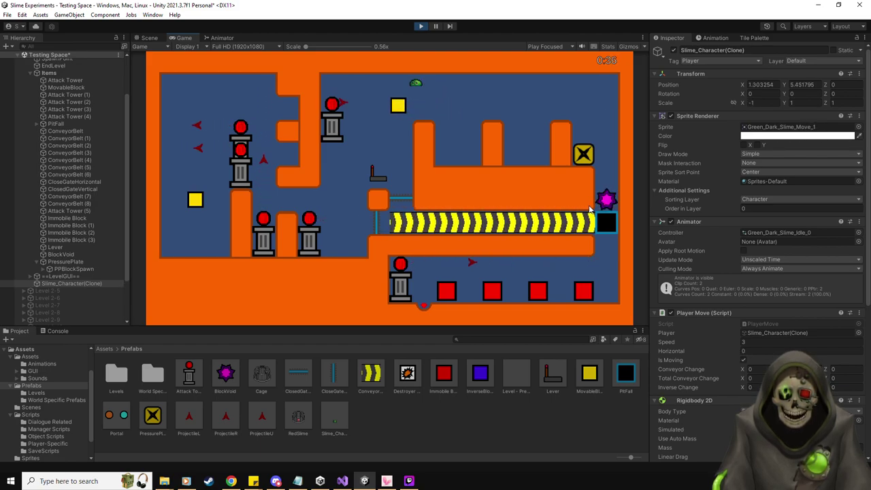
Line up the yellow block beside the lever and push it down onto the closed horizontal gate.
{"action": "key", "text": "Down"}
{"action": "key", "text": "Left"}
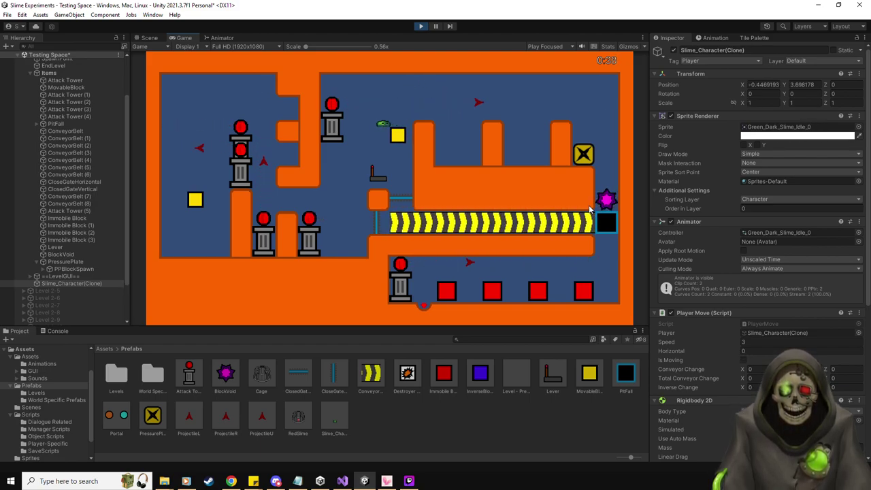
{"action": "key", "text": "Down"}
{"action": "key", "text": "Right"}
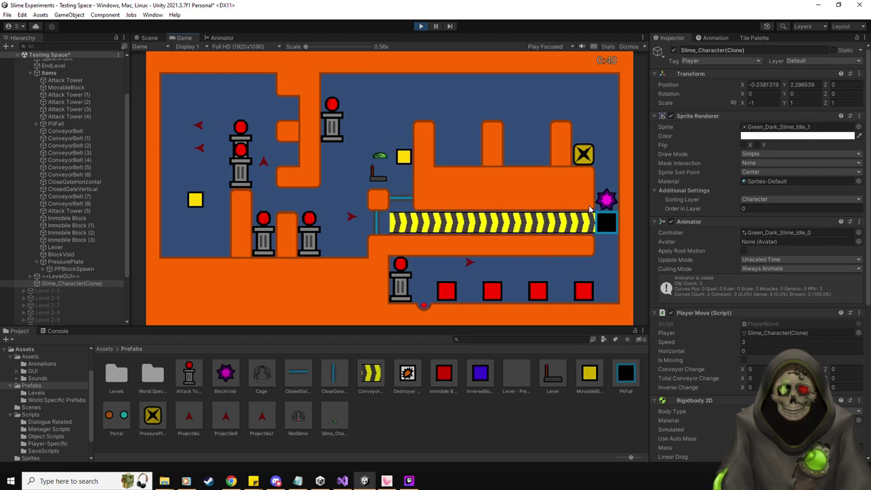
{"action": "key", "text": "Up"}
{"action": "key", "text": "Down"}
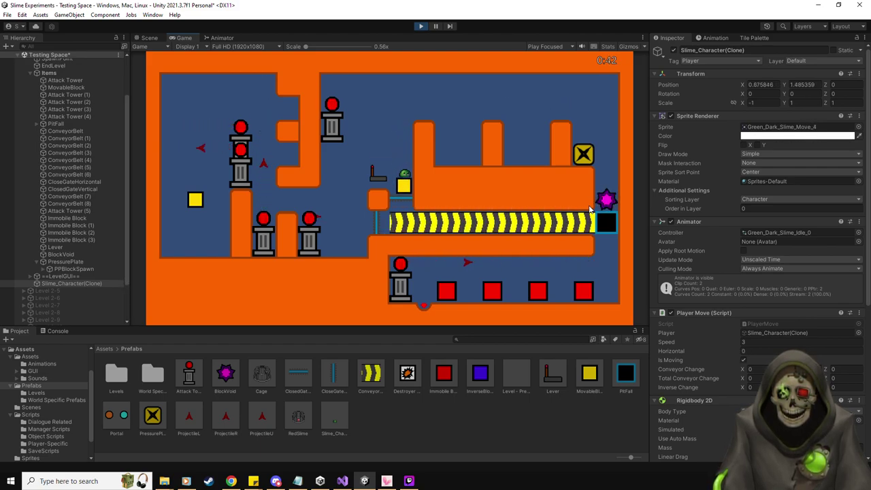
Open the gates with the lever and push the yellow block through onto the conveyor belt so it fills the pit.
{"action": "key", "text": "Left"}
{"action": "key", "text": "Down"}
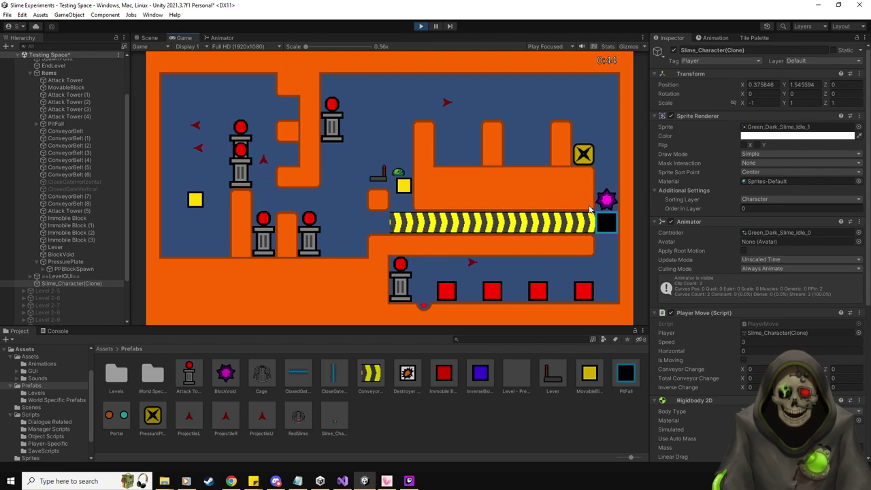
{"action": "key", "text": "Down"}
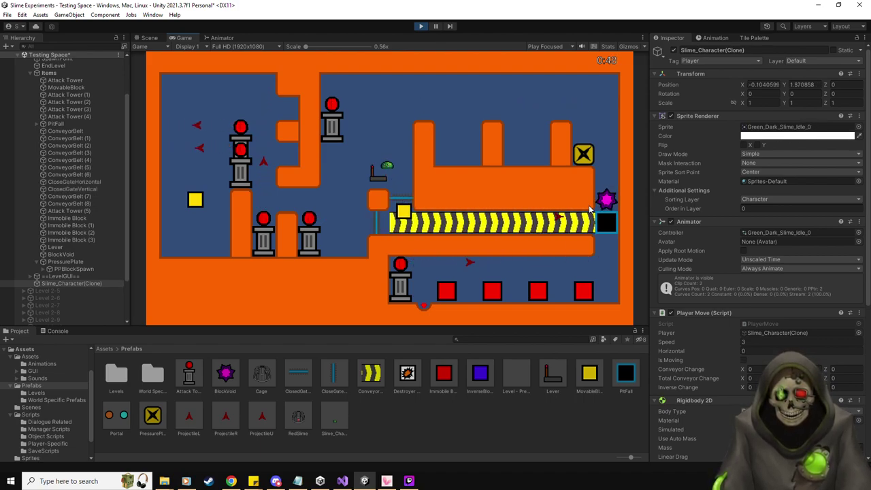
{"action": "key", "text": "Right"}
{"action": "key", "text": "Down"}
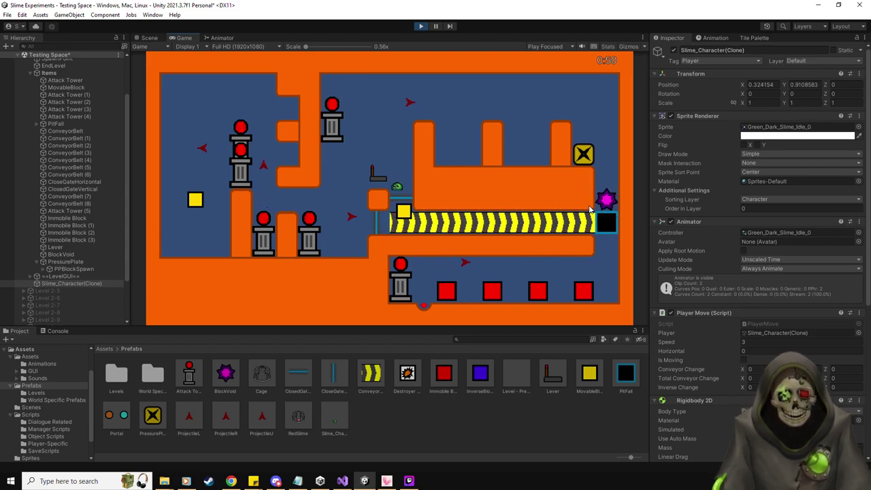
{"action": "key", "text": "Down"}
{"action": "key", "text": "Up"}
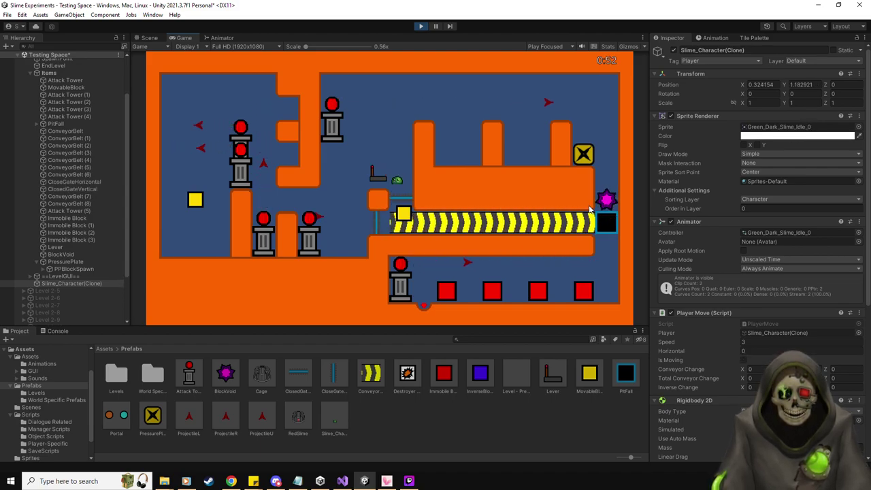
{"action": "key", "text": "Down"}
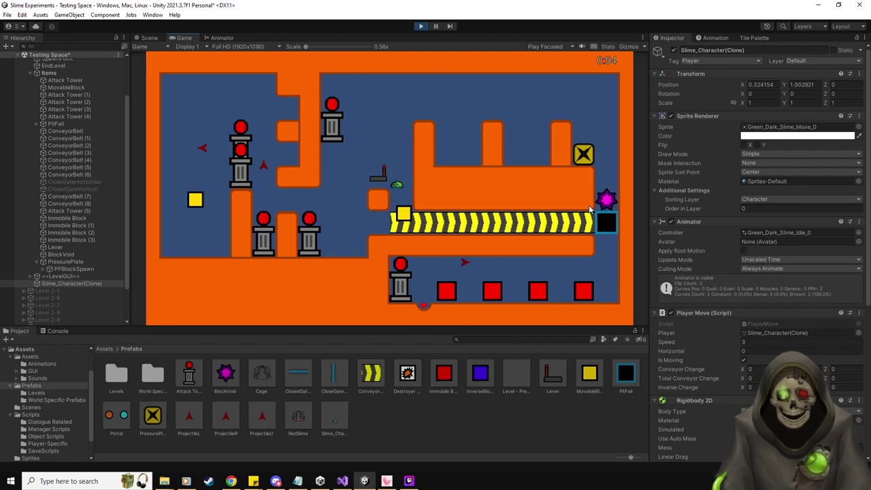
{"action": "key", "text": "Right"}
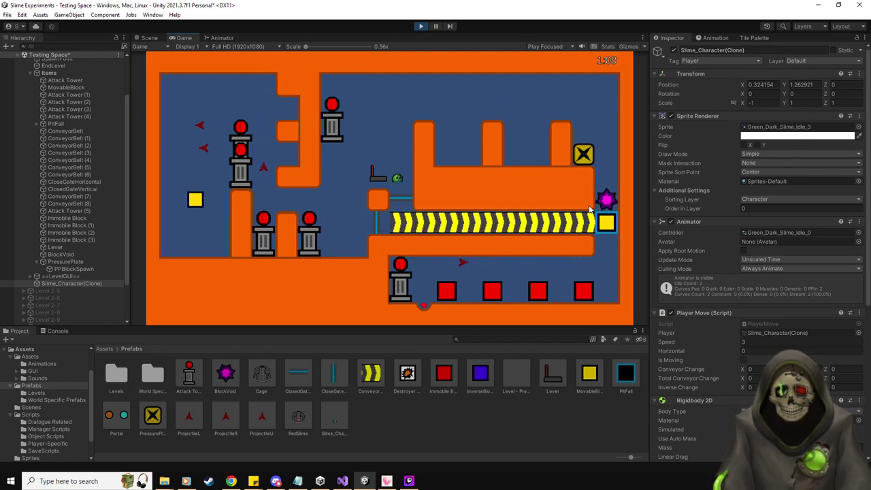
Steer the slime over the pillars, across the filled pit and along the lower corridor above the red blocks.
{"action": "key", "text": "w"}
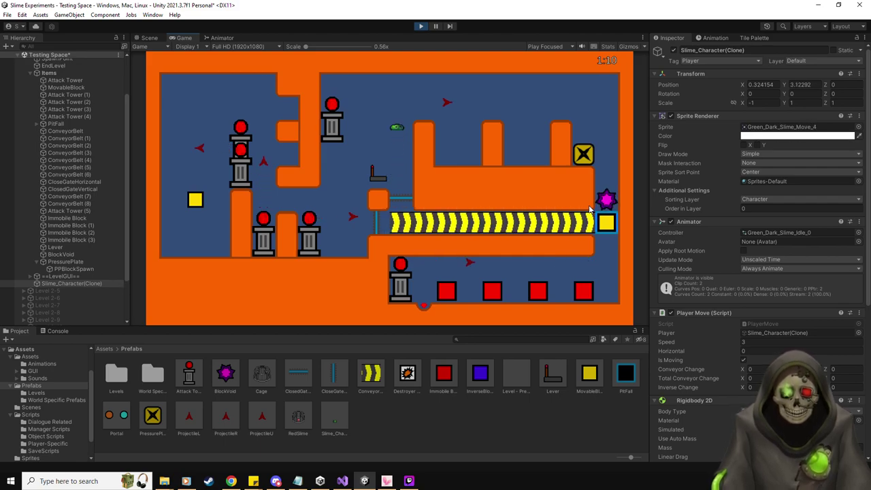
{"action": "key", "text": "d"}
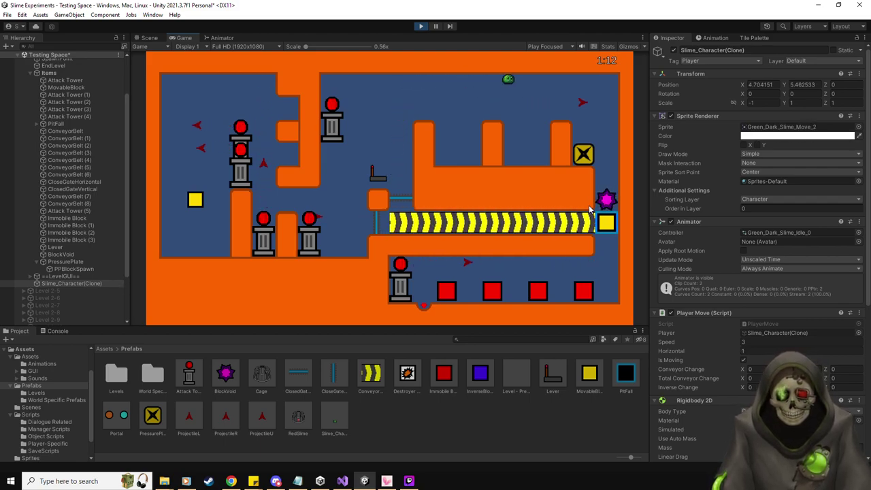
{"action": "key", "text": "s"}
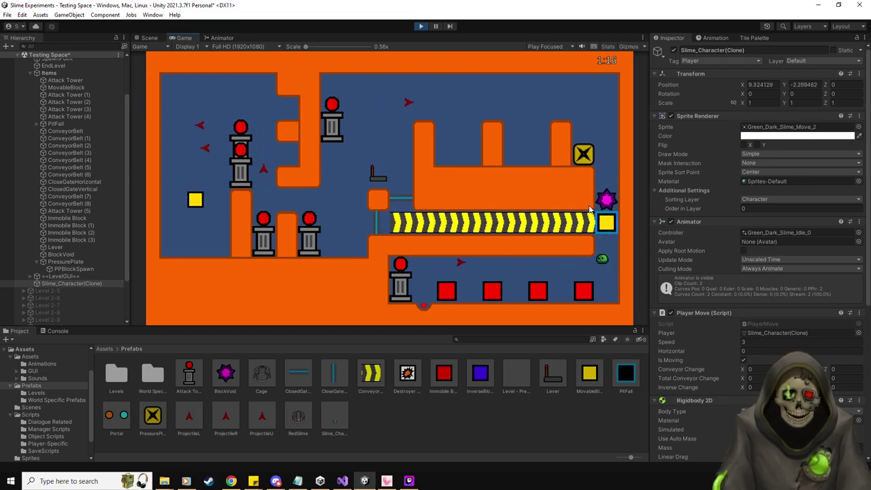
{"action": "key", "text": "a"}
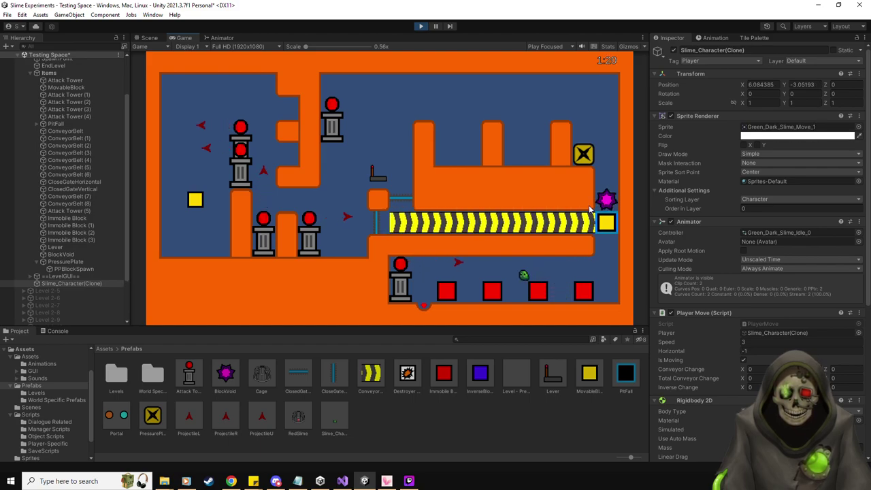
{"action": "key", "text": "d"}
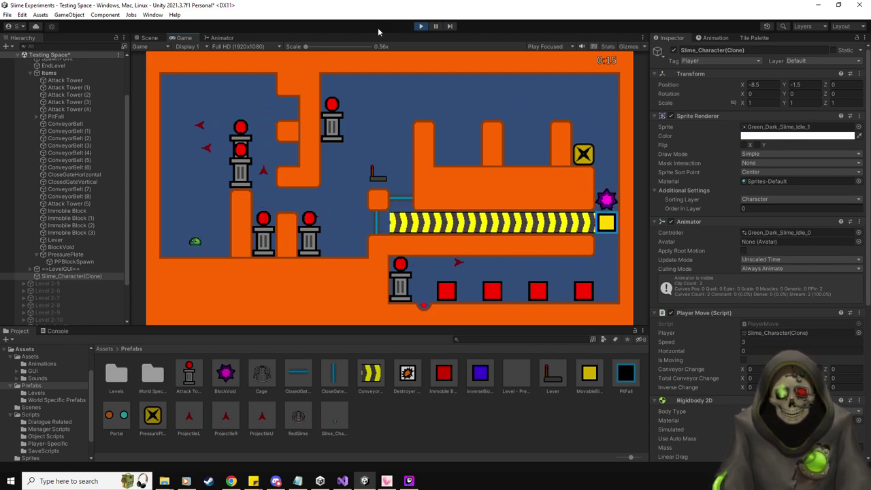
Stop the playtest and raise all four Immobile Blocks in the lower corridor to Y -4.28.
{"action": "left_click", "coordinate": [420, 26]}
{"action": "scroll", "coordinate": [557, 271], "scroll_direction": "up", "scroll_amount": 6}
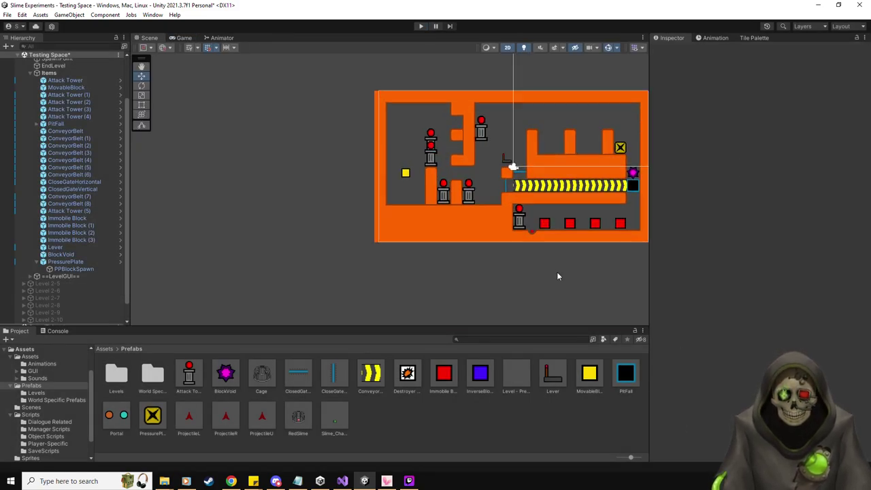
{"action": "scroll", "coordinate": [422, 275], "scroll_direction": "up", "scroll_amount": 3}
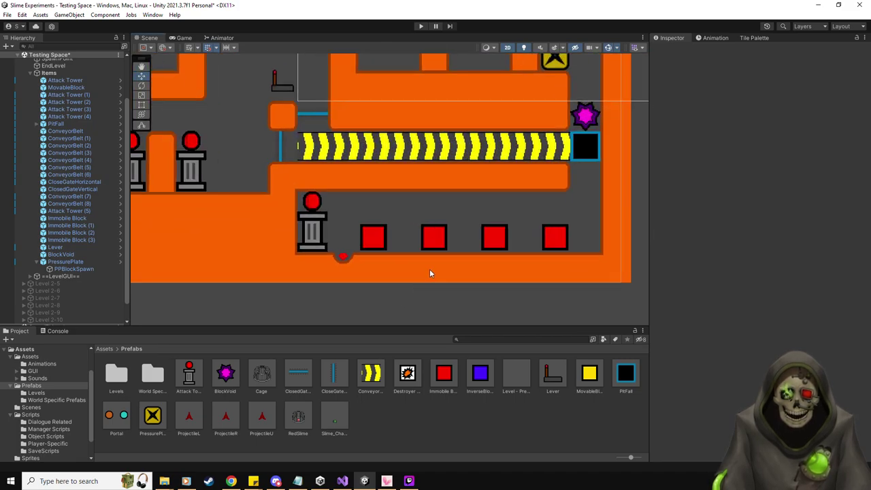
{"action": "left_click", "coordinate": [75, 218]}
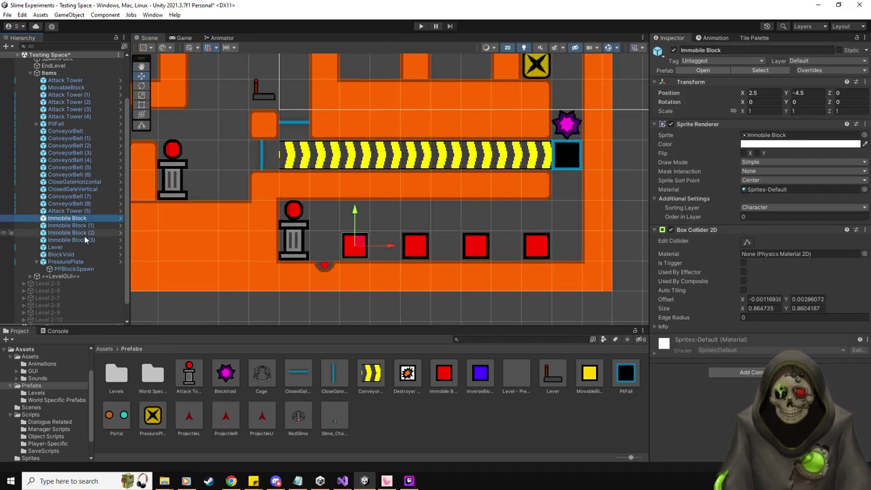
{"action": "left_click", "coordinate": [87, 240], "text": "shift"}
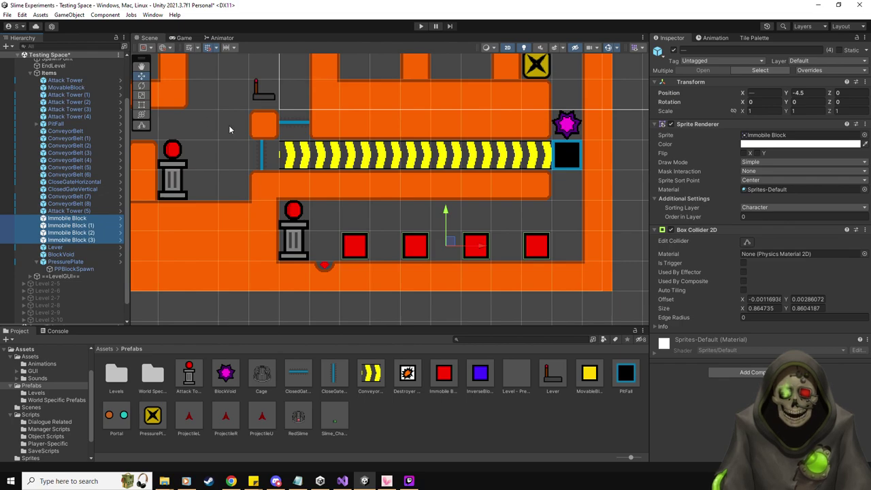
{"action": "mouse_move", "coordinate": [441, 219]}
{"action": "left_mouse_down"}
{"action": "mouse_move", "coordinate": [446, 206]}
{"action": "mouse_move", "coordinate": [432, 216]}
{"action": "left_mouse_up"}
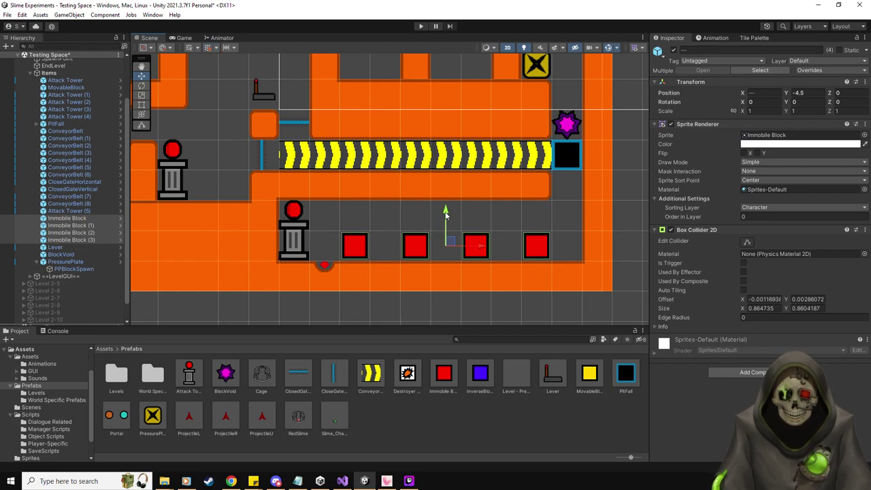
{"action": "left_click_drag", "start_coordinate": [446, 211], "coordinate": [454, 204]}
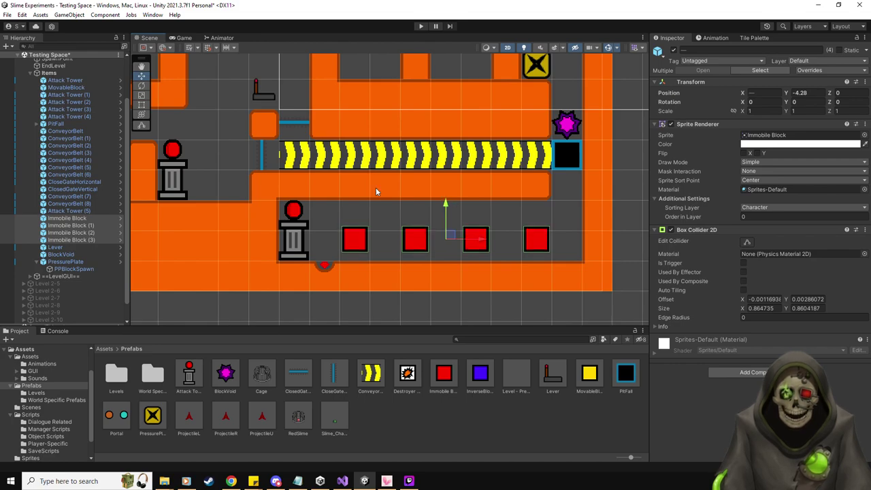
Run the level, place the slime at about X 9.53, Y -3.73 in the lower corridor, and test moving it past the red blocks.
{"action": "left_click", "coordinate": [421, 25]}
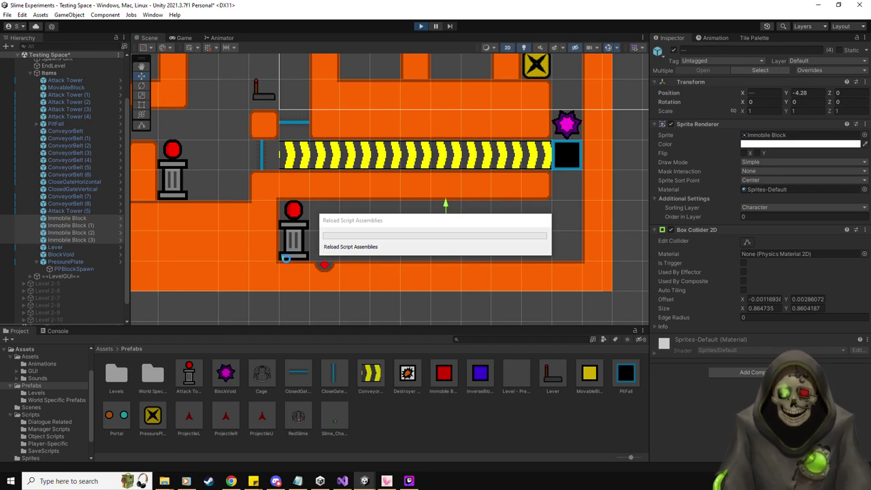
{"action": "left_click", "coordinate": [149, 37]}
{"action": "left_click", "coordinate": [82, 281]}
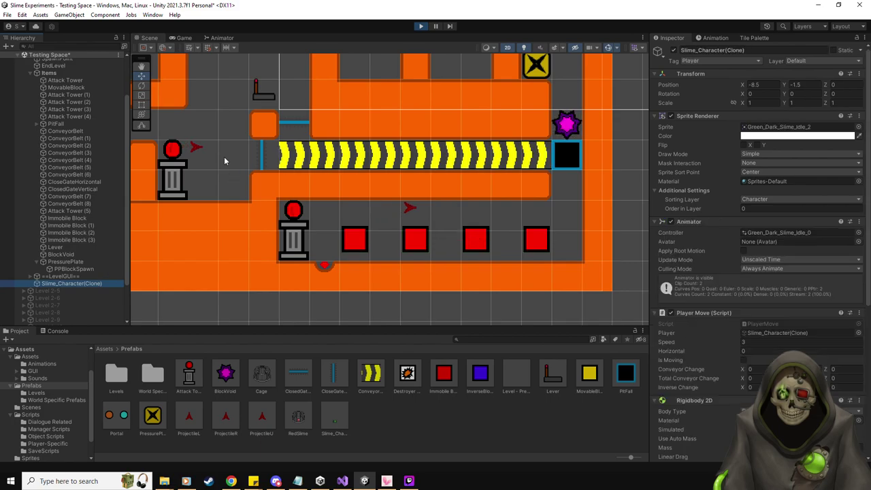
{"action": "key", "text": "f"}
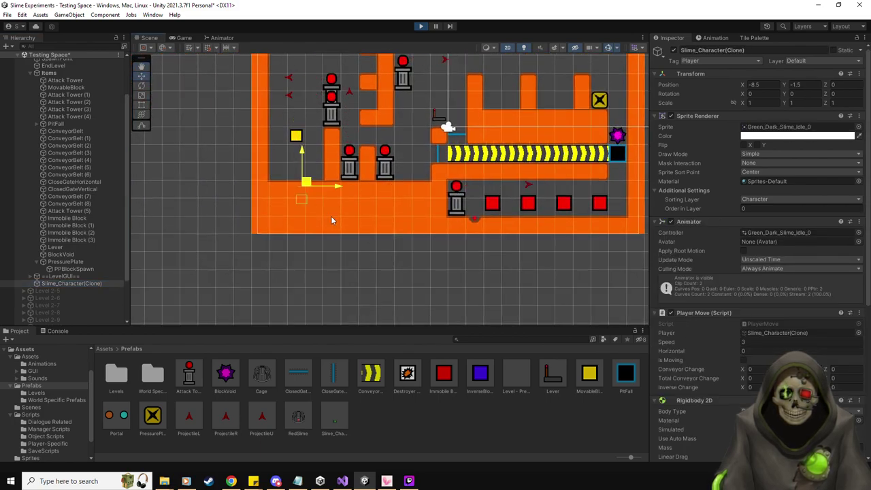
{"action": "left_click_drag", "start_coordinate": [331, 216], "coordinate": [633, 224]}
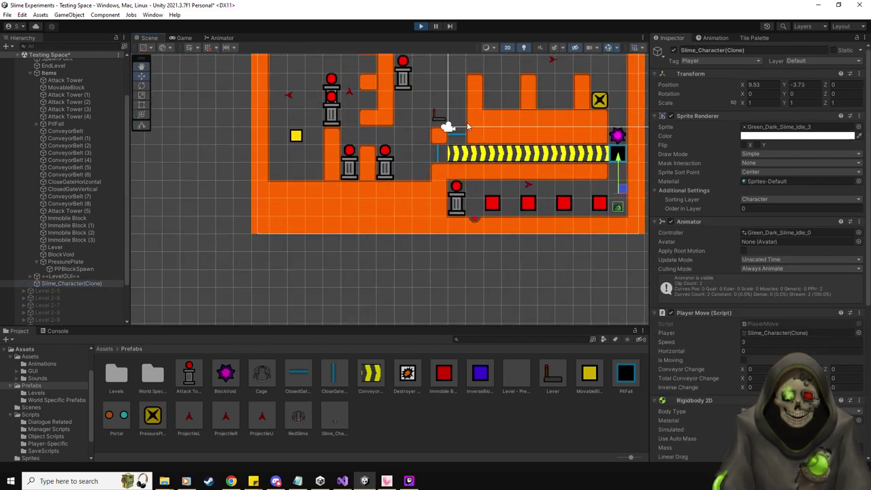
{"action": "left_click", "coordinate": [180, 38]}
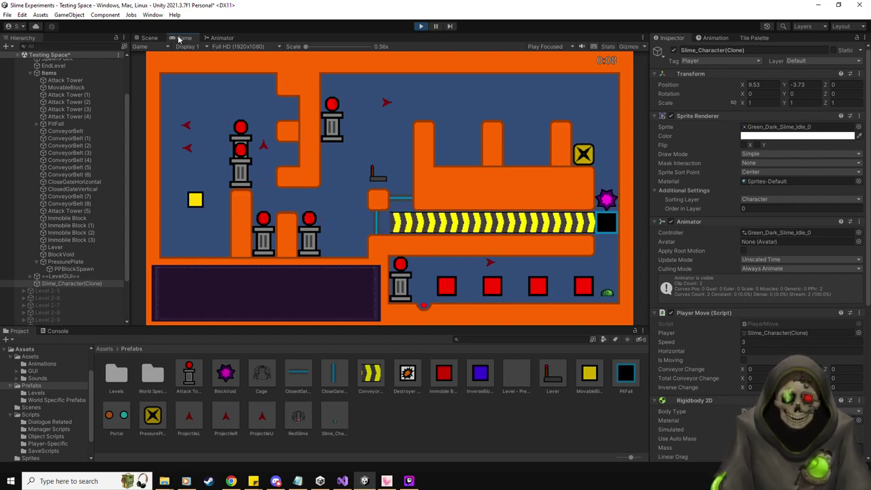
{"action": "key", "text": "Left"}
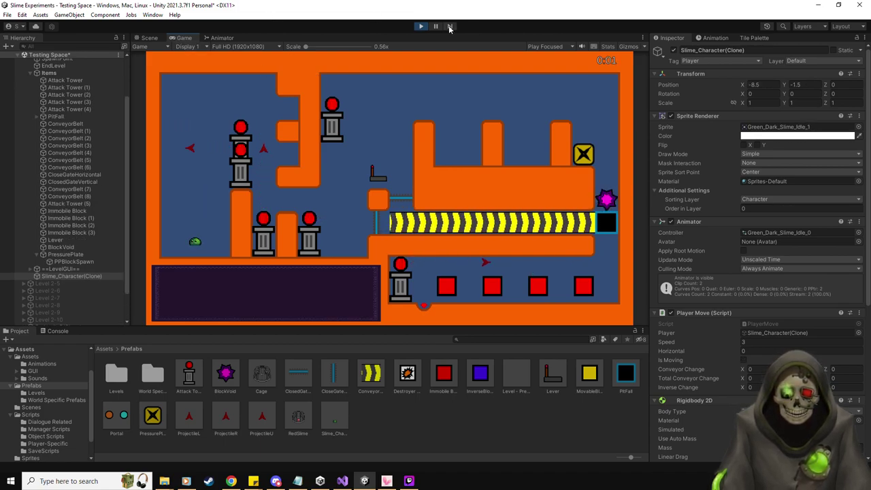
Stop the playtest and set the Time To Attack of Attack Tower (3) to 6.5.
{"action": "key", "text": "ctrl+p"}
{"action": "left_click", "coordinate": [87, 111]}
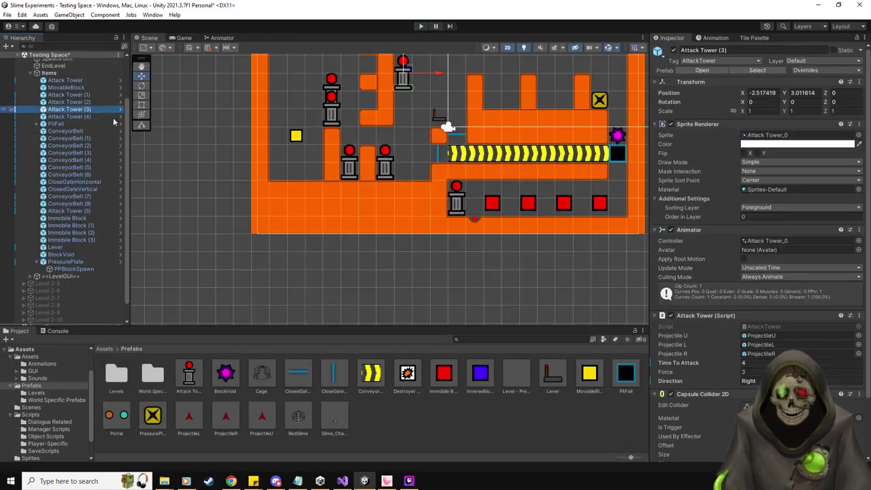
{"action": "left_click", "coordinate": [762, 362]}
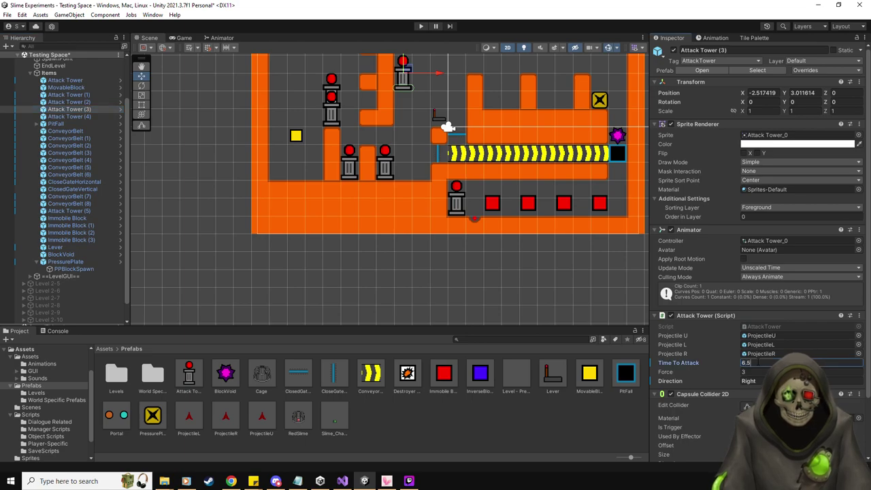
Run the level, pause it as the lower corridor's attack tower fires, and examine the projectile's height against the tower head.
{"action": "middle_click_drag", "start_coordinate": [497, 243], "coordinate": [441, 297]}
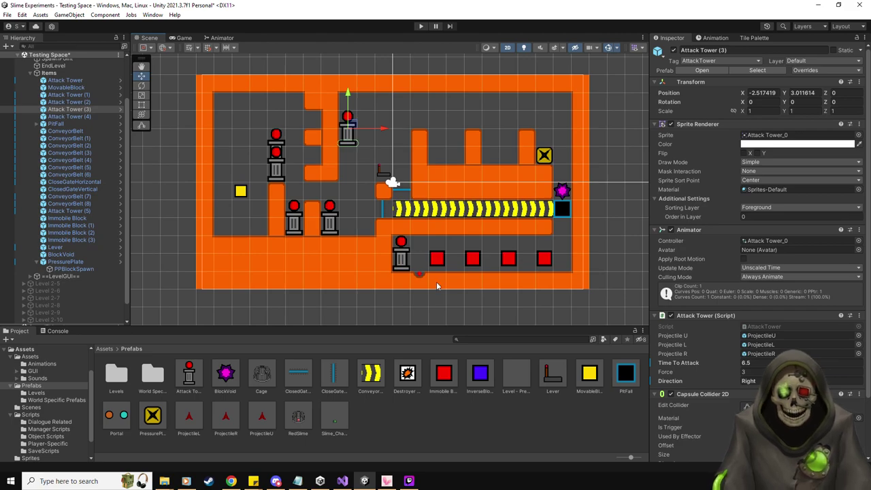
{"action": "scroll", "coordinate": [425, 269], "scroll_direction": "up", "scroll_amount": 4}
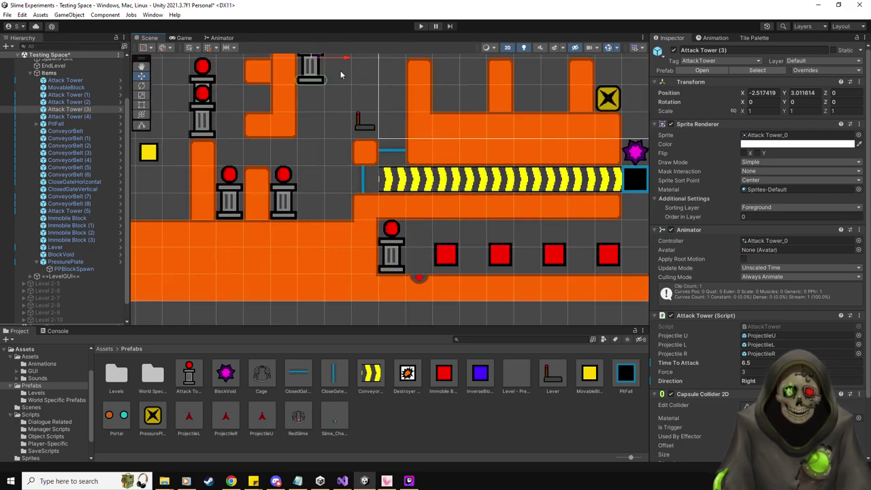
{"action": "left_click", "coordinate": [422, 26]}
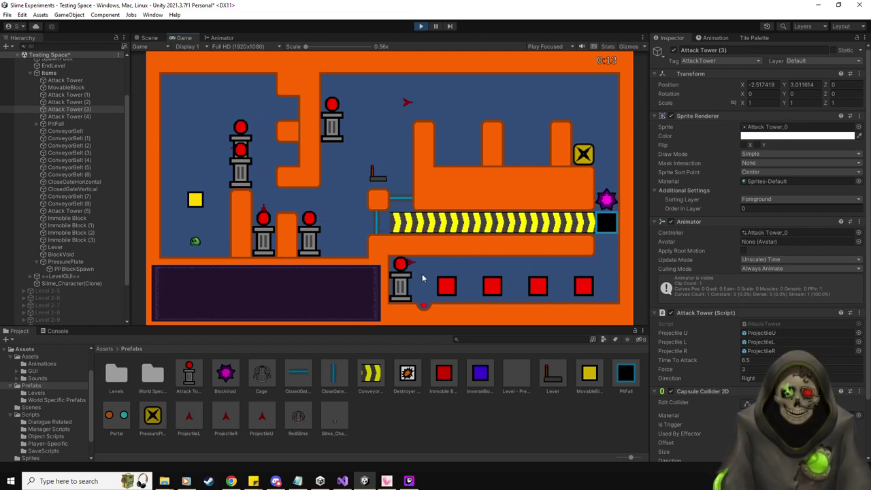
{"action": "left_click", "coordinate": [435, 26]}
{"action": "left_click", "coordinate": [435, 27]}
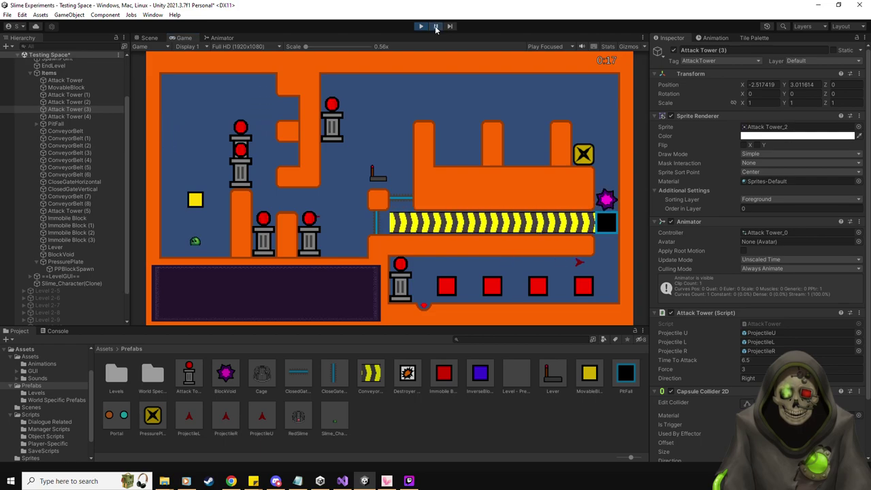
{"action": "left_click", "coordinate": [435, 27]}
{"action": "left_click", "coordinate": [436, 26]}
{"action": "left_click", "coordinate": [435, 27]}
{"action": "left_click", "coordinate": [435, 26]}
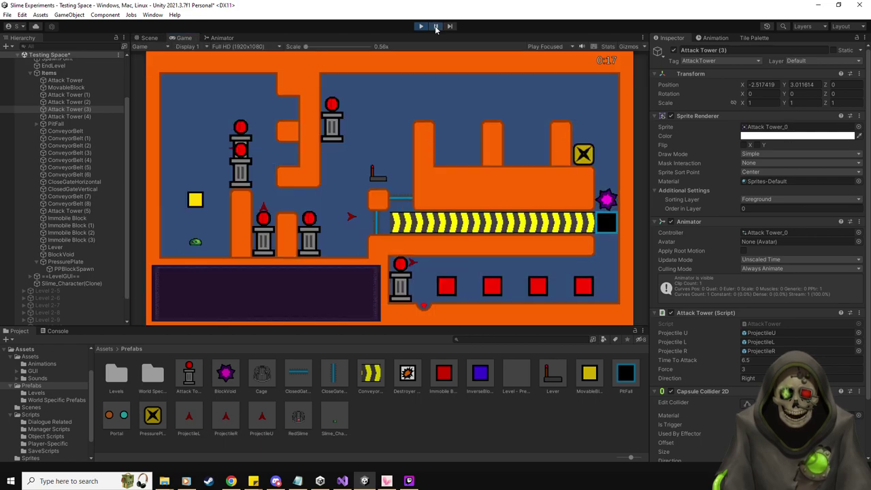
{"action": "left_click", "coordinate": [436, 27]}
{"action": "scroll", "coordinate": [412, 245], "scroll_direction": "up", "scroll_amount": 8}
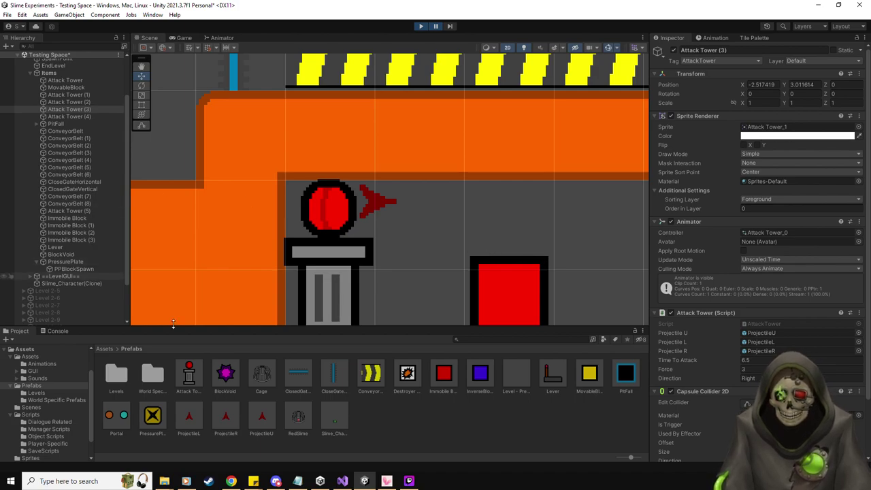
Open the AttackTower script from the Attack Tower prefab and locate the projectile offsets in FireProjectile.
{"action": "double_click", "coordinate": [193, 376]}
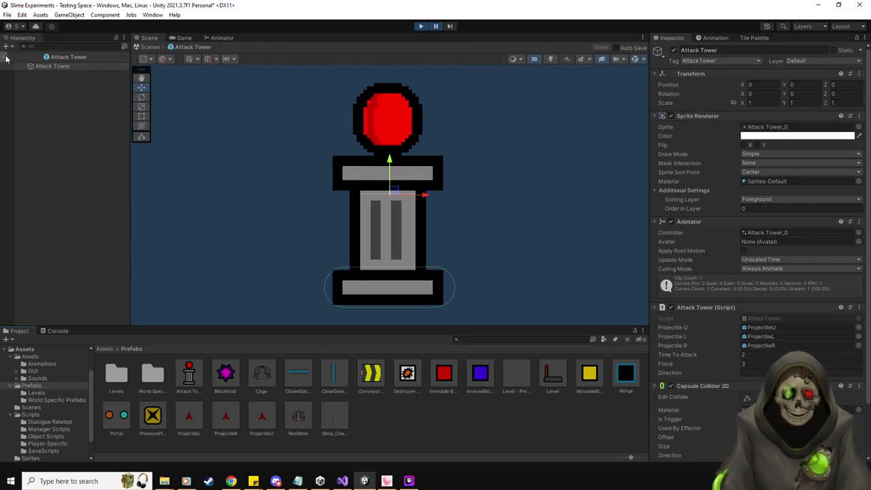
{"action": "left_click", "coordinate": [189, 418]}
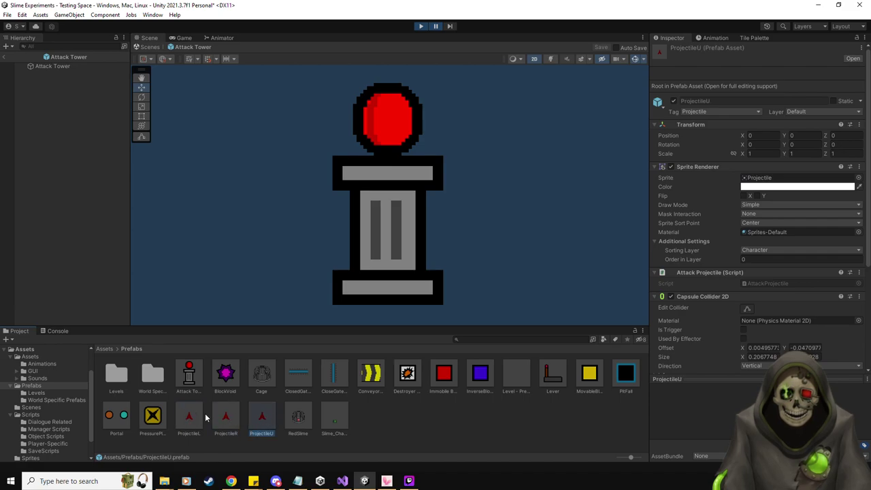
{"action": "left_click", "coordinate": [49, 66]}
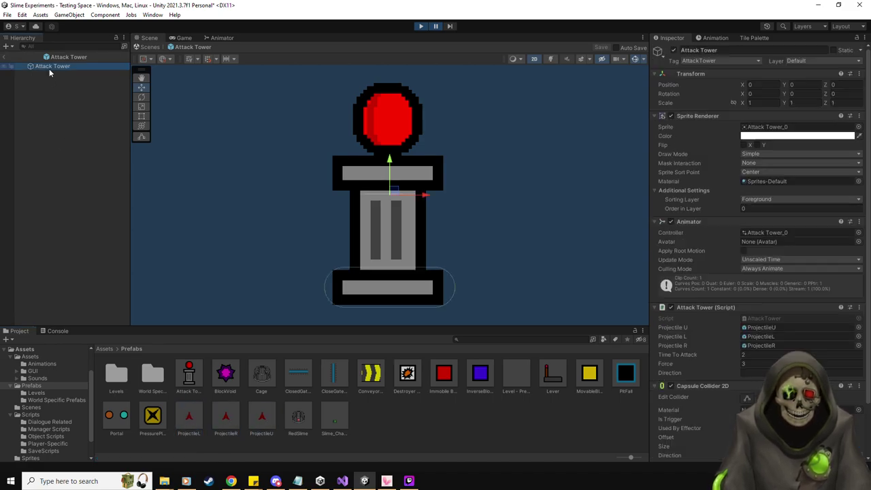
{"action": "double_click", "coordinate": [780, 320]}
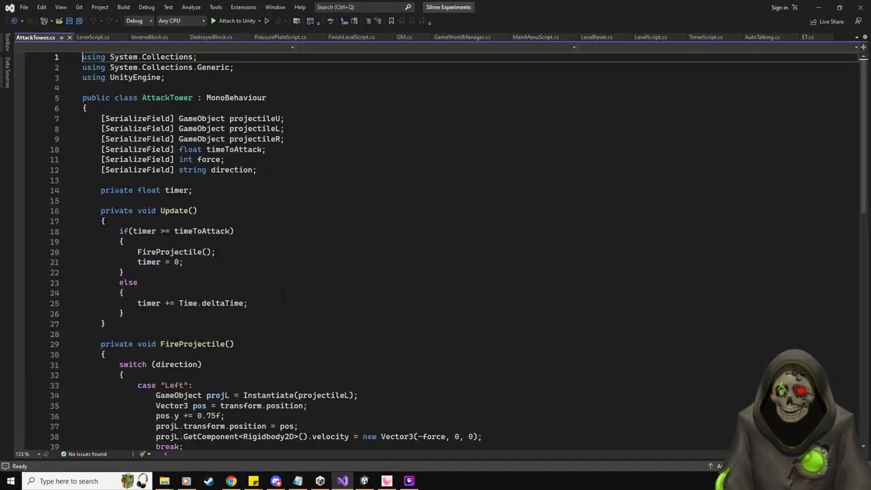
{"action": "scroll", "coordinate": [288, 233], "scroll_direction": "down", "scroll_amount": 5}
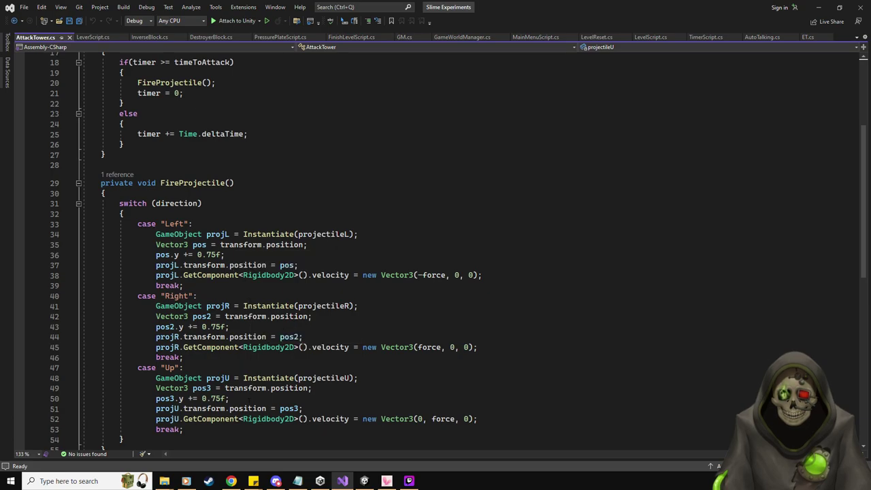
Set the projectile Y offset to 0.73f in the Left, Right and Up cases of FireProjectile and save the script.
{"action": "left_click", "coordinate": [215, 254]}
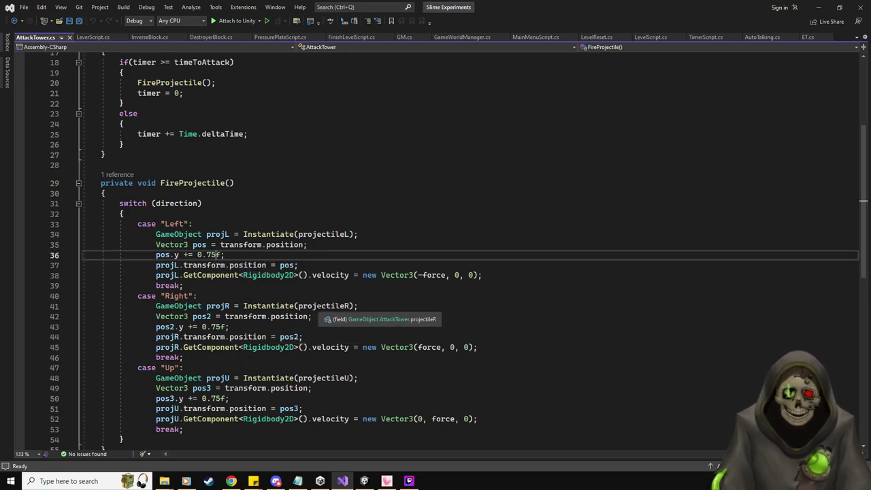
{"action": "key", "text": "BackSpace"}
{"action": "type", "text": "3"}
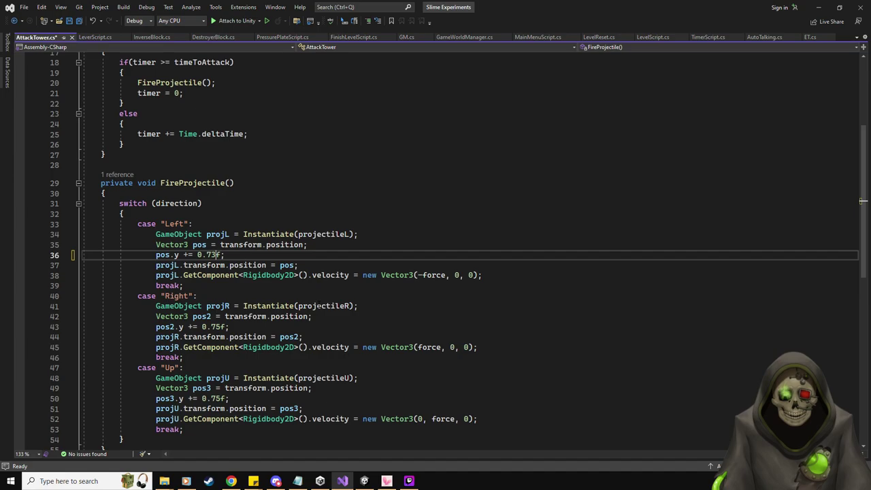
{"action": "left_click", "coordinate": [221, 327]}
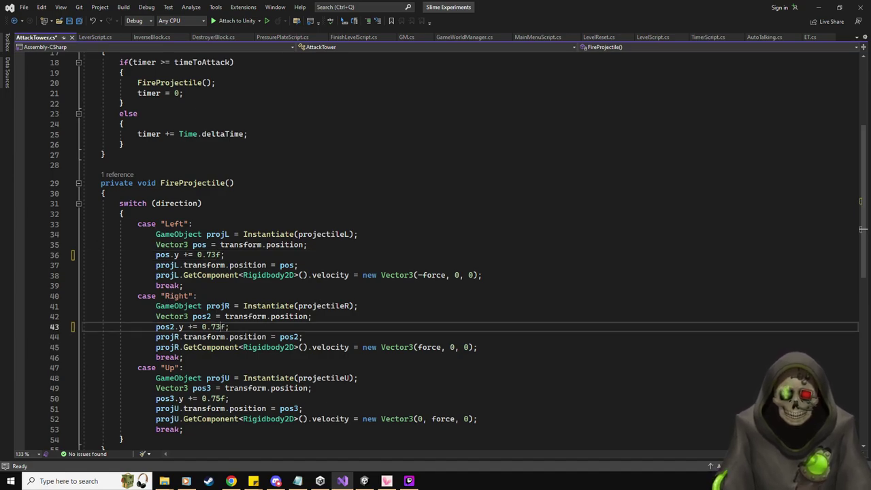
{"action": "key", "text": "BackSpace"}
{"action": "type", "text": "3"}
{"action": "left_click", "coordinate": [220, 398]}
{"action": "key", "text": "BackSpace"}
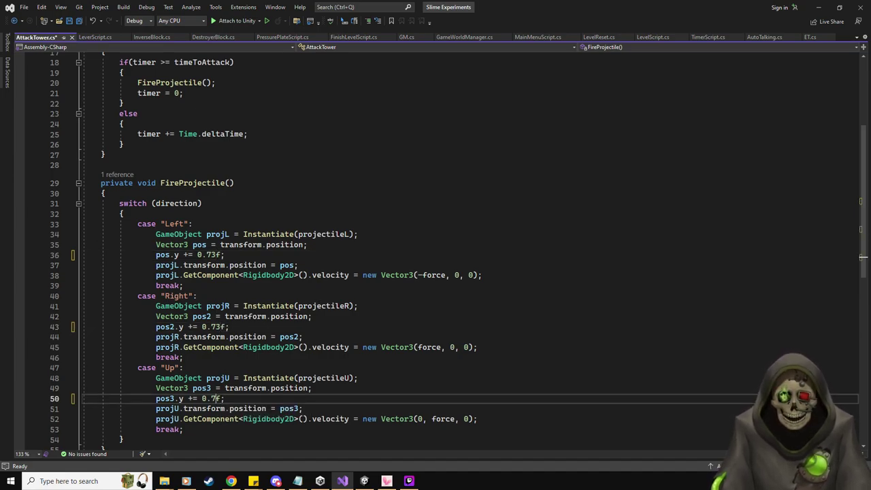
{"action": "key", "text": "ctrl+s"}
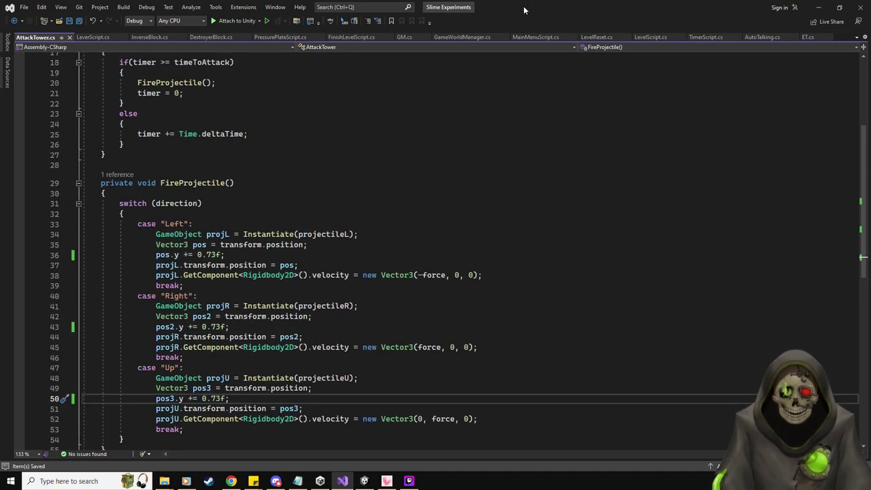
Switch to Unity, leave the Attack Tower prefab, and inspect the ProjectileL prefab before returning to the Testing Space scene.
{"action": "key", "text": "alt+Tab"}
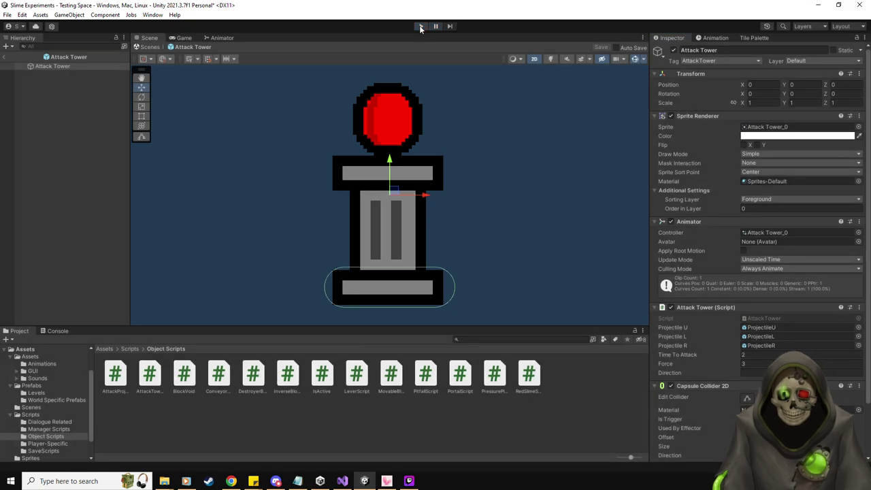
{"action": "left_click", "coordinate": [4, 58]}
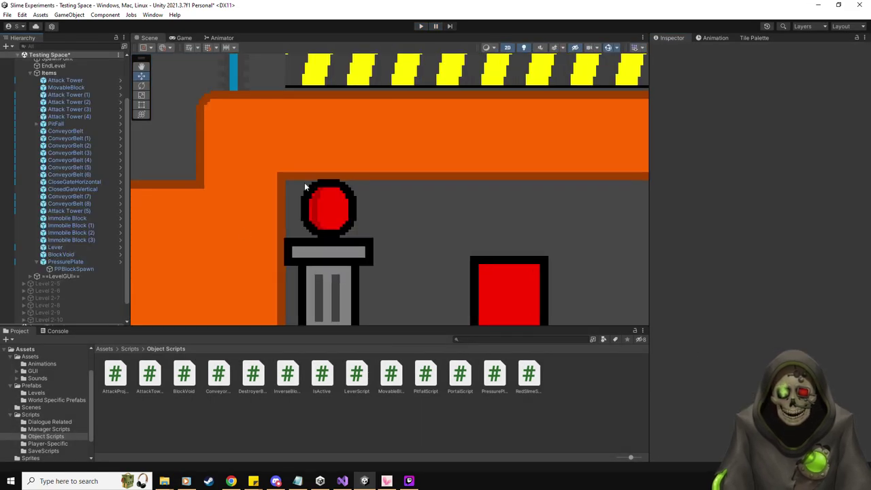
{"action": "left_click", "coordinate": [41, 385]}
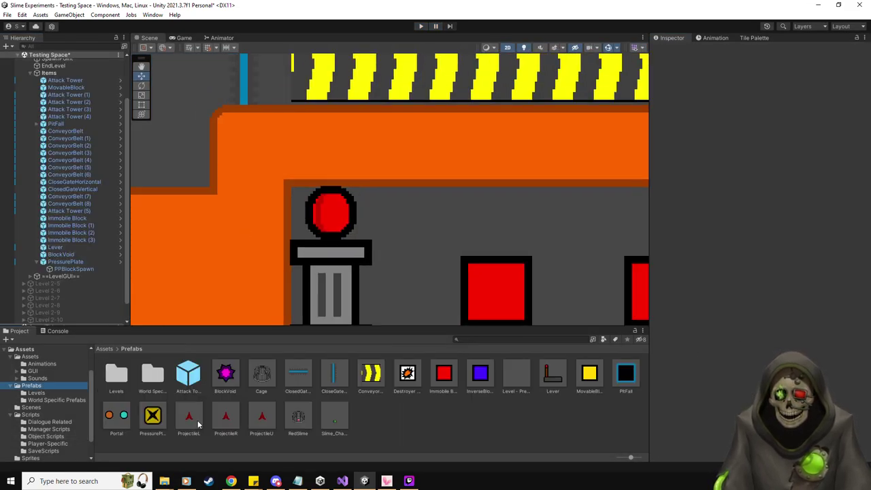
{"action": "double_click", "coordinate": [192, 421]}
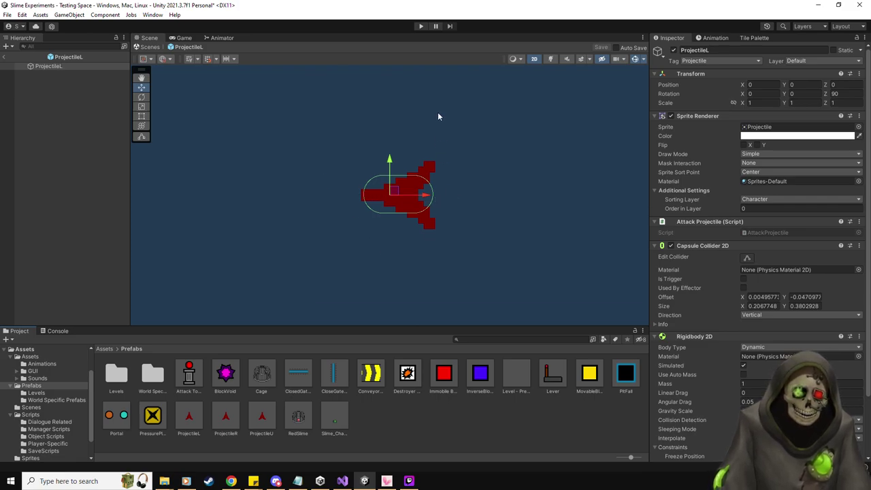
{"action": "left_click", "coordinate": [7, 59]}
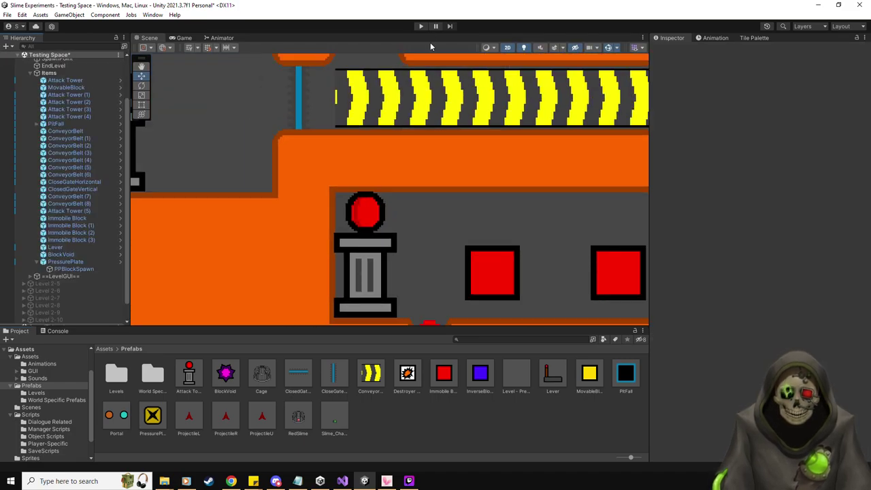
Run the level again and pause it as the lower corridor tower fires to check the projectile's alignment in the scene.
{"action": "left_click", "coordinate": [421, 27]}
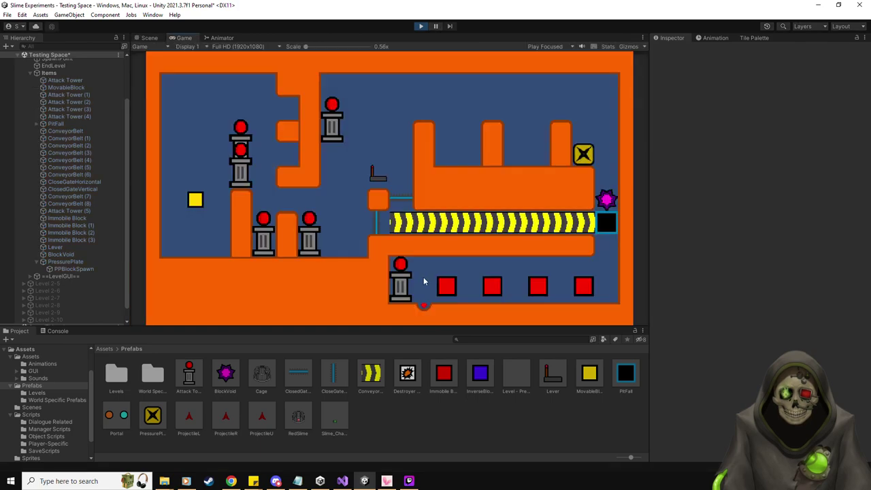
{"action": "key", "text": "ctrl+1"}
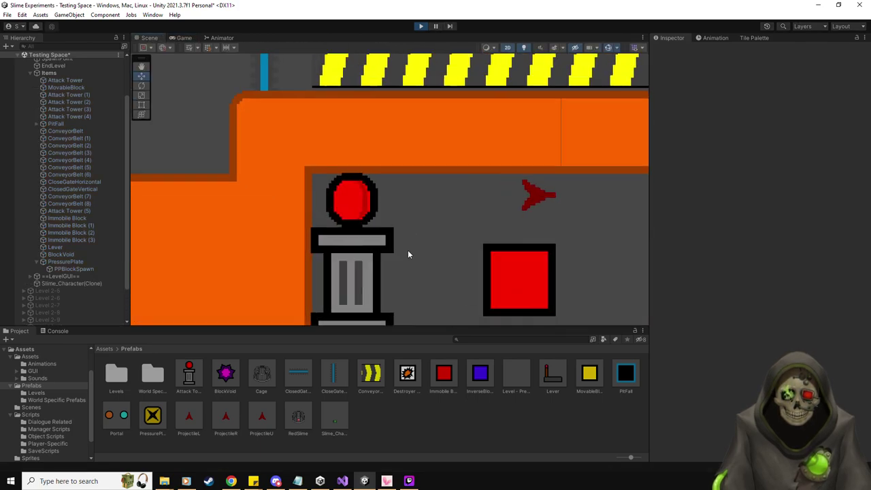
{"action": "scroll", "coordinate": [409, 254], "scroll_direction": "up", "scroll_amount": 2}
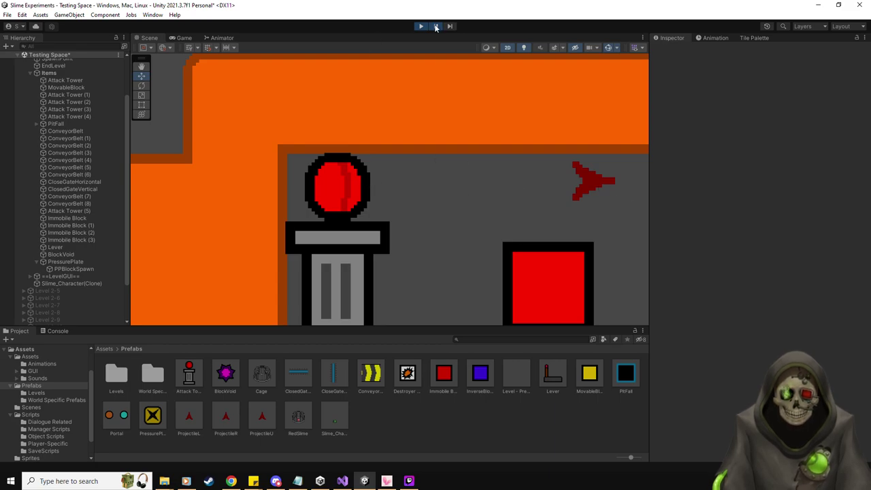
{"action": "key", "text": "ctrl+2"}
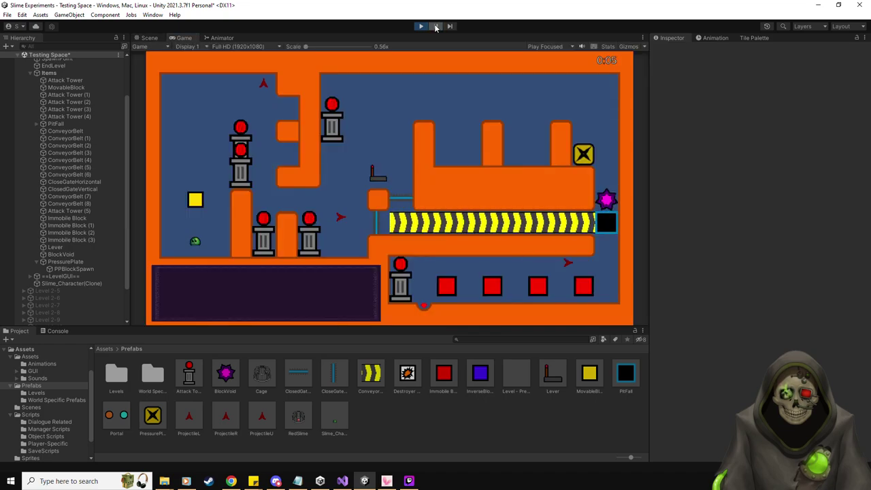
{"action": "key", "text": "ctrl+1"}
{"action": "key", "text": "ctrl+2"}
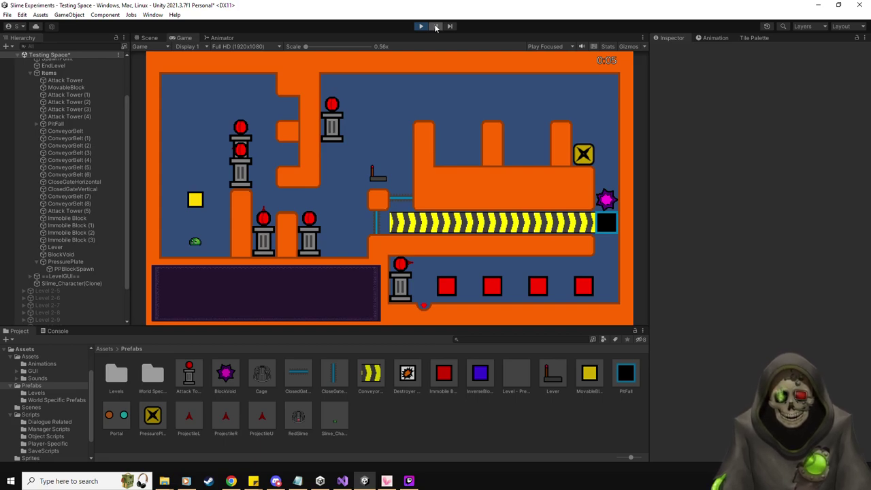
{"action": "left_click", "coordinate": [435, 26]}
{"action": "key", "text": "ctrl+1"}
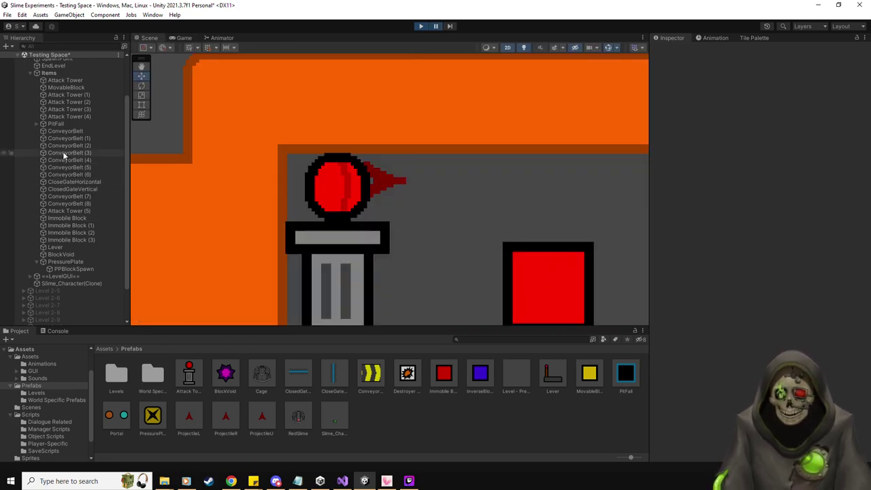
Lower the ProjectileR(Clone) beside the lower corridor tower to Y -3.311 so it lines up with the tower's red head.
{"action": "scroll", "coordinate": [89, 234], "scroll_direction": "up", "scroll_amount": 2}
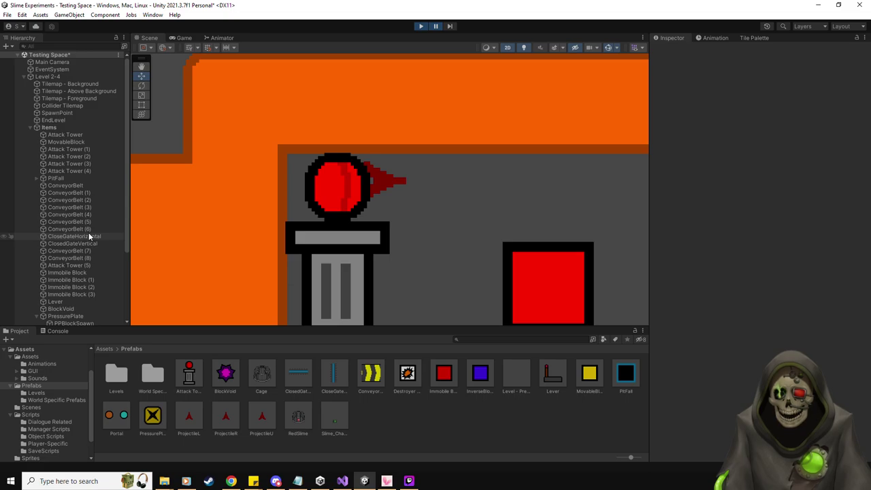
{"action": "scroll", "coordinate": [88, 232], "scroll_direction": "down", "scroll_amount": 3}
{"action": "left_click", "coordinate": [75, 293]}
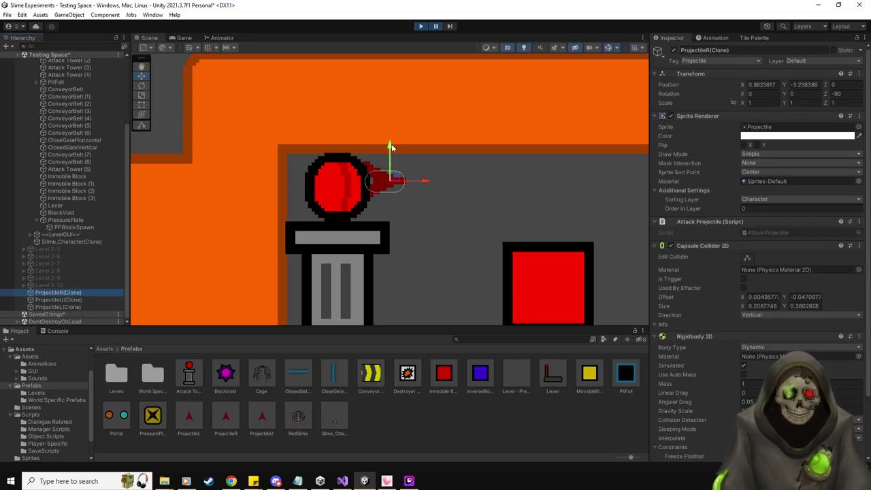
{"action": "left_click_drag", "start_coordinate": [390, 146], "coordinate": [389, 151]}
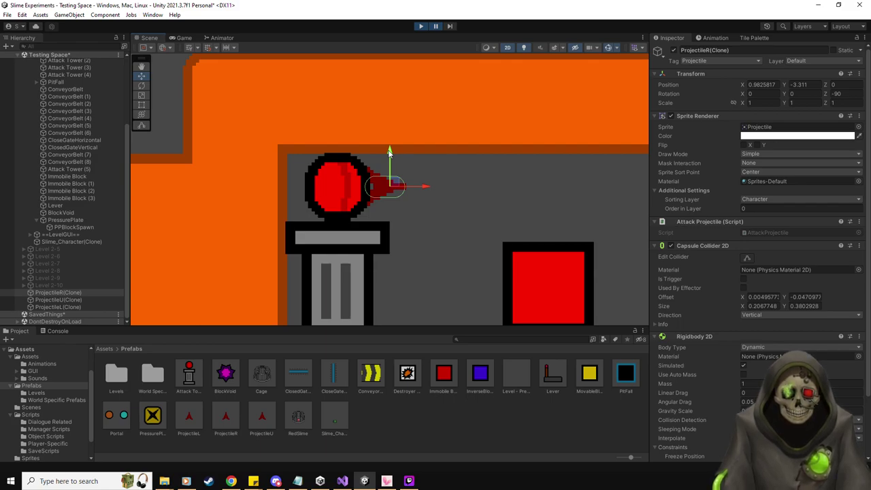
Parent ProjectileR(Clone) to Attack Tower (4) and set its local position to X 0, Y 0.
{"action": "left_click", "coordinate": [74, 292]}
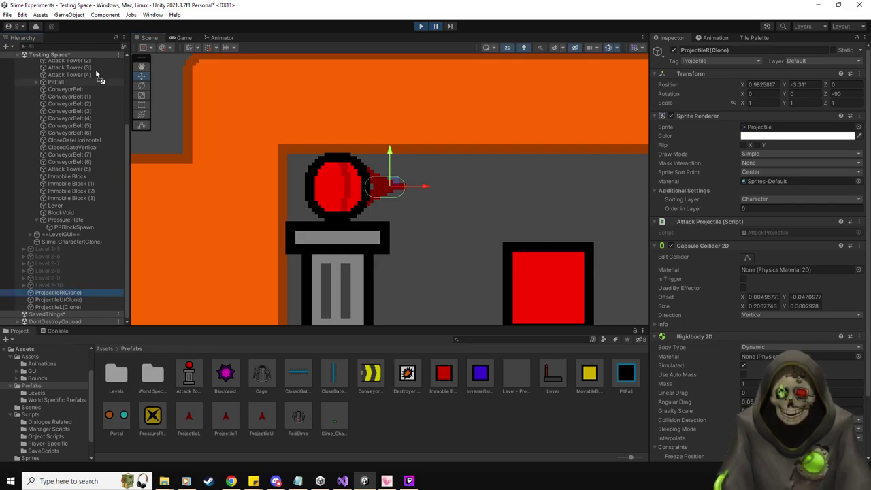
{"action": "left_click_drag", "start_coordinate": [86, 82], "coordinate": [81, 75]}
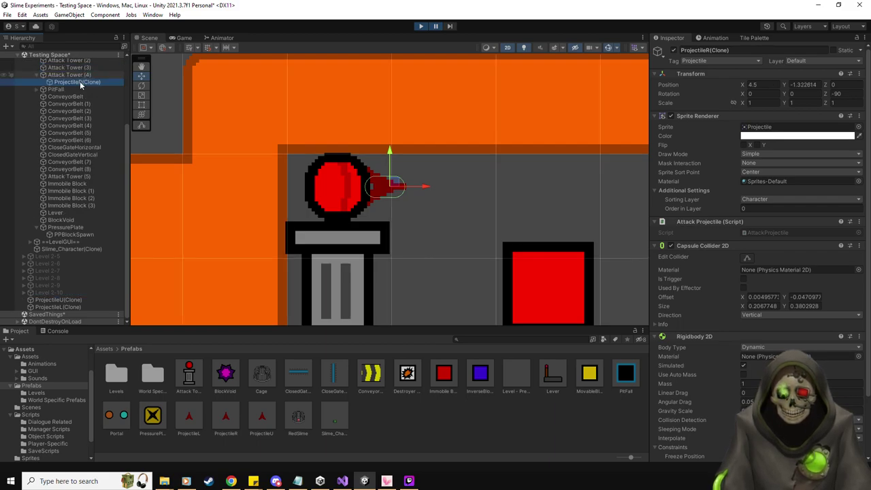
{"action": "left_click", "coordinate": [810, 84]}
{"action": "type", "text": "0"}
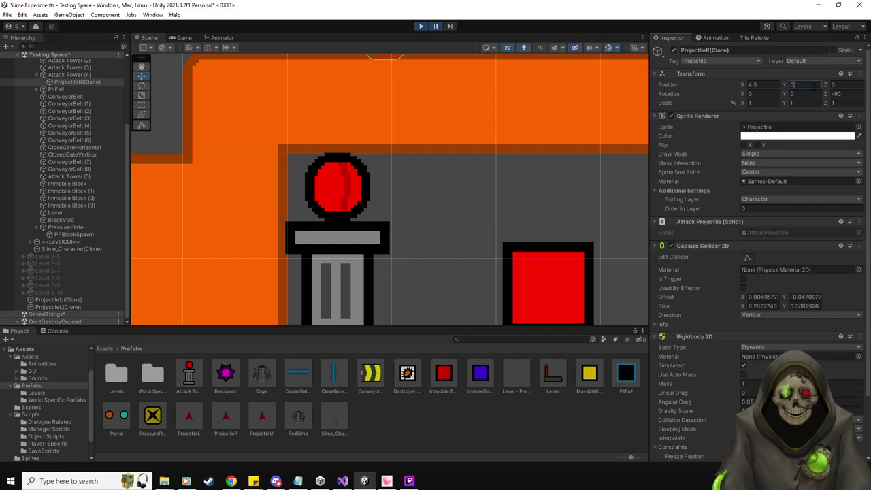
{"action": "scroll", "coordinate": [373, 117], "scroll_direction": "down", "scroll_amount": 2}
{"action": "middle_click_drag", "start_coordinate": [401, 155], "coordinate": [394, 209]}
{"action": "scroll", "coordinate": [395, 209], "scroll_direction": "down", "scroll_amount": 1}
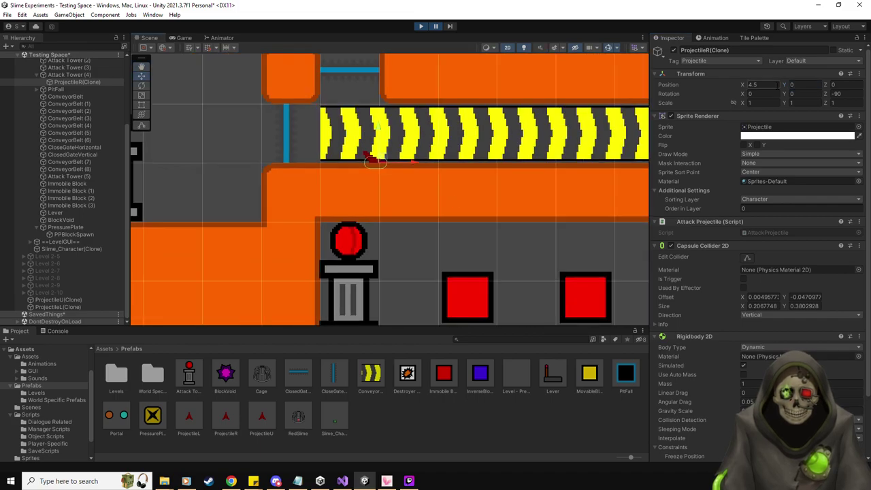
{"action": "type", "text": "0"}
{"action": "scroll", "coordinate": [749, 136], "scroll_direction": "down", "scroll_amount": 1}
{"action": "scroll", "coordinate": [466, 208], "scroll_direction": "down", "scroll_amount": 1}
{"action": "middle_click_drag", "start_coordinate": [467, 208], "coordinate": [504, 211]}
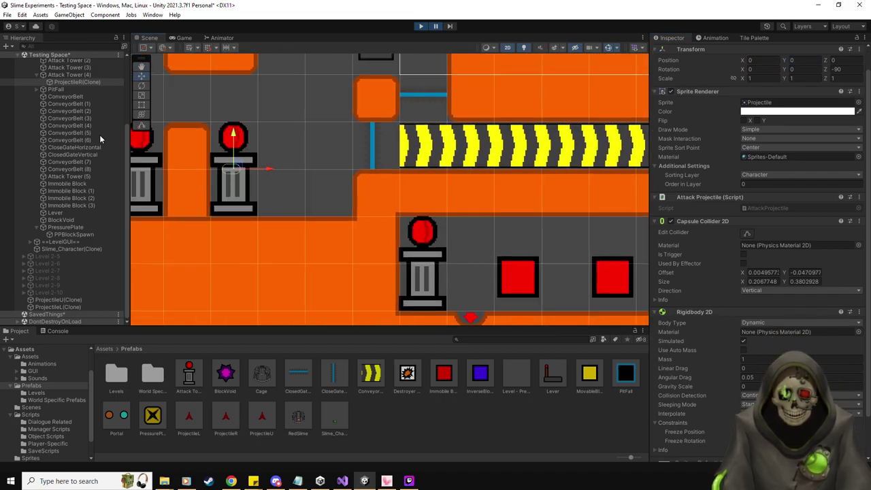
Parent ProjectileR(Clone) to Attack Tower (5) and set its local position to X 0, Y 0.70.
{"action": "mouse_move", "coordinate": [77, 82]}
{"action": "left_mouse_down"}
{"action": "mouse_move", "coordinate": [97, 87]}
{"action": "mouse_move", "coordinate": [91, 170]}
{"action": "left_mouse_up"}
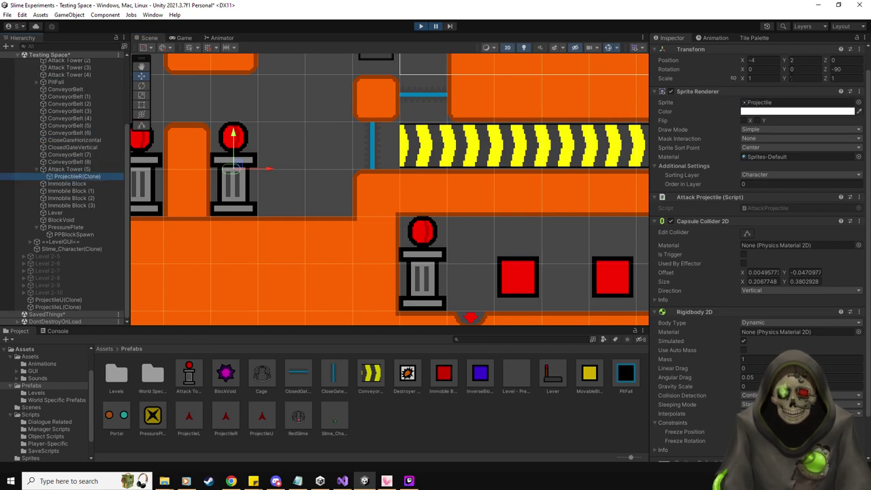
{"action": "left_click", "coordinate": [765, 61]}
{"action": "type", "text": "0"}
{"action": "key", "text": "Tab"}
{"action": "type", "text": "0"}
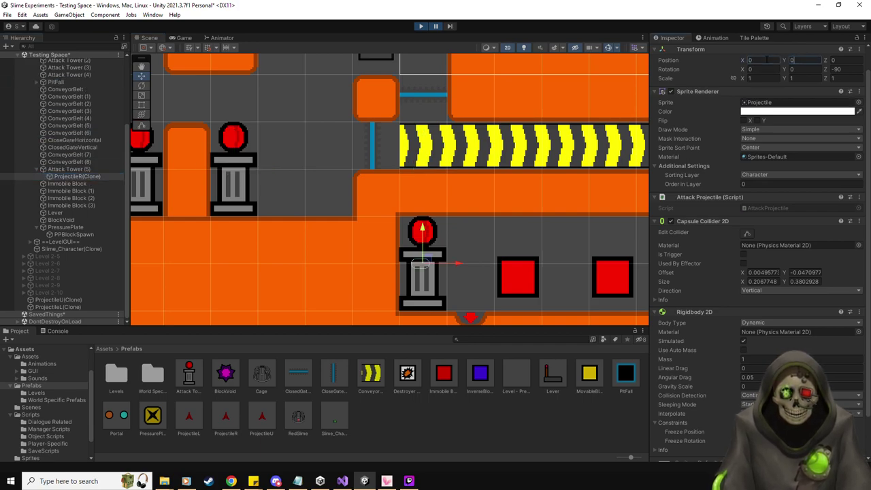
{"action": "scroll", "coordinate": [460, 266], "scroll_direction": "up", "scroll_amount": 2}
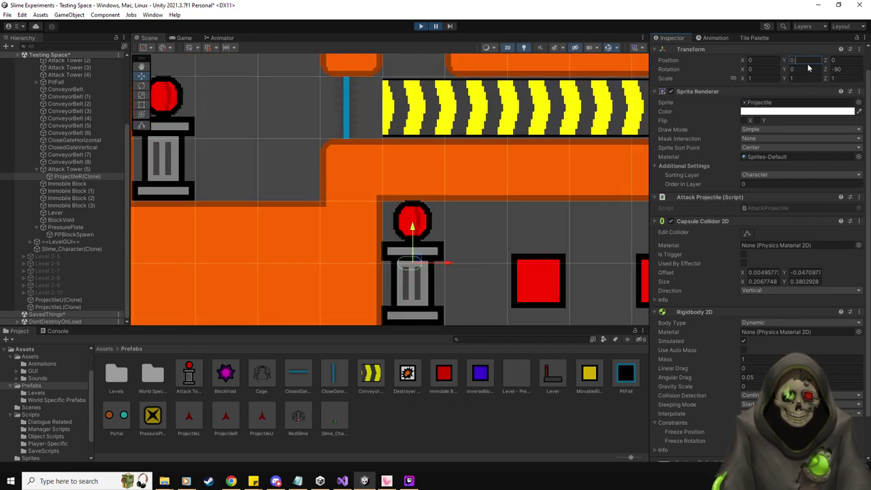
{"action": "type", "text": ".70"}
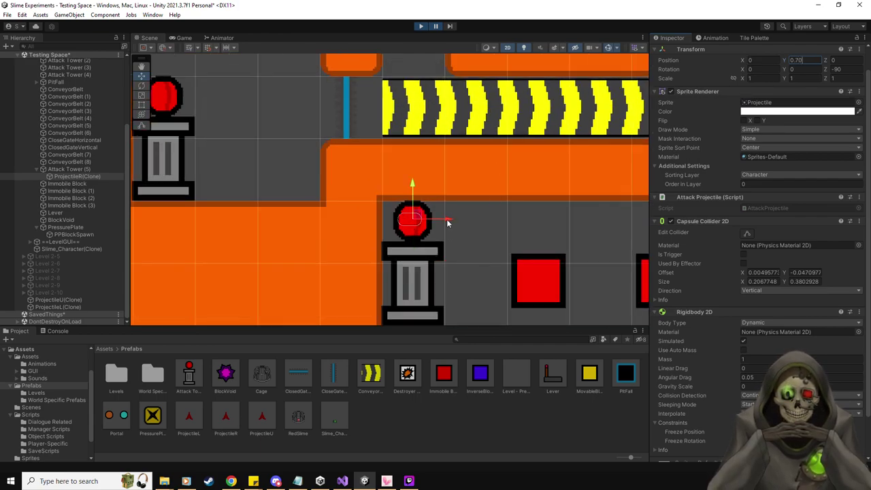
Fine-tune the projectile against the tower's red head, trying local Y 0.69 and settling on Y 0.68 at about X 0.19.
{"action": "left_click_drag", "start_coordinate": [447, 222], "coordinate": [480, 219]}
{"action": "scroll", "coordinate": [477, 236], "scroll_direction": "up", "scroll_amount": 3}
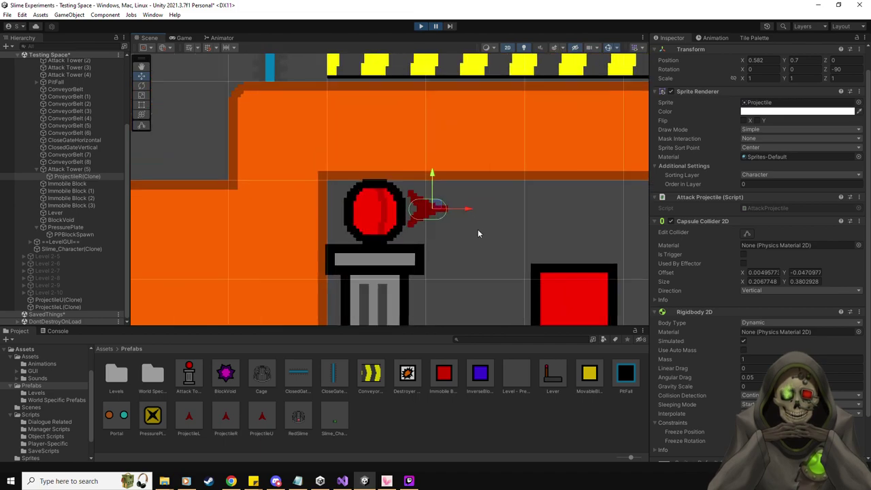
{"action": "scroll", "coordinate": [478, 233], "scroll_direction": "up", "scroll_amount": 1}
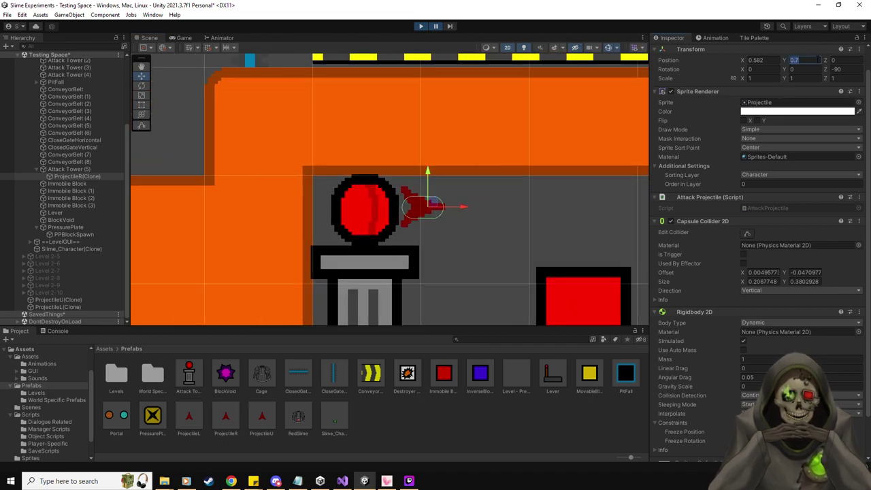
{"action": "key", "text": "BackSpace"}
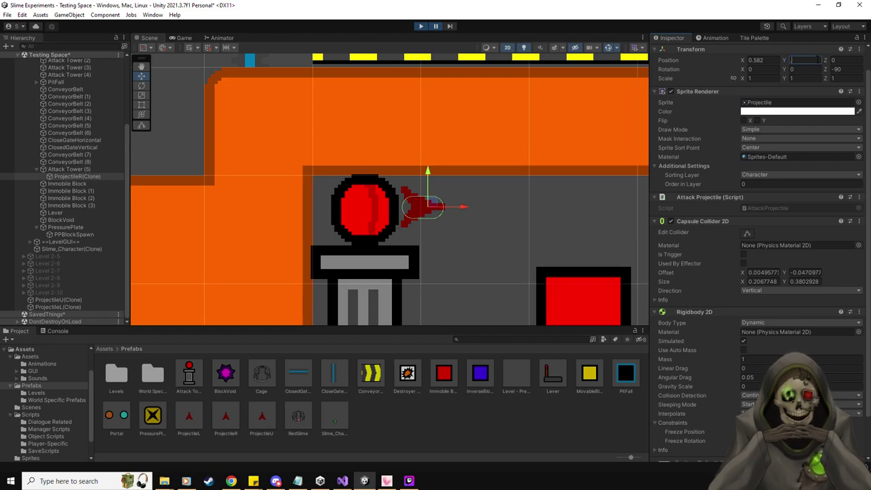
{"action": "type", "text": ".69"}
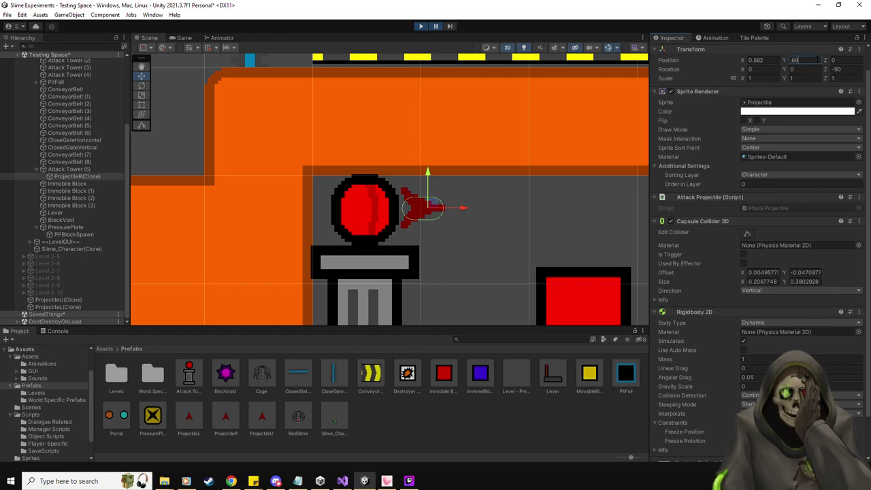
{"action": "scroll", "coordinate": [401, 194], "scroll_direction": "up", "scroll_amount": 5}
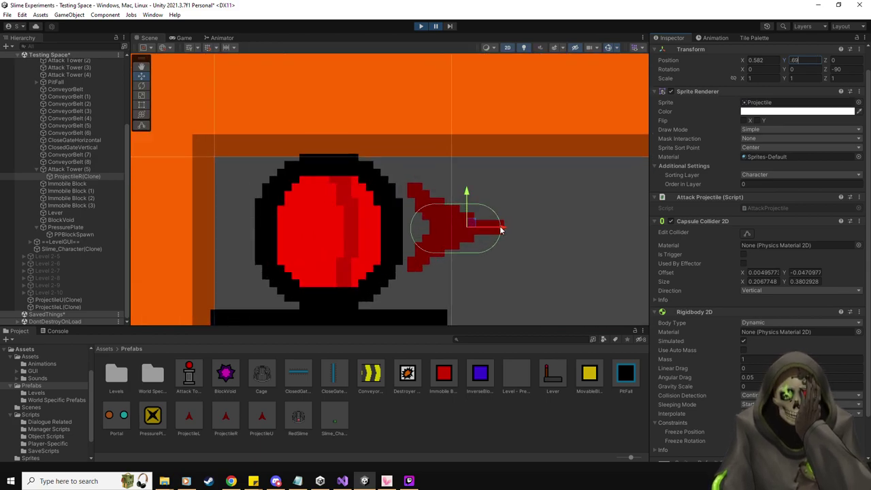
{"action": "left_click_drag", "start_coordinate": [494, 238], "coordinate": [408, 245]}
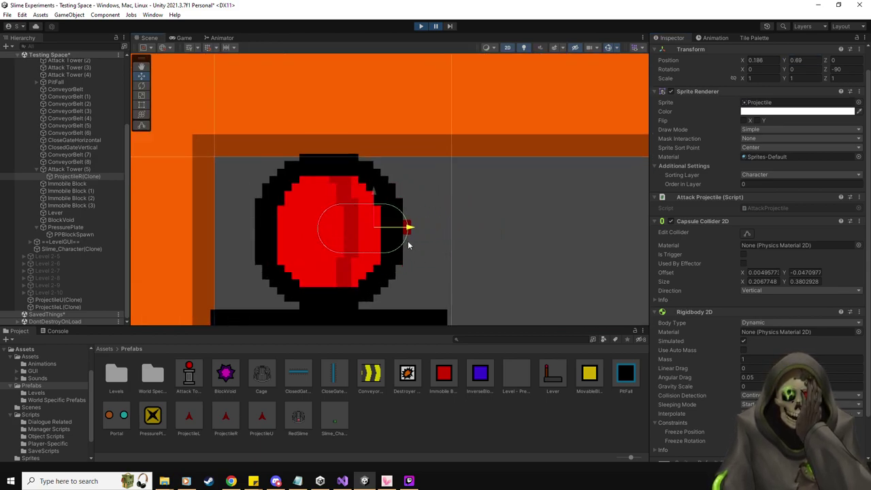
{"action": "left_click", "coordinate": [810, 60]}
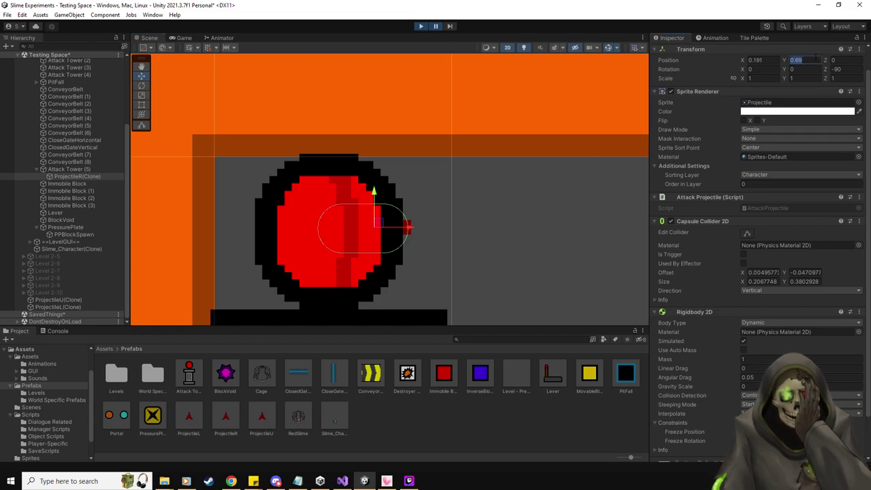
{"action": "type", "text": "0.68"}
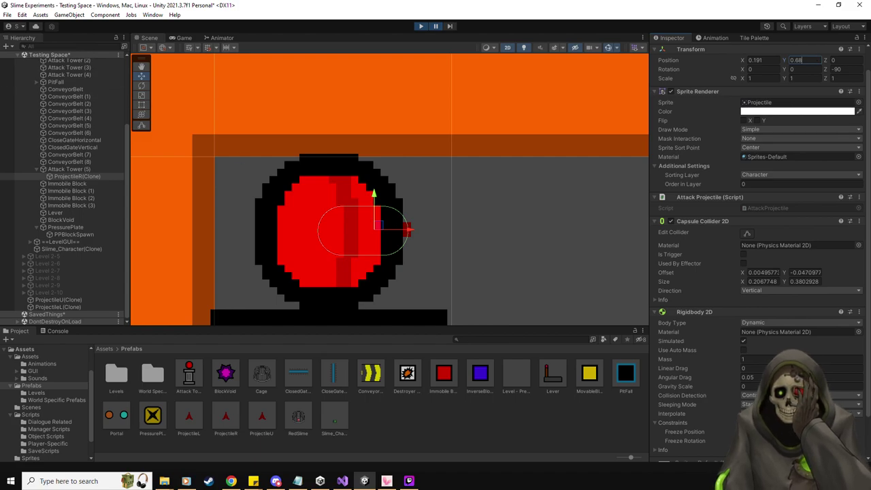
Switch to Visual Studio and set the Left case's pos.y offset in the AttackTower script to 0.68f.
{"action": "key", "text": "alt+Tab"}
{"action": "left_click", "coordinate": [215, 255]}
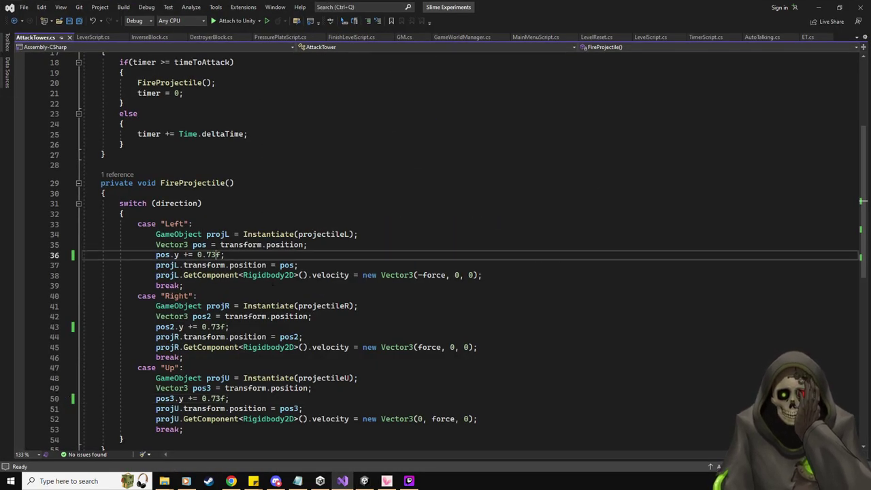
{"action": "key", "text": "BackSpace"}
{"action": "type", "text": "86"}
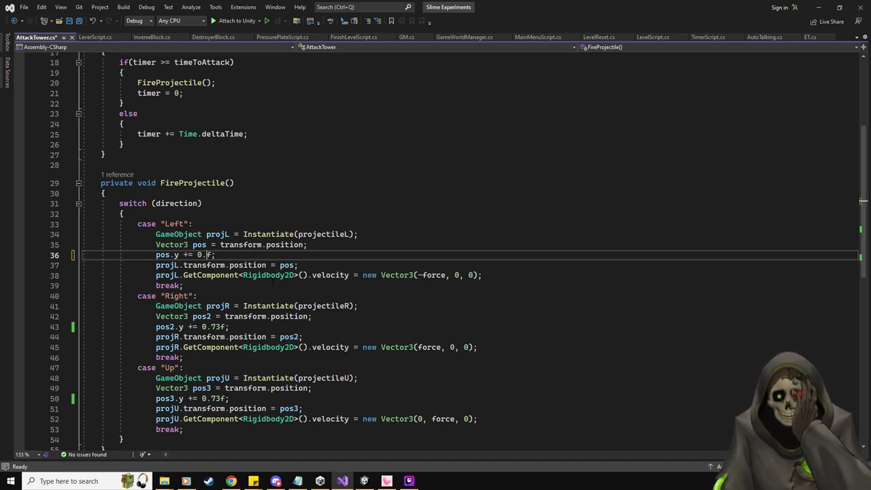
{"action": "type", "text": "68"}
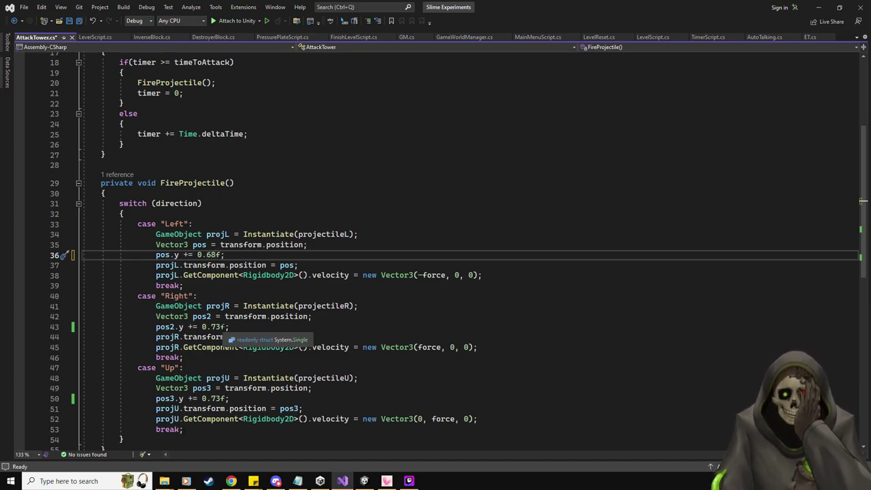
Set the pos2.y and pos3.y offsets in the Right and Up cases to 0.68f and save the script.
{"action": "left_click", "coordinate": [219, 327]}
{"action": "key", "text": "BackSpace"}
{"action": "key", "text": "BackSpace"}
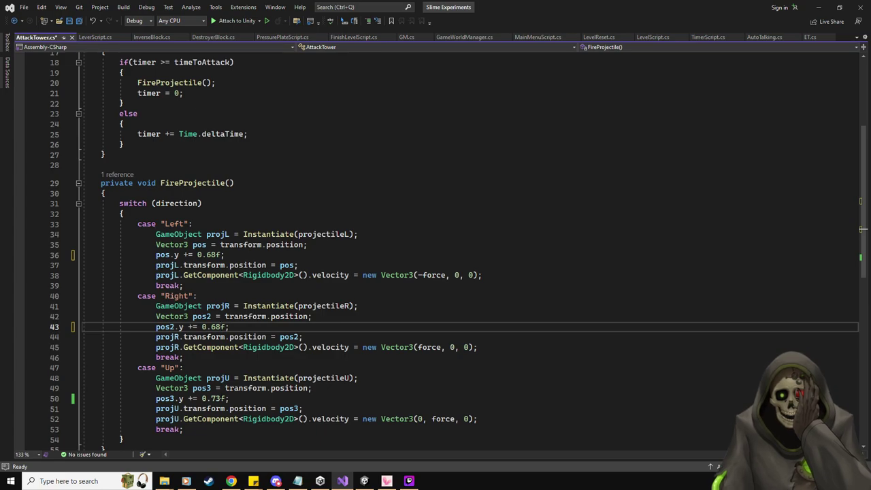
{"action": "left_click", "coordinate": [219, 398]}
{"action": "key", "text": "BackSpace"}
{"action": "key", "text": "BackSpace"}
{"action": "type", "text": "68"}
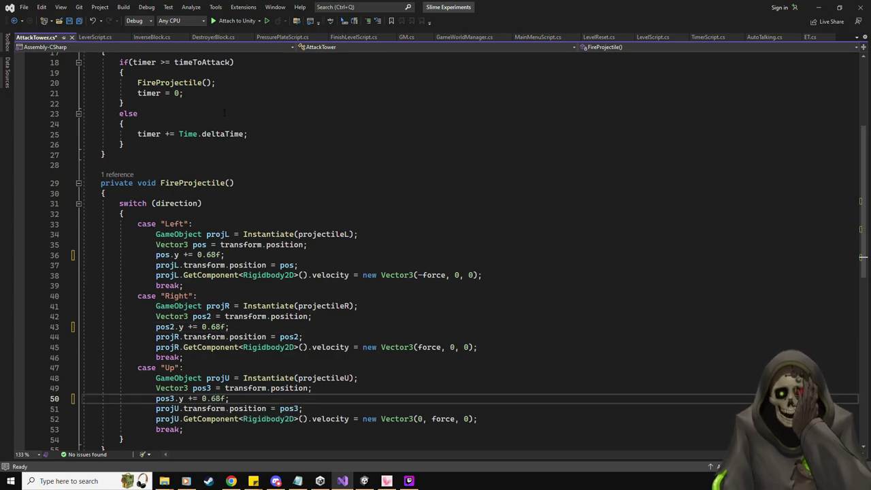
{"action": "key", "text": "ctrl+s"}
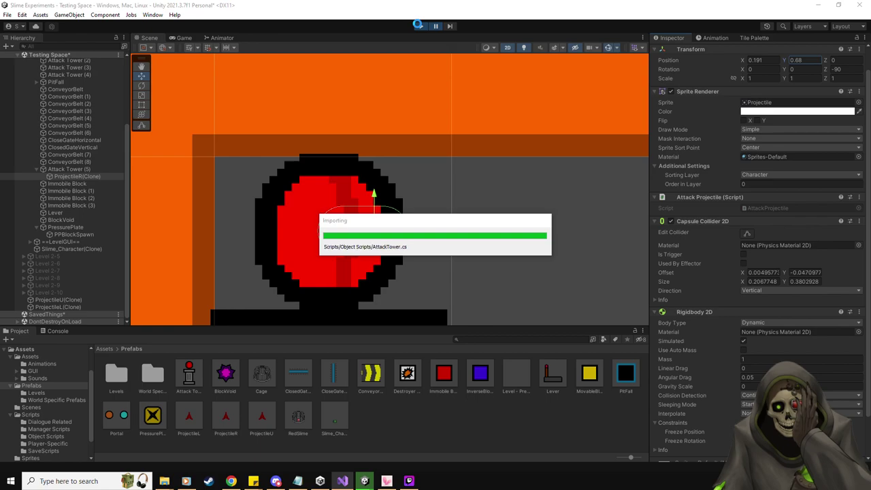
Return to Unity, stop the run and lower the four Immobile Blocks in the lower corridor to Y -4.5 with grid snapping.
{"action": "left_click", "coordinate": [419, 27]}
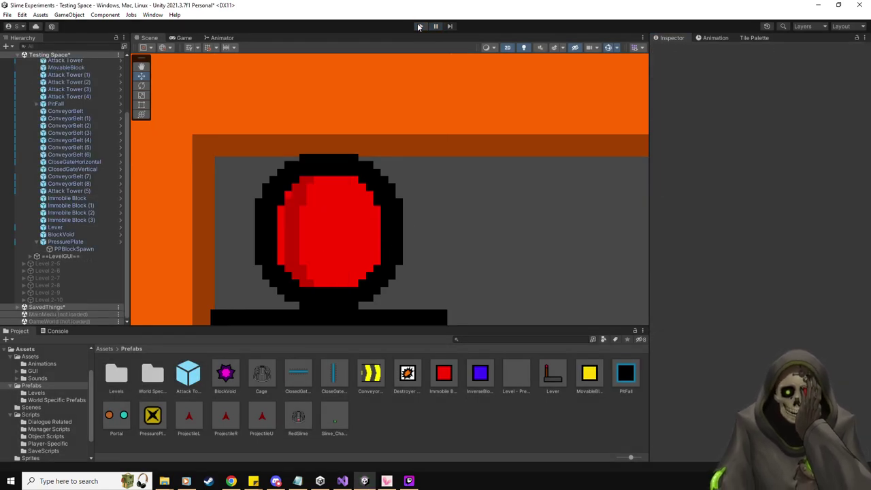
{"action": "scroll", "coordinate": [271, 182], "scroll_direction": "down", "scroll_amount": 10}
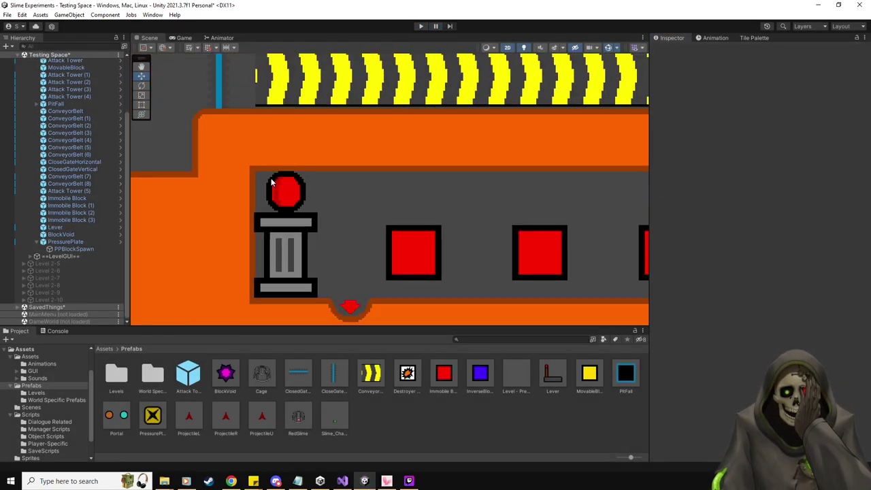
{"action": "scroll", "coordinate": [271, 183], "scroll_direction": "down", "scroll_amount": 5}
{"action": "middle_click_drag", "start_coordinate": [270, 182], "coordinate": [395, 216]}
{"action": "scroll", "coordinate": [395, 216], "scroll_direction": "up", "scroll_amount": 4}
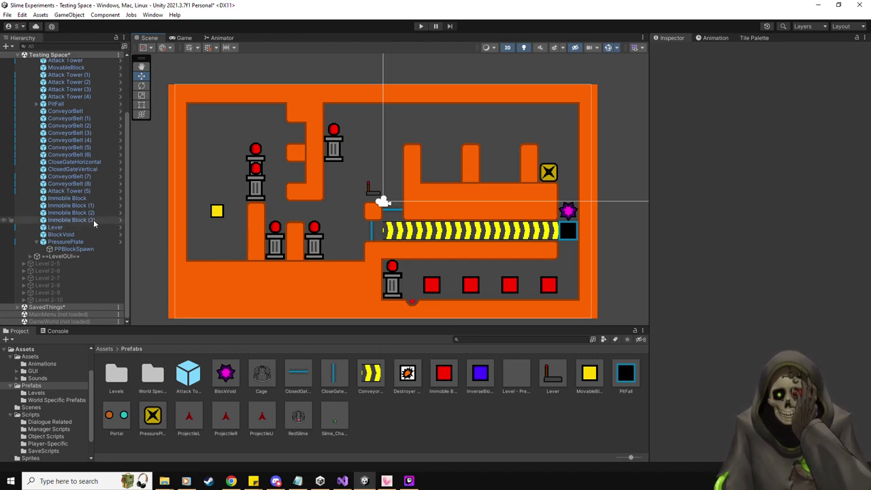
{"action": "left_click", "coordinate": [69, 220]}
{"action": "left_click", "coordinate": [67, 198], "text": "shift"}
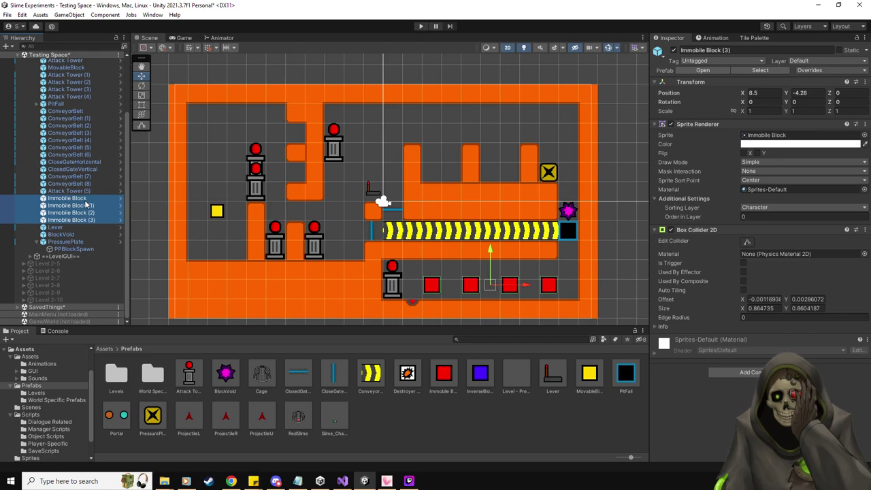
{"action": "left_click", "coordinate": [208, 51]}
{"action": "left_click_drag", "start_coordinate": [489, 253], "coordinate": [489, 257]}
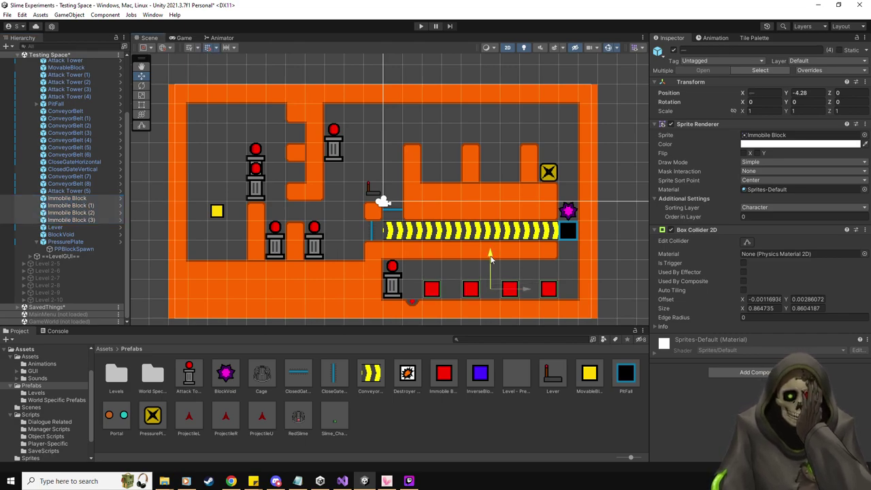
Run the level, place the slime beyond the last red block at X 9.5, playtest jumping back across the blocks, and stop the run.
{"action": "left_click", "coordinate": [420, 27]}
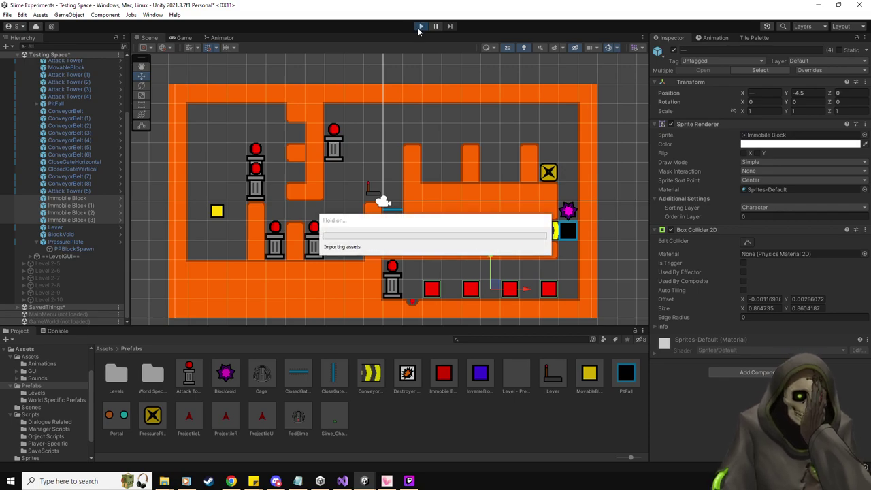
{"action": "left_click", "coordinate": [149, 37]}
{"action": "left_click", "coordinate": [100, 270]}
{"action": "mouse_move", "coordinate": [226, 220]}
{"action": "left_mouse_down"}
{"action": "mouse_move", "coordinate": [263, 311]}
{"action": "mouse_move", "coordinate": [342, 325]}
{"action": "mouse_move", "coordinate": [543, 333]}
{"action": "mouse_move", "coordinate": [596, 273]}
{"action": "mouse_move", "coordinate": [575, 275]}
{"action": "left_mouse_up"}
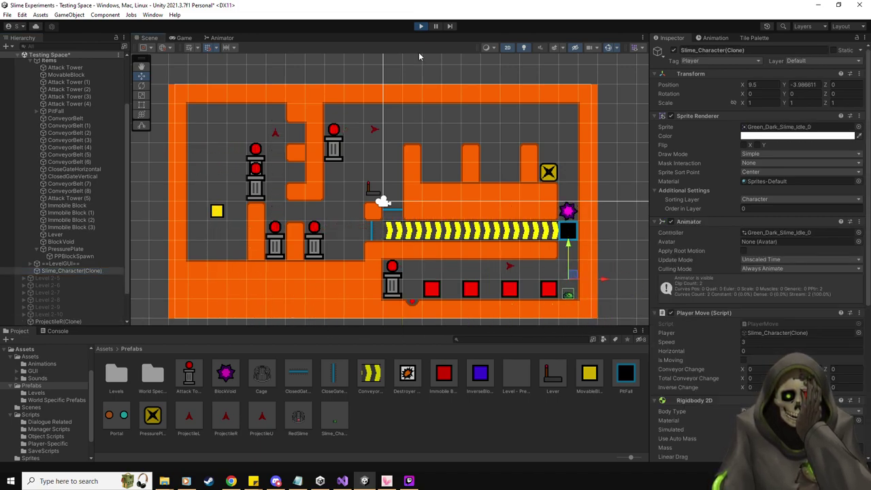
{"action": "left_click", "coordinate": [184, 37]}
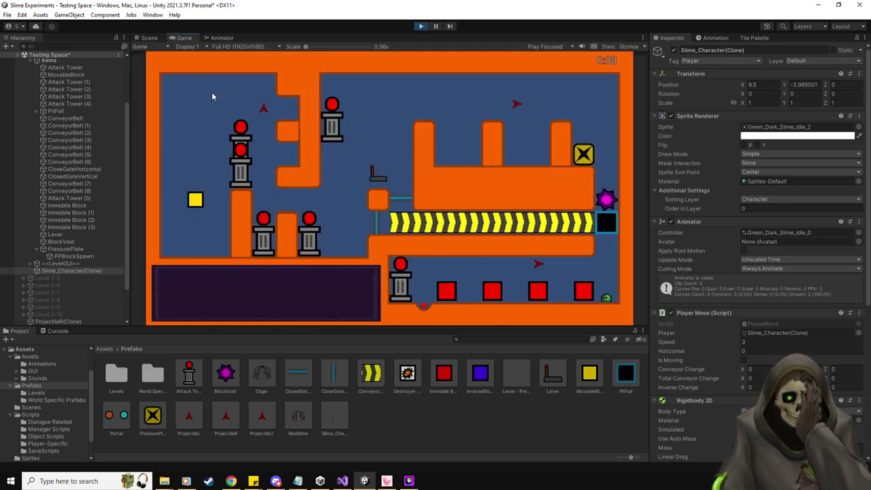
{"action": "key", "text": "space"}
{"action": "key", "text": "a"}
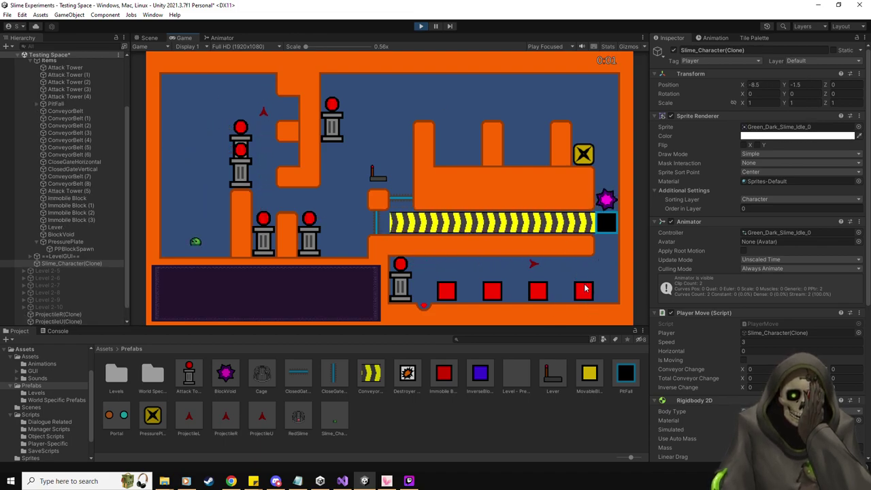
{"action": "left_click", "coordinate": [420, 26]}
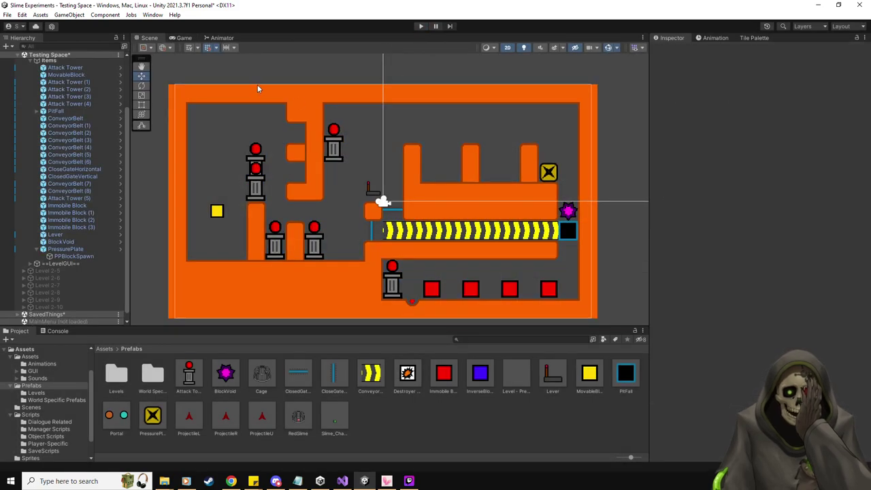
Turn off grid snapping and raise the four Immobile Blocks together to Y -4.38.
{"action": "left_click", "coordinate": [81, 227]}
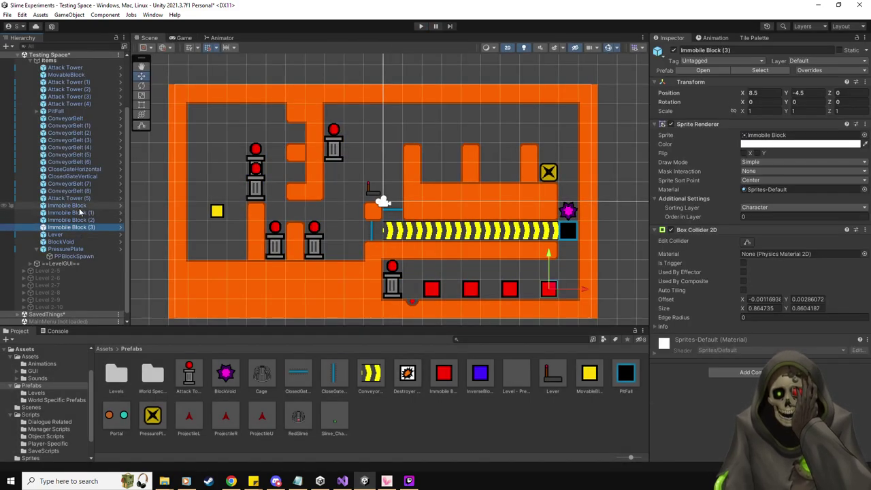
{"action": "left_click", "coordinate": [67, 205], "text": "shift"}
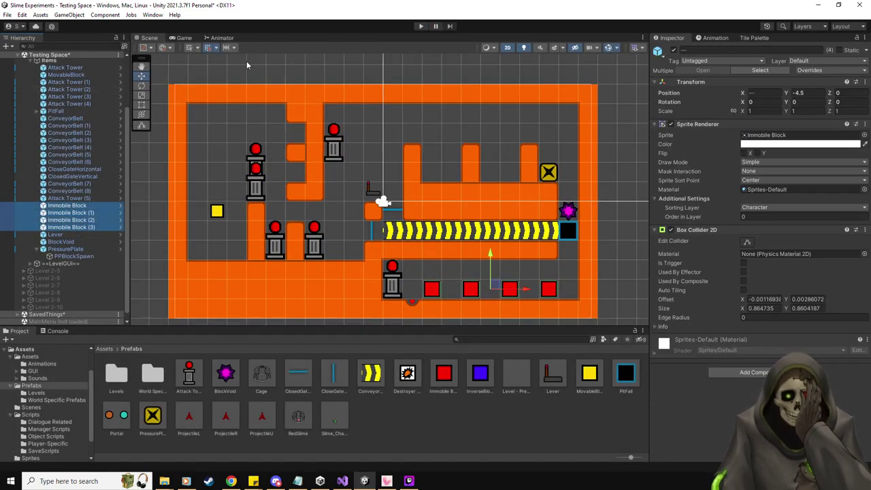
{"action": "left_click", "coordinate": [208, 48]}
{"action": "left_click_drag", "start_coordinate": [488, 253], "coordinate": [492, 252]}
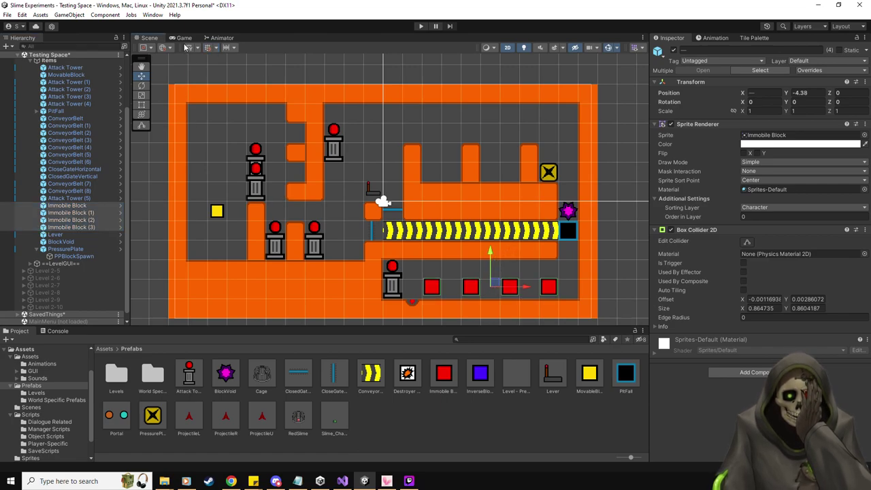
Run the level again, place the slime at the corridor's far end at X 9.52, and test its jump onto the raised blocks.
{"action": "left_click", "coordinate": [420, 26]}
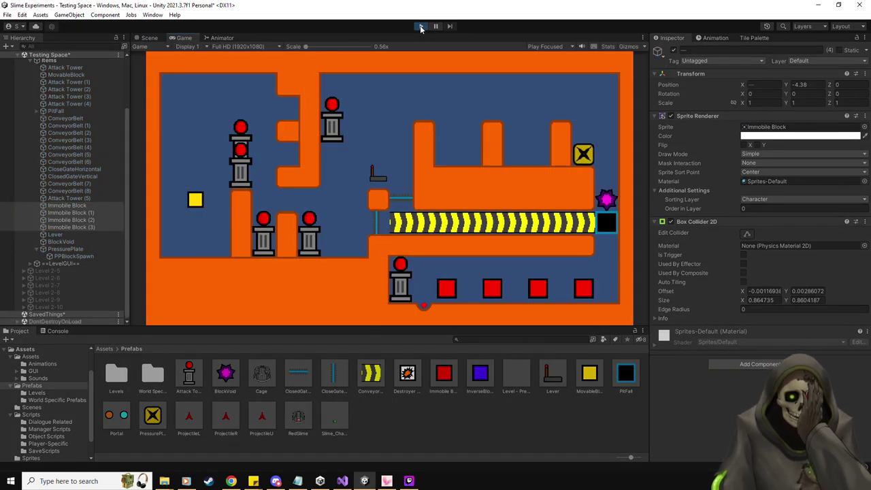
{"action": "left_click", "coordinate": [149, 37]}
{"action": "left_click", "coordinate": [75, 271]}
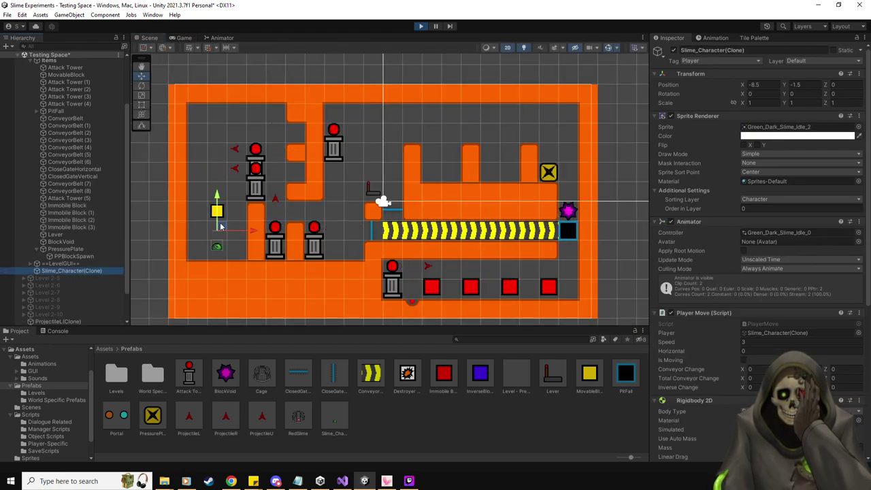
{"action": "left_click_drag", "start_coordinate": [219, 227], "coordinate": [580, 275]}
{"action": "key", "text": "ctrl+2"}
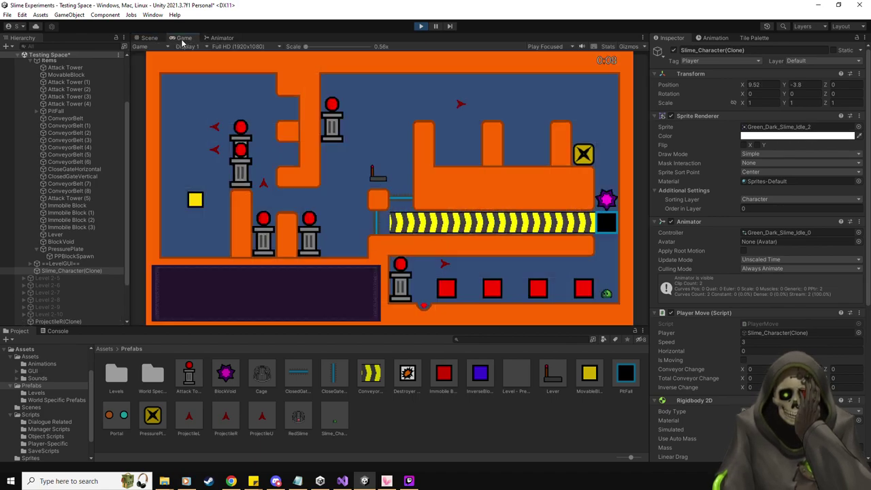
{"action": "key", "text": "space"}
{"action": "key", "text": "Left"}
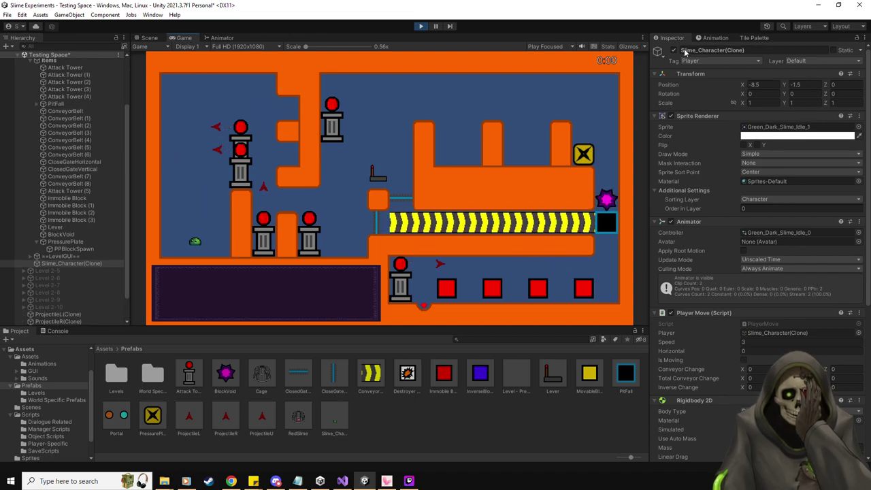
Stop the run, select Level 2-4, and add the PitFall and Lever to its Level Reset Pitfalls and Levers lists.
{"action": "left_click", "coordinate": [420, 26]}
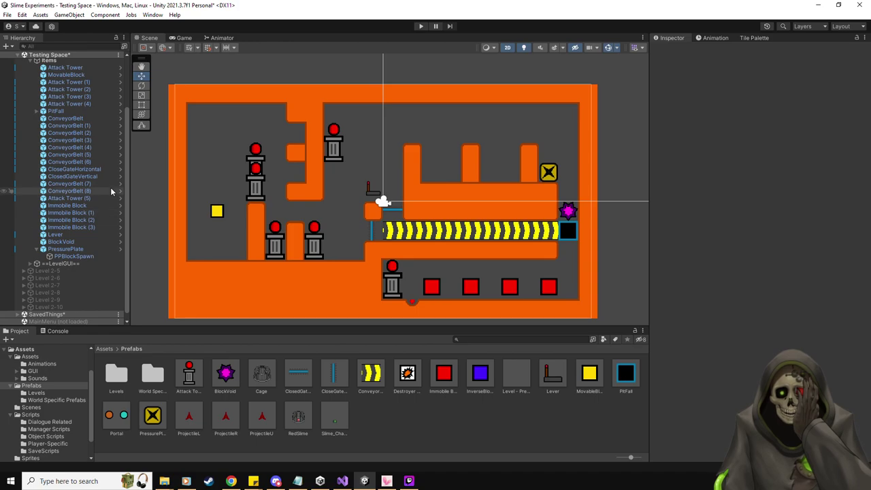
{"action": "scroll", "coordinate": [62, 170], "scroll_direction": "up", "scroll_amount": 3}
{"action": "double_click", "coordinate": [49, 77]}
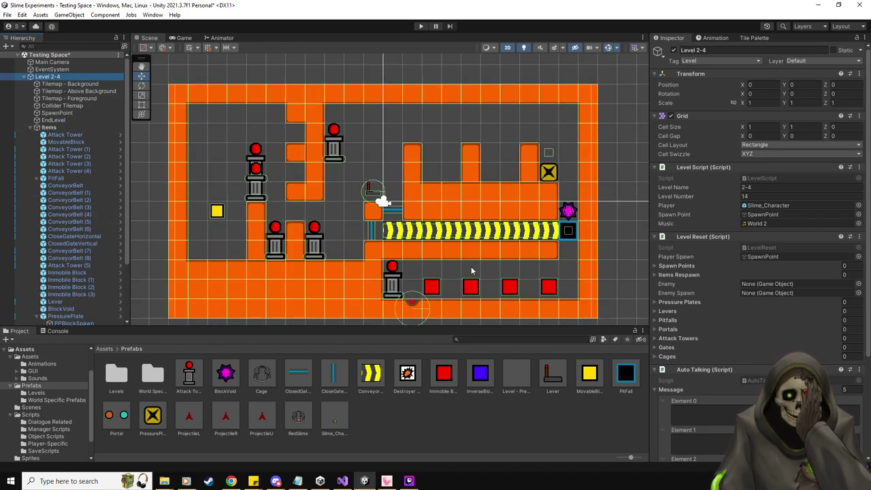
{"action": "scroll", "coordinate": [466, 268], "scroll_direction": "down", "scroll_amount": 3}
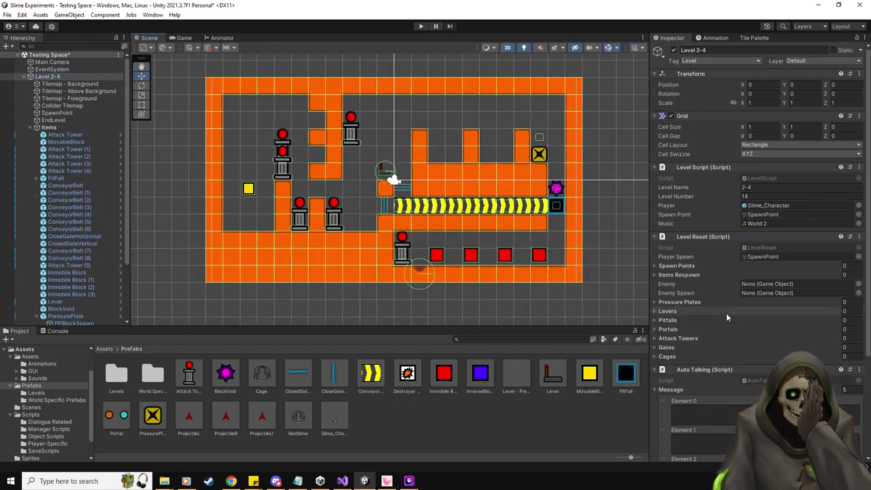
{"action": "left_click_drag", "start_coordinate": [65, 182], "coordinate": [684, 321]}
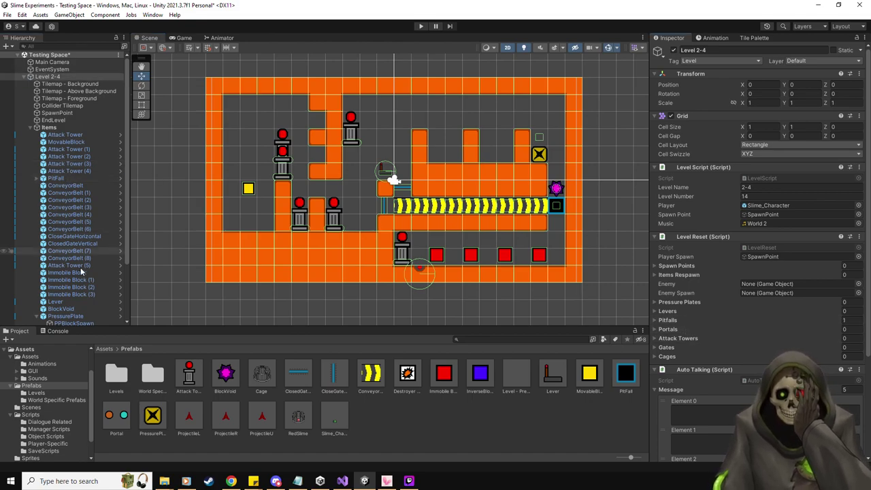
{"action": "left_click_drag", "start_coordinate": [781, 323], "coordinate": [718, 311]}
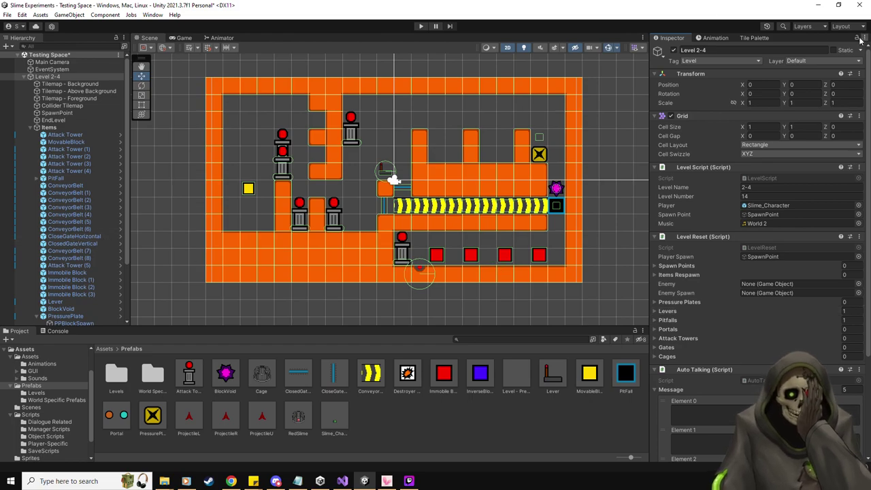
Lock the Inspector on Level 2-4 and add both closed gates to the Gates list and all six Attack Towers to Attack Towers.
{"action": "left_click", "coordinate": [74, 236]}
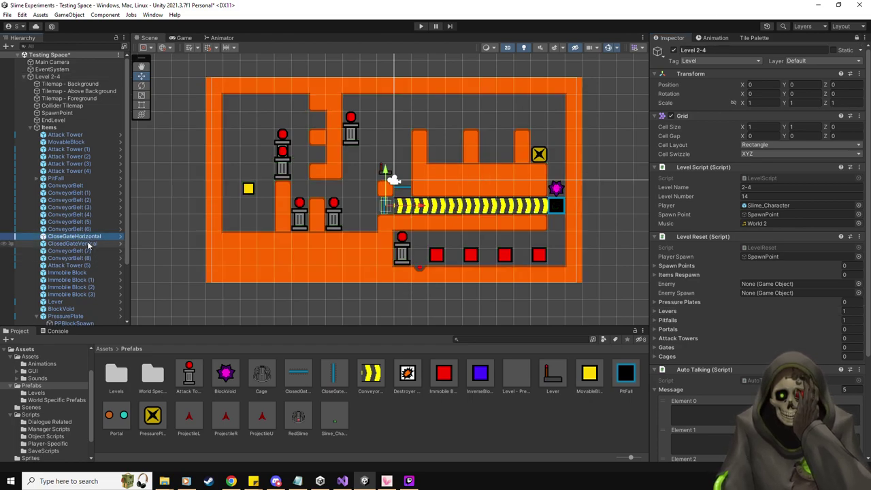
{"action": "left_click", "coordinate": [72, 242], "text": "shift"}
{"action": "left_click_drag", "start_coordinate": [612, 347], "coordinate": [675, 352]}
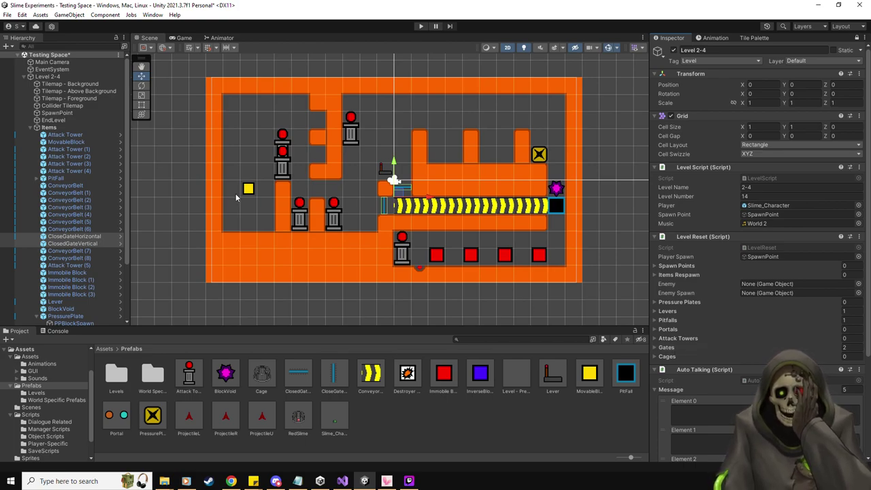
{"action": "left_click", "coordinate": [94, 148]}
{"action": "left_click", "coordinate": [85, 170], "text": "shift"}
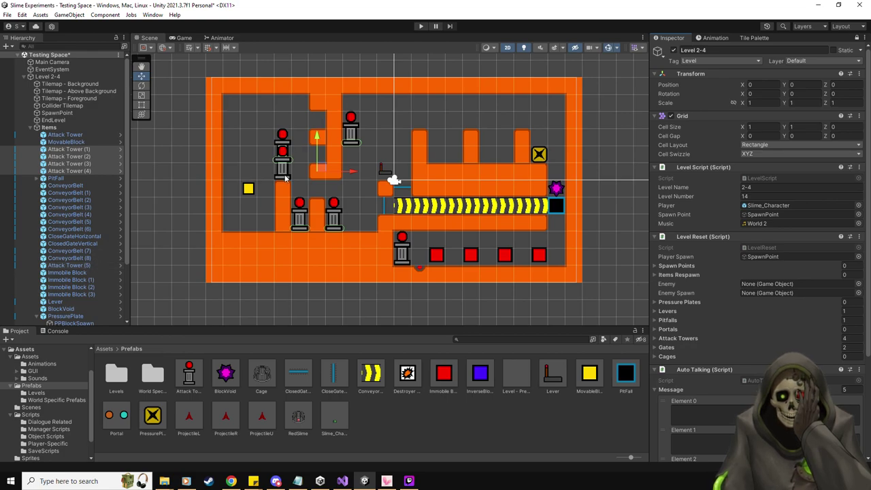
{"action": "left_click", "coordinate": [68, 135]}
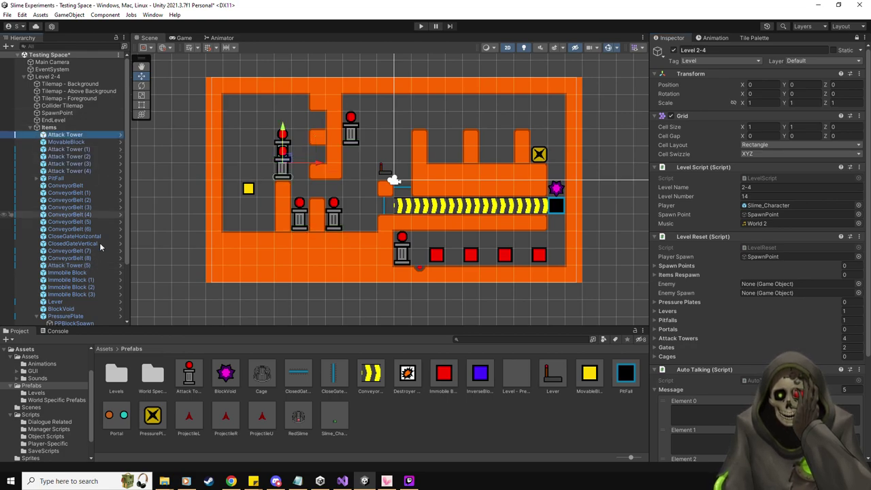
{"action": "left_click", "coordinate": [83, 265], "text": "ctrl"}
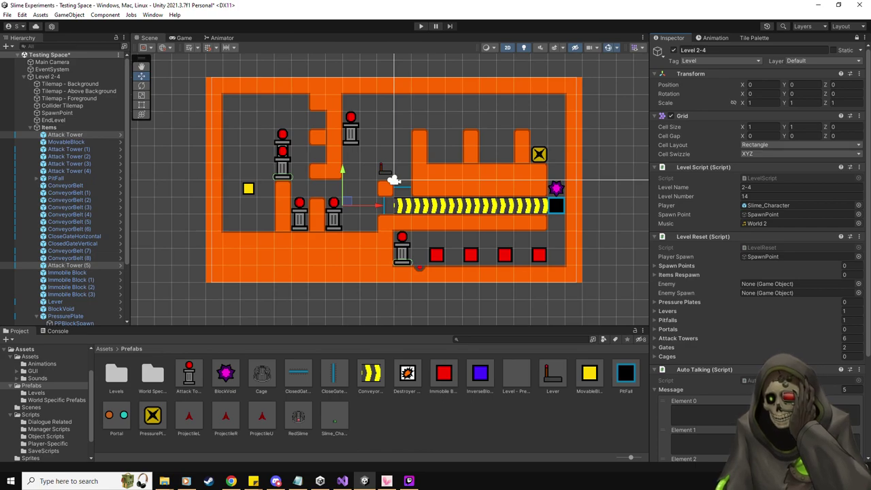
Switch to Visual Studio and examine how the LevelReset script resets attack towers, gates and cages, also checking LeverScript and LevelScript.
{"action": "key", "text": "alt+Tab"}
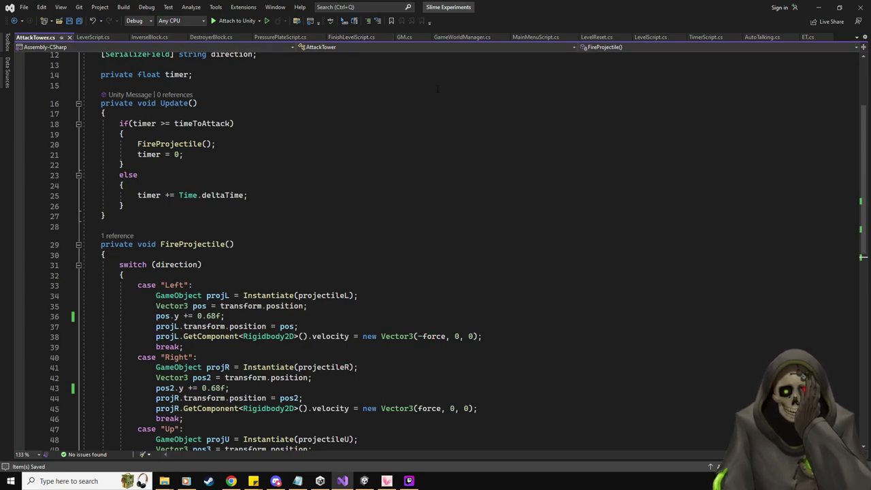
{"action": "left_click", "coordinate": [97, 39]}
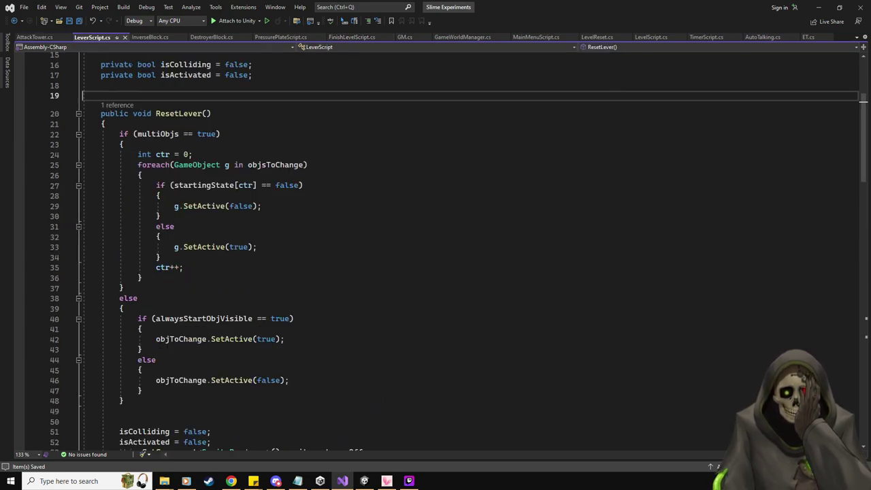
{"action": "left_click", "coordinate": [662, 37]}
{"action": "scroll", "coordinate": [408, 204], "scroll_direction": "up", "scroll_amount": 4}
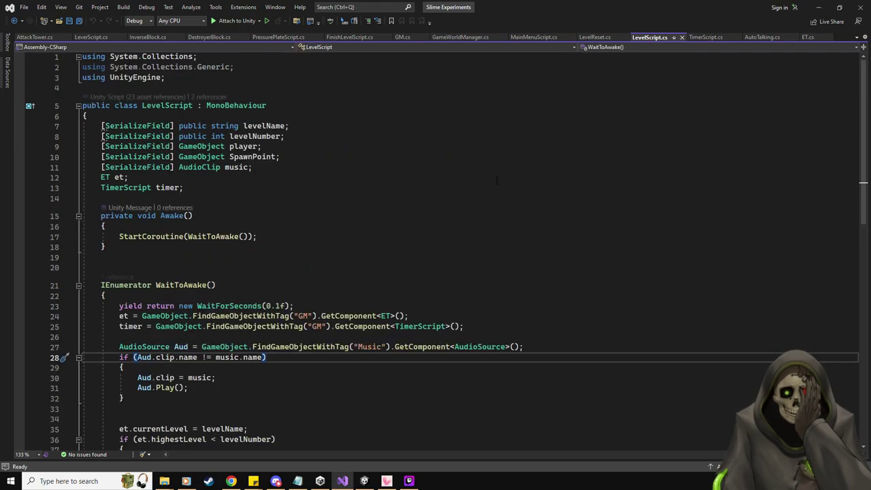
{"action": "left_click", "coordinate": [89, 37]}
{"action": "scroll", "coordinate": [307, 156], "scroll_direction": "up", "scroll_amount": 5}
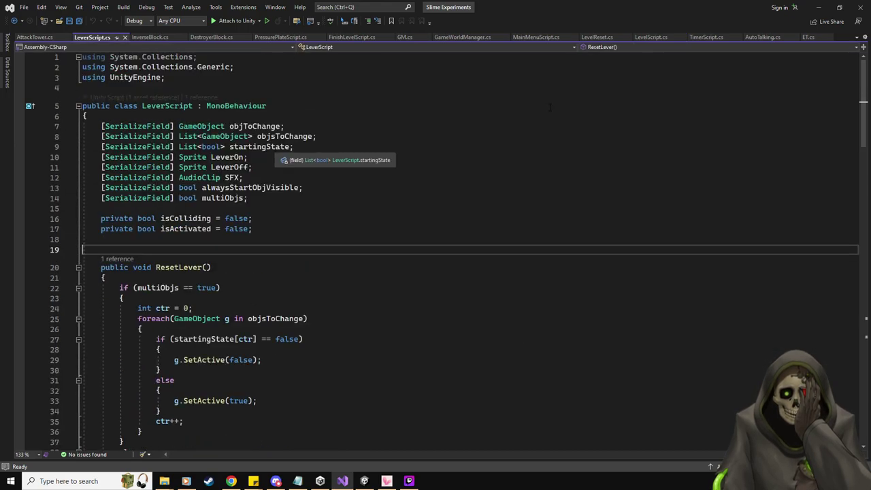
{"action": "left_click", "coordinate": [655, 38]}
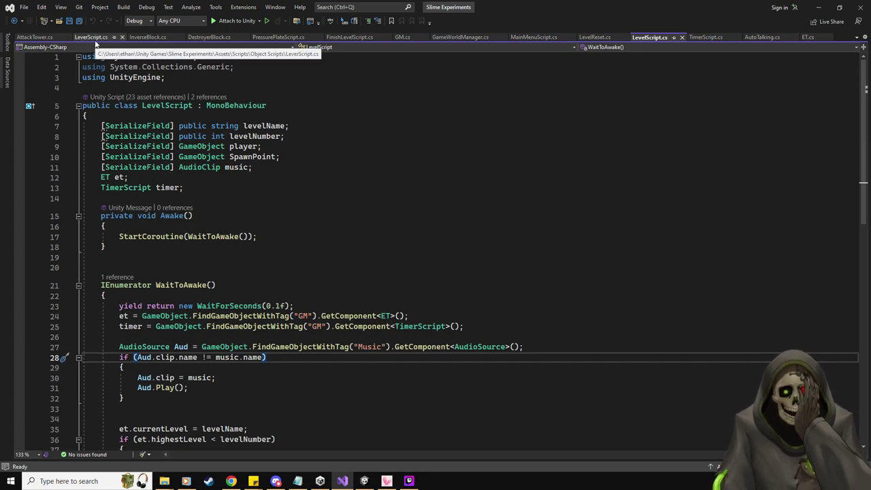
{"action": "left_click", "coordinate": [595, 37]}
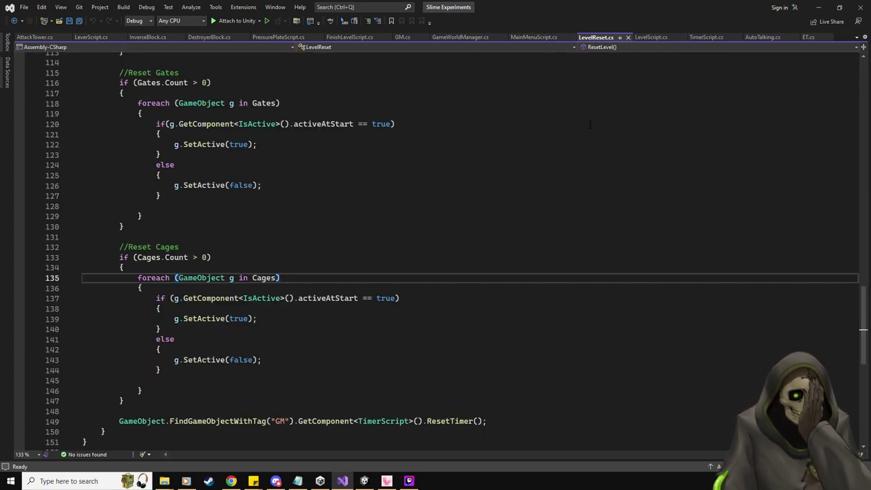
{"action": "type", "text": "9"}
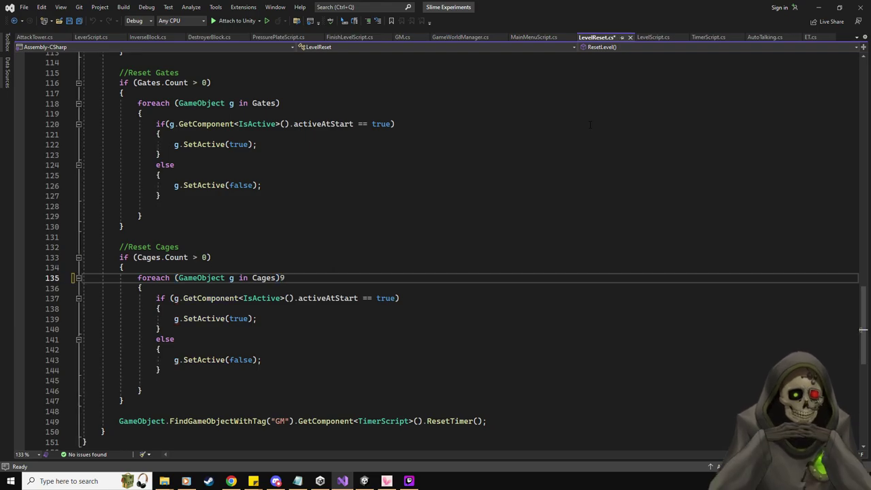
{"action": "key", "text": "BackSpace"}
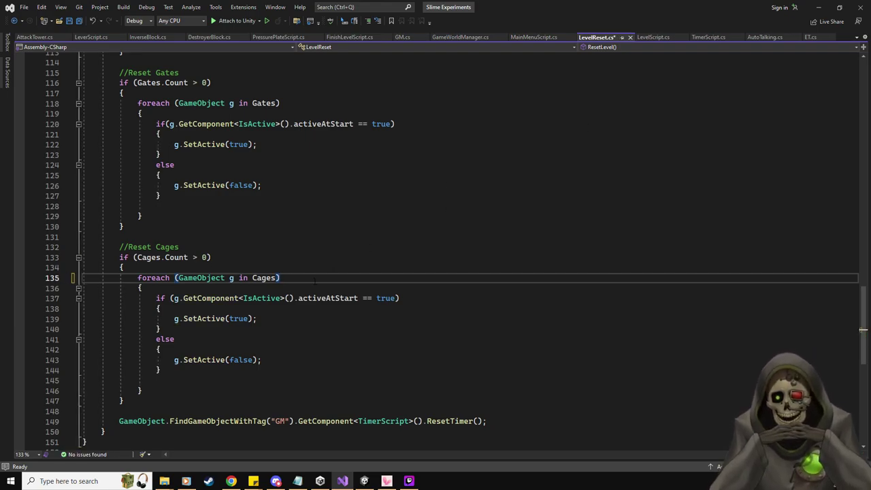
{"action": "scroll", "coordinate": [863, 330], "scroll_direction": "up", "scroll_amount": 20}
{"action": "scroll", "coordinate": [862, 330], "scroll_direction": "down", "scroll_amount": 20}
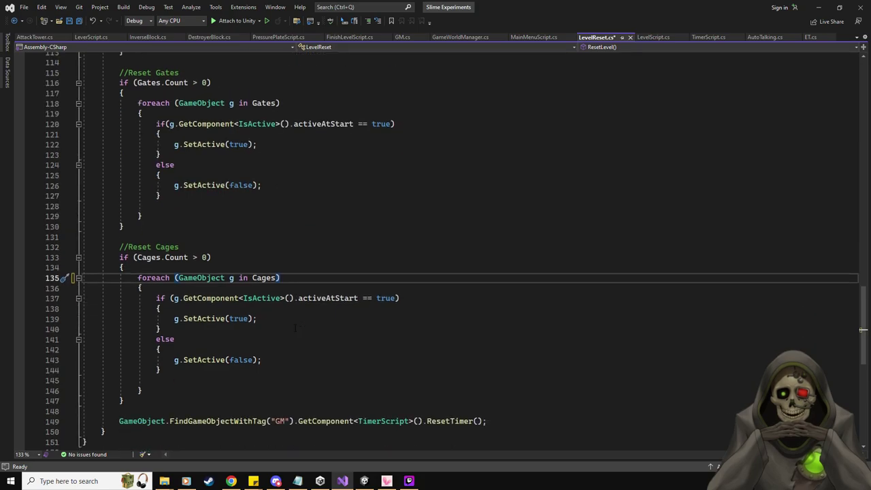
{"action": "scroll", "coordinate": [863, 330], "scroll_direction": "up", "scroll_amount": 10}
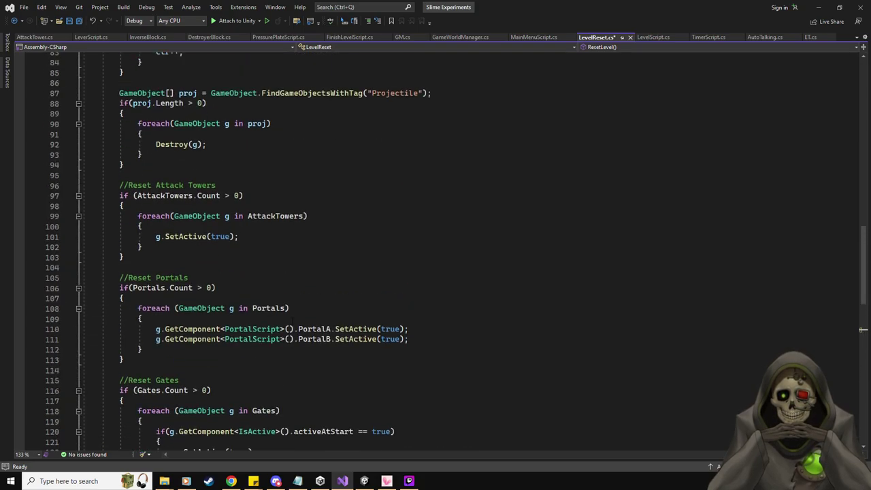
{"action": "left_click", "coordinate": [271, 236]}
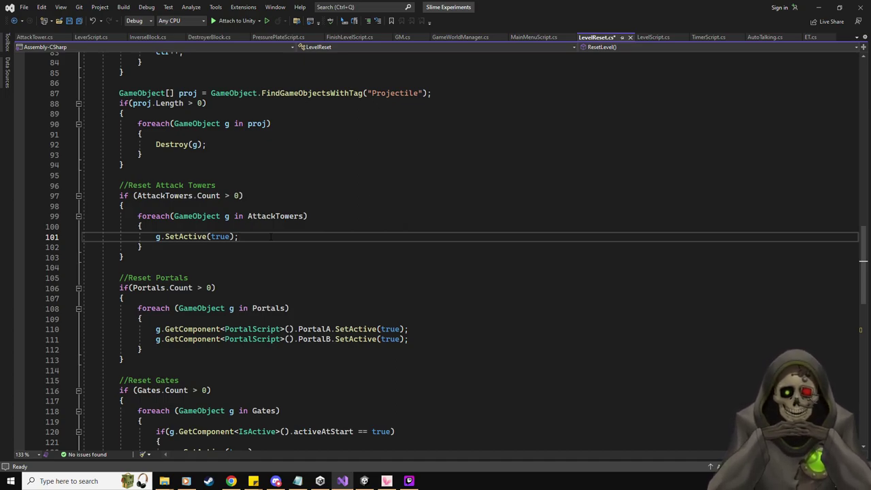
{"action": "key", "text": "ctrl+s"}
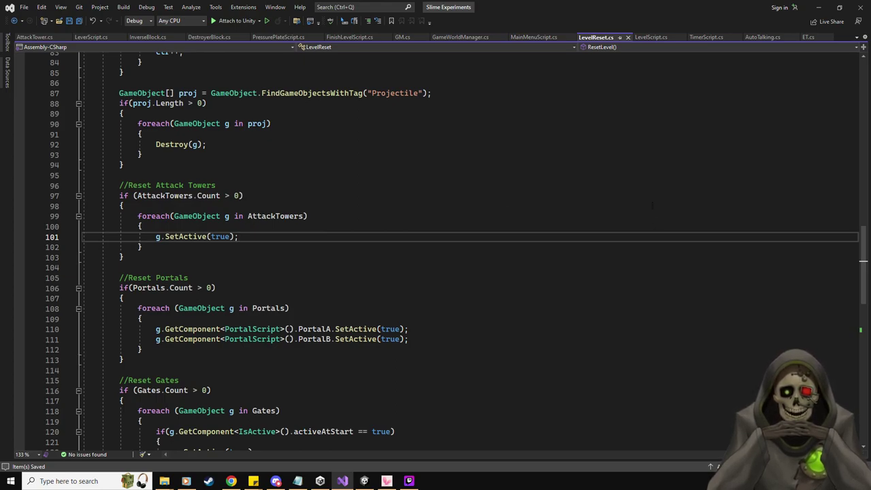
Return to Unity, add the MovableBlock to Items Respawn, and create an empty child object named BlockSpawn under Items.
{"action": "key", "text": "alt+Tab"}
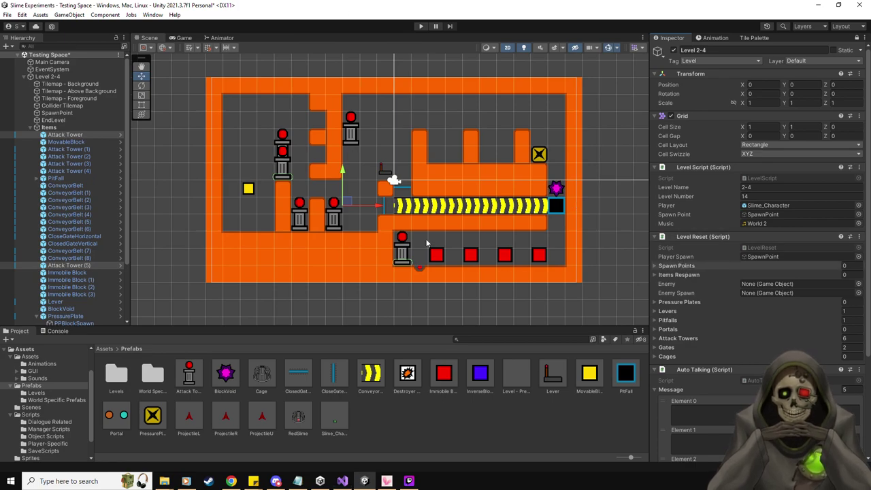
{"action": "left_click_drag", "start_coordinate": [583, 388], "coordinate": [695, 274]}
{"action": "right_click", "coordinate": [60, 127]}
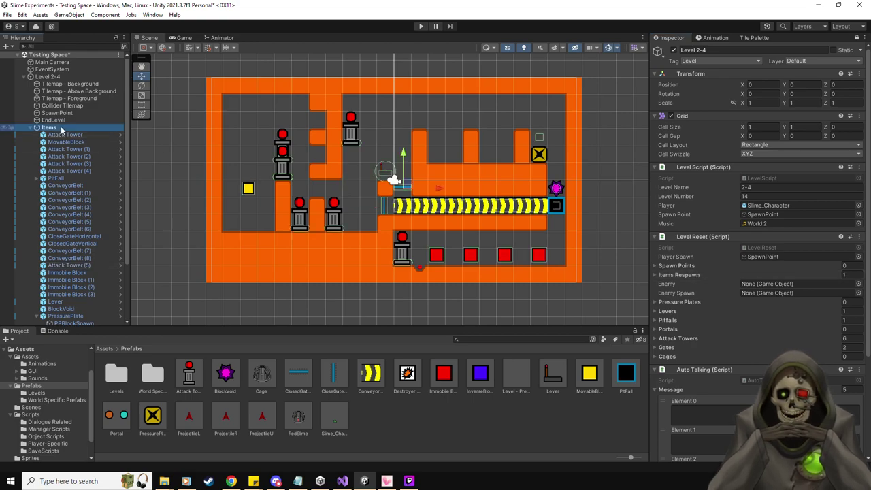
{"action": "left_click", "coordinate": [118, 235]}
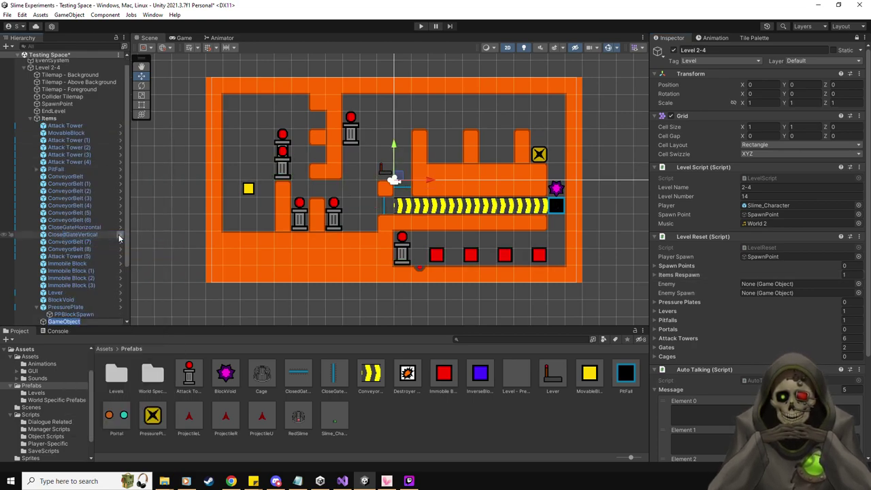
{"action": "type", "text": "BlockSpawn"}
{"action": "key", "text": "Return"}
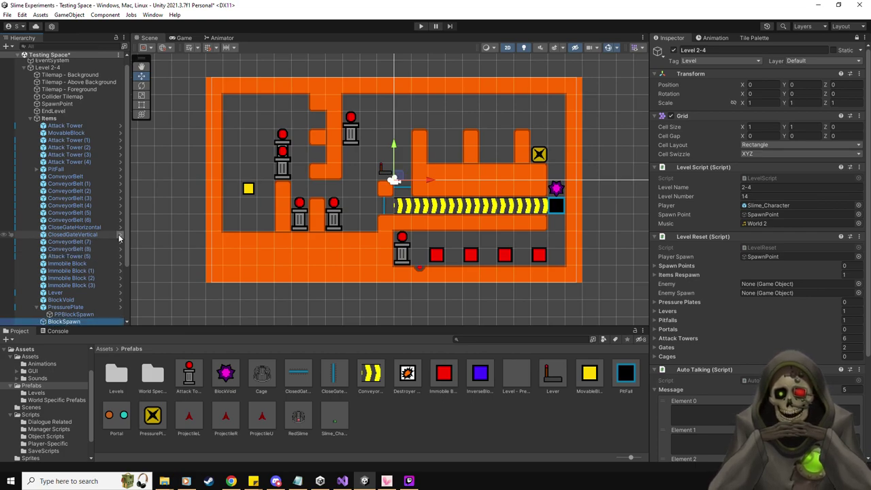
Snap BlockSpawn onto the yellow movable block, then add it to Spawn Points and the PressurePlate to Pressure Plates.
{"action": "left_click_drag", "start_coordinate": [400, 182], "coordinate": [252, 185]}
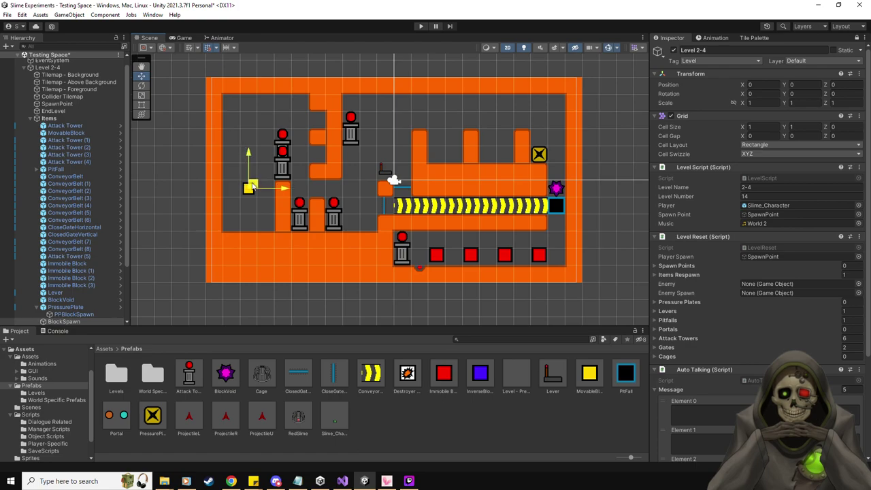
{"action": "left_click_drag", "start_coordinate": [167, 318], "coordinate": [682, 272]}
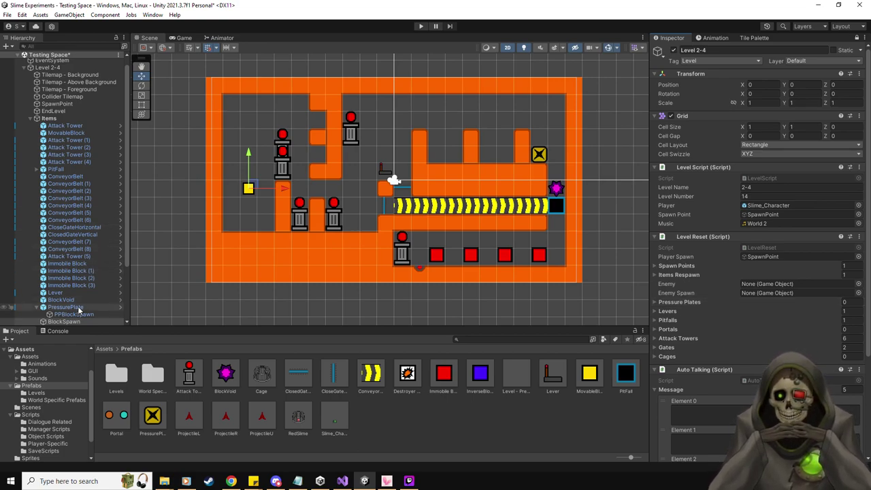
{"action": "left_click_drag", "start_coordinate": [78, 307], "coordinate": [699, 304]}
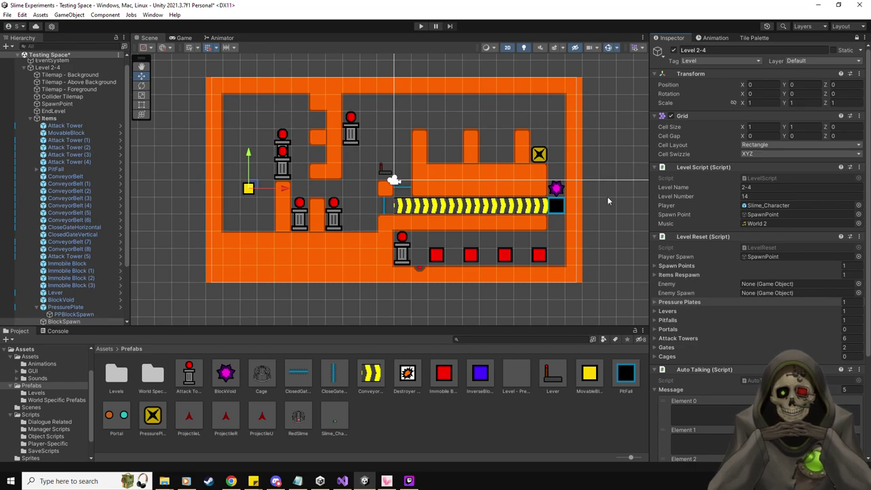
Collapse the Items group, save the scene, and store Level 2-4 as a prefab in the Prefabs/Levels folder.
{"action": "left_click", "coordinate": [30, 119]}
{"action": "left_click", "coordinate": [38, 120]}
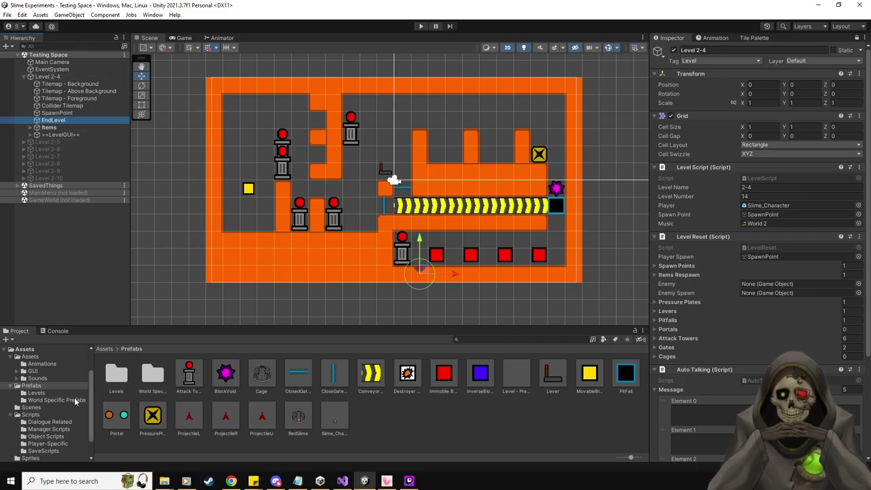
{"action": "left_click", "coordinate": [42, 394]}
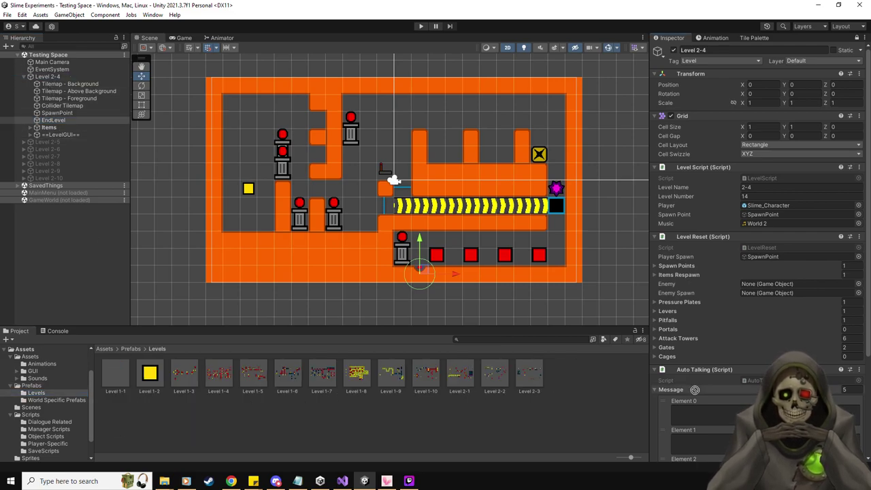
{"action": "left_click_drag", "start_coordinate": [695, 389], "coordinate": [588, 398]}
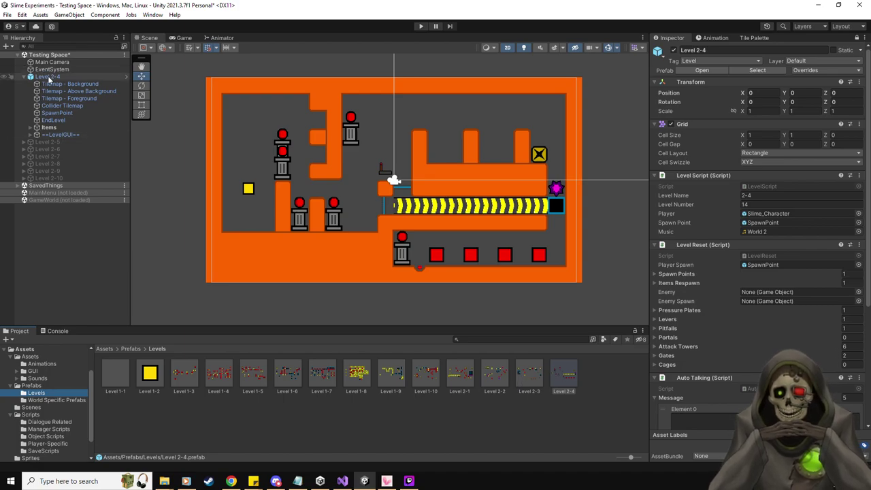
Open the Level 2-3 prefab and set its EndLevel object's Next Level to the Level 2-4 prefab.
{"action": "double_click", "coordinate": [534, 375]}
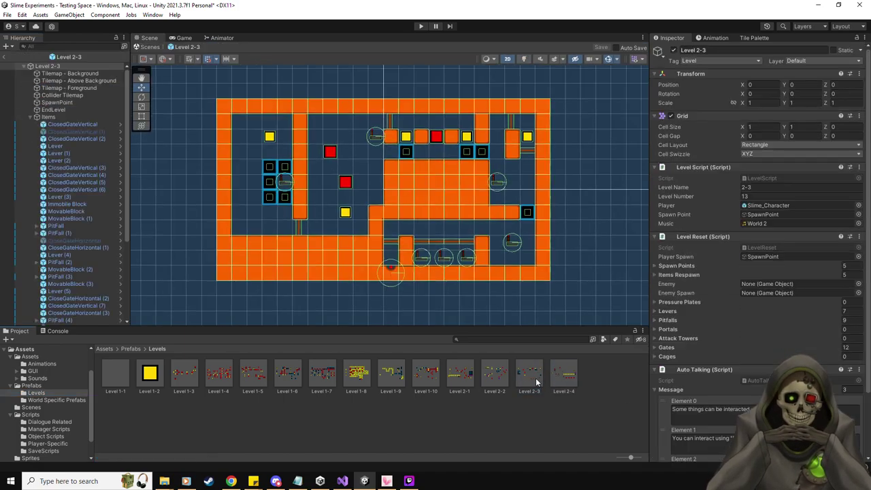
{"action": "left_click", "coordinate": [54, 109]}
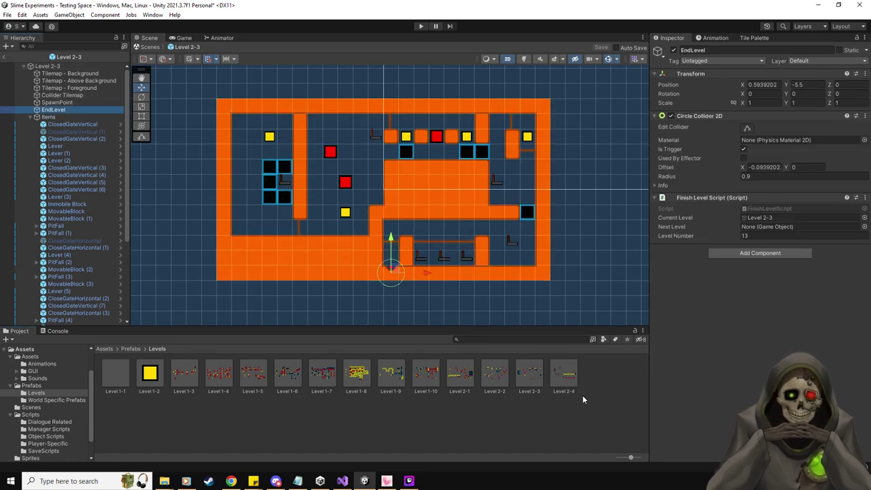
{"action": "left_click_drag", "start_coordinate": [564, 375], "coordinate": [775, 227]}
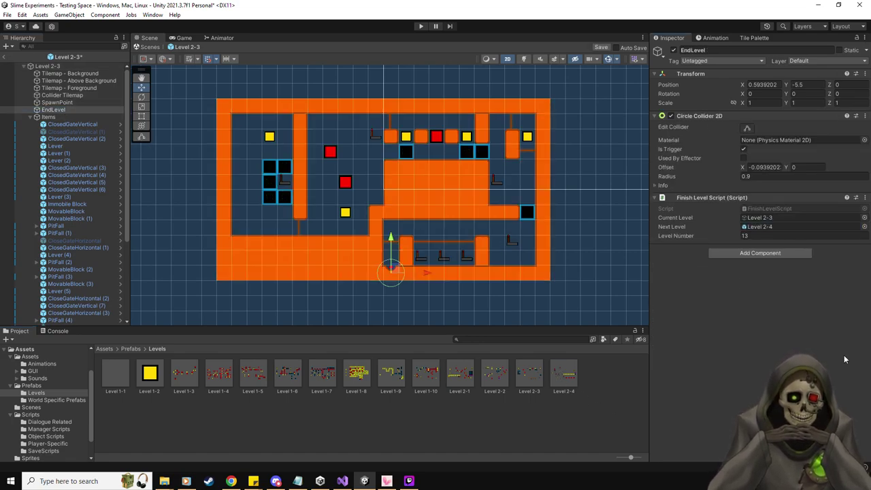
Save the Level 2-3 prefab, return to the Testing Space scene and activate the Level 2-5 object.
{"action": "left_click", "coordinate": [598, 48]}
{"action": "left_click", "coordinate": [5, 57]}
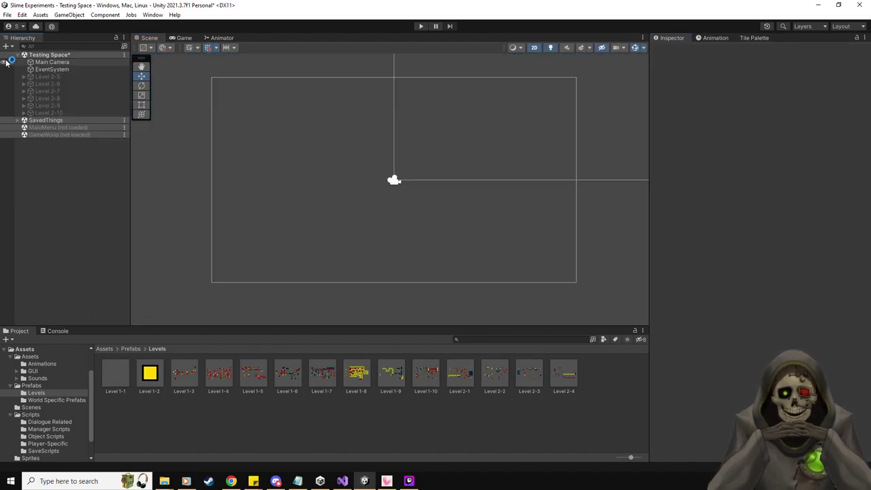
{"action": "left_click", "coordinate": [46, 76]}
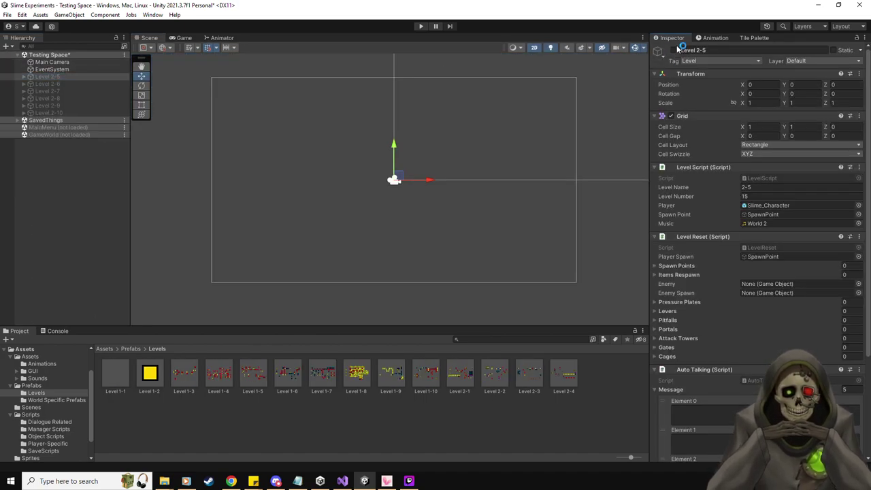
{"action": "left_click", "coordinate": [674, 50]}
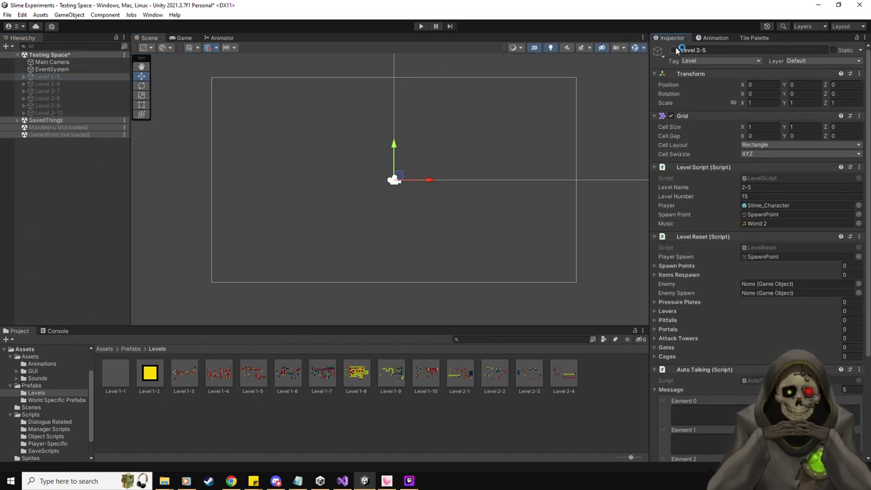
Set Level 2-5's Items object as the default parent and open the Prefabs folder.
{"action": "left_click", "coordinate": [24, 77]}
{"action": "left_click", "coordinate": [52, 120]}
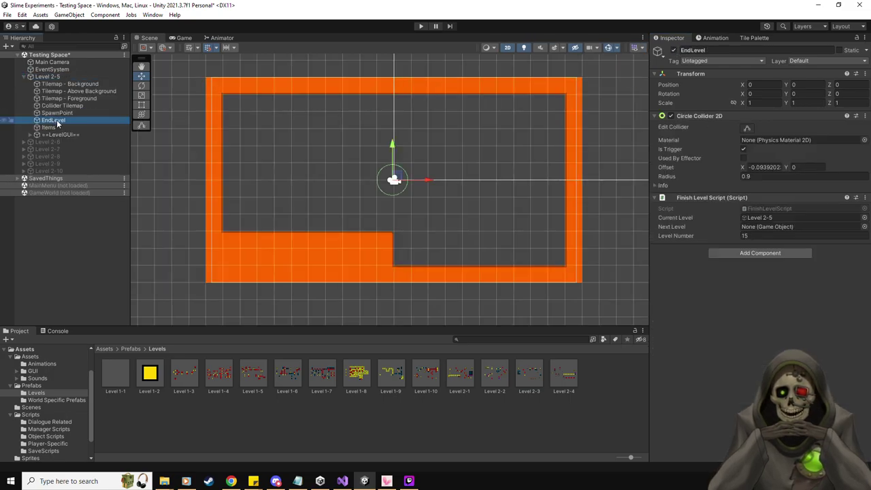
{"action": "left_click", "coordinate": [49, 127]}
{"action": "right_click", "coordinate": [51, 128]}
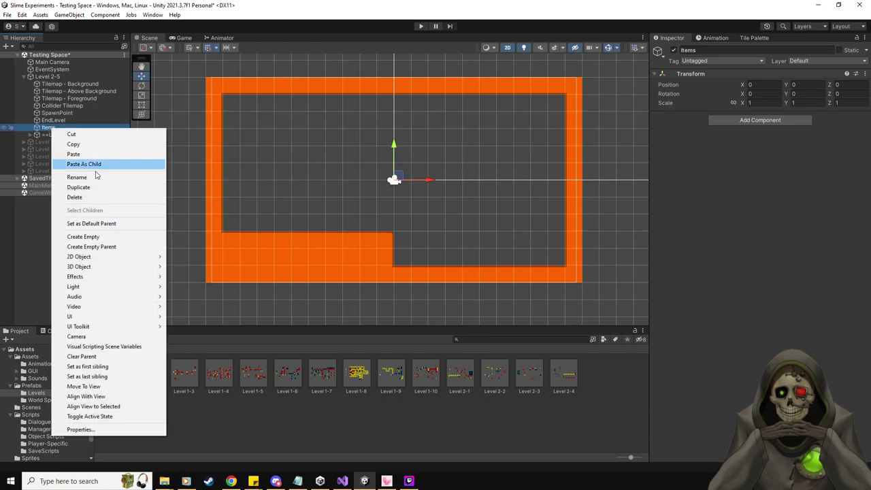
{"action": "left_click", "coordinate": [102, 223]}
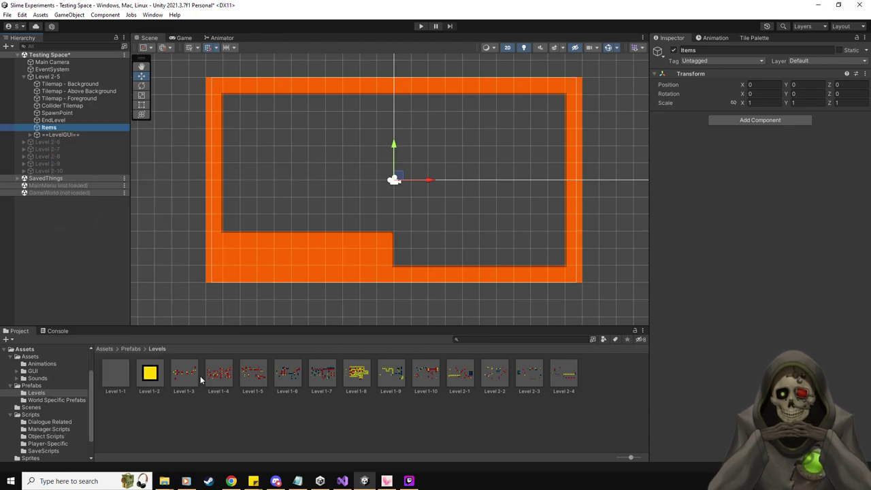
{"action": "left_click", "coordinate": [34, 385]}
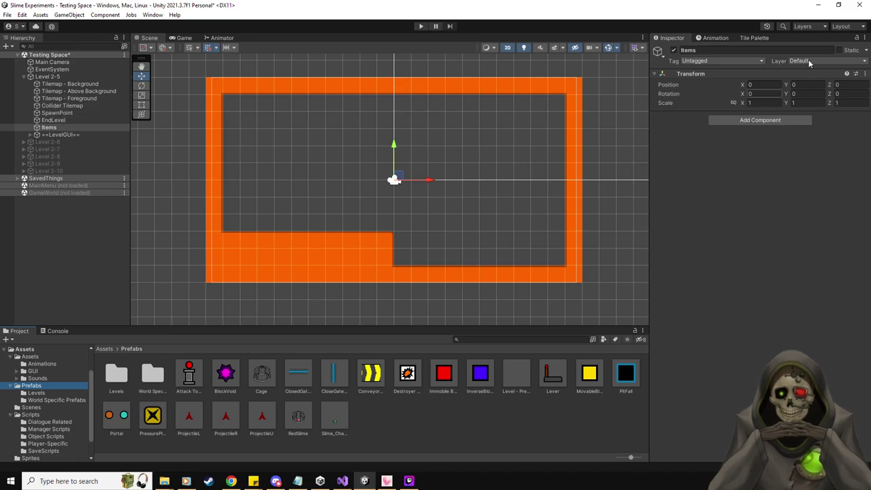
Paint the red-lit exit tile from the Orange Room palette onto the Collider Tilemap at the floor's right end.
{"action": "left_click", "coordinate": [748, 39]}
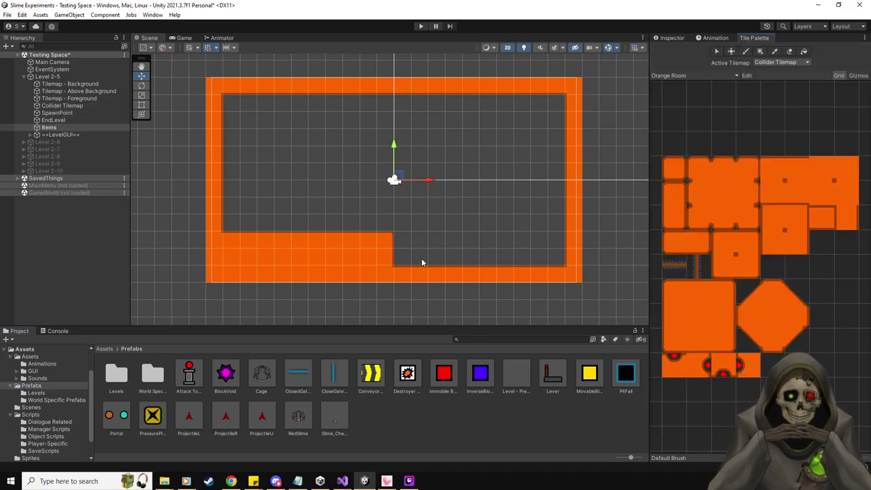
{"action": "left_click", "coordinate": [62, 107]}
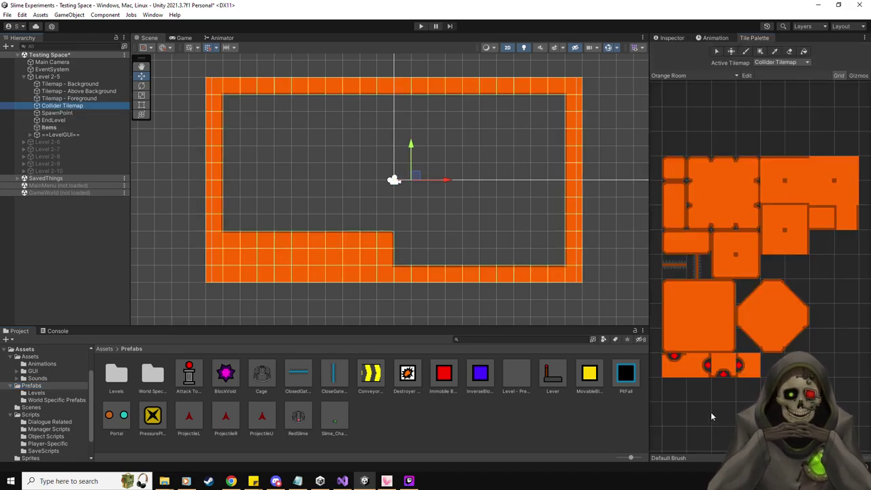
{"action": "left_click", "coordinate": [675, 367]}
{"action": "left_click", "coordinate": [556, 269]}
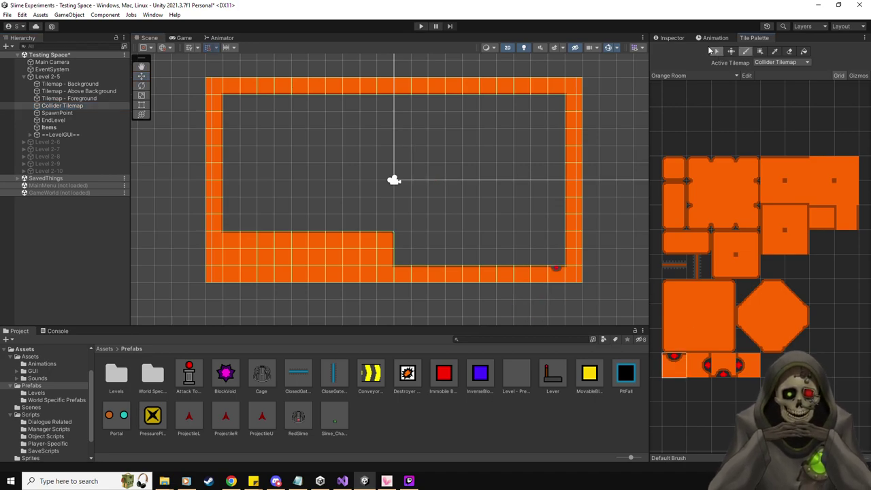
Move SpawnPoint to X -9, Y 5 and EndLevel onto the exit tile at about X 9.59, Y -5.5.
{"action": "left_click", "coordinate": [670, 37]}
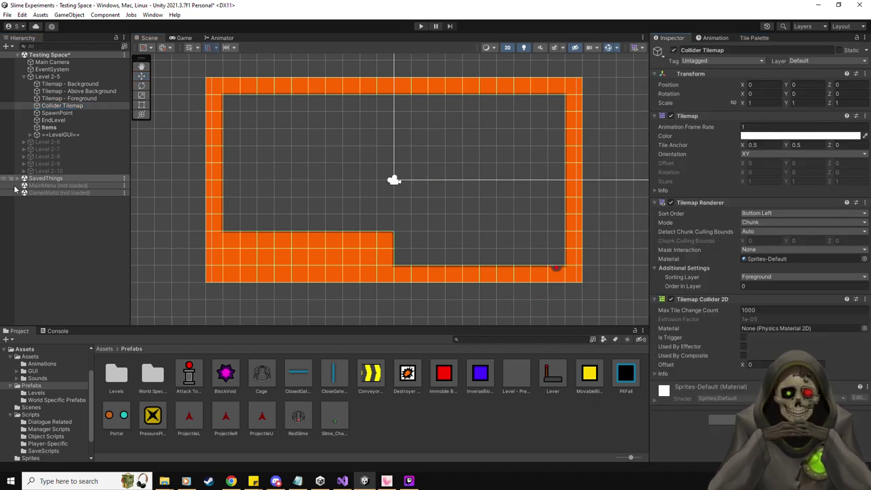
{"action": "left_click", "coordinate": [58, 112]}
{"action": "key", "text": "w"}
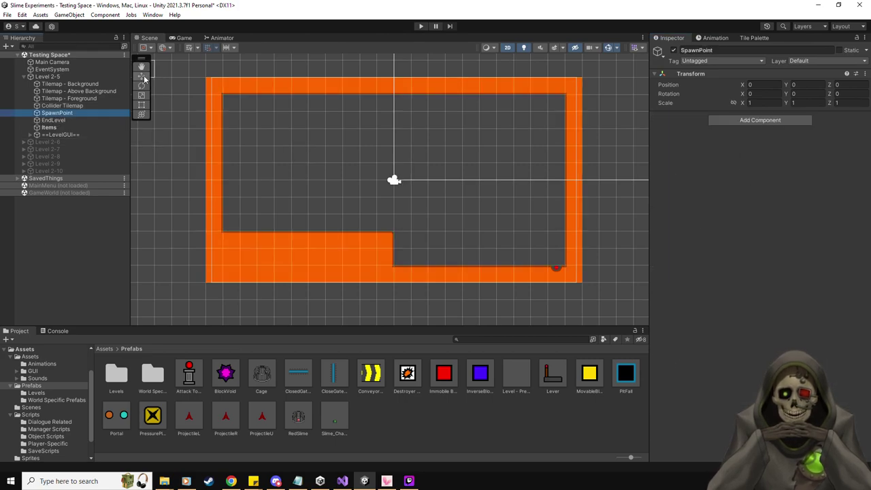
{"action": "left_click_drag", "start_coordinate": [394, 177], "coordinate": [252, 92]}
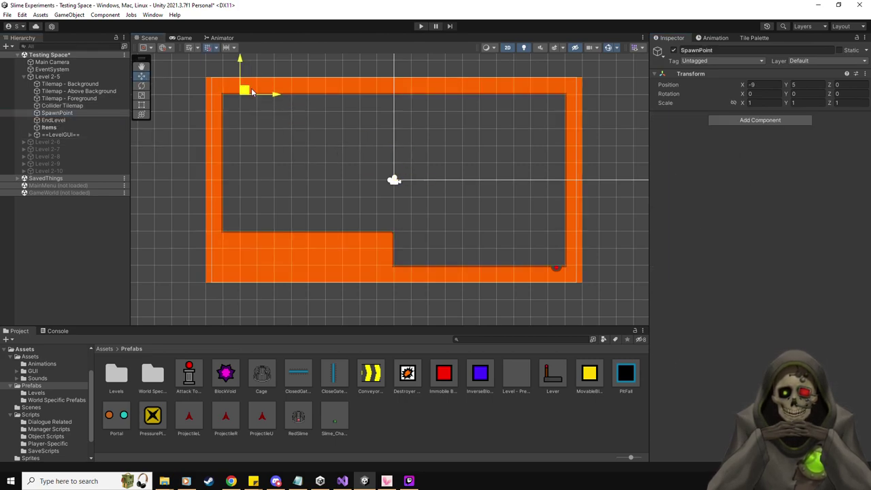
{"action": "left_click", "coordinate": [53, 120]}
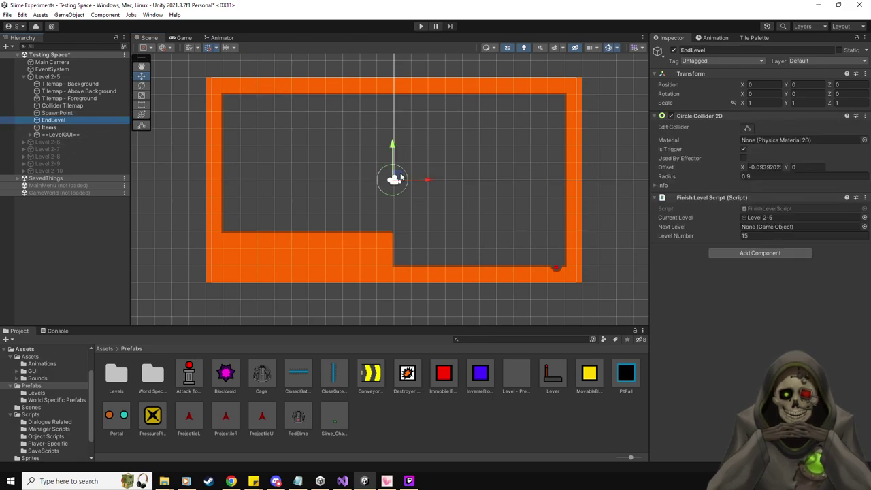
{"action": "left_click_drag", "start_coordinate": [432, 192], "coordinate": [559, 270]}
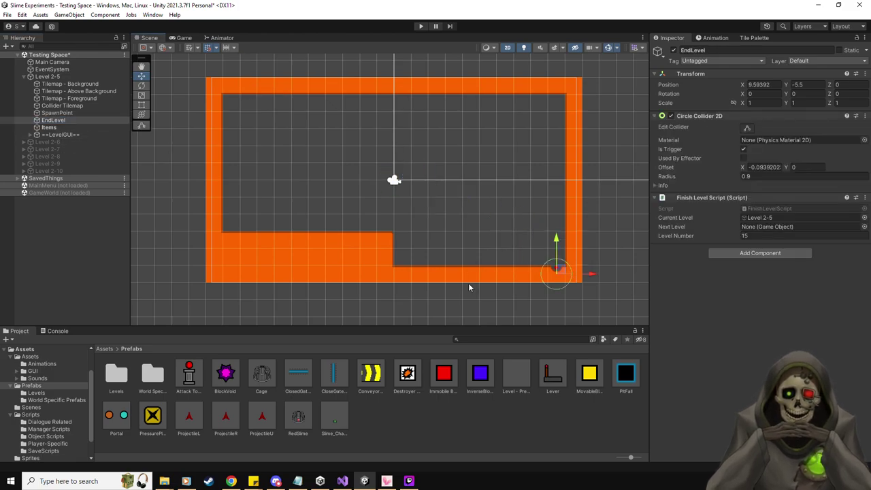
Paint an L-shaped orange wall enclosing the exit, with a top edge meeting the right wall and a side reaching the floor.
{"action": "left_click", "coordinate": [753, 38]}
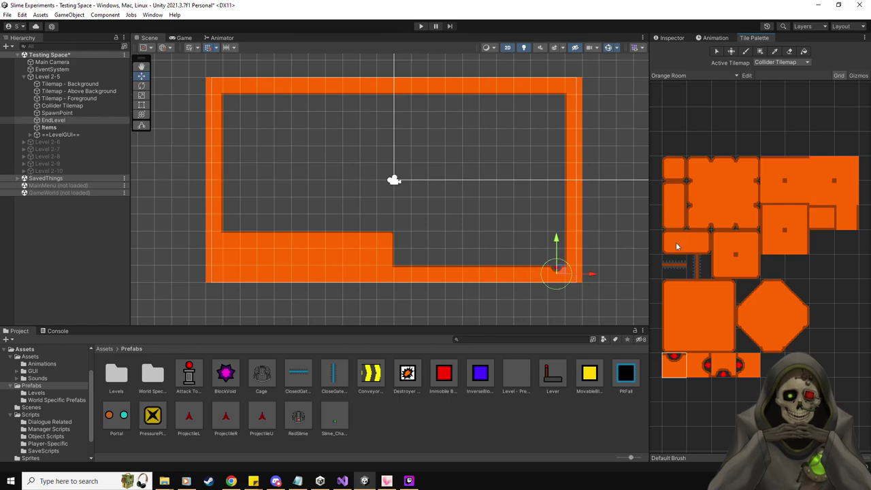
{"action": "left_click", "coordinate": [724, 243]}
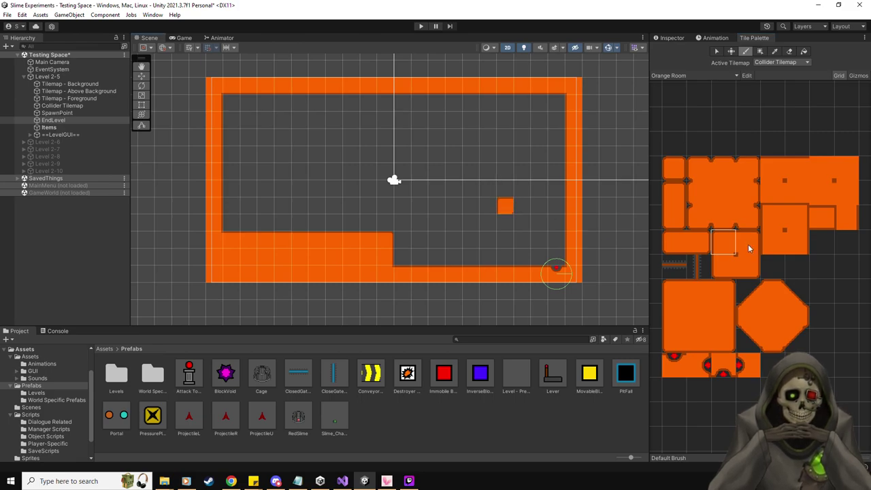
{"action": "left_click", "coordinate": [823, 224]}
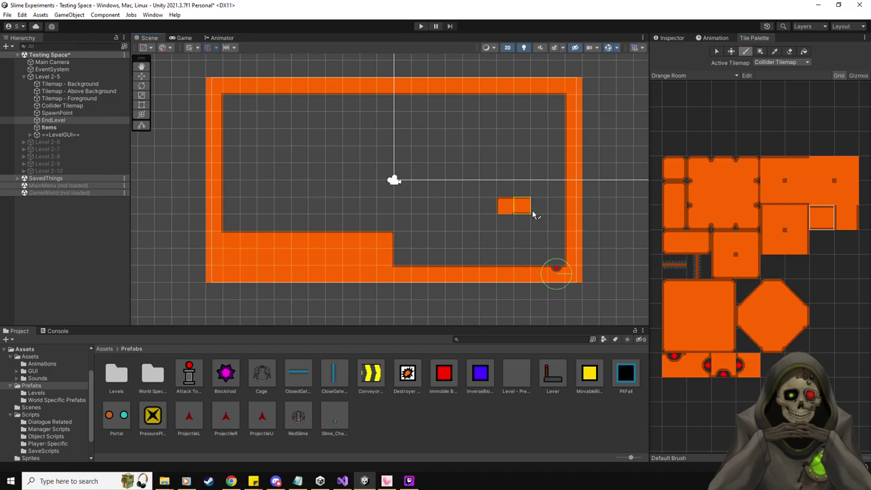
{"action": "left_click", "coordinate": [848, 219]}
{"action": "left_click_drag", "start_coordinate": [506, 218], "coordinate": [502, 264]}
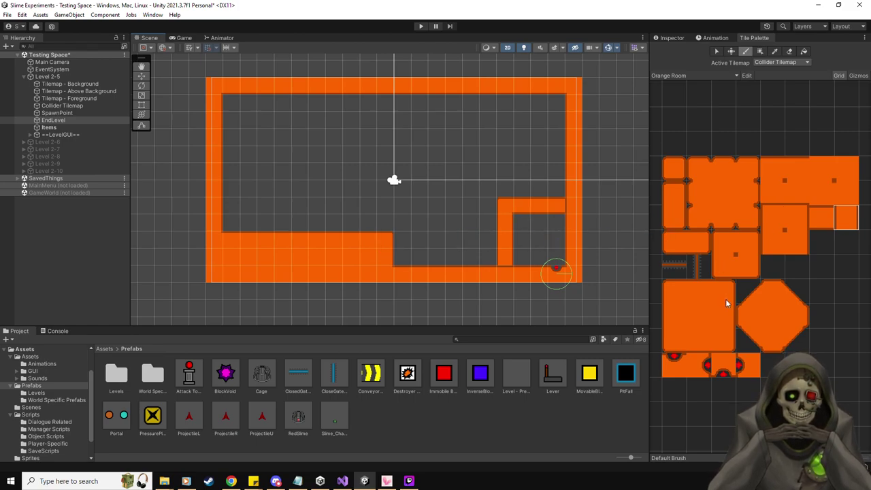
Extend the exit room's top wall left to above the raised floor's edge and join it down to that floor.
{"action": "left_click", "coordinate": [795, 241]}
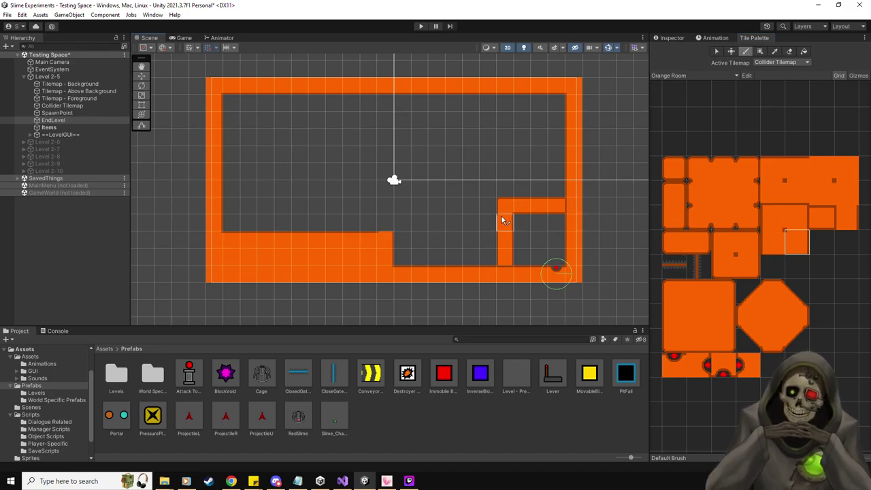
{"action": "left_click", "coordinate": [826, 218]}
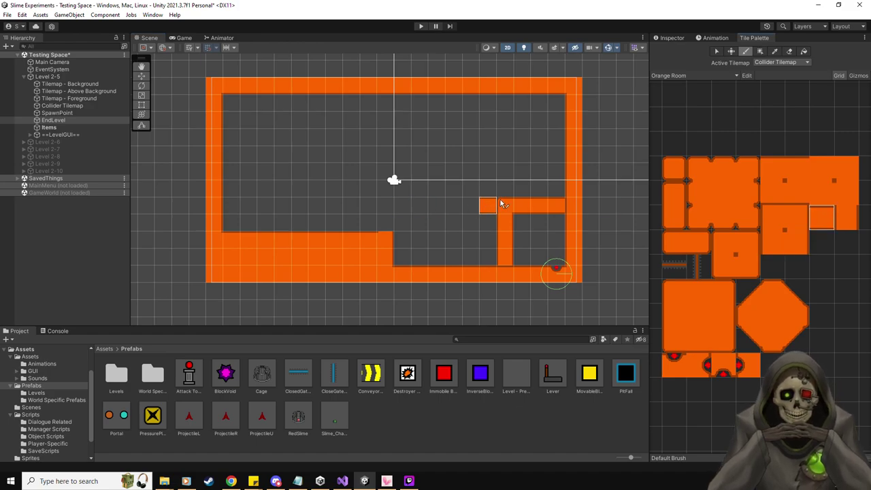
{"action": "left_click_drag", "start_coordinate": [504, 206], "coordinate": [409, 208]}
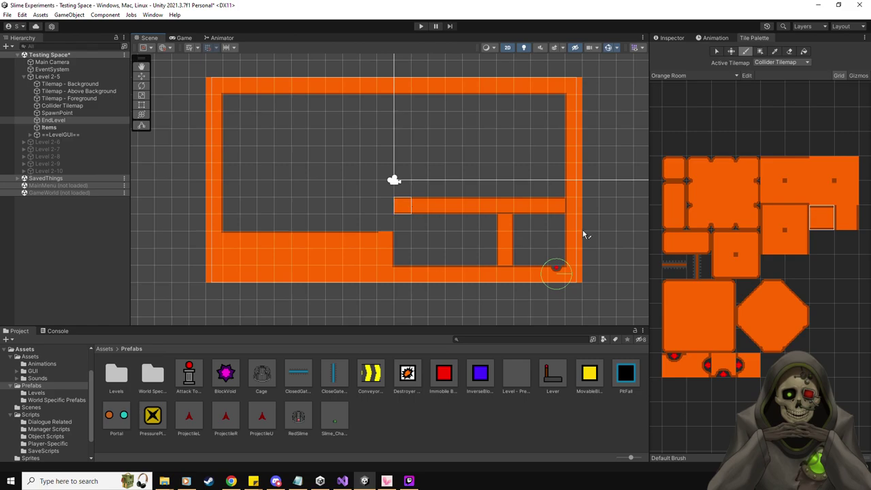
{"action": "left_click", "coordinate": [385, 206]}
{"action": "left_click", "coordinate": [846, 217]}
{"action": "left_click", "coordinate": [382, 230]}
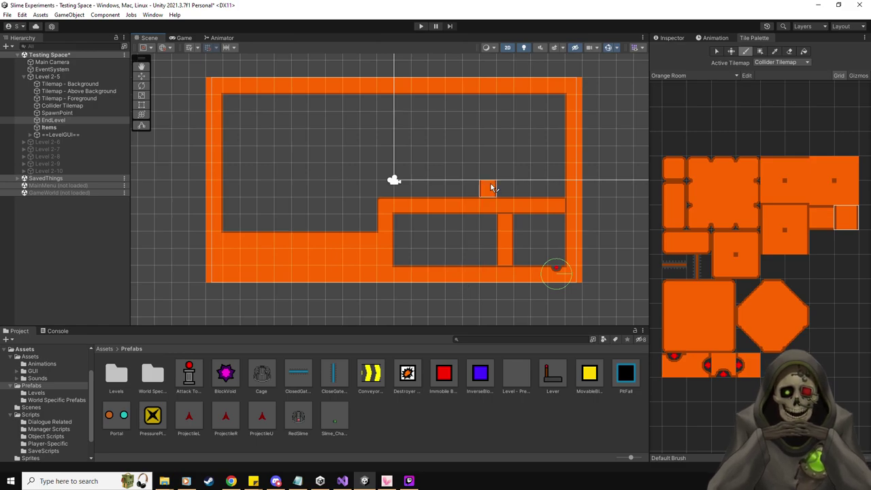
Paint three vertical walls up to the ceiling and a horizontal wall across the two left compartments to divide Level 2-5 into rooms.
{"action": "left_click_drag", "start_coordinate": [492, 188], "coordinate": [488, 100]}
{"action": "left_click_drag", "start_coordinate": [387, 188], "coordinate": [386, 101]}
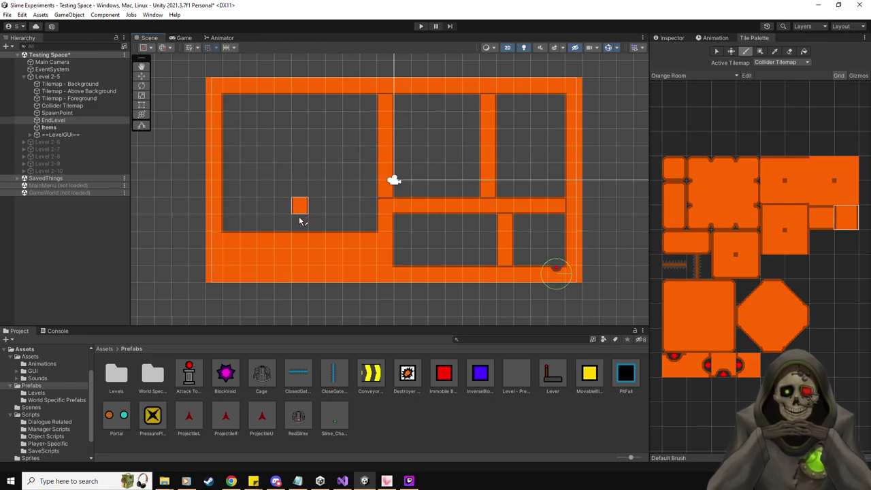
{"action": "left_click_drag", "start_coordinate": [300, 221], "coordinate": [301, 101]}
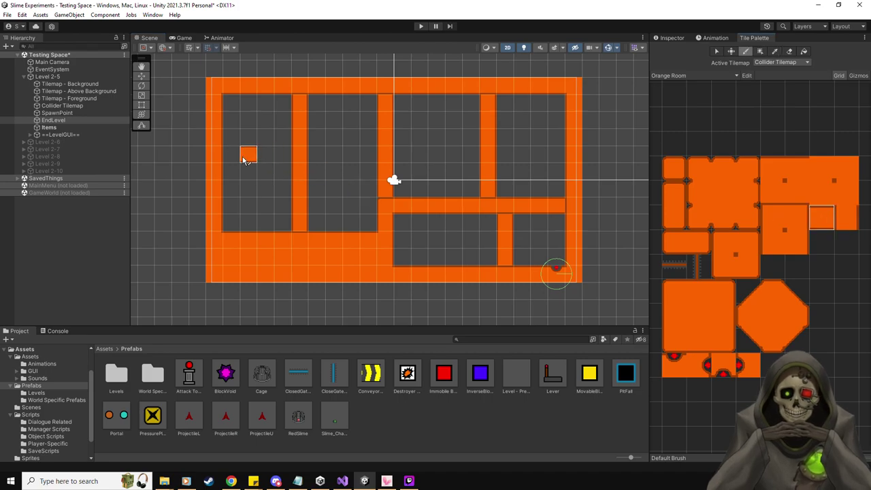
{"action": "left_click_drag", "start_coordinate": [237, 169], "coordinate": [368, 171]}
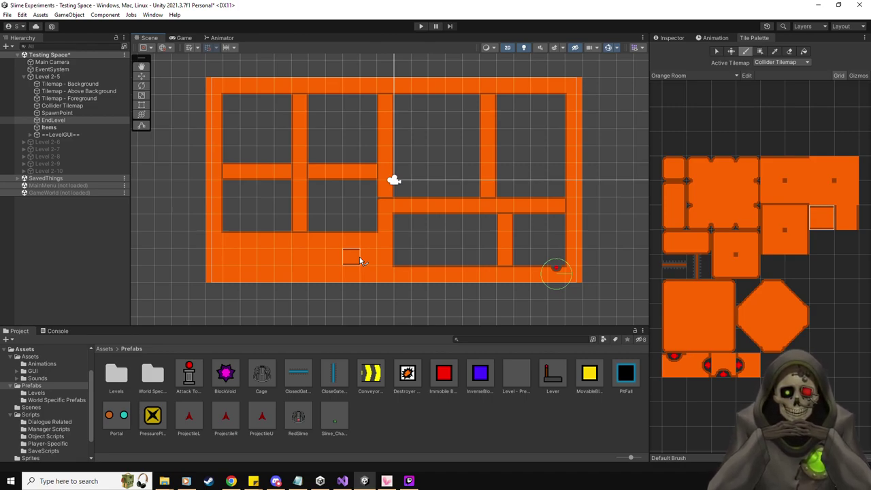
Start and stop a brief play test, and shift SpawnPoint half a cell left in the upper-left room.
{"action": "left_click", "coordinate": [420, 26]}
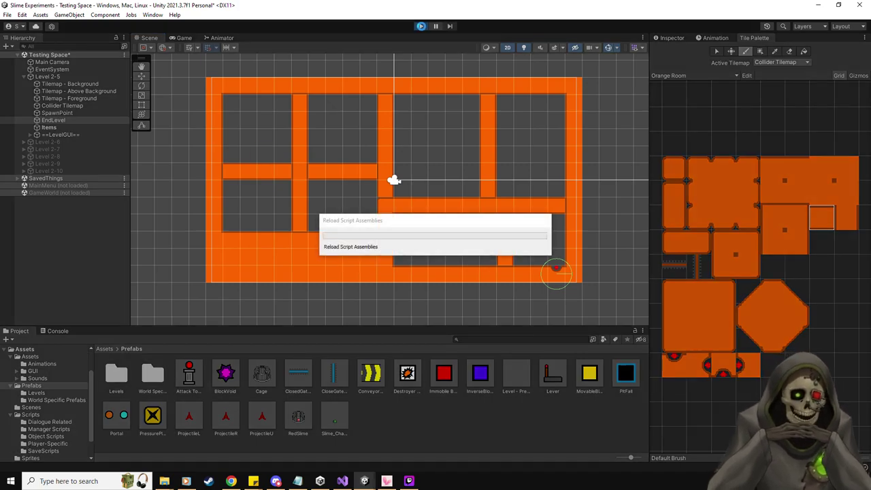
{"action": "left_click", "coordinate": [421, 26]}
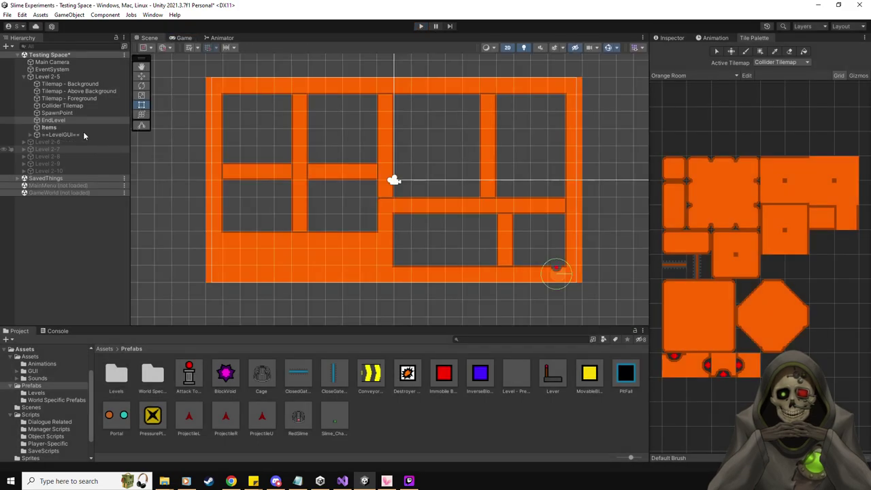
{"action": "left_click", "coordinate": [57, 113]}
{"action": "left_click", "coordinate": [141, 75]}
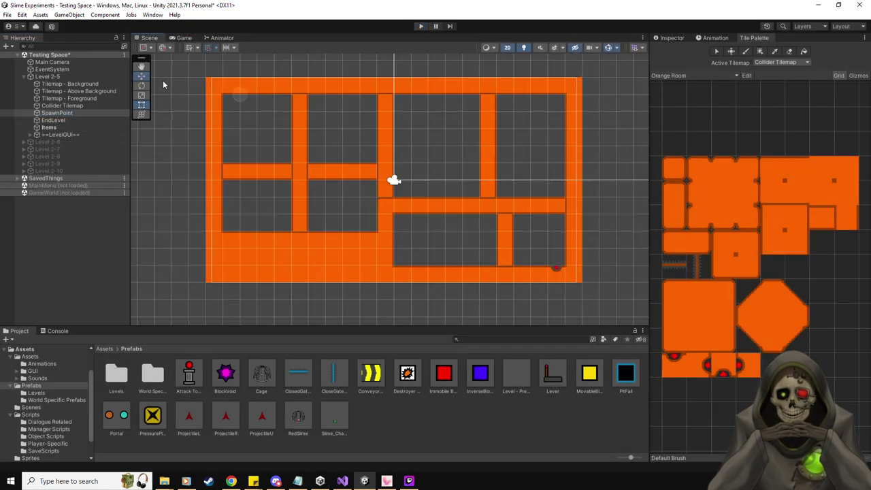
{"action": "left_click_drag", "start_coordinate": [278, 96], "coordinate": [272, 94]}
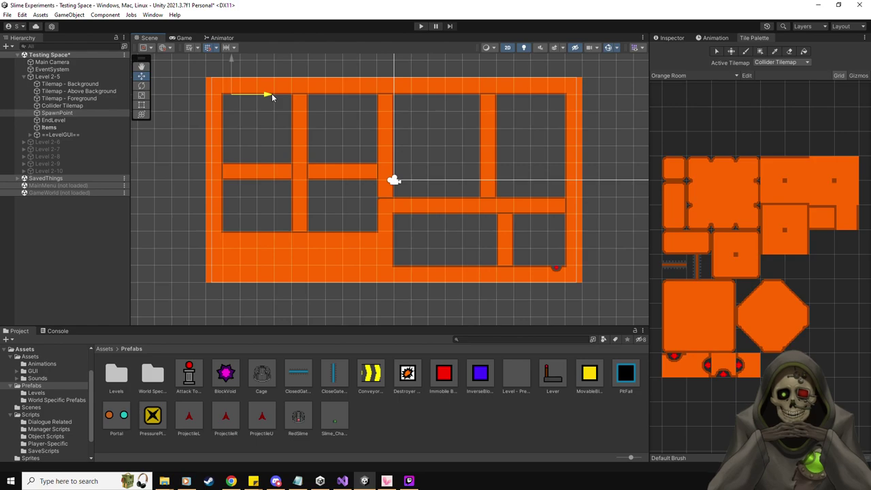
Add a Portal prefab under Items in Level 2-5 and set its Portal A child's Y position to 0.
{"action": "left_click_drag", "start_coordinate": [125, 424], "coordinate": [347, 201]}
{"action": "left_click", "coordinate": [673, 38]}
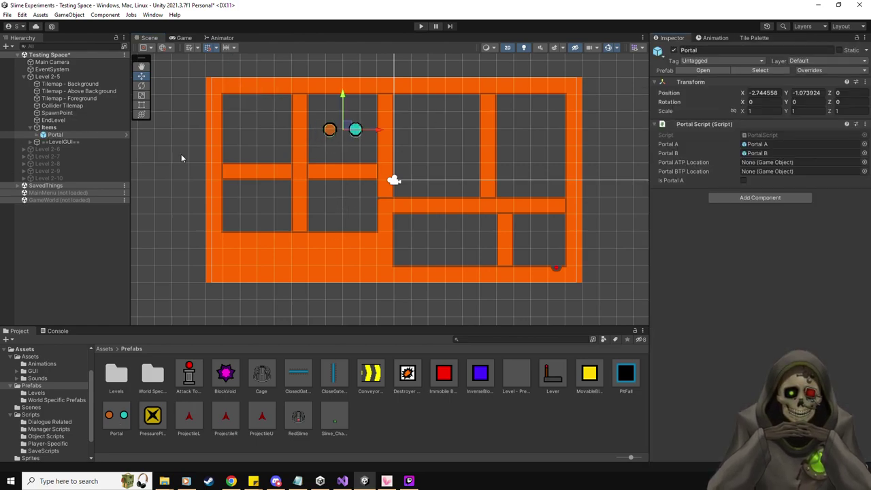
{"action": "left_click", "coordinate": [38, 135]}
{"action": "left_click", "coordinate": [38, 135]}
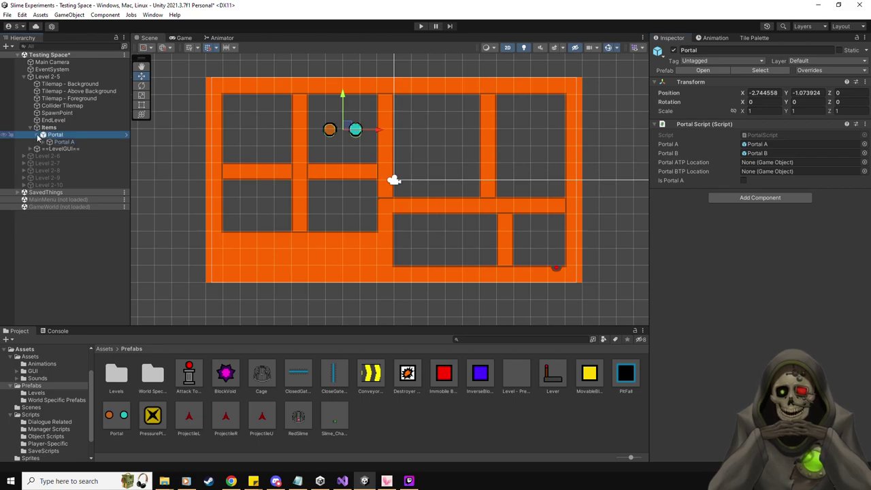
{"action": "left_click", "coordinate": [58, 142]}
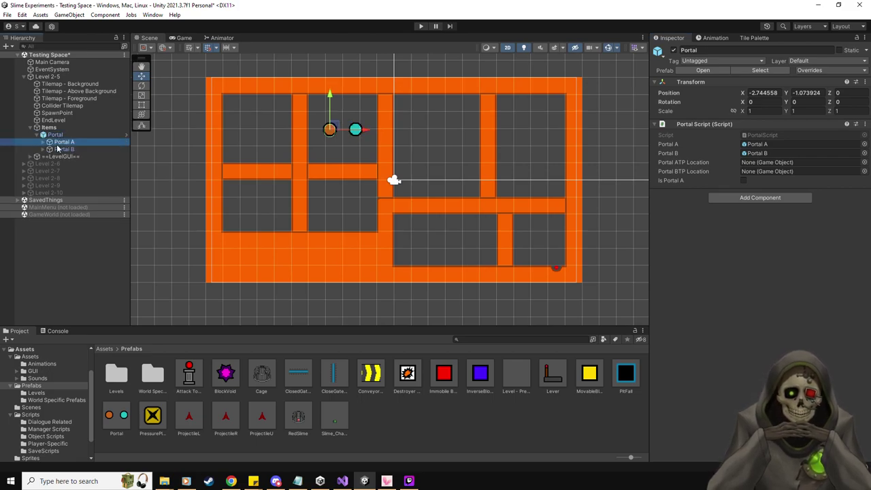
{"action": "left_click", "coordinate": [802, 85]}
{"action": "type", "text": "0"}
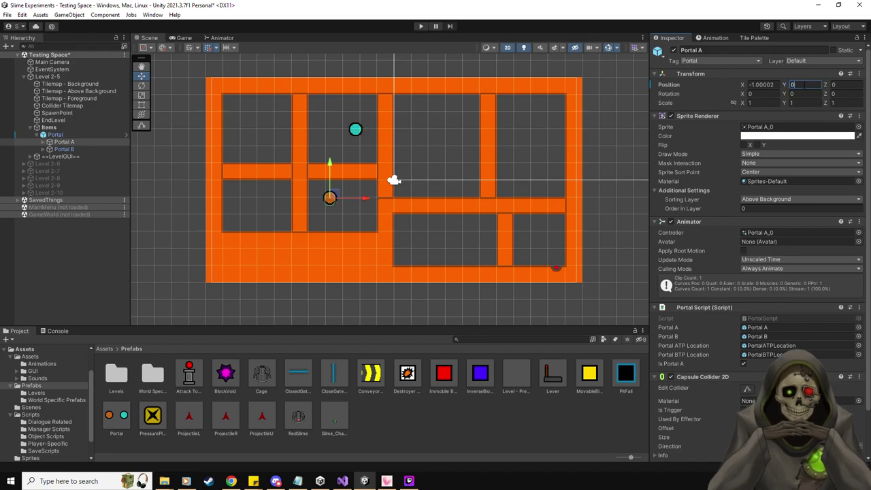
In the Portal prefab, set the Y position of both Portal A and Portal B to 0 and return to the scene.
{"action": "double_click", "coordinate": [116, 416]}
{"action": "left_click", "coordinate": [64, 73]}
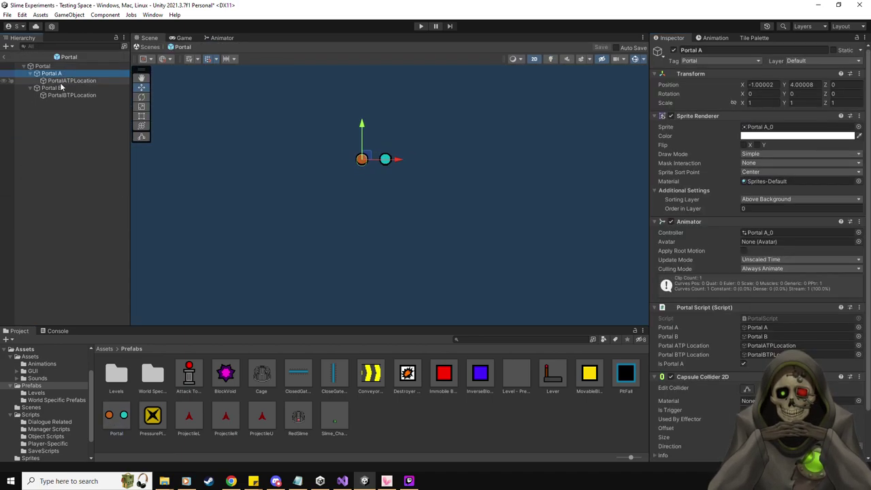
{"action": "left_click", "coordinate": [61, 88], "text": "ctrl"}
{"action": "type", "text": "0"}
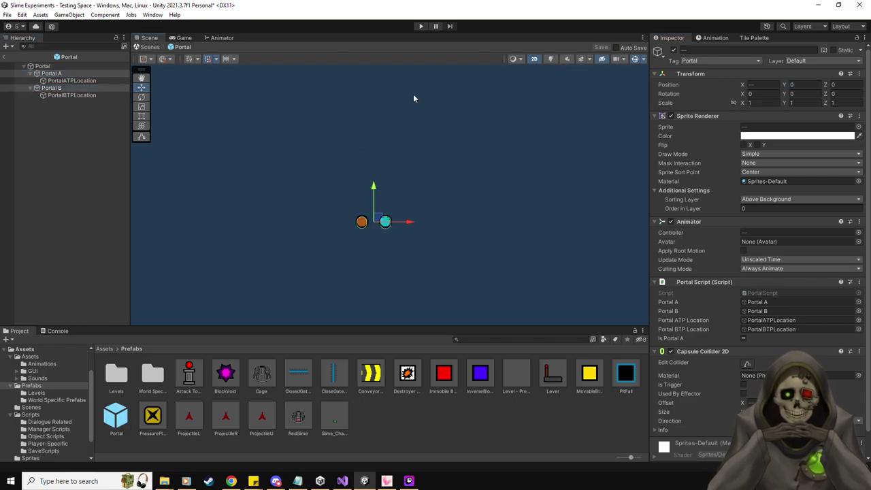
{"action": "left_click", "coordinate": [7, 57]}
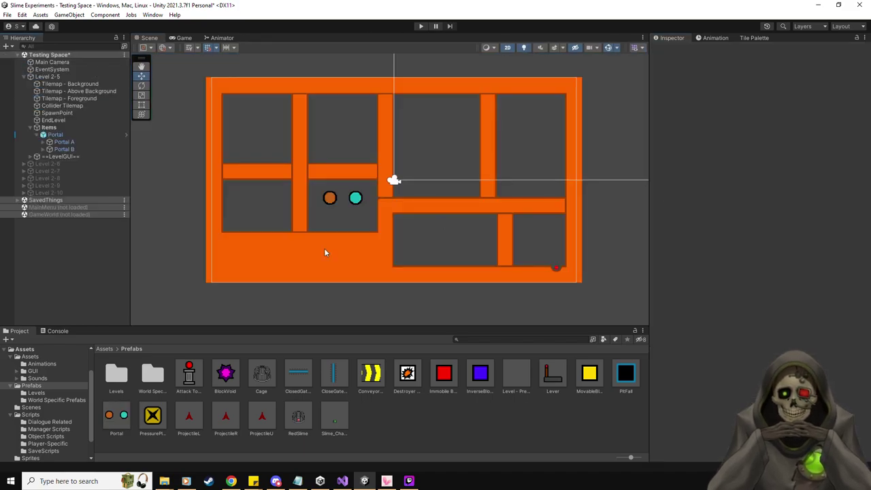
Move the Portal parent object within the lower room of the second column to about X -2.25, Y -0.5.
{"action": "left_click", "coordinate": [64, 141]}
{"action": "left_click", "coordinate": [65, 149]}
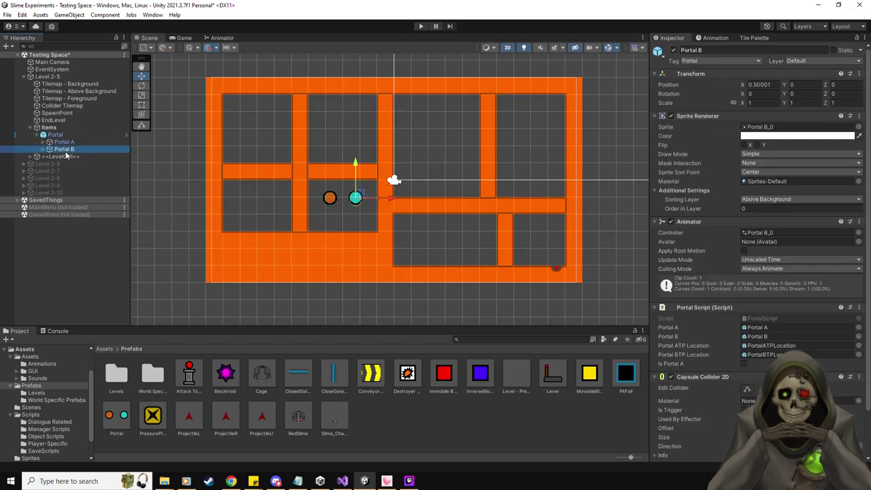
{"action": "left_click", "coordinate": [68, 142]}
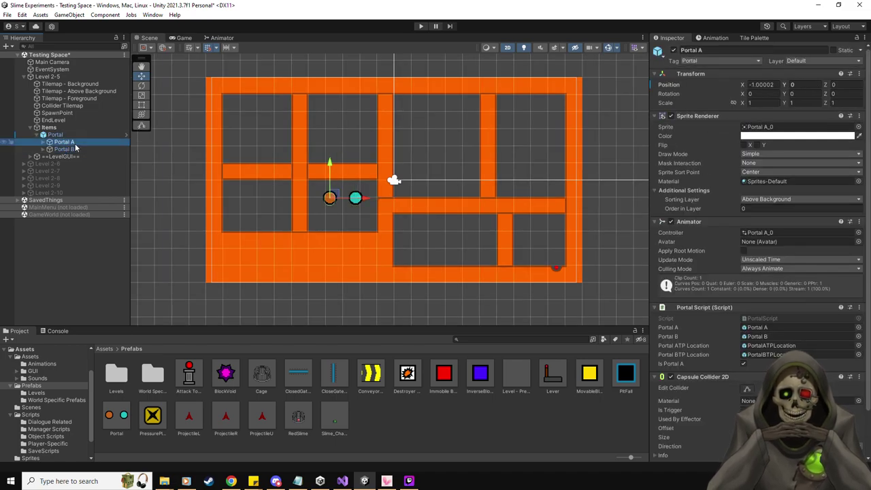
{"action": "left_click", "coordinate": [354, 197]}
{"action": "left_click_drag", "start_coordinate": [354, 197], "coordinate": [363, 188]}
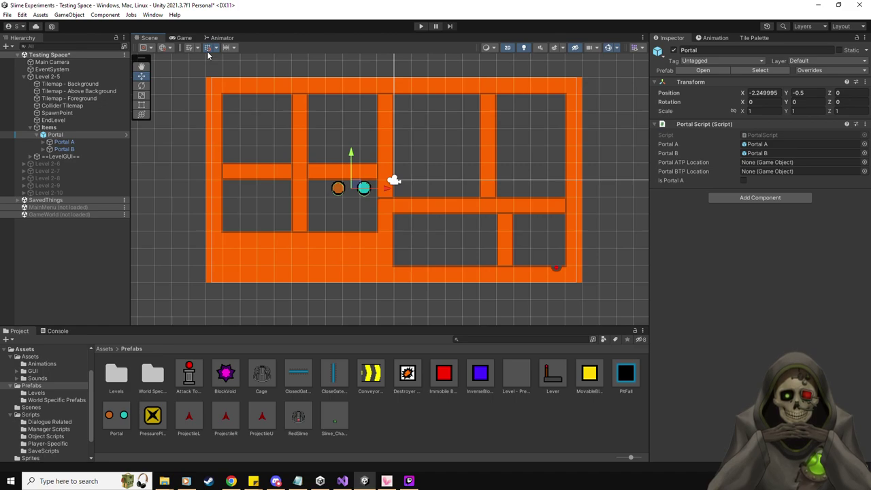
Assign PortalATPLocation and PortalBTPLocation to the matching Portal Script fields on the Portal prefab's root, save it and return to the scene.
{"action": "left_click", "coordinate": [43, 149]}
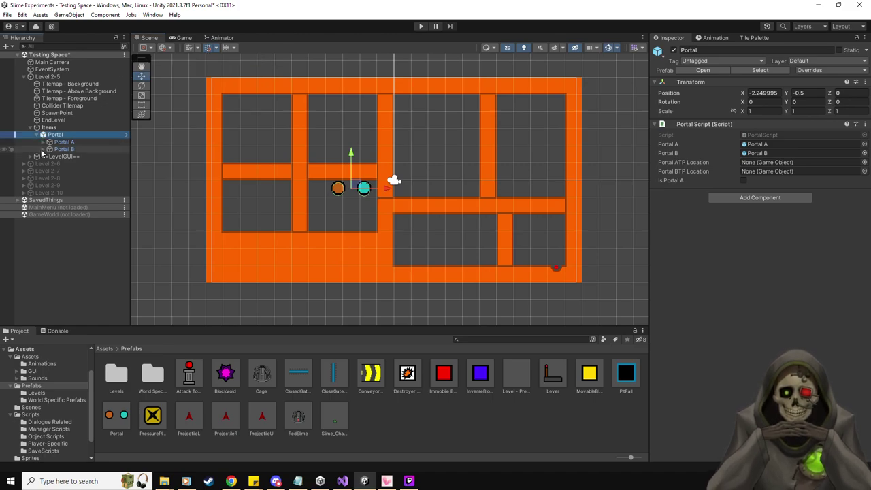
{"action": "left_click", "coordinate": [43, 141]}
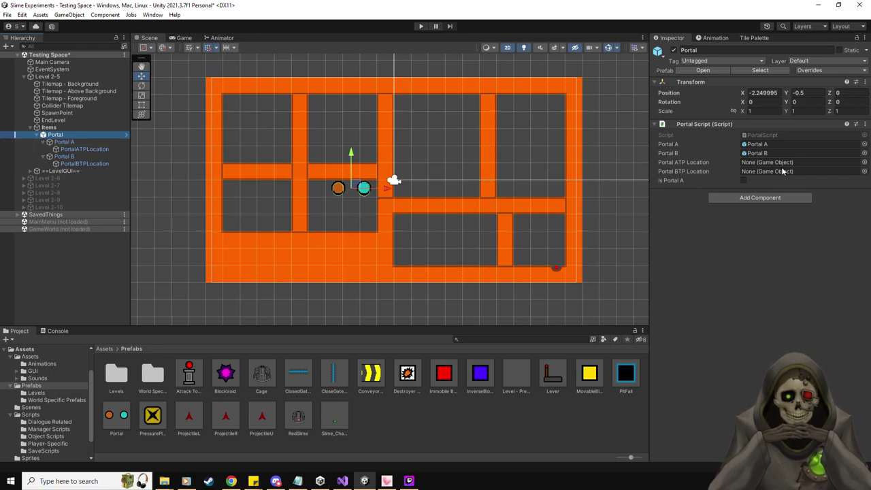
{"action": "double_click", "coordinate": [117, 411]}
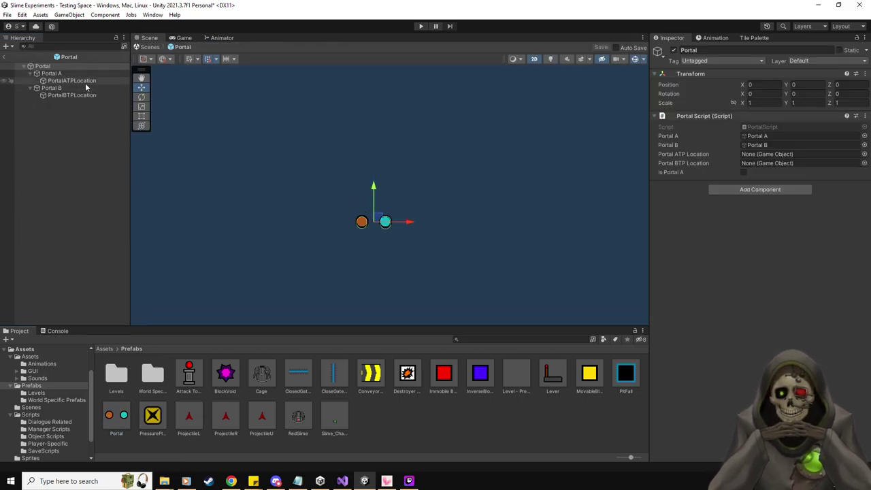
{"action": "left_click_drag", "start_coordinate": [67, 81], "coordinate": [748, 155]}
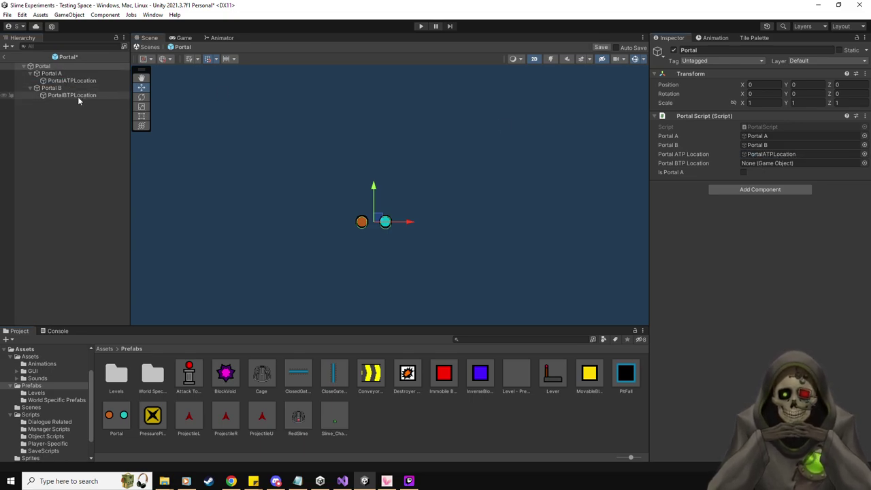
{"action": "left_click_drag", "start_coordinate": [77, 97], "coordinate": [776, 164]}
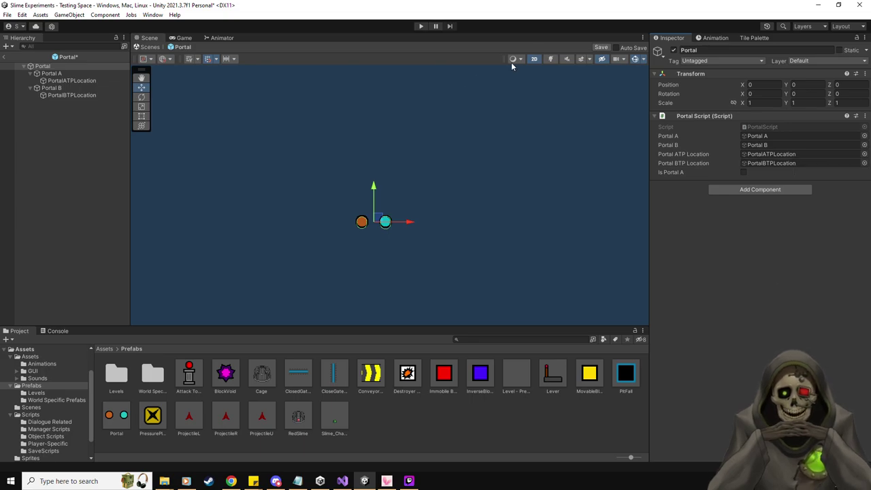
{"action": "left_click", "coordinate": [601, 47]}
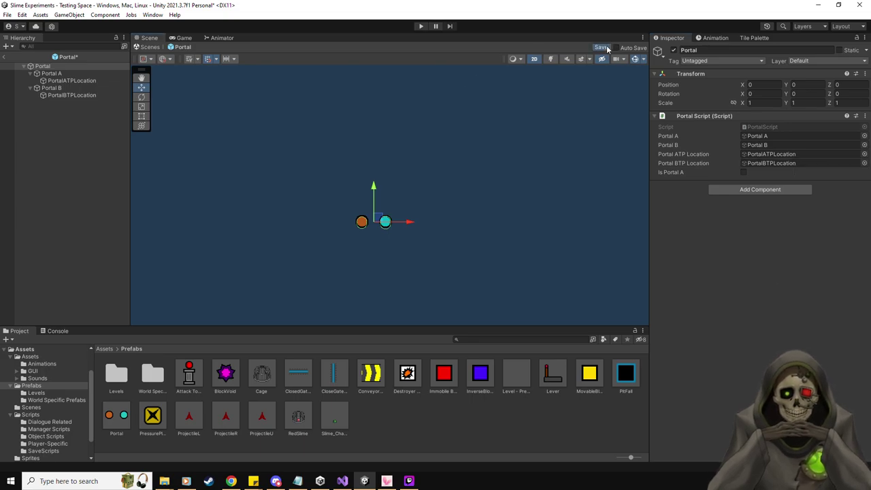
{"action": "left_click", "coordinate": [6, 59]}
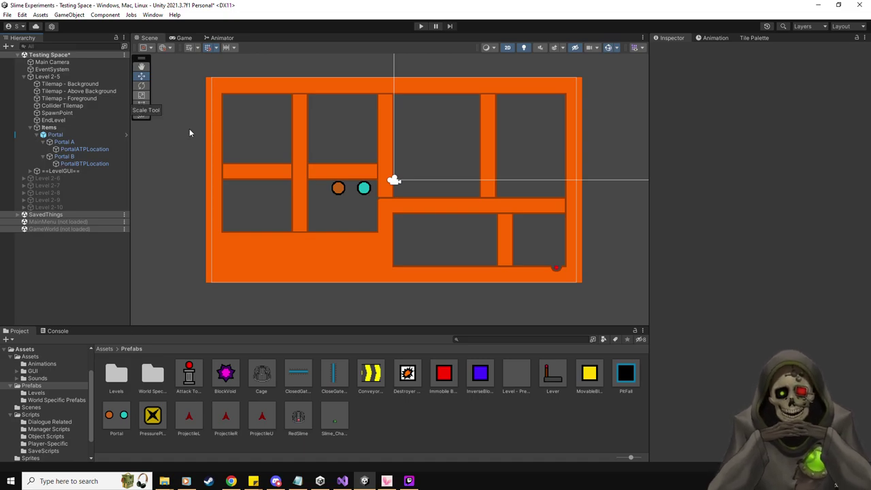
Move Portal A to about X -4.25, Y 5 in the upper-left room and Portal B to about X -7.25, Y 0 in the lower-left room.
{"action": "left_click", "coordinate": [67, 143]}
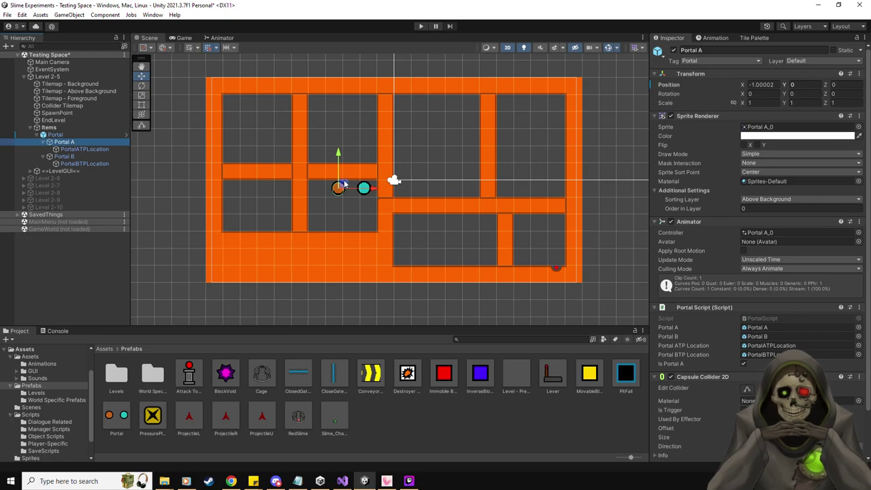
{"action": "left_click_drag", "start_coordinate": [344, 185], "coordinate": [288, 101]}
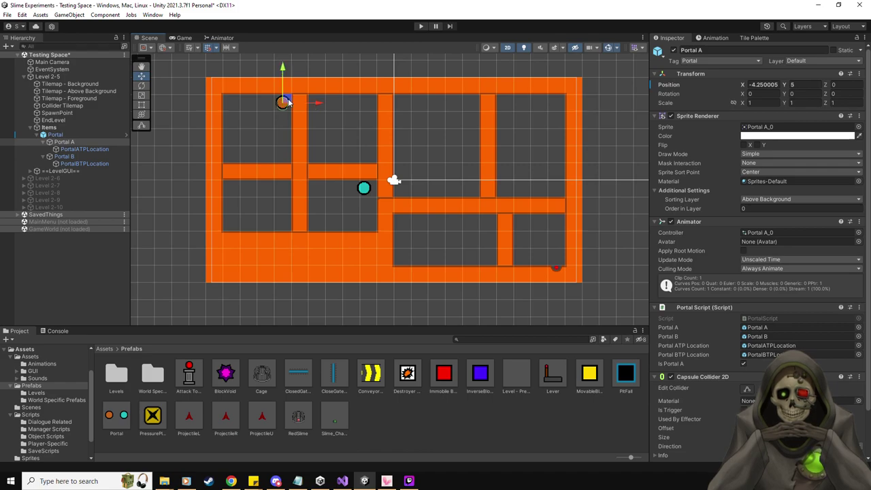
{"action": "left_click", "coordinate": [64, 156]}
{"action": "left_click_drag", "start_coordinate": [369, 190], "coordinate": [238, 192]}
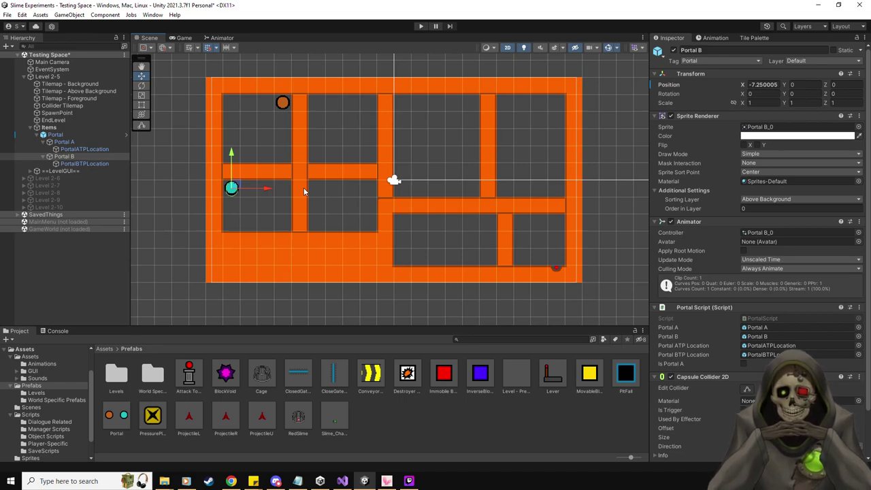
Place PortalBTPLocation beside Portal A at X 2, Y 5 and PortalATPLocation beside Portal B at X -2, Y -5.
{"action": "left_click", "coordinate": [84, 163]}
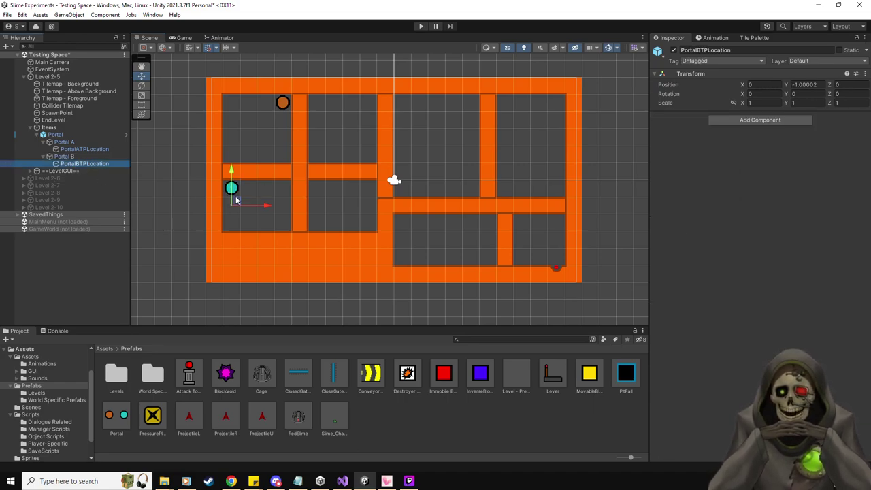
{"action": "left_click_drag", "start_coordinate": [236, 200], "coordinate": [269, 100]}
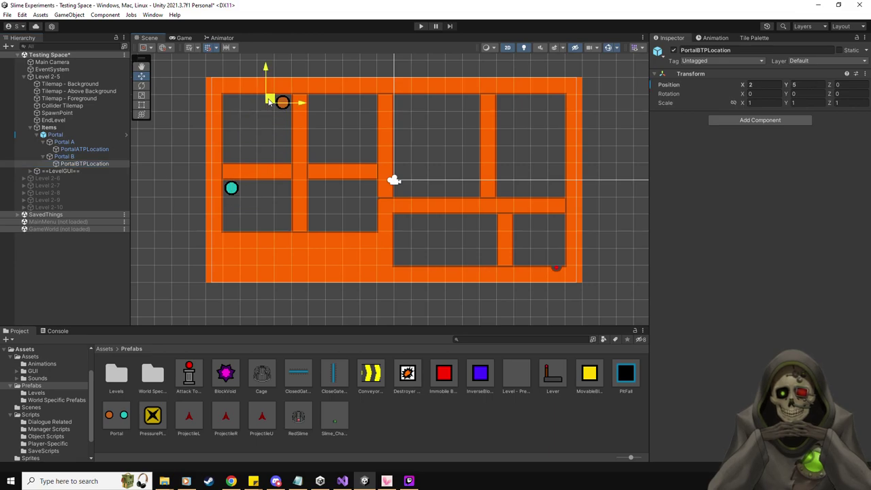
{"action": "left_click", "coordinate": [63, 149]}
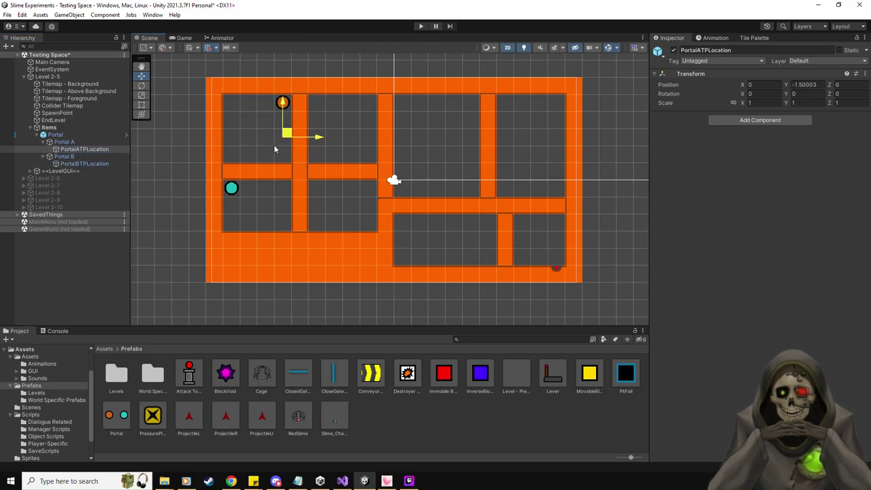
{"action": "left_click_drag", "start_coordinate": [287, 133], "coordinate": [253, 185]}
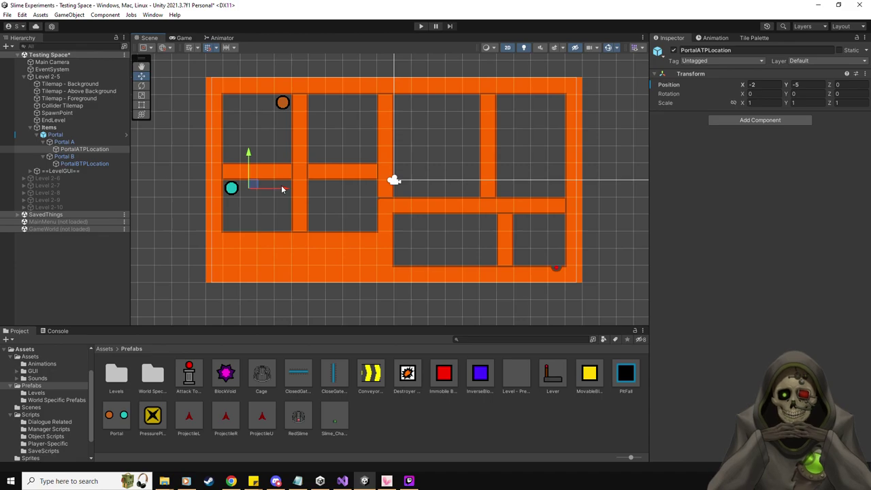
Play-test Level 2-5 by moving the slime through the orange and teal portals, and stop the test.
{"action": "left_click", "coordinate": [419, 25]}
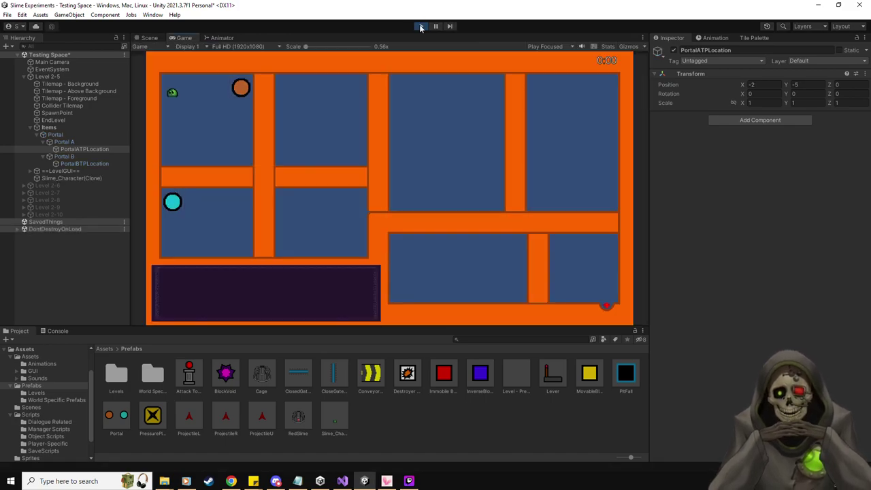
{"action": "key", "text": "d"}
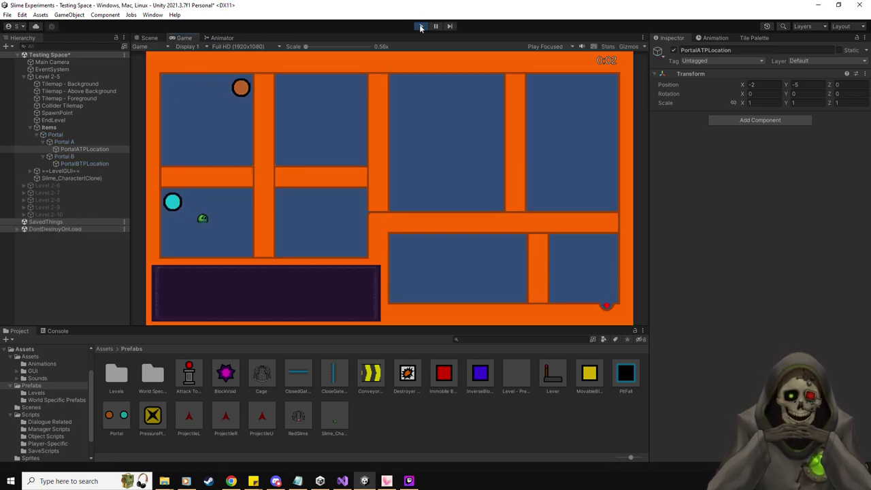
{"action": "key", "text": "a"}
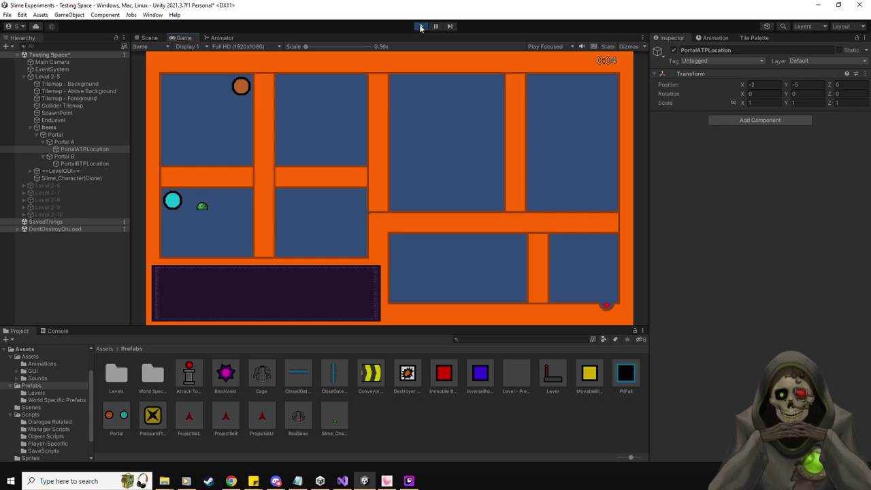
{"action": "key", "text": "d"}
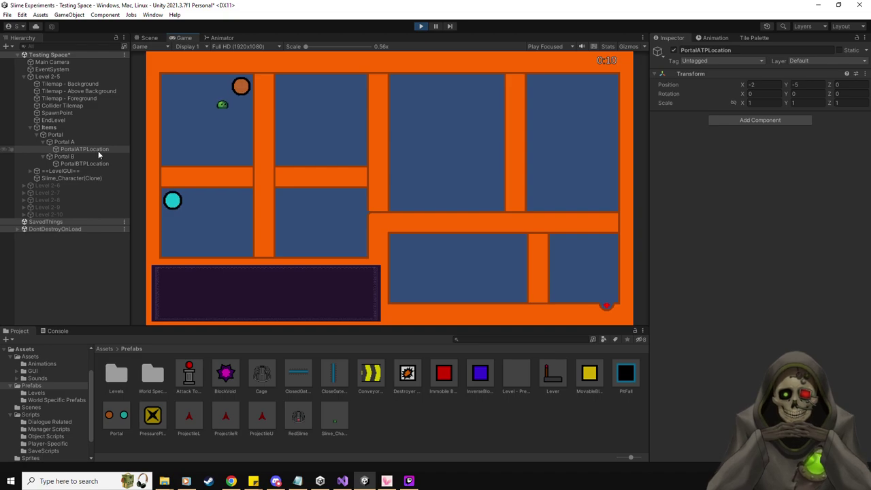
{"action": "left_click", "coordinate": [420, 26]}
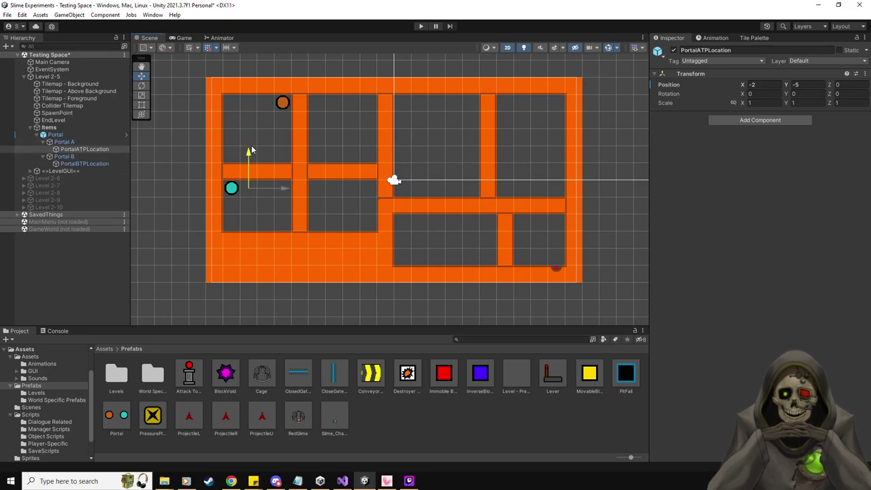
Raise PortalBTPLocation beside Portal A to Y position 5.5.
{"action": "left_click", "coordinate": [279, 105]}
{"action": "left_click_drag", "start_coordinate": [267, 70], "coordinate": [269, 60]}
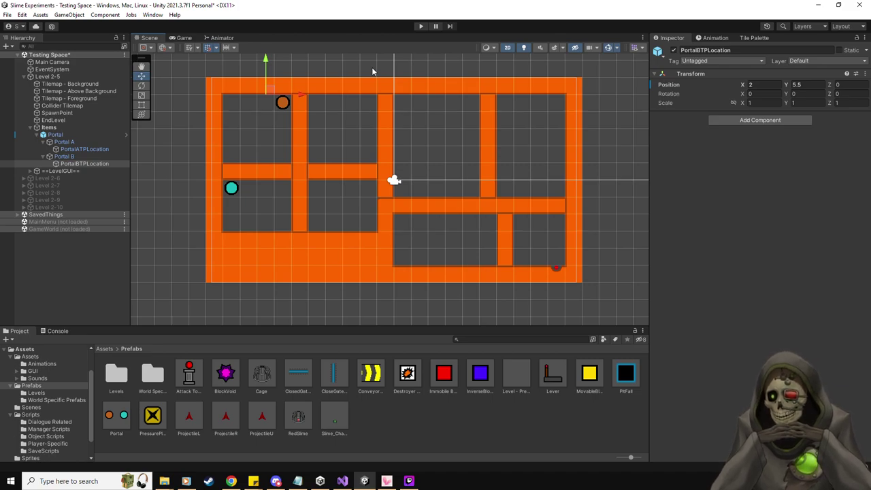
Open PortalScript in Visual Studio and add an if block checking collision.gameObject.tag == "Player" above the isPortalA check.
{"action": "left_click", "coordinate": [55, 134]}
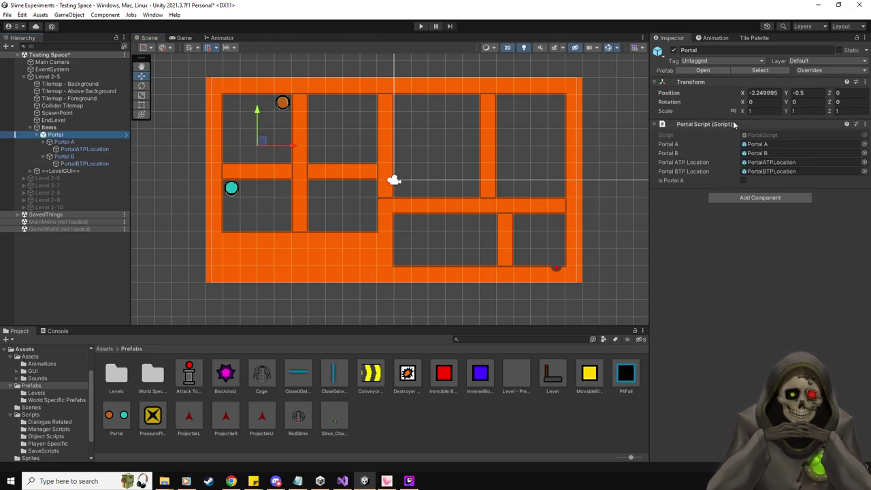
{"action": "double_click", "coordinate": [761, 135]}
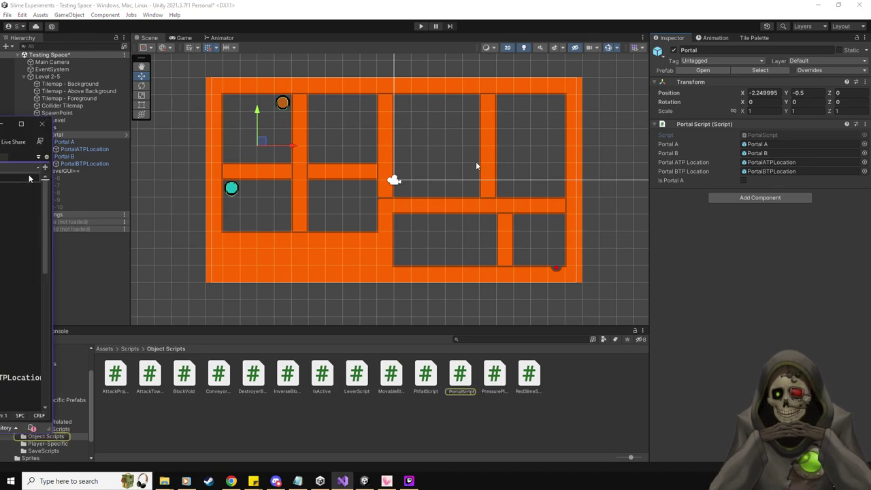
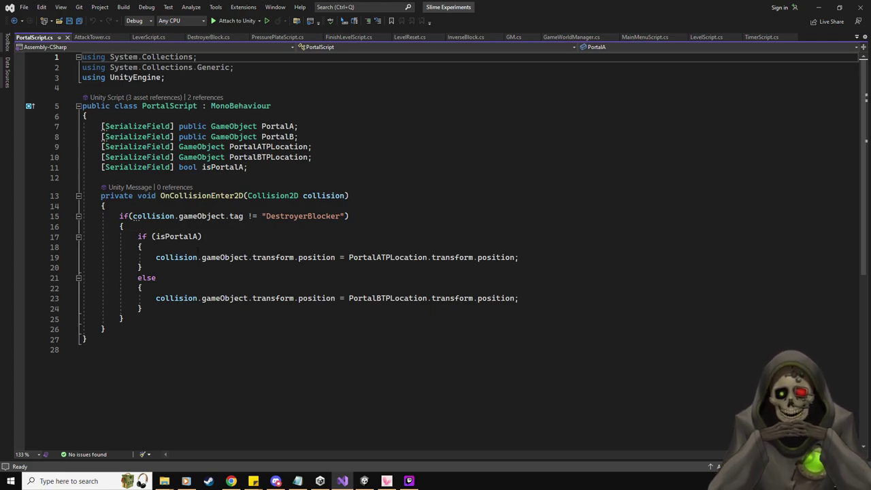
{"action": "left_click", "coordinate": [353, 226]}
{"action": "key", "text": "Return"}
{"action": "key", "text": "Return"}
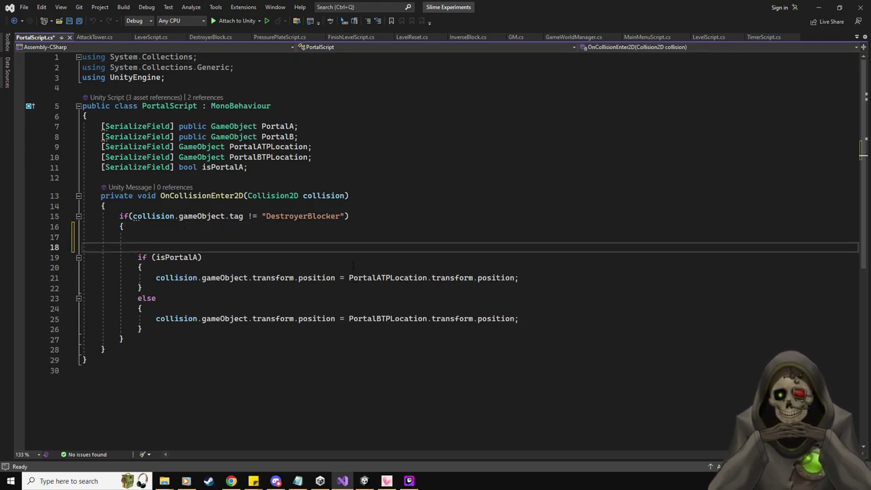
{"action": "key", "text": "Up"}
{"action": "type", "text": "if("}
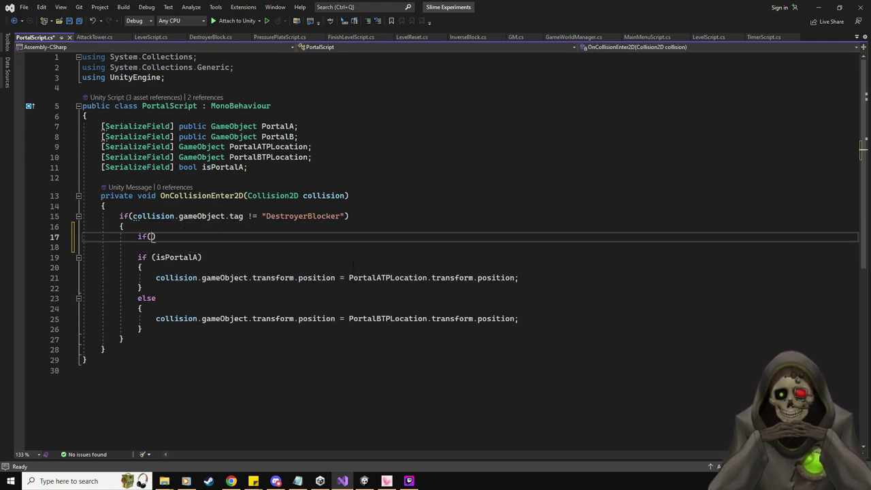
{"action": "type", "text": "collision."}
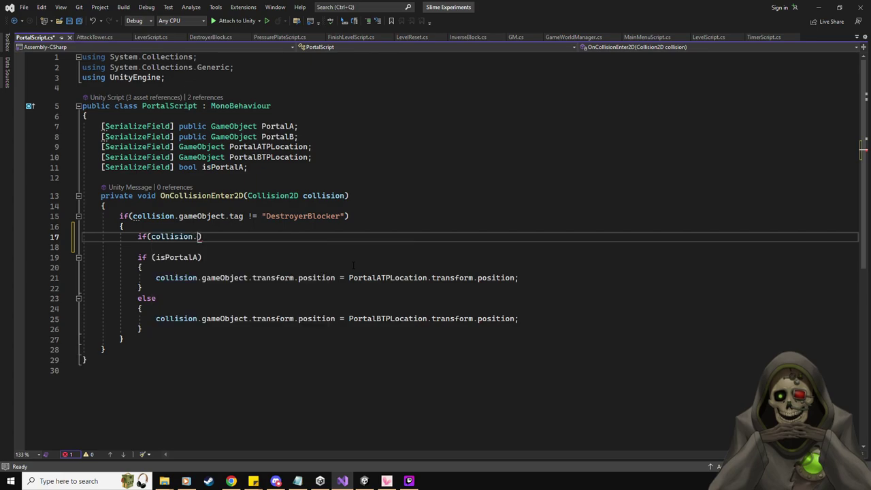
{"action": "type", "text": "gameObject.tag"}
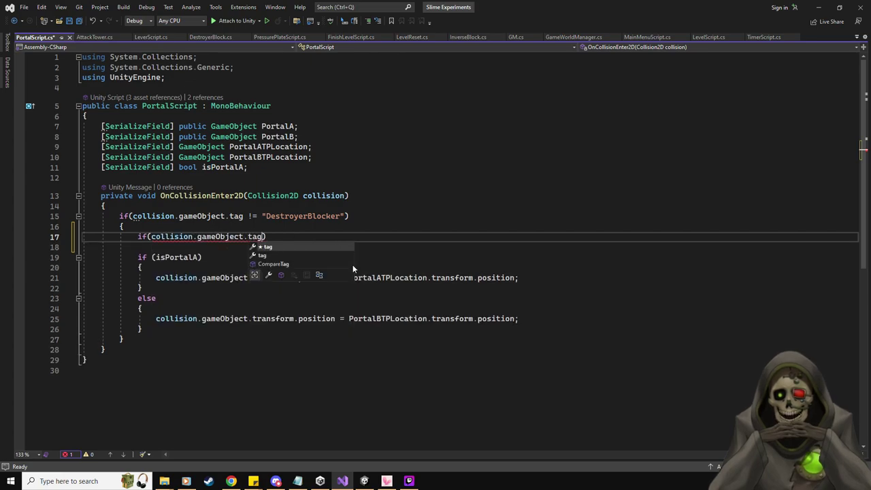
{"action": "type", "text": " == \"Player\""}
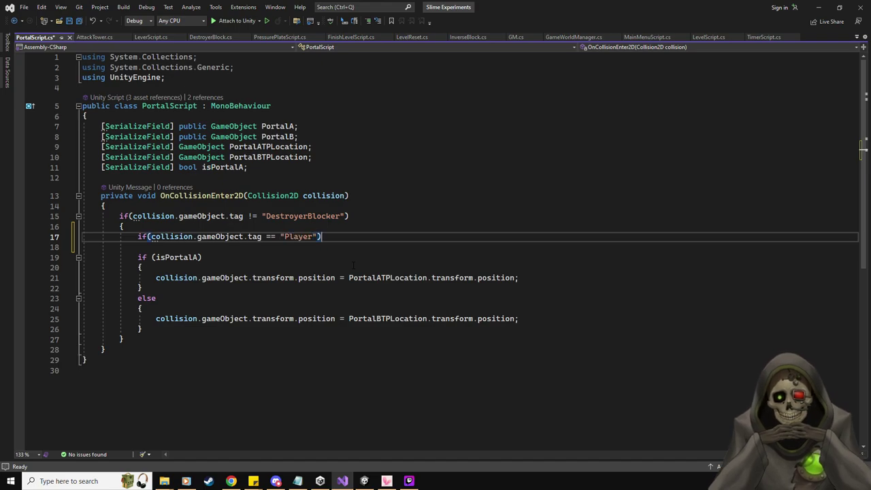
{"action": "key", "text": "End"}
{"action": "key", "text": "Return"}
{"action": "type", "text": "{"}
{"action": "key", "text": "Return"}
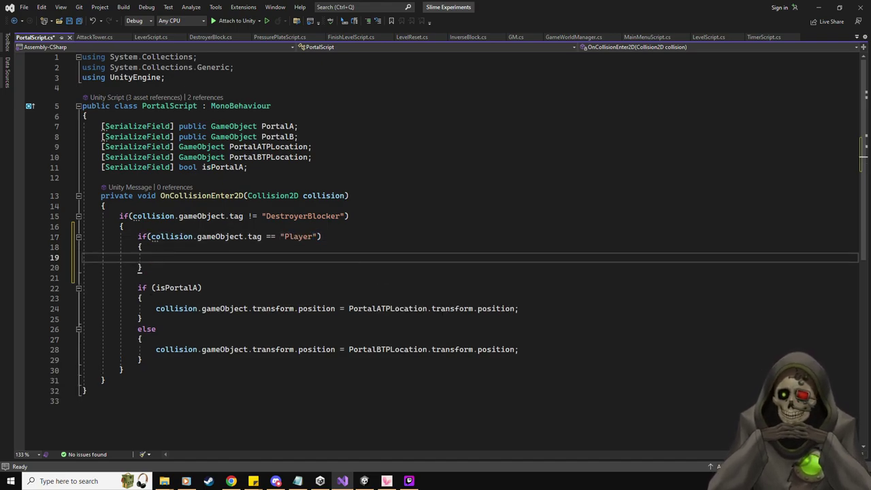
Add an empty else block after the collision.gameObject.tag == "Player" if block in OnCollisionEnter2D.
{"action": "left_click", "coordinate": [155, 267]}
{"action": "key", "text": "Return"}
{"action": "type", "text": "else"}
{"action": "key", "text": "Return"}
{"action": "type", "text": "{"}
{"action": "key", "text": "Return"}
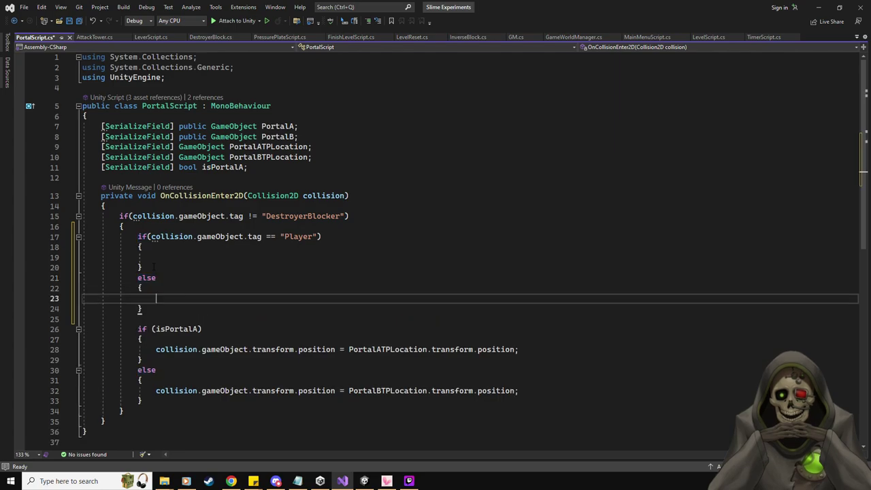
Move the isPortalA if/else code into the new else block and place a copy of it inside the Player block.
{"action": "left_click_drag", "start_coordinate": [144, 402], "coordinate": [138, 329]}
{"action": "key", "text": "ctrl+c"}
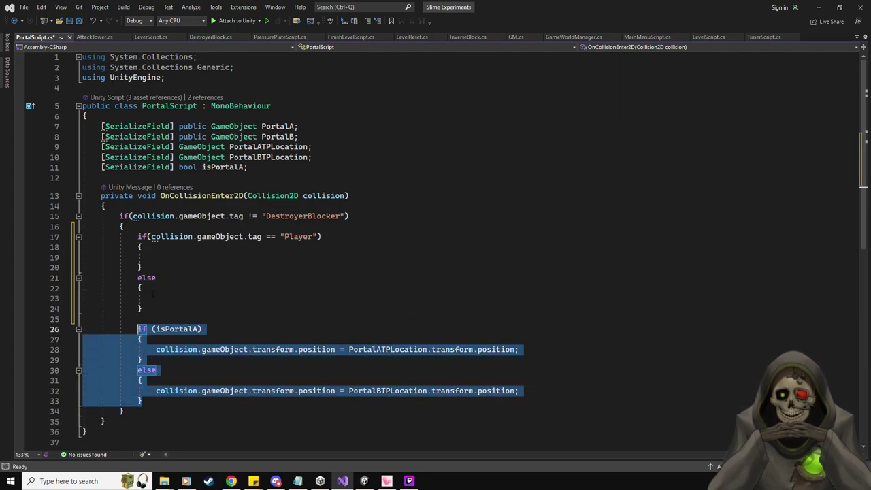
{"action": "key", "text": "Delete"}
{"action": "left_click", "coordinate": [157, 298]}
{"action": "key", "text": "ctrl+v"}
{"action": "left_click", "coordinate": [156, 258]}
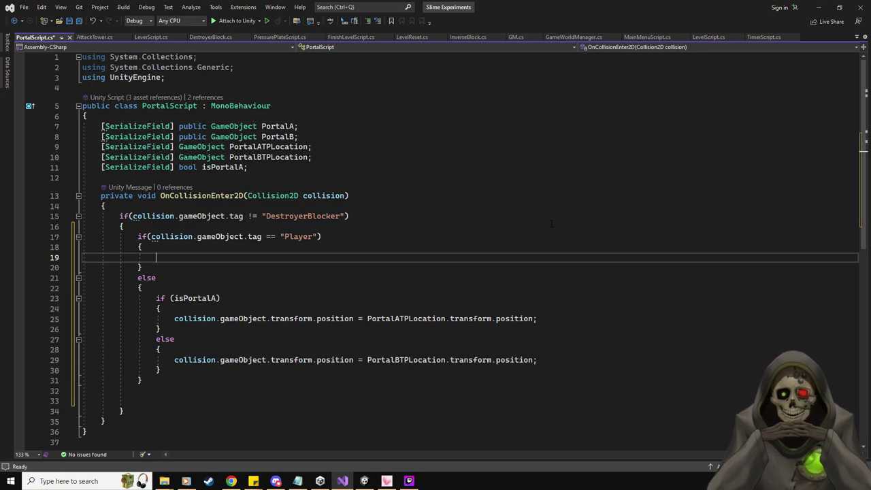
{"action": "key", "text": "ctrl+v"}
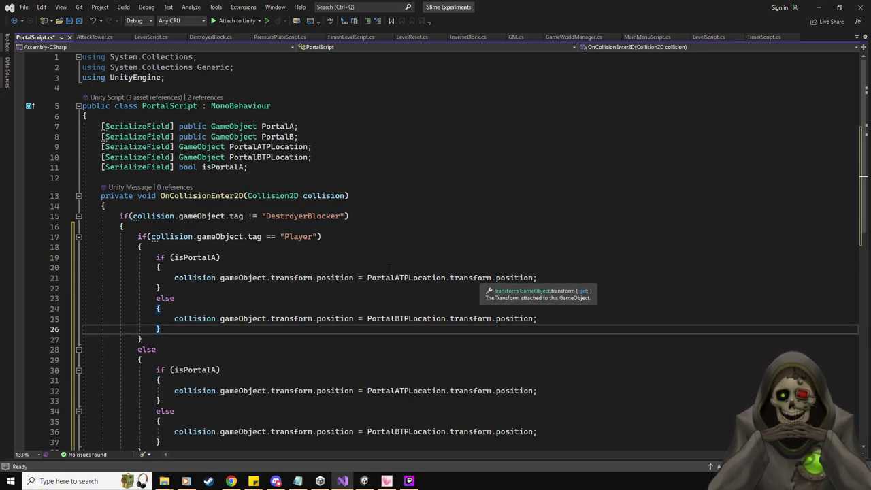
{"action": "key", "text": "Up"}
{"action": "key", "text": "Up"}
{"action": "key", "text": "Up"}
{"action": "key", "text": "Up"}
{"action": "key", "text": "Up"}
{"action": "key", "text": "Up"}
{"action": "key", "text": "Up"}
{"action": "key", "text": "Up"}
{"action": "key", "text": "Return"}
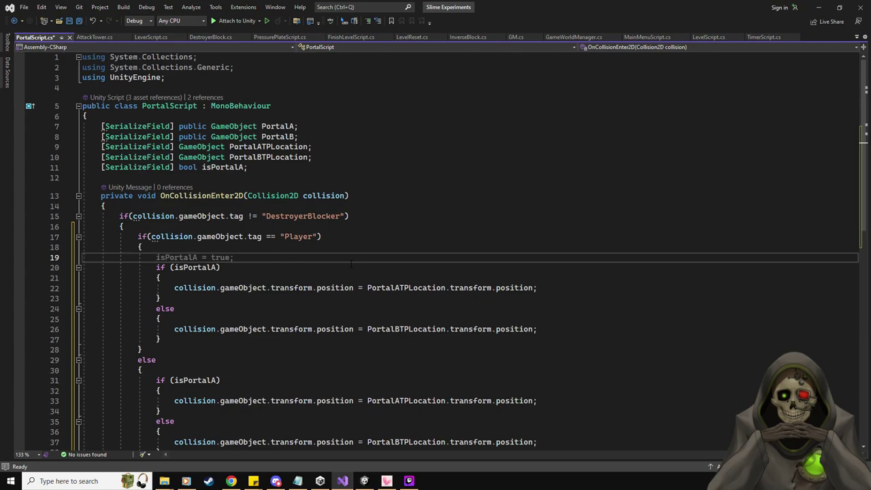
{"action": "key", "text": "Return"}
{"action": "key", "text": "Up"}
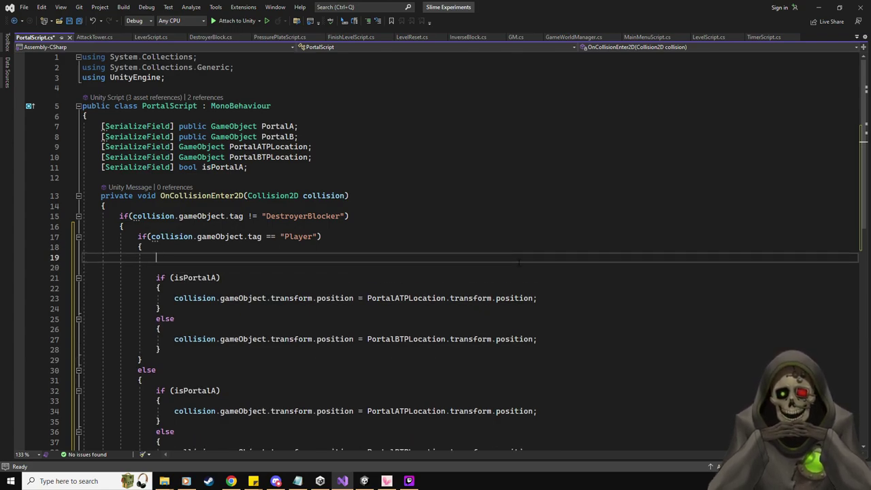
{"action": "key", "text": "Delete"}
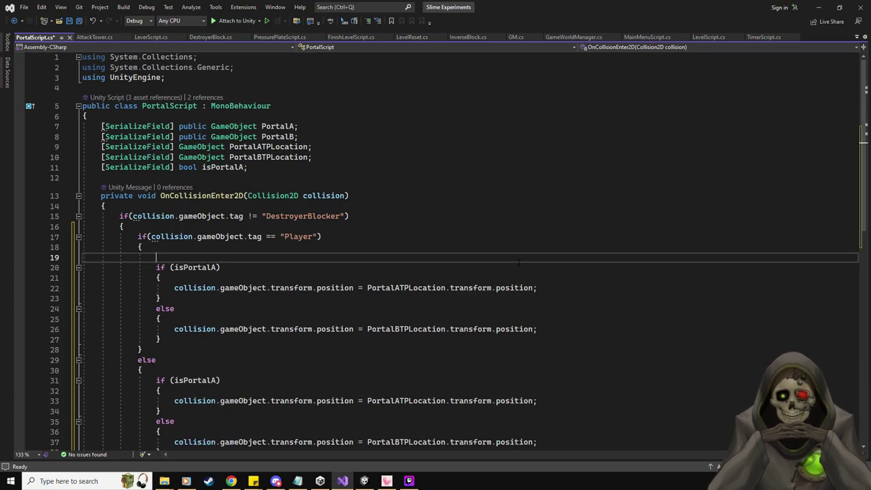
{"action": "key", "text": "Delete"}
{"action": "key", "text": "Return"}
{"action": "key", "text": "Return"}
{"action": "key", "text": "BackSpace"}
{"action": "key", "text": "BackSpace"}
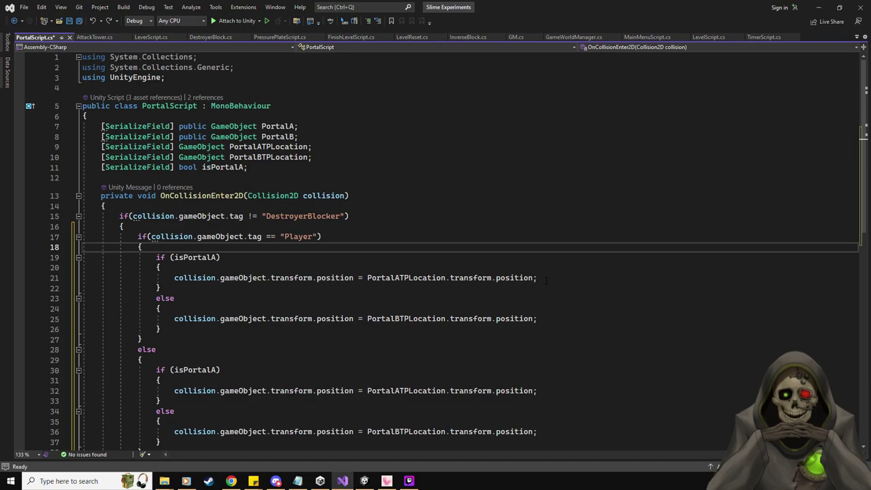
Insert two blank lines above the position assignment in both the isPortalA branch and its else branch of the Player block.
{"action": "left_click", "coordinate": [539, 269]}
{"action": "key", "text": "Return"}
{"action": "key", "text": "Return"}
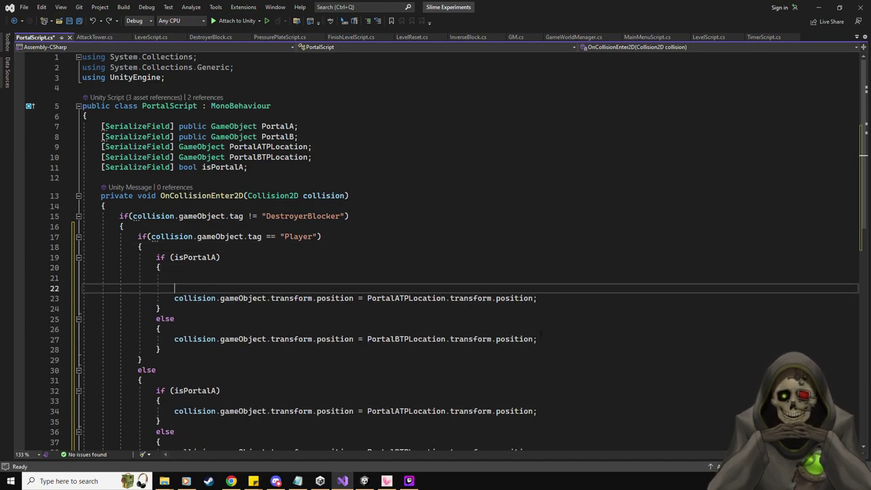
{"action": "key", "text": "Down"}
{"action": "key", "text": "Down"}
{"action": "key", "text": "Down"}
{"action": "key", "text": "Down"}
{"action": "key", "text": "Return"}
{"action": "key", "text": "Return"}
In the Player block's isPortalA branch, declare Vector3 newPOS = PortalATPLocation.transform.position; and assign newPOS to collision.gameObject.transform.position.
{"action": "left_click", "coordinate": [306, 279]}
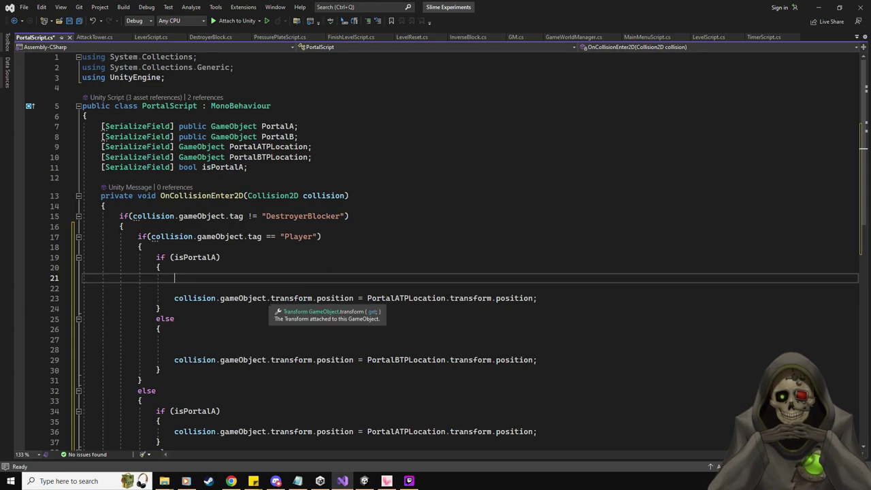
{"action": "type", "text": "V"}
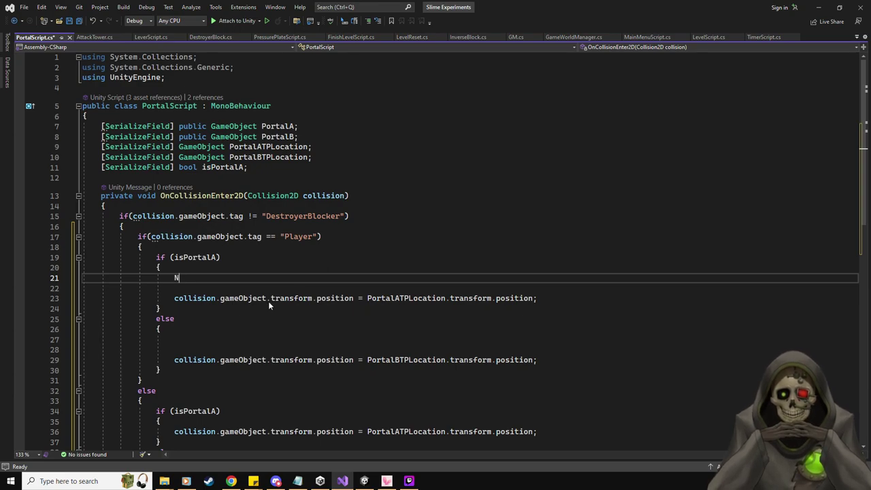
{"action": "type", "text": "ector3 "}
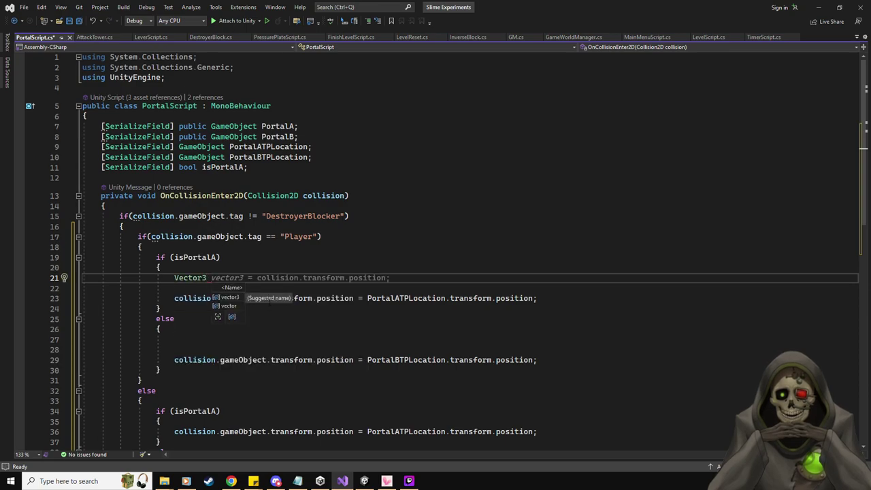
{"action": "type", "text": "newPOS ="}
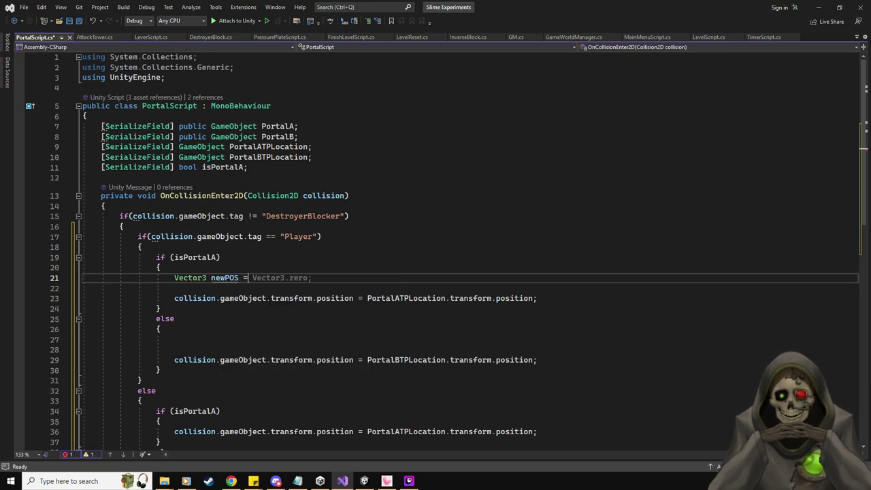
{"action": "left_click_drag", "start_coordinate": [367, 298], "coordinate": [533, 300]}
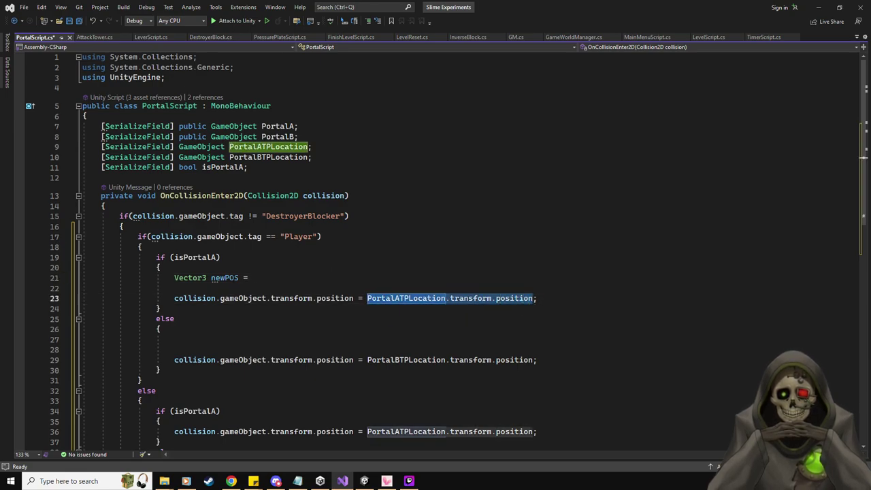
{"action": "key", "text": "ctrl+x"}
{"action": "left_click", "coordinate": [268, 278]}
{"action": "key", "text": "ctrl+v"}
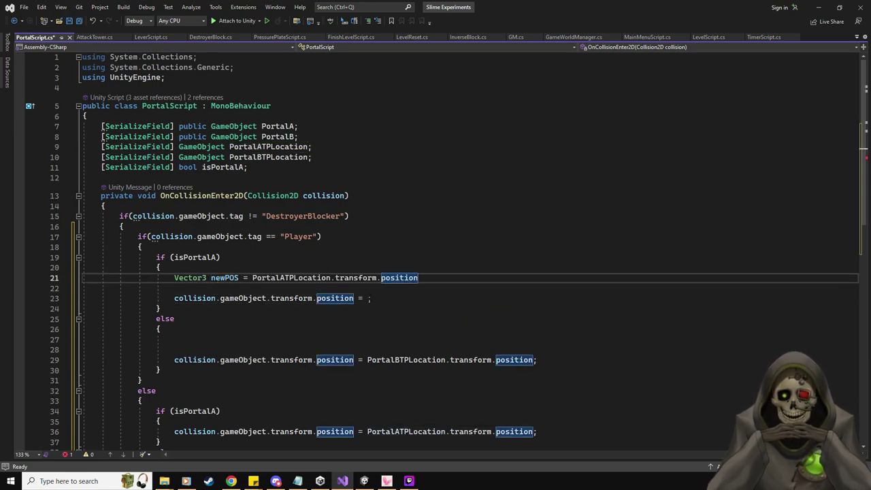
{"action": "left_click", "coordinate": [367, 298]}
{"action": "type", "text": "newPOS"}
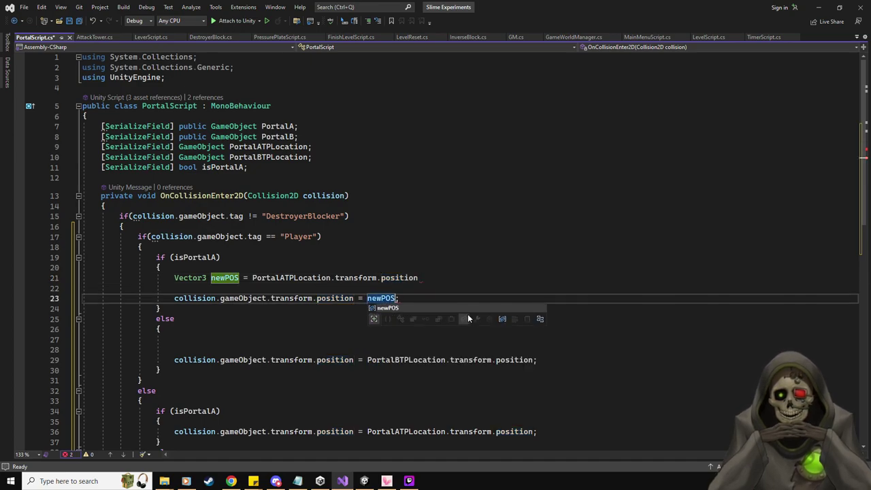
{"action": "left_click", "coordinate": [448, 278]}
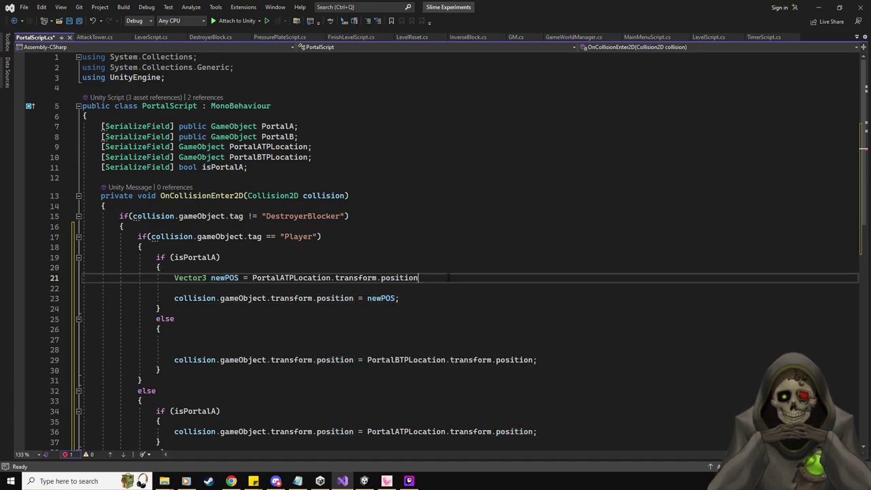
{"action": "type", "text": ";"}
Add the line newPOS.y = newPOS.y; directly below the newPOS declaration.
{"action": "key", "text": "Return"}
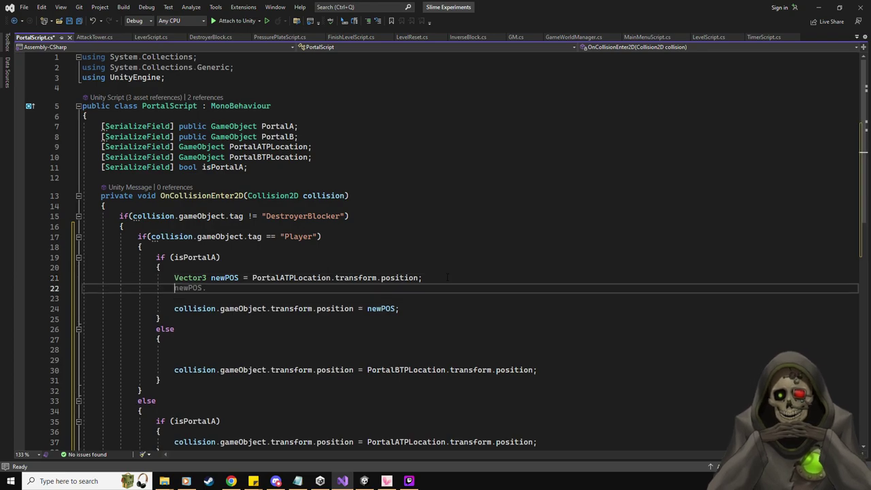
{"action": "type", "text": "newPOS"}
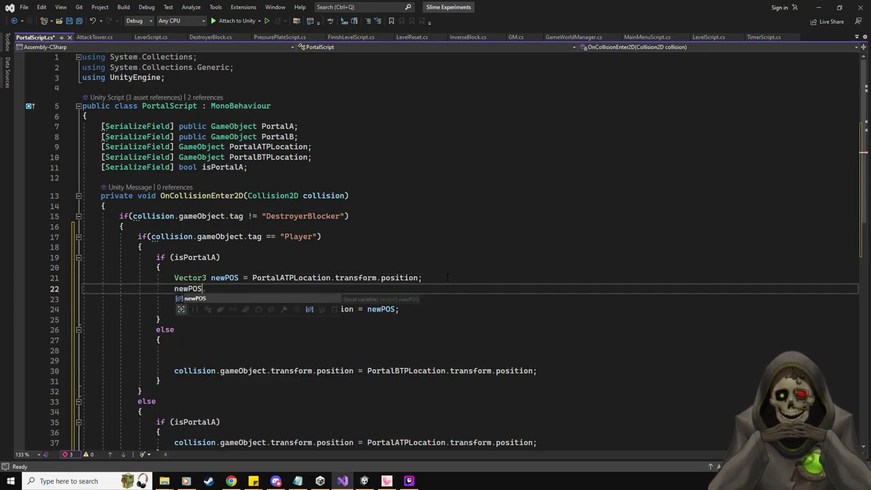
{"action": "type", "text": ".y = newPOS.y = new"}
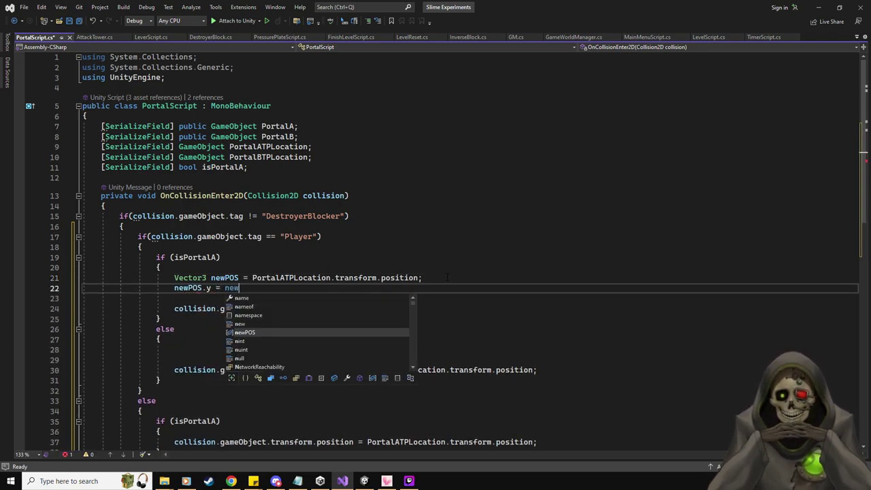
{"action": "type", "text": "y -"}
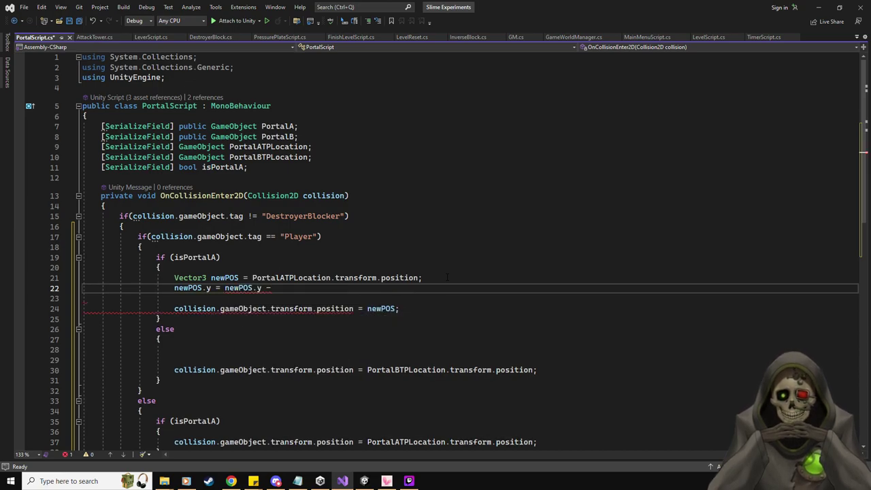
{"action": "key", "text": "BackSpace"}
{"action": "key", "text": "BackSpace"}
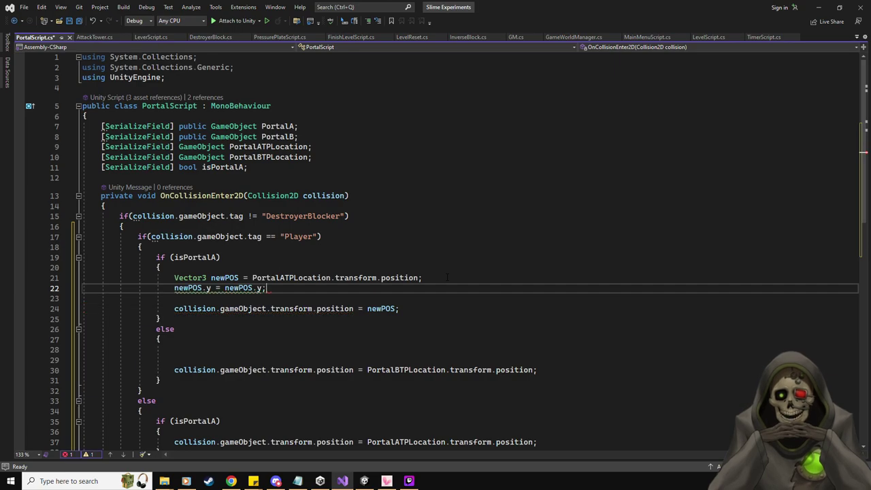
Change the operator in the newPOS.y line to +=, after trying -=.
{"action": "left_click", "coordinate": [216, 288]}
{"action": "type", "text": "-"}
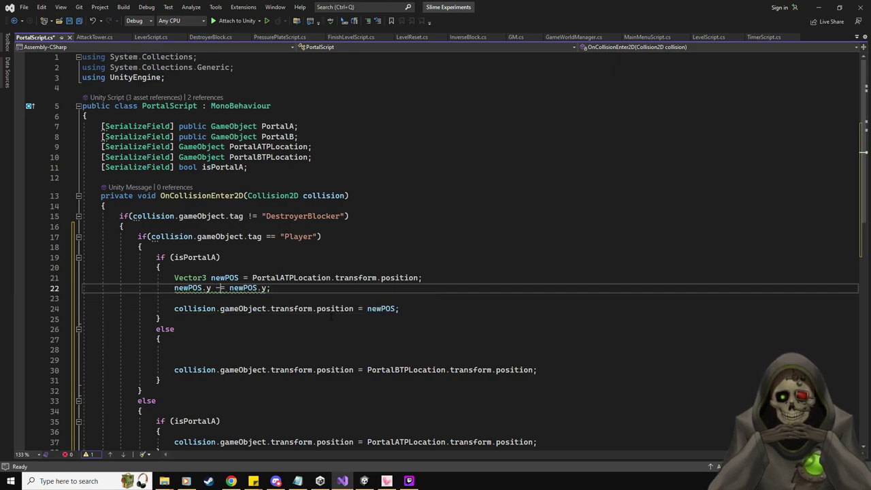
{"action": "key", "text": "Right"}
{"action": "key", "text": "Right"}
{"action": "key", "text": "Right"}
{"action": "key", "text": "Right"}
{"action": "key", "text": "Right"}
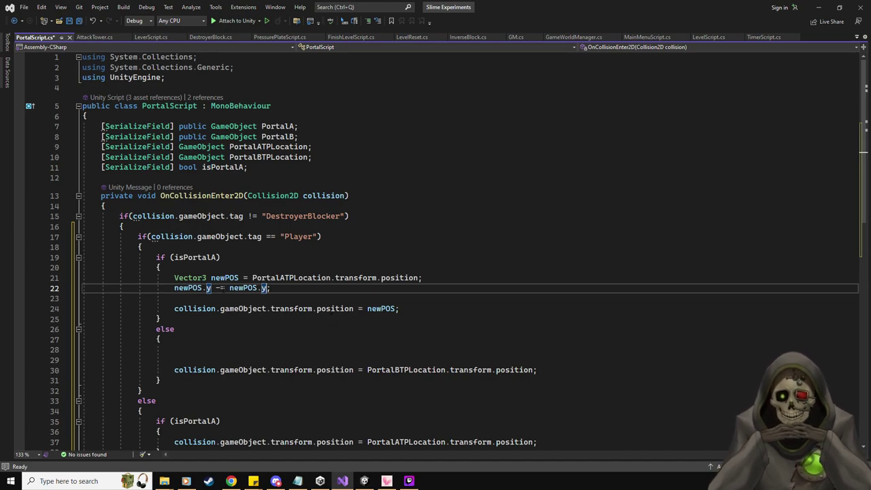
{"action": "left_click", "coordinate": [219, 288]}
{"action": "key", "text": "BackSpace"}
{"action": "type", "text": "+"}
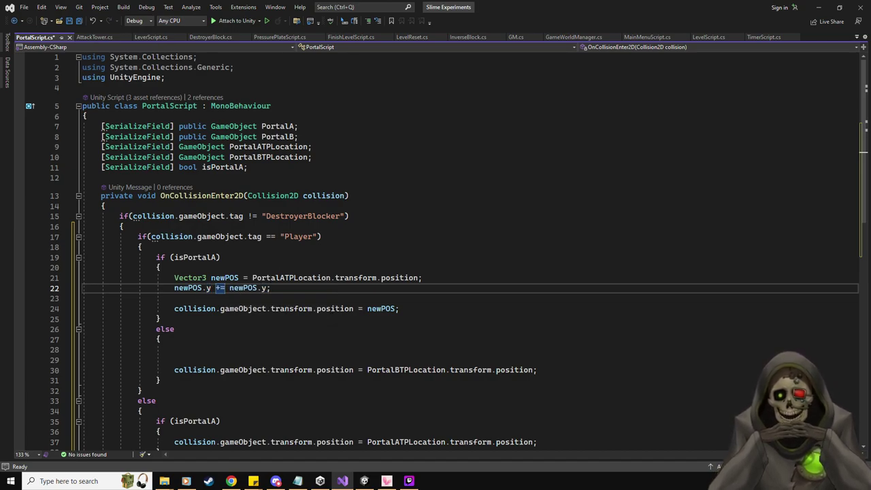
{"action": "left_click", "coordinate": [267, 288]}
Switch to Unity to check the portal layout in the scene, and return to PortalScript in Visual Studio.
{"action": "key", "text": "alt+Tab"}
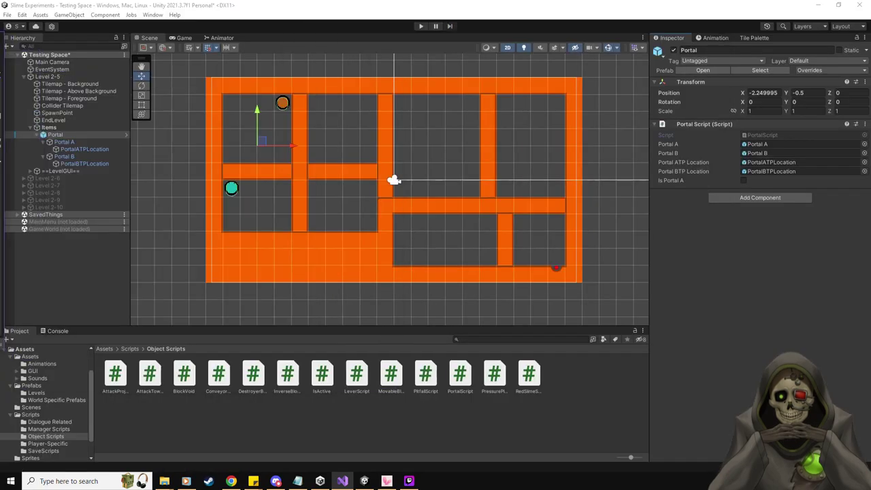
{"action": "mouse_move", "coordinate": [268, 146]}
{"action": "left_mouse_down"}
{"action": "mouse_move", "coordinate": [272, 99]}
{"action": "mouse_move", "coordinate": [263, 142]}
{"action": "left_mouse_up"}
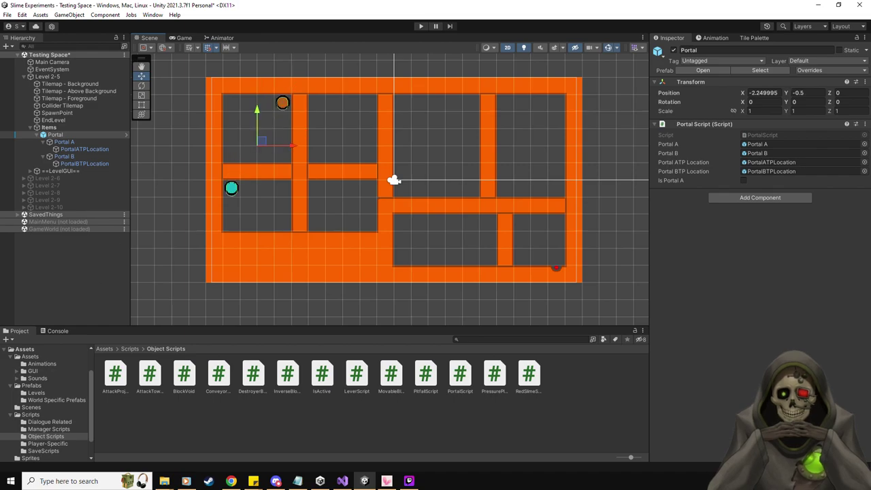
{"action": "key", "text": "alt+Tab"}
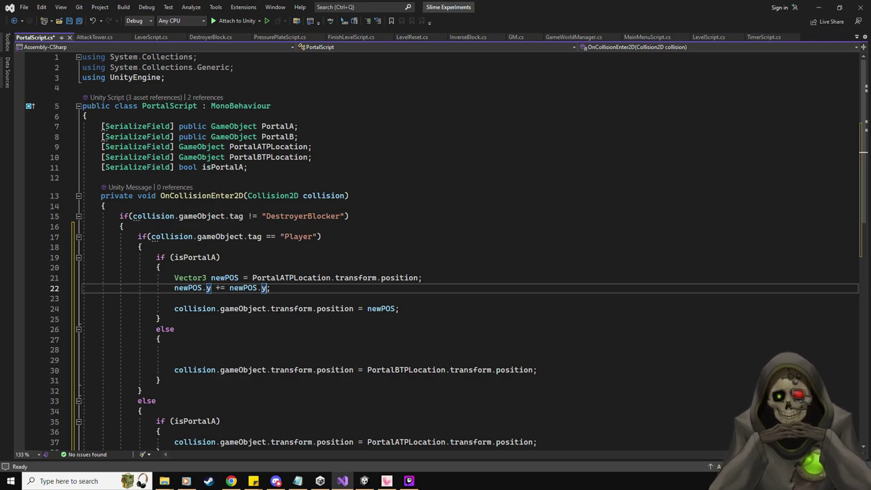
Set the added amount so the line reads newPOS.y += 1; and remove the blank line below it.
{"action": "double_click", "coordinate": [245, 290]}
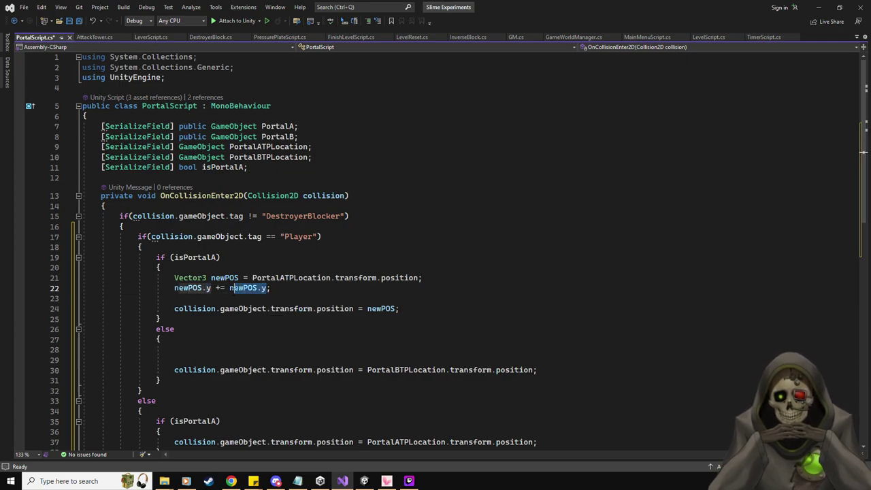
{"action": "type", "text": "1"}
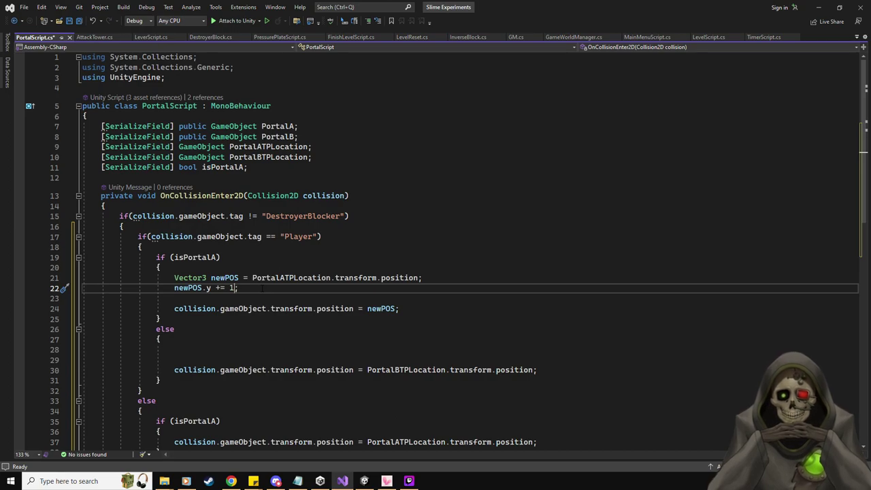
{"action": "key", "text": "Down"}
{"action": "key", "text": "shift+Home"}
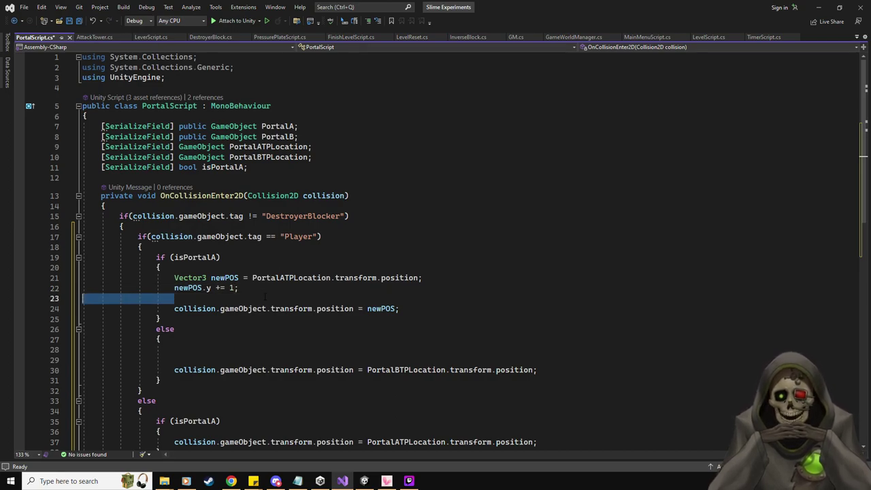
{"action": "key", "text": "BackSpace"}
{"action": "key", "text": "BackSpace"}
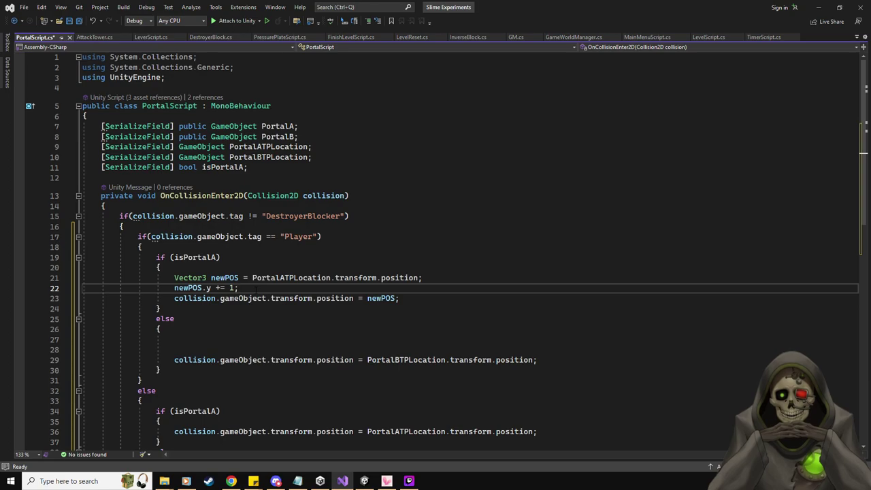
Copy the newPOS declaration and newPOS.y += 1; into the Player block's inner else branch, using PortalBTPLocation in the declaration.
{"action": "left_click_drag", "start_coordinate": [256, 290], "coordinate": [175, 278]}
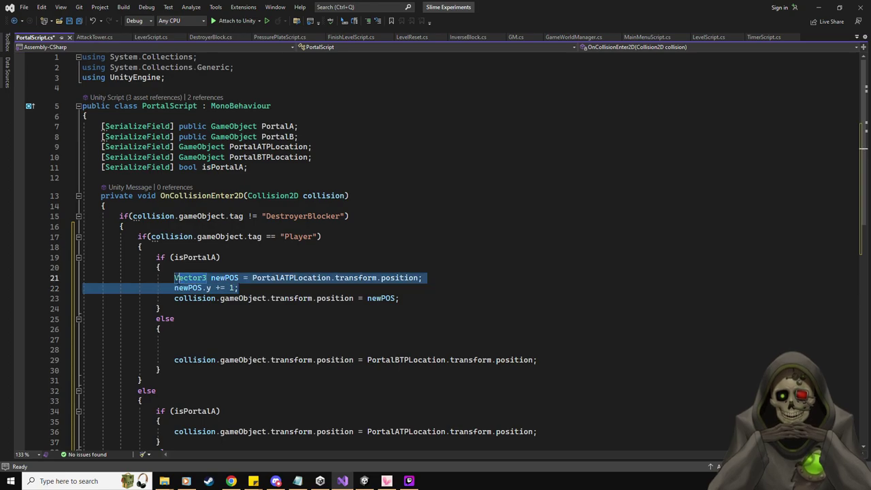
{"action": "key", "text": "ctrl+c"}
{"action": "left_click", "coordinate": [227, 338]}
{"action": "key", "text": "ctrl+v"}
{"action": "key", "text": "Delete"}
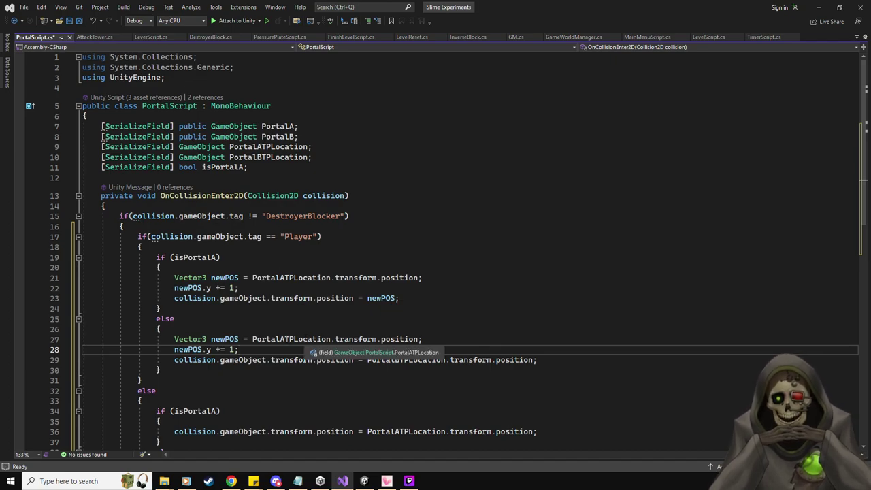
{"action": "left_click", "coordinate": [284, 338]}
{"action": "key", "text": "BackSpace"}
{"action": "type", "text": "B"}
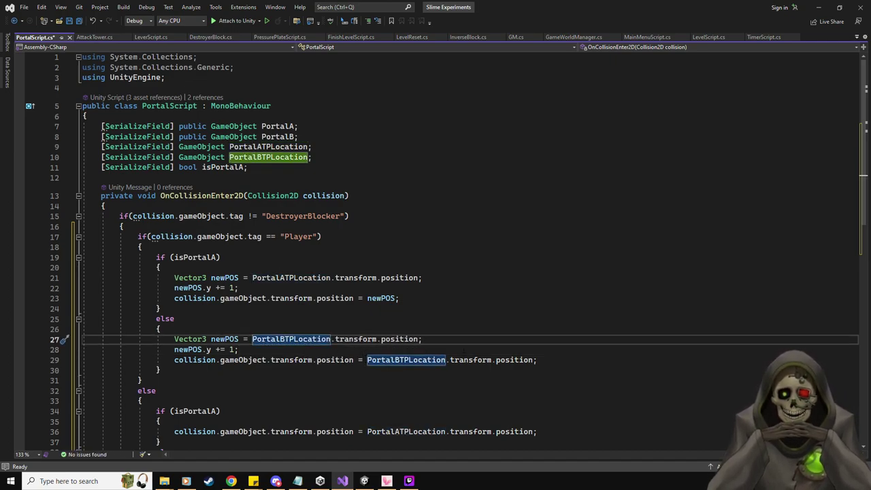
Assign newPOS instead of PortalBTPLocation.transform.position to the colliding object's position in the Player block's else branch, and save PortalScript.
{"action": "left_click_drag", "start_coordinate": [367, 359], "coordinate": [533, 360]}
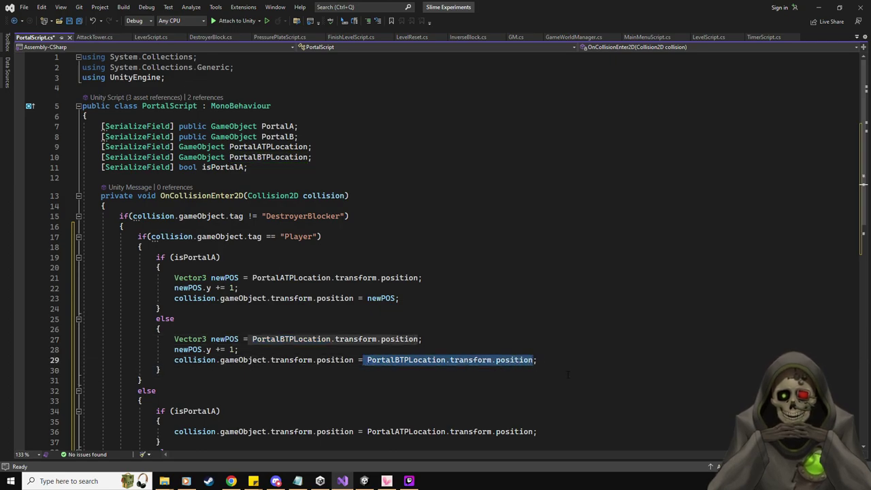
{"action": "type", "text": "newPOS"}
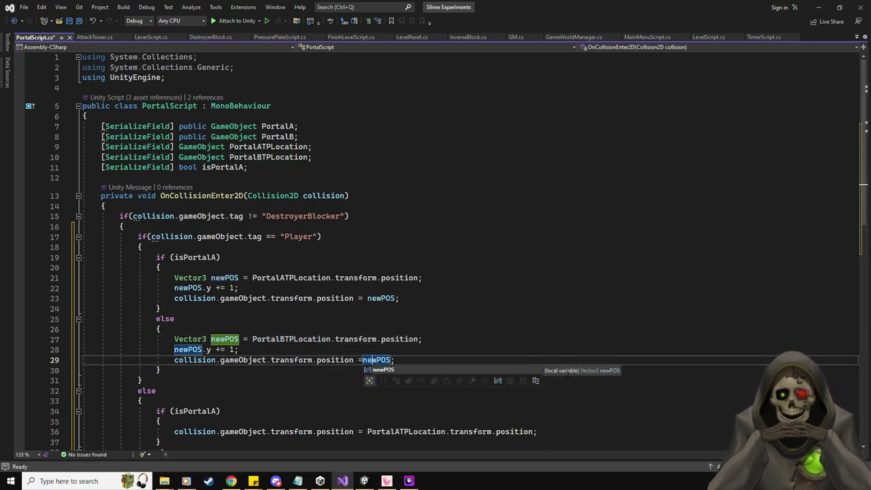
{"action": "key", "text": "ctrl+Left"}
{"action": "key", "text": "ctrl+s"}
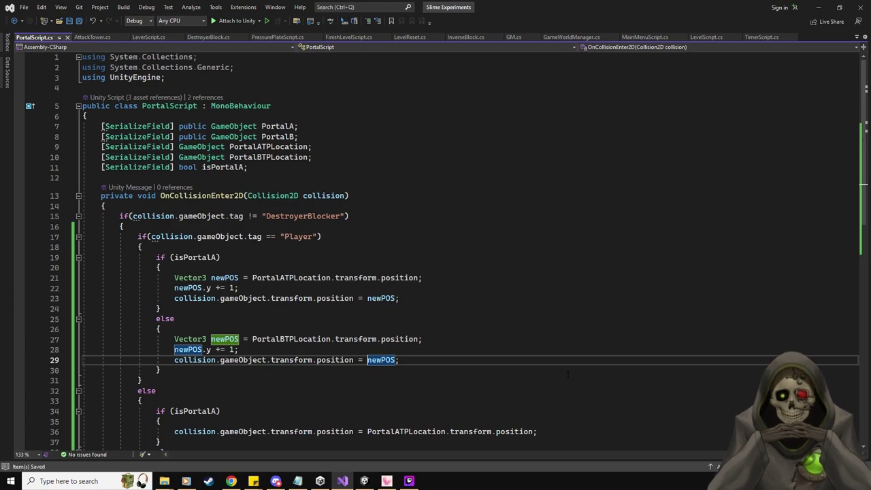
{"action": "key", "text": "Up"}
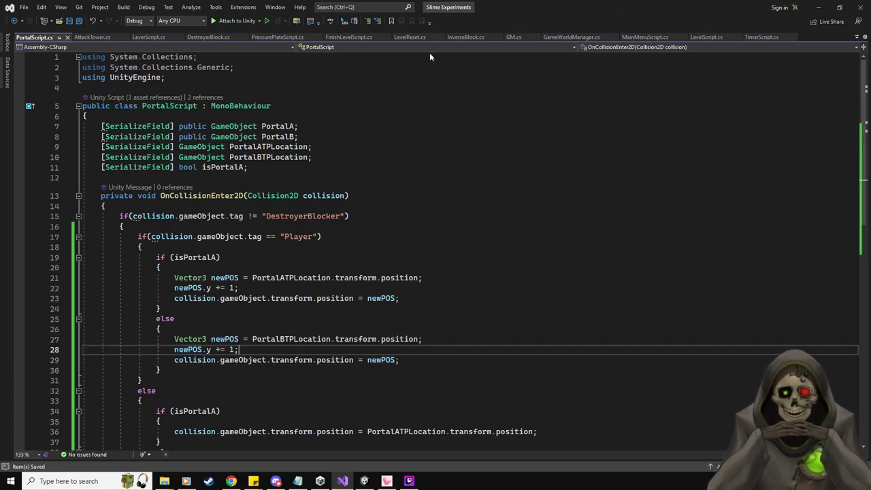
Switch to Unity and play-test the slime's teleport between the orange and teal portals, ending the test afterwards.
{"action": "key", "text": "alt+Tab"}
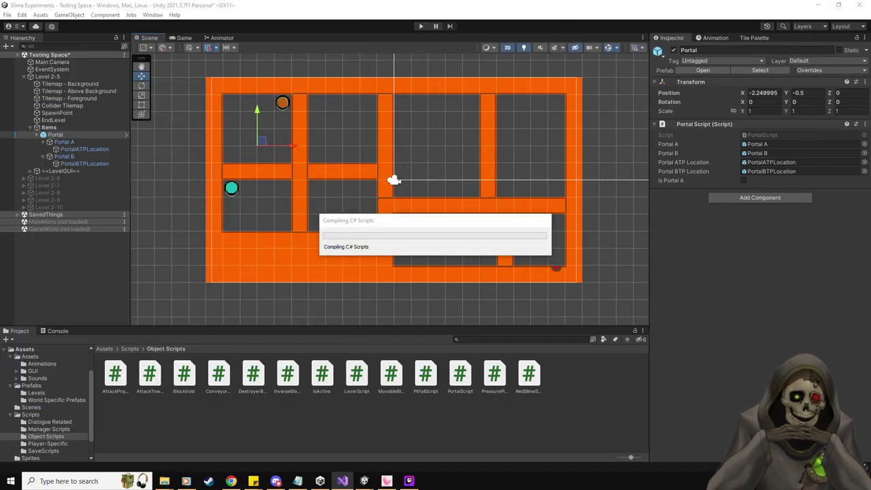
{"action": "key", "text": "ctrl+p"}
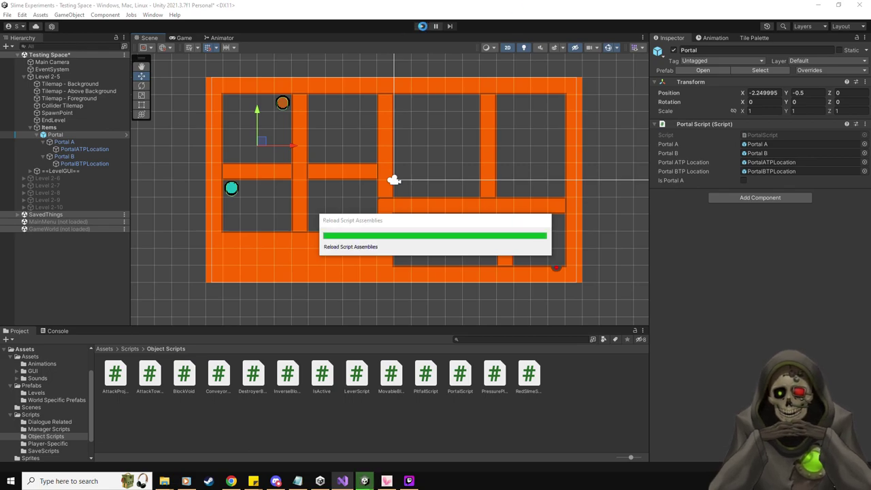
{"action": "left_click", "coordinate": [421, 27]}
{"action": "left_click", "coordinate": [421, 26]}
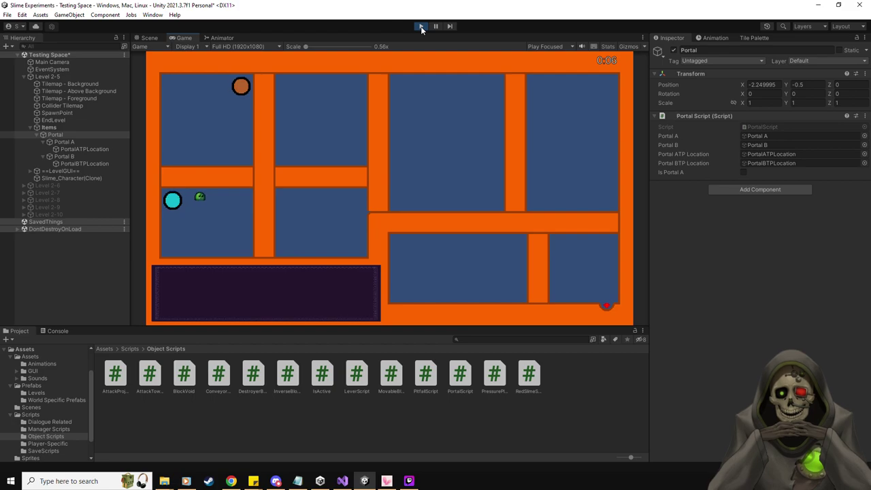
{"action": "left_click", "coordinate": [422, 27]}
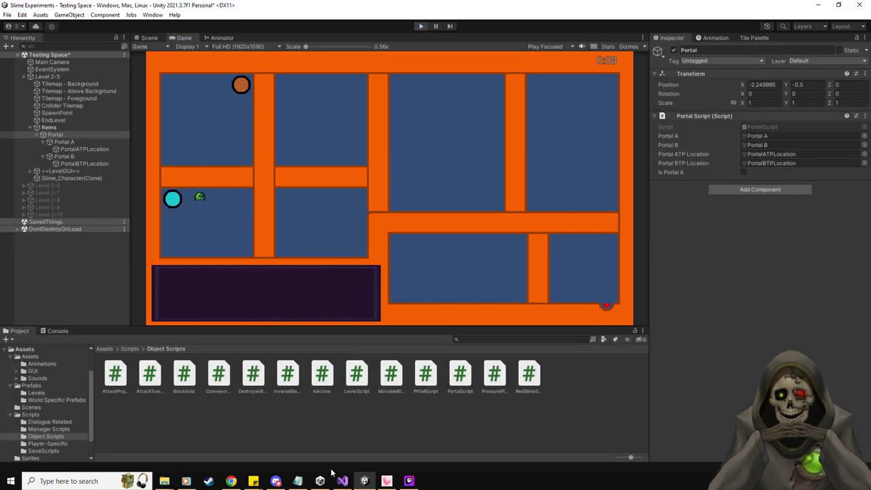
Place a MovableBlock prefab at X -8.5, Y 4.5 beside the orange portal and play-test sending the block and slime through the portal.
{"action": "left_click", "coordinate": [32, 386]}
{"action": "left_click_drag", "start_coordinate": [589, 377], "coordinate": [249, 102]}
{"action": "left_click", "coordinate": [416, 26]}
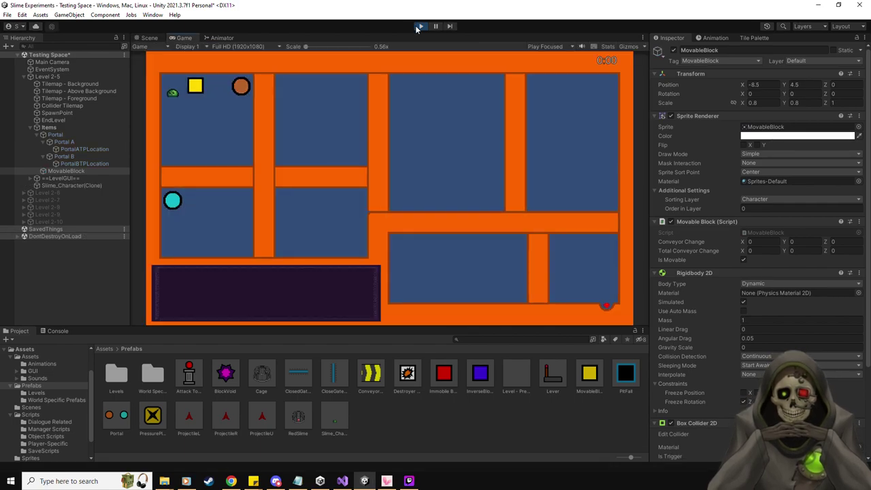
{"action": "key", "text": "d"}
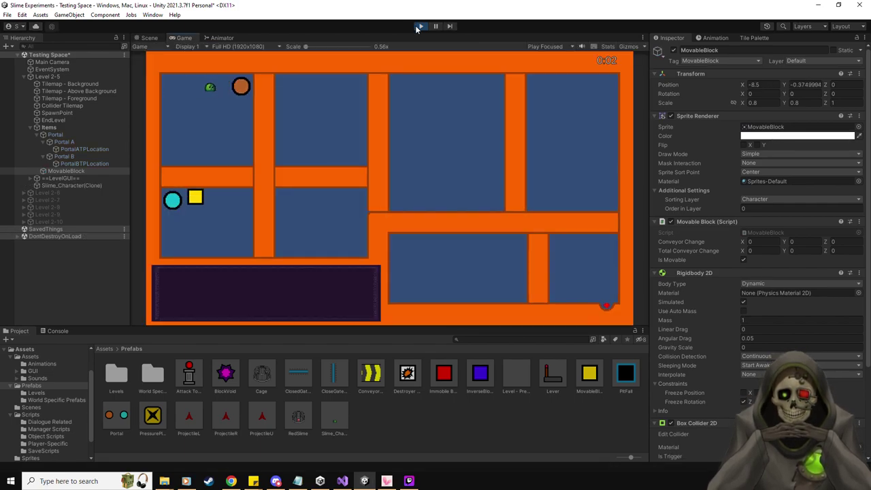
{"action": "key", "text": "d"}
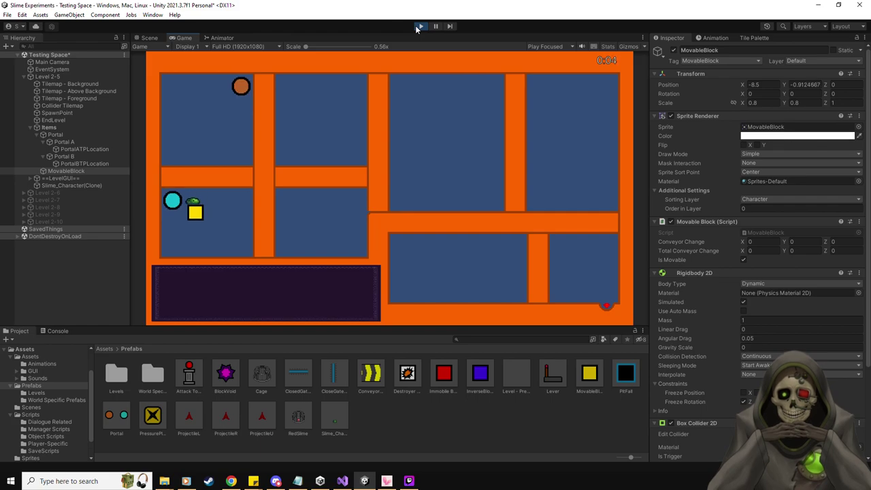
{"action": "left_click", "coordinate": [420, 26]}
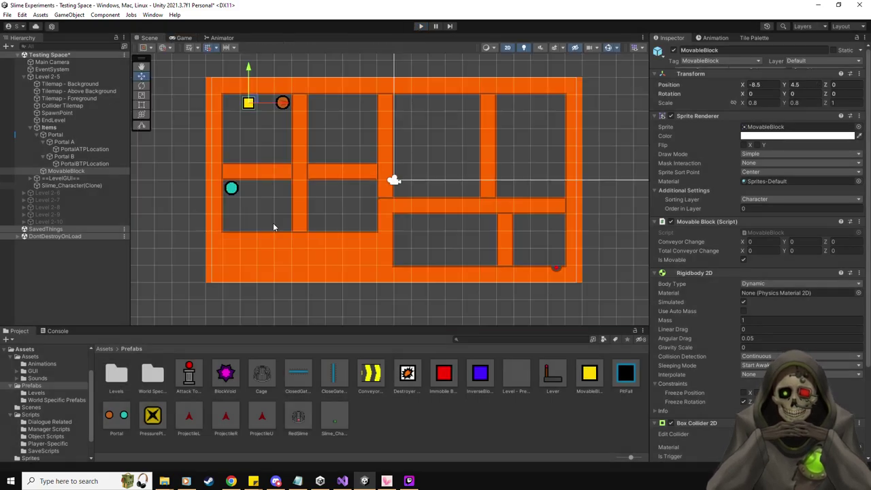
Delete the test MovableBlock from the level's Items.
{"action": "left_click", "coordinate": [69, 171]}
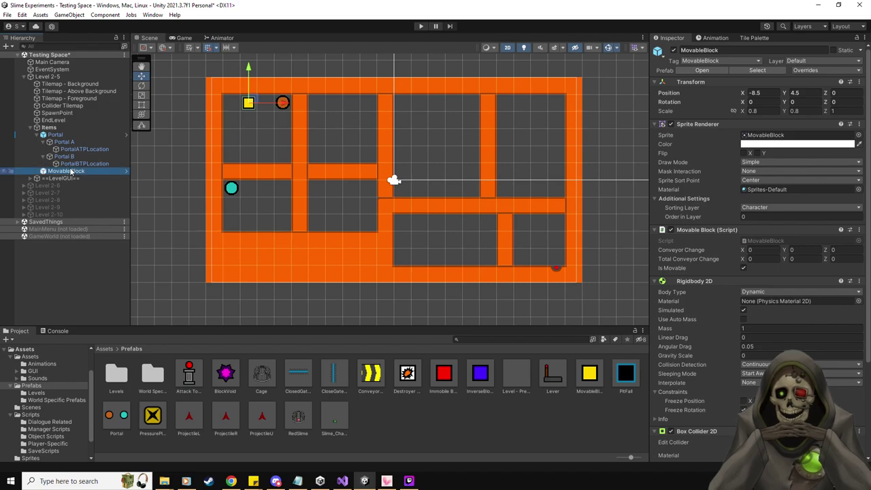
{"action": "key", "text": "Up"}
{"action": "left_click", "coordinate": [72, 172]}
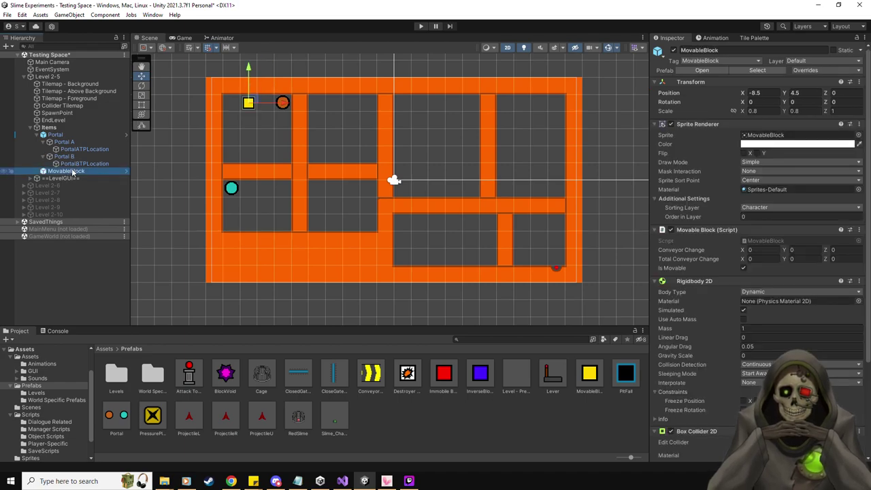
{"action": "key", "text": "Delete"}
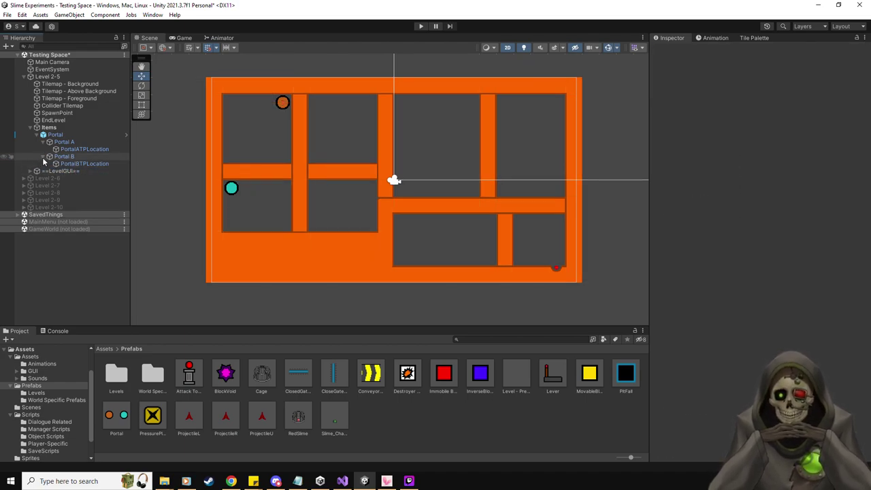
Collapse Portal A and Portal B, and rename their parent Portal object to "Portal - A to C".
{"action": "left_click", "coordinate": [43, 157]}
{"action": "left_click", "coordinate": [43, 142]}
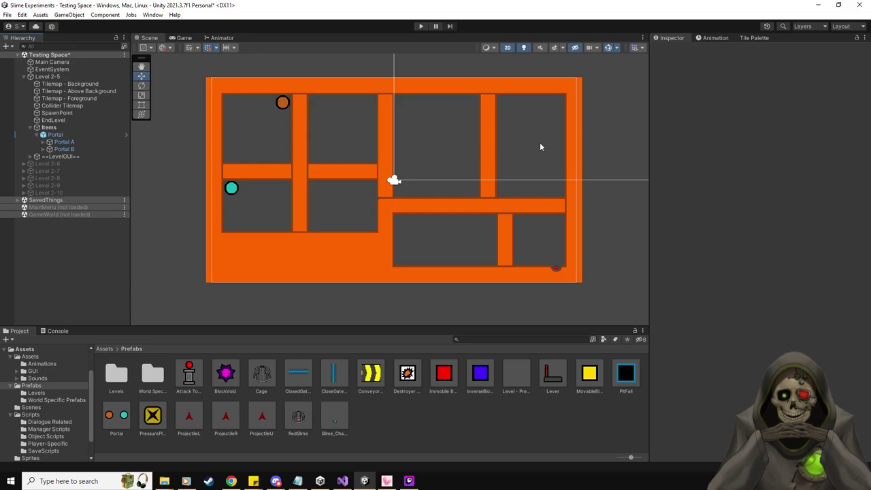
{"action": "right_click", "coordinate": [65, 135]}
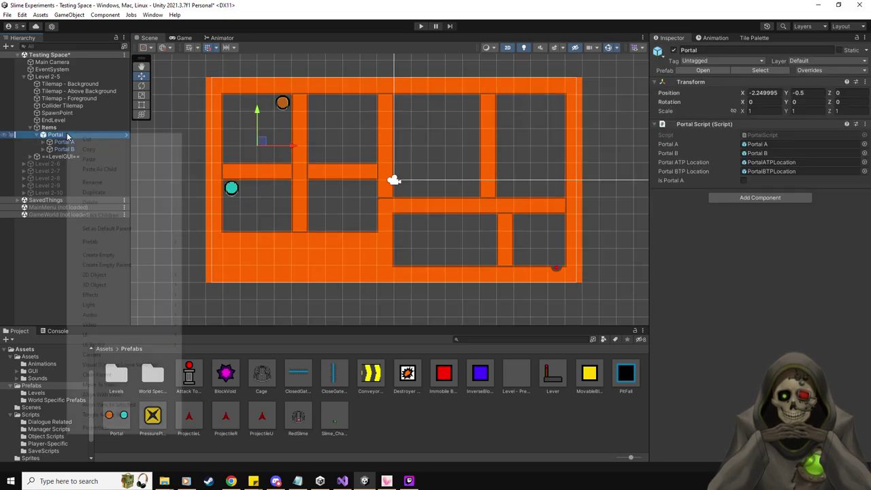
{"action": "left_click", "coordinate": [108, 186]}
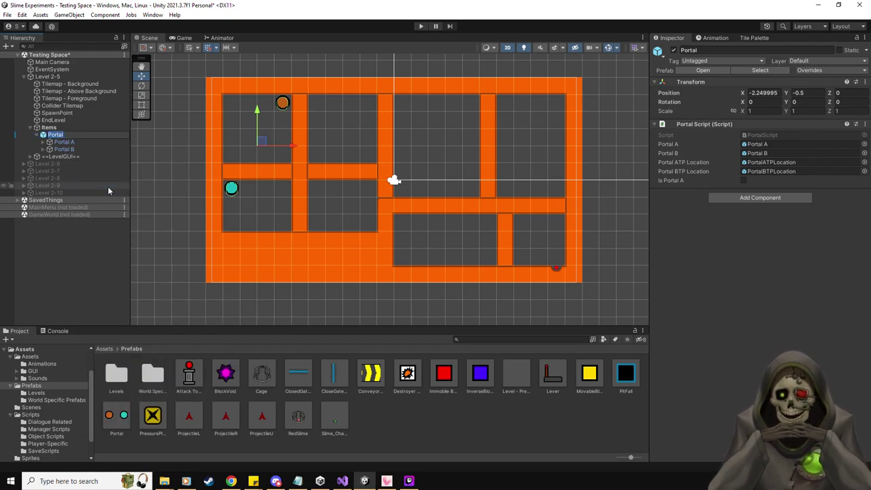
{"action": "key", "text": "End"}
{"action": "type", "text": "- A to C"}
{"action": "key", "text": "Return"}
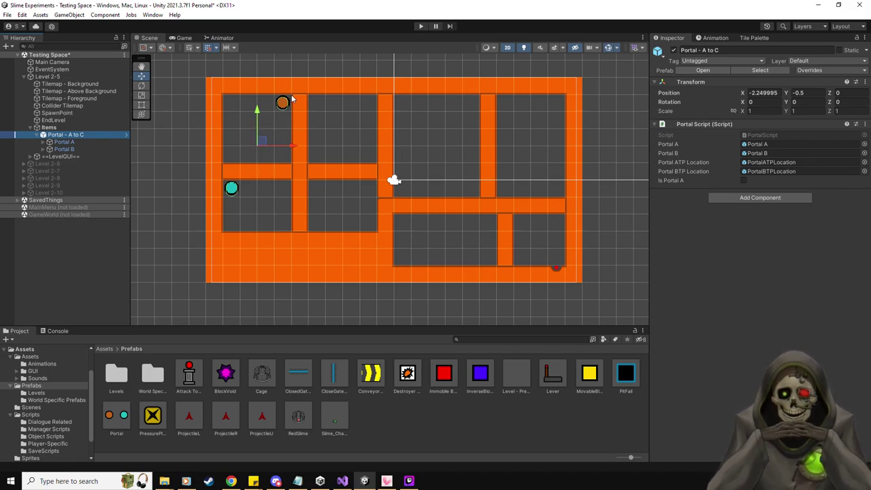
{"action": "left_click", "coordinate": [71, 136]}
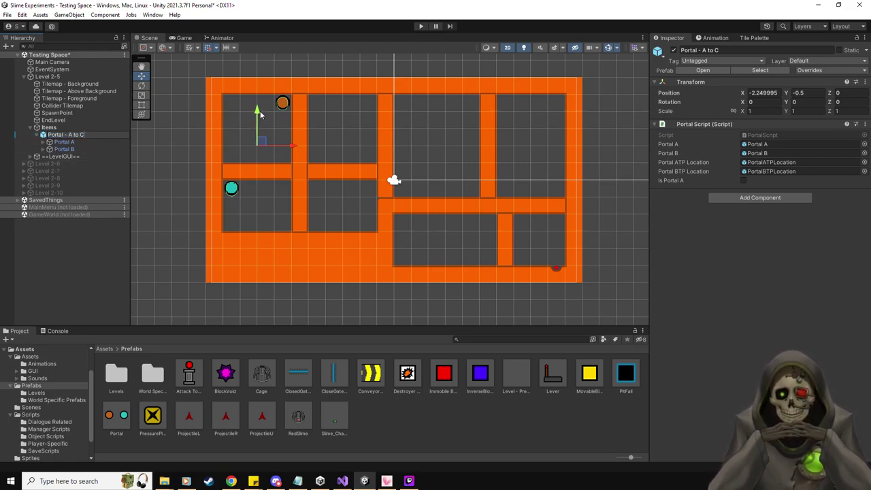
{"action": "key", "text": "Return"}
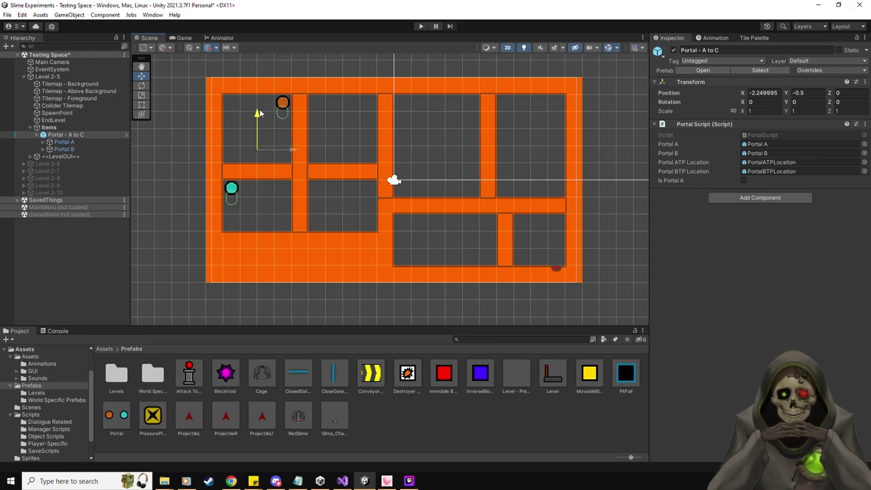
Duplicate Portal - A to C, move the copy to Y -1.5, and shift its Portal B into the neighbouring lower room at local Y 1.
{"action": "left_click", "coordinate": [70, 135]}
{"action": "key", "text": "ctrl+d"}
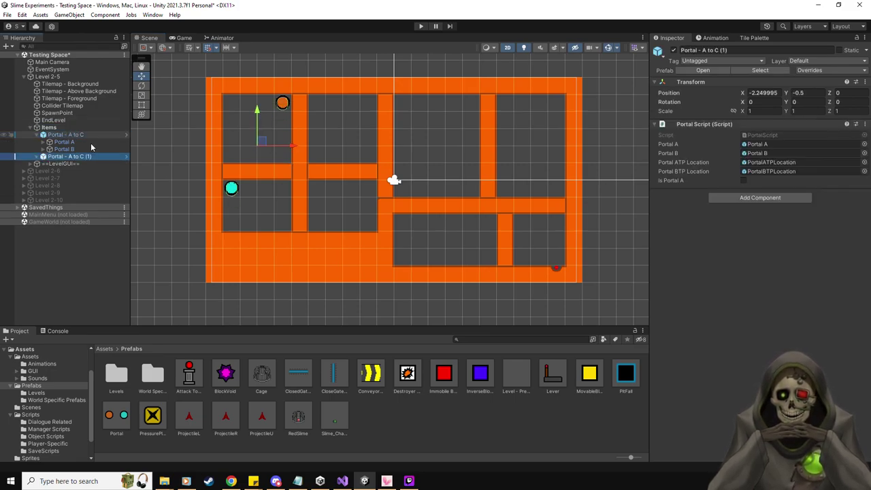
{"action": "left_click_drag", "start_coordinate": [256, 114], "coordinate": [255, 133]}
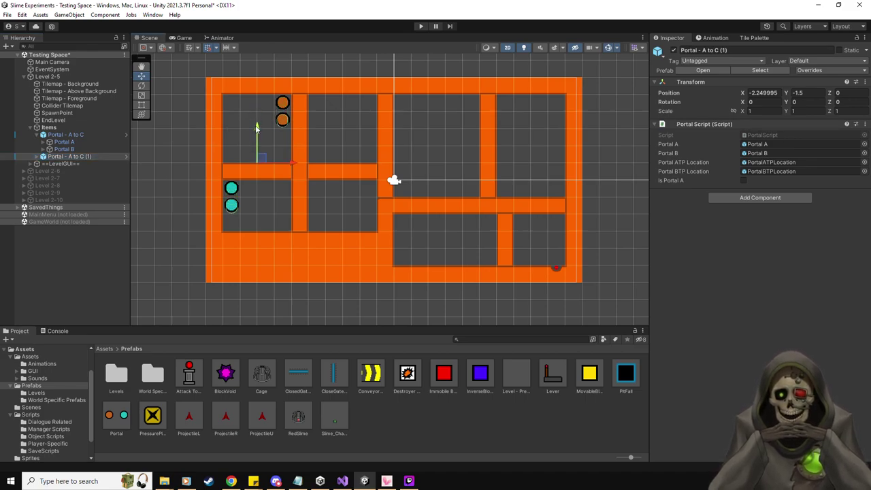
{"action": "left_click", "coordinate": [37, 156]}
{"action": "left_click", "coordinate": [59, 170]}
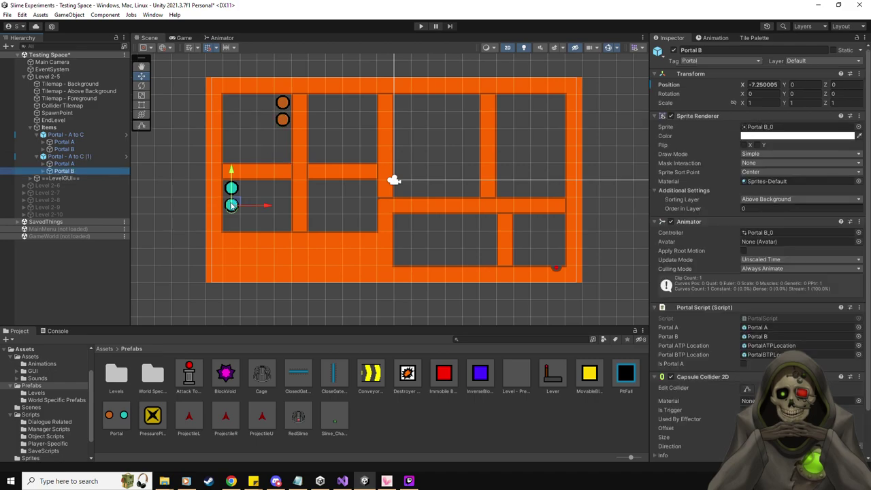
{"action": "left_click_drag", "start_coordinate": [232, 205], "coordinate": [317, 187]}
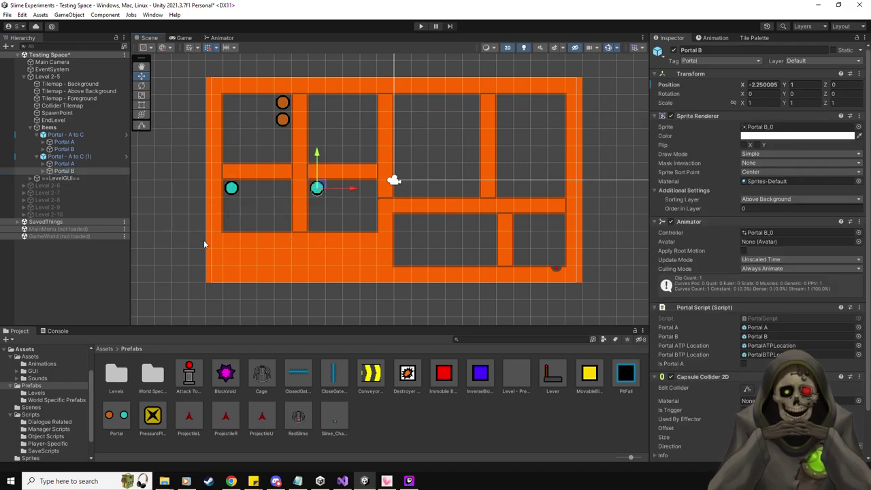
Move the copy's PortalBTPLocation to X -3, Y 4 beside the lower orange portal and its PortalATPLocation to X 3, Y -4 beside its teal portal.
{"action": "left_click", "coordinate": [43, 171]}
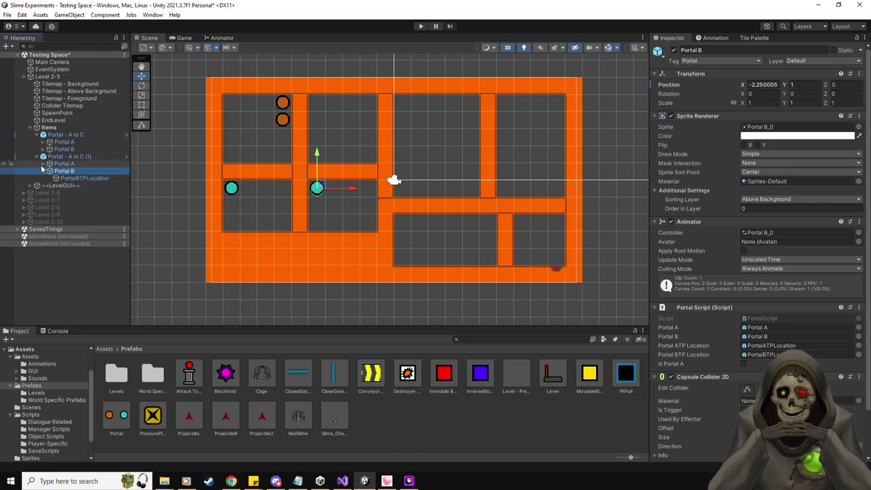
{"action": "left_click", "coordinate": [42, 163]}
{"action": "left_click", "coordinate": [85, 185]}
{"action": "left_click_drag", "start_coordinate": [356, 91], "coordinate": [271, 123]}
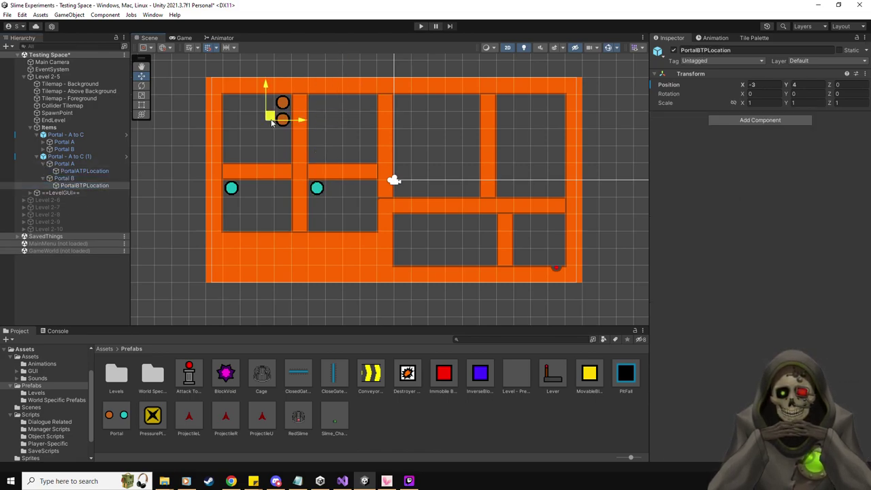
{"action": "left_click", "coordinate": [80, 171]}
{"action": "left_click_drag", "start_coordinate": [257, 185], "coordinate": [333, 185]}
Rename the duplicated portal group to "Portal - A to D".
{"action": "left_click", "coordinate": [71, 156]}
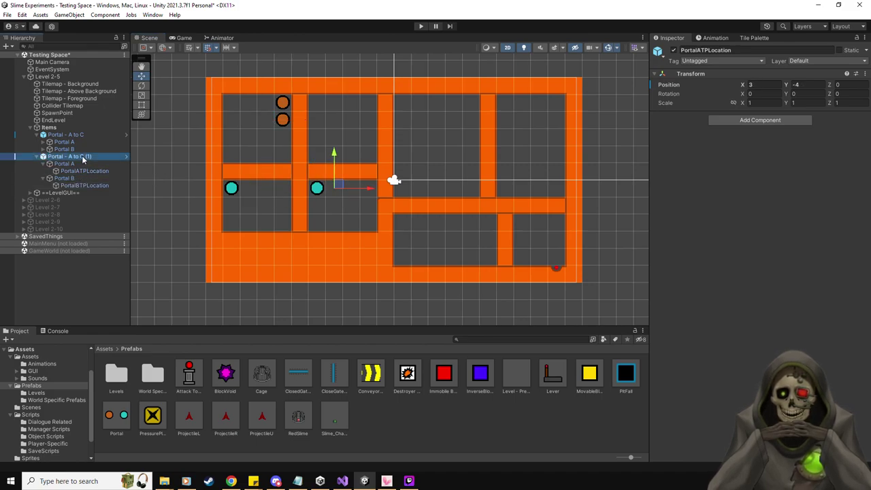
{"action": "left_click", "coordinate": [752, 51]}
{"action": "key", "text": "BackSpace"}
{"action": "key", "text": "BackSpace"}
{"action": "key", "text": "BackSpace"}
{"action": "key", "text": "BackSpace"}
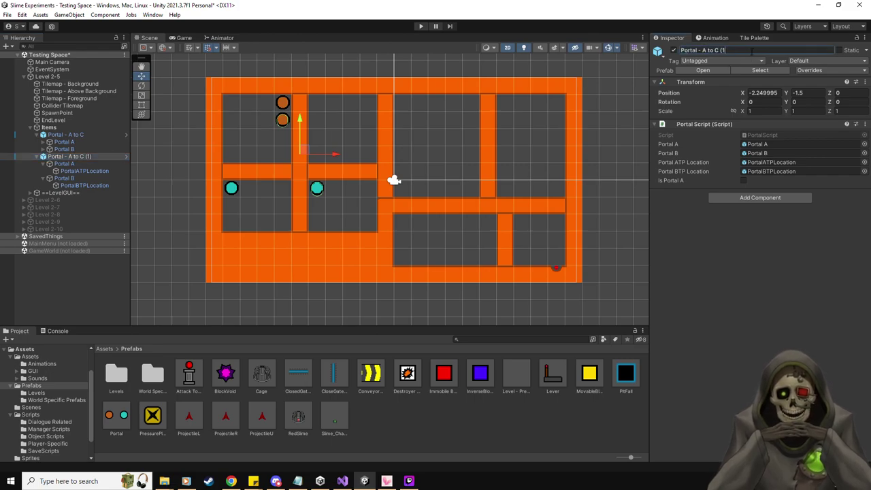
{"action": "key", "text": "BackSpace"}
{"action": "type", "text": "D"}
{"action": "key", "text": "Return"}
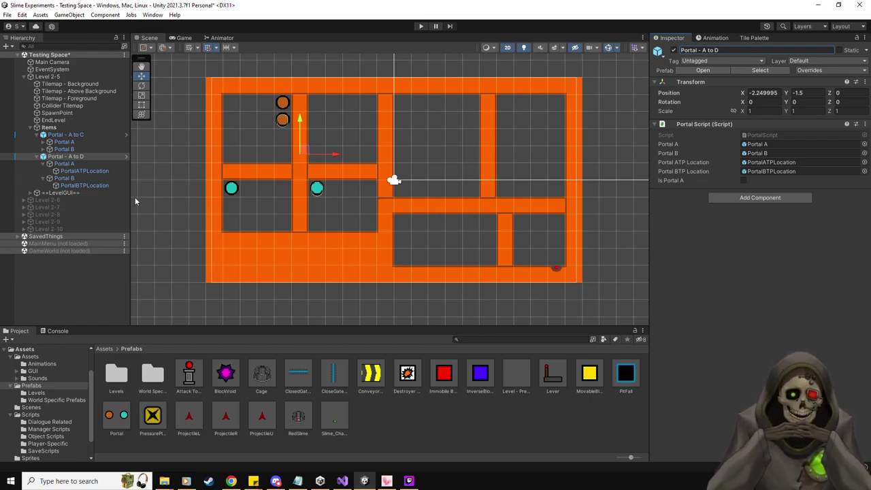
Check both teleport locations of Portal - A to D, then duplicate the group and expand the copy.
{"action": "left_click", "coordinate": [68, 164]}
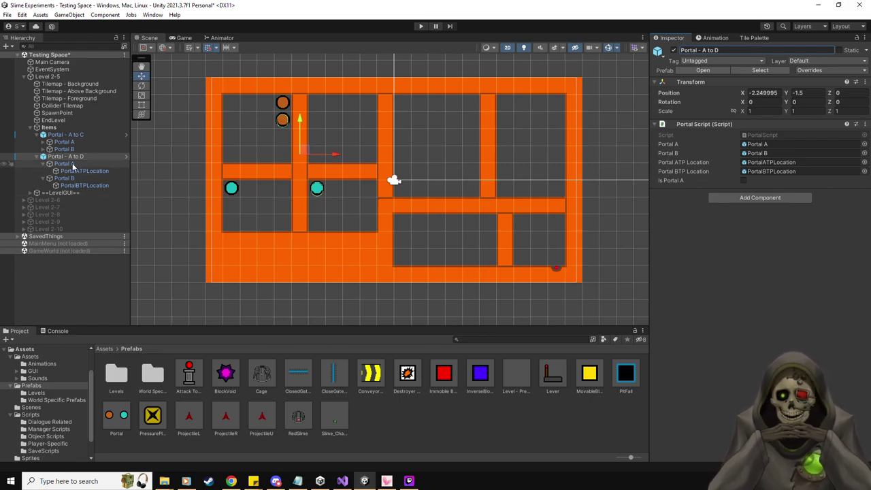
{"action": "left_click", "coordinate": [71, 171]}
{"action": "left_click", "coordinate": [73, 185]}
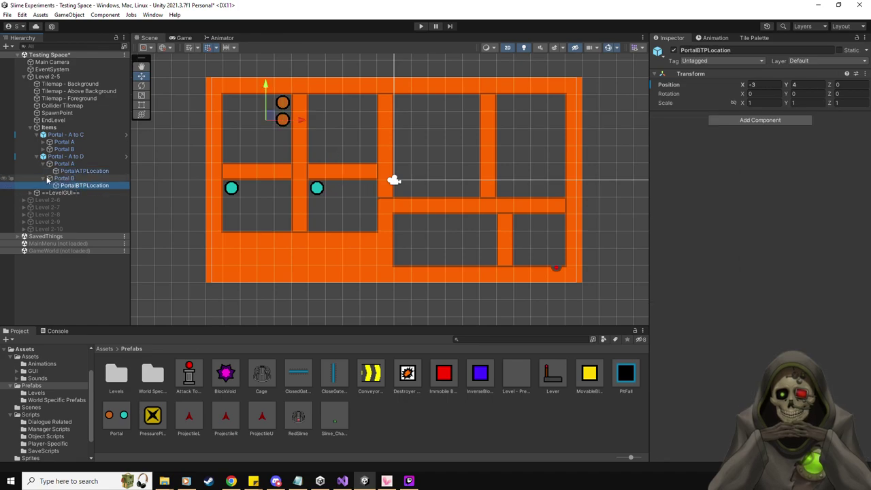
{"action": "left_click", "coordinate": [44, 177]}
{"action": "left_click", "coordinate": [44, 164]}
{"action": "left_click", "coordinate": [63, 157]}
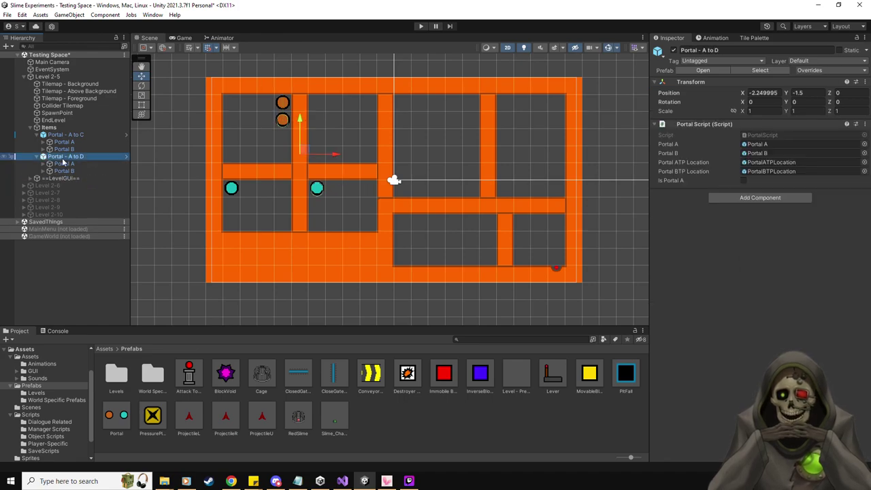
{"action": "key", "text": "ctrl+d"}
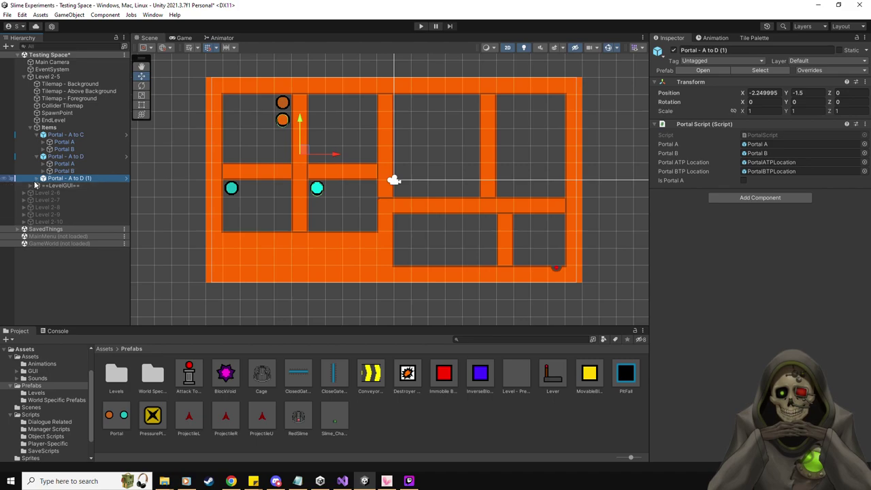
{"action": "left_click", "coordinate": [36, 178]}
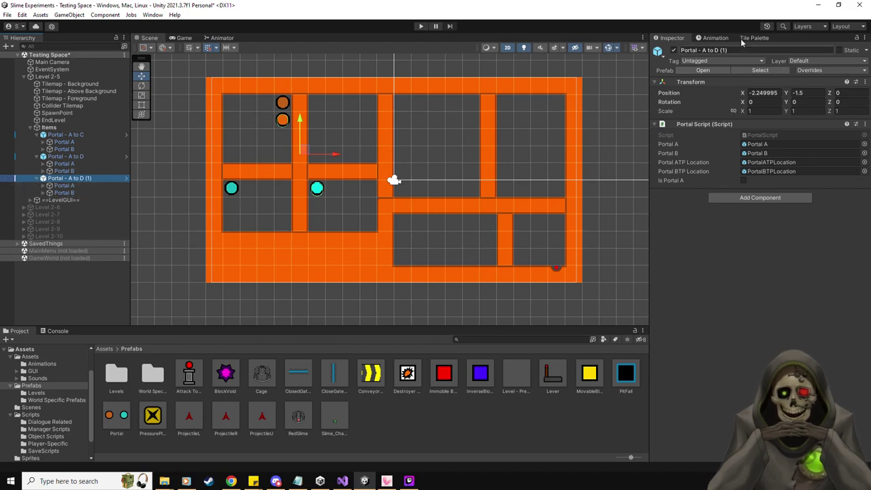
Rename the duplicated portal group to "Portal - A to B".
{"action": "left_click", "coordinate": [708, 49]}
{"action": "key", "text": "BackSpace"}
{"action": "key", "text": "BackSpace"}
{"action": "key", "text": "BackSpace"}
{"action": "key", "text": "BackSpace"}
{"action": "key", "text": "BackSpace"}
{"action": "type", "text": "C"}
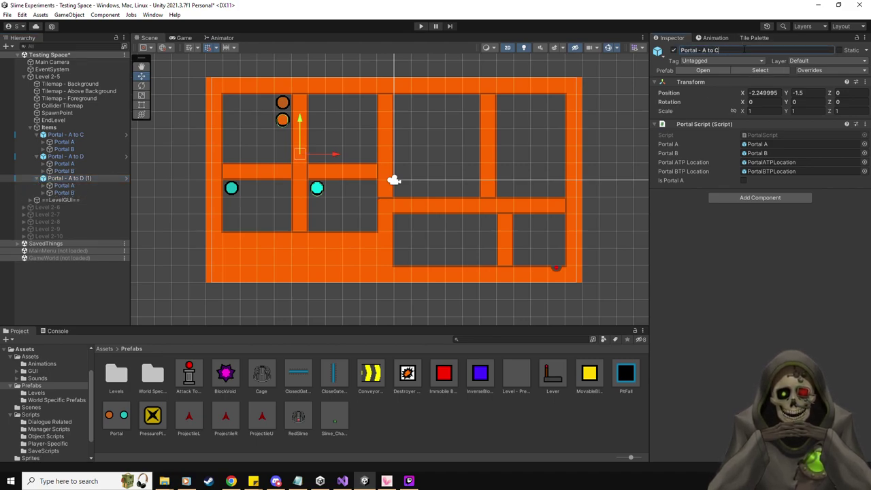
{"action": "key", "text": "ctrl+a"}
{"action": "key", "text": "BackSpace"}
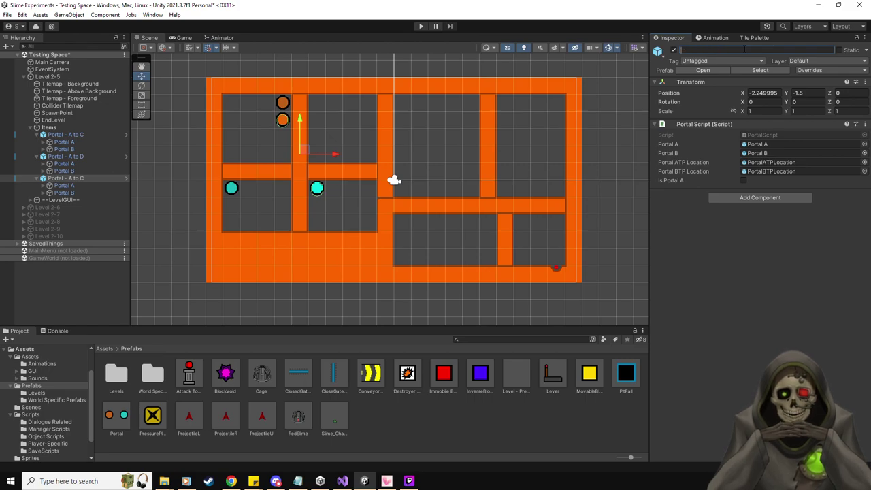
{"action": "key", "text": "ctrl+z"}
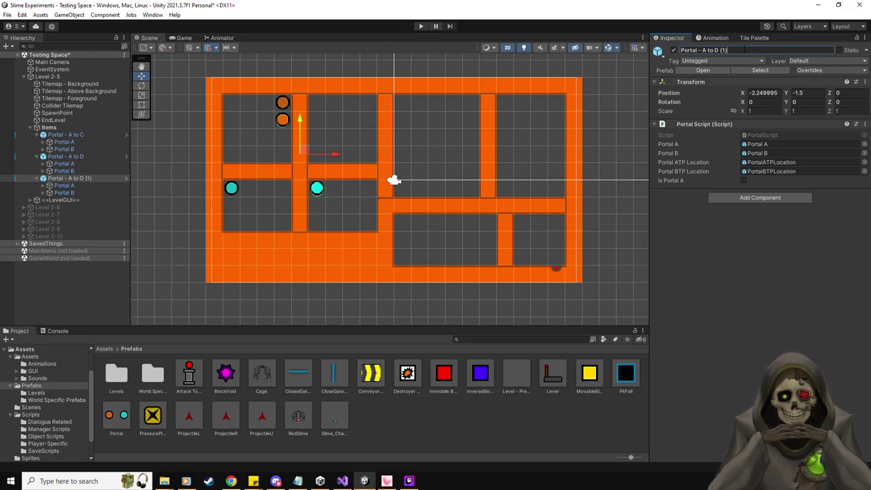
{"action": "type", "text": "B"}
{"action": "key", "text": "Return"}
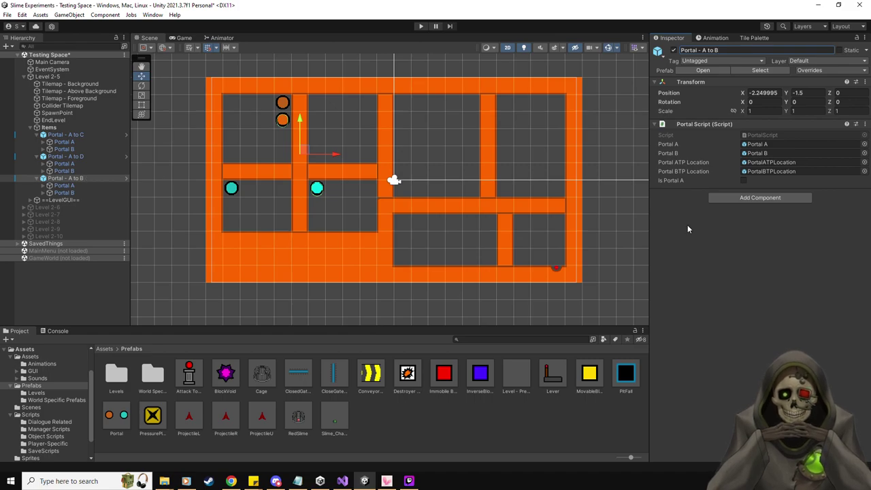
Move Portal A of Portal - A to B to local Y 4 below the other orange portals, and its PortalATPLocation to X 3, Y 2.
{"action": "left_click", "coordinate": [68, 186]}
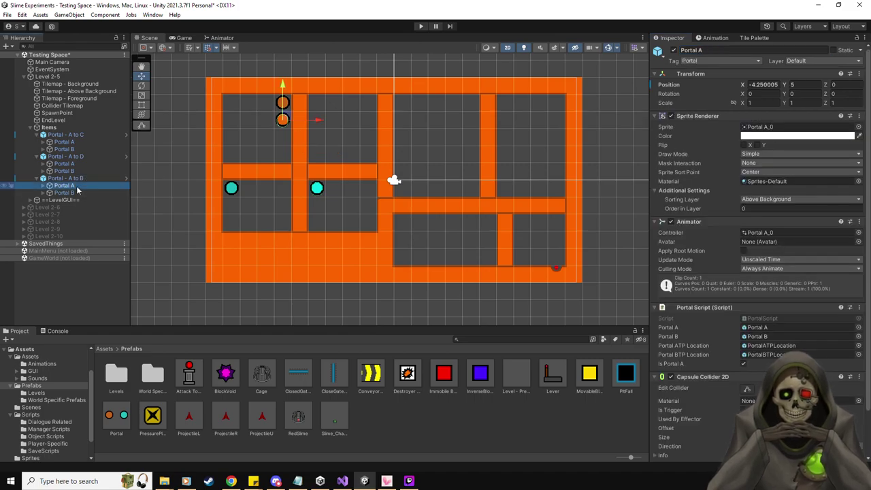
{"action": "scroll", "coordinate": [796, 265], "scroll_direction": "down", "scroll_amount": 2}
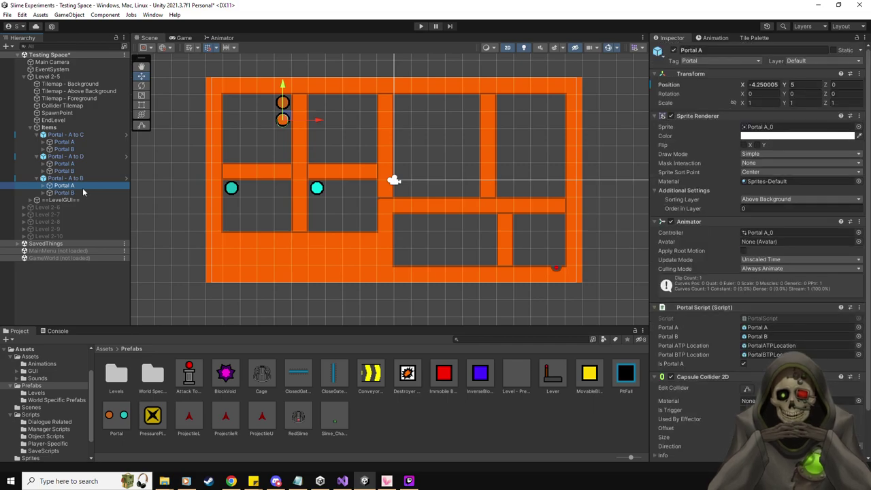
{"action": "left_click", "coordinate": [43, 186]}
{"action": "left_click", "coordinate": [68, 192]}
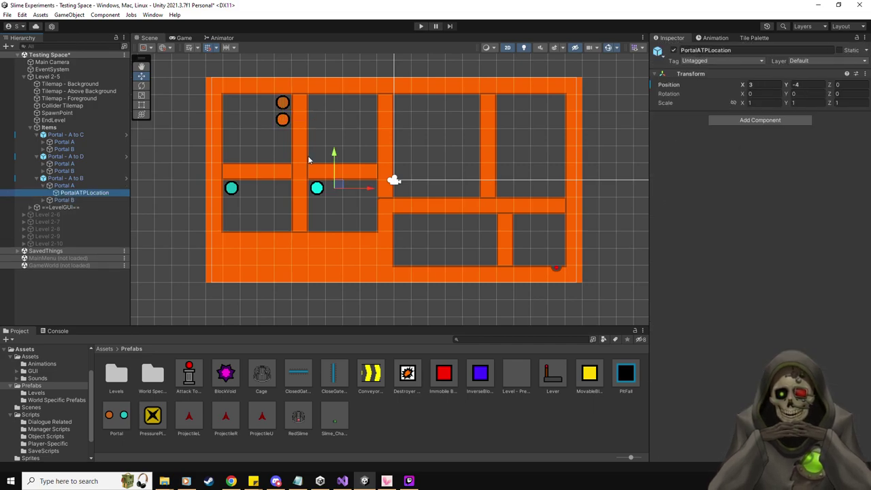
{"action": "left_click", "coordinate": [66, 186]}
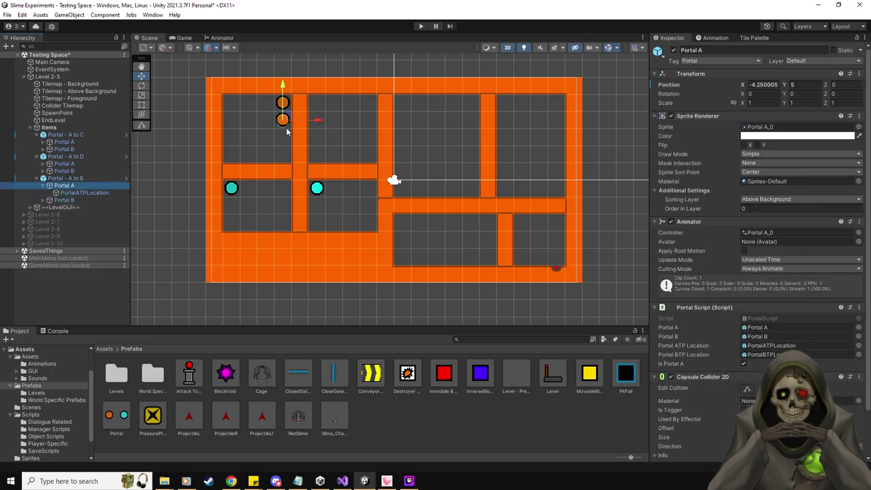
{"action": "left_click_drag", "start_coordinate": [285, 119], "coordinate": [285, 136]}
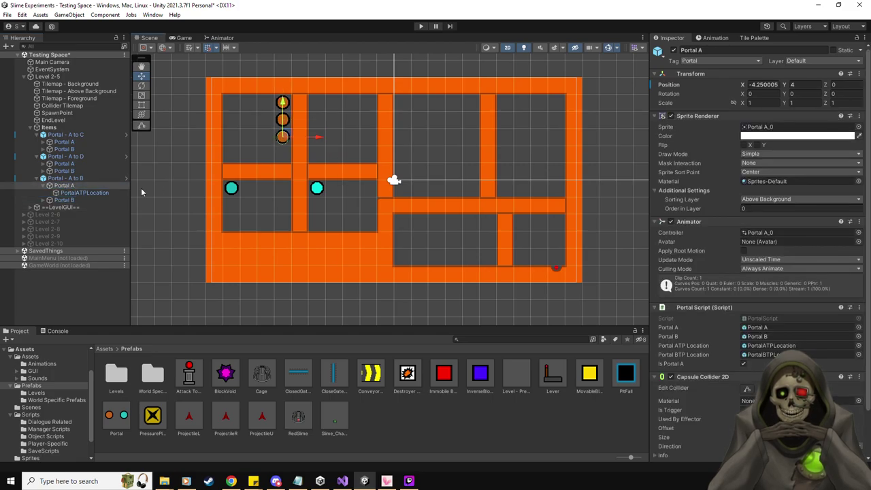
{"action": "left_click", "coordinate": [87, 193]}
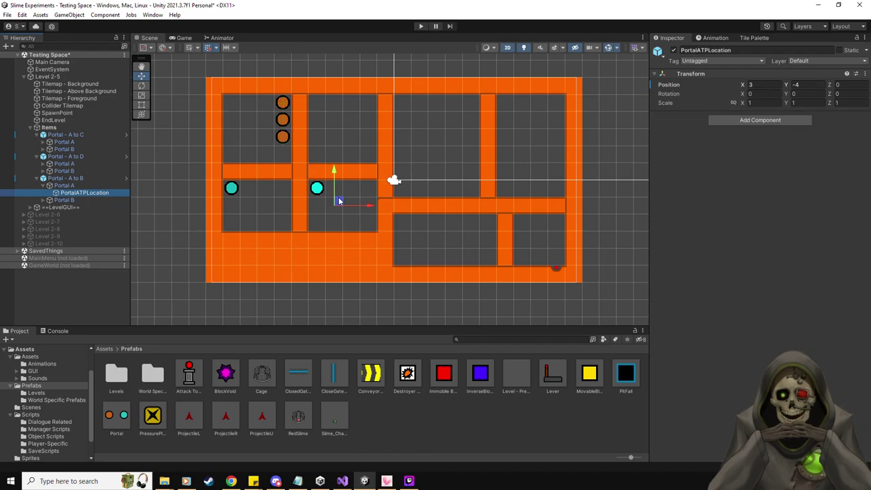
{"action": "left_click_drag", "start_coordinate": [339, 201], "coordinate": [338, 99]}
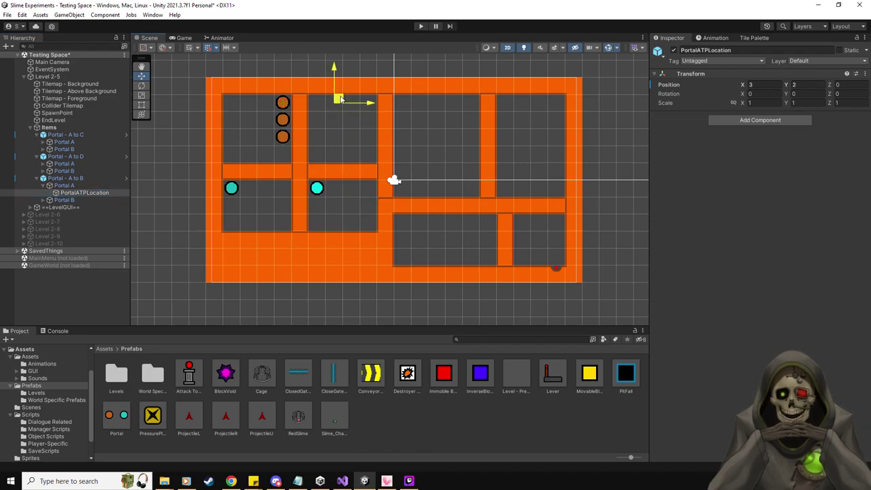
Move the A to B group's Portal B into the upper neighbouring room and its PortalBTPLocation to X -3, Y -2 beside the lowest orange portal.
{"action": "left_click", "coordinate": [43, 201]}
{"action": "left_click", "coordinate": [113, 199]}
{"action": "left_click_drag", "start_coordinate": [325, 186], "coordinate": [325, 103]}
{"action": "left_click", "coordinate": [82, 206]}
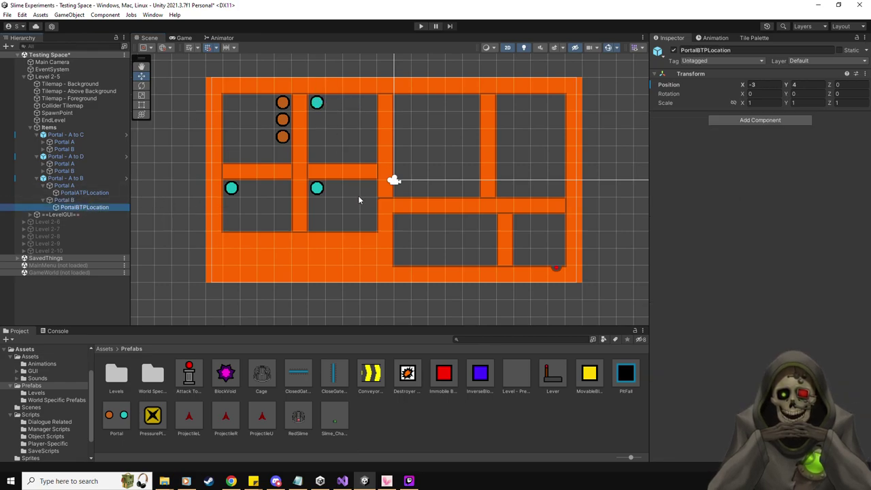
{"action": "scroll", "coordinate": [359, 200], "scroll_direction": "down", "scroll_amount": 3}
{"action": "left_click_drag", "start_coordinate": [307, 110], "coordinate": [310, 173]}
{"action": "scroll", "coordinate": [312, 174], "scroll_direction": "up", "scroll_amount": 5}
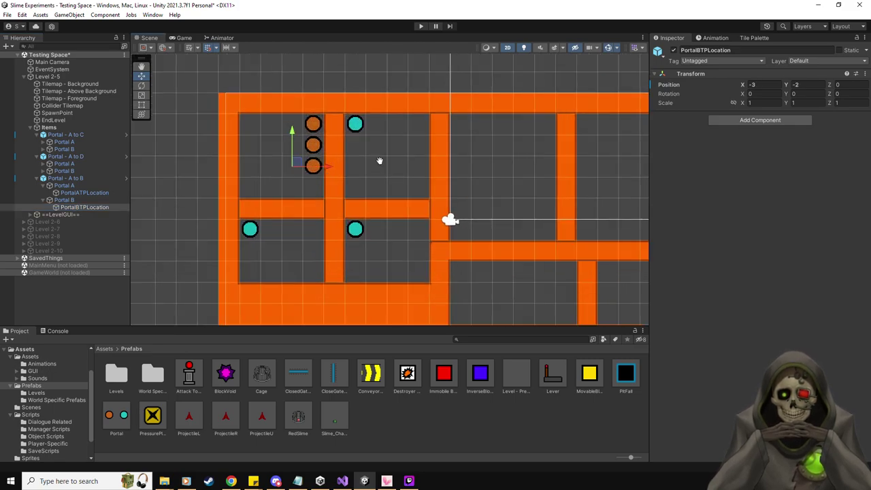
{"action": "middle_click_drag", "start_coordinate": [380, 160], "coordinate": [361, 168]}
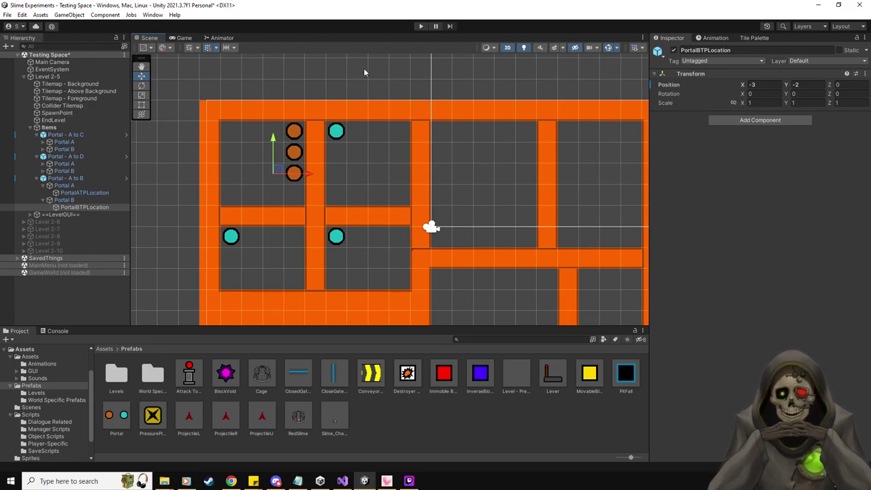
Collapse the A to B, A to D and A to C portal groups in the hierarchy.
{"action": "left_click", "coordinate": [36, 178]}
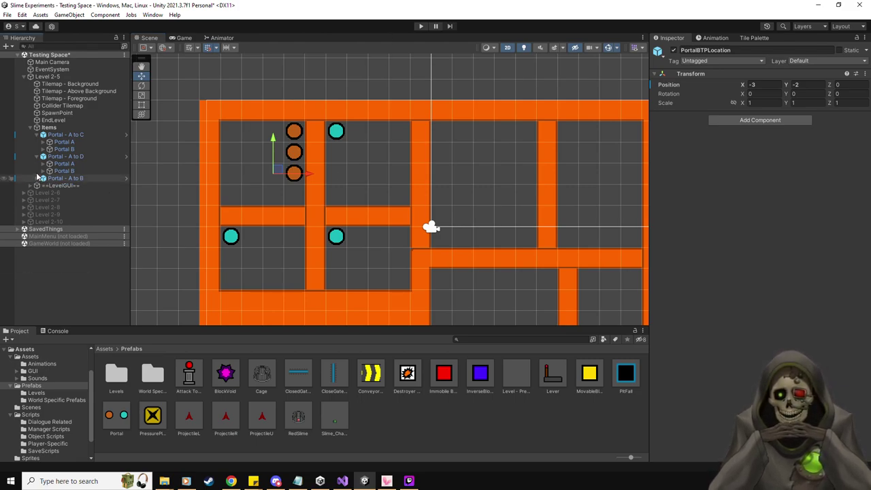
{"action": "left_click", "coordinate": [37, 156]}
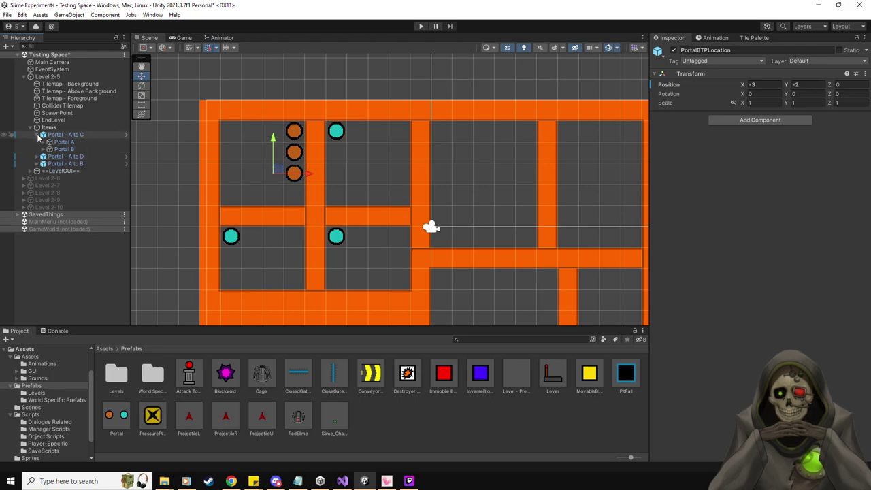
{"action": "left_click", "coordinate": [36, 135]}
Play-test the level by moving the slime back and forth through the three portal pairs, and stop the game.
{"action": "left_click", "coordinate": [419, 27]}
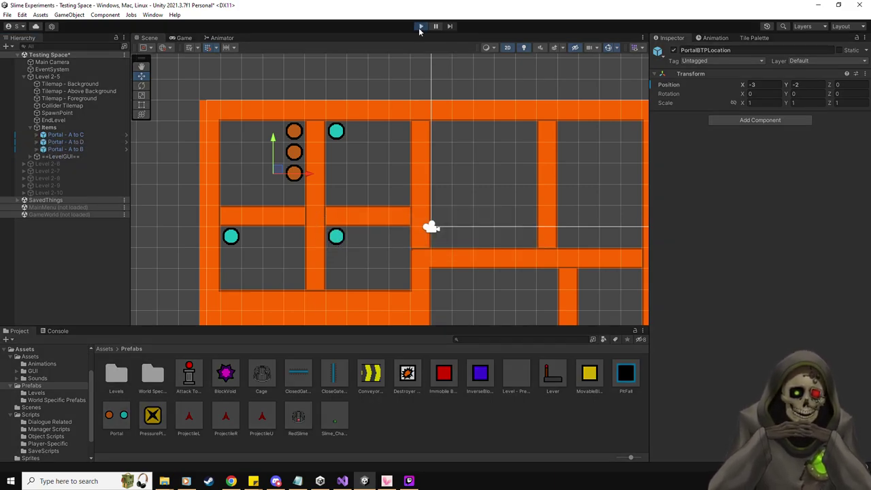
{"action": "key", "text": "Right"}
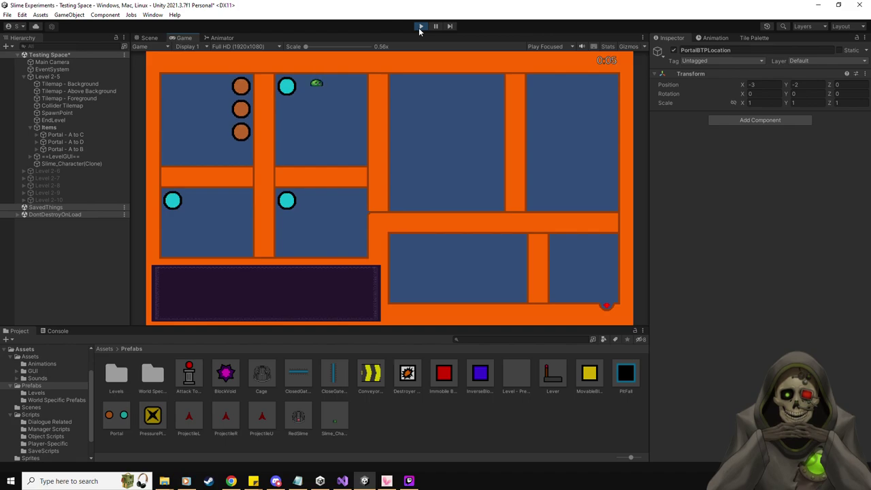
{"action": "key", "text": "Up"}
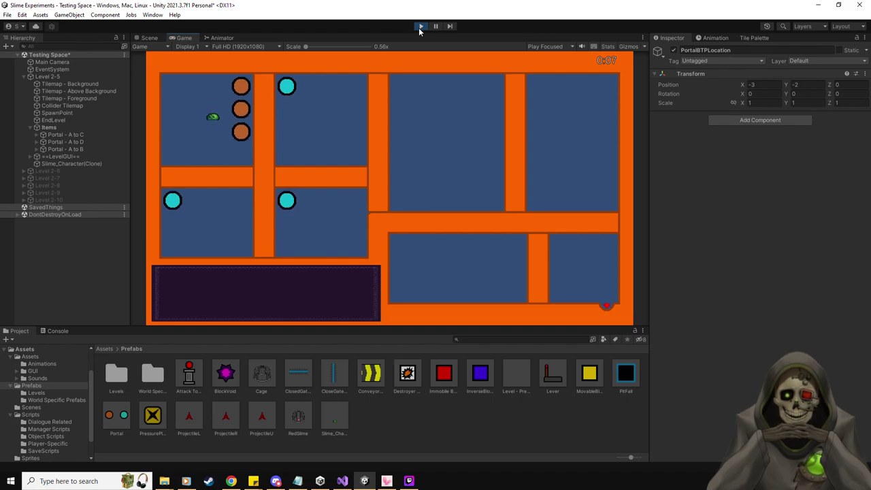
{"action": "key", "text": "Right"}
{"action": "key", "text": "Left"}
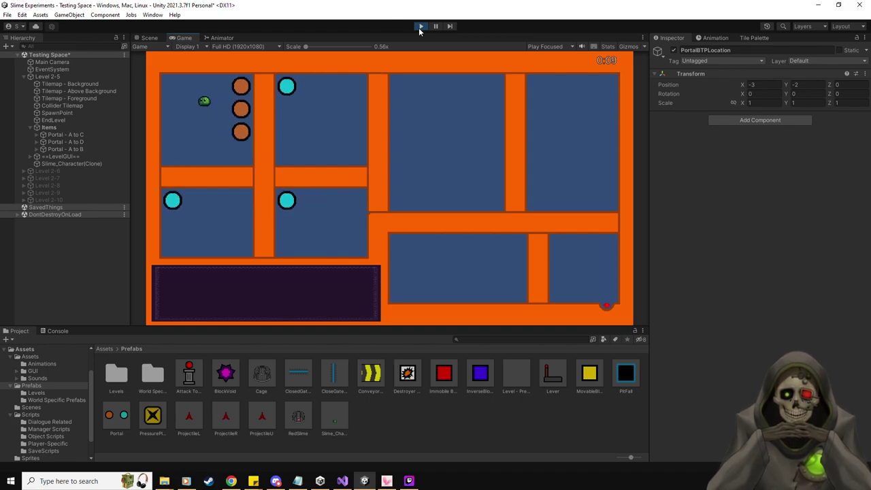
{"action": "key", "text": "Right"}
{"action": "key", "text": "Left"}
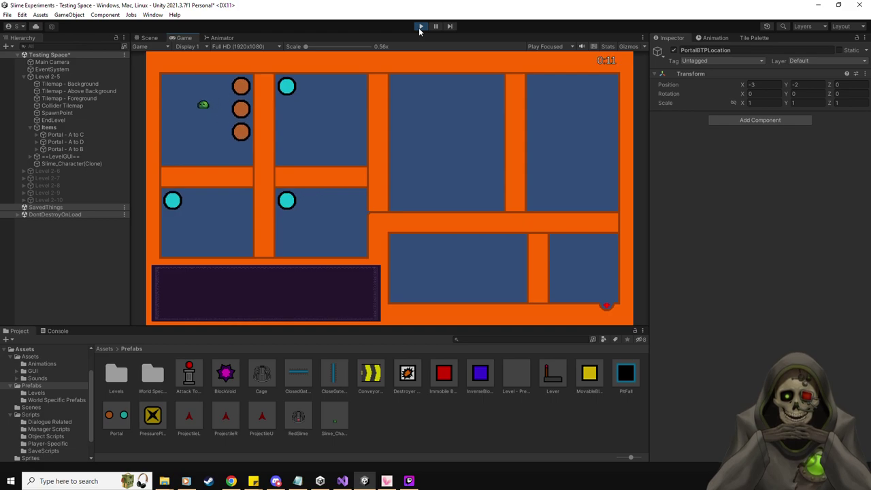
{"action": "key", "text": "Right"}
{"action": "key", "text": "Left"}
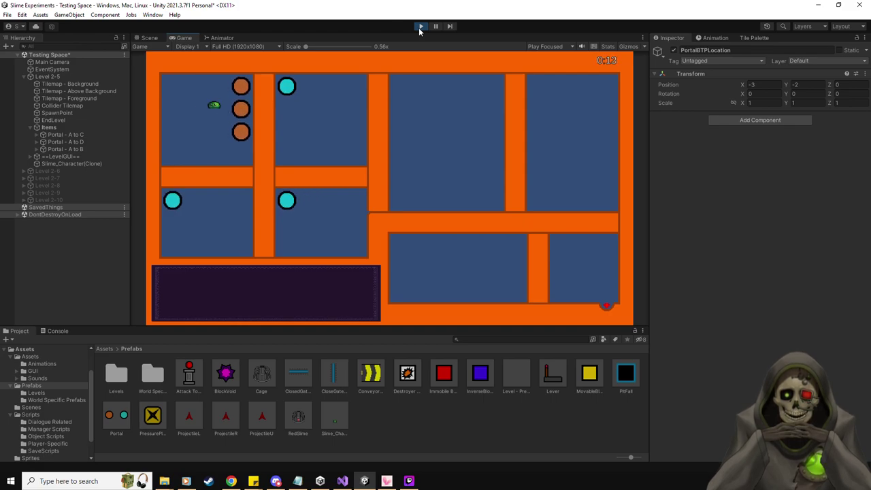
{"action": "key", "text": "Right"}
{"action": "key", "text": "Left"}
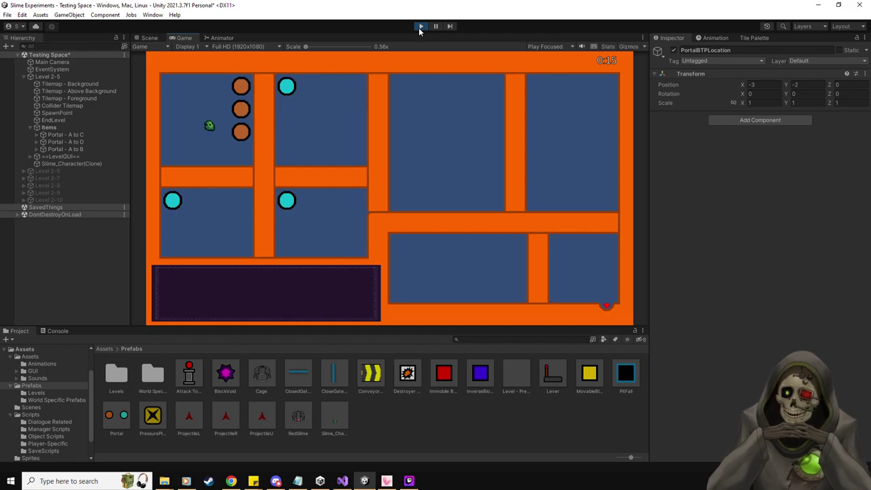
{"action": "key", "text": "Right"}
{"action": "key", "text": "Down"}
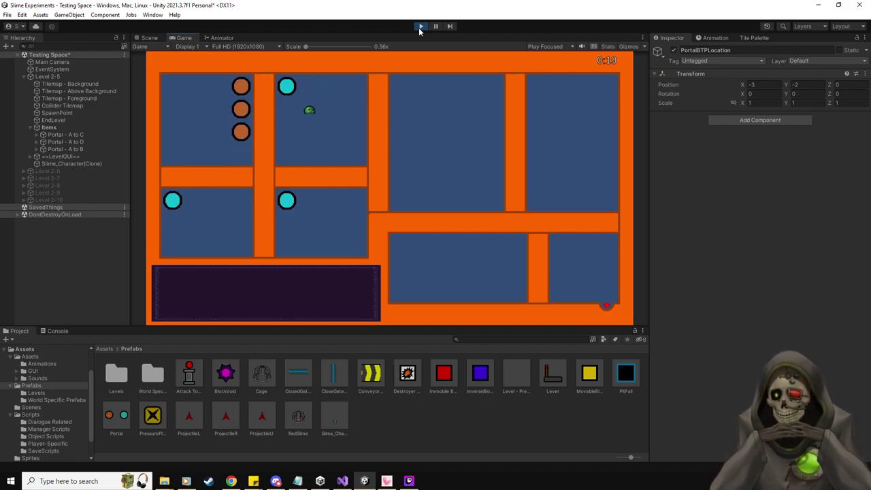
{"action": "key", "text": "ctrl+p"}
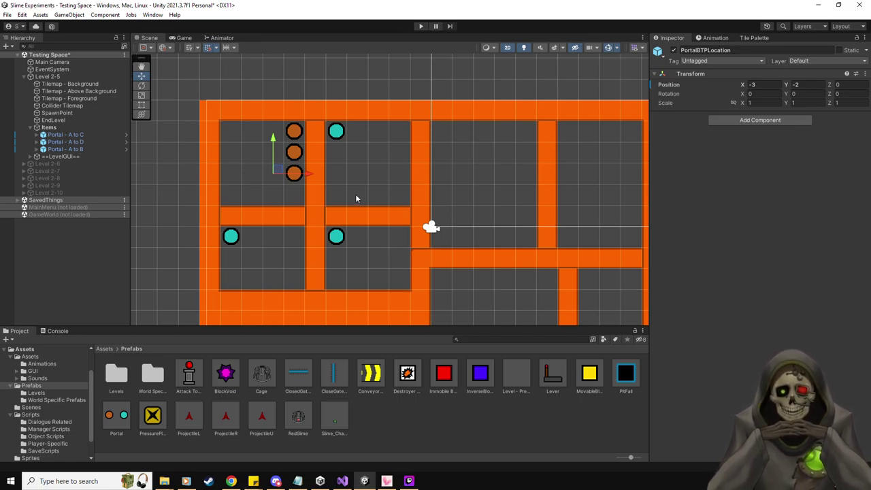
Paint a two-tile-high wall pillar on the Collider Tilemap in the small room with the level exit, using Orange Room tiles.
{"action": "scroll", "coordinate": [355, 196], "scroll_direction": "down", "scroll_amount": 2}
{"action": "middle_click_drag", "start_coordinate": [405, 220], "coordinate": [362, 178]}
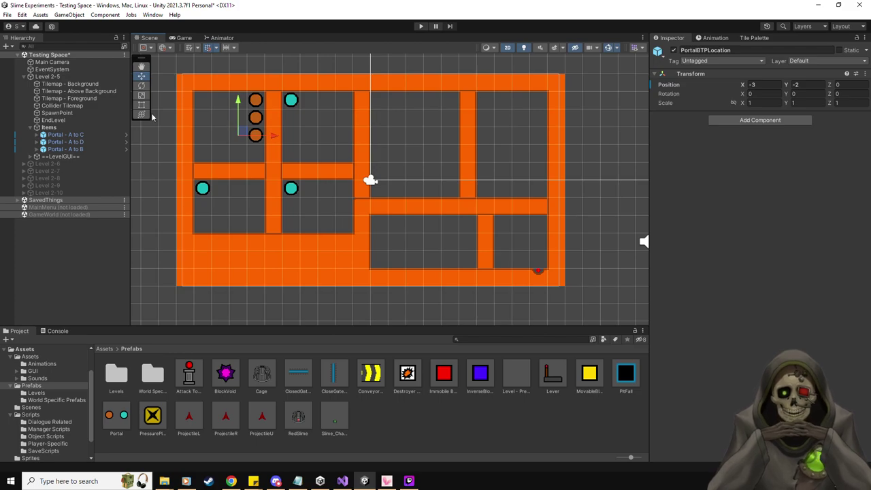
{"action": "left_click", "coordinate": [75, 107]}
{"action": "left_click", "coordinate": [754, 38]}
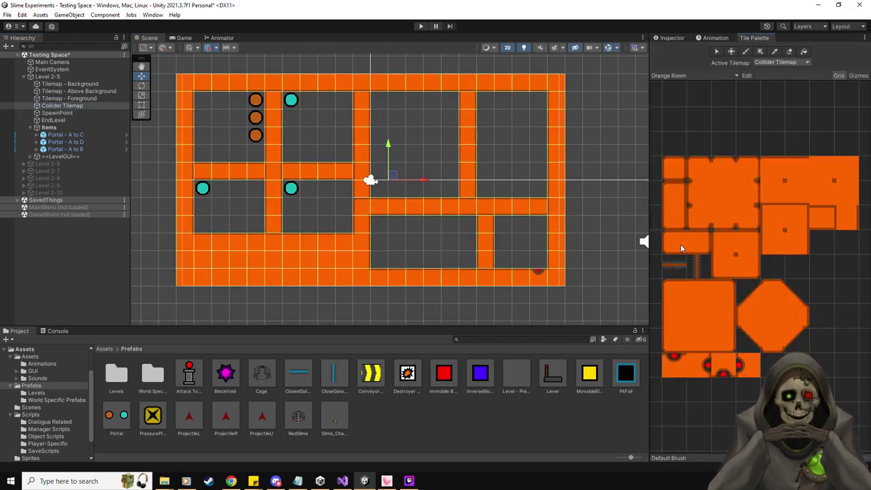
{"action": "left_click", "coordinate": [685, 203]}
{"action": "left_click", "coordinate": [520, 242]}
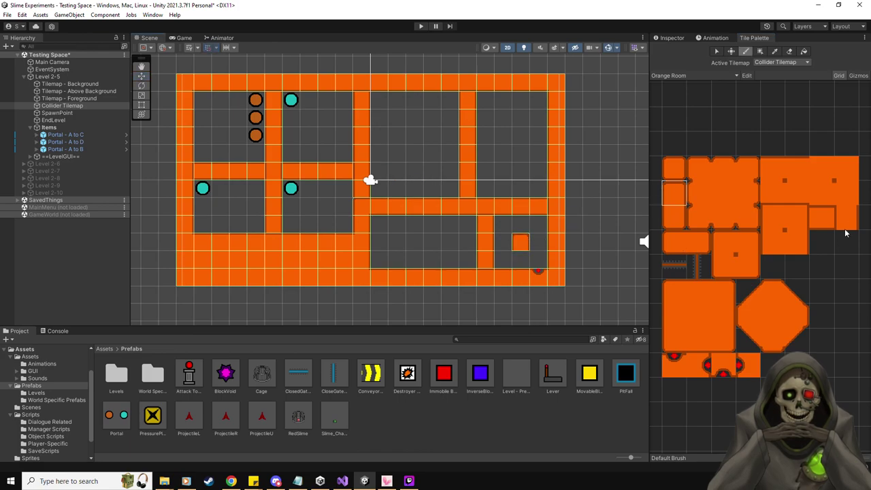
{"action": "left_click", "coordinate": [845, 218]}
{"action": "left_click", "coordinate": [524, 261]}
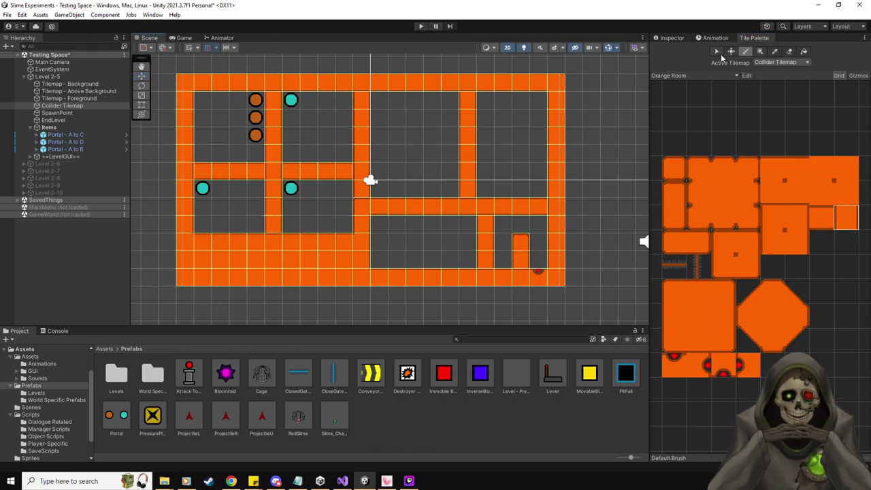
Place two stacked ClosedGateVertical gates between the pillar and outer wall above the exit, and a CloseGateHorizontal above the pillar at X 8.5, Y -2.5.
{"action": "left_click", "coordinate": [660, 39]}
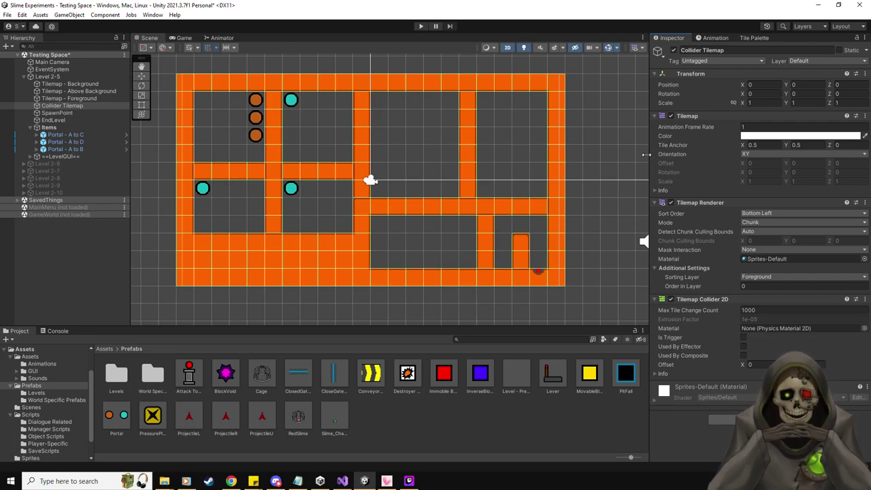
{"action": "left_click_drag", "start_coordinate": [298, 373], "coordinate": [538, 257]}
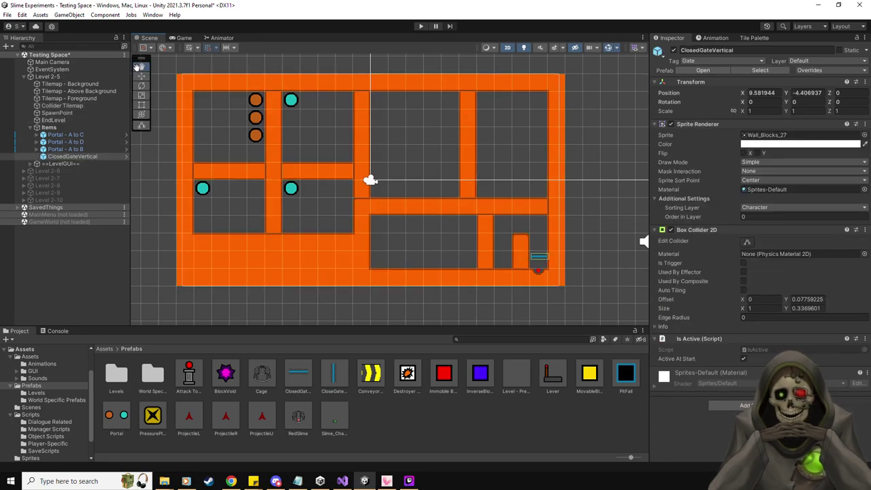
{"action": "left_click", "coordinate": [141, 75]}
{"action": "scroll", "coordinate": [460, 250], "scroll_direction": "up", "scroll_amount": 1}
{"action": "scroll", "coordinate": [459, 251], "scroll_direction": "up", "scroll_amount": 1}
{"action": "left_click_drag", "start_coordinate": [579, 262], "coordinate": [582, 211], "text": "ctrl"}
{"action": "key", "text": "ctrl+d"}
{"action": "left_click_drag", "start_coordinate": [332, 376], "coordinate": [557, 207]}
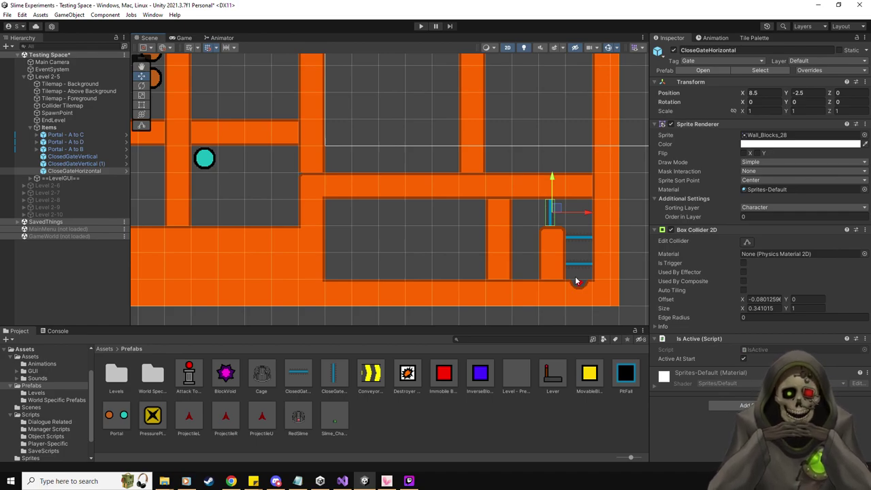
Place one Lever in each of the two tall upper rooms and the wide lower room, and select the first lever.
{"action": "scroll", "coordinate": [575, 277], "scroll_direction": "down", "scroll_amount": 3}
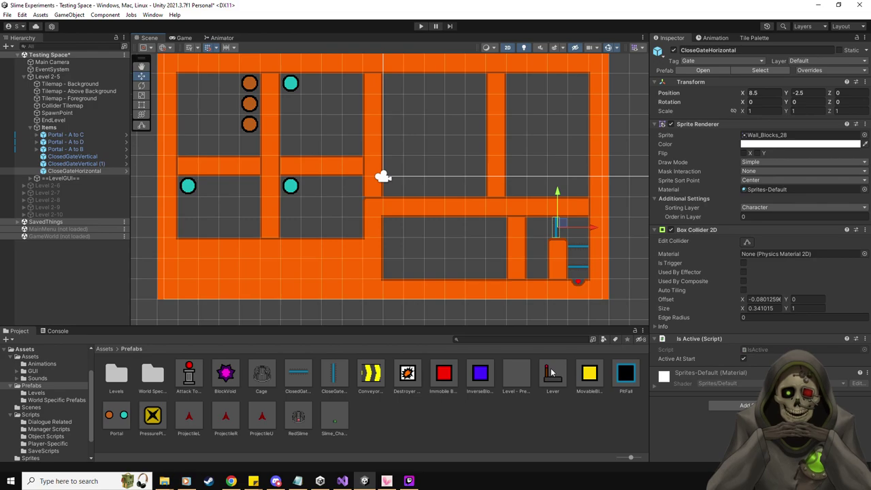
{"action": "left_click_drag", "start_coordinate": [435, 138], "coordinate": [436, 140]}
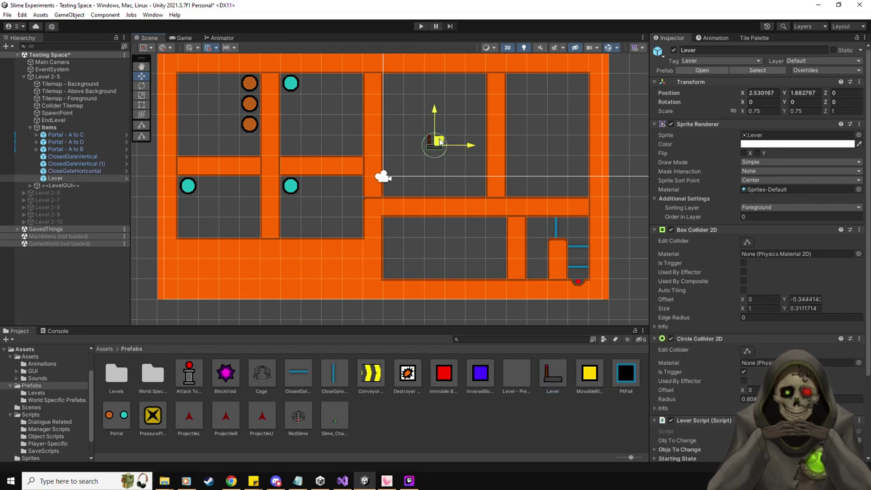
{"action": "left_click_drag", "start_coordinate": [557, 373], "coordinate": [434, 246]}
{"action": "left_click", "coordinate": [78, 179]}
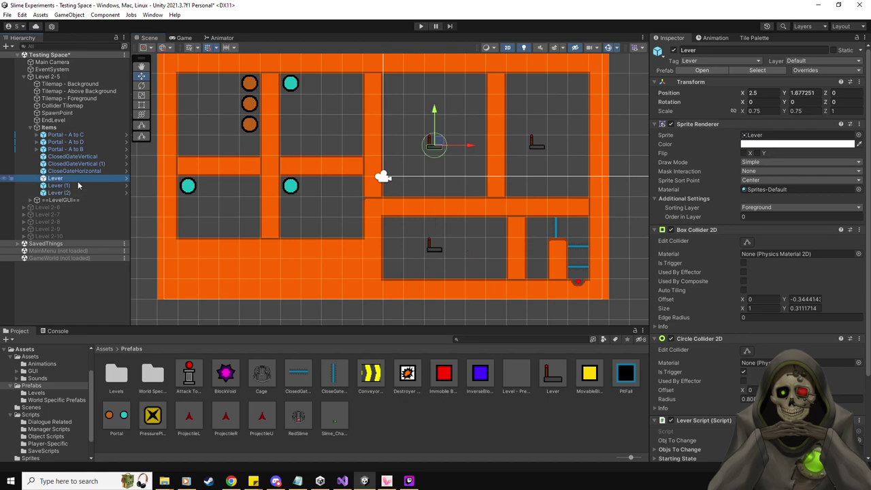
On the first Lever, enable Always Start Obj Visible and assign ClosedGateVertical as its Obj To Change.
{"action": "scroll", "coordinate": [609, 299], "scroll_direction": "down", "scroll_amount": 1}
{"action": "scroll", "coordinate": [721, 340], "scroll_direction": "down", "scroll_amount": 3}
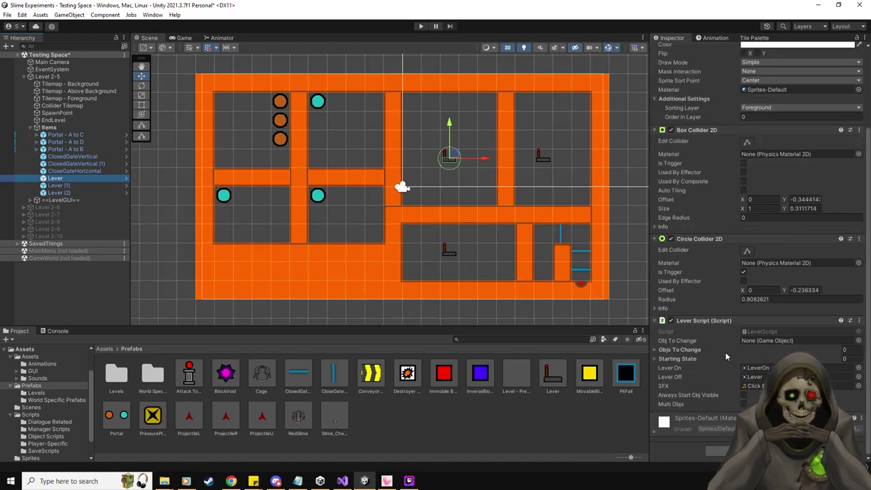
{"action": "left_click", "coordinate": [743, 394]}
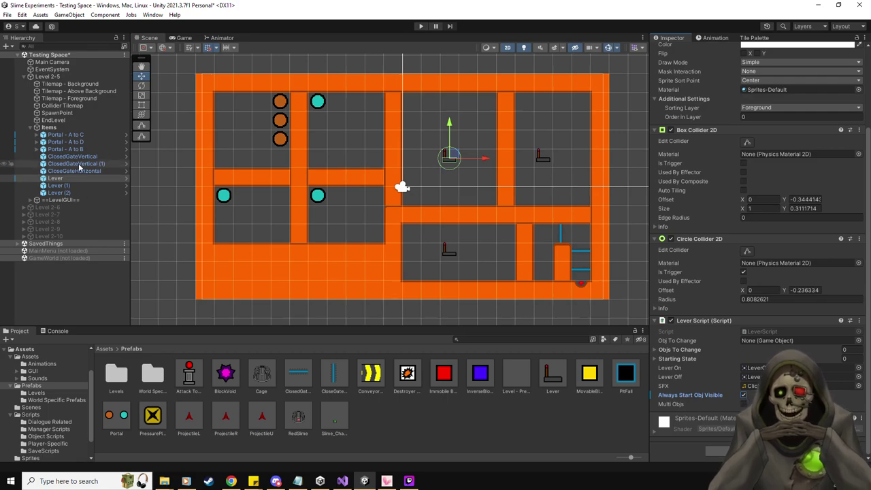
{"action": "left_click_drag", "start_coordinate": [72, 157], "coordinate": [754, 344]}
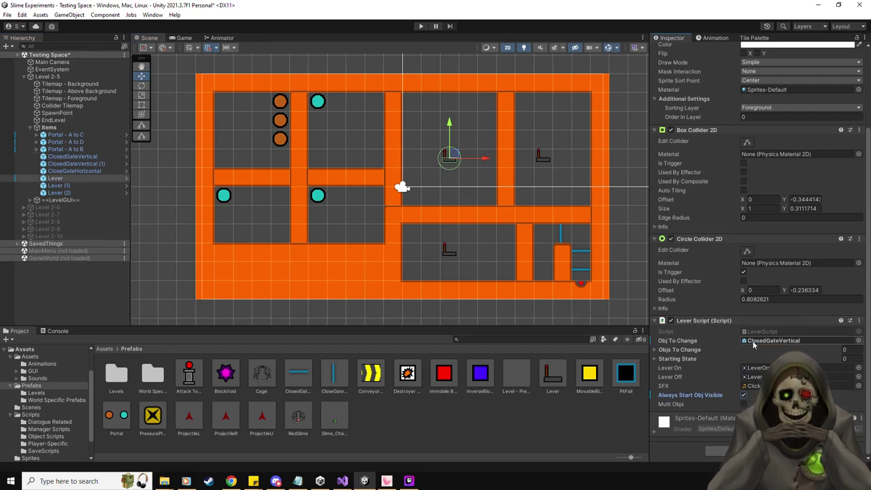
Enable Always Start Obj Visible on Lever (1) and Lever (2), and assign CloseGateHorizontal as Lever (2)'s Obj To Change.
{"action": "left_click", "coordinate": [59, 185]}
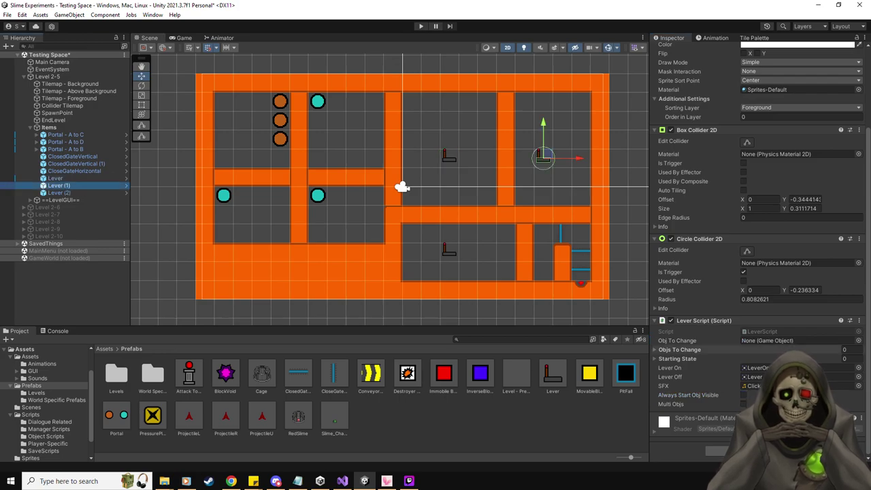
{"action": "left_click", "coordinate": [743, 395]}
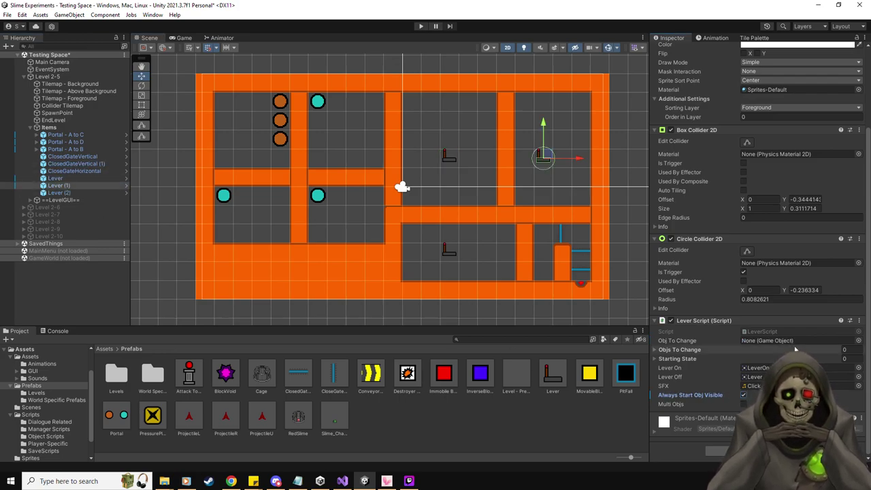
{"action": "left_click", "coordinate": [82, 193]}
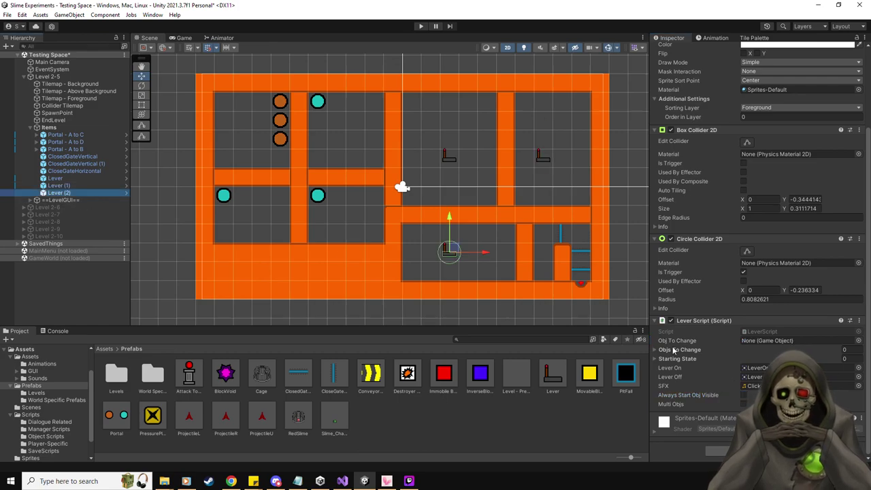
{"action": "left_click", "coordinate": [743, 394]}
{"action": "left_click_drag", "start_coordinate": [73, 170], "coordinate": [776, 339]}
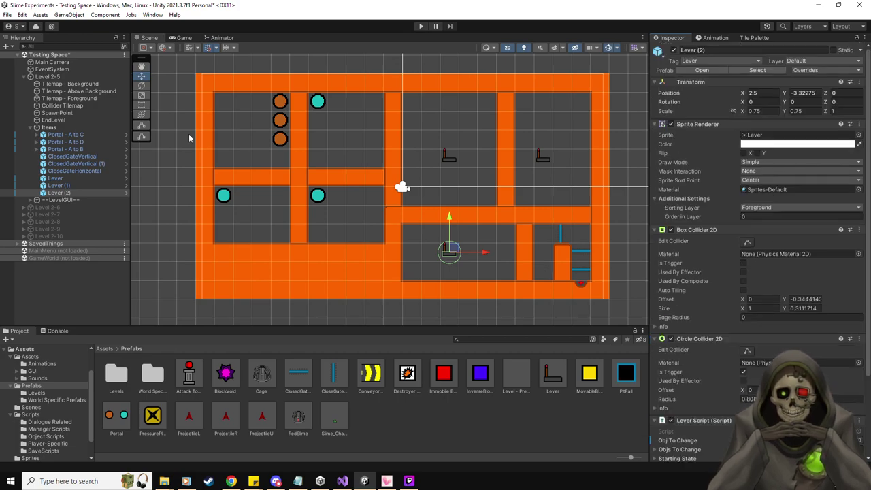
Duplicate Portal - A to B, placing Portal A in the rightmost tall room's lower right corner and Portal B beside the exit room's pillar.
{"action": "left_click", "coordinate": [76, 149]}
{"action": "key", "text": "ctrl+d"}
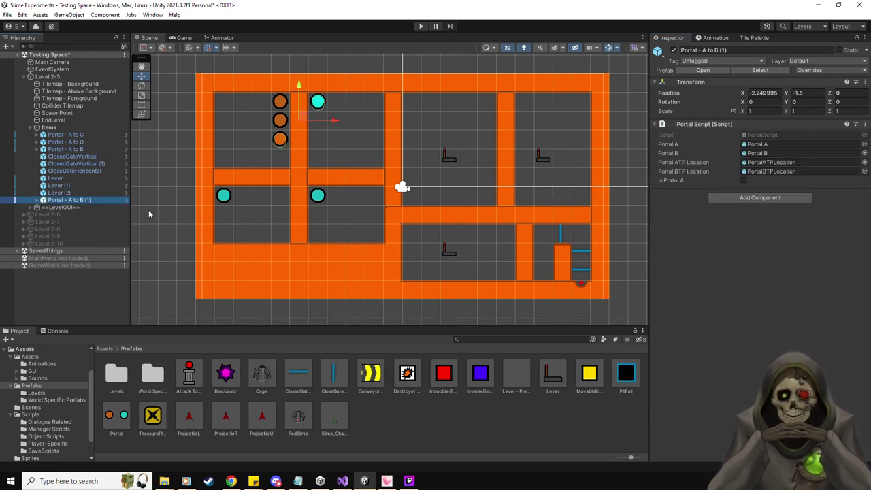
{"action": "left_click", "coordinate": [37, 201]}
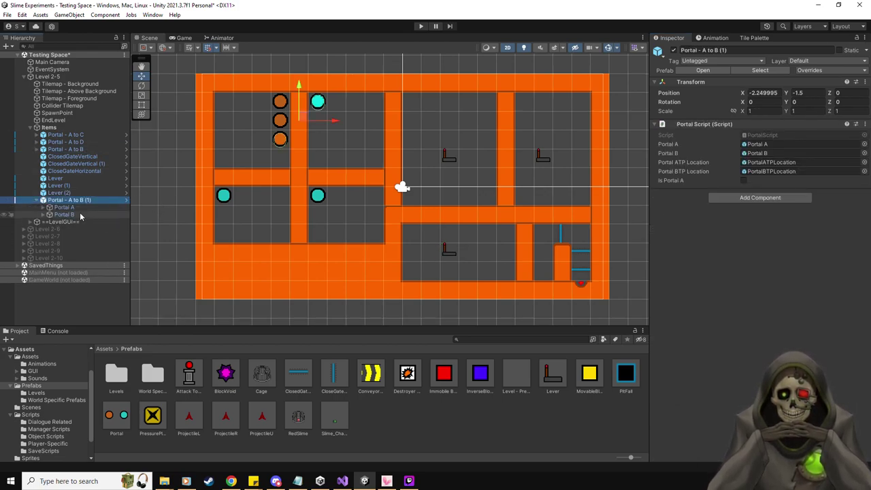
{"action": "left_click_drag", "start_coordinate": [303, 121], "coordinate": [501, 204]}
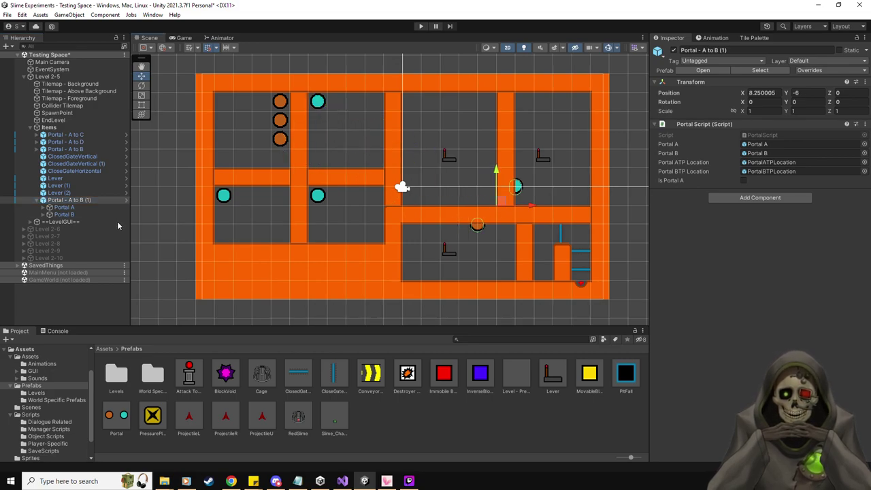
{"action": "left_click", "coordinate": [64, 206]}
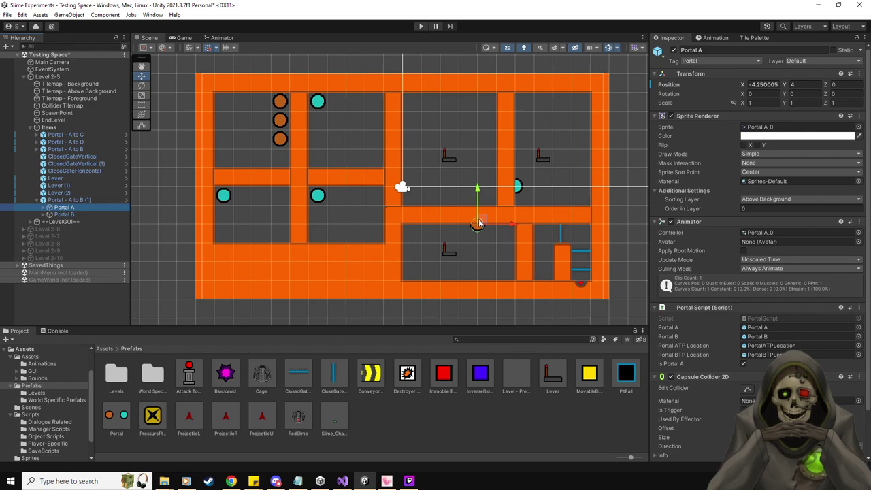
{"action": "left_click_drag", "start_coordinate": [481, 224], "coordinate": [580, 196]}
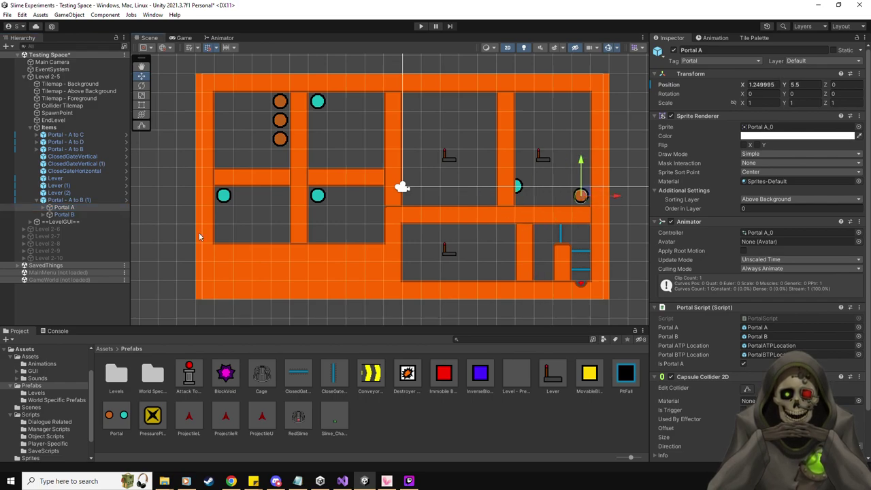
{"action": "left_click", "coordinate": [64, 215]}
{"action": "left_click_drag", "start_coordinate": [519, 188], "coordinate": [543, 270]}
Move the duplicate's PortalBTPLocation to X 1, Y 4 beside the orange portal, and its PortalATPLocation to X -2, Y -3 above the teal portal.
{"action": "left_click", "coordinate": [42, 214]}
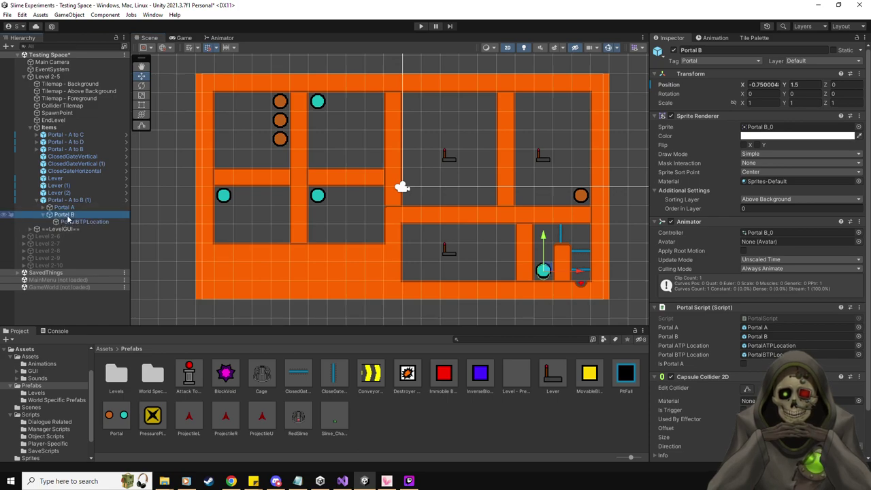
{"action": "left_click", "coordinate": [80, 222]}
{"action": "left_click_drag", "start_coordinate": [491, 304], "coordinate": [562, 195]}
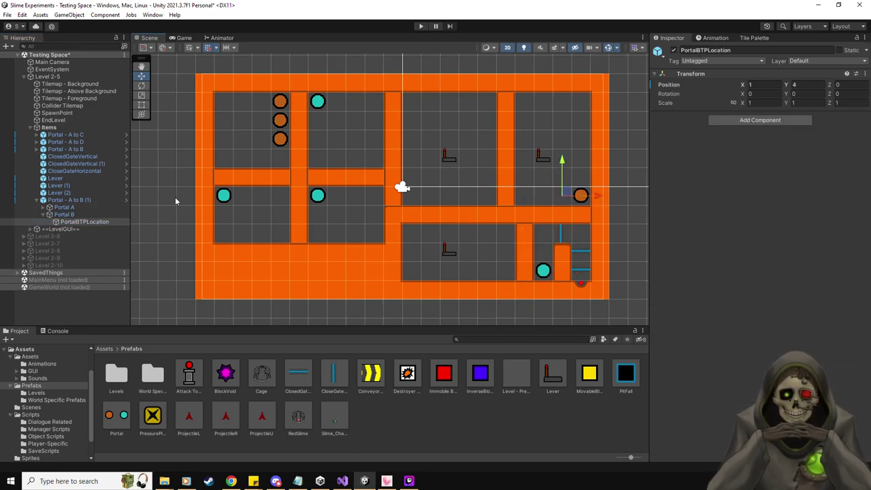
{"action": "left_click", "coordinate": [43, 207]}
{"action": "left_click", "coordinate": [81, 214]}
{"action": "left_click_drag", "start_coordinate": [642, 157], "coordinate": [547, 248]}
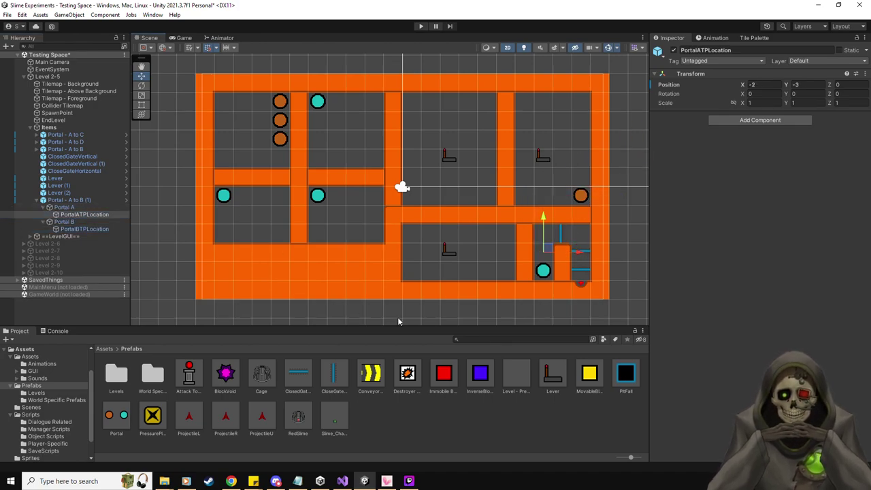
Rename the duplicated portal pair as Portal - F to H.
{"action": "left_click", "coordinate": [83, 201]}
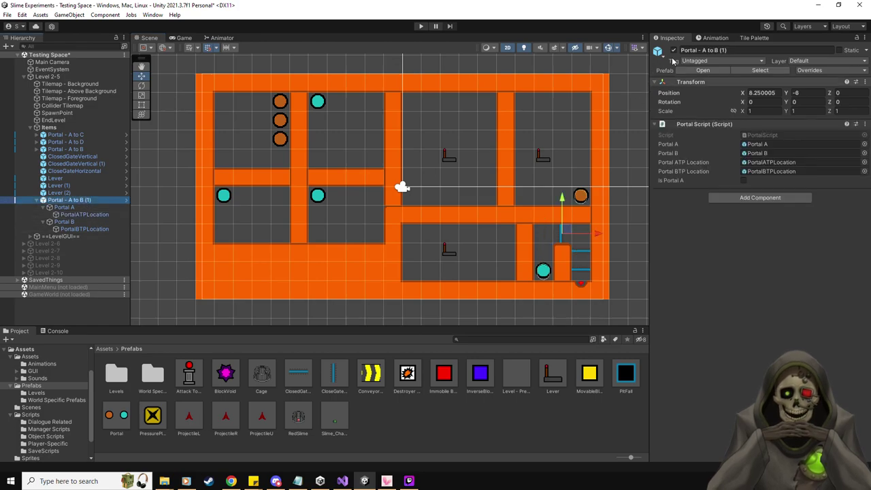
{"action": "left_click", "coordinate": [701, 50]}
{"action": "key", "text": "BackSpace"}
{"action": "key", "text": "BackSpace"}
{"action": "key", "text": "BackSpace"}
{"action": "key", "text": "BackSpace"}
{"action": "key", "text": "BackSpace"}
{"action": "key", "text": "BackSpace"}
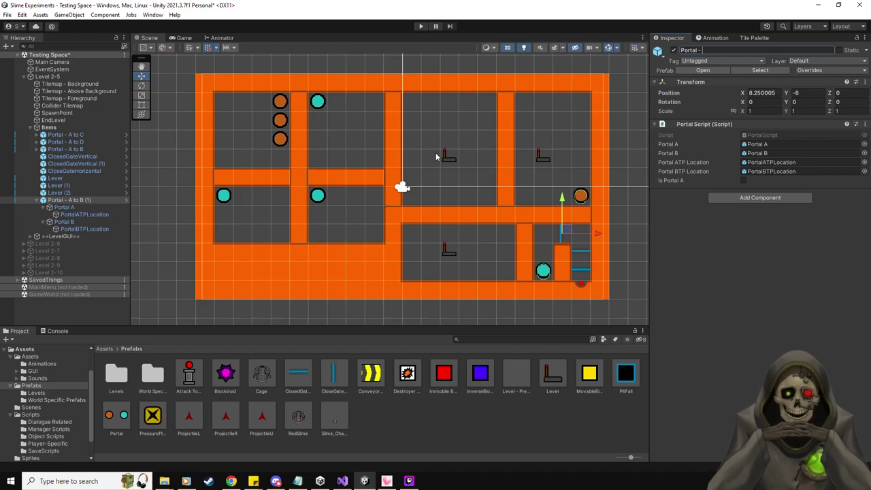
{"action": "type", "text": "F to"}
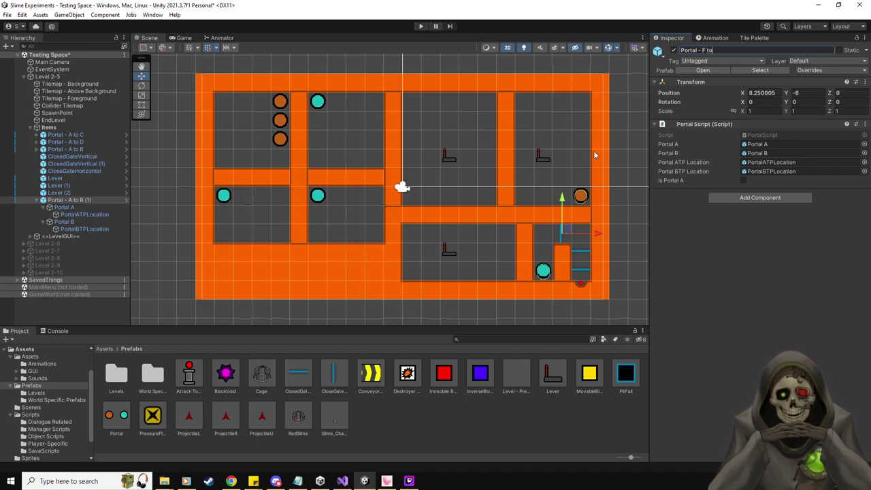
{"action": "type", "text": " H"}
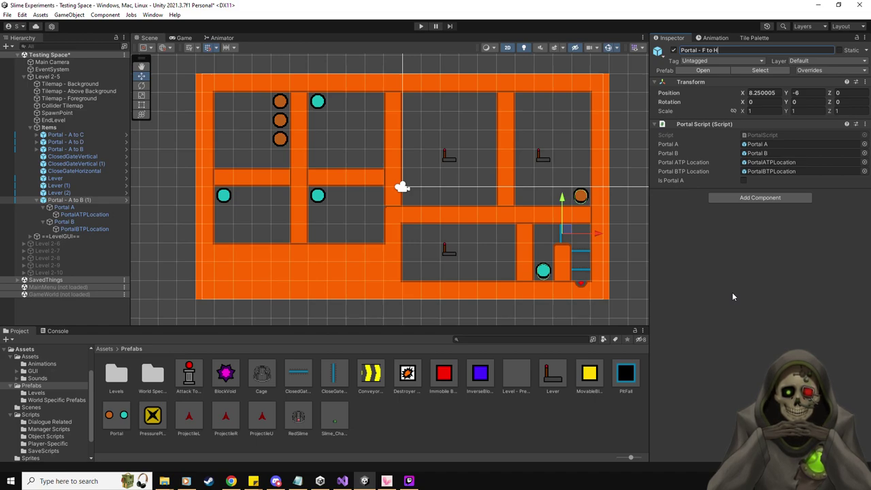
{"action": "key", "text": "Return"}
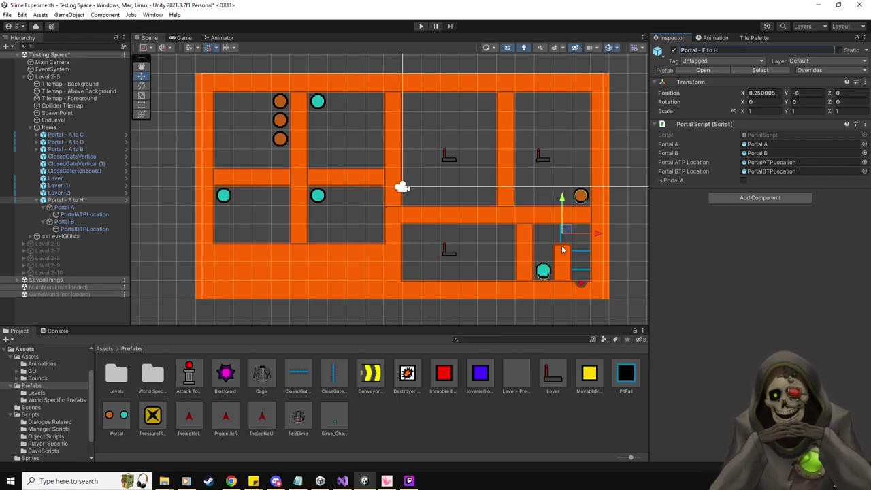
Examine the portals and teleport locations inside Portal - F to H to check their placement.
{"action": "left_click", "coordinate": [67, 207]}
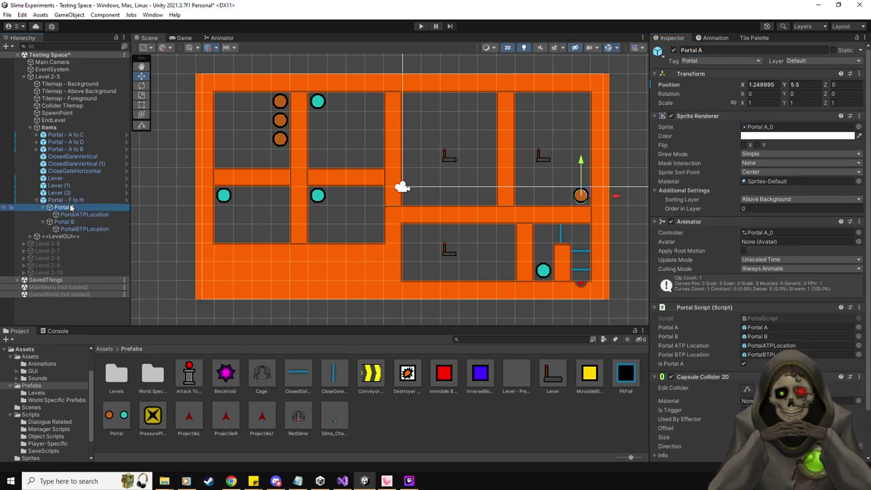
{"action": "left_click", "coordinate": [74, 200]}
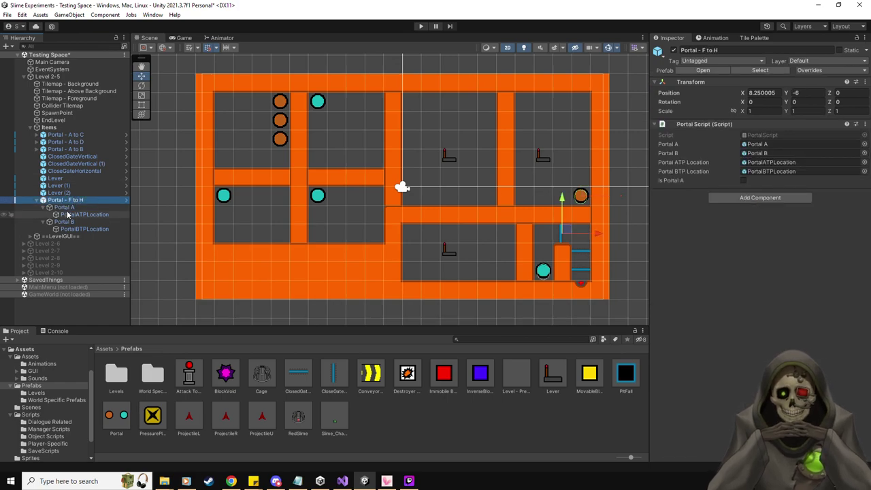
{"action": "left_click", "coordinate": [68, 209]}
{"action": "left_click", "coordinate": [68, 214]}
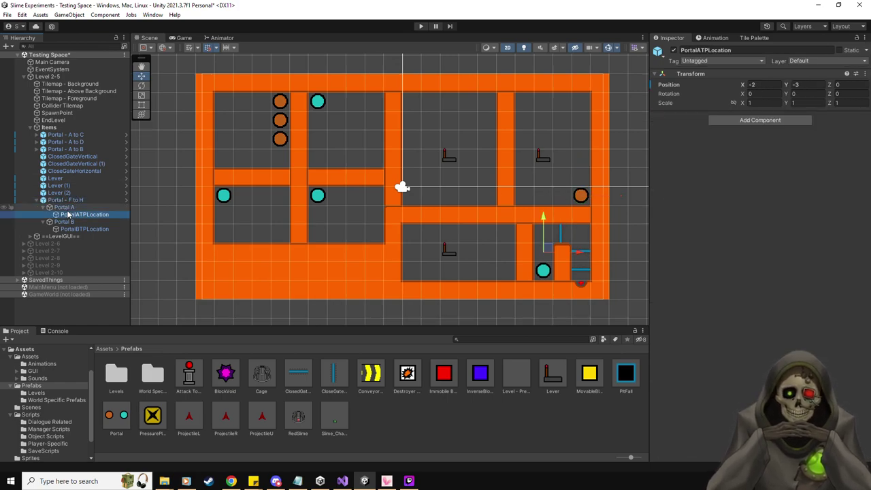
{"action": "key", "text": "Down"}
{"action": "key", "text": "Down"}
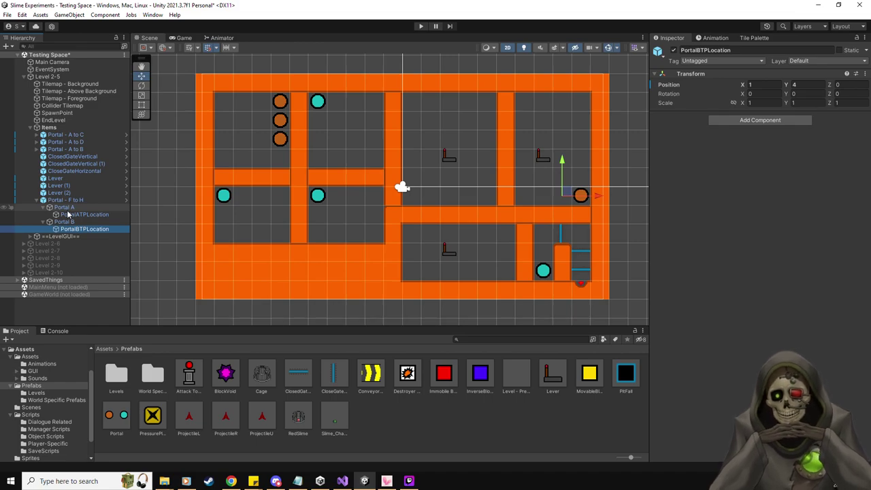
{"action": "left_click", "coordinate": [43, 207]}
{"action": "left_click", "coordinate": [43, 214]}
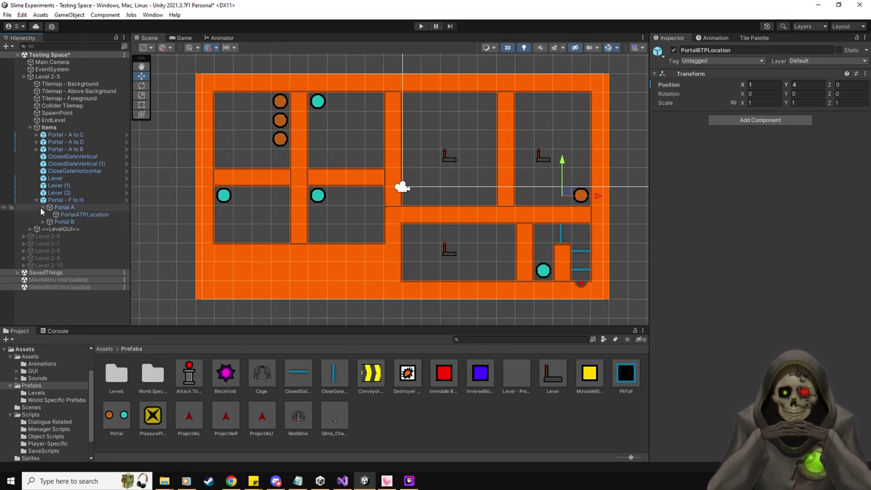
{"action": "left_click", "coordinate": [37, 200]}
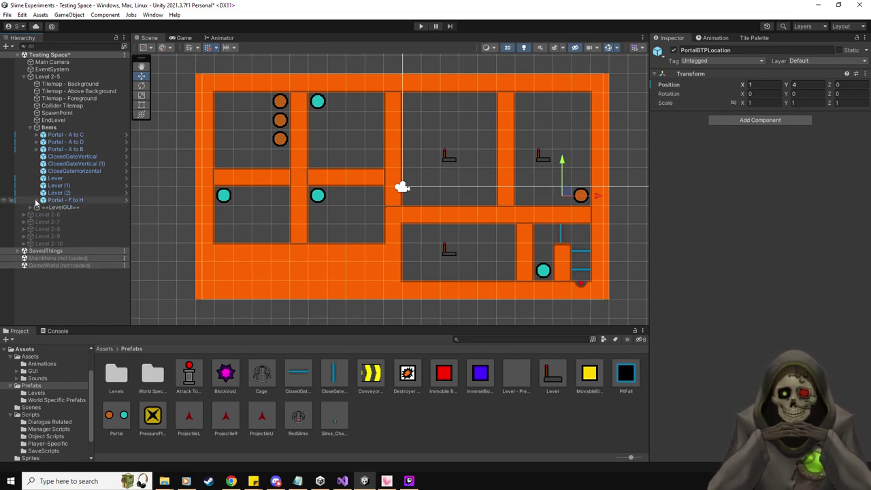
{"action": "left_click", "coordinate": [37, 200]}
{"action": "left_click", "coordinate": [44, 207]}
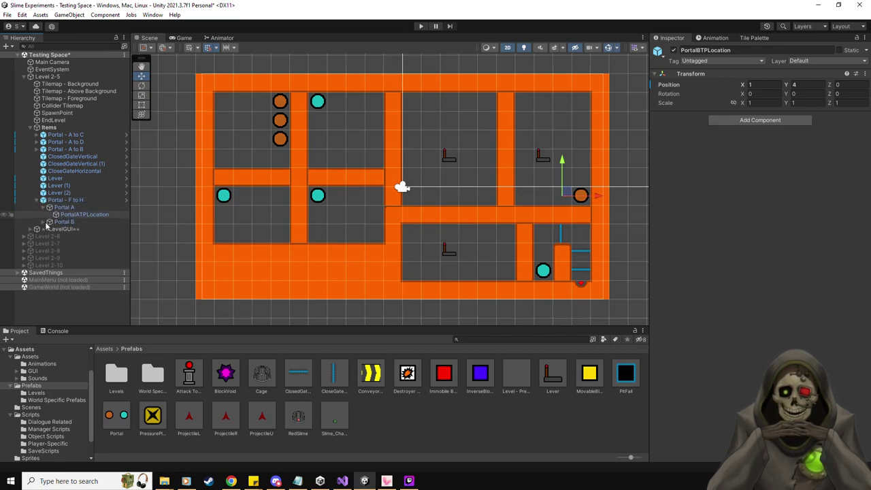
{"action": "left_click", "coordinate": [43, 222]}
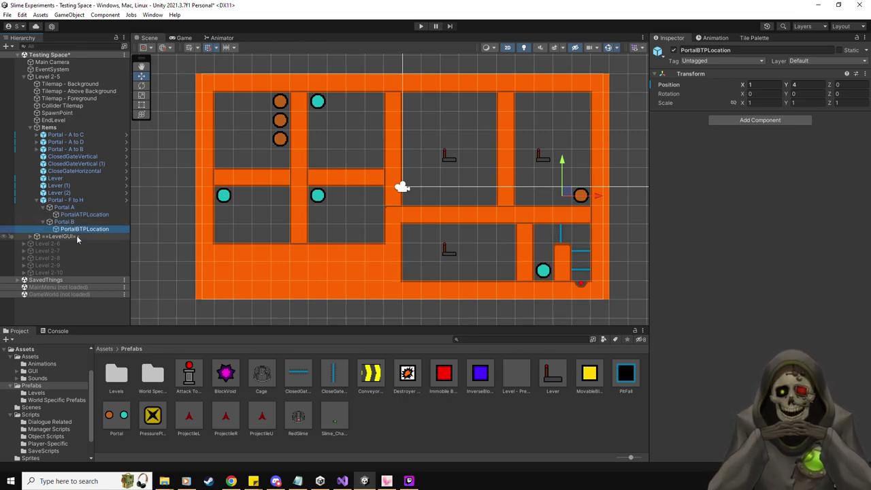
{"action": "left_click", "coordinate": [37, 200]}
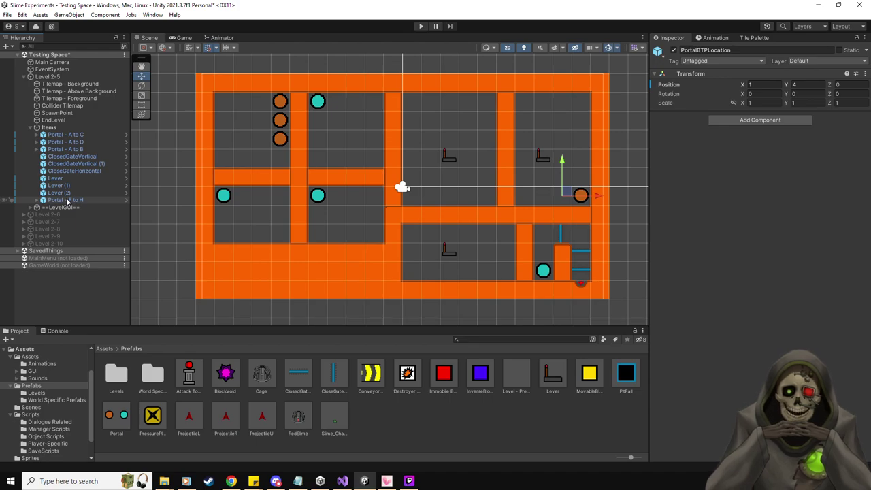
{"action": "left_click", "coordinate": [68, 201]}
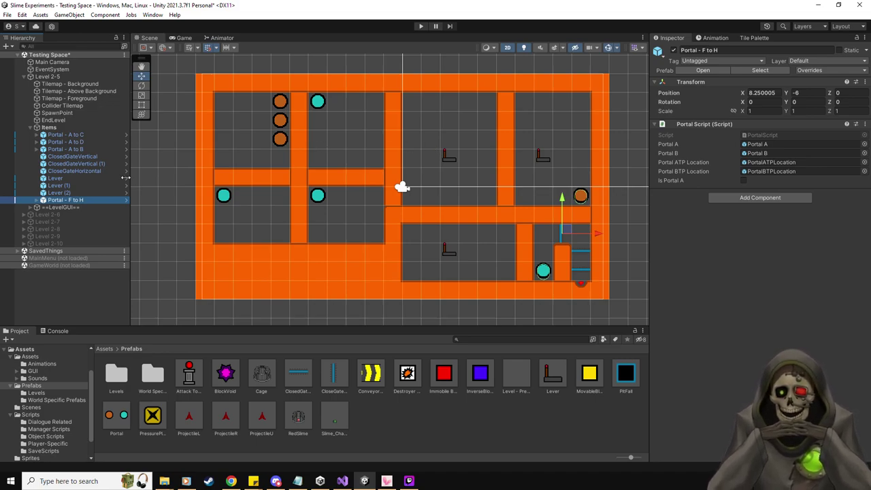
{"action": "left_click", "coordinate": [66, 200]}
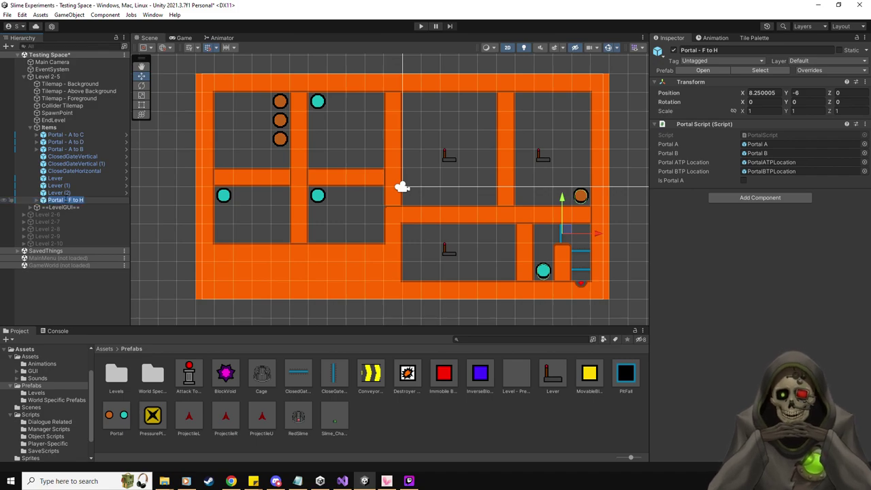
Add a new Portal prefab below the lever in the first tall upper room, expand its children and select its Portal A.
{"action": "left_click", "coordinate": [59, 193]}
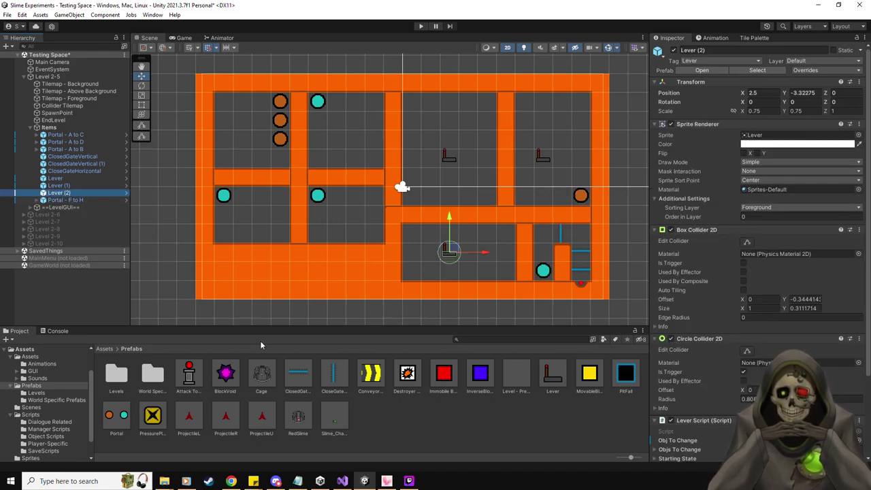
{"action": "left_click_drag", "start_coordinate": [411, 203], "coordinate": [454, 179]}
{"action": "left_click", "coordinate": [38, 208]}
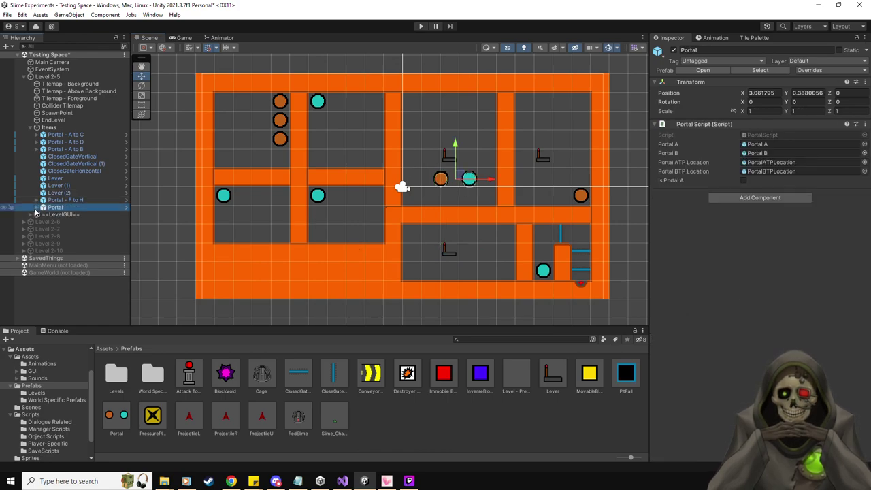
{"action": "left_click", "coordinate": [43, 222]}
{"action": "left_click", "coordinate": [43, 214]}
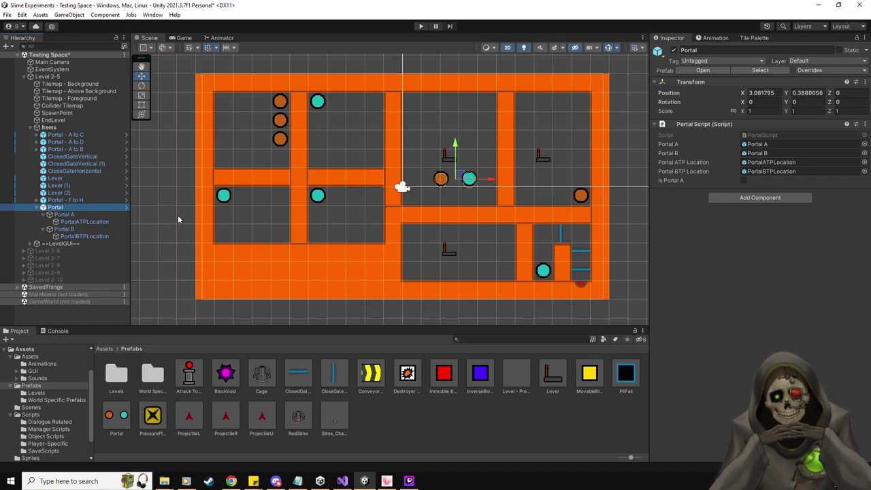
{"action": "left_click", "coordinate": [443, 178]}
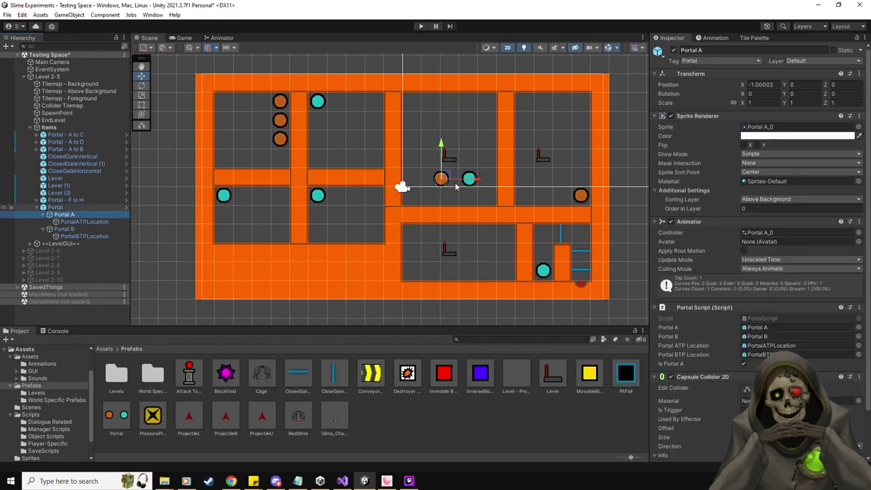
Move Portal A to the second upper room's upper-right corner and Portal B to the first tall room's upper-left corner, about X -2.56, Y 4.11.
{"action": "left_click_drag", "start_coordinate": [454, 178], "coordinate": [387, 101]}
{"action": "left_click", "coordinate": [64, 229]}
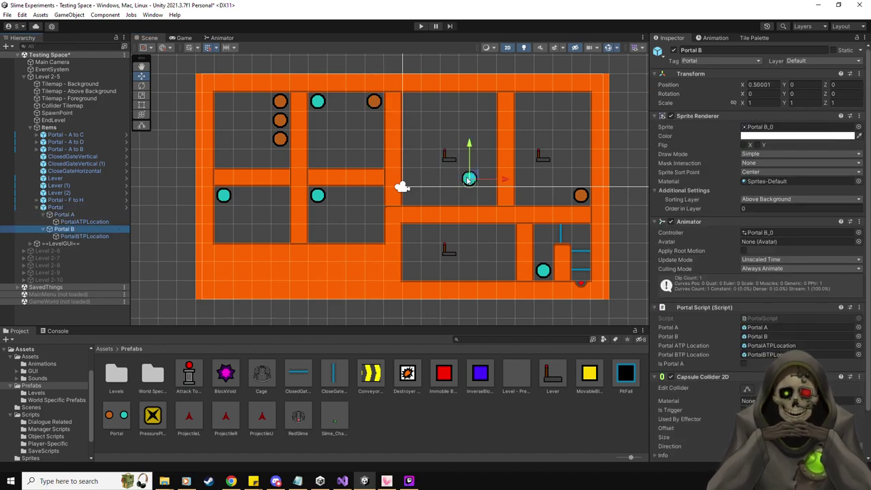
{"action": "left_click_drag", "start_coordinate": [471, 179], "coordinate": [413, 101]}
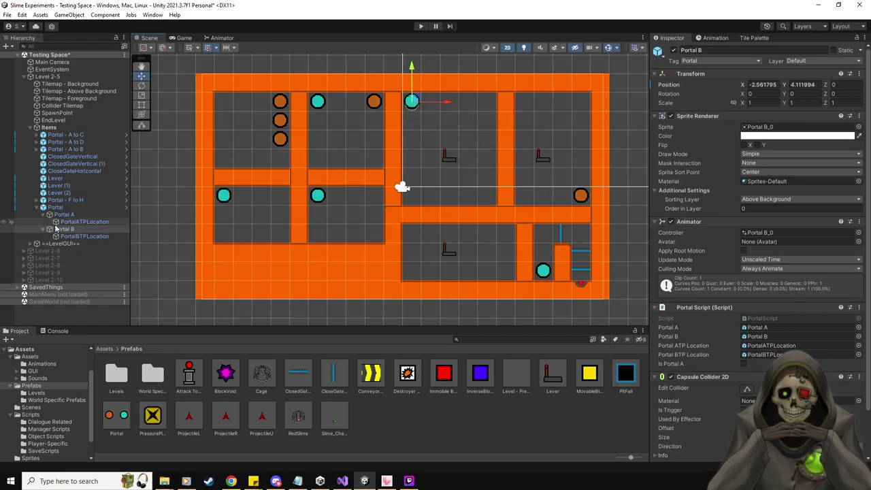
Move PortalATPLocation to X 2.5, Y -0.5 beside the teal portal, and PortalBTPLocation to X -3, Y 0 beside the orange portal.
{"action": "left_click", "coordinate": [80, 223]}
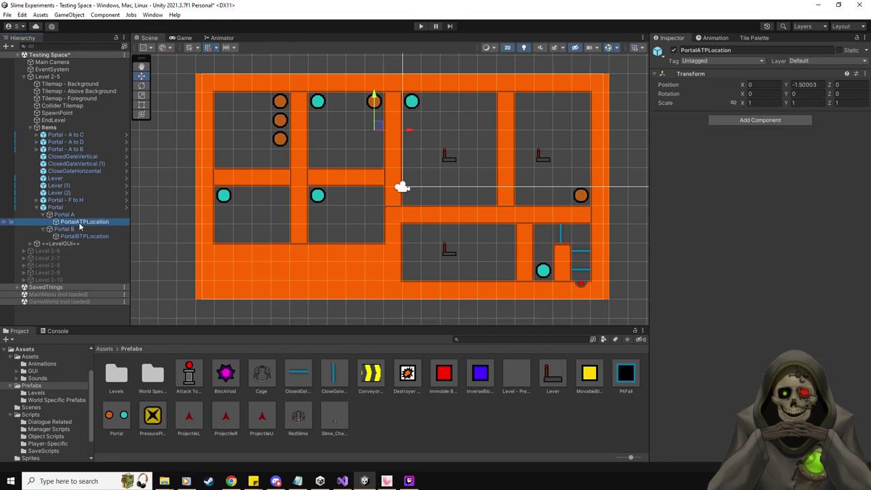
{"action": "left_click_drag", "start_coordinate": [378, 126], "coordinate": [434, 98]}
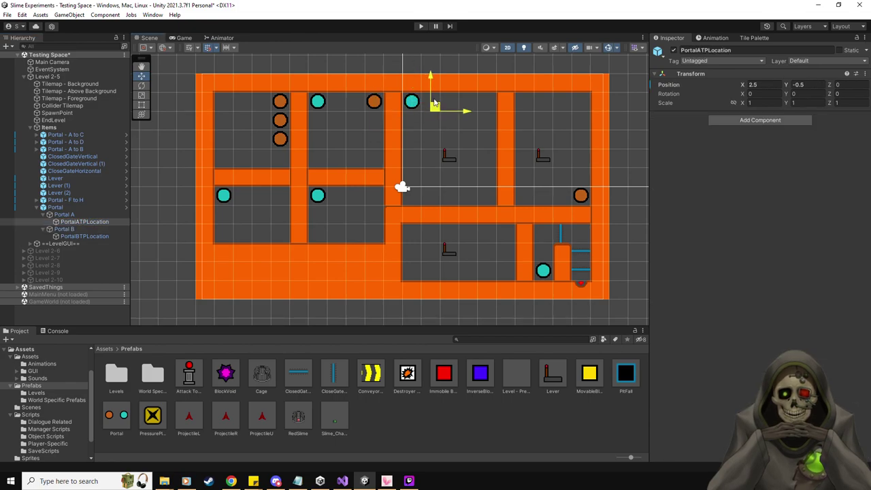
{"action": "left_click", "coordinate": [72, 230]}
{"action": "left_click", "coordinate": [124, 237]}
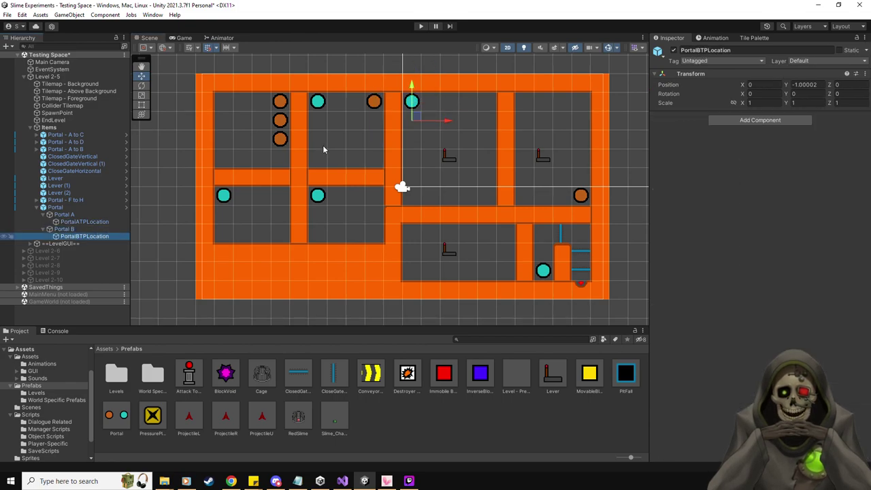
{"action": "left_click_drag", "start_coordinate": [416, 117], "coordinate": [356, 103]}
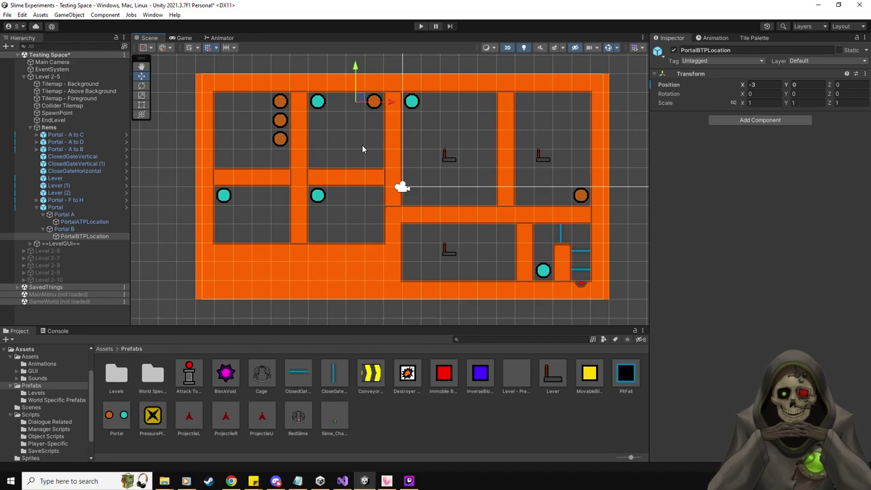
Rename the new portal pair as Portal - B to E and collapse its children in the hierarchy.
{"action": "left_click", "coordinate": [68, 207]}
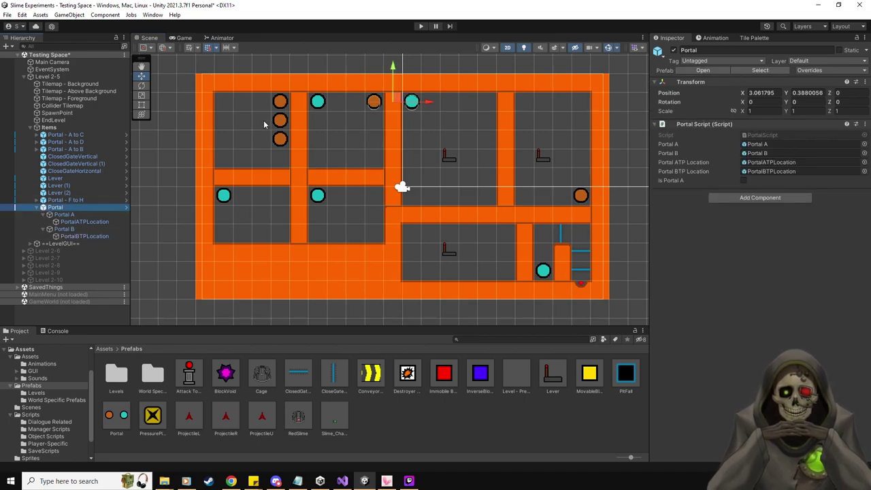
{"action": "left_click", "coordinate": [750, 50]}
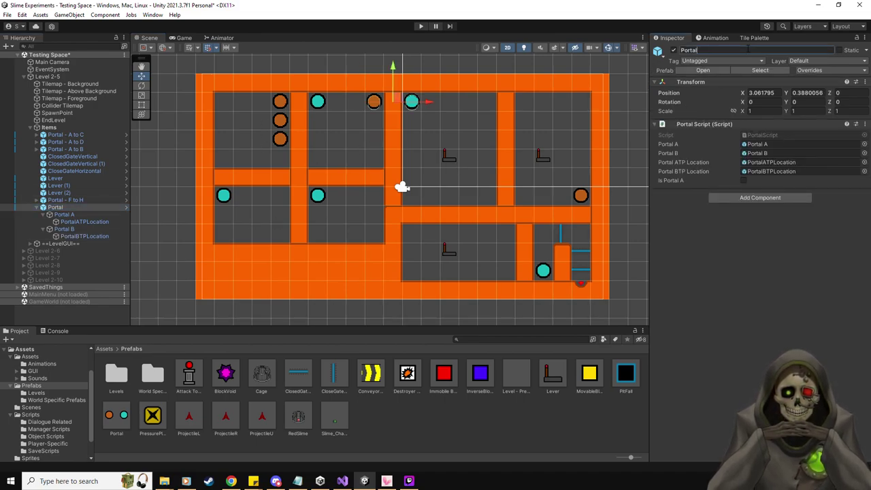
{"action": "type", "text": "- E to B"}
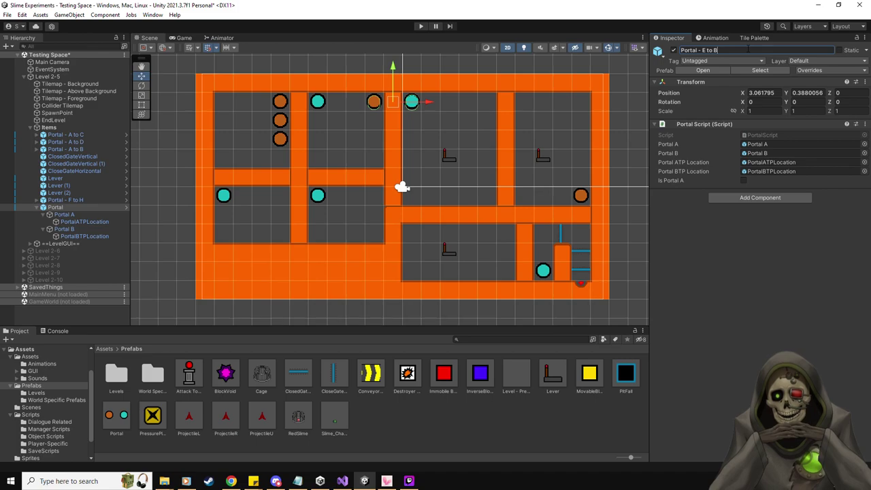
{"action": "key", "text": "BackSpace"}
{"action": "key", "text": "BackSpace"}
{"action": "key", "text": "BackSpace"}
{"action": "key", "text": "BackSpace"}
{"action": "key", "text": "BackSpace"}
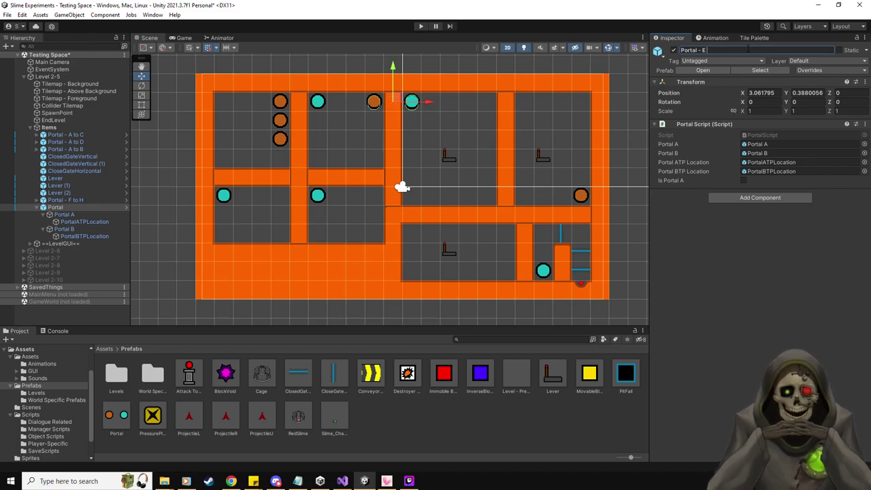
{"action": "type", "text": "to E"}
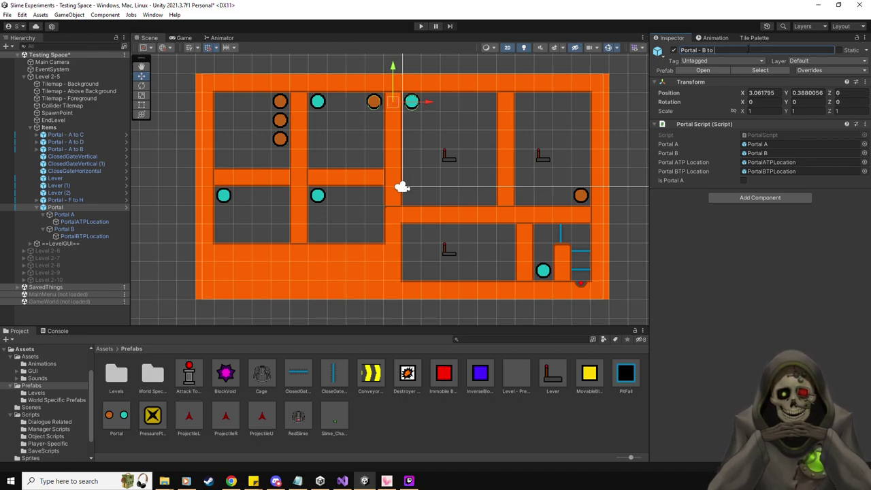
{"action": "left_click", "coordinate": [735, 269]}
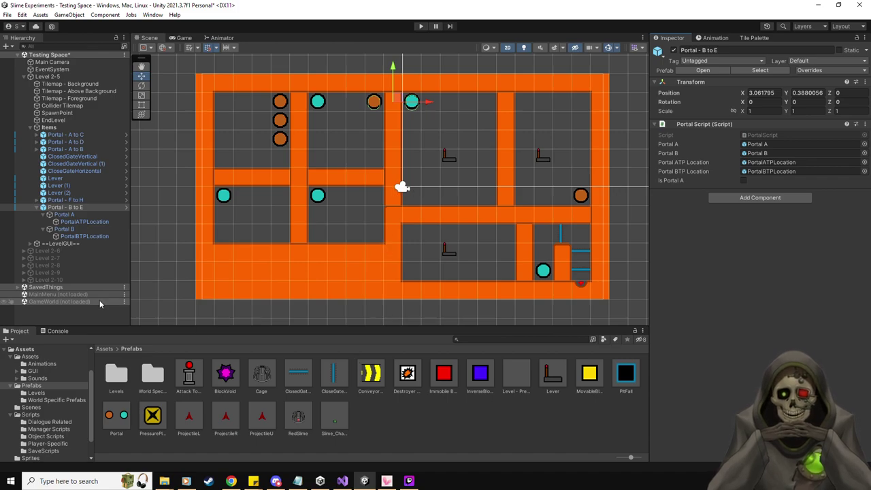
{"action": "left_click", "coordinate": [68, 208]}
{"action": "key", "text": "Left"}
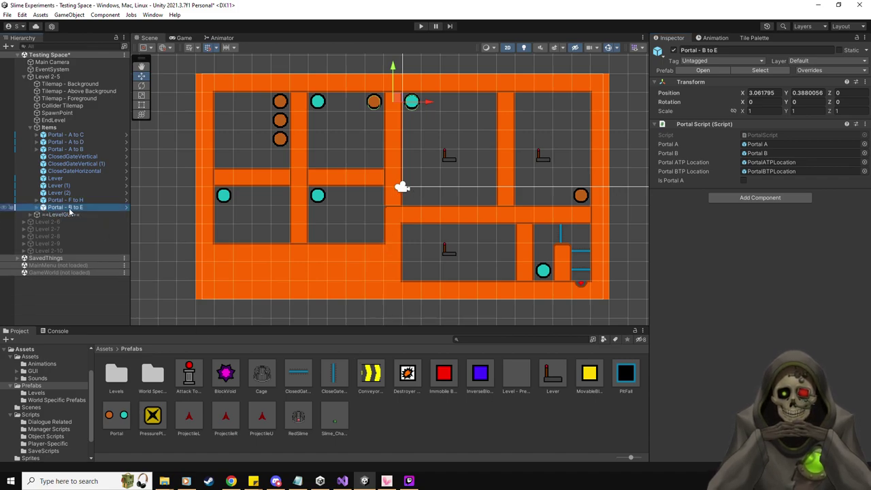
{"action": "double_click", "coordinate": [69, 207]}
{"action": "type", "text": "H"}
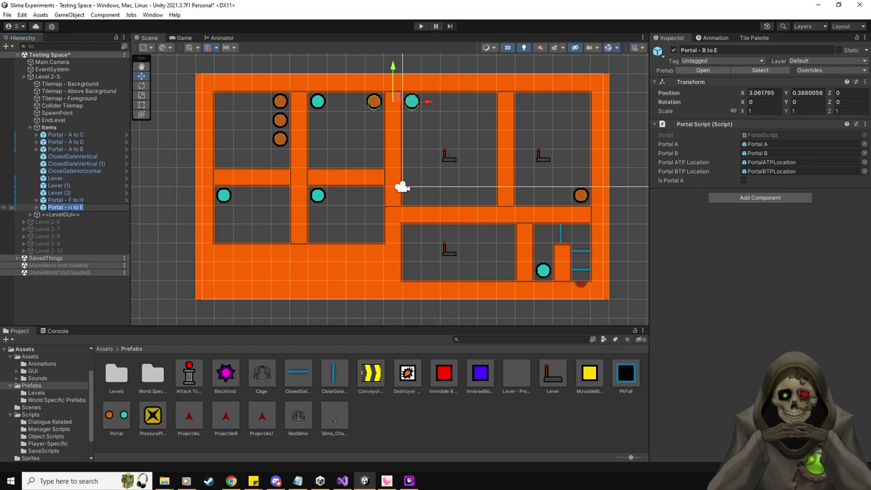
{"action": "key", "text": "Escape"}
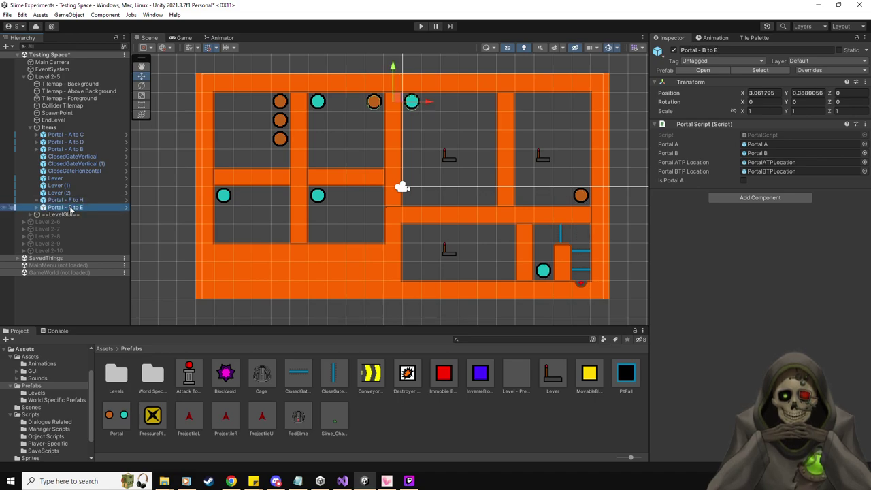
Duplicate the Portal - B to E pair seven times within Items.
{"action": "key", "text": "ctrl+d"}
{"action": "key", "text": "ctrl+d"}
{"action": "key", "text": "ctrl+d"}
{"action": "key", "text": "ctrl+d"}
{"action": "key", "text": "ctrl+d"}
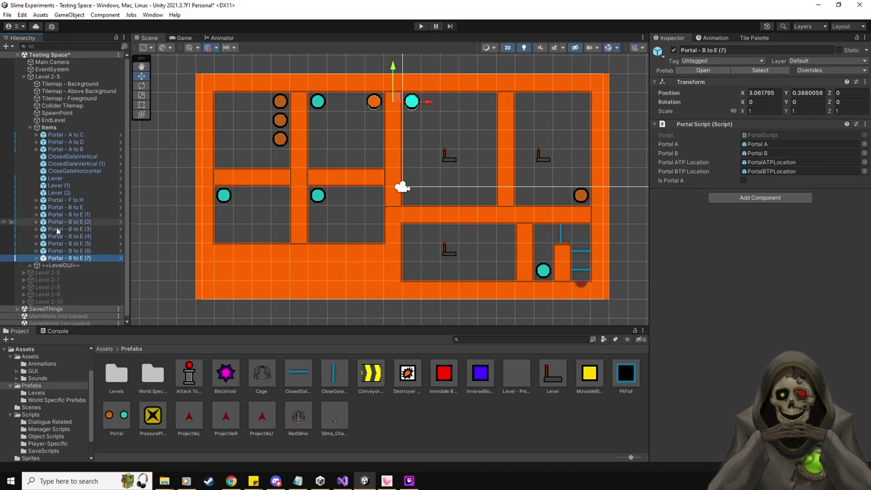
Expand the first duplicated pair, Portal - B to E (1), and its Portal A.
{"action": "left_click", "coordinate": [34, 216]}
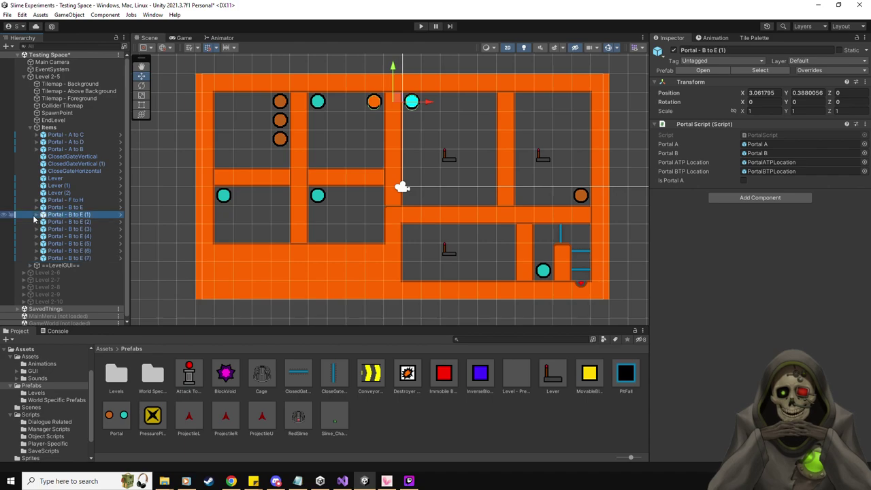
{"action": "left_click", "coordinate": [36, 214]}
{"action": "left_click", "coordinate": [44, 222]}
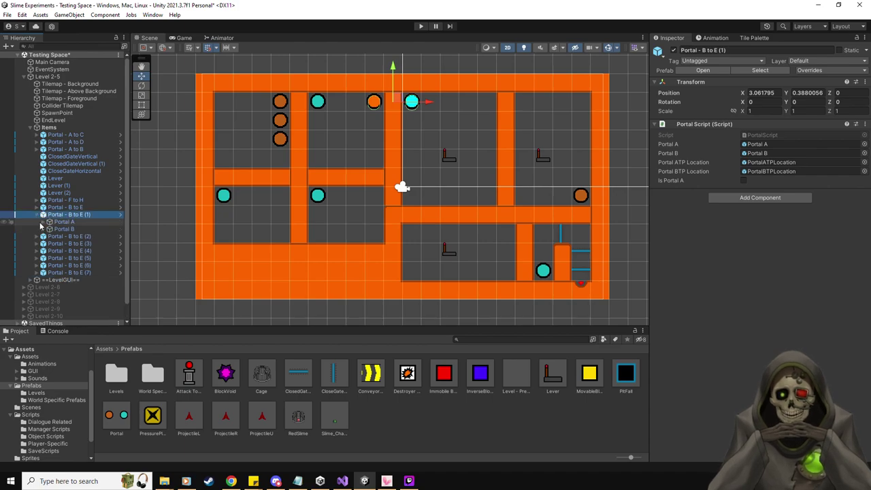
Move the Portal A of Portal - B to E (1) to about (-4.56, 3.11) and its Portal B to about (-7.56, -1.39).
{"action": "left_click", "coordinate": [44, 222]}
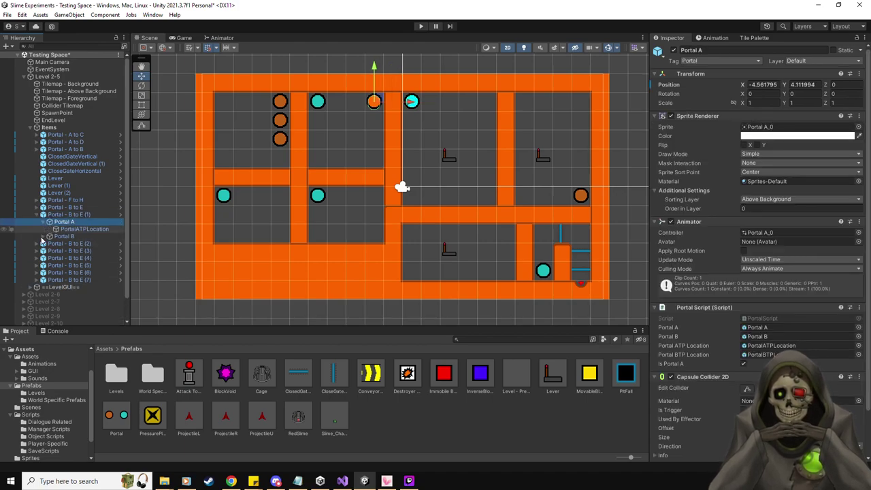
{"action": "left_click", "coordinate": [45, 237]}
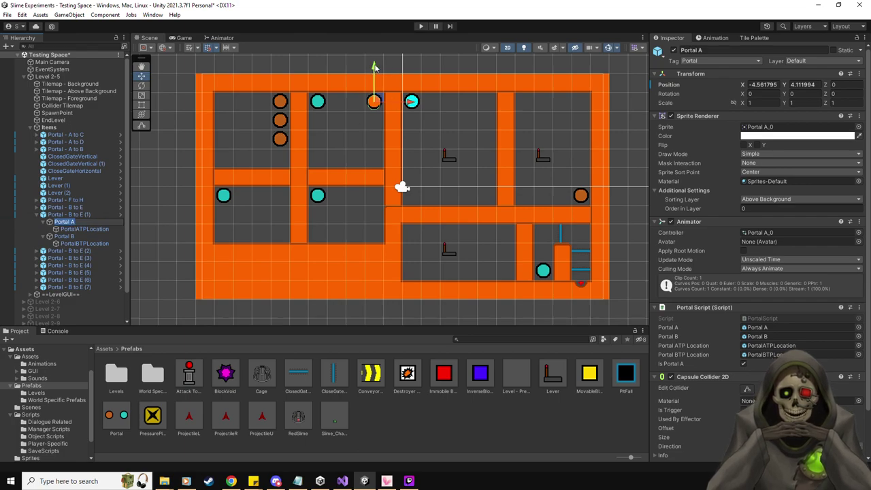
{"action": "left_click_drag", "start_coordinate": [374, 68], "coordinate": [374, 85]}
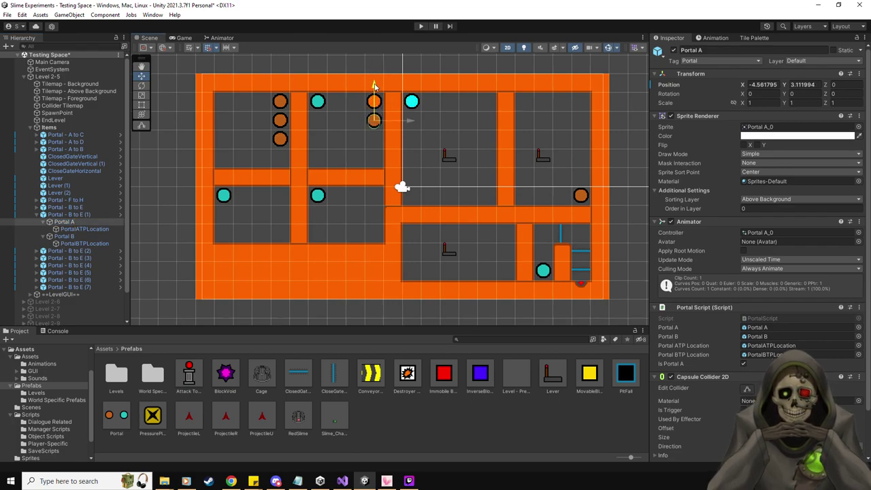
{"action": "left_click", "coordinate": [64, 236]}
{"action": "left_click_drag", "start_coordinate": [409, 111], "coordinate": [315, 223]}
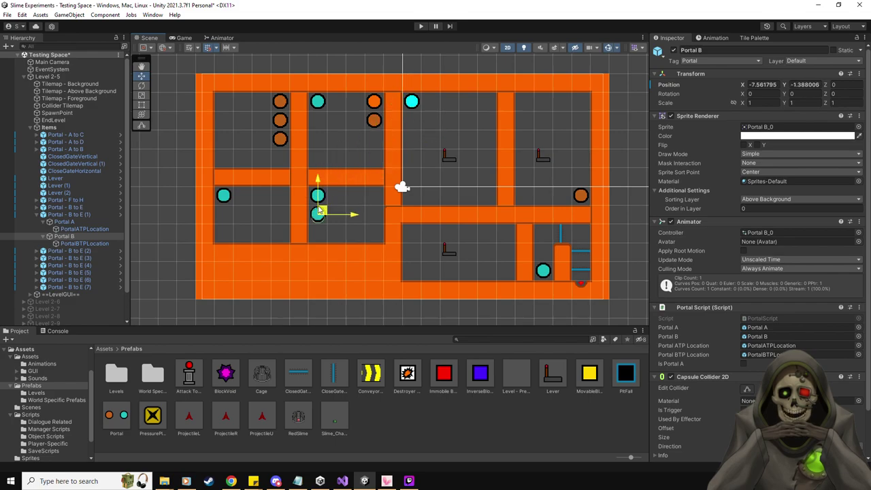
Place the PortalBTPLocation of Portal - B to E (1) at X 2, Y 5 and its PortalATPLocation at X -2, Y -5.
{"action": "left_click", "coordinate": [71, 243]}
{"action": "left_click_drag", "start_coordinate": [273, 210], "coordinate": [367, 116]}
{"action": "left_click", "coordinate": [69, 230]}
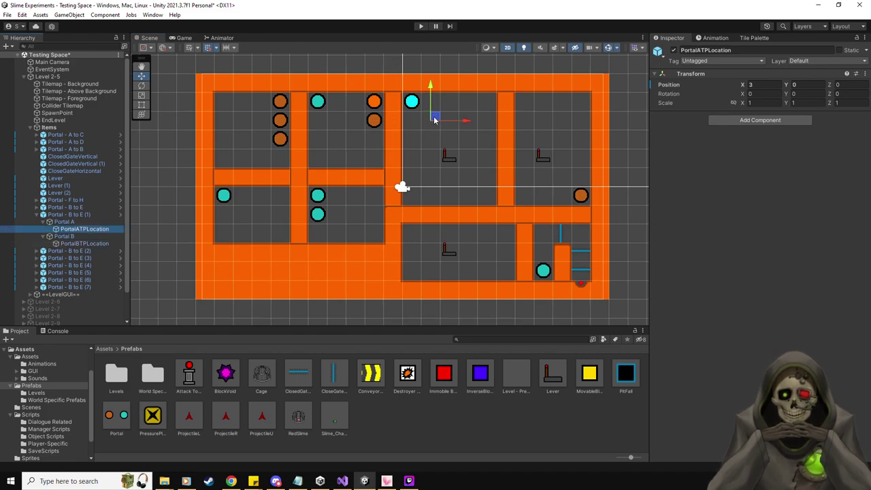
{"action": "left_click_drag", "start_coordinate": [434, 119], "coordinate": [341, 211]}
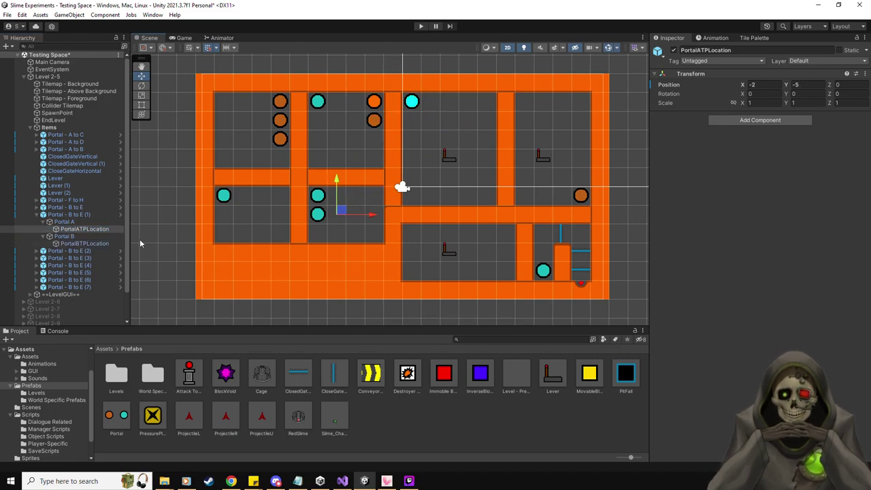
{"action": "left_click", "coordinate": [88, 244]}
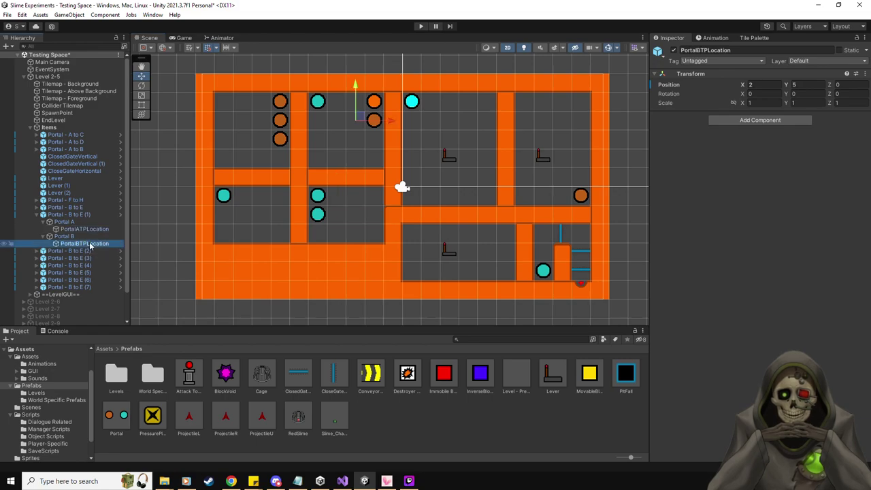
Rename Portal - B to E (1) as "Portal - B to D" and collapse it in the hierarchy.
{"action": "left_click", "coordinate": [68, 214]}
{"action": "left_click", "coordinate": [739, 50]}
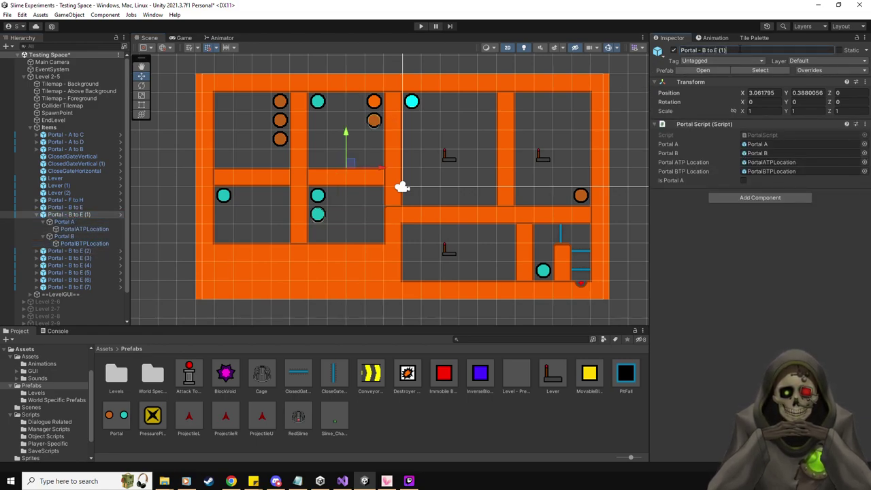
{"action": "key", "text": "BackSpace"}
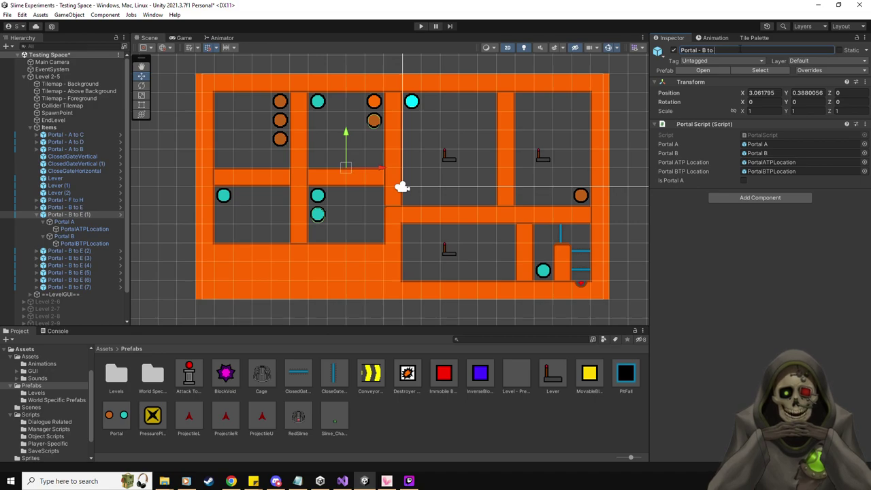
{"action": "type", "text": "D"}
{"action": "key", "text": "Return"}
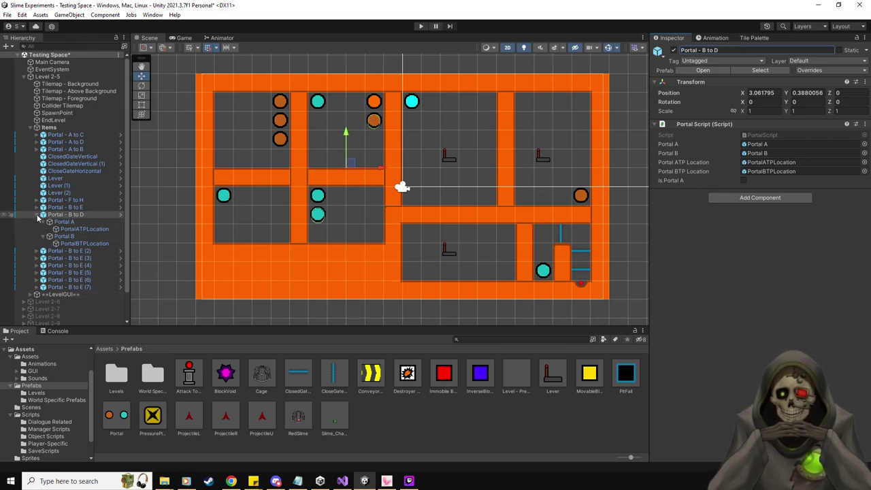
{"action": "left_click", "coordinate": [71, 215]}
{"action": "key", "text": "Left"}
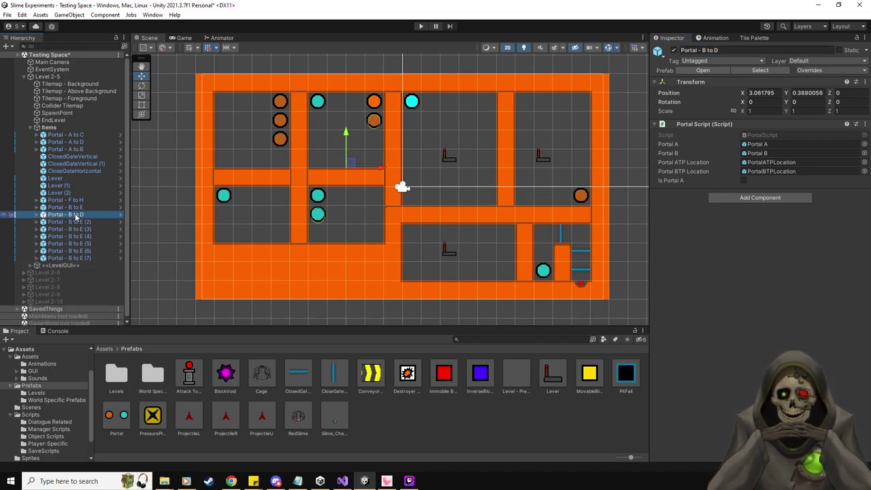
Move the Portal A of Portal - B to E (2) to about (-9.56, -0.89) and its Portal B to about (-12.56, 2.11).
{"action": "left_click", "coordinate": [37, 222]}
{"action": "left_click", "coordinate": [49, 228]}
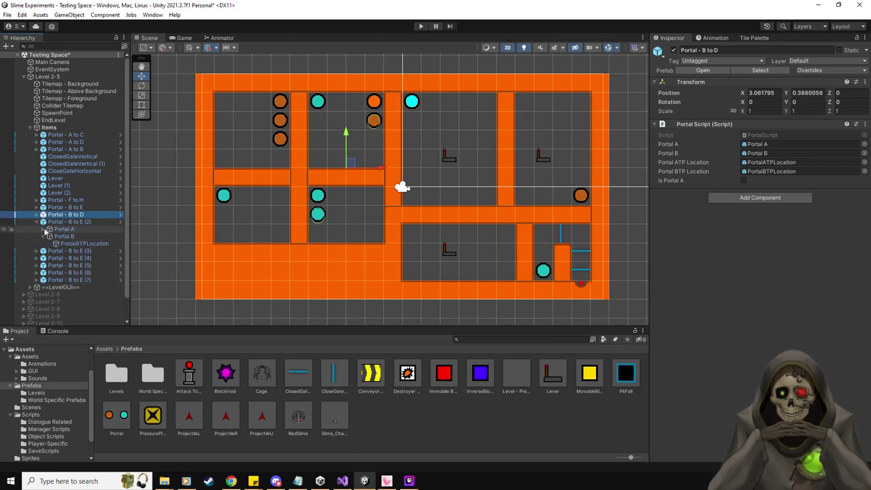
{"action": "left_click", "coordinate": [49, 243]}
{"action": "left_click", "coordinate": [64, 229]}
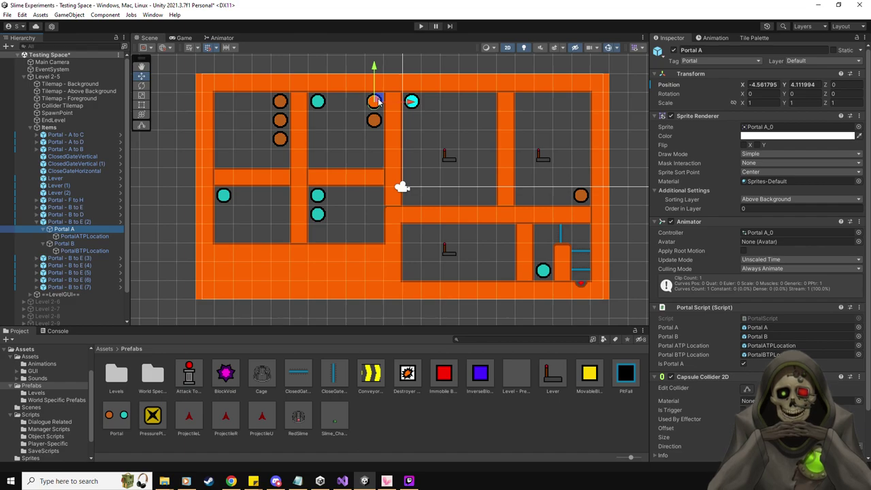
{"action": "left_click_drag", "start_coordinate": [378, 101], "coordinate": [284, 194]}
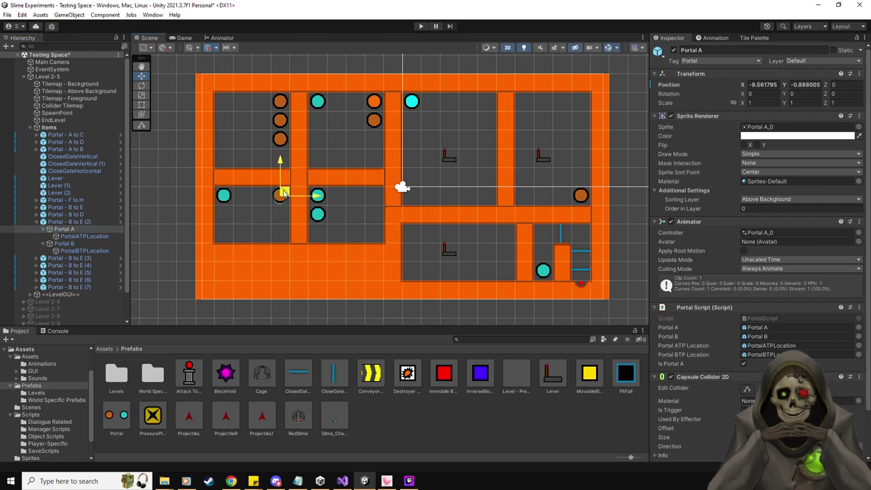
{"action": "left_click", "coordinate": [80, 236]}
{"action": "left_click", "coordinate": [65, 243]}
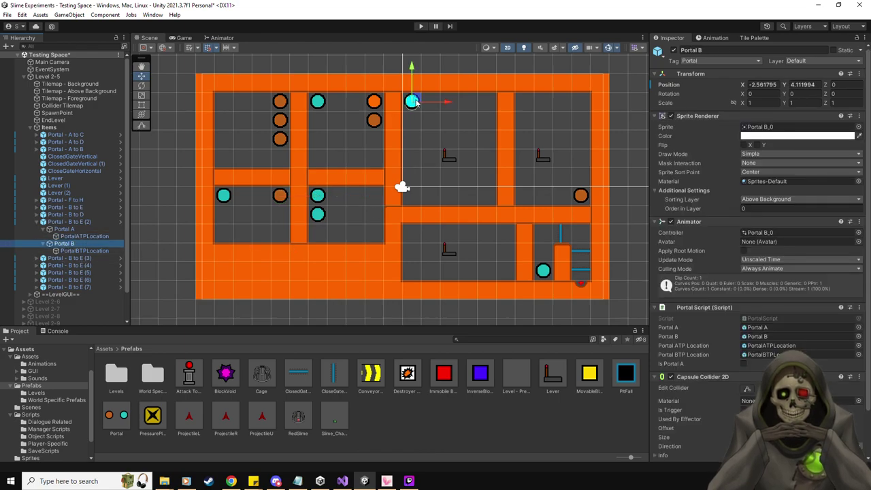
{"action": "left_click_drag", "start_coordinate": [418, 102], "coordinate": [228, 139]}
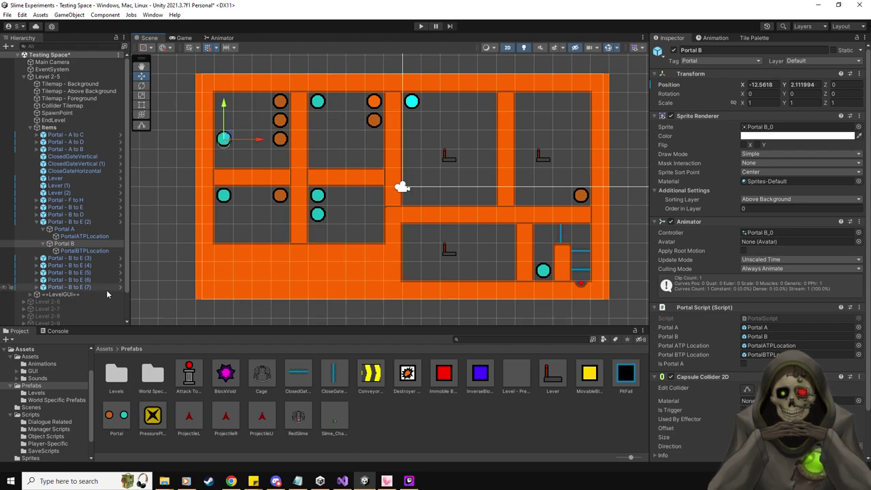
Place the PortalATPLocation of Portal - B to E (2) just beside its own Portal A, at X -1, Y 0.
{"action": "left_click", "coordinate": [88, 252]}
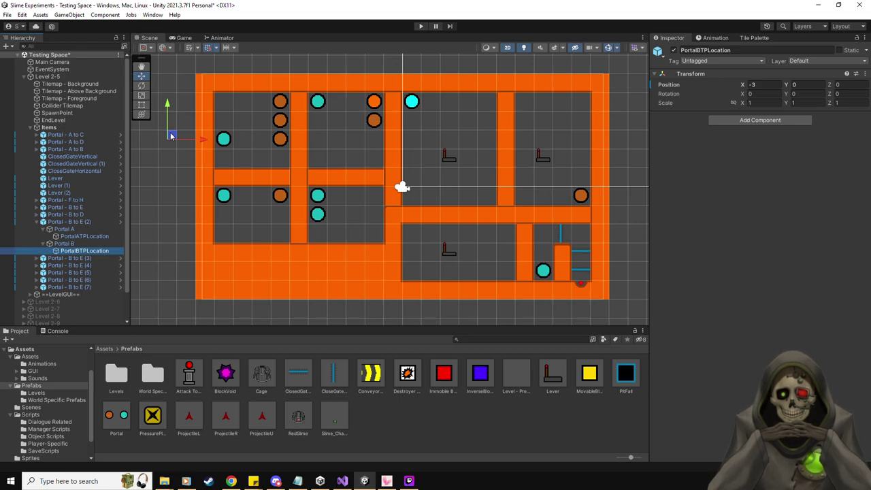
{"action": "left_click", "coordinate": [75, 230]}
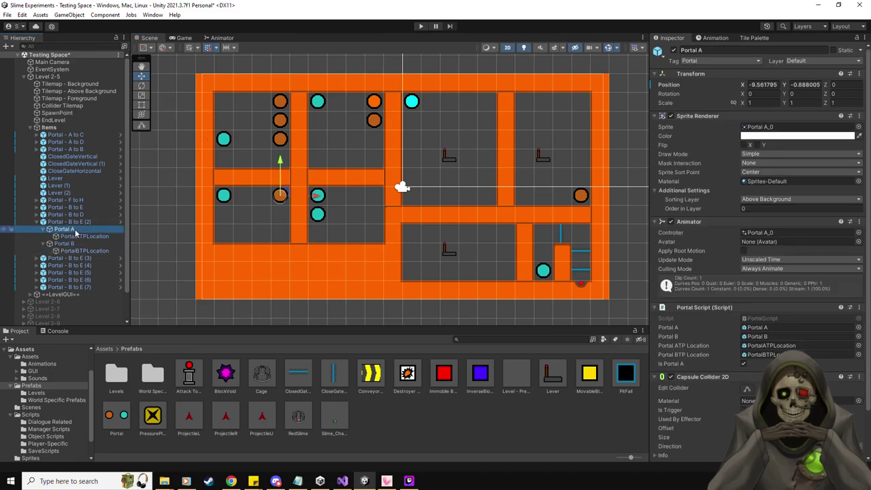
{"action": "left_click", "coordinate": [81, 251]}
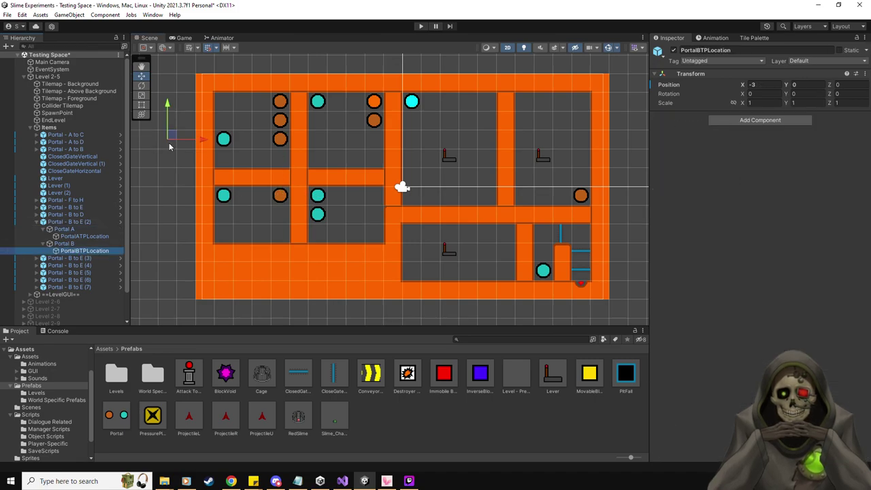
{"action": "left_click", "coordinate": [84, 236]}
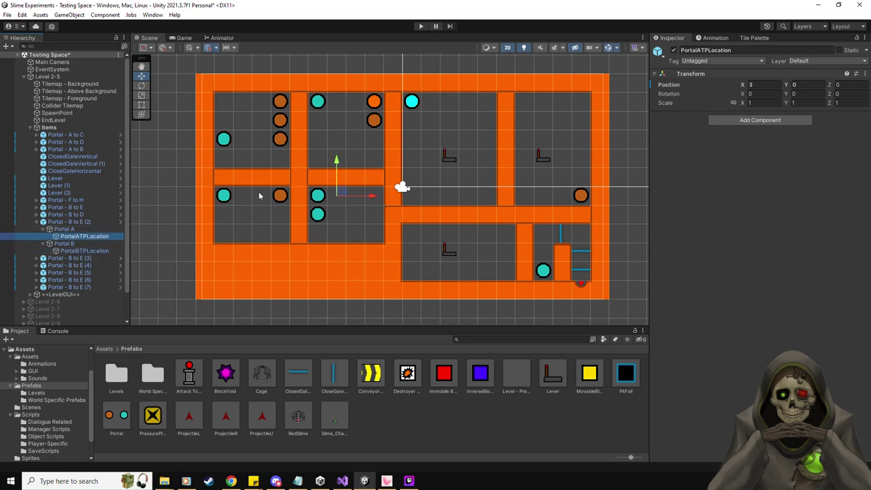
{"action": "key", "text": "ctrl+z"}
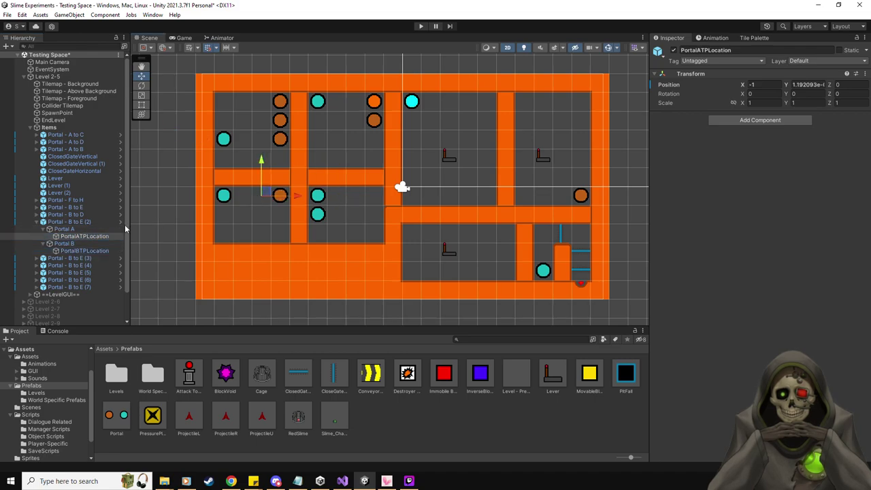
Move the PortalBTPLocation of Portal - B to E (2) to X 1, Y 0 and its PortalATPLocation to X -2, Y 3, collapsing both portals.
{"action": "left_click", "coordinate": [98, 250]}
{"action": "left_click_drag", "start_coordinate": [179, 138], "coordinate": [244, 140]}
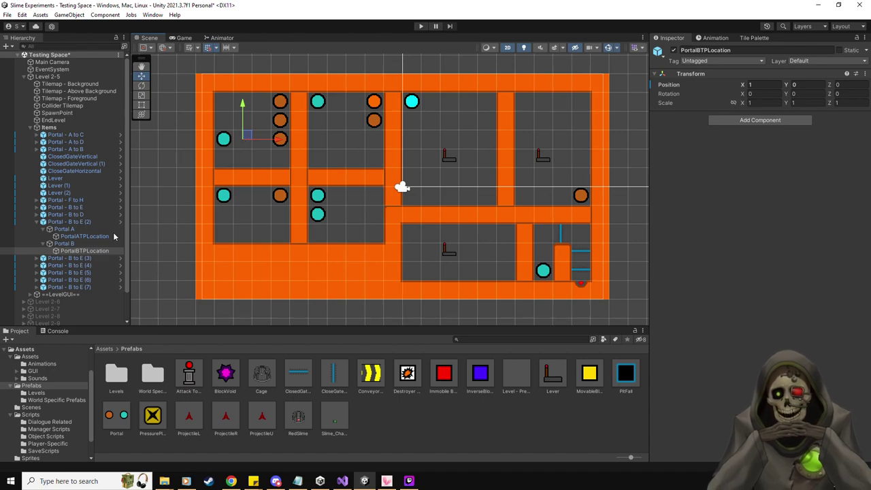
{"action": "mouse_move", "coordinate": [245, 138]}
{"action": "left_mouse_down"}
{"action": "mouse_move", "coordinate": [264, 195]}
{"action": "mouse_move", "coordinate": [241, 136]}
{"action": "mouse_move", "coordinate": [253, 138]}
{"action": "left_mouse_up"}
{"action": "left_click", "coordinate": [82, 236]}
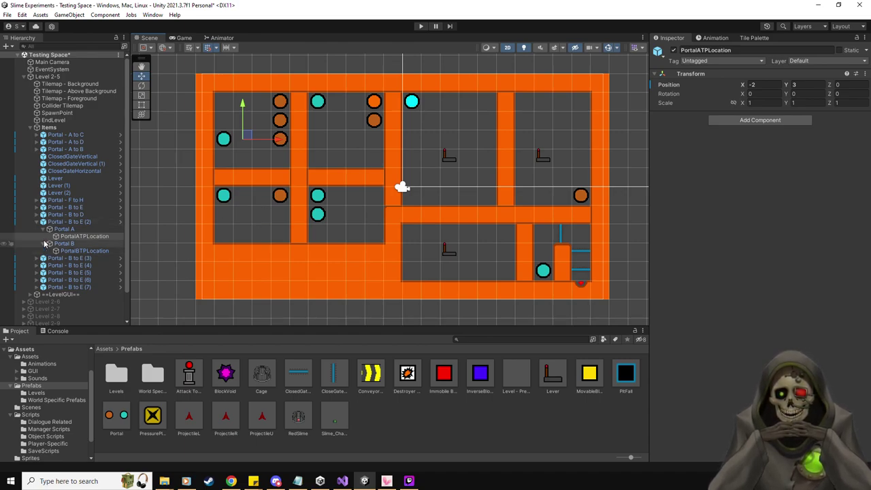
{"action": "left_click", "coordinate": [43, 243]}
{"action": "left_click", "coordinate": [44, 229]}
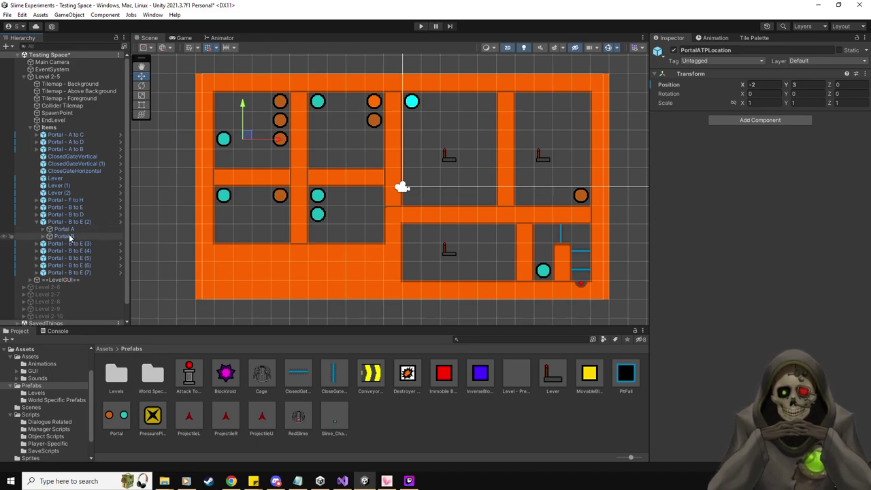
Rename Portal - B to E (2) as "Portal - C to A" and collapse it in the hierarchy.
{"action": "left_click", "coordinate": [68, 222]}
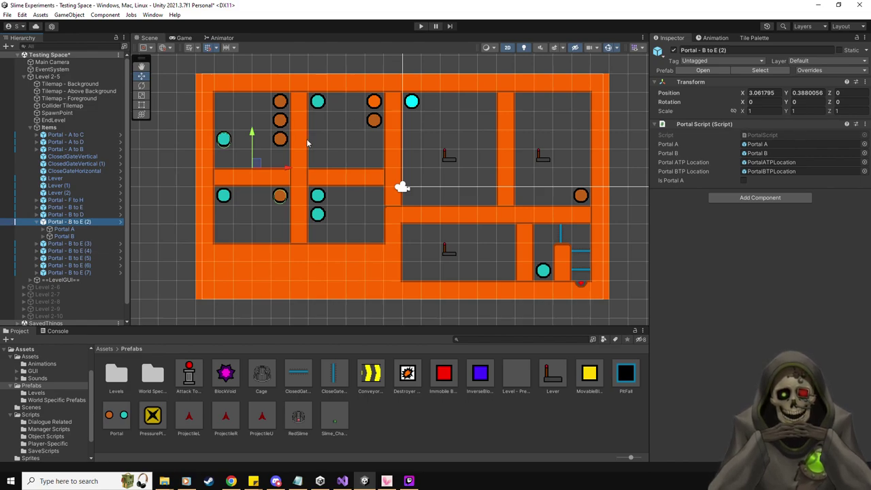
{"action": "left_click", "coordinate": [740, 51]}
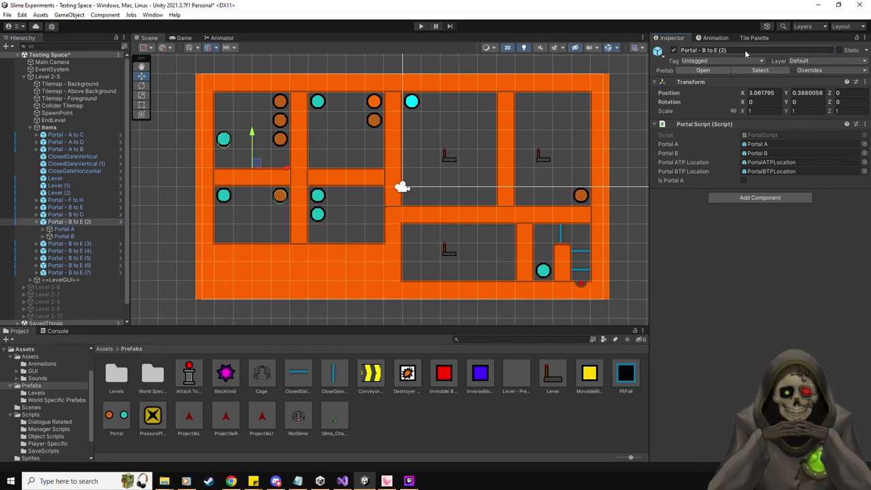
{"action": "left_click", "coordinate": [747, 50]}
{"action": "key", "text": "BackSpace"}
{"action": "key", "text": "BackSpace"}
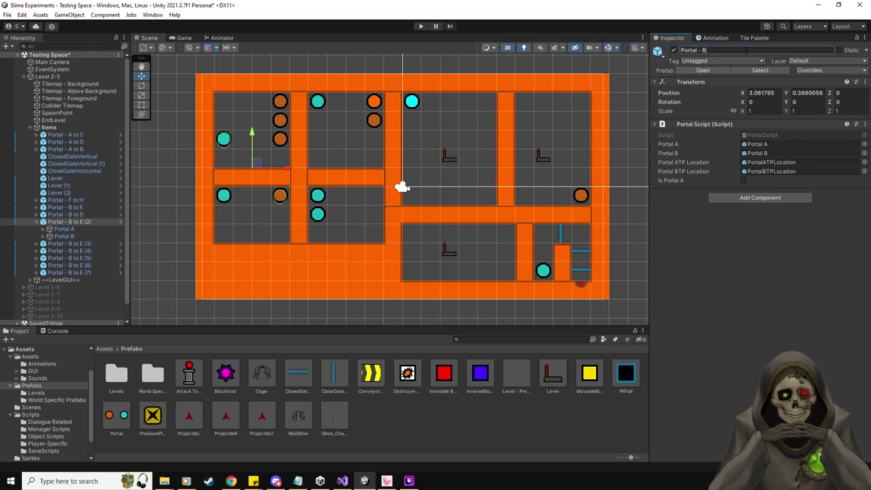
{"action": "type", "text": "C to A"}
{"action": "key", "text": "Return"}
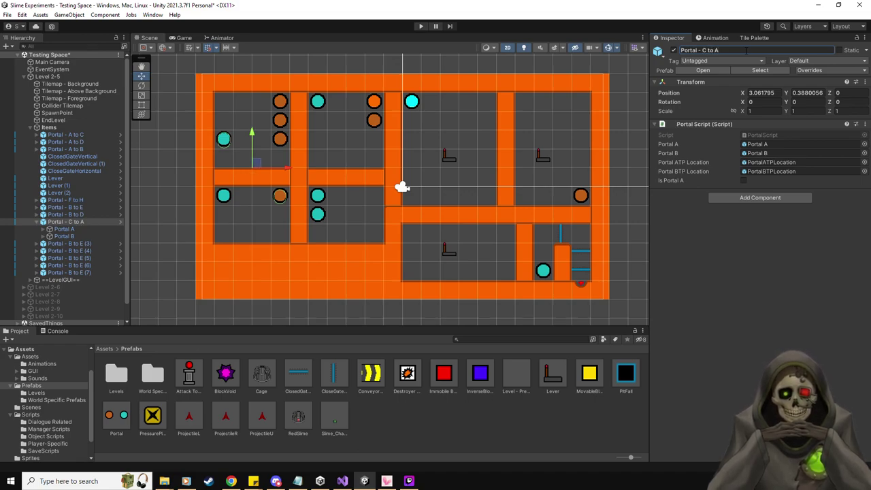
{"action": "left_click", "coordinate": [37, 221]}
Move the Portal A of Portal - B to E (3) to about (1.44, 4.11) and its Portal B to about (-12.56, 1.11).
{"action": "left_click", "coordinate": [43, 229]}
{"action": "left_click", "coordinate": [37, 230]}
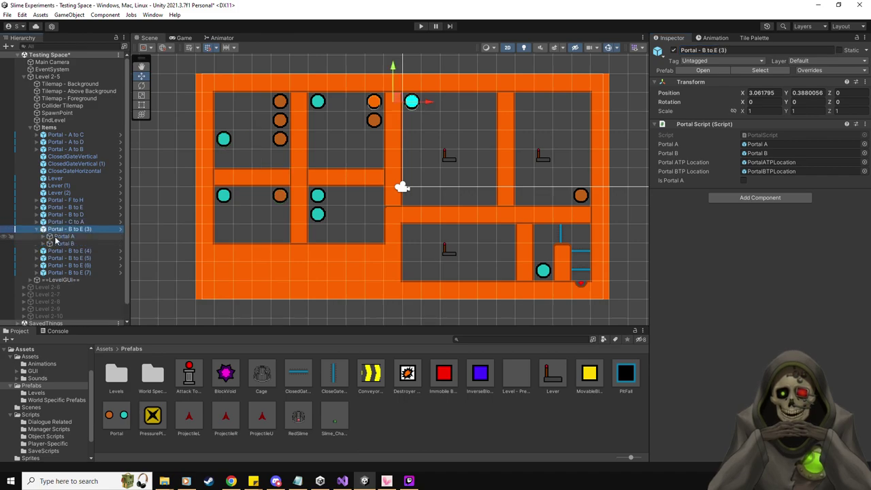
{"action": "left_click", "coordinate": [43, 237]}
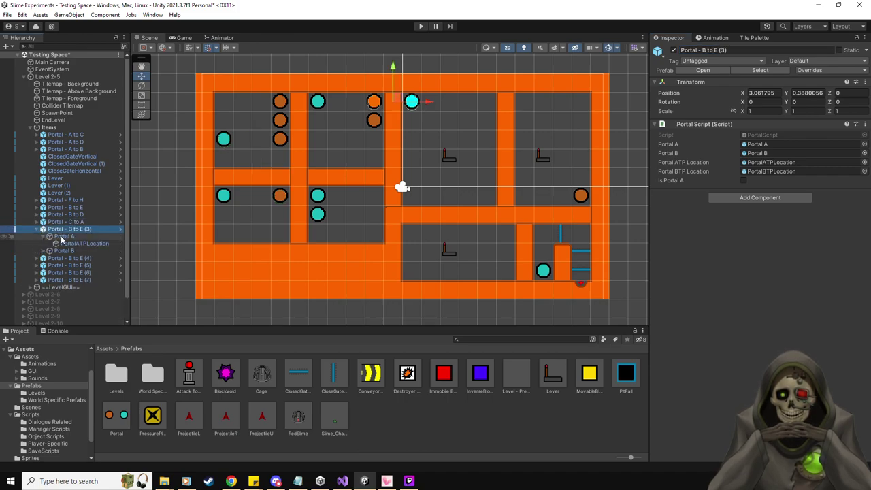
{"action": "left_click", "coordinate": [62, 236]}
{"action": "left_click_drag", "start_coordinate": [377, 100], "coordinate": [492, 84]}
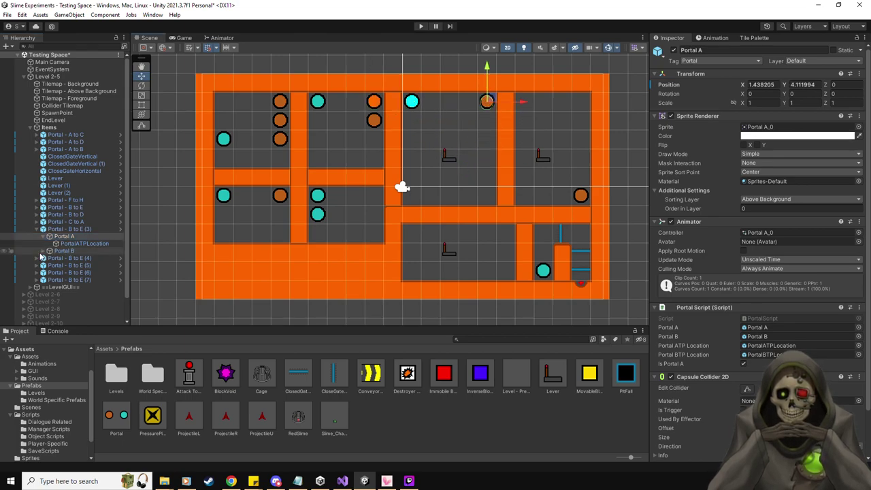
{"action": "left_click", "coordinate": [63, 251]}
{"action": "left_click_drag", "start_coordinate": [412, 102], "coordinate": [223, 157]}
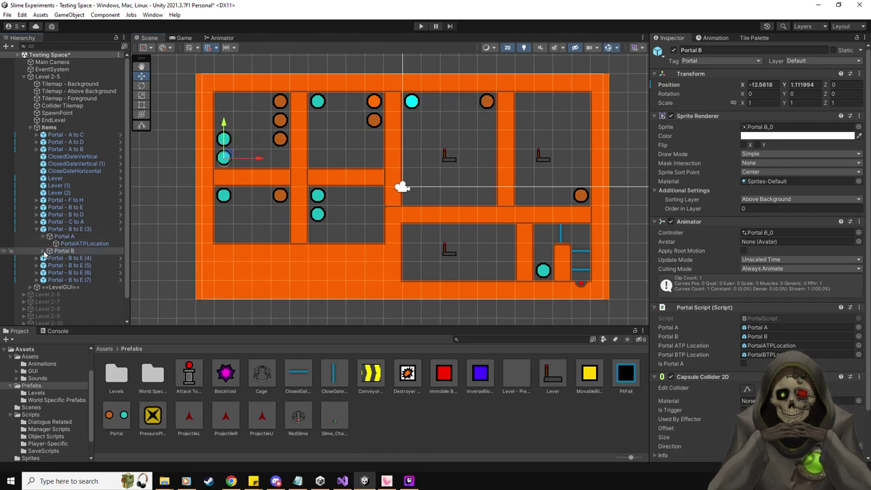
Move the PortalBTPLocation of Portal - B to E (3) to X 13, Y 3 and its PortalATPLocation to X -13, Y -3, collapsing both portals.
{"action": "left_click", "coordinate": [43, 251]}
{"action": "left_click", "coordinate": [71, 258]}
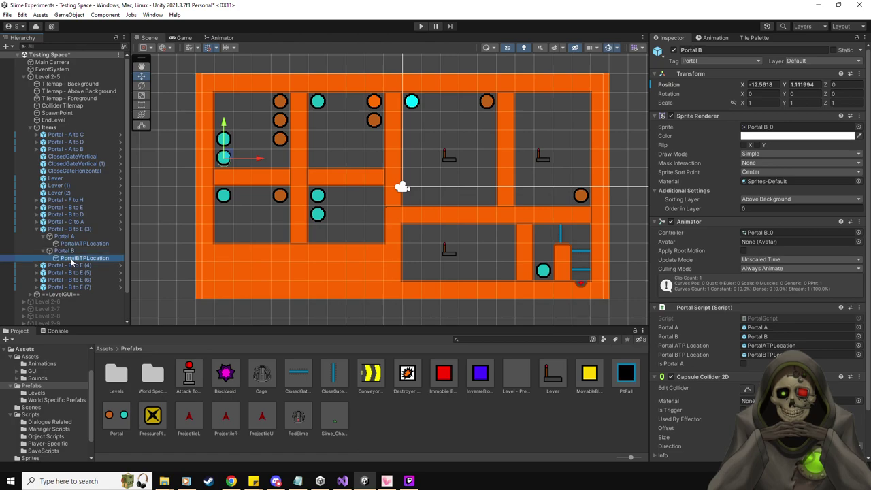
{"action": "left_click_drag", "start_coordinate": [175, 156], "coordinate": [468, 101]}
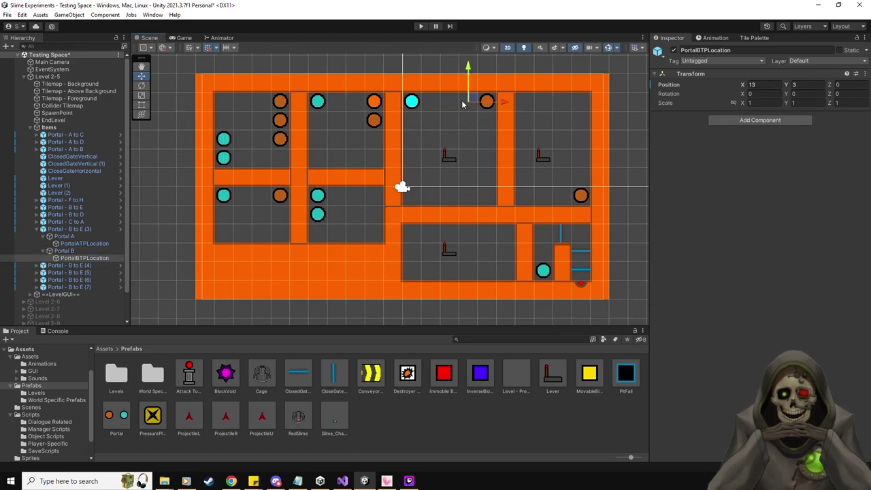
{"action": "left_click", "coordinate": [83, 243]}
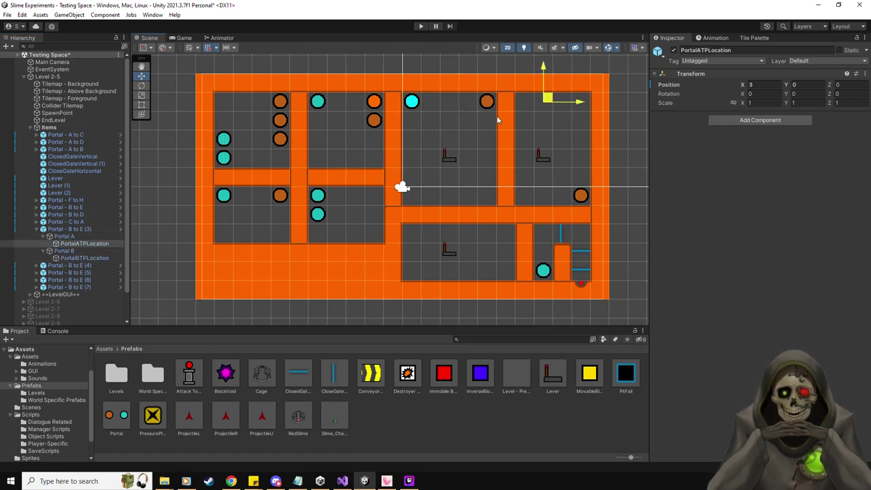
{"action": "left_click_drag", "start_coordinate": [550, 97], "coordinate": [248, 154]}
{"action": "left_click", "coordinate": [50, 251]}
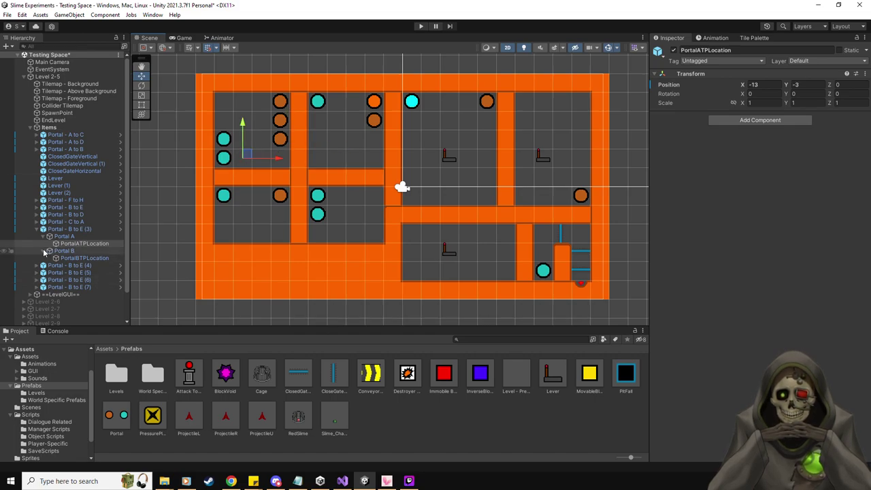
{"action": "left_click", "coordinate": [49, 236]}
Rename Portal - B to E (3) as "Portal - E to A" and collapse it in the hierarchy.
{"action": "left_click", "coordinate": [68, 228]}
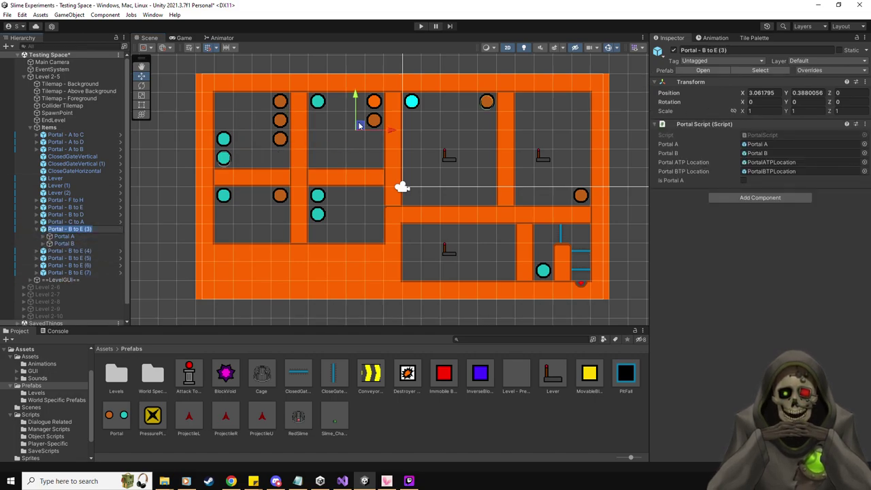
{"action": "left_click", "coordinate": [750, 50]}
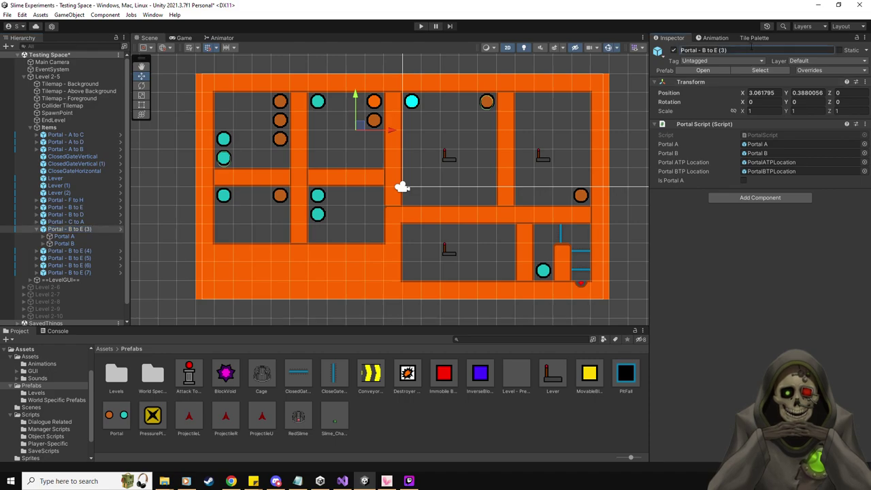
{"action": "key", "text": "BackSpace"}
{"action": "key", "text": "BackSpace"}
{"action": "key", "text": "BackSpace"}
{"action": "key", "text": "BackSpace"}
{"action": "key", "text": "BackSpace"}
{"action": "key", "text": "BackSpace"}
{"action": "key", "text": "BackSpace"}
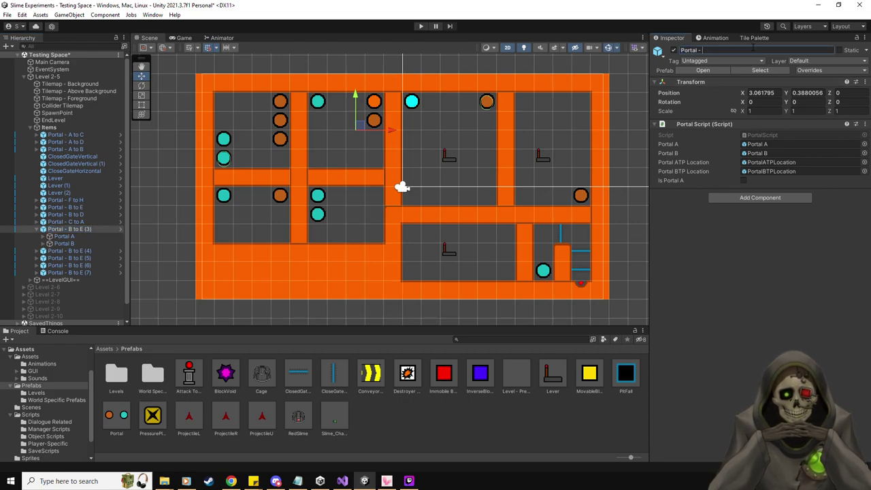
{"action": "type", "text": "E to A"}
{"action": "key", "text": "Return"}
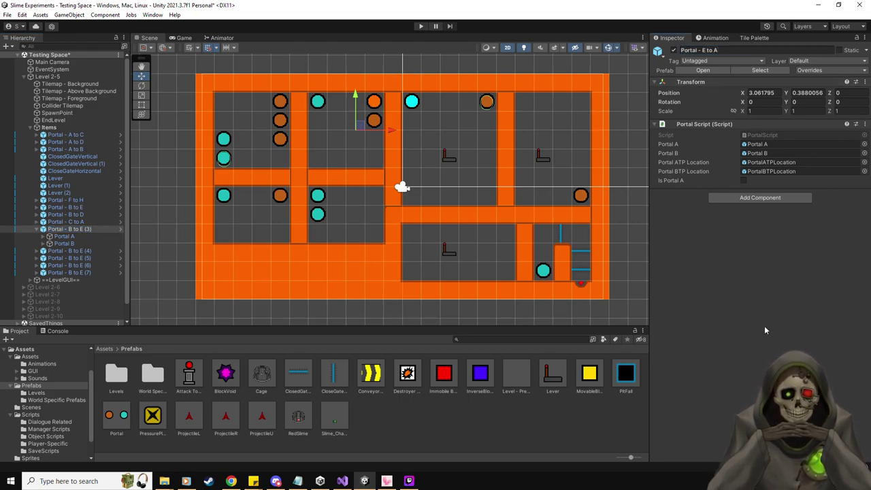
{"action": "left_click", "coordinate": [36, 229]}
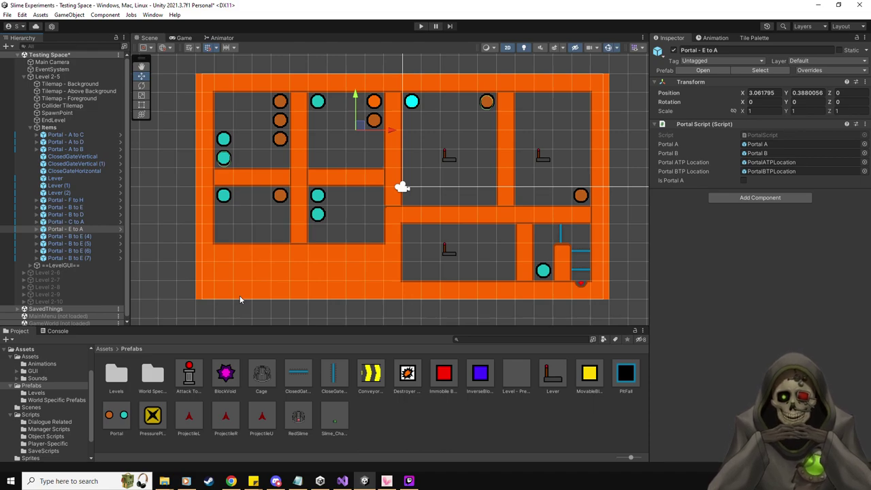
Expand Portal - B to E (4) and its portals, and move its Portal A to about (-4.56, -1.89).
{"action": "left_click", "coordinate": [39, 237]}
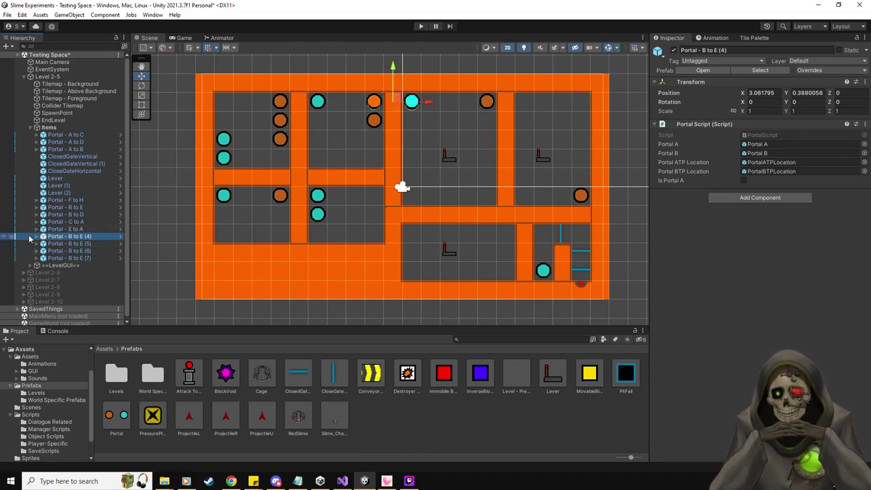
{"action": "left_click", "coordinate": [37, 237]}
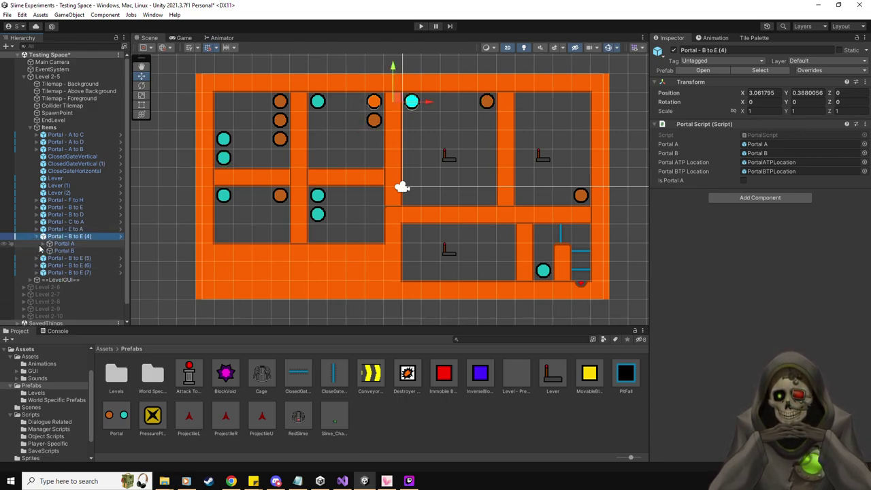
{"action": "left_click", "coordinate": [108, 243]}
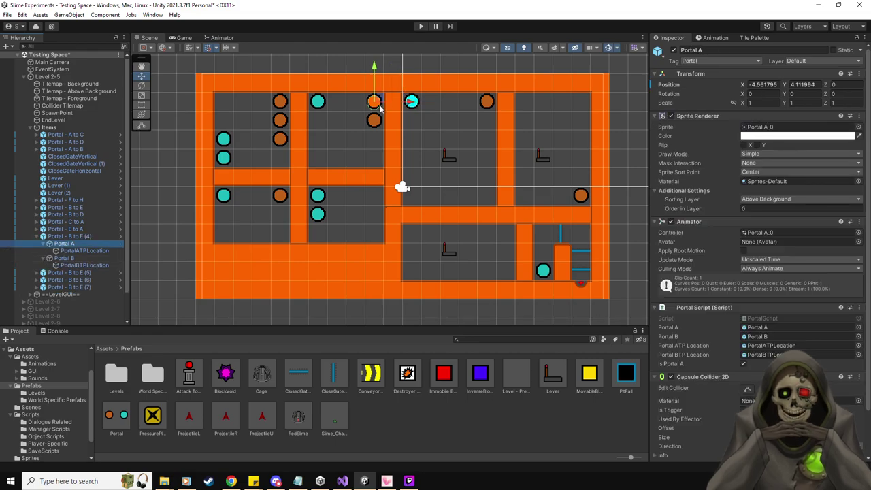
{"action": "left_click_drag", "start_coordinate": [374, 102], "coordinate": [376, 216]}
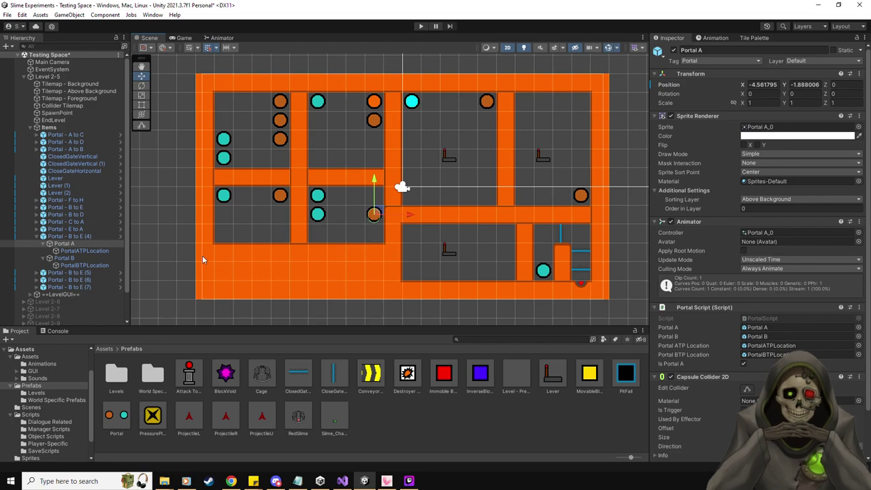
Repaint the wall junction tile beside the moved Portal A on the Collider Tilemap so the vertical wall's edge runs straight.
{"action": "scroll", "coordinate": [396, 255], "scroll_direction": "up", "scroll_amount": 4}
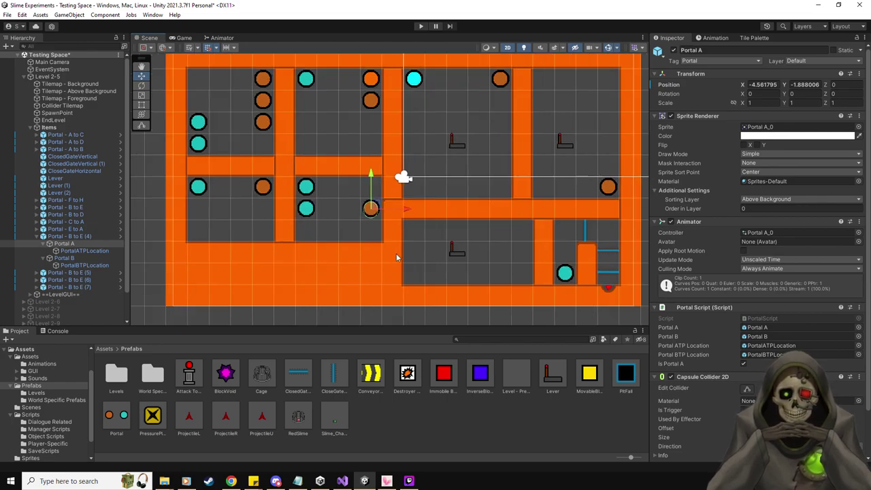
{"action": "left_click", "coordinate": [61, 105]}
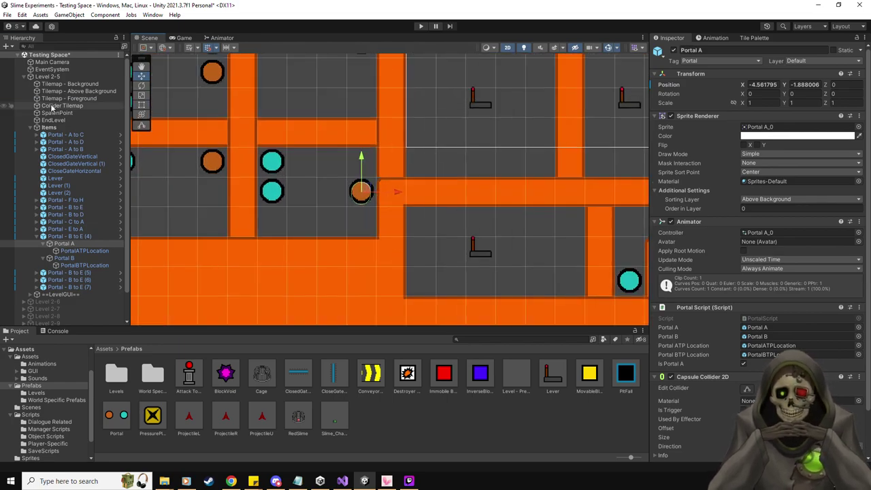
{"action": "left_click", "coordinate": [754, 37]}
{"action": "left_click", "coordinate": [847, 226]}
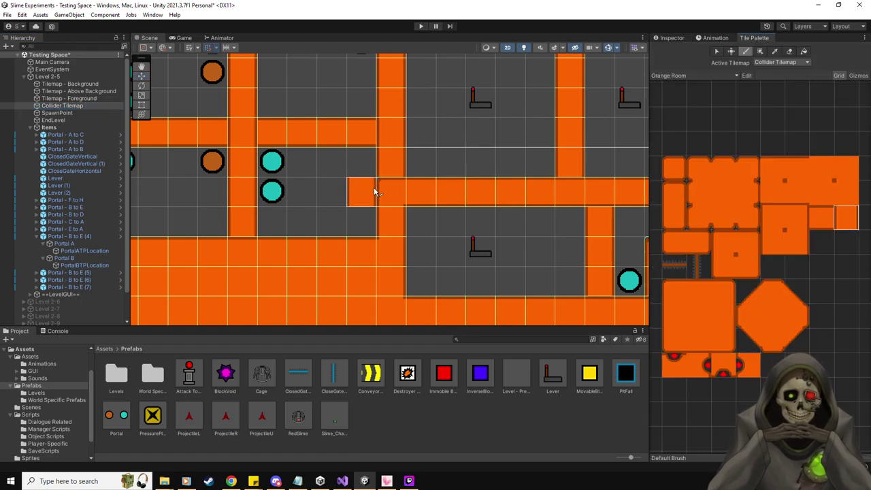
{"action": "left_click", "coordinate": [669, 39]}
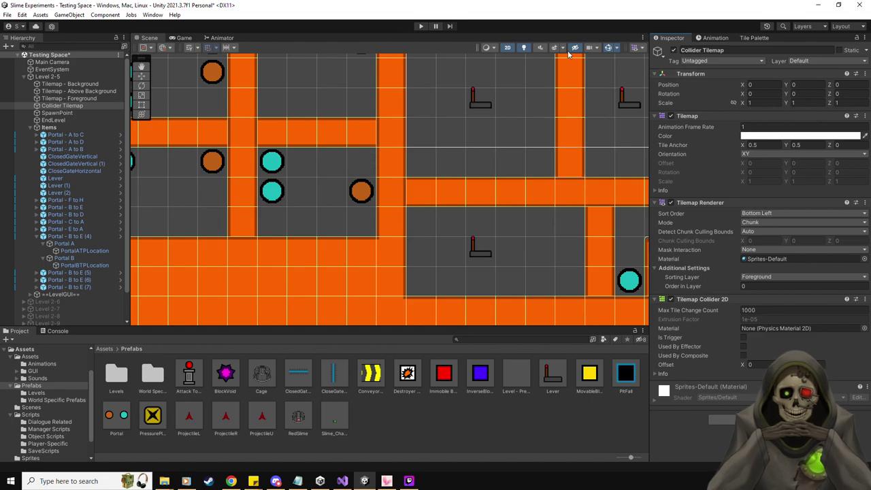
{"action": "left_click", "coordinate": [141, 76]}
Move the Portal B of Portal - B to E (4) into the lower-left room, at about (-12.56, -2.89).
{"action": "scroll", "coordinate": [361, 195], "scroll_direction": "down", "scroll_amount": 2}
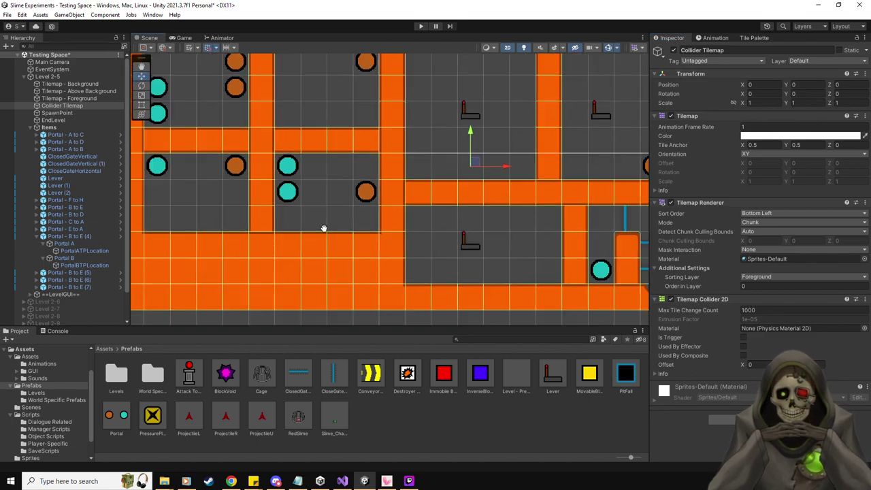
{"action": "middle_click_drag", "start_coordinate": [227, 260], "coordinate": [271, 258]}
{"action": "double_click", "coordinate": [80, 245]}
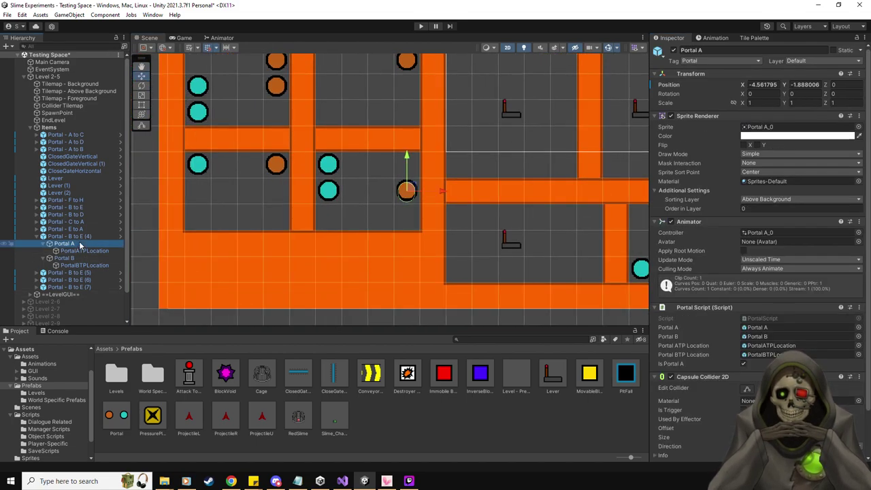
{"action": "left_click", "coordinate": [84, 257]}
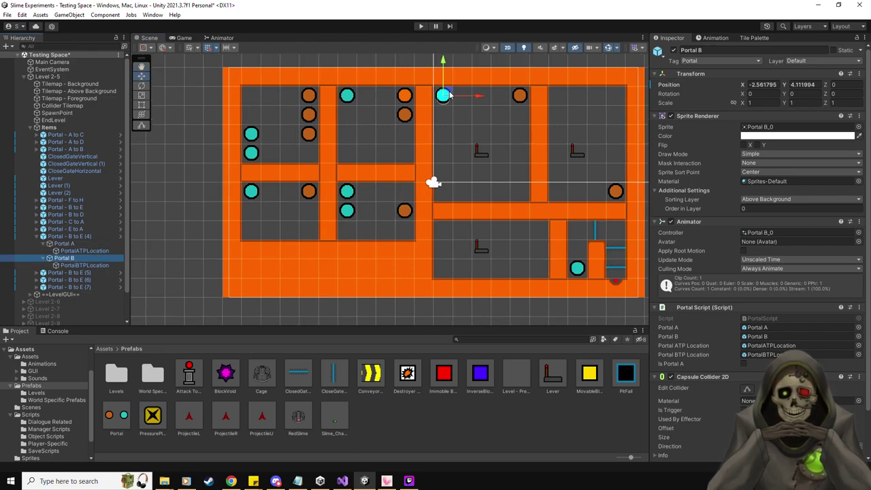
{"action": "left_click_drag", "start_coordinate": [449, 95], "coordinate": [255, 227]}
Move the PortalBTPLocation of Portal - B to E (4) just beside its Portal A, and its PortalATPLocation to X -7, Y -1 beside Portal B.
{"action": "left_click", "coordinate": [84, 264]}
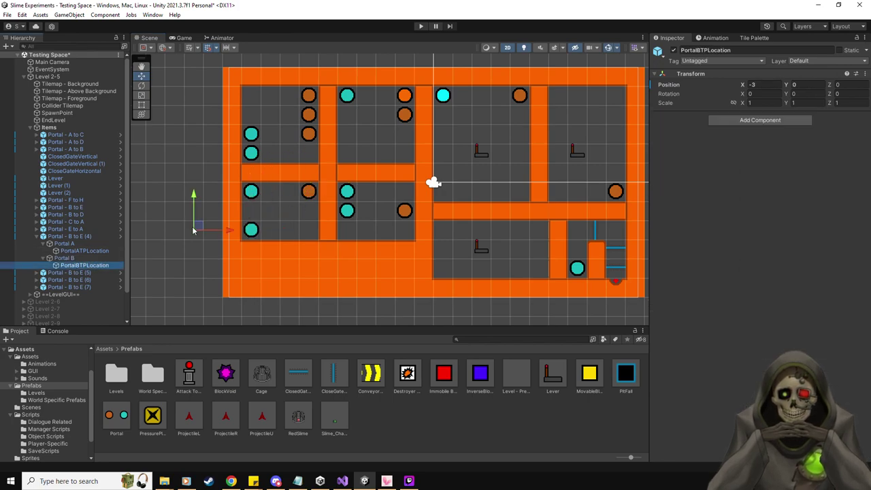
{"action": "left_click_drag", "start_coordinate": [195, 228], "coordinate": [389, 205]}
{"action": "left_click", "coordinate": [83, 250]}
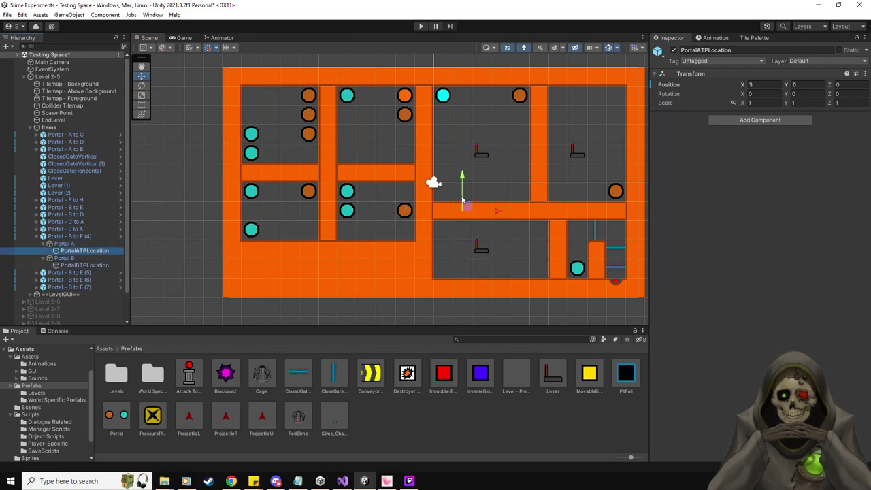
{"action": "left_click_drag", "start_coordinate": [468, 208], "coordinate": [326, 238]}
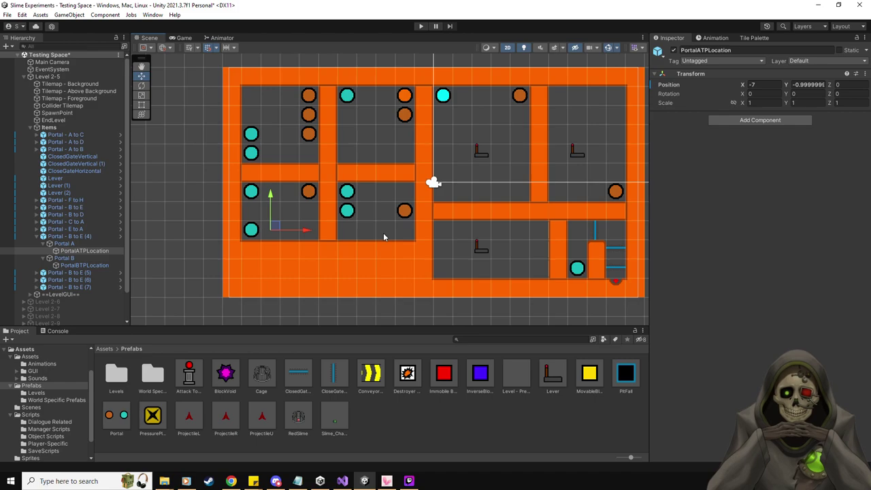
Rename Portal - B to E (4) as "Portal - D to C" and collapse it in the hierarchy.
{"action": "left_click", "coordinate": [84, 236]}
{"action": "left_click", "coordinate": [80, 243]}
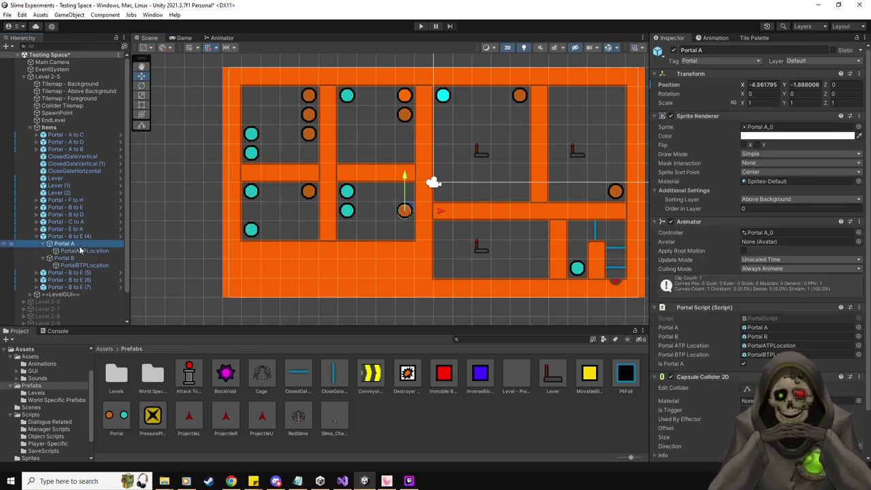
{"action": "left_click", "coordinate": [68, 259]}
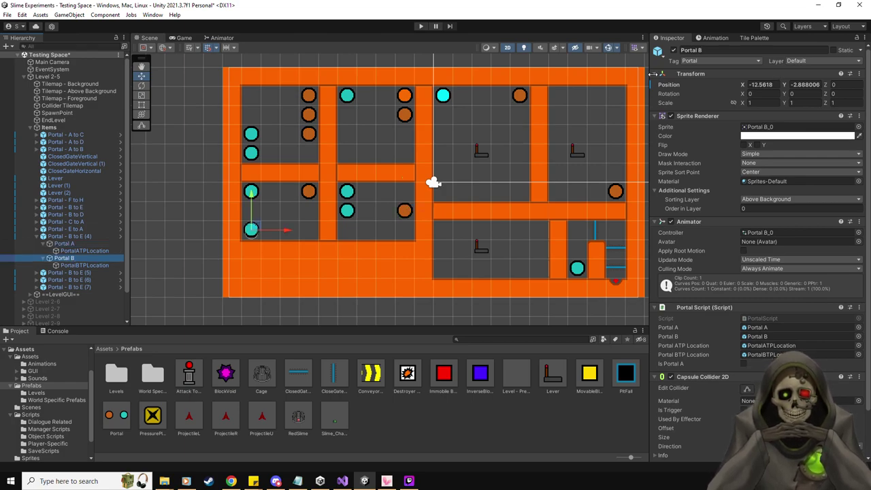
{"action": "left_click", "coordinate": [66, 237]}
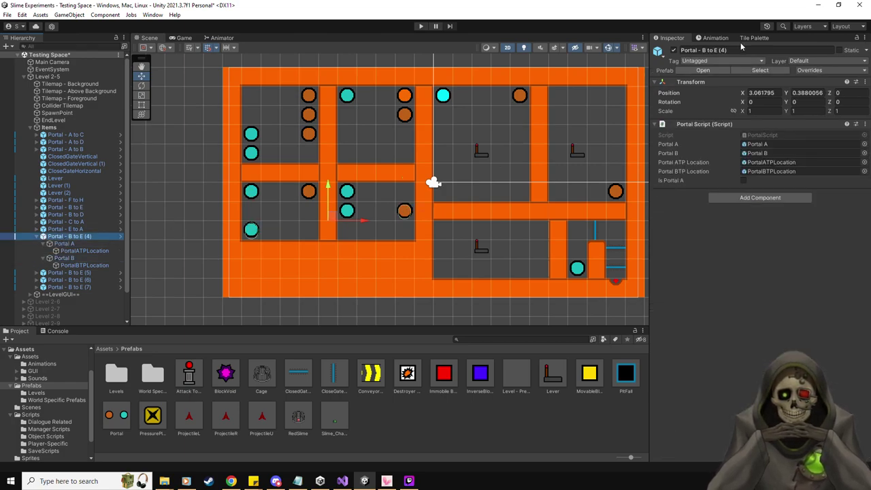
{"action": "left_click", "coordinate": [748, 47]}
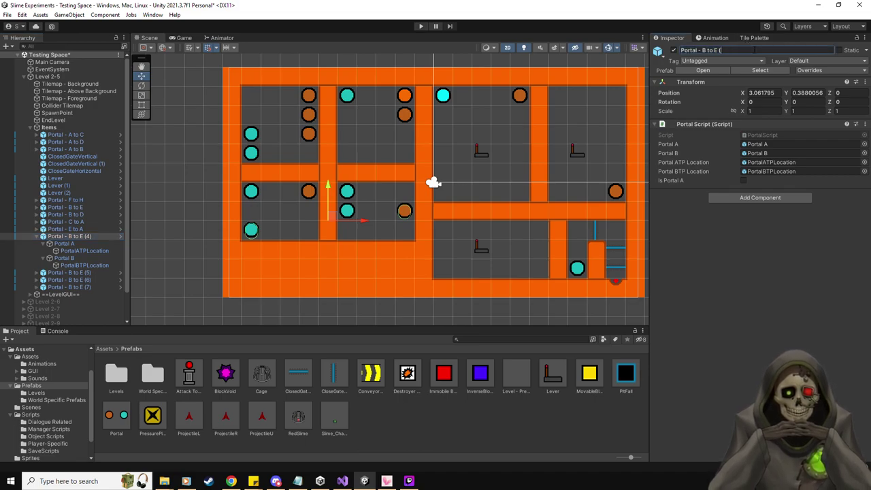
{"action": "key", "text": "BackSpace"}
{"action": "type", "text": "D to"}
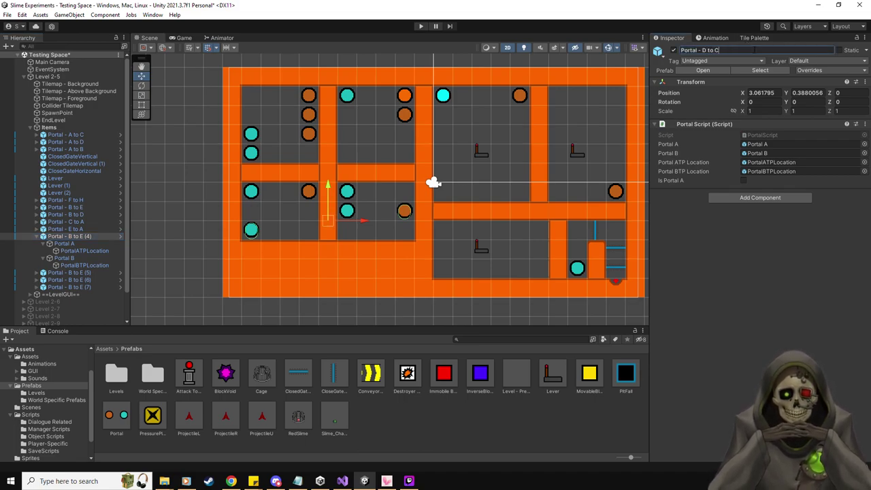
{"action": "key", "text": "Return"}
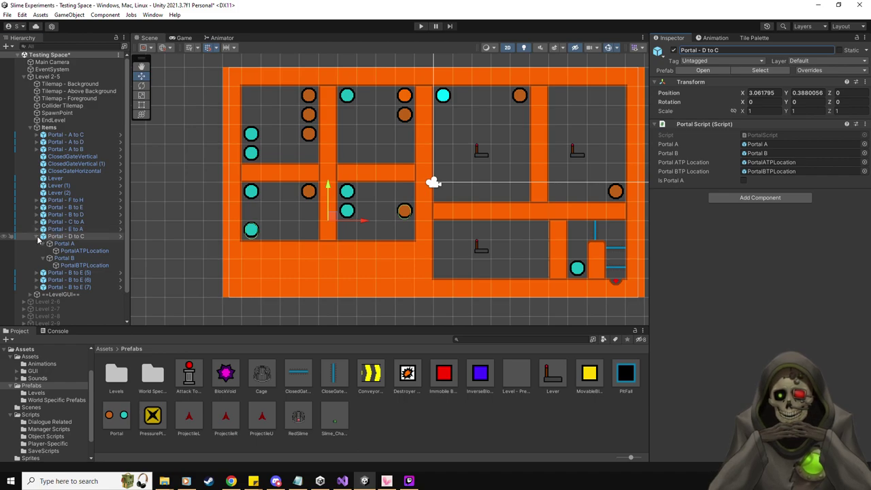
{"action": "left_click", "coordinate": [121, 236]}
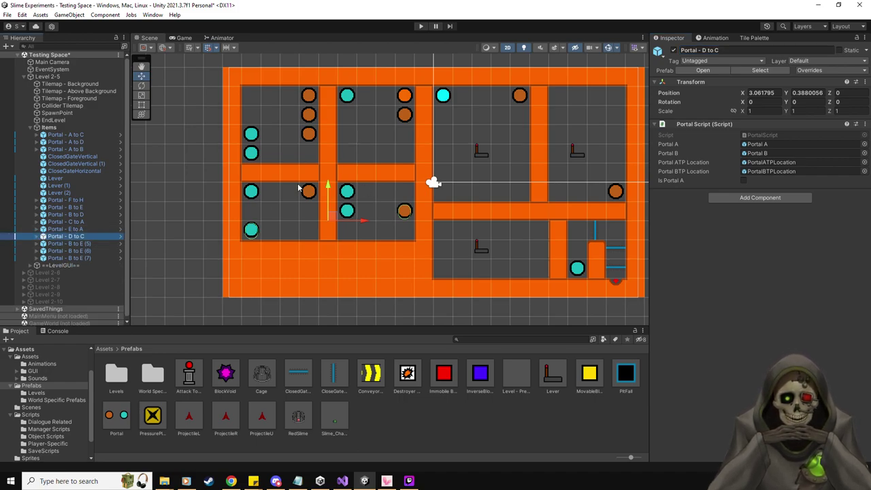
Expand Portal - B to E (5) and both its portals, and move its Portal A to about (-4.56, -2.89).
{"action": "middle_click_drag", "start_coordinate": [381, 191], "coordinate": [354, 190]}
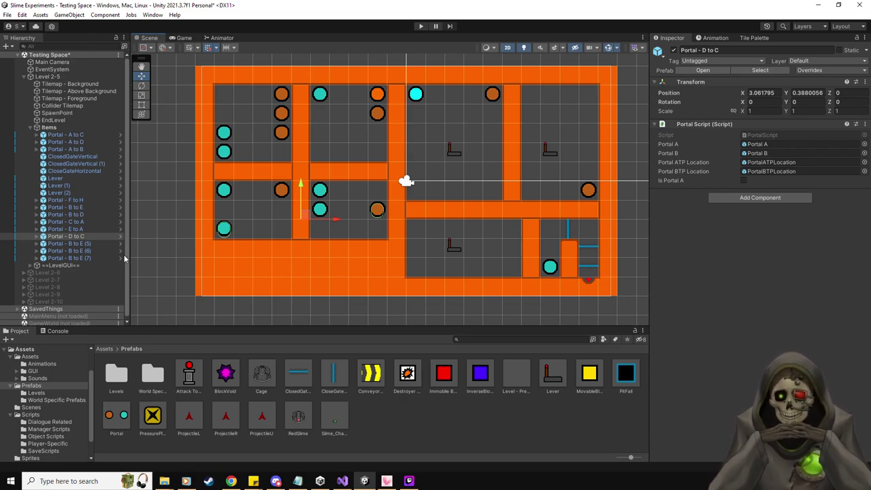
{"action": "left_click", "coordinate": [36, 243]}
{"action": "left_click", "coordinate": [69, 243]}
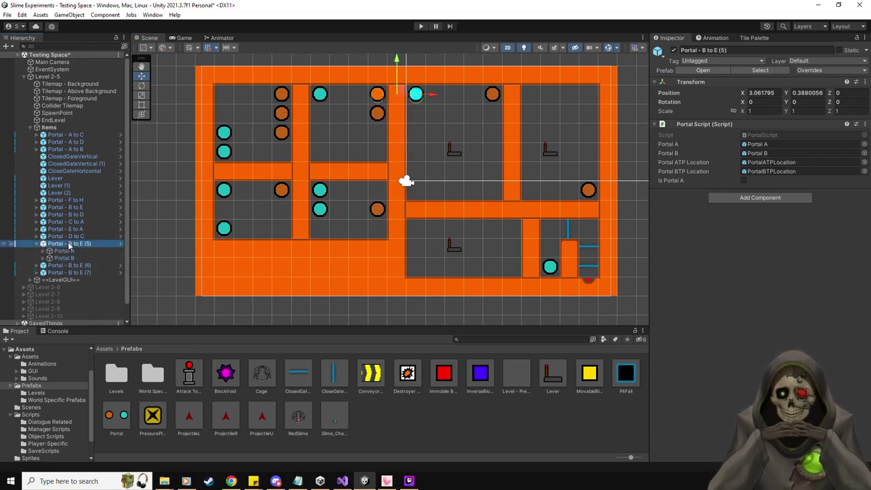
{"action": "left_click", "coordinate": [68, 251]}
{"action": "left_click", "coordinate": [44, 251]}
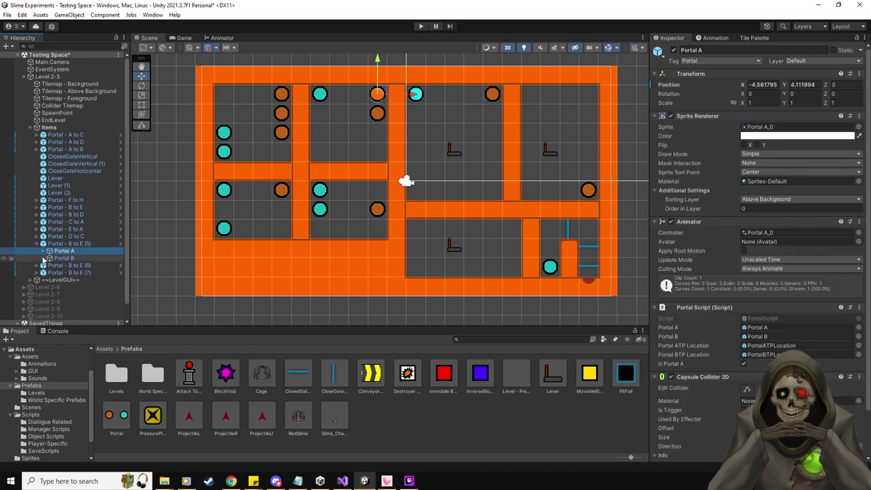
{"action": "left_click", "coordinate": [44, 265]}
{"action": "left_click", "coordinate": [74, 252]}
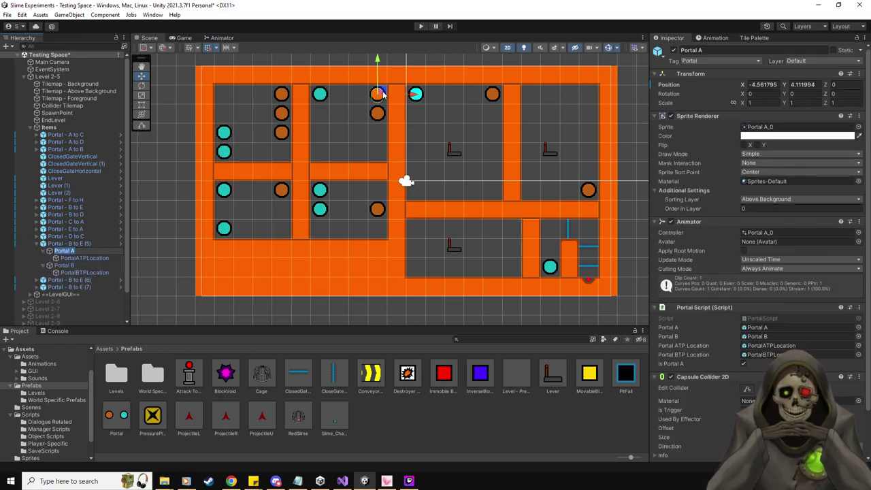
{"action": "left_click_drag", "start_coordinate": [384, 95], "coordinate": [385, 230]}
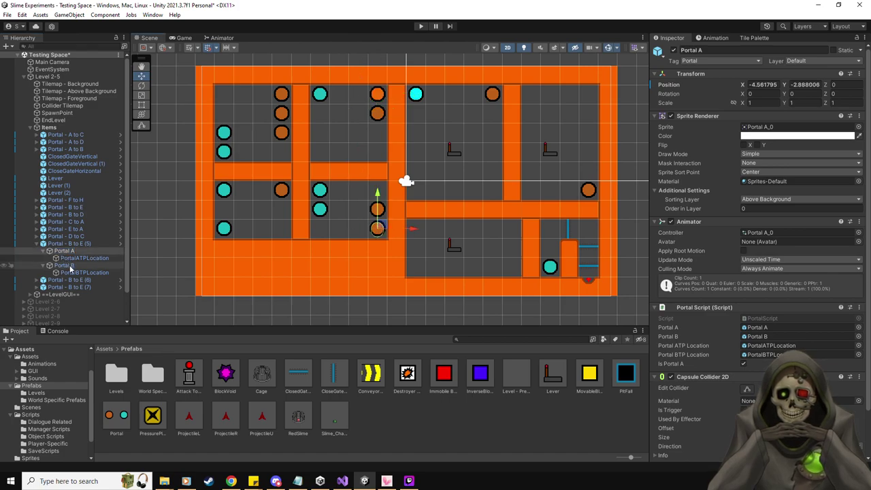
Move the Portal B of Portal - B to E (5) into the room with the lower lever, at about (-2.56, -4.89).
{"action": "left_click", "coordinate": [64, 266]}
{"action": "left_click_drag", "start_coordinate": [426, 96], "coordinate": [454, 141]}
{"action": "left_click_drag", "start_coordinate": [456, 198], "coordinate": [420, 275]}
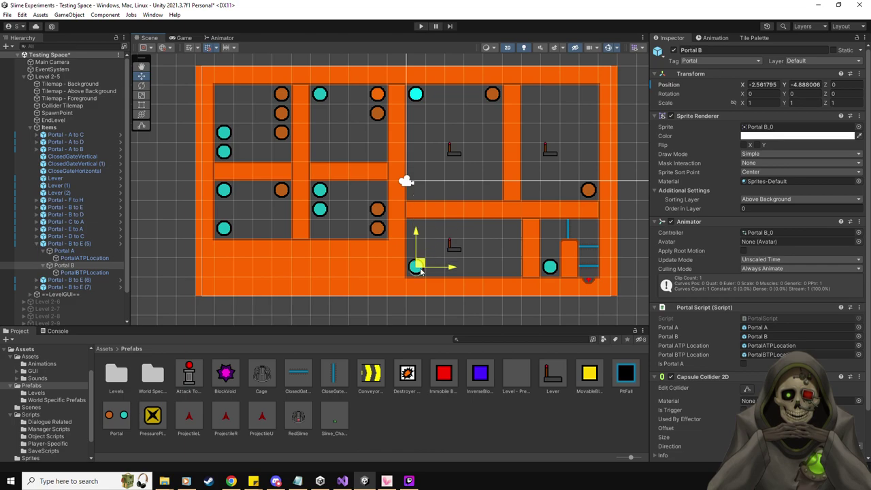
For Portal - B to E (5), move PortalBTPLocation to X -3, Y 2 beside Portal A, and PortalATPLocation to X 3, Y -2 beside Portal B.
{"action": "left_click", "coordinate": [50, 273]}
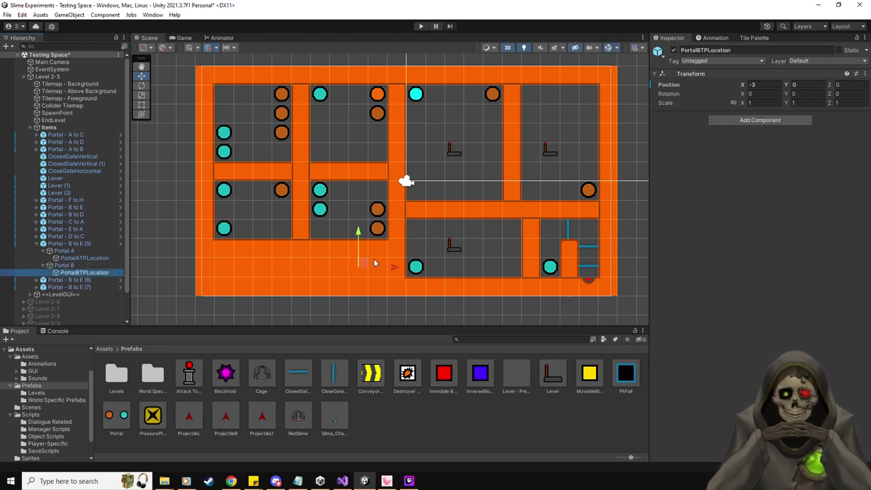
{"action": "left_click_drag", "start_coordinate": [363, 268], "coordinate": [360, 226]}
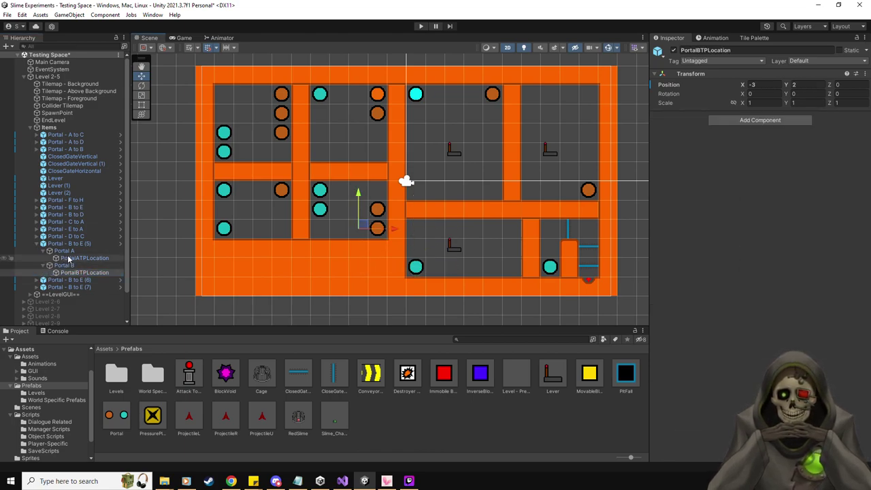
{"action": "left_click", "coordinate": [84, 258]}
{"action": "left_click_drag", "start_coordinate": [433, 197], "coordinate": [438, 264]}
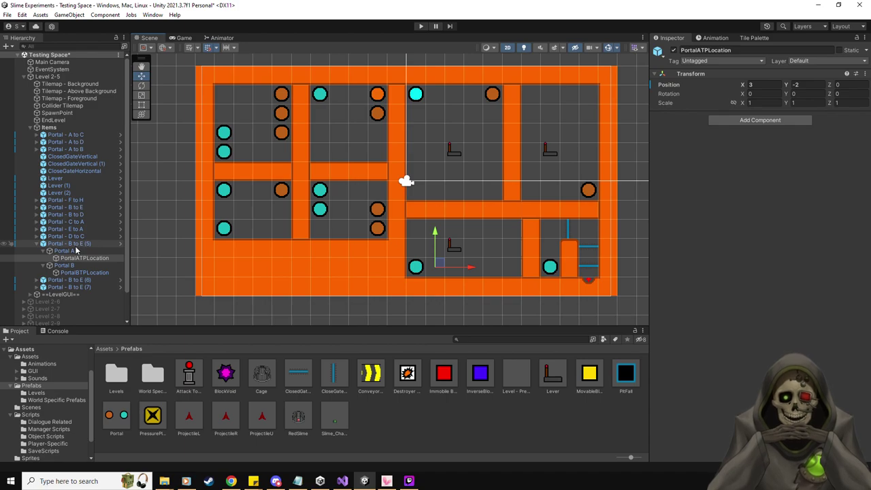
Rename Portal - B to E (5) as "Portal - D to G".
{"action": "left_click", "coordinate": [68, 244]}
{"action": "left_click", "coordinate": [740, 51]}
{"action": "key", "text": "End"}
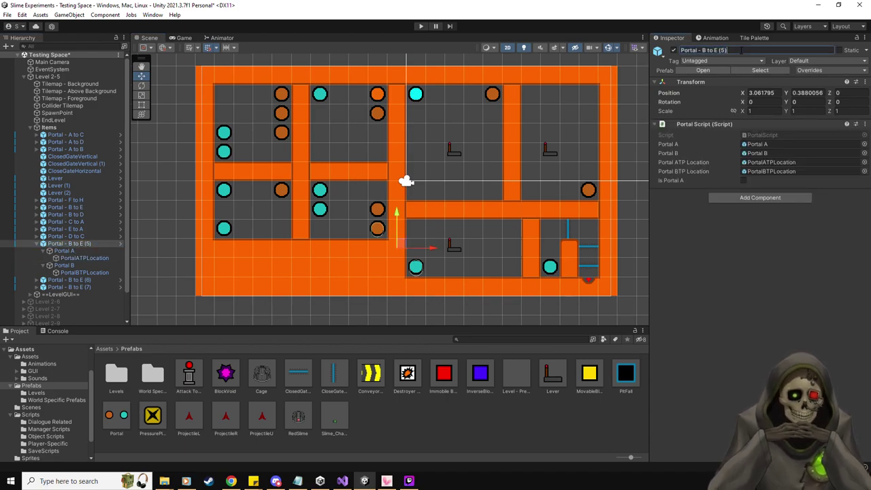
{"action": "key", "text": "BackSpace"}
{"action": "key", "text": "BackSpace"}
{"action": "key", "text": "BackSpace"}
{"action": "key", "text": "BackSpace"}
{"action": "type", "text": "D to G"}
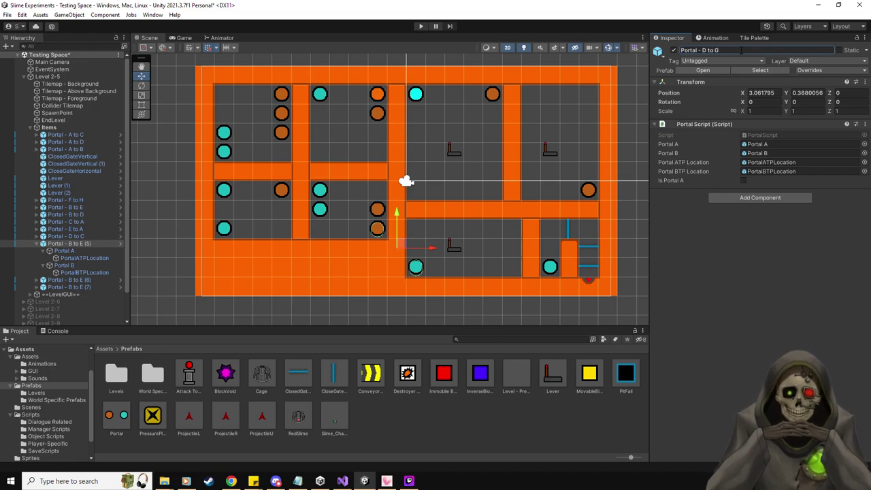
{"action": "key", "text": "Return"}
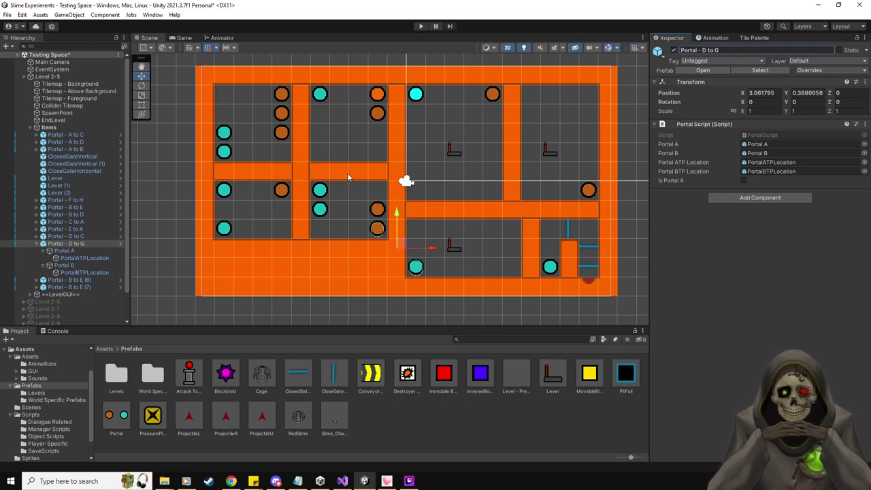
Check the portals and teleport locations of Portal - D to G in the scene, and collapse it in the hierarchy.
{"action": "left_click", "coordinate": [57, 251]}
{"action": "key", "text": "Down"}
{"action": "key", "text": "Down"}
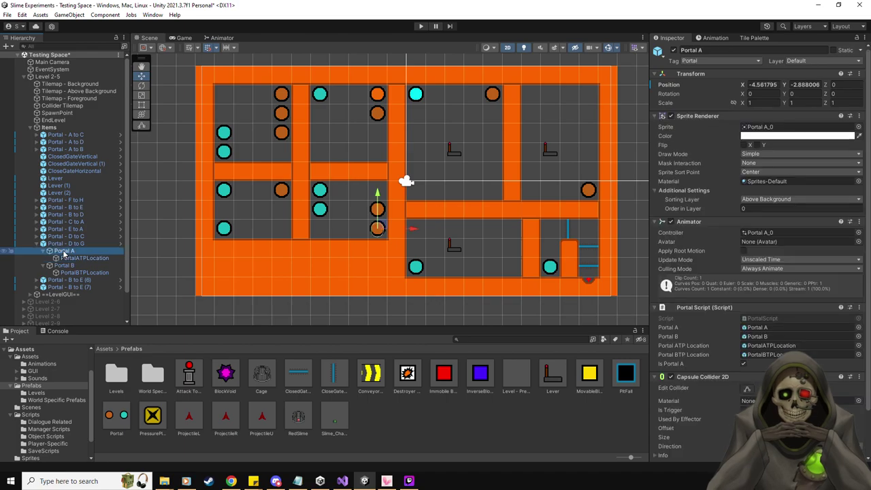
{"action": "key", "text": "Down"}
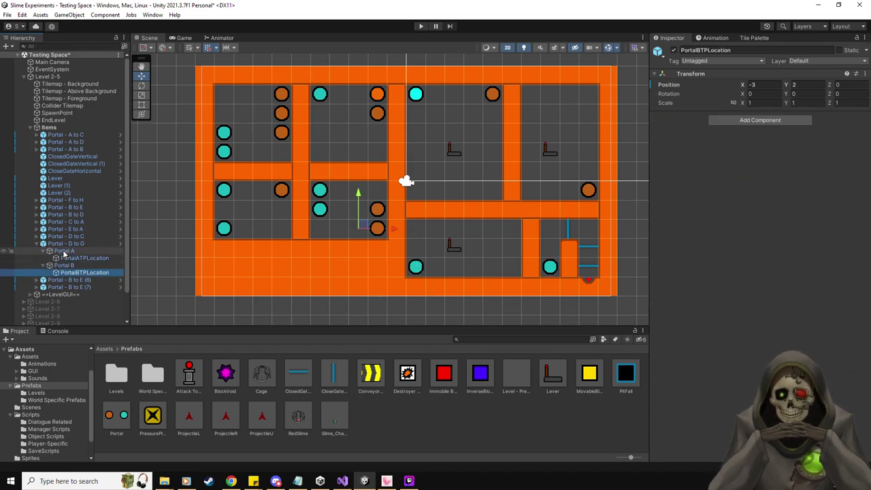
{"action": "left_click", "coordinate": [36, 243]}
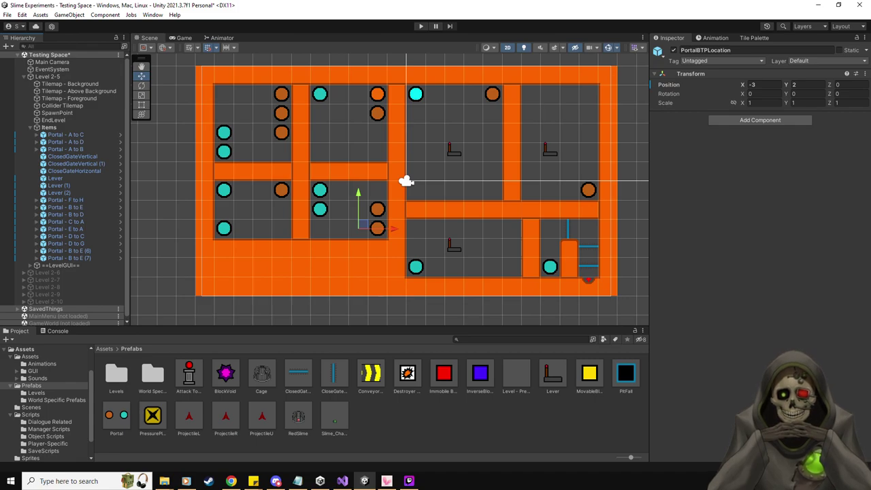
Expand Portal - B to E (6) and its portals, and move Portal A to about (-9.56, -1.89) with PortalBTPLocation beside it at X -8, Y -6.
{"action": "left_click", "coordinate": [48, 250]}
{"action": "left_click", "coordinate": [38, 251]}
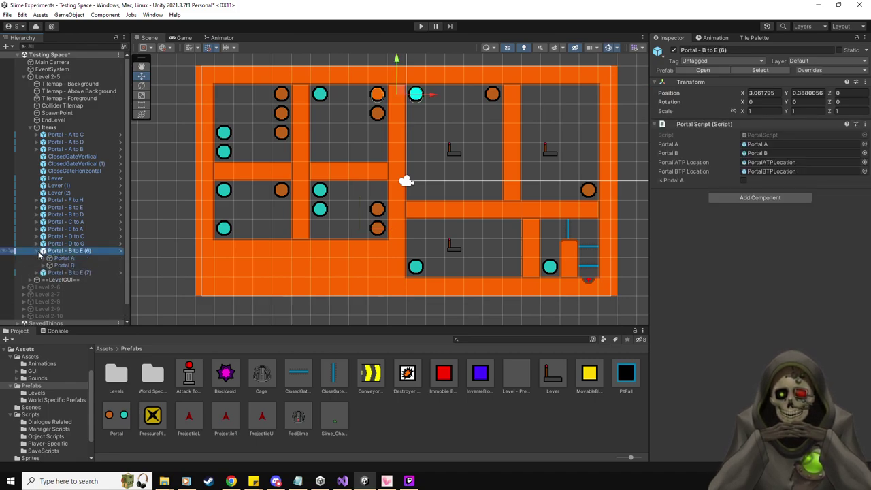
{"action": "left_click", "coordinate": [43, 257]}
{"action": "left_click", "coordinate": [43, 272]}
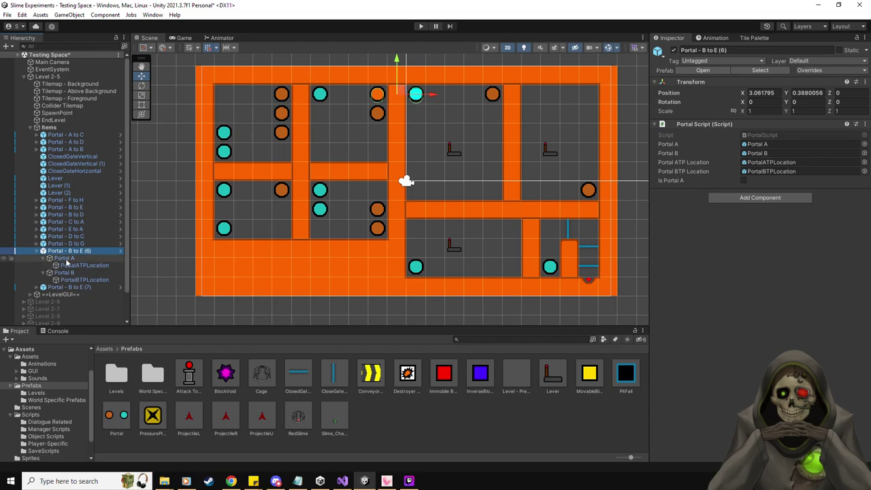
{"action": "left_click", "coordinate": [65, 259]}
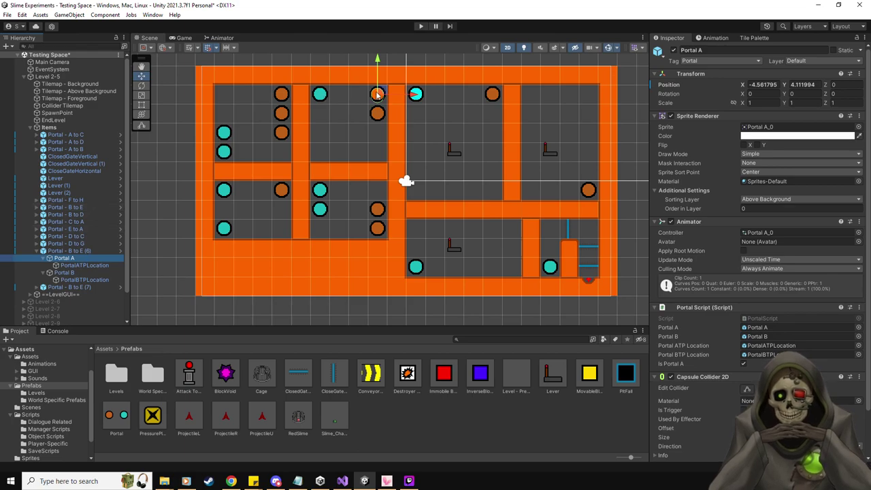
{"action": "left_click_drag", "start_coordinate": [380, 91], "coordinate": [283, 207]}
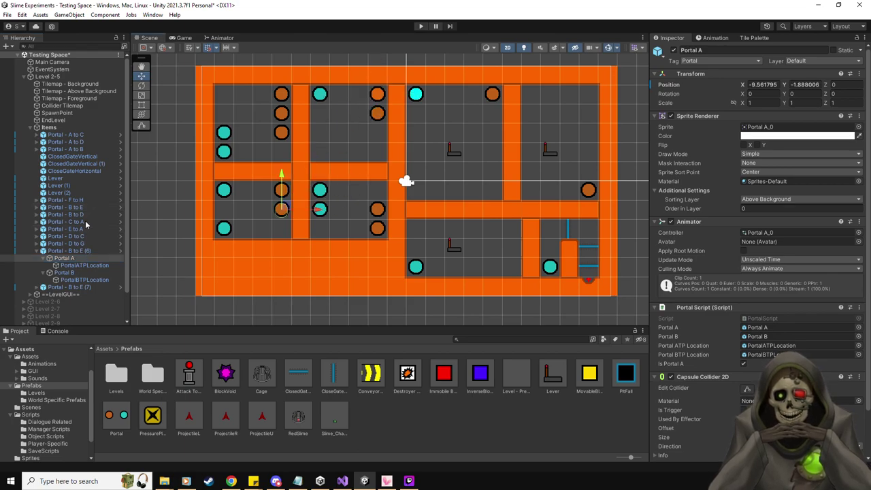
{"action": "left_click", "coordinate": [77, 280]}
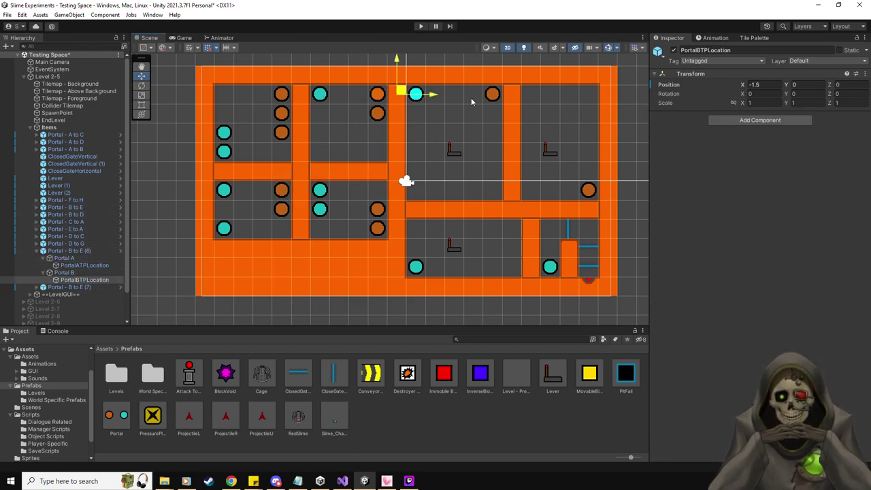
{"action": "left_click_drag", "start_coordinate": [403, 91], "coordinate": [266, 205]}
Move the Portal B of Portal - B to E (6) to about (3.44, 4.11), and its PortalATPLocation to X 14, Y 6 beside it.
{"action": "left_click", "coordinate": [66, 272]}
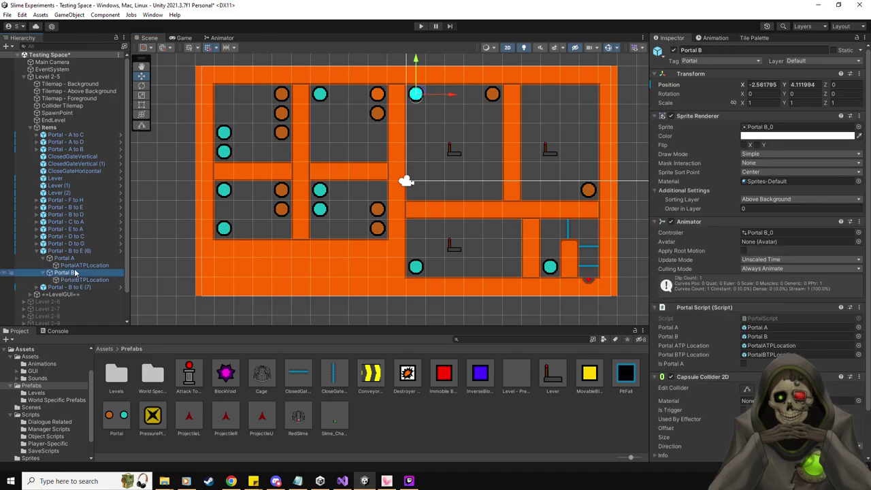
{"action": "left_click_drag", "start_coordinate": [442, 94], "coordinate": [557, 94]}
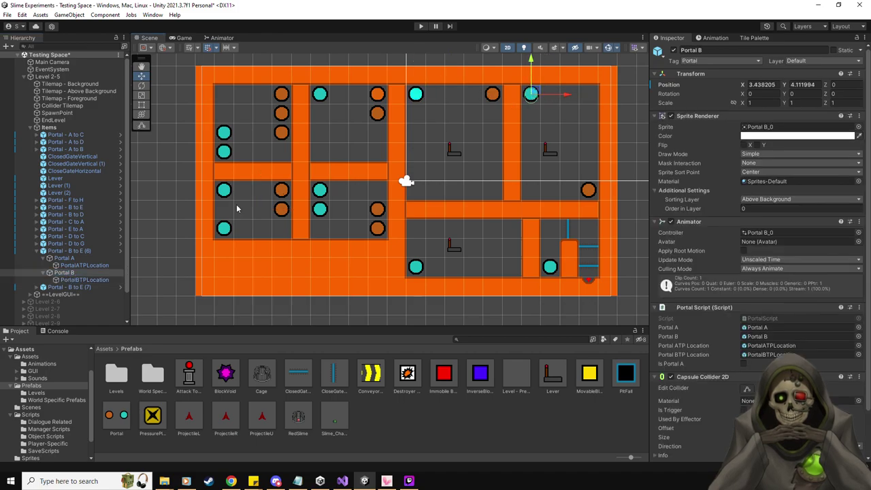
{"action": "left_click", "coordinate": [81, 265]}
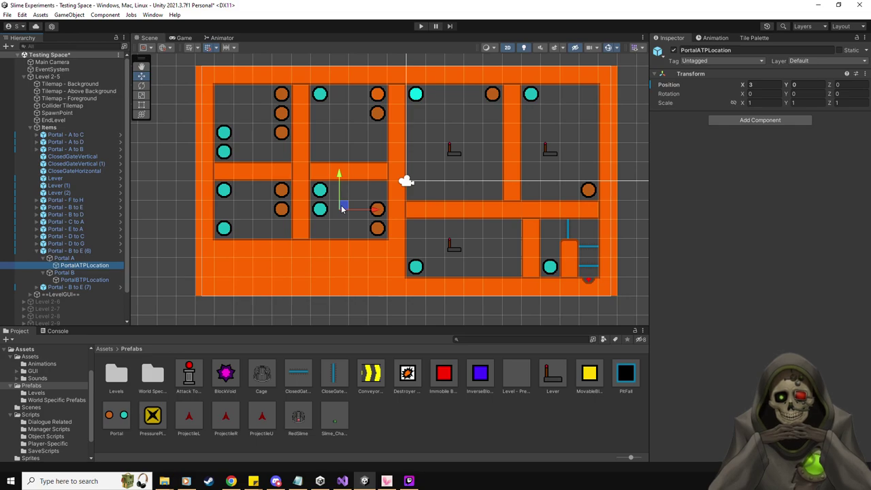
{"action": "left_click_drag", "start_coordinate": [342, 209], "coordinate": [551, 93]}
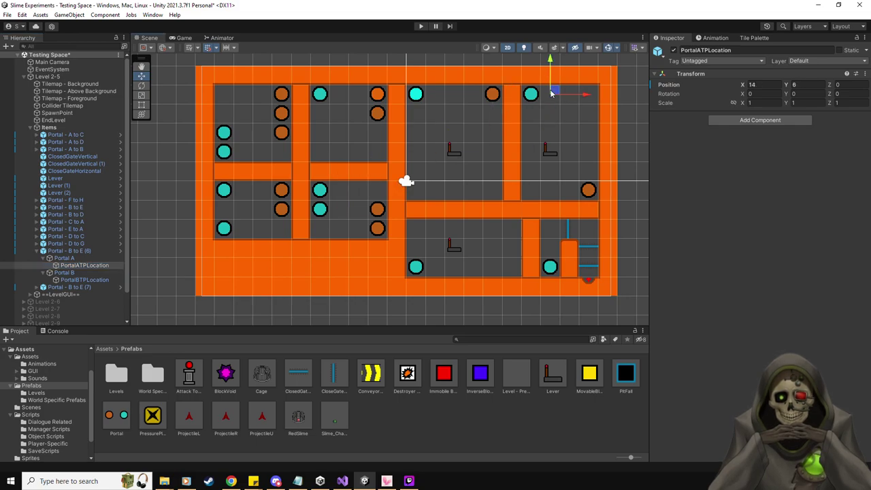
Check the portals and teleport locations of Portal - B to E (6), and move its PortalBTPLocation back beside Portal A at X -14, Y -6.
{"action": "left_click", "coordinate": [69, 260]}
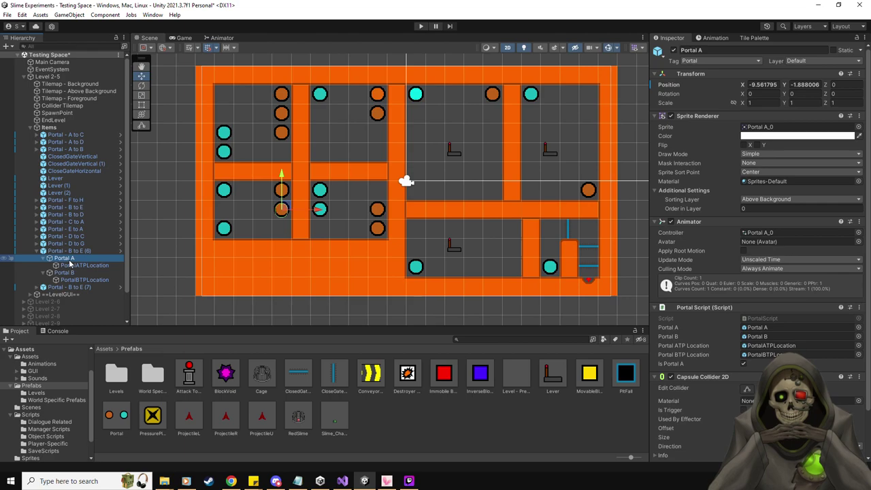
{"action": "left_click", "coordinate": [74, 266]}
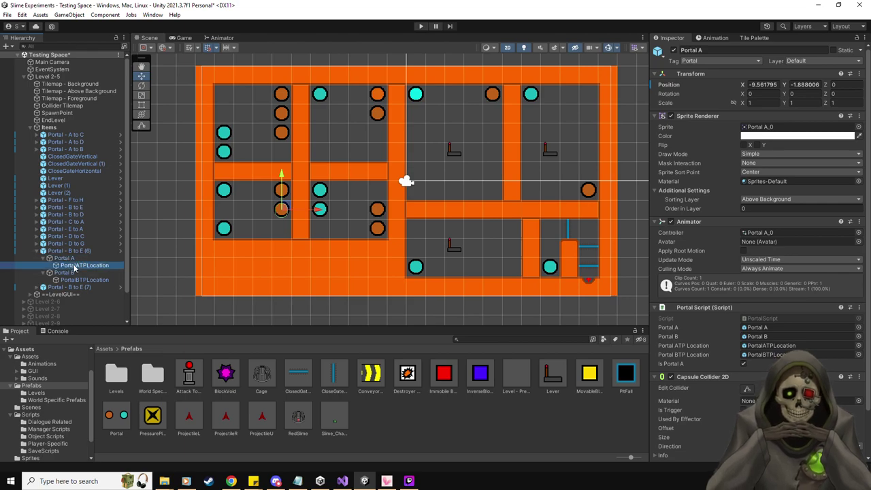
{"action": "left_click", "coordinate": [73, 272]}
{"action": "key", "text": "Down"}
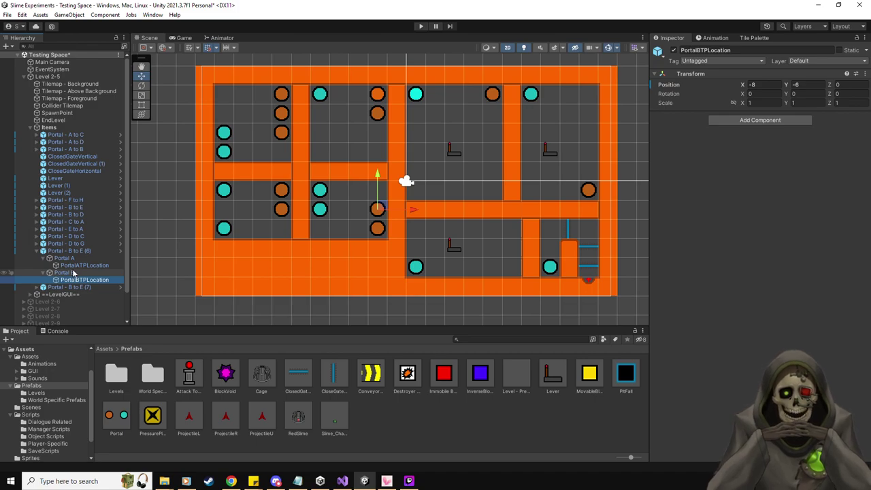
{"action": "left_click", "coordinate": [73, 273]}
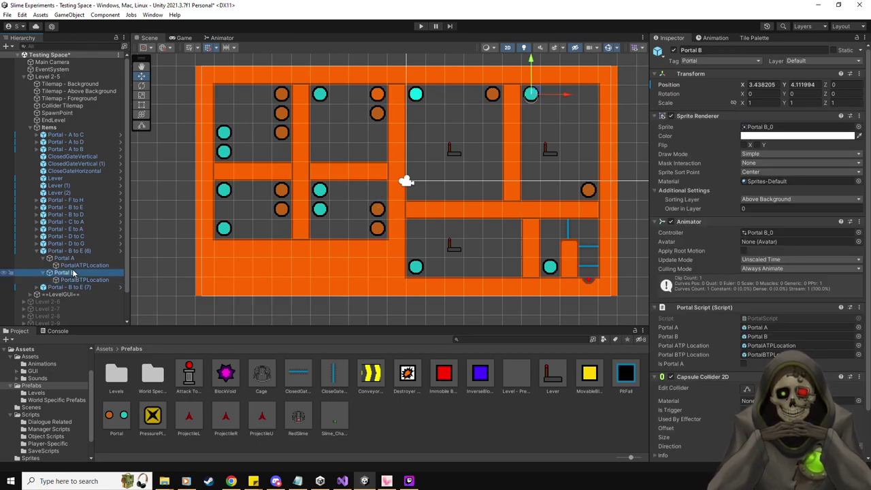
{"action": "key", "text": "Down"}
{"action": "left_click", "coordinate": [73, 272]}
{"action": "key", "text": "Up"}
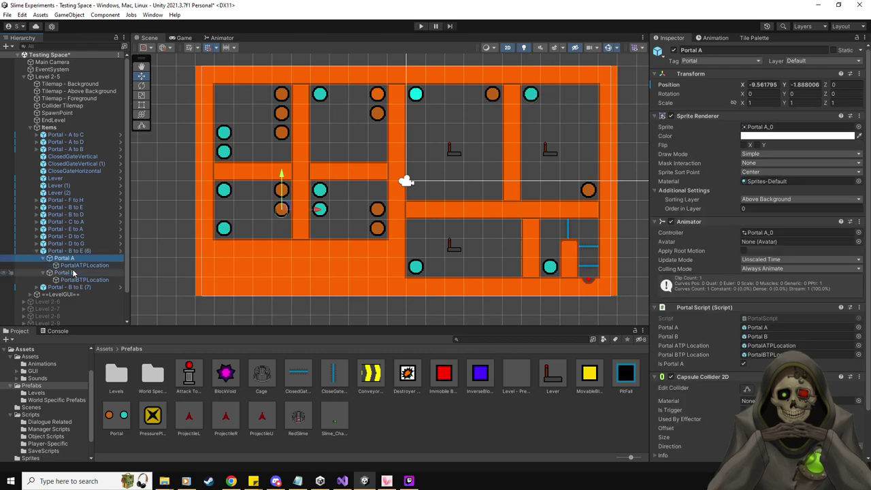
{"action": "left_click", "coordinate": [74, 272]}
{"action": "key", "text": "Down"}
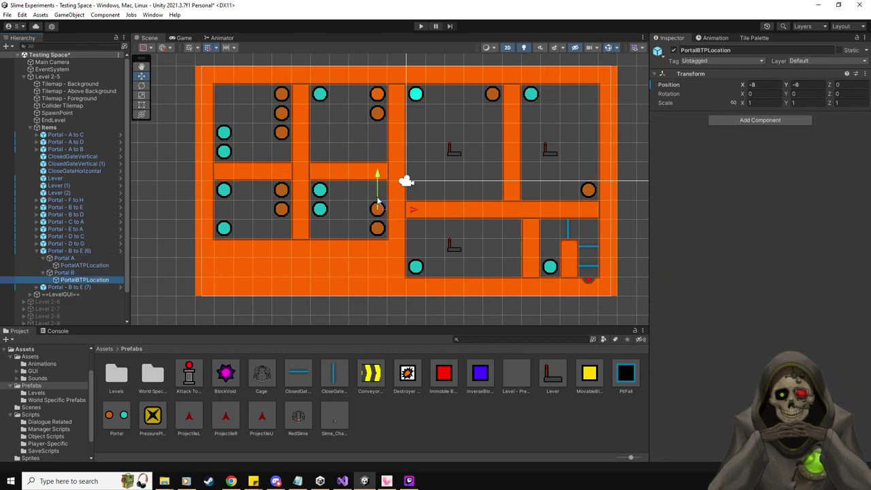
{"action": "left_click_drag", "start_coordinate": [296, 211], "coordinate": [258, 221]}
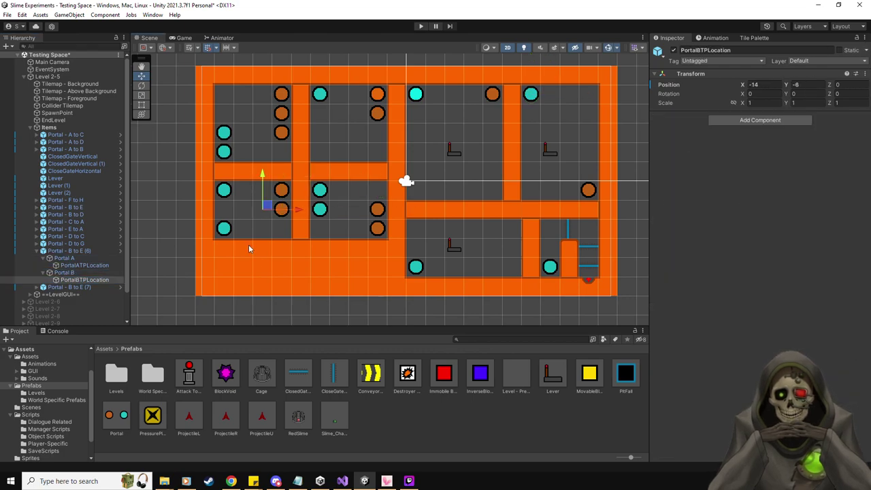
Rename Portal - B to E (6) as "Portal - C to F" and collapse it in the hierarchy.
{"action": "left_click", "coordinate": [83, 251]}
{"action": "left_click", "coordinate": [743, 49]}
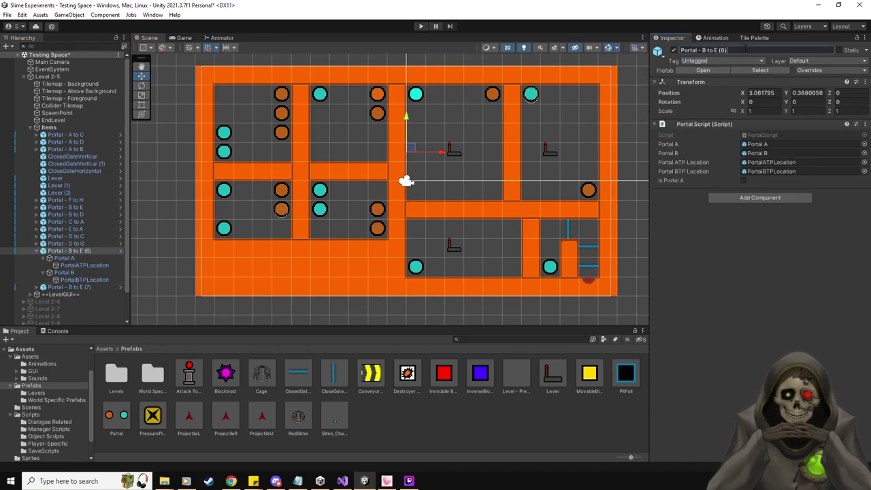
{"action": "key", "text": "BackSpace"}
{"action": "key", "text": "BackSpace"}
{"action": "key", "text": "BackSpace"}
{"action": "key", "text": "BackSpace"}
{"action": "key", "text": "BackSpace"}
{"action": "key", "text": "BackSpace"}
{"action": "key", "text": "BackSpace"}
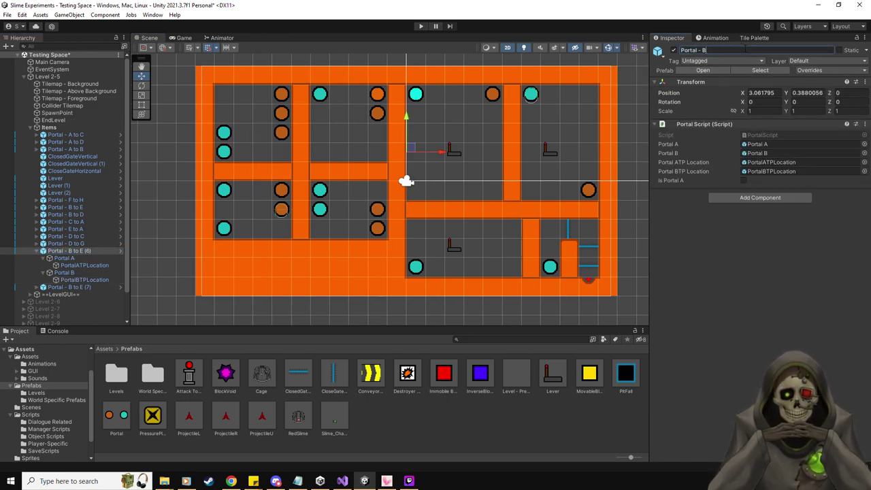
{"action": "key", "text": "BackSpace"}
{"action": "type", "text": "C to F"}
{"action": "key", "text": "Return"}
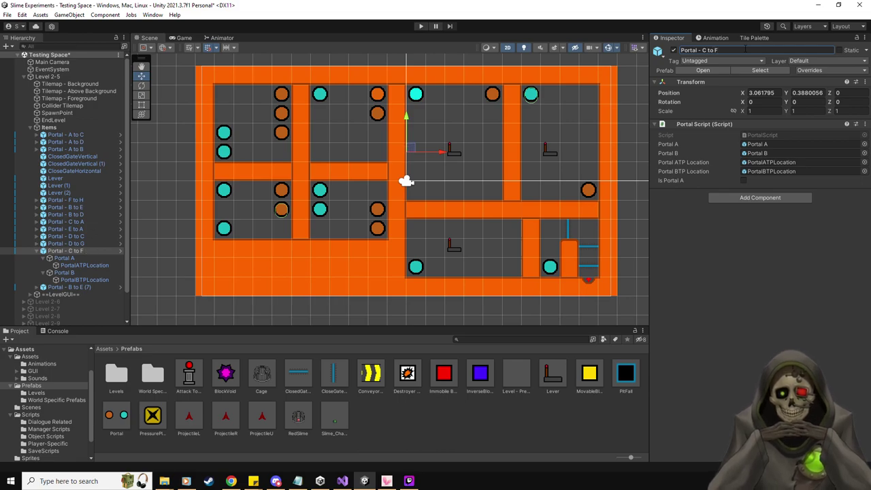
{"action": "left_click", "coordinate": [74, 200]}
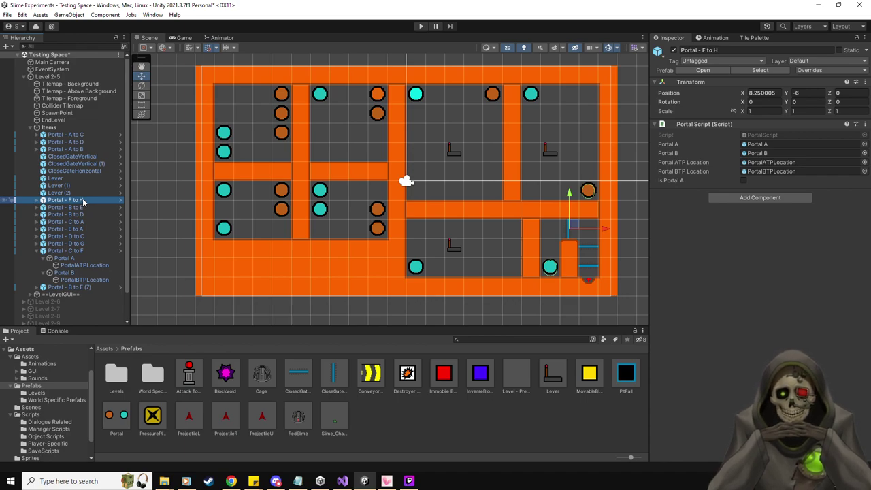
{"action": "left_click", "coordinate": [36, 252]}
Expand Portal - B to E (7) in the hierarchy, along with its Portal A and Portal B.
{"action": "left_click", "coordinate": [69, 259]}
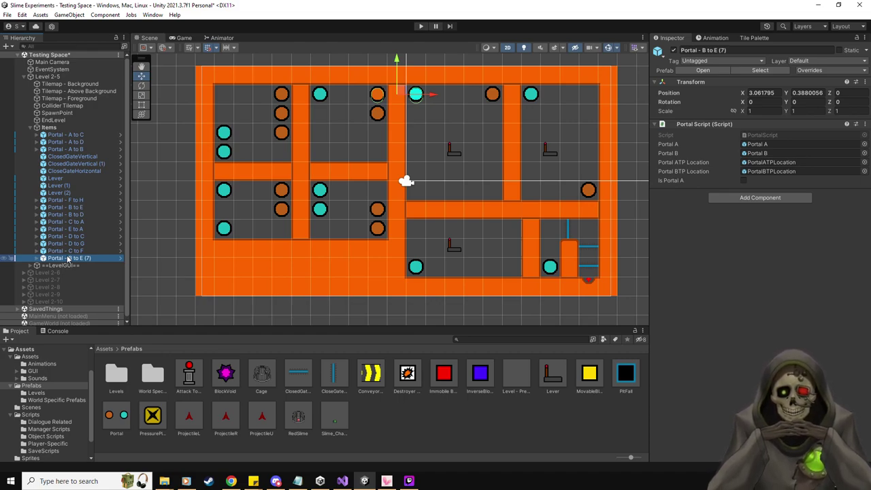
{"action": "left_click", "coordinate": [37, 258]}
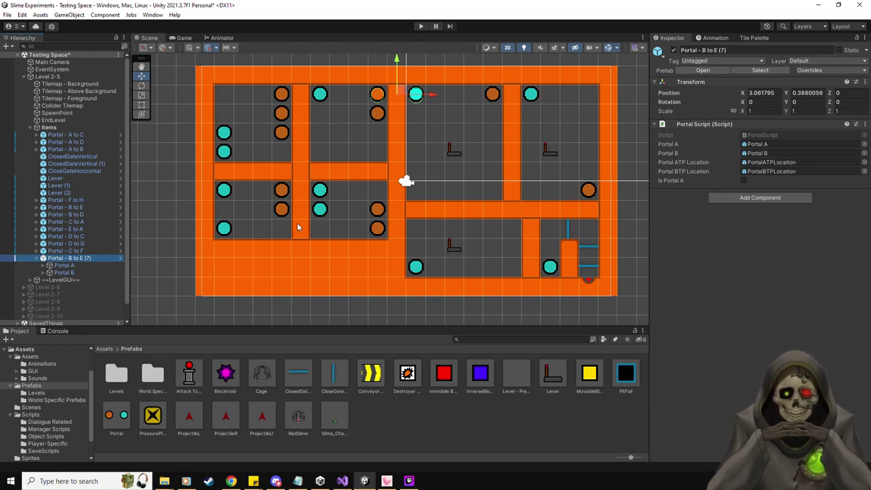
{"action": "left_click", "coordinate": [49, 265]}
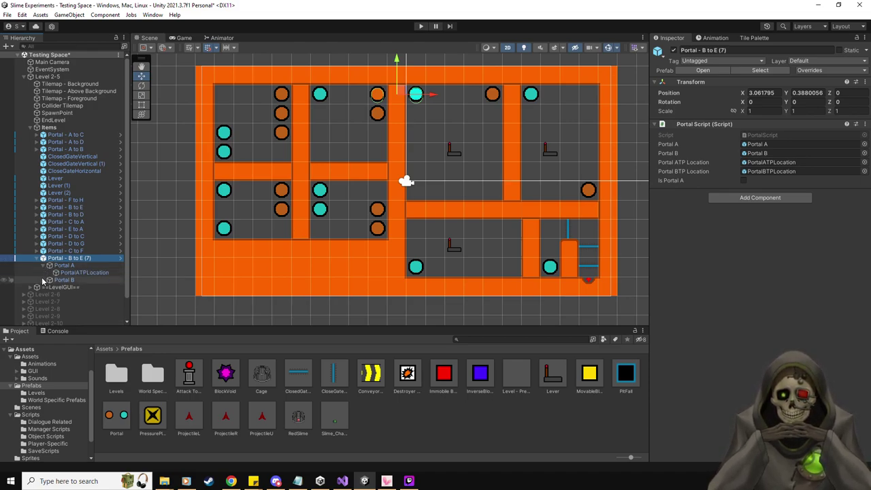
{"action": "left_click", "coordinate": [48, 280]}
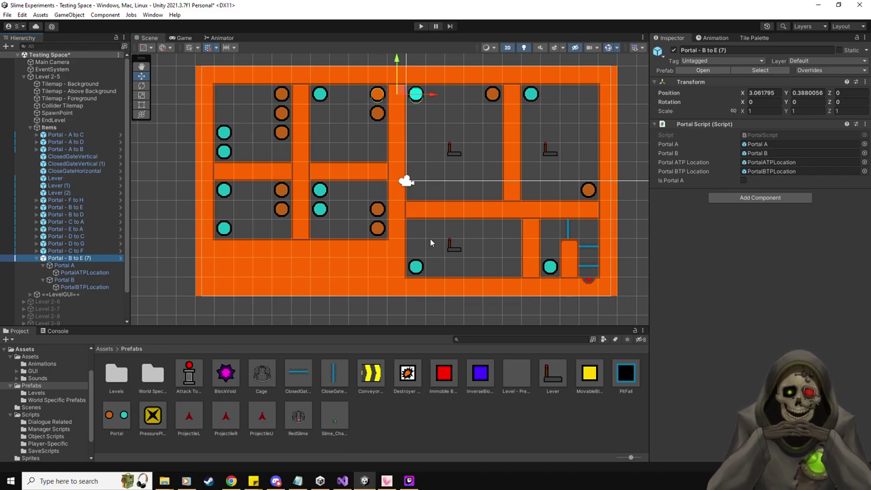
Expand Portal - E to A and move its Portal A to about (-9.56, 1.11), below the other orange portals in the upper-left room.
{"action": "left_click", "coordinate": [93, 251]}
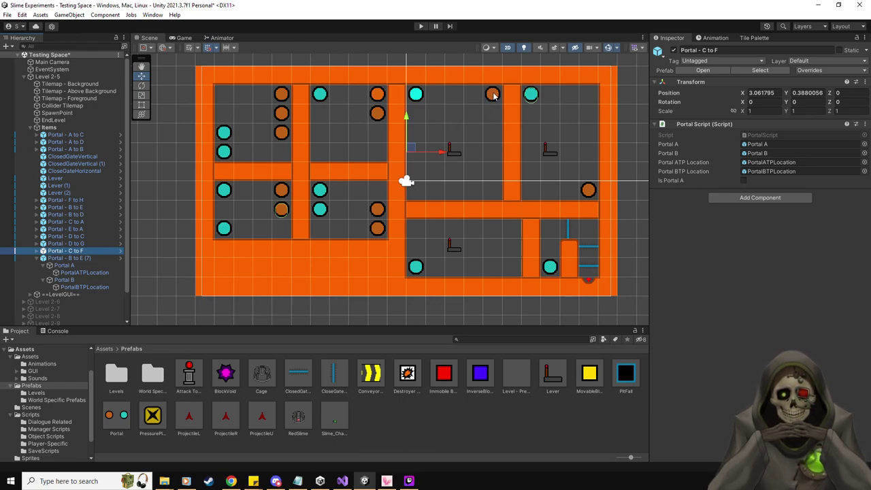
{"action": "left_click", "coordinate": [55, 229]}
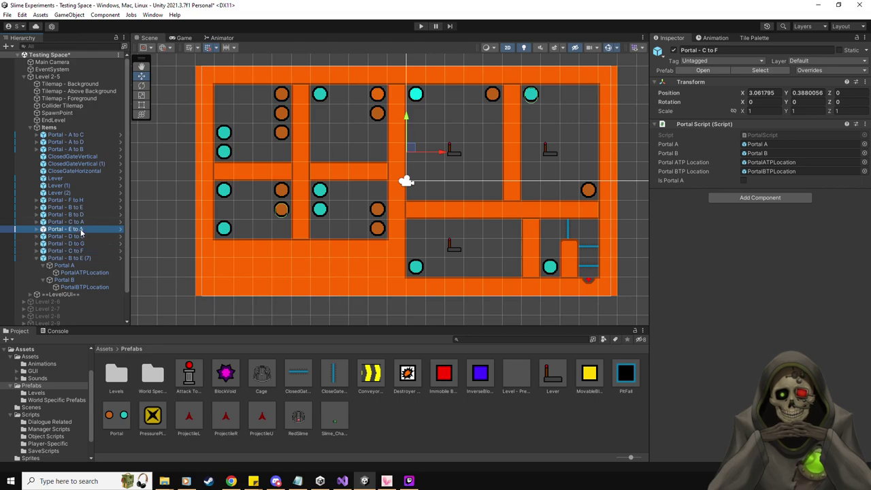
{"action": "left_click", "coordinate": [36, 230]}
{"action": "left_click", "coordinate": [64, 236]}
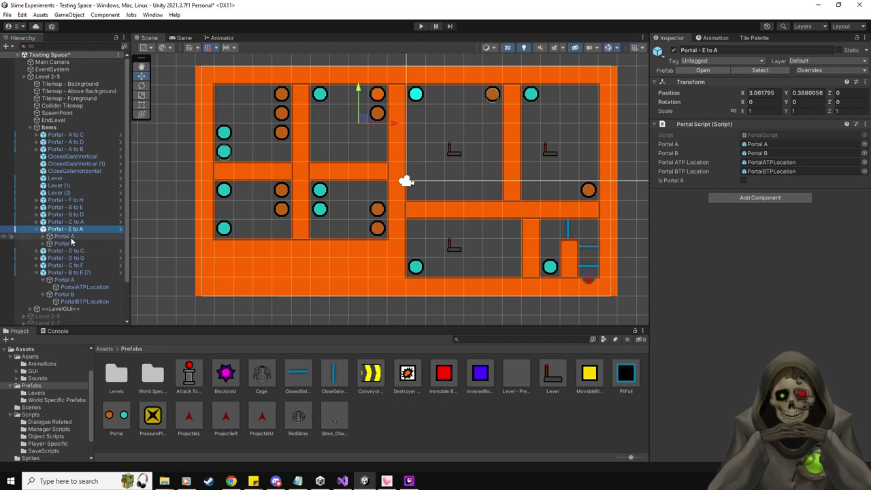
{"action": "left_click", "coordinate": [497, 91]}
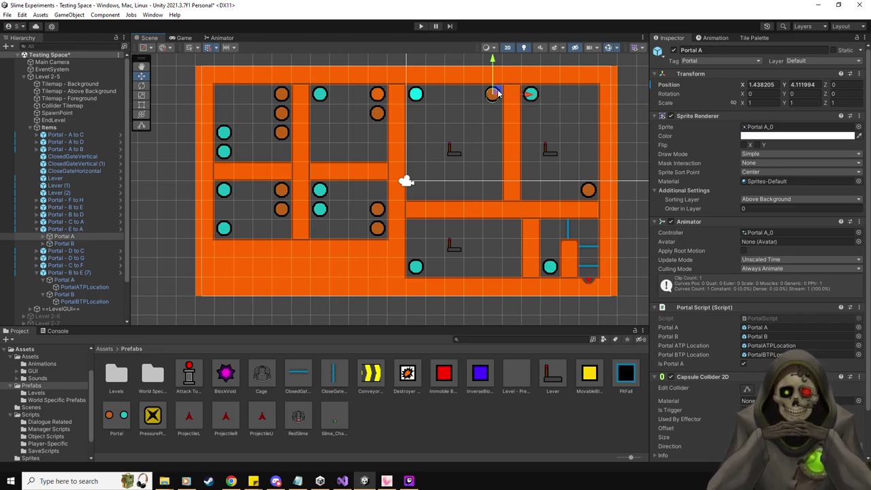
{"action": "left_click_drag", "start_coordinate": [497, 94], "coordinate": [286, 151]}
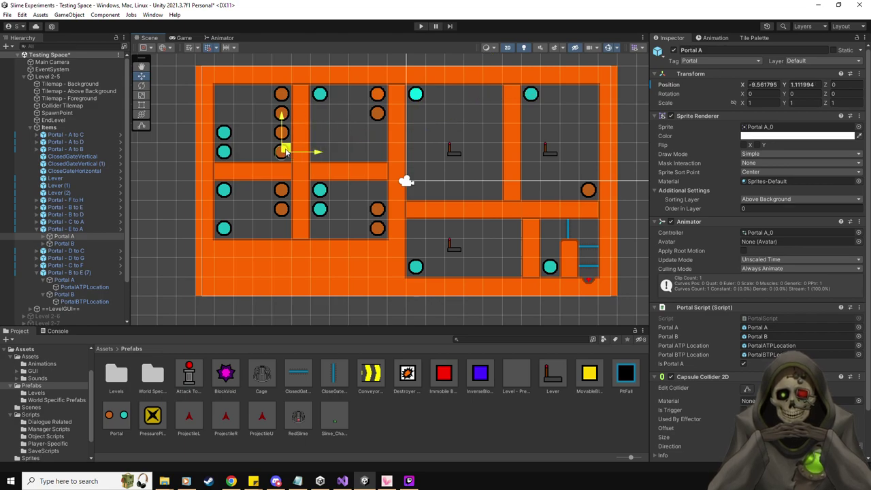
Rename Portal - E to A as "Portal - A to A".
{"action": "left_click", "coordinate": [65, 228]}
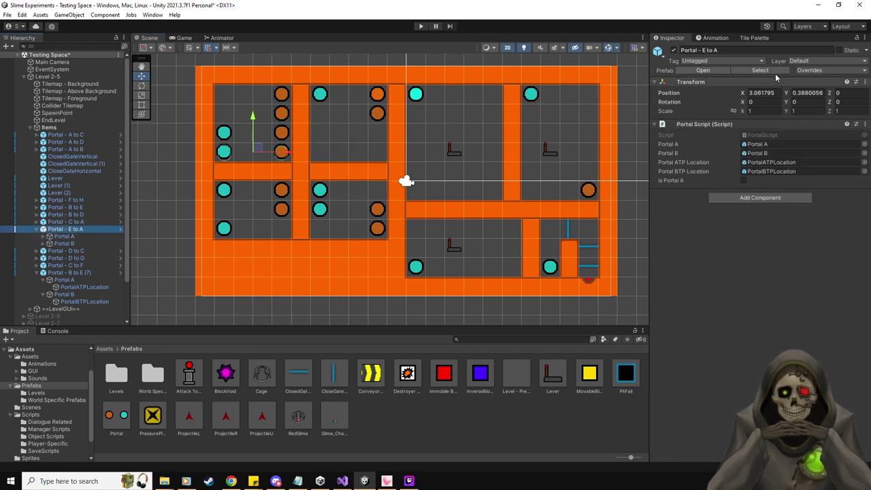
{"action": "left_click", "coordinate": [743, 50]}
{"action": "key", "text": "BackSpace"}
{"action": "type", "text": "A to"}
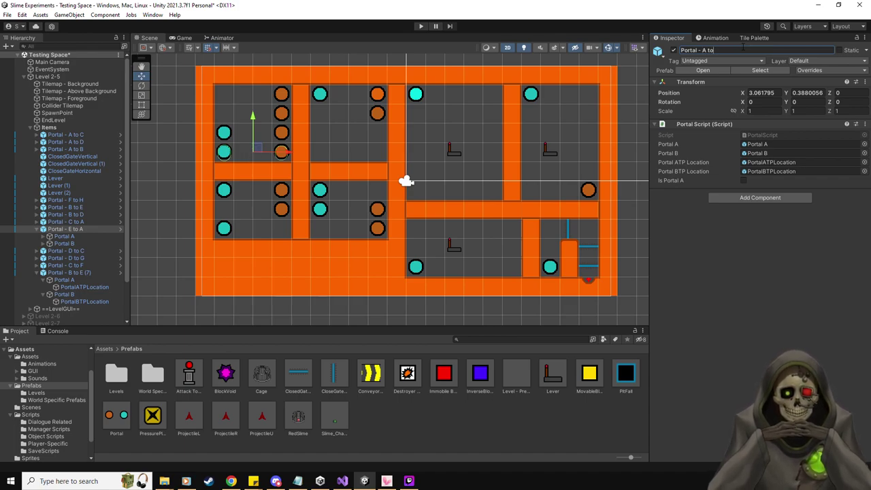
{"action": "type", "text": " A"}
{"action": "key", "text": "Return"}
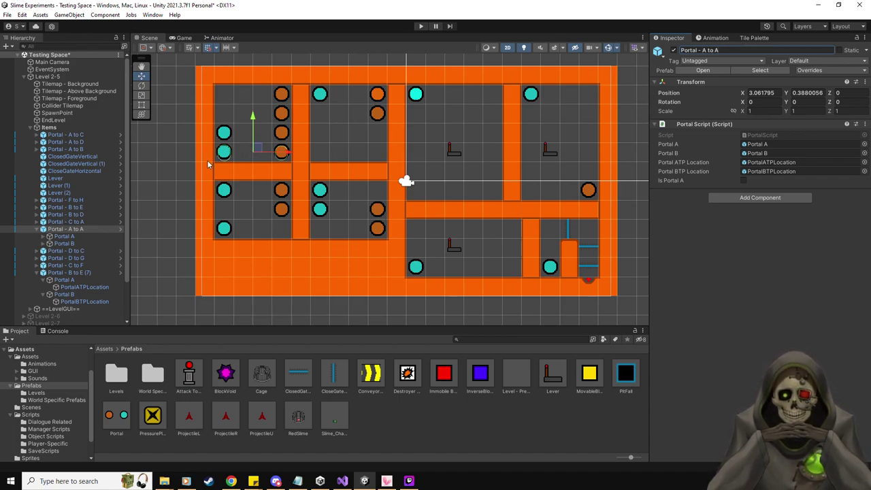
Move the Portal B of Portal - A to A up to about (-12.56, 3.11).
{"action": "left_click", "coordinate": [70, 236]}
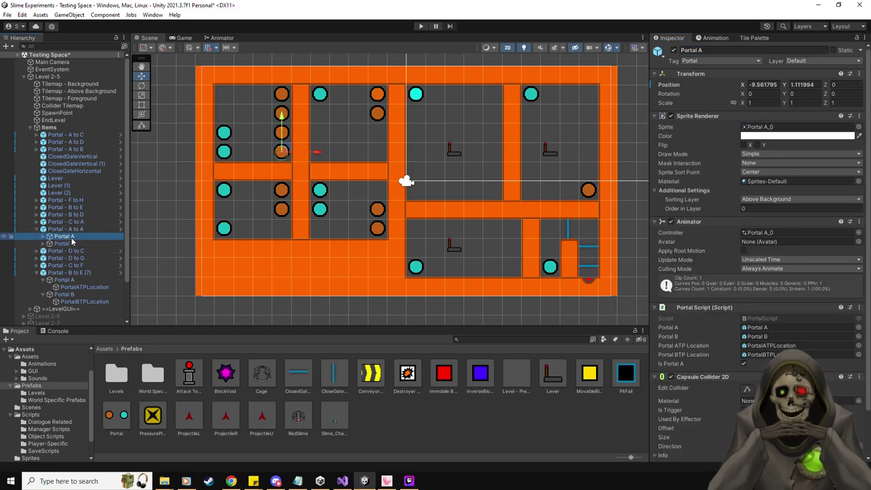
{"action": "left_click", "coordinate": [68, 242]}
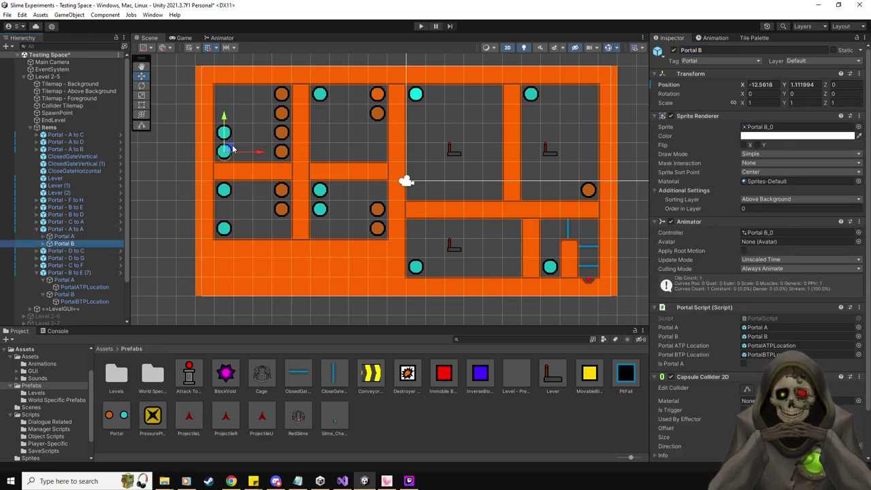
{"action": "left_click_drag", "start_coordinate": [232, 150], "coordinate": [230, 111]}
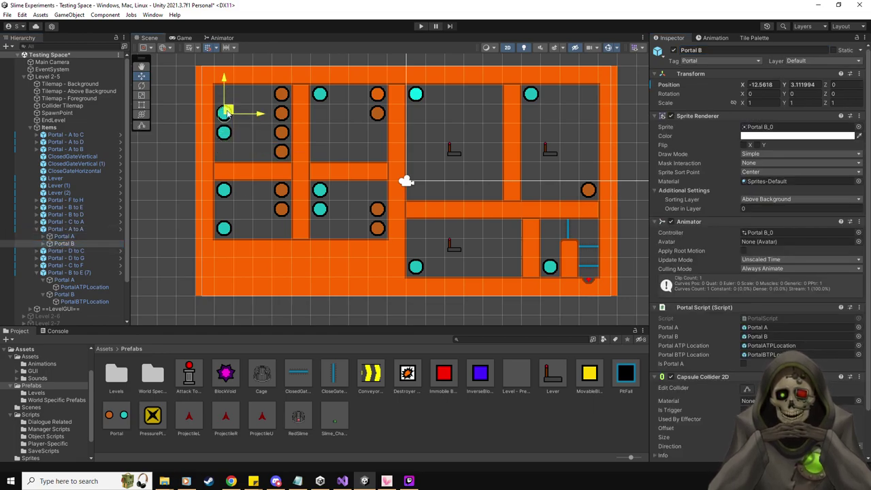
Expand both portals of Portal - A to A and move PortalATPLocation to X -2, Y 2, beside Portal B.
{"action": "left_click", "coordinate": [43, 243]}
{"action": "left_click", "coordinate": [43, 236]}
{"action": "left_click", "coordinate": [68, 244]}
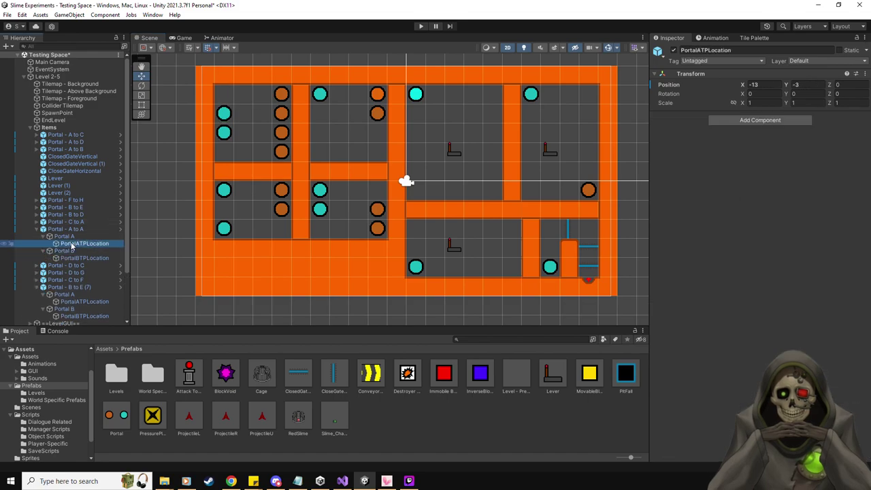
{"action": "scroll", "coordinate": [404, 203], "scroll_direction": "down", "scroll_amount": 3}
{"action": "left_click_drag", "start_coordinate": [219, 200], "coordinate": [327, 160]}
{"action": "scroll", "coordinate": [317, 167], "scroll_direction": "up", "scroll_amount": 5}
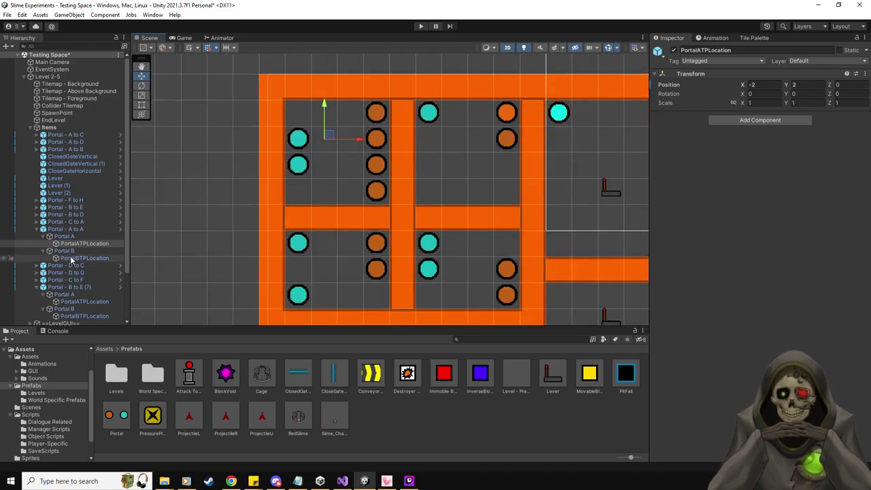
Move the PortalBTPLocation of Portal - A to A to X 2, Y -2, beside Portal A, and collapse the portal pair.
{"action": "left_click", "coordinate": [71, 251]}
{"action": "left_click", "coordinate": [74, 264]}
{"action": "left_click", "coordinate": [77, 259]}
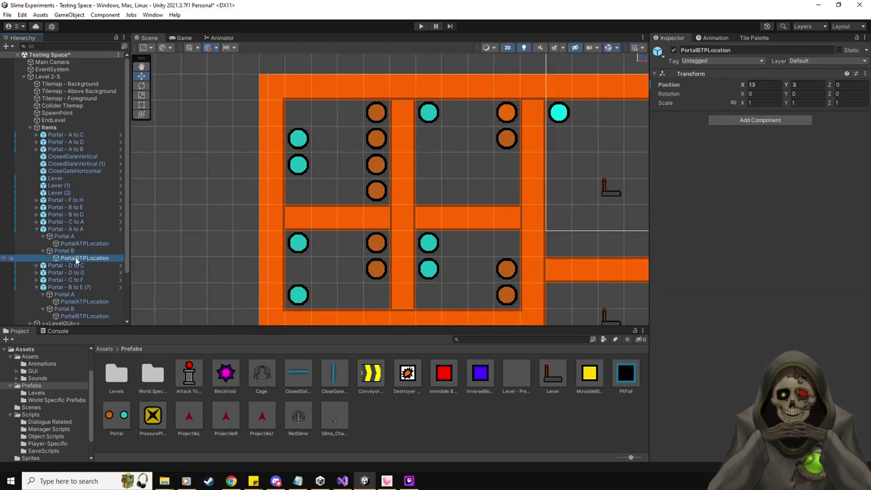
{"action": "scroll", "coordinate": [552, 232], "scroll_direction": "down", "scroll_amount": 4}
{"action": "left_click_drag", "start_coordinate": [572, 154], "coordinate": [451, 209]}
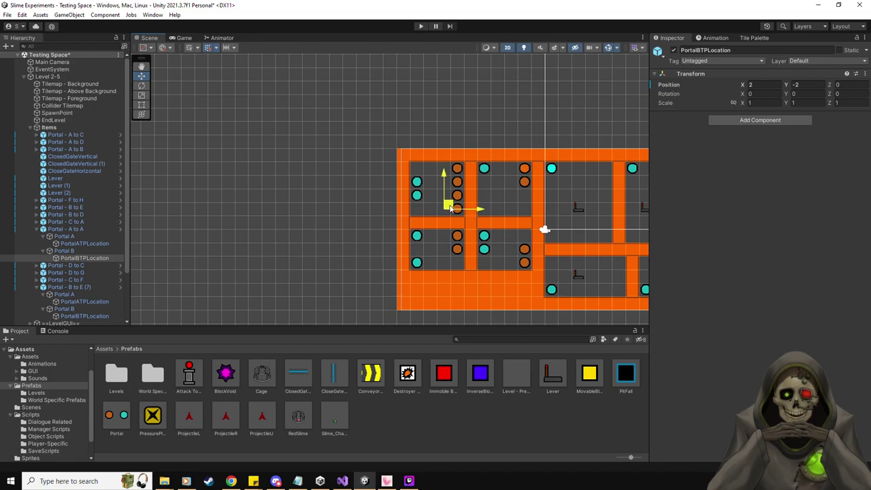
{"action": "scroll", "coordinate": [477, 238], "scroll_direction": "up", "scroll_amount": 3}
{"action": "middle_click_drag", "start_coordinate": [626, 239], "coordinate": [524, 227]}
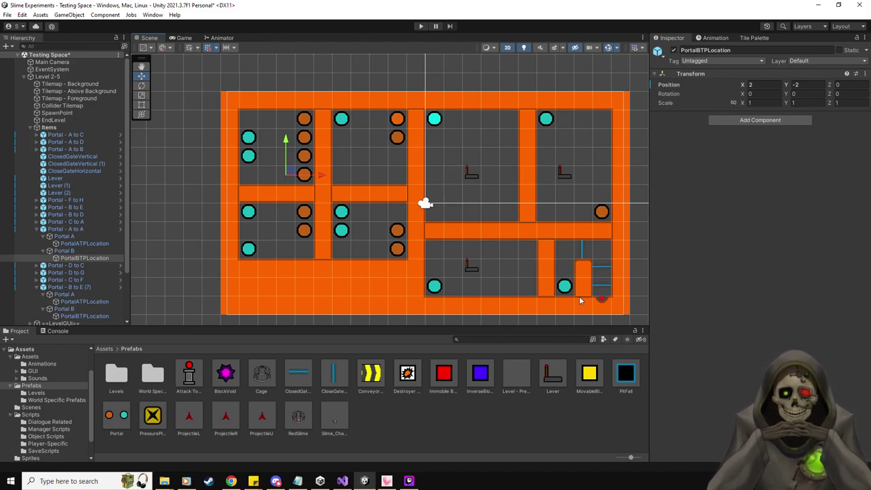
{"action": "left_click", "coordinate": [37, 230]}
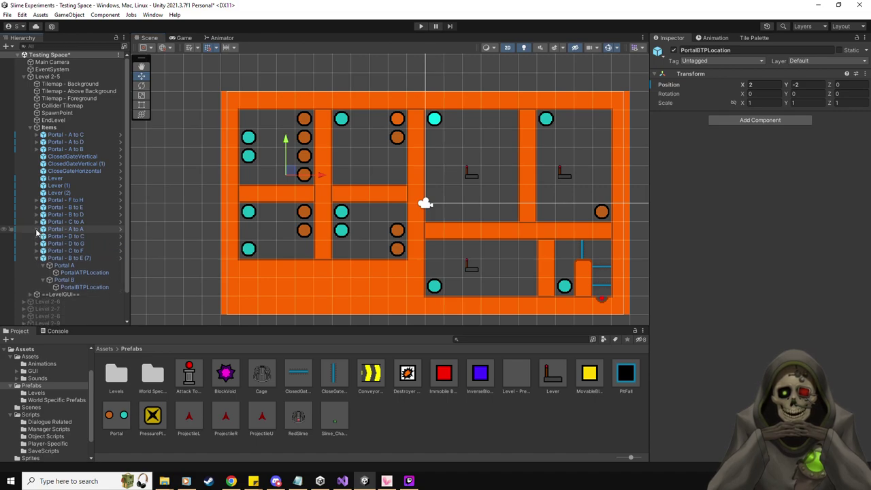
Move the Portal A of Portal - B to E (7) to about (-4.56, -0.89) and its Portal B to about (-12.56, 1.11).
{"action": "left_click", "coordinate": [73, 258]}
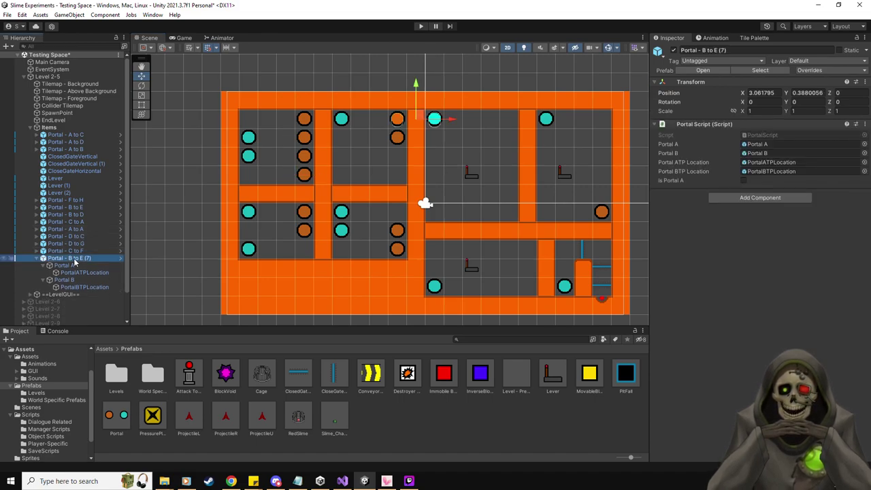
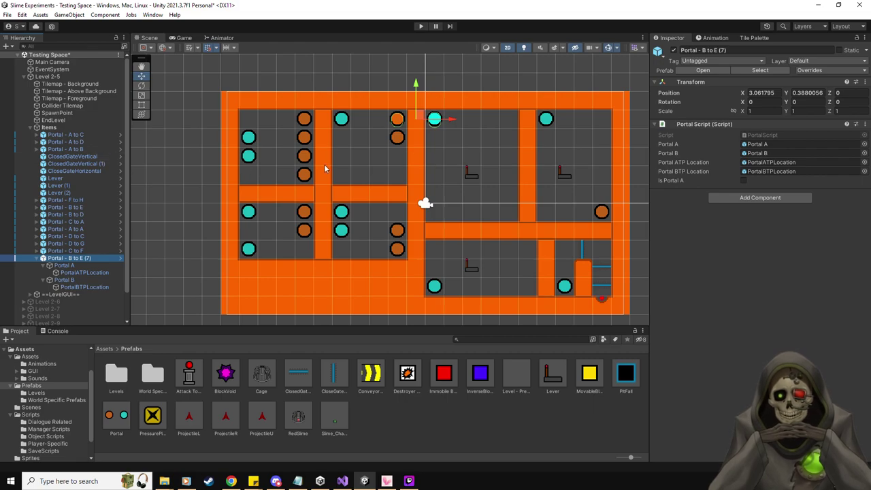
{"action": "left_click", "coordinate": [400, 120]}
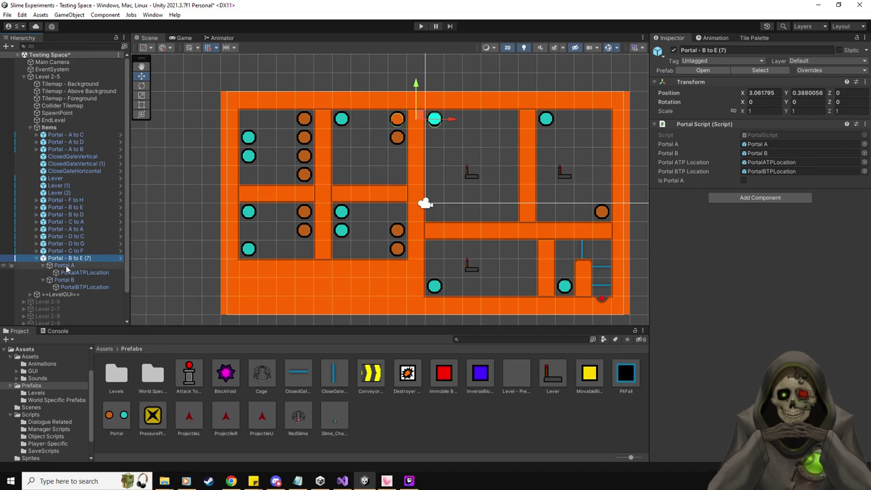
{"action": "left_click_drag", "start_coordinate": [400, 119], "coordinate": [400, 211]}
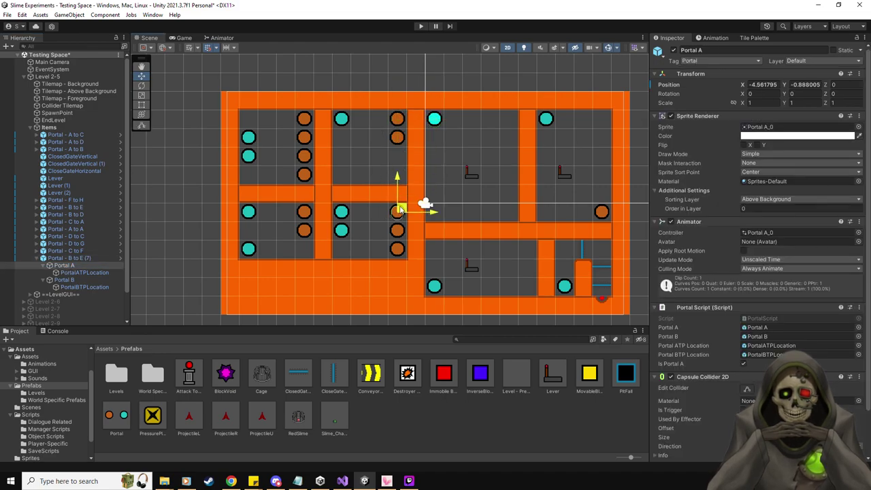
{"action": "left_click", "coordinate": [79, 280]}
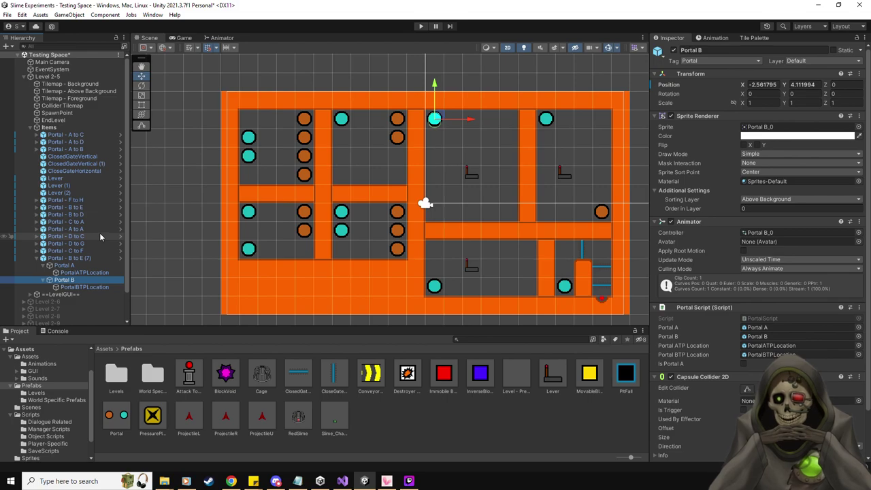
{"action": "left_click_drag", "start_coordinate": [436, 120], "coordinate": [249, 174], "text": "ctrl"}
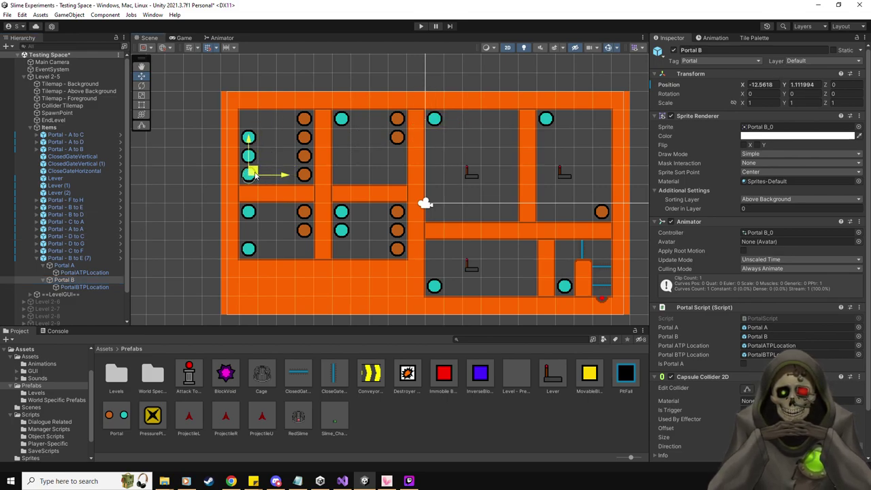
Move the PortalATPLocation of Portal - B to E (7) to X -7, Y 2 beside Portal B, and its PortalBTPLocation beside Portal A.
{"action": "left_click", "coordinate": [68, 265]}
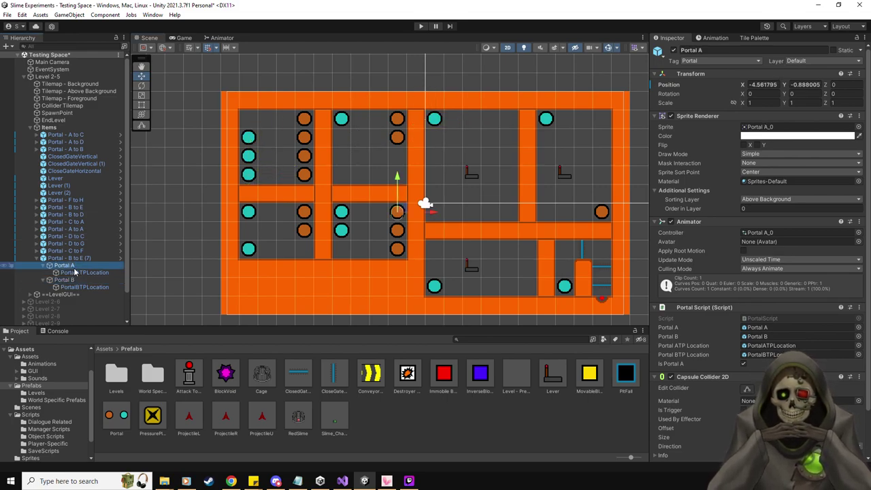
{"action": "left_click", "coordinate": [80, 272]}
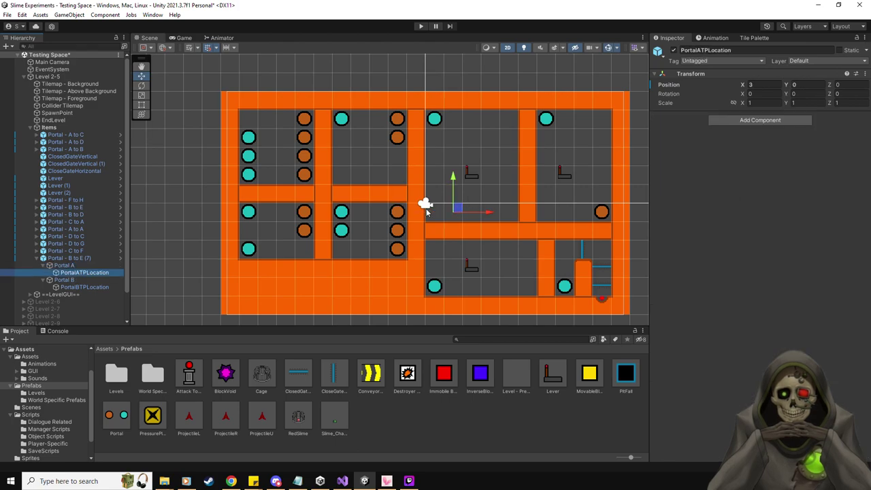
{"action": "left_click_drag", "start_coordinate": [455, 209], "coordinate": [268, 174], "text": "ctrl"}
{"action": "left_click", "coordinate": [80, 280]}
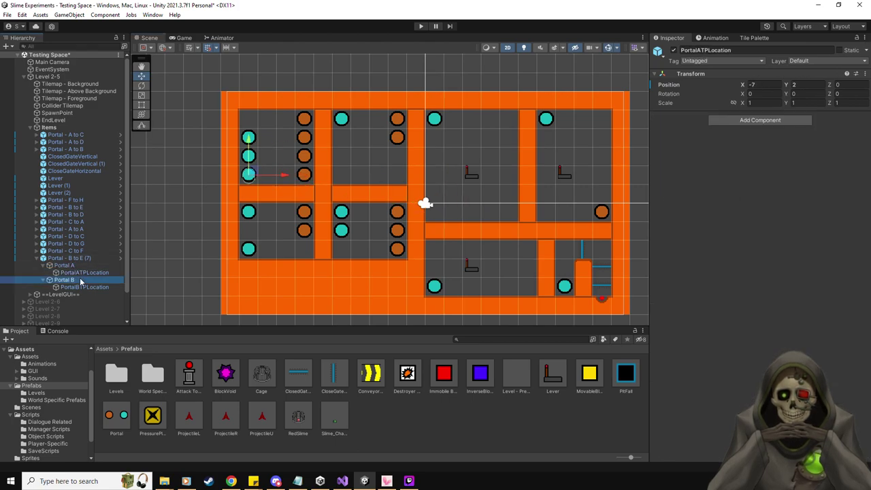
{"action": "left_click", "coordinate": [81, 287]}
{"action": "left_click_drag", "start_coordinate": [202, 172], "coordinate": [387, 207], "text": "ctrl"}
{"action": "left_click", "coordinate": [66, 265]}
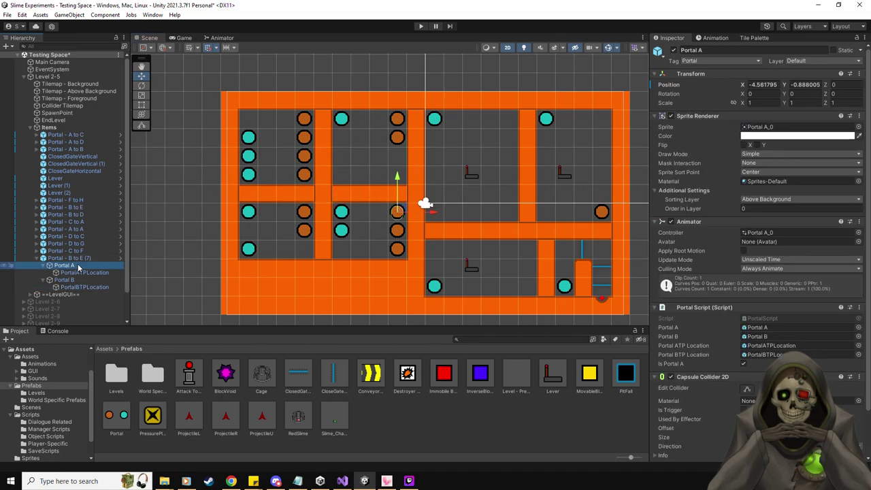
Collapse Portal - B to E (7) in the hierarchy and rename it "Portal - D to A".
{"action": "left_click", "coordinate": [43, 258]}
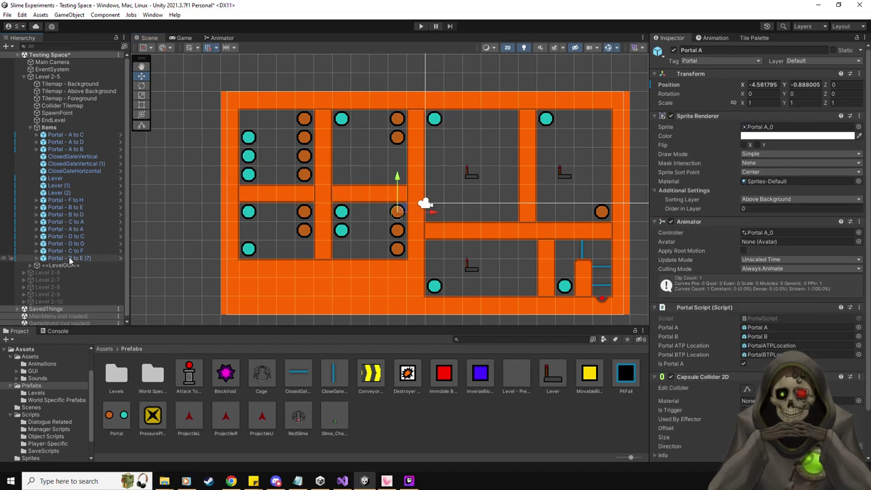
{"action": "left_click", "coordinate": [68, 258]}
{"action": "left_click", "coordinate": [751, 50]}
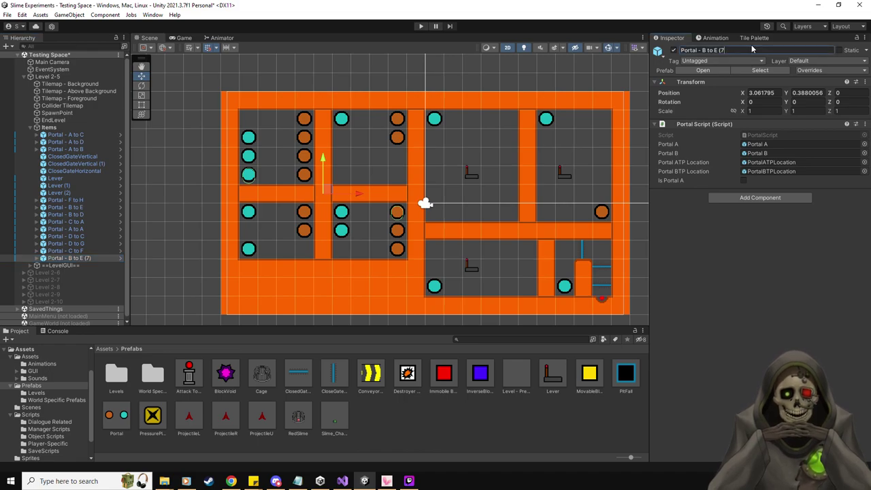
{"action": "key", "text": "BackSpace"}
{"action": "key", "text": "BackSpace"}
{"action": "key", "text": "BackSpace"}
{"action": "key", "text": "BackSpace"}
{"action": "key", "text": "BackSpace"}
{"action": "key", "text": "BackSpace"}
{"action": "key", "text": "BackSpace"}
{"action": "key", "text": "BackSpace"}
{"action": "key", "text": "BackSpace"}
{"action": "key", "text": "BackSpace"}
{"action": "type", "text": "D to A"}
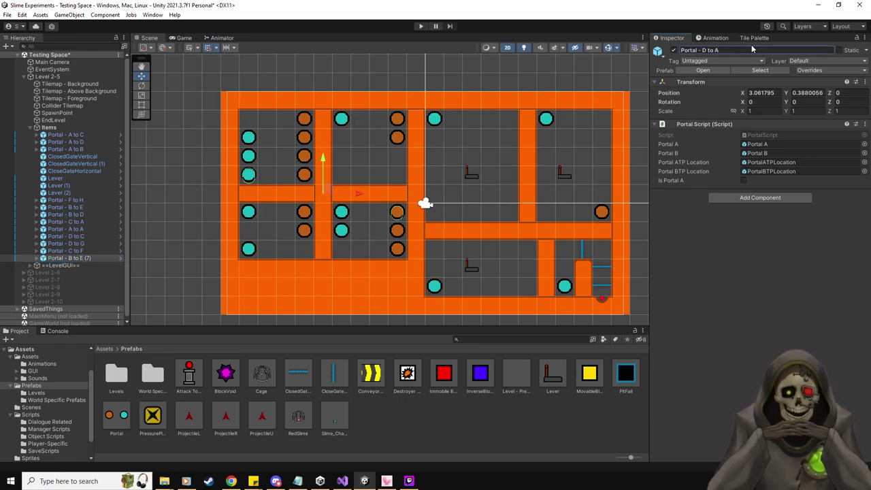
{"action": "key", "text": "Return"}
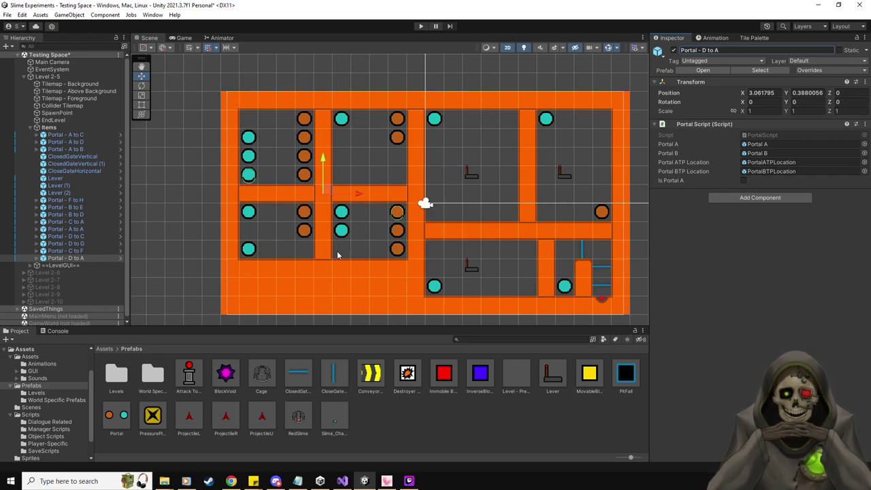
Duplicate Portal - D to A twice and expand both copies in the hierarchy.
{"action": "left_click", "coordinate": [76, 259]}
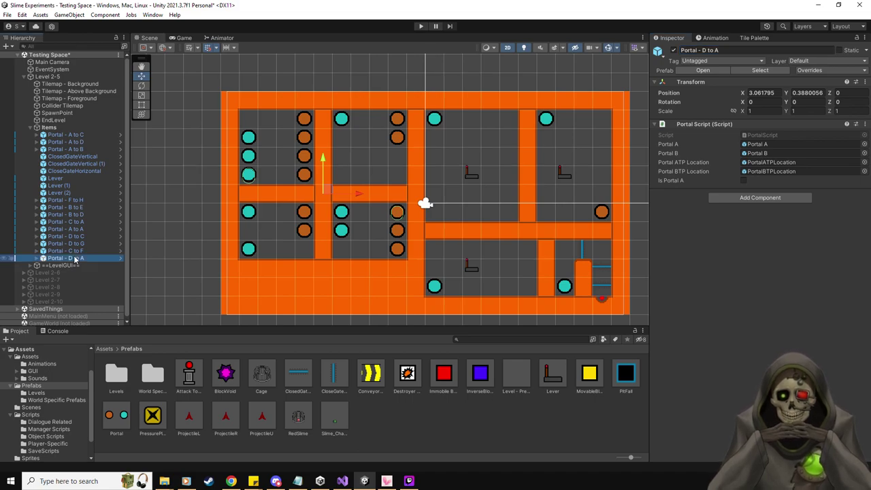
{"action": "key", "text": "ctrl+d"}
{"action": "key", "text": "ctrl+d"}
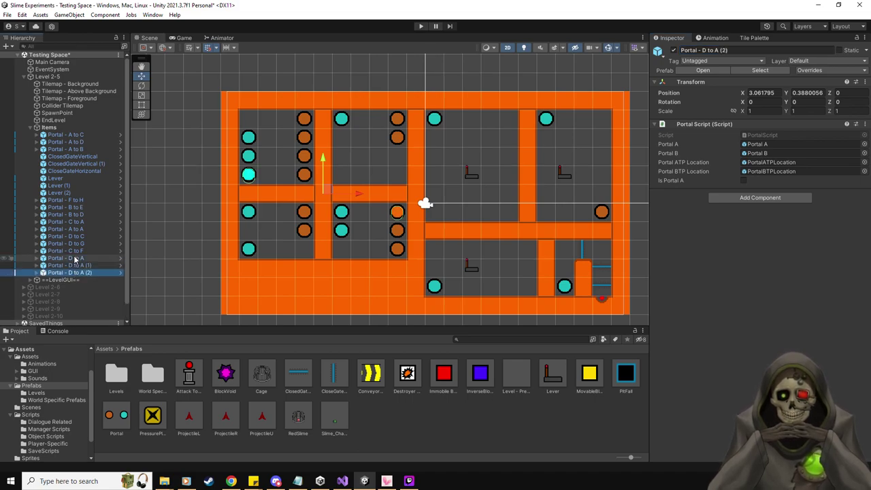
{"action": "left_click", "coordinate": [37, 272]}
{"action": "left_click", "coordinate": [36, 265]}
Move the Portal A of Portal - D to A (1) to about (-4.56, 2.11) and that of Portal - D to A (2) to about (-4.56, 1.11).
{"action": "left_click", "coordinate": [64, 272]}
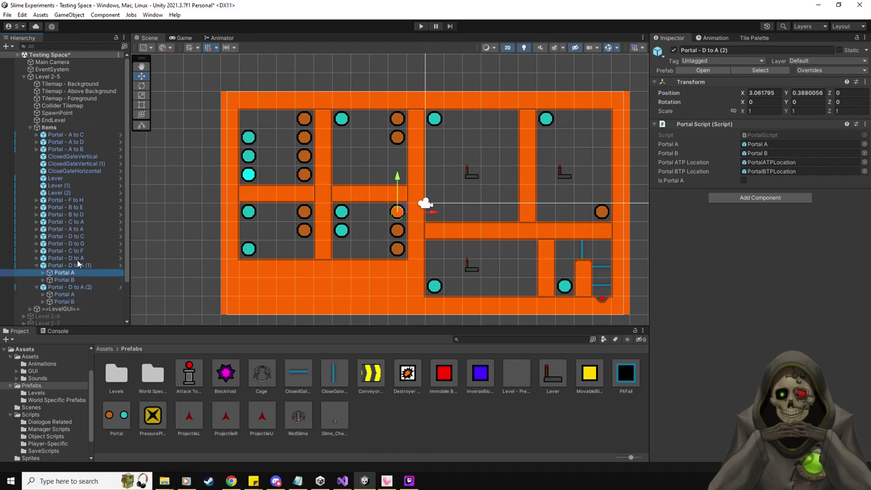
{"action": "left_click_drag", "start_coordinate": [401, 209], "coordinate": [403, 155]}
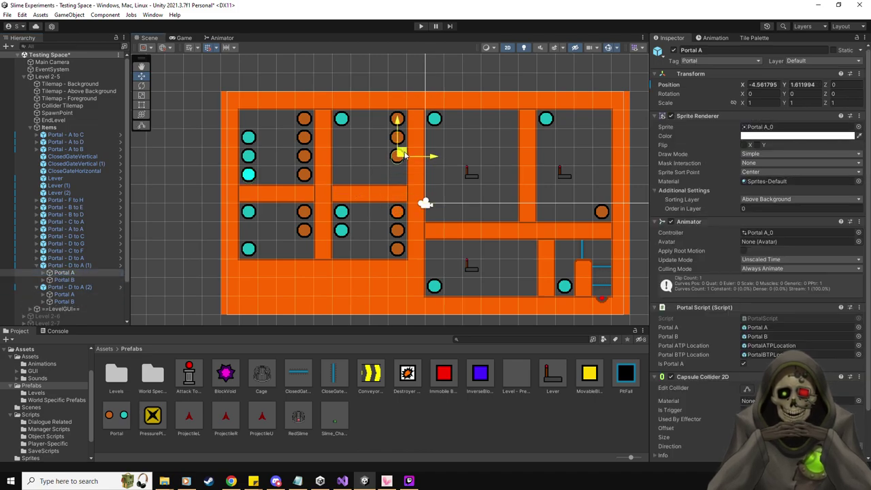
{"action": "left_click", "coordinate": [73, 293]}
{"action": "left_click_drag", "start_coordinate": [398, 204], "coordinate": [398, 168]}
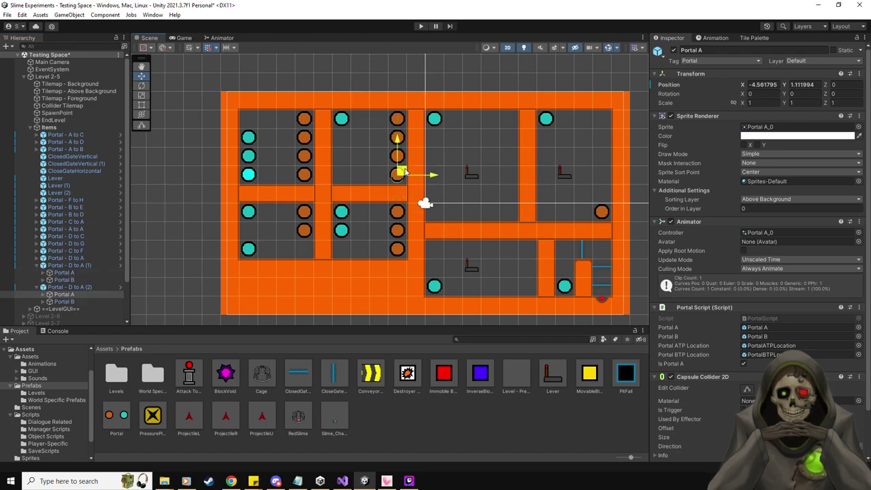
Move the Portal B of Portal - D to A (1) to about (-12.56, -1.89) and that of Portal - D to A (2) to about (-7.56, -2.89).
{"action": "left_click", "coordinate": [45, 279]}
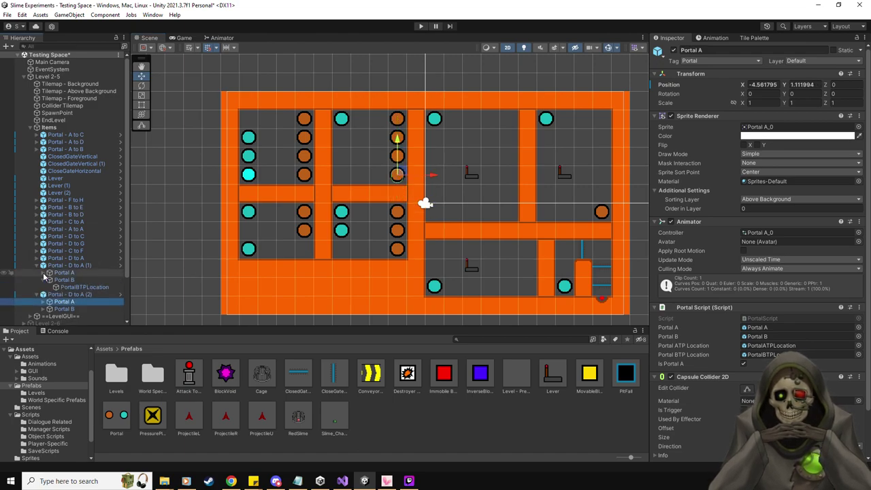
{"action": "left_click", "coordinate": [44, 272]}
{"action": "scroll", "coordinate": [44, 272], "scroll_direction": "down", "scroll_amount": 2}
{"action": "left_click", "coordinate": [44, 261]}
{"action": "left_click", "coordinate": [43, 254]}
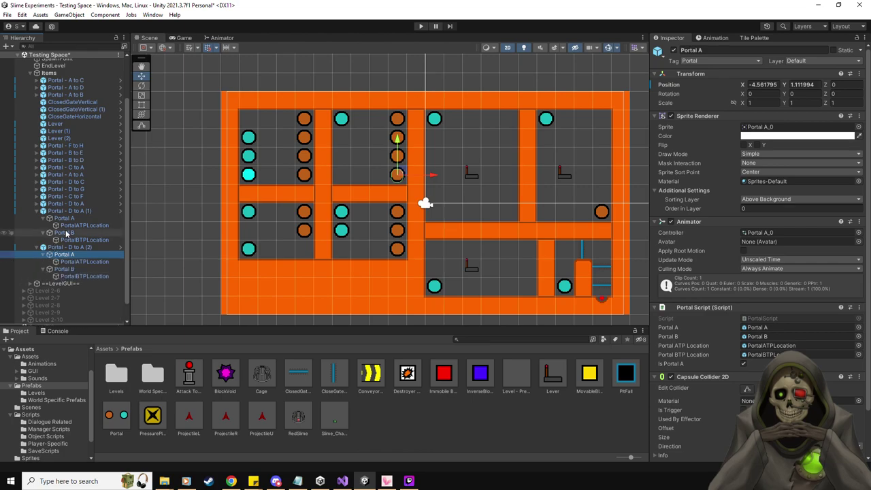
{"action": "left_click", "coordinate": [64, 233]}
{"action": "left_click", "coordinate": [253, 171]}
{"action": "left_click_drag", "start_coordinate": [253, 171], "coordinate": [253, 228]}
{"action": "left_click", "coordinate": [64, 269]}
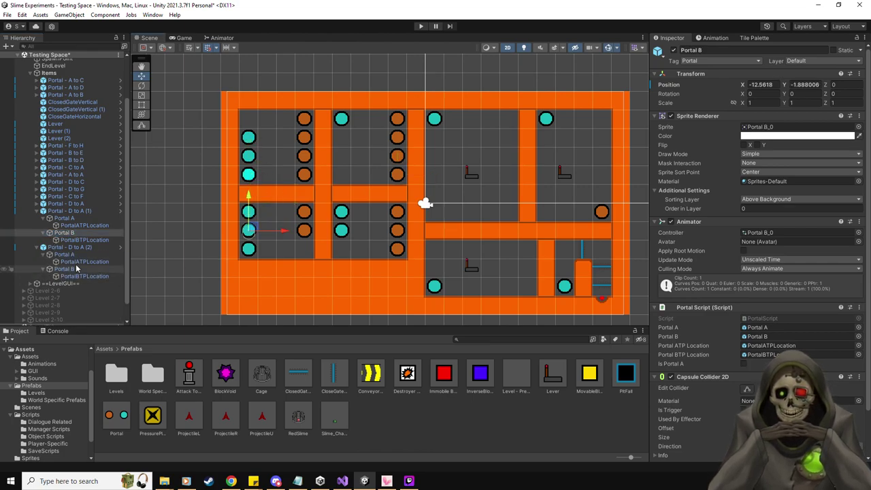
{"action": "left_click_drag", "start_coordinate": [253, 173], "coordinate": [342, 249]}
Move the PortalBTPLocation of Portal - D to A (2) to X 2, Y 4 and its PortalATPLocation to X -2, Y -4, each beside the opposite portal.
{"action": "left_click", "coordinate": [76, 254]}
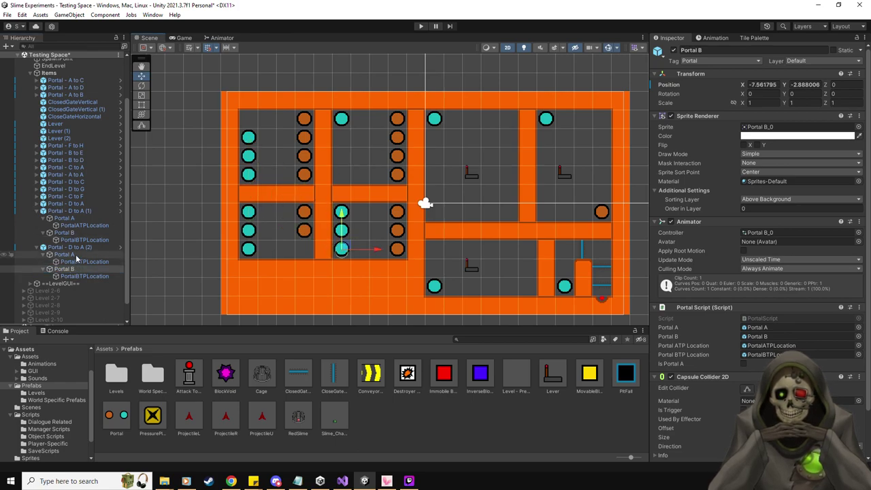
{"action": "left_click", "coordinate": [78, 276]}
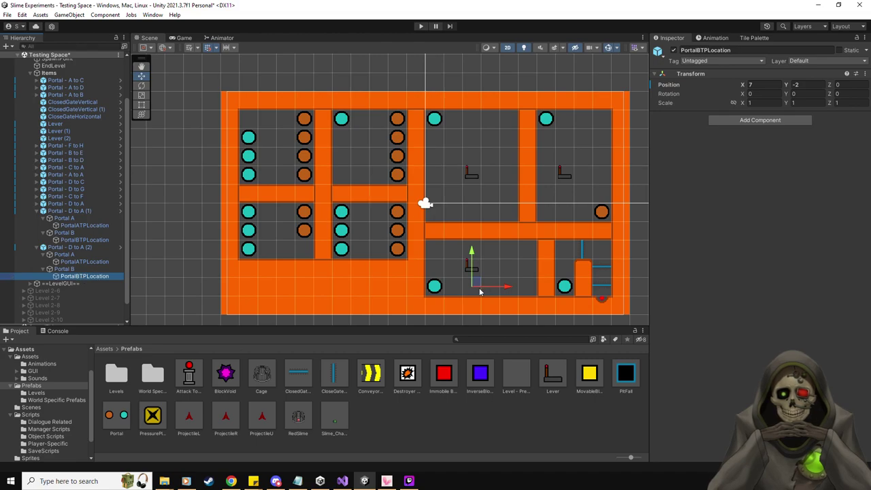
{"action": "left_click_drag", "start_coordinate": [475, 278], "coordinate": [383, 172]}
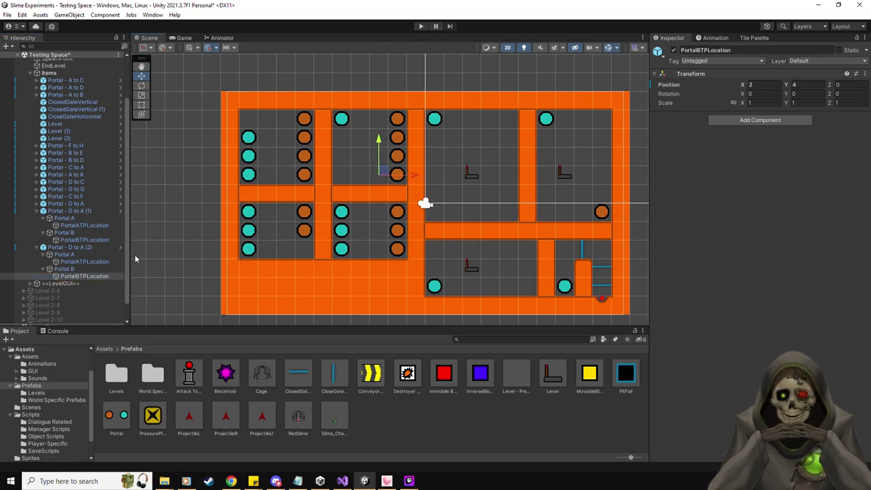
{"action": "left_click", "coordinate": [68, 269]}
{"action": "left_click", "coordinate": [83, 261]}
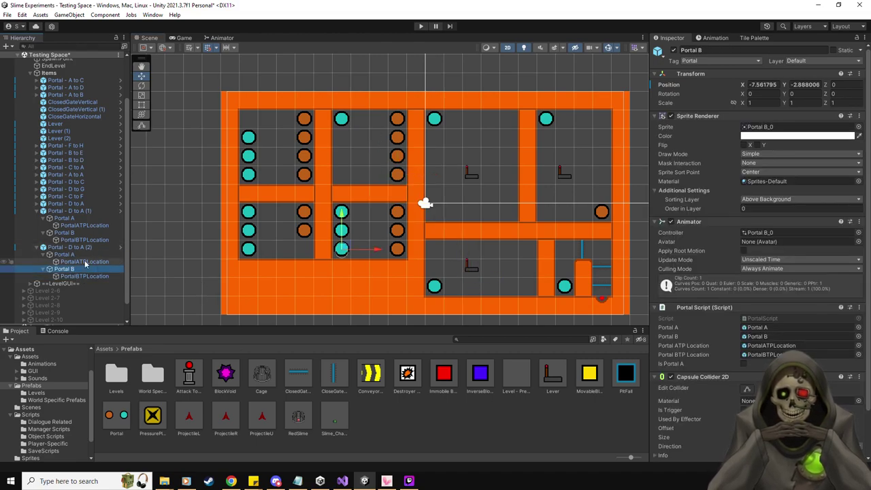
{"action": "left_click", "coordinate": [343, 242]}
{"action": "left_click_drag", "start_coordinate": [342, 242], "coordinate": [379, 260]}
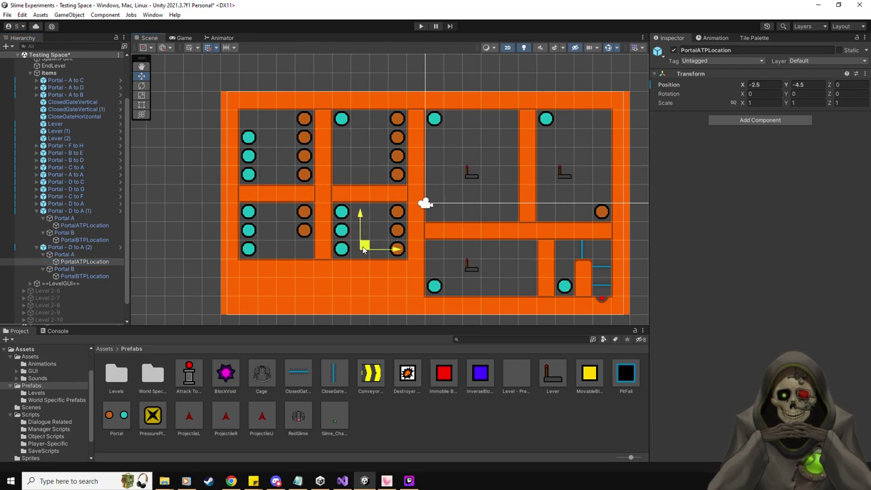
{"action": "left_click", "coordinate": [43, 268]}
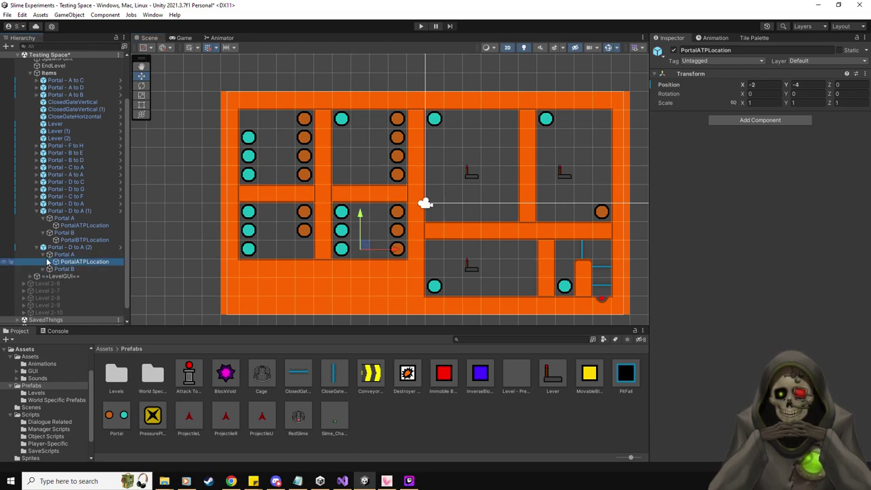
{"action": "left_click", "coordinate": [44, 253]}
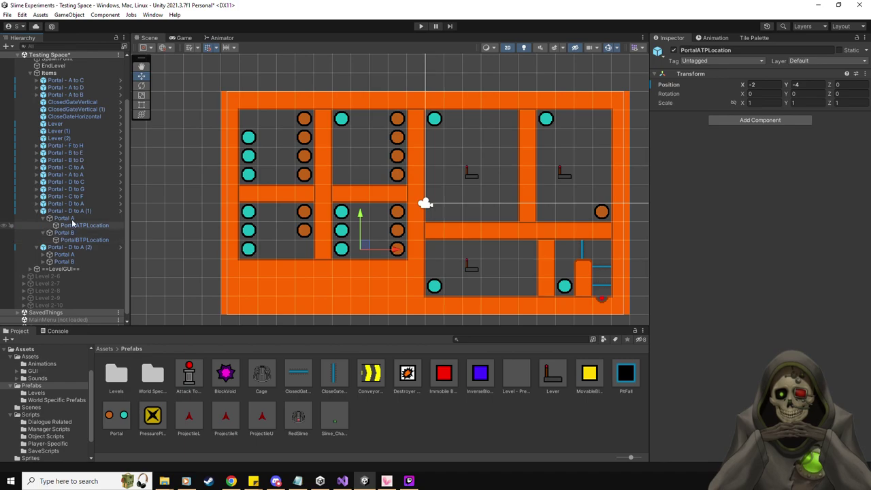
Move the PortalBTPLocation of Portal - D to A (1) to X 7, Y 4 beside Portal A, and its PortalATPLocation to X -7, Y -4 beside Portal B.
{"action": "left_click", "coordinate": [68, 218]}
{"action": "left_click", "coordinate": [82, 238]}
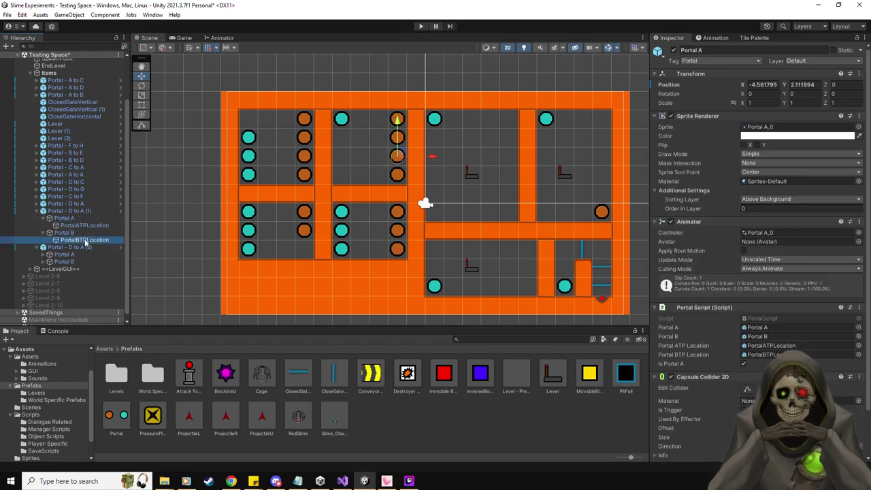
{"action": "left_click_drag", "start_coordinate": [383, 263], "coordinate": [385, 152]}
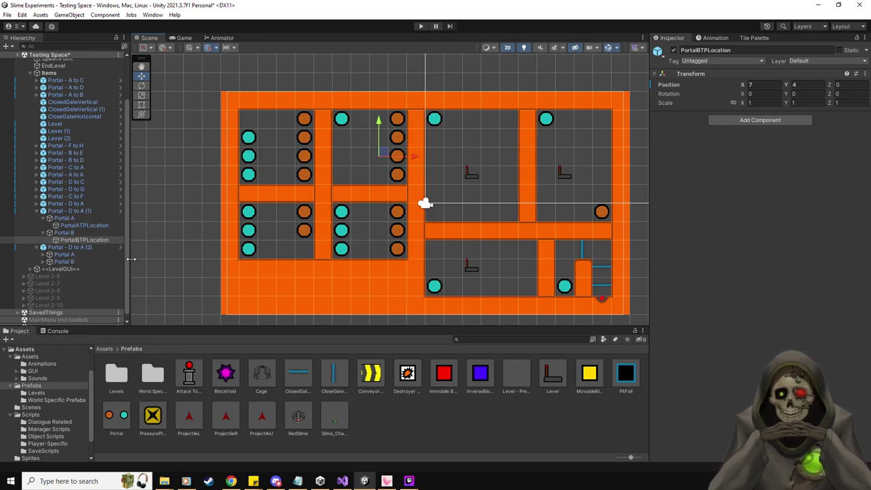
{"action": "left_click", "coordinate": [70, 218]}
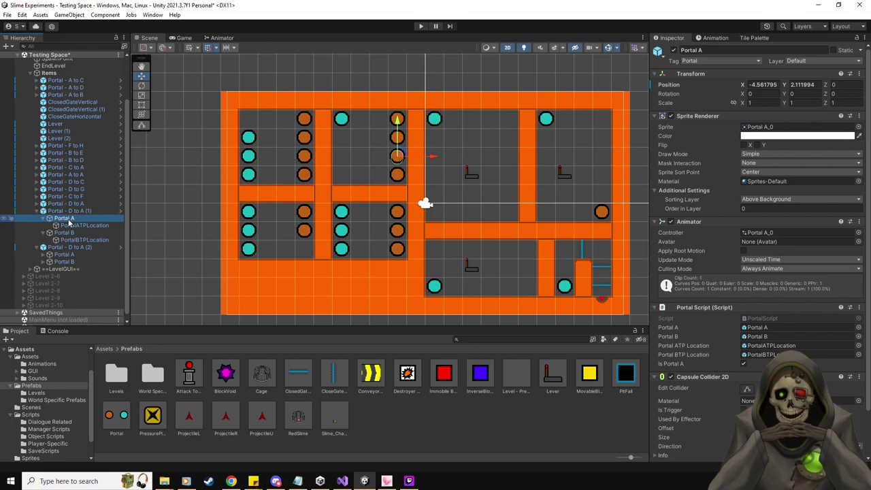
{"action": "left_click", "coordinate": [70, 228]}
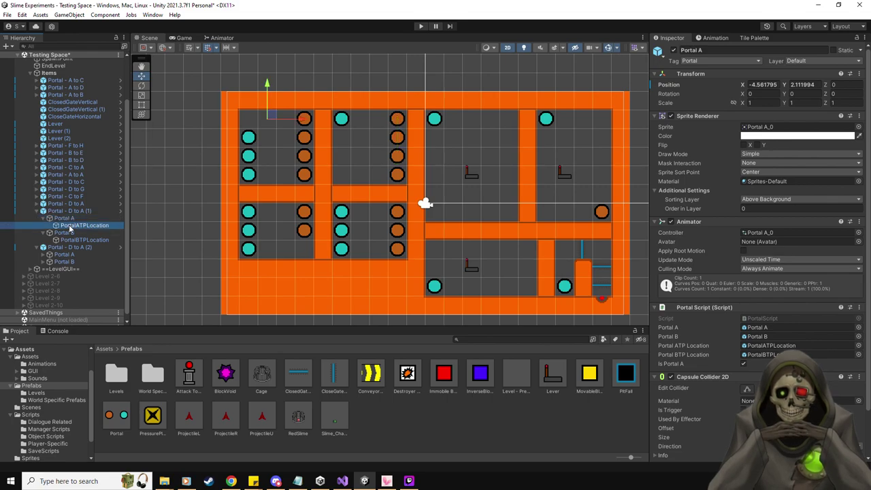
{"action": "left_click", "coordinate": [70, 225]}
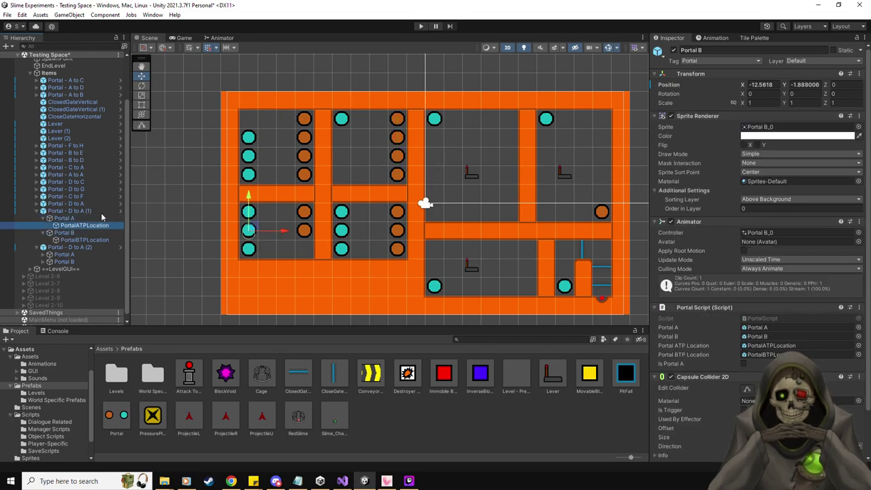
{"action": "left_click_drag", "start_coordinate": [278, 118], "coordinate": [278, 231]}
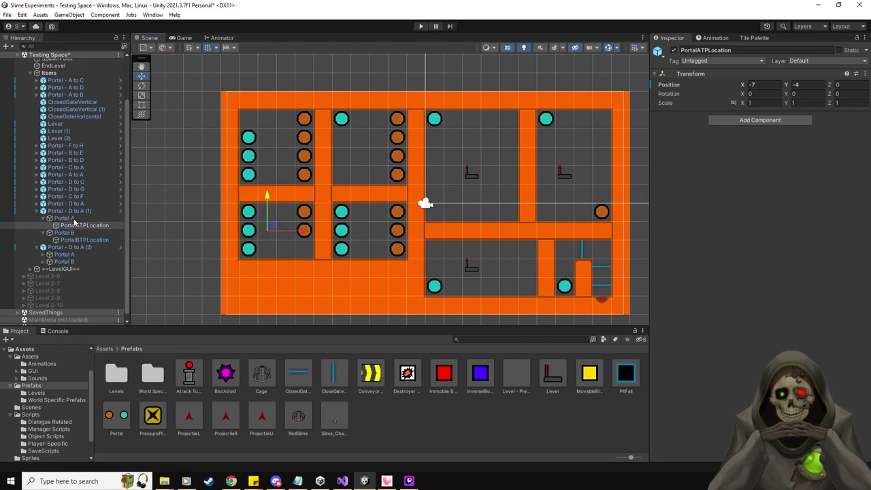
Check the placement of each portal and teleport location inside Portal - D to A (1).
{"action": "left_click", "coordinate": [76, 217]}
{"action": "key", "text": "Down"}
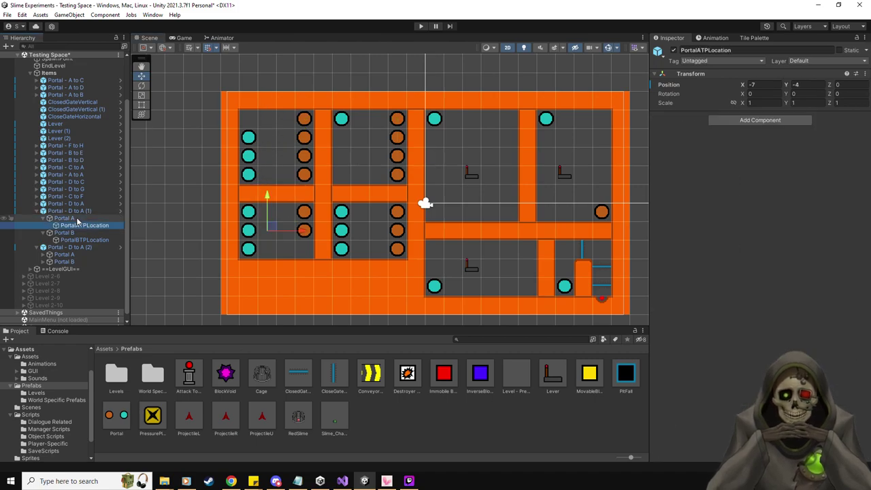
{"action": "key", "text": "Down"}
{"action": "key", "text": "Down"}
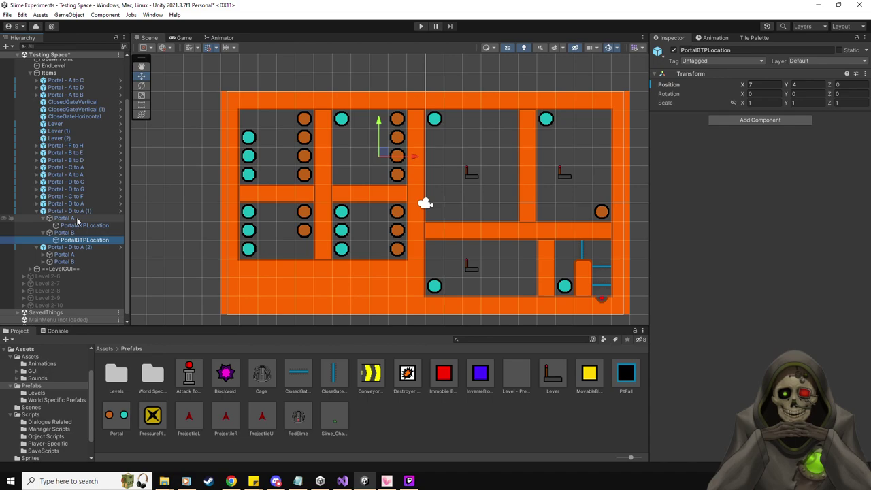
{"action": "key", "text": "Up"}
{"action": "key", "text": "Up"}
{"action": "key", "text": "Up"}
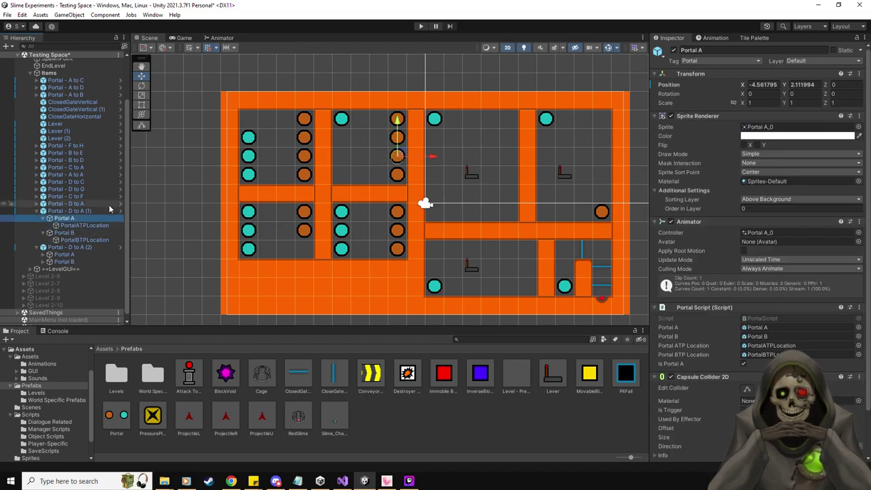
Rename Portal - D to A (1) to "Portal - B to C".
{"action": "left_click", "coordinate": [88, 214]}
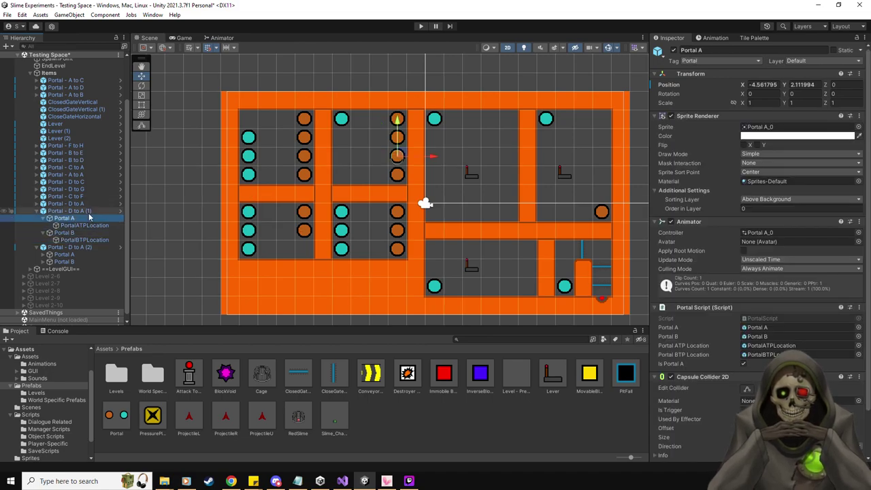
{"action": "left_click", "coordinate": [750, 54]}
{"action": "key", "text": "BackSpace"}
{"action": "key", "text": "BackSpace"}
{"action": "key", "text": "BackSpace"}
{"action": "key", "text": "BackSpace"}
{"action": "key", "text": "BackSpace"}
{"action": "key", "text": "BackSpace"}
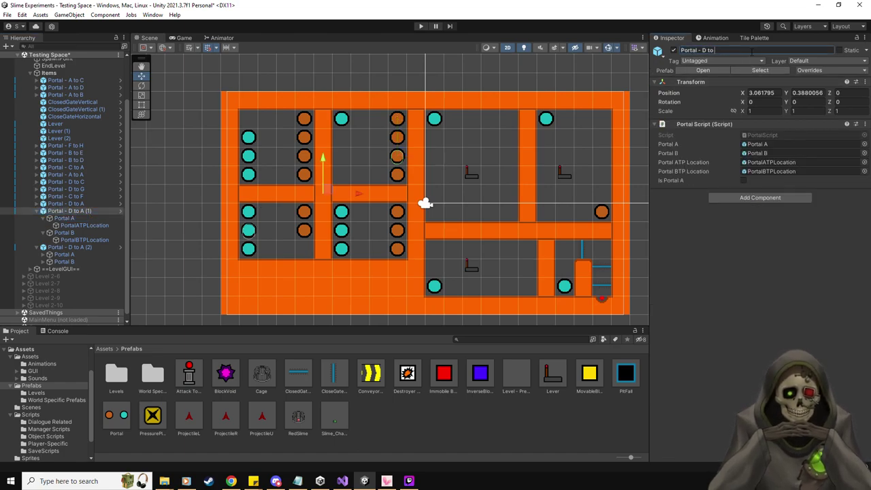
{"action": "key", "text": "BackSpace"}
{"action": "type", "text": "B to C"}
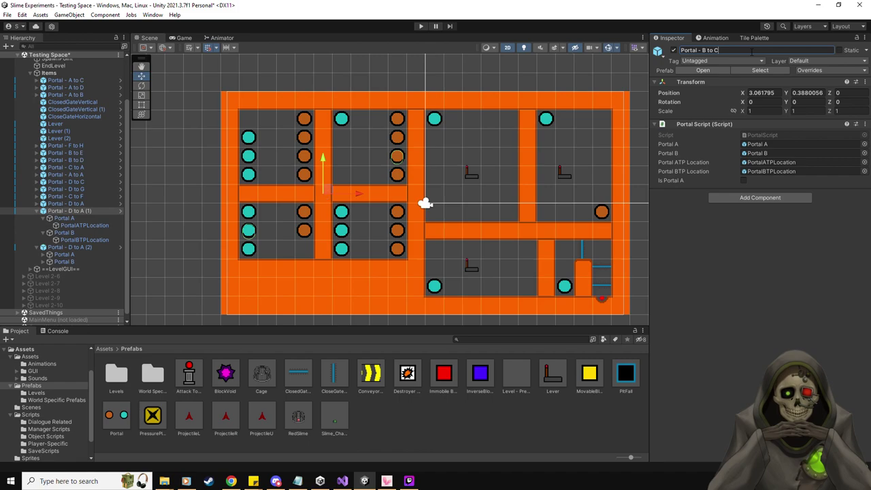
Check the two portals of Portal - D to A (2) and rename the pair "Portal - B to D".
{"action": "left_click", "coordinate": [68, 247]}
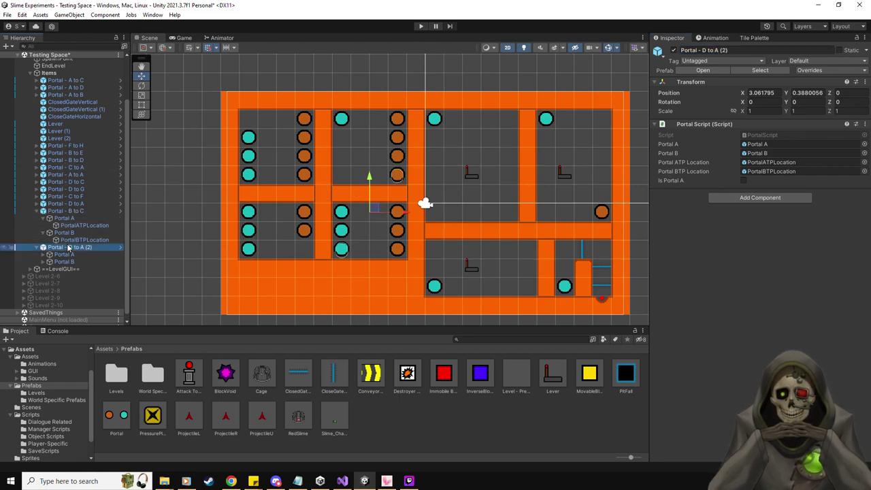
{"action": "left_click", "coordinate": [68, 254]}
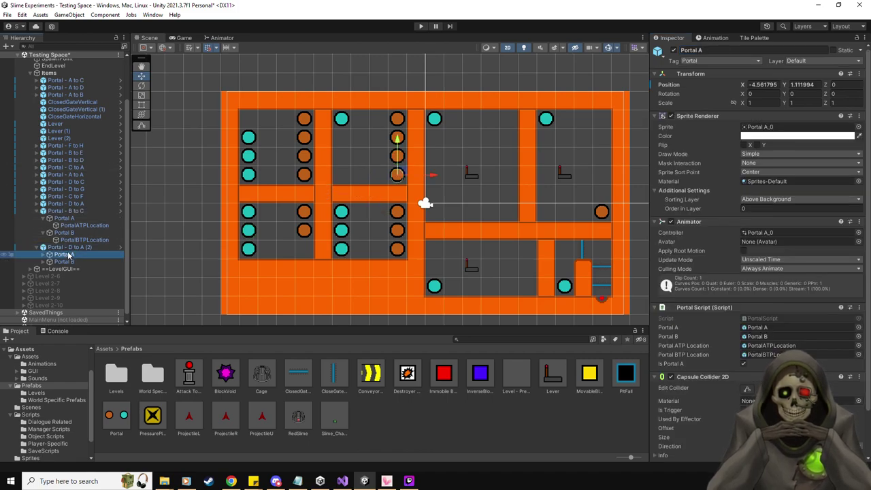
{"action": "key", "text": "Down"}
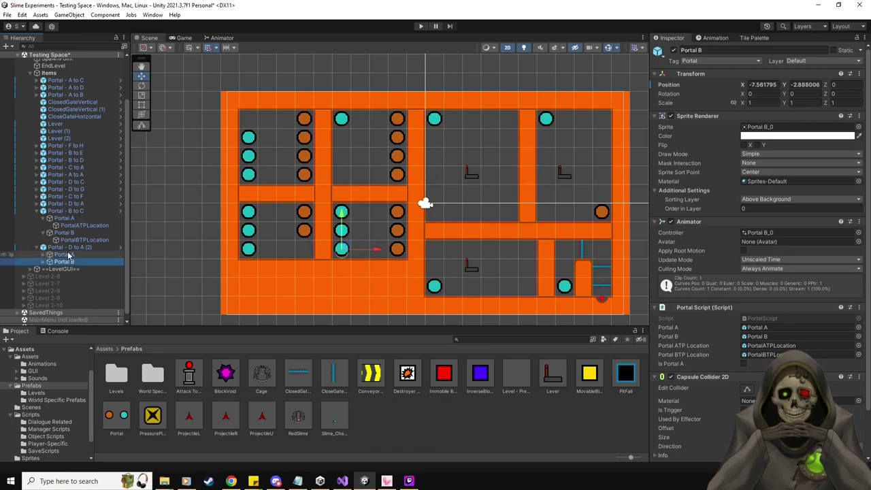
{"action": "left_click", "coordinate": [68, 254]}
{"action": "left_click", "coordinate": [68, 248]}
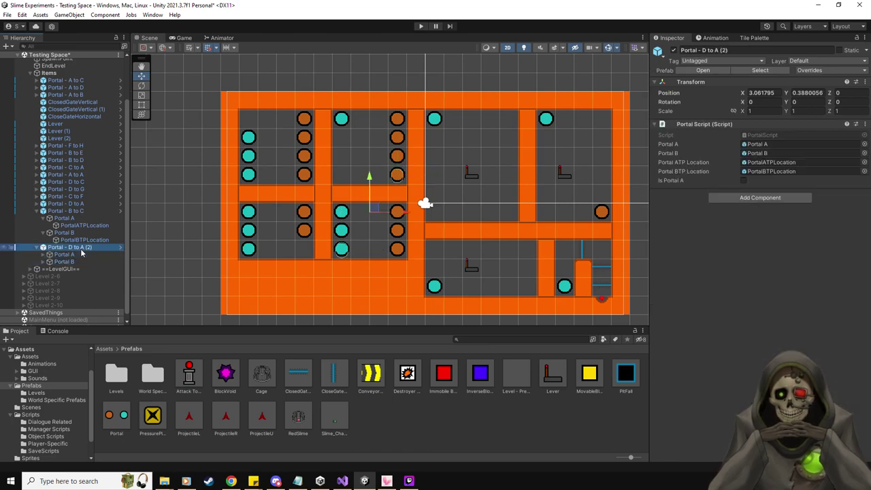
{"action": "left_click", "coordinate": [771, 52]}
{"action": "key", "text": "BackSpace"}
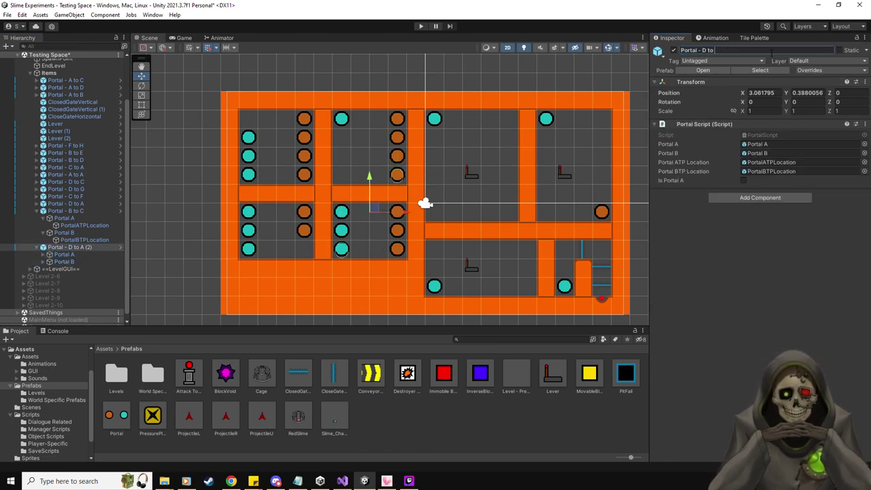
{"action": "key", "text": "BackSpace"}
{"action": "type", "text": "B to D"}
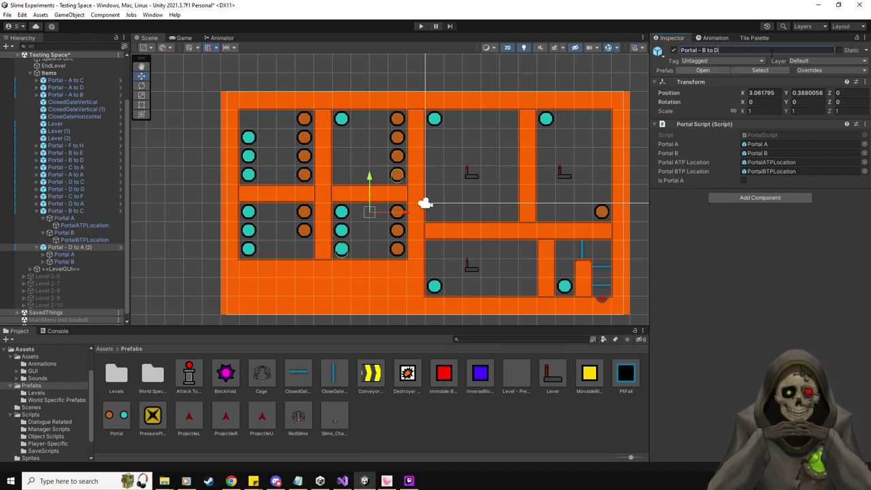
Collapse the new Portal - B to D and Portal - B to C pairs in the hierarchy.
{"action": "left_click", "coordinate": [38, 247]}
{"action": "left_click", "coordinate": [42, 228]}
{"action": "left_click", "coordinate": [40, 235]}
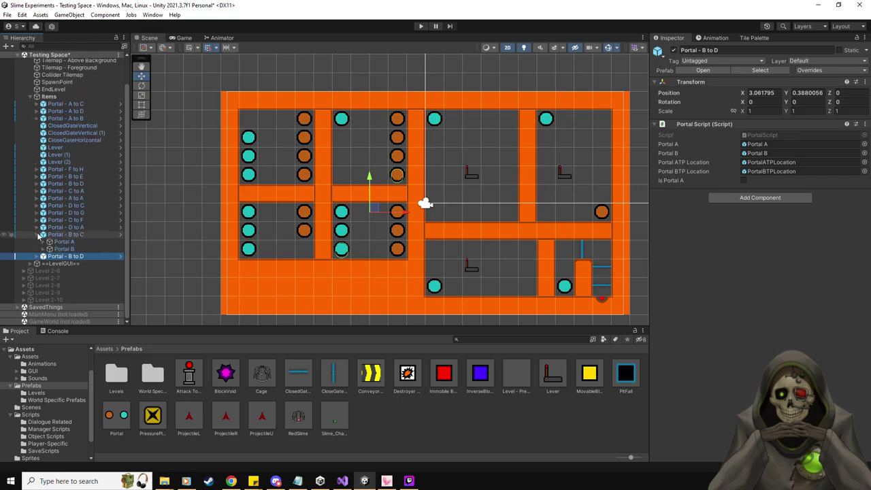
{"action": "left_click", "coordinate": [36, 235]}
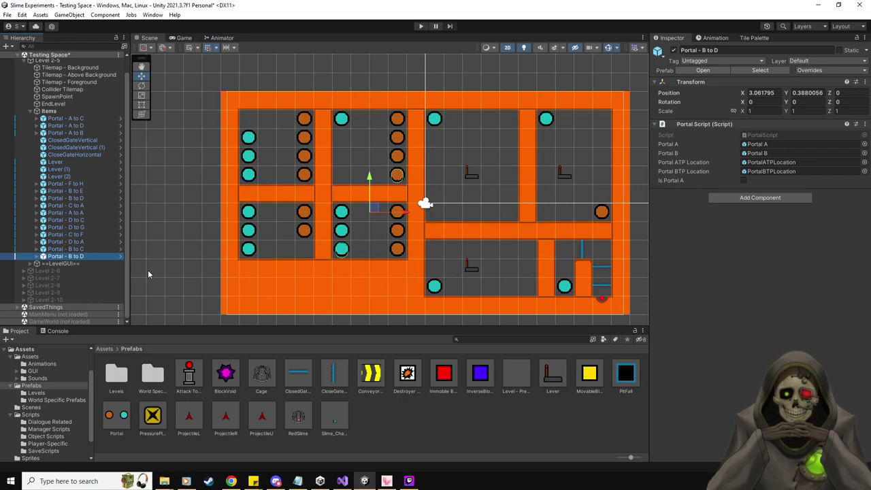
Duplicate Portal - B to D, moving the copy's Portal A to about X -9.56, Y -2.89 and Portal B to about X -7.56, Y 3.11.
{"action": "left_click", "coordinate": [68, 249]}
{"action": "left_click", "coordinate": [79, 257]}
{"action": "key", "text": "ctrl+d"}
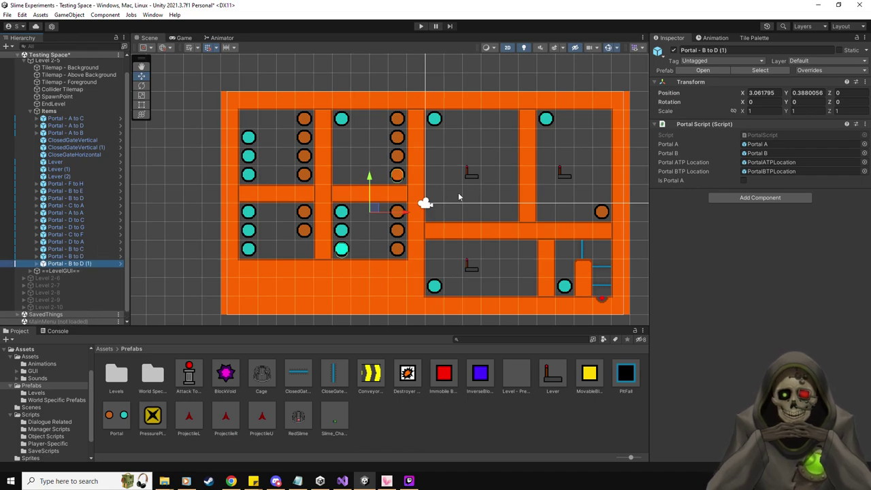
{"action": "left_click", "coordinate": [38, 264]}
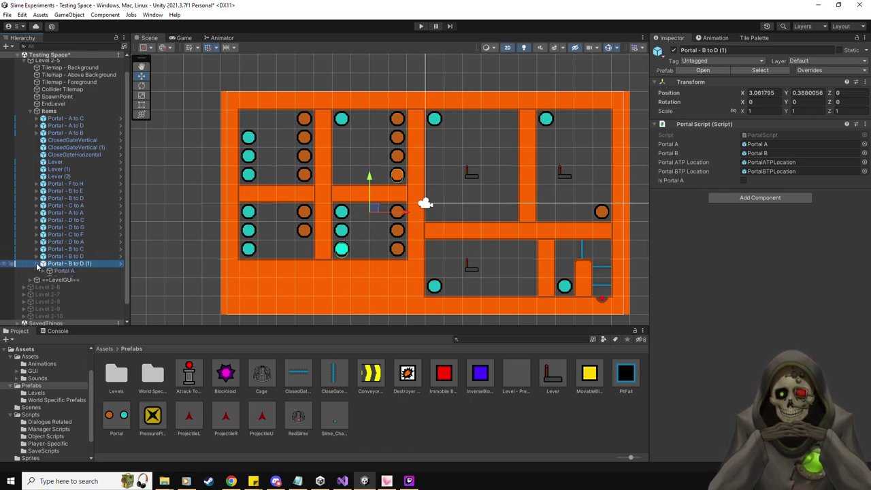
{"action": "left_click", "coordinate": [76, 271]}
{"action": "left_click_drag", "start_coordinate": [397, 175], "coordinate": [312, 248]}
{"action": "left_click", "coordinate": [64, 278]}
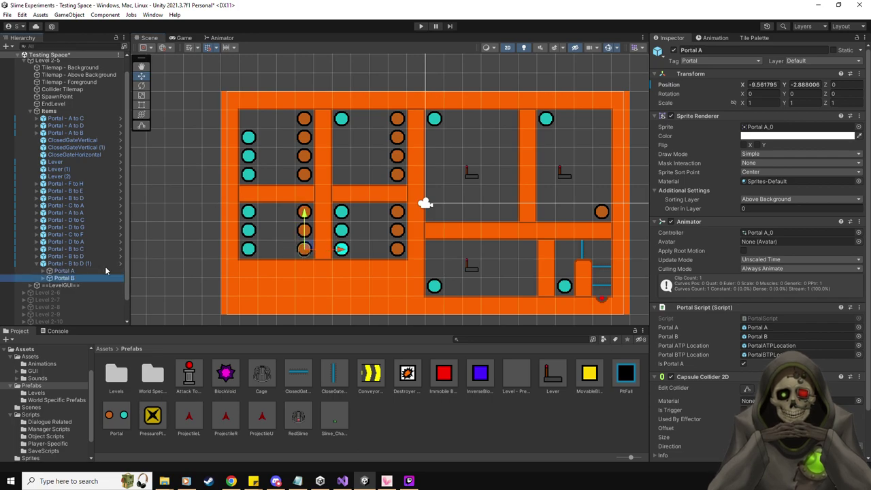
{"action": "left_click_drag", "start_coordinate": [350, 210], "coordinate": [341, 99]}
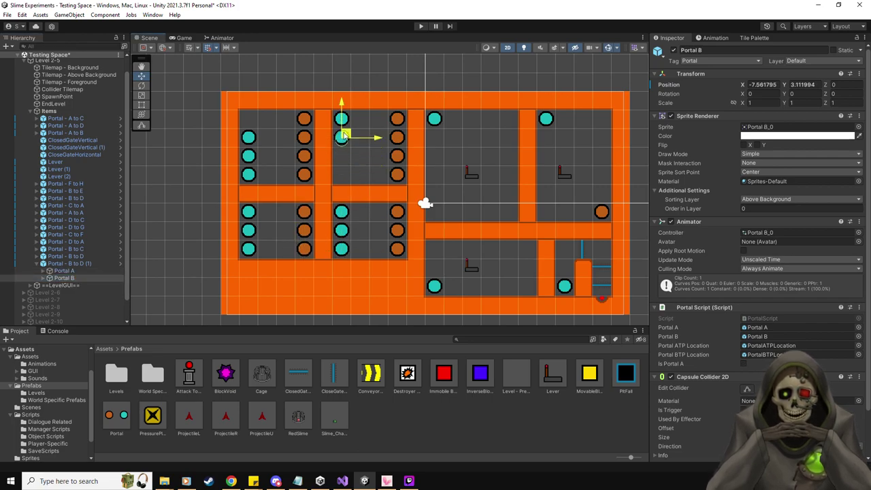
In Portal - B to D (1), move PortalATPLocation to X 3, Y 6 and PortalBTPLocation to X -3, Y -6.
{"action": "left_click", "coordinate": [43, 278]}
{"action": "left_click", "coordinate": [44, 270]}
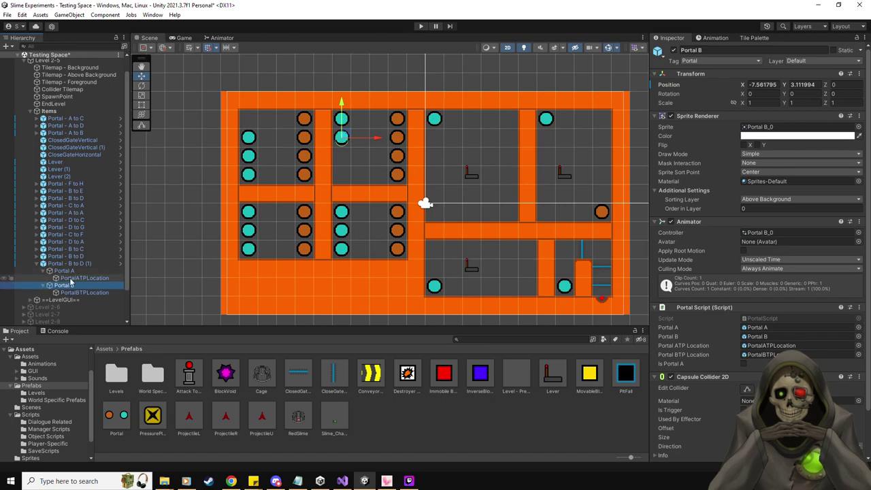
{"action": "left_click", "coordinate": [81, 278]}
{"action": "left_click_drag", "start_coordinate": [275, 315], "coordinate": [366, 135], "text": "ctrl"}
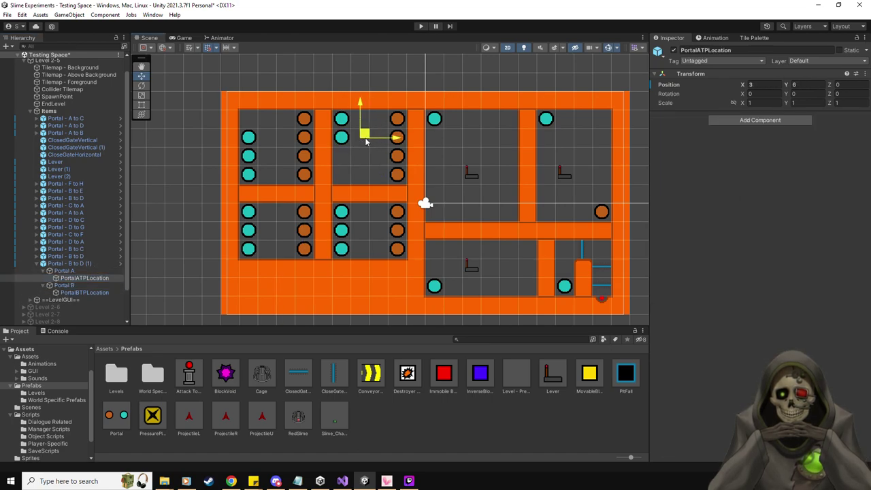
{"action": "left_click", "coordinate": [76, 293]}
{"action": "left_click_drag", "start_coordinate": [383, 62], "coordinate": [288, 247], "text": "ctrl"}
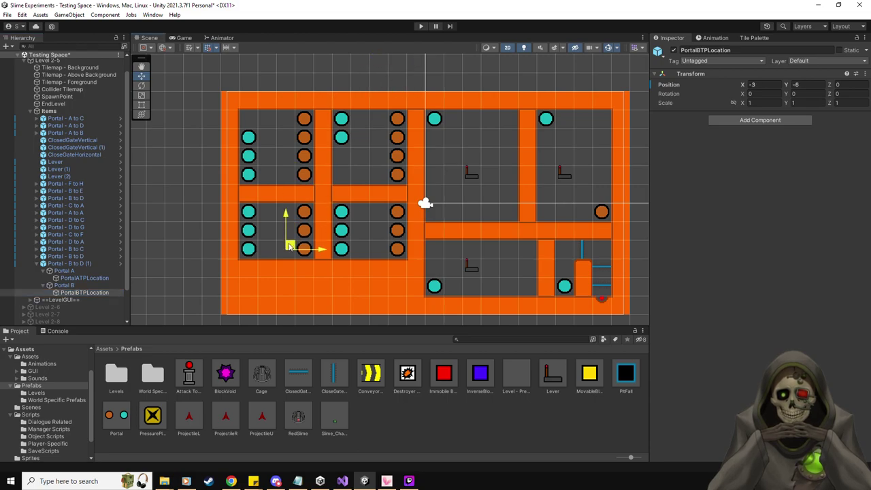
Rename Portal - B to D (1) to "Portal - C to B" and collapse the pair in the hierarchy.
{"action": "left_click", "coordinate": [80, 284]}
{"action": "left_click", "coordinate": [80, 278]}
{"action": "key", "text": "Up"}
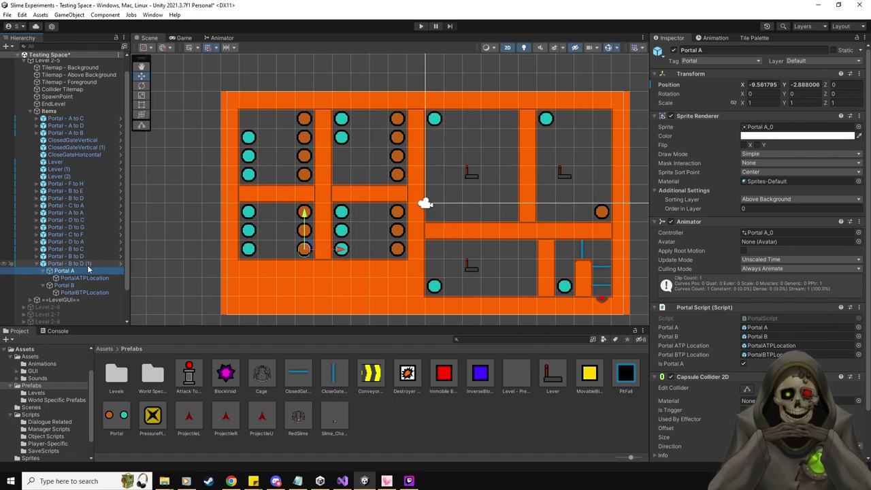
{"action": "key", "text": "Up"}
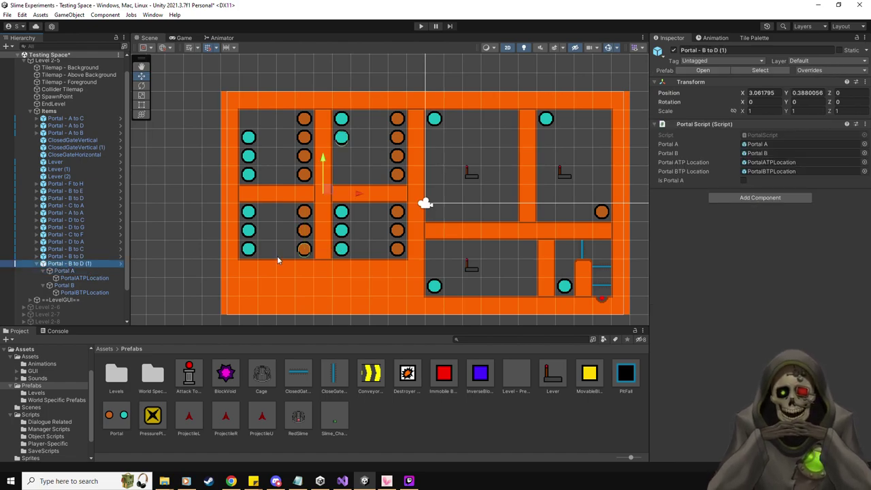
{"action": "left_click", "coordinate": [744, 50]}
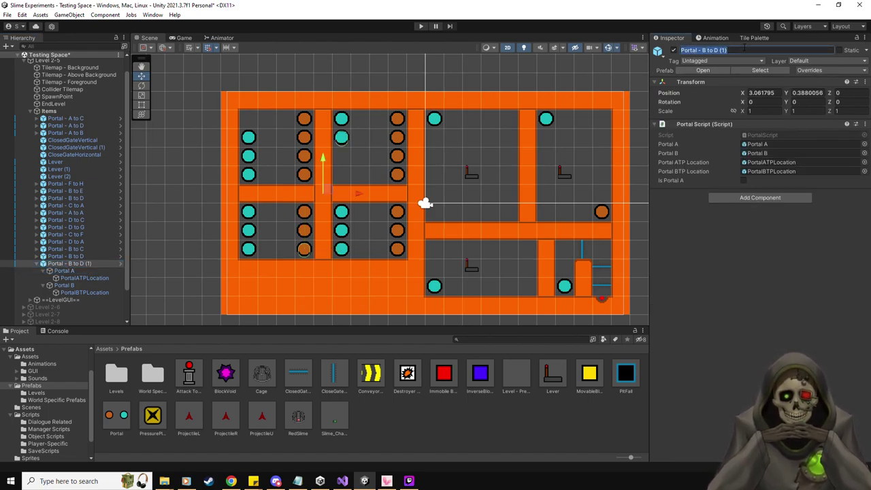
{"action": "key", "text": "BackSpace"}
{"action": "key", "text": "BackSpace"}
{"action": "key", "text": "BackSpace"}
{"action": "key", "text": "BackSpace"}
{"action": "key", "text": "BackSpace"}
{"action": "key", "text": "BackSpace"}
{"action": "key", "text": "BackSpace"}
{"action": "key", "text": "BackSpace"}
{"action": "type", "text": "C to B"}
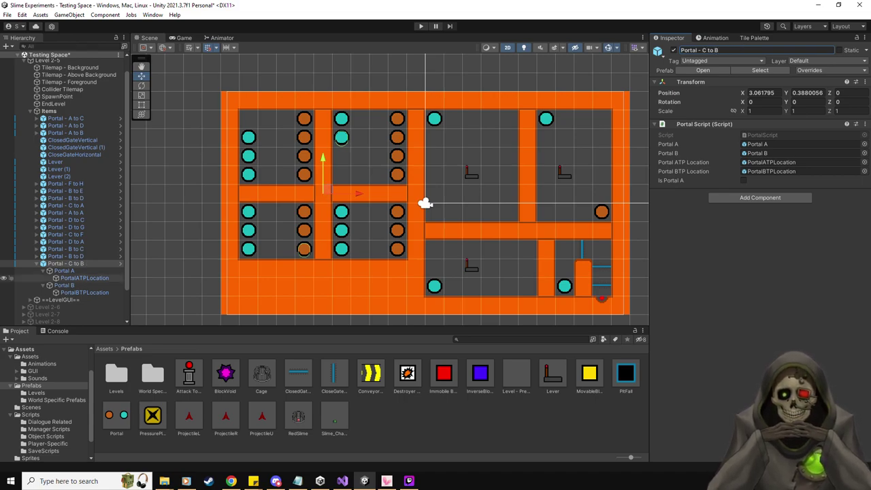
{"action": "left_click", "coordinate": [42, 270]}
{"action": "left_click", "coordinate": [43, 277]}
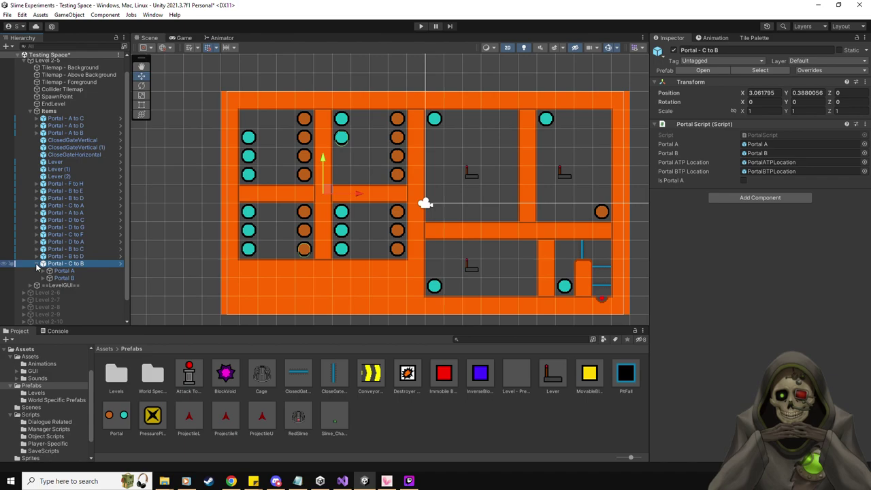
{"action": "left_click", "coordinate": [36, 263]}
Make five duplicates of the Portal - C to B pair.
{"action": "scroll", "coordinate": [264, 261], "scroll_direction": "down", "scroll_amount": 2}
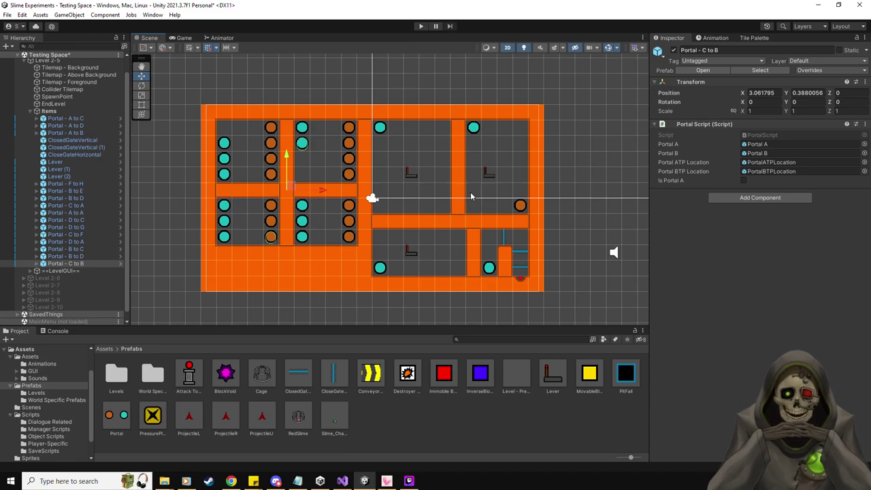
{"action": "scroll", "coordinate": [471, 197], "scroll_direction": "up", "scroll_amount": 1}
{"action": "middle_click_drag", "start_coordinate": [466, 194], "coordinate": [436, 212]}
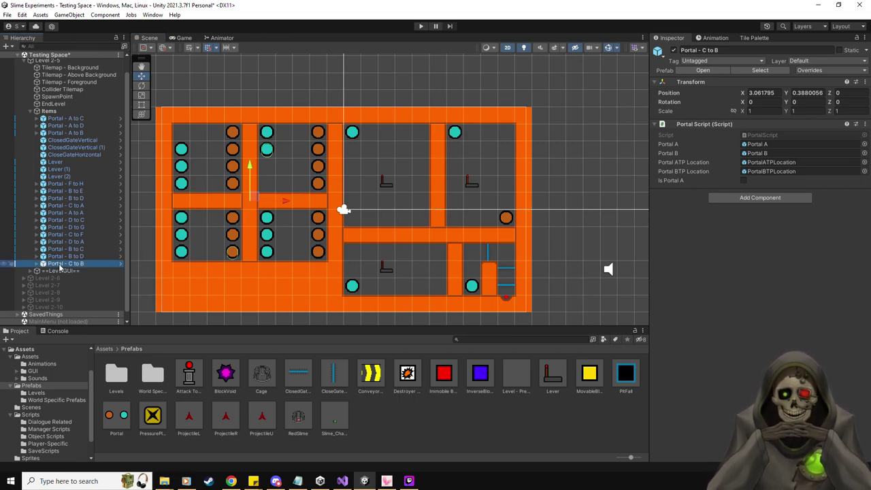
{"action": "key", "text": "ctrl+d"}
{"action": "key", "text": "ctrl+d"}
{"action": "key", "text": "ctrl+d"}
{"action": "key", "text": "ctrl+d"}
{"action": "key", "text": "ctrl+d"}
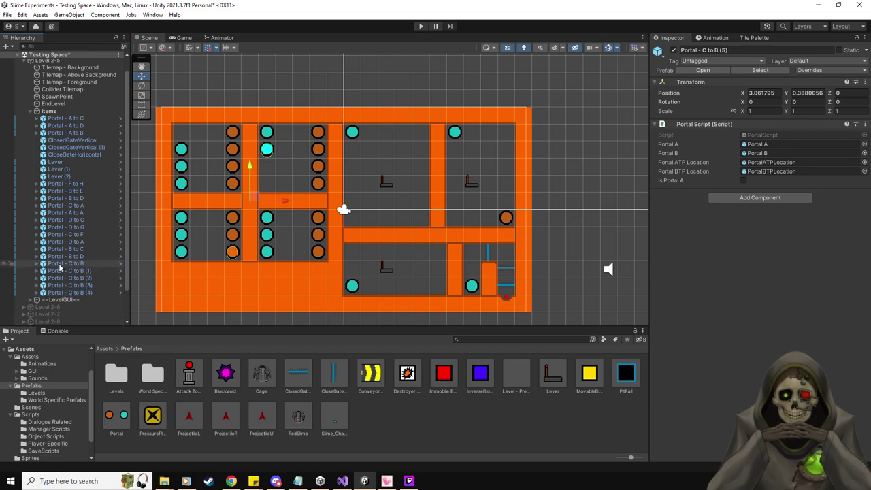
Rename Portal - C to B (1) to "Portal - E Loop".
{"action": "left_click", "coordinate": [76, 273]}
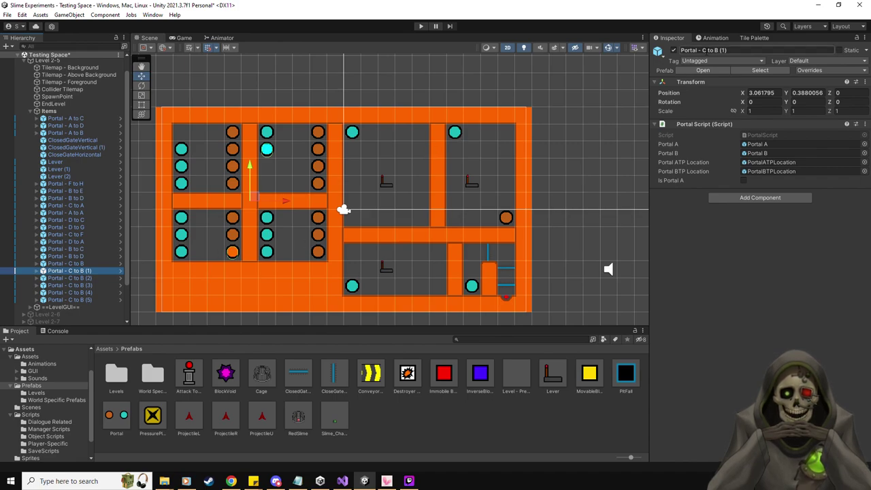
{"action": "left_click", "coordinate": [740, 51]}
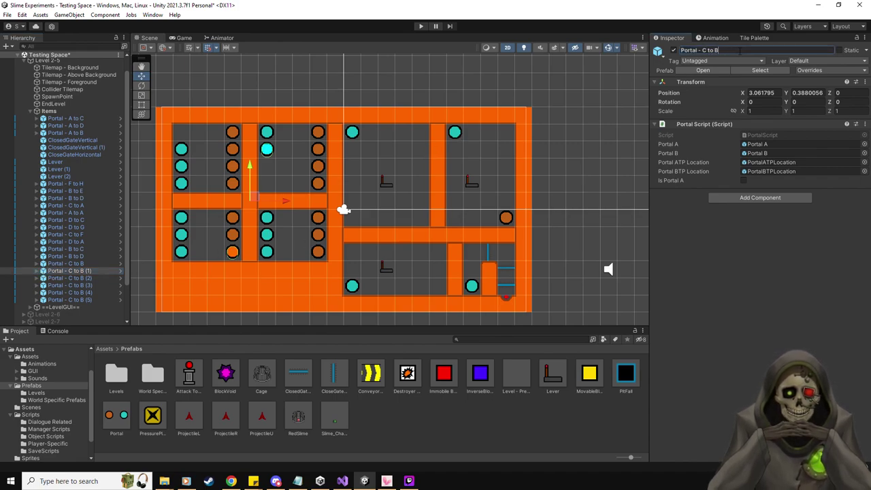
{"action": "type", "text": "E Loop"}
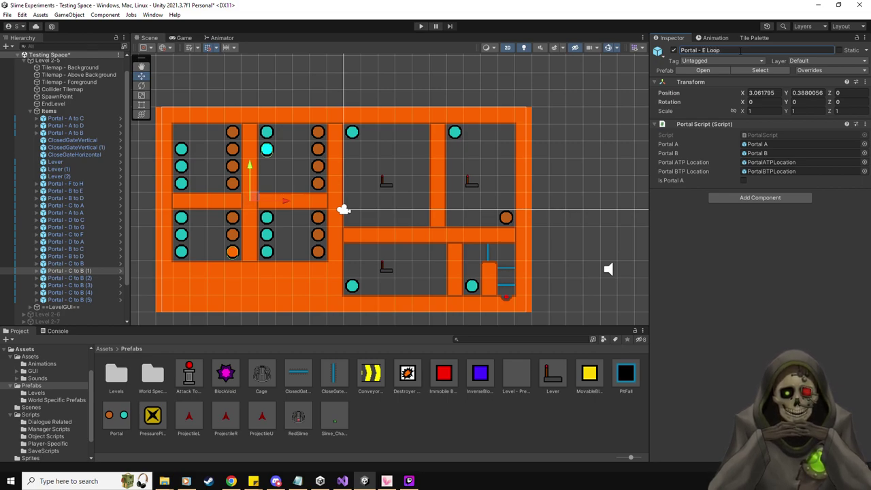
{"action": "key", "text": "Return"}
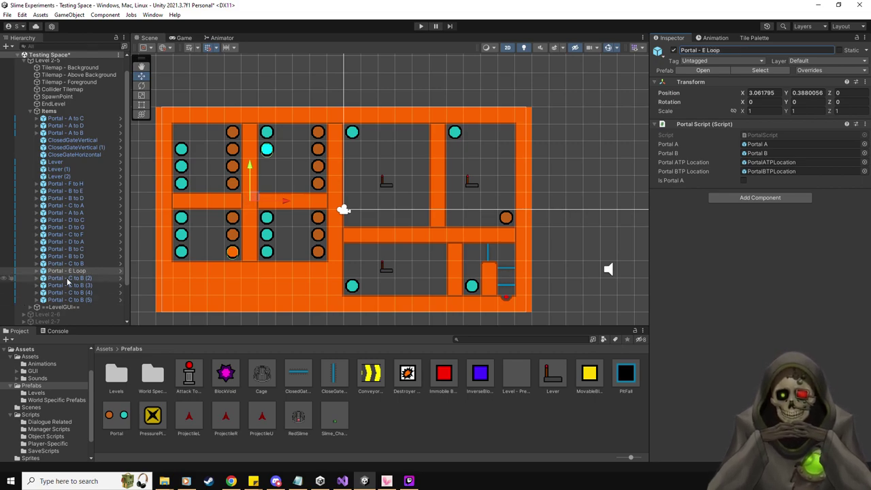
Rename Portal - C to B (2) to "Portal - E Loop 2".
{"action": "key", "text": "Down"}
{"action": "left_click", "coordinate": [735, 52]}
{"action": "key", "text": "BackSpace"}
{"action": "key", "text": "BackSpace"}
{"action": "key", "text": "BackSpace"}
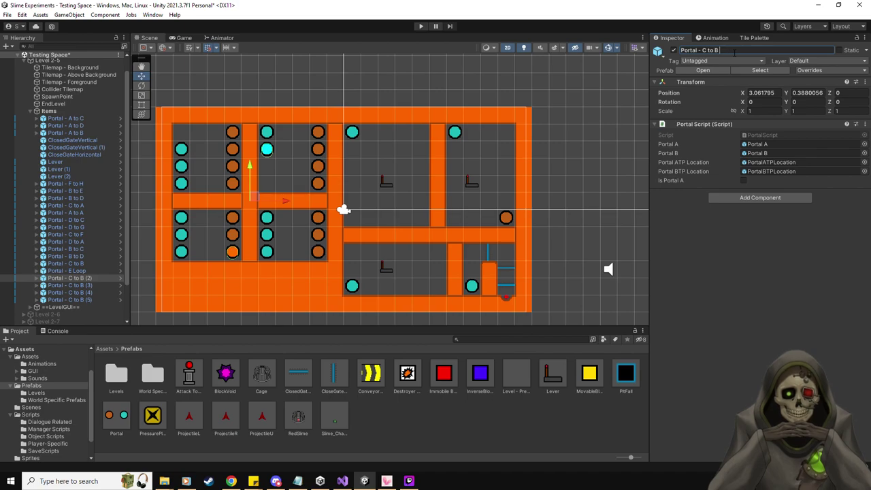
{"action": "type", "text": "E Loop"}
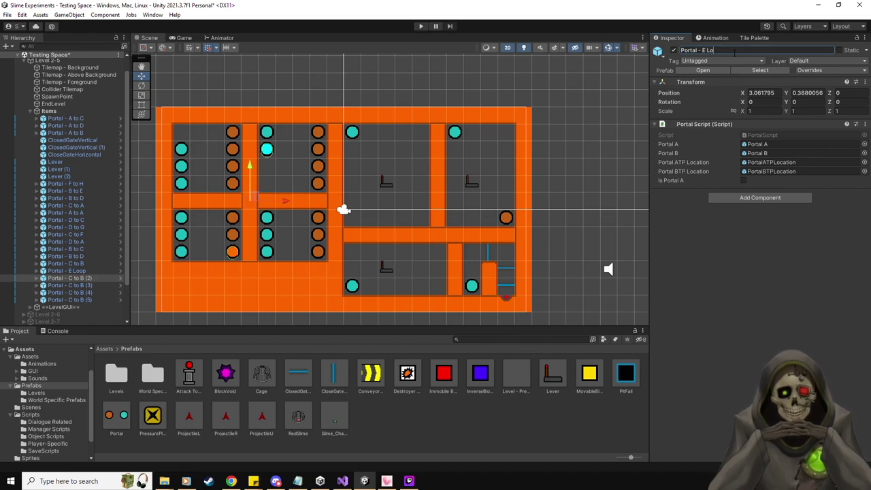
{"action": "key", "text": "Return"}
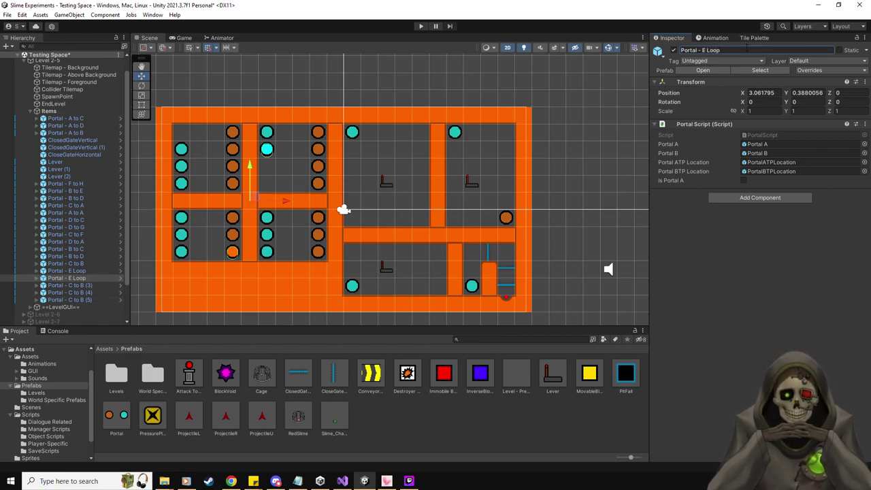
{"action": "left_click", "coordinate": [747, 50]}
{"action": "key", "text": "BackSpace"}
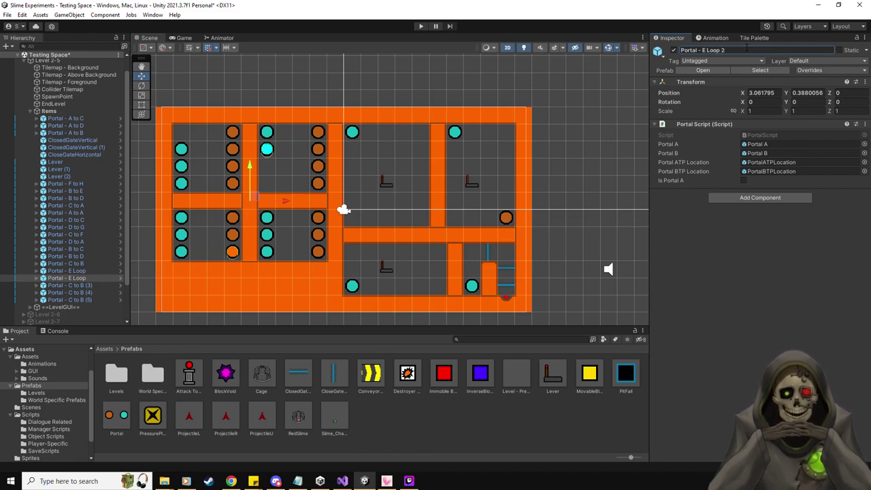
Rename Portal - C to B (3) and (4) together to "Portal - F Loop", and make the second one "Portal - F Loop 2".
{"action": "left_click", "coordinate": [94, 285]}
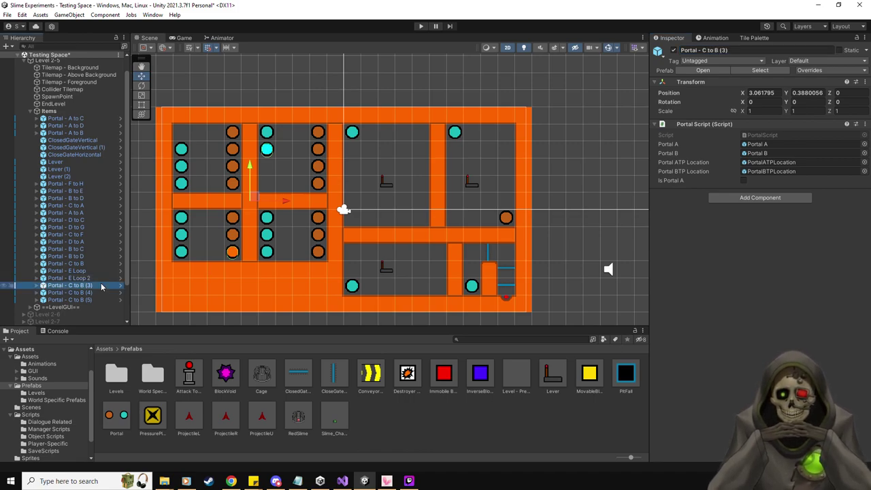
{"action": "left_click", "coordinate": [90, 299], "text": "shift"}
{"action": "left_click", "coordinate": [704, 50]}
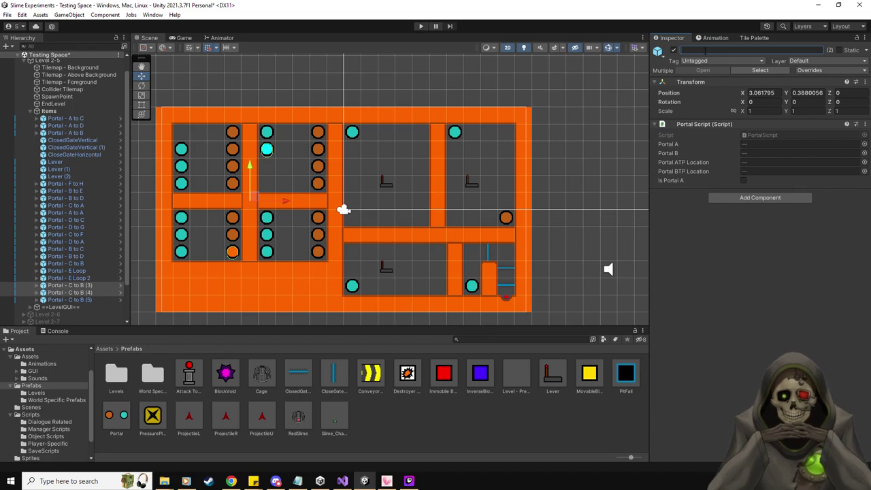
{"action": "type", "text": "Portal -"}
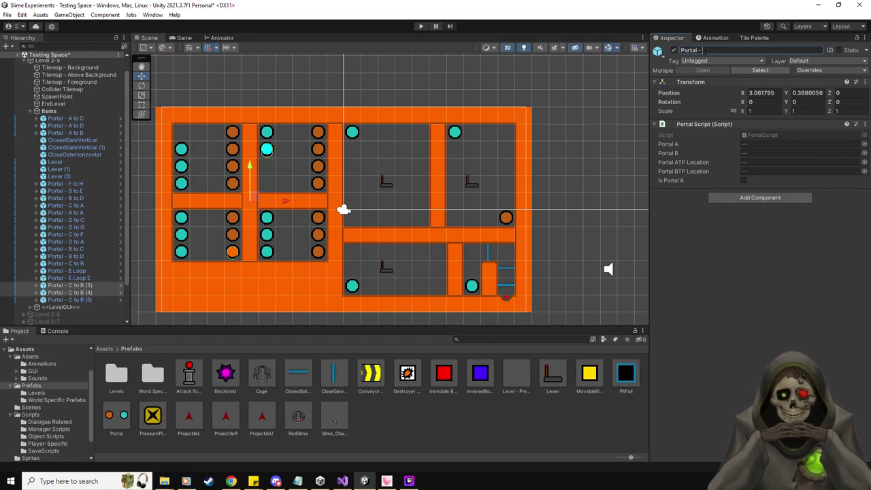
{"action": "type", "text": " F Loop"}
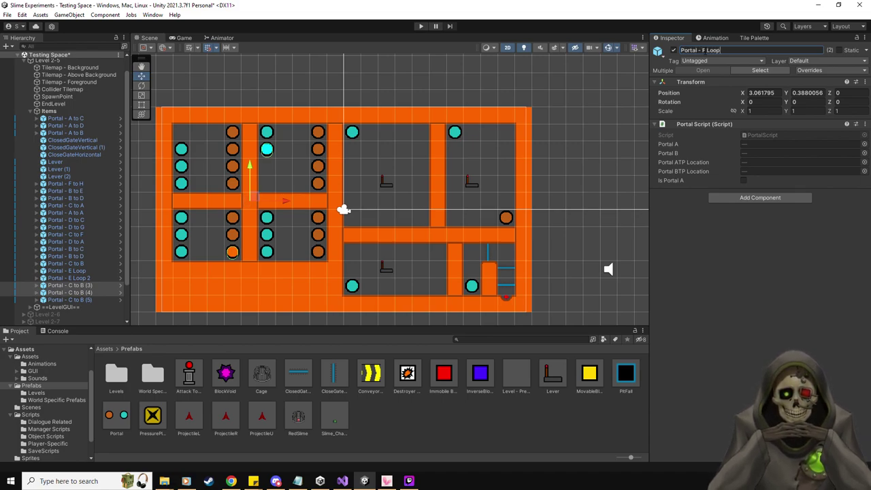
{"action": "key", "text": "Return"}
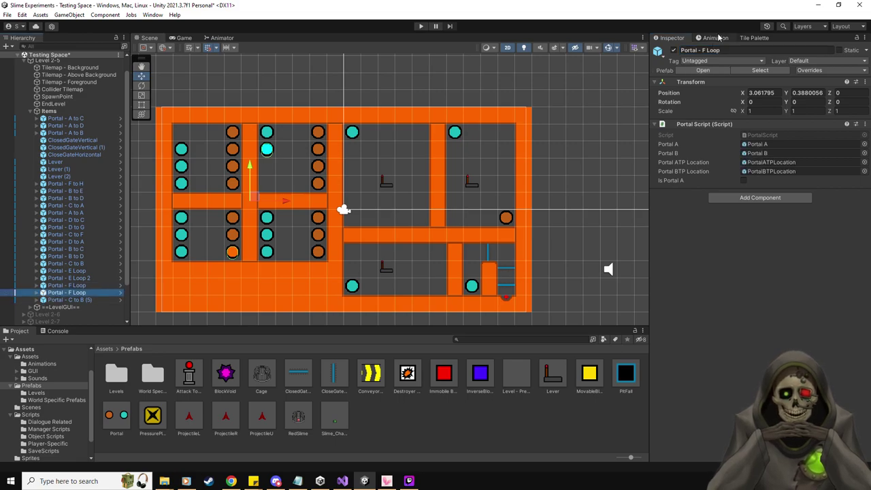
{"action": "left_click", "coordinate": [721, 50]}
{"action": "type", "text": "2"}
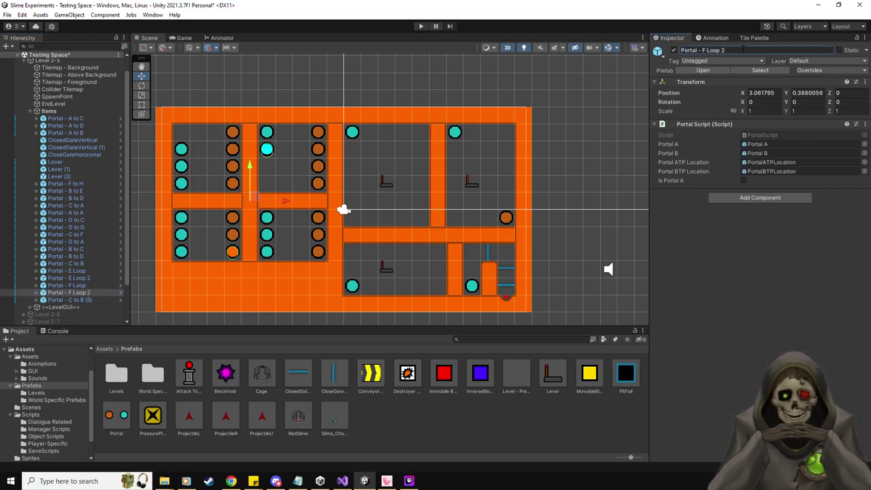
Duplicate Portal - C to B (5) and name the two pairs "Portal - G Loop" and "Portal - G Loop 2".
{"action": "left_click", "coordinate": [76, 300]}
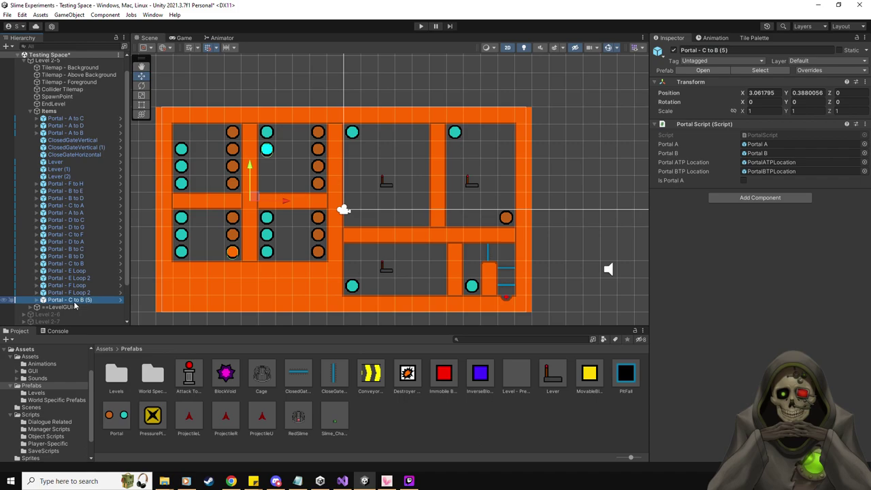
{"action": "key", "text": "ctrl+d"}
{"action": "left_click", "coordinate": [69, 300], "text": "shift"}
{"action": "left_click", "coordinate": [733, 50]}
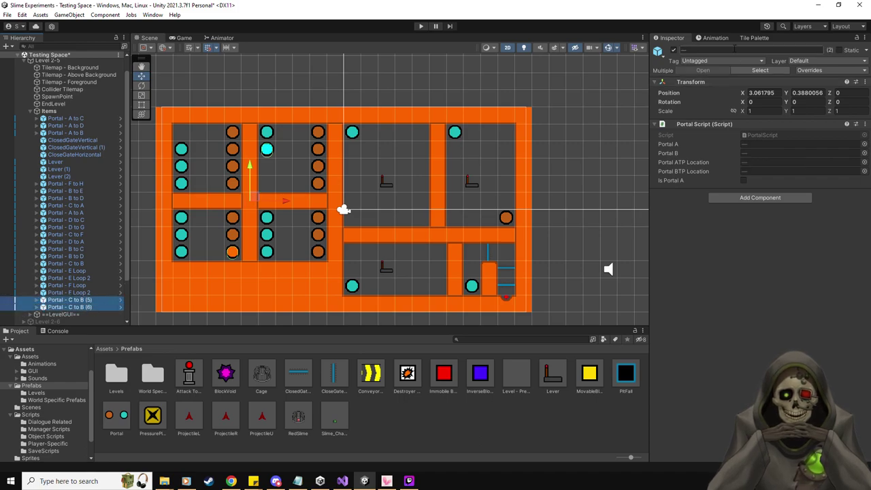
{"action": "type", "text": "Portal"}
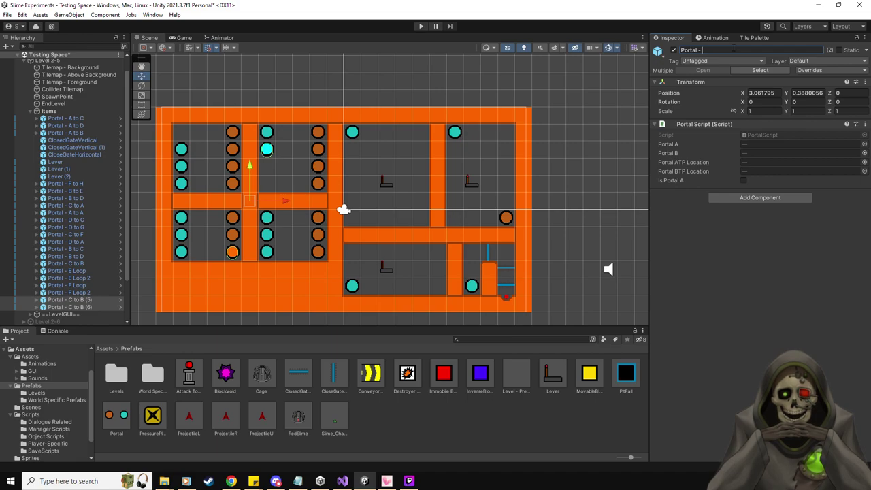
{"action": "type", "text": " - G Loop"}
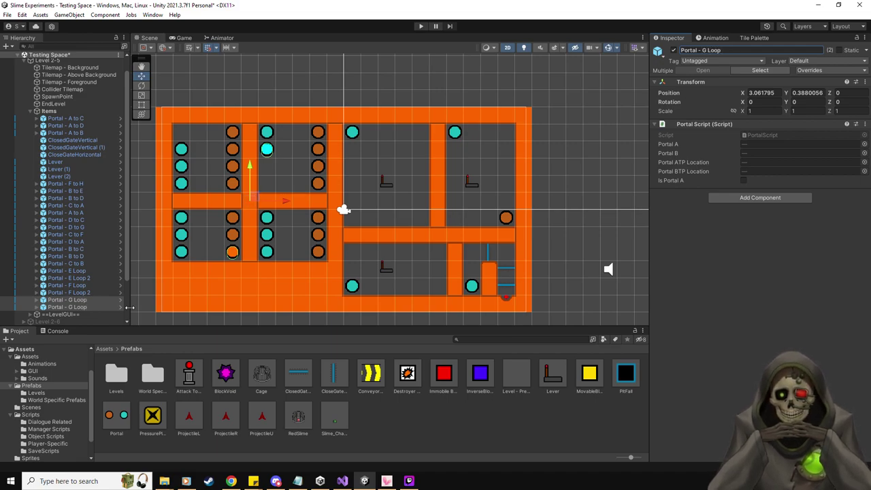
{"action": "key", "text": "Return"}
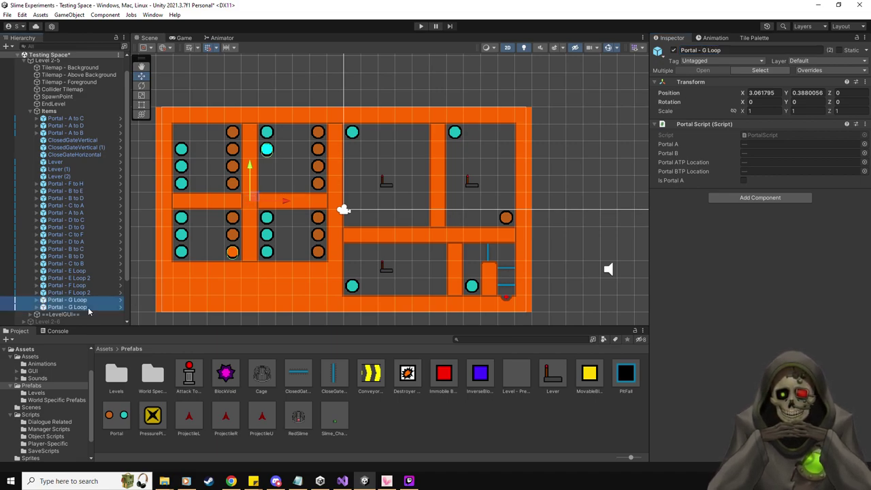
{"action": "left_click", "coordinate": [731, 50]}
{"action": "type", "text": "2"}
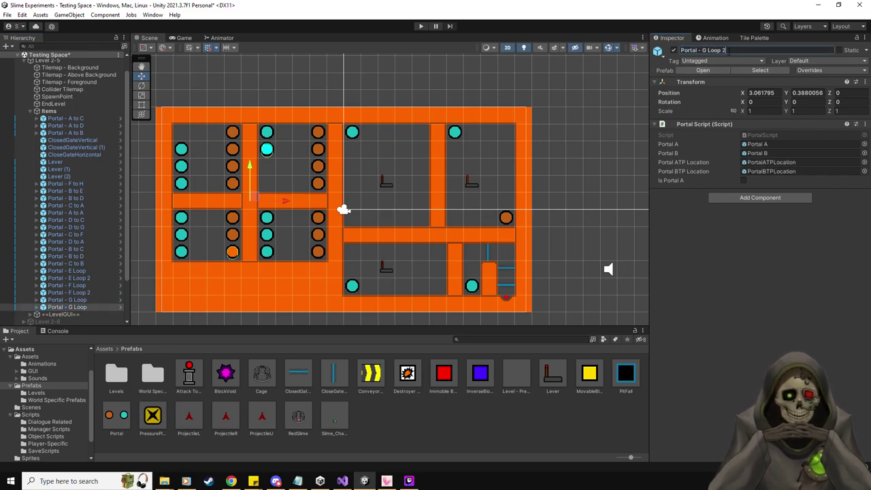
Apply the name "Portal - G Loop 2" and expand the E, F and G Loop portal pairs in the hierarchy.
{"action": "key", "text": "Return"}
{"action": "left_click", "coordinate": [37, 299]}
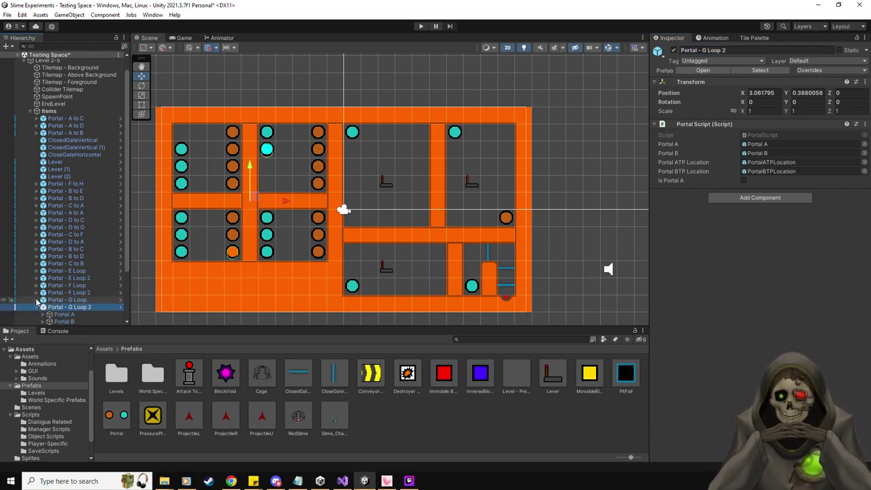
{"action": "left_click", "coordinate": [37, 293]}
{"action": "left_click", "coordinate": [36, 285]}
{"action": "left_click", "coordinate": [36, 277]}
{"action": "left_click", "coordinate": [37, 270]}
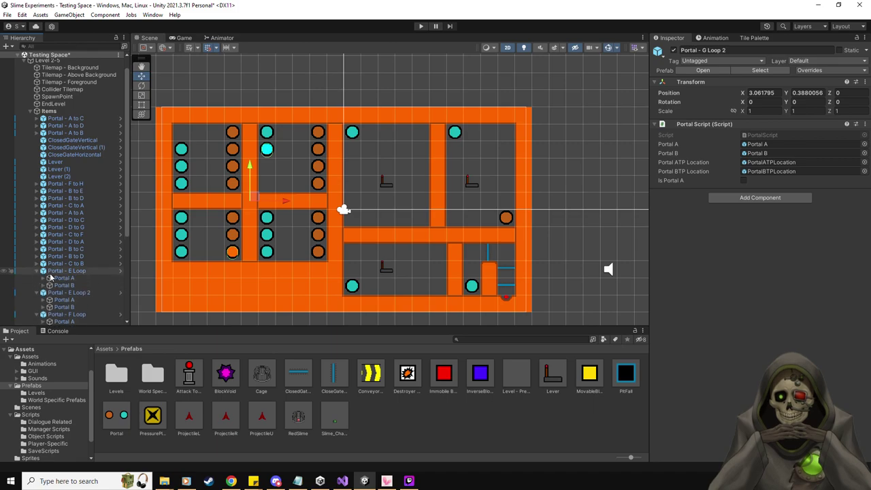
Move E Loop's Portal A to about X 1.44, Y 4.11 and its Portal B to about X -2.56, Y 0.11 in room E.
{"action": "left_click", "coordinate": [78, 278]}
{"action": "left_click_drag", "start_coordinate": [234, 250], "coordinate": [420, 133]}
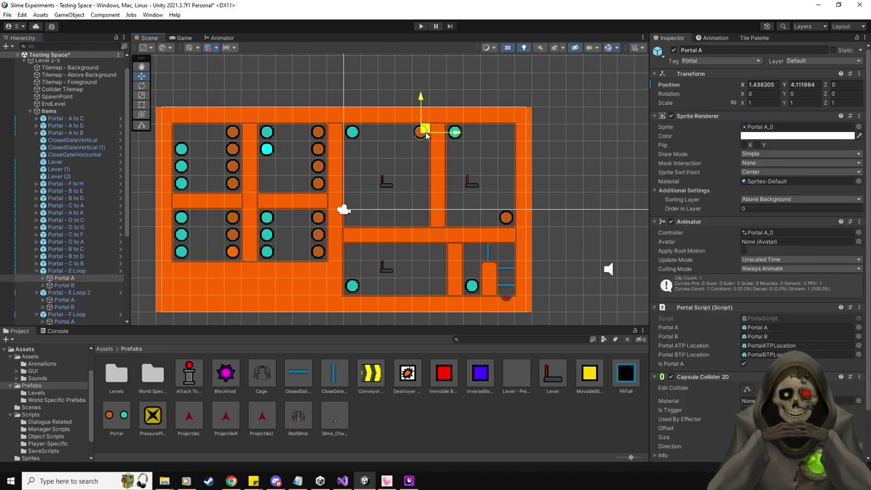
{"action": "left_click", "coordinate": [64, 285]}
{"action": "left_click_drag", "start_coordinate": [268, 151], "coordinate": [353, 202]}
Place E Loop's PortalBTPLocation beside its Portal A and PortalATPLocation beside its Portal B at about X -3, Y -4, and collapse the pair.
{"action": "scroll", "coordinate": [61, 296], "scroll_direction": "down", "scroll_amount": 3}
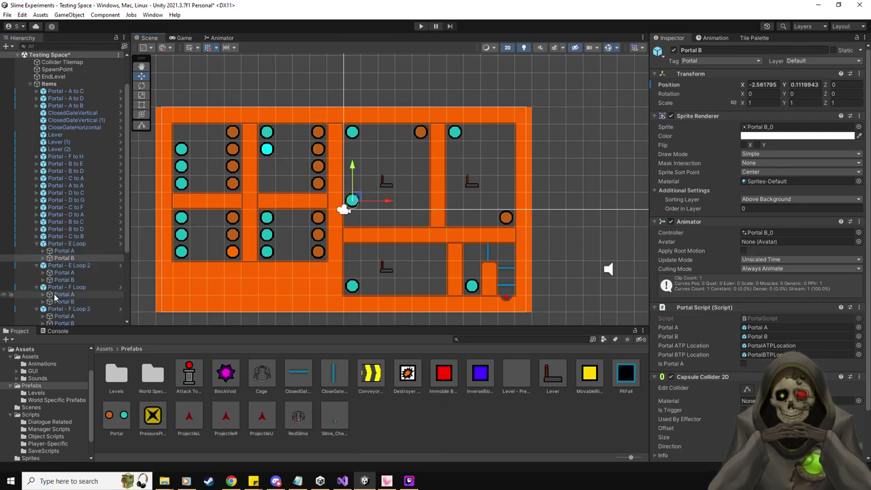
{"action": "left_click", "coordinate": [43, 232]}
{"action": "left_click", "coordinate": [43, 223]}
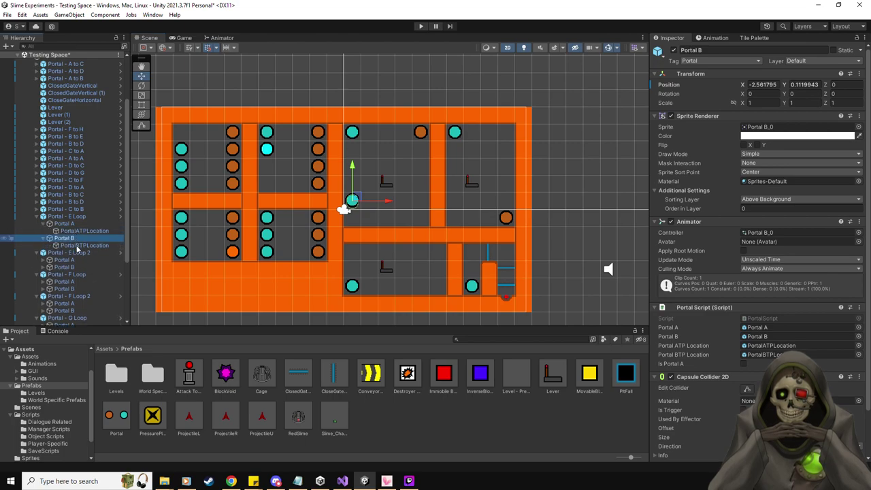
{"action": "left_click", "coordinate": [85, 245]}
{"action": "left_click_drag", "start_coordinate": [308, 297], "coordinate": [408, 130]}
{"action": "left_click", "coordinate": [75, 231]}
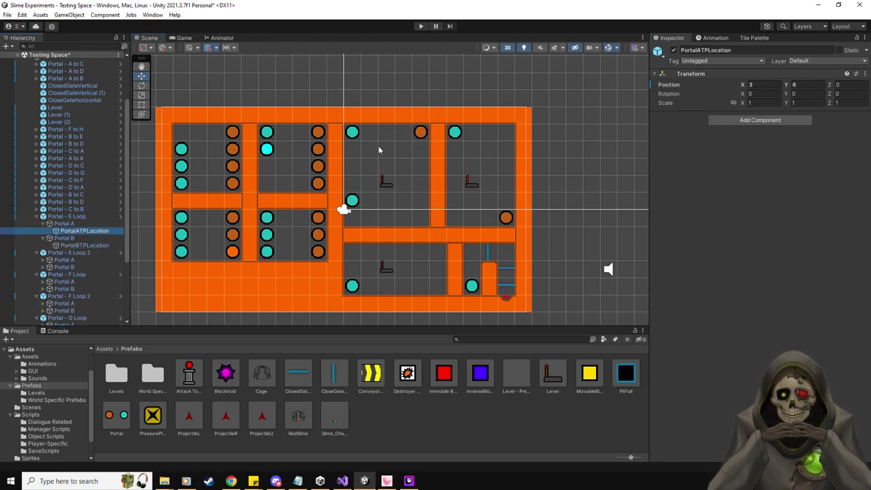
{"action": "scroll", "coordinate": [349, 222], "scroll_direction": "down", "scroll_amount": 3}
{"action": "left_click_drag", "start_coordinate": [433, 100], "coordinate": [367, 205]}
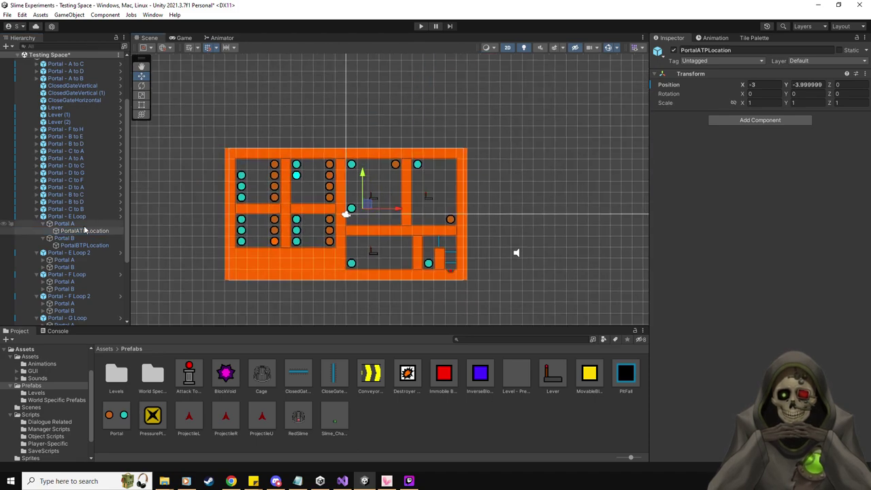
{"action": "left_click", "coordinate": [43, 237]}
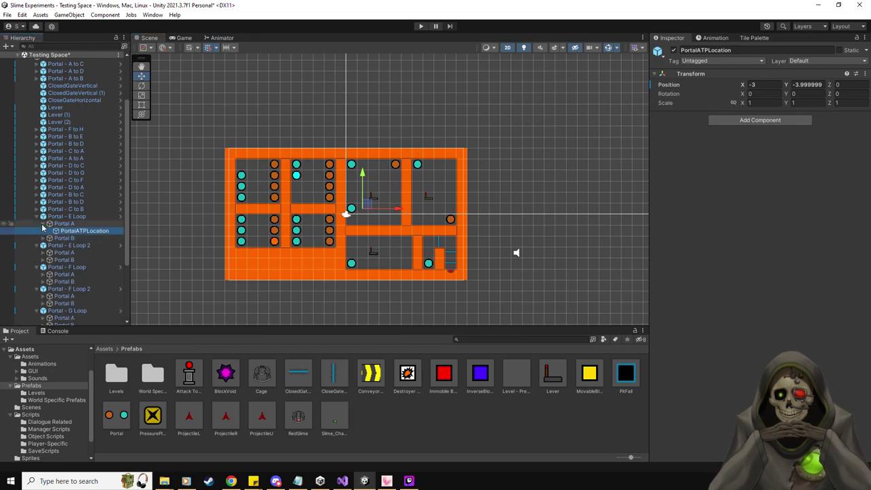
{"action": "left_click", "coordinate": [43, 223]}
{"action": "left_click", "coordinate": [37, 215]}
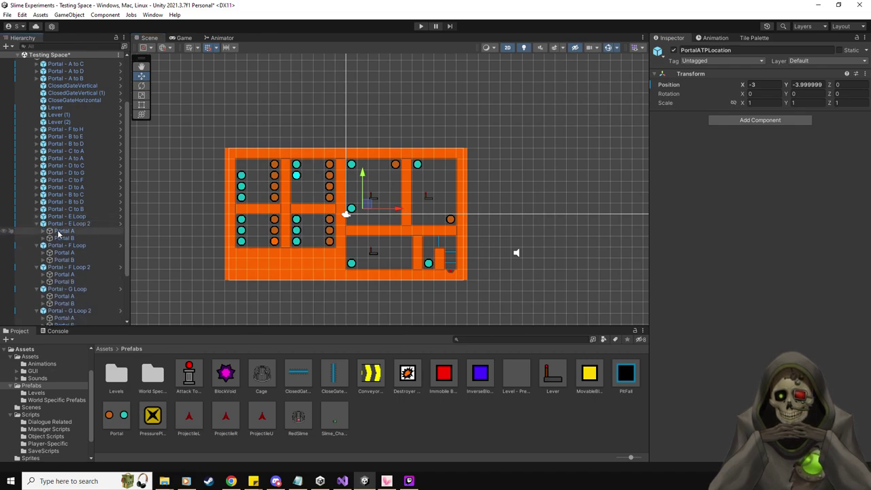
Move E Loop 2's Portal A to about X 1.44, Y 2.11 and its Portal B to about X 1.44, Y -0.89.
{"action": "left_click", "coordinate": [43, 231]}
{"action": "left_click", "coordinate": [43, 245]}
{"action": "left_click", "coordinate": [56, 232]}
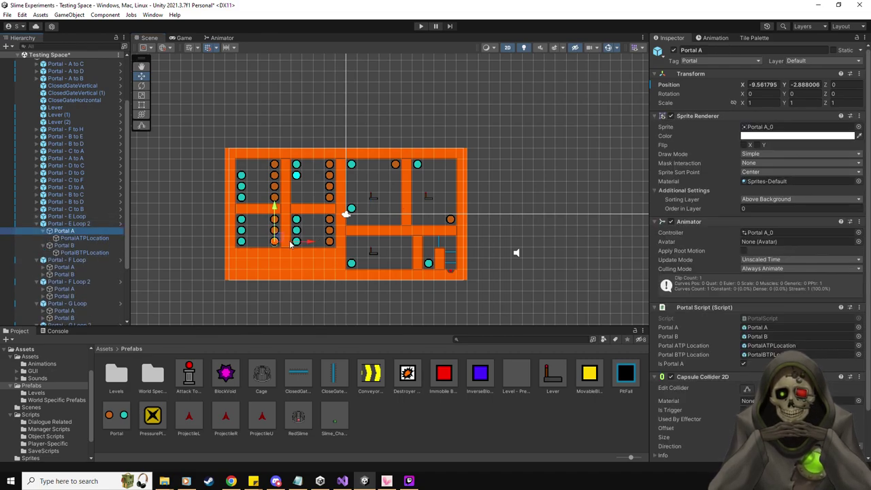
{"action": "left_click_drag", "start_coordinate": [276, 233], "coordinate": [401, 183]}
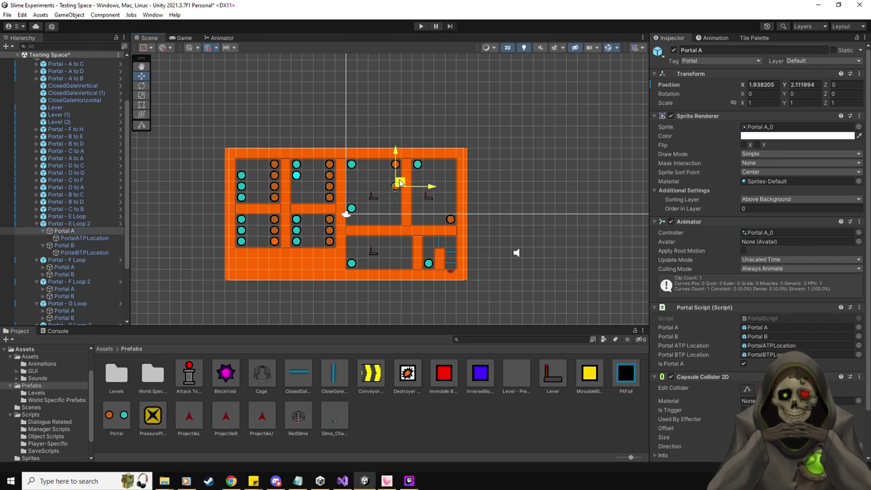
{"action": "left_click", "coordinate": [64, 245]}
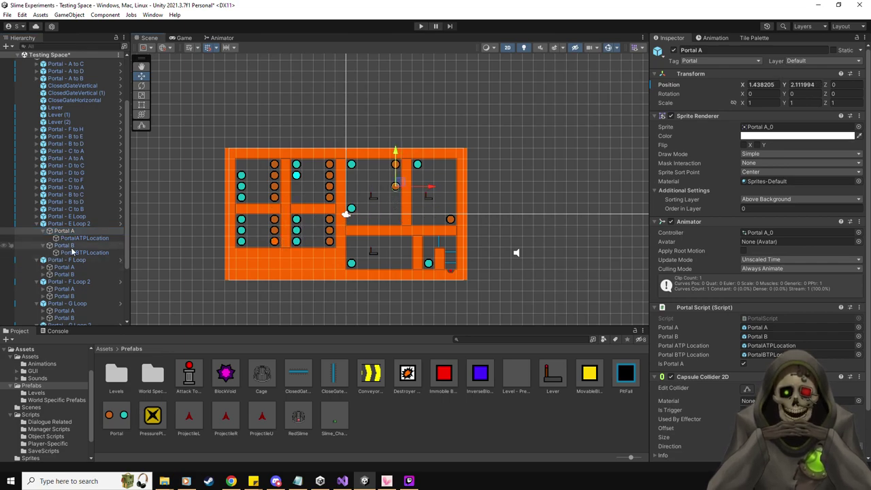
{"action": "left_click_drag", "start_coordinate": [296, 175], "coordinate": [401, 215]}
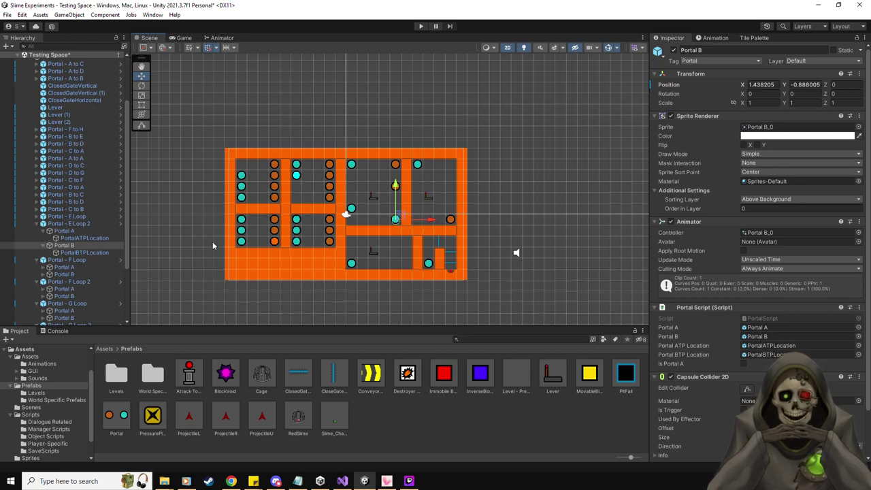
Place E Loop 2's PortalBTPLocation beside its Portal A and PortalATPLocation beside its Portal B at about X -1, Y -3, and collapse the pair.
{"action": "left_click", "coordinate": [89, 252]}
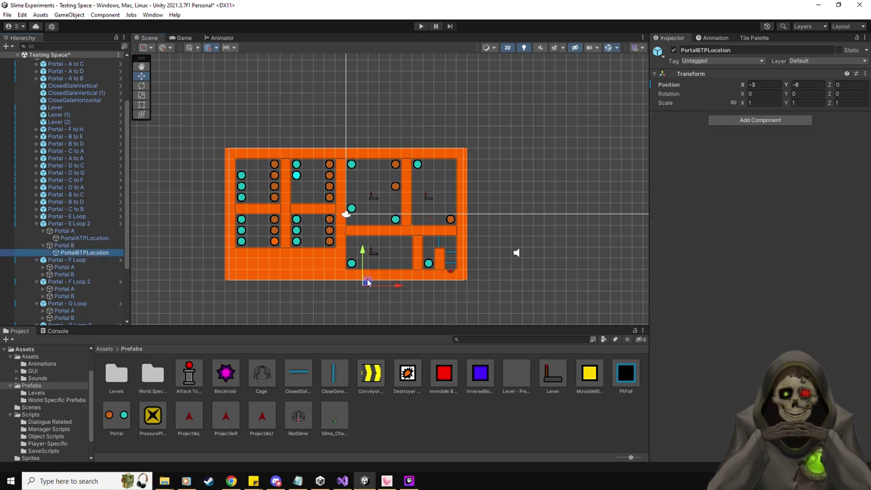
{"action": "left_click_drag", "start_coordinate": [368, 283], "coordinate": [389, 185]}
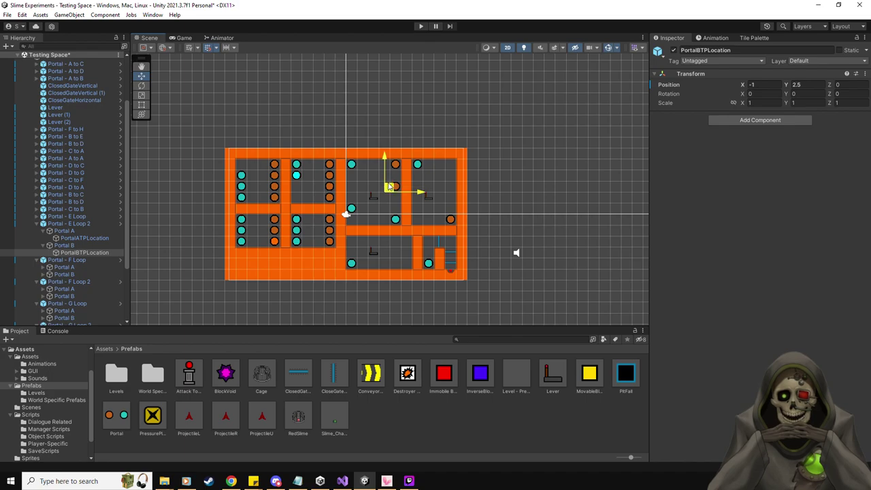
{"action": "left_click", "coordinate": [62, 238]}
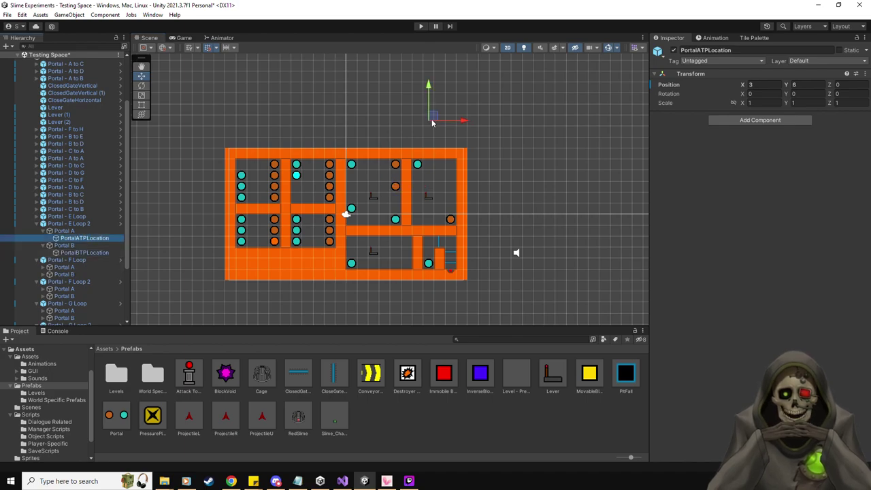
{"action": "left_click_drag", "start_coordinate": [432, 122], "coordinate": [387, 220]}
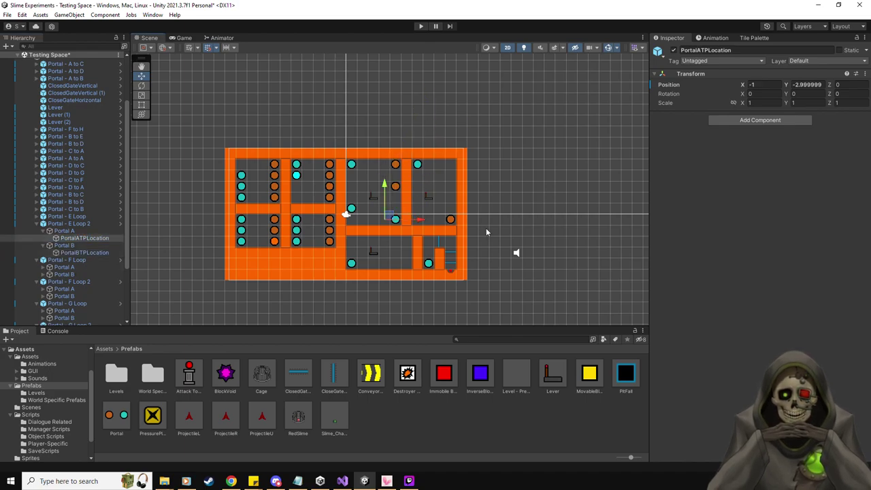
{"action": "scroll", "coordinate": [486, 228], "scroll_direction": "up", "scroll_amount": 4}
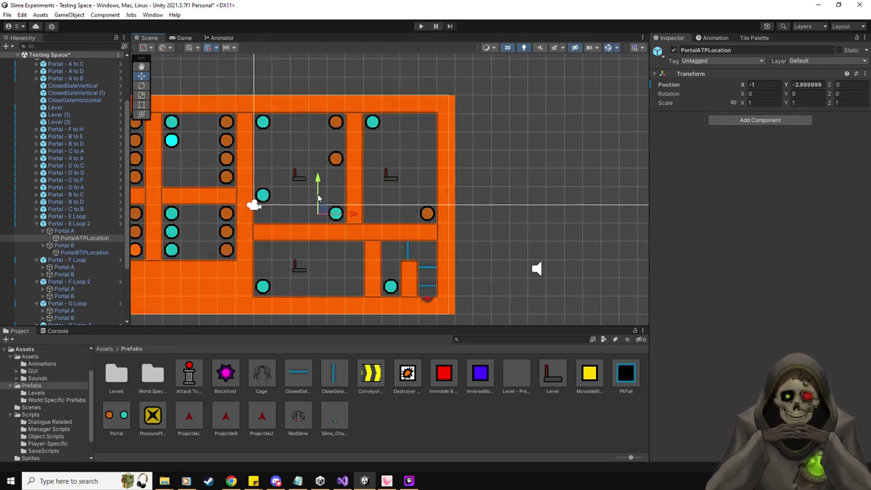
{"action": "left_click", "coordinate": [44, 245]}
{"action": "left_click", "coordinate": [44, 231]}
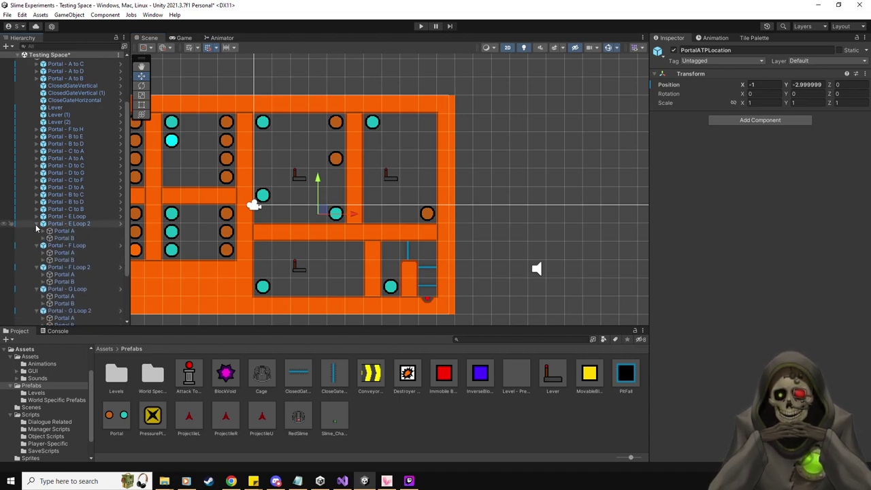
{"action": "left_click", "coordinate": [38, 223]}
Move F Loop's Portal A to about X 3.44, Y 2.11 and its Portal B to about X 6.44, Y 3.11 in room F.
{"action": "left_click", "coordinate": [43, 245]}
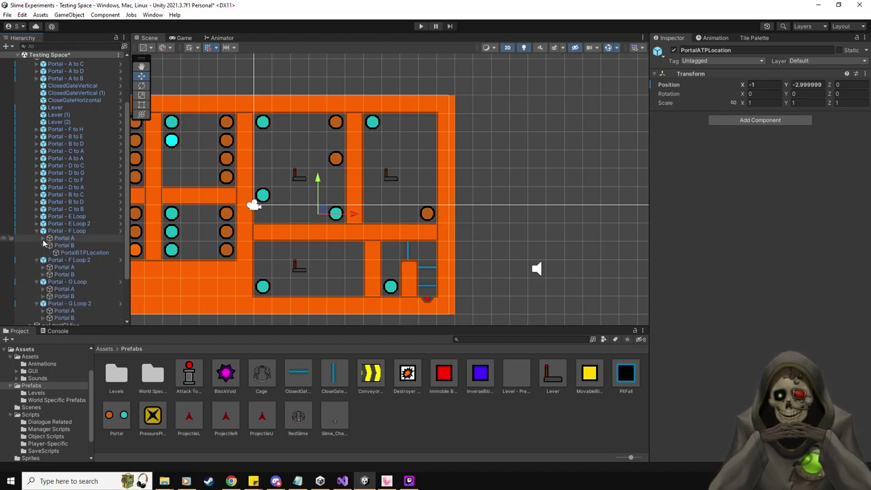
{"action": "left_click", "coordinate": [43, 238]}
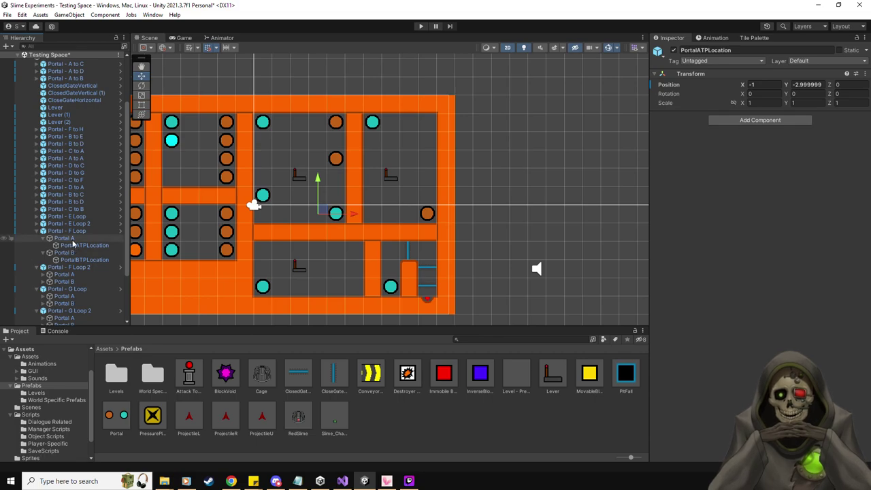
{"action": "left_click", "coordinate": [68, 239]}
{"action": "scroll", "coordinate": [357, 215], "scroll_direction": "down", "scroll_amount": 2}
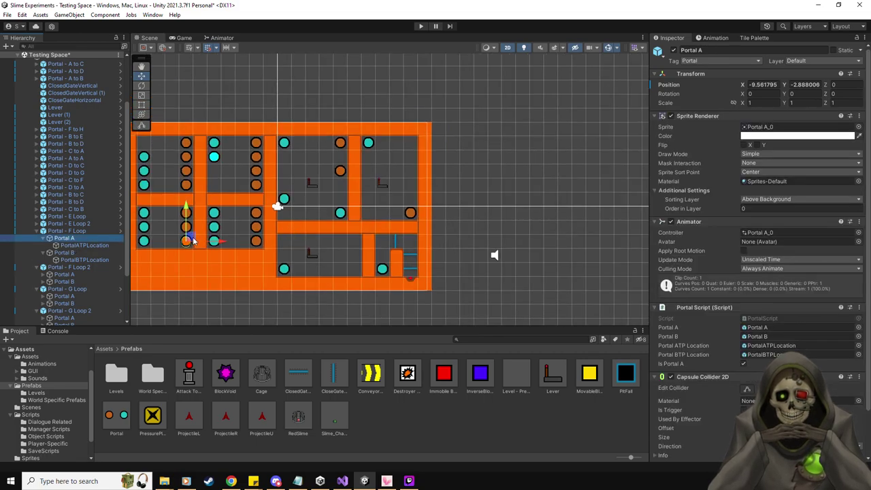
{"action": "left_click_drag", "start_coordinate": [202, 235], "coordinate": [373, 170]}
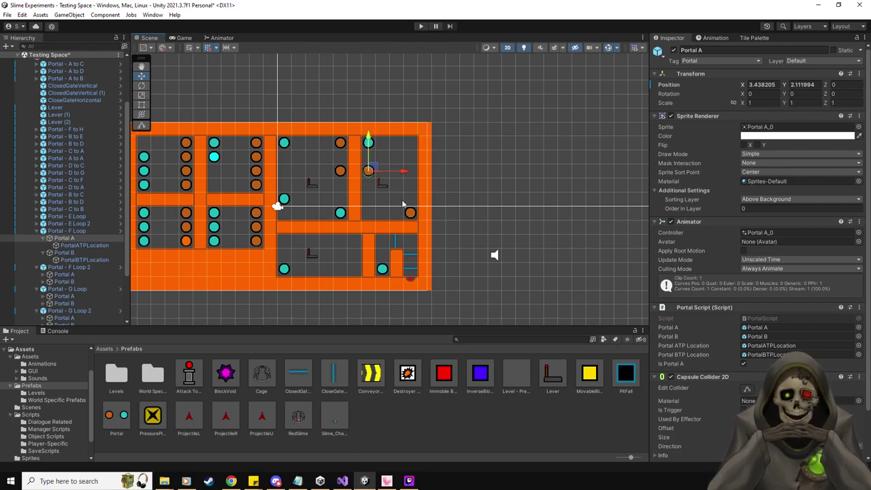
{"action": "left_click", "coordinate": [63, 252]}
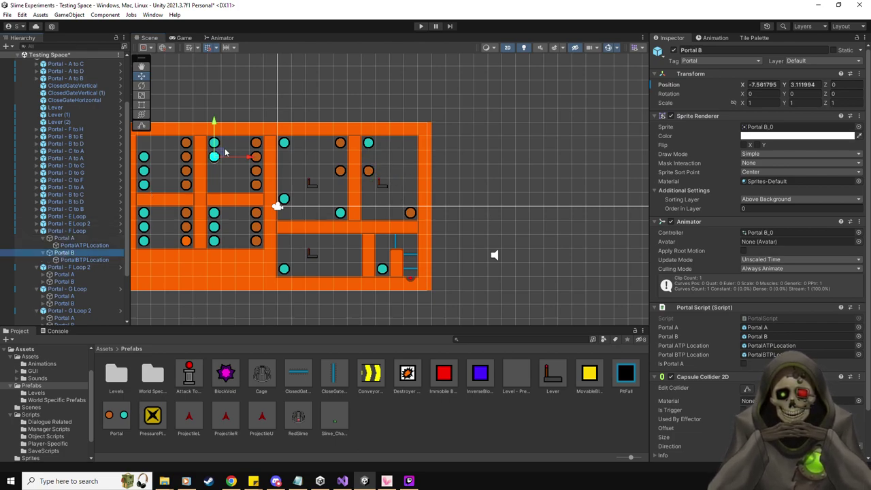
{"action": "left_click_drag", "start_coordinate": [216, 154], "coordinate": [414, 153]}
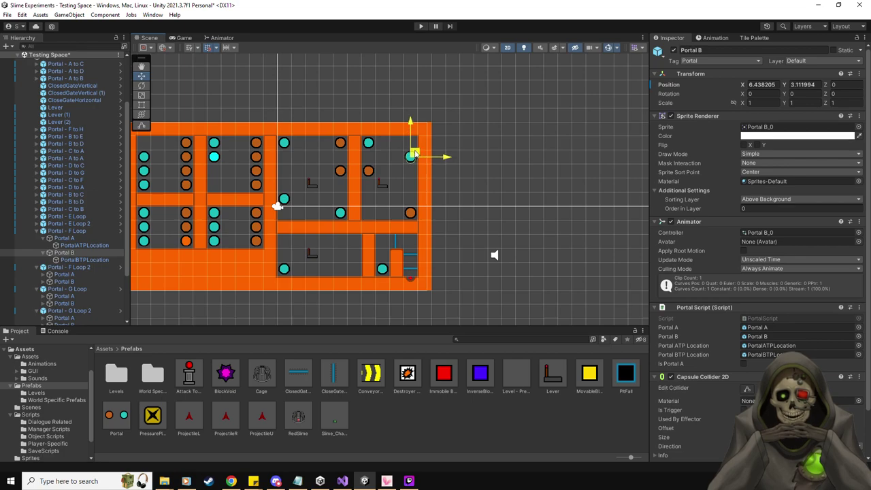
Place F Loop's PortalATPLocation beside its Portal B at about X 2, Y 1 and PortalBTPLocation beside its Portal A at about X -2, Y -1.
{"action": "left_click", "coordinate": [84, 245]}
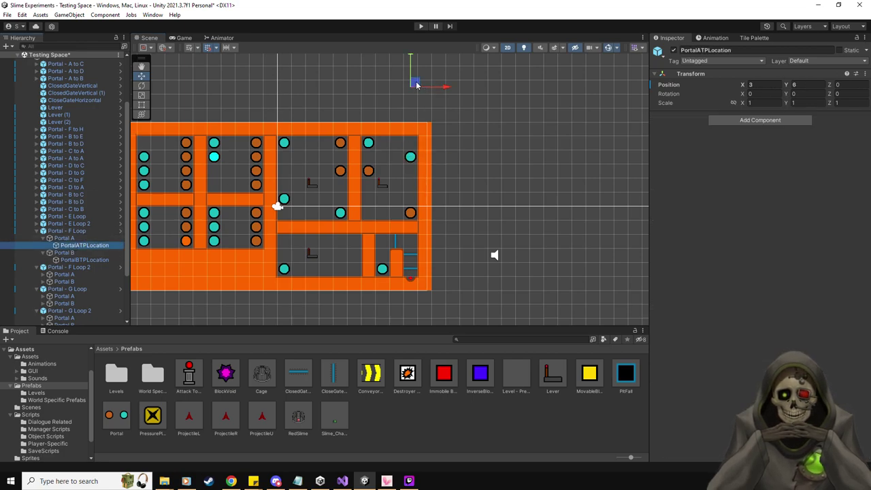
{"action": "left_click_drag", "start_coordinate": [417, 85], "coordinate": [400, 157]}
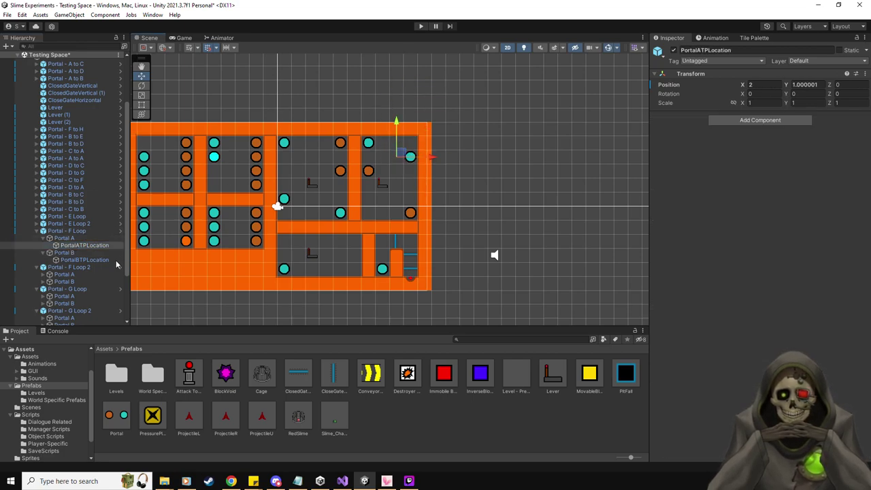
{"action": "left_click", "coordinate": [83, 260]}
{"action": "left_click_drag", "start_coordinate": [375, 238], "coordinate": [385, 167]}
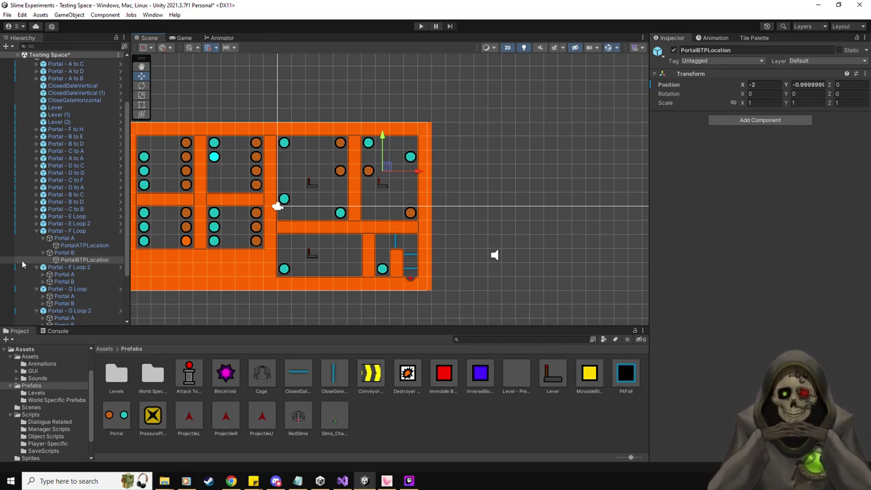
Check the positions of F Loop's portals and teleport locations one after another, and collapse the pair.
{"action": "left_click", "coordinate": [92, 251]}
{"action": "key", "text": "Down"}
{"action": "key", "text": "Up"}
{"action": "key", "text": "Up"}
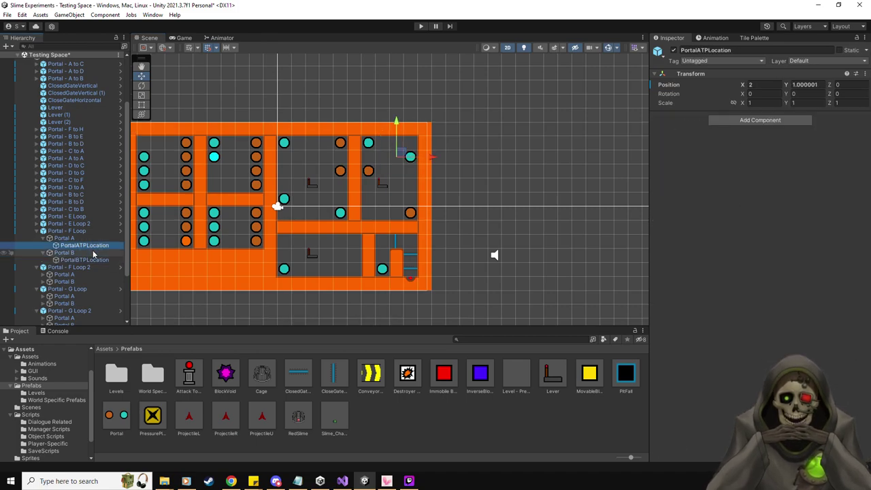
{"action": "key", "text": "Up"}
{"action": "key", "text": "Down"}
{"action": "key", "text": "Up"}
{"action": "key", "text": "Down"}
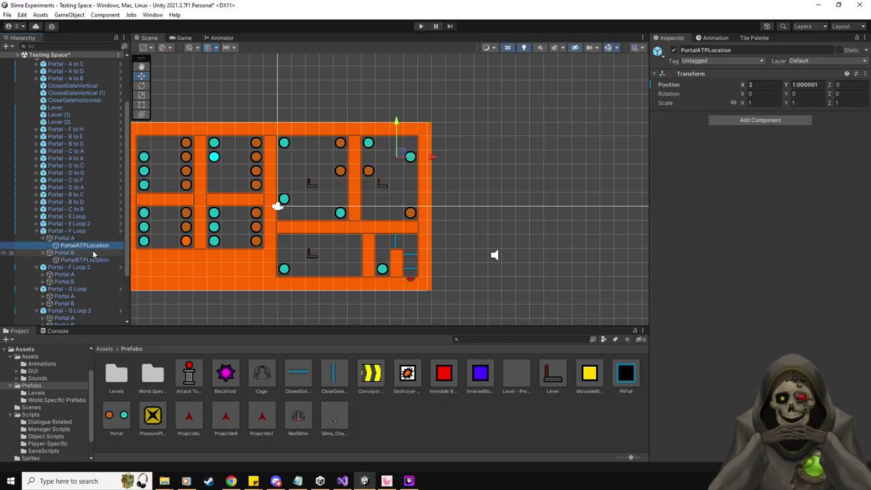
{"action": "key", "text": "Up"}
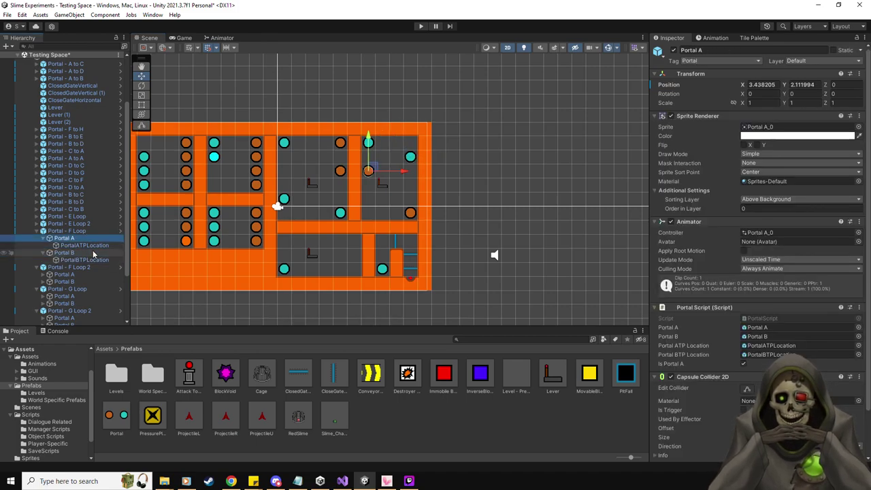
{"action": "left_click", "coordinate": [43, 238]}
{"action": "left_click", "coordinate": [36, 231]}
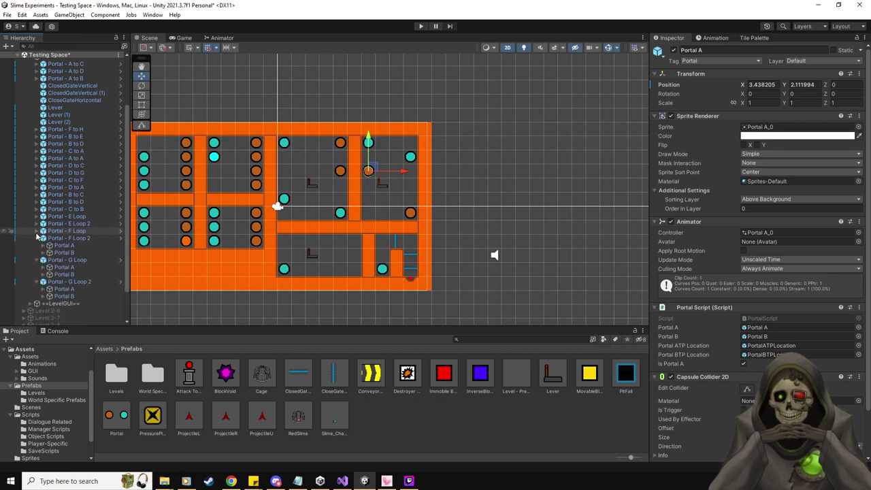
Move F Loop 2's Portal A to about X 6.44, Y 1.11 and its Portal B to about X 3.44, Y 0.11 in room F.
{"action": "left_click", "coordinate": [49, 237]}
{"action": "left_click", "coordinate": [62, 245]}
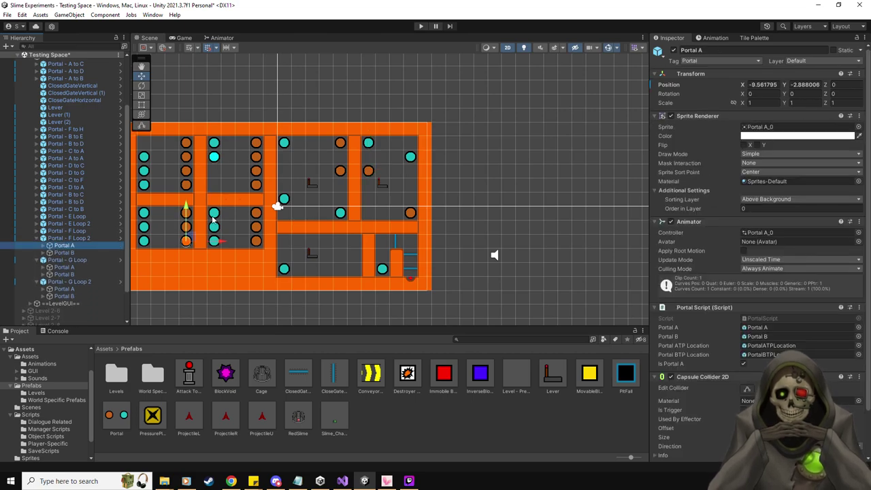
{"action": "left_click_drag", "start_coordinate": [189, 240], "coordinate": [417, 183]}
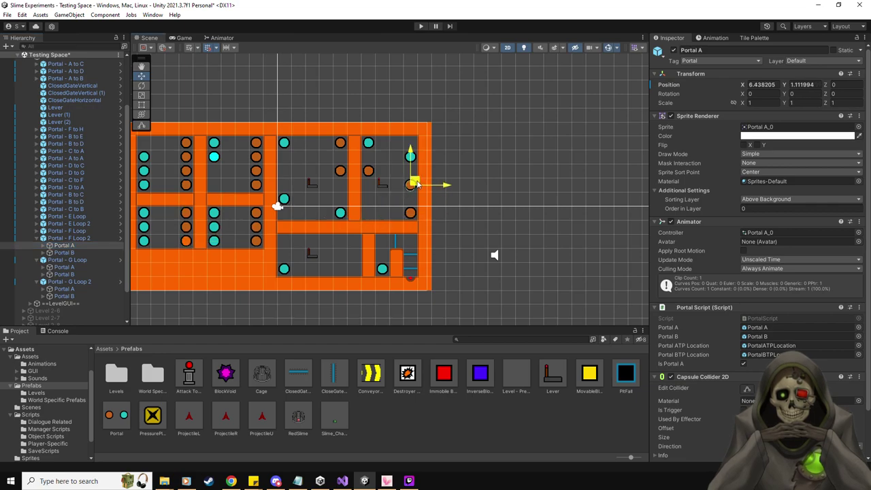
{"action": "left_click", "coordinate": [43, 245]}
{"action": "left_click", "coordinate": [43, 259]}
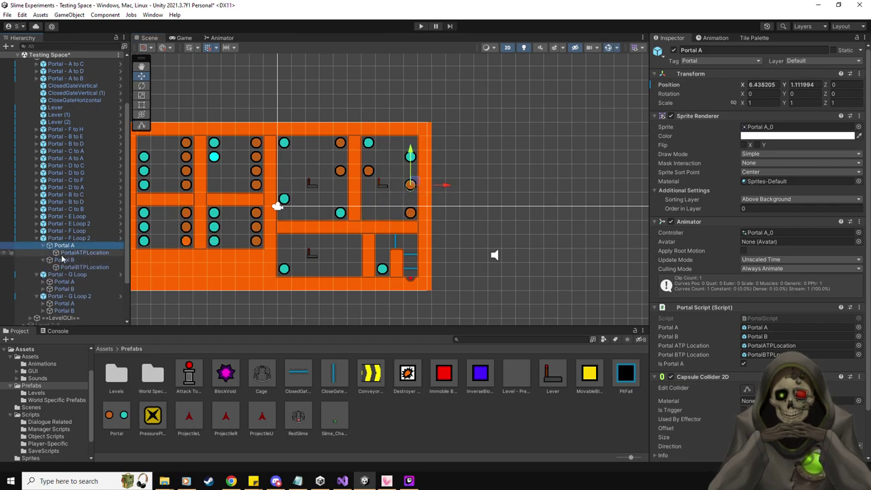
{"action": "left_click", "coordinate": [63, 259]}
{"action": "left_click_drag", "start_coordinate": [215, 156], "coordinate": [373, 196]}
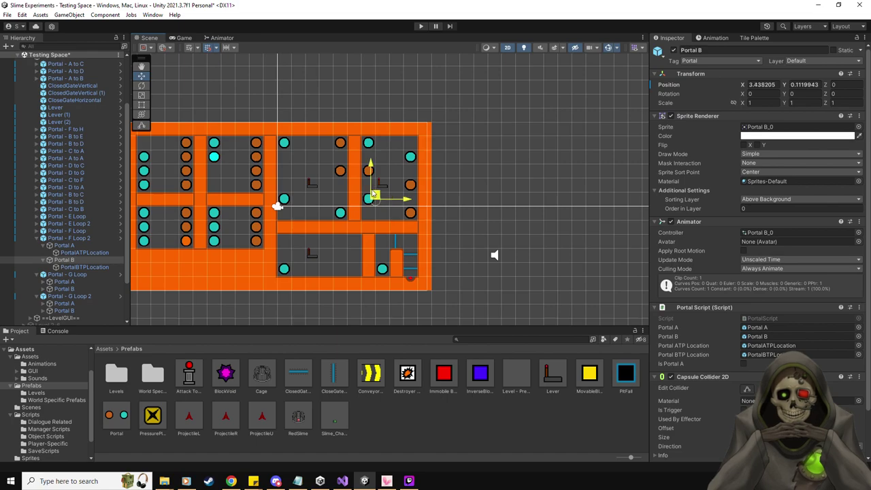
Place F Loop 2's PortalATPLocation beside its Portal B at X -2, Y -1 and PortalBTPLocation beside its Portal A at X 2, Y 1, and collapse the pair.
{"action": "left_click", "coordinate": [85, 254]}
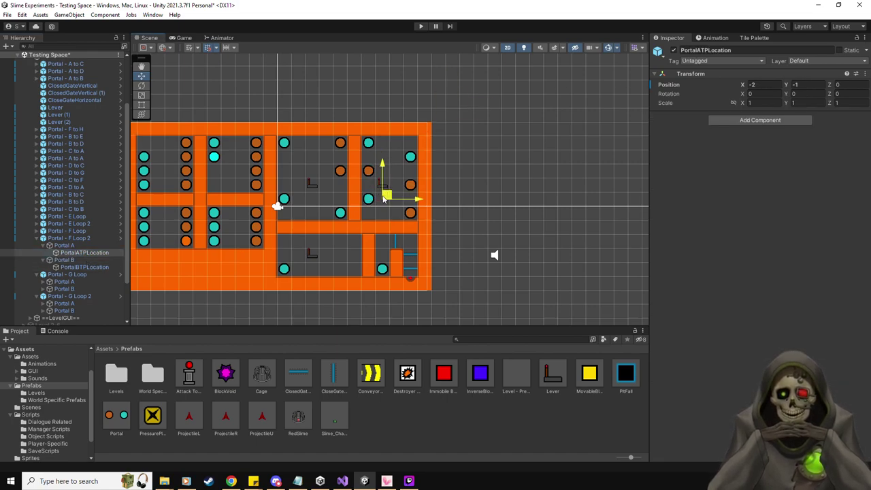
{"action": "key", "text": "Down"}
{"action": "key", "text": "Down"}
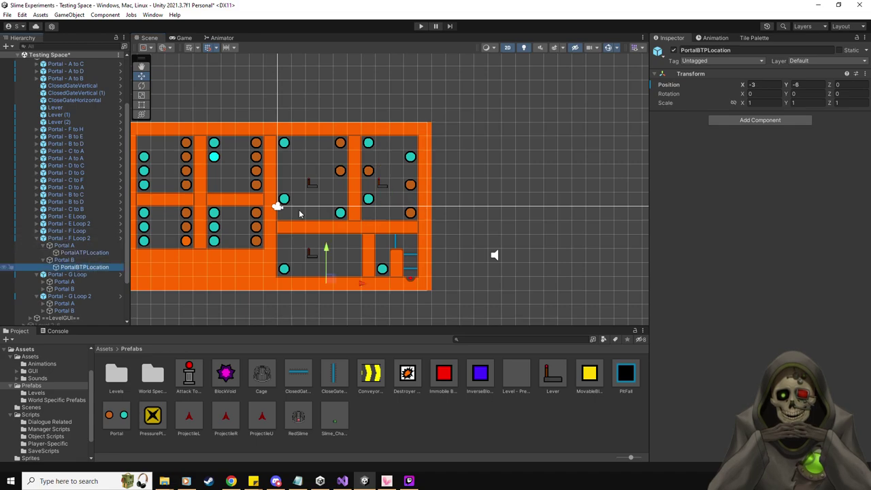
{"action": "left_click_drag", "start_coordinate": [327, 275], "coordinate": [393, 191]}
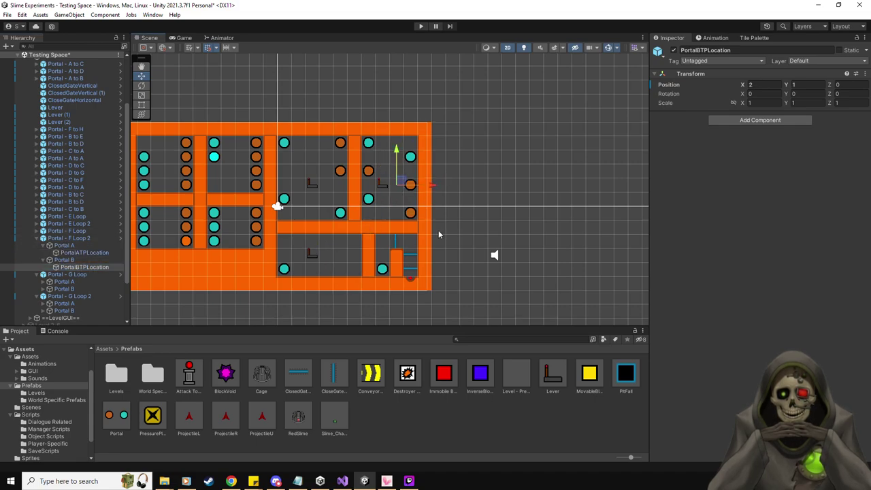
{"action": "left_click", "coordinate": [44, 260]}
{"action": "left_click", "coordinate": [43, 245]}
{"action": "left_click", "coordinate": [38, 238]}
Expand both G Loop pairs and move G Loop's Portal A to room G's upper-right corner and its Portal B to the upper-left corner.
{"action": "middle_click_drag", "start_coordinate": [285, 219], "coordinate": [345, 197]}
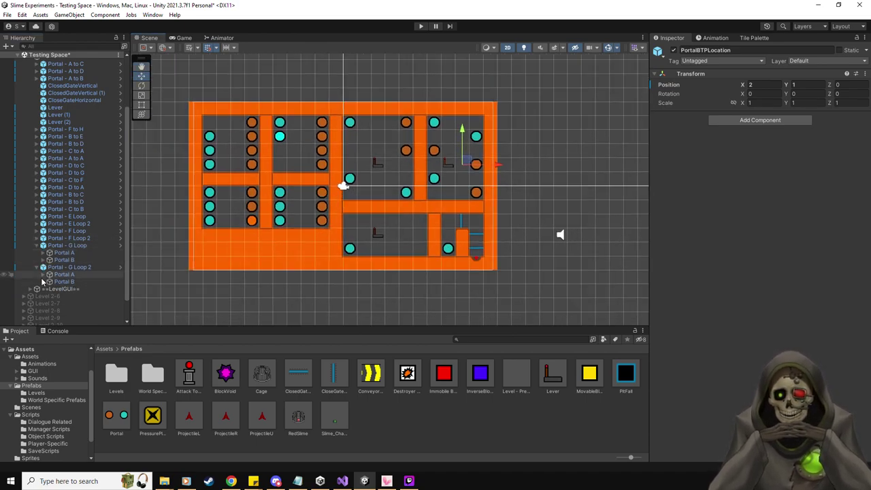
{"action": "left_click", "coordinate": [42, 281]}
{"action": "left_click", "coordinate": [42, 274]}
{"action": "left_click", "coordinate": [43, 259]}
{"action": "left_click", "coordinate": [42, 252]}
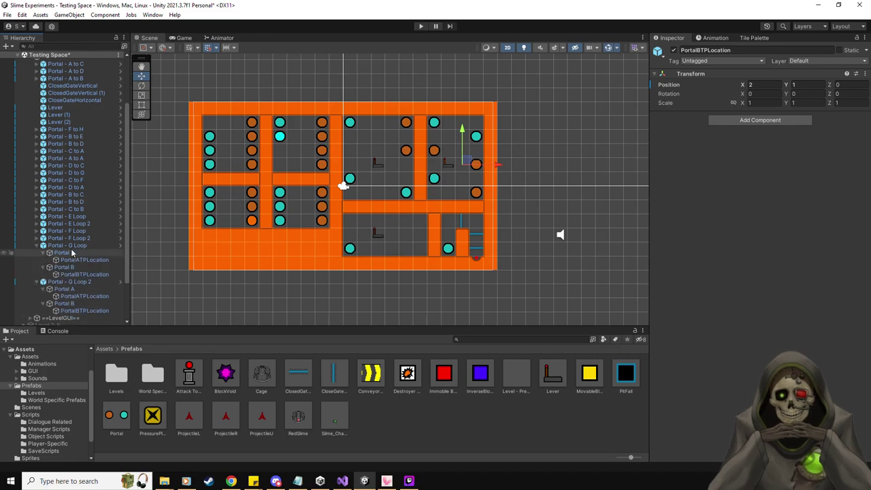
{"action": "left_click", "coordinate": [72, 253]}
{"action": "left_click_drag", "start_coordinate": [257, 217], "coordinate": [425, 218]}
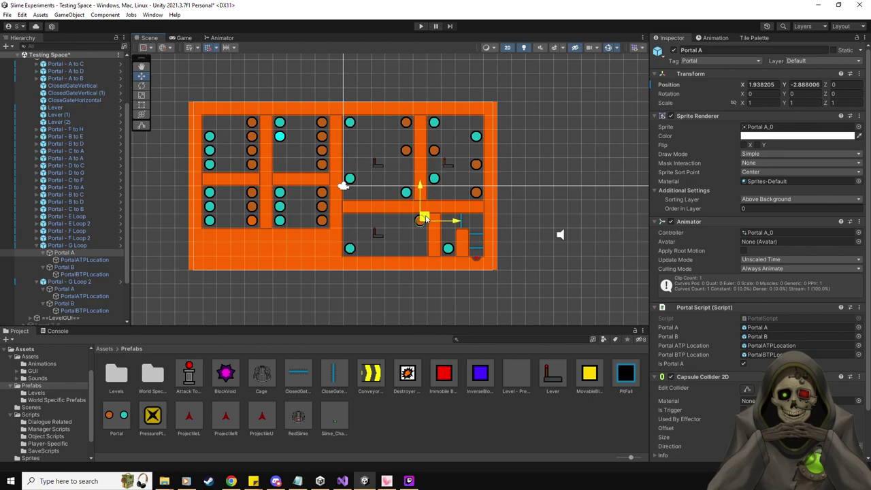
{"action": "left_click", "coordinate": [77, 270]}
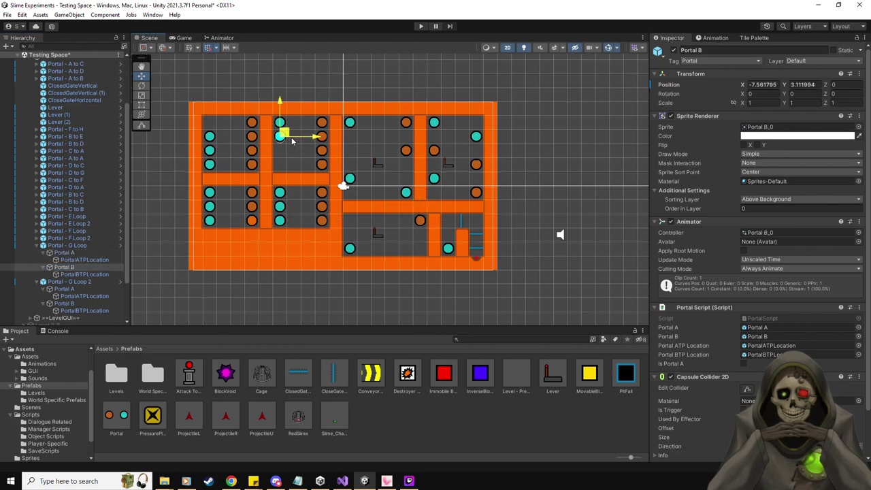
{"action": "left_click_drag", "start_coordinate": [281, 135], "coordinate": [354, 217]}
Place G Loop's PortalATPLocation beside its Portal B and PortalBTPLocation beside its Portal A at about X 4, Y 0, and collapse the pair.
{"action": "left_click", "coordinate": [85, 260]}
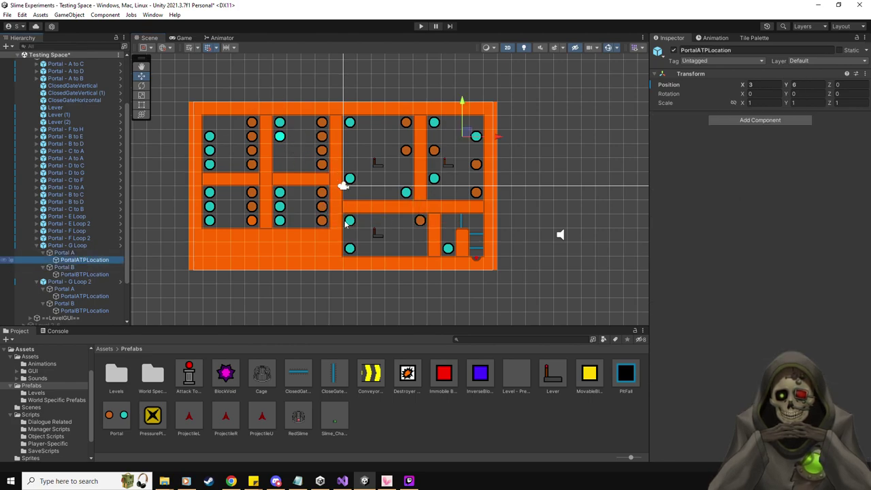
{"action": "left_click_drag", "start_coordinate": [473, 134], "coordinate": [375, 218]}
{"action": "left_click", "coordinate": [85, 274]}
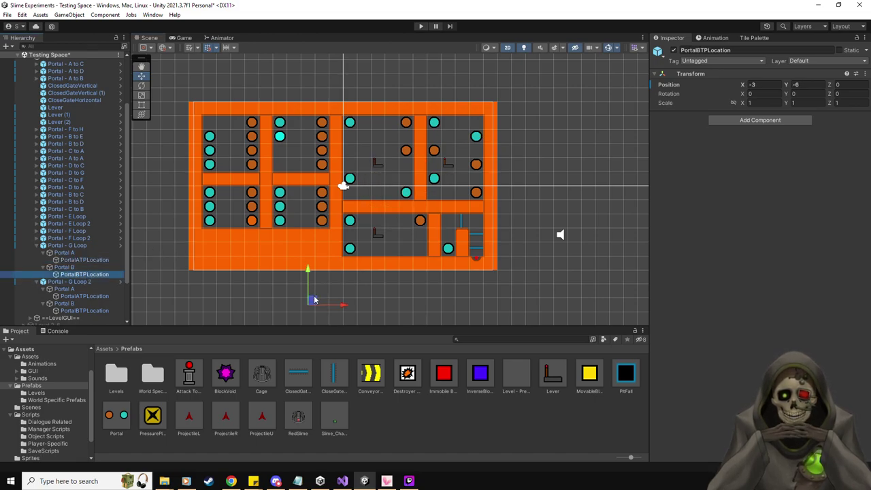
{"action": "left_click_drag", "start_coordinate": [314, 301], "coordinate": [407, 219]}
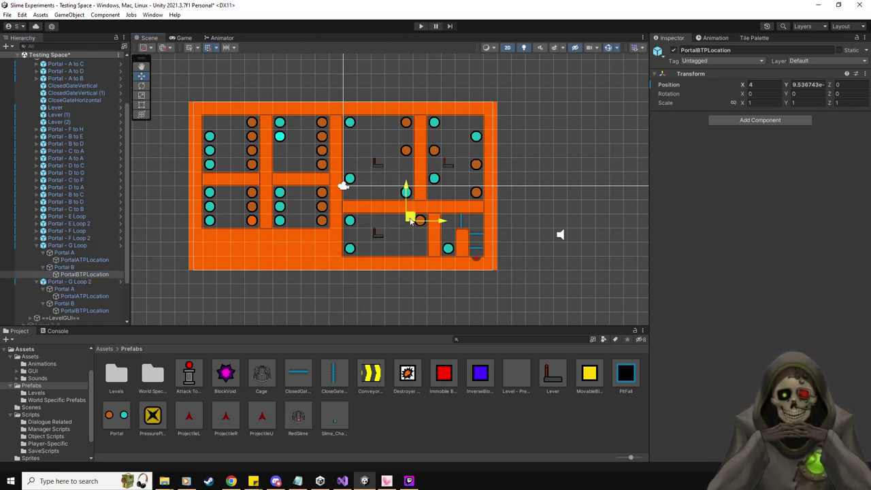
{"action": "left_click", "coordinate": [44, 267]}
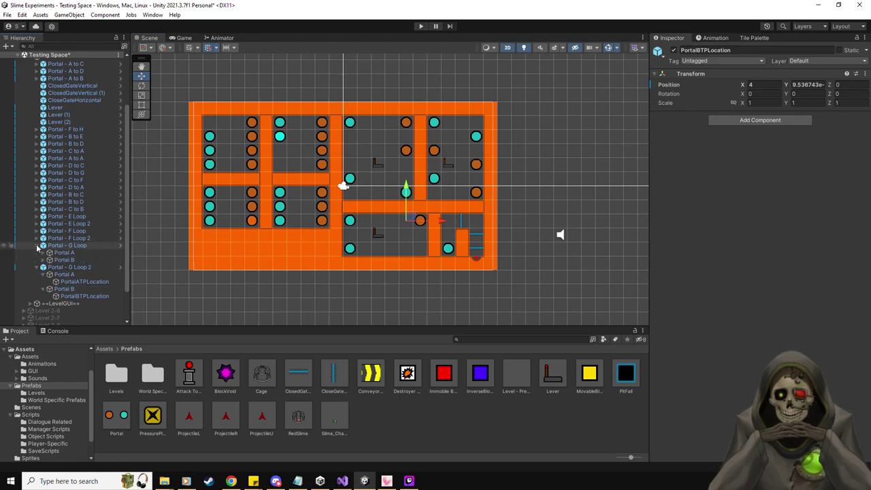
{"action": "left_click", "coordinate": [36, 246]}
Move G Loop 2's Portal A to room G's left wall at about Y -3.89 and its Portal B to the room's lower-right corner.
{"action": "left_click", "coordinate": [64, 260]}
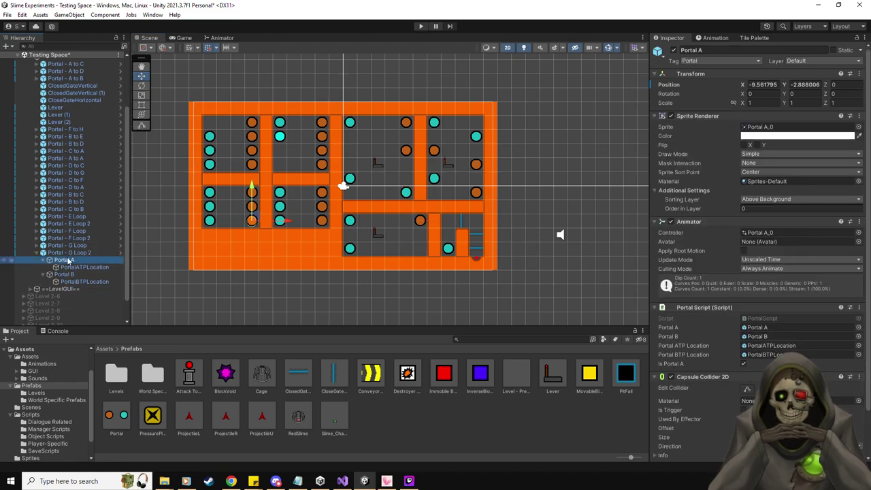
{"action": "left_click_drag", "start_coordinate": [258, 215], "coordinate": [352, 233]}
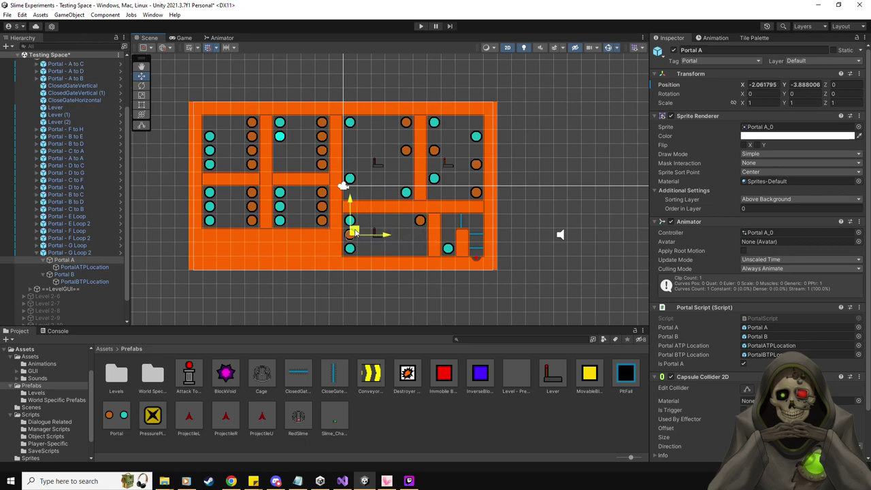
{"action": "left_click", "coordinate": [65, 274]}
{"action": "left_click_drag", "start_coordinate": [285, 134], "coordinate": [425, 245]}
Place G Loop 2's PortalATPLocation beside its Portal B at X 4, Y -1 and PortalBTPLocation beside its Portal A at X -4, Y 1, and collapse the pair.
{"action": "left_click", "coordinate": [83, 266]}
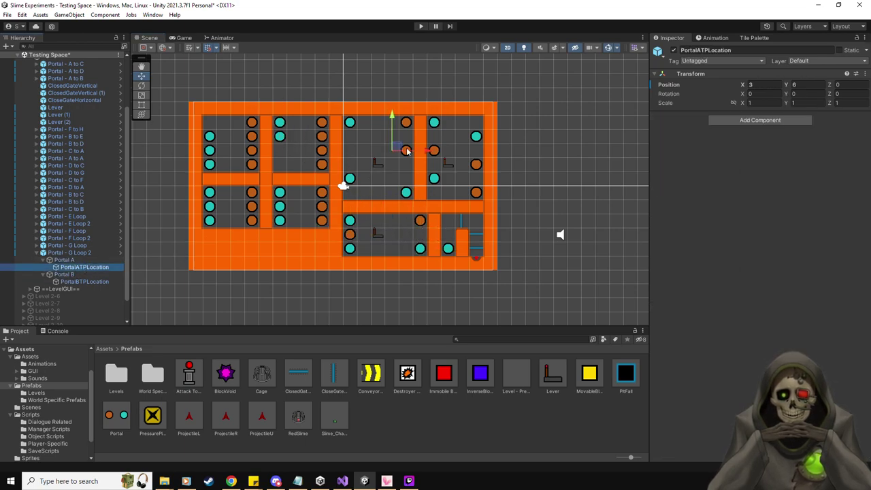
{"action": "left_click_drag", "start_coordinate": [396, 147], "coordinate": [405, 246]}
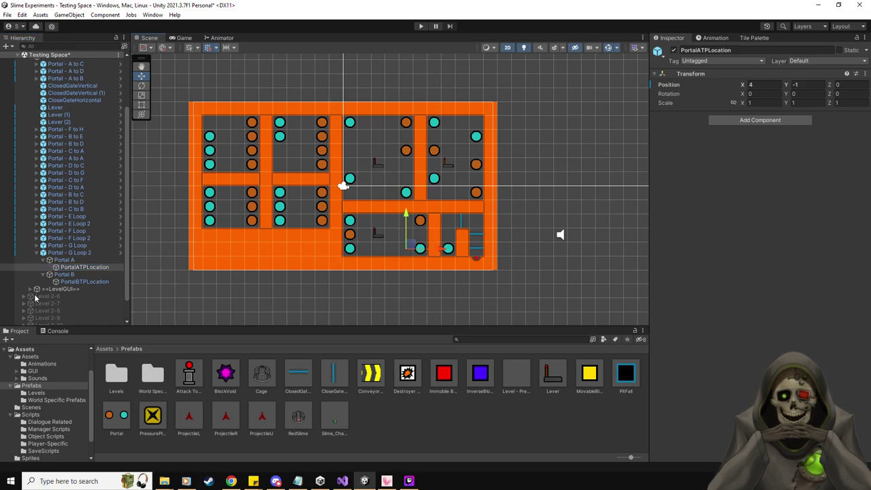
{"action": "left_click", "coordinate": [82, 281]}
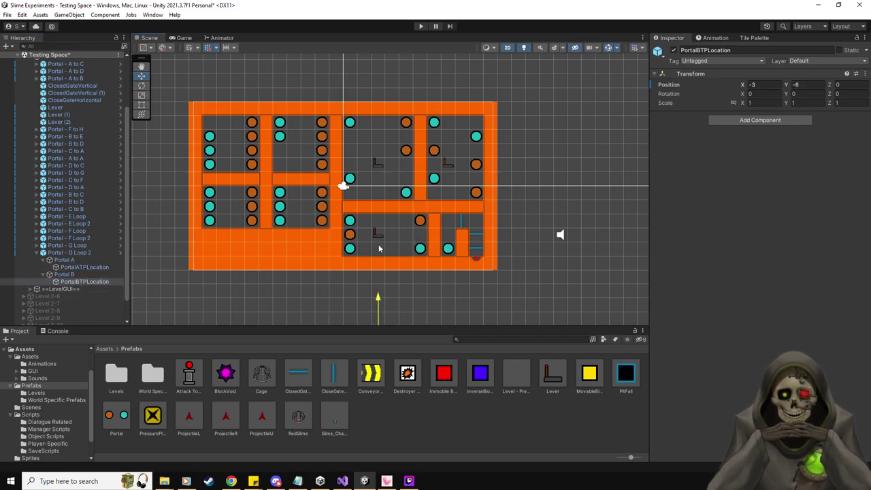
{"action": "left_click_drag", "start_coordinate": [379, 308], "coordinate": [371, 237]}
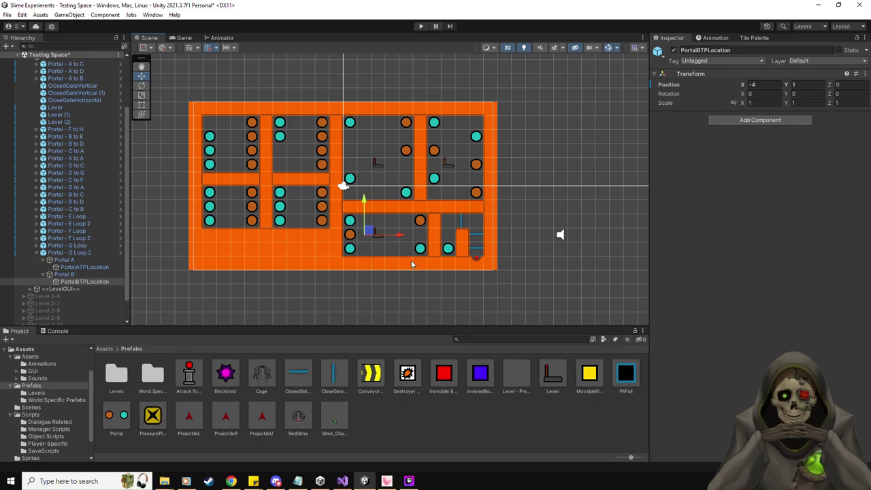
{"action": "left_click", "coordinate": [43, 274]}
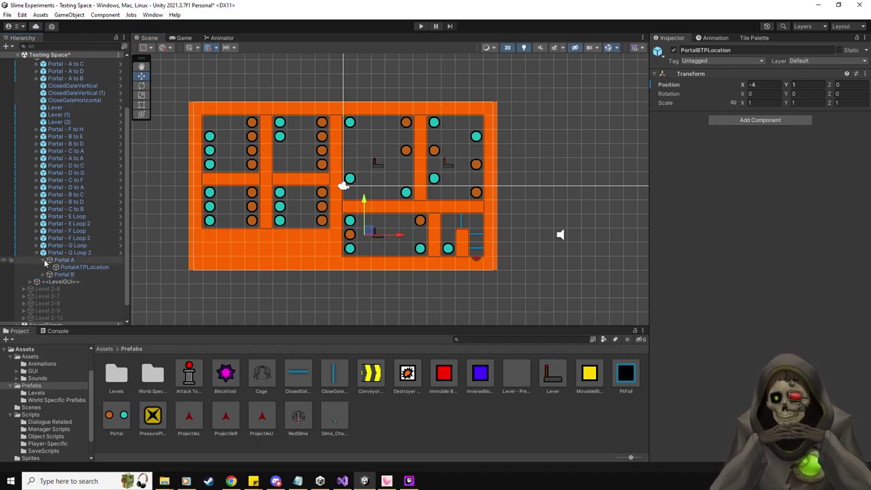
{"action": "left_click", "coordinate": [43, 259]}
{"action": "left_click", "coordinate": [36, 253]}
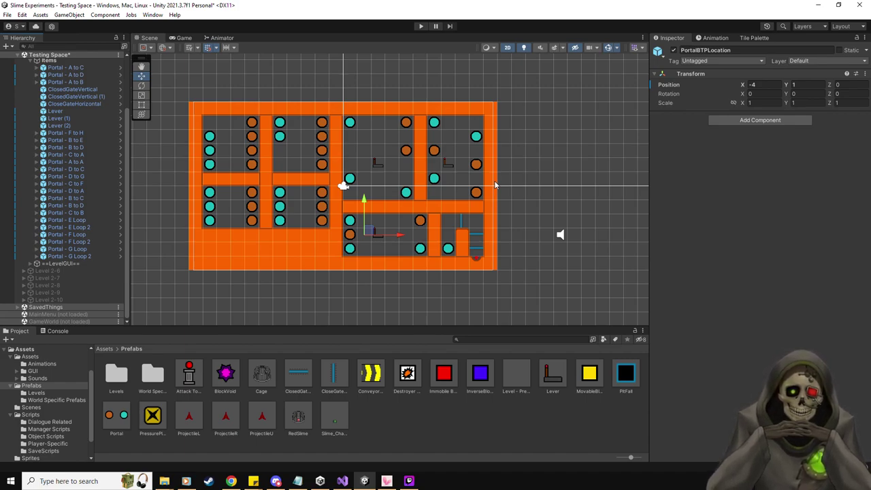
{"action": "scroll", "coordinate": [460, 248], "scroll_direction": "up", "scroll_amount": 2}
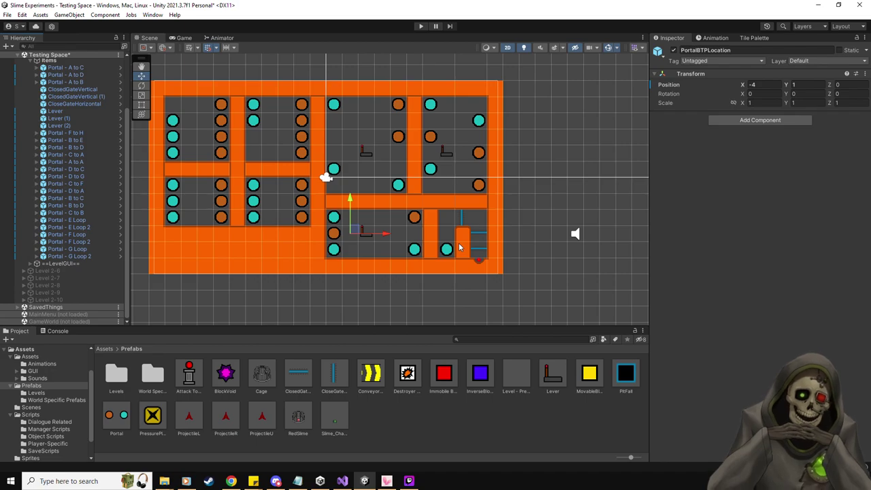
{"action": "scroll", "coordinate": [459, 248], "scroll_direction": "up", "scroll_amount": 1}
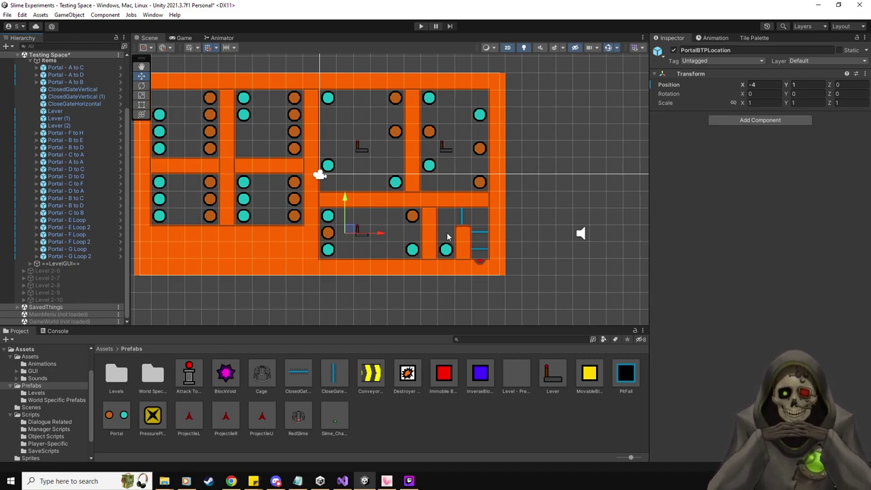
{"action": "middle_click_drag", "start_coordinate": [417, 199], "coordinate": [464, 200]}
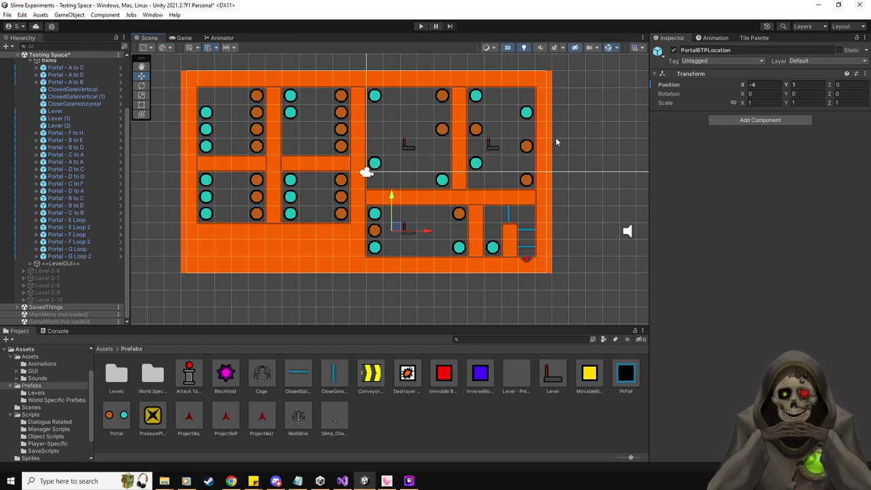
{"action": "middle_click_drag", "start_coordinate": [556, 142], "coordinate": [555, 162]}
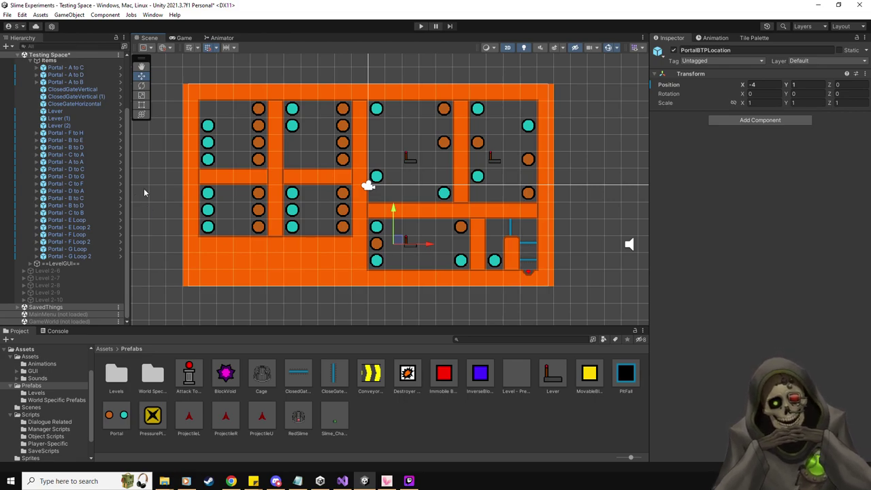
Playtest the level, guiding the slime from the start room through the portals into room E and flipping its lever.
{"action": "left_click", "coordinate": [422, 29]}
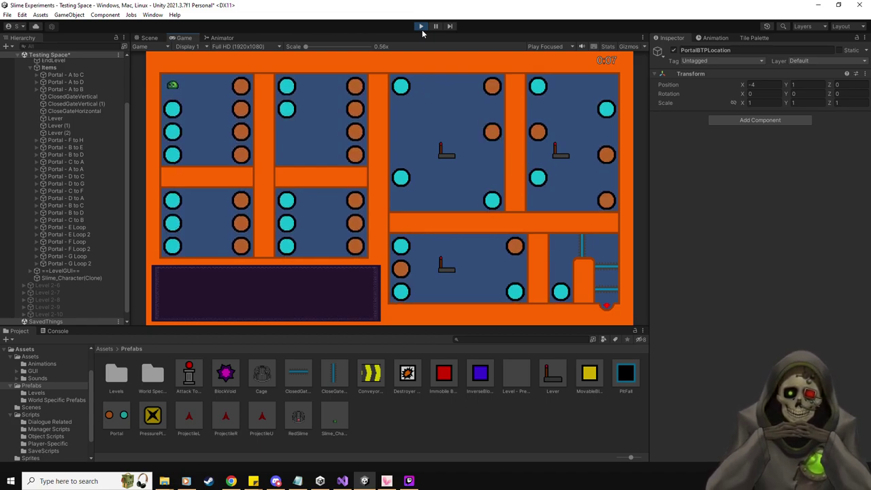
{"action": "key", "text": "Right"}
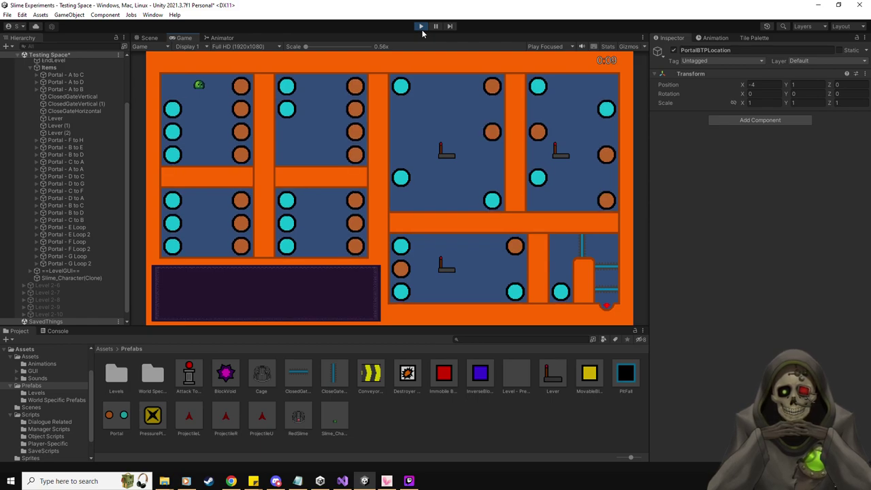
{"action": "key", "text": "Right"}
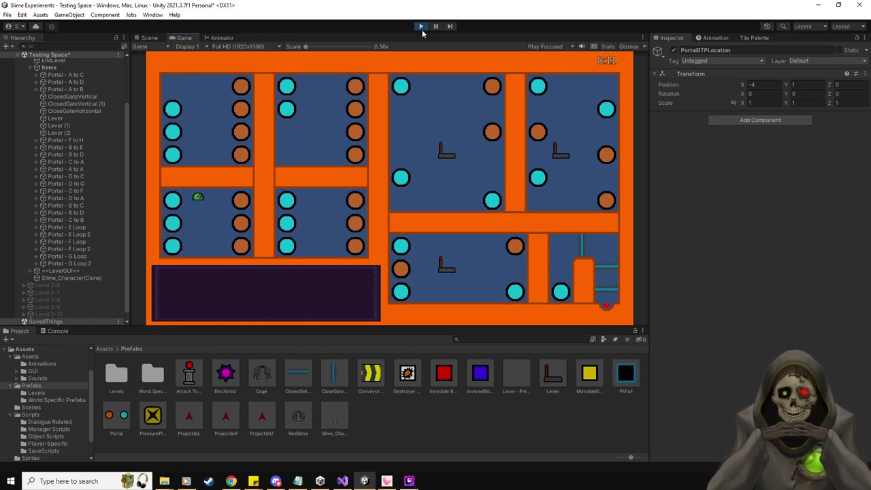
{"action": "key", "text": "Up"}
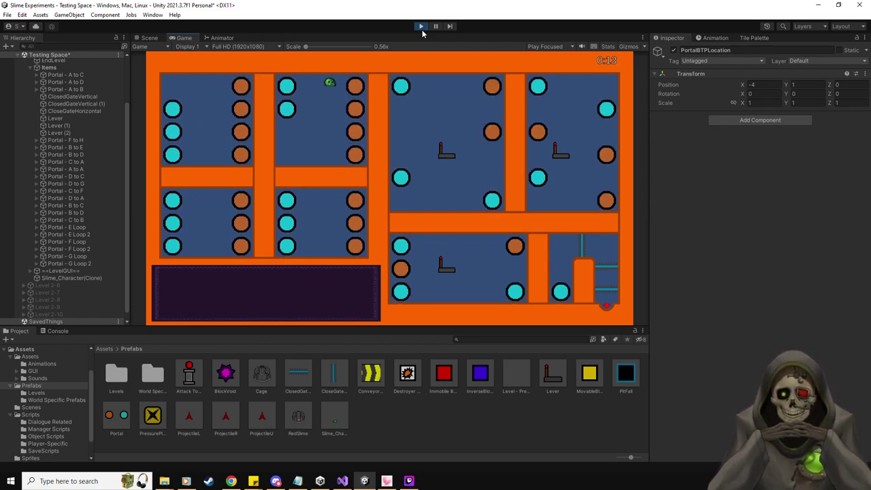
{"action": "key", "text": "Right"}
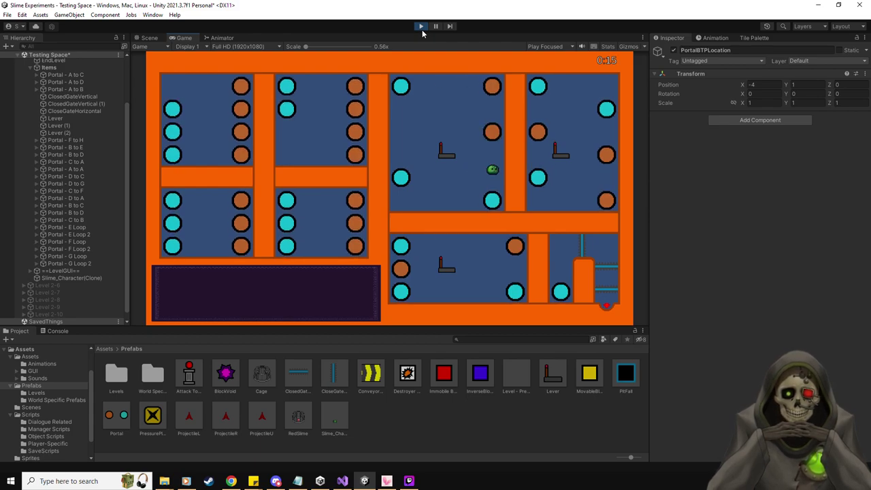
{"action": "key", "text": "Left"}
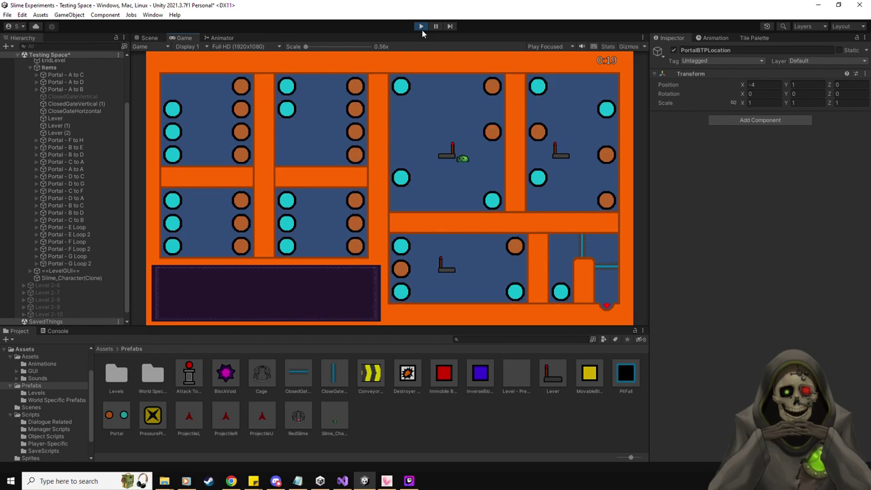
Playtest the way out of room E, guiding the slime back through the portals of the four small rooms.
{"action": "key", "text": "Up"}
{"action": "key", "text": "Left"}
{"action": "key", "text": "Left"}
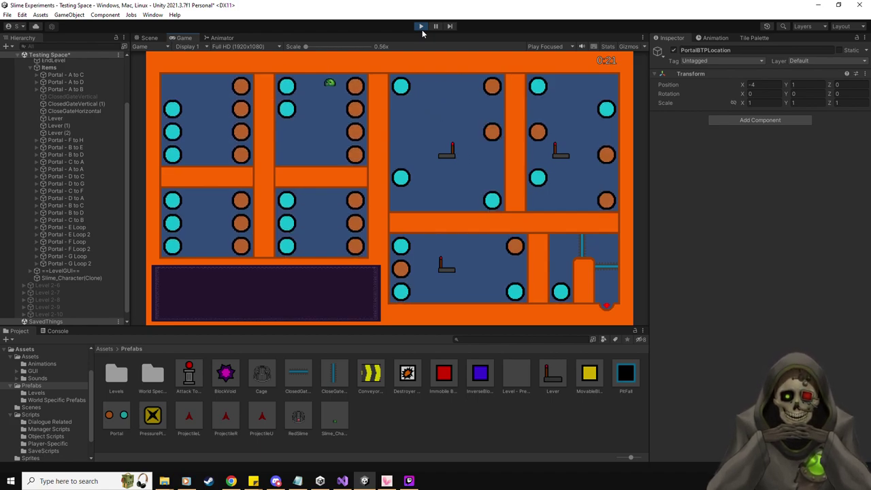
{"action": "key", "text": "Down"}
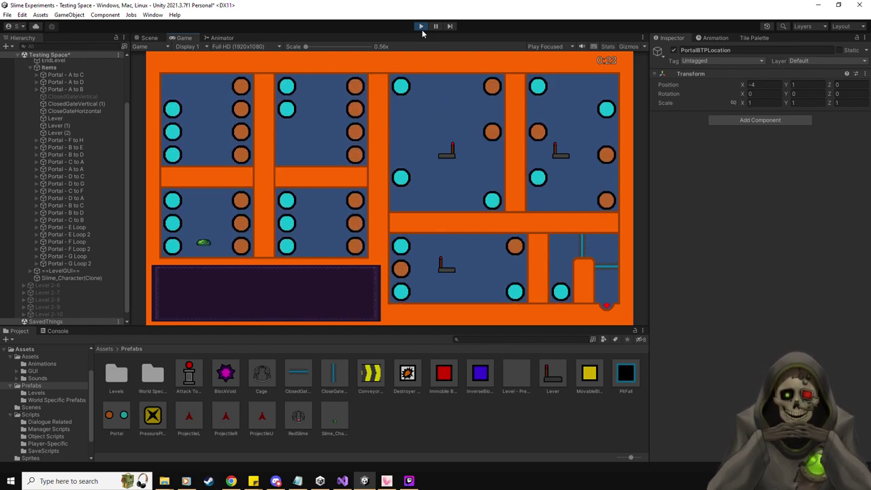
{"action": "key", "text": "Down"}
{"action": "key", "text": "Right"}
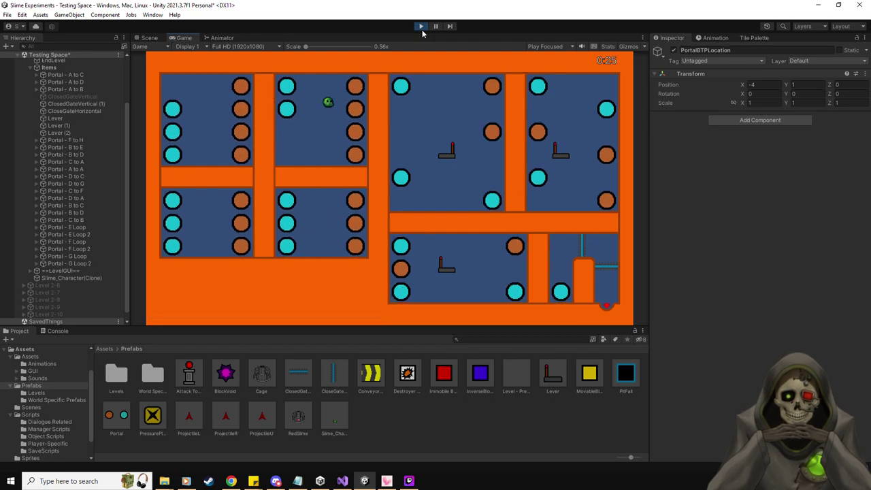
{"action": "key", "text": "Down"}
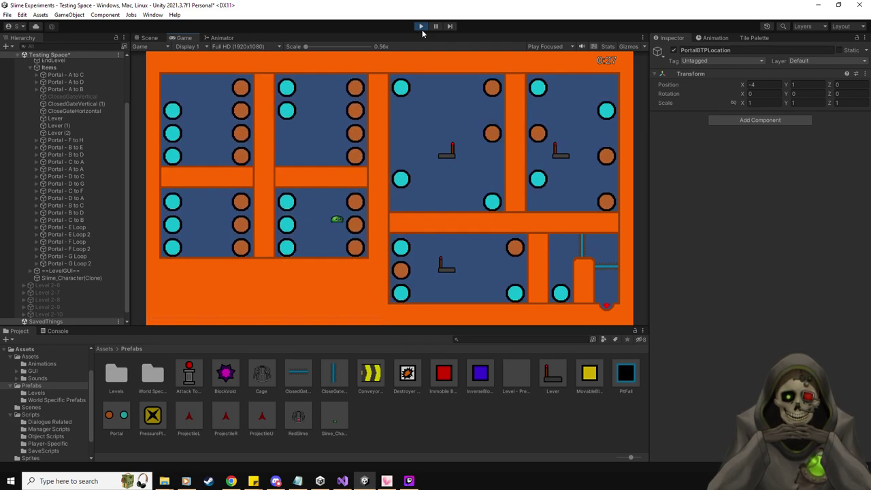
Guide the slime through the lower small rooms' portals into room F and flip its lever.
{"action": "key", "text": "Right"}
{"action": "key", "text": "Down"}
{"action": "key", "text": "Left"}
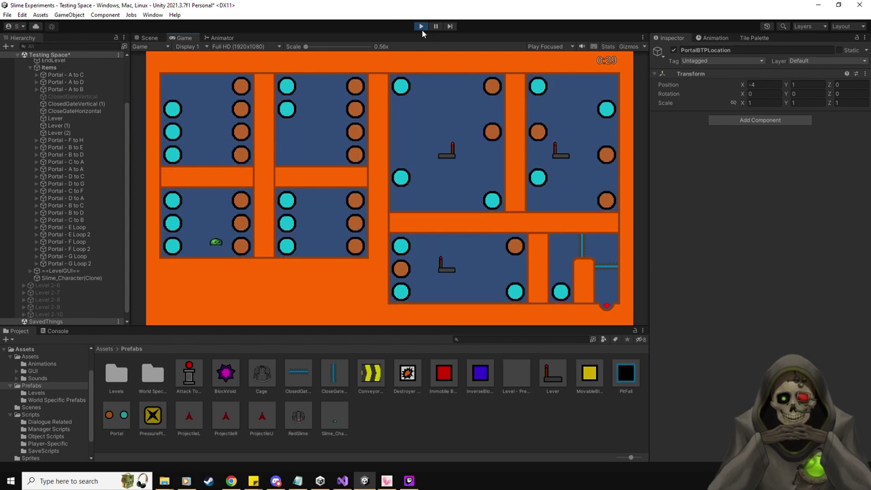
{"action": "key", "text": "Up"}
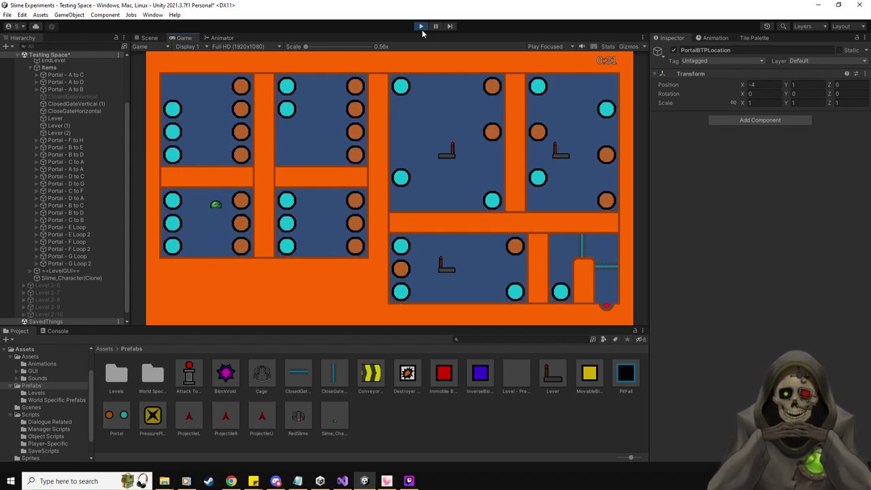
{"action": "key", "text": "Down"}
{"action": "key", "text": "Right"}
{"action": "key", "text": "Left"}
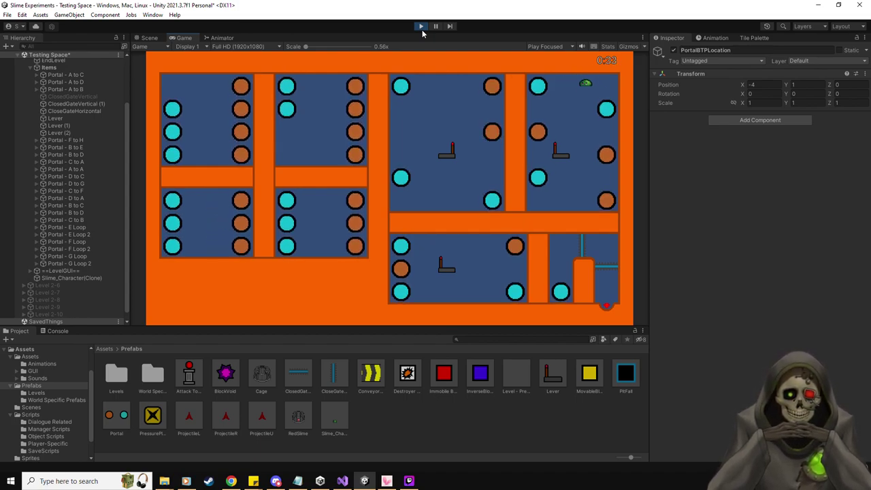
{"action": "key", "text": "Down"}
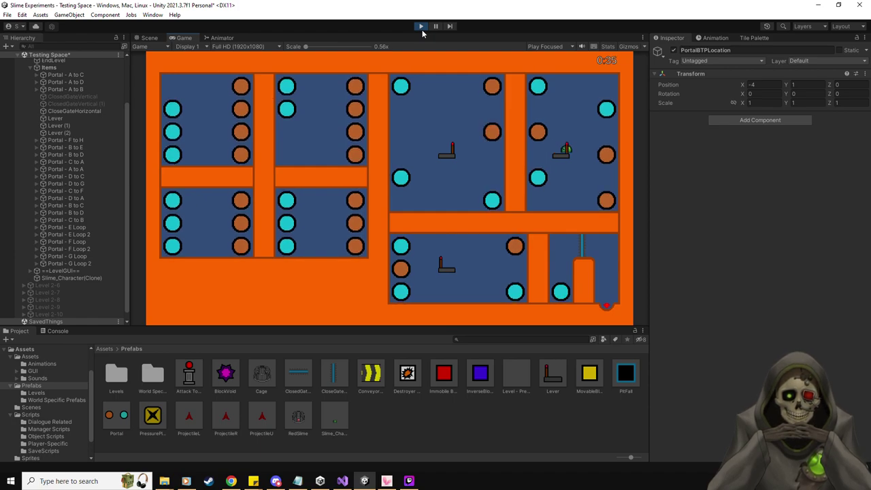
Take the slime out of room F and test the portals linking the upper-right and lower-left small rooms.
{"action": "key", "text": "Down"}
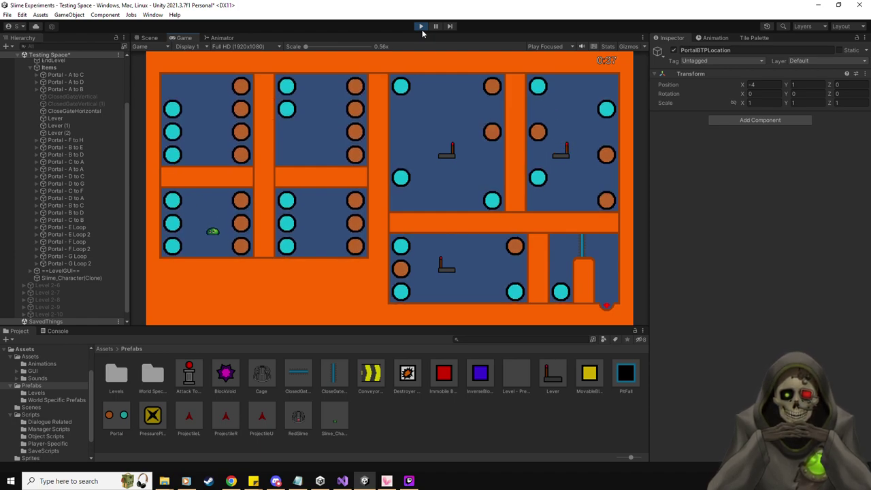
{"action": "key", "text": "Right"}
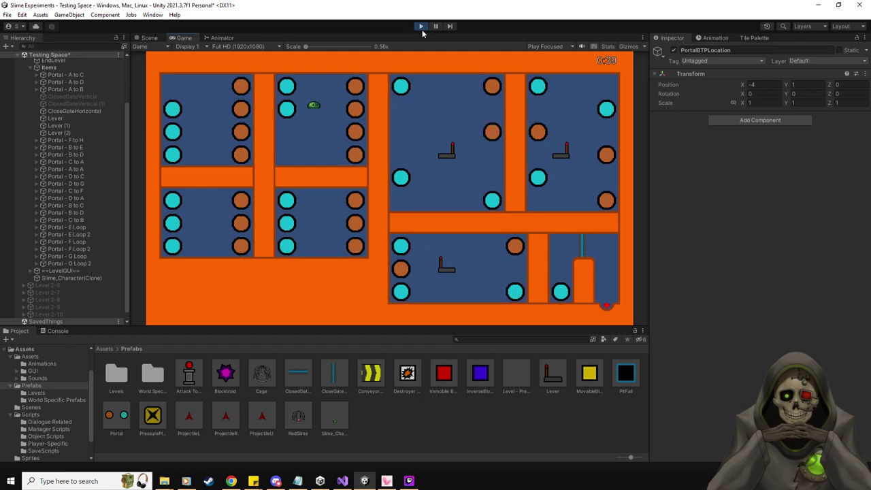
{"action": "key", "text": "Left"}
{"action": "key", "text": "Down"}
{"action": "key", "text": "Right"}
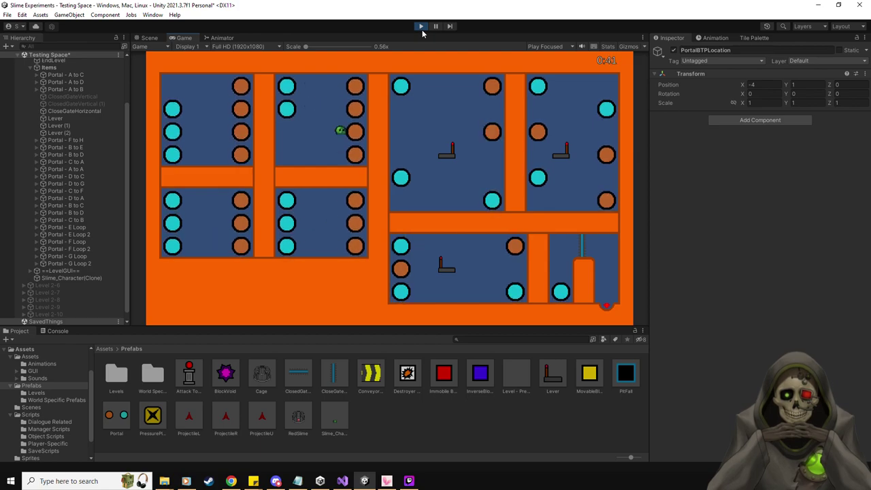
{"action": "key", "text": "Right"}
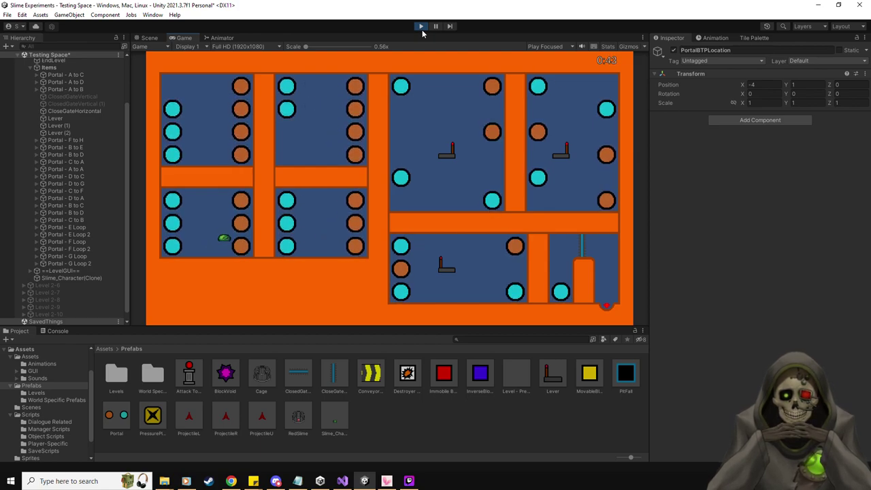
{"action": "key", "text": "Left"}
{"action": "key", "text": "Left"}
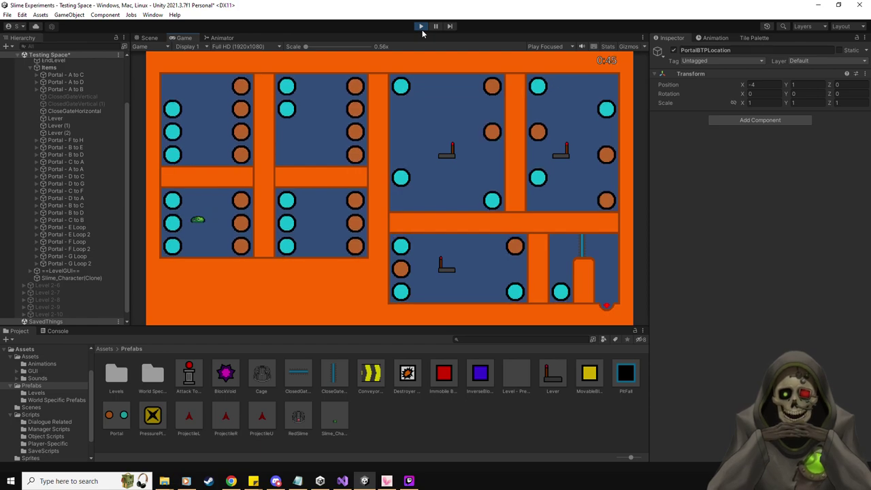
Test the portals between the two lower small rooms, guiding the slime on into room E.
{"action": "key", "text": "Right"}
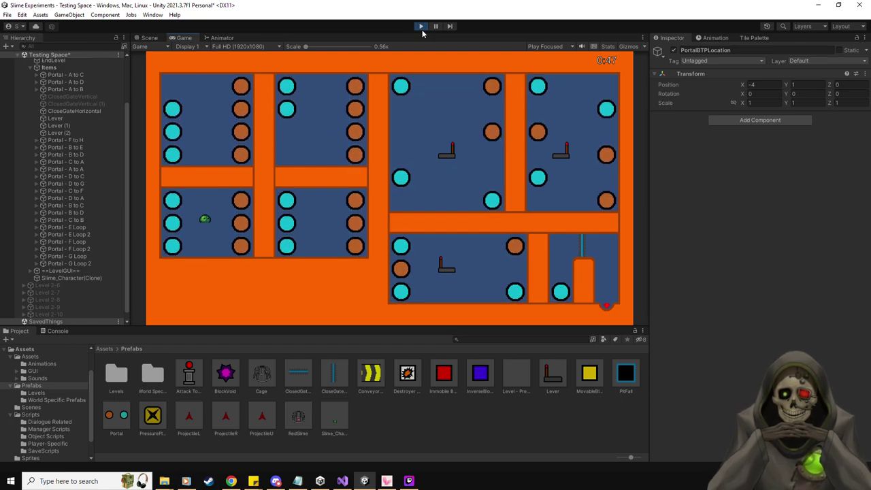
{"action": "key", "text": "Right"}
{"action": "key", "text": "Right"}
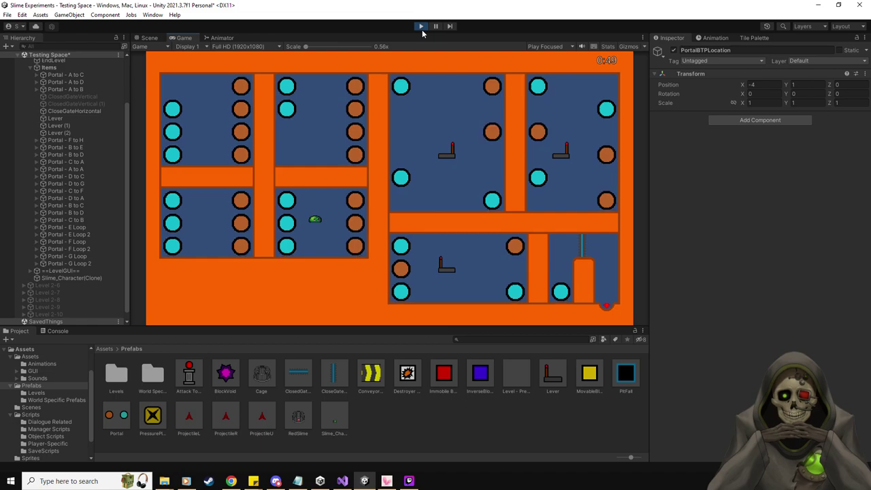
{"action": "key", "text": "Down"}
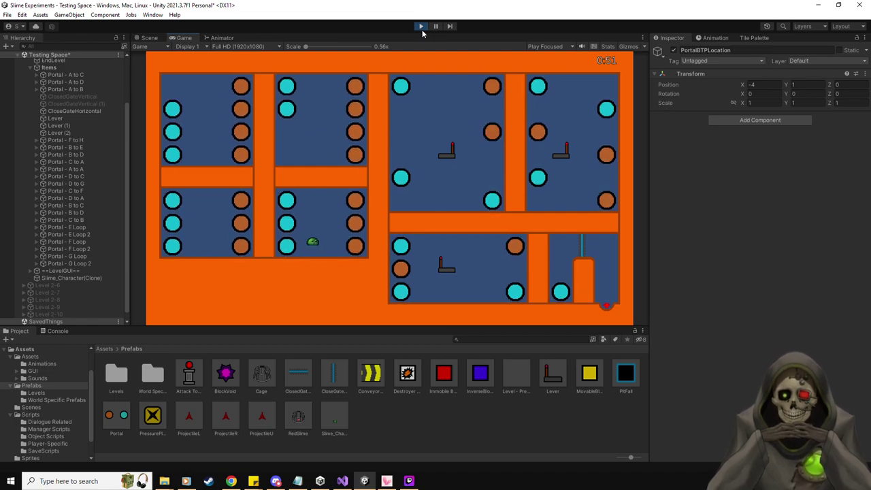
{"action": "key", "text": "Up"}
{"action": "key", "text": "Left"}
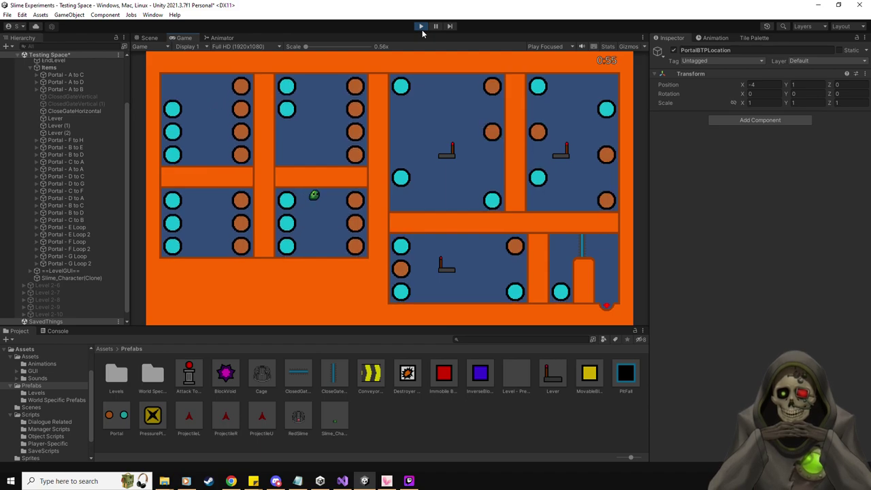
{"action": "key", "text": "Down"}
{"action": "key", "text": "Right"}
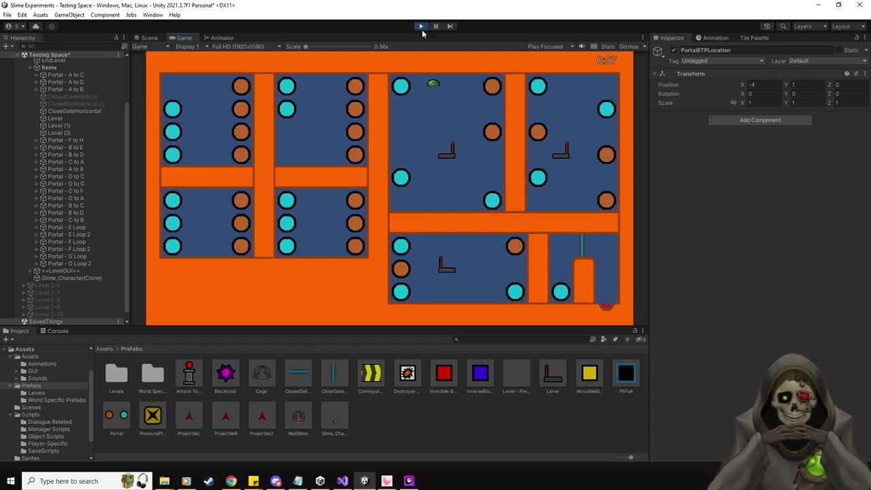
Guide the slime from room E through the small rooms into room G and flip its lever.
{"action": "key", "text": "Left"}
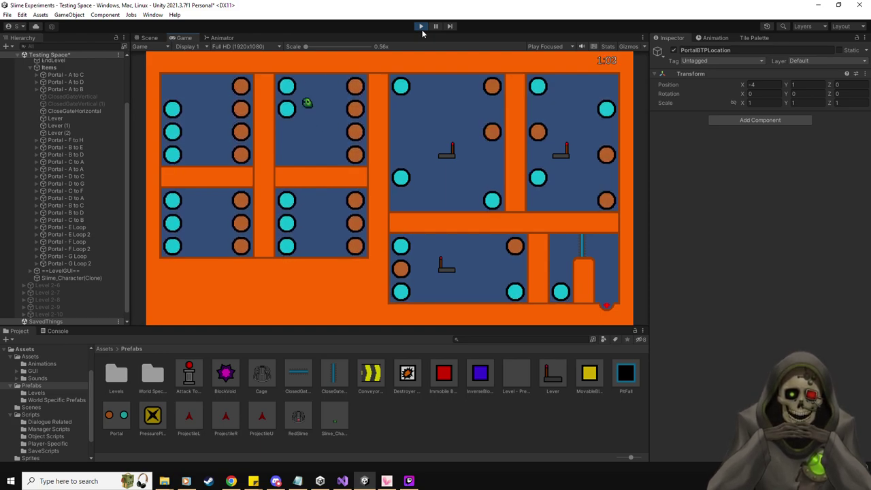
{"action": "key", "text": "Down"}
{"action": "key", "text": "Left"}
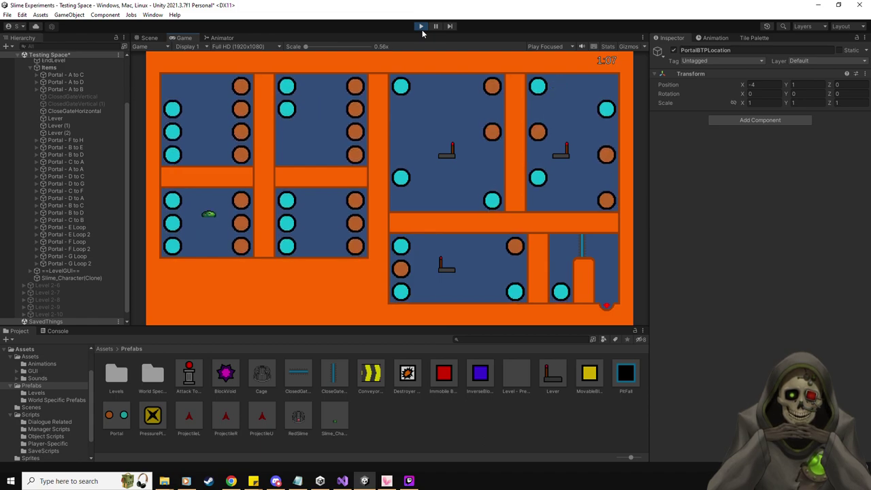
{"action": "key", "text": "Left"}
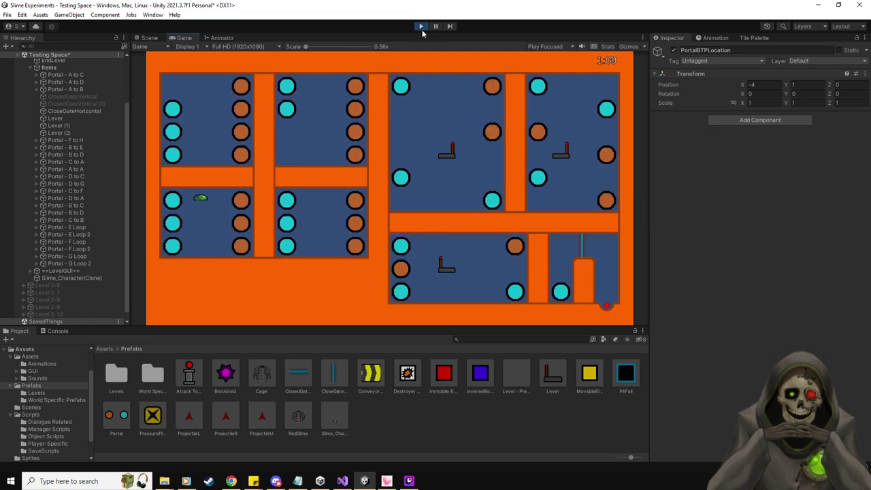
{"action": "key", "text": "Left"}
{"action": "key", "text": "Left"}
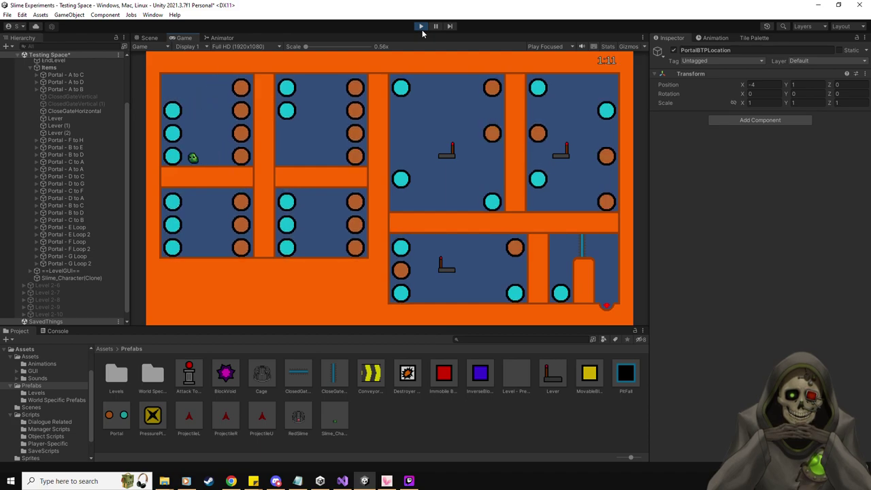
{"action": "key", "text": "Down"}
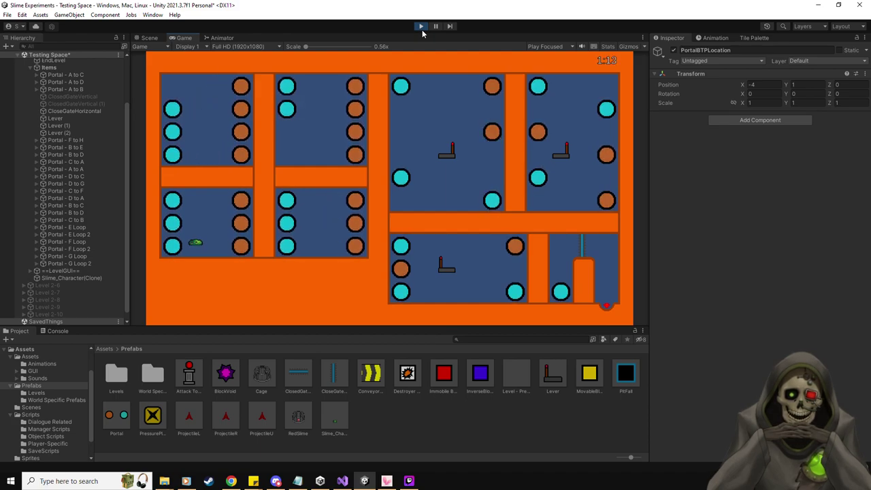
{"action": "key", "text": "Right"}
{"action": "key", "text": "Right"}
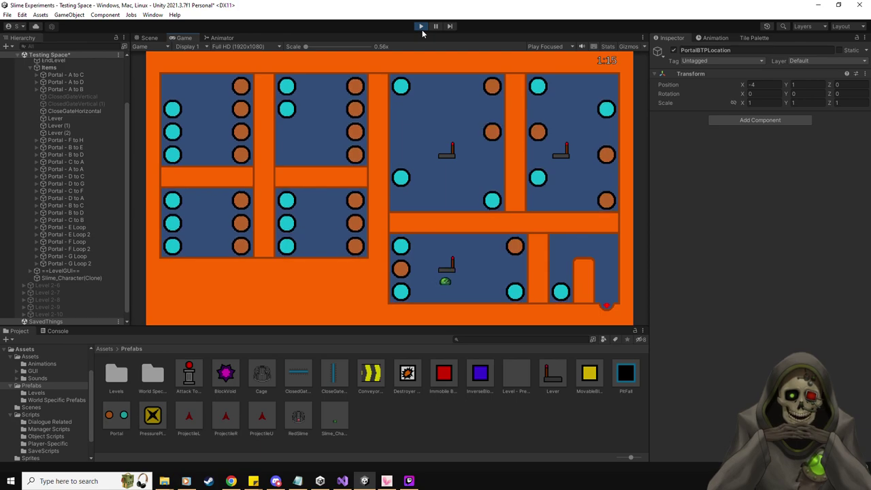
Test room G's looping portals in both directions along its lower and upper rows, and leave through its non-looping portal.
{"action": "key", "text": "Left"}
{"action": "key", "text": "Right"}
{"action": "key", "text": "Left"}
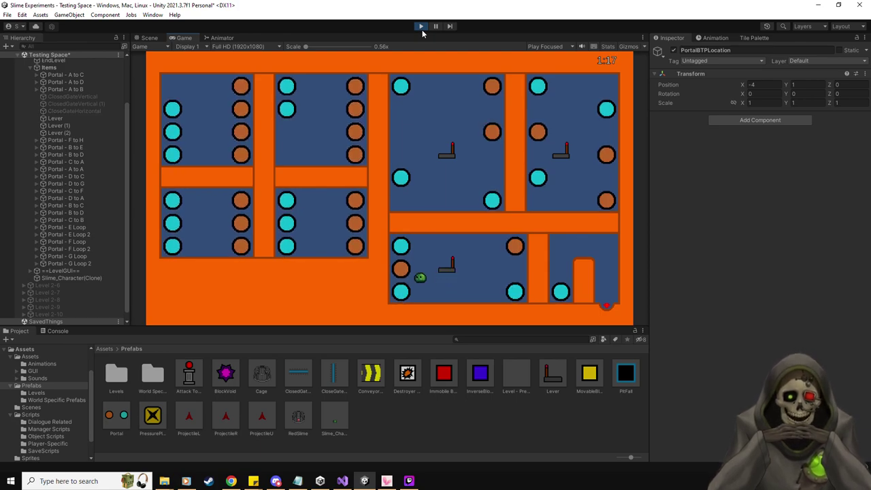
{"action": "key", "text": "Right"}
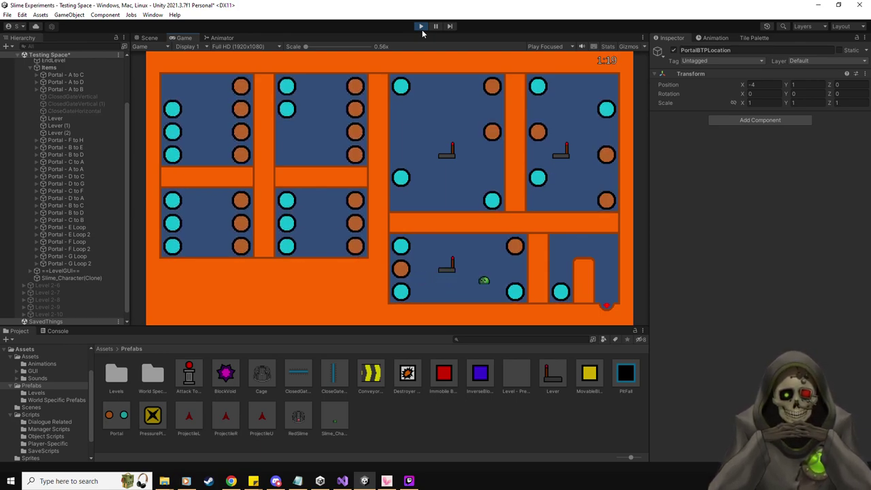
{"action": "key", "text": "Up"}
{"action": "key", "text": "Left"}
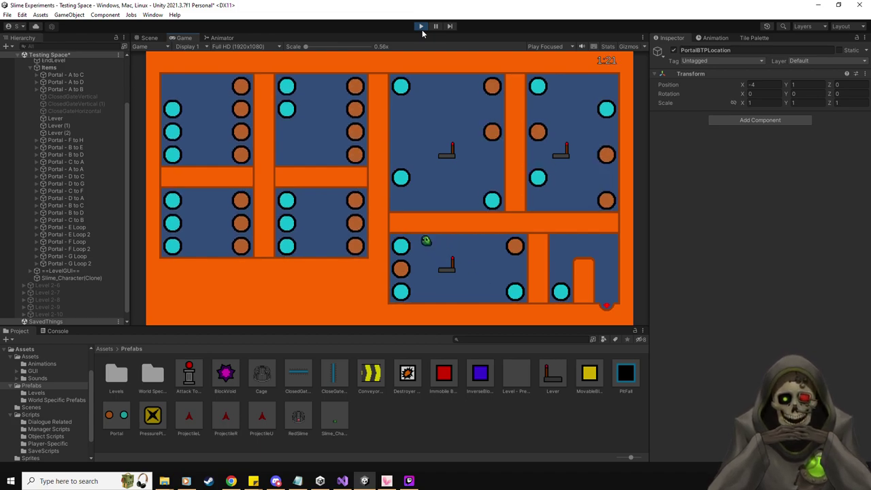
{"action": "key", "text": "Right"}
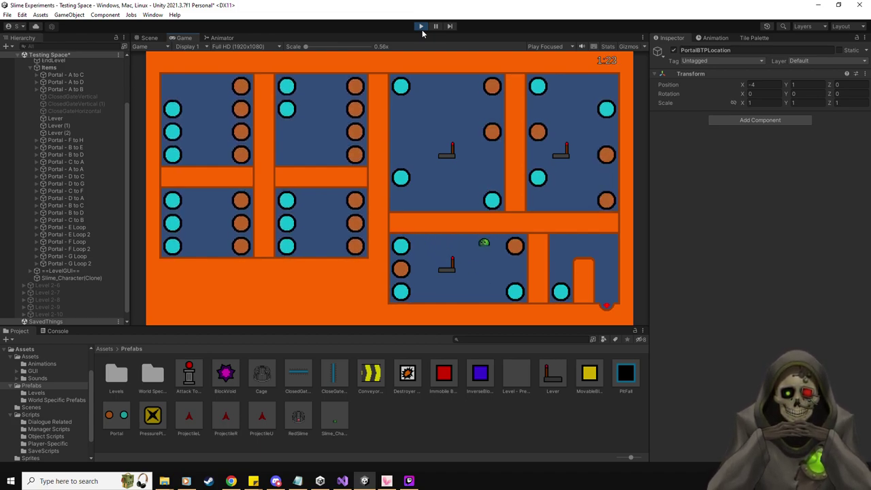
{"action": "key", "text": "Down"}
{"action": "key", "text": "Left"}
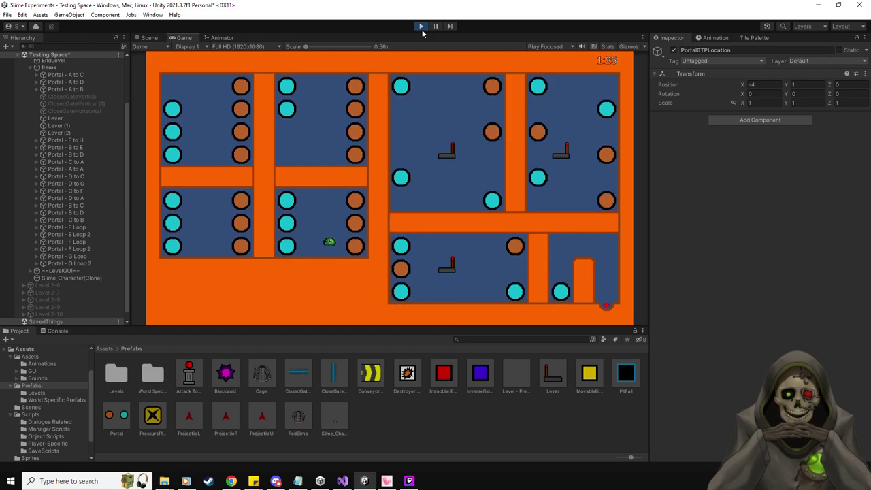
Search for the route to the exit room by taking the slime through the lower small rooms' portals and back into room E.
{"action": "key", "text": "Up"}
{"action": "key", "text": "Right"}
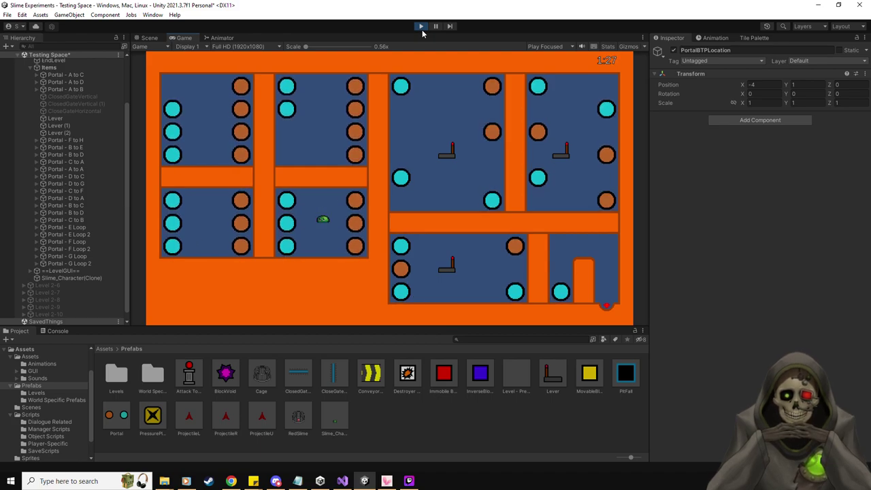
{"action": "key", "text": "Up"}
{"action": "key", "text": "Right"}
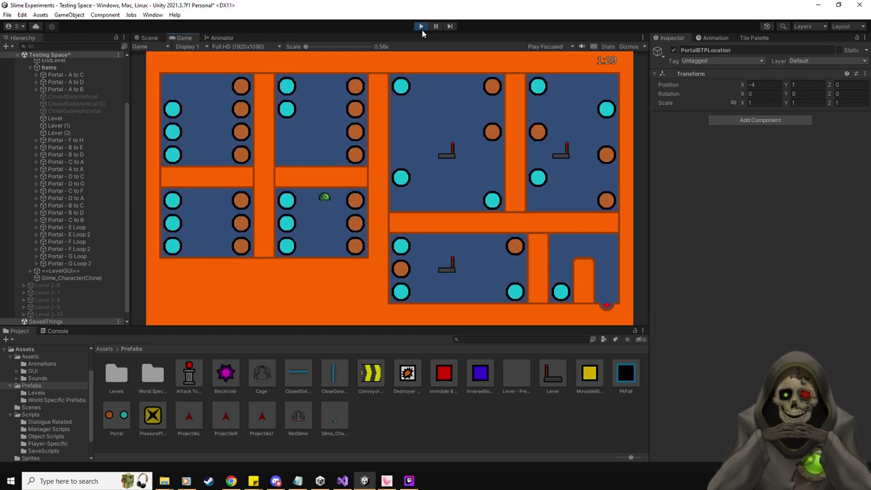
{"action": "key", "text": "Down"}
{"action": "key", "text": "Right"}
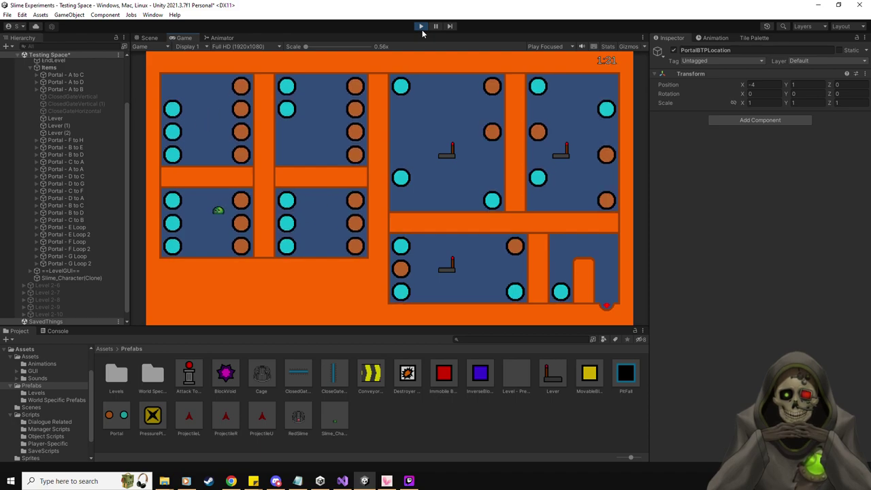
{"action": "key", "text": "Left"}
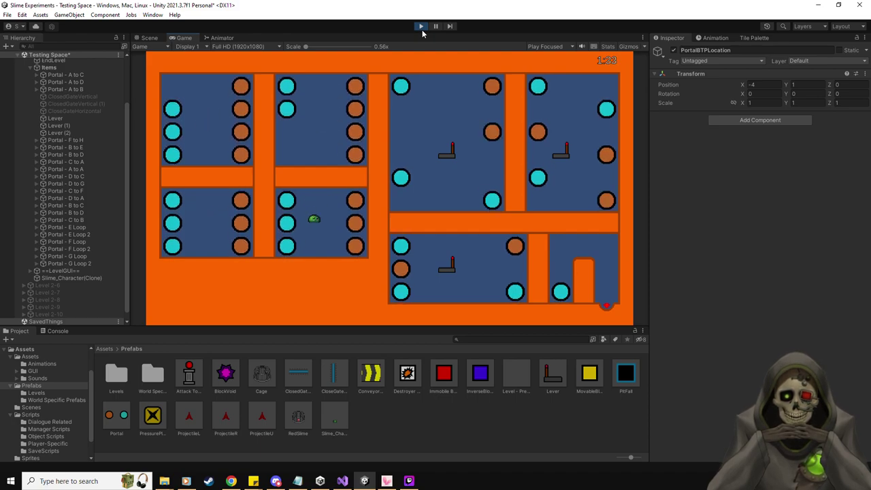
{"action": "key", "text": "Right"}
{"action": "key", "text": "Down"}
{"action": "key", "text": "Left"}
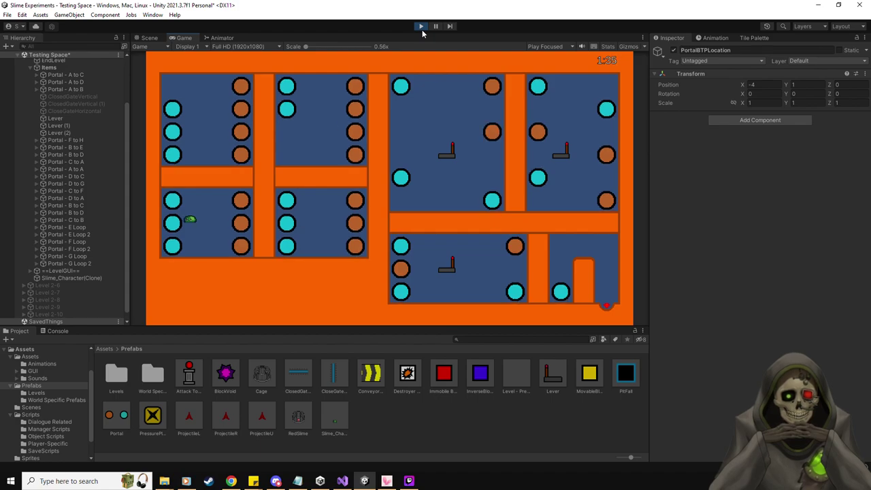
{"action": "key", "text": "Left"}
{"action": "key", "text": "Right"}
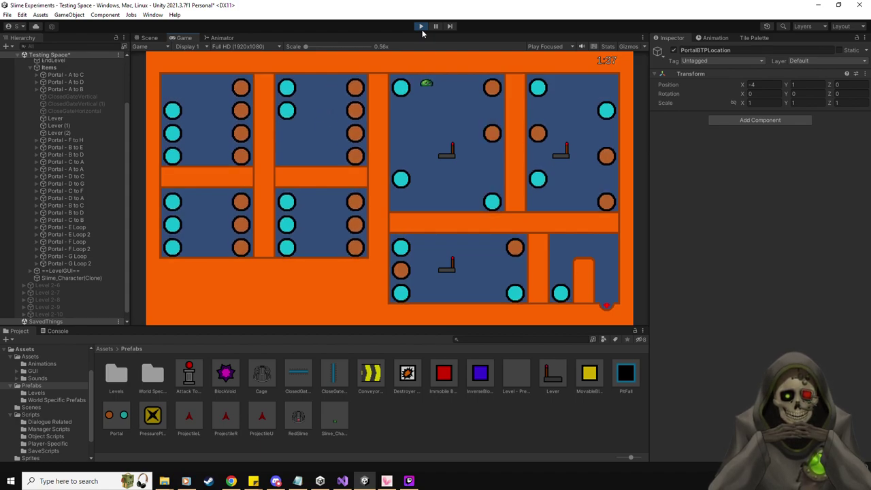
Take the slime out of room E and test portals between the lower and upper small rooms.
{"action": "key", "text": "Left"}
{"action": "key", "text": "Down"}
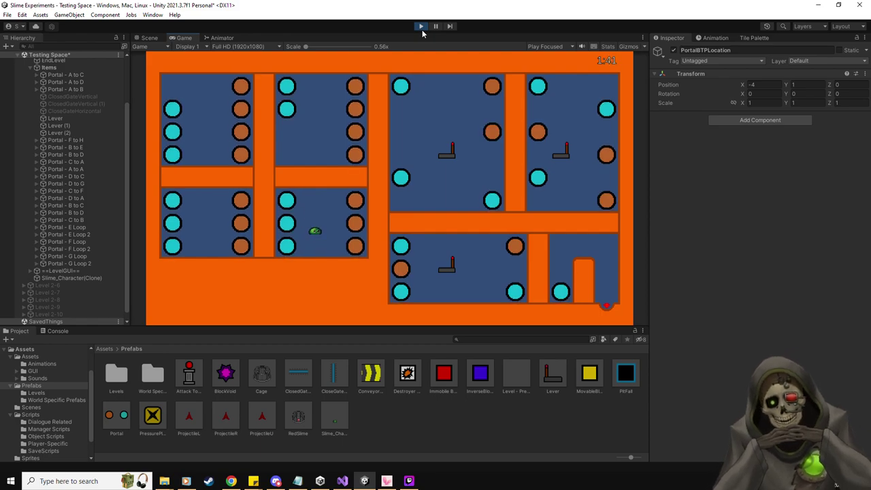
{"action": "key", "text": "Up"}
{"action": "key", "text": "Left"}
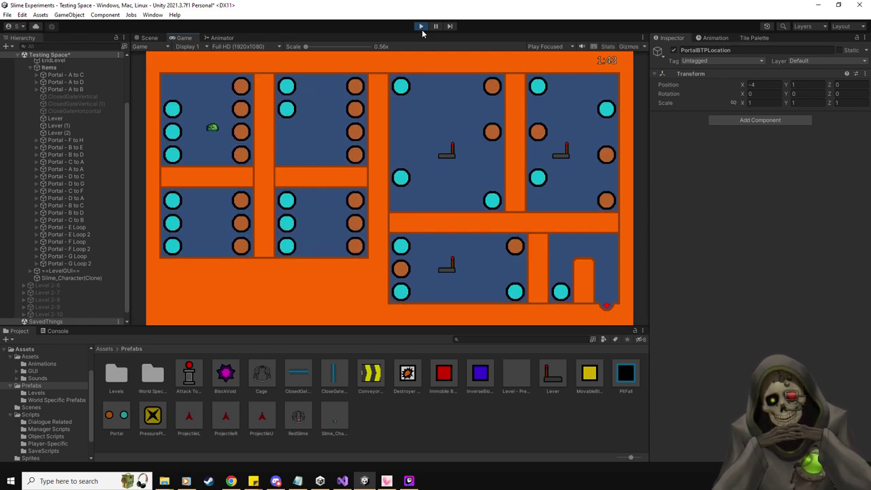
{"action": "key", "text": "Up"}
{"action": "key", "text": "Right"}
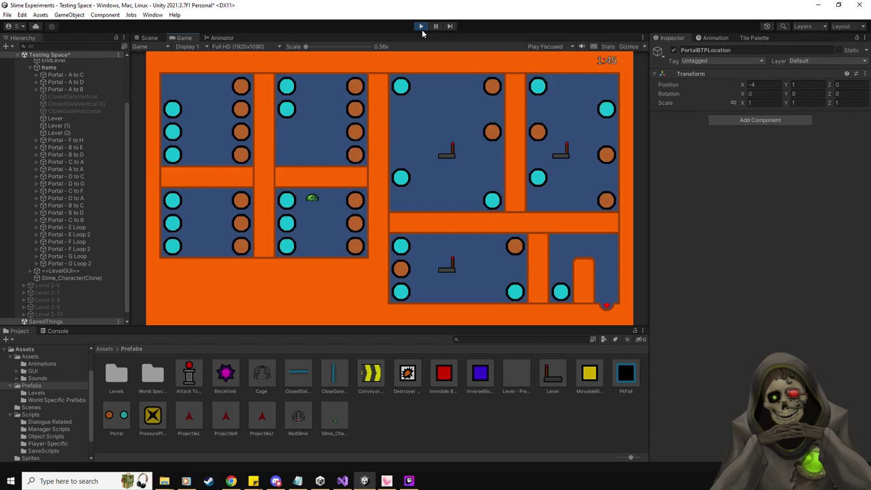
Guide the slime through the small rooms' portals into room F and on through its portal into the exit room.
{"action": "key", "text": "Left"}
{"action": "key", "text": "Down"}
{"action": "key", "text": "Right"}
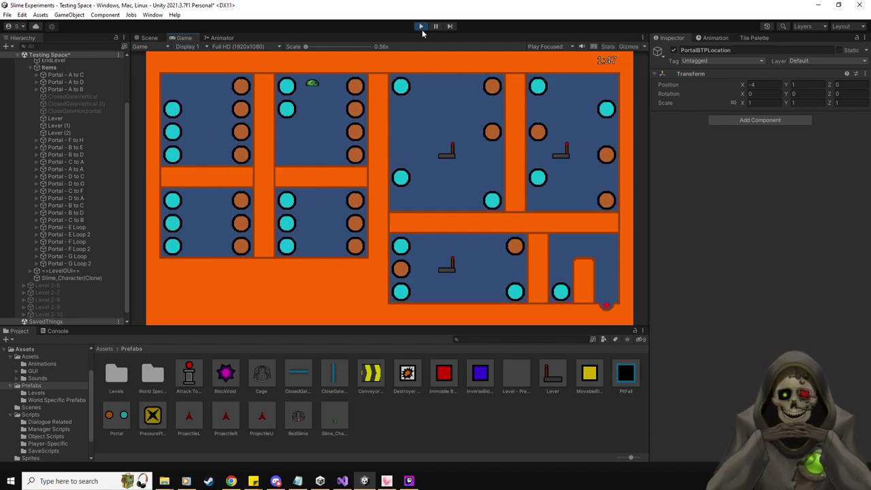
{"action": "key", "text": "Left"}
{"action": "key", "text": "Down"}
{"action": "key", "text": "Up"}
{"action": "key", "text": "Down"}
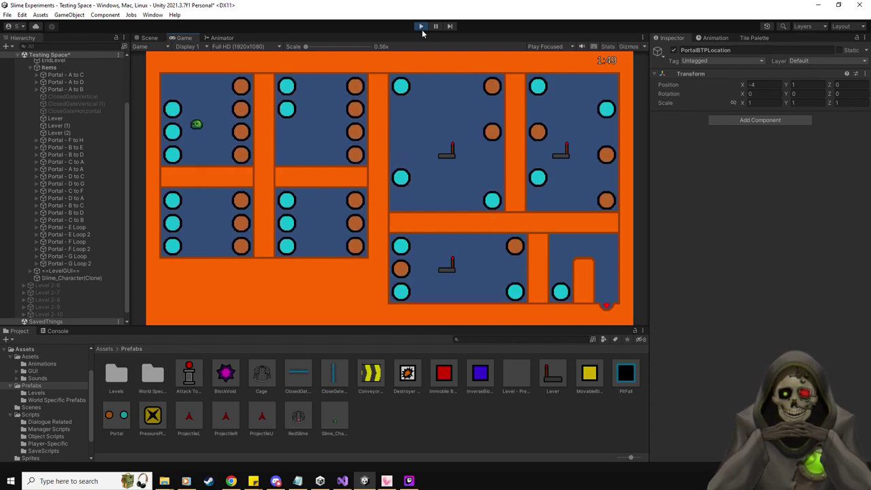
{"action": "key", "text": "Right"}
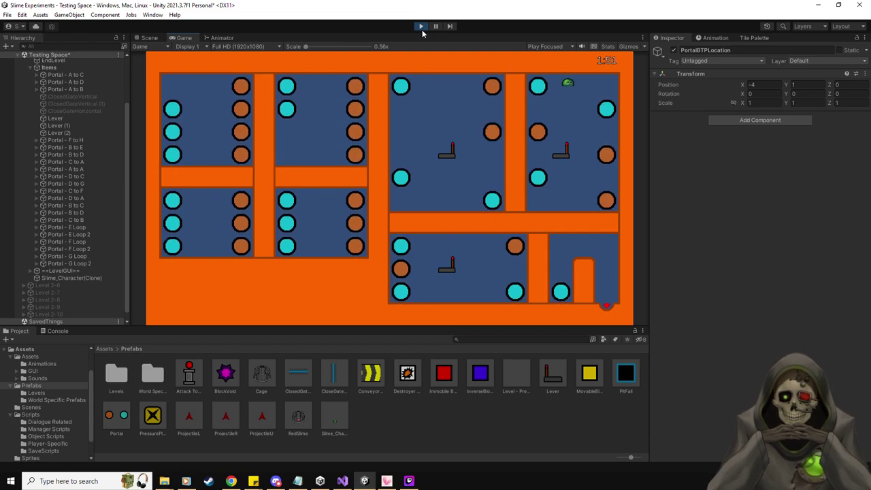
{"action": "key", "text": "Down"}
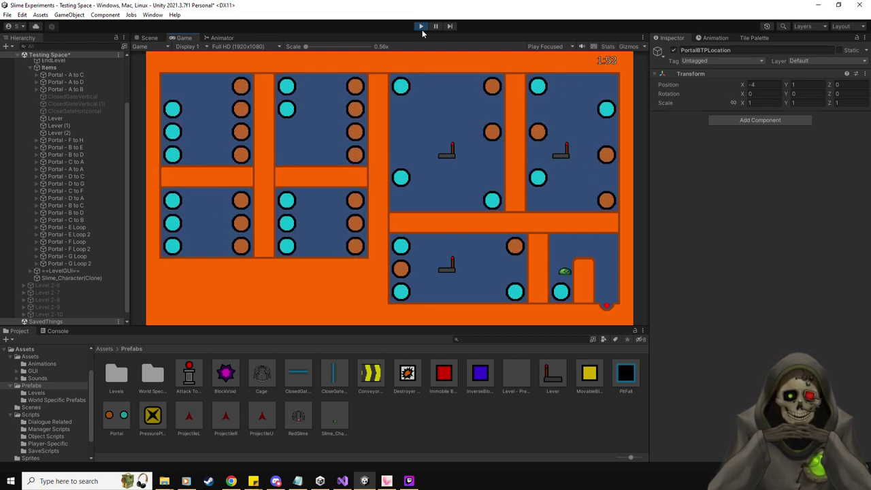
Move the slime over the exit room's divider down to the level exit and stop the playtest.
{"action": "key", "text": "Up"}
{"action": "key", "text": "Right"}
{"action": "key", "text": "Down"}
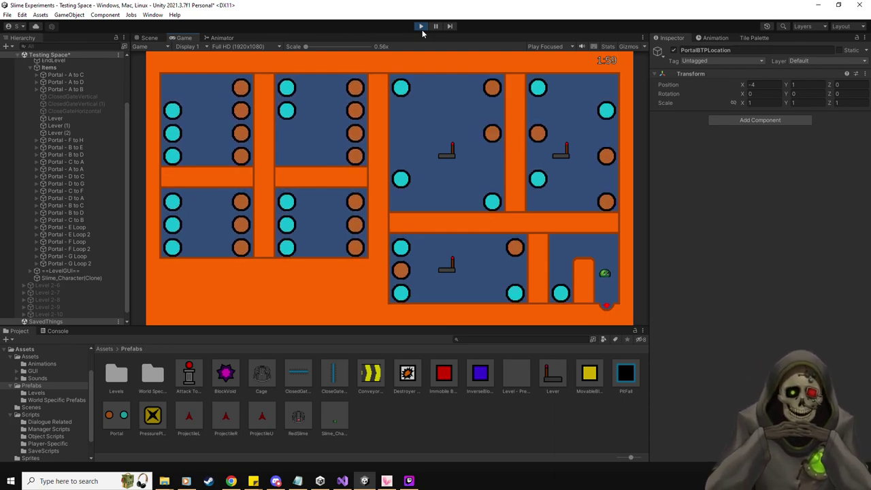
{"action": "left_click", "coordinate": [421, 29]}
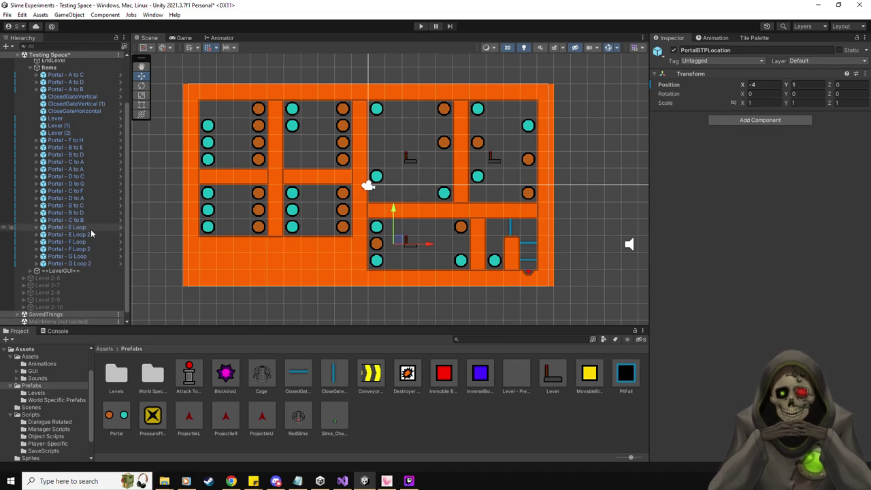
Lock the Inspector on Level 2-5 and add Lever, Lever (1) and Lever (2) to its Level Reset Levers list.
{"action": "scroll", "coordinate": [90, 229], "scroll_direction": "up", "scroll_amount": 3}
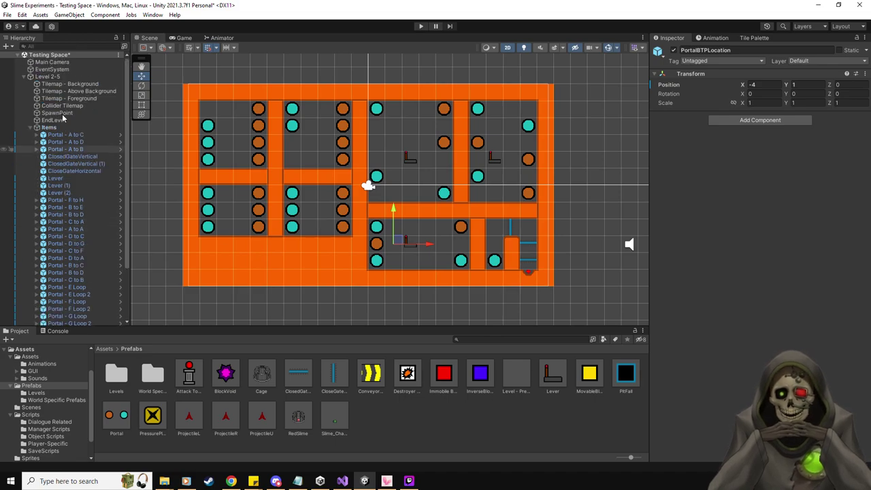
{"action": "left_click", "coordinate": [64, 78]}
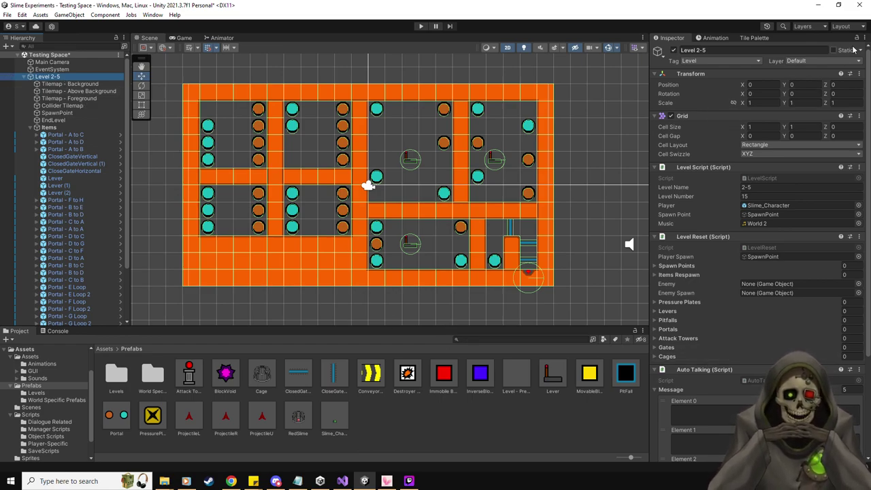
{"action": "left_click", "coordinate": [79, 185]}
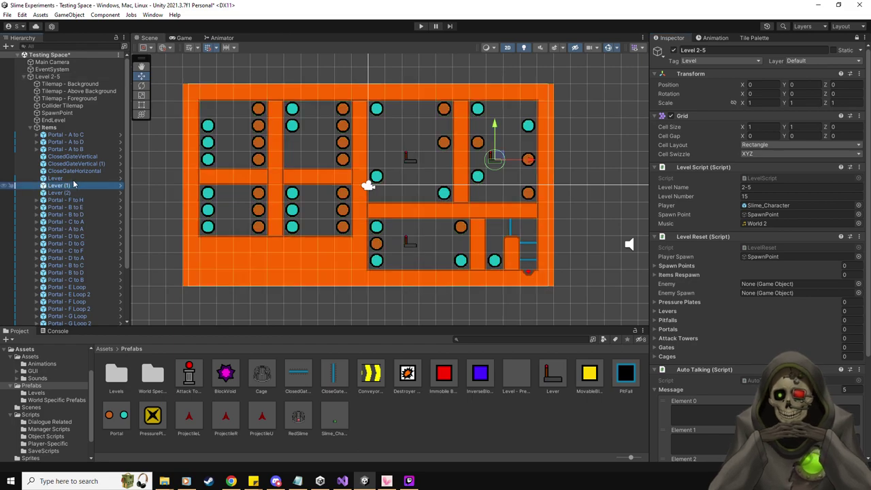
{"action": "left_click", "coordinate": [72, 178], "text": "ctrl"}
{"action": "left_click", "coordinate": [71, 193], "text": "ctrl"}
{"action": "left_click_drag", "start_coordinate": [381, 241], "coordinate": [679, 313]}
Add ClosedGateVertical, ClosedGateVertical (1) and CloseGateHorizontal to Level 2-5's Level Reset Gates list.
{"action": "left_click", "coordinate": [95, 156]}
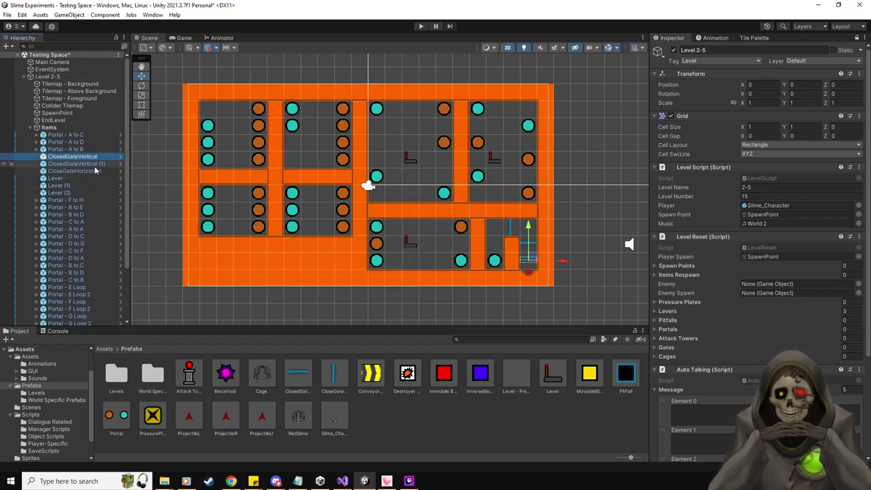
{"action": "left_click", "coordinate": [88, 164], "text": "ctrl"}
{"action": "left_click", "coordinate": [85, 171], "text": "ctrl"}
{"action": "left_click_drag", "start_coordinate": [93, 158], "coordinate": [683, 347]}
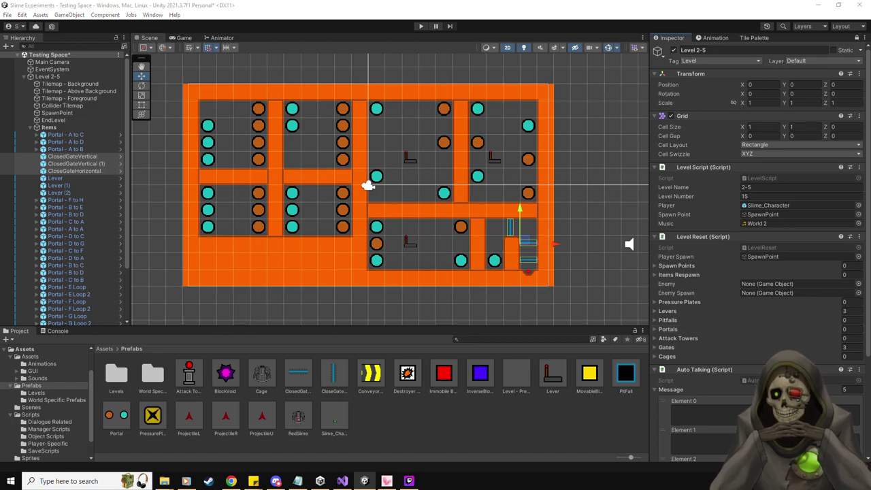
Switch to Visual Studio to check how the LevelReset script resets portals and gates, and return to Unity.
{"action": "key", "text": "alt+Tab"}
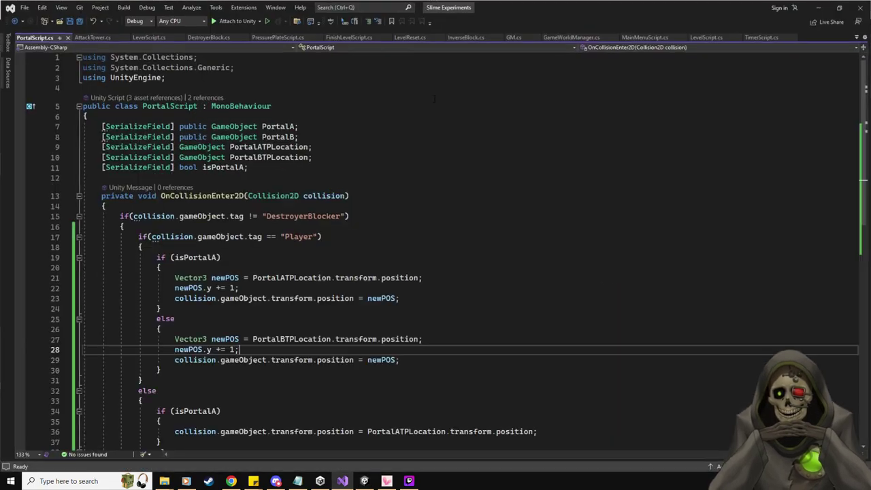
{"action": "left_click", "coordinate": [409, 37]}
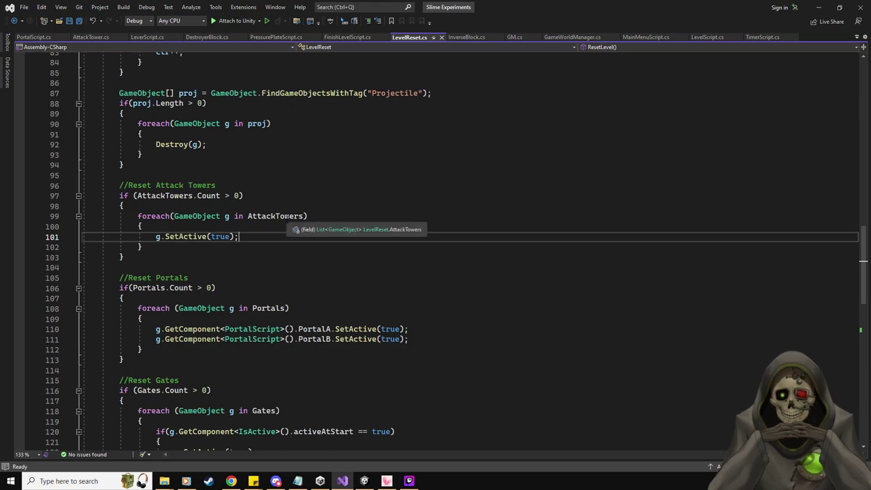
{"action": "scroll", "coordinate": [293, 224], "scroll_direction": "down", "scroll_amount": 2}
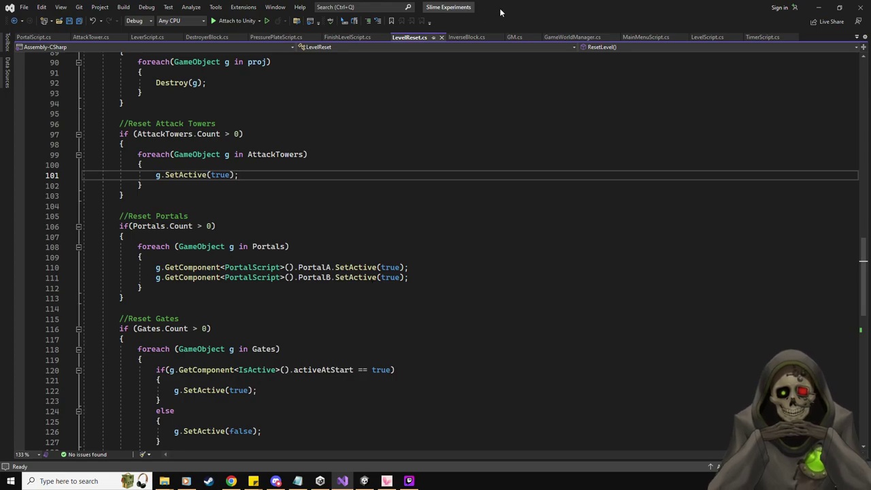
{"action": "key", "text": "alt+Tab"}
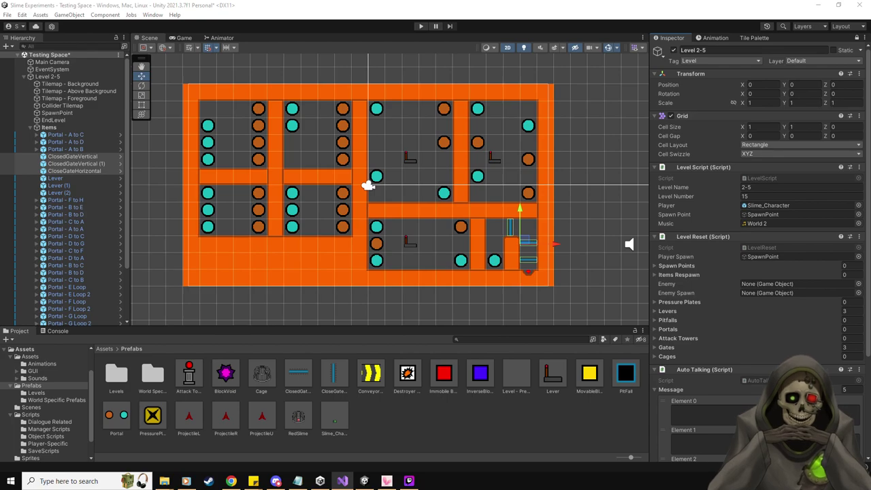
Save Level 2-5 as a prefab in the Prefabs/Levels folder and delete it from the scene.
{"action": "left_click", "coordinate": [47, 77]}
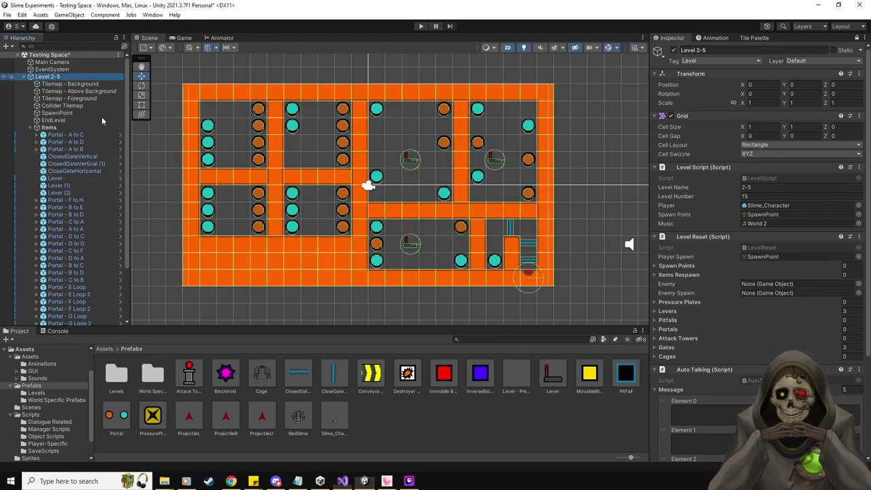
{"action": "left_click", "coordinate": [38, 393]}
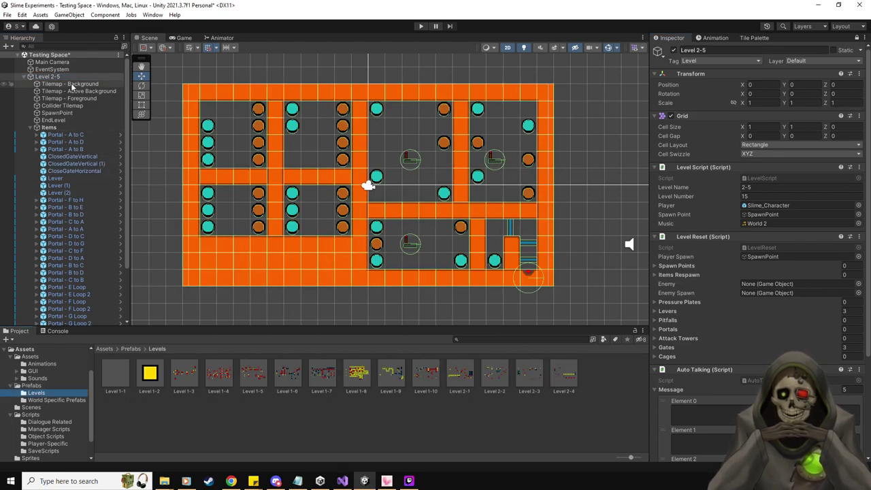
{"action": "left_click_drag", "start_coordinate": [616, 411], "coordinate": [599, 374]}
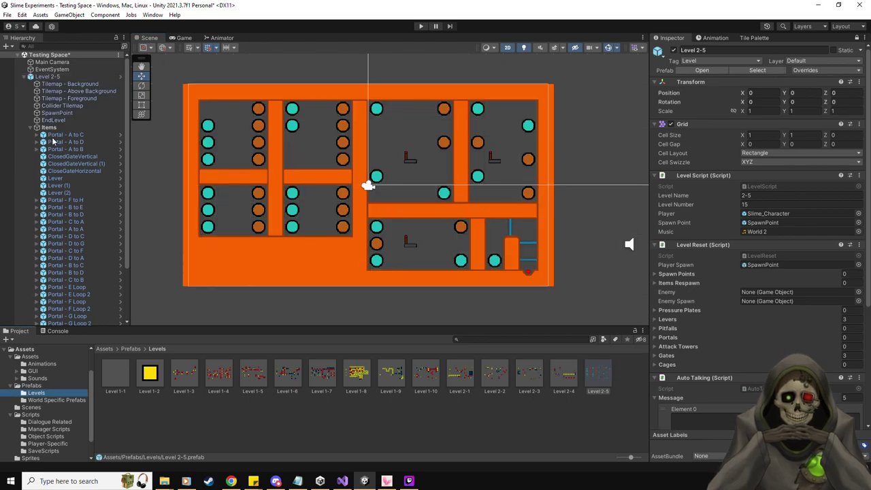
{"action": "key", "text": "Delete"}
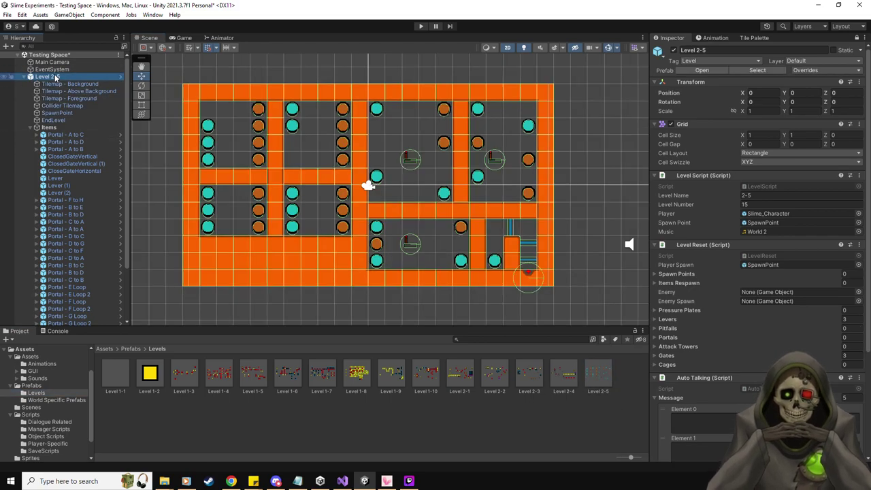
{"action": "key", "text": "Delete"}
Activate Level 2-6, expand its hierarchy and set its Items object as the default parent.
{"action": "left_click", "coordinate": [47, 77]}
{"action": "key", "text": "alt+shift+a"}
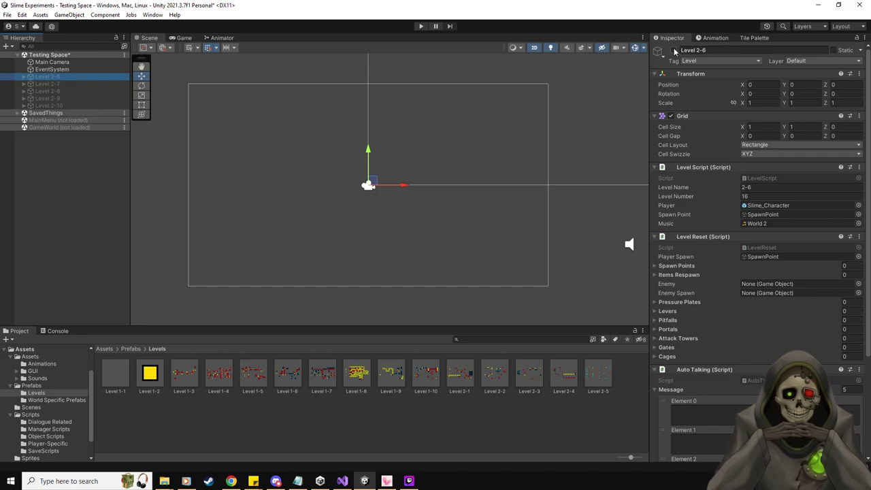
{"action": "left_click", "coordinate": [23, 77]}
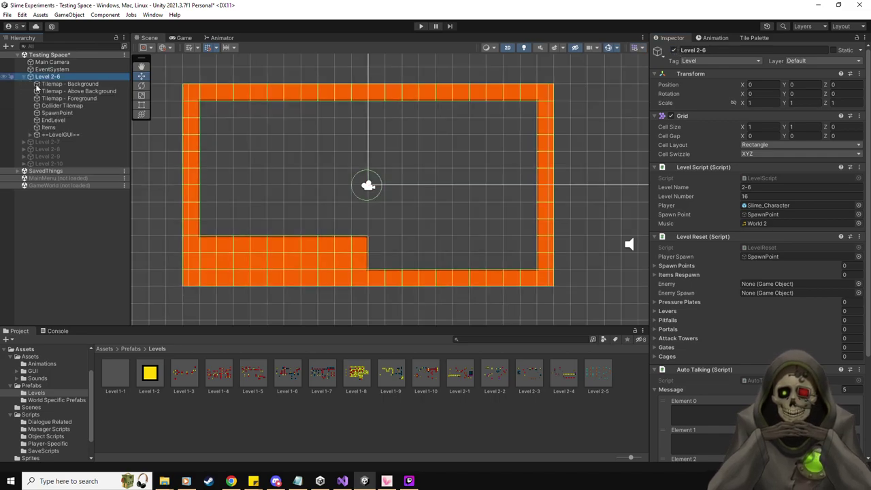
{"action": "right_click", "coordinate": [49, 128]}
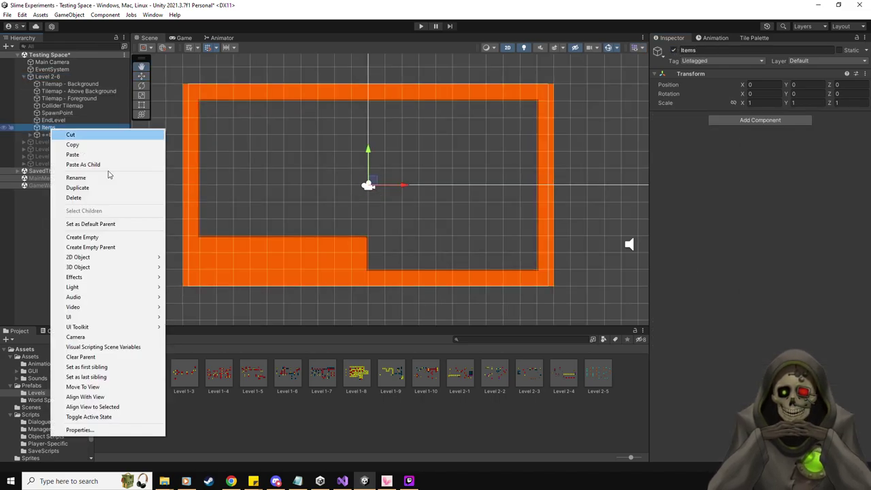
{"action": "left_click", "coordinate": [109, 225]}
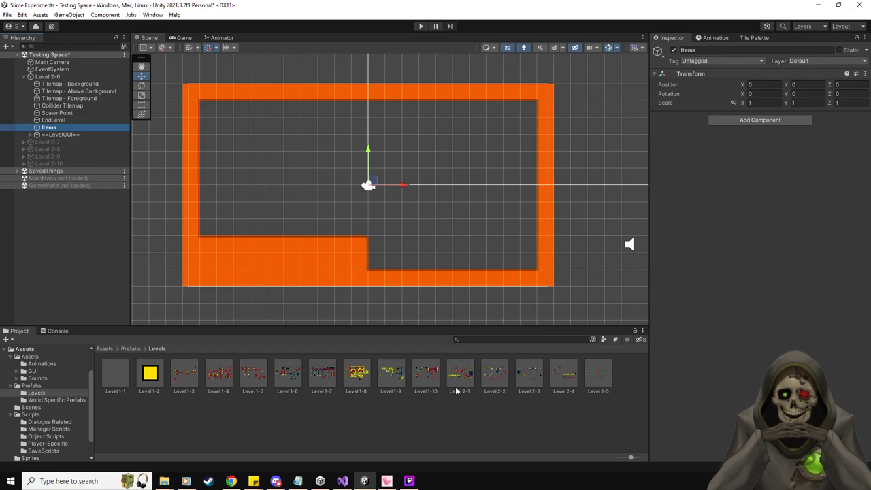
Open the Level 2-4 prefab and assign Level 2-5 as the Next Level of its EndLevel object.
{"action": "double_click", "coordinate": [563, 374]}
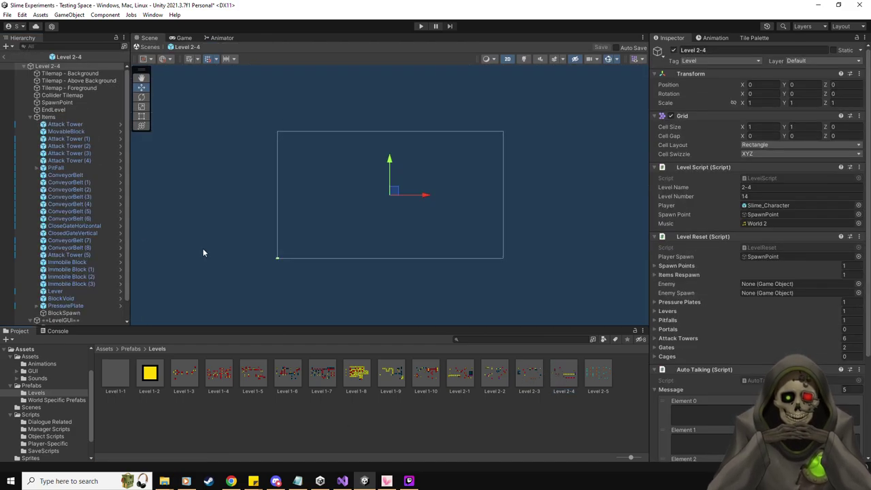
{"action": "left_click", "coordinate": [66, 110]}
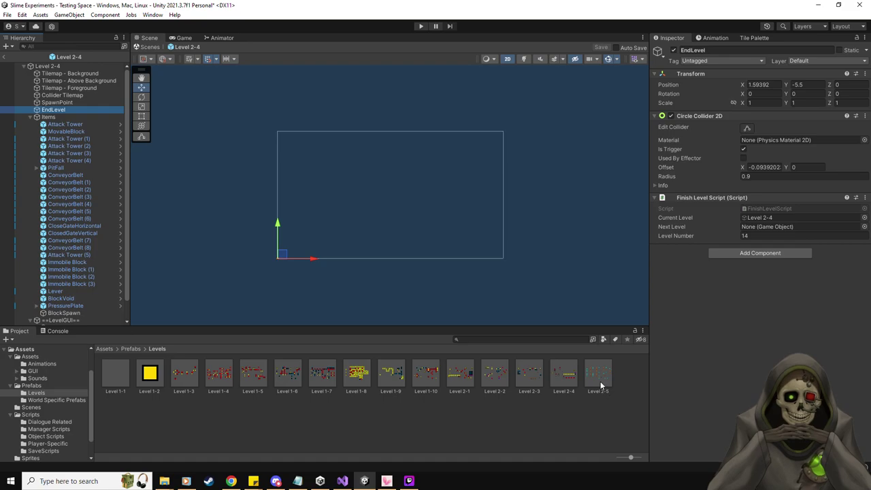
{"action": "left_click_drag", "start_coordinate": [600, 381], "coordinate": [781, 229]}
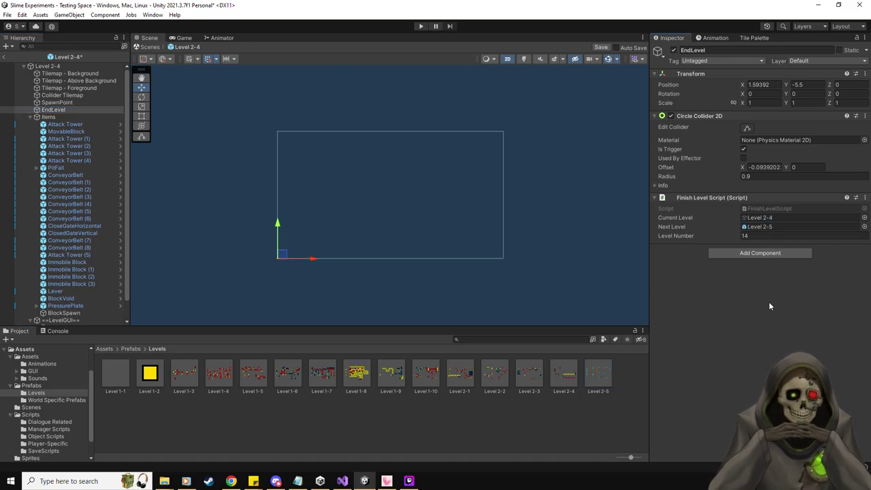
Set Element 0 of Level 2-4's Auto Talking message to "Feast your eyes on one of my latest inventions!".
{"action": "left_click", "coordinate": [48, 66]}
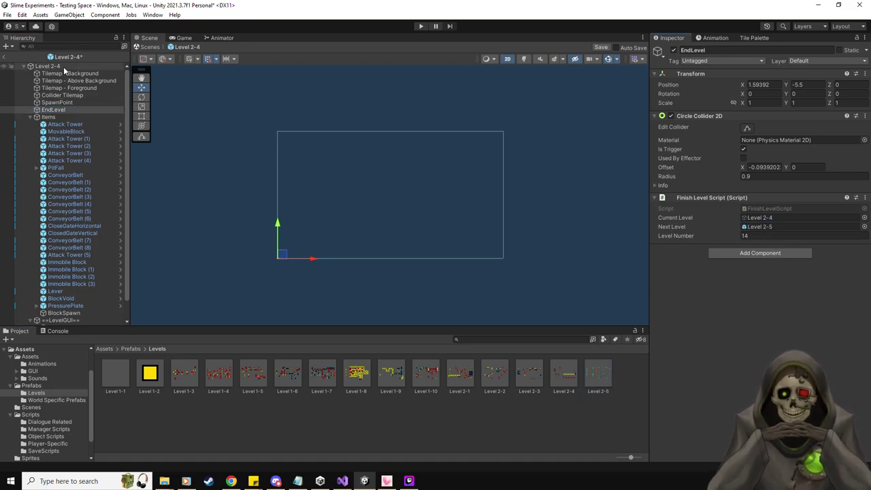
{"action": "scroll", "coordinate": [724, 306], "scroll_direction": "down", "scroll_amount": 5}
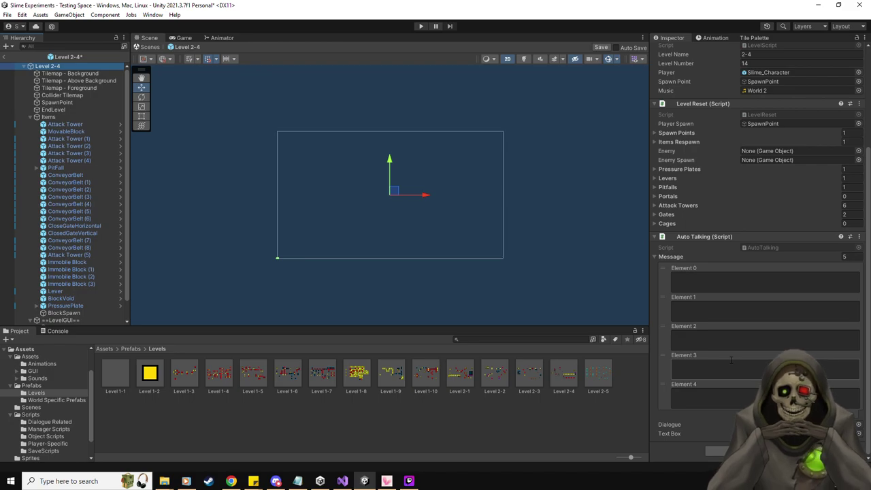
{"action": "double_click", "coordinate": [48, 117]}
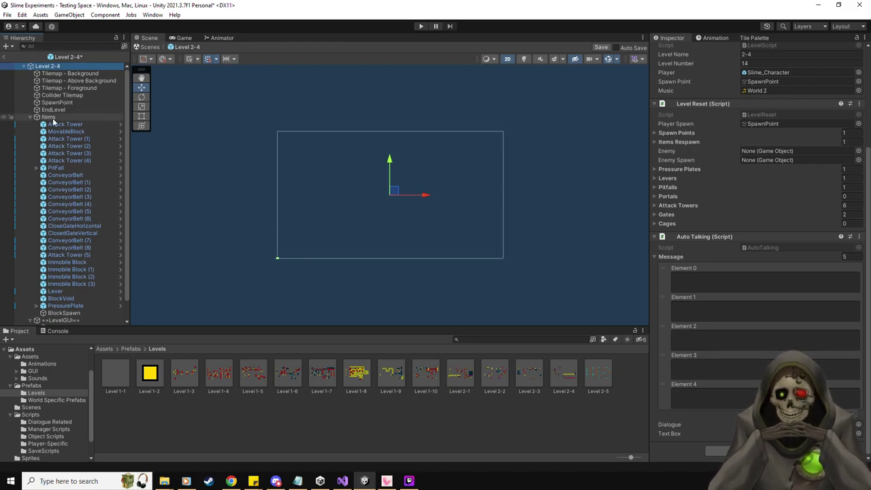
{"action": "scroll", "coordinate": [358, 277], "scroll_direction": "up", "scroll_amount": 2}
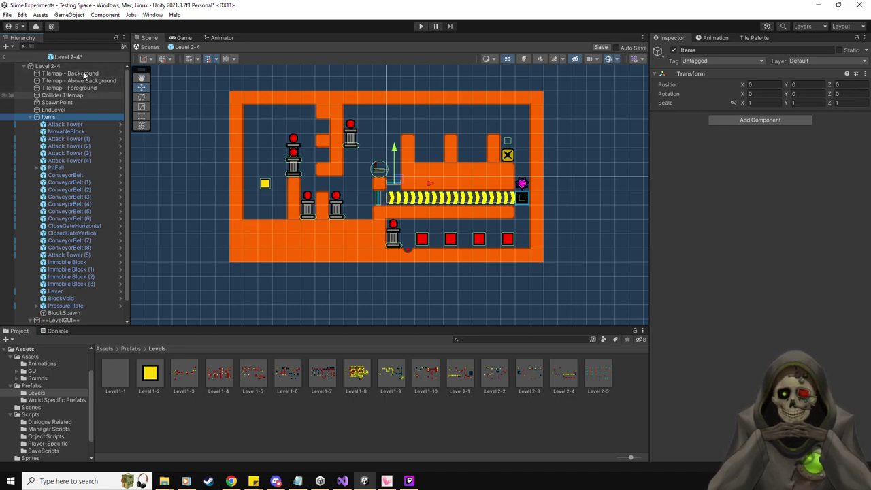
{"action": "left_click", "coordinate": [79, 65]}
{"action": "scroll", "coordinate": [683, 301], "scroll_direction": "down", "scroll_amount": 3}
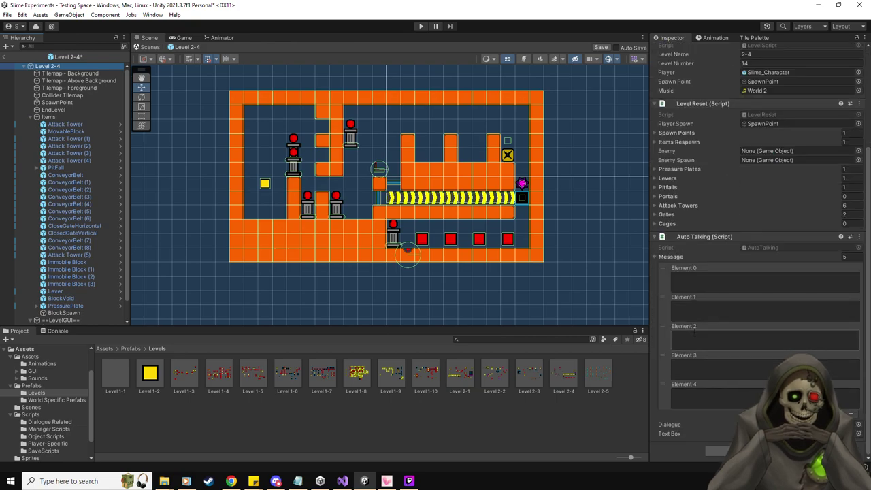
{"action": "left_click", "coordinate": [694, 280]}
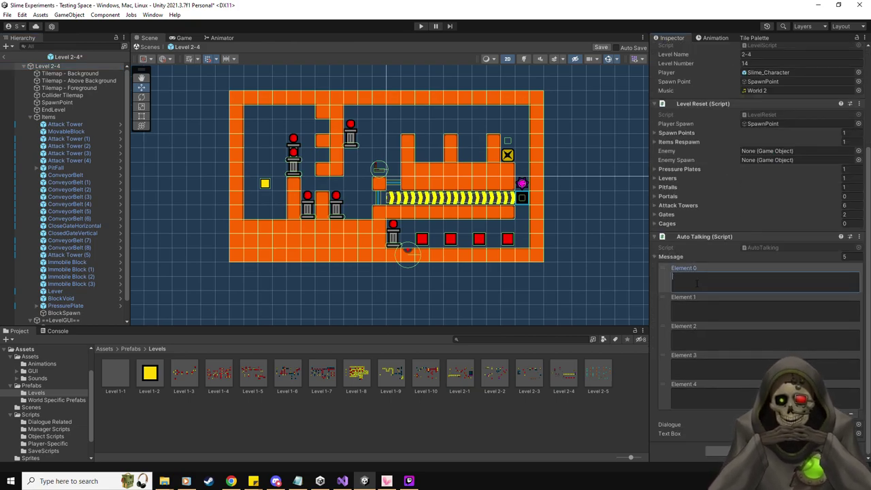
{"action": "type", "text": "Feast you"}
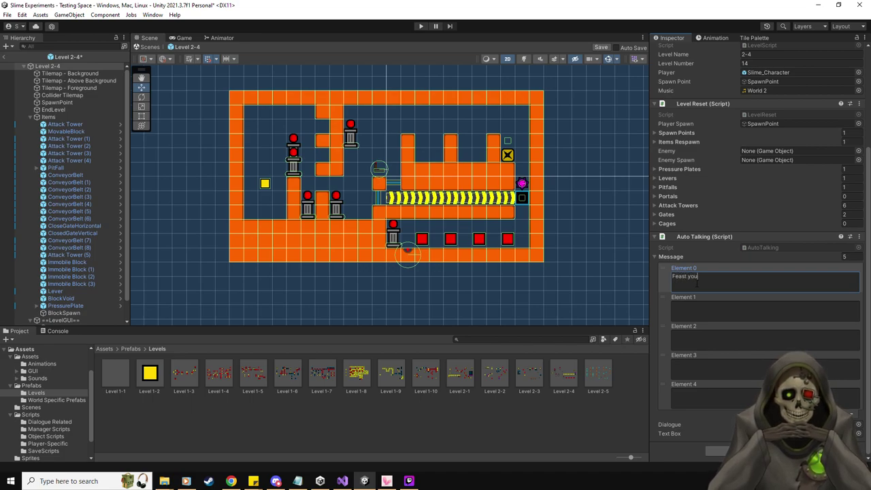
{"action": "type", "text": "r eyes on "}
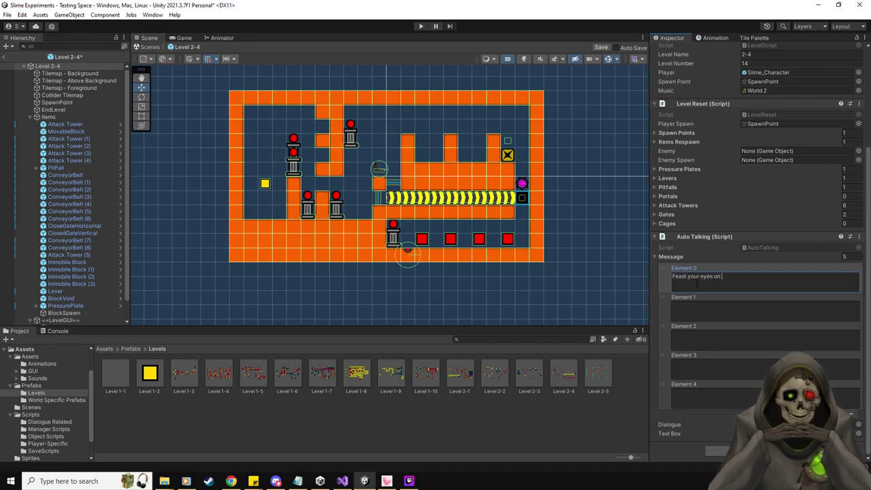
{"action": "type", "text": "one of m"}
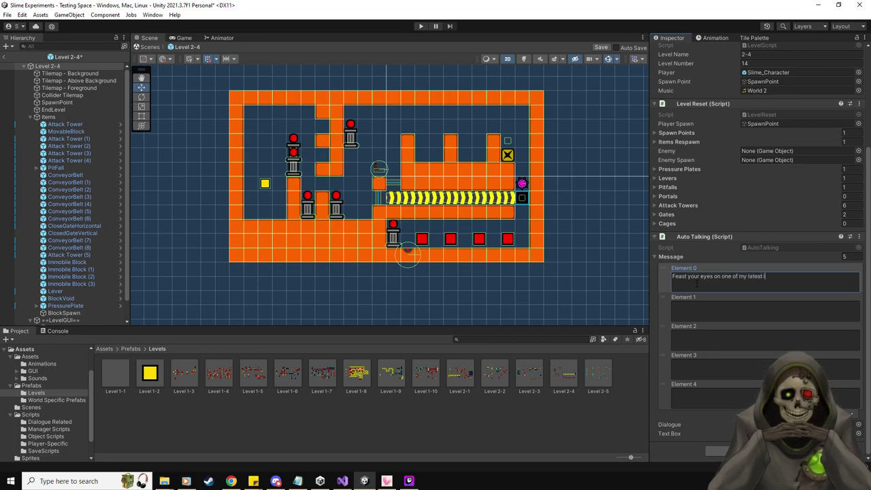
{"action": "type", "text": "y latest inventions!"}
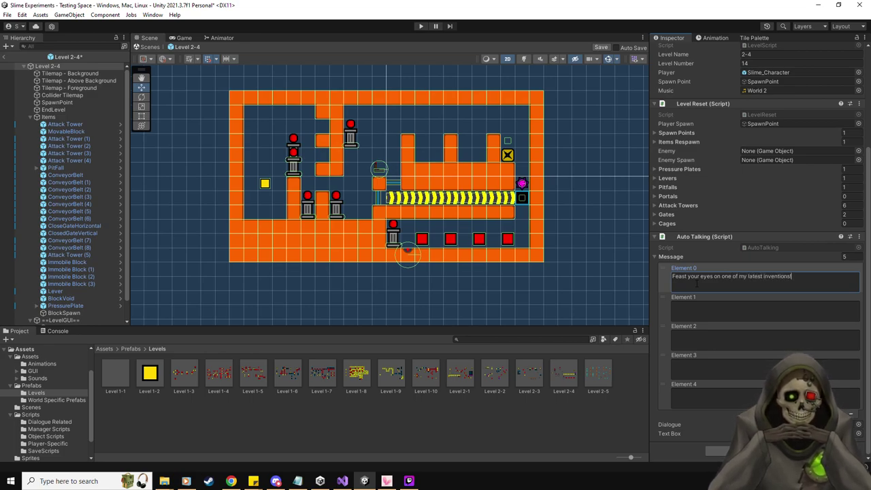
Set message Element 1 to "I call them attack towers. They use magic crystals to launch attacks at regular intervals.".
{"action": "left_click", "coordinate": [709, 307]}
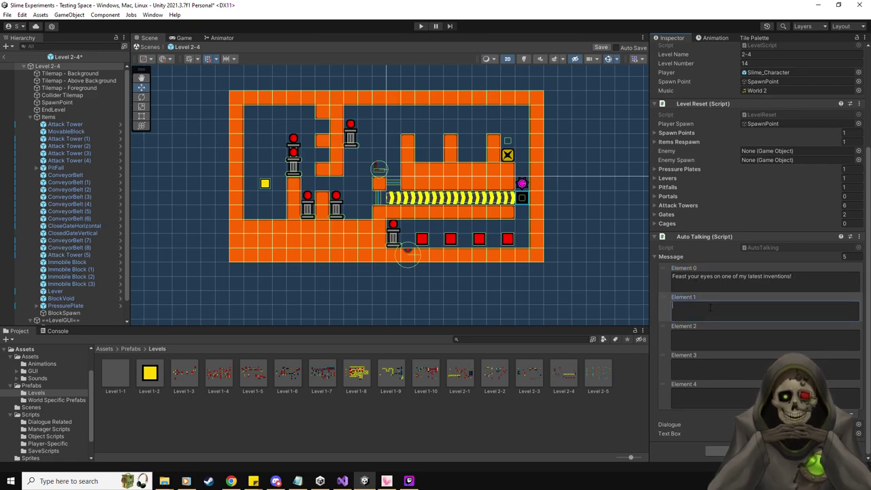
{"action": "type", "text": "I call them attac"}
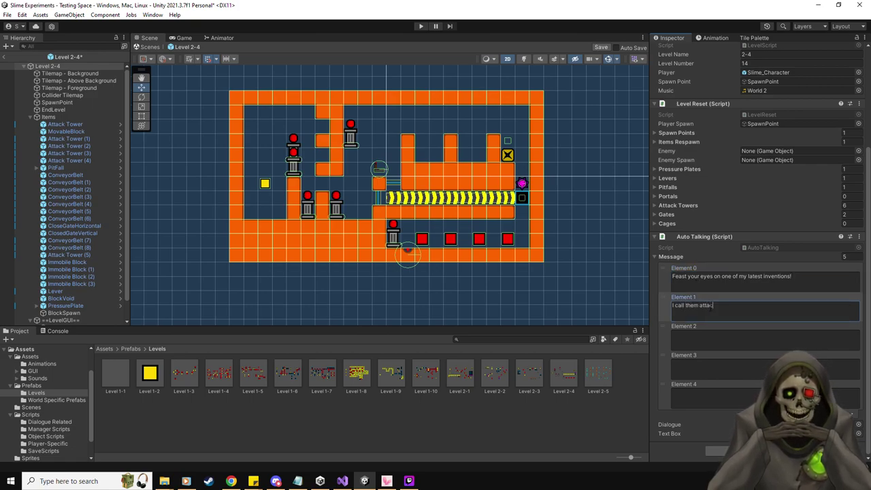
{"action": "type", "text": "k towers. They use"}
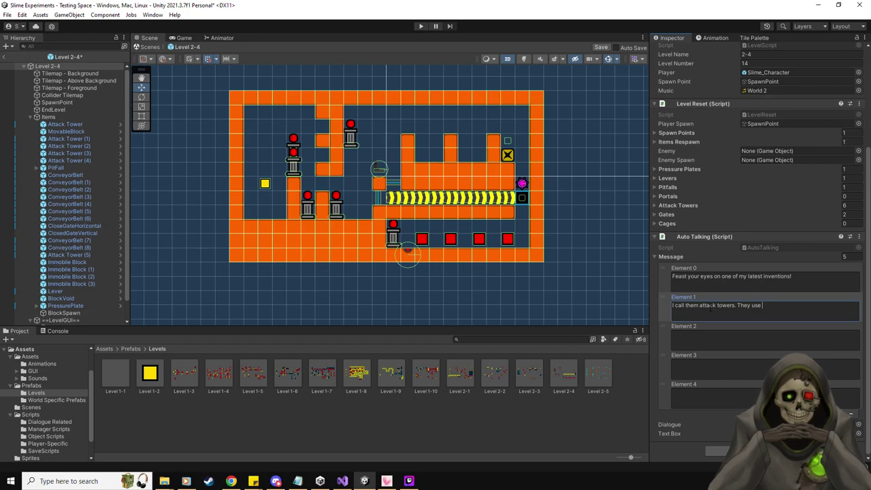
{"action": "type", "text": " magic c"}
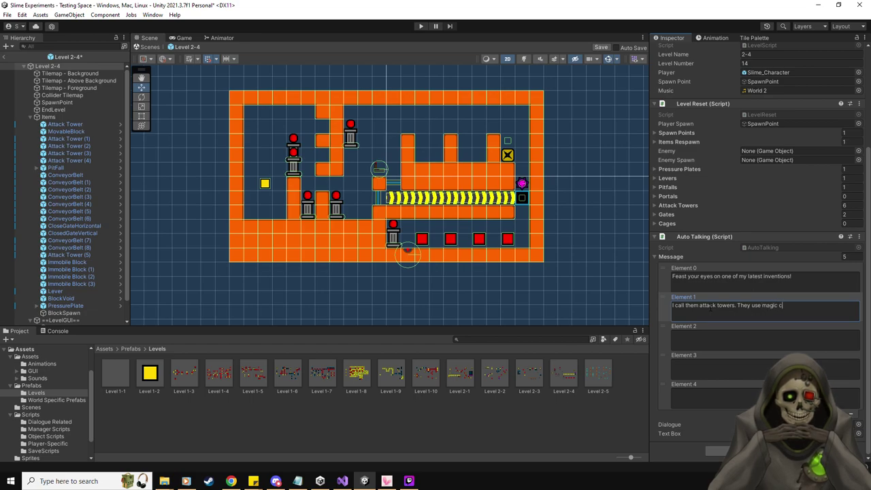
{"action": "type", "text": "rystals to"}
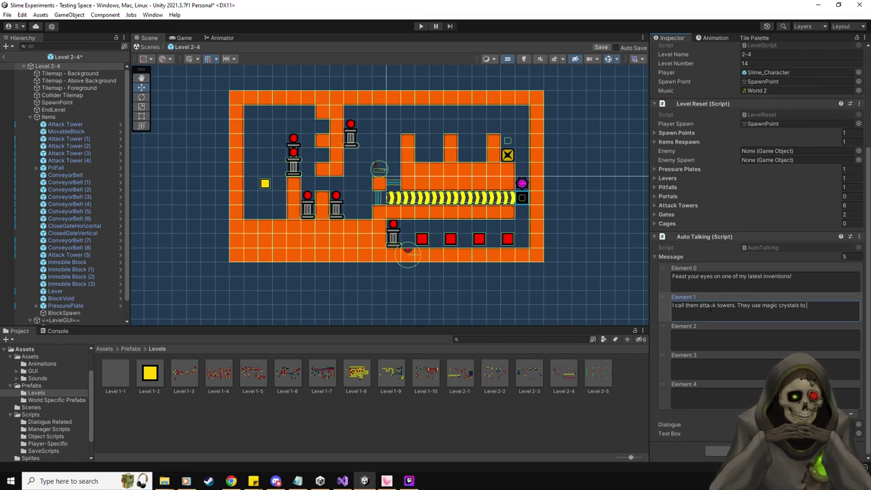
{"action": "type", "text": " launch"}
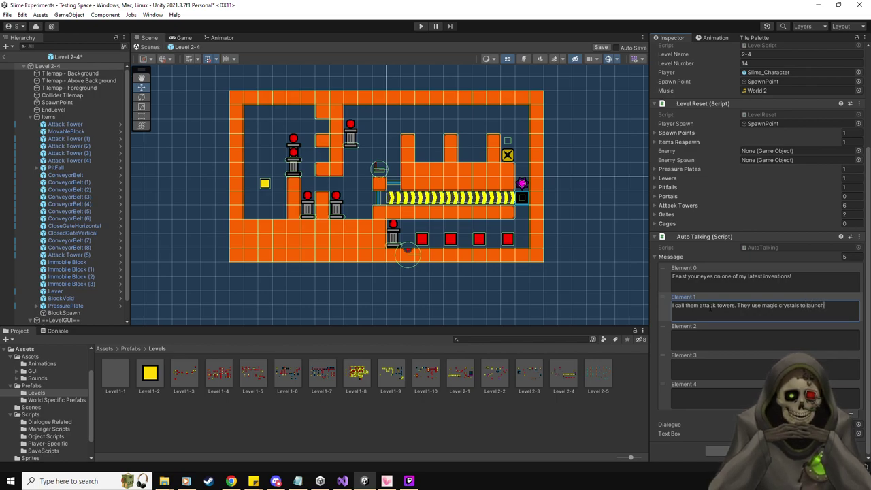
{"action": "type", "text": " attacks at re"}
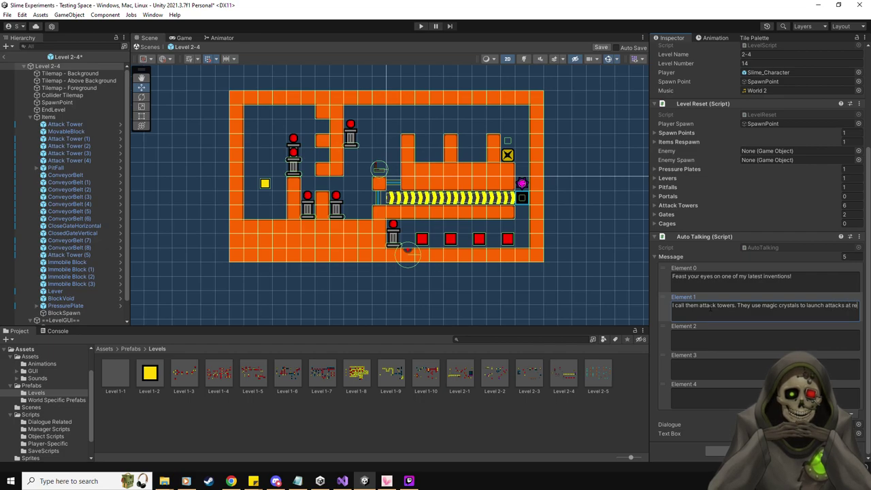
{"action": "type", "text": "gular interva"}
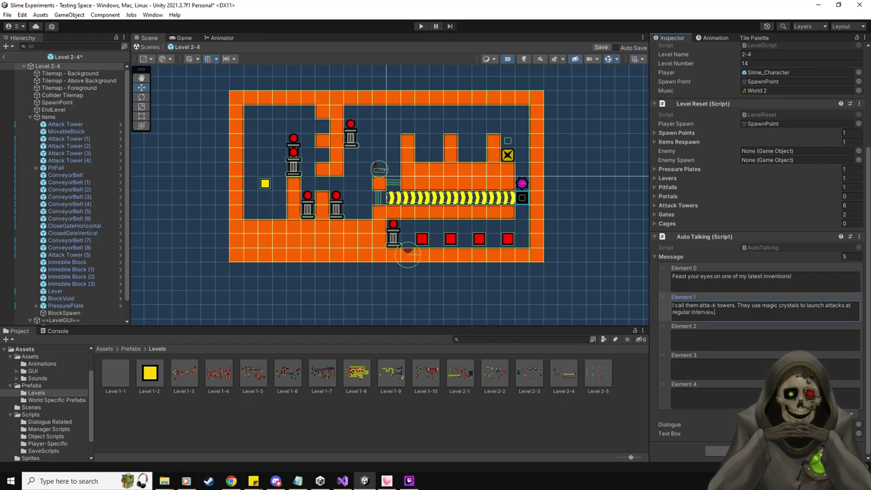
{"action": "type", "text": "ls."}
Set message Element 2 to "If you get hit, it won't kill you, but it will reset your progress as well as destroy any block they hit.".
{"action": "left_click", "coordinate": [728, 333]}
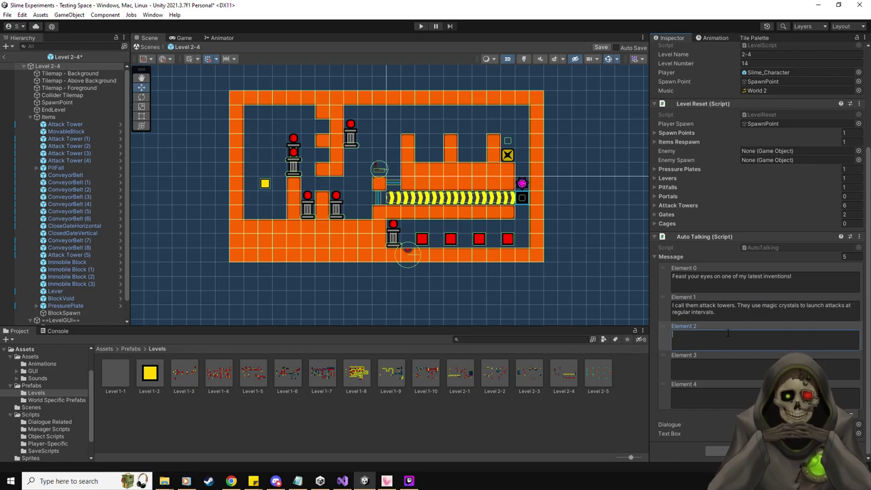
{"action": "type", "text": "If you get"}
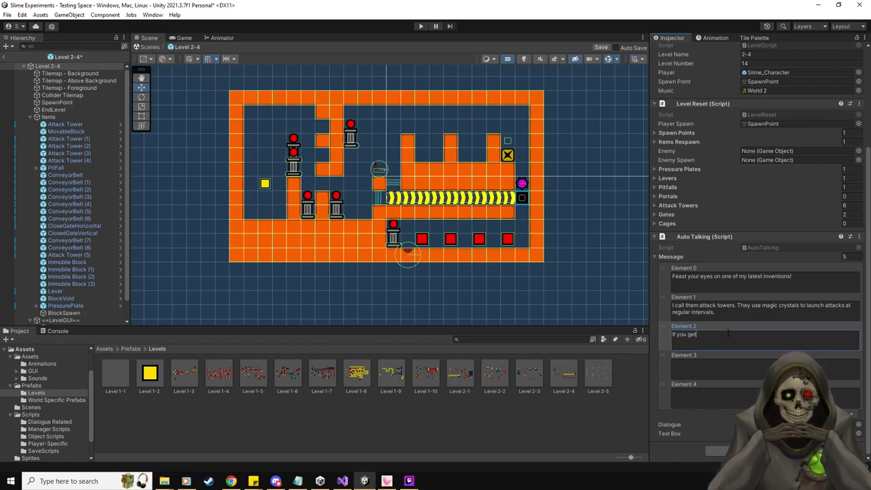
{"action": "type", "text": " hit, It won't kill"}
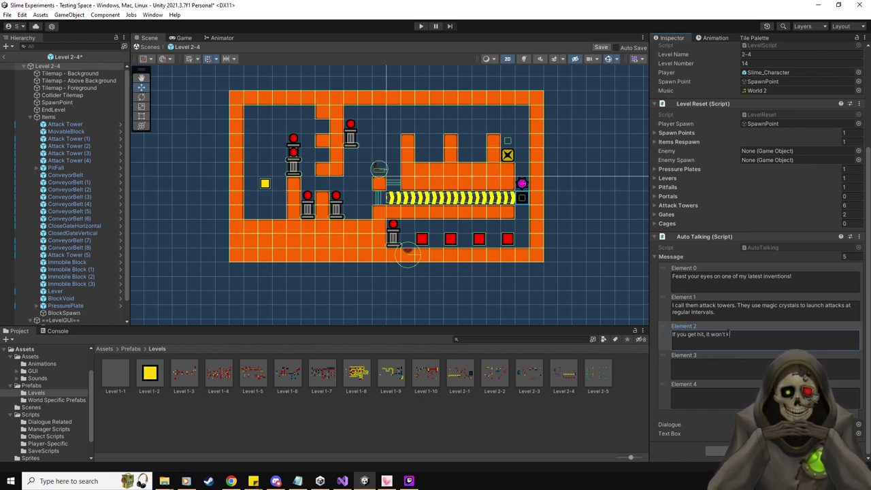
{"action": "type", "text": " you, but it wi"}
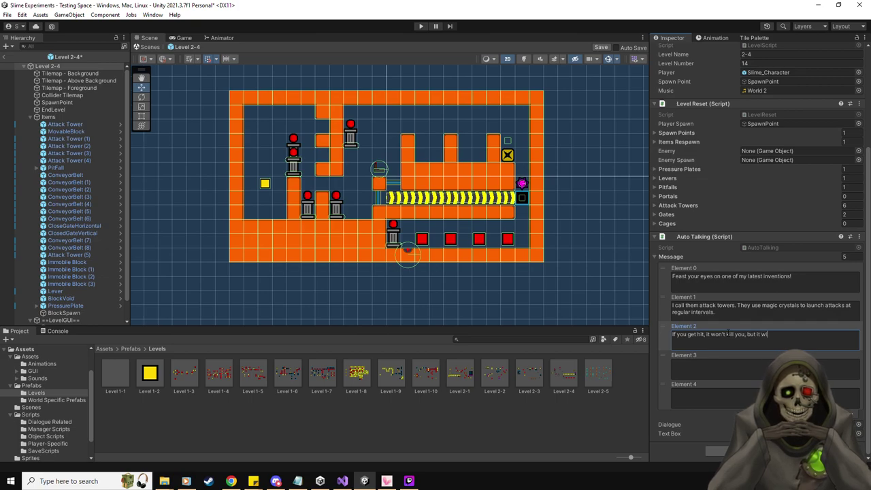
{"action": "type", "text": "ll teset "}
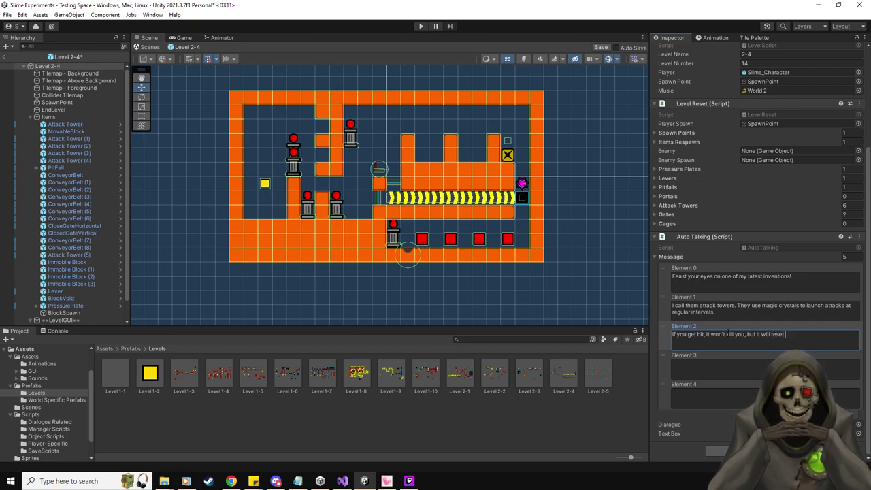
{"action": "type", "text": "your progress as well a"}
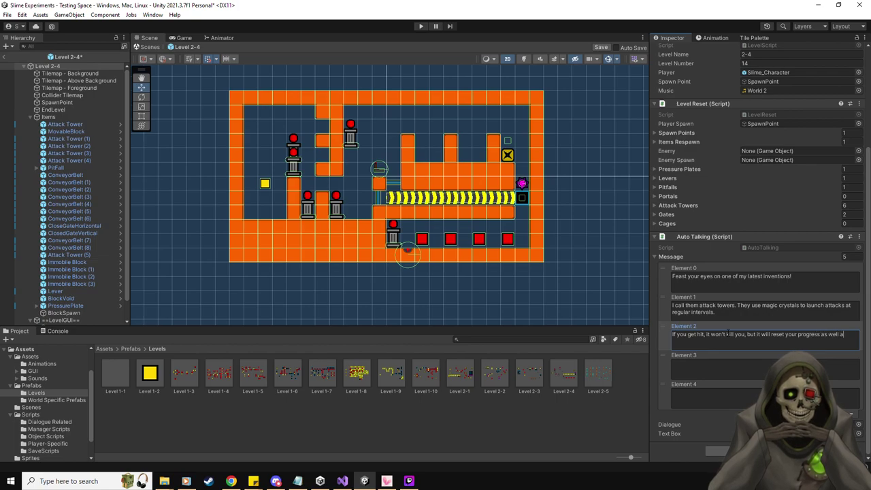
{"action": "type", "text": "s destroy any block t"}
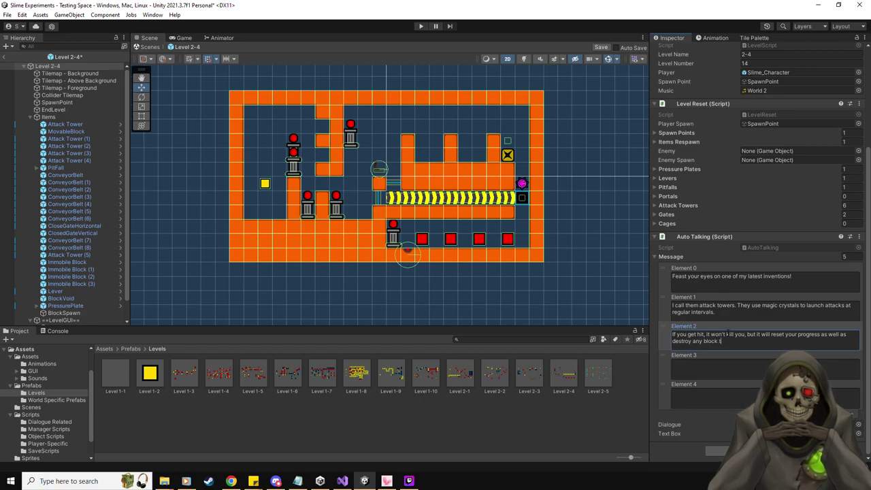
{"action": "type", "text": "hey hit."}
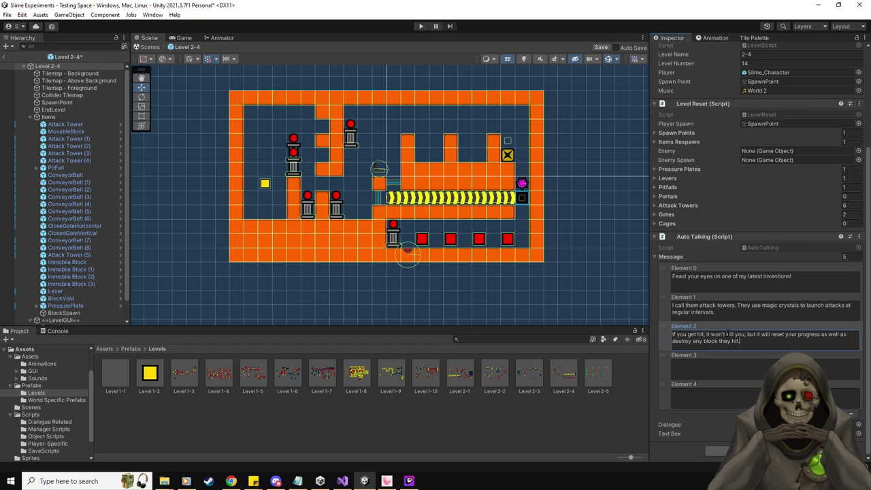
Delete the two empty message elements after Element 2 and save the Level 2-4 prefab.
{"action": "left_click", "coordinate": [668, 377]}
{"action": "key", "text": "Delete"}
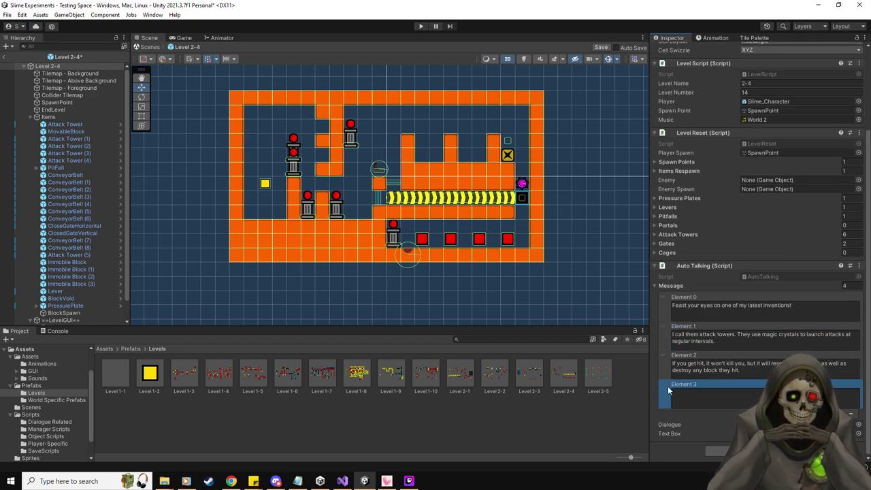
{"action": "key", "text": "Delete"}
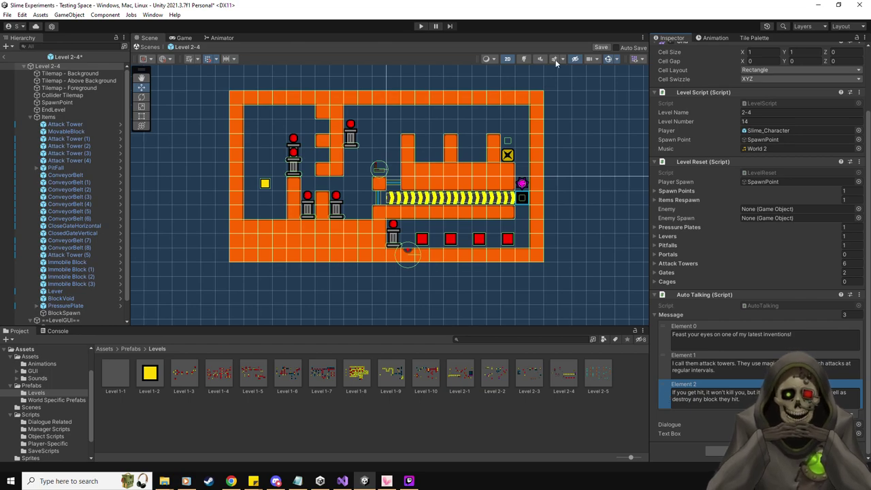
{"action": "left_click", "coordinate": [601, 47]}
Open the Level 2-5 prefab and delete Element 4 from its Auto Talking message list.
{"action": "double_click", "coordinate": [598, 373]}
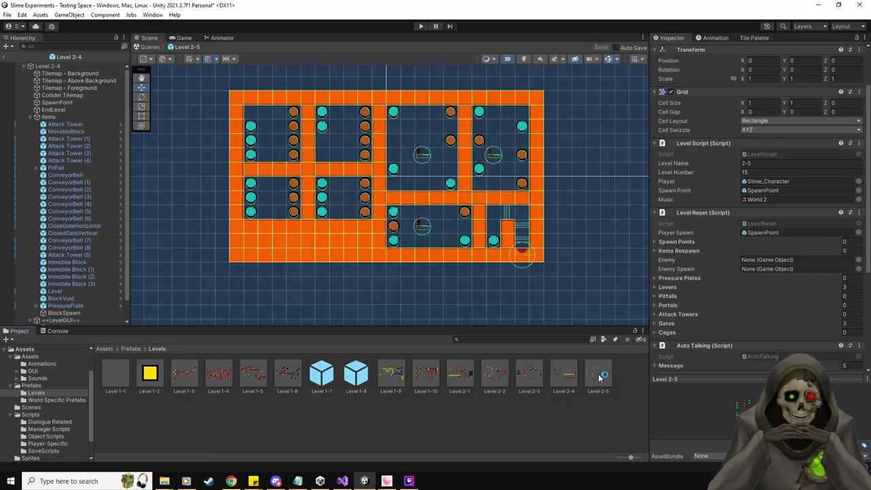
{"action": "scroll", "coordinate": [680, 379], "scroll_direction": "down", "scroll_amount": 2}
{"action": "left_click", "coordinate": [664, 402]}
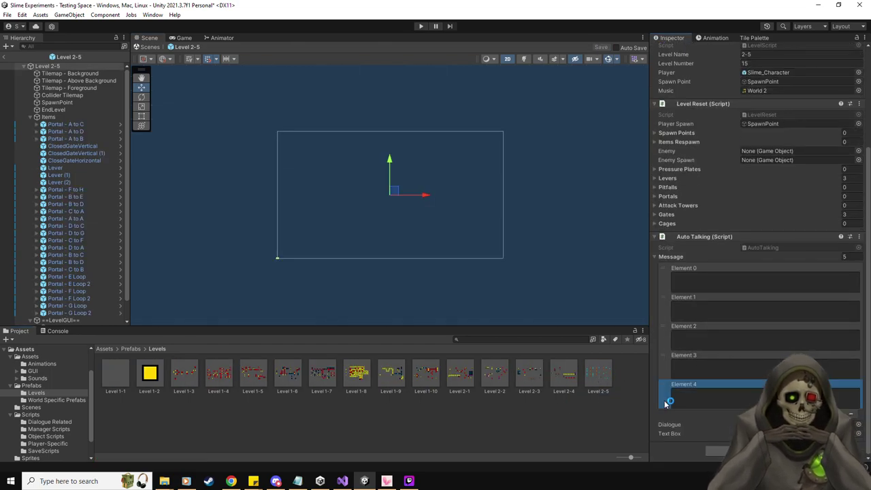
{"action": "key", "text": "Delete"}
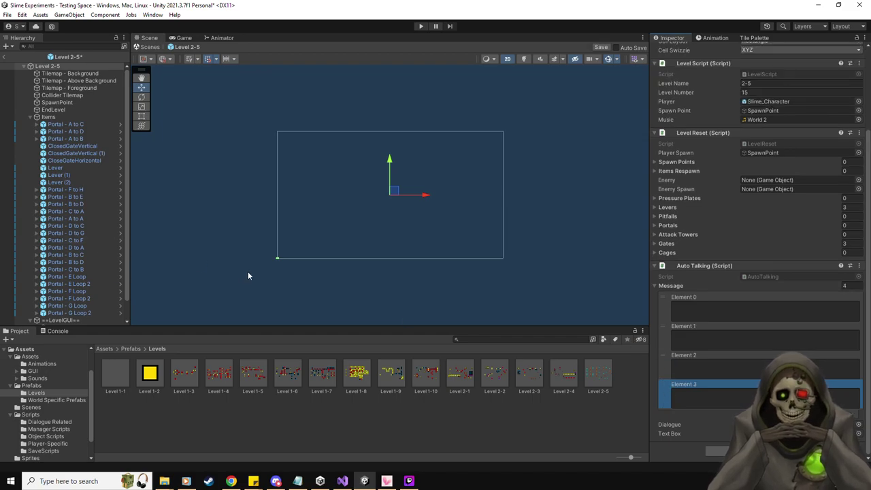
View the whole Level 2-5 layout of rooms, portals and levers in the scene, starting from the EndLevel object.
{"action": "left_click", "coordinate": [734, 313]}
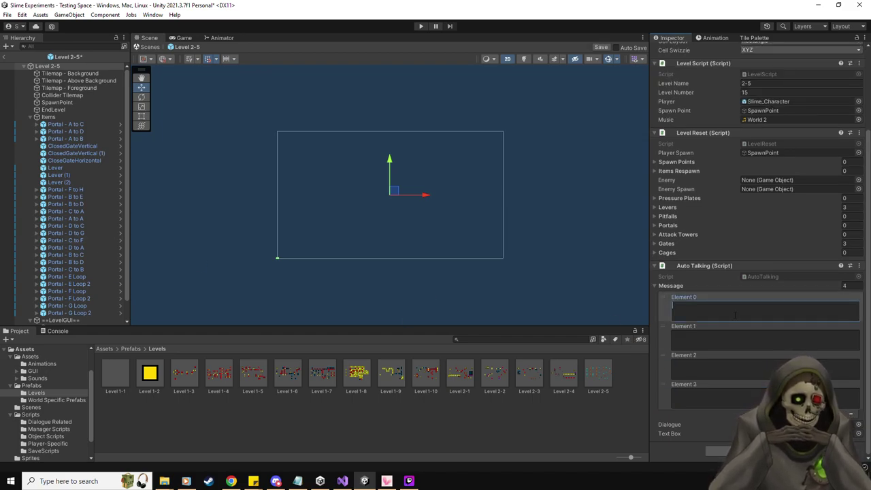
{"action": "double_click", "coordinate": [62, 109]}
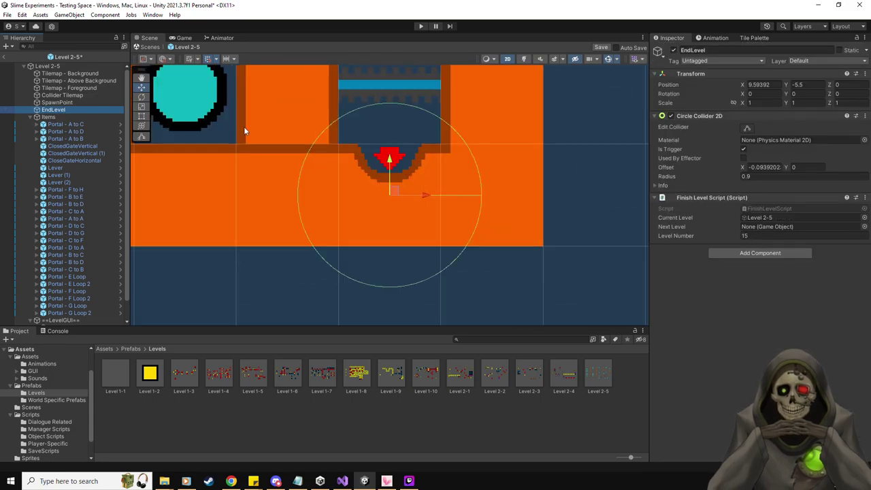
{"action": "scroll", "coordinate": [243, 156], "scroll_direction": "down", "scroll_amount": 10}
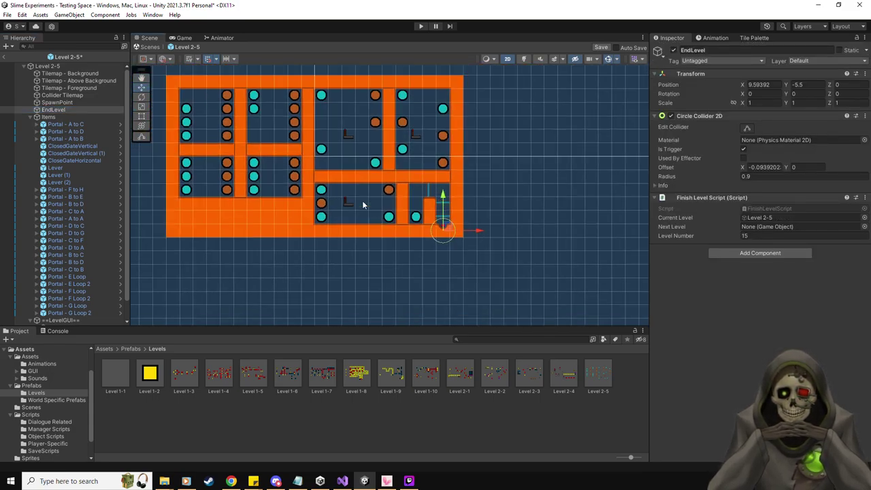
{"action": "scroll", "coordinate": [362, 201], "scroll_direction": "down", "scroll_amount": 2}
{"action": "scroll", "coordinate": [341, 184], "scroll_direction": "up", "scroll_amount": 5}
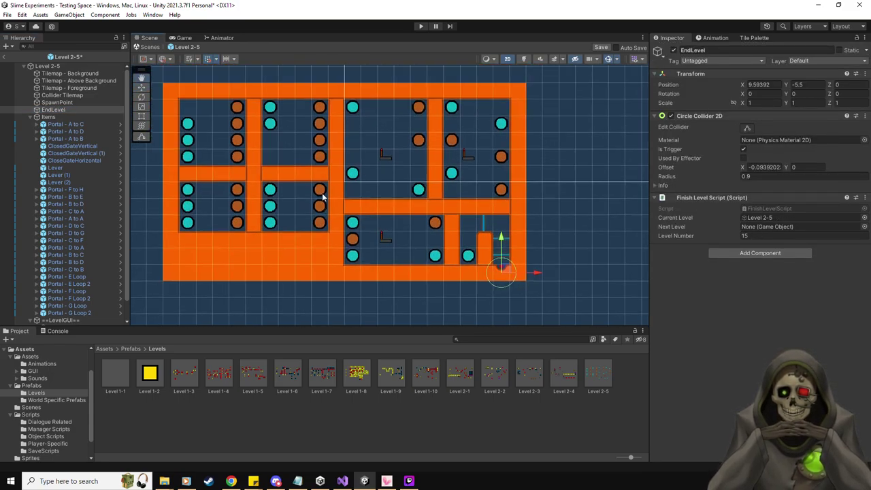
{"action": "left_click", "coordinate": [323, 197]}
{"action": "scroll", "coordinate": [688, 327], "scroll_direction": "down", "scroll_amount": 5}
Fill Element 0 of Level 2-5's Auto Talking messages with "Speaking of new inventions, a mage colleague of mine came up with a new spell.".
{"action": "left_click", "coordinate": [736, 316]}
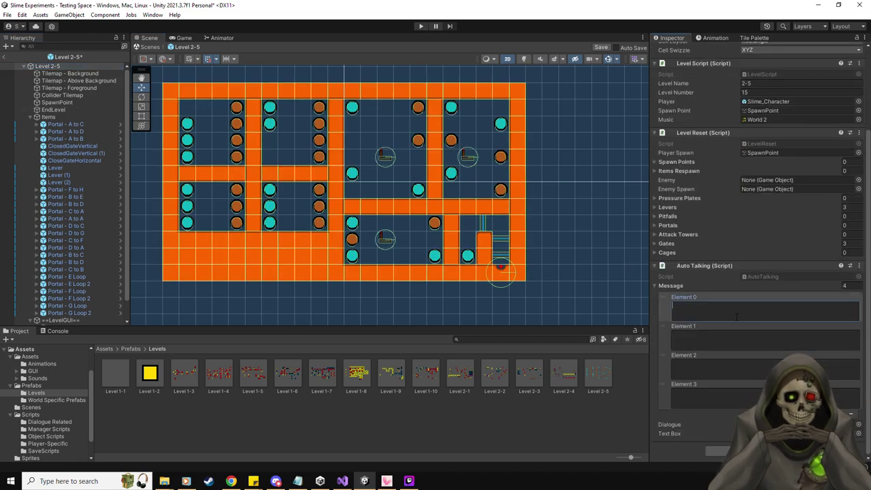
{"action": "type", "text": "Spea"}
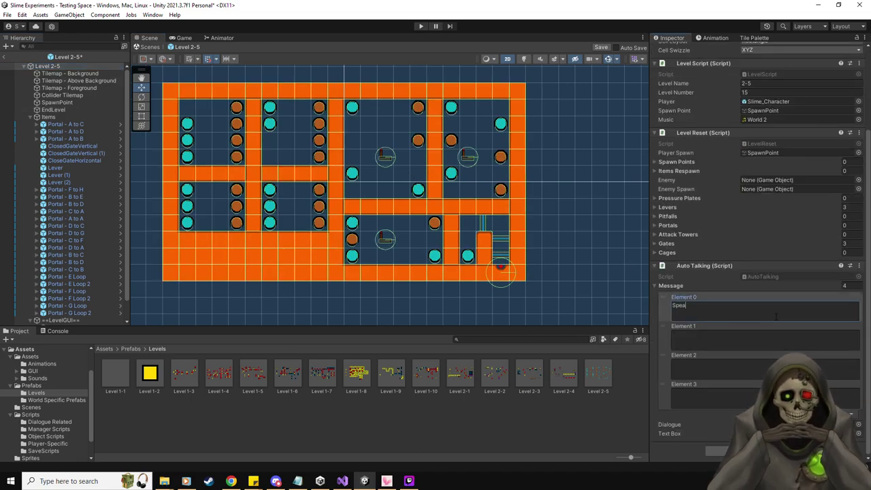
{"action": "type", "text": "king of new i"}
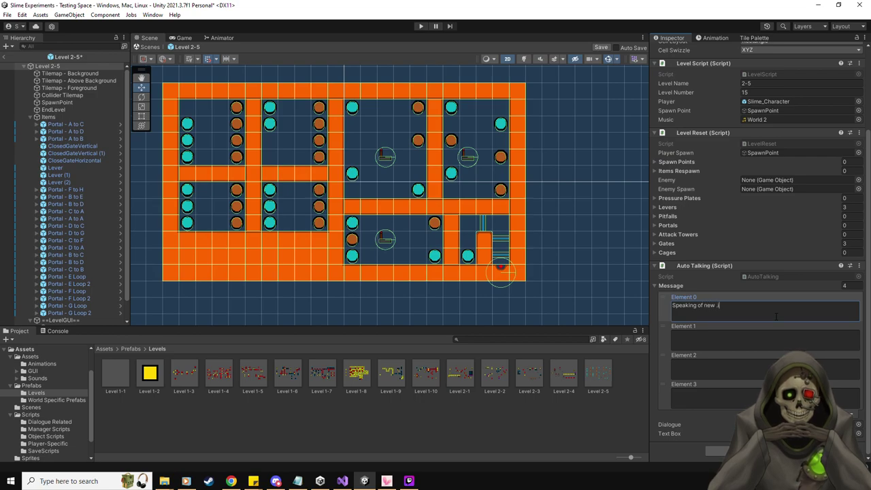
{"action": "type", "text": "n"}
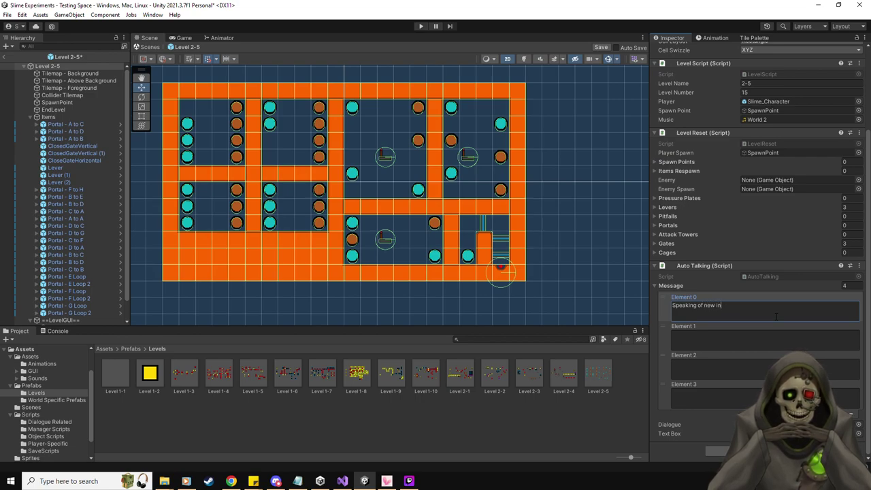
{"action": "type", "text": "ventions,"}
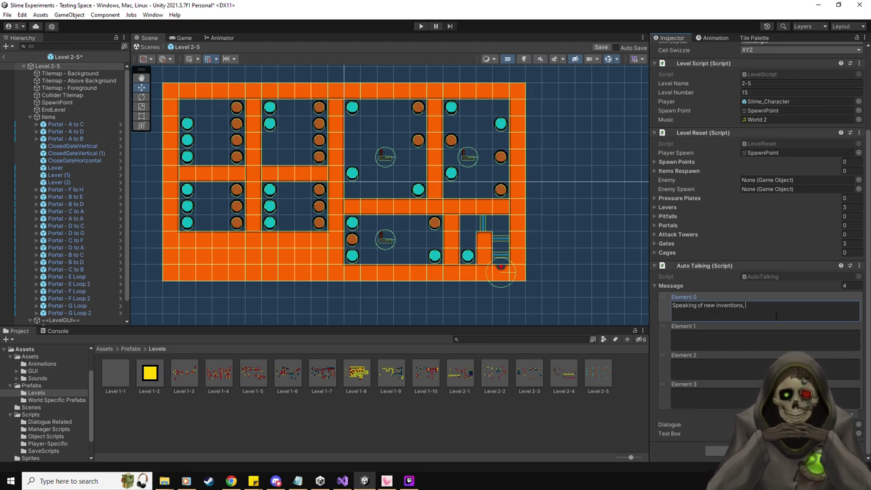
{"action": "type", "text": "a "}
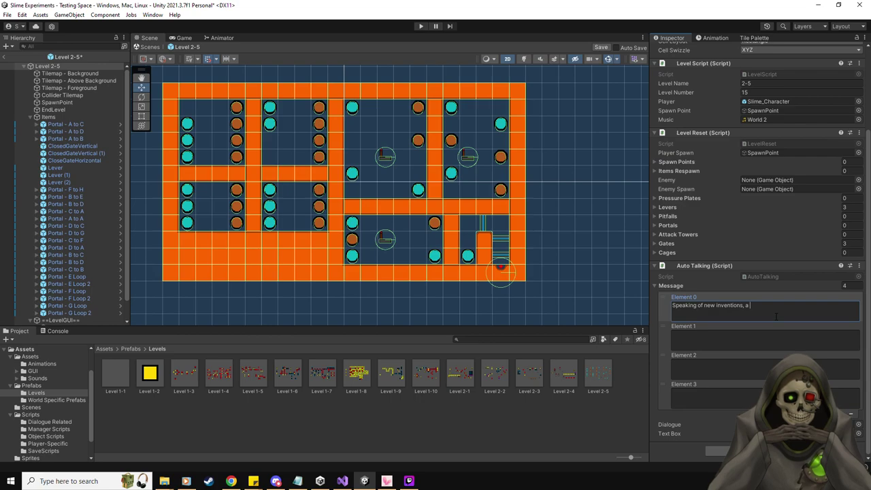
{"action": "type", "text": "mage coll"}
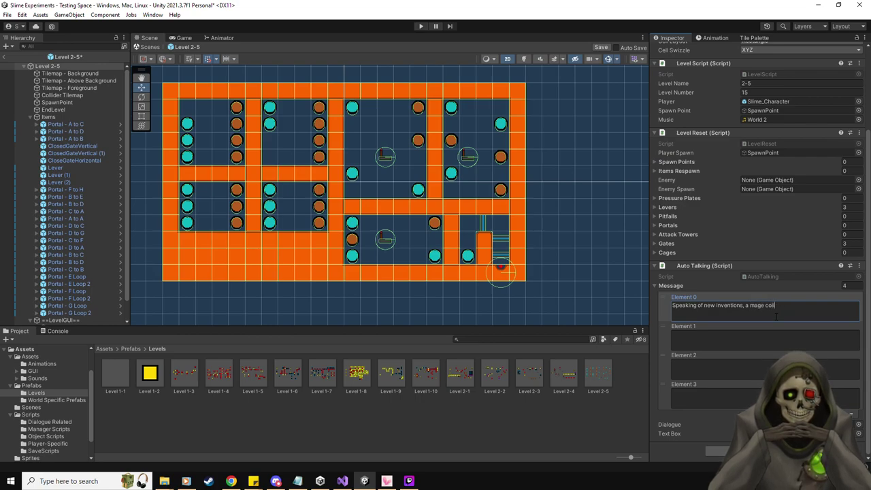
{"action": "type", "text": "egeeage"}
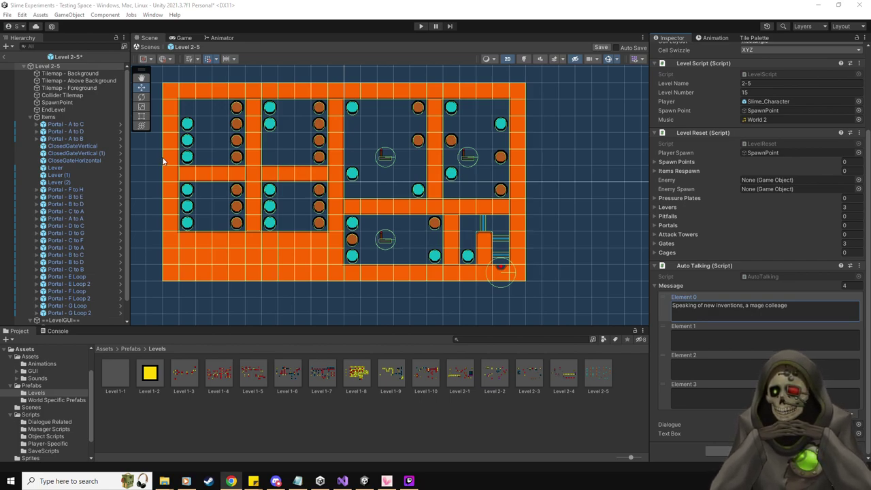
{"action": "double_click", "coordinate": [783, 306]}
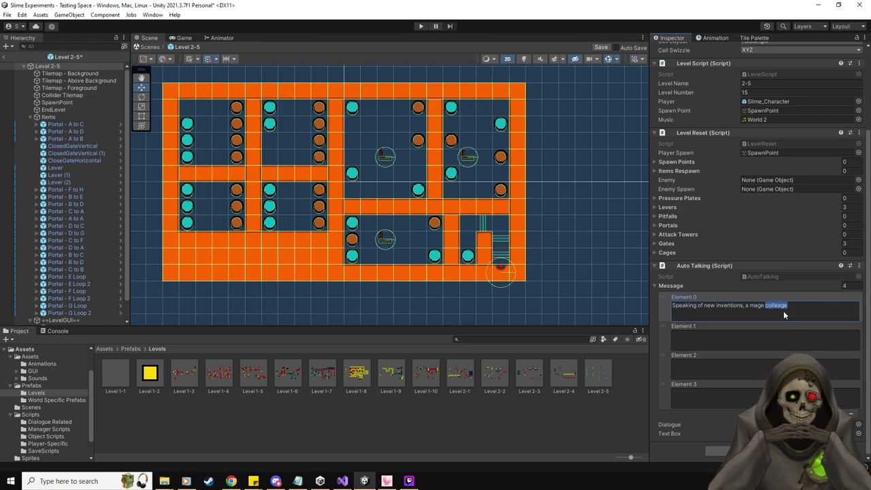
{"action": "type", "text": "colleague"}
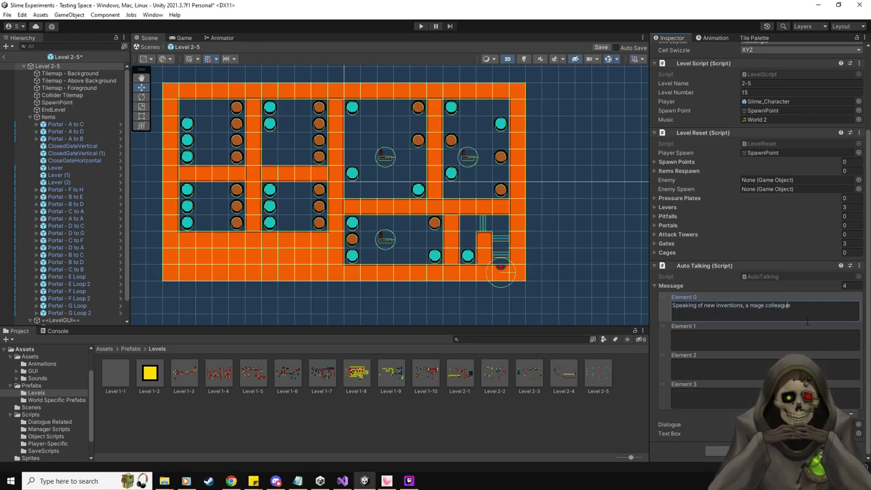
{"action": "type", "text": " of mine"}
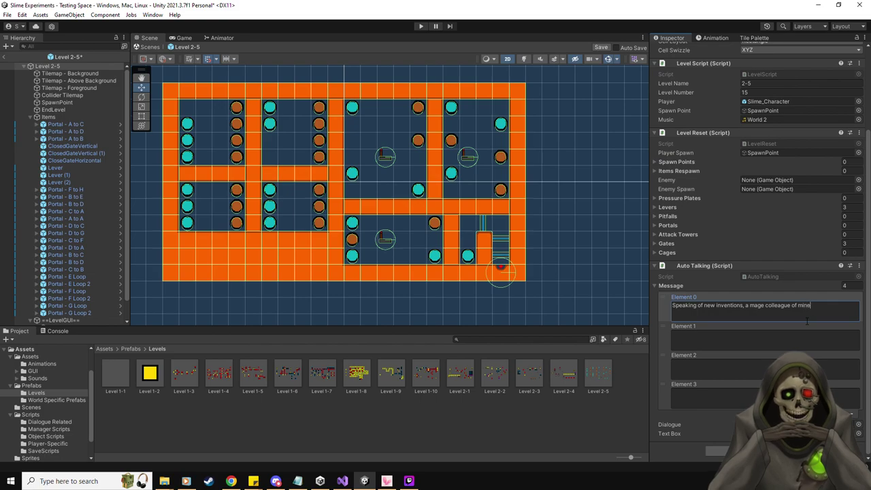
{"action": "type", "text": " came up wit"}
{"action": "type", "text": "h a new spell."}
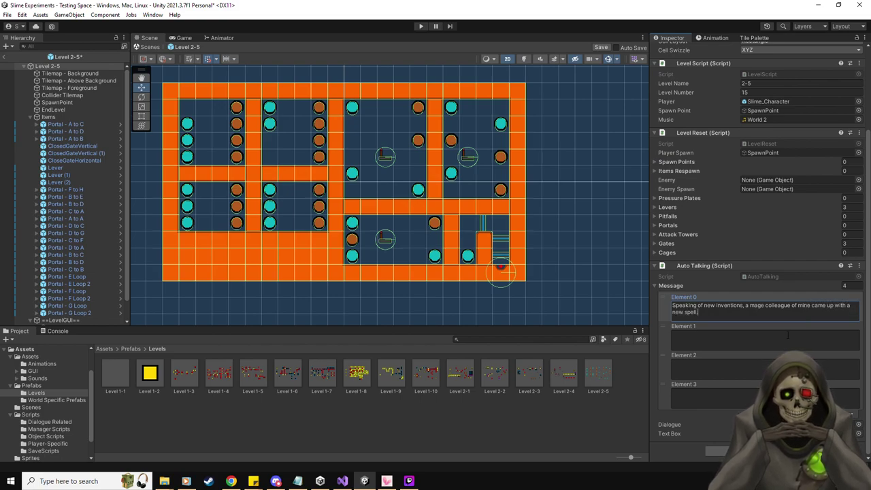
Fill message Element 1 with "It allows for creation of portals for short range teleportation in specifically marked locations.".
{"action": "left_click", "coordinate": [752, 341]}
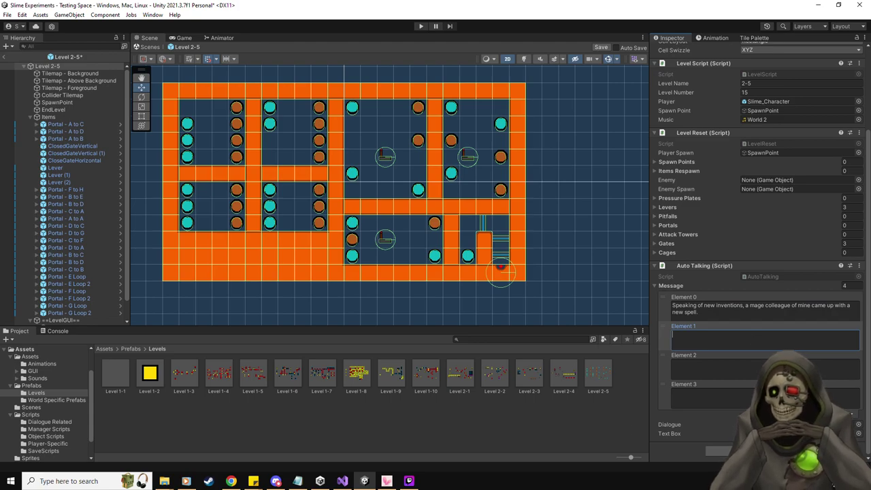
{"action": "key", "text": "alt+Tab"}
{"action": "key", "text": "alt+Tab"}
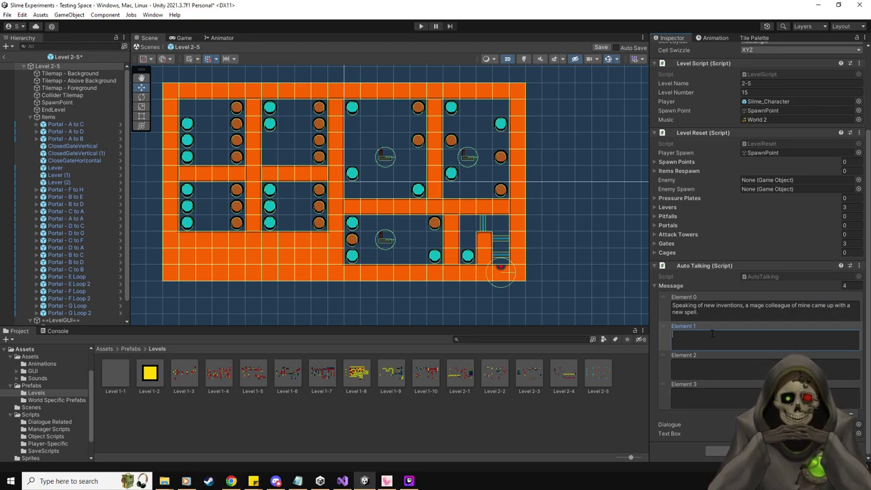
{"action": "type", "text": "It allows for cr"}
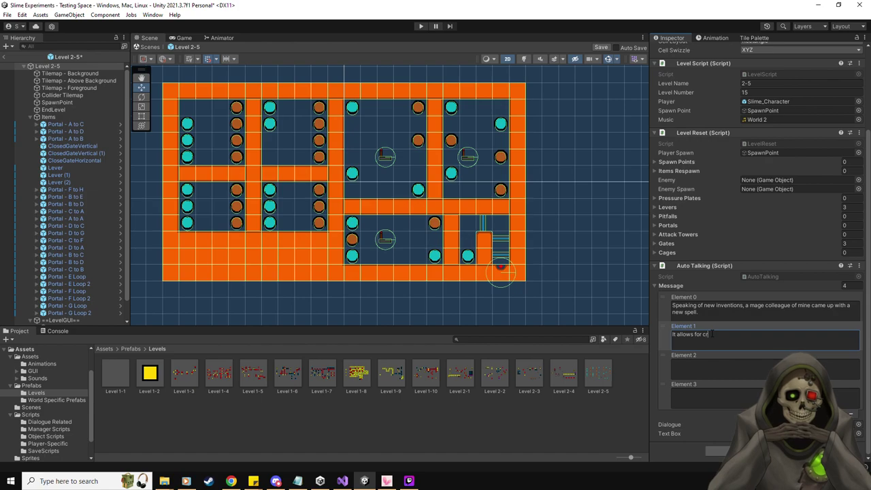
{"action": "type", "text": "eation of portals "}
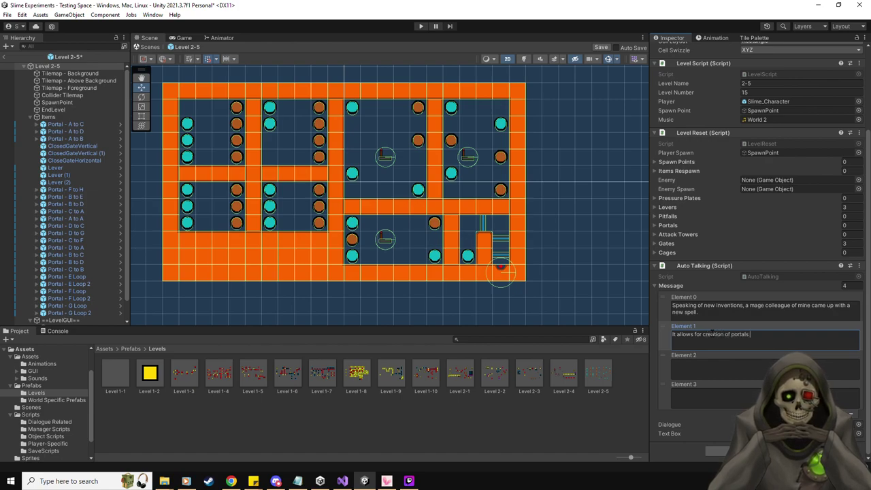
{"action": "type", "text": "for short ra"}
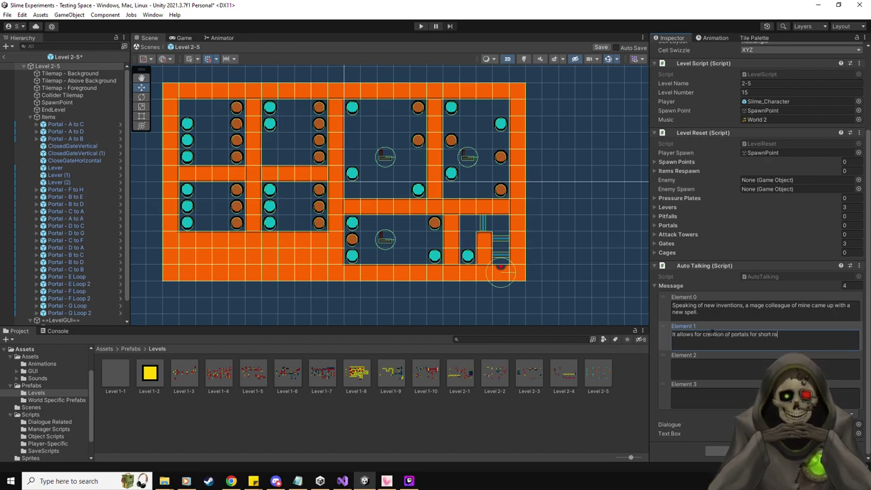
{"action": "type", "text": "nge teleportation."}
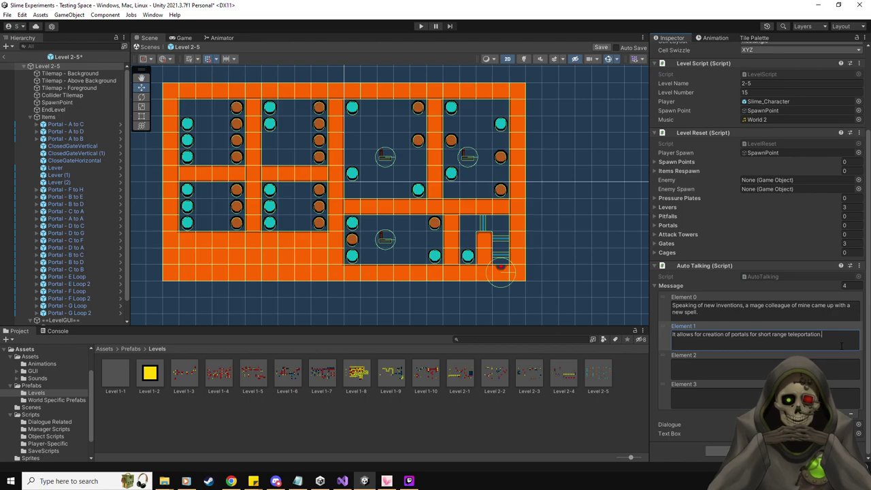
{"action": "key", "text": "BackSpace"}
{"action": "type", "text": " in "}
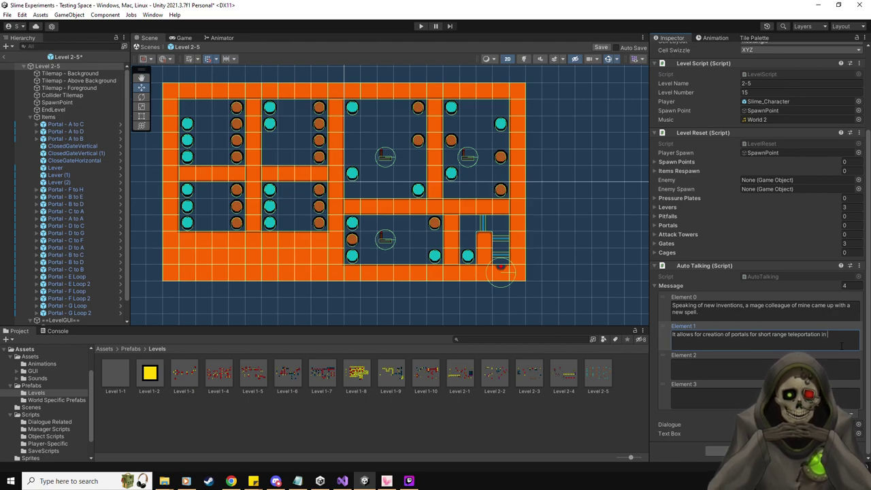
{"action": "type", "text": "specifically marked "}
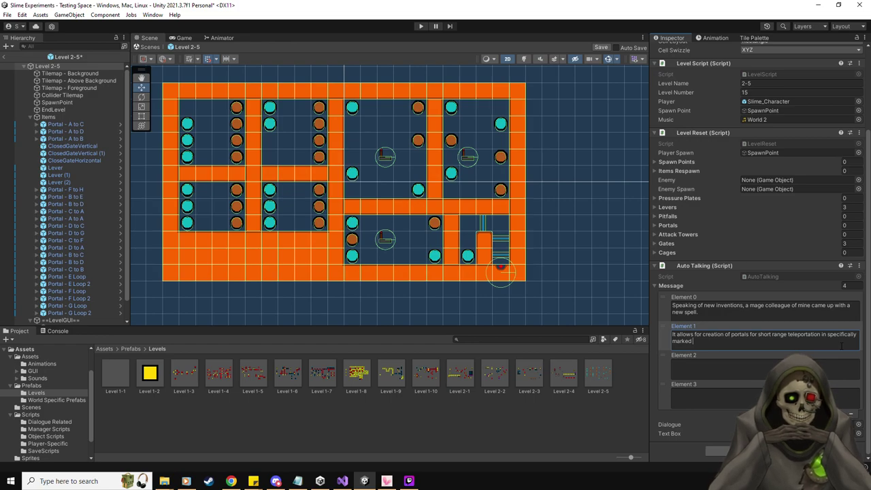
{"action": "type", "text": "l"}
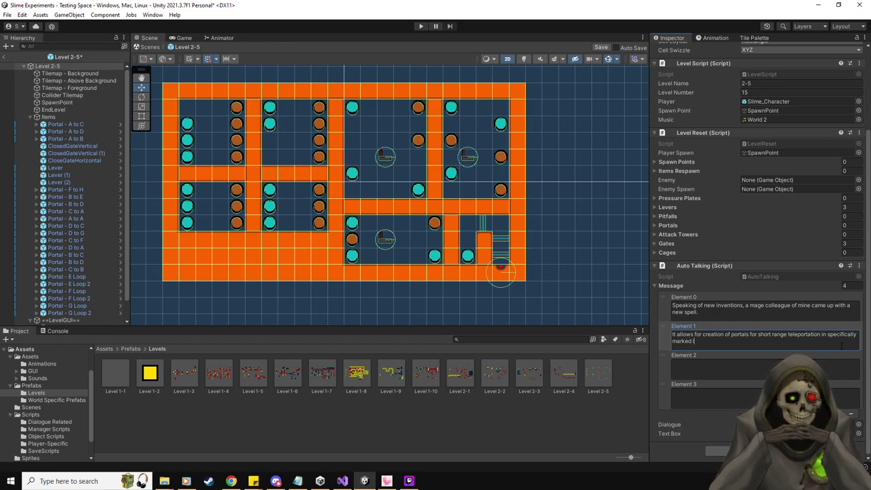
{"action": "type", "text": "ocations."}
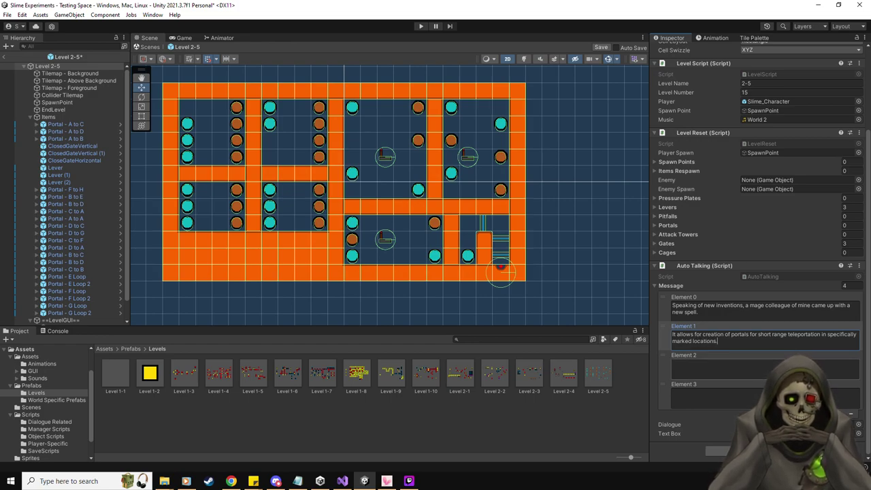
Fill message Element 2 with a line starting "He asked me to test his spell out to see if" and ending with "organisms.".
{"action": "left_click", "coordinate": [837, 368]}
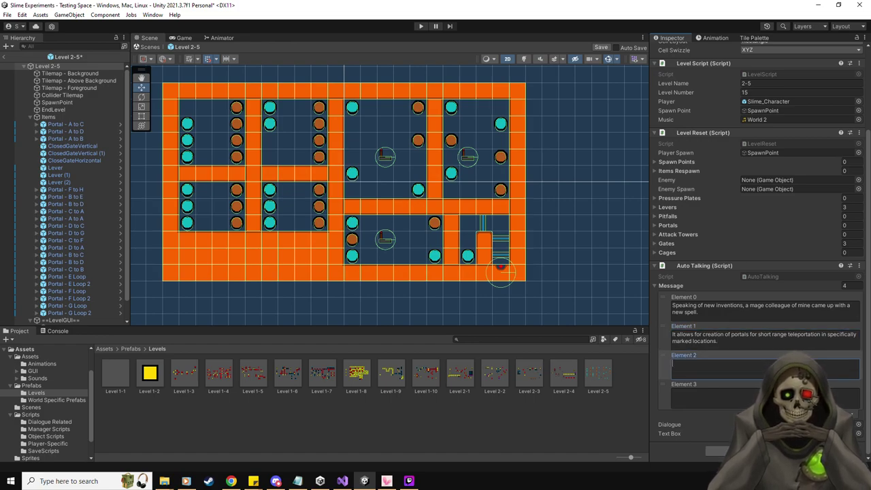
{"action": "type", "text": "He asked me to t"}
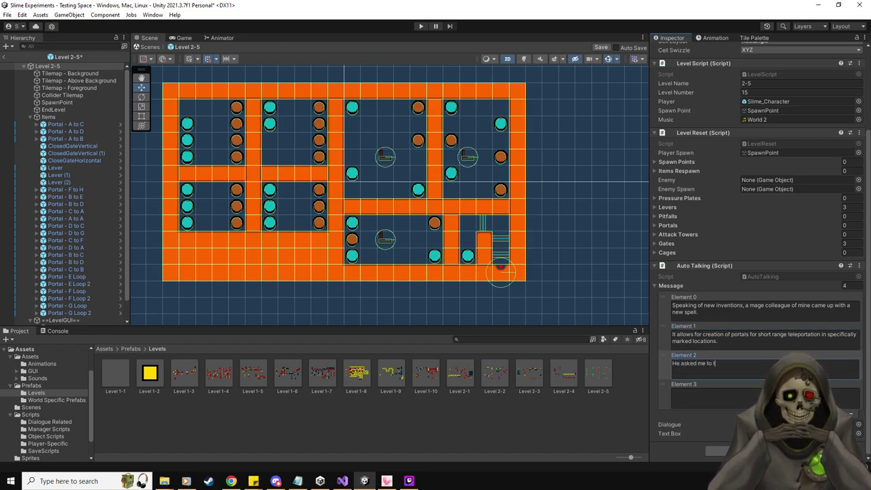
{"action": "type", "text": "est his spel"}
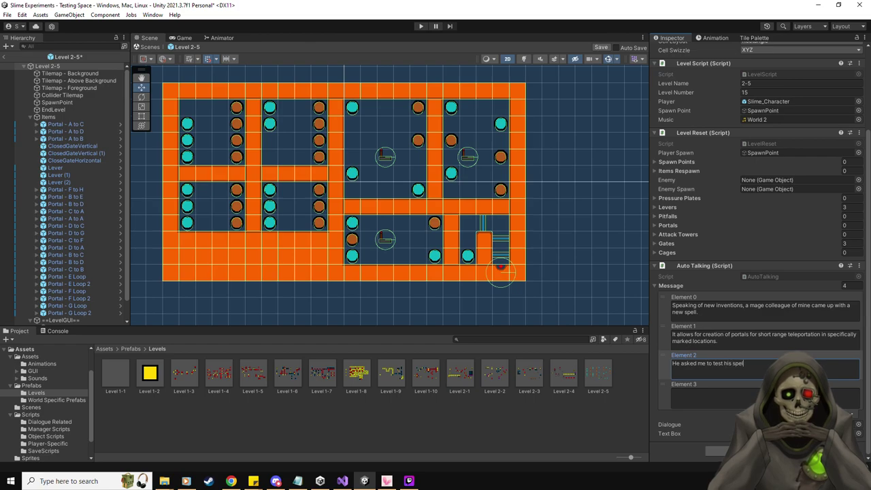
{"action": "type", "text": "l out to see if ng organism"}
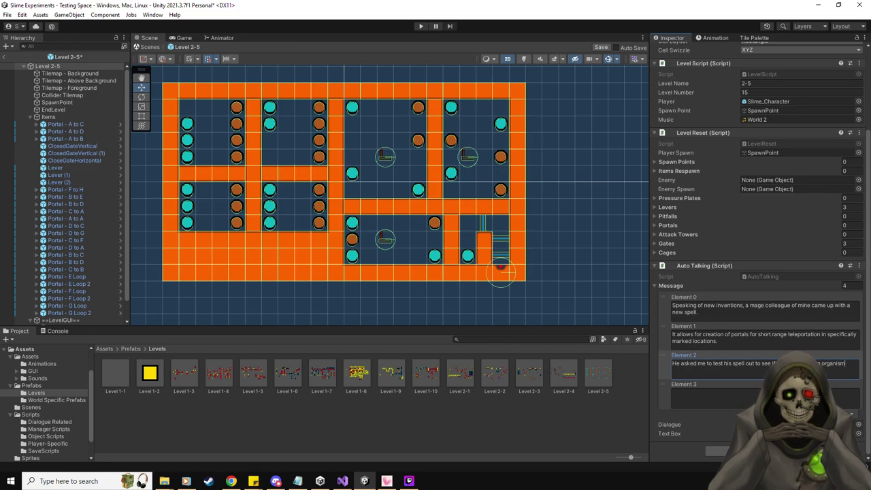
{"action": "type", "text": "s."}
Fill message Element 3 with a line starting "So give these portals a try, why don".
{"action": "left_click", "coordinate": [763, 393]}
{"action": "type", "text": "S"}
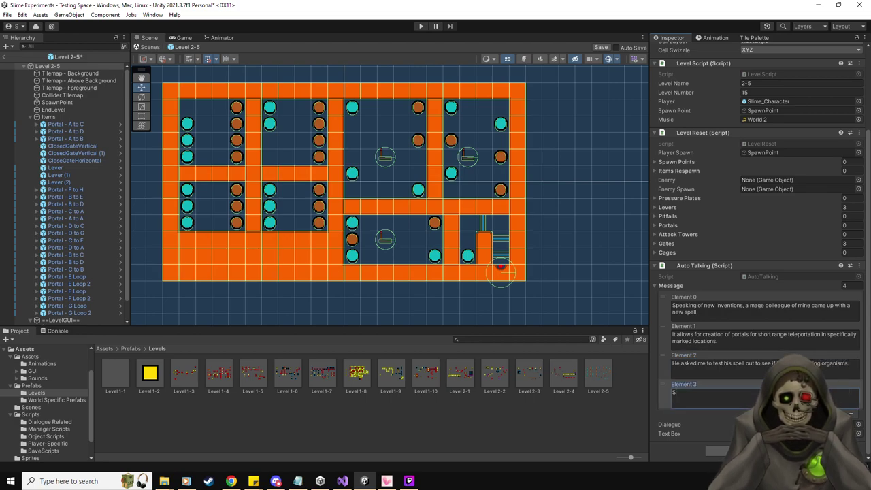
{"action": "type", "text": "o give these portals a try"}
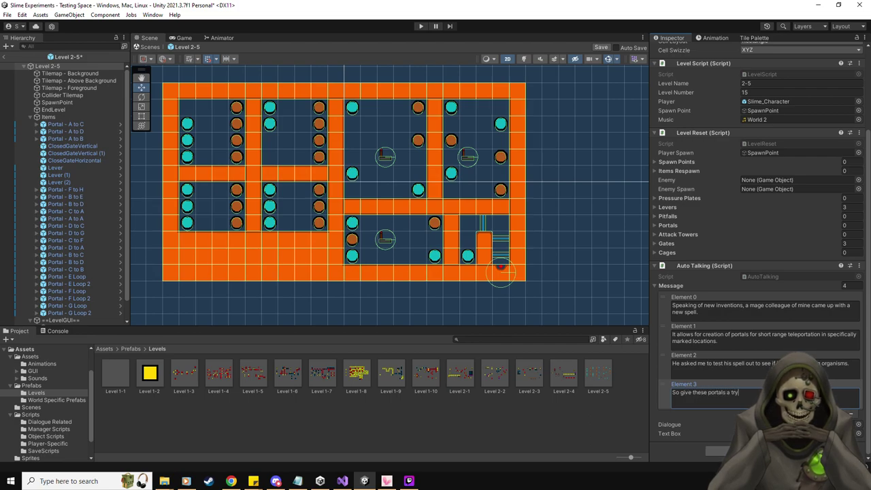
{"action": "type", "text": ", w"}
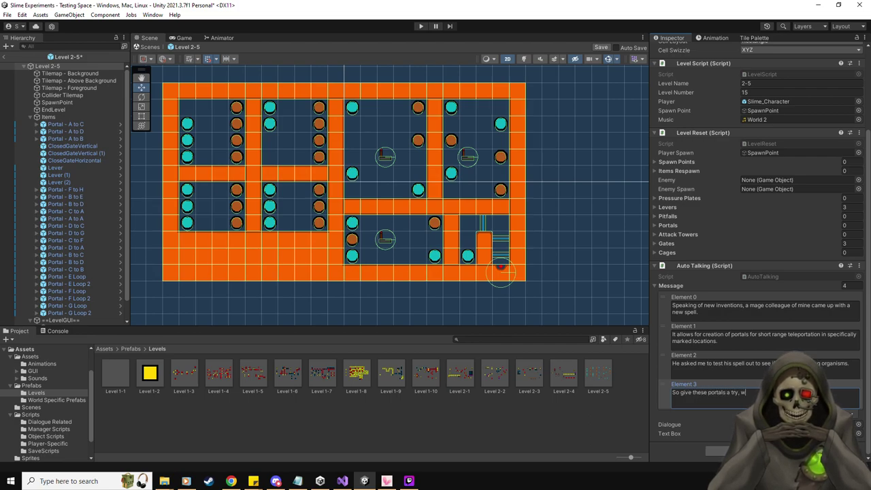
{"action": "type", "text": "hy d"}
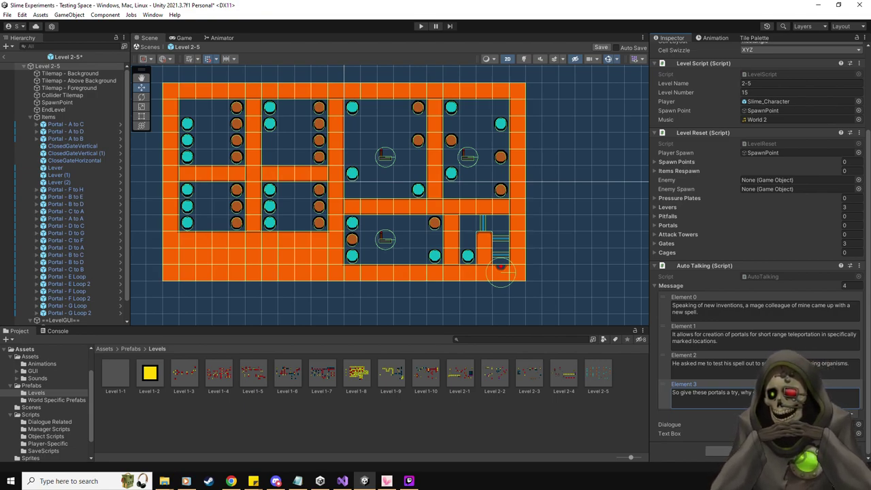
{"action": "key", "text": "alt+Tab"}
{"action": "left_click", "coordinate": [664, 5]}
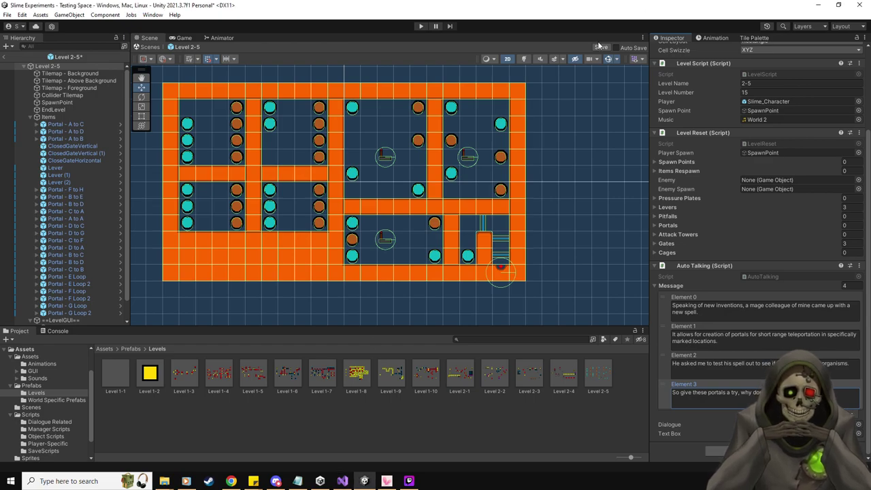
Save the Level 2-5 prefab and return to the Testing Space scene.
{"action": "left_click", "coordinate": [598, 49]}
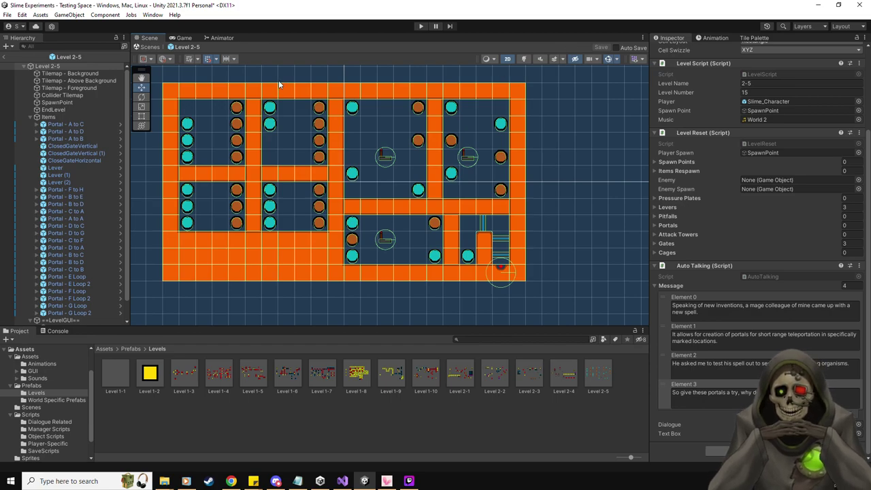
{"action": "left_click", "coordinate": [3, 57]}
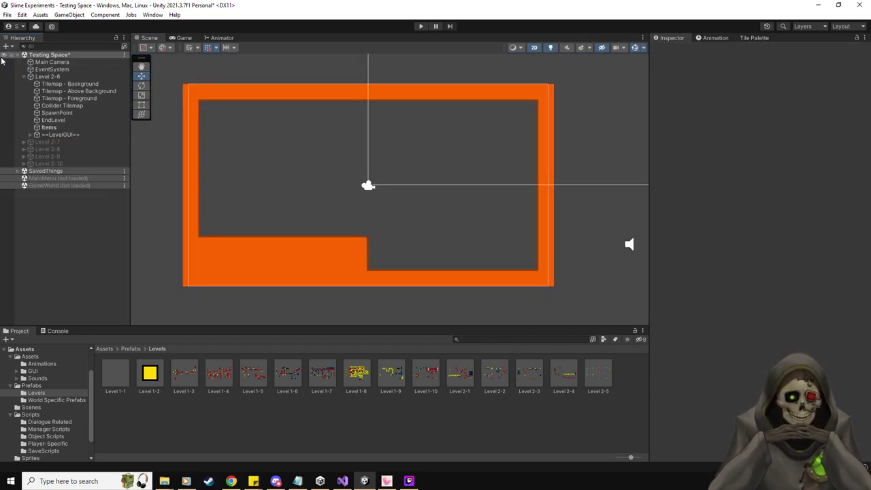
Place a Destroyer Block prefab in Level 2-6 under Items, at X -4.5, Y 0.5.
{"action": "left_click", "coordinate": [67, 76]}
{"action": "left_click", "coordinate": [32, 385]}
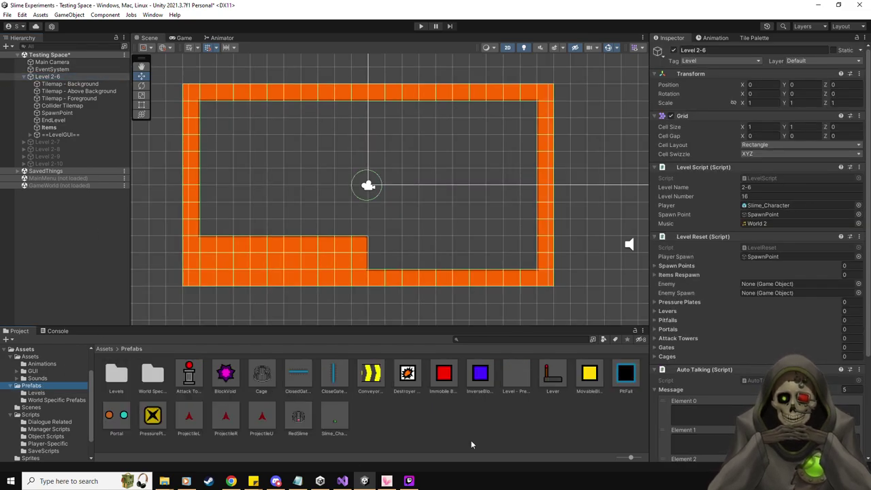
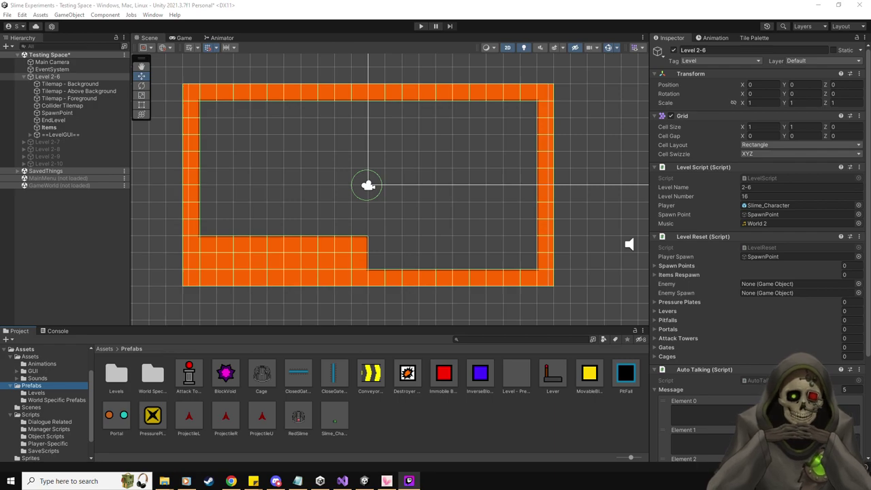
{"action": "left_click", "coordinate": [568, 4]}
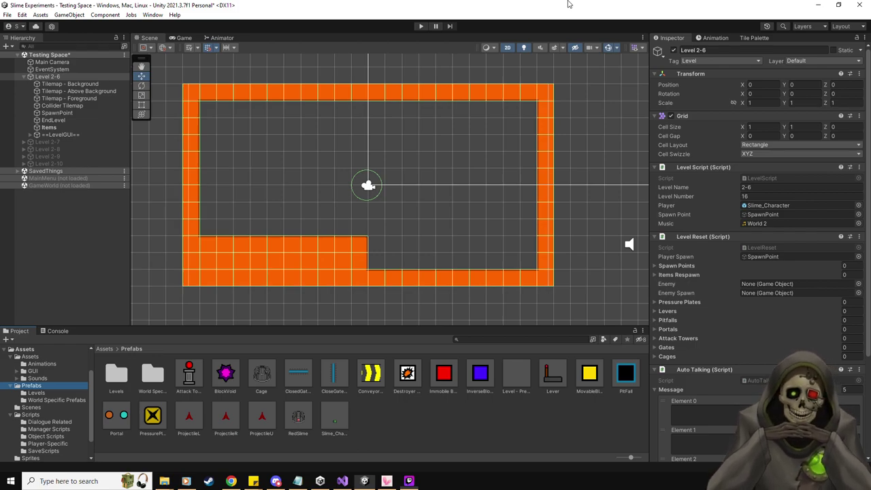
{"action": "left_click", "coordinate": [407, 373]}
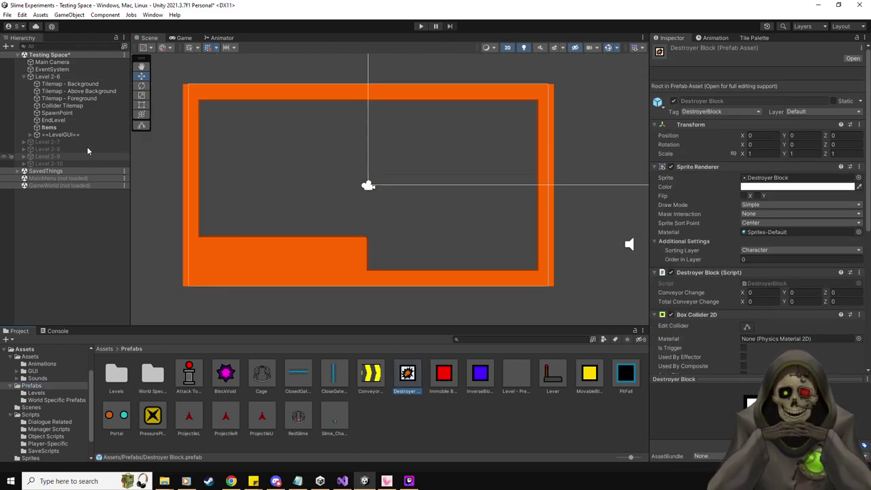
{"action": "left_click_drag", "start_coordinate": [407, 373], "coordinate": [293, 177]}
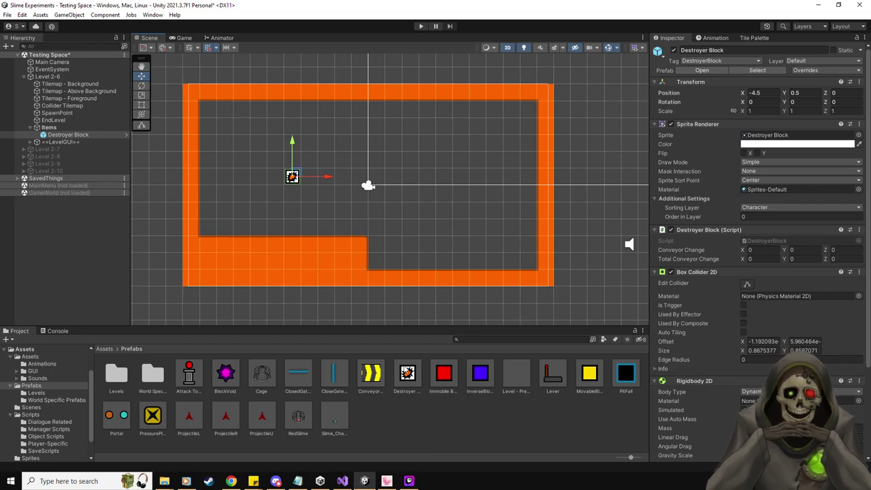
Open the DestroyerBlock script from the Destroyer Block prefab and examine which object tags its collision switch handles.
{"action": "double_click", "coordinate": [407, 373]}
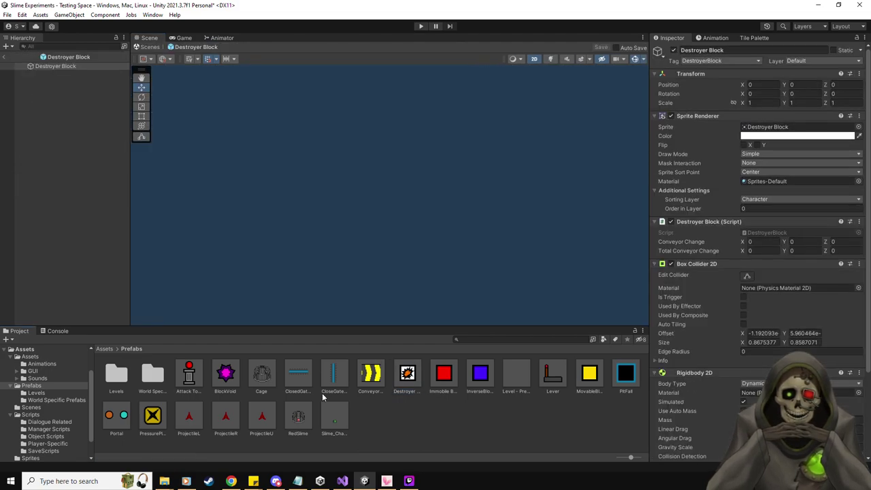
{"action": "left_click", "coordinate": [767, 234]}
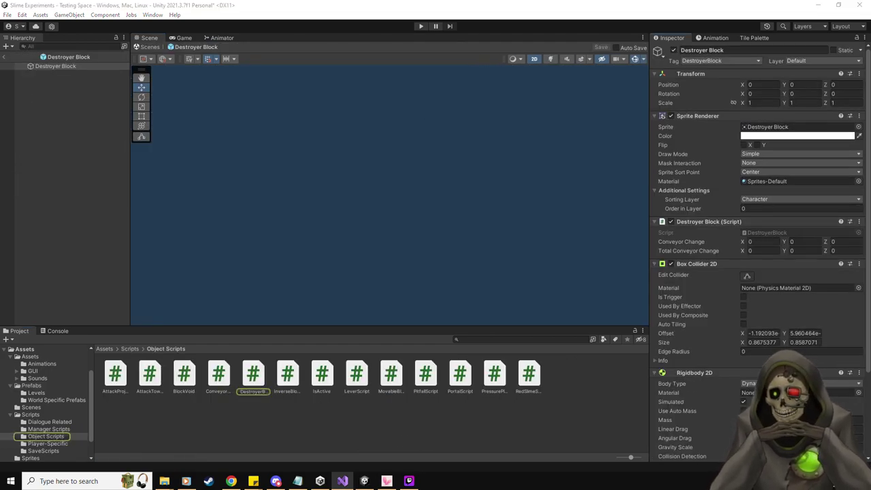
{"action": "scroll", "coordinate": [377, 233], "scroll_direction": "up", "scroll_amount": 3}
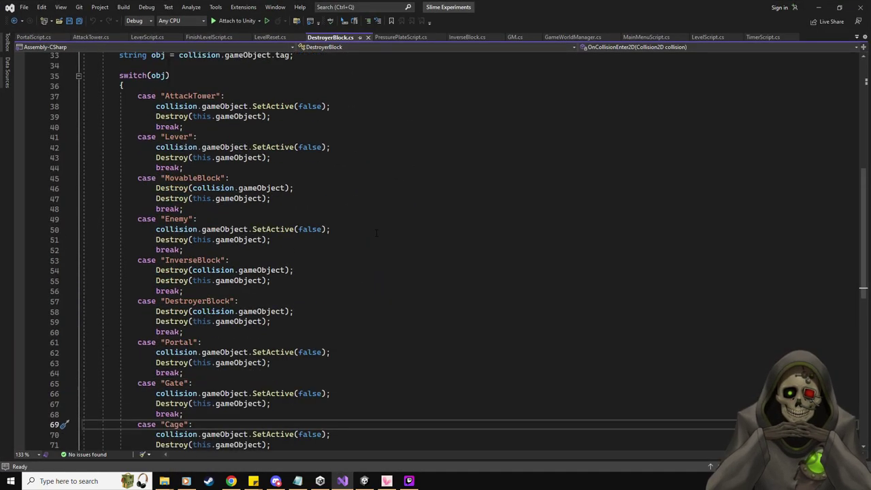
{"action": "scroll", "coordinate": [285, 147], "scroll_direction": "down", "scroll_amount": 1}
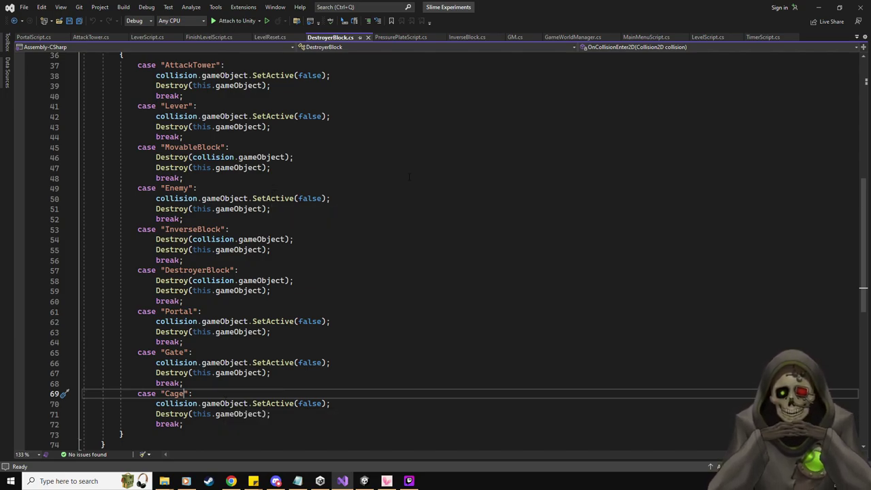
{"action": "key", "text": "super"}
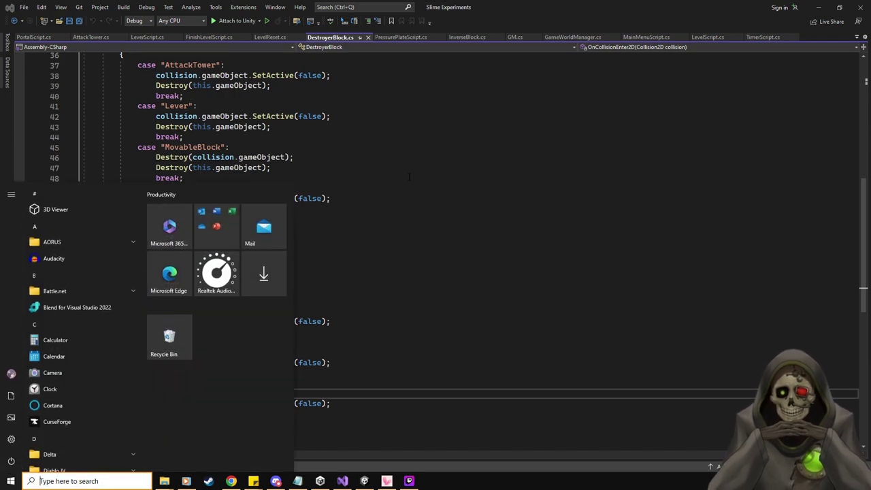
{"action": "left_click", "coordinate": [409, 177]}
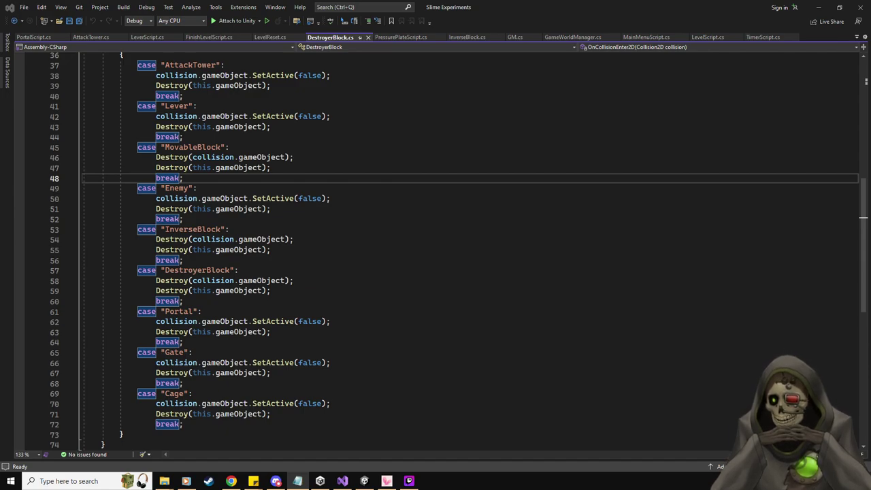
Open Slime Stuff To Do.txt from the desktop and close the duplicate window with the shorter list.
{"action": "key", "text": "alt+Tab"}
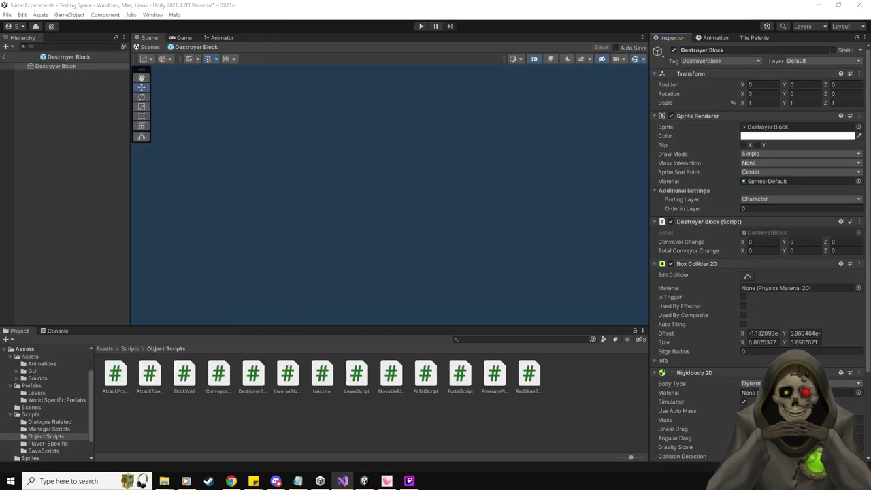
{"action": "left_click_drag", "start_coordinate": [377, 12], "coordinate": [379, 103]}
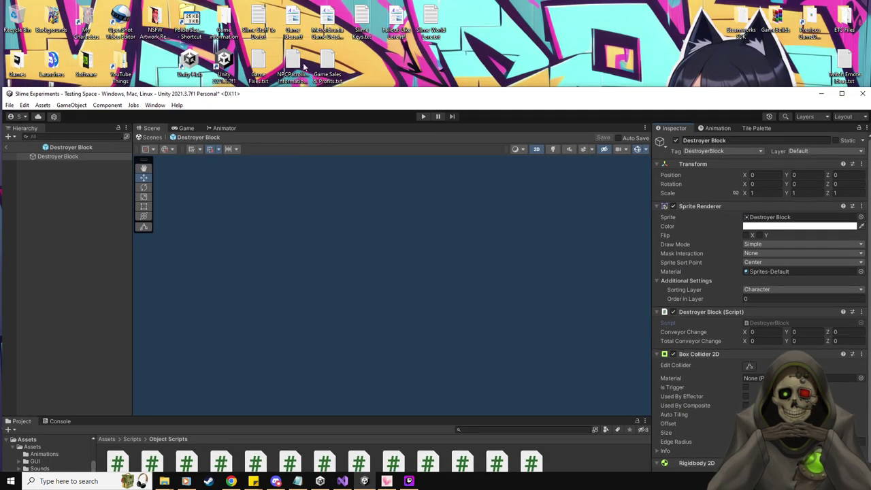
{"action": "double_click", "coordinate": [266, 33]}
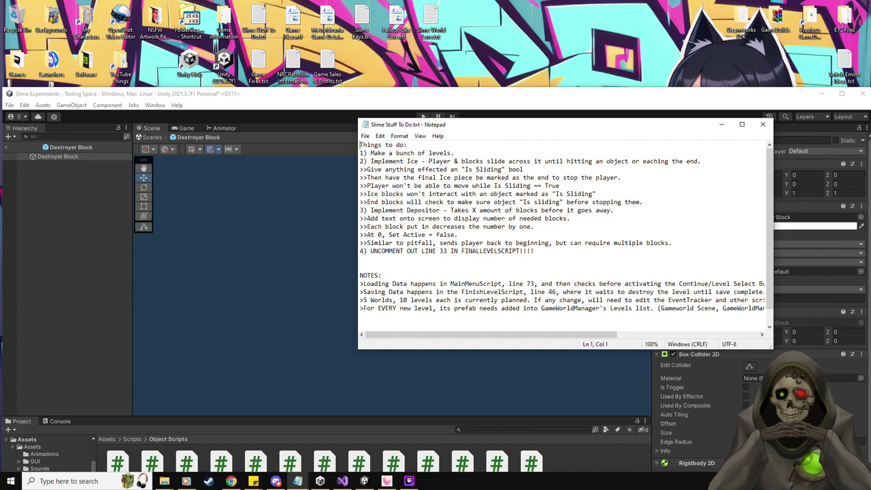
{"action": "key", "text": "alt+Tab"}
{"action": "key", "text": "alt+Tab"}
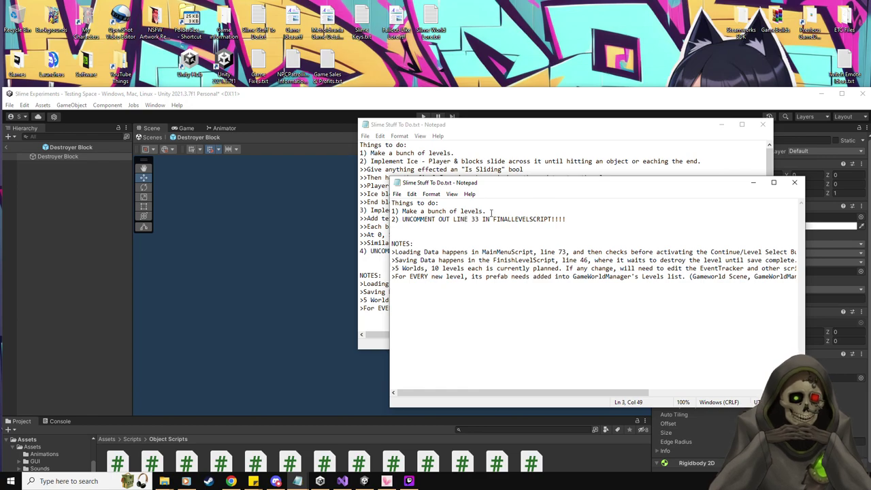
{"action": "left_click", "coordinate": [794, 183]}
Restore the Unity window to full screen and bring the to-do notes in front of it.
{"action": "left_click", "coordinate": [531, 186]}
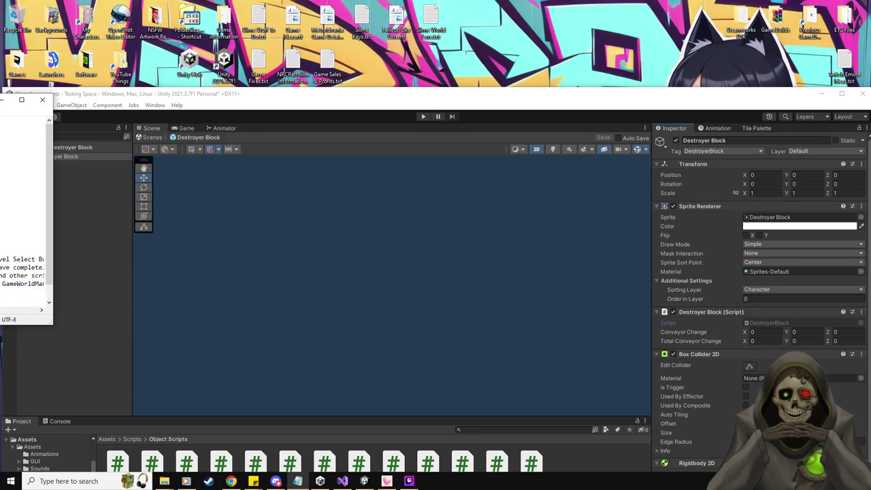
{"action": "left_click_drag", "start_coordinate": [263, 96], "coordinate": [264, 121]}
{"action": "double_click", "coordinate": [264, 120]}
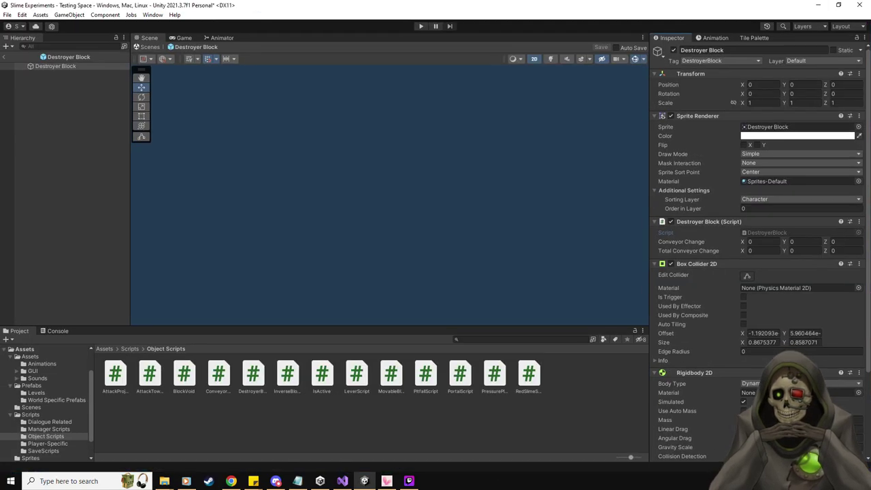
{"action": "key", "text": "alt+Tab"}
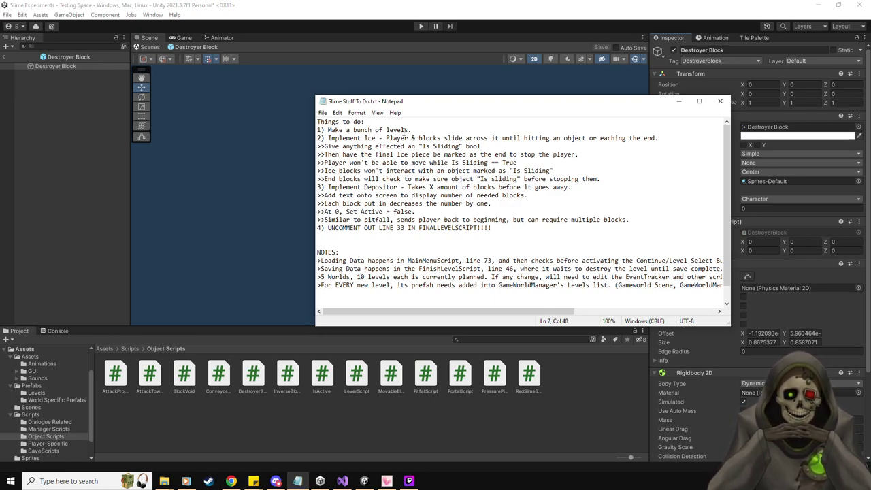
Start a list of destroyable objects below item 4 of the to-do notes with the lines "Attack Tower" and "Lever".
{"action": "left_click", "coordinate": [428, 212]}
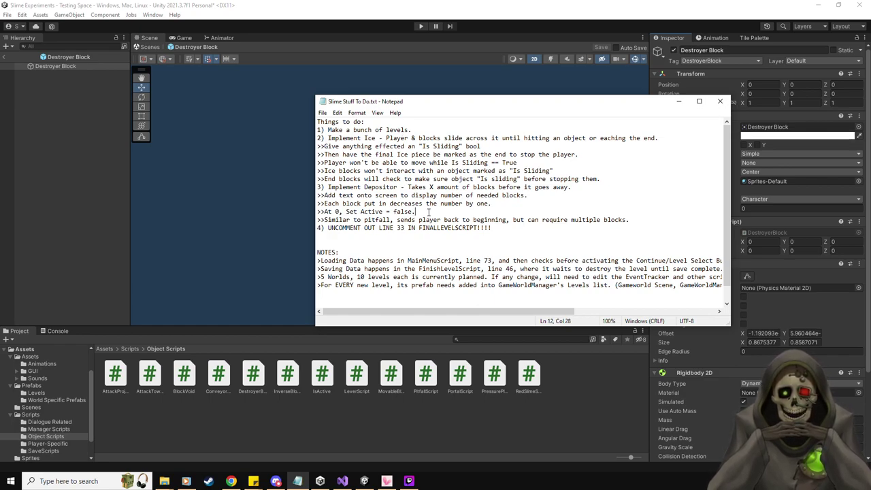
{"action": "left_click", "coordinate": [500, 230]}
{"action": "key", "text": "Return"}
{"action": "key", "text": "Return"}
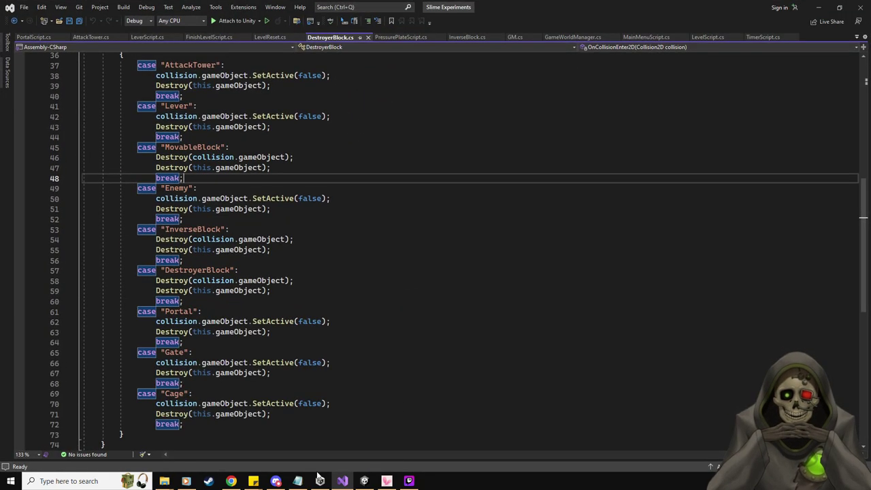
{"action": "left_click", "coordinate": [297, 481]}
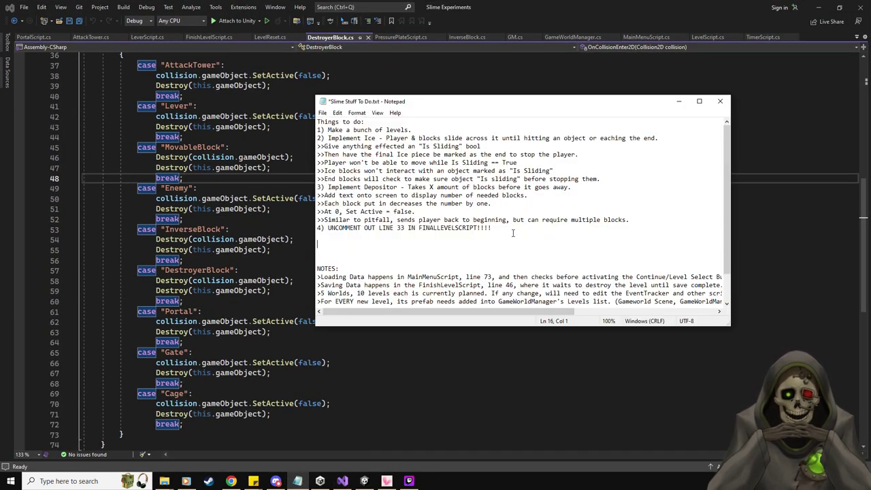
{"action": "key", "text": "Return"}
{"action": "type", "text": "Attac"}
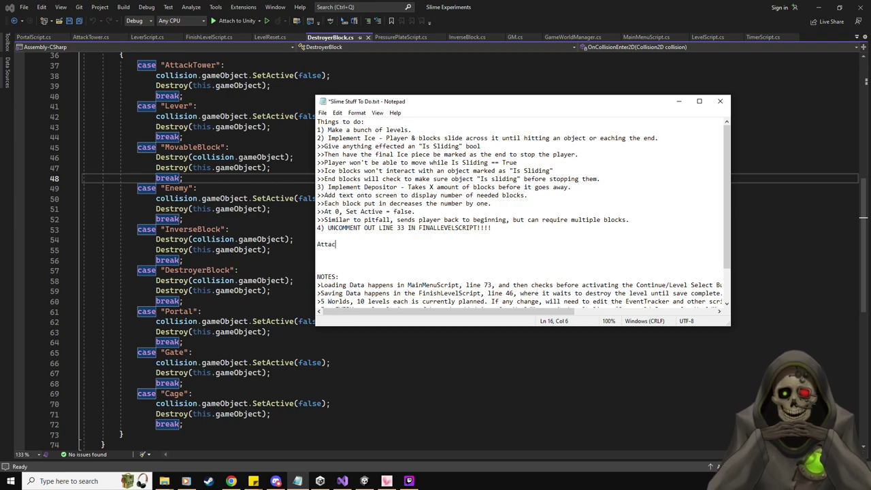
{"action": "type", "text": "k Tower"}
{"action": "key", "text": "Return"}
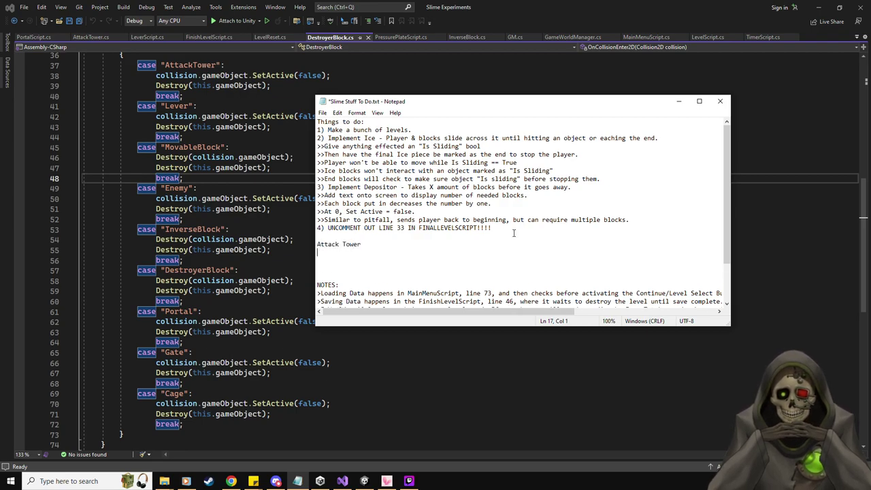
{"action": "type", "text": "Lever"}
{"action": "key", "text": "Return"}
Add "MovableBlock", "InverseBlock" and "DestroyerBlock" on separate lines to the object list.
{"action": "type", "text": "M"}
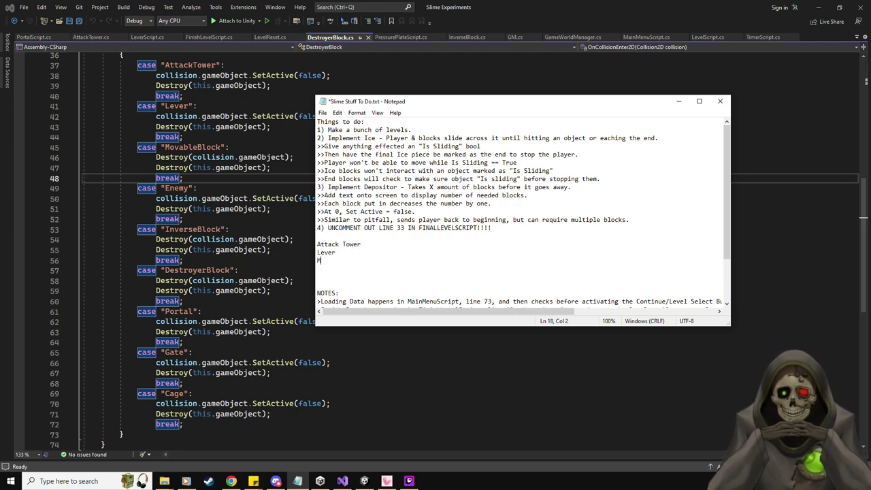
{"action": "type", "text": "ovableB"}
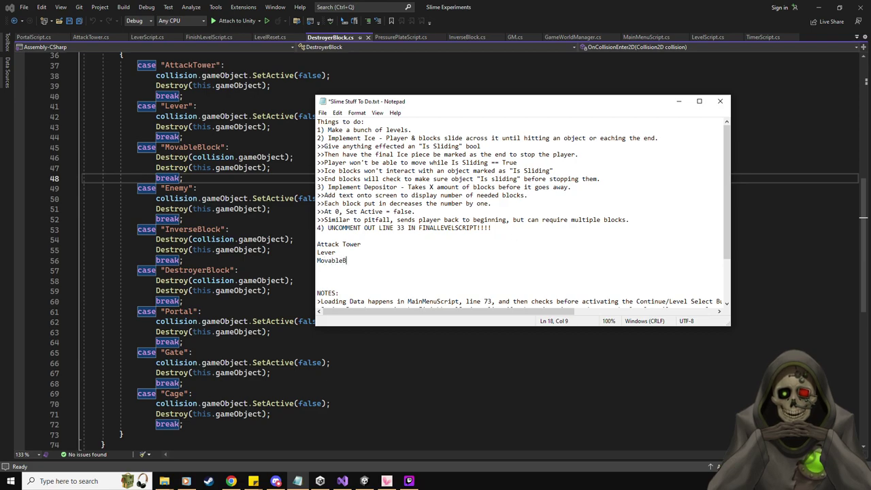
{"action": "type", "text": "lock"}
{"action": "key", "text": "Return"}
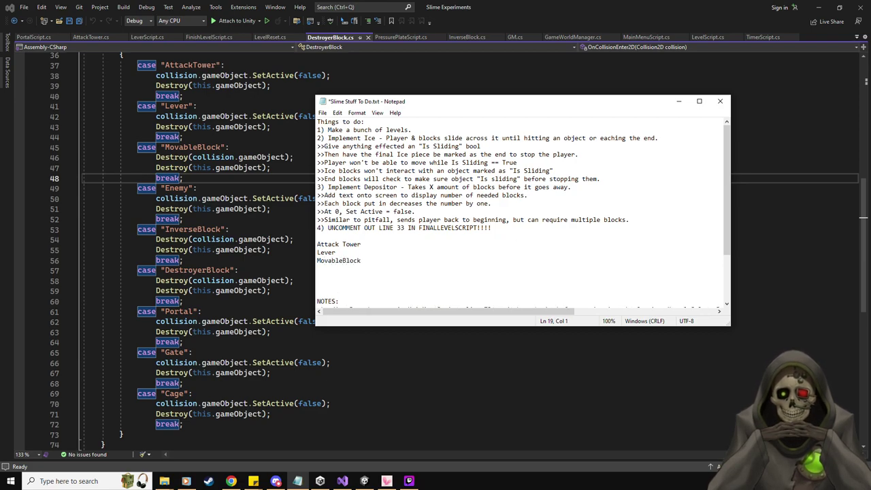
{"action": "type", "text": "InverseBloc"}
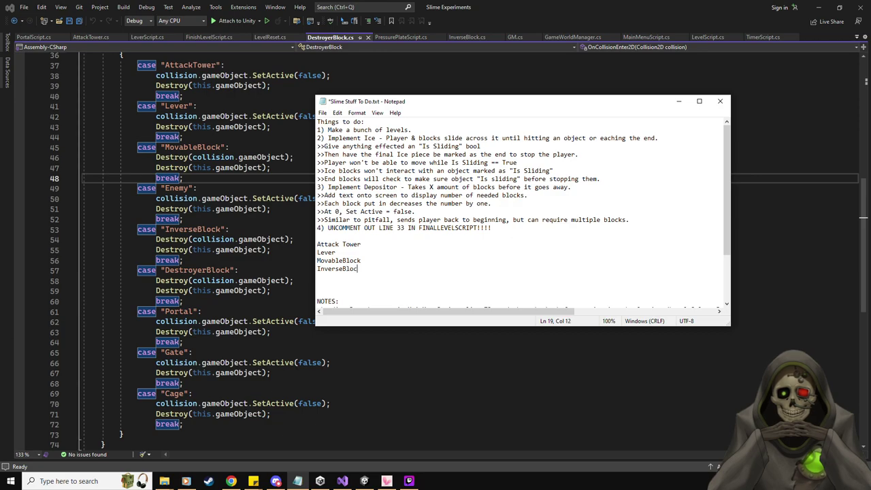
{"action": "type", "text": "k"}
{"action": "key", "text": "Return"}
{"action": "type", "text": "Destr"}
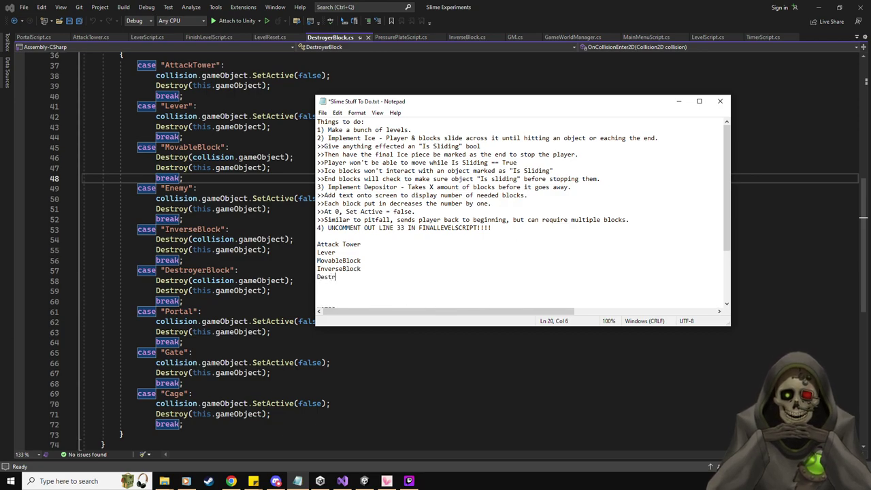
{"action": "type", "text": "oyerBlock"}
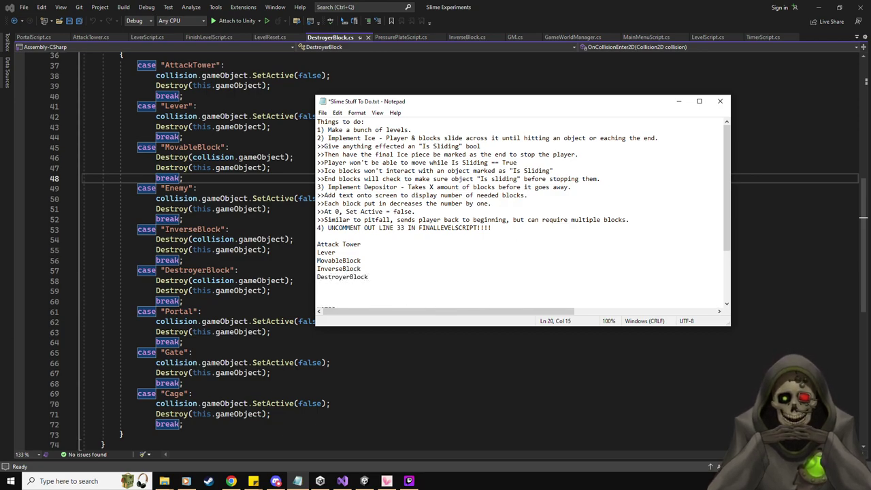
Add "Portal" and "Gate" on separate lines to the object list.
{"action": "key", "text": "Return"}
{"action": "type", "text": "Portal"}
{"action": "key", "text": "BackSpace"}
{"action": "key", "text": "BackSpace"}
{"action": "key", "text": "BackSpace"}
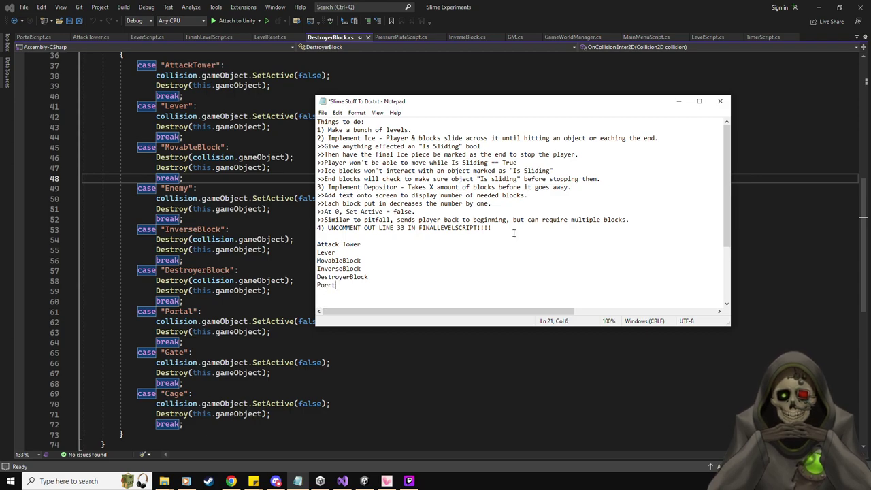
{"action": "type", "text": "tal"}
{"action": "key", "text": "Return"}
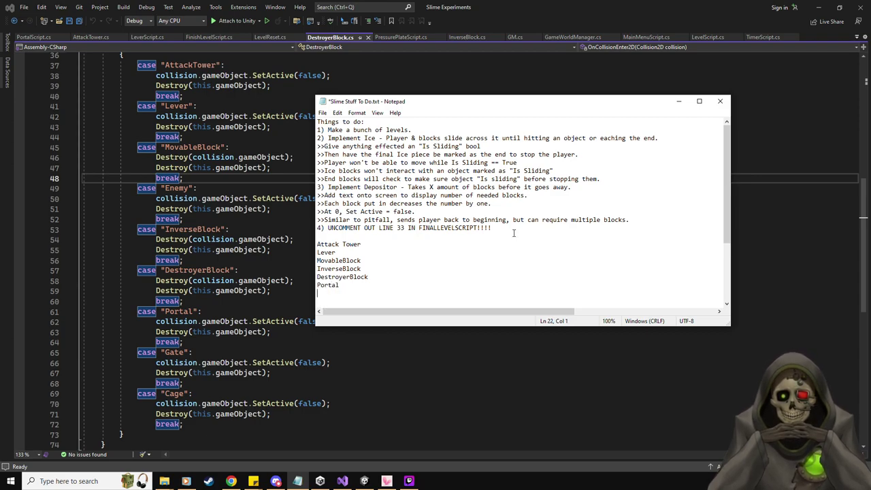
{"action": "type", "text": "Gate"}
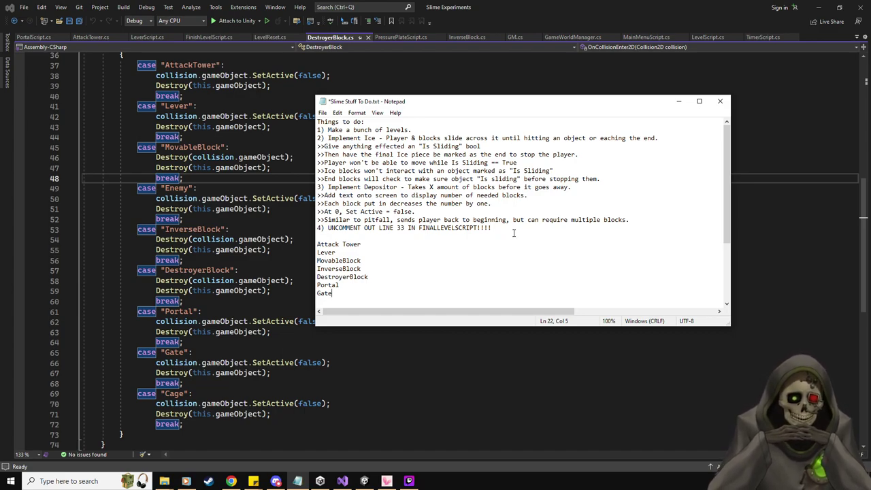
{"action": "scroll", "coordinate": [197, 401], "scroll_direction": "up", "scroll_amount": 1}
{"action": "scroll", "coordinate": [197, 402], "scroll_direction": "down", "scroll_amount": 1}
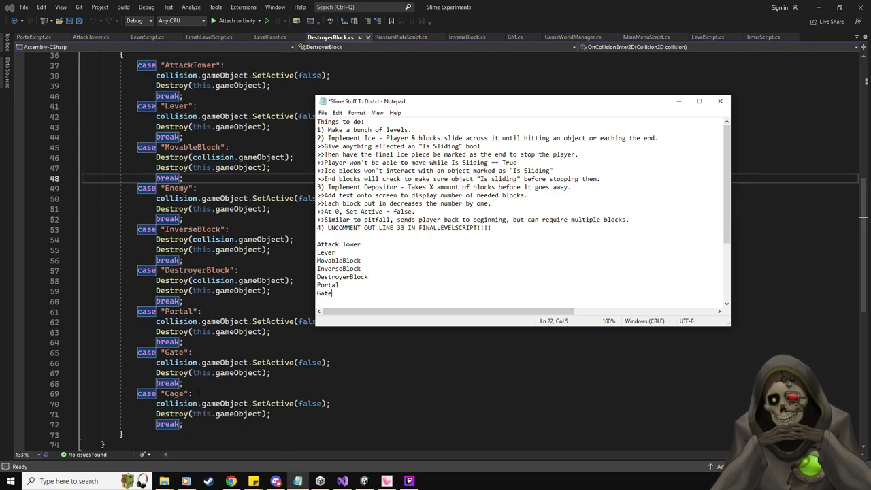
Move the to-do notes off the code and close PortalScript.cs, AttackTower.cs and LeverScript.cs.
{"action": "left_click_drag", "start_coordinate": [416, 106], "coordinate": [0, 109]}
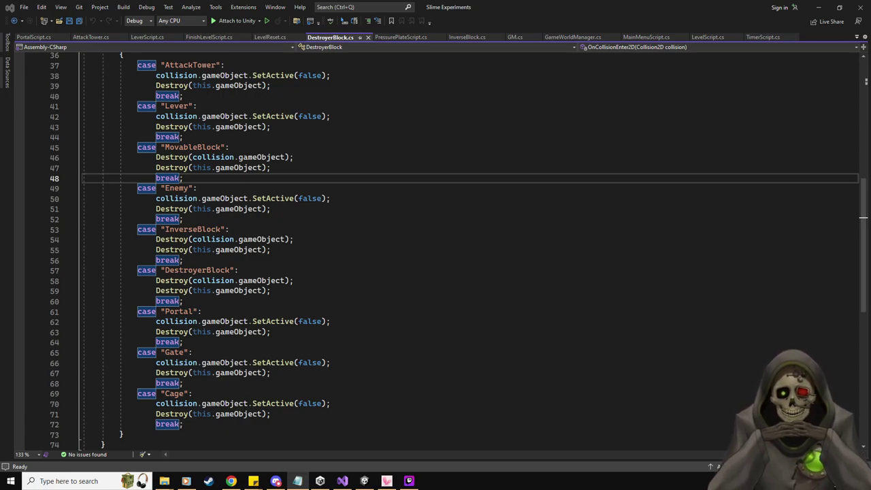
{"action": "middle_click", "coordinate": [33, 37]}
{"action": "middle_click", "coordinate": [32, 38]}
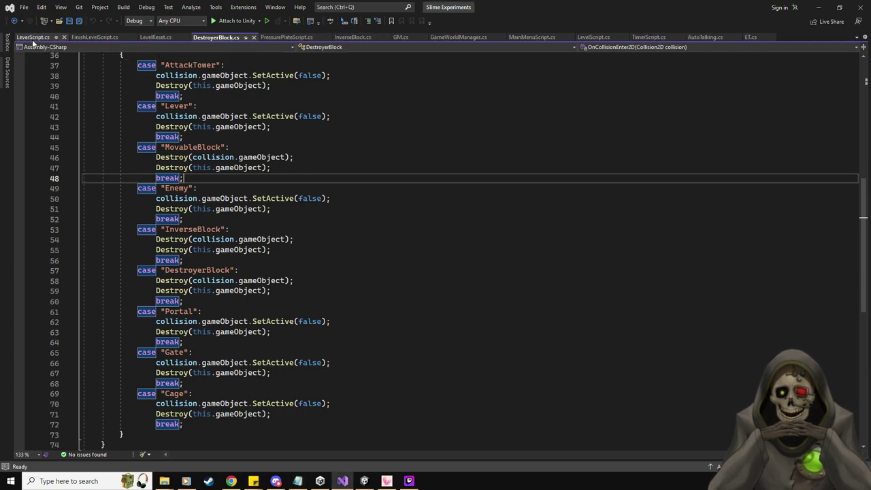
{"action": "middle_click", "coordinate": [33, 37]}
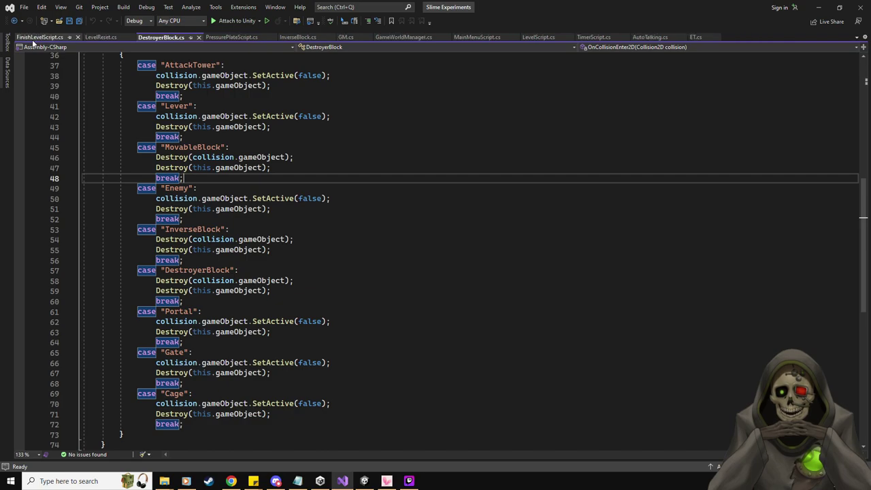
Copy the full body of the "MovableBlock" case, without its final break, from the single-object switch in PressurePlateScript.cs.
{"action": "left_click", "coordinate": [231, 38]}
{"action": "scroll", "coordinate": [392, 269], "scroll_direction": "up", "scroll_amount": 20}
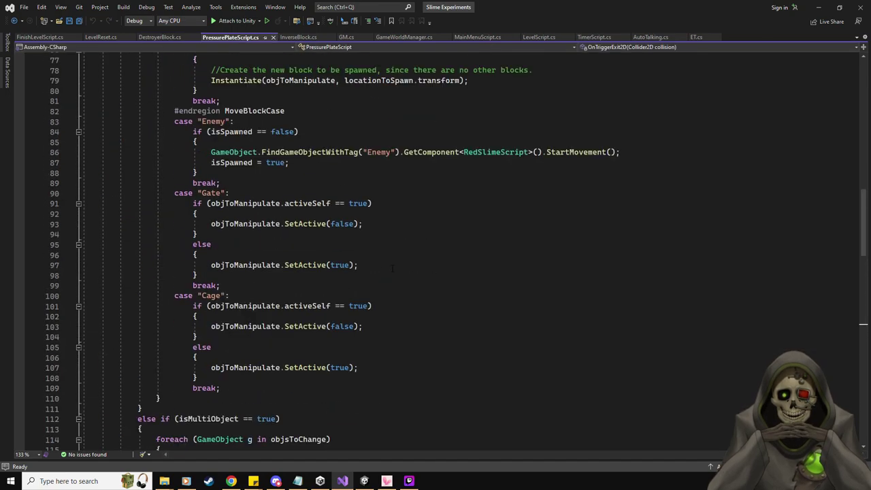
{"action": "scroll", "coordinate": [392, 269], "scroll_direction": "up", "scroll_amount": 12}
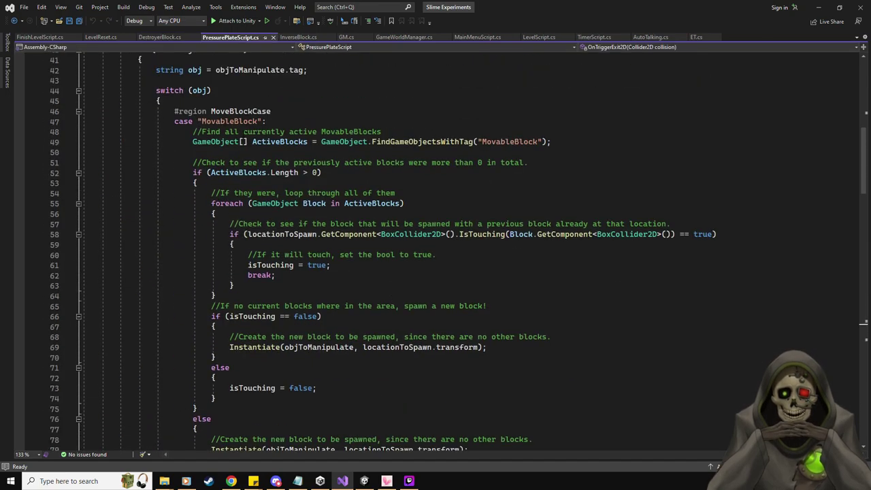
{"action": "scroll", "coordinate": [459, 253], "scroll_direction": "up", "scroll_amount": 2}
{"action": "scroll", "coordinate": [458, 253], "scroll_direction": "down", "scroll_amount": 12}
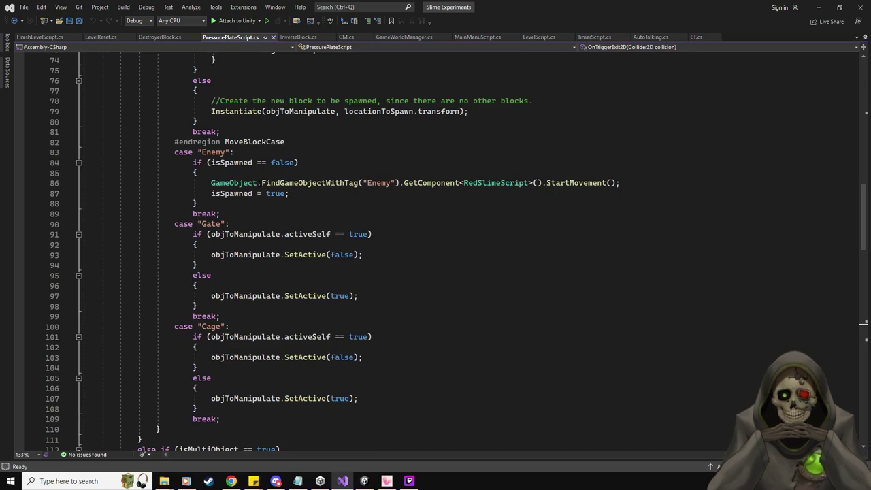
{"action": "scroll", "coordinate": [435, 252], "scroll_direction": "up", "scroll_amount": 13}
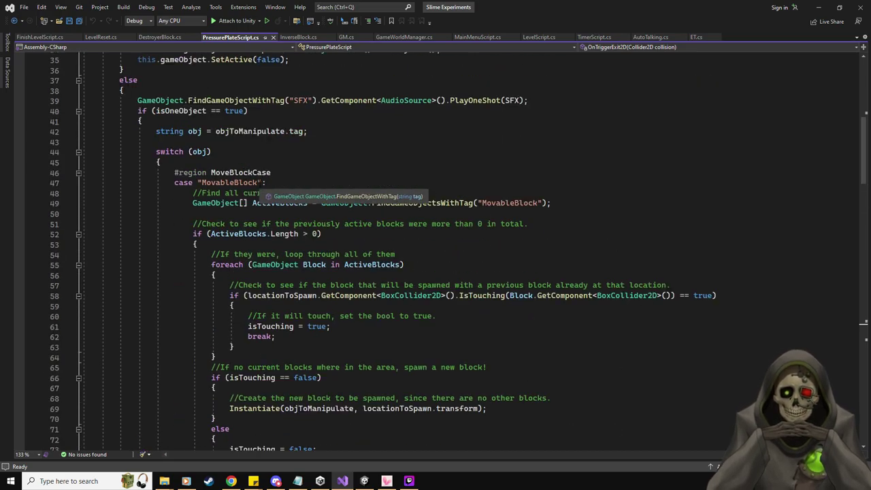
{"action": "scroll", "coordinate": [435, 252], "scroll_direction": "down", "scroll_amount": 4}
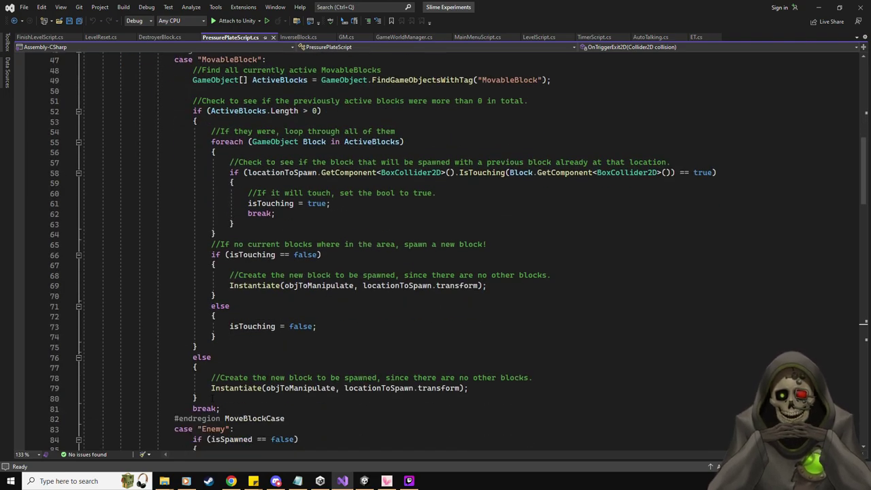
{"action": "left_click_drag", "start_coordinate": [209, 397], "coordinate": [193, 163]}
{"action": "key", "text": "ctrl+c"}
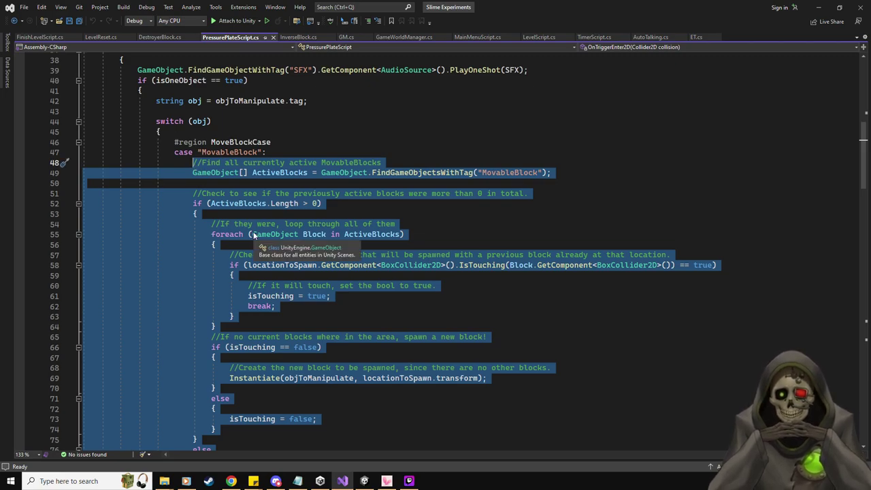
Add a case "DestroyerBlock" containing only a break statement below the MoveBlockCase region.
{"action": "scroll", "coordinate": [253, 232], "scroll_direction": "down", "scroll_amount": 6}
{"action": "left_click", "coordinate": [197, 306]}
{"action": "scroll", "coordinate": [435, 245], "scroll_direction": "up", "scroll_amount": 6}
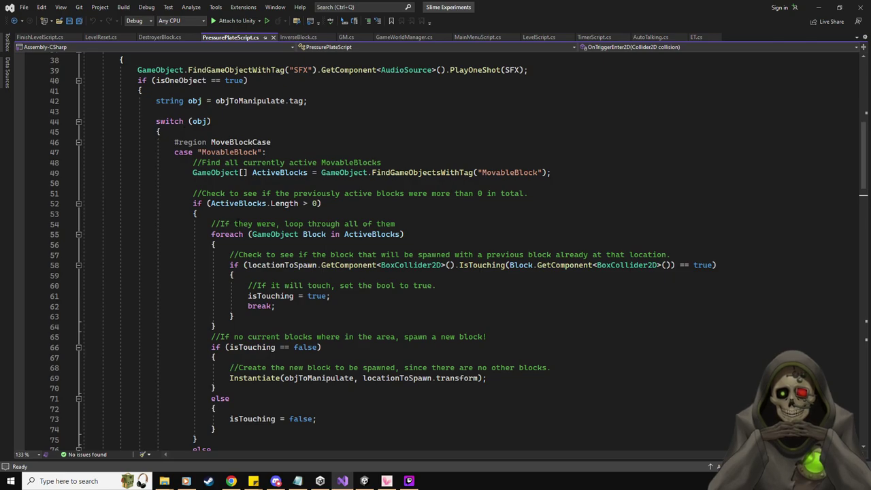
{"action": "scroll", "coordinate": [237, 221], "scroll_direction": "down", "scroll_amount": 7}
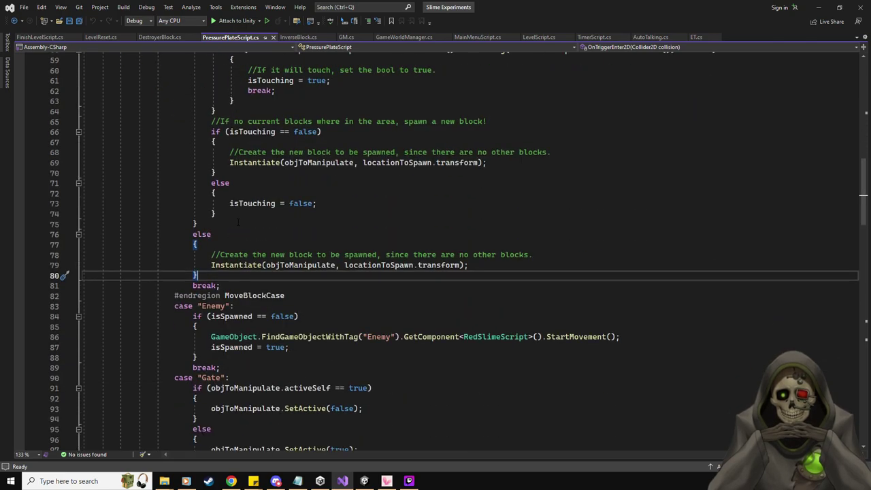
{"action": "left_click", "coordinate": [300, 295]}
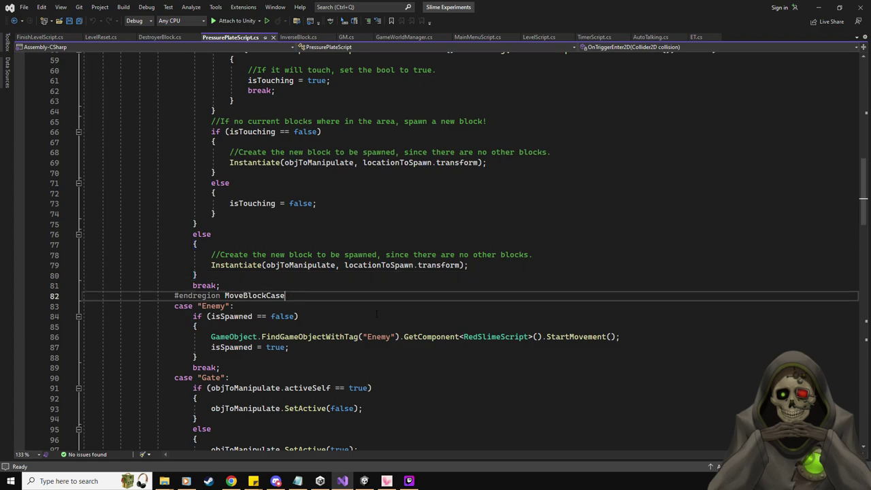
{"action": "key", "text": "Return"}
{"action": "key", "text": "Return"}
{"action": "type", "text": "case \"\":"}
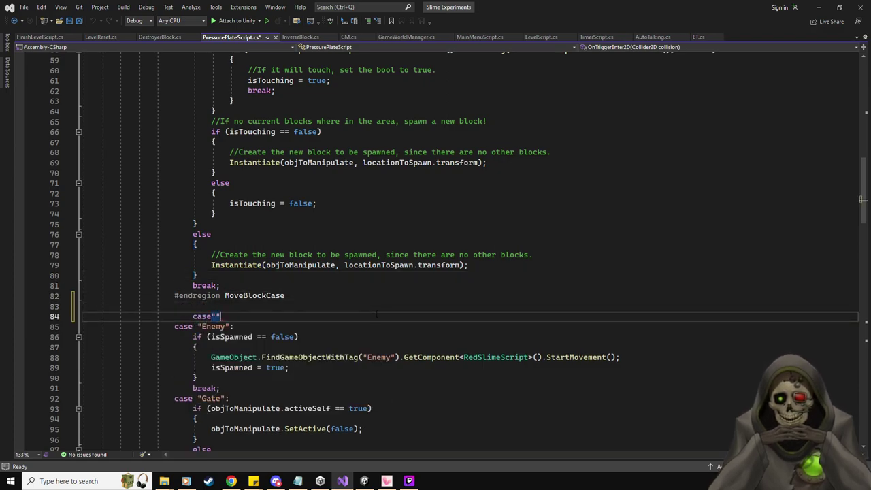
{"action": "key", "text": "Return"}
{"action": "type", "text": "break;"}
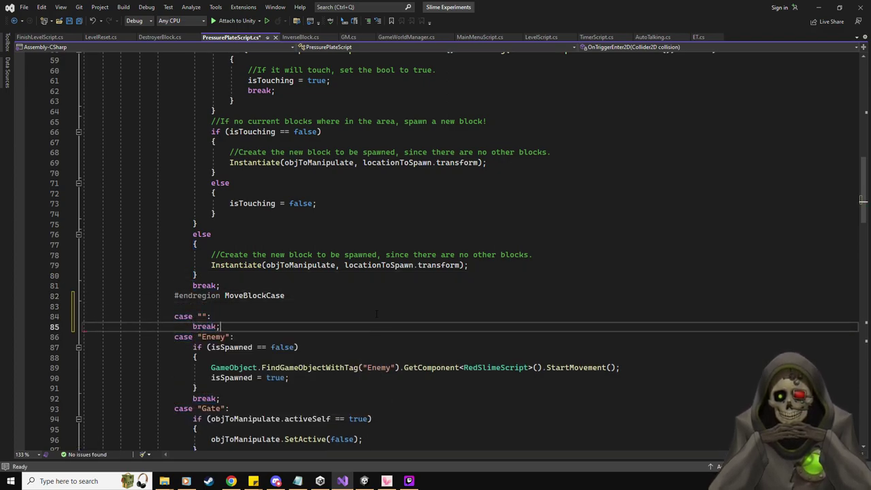
{"action": "key", "text": "Up"}
{"action": "key", "text": "Left"}
{"action": "key", "text": "Left"}
{"action": "type", "text": "DestroyerBloc"}
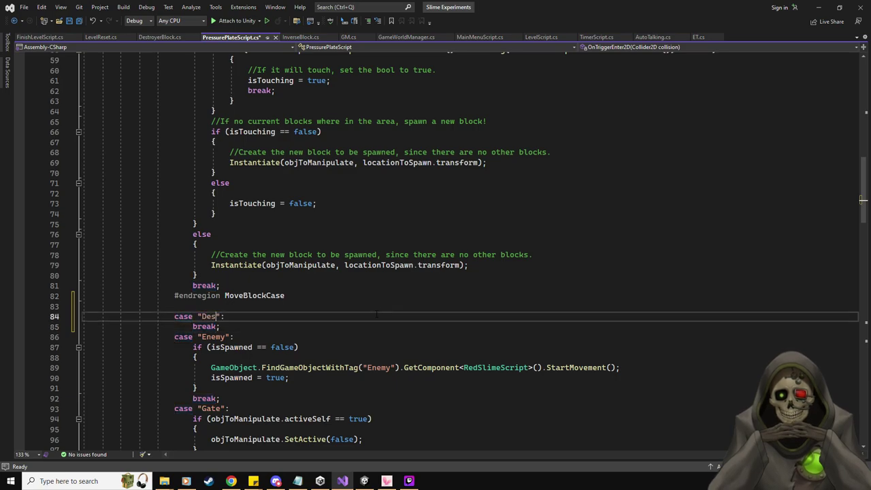
{"action": "type", "text": "k"}
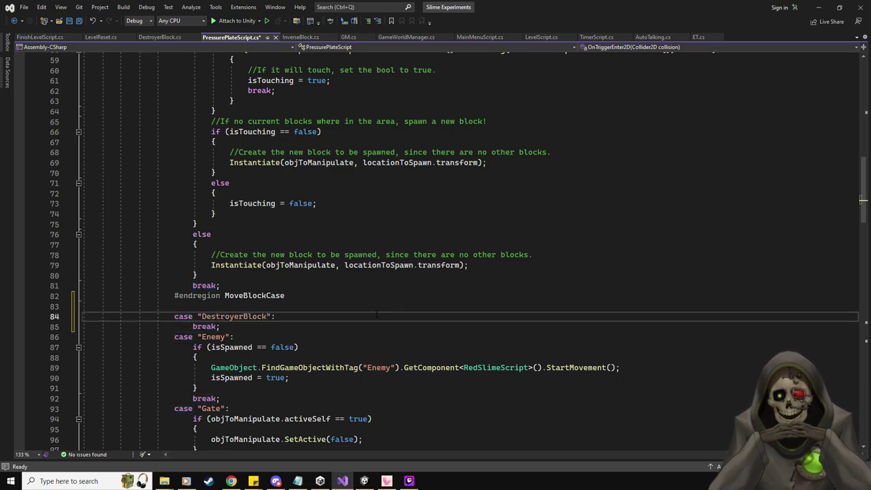
Paste the copied MovableBlock code into the "DestroyerBlock" case above its break statement.
{"action": "key", "text": "Down"}
{"action": "key", "text": "Home"}
{"action": "key", "text": "ctrl+v"}
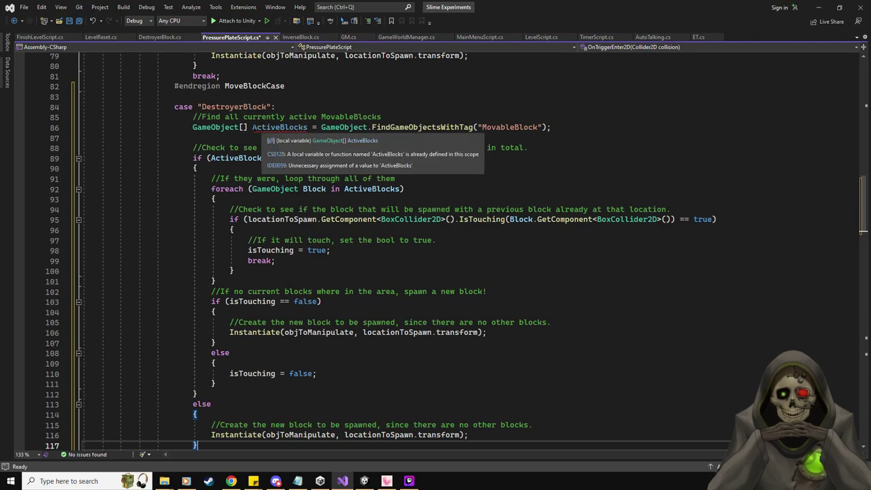
{"action": "scroll", "coordinate": [313, 253], "scroll_direction": "up", "scroll_amount": 2}
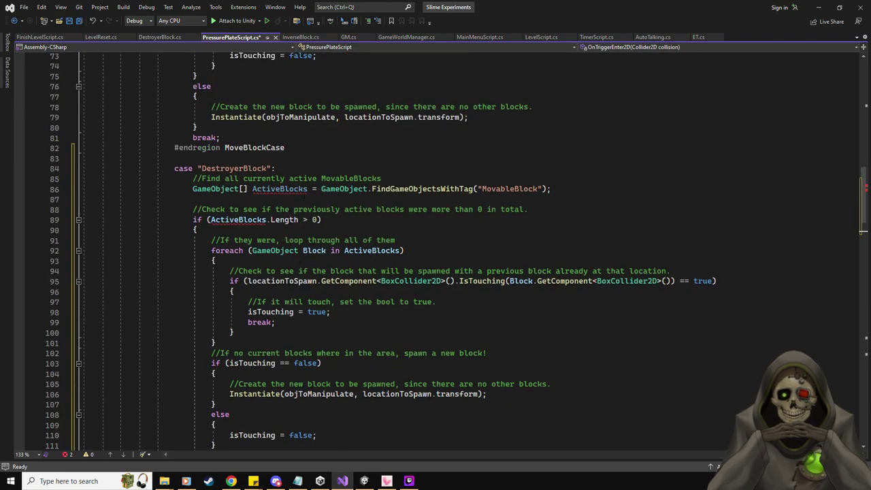
{"action": "scroll", "coordinate": [299, 191], "scroll_direction": "up", "scroll_amount": 7}
{"action": "scroll", "coordinate": [300, 190], "scroll_direction": "down", "scroll_amount": 6}
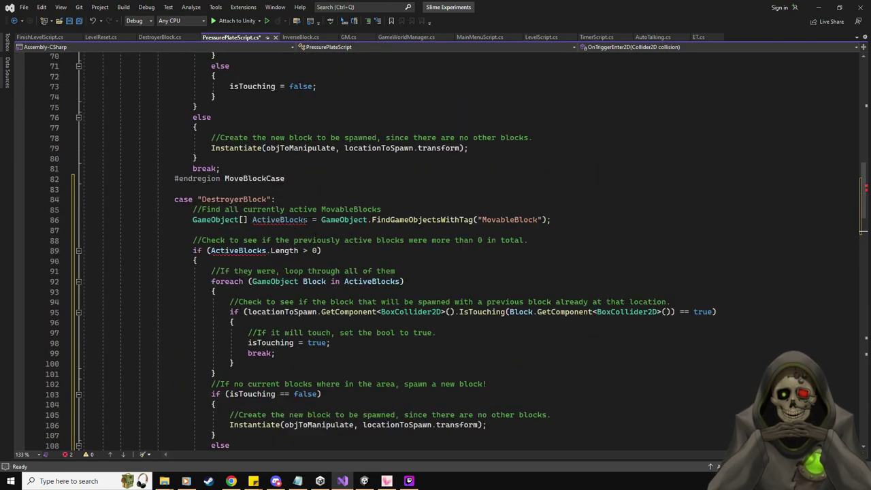
Rename the array declared in the "DestroyerBlock" case to ActiveBlocks2.
{"action": "left_click", "coordinate": [307, 219]}
{"action": "type", "text": "2"}
{"action": "left_click", "coordinate": [267, 250]}
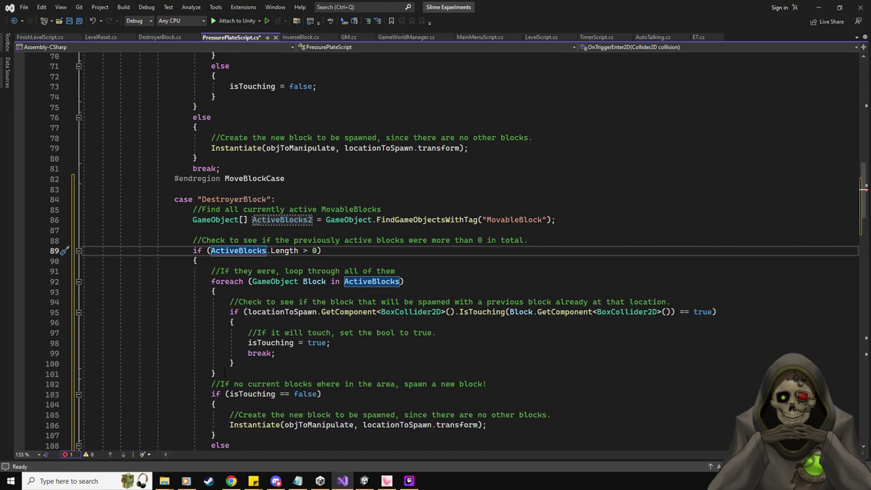
Replace the "DestroyerBlock" case's body with just the block-creation comment and Instantiate(objToManipulate, locationToSpawn.transform), keeping the break.
{"action": "scroll", "coordinate": [223, 372], "scroll_direction": "down", "scroll_amount": 3}
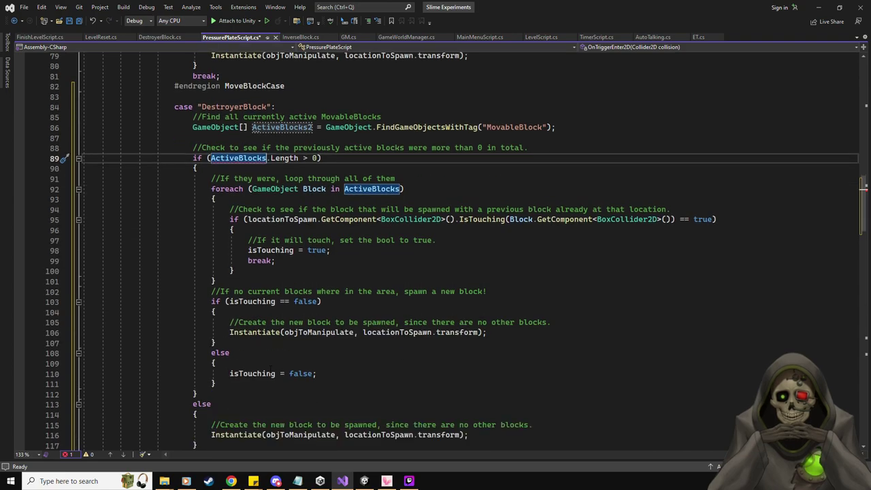
{"action": "left_click_drag", "start_coordinate": [495, 334], "coordinate": [229, 322]}
{"action": "key", "text": "ctrl+c"}
{"action": "key", "text": "BackSpace"}
{"action": "left_click_drag", "start_coordinate": [216, 373], "coordinate": [214, 188]}
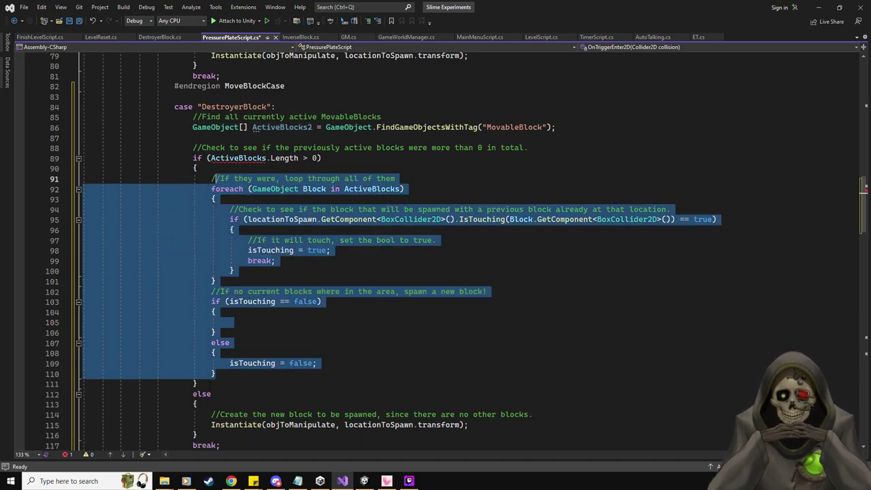
{"action": "key", "text": "ctrl+z"}
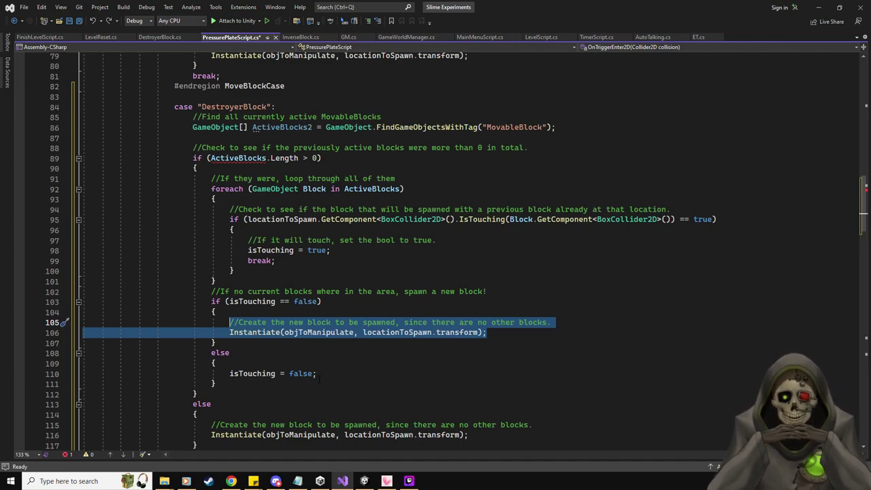
{"action": "key", "text": "Delete"}
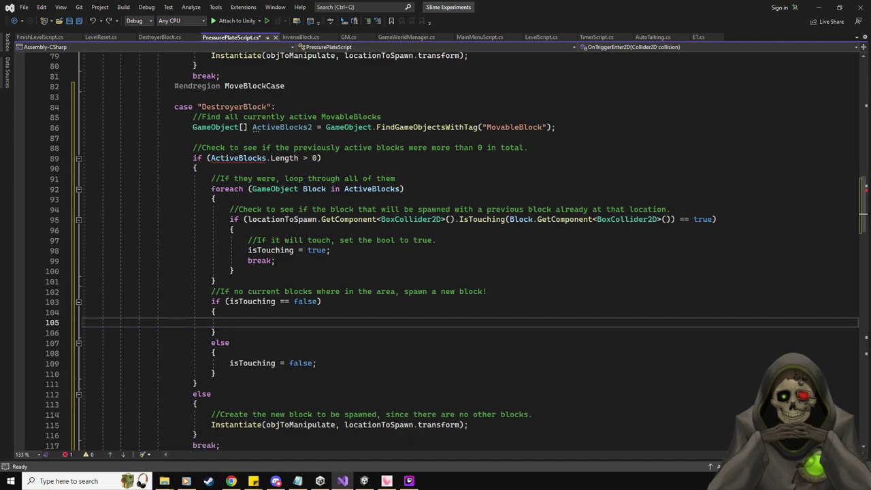
{"action": "left_click_drag", "start_coordinate": [197, 434], "coordinate": [193, 118]}
{"action": "key", "text": "ctrl+v"}
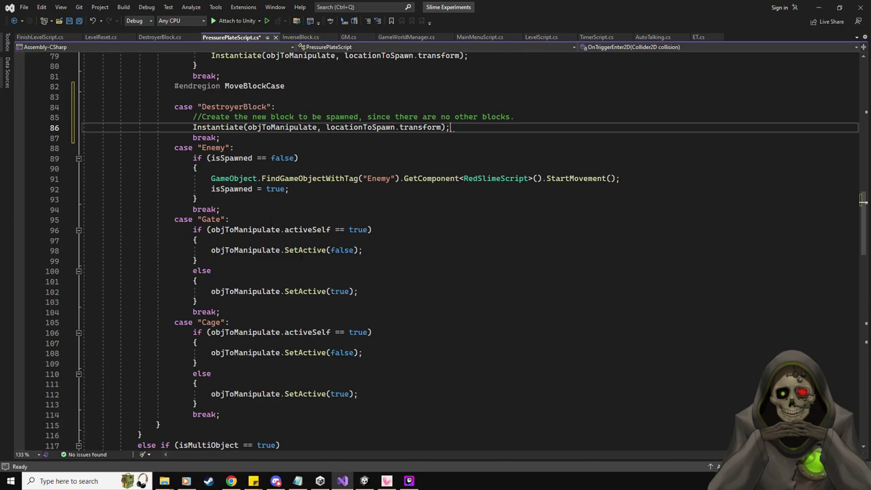
End the DestroyerBlock comment with ", doesn't matter what's there, the DestroyerBlock will destroy it. :)" and save the script.
{"action": "scroll", "coordinate": [456, 252], "scroll_direction": "up", "scroll_amount": 3}
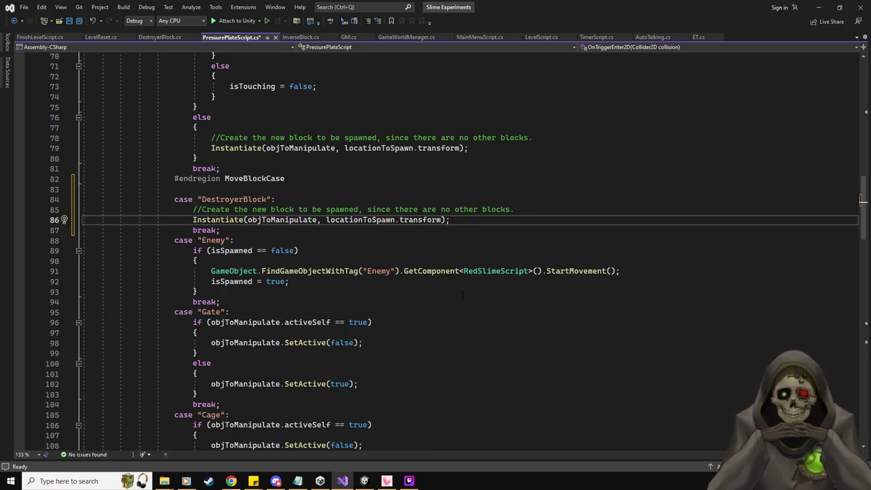
{"action": "left_click_drag", "start_coordinate": [359, 208], "coordinate": [526, 207]}
{"action": "key", "text": "BackSpace"}
{"action": "type", "text": ", doesn't matter w"}
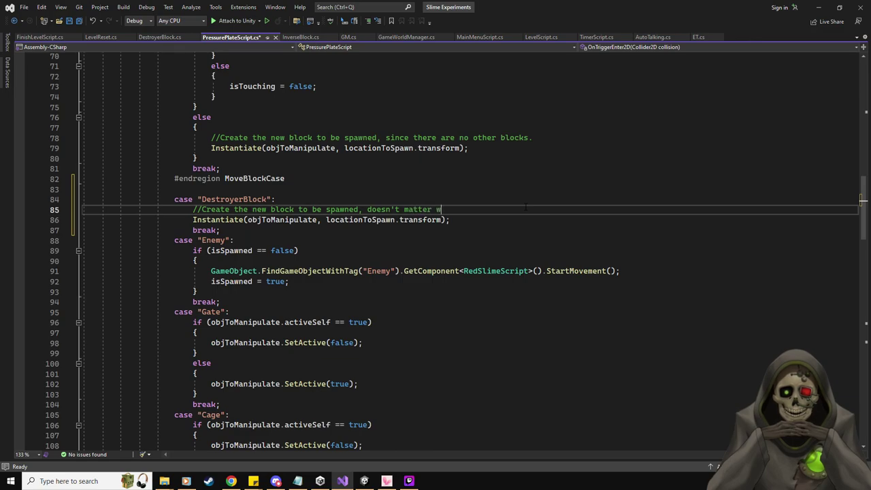
{"action": "type", "text": "hat's there, the Destroyer"}
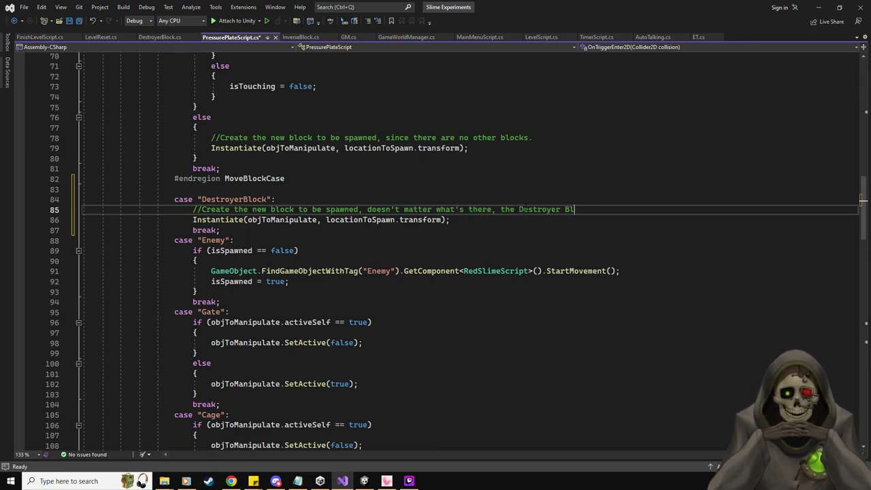
{"action": "type", "text": "Block will destroy it. :)"}
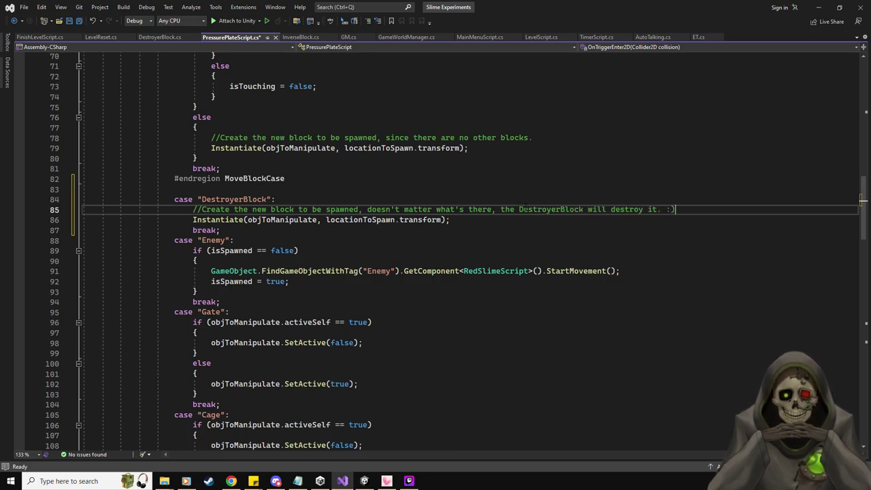
{"action": "key", "text": "ctrl+s"}
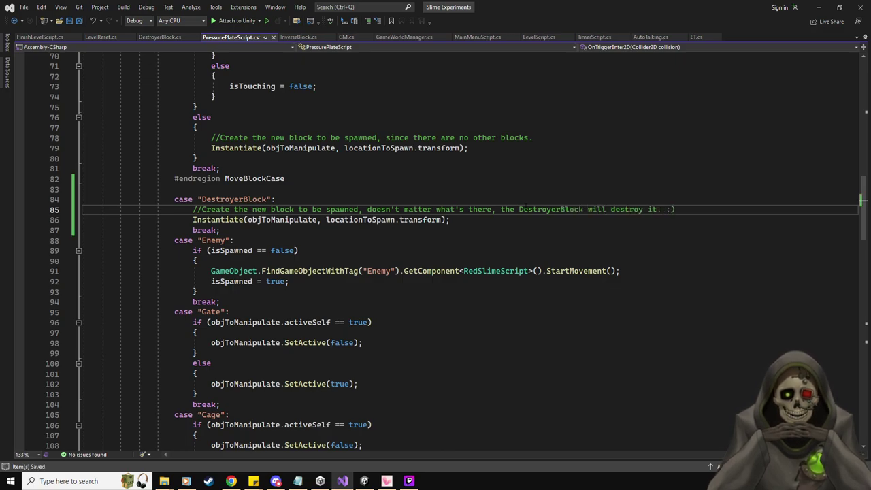
Close PressurePlateScript.cs and review the collision cases in DestroyerBlock.cs.
{"action": "middle_click", "coordinate": [239, 38]}
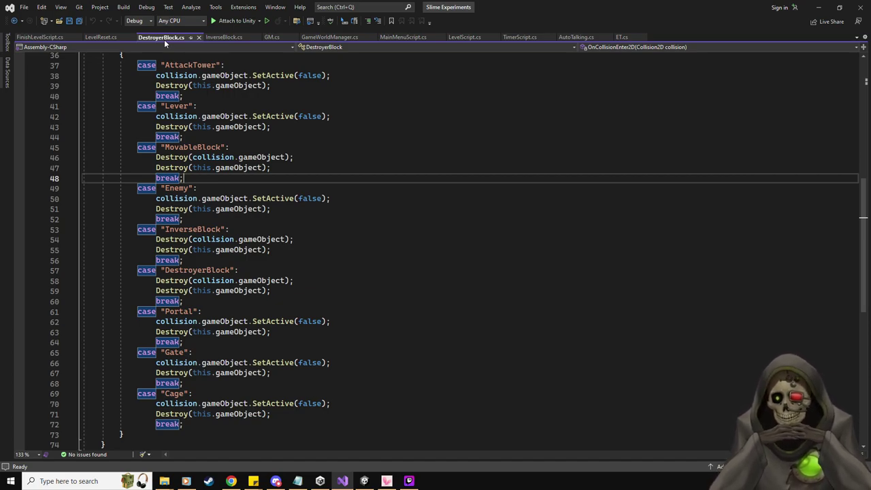
{"action": "scroll", "coordinate": [232, 225], "scroll_direction": "up", "scroll_amount": 1}
{"action": "scroll", "coordinate": [231, 225], "scroll_direction": "down", "scroll_amount": 2}
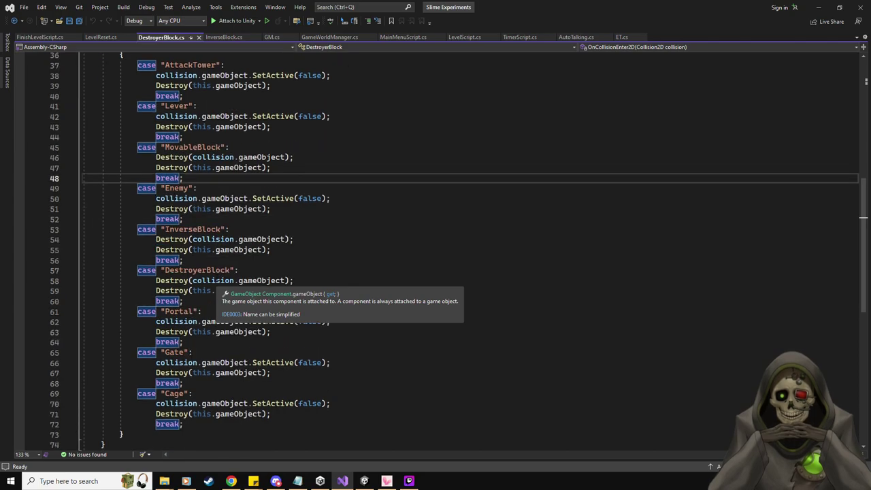
{"action": "scroll", "coordinate": [262, 265], "scroll_direction": "up", "scroll_amount": 1}
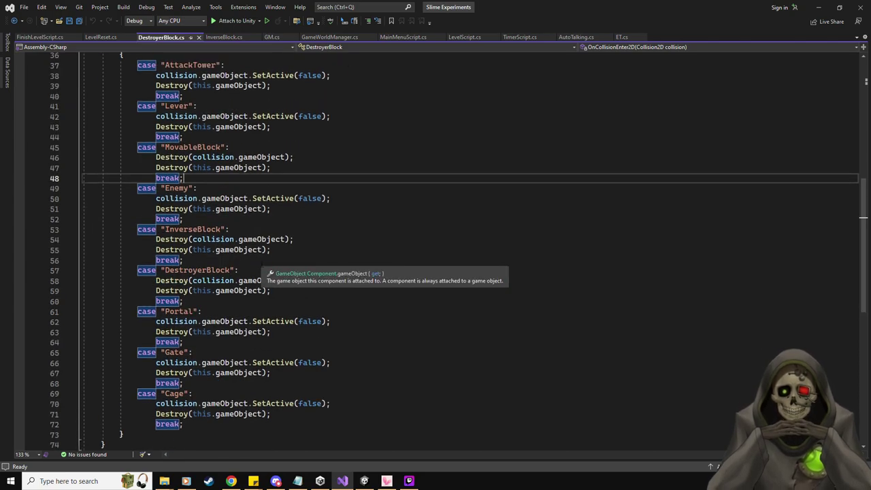
Switch to Unity, open PitfallScript from the PitFall prefab, review its OnTriggerEnter2D cases including "DestroyerBlock", and close the script.
{"action": "left_click", "coordinate": [342, 480]}
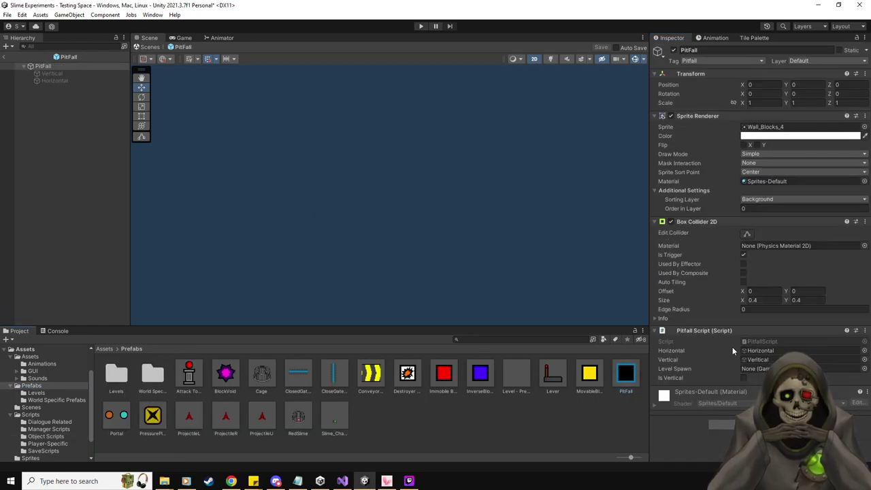
{"action": "left_click", "coordinate": [773, 341]}
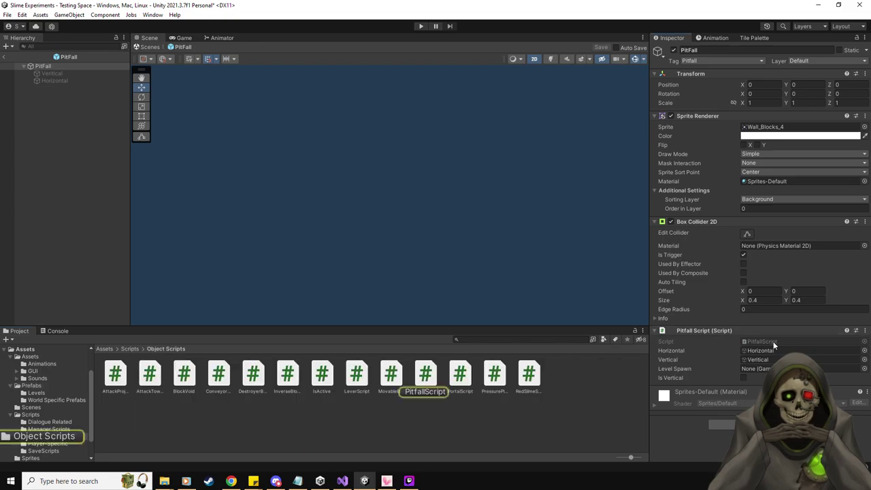
{"action": "double_click", "coordinate": [773, 341]}
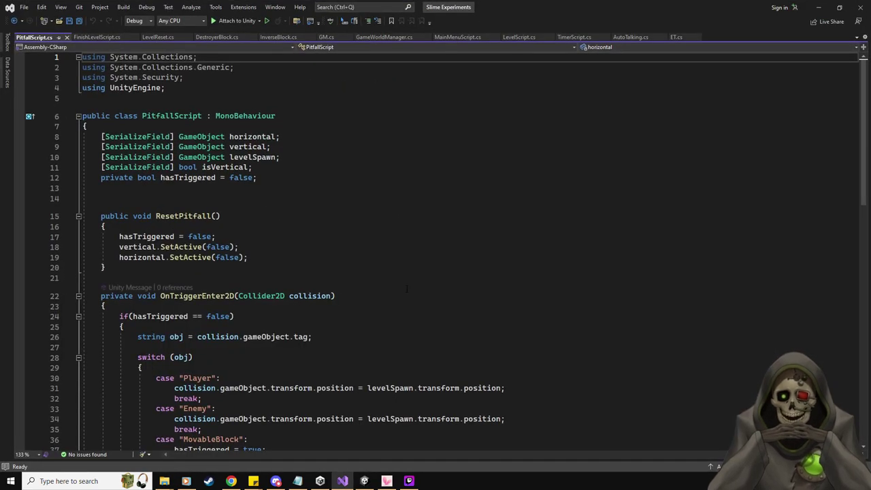
{"action": "scroll", "coordinate": [382, 285], "scroll_direction": "down", "scroll_amount": 5}
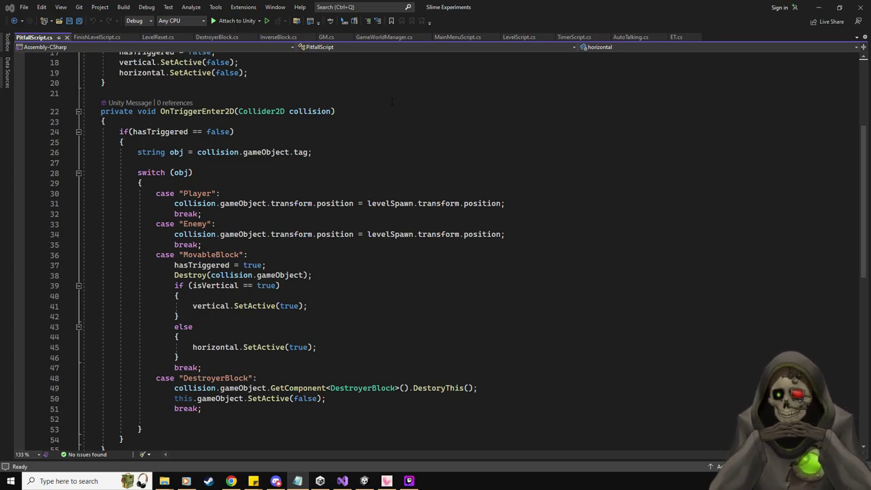
{"action": "middle_click", "coordinate": [39, 39]}
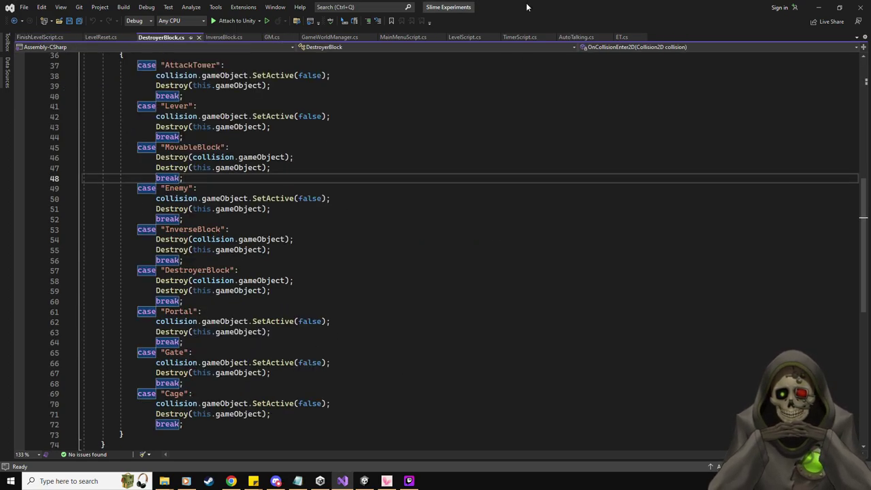
Open PressurePlateScript from the PressurePlate prefab in Unity, review its DestroyerBlock check in OnTriggerEnter2D, and close the script.
{"action": "key", "text": "alt+Tab"}
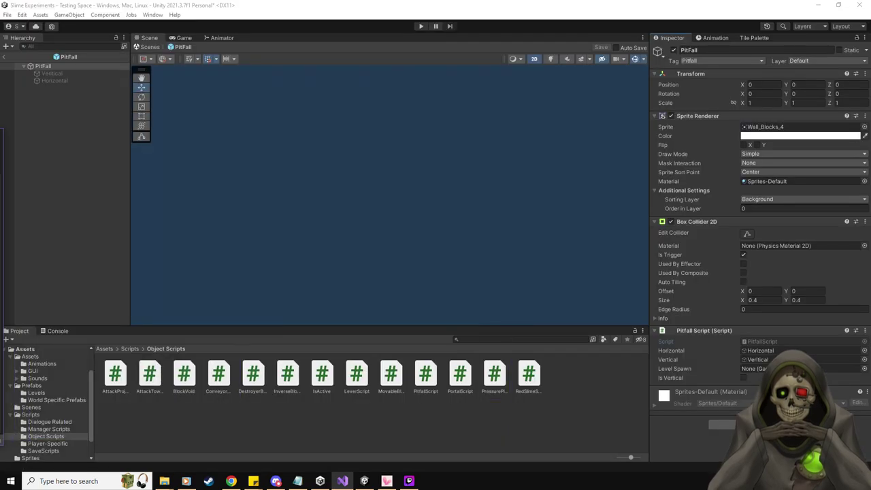
{"action": "left_click", "coordinate": [32, 386]}
{"action": "left_click", "coordinate": [153, 415]}
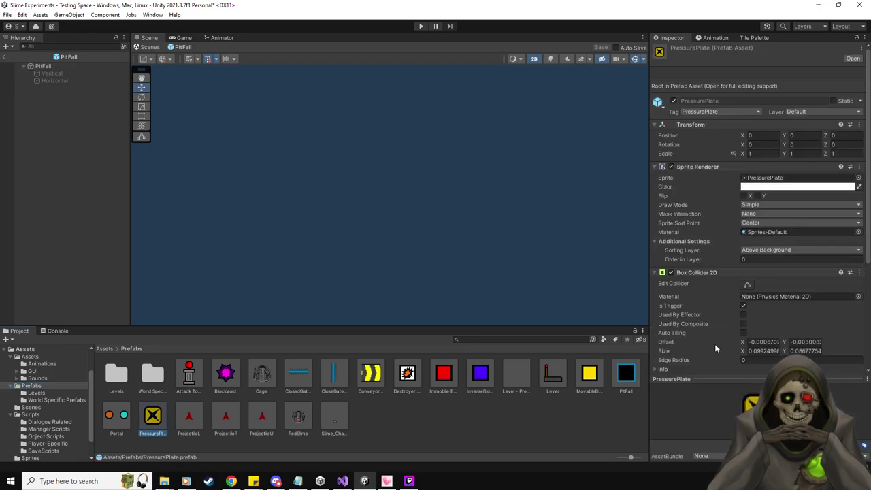
{"action": "scroll", "coordinate": [715, 344], "scroll_direction": "down", "scroll_amount": 5}
{"action": "left_click", "coordinate": [767, 233]}
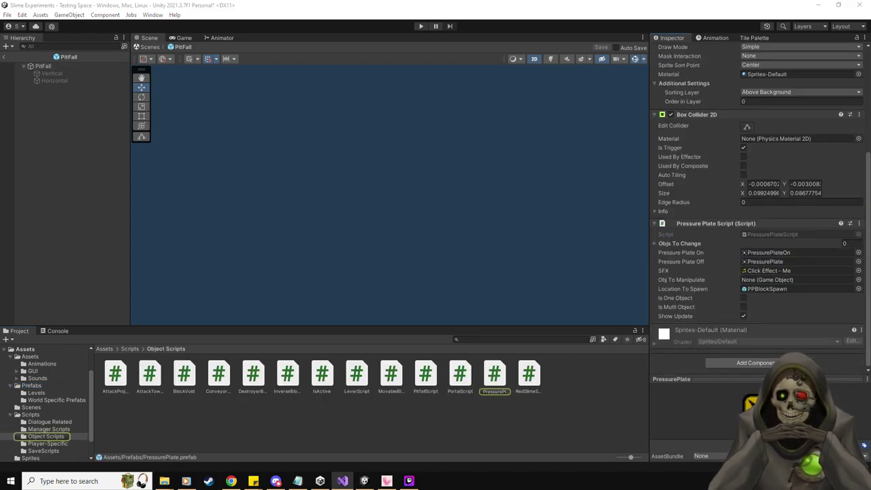
{"action": "double_click", "coordinate": [767, 233]}
{"action": "scroll", "coordinate": [182, 199], "scroll_direction": "down", "scroll_amount": 15}
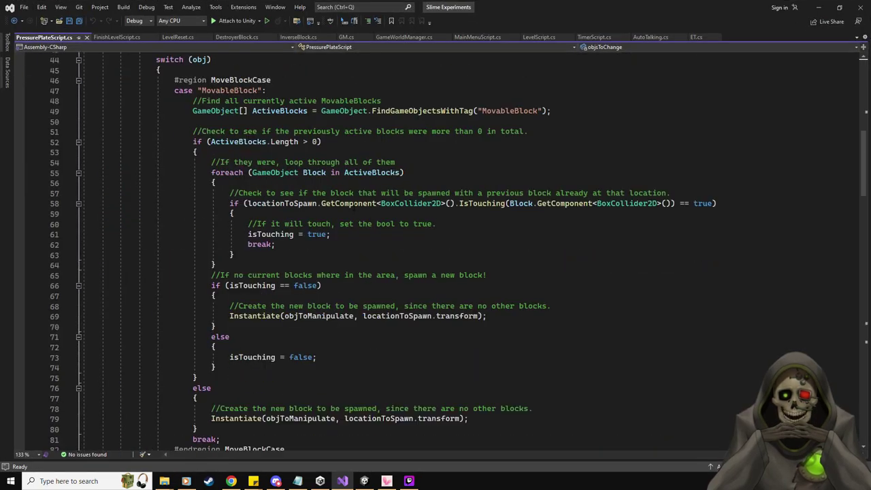
{"action": "scroll", "coordinate": [182, 199], "scroll_direction": "up", "scroll_amount": 8}
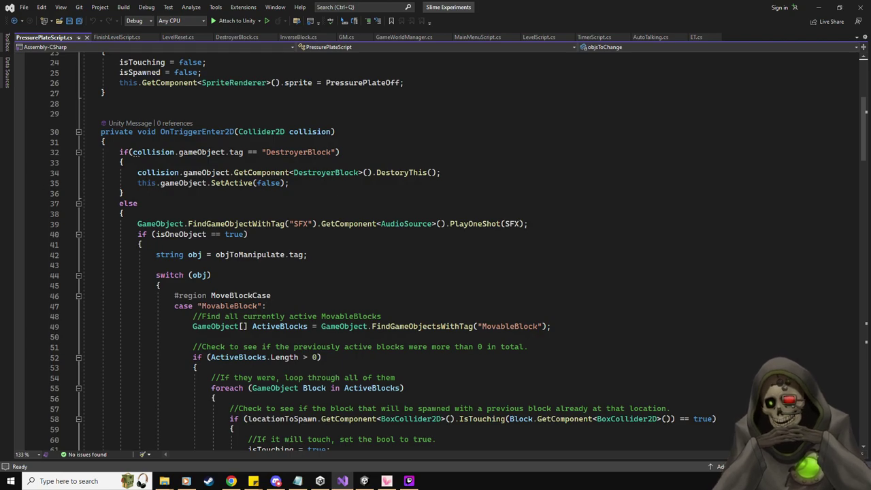
{"action": "key", "text": "alt+Tab"}
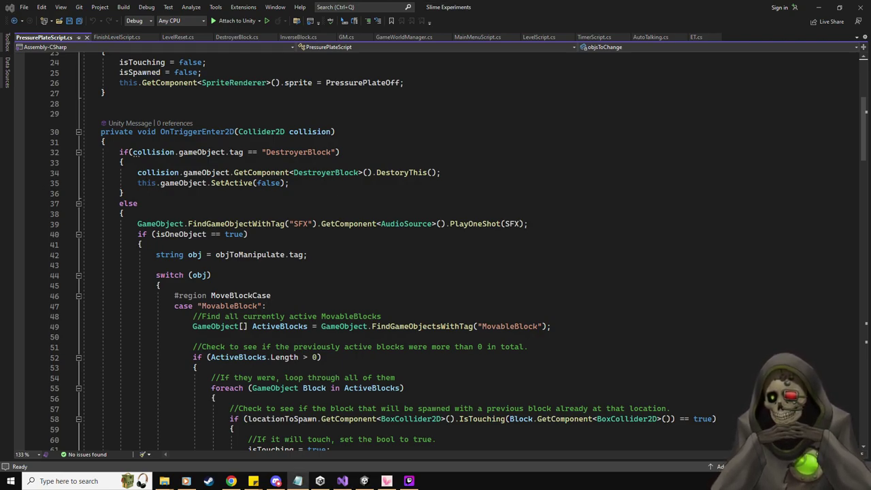
{"action": "middle_click", "coordinate": [49, 37]}
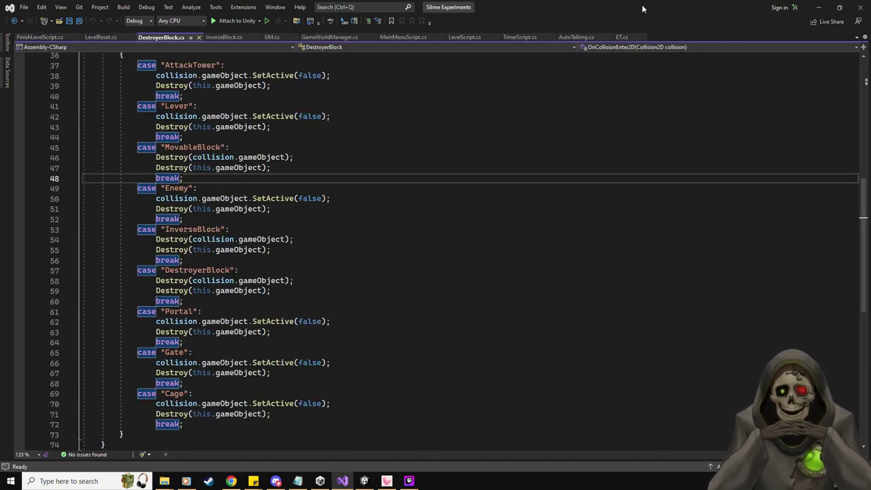
Look through InverseBlock.cs, and close it together with TimerScript.cs.
{"action": "left_click", "coordinate": [223, 37]}
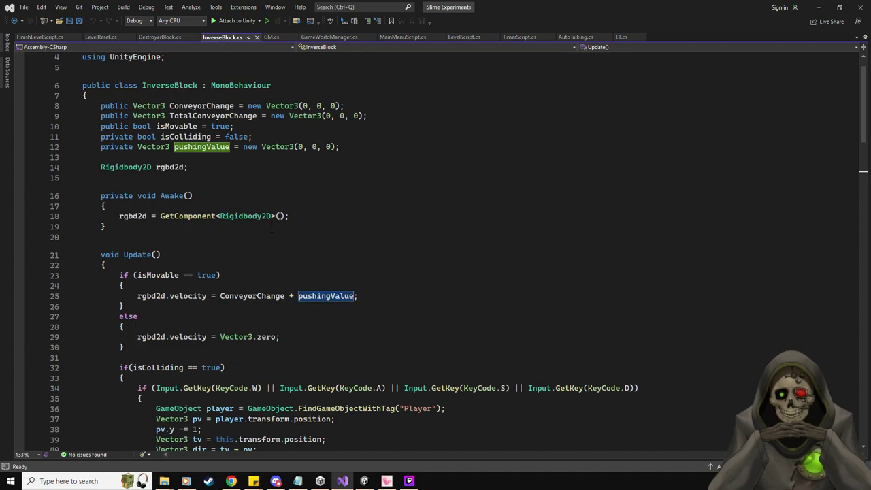
{"action": "scroll", "coordinate": [271, 230], "scroll_direction": "down", "scroll_amount": 14}
{"action": "middle_click", "coordinate": [223, 37]}
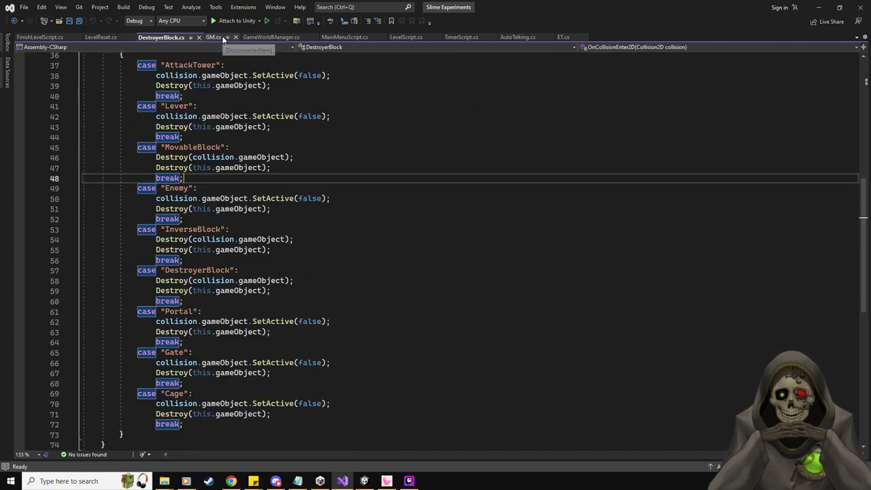
{"action": "left_click", "coordinate": [483, 41]}
{"action": "middle_click", "coordinate": [471, 38]}
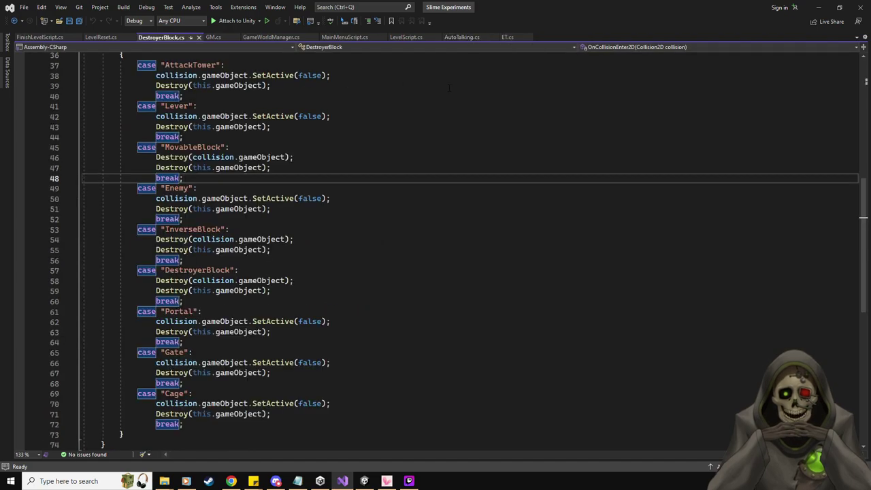
Open ConveyorBeltScript from the ConveyorBelt prefab in Unity, review its "DestroyerBlock" case and OnTriggerExit2D, and close the script.
{"action": "key", "text": "alt+Tab"}
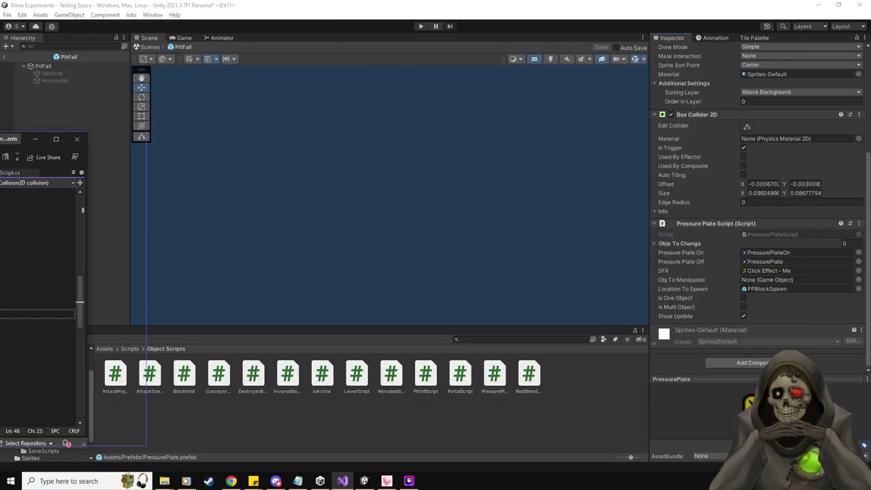
{"action": "left_click", "coordinate": [32, 385]}
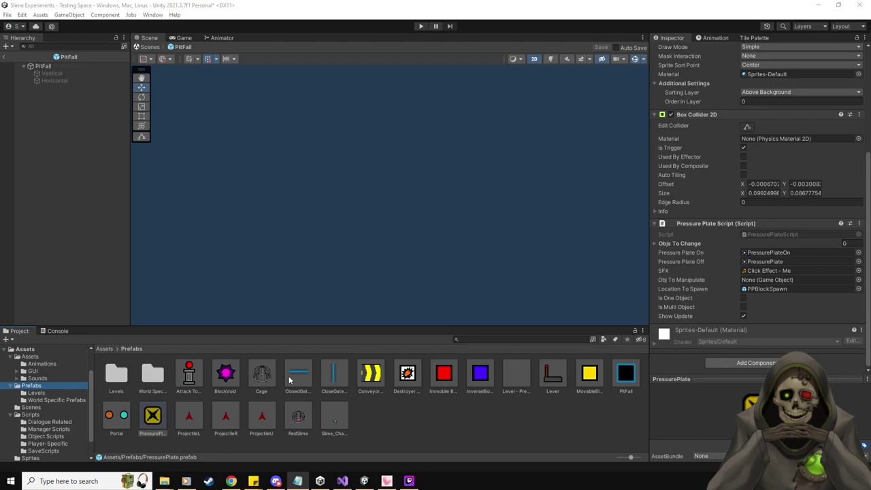
{"action": "double_click", "coordinate": [372, 375]}
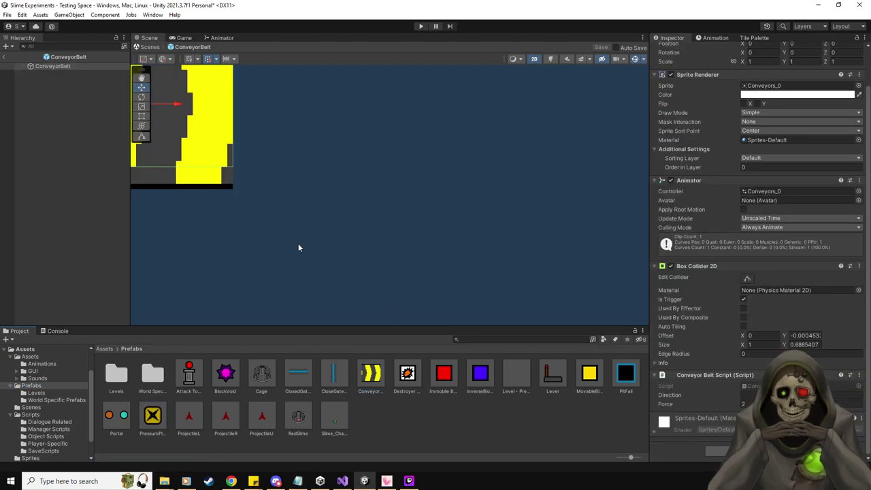
{"action": "left_click", "coordinate": [754, 386]}
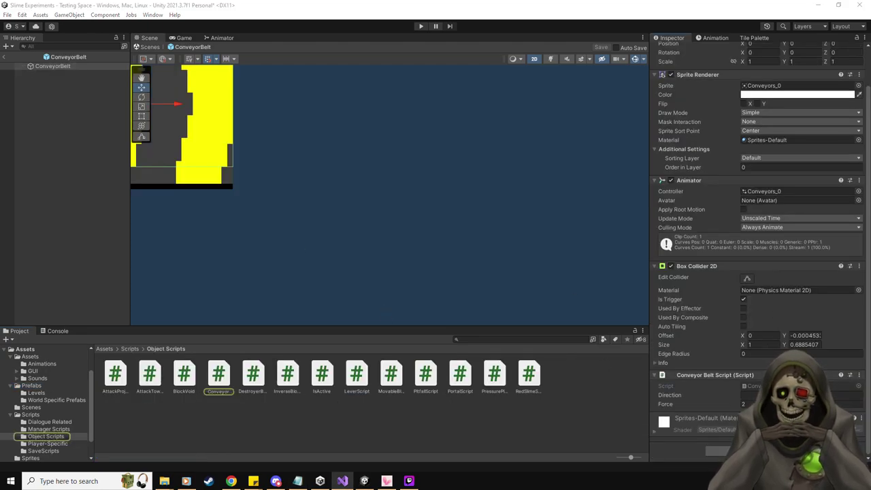
{"action": "scroll", "coordinate": [366, 323], "scroll_direction": "down", "scroll_amount": 9}
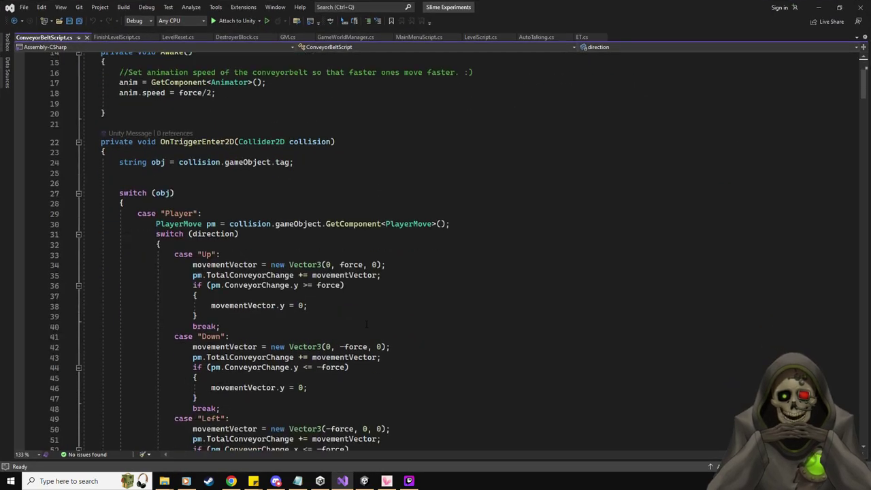
{"action": "scroll", "coordinate": [367, 324], "scroll_direction": "up", "scroll_amount": 6}
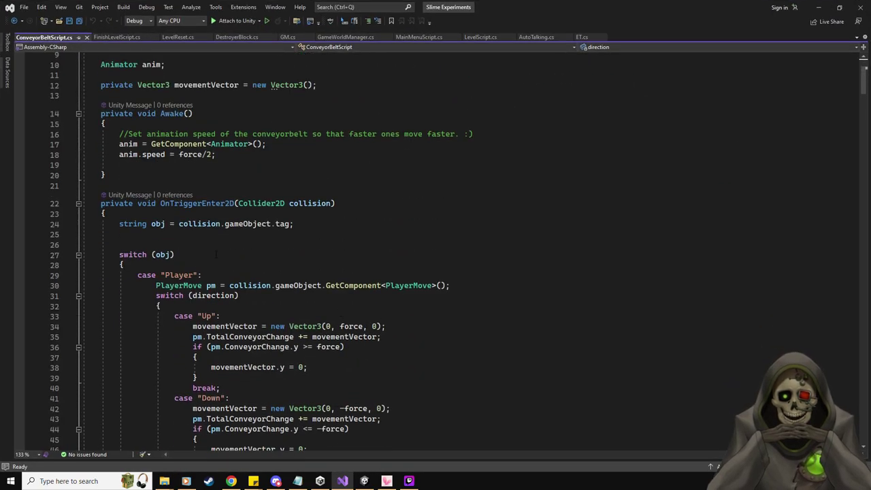
{"action": "scroll", "coordinate": [215, 255], "scroll_direction": "down", "scroll_amount": 20}
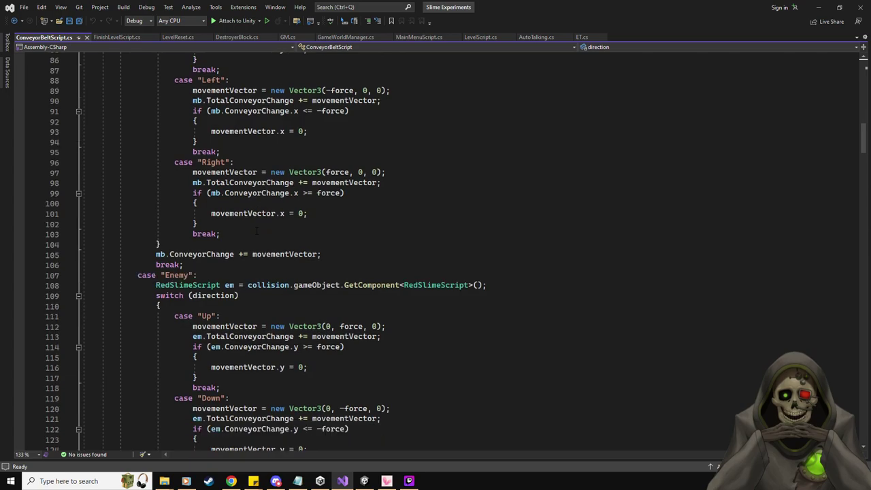
{"action": "scroll", "coordinate": [256, 231], "scroll_direction": "down", "scroll_amount": 20}
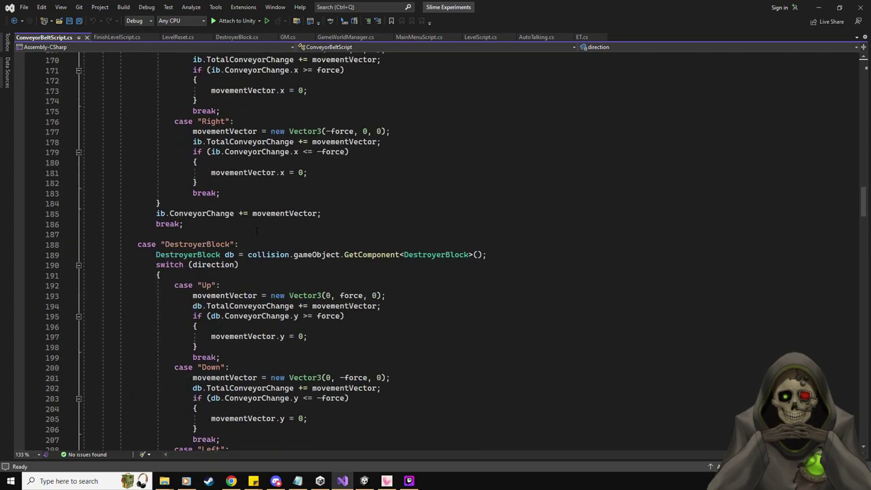
{"action": "scroll", "coordinate": [256, 231], "scroll_direction": "down", "scroll_amount": 2}
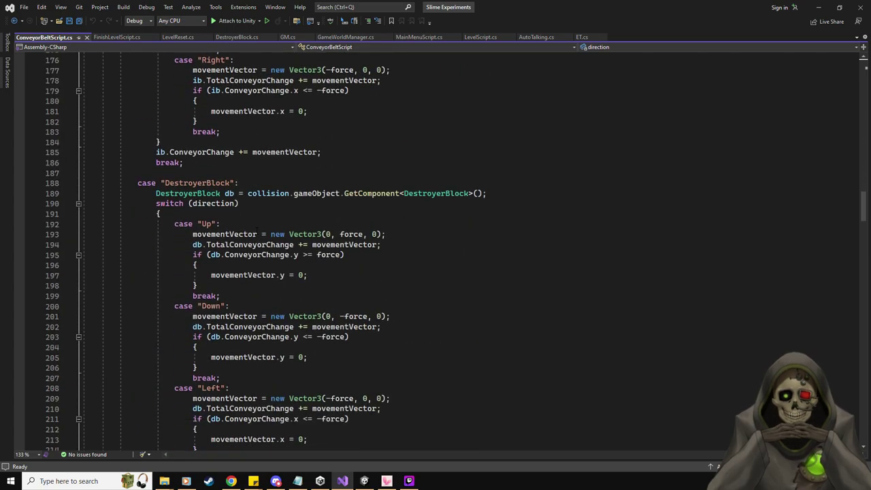
{"action": "scroll", "coordinate": [256, 231], "scroll_direction": "down", "scroll_amount": 16}
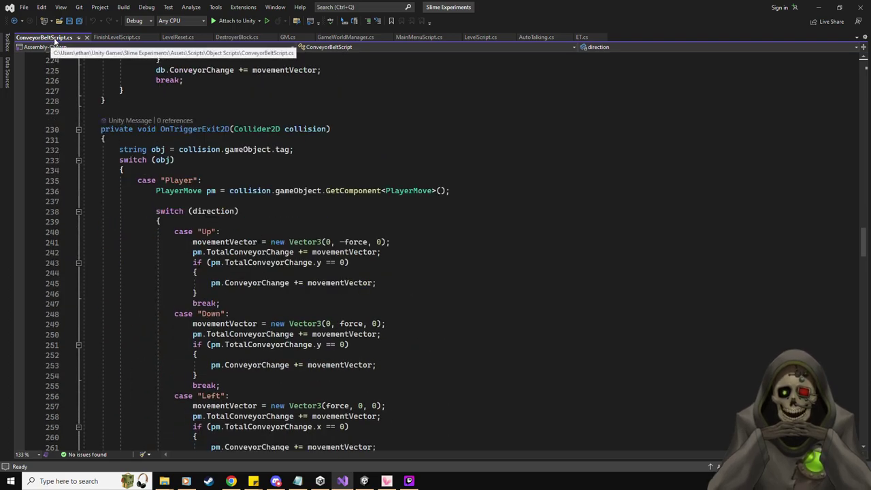
{"action": "left_click", "coordinate": [86, 36]}
Switch to Unity, show the Prefabs folder, and leave the ConveyorBelt prefab for the Testing Space scene.
{"action": "key", "text": "alt+Tab"}
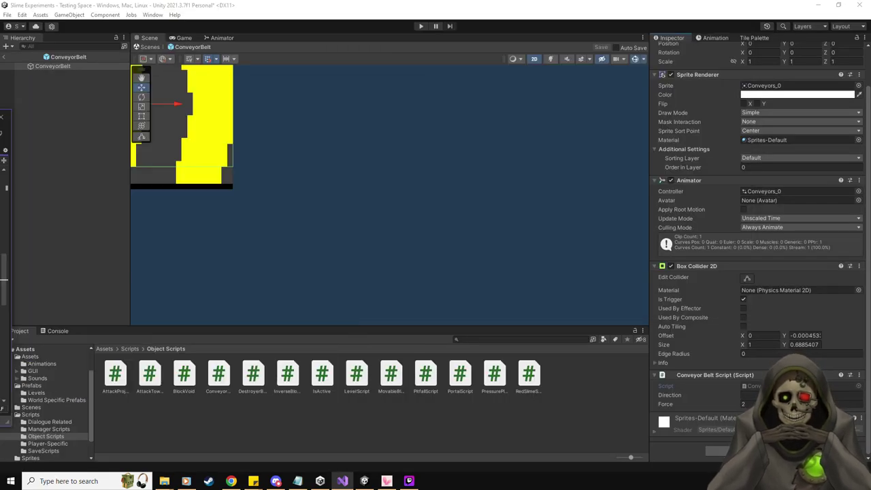
{"action": "left_click", "coordinate": [43, 385]}
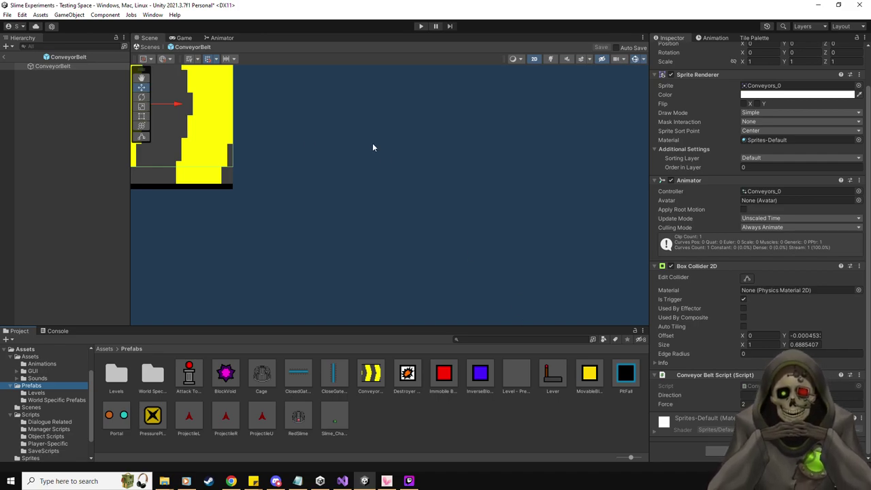
{"action": "left_click", "coordinate": [9, 58]}
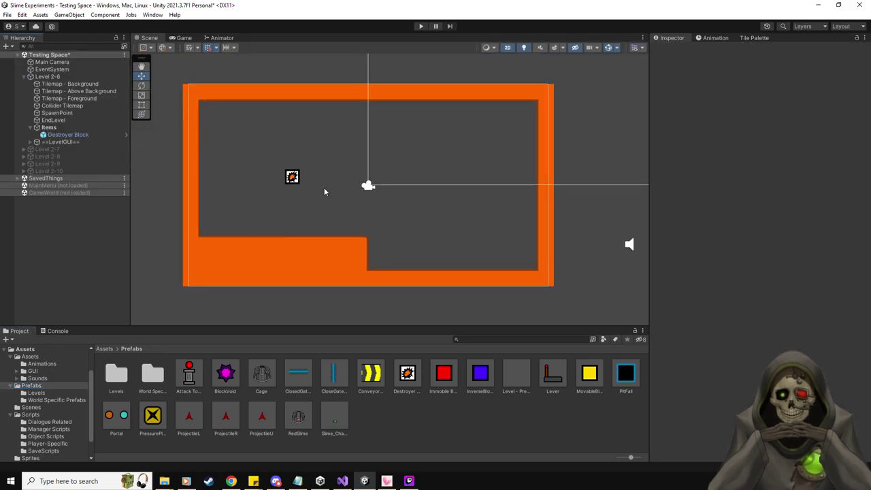
Paint the Orange Room tile with the red light on its left edge onto the Collider Tilemap, in the right wall just above the lower floor.
{"action": "scroll", "coordinate": [324, 188], "scroll_direction": "up", "scroll_amount": 2}
{"action": "left_click_drag", "start_coordinate": [318, 193], "coordinate": [327, 201]}
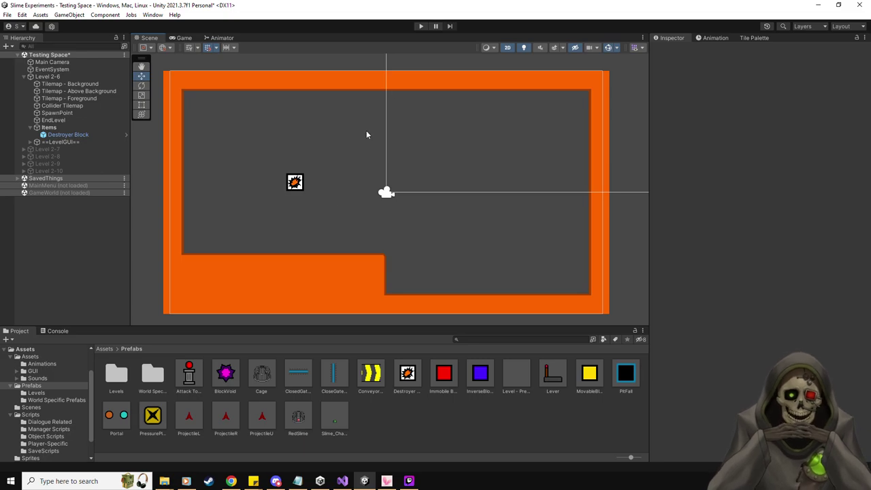
{"action": "left_click", "coordinate": [68, 107]}
{"action": "left_click", "coordinate": [752, 38]}
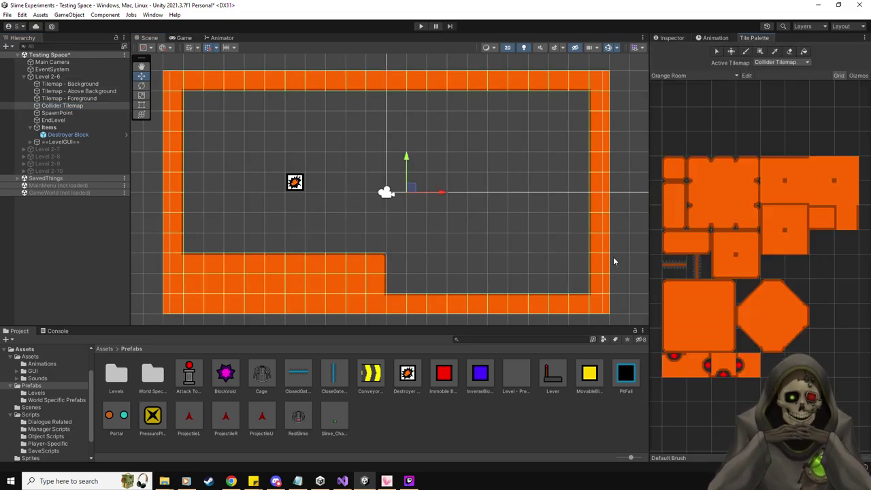
{"action": "left_click", "coordinate": [752, 371]}
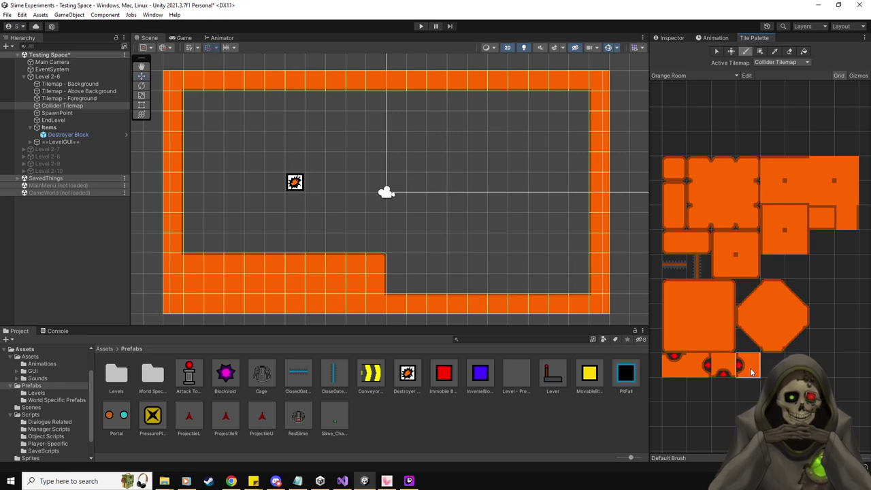
{"action": "left_click", "coordinate": [598, 280]}
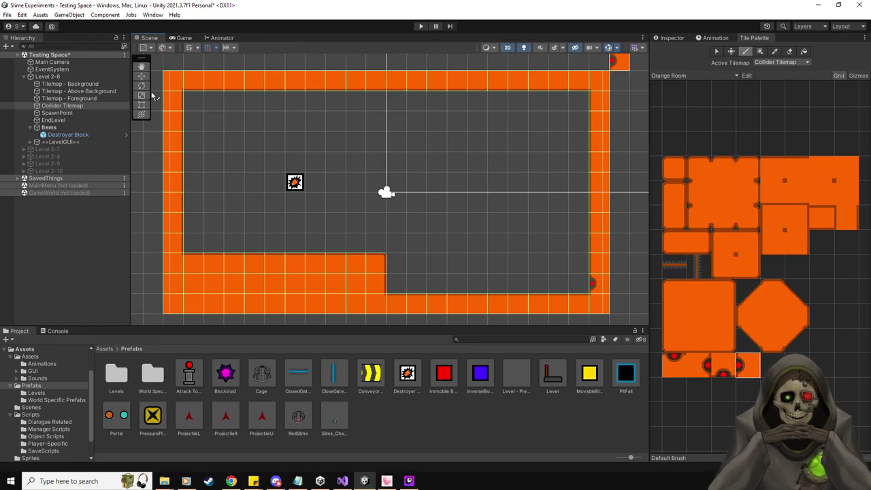
Select the Level 2-6 object, show its component settings, and switch to the Move tool.
{"action": "left_click", "coordinate": [48, 76]}
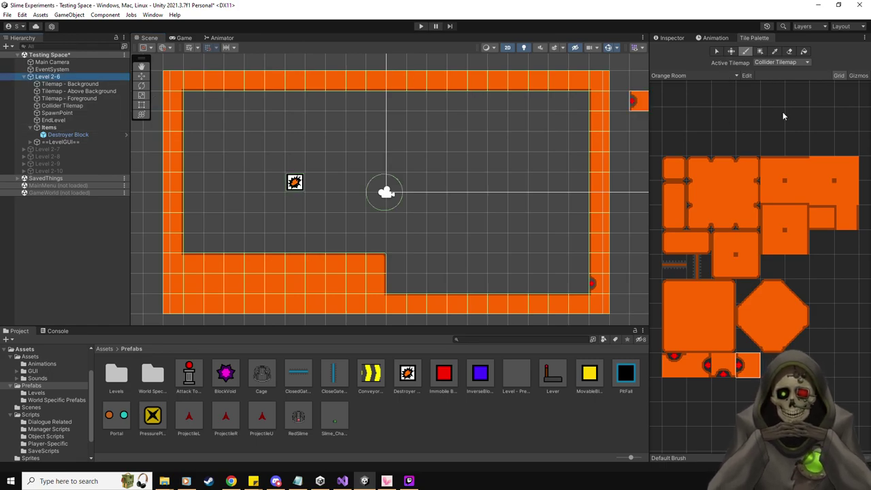
{"action": "left_click", "coordinate": [672, 37]}
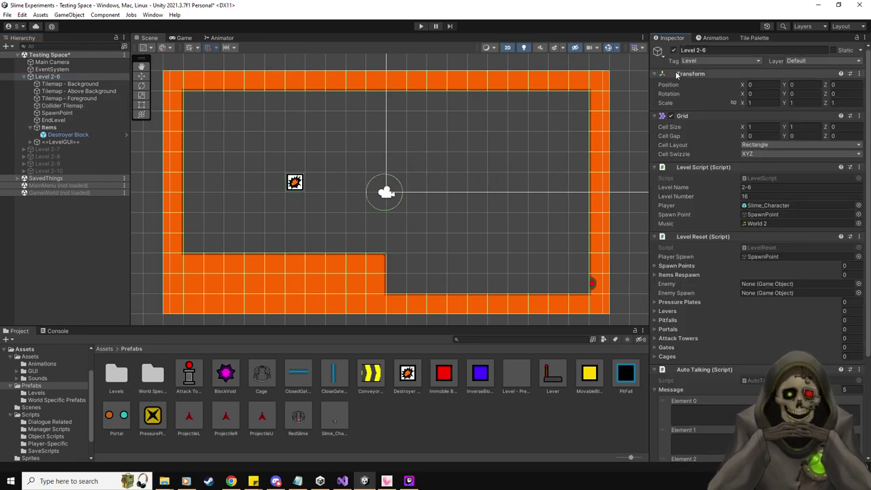
{"action": "key", "text": "w"}
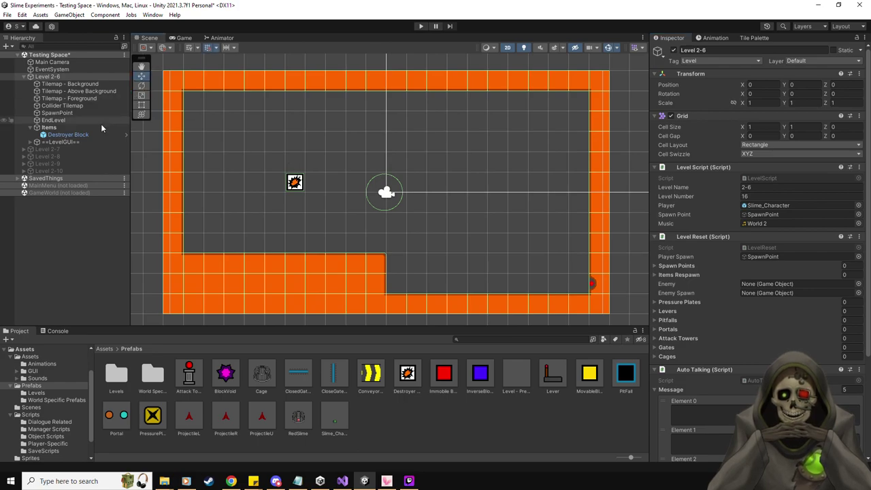
Move the EndLevel trigger onto the red-light exit in the lower right wall, at about X 10.59, Y -4.5.
{"action": "left_click", "coordinate": [60, 134]}
{"action": "left_click", "coordinate": [54, 120]}
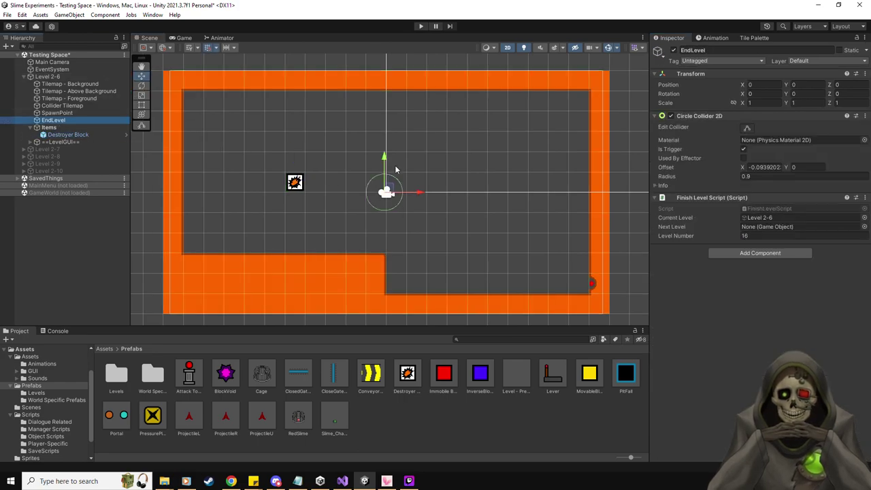
{"action": "left_click_drag", "start_coordinate": [387, 191], "coordinate": [603, 282]}
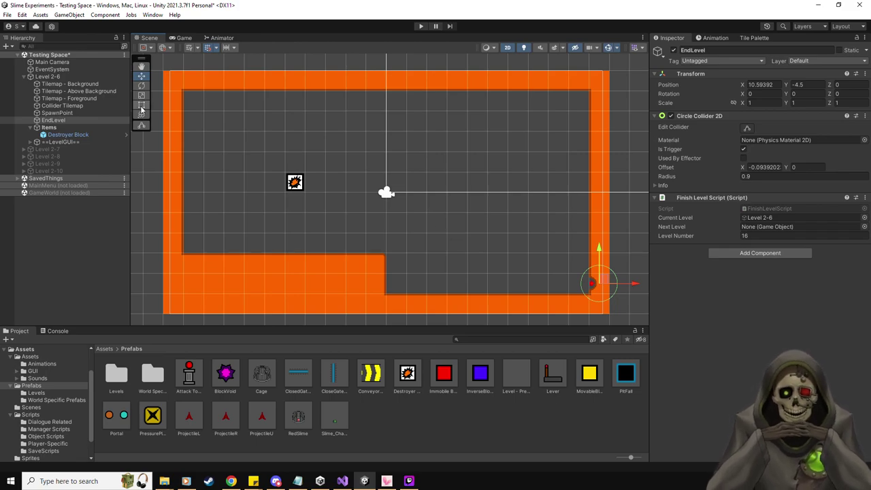
Move the Destroyer Block to X -7.5, Y 3.5, near the upper-left corner of the room.
{"action": "left_click", "coordinate": [66, 135]}
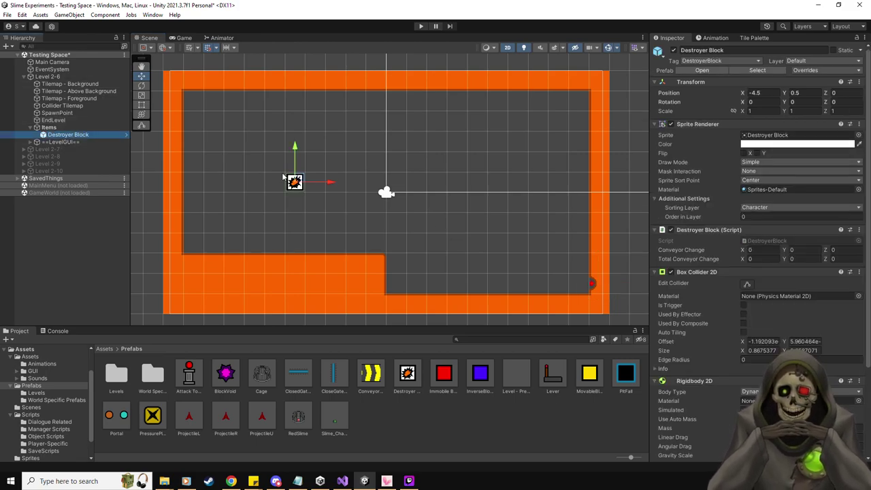
{"action": "left_click_drag", "start_coordinate": [294, 182], "coordinate": [275, 121]}
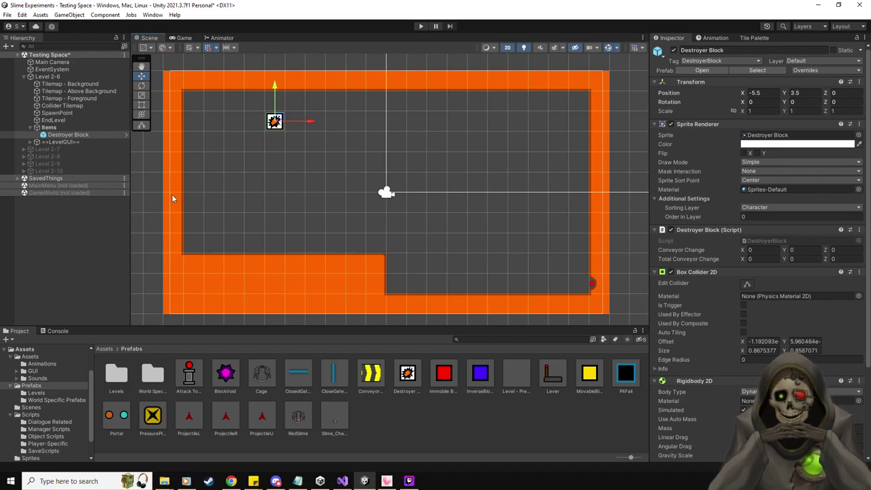
{"action": "left_click_drag", "start_coordinate": [281, 117], "coordinate": [241, 117]}
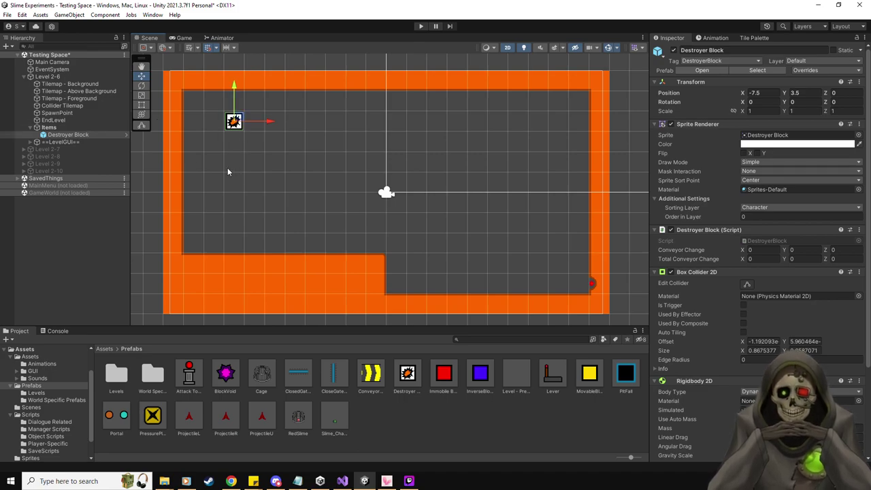
Paint Orange Room tiles directly above and below the Destroyer Block, extending the lower row to the left wall to form an alcove.
{"action": "left_click", "coordinate": [755, 37]}
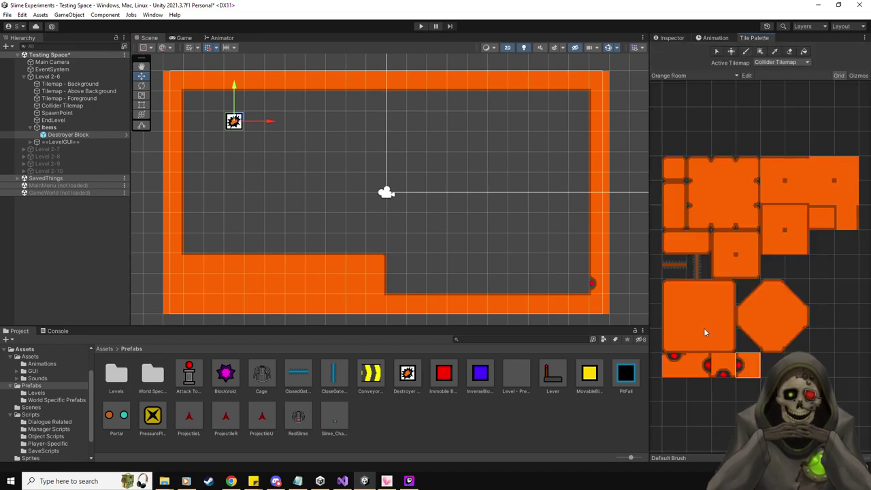
{"action": "left_click", "coordinate": [699, 242]}
{"action": "left_click", "coordinate": [240, 145]}
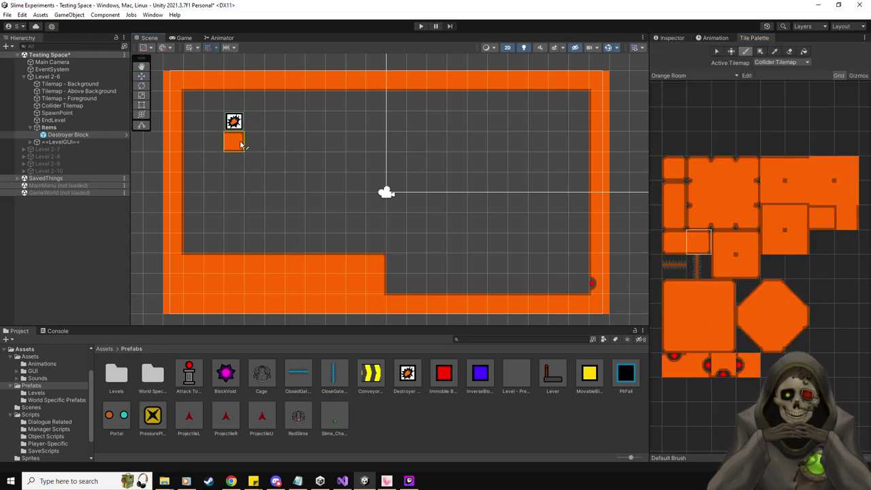
{"action": "left_click", "coordinate": [674, 216]}
{"action": "left_click", "coordinate": [237, 102]}
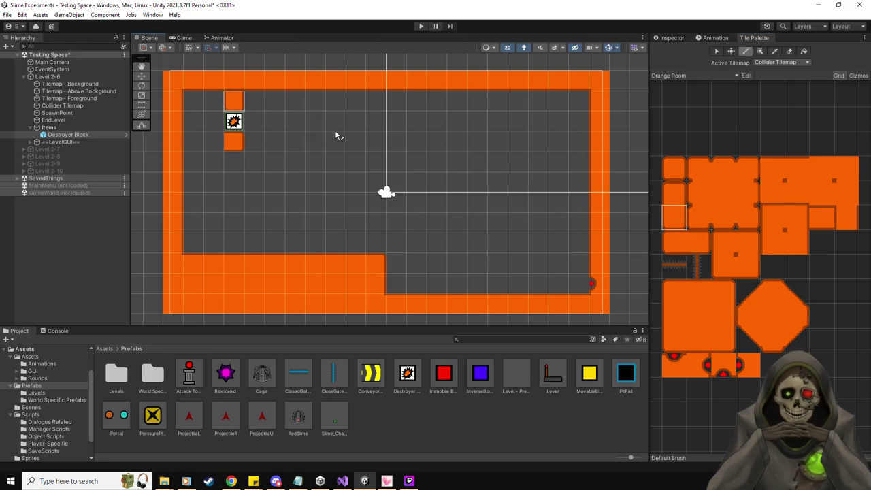
{"action": "left_click", "coordinate": [821, 216]}
{"action": "left_click", "coordinate": [217, 147]}
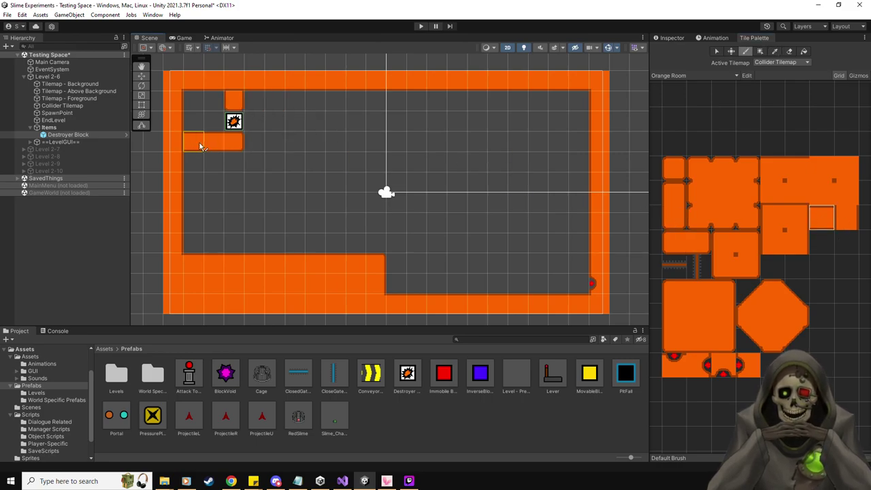
{"action": "left_click", "coordinate": [199, 146]}
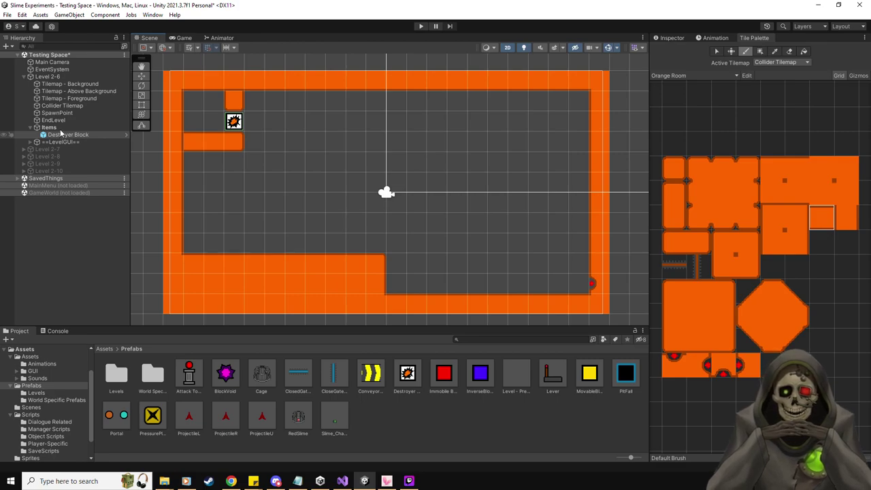
Place an Immobile Block directly right of the Destroyer Block, and shift the Destroyer Block half a tile left.
{"action": "left_click", "coordinate": [141, 75]}
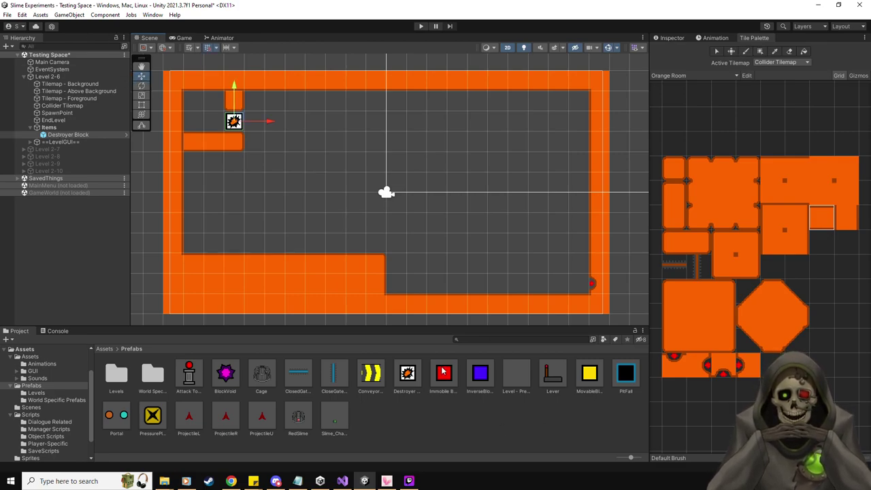
{"action": "left_click_drag", "start_coordinate": [443, 372], "coordinate": [258, 123]}
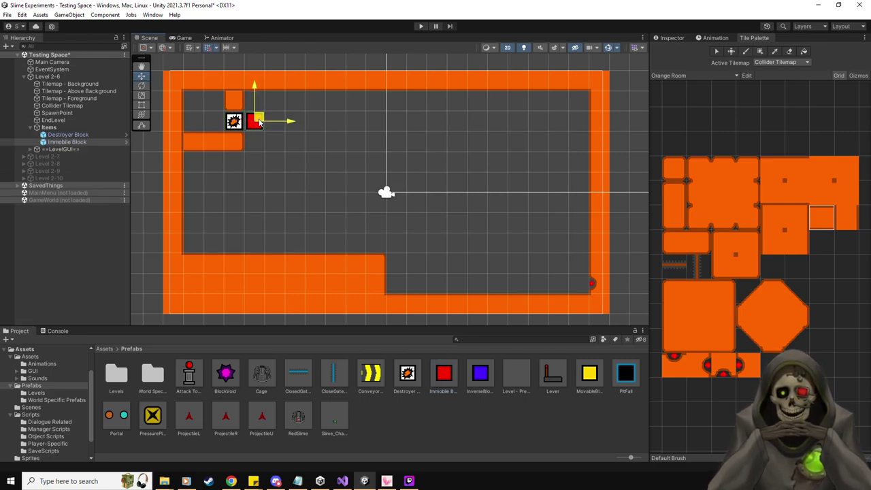
{"action": "left_click", "coordinate": [234, 121]}
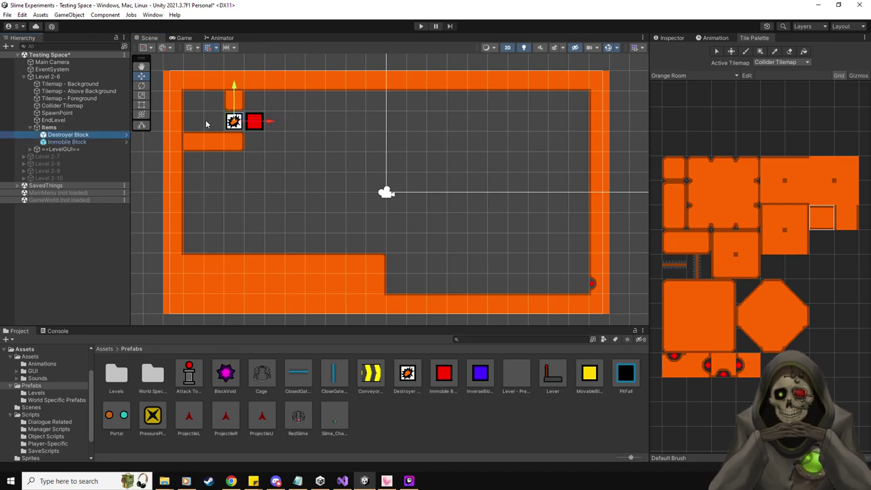
{"action": "left_click", "coordinate": [233, 121]}
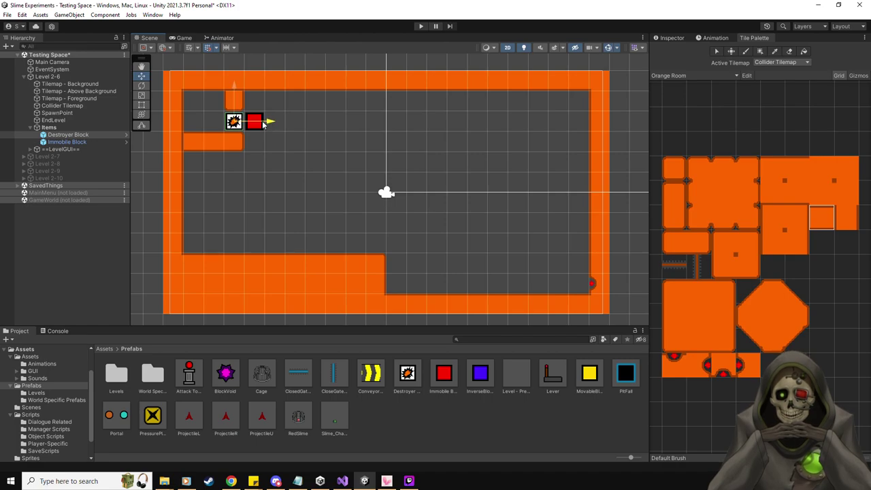
{"action": "left_click_drag", "start_coordinate": [267, 121], "coordinate": [257, 121]}
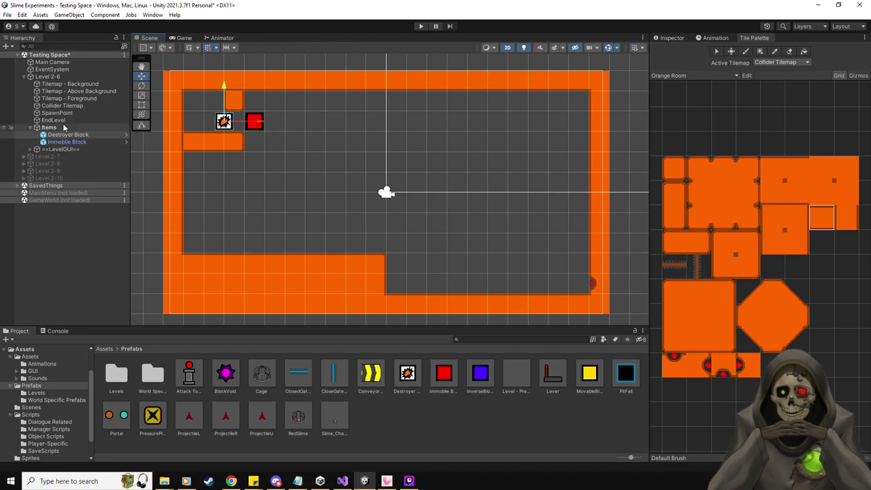
Move the SpawnPoint into the upper-left alcove and playtest pushing the Destroyer Block toward the Immobile Block.
{"action": "left_click", "coordinate": [57, 112]}
{"action": "left_click_drag", "start_coordinate": [397, 193], "coordinate": [201, 96]}
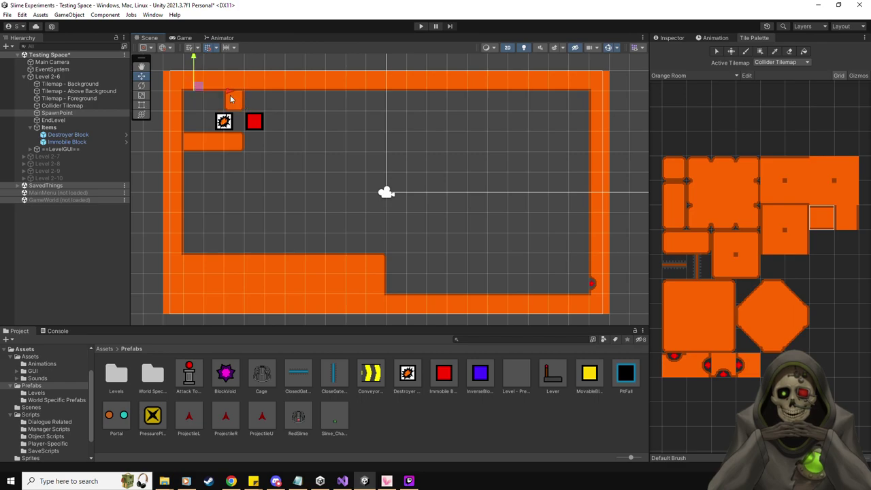
{"action": "left_click", "coordinate": [423, 27]}
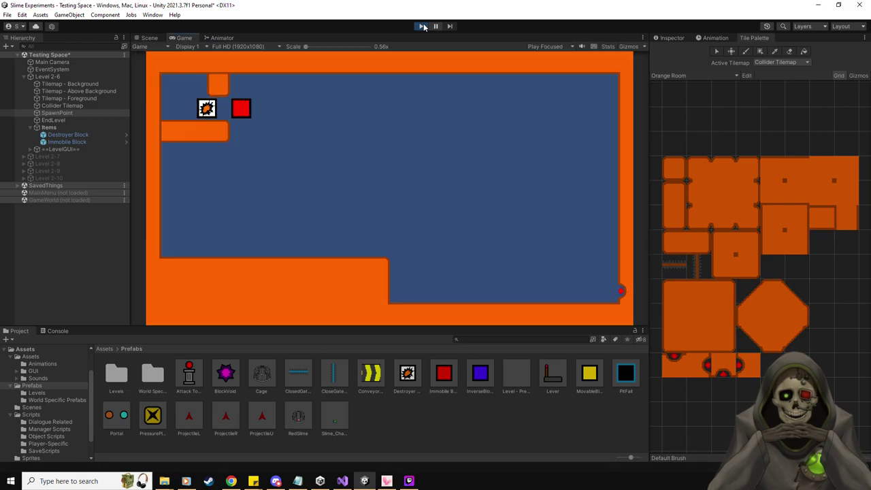
{"action": "key", "text": "Right"}
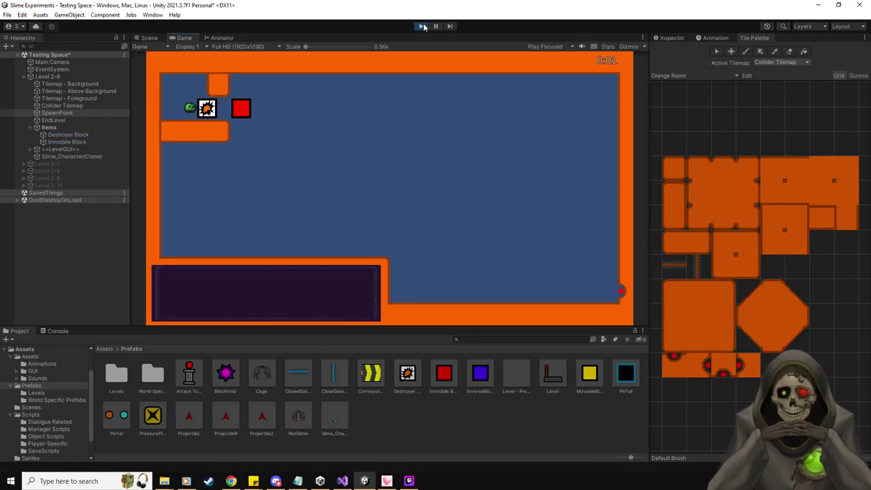
{"action": "left_click", "coordinate": [422, 26]}
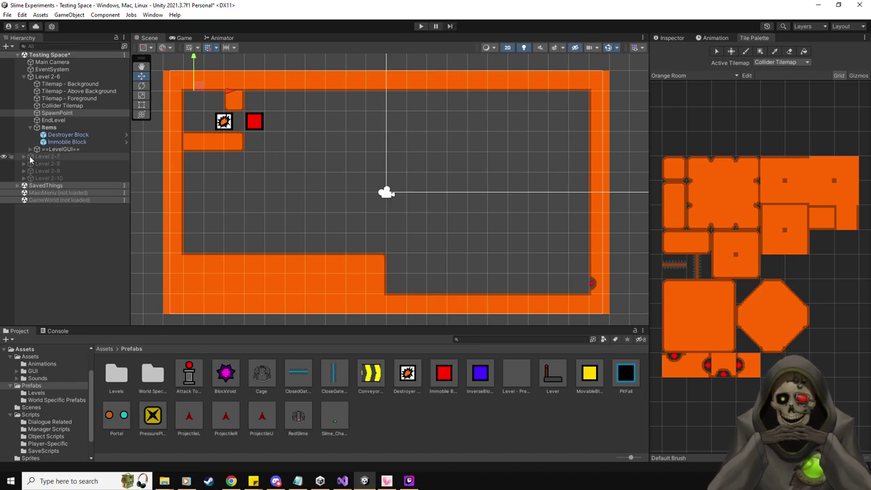
Starting from the Immobile Block's tag options, create a new project tag named ImmovableBlock.
{"action": "left_click", "coordinate": [68, 142]}
{"action": "left_click", "coordinate": [670, 38]}
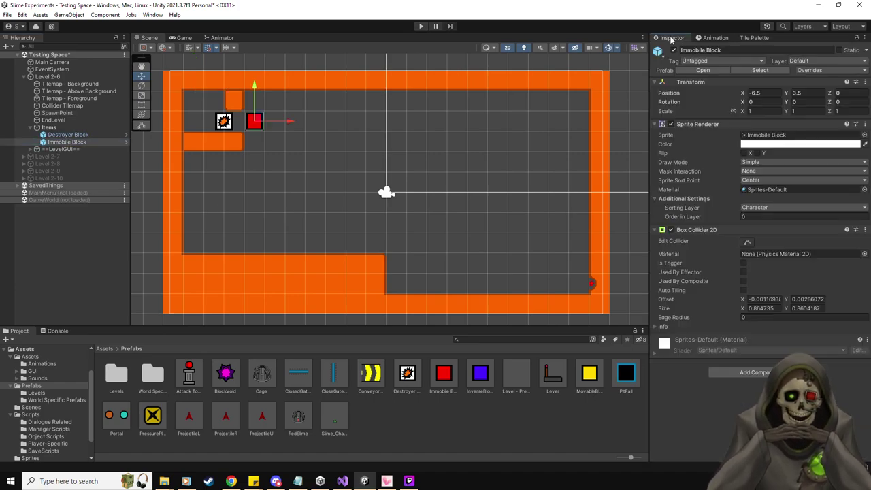
{"action": "left_click", "coordinate": [700, 62]}
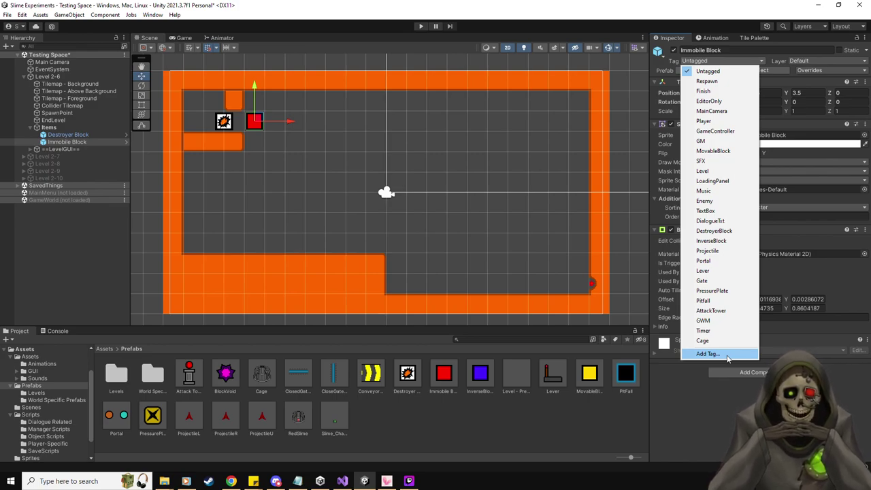
{"action": "left_click", "coordinate": [727, 354]}
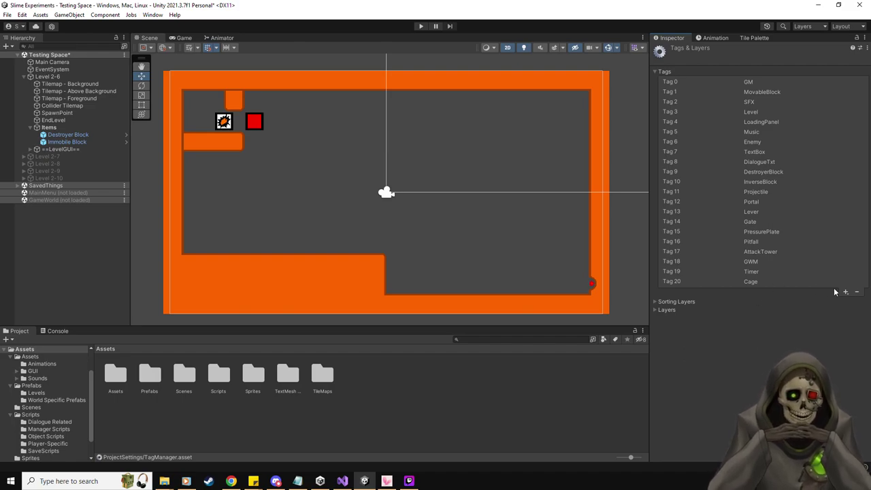
{"action": "left_click", "coordinate": [846, 293]}
{"action": "type", "text": "Immo"}
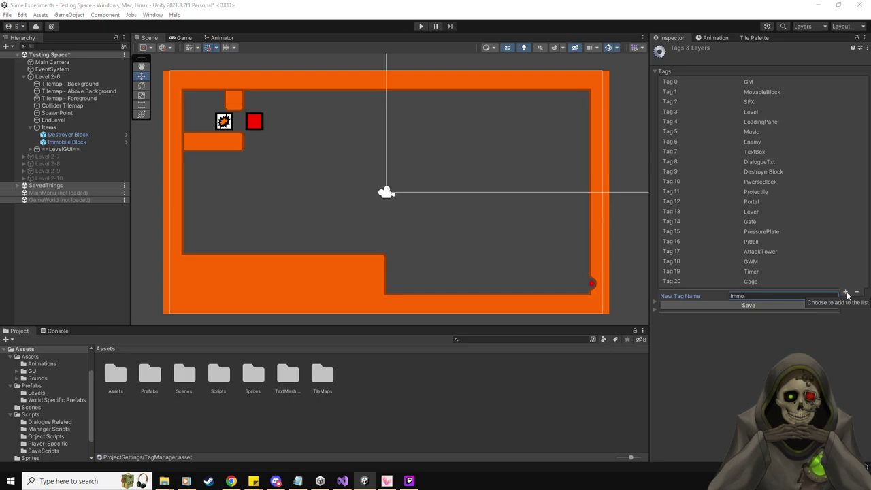
{"action": "type", "text": "vableBlock"}
{"action": "key", "text": "Return"}
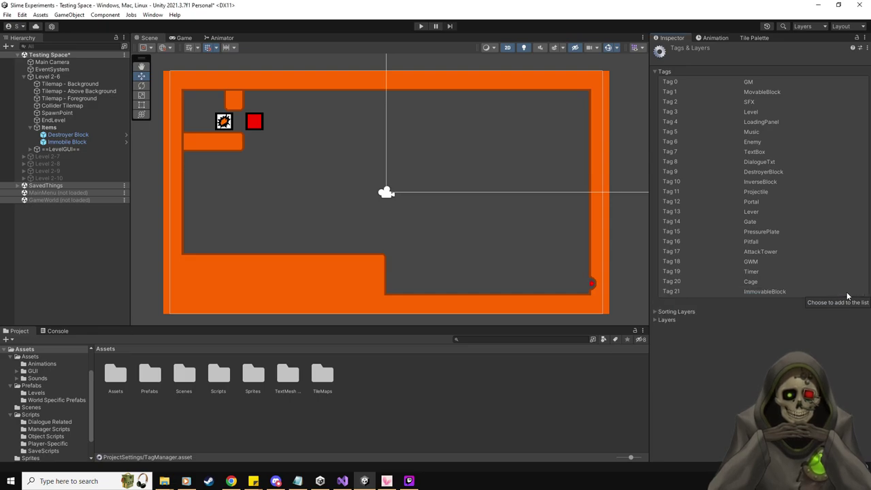
Switch to Visual Studio and add a case "ImmovableBlock" with a break after the "Cage" case in DestroyerBlock.cs.
{"action": "key", "text": "alt+Tab"}
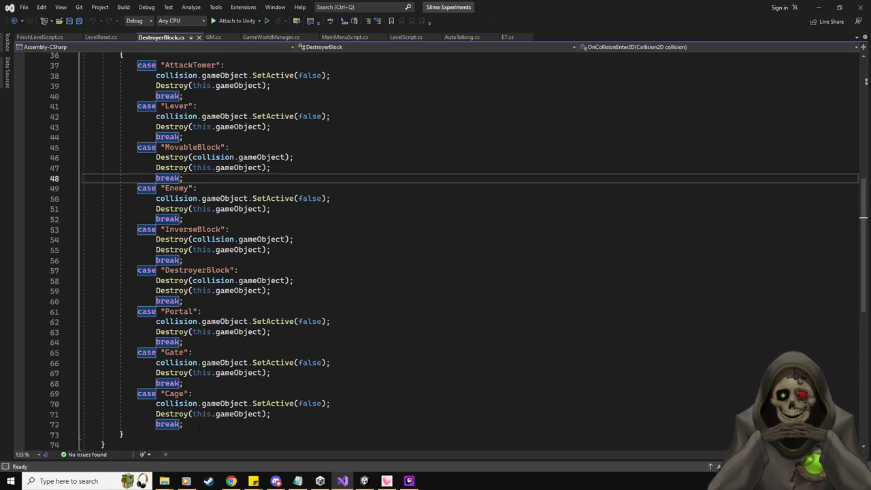
{"action": "left_click", "coordinate": [199, 427]}
{"action": "key", "text": "Return"}
{"action": "type", "text": "case\""}
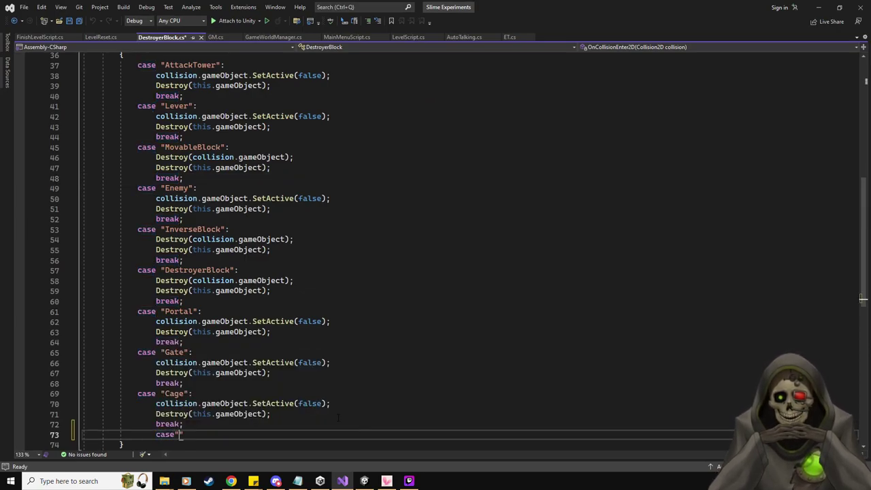
{"action": "type", "text": " \"Key\":"}
{"action": "key", "text": "Return"}
{"action": "type", "text": "br"}
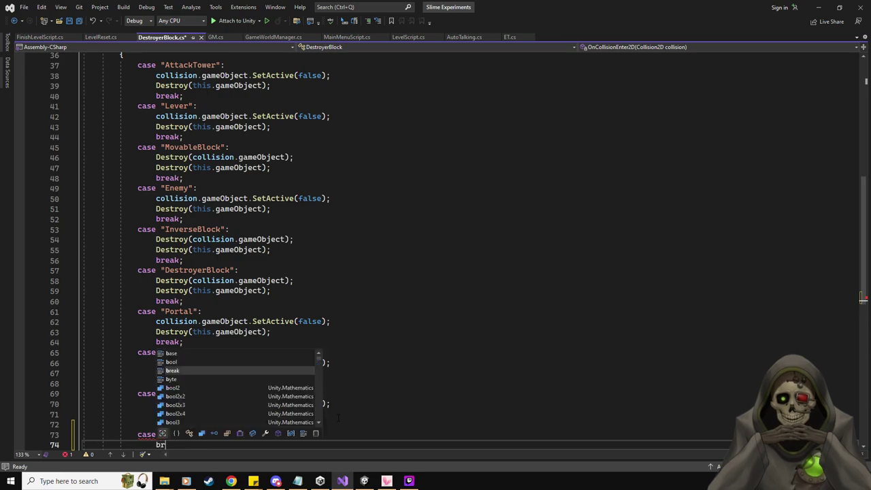
{"action": "type", "text": "eak;"}
{"action": "key", "text": "Up"}
{"action": "key", "text": "Left"}
{"action": "key", "text": "Left"}
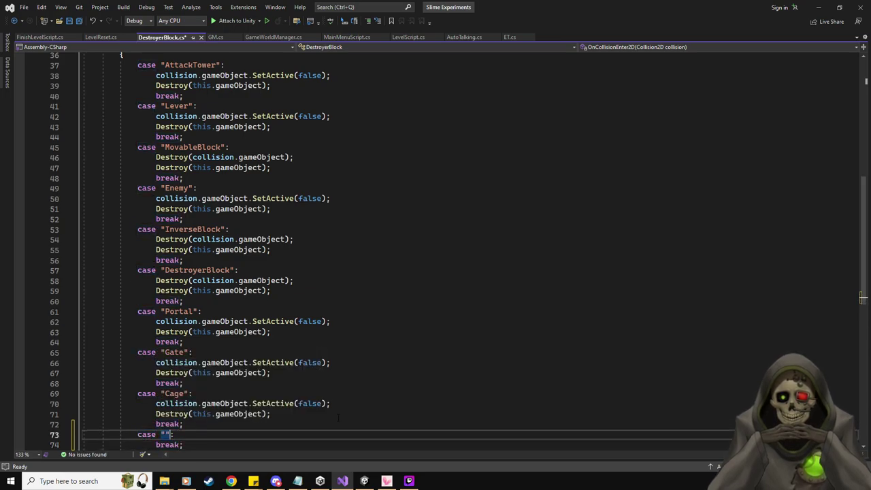
{"action": "type", "text": "Imm"}
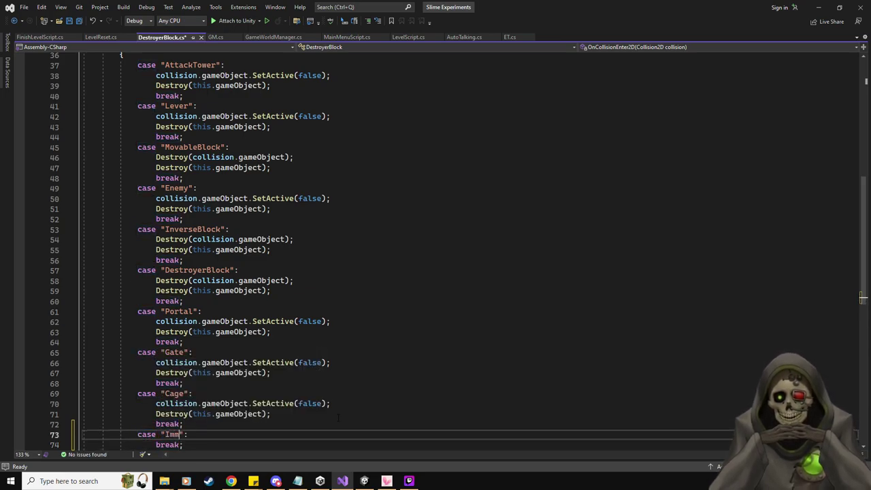
{"action": "type", "text": "ovableBlock"}
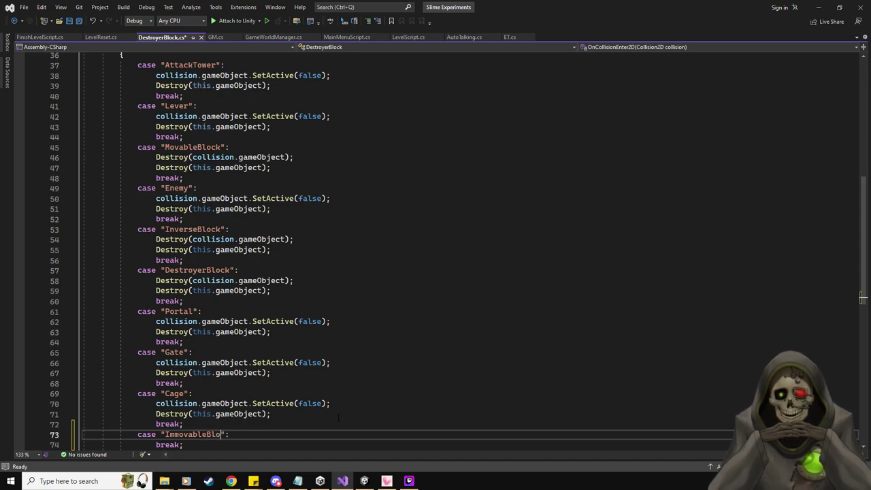
Copy the "Cage" case's SetActive(false) and Destroy(this.gameObject) lines into the "ImmovableBlock" case.
{"action": "key", "text": "End"}
{"action": "key", "text": "Return"}
{"action": "scroll", "coordinate": [338, 417], "scroll_direction": "down", "scroll_amount": 2}
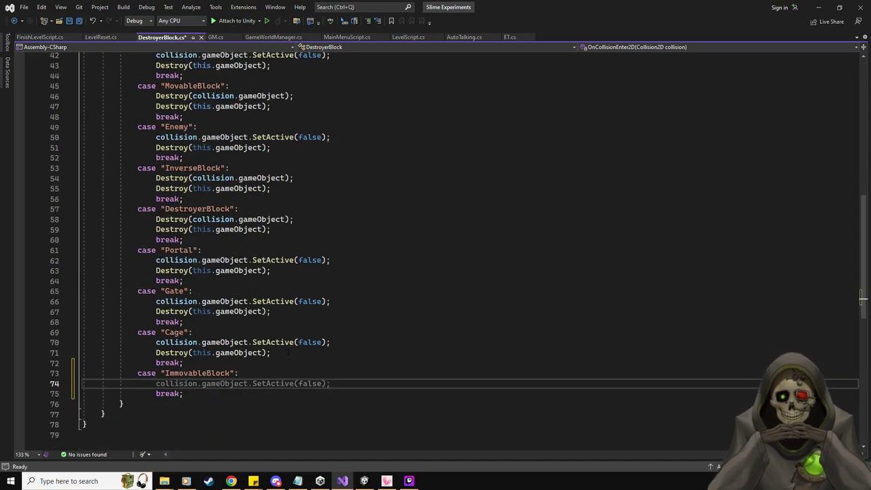
{"action": "left_click_drag", "start_coordinate": [271, 352], "coordinate": [156, 342]}
{"action": "key", "text": "ctrl+c"}
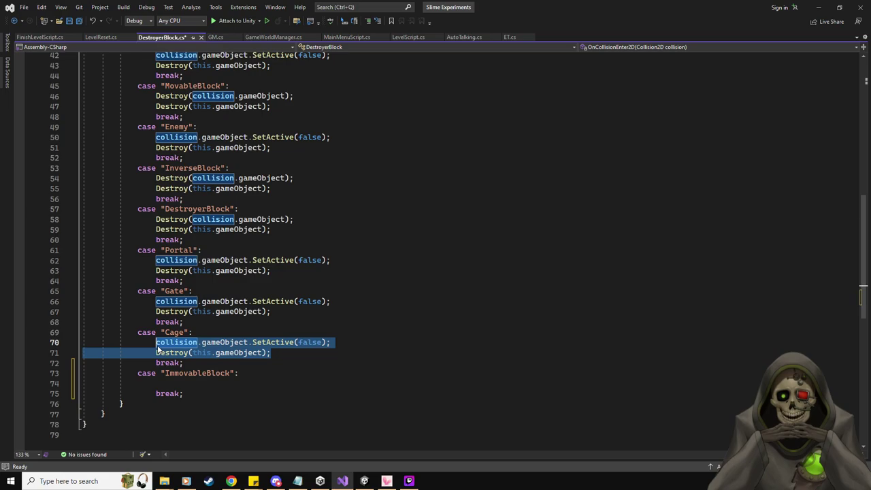
{"action": "left_click", "coordinate": [290, 385]}
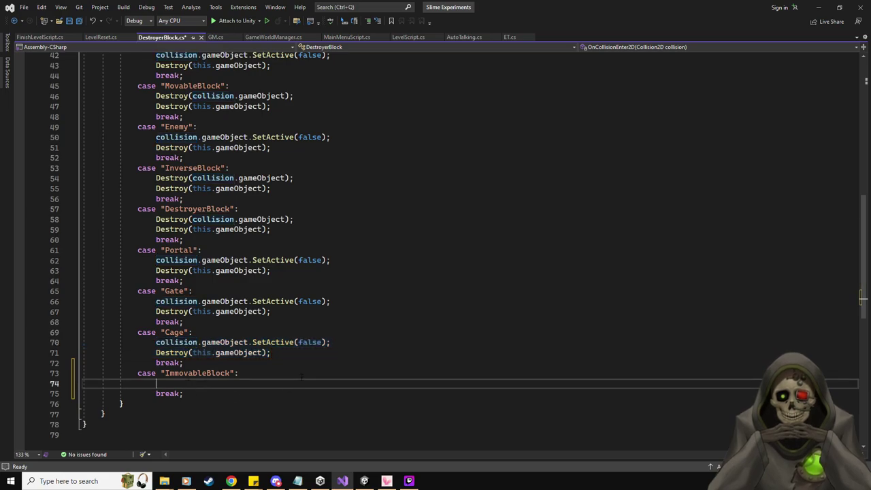
{"action": "key", "text": "ctrl+v"}
Replace the SetActive(false) line in the "ImmovableBlock" case with the "InverseBlock" case's Destroy(collision.gameObject) line and save the script.
{"action": "left_click", "coordinate": [338, 384]}
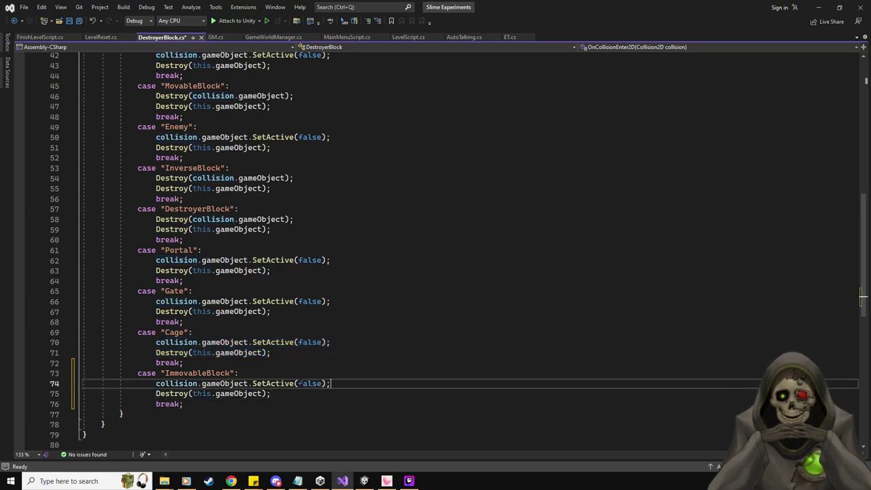
{"action": "key", "text": "shift+Home"}
{"action": "key", "text": "BackSpace"}
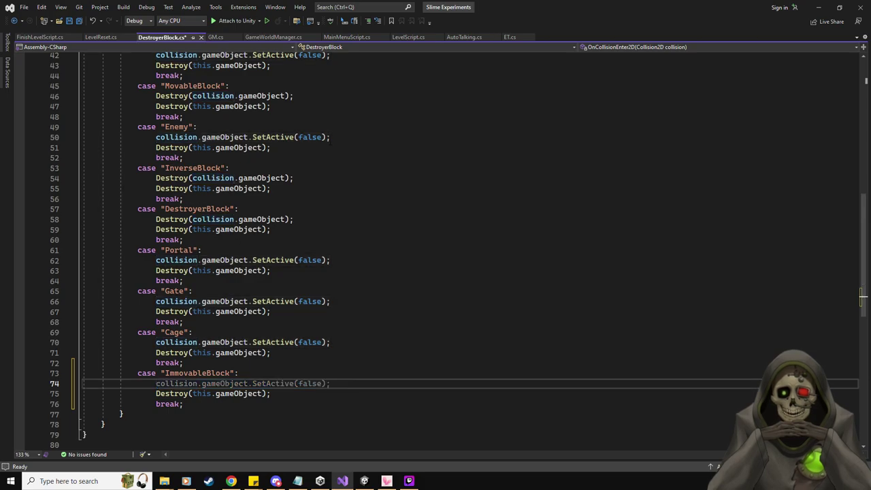
{"action": "left_click", "coordinate": [310, 178]}
{"action": "key", "text": "shift+Home"}
{"action": "key", "text": "ctrl+c"}
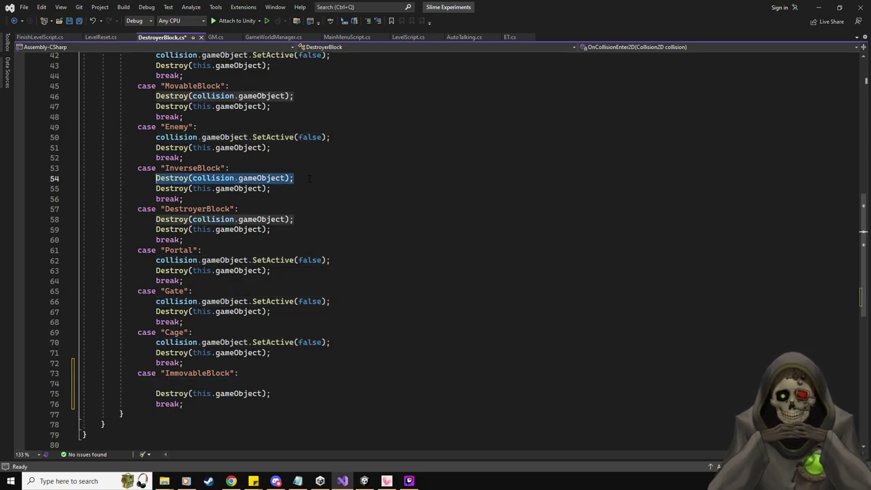
{"action": "left_click", "coordinate": [221, 384]}
{"action": "key", "text": "ctrl+v"}
{"action": "key", "text": "ctrl+s"}
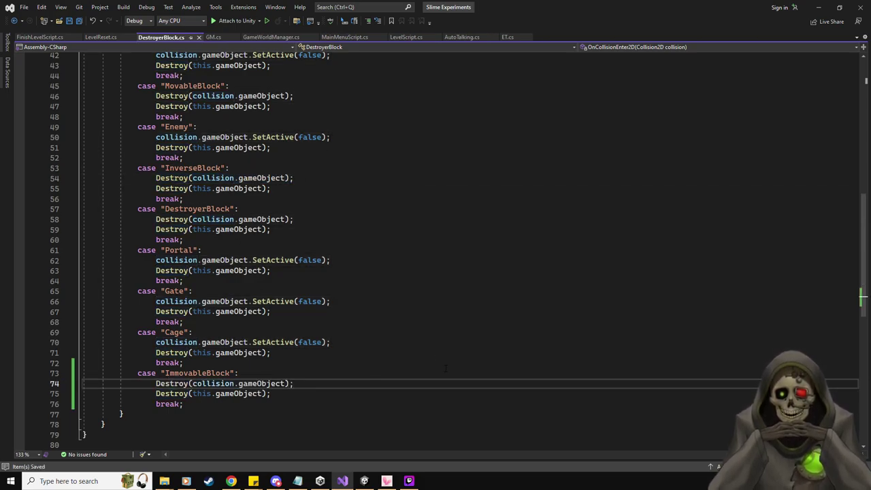
{"action": "key", "text": "alt+Tab"}
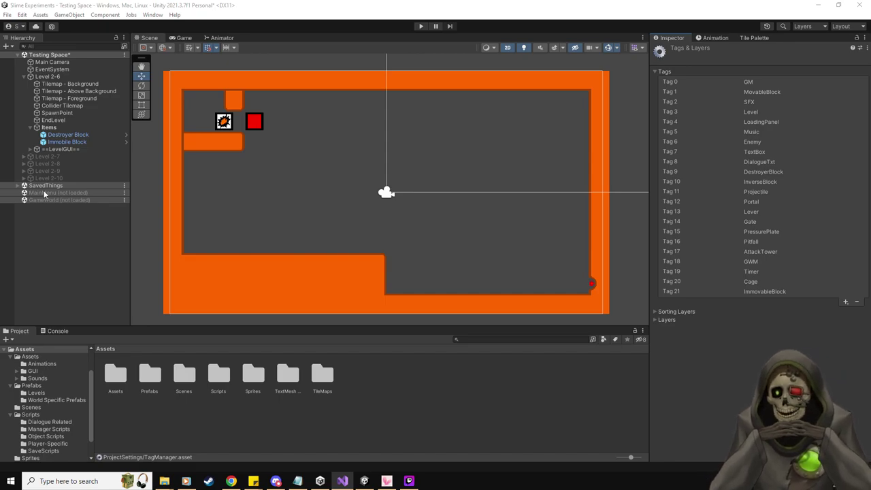
Overwrite the Destroy(collision.gameObject) line in the "ImmovableBlock" case with the "Cage" case's collision.gameObject.SetActive(false) line and save the script.
{"action": "key", "text": "alt+Tab"}
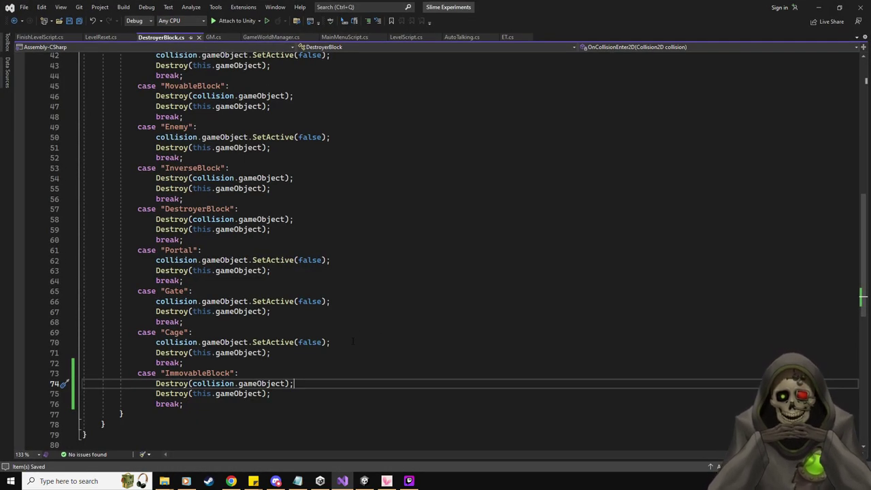
{"action": "left_click_drag", "start_coordinate": [352, 342], "coordinate": [155, 341]}
{"action": "key", "text": "ctrl+c"}
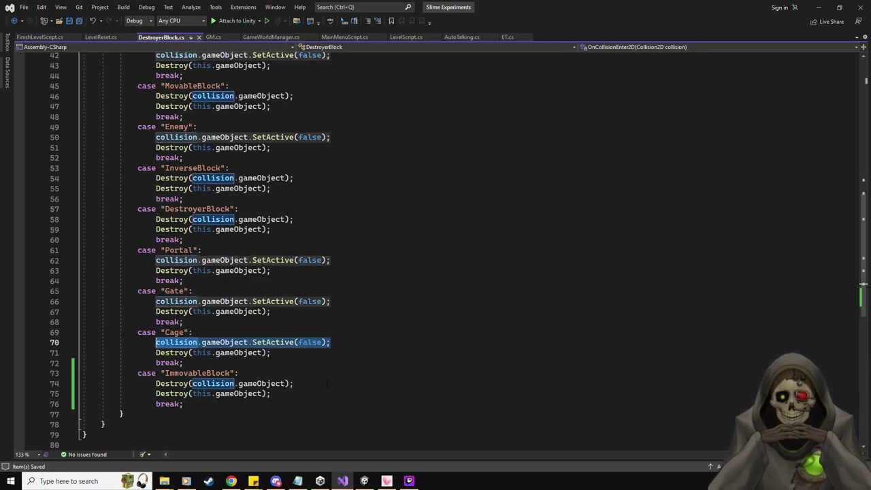
{"action": "left_click", "coordinate": [327, 383]}
{"action": "key", "text": "shift+Home"}
{"action": "key", "text": "ctrl+v"}
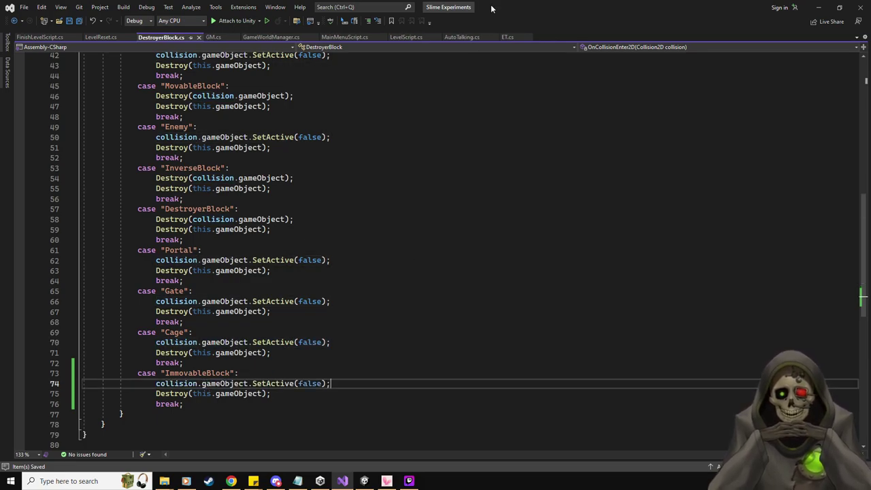
Switch to Unity, open the Immobile Block prefab, assign it the ImmovableBlock tag, and return to the scene.
{"action": "key", "text": "alt+Tab"}
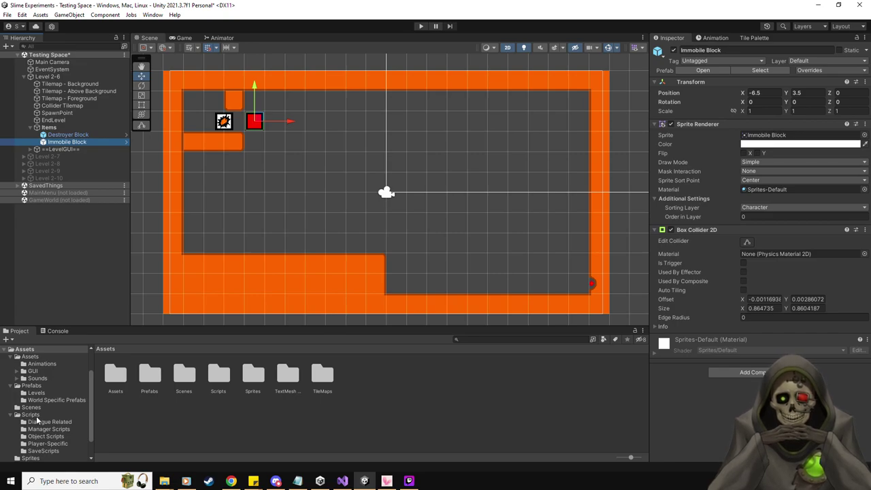
{"action": "left_click", "coordinate": [30, 386]}
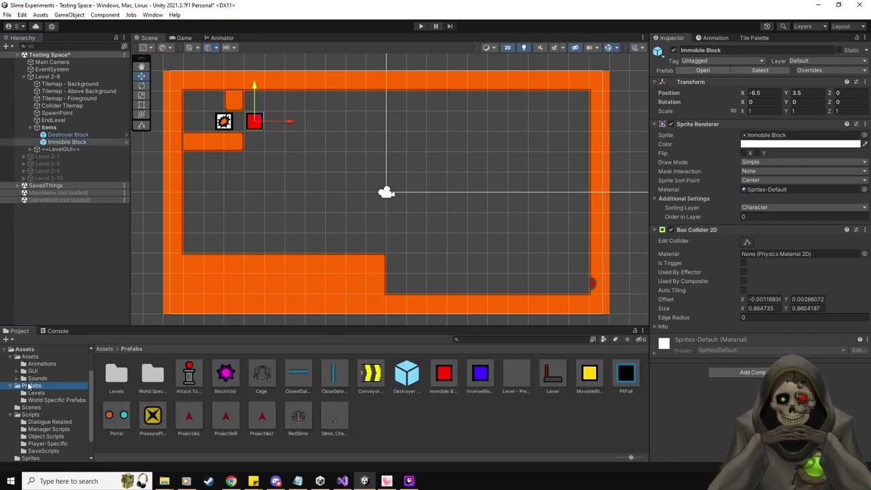
{"action": "double_click", "coordinate": [444, 374]}
{"action": "left_click", "coordinate": [725, 59]}
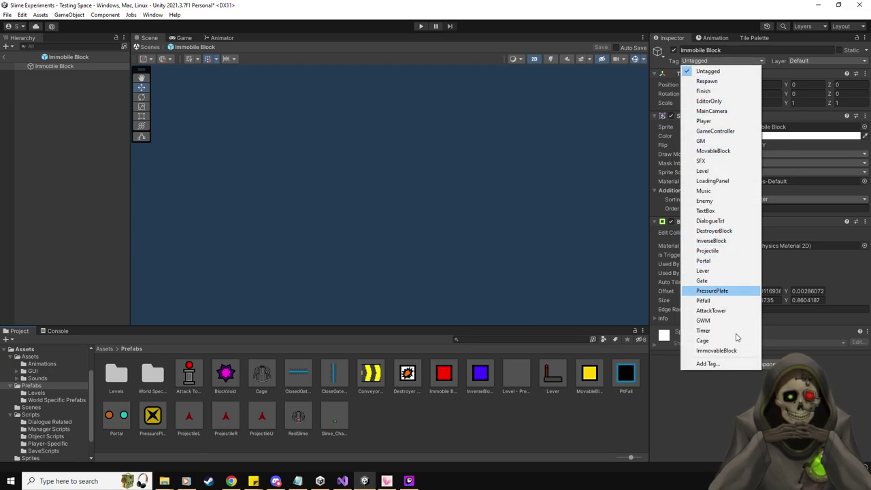
{"action": "left_click", "coordinate": [722, 351]}
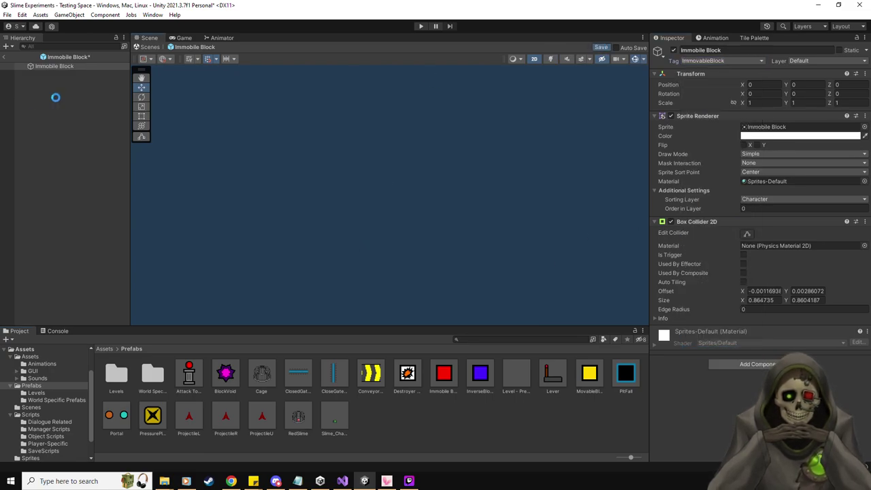
{"action": "left_click", "coordinate": [6, 57]}
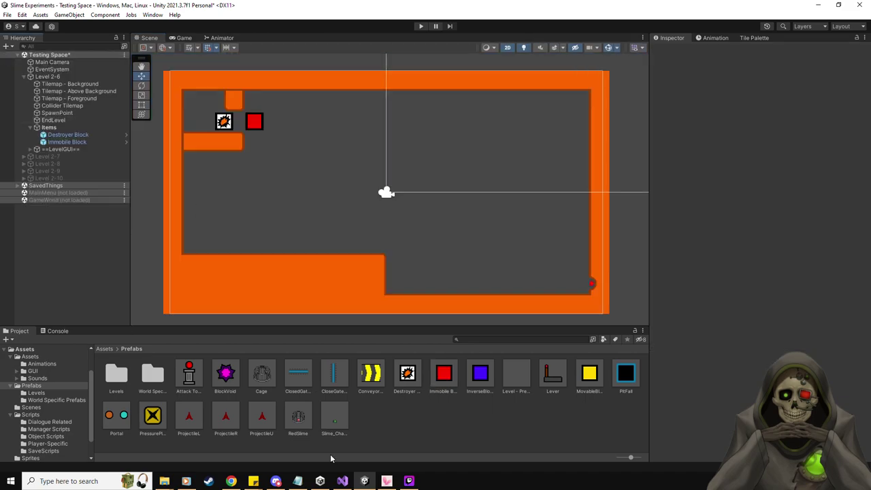
Check the tags of the projectile, PressurePlate and Portal prefabs, including the Portal A and Portal B children.
{"action": "left_click", "coordinate": [257, 426]}
{"action": "key", "text": "Left"}
{"action": "key", "text": "Left"}
{"action": "key", "text": "Left"}
{"action": "key", "text": "Left"}
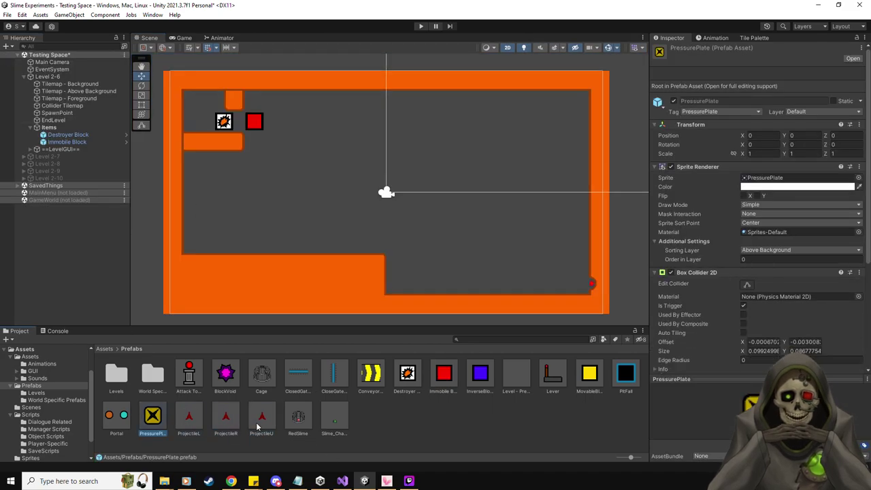
{"action": "left_click", "coordinate": [686, 111]}
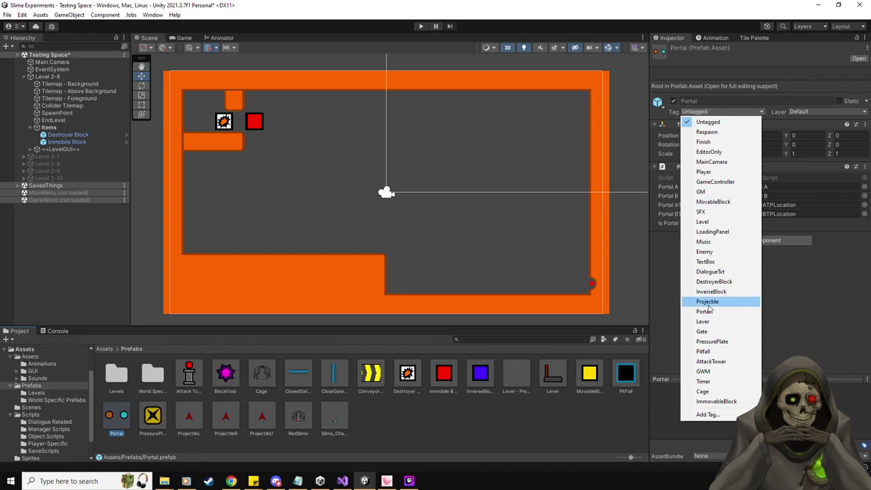
{"action": "left_click", "coordinate": [791, 305]}
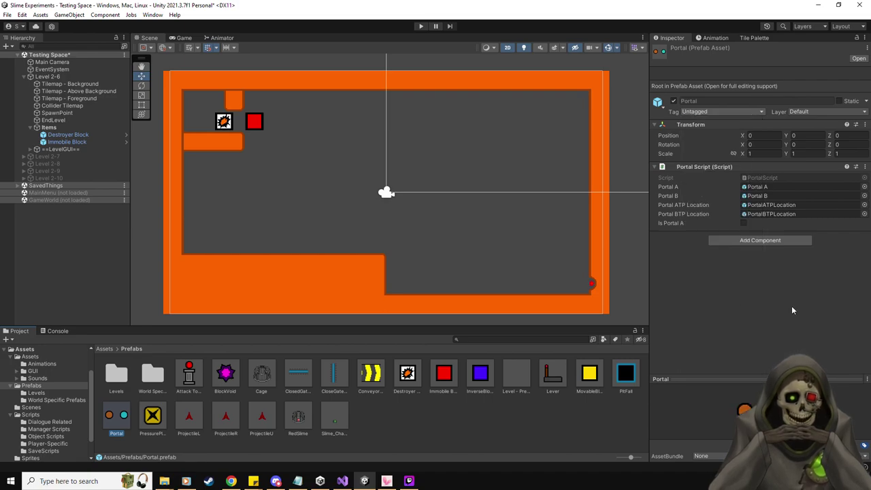
{"action": "double_click", "coordinate": [116, 416]}
{"action": "left_click", "coordinate": [47, 74]}
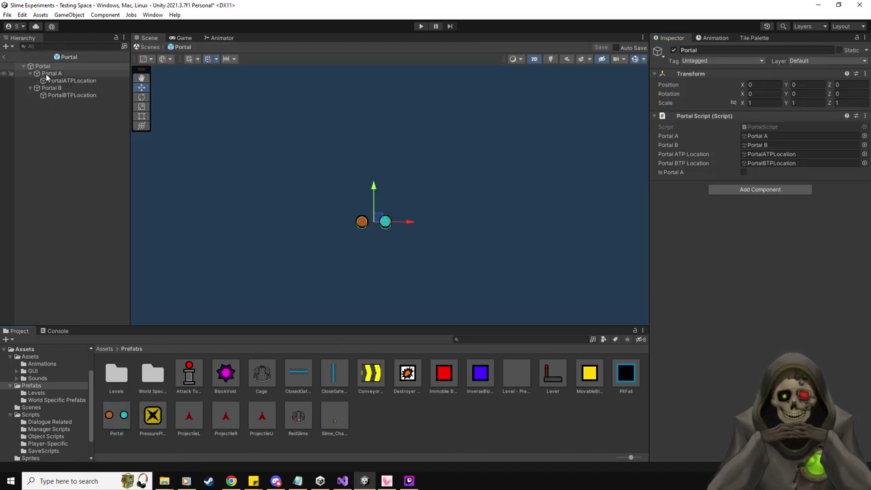
{"action": "left_click", "coordinate": [51, 88]}
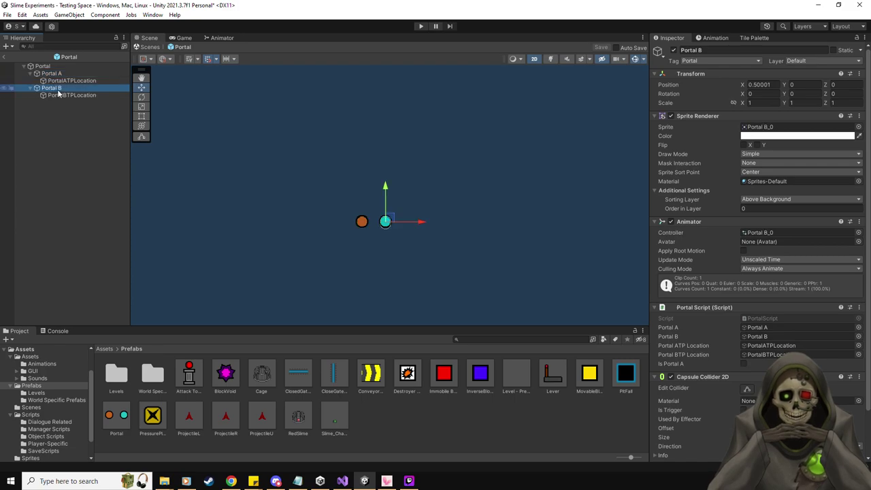
{"action": "left_click", "coordinate": [4, 57]}
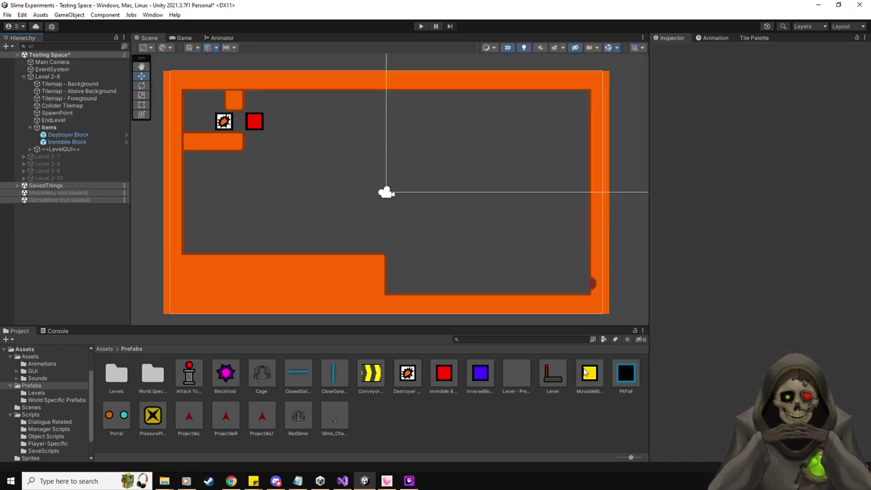
Go through the prefabs from PitFall back to Cage checking their tags, and assign the Cage tag to the Cage prefab.
{"action": "left_click", "coordinate": [623, 374]}
{"action": "key", "text": "Left"}
{"action": "key", "text": "Left"}
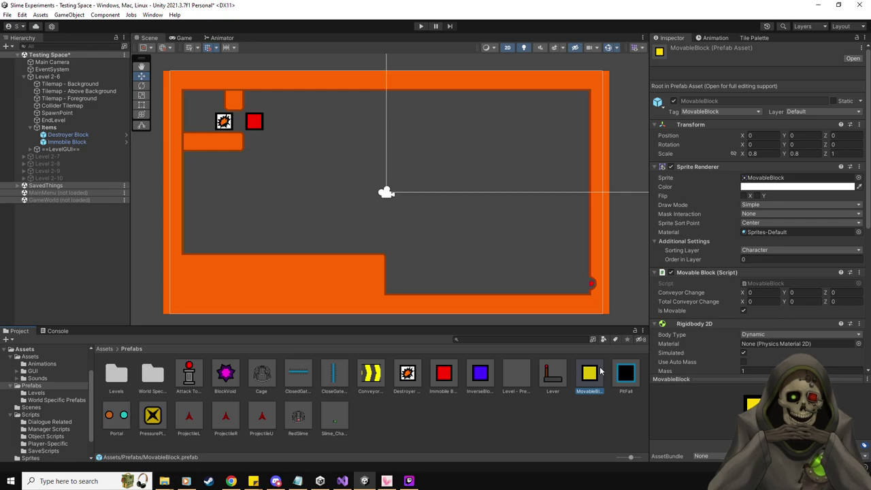
{"action": "key", "text": "Left"}
{"action": "key", "text": "Left"}
{"action": "key", "text": "Left"}
{"action": "key", "text": "Left"}
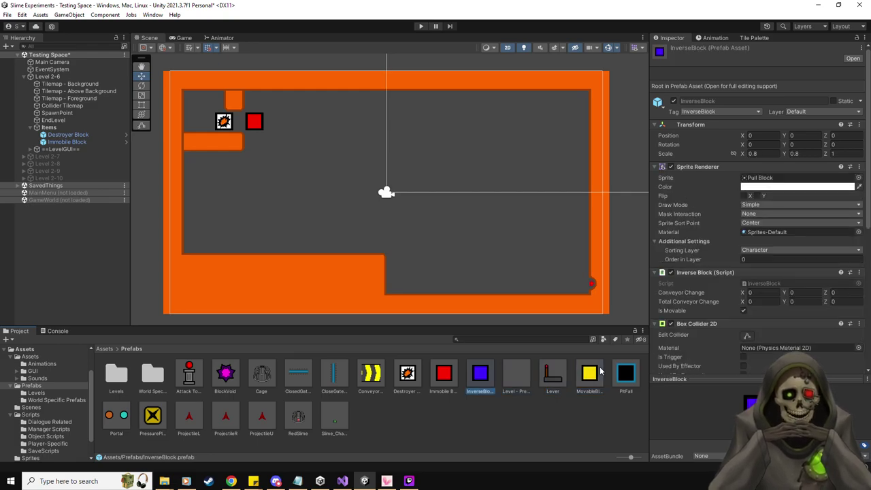
{"action": "key", "text": "Left"}
{"action": "key", "text": "Left"}
{"action": "key", "text": "Left"}
{"action": "key", "text": "Left"}
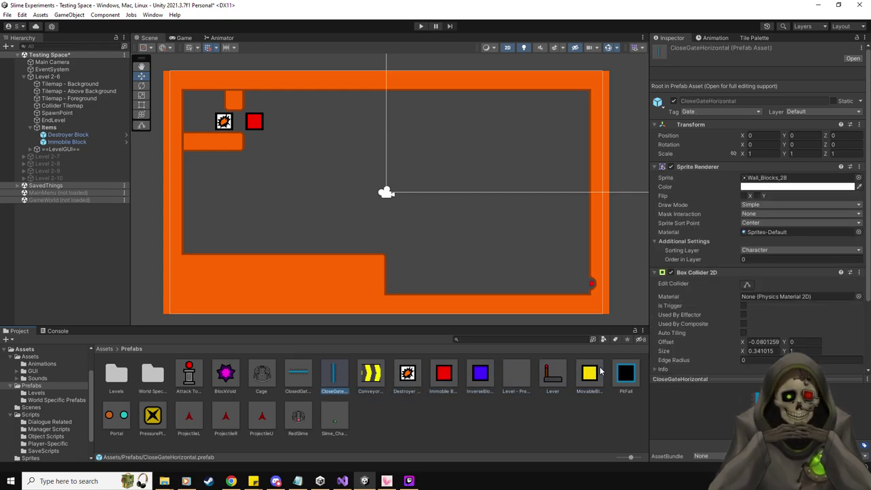
{"action": "key", "text": "Left"}
{"action": "key", "text": "Right"}
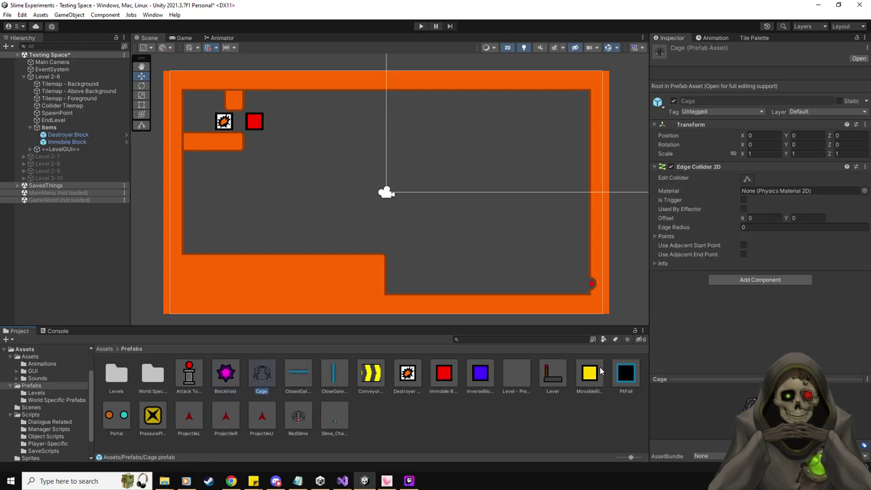
{"action": "left_click", "coordinate": [708, 111]}
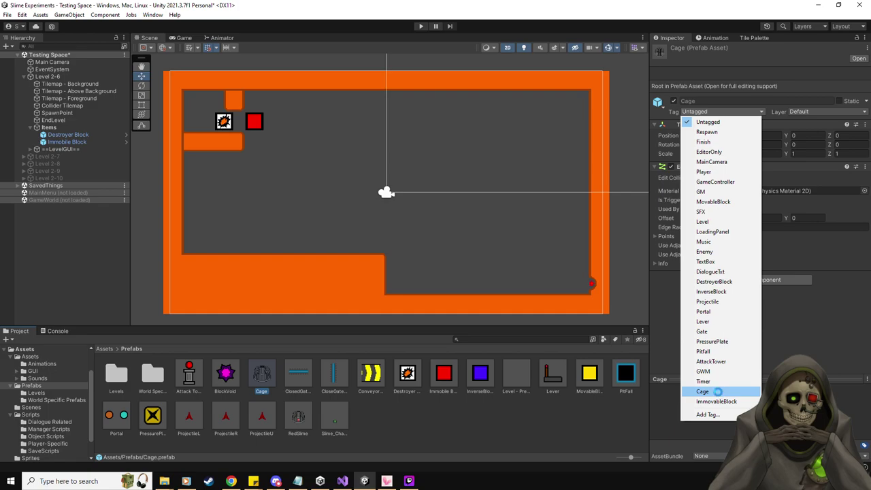
{"action": "left_click", "coordinate": [718, 392]}
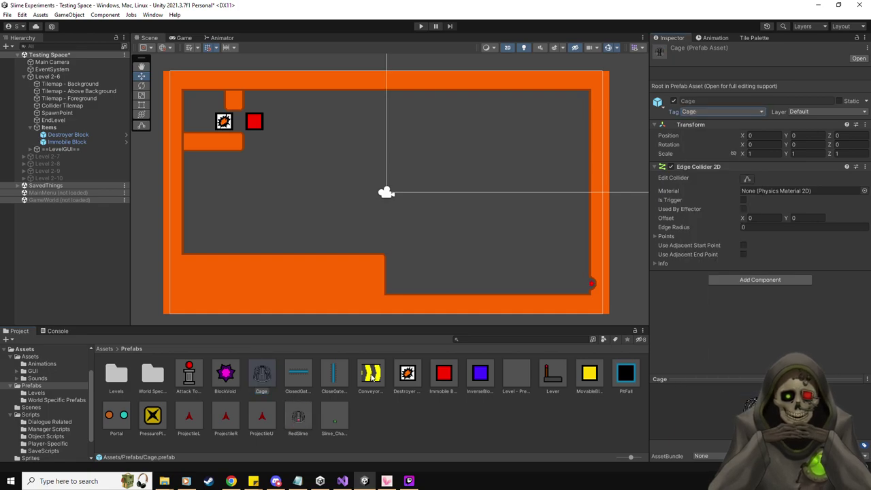
Check the BlockVoid and Attack Tower tags against the DestroyerBlock.cs cases, and inspect Level 2-6's Level Reset lists.
{"action": "left_click", "coordinate": [232, 379]}
{"action": "left_click", "coordinate": [189, 379]}
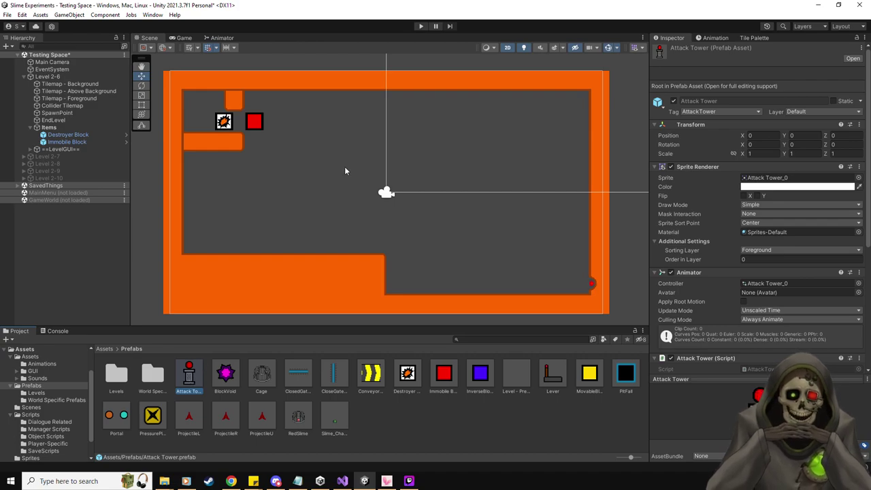
{"action": "key", "text": "alt+Tab"}
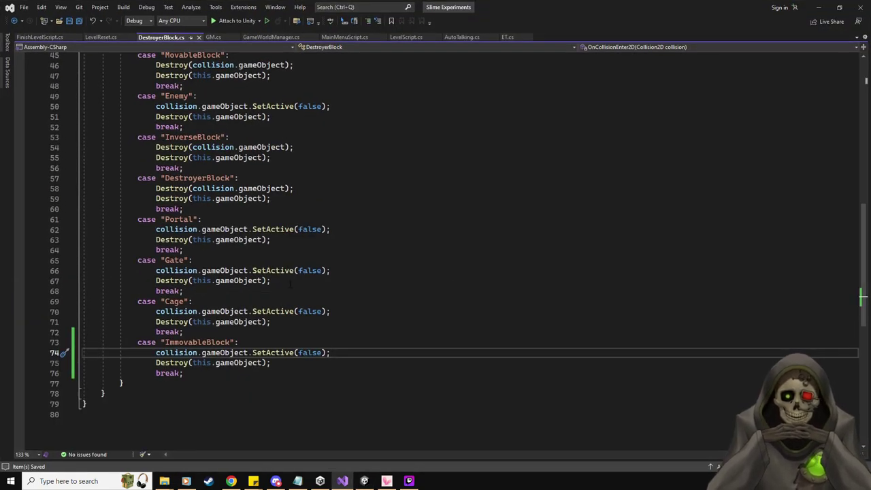
{"action": "key", "text": "alt+Tab"}
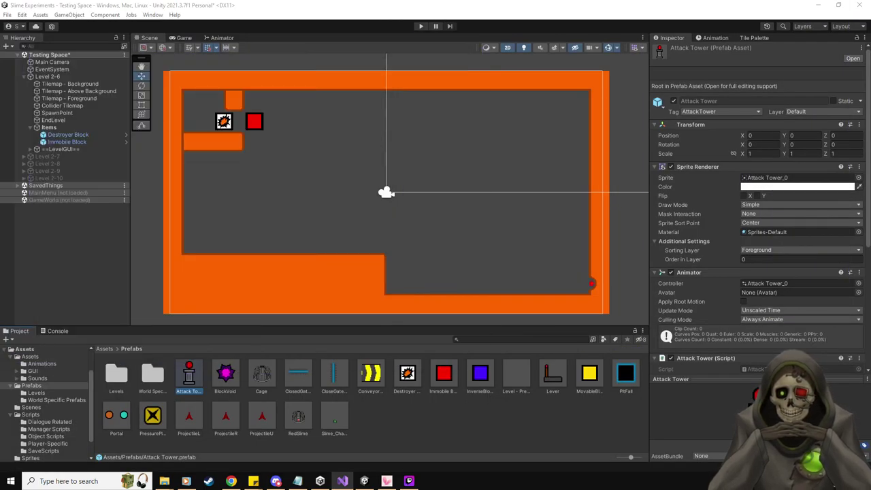
{"action": "left_click", "coordinate": [57, 77]}
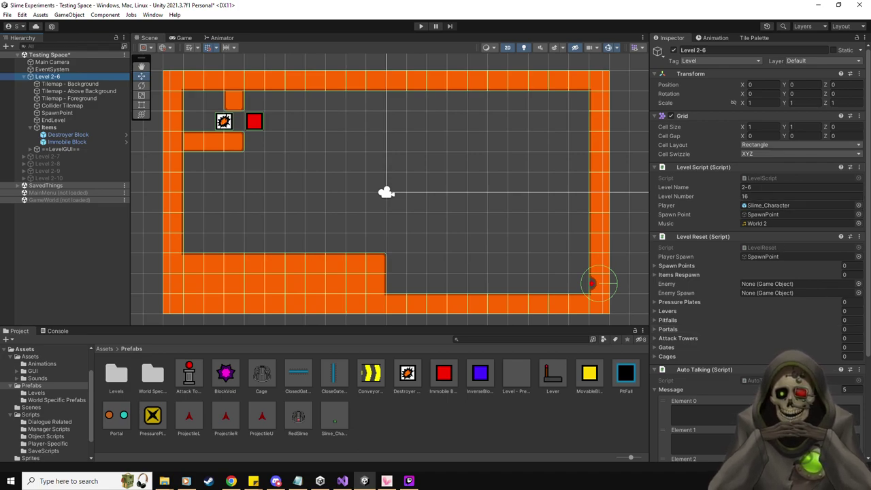
Switch to Visual Studio and add an empty if block after the Reset Cages block in LevelReset.cs.
{"action": "key", "text": "alt+Tab"}
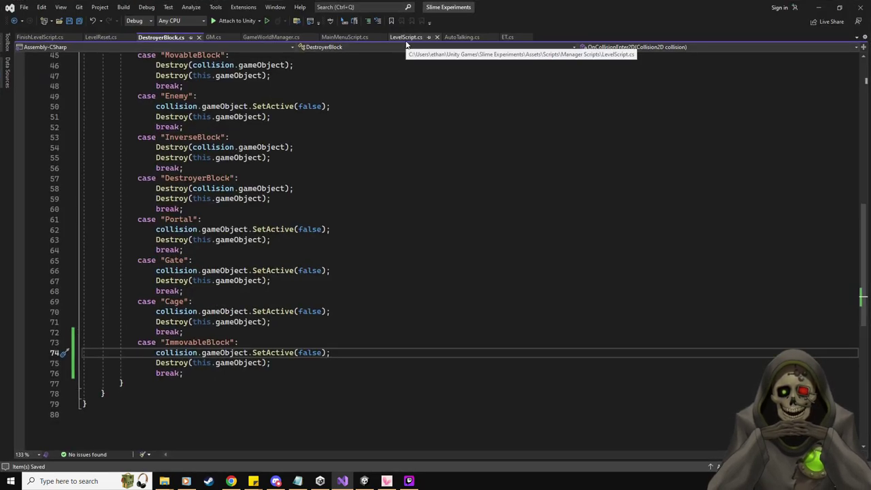
{"action": "left_click", "coordinate": [107, 35]}
{"action": "scroll", "coordinate": [218, 315], "scroll_direction": "down", "scroll_amount": 10}
{"action": "scroll", "coordinate": [219, 315], "scroll_direction": "down", "scroll_amount": 1}
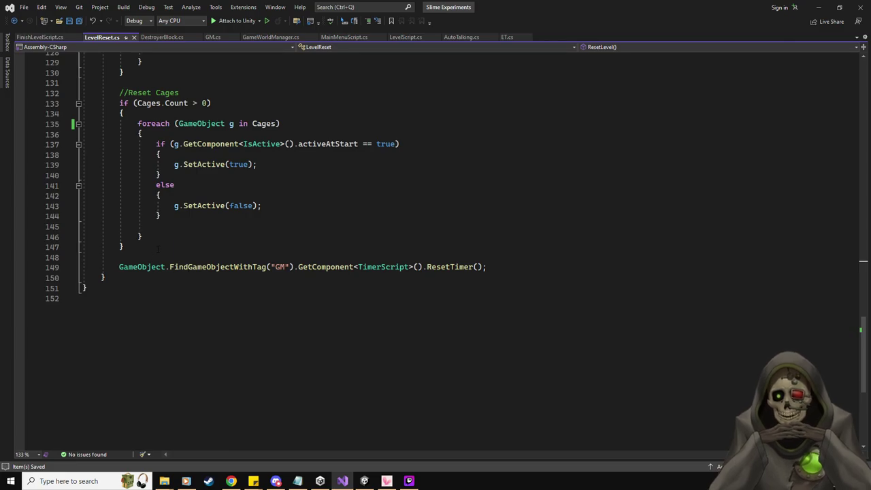
{"action": "left_click", "coordinate": [345, 247]}
{"action": "key", "text": "Return"}
{"action": "key", "text": "Return"}
{"action": "type", "text": "if("}
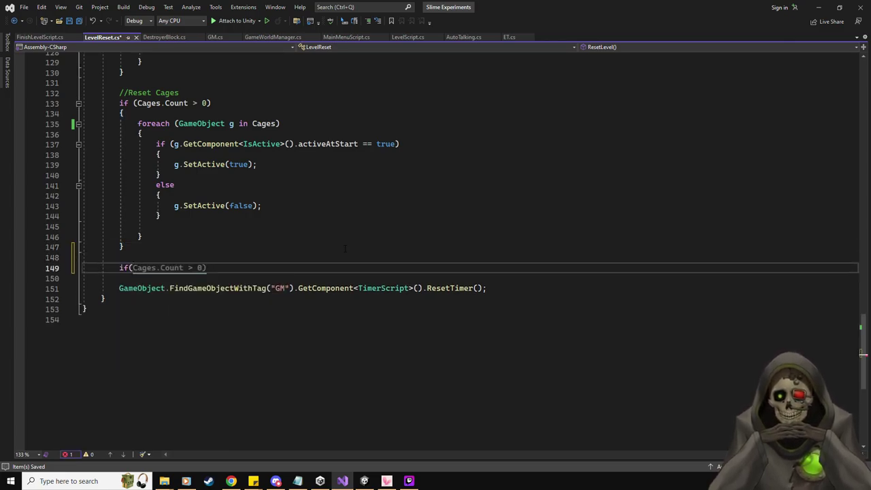
{"action": "key", "text": "Right"}
{"action": "type", "text": "{"}
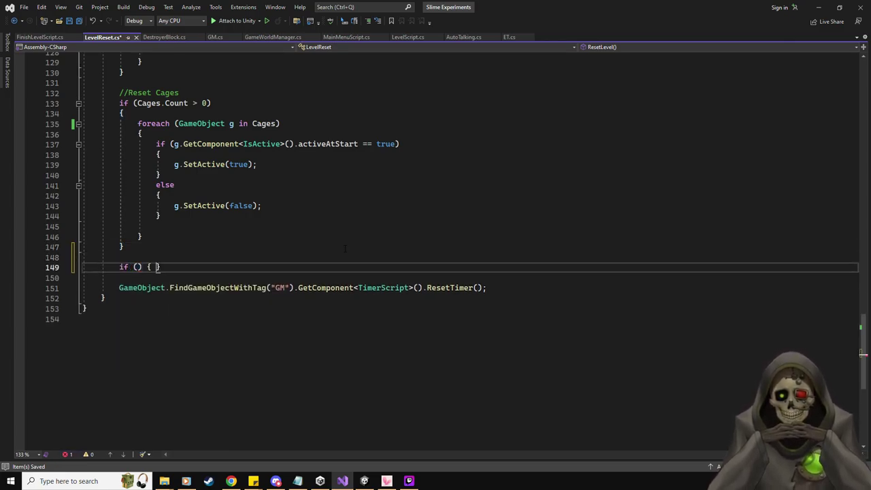
{"action": "key", "text": "Return"}
Declare a serialized List<GameObject> field named ImmovableBlocks below the Cages list in LevelReset.cs.
{"action": "scroll", "coordinate": [345, 247], "scroll_direction": "up", "scroll_amount": 20}
{"action": "scroll", "coordinate": [345, 247], "scroll_direction": "up", "scroll_amount": 20}
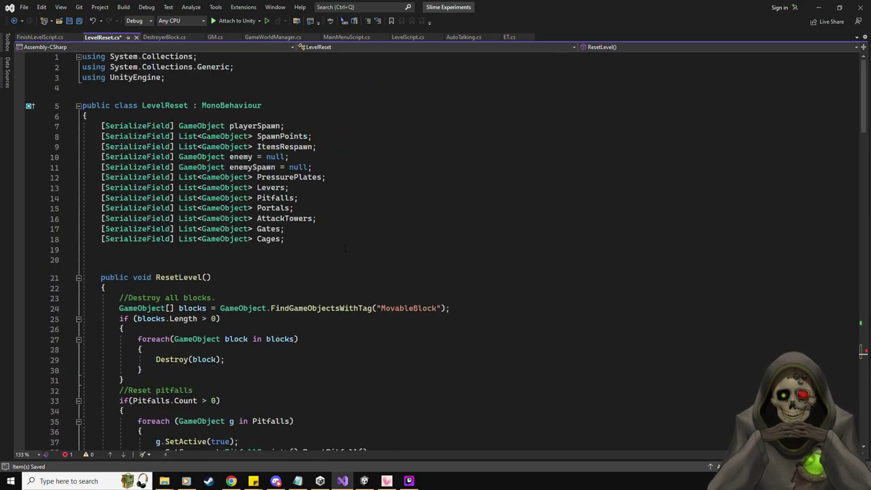
{"action": "left_click", "coordinate": [304, 242]}
{"action": "key", "text": "shift+Home"}
{"action": "key", "text": "ctrl+c"}
{"action": "key", "text": "End"}
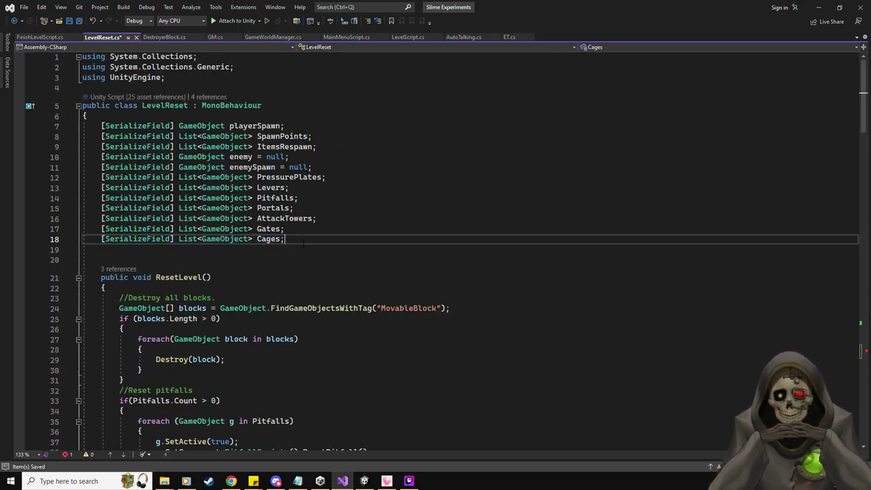
{"action": "key", "text": "Return"}
{"action": "key", "text": "ctrl+v"}
{"action": "key", "text": "Left"}
{"action": "key", "text": "BackSpace"}
{"action": "key", "text": "BackSpace"}
{"action": "key", "text": "BackSpace"}
{"action": "key", "text": "BackSpace"}
{"action": "key", "text": "BackSpace"}
{"action": "type", "text": "Immovab"}
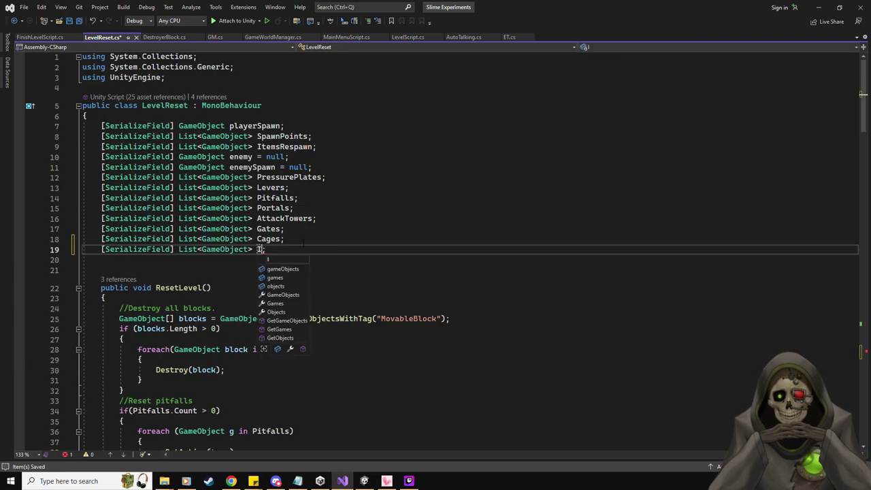
{"action": "type", "text": "leBlocks"}
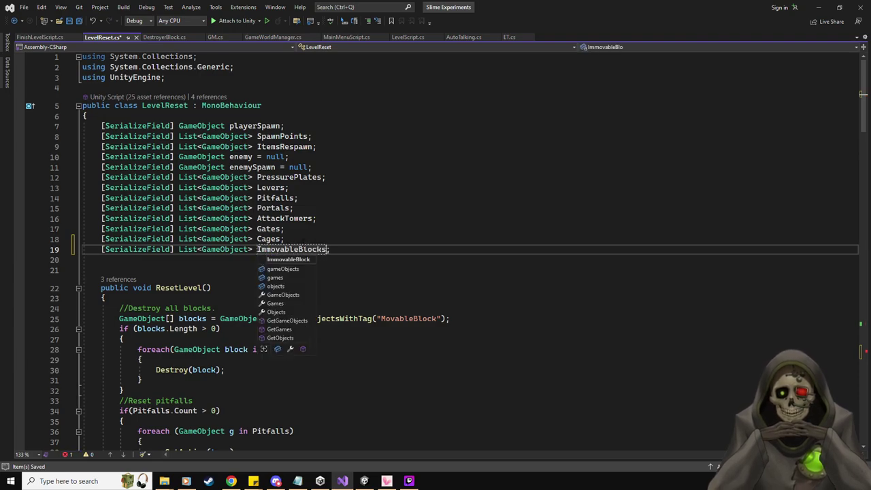
Set the condition of the empty if block after Reset Cages to ImmovableBlocks.Count > 0.
{"action": "scroll", "coordinate": [382, 315], "scroll_direction": "down", "scroll_amount": 15}
{"action": "scroll", "coordinate": [382, 315], "scroll_direction": "down", "scroll_amount": 20}
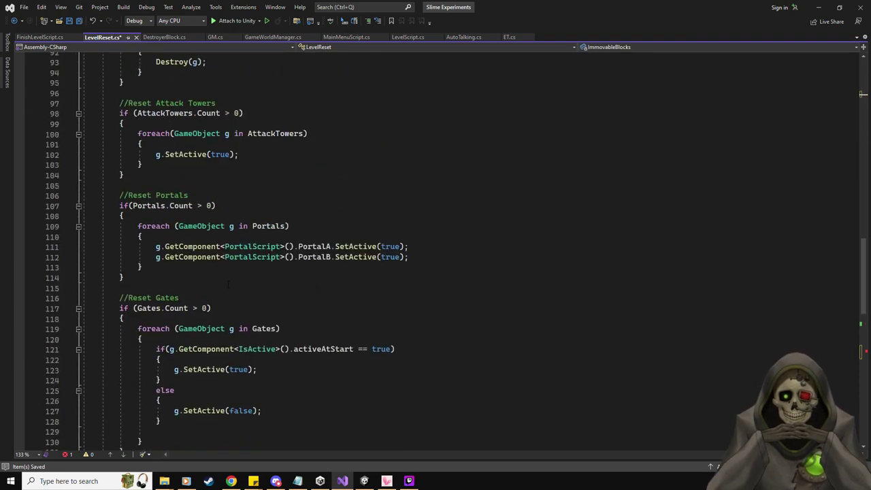
{"action": "left_click", "coordinate": [138, 276]}
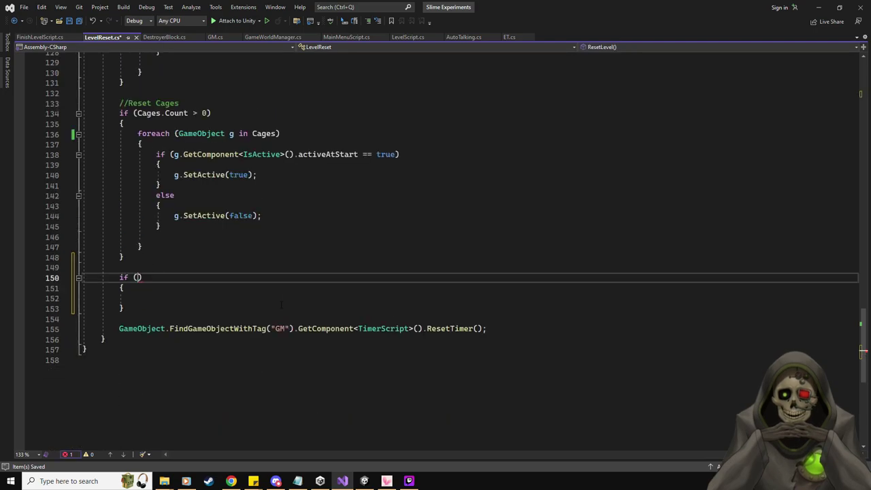
{"action": "type", "text": "Immov"}
{"action": "key", "text": "Tab"}
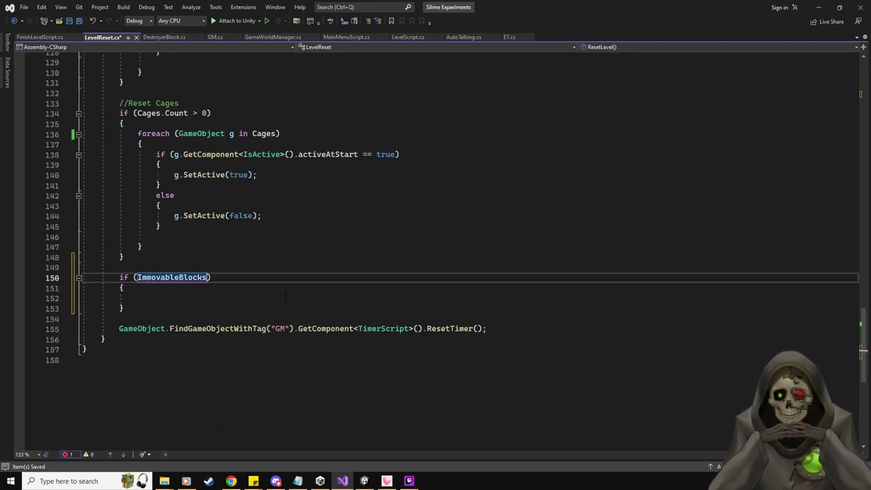
{"action": "type", "text": "> 0"}
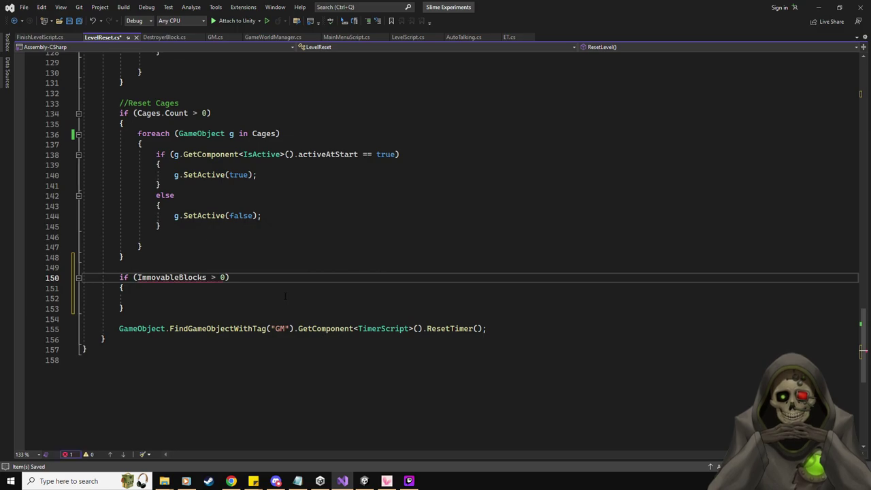
{"action": "key", "text": "Down"}
{"action": "key", "text": "Down"}
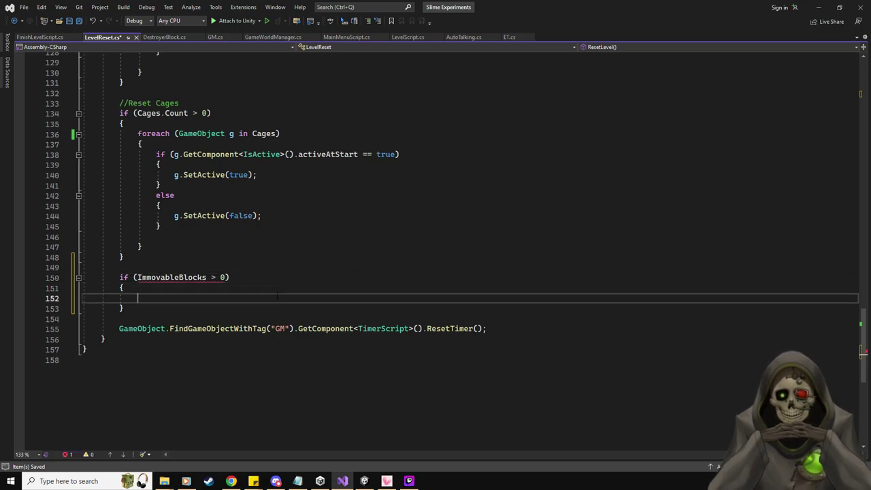
{"action": "key", "text": "Up"}
{"action": "key", "text": "Up"}
{"action": "key", "text": "Left"}
{"action": "key", "text": "Left"}
{"action": "key", "text": "Left"}
{"action": "key", "text": "Left"}
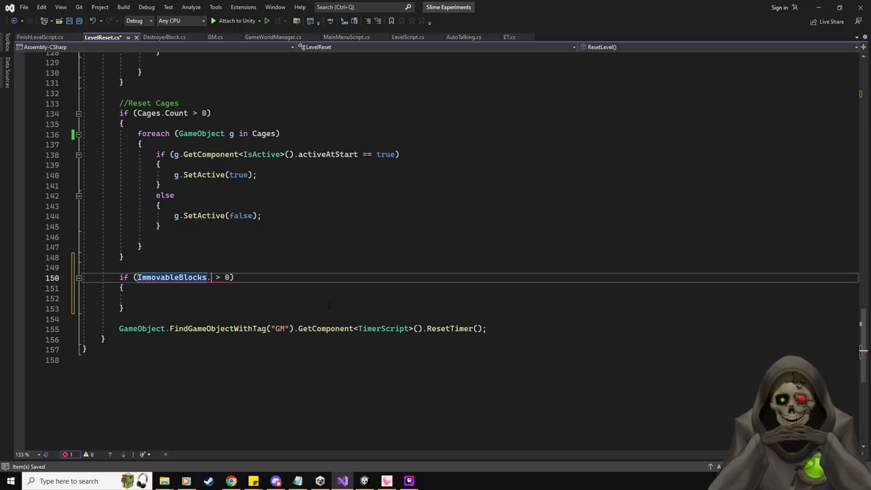
{"action": "type", "text": ".Count"}
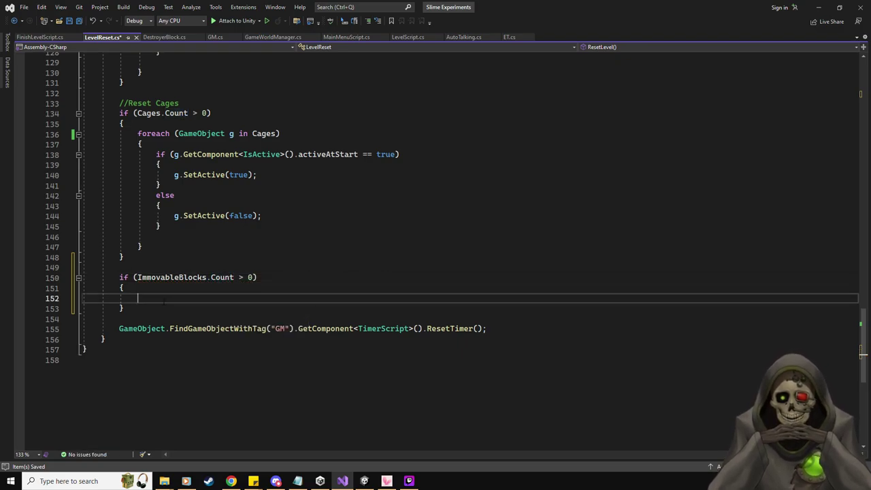
{"action": "key", "text": "Escape"}
{"action": "key", "text": "Down"}
{"action": "key", "text": "Down"}
Copy the foreach loop from the Reset Cages block into the body of the ImmovableBlocks if block.
{"action": "left_click_drag", "start_coordinate": [142, 246], "coordinate": [137, 133]}
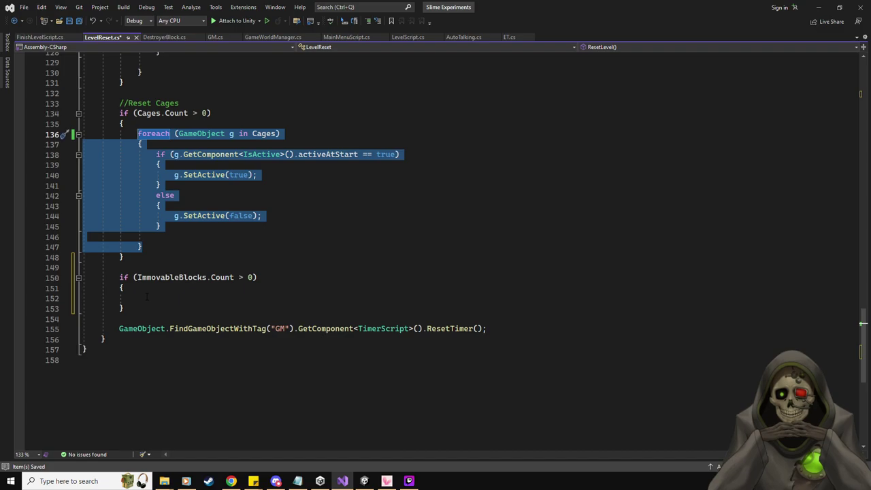
{"action": "scroll", "coordinate": [154, 317], "scroll_direction": "up", "scroll_amount": 4}
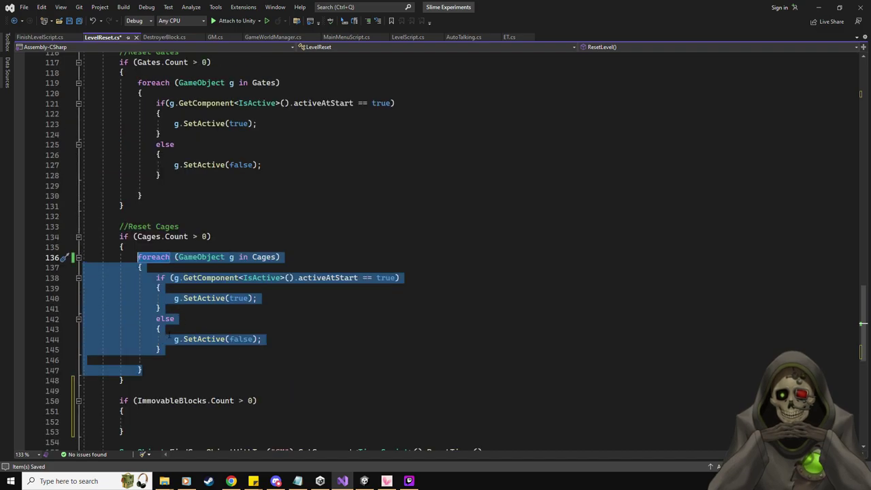
{"action": "scroll", "coordinate": [168, 333], "scroll_direction": "up", "scroll_amount": 1}
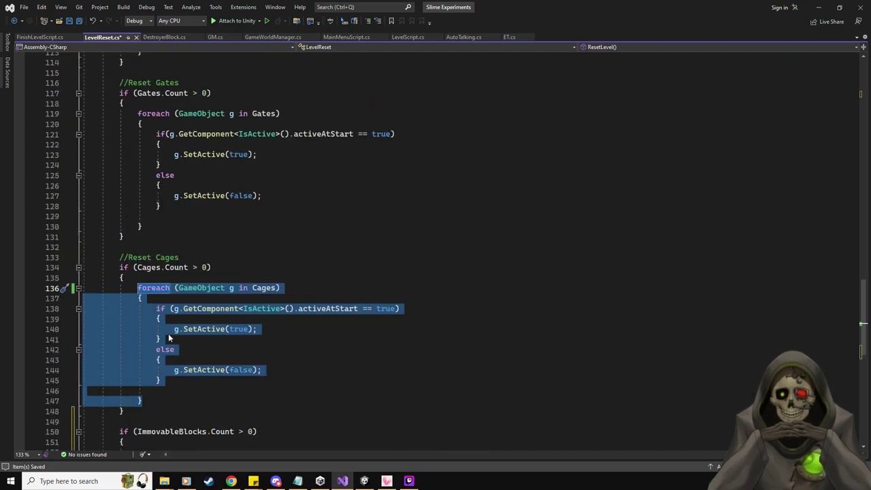
{"action": "scroll", "coordinate": [164, 344], "scroll_direction": "down", "scroll_amount": 3}
{"action": "left_click", "coordinate": [160, 358]}
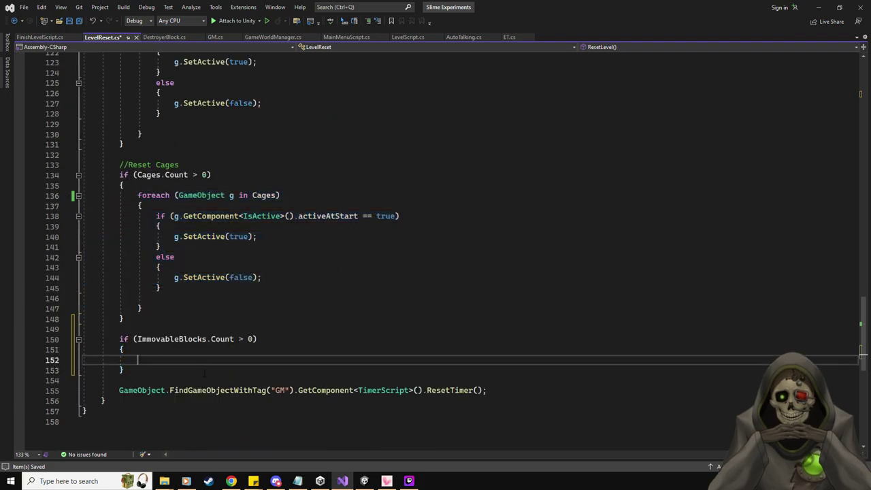
{"action": "key", "text": "ctrl+v"}
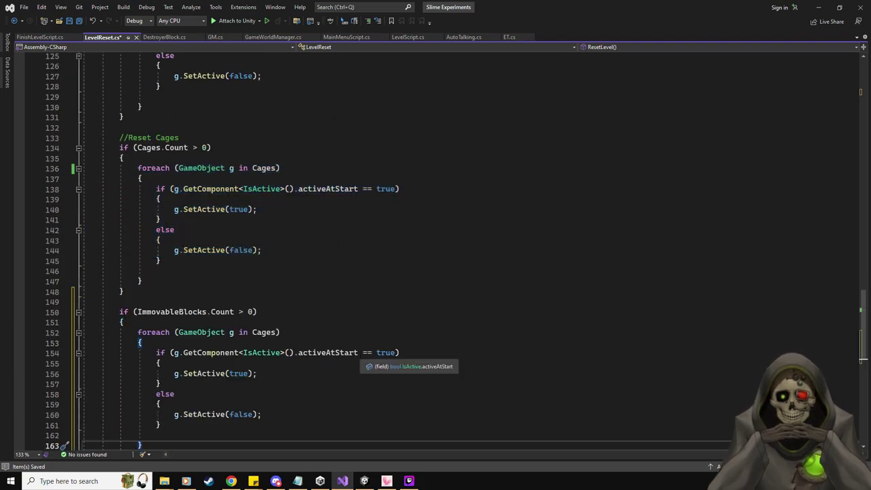
{"action": "scroll", "coordinate": [326, 353], "scroll_direction": "down", "scroll_amount": 3}
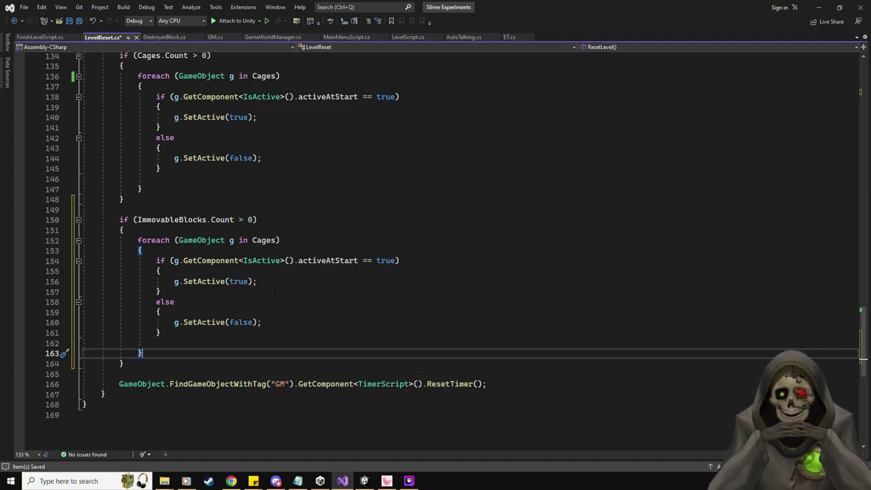
Replace the whole activeAtStart if/else inside the copied foreach loop with g.SetActive(true);.
{"action": "left_click_drag", "start_coordinate": [263, 323], "coordinate": [156, 261]}
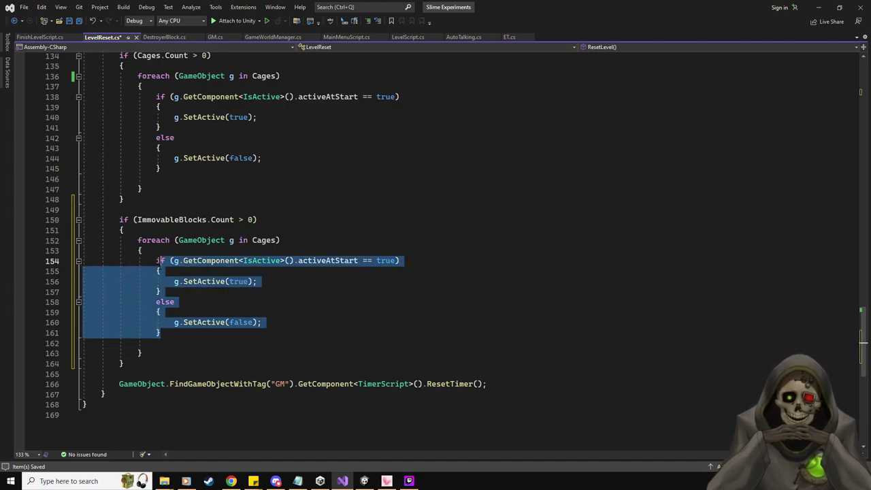
{"action": "left_click", "coordinate": [225, 323]}
{"action": "left_click_drag", "start_coordinate": [257, 281], "coordinate": [174, 281]}
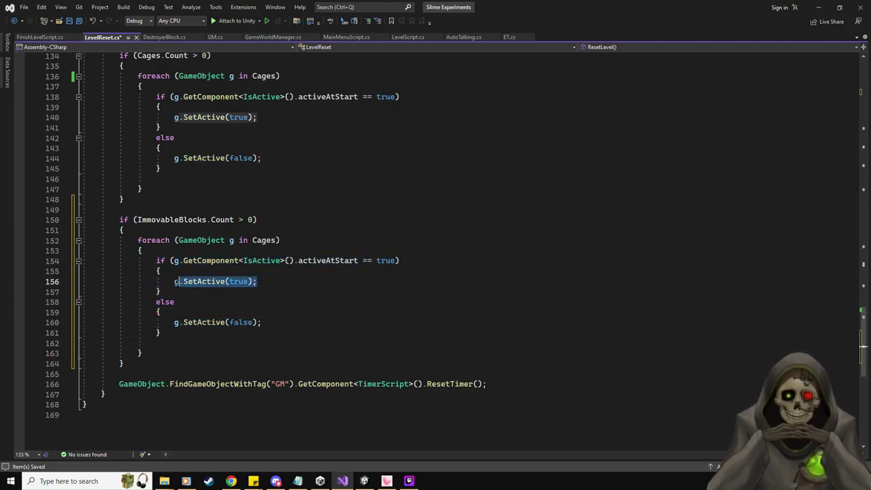
{"action": "key", "text": "BackSpace"}
{"action": "left_click_drag", "start_coordinate": [160, 332], "coordinate": [155, 261]}
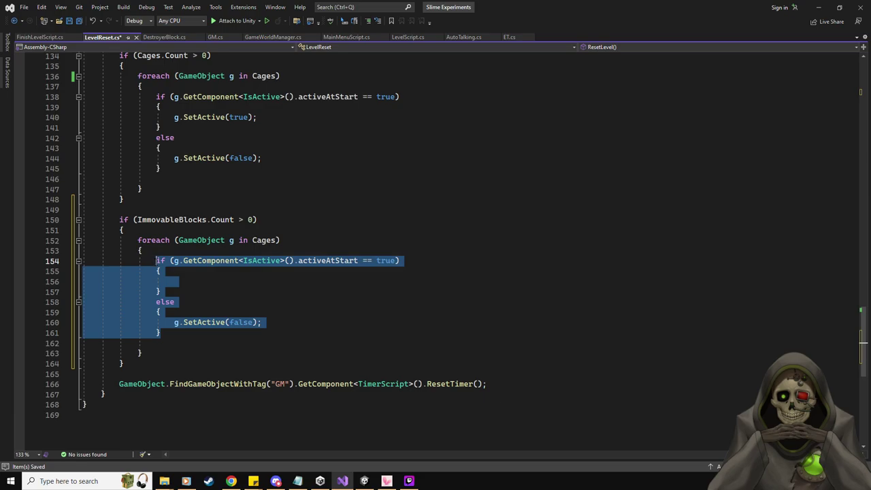
{"action": "key", "text": "ctrl+v"}
Make the copied foreach loop iterate over ImmovableBlocks, remove its blank line, and save LevelReset.cs.
{"action": "double_click", "coordinate": [264, 240]}
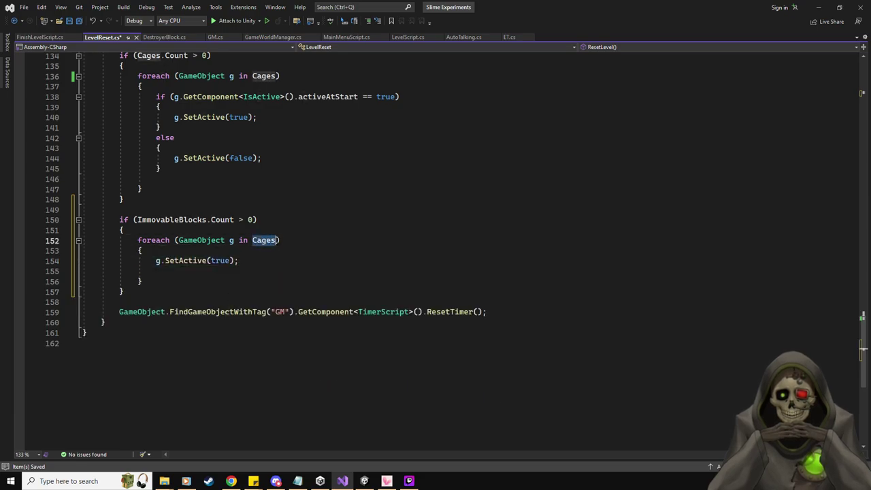
{"action": "type", "text": "ImmovableBlocks"}
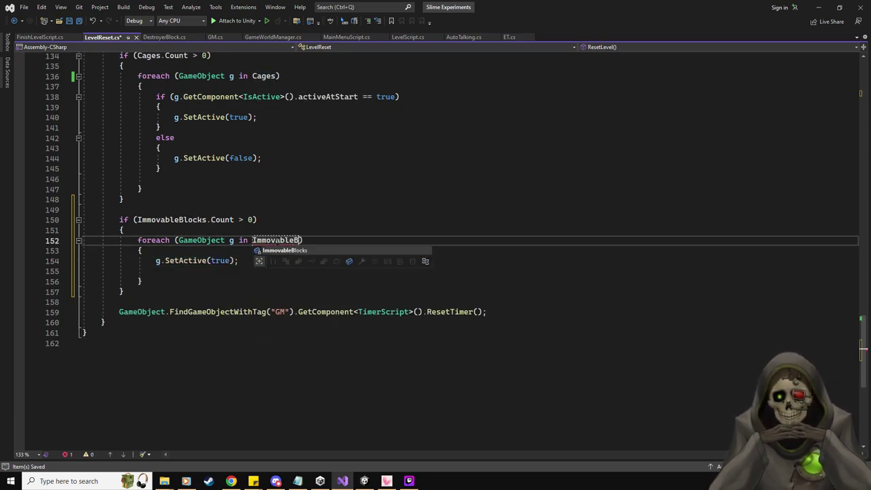
{"action": "left_click", "coordinate": [210, 271]}
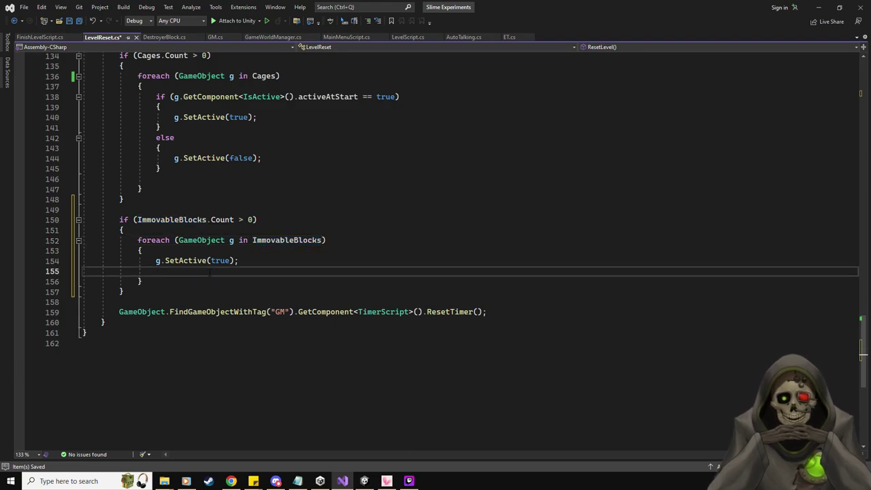
{"action": "key", "text": "BackSpace"}
{"action": "key", "text": "ctrl+s"}
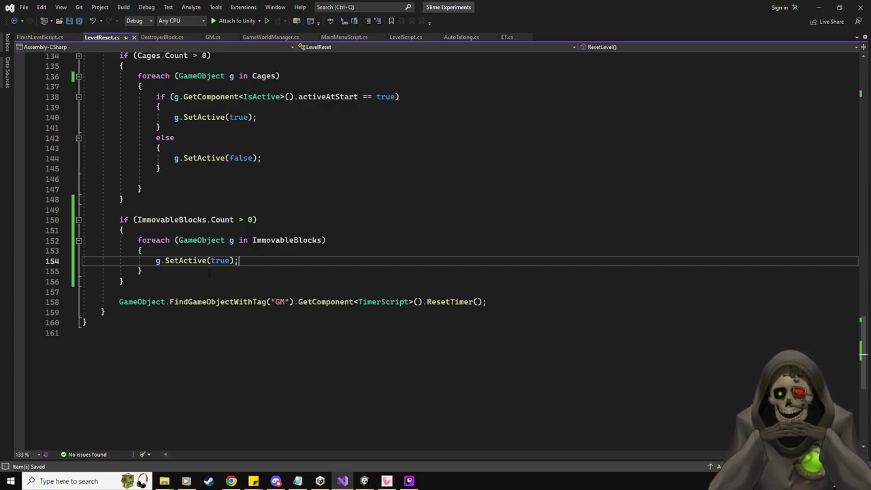
Check the ImmovableBlock case in DestroyerBlock.cs and review the reset blocks in LevelReset.cs up to the field list.
{"action": "left_click", "coordinate": [162, 37]}
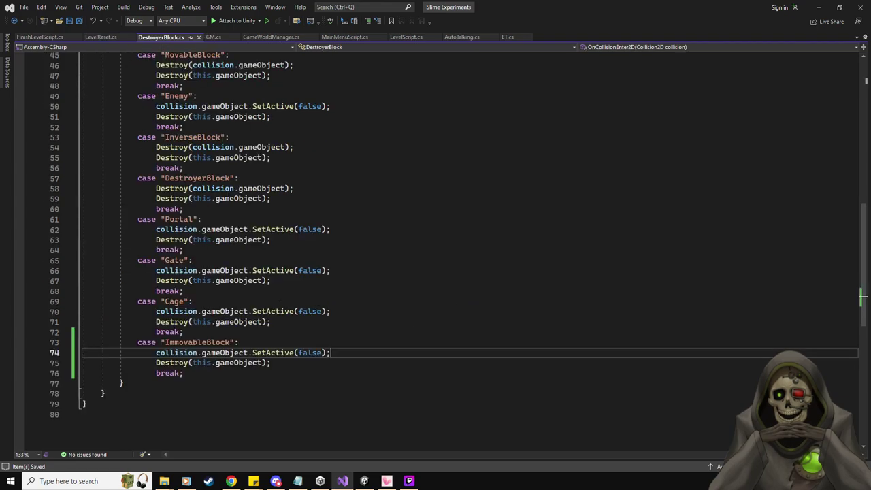
{"action": "key", "text": "ctrl+Tab"}
{"action": "scroll", "coordinate": [312, 260], "scroll_direction": "up", "scroll_amount": 1}
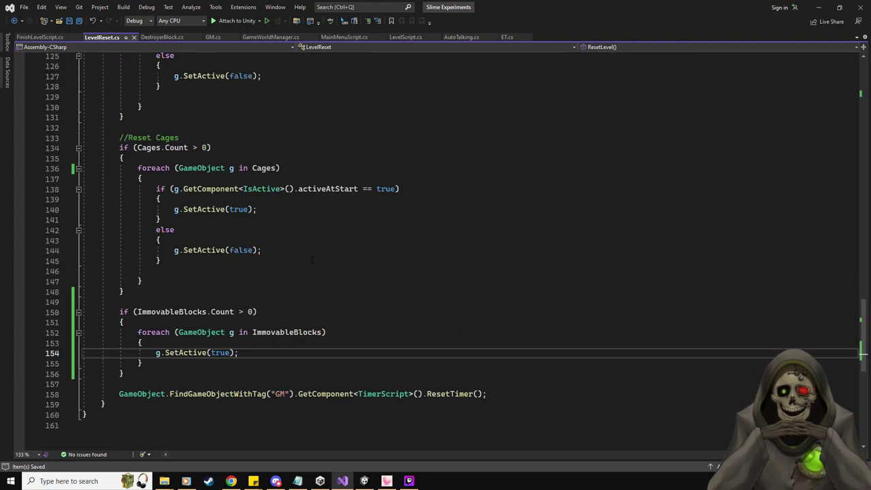
{"action": "scroll", "coordinate": [317, 269], "scroll_direction": "up", "scroll_amount": 2}
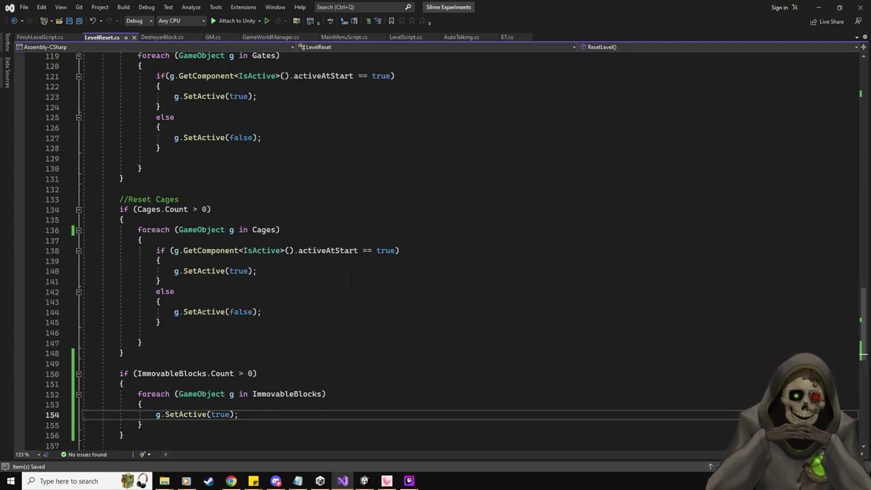
{"action": "scroll", "coordinate": [333, 299], "scroll_direction": "up", "scroll_amount": 17}
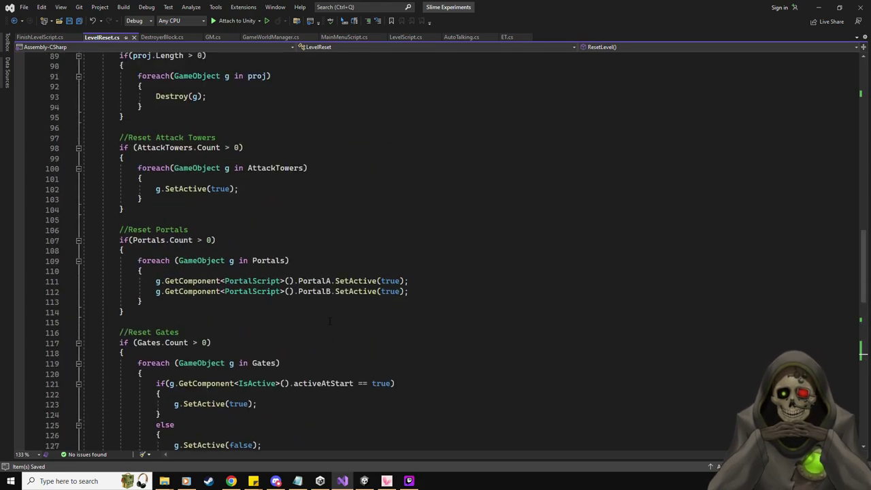
{"action": "scroll", "coordinate": [329, 321], "scroll_direction": "up", "scroll_amount": 7}
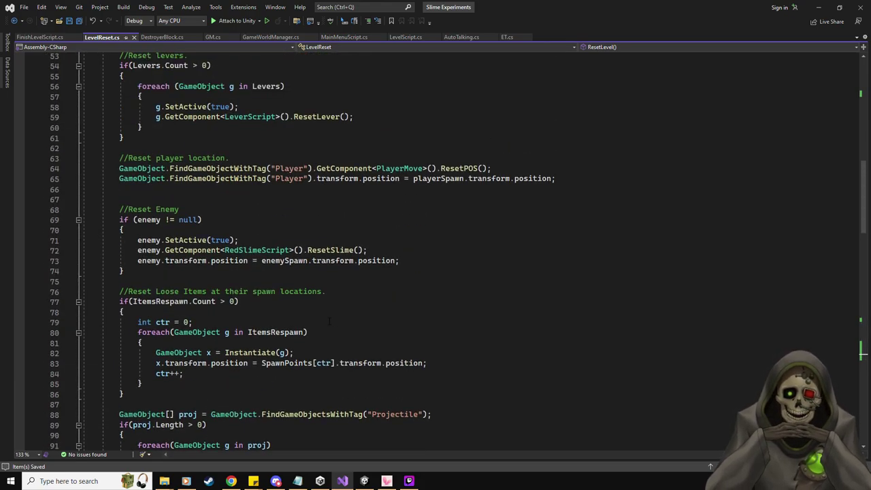
{"action": "scroll", "coordinate": [331, 322], "scroll_direction": "up", "scroll_amount": 11}
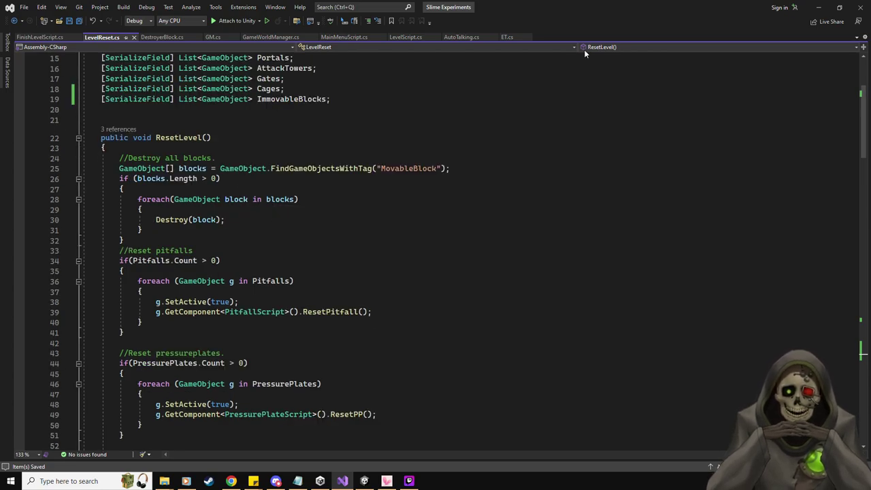
Switch to Unity and playtest Level 2-6, pushing the Destroyer Block into the Immobile Block, and stop the game.
{"action": "key", "text": "alt+Tab"}
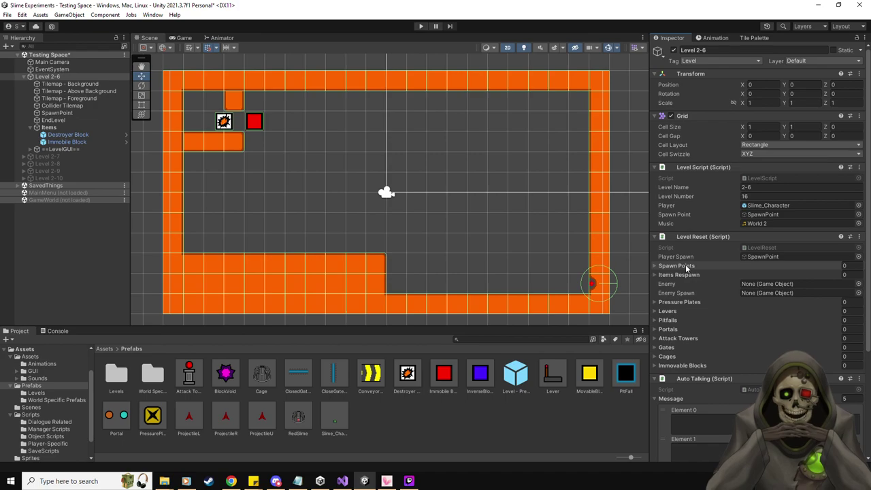
{"action": "left_click", "coordinate": [422, 26]}
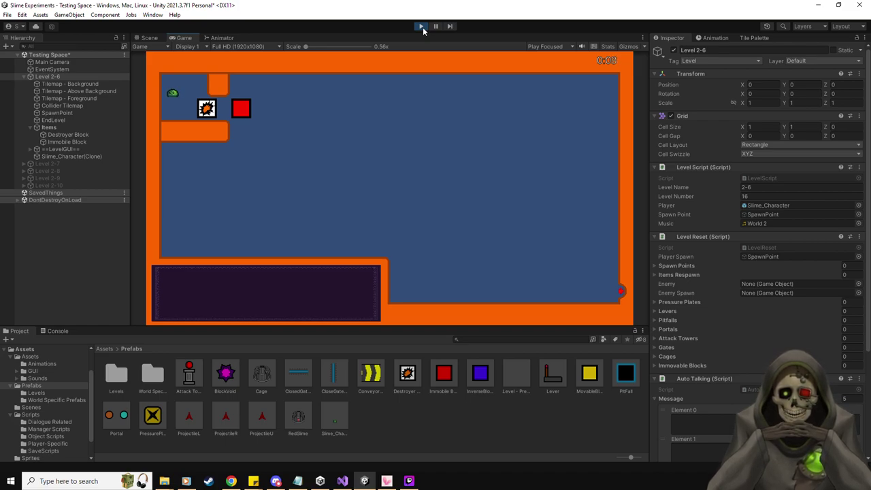
{"action": "key", "text": "Right"}
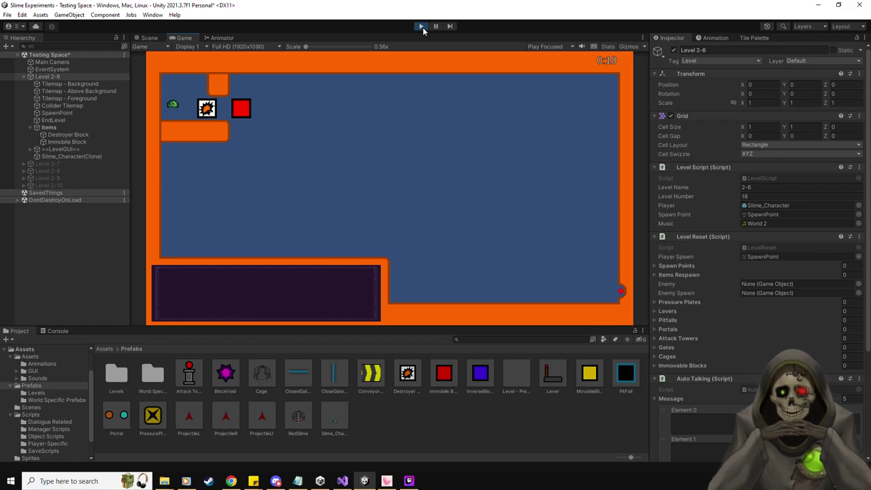
{"action": "key", "text": "Right"}
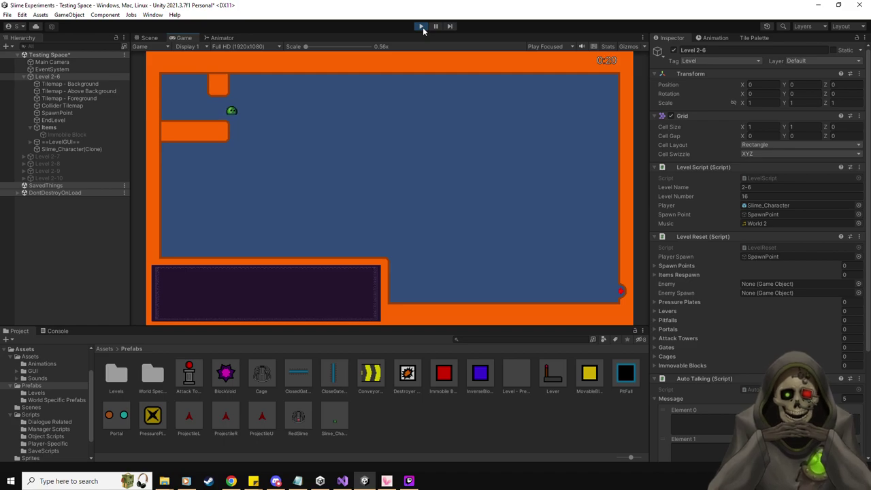
{"action": "left_click", "coordinate": [422, 27]}
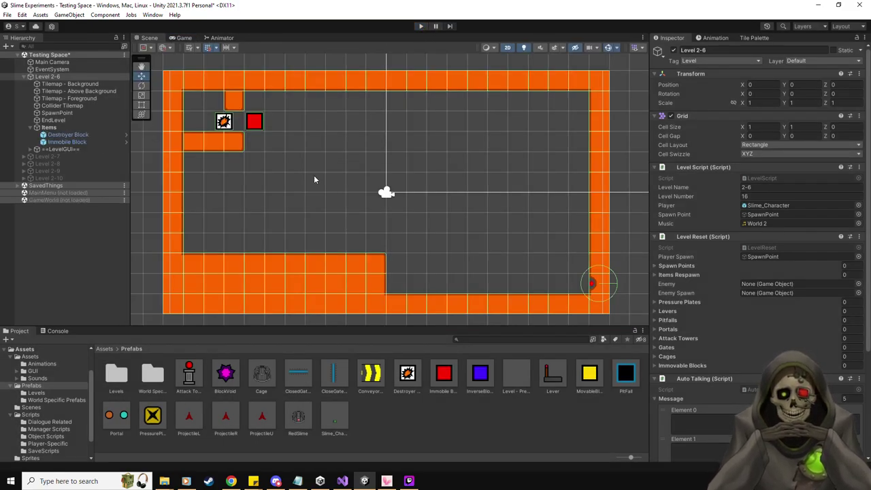
Paint a seven-tile vertical wall on Tilemap - Foreground, hanging from the ceiling above the edge of the raised floor and leaving a one-tile gap.
{"action": "middle_click_drag", "start_coordinate": [314, 175], "coordinate": [332, 186]}
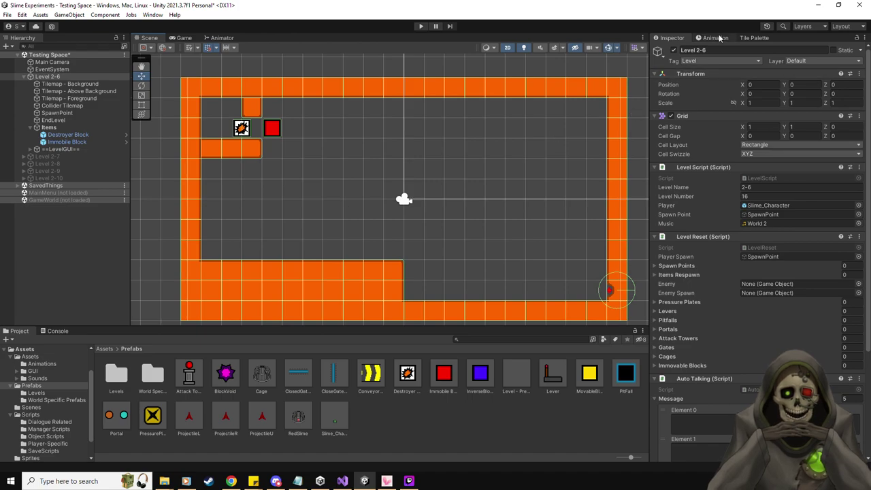
{"action": "left_click", "coordinate": [747, 38]}
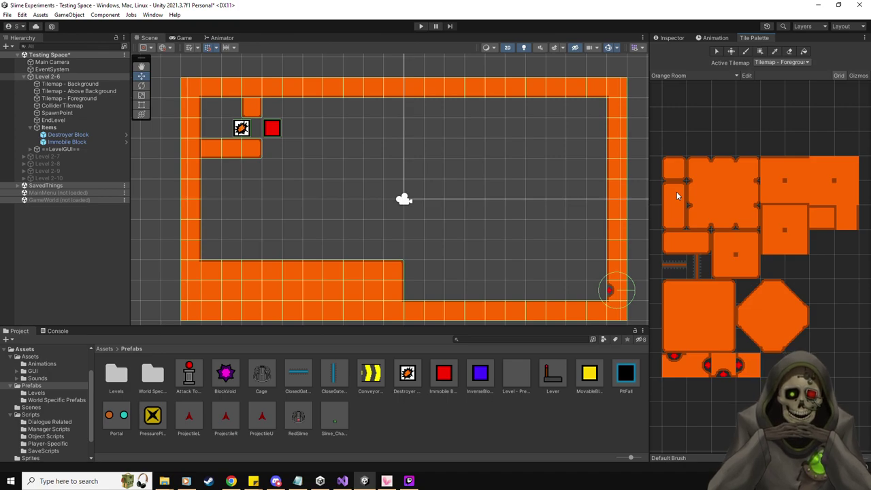
{"action": "left_click", "coordinate": [674, 217]}
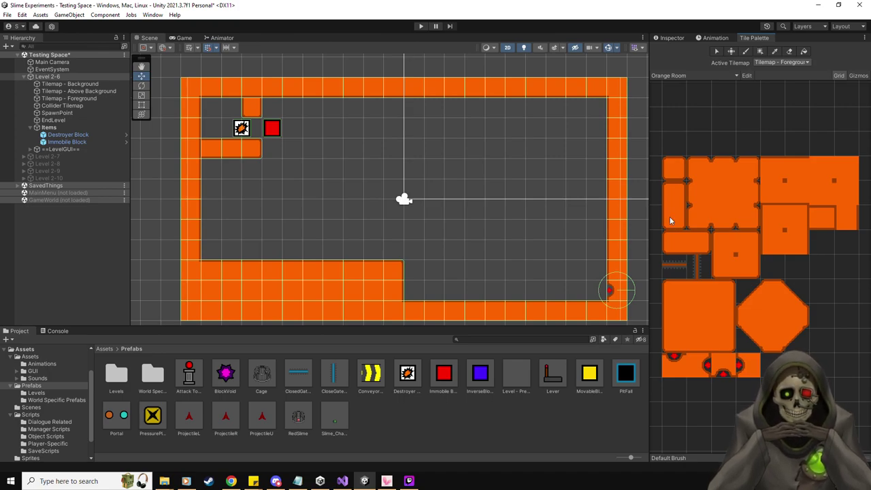
{"action": "left_click", "coordinate": [391, 232]}
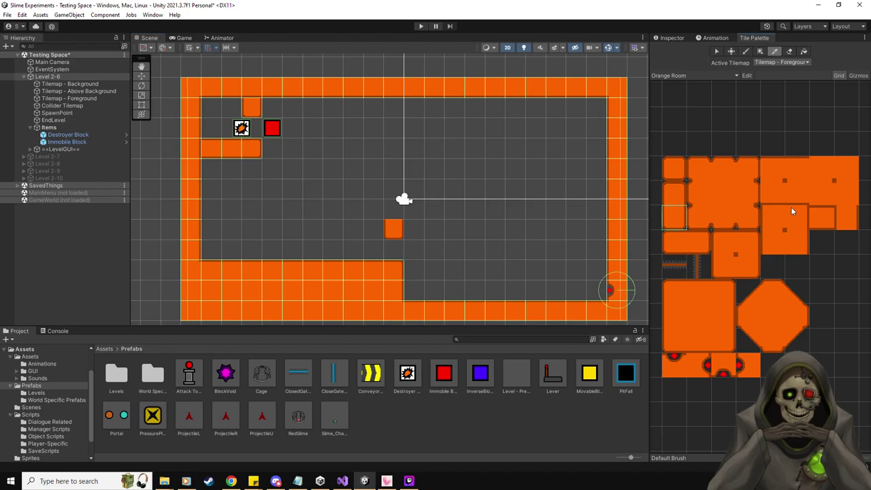
{"action": "left_click", "coordinate": [847, 218]}
{"action": "left_click_drag", "start_coordinate": [402, 207], "coordinate": [394, 102]}
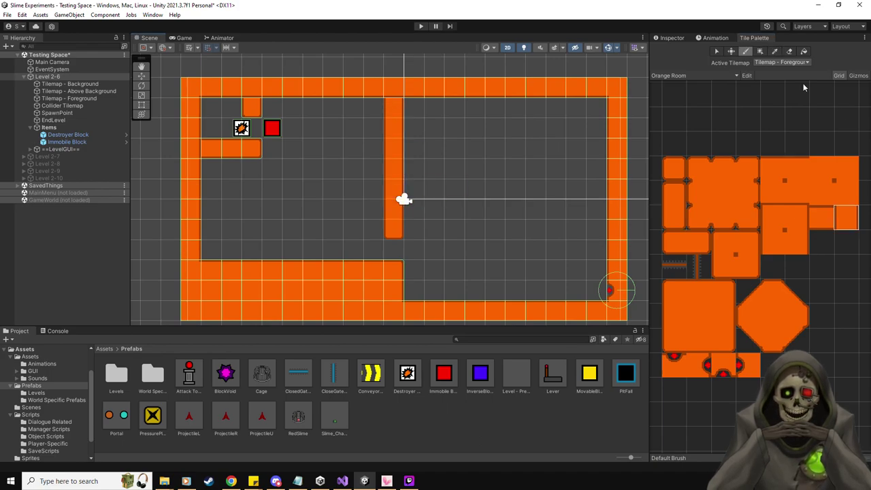
Paint the matching vertical wall tiles, including the bottom end tile, on the Collider Tilemap and keep it as the active tilemap.
{"action": "left_click", "coordinate": [774, 61]}
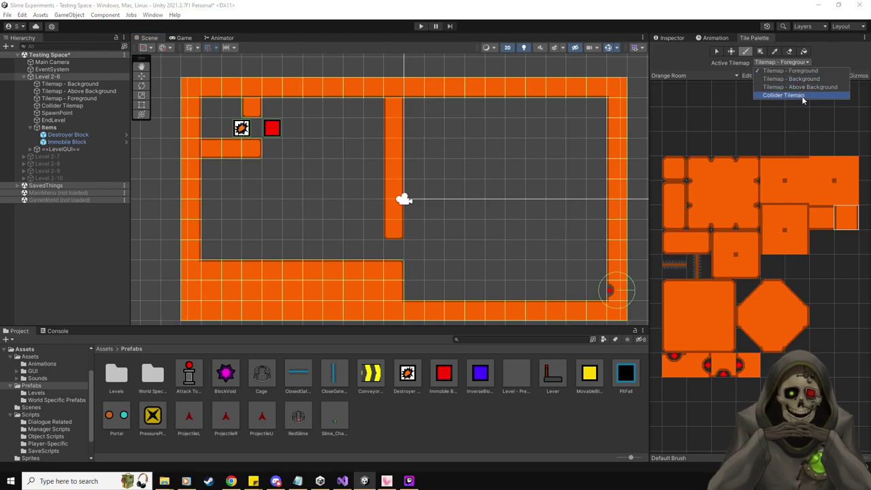
{"action": "left_click", "coordinate": [802, 96]}
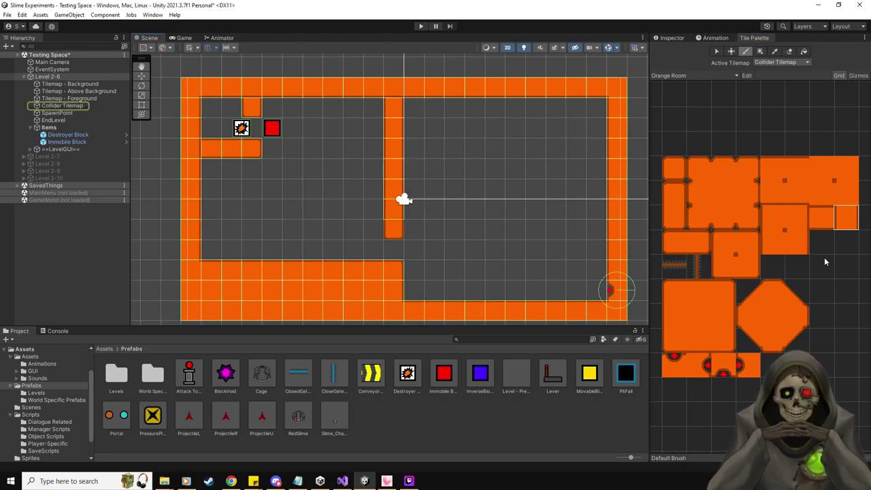
{"action": "left_click", "coordinate": [675, 224]}
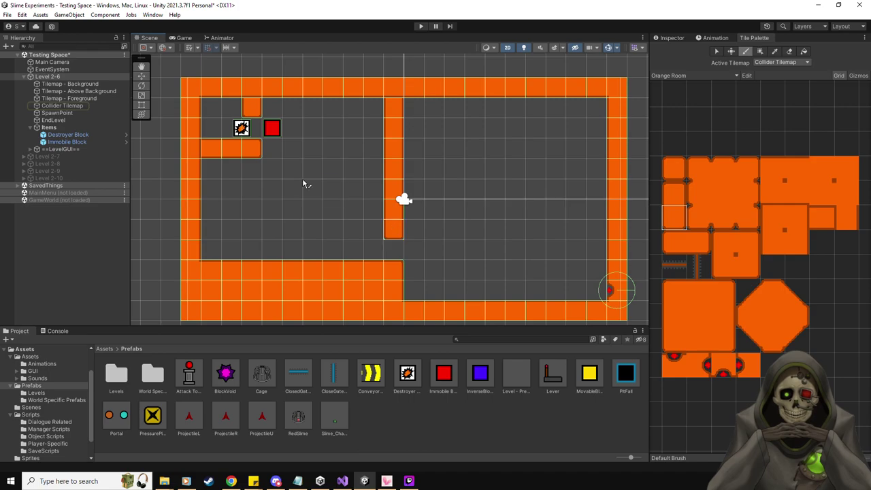
{"action": "left_click", "coordinate": [80, 97]}
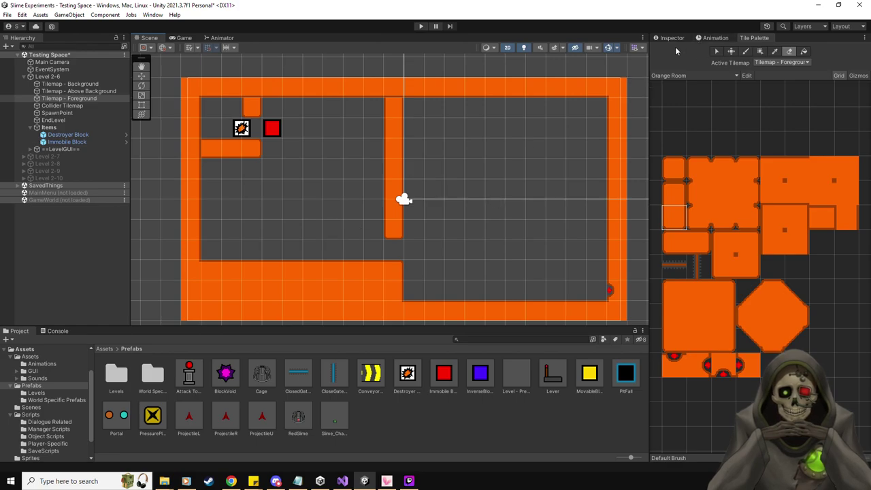
{"action": "left_click", "coordinate": [781, 62]}
{"action": "left_click", "coordinate": [789, 89]}
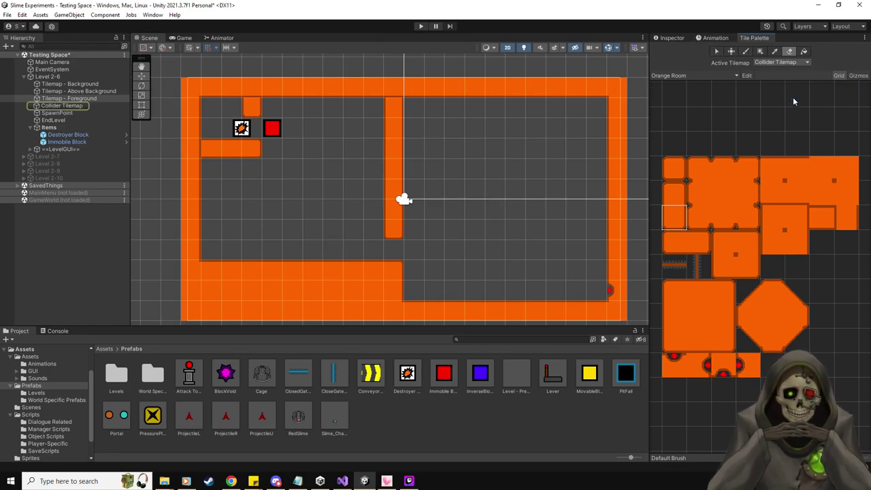
Place a BlockVoid inside Items at X -0.5, Y -2.5 in the gap below the vertical wall, and open its BlockVoid script.
{"action": "left_click", "coordinate": [71, 127]}
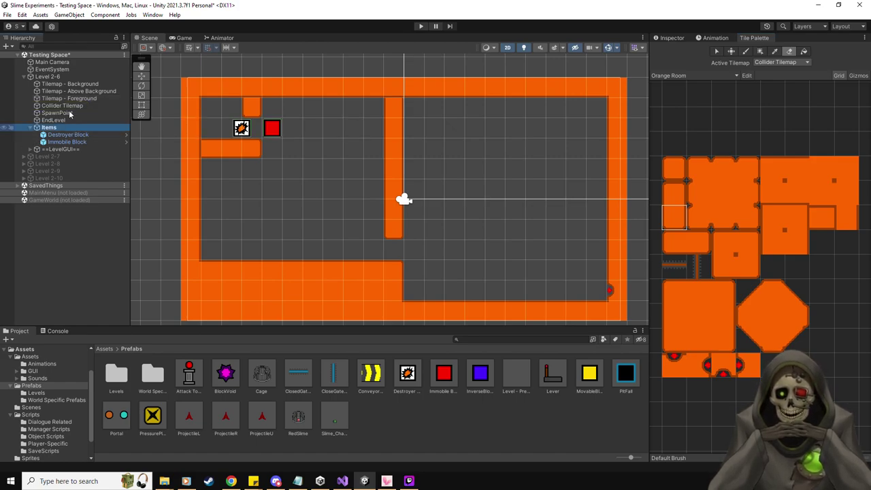
{"action": "left_click", "coordinate": [142, 77]}
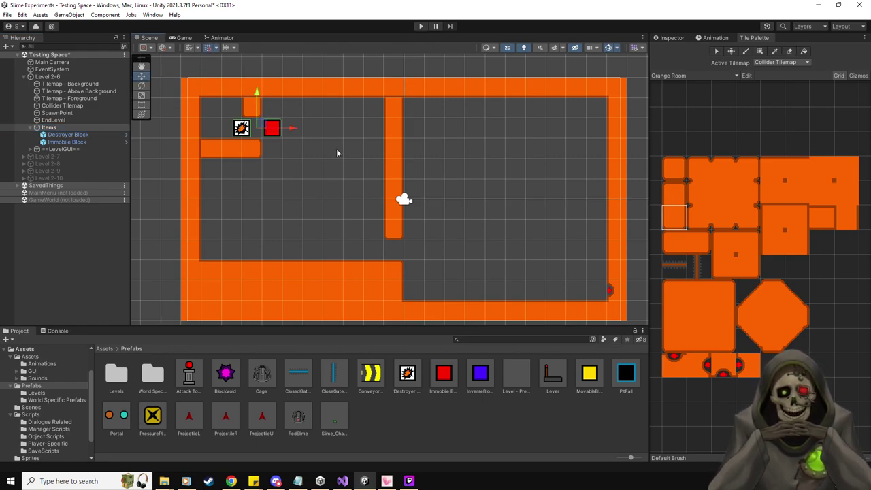
{"action": "left_click_drag", "start_coordinate": [226, 373], "coordinate": [396, 249]}
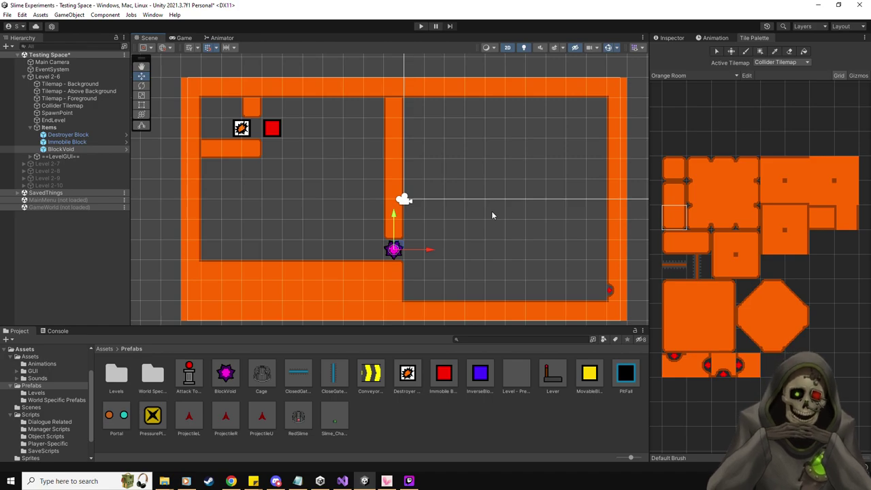
{"action": "left_click", "coordinate": [665, 39]}
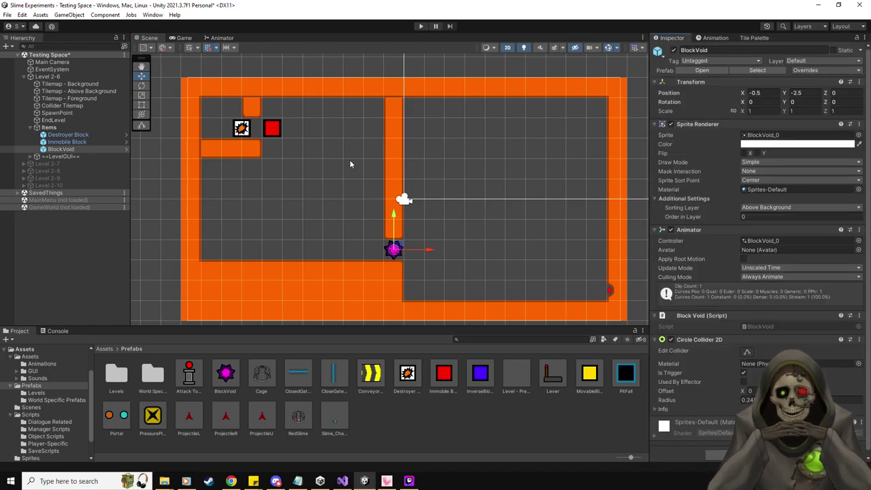
{"action": "left_click", "coordinate": [762, 327]}
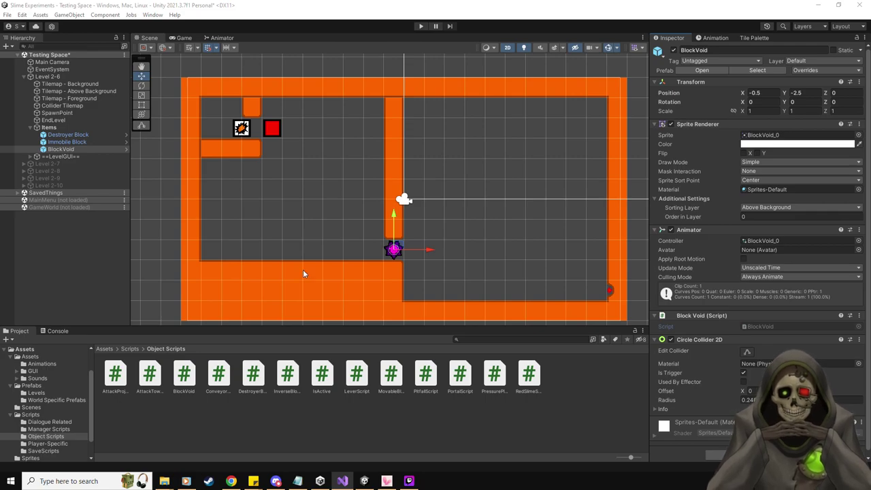
Place a PressurePlate prefab at X -4.5, Y 3.5 beyond the Immobile Block and move its PPBlockSpawn child about 2 units along positive X.
{"action": "left_click", "coordinate": [31, 386]}
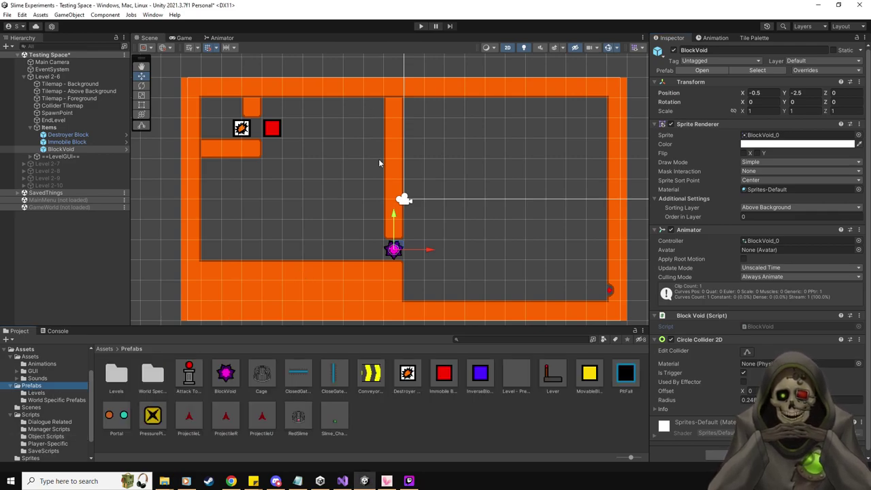
{"action": "left_click_drag", "start_coordinate": [271, 367], "coordinate": [313, 128]}
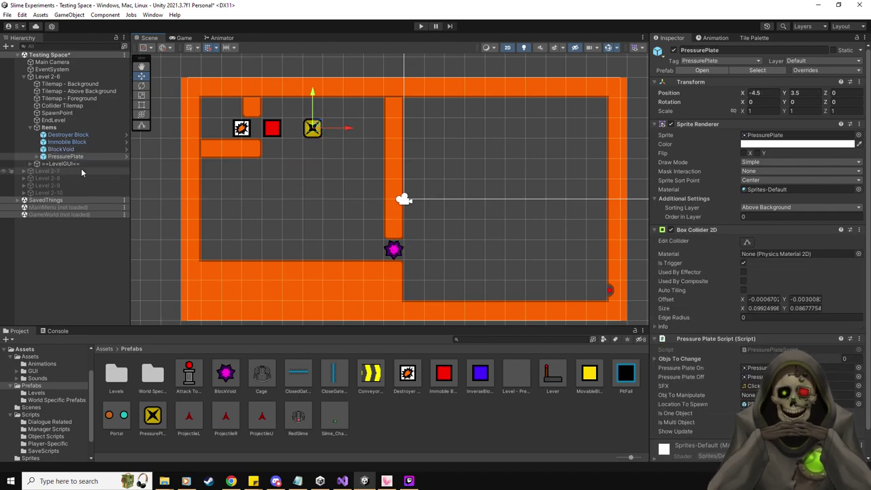
{"action": "left_click", "coordinate": [37, 156]}
{"action": "left_click", "coordinate": [74, 163]}
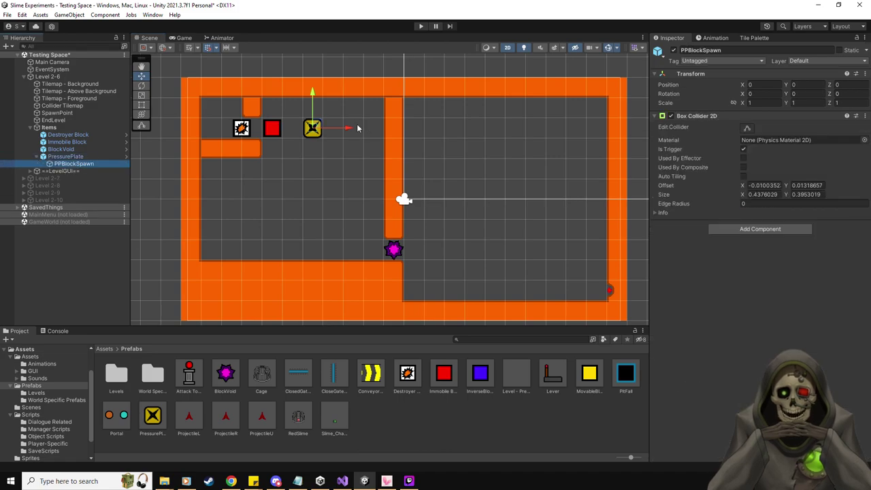
{"action": "left_click_drag", "start_coordinate": [347, 128], "coordinate": [387, 127]}
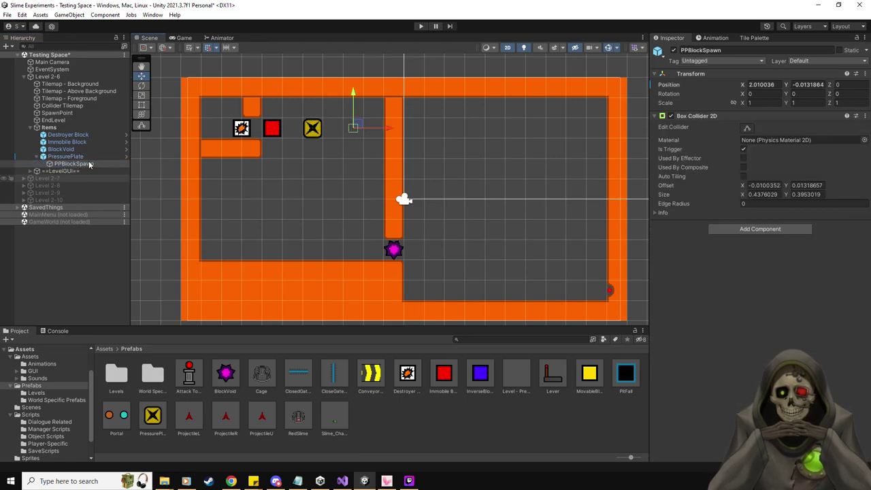
Configure the PressurePlate with Is One Object enabled and the Destroyer Block as its Obj To Manipulate.
{"action": "left_click", "coordinate": [66, 156]}
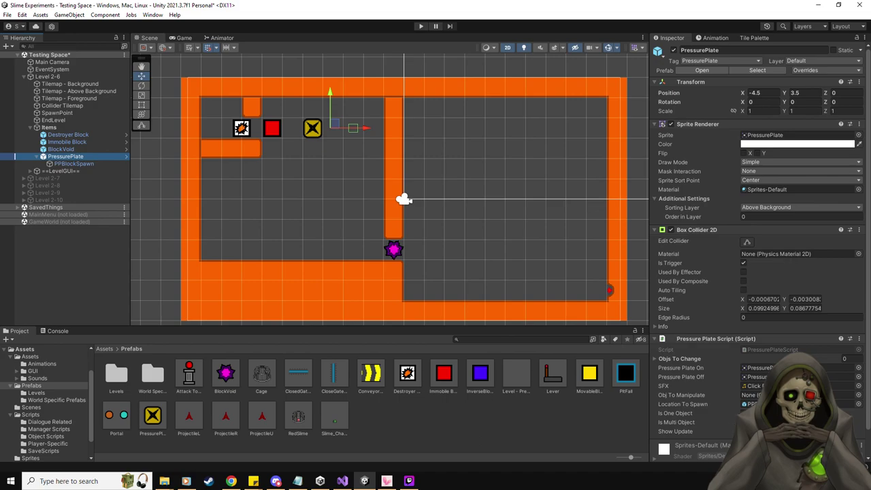
{"action": "left_click", "coordinate": [714, 414]}
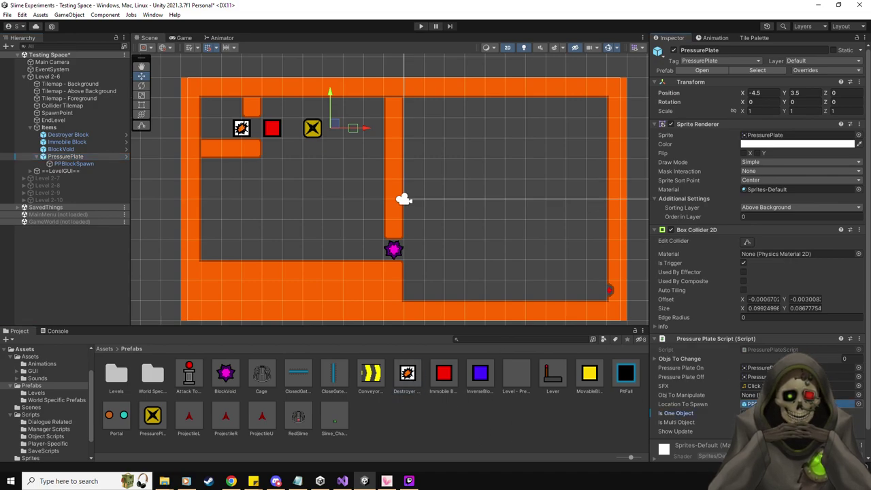
{"action": "left_click", "coordinate": [748, 403]}
{"action": "left_click_drag", "start_coordinate": [68, 134], "coordinate": [748, 395]}
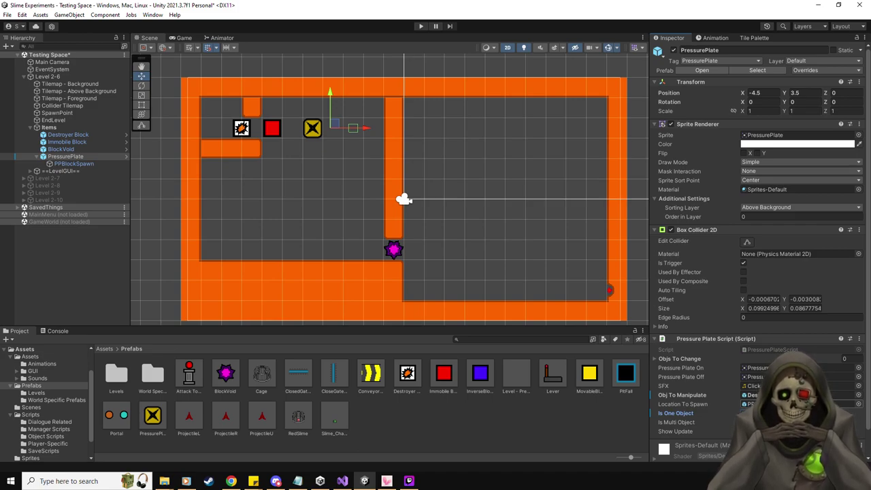
{"action": "left_click", "coordinate": [38, 158]}
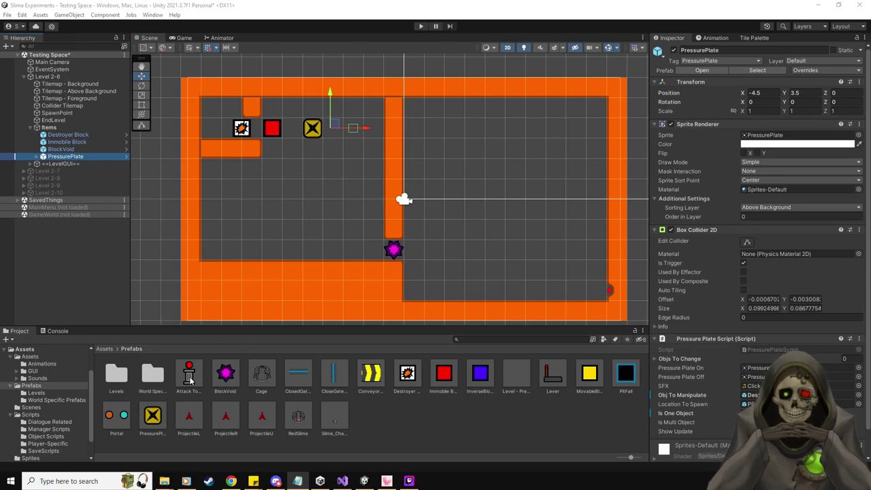
Place an Attack Tower against the left wall below the upper ledge and set its Direction to Right.
{"action": "left_click_drag", "start_coordinate": [192, 381], "coordinate": [210, 182]}
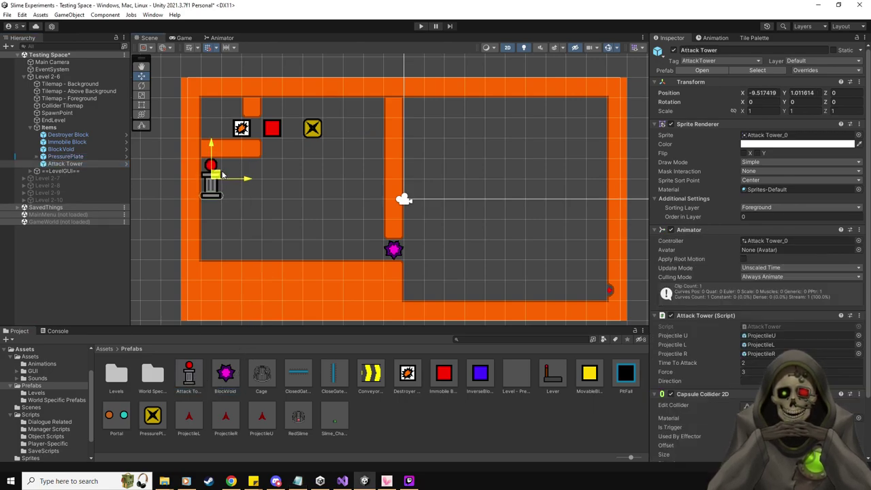
{"action": "left_click", "coordinate": [800, 380]}
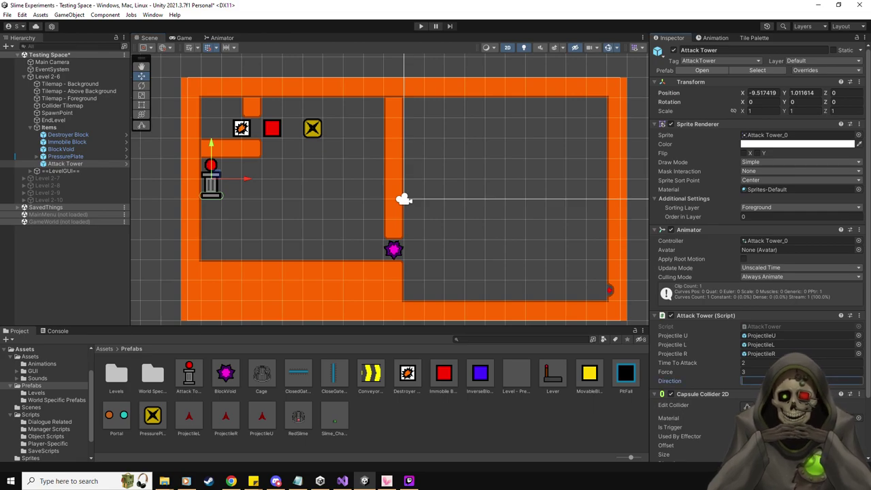
{"action": "type", "text": "Right"}
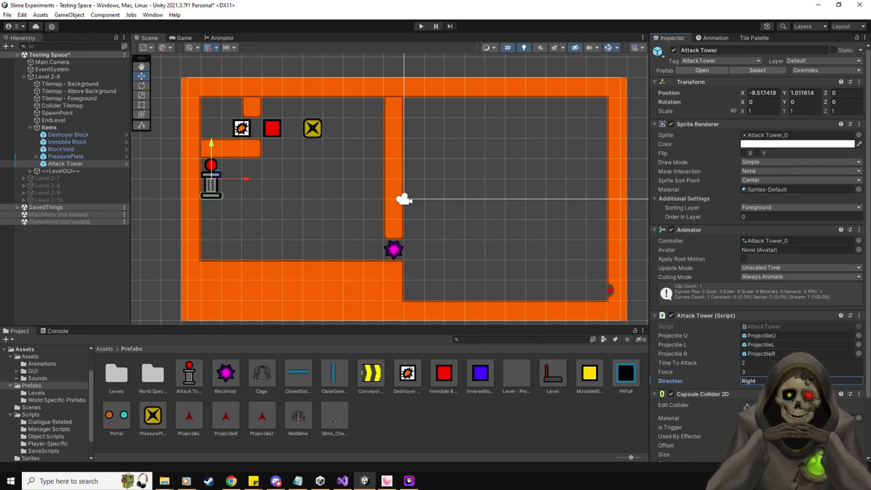
Paint an eight-tile horizontal platform on the Collider Tilemap, from one tile off the left wall to the vertical wall, level with the tower's base.
{"action": "left_click", "coordinate": [753, 38]}
{"action": "left_click", "coordinate": [675, 242]}
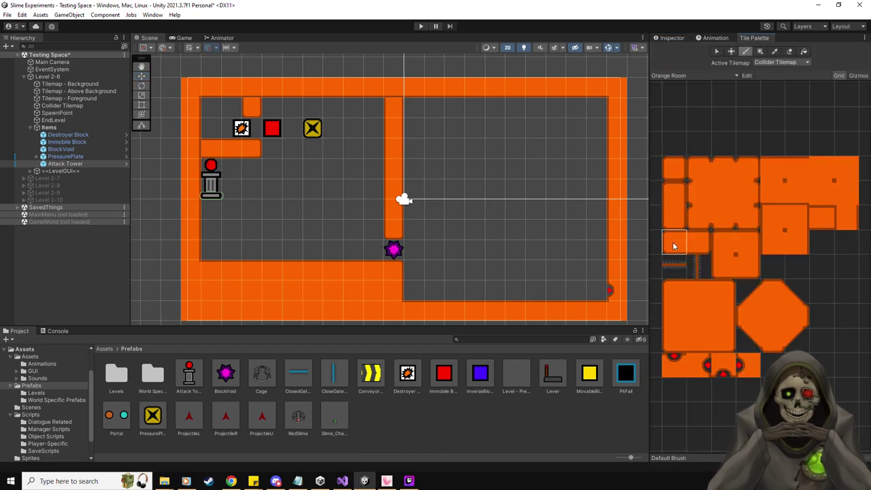
{"action": "left_click", "coordinate": [237, 213]}
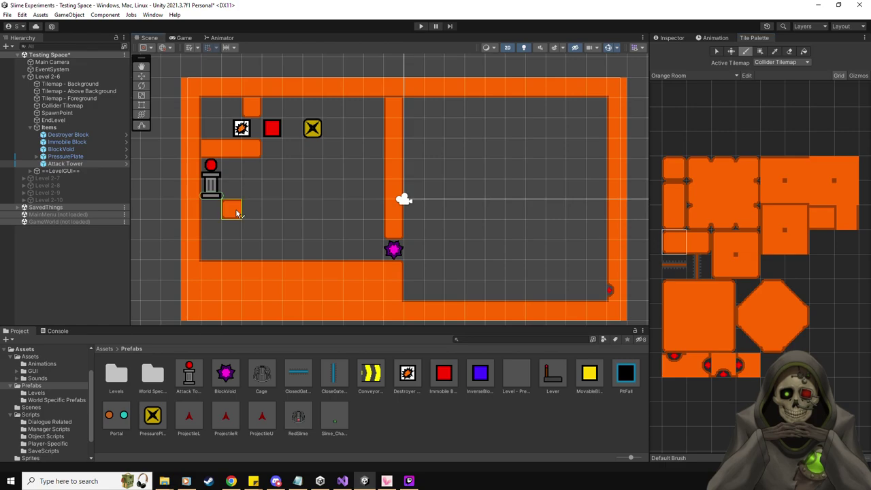
{"action": "left_click", "coordinate": [822, 220]}
{"action": "left_click_drag", "start_coordinate": [252, 206], "coordinate": [378, 211]}
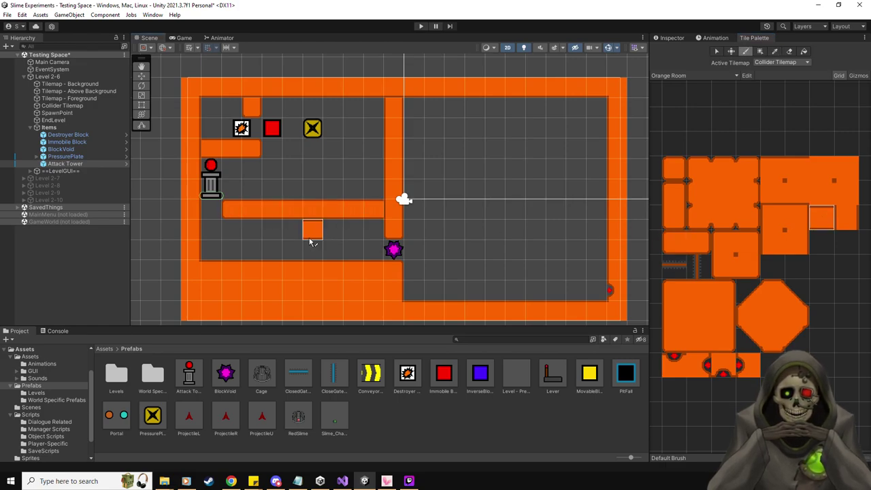
Add a PitFall at X -8.5, Y -0.5 on the platform's first tile, with SpawnPoint as its Level Spawn.
{"action": "left_click", "coordinate": [672, 38]}
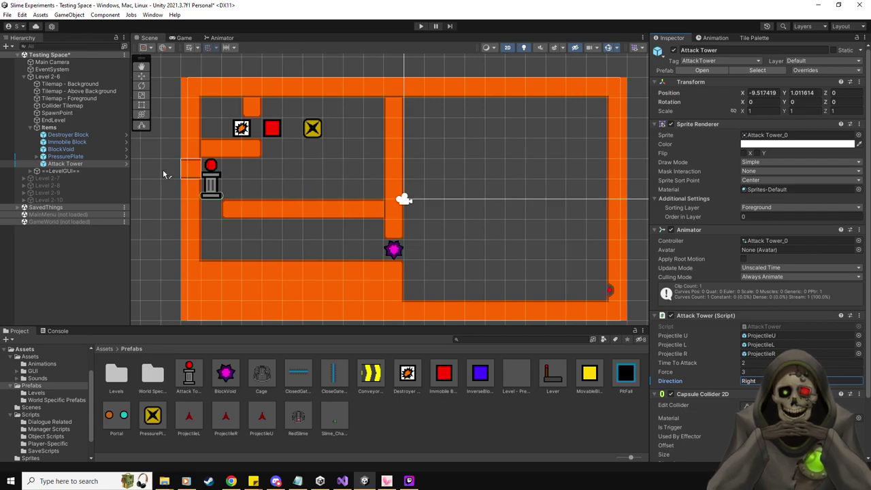
{"action": "left_click", "coordinate": [141, 77]}
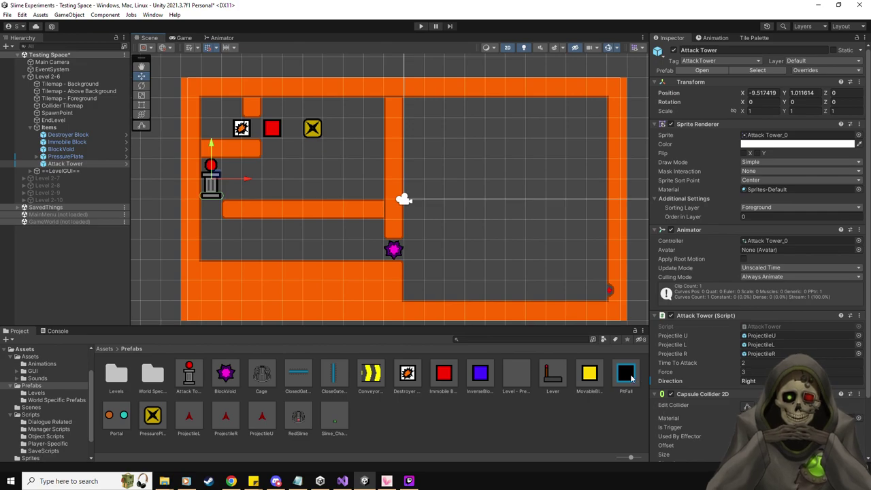
{"action": "left_click_drag", "start_coordinate": [629, 377], "coordinate": [212, 209]}
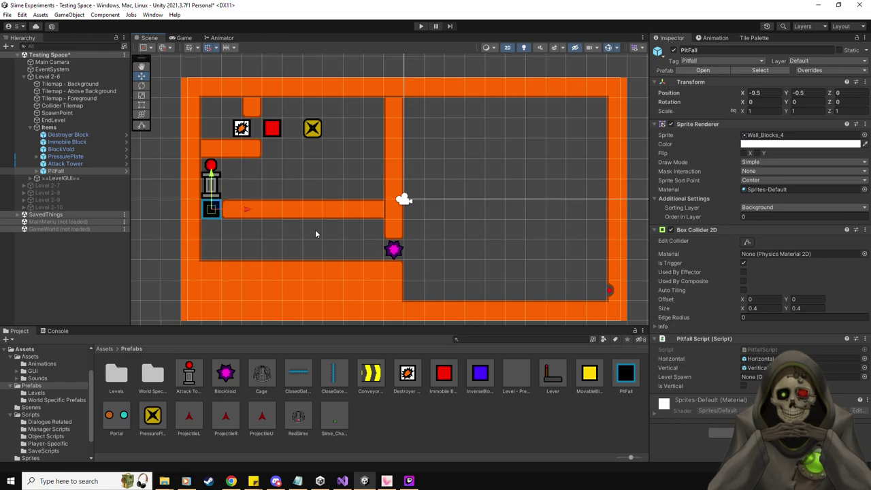
{"action": "left_click", "coordinate": [36, 170]}
{"action": "left_click", "coordinate": [36, 171]}
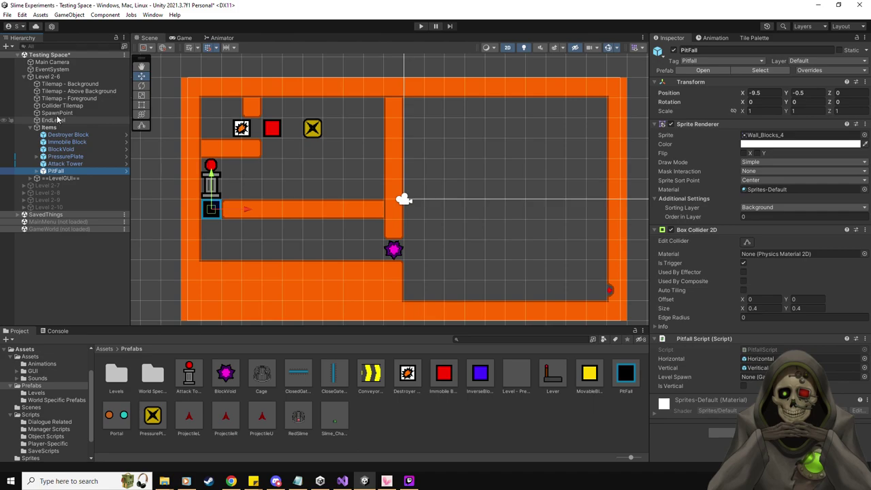
{"action": "left_click_drag", "start_coordinate": [60, 117], "coordinate": [761, 379]}
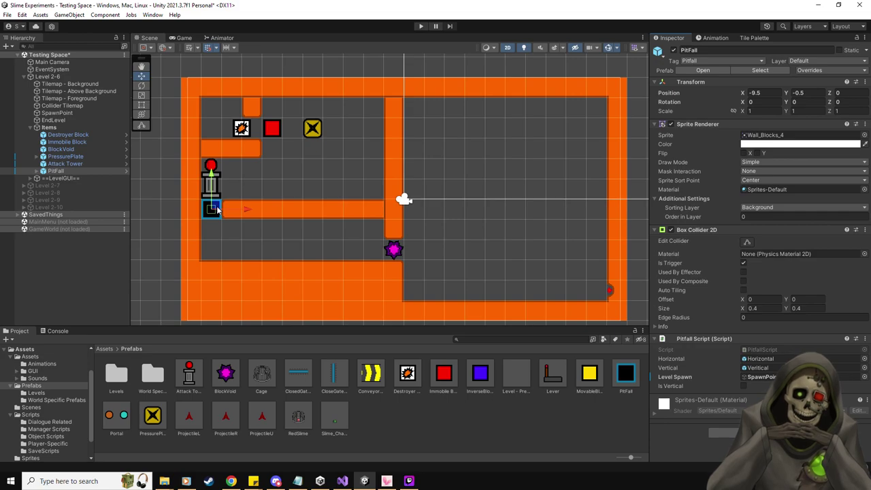
{"action": "left_click_drag", "start_coordinate": [215, 208], "coordinate": [265, 211]}
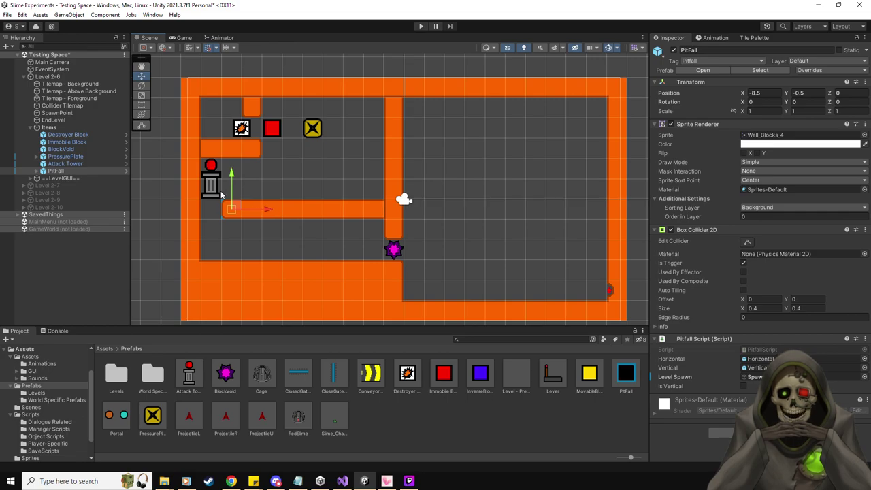
On the Collider Tilemap, paint a right-end tile beneath the Attack Tower and left-end tiles on the PitFall's cell and the next platform cell.
{"action": "left_click", "coordinate": [79, 107]}
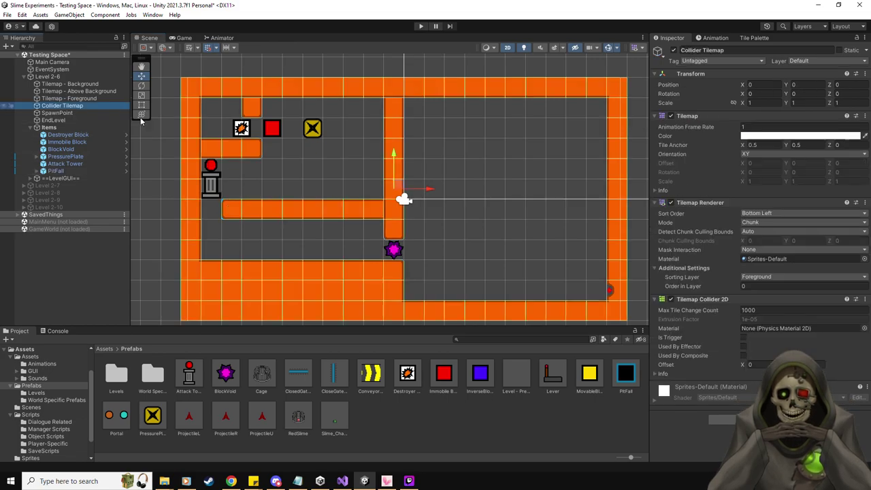
{"action": "left_click", "coordinate": [763, 39]}
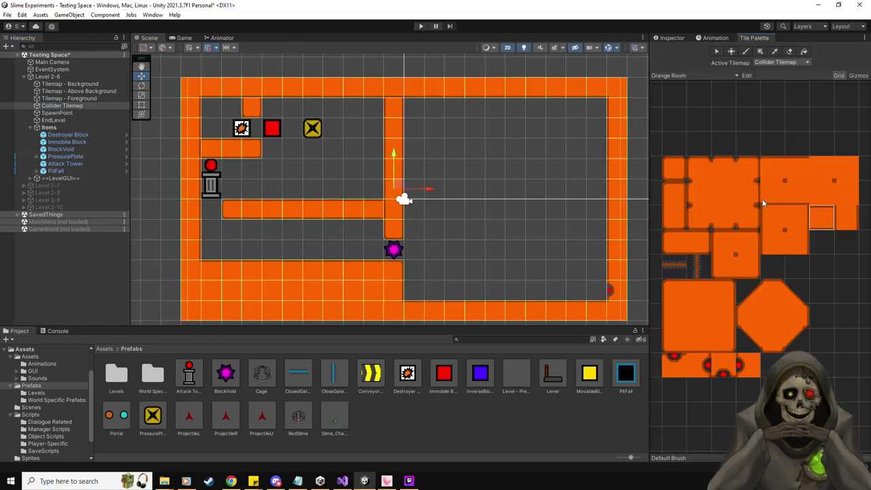
{"action": "left_click", "coordinate": [698, 240]}
{"action": "left_click", "coordinate": [211, 209]}
{"action": "left_click", "coordinate": [675, 243]}
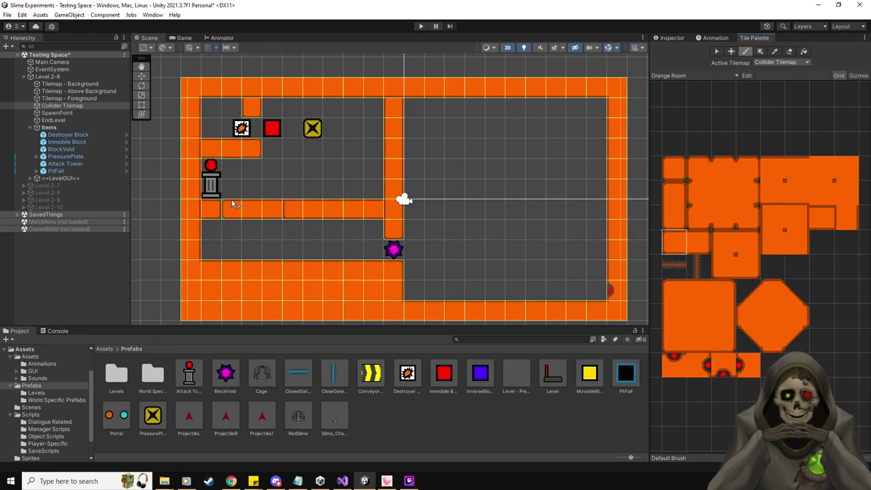
{"action": "left_click_drag", "start_coordinate": [232, 208], "coordinate": [249, 208]}
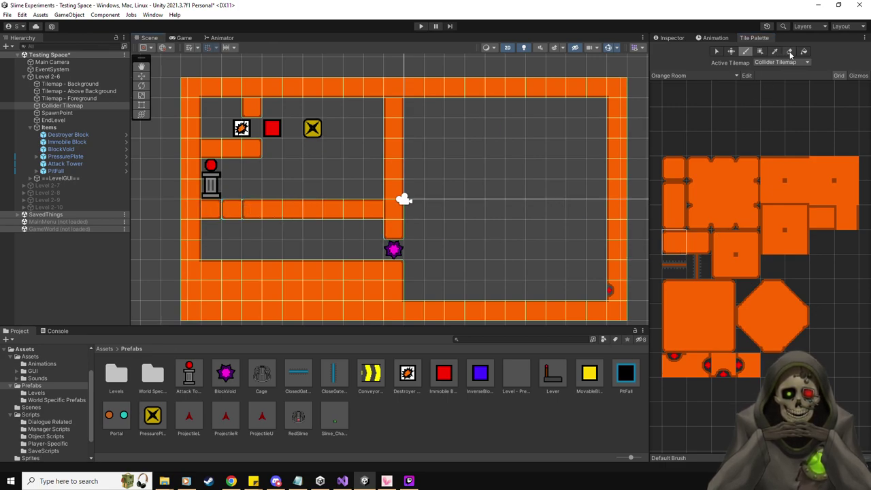
Erase the single Collider Tilemap tile covering the PitFall, and return to the Move tool.
{"action": "left_click", "coordinate": [789, 52]}
{"action": "left_click", "coordinate": [231, 209]}
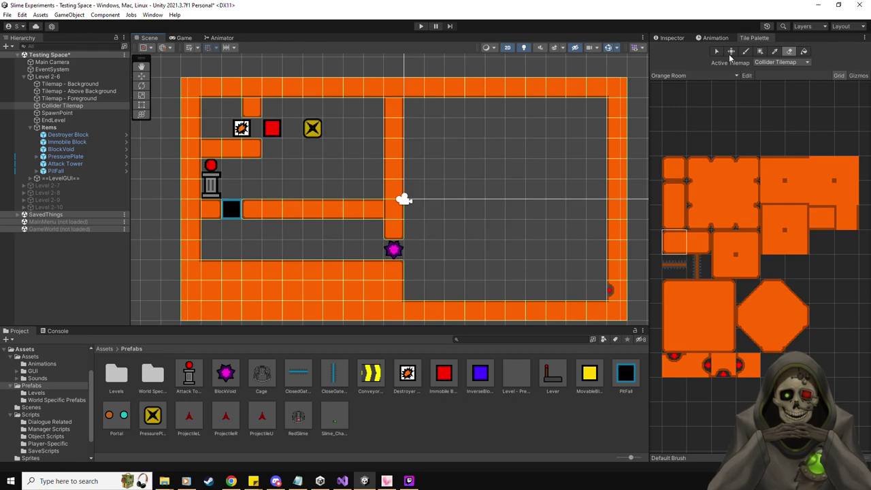
{"action": "left_click", "coordinate": [671, 38]}
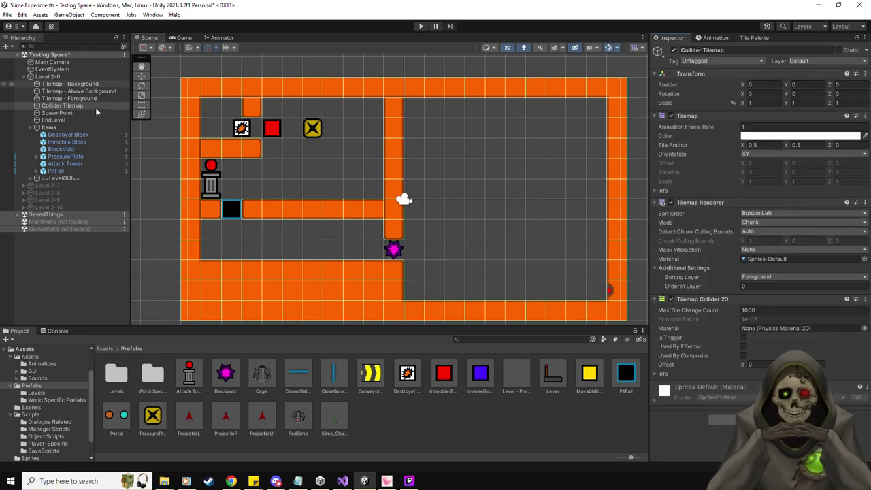
{"action": "left_click", "coordinate": [141, 76]}
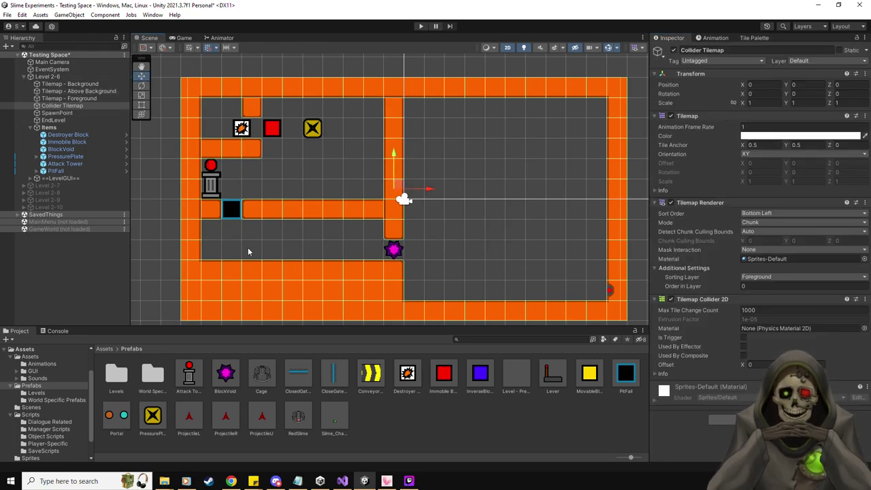
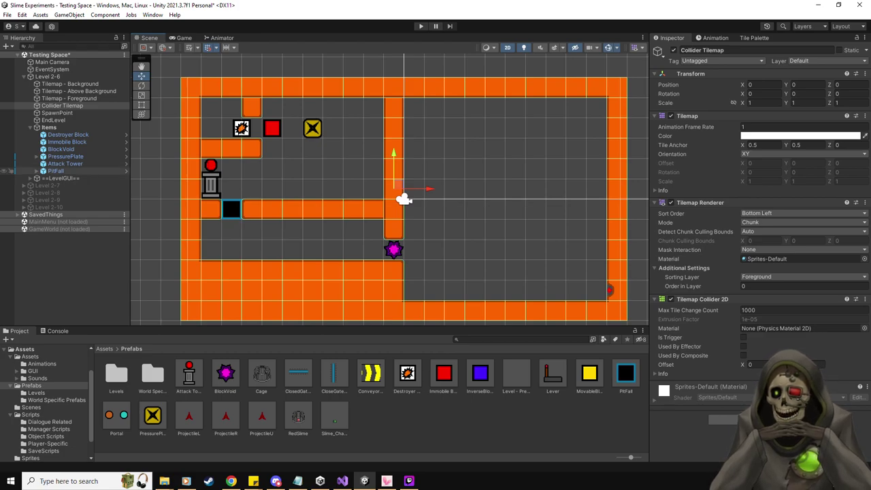
Add a Portal, placing Portal A left of the vertical wall at the tower's firing height and Portal B right of the wall, level with the pressure plate.
{"action": "key", "text": "alt+Tab"}
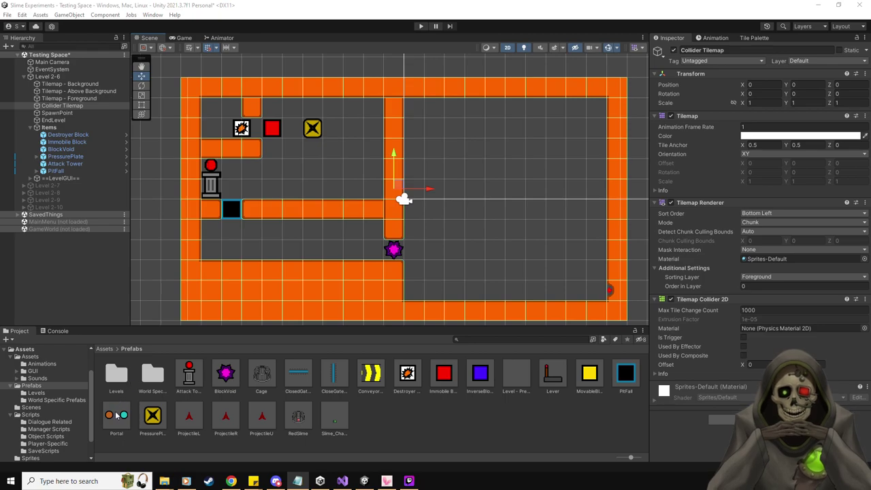
{"action": "left_click_drag", "start_coordinate": [115, 415], "coordinate": [357, 144]}
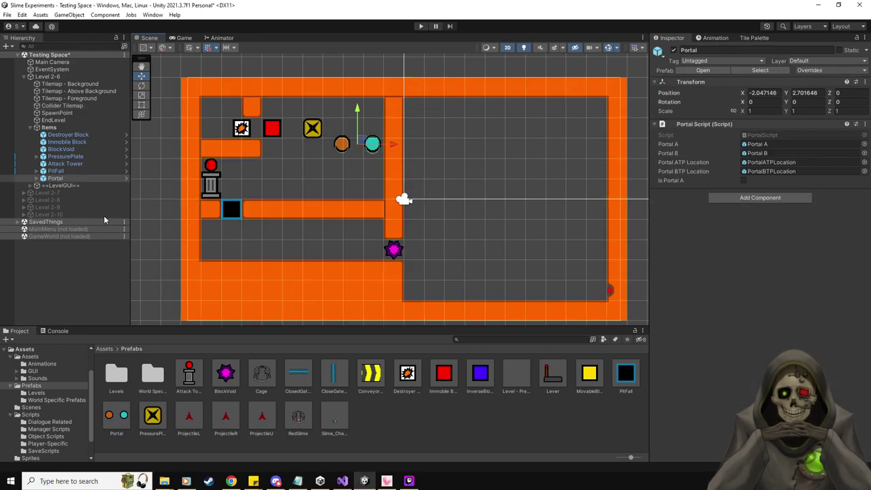
{"action": "left_click", "coordinate": [38, 178]}
{"action": "left_click", "coordinate": [63, 186]}
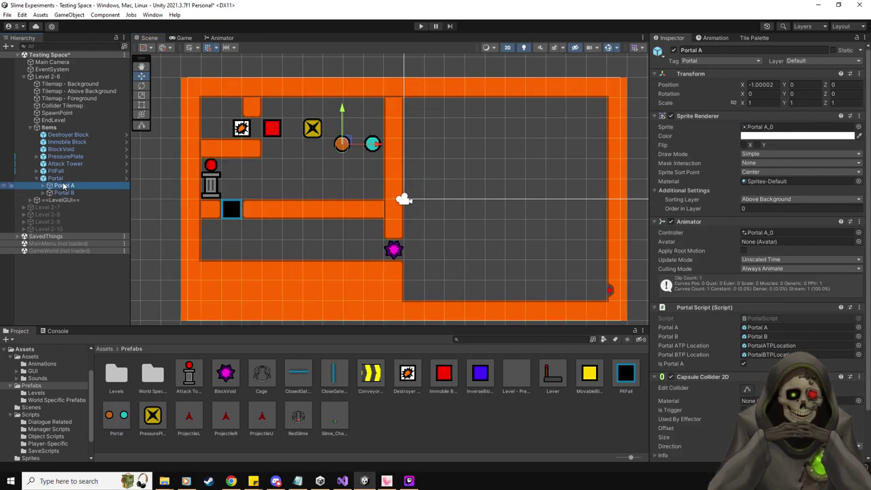
{"action": "left_click_drag", "start_coordinate": [343, 142], "coordinate": [378, 165]}
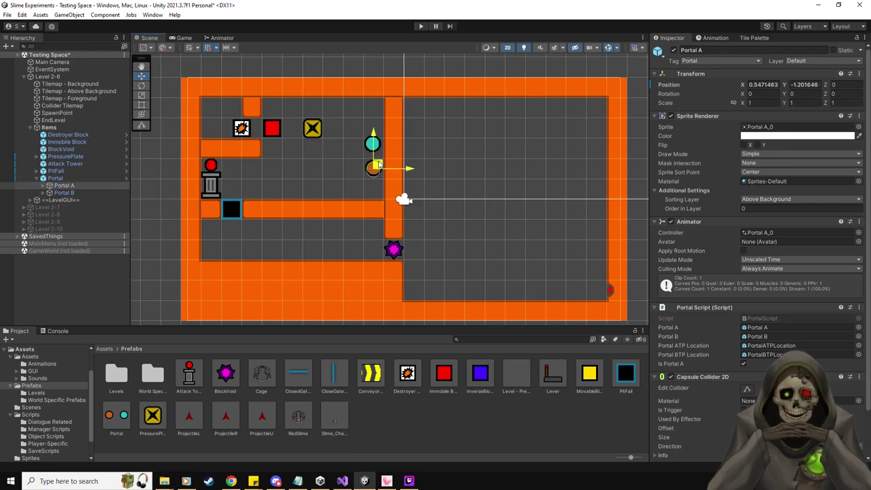
{"action": "left_click", "coordinate": [63, 192]}
{"action": "left_click_drag", "start_coordinate": [377, 146], "coordinate": [419, 123]}
Reposition the portals' teleport locations, placing PortalBTPLocation just left of Portal A at X -3, Y -2.
{"action": "left_click", "coordinate": [49, 192]}
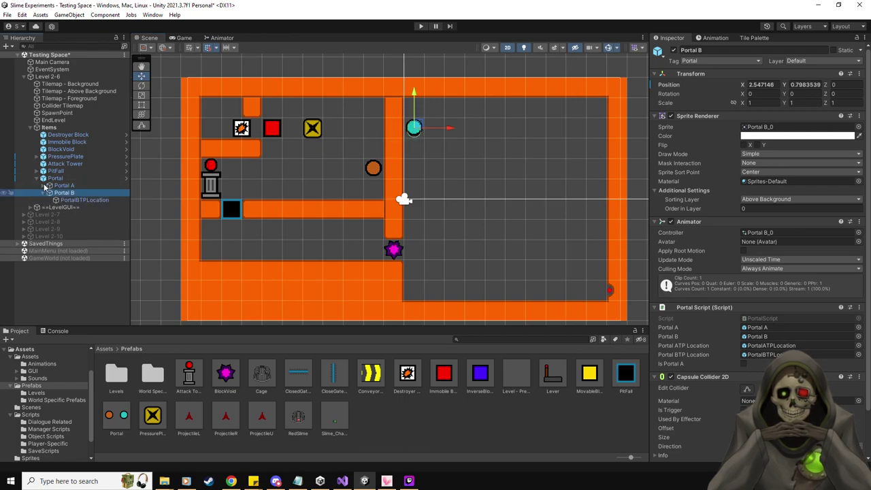
{"action": "left_click", "coordinate": [43, 185]}
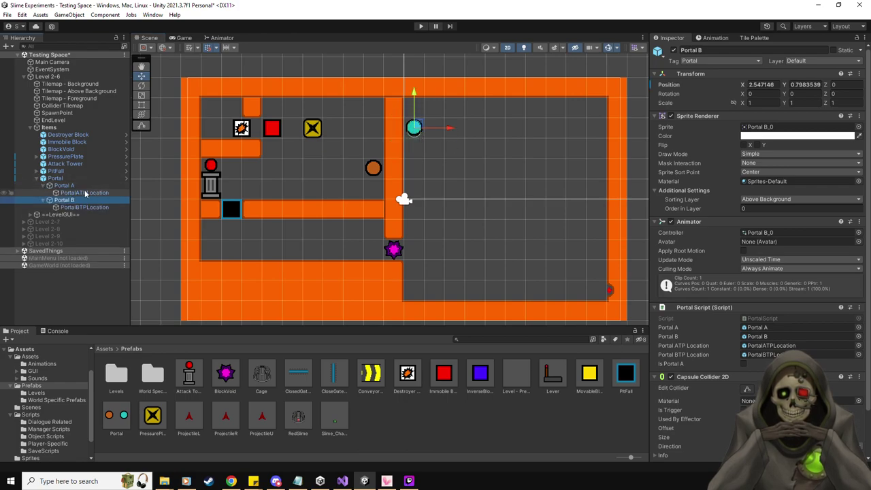
{"action": "left_click", "coordinate": [84, 193]}
{"action": "left_click_drag", "start_coordinate": [375, 197], "coordinate": [355, 166]}
{"action": "left_click", "coordinate": [85, 207]}
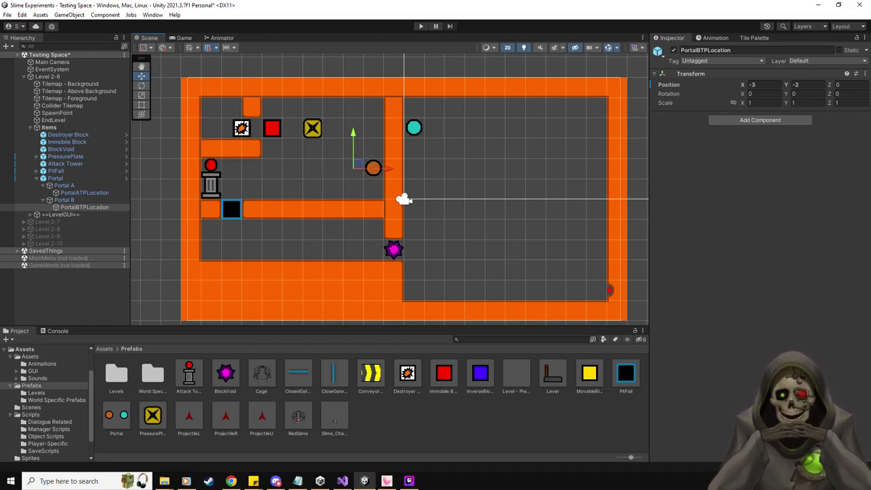
{"action": "left_click", "coordinate": [47, 200]}
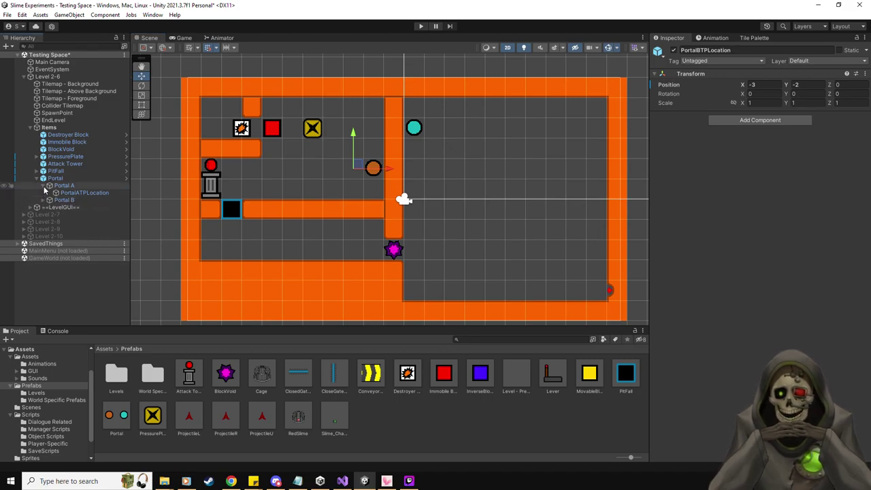
{"action": "left_click", "coordinate": [45, 186]}
{"action": "left_click", "coordinate": [64, 178]}
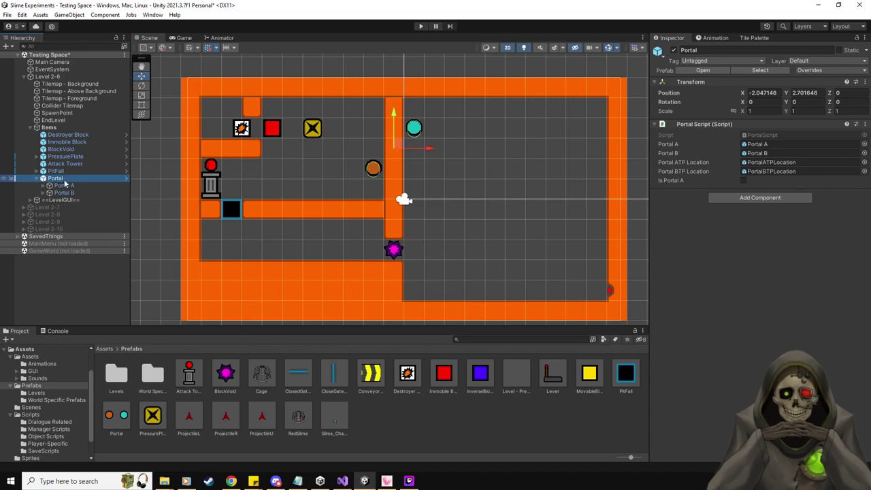
{"action": "left_click", "coordinate": [65, 185]}
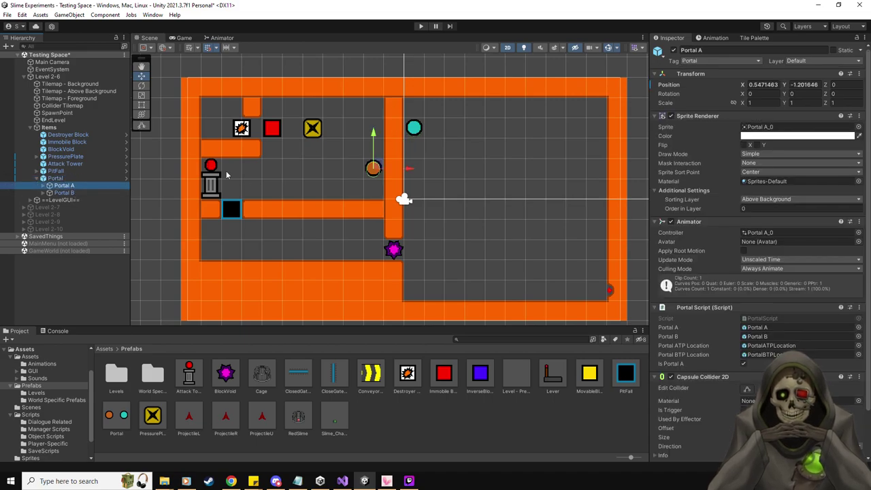
Play-test the level to watch how the tower's projectiles react to Portal A, checking the Console before stopping.
{"action": "left_click", "coordinate": [421, 26]}
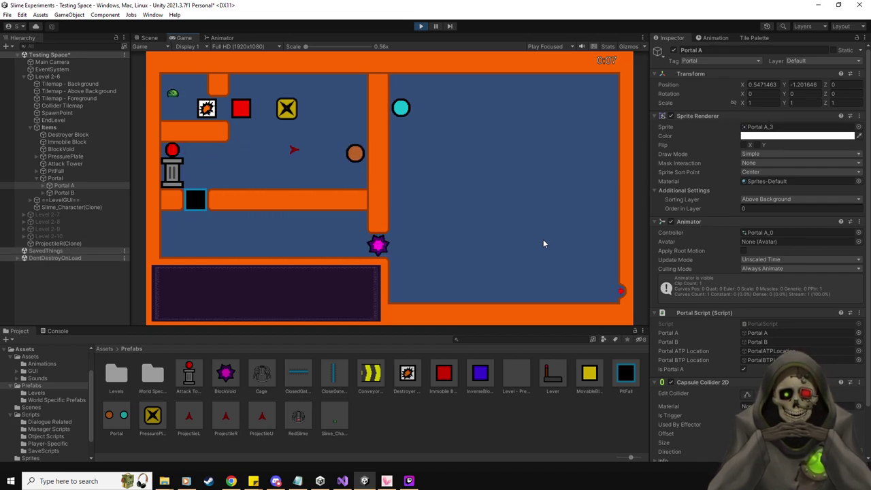
{"action": "left_click", "coordinate": [60, 331]}
{"action": "left_click", "coordinate": [19, 332]}
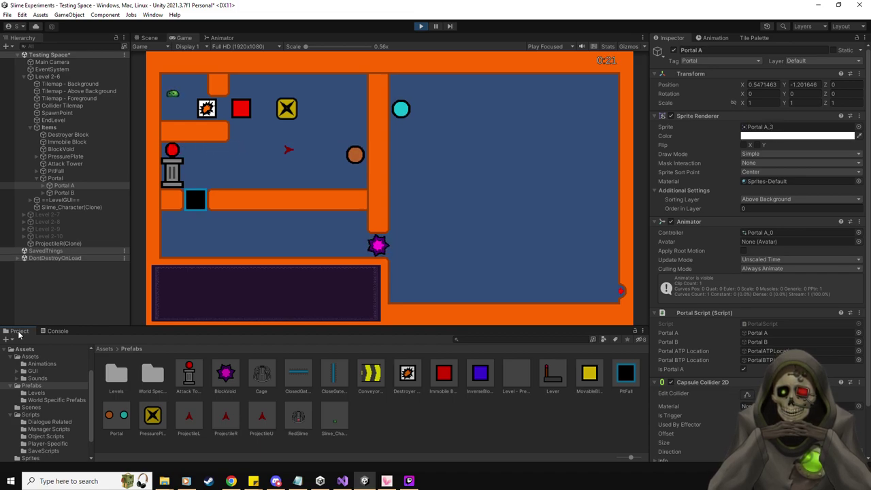
{"action": "left_click", "coordinate": [422, 26]}
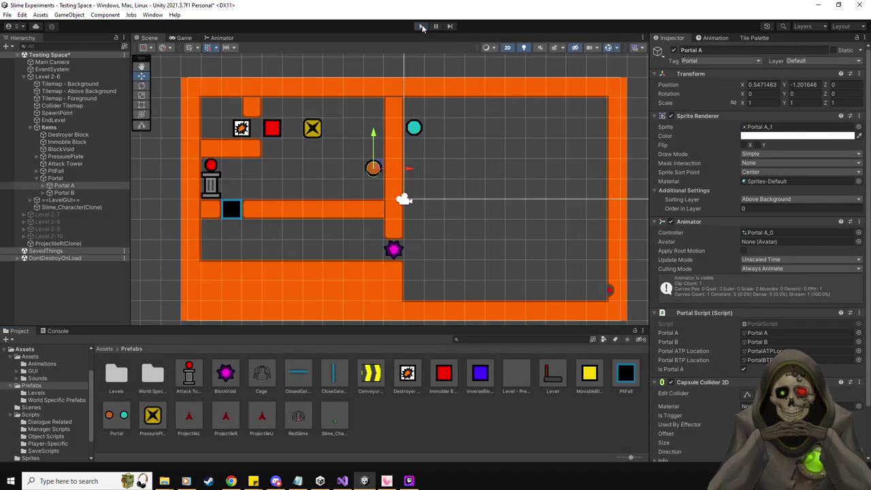
Open the AttackProjectile script in Visual Studio from the ProjectileR prefab.
{"action": "left_click", "coordinate": [227, 417]}
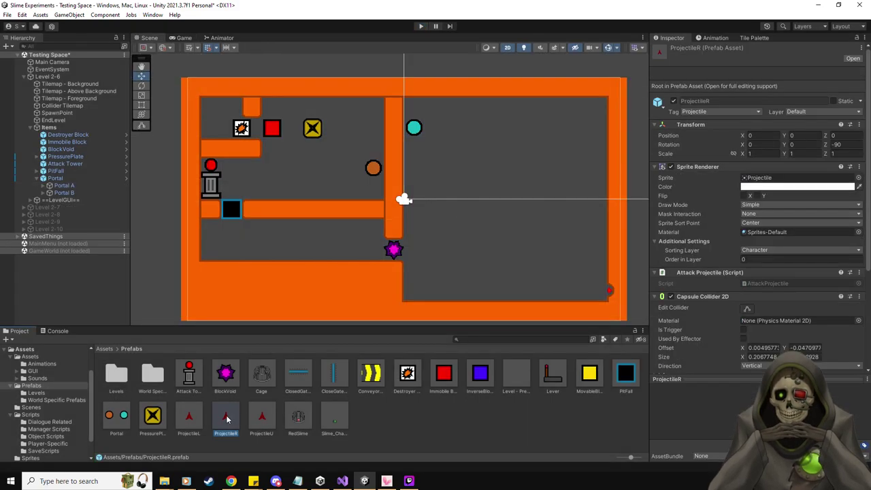
{"action": "scroll", "coordinate": [807, 224], "scroll_direction": "down", "scroll_amount": 5}
{"action": "left_click", "coordinate": [776, 136]}
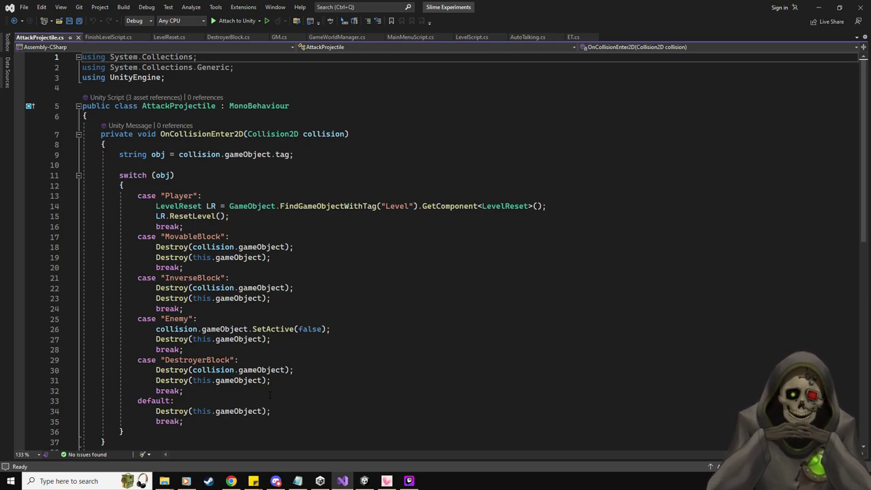
Add a "Portal" case containing only a break after the DestroyerBlock case in OnCollisionEnter2D, and save the script.
{"action": "left_click", "coordinate": [328, 393]}
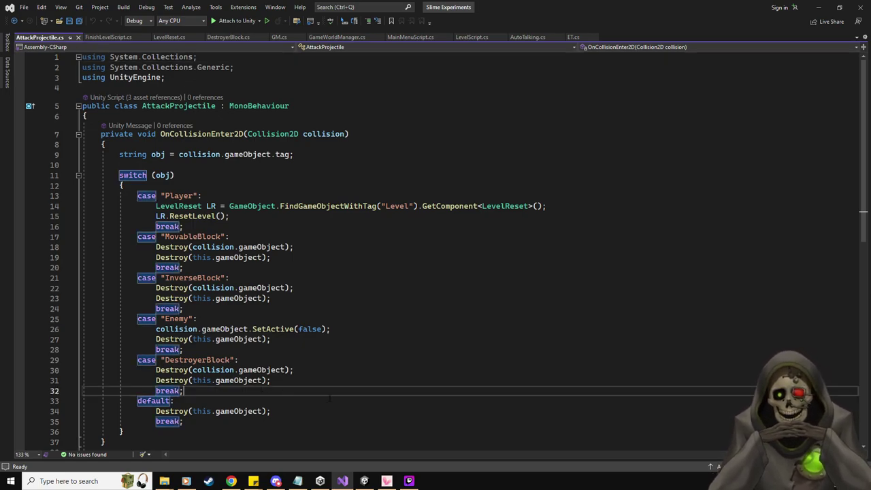
{"action": "key", "text": "Return"}
{"action": "type", "text": "case \"P"}
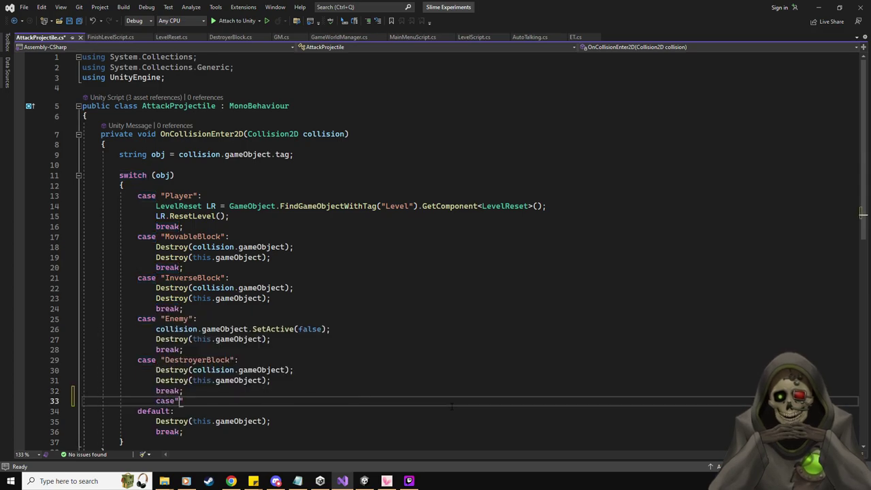
{"action": "type", "text": "ortal\":"}
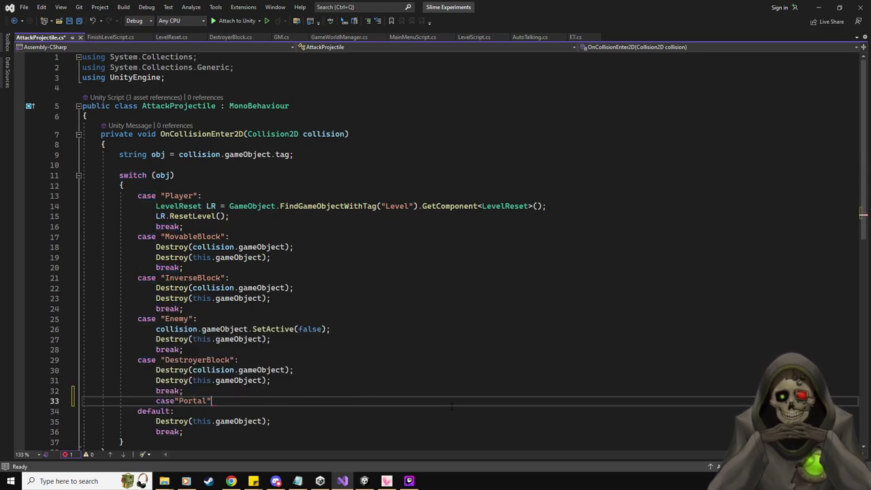
{"action": "key", "text": "Return"}
{"action": "type", "text": "break;"}
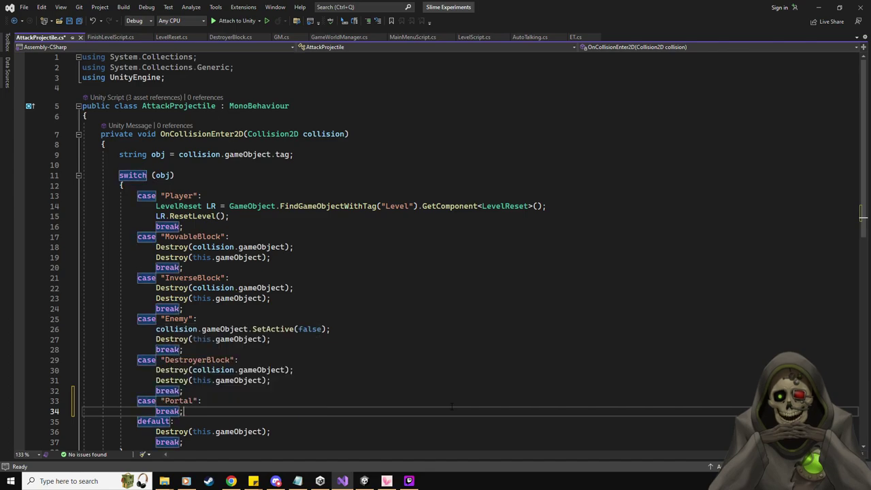
{"action": "key", "text": "ctrl+s"}
Return to Unity and play-test whether the projectiles travel through the portals, then stop the game.
{"action": "key", "text": "alt+Tab"}
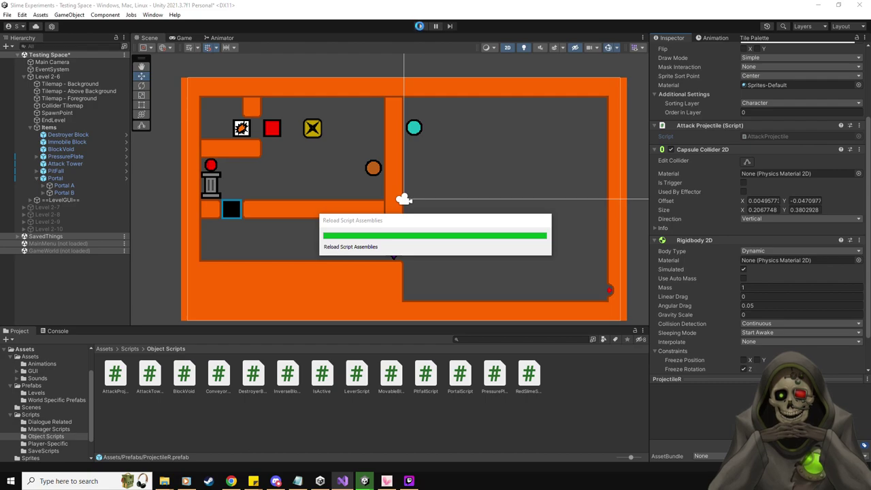
{"action": "left_click", "coordinate": [421, 27]}
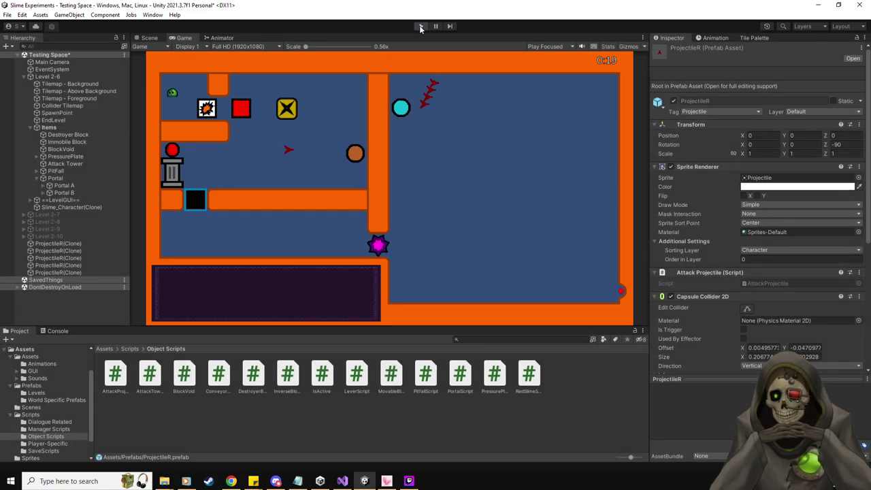
{"action": "left_click", "coordinate": [420, 27]}
Review the collision cases in the AttackProjectile script, and open PortalScript from the Portal object in Unity.
{"action": "key", "text": "alt+Tab"}
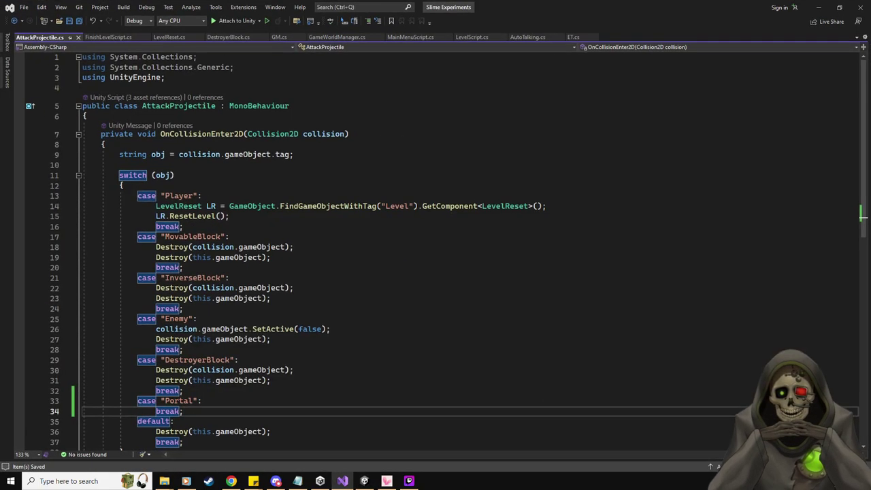
{"action": "key", "text": "alt+Tab"}
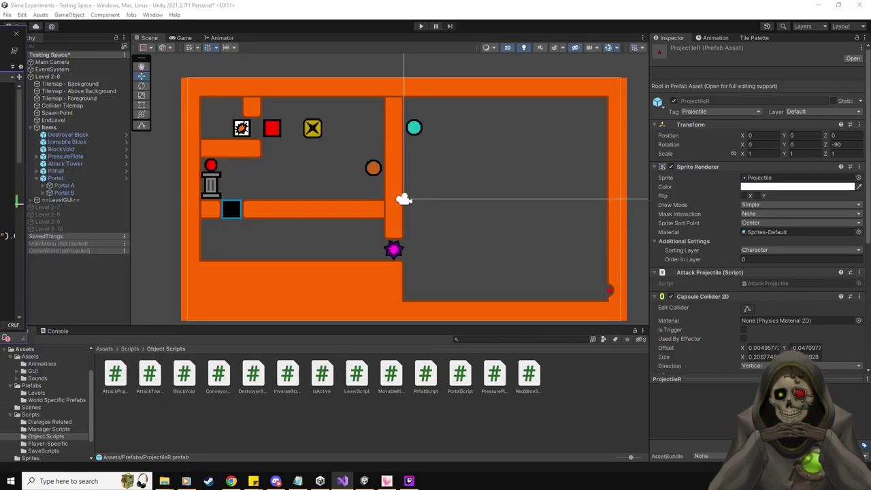
{"action": "key", "text": "alt+Tab"}
{"action": "scroll", "coordinate": [351, 283], "scroll_direction": "down", "scroll_amount": 3}
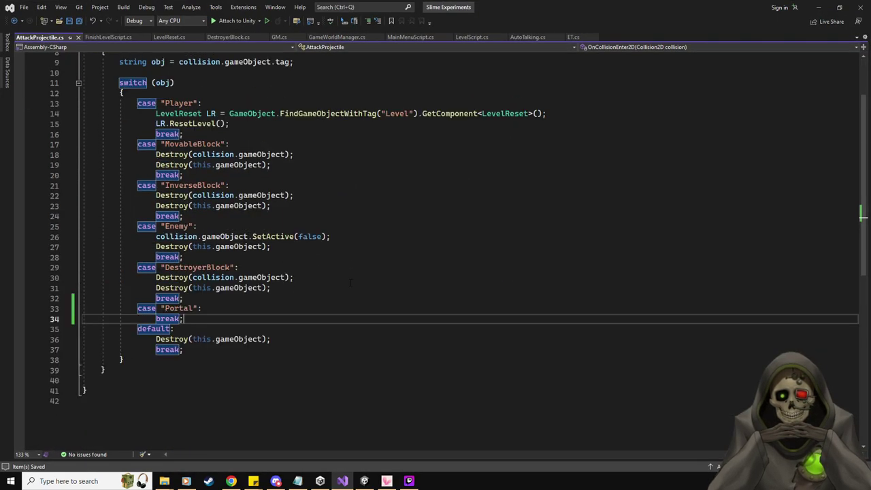
{"action": "scroll", "coordinate": [350, 282], "scroll_direction": "up", "scroll_amount": 3}
{"action": "key", "text": "alt+Tab"}
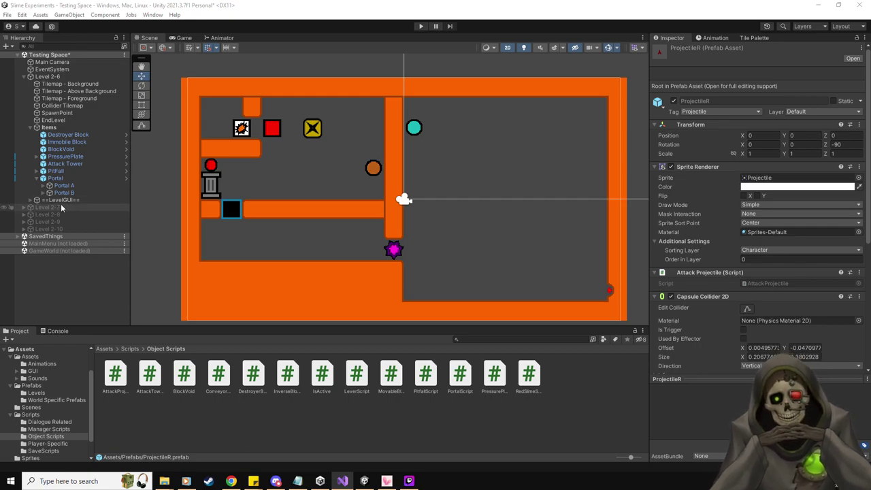
{"action": "left_click", "coordinate": [69, 178]}
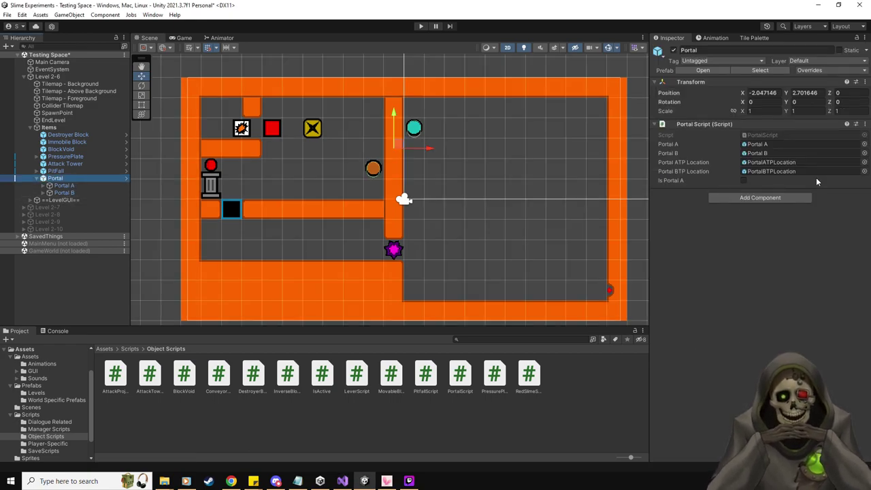
{"action": "double_click", "coordinate": [789, 136]}
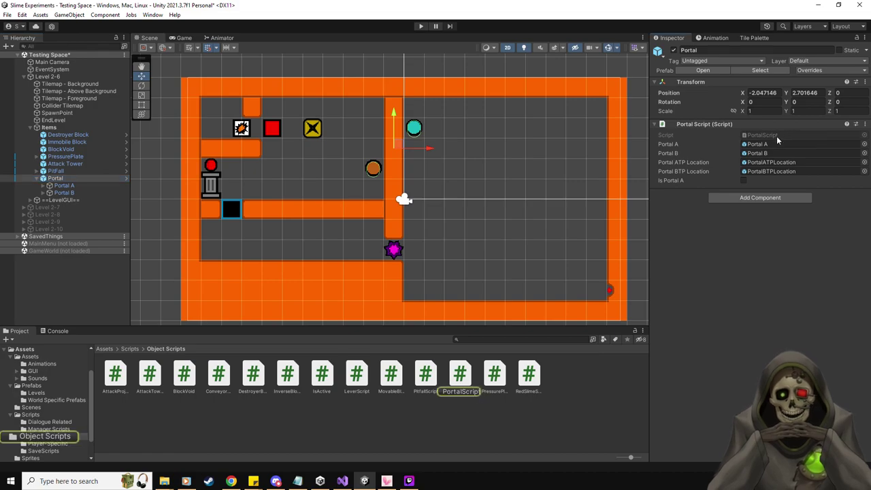
Play-test the level and inspect the Capsule Collider 2D info of a spawned ProjectileR(Clone).
{"action": "left_click", "coordinate": [422, 26]}
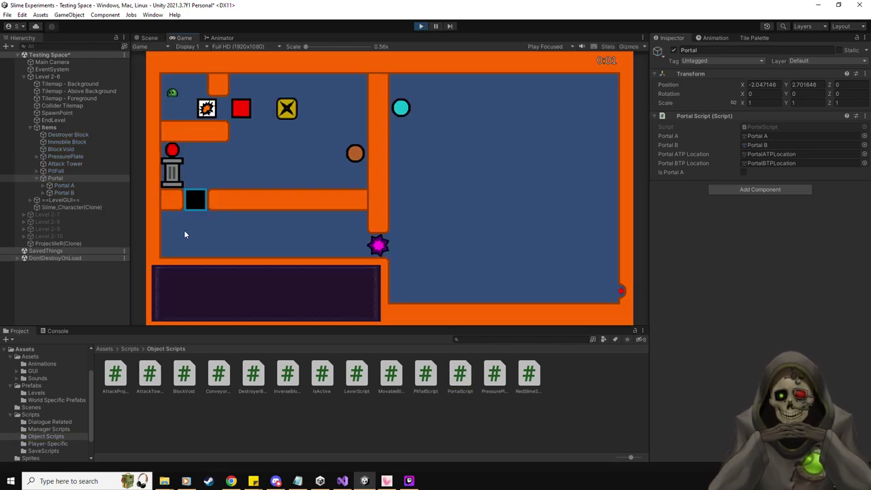
{"action": "left_click", "coordinate": [71, 243]}
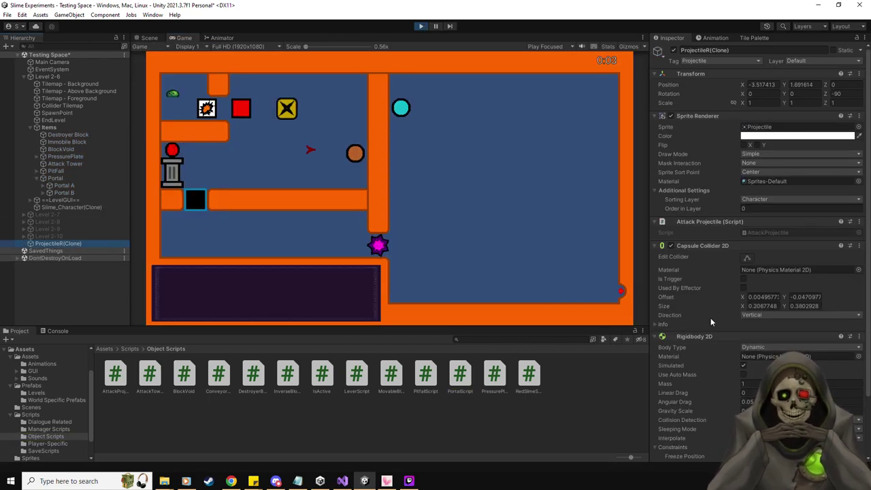
{"action": "scroll", "coordinate": [710, 318], "scroll_direction": "down", "scroll_amount": 3}
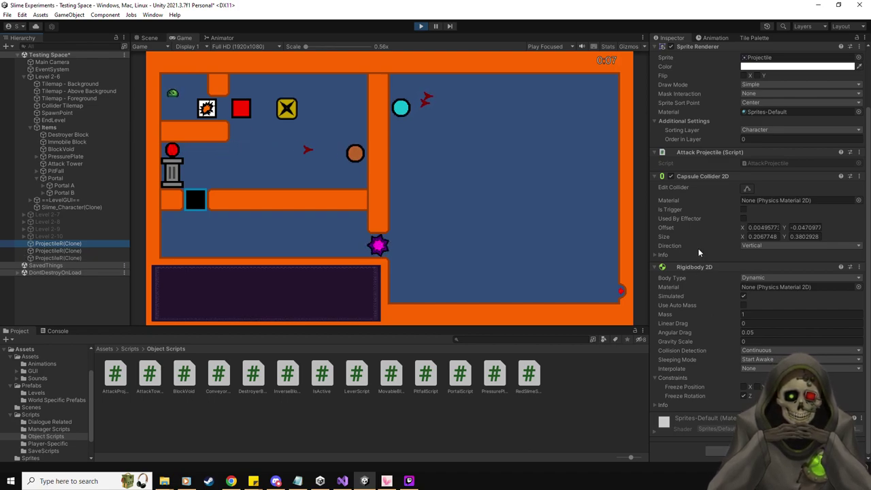
{"action": "left_click", "coordinate": [658, 253]}
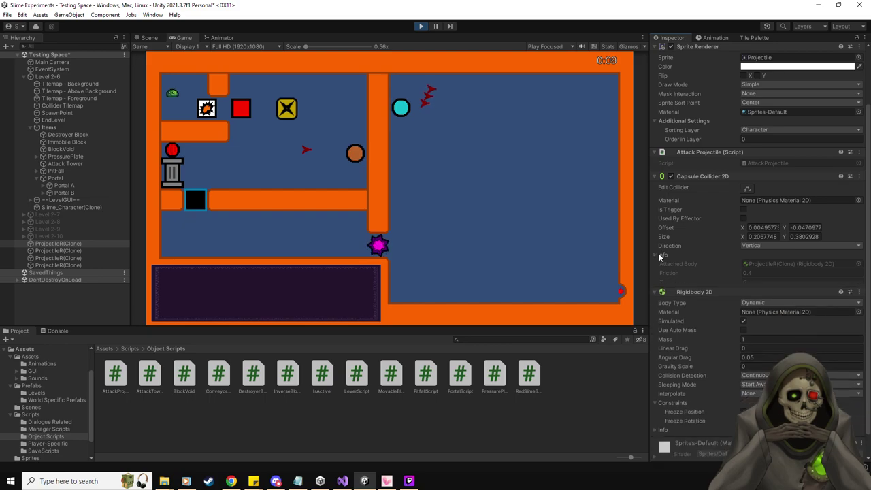
{"action": "left_click", "coordinate": [658, 254]}
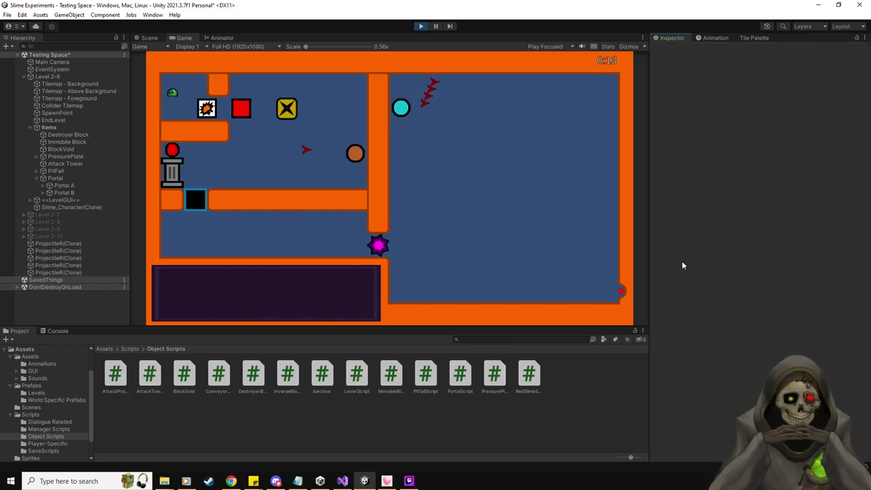
Pause the game, compare the Rigidbody 2D info of projectiles on both sides of the portals in the Scene view, and stop the game.
{"action": "left_click", "coordinate": [436, 26]}
{"action": "key", "text": "ctrl+1"}
{"action": "left_click", "coordinate": [80, 250]}
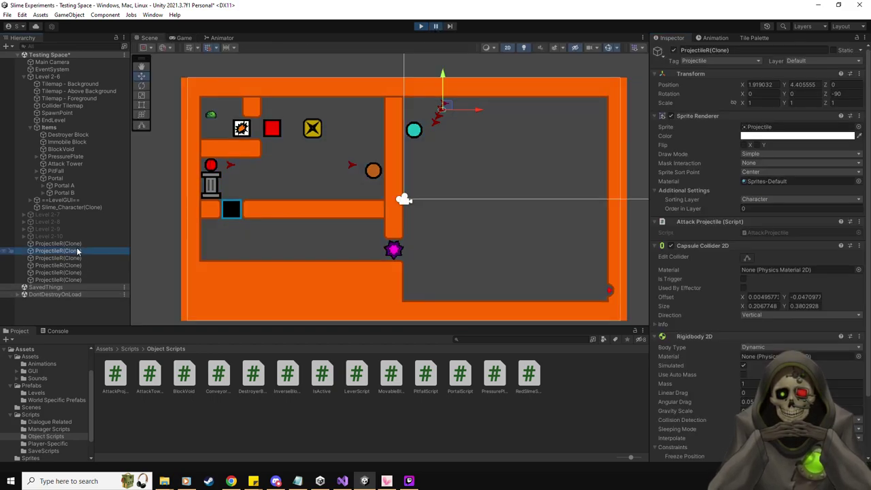
{"action": "scroll", "coordinate": [655, 424], "scroll_direction": "down", "scroll_amount": 3}
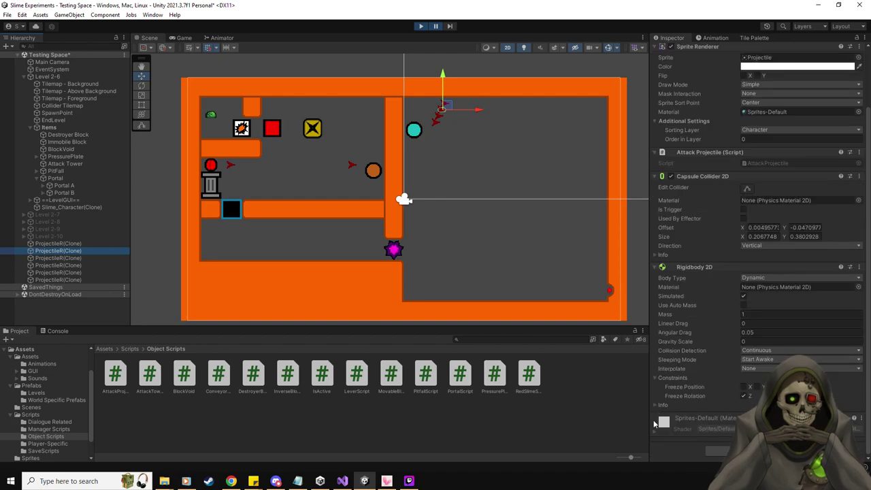
{"action": "left_click", "coordinate": [659, 404]}
{"action": "scroll", "coordinate": [673, 398], "scroll_direction": "down", "scroll_amount": 3}
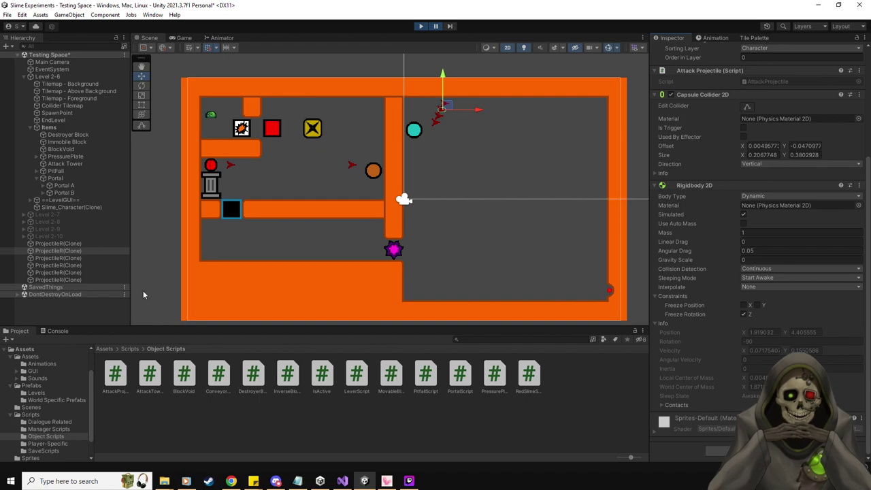
{"action": "left_click", "coordinate": [82, 258]}
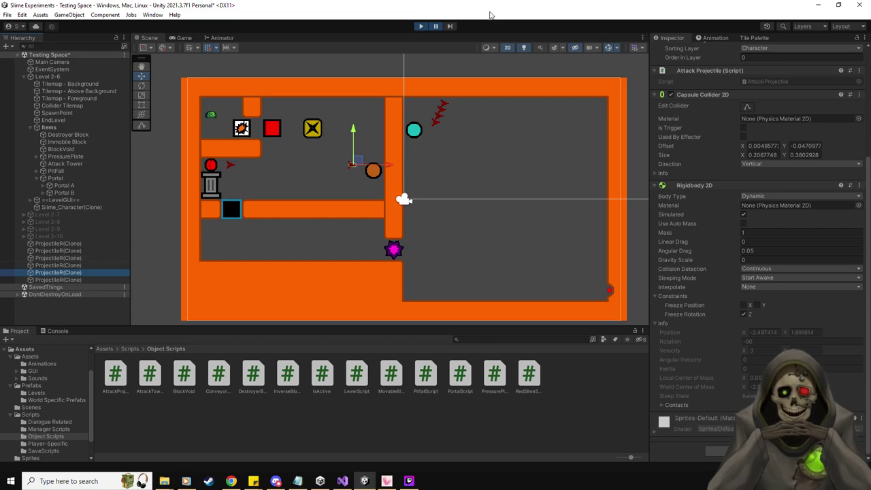
{"action": "left_click", "coordinate": [423, 26]}
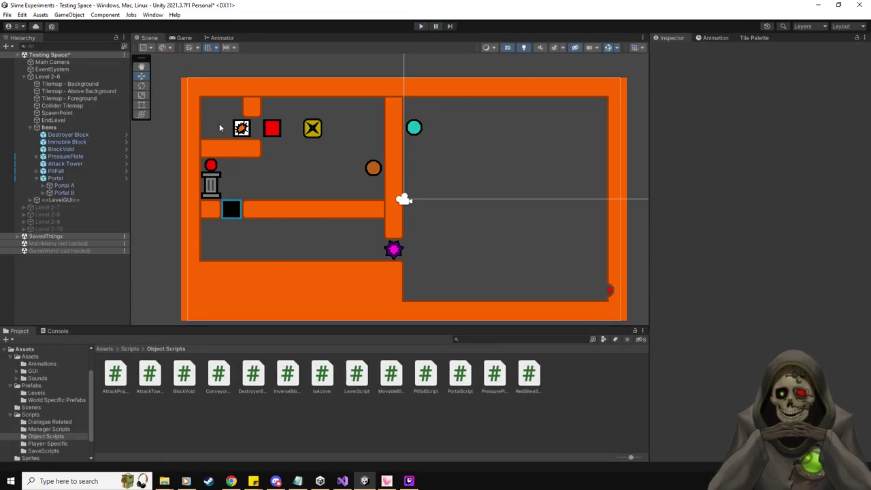
Switch to PortalScript in Visual Studio and declare a private Vector3 field named projVelocity below the isPortalA field.
{"action": "key", "text": "alt+Tab"}
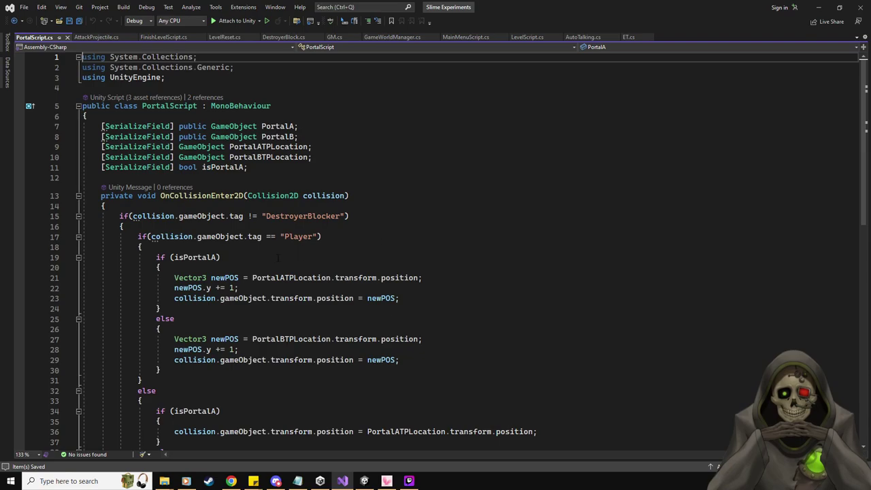
{"action": "scroll", "coordinate": [436, 251], "scroll_direction": "down", "scroll_amount": 1}
{"action": "scroll", "coordinate": [436, 252], "scroll_direction": "down", "scroll_amount": 1}
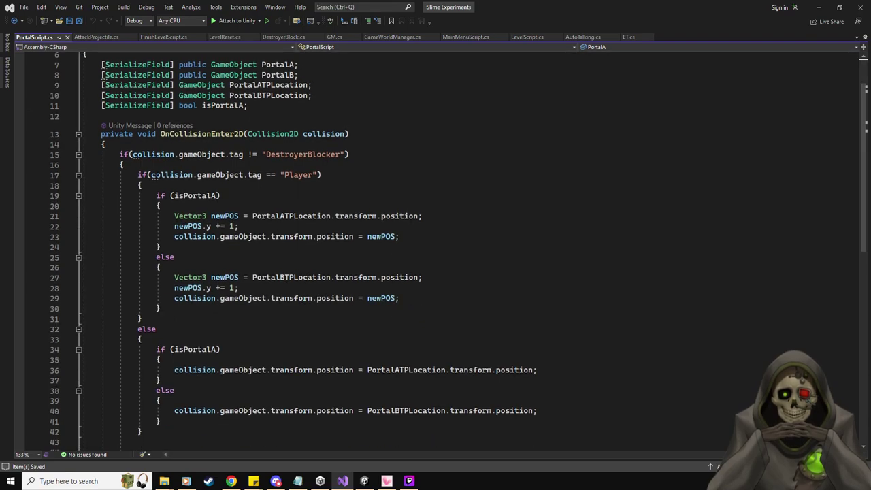
{"action": "left_click", "coordinate": [173, 319]}
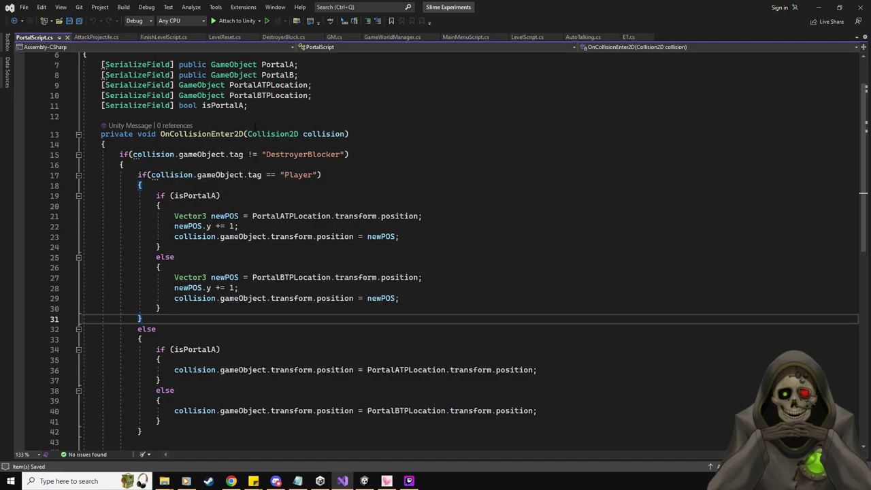
{"action": "left_click", "coordinate": [276, 107]}
{"action": "key", "text": "Return"}
{"action": "key", "text": "Return"}
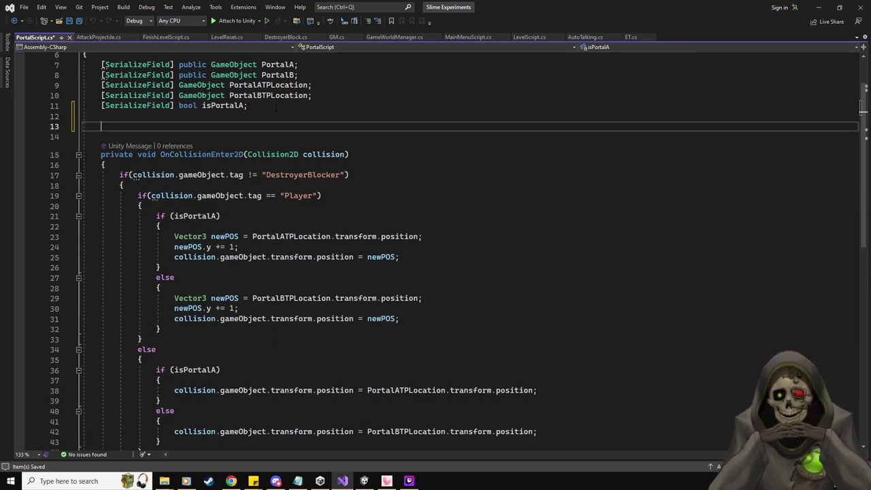
{"action": "type", "text": "private V"}
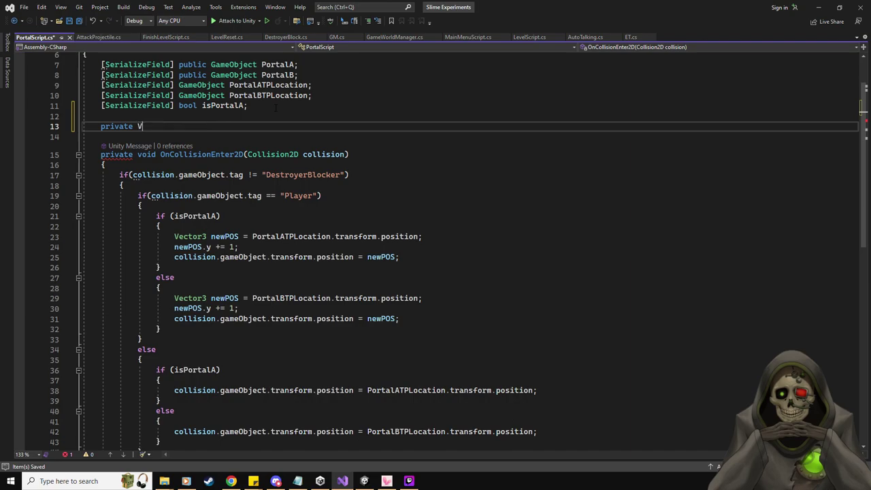
{"action": "type", "text": "ector3"}
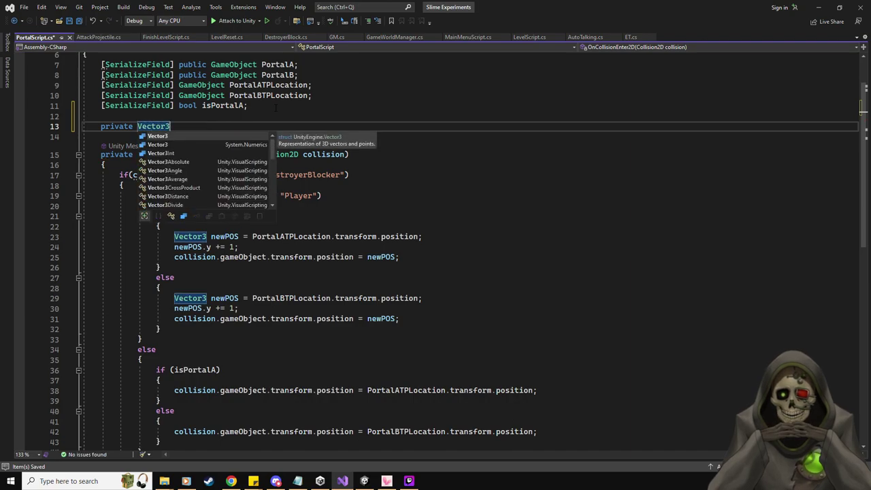
{"action": "type", "text": " prob"}
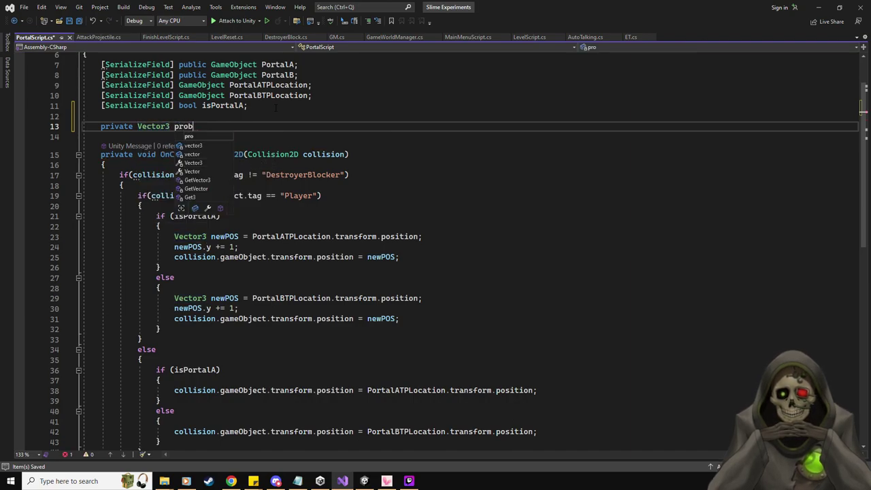
{"action": "key", "text": "BackSpace"}
{"action": "type", "text": "jVe"}
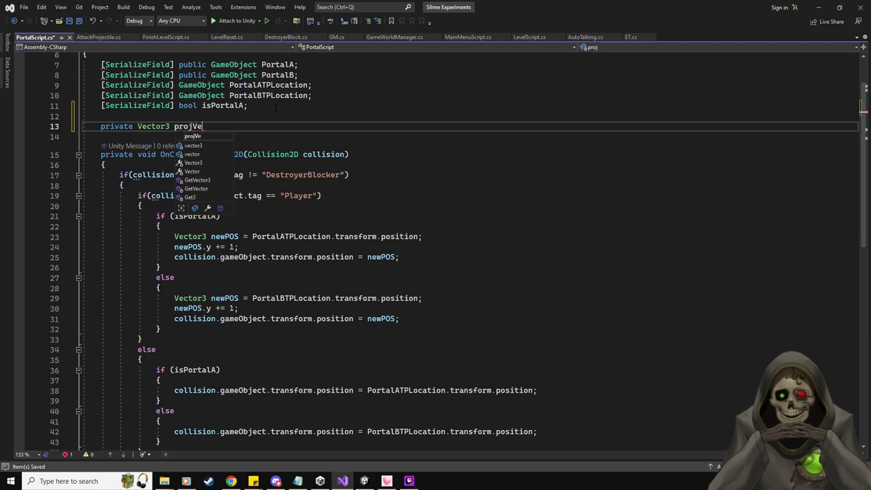
{"action": "type", "text": "c"}
{"action": "key", "text": "BackSpace"}
{"action": "type", "text": "l"}
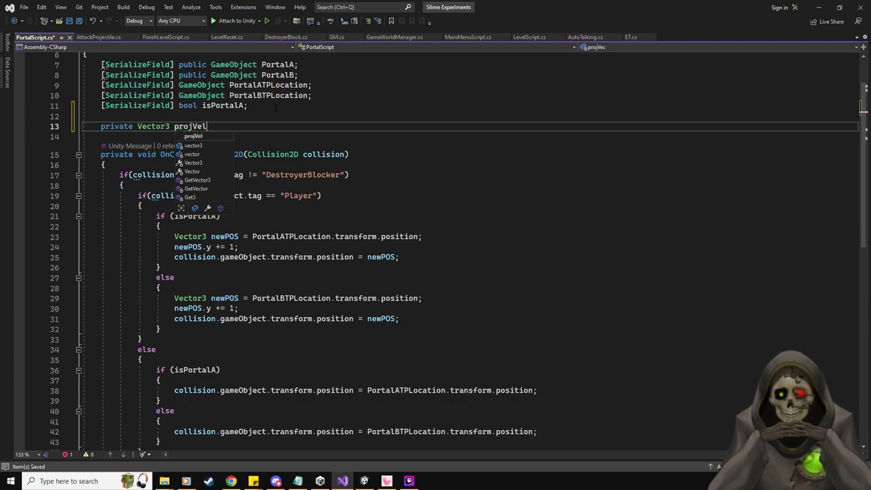
{"action": "type", "text": "ocity;"}
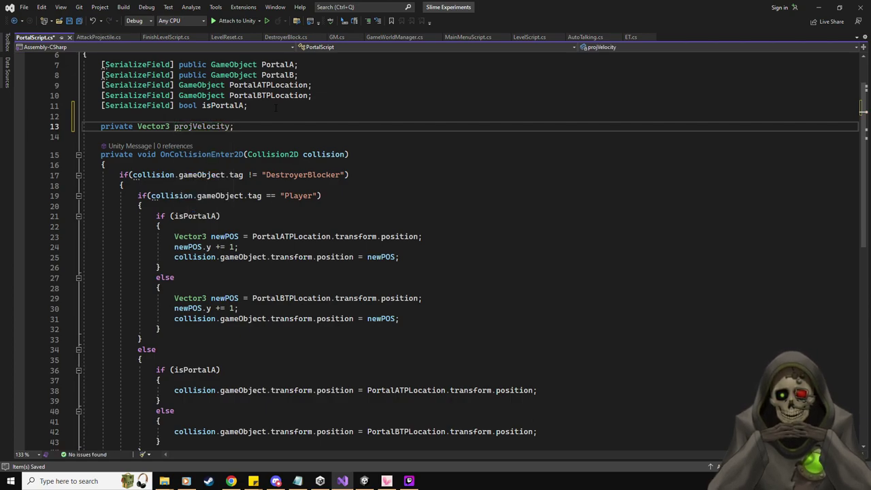
Initialise the projVelocity field with new Vector3().
{"action": "key", "text": "BackSpace"}
{"action": "type", "text": " = new V"}
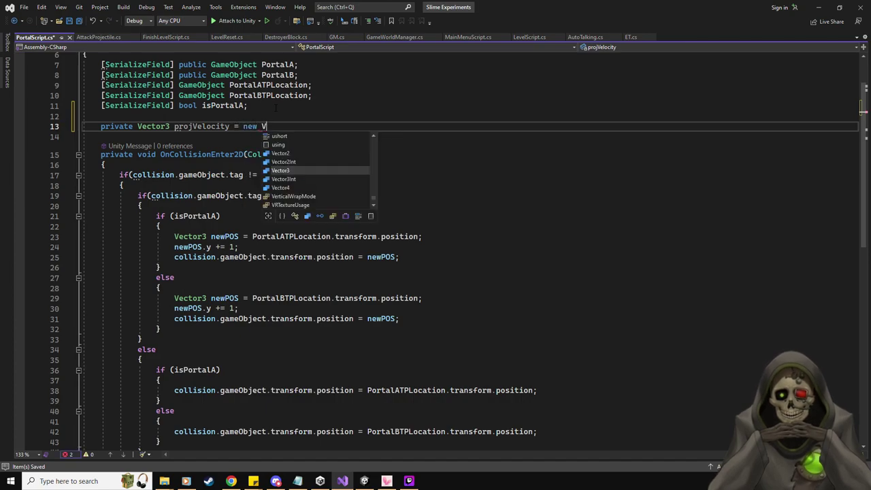
{"action": "type", "text": "ector3();"}
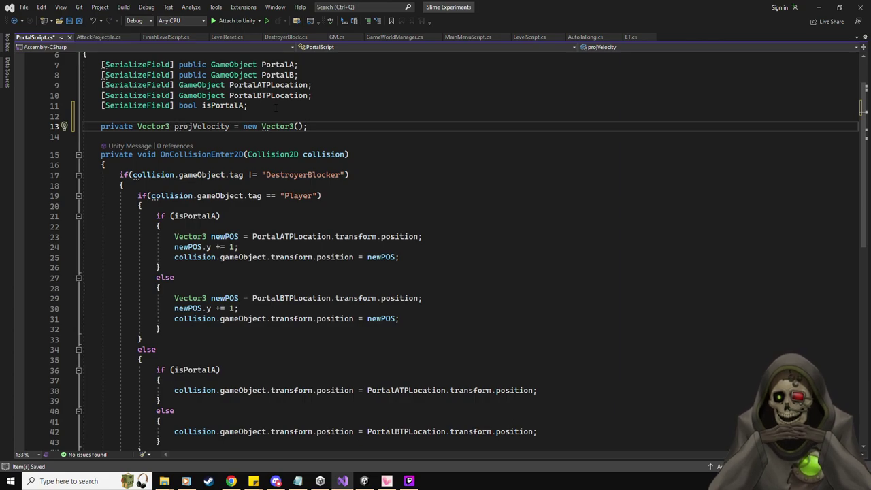
Add an if condition after the Player block in OnCollisionEnter2D that checks whether collision.gameObject.tag equals "Projectile".
{"action": "left_click", "coordinate": [174, 339]}
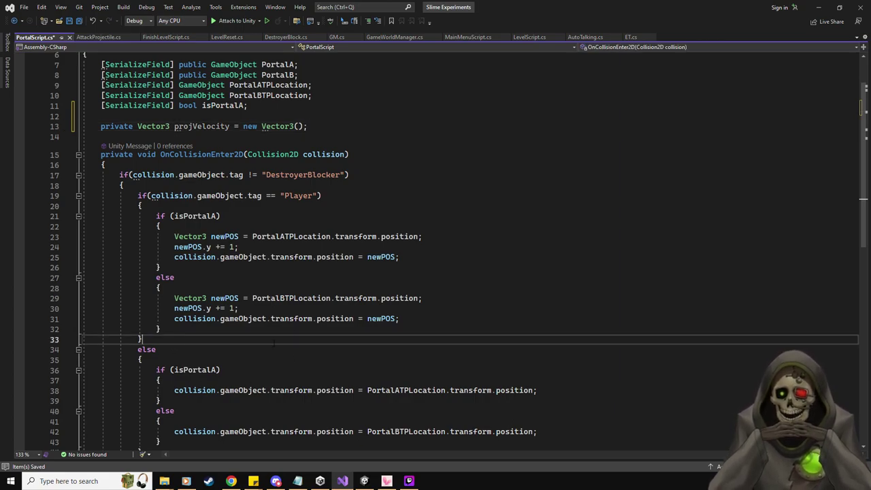
{"action": "key", "text": "Return"}
{"action": "type", "text": "if("}
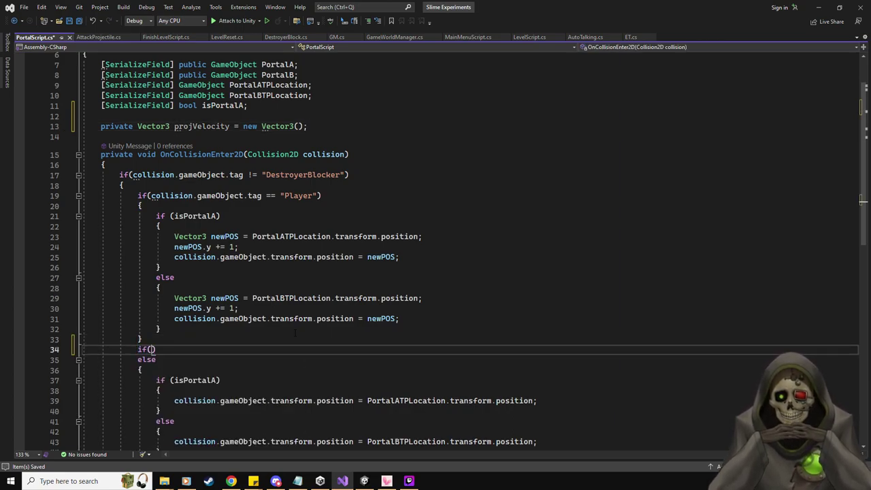
{"action": "type", "text": "collision."}
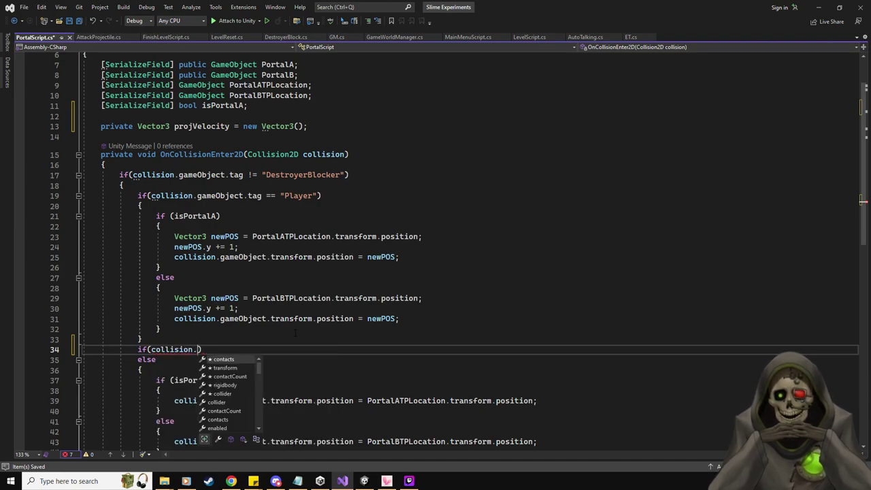
{"action": "type", "text": "gam"}
{"action": "key", "text": "Tab"}
{"action": "type", "text": ".T"}
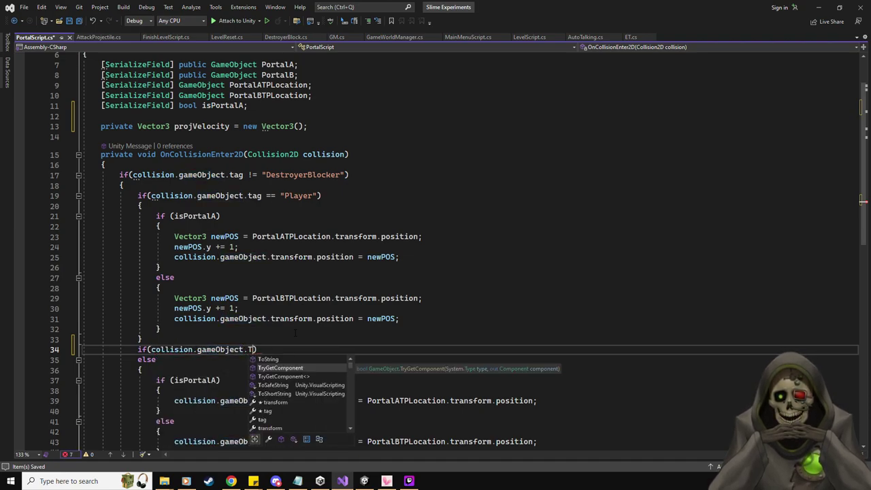
{"action": "type", "text": "ag == \""}
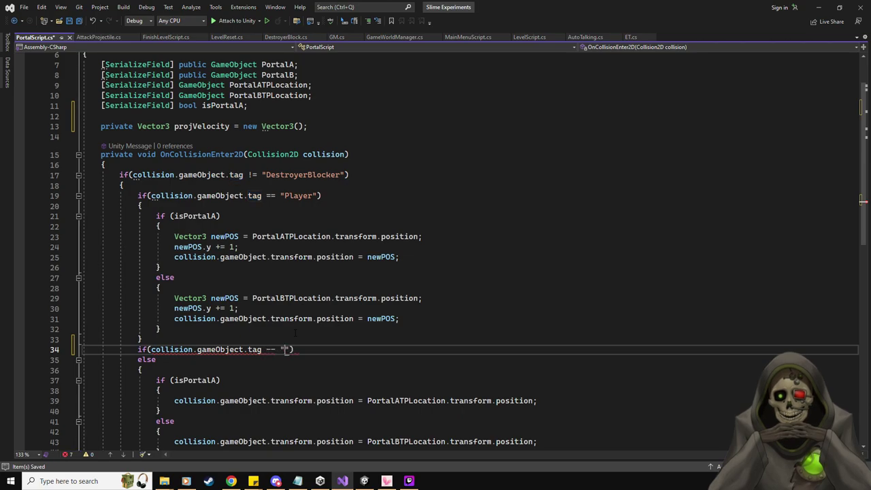
{"action": "key", "text": "BackSpace"}
{"action": "key", "text": "BackSpace"}
{"action": "key", "text": "BackSpace"}
{"action": "key", "text": "BackSpace"}
{"action": "key", "text": "BackSpace"}
{"action": "type", "text": "== \"P"}
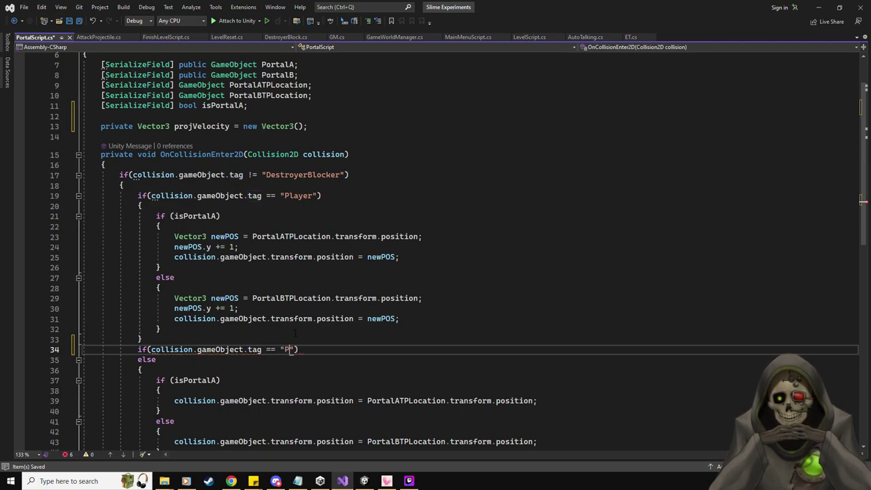
{"action": "type", "text": "rojectil"}
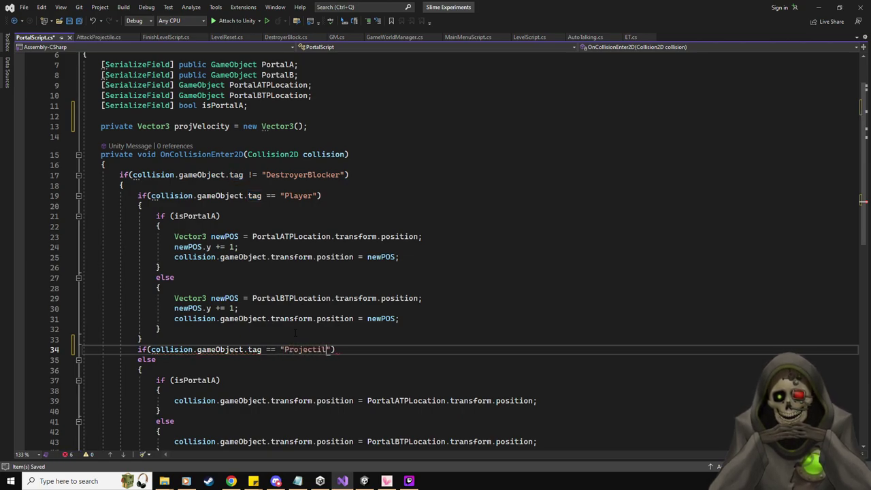
{"action": "type", "text": "e\") ;"}
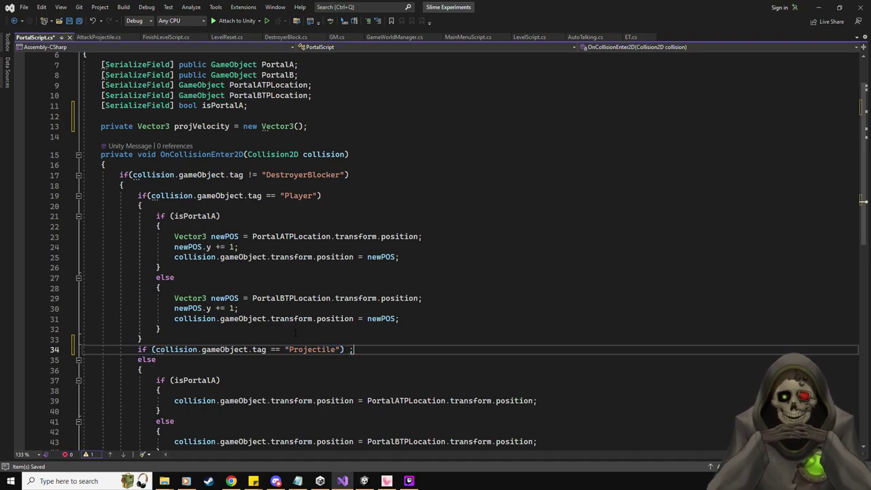
Give the Projectile condition an empty braced body and turn it into an else if branch.
{"action": "key", "text": "Return"}
{"action": "type", "text": "{"}
{"action": "key", "text": "Return"}
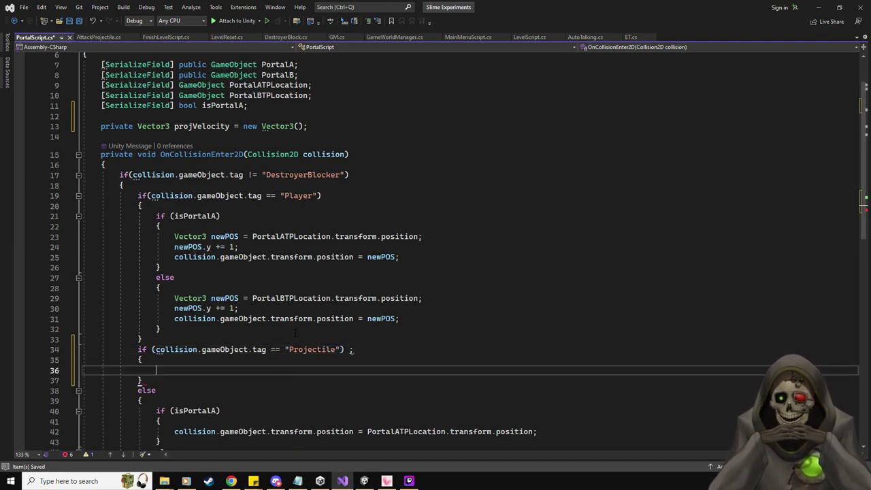
{"action": "key", "text": "Up"}
{"action": "key", "text": "Up"}
{"action": "key", "text": "Home"}
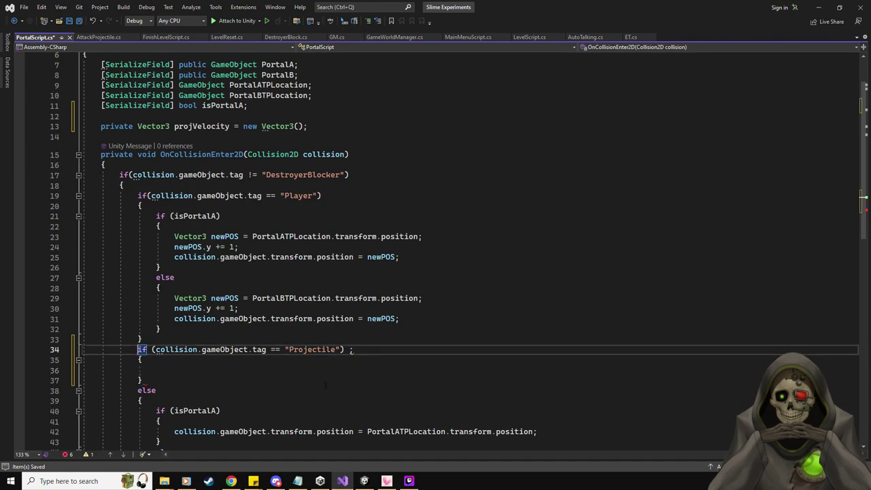
{"action": "type", "text": "else"}
{"action": "left_click", "coordinate": [255, 369]}
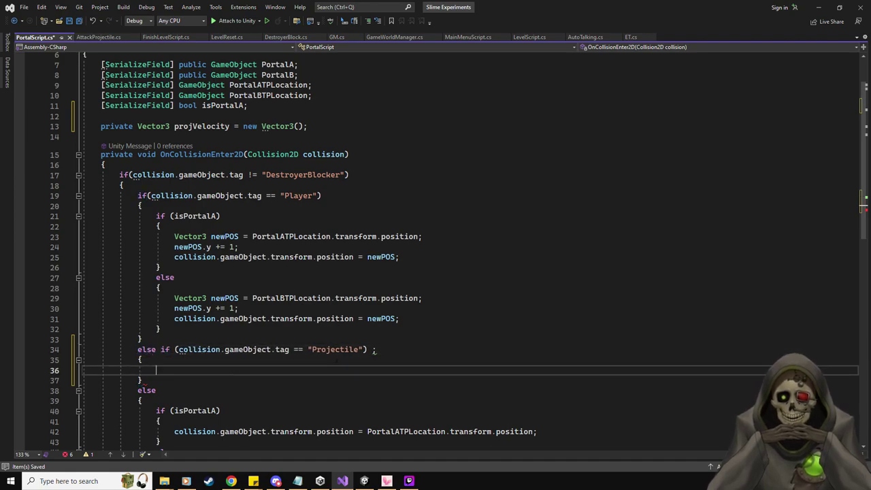
Remove the stray semicolon after the Projectile condition and place the cursor inside its empty body.
{"action": "scroll", "coordinate": [191, 274], "scroll_direction": "down", "scroll_amount": 3}
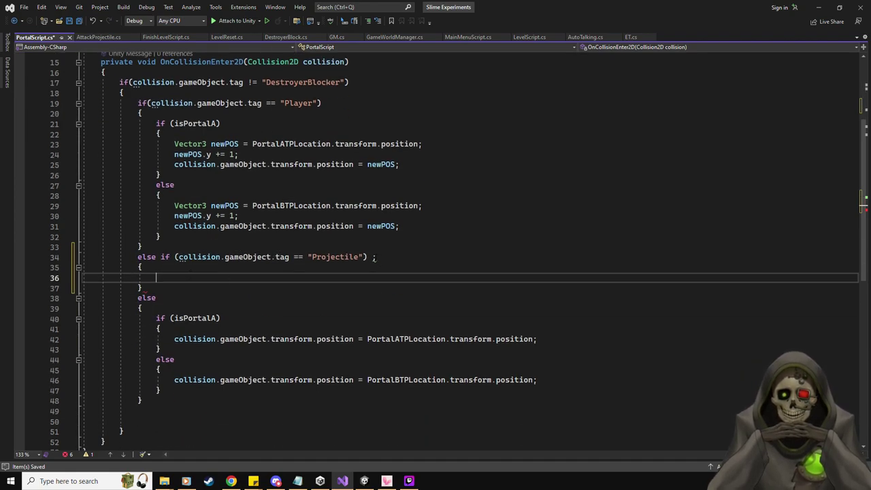
{"action": "left_click", "coordinate": [377, 257]}
{"action": "key", "text": "BackSpace"}
{"action": "key", "text": "BackSpace"}
{"action": "left_click", "coordinate": [331, 280]}
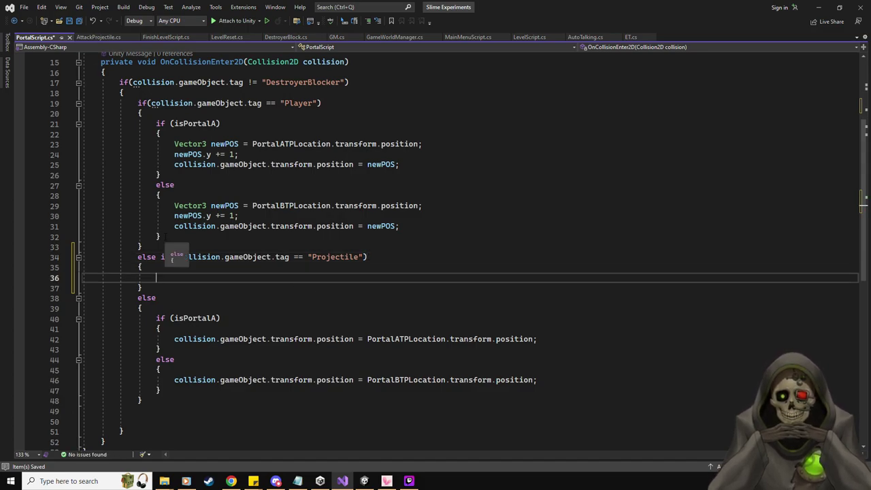
Copy the isPortalA if/else block from the final else branch into the empty Projectile branch.
{"action": "left_click_drag", "start_coordinate": [165, 237], "coordinate": [156, 124]}
{"action": "left_click_drag", "start_coordinate": [161, 390], "coordinate": [157, 318]}
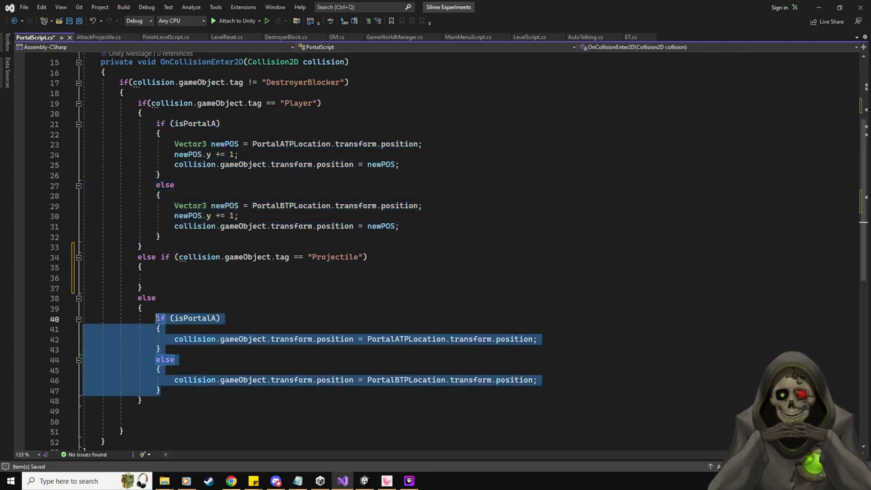
{"action": "key", "text": "ctrl+c"}
{"action": "left_click", "coordinate": [170, 277]}
{"action": "key", "text": "ctrl+v"}
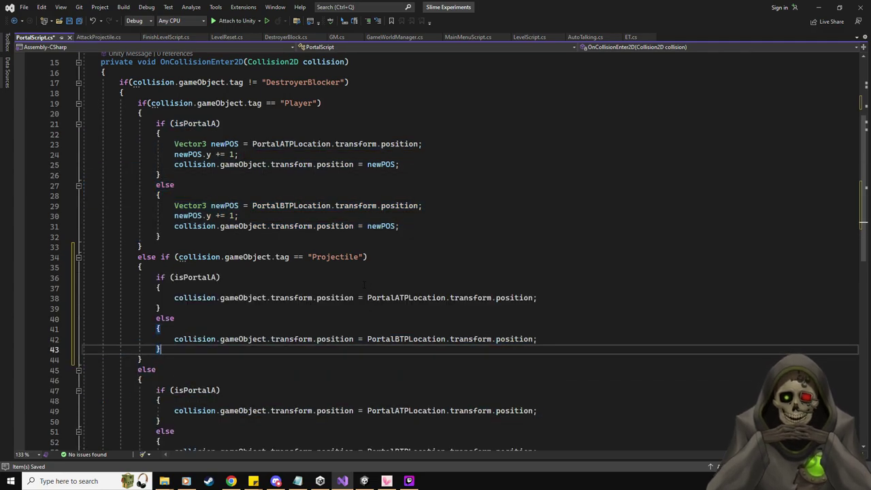
Insert a line at the start of the Projectile branch, above its isPortalA check, beginning with "projVelocity = collision.".
{"action": "left_click", "coordinate": [275, 267]}
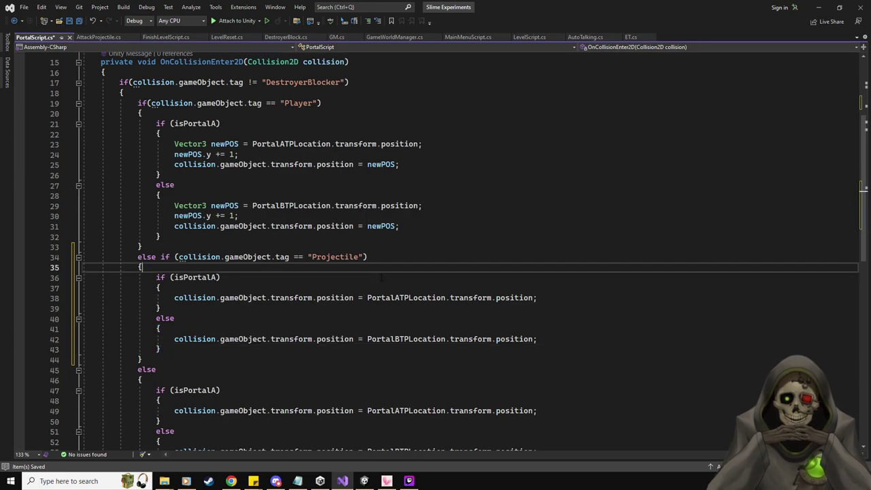
{"action": "key", "text": "Return"}
{"action": "scroll", "coordinate": [458, 320], "scroll_direction": "up", "scroll_amount": 1}
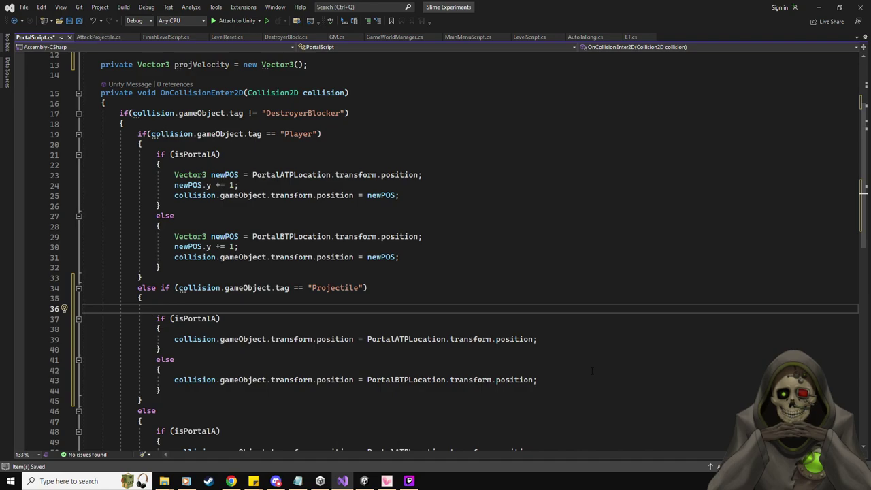
{"action": "type", "text": "proj"}
{"action": "key", "text": "Tab"}
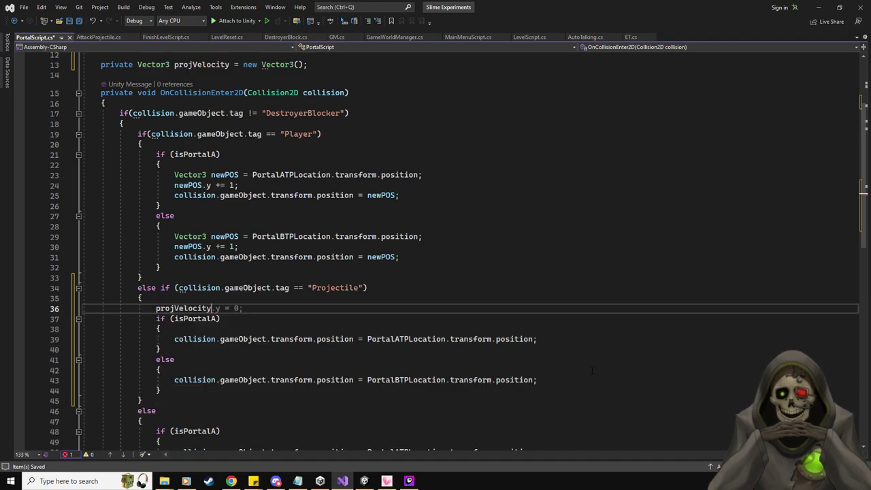
{"action": "type", "text": "= "}
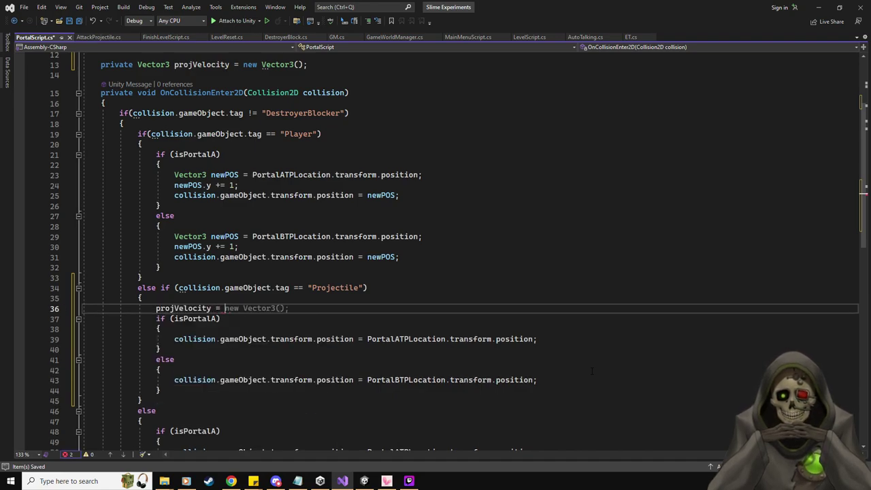
{"action": "type", "text": "collision."}
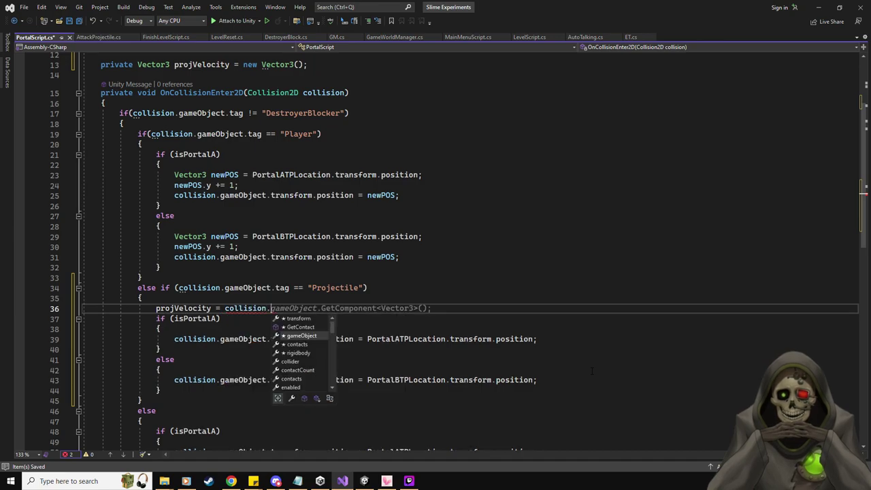
{"action": "type", "text": "getC"}
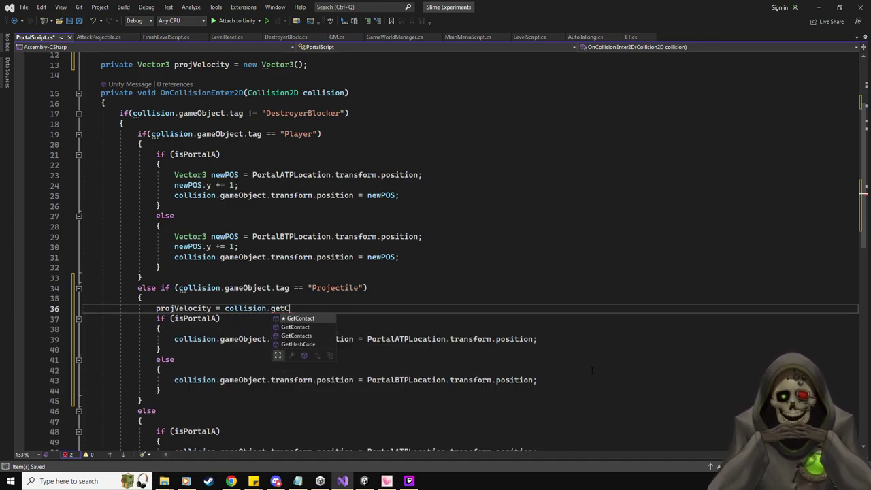
{"action": "key", "text": "BackSpace"}
{"action": "key", "text": "BackSpace"}
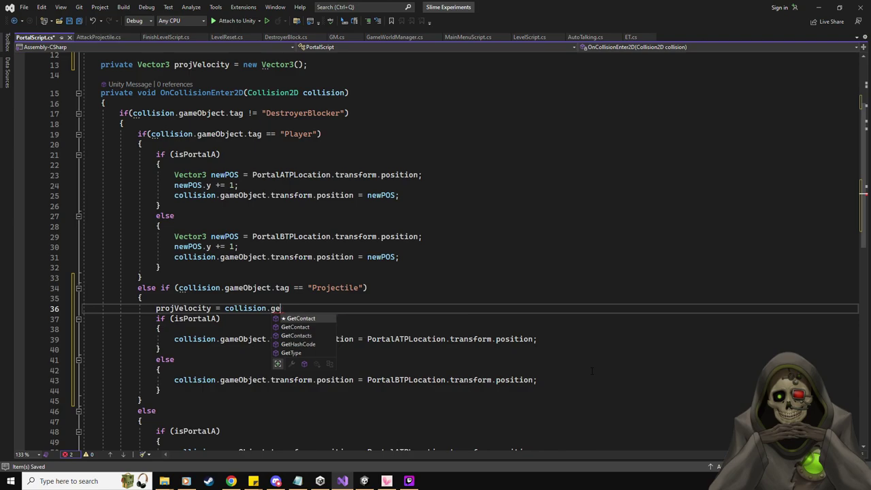
{"action": "key", "text": "BackSpace"}
{"action": "key", "text": "BackSpace"}
{"action": "key", "text": "BackSpace"}
{"action": "type", "text": ".Ge"}
{"action": "key", "text": "BackSpace"}
{"action": "key", "text": "BackSpace"}
Complete the projVelocity assignment with gameObject.GetComponent<Rigidbody2D>().velocity; after "collision.".
{"action": "type", "text": "gameObject.Get"}
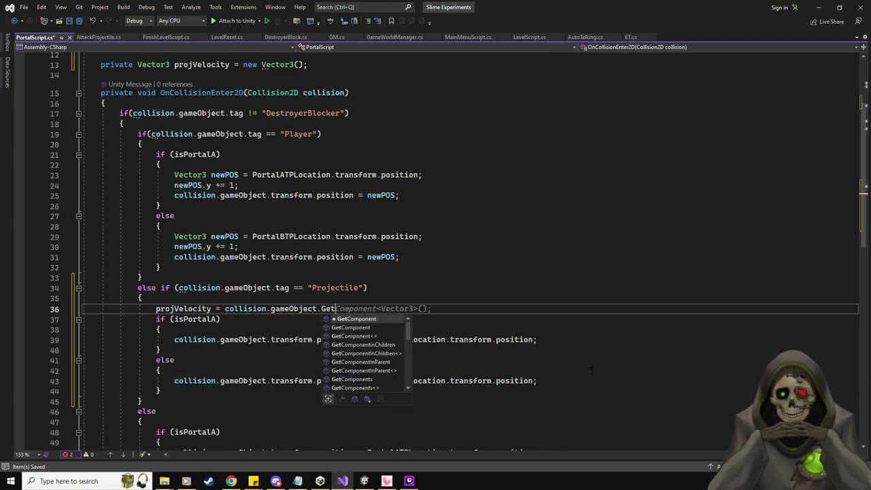
{"action": "key", "text": "Tab"}
{"action": "key", "text": "Tab"}
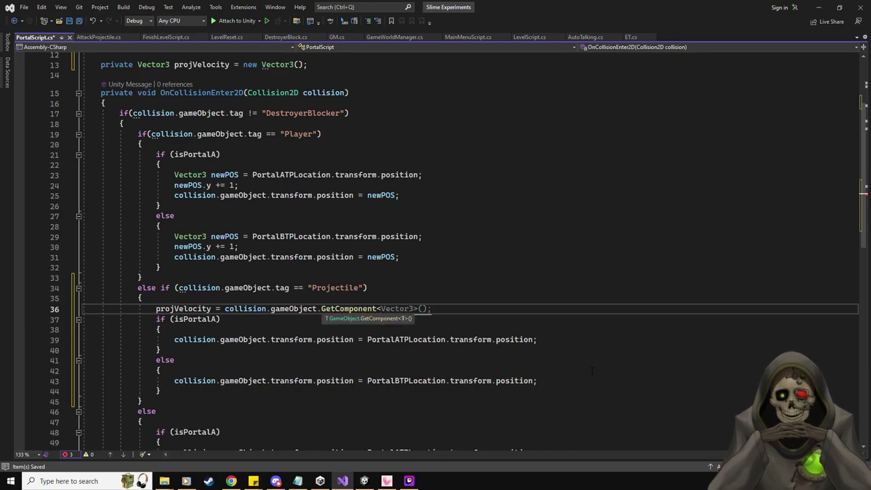
{"action": "key", "text": "BackSpace"}
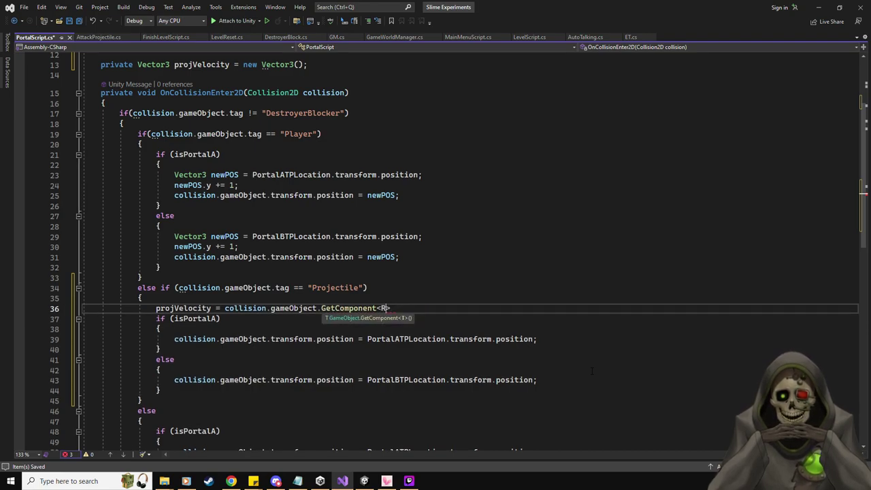
{"action": "type", "text": "Rigidbody2D>().ve"}
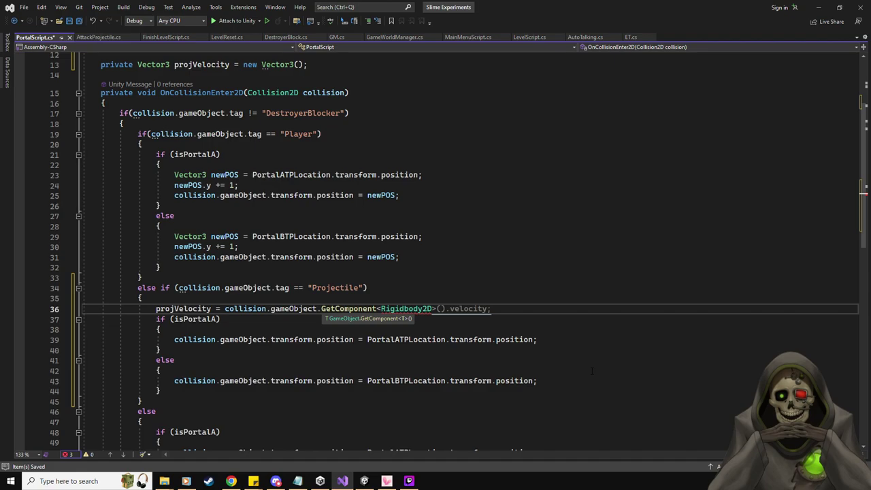
{"action": "key", "text": "Tab"}
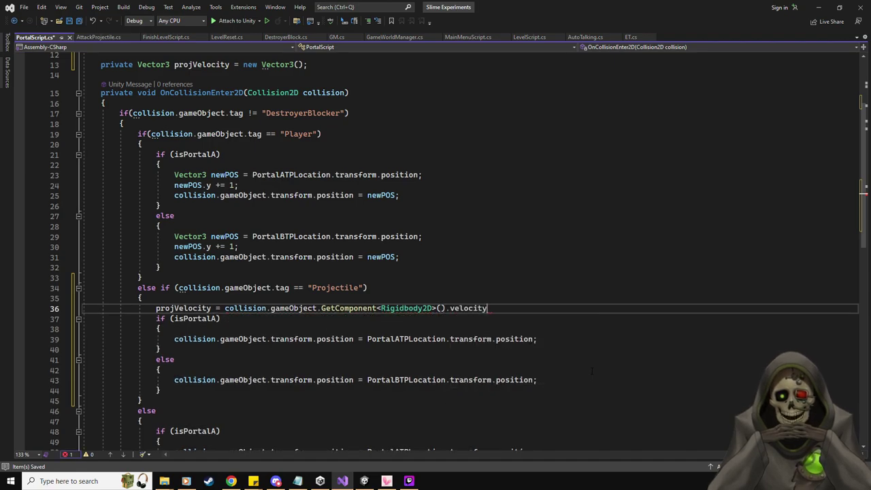
{"action": "type", "text": ";"}
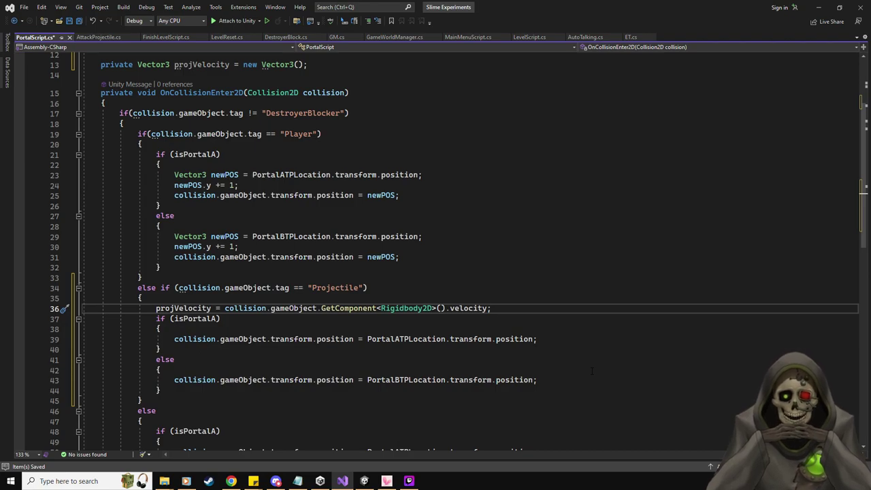
{"action": "key", "text": "Return"}
{"action": "key", "text": "BackSpace"}
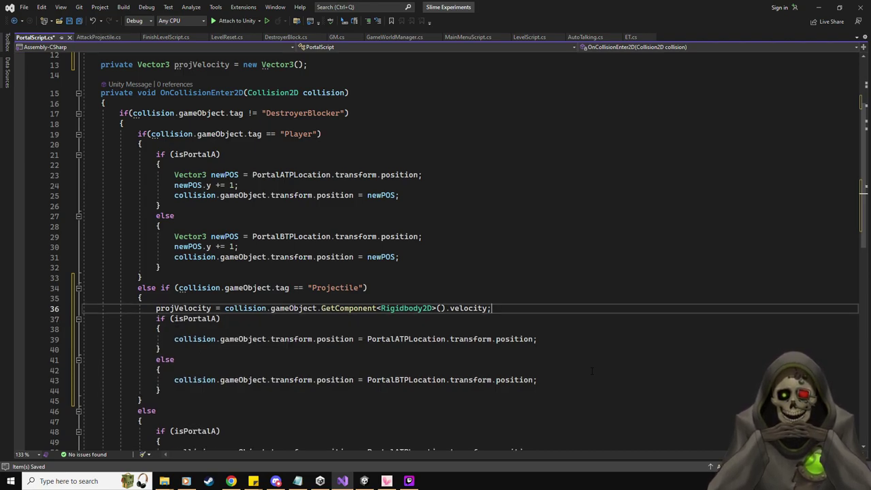
Begin a statement with "collision.gameObject." below the PortalATPLocation position assignment in the Projectile branch.
{"action": "left_click", "coordinate": [568, 339]}
{"action": "key", "text": "Return"}
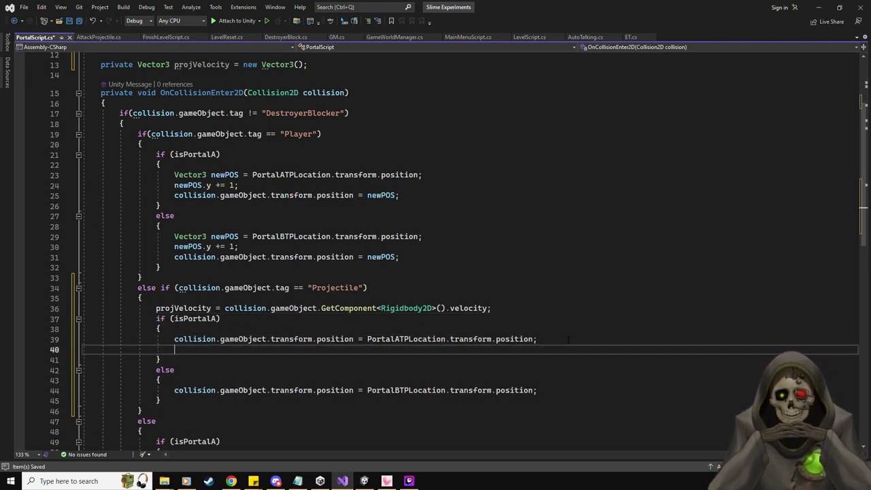
{"action": "type", "text": "collision.gameObject."}
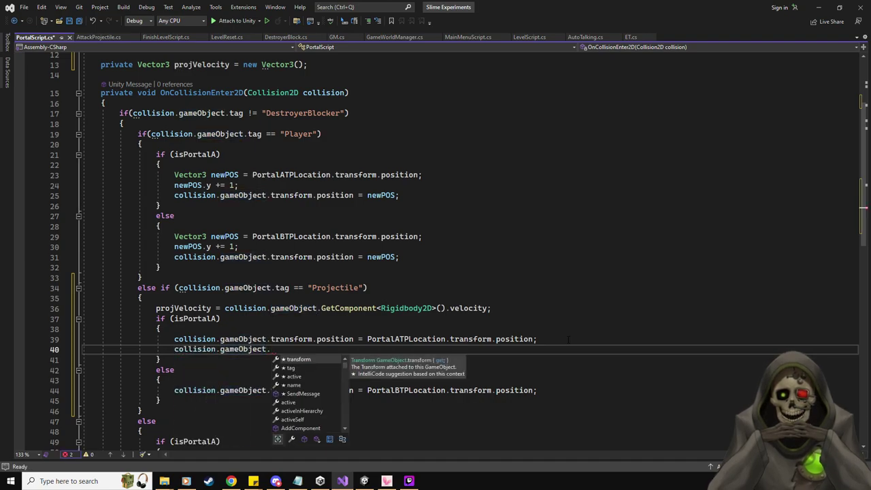
In the projectile branch for Portal A, complete the line collision.gameObject.GetComponent<Rigidbody2D>().velocity = projVelocity;.
{"action": "type", "text": "GetComponent"}
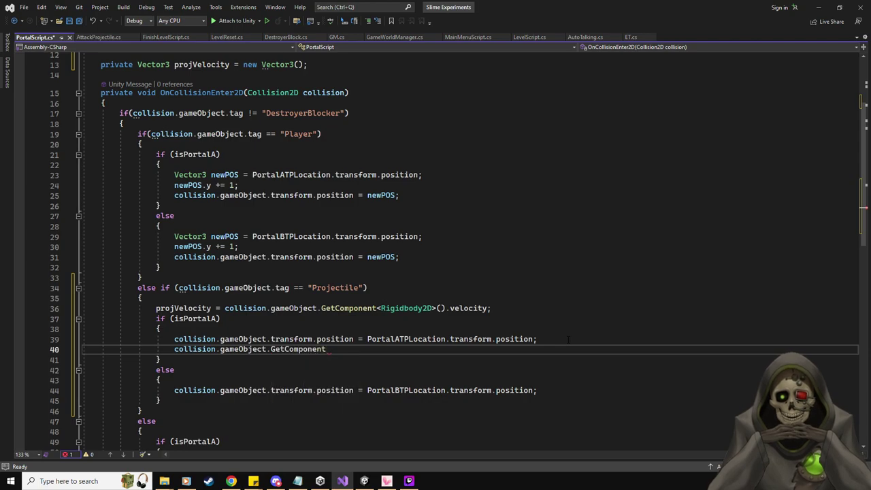
{"action": "type", "text": "<Rig"}
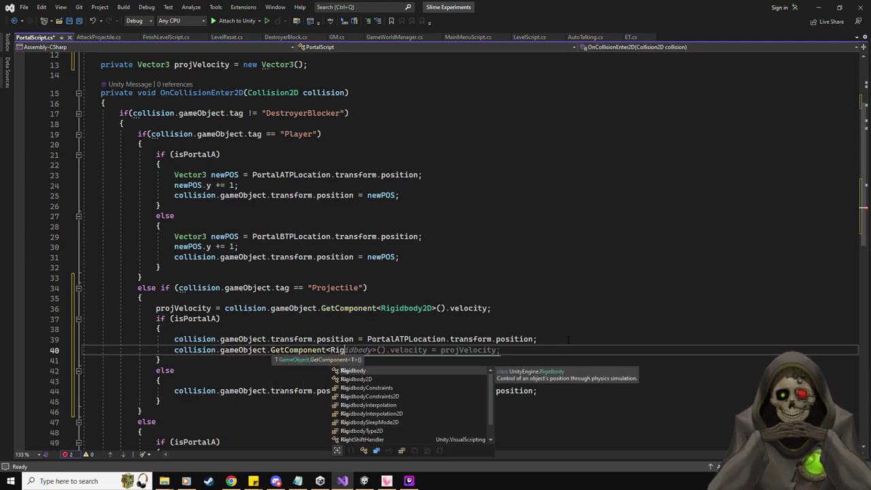
{"action": "type", "text": "idbody2D()>"}
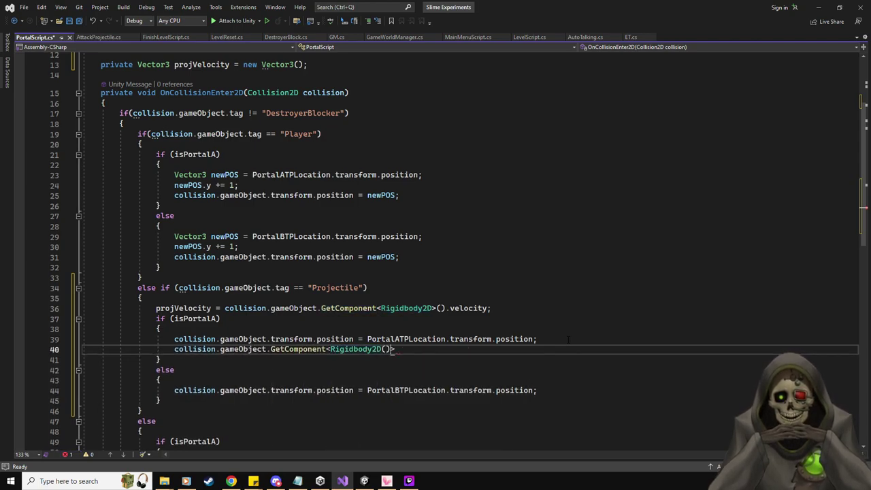
{"action": "key", "text": "Left"}
{"action": "key", "text": "BackSpace"}
{"action": "type", "text": "()."}
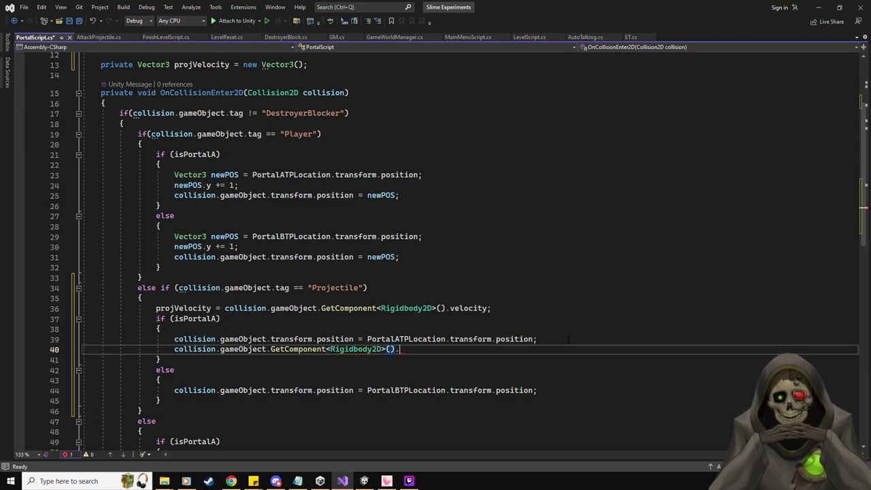
{"action": "type", "text": "velocity = "}
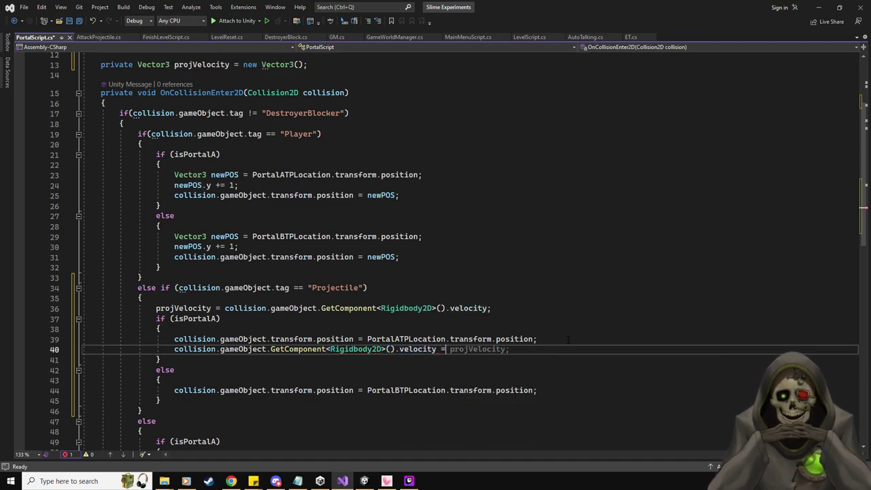
{"action": "type", "text": "projVelocity"}
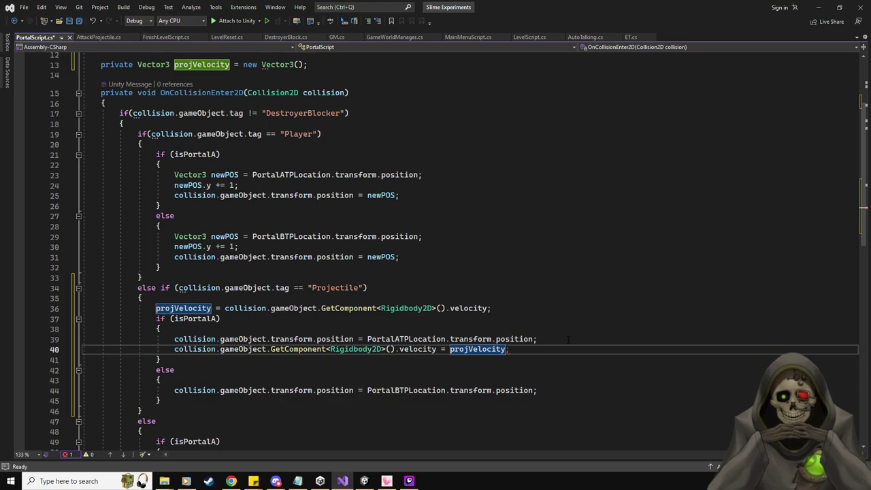
{"action": "type", "text": ";"}
Copy the velocity assignment below the PortalBTPLocation line in the projectile's else branch and save PortalScript.cs.
{"action": "key", "text": "shift+Home"}
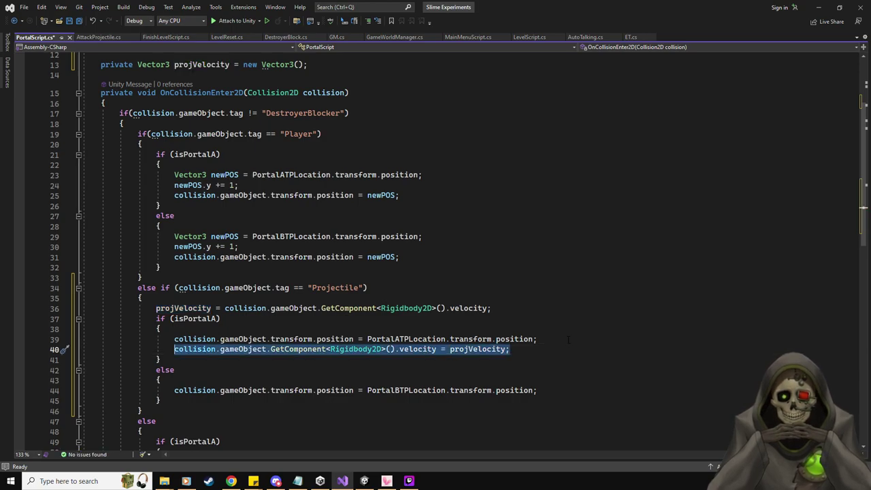
{"action": "left_click", "coordinate": [560, 391]}
{"action": "key", "text": "Return"}
{"action": "key", "text": "ctrl+v"}
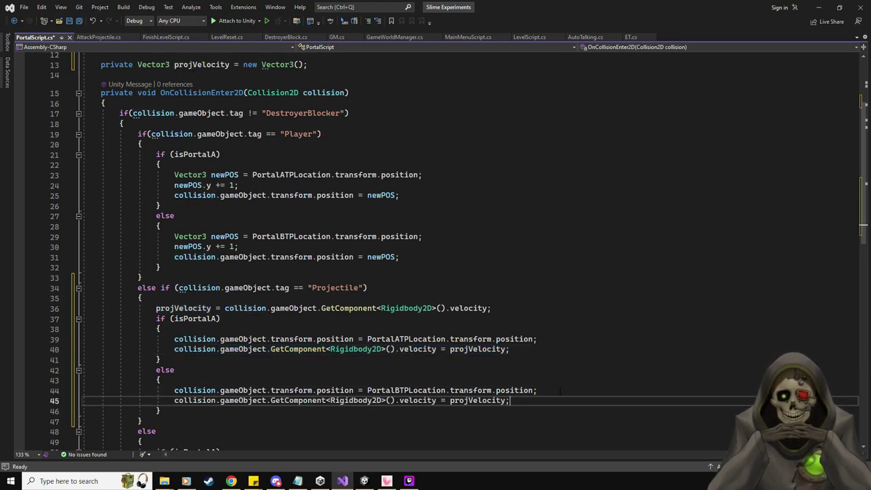
{"action": "key", "text": "ctrl+s"}
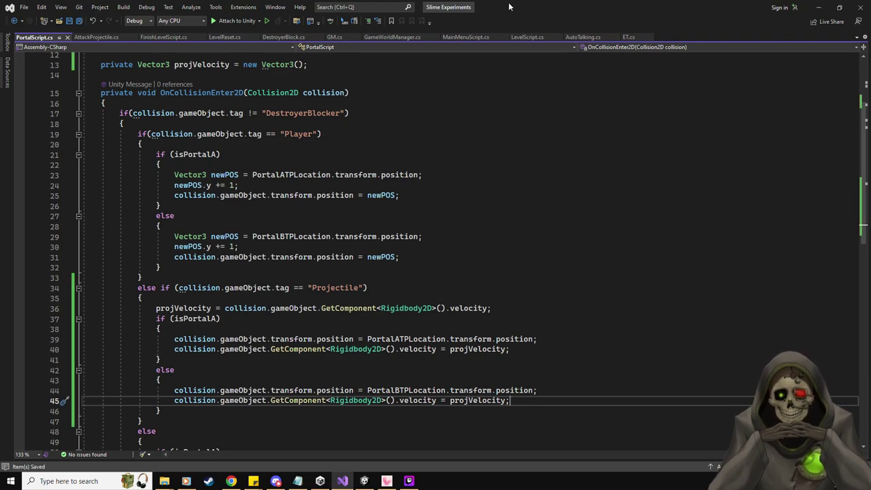
Switch to Unity, play-test the level, pause it, and examine the first ProjectileR(Clone)'s Rigidbody 2D settings.
{"action": "key", "text": "alt+Tab"}
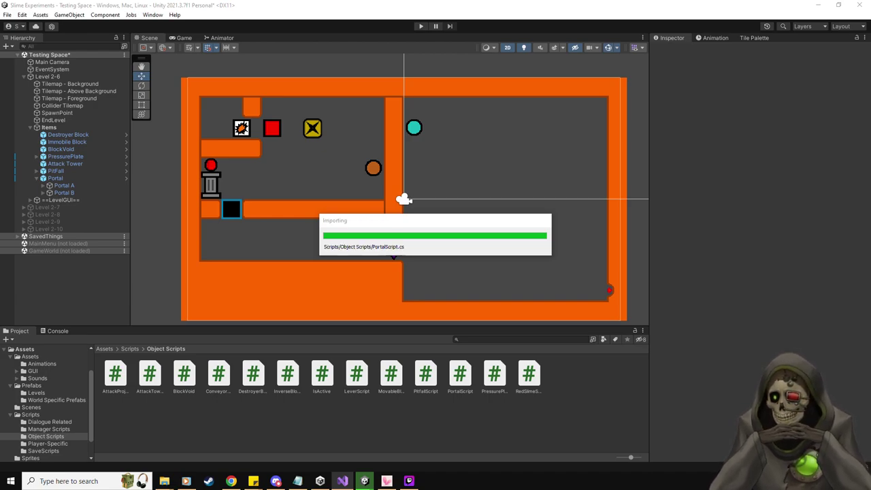
{"action": "left_click", "coordinate": [421, 26]}
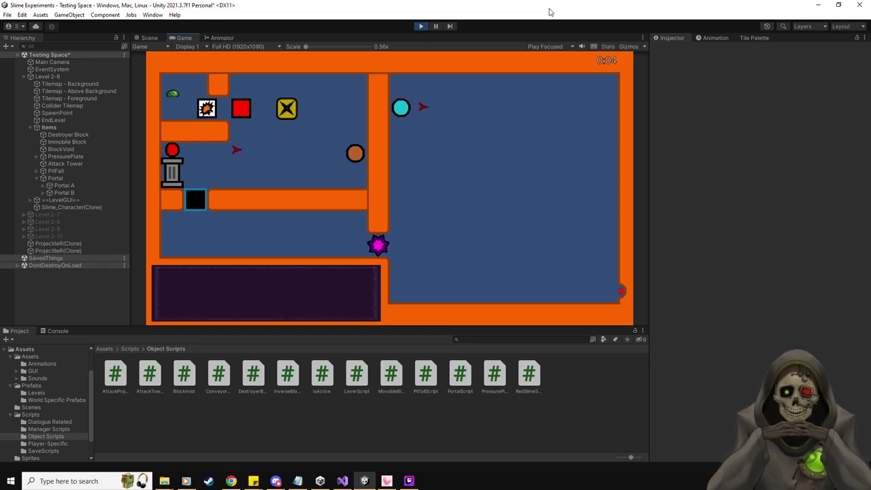
{"action": "left_click", "coordinate": [436, 27]}
{"action": "left_click", "coordinate": [58, 244]}
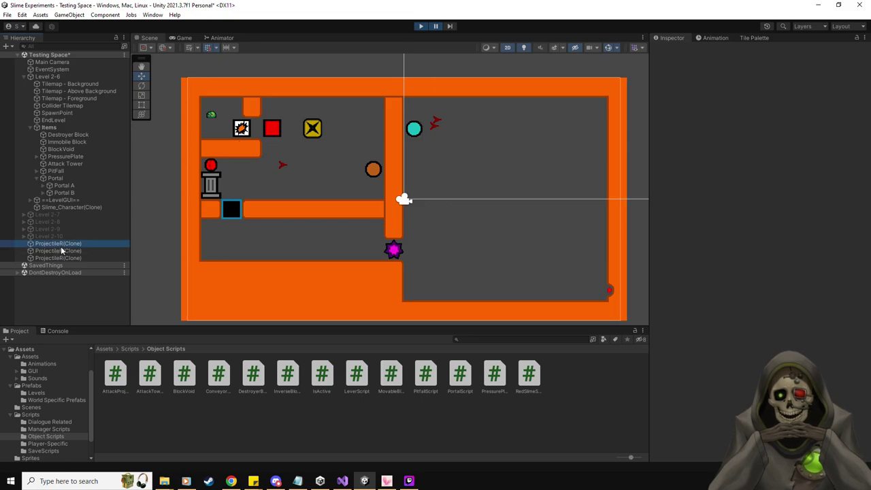
{"action": "scroll", "coordinate": [831, 304], "scroll_direction": "down", "scroll_amount": 5}
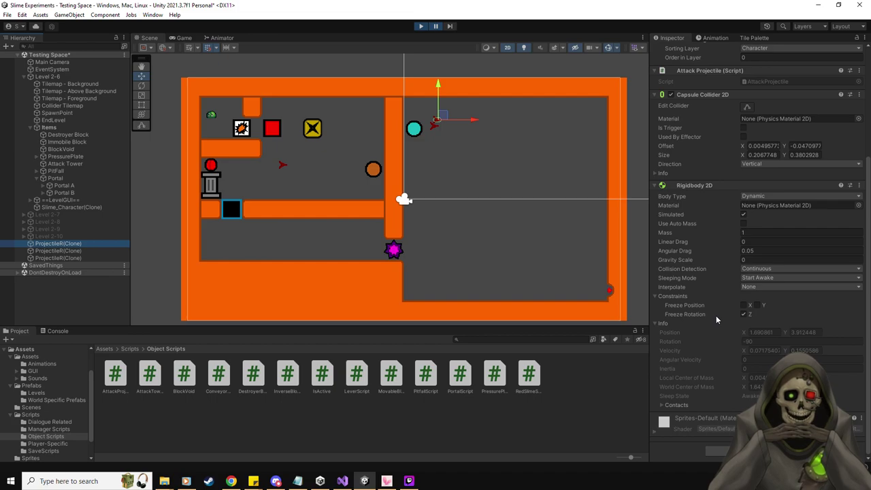
{"action": "left_click", "coordinate": [57, 328]}
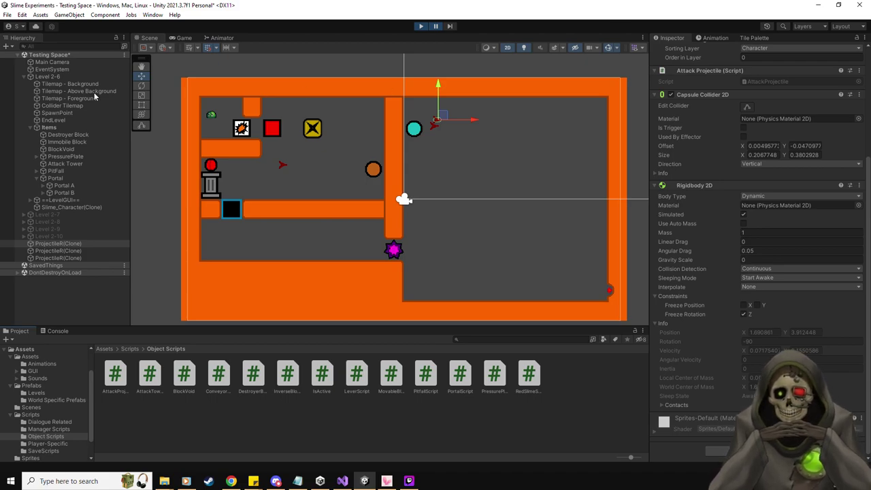
Examine the Portal object and the script and collider settings of its Portal A child in the paused scene.
{"action": "left_click", "coordinate": [70, 177]}
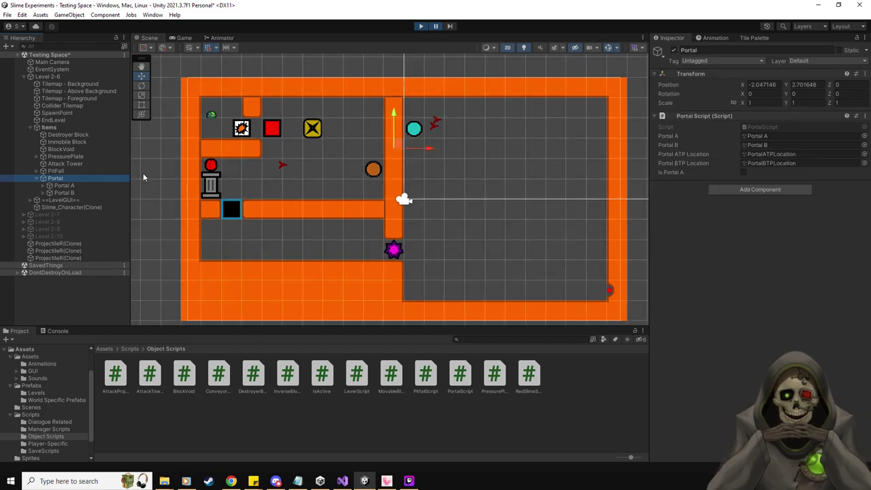
{"action": "left_click", "coordinate": [50, 185]}
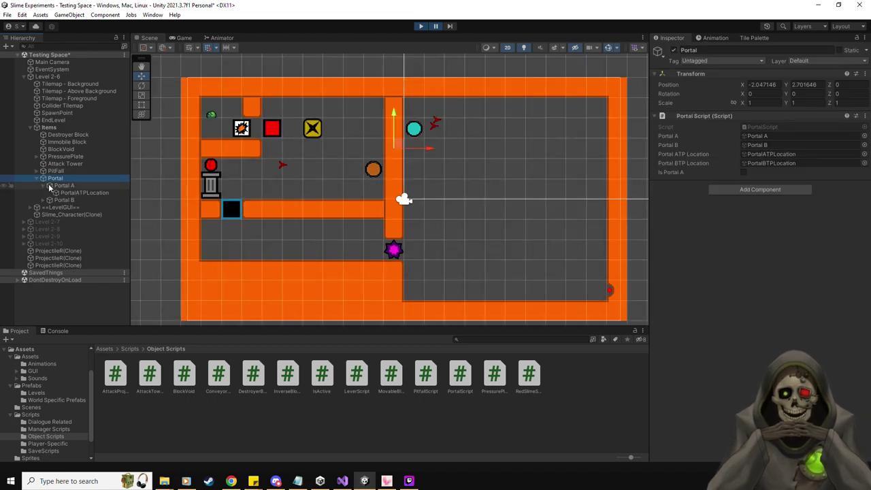
{"action": "left_click", "coordinate": [72, 191]}
{"action": "left_click", "coordinate": [65, 185]}
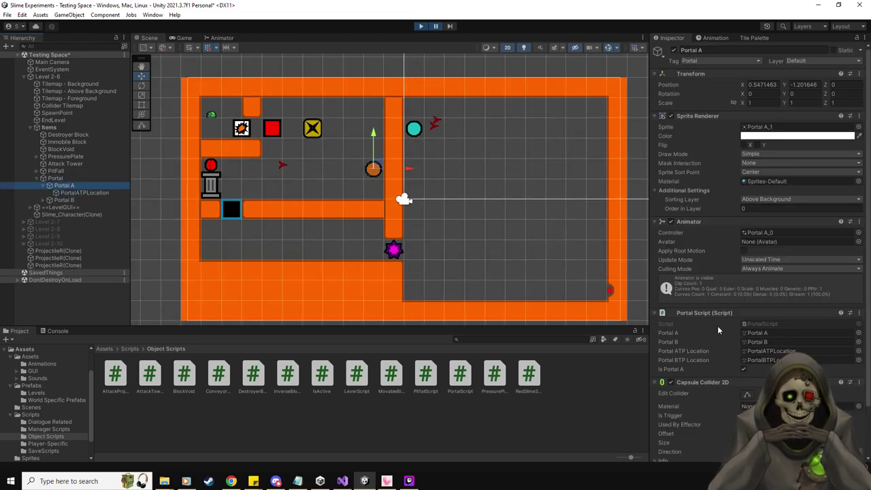
{"action": "scroll", "coordinate": [718, 326], "scroll_direction": "down", "scroll_amount": 2}
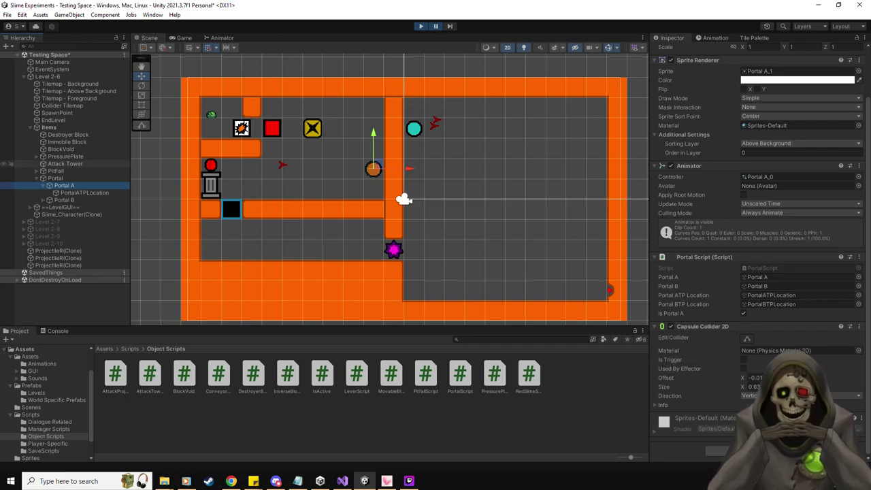
{"action": "left_click", "coordinate": [42, 185]}
{"action": "left_click", "coordinate": [55, 178]}
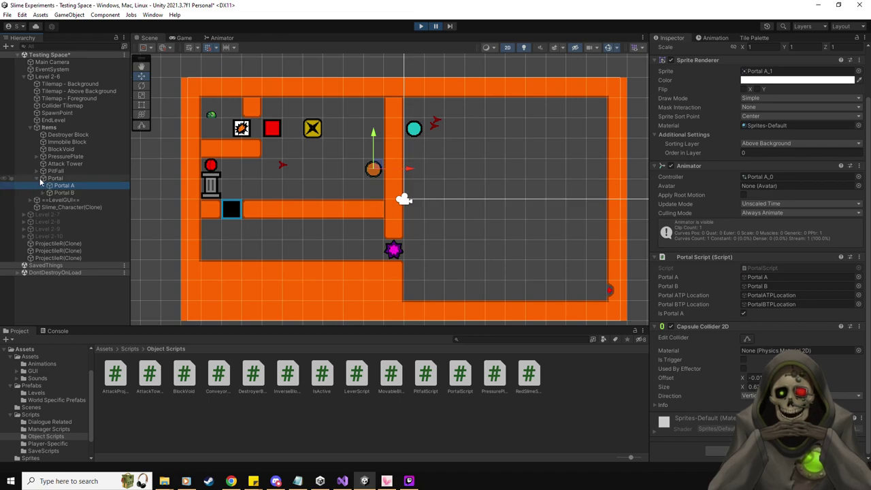
{"action": "left_click", "coordinate": [36, 178]}
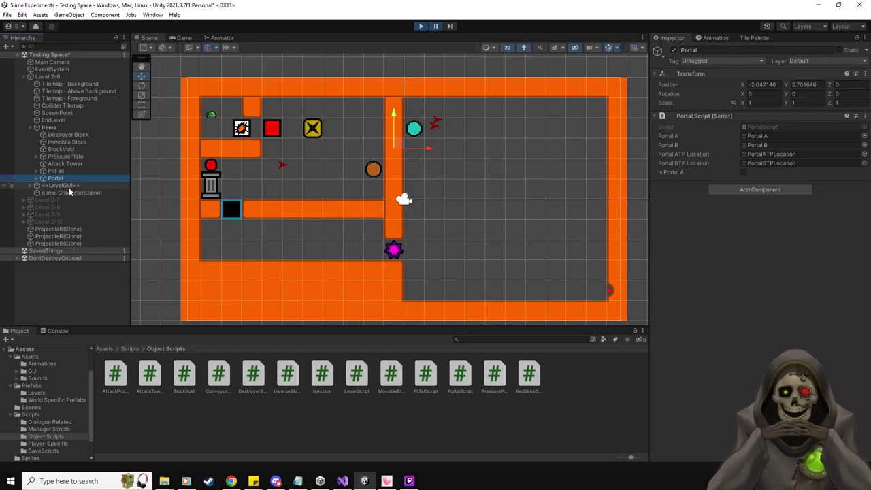
Recheck the collider and Rigidbody 2D settings of the first ProjectileR(Clone) and stop the play test.
{"action": "left_click", "coordinate": [71, 230]}
{"action": "scroll", "coordinate": [700, 273], "scroll_direction": "down", "scroll_amount": 5}
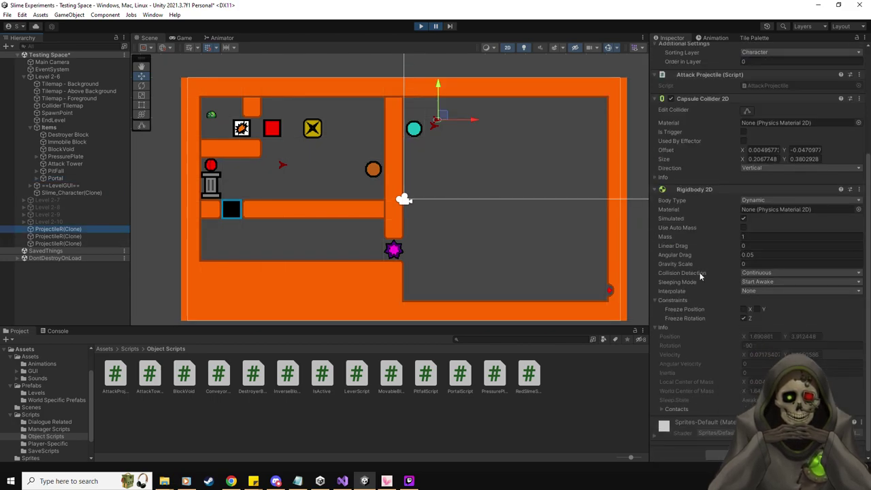
{"action": "scroll", "coordinate": [704, 324], "scroll_direction": "up", "scroll_amount": 3}
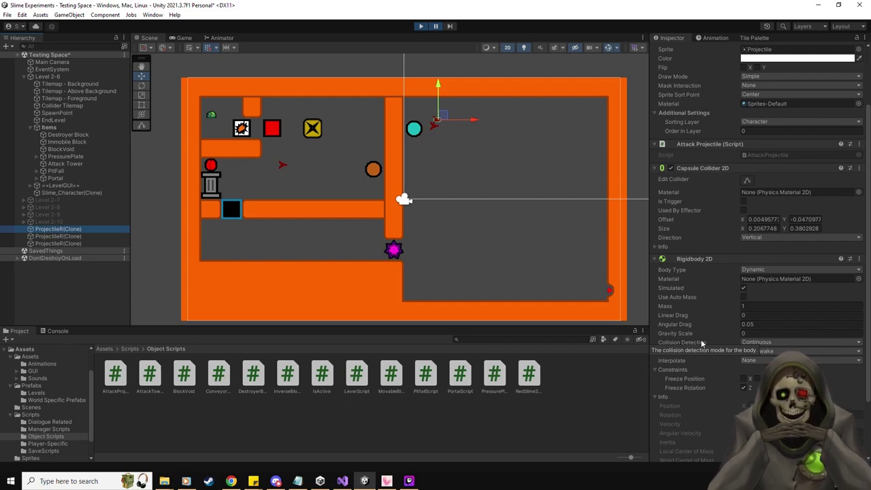
{"action": "left_click", "coordinate": [421, 26]}
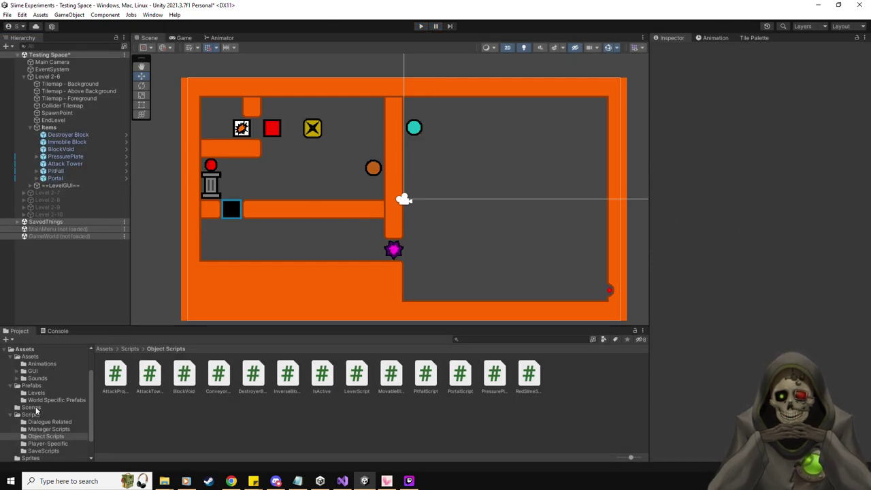
Open the Portal prefab from the Prefabs folder for editing.
{"action": "left_click", "coordinate": [31, 385]}
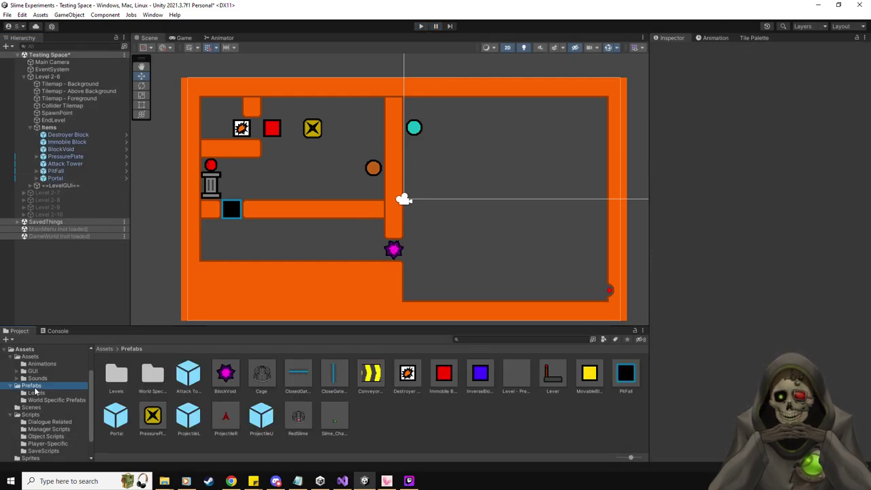
{"action": "double_click", "coordinate": [117, 416]}
{"action": "scroll", "coordinate": [387, 275], "scroll_direction": "up", "scroll_amount": 4}
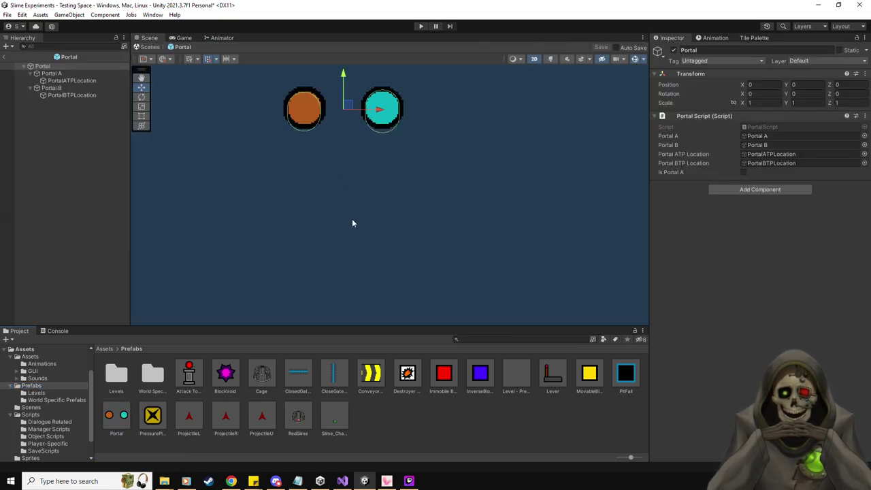
{"action": "middle_click_drag", "start_coordinate": [351, 218], "coordinate": [369, 295]}
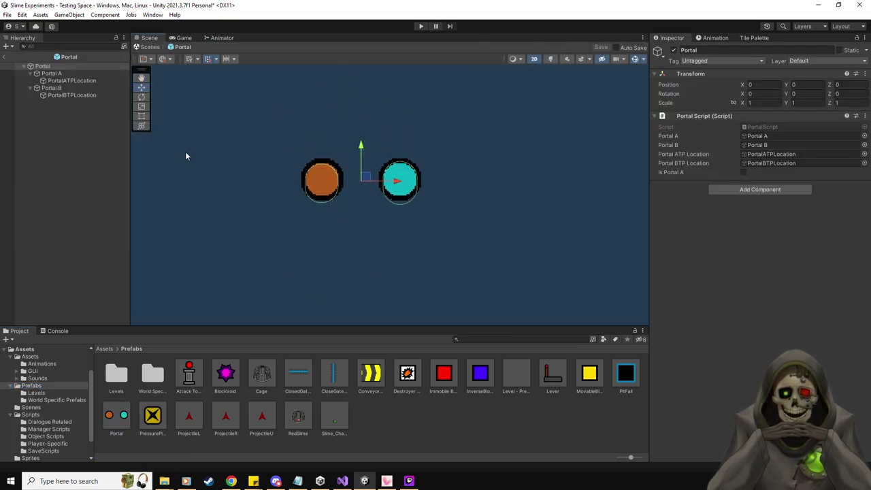
Add a Circle Collider 2D component to Portal A in the prefab.
{"action": "left_click", "coordinate": [52, 73]}
{"action": "scroll", "coordinate": [671, 242], "scroll_direction": "down", "scroll_amount": 2}
{"action": "left_click", "coordinate": [760, 449]}
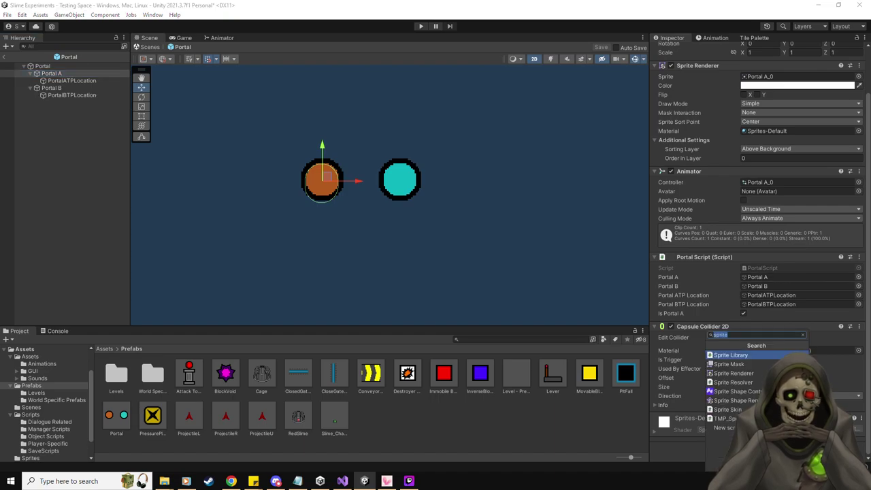
{"action": "type", "text": "circ"}
{"action": "left_click", "coordinate": [735, 354]}
{"action": "scroll", "coordinate": [750, 383], "scroll_direction": "down", "scroll_amount": 3}
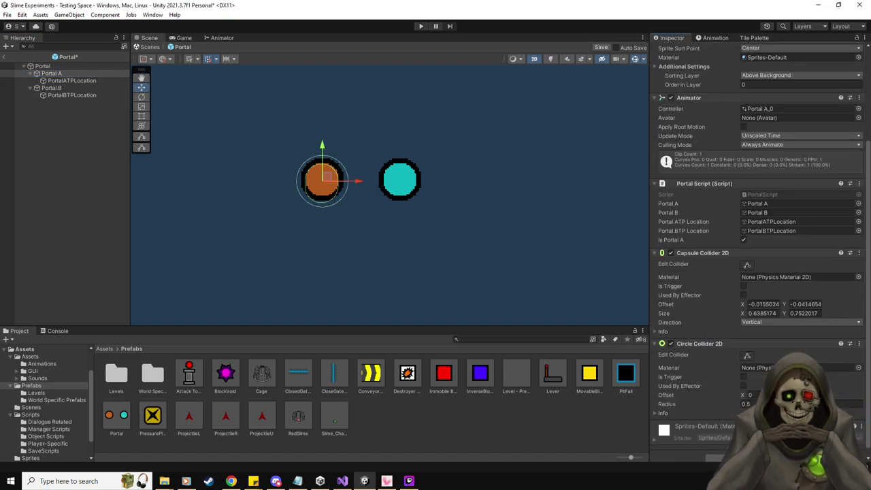
Make Portal A's circle collider a trigger and enlarge it around the portal to a radius of about 0.56.
{"action": "left_click", "coordinate": [744, 377]}
{"action": "left_click", "coordinate": [746, 355]}
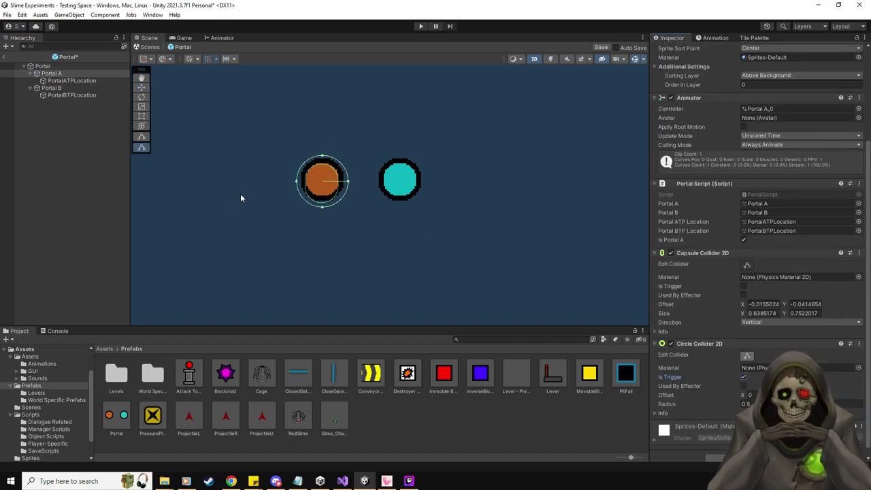
{"action": "left_click_drag", "start_coordinate": [297, 183], "coordinate": [351, 182]}
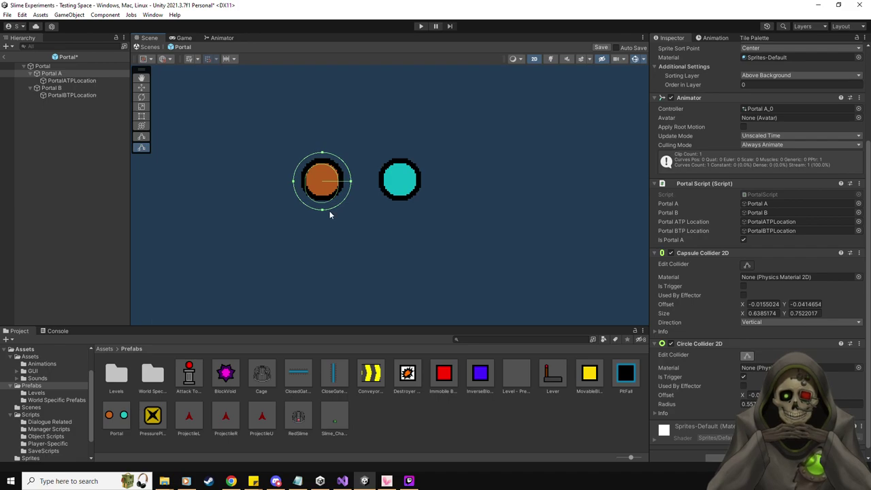
Add a Circle Collider 2D component to Portal B in the prefab.
{"action": "left_click", "coordinate": [51, 88]}
{"action": "left_click", "coordinate": [755, 451]}
{"action": "type", "text": "circ"}
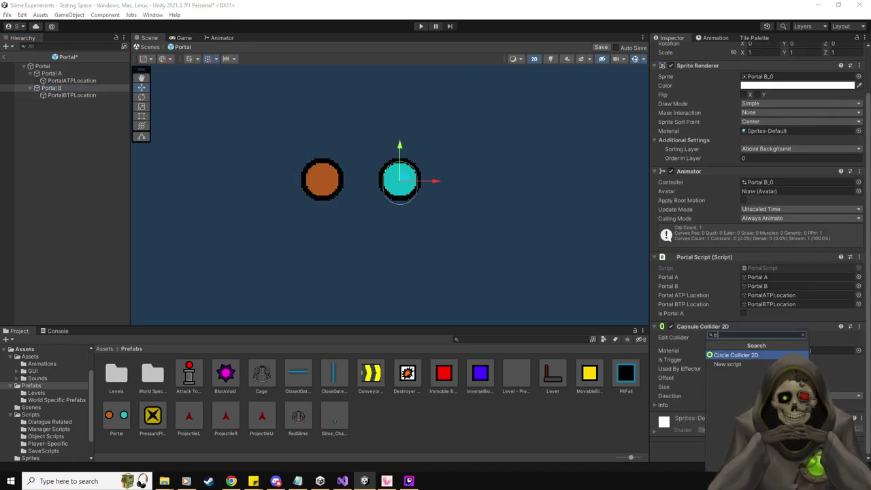
{"action": "left_click", "coordinate": [737, 355]}
Make Portal B's circle collider a trigger, enlarge it to a radius of about 0.53, and return to the scene.
{"action": "left_click", "coordinate": [743, 368]}
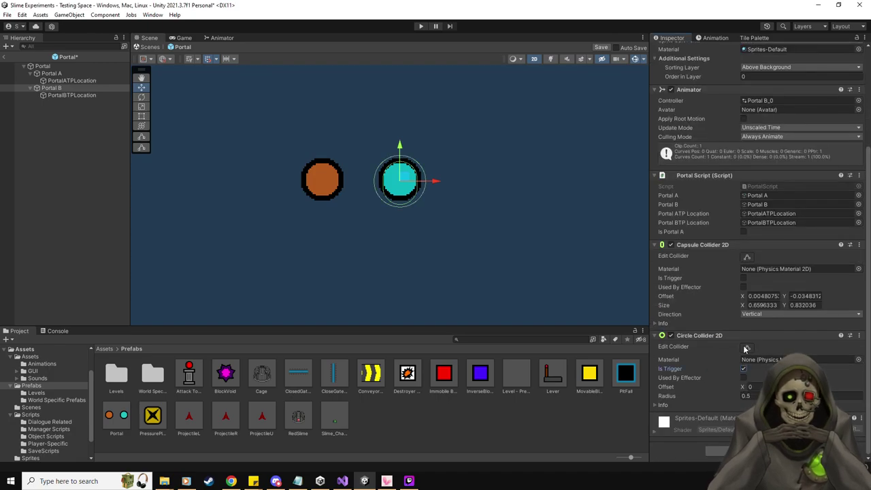
{"action": "left_click", "coordinate": [747, 347]}
{"action": "left_click_drag", "start_coordinate": [427, 185], "coordinate": [429, 184]}
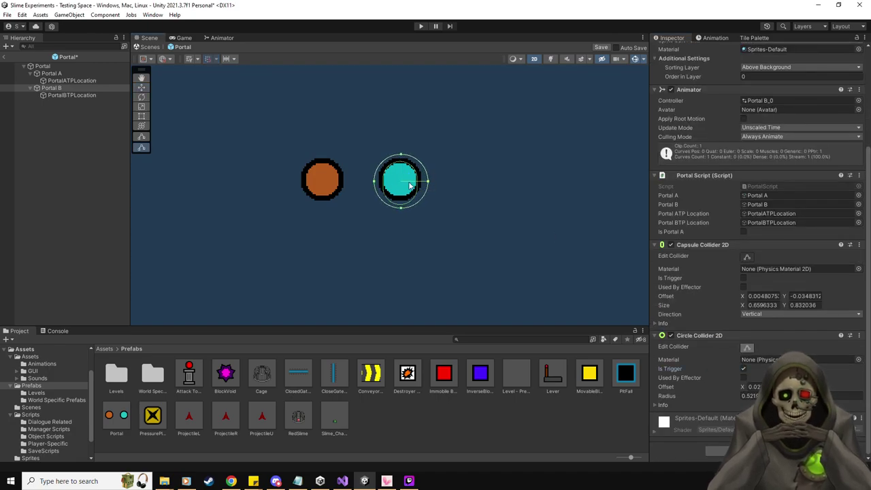
{"action": "left_click_drag", "start_coordinate": [373, 184], "coordinate": [371, 183]}
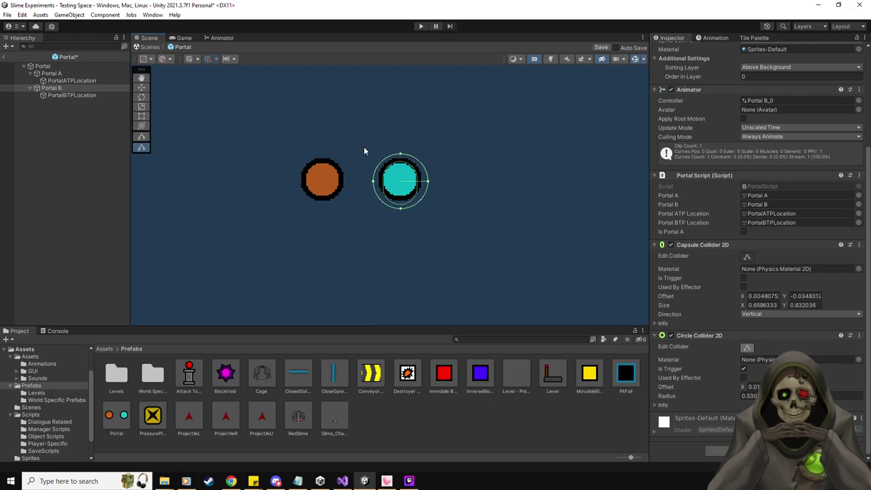
{"action": "left_click", "coordinate": [5, 57]}
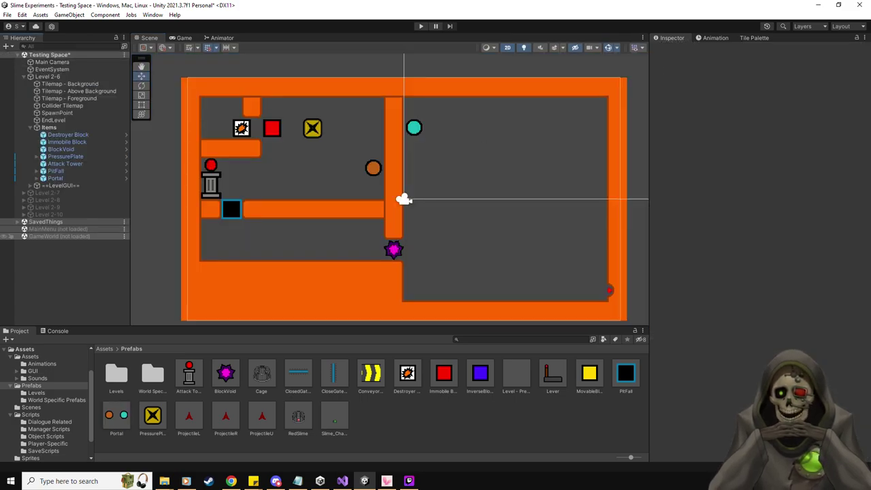
Switch to Visual Studio and delete the projVelocity assignment line from the Projectile branch of OnCollisionEnter2D in PortalScript.
{"action": "key", "text": "alt+Tab"}
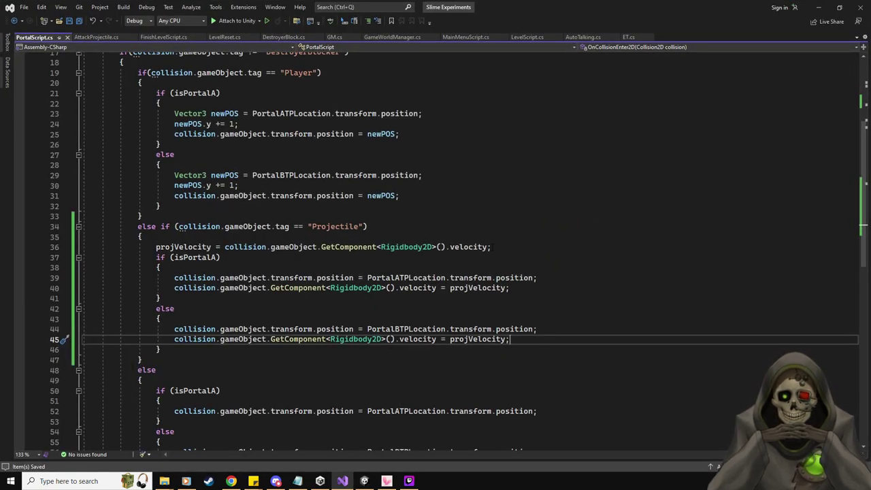
{"action": "left_click", "coordinate": [503, 247]}
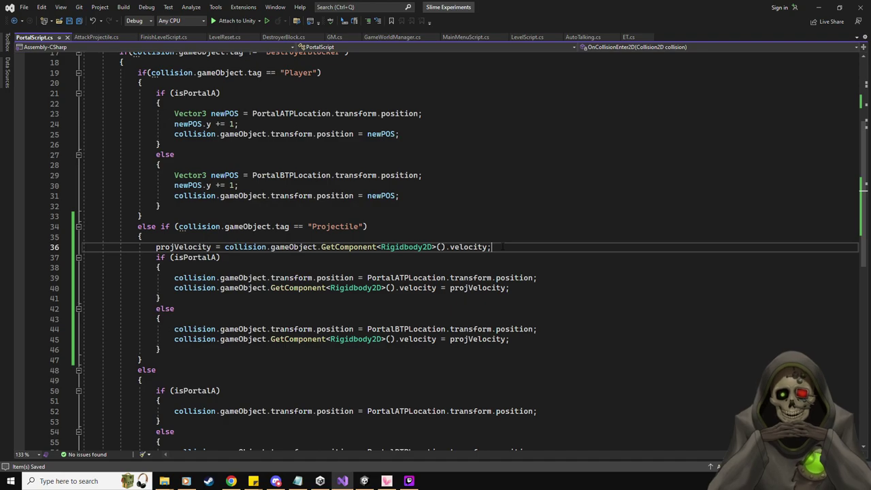
{"action": "key", "text": "shift+Home"}
{"action": "key", "text": "BackSpace"}
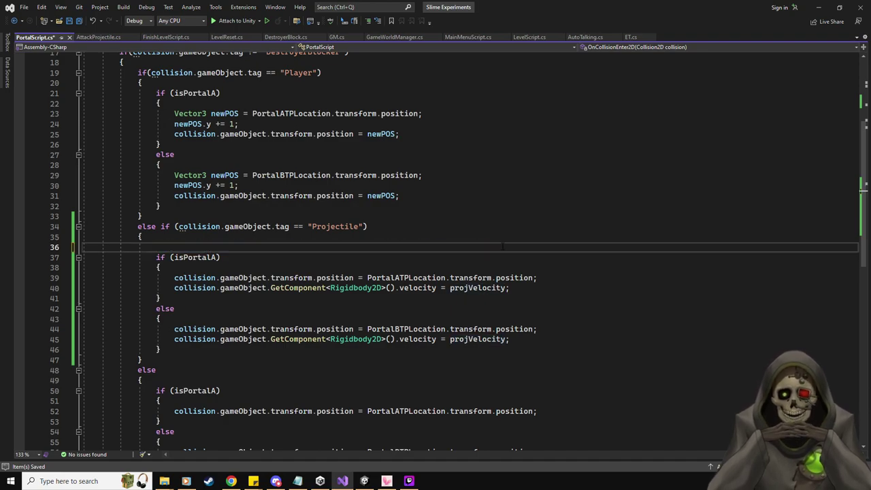
{"action": "key", "text": "BackSpace"}
Add an empty OnTriggerEnter2D(Collider2D collision) method below the OnCollisionEnter2D method.
{"action": "scroll", "coordinate": [164, 325], "scroll_direction": "down", "scroll_amount": 7}
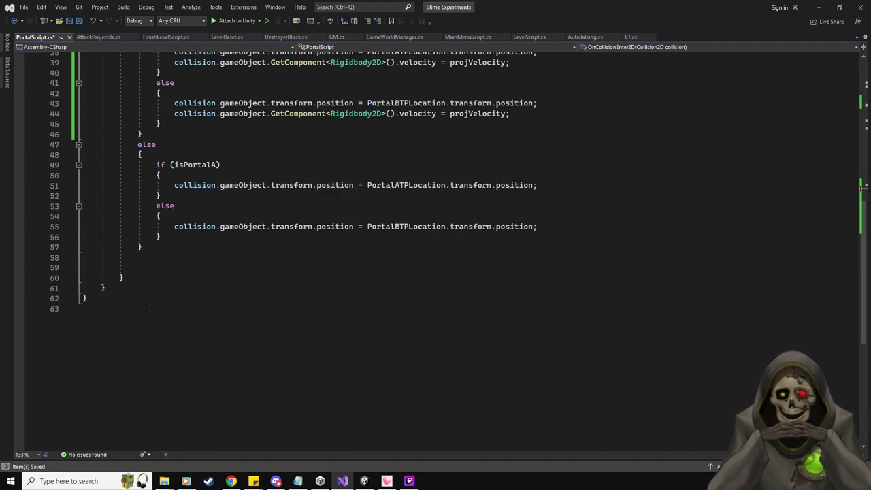
{"action": "scroll", "coordinate": [146, 307], "scroll_direction": "up", "scroll_amount": 12}
{"action": "scroll", "coordinate": [204, 231], "scroll_direction": "down", "scroll_amount": 9}
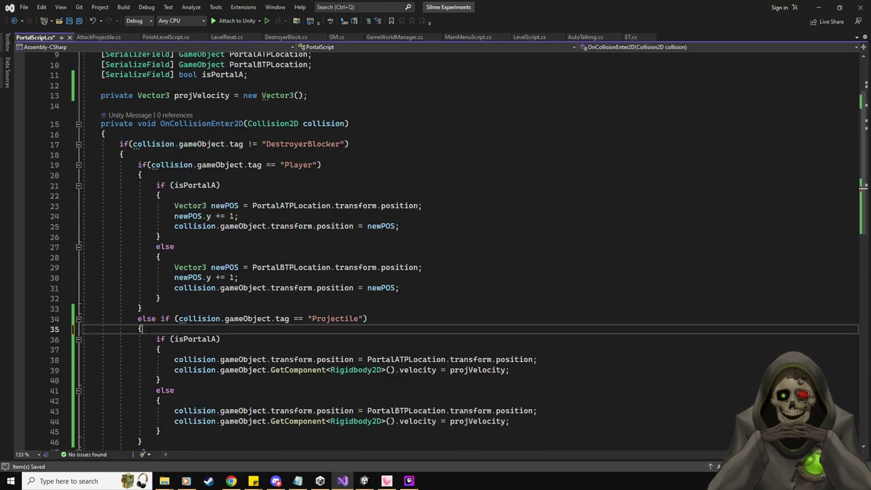
{"action": "left_click", "coordinate": [107, 379]}
{"action": "key", "text": "Return"}
{"action": "key", "text": "Return"}
{"action": "type", "text": "OnTrigger"}
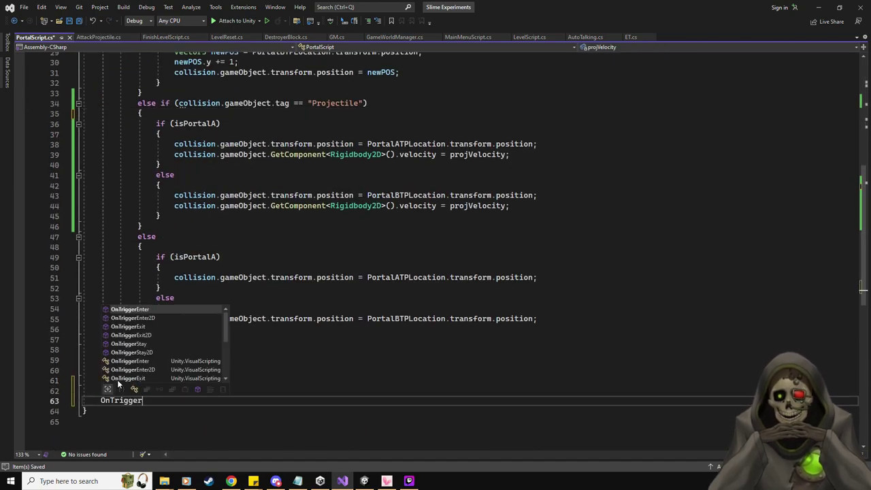
{"action": "key", "text": "Down"}
{"action": "key", "text": "Tab"}
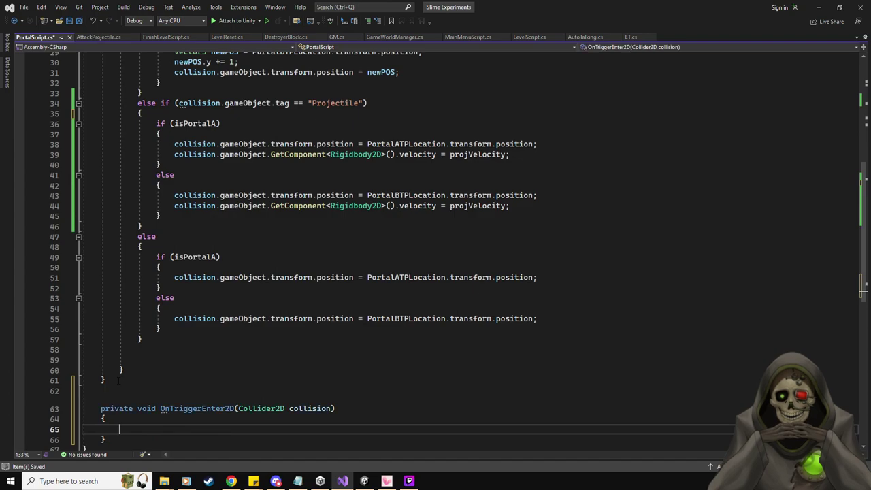
Inside OnTriggerEnter2D, add an if block for the "Projectile" tag that stores the colliding object's Rigidbody2D velocity in projVelocity.
{"action": "type", "text": "if(coll"}
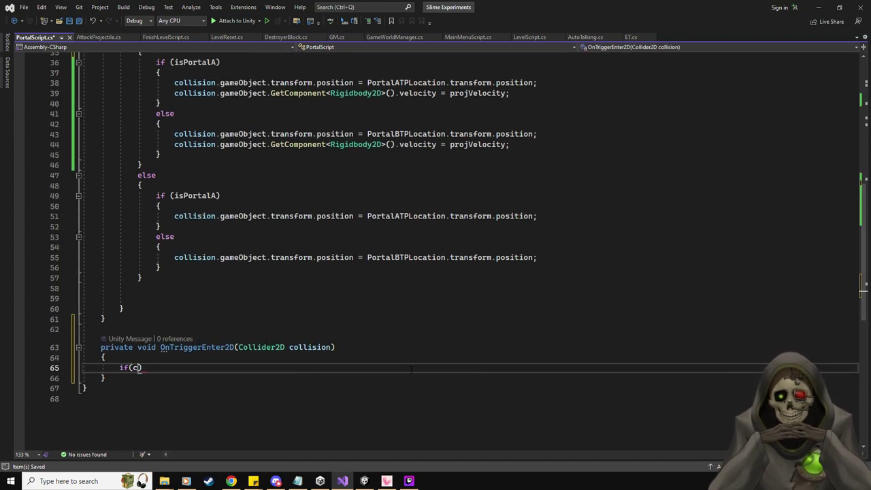
{"action": "type", "text": "ision.game"}
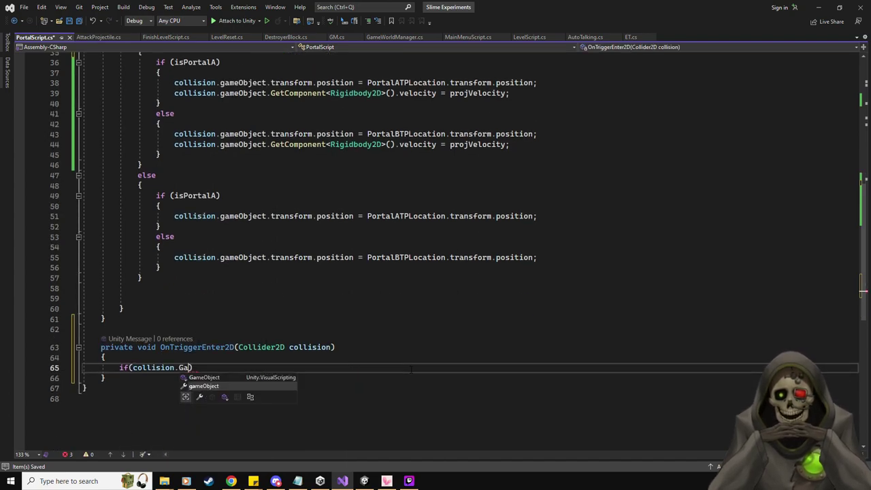
{"action": "key", "text": "Tab"}
{"action": "type", "text": "."}
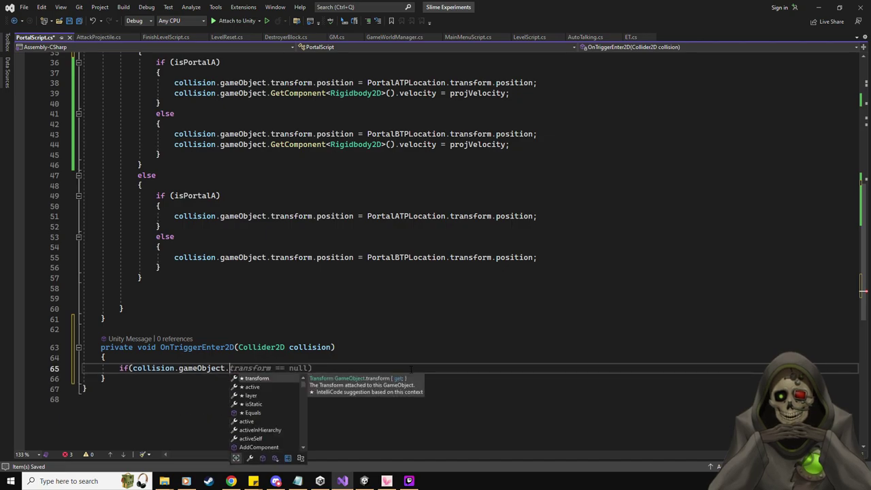
{"action": "type", "text": "tag = \"\""}
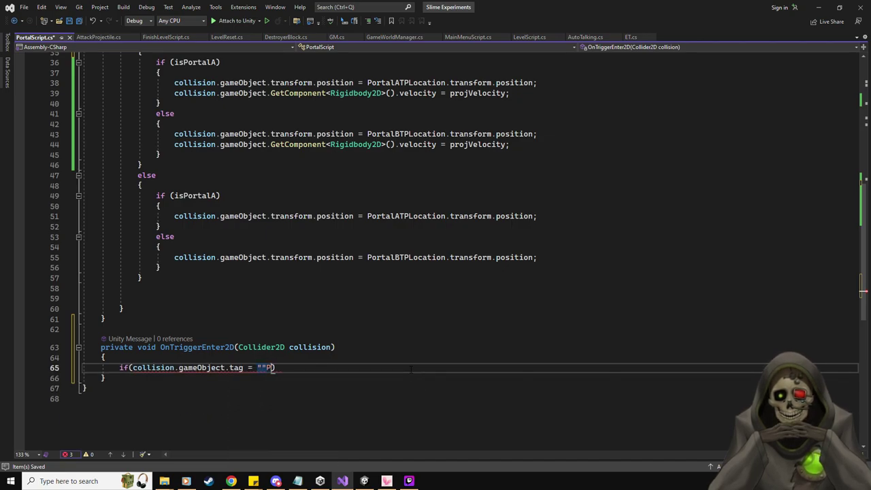
{"action": "type", "text": "Projec"}
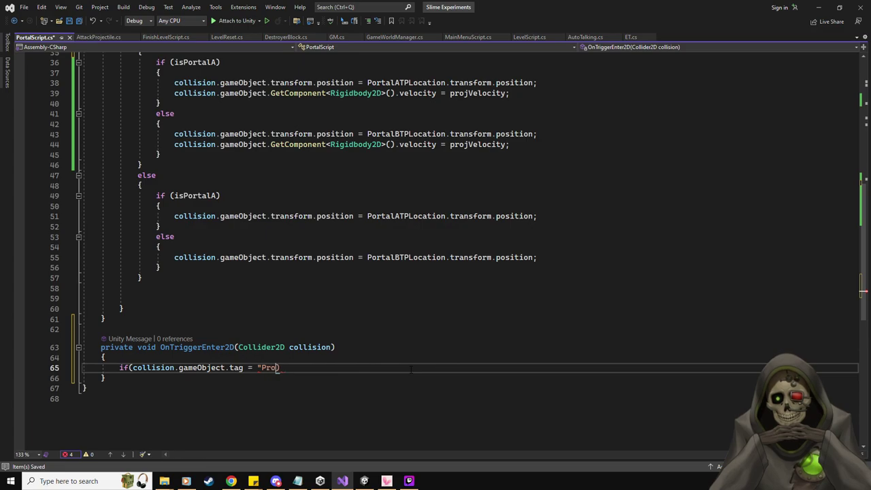
{"action": "type", "text": "tile\")"}
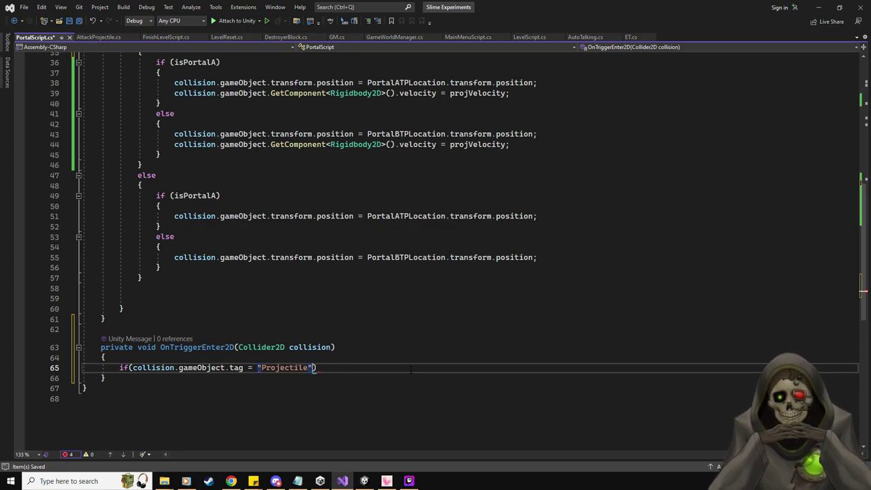
{"action": "type", "text": "{"}
{"action": "key", "text": "Return"}
{"action": "key", "text": "Tab"}
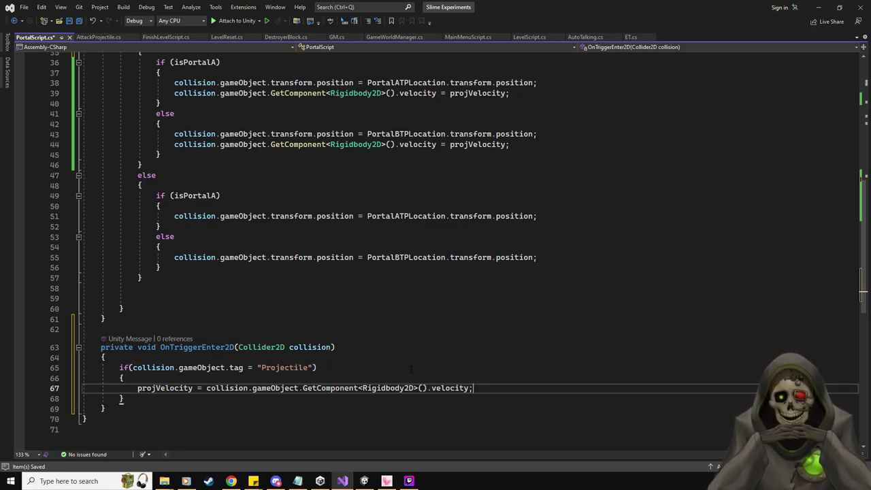
Correct the tag comparison in OnTriggerEnter2D to use the == operator and save the script.
{"action": "scroll", "coordinate": [528, 323], "scroll_direction": "down", "scroll_amount": 2}
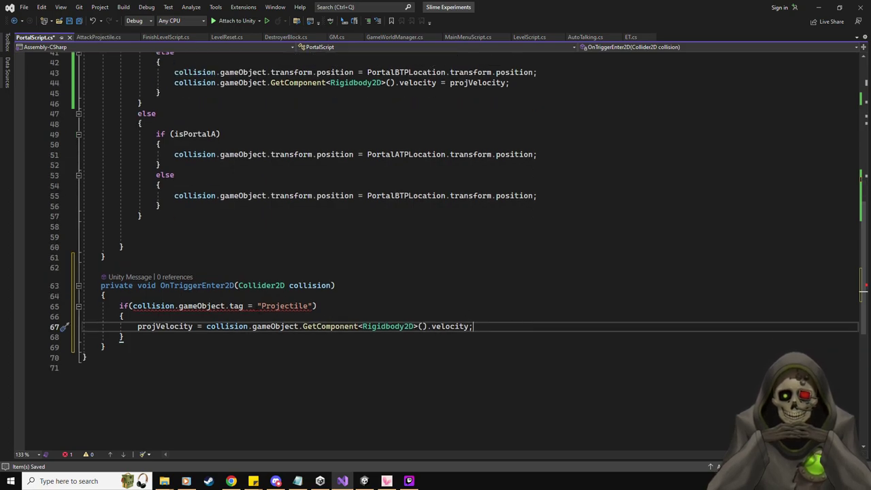
{"action": "mouse_move", "coordinate": [285, 307]}
{"action": "left_click", "coordinate": [247, 305]}
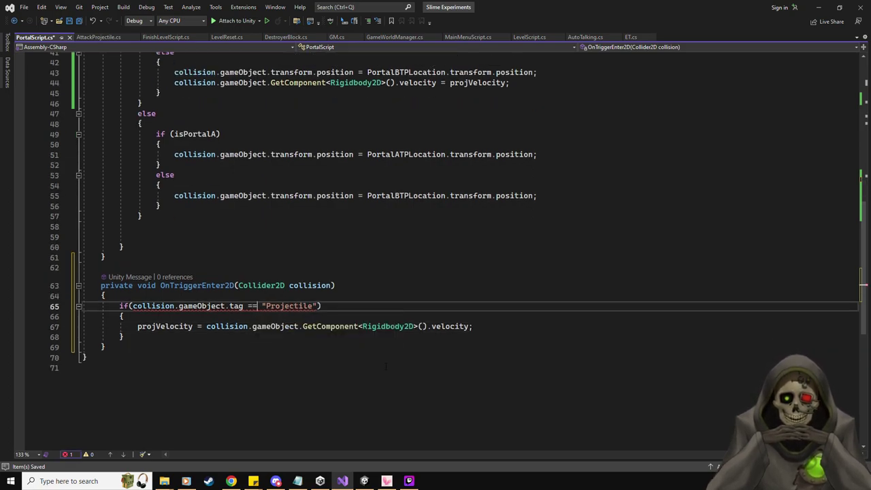
{"action": "type", "text": "="}
{"action": "key", "text": "Down"}
{"action": "left_click", "coordinate": [490, 328]}
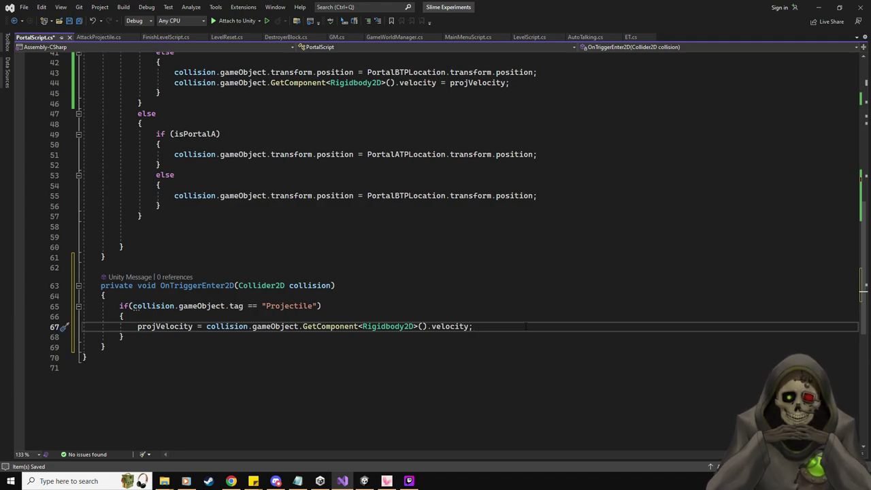
{"action": "key", "text": "ctrl+s"}
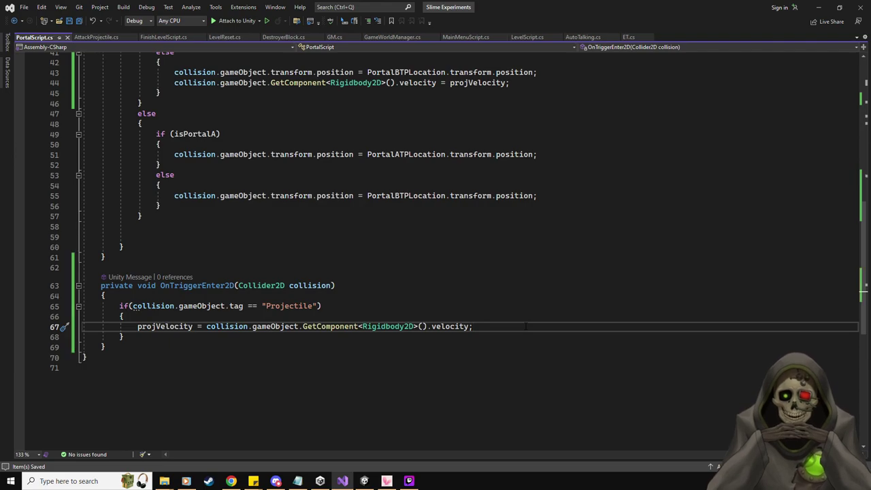
Review the portal script, switch to Unity, and watch how the fired projectiles travel through the portals before stopping play mode.
{"action": "scroll", "coordinate": [526, 326], "scroll_direction": "up", "scroll_amount": 2}
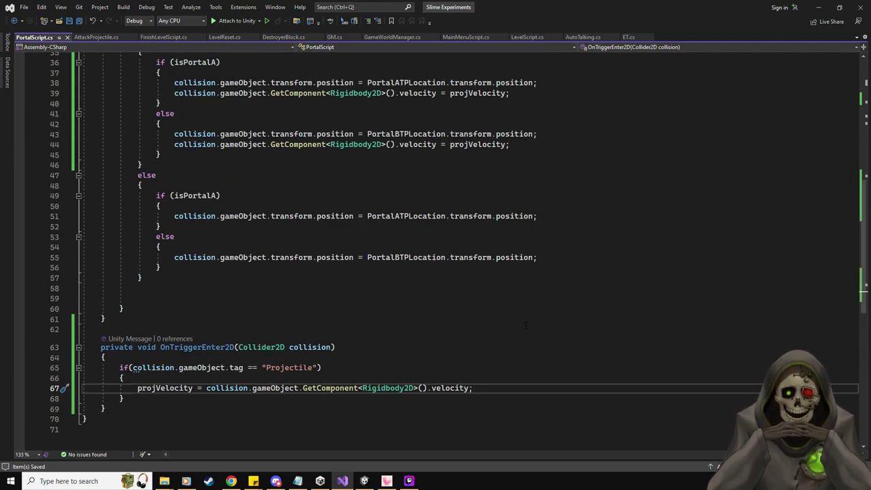
{"action": "scroll", "coordinate": [311, 147], "scroll_direction": "up", "scroll_amount": 3}
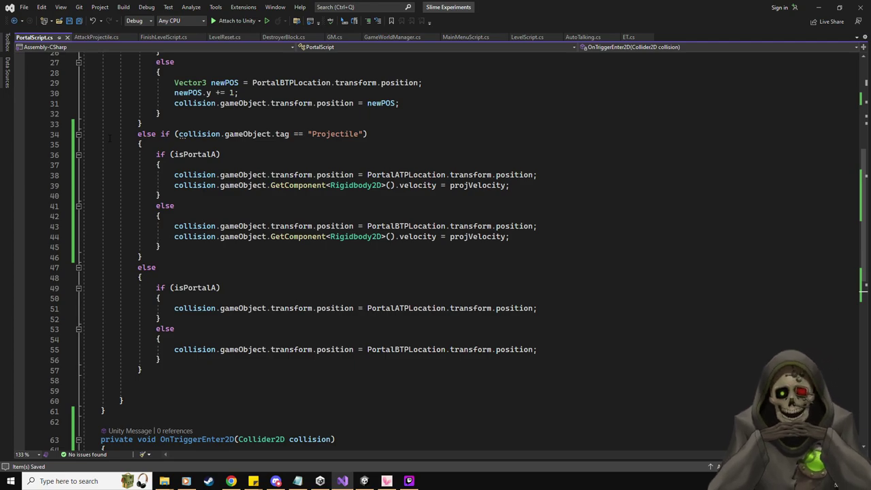
{"action": "scroll", "coordinate": [371, 294], "scroll_direction": "down", "scroll_amount": 4}
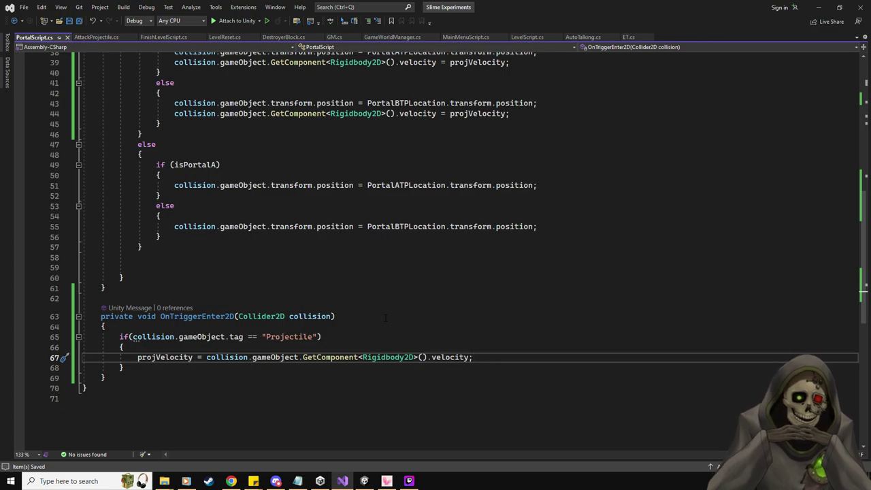
{"action": "key", "text": "alt+Tab"}
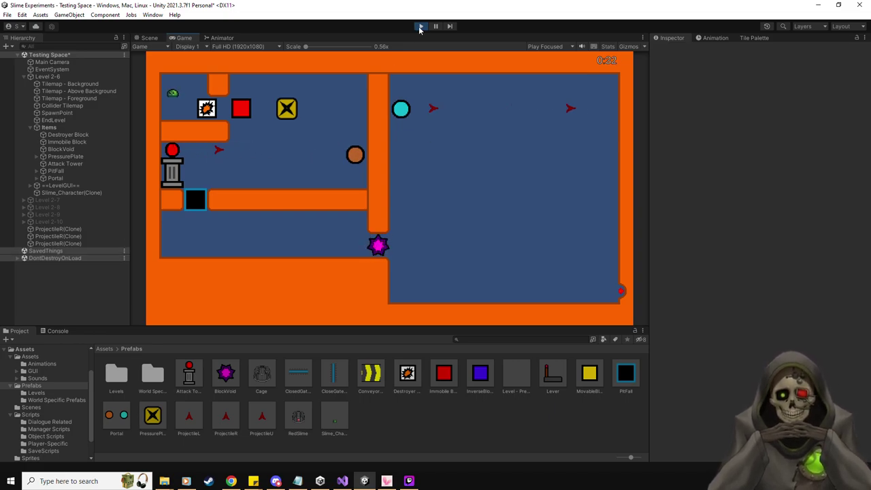
{"action": "key", "text": "ctrl+p"}
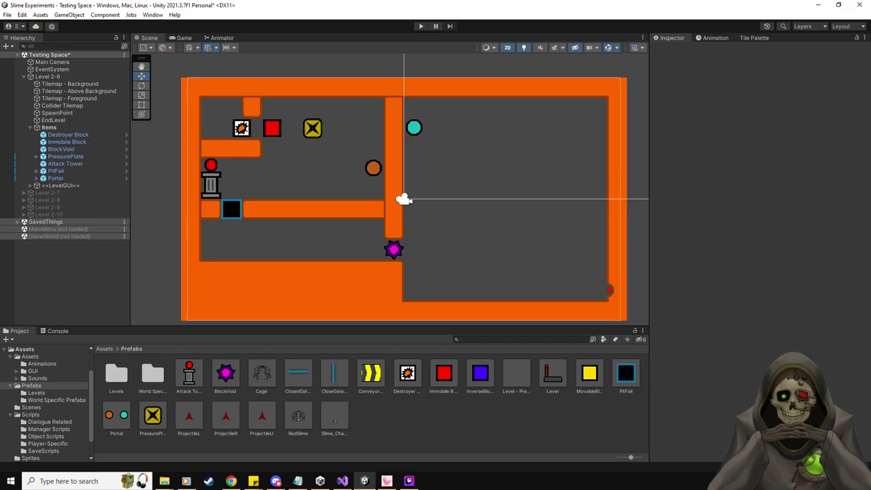
Play-test Level 2-6, moving the slime past the pressure plate and into the orange portal.
{"action": "left_click", "coordinate": [421, 26]}
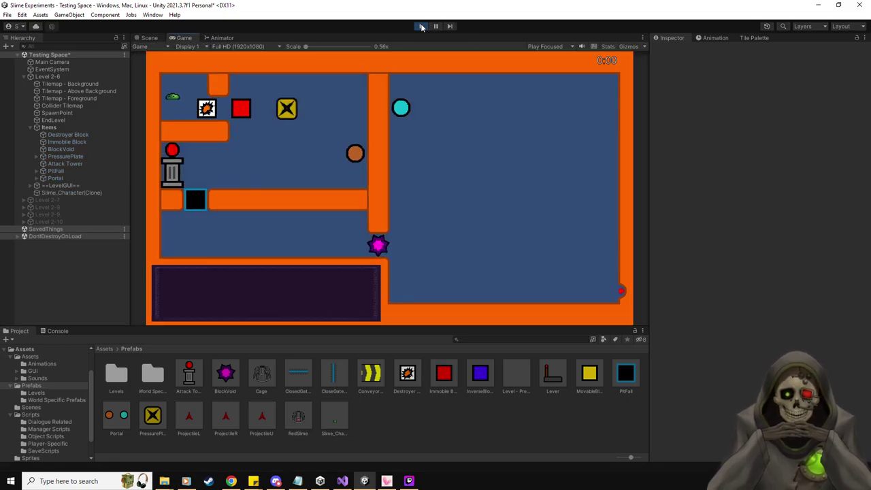
{"action": "key", "text": "Right"}
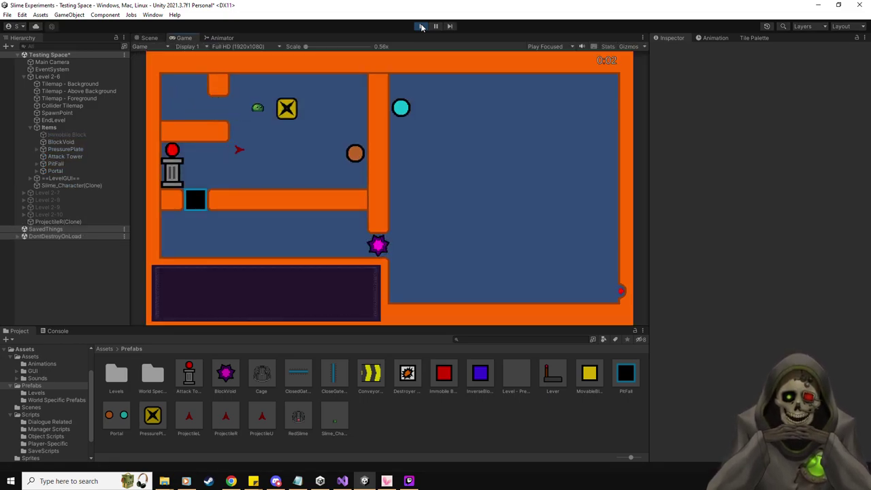
{"action": "key", "text": "Up"}
{"action": "key", "text": "Right"}
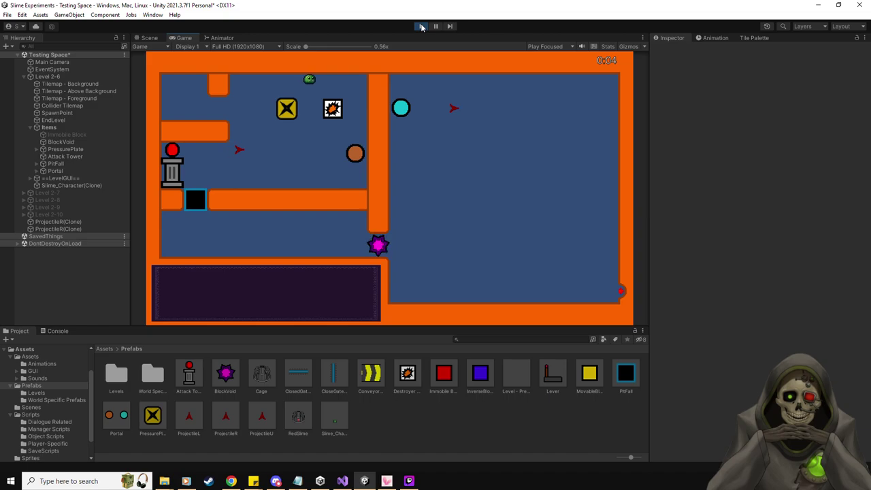
{"action": "key", "text": "Down"}
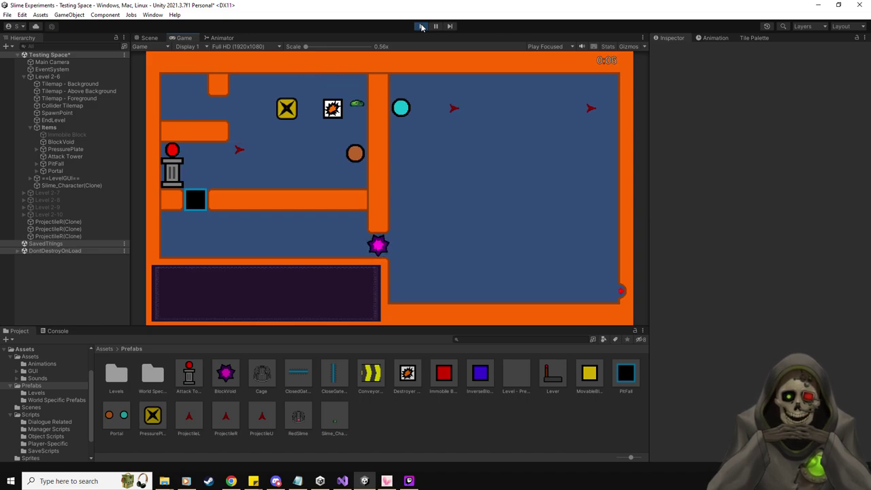
{"action": "key", "text": "Down"}
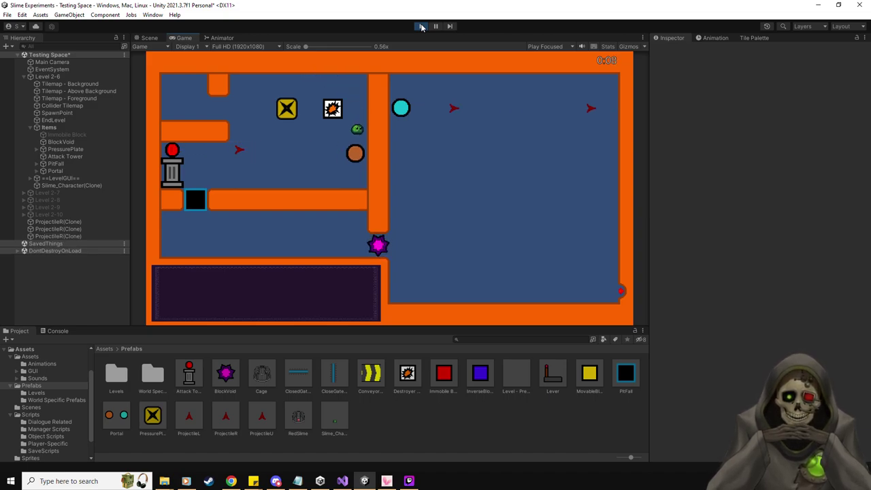
{"action": "key", "text": "Right"}
{"action": "key", "text": "Down"}
{"action": "key", "text": "Right"}
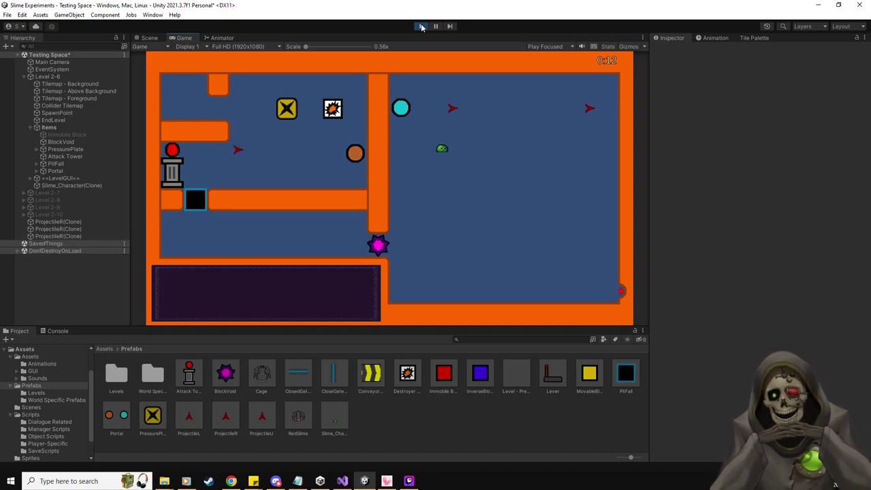
Send the slime back through the cyan portal to the destroyer block and stop the play test.
{"action": "key", "text": "Left"}
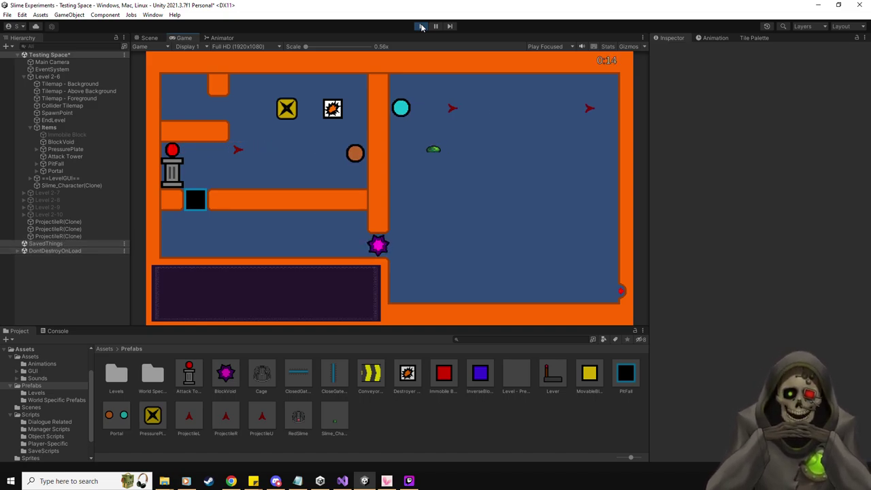
{"action": "key", "text": "Up"}
{"action": "key", "text": "Left"}
{"action": "key", "text": "Up"}
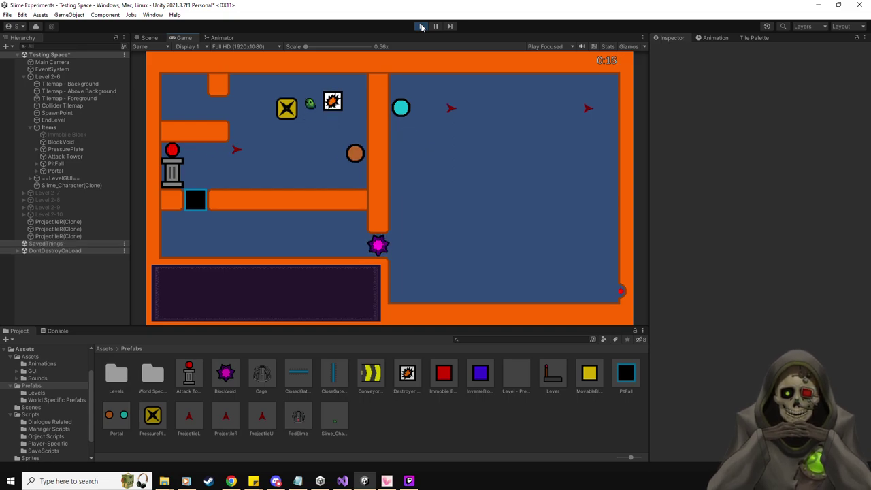
{"action": "key", "text": "Up"}
{"action": "key", "text": "Right"}
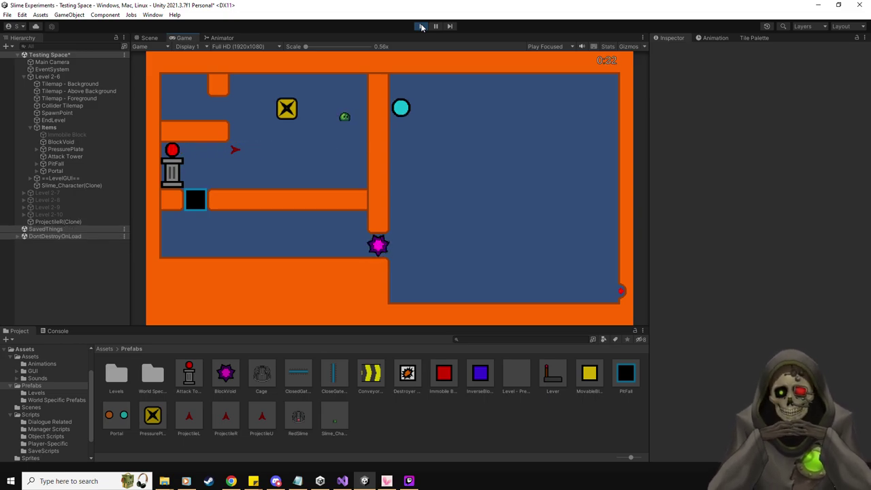
{"action": "left_click", "coordinate": [421, 27]}
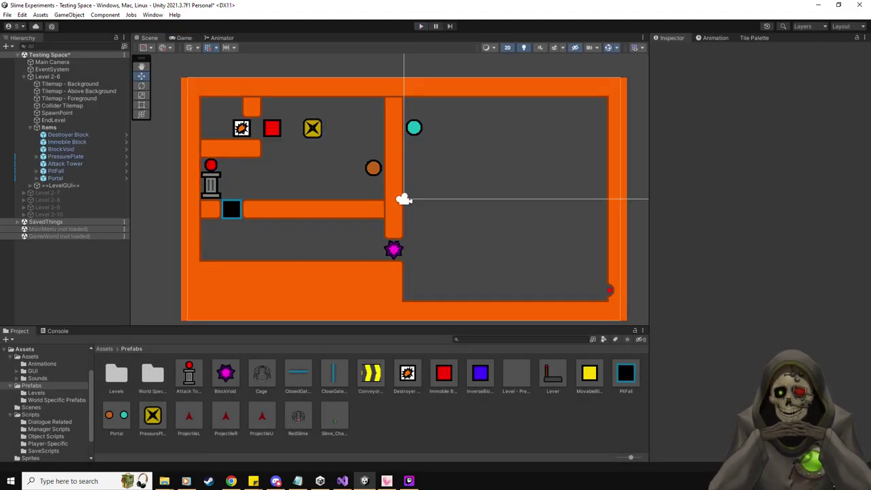
Switch to Visual Studio and insert blank lines at the start of the DestroyerBlocker check's body in OnCollisionEnter2D.
{"action": "key", "text": "alt+Tab"}
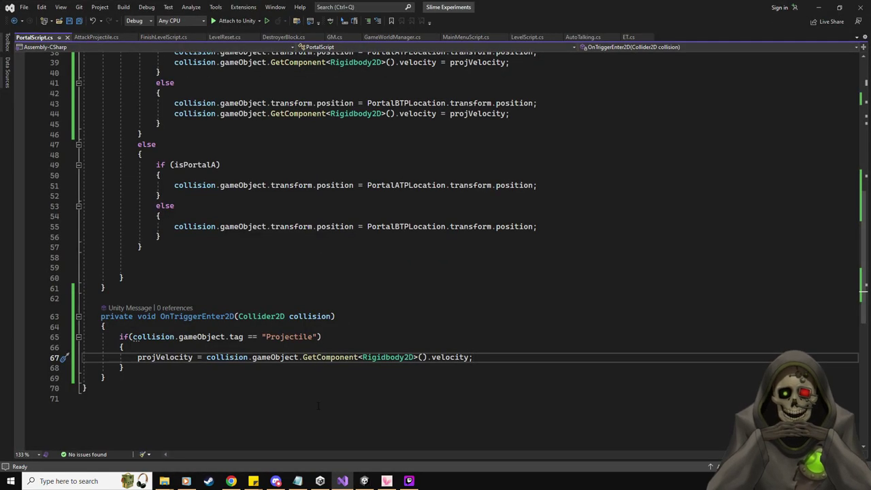
{"action": "scroll", "coordinate": [360, 338], "scroll_direction": "up", "scroll_amount": 10}
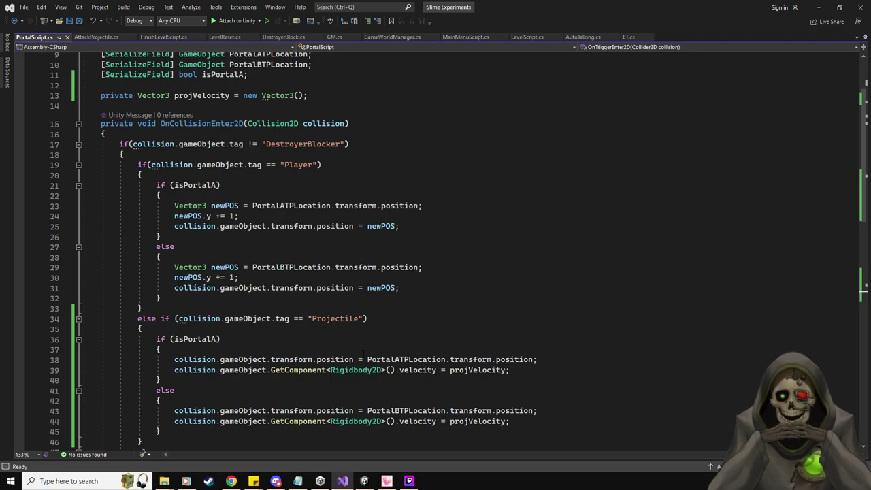
{"action": "scroll", "coordinate": [363, 352], "scroll_direction": "up", "scroll_amount": 3}
{"action": "left_click", "coordinate": [345, 249]}
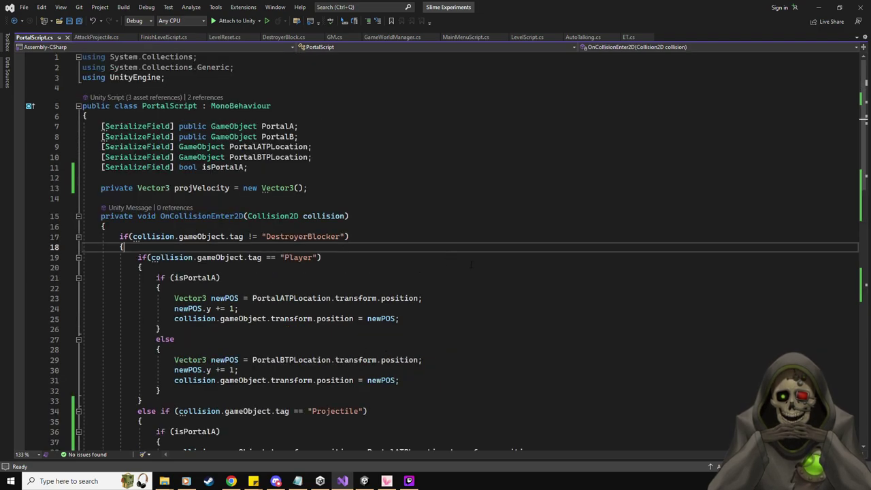
{"action": "key", "text": "Return"}
{"action": "key", "text": "Return"}
{"action": "key", "text": "Up"}
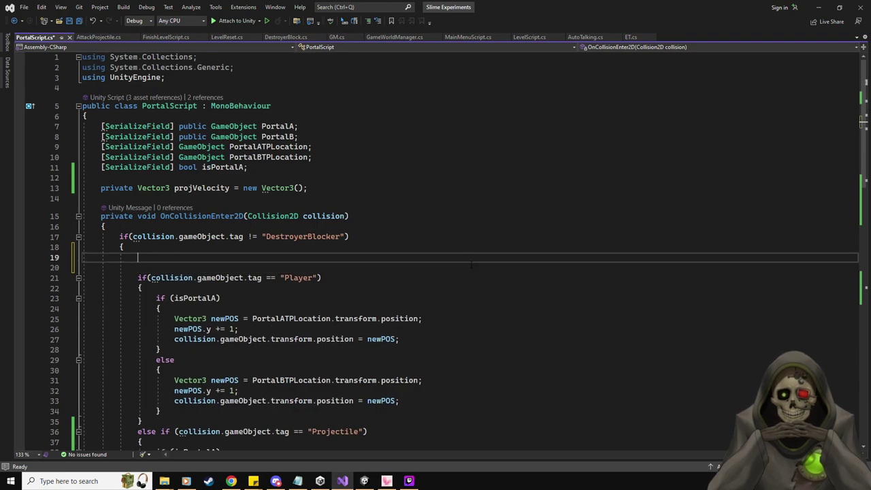
Add an if block with the condition PortalA.activeSelf == false and empty braces inside the DestroyerBlocker check.
{"action": "type", "text": "if"}
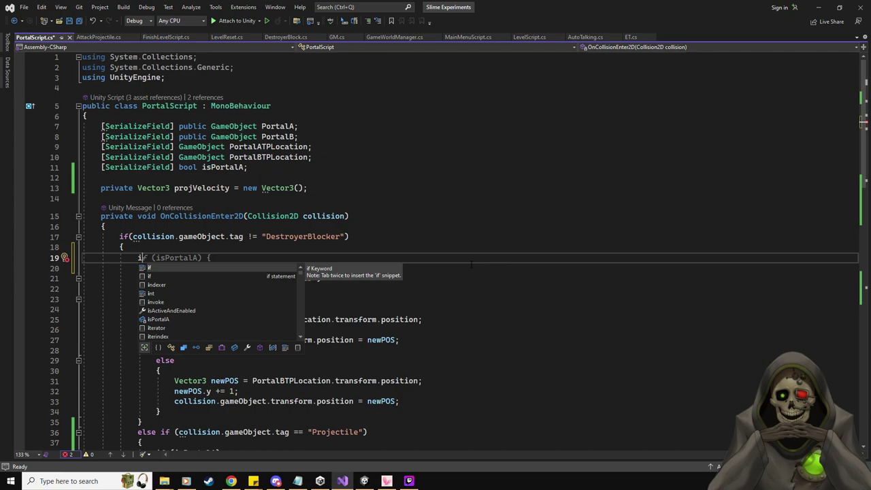
{"action": "key", "text": "Escape"}
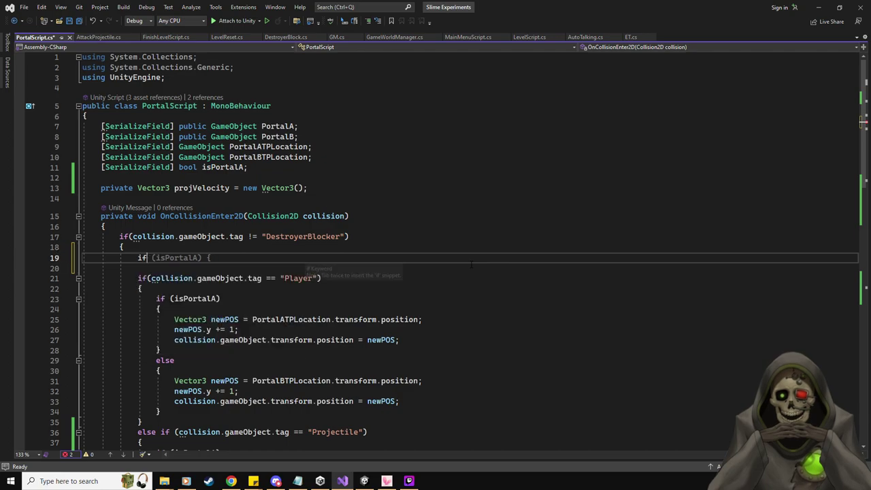
{"action": "type", "text": "("}
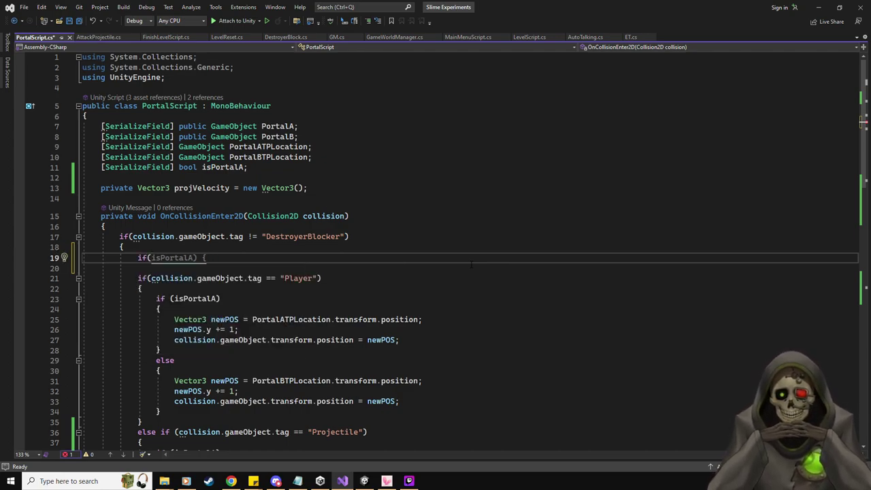
{"action": "type", "text": "Portal"}
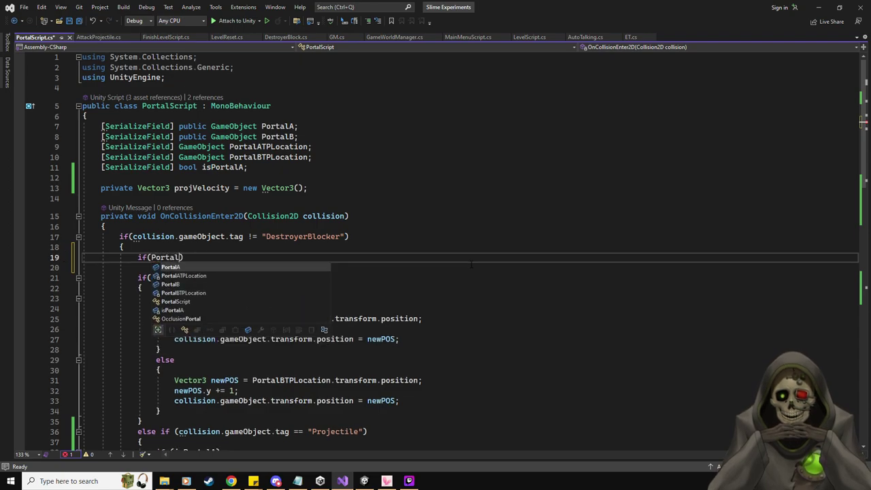
{"action": "type", "text": "A.Get"}
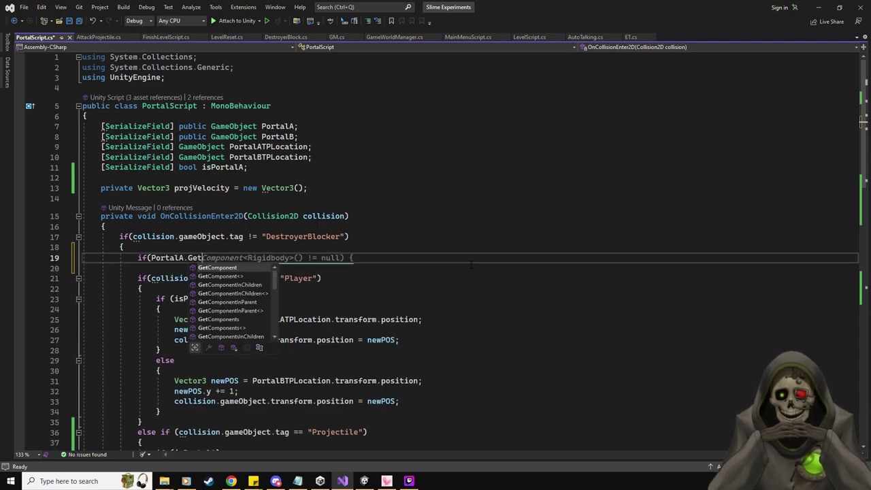
{"action": "key", "text": "BackSpace"}
{"action": "key", "text": "BackSpace"}
{"action": "key", "text": "BackSpace"}
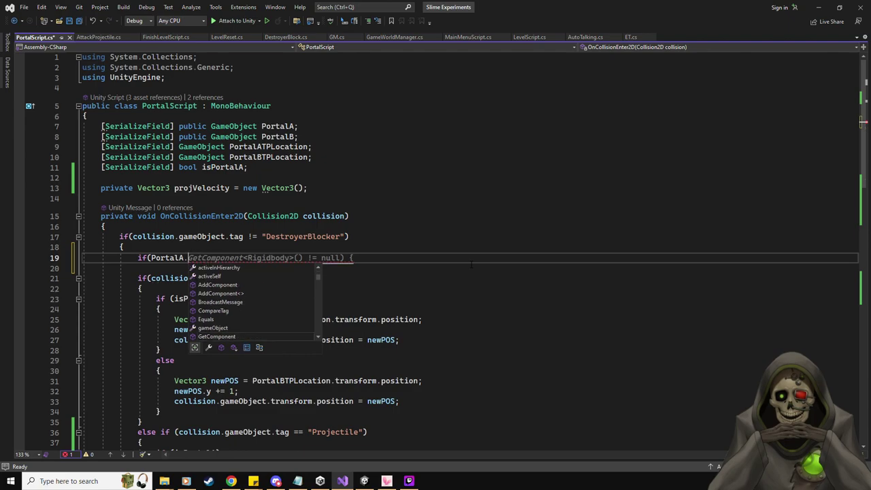
{"action": "type", "text": "Ac"}
{"action": "key", "text": "BackSpace"}
{"action": "key", "text": "BackSpace"}
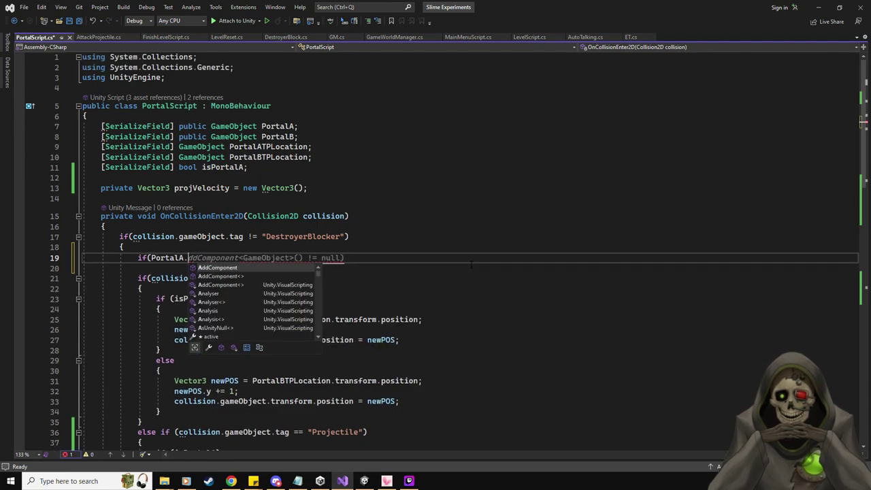
{"action": "type", "text": "a"}
{"action": "type", "text": "ctiv"}
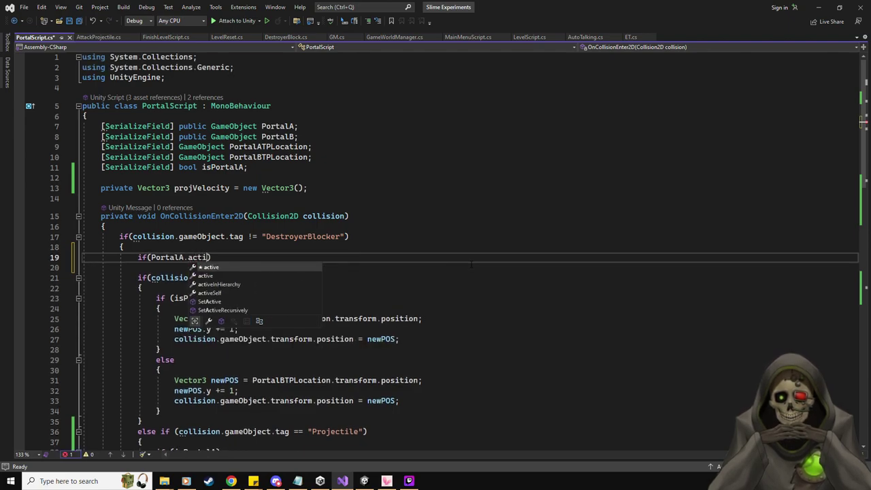
{"action": "type", "text": "eSelf == "}
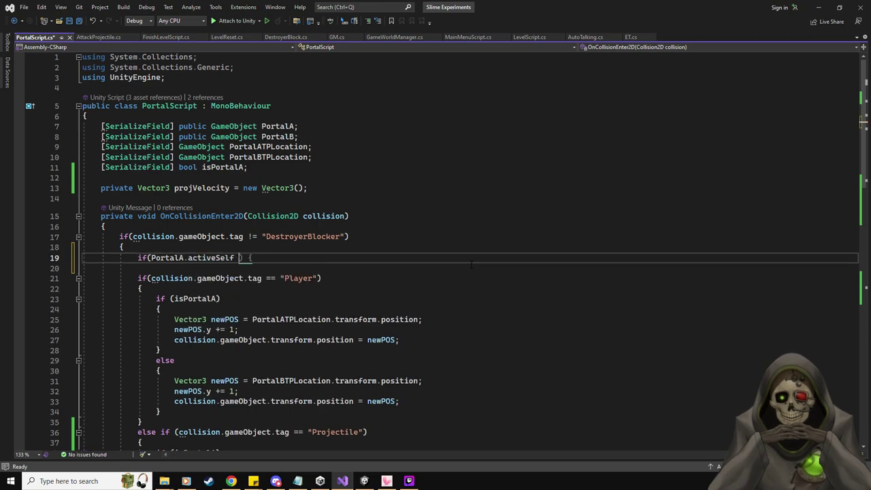
{"action": "type", "text": "false)"}
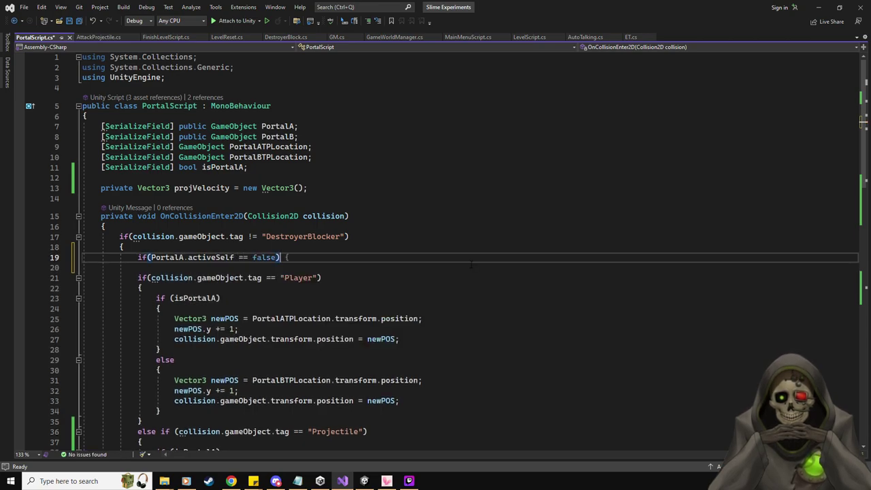
{"action": "key", "text": "Return"}
{"action": "key", "text": "Up"}
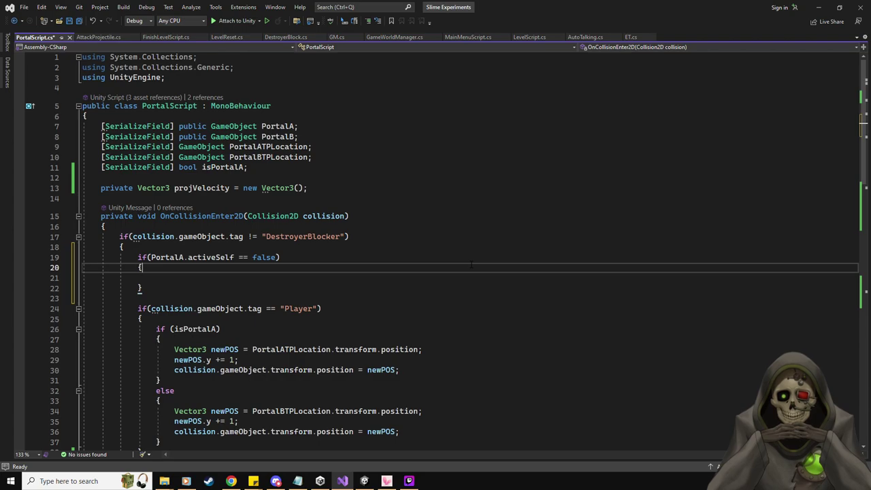
Change the new condition to PortalA.activeSelf != false && PortalB.activeSelf != false.
{"action": "left_click", "coordinate": [243, 258]}
{"action": "key", "text": "BackSpace"}
{"action": "type", "text": "!= false "}
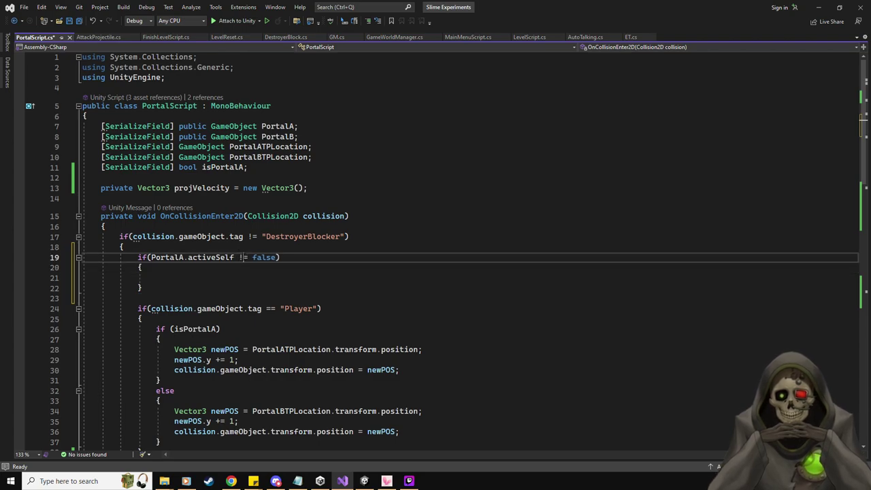
{"action": "type", "text": "&& "}
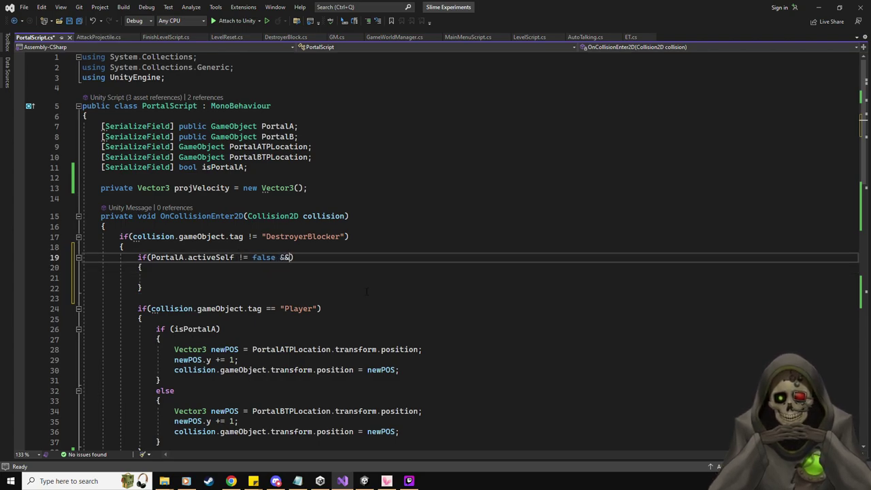
{"action": "type", "text": "PortalB."}
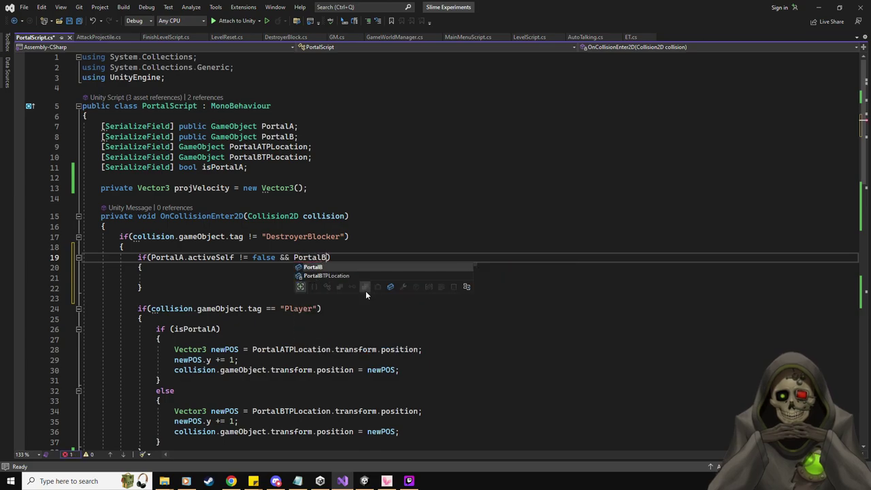
{"action": "type", "text": "activeSelf"}
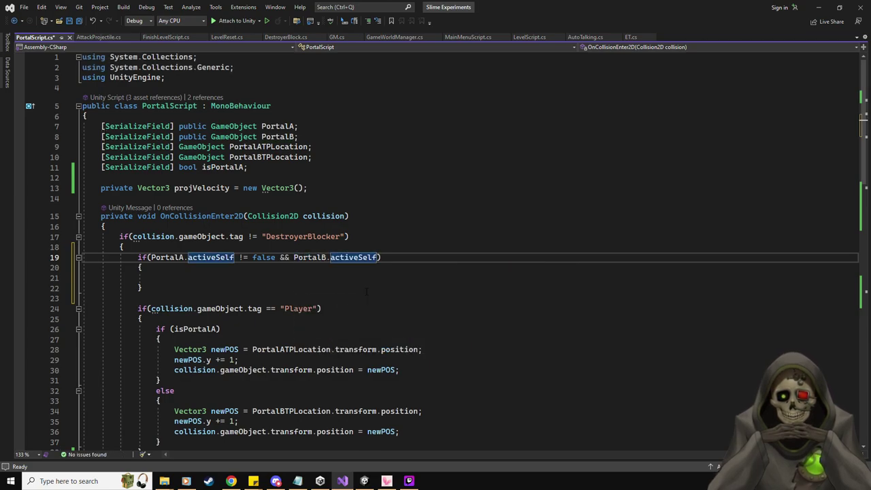
{"action": "type", "text": " !="}
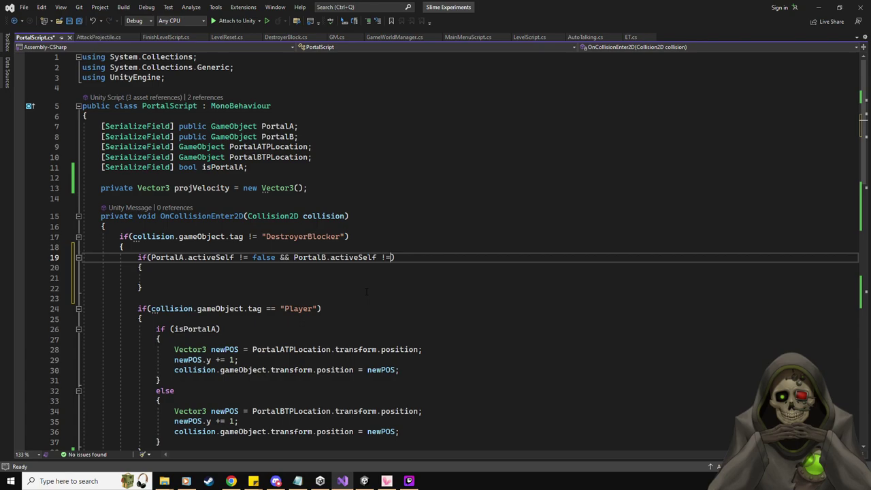
{"action": "type", "text": " false"}
Move the whole Player, Projectile and else branch chain into the body of the new portal activity check.
{"action": "left_click", "coordinate": [269, 280]}
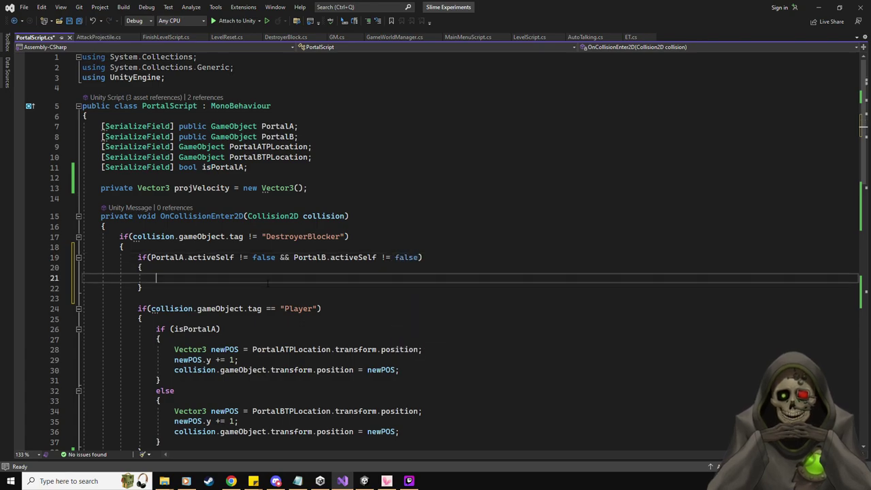
{"action": "scroll", "coordinate": [268, 283], "scroll_direction": "down", "scroll_amount": 4}
{"action": "left_click_drag", "start_coordinate": [137, 185], "coordinate": [154, 331]}
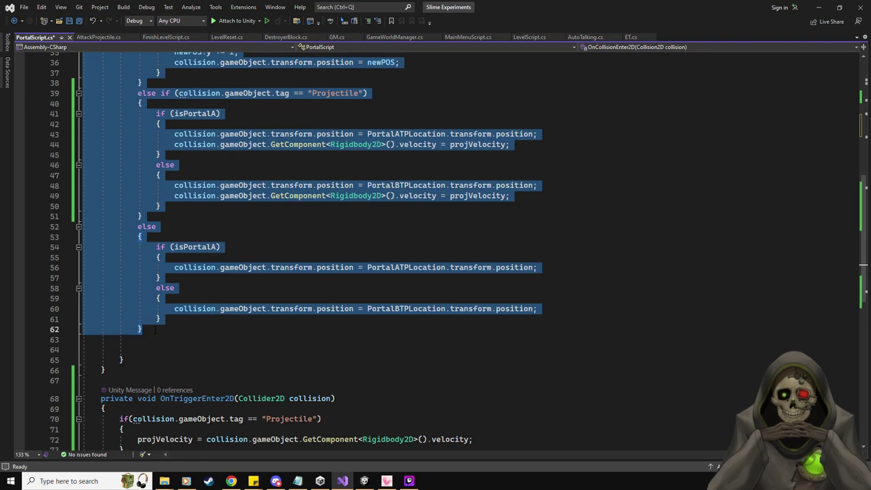
{"action": "key", "text": "ctrl+x"}
{"action": "scroll", "coordinate": [155, 272], "scroll_direction": "up", "scroll_amount": 1}
{"action": "left_click", "coordinate": [155, 211]}
{"action": "key", "text": "ctrl+v"}
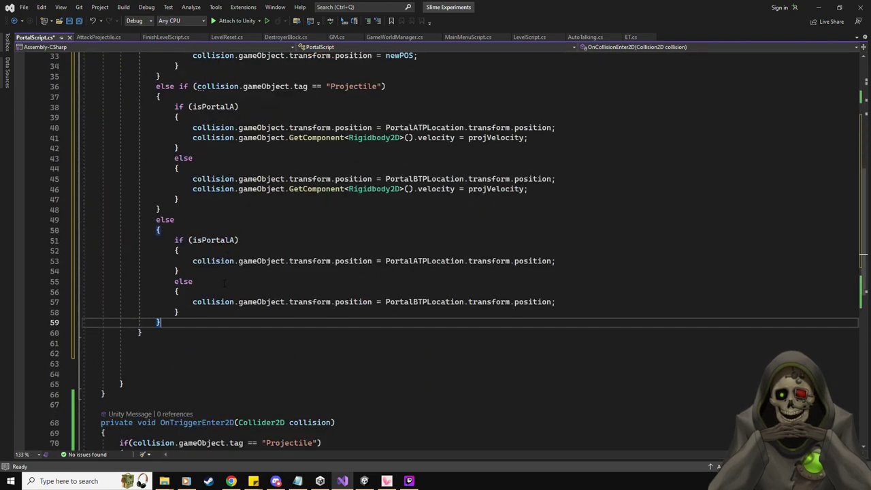
Delete the leftover blank lines after the portal activity block and save the script.
{"action": "scroll", "coordinate": [225, 282], "scroll_direction": "down", "scroll_amount": 3}
{"action": "left_click", "coordinate": [160, 284]}
{"action": "key", "text": "shift+Up"}
{"action": "key", "text": "shift+Up"}
{"action": "key", "text": "shift+Up"}
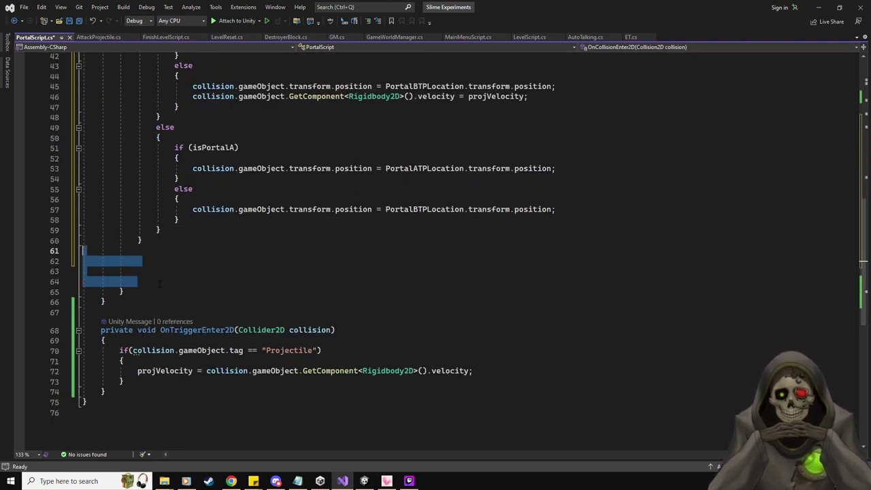
{"action": "key", "text": "Delete"}
{"action": "key", "text": "BackSpace"}
{"action": "key", "text": "ctrl+s"}
Review the nested portal checks in OnCollisionEnter2D from the field declarations down, and close PortalScript.cs.
{"action": "scroll", "coordinate": [354, 197], "scroll_direction": "up", "scroll_amount": 12}
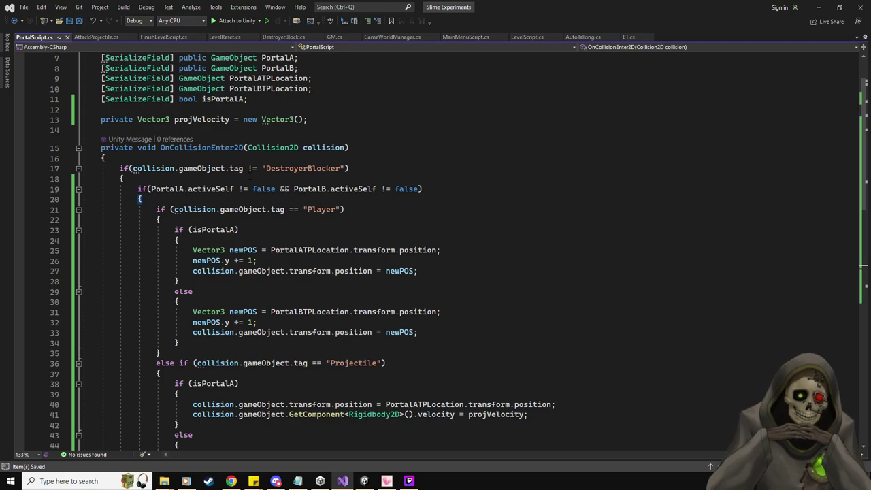
{"action": "key", "text": "ctrl+bracketright"}
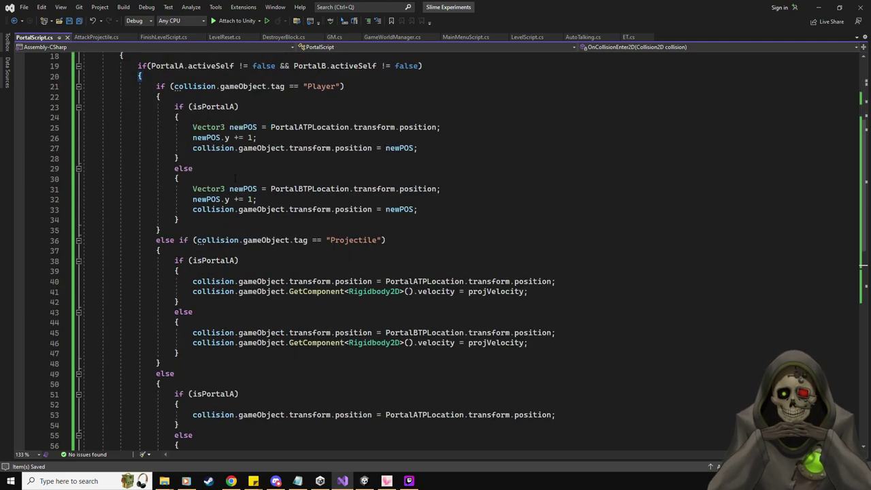
{"action": "key", "text": "ctrl+bracketright"}
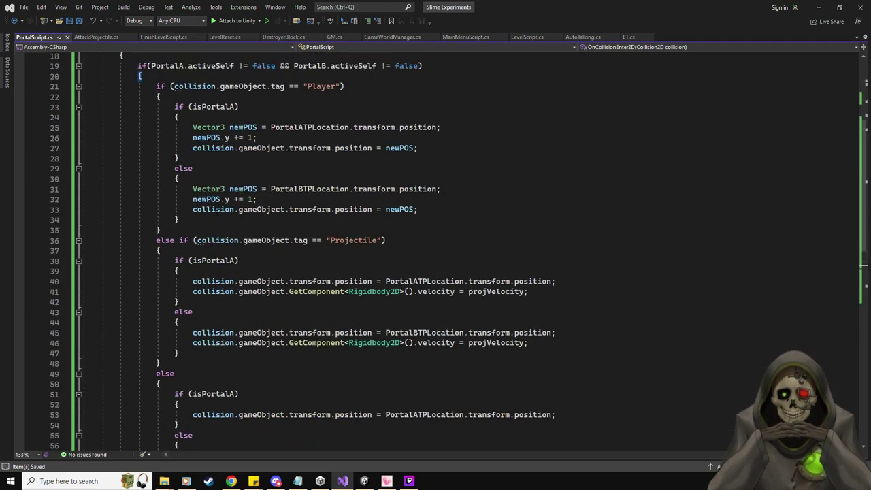
{"action": "scroll", "coordinate": [388, 139], "scroll_direction": "up", "scroll_amount": 3}
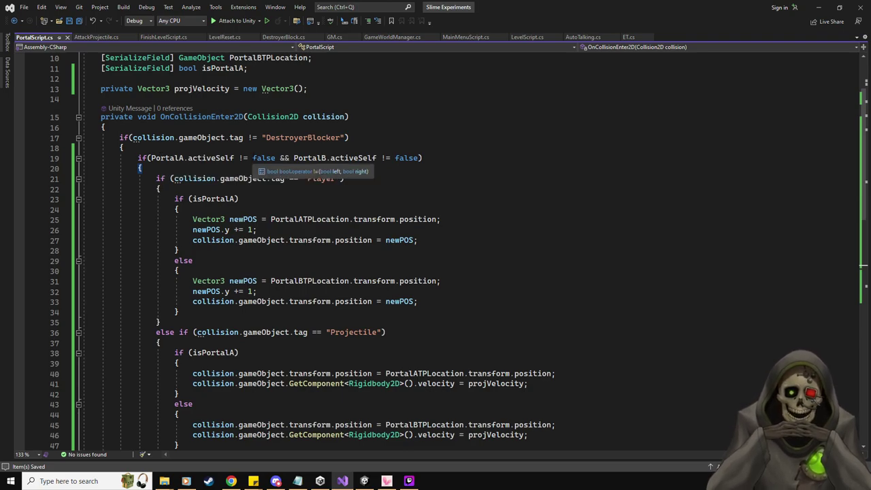
{"action": "scroll", "coordinate": [534, 192], "scroll_direction": "up", "scroll_amount": 3}
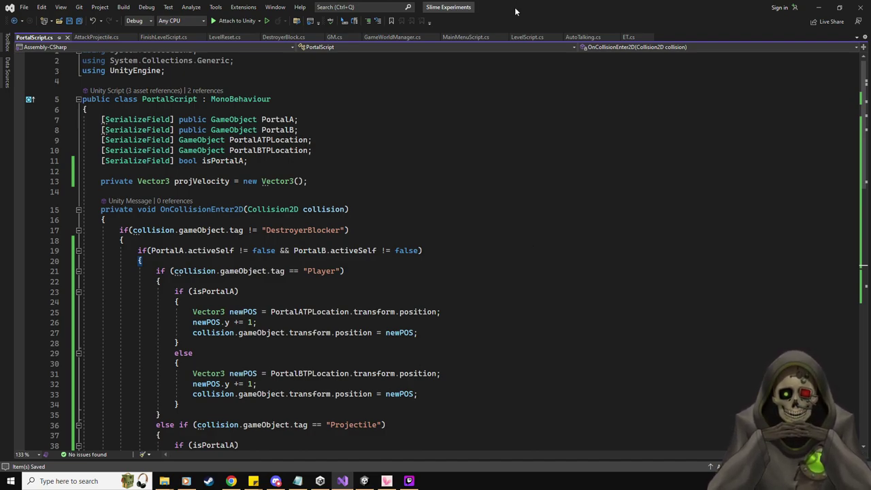
{"action": "key", "text": "alt+Tab"}
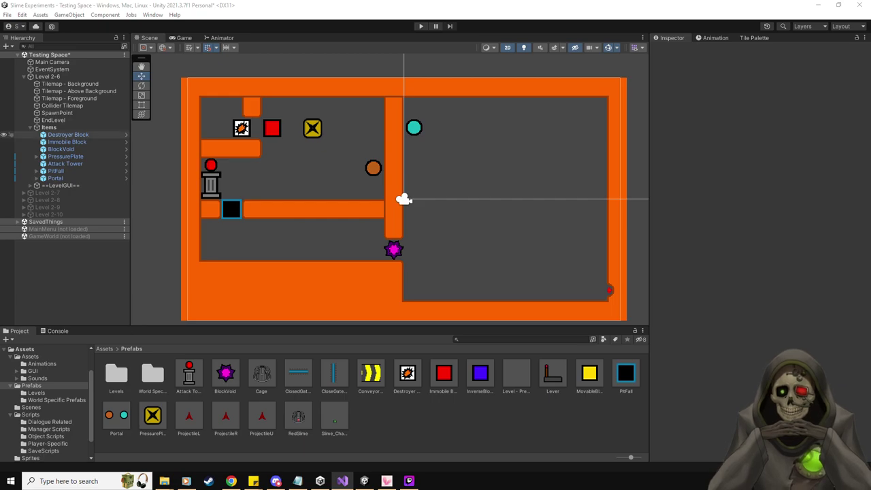
{"action": "key", "text": "alt+Tab"}
{"action": "scroll", "coordinate": [409, 259], "scroll_direction": "up", "scroll_amount": 1}
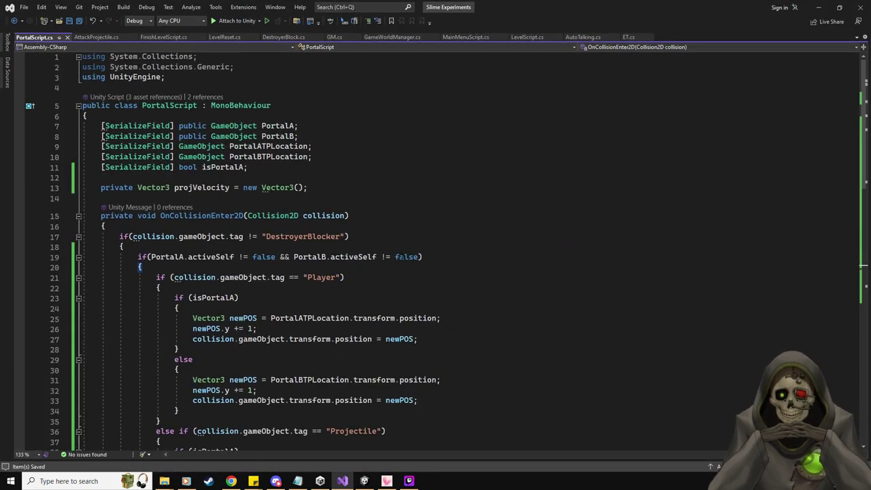
{"action": "middle_click", "coordinate": [20, 39]}
{"action": "left_click", "coordinate": [449, 257]}
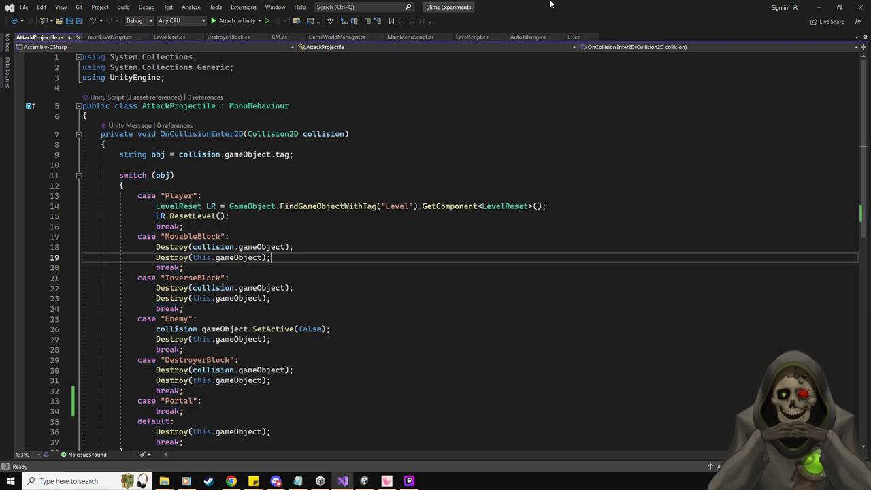
Switch to Unity and paint an L-shaped orange wall on Collider Tilemap that encloses the teal portal.
{"action": "key", "text": "alt+Tab"}
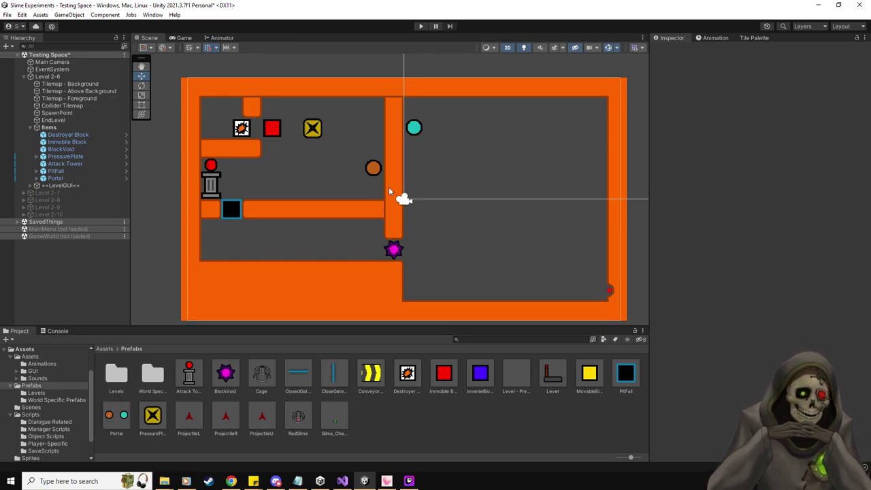
{"action": "left_click", "coordinate": [751, 38]}
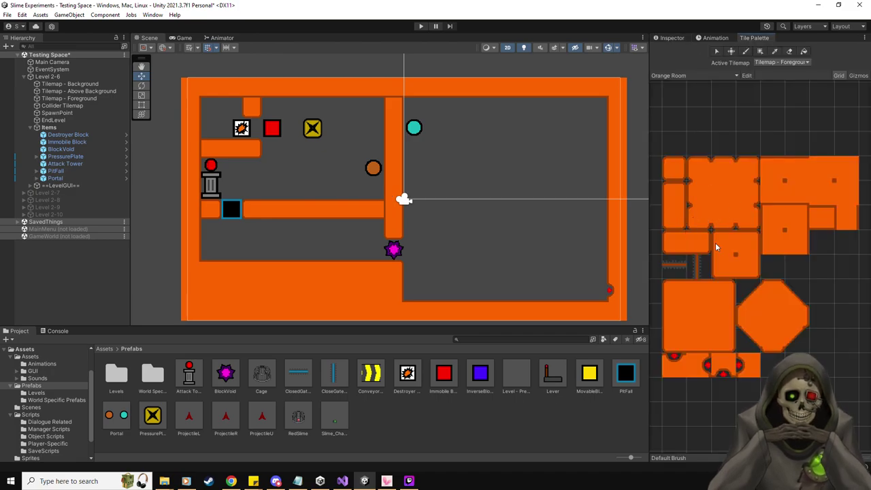
{"action": "left_click", "coordinate": [746, 266]}
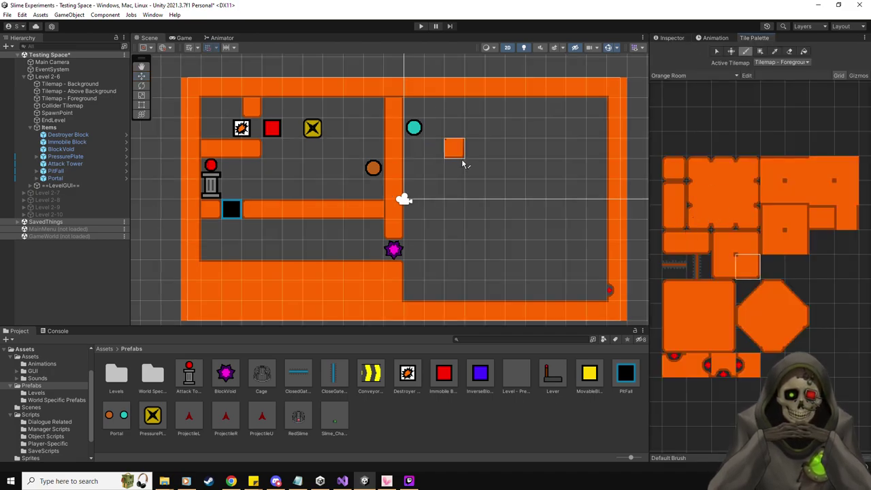
{"action": "left_click", "coordinate": [62, 106]}
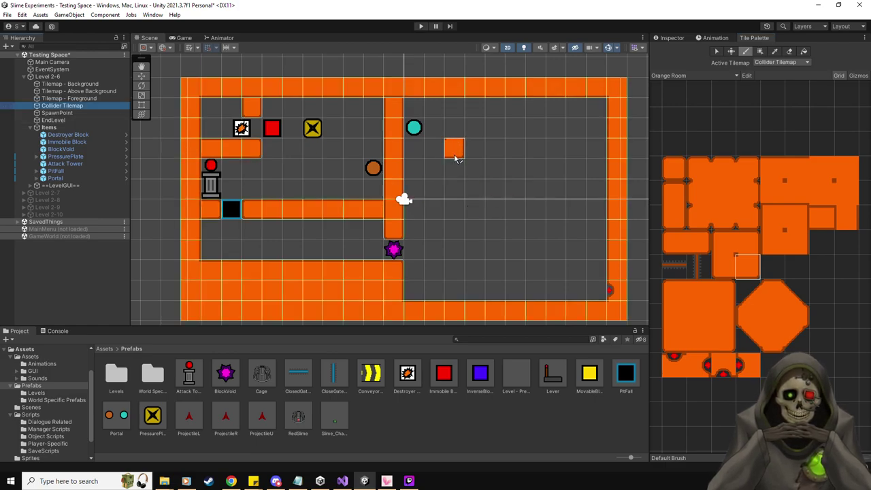
{"action": "left_click", "coordinate": [474, 167]}
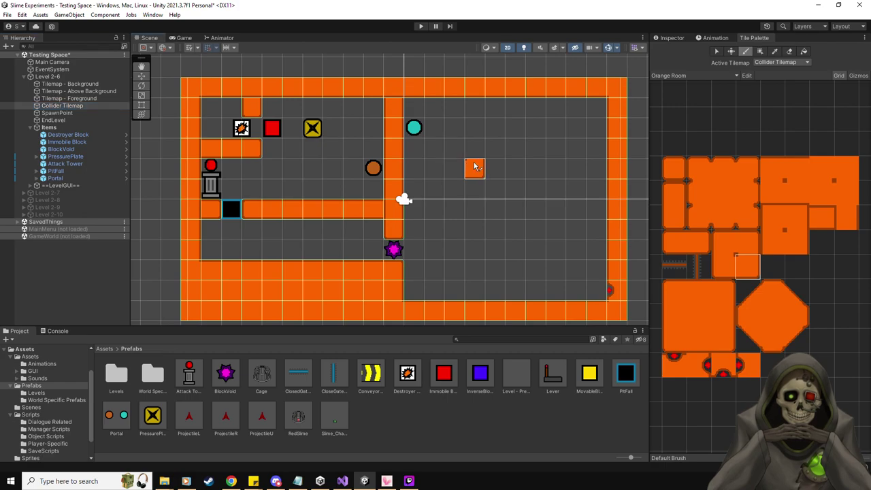
{"action": "left_click", "coordinate": [821, 218]}
{"action": "left_click_drag", "start_coordinate": [454, 169], "coordinate": [414, 169]}
{"action": "left_click", "coordinate": [851, 215]}
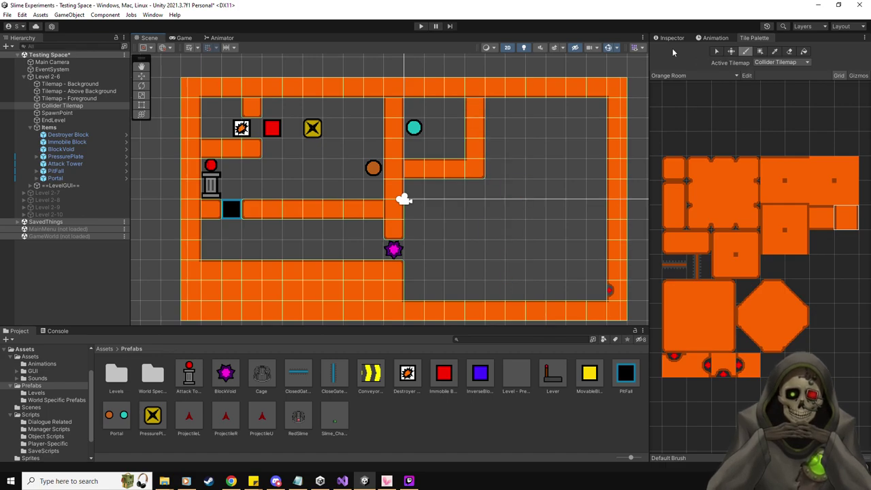
Place a Lever prefab inside the walled enclosure, just below and beside the teal portal.
{"action": "left_click", "coordinate": [142, 75]}
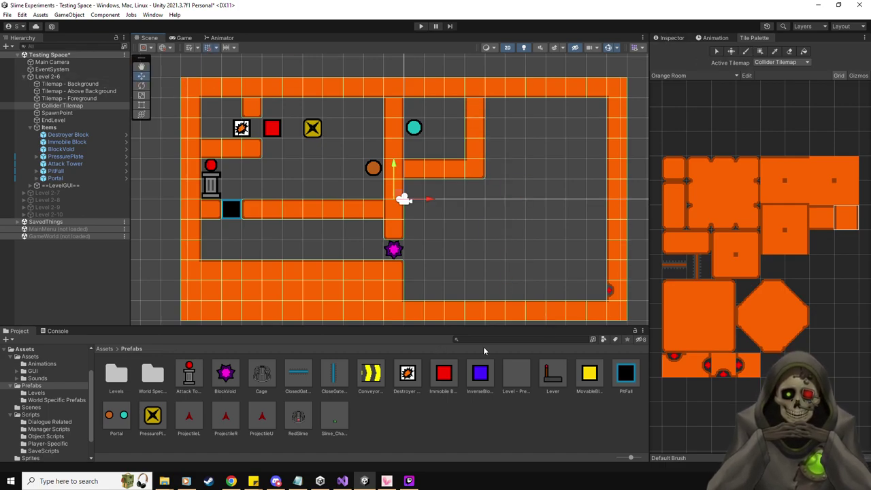
{"action": "left_click_drag", "start_coordinate": [553, 376], "coordinate": [438, 147]}
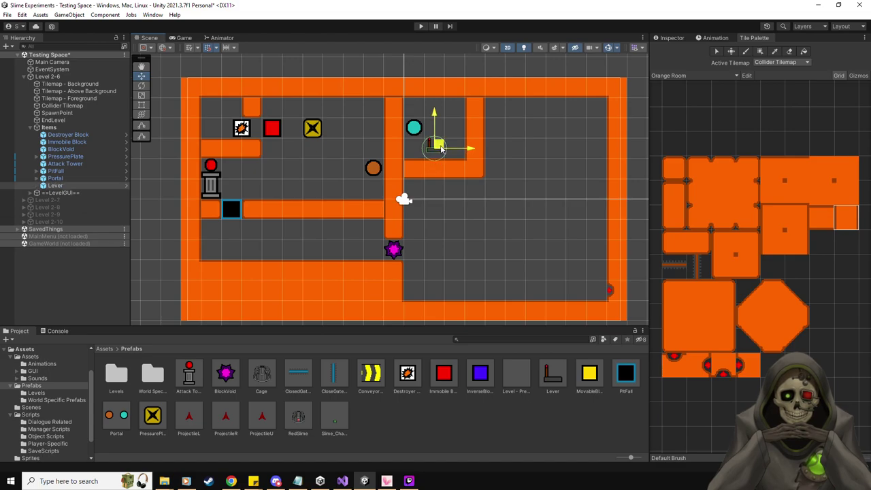
Paint a two-tile orange ledge above the level exit and place a CloseGateHorizontal beneath its inner end at 8.5, -4.5.
{"action": "left_click", "coordinate": [673, 241]}
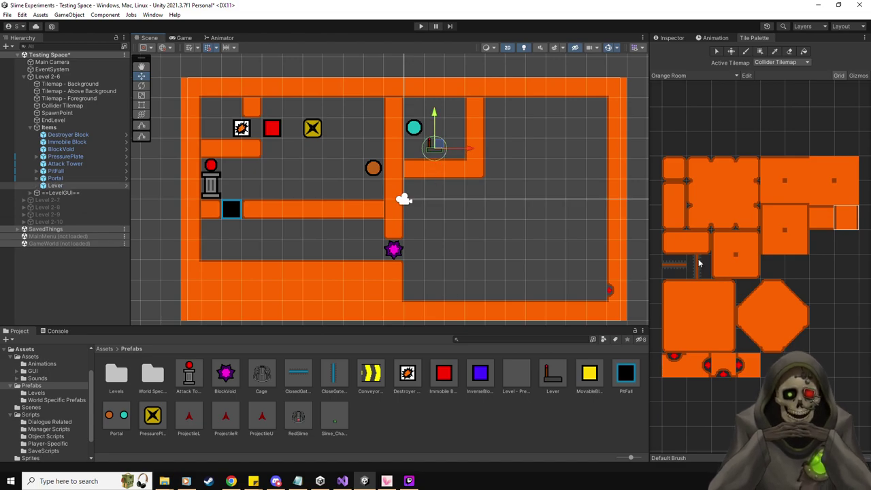
{"action": "left_click", "coordinate": [577, 271]}
{"action": "left_click", "coordinate": [822, 217]}
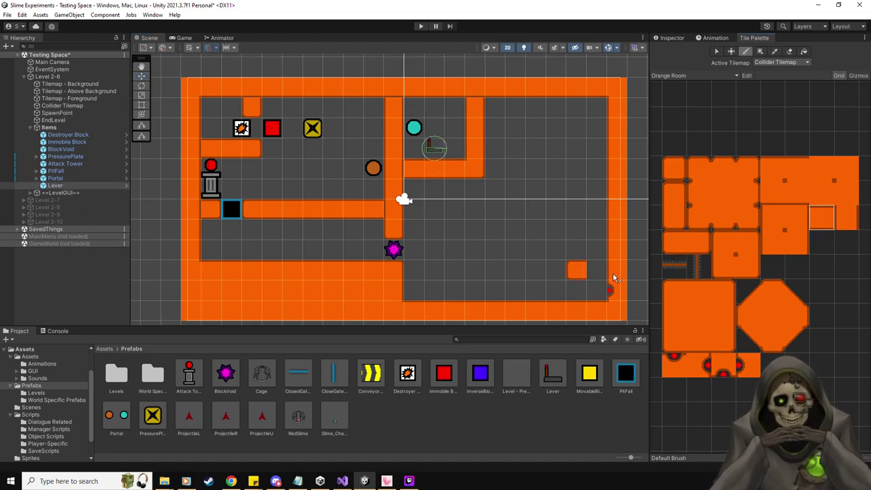
{"action": "left_click", "coordinate": [597, 270]}
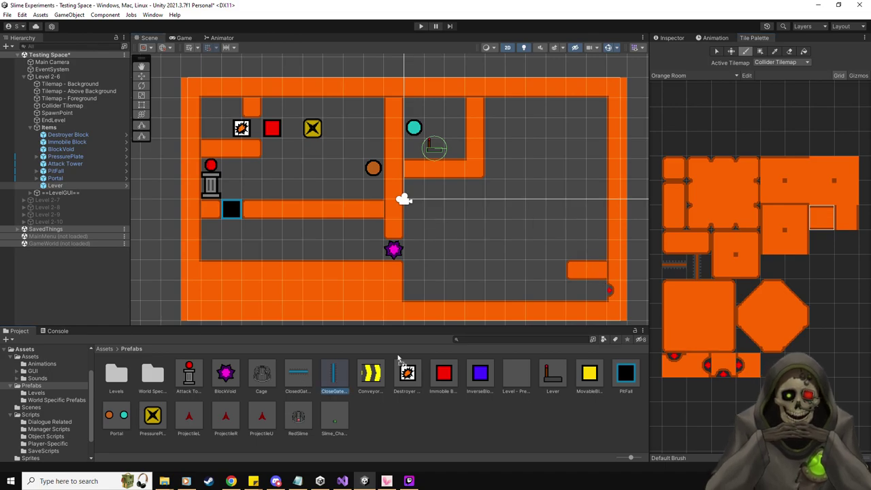
{"action": "left_click_drag", "start_coordinate": [582, 290], "coordinate": [579, 289]}
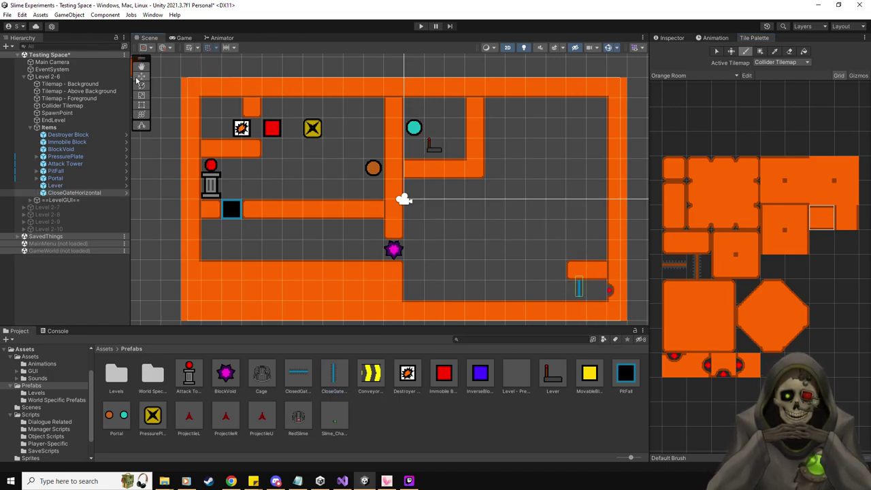
{"action": "key", "text": "w"}
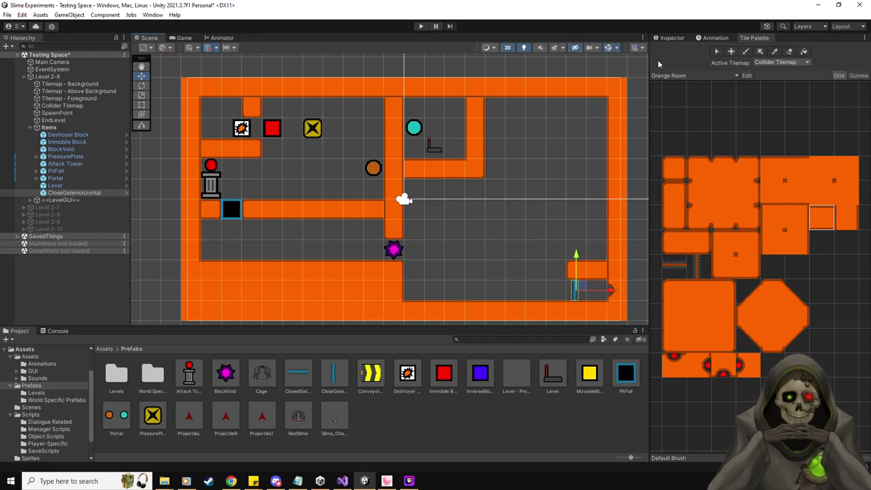
Enable Always Start Obj Visible on the Lever and assign CloseGateHorizontal as its Obj To Change.
{"action": "left_click", "coordinate": [671, 38]}
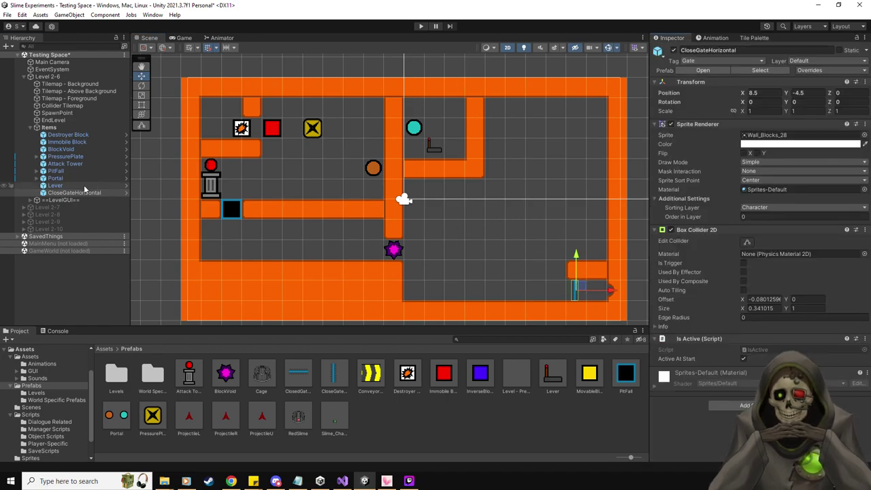
{"action": "left_click", "coordinate": [54, 185]}
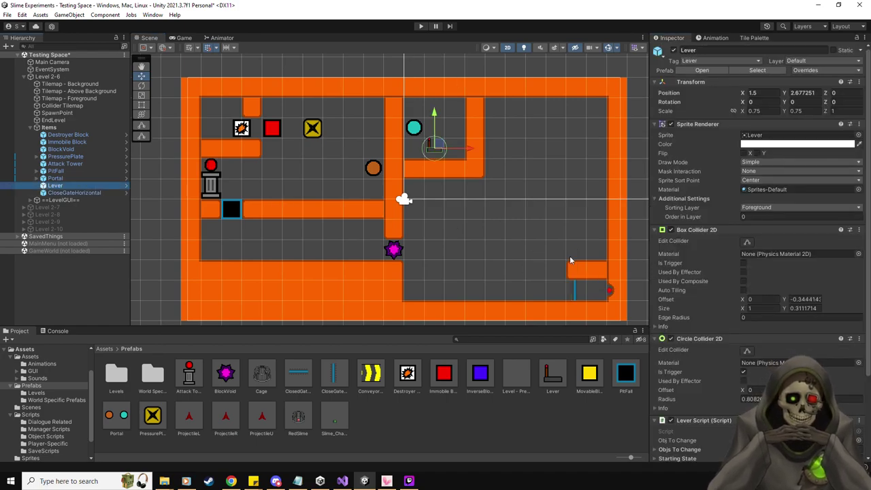
{"action": "scroll", "coordinate": [685, 312], "scroll_direction": "down", "scroll_amount": 4}
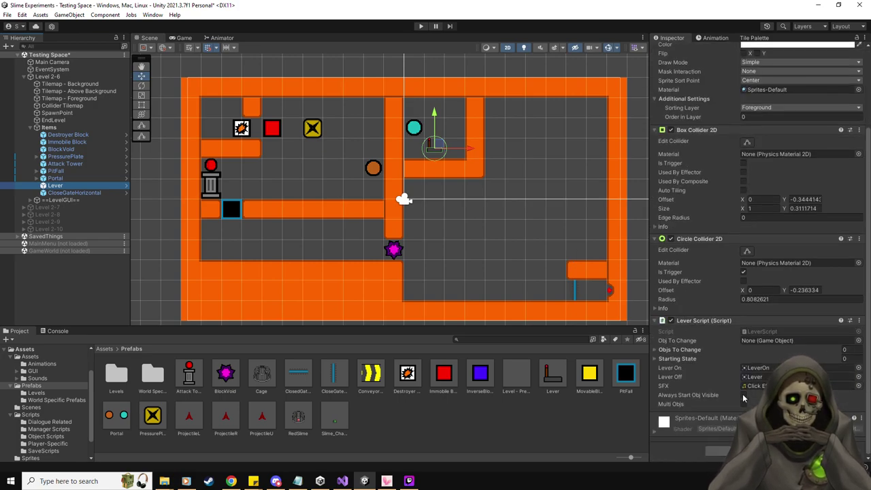
{"action": "left_click", "coordinate": [743, 396]}
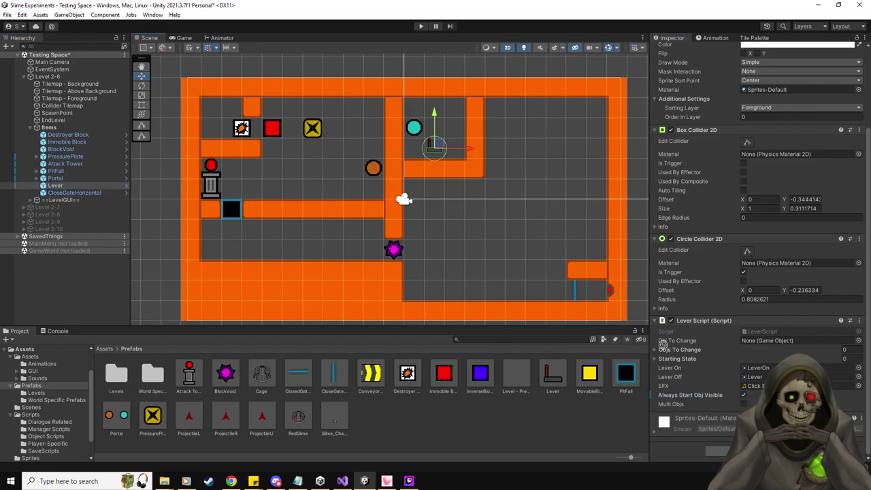
{"action": "left_click_drag", "start_coordinate": [663, 344], "coordinate": [760, 339]}
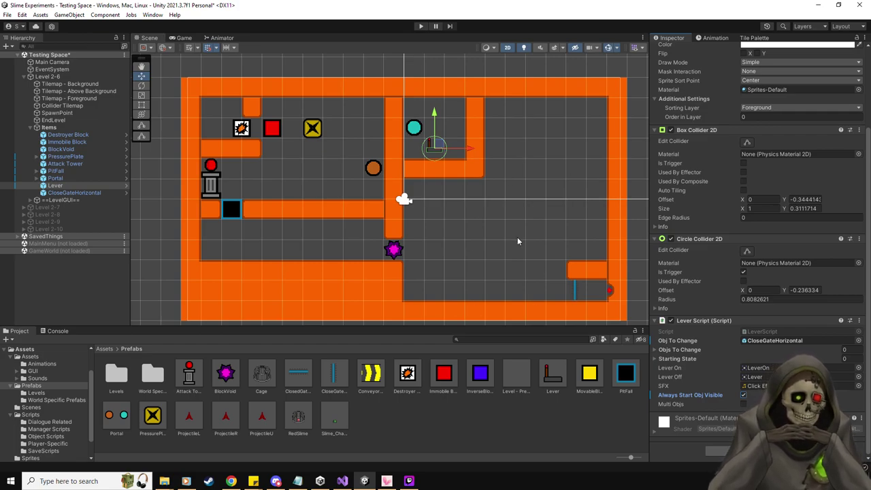
Play-test Level 2-6: carry the destroyer block past the pressure plate, enter the brown portal and flip the lever.
{"action": "left_click", "coordinate": [420, 26]}
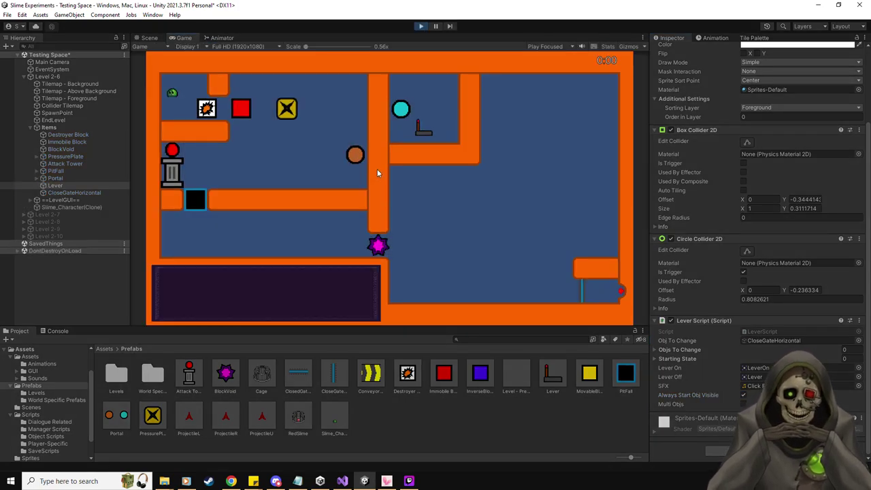
{"action": "key", "text": "Right"}
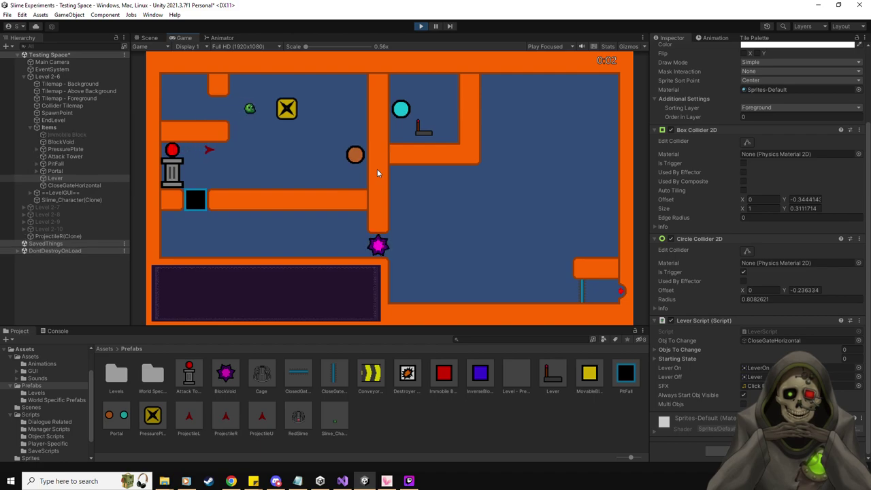
{"action": "key", "text": "Up"}
{"action": "key", "text": "Right"}
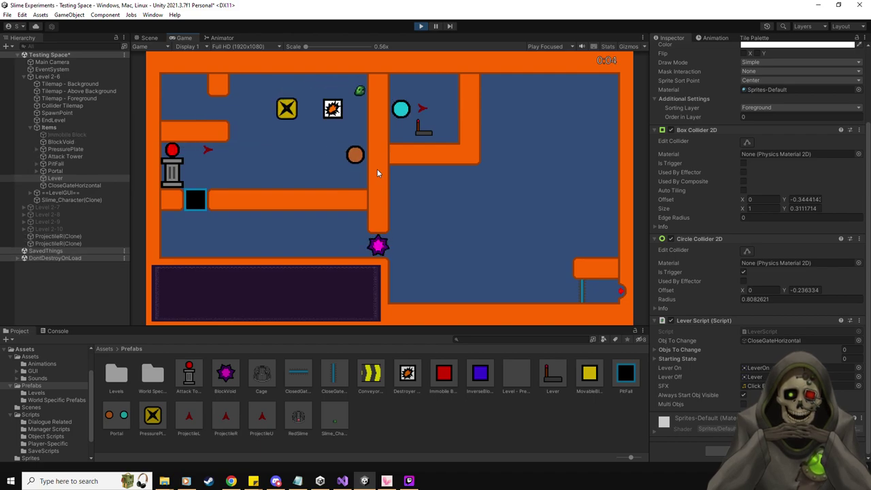
{"action": "key", "text": "Right"}
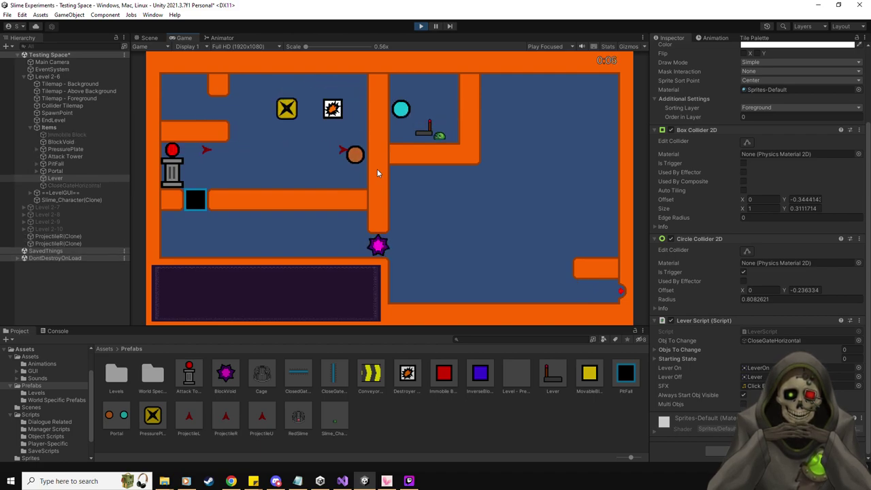
{"action": "key", "text": "Left"}
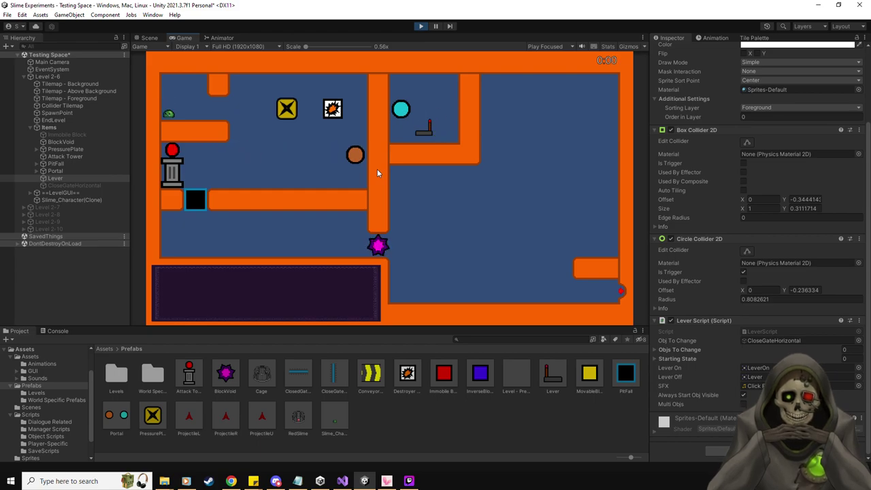
Test travelling from the spawn through the brown portal to the lever enclosure and back to the pressure plate.
{"action": "key", "text": "Up"}
{"action": "key", "text": "Right"}
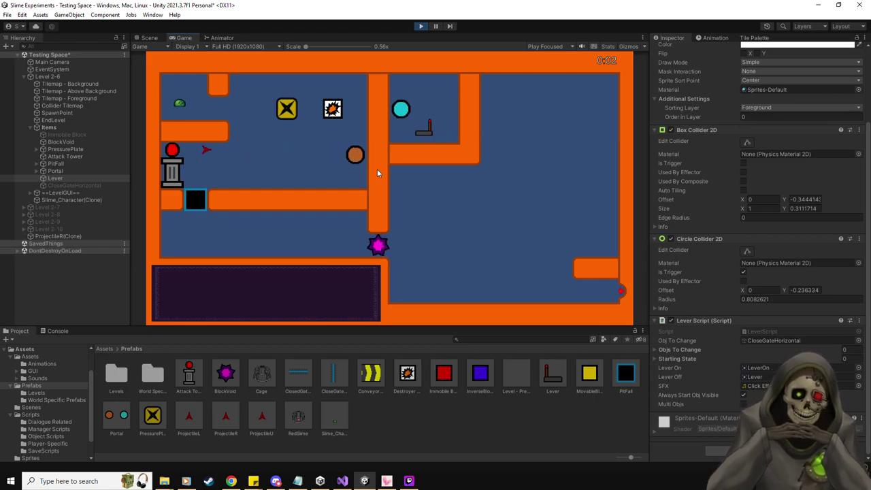
{"action": "key", "text": "Right"}
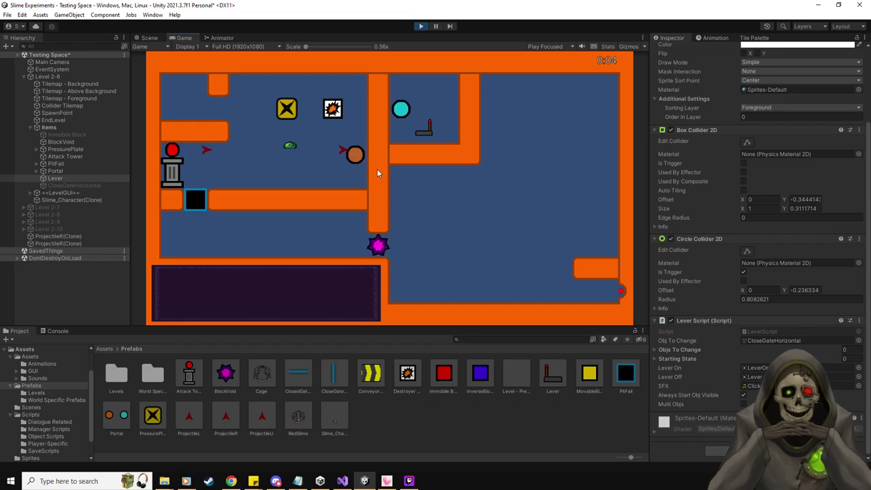
{"action": "key", "text": "Right"}
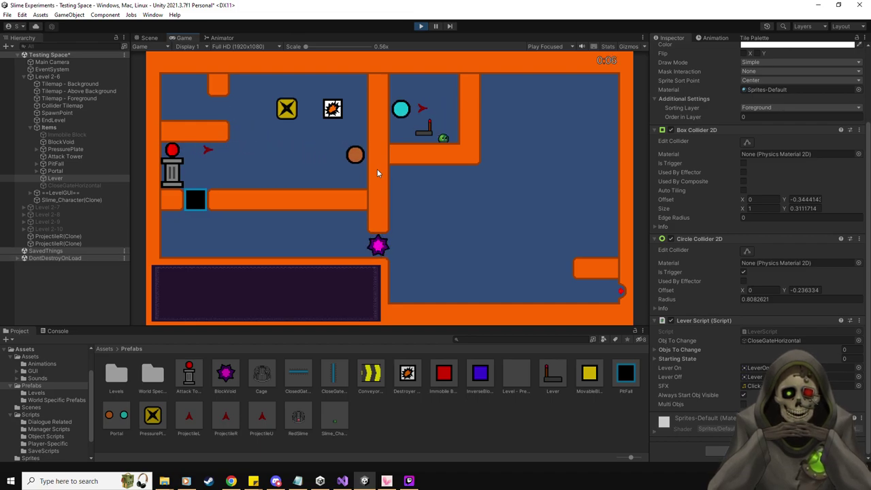
{"action": "key", "text": "Left"}
{"action": "key", "text": "Up"}
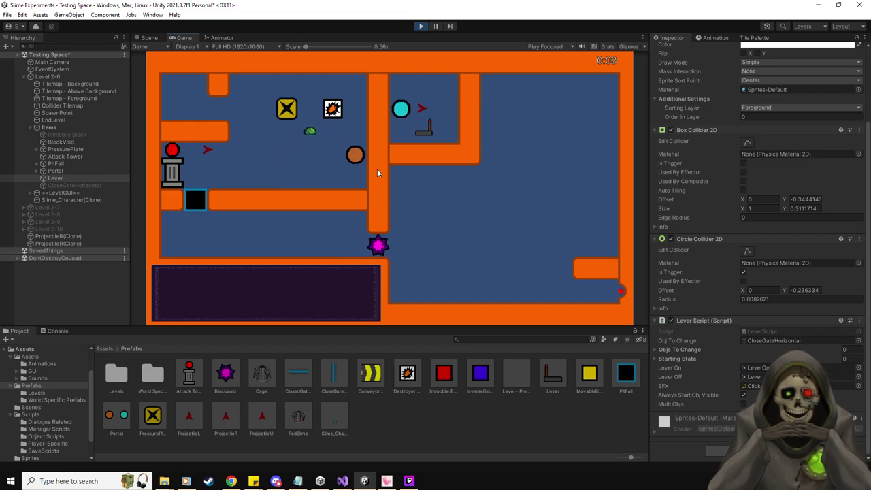
{"action": "key", "text": "Left"}
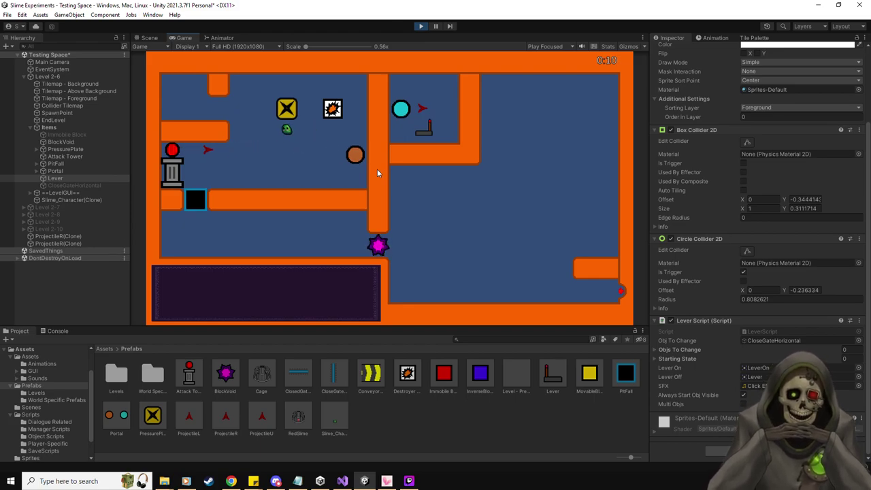
{"action": "key", "text": "Up"}
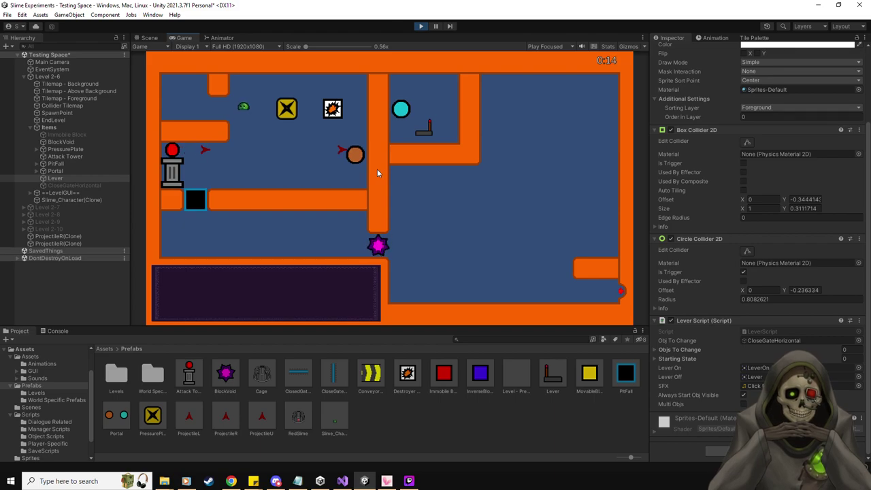
Test picking up the destroyer block, releasing it nearer the dividing wall and picking it up again.
{"action": "key", "text": "Right"}
{"action": "key", "text": "Up"}
{"action": "key", "text": "Right"}
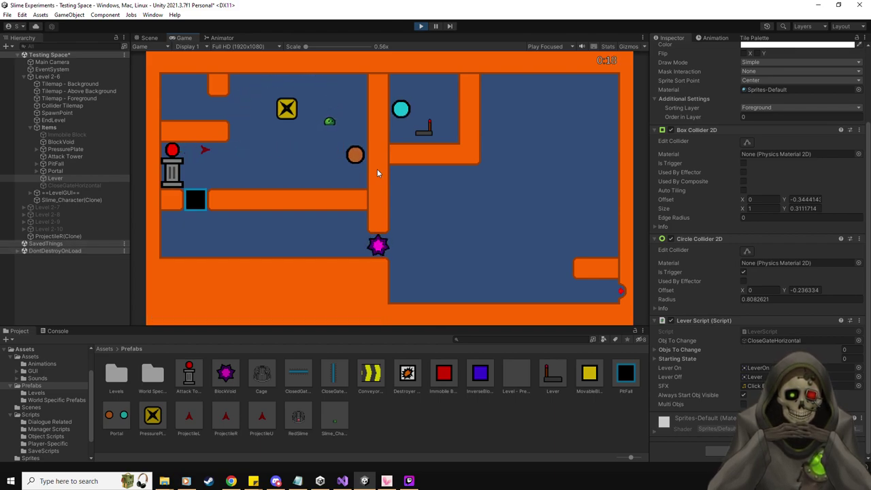
{"action": "key", "text": "Up"}
{"action": "key", "text": "Left"}
{"action": "key", "text": "Up"}
{"action": "key", "text": "Right"}
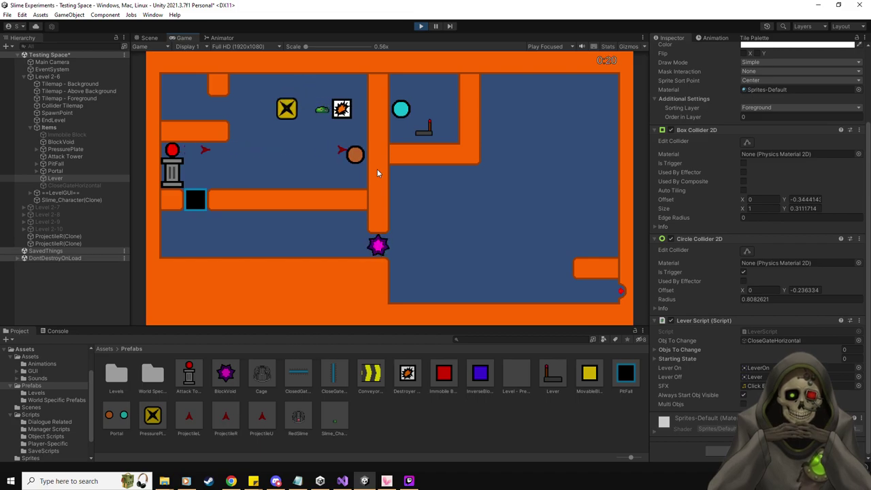
{"action": "key", "text": "Up"}
{"action": "key", "text": "Left"}
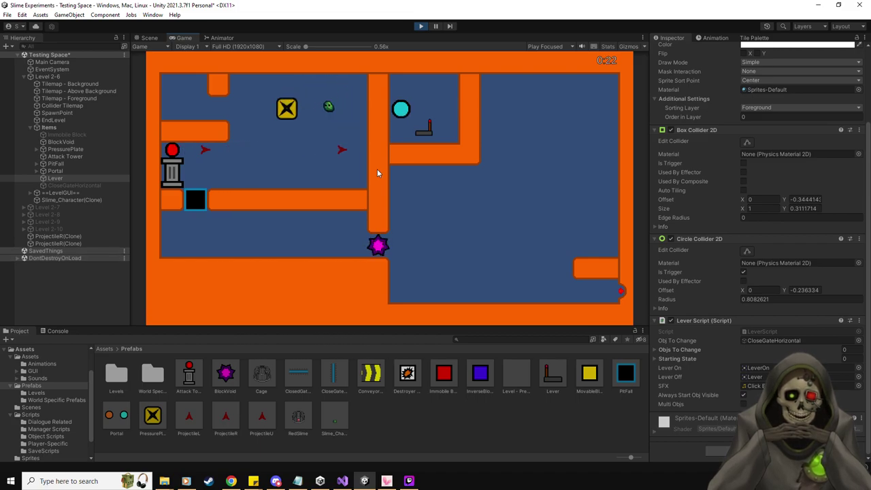
Release the destroyer block above the projectile's path and guide the slime down to the corridor floor beside the dividing wall.
{"action": "key", "text": "Up"}
{"action": "key", "text": "Right"}
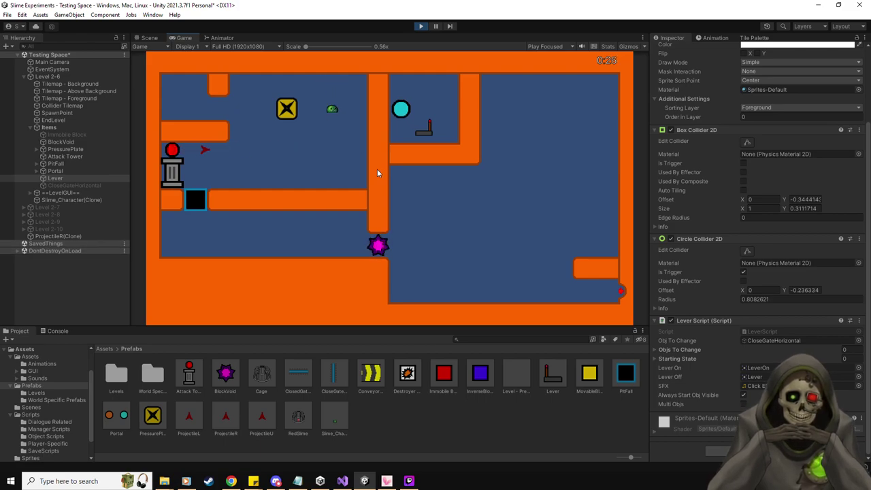
{"action": "key", "text": "Left"}
{"action": "key", "text": "Up"}
{"action": "key", "text": "Right"}
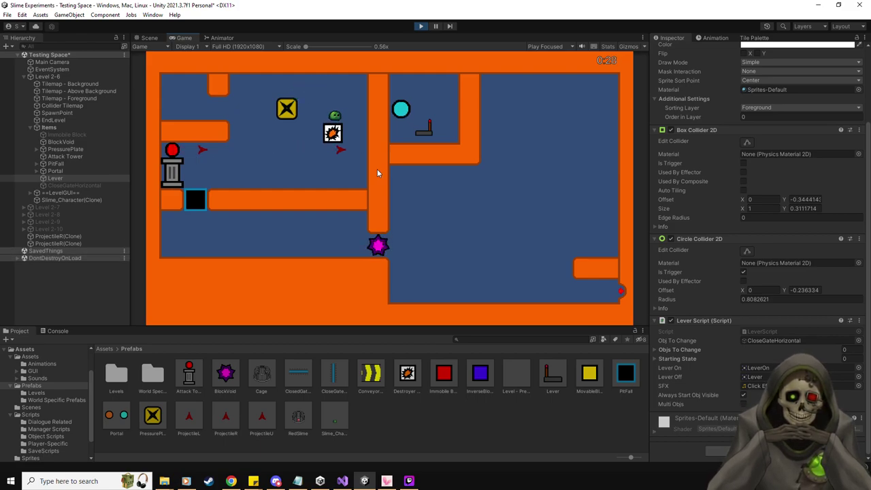
{"action": "key", "text": "Right"}
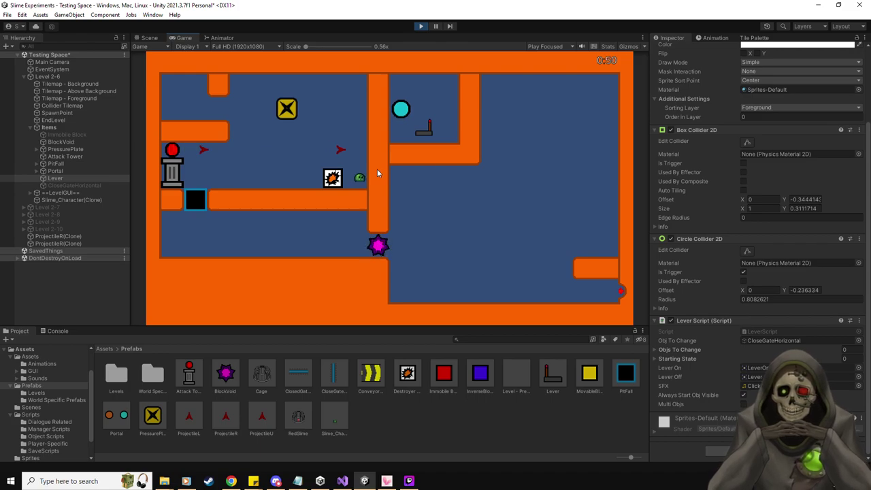
Test pushing the destroyer block along the corridor floor into the attack tower and return the slime towards the pressure plate.
{"action": "key", "text": "Left"}
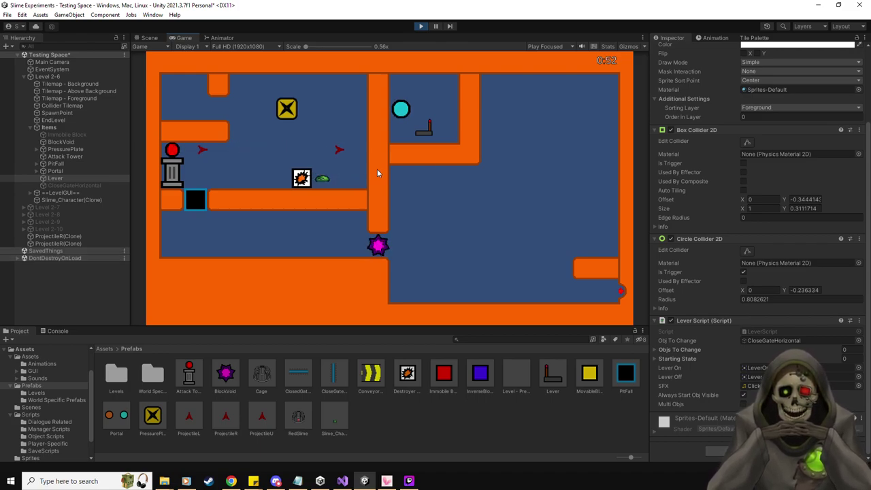
{"action": "key", "text": "Left"}
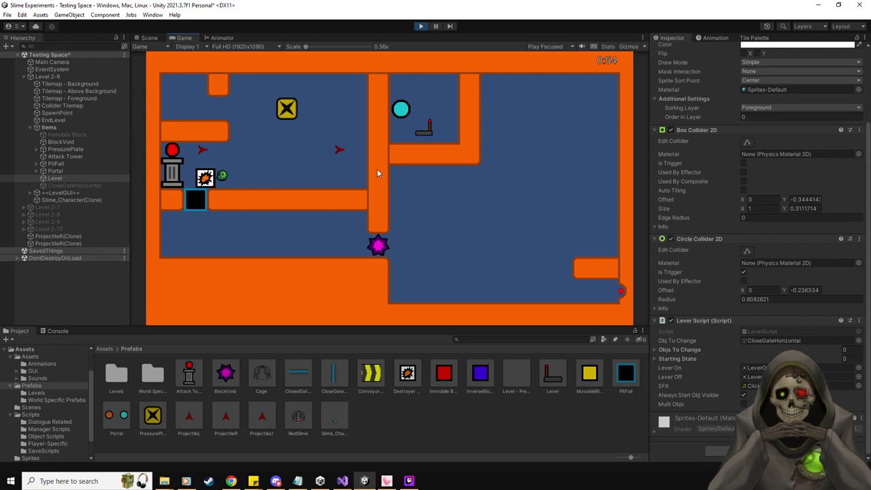
{"action": "key", "text": "Right"}
{"action": "key", "text": "Up"}
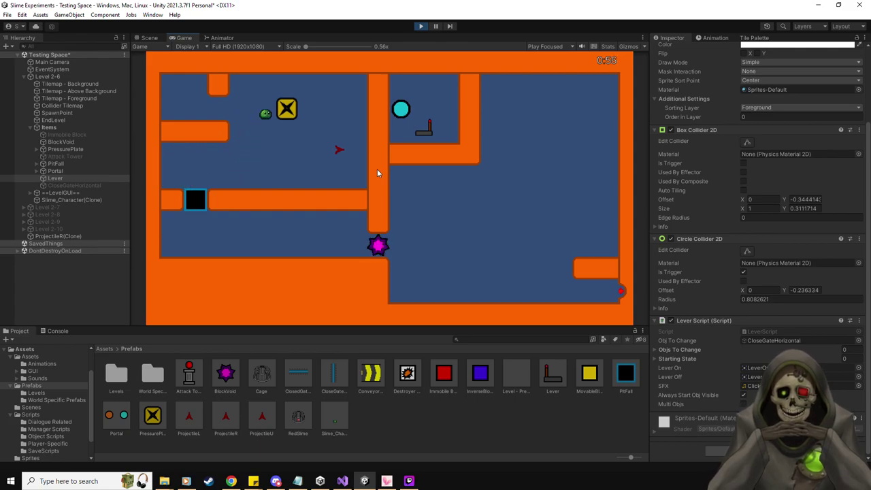
Test bringing the respawned destroyer block down to the corridor floor and pushing it into the pitfall.
{"action": "key", "text": "Right"}
{"action": "key", "text": "Down"}
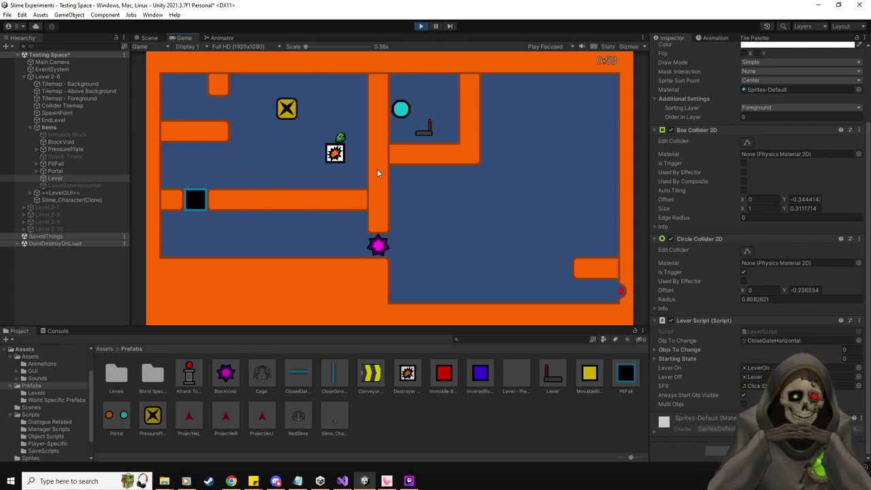
{"action": "key", "text": "Right"}
{"action": "key", "text": "Down"}
{"action": "key", "text": "Left"}
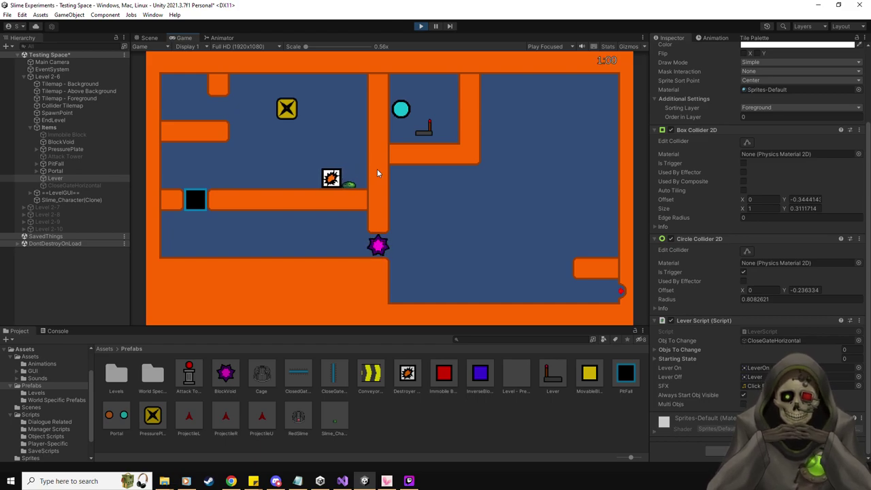
{"action": "key", "text": "Left"}
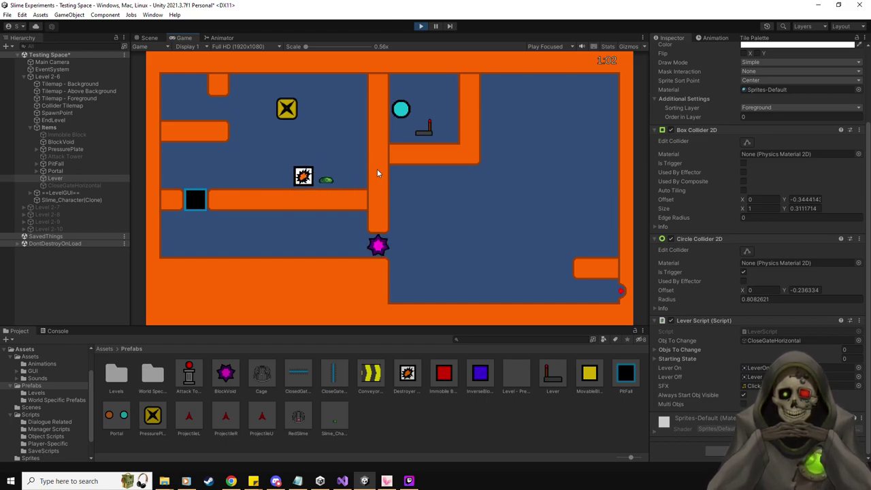
{"action": "key", "text": "Left"}
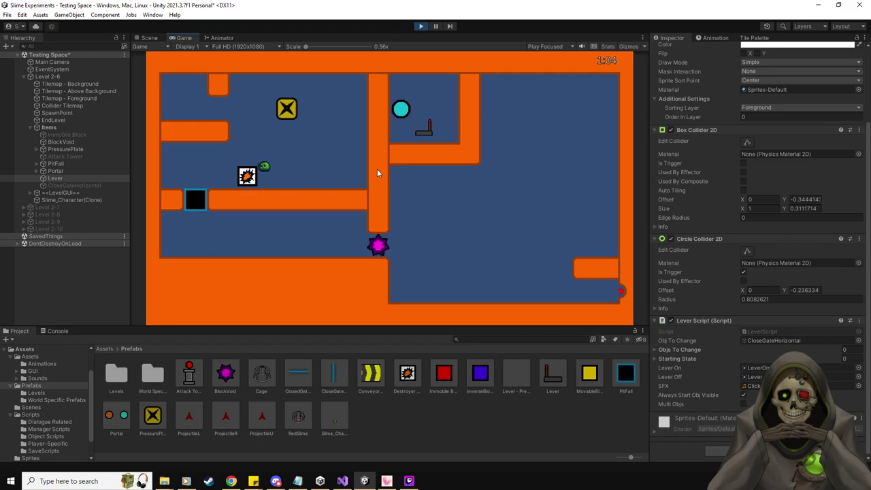
{"action": "key", "text": "Left"}
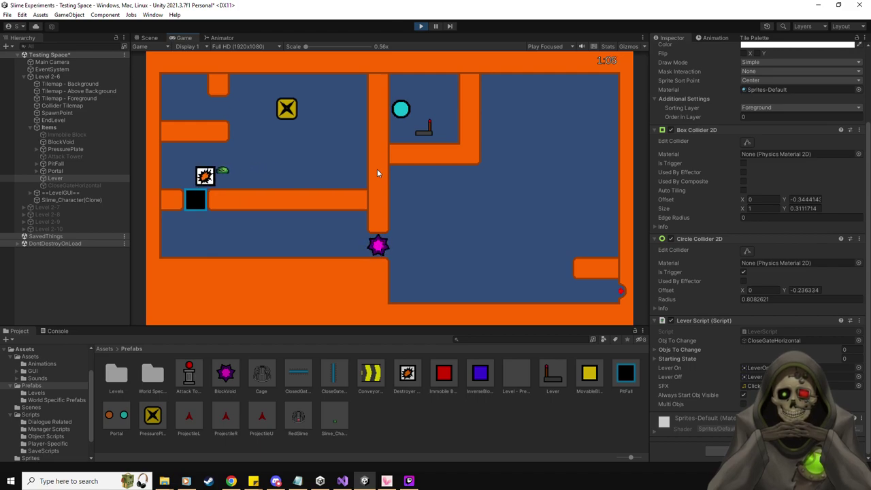
{"action": "key", "text": "Left"}
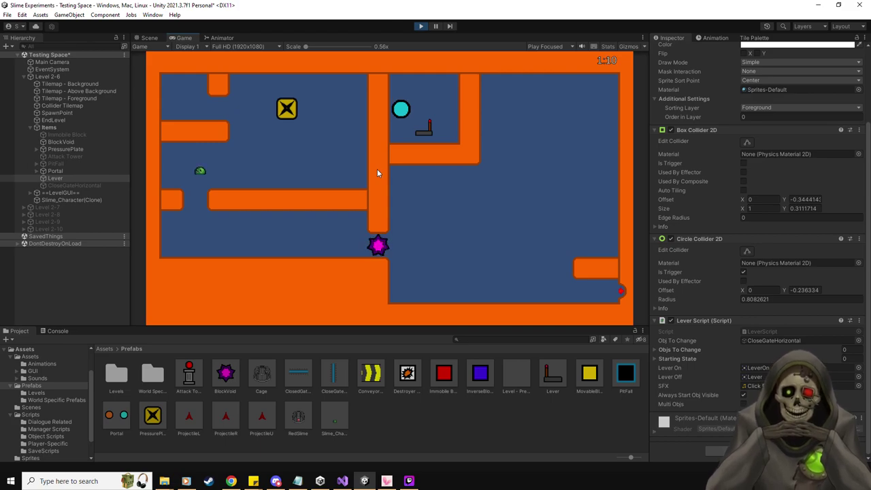
Test fetching the destroyer block from beside the pressure plate again and dropping it through the gap in the corridor floor.
{"action": "key", "text": "Right"}
{"action": "key", "text": "Right"}
{"action": "key", "text": "space"}
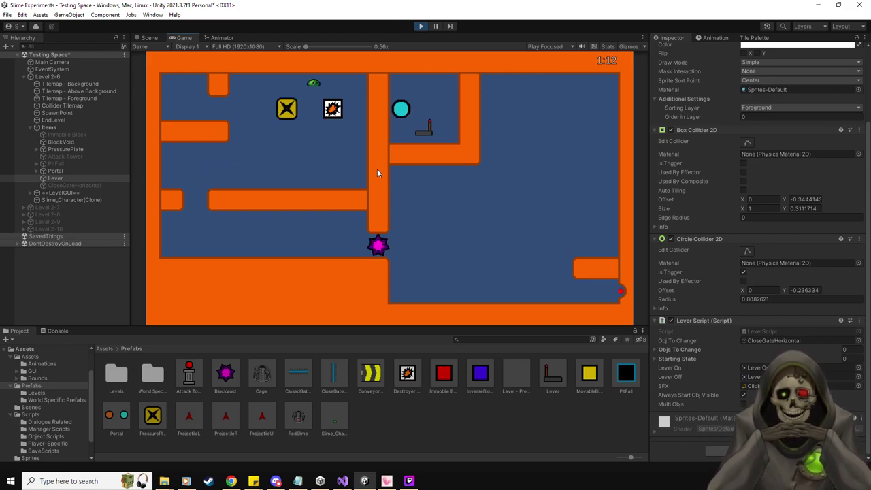
{"action": "key", "text": "Right"}
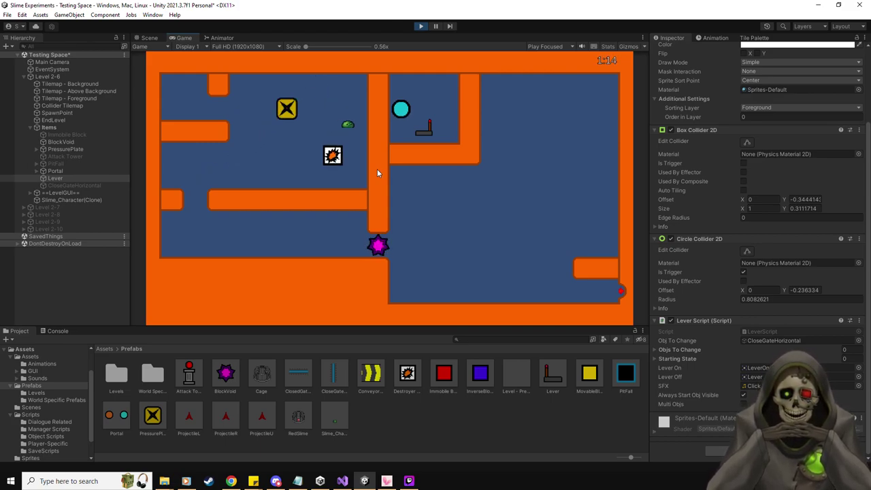
{"action": "key", "text": "Left"}
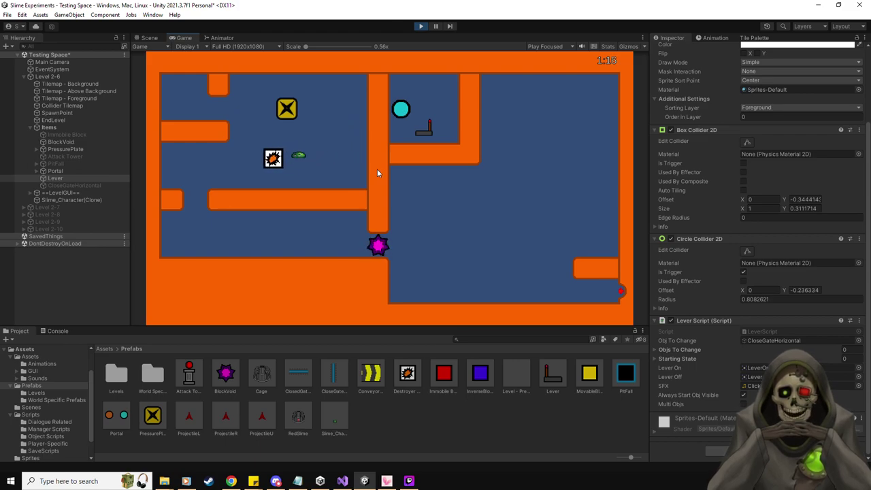
{"action": "key", "text": "space"}
{"action": "key", "text": "Right"}
{"action": "key", "text": "Left"}
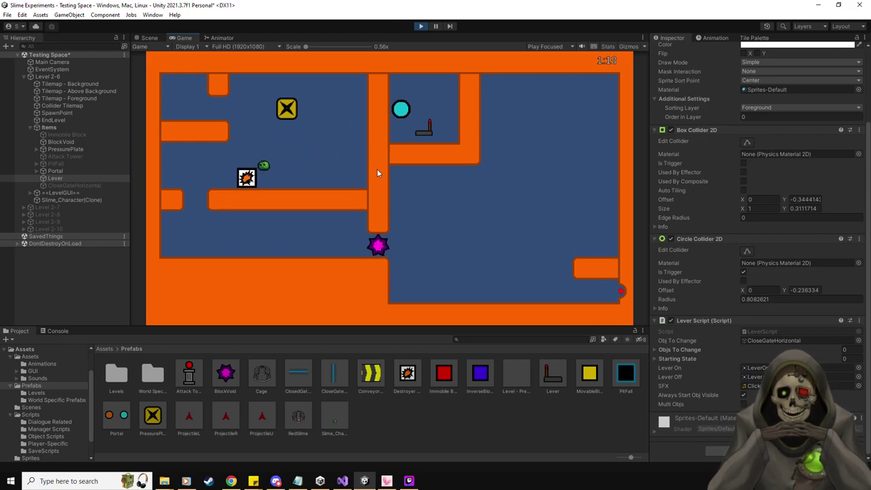
{"action": "key", "text": "Left"}
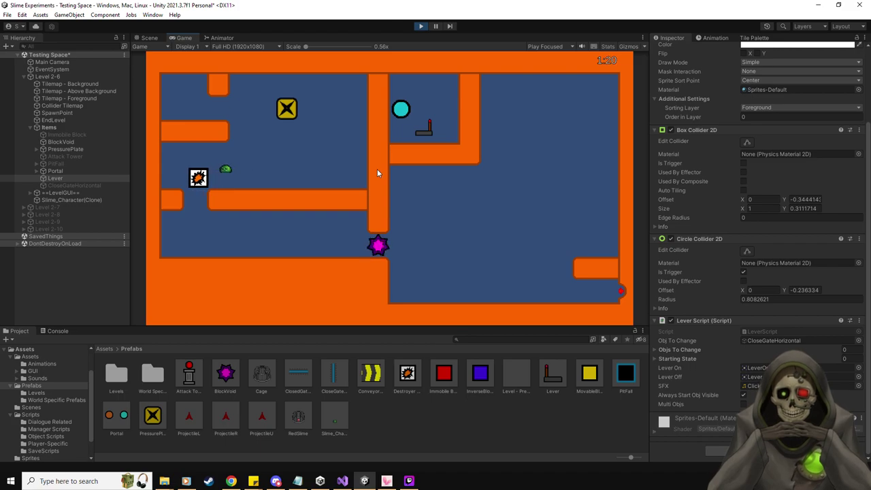
{"action": "key", "text": "space"}
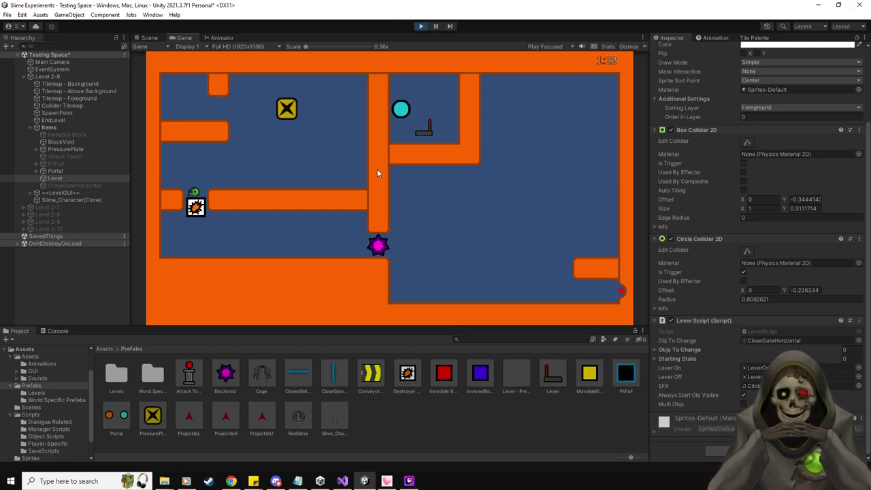
Test pushing the destroyer block along the lower corridor into the purple block void, and end the play-test.
{"action": "key", "text": "Left"}
{"action": "key", "text": "Right"}
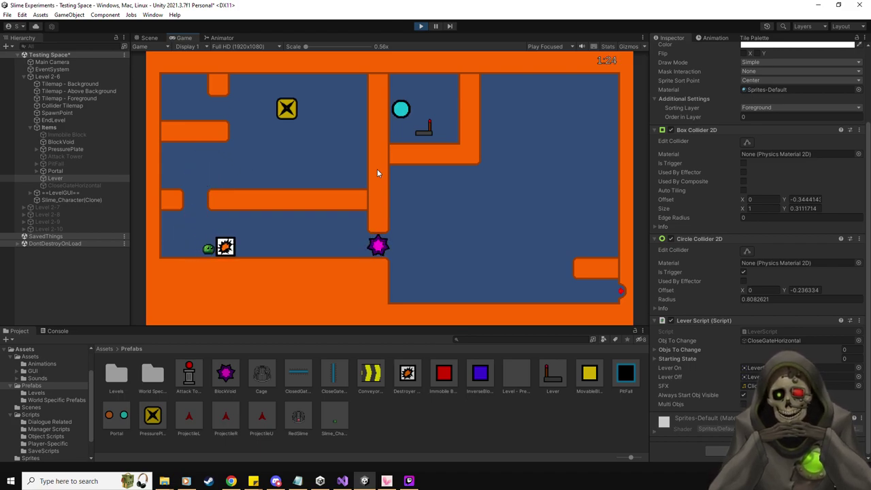
{"action": "key", "text": "Right"}
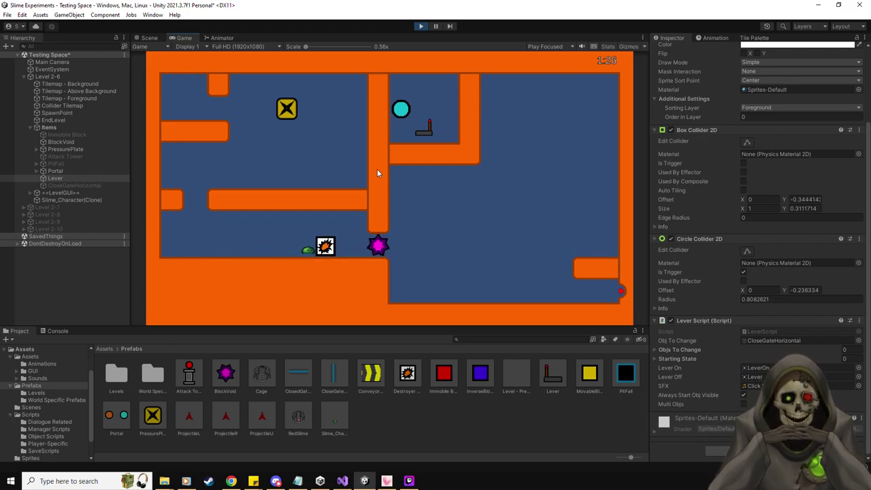
{"action": "key", "text": "Right"}
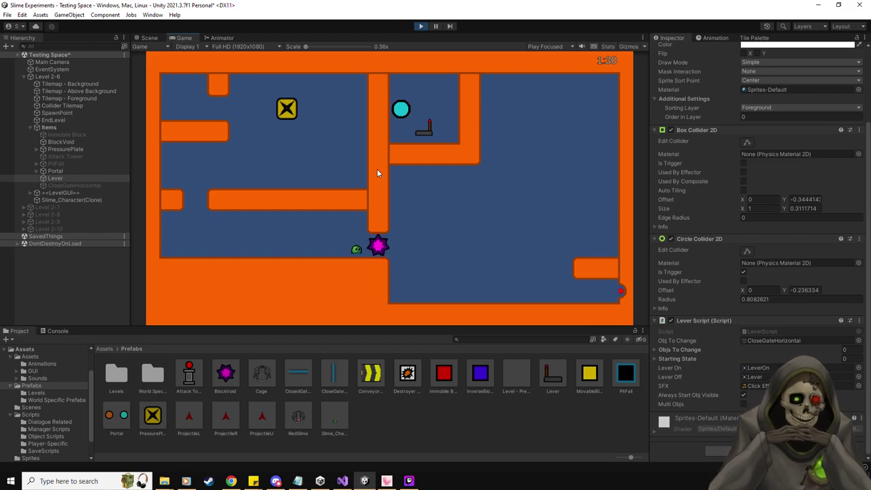
{"action": "left_click", "coordinate": [421, 26]}
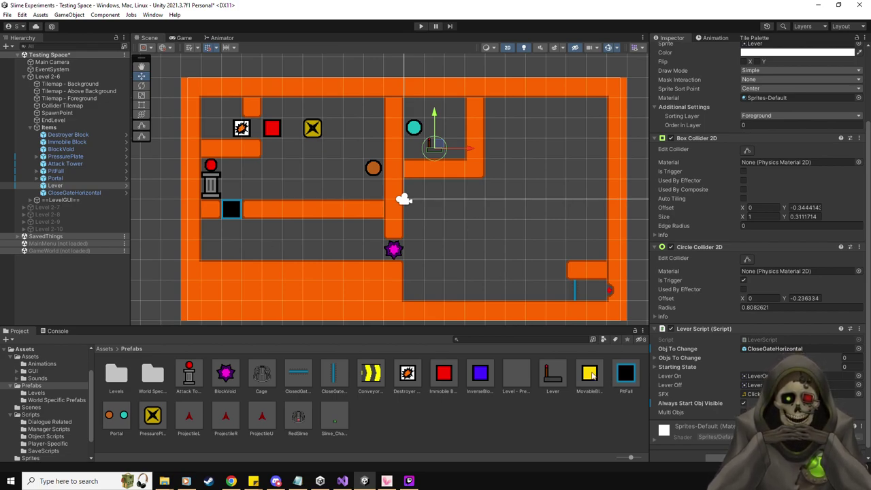
Add a MovableBlock at X -4.5, Y -1.5 in the lower corridor and an Immobile Block directly below it at Y -2.5.
{"action": "left_click_drag", "start_coordinate": [592, 375], "coordinate": [316, 237]}
{"action": "left_click_drag", "start_coordinate": [317, 228], "coordinate": [317, 229]}
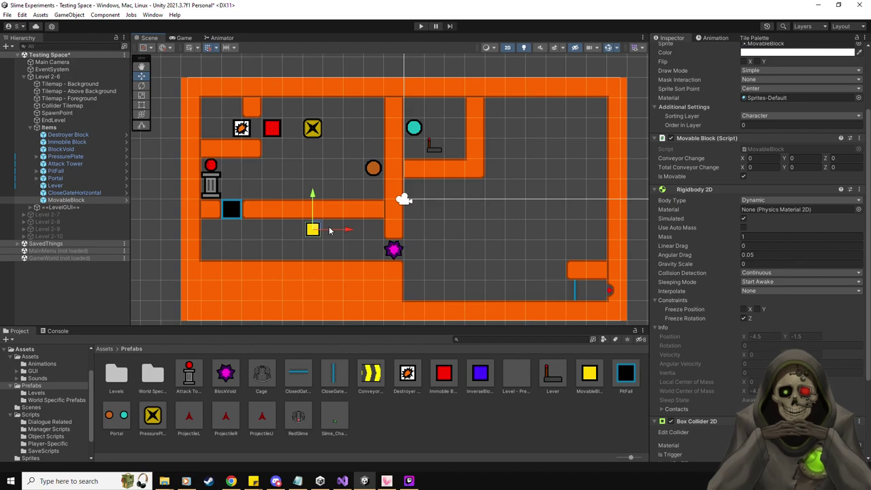
{"action": "left_click_drag", "start_coordinate": [443, 376], "coordinate": [316, 250]}
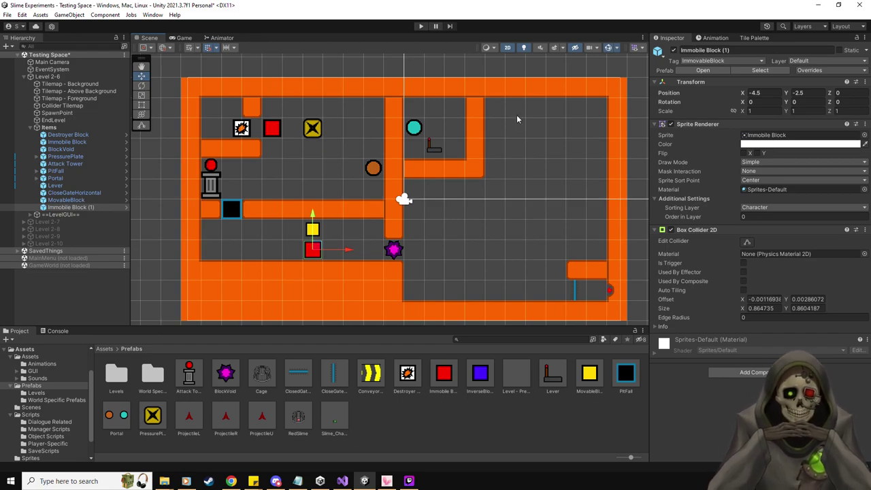
Paint a two-tile-high orange wall on the Collider Tilemap, one tile away from the ledge above the exit.
{"action": "left_click", "coordinate": [754, 38]}
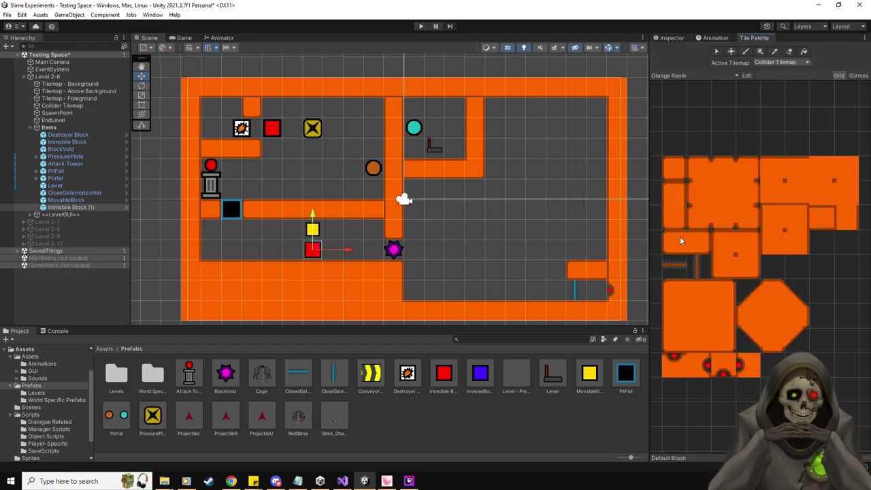
{"action": "left_click", "coordinate": [674, 193]}
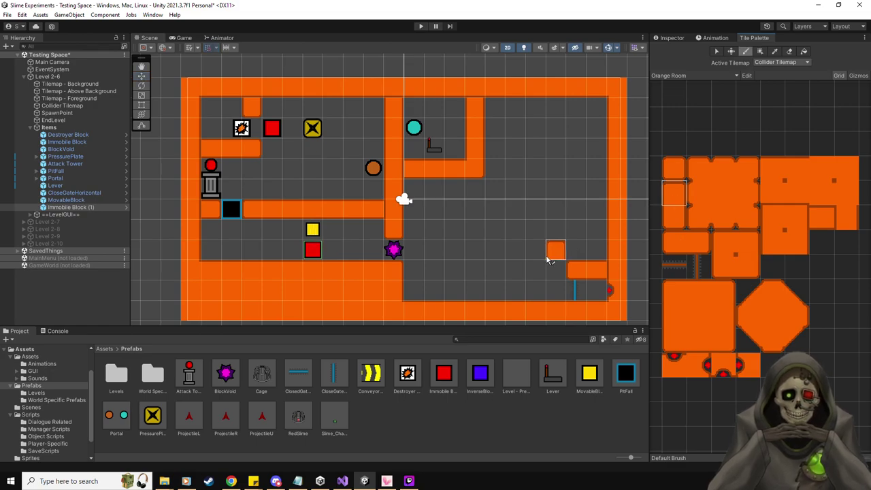
{"action": "left_click", "coordinate": [532, 272]}
{"action": "left_click", "coordinate": [847, 219]}
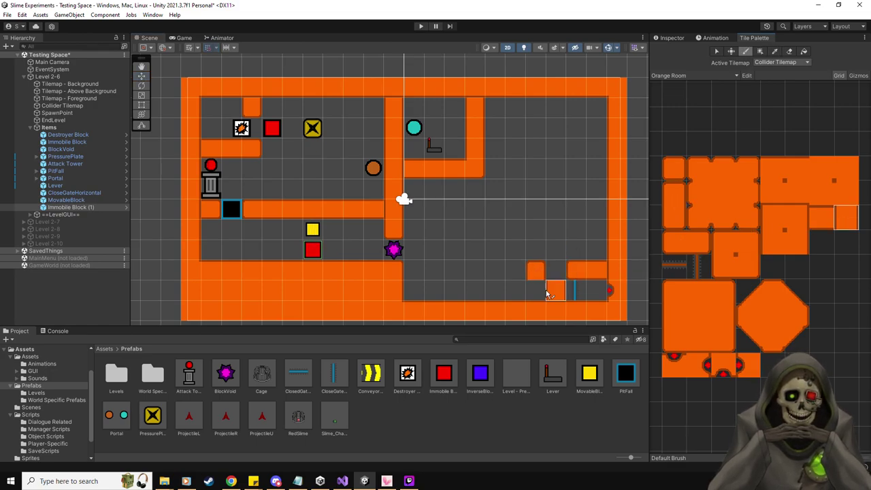
{"action": "left_click", "coordinate": [537, 290]}
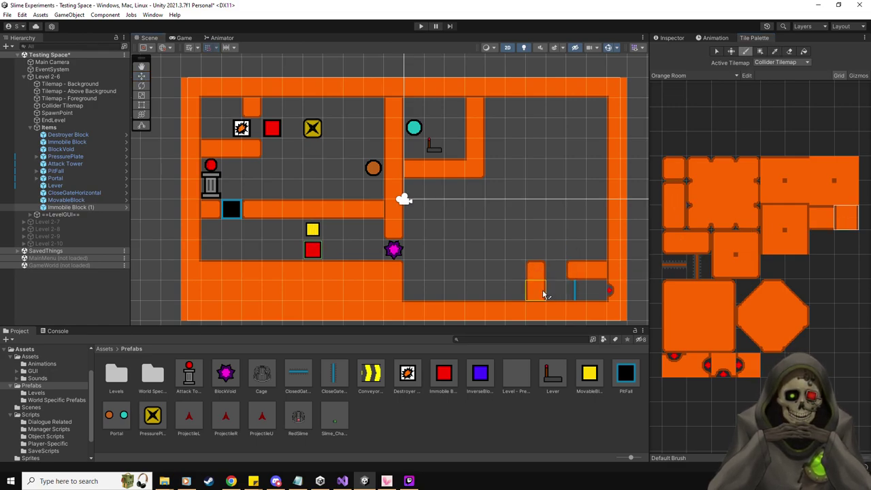
Add a ClosedGateVertical at X 7.5, Y -3.5, closing the gap between the new wall and the exit ledge.
{"action": "left_click", "coordinate": [672, 38]}
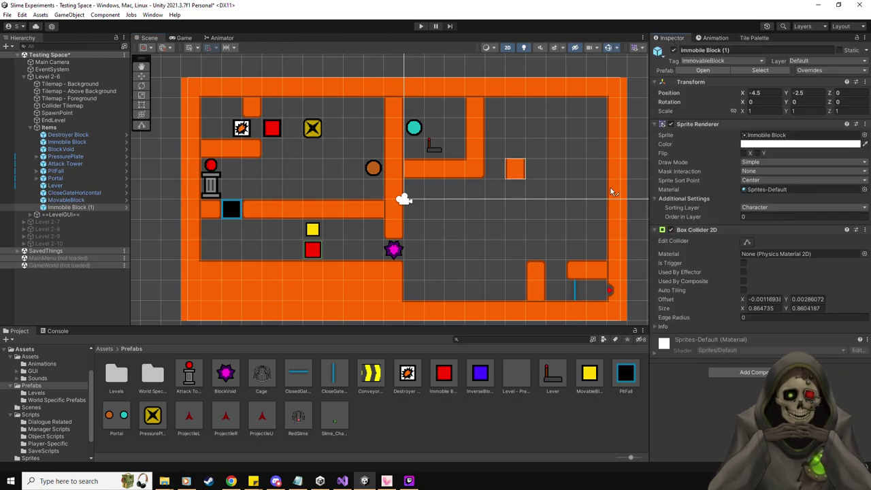
{"action": "left_click_drag", "start_coordinate": [298, 374], "coordinate": [557, 268]}
{"action": "left_click", "coordinate": [142, 76]}
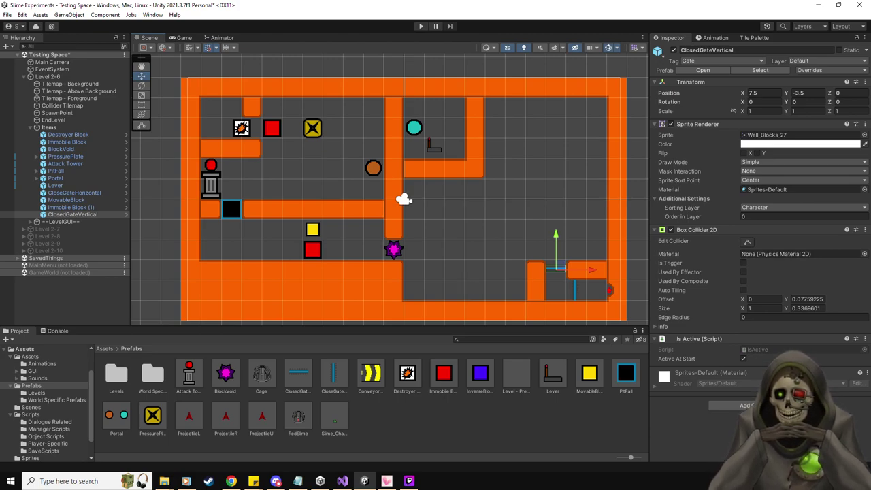
{"action": "key", "text": "alt+Tab"}
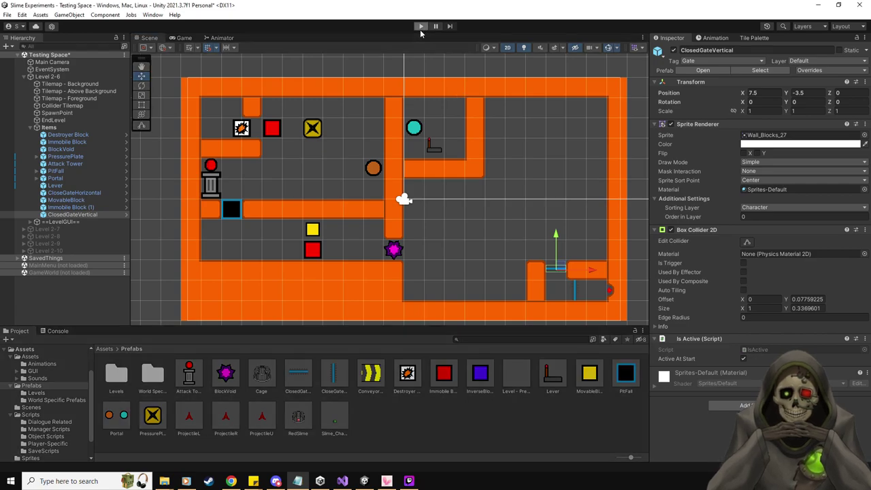
Play-test Level 2-6 by pushing the destroyer block through the immobile block and back into the pressure plate, and end the test.
{"action": "left_click", "coordinate": [420, 27]}
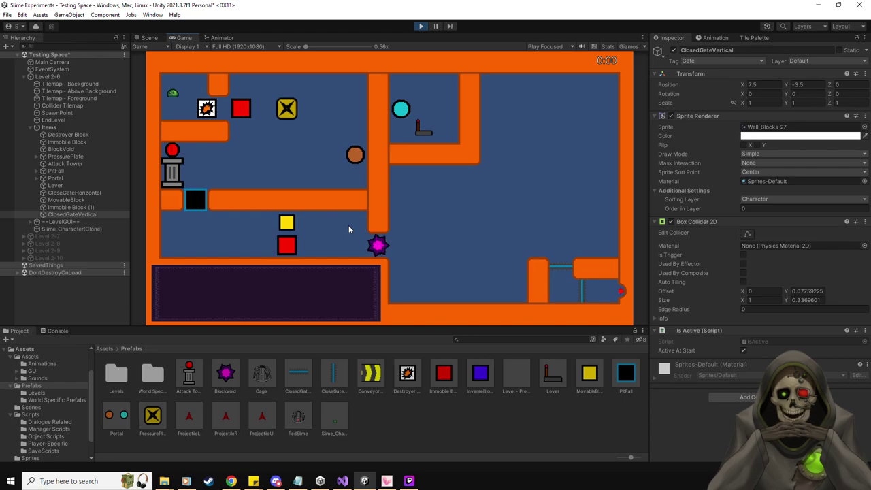
{"action": "key", "text": "Right"}
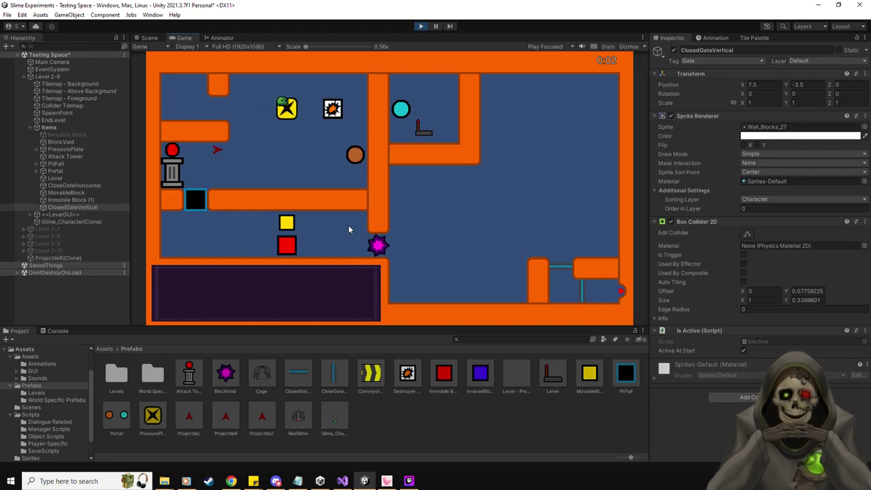
{"action": "key", "text": "Up"}
{"action": "key", "text": "Right"}
{"action": "key", "text": "Down"}
{"action": "key", "text": "Left"}
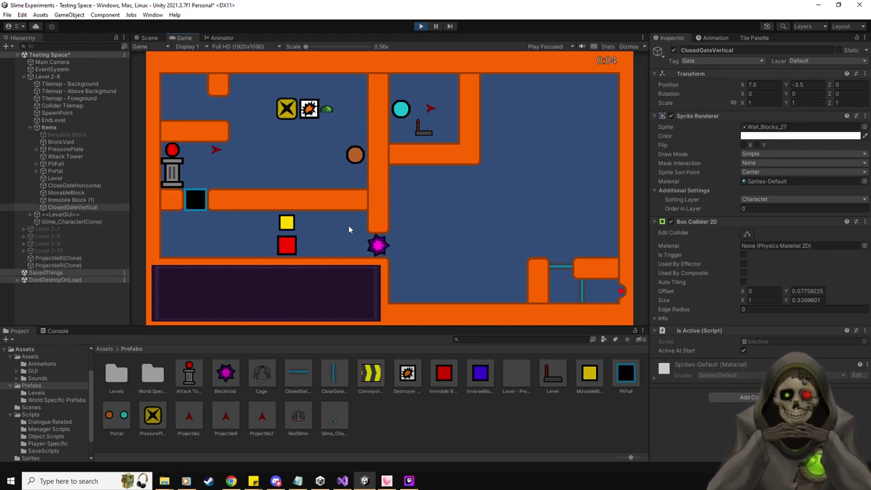
{"action": "key", "text": "Left"}
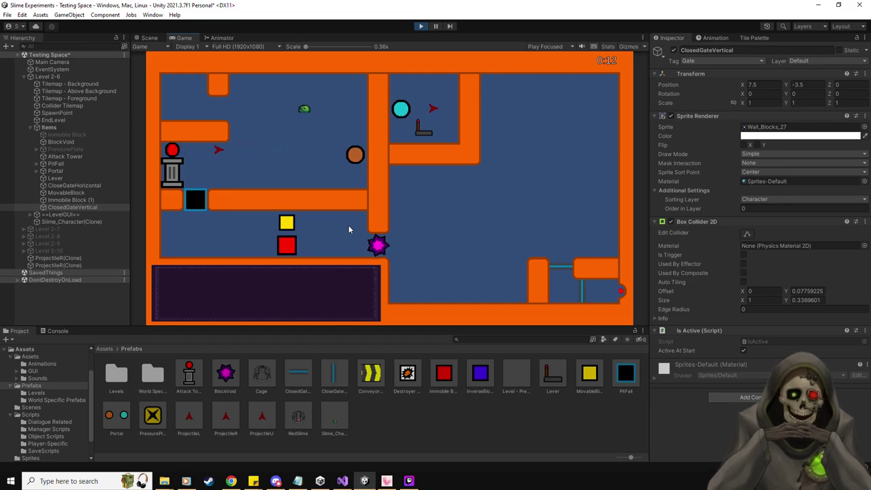
{"action": "key", "text": "Left"}
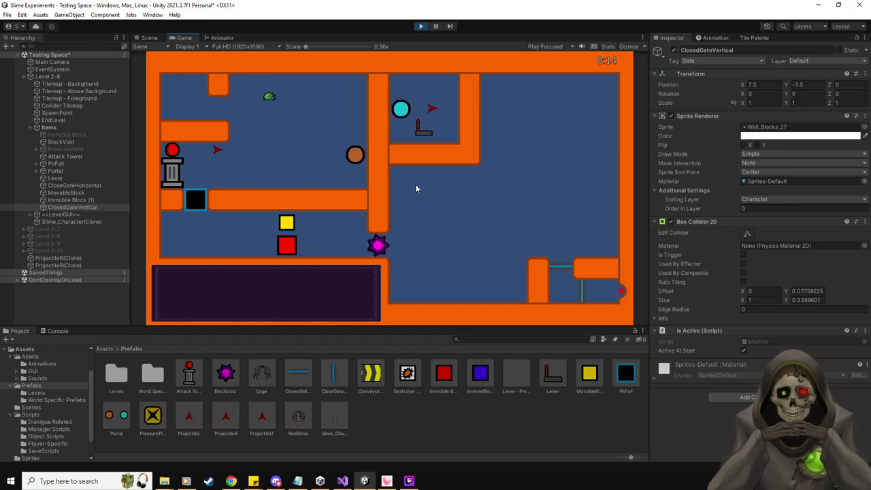
{"action": "left_click", "coordinate": [420, 27]}
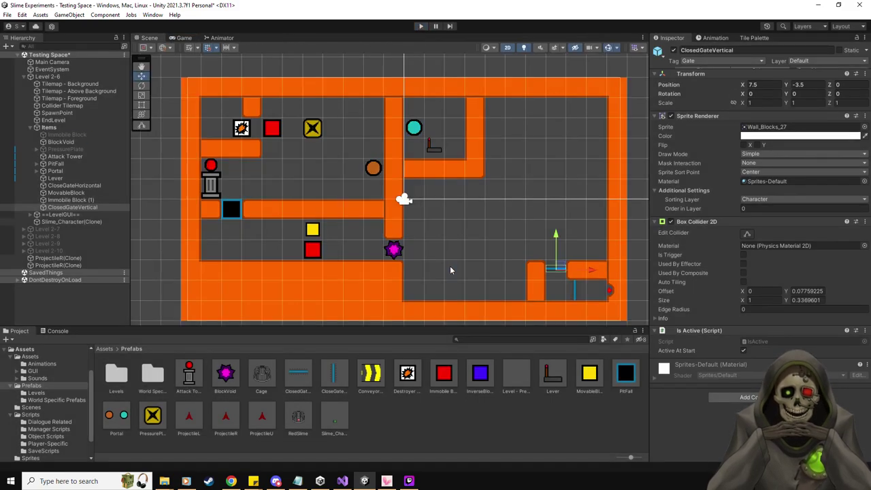
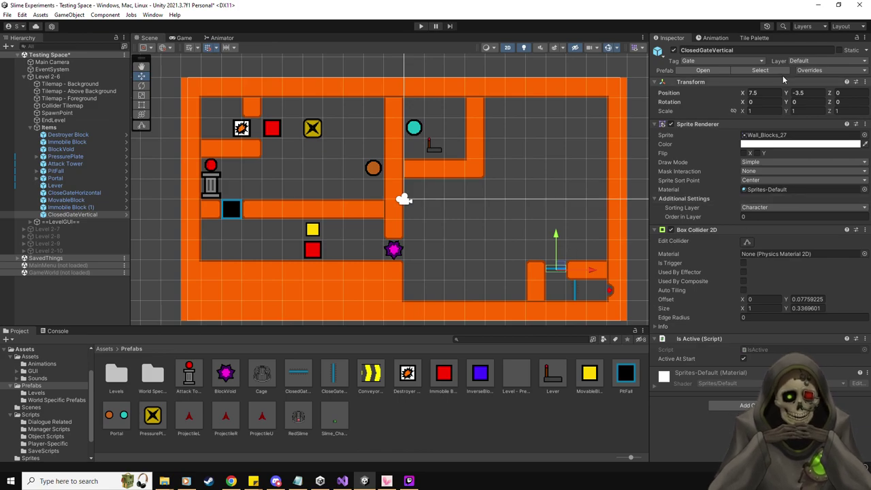
Paint a five-tile-high vertical orange wall at X 3.5, from Y -0.5 down to the floor, on the Collider Tilemap.
{"action": "left_click", "coordinate": [753, 38]}
{"action": "key", "text": "b"}
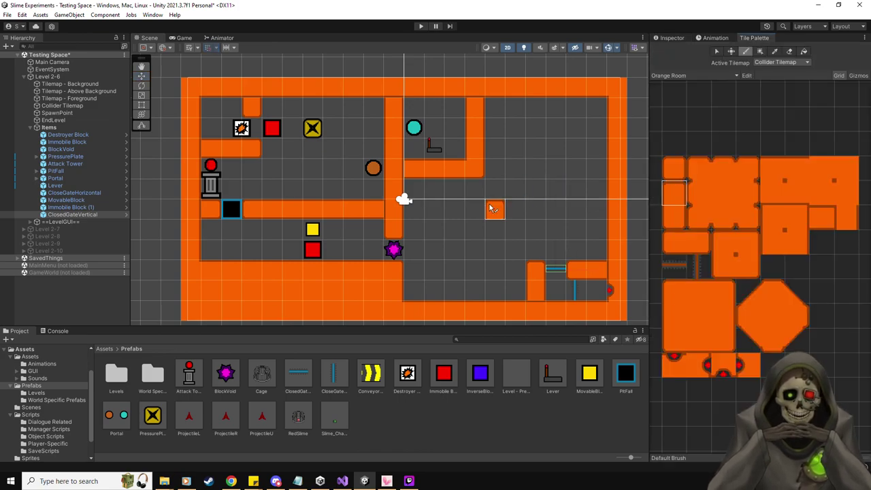
{"action": "left_click", "coordinate": [476, 211]}
{"action": "key", "text": "b"}
{"action": "left_click_drag", "start_coordinate": [475, 217], "coordinate": [477, 290]}
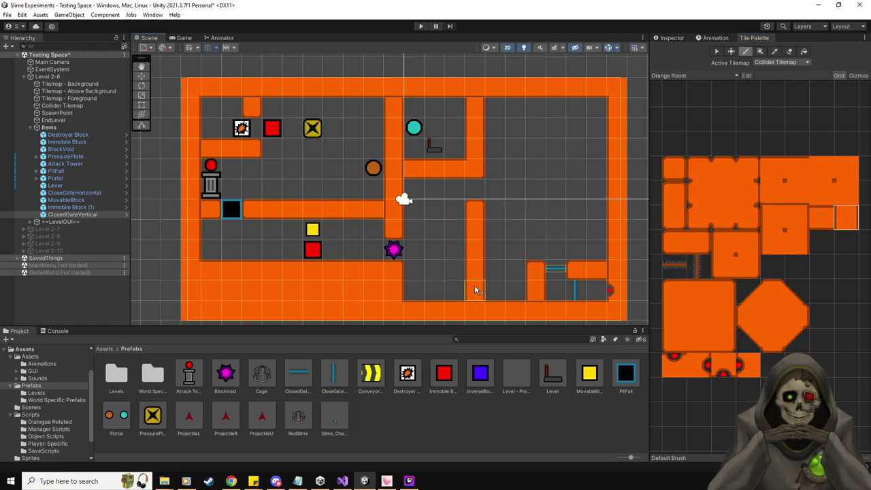
{"action": "left_click", "coordinate": [659, 38]}
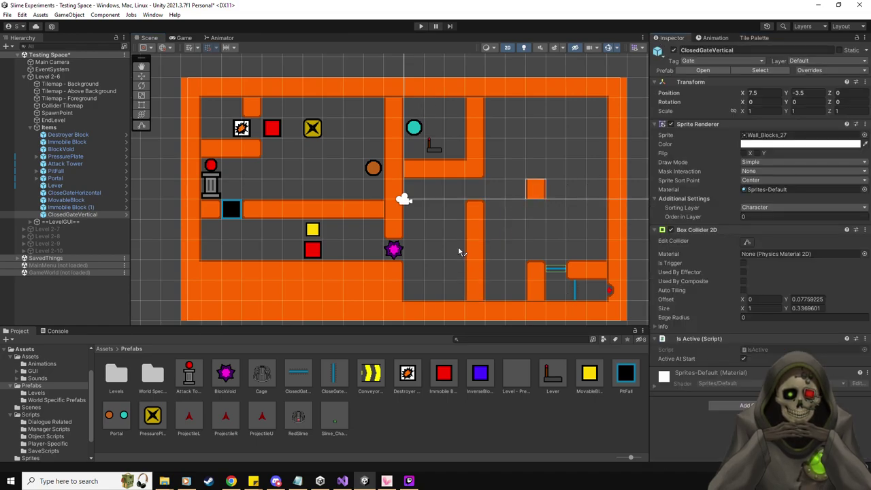
{"action": "left_click", "coordinate": [141, 76]}
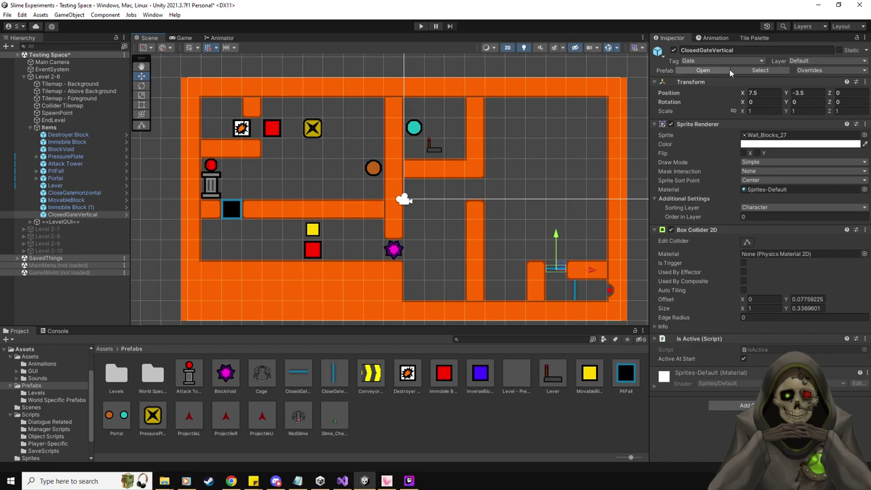
Replace the new wall's top tile with a corner tile and paint an end-cap tile beside it at X 2.5, Y -0.5.
{"action": "left_click", "coordinate": [755, 38]}
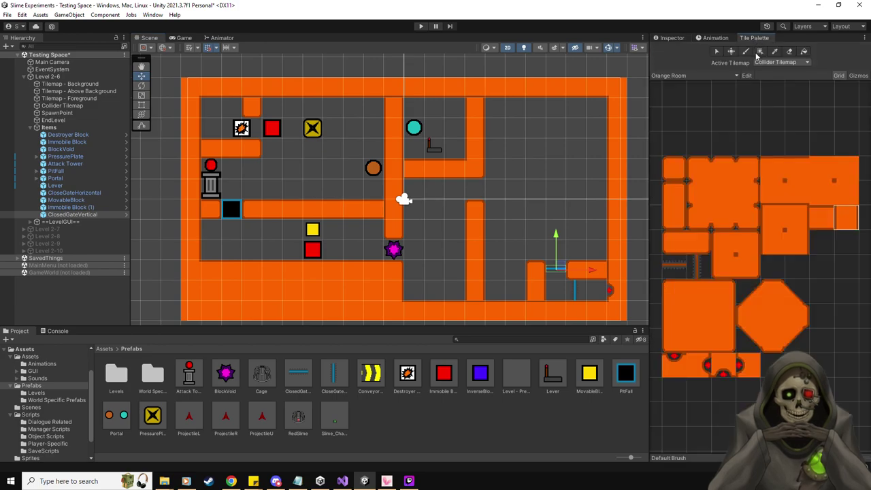
{"action": "left_click", "coordinate": [756, 245]}
{"action": "left_click", "coordinate": [474, 208]}
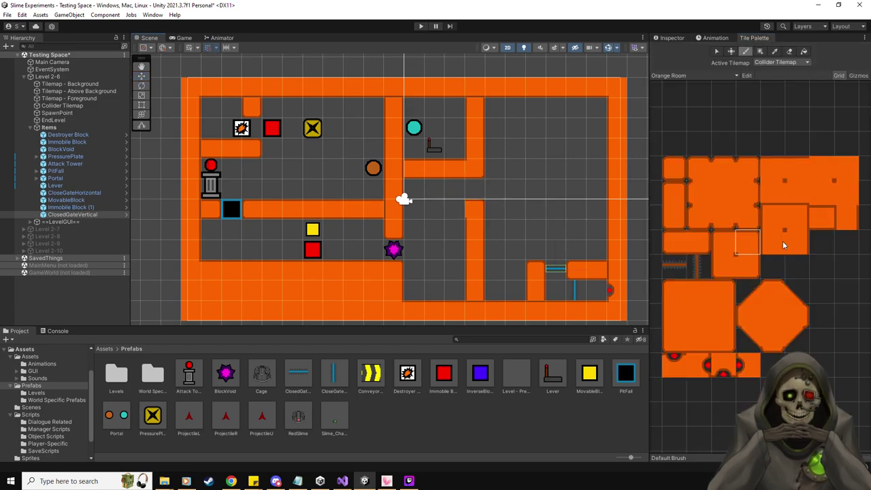
{"action": "left_click", "coordinate": [675, 243]}
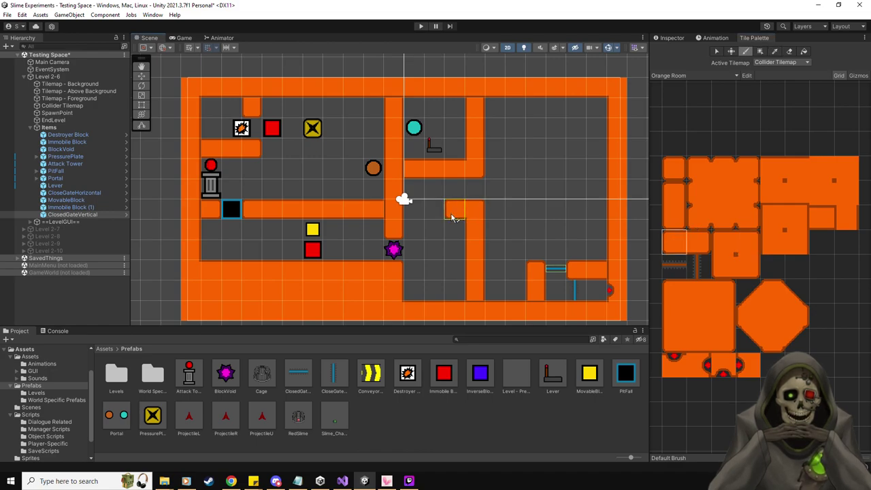
{"action": "left_click", "coordinate": [453, 215]}
{"action": "left_click", "coordinate": [484, 276]}
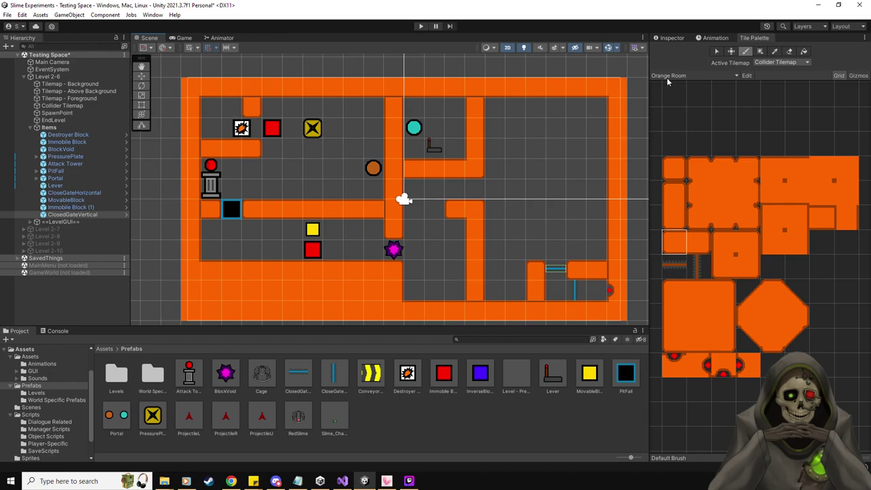
{"action": "left_click", "coordinate": [671, 38]}
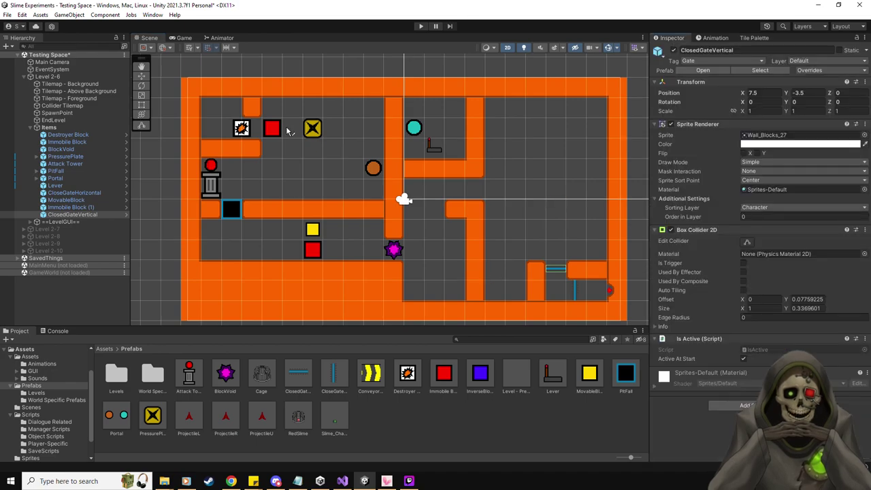
Add an InverseBlock at X 3.5, Y 0.5 in the gap above the wall and a Destroyer Block at X 1.5, Y -2.5.
{"action": "left_click", "coordinate": [141, 75]}
{"action": "left_click_drag", "start_coordinate": [479, 372], "coordinate": [476, 188]}
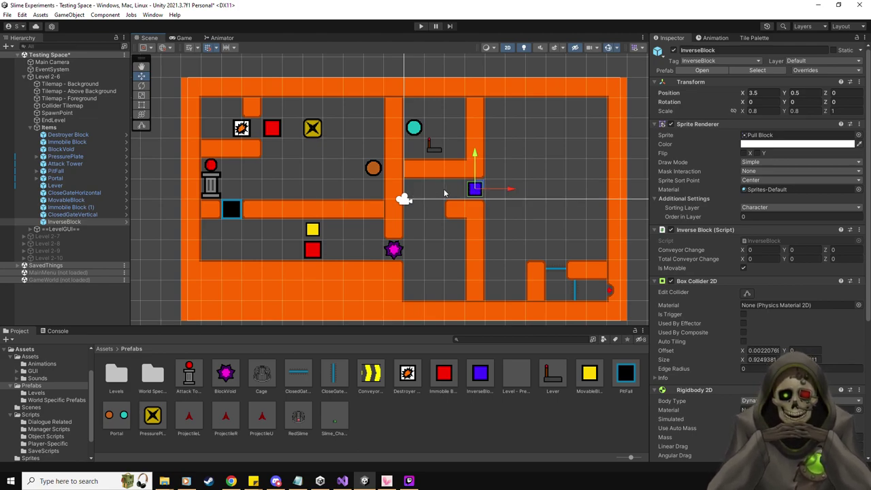
{"action": "left_click_drag", "start_coordinate": [406, 385], "coordinate": [434, 249]}
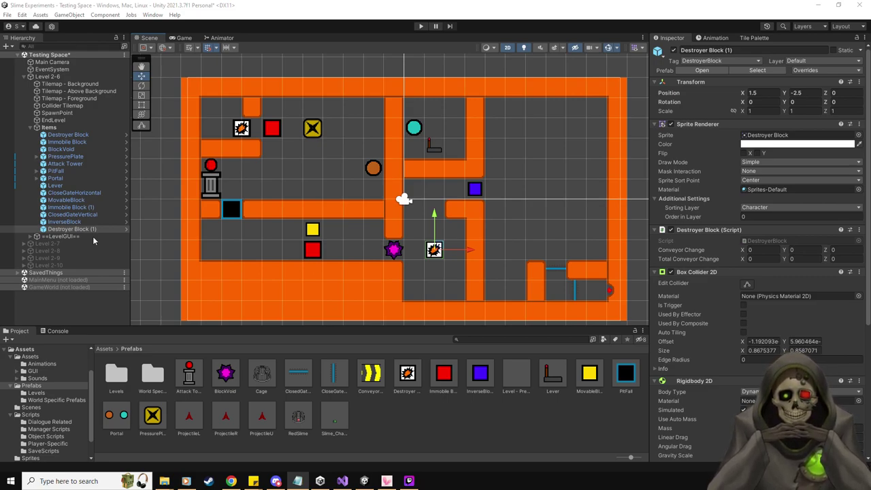
Add a ConveyorBelt at X 5.5, Y 4.5, set its Direction, and duplicate it into a four-belt row ending at X 8.5.
{"action": "left_click_drag", "start_coordinate": [382, 383], "coordinate": [522, 108]}
{"action": "left_click", "coordinate": [802, 443]}
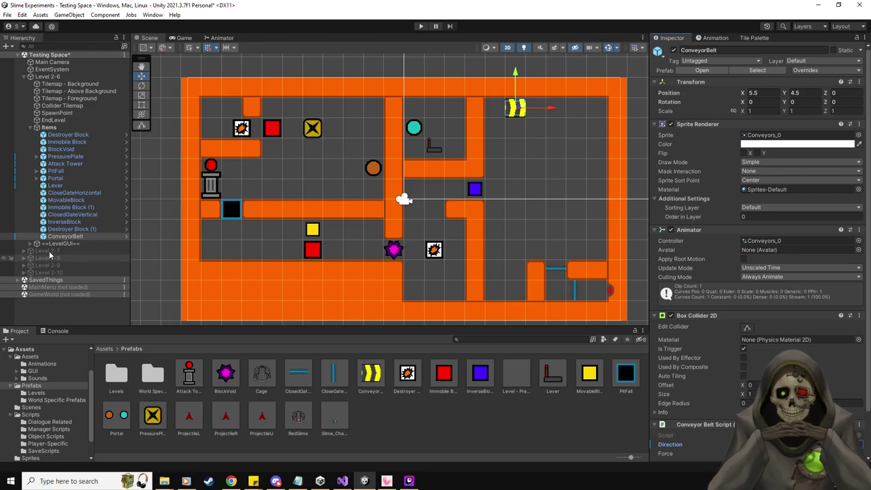
{"action": "left_click", "coordinate": [81, 235]}
{"action": "key", "text": "ctrl+d"}
{"action": "left_click_drag", "start_coordinate": [552, 109], "coordinate": [602, 107]}
{"action": "key", "text": "ctrl+d"}
{"action": "key", "text": "ctrl+d"}
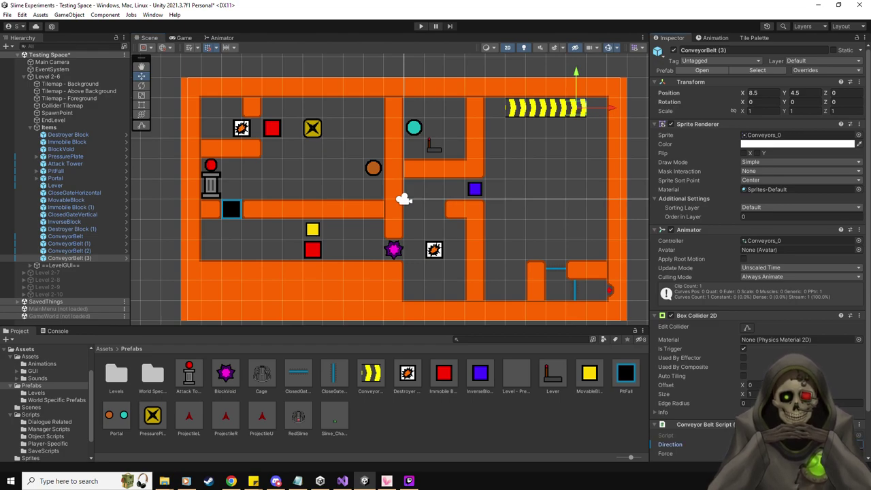
Set the Z rotation of the row's last conveyor belt, at X 8.5, to -90.
{"action": "left_click", "coordinate": [843, 101]}
{"action": "type", "text": "90"}
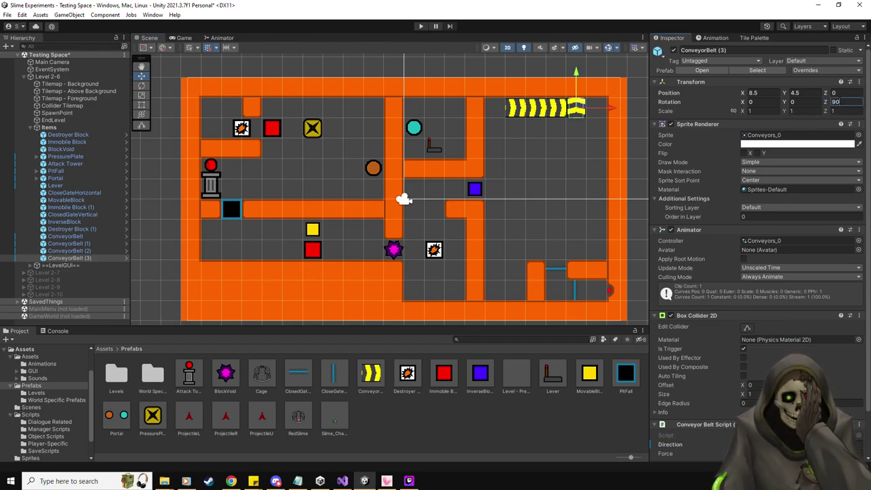
{"action": "key", "text": "Home"}
{"action": "type", "text": "-"}
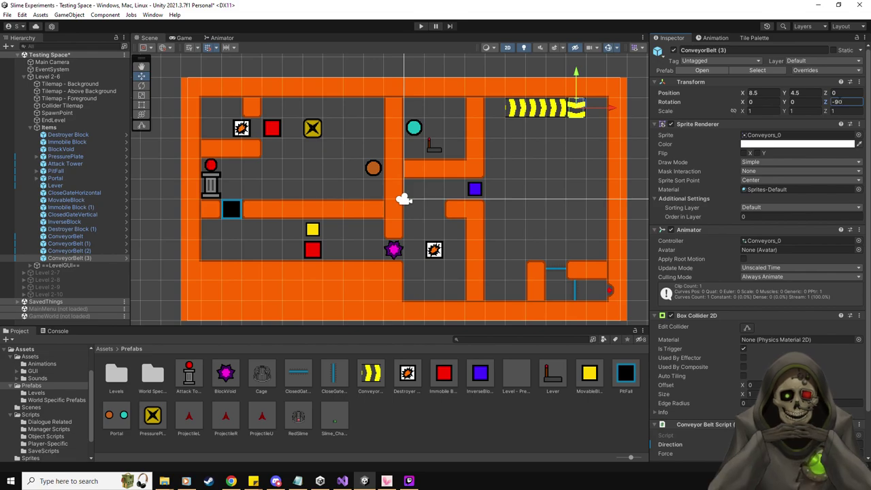
{"action": "key", "text": "Return"}
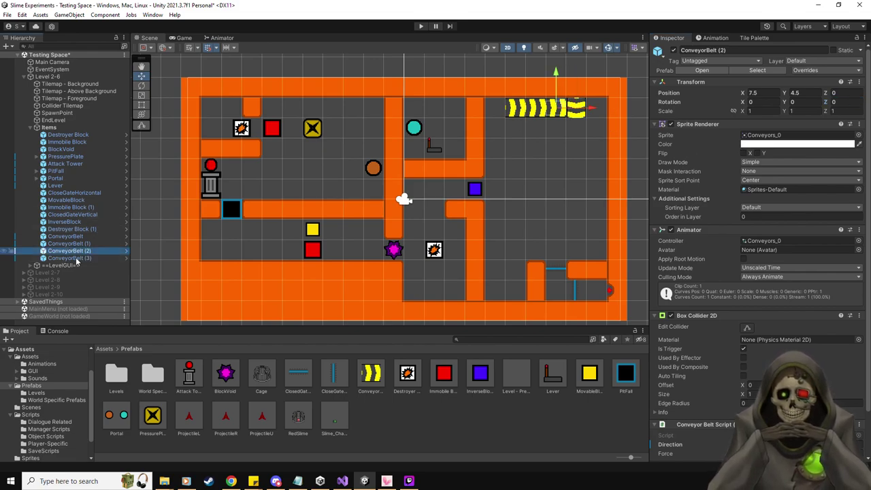
Duplicate the rotated corner belt twice, placing the copies directly below it at Y 3.5 and Y 2.5.
{"action": "key", "text": "ctrl+d"}
{"action": "left_click_drag", "start_coordinate": [576, 73], "coordinate": [577, 94]}
{"action": "key", "text": "ctrl+d"}
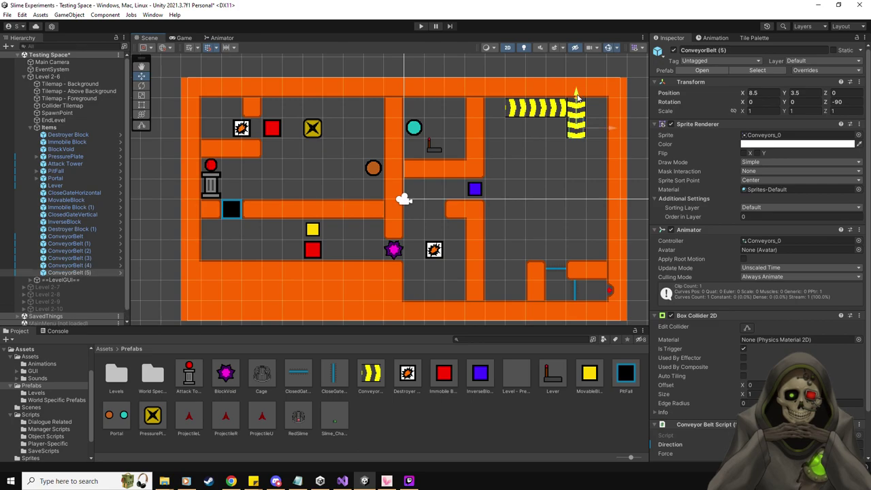
{"action": "left_click_drag", "start_coordinate": [576, 96], "coordinate": [577, 116]}
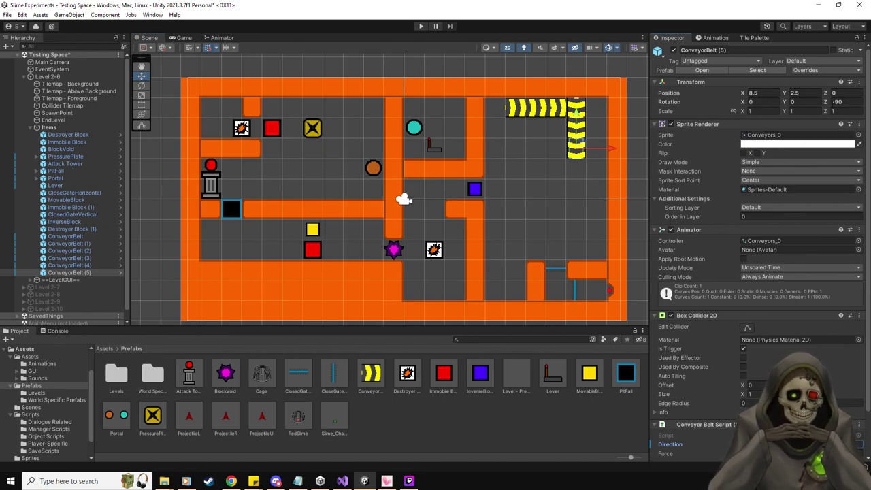
Set the lowest belt's Z rotation to 180 and duplicate it into a row at Y 2.5 from X 8.5 to X 5.5.
{"action": "left_click", "coordinate": [844, 101]}
{"action": "type", "text": "180"}
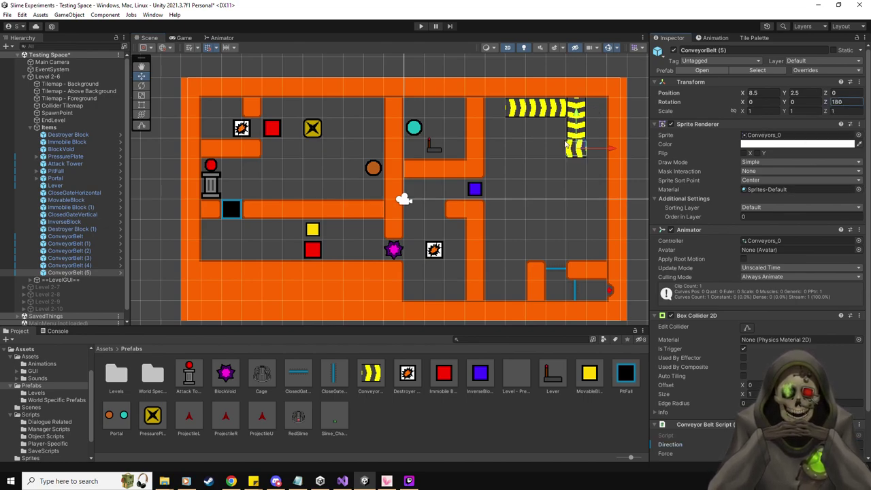
{"action": "left_click", "coordinate": [68, 273]}
{"action": "key", "text": "ctrl+d"}
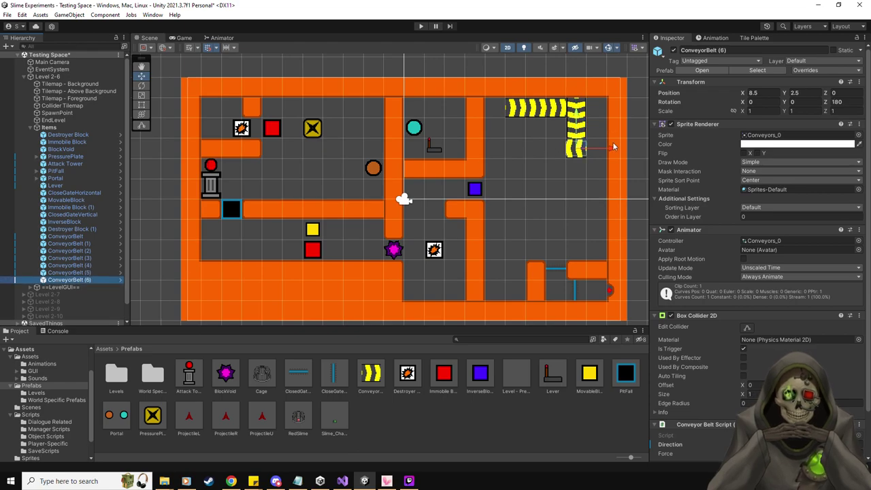
{"action": "left_click_drag", "start_coordinate": [606, 148], "coordinate": [535, 148]}
{"action": "key", "text": "ctrl+d"}
{"action": "key", "text": "ctrl+d"}
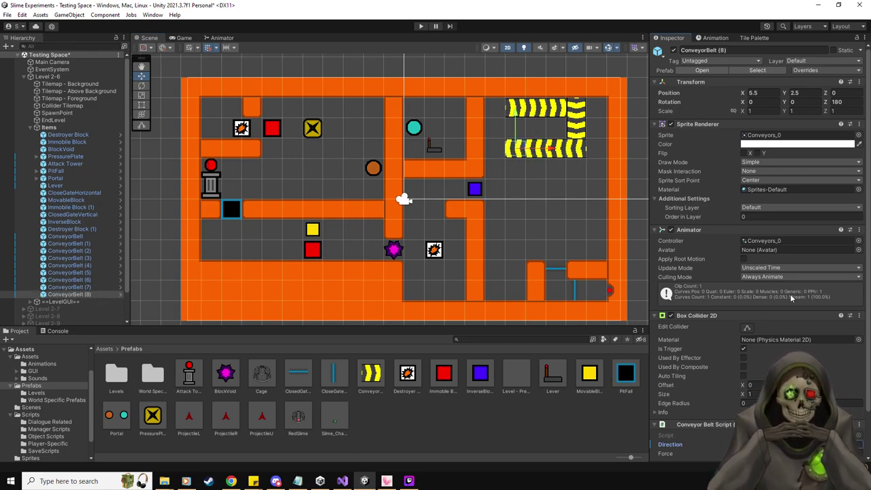
Set the Z rotation of the belt at X 5.5, Y 2.5 to 90 and duplicate it to Y 3.5, closing the conveyor loop.
{"action": "key", "text": "Return"}
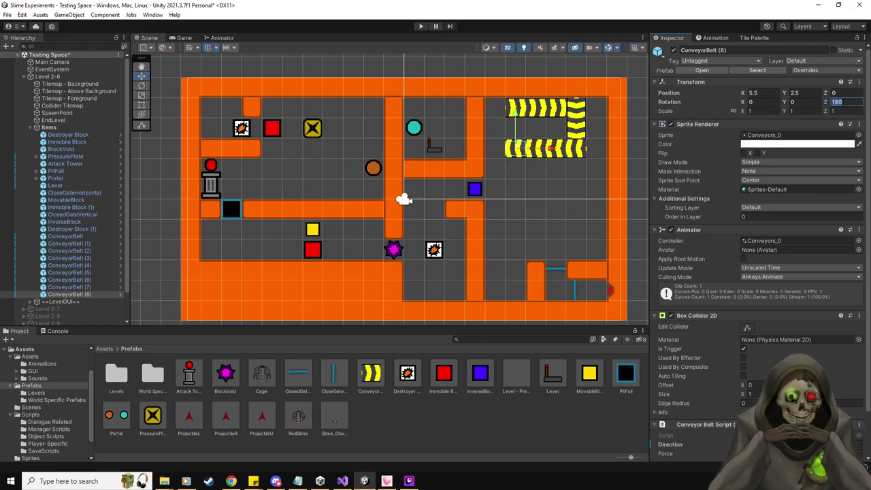
{"action": "type", "text": "90"}
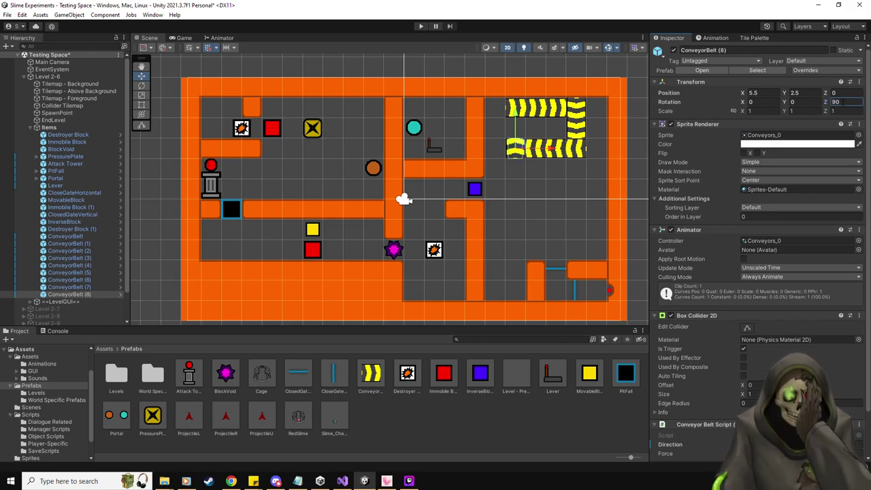
{"action": "left_click", "coordinate": [75, 295]}
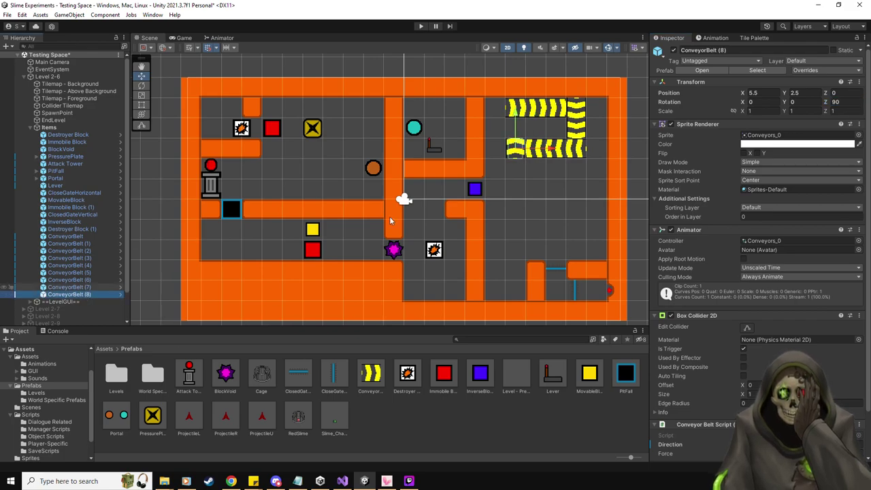
{"action": "key", "text": "ctrl+d"}
{"action": "left_click_drag", "start_coordinate": [517, 121], "coordinate": [516, 98]}
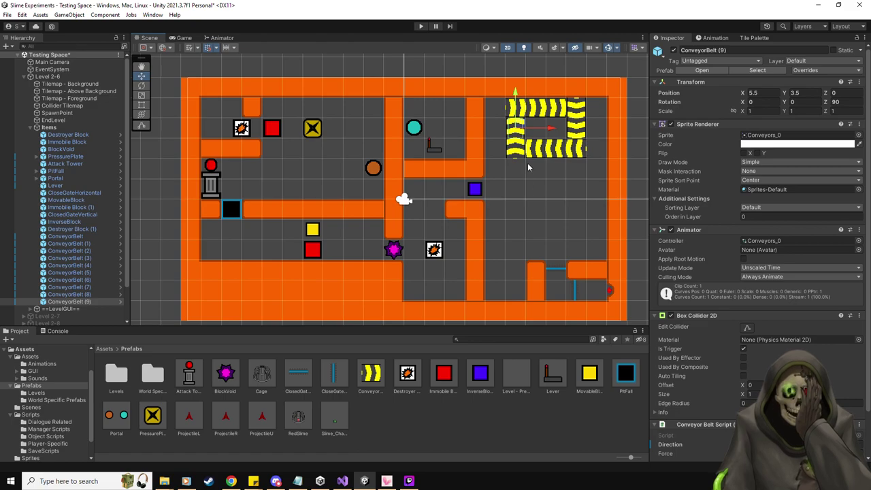
Add a MovableBlock on the conveyor loop at X 7.5, Y 2.5 and run a short play test of the loop.
{"action": "left_click_drag", "start_coordinate": [589, 373], "coordinate": [555, 149]}
{"action": "left_click", "coordinate": [420, 26]}
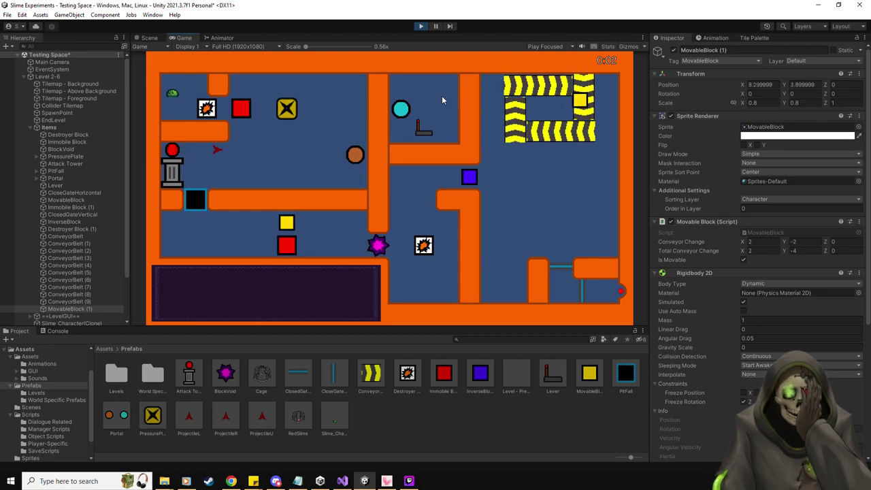
{"action": "left_click", "coordinate": [422, 27]}
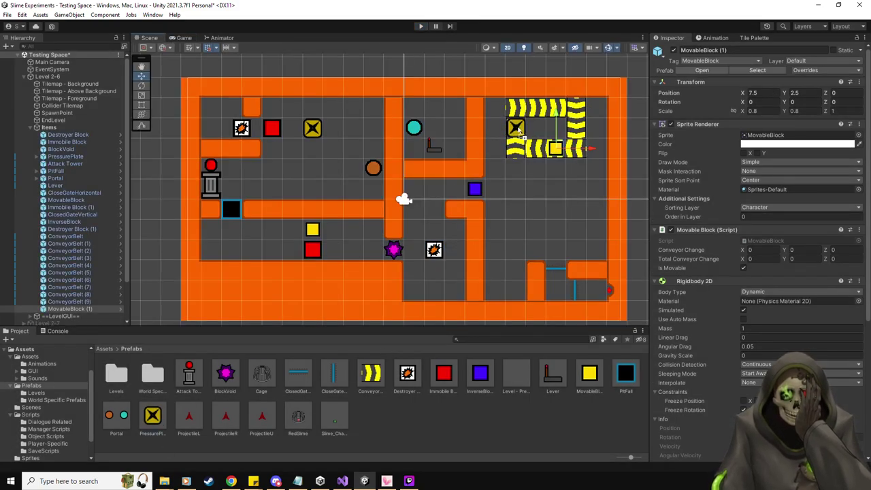
Place a PressurePlate on the conveyor loop at X 5.5, Y 3.5 and set its Order in Layer to 1.
{"action": "left_click", "coordinate": [518, 129]}
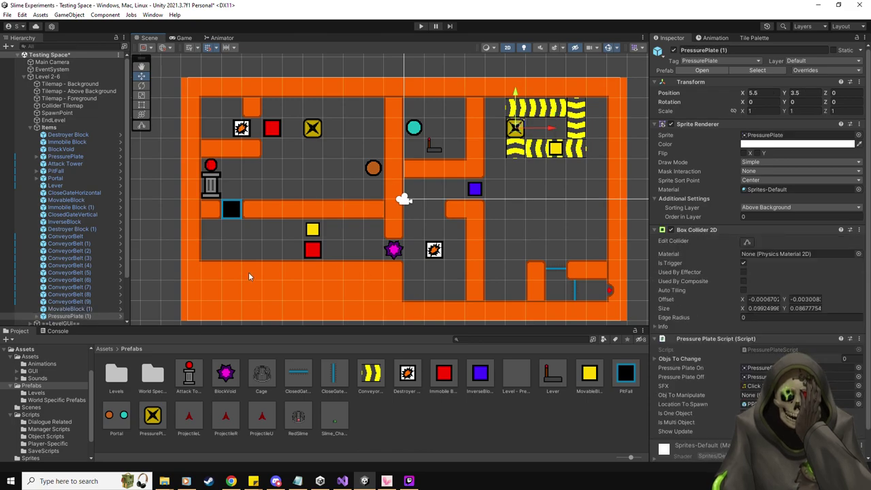
{"action": "left_click", "coordinate": [767, 216]}
{"action": "type", "text": "1"}
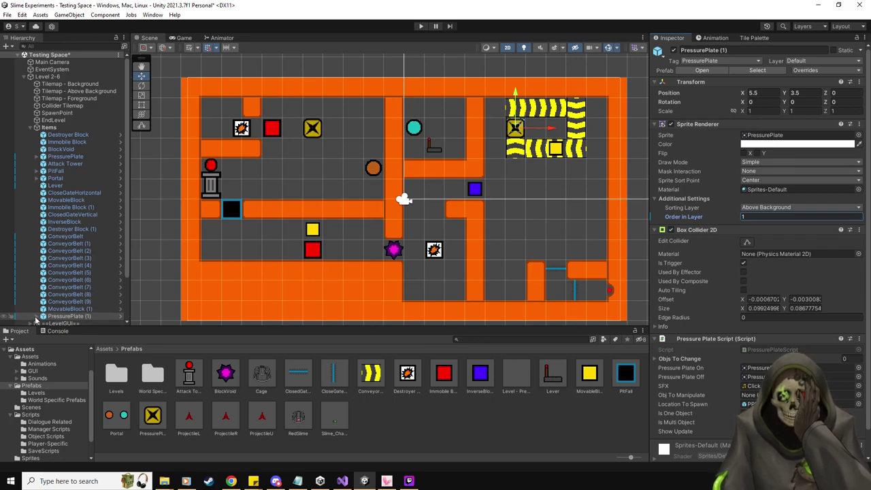
Move the plate's PPBlockSpawn to about X 1.01, Y -3.01 and set the plate to manipulate a MovableBlock with Is One Object enabled.
{"action": "left_click", "coordinate": [526, 117]}
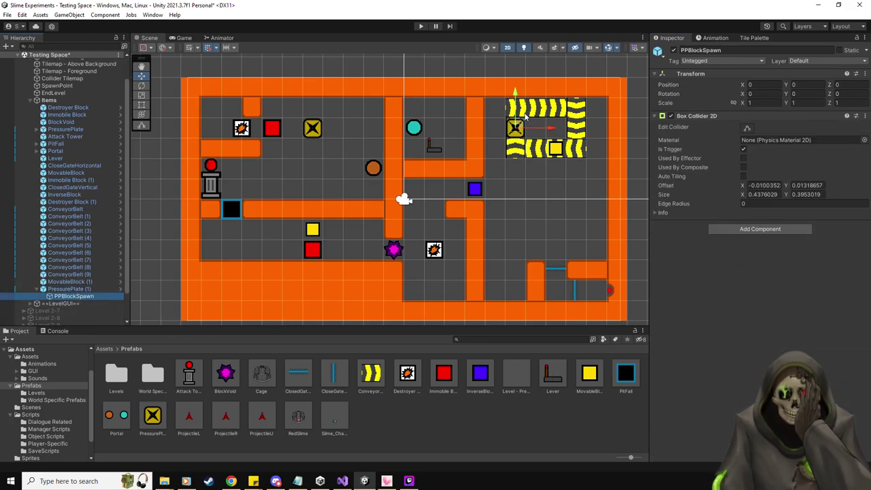
{"action": "left_click_drag", "start_coordinate": [515, 128], "coordinate": [538, 187]}
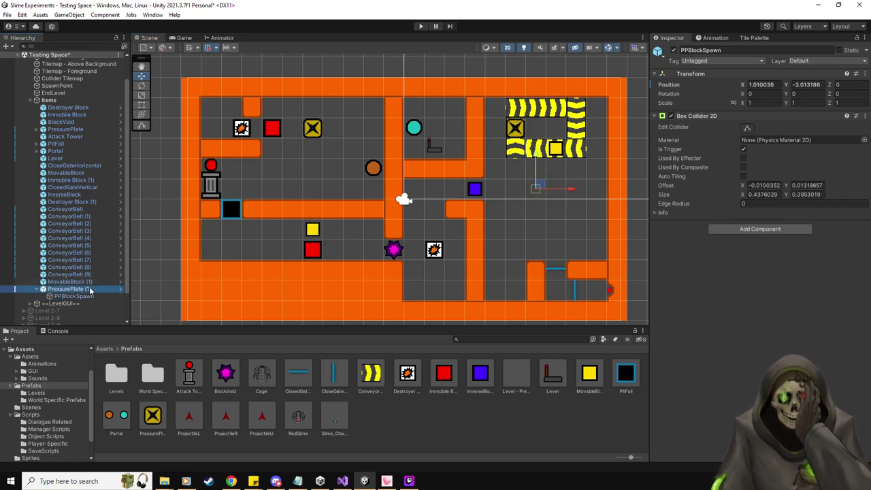
{"action": "left_click_drag", "start_coordinate": [75, 289], "coordinate": [749, 395]}
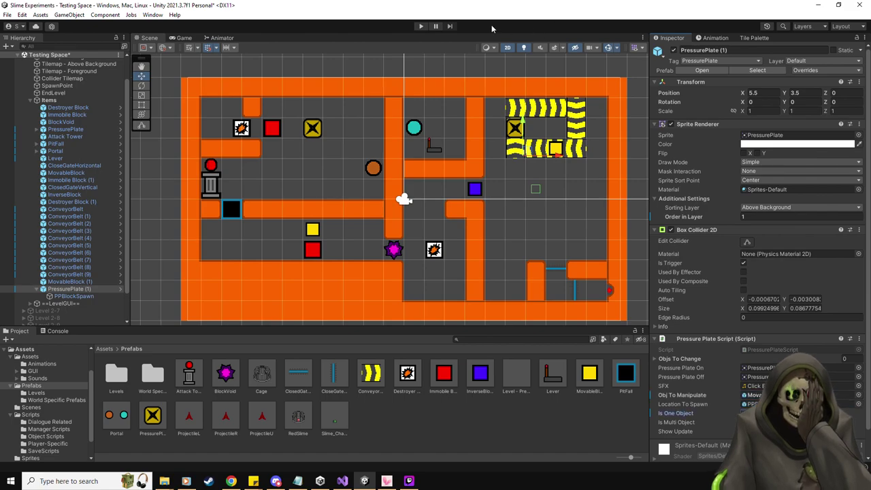
Play-test the conveyor loop's pressure plate spawning blocks, end the test, and reselect that plate.
{"action": "left_click", "coordinate": [420, 26]}
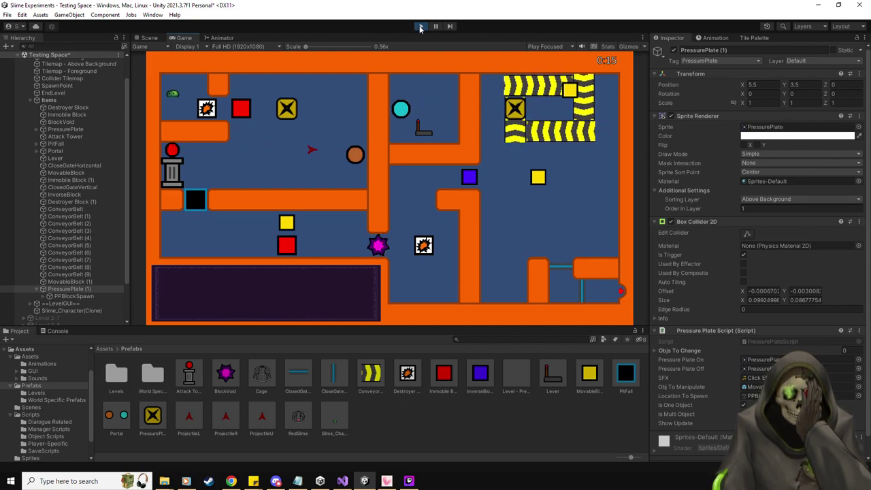
{"action": "left_click", "coordinate": [420, 27]}
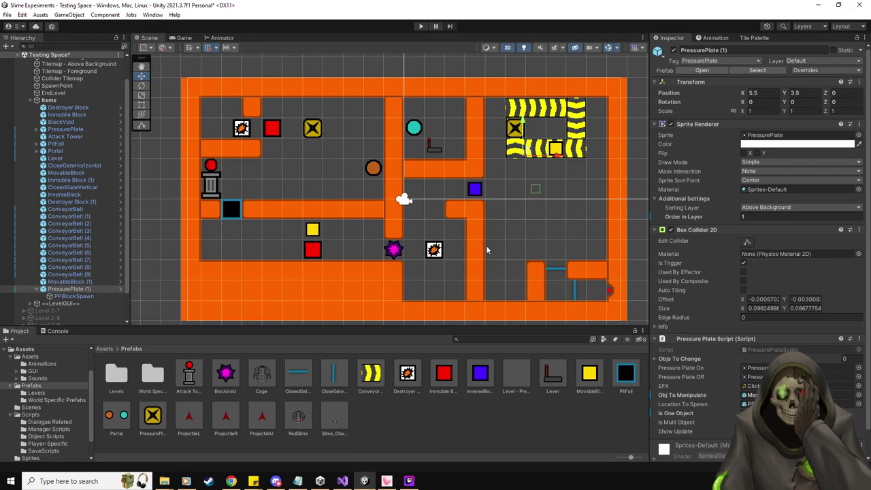
{"action": "left_click", "coordinate": [76, 289]}
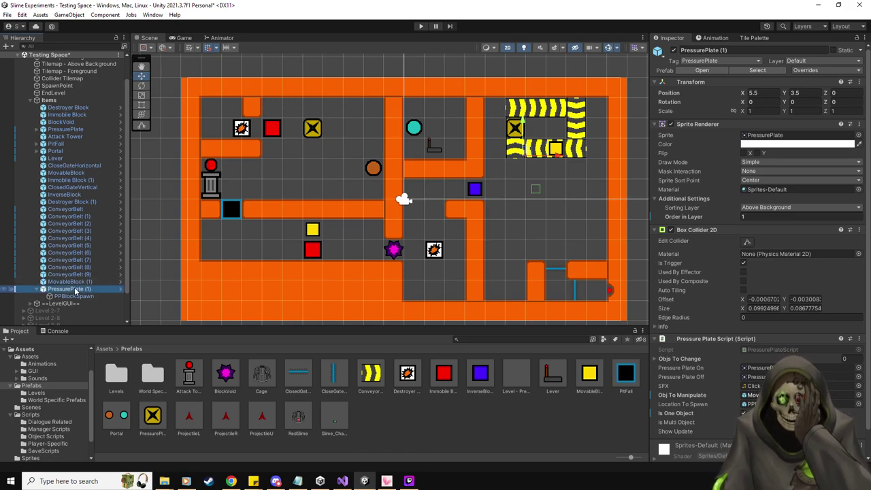
Duplicate the conveyor loop's pressure plate and move the copy to the loop's right side, at about X 8.14, Y 3.85.
{"action": "key", "text": "ctrl+d"}
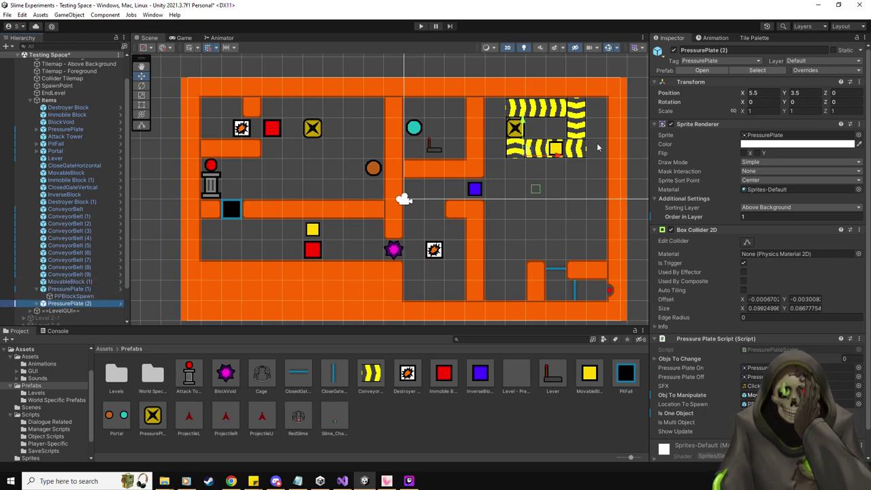
{"action": "left_click_drag", "start_coordinate": [530, 153], "coordinate": [588, 151]}
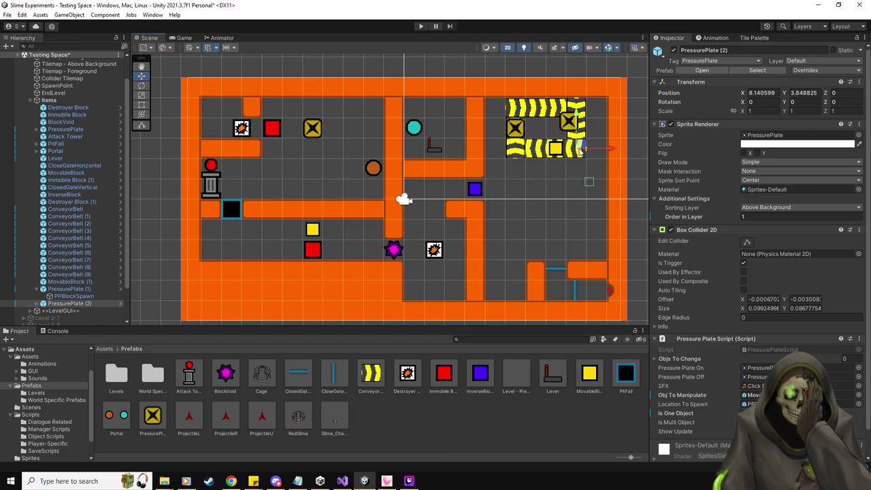
{"action": "left_click", "coordinate": [74, 296]}
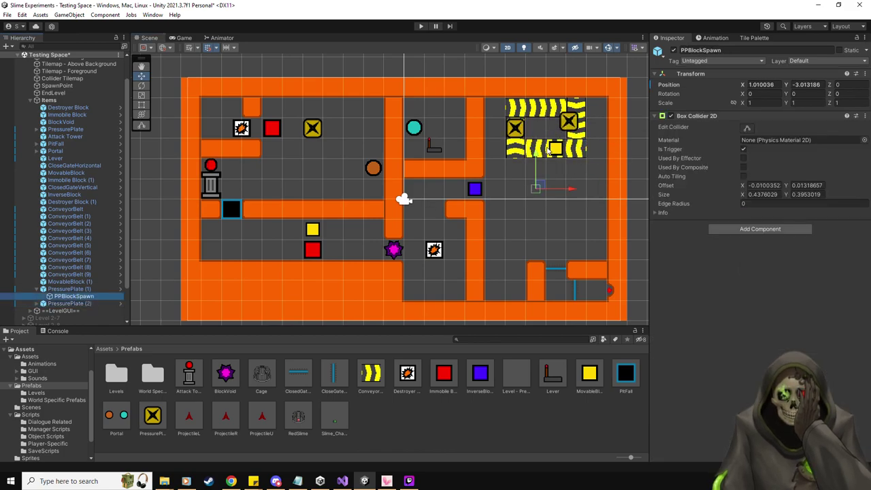
{"action": "left_click", "coordinate": [777, 84]}
{"action": "type", "text": "0"}
{"action": "key", "text": "Tab"}
{"action": "type", "text": "0"}
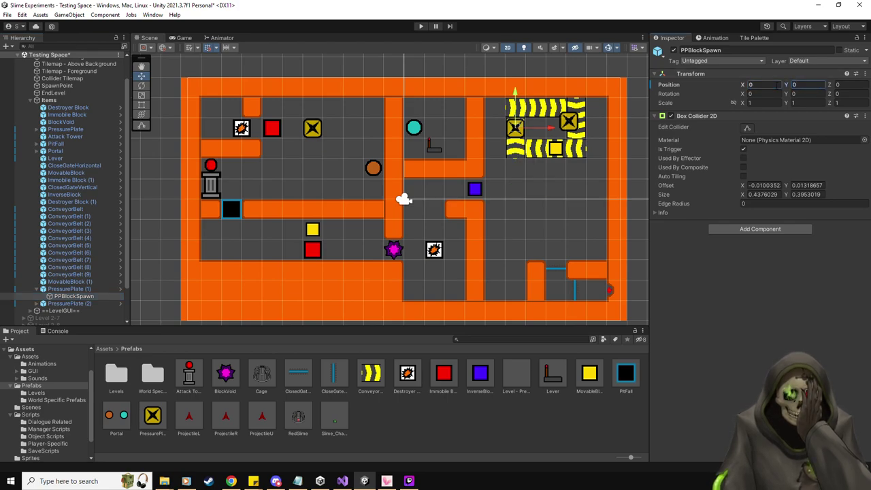
{"action": "key", "text": "ctrl+z"}
{"action": "key", "text": "ctrl+z"}
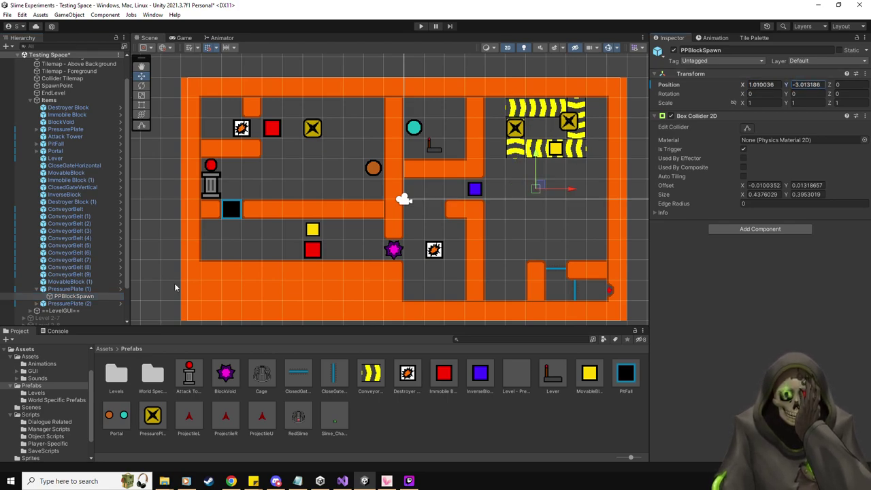
Reset the position of the duplicated plate's PPBlockSpawn to X 0, Y 0.
{"action": "left_click", "coordinate": [42, 304]}
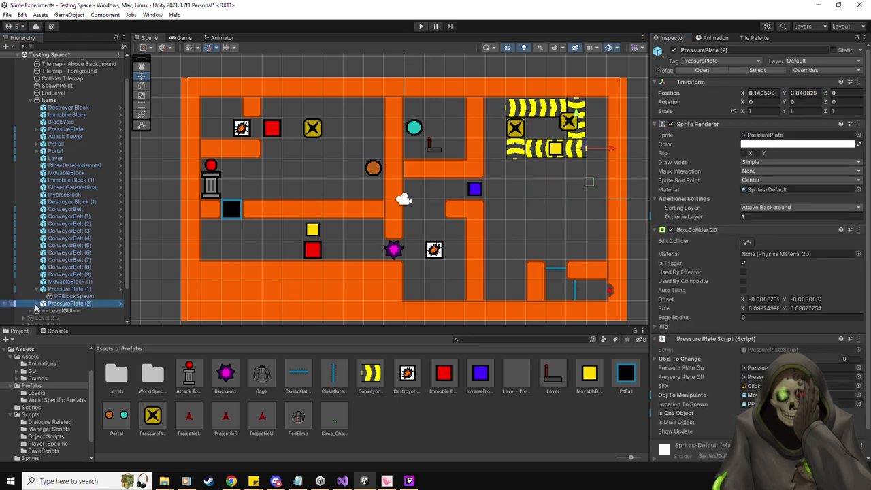
{"action": "left_click", "coordinate": [37, 305]}
{"action": "left_click", "coordinate": [67, 311]}
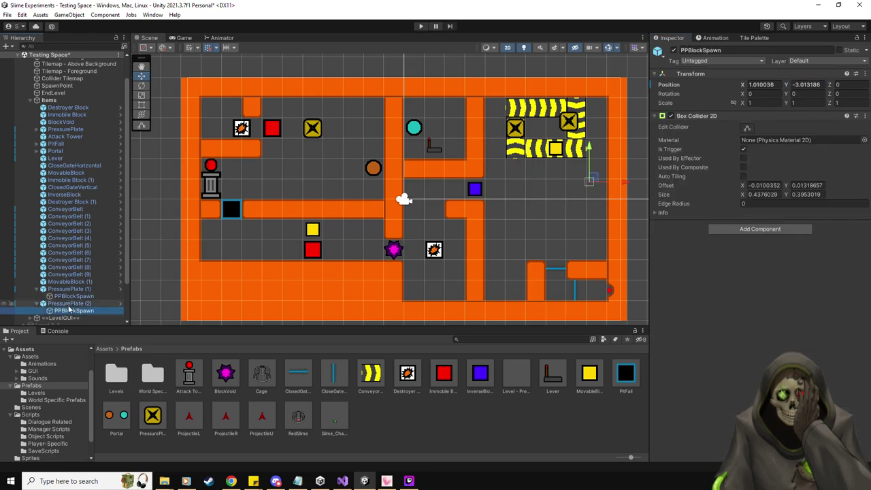
{"action": "left_click", "coordinate": [68, 303]}
{"action": "left_click", "coordinate": [67, 311]}
{"action": "left_click", "coordinate": [777, 85]}
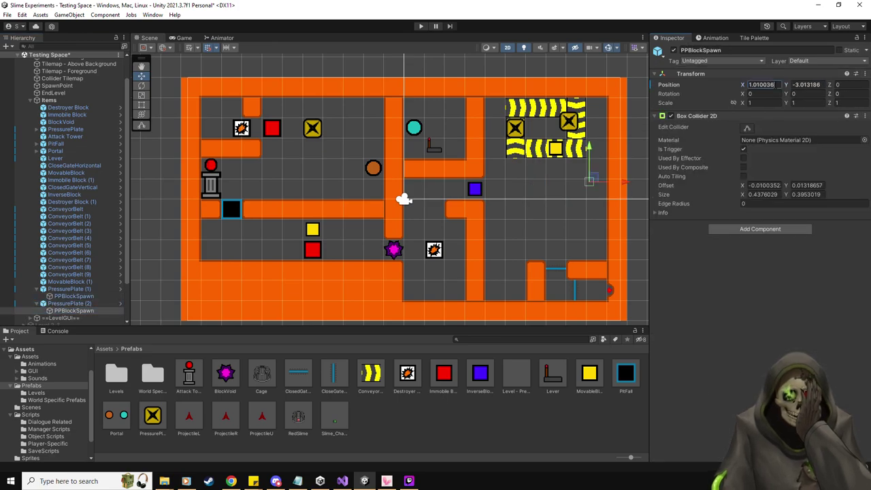
{"action": "type", "text": "0"}
{"action": "key", "text": "Tab"}
{"action": "type", "text": "0"}
Snap the duplicated plate to X 8.5, Y 3.5 and move its PPBlockSpawn onto the first plate's spawn point, about X -1.99, Y -3.01.
{"action": "left_click", "coordinate": [68, 303]}
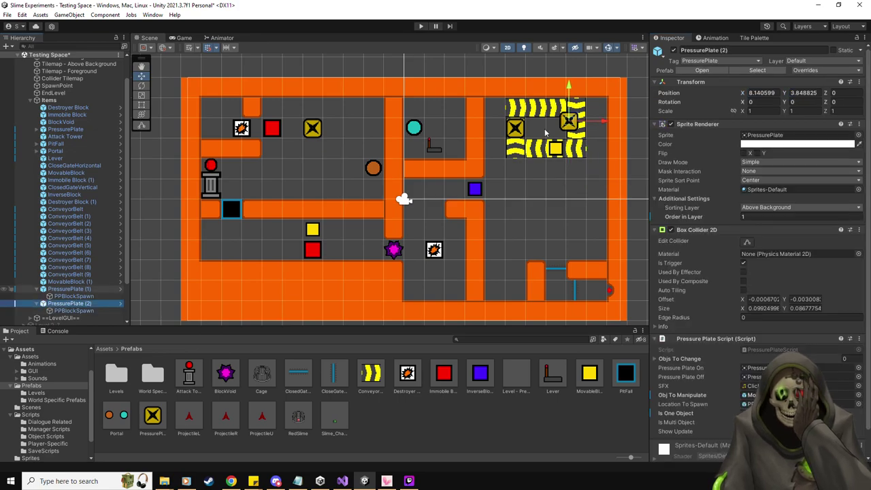
{"action": "key", "text": "Down"}
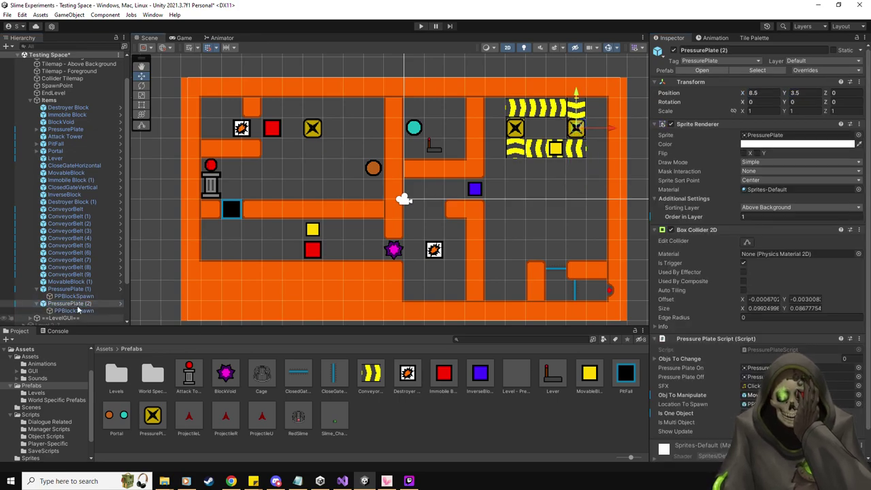
{"action": "left_click_drag", "start_coordinate": [575, 127], "coordinate": [541, 171]}
Play-test the conveyor loop with the plates on its left and right sides, and end the test.
{"action": "left_click", "coordinate": [100, 303]}
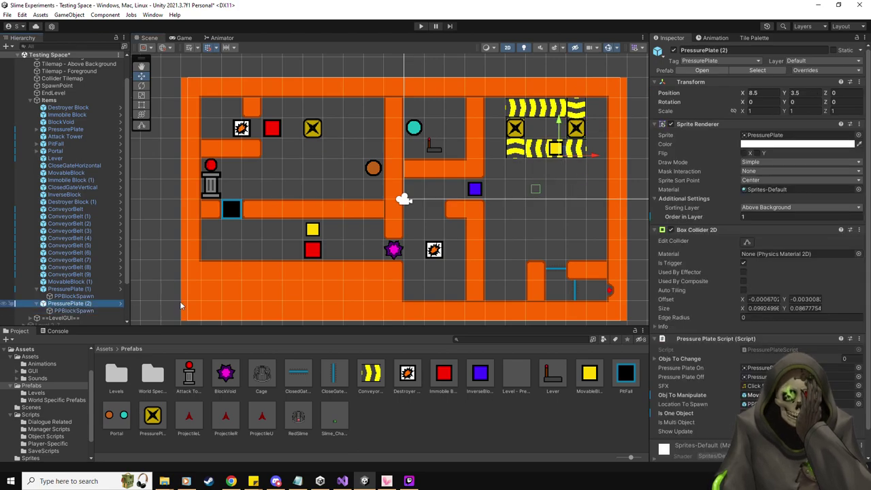
{"action": "left_click", "coordinate": [421, 26]}
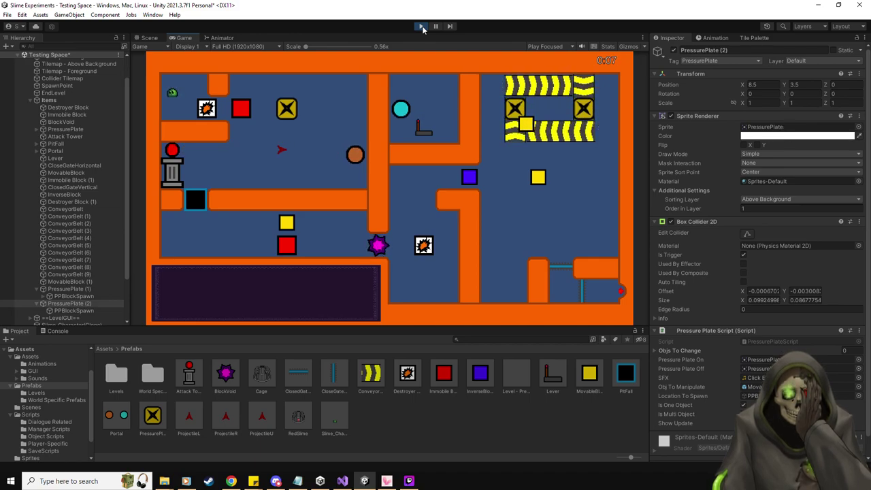
{"action": "left_click", "coordinate": [422, 27]}
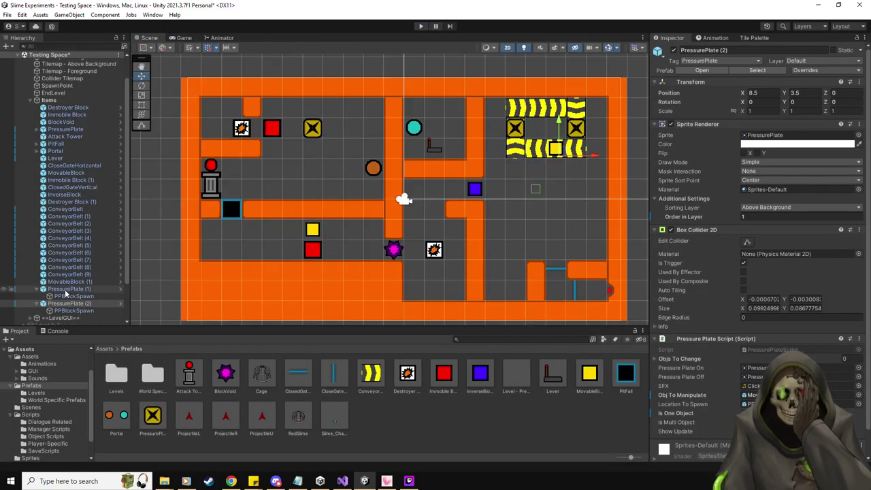
Duplicate the pressure plate on the loop's right side twice.
{"action": "left_click", "coordinate": [68, 304]}
{"action": "key", "text": "ctrl+d"}
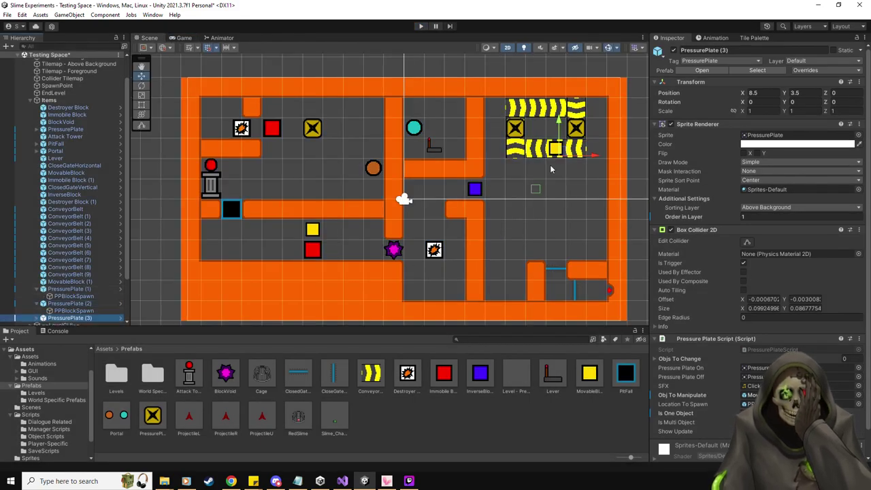
{"action": "key", "text": "ctrl+d"}
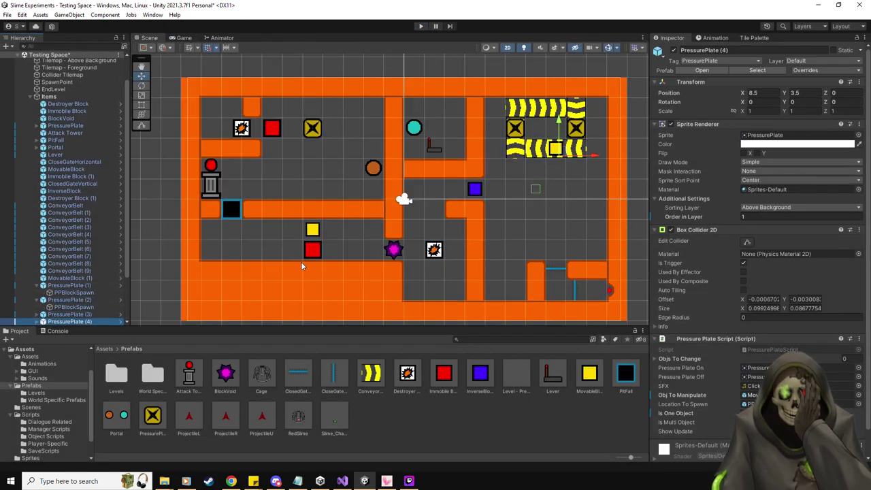
Reset the PPBlockSpawn positions of both new plate copies together to X 0, Y 0.
{"action": "left_click", "coordinate": [36, 321]}
{"action": "scroll", "coordinate": [77, 292], "scroll_direction": "down", "scroll_amount": 3}
{"action": "left_click", "coordinate": [73, 263]}
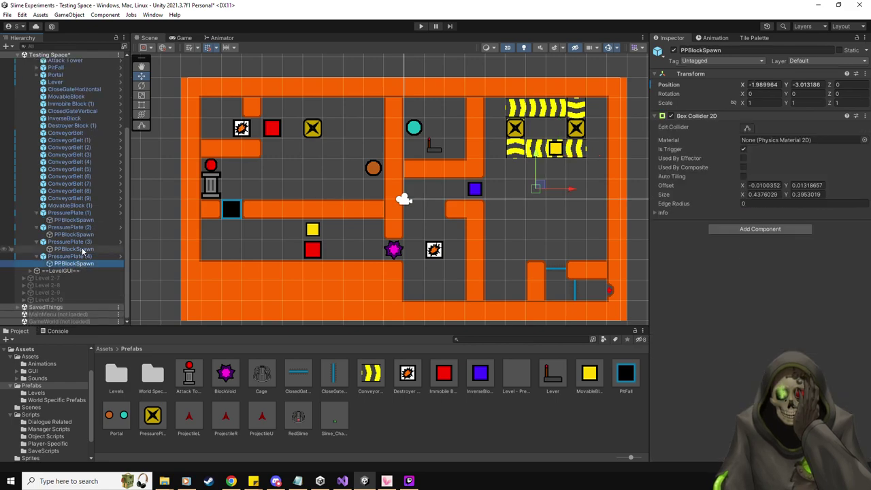
{"action": "left_click", "coordinate": [74, 249], "text": "ctrl"}
{"action": "left_click", "coordinate": [762, 84]}
{"action": "type", "text": "0"}
{"action": "key", "text": "Tab"}
{"action": "type", "text": "0"}
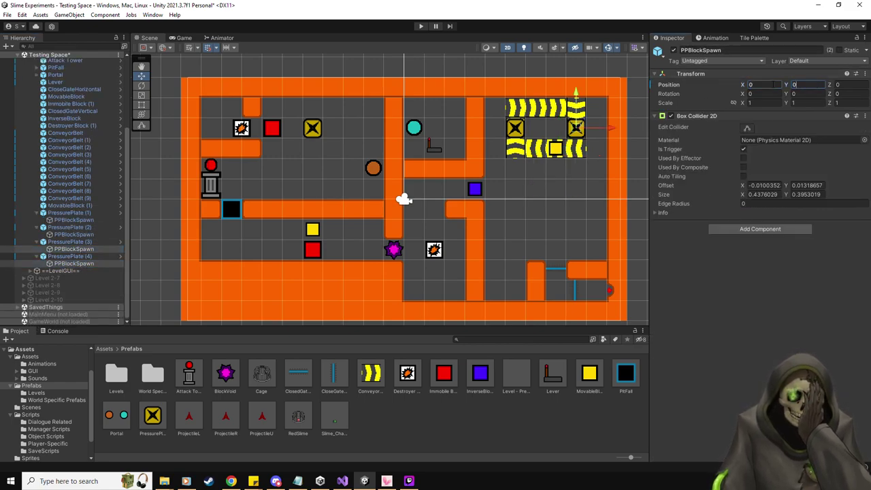
Move one new plate to the loop's upper row at X 6.5, Y 4.5 and the other to its lower row at X 7.5, Y 2.5.
{"action": "left_click", "coordinate": [69, 241]}
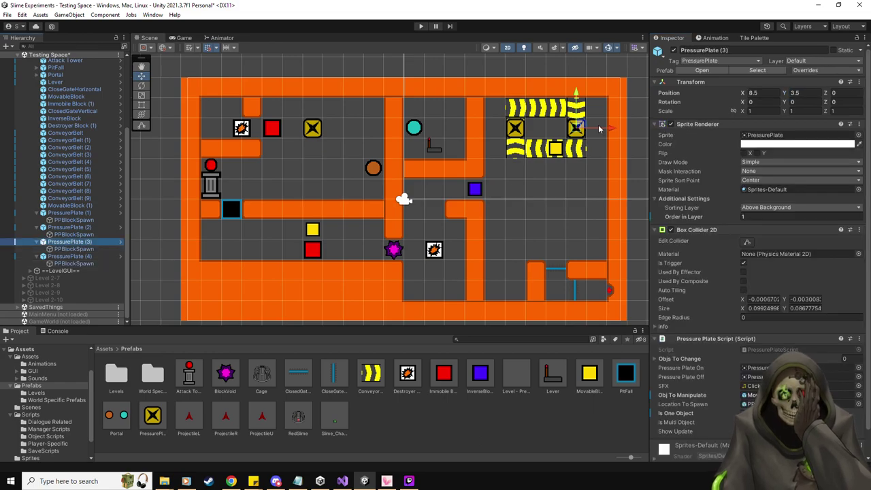
{"action": "left_click_drag", "start_coordinate": [577, 126], "coordinate": [542, 107]}
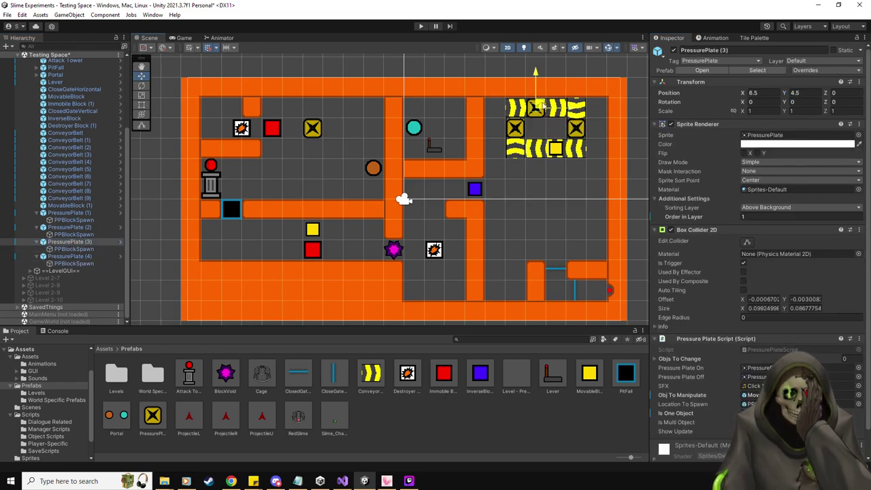
{"action": "left_click", "coordinate": [69, 256]}
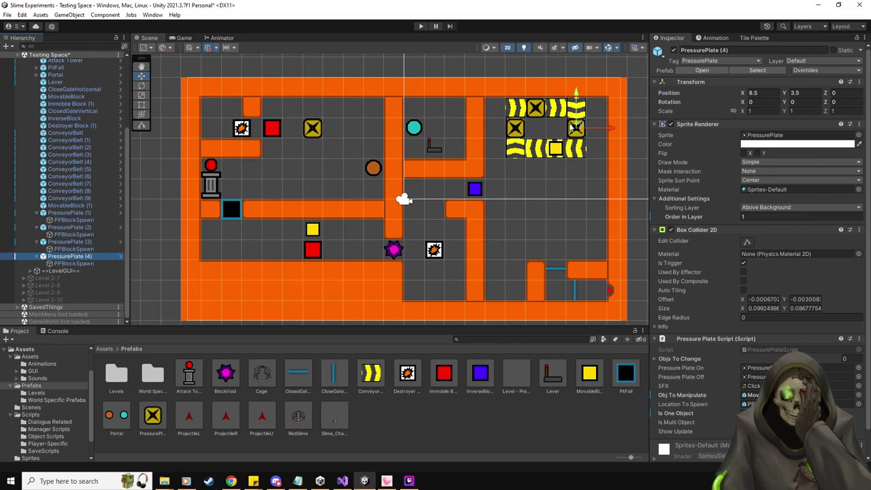
{"action": "left_click_drag", "start_coordinate": [578, 129], "coordinate": [558, 149]}
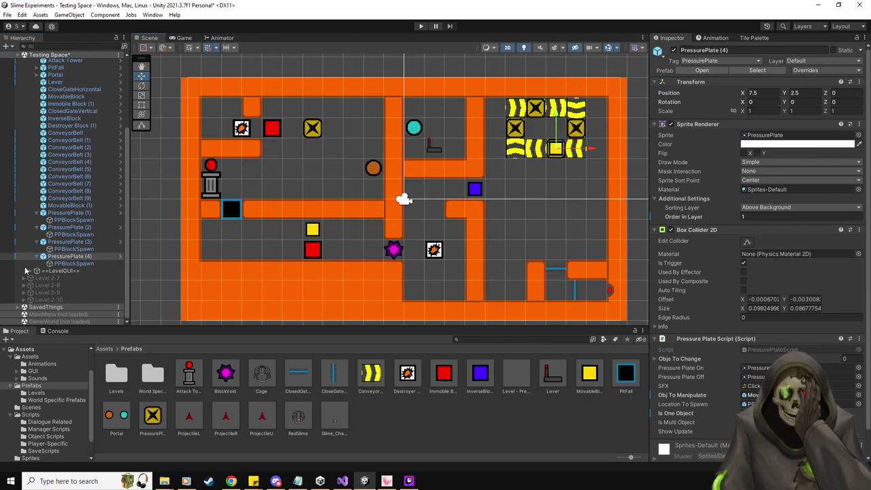
Move the PPBlockSpawns of the upper and lower plates onto the shared block spawn point below the loop.
{"action": "left_click", "coordinate": [73, 263]}
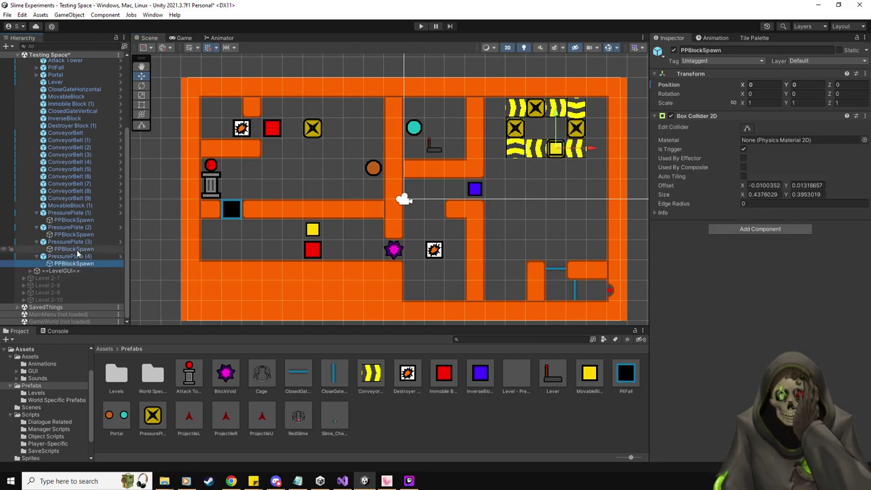
{"action": "left_click", "coordinate": [76, 250]}
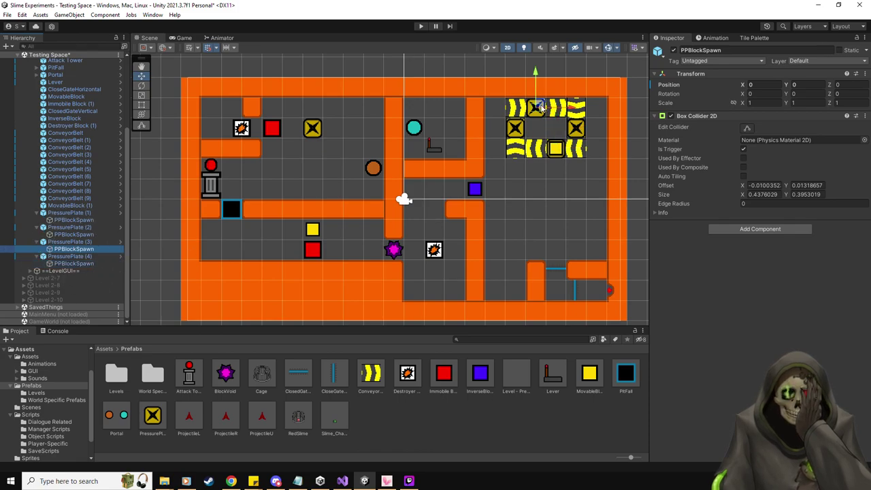
{"action": "left_click_drag", "start_coordinate": [539, 107], "coordinate": [538, 184]}
{"action": "left_click", "coordinate": [556, 151]}
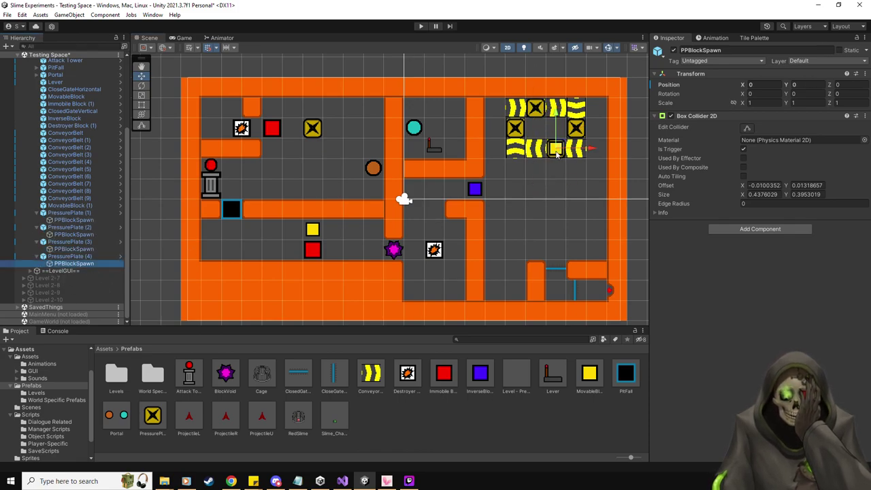
{"action": "left_click_drag", "start_coordinate": [556, 153], "coordinate": [537, 191]}
Start a play test of the four-plate loop and relocate the slime character to X 5, Y 1, beside the block spawn point.
{"action": "left_click", "coordinate": [421, 25]}
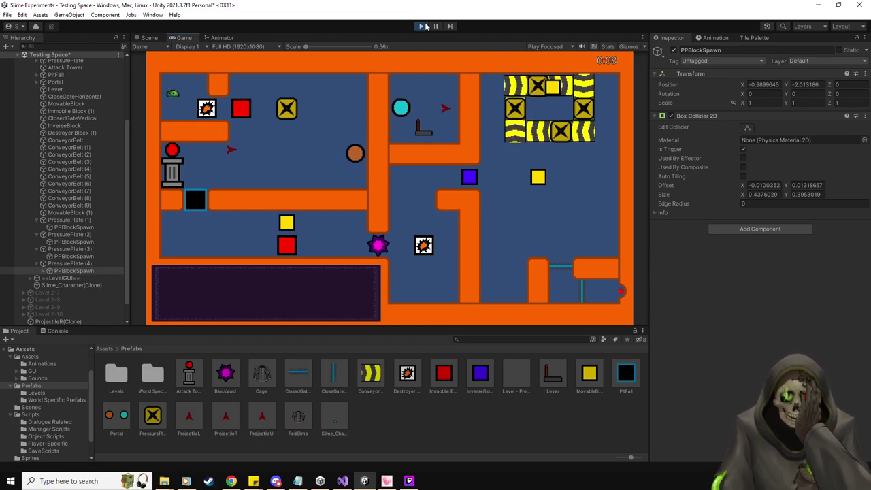
{"action": "left_click", "coordinate": [145, 38]}
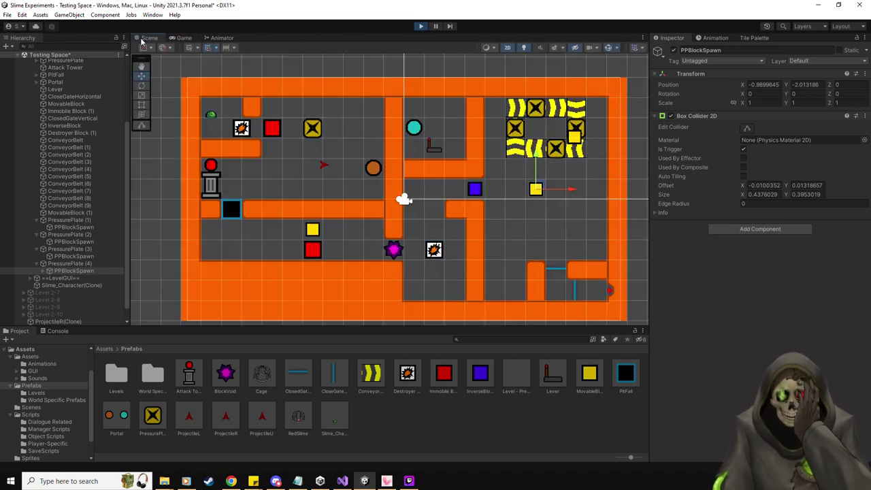
{"action": "left_click", "coordinate": [69, 286]}
{"action": "left_click_drag", "start_coordinate": [224, 95], "coordinate": [513, 196]}
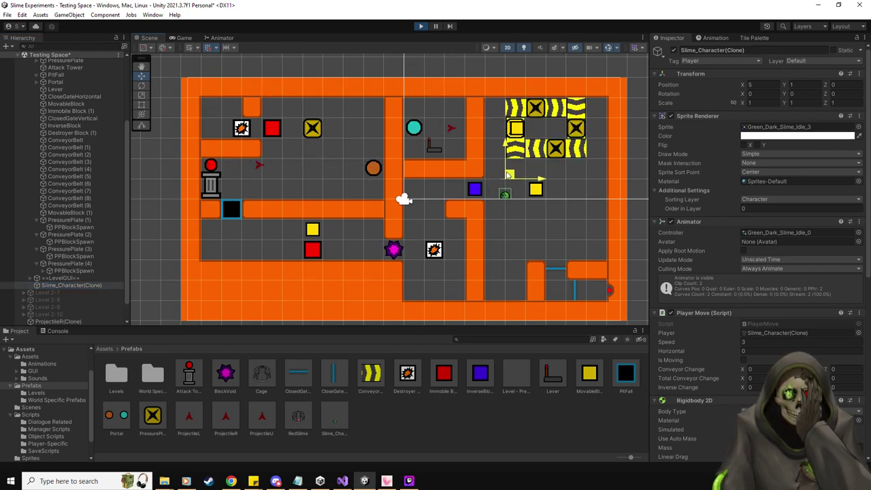
{"action": "left_click", "coordinate": [184, 38]}
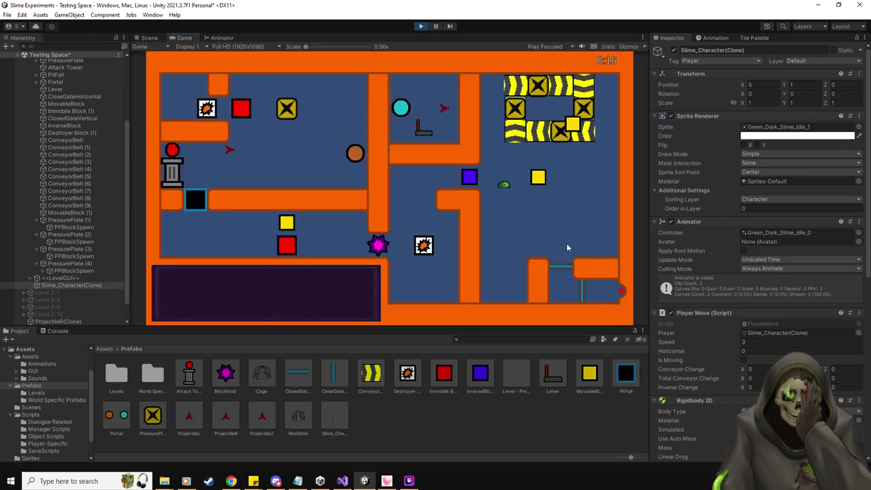
Push the spawned movable blocks away from the spawn point with the slime, and end the play test.
{"action": "key", "text": "Right"}
{"action": "key", "text": "Up"}
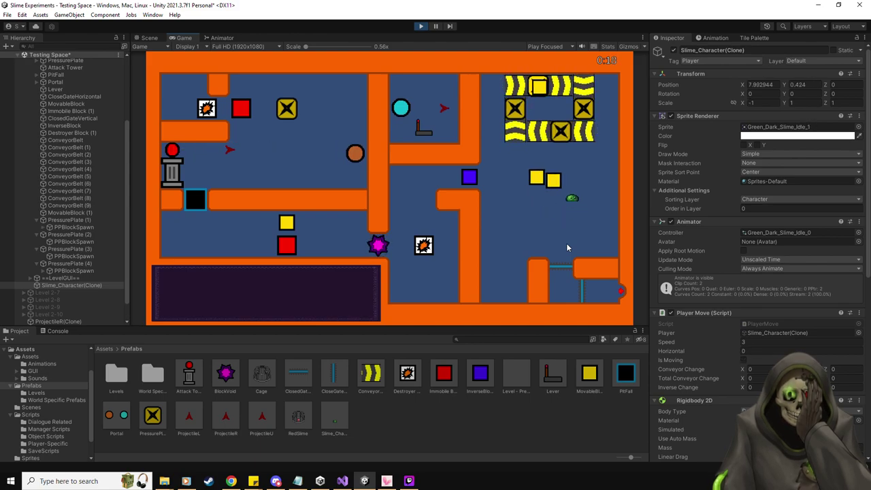
{"action": "key", "text": "Left"}
{"action": "key", "text": "Down"}
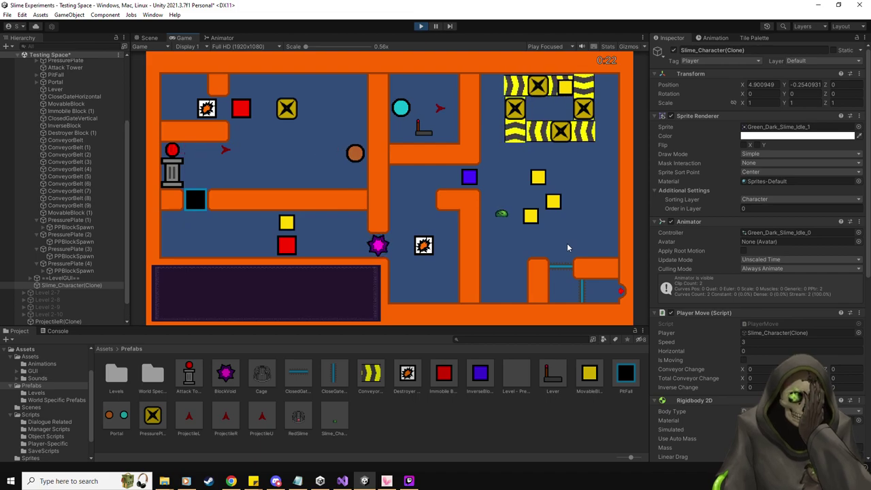
{"action": "key", "text": "Right"}
{"action": "key", "text": "Up"}
{"action": "key", "text": "Left"}
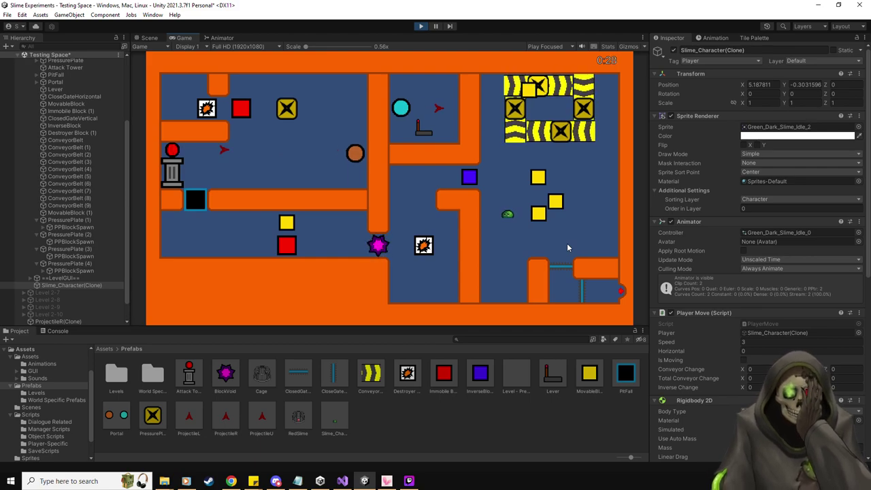
{"action": "left_click", "coordinate": [421, 26]}
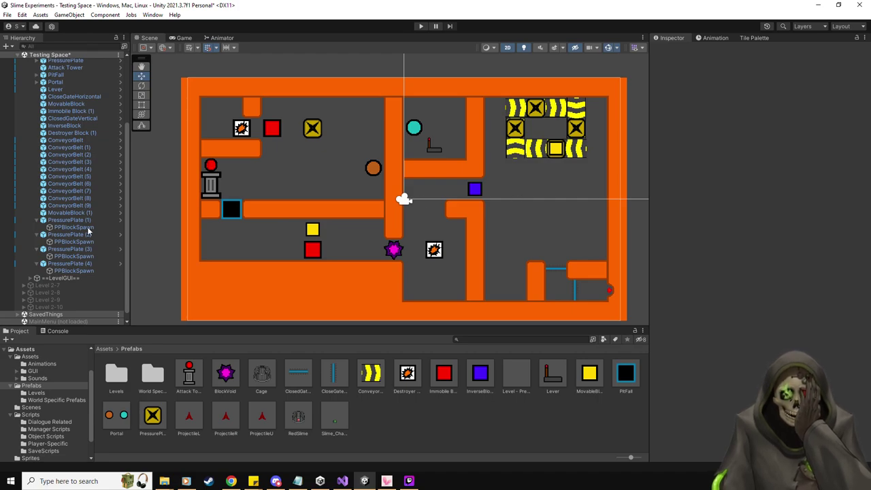
Duplicate the conveyor belt on the loop's left side and place the copy below the loop at X 5.5, Y 1.5.
{"action": "left_click", "coordinate": [75, 205]}
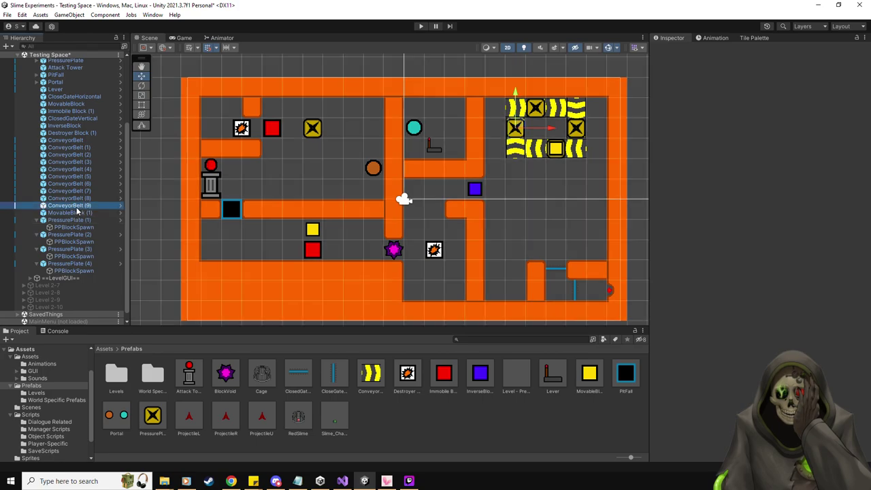
{"action": "key", "text": "ctrl+d"}
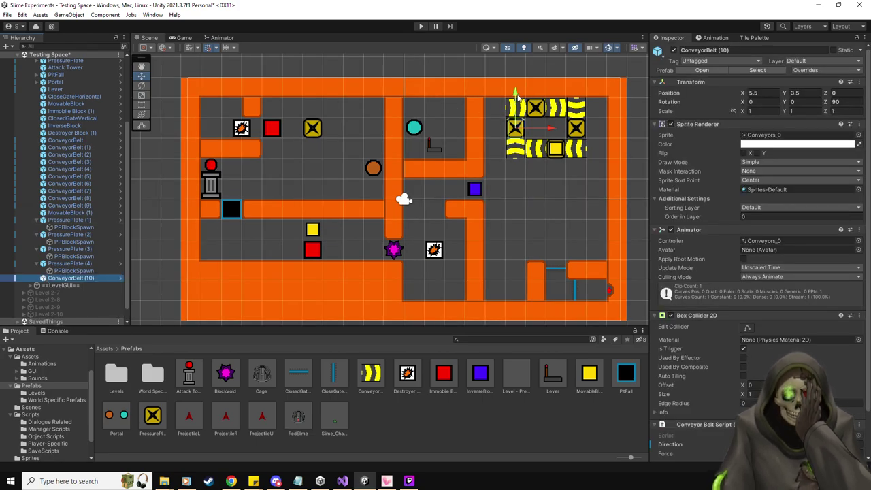
{"action": "left_click_drag", "start_coordinate": [516, 96], "coordinate": [516, 134]}
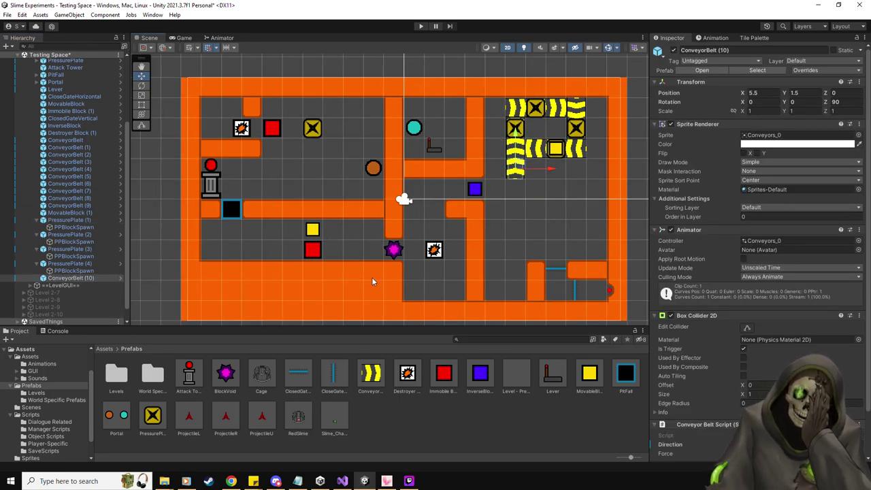
Paint an orange wall row on the Collider Tilemap directly below the conveyor loop, leaving a gap for the exit conveyor.
{"action": "left_click", "coordinate": [754, 38]}
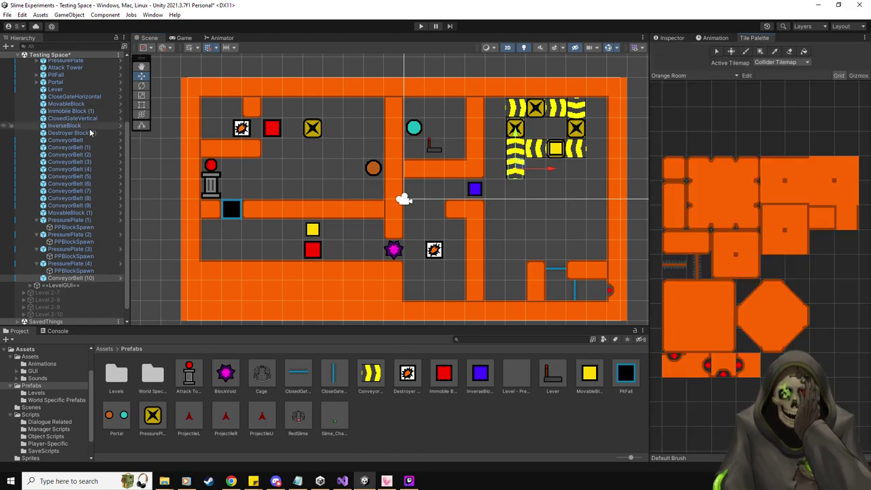
{"action": "scroll", "coordinate": [89, 128], "scroll_direction": "up", "scroll_amount": 5}
{"action": "left_click", "coordinate": [78, 110]}
{"action": "left_click", "coordinate": [697, 241]}
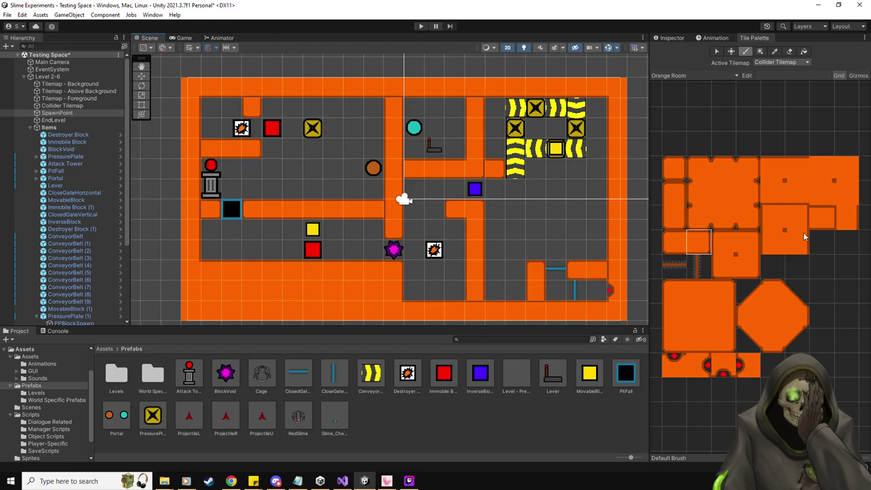
{"action": "left_click", "coordinate": [698, 342]}
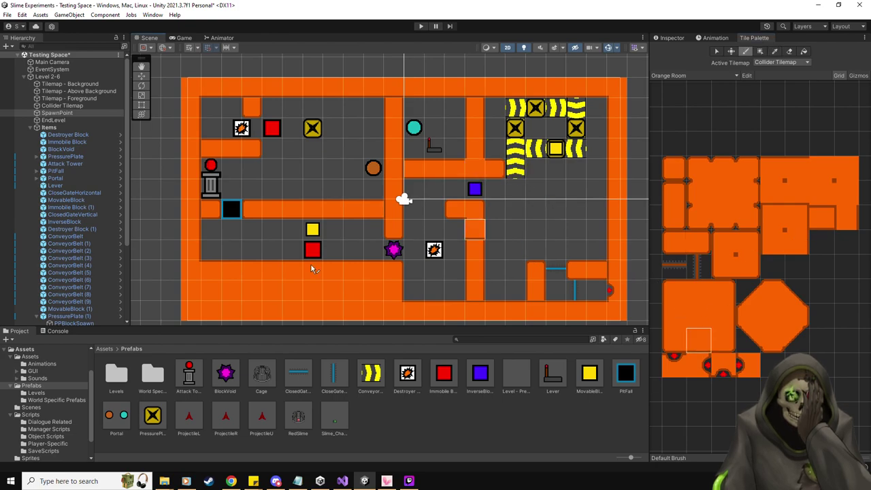
{"action": "left_click", "coordinate": [670, 244]}
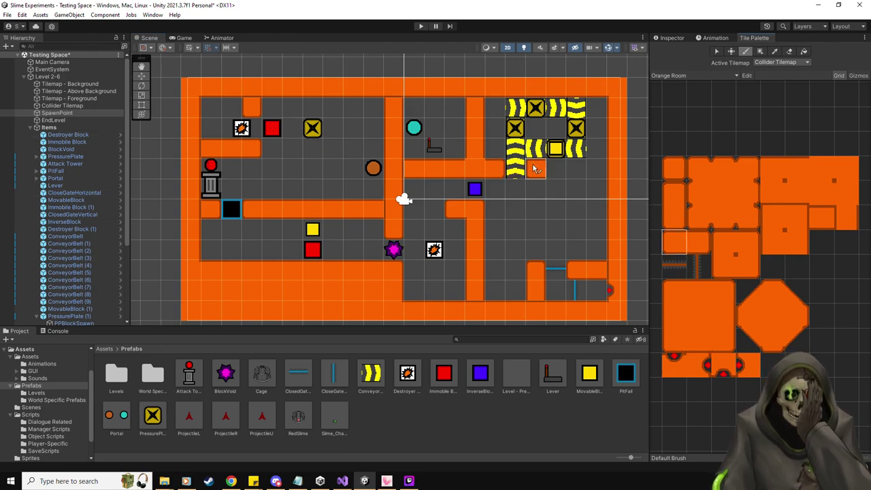
{"action": "left_click", "coordinate": [822, 218]}
{"action": "left_click_drag", "start_coordinate": [552, 168], "coordinate": [602, 169]}
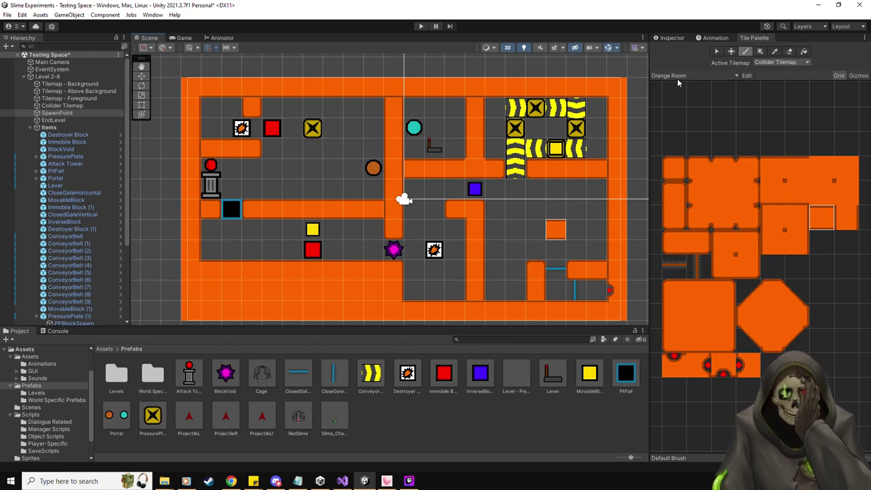
Add another MovableBlock prefab on the loop's upper conveyor row and run a play test of the loop.
{"action": "left_click", "coordinate": [142, 76]}
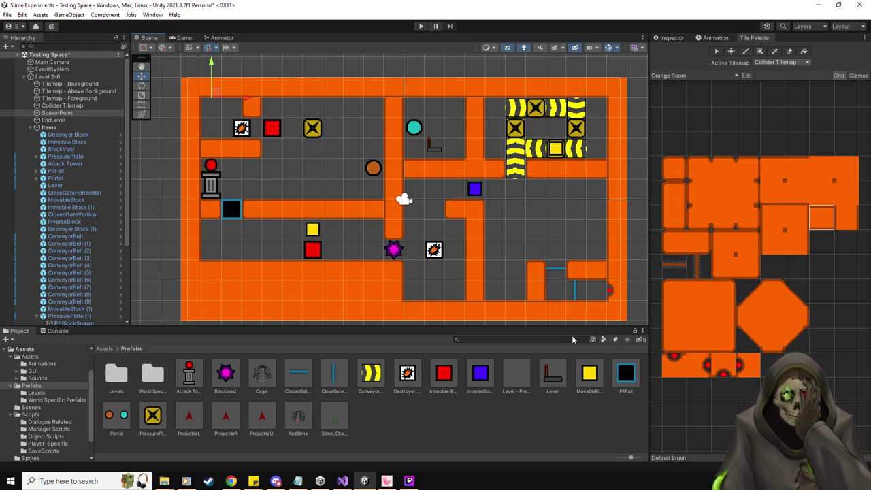
{"action": "left_click_drag", "start_coordinate": [589, 383], "coordinate": [566, 111]}
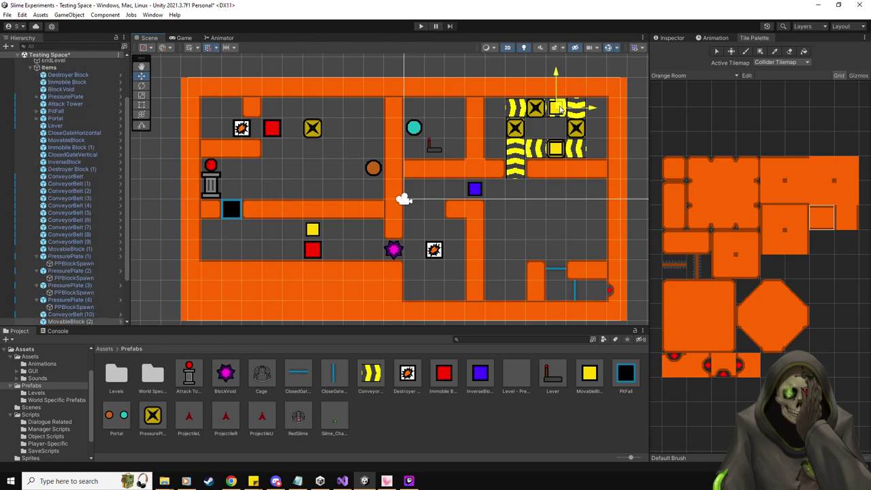
{"action": "left_click", "coordinate": [422, 26]}
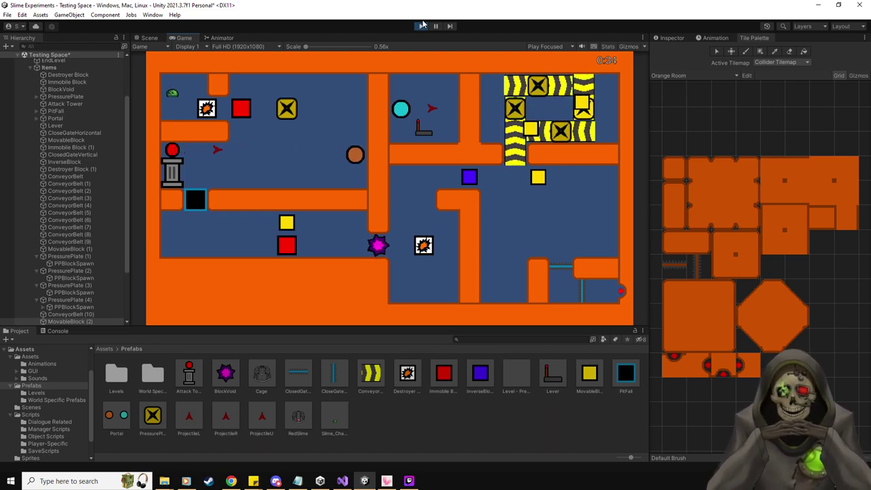
{"action": "left_click", "coordinate": [420, 26]}
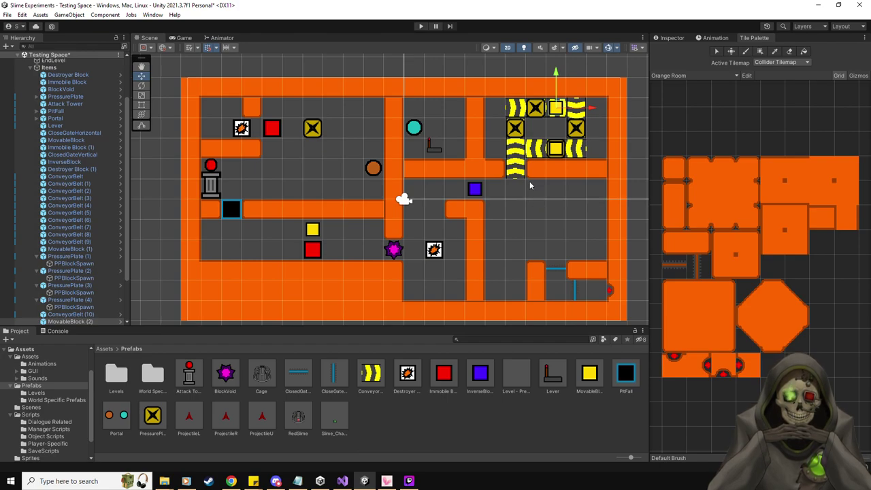
Fill the two empty cells inside the conveyor loop with a joined two-tile horizontal wall block.
{"action": "left_click", "coordinate": [673, 169]}
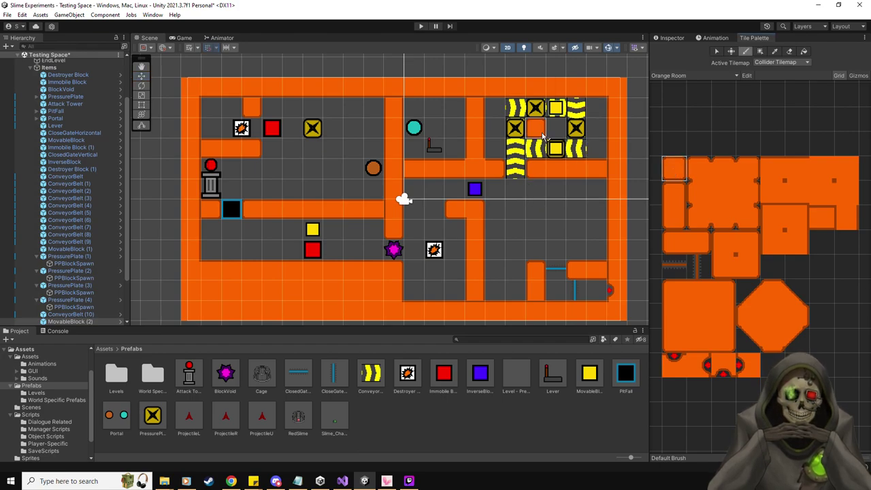
{"action": "left_click", "coordinate": [534, 129]}
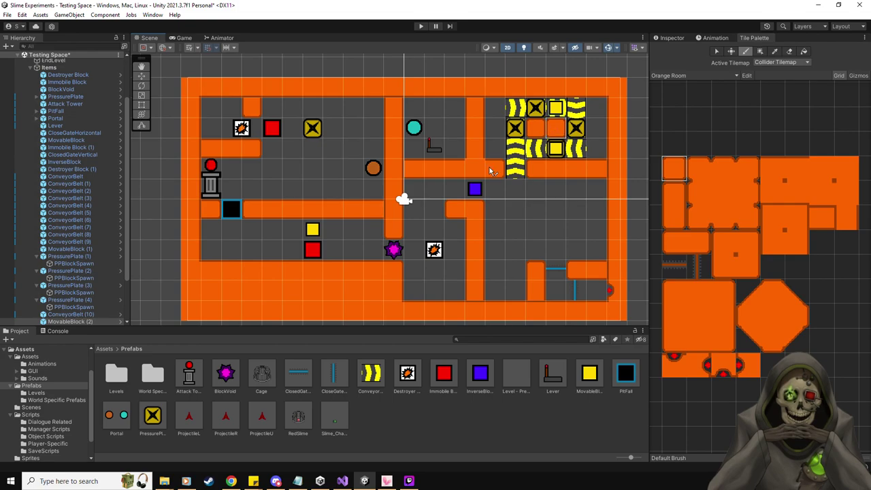
{"action": "left_click", "coordinate": [551, 217]}
{"action": "left_click", "coordinate": [679, 236]}
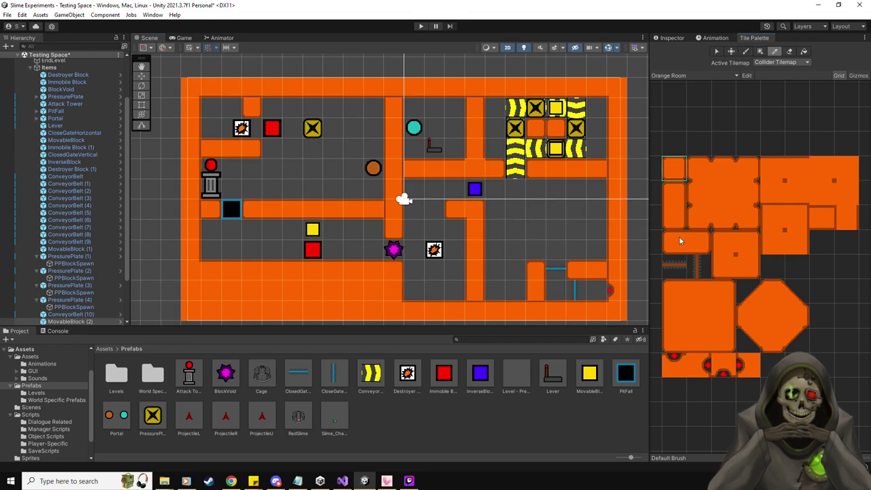
{"action": "left_click", "coordinate": [537, 134]}
{"action": "left_click", "coordinate": [699, 242]}
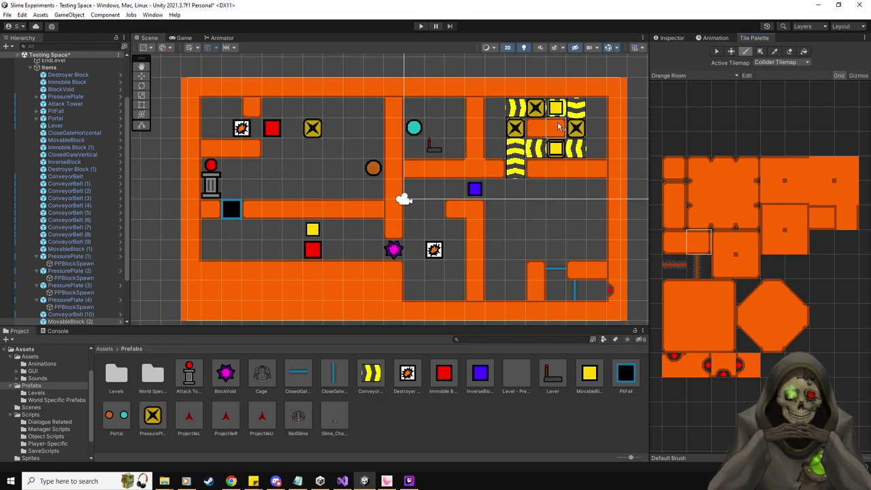
{"action": "left_click", "coordinate": [556, 130]}
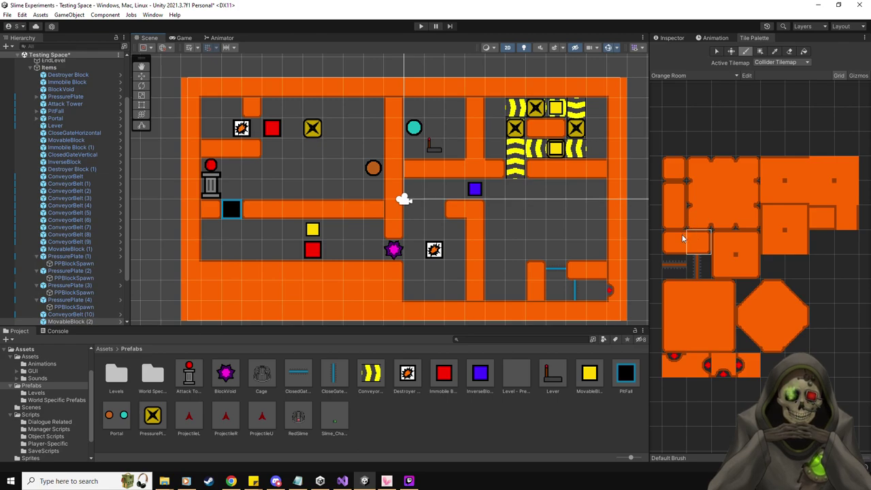
Fill the empty column between the vertical wall and the conveyor loop's left side with wall tiles.
{"action": "left_click", "coordinate": [754, 272]}
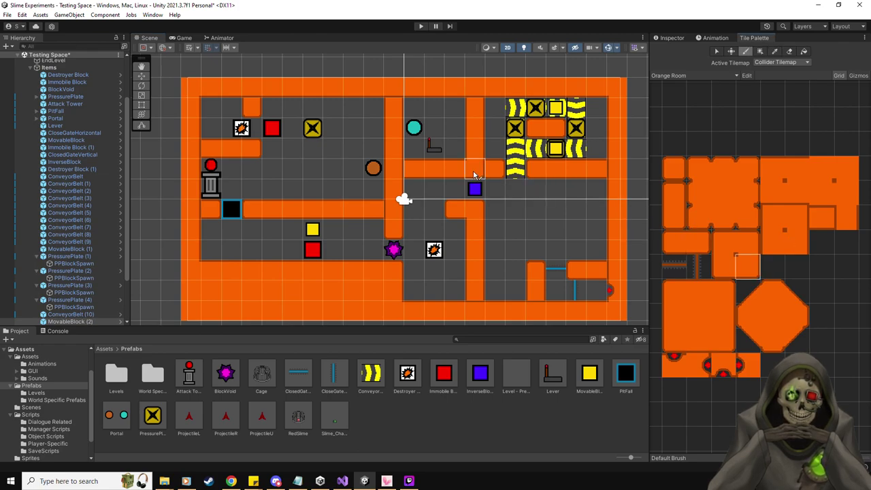
{"action": "left_click", "coordinate": [726, 342]}
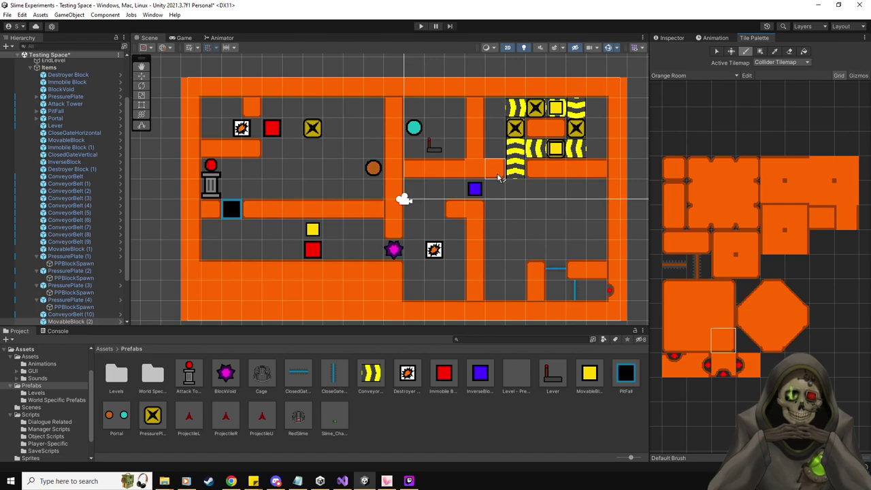
{"action": "left_click", "coordinate": [728, 321]}
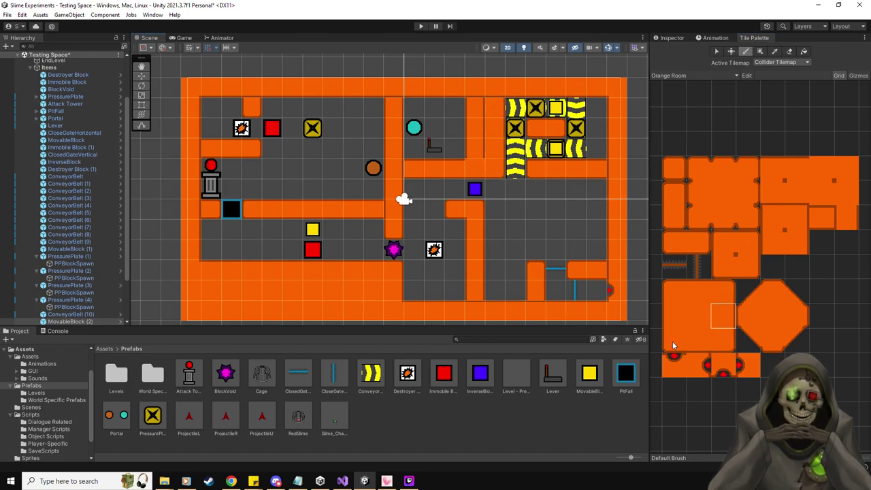
Fill the column along the loop's right side with wall tiles and make the adjoining outer border seamless.
{"action": "left_click", "coordinate": [675, 316]}
{"action": "left_click_drag", "start_coordinate": [596, 128], "coordinate": [593, 148]}
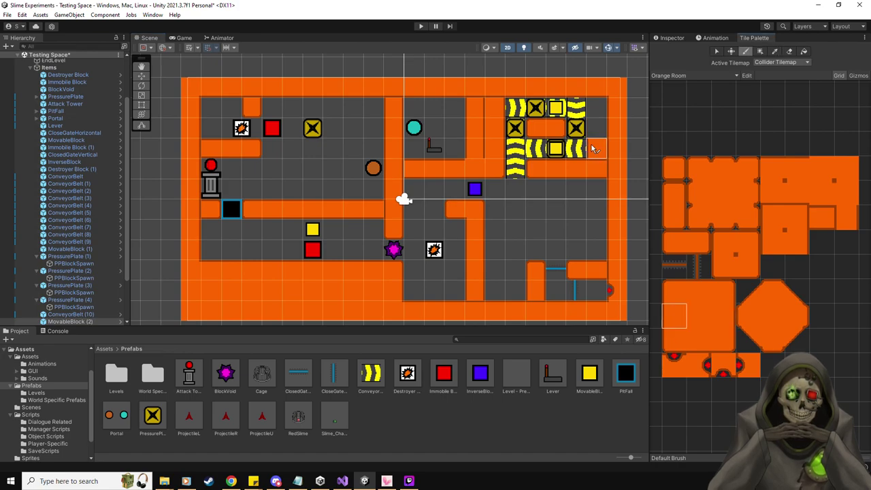
{"action": "left_click", "coordinate": [839, 172]}
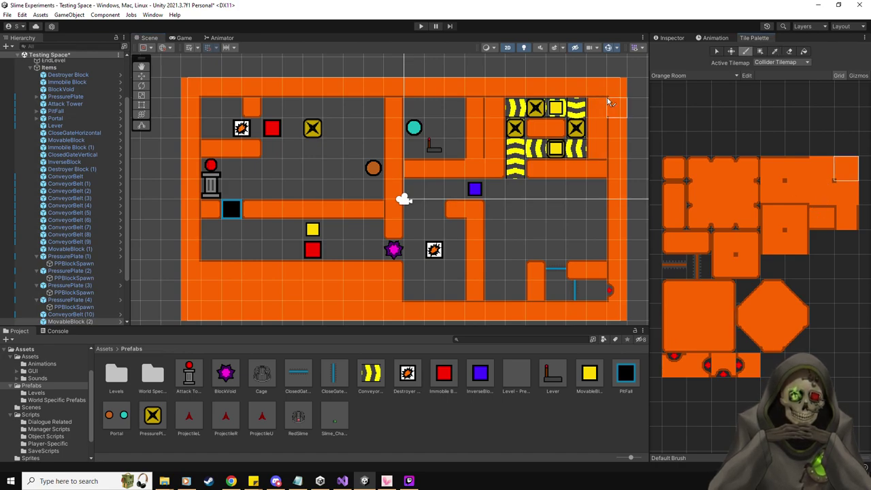
{"action": "left_click", "coordinate": [693, 329]}
{"action": "left_click_drag", "start_coordinate": [616, 114], "coordinate": [616, 153]}
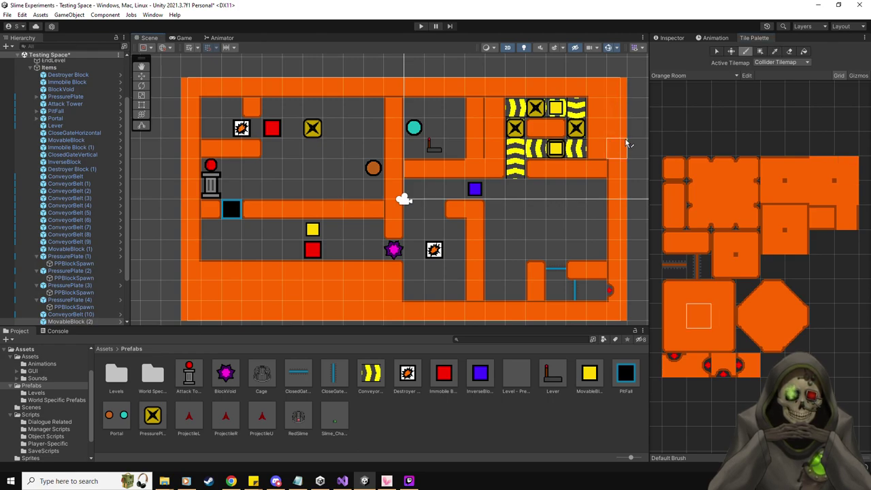
Blend the lower end of the wall beside the loop's right side into the wall row below and the outer border.
{"action": "left_click", "coordinate": [841, 179]}
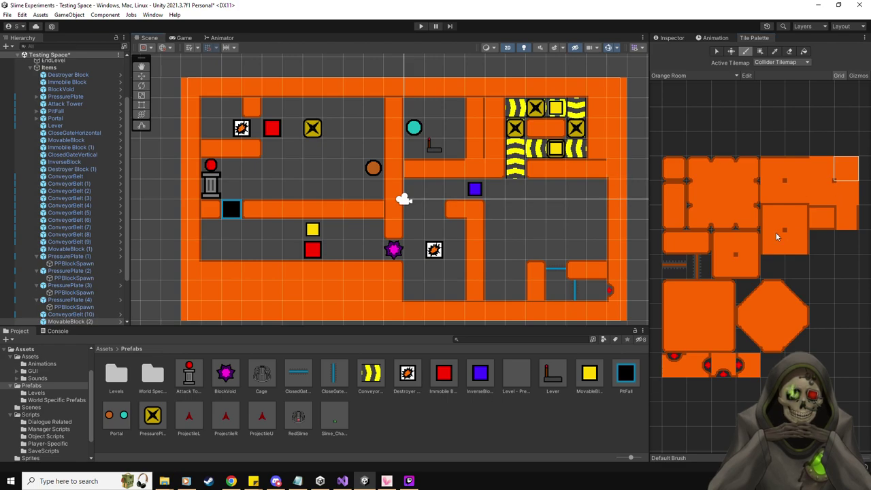
{"action": "left_click", "coordinate": [673, 315]}
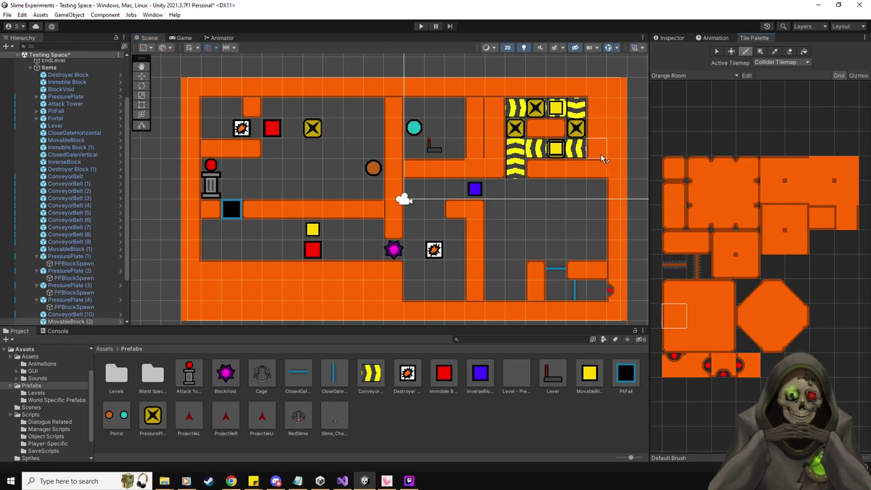
{"action": "left_click", "coordinate": [702, 342]}
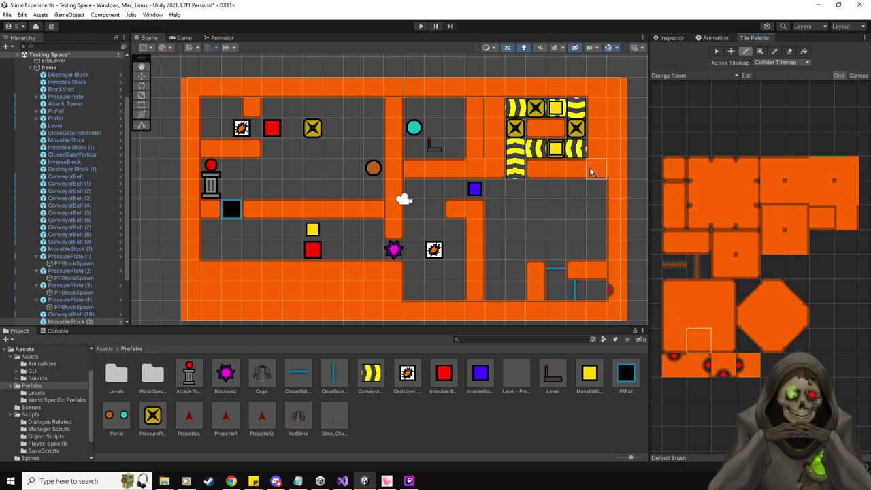
{"action": "left_click", "coordinate": [795, 194]}
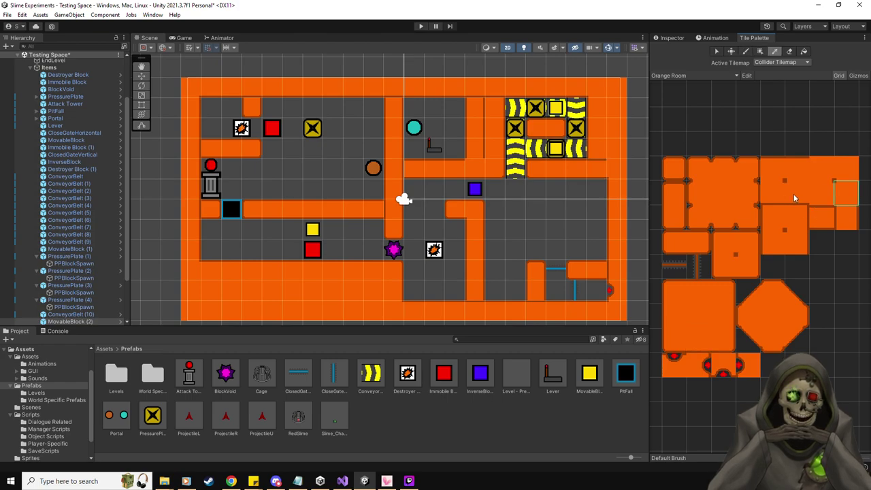
{"action": "left_click", "coordinate": [572, 275]}
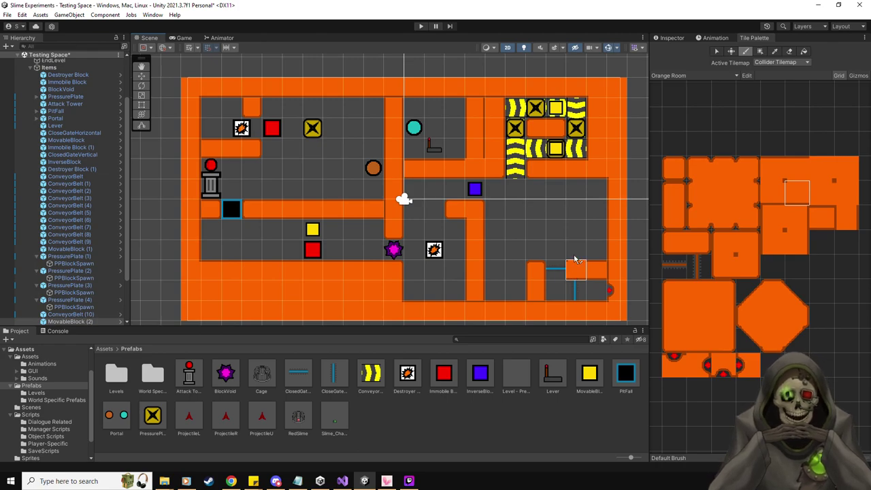
Replace the edge tiles between the doubled wall columns left of the loop and along the top border with seamless tiles.
{"action": "left_click", "coordinate": [675, 317]}
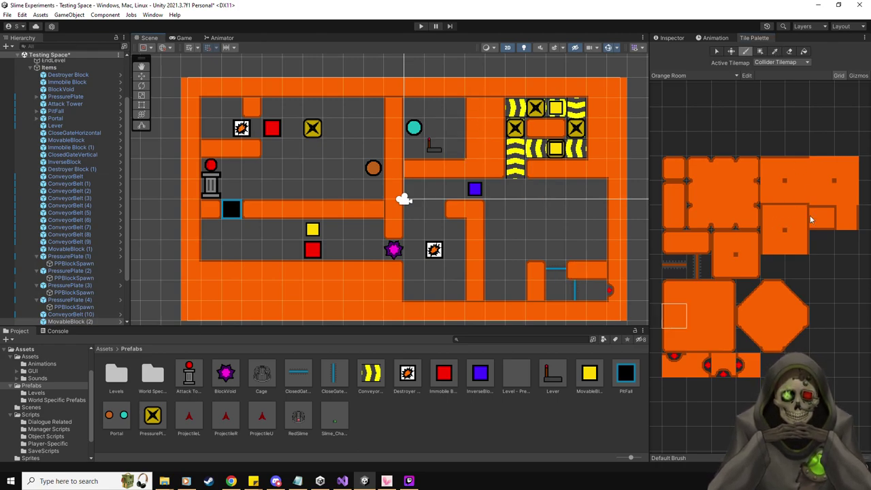
{"action": "left_click", "coordinate": [845, 171]}
{"action": "left_click", "coordinate": [821, 169]}
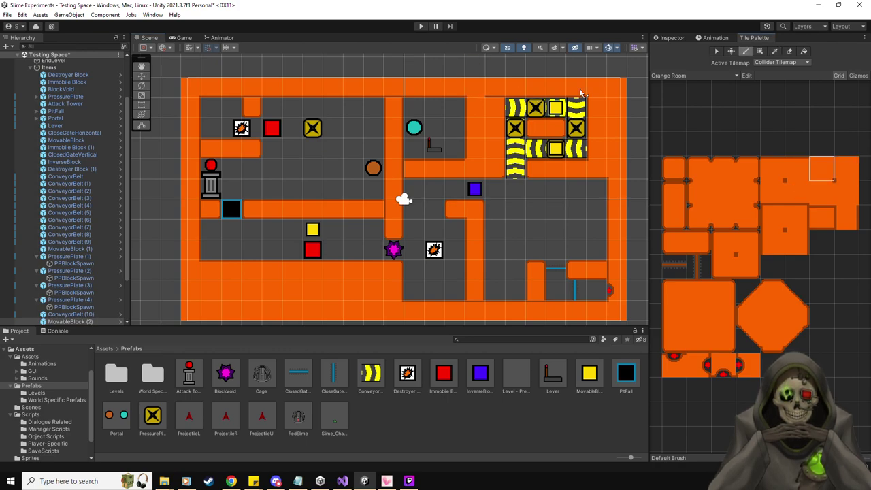
{"action": "left_click", "coordinate": [515, 189]}
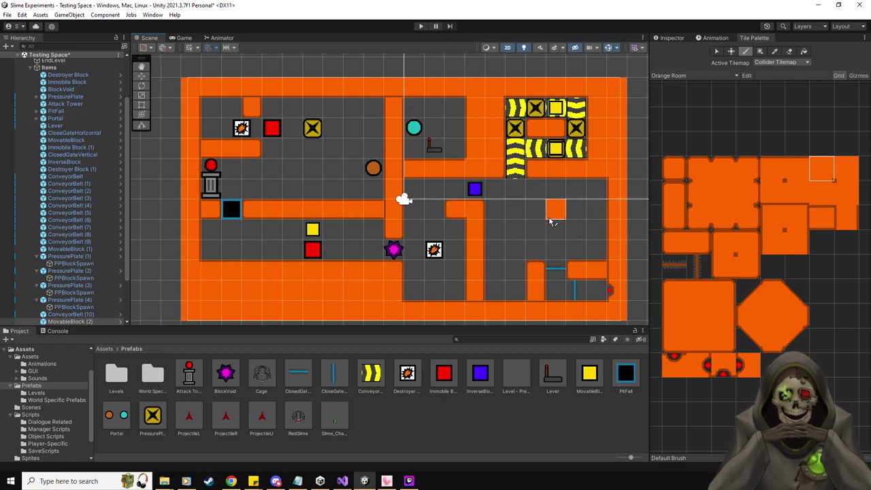
{"action": "left_click", "coordinate": [796, 193]}
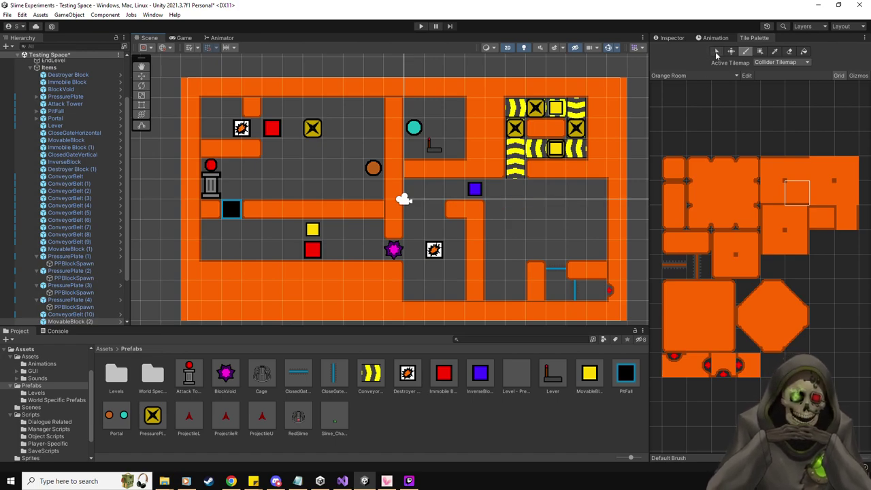
Locate the shared block spawn point and paint a vertical wall from one cell below it down to the wall stub beside the gates.
{"action": "left_click", "coordinate": [141, 76]}
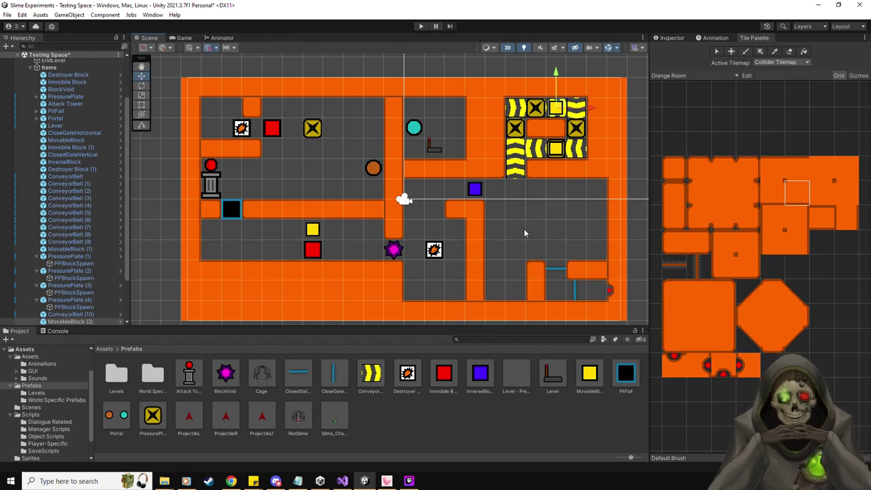
{"action": "left_click", "coordinate": [84, 265]}
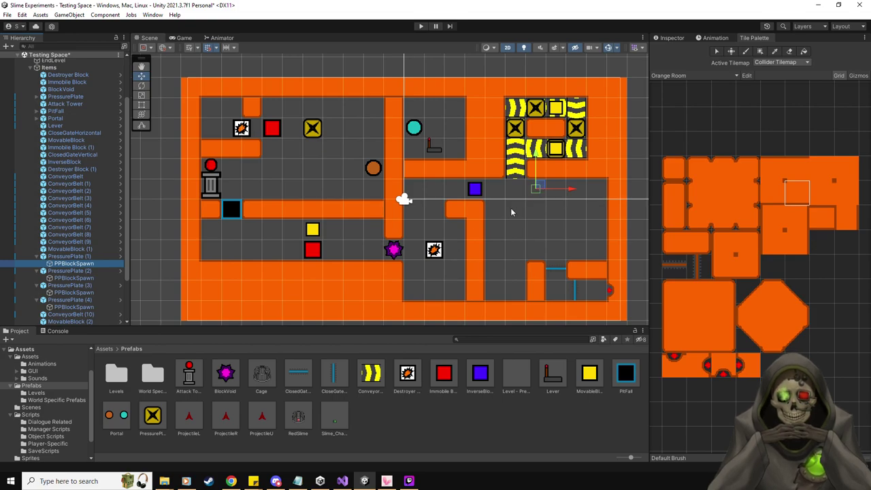
{"action": "left_click", "coordinate": [92, 279]}
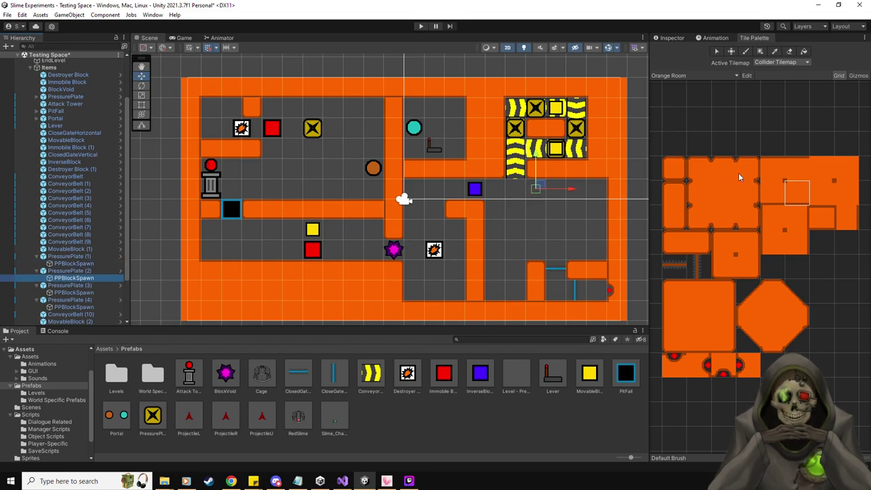
{"action": "left_click", "coordinate": [674, 193]}
{"action": "left_click", "coordinate": [537, 215]}
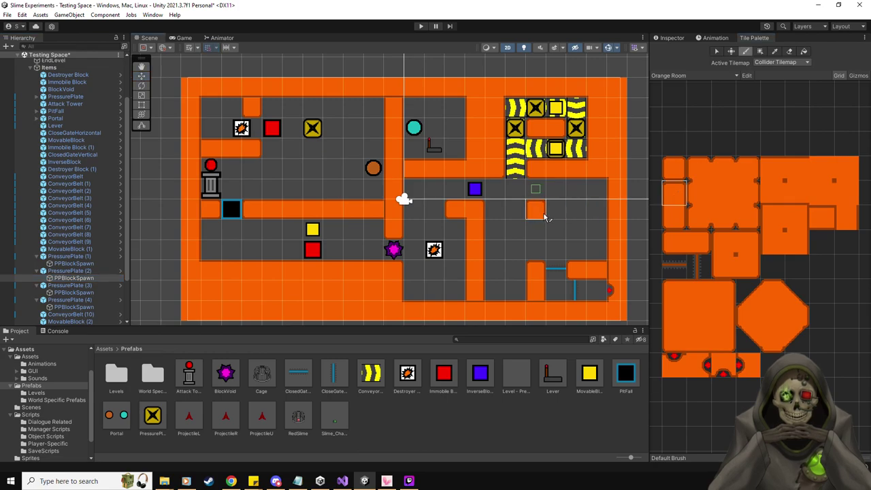
{"action": "left_click", "coordinate": [843, 221]}
{"action": "left_click", "coordinate": [542, 235]}
{"action": "left_click_drag", "start_coordinate": [542, 234], "coordinate": [537, 272]}
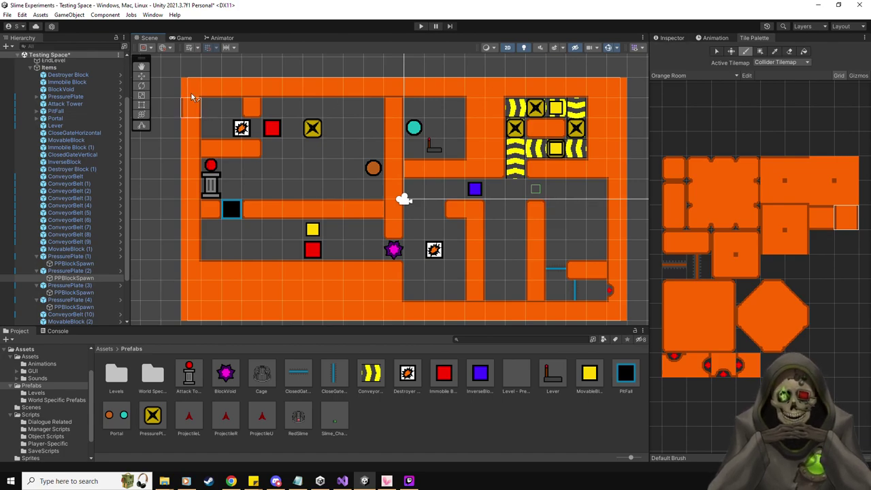
{"action": "left_click", "coordinate": [140, 75]}
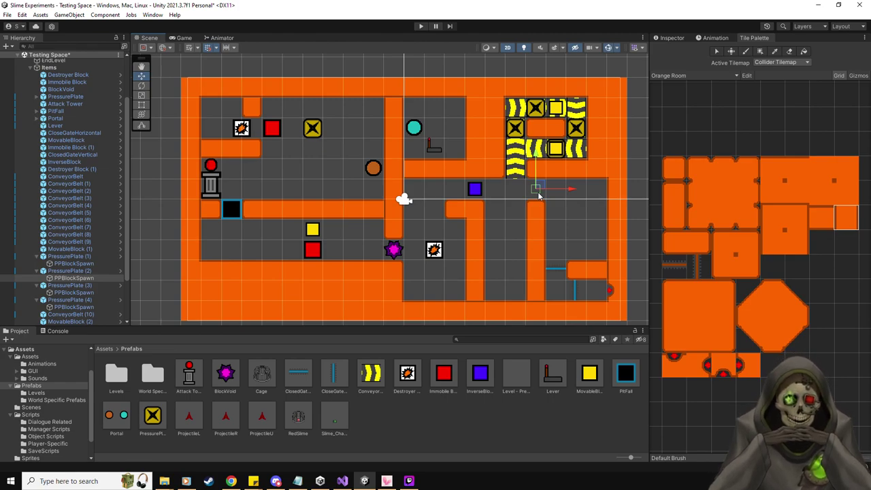
Place a new pressure plate at the lower end of the corridor under the loop's exit conveyor and put its block spawn point two cells above it.
{"action": "left_click", "coordinate": [500, 278]}
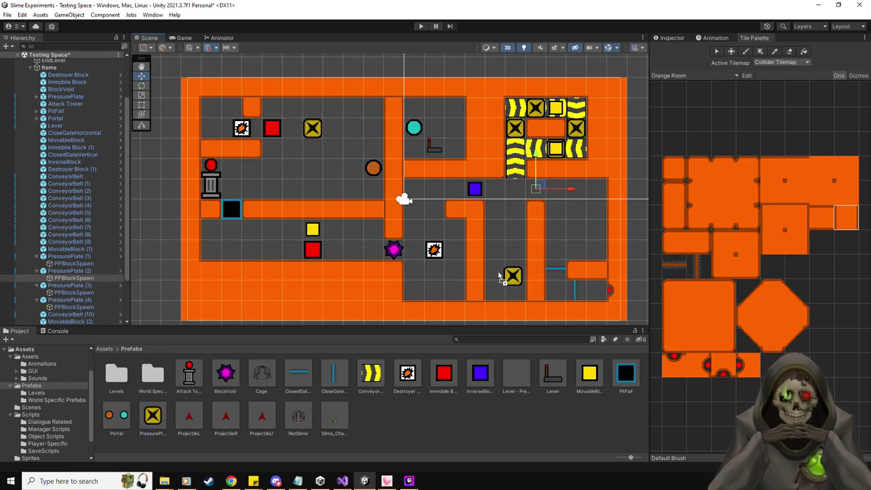
{"action": "left_click_drag", "start_coordinate": [501, 278], "coordinate": [523, 285]}
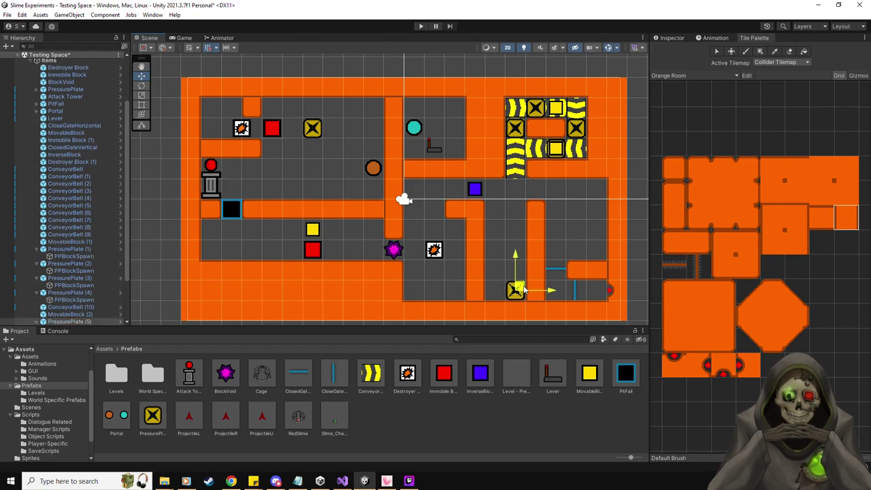
{"action": "scroll", "coordinate": [65, 299], "scroll_direction": "down", "scroll_amount": 2}
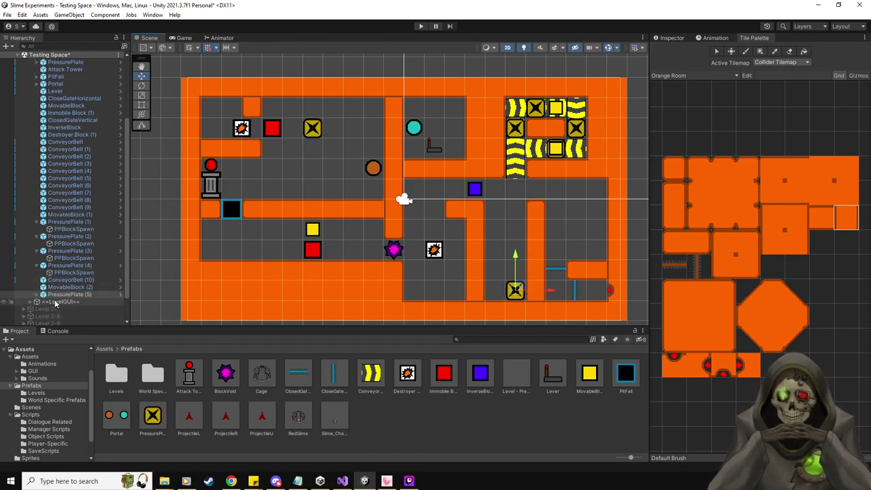
{"action": "left_click", "coordinate": [38, 294]}
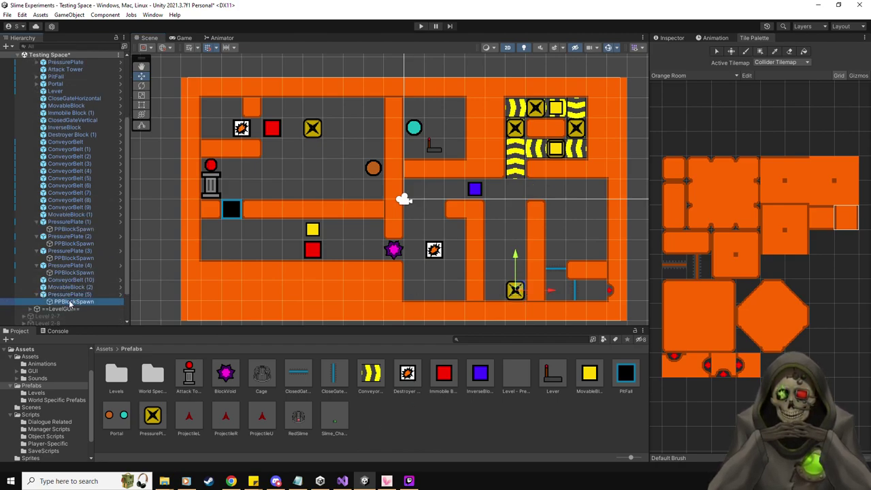
{"action": "left_click_drag", "start_coordinate": [515, 251], "coordinate": [522, 213]}
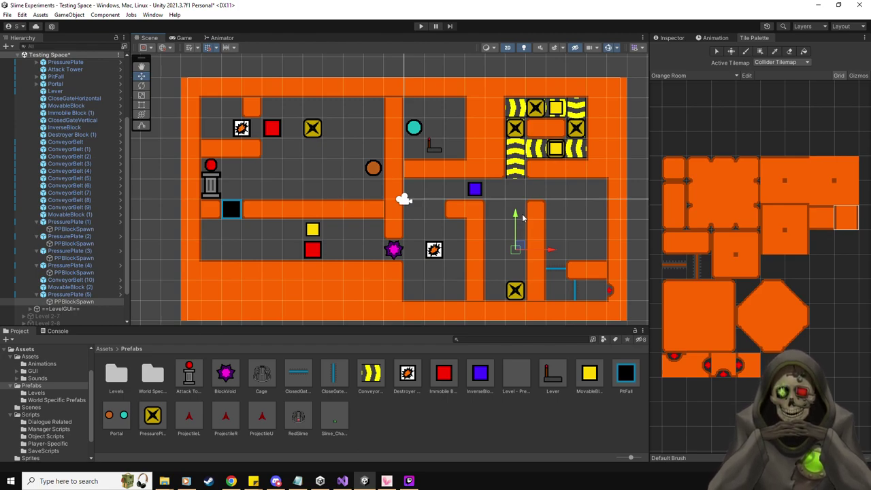
Set the new pressure plate to manipulate a Destroyer Block and enable its Is One Object option.
{"action": "left_click", "coordinate": [515, 290]}
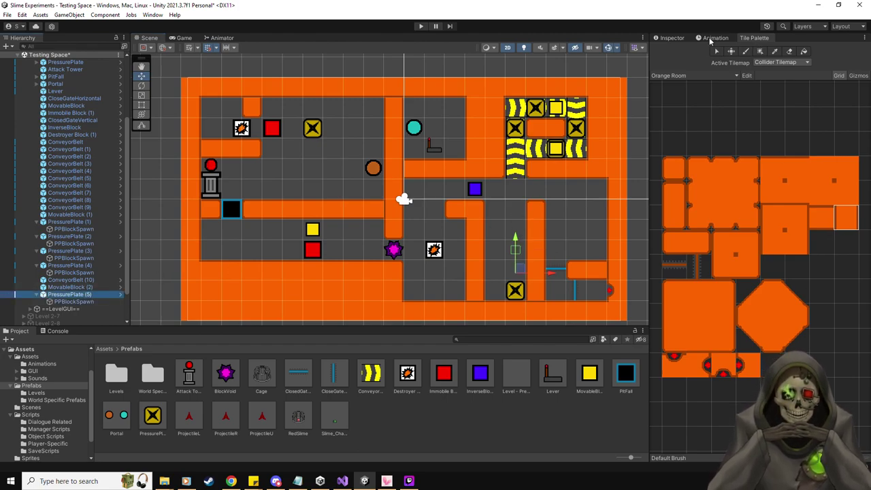
{"action": "left_click", "coordinate": [680, 39]}
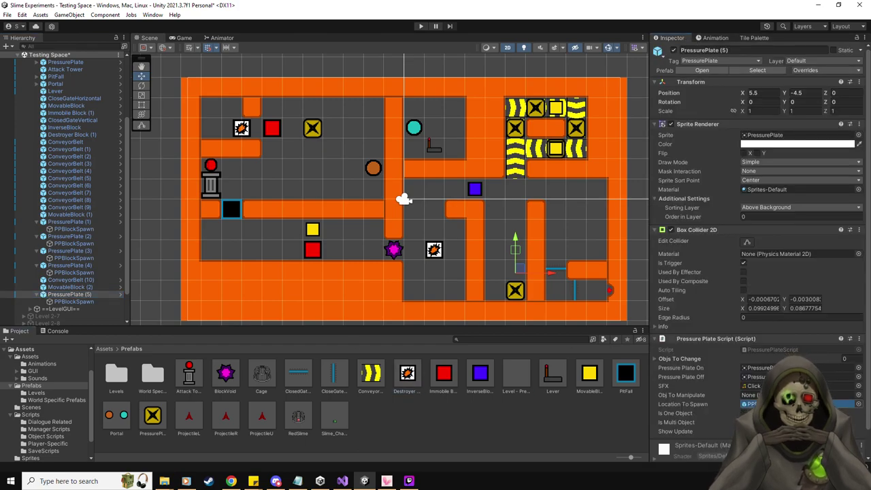
{"action": "left_click_drag", "start_coordinate": [752, 395], "coordinate": [754, 395]}
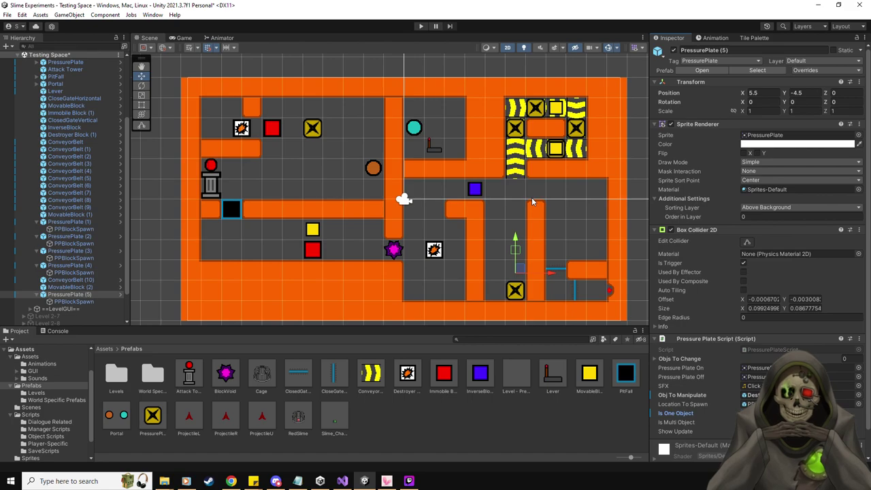
Extend the wall beneath the conveyor loop one cell down on the Collider Tilemap with a lower-end wall tile above the vertical wall.
{"action": "left_click", "coordinate": [754, 38]}
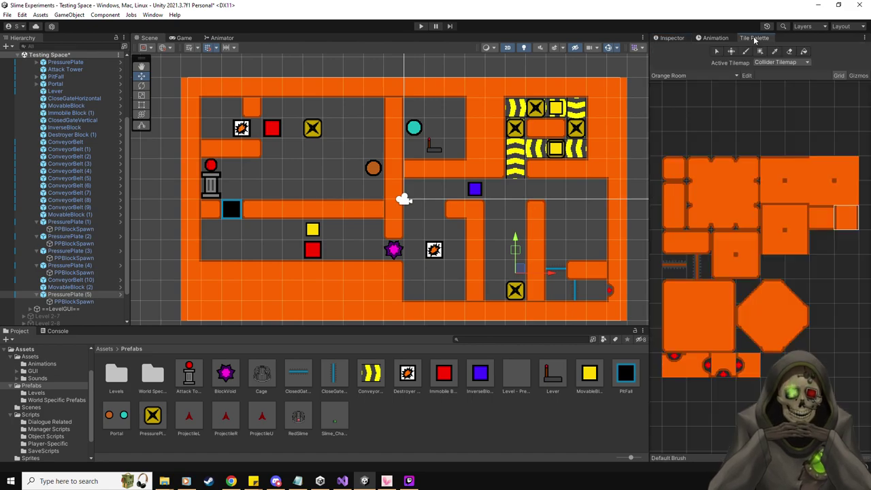
{"action": "scroll", "coordinate": [74, 119], "scroll_direction": "up", "scroll_amount": 5}
{"action": "left_click", "coordinate": [71, 106]}
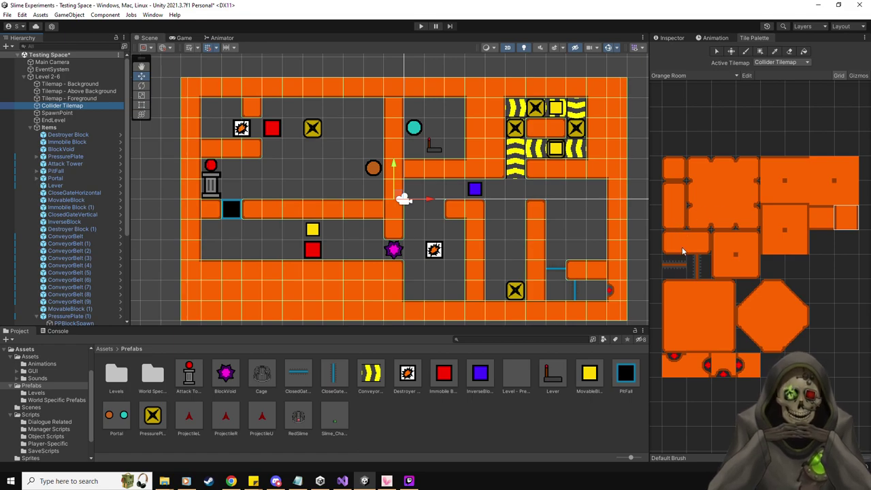
{"action": "left_click", "coordinate": [724, 243]}
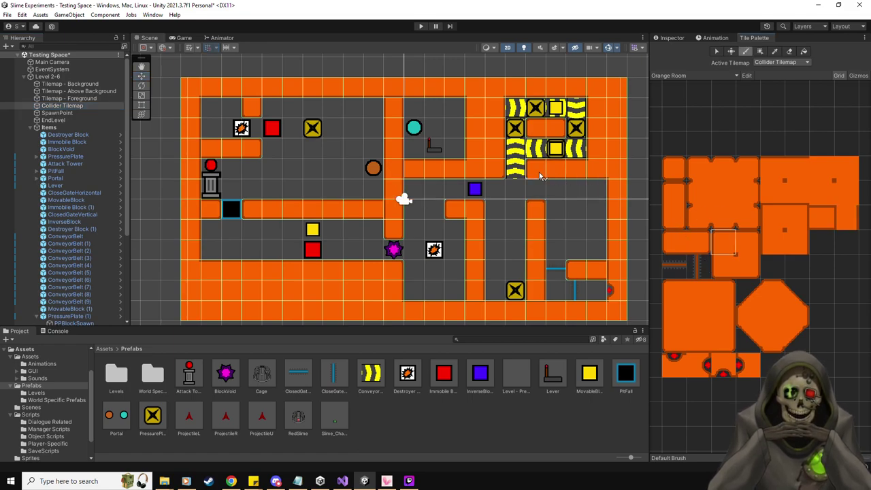
{"action": "left_click", "coordinate": [674, 218]}
{"action": "left_click", "coordinate": [535, 189]}
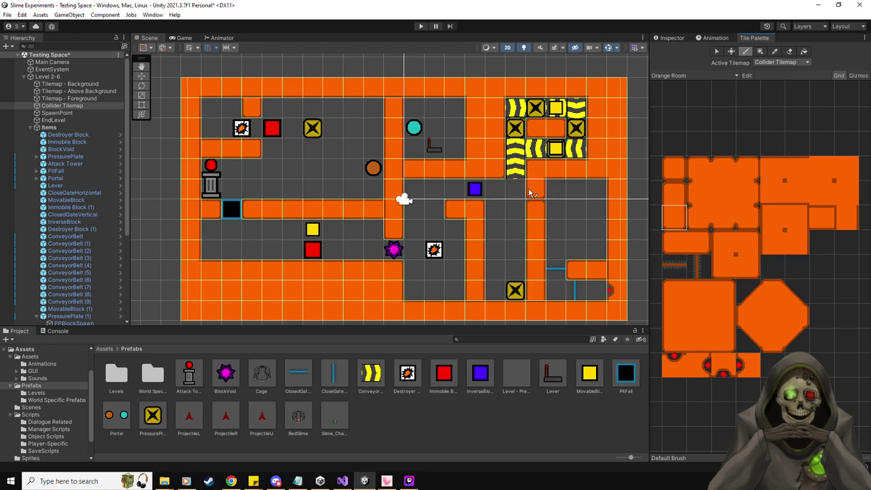
Cap the vertical wall one cell lower and erase the tile above it to open a one-cell gap below the loop's wall.
{"action": "left_click", "coordinate": [672, 195]}
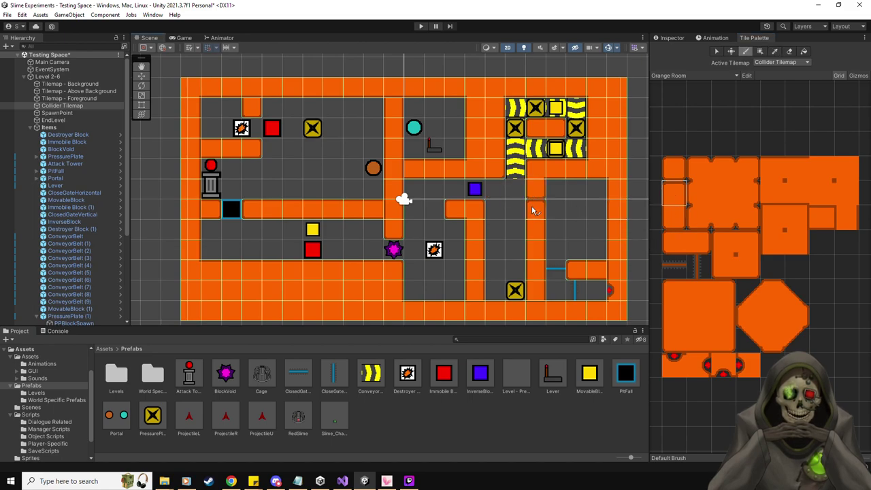
{"action": "left_click", "coordinate": [537, 209]}
{"action": "left_click", "coordinate": [789, 51]}
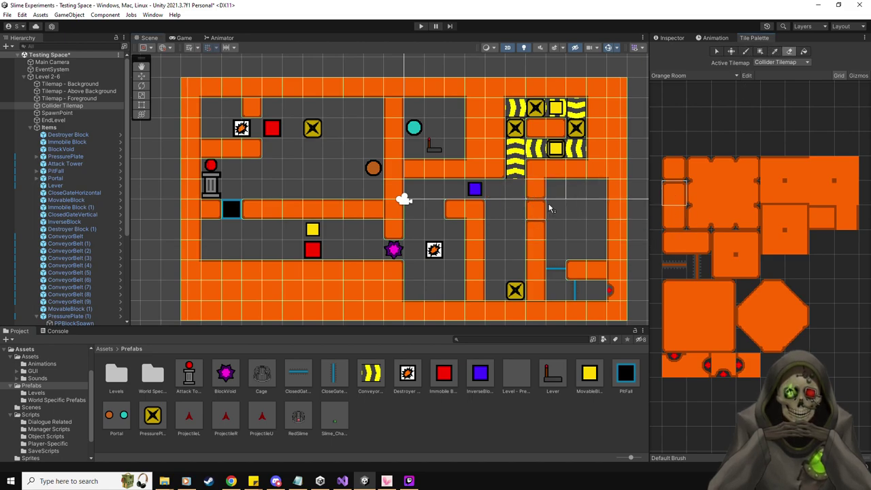
{"action": "left_click", "coordinate": [541, 211]}
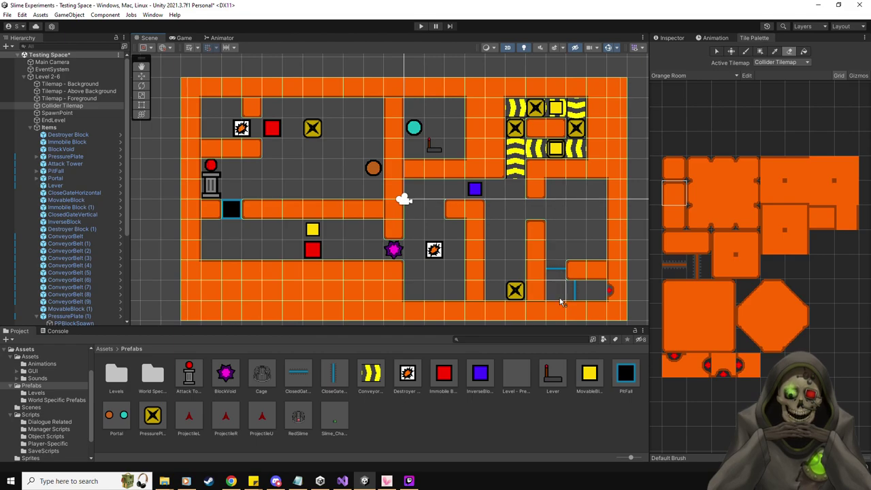
Move the PPBlockSpawn points of PressurePlate (1) to (4) together one cell down into the wall gap.
{"action": "left_click", "coordinate": [673, 38]}
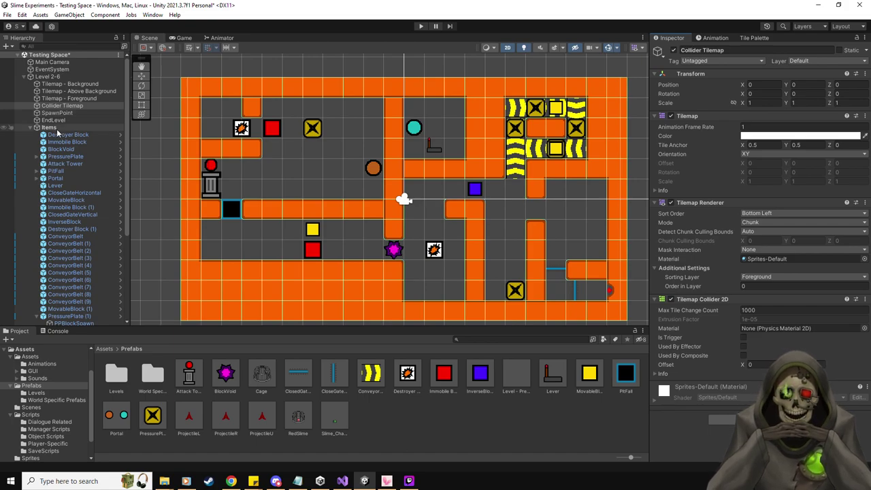
{"action": "scroll", "coordinate": [60, 140], "scroll_direction": "down", "scroll_amount": 3}
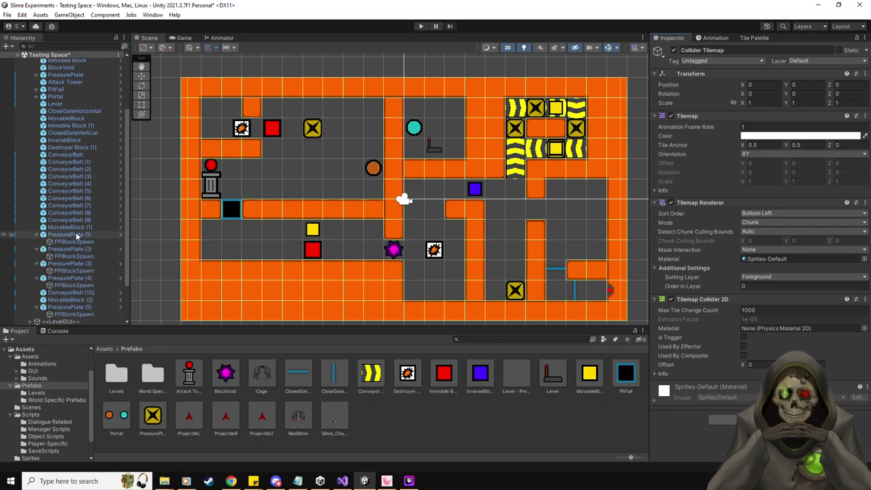
{"action": "left_click", "coordinate": [80, 285]}
{"action": "left_click", "coordinate": [85, 270], "text": "ctrl"}
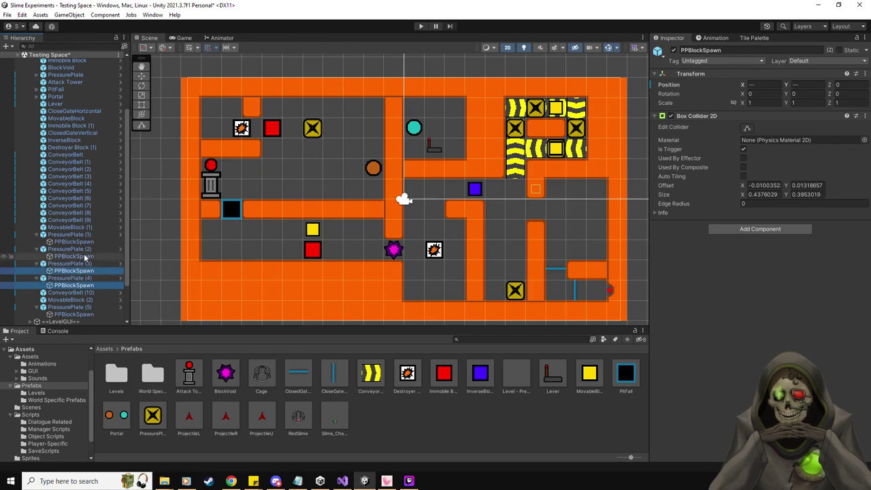
{"action": "left_click", "coordinate": [85, 256], "text": "ctrl"}
{"action": "left_click", "coordinate": [83, 242], "text": "ctrl"}
{"action": "left_click", "coordinate": [141, 82]}
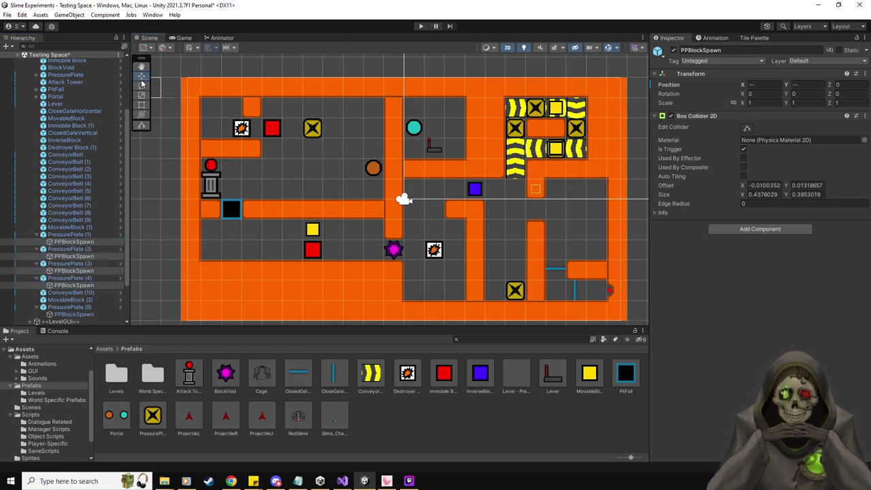
{"action": "left_click_drag", "start_coordinate": [534, 156], "coordinate": [534, 175]}
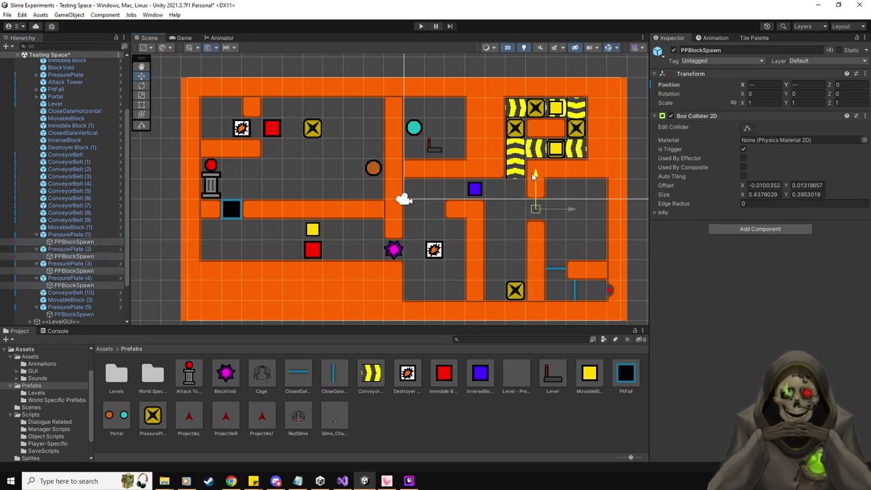
Check PressurePlate (1) and MovableBlock (2), then play-test the level by moving spawned yellow blocks out of the gap to either side.
{"action": "left_click", "coordinate": [87, 235]}
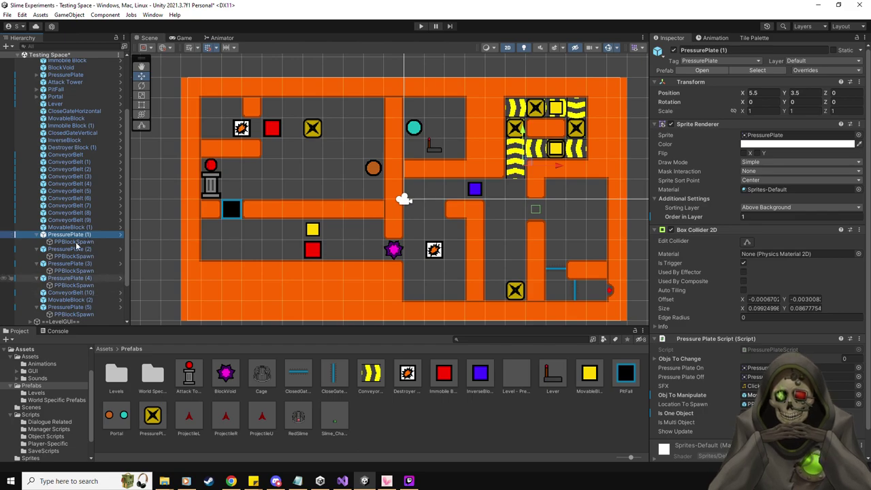
{"action": "left_click", "coordinate": [77, 301]}
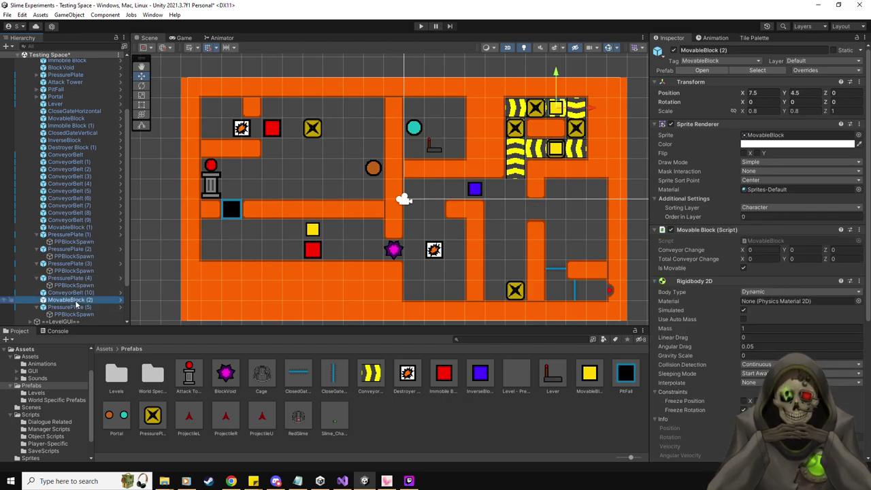
{"action": "left_click", "coordinate": [419, 27]}
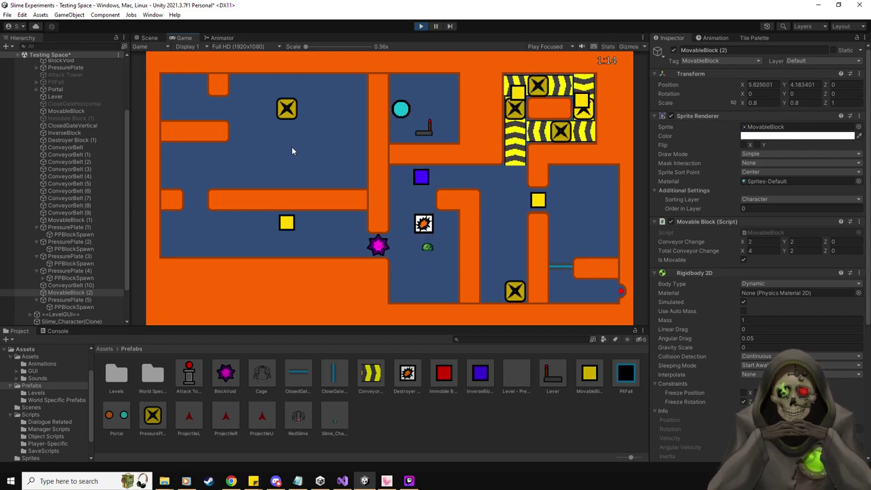
{"action": "key", "text": "Up"}
{"action": "key", "text": "Left"}
{"action": "key", "text": "Up"}
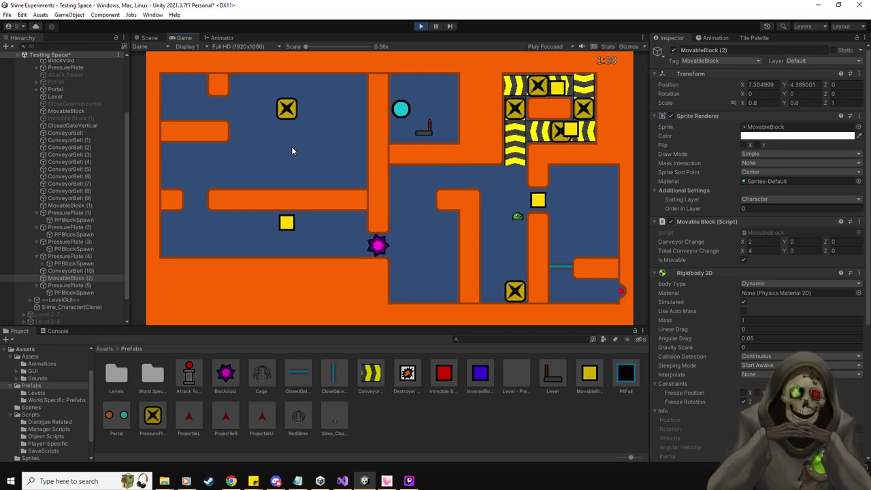
{"action": "key", "text": "Up"}
{"action": "key", "text": "Right"}
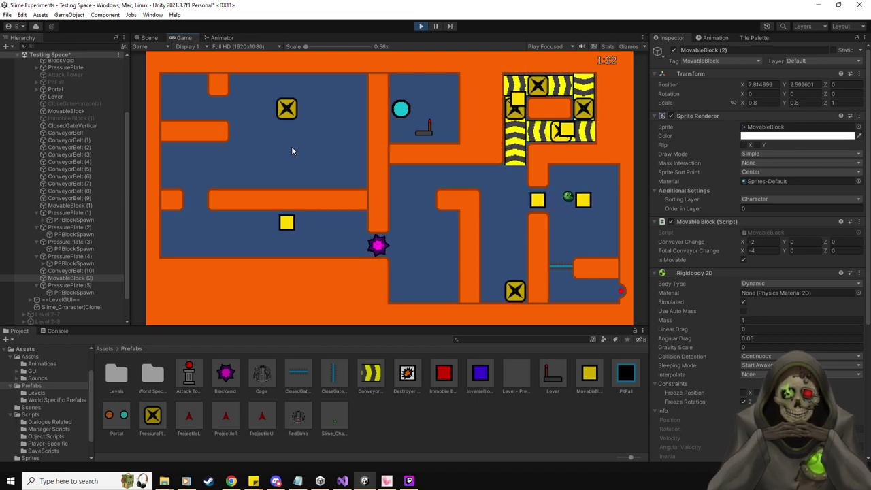
{"action": "key", "text": "Left"}
{"action": "key", "text": "Left"}
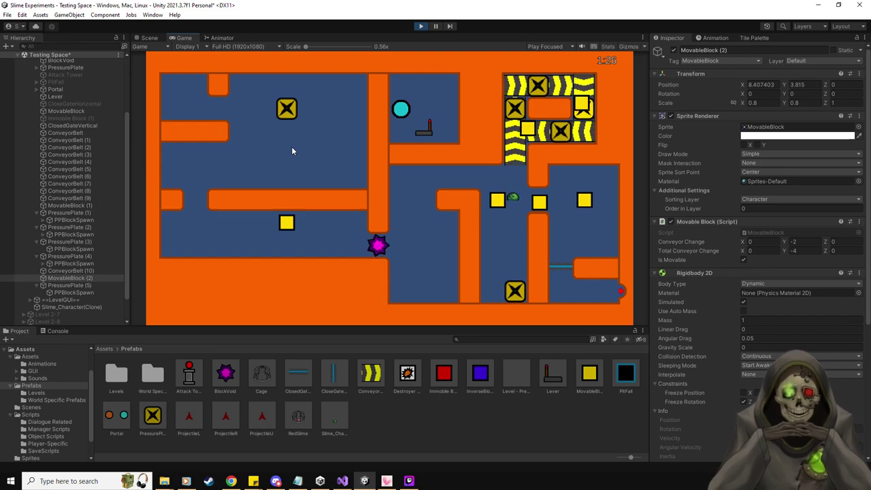
Spawn destroyer blocks with the new pressure plate and push them up against the yellow blocks beside and inside the gap.
{"action": "key", "text": "Down"}
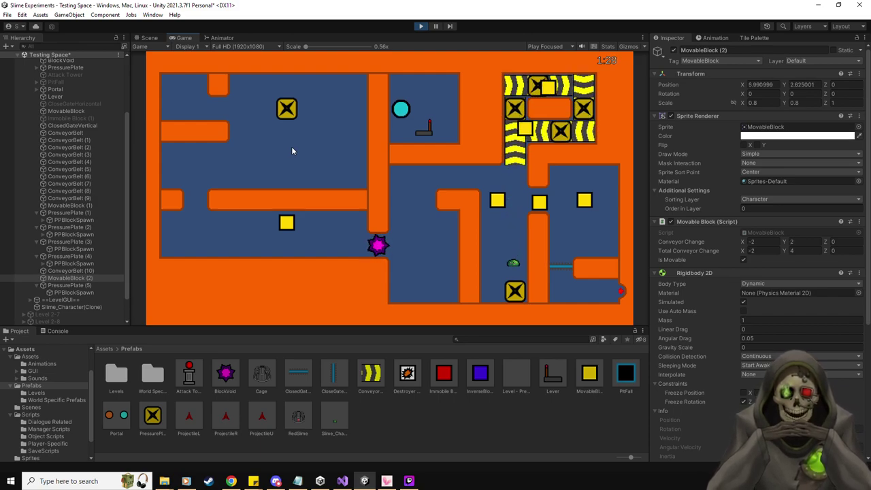
{"action": "key", "text": "Up"}
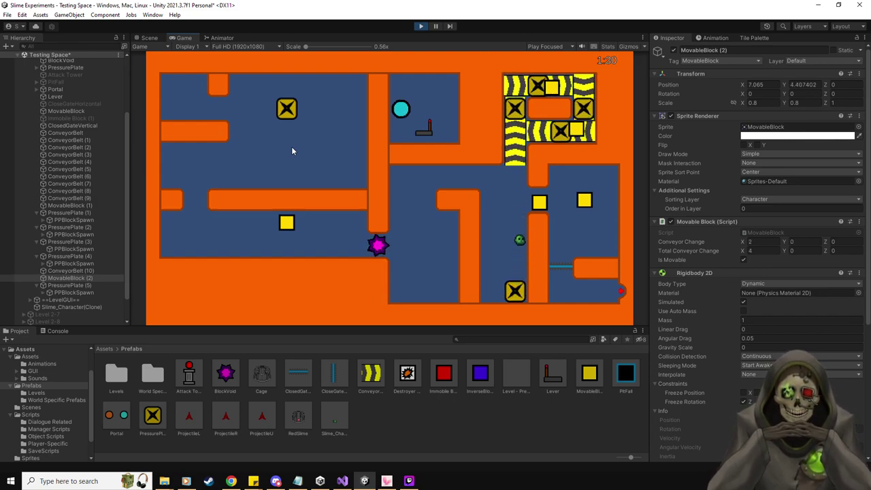
{"action": "key", "text": "Up"}
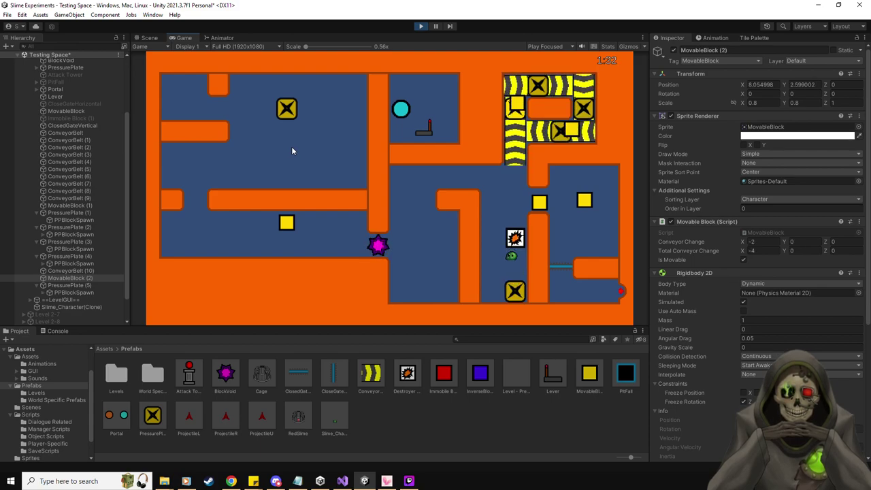
{"action": "key", "text": "Left"}
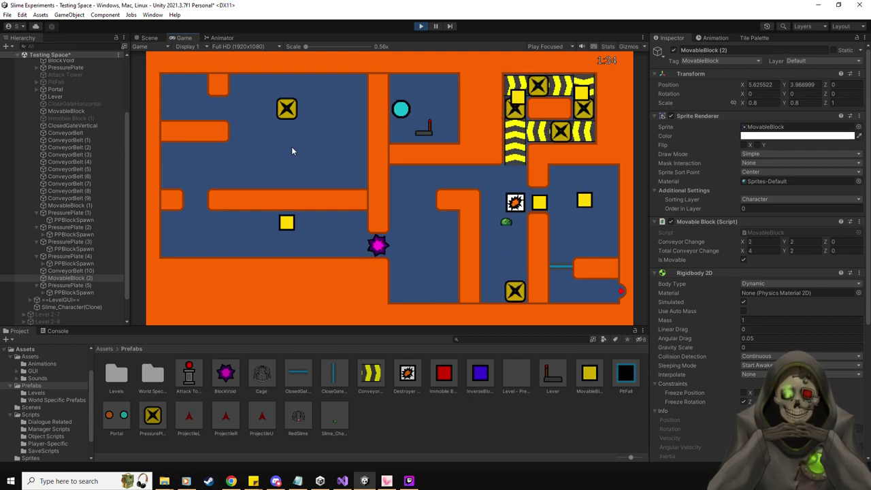
{"action": "key", "text": "Up"}
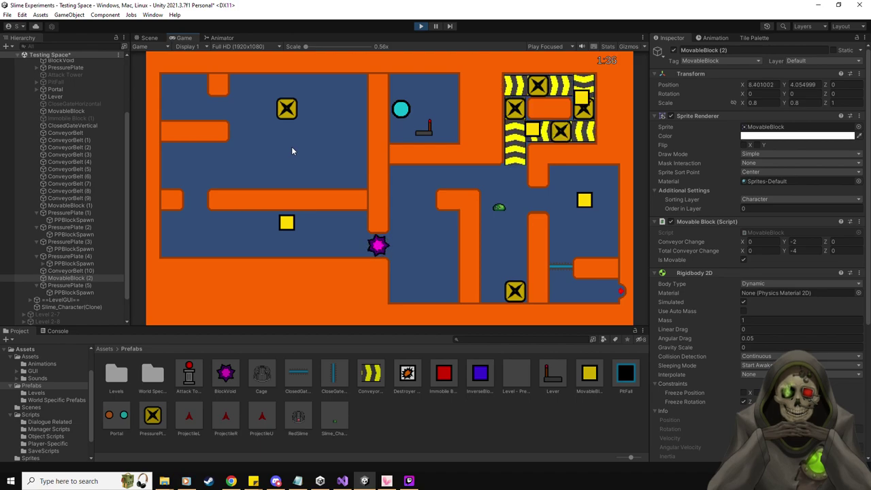
Spawn further destroyer blocks from the lower plate and push each up the corridor into the conveyor loop.
{"action": "key", "text": "Down"}
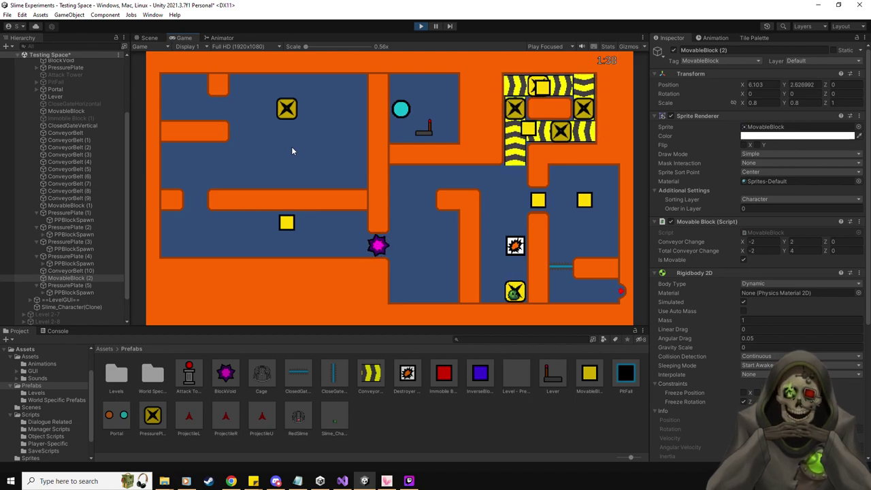
{"action": "key", "text": "Up"}
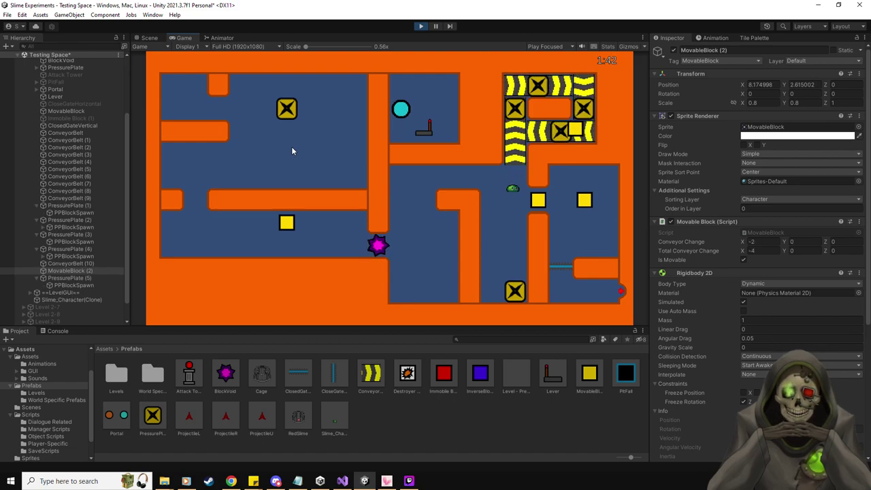
{"action": "key", "text": "Down"}
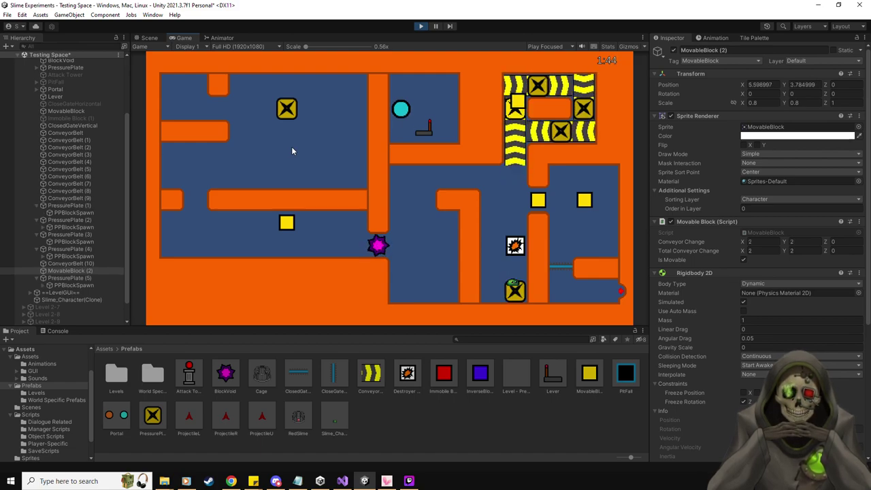
{"action": "key", "text": "Up"}
{"action": "key", "text": "Up"}
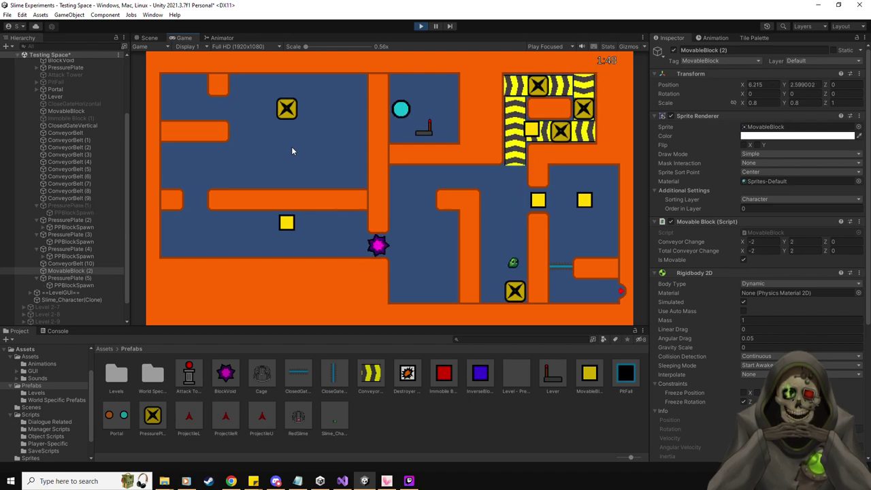
Keep sending destroyer blocks up the corridor to knock out the pressure plates remaining in the conveyor loop.
{"action": "key", "text": "Down"}
{"action": "key", "text": "Up"}
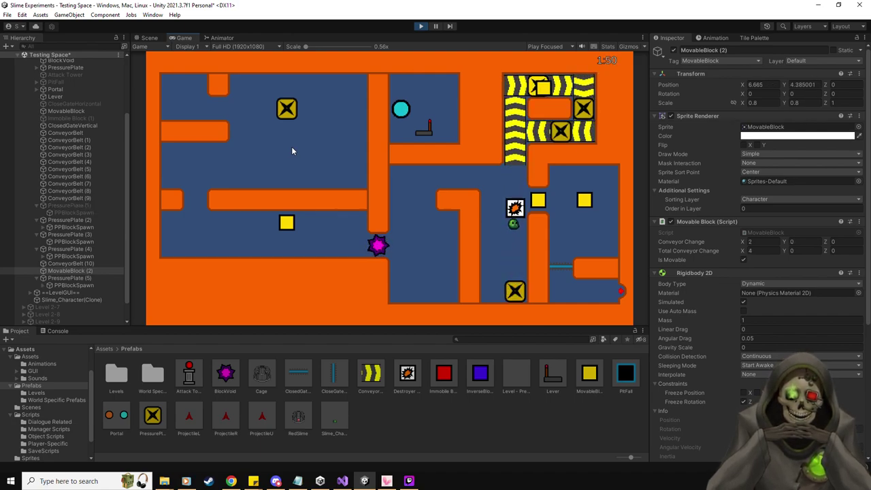
{"action": "key", "text": "Up"}
{"action": "key", "text": "Down"}
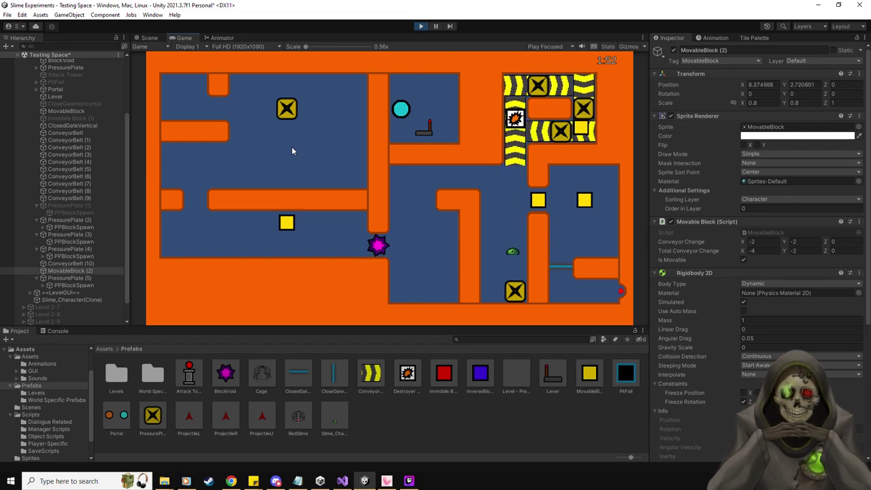
{"action": "key", "text": "Up"}
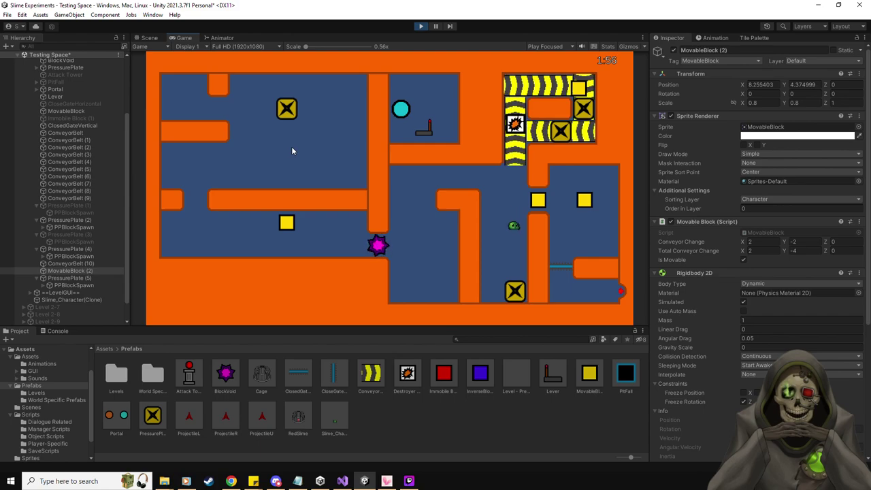
{"action": "key", "text": "Down"}
{"action": "key", "text": "Up"}
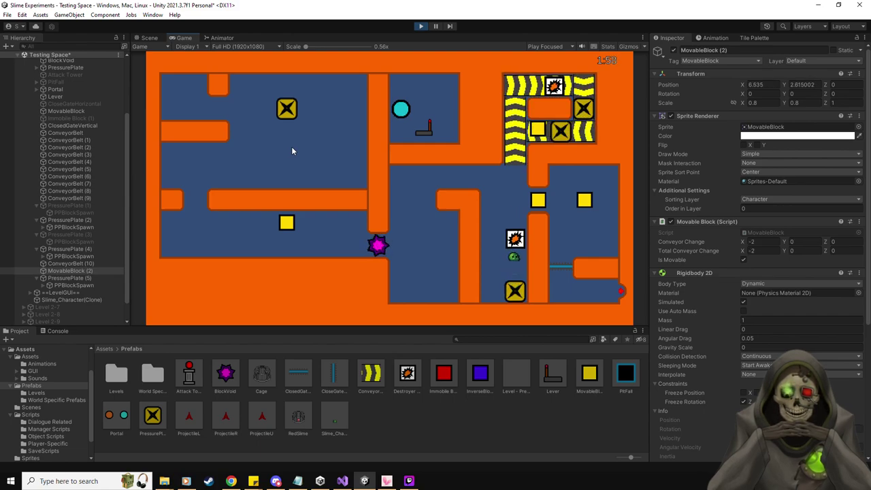
{"action": "key", "text": "Up"}
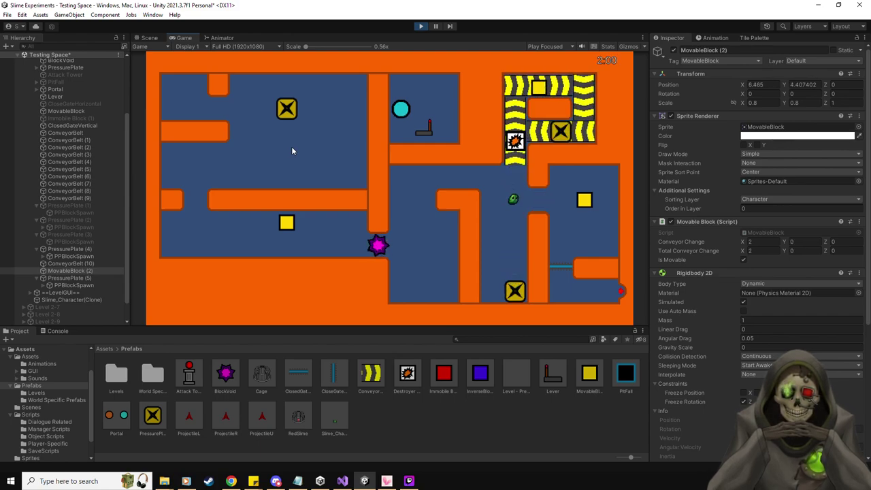
{"action": "key", "text": "Down"}
{"action": "key", "text": "Up"}
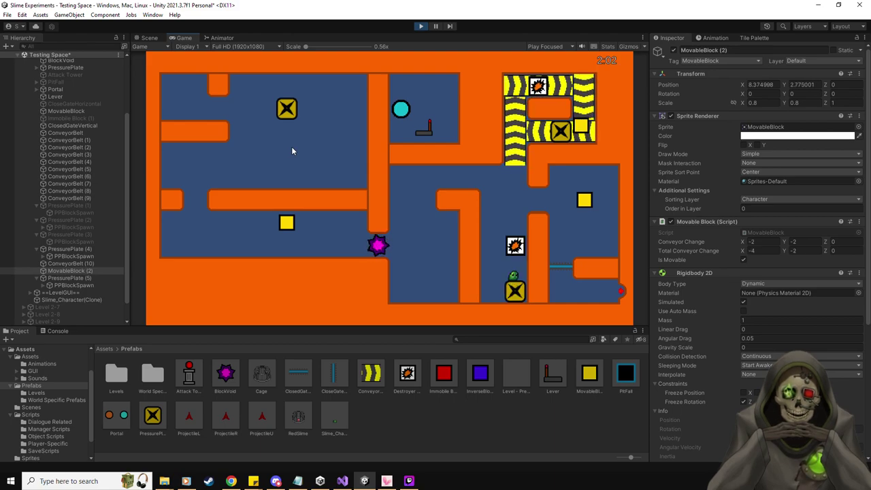
Push a destroyer block through the cleared wall gap into the far-right room and line it up above the horizontal gate.
{"action": "key", "text": "Left"}
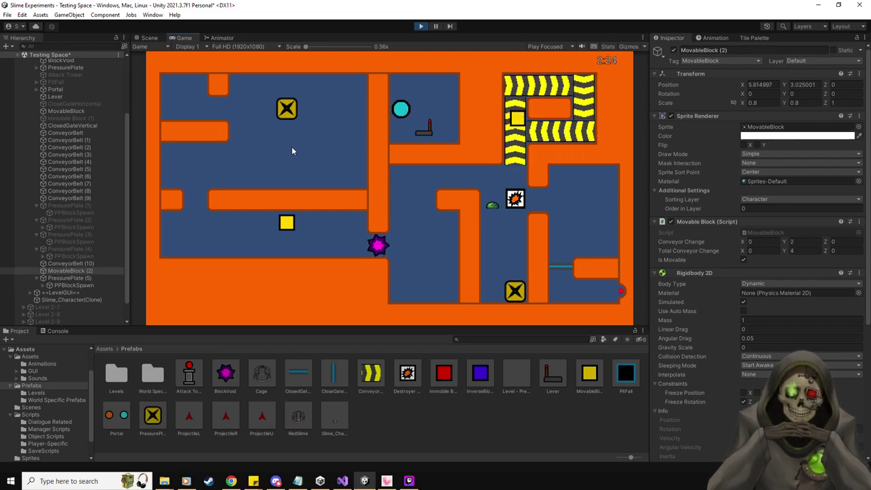
{"action": "key", "text": "Right"}
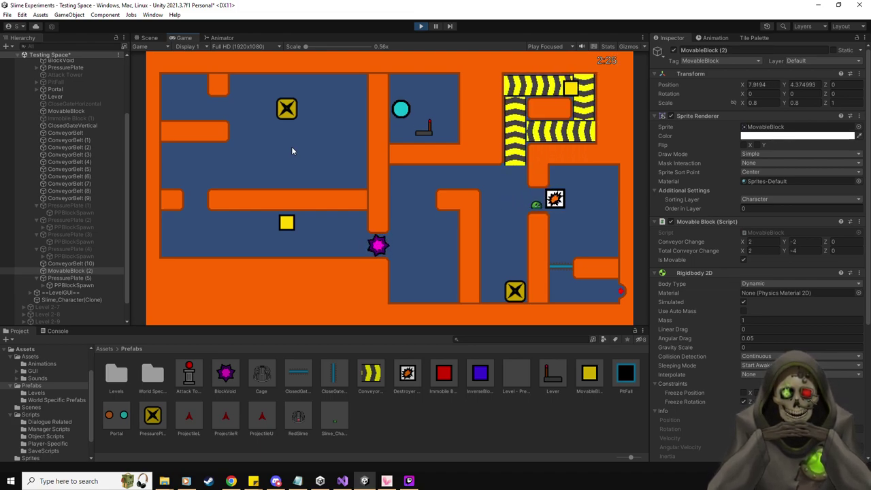
{"action": "key", "text": "Right"}
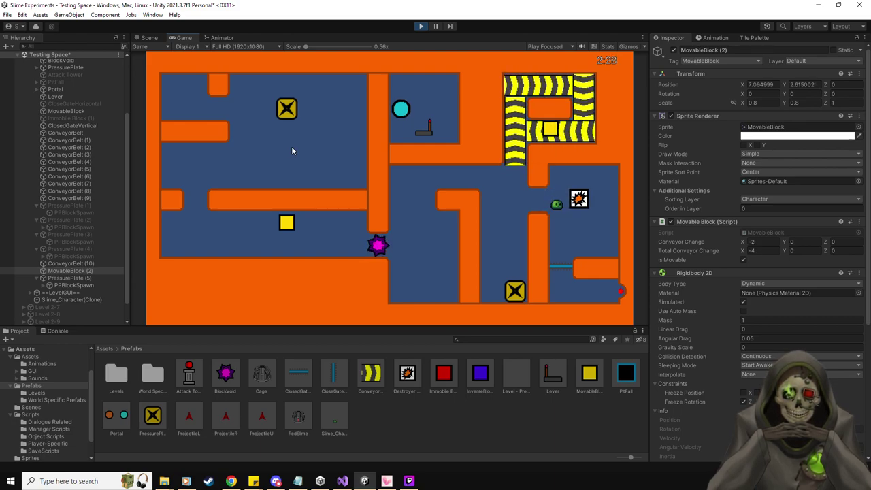
{"action": "key", "text": "Down"}
{"action": "key", "text": "Right"}
{"action": "key", "text": "Up"}
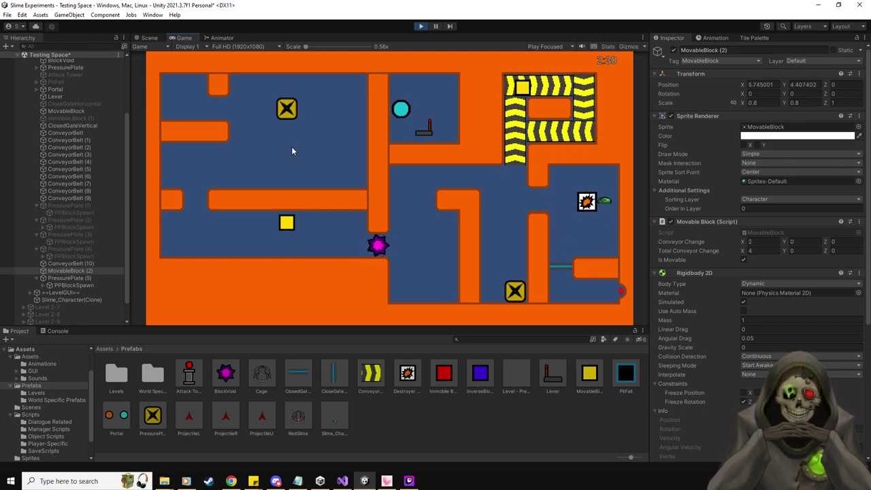
{"action": "key", "text": "Left"}
{"action": "key", "text": "Up"}
{"action": "key", "text": "Left"}
{"action": "key", "text": "Down"}
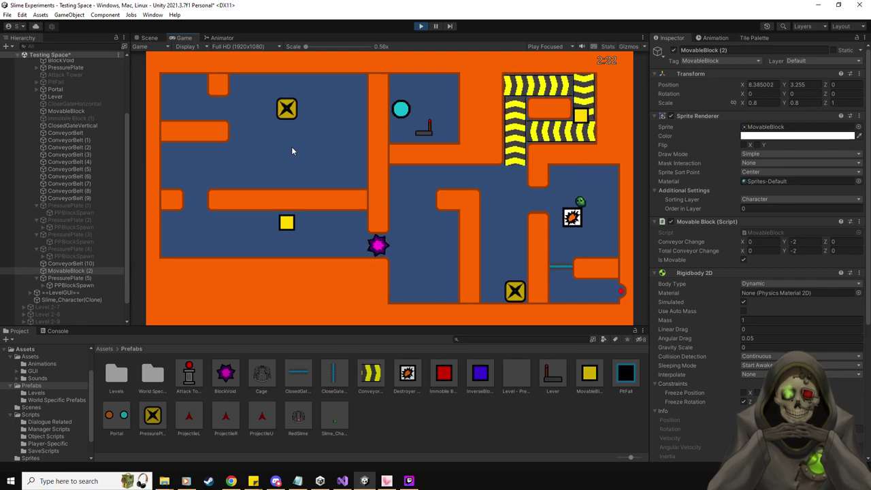
Push the destroyer block down into the closed horizontal gate, move the slime through the opening towards the exit, and end the play-test.
{"action": "key", "text": "Down"}
{"action": "key", "text": "Right"}
{"action": "key", "text": "Down"}
{"action": "key", "text": "Left"}
{"action": "key", "text": "Up"}
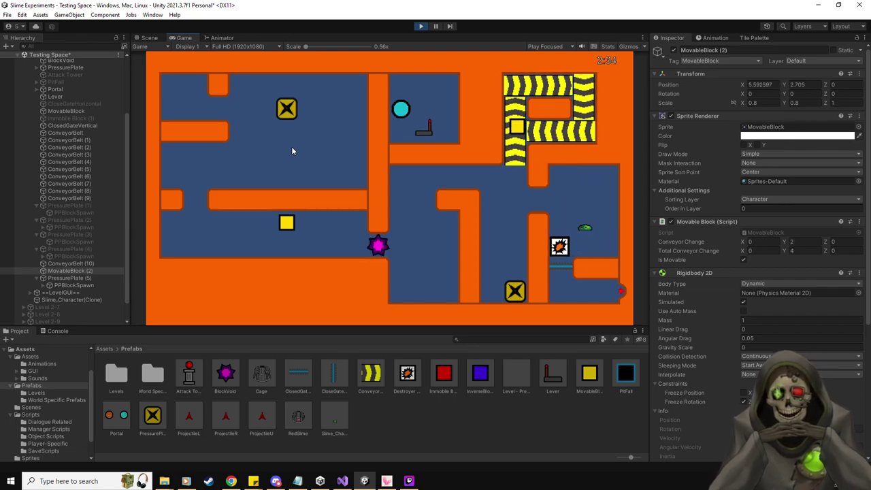
{"action": "key", "text": "Left"}
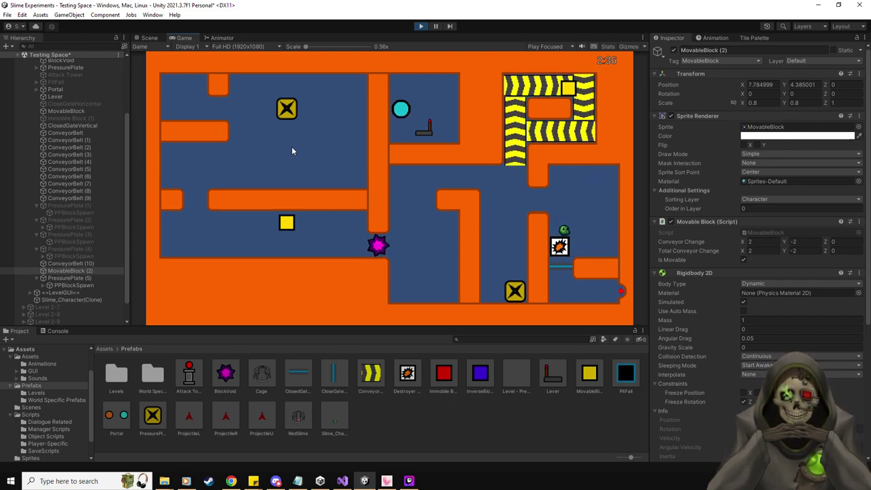
{"action": "key", "text": "Down"}
{"action": "key", "text": "Right"}
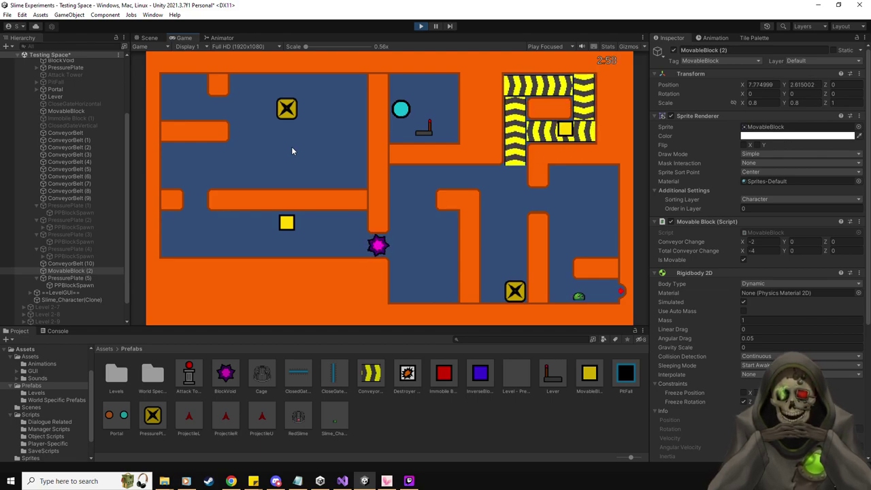
{"action": "left_click", "coordinate": [420, 25]}
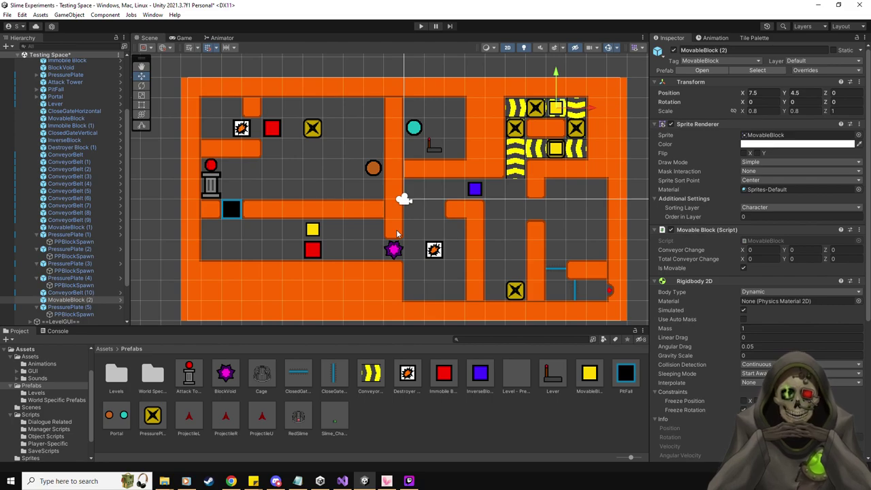
Restart the play-test and spawn a destroyer block with the pressure plate in the upper-left room.
{"action": "key", "text": "alt+Tab"}
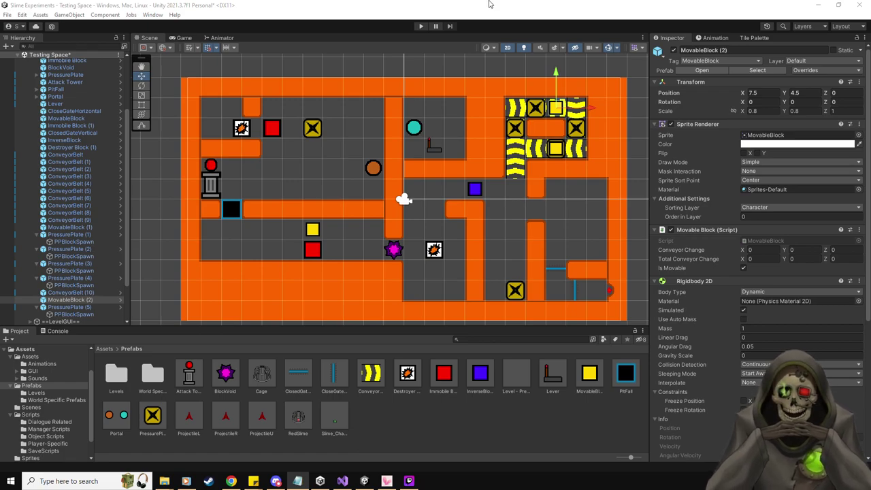
{"action": "left_click", "coordinate": [421, 27]}
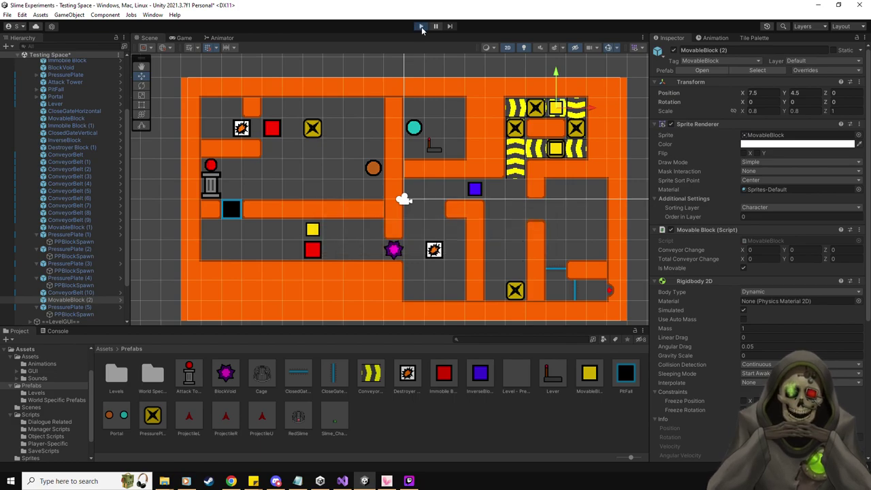
{"action": "key", "text": "Down"}
{"action": "key", "text": "Right"}
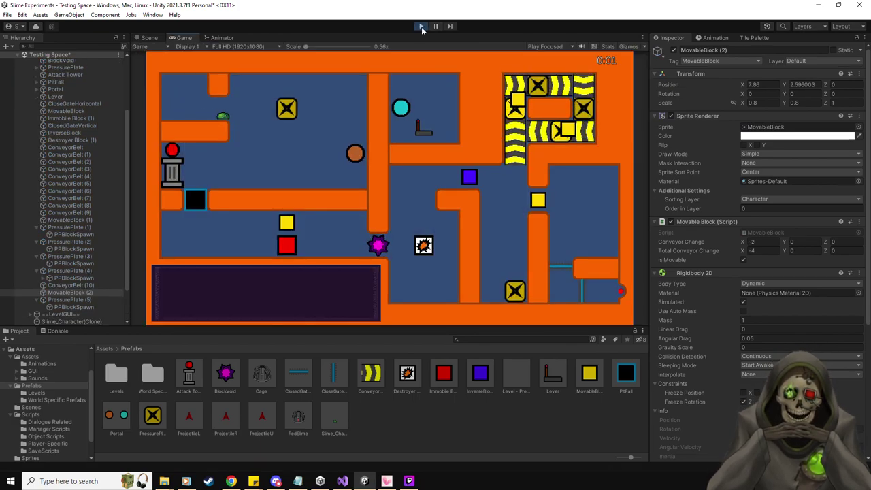
{"action": "key", "text": "Up"}
{"action": "key", "text": "Right"}
{"action": "key", "text": "Down"}
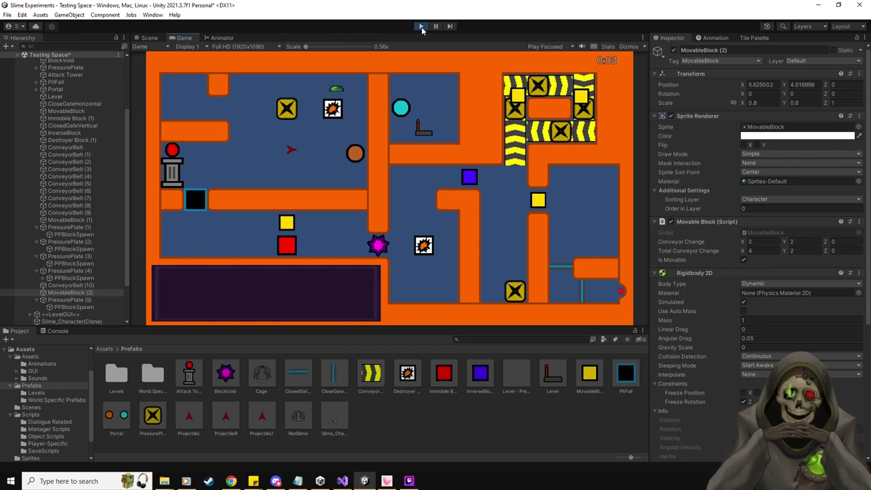
{"action": "key", "text": "Up"}
{"action": "key", "text": "Left"}
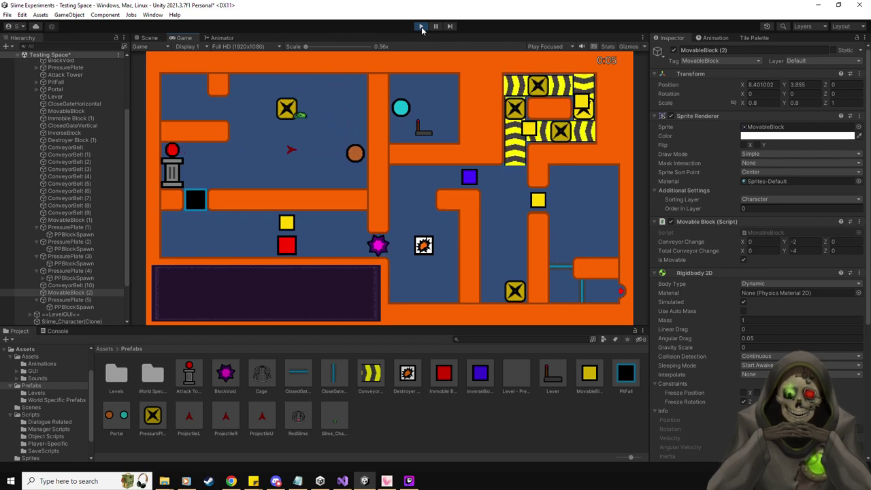
Spawn more destroyer blocks from the upper-left plate and test pushing one against the wall above the orange portal.
{"action": "key", "text": "Right"}
{"action": "key", "text": "Up"}
{"action": "key", "text": "Right"}
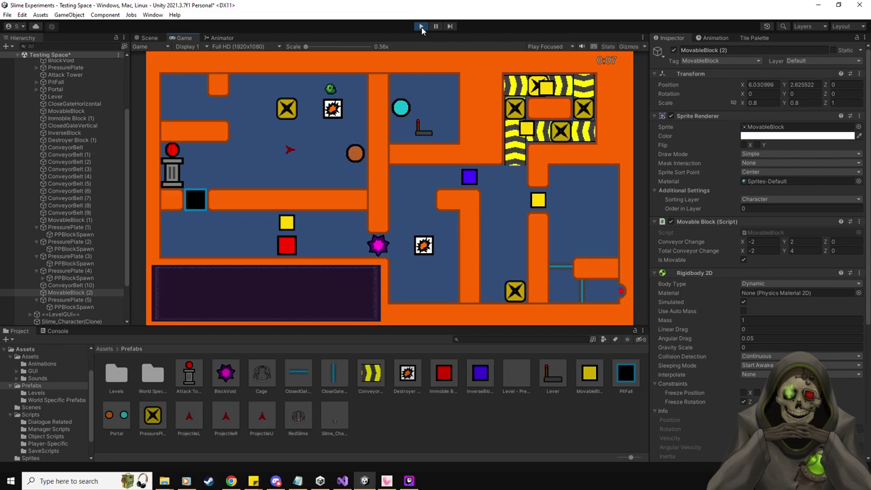
{"action": "key", "text": "Left"}
{"action": "key", "text": "Down"}
{"action": "key", "text": "Right"}
{"action": "key", "text": "Up"}
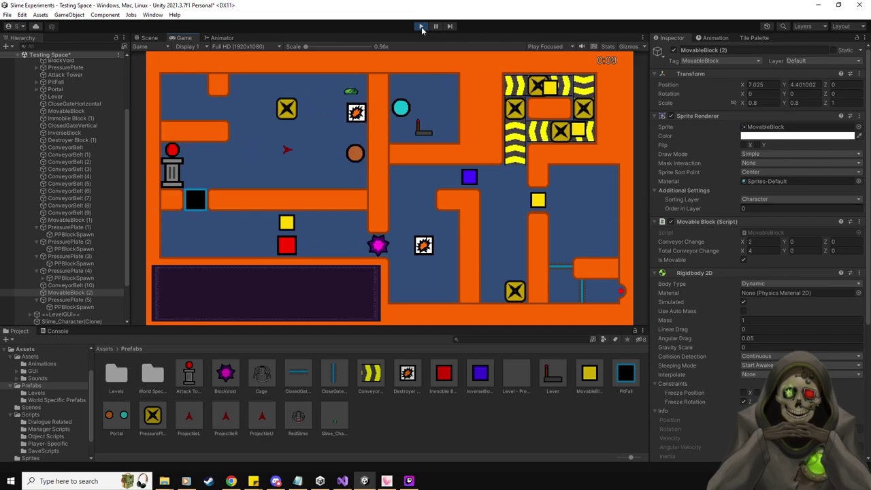
{"action": "key", "text": "Down"}
{"action": "key", "text": "Left"}
{"action": "key", "text": "Up"}
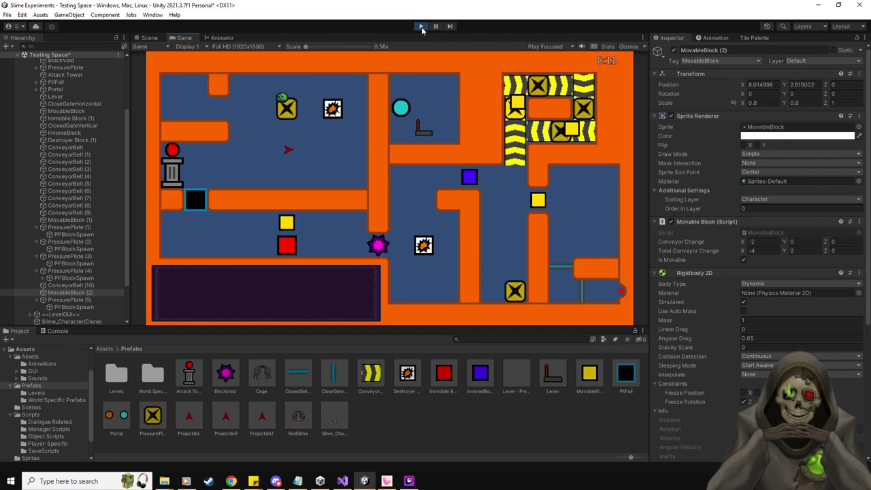
Push a spawned destroyer block straight down to the lower wall of the upper-left room.
{"action": "key", "text": "Right"}
{"action": "key", "text": "Down"}
{"action": "key", "text": "Down"}
{"action": "key", "text": "Left"}
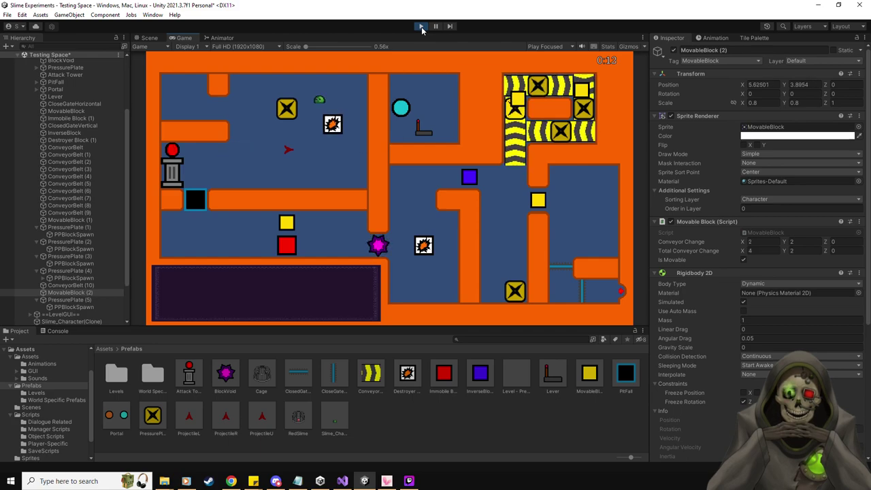
{"action": "key", "text": "Right"}
{"action": "key", "text": "Down"}
{"action": "key", "text": "Down"}
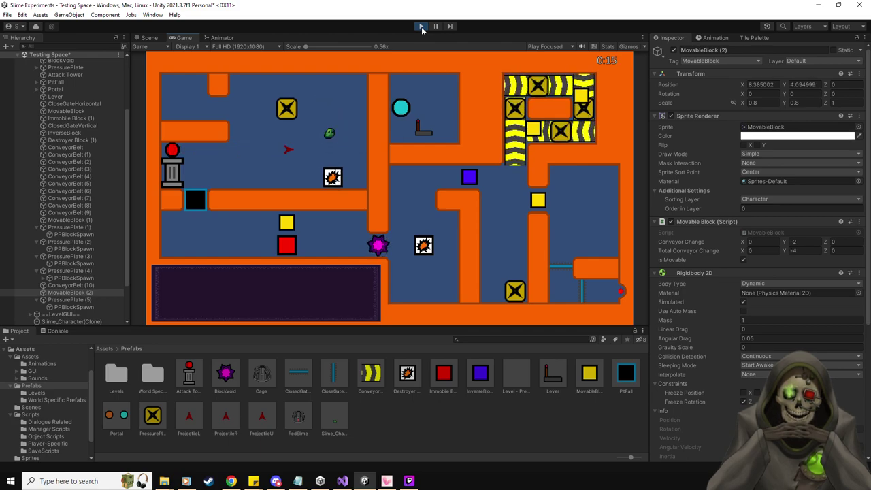
Spawn another destroyer block, push it back onto the upper-left pressure plate to destroy the plate, and end the play-test.
{"action": "key", "text": "Up"}
{"action": "key", "text": "Left"}
{"action": "key", "text": "Left"}
{"action": "key", "text": "Up"}
{"action": "key", "text": "Right"}
{"action": "key", "text": "Right"}
{"action": "key", "text": "Right"}
{"action": "key", "text": "Right"}
{"action": "key", "text": "Right"}
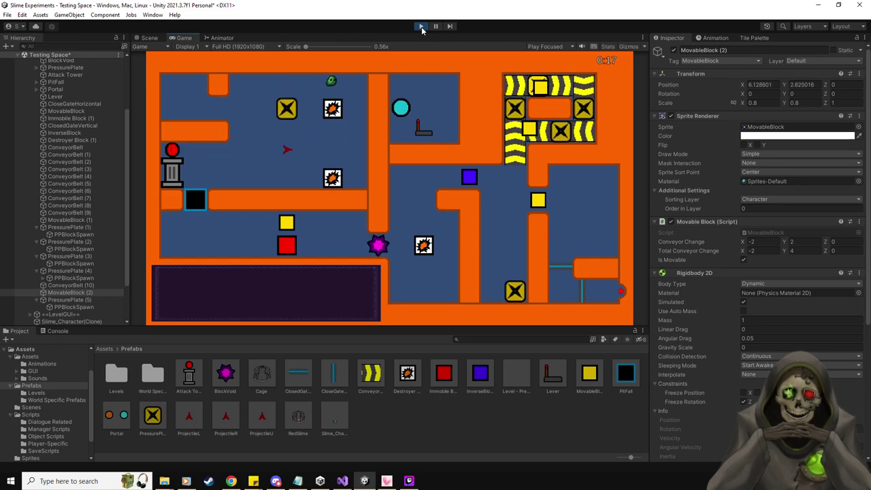
{"action": "key", "text": "Down"}
{"action": "key", "text": "Left"}
{"action": "key", "text": "Left"}
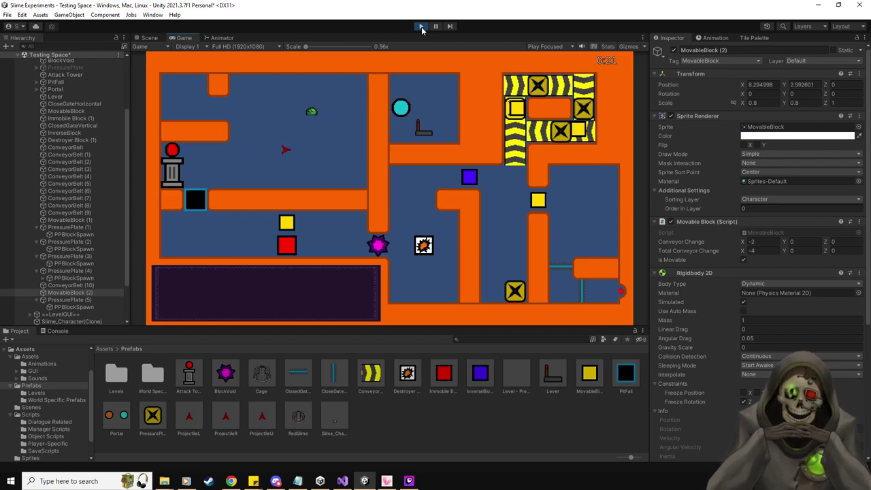
{"action": "left_click", "coordinate": [421, 27]}
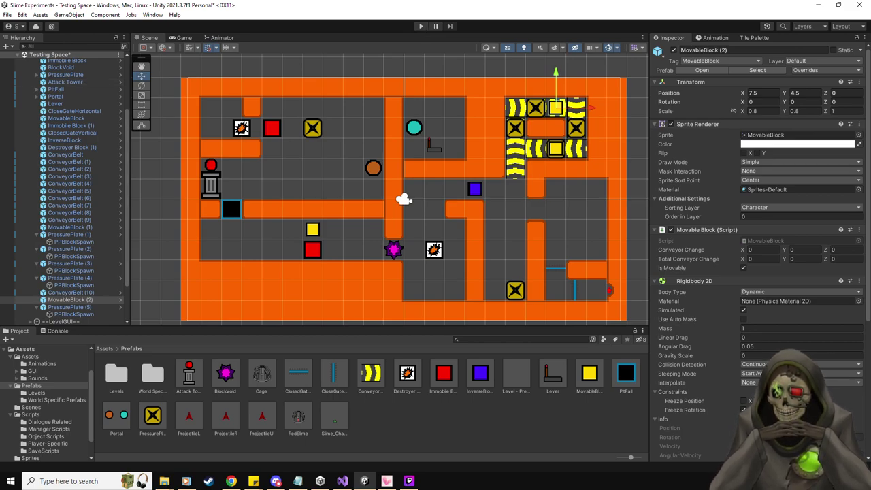
Open the PressurePlateScript attached to PressurePlate (1) in Visual Studio.
{"action": "key", "text": "alt+Tab"}
{"action": "double_click", "coordinate": [492, 55]}
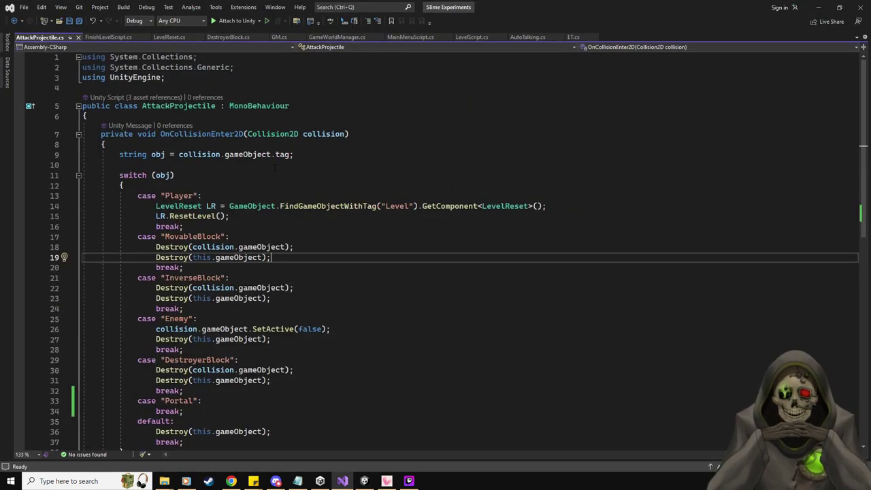
{"action": "key", "text": "alt+Tab"}
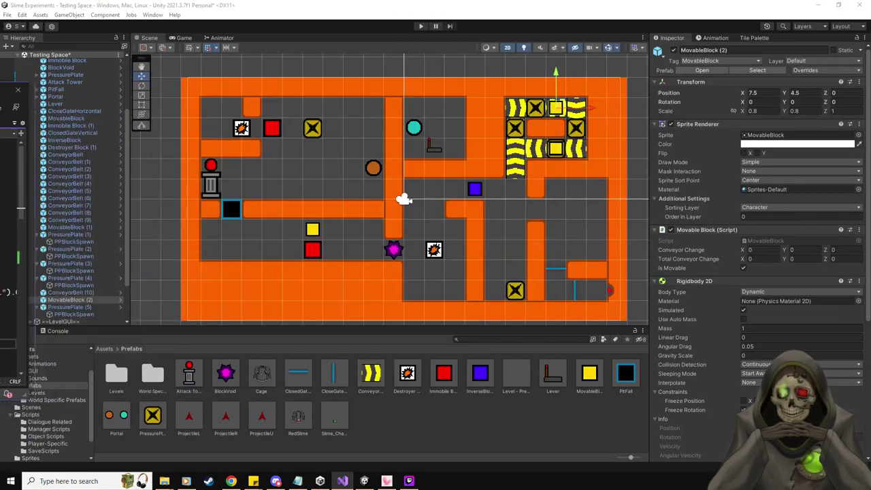
{"action": "left_click", "coordinate": [81, 228]}
{"action": "left_click", "coordinate": [77, 235]}
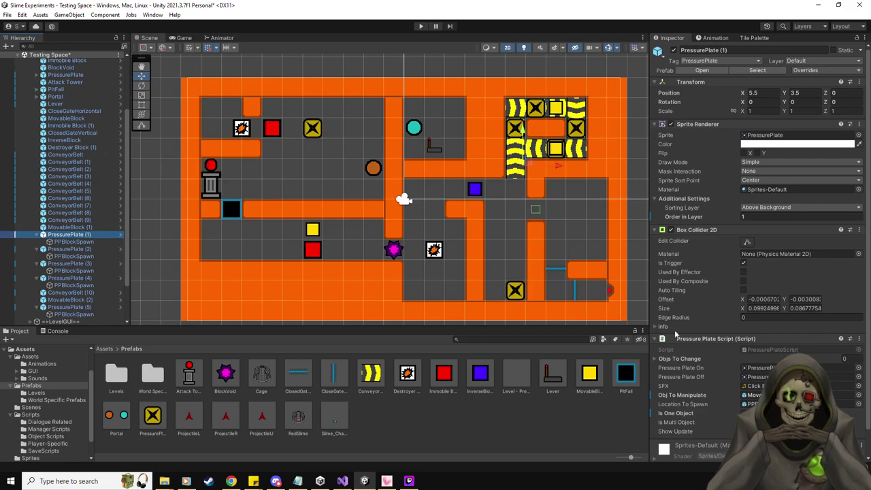
{"action": "left_click", "coordinate": [783, 346]}
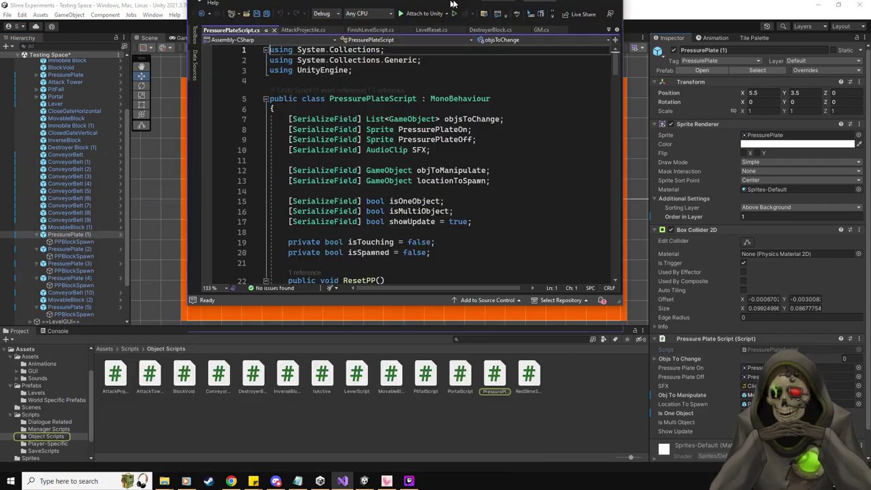
Examine the block-spawning logic in OnTriggerEnter2D and place the cursor on the MovableBlock case's Instantiate call at line 69.
{"action": "scroll", "coordinate": [407, 353], "scroll_direction": "down", "scroll_amount": 4}
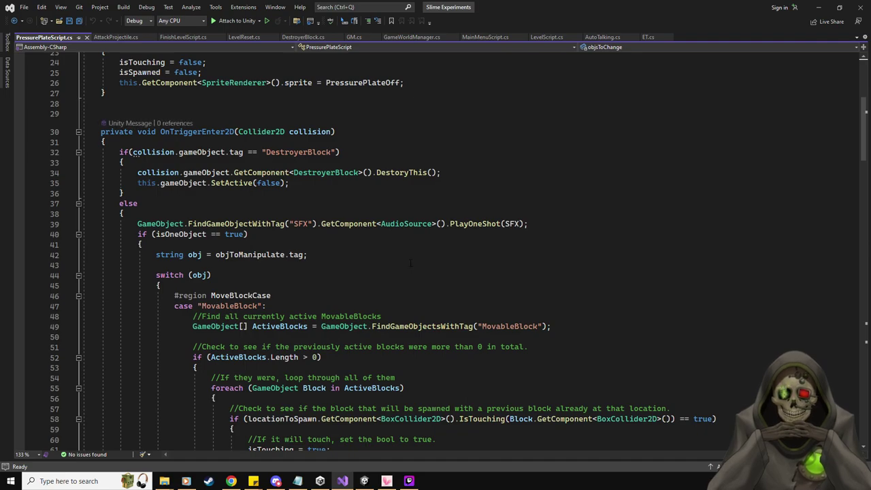
{"action": "scroll", "coordinate": [410, 263], "scroll_direction": "down", "scroll_amount": 10}
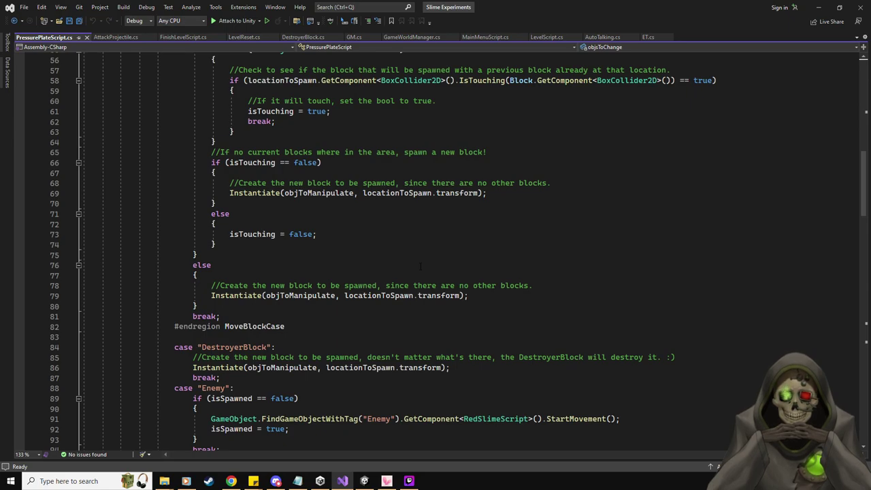
{"action": "left_click", "coordinate": [518, 194]}
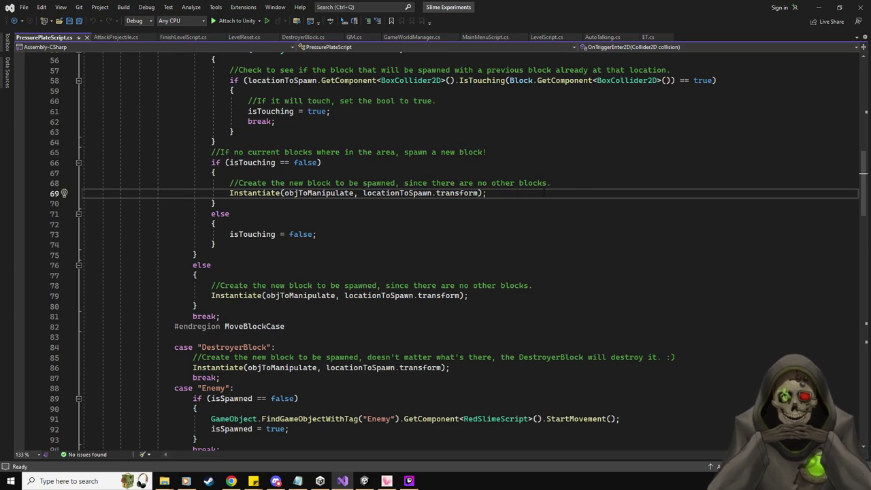
Assign the MovableBlock case's Instantiate call on line 69 to a new GameObject variable named obj.
{"action": "key", "text": "Home"}
{"action": "type", "text": "GameObjec"}
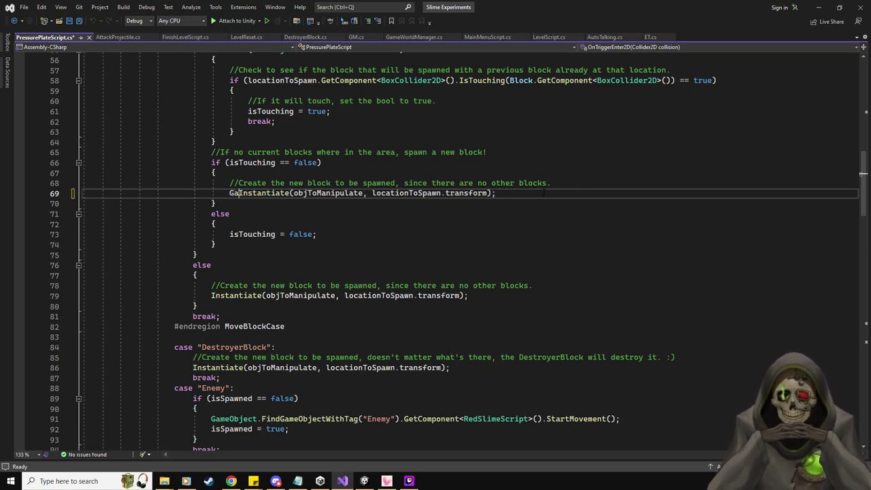
{"action": "type", "text": "t obj "}
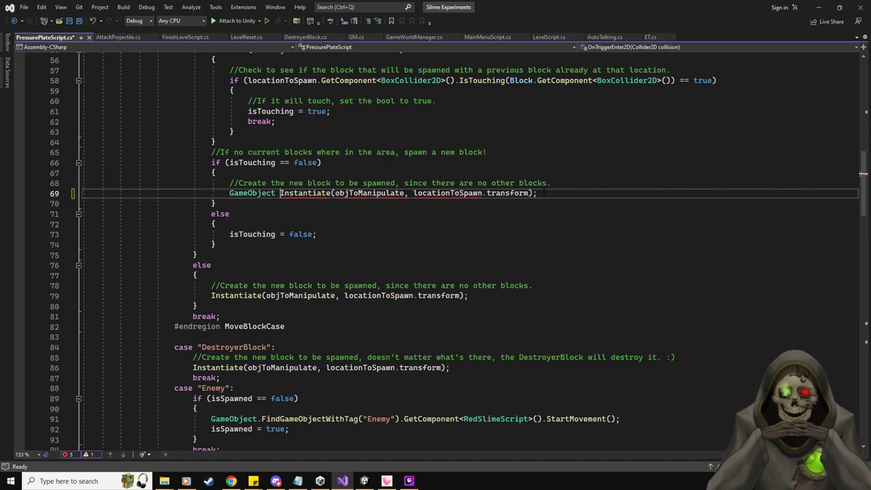
{"action": "type", "text": "="}
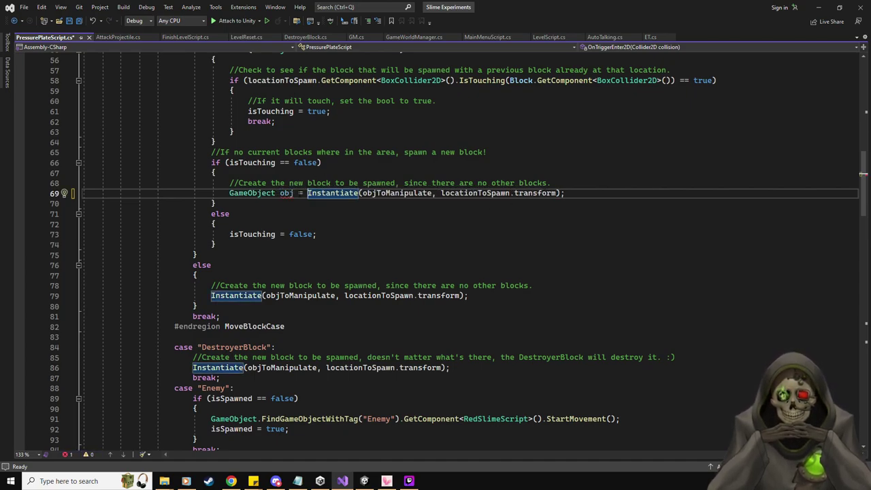
Rename the new GameObject variable on line 69 to object, and extend the name to objectT.
{"action": "key", "text": "Left"}
{"action": "key", "text": "Left"}
{"action": "key", "text": "Left"}
{"action": "type", "text": "ect"}
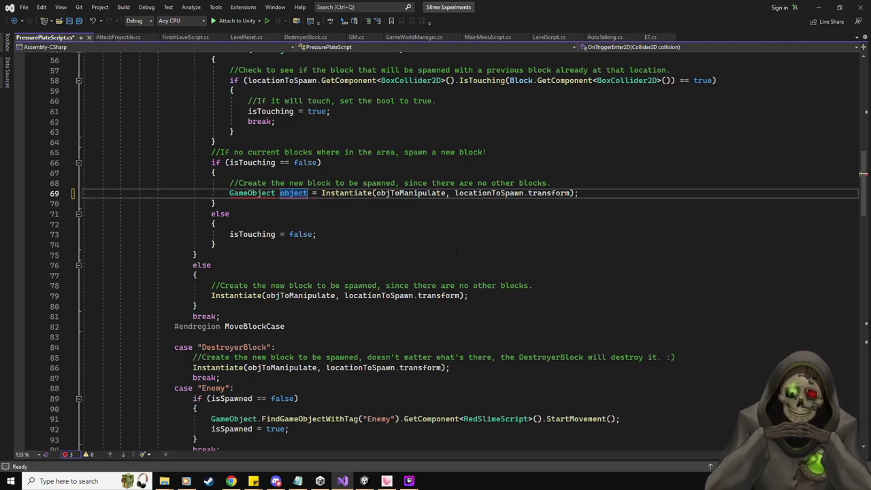
{"action": "left_click", "coordinate": [230, 214]}
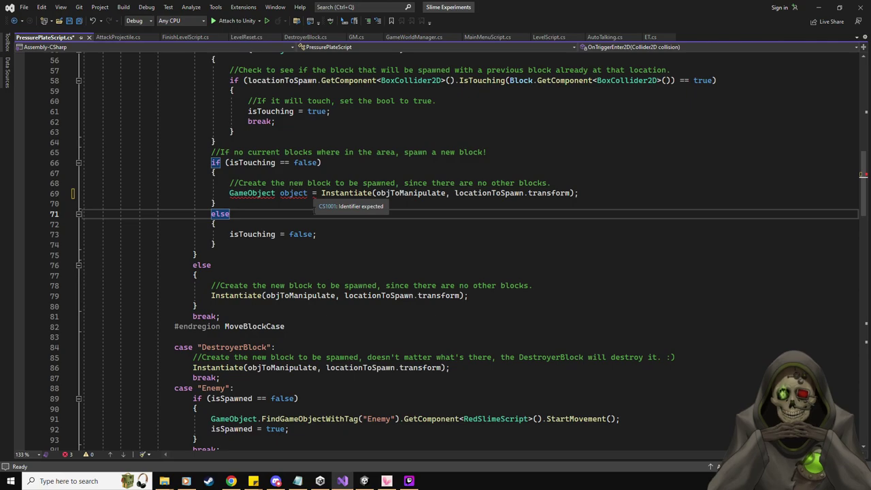
{"action": "scroll", "coordinate": [326, 272], "scroll_direction": "up", "scroll_amount": 1}
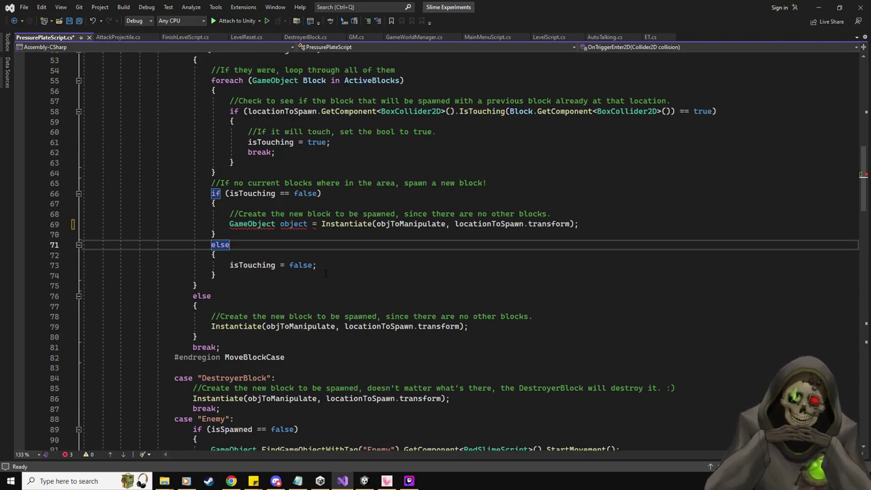
{"action": "left_click", "coordinate": [310, 226]}
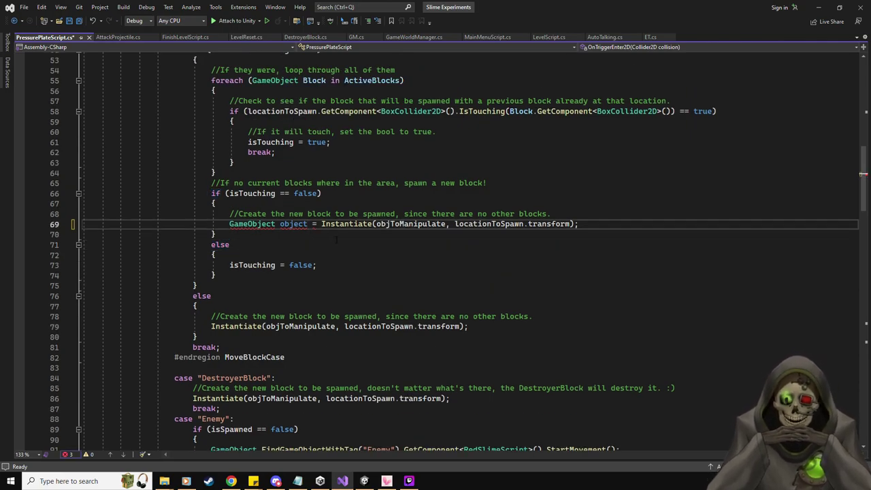
{"action": "type", "text": "T"}
{"action": "key", "text": "Down"}
{"action": "key", "text": "Down"}
{"action": "key", "text": "Down"}
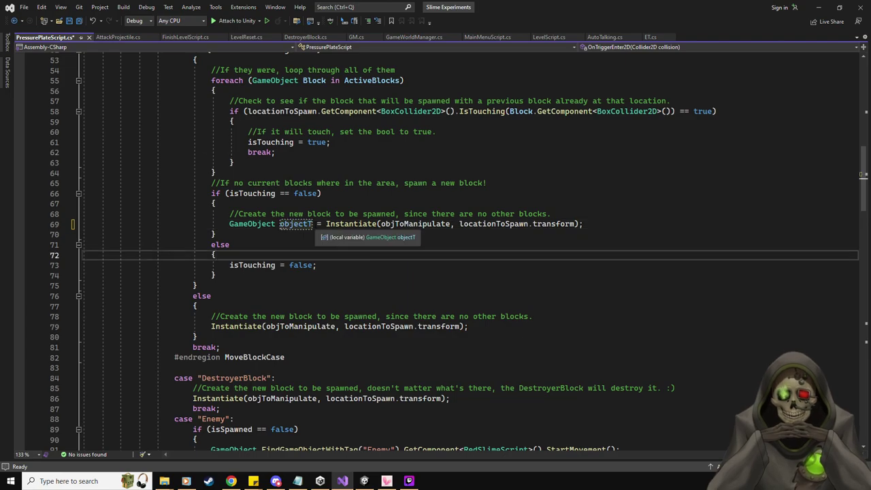
Shorten the name of the GameObject variable holding the instantiated block on line 69 to ots.
{"action": "double_click", "coordinate": [295, 224]}
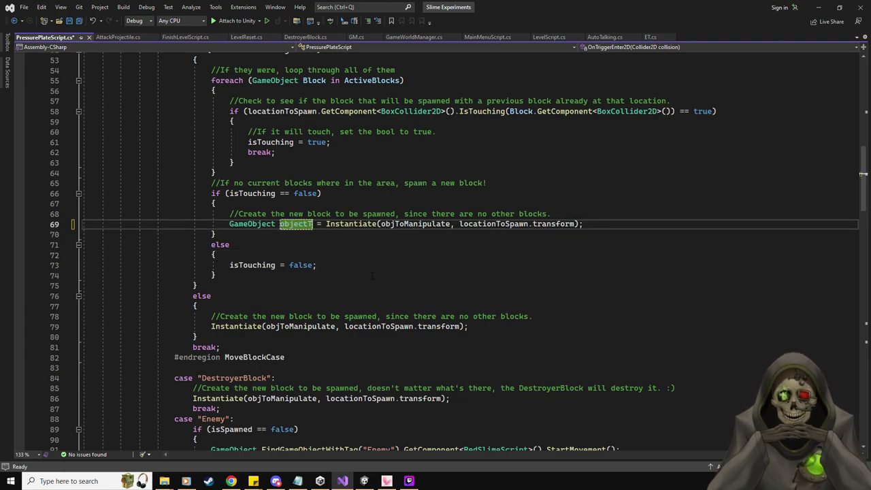
{"action": "scroll", "coordinate": [372, 276], "scroll_direction": "up", "scroll_amount": 15}
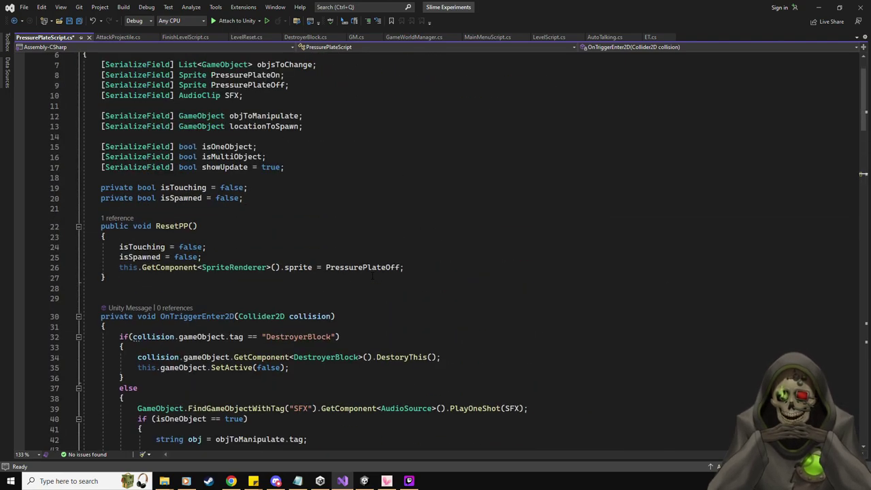
{"action": "scroll", "coordinate": [372, 276], "scroll_direction": "up", "scroll_amount": 1}
{"action": "scroll", "coordinate": [373, 275], "scroll_direction": "down", "scroll_amount": 13}
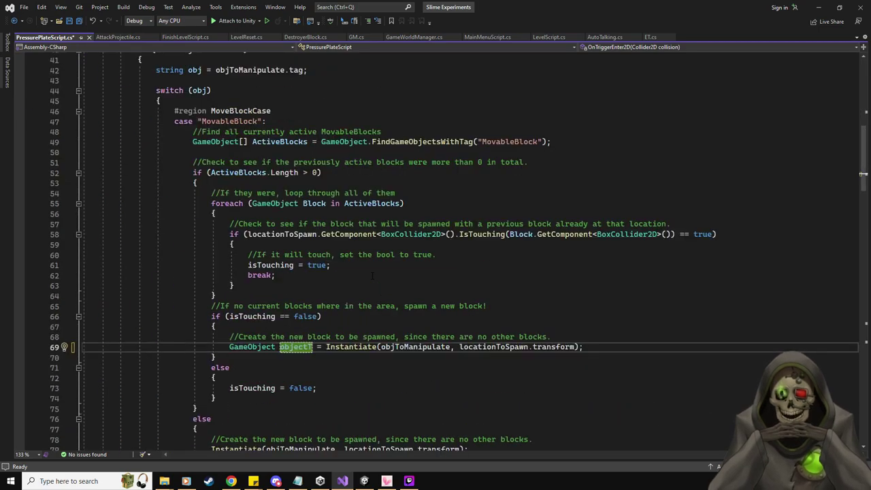
{"action": "scroll", "coordinate": [350, 238], "scroll_direction": "down", "scroll_amount": 4}
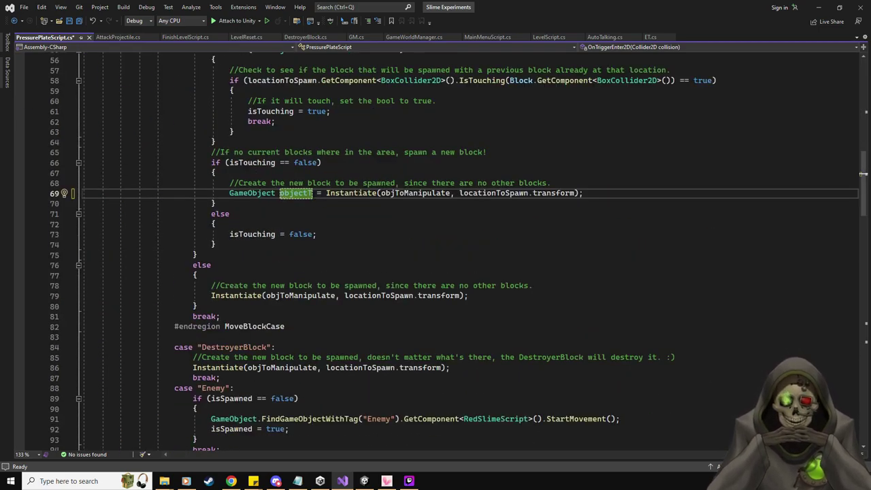
{"action": "key", "text": "BackSpace"}
{"action": "key", "text": "BackSpace"}
{"action": "key", "text": "BackSpace"}
{"action": "key", "text": "BackSpace"}
{"action": "key", "text": "BackSpace"}
{"action": "key", "text": "BackSpace"}
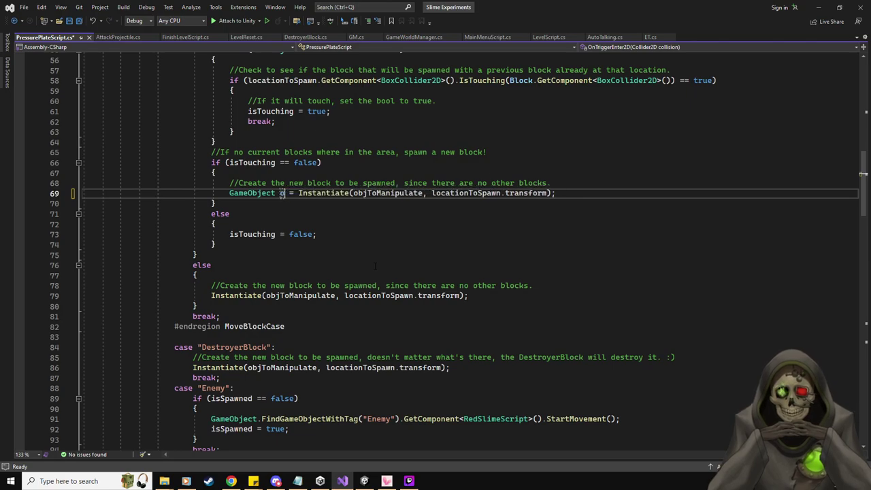
{"action": "type", "text": "ts"}
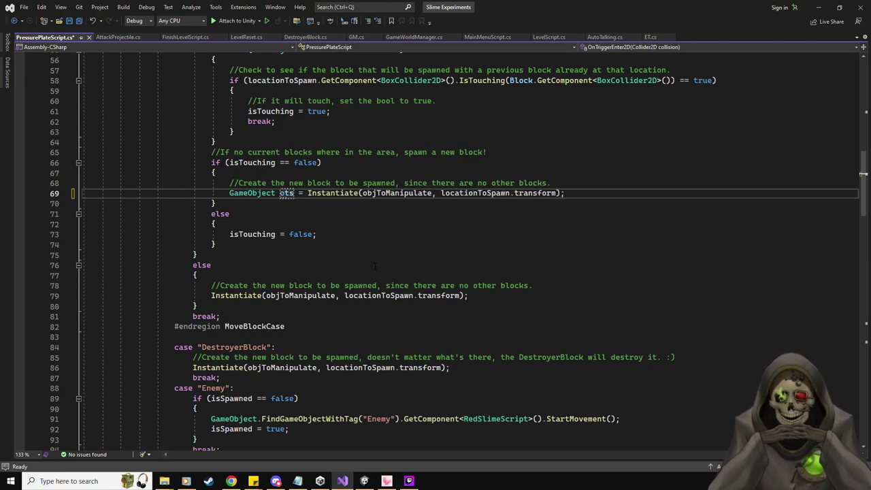
Add a line below the Instantiate assignment and begin a statement accessing the spawned block's parent with ots.parent.
{"action": "key", "text": "Return"}
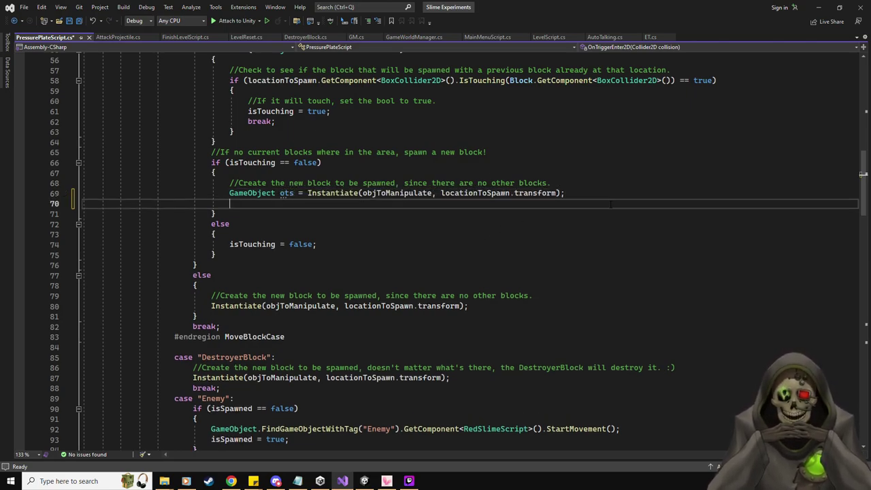
{"action": "type", "text": "t"}
{"action": "key", "text": "BackSpace"}
{"action": "type", "text": "ots.pare"}
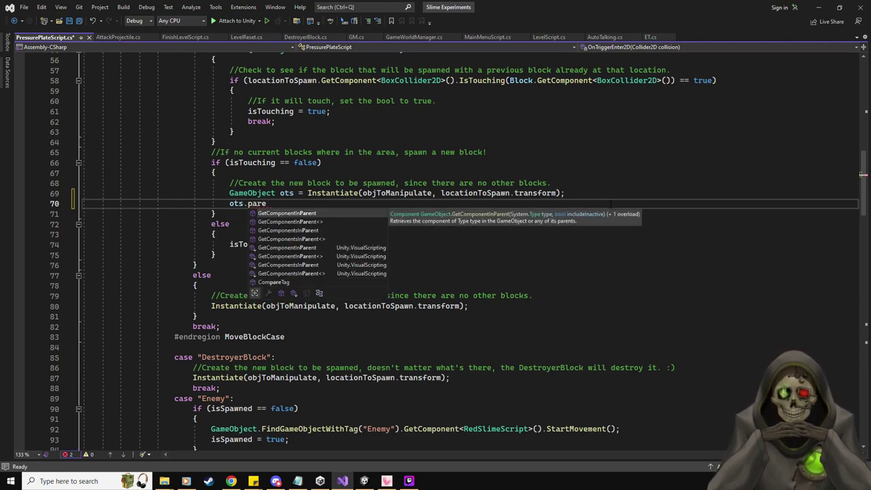
{"action": "type", "text": "nt"}
{"action": "key", "text": "BackSpace"}
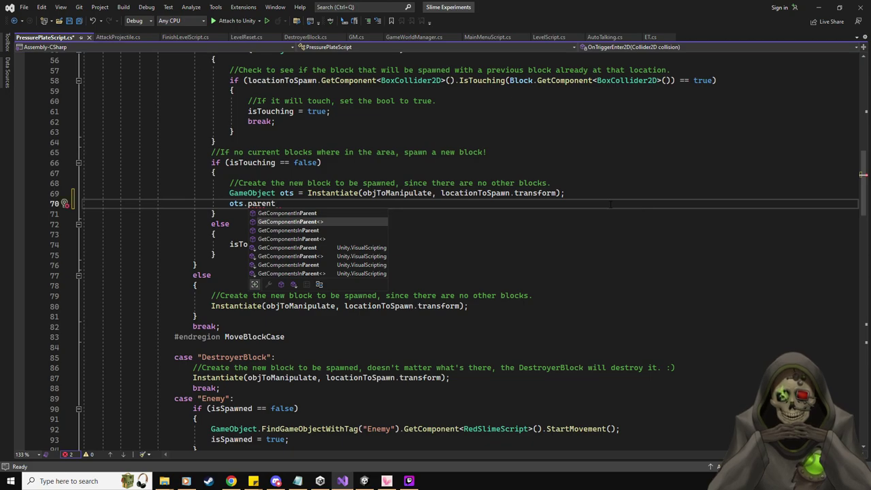
Complete the line below the isTouching branch's Instantiate call as ots.transform.parent = this.transform.parent;.
{"action": "key", "text": "BackSpace"}
{"action": "key", "text": "BackSpace"}
{"action": "key", "text": "BackSpace"}
{"action": "key", "text": "BackSpace"}
{"action": "key", "text": "BackSpace"}
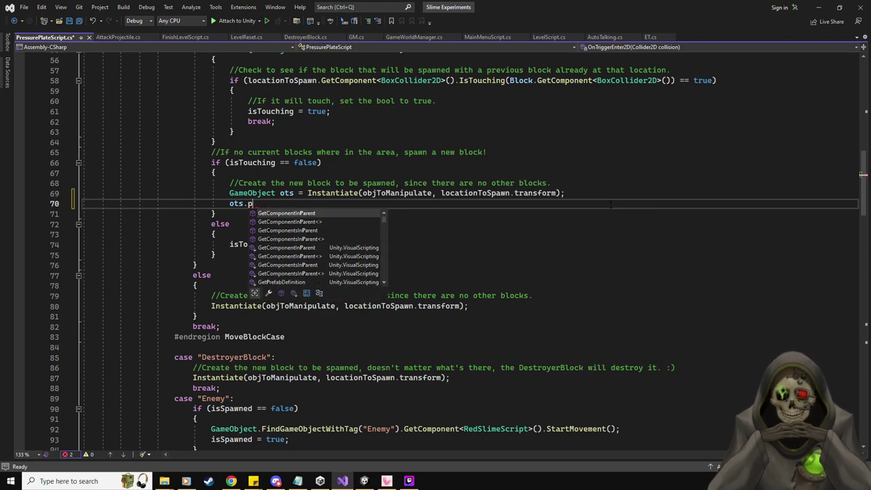
{"action": "type", "text": "transform.localScal"}
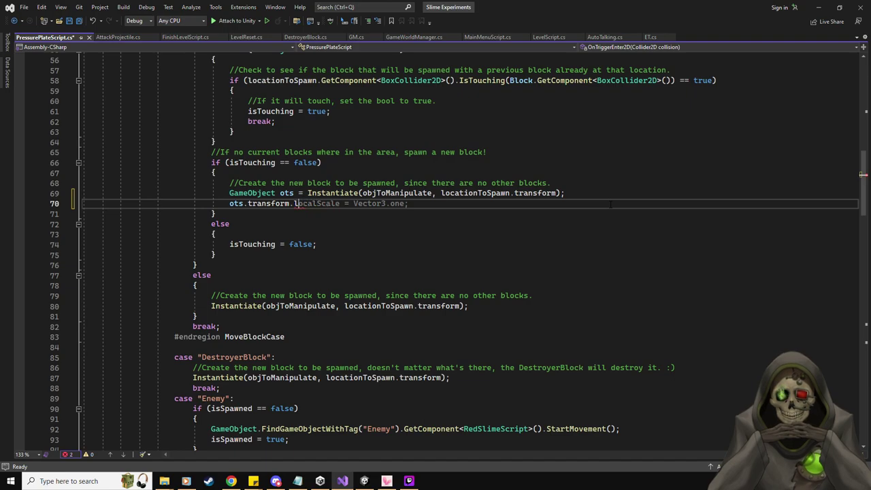
{"action": "key", "text": "BackSpace"}
{"action": "type", "text": "par"}
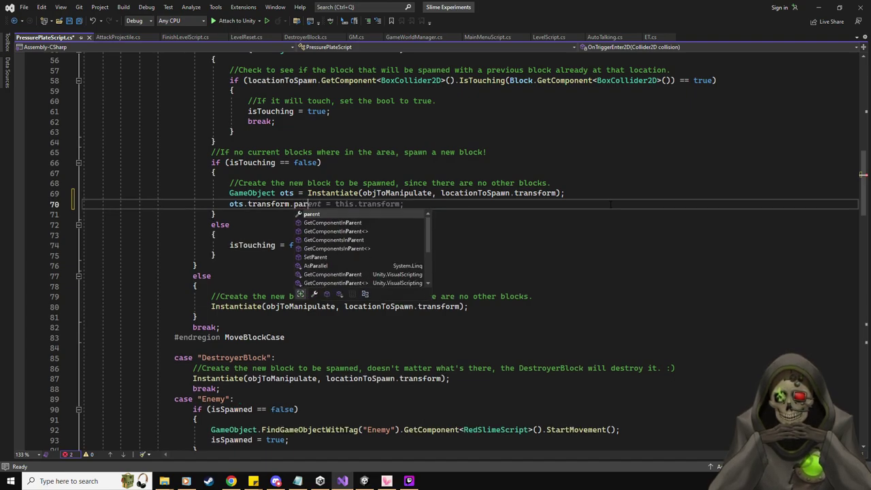
{"action": "key", "text": "Tab"}
{"action": "type", "text": "= thi"}
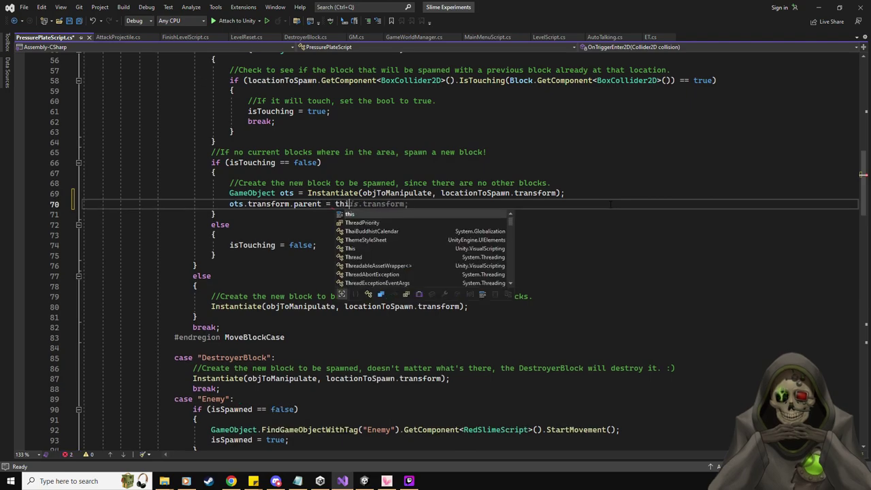
{"action": "type", "text": "s.transform.parent"}
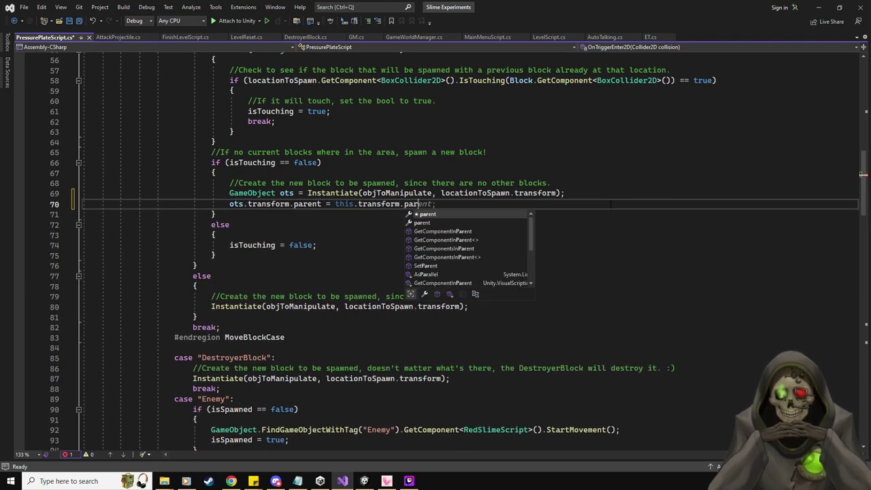
{"action": "type", "text": ";"}
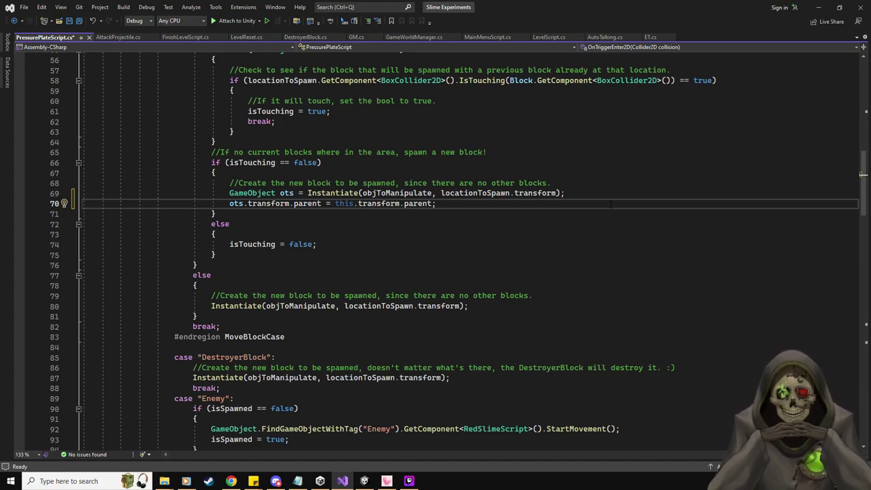
Copy the ots instantiation and parent lines over the plain Instantiate call in the MovableBlock case's outer else branch.
{"action": "key", "text": "shift+Up"}
{"action": "key", "text": "shift+Home"}
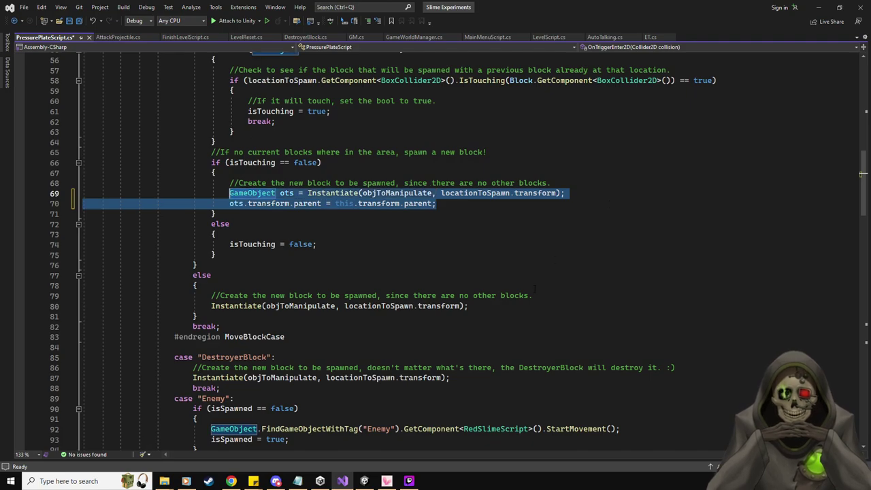
{"action": "key", "text": "ctrl+c"}
{"action": "key", "text": "Down"}
{"action": "key", "text": "Down"}
{"action": "key", "text": "Down"}
{"action": "key", "text": "Down"}
{"action": "key", "text": "Down"}
{"action": "key", "text": "Down"}
{"action": "key", "text": "Down"}
{"action": "key", "text": "Down"}
{"action": "key", "text": "Down"}
{"action": "key", "text": "Down"}
{"action": "key", "text": "Down"}
{"action": "key", "text": "Home"}
{"action": "key", "text": "shift+End"}
{"action": "key", "text": "ctrl+v"}
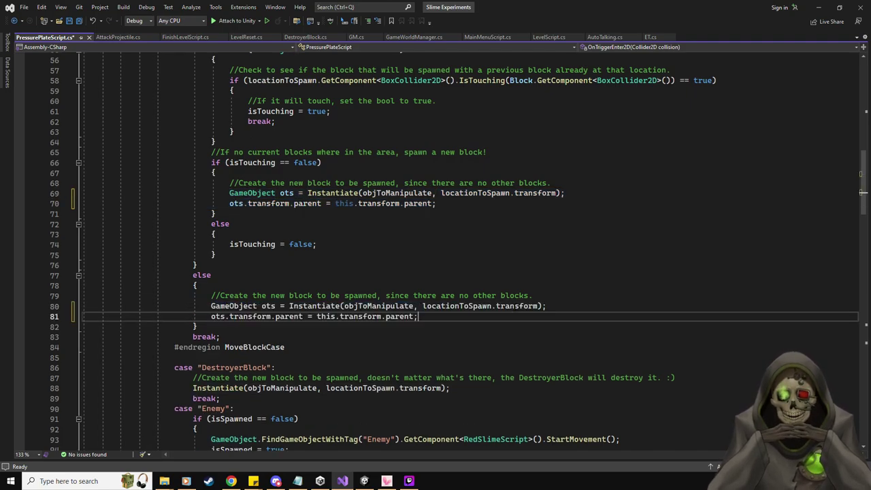
Replace the Instantiate call in the DestroyerBlock case with the copied ots instantiation and parent lines.
{"action": "scroll", "coordinate": [863, 192], "scroll_direction": "down", "scroll_amount": 4}
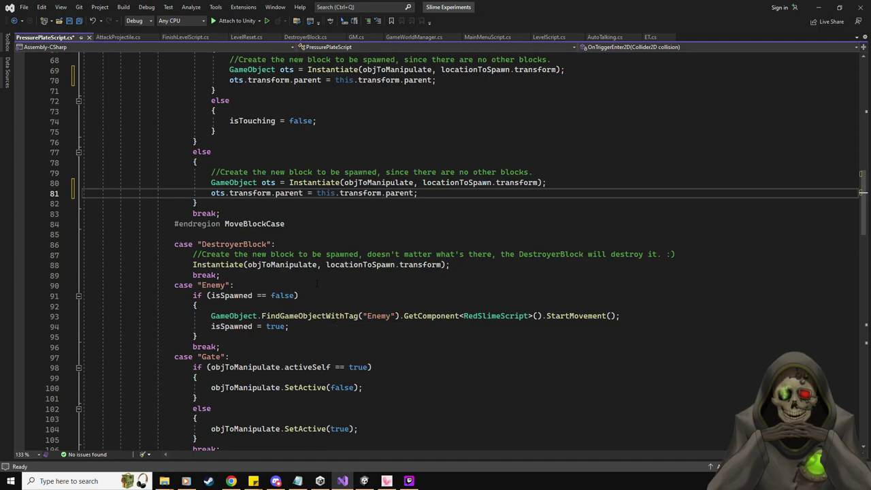
{"action": "left_click", "coordinate": [467, 266]}
{"action": "key", "text": "Home"}
{"action": "key", "text": "shift+End"}
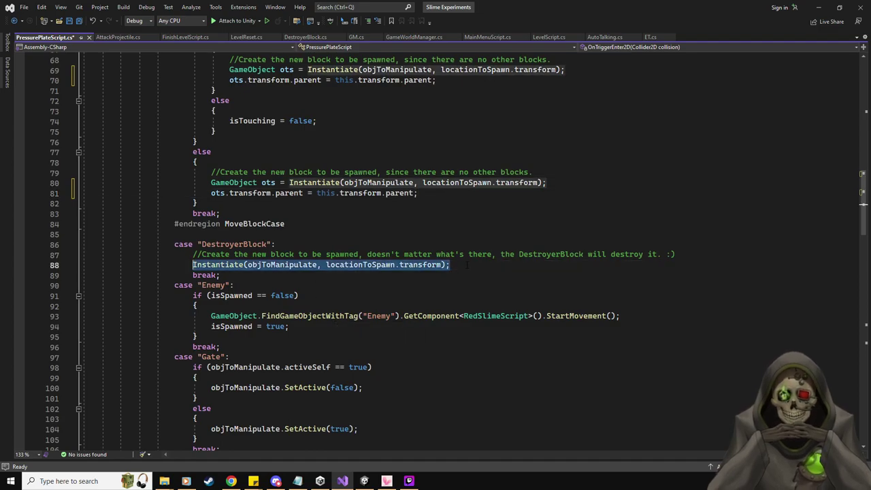
{"action": "key", "text": "ctrl+v"}
Check the rest of the script for Instantiate calls, save it and switch to Unity to run the scene.
{"action": "scroll", "coordinate": [448, 297], "scroll_direction": "down", "scroll_amount": 6}
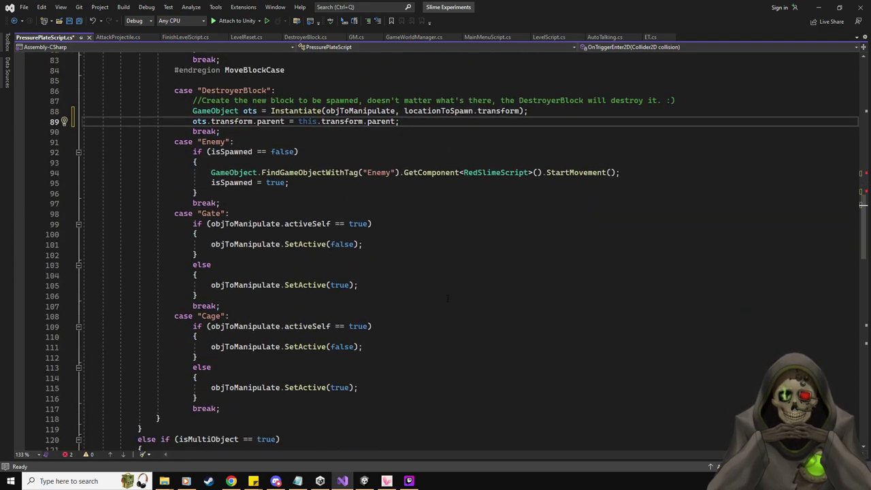
{"action": "scroll", "coordinate": [384, 207], "scroll_direction": "down", "scroll_amount": 3}
{"action": "scroll", "coordinate": [385, 207], "scroll_direction": "down", "scroll_amount": 12}
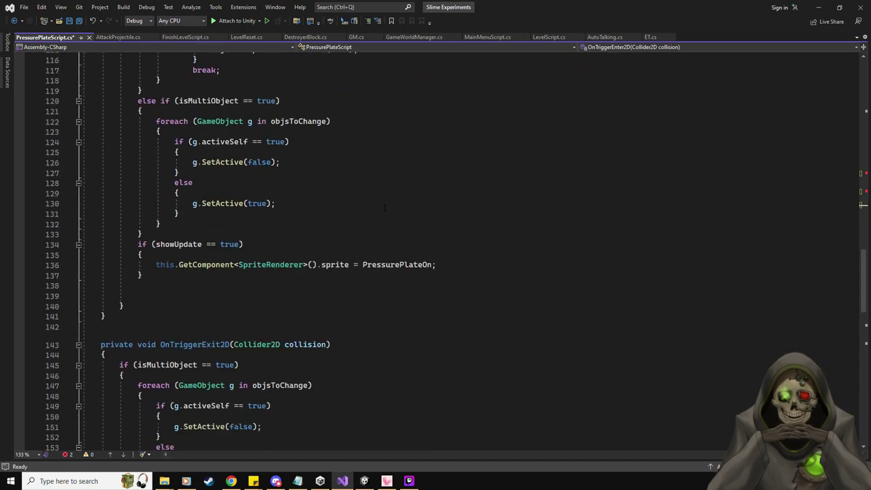
{"action": "scroll", "coordinate": [409, 253], "scroll_direction": "down", "scroll_amount": 13}
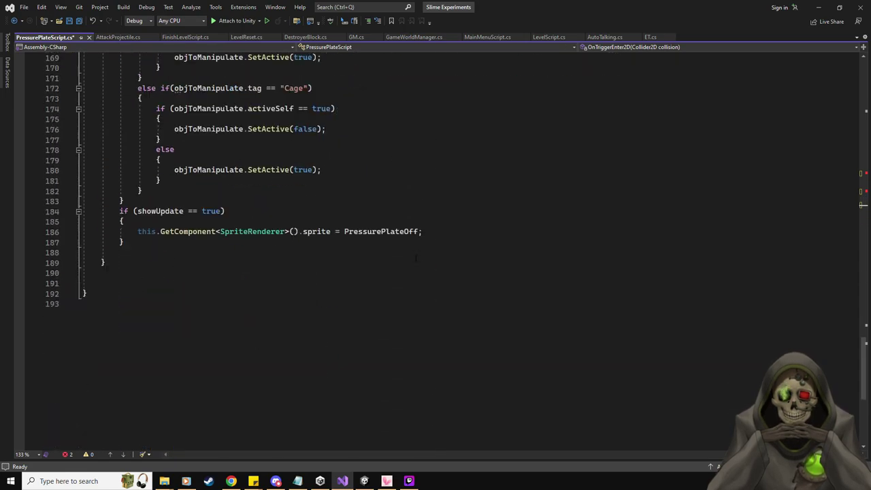
{"action": "key", "text": "ctrl+s"}
{"action": "key", "text": "alt+Tab"}
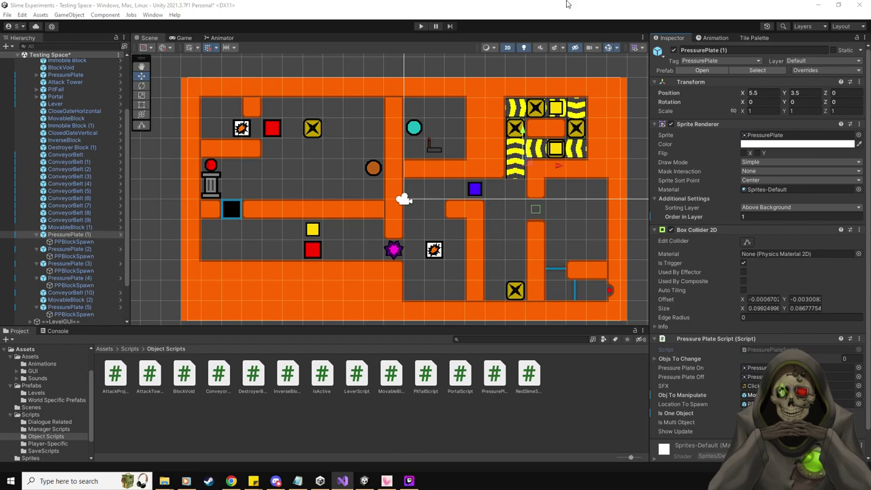
{"action": "left_click", "coordinate": [425, 25]}
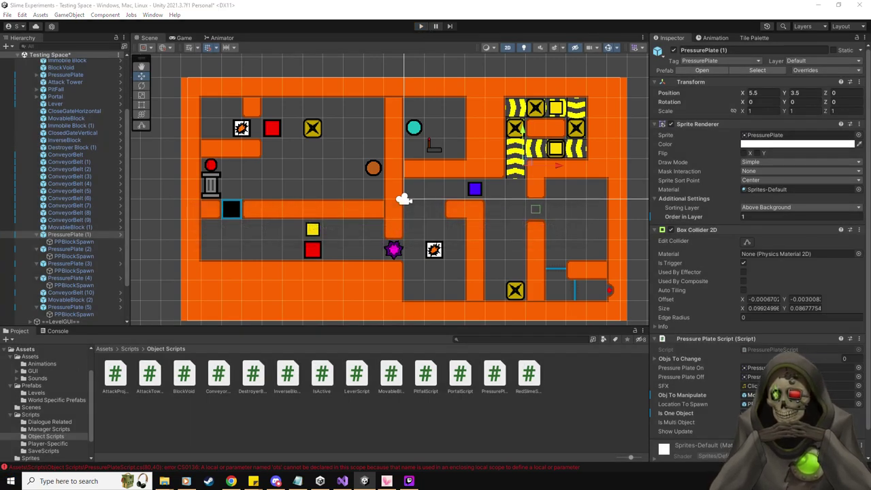
Return to Visual Studio, show the error list and jump to the code behind the first CS0136 error.
{"action": "key", "text": "alt+Tab"}
{"action": "left_click", "coordinate": [63, 454]}
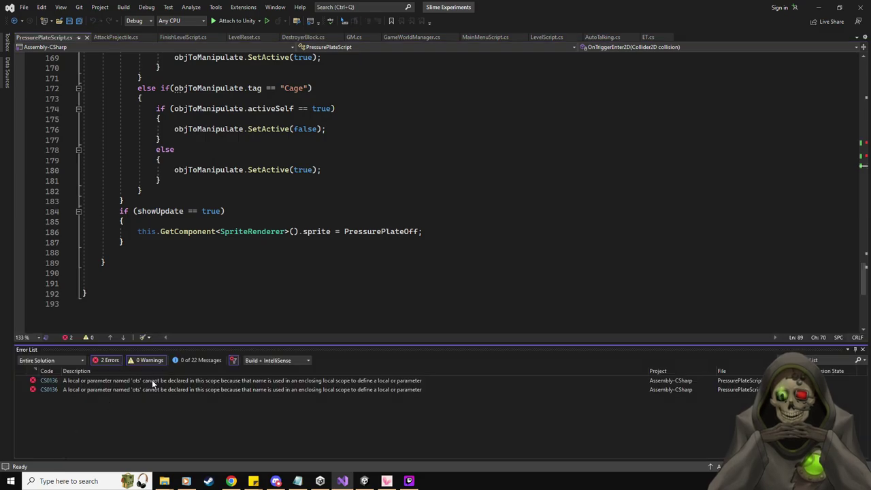
{"action": "scroll", "coordinate": [413, 281], "scroll_direction": "up", "scroll_amount": 11}
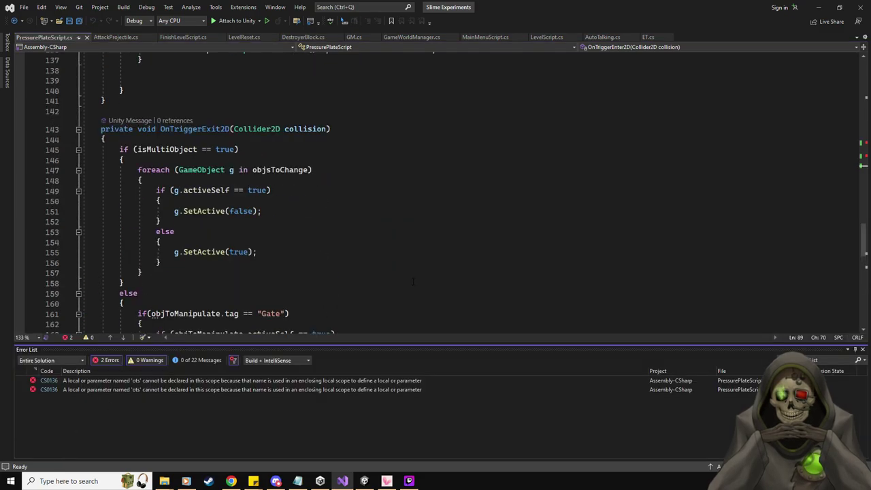
{"action": "scroll", "coordinate": [412, 281], "scroll_direction": "up", "scroll_amount": 5}
{"action": "double_click", "coordinate": [239, 381]}
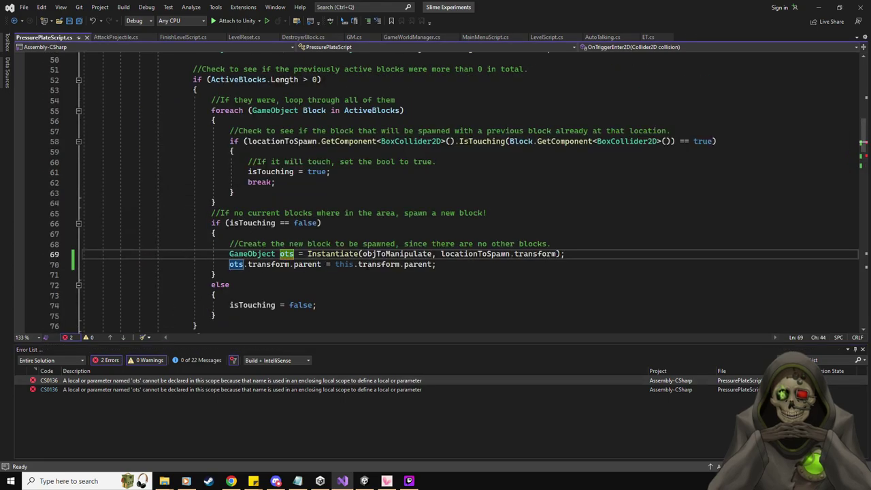
Rename the ots variable to ots2 in both lines of the MovableBlock case's outer else branch.
{"action": "scroll", "coordinate": [345, 202], "scroll_direction": "up", "scroll_amount": 6}
{"action": "scroll", "coordinate": [345, 202], "scroll_direction": "down", "scroll_amount": 11}
{"action": "scroll", "coordinate": [345, 203], "scroll_direction": "up", "scroll_amount": 5}
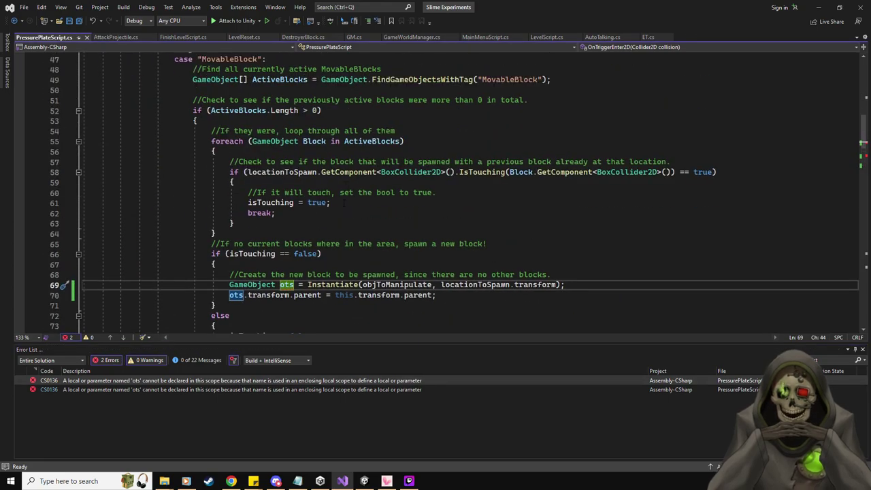
{"action": "scroll", "coordinate": [343, 202], "scroll_direction": "down", "scroll_amount": 3}
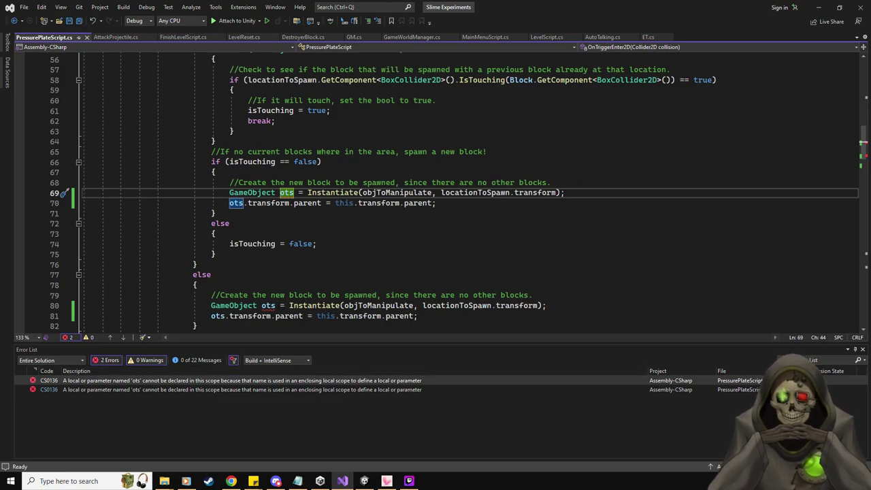
{"action": "left_click", "coordinate": [275, 305]}
{"action": "type", "text": "2"}
{"action": "left_click", "coordinate": [243, 315]}
{"action": "type", "text": "2"}
{"action": "scroll", "coordinate": [345, 288], "scroll_direction": "down", "scroll_amount": 4}
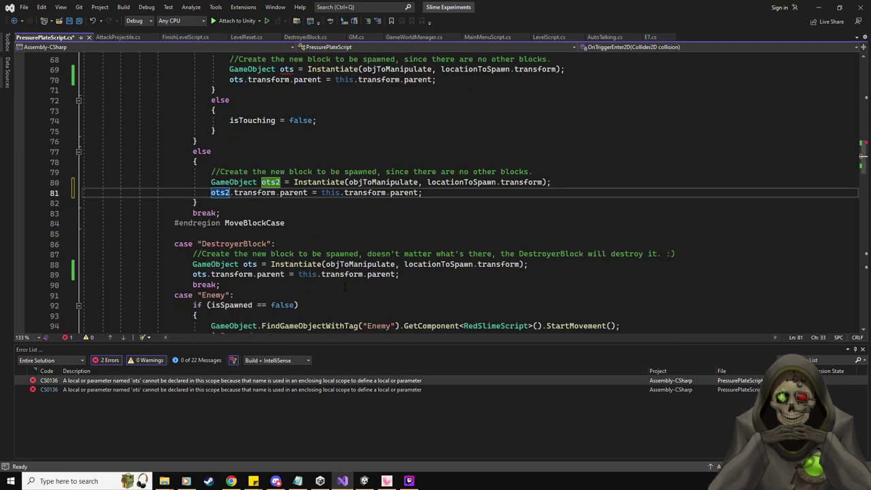
Rename the ots variable to ots3 in both lines of the isTouching == false branch.
{"action": "scroll", "coordinate": [300, 218], "scroll_direction": "up", "scroll_amount": 5}
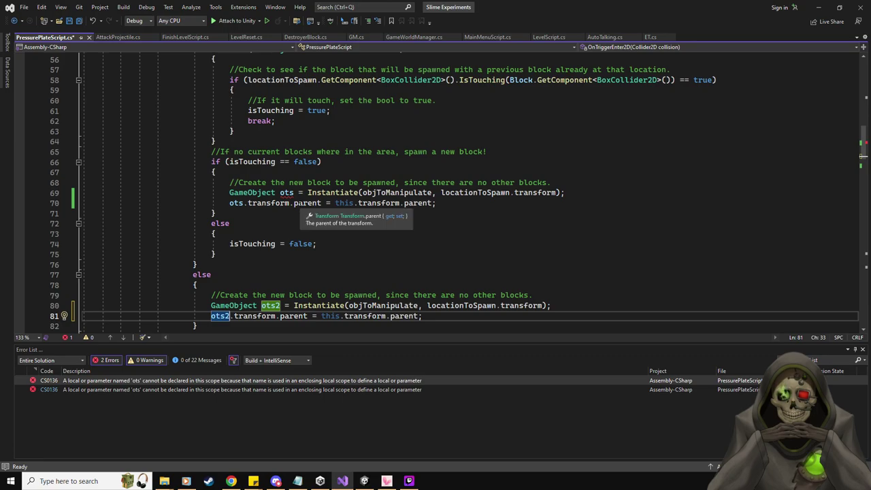
{"action": "left_click", "coordinate": [293, 194]}
{"action": "scroll", "coordinate": [293, 193], "scroll_direction": "up", "scroll_amount": 6}
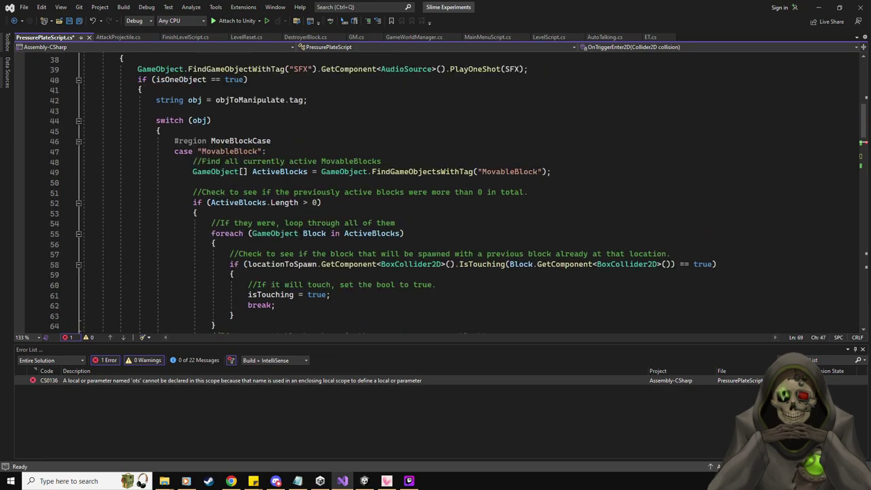
{"action": "scroll", "coordinate": [291, 238], "scroll_direction": "down", "scroll_amount": 7}
{"action": "scroll", "coordinate": [296, 204], "scroll_direction": "up", "scroll_amount": 5}
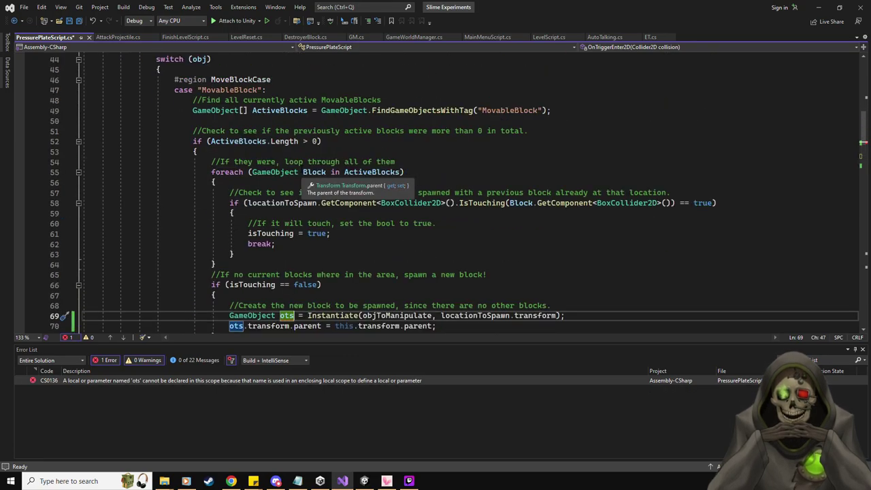
{"action": "scroll", "coordinate": [301, 172], "scroll_direction": "down", "scroll_amount": 3}
{"action": "scroll", "coordinate": [300, 176], "scroll_direction": "down", "scroll_amount": 20}
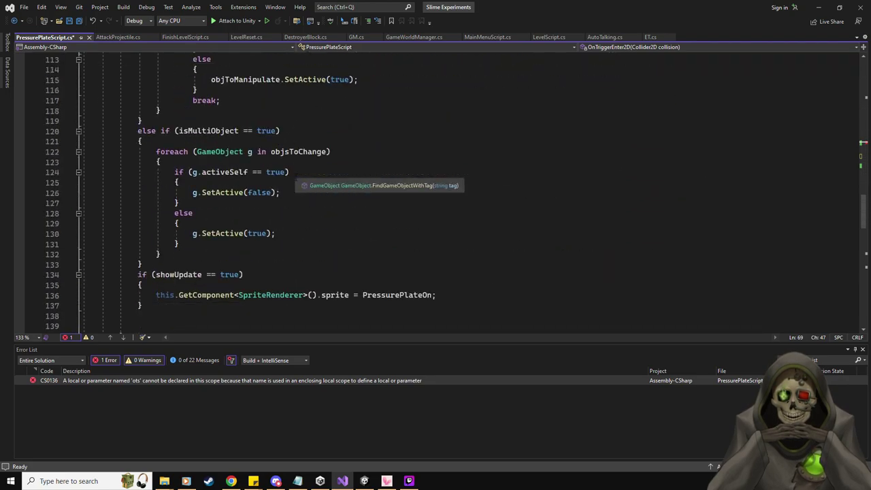
{"action": "scroll", "coordinate": [297, 179], "scroll_direction": "down", "scroll_amount": 9}
{"action": "scroll", "coordinate": [297, 179], "scroll_direction": "up", "scroll_amount": 20}
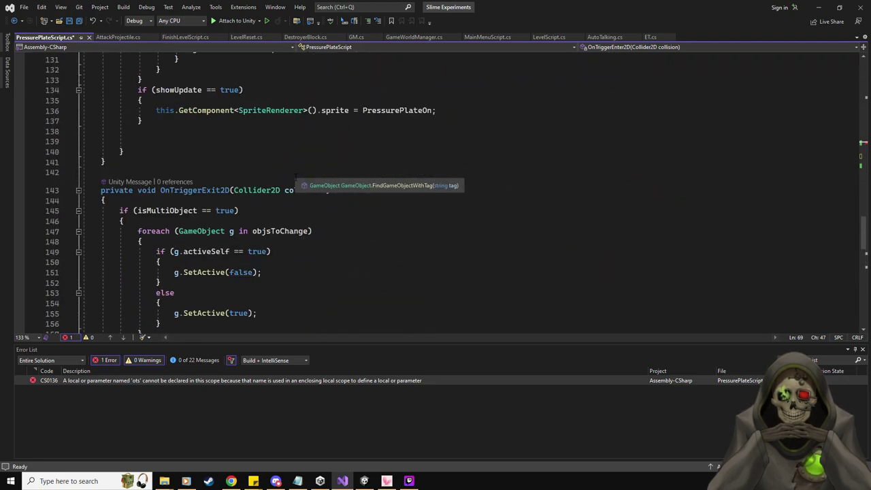
{"action": "scroll", "coordinate": [297, 179], "scroll_direction": "up", "scroll_amount": 12}
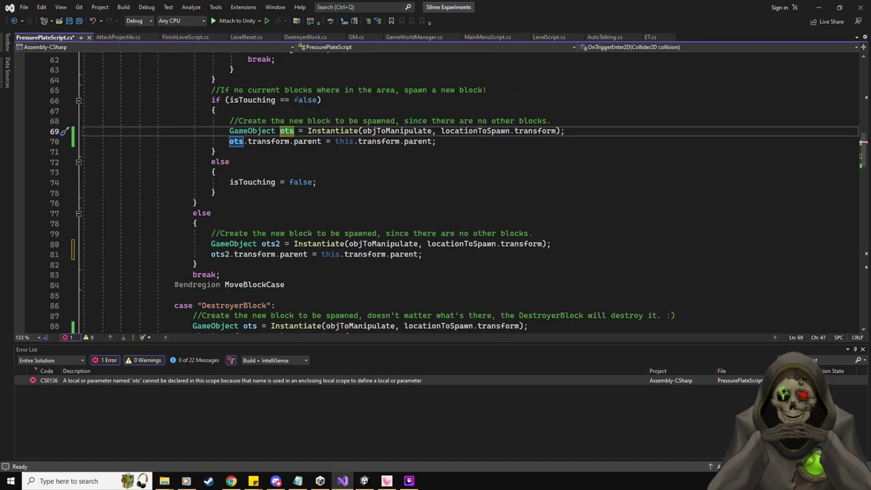
{"action": "type", "text": "3"}
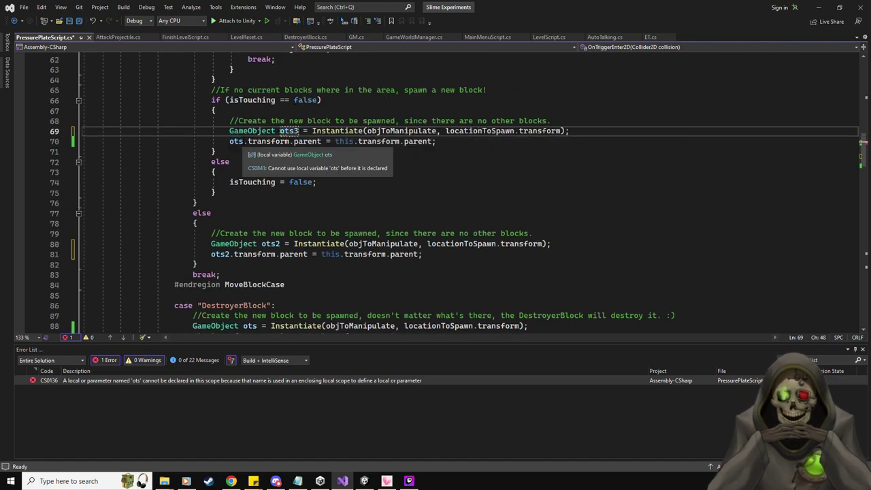
{"action": "left_click", "coordinate": [242, 140]}
{"action": "type", "text": "3"}
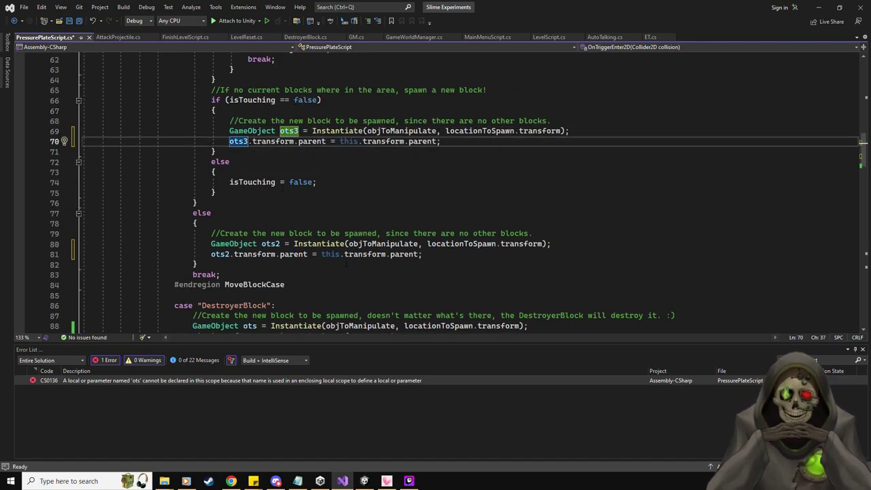
Close the error list, save the pressure plate script and switch to Unity.
{"action": "left_click", "coordinate": [863, 350]}
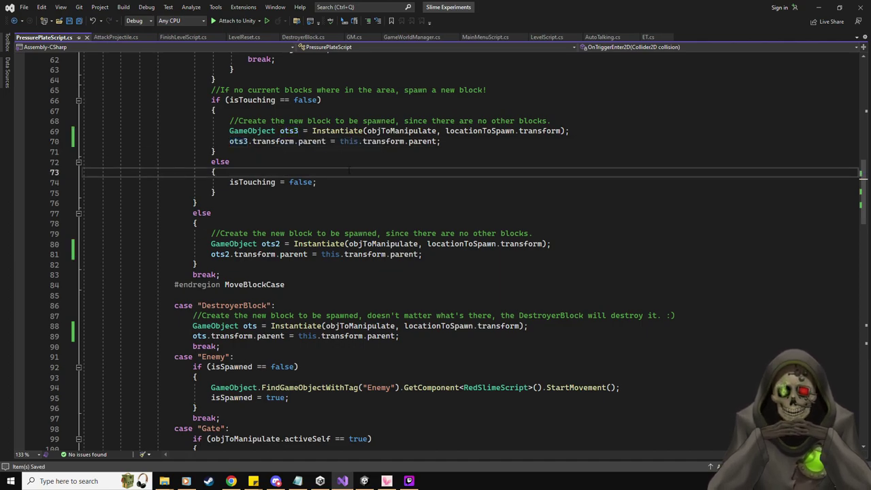
{"action": "key", "text": "ctrl+s"}
{"action": "double_click", "coordinate": [502, 9]}
{"action": "key", "text": "alt+Tab"}
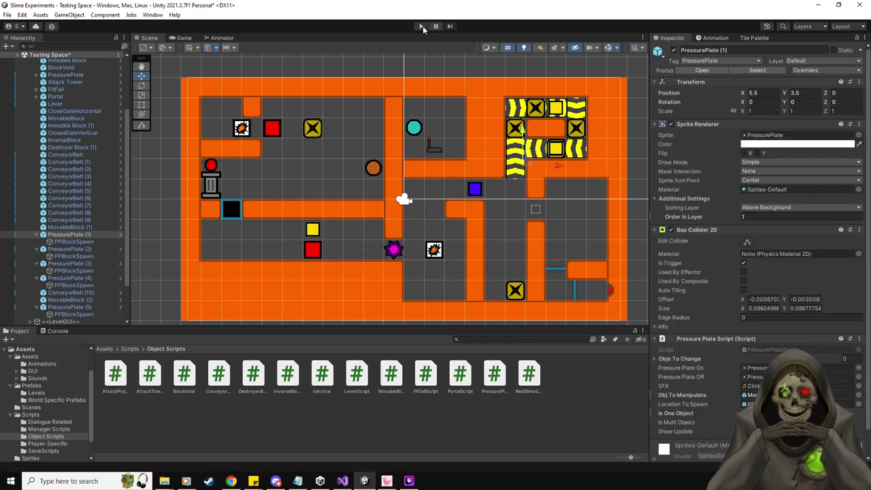
Run the Testing Space scene, then pause it with the Scene view showing.
{"action": "left_click", "coordinate": [422, 26]}
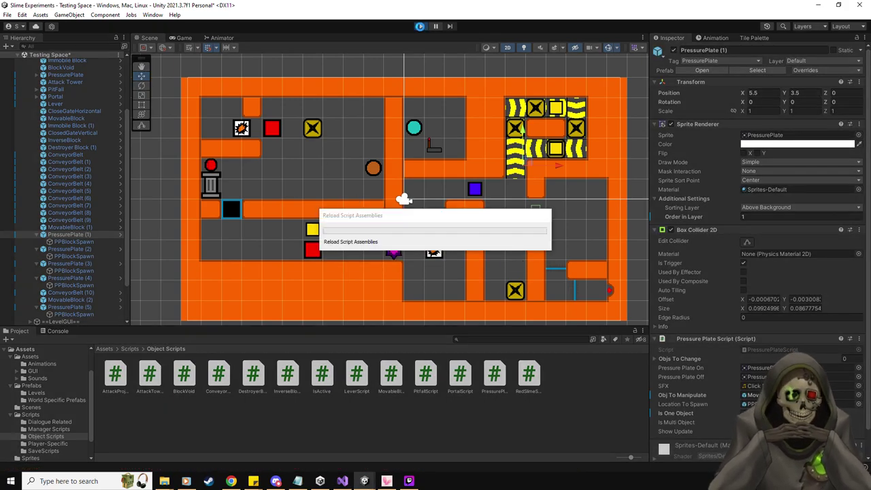
{"action": "left_click", "coordinate": [436, 26]}
{"action": "left_click", "coordinate": [149, 37]}
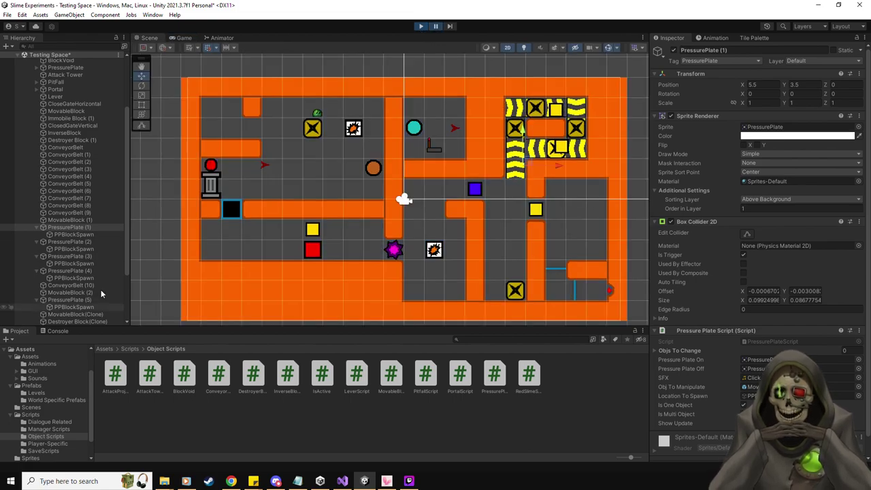
Collapse PressurePlate (1) through PressurePlate (4) in the hierarchy to check where the cloned blocks are parented.
{"action": "left_click", "coordinate": [36, 227]}
{"action": "left_click", "coordinate": [35, 235]}
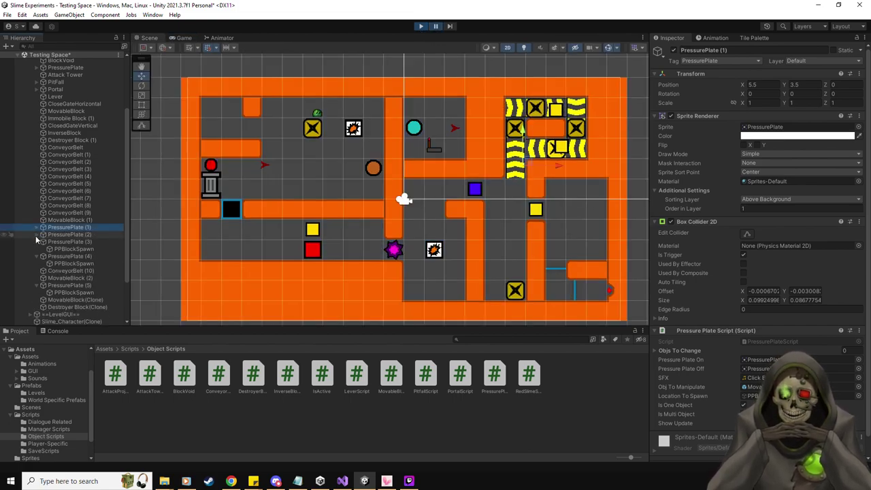
{"action": "left_click", "coordinate": [36, 242]}
{"action": "left_click", "coordinate": [36, 248]}
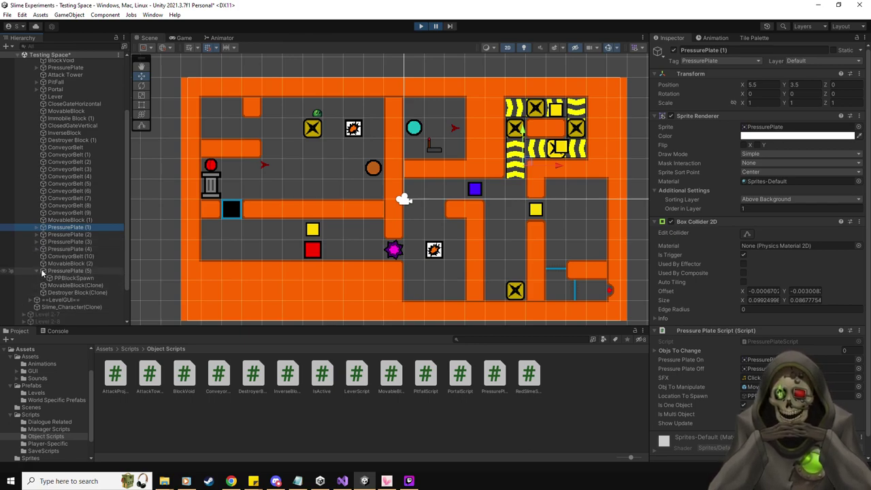
Collapse PressurePlate (5), resume the paused scene to test the pressure plates, and stop play mode.
{"action": "left_click", "coordinate": [39, 270]}
{"action": "scroll", "coordinate": [88, 103], "scroll_direction": "up", "scroll_amount": 1}
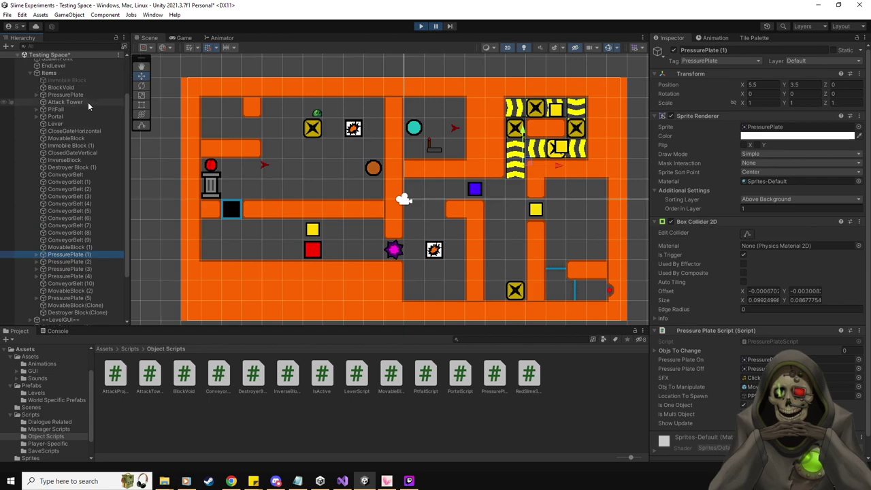
{"action": "left_click", "coordinate": [421, 26]}
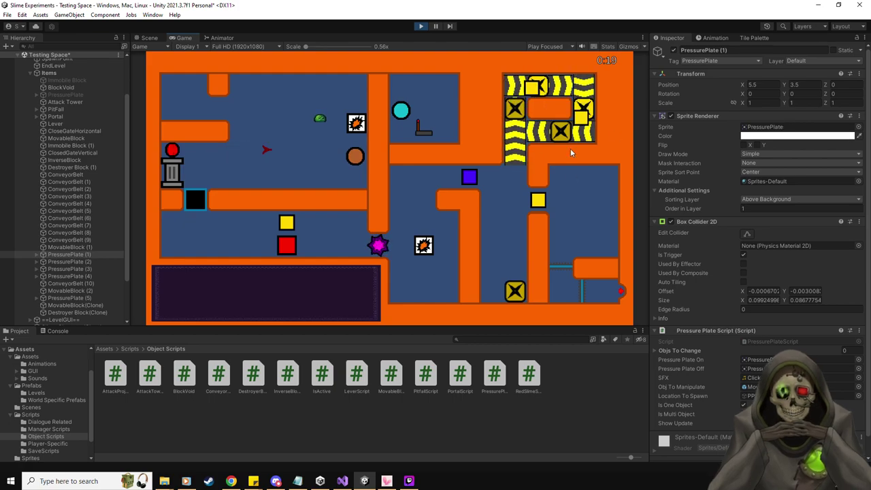
{"action": "left_click", "coordinate": [420, 26]}
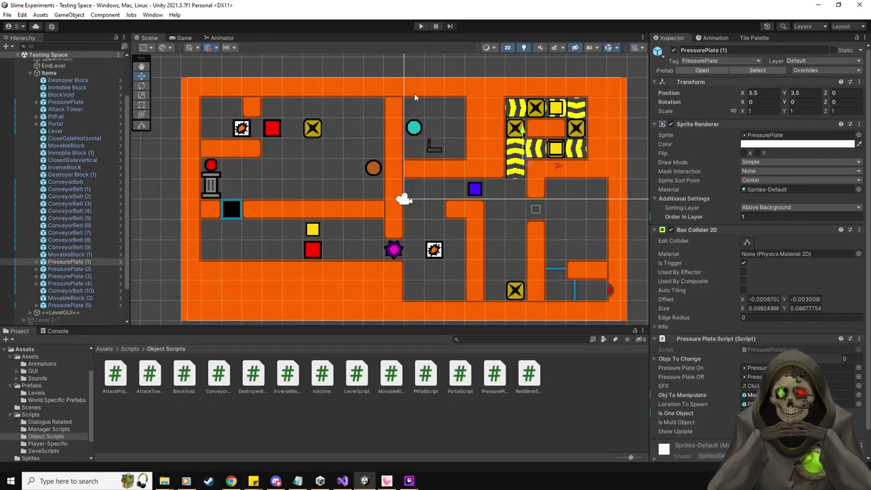
Save the Level 2-6 object from the hierarchy as a prefab in the Prefabs > Levels folder.
{"action": "scroll", "coordinate": [113, 159], "scroll_direction": "up", "scroll_amount": 3}
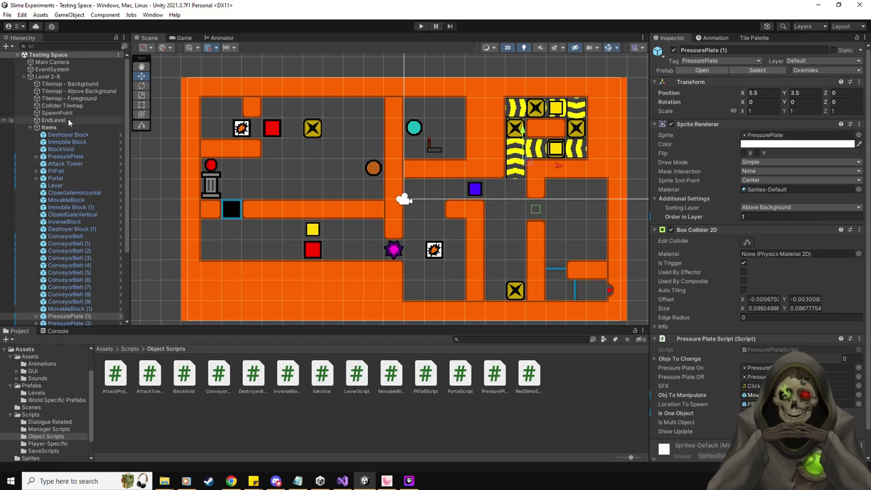
{"action": "left_click", "coordinate": [68, 119]}
{"action": "left_click", "coordinate": [37, 394]}
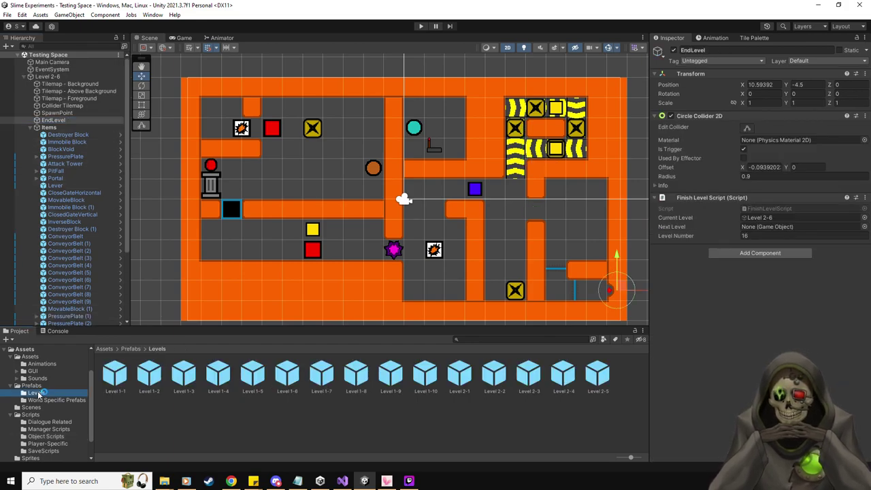
{"action": "left_click", "coordinate": [58, 77]}
{"action": "left_click_drag", "start_coordinate": [58, 76], "coordinate": [302, 435]}
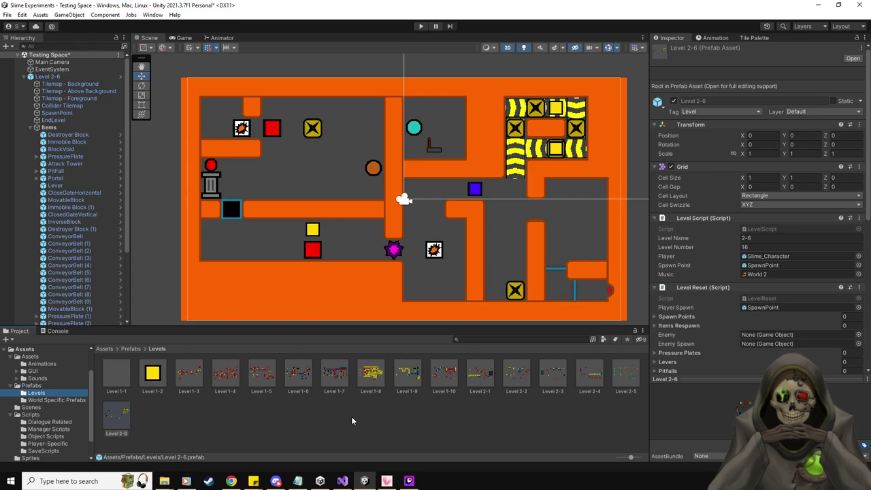
Assign the Level 2-6 prefab as the Next Level of EndLevel in the Level 2-5 prefab and leave prefab editing.
{"action": "left_click", "coordinate": [625, 382]}
{"action": "double_click", "coordinate": [626, 383]}
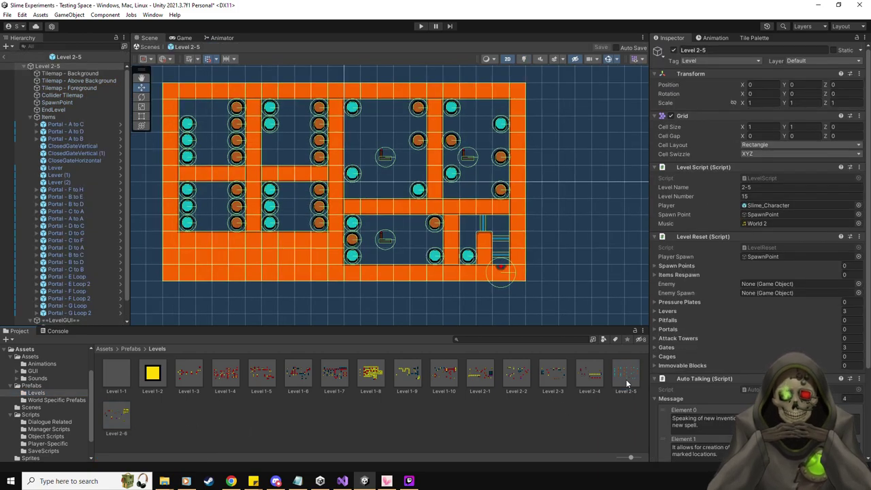
{"action": "left_click", "coordinate": [63, 109]}
{"action": "left_click_drag", "start_coordinate": [125, 413], "coordinate": [769, 230]}
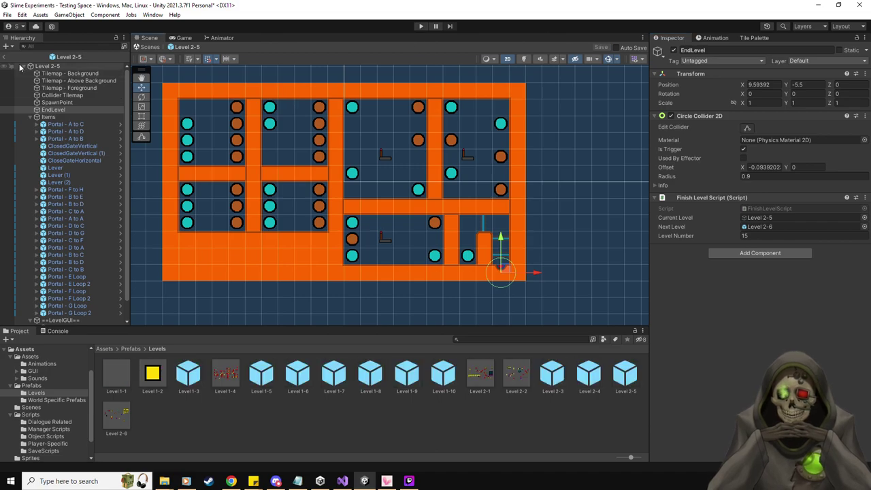
{"action": "left_click", "coordinate": [148, 47]}
Open the Level 2-6 prefab, frame its Items in the scene and select the Level 2-6 root object.
{"action": "double_click", "coordinate": [116, 413]}
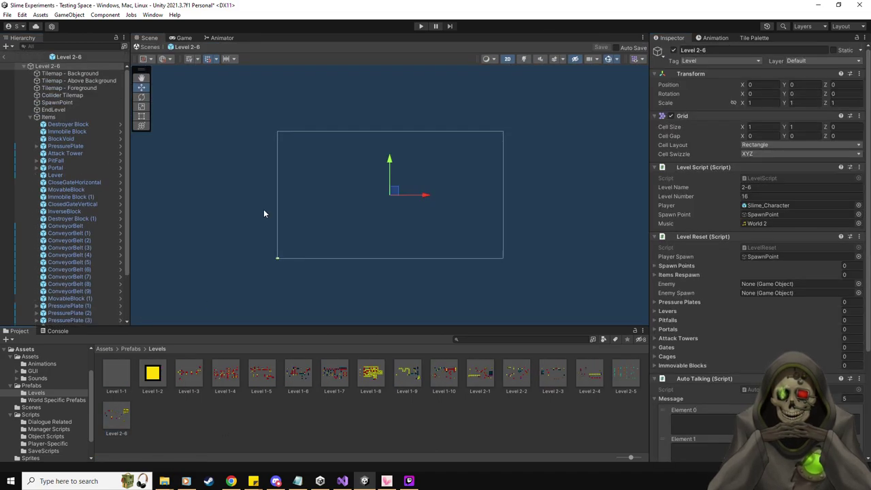
{"action": "scroll", "coordinate": [732, 264], "scroll_direction": "down", "scroll_amount": 5}
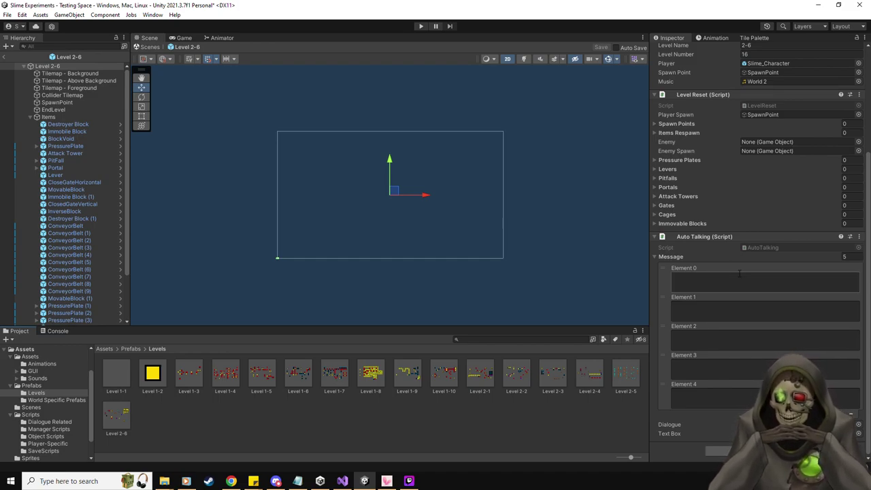
{"action": "left_click", "coordinate": [741, 276]}
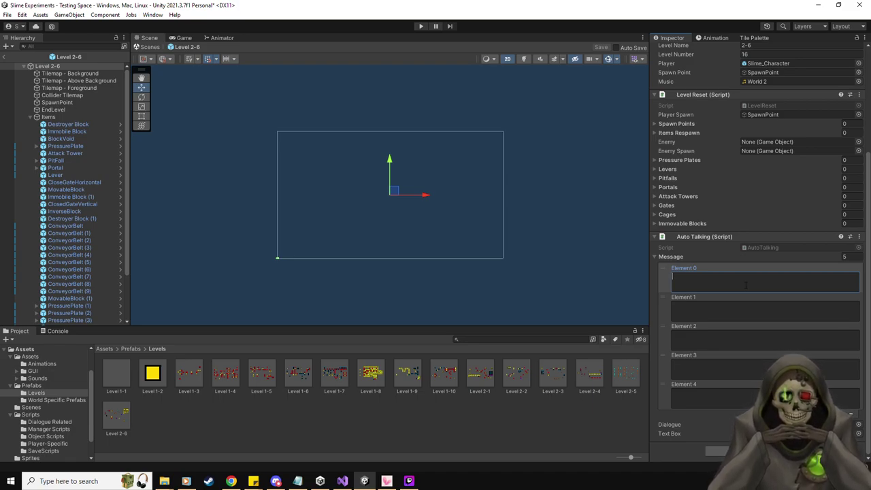
{"action": "double_click", "coordinate": [74, 115]}
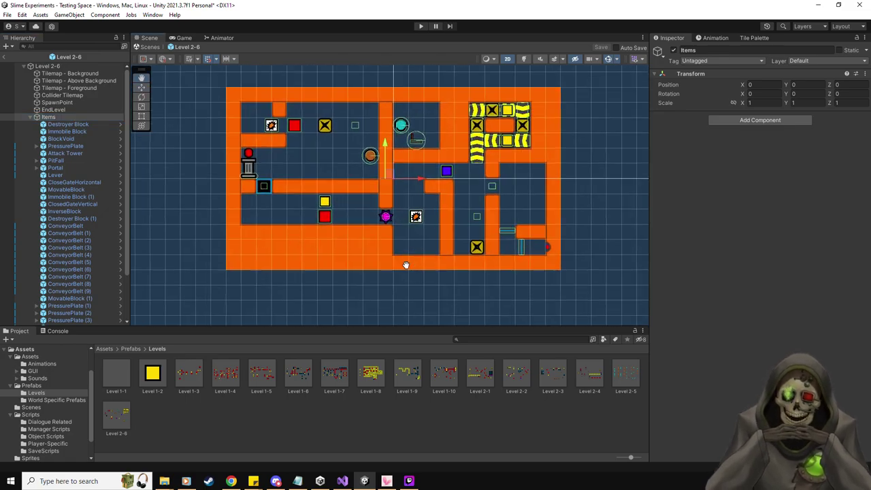
{"action": "middle_click_drag", "start_coordinate": [407, 259], "coordinate": [407, 270]}
{"action": "scroll", "coordinate": [396, 262], "scroll_direction": "up", "scroll_amount": 1}
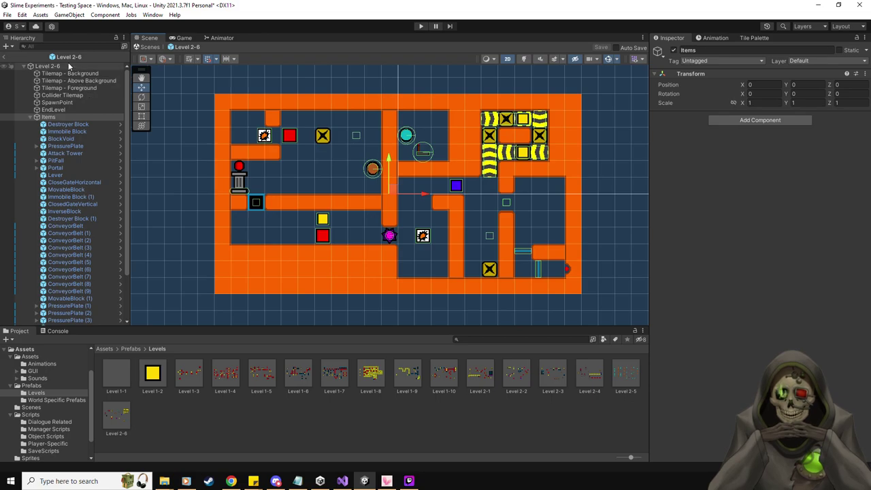
{"action": "left_click", "coordinate": [47, 65]}
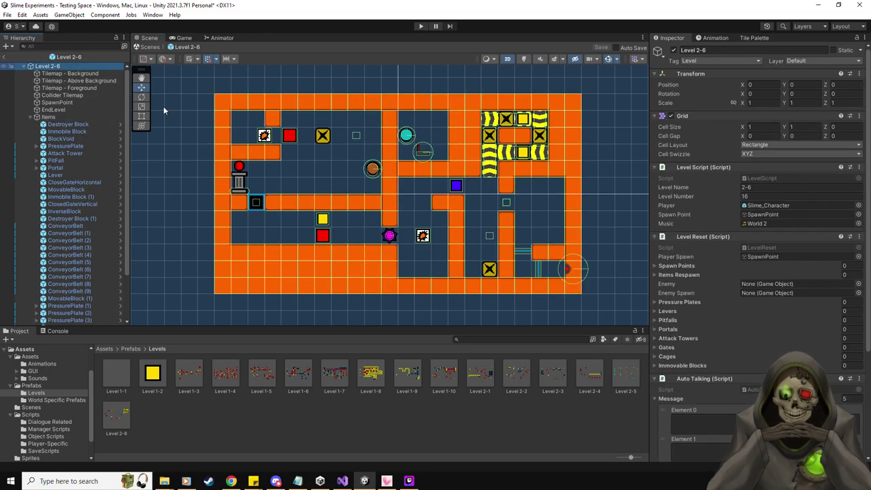
Enter "This time, let's add a new block into the fun." as Element 0 of the Auto Talking message list.
{"action": "scroll", "coordinate": [748, 272], "scroll_direction": "down", "scroll_amount": 5}
{"action": "left_click", "coordinate": [733, 283]}
{"action": "type", "text": "I've"}
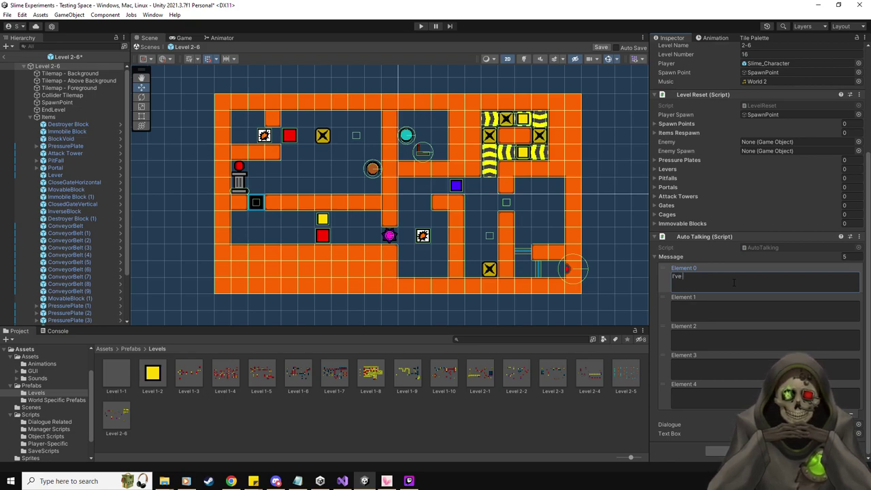
{"action": "key", "text": "BackSpace"}
{"action": "key", "text": "BackSpace"}
{"action": "key", "text": "BackSpace"}
{"action": "key", "text": "BackSpace"}
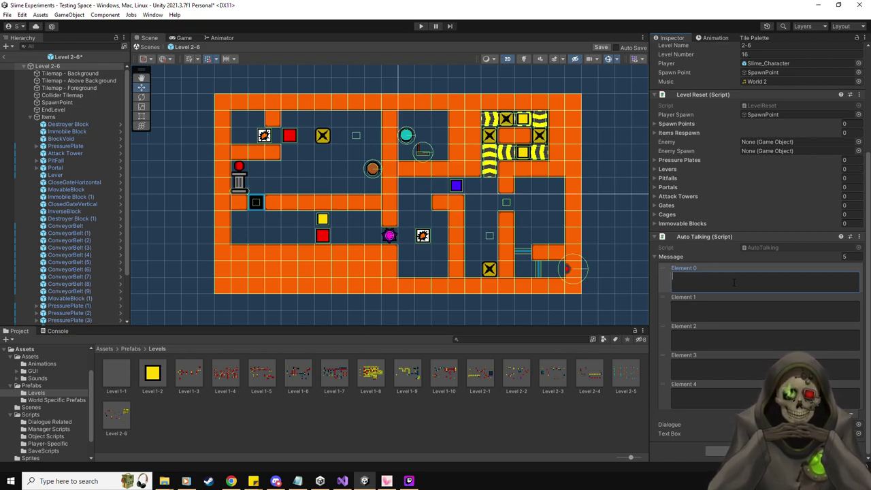
{"action": "type", "text": "This time"}
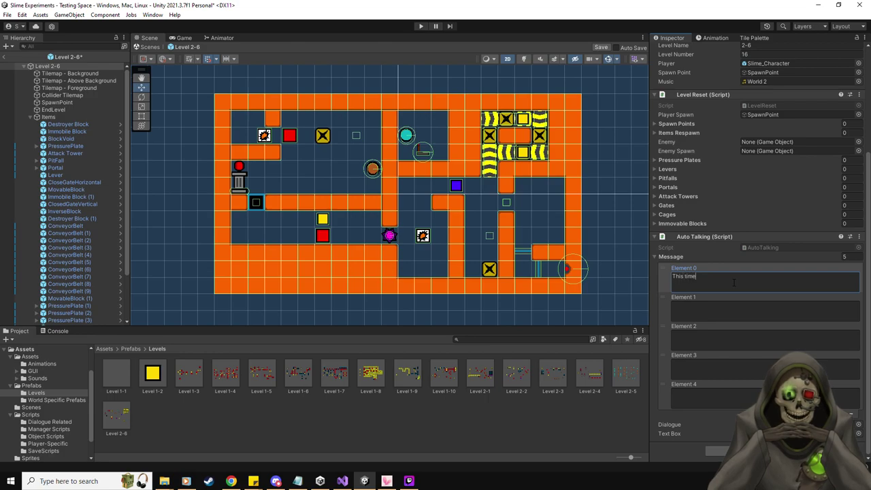
{"action": "type", "text": ", Iet's add a "}
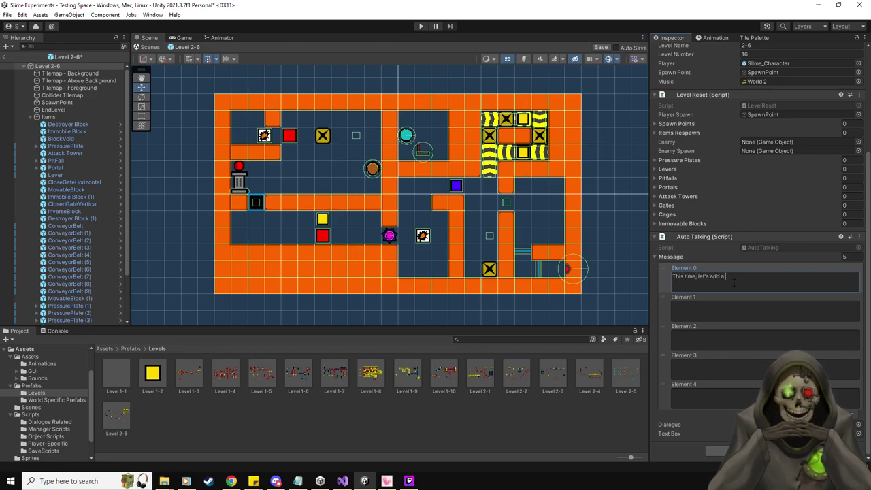
{"action": "type", "text": "new block into "}
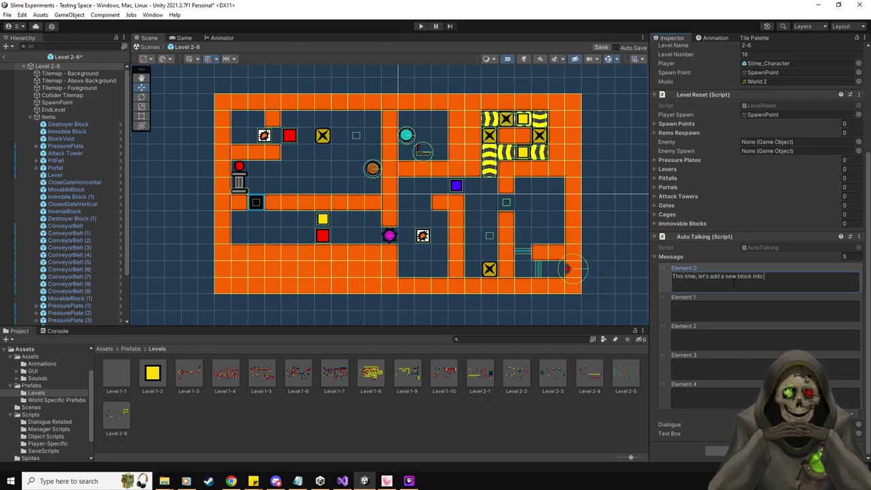
{"action": "type", "text": "the equas"}
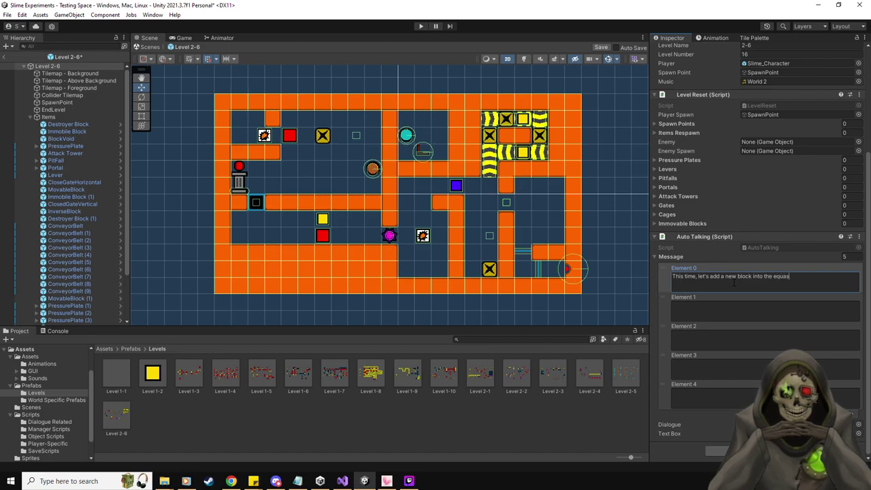
{"action": "type", "text": "ion."}
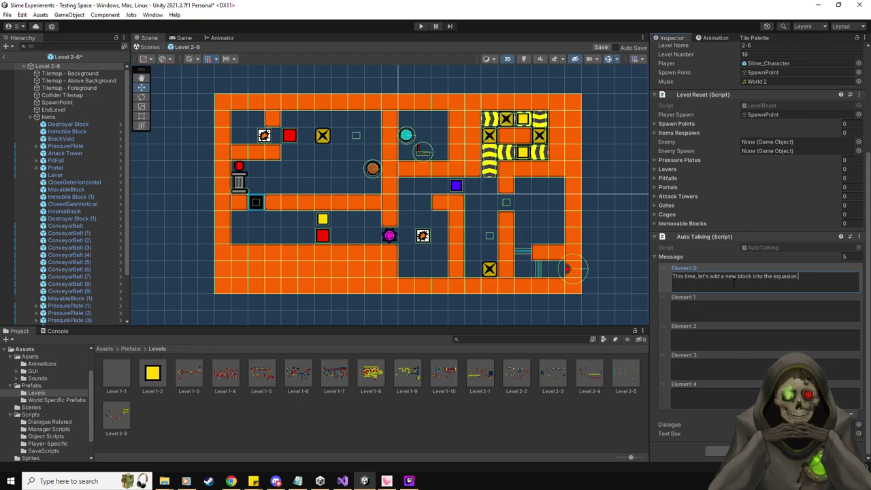
{"action": "key", "text": "BackSpace"}
{"action": "key", "text": "BackSpace"}
{"action": "key", "text": "BackSpace"}
{"action": "key", "text": "BackSpace"}
{"action": "key", "text": "BackSpace"}
{"action": "key", "text": "BackSpace"}
{"action": "key", "text": "BackSpace"}
{"action": "key", "text": "BackSpace"}
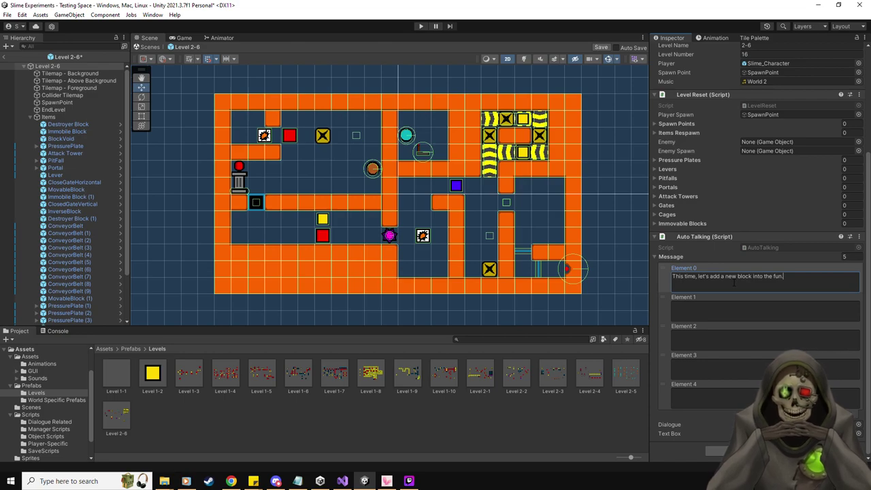
Enter "I'll leave it up to you to determine what exactly this new block does." as message Element 1.
{"action": "left_click", "coordinate": [737, 304]}
{"action": "type", "text": "I'll lea"}
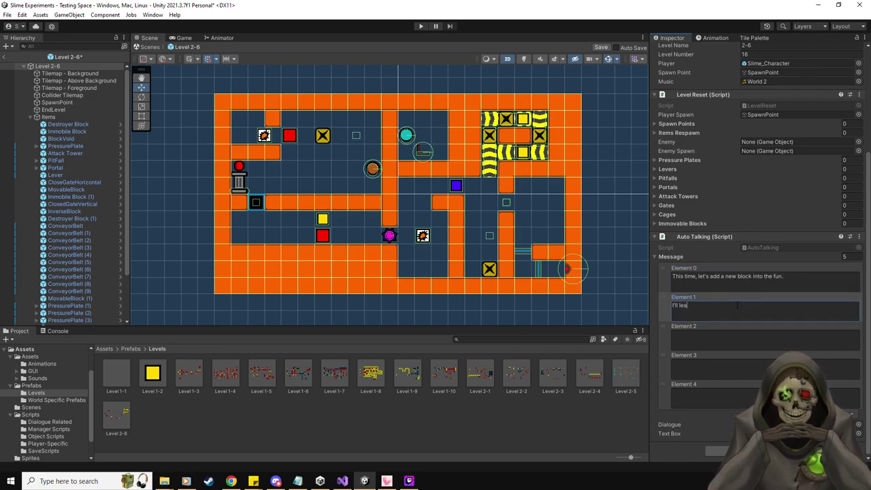
{"action": "type", "text": "ve tit up to"}
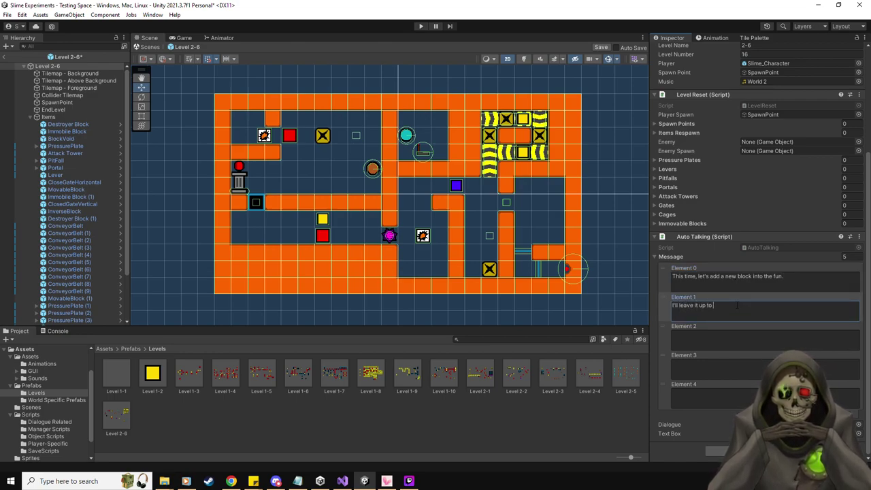
{"action": "type", "text": " you to de"}
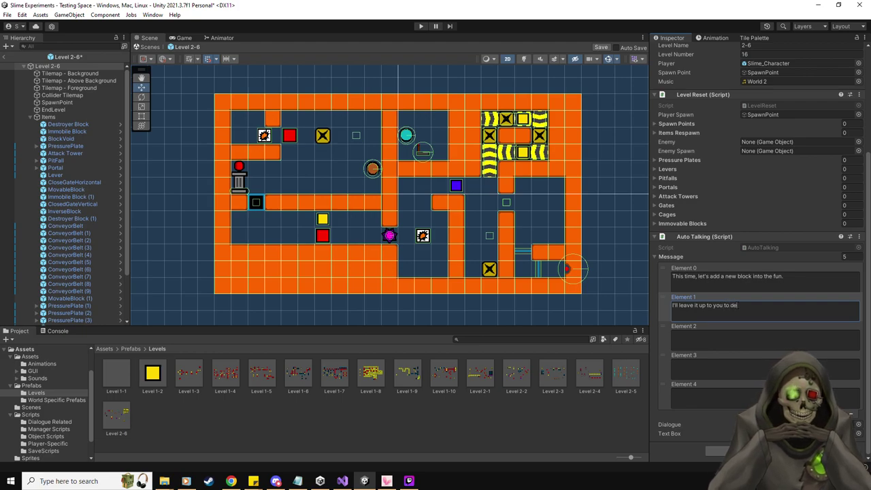
{"action": "type", "text": "termine what exac"}
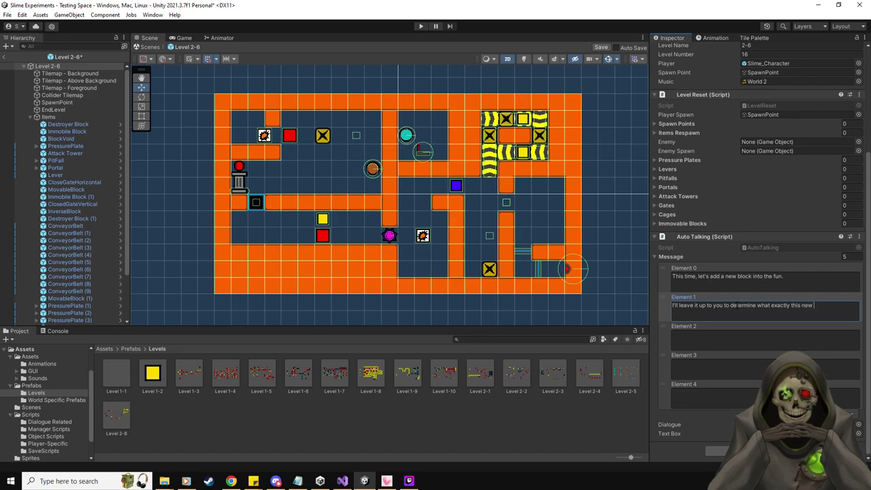
{"action": "key", "text": "BackSpace"}
{"action": "type", "text": "does."}
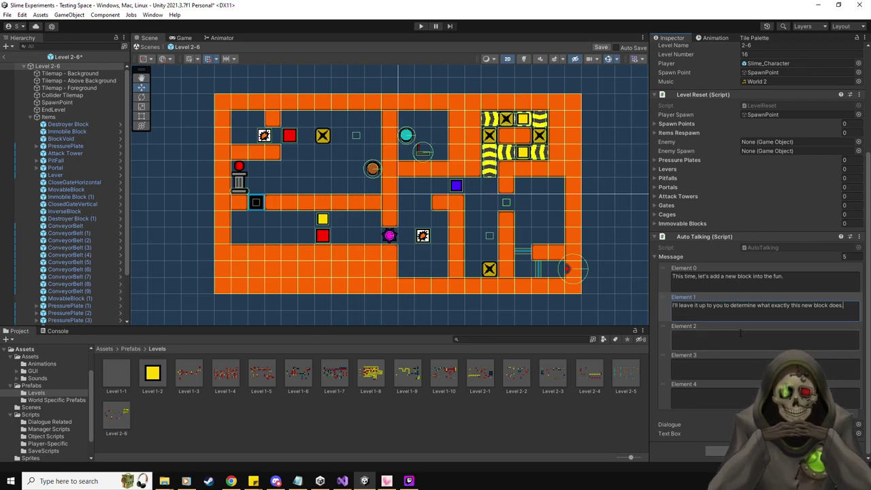
Enter "It's safe to touch, I swear." as message Element 2.
{"action": "left_click", "coordinate": [740, 333]}
{"action": "type", "text": "It's safe t"}
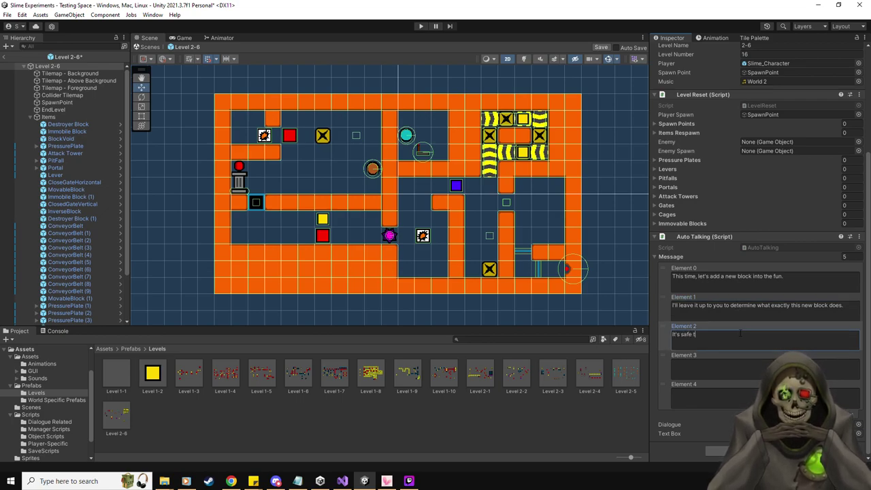
{"action": "type", "text": "o touch, "}
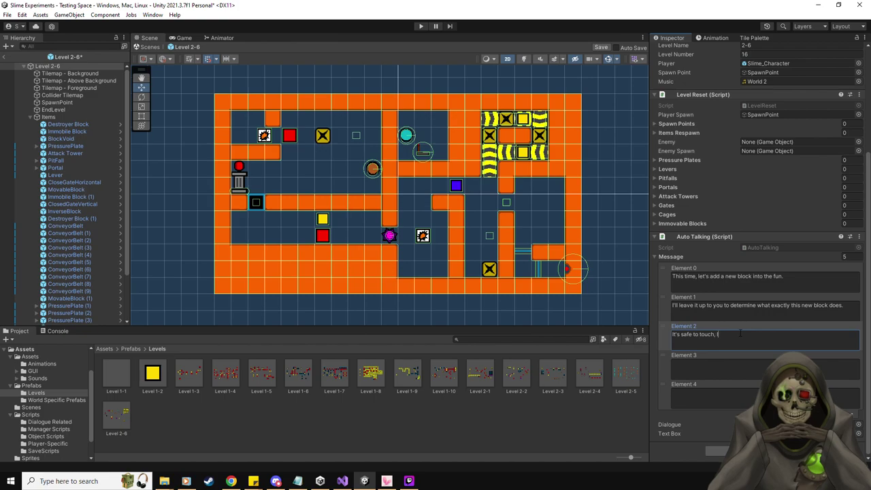
{"action": "type", "text": "I swear."}
Delete the empty message Elements 3 and 4 and save the Level 2-6 prefab.
{"action": "left_click", "coordinate": [687, 386]}
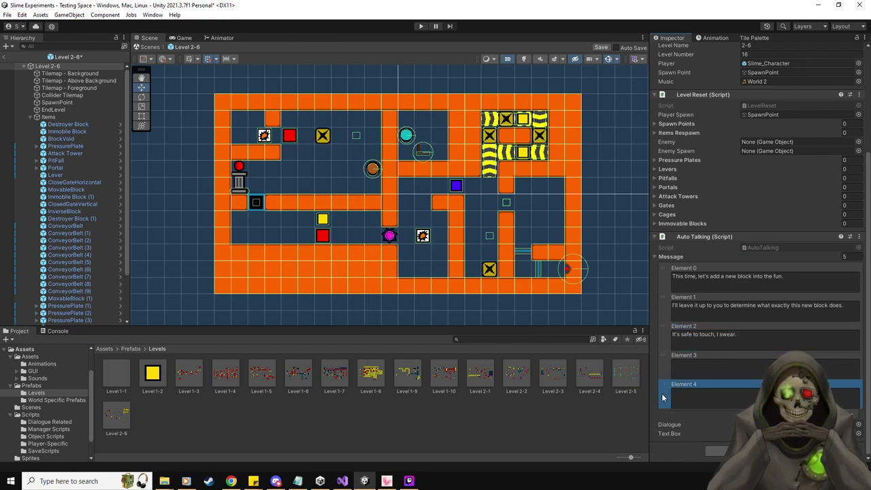
{"action": "key", "text": "Delete"}
{"action": "key", "text": "Delete"}
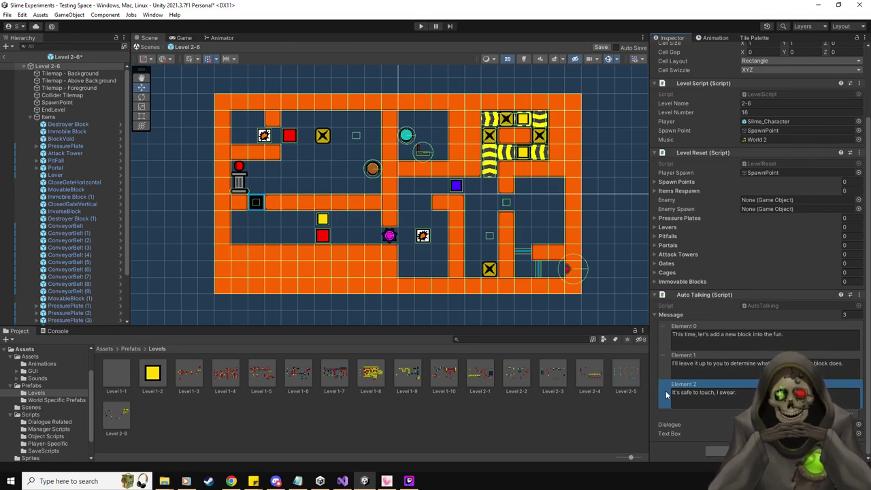
{"action": "left_click", "coordinate": [601, 47]}
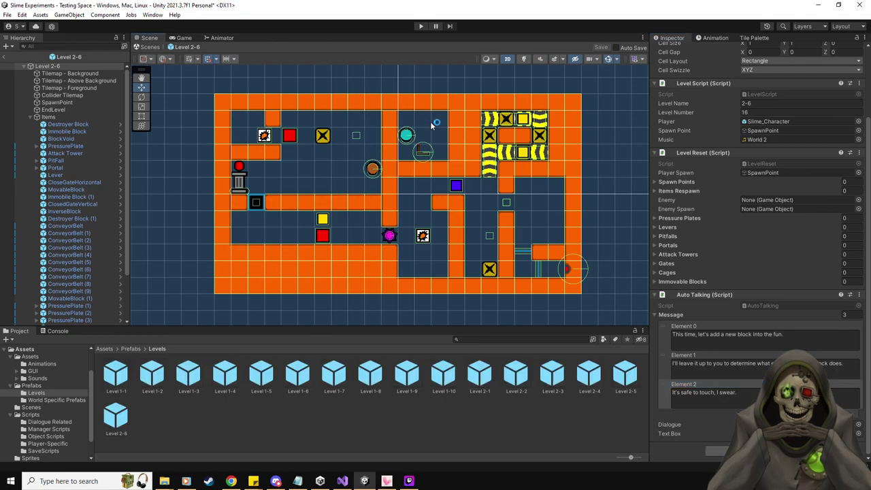
Open the Level 2-3, 2-4, 2-5, 2-2 and 2-1 prefabs in turn to review their settings and dialogue.
{"action": "double_click", "coordinate": [552, 373]}
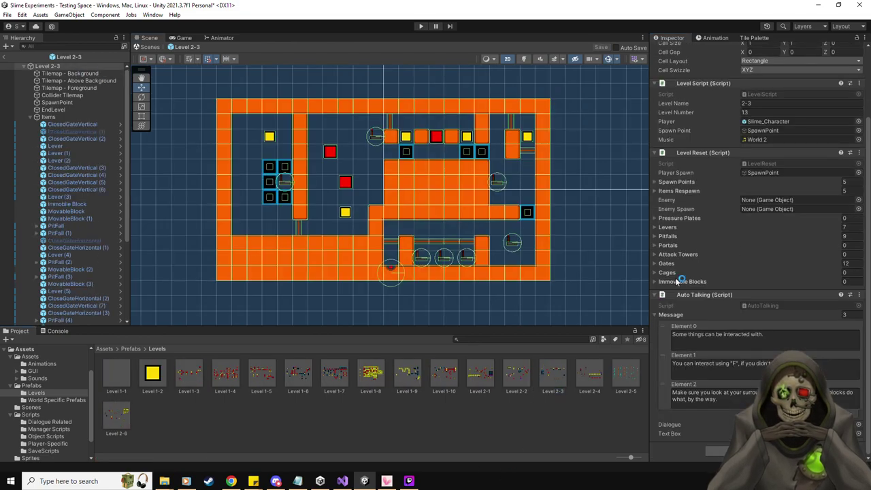
{"action": "double_click", "coordinate": [589, 373]}
{"action": "double_click", "coordinate": [619, 372]}
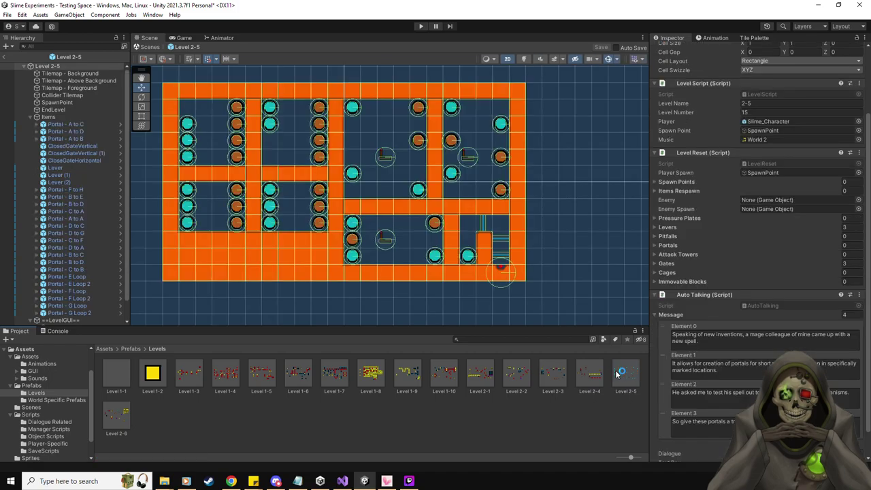
{"action": "double_click", "coordinate": [517, 373]}
{"action": "double_click", "coordinate": [485, 378]}
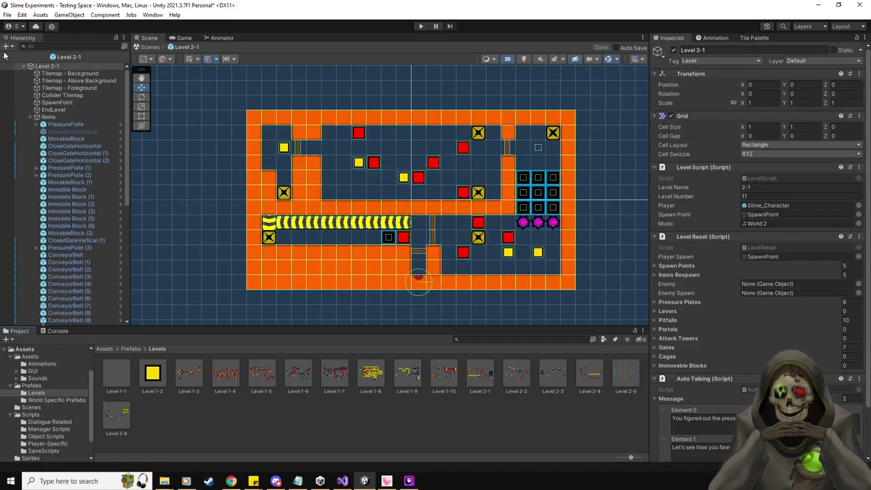
Exit the Level 2-1 prefab and activate the Level 2-7 object in the Testing Space scene.
{"action": "scroll", "coordinate": [774, 292], "scroll_direction": "down", "scroll_amount": 2}
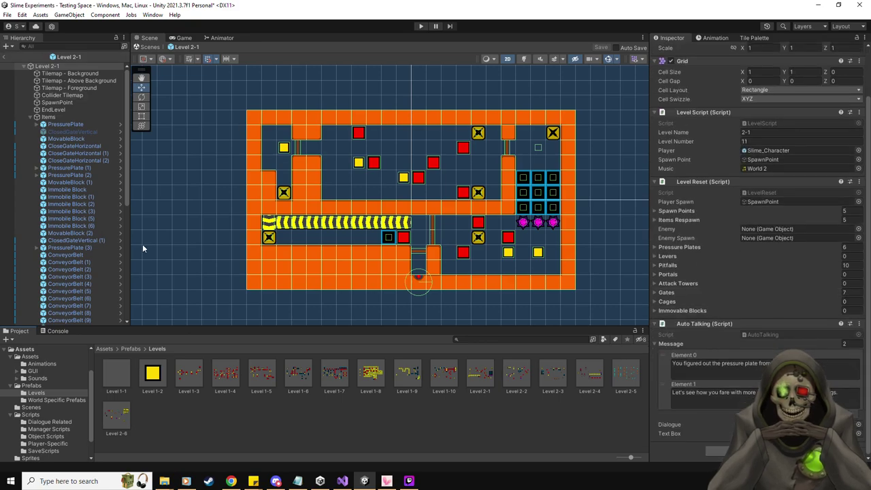
{"action": "left_click", "coordinate": [5, 56]}
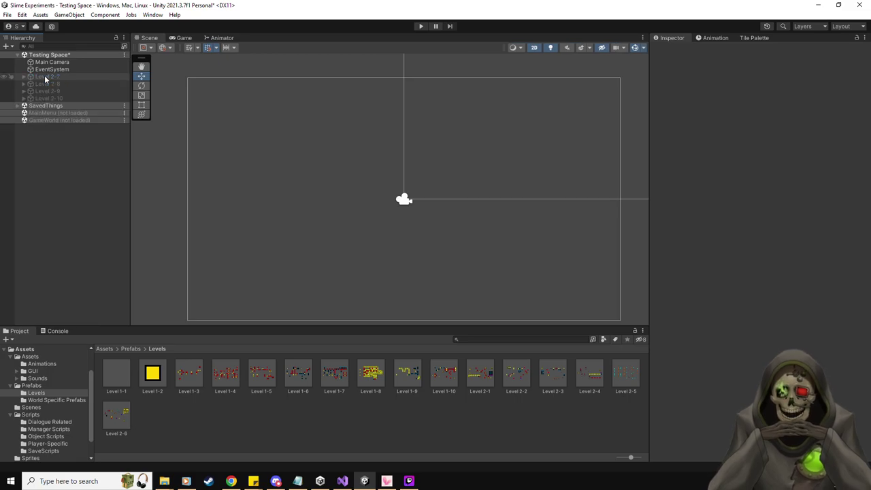
{"action": "left_click", "coordinate": [44, 75]}
{"action": "left_click", "coordinate": [673, 50]}
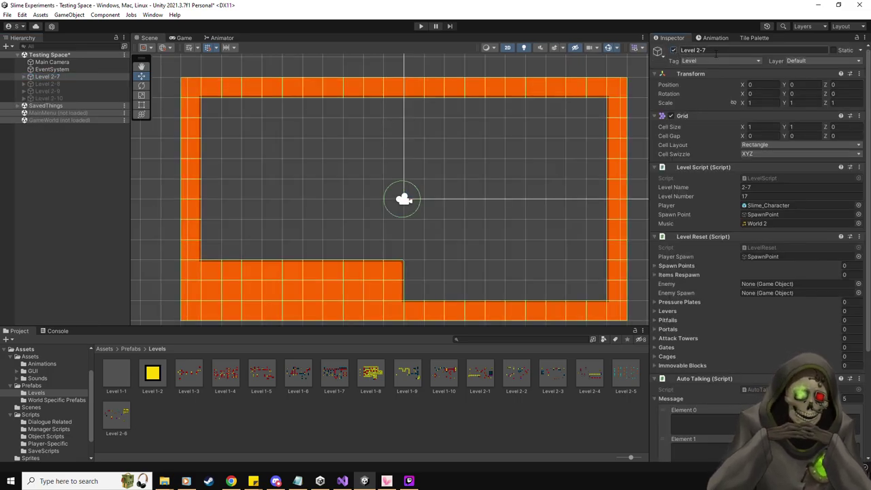
Set Level 2-7's Items object as the default parent and show the contents of the Prefabs folder.
{"action": "left_click", "coordinate": [23, 77]}
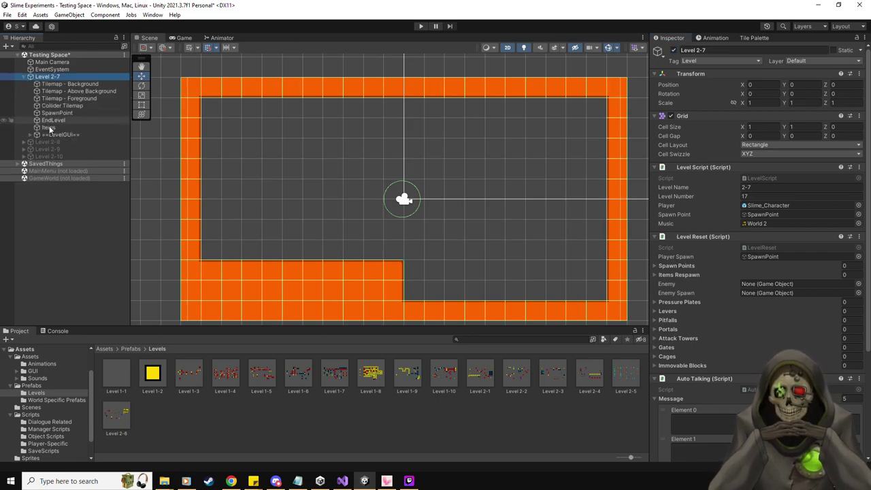
{"action": "left_click", "coordinate": [49, 128]}
{"action": "right_click", "coordinate": [49, 128]}
{"action": "left_click", "coordinate": [108, 222]}
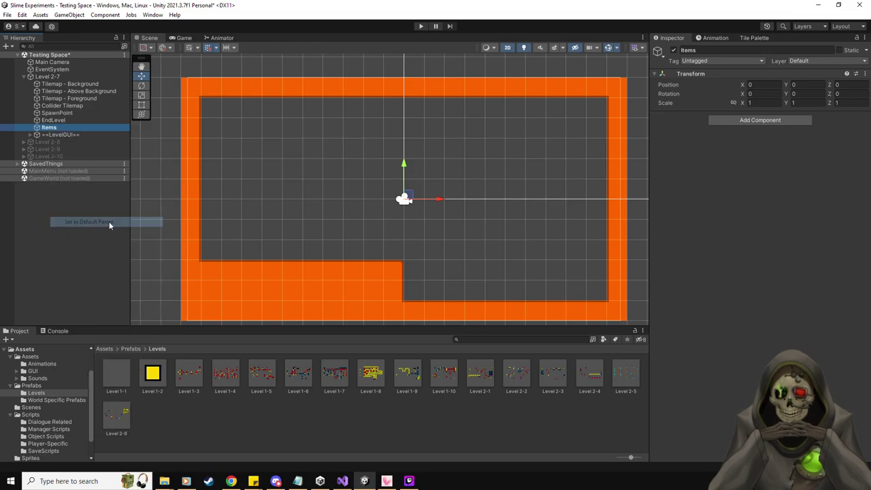
{"action": "left_click", "coordinate": [34, 386]}
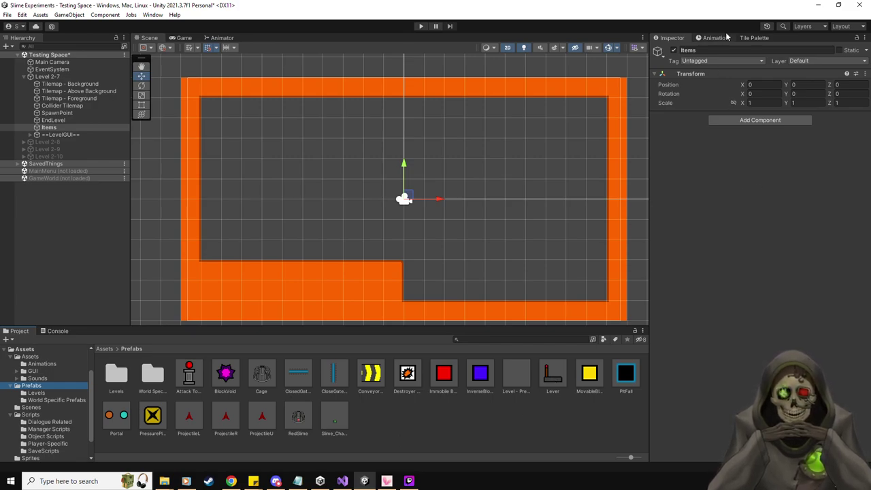
Bring up the AI Navigation settings and bake a NavMesh for the scene.
{"action": "left_click", "coordinate": [152, 14]}
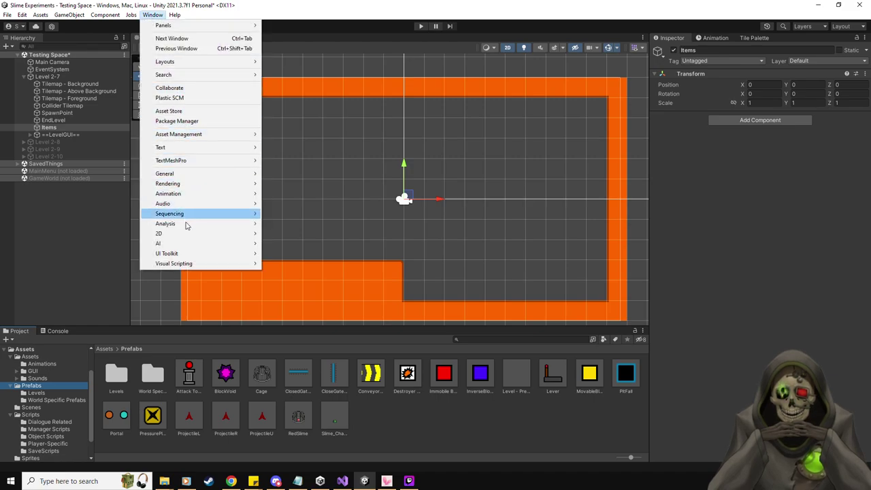
{"action": "mouse_move", "coordinate": [185, 240]}
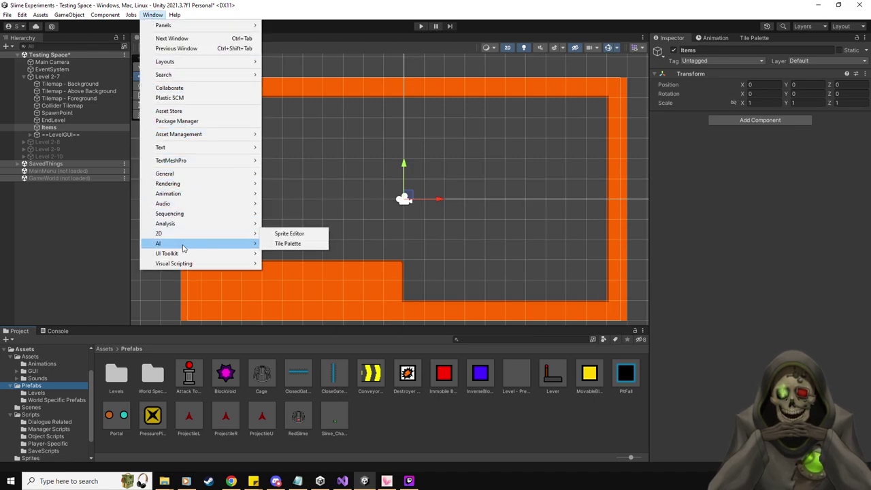
{"action": "left_click", "coordinate": [286, 243]}
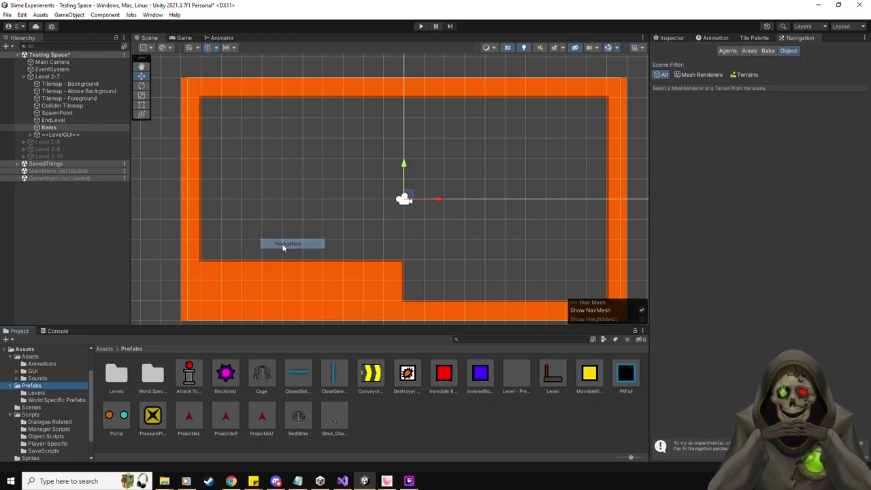
{"action": "left_click", "coordinate": [767, 52]}
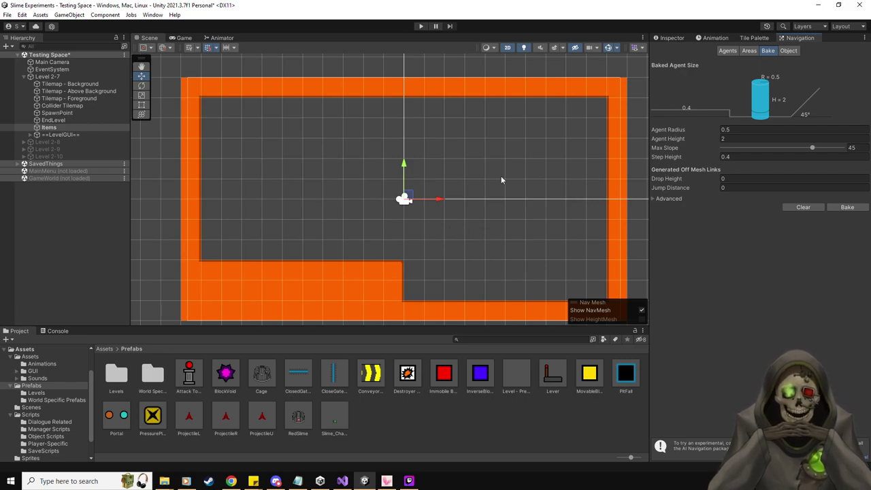
{"action": "left_click", "coordinate": [747, 52]}
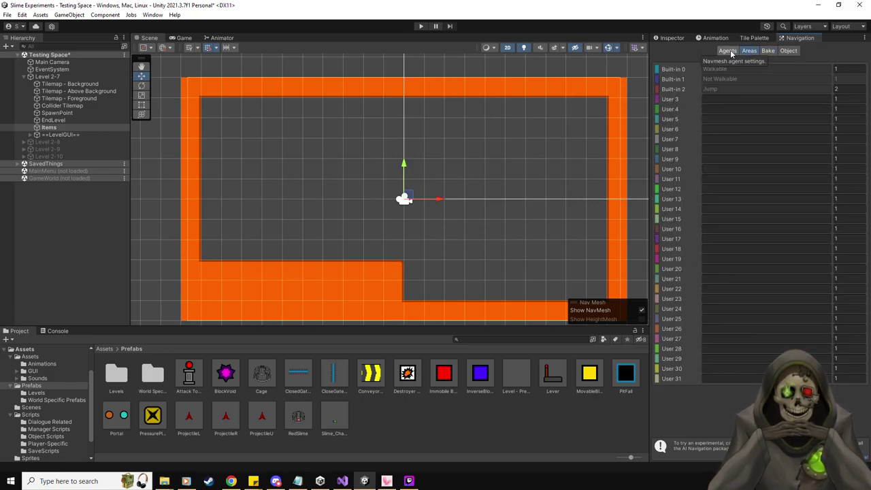
{"action": "left_click", "coordinate": [768, 51]}
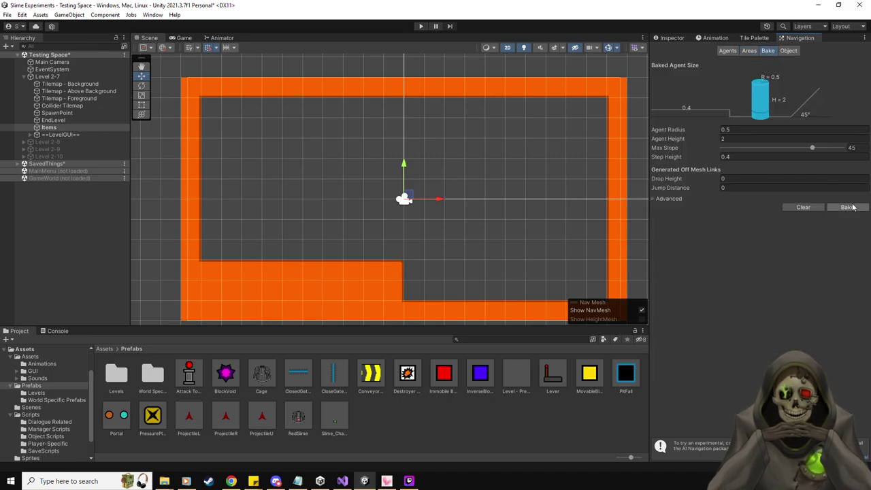
{"action": "left_click", "coordinate": [847, 207]}
Examine the navigation object and bake settings for Level 2-7, its Foreground tilemap and its Collider Tilemap.
{"action": "left_click", "coordinate": [788, 52]}
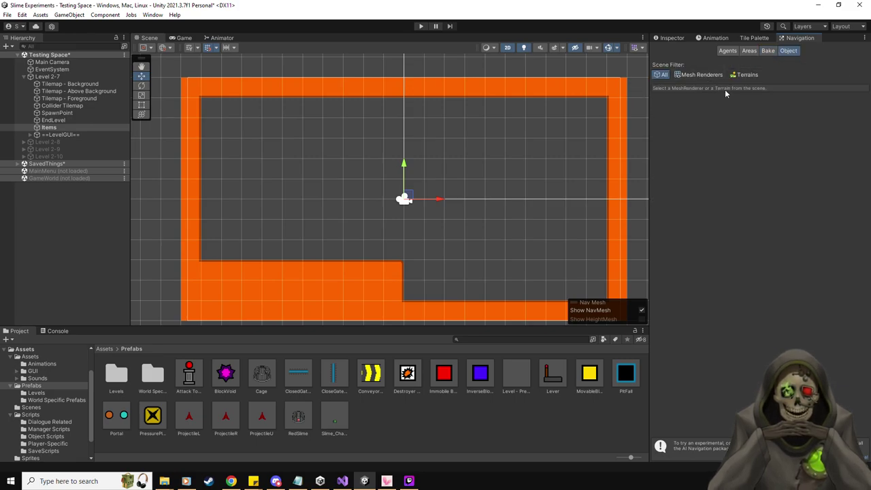
{"action": "left_click", "coordinate": [700, 75]}
{"action": "left_click", "coordinate": [664, 74]}
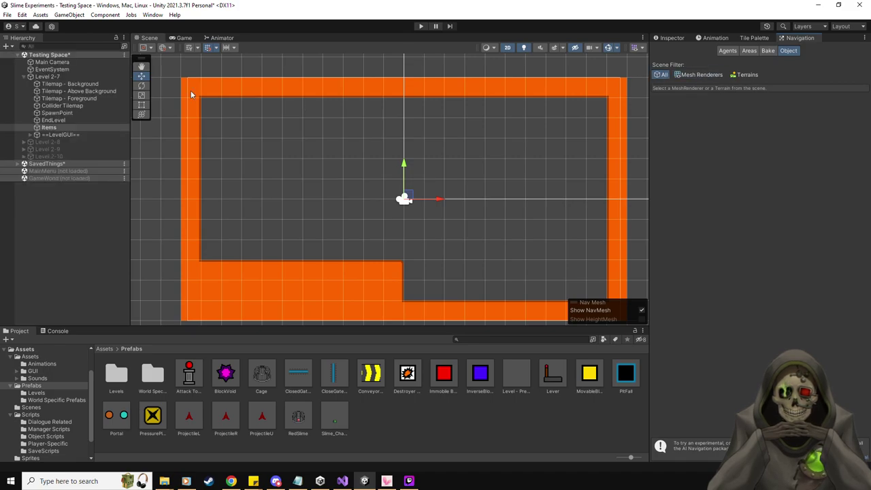
{"action": "left_click", "coordinate": [75, 77]}
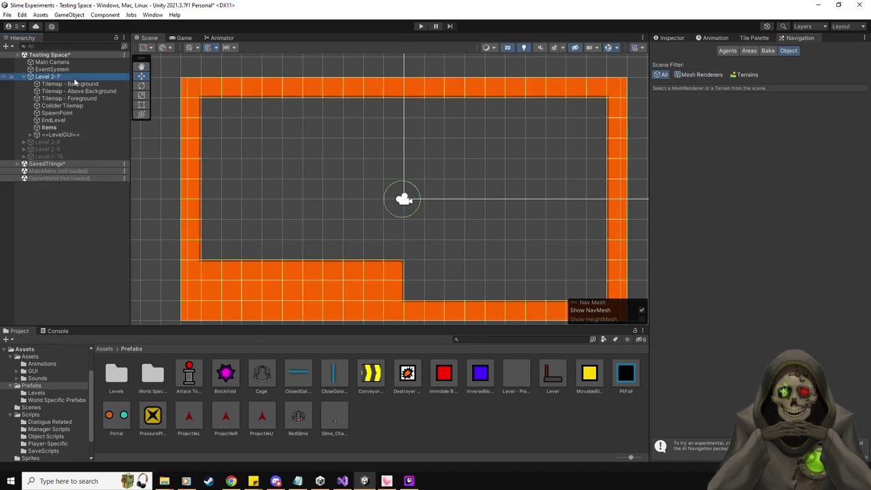
{"action": "left_click", "coordinate": [768, 51]}
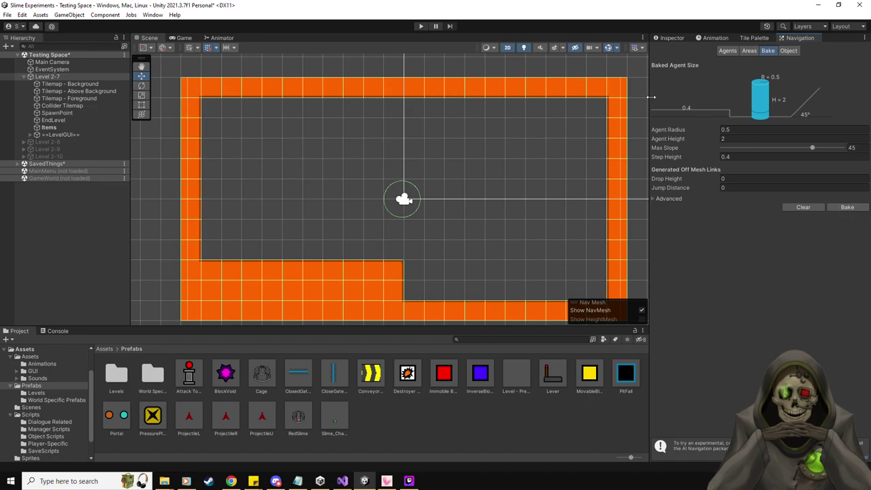
{"action": "left_click", "coordinate": [788, 50]}
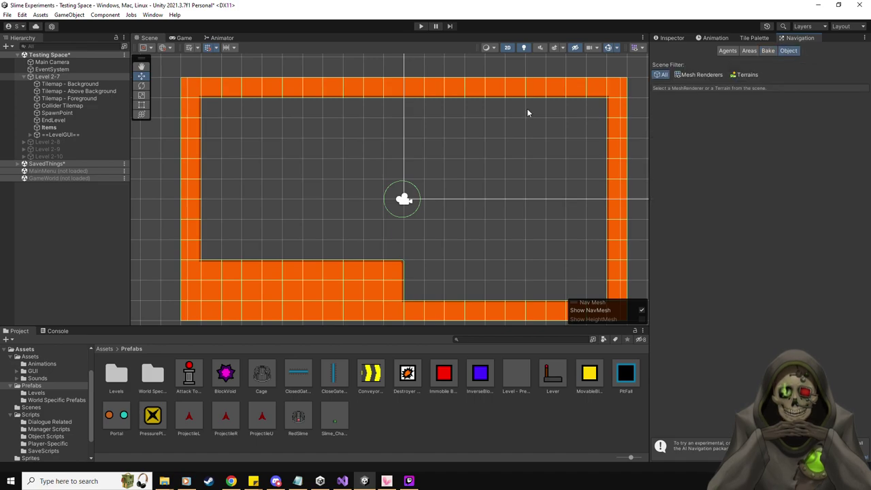
{"action": "left_click", "coordinate": [62, 107]}
{"action": "left_click", "coordinate": [65, 98]}
{"action": "left_click", "coordinate": [68, 106]}
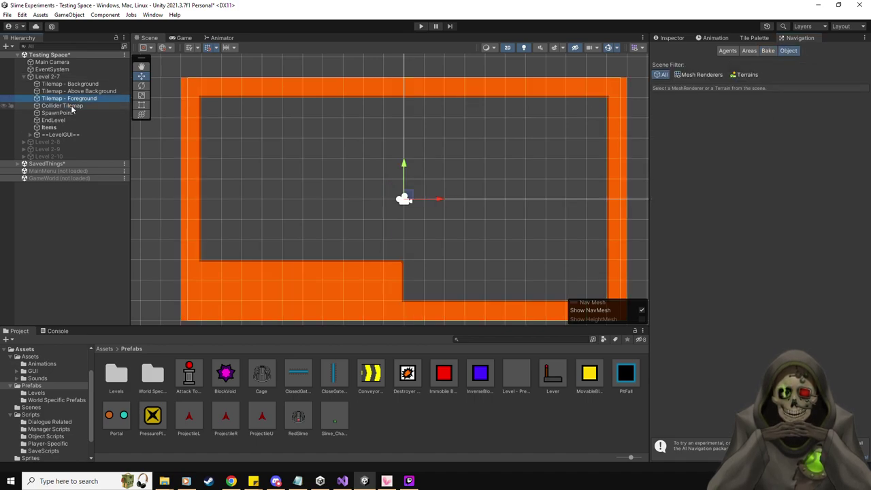
{"action": "left_click", "coordinate": [766, 52]}
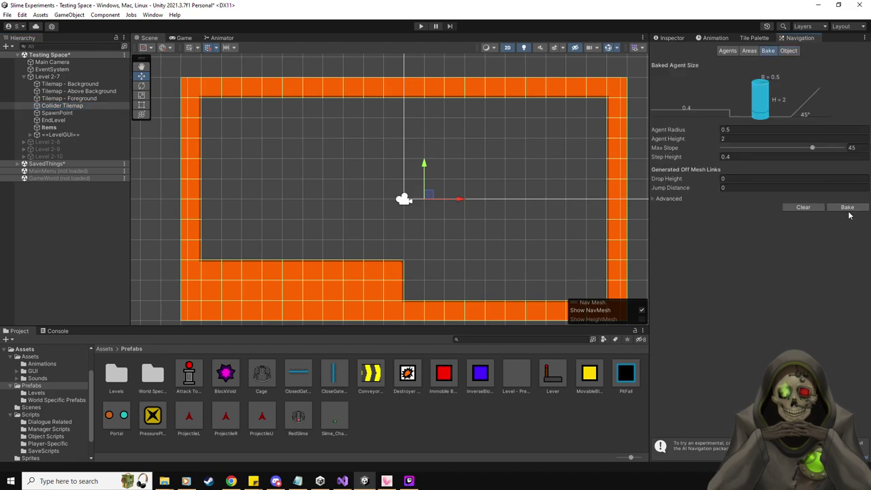
{"action": "left_click", "coordinate": [787, 51]}
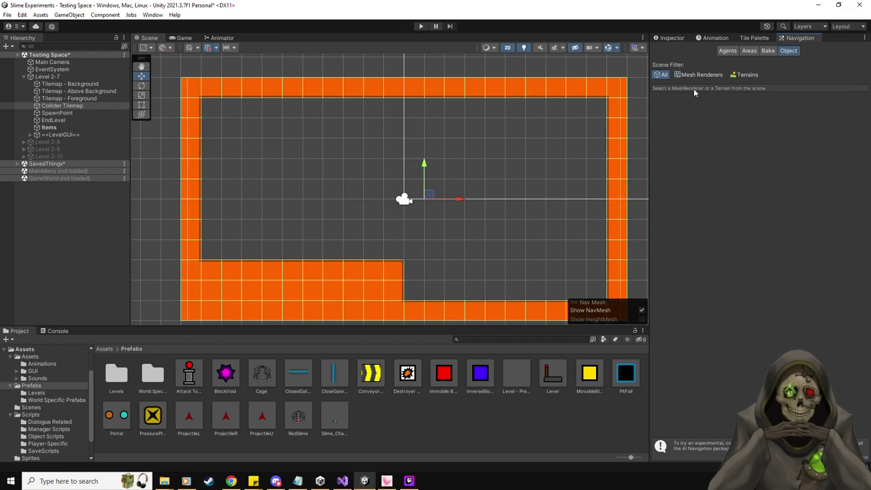
Try to add a Mesh Renderer component to Level 2-7's Collider Tilemap.
{"action": "left_click", "coordinate": [86, 106]}
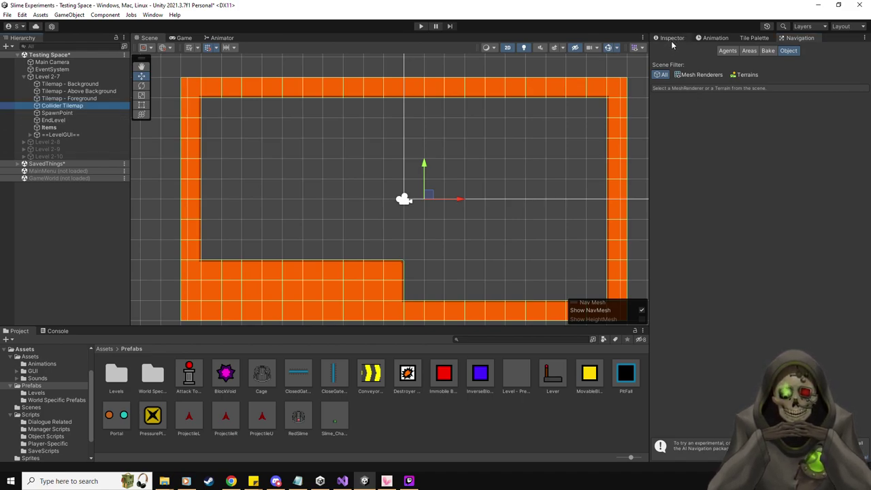
{"action": "left_click", "coordinate": [671, 38]}
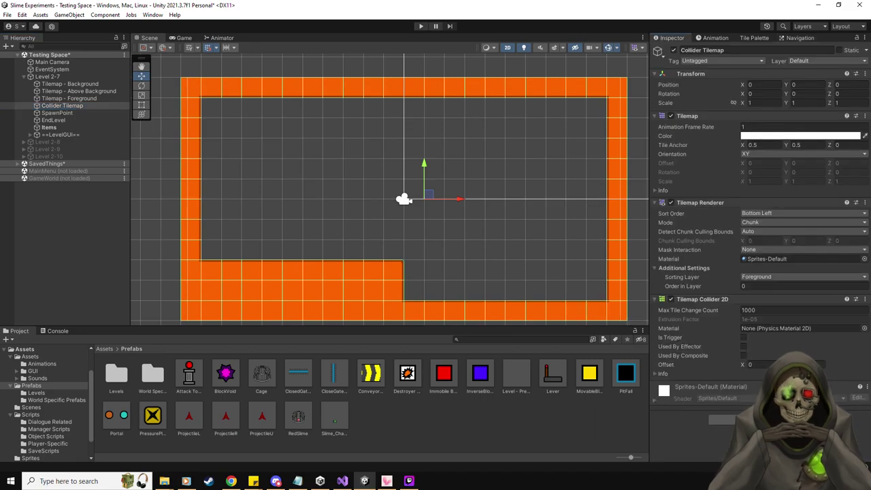
{"action": "left_click", "coordinate": [721, 420]}
{"action": "type", "text": "mesh"}
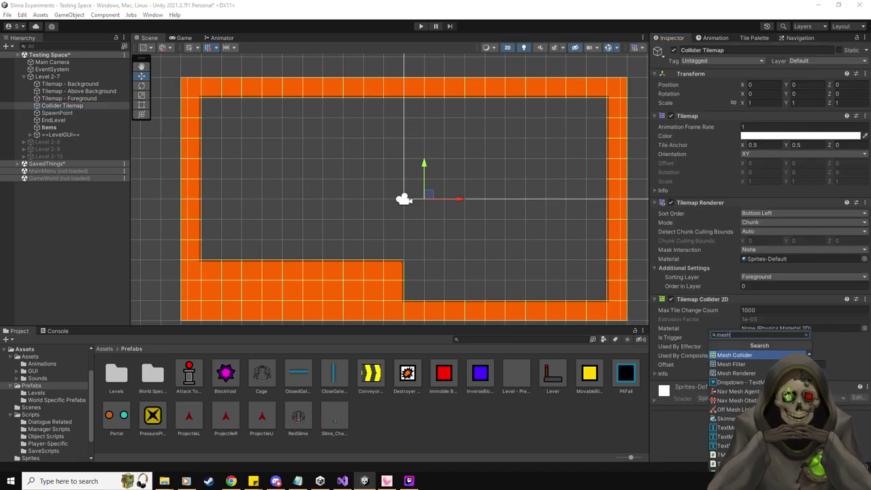
{"action": "key", "text": "Down"}
{"action": "key", "text": "Down"}
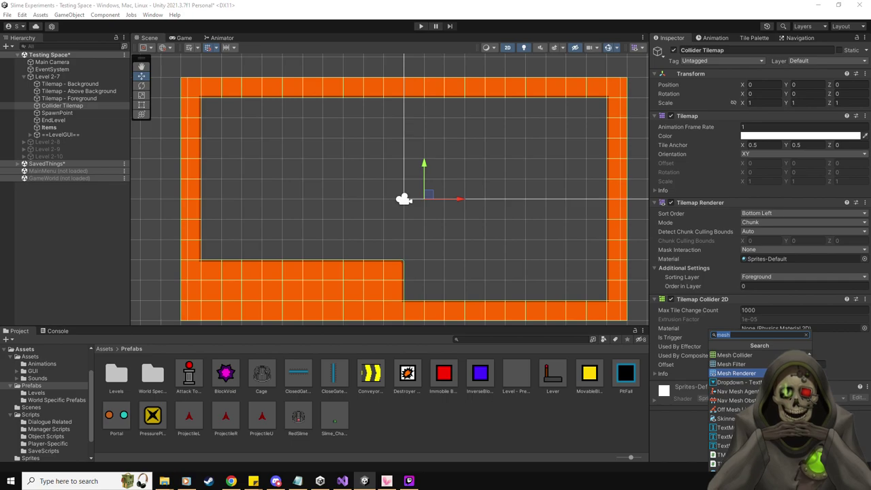
{"action": "key", "text": "Return"}
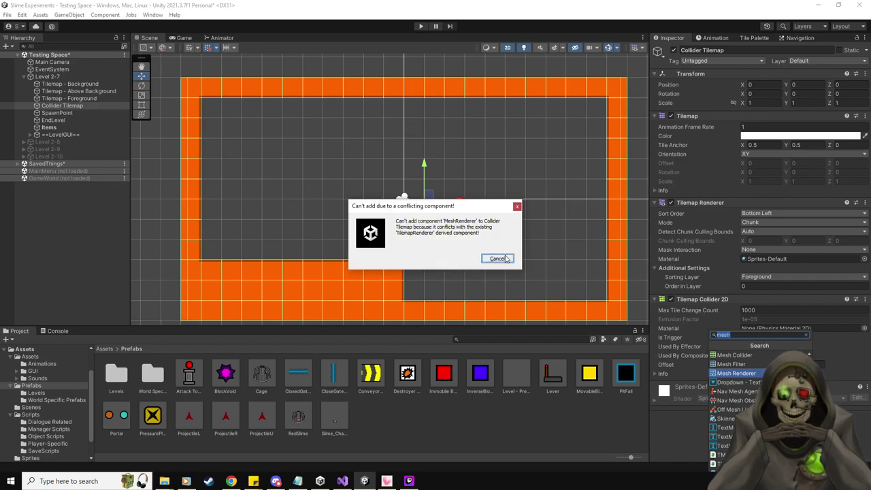
{"action": "left_click", "coordinate": [505, 259]}
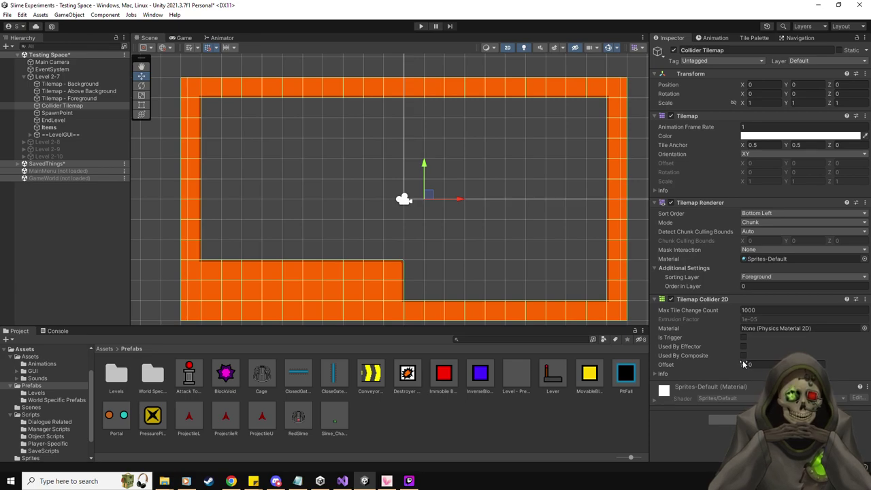
Add a Terrain component to the Collider Tilemap as a trial and remove it again.
{"action": "left_click", "coordinate": [801, 38]}
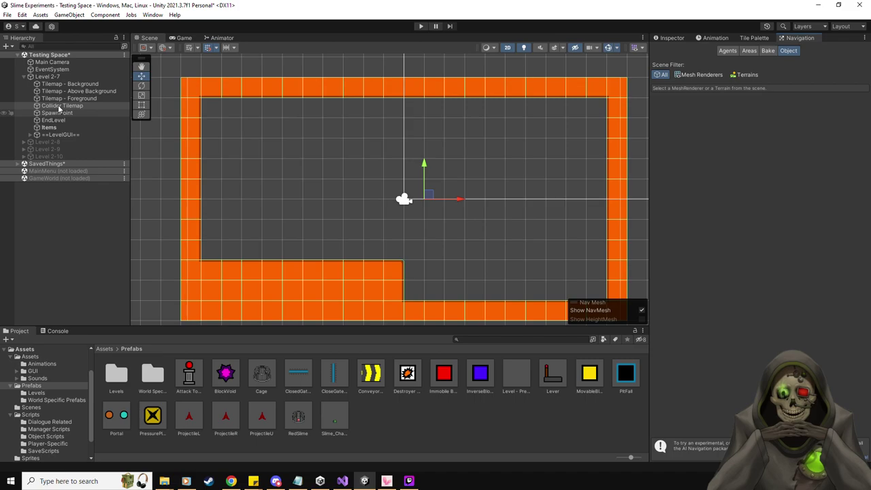
{"action": "left_click", "coordinate": [664, 38]}
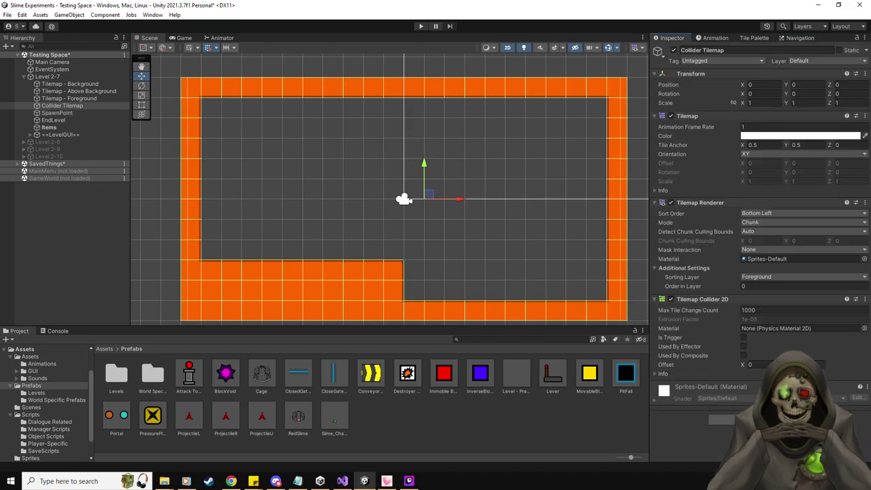
{"action": "left_click", "coordinate": [722, 419]}
{"action": "type", "text": "ter"}
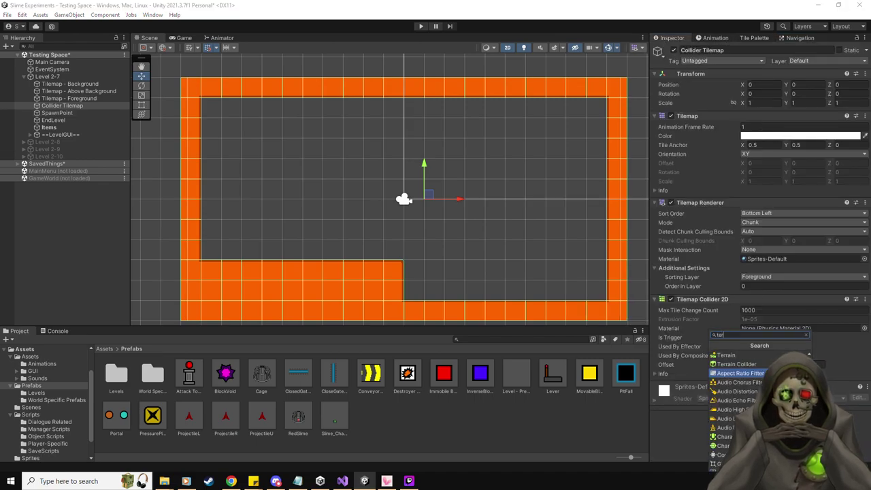
{"action": "left_click", "coordinate": [726, 354]}
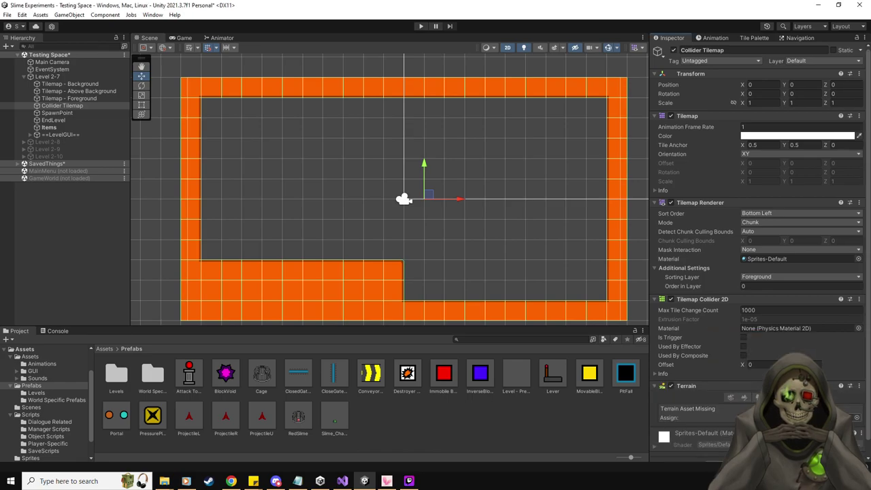
{"action": "scroll", "coordinate": [849, 378], "scroll_direction": "down", "scroll_amount": 1}
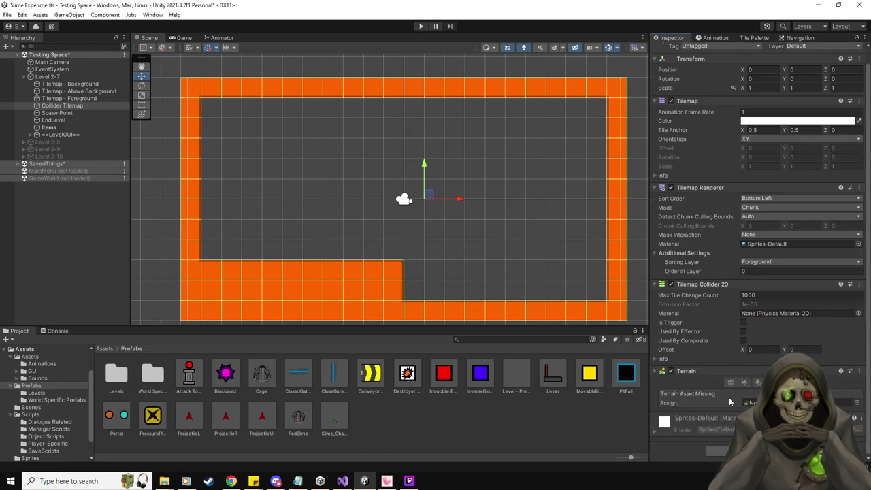
{"action": "left_click", "coordinate": [858, 371]}
{"action": "left_click", "coordinate": [810, 289]}
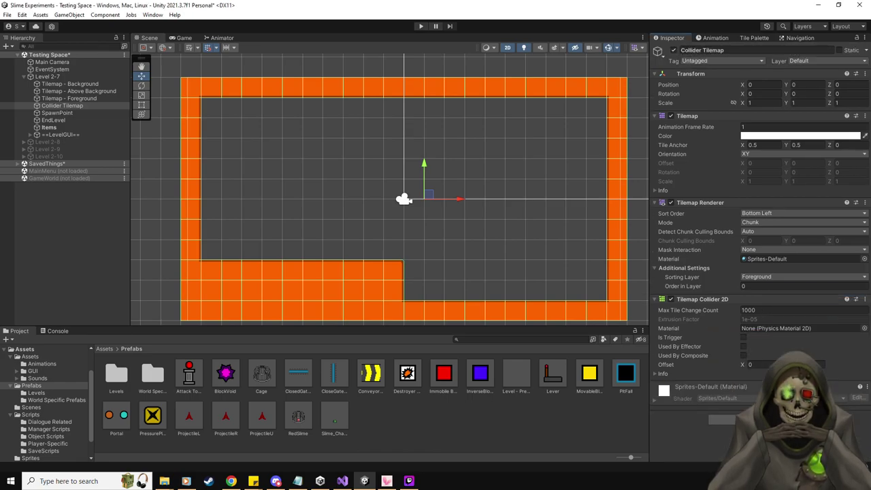
{"action": "left_click", "coordinate": [800, 38]}
{"action": "key", "text": "alt+Tab"}
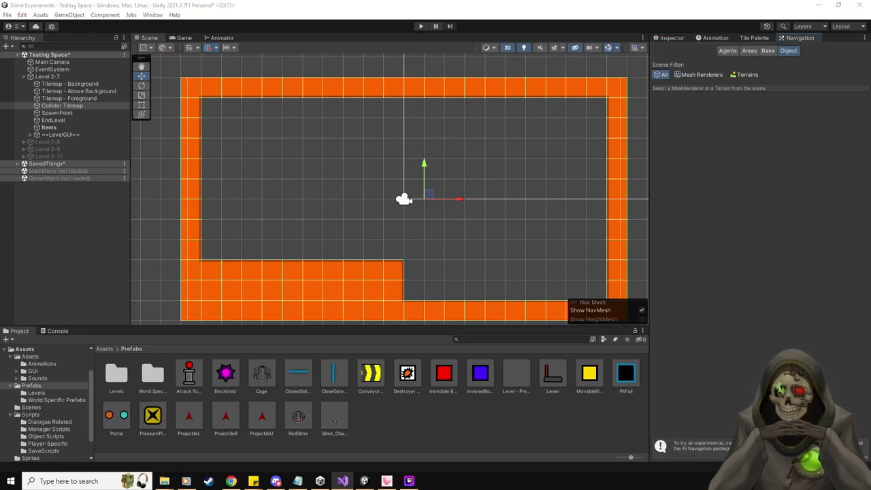
{"action": "key", "text": "alt+Tab"}
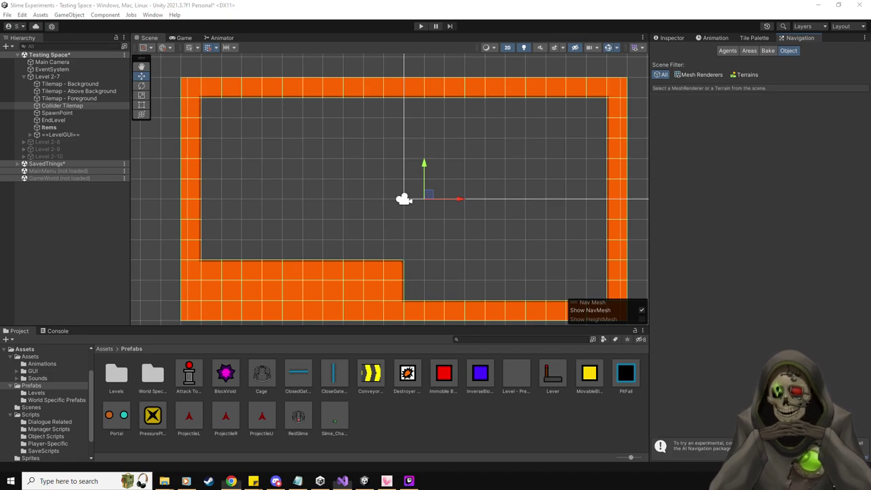
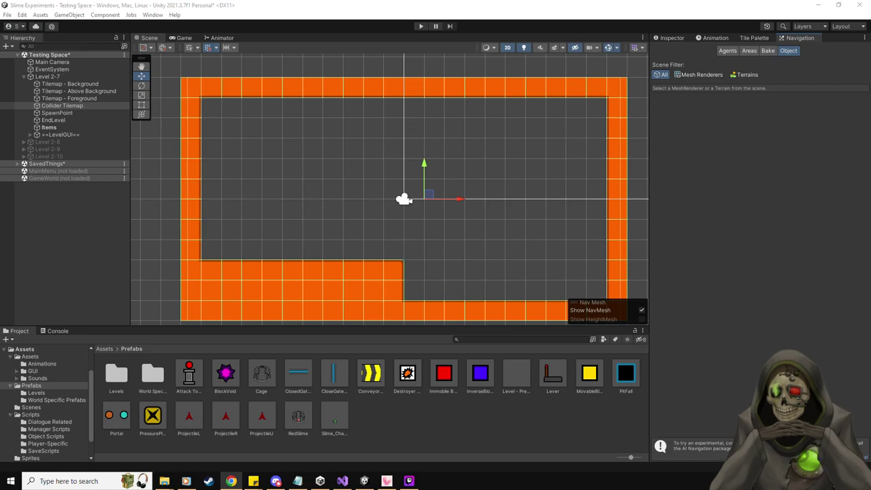
Switch to the browser and watch the 2D Navmesh tutorial's introduction and its NavMeshPlus plugin installation section, then return to Unity.
{"action": "left_click", "coordinate": [231, 481]}
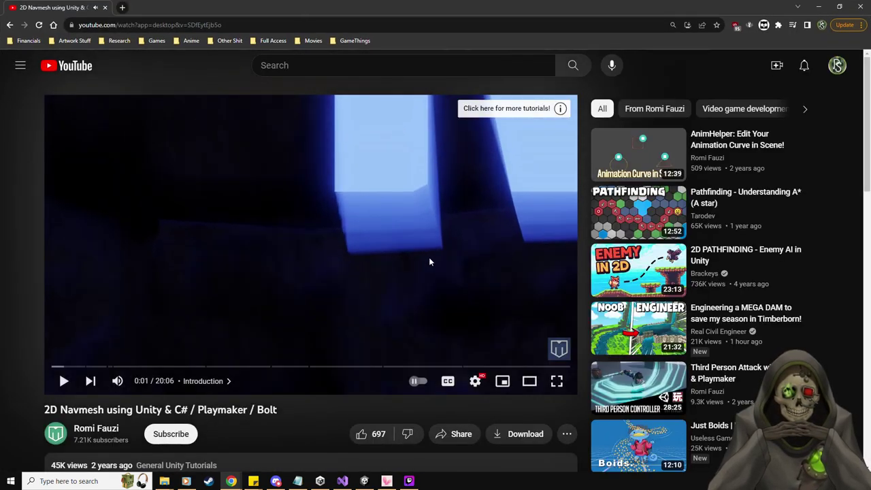
{"action": "left_click", "coordinate": [534, 385]}
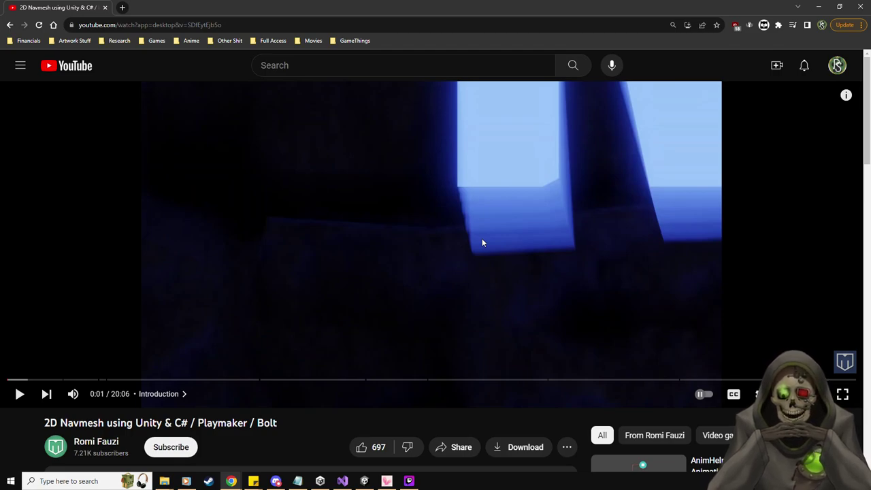
{"action": "left_click", "coordinate": [64, 380]}
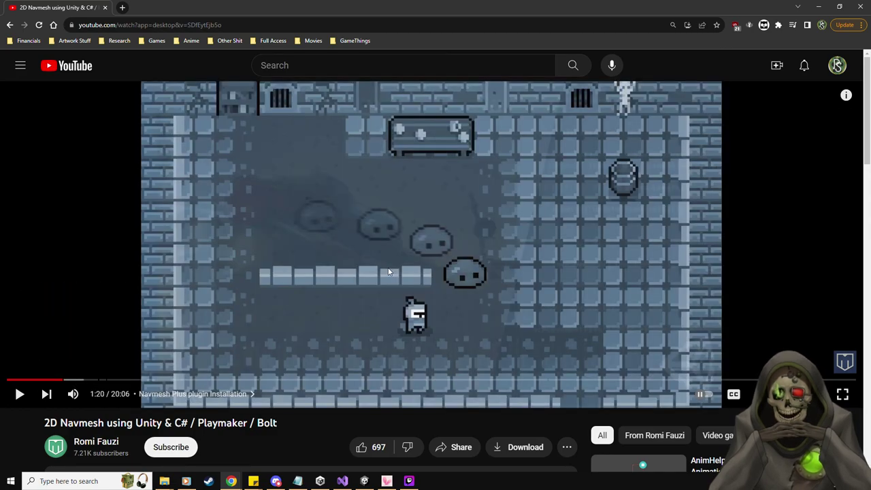
{"action": "left_click", "coordinate": [388, 272]}
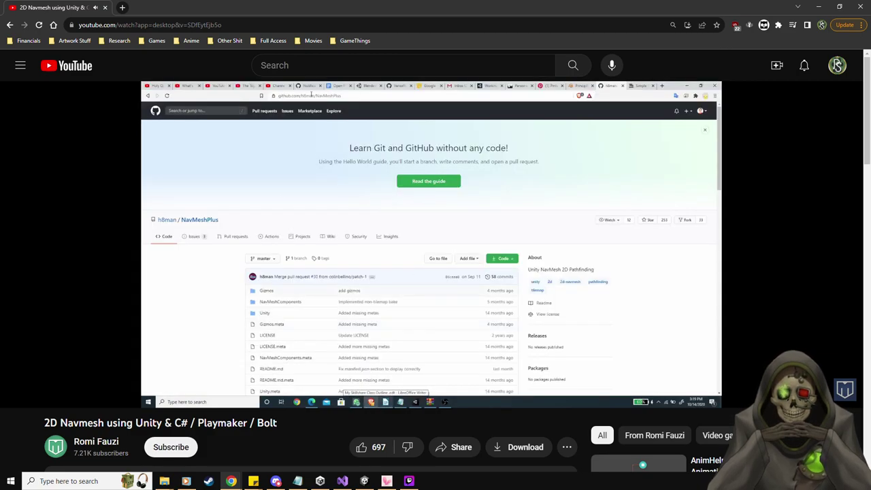
{"action": "left_click", "coordinate": [621, 296]}
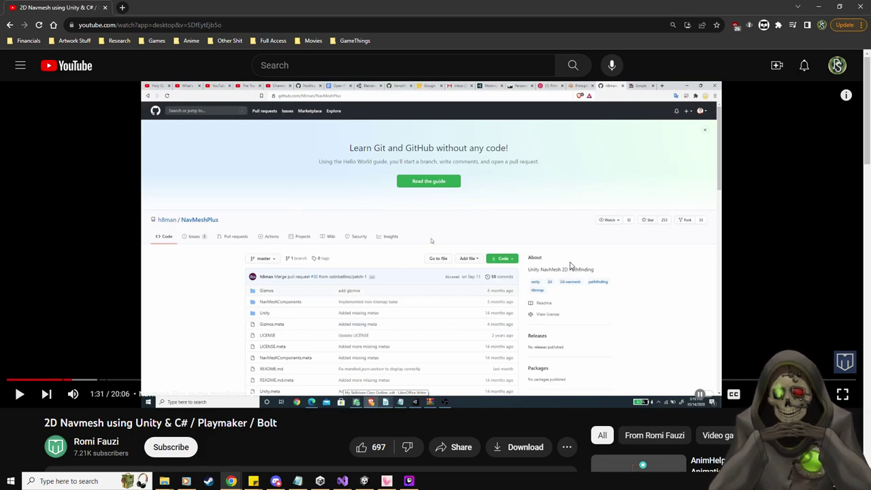
{"action": "key", "text": "super+Down"}
{"action": "key", "text": "super+Down"}
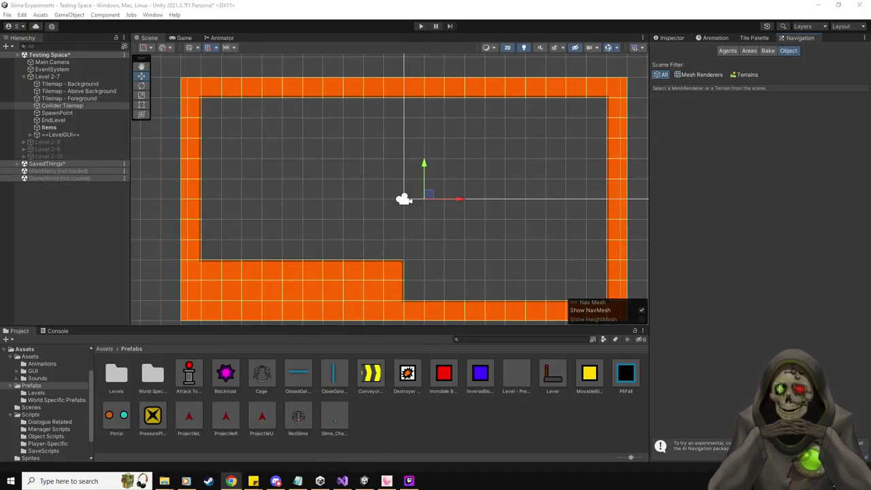
Try placing an Immobile Block in the upper part of Level 2-7's room and undo it.
{"action": "left_click_drag", "start_coordinate": [450, 370], "coordinate": [352, 168]}
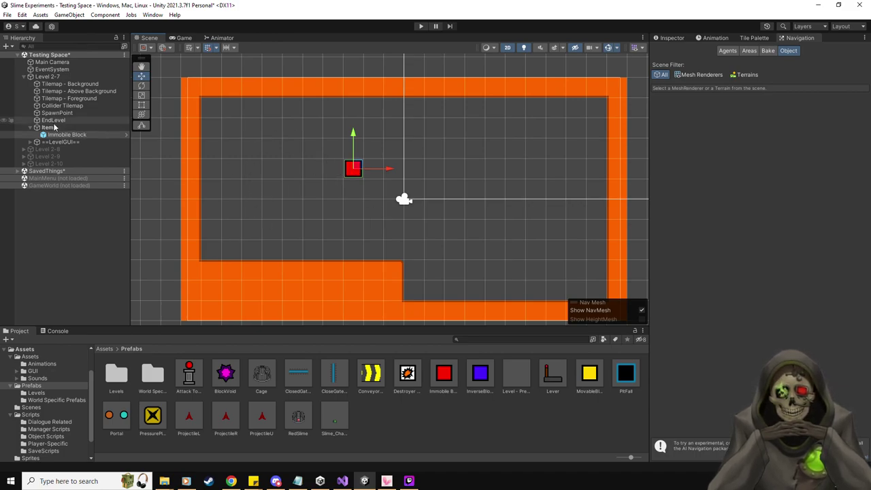
{"action": "left_click", "coordinate": [249, 191]}
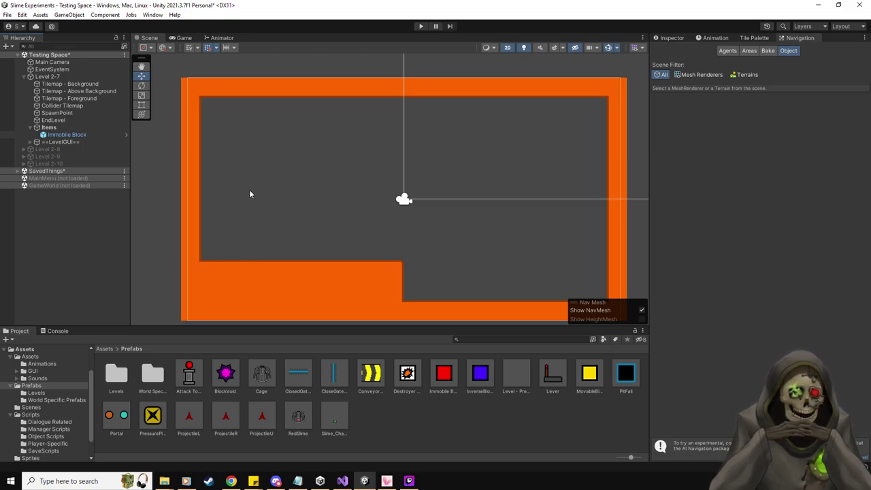
{"action": "key", "text": "ctrl+z"}
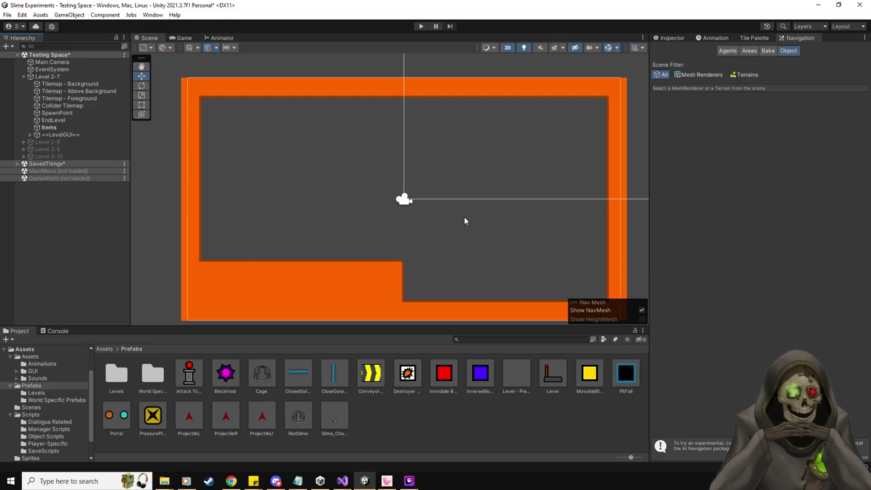
{"action": "left_click_drag", "start_coordinate": [443, 373], "coordinate": [332, 182]}
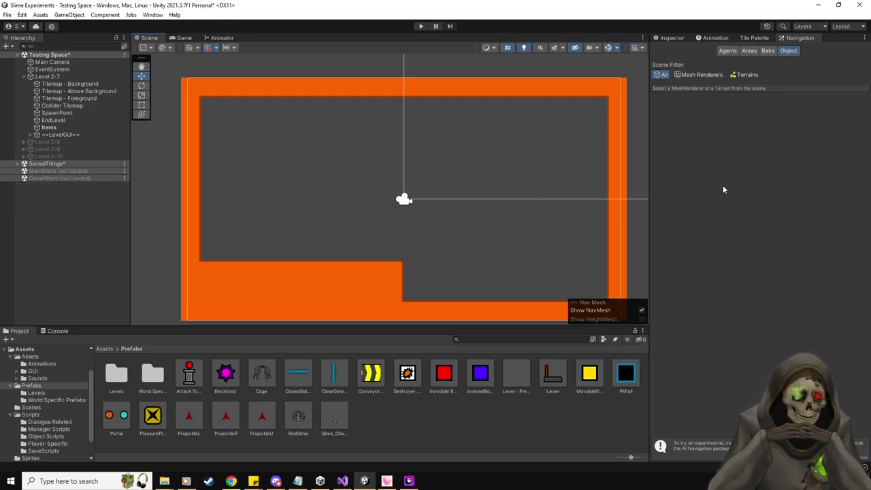
Close the Navigation window.
{"action": "right_click", "coordinate": [808, 37]}
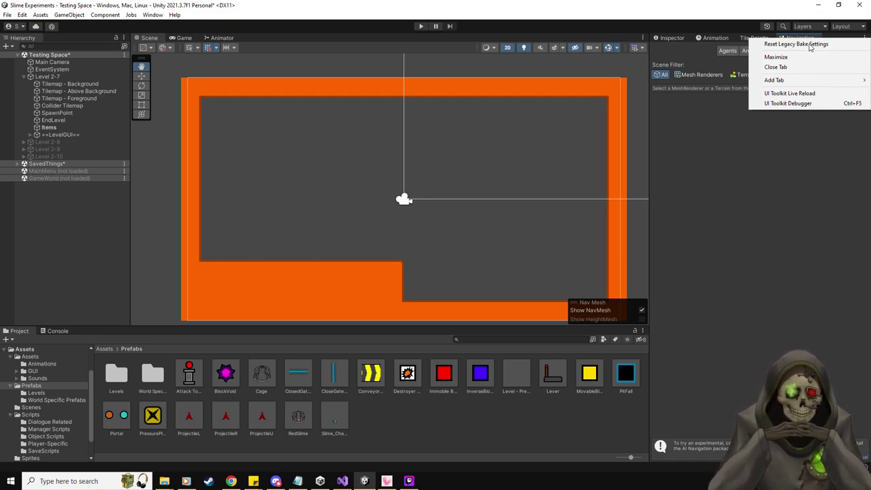
{"action": "left_click", "coordinate": [776, 67]}
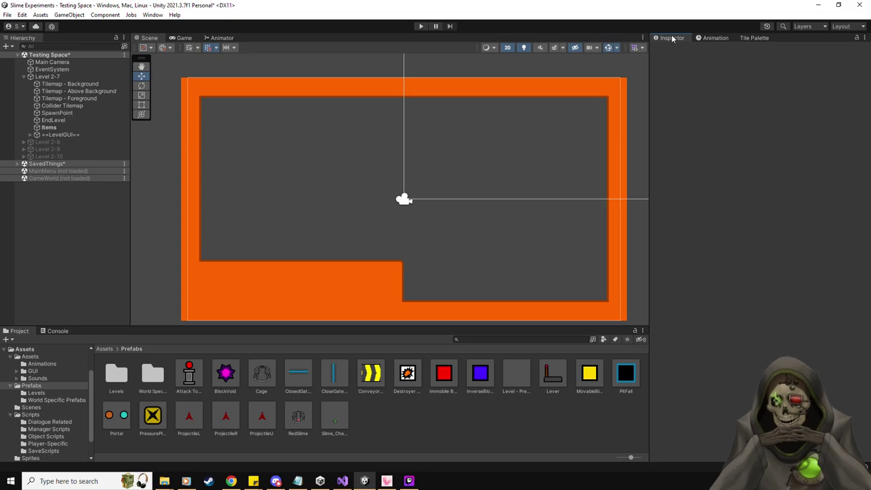
Paint the orange tile with the red exit light on its inner edge into the right wall just above the lower floor, on the Collider Tilemap.
{"action": "left_click", "coordinate": [48, 127]}
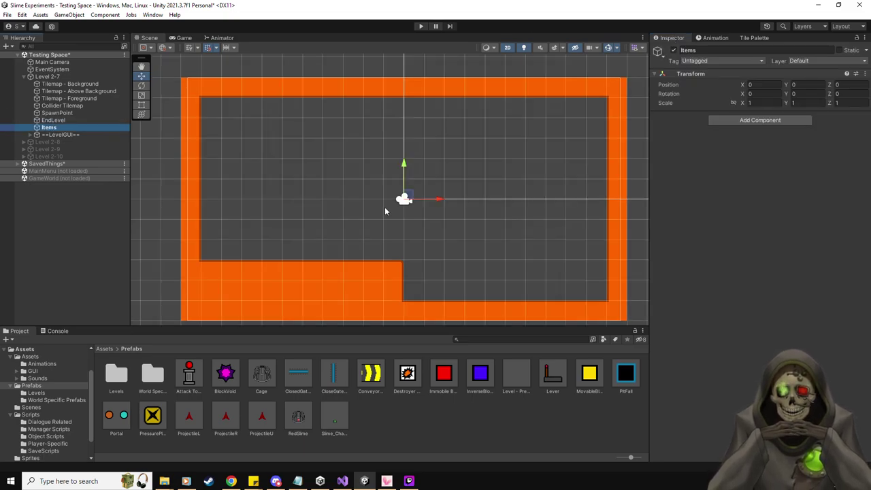
{"action": "middle_click_drag", "start_coordinate": [383, 208], "coordinate": [375, 206]}
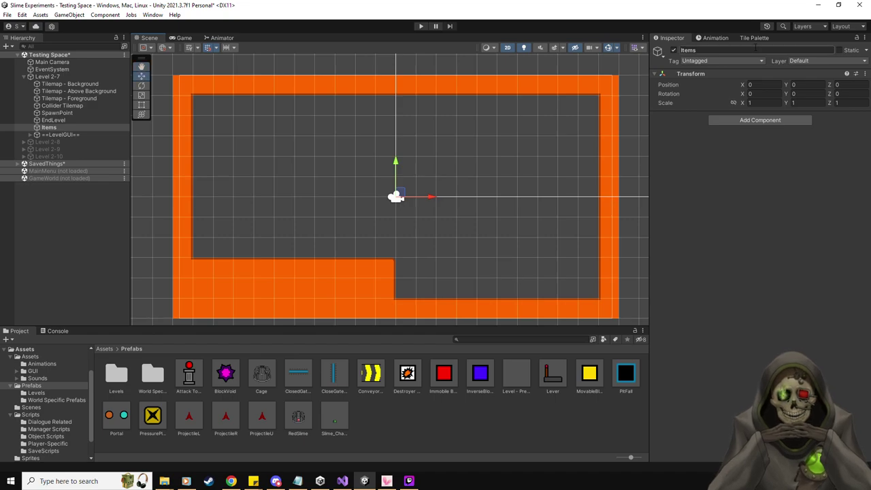
{"action": "left_click", "coordinate": [767, 38]}
{"action": "left_click", "coordinate": [753, 377]}
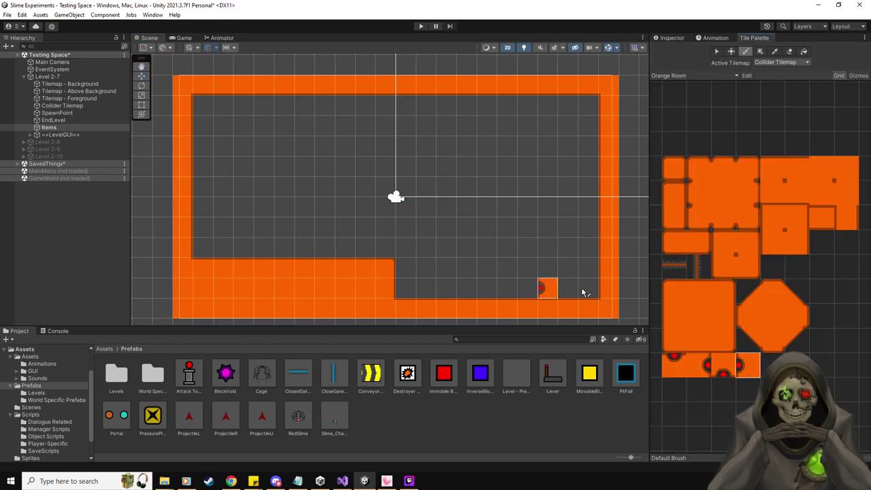
{"action": "left_click", "coordinate": [602, 288]}
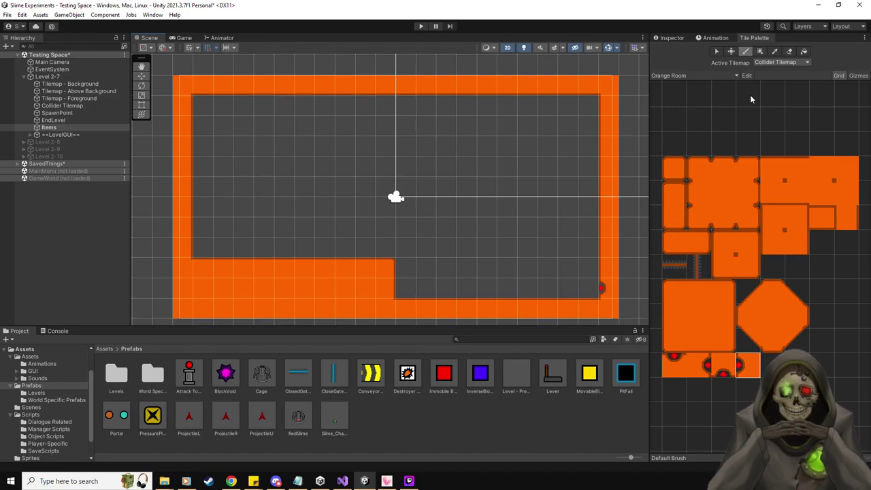
Move the EndLevel object from the room's centre onto the red-light tile in the right wall.
{"action": "left_click", "coordinate": [141, 75]}
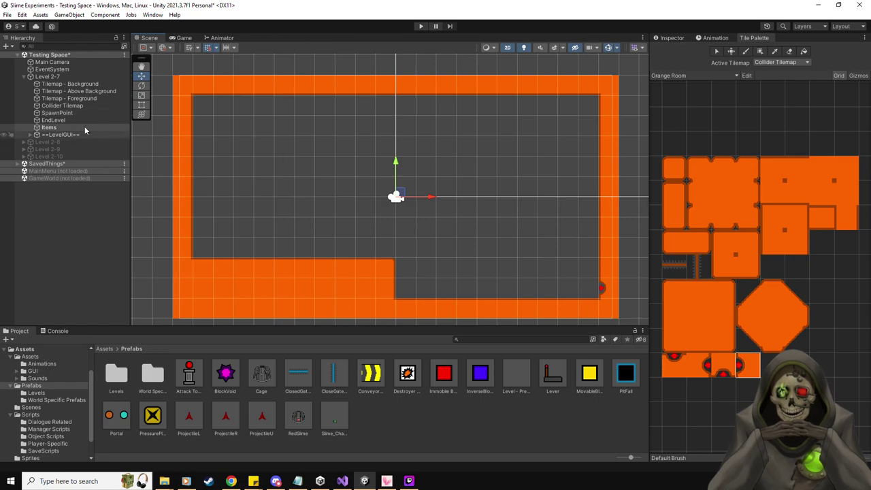
{"action": "left_click", "coordinate": [64, 120]}
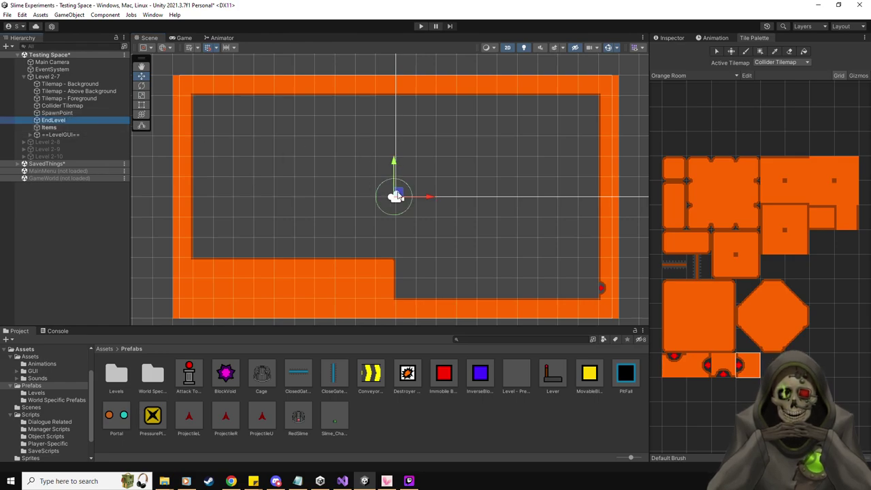
{"action": "left_click_drag", "start_coordinate": [397, 196], "coordinate": [612, 285]}
Move the SpawnPoint to the room's upper-left corner and briefly play the scene to check the slime's start position.
{"action": "left_click", "coordinate": [59, 112]}
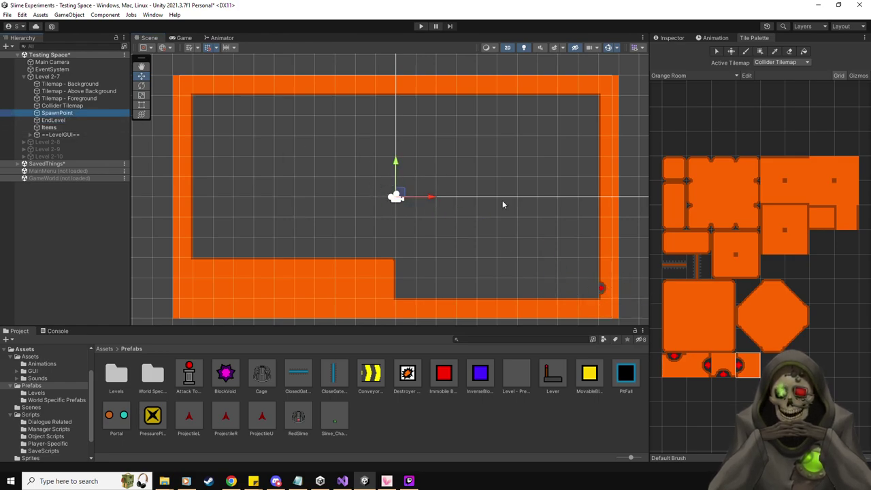
{"action": "left_click_drag", "start_coordinate": [397, 196], "coordinate": [211, 98]}
{"action": "left_click", "coordinate": [420, 26]}
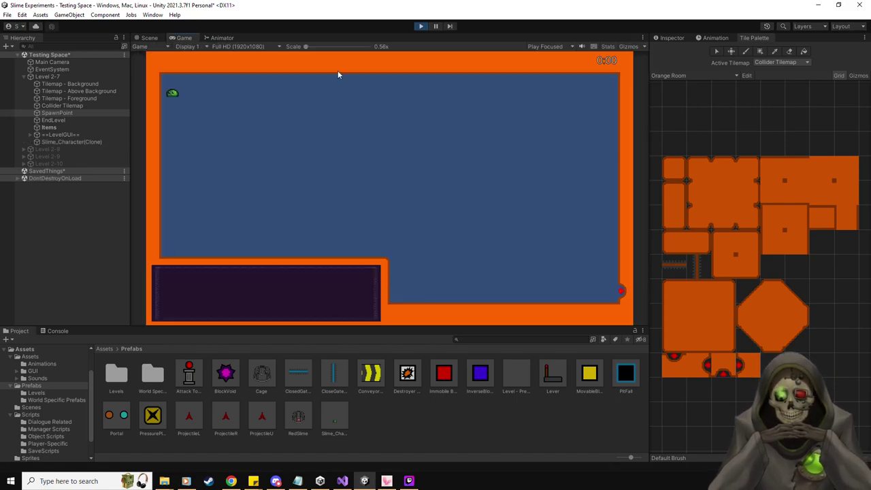
{"action": "left_click", "coordinate": [422, 27]}
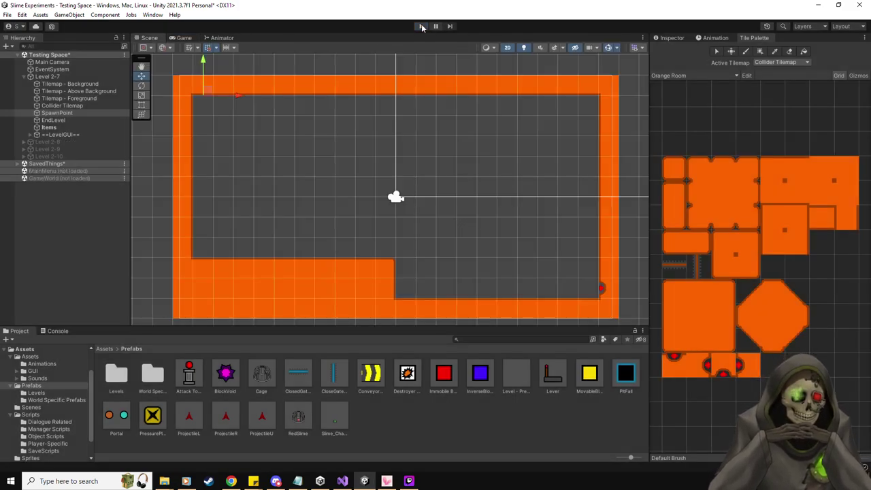
Switch to the browser and watch the demo and cost explanation in Code Monkey's A* Pathfinding in Unity video.
{"action": "key", "text": "alt+Tab"}
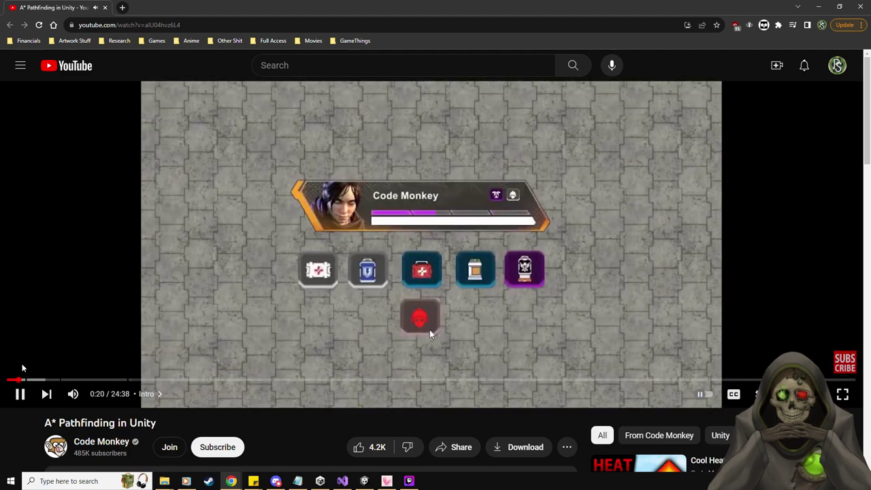
{"action": "left_click", "coordinate": [28, 381]}
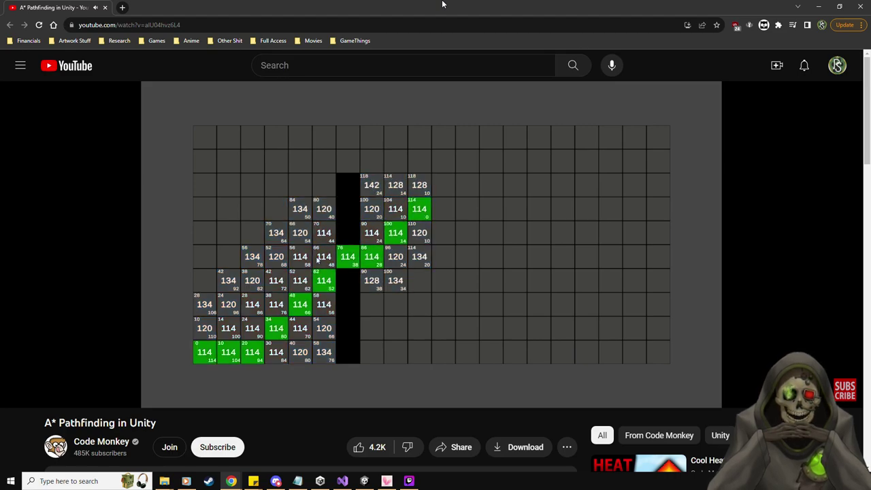
{"action": "left_click", "coordinate": [577, 234]}
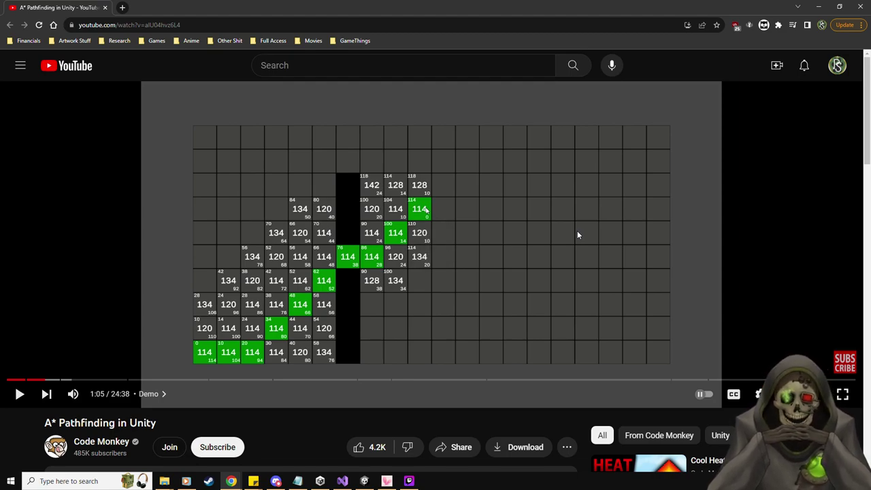
{"action": "left_click", "coordinate": [577, 235]}
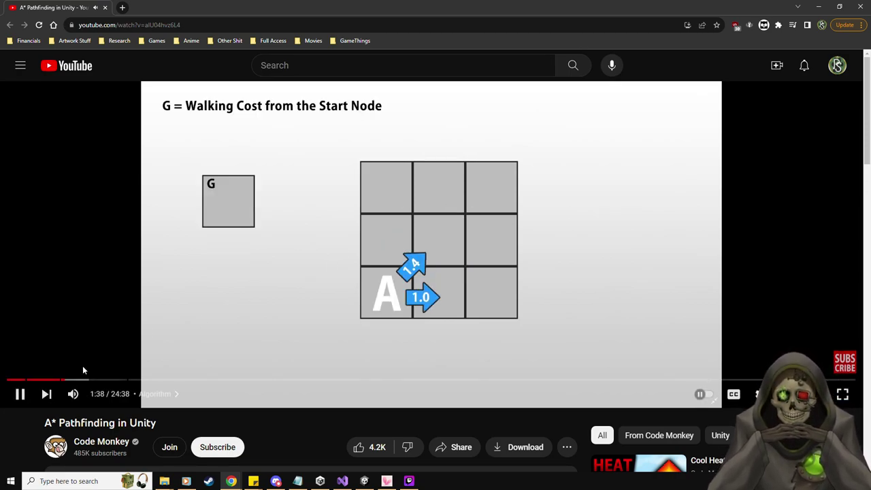
{"action": "left_click_drag", "start_coordinate": [79, 378], "coordinate": [77, 379]}
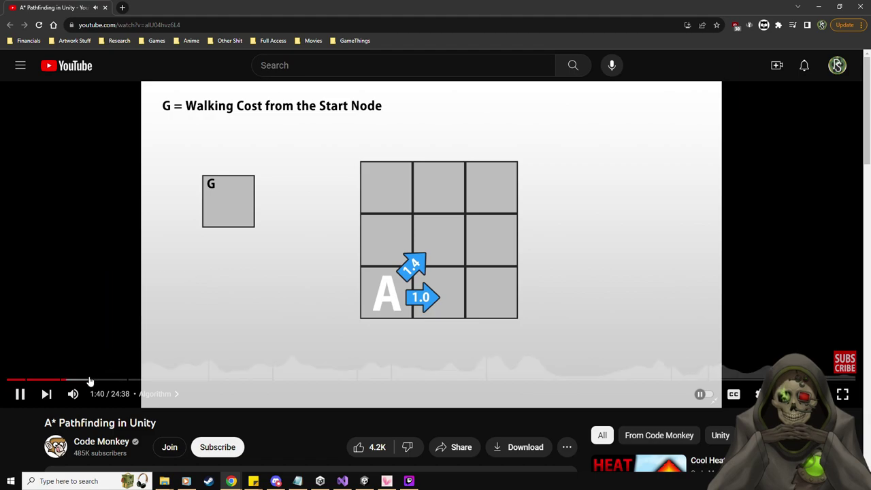
Watch the video section that codes the Pathfinding and PathNode classes.
{"action": "left_click", "coordinate": [129, 380]}
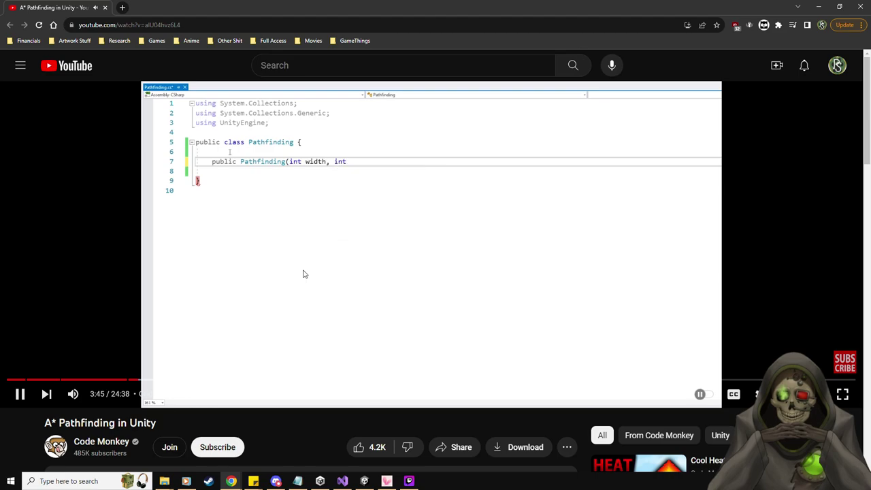
{"action": "left_click", "coordinate": [384, 259]}
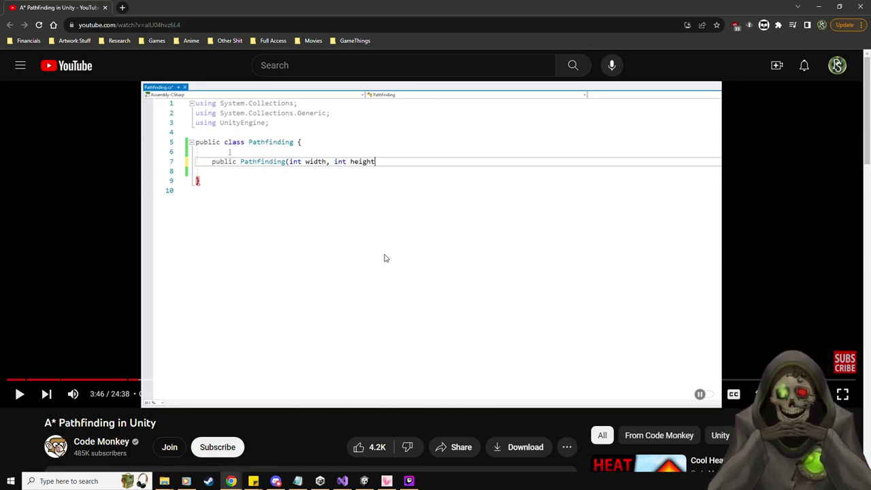
{"action": "left_click", "coordinate": [384, 258]}
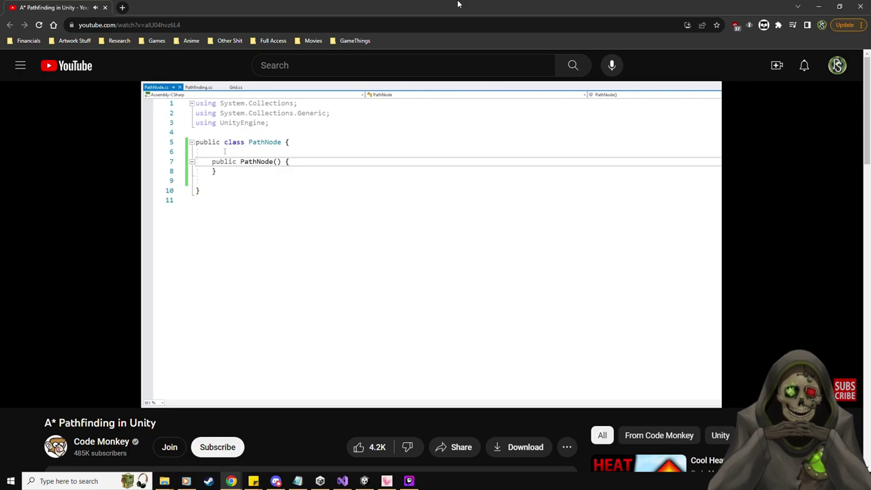
{"action": "left_click", "coordinate": [466, 213]}
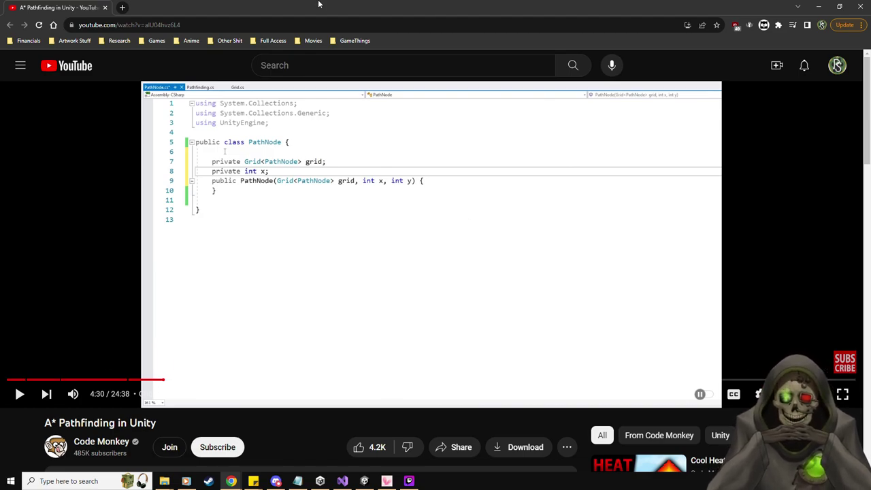
Revisit the A* video's algorithm and demo parts and skim its path calculation code and following chapters.
{"action": "left_click", "coordinate": [84, 380]}
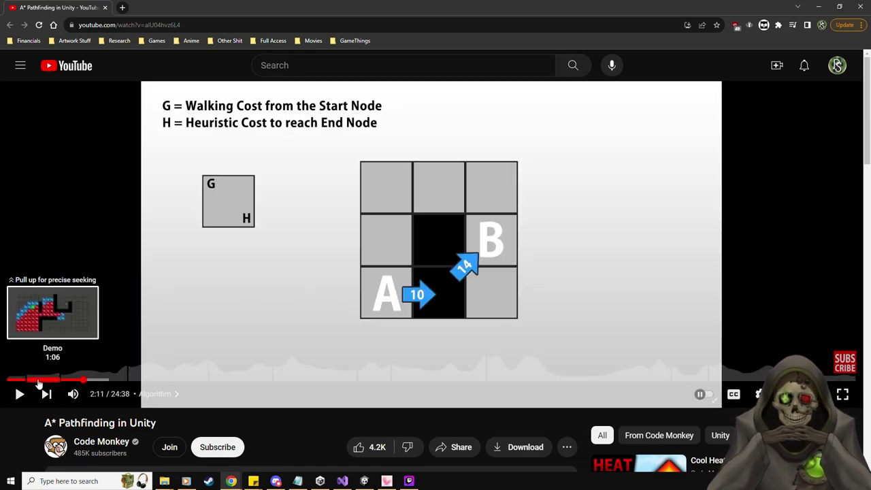
{"action": "left_click", "coordinate": [37, 379]}
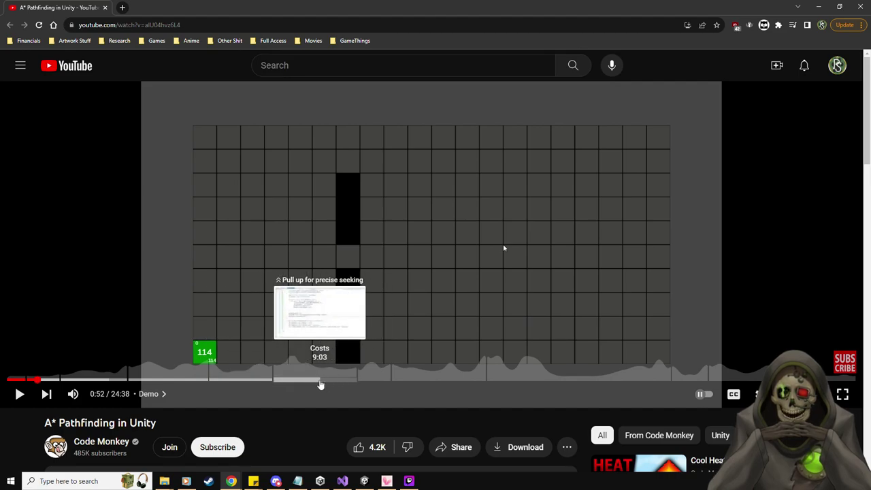
{"action": "left_click", "coordinate": [372, 382]}
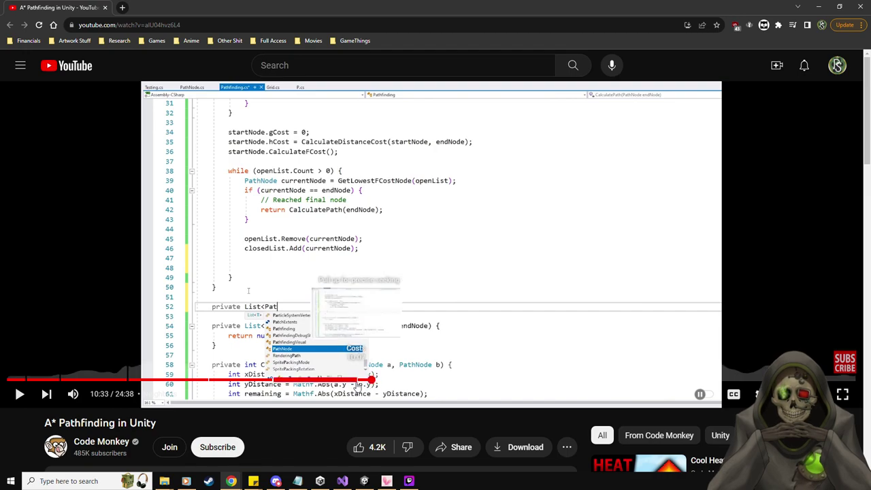
{"action": "left_click", "coordinate": [360, 381]}
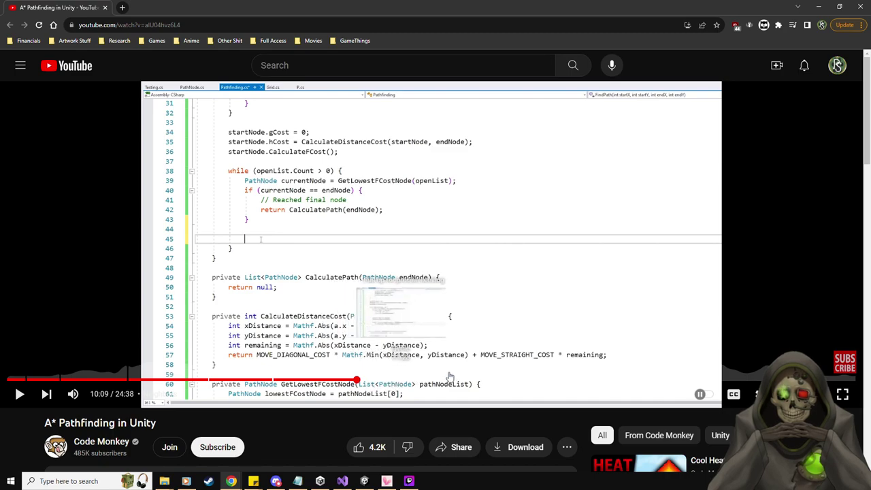
{"action": "left_click", "coordinate": [588, 379]}
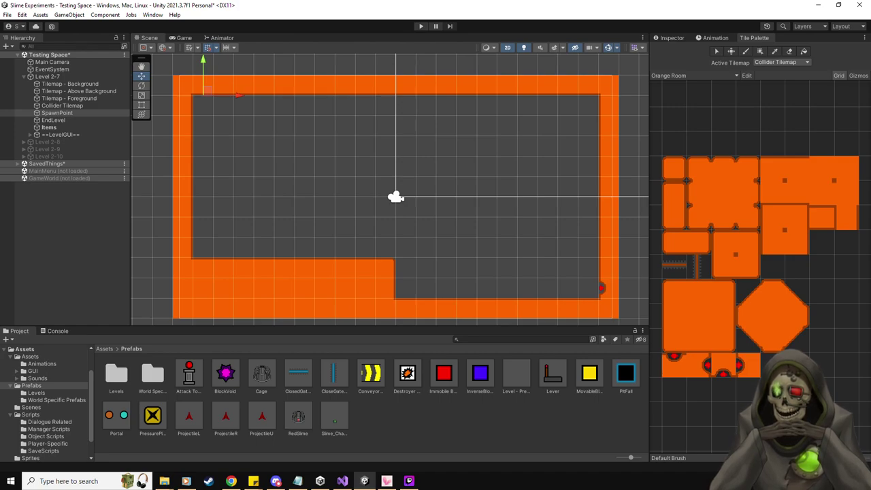
{"action": "key", "text": "alt+Tab"}
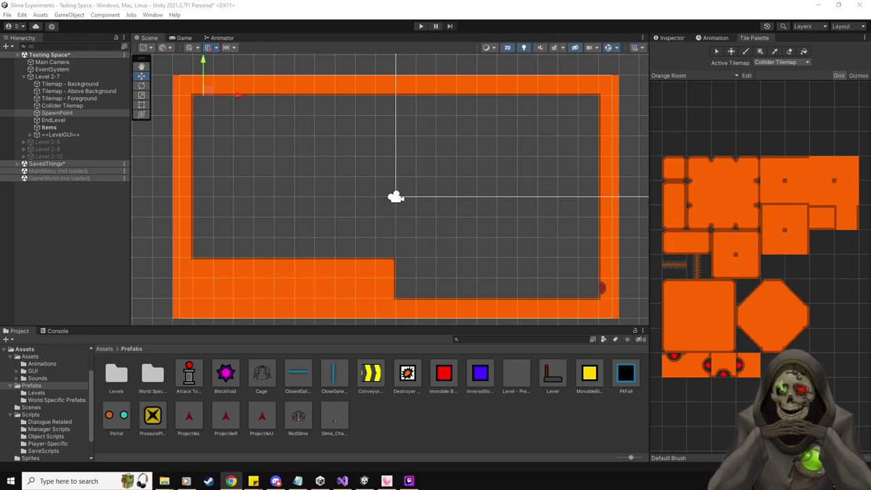
{"action": "left_click", "coordinate": [419, 4]}
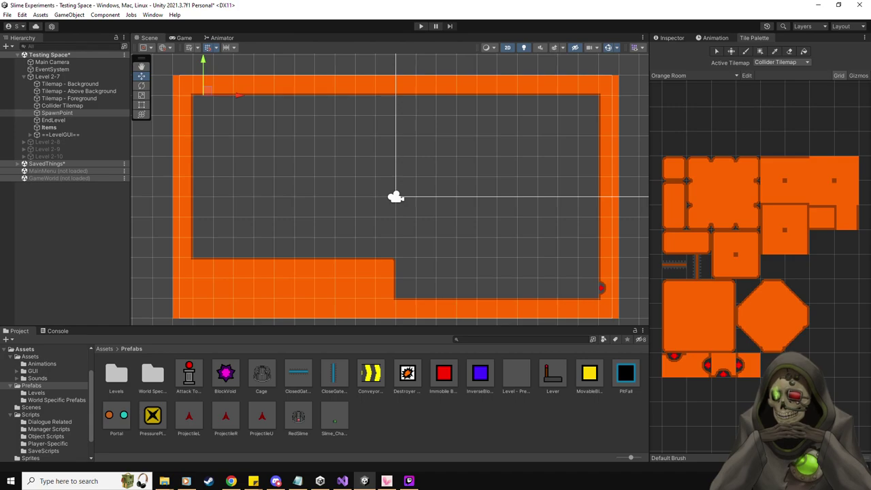
{"action": "key", "text": "alt+Tab"}
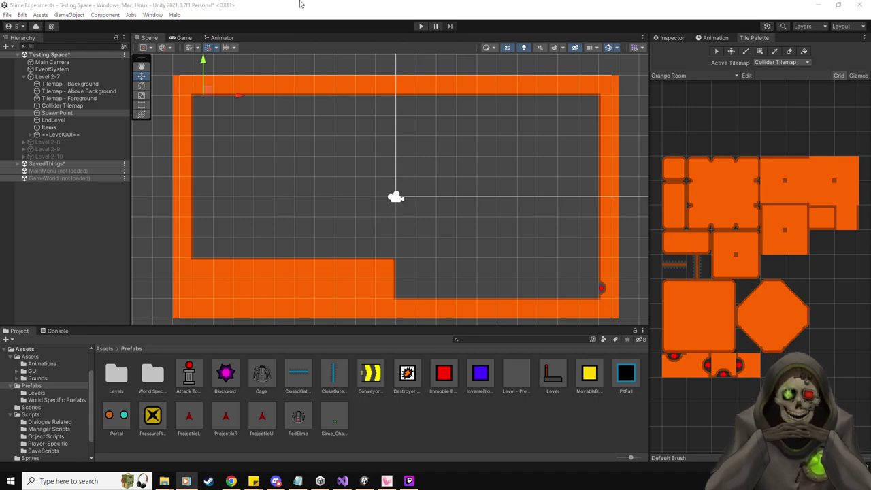
{"action": "left_click", "coordinate": [321, 4]}
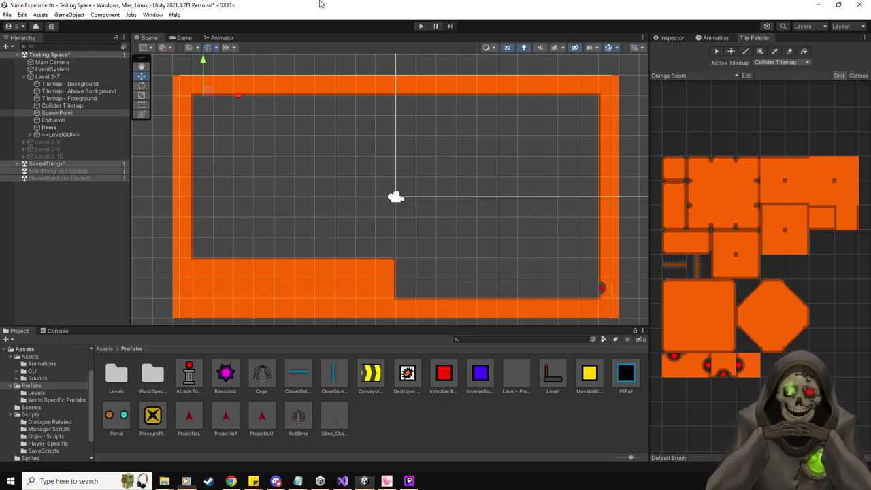
Examine the child objects of GM, GUI and its Canvas in the SavedThings scene.
{"action": "left_click", "coordinate": [19, 165]}
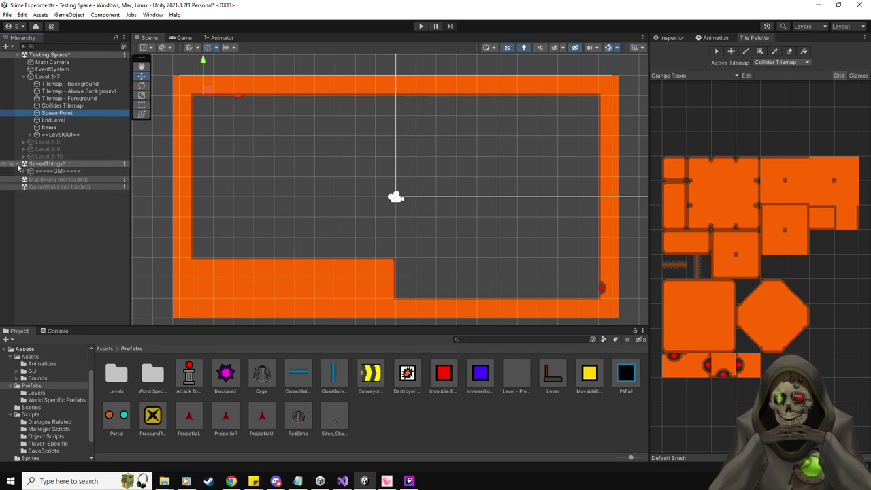
{"action": "left_click", "coordinate": [18, 164]}
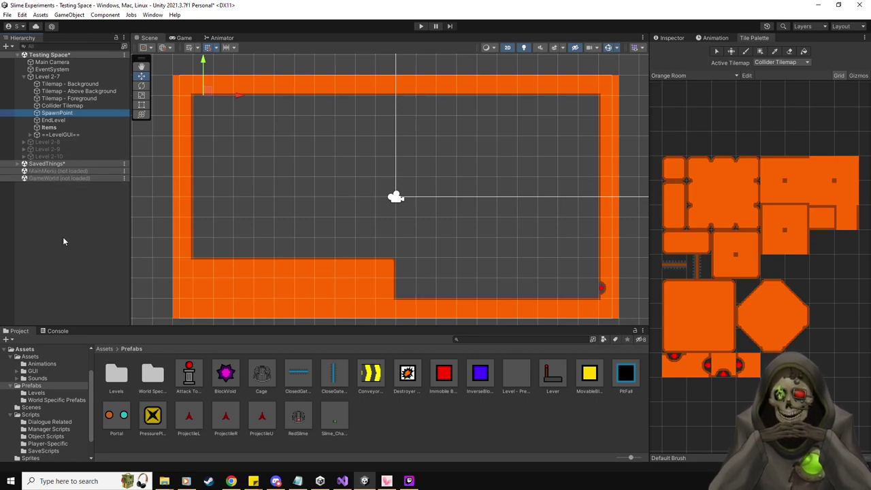
{"action": "left_click", "coordinate": [18, 165]}
{"action": "left_click", "coordinate": [24, 178]}
{"action": "left_click", "coordinate": [31, 186]}
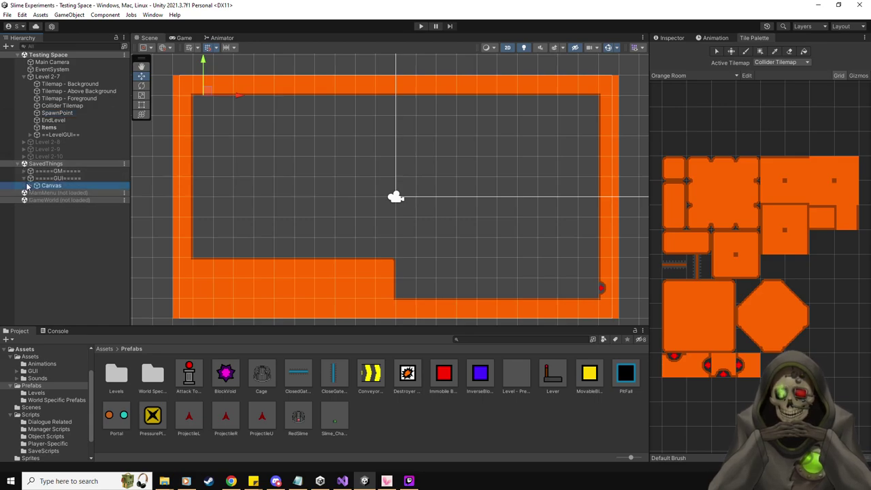
{"action": "left_click", "coordinate": [31, 187]}
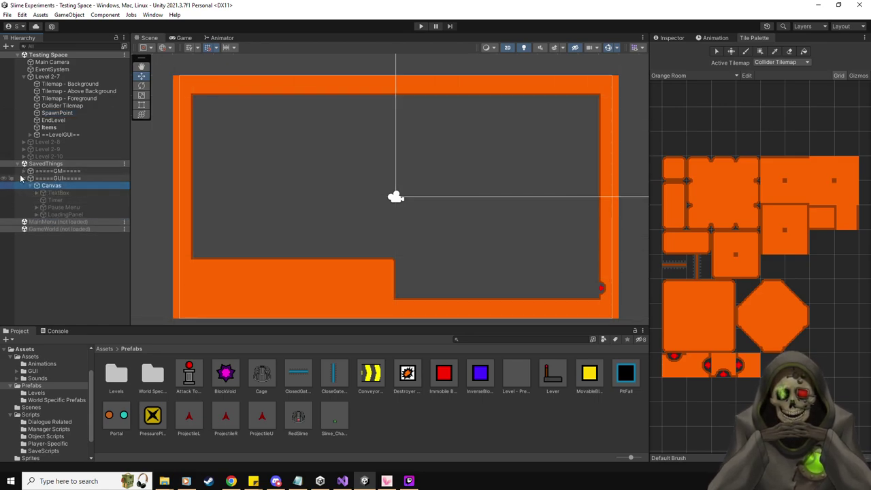
{"action": "left_click", "coordinate": [26, 171]}
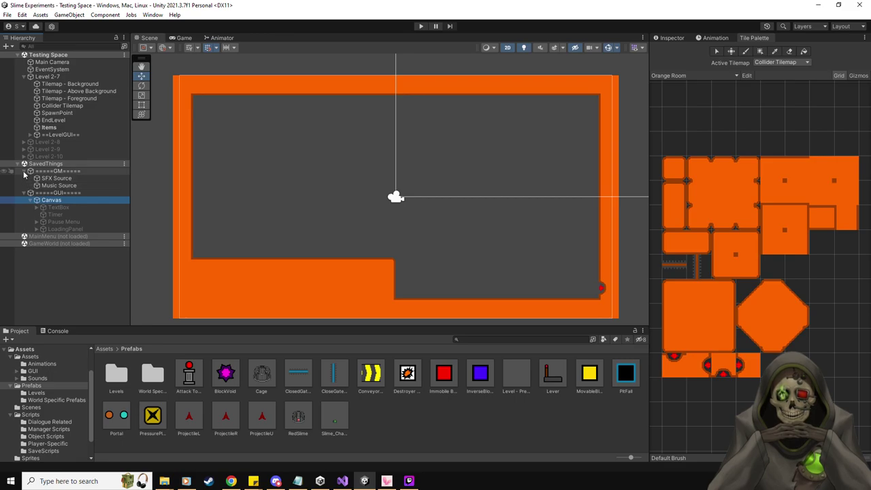
{"action": "left_click", "coordinate": [24, 171]}
{"action": "left_click", "coordinate": [26, 179]}
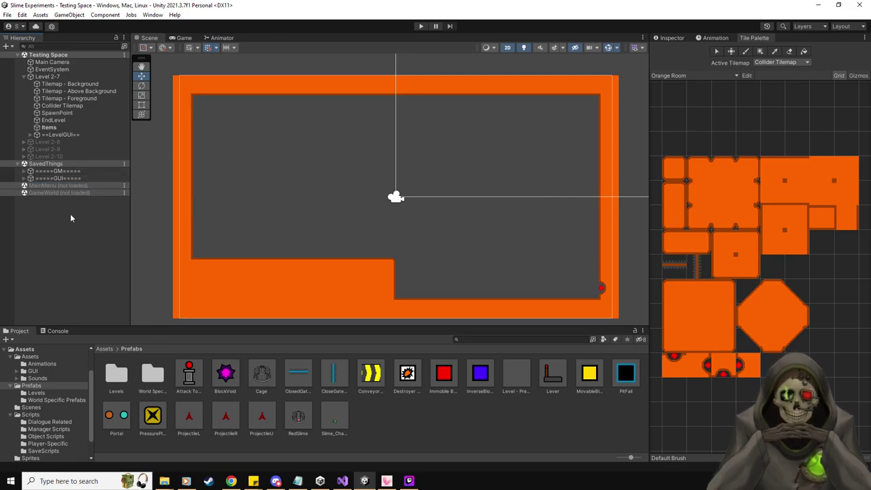
Paint a two-tile orange ledge on the Collider Tilemap, attached to the room's right wall just above the exit.
{"action": "scroll", "coordinate": [300, 216], "scroll_direction": "down", "scroll_amount": 2}
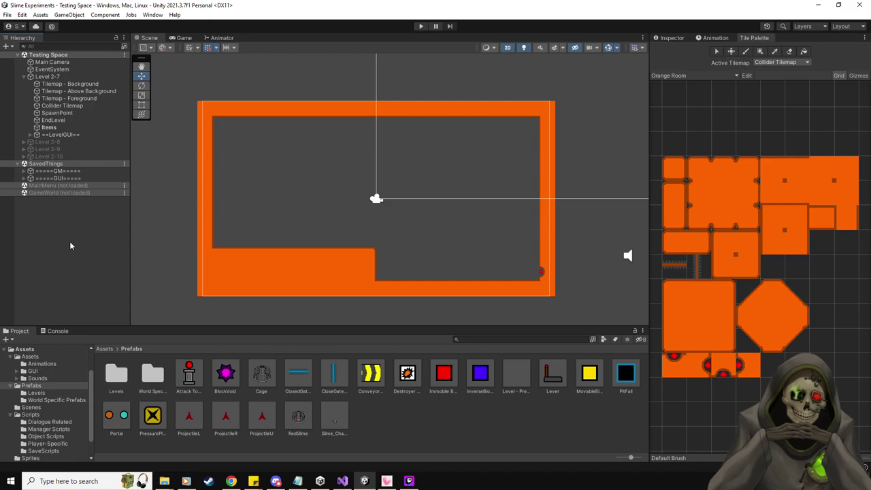
{"action": "scroll", "coordinate": [259, 236], "scroll_direction": "up", "scroll_amount": 1}
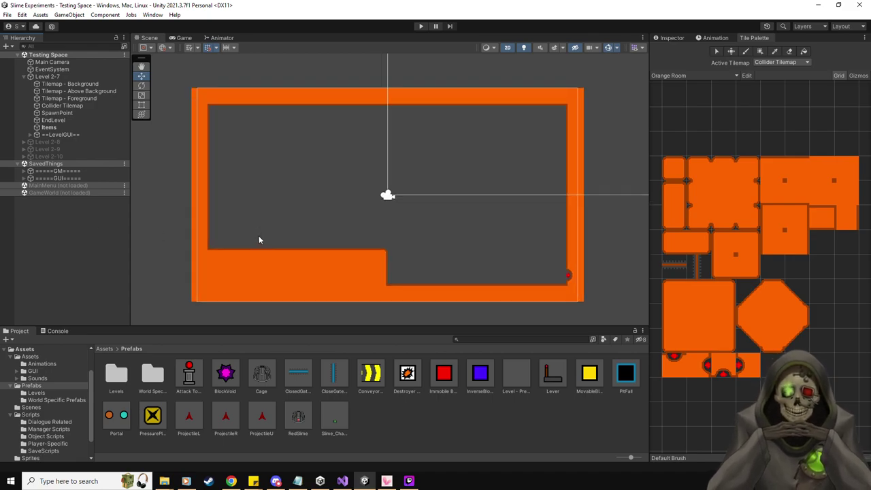
{"action": "scroll", "coordinate": [258, 238], "scroll_direction": "up", "scroll_amount": 1}
{"action": "scroll", "coordinate": [283, 237], "scroll_direction": "up", "scroll_amount": 2}
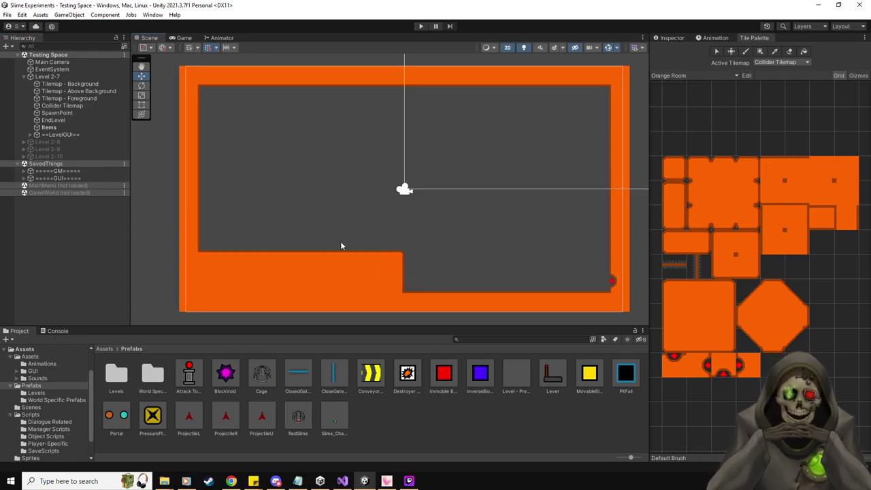
{"action": "middle_click_drag", "start_coordinate": [341, 246], "coordinate": [333, 243]}
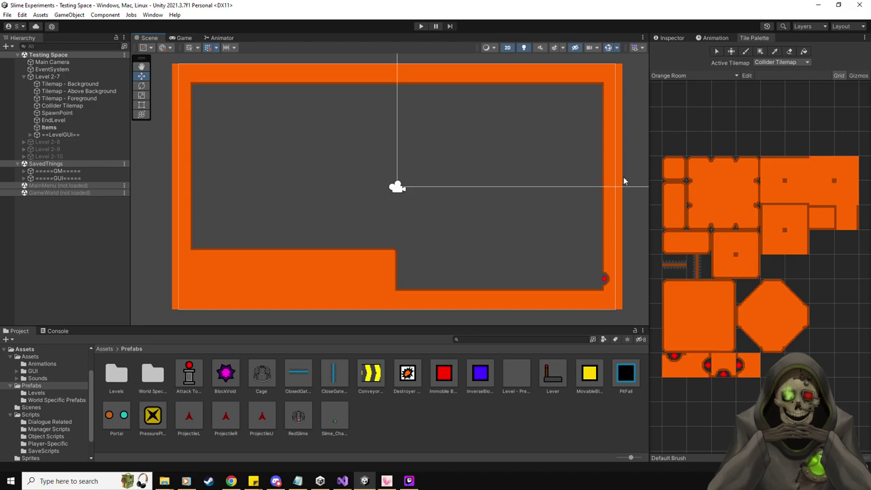
{"action": "left_click", "coordinate": [82, 106]}
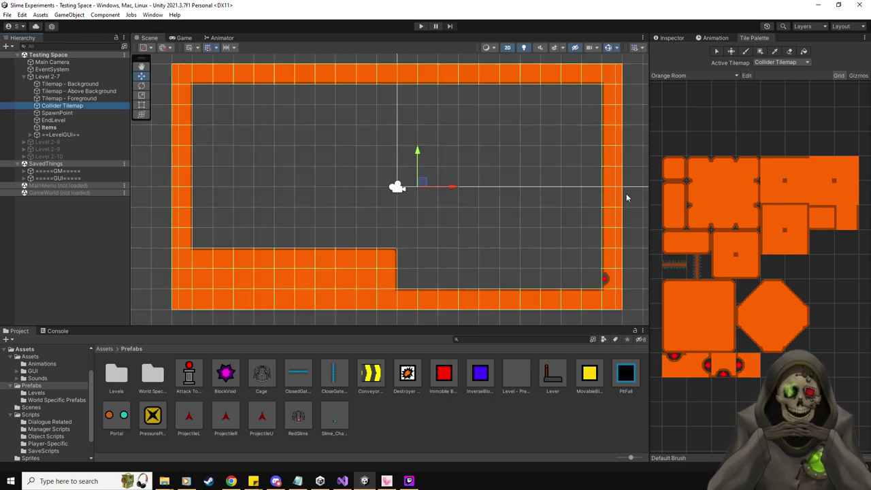
{"action": "left_click", "coordinate": [673, 240]}
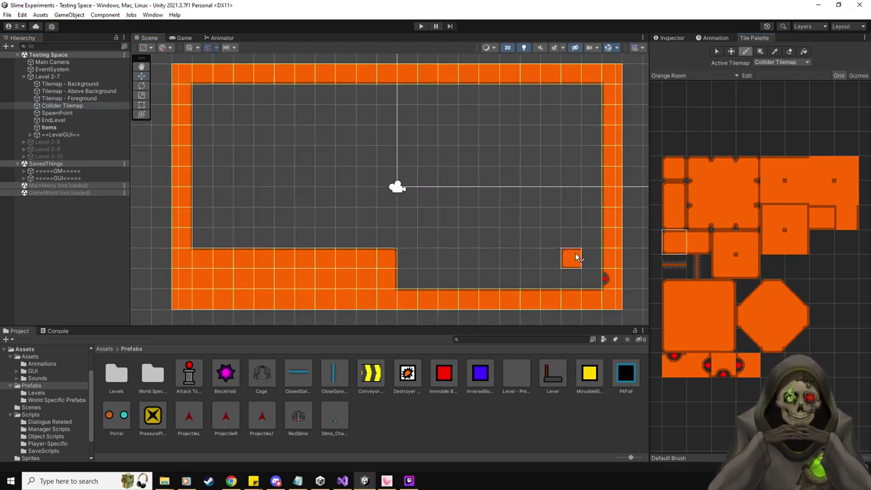
{"action": "left_click", "coordinate": [576, 257]}
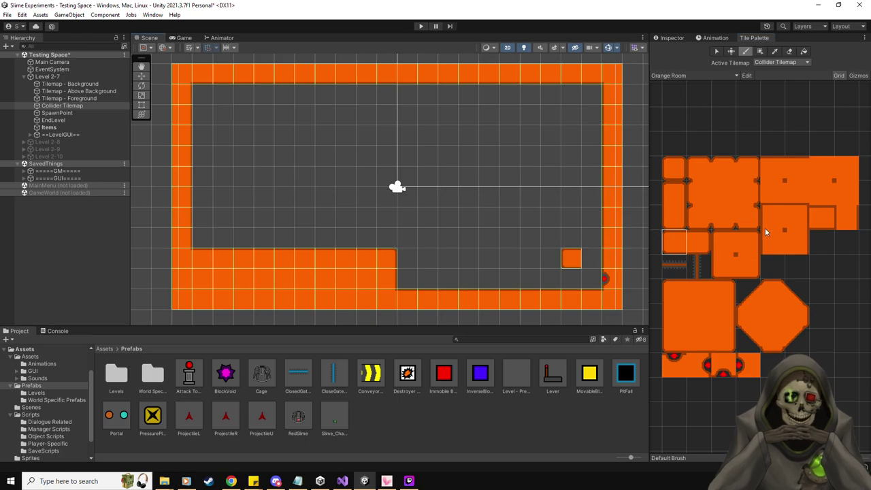
{"action": "left_click", "coordinate": [820, 217]}
{"action": "left_click", "coordinate": [592, 259]}
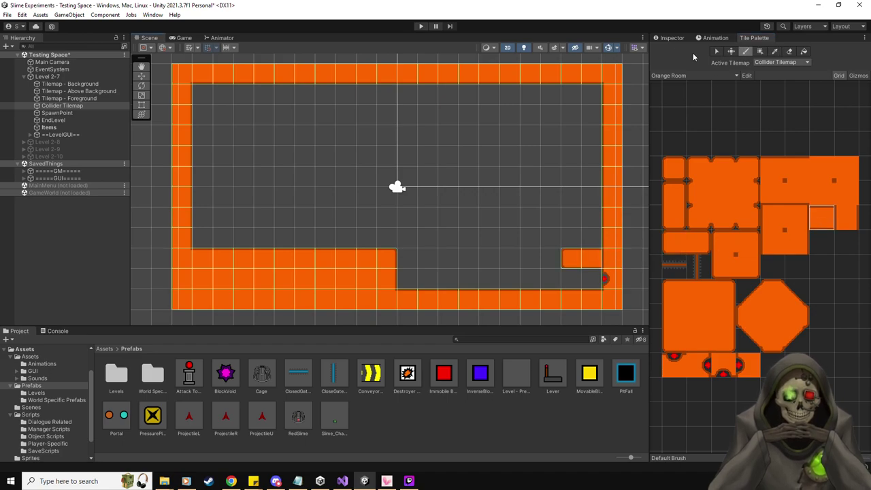
Place a CloseGateHorizontal prefab under Items at X 8.5, Y -4.5, beneath the ledge in front of the exit.
{"action": "left_click", "coordinate": [670, 37]}
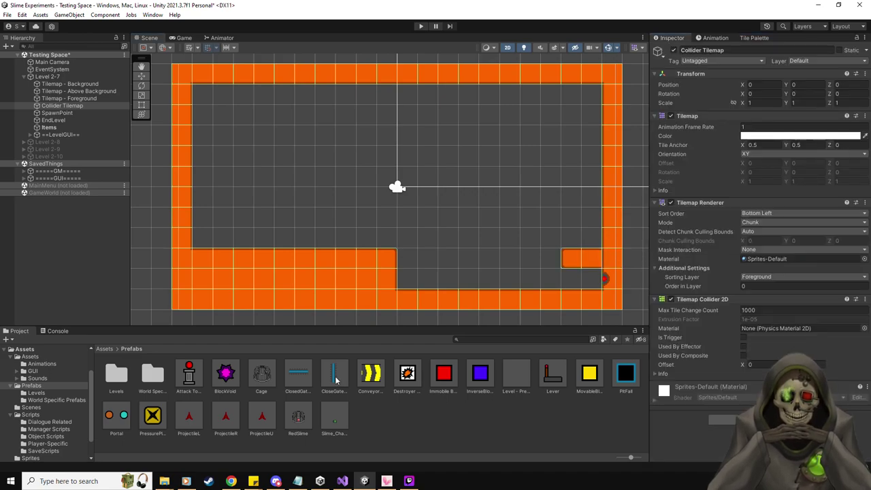
{"action": "left_click_drag", "start_coordinate": [336, 379], "coordinate": [576, 279]}
{"action": "left_click", "coordinate": [141, 76]}
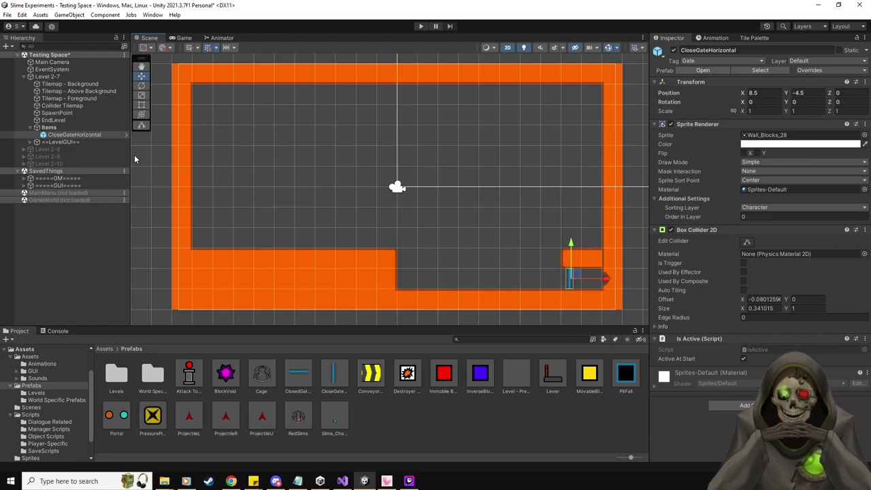
Open the Level 2-6 prefab for editing and add its Attack Tower to the Level Reset script's Attack Towers list.
{"action": "left_click", "coordinate": [41, 392]}
{"action": "double_click", "coordinate": [121, 419]}
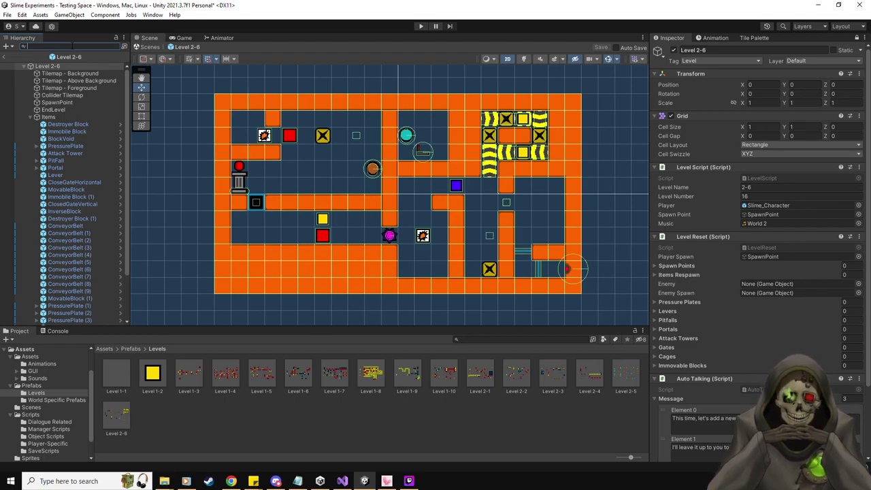
{"action": "type", "text": "attac"}
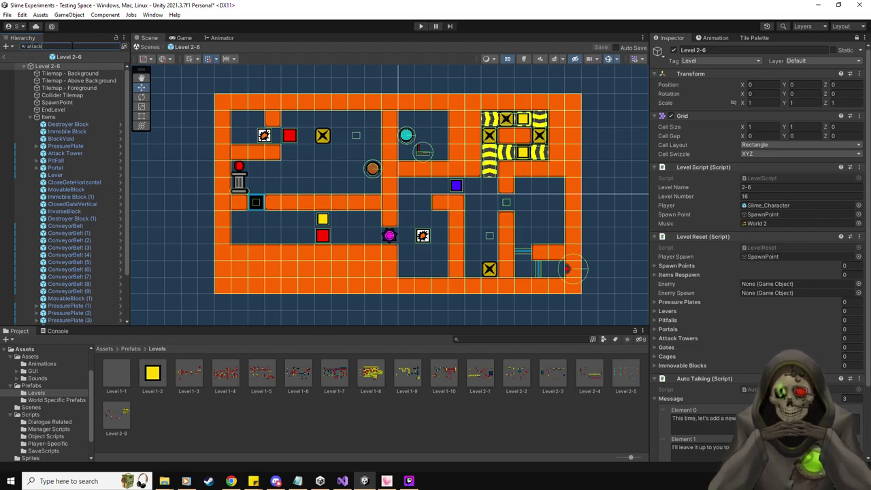
{"action": "type", "text": "k"}
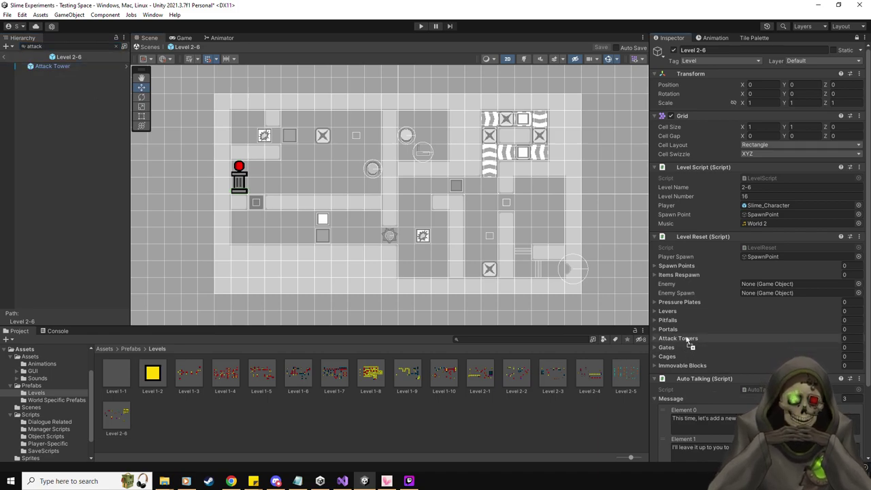
{"action": "left_click_drag", "start_coordinate": [687, 340], "coordinate": [680, 338]}
Add the Portal to Level Reset's Portals list and all of the level's PressurePlate objects to its Pressure Plates list.
{"action": "left_click", "coordinate": [78, 45]}
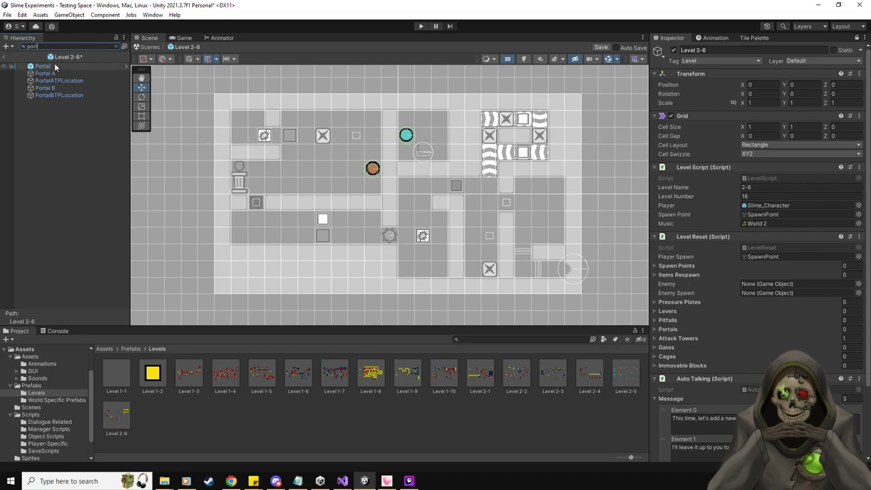
{"action": "left_click_drag", "start_coordinate": [46, 71], "coordinate": [672, 335]}
{"action": "left_click", "coordinate": [72, 46]}
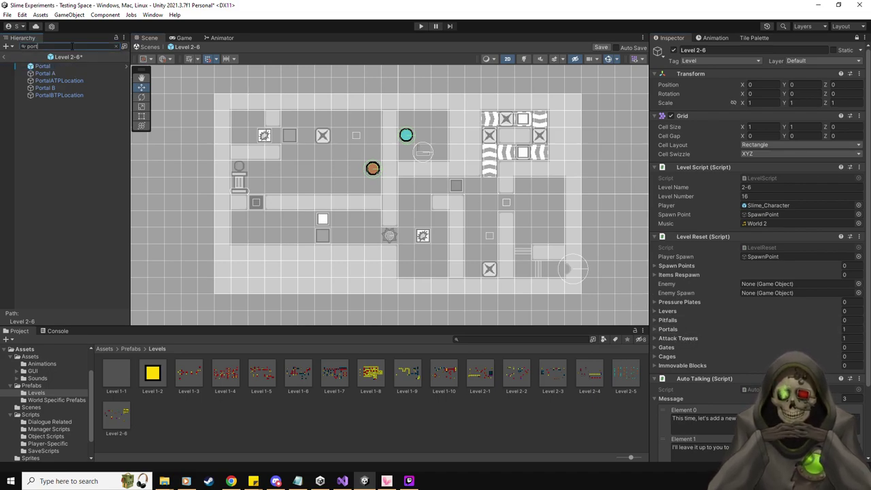
{"action": "type", "text": "pressure"}
{"action": "key", "text": "ctrl+a"}
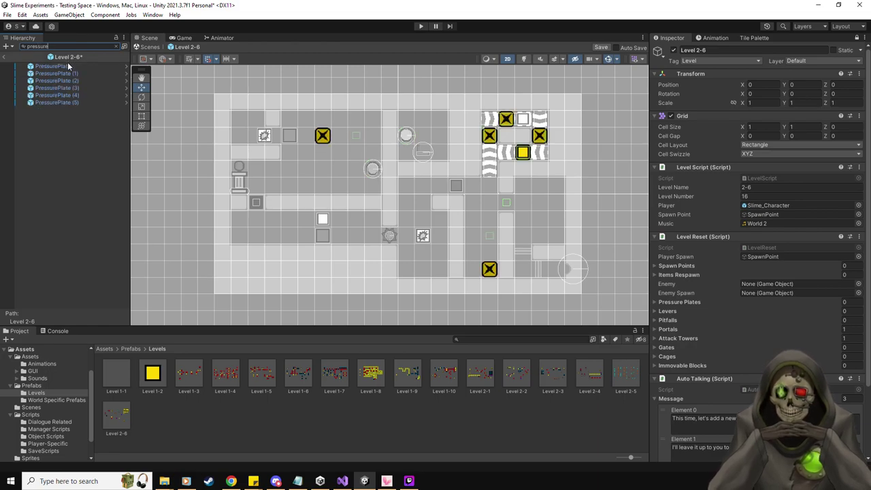
{"action": "left_click_drag", "start_coordinate": [65, 70], "coordinate": [683, 302]}
Add the Lever to Level Reset's Levers list, and CloseGateHorizontal and ClosedGateVertical to its Gates list.
{"action": "left_click", "coordinate": [75, 47]}
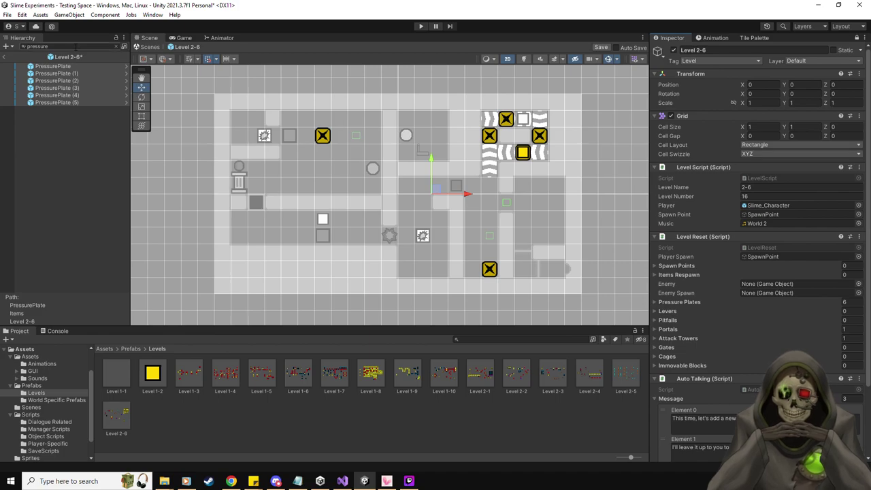
{"action": "type", "text": "lever"}
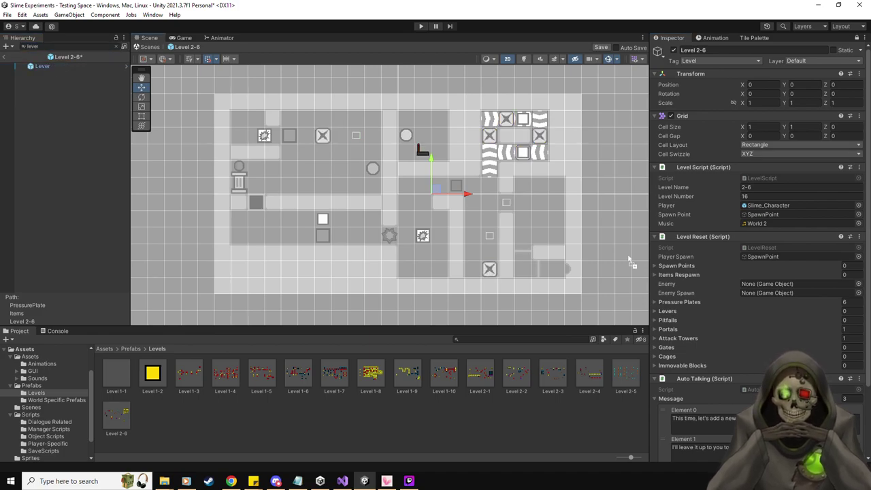
{"action": "left_click_drag", "start_coordinate": [669, 317], "coordinate": [668, 311]}
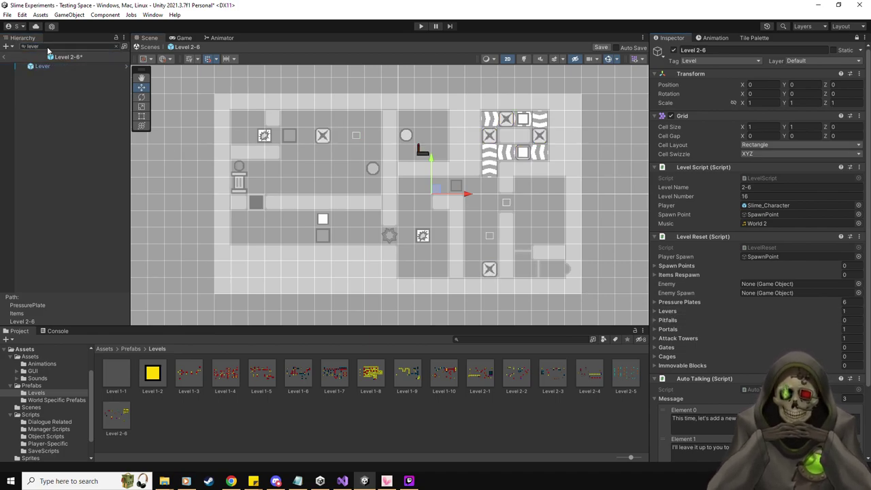
{"action": "left_click", "coordinate": [58, 66]}
{"action": "left_click", "coordinate": [57, 73], "text": "shift"}
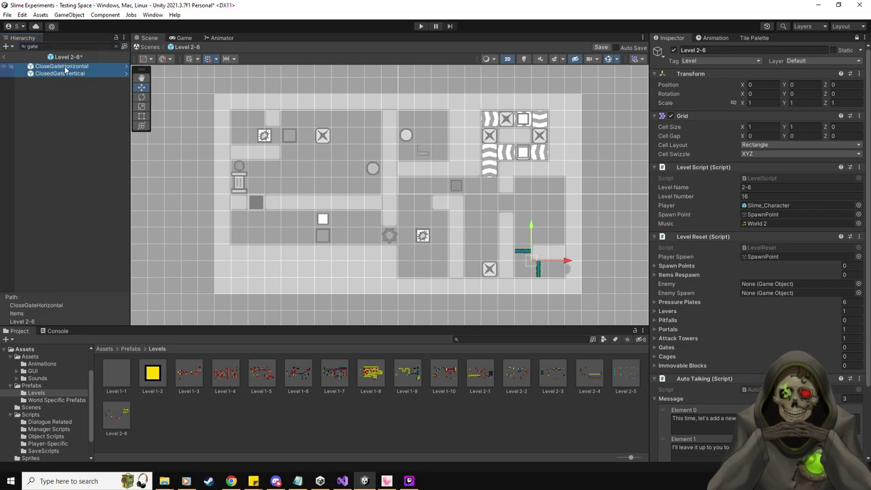
{"action": "left_click_drag", "start_coordinate": [548, 260], "coordinate": [670, 347]}
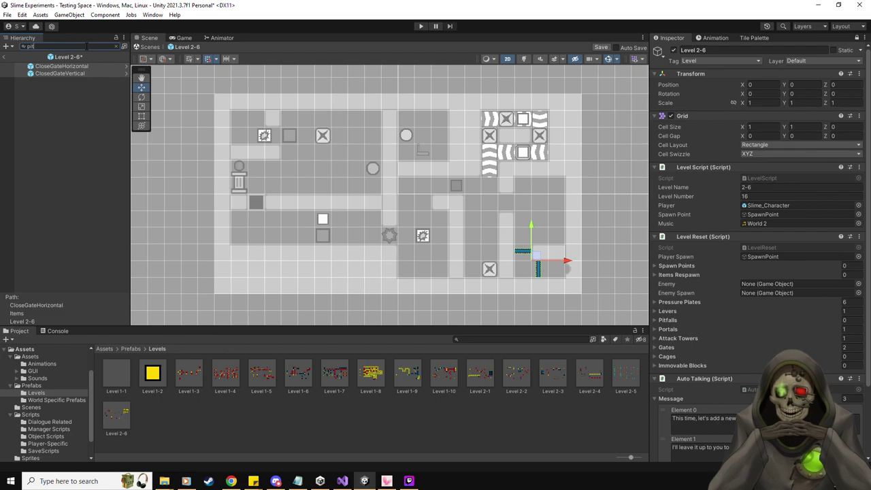
Add the PitFall to Level Reset's Pitfalls list and both Immobile Blocks to its Immovable Blocks list.
{"action": "left_click_drag", "start_coordinate": [43, 66], "coordinate": [675, 321]}
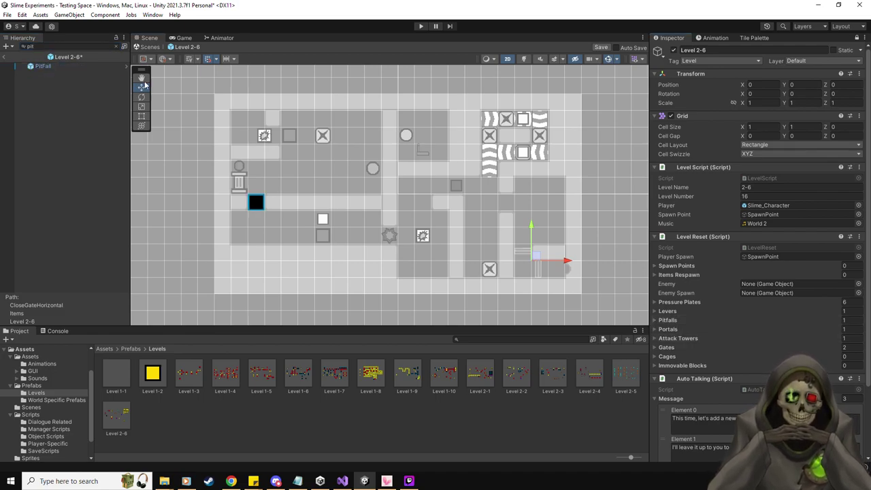
{"action": "left_click", "coordinate": [78, 46]}
{"action": "type", "text": "immo"}
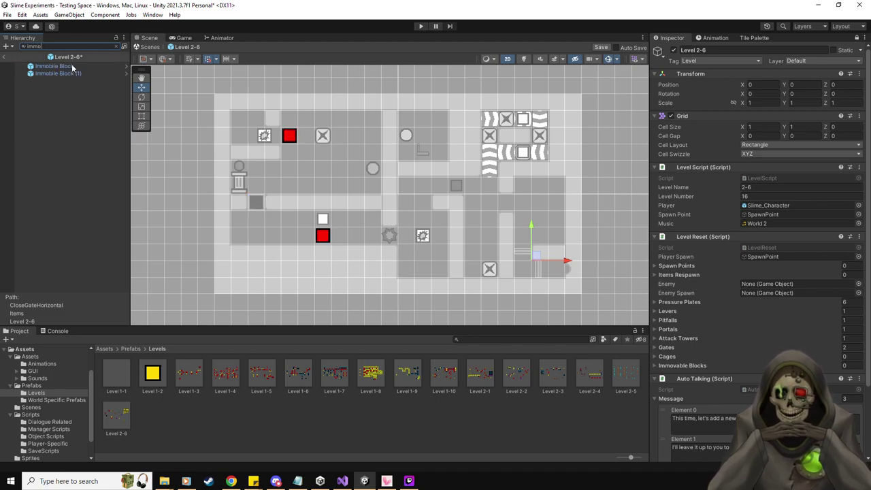
{"action": "left_click", "coordinate": [54, 66]}
{"action": "left_click", "coordinate": [61, 73], "text": "shift"}
{"action": "left_click_drag", "start_coordinate": [68, 73], "coordinate": [666, 368]}
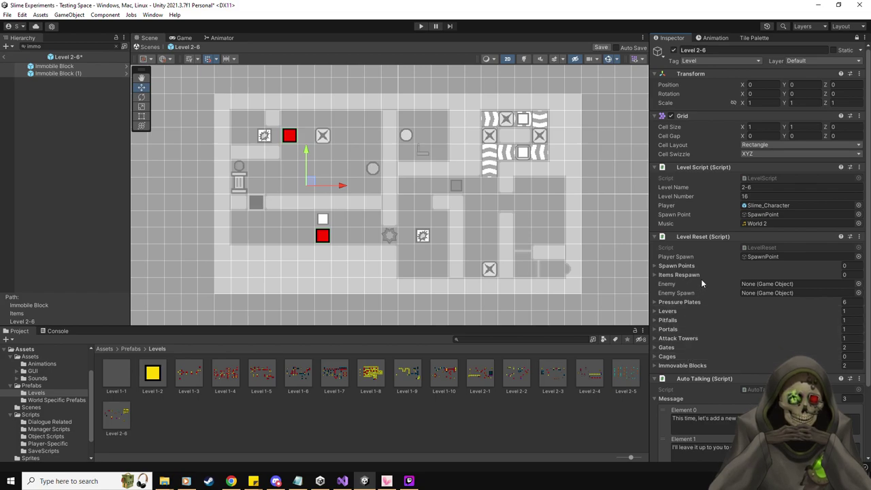
{"action": "left_click", "coordinate": [32, 46]}
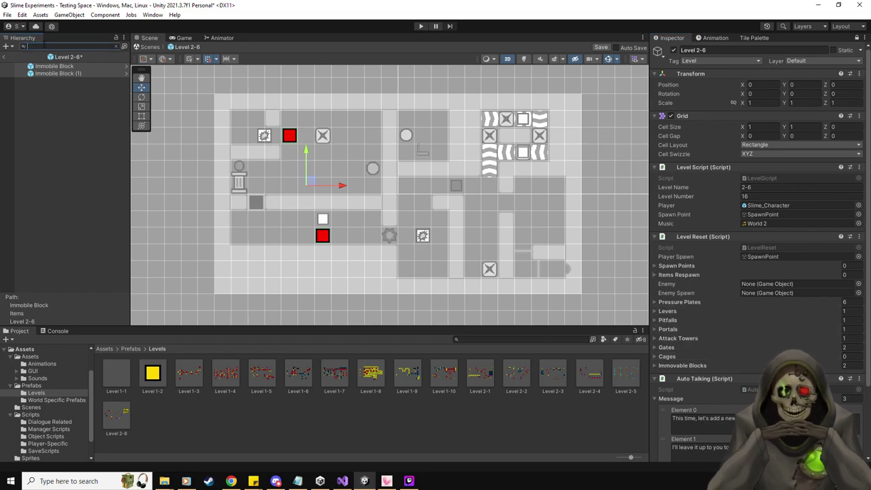
Add both Destroyer Blocks and all three MovableBlocks to Level Reset's Items Respawn list.
{"action": "key", "text": "BackSpace"}
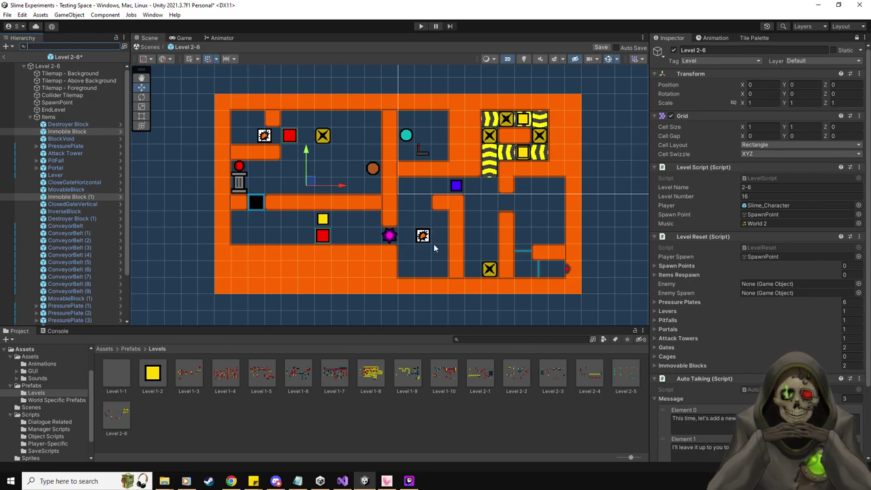
{"action": "left_click", "coordinate": [60, 66]}
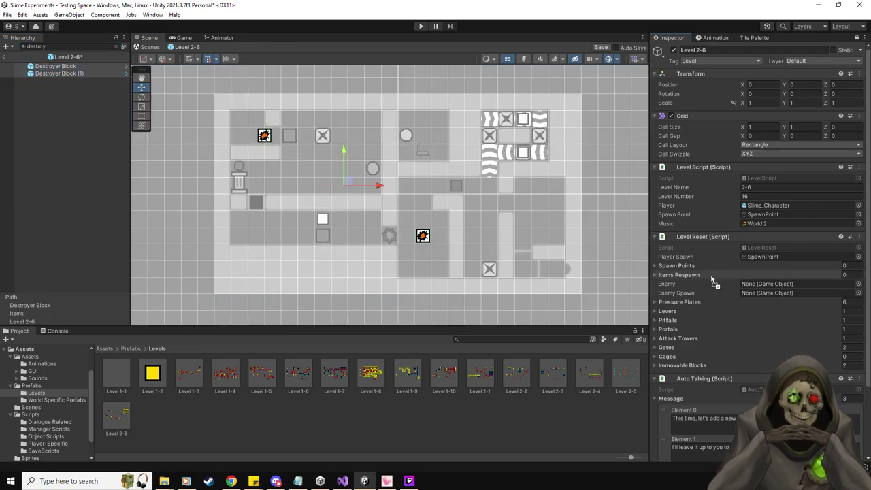
{"action": "left_click", "coordinate": [65, 47]}
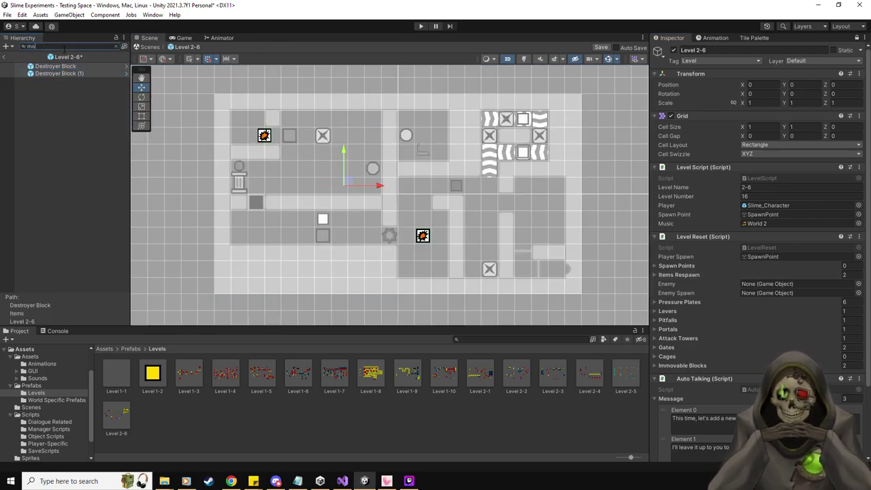
{"action": "left_click", "coordinate": [53, 66]}
{"action": "left_click", "coordinate": [69, 81], "text": "shift"}
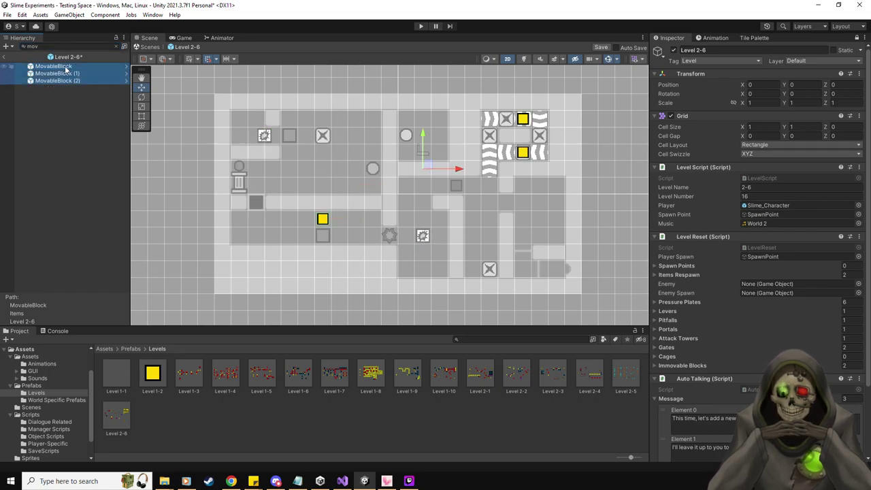
{"action": "left_click_drag", "start_coordinate": [496, 192], "coordinate": [696, 275]}
{"action": "left_click", "coordinate": [42, 44]}
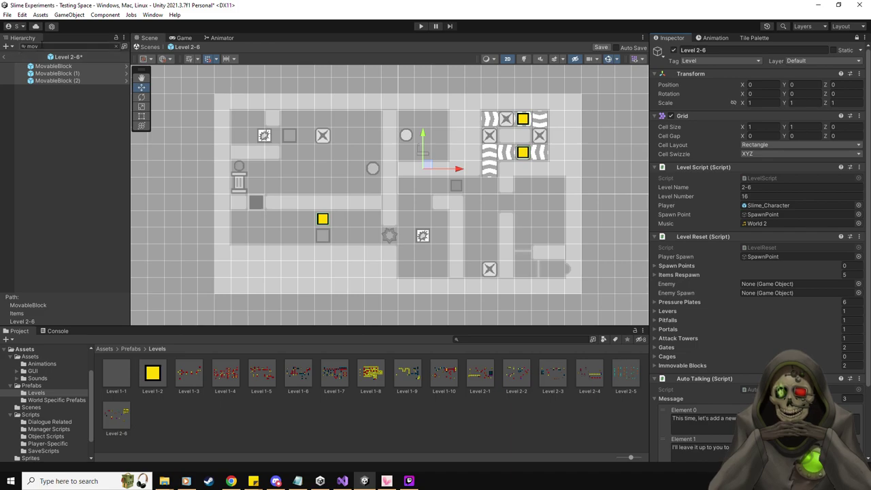
Create an empty child object named BlockSpawns under Items and duplicate it four times.
{"action": "key", "text": "Escape"}
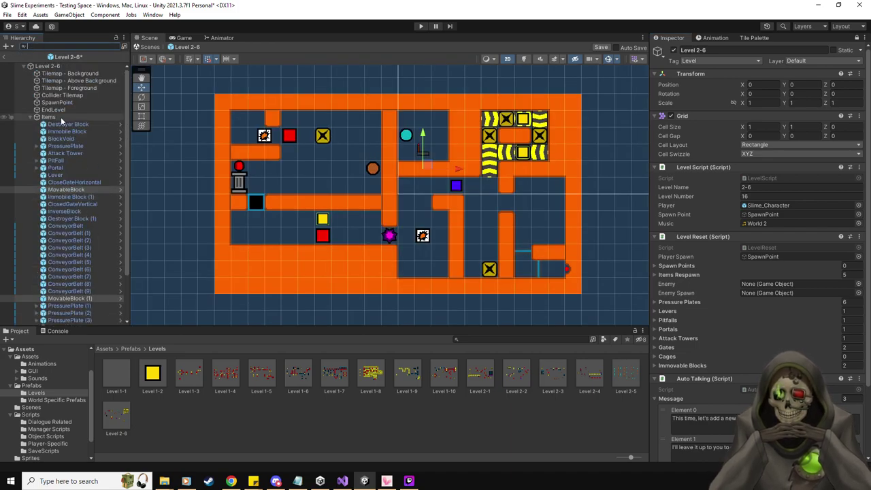
{"action": "right_click", "coordinate": [60, 117]}
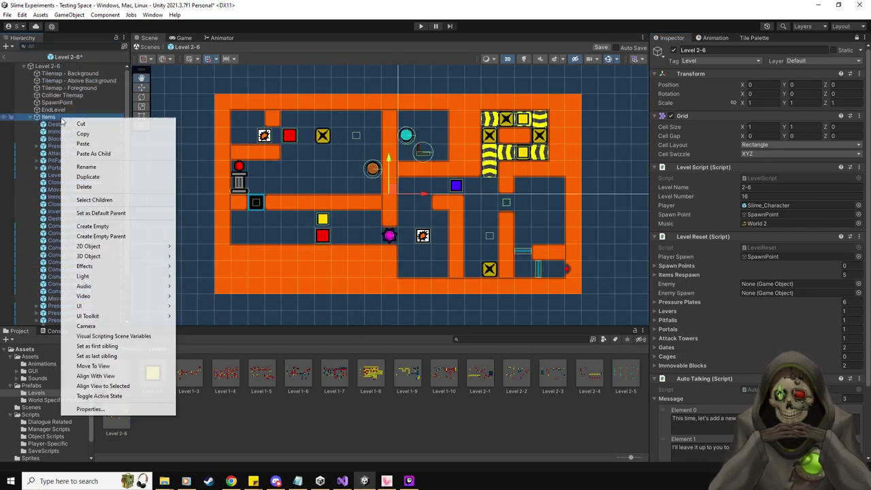
{"action": "left_click", "coordinate": [92, 226]}
{"action": "type", "text": "BlockSpawns"}
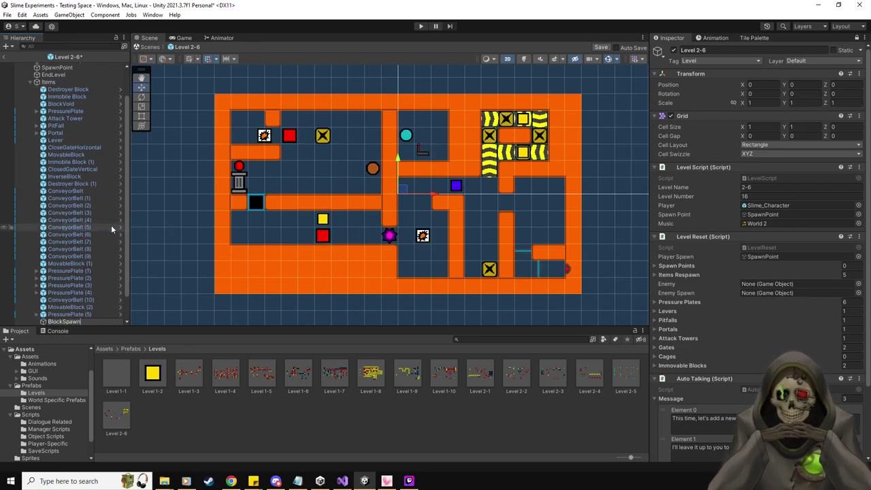
{"action": "key", "text": "Return"}
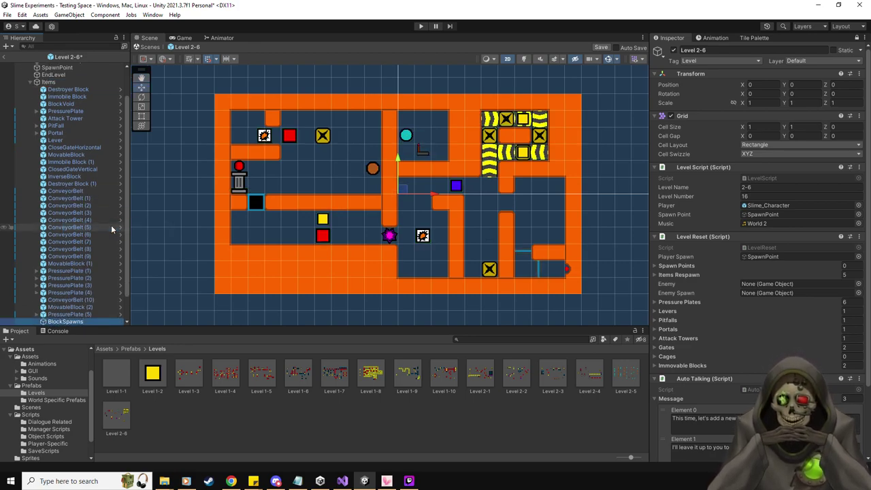
{"action": "key", "text": "ctrl+d"}
{"action": "key", "text": "ctrl+d"}
{"action": "key", "text": "ctrl+d"}
{"action": "key", "text": "ctrl+d"}
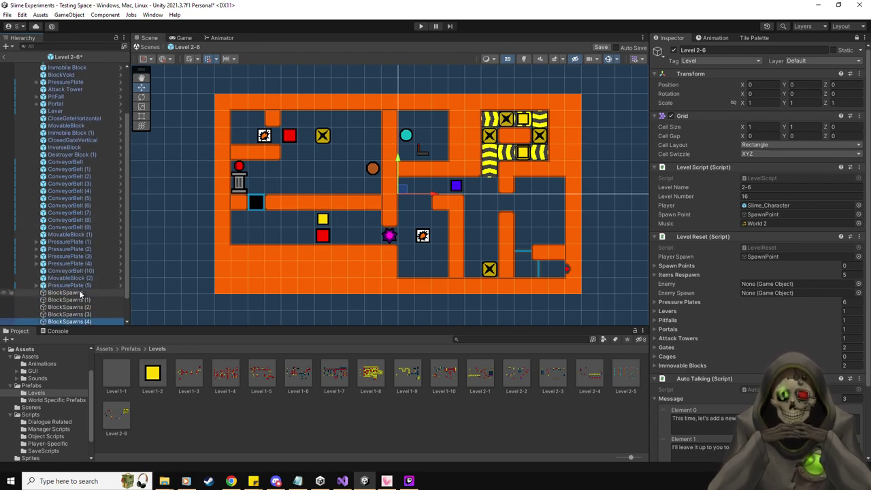
Add all five BlockSpawns objects to Level Reset's Spawn Points list and expand that list.
{"action": "left_click", "coordinate": [80, 294]}
{"action": "left_click", "coordinate": [88, 322], "text": "shift"}
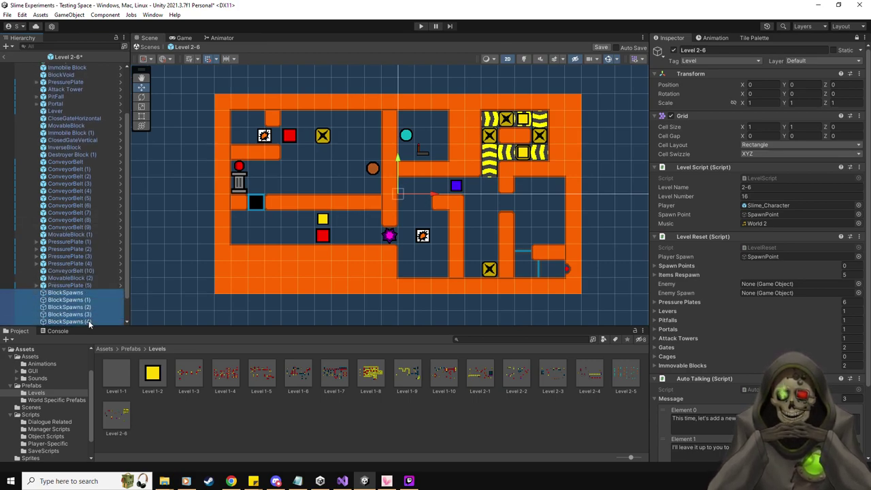
{"action": "left_click_drag", "start_coordinate": [75, 297], "coordinate": [653, 267]}
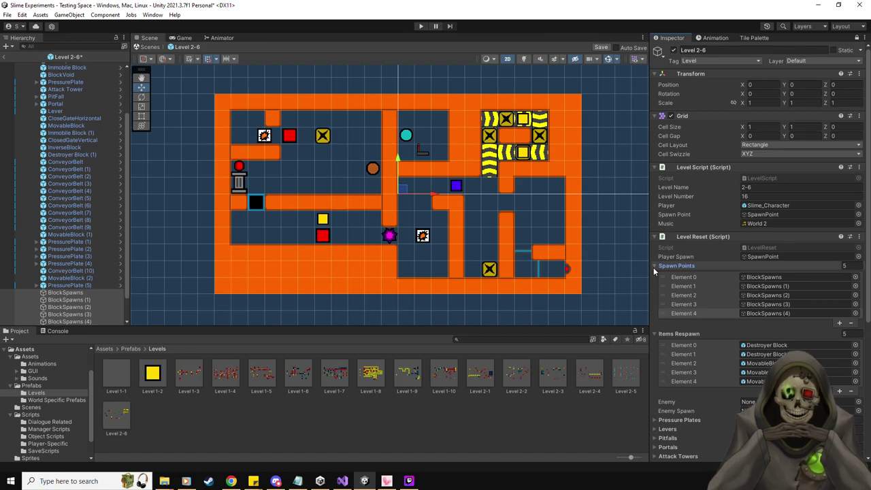
Position the BlockSpawns objects on their matching Destroyer Blocks and MovableBlocks, following the order of the Items Respawn list.
{"action": "left_click", "coordinate": [87, 293]}
{"action": "left_click_drag", "start_coordinate": [405, 192], "coordinate": [272, 134]}
{"action": "left_click", "coordinate": [98, 300]}
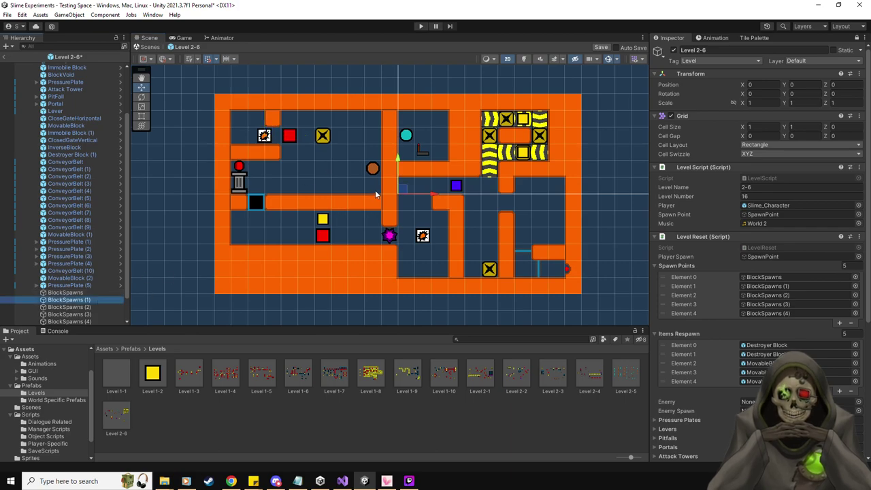
{"action": "left_click", "coordinate": [68, 307]}
{"action": "left_click_drag", "start_coordinate": [403, 192], "coordinate": [327, 216]}
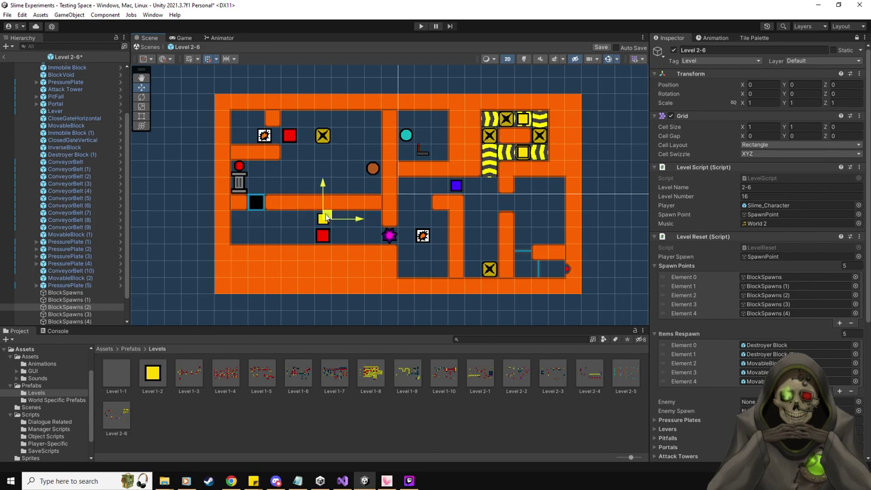
{"action": "left_click", "coordinate": [68, 315]}
{"action": "left_click_drag", "start_coordinate": [407, 191], "coordinate": [532, 117]}
{"action": "left_click", "coordinate": [69, 322]}
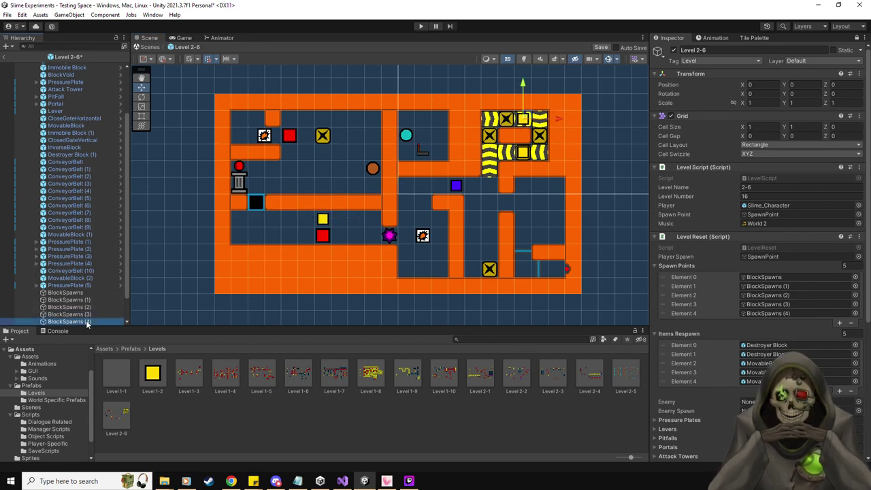
{"action": "left_click_drag", "start_coordinate": [402, 192], "coordinate": [526, 151]}
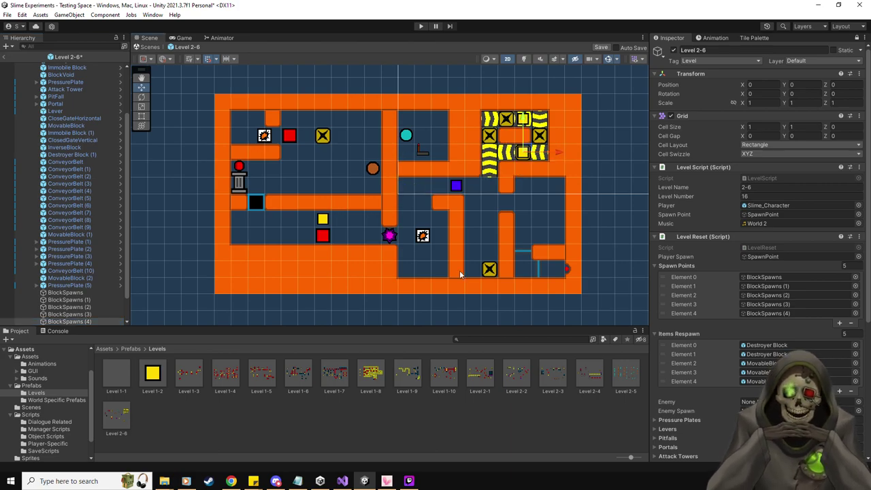
Collapse the Items Respawn and Spawn Points lists, save the Level 2-6 prefab, and return to the Testing Space scene.
{"action": "left_click", "coordinate": [696, 334]}
{"action": "left_click", "coordinate": [678, 266]}
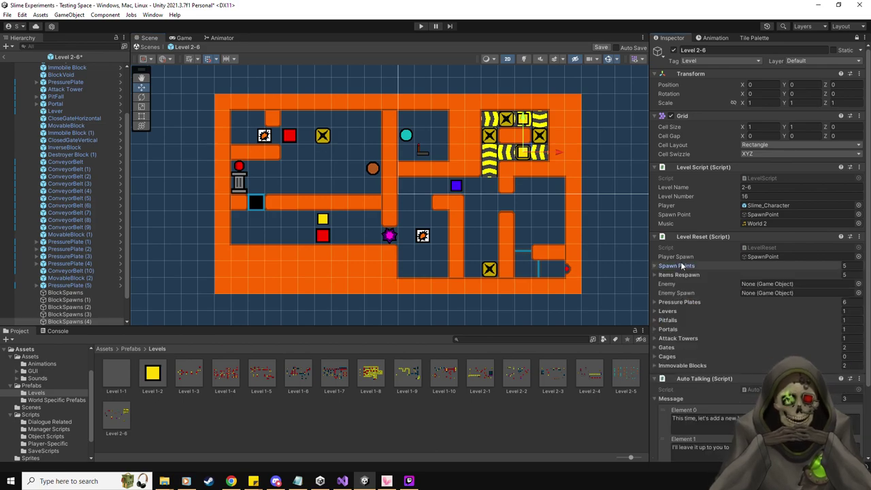
{"action": "scroll", "coordinate": [680, 263], "scroll_direction": "down", "scroll_amount": 2}
{"action": "scroll", "coordinate": [681, 262], "scroll_direction": "up", "scroll_amount": 2}
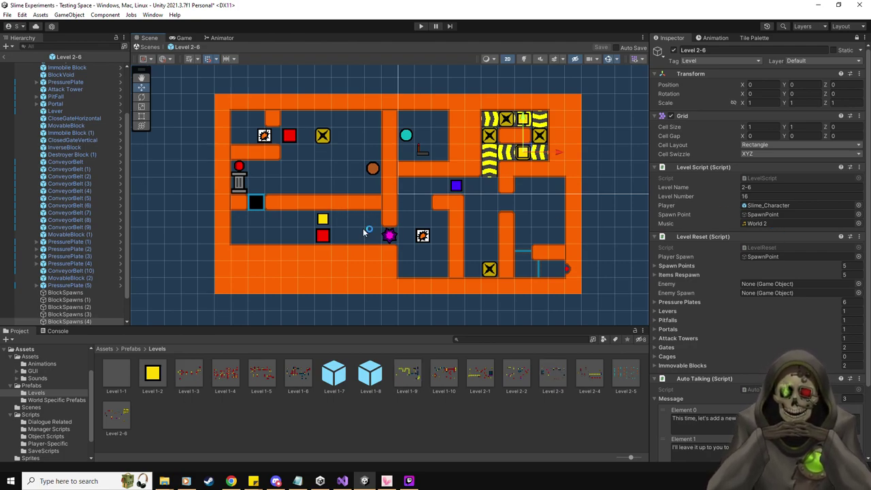
{"action": "left_click", "coordinate": [4, 57]}
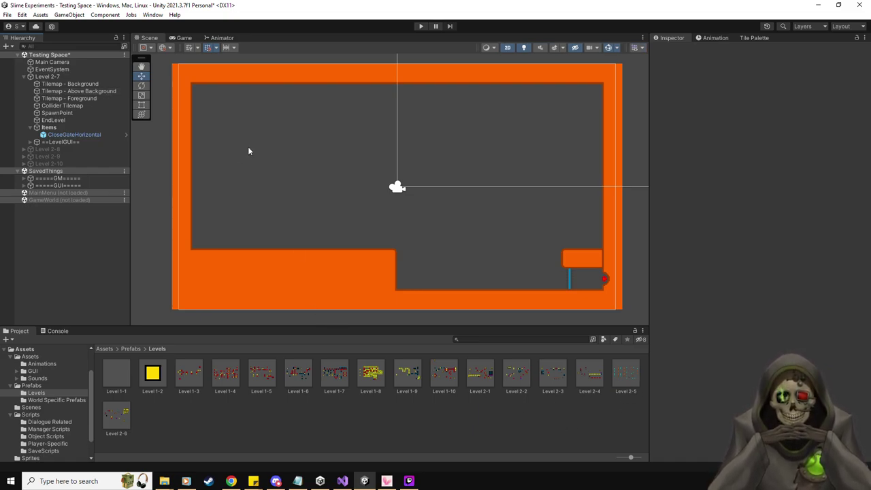
Place a PressurePlate prefab under Level 2-7's Items in the room's upper-left area, at X -7.5, Y 3.5.
{"action": "left_click", "coordinate": [60, 128]}
{"action": "left_click", "coordinate": [38, 385]}
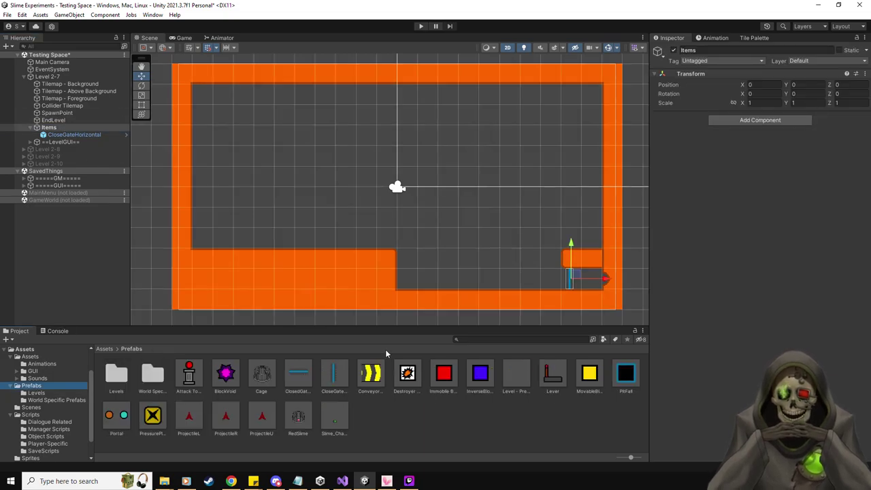
{"action": "left_click_drag", "start_coordinate": [157, 423], "coordinate": [243, 115]}
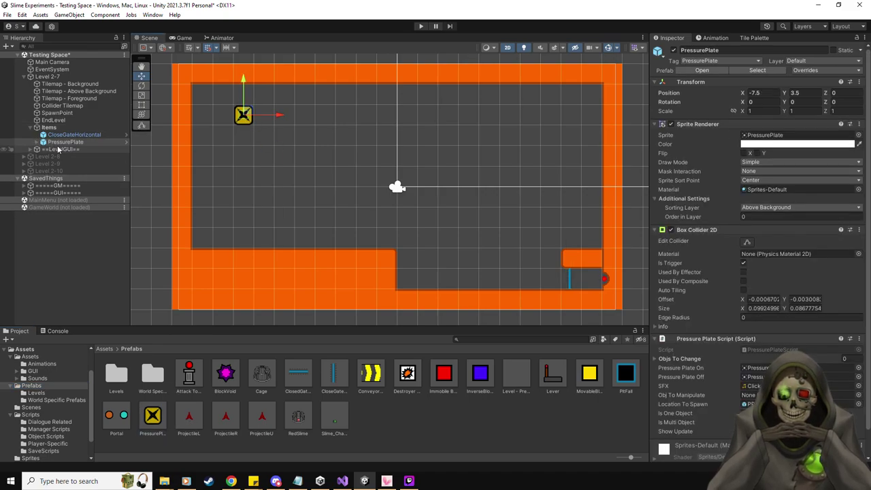
Move PPBlockSpawn about one tile left and down from the pressure plate, and make the plate manipulate one Destroyer Block using Is One Object.
{"action": "left_click", "coordinate": [37, 142]}
{"action": "left_click_drag", "start_coordinate": [37, 145], "coordinate": [279, 130]}
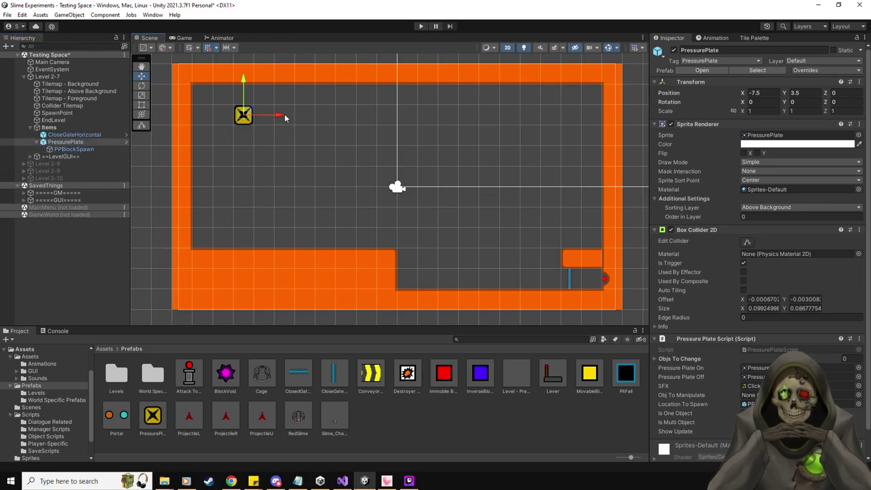
{"action": "left_click", "coordinate": [74, 149]}
{"action": "left_click_drag", "start_coordinate": [254, 115], "coordinate": [219, 142]}
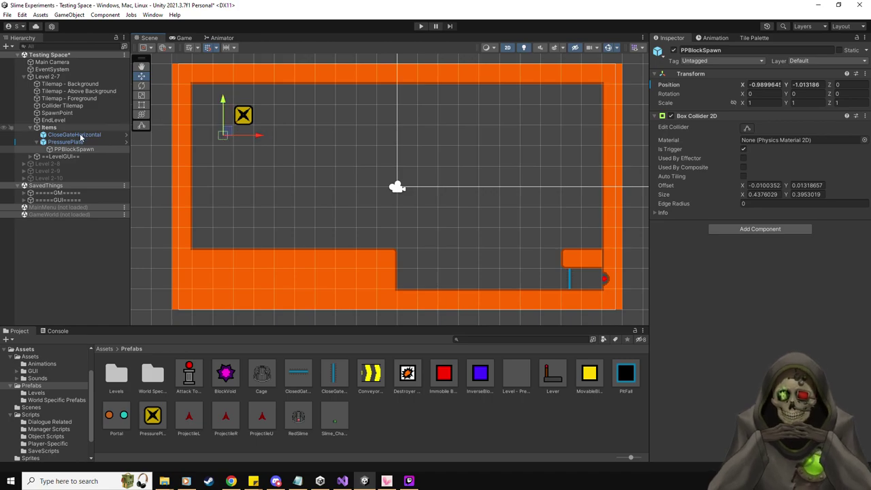
{"action": "left_click", "coordinate": [109, 142]}
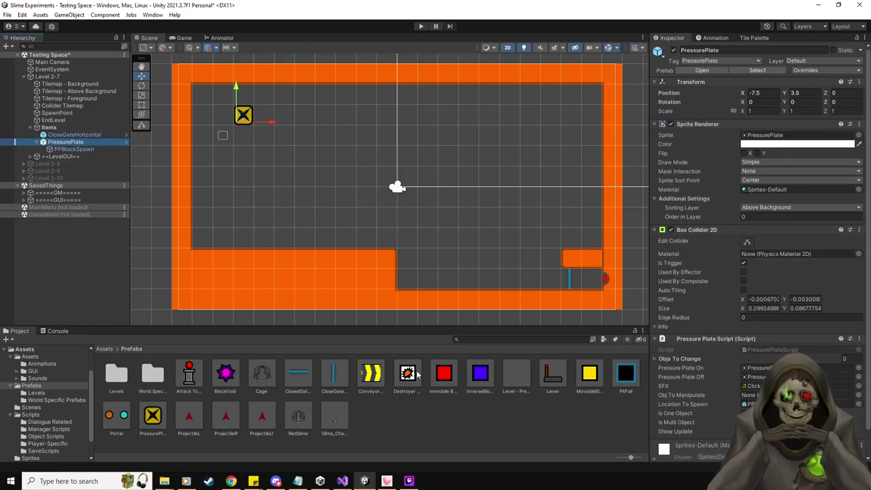
{"action": "left_click_drag", "start_coordinate": [406, 376], "coordinate": [752, 386]}
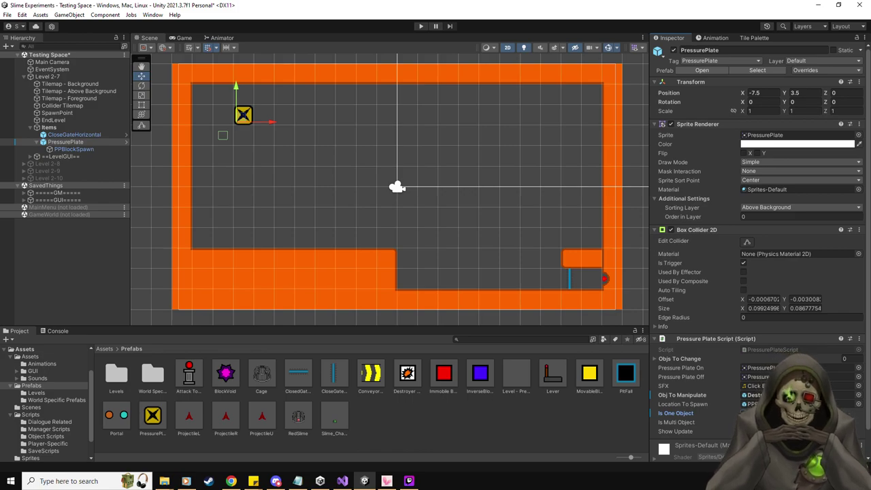
Paint a three-tile vertical wall on the Collider Tilemap, hanging from the ceiling just right of the pressure plate, with a capped lower end.
{"action": "left_click", "coordinate": [753, 38]}
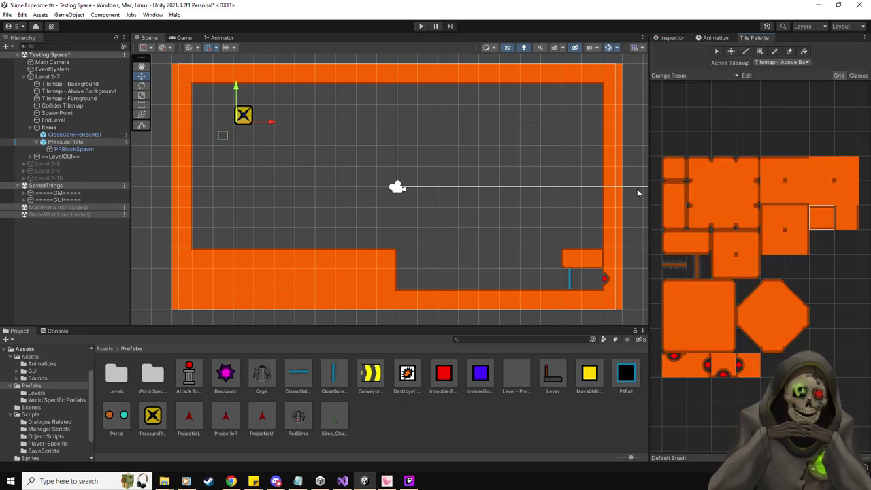
{"action": "left_click", "coordinate": [681, 216]}
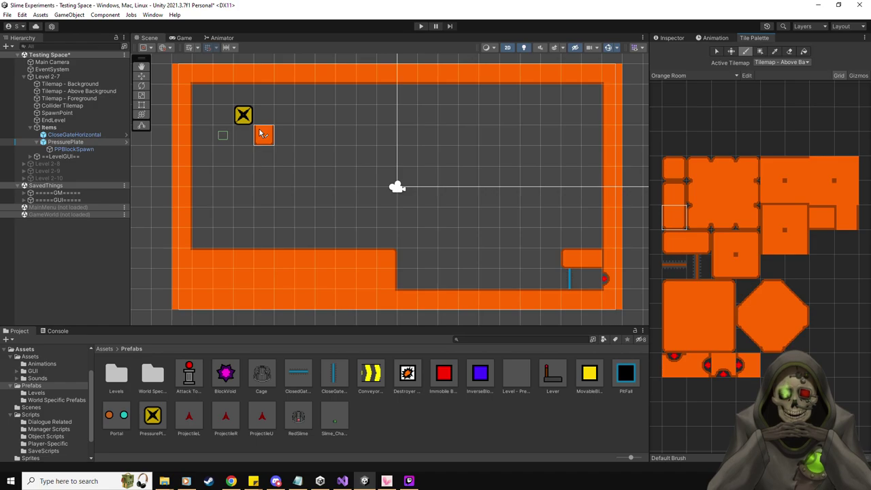
{"action": "left_click", "coordinate": [71, 107]}
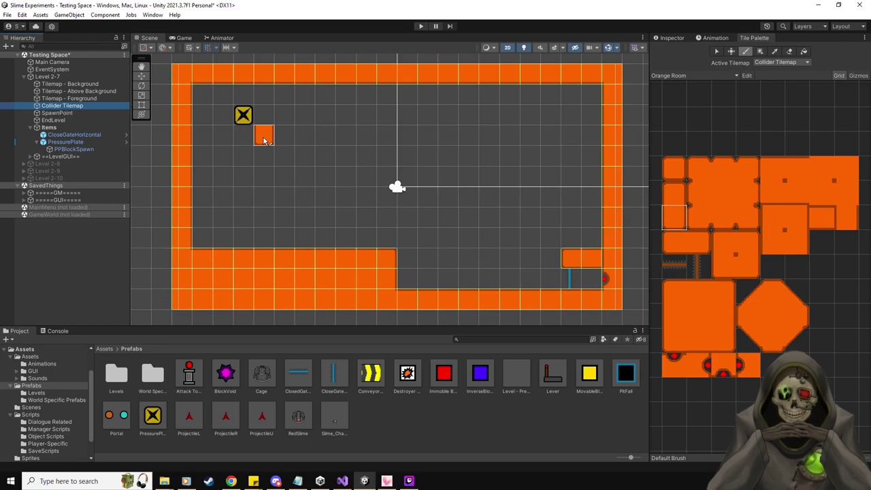
{"action": "left_click", "coordinate": [264, 139]}
{"action": "left_click", "coordinate": [845, 218]}
{"action": "left_click", "coordinate": [264, 114]}
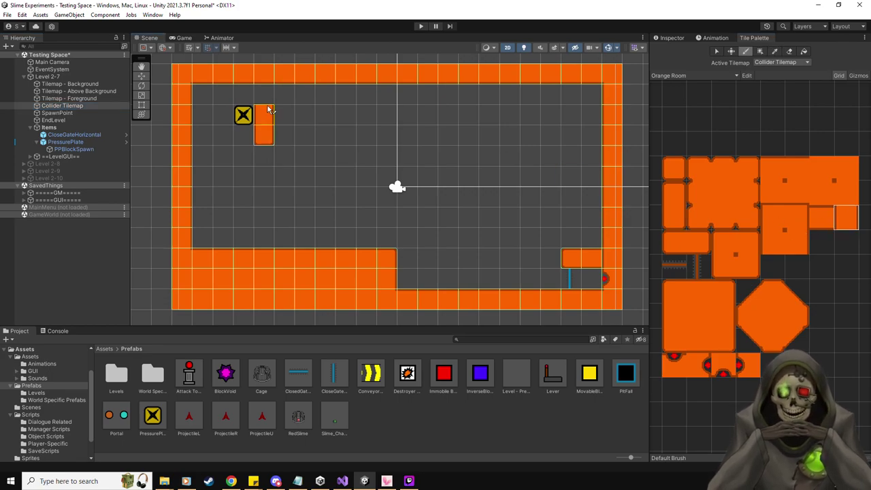
{"action": "left_click", "coordinate": [264, 94]}
{"action": "left_click", "coordinate": [141, 76]}
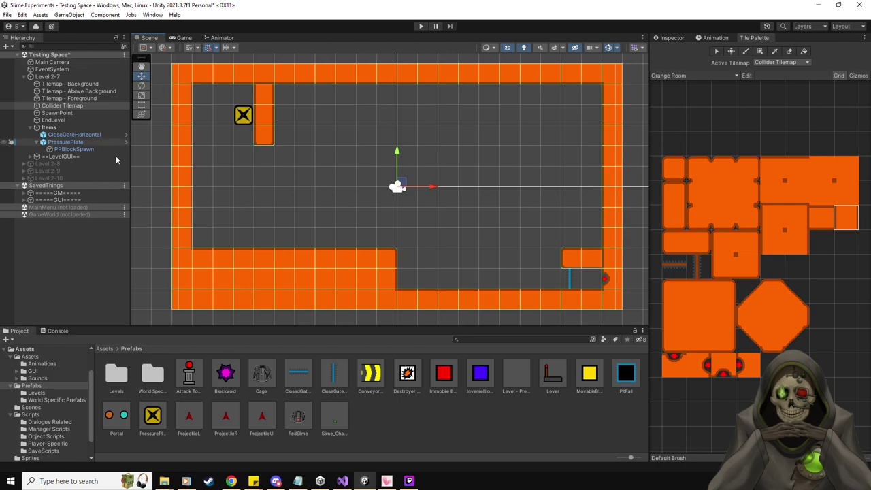
{"action": "left_click", "coordinate": [63, 114]}
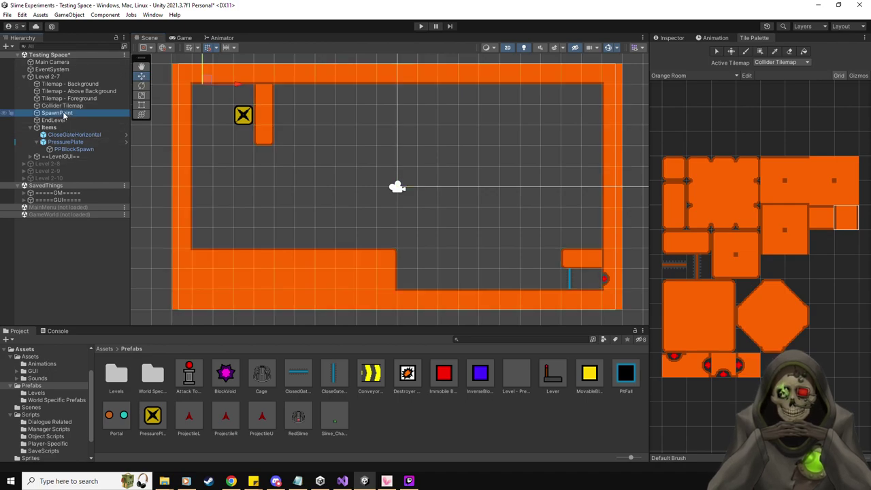
{"action": "key", "text": "Up"}
{"action": "left_click", "coordinate": [66, 120]}
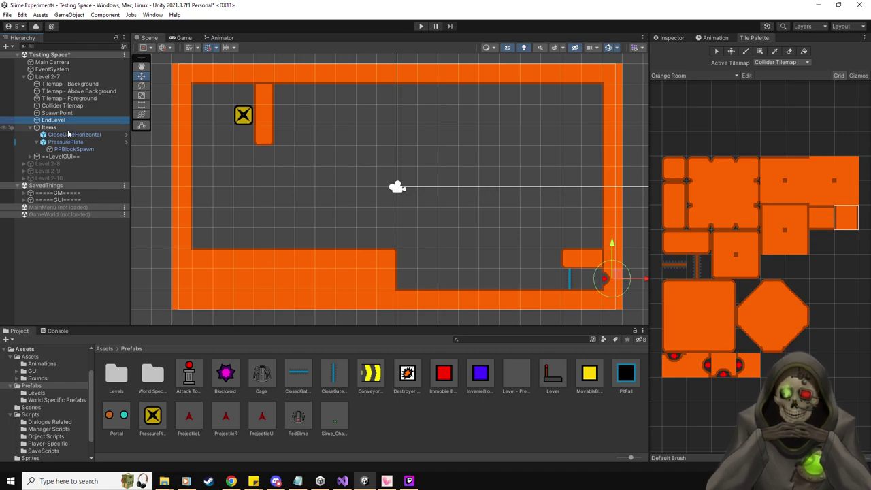
{"action": "left_click", "coordinate": [67, 128]}
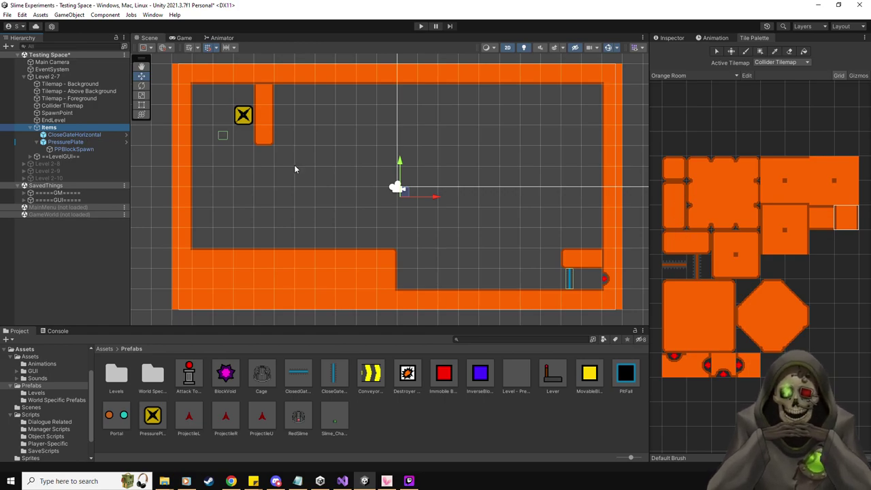
Paint a six-tile vertical wall up from the end of the raised floor, leaving a one-tile gap below a single ceiling tile.
{"action": "left_click", "coordinate": [748, 54]}
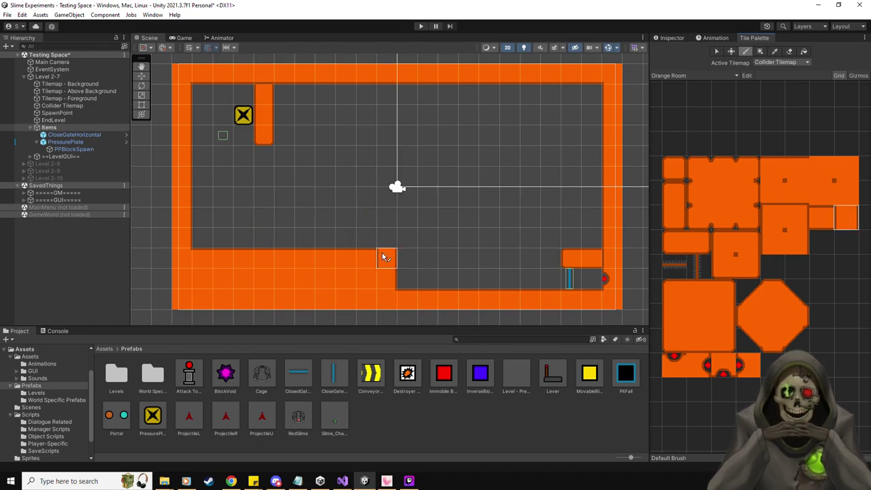
{"action": "left_click_drag", "start_coordinate": [383, 257], "coordinate": [389, 158]}
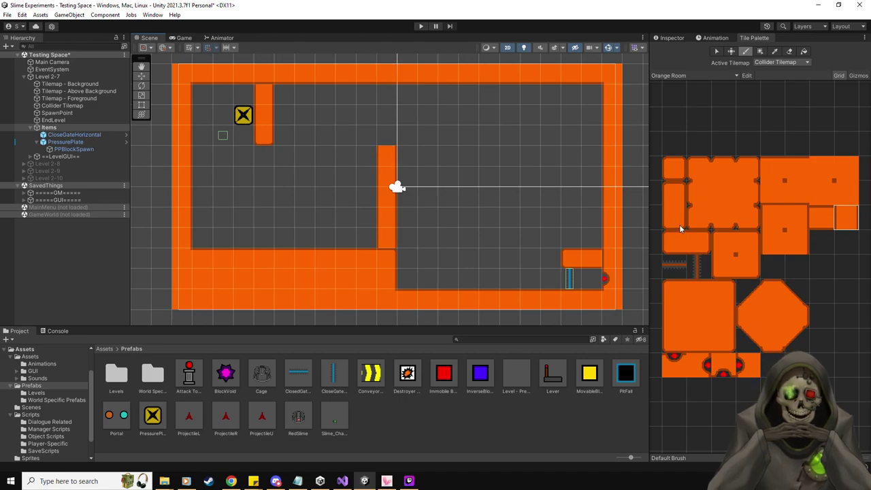
{"action": "left_click", "coordinate": [385, 94]}
{"action": "left_click", "coordinate": [674, 194]}
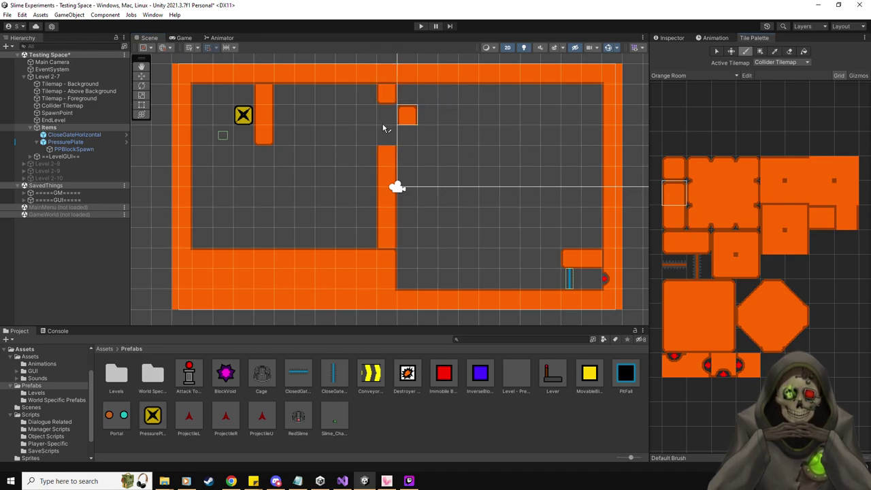
{"action": "left_click", "coordinate": [385, 136]}
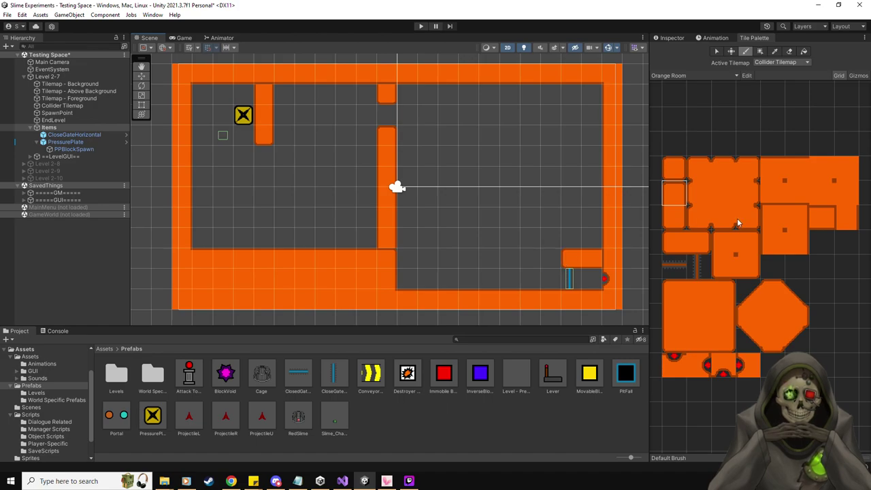
Paint an eight-tile horizontal wall across the right chamber with a one-tile gap before a capped end tile, and blend the vertical wall's base into the floor.
{"action": "left_click", "coordinate": [825, 219]}
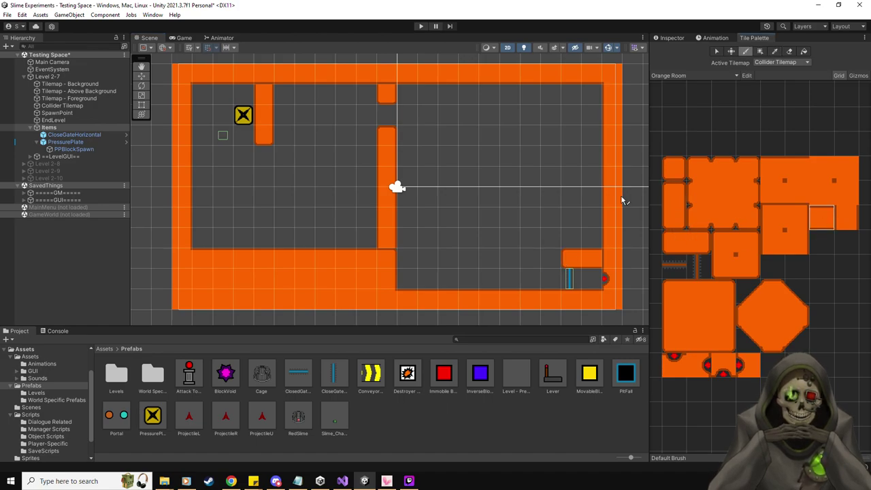
{"action": "left_click_drag", "start_coordinate": [410, 196], "coordinate": [531, 196]}
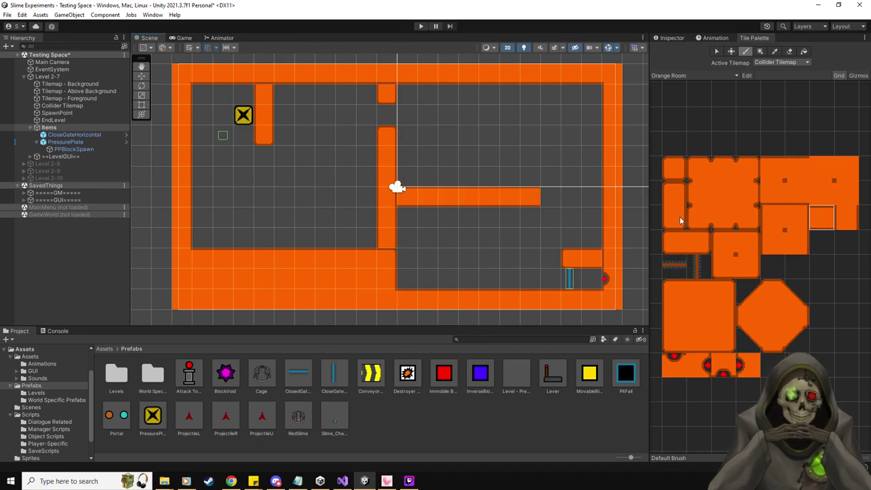
{"action": "left_click", "coordinate": [551, 196]}
{"action": "left_click", "coordinate": [673, 241]}
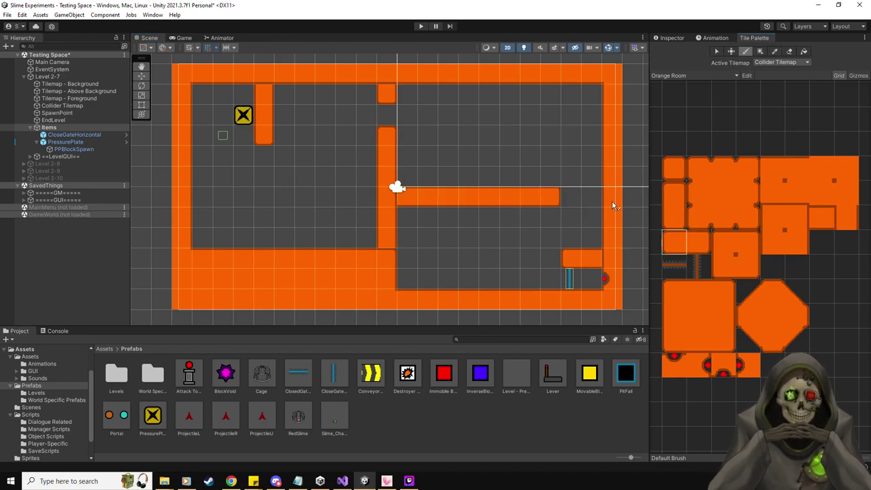
{"action": "left_click", "coordinate": [589, 198]}
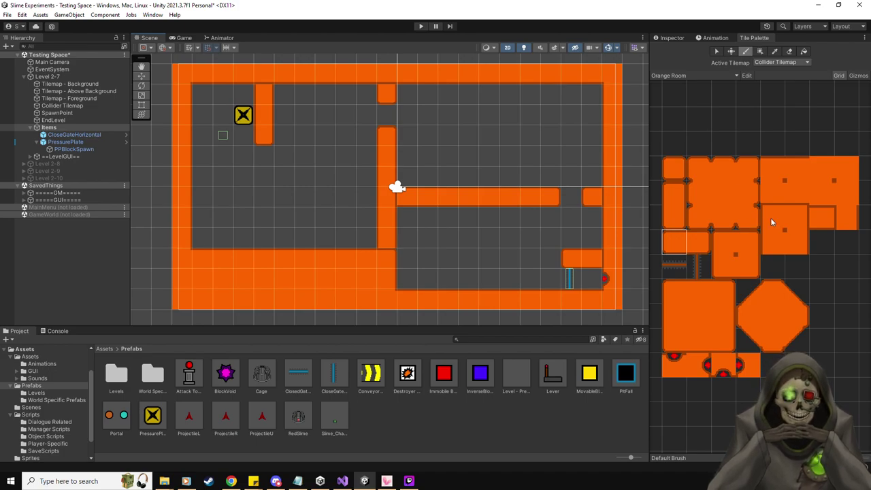
{"action": "left_click", "coordinate": [792, 245]}
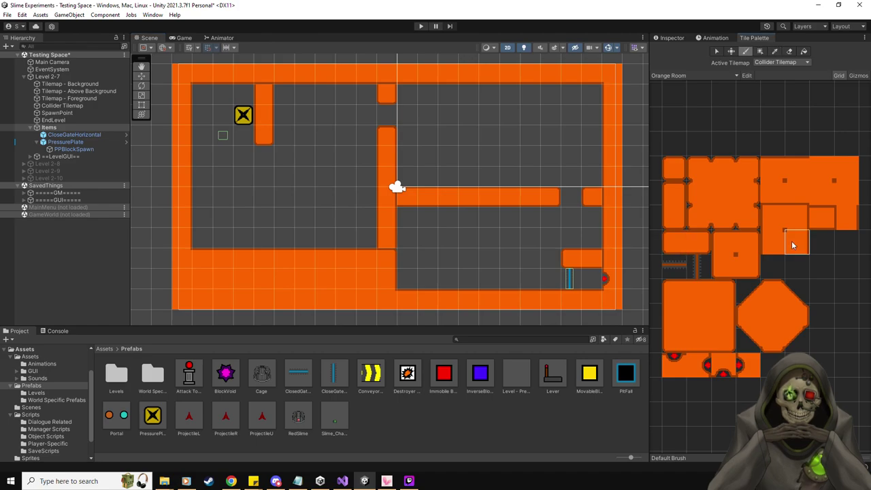
{"action": "left_click", "coordinate": [383, 261]}
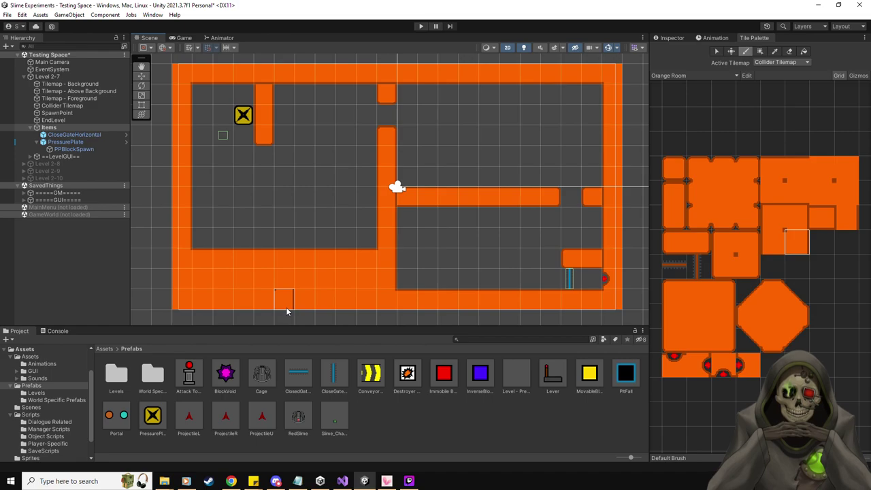
Place an Attack Tower prefab under Items against the room's left wall, at about X -9.5, Y 1, with its direction set to Right.
{"action": "left_click", "coordinate": [142, 75]}
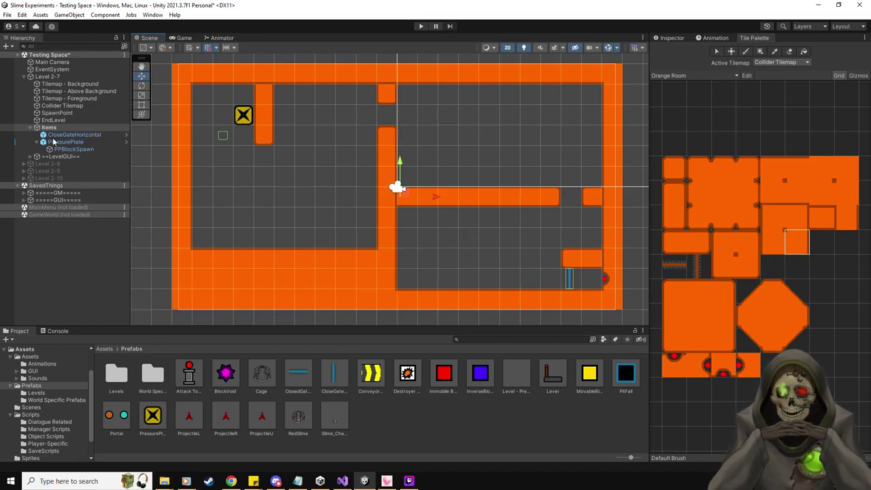
{"action": "left_click", "coordinate": [53, 141]}
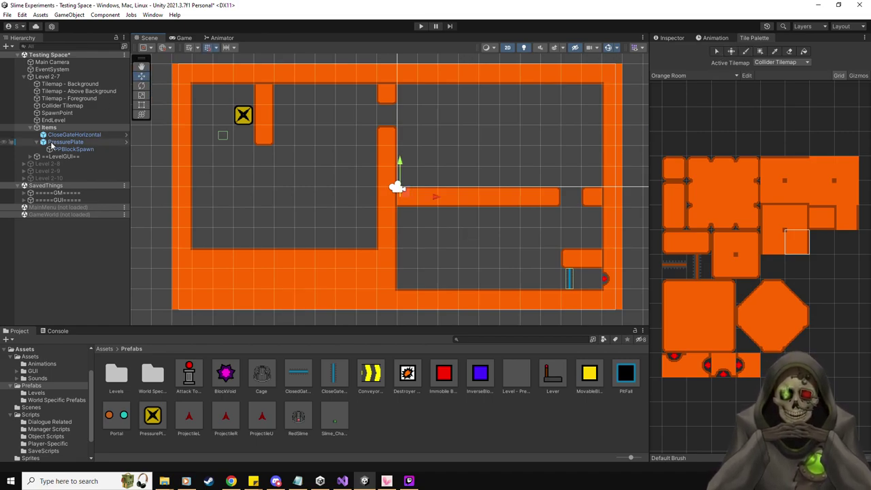
{"action": "left_click_drag", "start_coordinate": [190, 377], "coordinate": [211, 167]}
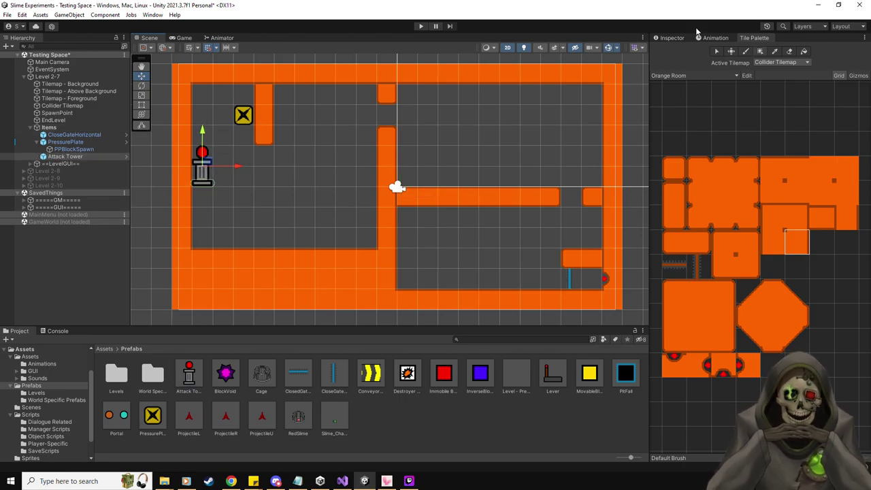
{"action": "key", "text": "ctrl+3"}
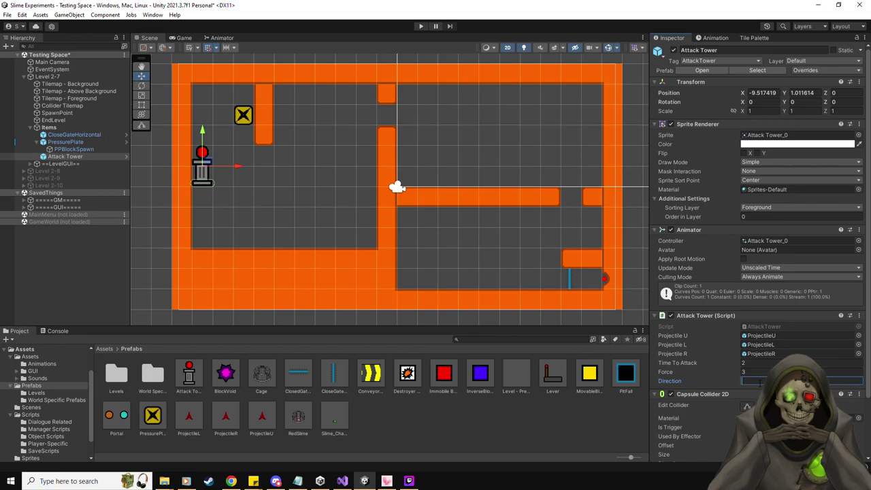
{"action": "type", "text": "Right"}
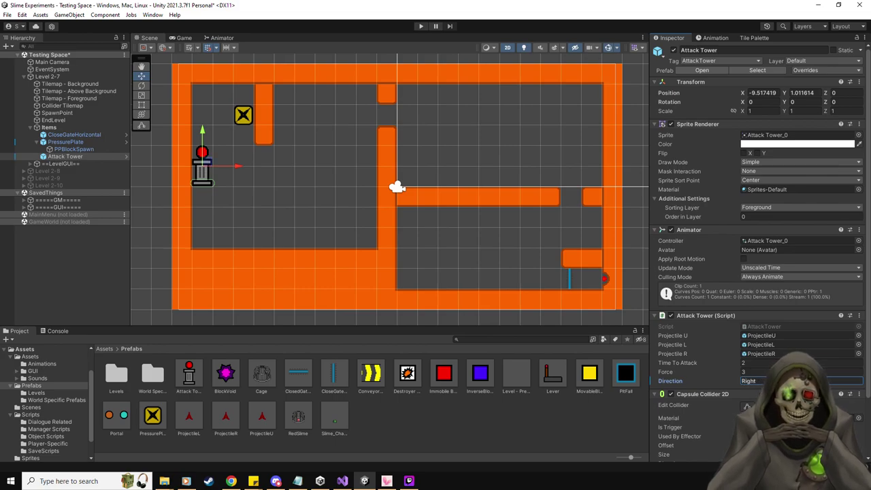
Duplicate the right-firing Attack Tower and stack the copy directly below it, at about Y -1.
{"action": "left_click", "coordinate": [65, 157]}
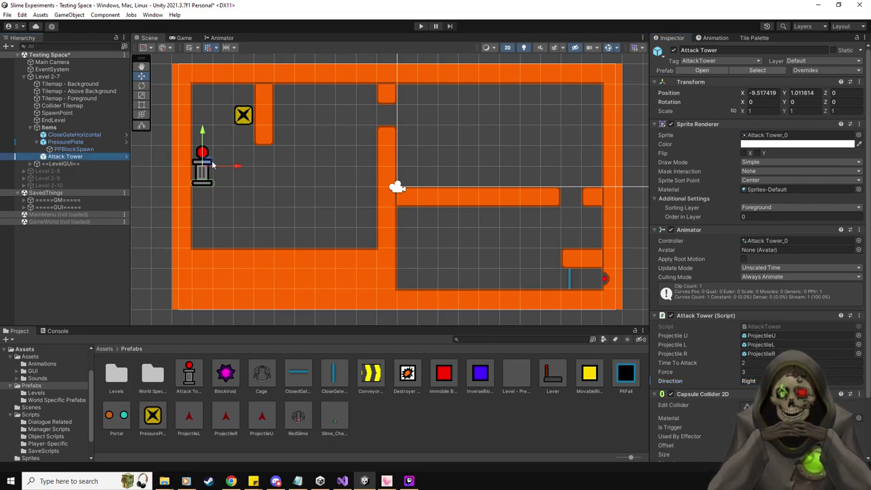
{"action": "key", "text": "ctrl+d"}
{"action": "left_click_drag", "start_coordinate": [202, 132], "coordinate": [202, 172]}
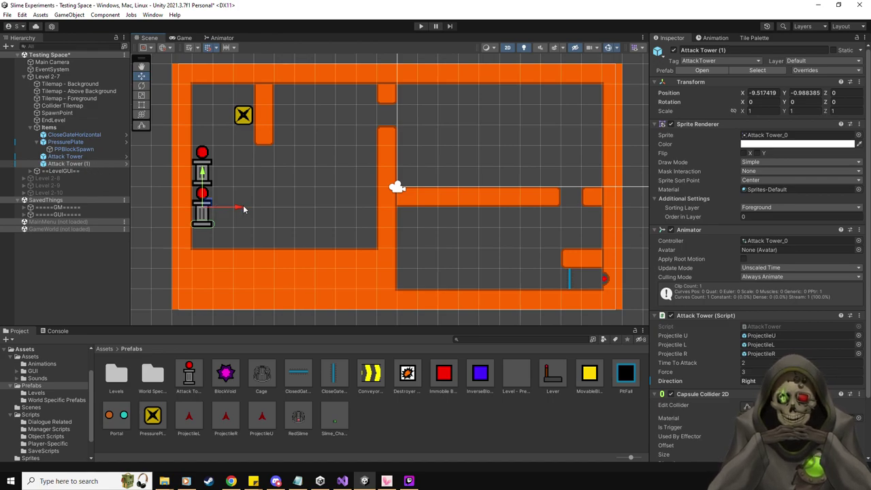
Duplicate a tower onto the floor beside the central wall, at about X -1.5, Y -2, and set its direction to Left.
{"action": "key", "text": "ctrl+d"}
{"action": "left_click_drag", "start_coordinate": [239, 208], "coordinate": [397, 216]}
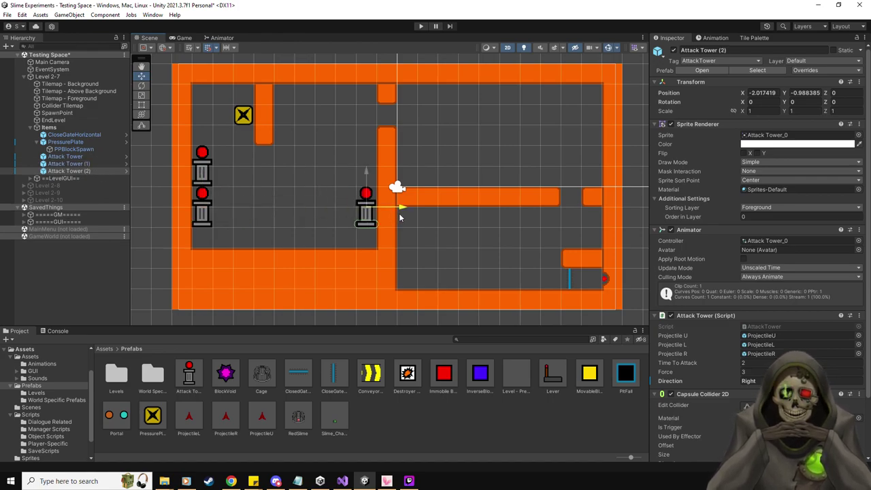
{"action": "left_click_drag", "start_coordinate": [366, 173], "coordinate": [366, 194]}
{"action": "type", "text": "Left"}
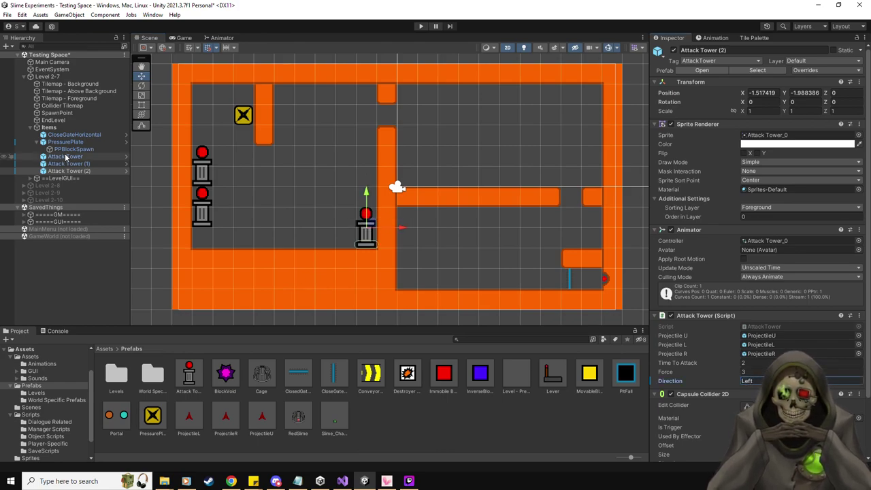
Stack two copies of the left-firing Attack Tower above it, at about Y 0 and Y 2, and playtest the level.
{"action": "left_click", "coordinate": [75, 171]}
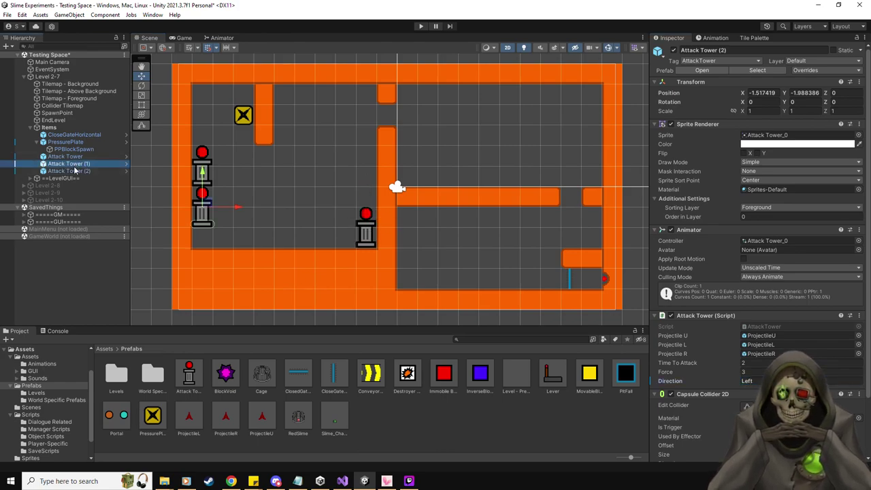
{"action": "key", "text": "ctrl+d"}
{"action": "left_click_drag", "start_coordinate": [366, 192], "coordinate": [369, 108]}
{"action": "key", "text": "ctrl+d"}
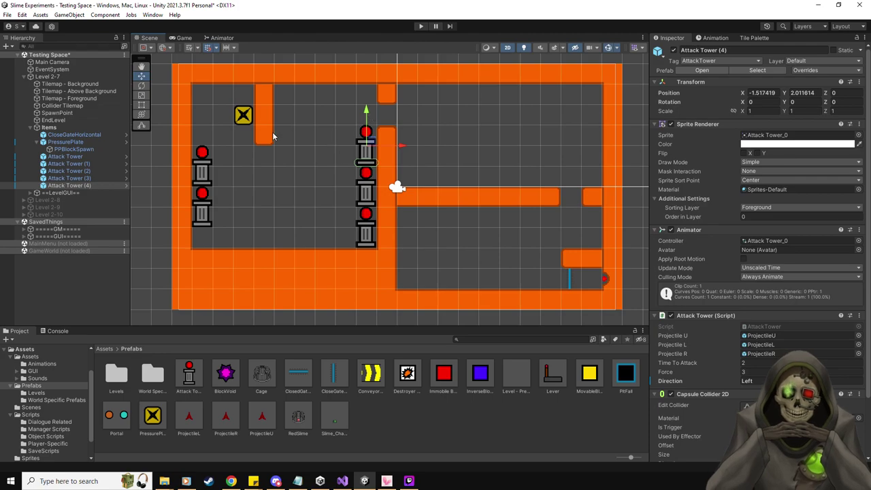
{"action": "left_click", "coordinate": [420, 26]}
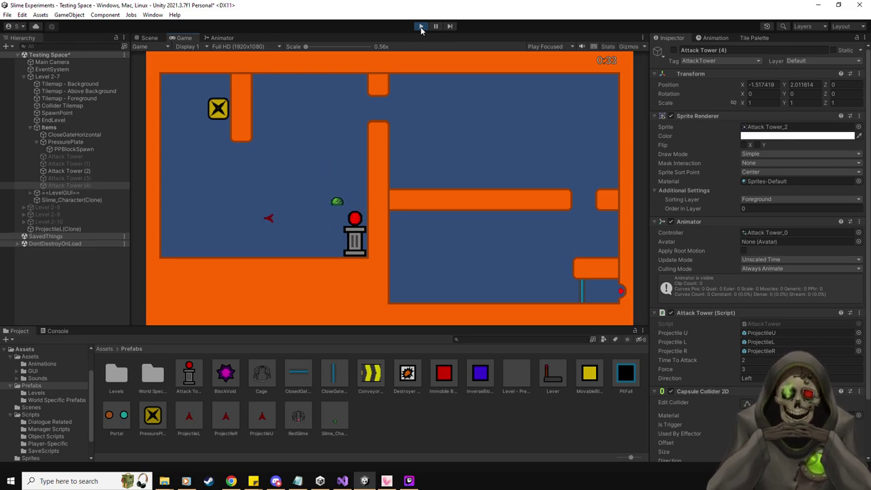
{"action": "left_click", "coordinate": [420, 26]}
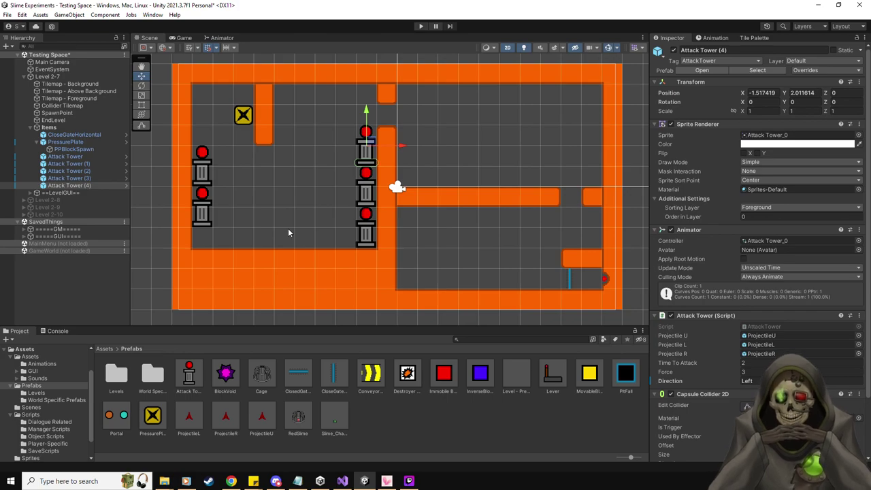
Place an Immobile Block on the lower left tower's head at X -9.5, Y -0.5, and a copy on the upper one at Y 1.5.
{"action": "left_click_drag", "start_coordinate": [443, 378], "coordinate": [207, 199]}
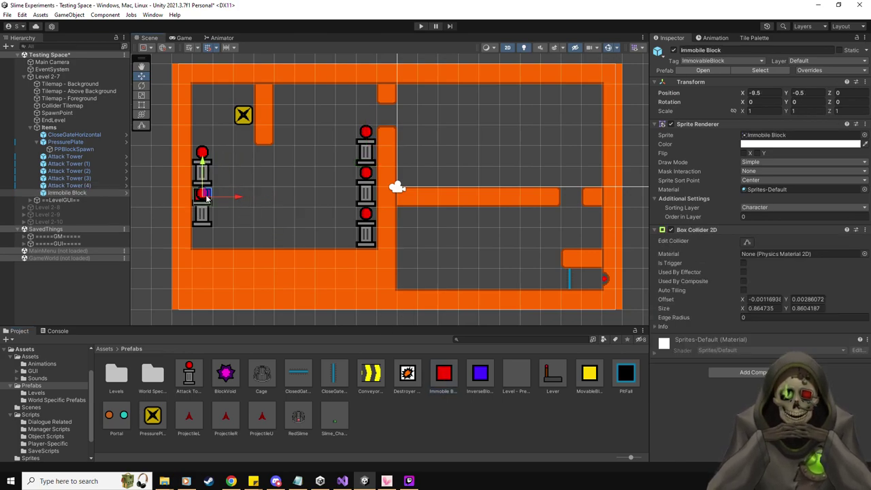
{"action": "left_click", "coordinate": [76, 179]}
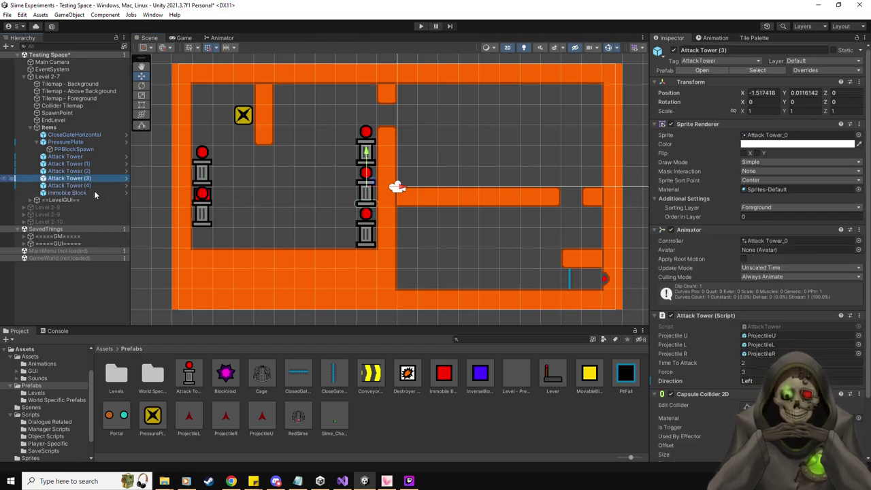
{"action": "left_click", "coordinate": [89, 193]}
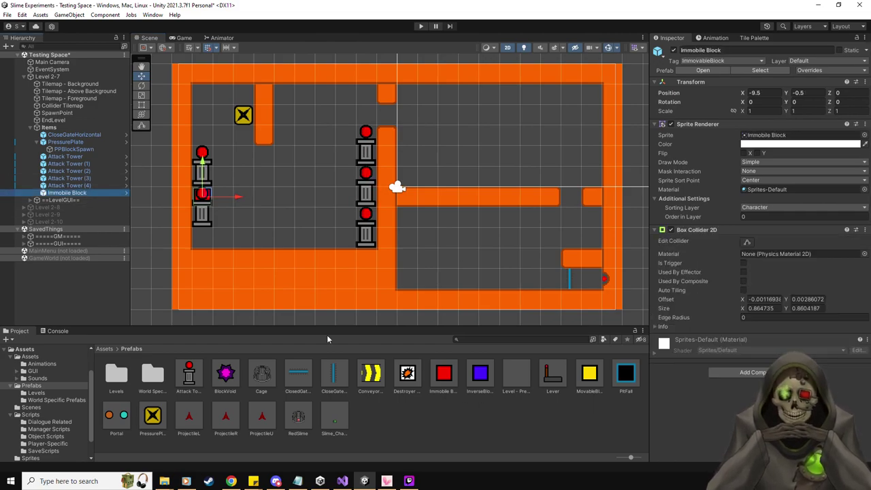
{"action": "key", "text": "ctrl+d"}
{"action": "left_click_drag", "start_coordinate": [202, 178], "coordinate": [203, 135]}
Add Immobile Block copies over the heads of the middle and lowest left-firing towers, the lowest at X -1.5, Y -1.5.
{"action": "key", "text": "ctrl+d"}
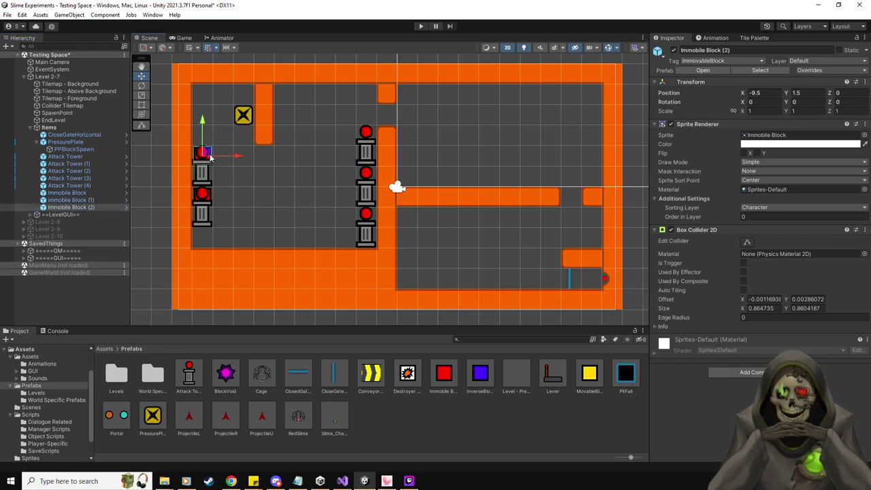
{"action": "left_click_drag", "start_coordinate": [239, 159], "coordinate": [403, 160]}
{"action": "left_click_drag", "start_coordinate": [366, 120], "coordinate": [366, 180]}
{"action": "key", "text": "ctrl+d"}
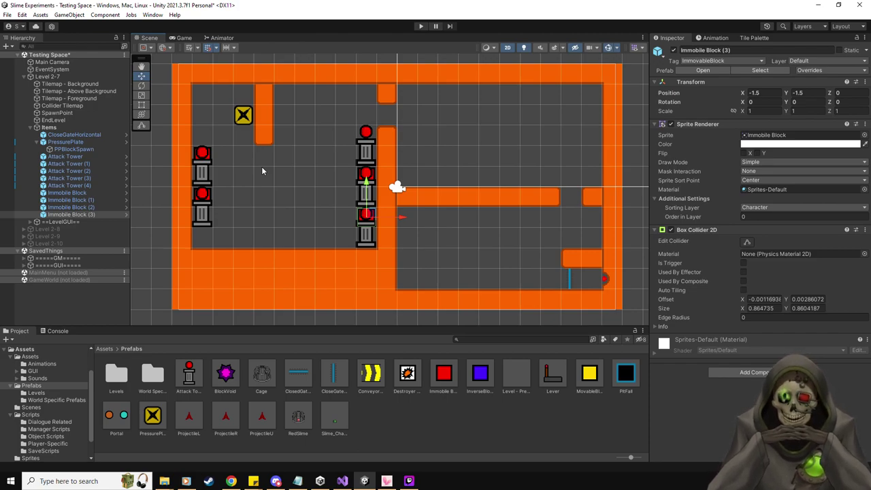
Scatter three more Immobile Block copies across the left chamber's open space, one of them at X -7.5, Y 1.5 below the pressure plate.
{"action": "key", "text": "ctrl+d"}
{"action": "left_click_drag", "start_coordinate": [372, 212], "coordinate": [244, 155]}
{"action": "key", "text": "ctrl+d"}
{"action": "key", "text": "ctrl+d"}
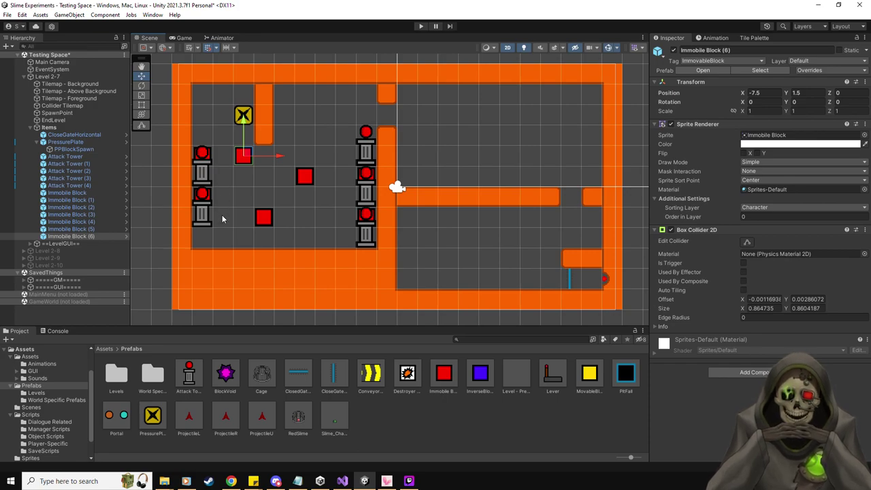
Playtest the level, moving the slime over the pressure plate to check the Destroyer Block spawn and the towers' shots.
{"action": "left_click", "coordinate": [421, 26]}
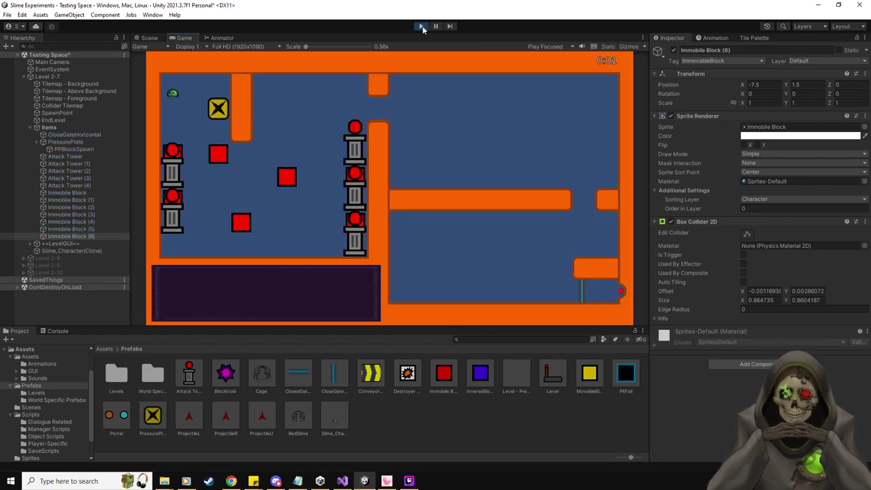
{"action": "key", "text": "Right"}
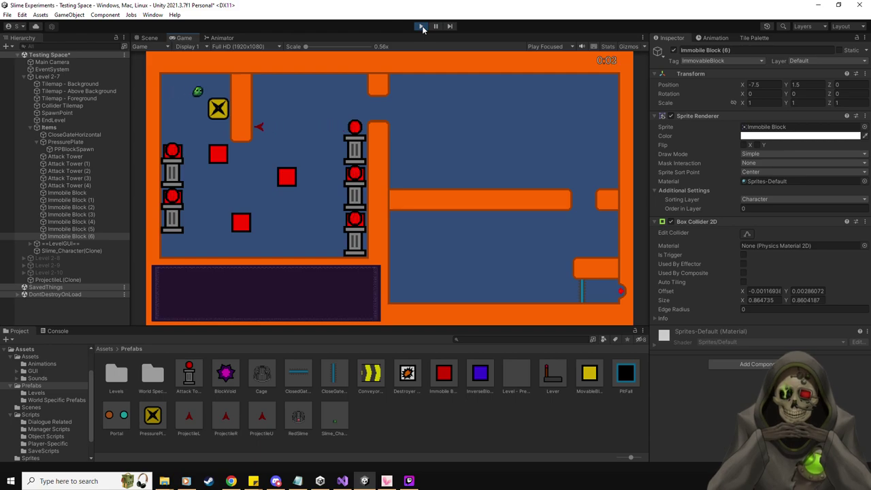
{"action": "key", "text": "Left"}
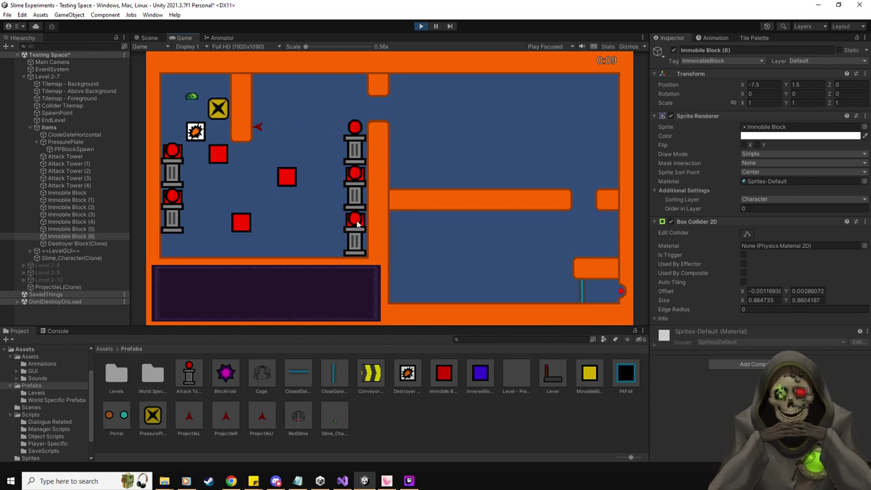
{"action": "left_click", "coordinate": [421, 26]}
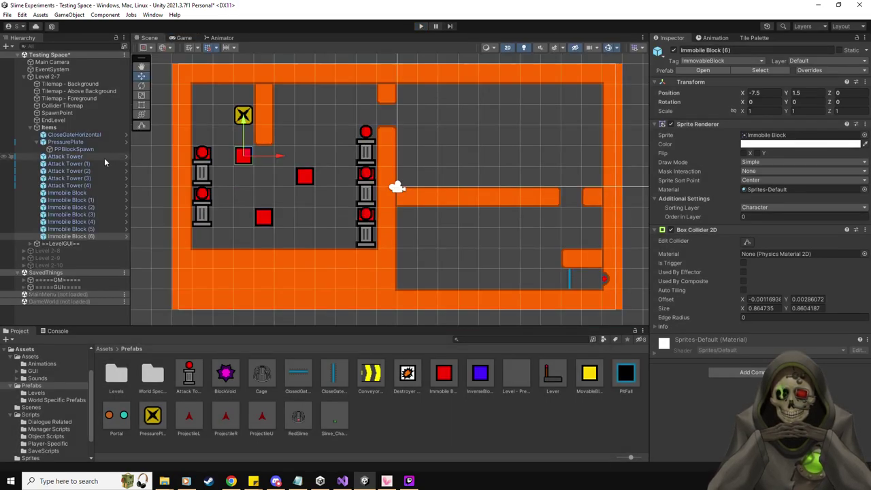
Lower the Immobile Block on the lower left tower to Y -1 and the one on the upper left tower by half a unit.
{"action": "left_click", "coordinate": [67, 193]}
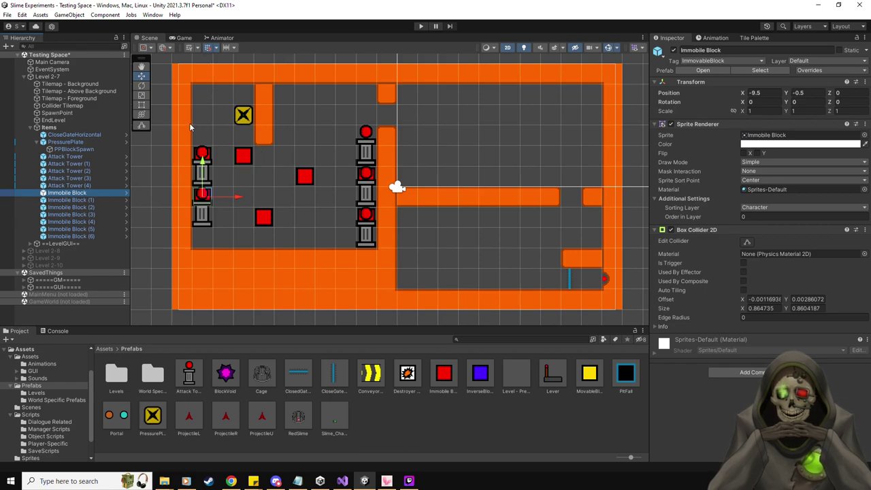
{"action": "left_click_drag", "start_coordinate": [202, 162], "coordinate": [202, 170]}
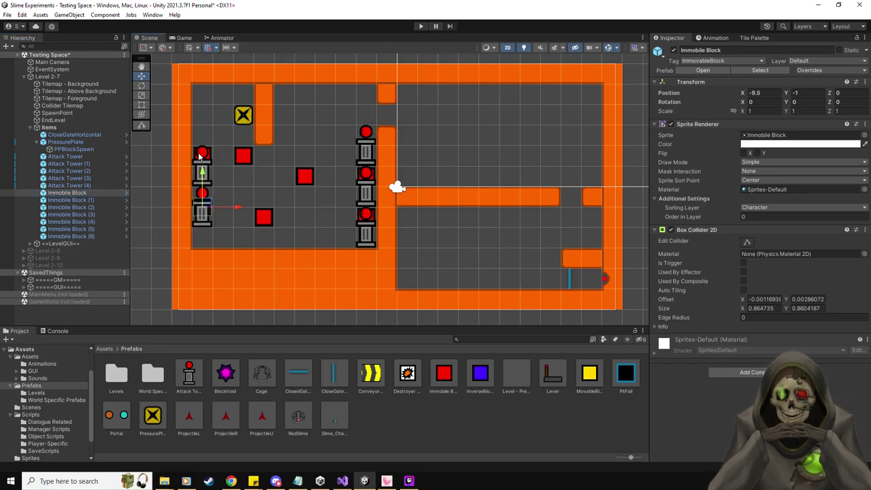
{"action": "left_click", "coordinate": [98, 200]}
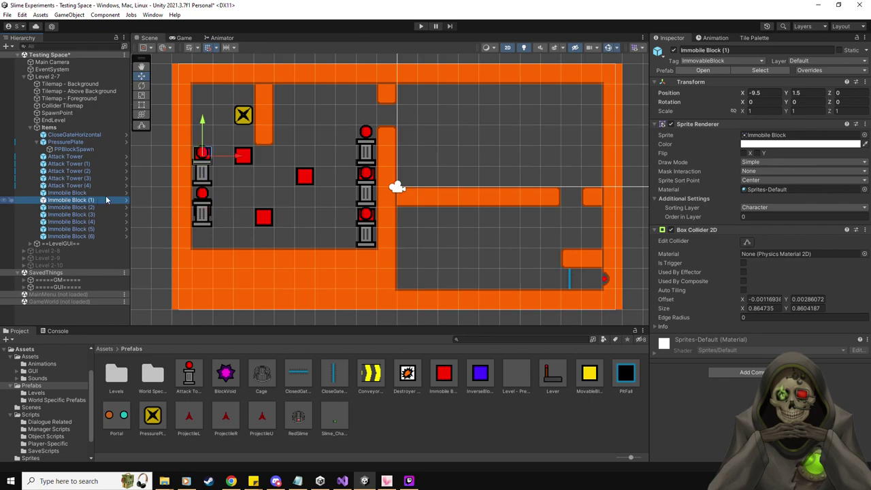
{"action": "left_click_drag", "start_coordinate": [202, 121], "coordinate": [204, 124]}
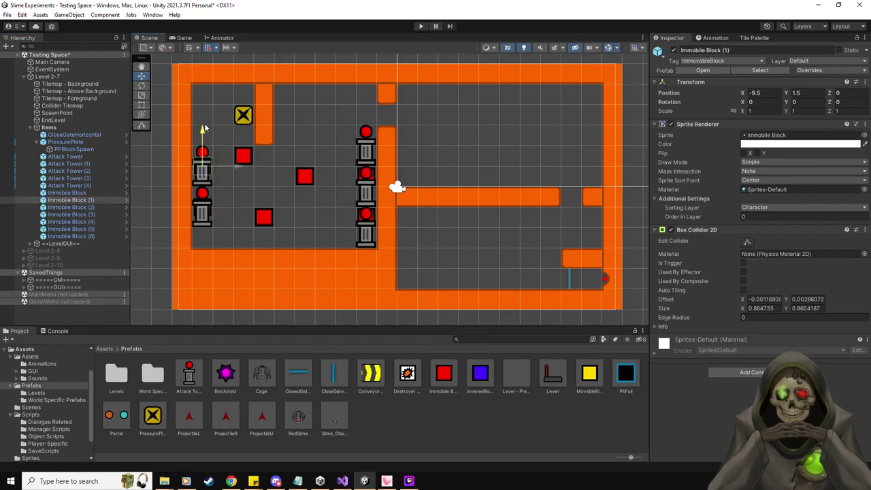
Lower the Immobile Block on the middle left-firing tower to Y 0 and the one on the lowest left-firing tower to Y -2.
{"action": "left_click", "coordinate": [73, 210]}
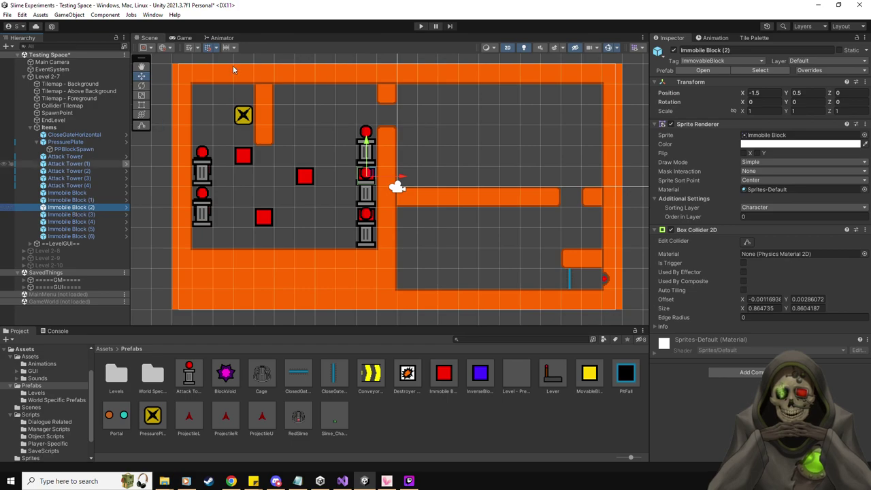
{"action": "left_click", "coordinate": [368, 149]}
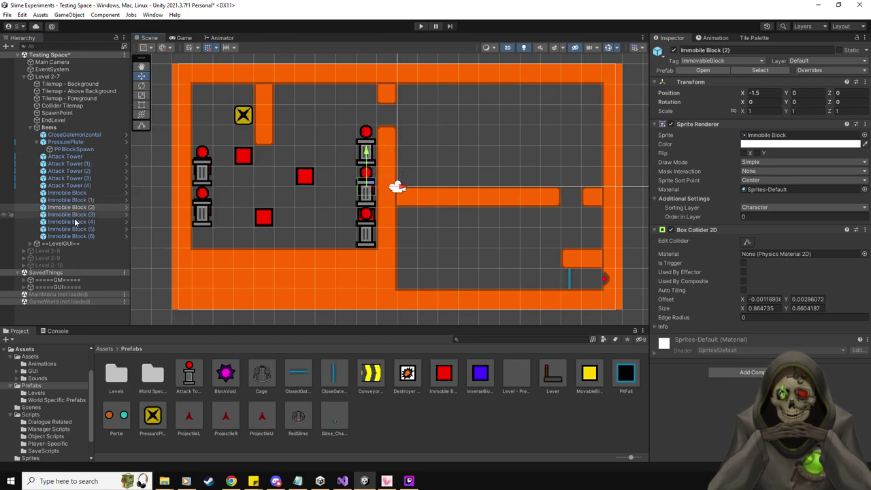
{"action": "left_click", "coordinate": [365, 216]}
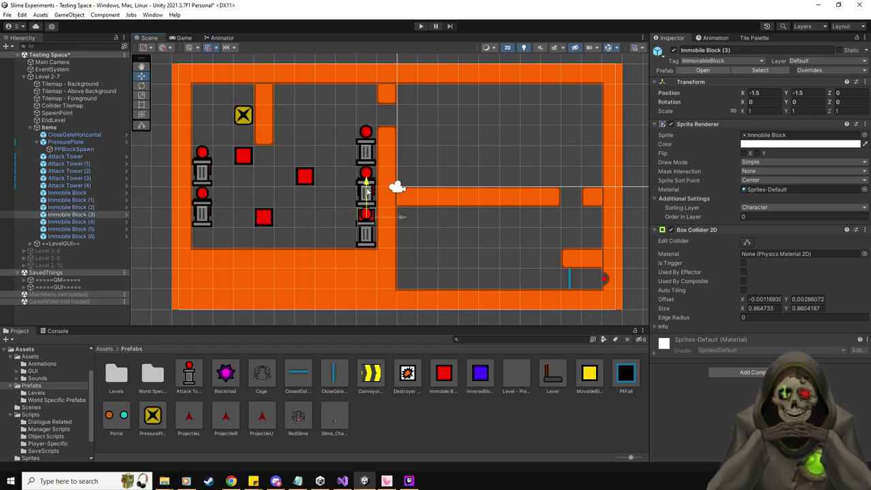
{"action": "left_click_drag", "start_coordinate": [367, 191], "coordinate": [368, 202]}
Start a playtest, trigger the pressure plate with the slime and push the Destroyer Block into the upper left tower.
{"action": "left_click", "coordinate": [422, 27]}
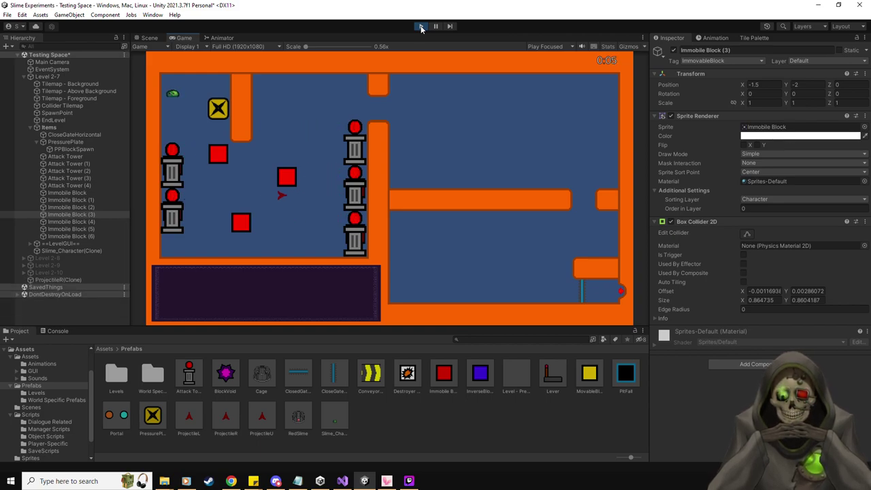
{"action": "key", "text": "d"}
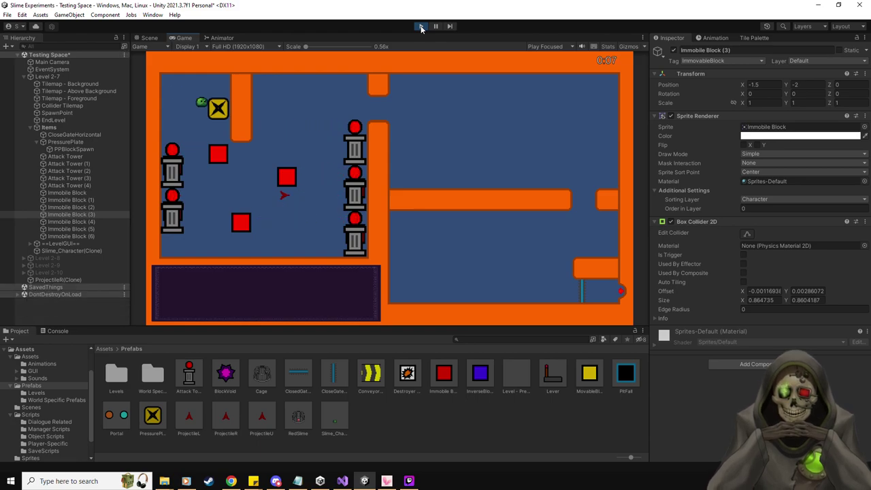
{"action": "key", "text": "a"}
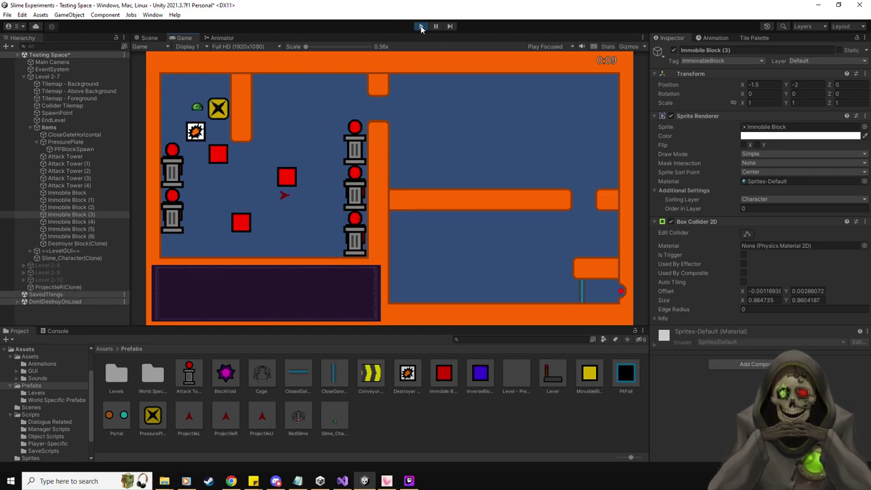
{"action": "key", "text": "d"}
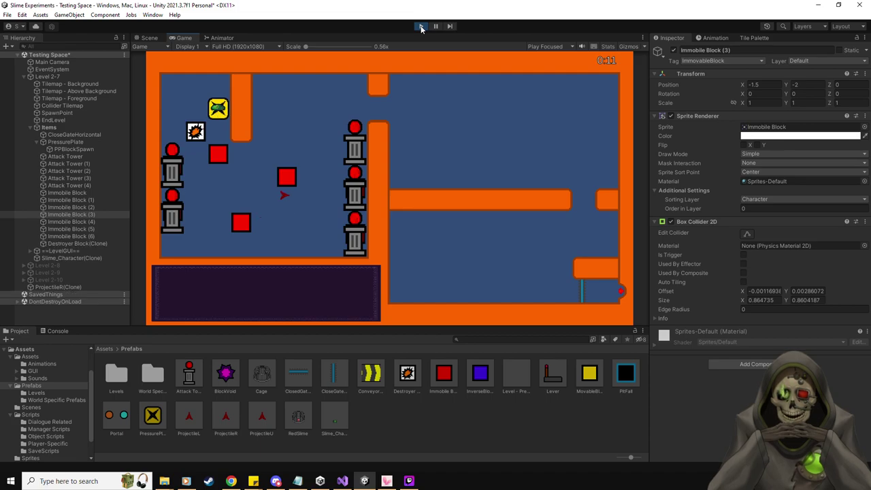
{"action": "key", "text": "a"}
{"action": "key", "text": "s"}
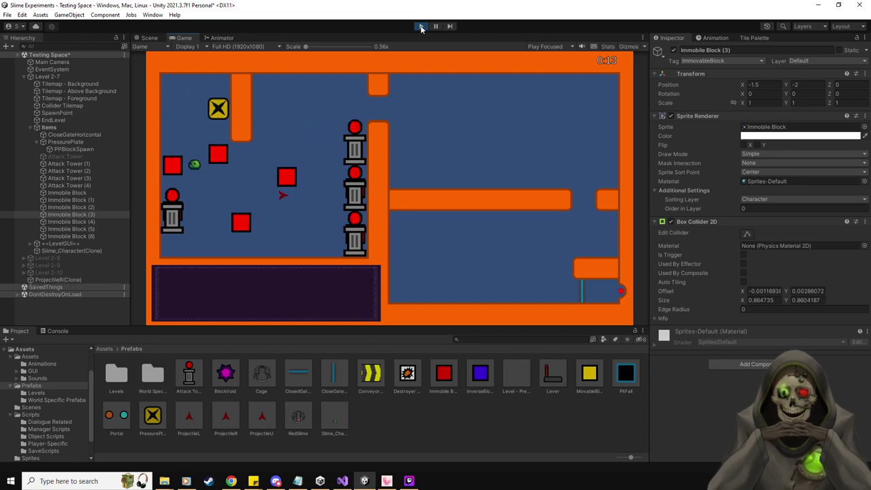
Spawn another Destroyer Block from the pressure plate and push it down into the lower left tower.
{"action": "key", "text": "d"}
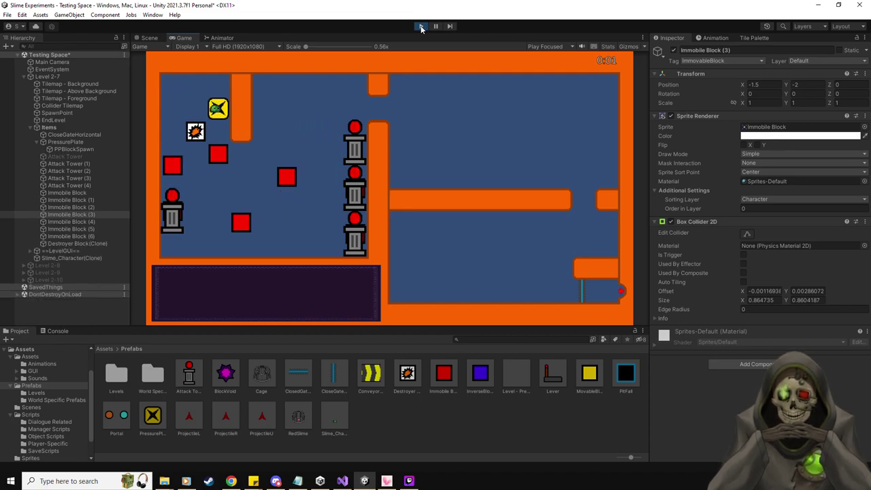
{"action": "key", "text": "a"}
{"action": "key", "text": "s"}
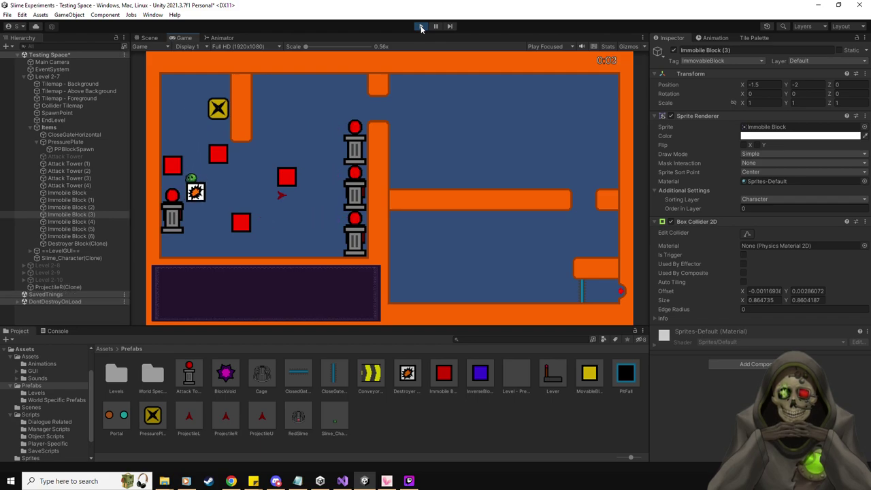
Spawn a new Destroyer Block and push it into the Immobile Block left at the lower left tower's place.
{"action": "key", "text": "d"}
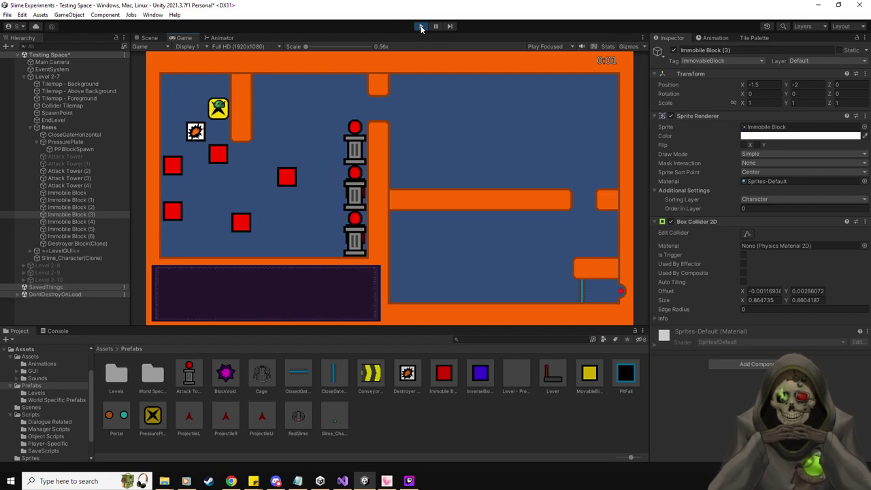
{"action": "key", "text": "a"}
{"action": "key", "text": "s"}
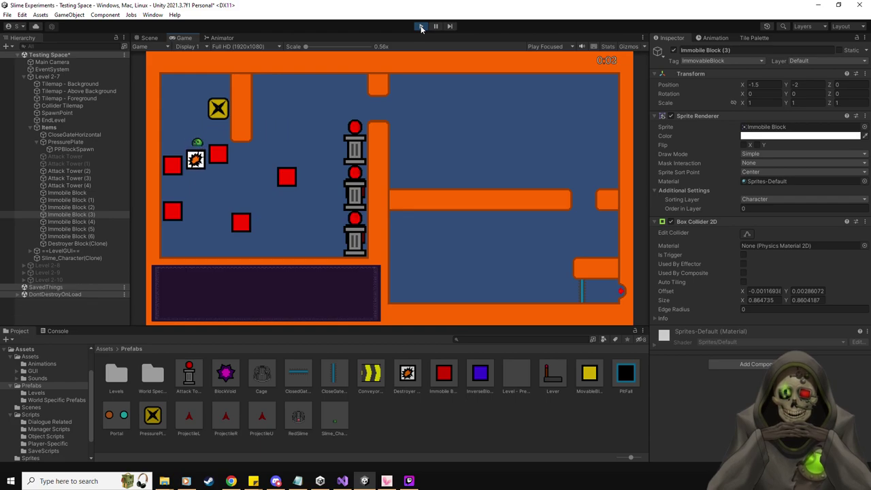
{"action": "key", "text": "s"}
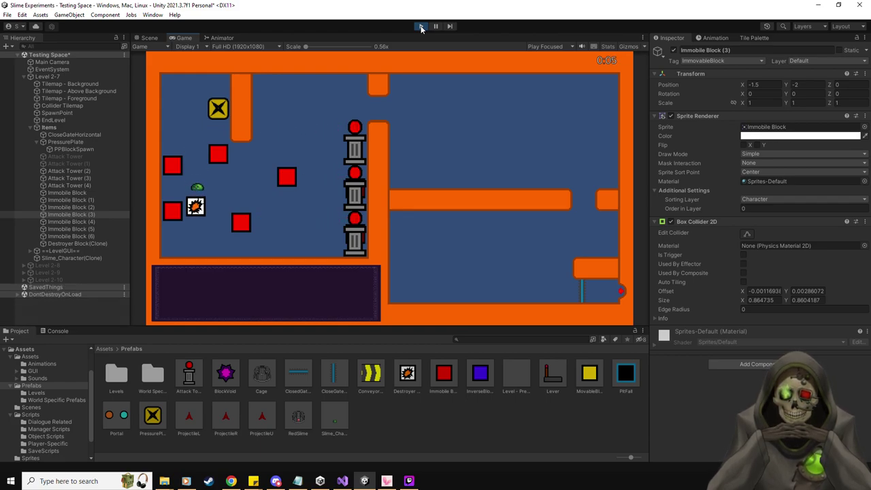
{"action": "key", "text": "d"}
{"action": "key", "text": "s"}
{"action": "key", "text": "a"}
Return the slime to the pressure plate for another Destroyer Block and push it down to the left chamber's bottom wall.
{"action": "key", "text": "w"}
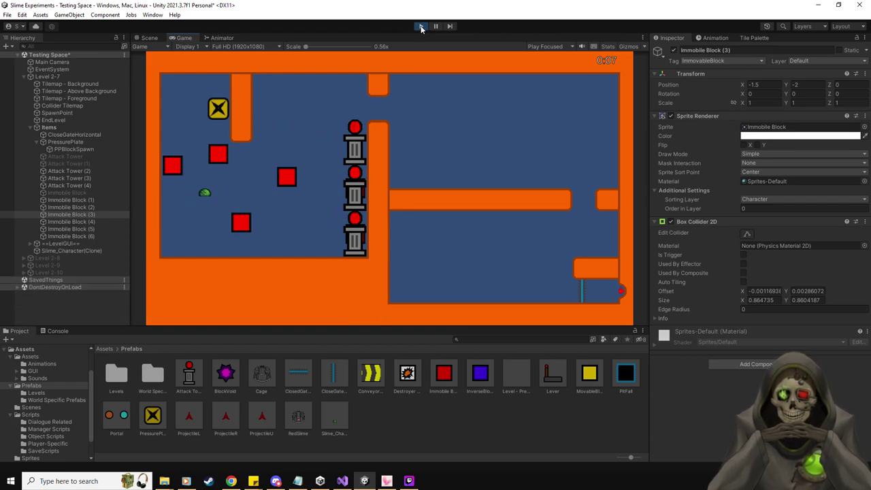
{"action": "key", "text": "s"}
{"action": "key", "text": "a"}
{"action": "key", "text": "w"}
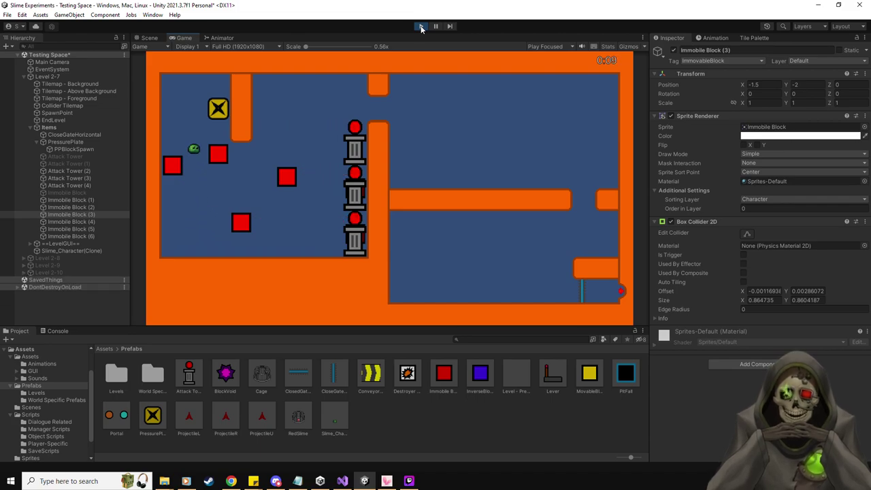
{"action": "key", "text": "w"}
{"action": "key", "text": "s"}
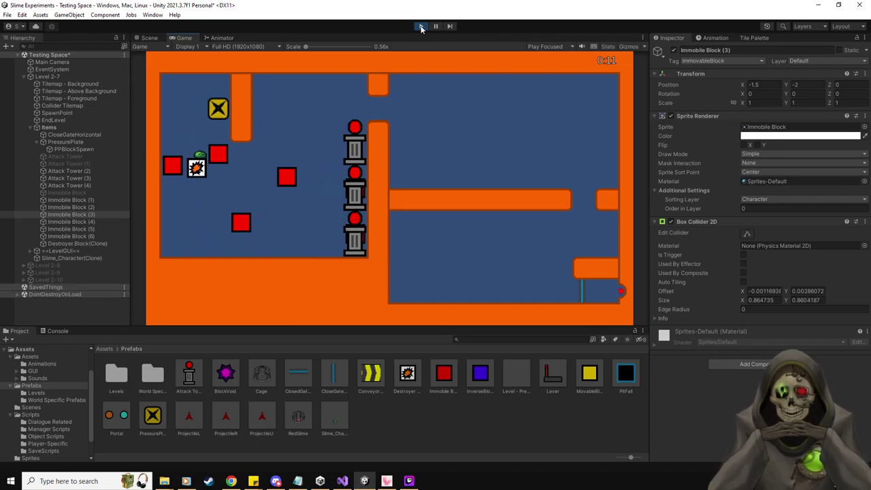
{"action": "key", "text": "s"}
{"action": "key", "text": "w"}
{"action": "key", "text": "s"}
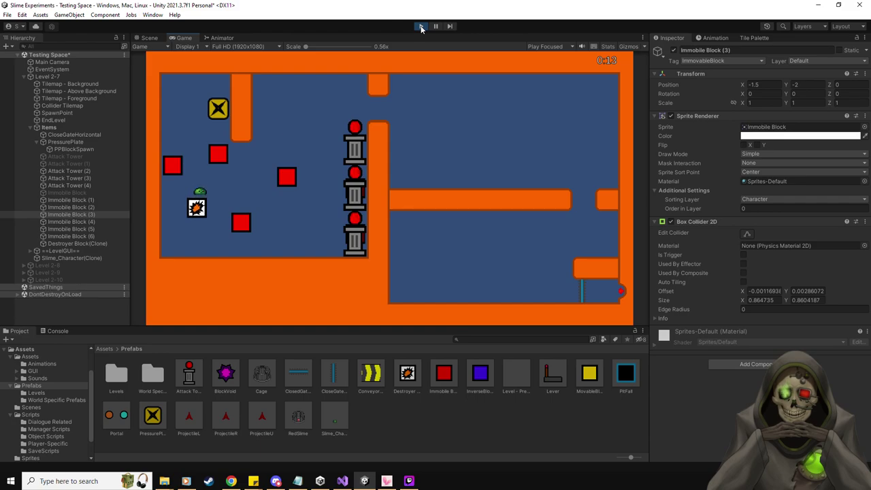
{"action": "key", "text": "a"}
{"action": "key", "text": "s"}
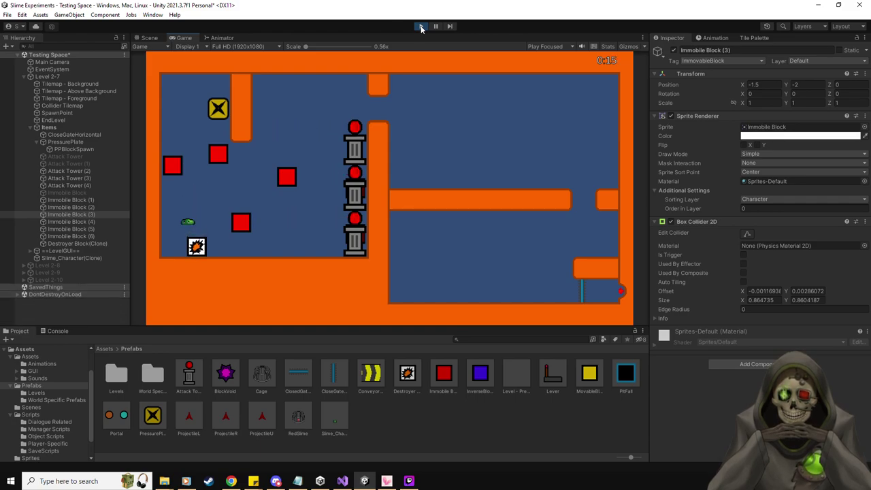
Push the Destroyer Block along the chamber's bottom wall and against the lowest scattered Immobile Block.
{"action": "key", "text": "s"}
{"action": "key", "text": "d"}
{"action": "key", "text": "a"}
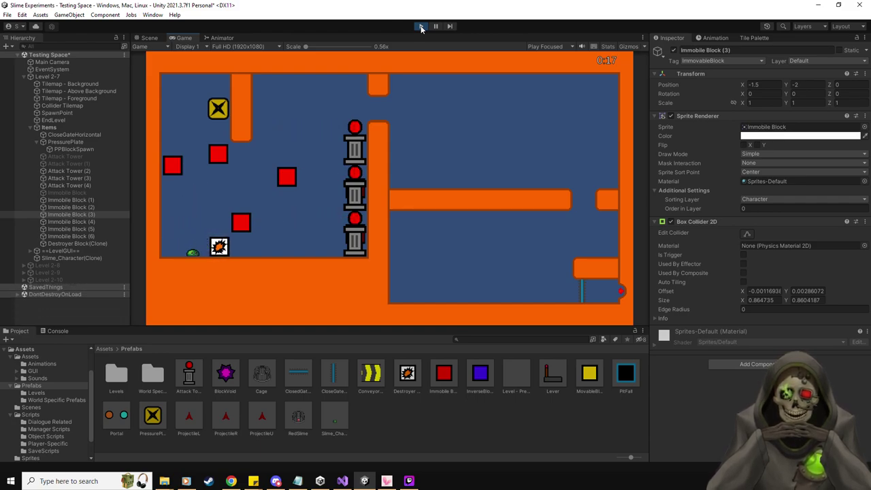
{"action": "key", "text": "d"}
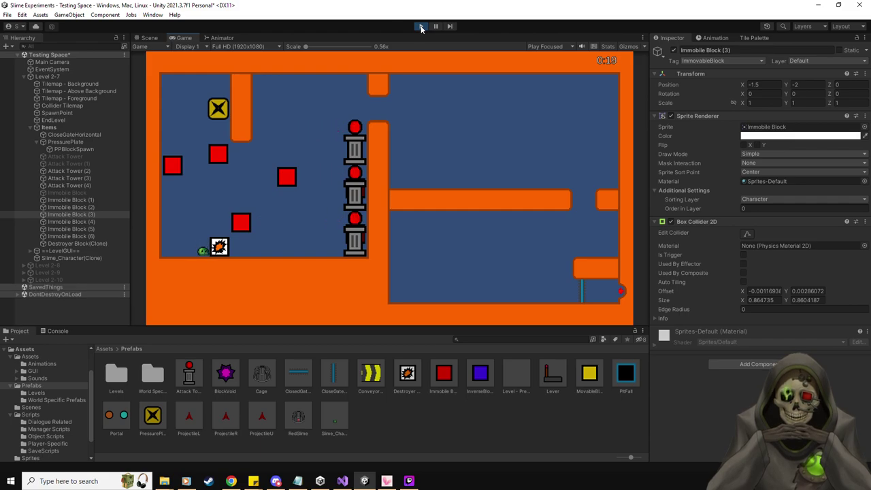
{"action": "key", "text": "a"}
{"action": "key", "text": "d"}
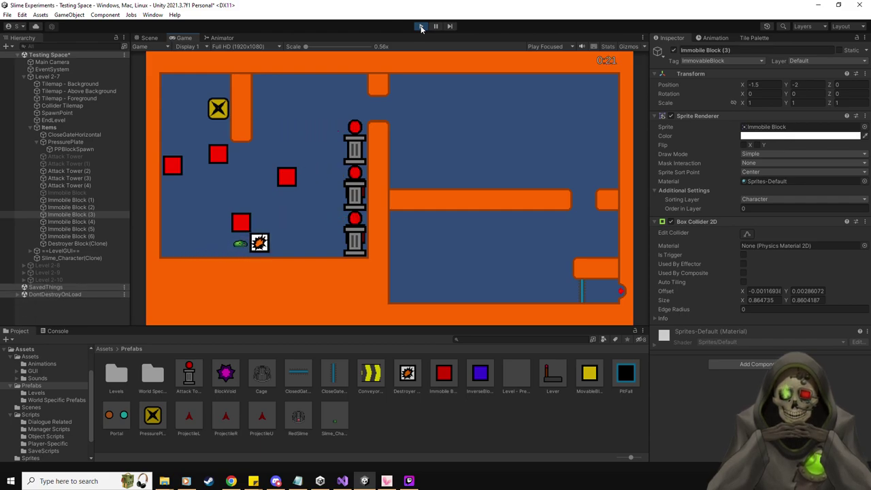
{"action": "key", "text": "d"}
{"action": "key", "text": "a"}
Fetch another Destroyer Block from the pressure plate and push it along the bottom wall into the lowest left-firing tower.
{"action": "key", "text": "w"}
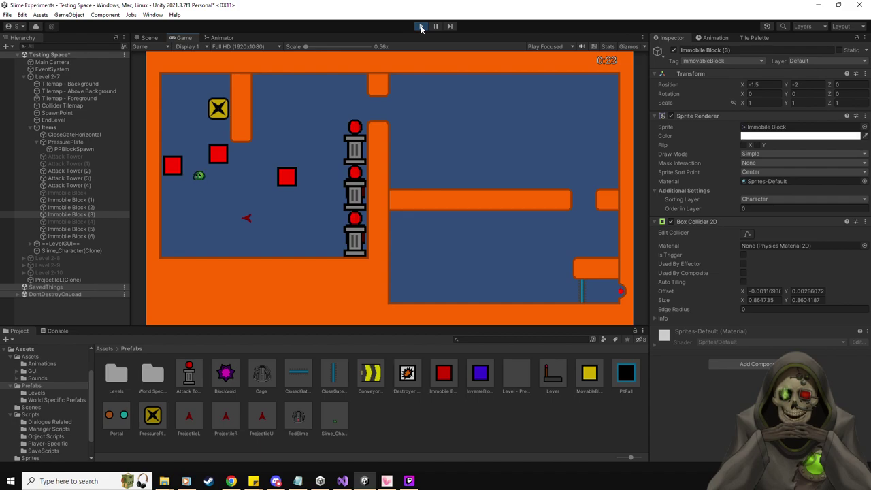
{"action": "key", "text": "w"}
{"action": "key", "text": "d"}
{"action": "key", "text": "a"}
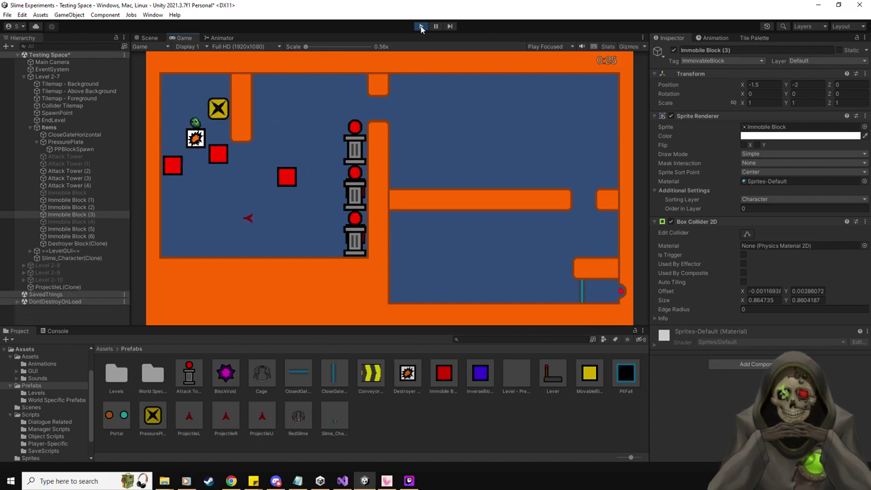
{"action": "key", "text": "s"}
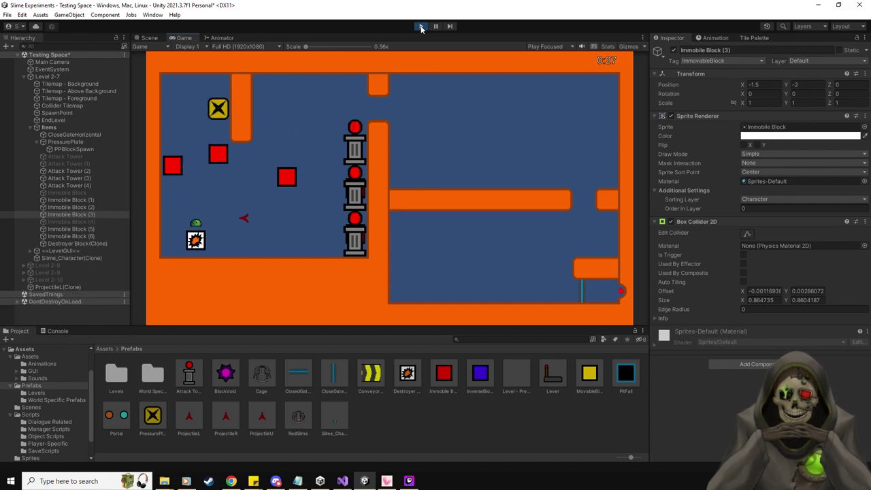
{"action": "key", "text": "a"}
{"action": "key", "text": "s"}
{"action": "key", "text": "d"}
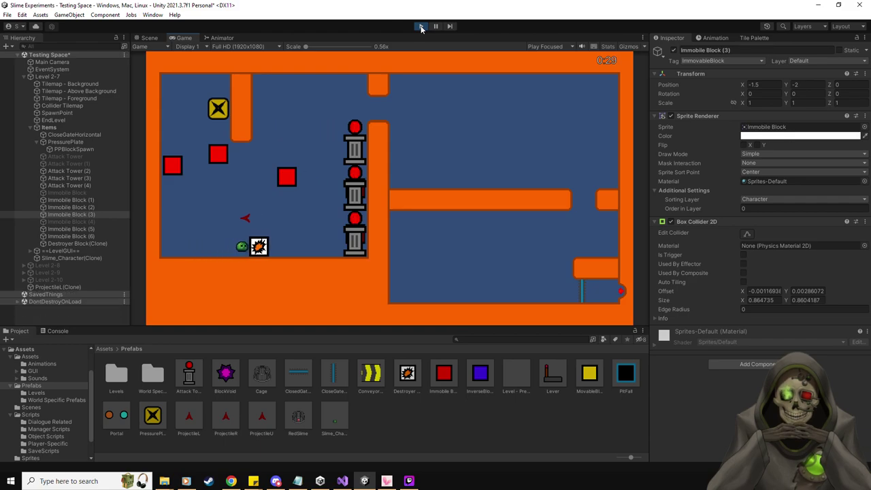
{"action": "key", "text": "d"}
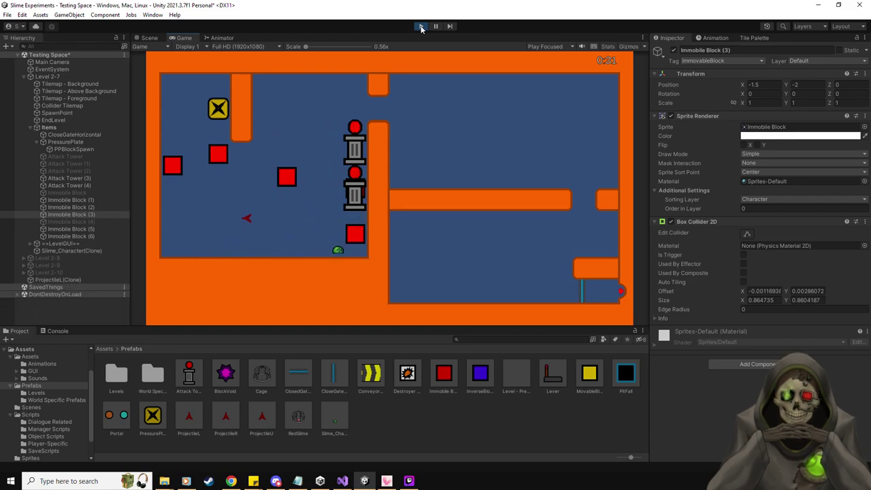
Spawn one more Destroyer Block and push it across the left chamber into the middle left-firing tower.
{"action": "key", "text": "a"}
{"action": "key", "text": "w"}
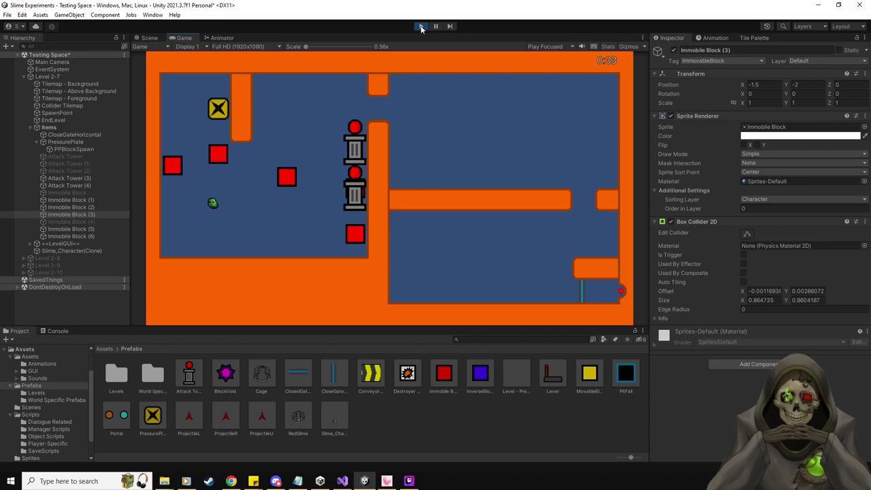
{"action": "key", "text": "a"}
{"action": "key", "text": "w"}
{"action": "key", "text": "d"}
{"action": "key", "text": "a"}
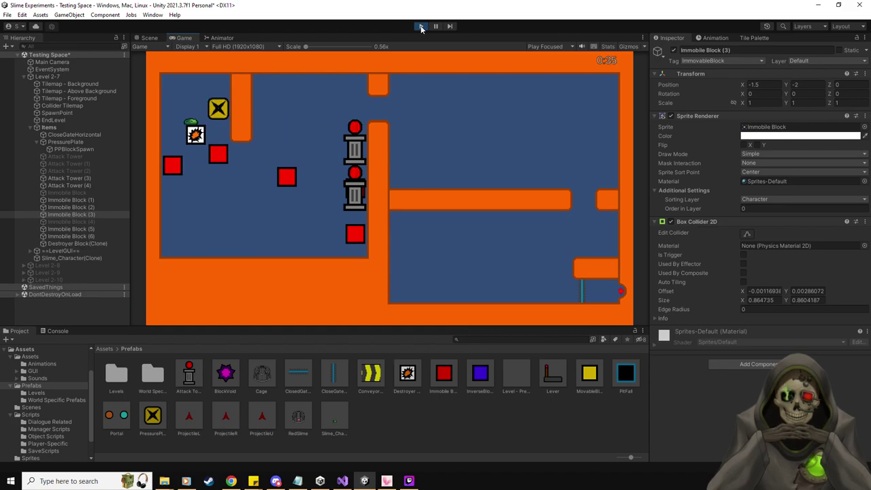
{"action": "key", "text": "a"}
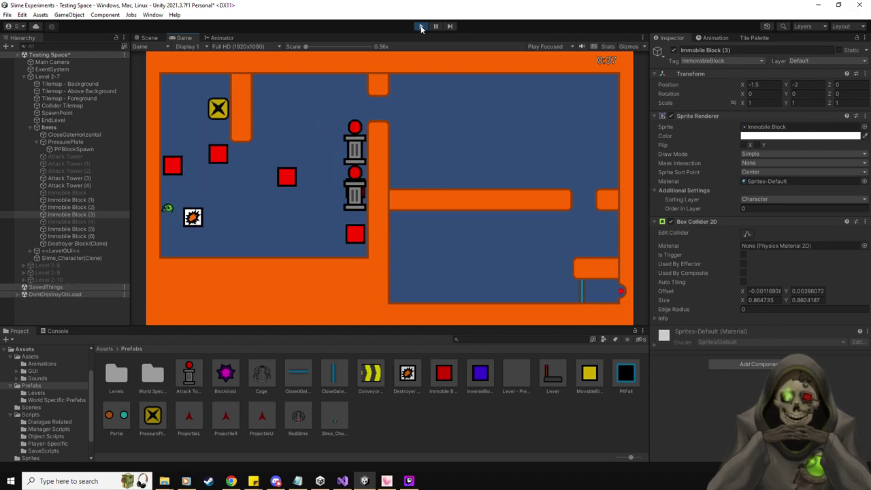
{"action": "key", "text": "d"}
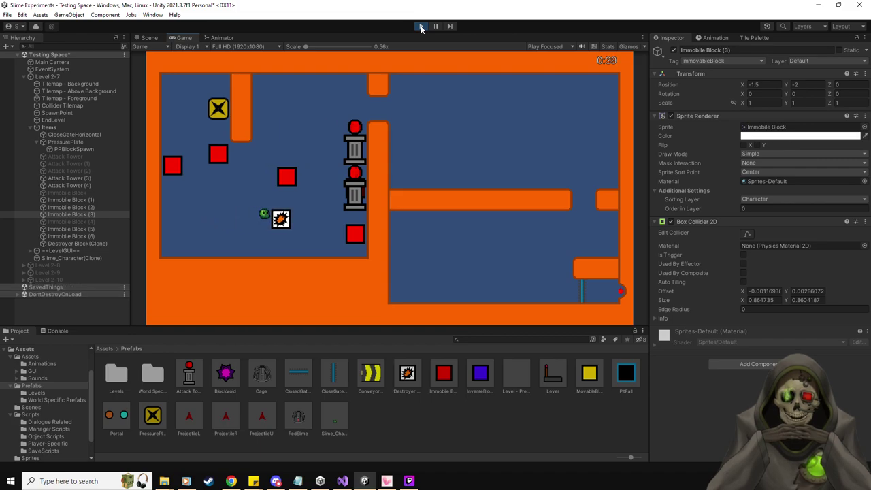
{"action": "key", "text": "d"}
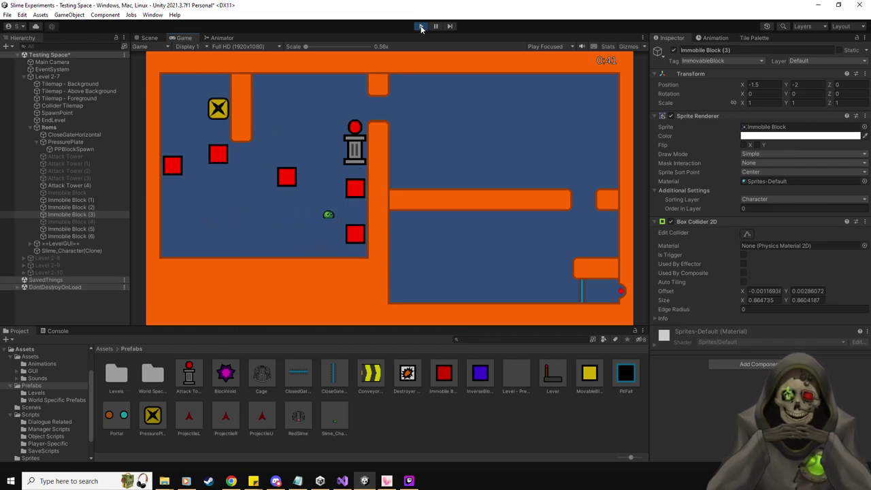
Move the slime back across the left chamber toward the upper-left Immobile Block and end the playtest.
{"action": "key", "text": "a"}
{"action": "key", "text": "w"}
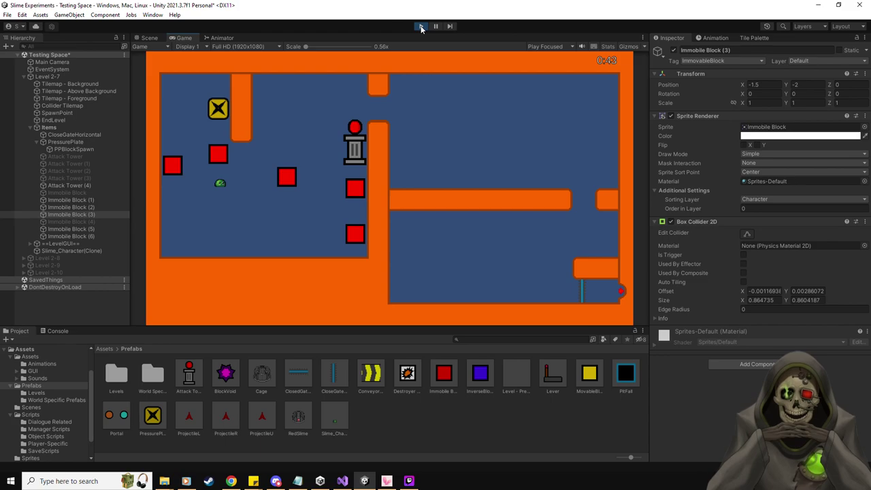
{"action": "left_click", "coordinate": [420, 27]}
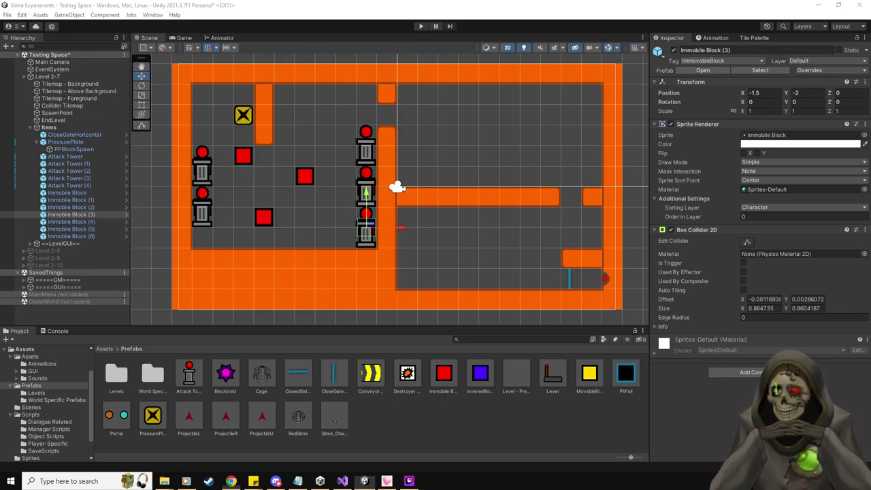
Examine the Slime_Character prefab's Rigidbody 2D settings and the physics materials available for it.
{"action": "key", "text": "alt+Tab"}
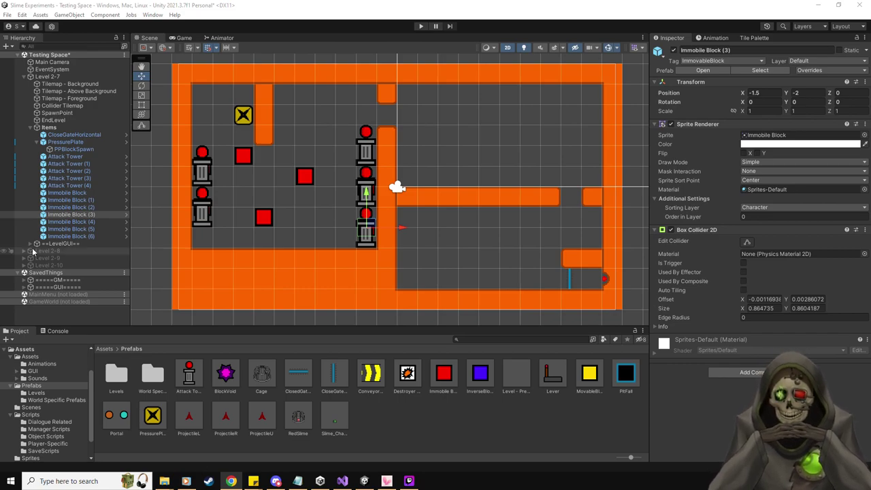
{"action": "left_click", "coordinate": [336, 412]}
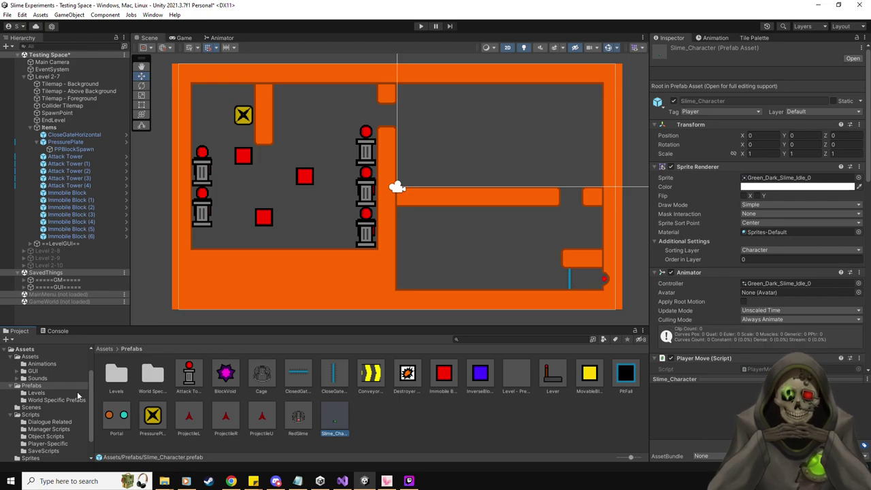
{"action": "scroll", "coordinate": [852, 329], "scroll_direction": "down", "scroll_amount": 10}
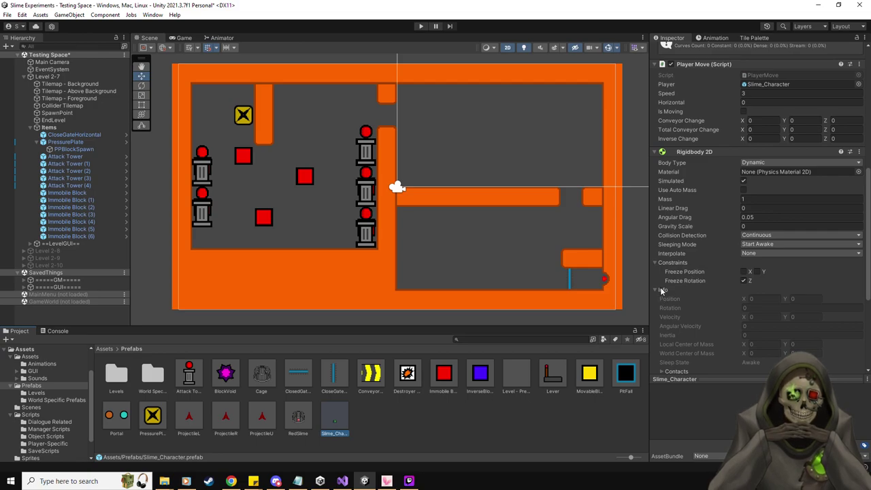
{"action": "left_click", "coordinate": [662, 290]}
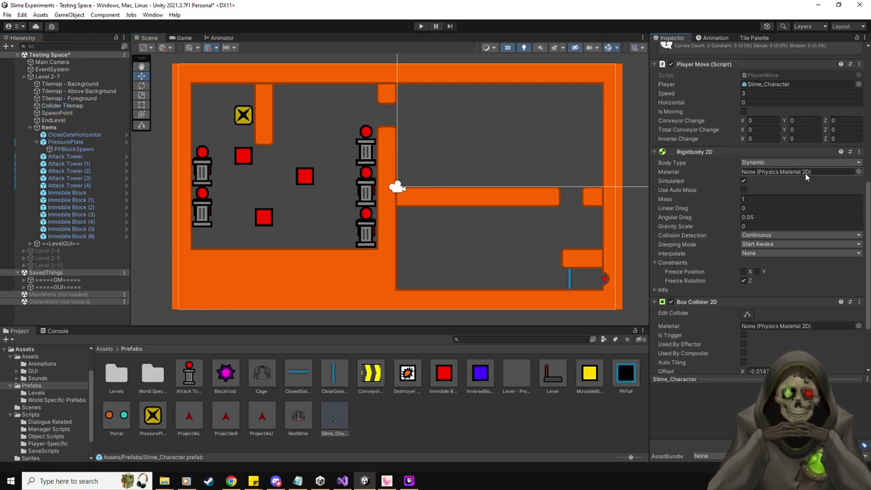
{"action": "left_click", "coordinate": [858, 171]}
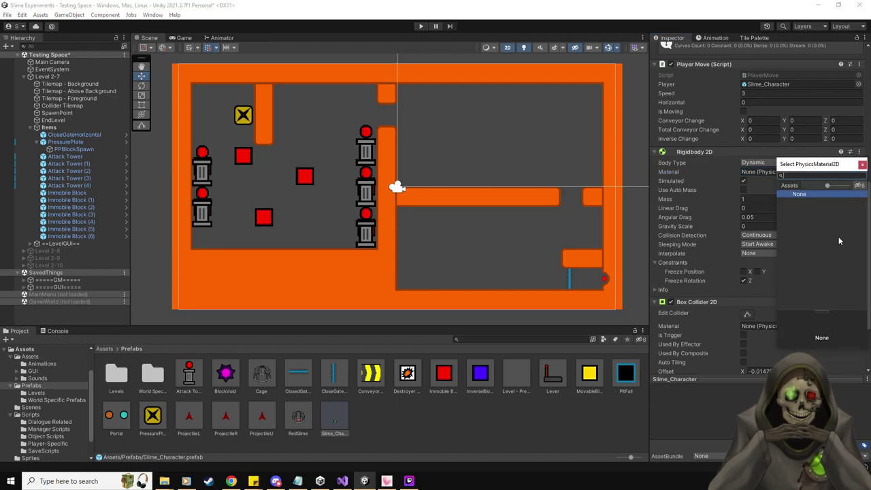
{"action": "left_click", "coordinate": [862, 165]}
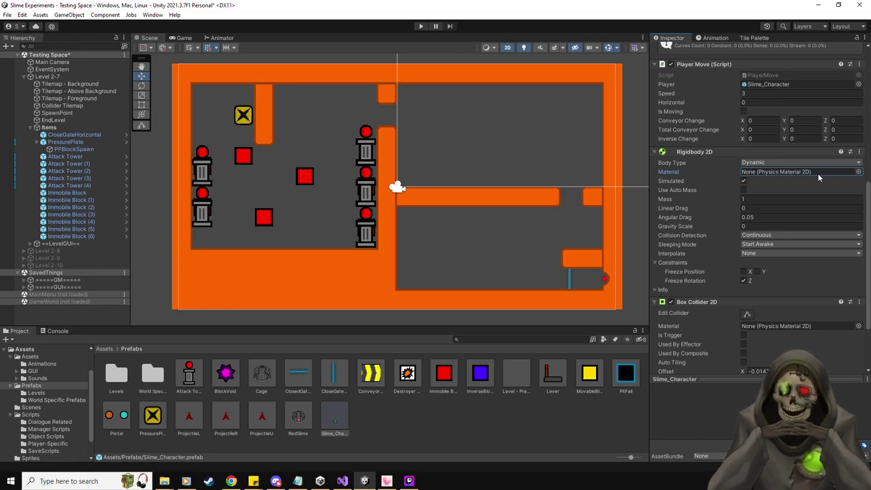
{"action": "key", "text": "alt+Tab"}
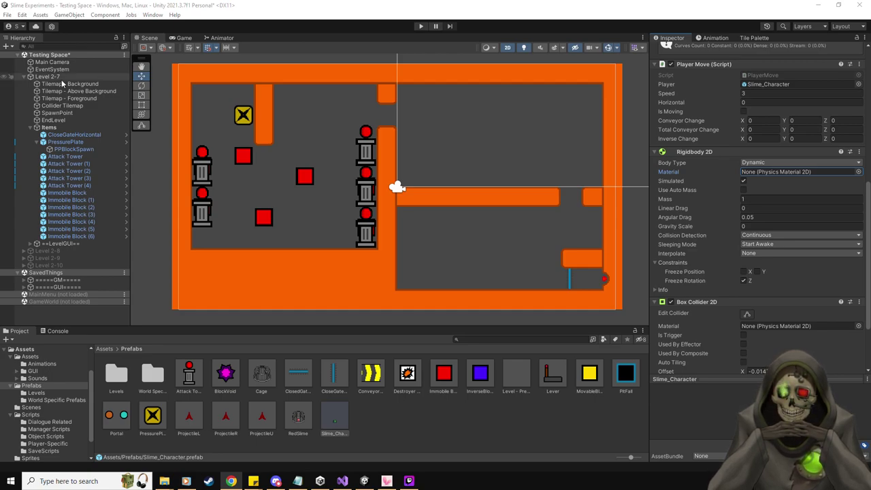
Enable Used By Composite on the Collider Tilemap's Tilemap Collider 2D and add a Composite Collider 2D component.
{"action": "left_click", "coordinate": [62, 105]}
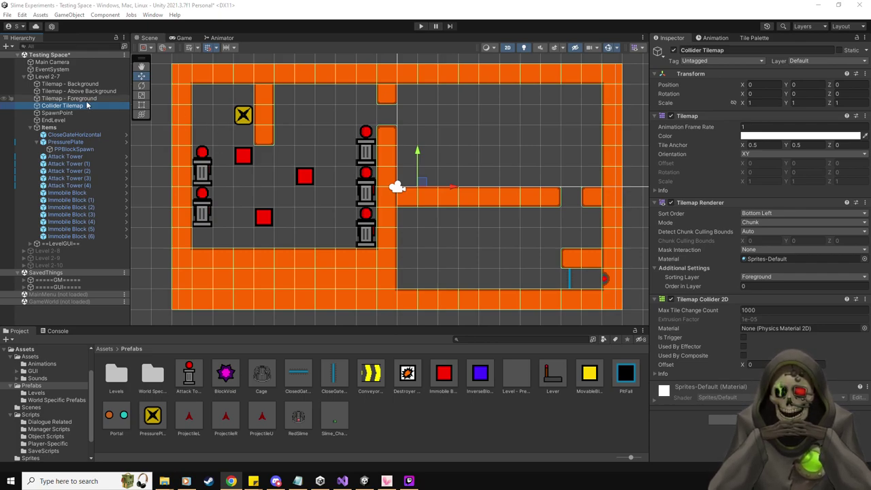
{"action": "left_click", "coordinate": [745, 355]}
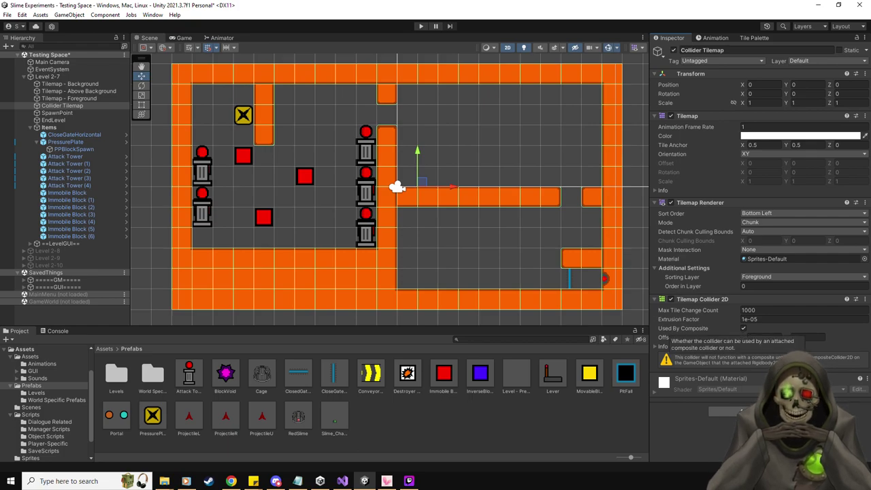
{"action": "left_click", "coordinate": [760, 411]}
{"action": "type", "text": "composite"}
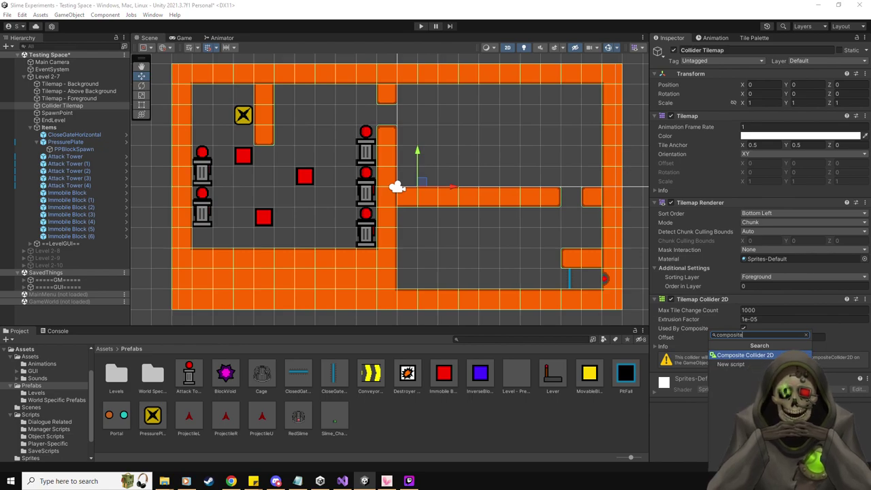
{"action": "key", "text": "Return"}
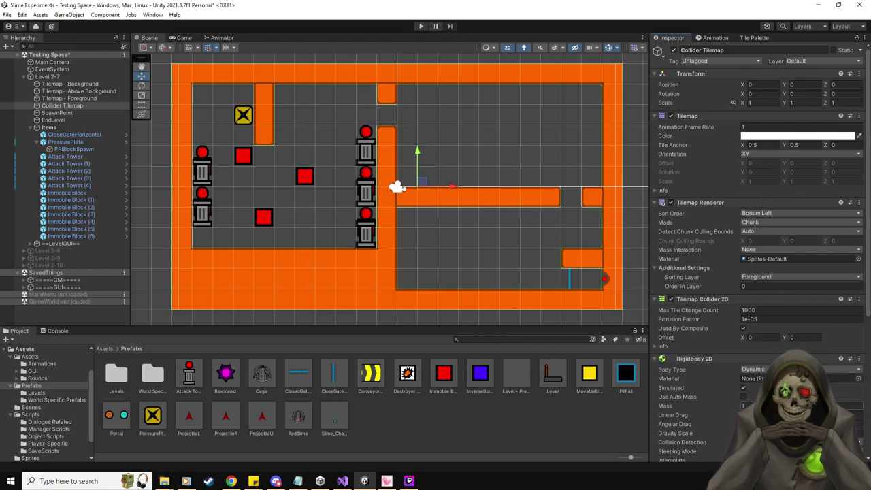
Set the Collider Tilemap's Rigidbody 2D body type to Kinematic.
{"action": "scroll", "coordinate": [723, 324], "scroll_direction": "down", "scroll_amount": 3}
{"action": "scroll", "coordinate": [723, 324], "scroll_direction": "down", "scroll_amount": 2}
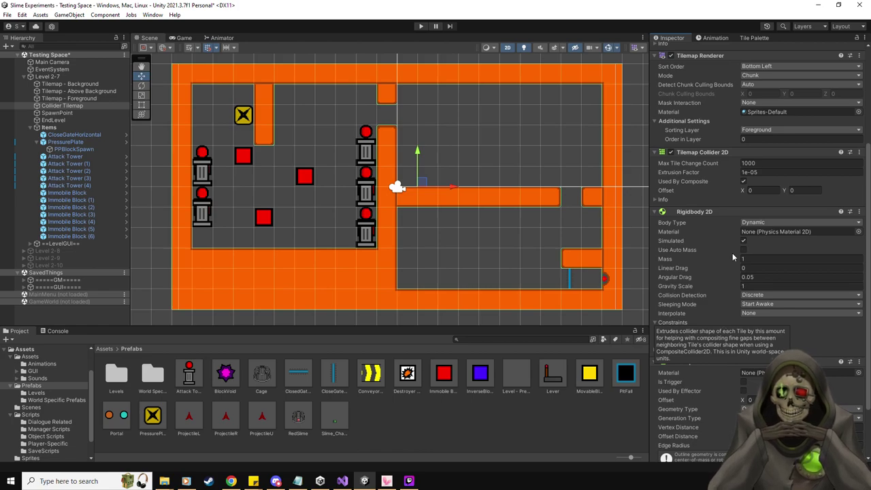
{"action": "scroll", "coordinate": [733, 257], "scroll_direction": "down", "scroll_amount": 1}
{"action": "scroll", "coordinate": [732, 257], "scroll_direction": "down", "scroll_amount": 2}
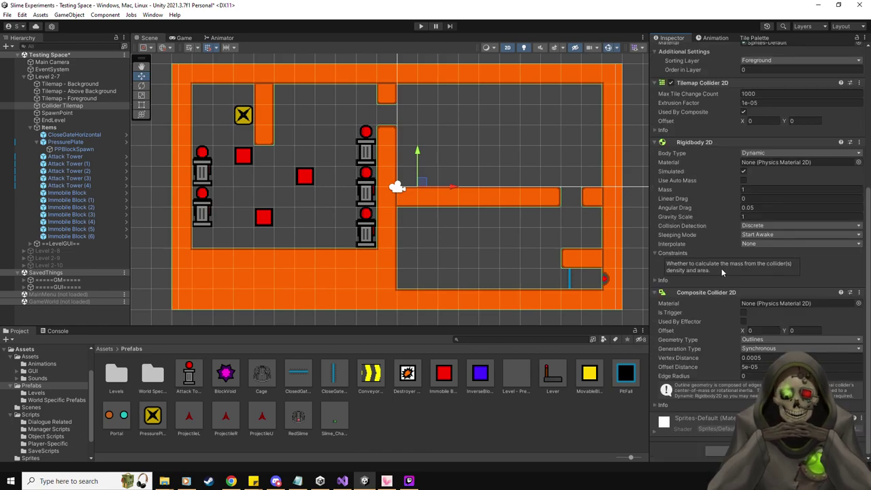
{"action": "left_click", "coordinate": [765, 151]}
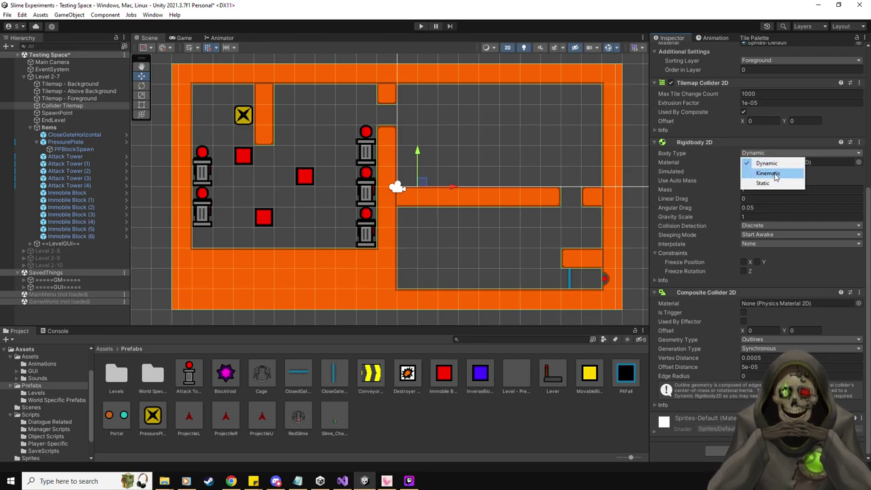
{"action": "left_click", "coordinate": [775, 171]}
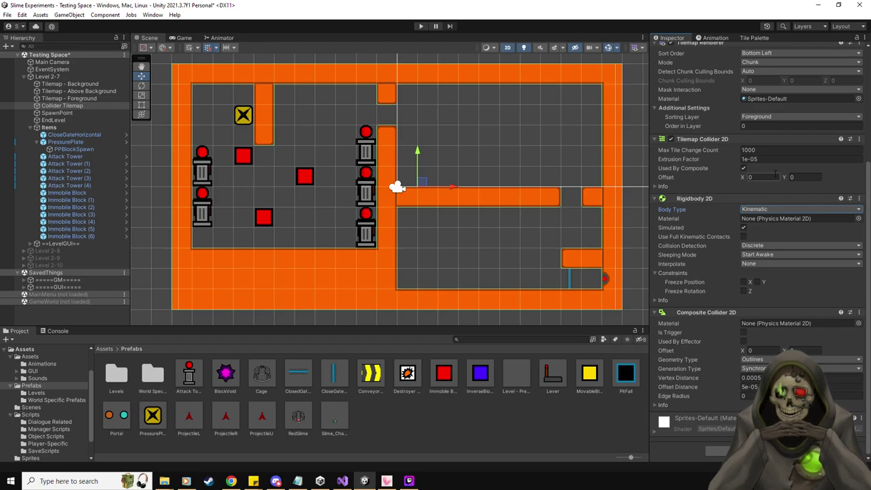
Try Continuous collision detection on the Collider Tilemap's Rigidbody 2D and set it back to Discrete.
{"action": "left_click", "coordinate": [763, 248]}
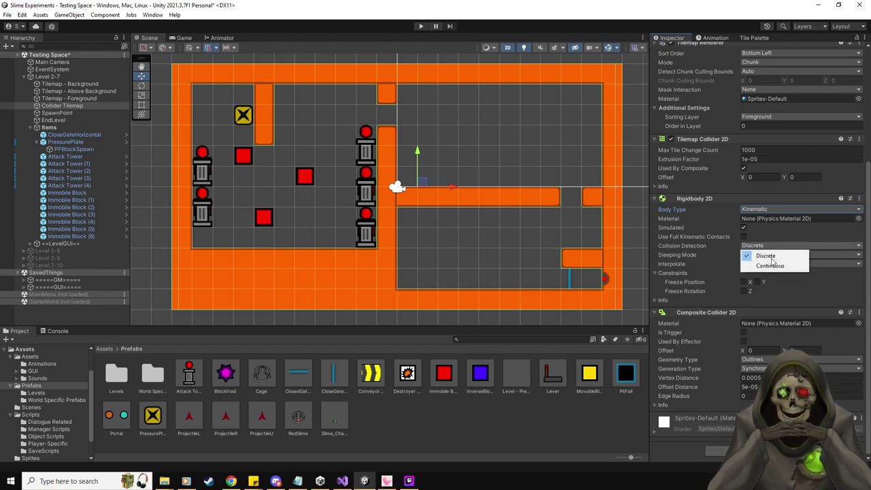
{"action": "left_click", "coordinate": [775, 266]}
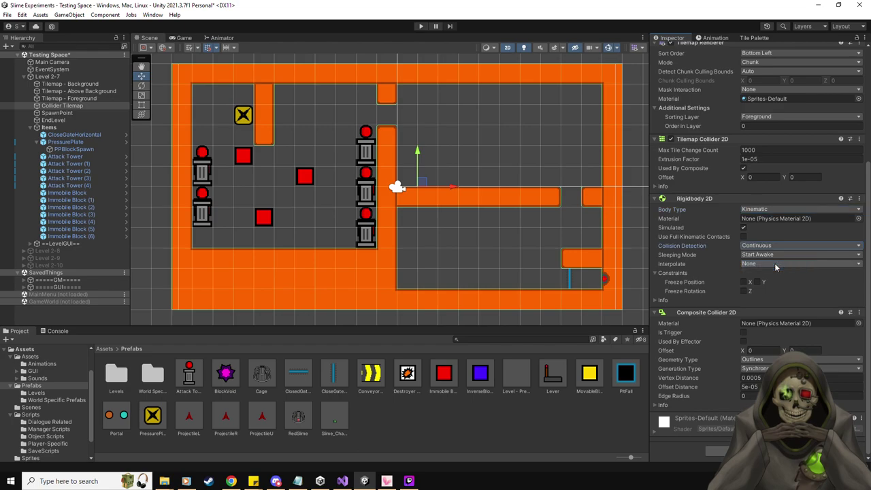
{"action": "left_click", "coordinate": [772, 247]}
{"action": "left_click", "coordinate": [780, 254]}
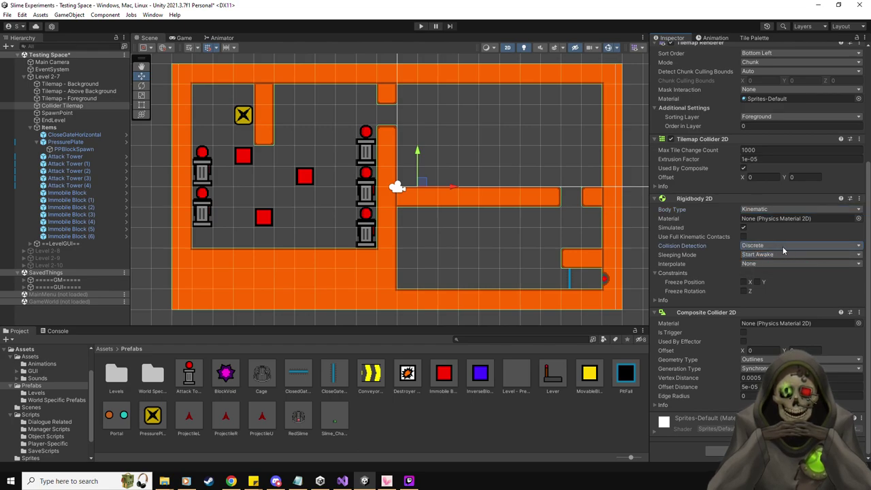
{"action": "left_click", "coordinate": [769, 245]}
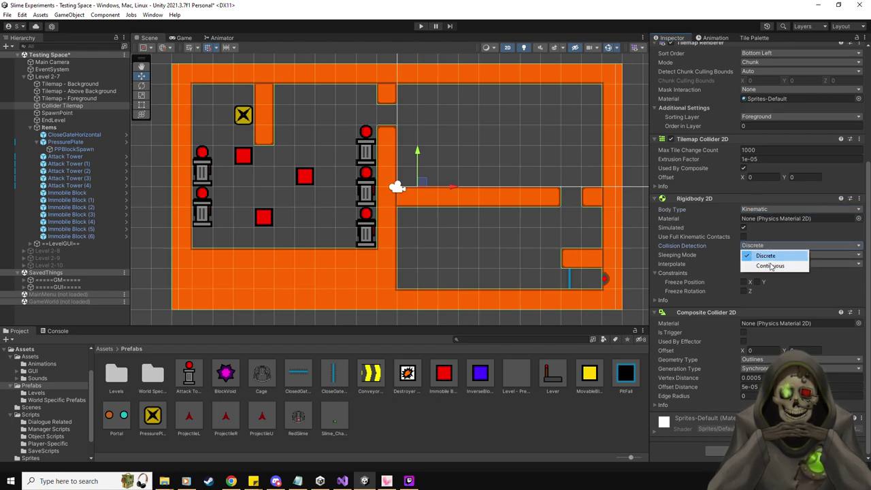
{"action": "left_click", "coordinate": [776, 255]}
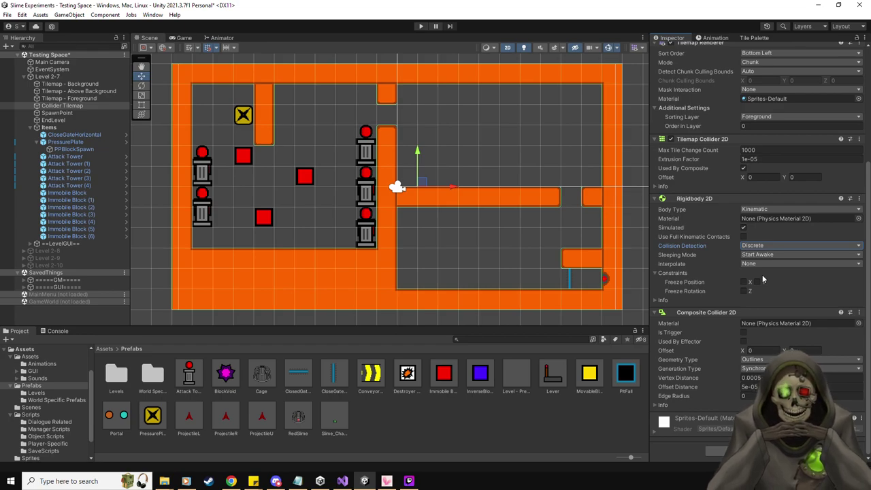
{"action": "scroll", "coordinate": [437, 242], "scroll_direction": "up", "scroll_amount": 2}
{"action": "scroll", "coordinate": [428, 243], "scroll_direction": "up", "scroll_amount": 1}
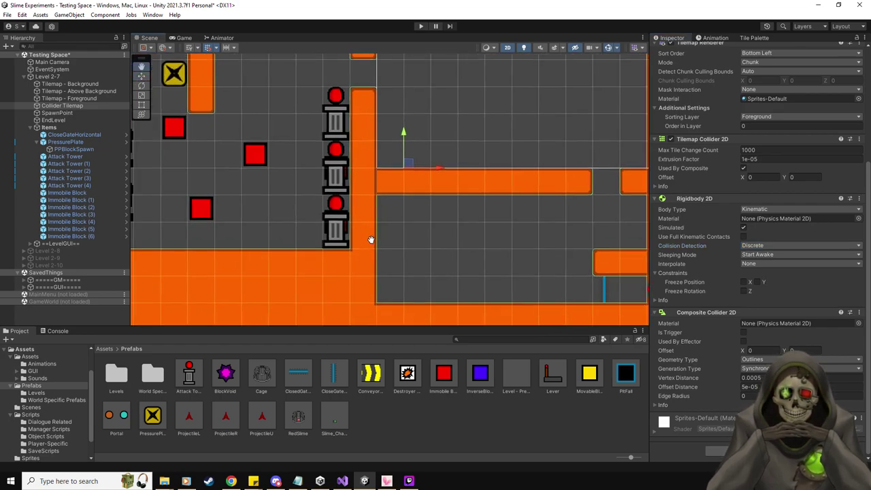
{"action": "middle_click_drag", "start_coordinate": [333, 291], "coordinate": [471, 217]}
{"action": "scroll", "coordinate": [413, 241], "scroll_direction": "down", "scroll_amount": 2}
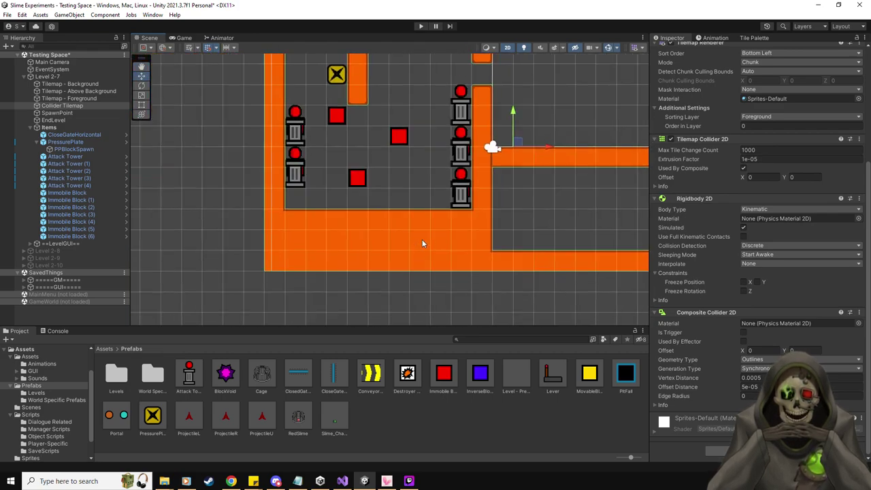
{"action": "middle_click_drag", "start_coordinate": [422, 243], "coordinate": [366, 287]}
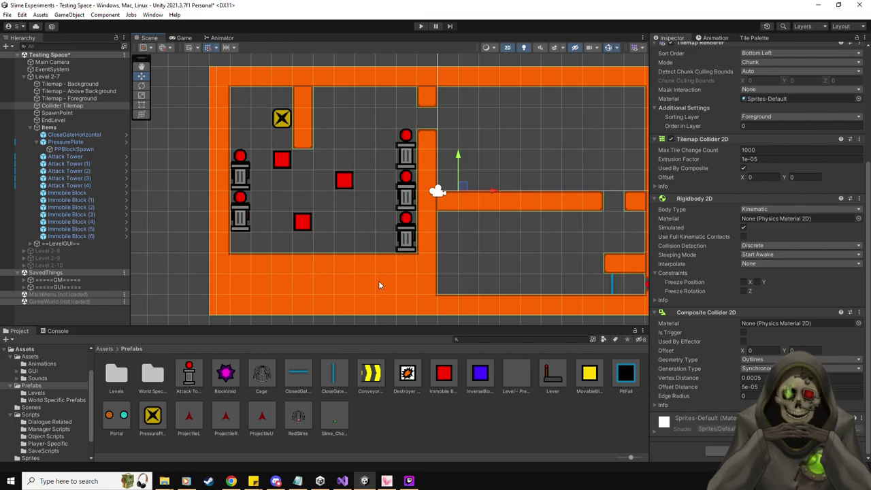
{"action": "middle_click_drag", "start_coordinate": [397, 295], "coordinate": [373, 298]}
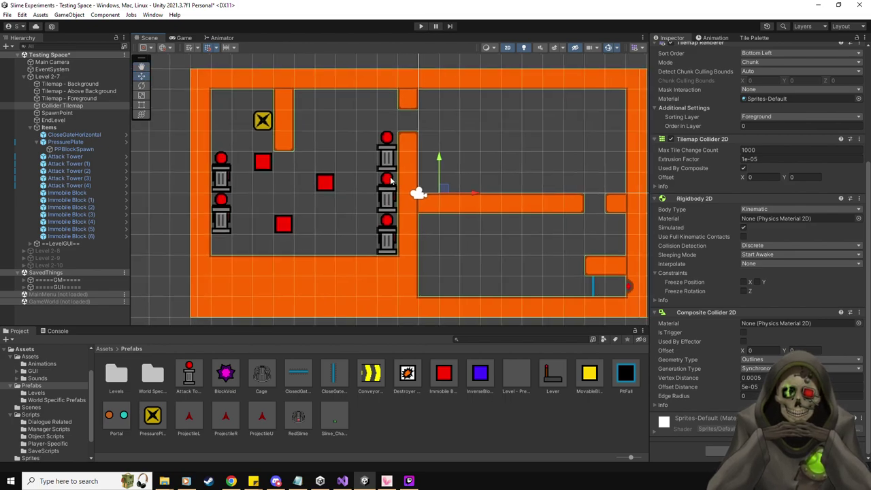
Playtest the composite wall collider by sliding the slime back and forth along the left chamber's bottom wall, and end the playtest.
{"action": "left_click", "coordinate": [421, 27]}
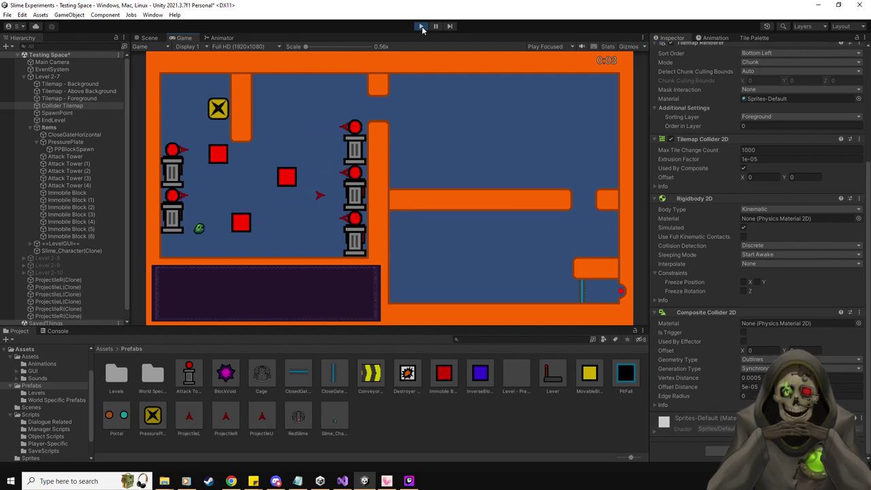
{"action": "key", "text": "d"}
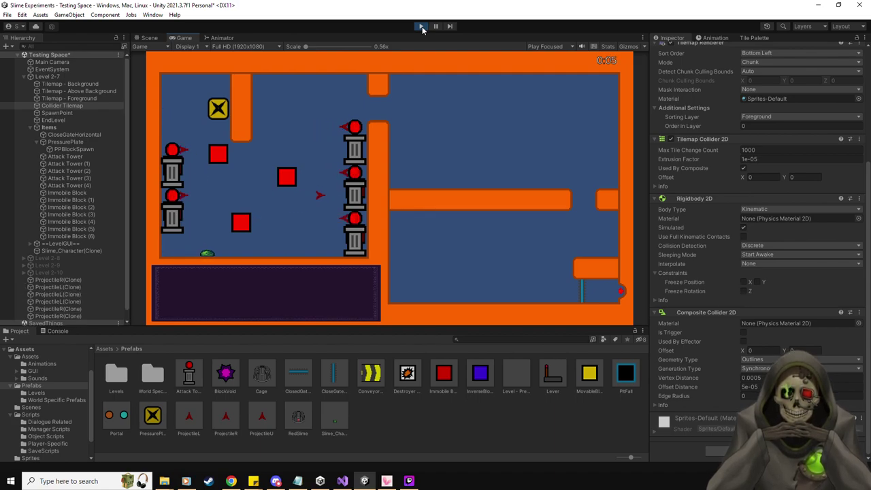
{"action": "key", "text": "d"}
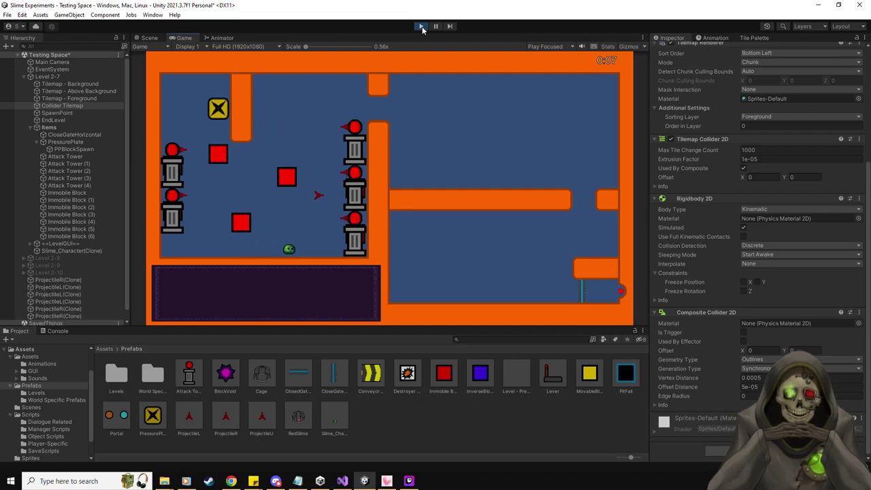
{"action": "key", "text": "a"}
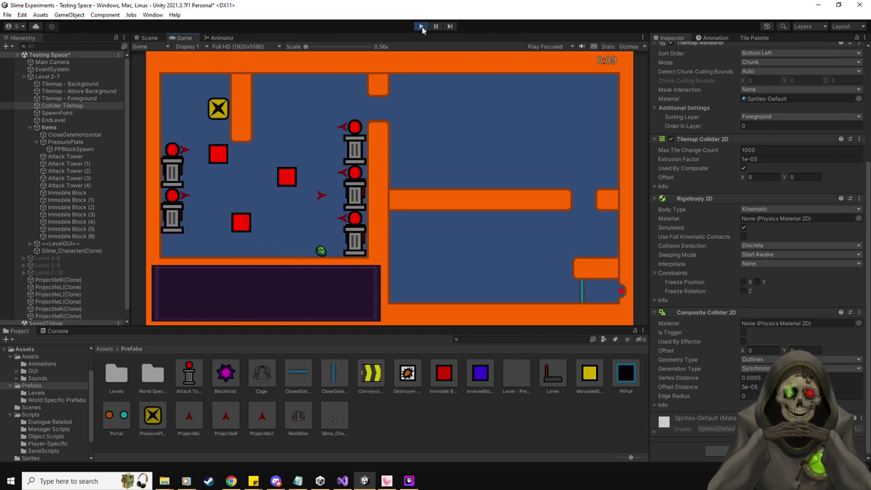
{"action": "key", "text": "a"}
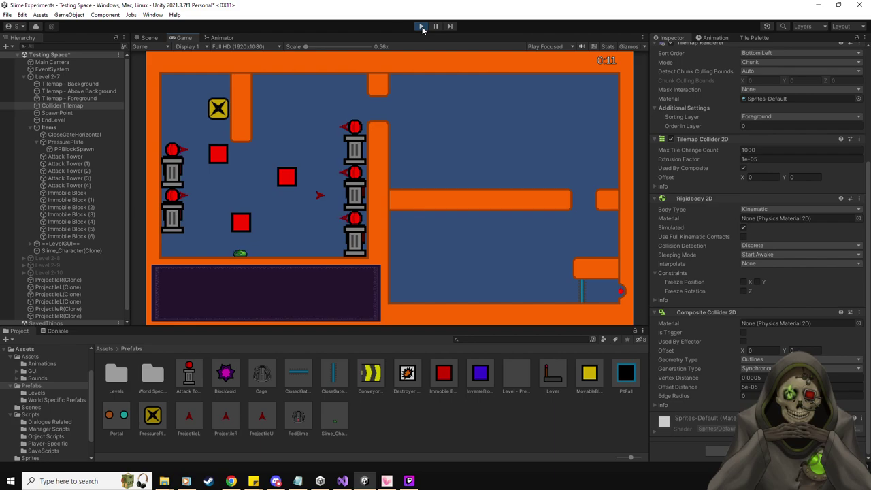
{"action": "key", "text": "a"}
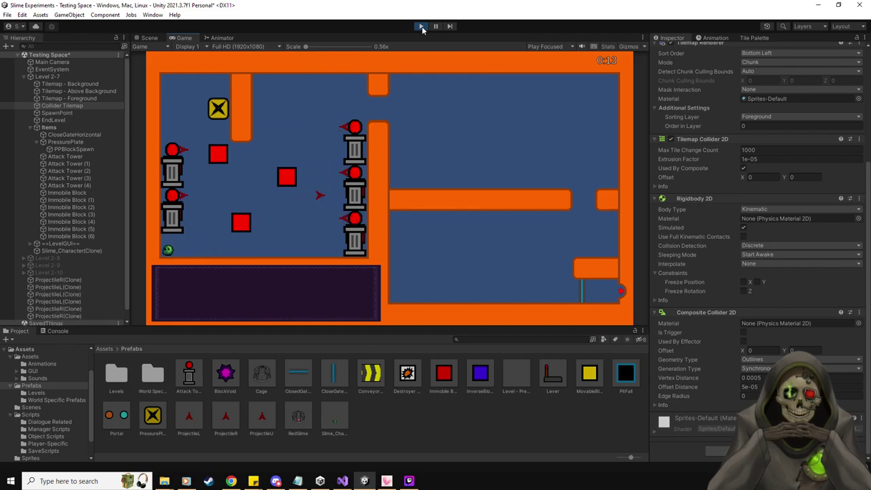
{"action": "key", "text": "d"}
{"action": "key", "text": "d"}
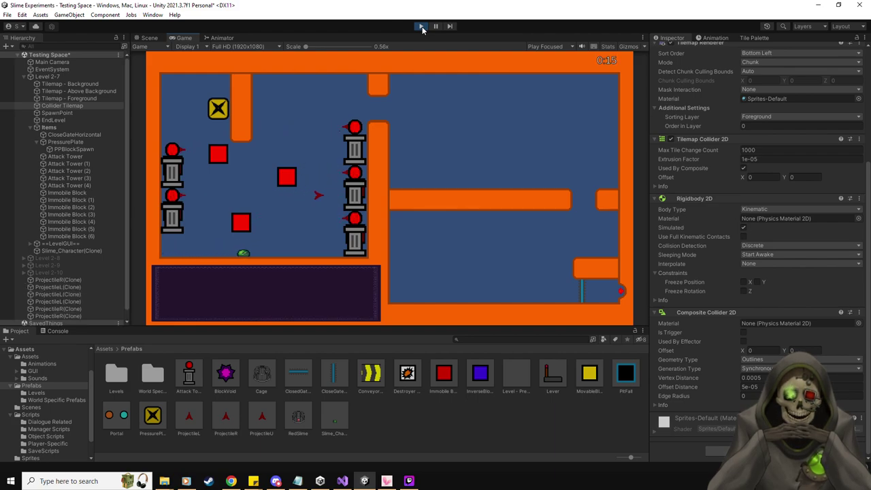
{"action": "key", "text": "d"}
{"action": "key", "text": "a"}
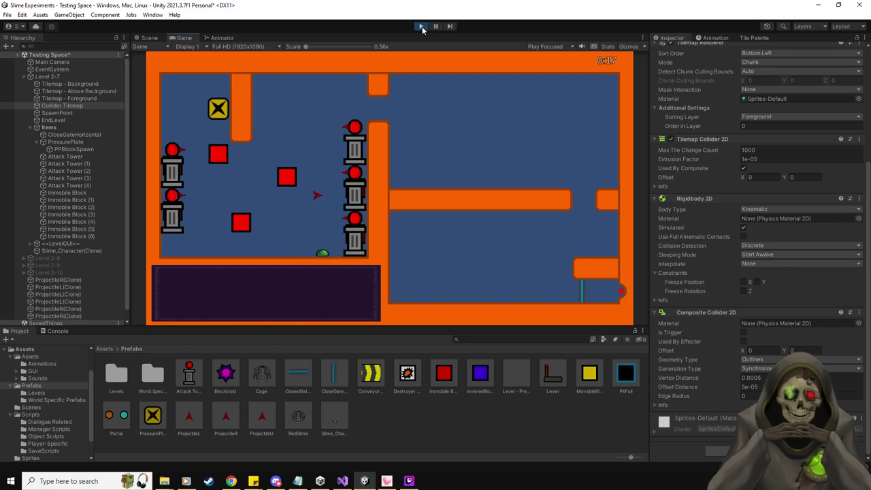
{"action": "left_click", "coordinate": [421, 27]}
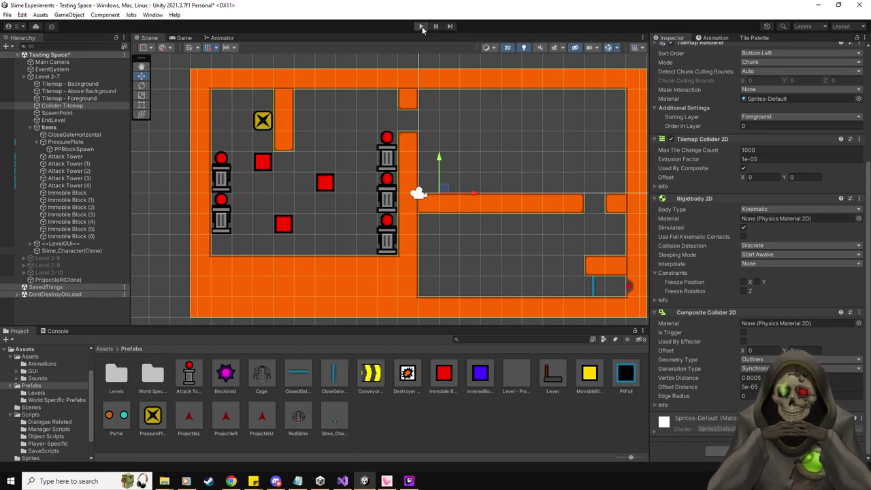
Open the Level - Prefab asset, enable Used By Composite on its Collider Tilemap and add a Composite Collider 2D.
{"action": "left_click", "coordinate": [422, 26]}
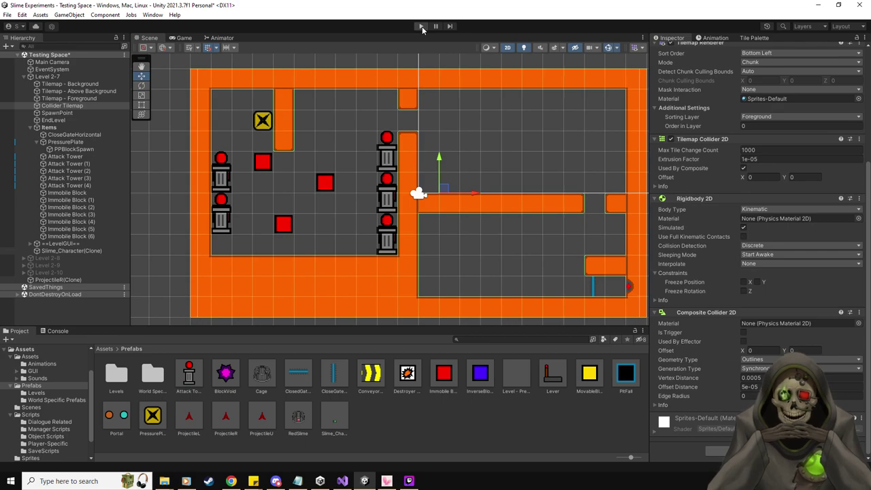
{"action": "double_click", "coordinate": [516, 374]}
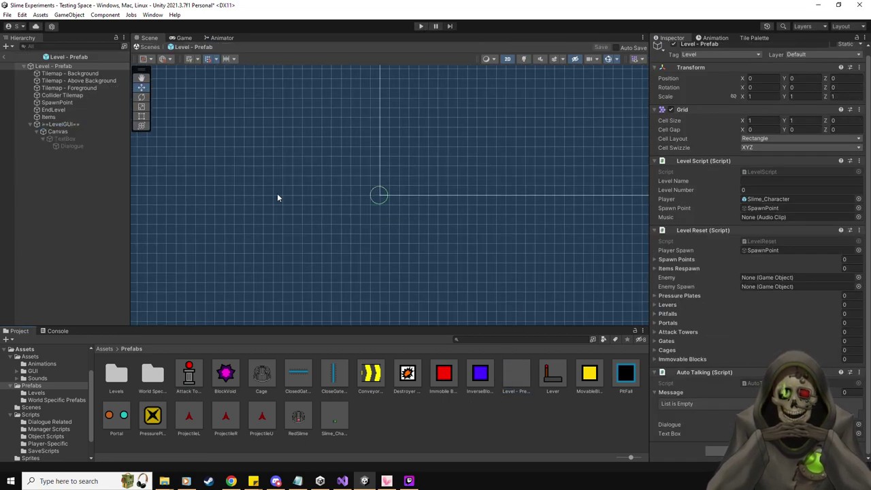
{"action": "left_click", "coordinate": [78, 95]}
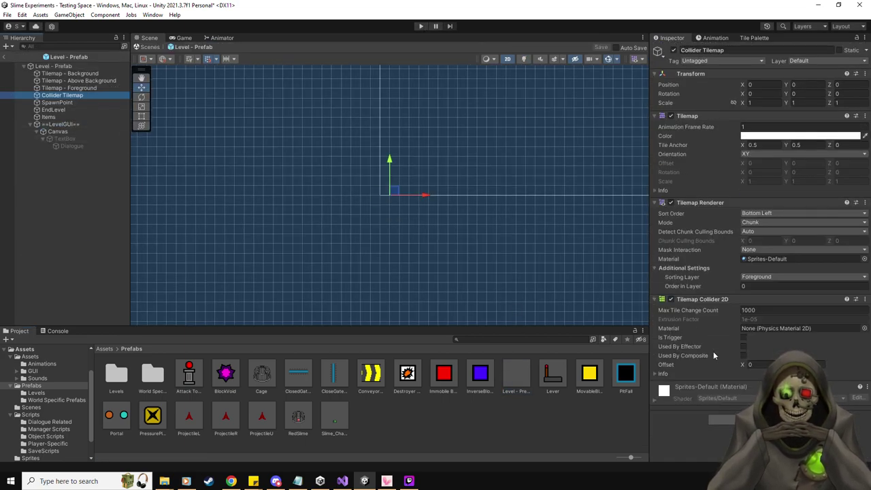
{"action": "left_click", "coordinate": [743, 355]}
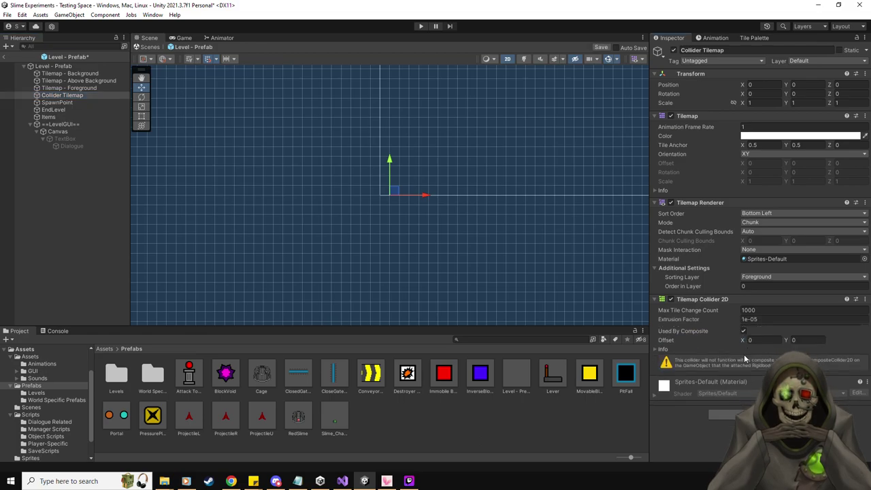
{"action": "left_click", "coordinate": [742, 411]}
{"action": "left_click", "coordinate": [755, 357]}
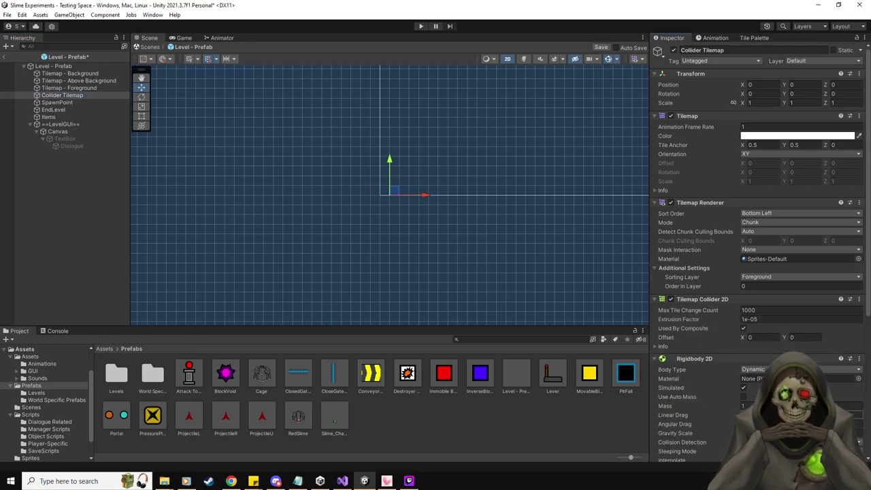
Set the base level prefab's Collider Tilemap Rigidbody 2D body type to Kinematic, then save and leave the prefab.
{"action": "scroll", "coordinate": [777, 249], "scroll_direction": "down", "scroll_amount": 6}
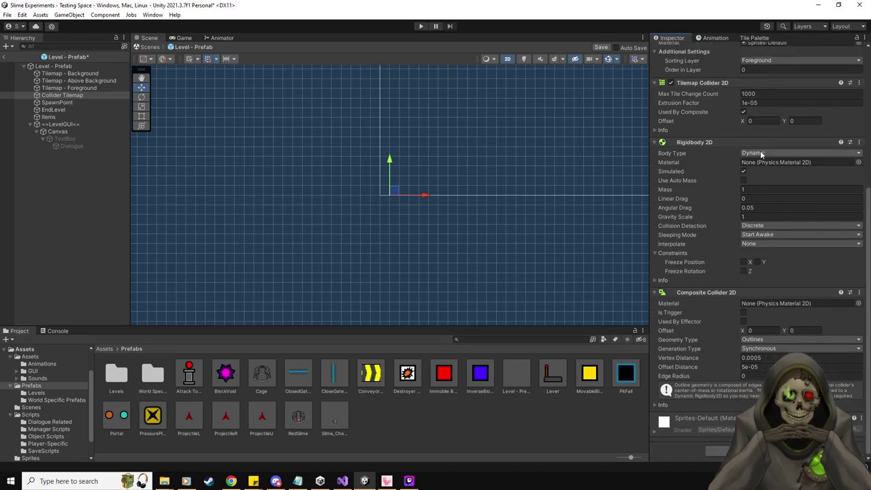
{"action": "left_click", "coordinate": [760, 153]}
{"action": "left_click", "coordinate": [783, 174]}
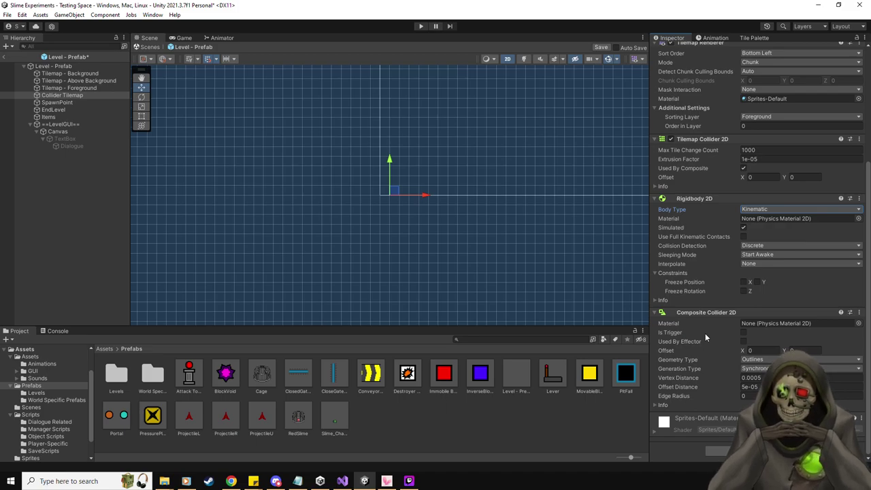
{"action": "left_click", "coordinate": [601, 48]}
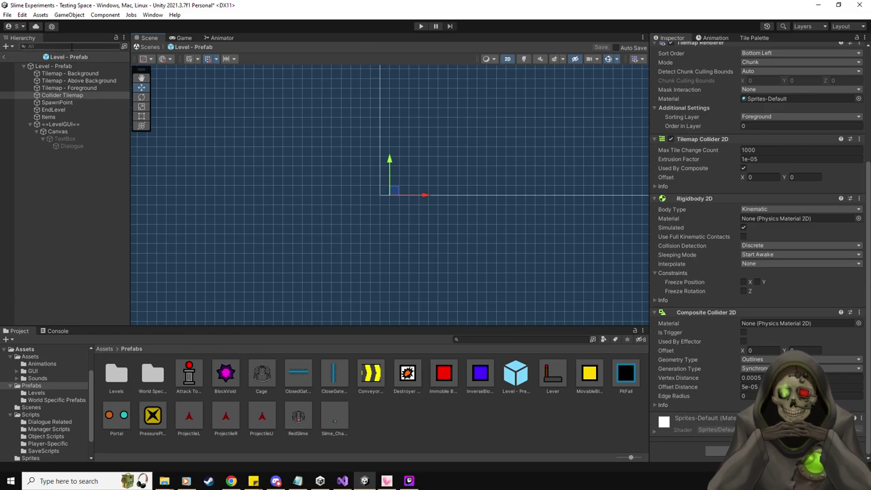
{"action": "left_click", "coordinate": [5, 59]}
Open the Level 1-1 prefab, enable Used By Composite on its Collider Tilemap and add a Composite Collider 2D.
{"action": "double_click", "coordinate": [114, 374]}
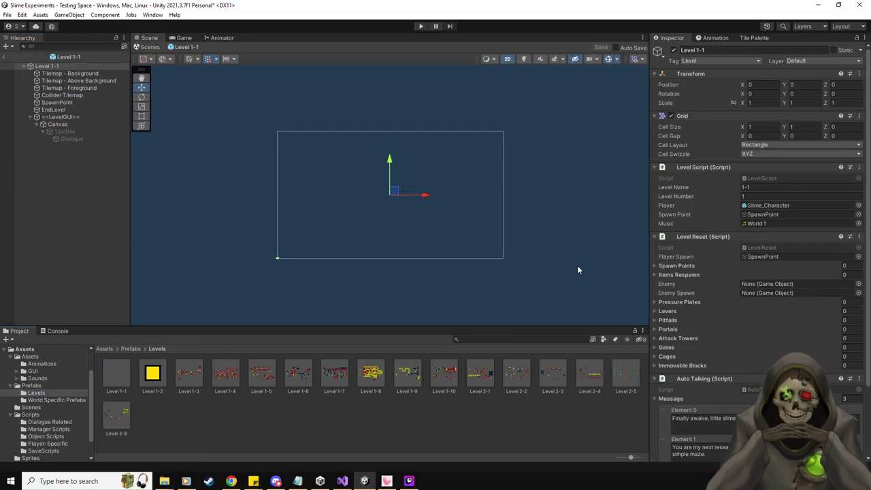
{"action": "left_click", "coordinate": [68, 96]}
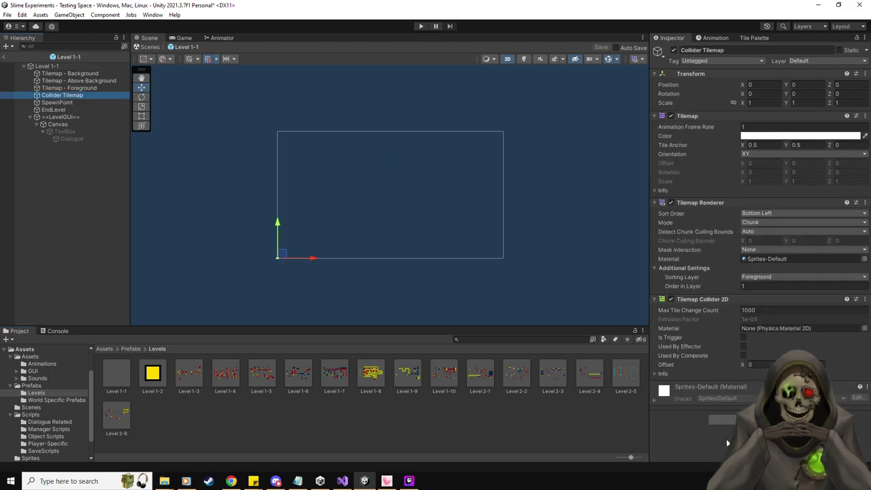
{"action": "left_click", "coordinate": [743, 355]}
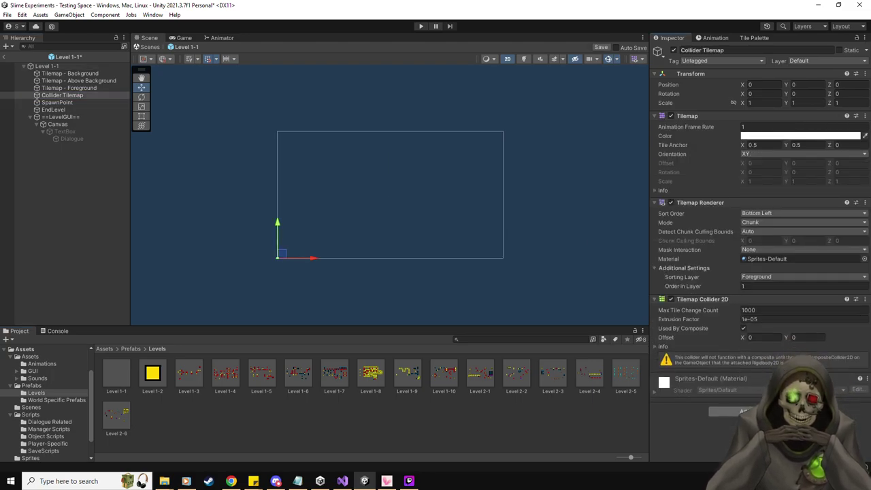
{"action": "left_click", "coordinate": [725, 417]}
{"action": "type", "text": "composite"}
{"action": "key", "text": "Return"}
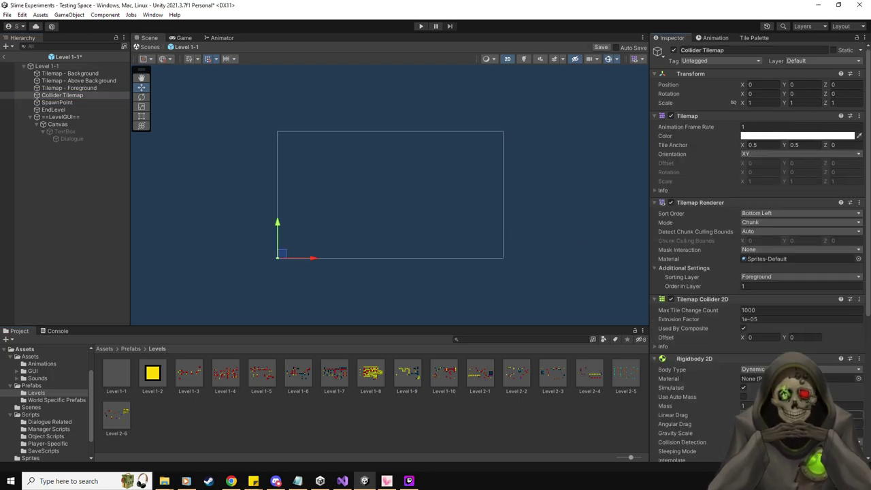
Set the Rigidbody 2D body type of Level 1-1's Collider Tilemap to Kinematic.
{"action": "left_click", "coordinate": [776, 368]}
{"action": "left_click", "coordinate": [757, 389]}
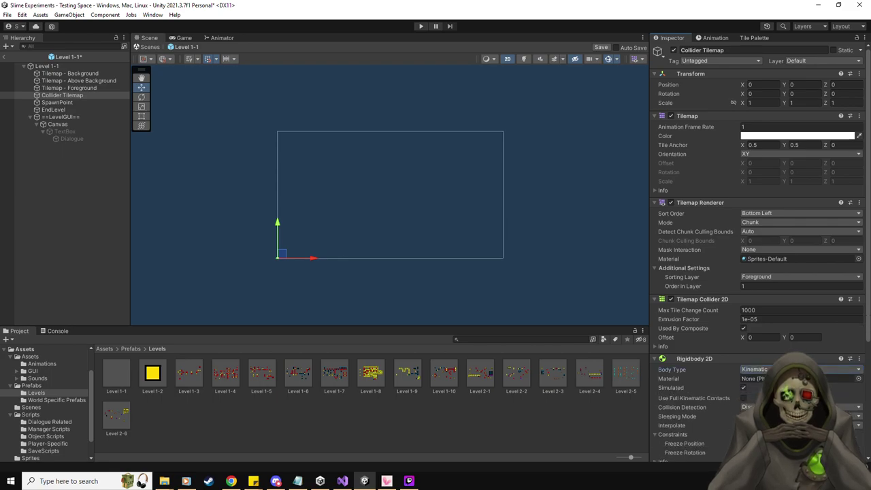
{"action": "scroll", "coordinate": [756, 272], "scroll_direction": "down", "scroll_amount": 5}
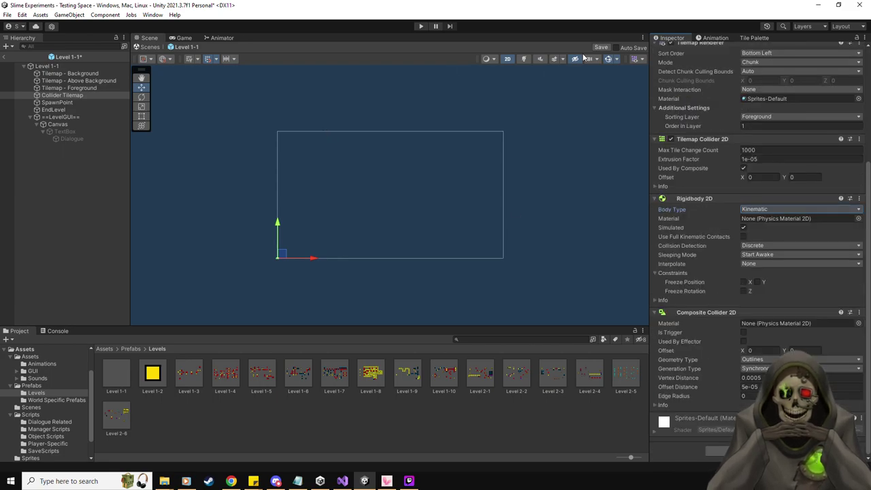
In the Level 1-2 prefab, enable Used By Composite on the Collider Tilemap with an added Composite Collider 2D, and save the prefab.
{"action": "left_click", "coordinate": [161, 383]}
{"action": "double_click", "coordinate": [161, 380]}
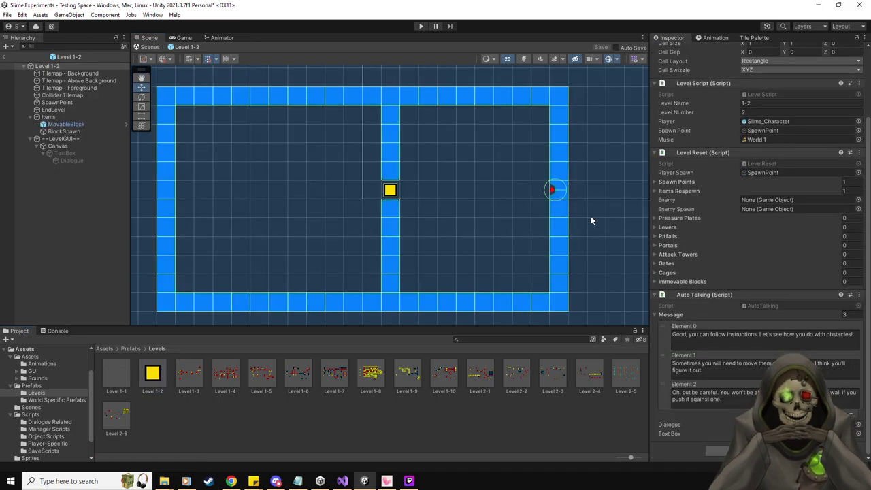
{"action": "left_click", "coordinate": [74, 99]}
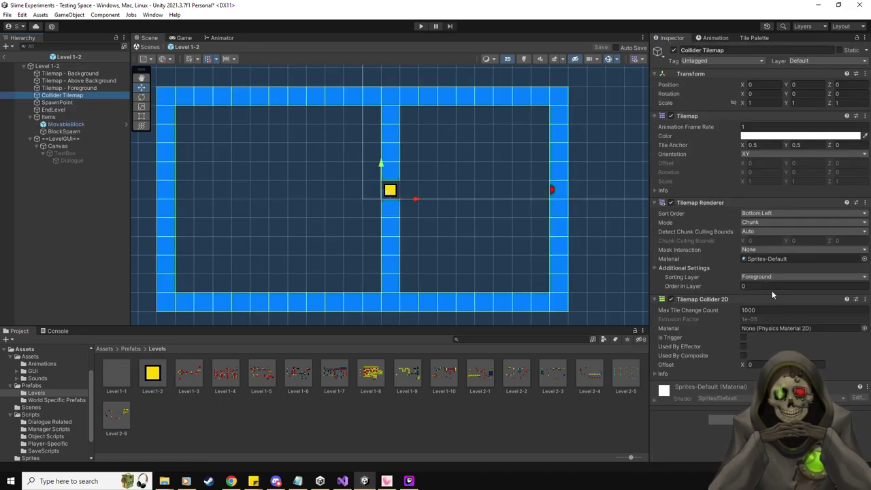
{"action": "left_click", "coordinate": [743, 355]}
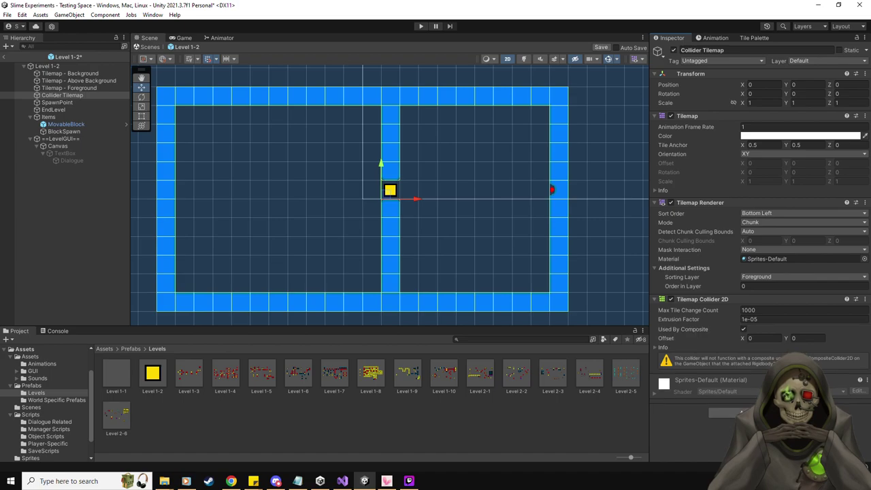
{"action": "left_click", "coordinate": [731, 412]}
{"action": "type", "text": "com"}
{"action": "key", "text": "Return"}
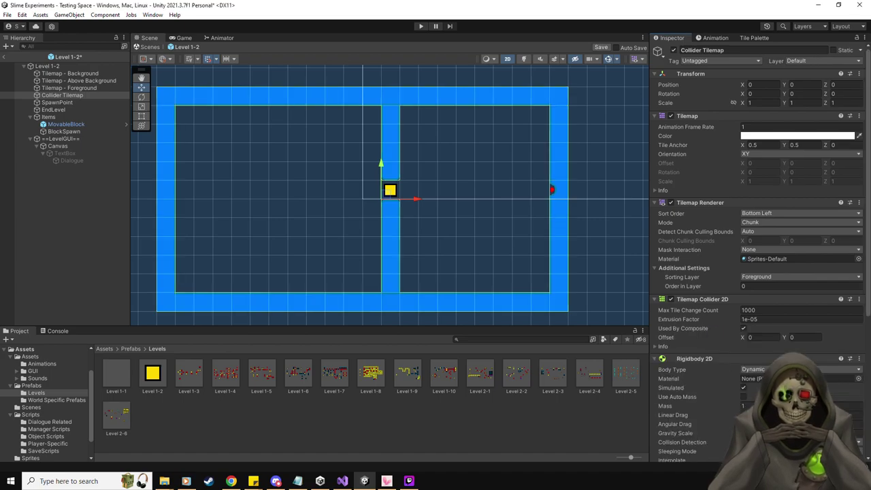
{"action": "left_click", "coordinate": [601, 48]}
Recheck the merged walls in Level 1-2 and examine the block layout and settings of the Level 1-3 prefab.
{"action": "double_click", "coordinate": [195, 376]}
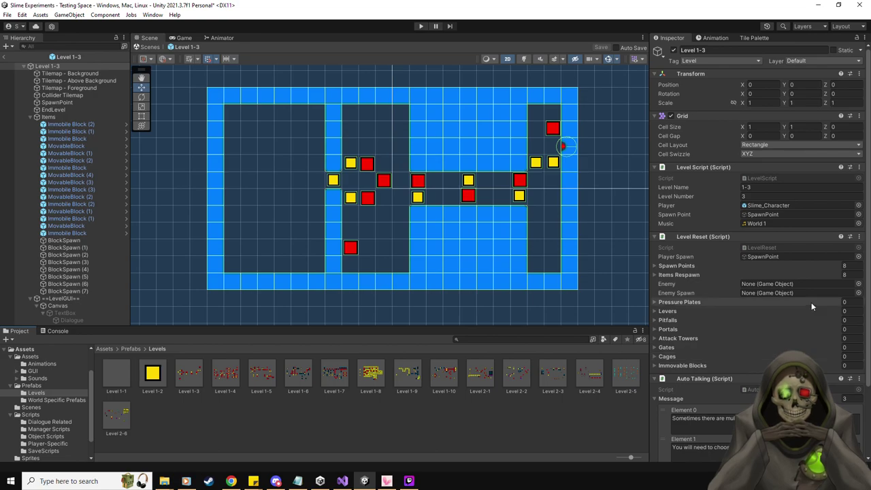
{"action": "double_click", "coordinate": [143, 385]}
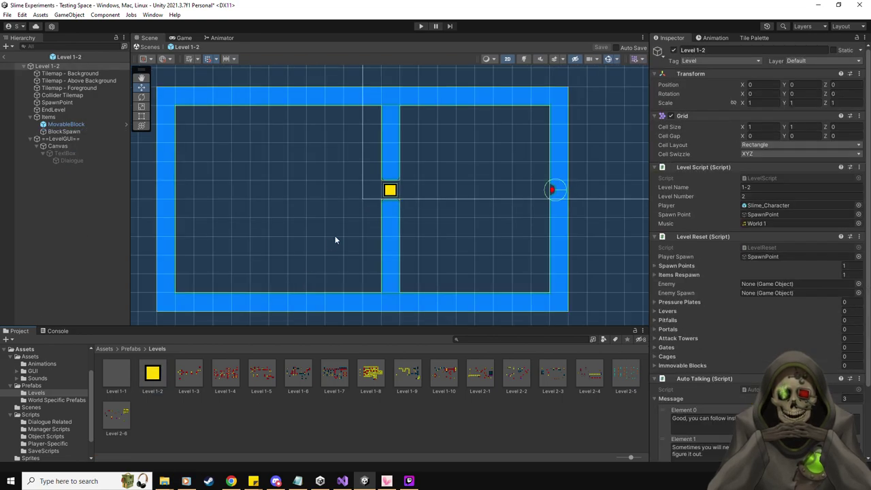
{"action": "double_click", "coordinate": [188, 374]}
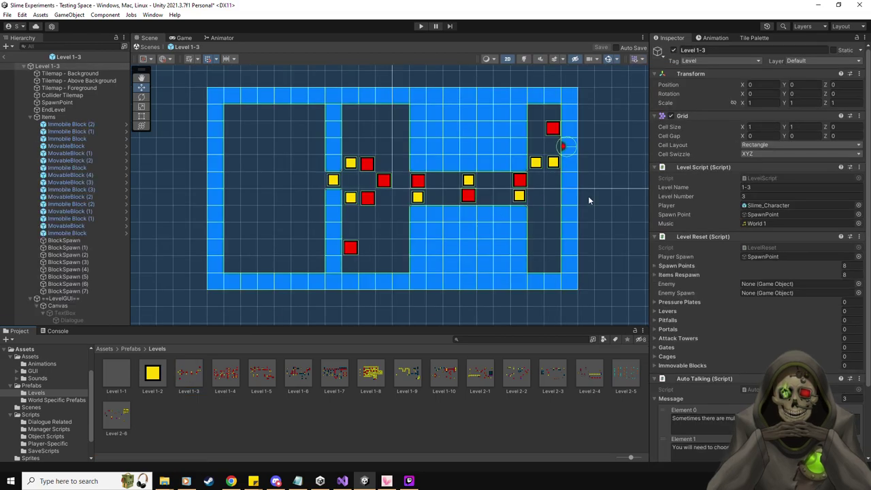
{"action": "scroll", "coordinate": [390, 195], "scroll_direction": "up", "scroll_amount": 3}
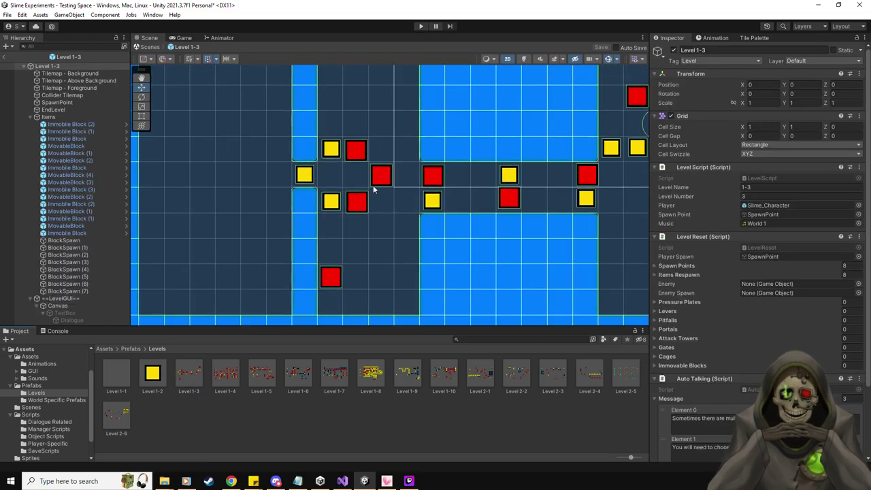
{"action": "scroll", "coordinate": [399, 204], "scroll_direction": "down", "scroll_amount": 2}
{"action": "middle_click_drag", "start_coordinate": [485, 241], "coordinate": [478, 237]}
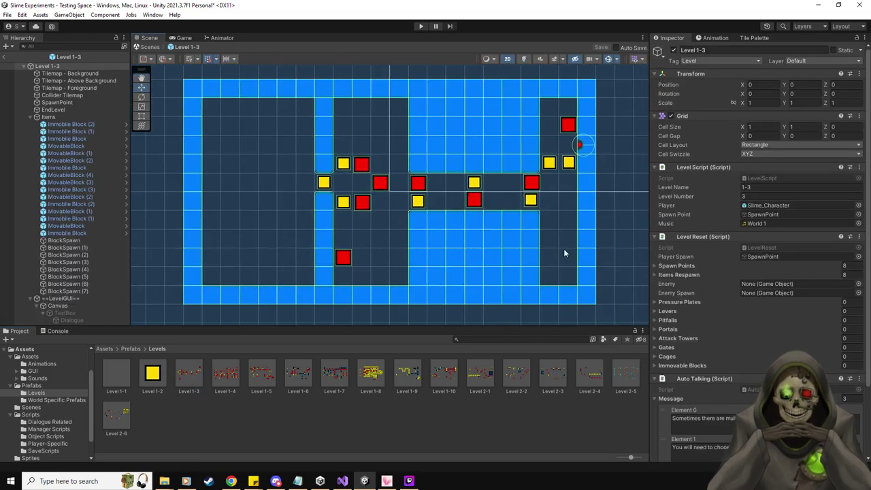
{"action": "scroll", "coordinate": [753, 319], "scroll_direction": "down", "scroll_amount": 3}
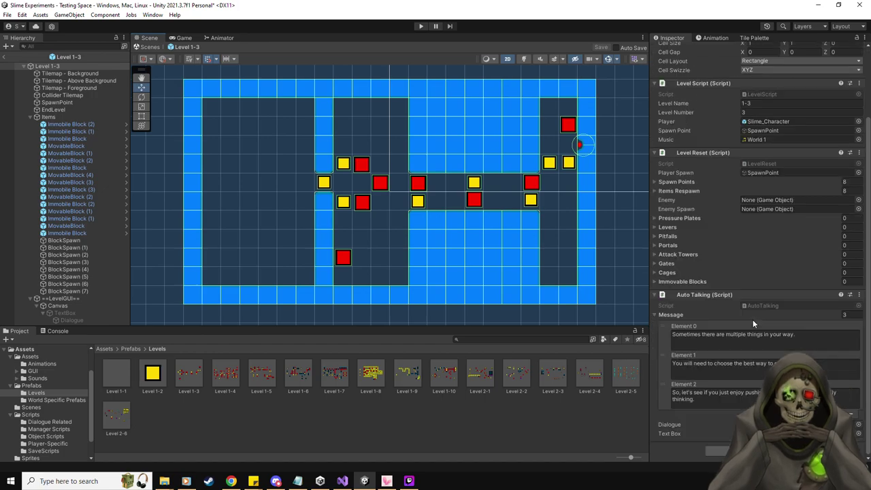
Give Level 1-3's Collider Tilemap a Composite Collider 2D with Used By Composite enabled and a Kinematic Rigidbody 2D.
{"action": "left_click", "coordinate": [65, 95]}
{"action": "left_click", "coordinate": [745, 355]}
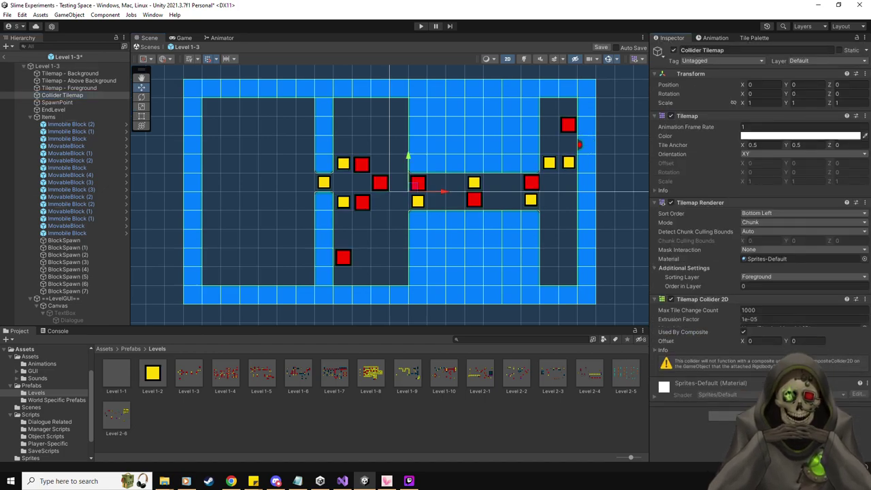
{"action": "left_click", "coordinate": [759, 411]}
{"action": "type", "text": "composite"}
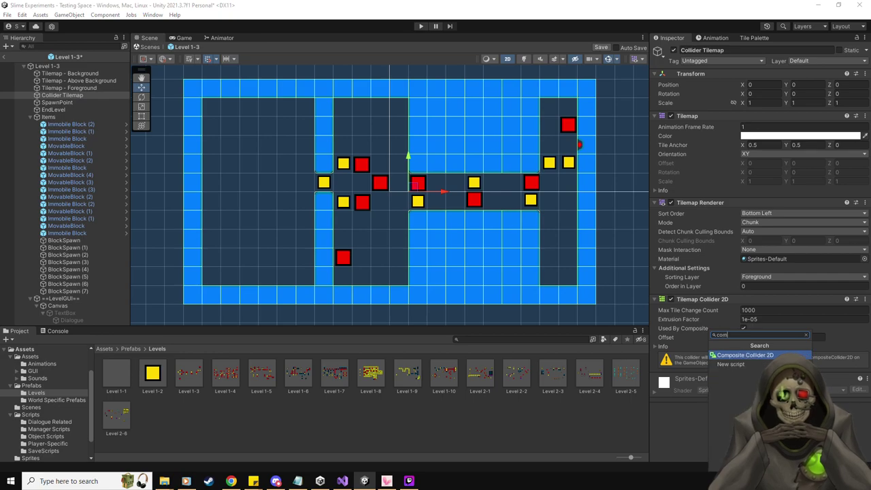
{"action": "key", "text": "Return"}
{"action": "left_click", "coordinate": [782, 368]}
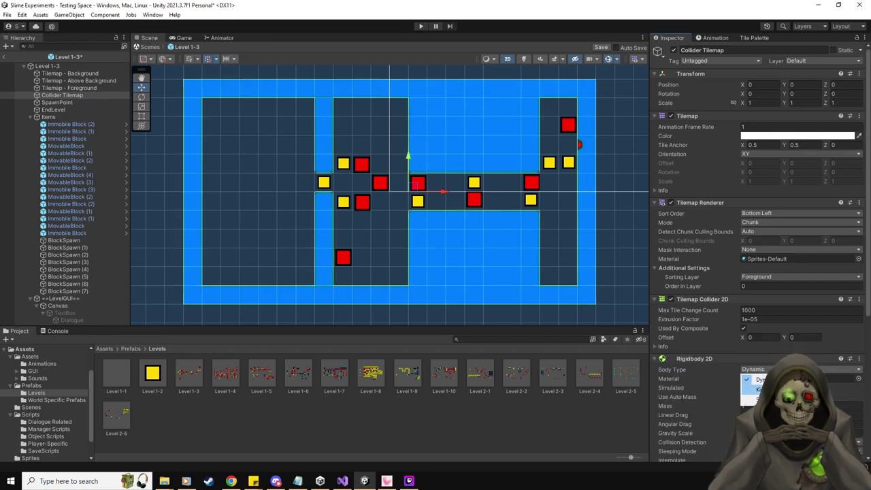
{"action": "left_click", "coordinate": [757, 389]}
Snap Immobile Block (2) and Immobile Block (1) in Level 1-3 to the grid, placing Immobile Block (1) at X -1.5, Y 1.5.
{"action": "left_click", "coordinate": [87, 124]}
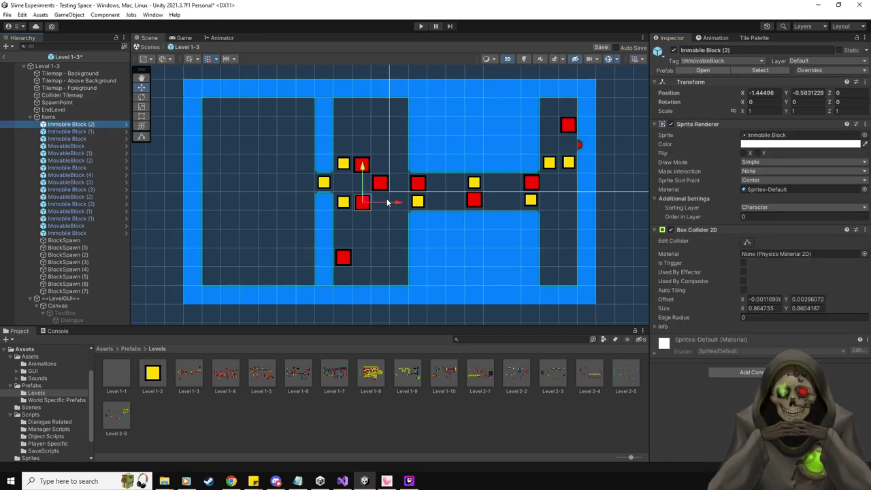
{"action": "left_click", "coordinate": [91, 131]}
{"action": "left_click_drag", "start_coordinate": [364, 165], "coordinate": [364, 163], "text": "ctrl"}
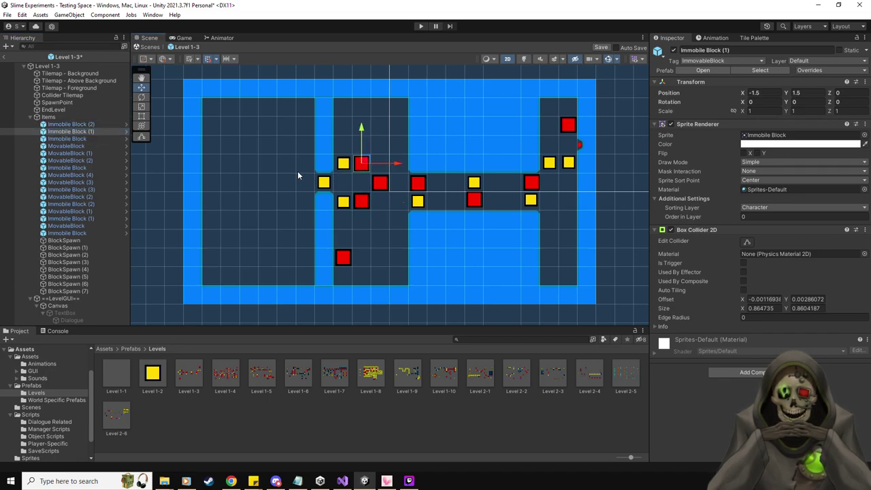
{"action": "left_click", "coordinate": [85, 139]}
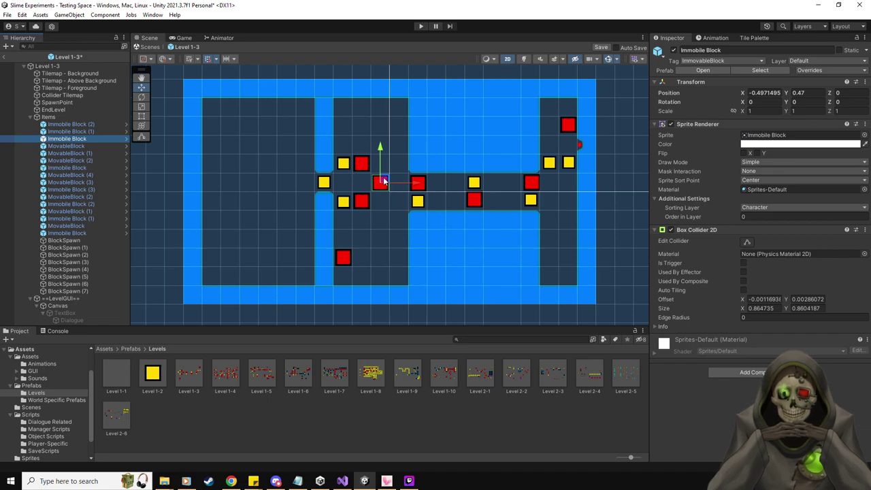
Snap the first three movable blocks and the lower red block to grid cells, including MovableBlock (2) at -2.5, -0.5 and the red block at -2.5, -3.5.
{"action": "left_click", "coordinate": [86, 145]}
{"action": "left_click_drag", "start_coordinate": [335, 186], "coordinate": [333, 181]}
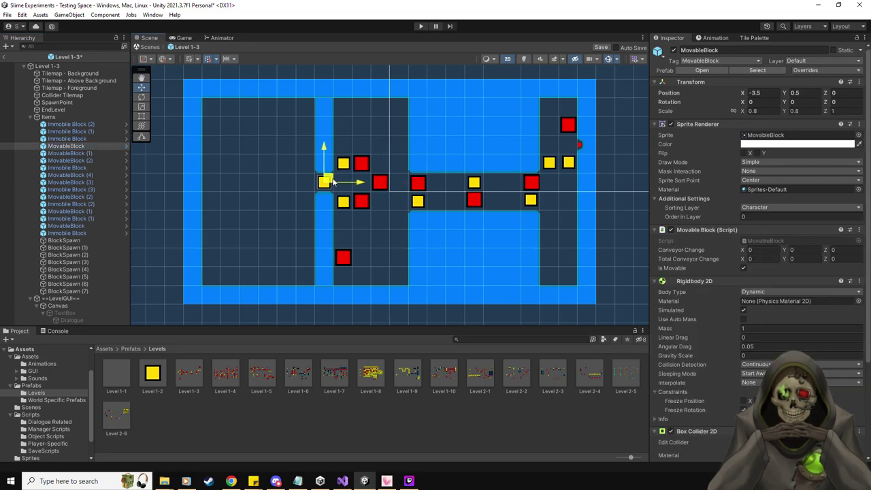
{"action": "left_click", "coordinate": [92, 153]}
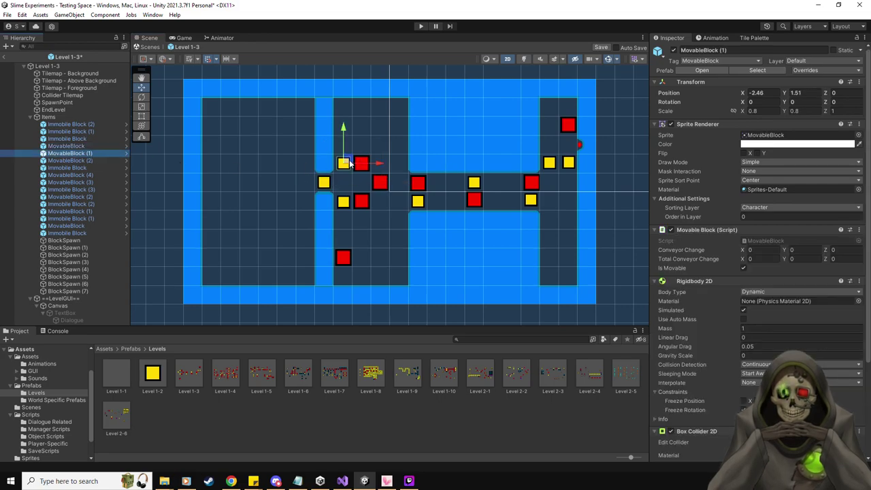
{"action": "left_click", "coordinate": [92, 161]}
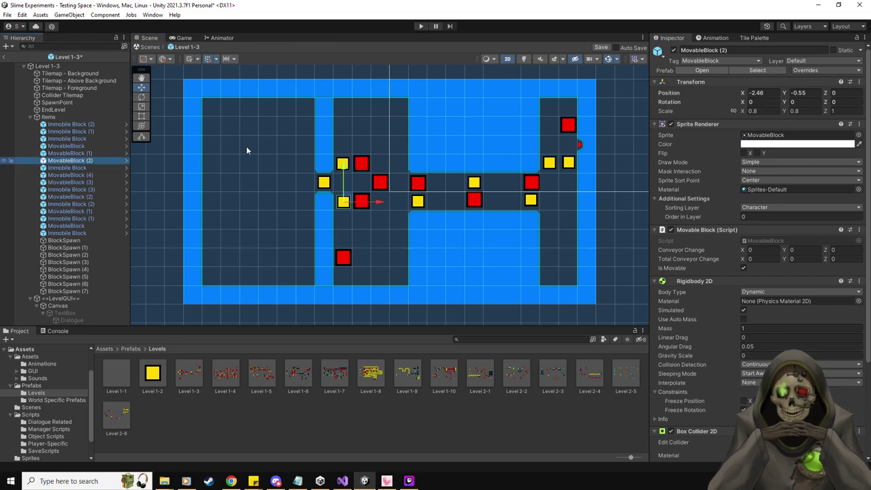
{"action": "left_click_drag", "start_coordinate": [344, 201], "coordinate": [342, 200]}
{"action": "left_click", "coordinate": [92, 168]}
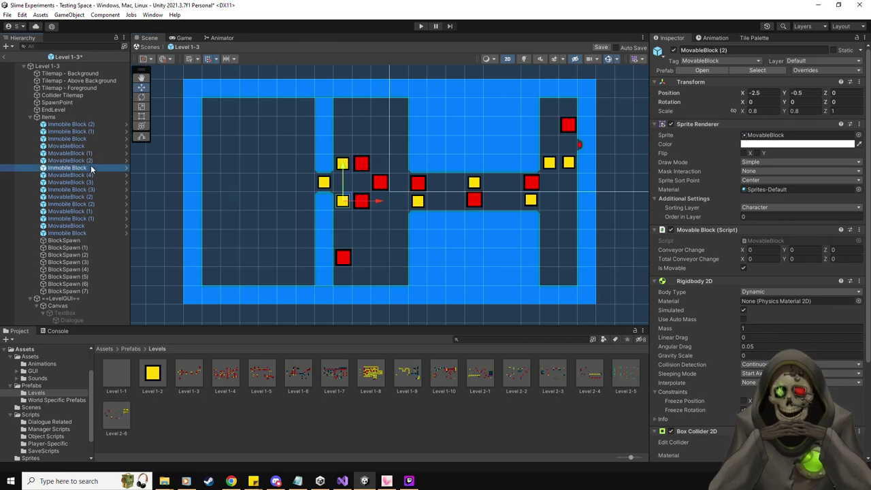
{"action": "key", "text": "Down"}
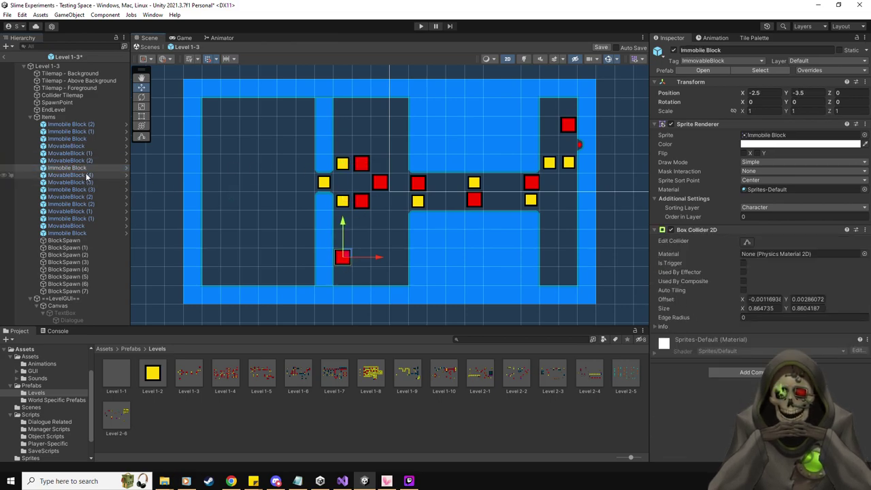
Snap the five blocks at the level's right end to grid cells, placing MovableBlock (3) at 9.5, 1.5 and Immobile Block (3) at 9.5, 3.5.
{"action": "left_click_drag", "start_coordinate": [553, 162], "coordinate": [573, 165]}
{"action": "left_click", "coordinate": [104, 181]}
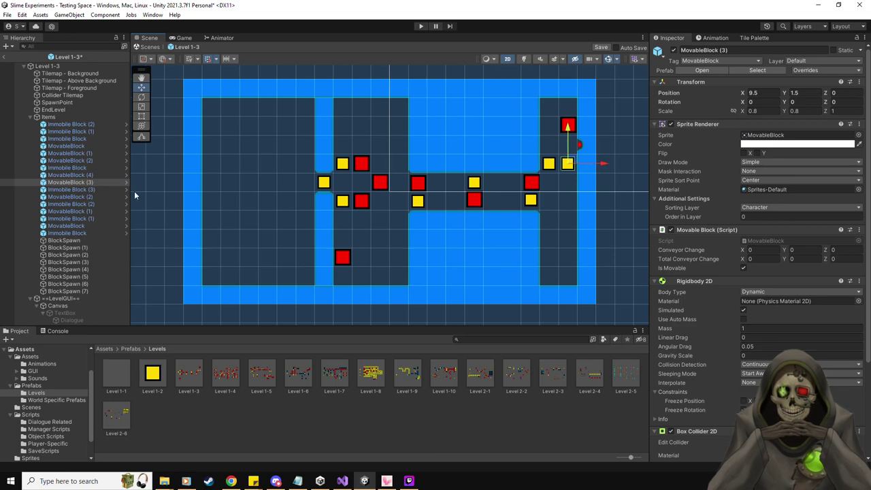
{"action": "left_click", "coordinate": [566, 129]}
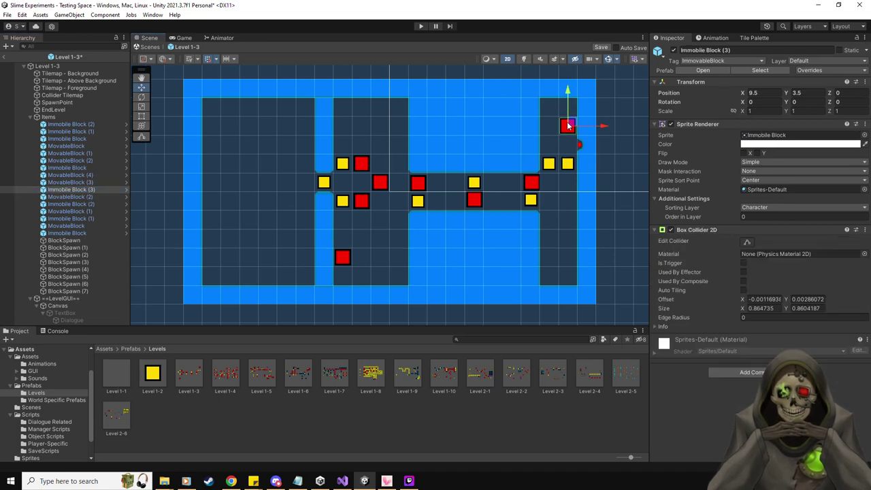
{"action": "left_click", "coordinate": [530, 199]}
{"action": "left_click_drag", "start_coordinate": [531, 198], "coordinate": [532, 182]}
{"action": "left_click", "coordinate": [118, 204]}
Snap the four remaining blocks in the horizontal corridor to the grid, including MovableBlock at 1.5, -0.5 and Immobile Block at 1.5, 0.5.
{"action": "left_click", "coordinate": [71, 211]}
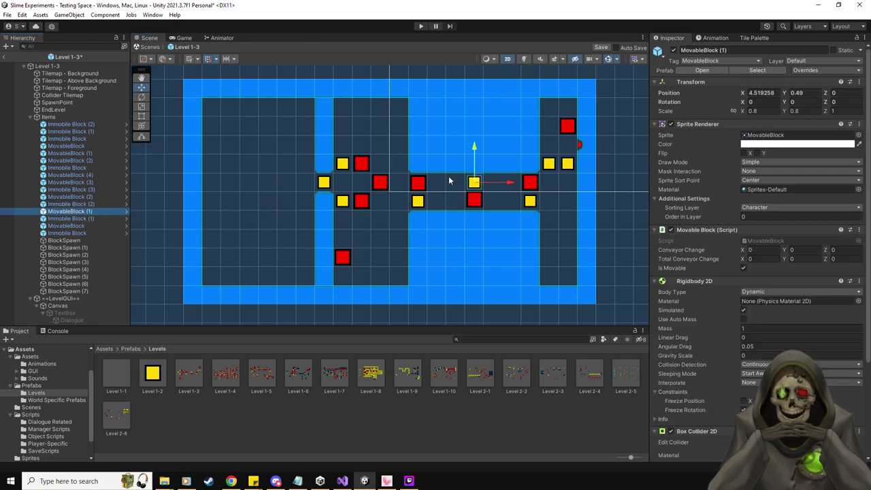
{"action": "left_click_drag", "start_coordinate": [478, 182], "coordinate": [424, 202]}
{"action": "left_click", "coordinate": [111, 217]}
{"action": "left_click", "coordinate": [67, 225]}
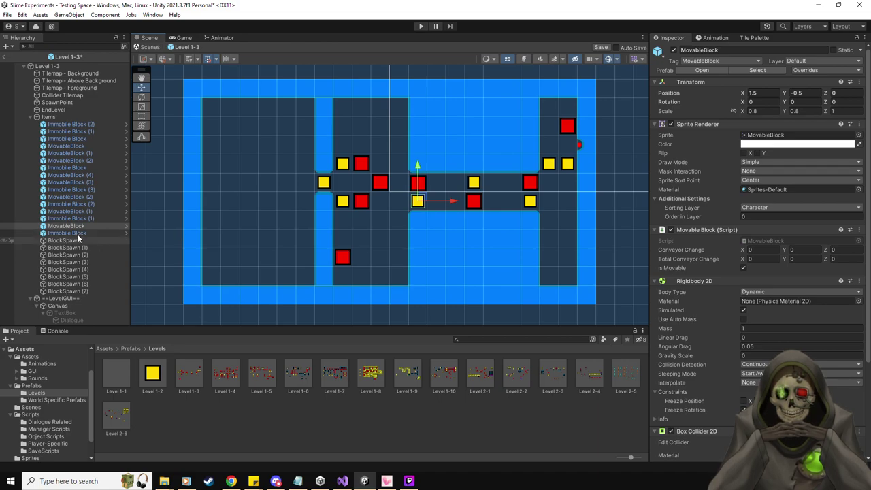
{"action": "left_click", "coordinate": [67, 233]}
{"action": "left_click_drag", "start_coordinate": [417, 184], "coordinate": [423, 178]}
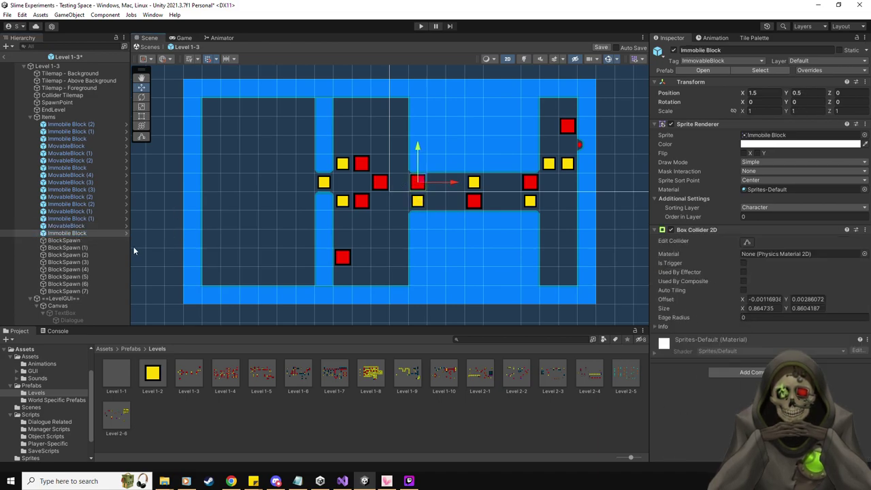
Snap BlockSpawn to X 8.5, Y 1.5 and BlockSpawn (1) to X 9.5, Y 1.5, matching their movable blocks.
{"action": "left_click", "coordinate": [65, 240]}
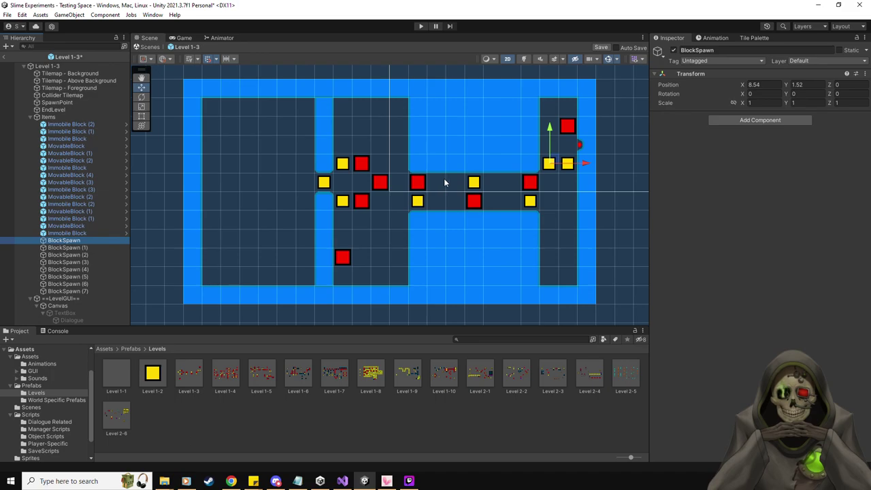
{"action": "left_click", "coordinate": [551, 163]}
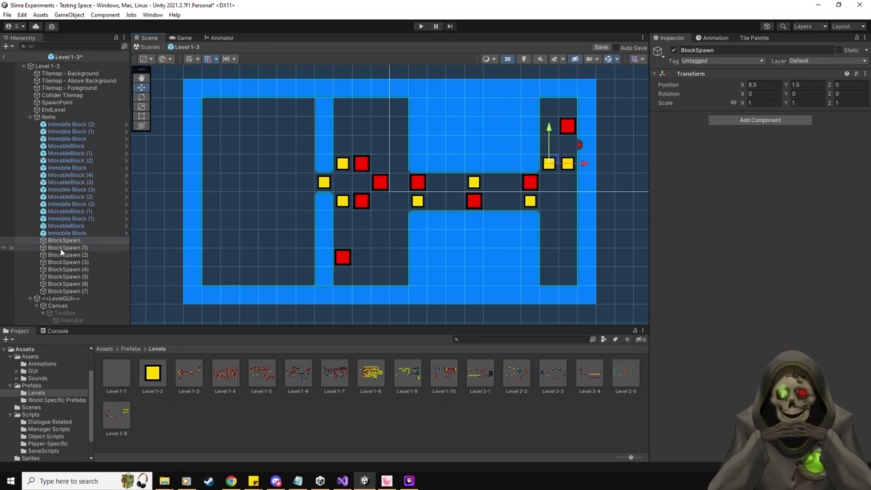
{"action": "left_click", "coordinate": [568, 163]}
{"action": "left_click_drag", "start_coordinate": [575, 162], "coordinate": [574, 161]}
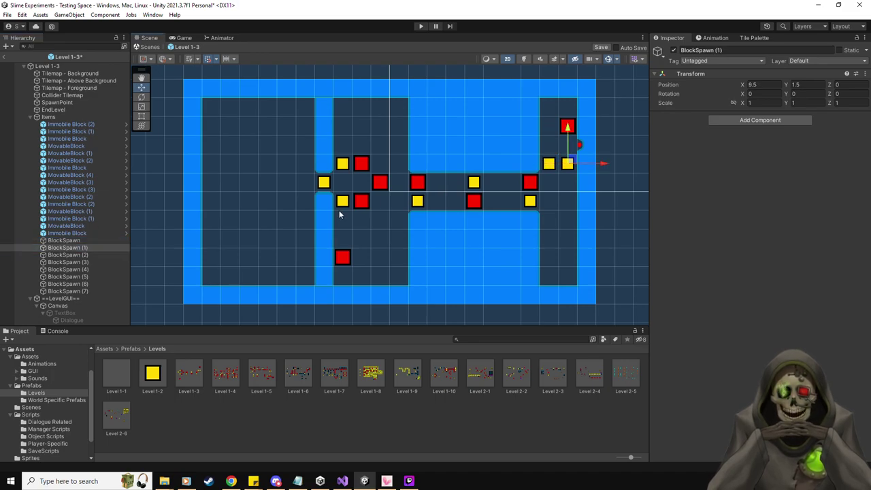
Try to snap BlockSpawn (2) through BlockSpawn (7) to the grid together as one selection.
{"action": "left_click", "coordinate": [94, 253]}
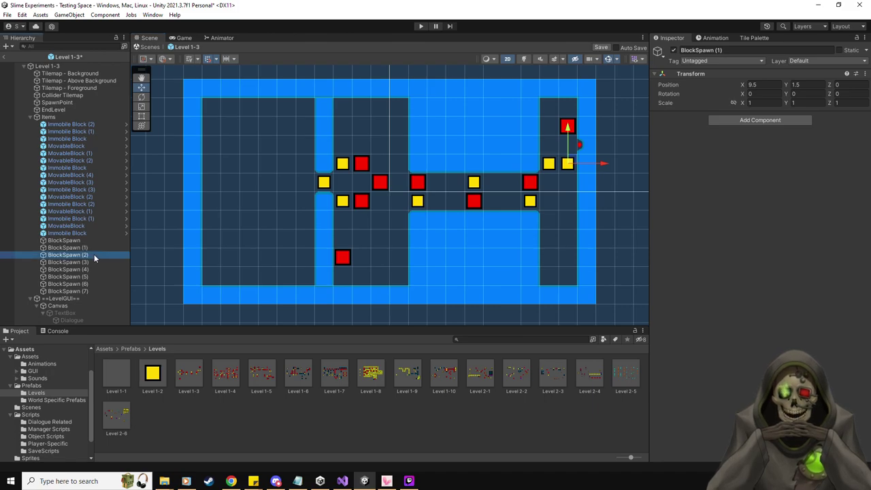
{"action": "left_click", "coordinate": [87, 291], "text": "shift"}
{"action": "left_click_drag", "start_coordinate": [465, 184], "coordinate": [461, 184]}
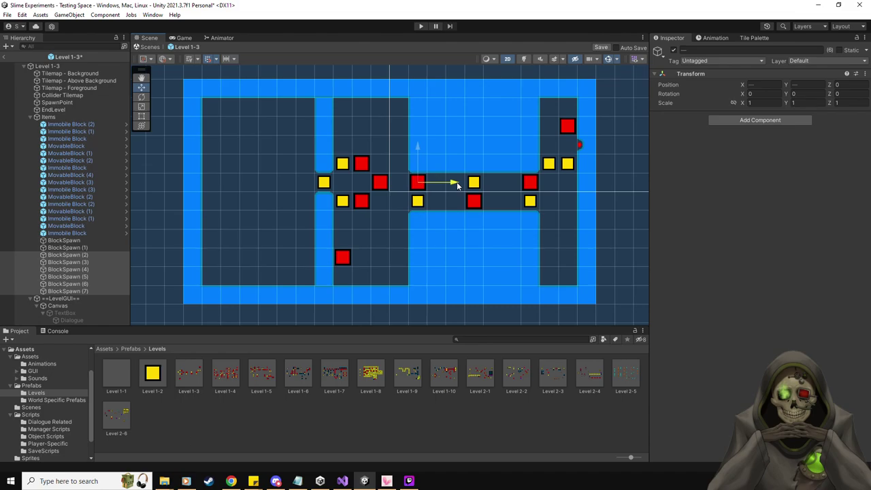
{"action": "left_click", "coordinate": [80, 255]}
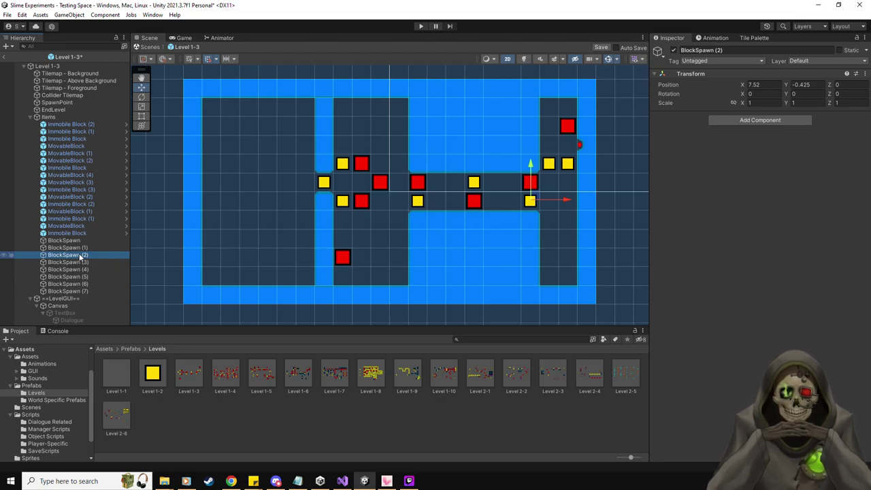
{"action": "left_click", "coordinate": [83, 291], "text": "shift"}
{"action": "left_click", "coordinate": [436, 182]}
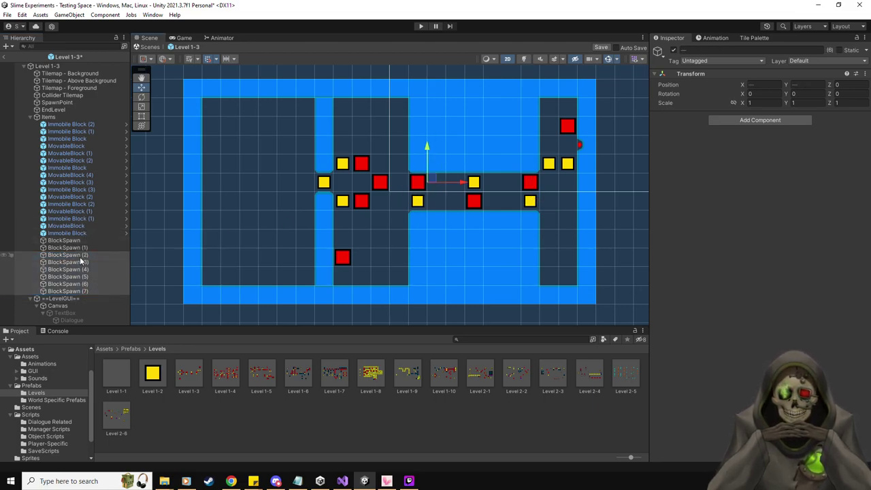
Snap BlockSpawn (2) through (5) individually to the grid, with BlockSpawn (4) at 1.5, -0.5 and BlockSpawn (5) at -2.5, 1.5.
{"action": "left_click", "coordinate": [80, 255]}
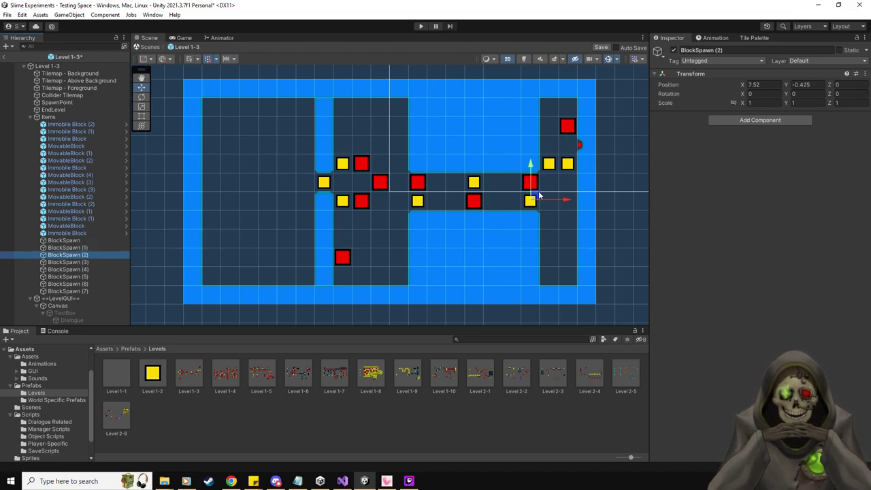
{"action": "left_click_drag", "start_coordinate": [538, 195], "coordinate": [534, 198]}
{"action": "left_click", "coordinate": [92, 261]}
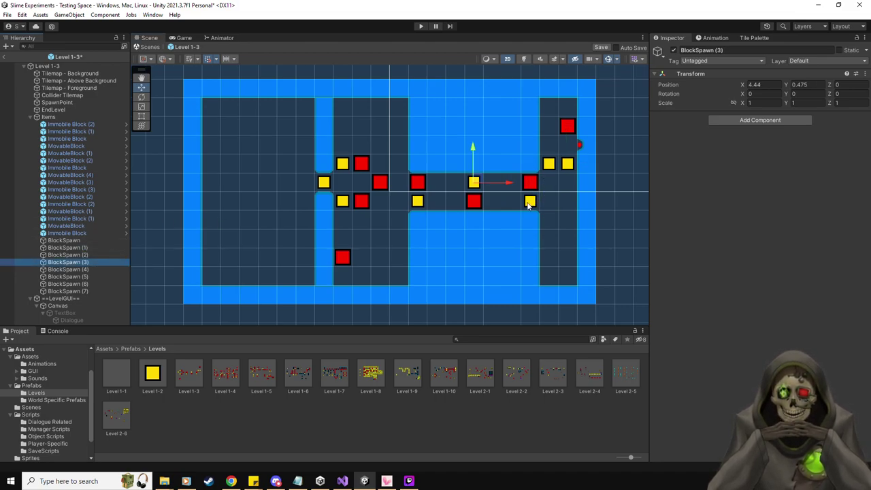
{"action": "left_click", "coordinate": [55, 270]}
{"action": "left_click_drag", "start_coordinate": [423, 200], "coordinate": [422, 200]}
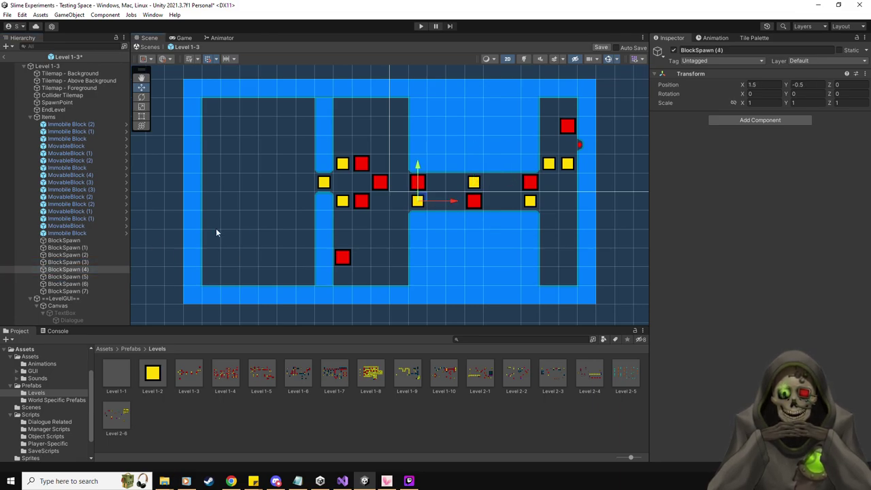
{"action": "left_click", "coordinate": [342, 163]}
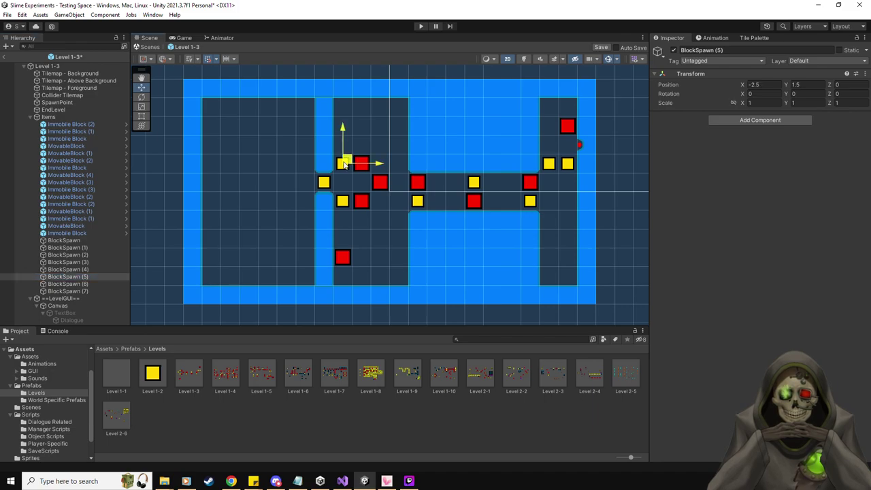
Check the positions of BlockSpawn (6) and BlockSpawn (7) and the Collider Tilemap's components, and save the Level 1-3 prefab.
{"action": "left_click", "coordinate": [68, 284]}
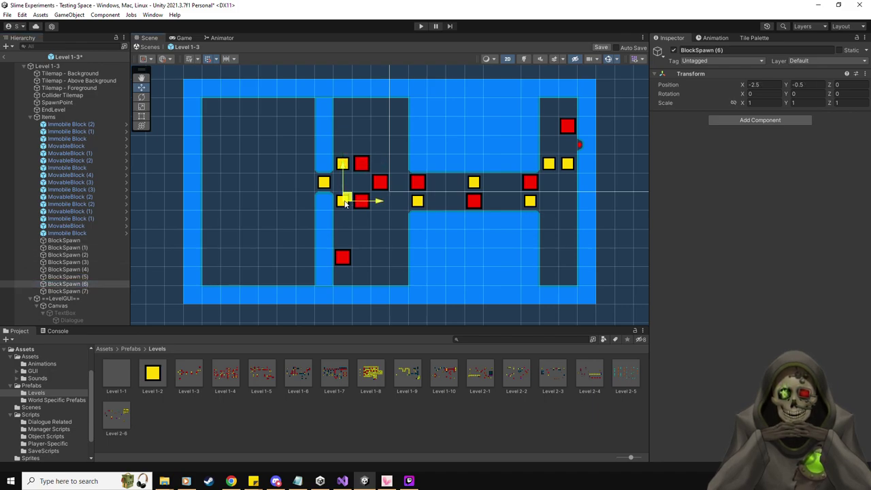
{"action": "left_click", "coordinate": [74, 291]}
{"action": "left_click_drag", "start_coordinate": [326, 182], "coordinate": [327, 183]}
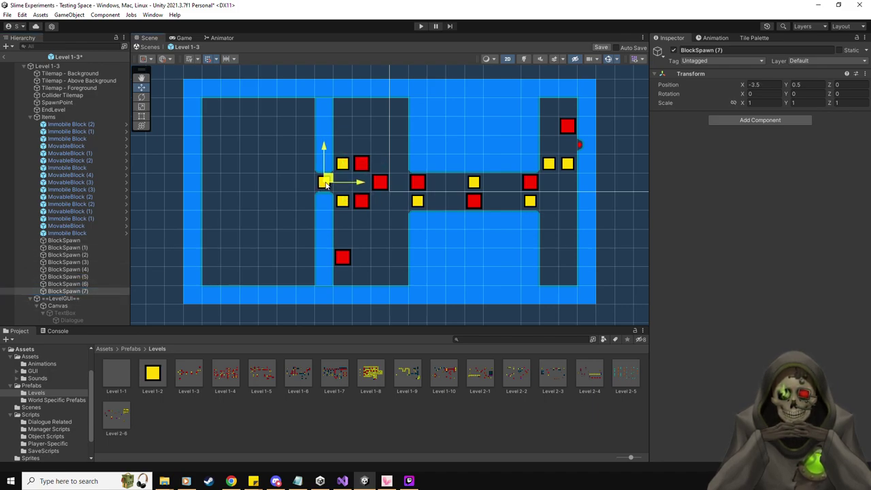
{"action": "left_click", "coordinate": [73, 96]}
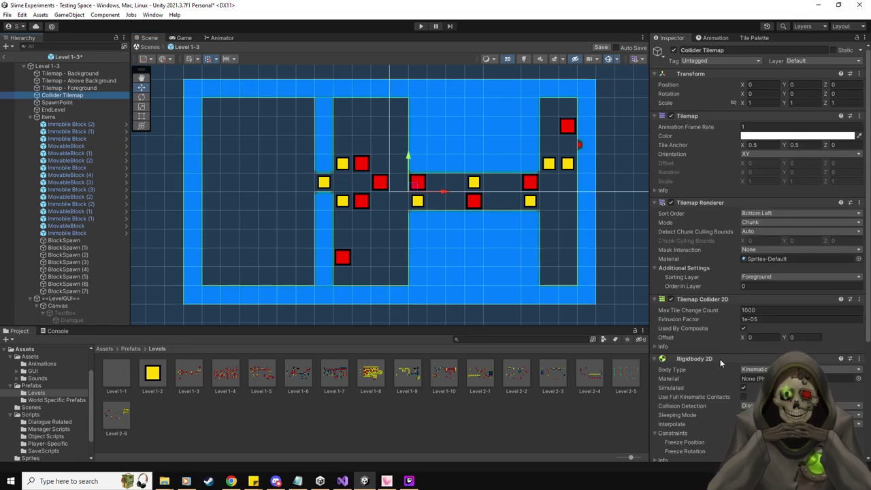
{"action": "left_click", "coordinate": [601, 48]}
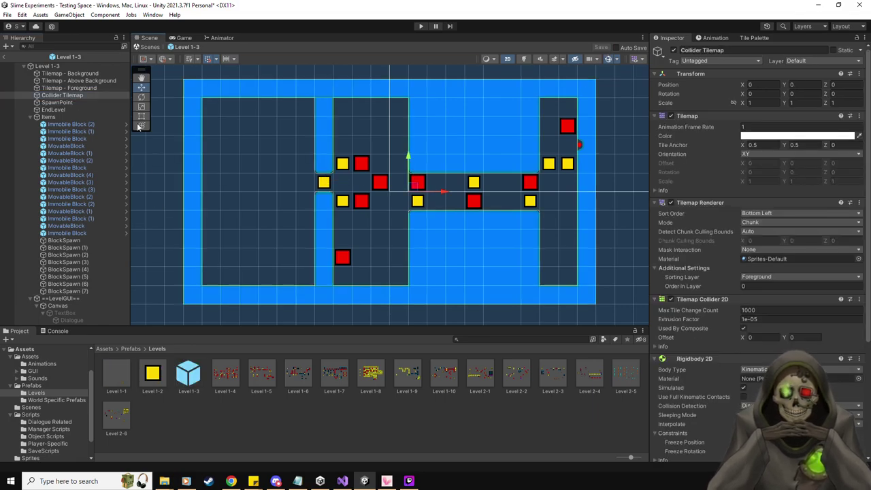
Leave the Level 1-3 prefab and open the Level 1-4 prefab for editing.
{"action": "left_click", "coordinate": [65, 110]}
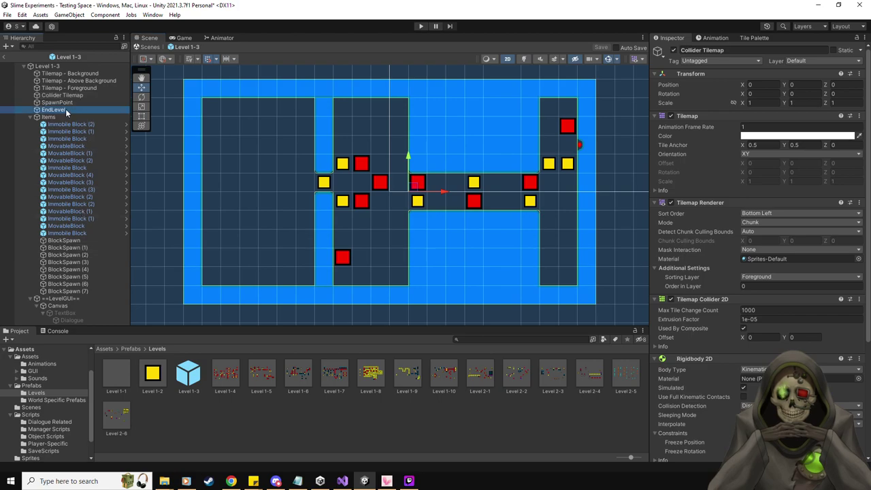
{"action": "left_click", "coordinate": [5, 56]}
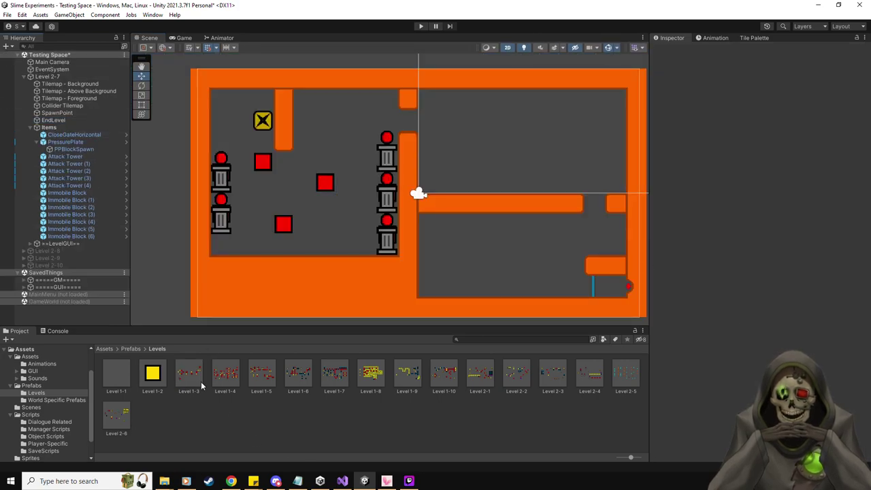
{"action": "double_click", "coordinate": [227, 375]}
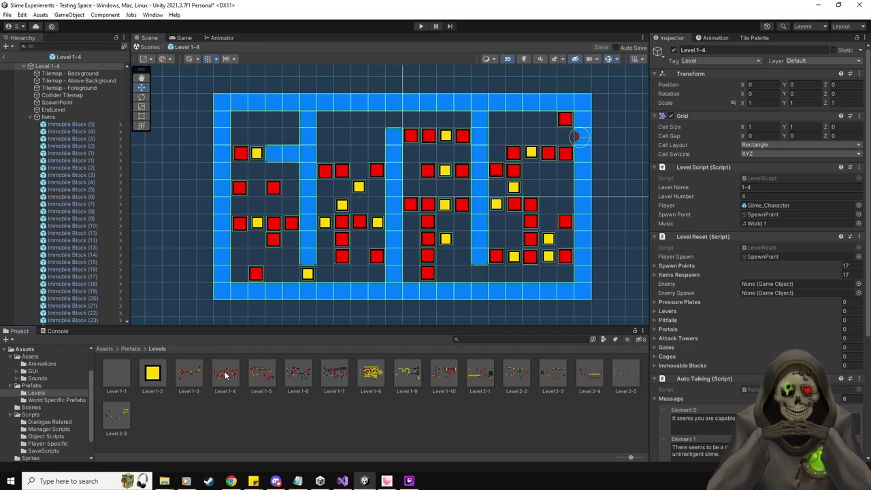
Inspect the first five immobile blocks in Level 1-4 and check the prefab overrides of Immobile Block (5).
{"action": "left_click", "coordinate": [81, 125]}
{"action": "left_click", "coordinate": [90, 154], "text": "shift"}
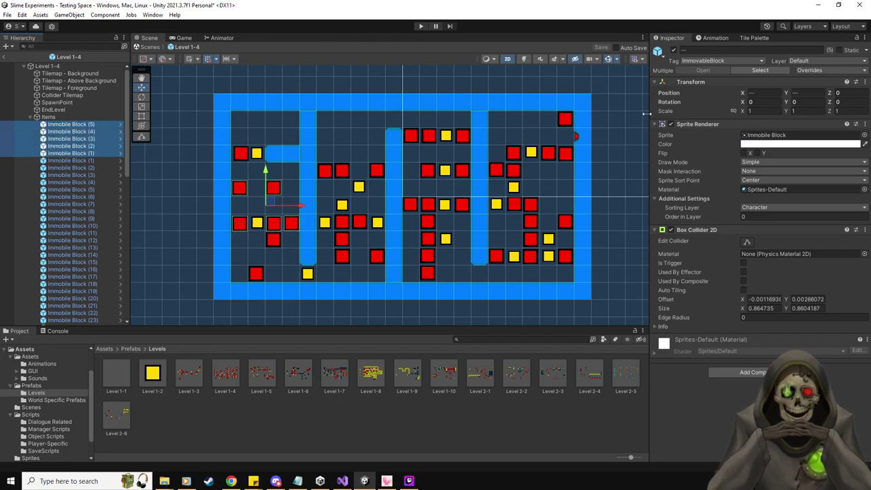
{"action": "left_click", "coordinate": [89, 127]}
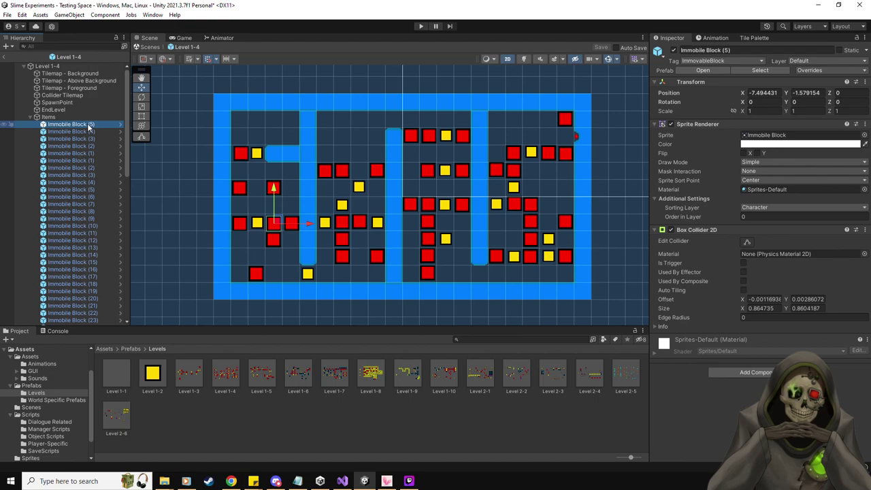
{"action": "left_click", "coordinate": [821, 70]}
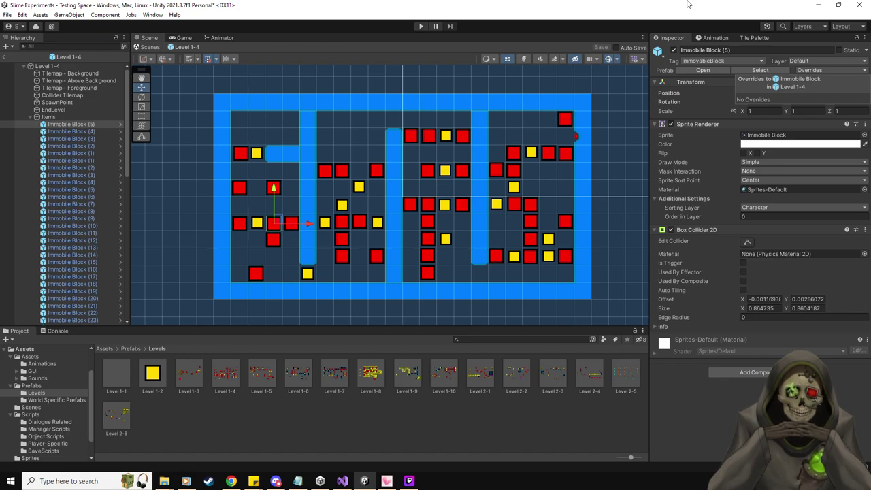
{"action": "left_click", "coordinate": [62, 147]}
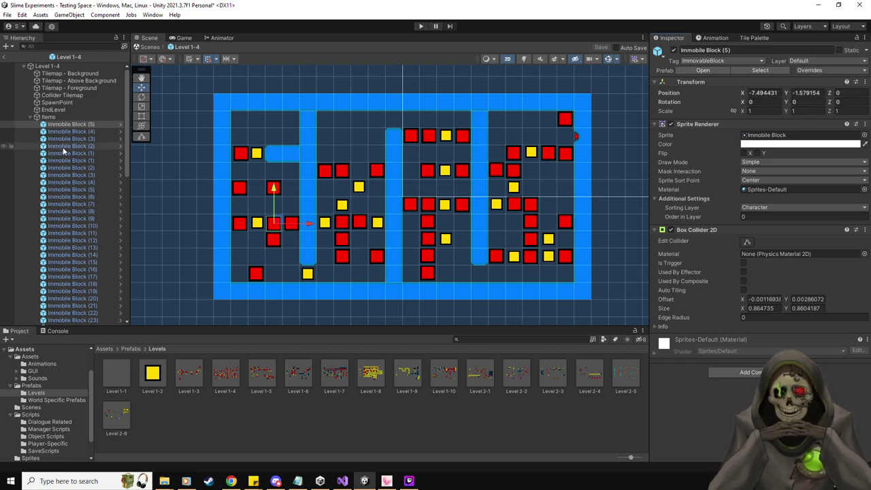
Enable Used By Composite on the Collider Tilemap's Tilemap Collider 2D and add a Composite Collider 2D component.
{"action": "left_click", "coordinate": [76, 96]}
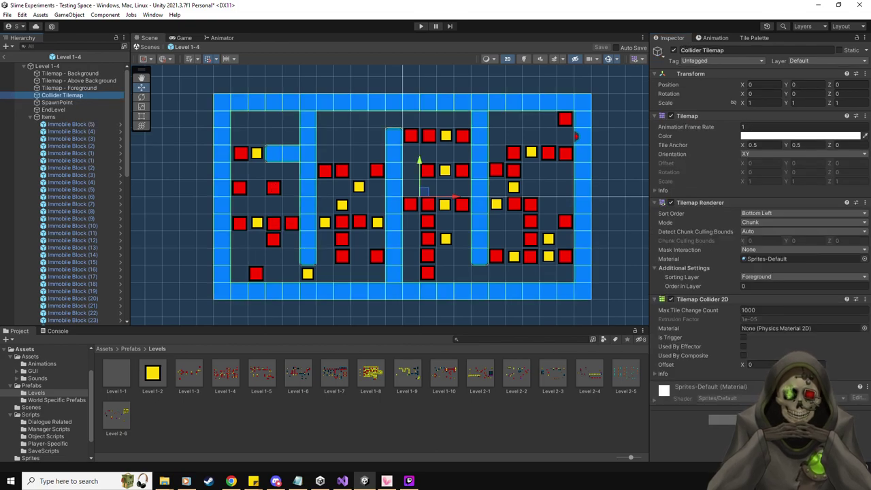
{"action": "left_click", "coordinate": [743, 355]}
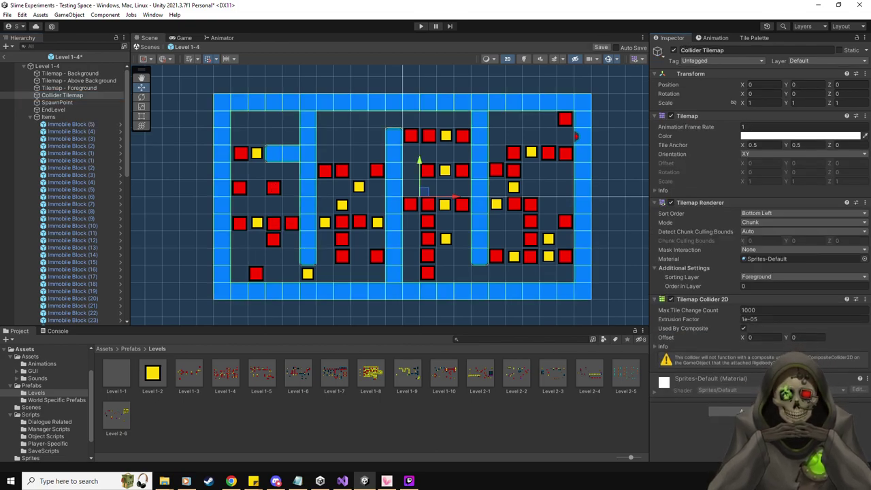
{"action": "left_click", "coordinate": [755, 413]}
{"action": "type", "text": "composite"}
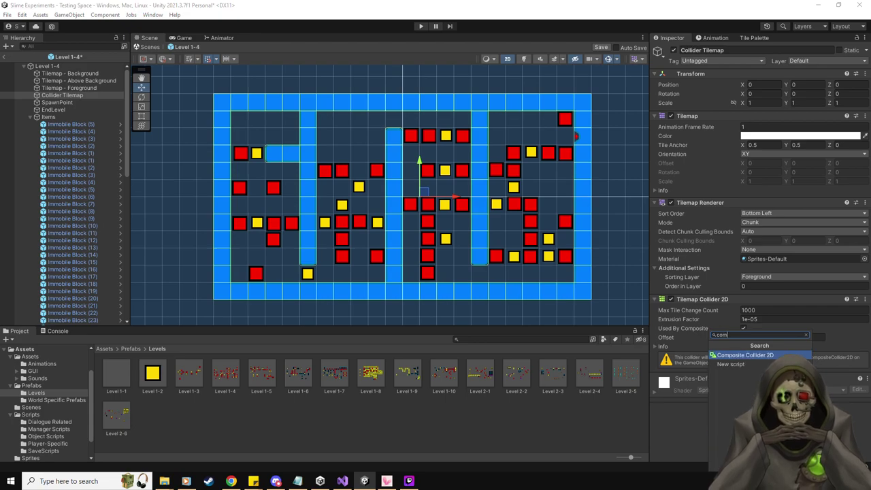
{"action": "key", "text": "Return"}
Set the Collider Tilemap's Rigidbody 2D body type to Kinematic and save the Level 1-4 prefab.
{"action": "left_click", "coordinate": [800, 369]}
{"action": "left_click", "coordinate": [751, 388]}
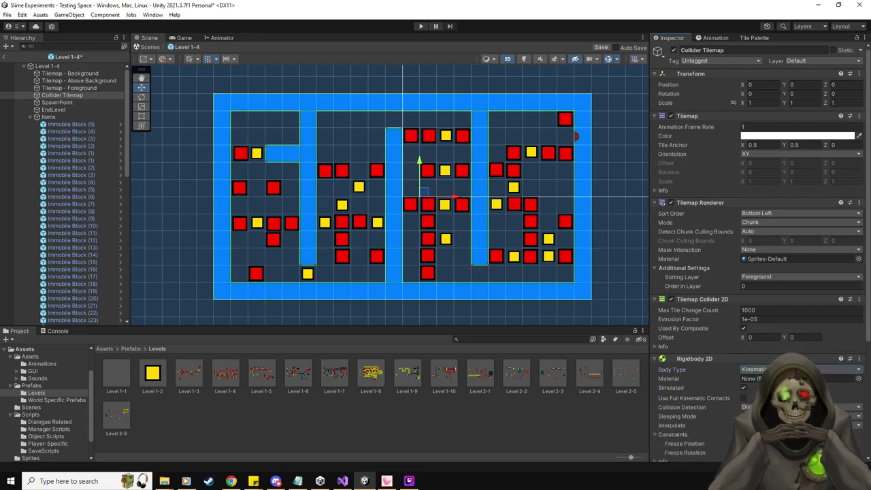
{"action": "left_click", "coordinate": [601, 48]}
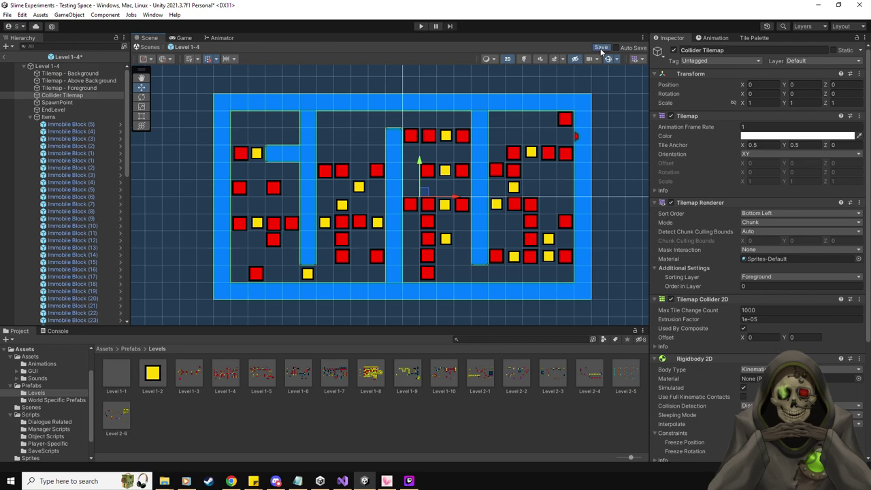
Look through Level 1-4's immobile blocks, movable blocks and block spawns, and reselect Immobile Block (5).
{"action": "left_click", "coordinate": [66, 125]}
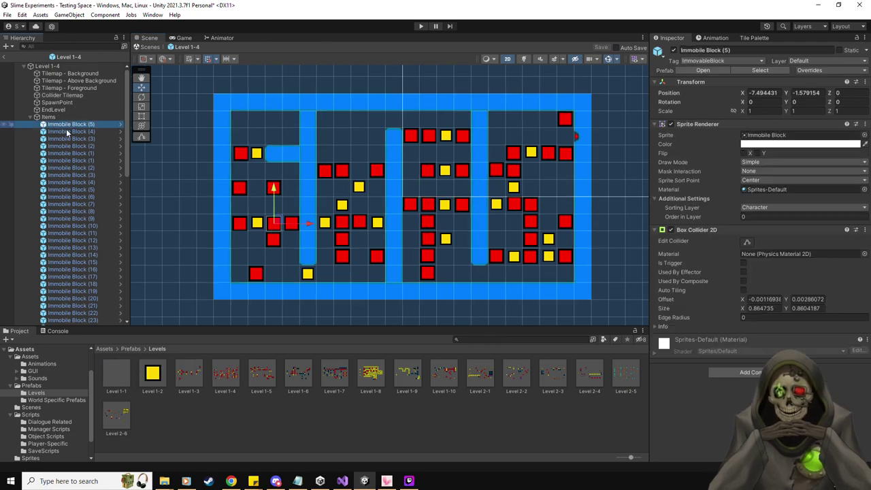
{"action": "scroll", "coordinate": [69, 215], "scroll_direction": "down", "scroll_amount": 5}
{"action": "scroll", "coordinate": [71, 246], "scroll_direction": "up", "scroll_amount": 5}
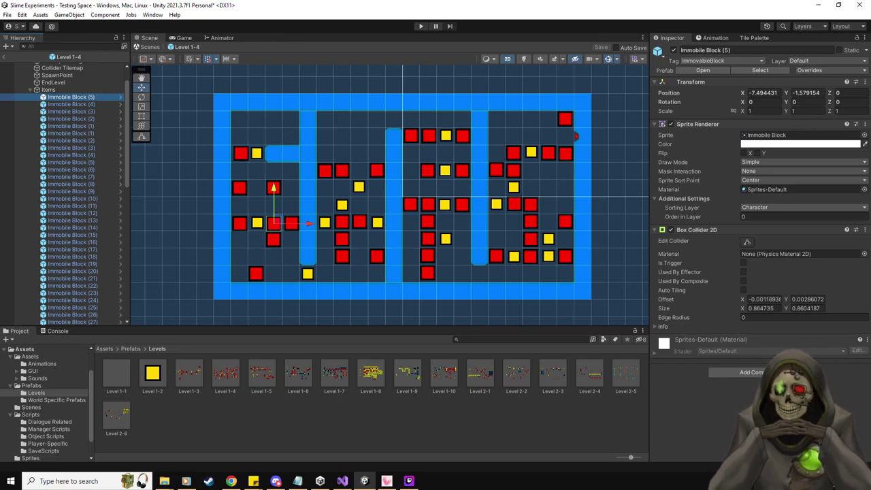
{"action": "key", "text": "alt+Tab"}
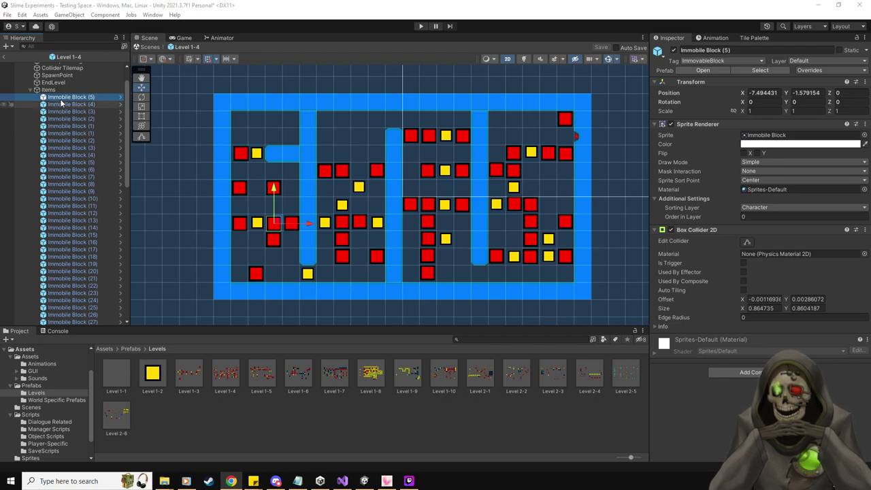
{"action": "left_click", "coordinate": [209, 93]}
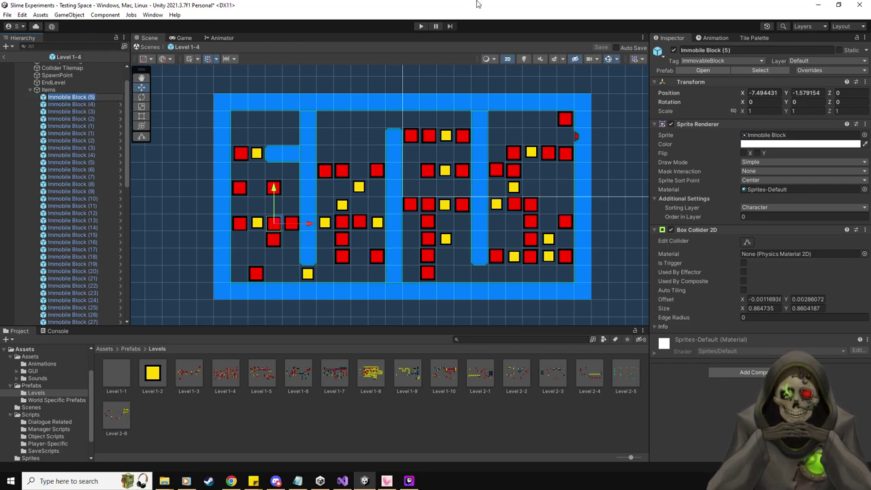
{"action": "left_click", "coordinate": [404, 148]}
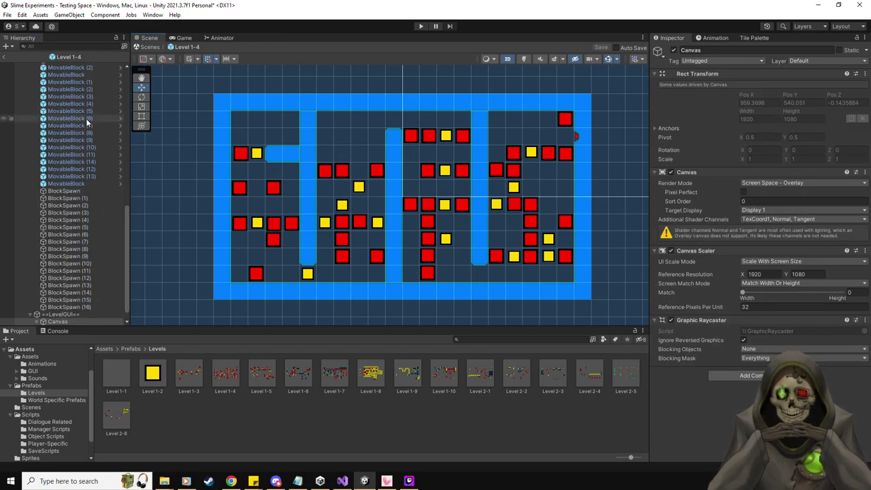
{"action": "scroll", "coordinate": [86, 118], "scroll_direction": "down", "scroll_amount": 5}
{"action": "scroll", "coordinate": [87, 120], "scroll_direction": "up", "scroll_amount": 5}
{"action": "left_click", "coordinate": [88, 90]}
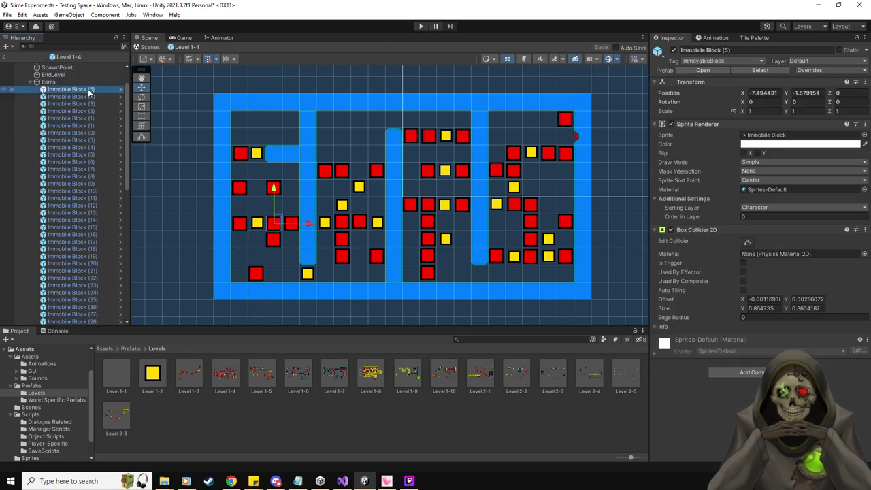
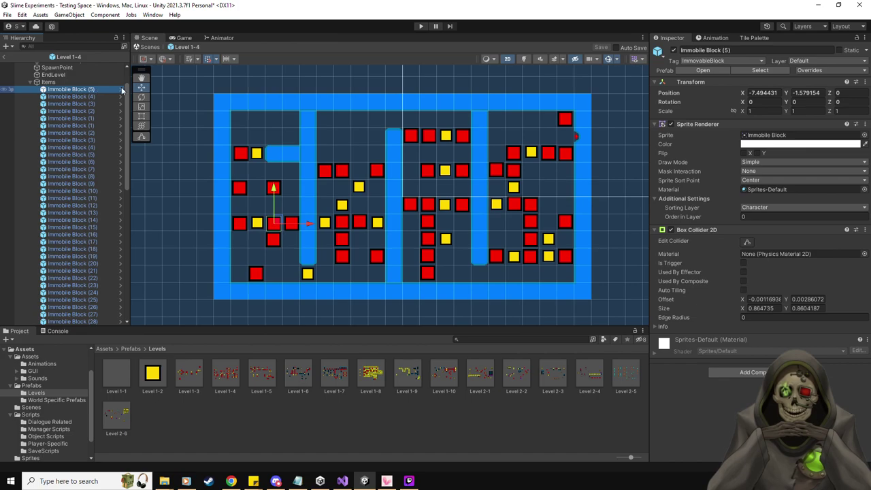
Try the Grid focus mode in the scene view and restore it to None.
{"action": "left_click", "coordinate": [635, 58]}
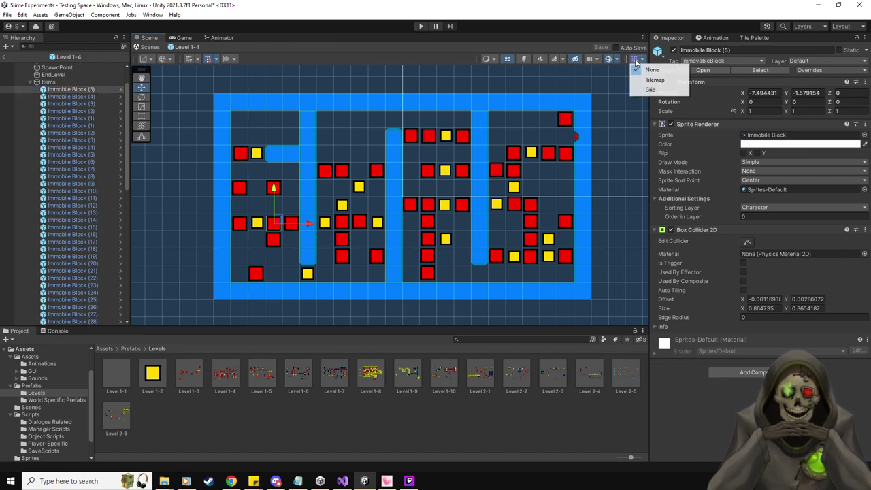
{"action": "left_click", "coordinate": [613, 9]}
{"action": "left_click", "coordinate": [636, 60]}
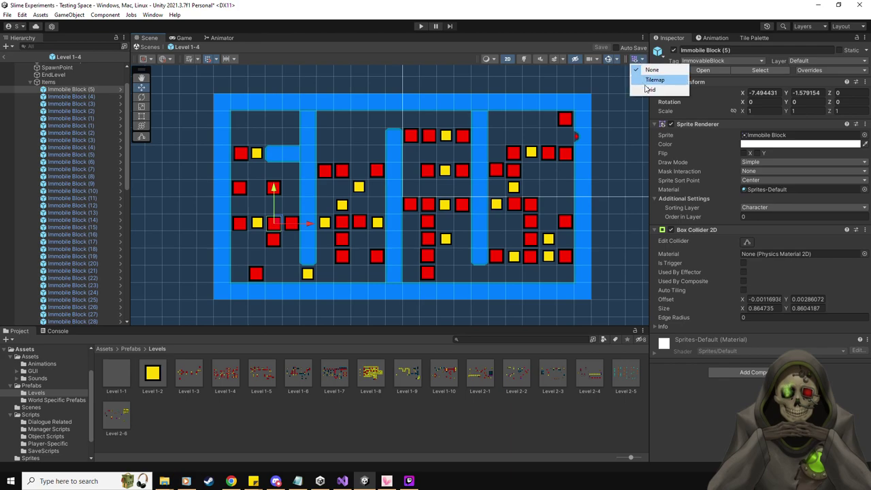
{"action": "left_click", "coordinate": [647, 89]}
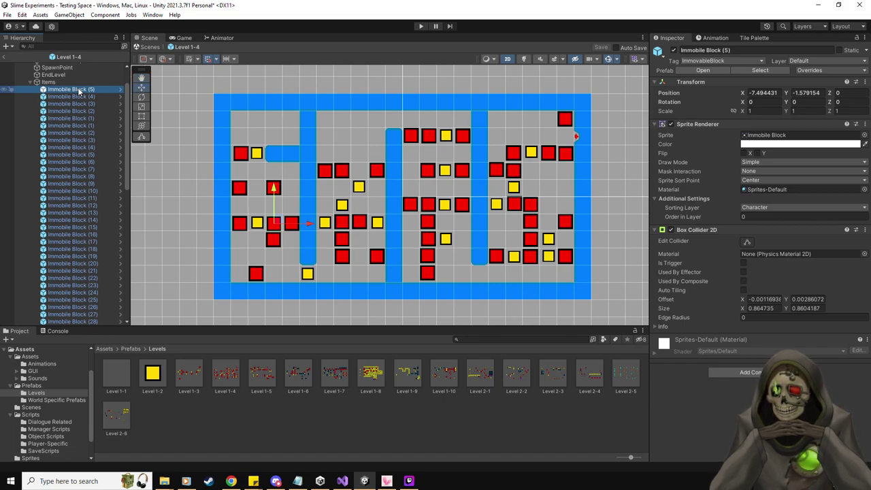
{"action": "left_click", "coordinate": [634, 58]}
{"action": "left_click", "coordinate": [645, 90]}
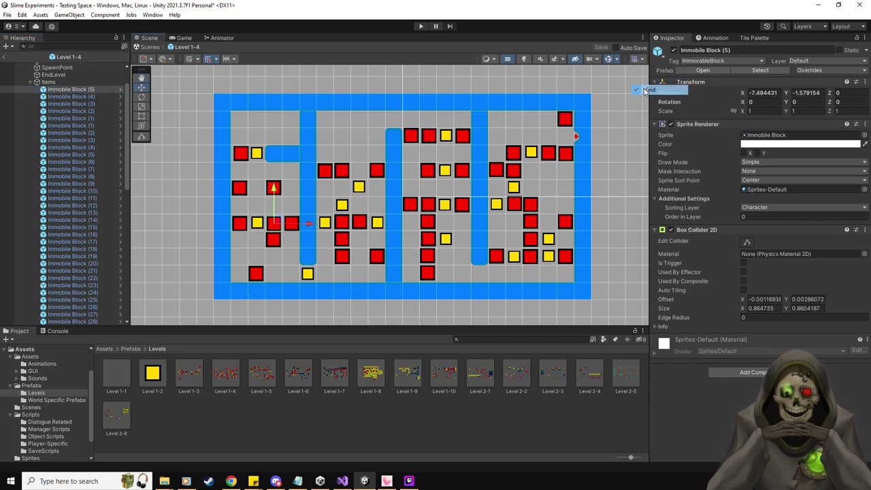
{"action": "left_click", "coordinate": [643, 59]}
{"action": "left_click", "coordinate": [652, 70]}
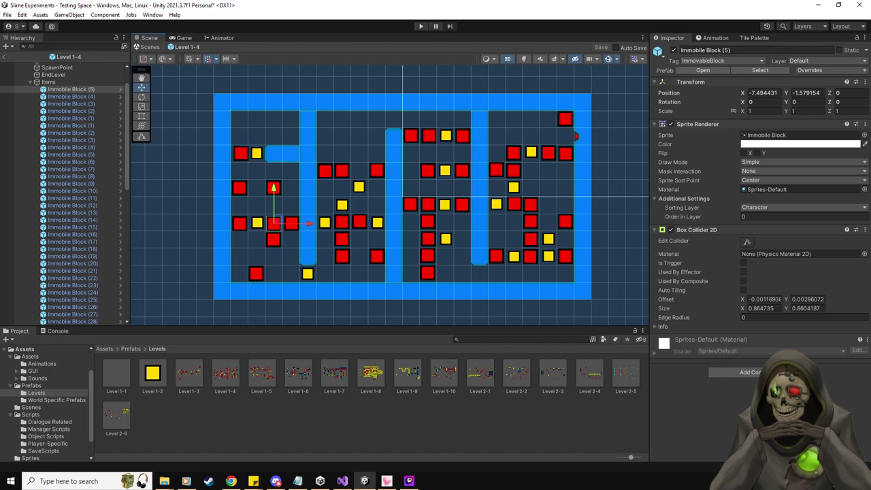
Align Immobile Block (5), as well as all items from Immobile Block (4) through BlockSpawn (16), to the grid on all axes.
{"action": "left_click", "coordinate": [217, 58]}
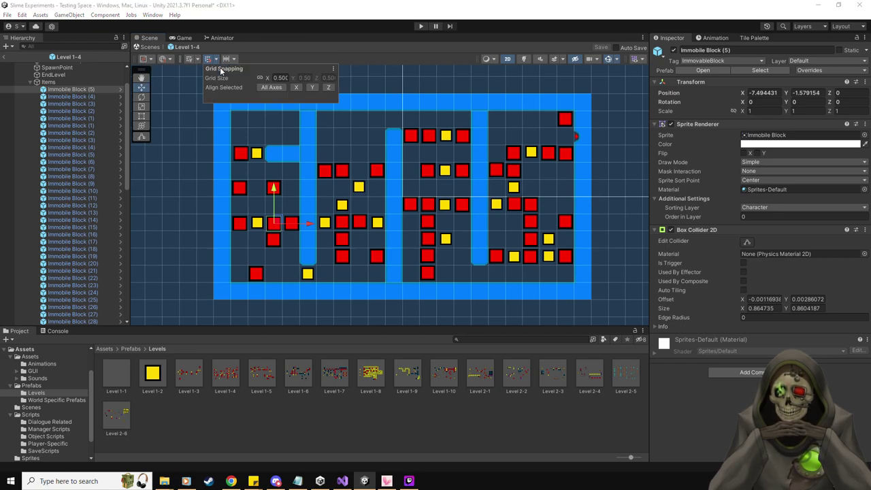
{"action": "left_click", "coordinate": [269, 87]}
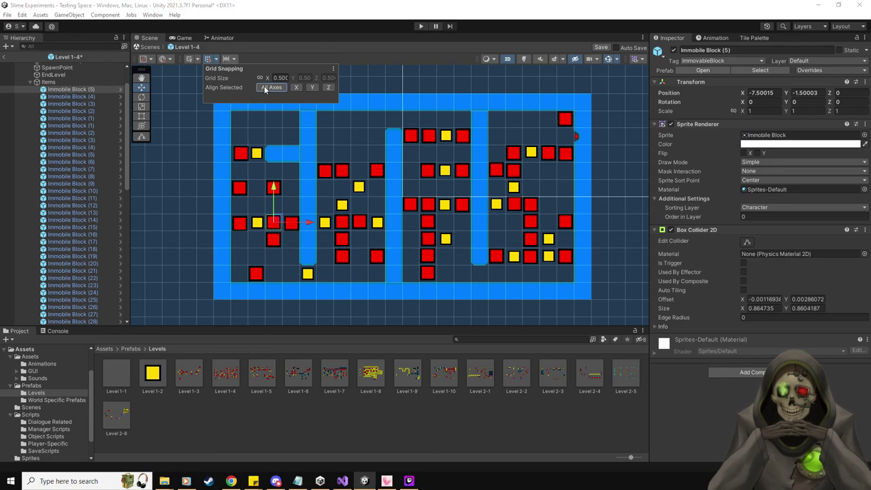
{"action": "left_click", "coordinate": [96, 96]}
{"action": "scroll", "coordinate": [87, 209], "scroll_direction": "down", "scroll_amount": 10}
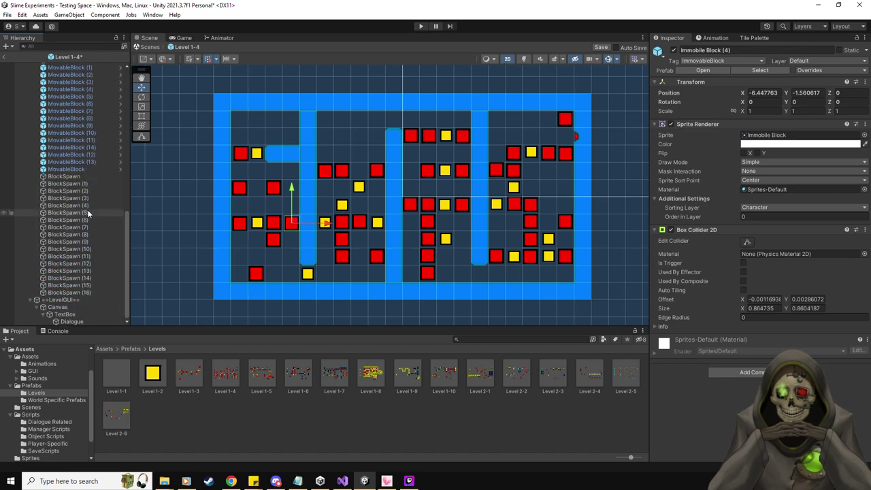
{"action": "left_click", "coordinate": [97, 290], "text": "shift"}
{"action": "left_click", "coordinate": [215, 59]}
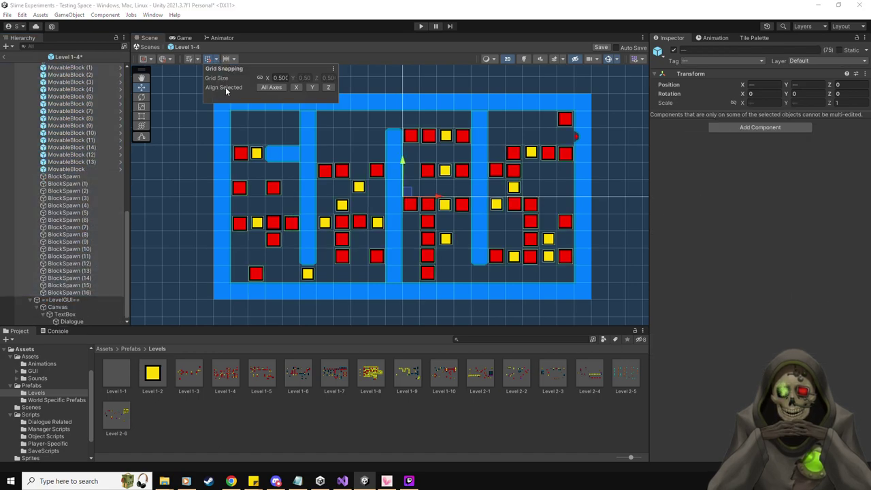
{"action": "left_click", "coordinate": [260, 90]}
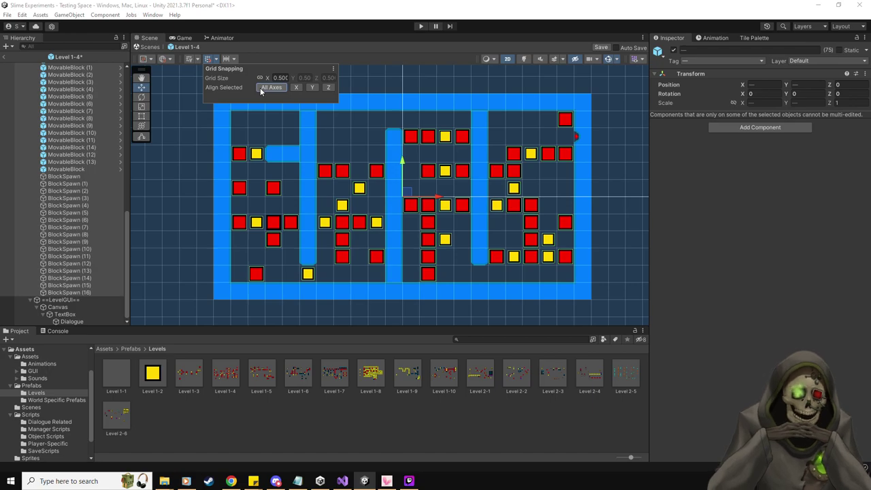
{"action": "left_click", "coordinate": [288, 48]}
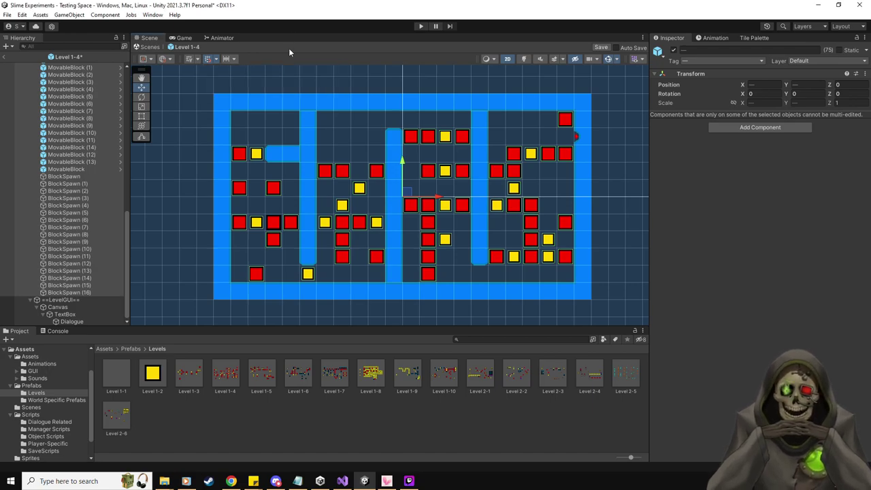
Go through the first BlockSpawn objects and check their grid-aligned positions.
{"action": "left_click", "coordinate": [83, 192]}
{"action": "key", "text": "Up"}
{"action": "key", "text": "Up"}
{"action": "key", "text": "Up"}
{"action": "key", "text": "Up"}
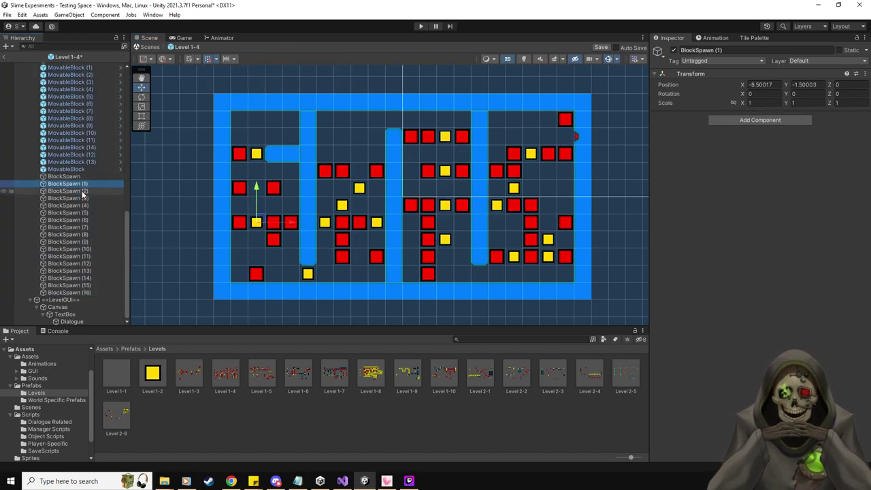
Check MovableBlock (14)'s position, save the Level 1-4 prefab and return to the Testing Space scene.
{"action": "key", "text": "Up"}
{"action": "key", "text": "Up"}
{"action": "key", "text": "Up"}
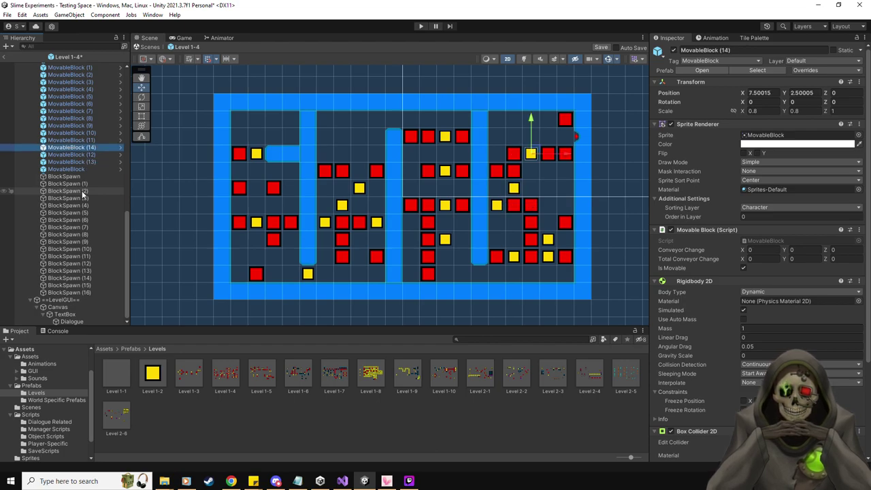
{"action": "key", "text": "Down"}
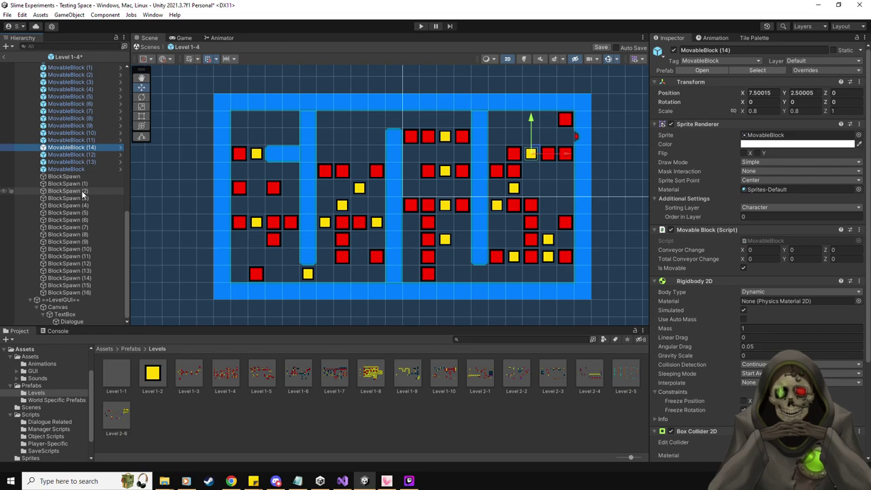
{"action": "left_click", "coordinate": [601, 45]}
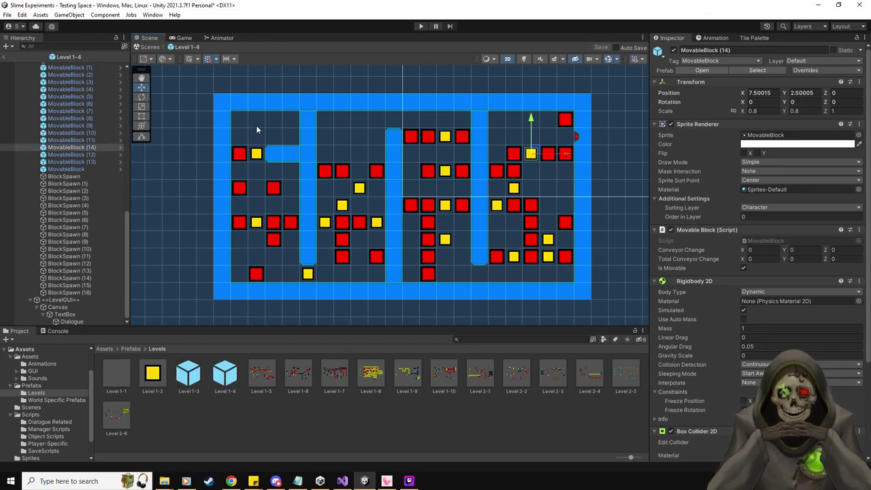
{"action": "scroll", "coordinate": [59, 186], "scroll_direction": "up", "scroll_amount": 8}
{"action": "left_click", "coordinate": [5, 57]}
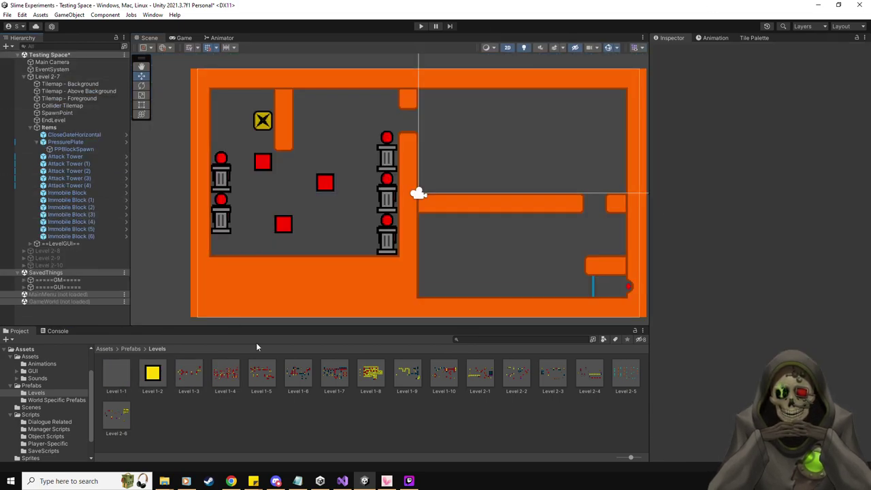
Open the Level 1-5 prefab and give its Collider Tilemap a composite collider with Used By Composite enabled and a Kinematic body type.
{"action": "double_click", "coordinate": [268, 376]}
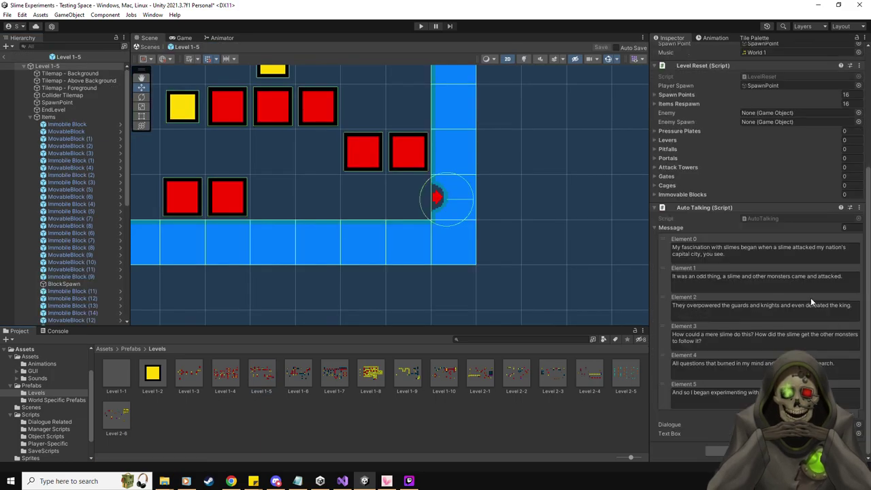
{"action": "left_click", "coordinate": [69, 96]}
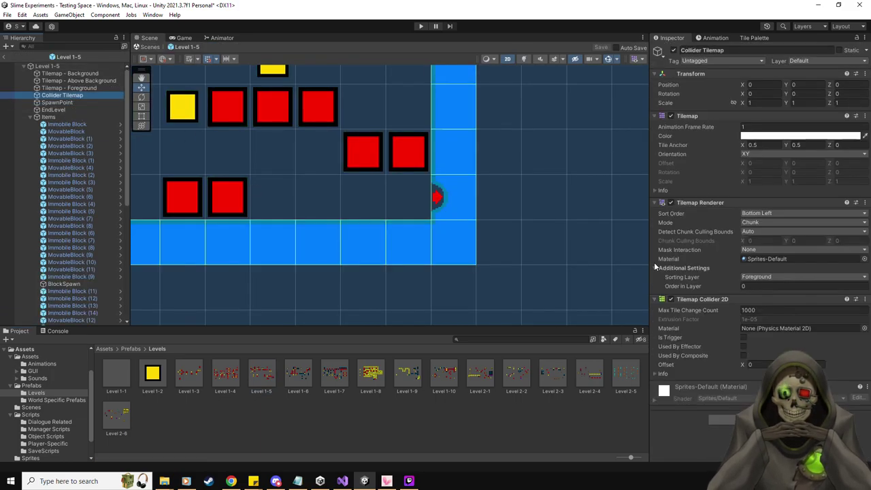
{"action": "left_click", "coordinate": [744, 355]}
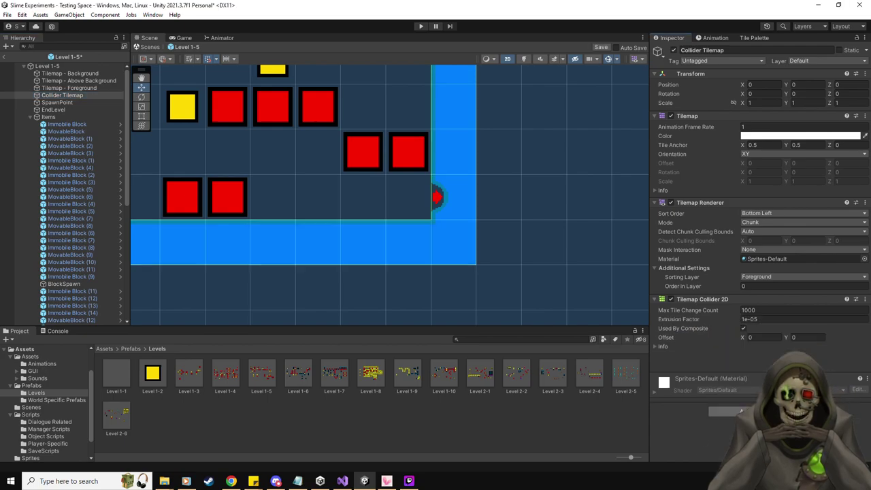
{"action": "left_click", "coordinate": [764, 370]}
{"action": "left_click", "coordinate": [752, 389]}
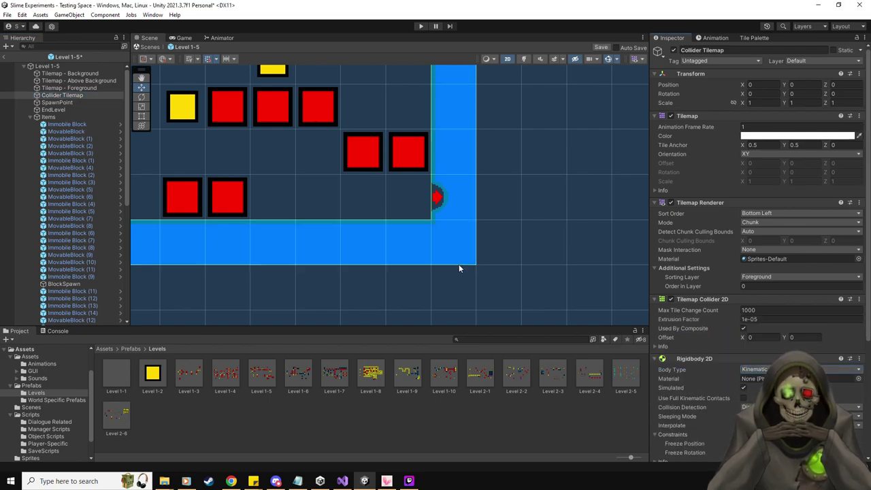
Align all Level 1-5 items from Immobile Block through Immobile Block (23) to the grid on all axes and save the prefab.
{"action": "left_click", "coordinate": [74, 125]}
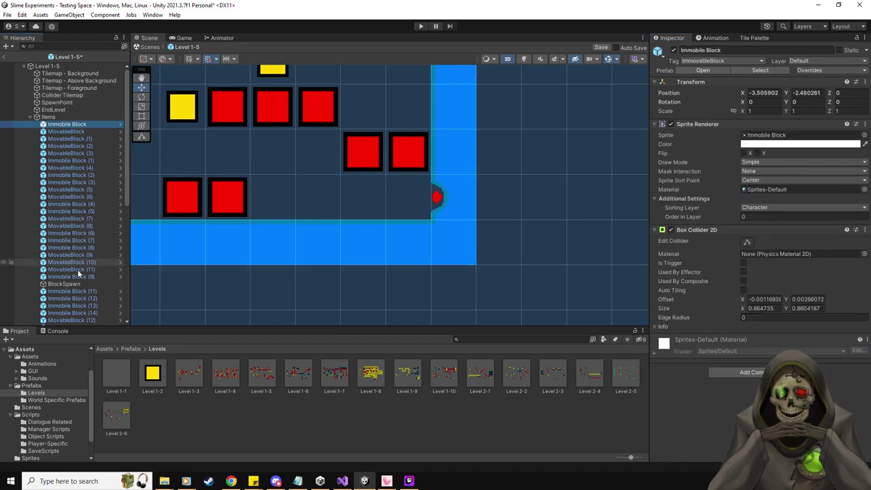
{"action": "scroll", "coordinate": [340, 157], "scroll_direction": "down", "scroll_amount": 3}
{"action": "scroll", "coordinate": [383, 276], "scroll_direction": "down", "scroll_amount": 3}
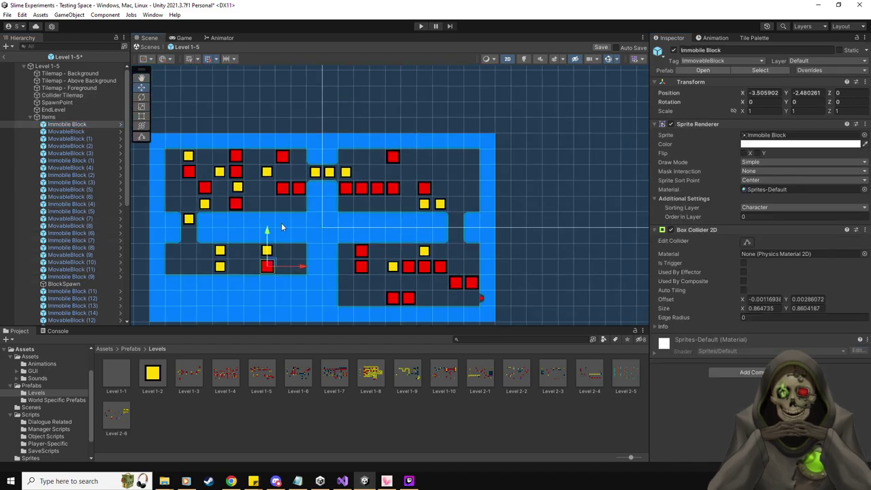
{"action": "scroll", "coordinate": [86, 122], "scroll_direction": "down", "scroll_amount": 3}
{"action": "scroll", "coordinate": [77, 269], "scroll_direction": "down", "scroll_amount": 6}
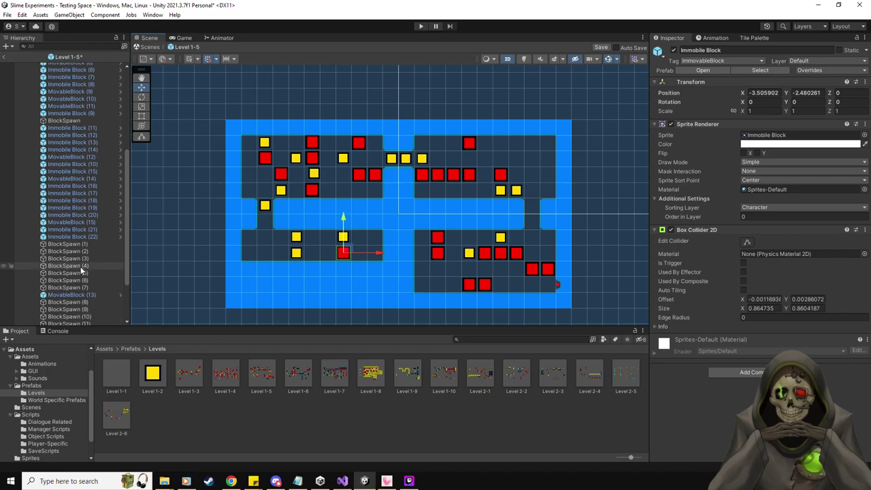
{"action": "left_click", "coordinate": [91, 292], "text": "shift"}
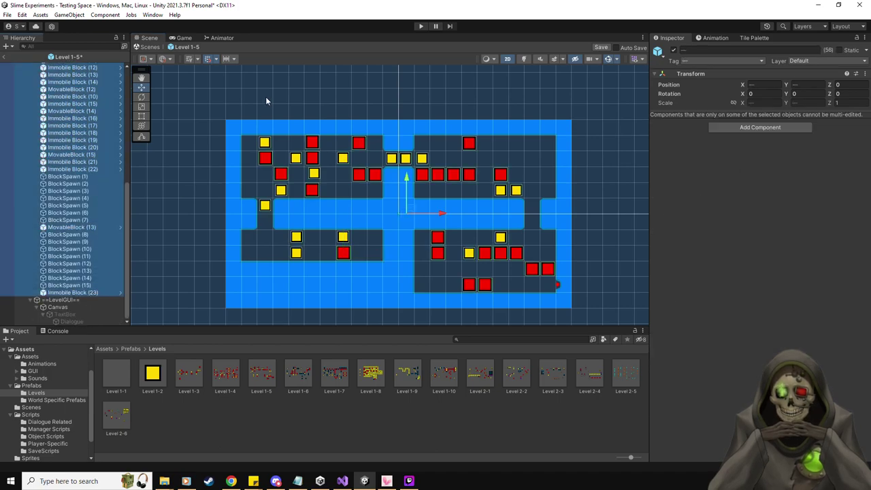
{"action": "left_click", "coordinate": [213, 59]}
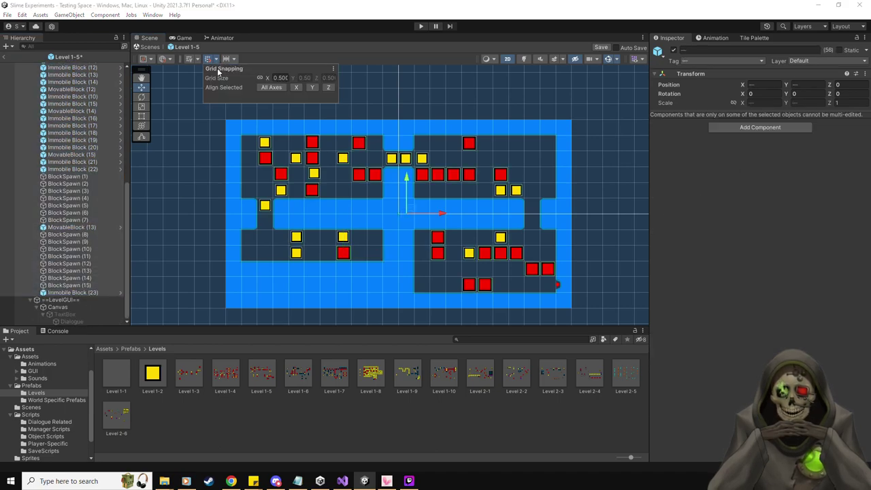
{"action": "left_click", "coordinate": [270, 88]}
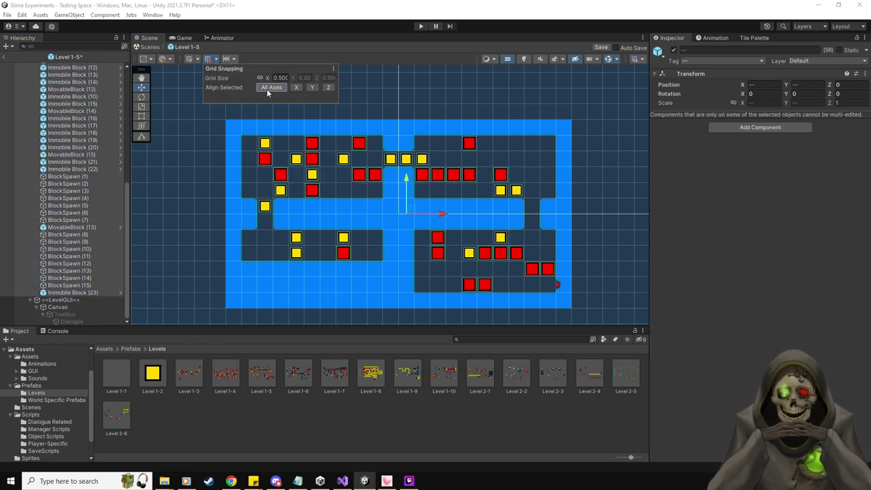
{"action": "left_click", "coordinate": [216, 59]}
{"action": "left_click", "coordinate": [600, 48]}
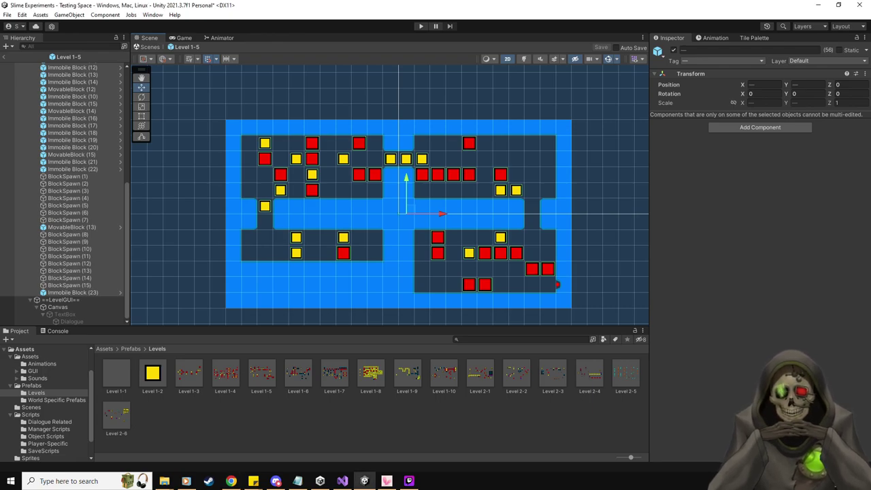
{"action": "left_click", "coordinate": [8, 60]}
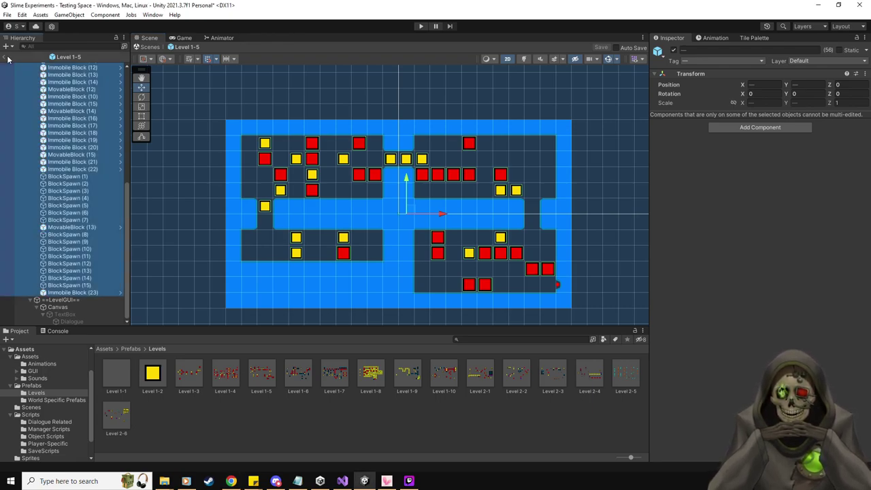
Open Level 1-6 and add a Composite Collider 2D to its Collider Tilemap, enabling Used By Composite and setting the body type to Kinematic.
{"action": "double_click", "coordinate": [307, 377]}
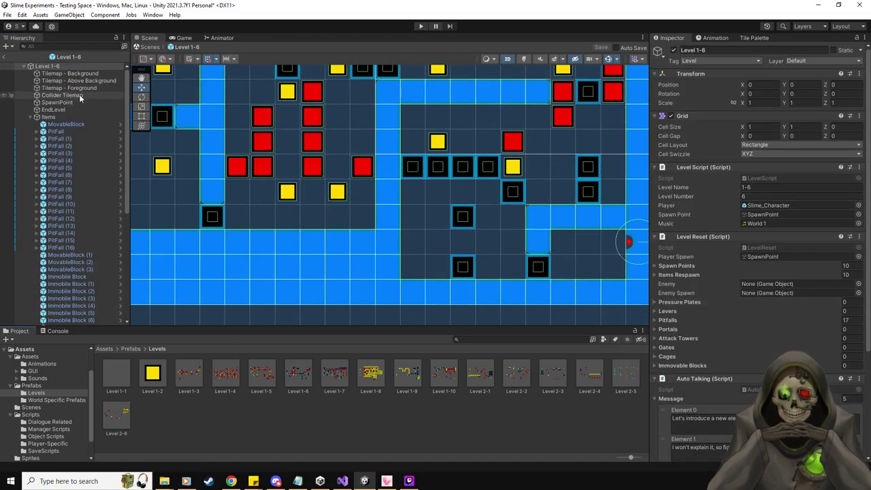
{"action": "left_click", "coordinate": [79, 95]}
{"action": "left_click", "coordinate": [759, 417]}
{"action": "type", "text": "com"}
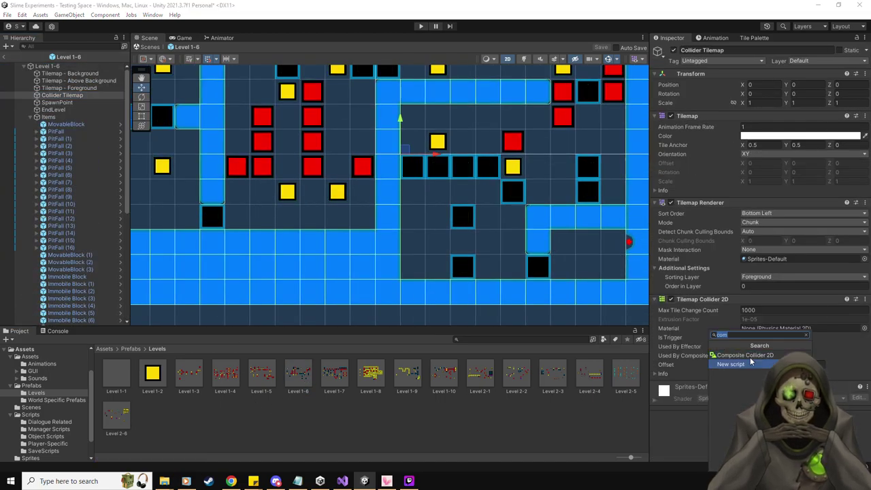
{"action": "left_click", "coordinate": [745, 355]}
{"action": "left_click", "coordinate": [743, 356]}
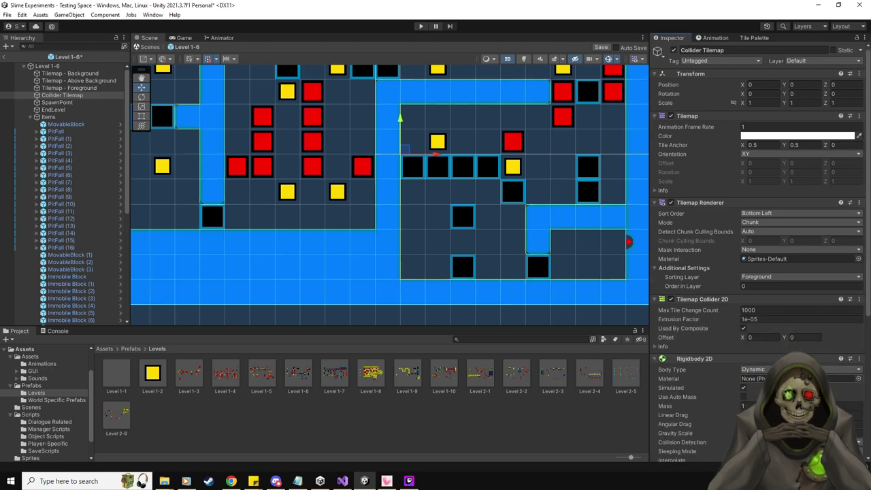
{"action": "left_click", "coordinate": [757, 389]}
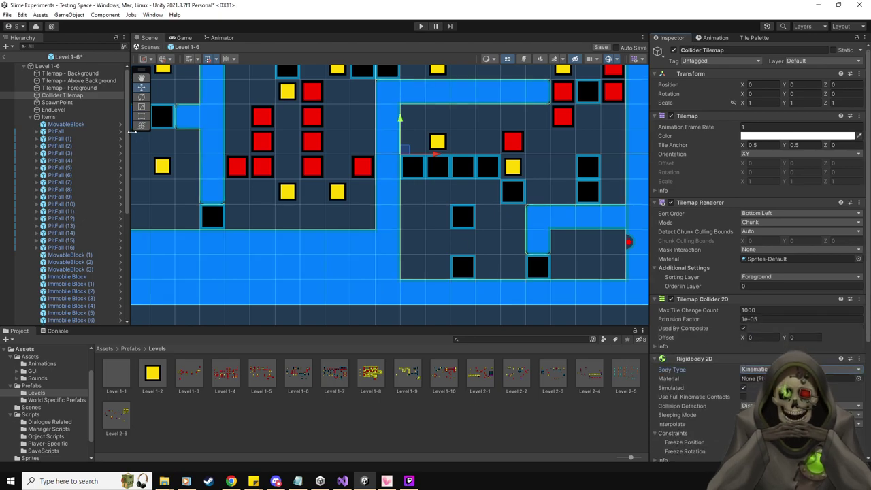
Check Level 1-6's first items and move MovableBlock slightly so it sits on the grid.
{"action": "scroll", "coordinate": [268, 193], "scroll_direction": "down", "scroll_amount": 4}
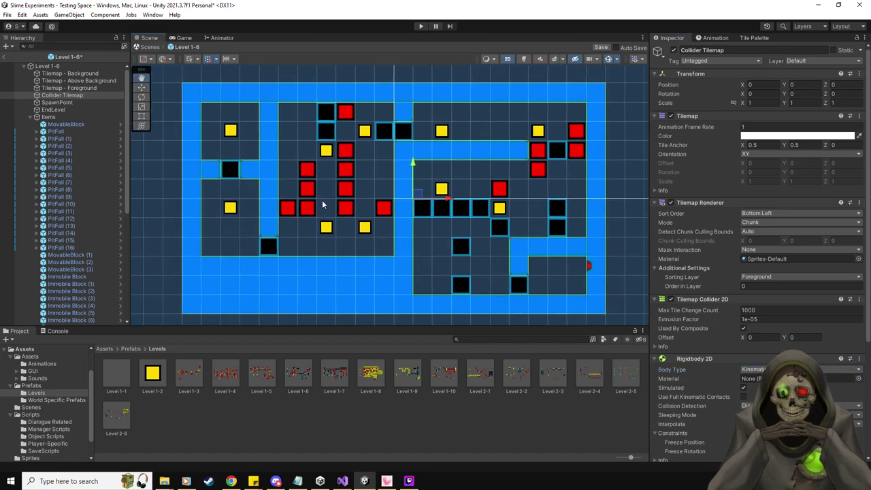
{"action": "left_click", "coordinate": [67, 131]}
{"action": "key", "text": "Up"}
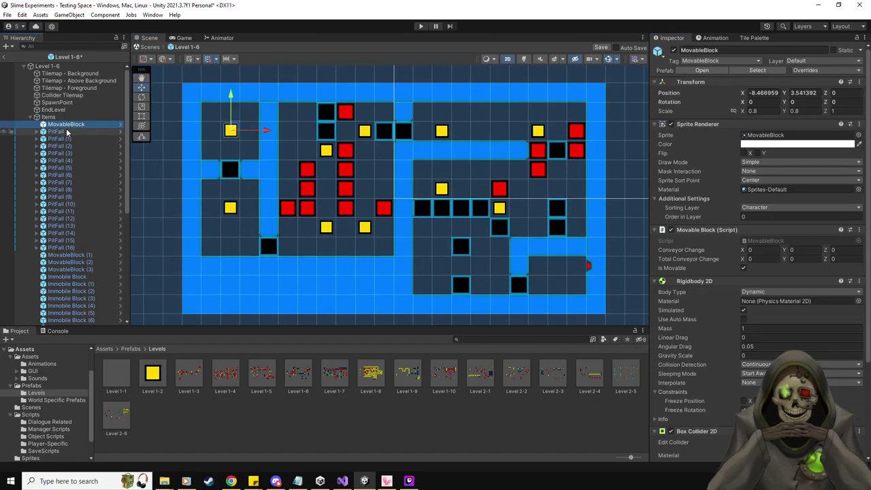
{"action": "key", "text": "Down"}
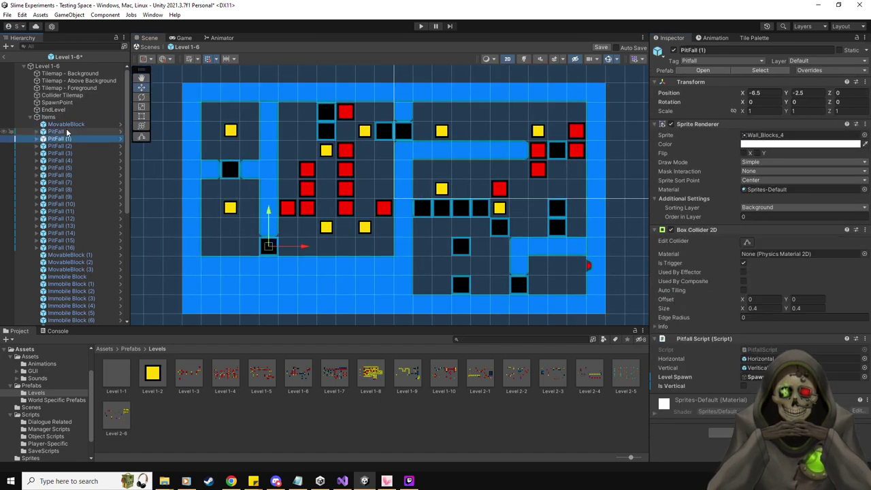
{"action": "key", "text": "Up"}
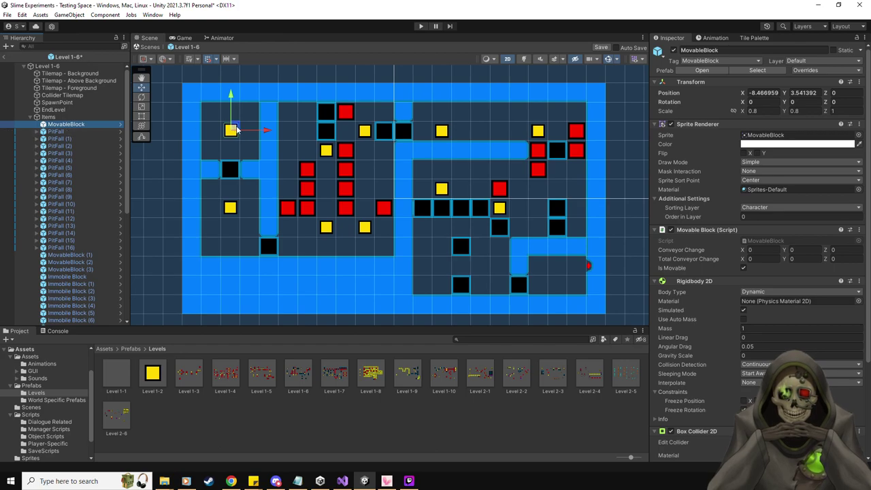
{"action": "left_click_drag", "start_coordinate": [235, 127], "coordinate": [240, 132]}
Go through Level 1-6's pitfalls from PitFall through PitFall (16) and check their positions.
{"action": "left_click", "coordinate": [56, 131]}
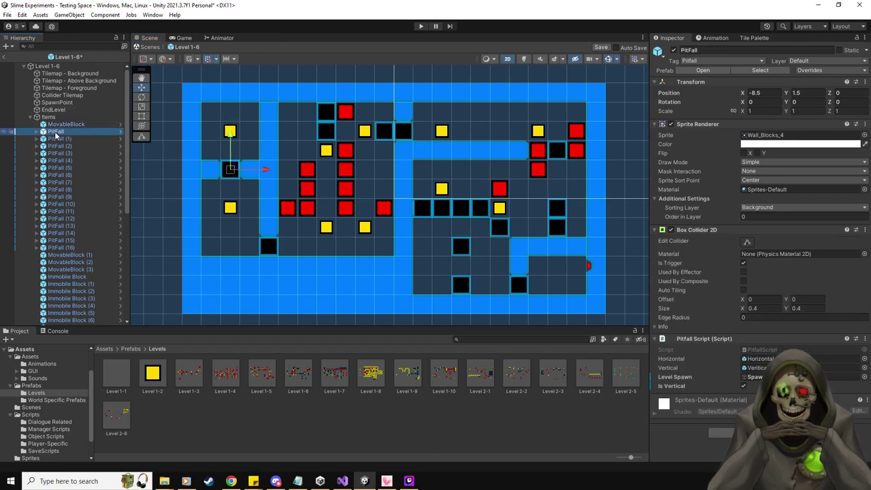
{"action": "key", "text": "Down"}
{"action": "key", "text": "Down"}
{"action": "key", "text": "Down"}
{"action": "key", "text": "Down"}
{"action": "key", "text": "Down"}
{"action": "key", "text": "Down"}
{"action": "key", "text": "Down"}
{"action": "key", "text": "Down"}
{"action": "key", "text": "Down"}
{"action": "key", "text": "Down"}
{"action": "key", "text": "Down"}
{"action": "key", "text": "Down"}
{"action": "key", "text": "Down"}
{"action": "key", "text": "Down"}
{"action": "key", "text": "Down"}
{"action": "key", "text": "Down"}
{"action": "key", "text": "Down"}
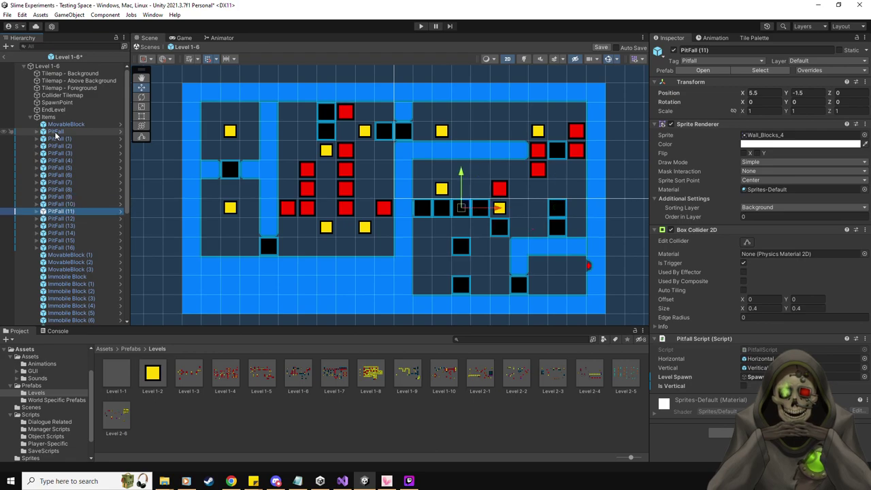
{"action": "key", "text": "Down"}
{"action": "key", "text": "Down"}
{"action": "key", "text": "Up"}
{"action": "key", "text": "Up"}
{"action": "key", "text": "Up"}
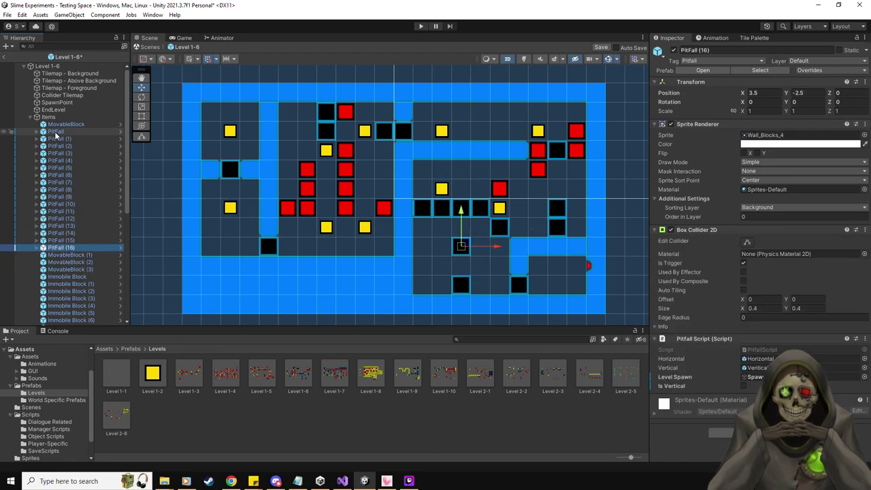
{"action": "key", "text": "Down"}
{"action": "key", "text": "Up"}
Check the positions of Level 1-6's remaining movable blocks and its immobile blocks through Immobile Block (5).
{"action": "key", "text": "Down"}
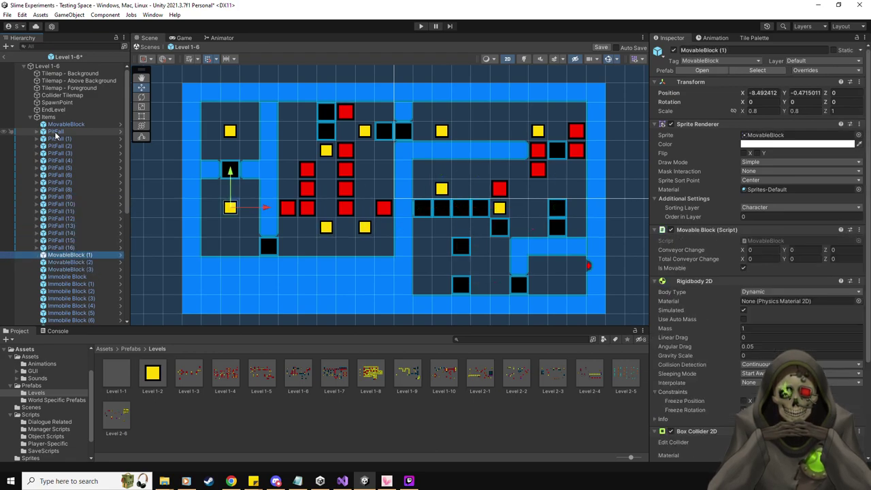
{"action": "key", "text": "Down"}
{"action": "key", "text": "Down"}
{"action": "key", "text": "Up"}
{"action": "key", "text": "Up"}
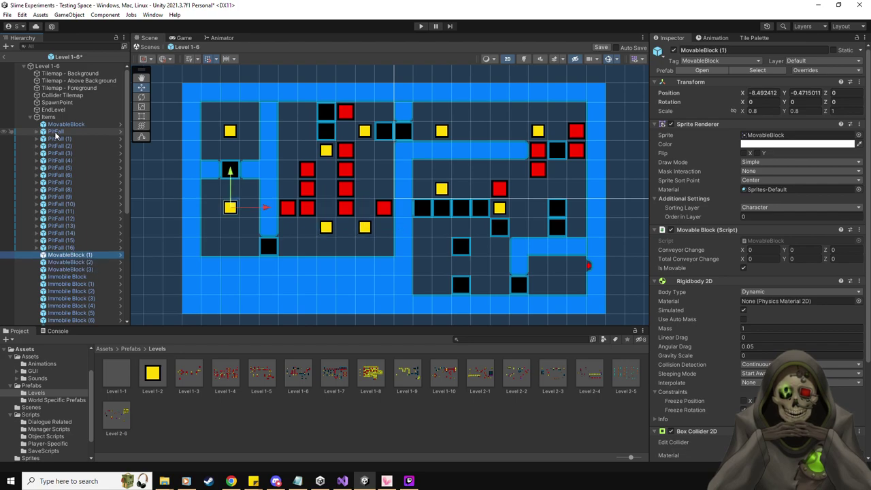
{"action": "left_click", "coordinate": [72, 264]}
{"action": "key", "text": "Down"}
{"action": "key", "text": "Down"}
{"action": "key", "text": "Down"}
{"action": "key", "text": "Down"}
{"action": "key", "text": "Down"}
{"action": "key", "text": "Down"}
{"action": "key", "text": "Down"}
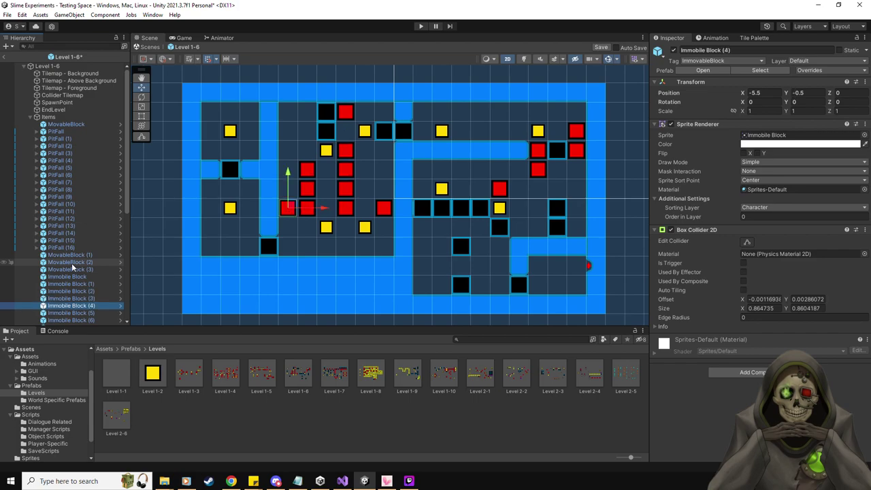
Save the Level 1-6 prefab and open the Level 1-7 prefab.
{"action": "left_click", "coordinate": [601, 46]}
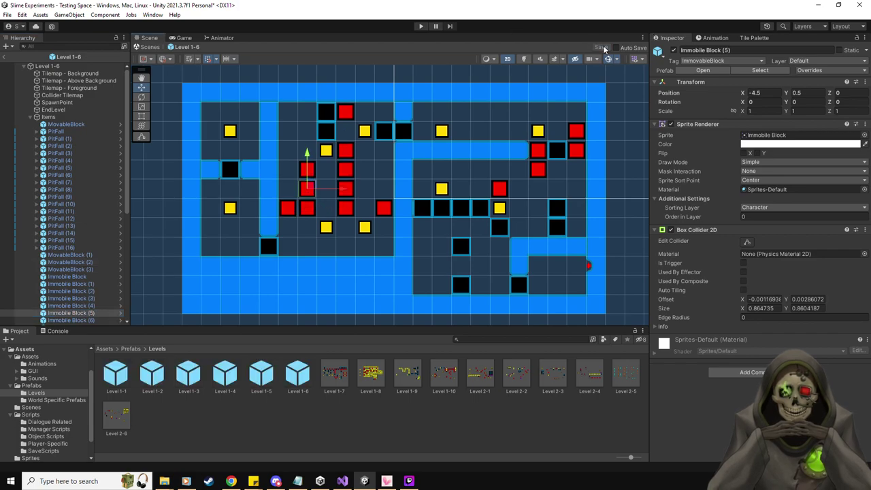
{"action": "double_click", "coordinate": [326, 382]}
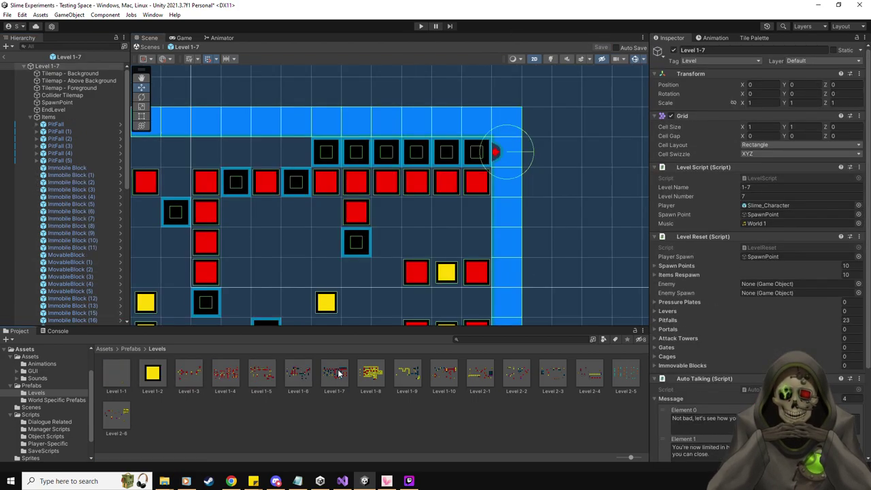
{"action": "scroll", "coordinate": [299, 228], "scroll_direction": "down", "scroll_amount": 5}
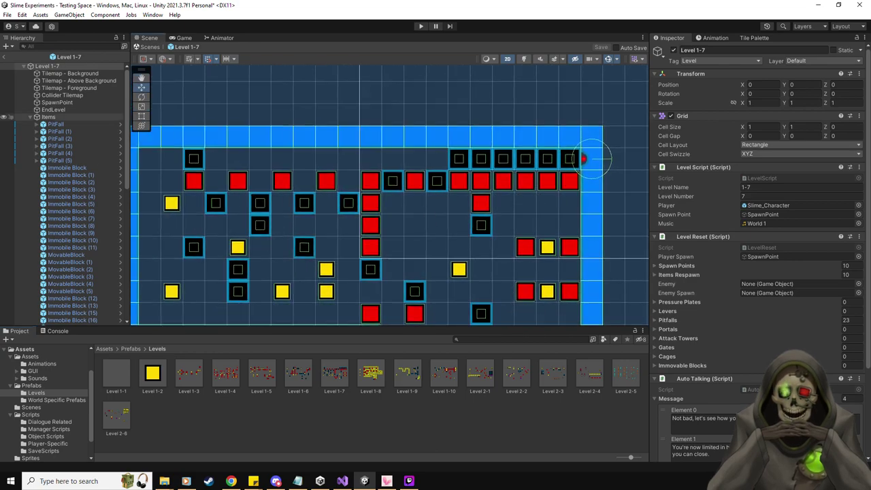
Go through Level 1-7's pitfalls, immobile blocks and movable blocks through Immobile Block (12) and check their positions.
{"action": "left_click", "coordinate": [93, 129]}
{"action": "key", "text": "Down"}
{"action": "key", "text": "Down"}
{"action": "key", "text": "Down"}
{"action": "key", "text": "Down"}
{"action": "key", "text": "Down"}
{"action": "key", "text": "Down"}
{"action": "key", "text": "Down"}
{"action": "key", "text": "Down"}
{"action": "key", "text": "Down"}
{"action": "key", "text": "Down"}
{"action": "key", "text": "Down"}
{"action": "key", "text": "Down"}
{"action": "key", "text": "Down"}
{"action": "key", "text": "Down"}
{"action": "key", "text": "Down"}
{"action": "key", "text": "Down"}
{"action": "key", "text": "Down"}
{"action": "key", "text": "Down"}
{"action": "key", "text": "Down"}
{"action": "key", "text": "Down"}
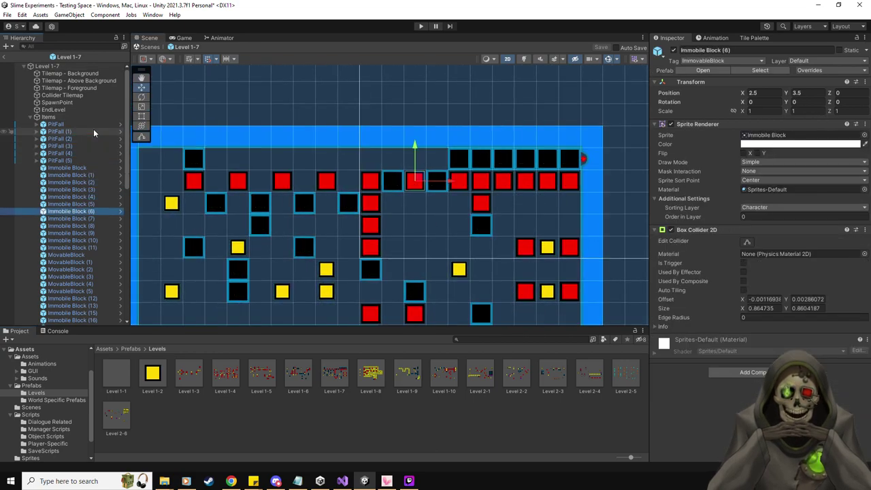
{"action": "key", "text": "Down"}
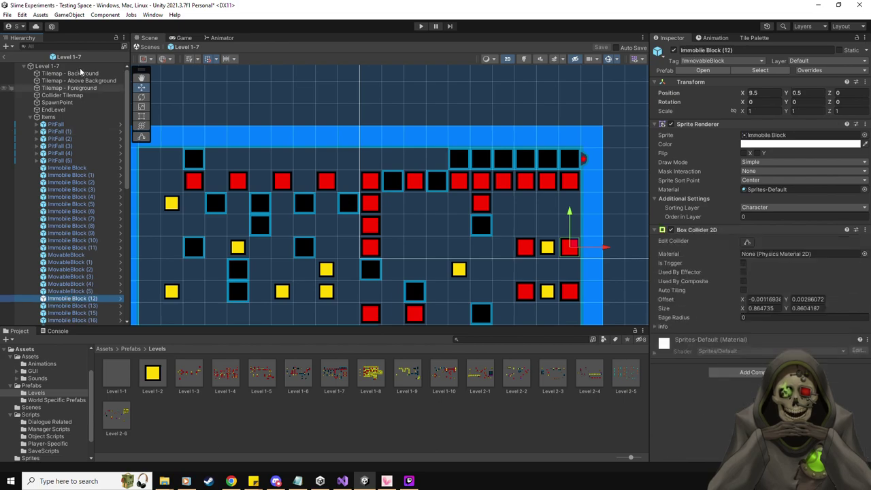
Give Level 1-7's Collider Tilemap a Composite Collider 2D with Used By Composite enabled and a Kinematic body type, and save the prefab.
{"action": "left_click", "coordinate": [71, 95]}
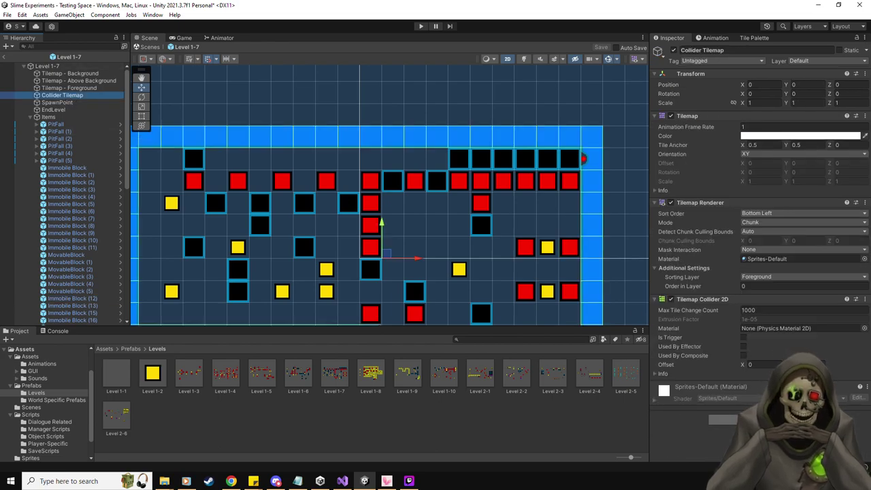
{"action": "left_click", "coordinate": [743, 356]}
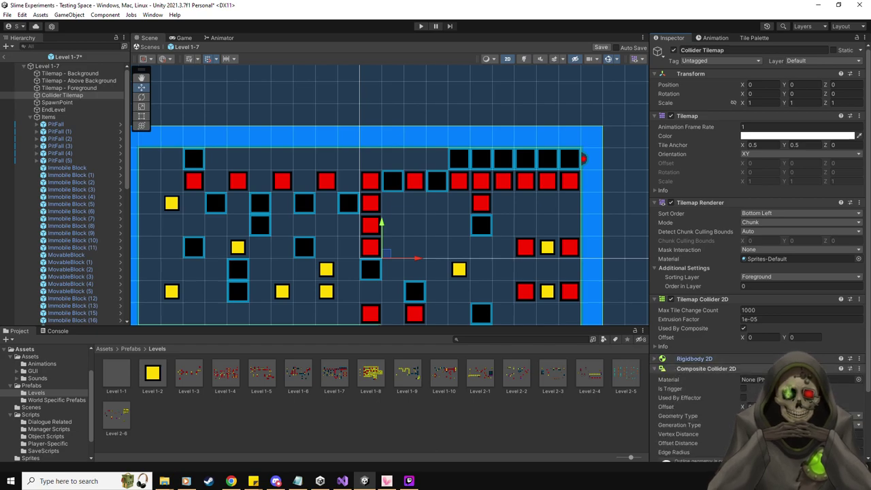
{"action": "left_click", "coordinate": [734, 358]}
{"action": "left_click", "coordinate": [734, 359]}
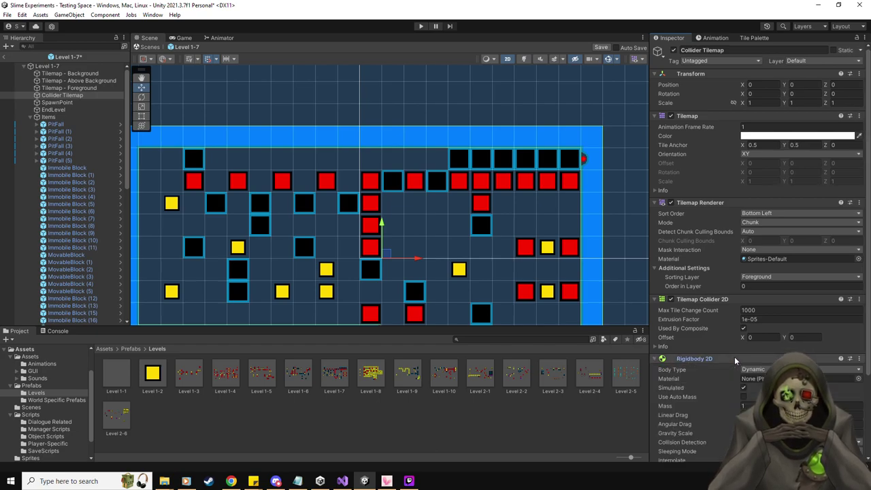
{"action": "left_click", "coordinate": [782, 369]}
{"action": "left_click", "coordinate": [762, 388]}
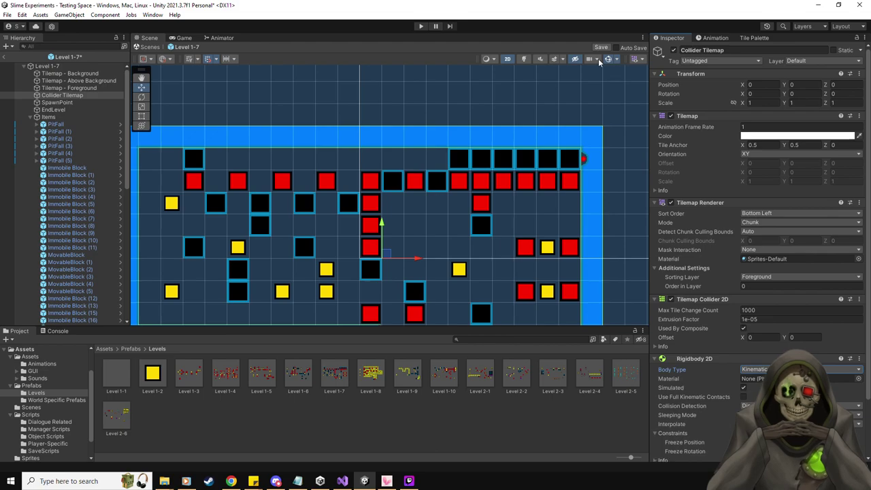
In the Level 1-8 prefab, give the Collider Tilemap a Composite Collider 2D with Used By Composite enabled and a Kinematic body type, and save.
{"action": "double_click", "coordinate": [370, 374]}
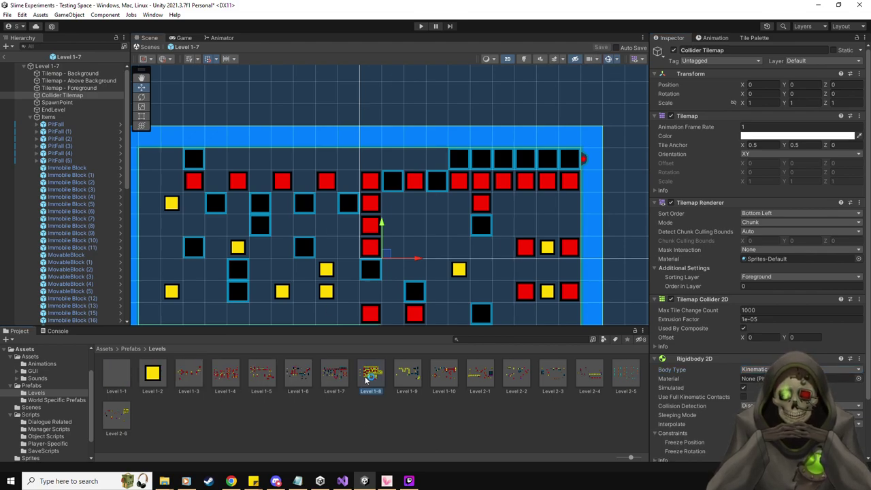
{"action": "left_click", "coordinate": [61, 95]}
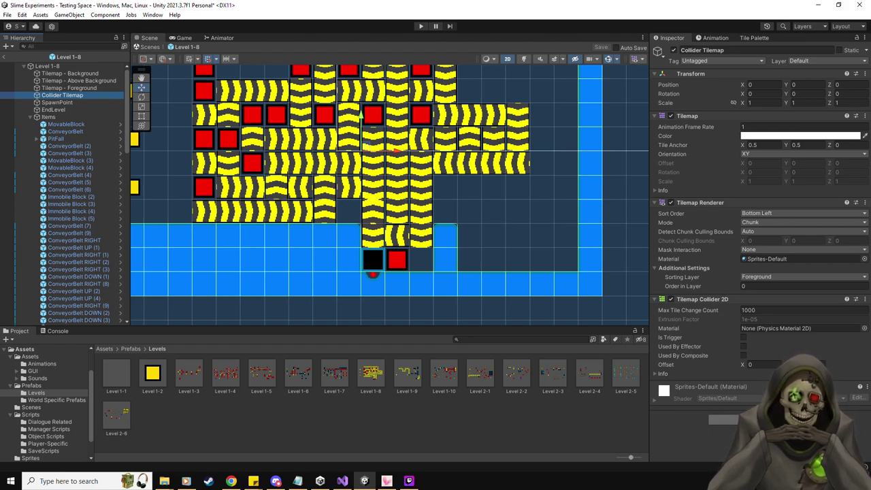
{"action": "left_click", "coordinate": [743, 355]}
{"action": "left_click", "coordinate": [735, 413]}
{"action": "type", "text": "com"}
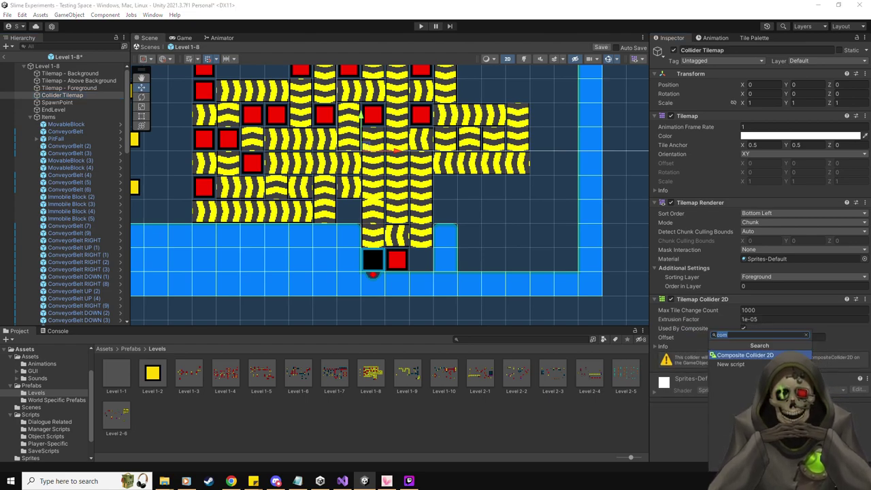
{"action": "key", "text": "Return"}
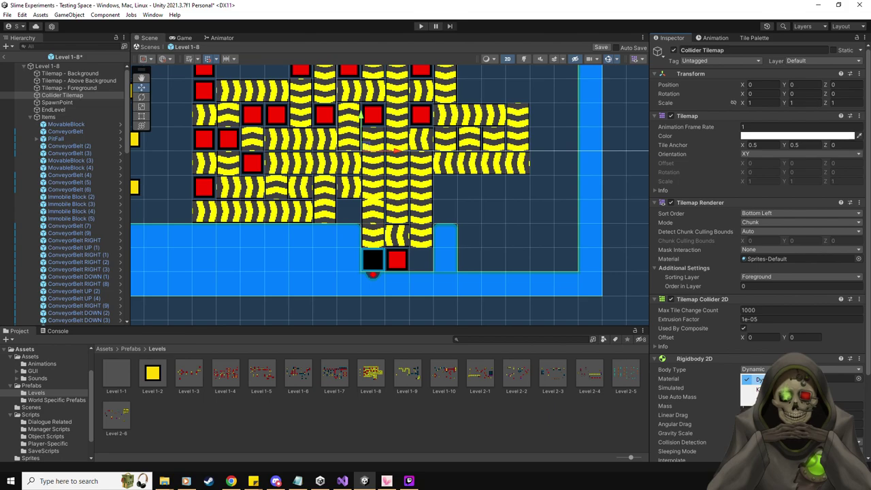
{"action": "left_click", "coordinate": [601, 47]}
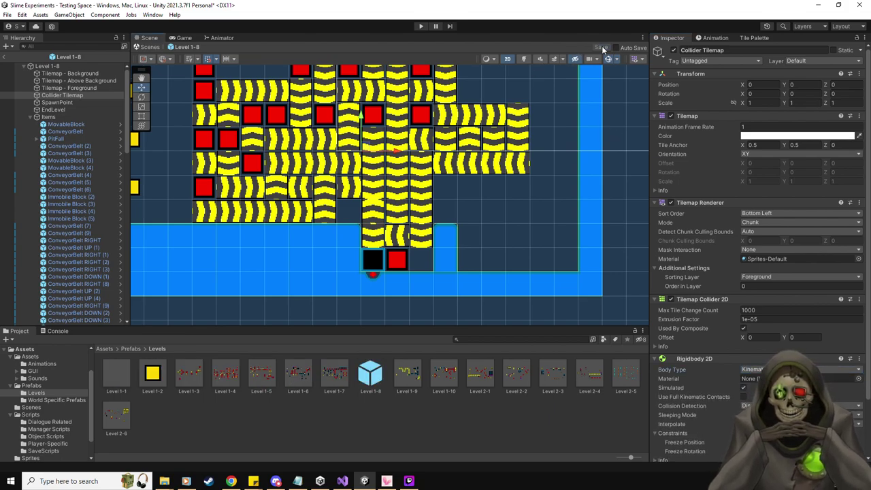
In the Level 1-9 prefab, give the Collider Tilemap a Composite Collider 2D with Used By Composite enabled and a Kinematic body type, and save.
{"action": "double_click", "coordinate": [407, 373]}
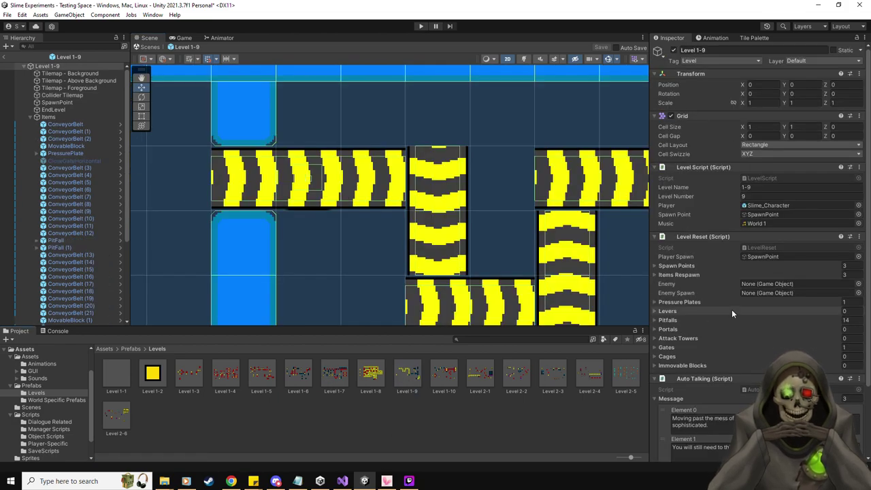
{"action": "left_click", "coordinate": [68, 96]}
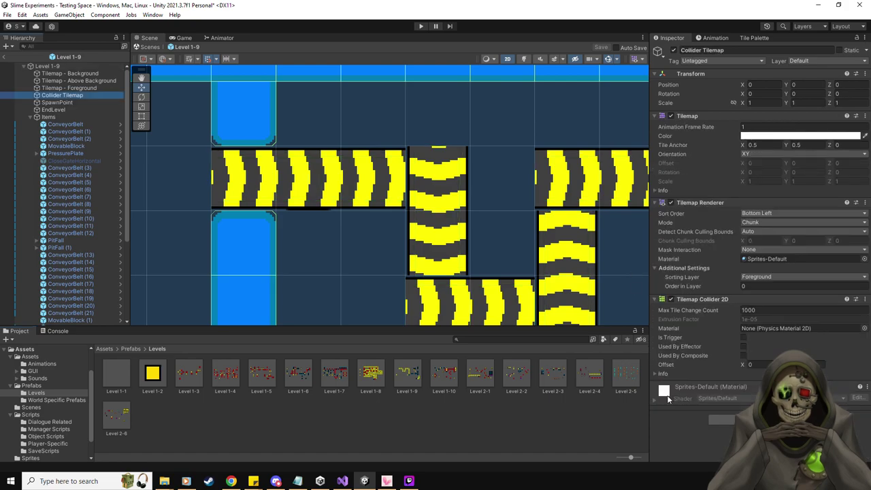
{"action": "left_click", "coordinate": [744, 355]}
{"action": "left_click", "coordinate": [727, 411]}
{"action": "type", "text": "com"}
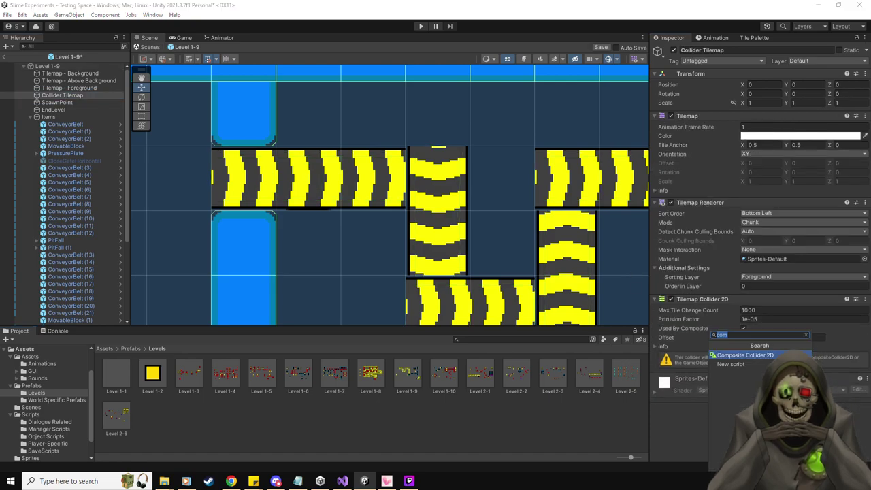
{"action": "left_click", "coordinate": [745, 355]}
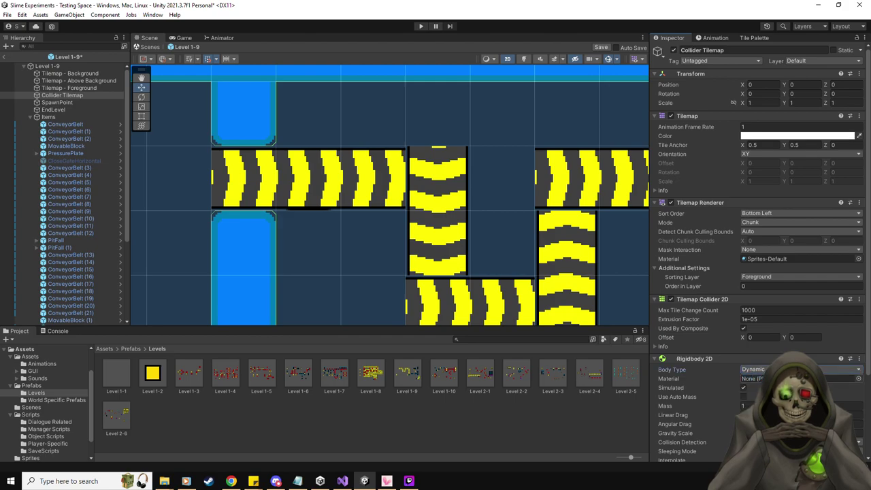
{"action": "left_click", "coordinate": [756, 389]}
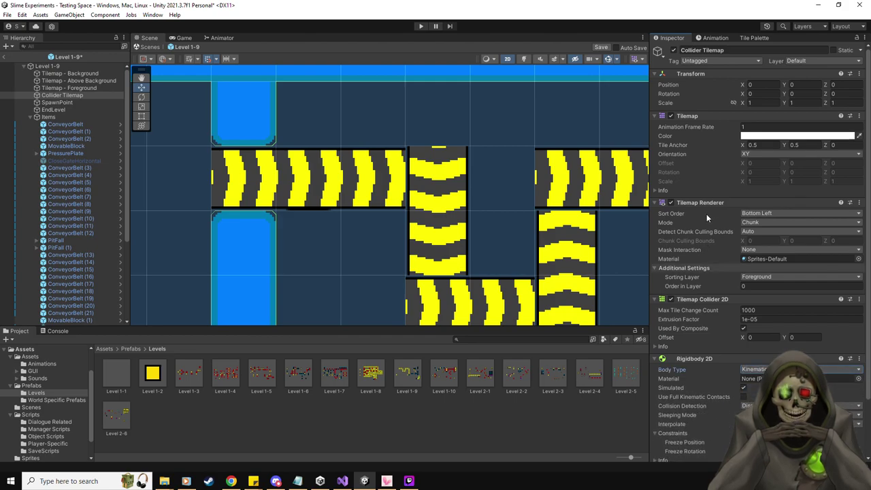
{"action": "left_click", "coordinate": [601, 47]}
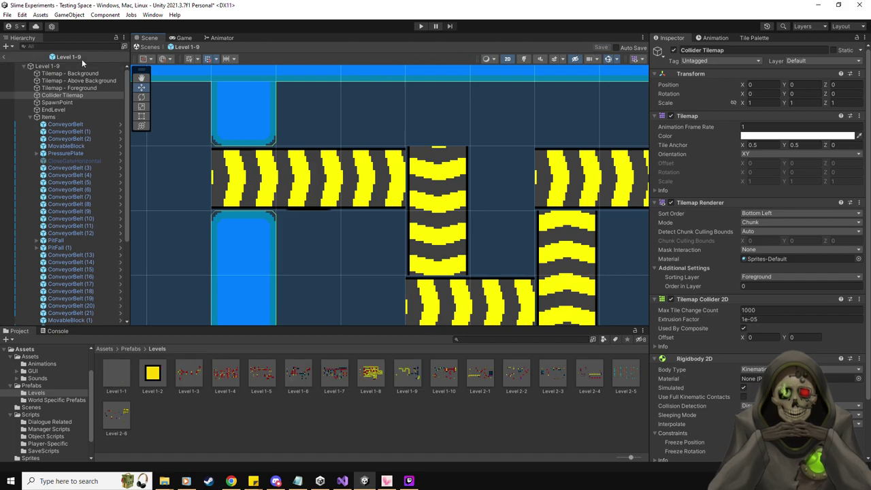
In the Level 1-10 prefab, give the Collider Tilemap a Composite Collider 2D with Used By Composite enabled and a Kinematic body type, and save.
{"action": "double_click", "coordinate": [454, 374]}
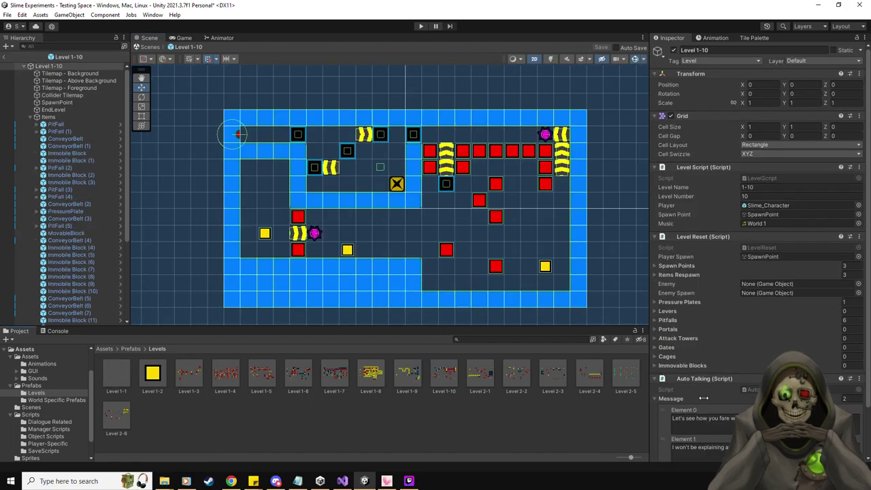
{"action": "left_click", "coordinate": [68, 96]}
{"action": "left_click", "coordinate": [743, 355]}
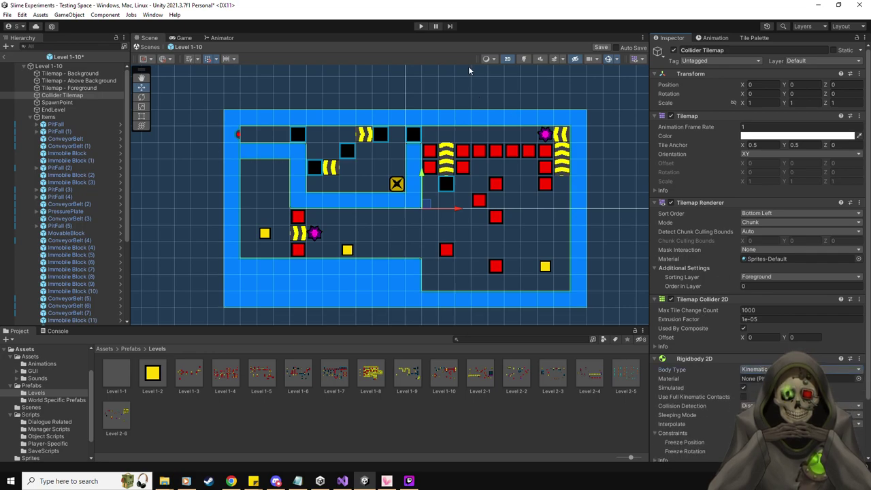
{"action": "left_click", "coordinate": [600, 48]}
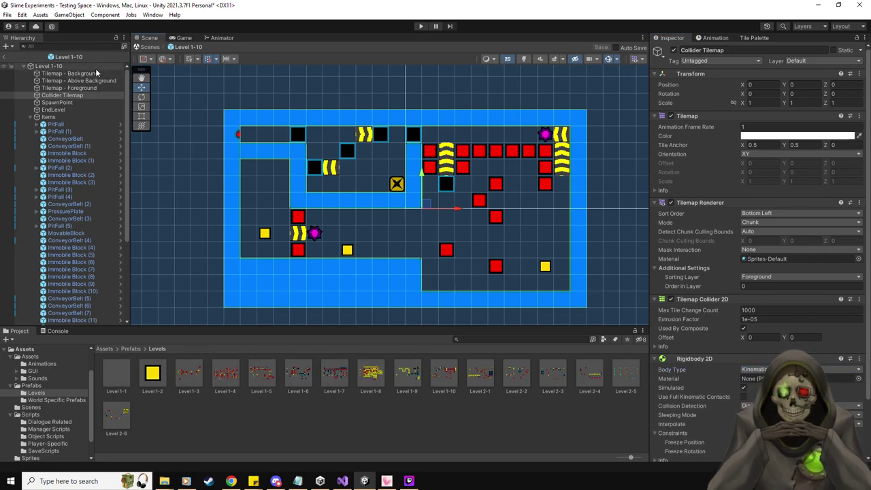
In the Level 2-1 prefab, give the Collider Tilemap a Composite Collider 2D with Used By Composite enabled and a Kinematic body type, and save.
{"action": "left_click", "coordinate": [476, 383]}
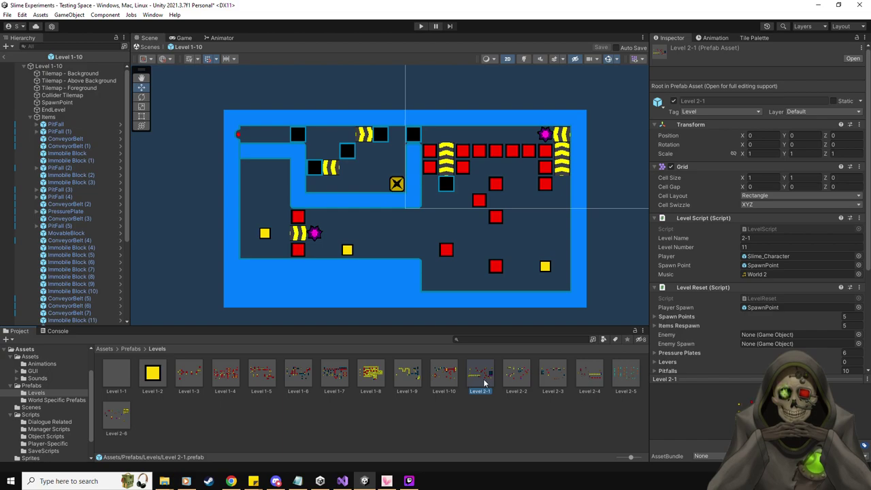
{"action": "double_click", "coordinate": [484, 383]}
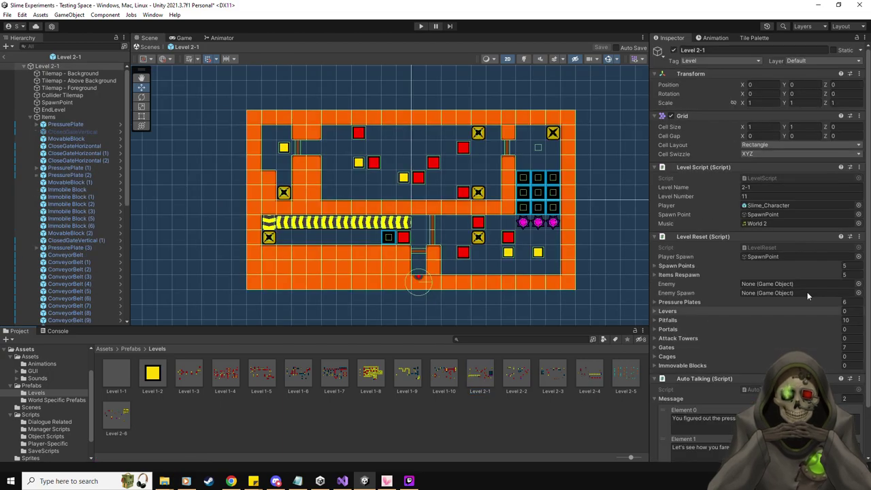
{"action": "left_click", "coordinate": [75, 96]}
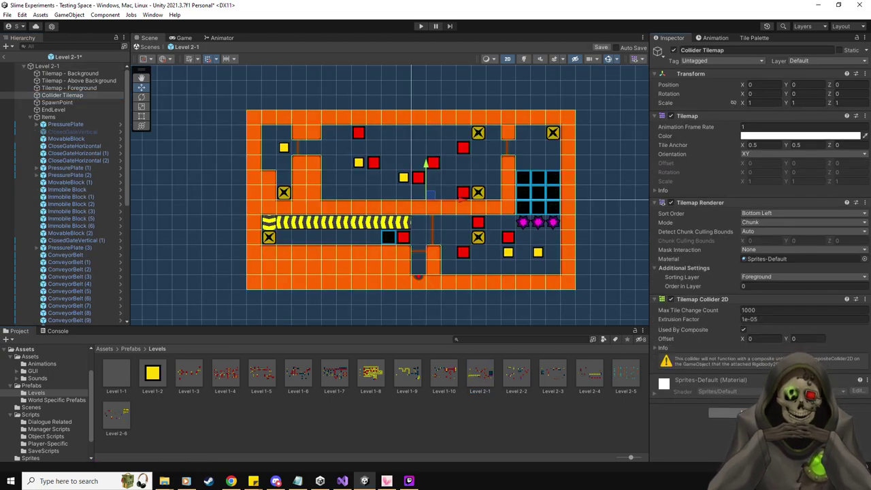
{"action": "left_click", "coordinate": [742, 412]}
{"action": "left_click", "coordinate": [767, 355]}
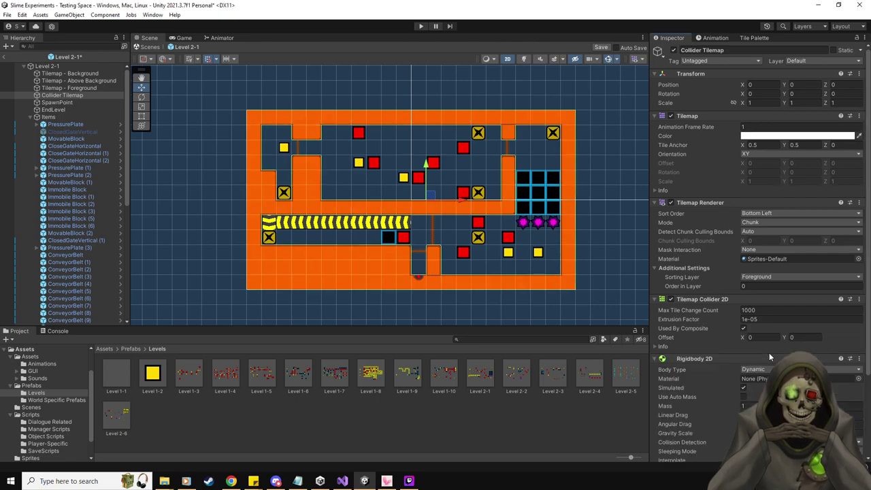
{"action": "left_click", "coordinate": [765, 369]}
{"action": "left_click", "coordinate": [755, 390]}
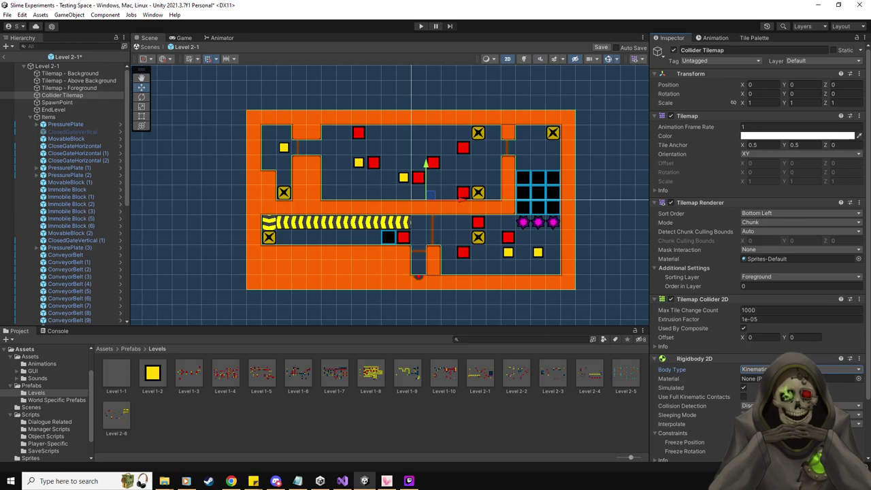
{"action": "left_click", "coordinate": [604, 49]}
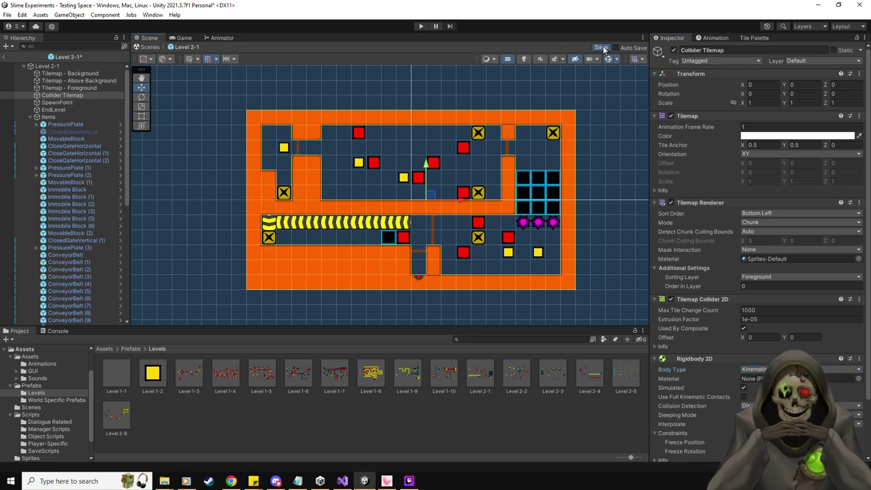
In the Level 2-2 prefab, give the Collider Tilemap a Composite Collider 2D with Used By Composite enabled and a Kinematic body type, and save.
{"action": "double_click", "coordinate": [516, 375]}
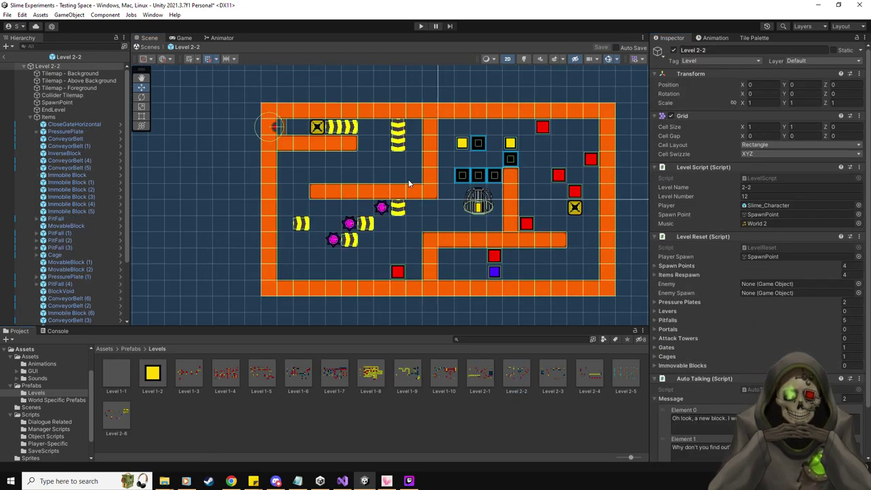
{"action": "left_click", "coordinate": [78, 94]}
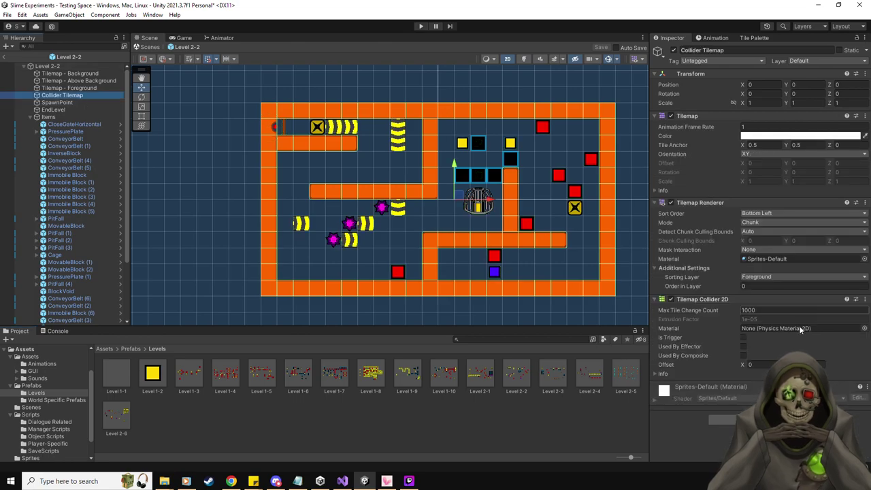
{"action": "left_click", "coordinate": [743, 355]}
{"action": "key", "text": "ctrl+shift+a"}
{"action": "type", "text": "com"}
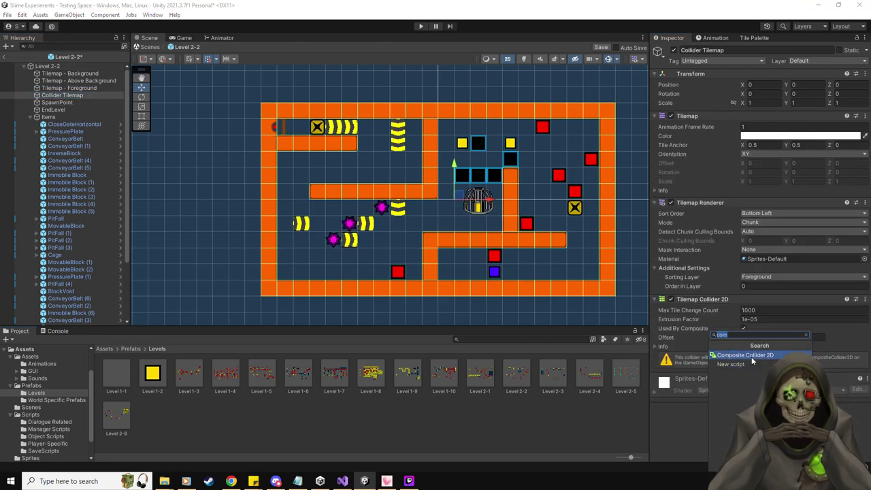
{"action": "left_click", "coordinate": [751, 357]}
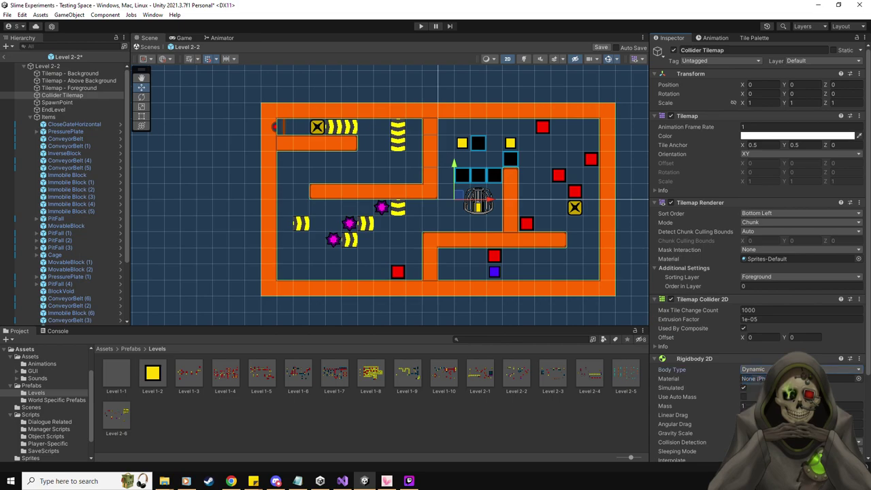
{"action": "left_click", "coordinate": [799, 369]}
{"action": "left_click", "coordinate": [762, 392]}
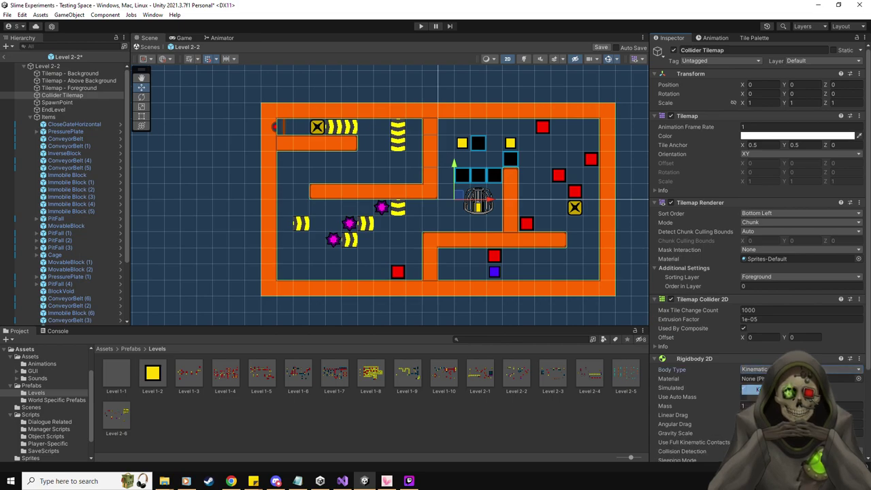
{"action": "left_click", "coordinate": [603, 49]}
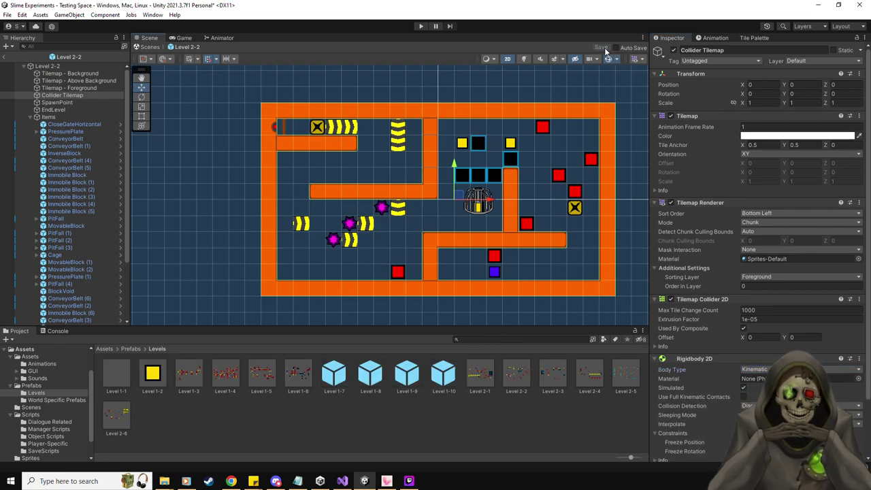
Open the Level 2-3 prefab and give its Collider Tilemap a Composite Collider 2D with Used By Composite enabled and a Kinematic body type.
{"action": "double_click", "coordinate": [552, 379]}
{"action": "scroll", "coordinate": [784, 313], "scroll_direction": "down", "scroll_amount": 2}
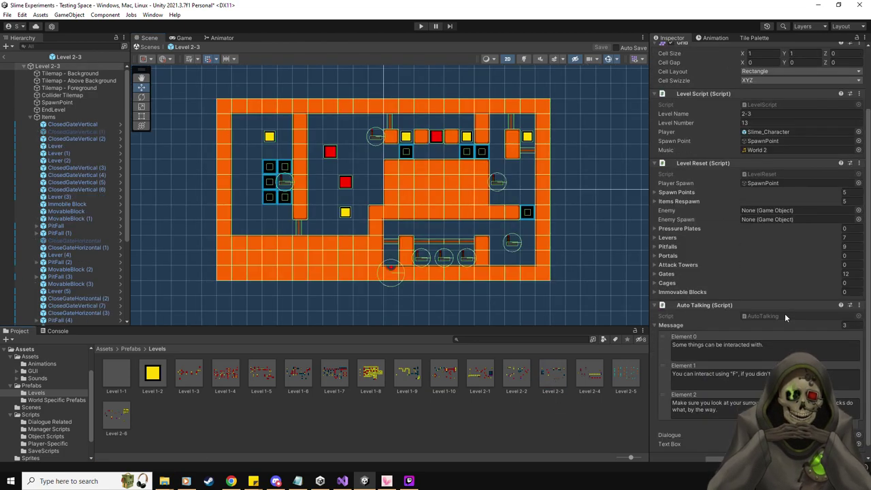
{"action": "left_click", "coordinate": [305, 165]}
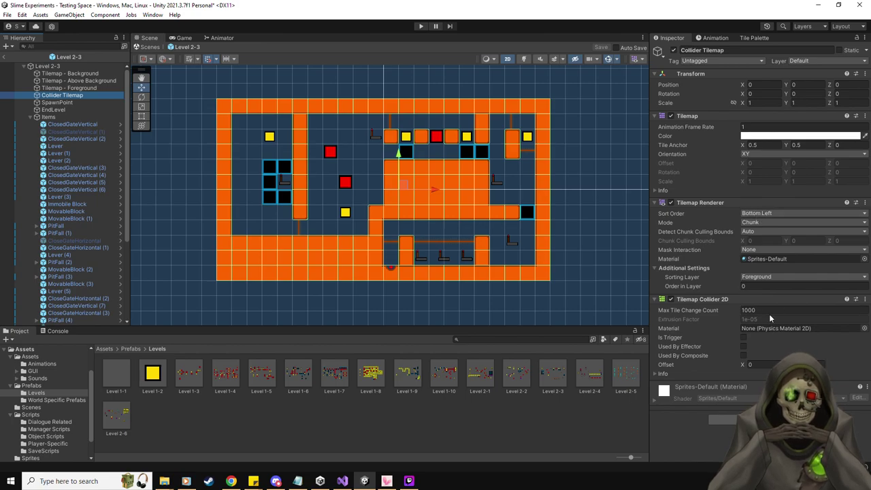
{"action": "left_click", "coordinate": [744, 355]}
{"action": "left_click", "coordinate": [759, 394]}
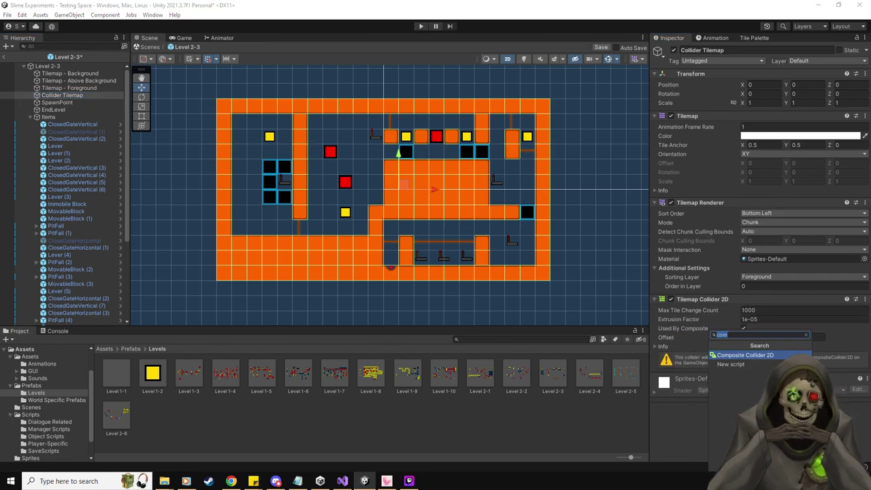
{"action": "left_click", "coordinate": [758, 356]}
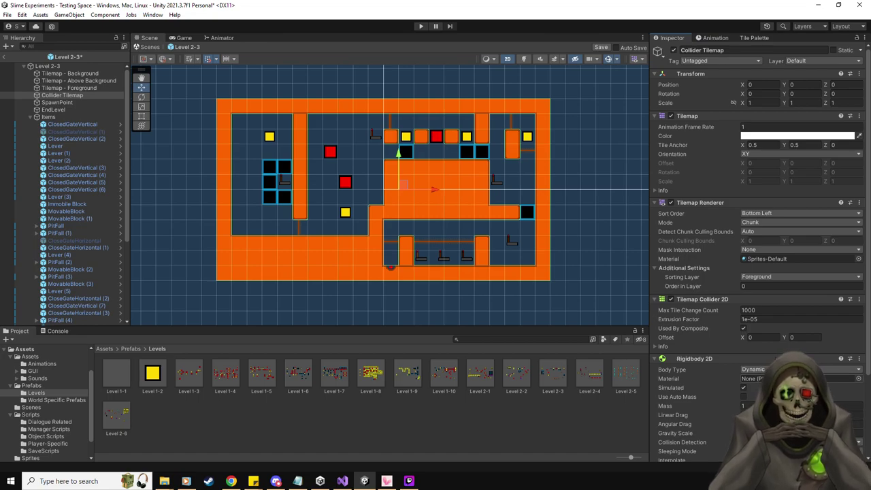
{"action": "left_click", "coordinate": [755, 369]}
{"action": "left_click", "coordinate": [762, 387]}
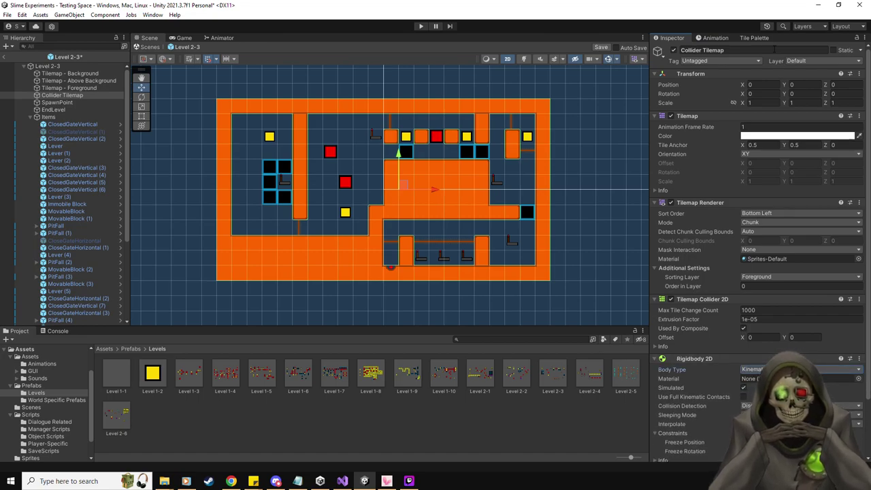
Save the Level 2-3 prefab.
{"action": "left_click", "coordinate": [597, 48]}
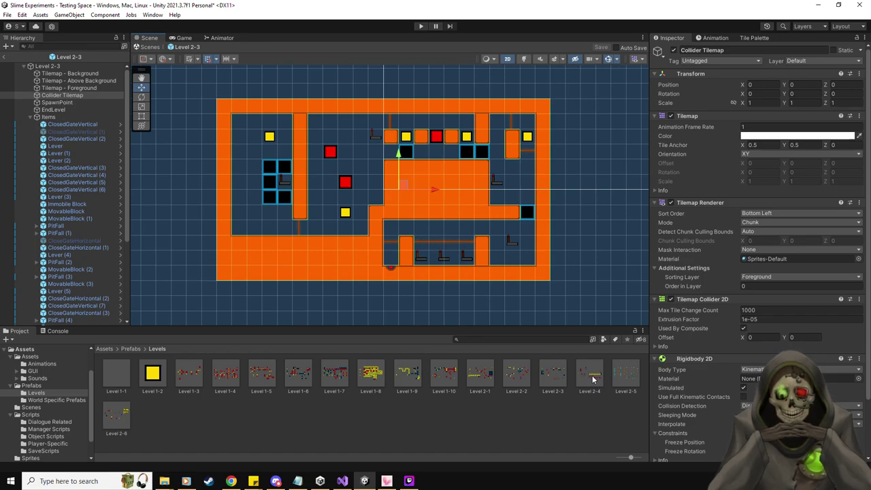
In the Level 2-4 prefab, give the Collider Tilemap a Composite Collider 2D with Used By Composite enabled and a Kinematic body type, and save.
{"action": "double_click", "coordinate": [592, 375]}
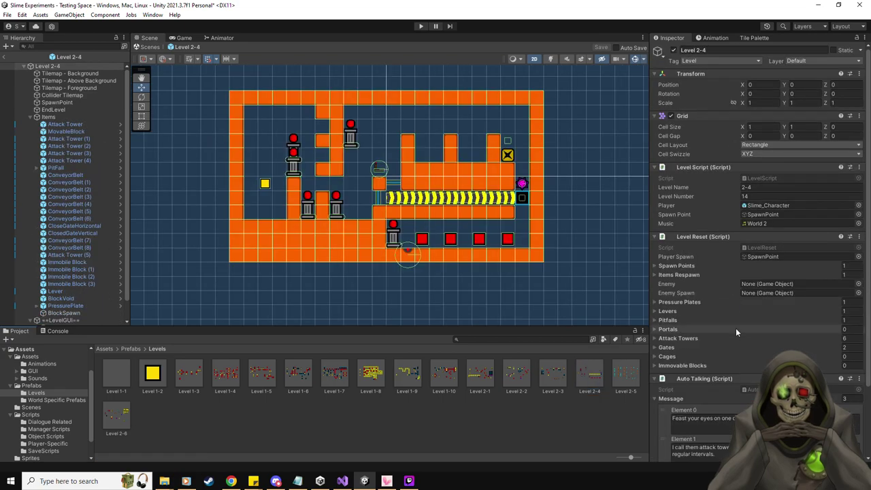
{"action": "left_click", "coordinate": [84, 97]}
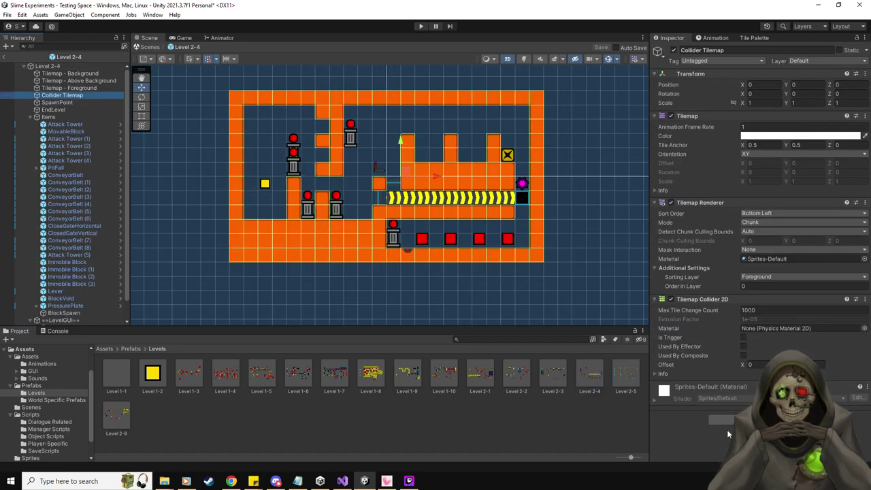
{"action": "left_click", "coordinate": [743, 355]}
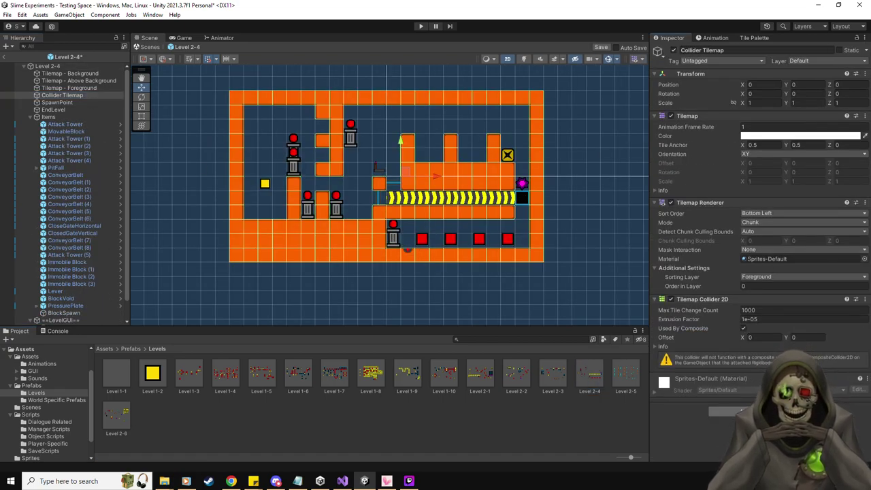
{"action": "left_click", "coordinate": [722, 411]}
{"action": "type", "text": "com"}
{"action": "left_click", "coordinate": [752, 354]}
{"action": "scroll", "coordinate": [762, 341], "scroll_direction": "down", "scroll_amount": 3}
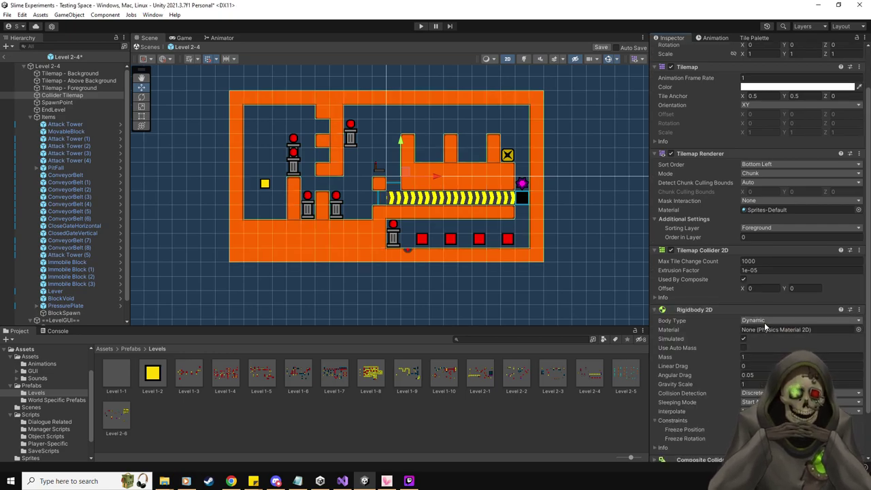
{"action": "left_click", "coordinate": [764, 320]}
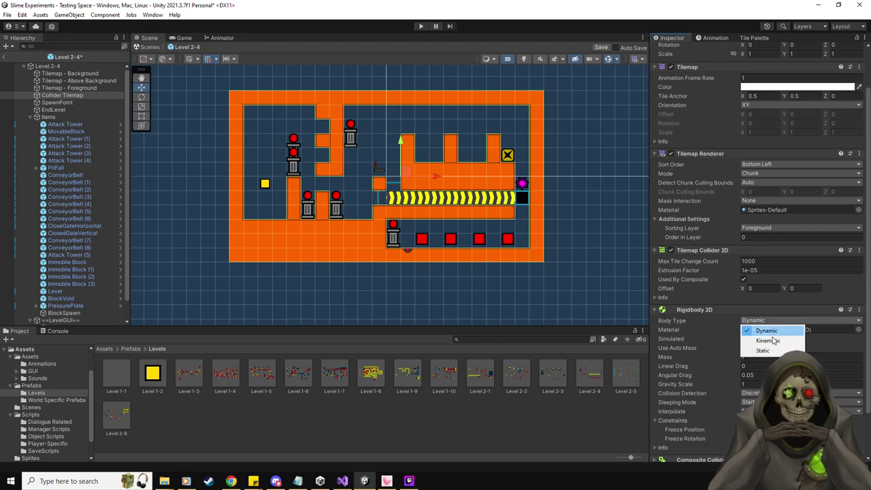
{"action": "left_click", "coordinate": [772, 340]}
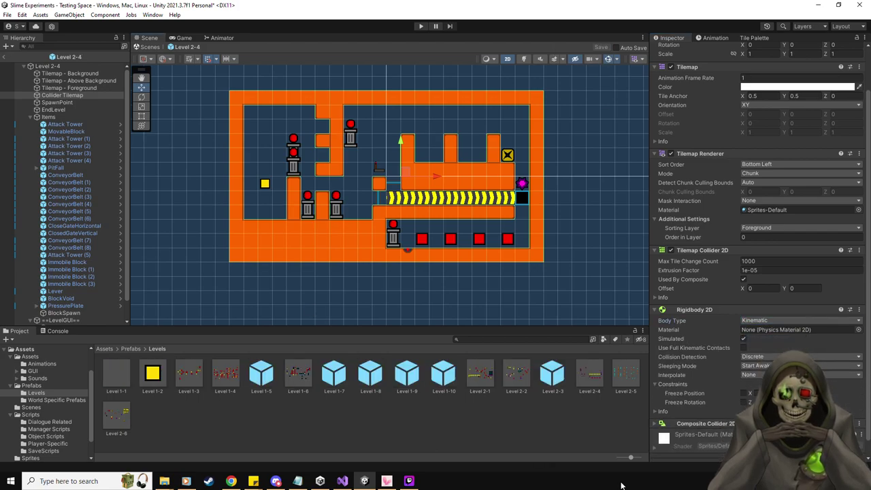
In the Level 2-5 prefab, give the Collider Tilemap a Composite Collider 2D with Used By Composite enabled and a Kinematic body type, and save.
{"action": "double_click", "coordinate": [625, 372]}
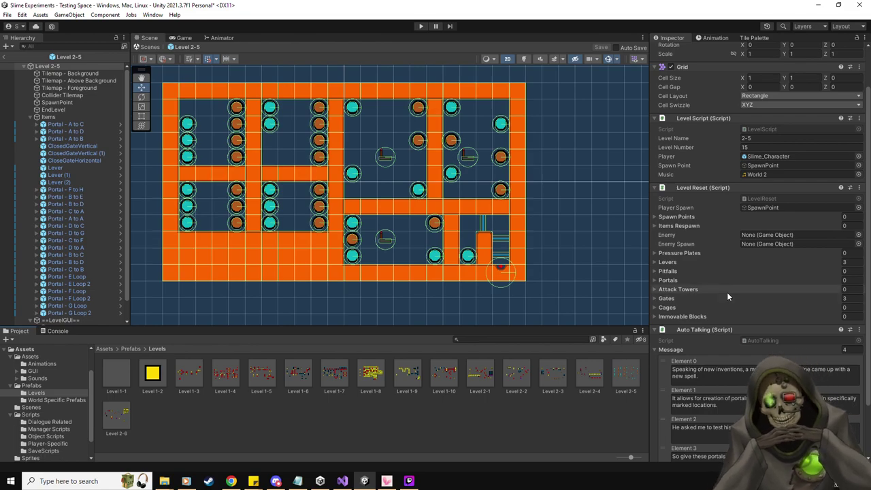
{"action": "scroll", "coordinate": [727, 294], "scroll_direction": "down", "scroll_amount": 3}
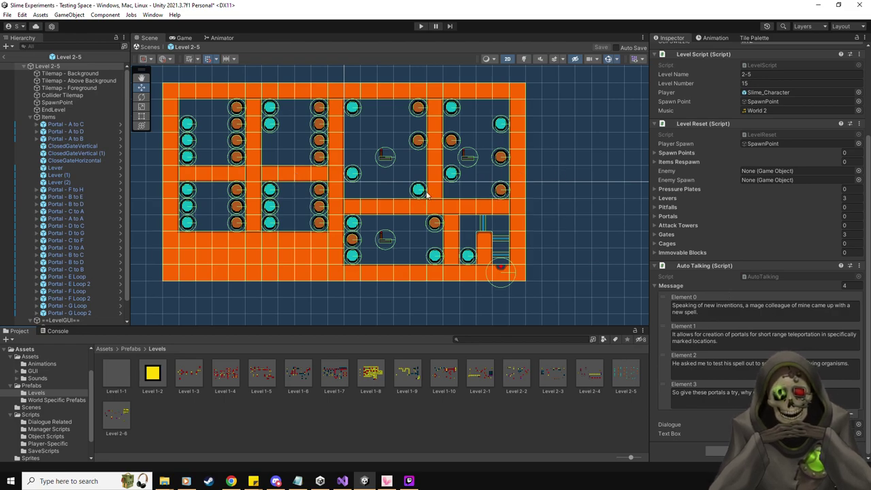
{"action": "left_click", "coordinate": [61, 96]}
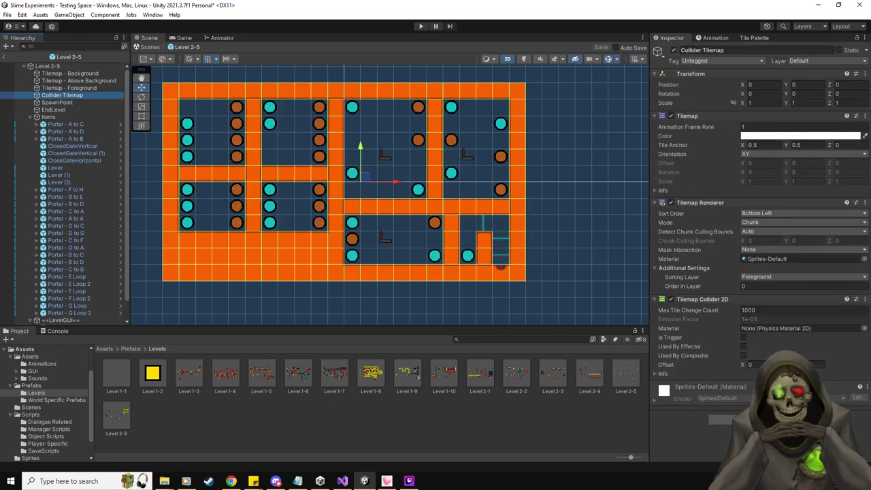
{"action": "left_click", "coordinate": [743, 355]}
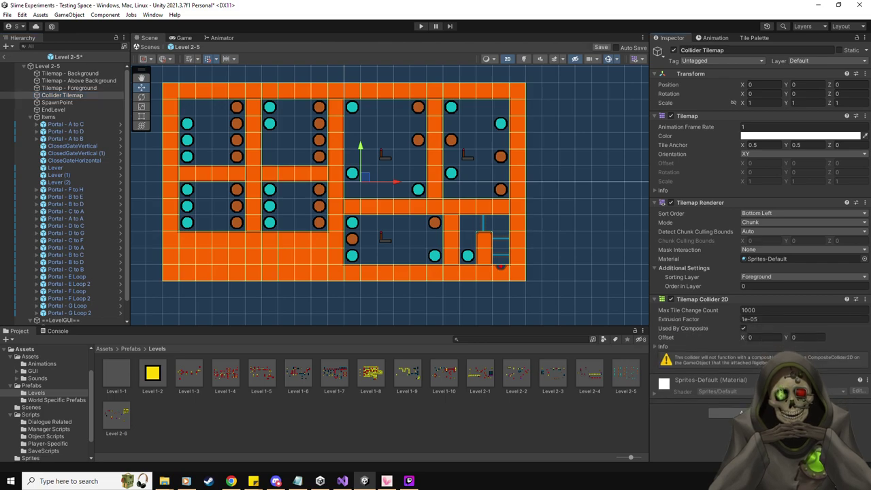
{"action": "left_click", "coordinate": [730, 412]}
{"action": "left_click", "coordinate": [745, 355]}
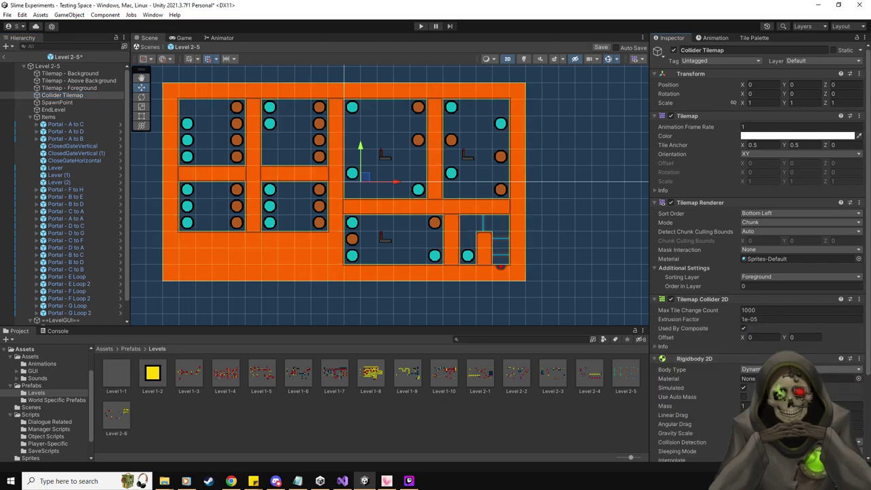
{"action": "left_click", "coordinate": [762, 389]}
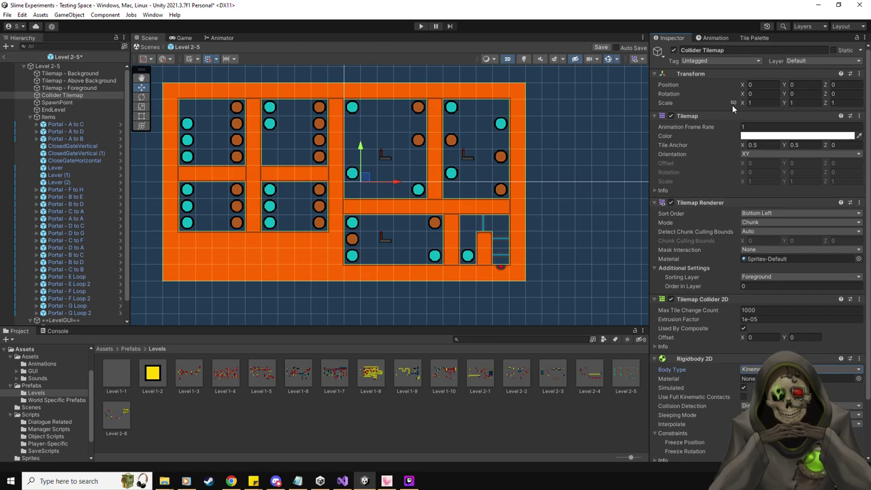
{"action": "left_click", "coordinate": [600, 48]}
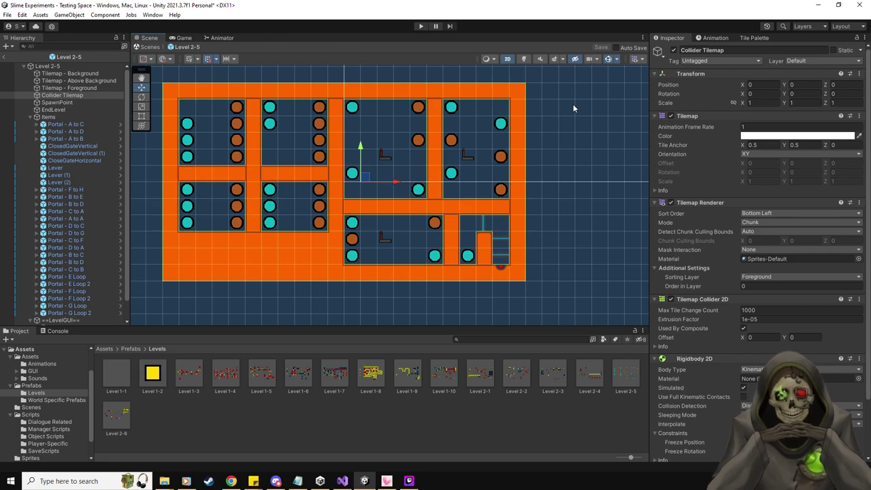
In the Level 2-6 prefab, give the Collider Tilemap a Composite Collider 2D with Used By Composite enabled and a Kinematic body type, and save.
{"action": "left_click", "coordinate": [117, 415]}
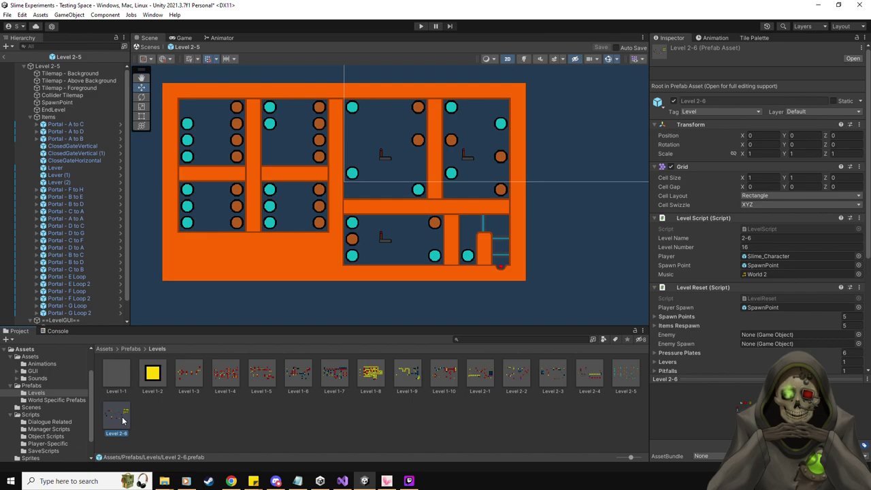
{"action": "double_click", "coordinate": [122, 420]}
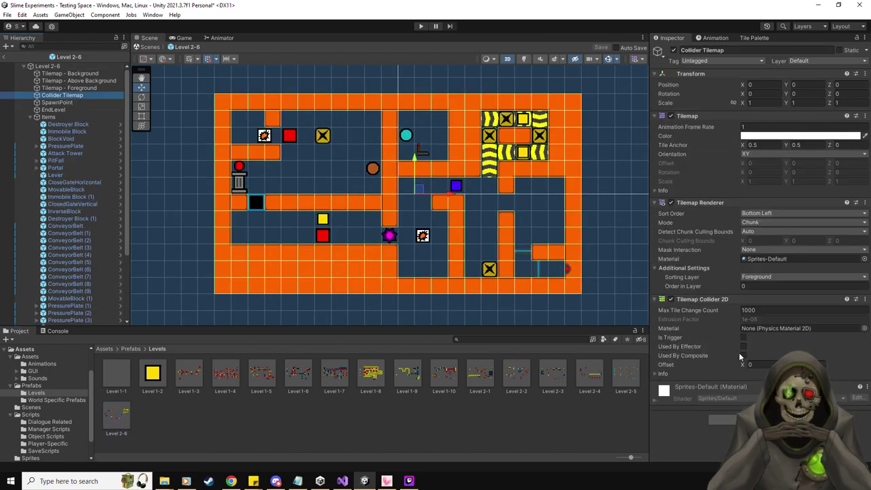
{"action": "left_click", "coordinate": [743, 355]}
{"action": "left_click", "coordinate": [760, 413]}
{"action": "type", "text": "com"}
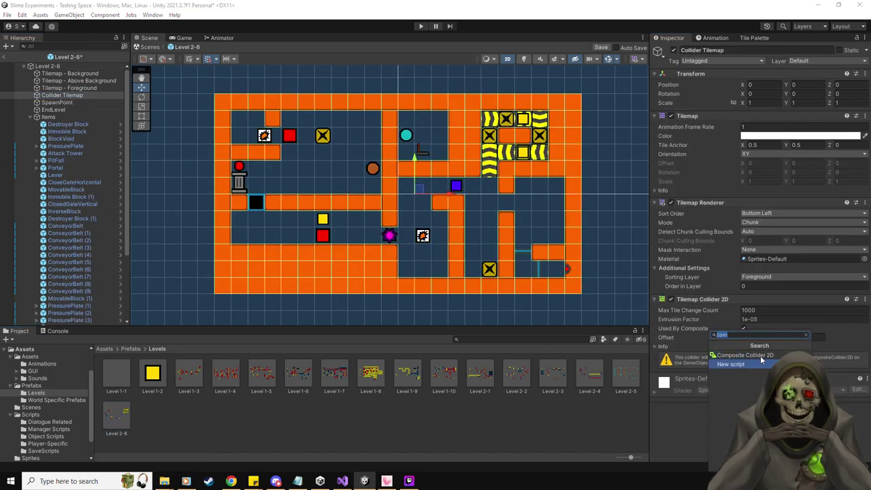
{"action": "left_click", "coordinate": [760, 355]}
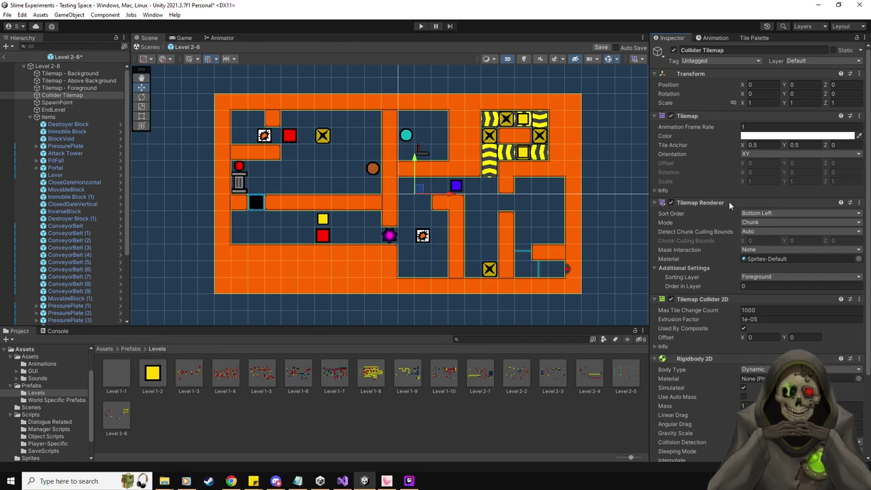
{"action": "scroll", "coordinate": [715, 269], "scroll_direction": "down", "scroll_amount": 3}
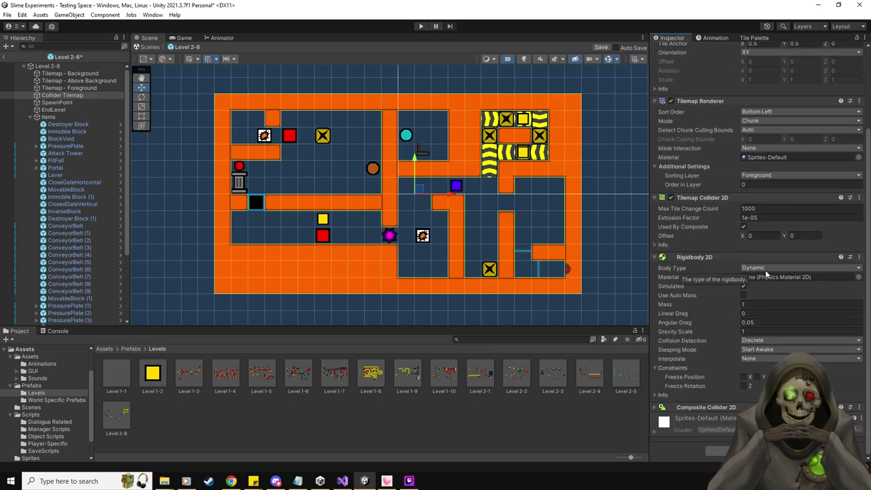
{"action": "left_click", "coordinate": [765, 268]}
{"action": "left_click", "coordinate": [769, 288]}
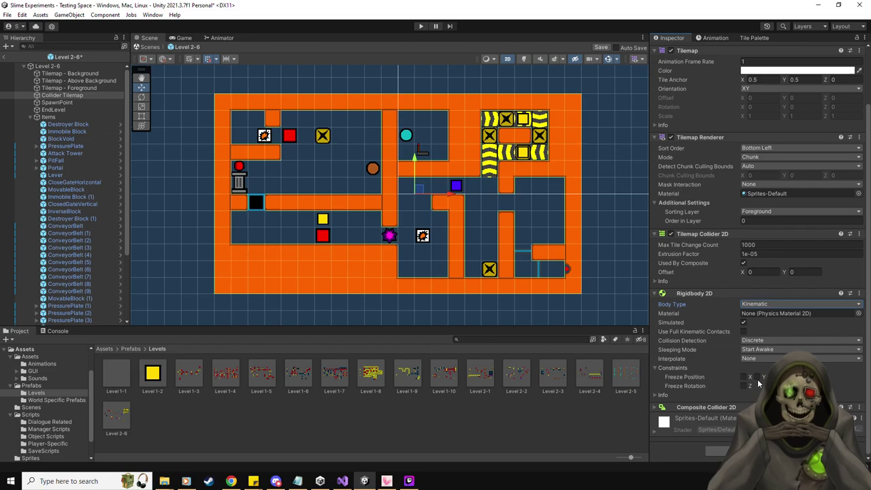
{"action": "scroll", "coordinate": [687, 136], "scroll_direction": "up", "scroll_amount": 3}
{"action": "left_click", "coordinate": [602, 47]}
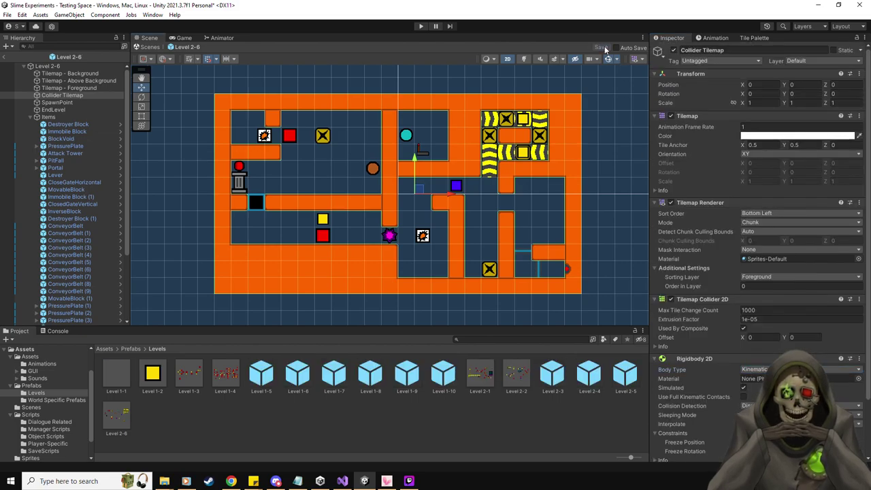
{"action": "left_click", "coordinate": [80, 88]}
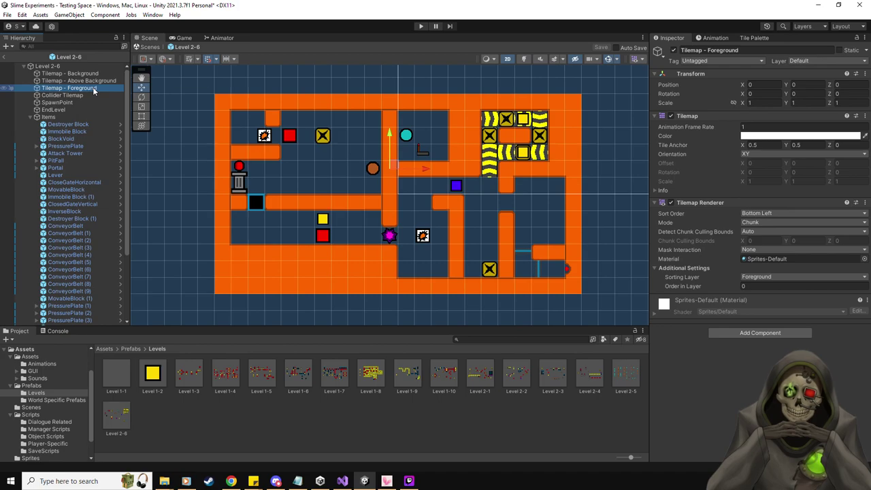
{"action": "right_click", "coordinate": [94, 91]}
{"action": "left_click", "coordinate": [149, 197]}
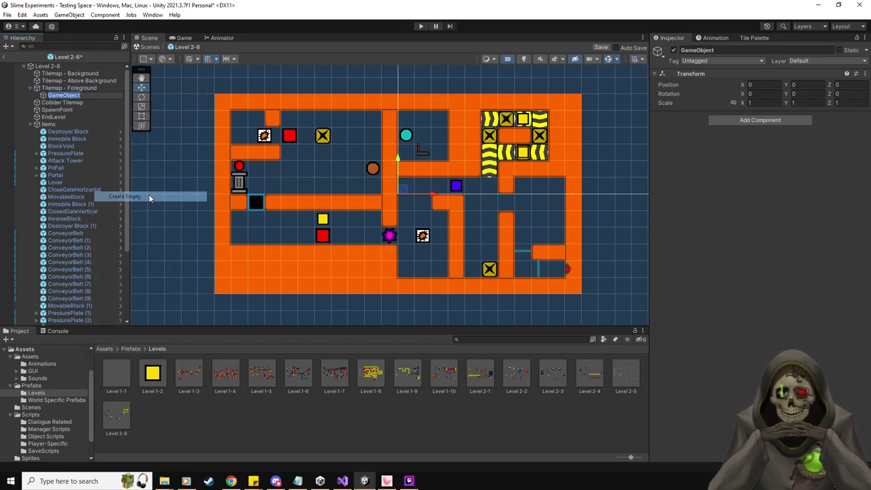
{"action": "left_click", "coordinate": [79, 89]}
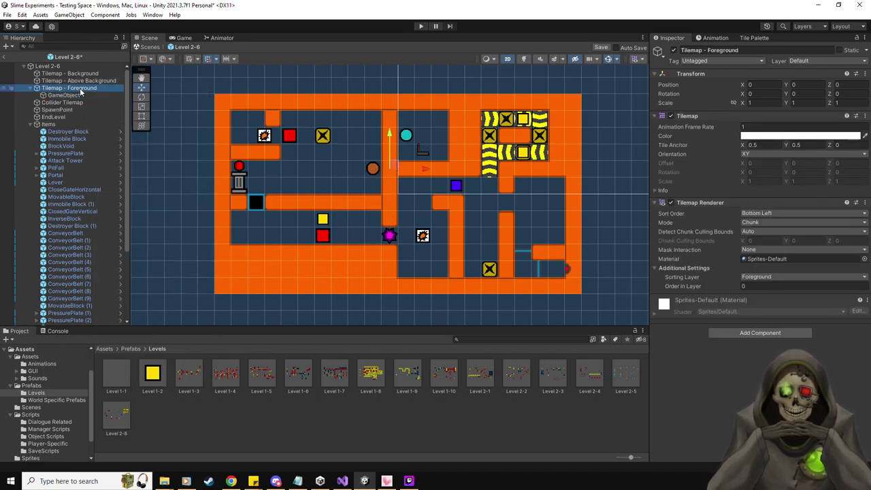
{"action": "left_click", "coordinate": [78, 98]}
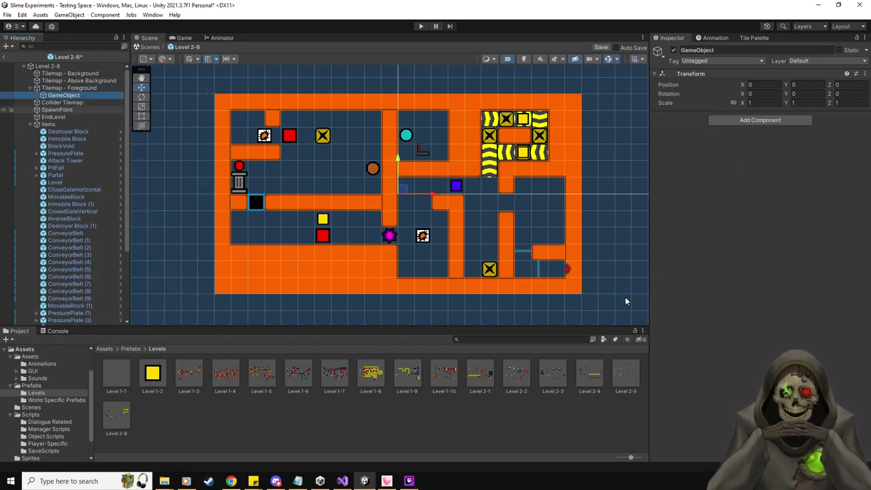
{"action": "left_click", "coordinate": [764, 121]}
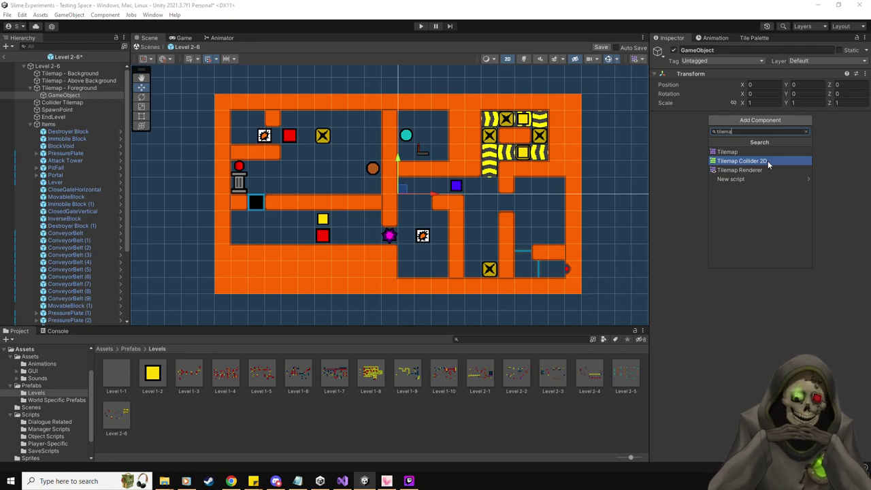
{"action": "left_click", "coordinate": [704, 363]}
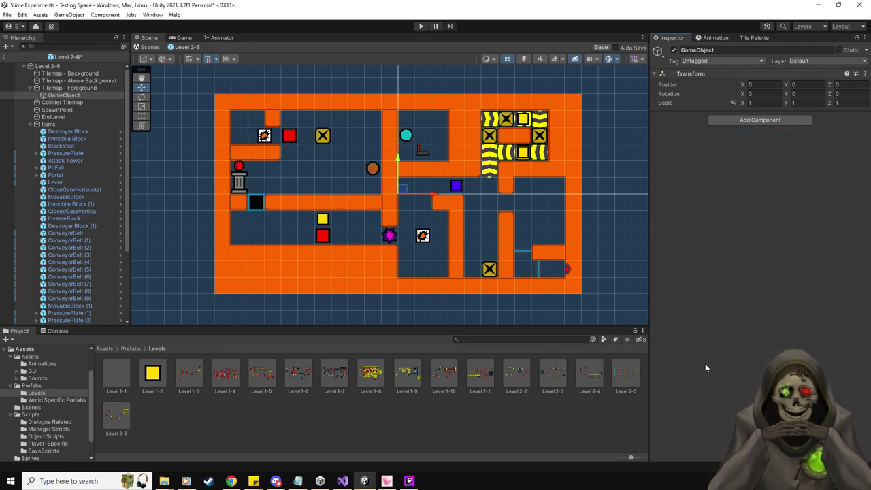
{"action": "left_click", "coordinate": [65, 88]}
{"action": "left_click", "coordinate": [65, 95]}
{"action": "key", "text": "Delete"}
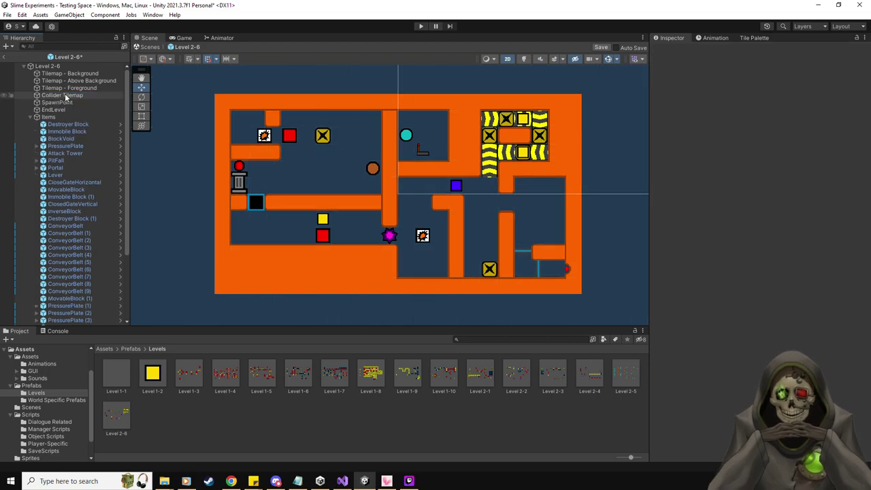
Check the collider components of Level 2-6's Collider Tilemap and save the prefab.
{"action": "left_click", "coordinate": [68, 96]}
{"action": "scroll", "coordinate": [696, 279], "scroll_direction": "down", "scroll_amount": 3}
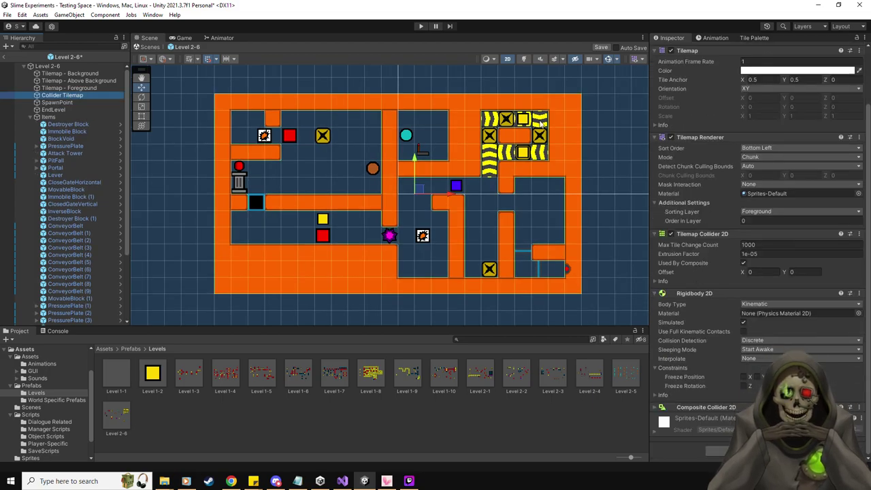
{"action": "left_click", "coordinate": [600, 48]}
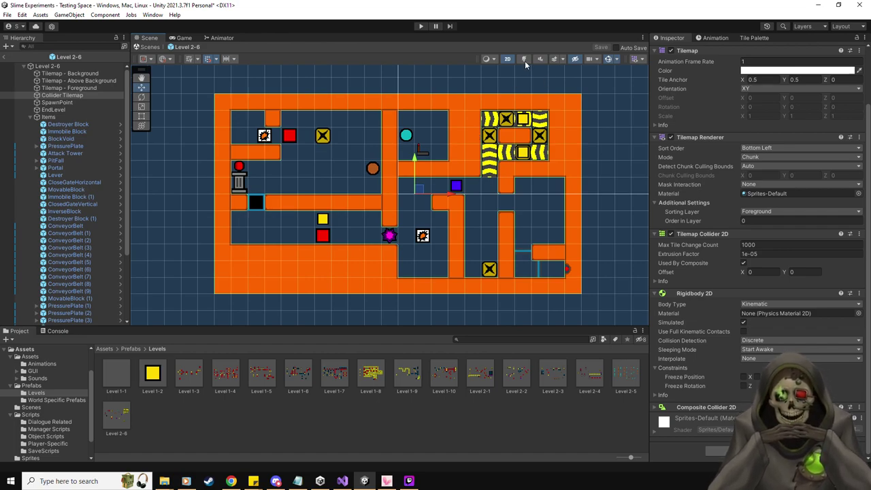
Leave the Level 2-6 prefab, return to the Testing Space scene and save it.
{"action": "left_click", "coordinate": [4, 57]}
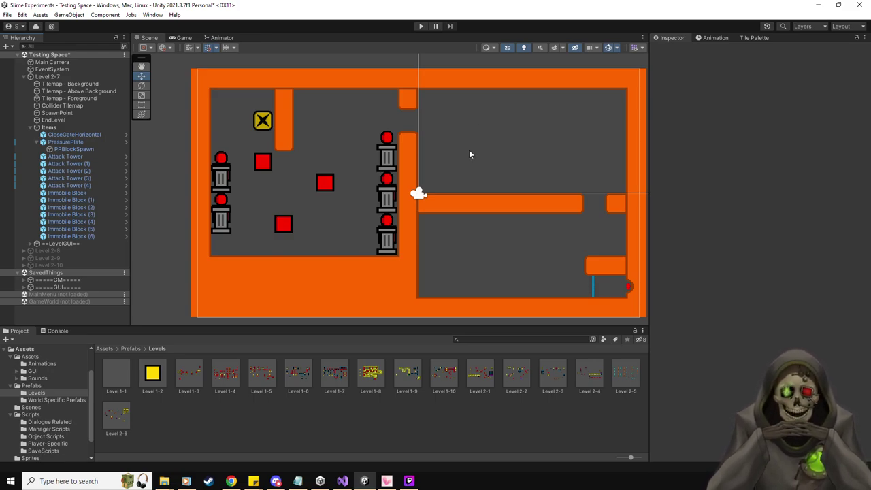
{"action": "scroll", "coordinate": [478, 171], "scroll_direction": "down", "scroll_amount": 4}
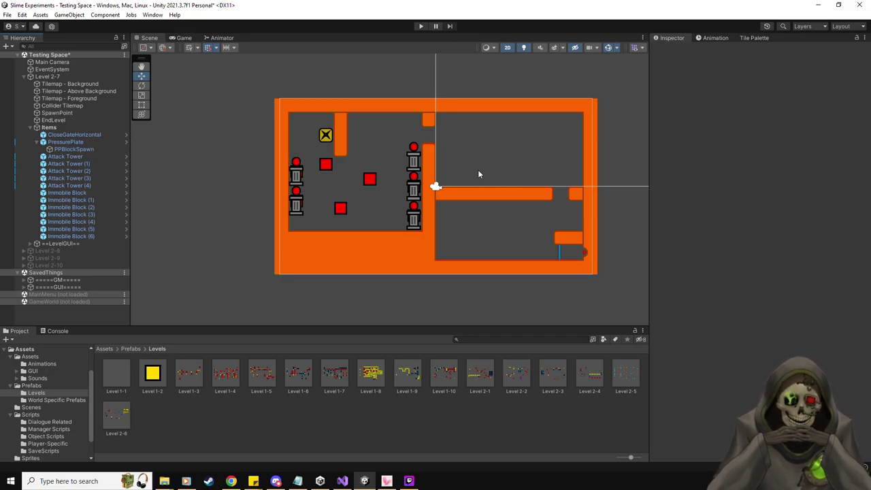
{"action": "scroll", "coordinate": [479, 175], "scroll_direction": "up", "scroll_amount": 1}
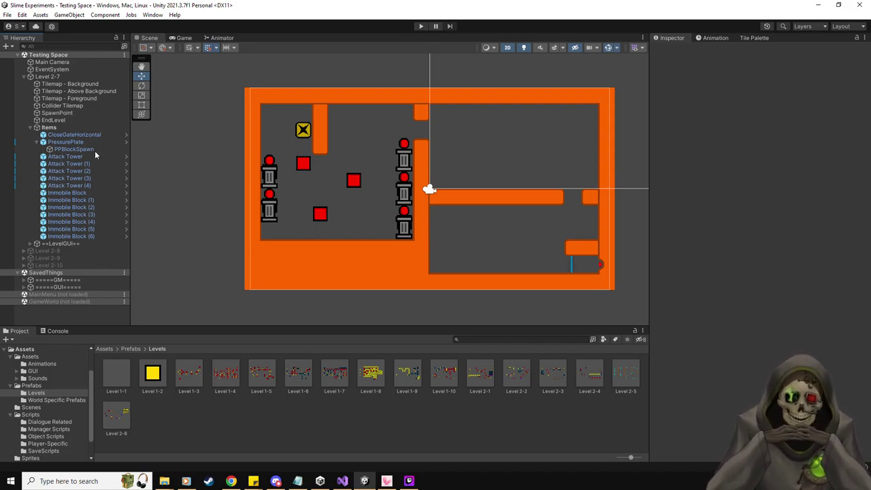
Place a BlockVoid prefab instance under Items at X -5.5, Y 0.5, directly beside the middle red block in Level 2-7.
{"action": "left_click", "coordinate": [49, 127]}
{"action": "scroll", "coordinate": [487, 200], "scroll_direction": "up", "scroll_amount": 1}
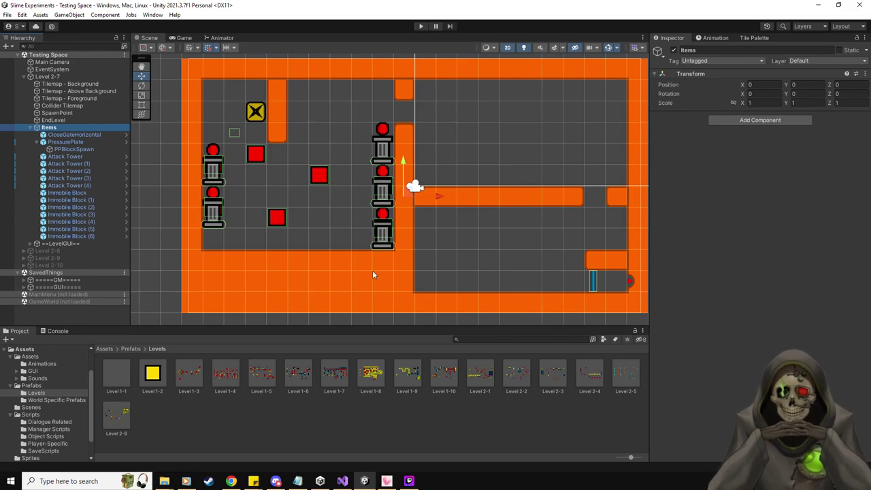
{"action": "left_click", "coordinate": [32, 386]}
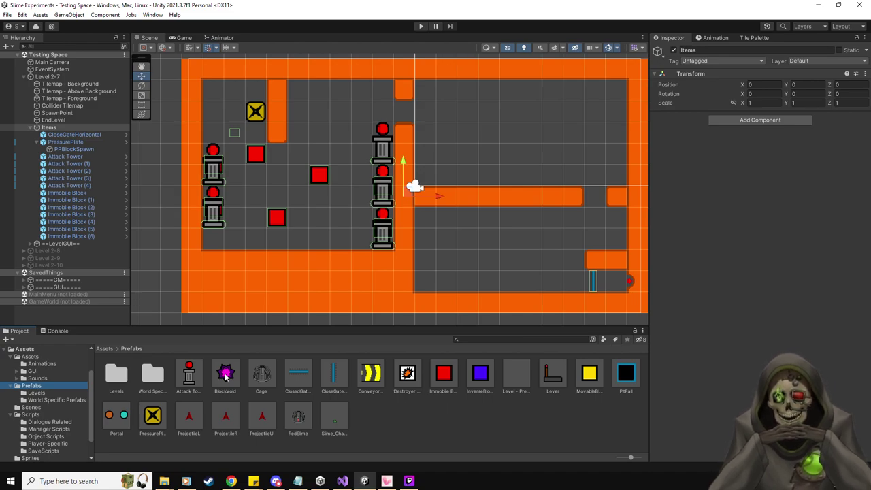
{"action": "left_click_drag", "start_coordinate": [227, 375], "coordinate": [297, 176]}
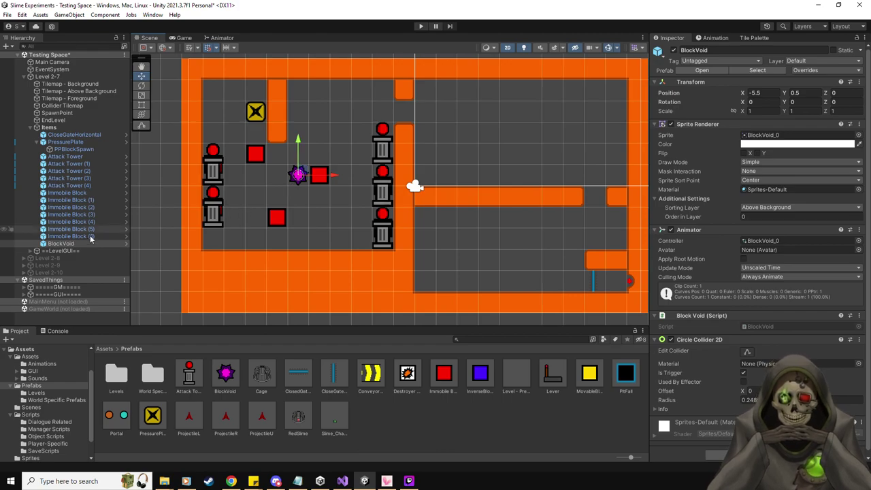
Try a duplicate BlockVoid near the lower red block, play-test it against the tower projectiles, and remove the duplicate.
{"action": "key", "text": "ctrl+d"}
{"action": "left_click_drag", "start_coordinate": [300, 175], "coordinate": [342, 215], "text": "ctrl"}
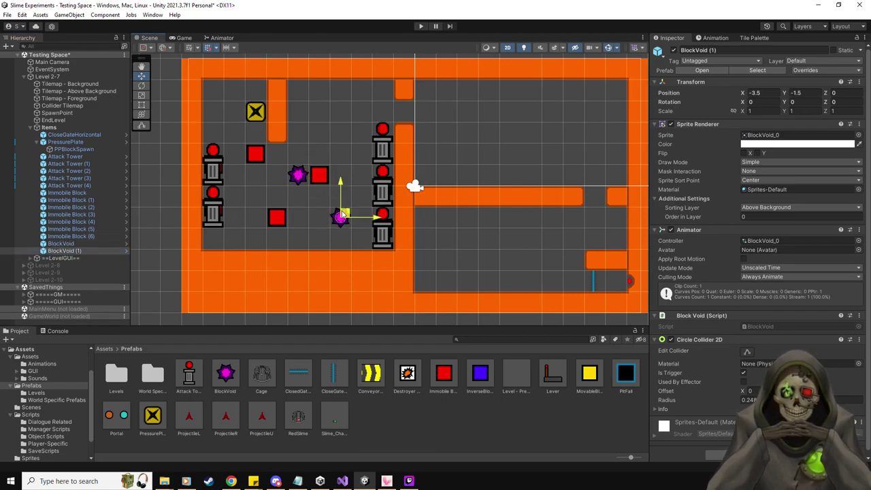
{"action": "left_click", "coordinate": [421, 26]}
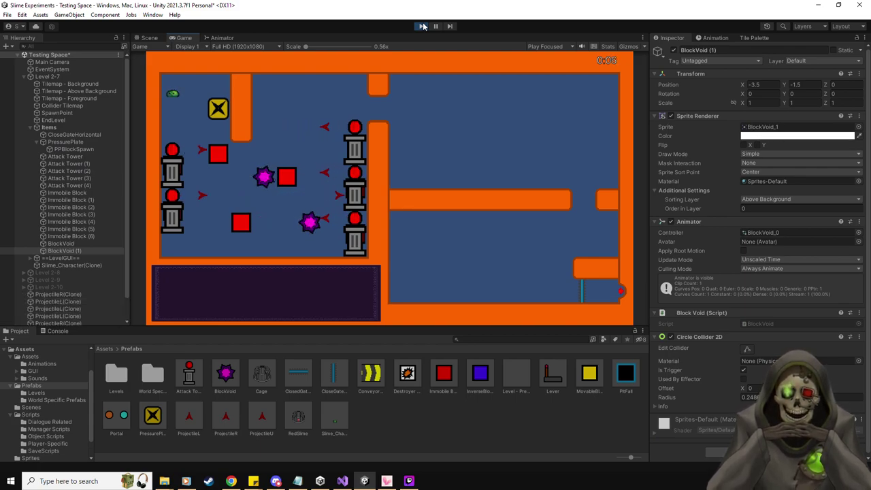
{"action": "left_click", "coordinate": [422, 26]}
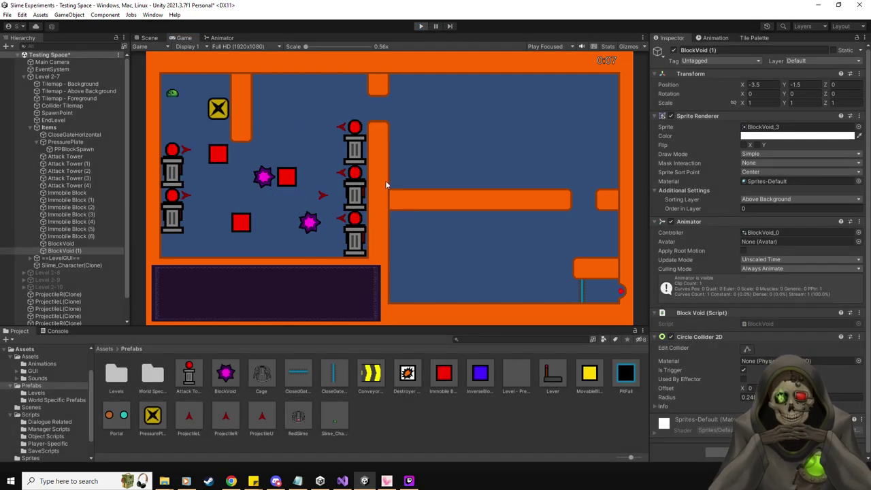
{"action": "left_click_drag", "start_coordinate": [379, 217], "coordinate": [336, 219]}
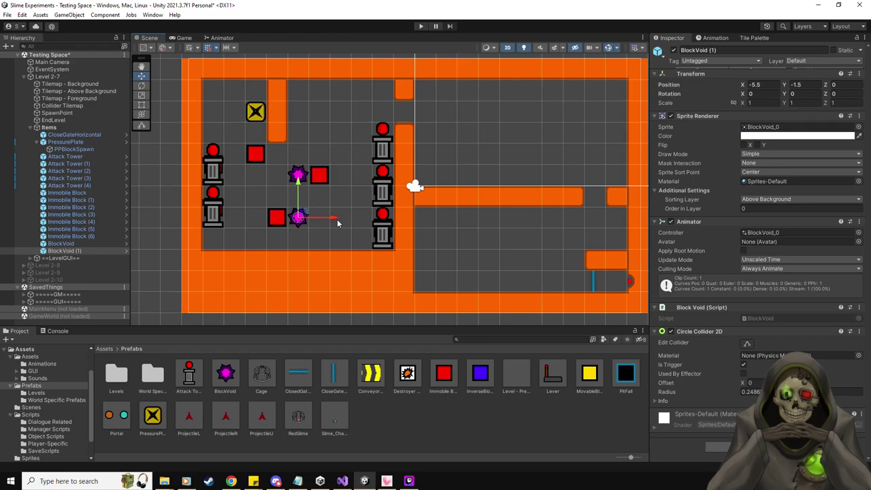
{"action": "left_click", "coordinate": [338, 223]}
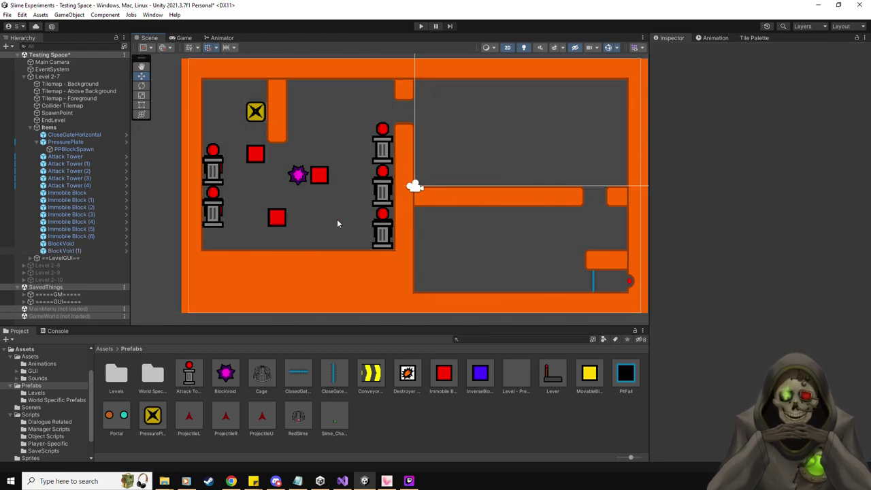
{"action": "key", "text": "ctrl+z"}
Open the BlockVoid prefab's script in Visual Studio and add a "Projectile" case after the DestroyerBlock case.
{"action": "left_click", "coordinate": [225, 374]}
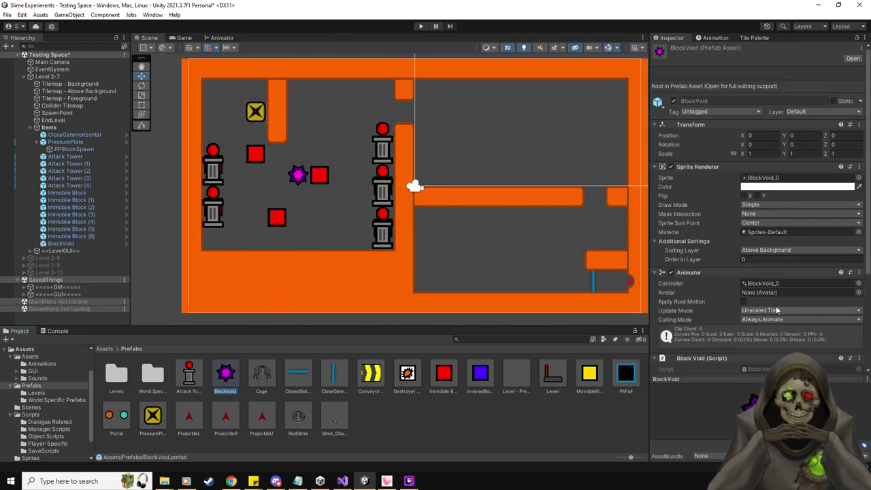
{"action": "scroll", "coordinate": [777, 310], "scroll_direction": "down", "scroll_amount": 5}
{"action": "left_click", "coordinate": [760, 234]}
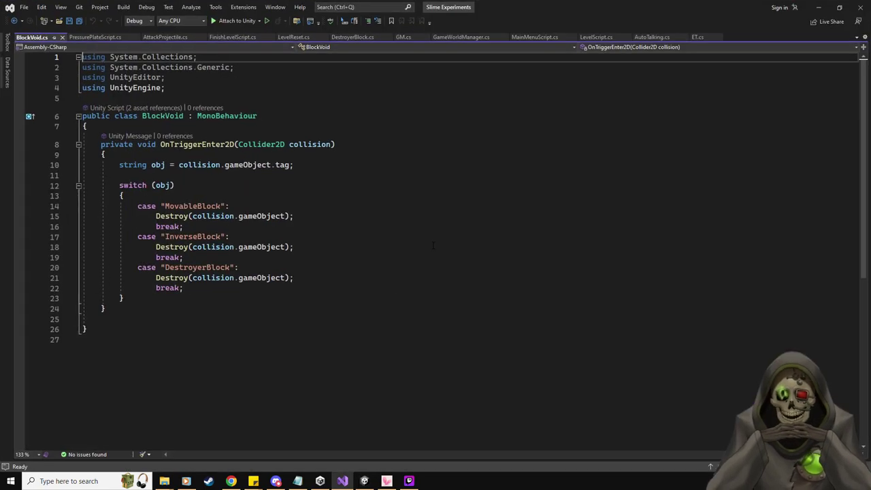
{"action": "left_click", "coordinate": [202, 291]}
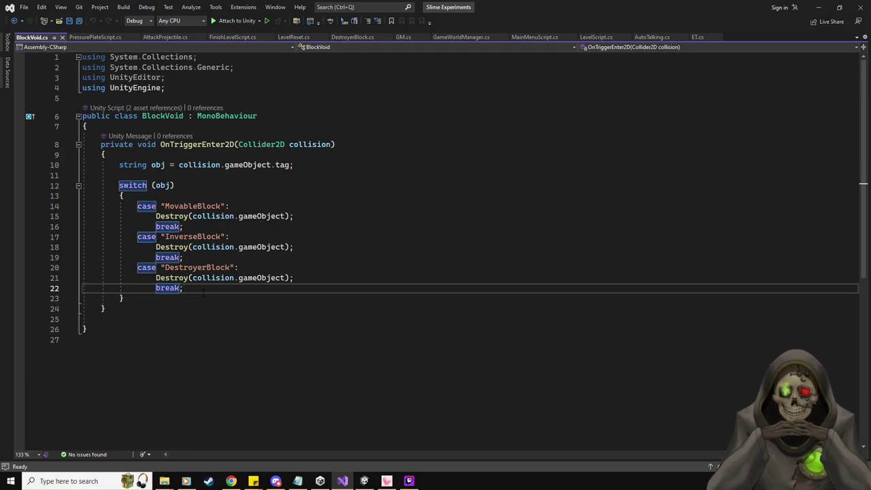
{"action": "key", "text": "Return"}
{"action": "type", "text": "case \"Projec"}
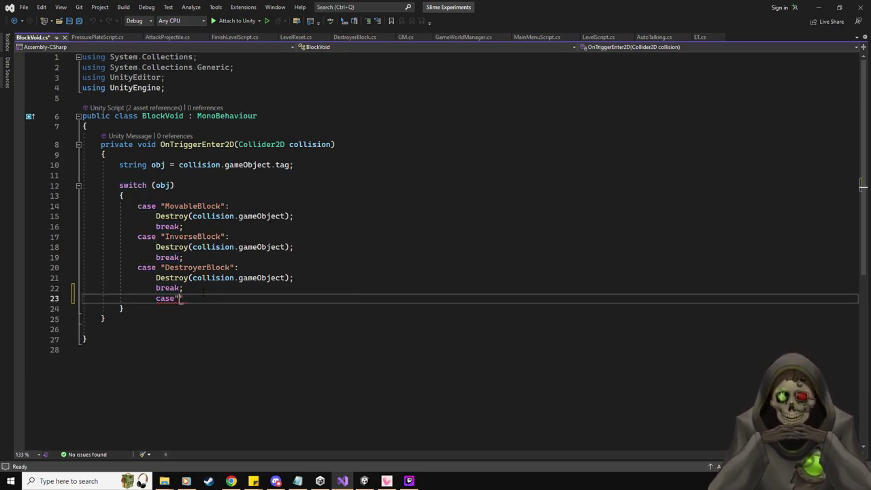
{"action": "type", "text": "tile\":"}
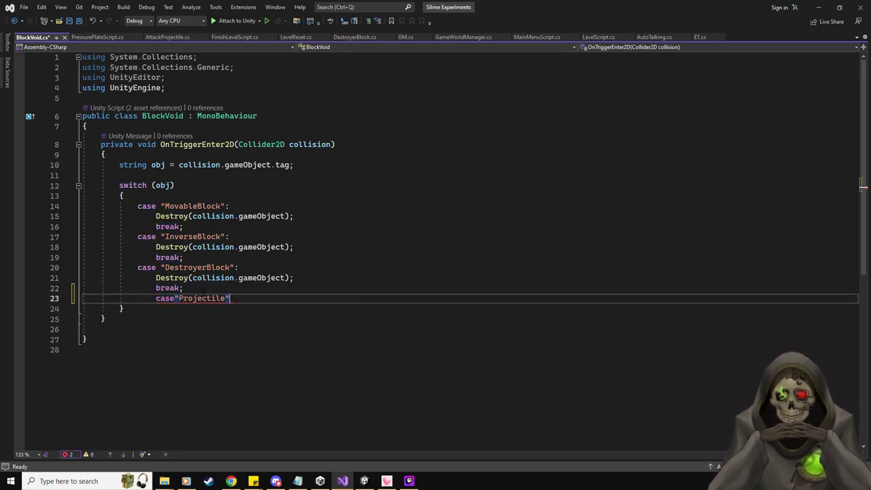
{"action": "key", "text": "Return"}
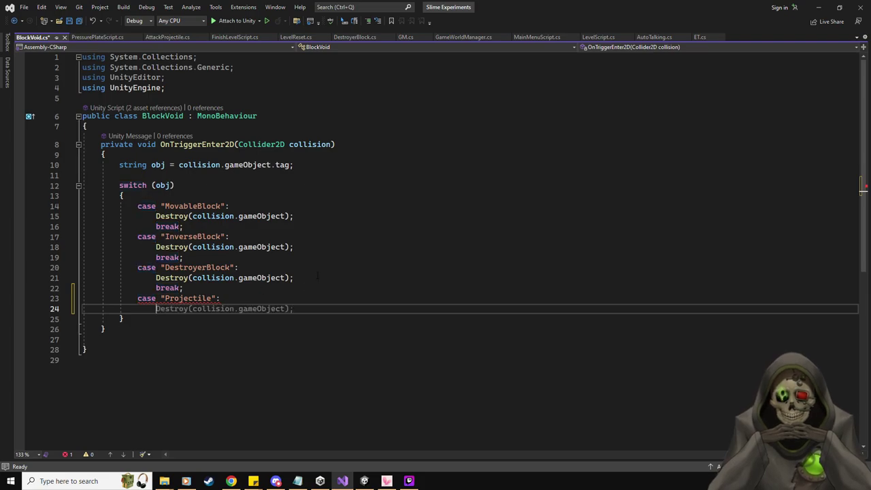
Fill the Projectile case with Destroy(collision.gameObject); and break; copied from the DestroyerBlock case, save the script, and return to Unity.
{"action": "left_click_drag", "start_coordinate": [156, 277], "coordinate": [317, 275]}
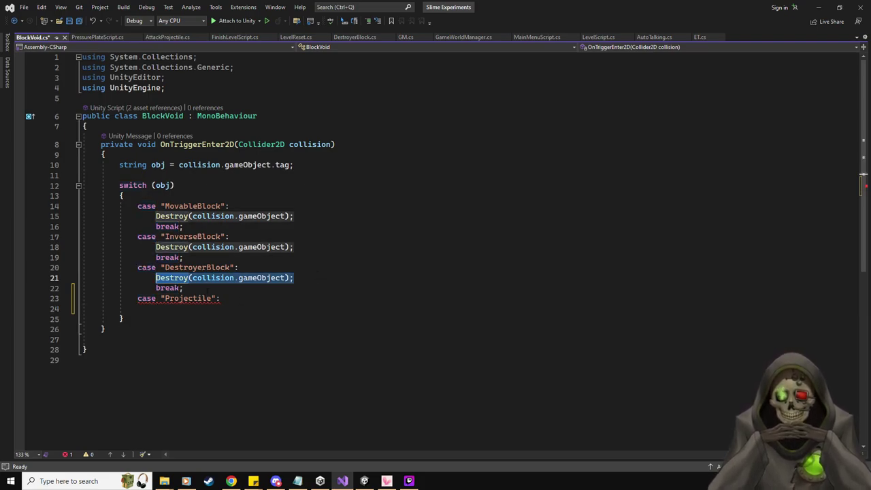
{"action": "key", "text": "shift+Down"}
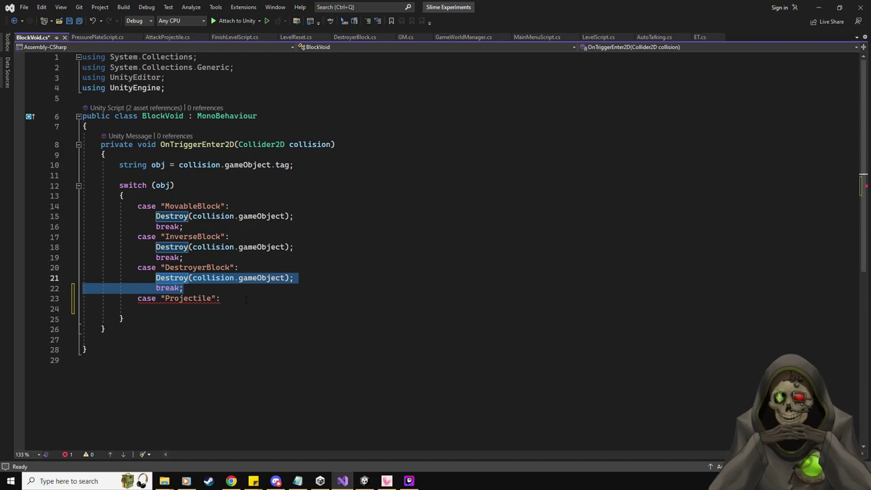
{"action": "key", "text": "ctrl+c"}
{"action": "left_click", "coordinate": [246, 299]}
{"action": "key", "text": "Return"}
{"action": "key", "text": "ctrl+v"}
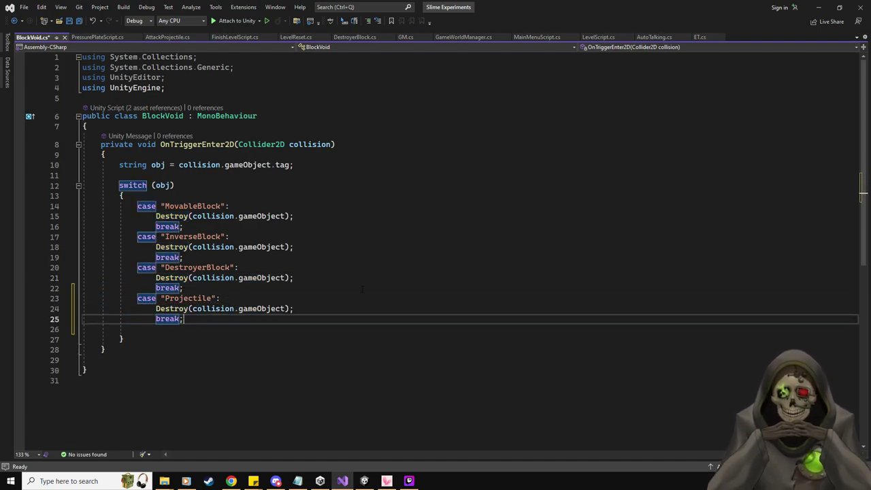
{"action": "key", "text": "ctrl+s"}
{"action": "key", "text": "alt+Tab"}
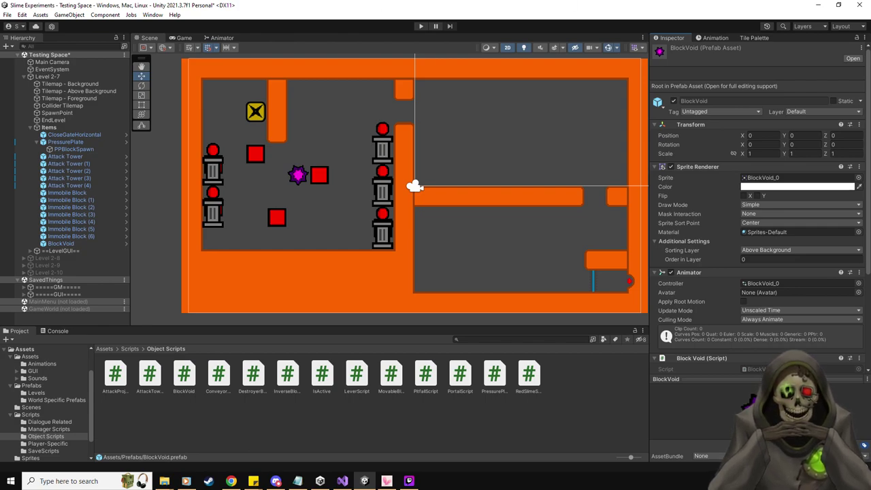
View the Slime_Character prefab in prefab mode and return to the Testing Space scene.
{"action": "key", "text": "alt+Tab"}
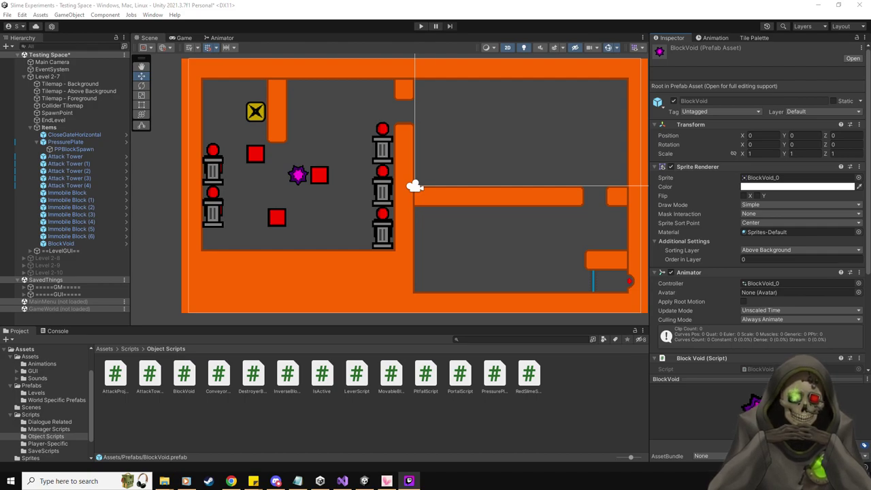
{"action": "left_click", "coordinate": [555, 13]}
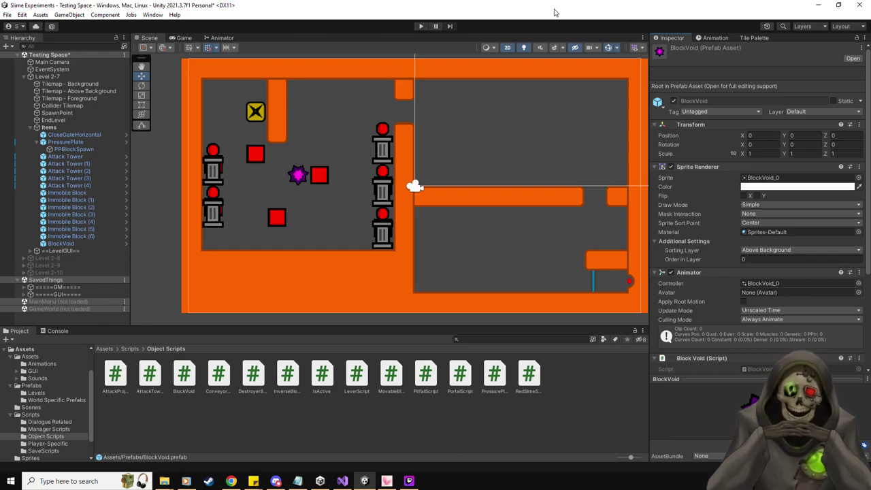
{"action": "left_click", "coordinate": [32, 386]}
{"action": "double_click", "coordinate": [333, 417]}
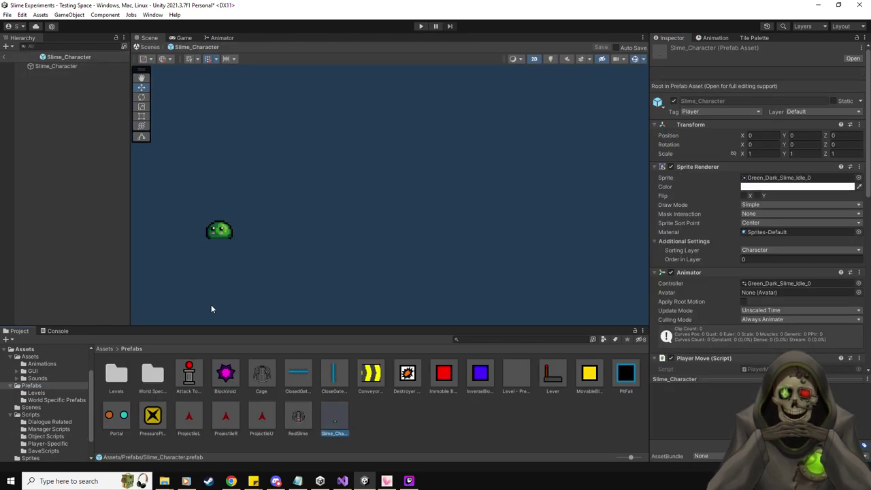
{"action": "left_click", "coordinate": [5, 57]}
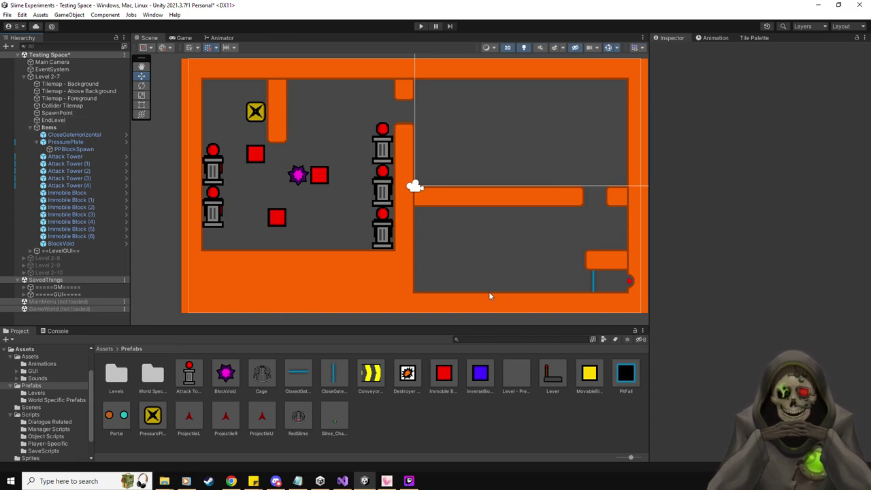
Add an Attack Tower against the right wall of the upper-right chamber, set its Direction to Left, and bring up the tile palette.
{"action": "mouse_move", "coordinate": [439, 251]}
{"action": "middle_mouse_down"}
{"action": "mouse_move", "coordinate": [442, 268]}
{"action": "mouse_move", "coordinate": [431, 264]}
{"action": "middle_mouse_up"}
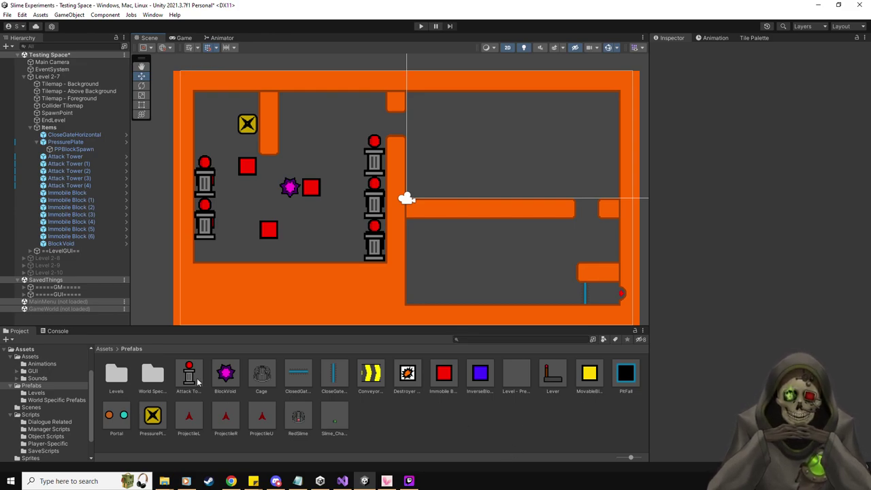
{"action": "left_click_drag", "start_coordinate": [198, 383], "coordinate": [607, 139]}
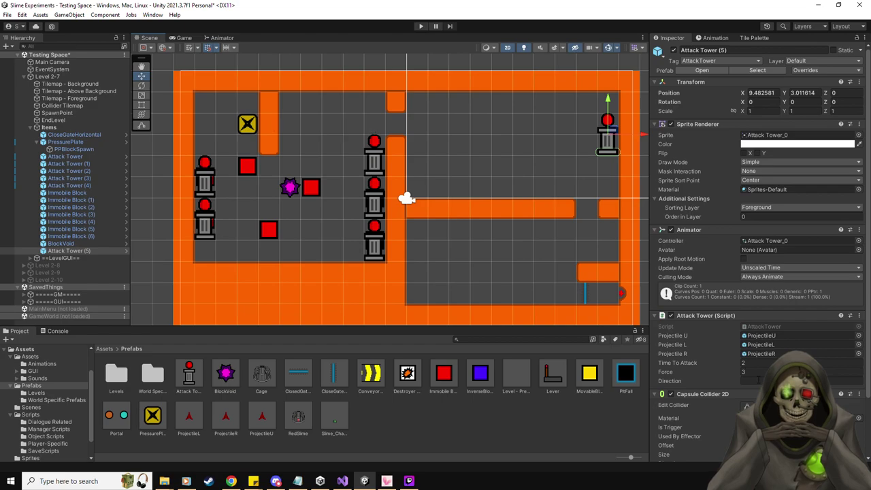
{"action": "left_click", "coordinate": [756, 381]}
{"action": "type", "text": "Left"}
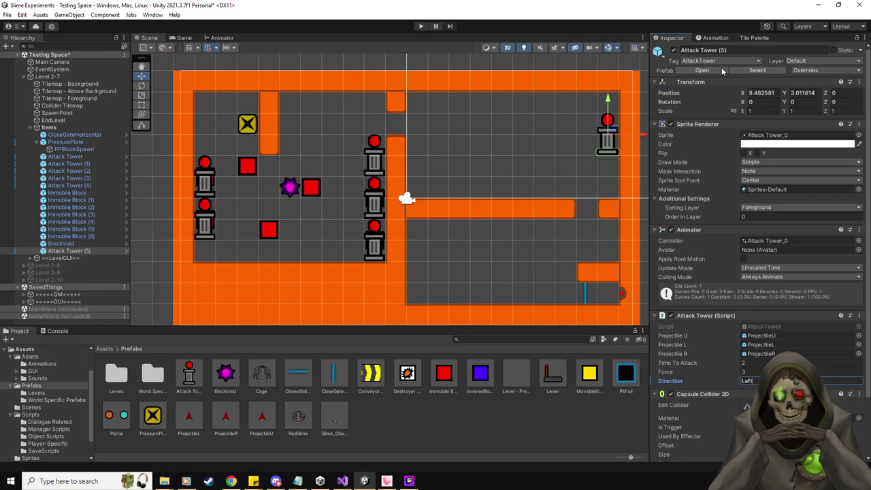
{"action": "left_click", "coordinate": [756, 37]}
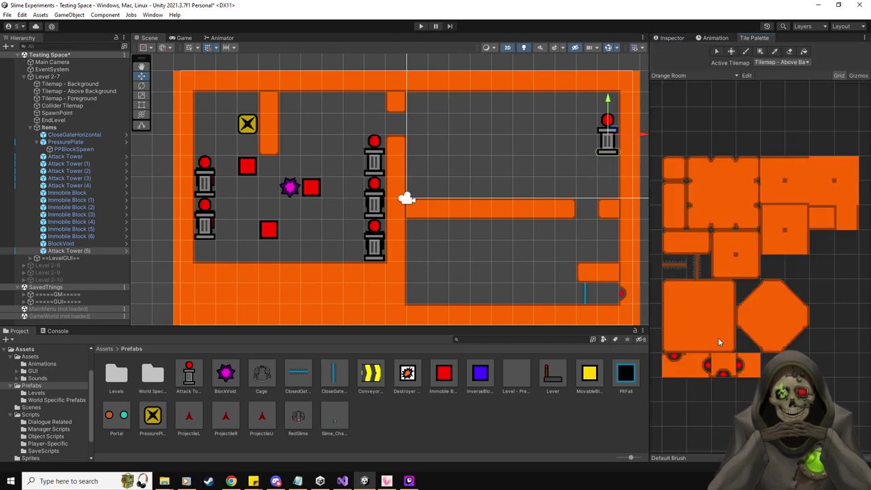
{"action": "left_click", "coordinate": [674, 193]}
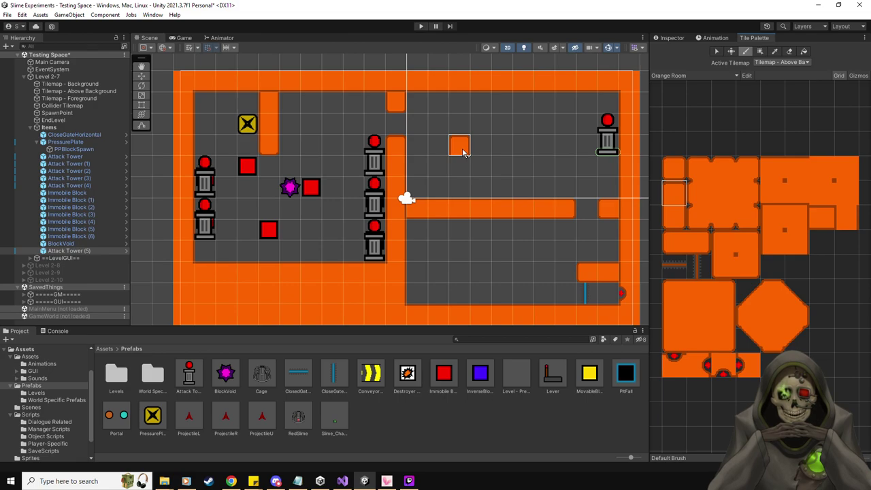
{"action": "left_click", "coordinate": [463, 153]}
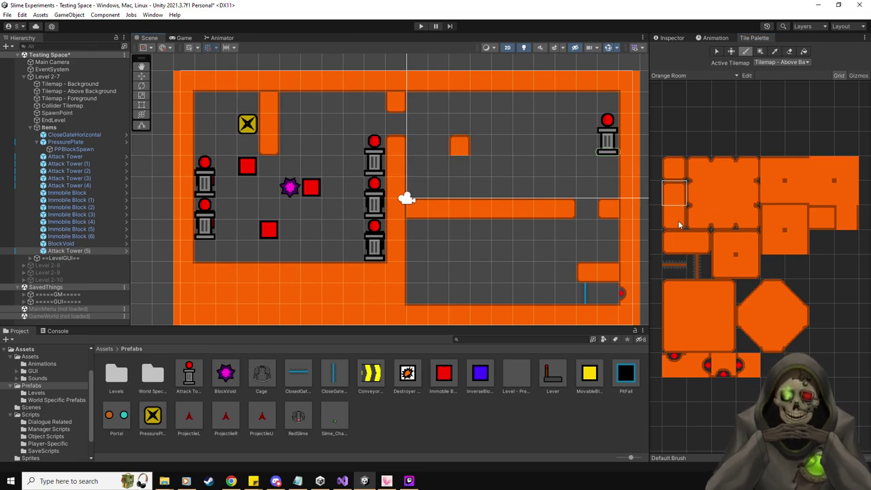
{"action": "key", "text": "ctrl+z"}
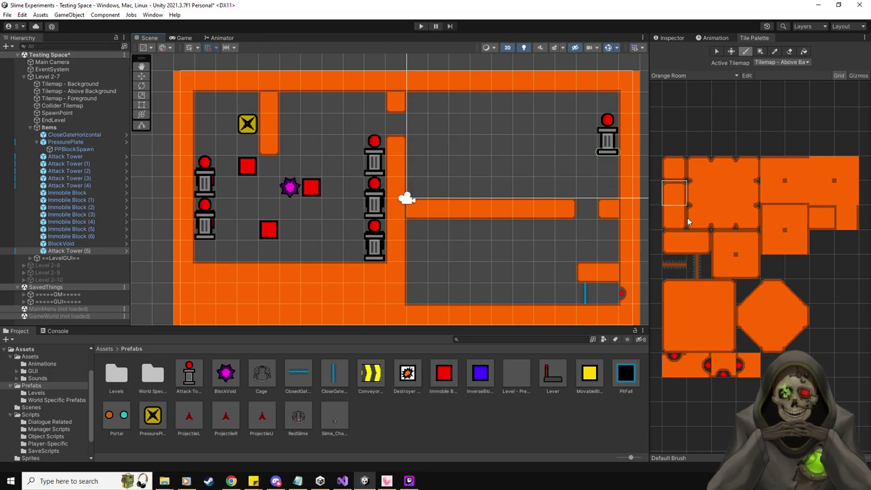
Paint three separate single-block orange tiles in a row across the upper-right chamber, level with the new Attack Tower's base.
{"action": "left_click", "coordinate": [679, 168]}
{"action": "left_click", "coordinate": [459, 145]}
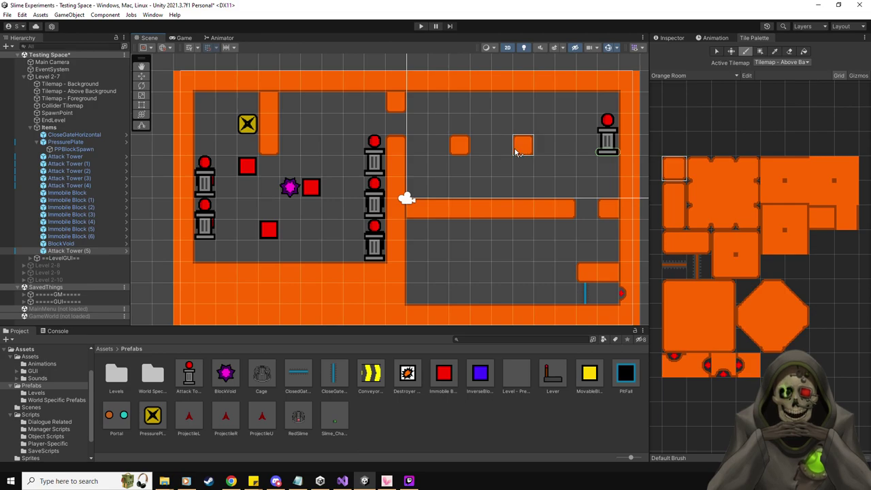
{"action": "left_click", "coordinate": [516, 150]}
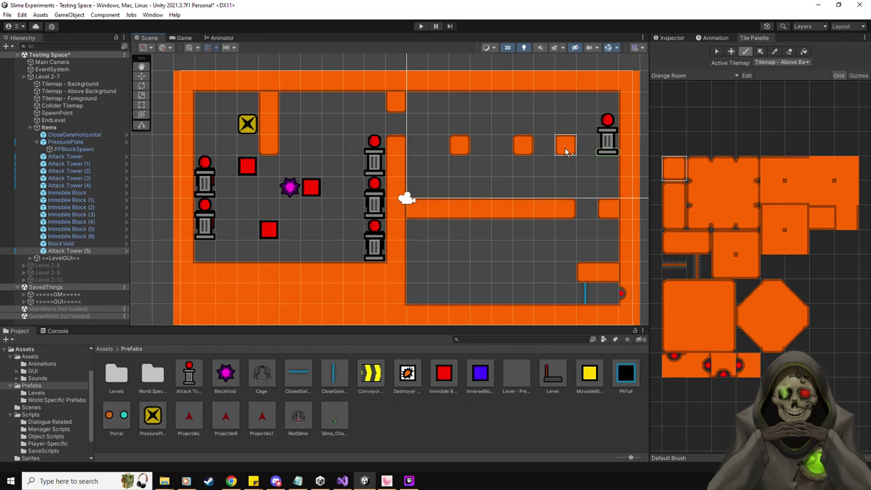
{"action": "left_click", "coordinate": [567, 150]}
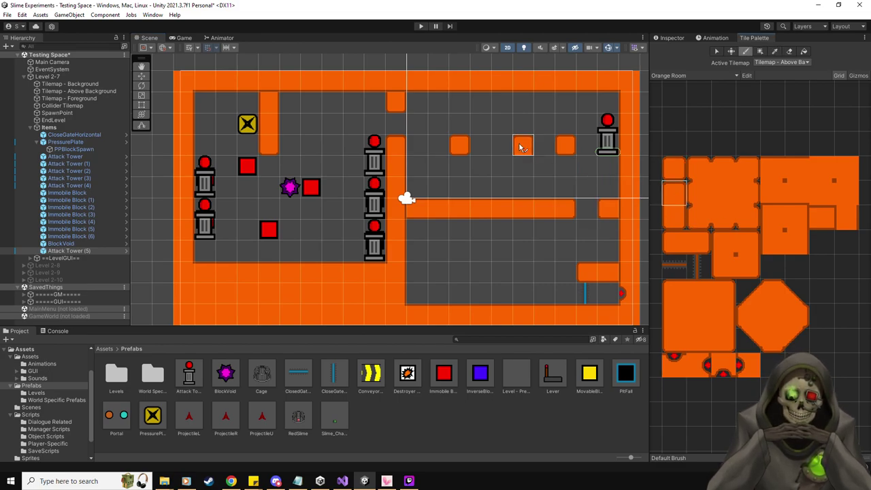
Extend the middle orange block of the upper-right chamber down to the wall below and paint three single blocks along the ceiling above the row.
{"action": "left_click", "coordinate": [837, 226]}
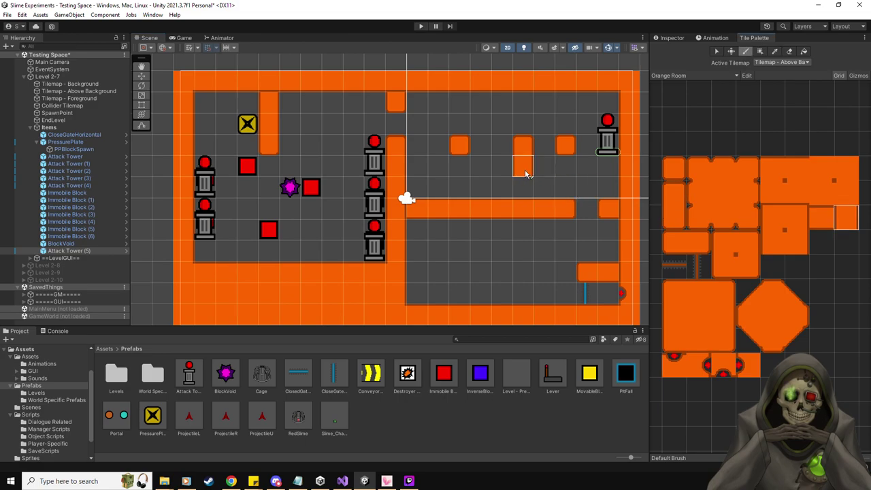
{"action": "left_click_drag", "start_coordinate": [521, 169], "coordinate": [522, 189]}
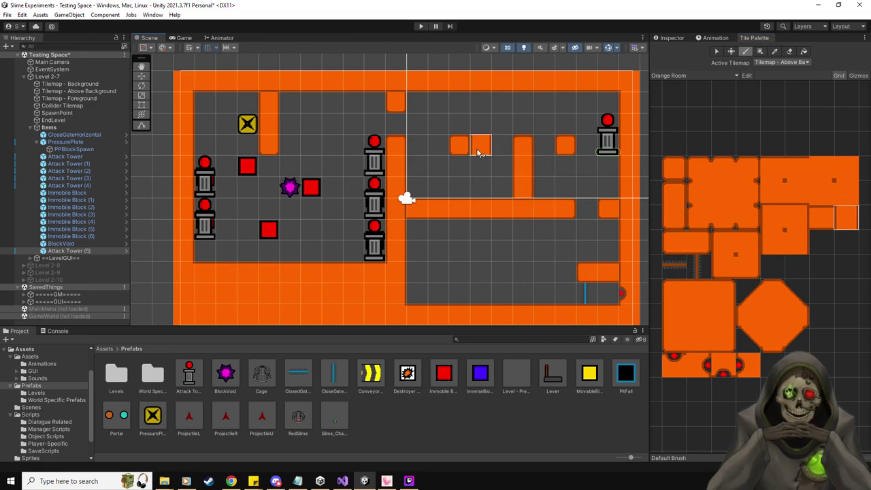
{"action": "left_click", "coordinate": [675, 228]}
{"action": "left_click", "coordinate": [460, 102]}
{"action": "left_click", "coordinate": [523, 102]}
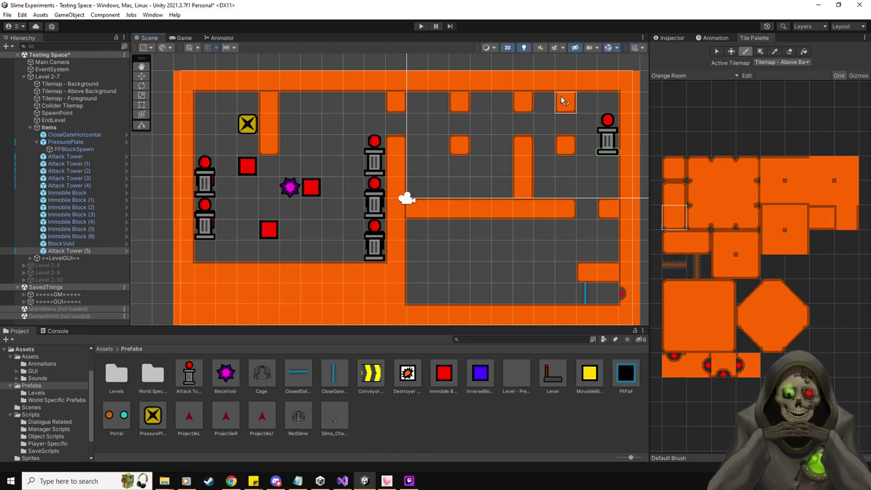
{"action": "left_click", "coordinate": [562, 100]}
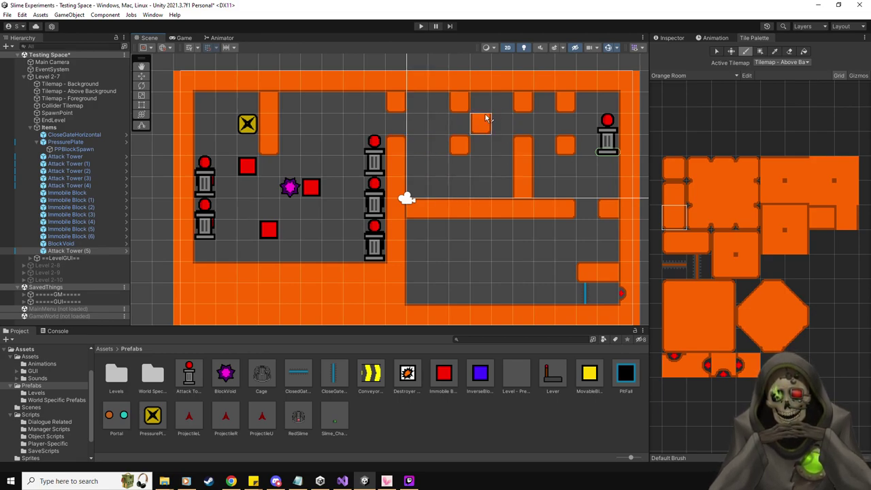
Erase the ceiling block and lower block nearest the right-hand Attack Tower, then reselect that tower and leave the eraser.
{"action": "left_click", "coordinate": [789, 51]}
{"action": "left_click", "coordinate": [565, 102]}
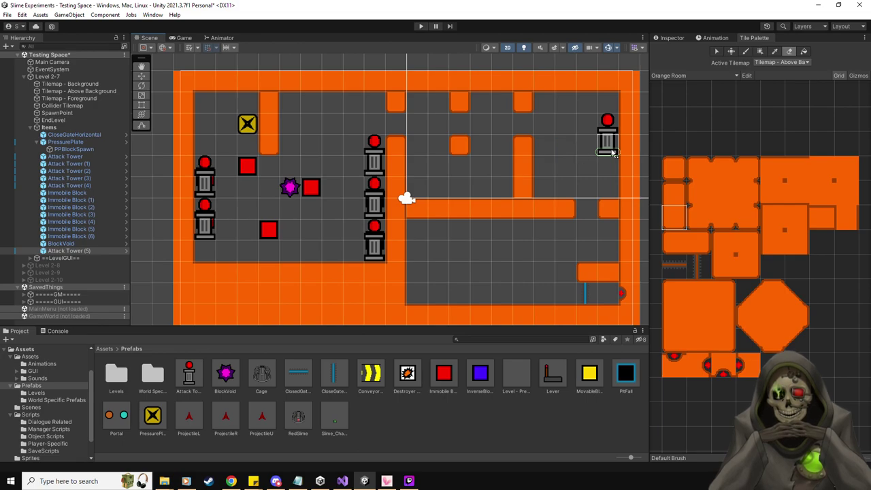
{"action": "left_click", "coordinate": [88, 250]}
{"action": "left_click", "coordinate": [716, 53]}
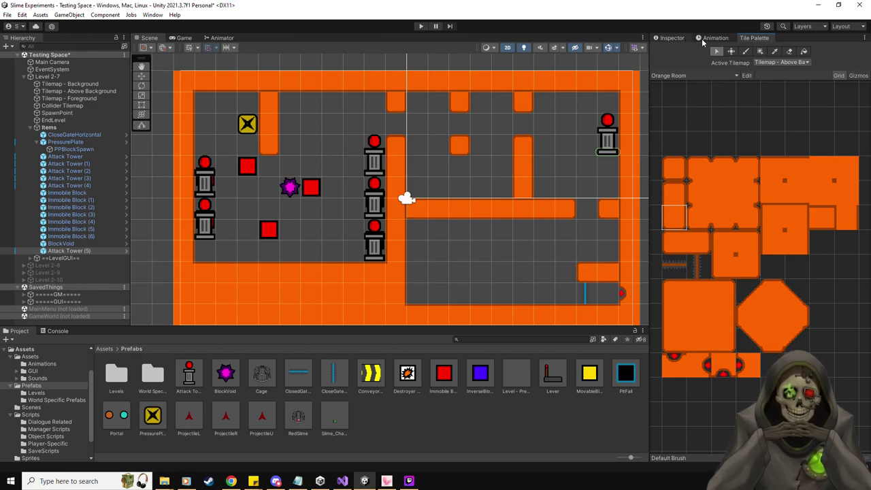
Set Attack Tower (5)'s Time To Attack to 6.5 and its Force to 4.
{"action": "left_click", "coordinate": [672, 38]}
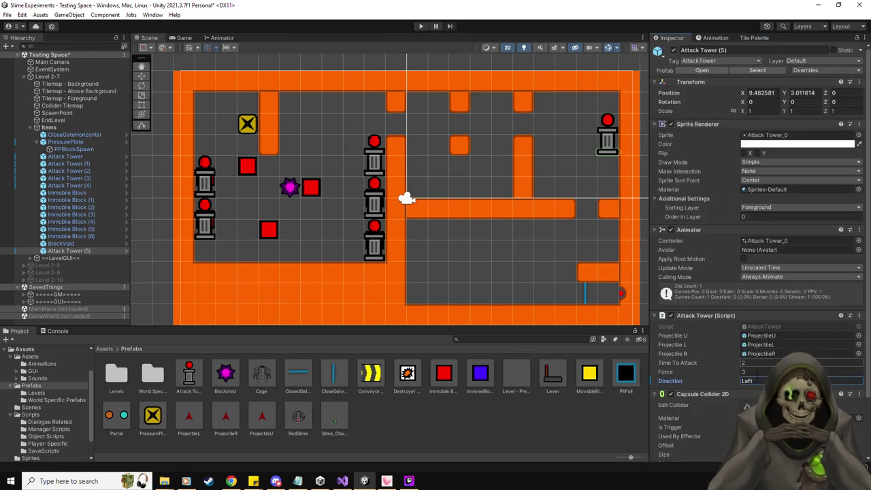
{"action": "left_click", "coordinate": [752, 362]}
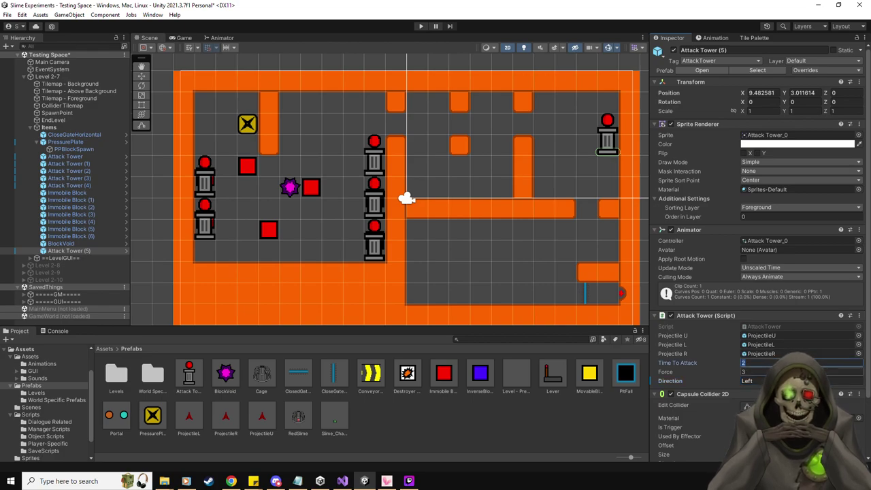
{"action": "type", "text": "6.5"}
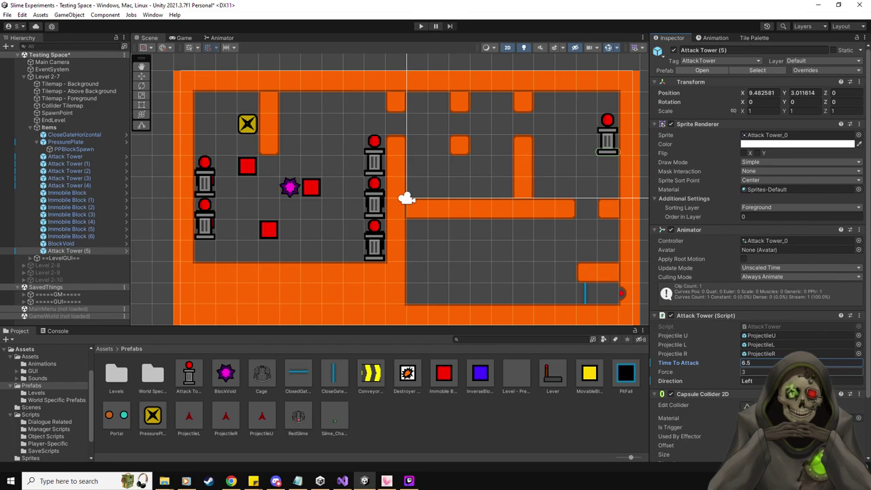
{"action": "key", "text": "Tab"}
{"action": "type", "text": "4"}
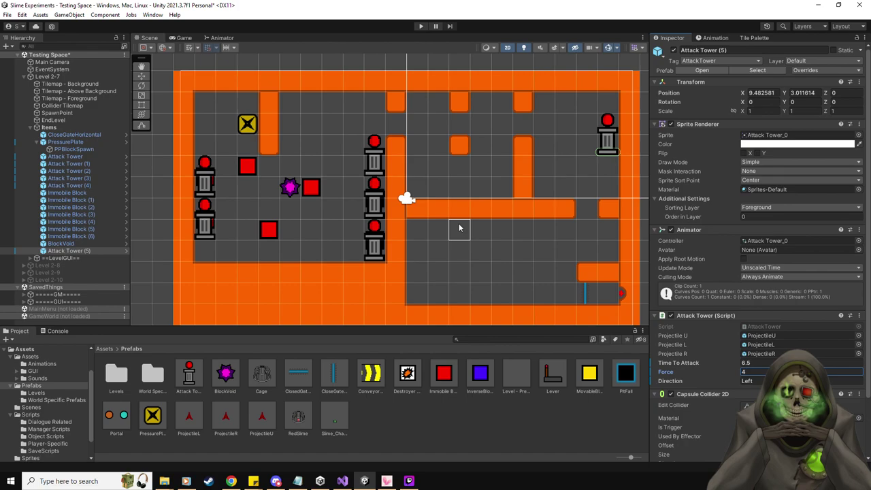
{"action": "key", "text": "Right"}
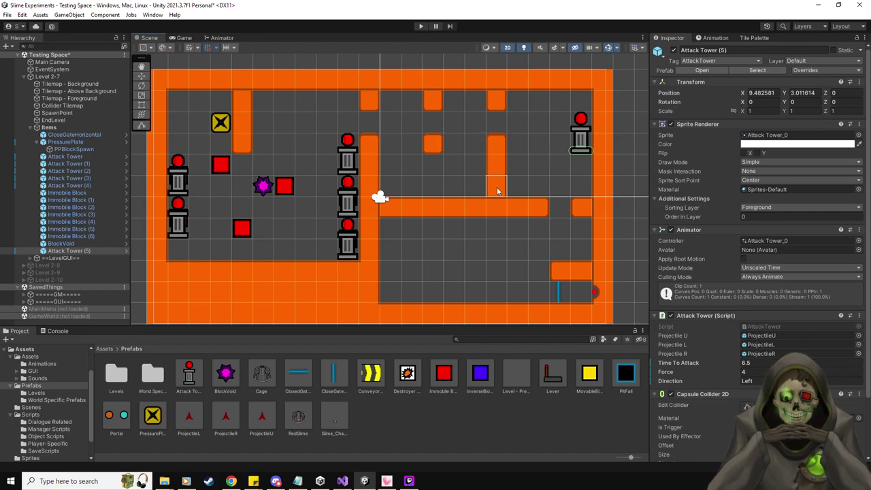
{"action": "left_click", "coordinate": [497, 187]}
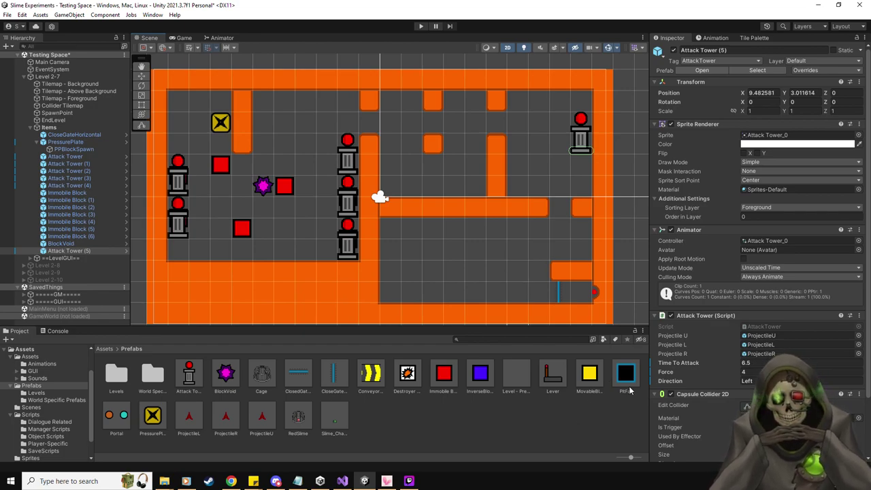
Place a PitFall at X 7.5, Y -3.5 beside the lower-right ledge and assign SpawnPoint as its Level Spawn.
{"action": "left_click_drag", "start_coordinate": [629, 390], "coordinate": [539, 268]}
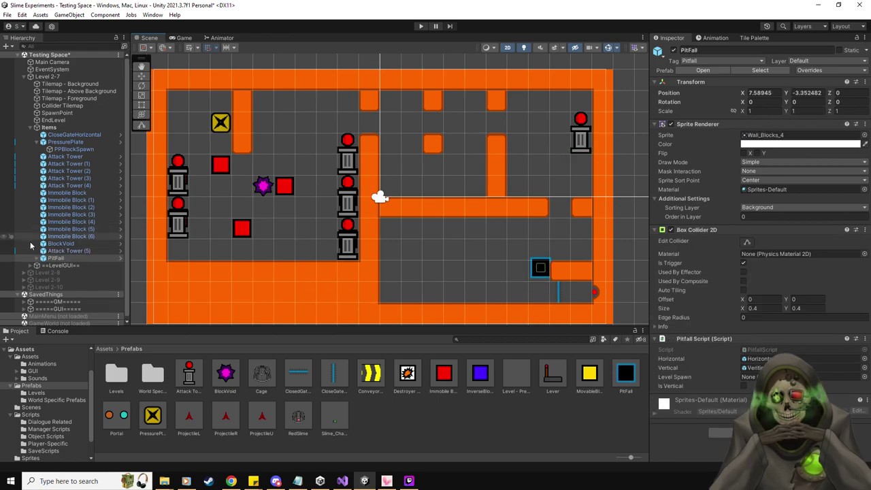
{"action": "key", "text": "w"}
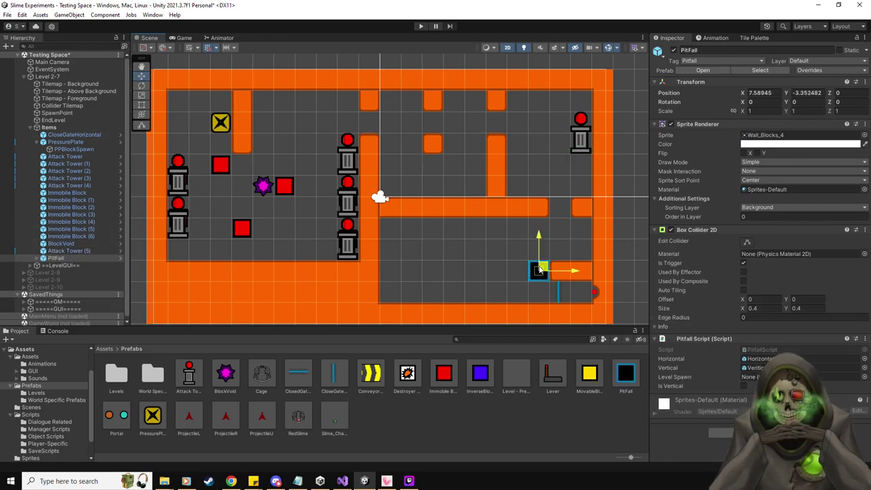
{"action": "left_click_drag", "start_coordinate": [539, 271], "coordinate": [538, 270], "text": "ctrl"}
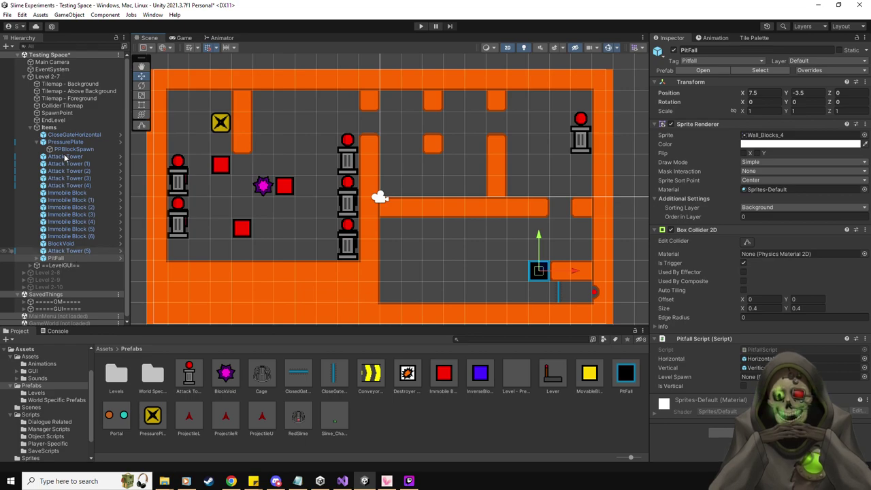
{"action": "left_click_drag", "start_coordinate": [58, 112], "coordinate": [755, 376]}
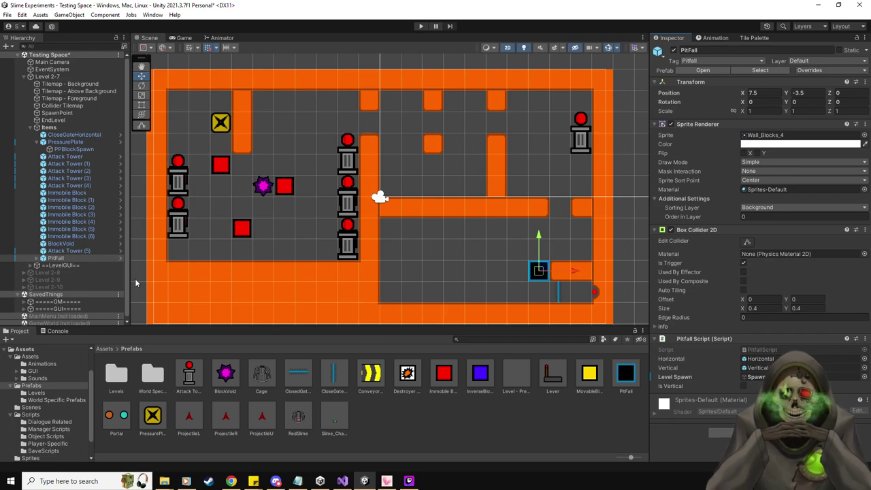
Duplicate the PitFall twice leftward, ending at X 3.5 with one-block gaps, and fill the gaps with Immobile Blocks.
{"action": "left_click", "coordinate": [56, 258]}
{"action": "key", "text": "ctrl+d"}
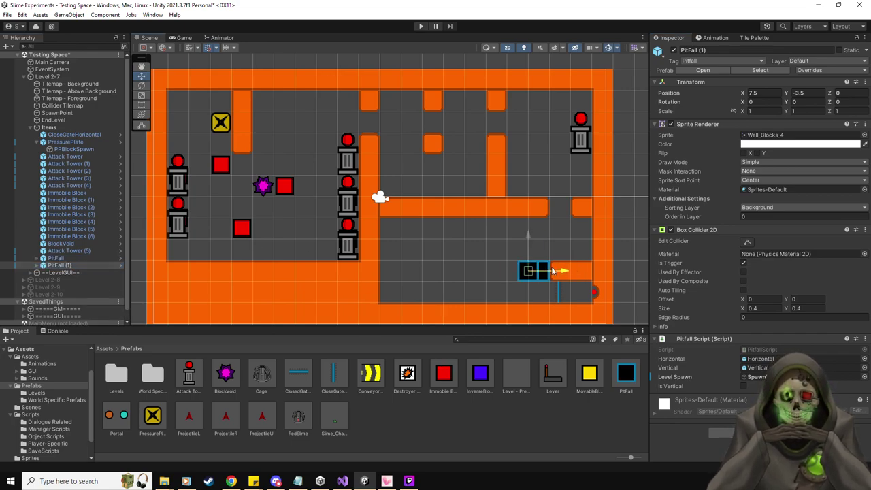
{"action": "left_click_drag", "start_coordinate": [553, 271], "coordinate": [489, 274]}
{"action": "key", "text": "ctrl+d"}
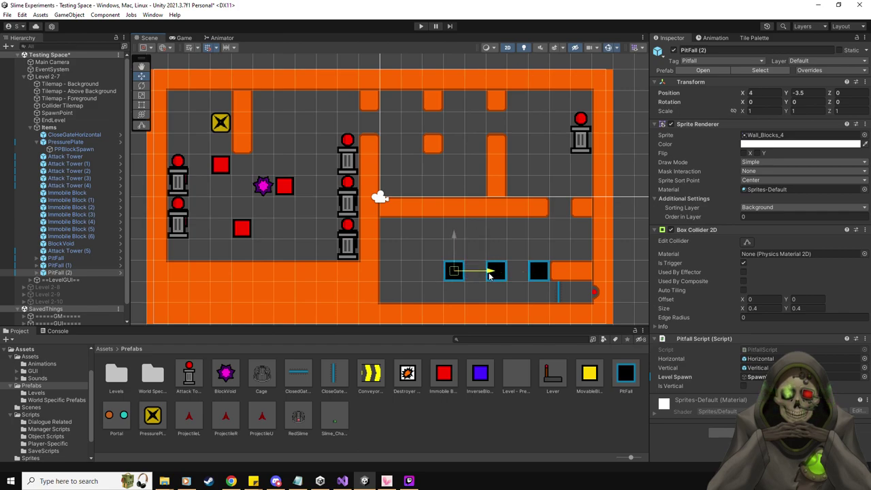
{"action": "left_click_drag", "start_coordinate": [444, 372], "coordinate": [515, 274]}
{"action": "key", "text": "ctrl+d"}
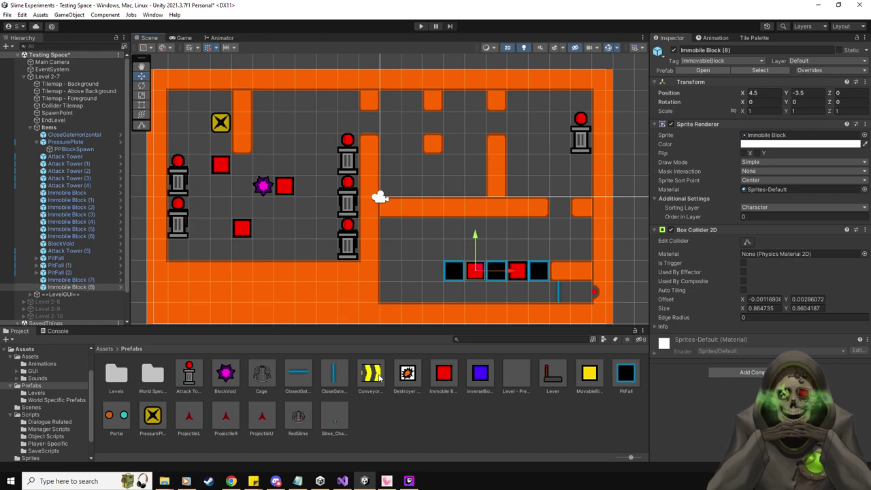
Place a ConveyorBelt against the lower chamber's left wall at X 0.5, Y -3.5 and change its Direction.
{"action": "left_click_drag", "start_coordinate": [380, 378], "coordinate": [392, 251]}
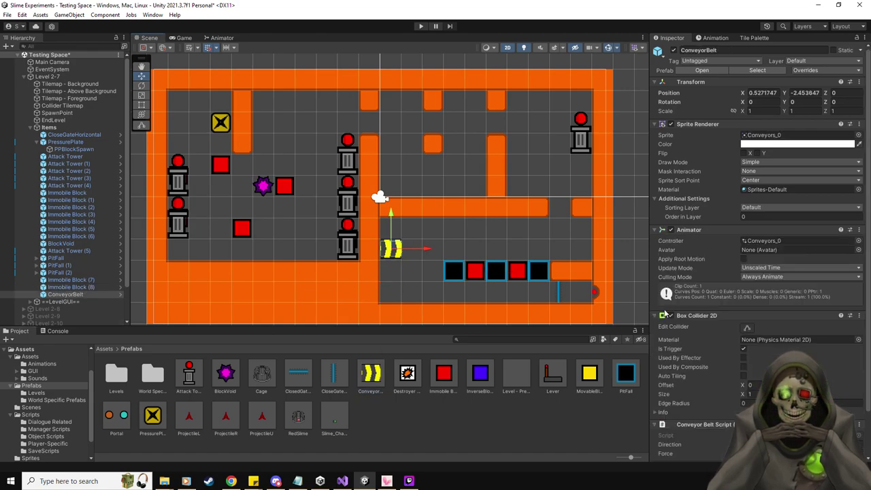
{"action": "left_click_drag", "start_coordinate": [394, 248], "coordinate": [393, 269]}
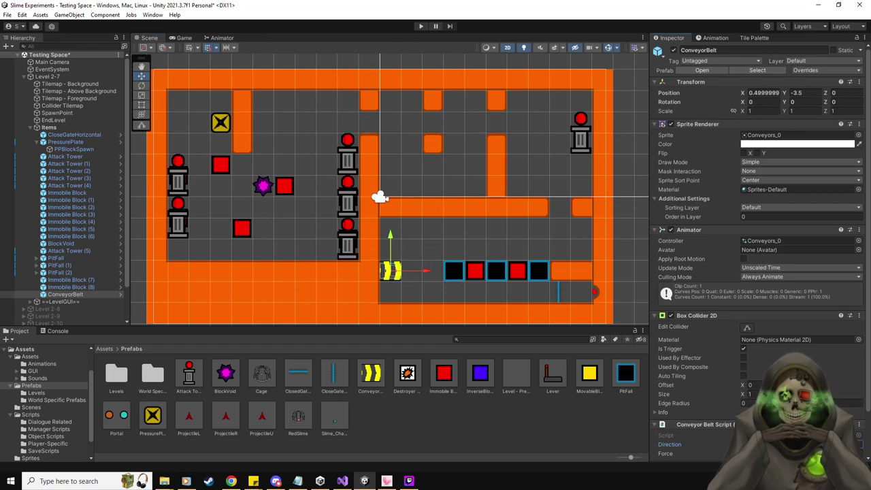
{"action": "left_click", "coordinate": [860, 444]}
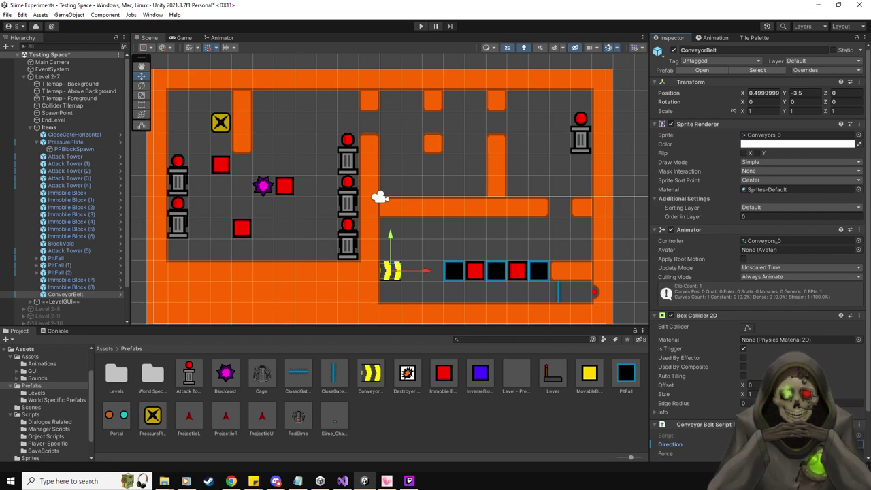
Duplicate the ConveyorBelt twice, placing one copy directly above it at X 0.5, Y -2.5 and the other at X 1.5, Y -2.5.
{"action": "left_click", "coordinate": [75, 294]}
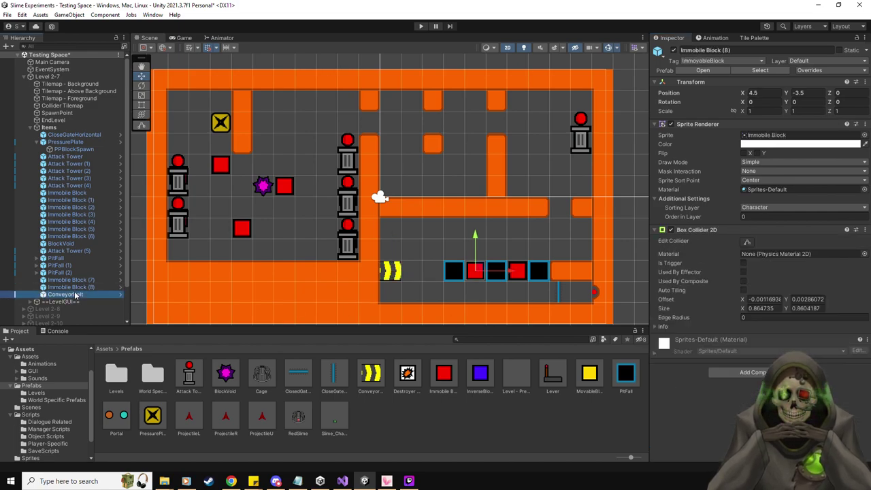
{"action": "key", "text": "ctrl+d"}
{"action": "left_click_drag", "start_coordinate": [392, 259], "coordinate": [392, 239]}
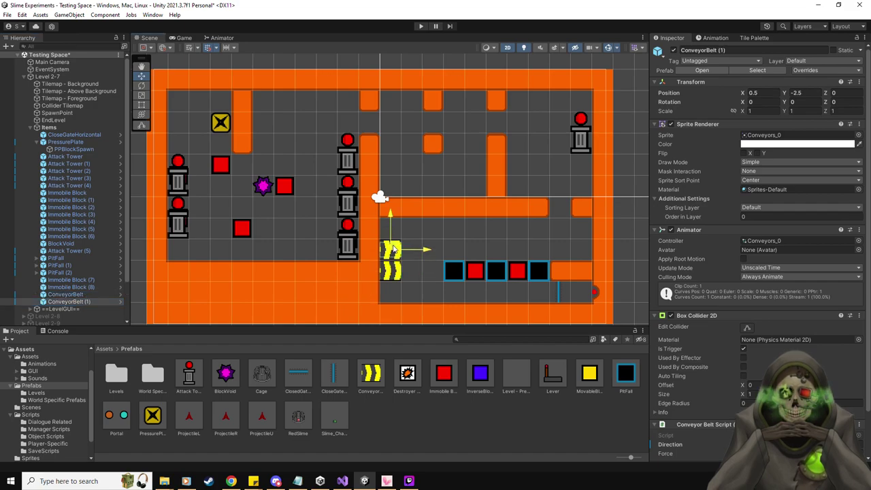
{"action": "key", "text": "ctrl+d"}
{"action": "left_click_drag", "start_coordinate": [436, 255], "coordinate": [458, 256]}
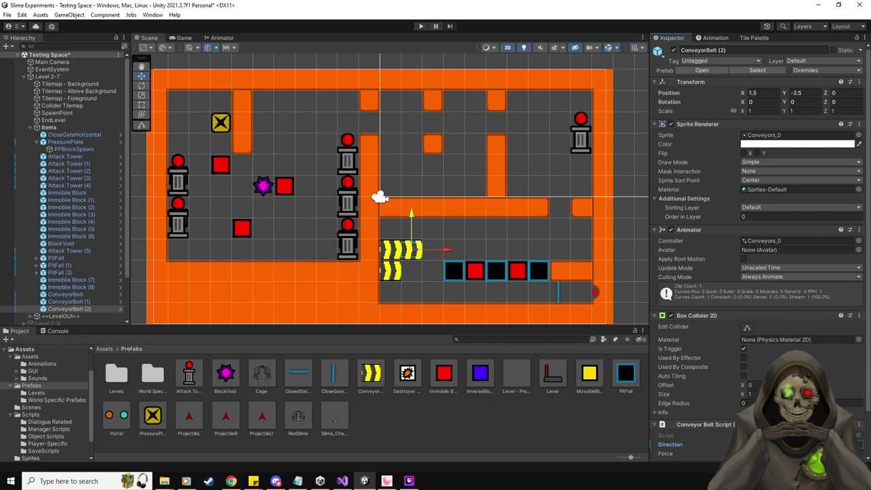
Set the Z rotation of ConveyorBelt (2) to 180 and of ConveyorBelt (1) to -90.
{"action": "scroll", "coordinate": [844, 137], "scroll_direction": "down", "scroll_amount": 3}
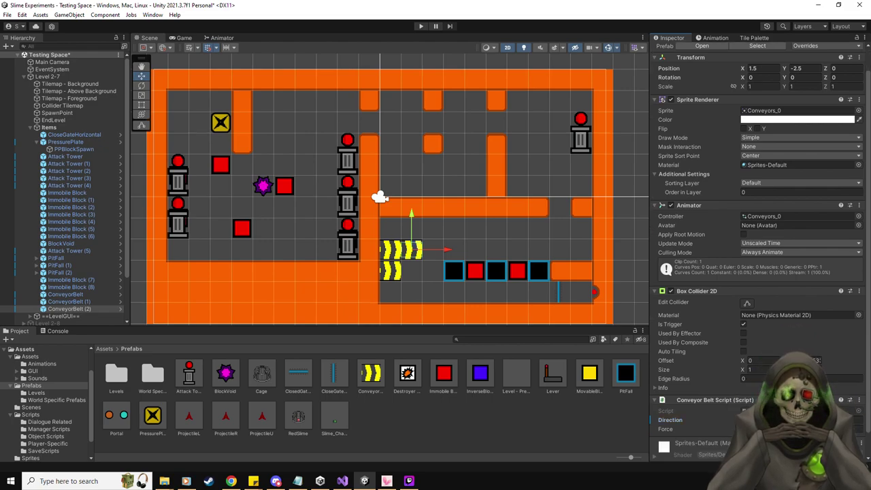
{"action": "scroll", "coordinate": [845, 136], "scroll_direction": "up", "scroll_amount": 3}
{"action": "left_click", "coordinate": [841, 101]}
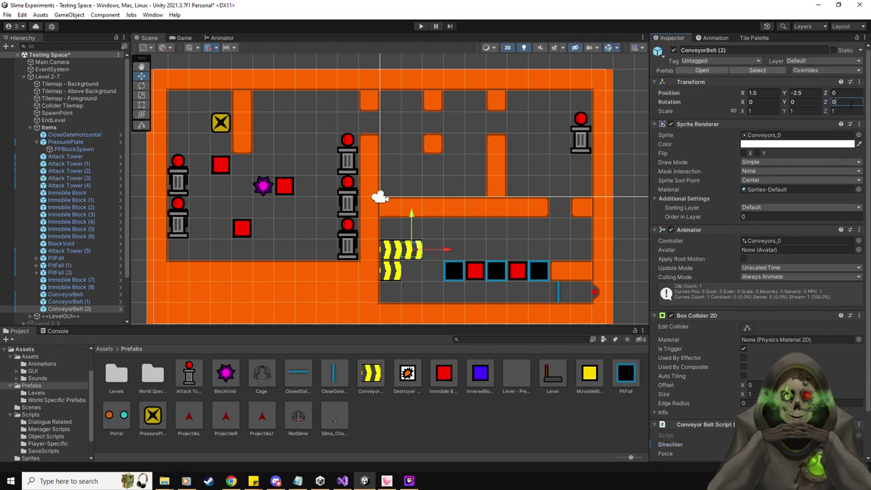
{"action": "type", "text": "180"}
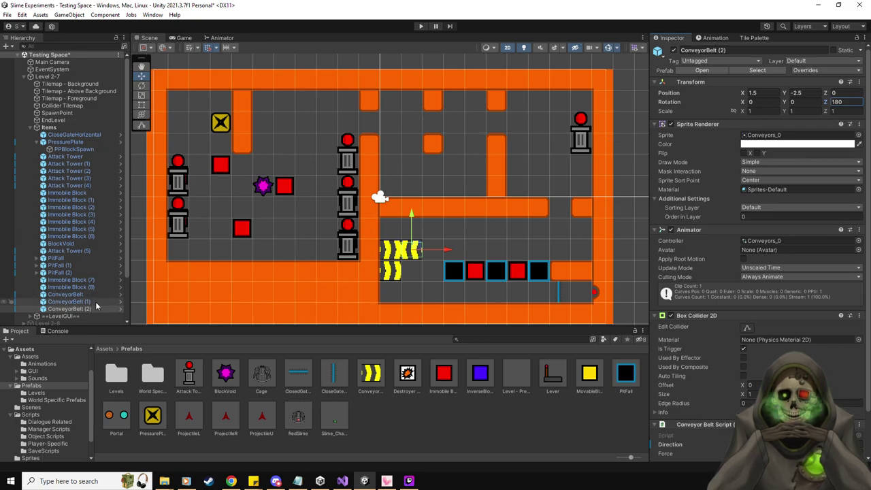
{"action": "left_click", "coordinate": [68, 302]}
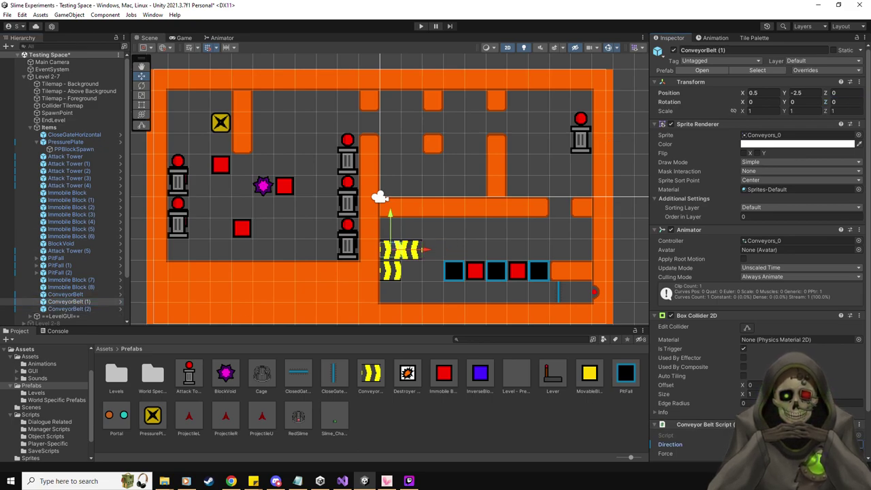
{"action": "left_click", "coordinate": [844, 101]}
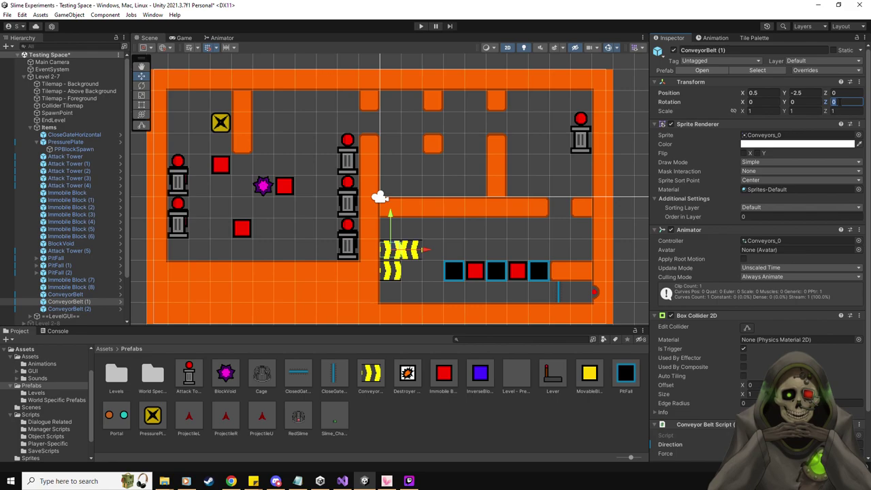
{"action": "type", "text": "90"}
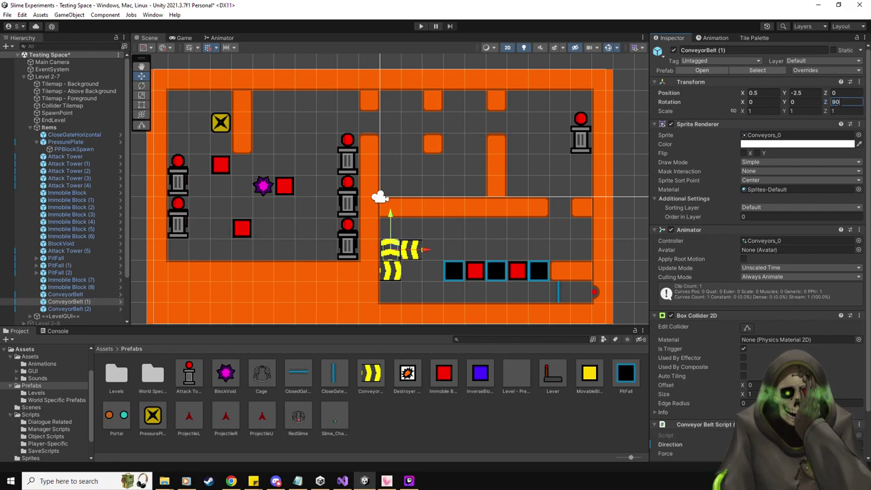
{"action": "key", "text": "Home"}
{"action": "type", "text": "-"}
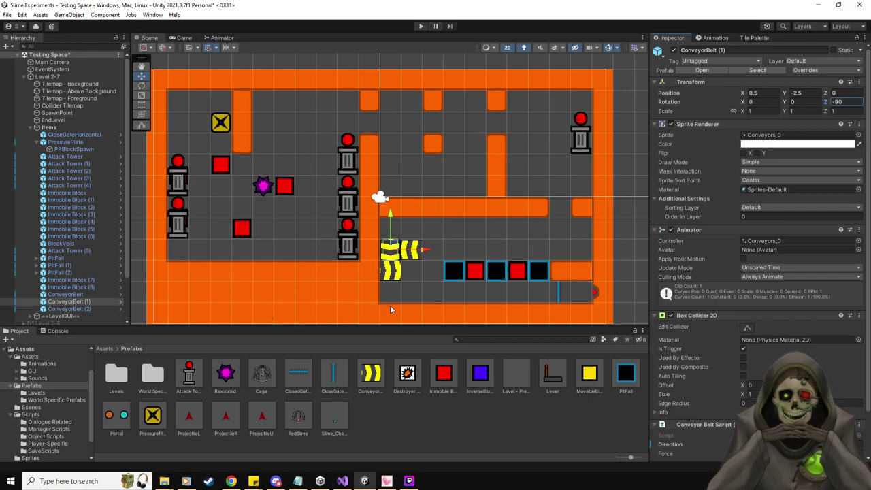
Duplicate the leftmost PitFall, move the copy to X 1.5, Y -3.5 beside the conveyor belts, and deselect it.
{"action": "left_click", "coordinate": [454, 272]}
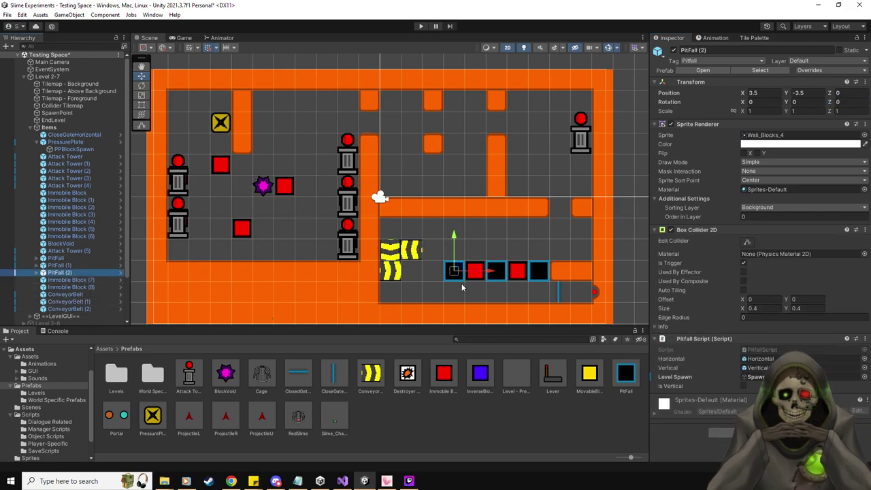
{"action": "key", "text": "ctrl+d"}
{"action": "left_click_drag", "start_coordinate": [487, 274], "coordinate": [451, 279]}
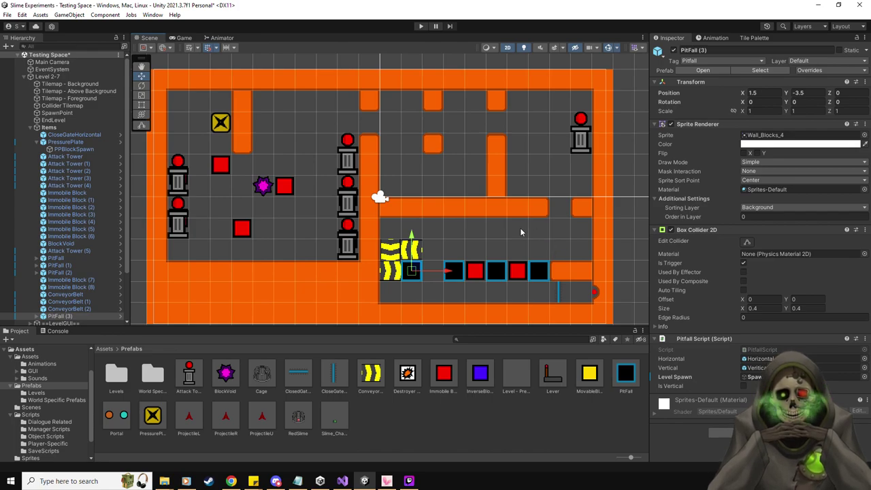
{"action": "left_click", "coordinate": [617, 243]}
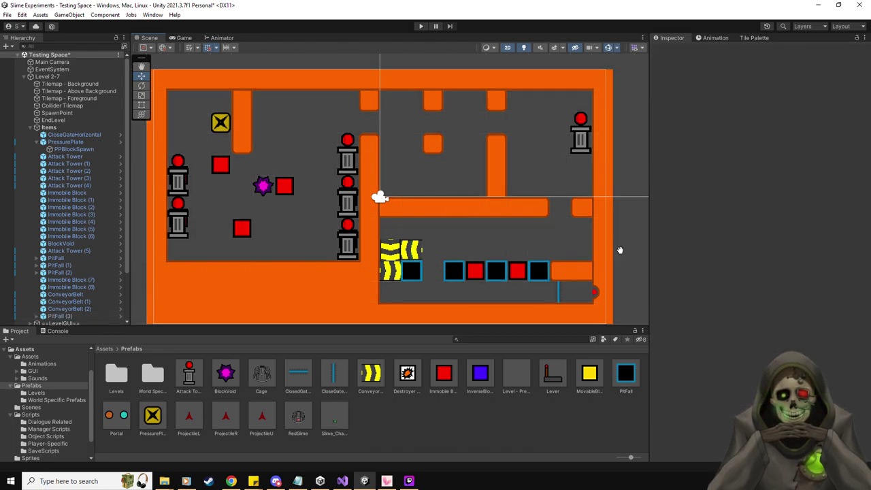
Place an Immobile Block on the top Attack Tower of the middle column at X -1.5, Y 2.
{"action": "middle_click_drag", "start_coordinate": [616, 243], "coordinate": [565, 236]}
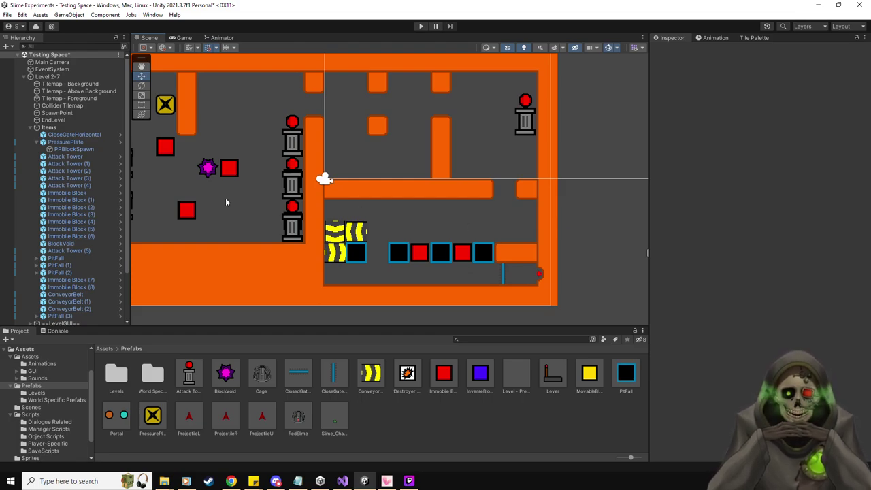
{"action": "scroll", "coordinate": [227, 198], "scroll_direction": "left", "scroll_amount": 5}
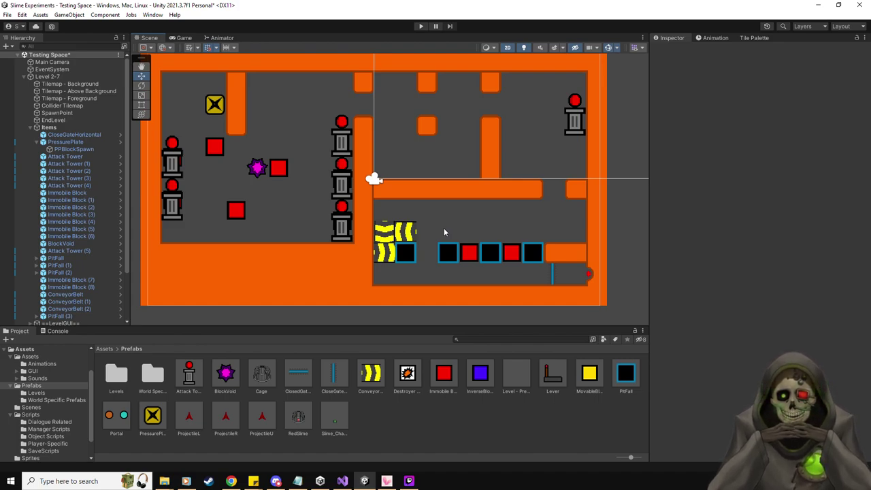
{"action": "scroll", "coordinate": [532, 151], "scroll_direction": "down", "scroll_amount": 1}
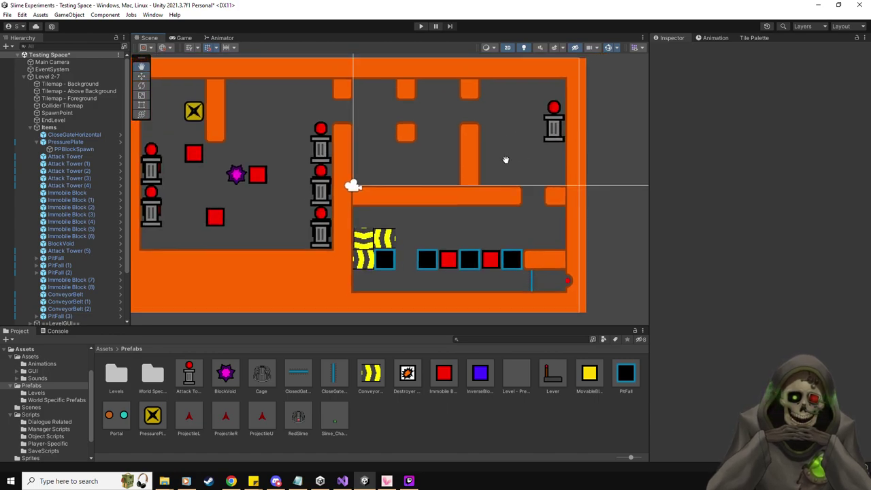
{"action": "scroll", "coordinate": [533, 154], "scroll_direction": "up", "scroll_amount": 1}
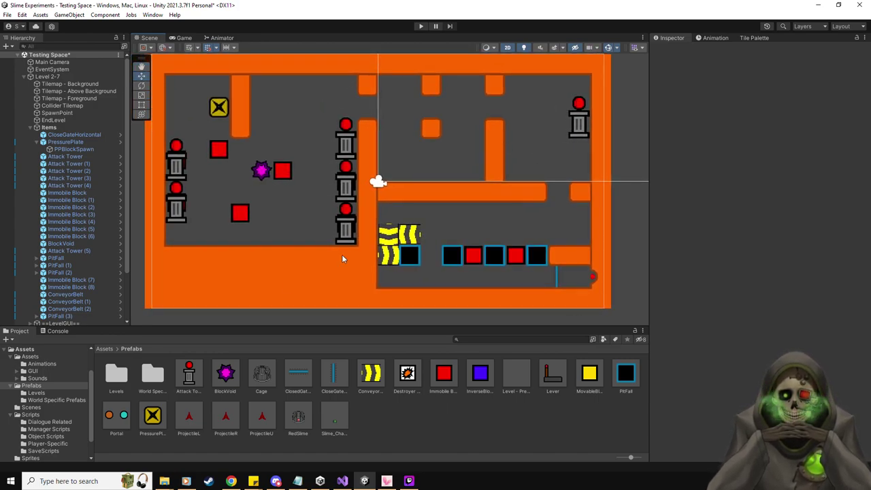
{"action": "left_click_drag", "start_coordinate": [444, 373], "coordinate": [347, 137]}
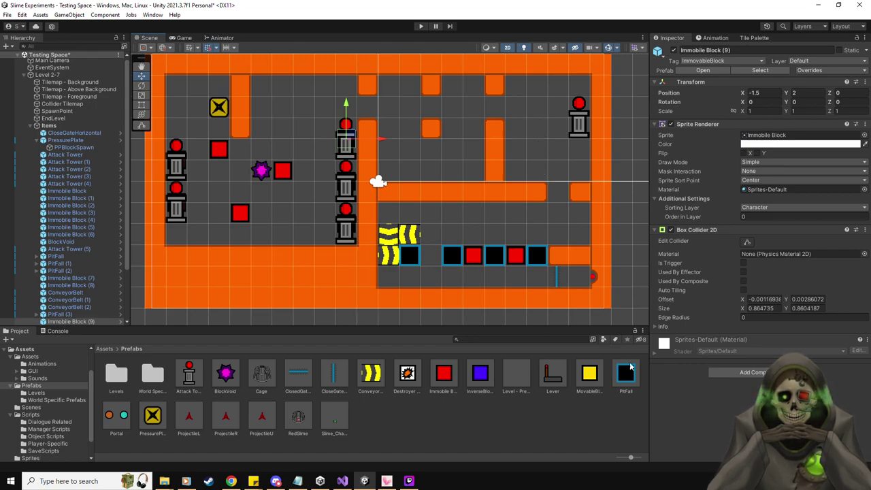
{"action": "left_click_drag", "start_coordinate": [627, 373], "coordinate": [554, 182]}
{"action": "left_click_drag", "start_coordinate": [536, 175], "coordinate": [537, 172]}
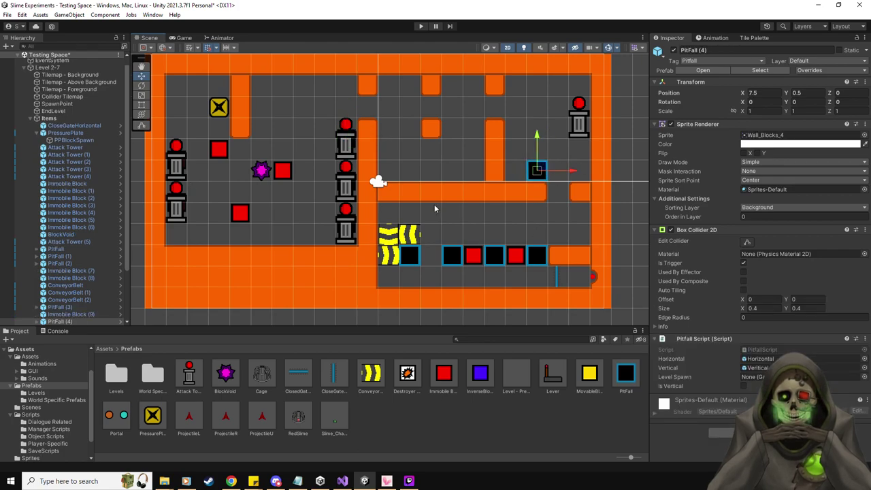
{"action": "key", "text": "ctrl+z"}
{"action": "key", "text": "ctrl+z"}
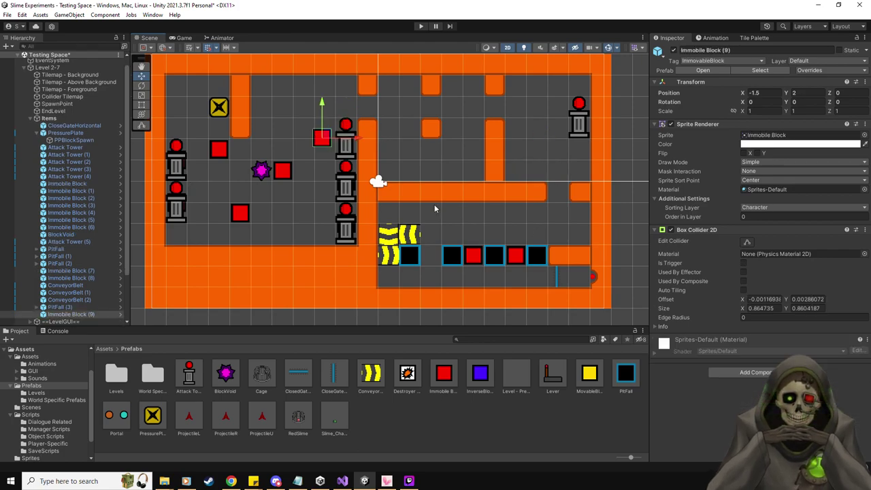
{"action": "left_click_drag", "start_coordinate": [360, 137], "coordinate": [381, 139]}
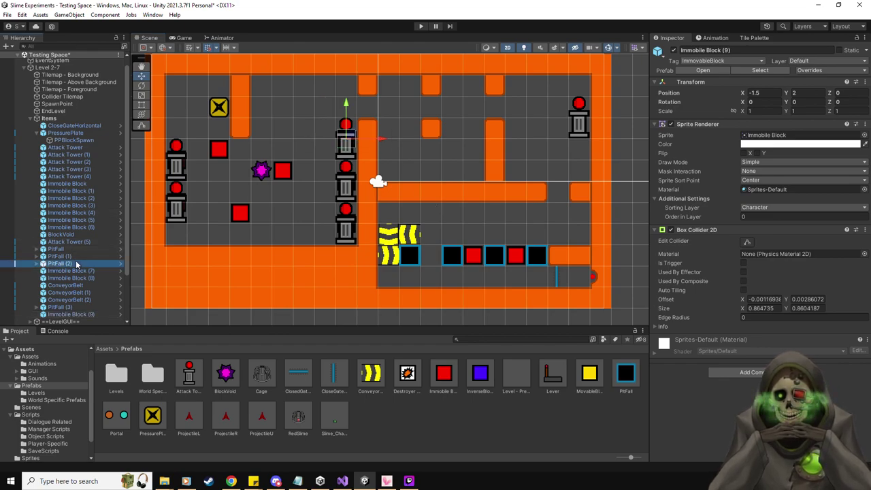
Duplicate an existing PitFall, move the copy to X 7.5, Y 0.5 in the upper-right chamber, and deselect it.
{"action": "key", "text": "ctrl+y"}
{"action": "left_click_drag", "start_coordinate": [455, 256], "coordinate": [541, 172]}
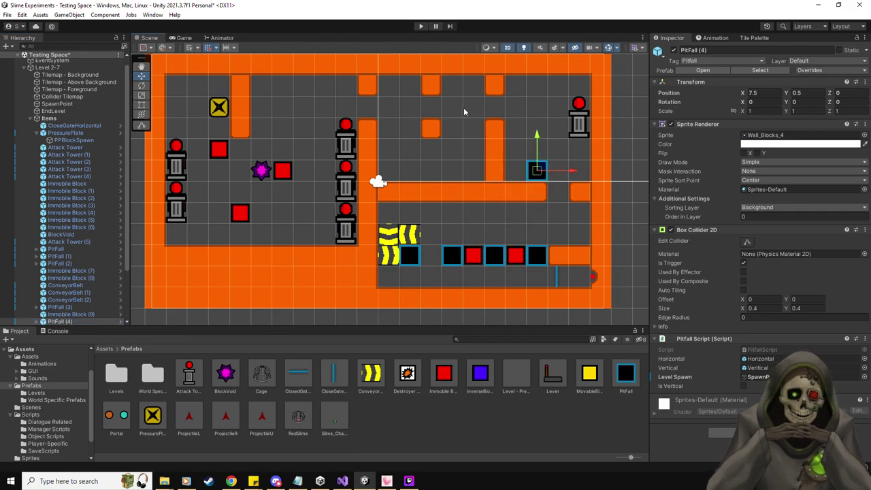
{"action": "left_click", "coordinate": [532, 116]}
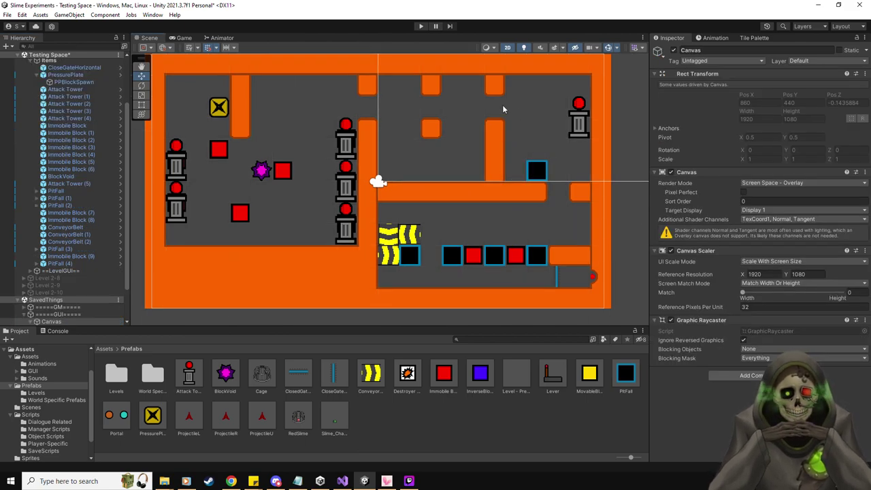
Playtest the level, spawning a Destroyer Block at the pressure plate and pushing it into the left chamber's middle right-hand Attack Tower.
{"action": "left_click", "coordinate": [74, 133]}
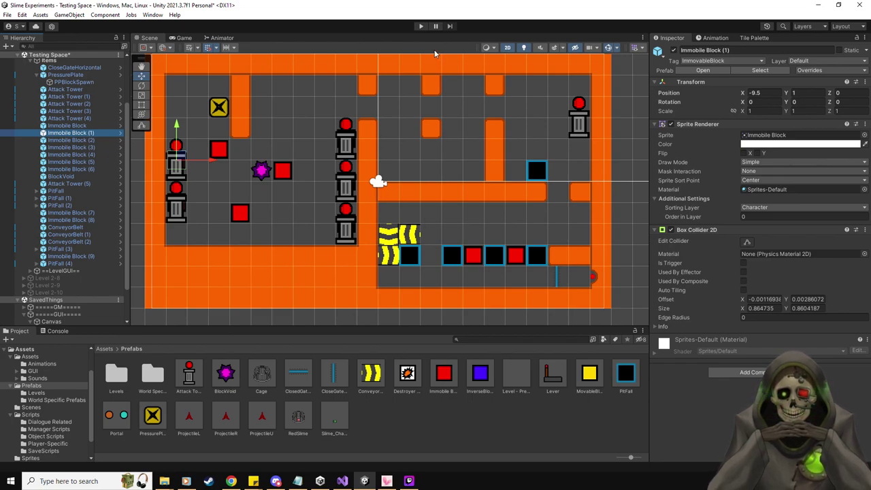
{"action": "left_click", "coordinate": [421, 26]}
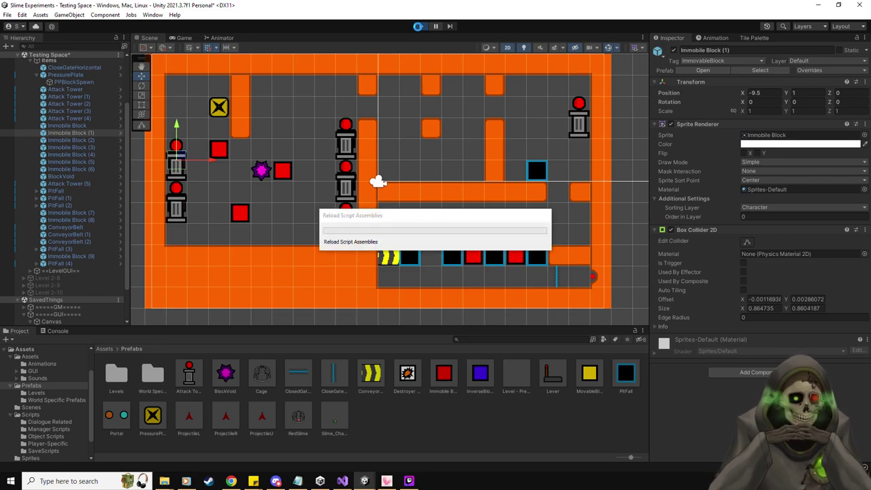
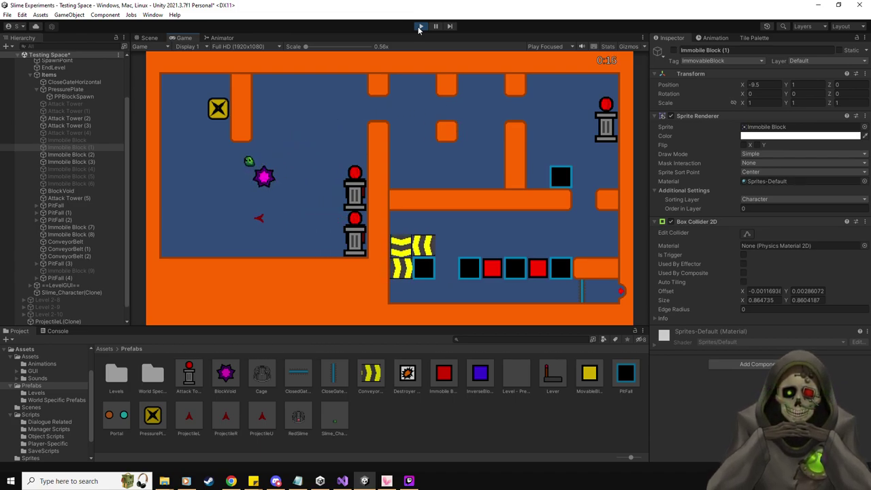
{"action": "key", "text": "Up"}
{"action": "key", "text": "Left"}
{"action": "key", "text": "Down"}
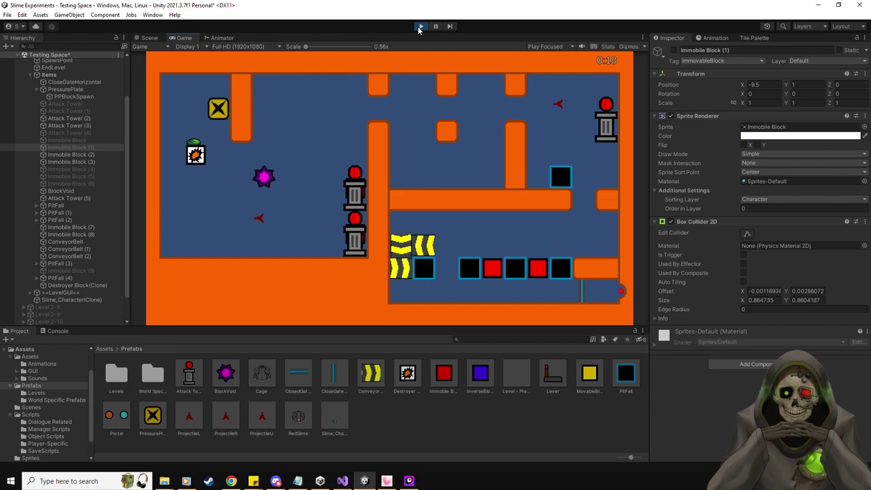
{"action": "key", "text": "Left"}
{"action": "key", "text": "Down"}
{"action": "key", "text": "Right"}
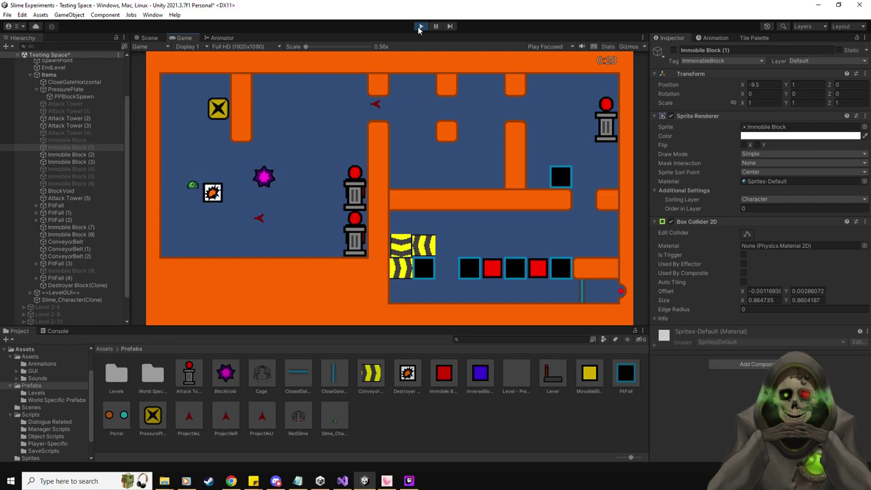
{"action": "key", "text": "Right"}
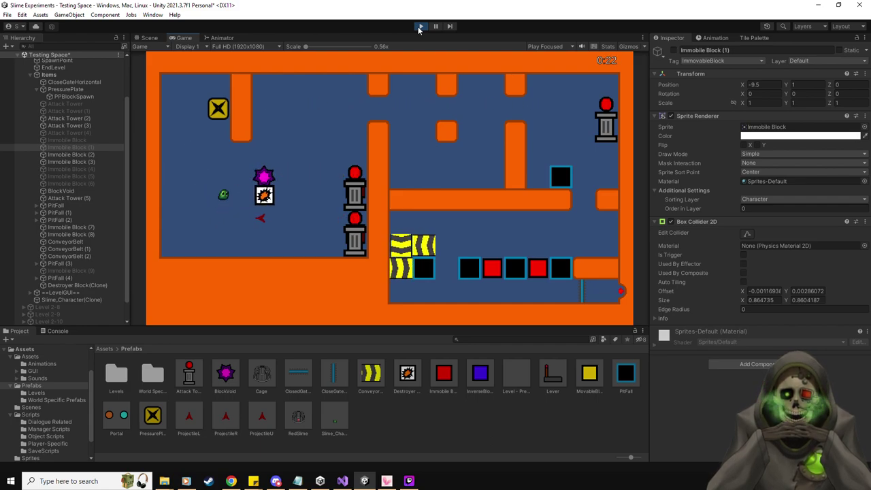
{"action": "key", "text": "Right"}
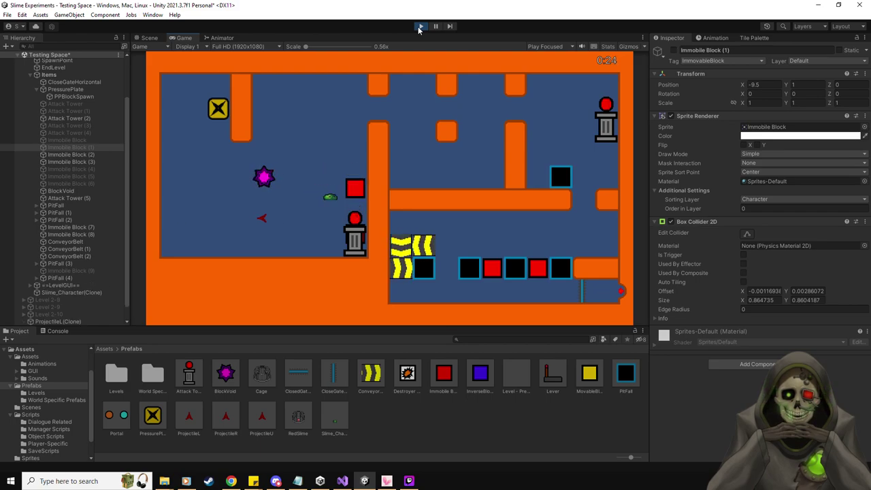
Spawn another Destroyer Block at the pressure plate and push it right across the left chamber above the block void.
{"action": "key", "text": "Up"}
{"action": "key", "text": "Left"}
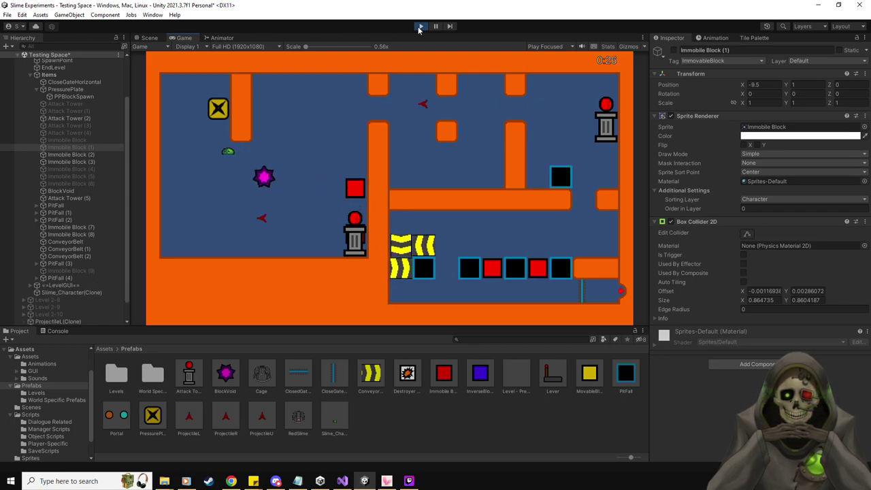
{"action": "key", "text": "Up"}
{"action": "key", "text": "Left"}
{"action": "key", "text": "Down"}
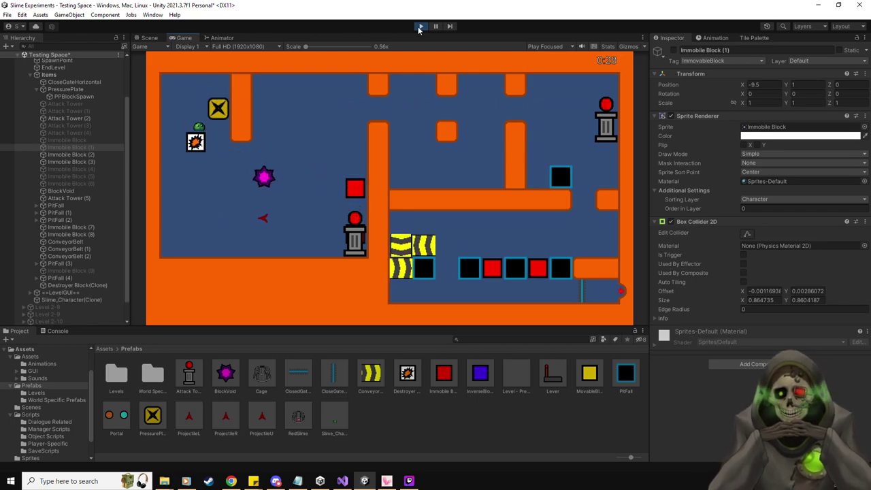
{"action": "key", "text": "Down"}
{"action": "key", "text": "Left"}
{"action": "key", "text": "Down"}
{"action": "key", "text": "Right"}
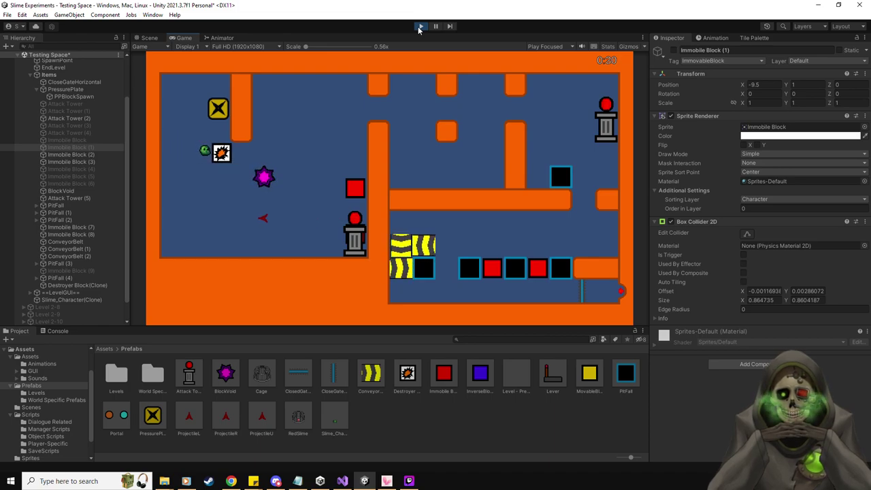
{"action": "key", "text": "Right"}
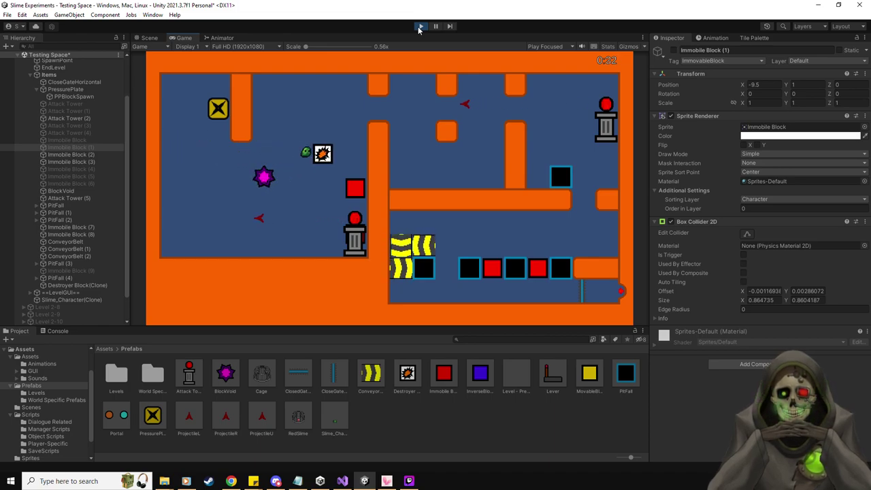
Push the Destroyer Block up beside the dividing wall and right through its opening into the upper-right chamber.
{"action": "key", "text": "Right"}
{"action": "key", "text": "Down"}
{"action": "key", "text": "Right"}
{"action": "key", "text": "Up"}
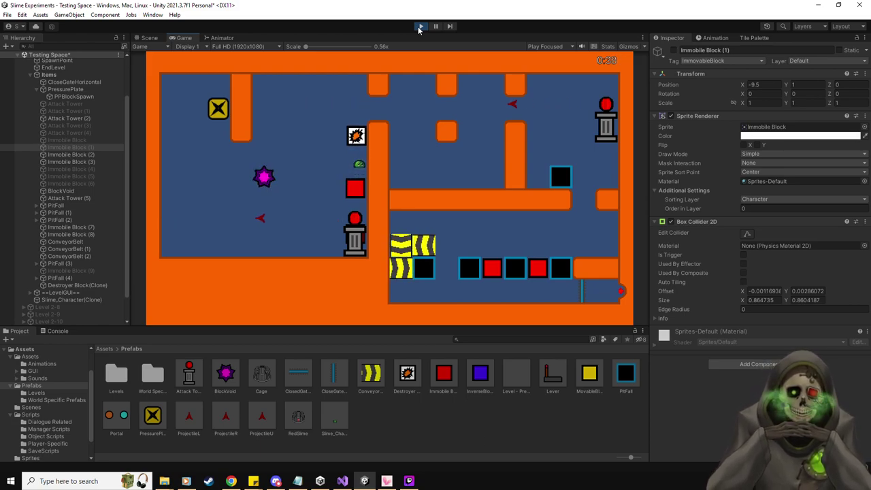
{"action": "key", "text": "Up"}
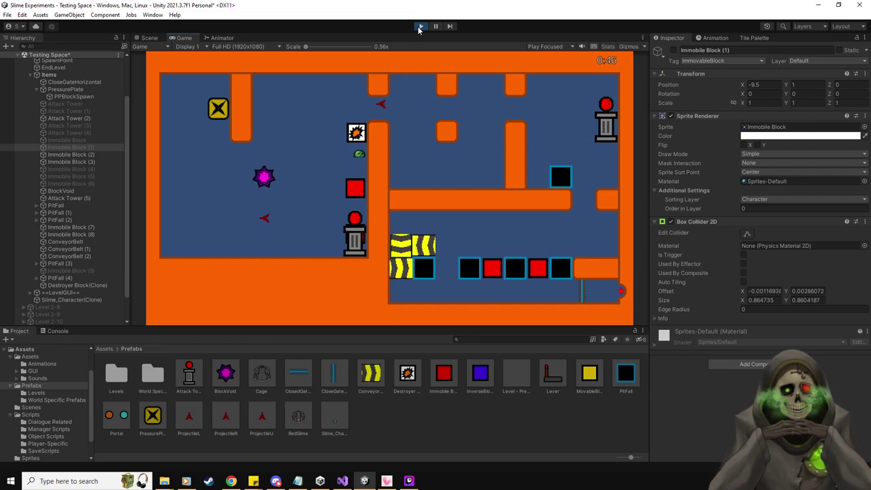
{"action": "key", "text": "Up"}
{"action": "key", "text": "Right"}
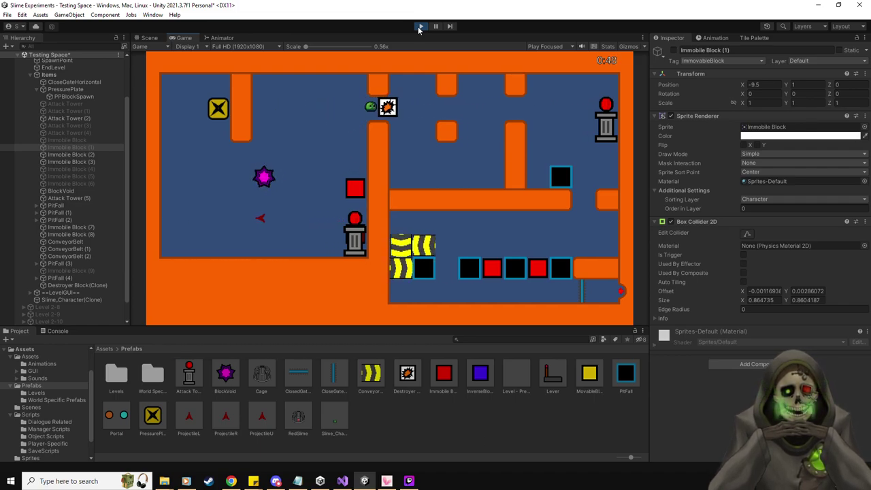
{"action": "key", "text": "Right"}
Push the Destroyer Block down past the small central wall piece and right against the chamber's vertical wall.
{"action": "key", "text": "Up"}
{"action": "key", "text": "Right"}
{"action": "key", "text": "Down"}
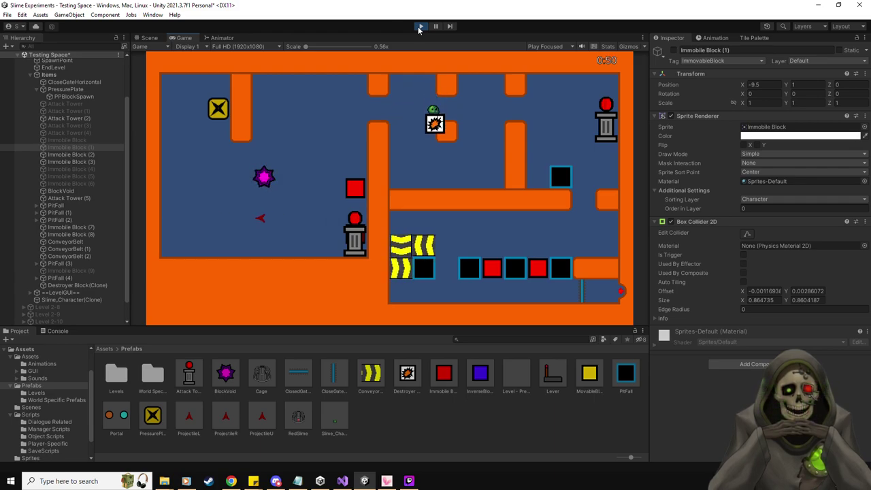
{"action": "key", "text": "Down"}
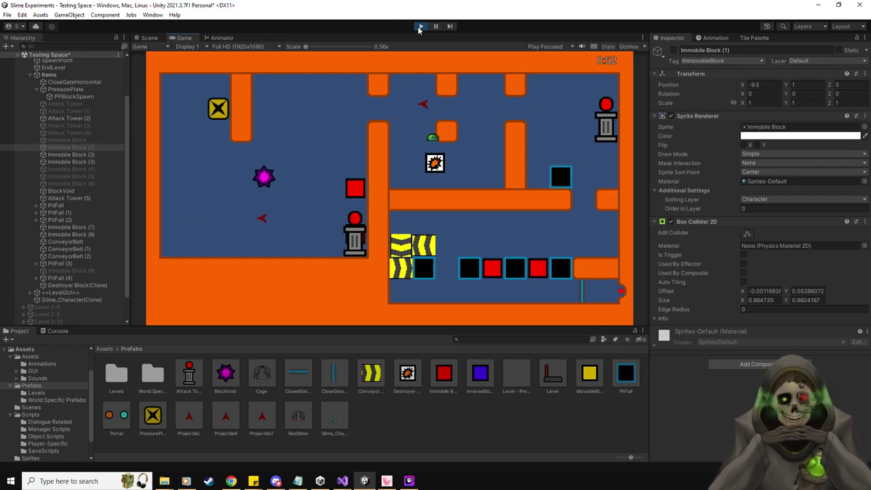
{"action": "key", "text": "Left"}
{"action": "key", "text": "Down"}
{"action": "key", "text": "Right"}
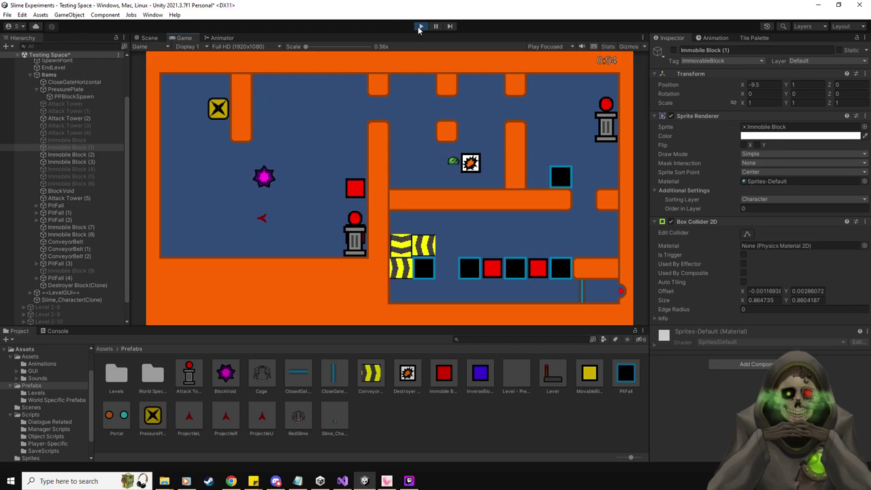
{"action": "key", "text": "Right"}
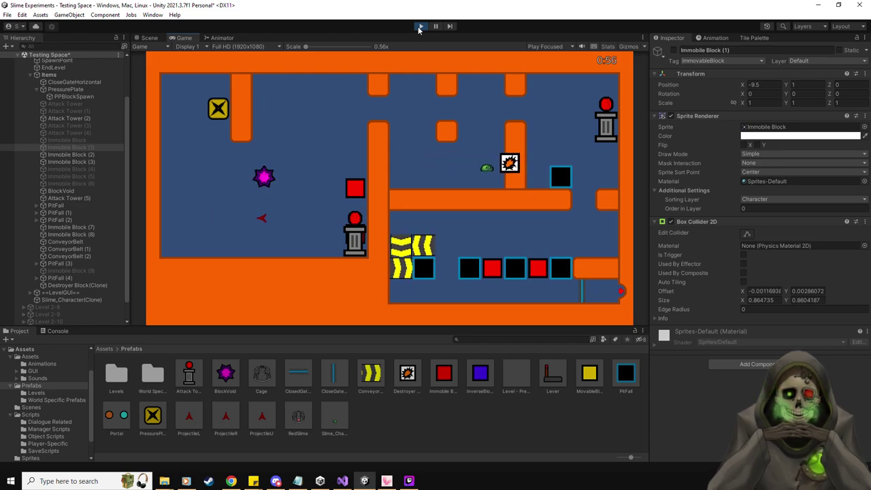
{"action": "key", "text": "Down"}
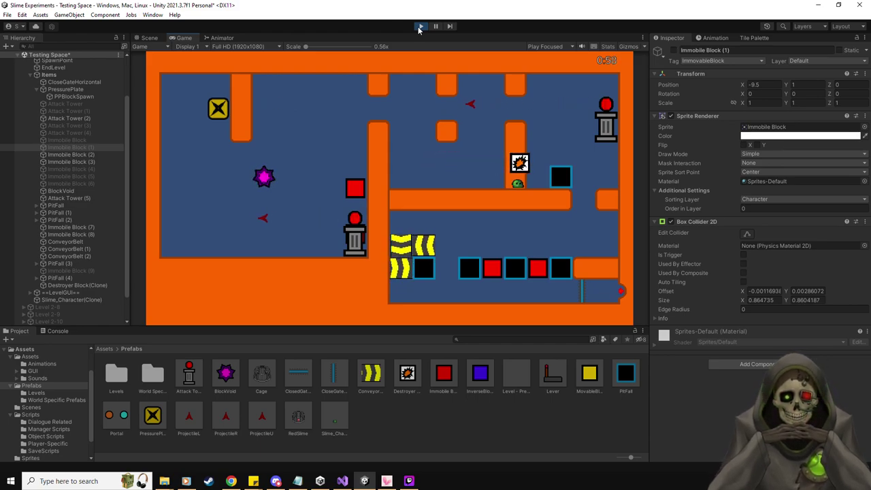
Push the Destroyer Block back left out of the vertical wall and up alongside it.
{"action": "key", "text": "Right"}
{"action": "key", "text": "Up"}
{"action": "key", "text": "Left"}
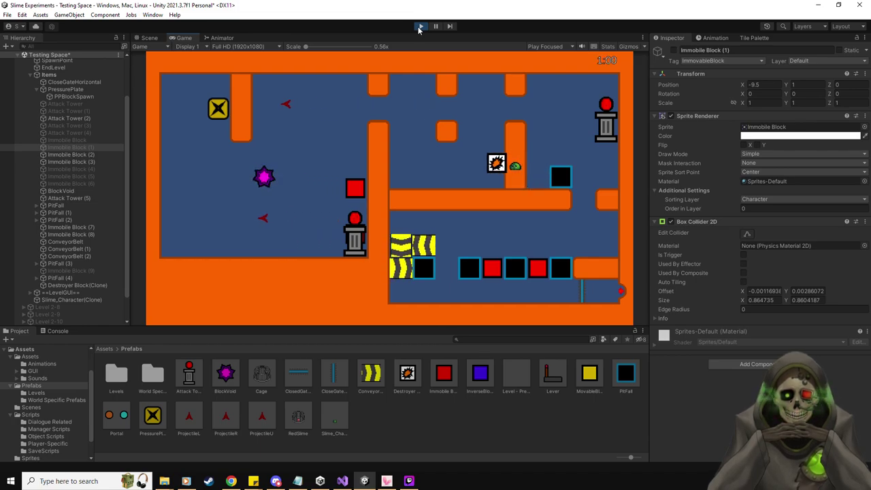
{"action": "key", "text": "Down"}
{"action": "key", "text": "Left"}
{"action": "key", "text": "Up"}
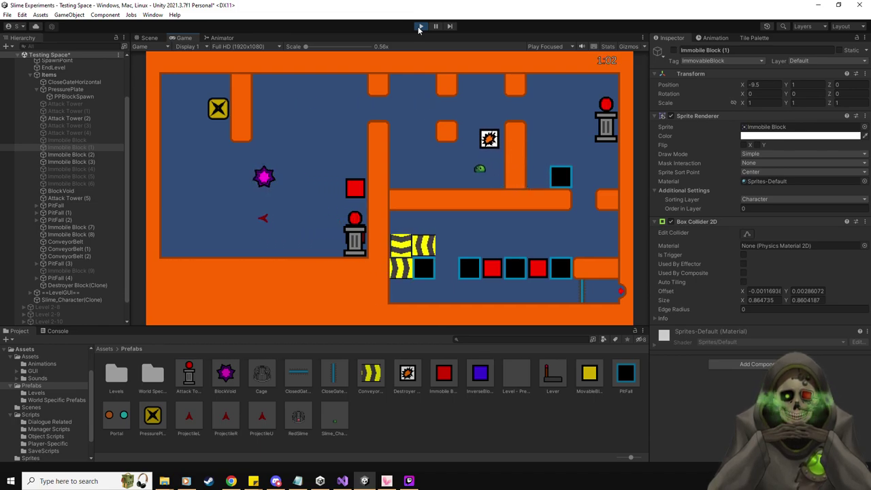
{"action": "key", "text": "Left"}
{"action": "key", "text": "Up"}
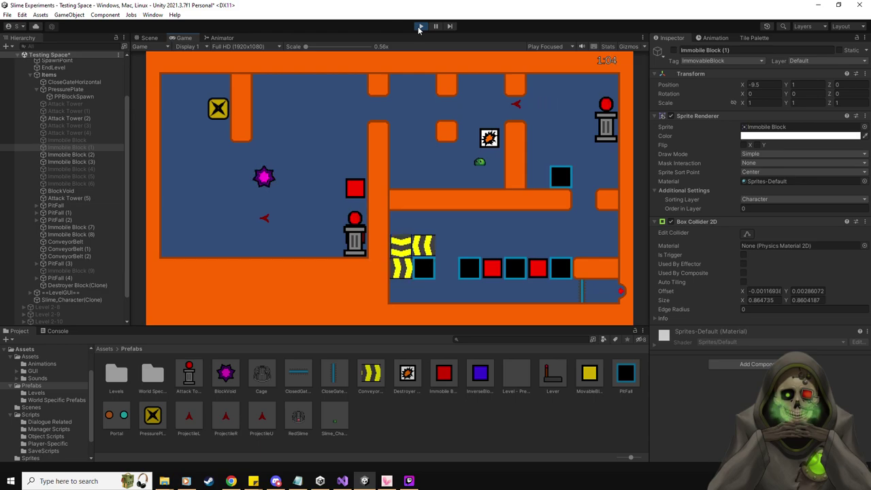
Push the Destroyer Block up beside the vertical wall and right through the gap above it.
{"action": "key", "text": "Up"}
{"action": "key", "text": "Left"}
{"action": "key", "text": "Up"}
{"action": "key", "text": "Right"}
{"action": "key", "text": "Up"}
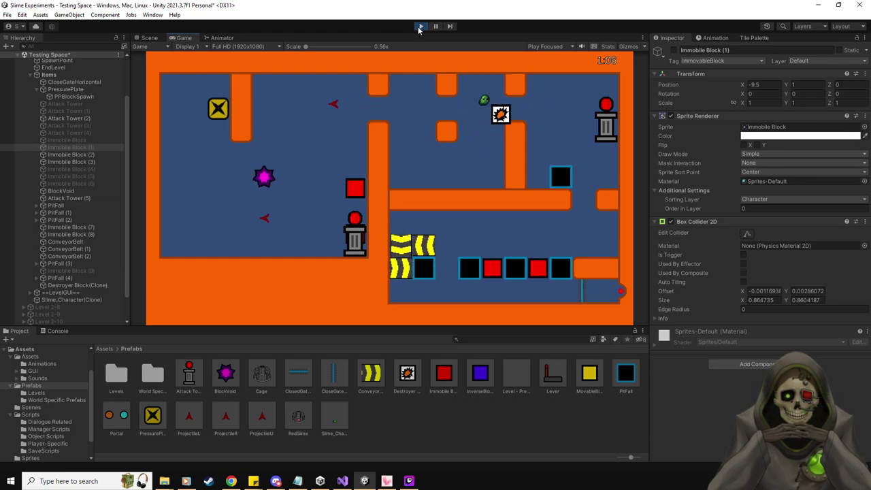
{"action": "key", "text": "Right"}
{"action": "key", "text": "Left"}
{"action": "key", "text": "Right"}
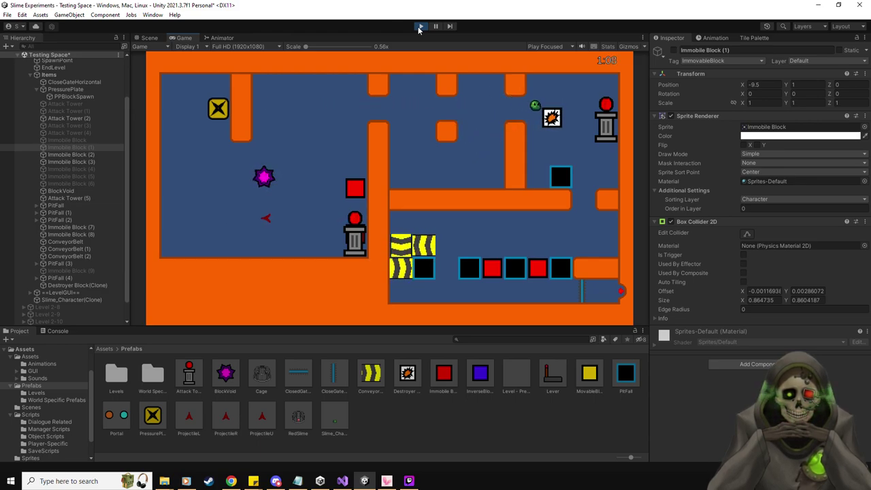
Push the Destroyer Block down toward the upper-right pitfall and right into the far attack tower's column, and stop the playtest.
{"action": "key", "text": "Right"}
{"action": "key", "text": "Down"}
{"action": "key", "text": "Left"}
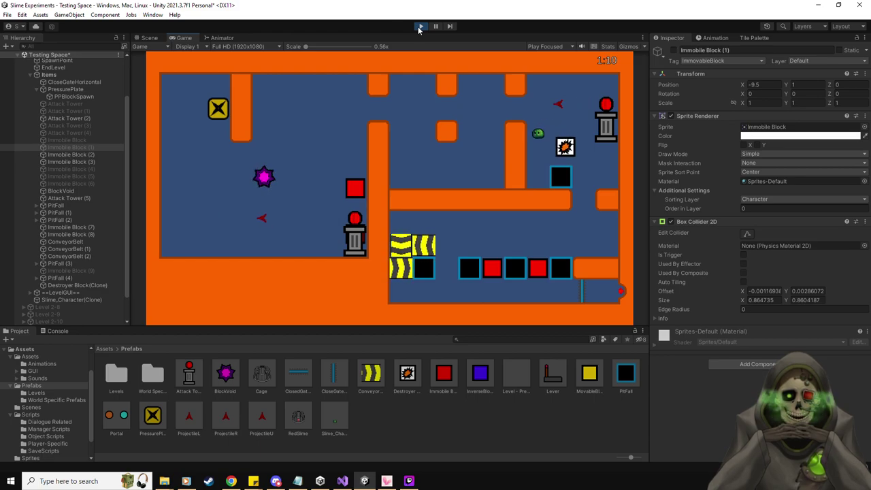
{"action": "key", "text": "Down"}
{"action": "key", "text": "Right"}
{"action": "key", "text": "Up"}
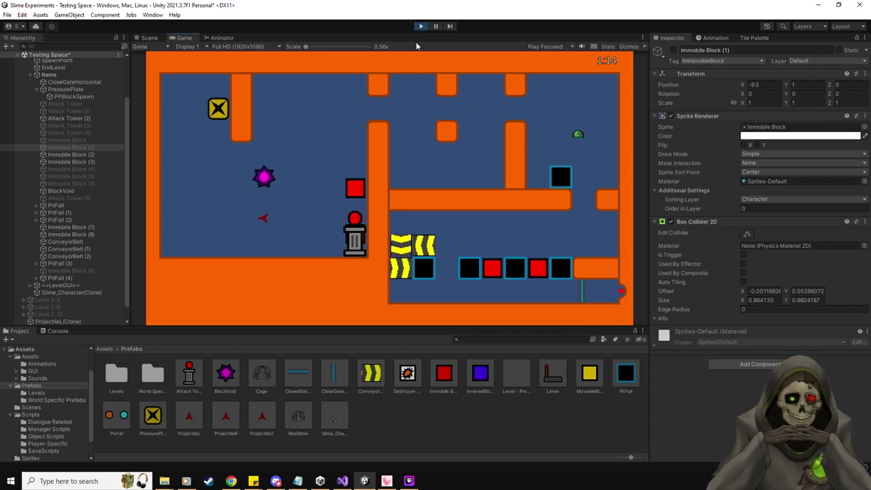
{"action": "left_click", "coordinate": [420, 26]}
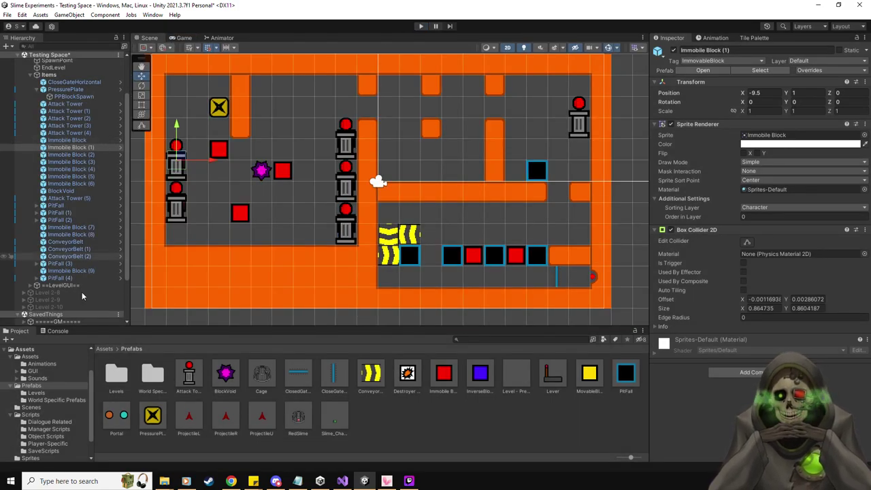
Set the Time To Attack of Attack Tower (5) to 7.
{"action": "left_click", "coordinate": [76, 198]}
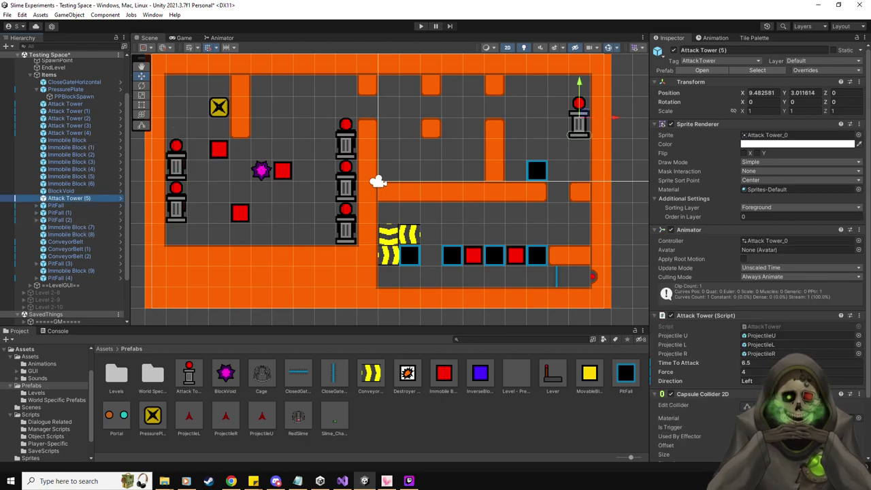
{"action": "left_click", "coordinate": [759, 363]}
{"action": "type", "text": "7"}
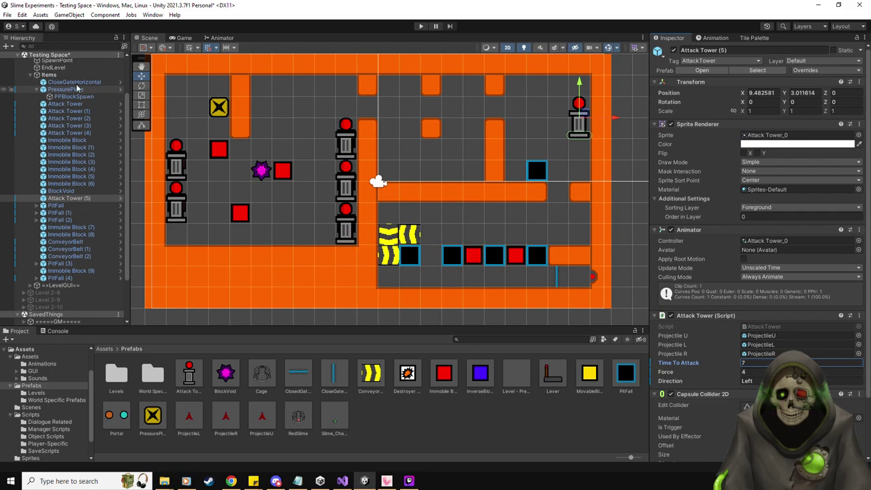
Erase the middle tile of the upper-right chamber's vertical wall from the Above Background tilemap.
{"action": "scroll", "coordinate": [75, 107], "scroll_direction": "up", "scroll_amount": 3}
{"action": "left_click", "coordinate": [75, 106]}
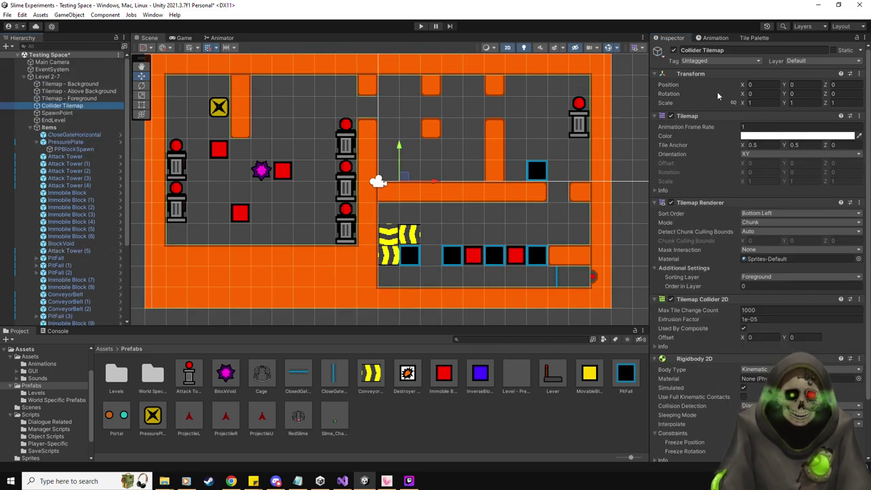
{"action": "left_click", "coordinate": [756, 38]}
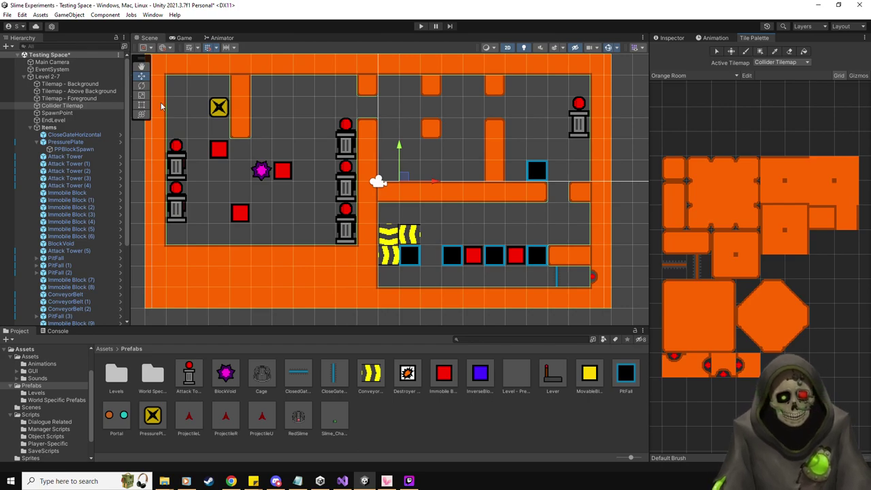
{"action": "left_click", "coordinate": [68, 98]}
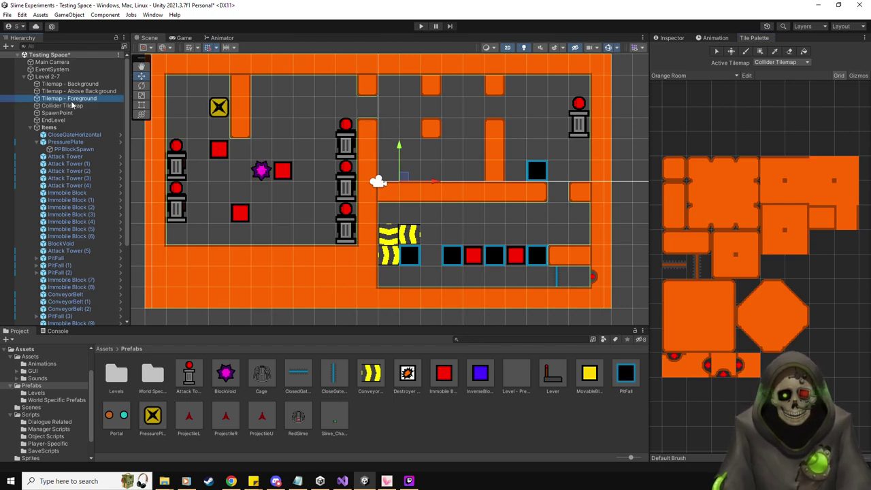
{"action": "left_click", "coordinate": [790, 52]}
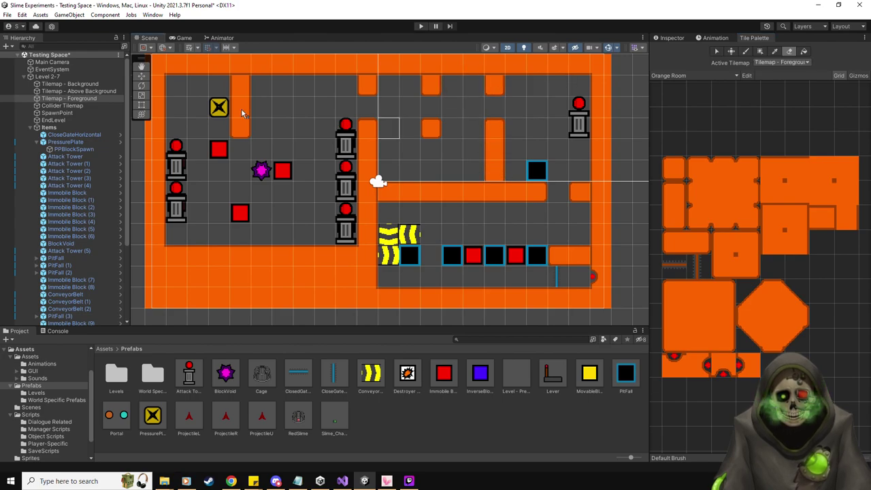
{"action": "left_click", "coordinate": [76, 91]}
{"action": "left_click", "coordinate": [496, 149]}
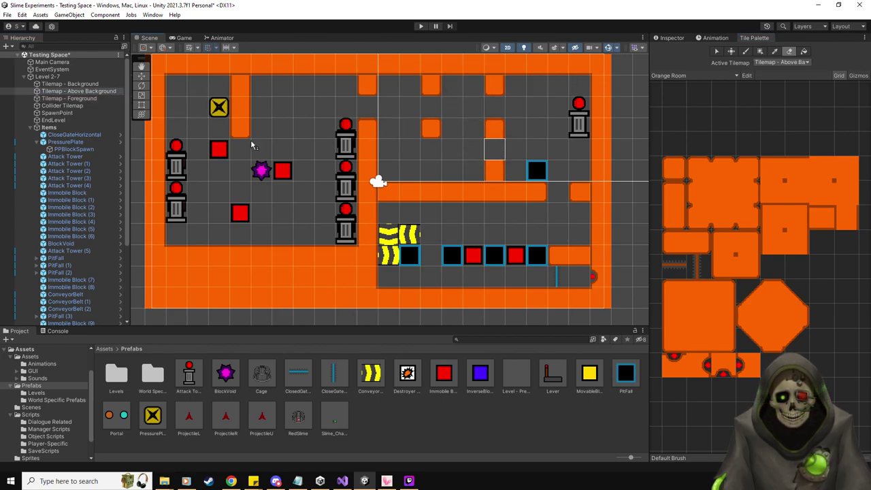
Repaint the missing section of the upper-right vertical wall on the Collider Tilemap with the matching Orange Room wall tile.
{"action": "left_click", "coordinate": [78, 106]}
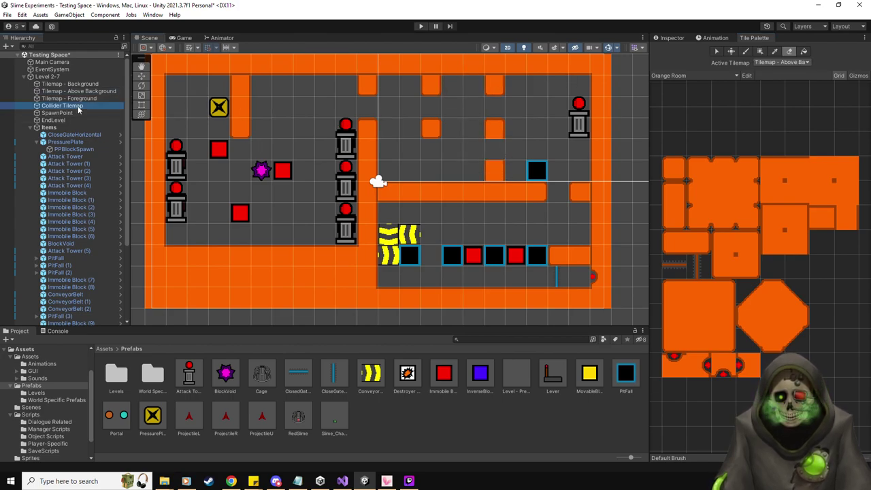
{"action": "left_click", "coordinate": [677, 212]}
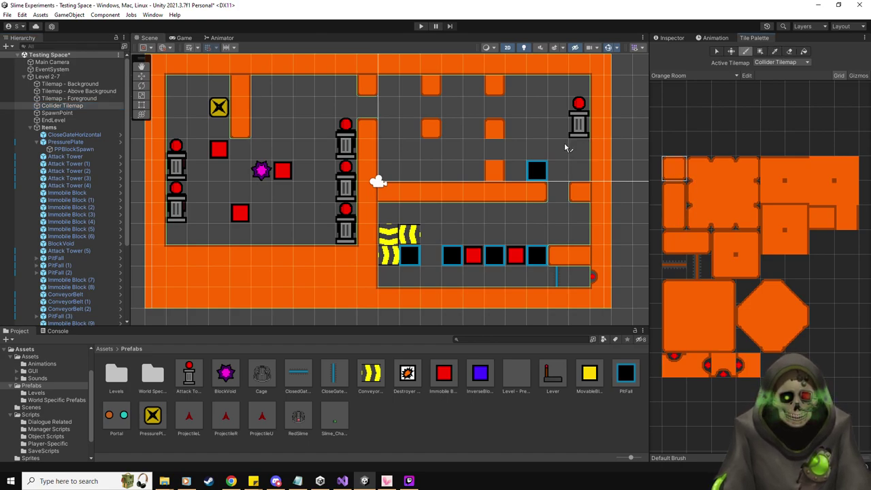
{"action": "left_click", "coordinate": [674, 217]}
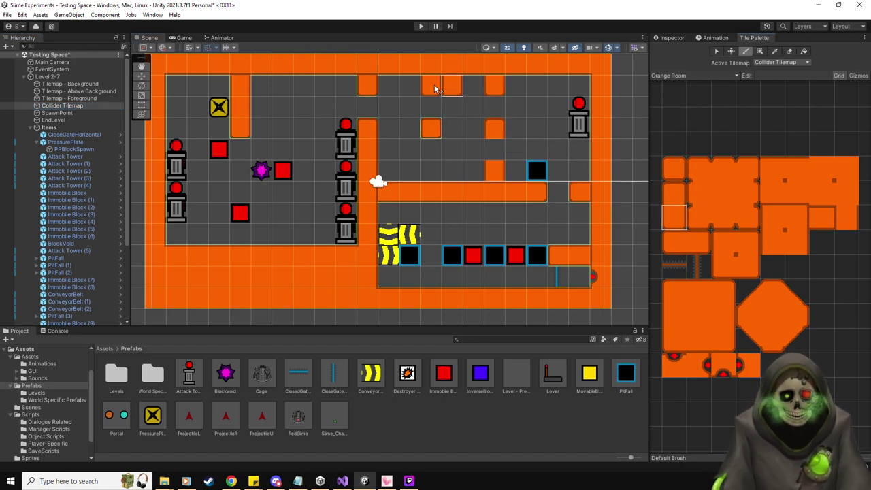
{"action": "left_click", "coordinate": [681, 191]}
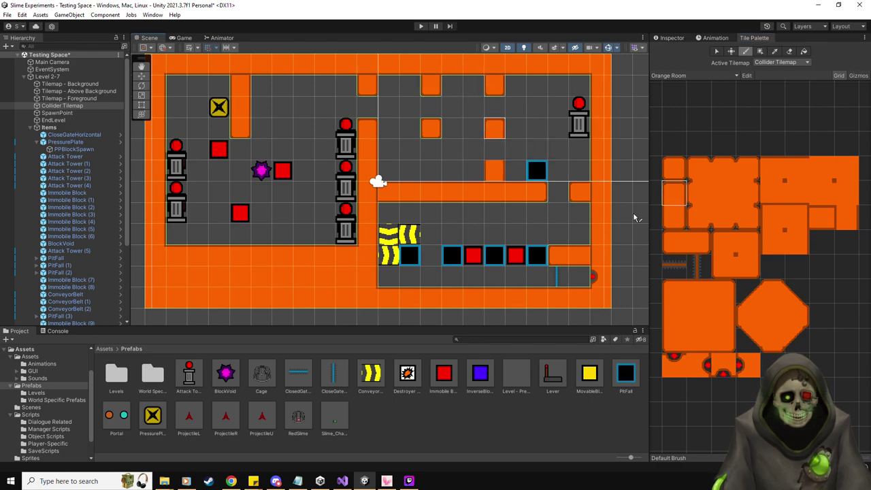
{"action": "left_click", "coordinate": [846, 217]}
{"action": "left_click", "coordinate": [495, 149]}
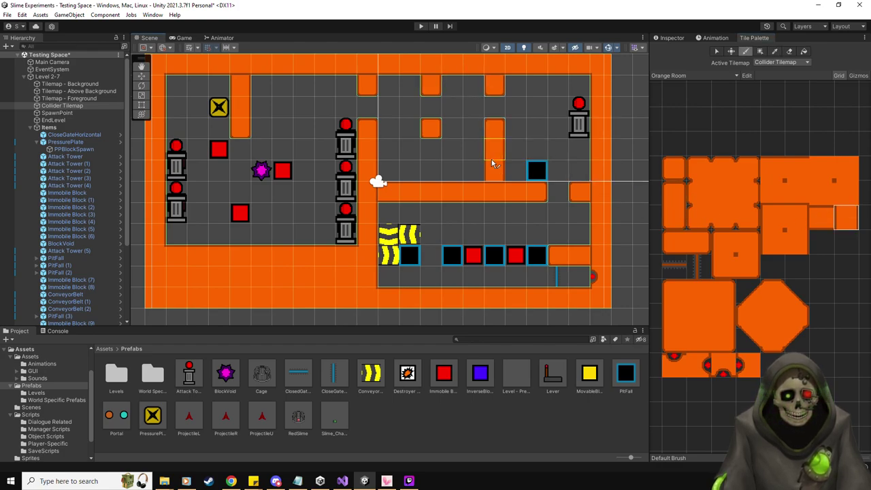
{"action": "left_click", "coordinate": [516, 170]}
{"action": "key", "text": "ctrl+z"}
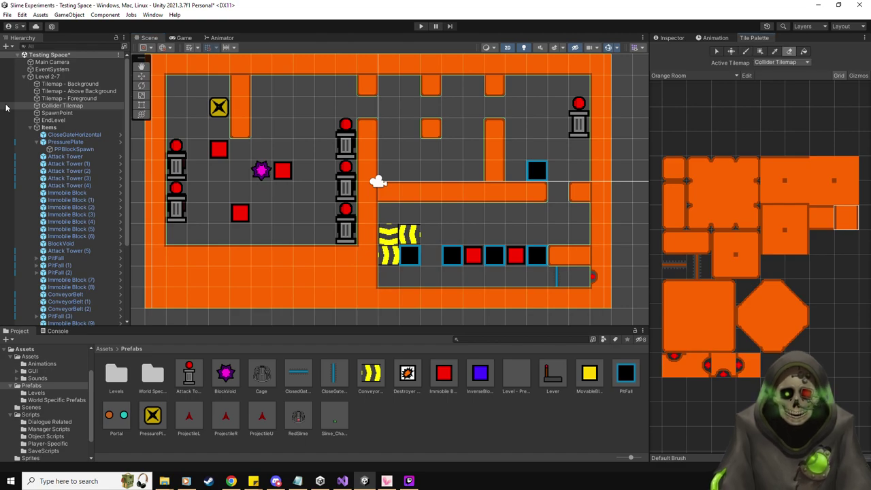
{"action": "left_click", "coordinate": [62, 91]}
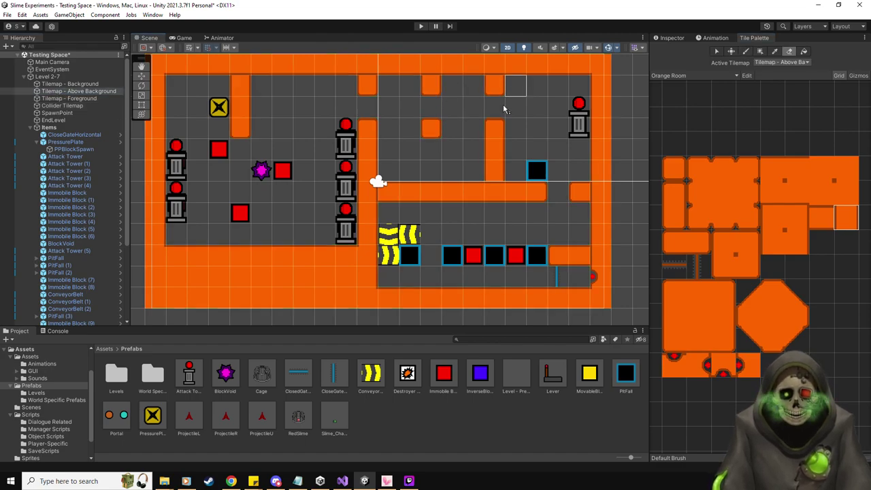
{"action": "left_click", "coordinate": [61, 105]}
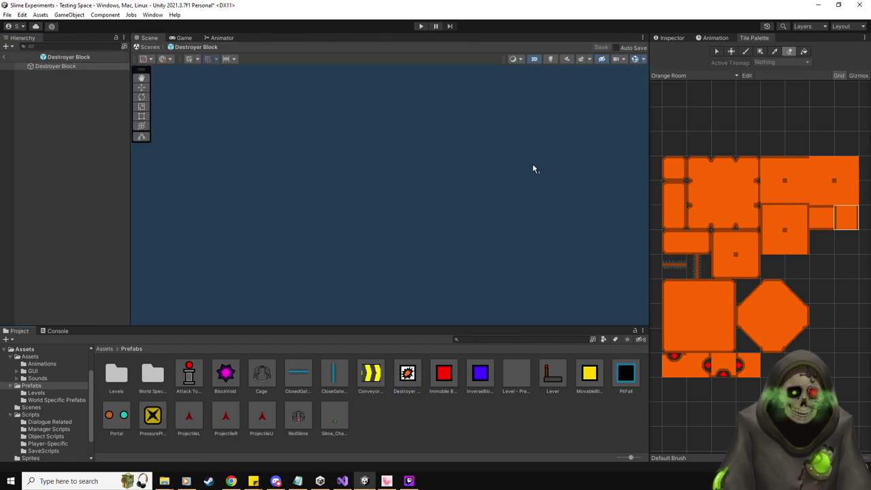
Set the Destroyer Block prefab's X and Y scale to 0.9, save it and return to the scene.
{"action": "left_click", "coordinate": [678, 38]}
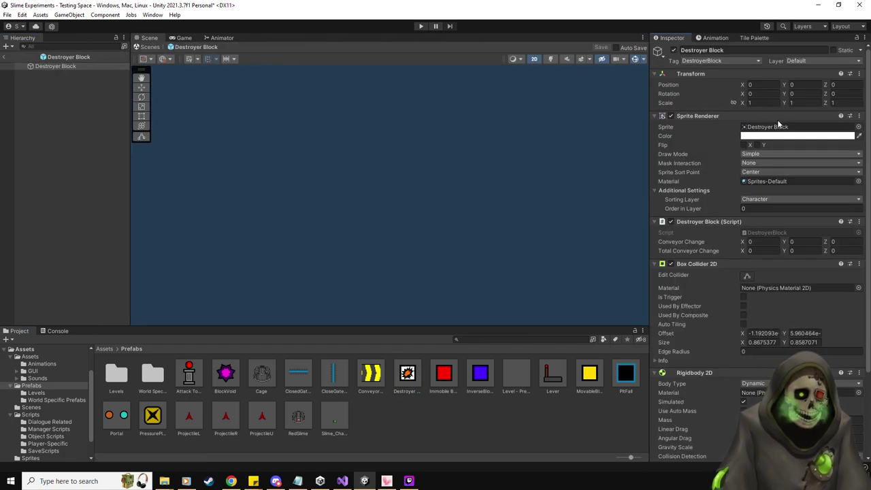
{"action": "type", "text": "0.9"}
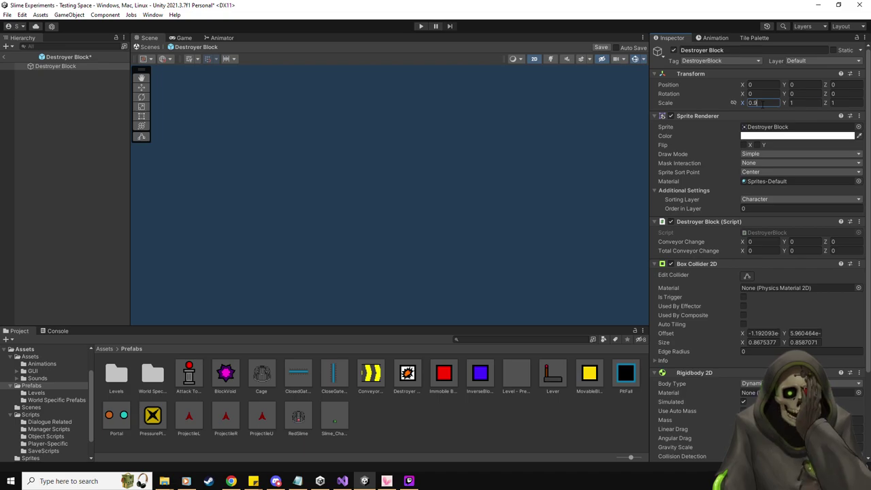
{"action": "key", "text": "Tab"}
{"action": "type", "text": "0.9"}
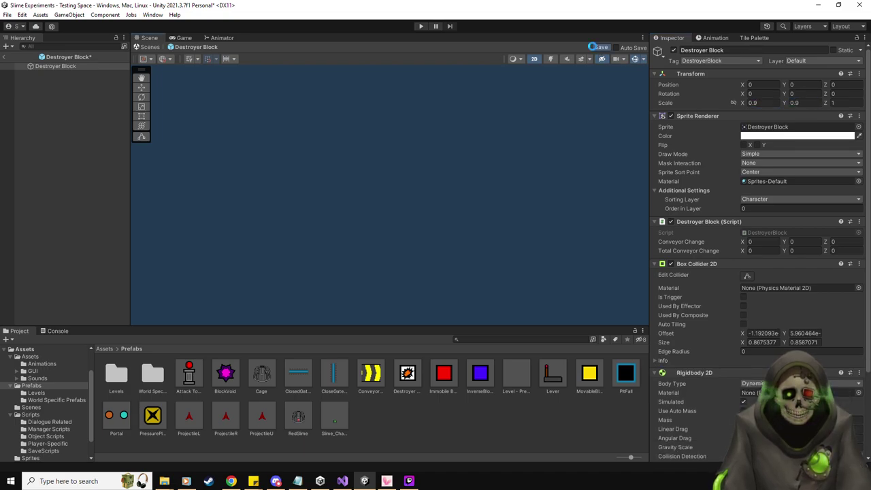
{"action": "left_click", "coordinate": [4, 57]}
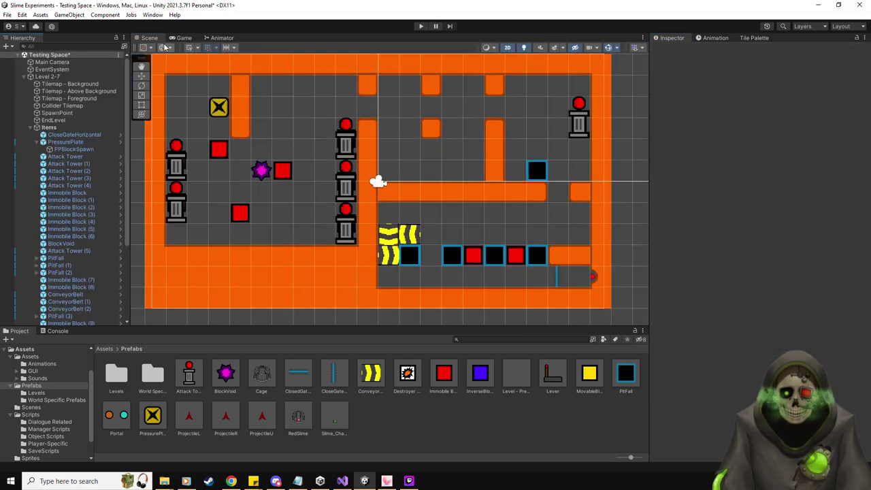
Start a playtest, spawn a Destroyer Block at the pressure plate and try pushing it down past the nearest immobile block.
{"action": "left_click", "coordinate": [420, 26]}
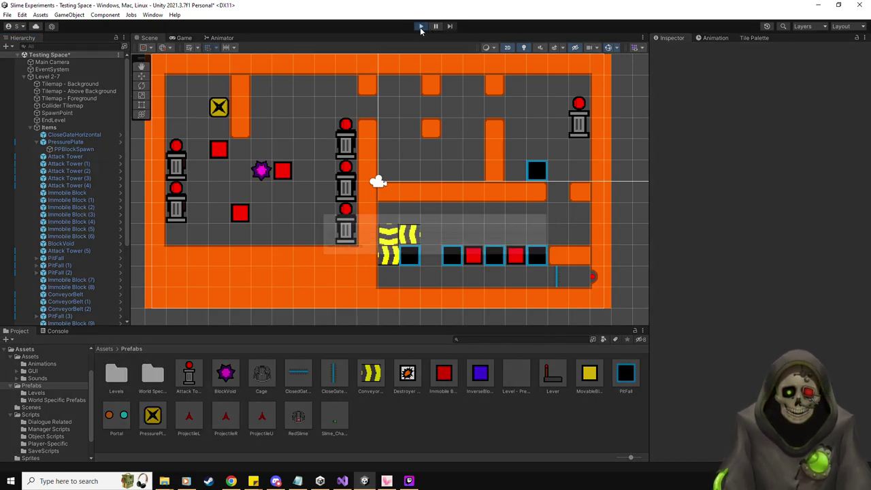
{"action": "key", "text": "Right"}
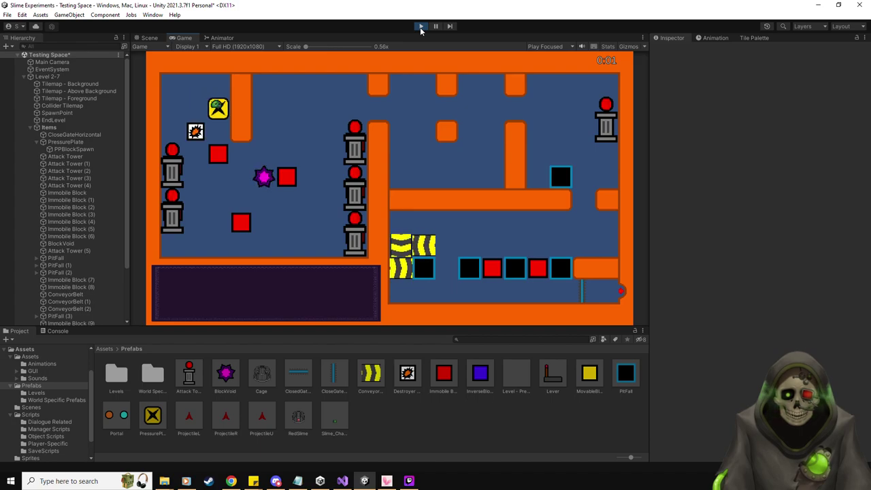
{"action": "key", "text": "Down"}
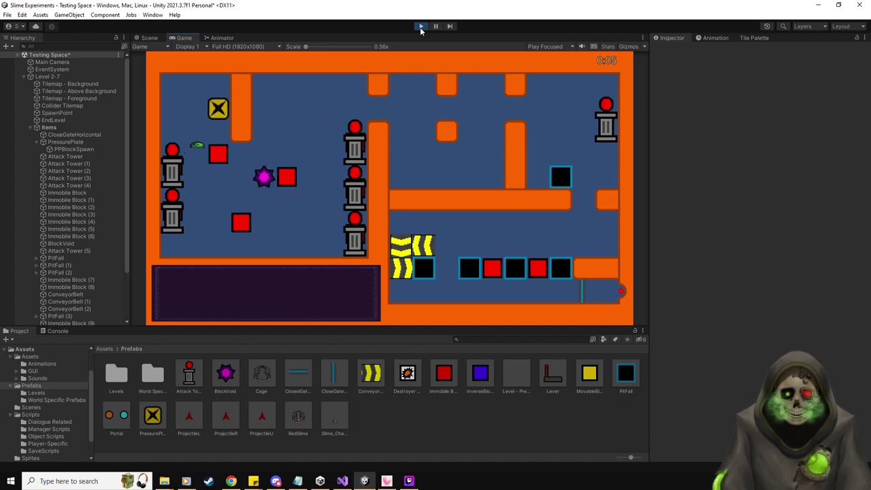
{"action": "key", "text": "Up"}
{"action": "key", "text": "Down"}
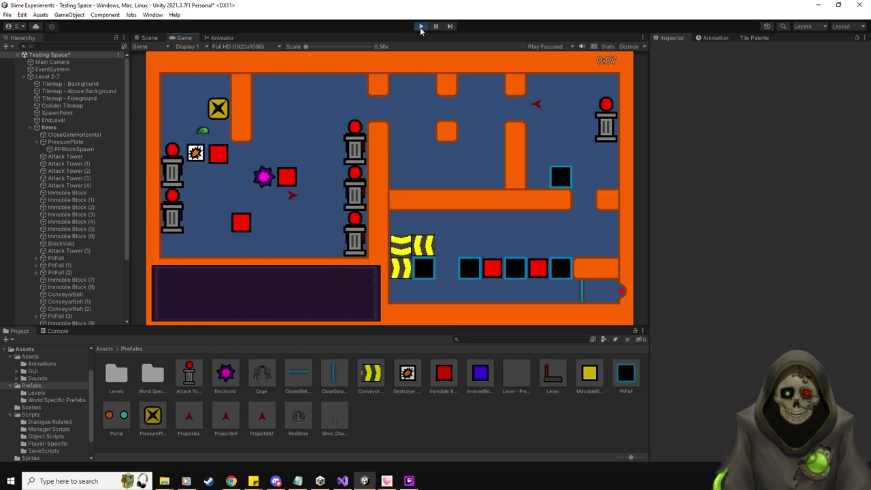
Spawn a fresh Destroyer Block and push it down between the left attack towers and the immobile block.
{"action": "key", "text": "Up"}
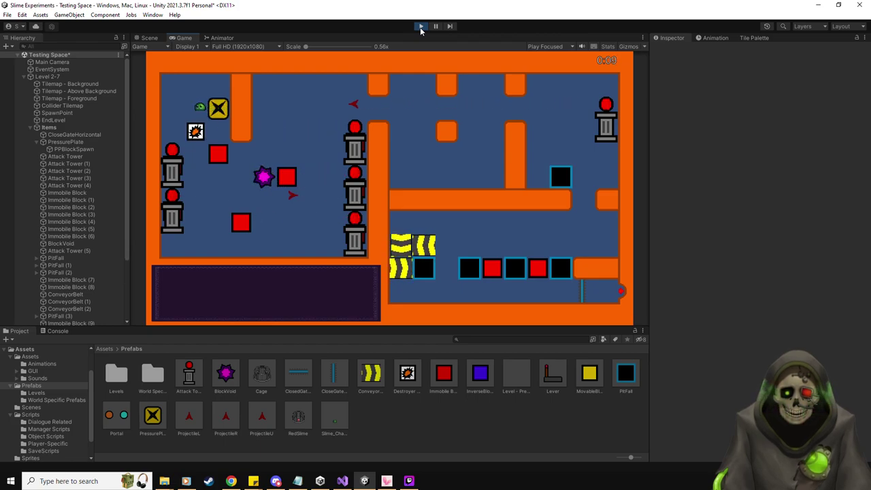
{"action": "key", "text": "Down"}
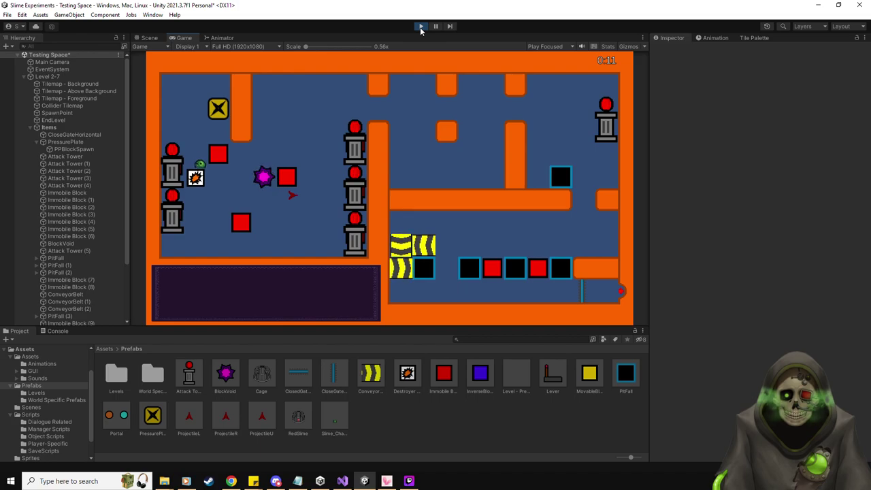
{"action": "key", "text": "Down"}
{"action": "key", "text": "Right"}
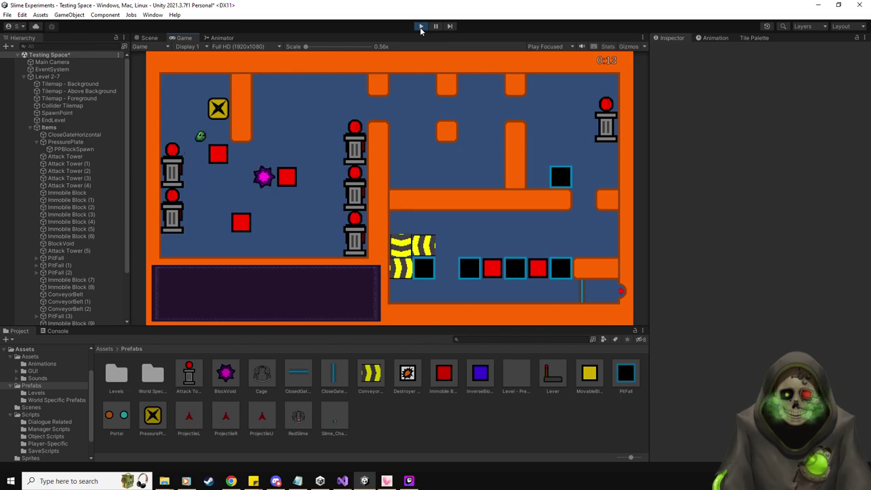
Spawn a fresh Destroyer Block at the pressure plate and move the slime above it to start another run.
{"action": "key", "text": "Up"}
{"action": "key", "text": "Left"}
{"action": "key", "text": "Down"}
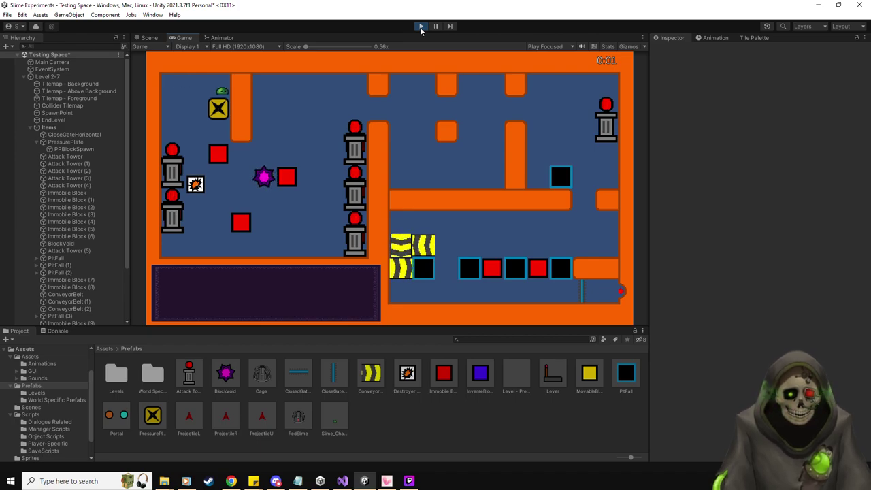
{"action": "key", "text": "Left"}
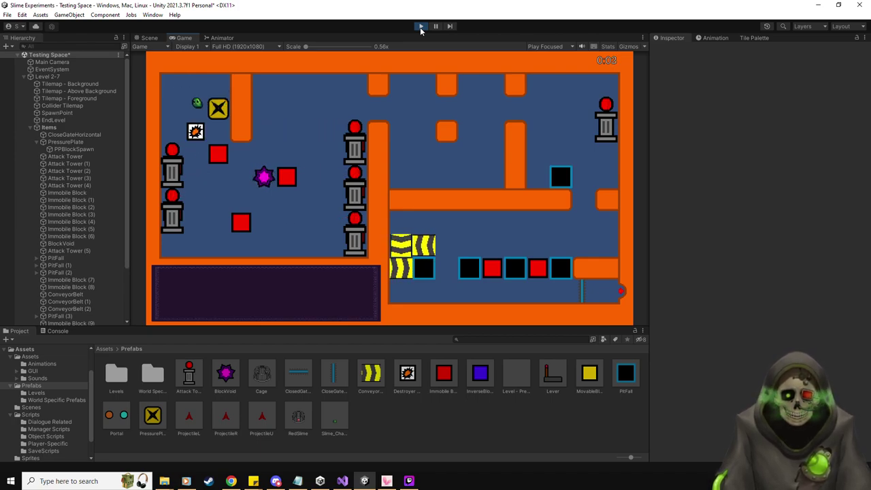
Push the Destroyer Block down past the left attack towers and then left into the lower-left tower.
{"action": "key", "text": "Down"}
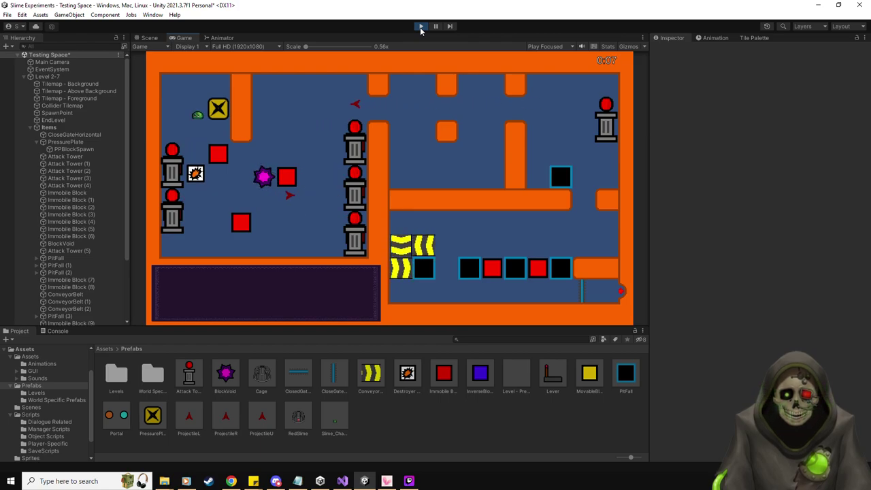
{"action": "key", "text": "Down"}
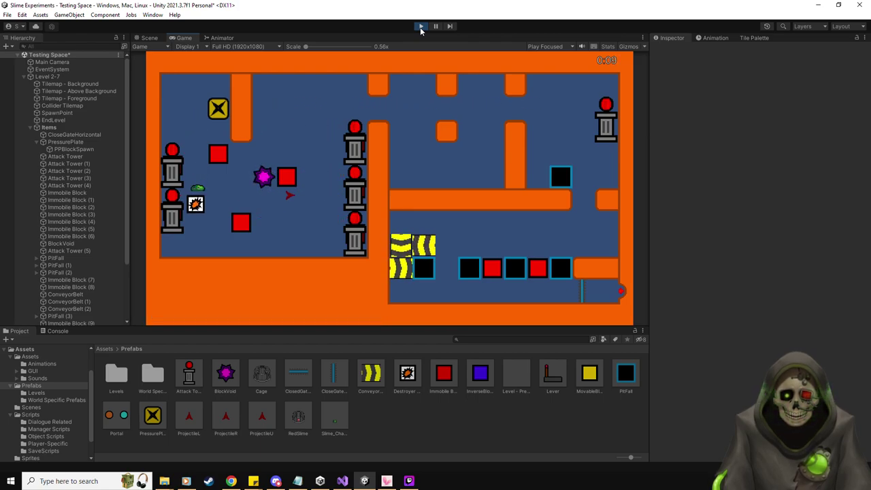
{"action": "key", "text": "Down"}
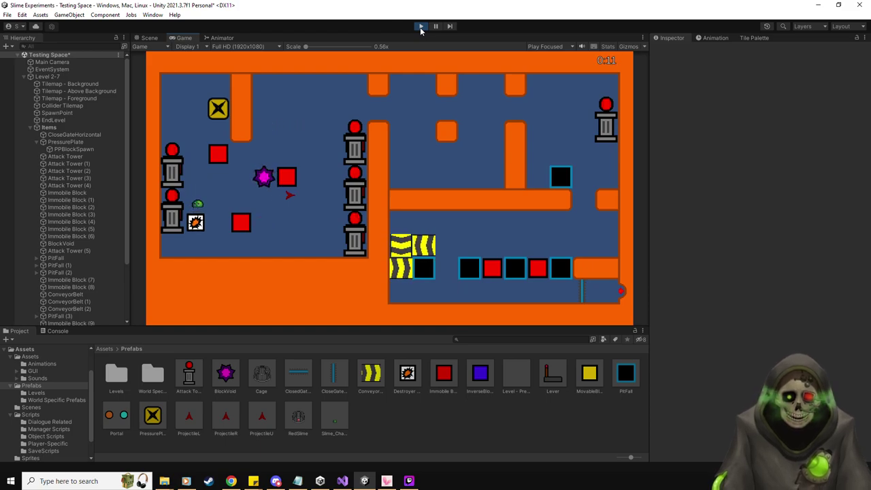
{"action": "key", "text": "Down"}
{"action": "key", "text": "Right"}
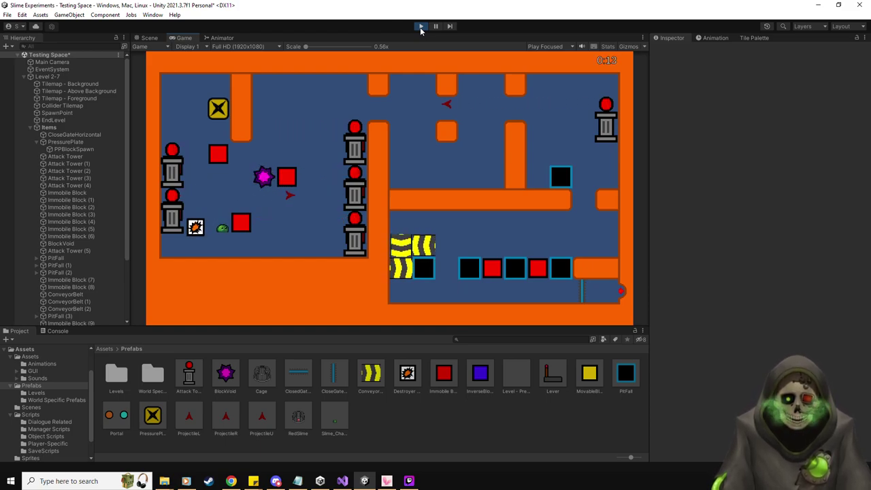
{"action": "key", "text": "Left"}
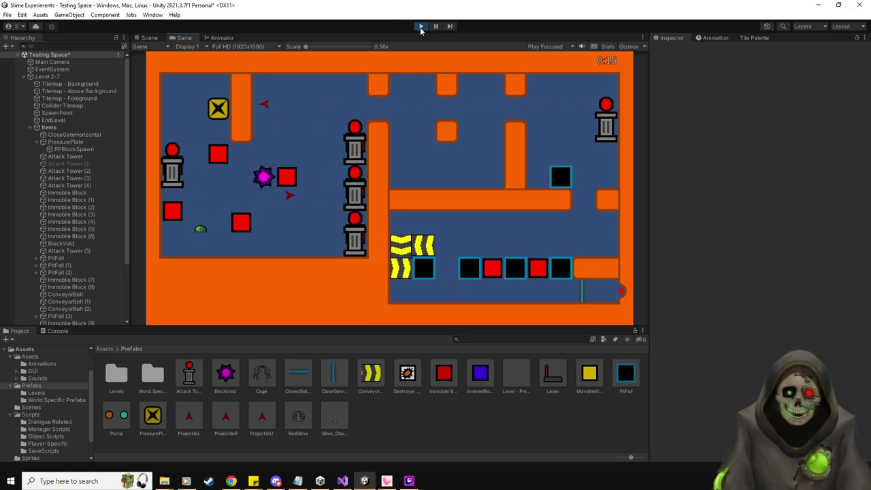
Return to the pressure plate, spawn another Destroyer Block and push it down beside the left immobile blocks.
{"action": "key", "text": "Up"}
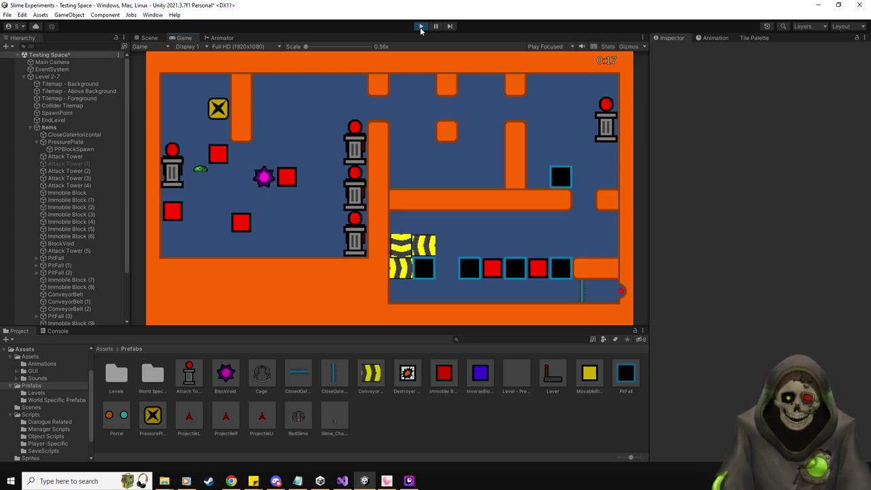
{"action": "key", "text": "Up"}
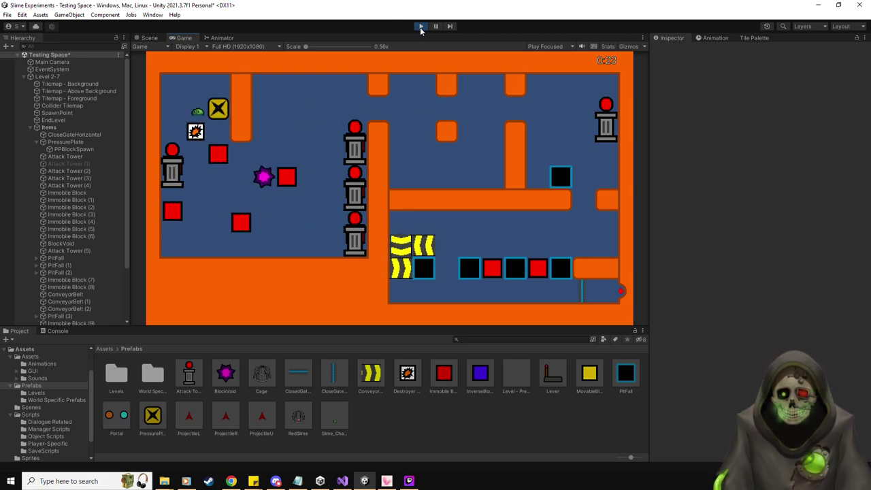
{"action": "key", "text": "Down"}
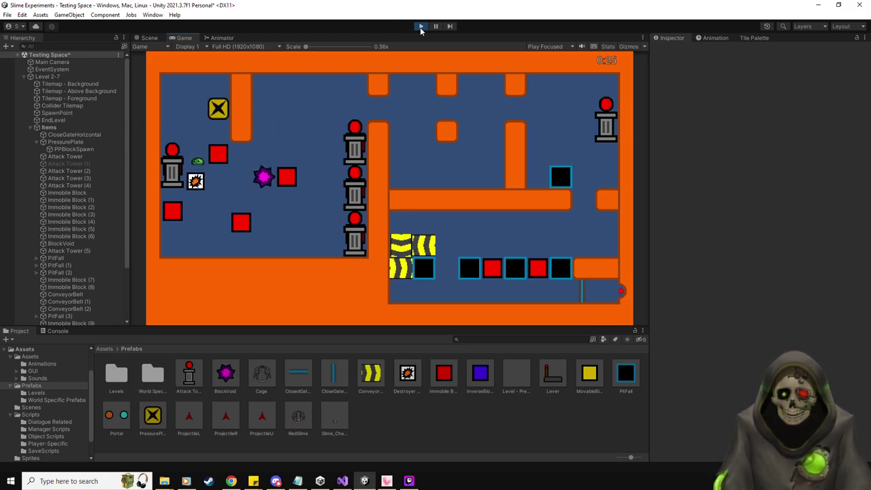
{"action": "key", "text": "Right"}
{"action": "key", "text": "Down"}
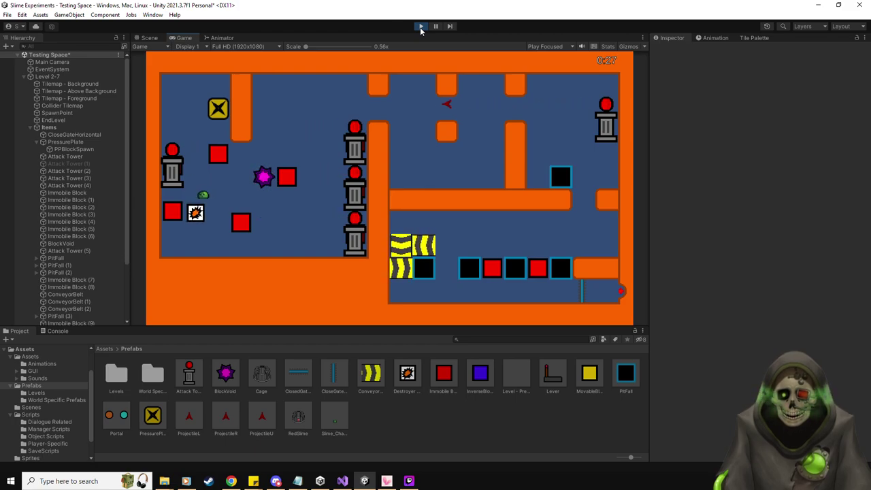
{"action": "key", "text": "Down"}
Work the Destroyer Block right and up until it clears the top of the lower immobile block.
{"action": "key", "text": "Left"}
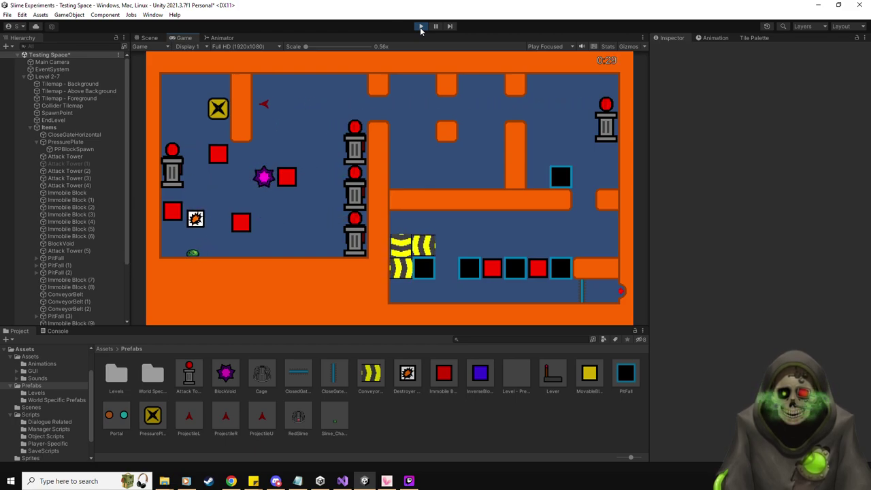
{"action": "key", "text": "Up"}
{"action": "key", "text": "Right"}
{"action": "key", "text": "Down"}
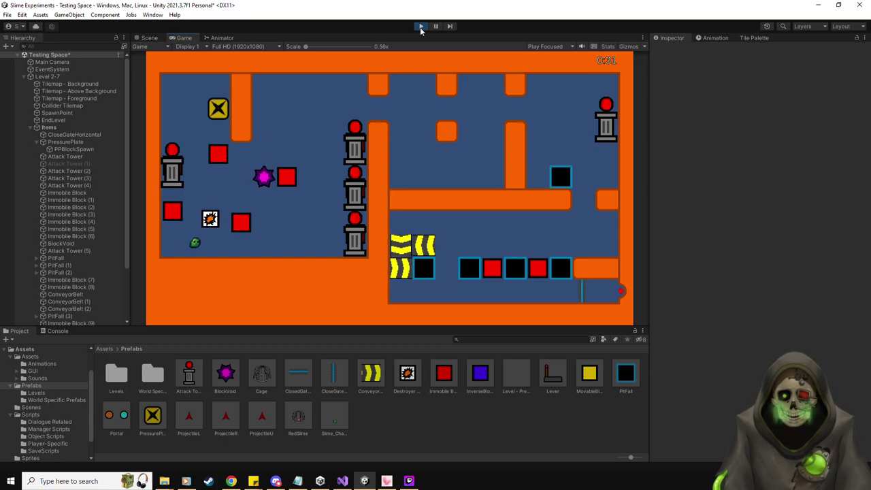
{"action": "key", "text": "Right"}
{"action": "key", "text": "Up"}
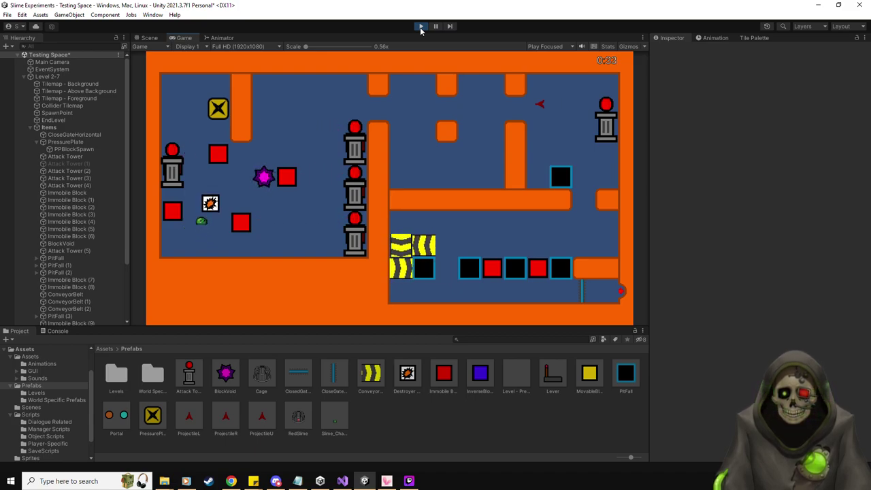
{"action": "key", "text": "Left"}
{"action": "key", "text": "Up"}
{"action": "key", "text": "Right"}
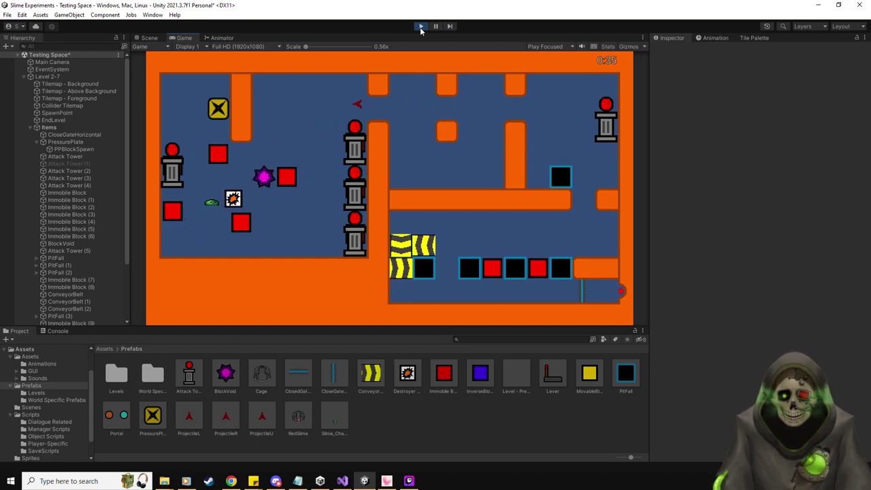
Push the Destroyer Block across to the right-hand attack towers and up beside them, and end the playtest.
{"action": "key", "text": "Right"}
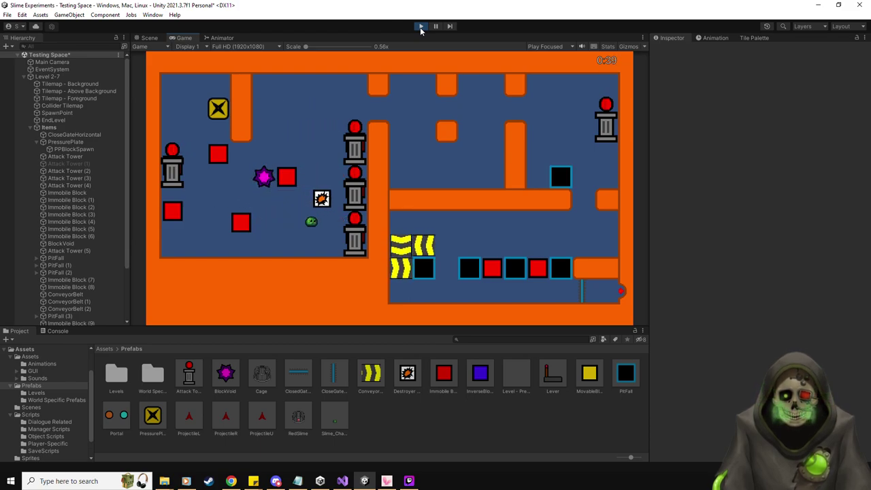
{"action": "key", "text": "Right"}
{"action": "key", "text": "Down"}
{"action": "key", "text": "Up"}
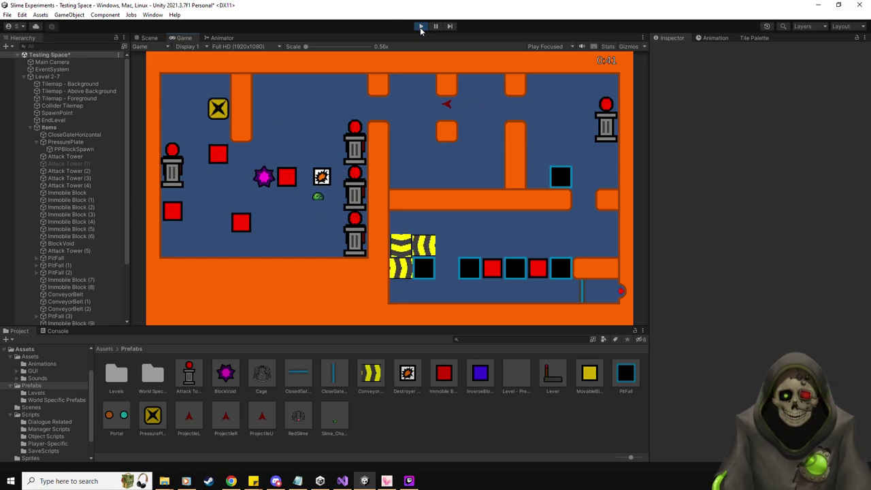
{"action": "key", "text": "Down"}
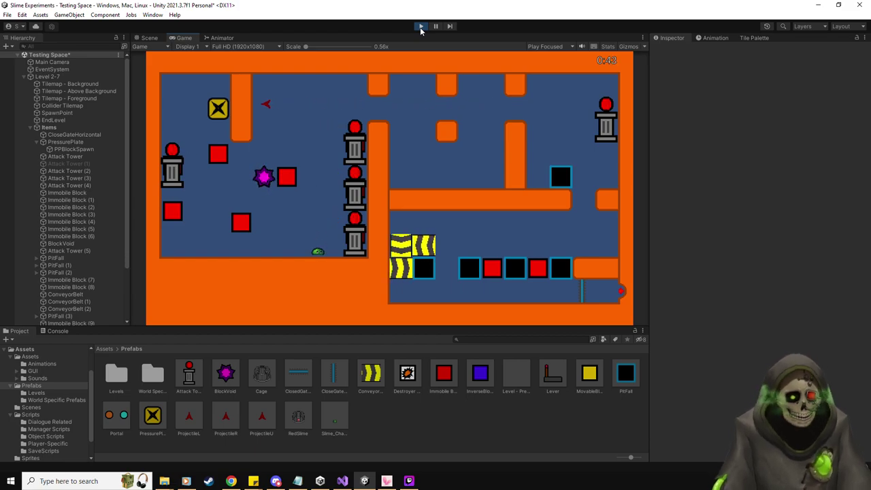
{"action": "left_click", "coordinate": [419, 27]}
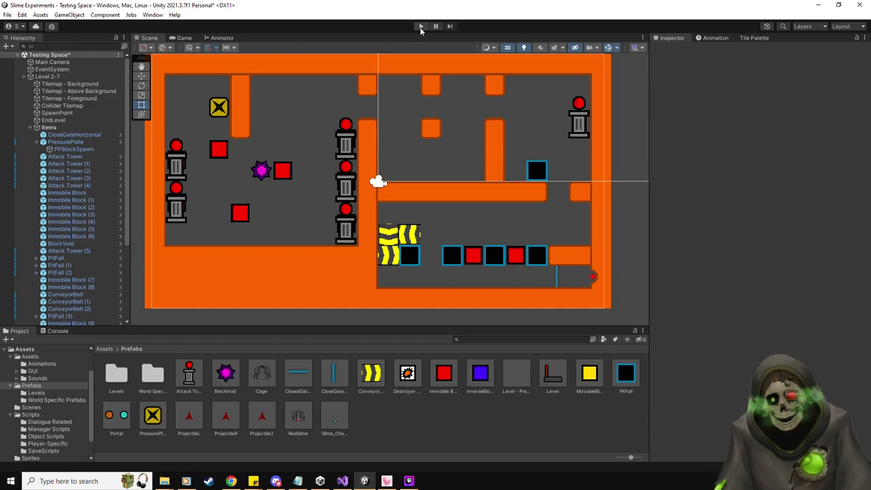
Switch to Visual Studio and review the serialized lists and the ResetLevel method in LevelReset.cs.
{"action": "key", "text": "alt+Tab"}
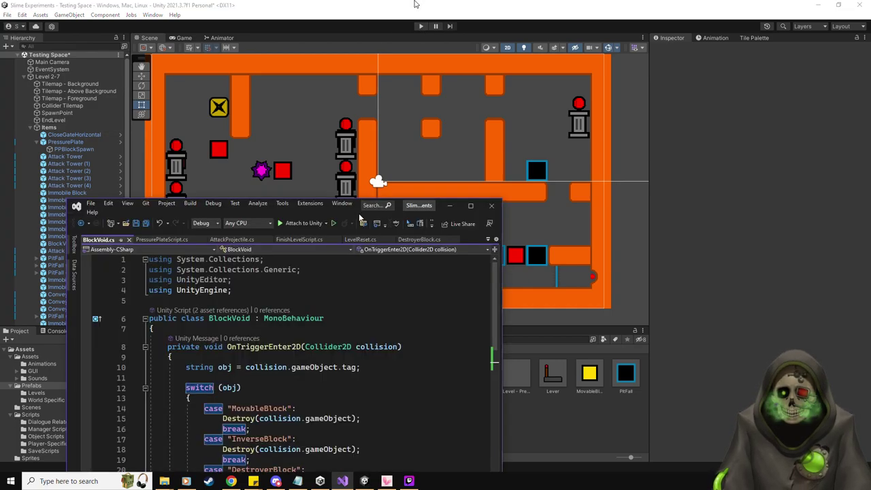
{"action": "left_click", "coordinate": [294, 38]}
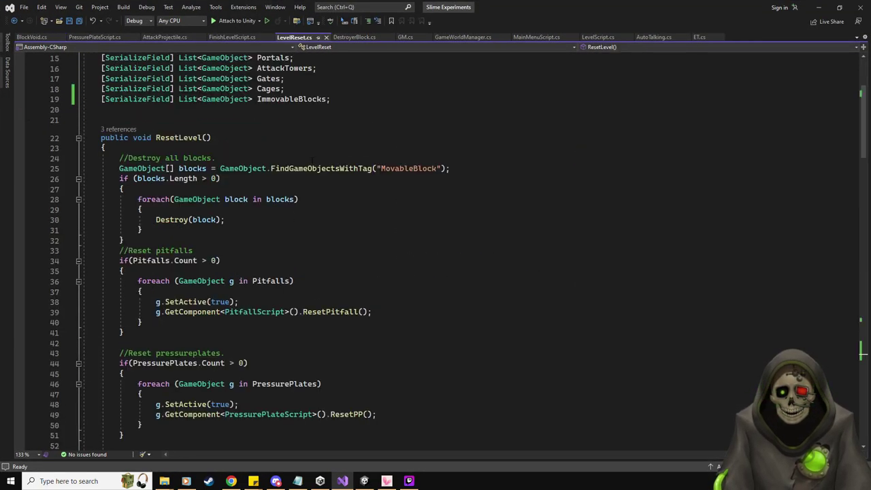
{"action": "scroll", "coordinate": [454, 260], "scroll_direction": "up", "scroll_amount": 6}
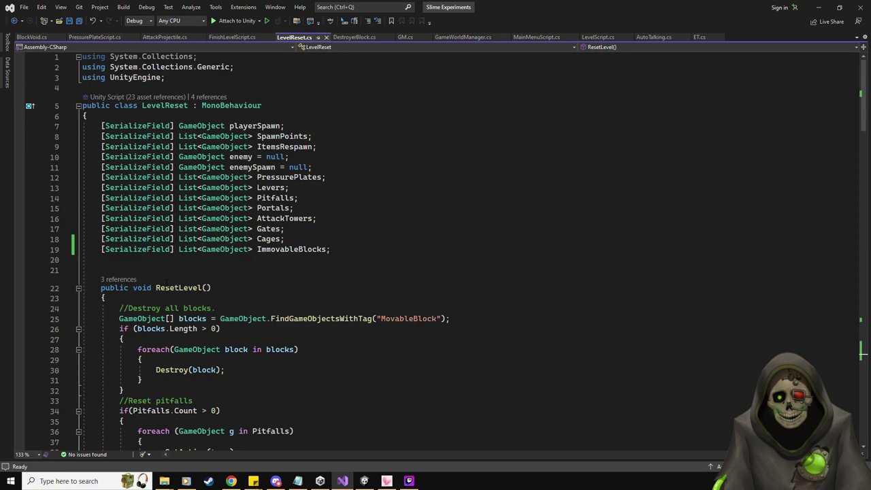
{"action": "scroll", "coordinate": [377, 281], "scroll_direction": "down", "scroll_amount": 4}
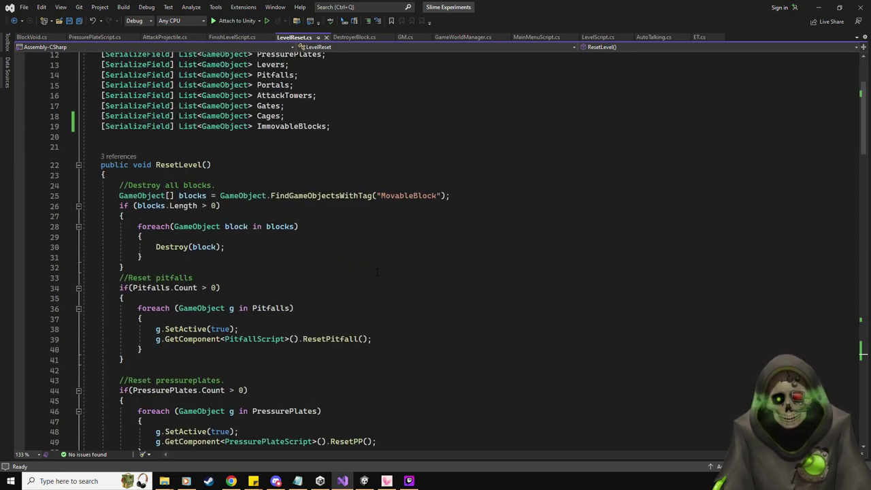
{"action": "scroll", "coordinate": [376, 272], "scroll_direction": "down", "scroll_amount": 20}
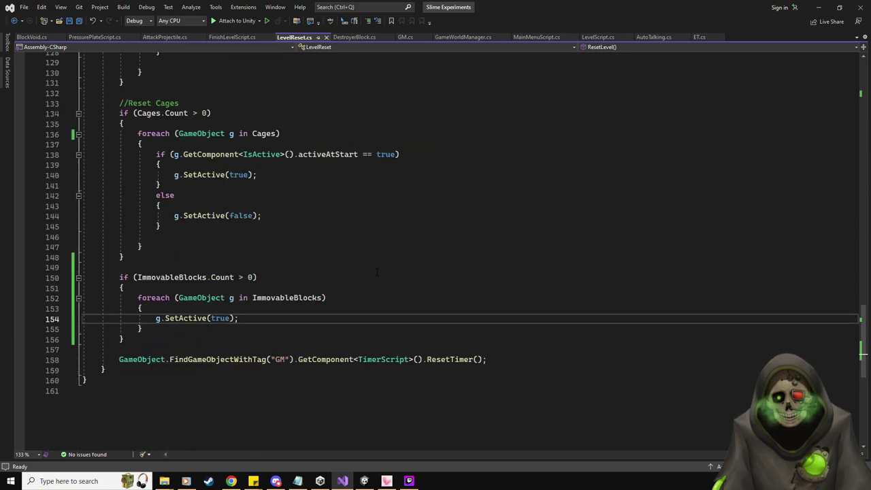
{"action": "scroll", "coordinate": [376, 273], "scroll_direction": "down", "scroll_amount": 4}
{"action": "scroll", "coordinate": [419, 239], "scroll_direction": "up", "scroll_amount": 20}
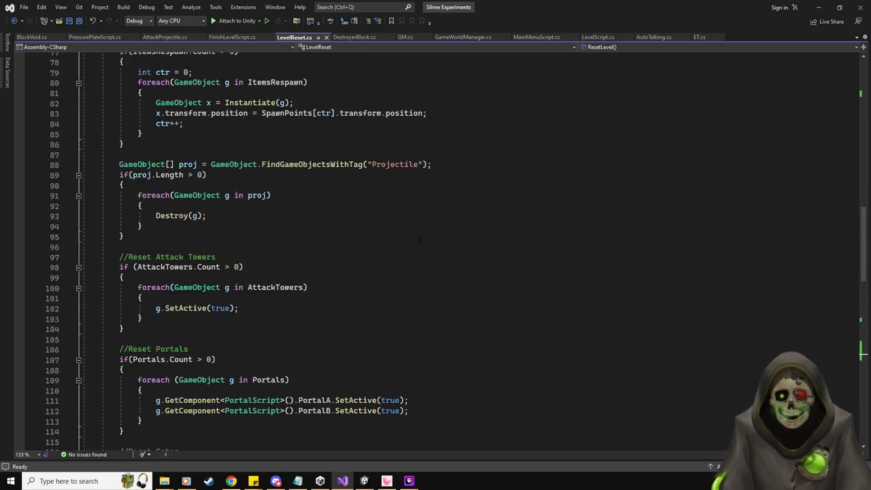
{"action": "scroll", "coordinate": [419, 240], "scroll_direction": "up", "scroll_amount": 9}
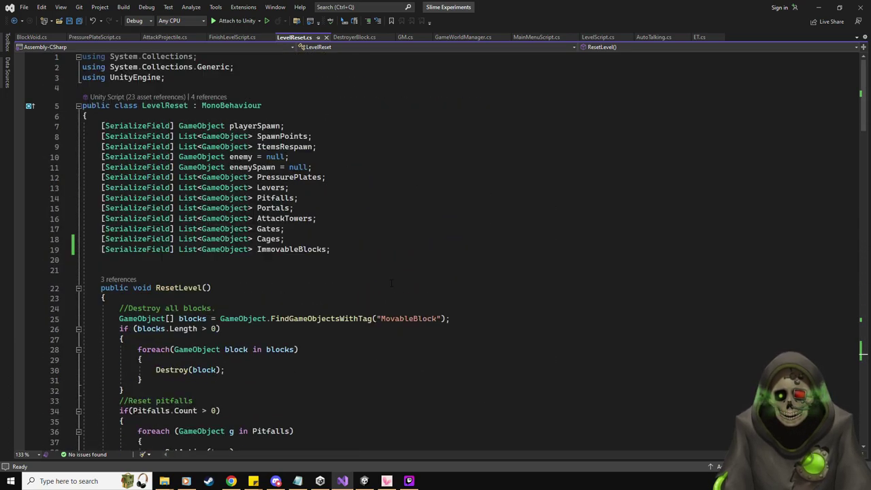
Declare a private bool shouldReset = false below the ImmovableBlocks list in LevelReset.cs.
{"action": "left_click", "coordinate": [356, 253]}
{"action": "key", "text": "Return"}
{"action": "key", "text": "Return"}
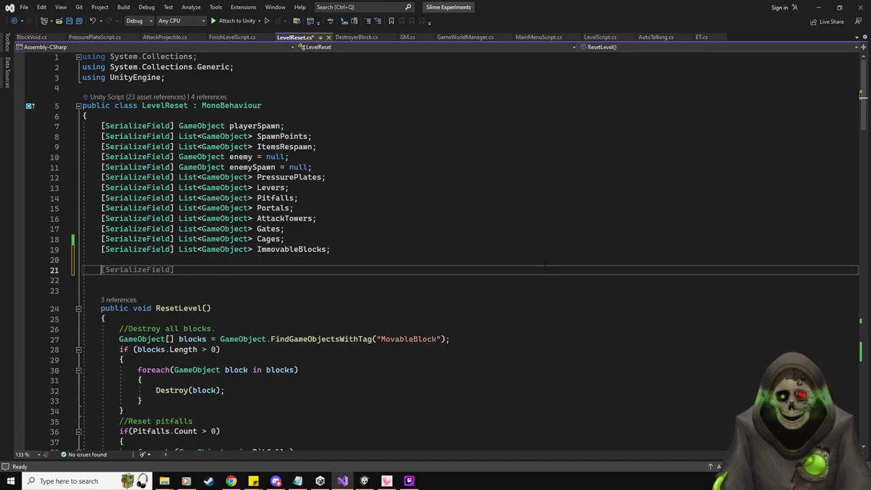
{"action": "type", "text": "privat"}
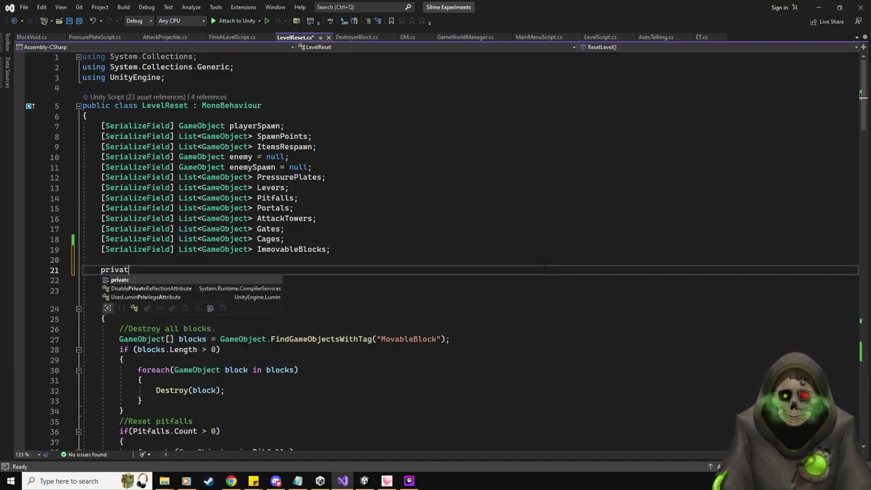
{"action": "type", "text": "e bool "}
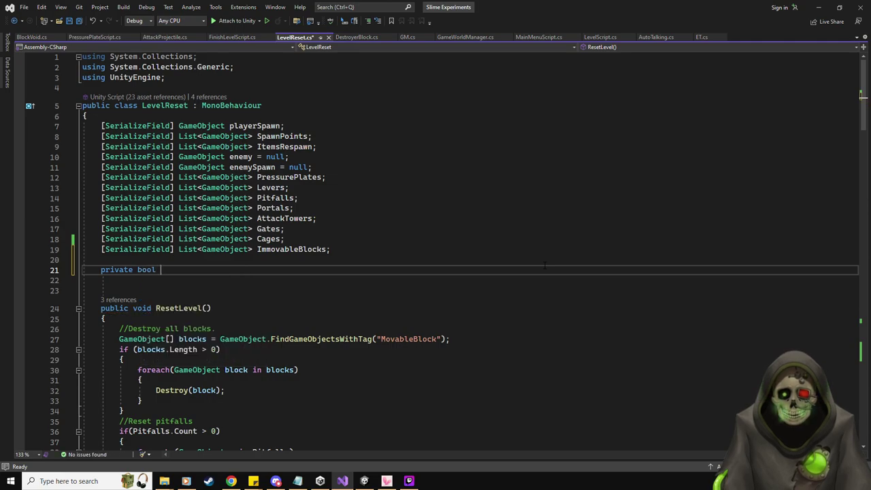
{"action": "type", "text": "Should"}
{"action": "key", "text": "BackSpace"}
{"action": "key", "text": "BackSpace"}
{"action": "key", "text": "BackSpace"}
{"action": "key", "text": "BackSpace"}
{"action": "key", "text": "BackSpace"}
{"action": "key", "text": "BackSpace"}
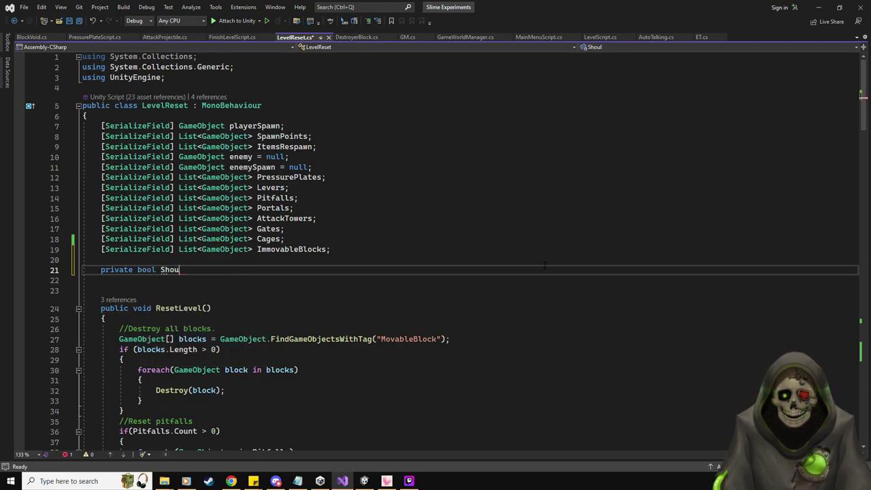
{"action": "type", "text": "shouldRe"}
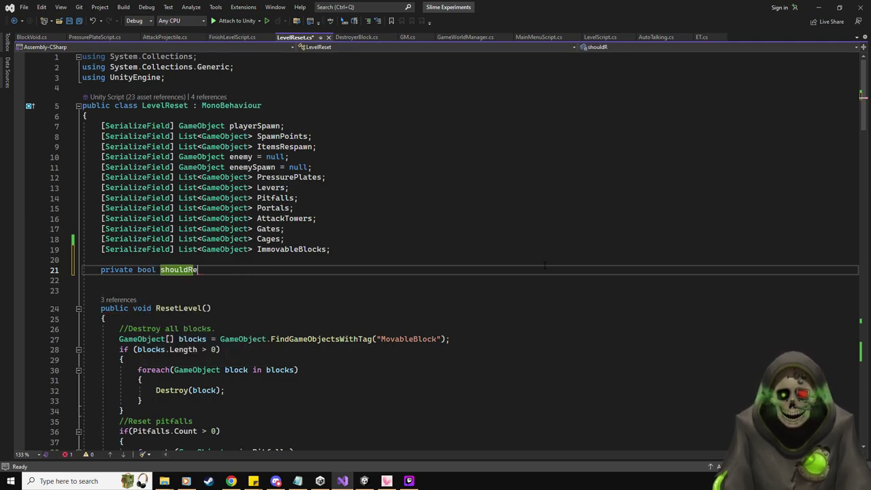
{"action": "type", "text": "set = false"}
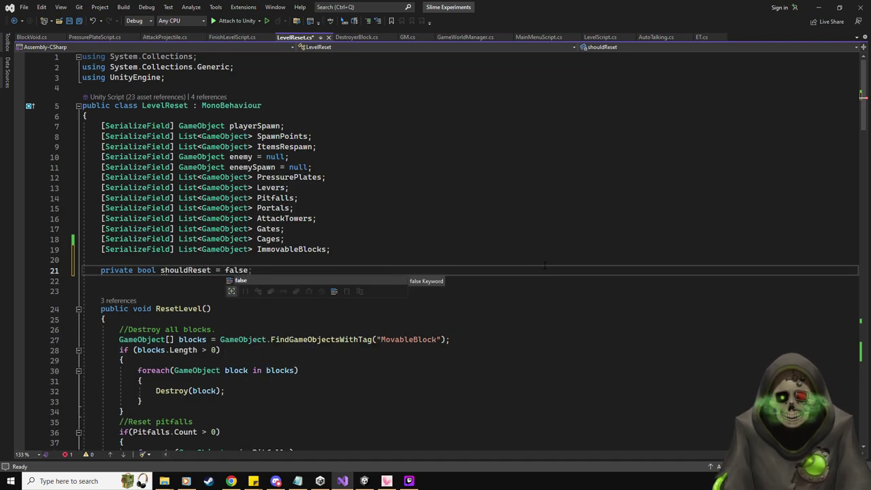
{"action": "type", "text": ";"}
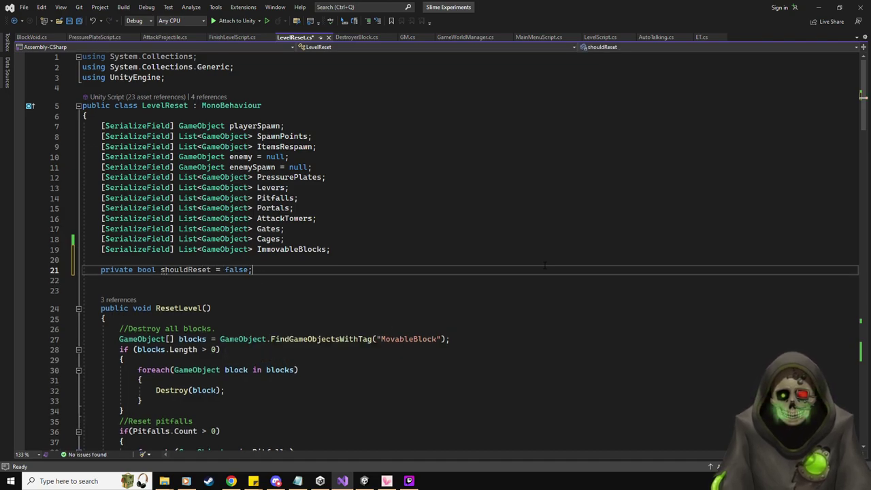
Rename the new shouldReset variable to timerReset in its declaration.
{"action": "key", "text": "Left"}
{"action": "key", "text": "Left"}
{"action": "key", "text": "Left"}
{"action": "key", "text": "Left"}
{"action": "key", "text": "Left"}
{"action": "key", "text": "Left"}
{"action": "key", "text": "Left"}
{"action": "key", "text": "Left"}
{"action": "key", "text": "Left"}
{"action": "key", "text": "Left"}
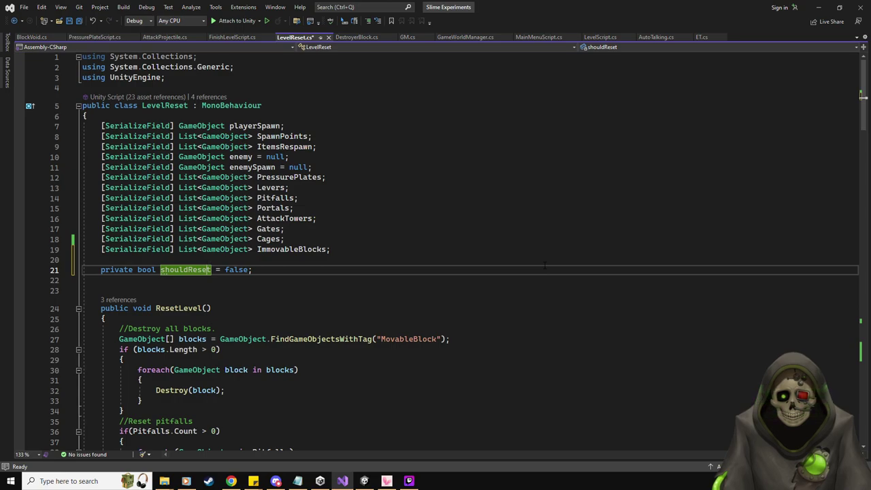
{"action": "key", "text": "Left"}
{"action": "key", "text": "Left"}
{"action": "key", "text": "Left"}
{"action": "key", "text": "Left"}
{"action": "key", "text": "Left"}
{"action": "key", "text": "Delete"}
{"action": "key", "text": "BackSpace"}
{"action": "key", "text": "BackSpace"}
{"action": "key", "text": "BackSpace"}
{"action": "key", "text": "BackSpace"}
{"action": "key", "text": "BackSpace"}
{"action": "type", "text": "timer"}
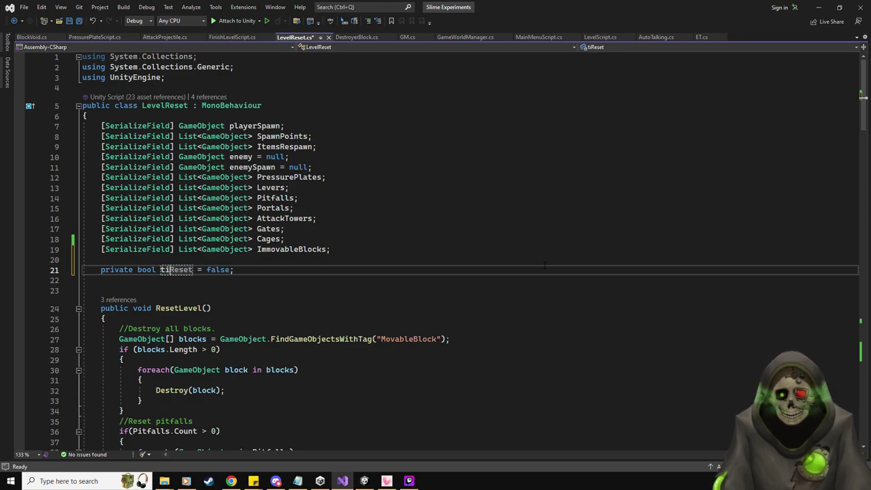
Add an if(timerReset == true) block above the TimerScript ResetTimer call at the end of ResetLevel.
{"action": "left_click", "coordinate": [386, 251]}
{"action": "scroll", "coordinate": [386, 253], "scroll_direction": "down", "scroll_amount": 20}
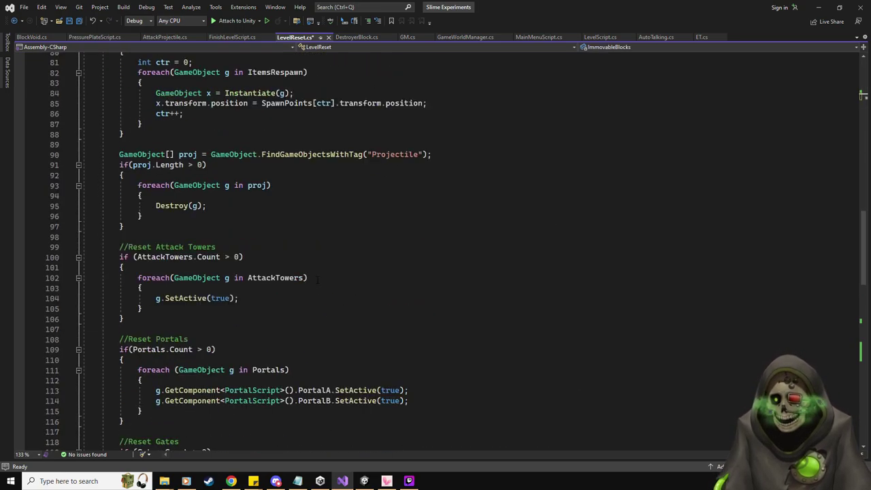
{"action": "left_click", "coordinate": [163, 176]}
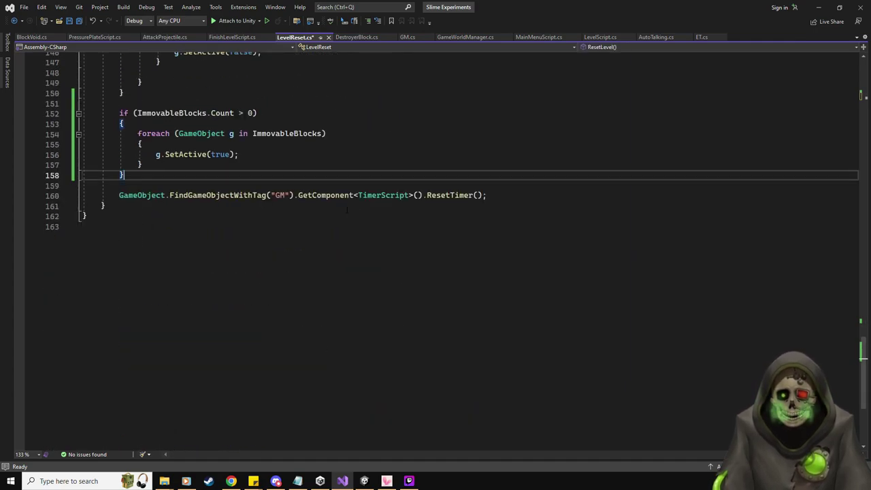
{"action": "key", "text": "Down"}
{"action": "key", "text": "Return"}
{"action": "type", "text": "if(timerReset"}
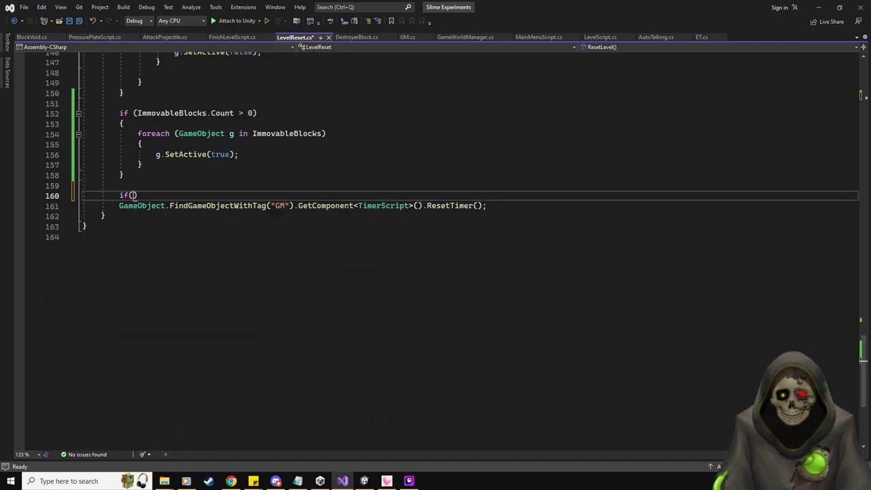
{"action": "type", "text": " == true"}
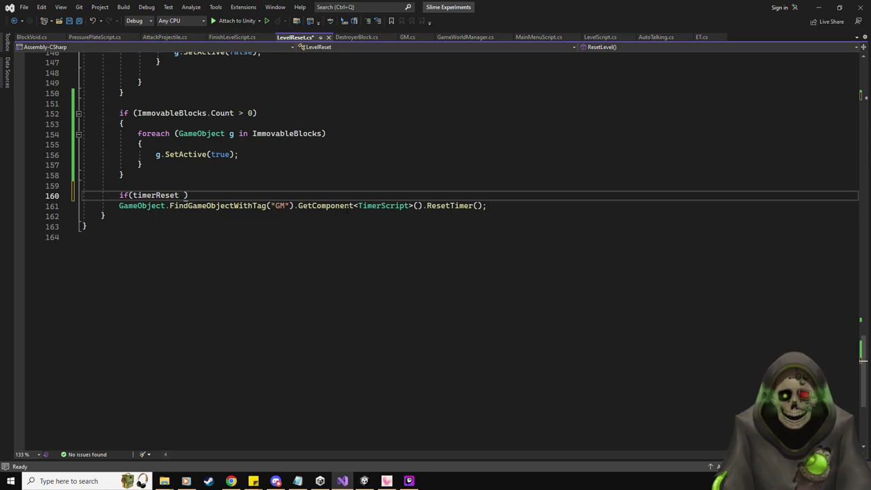
{"action": "type", "text": ") {"}
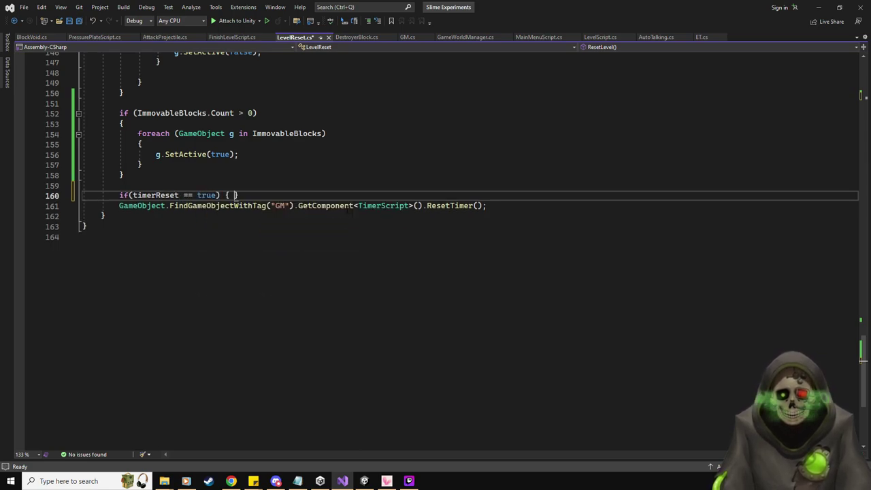
{"action": "key", "text": "Return"}
Move the GM TimerScript ResetTimer call inside the timerReset condition, remove the leftover blank line, and save LevelReset.cs.
{"action": "left_click", "coordinate": [515, 238]}
{"action": "key", "text": "shift+Home"}
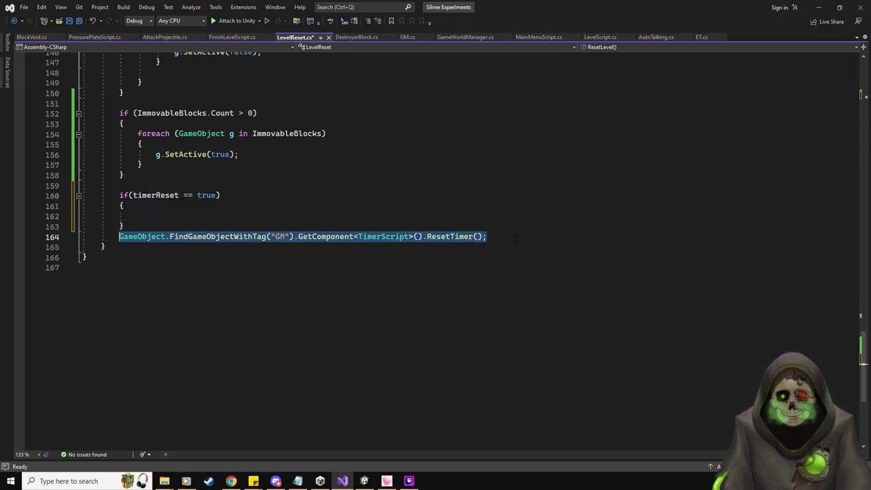
{"action": "key", "text": "ctrl+x"}
{"action": "left_click", "coordinate": [139, 215]}
{"action": "key", "text": "ctrl+v"}
{"action": "left_click", "coordinate": [165, 238]}
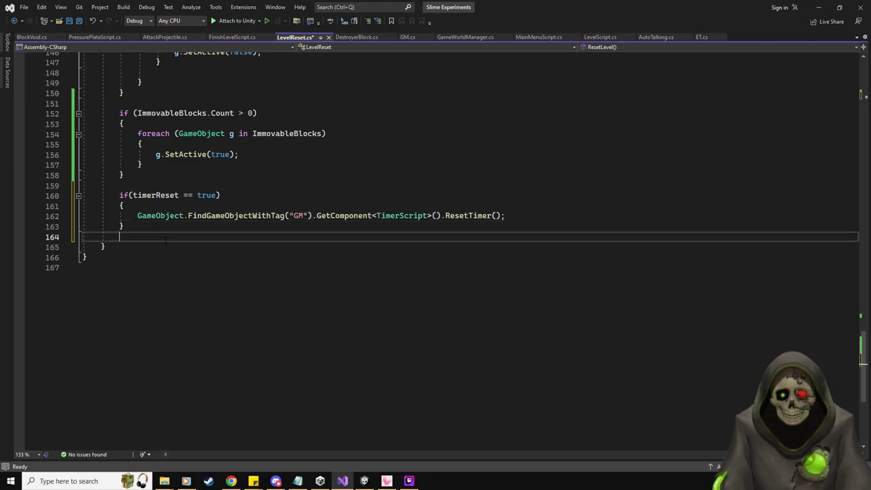
{"action": "key", "text": "shift+Home"}
{"action": "key", "text": "BackSpace"}
{"action": "key", "text": "BackSpace"}
{"action": "key", "text": "ctrl+s"}
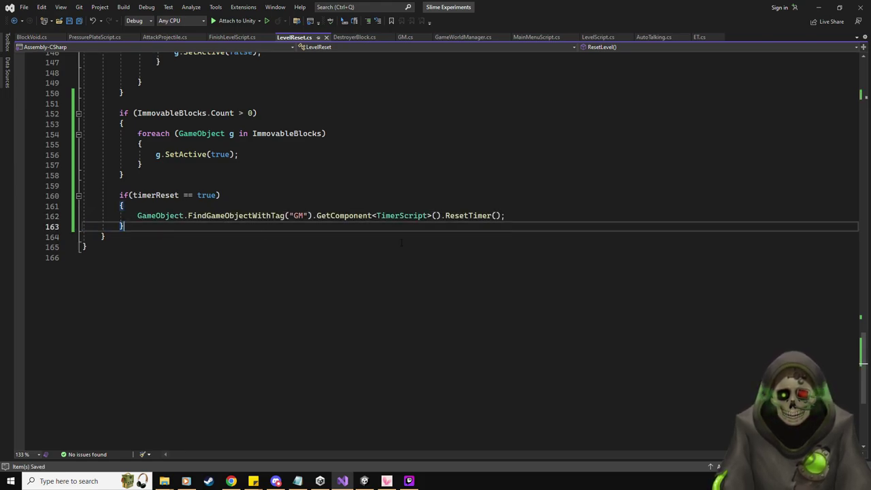
Remove the extra blank line below the timerReset declaration in LevelReset.cs.
{"action": "scroll", "coordinate": [469, 257], "scroll_direction": "up", "scroll_amount": 5}
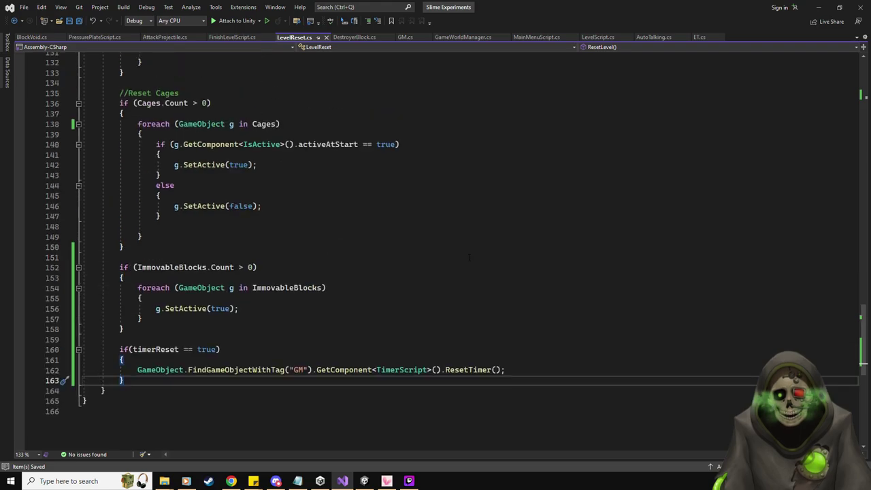
{"action": "scroll", "coordinate": [401, 228], "scroll_direction": "up", "scroll_amount": 20}
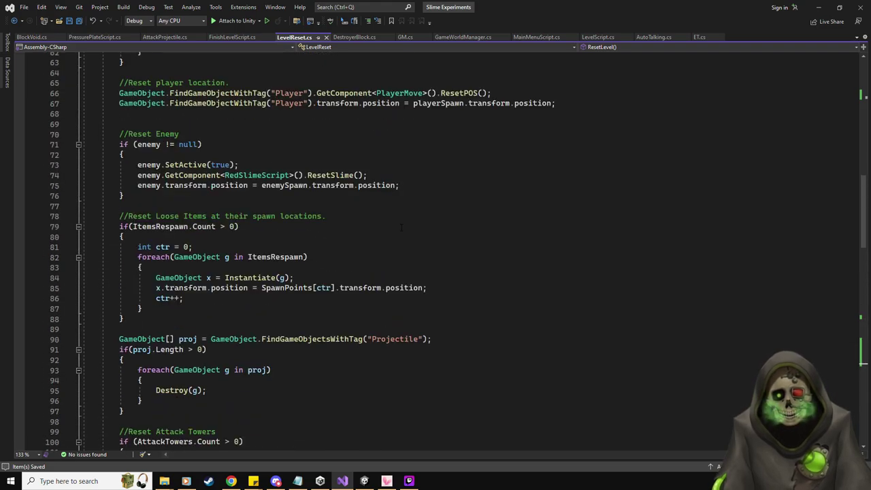
{"action": "scroll", "coordinate": [402, 228], "scroll_direction": "up", "scroll_amount": 2}
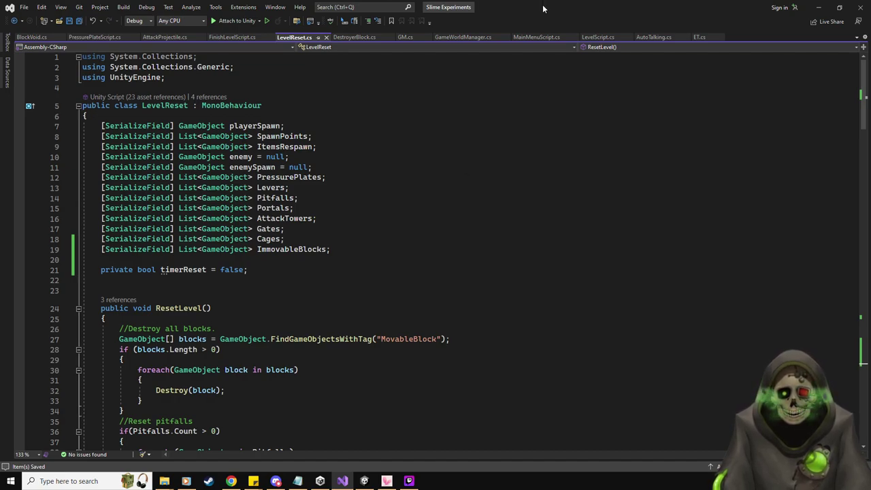
{"action": "left_click", "coordinate": [335, 280]}
{"action": "key", "text": "shift+Home"}
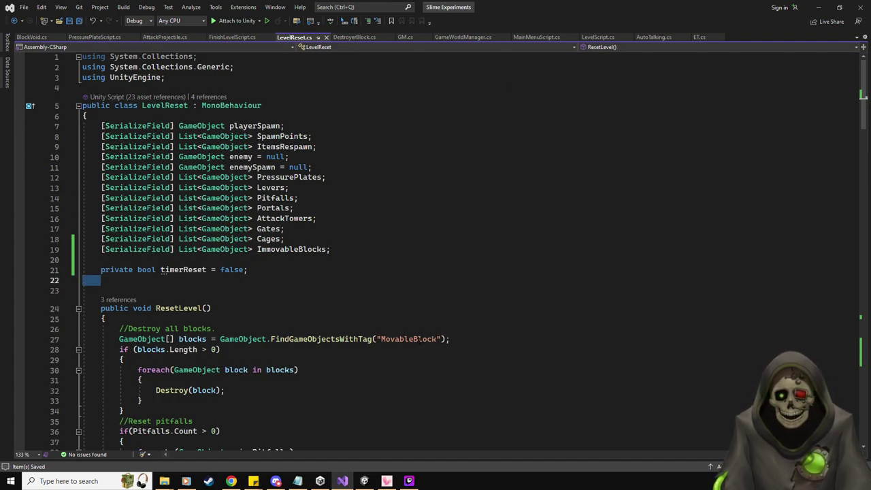
{"action": "key", "text": "BackSpace"}
{"action": "key", "text": "BackSpace"}
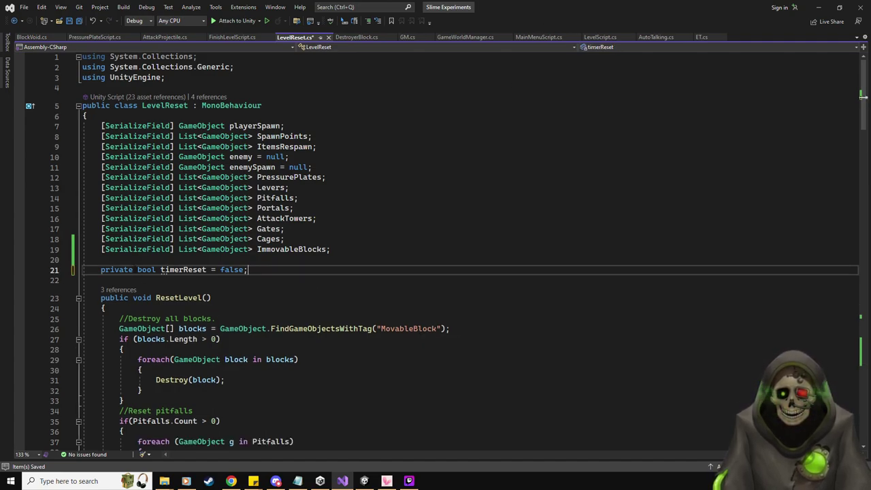
Replace the timerReset declaration with an empty public void ResetTimer() method above ResetLevel.
{"action": "double_click", "coordinate": [104, 270]}
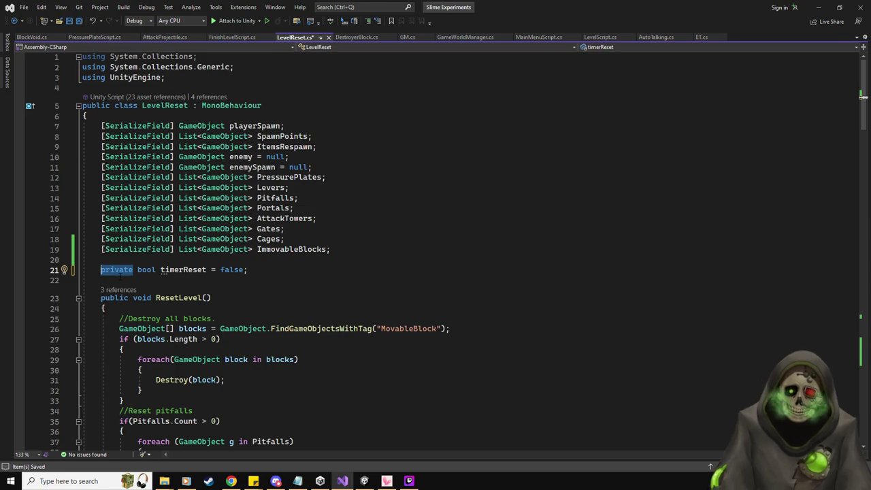
{"action": "left_click_drag", "start_coordinate": [259, 269], "coordinate": [100, 270]}
{"action": "type", "text": "pu"}
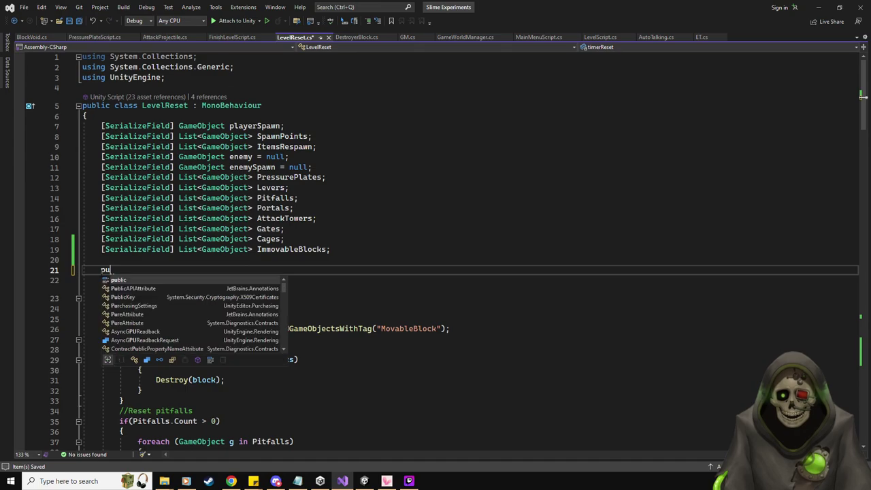
{"action": "type", "text": "blic void ResetTimer() { }"}
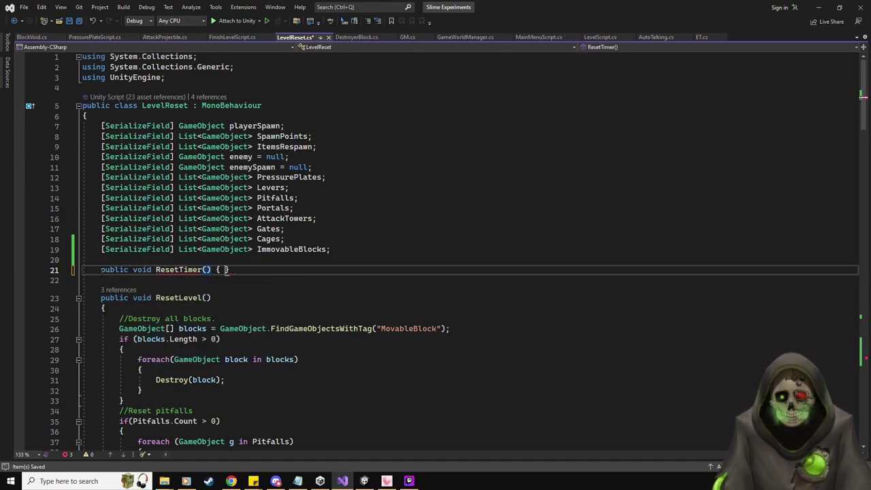
{"action": "key", "text": "Return"}
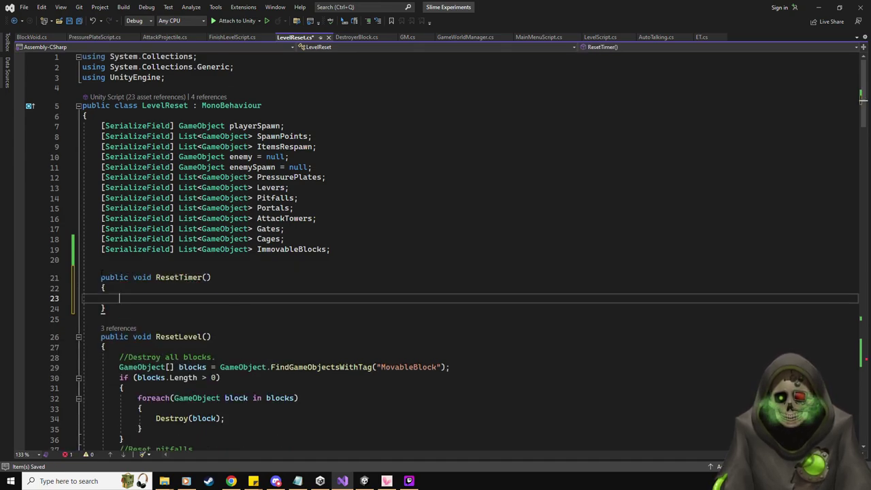
Delete the TimerScript ResetTimer call and its enclosing timerReset condition from the end of ResetLevel.
{"action": "scroll", "coordinate": [122, 290], "scroll_direction": "down", "scroll_amount": 20}
{"action": "scroll", "coordinate": [417, 334], "scroll_direction": "down", "scroll_amount": 20}
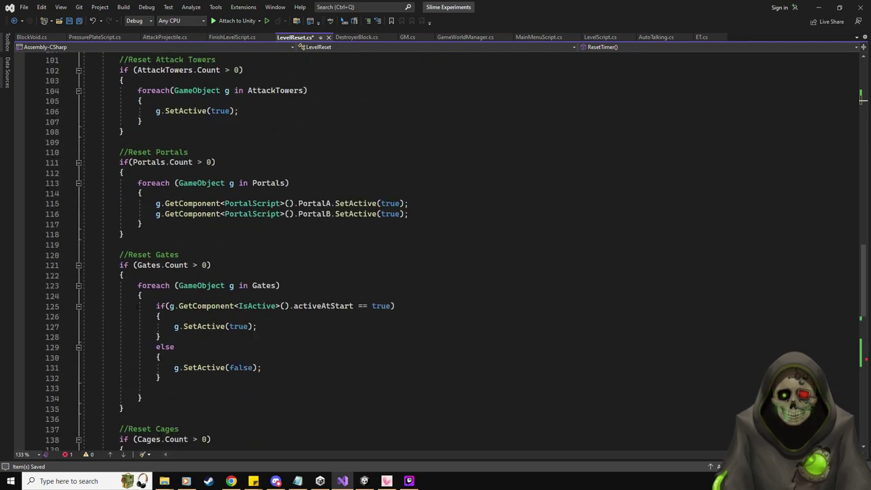
{"action": "left_click", "coordinate": [522, 239]}
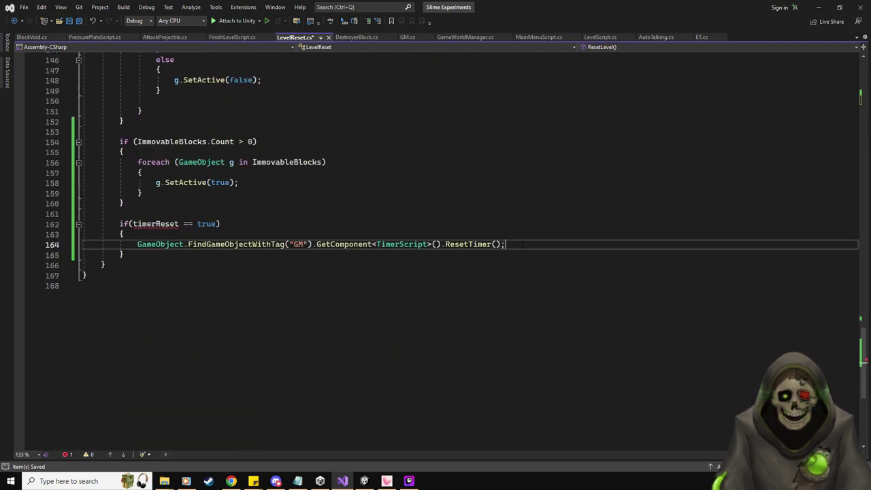
{"action": "key", "text": "shift+Home"}
{"action": "key", "text": "BackSpace"}
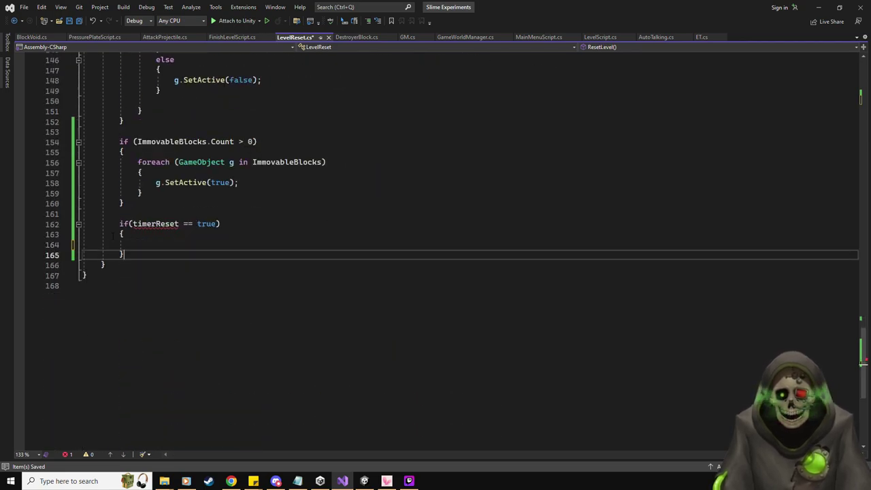
{"action": "left_click_drag", "start_coordinate": [76, 255], "coordinate": [76, 223]}
{"action": "key", "text": "BackSpace"}
{"action": "key", "text": "BackSpace"}
Paste the GM TimerScript ResetTimer call into the body of the new ResetTimer method and save LevelReset.cs.
{"action": "scroll", "coordinate": [195, 270], "scroll_direction": "up", "scroll_amount": 20}
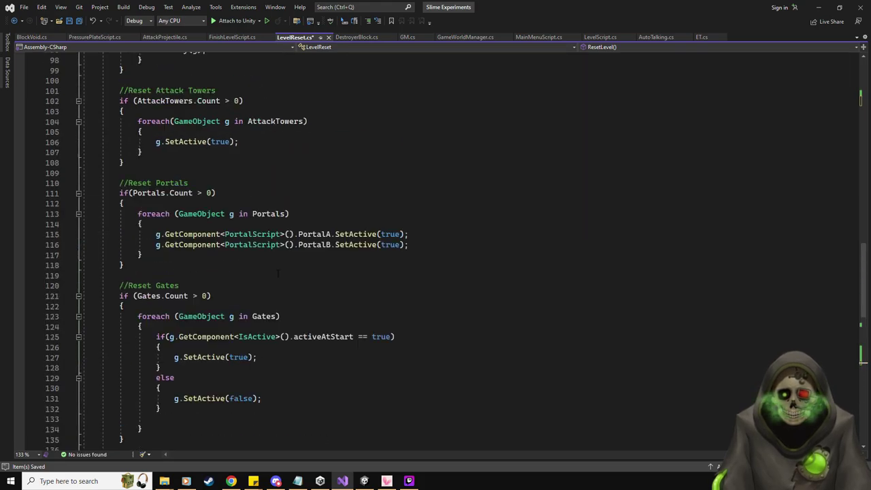
{"action": "left_click", "coordinate": [196, 270]}
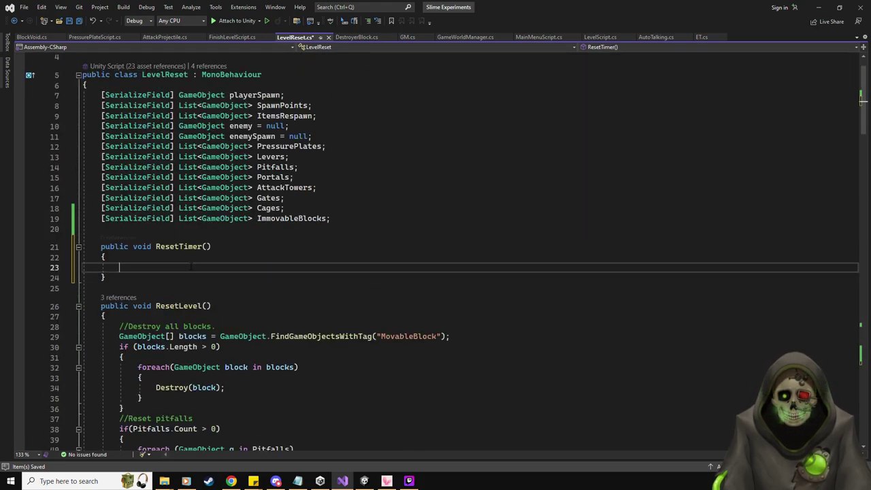
{"action": "key", "text": "ctrl+v"}
{"action": "type", "text": ";"}
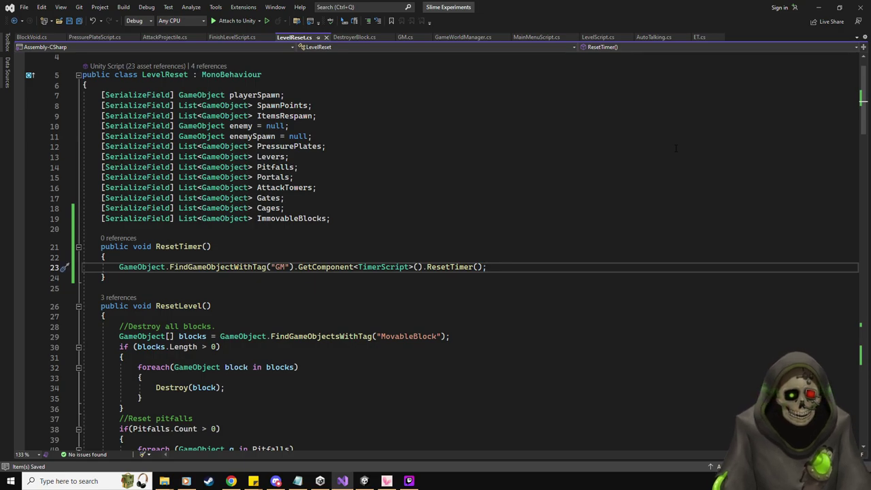
Switch to Unity and open the PauseMenuManager script from the Manager Scripts folder.
{"action": "left_click_drag", "start_coordinate": [664, 6], "coordinate": [417, 65]}
{"action": "key", "text": "alt+Tab"}
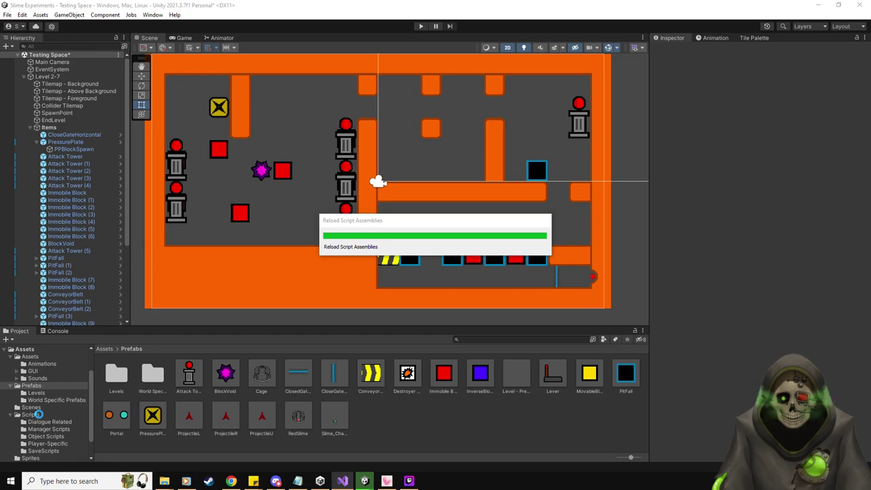
{"action": "left_click", "coordinate": [34, 415]}
{"action": "left_click", "coordinate": [42, 429]}
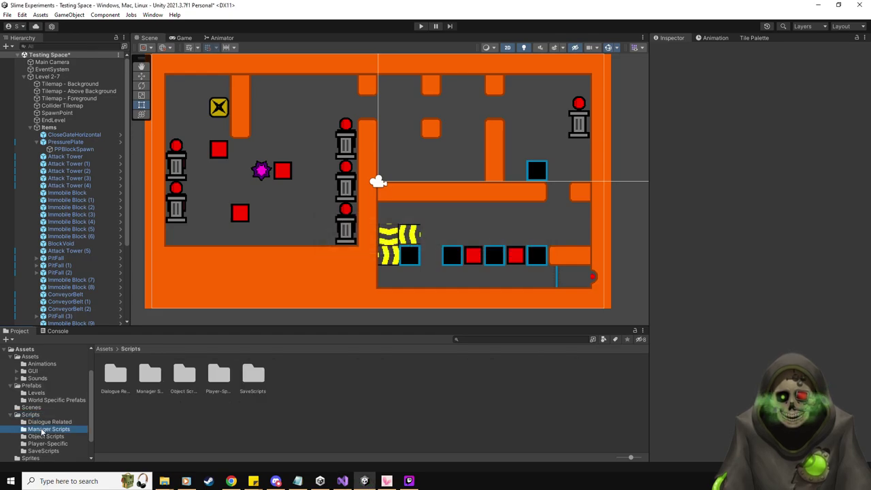
{"action": "double_click", "coordinate": [356, 375]}
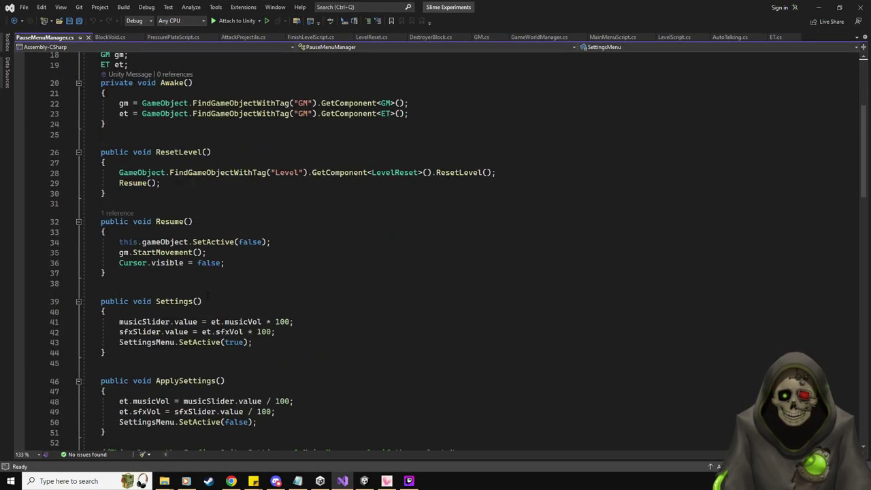
In PauseMenuManager's ResetLevel, duplicate the LevelReset call, make the copy call ResetTimer(), and save the script.
{"action": "scroll", "coordinate": [208, 295], "scroll_direction": "down", "scroll_amount": 1}
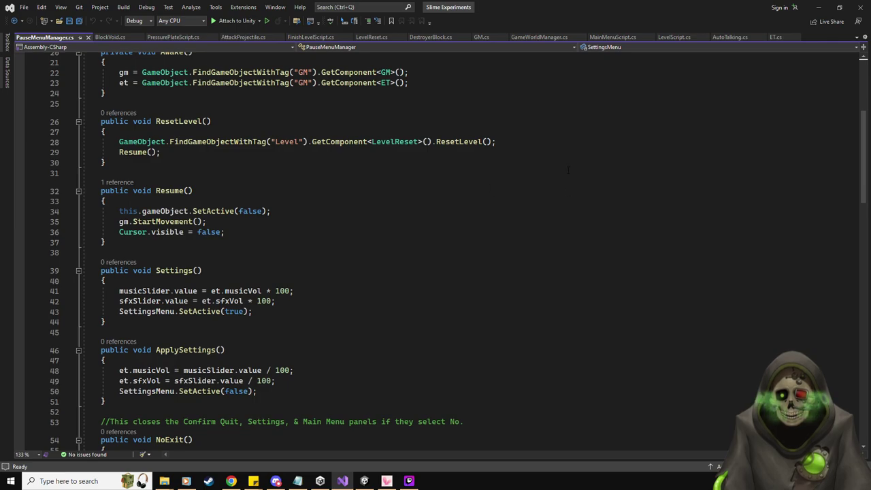
{"action": "left_click", "coordinate": [510, 141]}
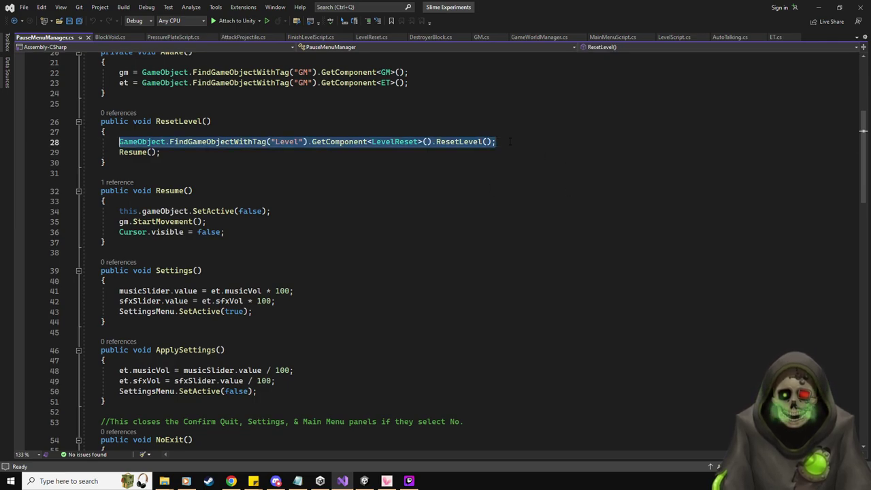
{"action": "key", "text": "ctrl+d"}
{"action": "key", "text": "Left"}
{"action": "key", "text": "Left"}
{"action": "key", "text": "Left"}
{"action": "key", "text": "ctrl+shift+Left"}
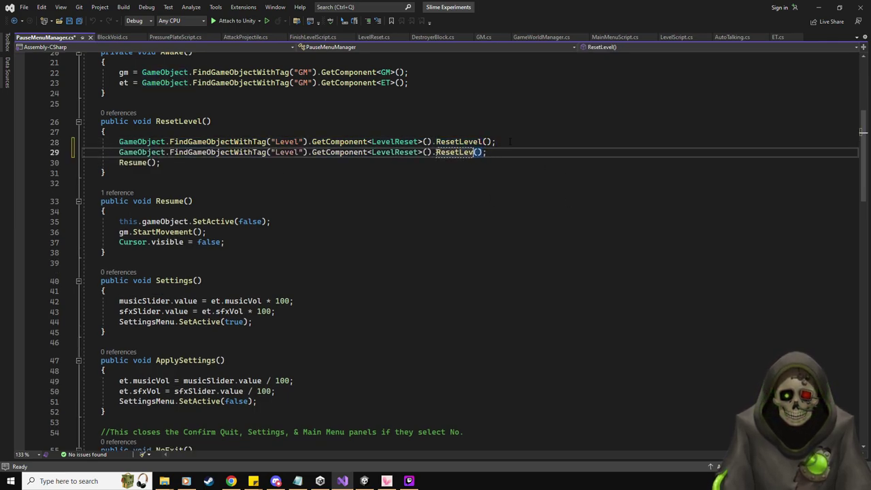
{"action": "type", "text": "ResetTimer"}
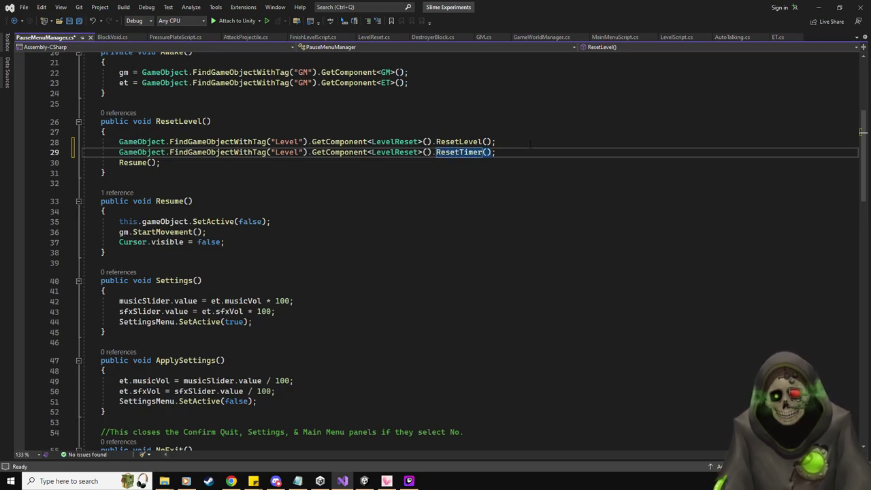
{"action": "left_click", "coordinate": [530, 143]}
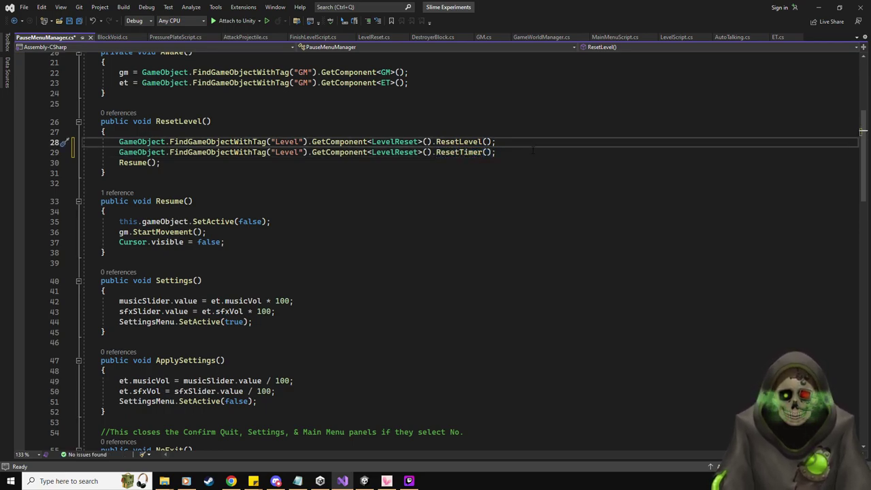
{"action": "key", "text": "ctrl+s"}
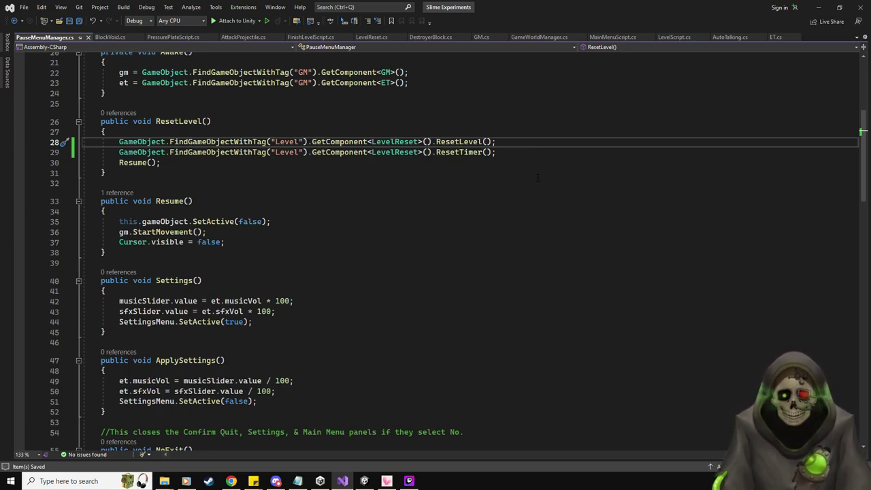
Return to Unity and show the Prefabs folder in the project assets.
{"action": "key", "text": "alt+Tab"}
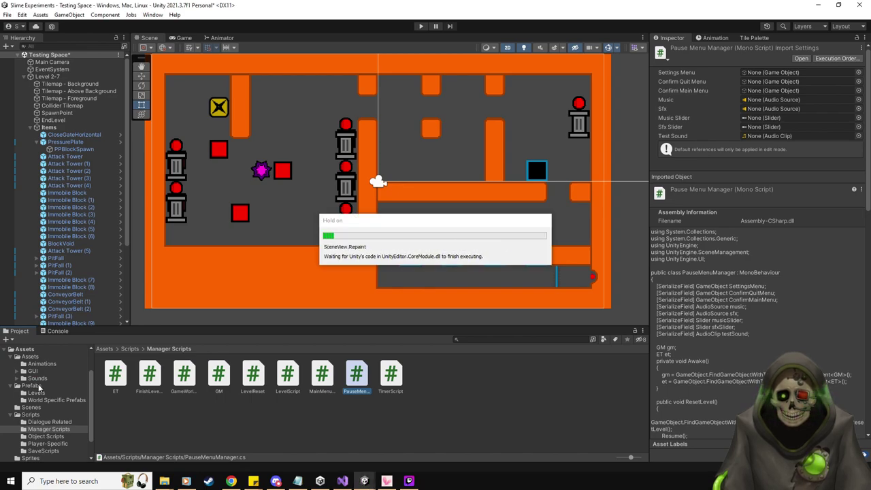
{"action": "left_click", "coordinate": [32, 385]}
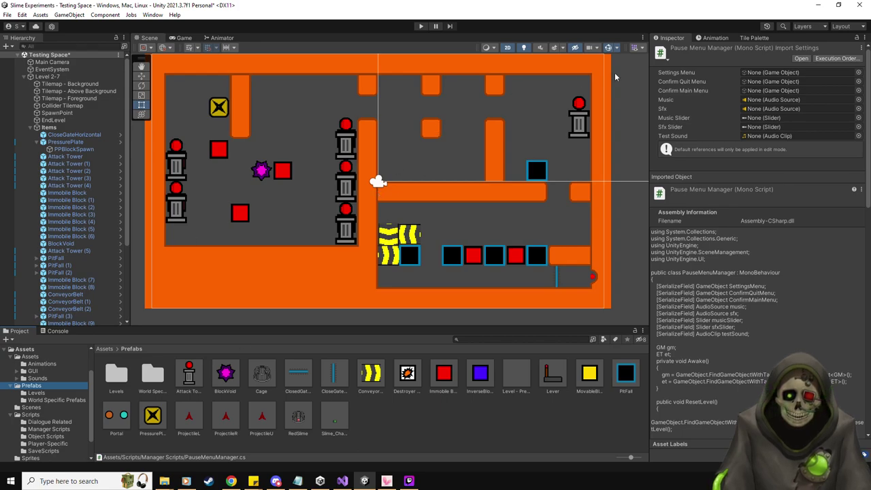
{"action": "left_click_drag", "start_coordinate": [379, 181], "coordinate": [389, 185]}
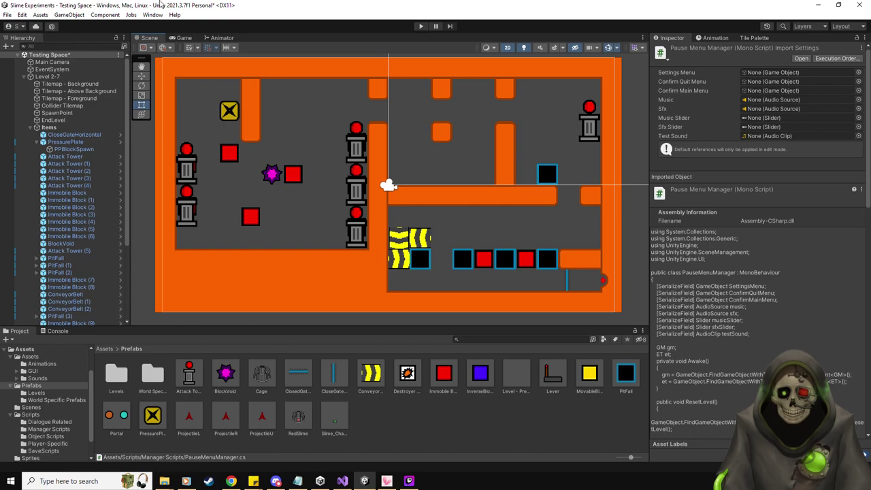
Lock the Inspector on Level 2-7 and assign all of its Immobile Block objects to Level Reset's Immovable Blocks list.
{"action": "left_click", "coordinate": [62, 76]}
{"action": "left_click", "coordinate": [835, 51]}
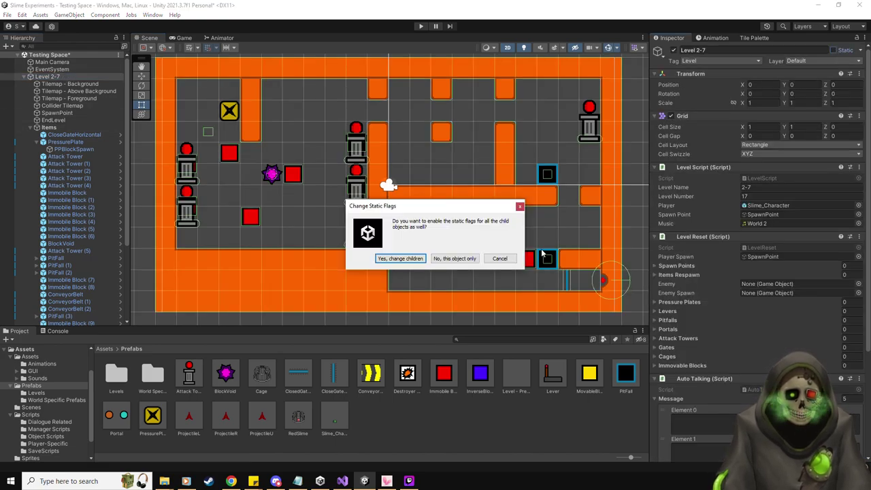
{"action": "left_click", "coordinate": [507, 260]}
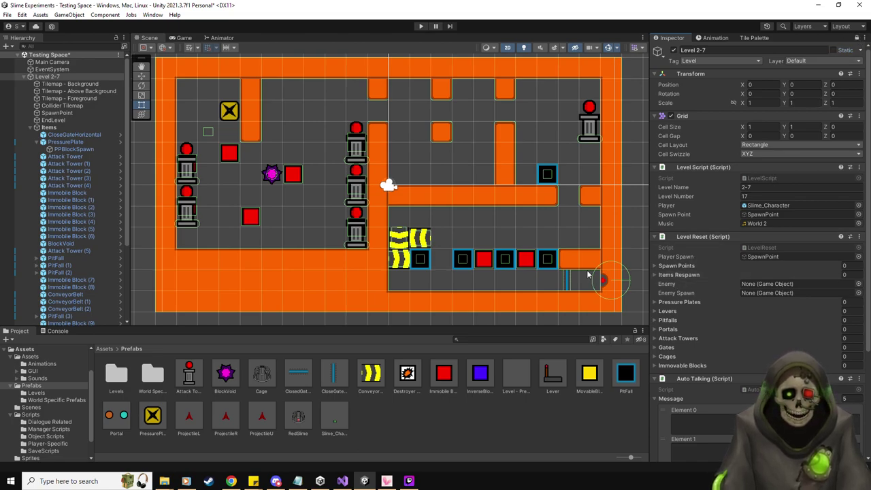
{"action": "left_click", "coordinate": [100, 46]}
{"action": "type", "text": "immo"}
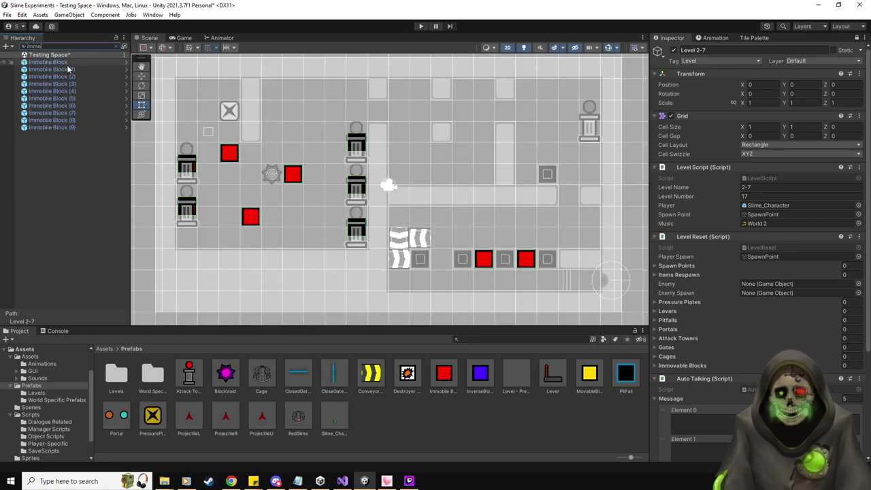
{"action": "left_click", "coordinate": [47, 62]}
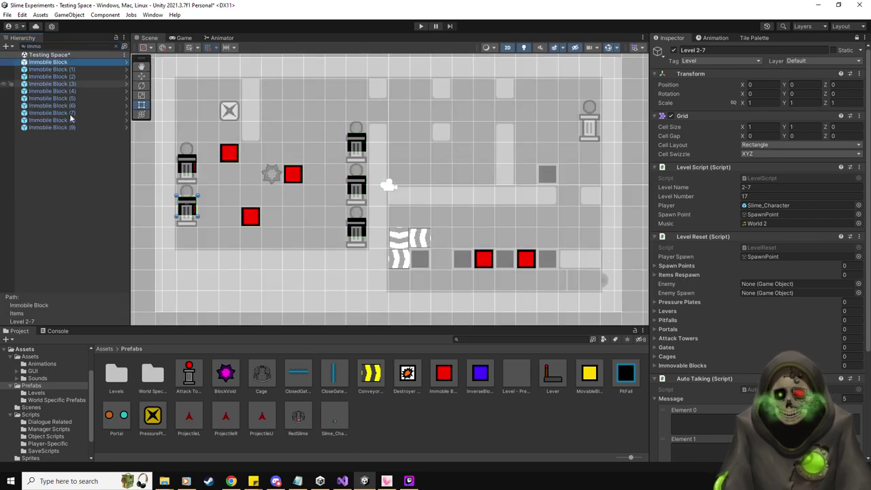
{"action": "left_click", "coordinate": [68, 127], "text": "shift"}
{"action": "left_click_drag", "start_coordinate": [47, 96], "coordinate": [683, 366]}
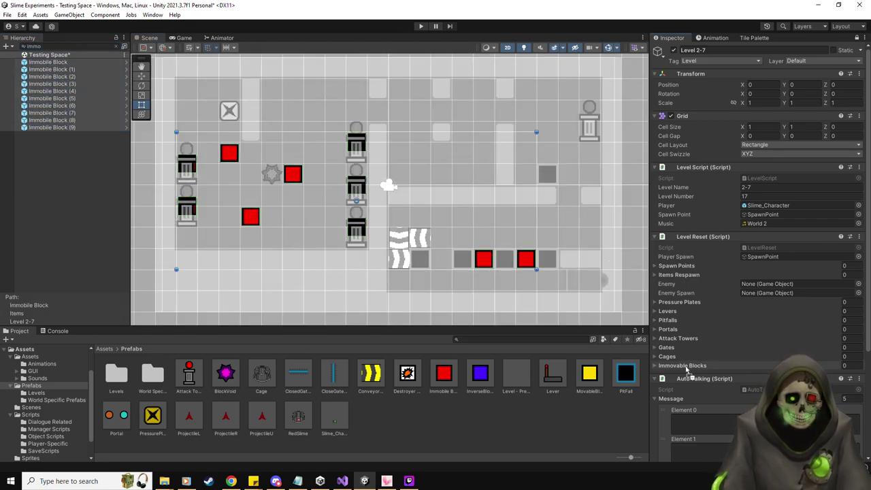
Filter the scene objects by "gate" and add the level's closed gate to Level Reset's Gates list.
{"action": "left_click", "coordinate": [92, 46]}
{"action": "type", "text": "gate"}
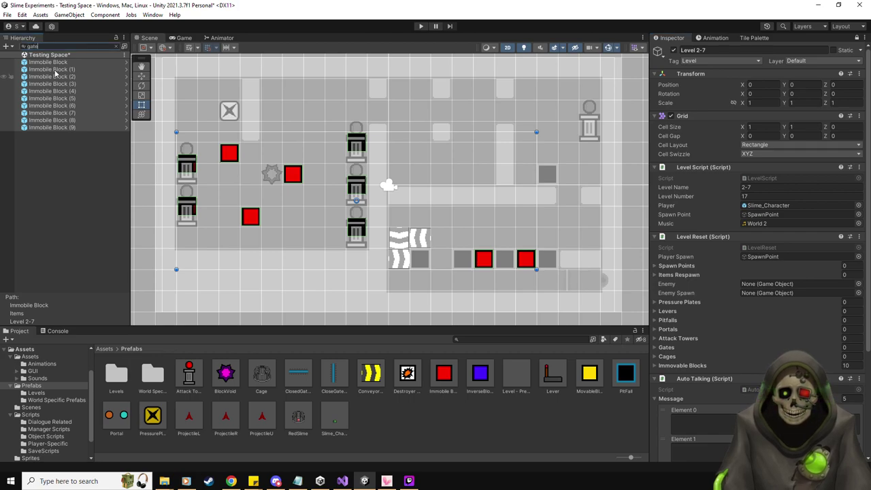
{"action": "left_click_drag", "start_coordinate": [670, 348], "coordinate": [670, 349]}
Find all the Attack Tower objects in the scene and assign them to Level Reset's Attack Towers list.
{"action": "left_click", "coordinate": [89, 47]}
{"action": "type", "text": "attac"}
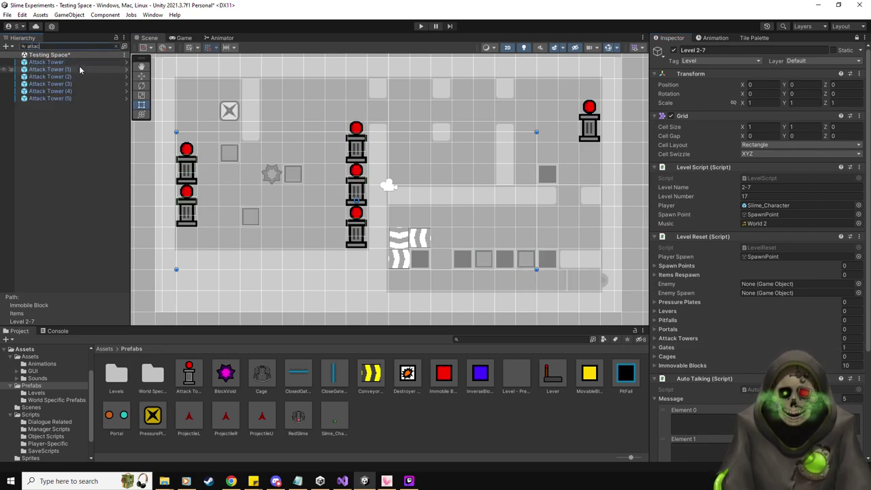
{"action": "left_click", "coordinate": [51, 98]}
{"action": "left_click", "coordinate": [62, 63], "text": "shift"}
{"action": "left_click_drag", "start_coordinate": [61, 66], "coordinate": [688, 343]}
Filter the scene objects by "pit" and assign every PitFall to Level Reset's Pitfalls list.
{"action": "left_click", "coordinate": [64, 46]}
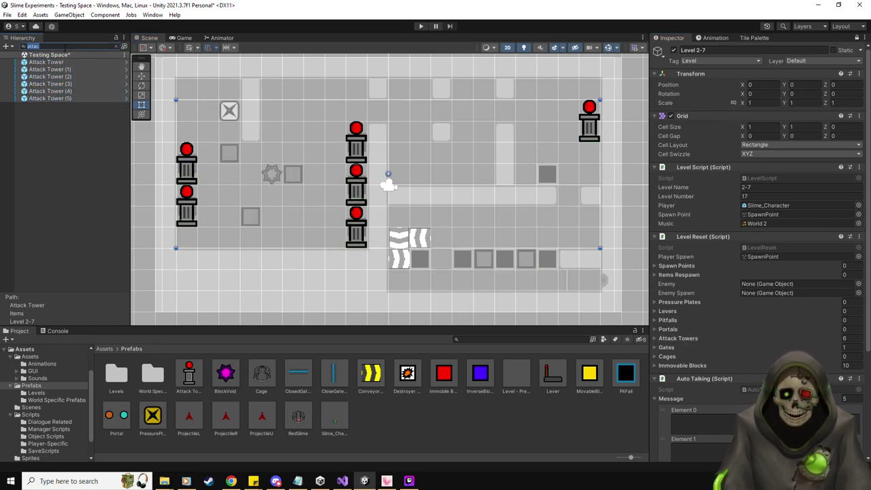
{"action": "type", "text": "pit"}
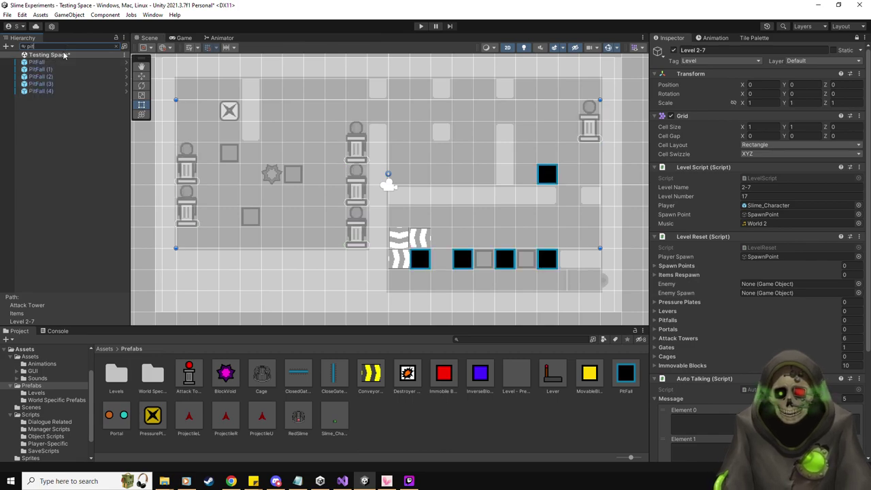
{"action": "left_click", "coordinate": [38, 62]}
{"action": "left_click", "coordinate": [55, 91], "text": "shift"}
{"action": "left_click_drag", "start_coordinate": [49, 66], "coordinate": [681, 321]}
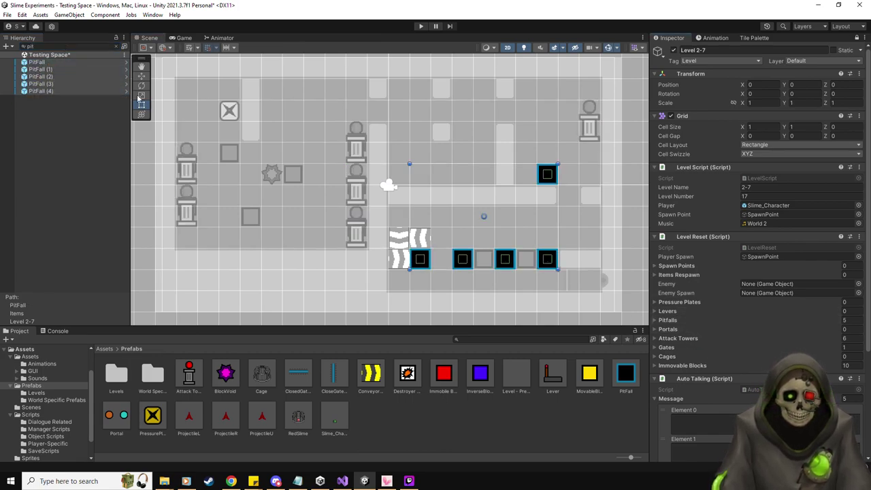
Find the PressurePlate object, add it to Level Reset's Pressure Plates list, and clear the object search.
{"action": "left_click", "coordinate": [73, 45]}
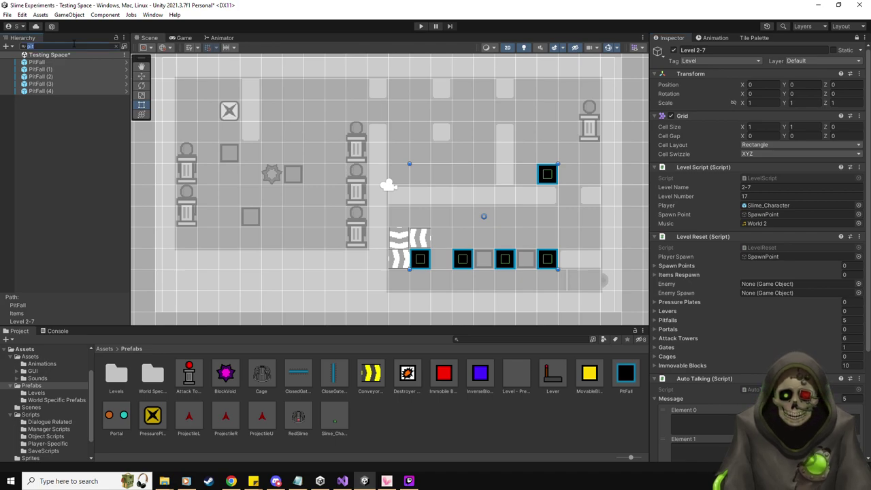
{"action": "key", "text": "BackSpace"}
{"action": "type", "text": "pressu"}
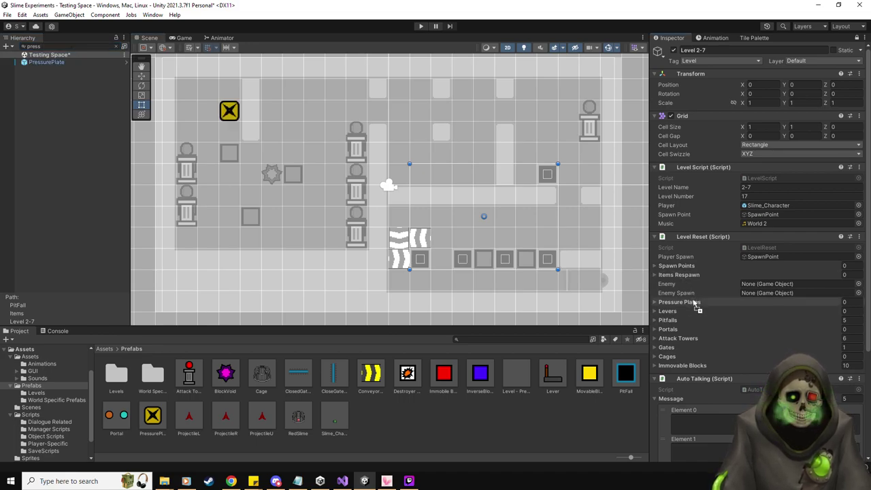
{"action": "left_click_drag", "start_coordinate": [695, 304], "coordinate": [694, 304]}
{"action": "left_click", "coordinate": [74, 46]}
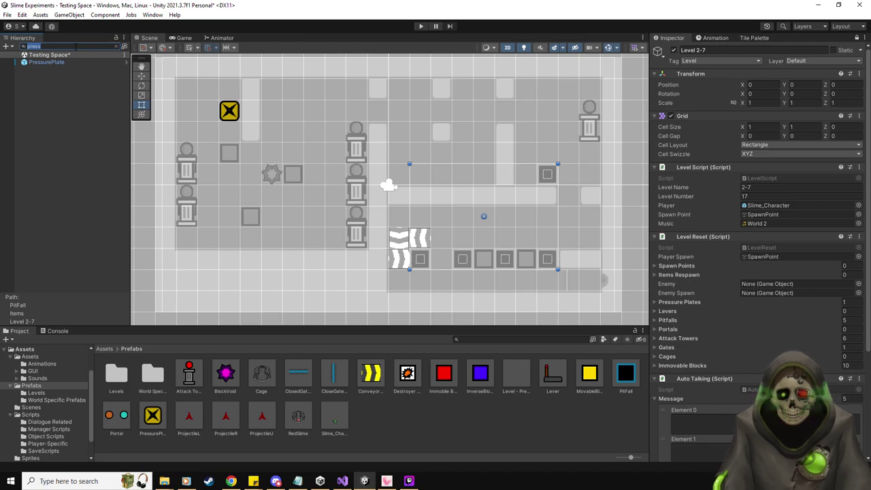
{"action": "key", "text": "BackSpace"}
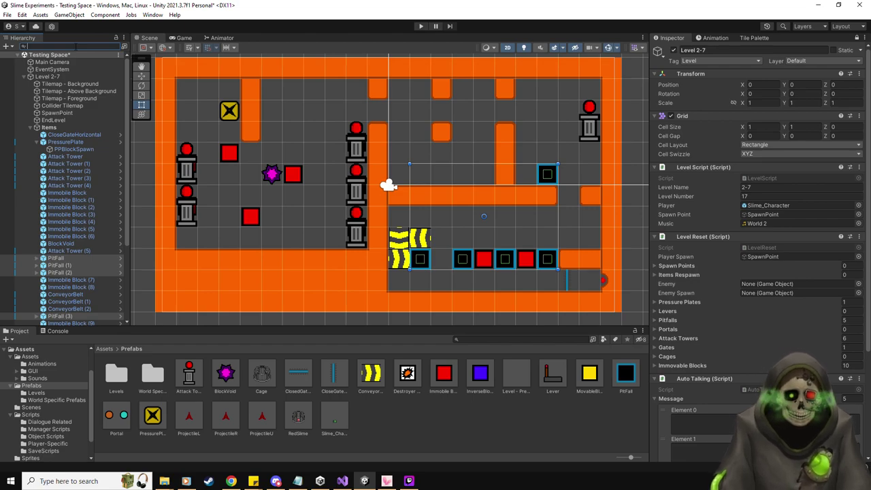
Delete the last message element, Element 4, from Level 2-7's Auto Talking script.
{"action": "left_click", "coordinate": [66, 76]}
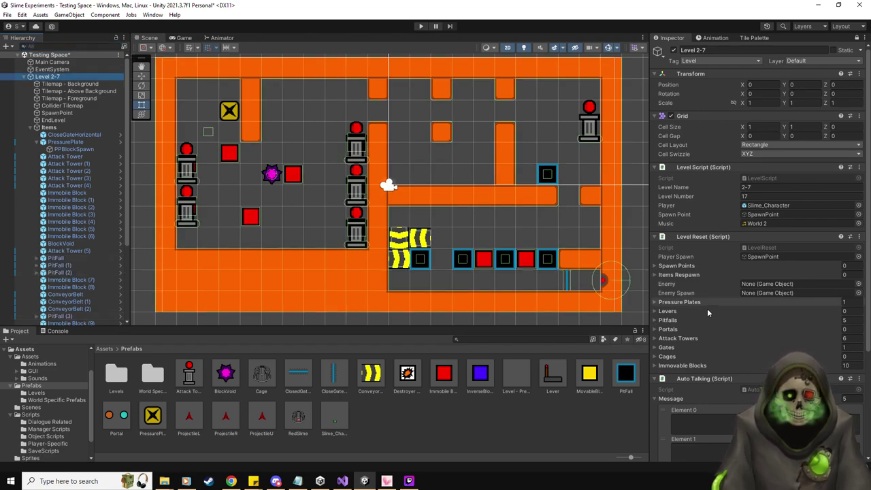
{"action": "scroll", "coordinate": [707, 308], "scroll_direction": "down", "scroll_amount": 5}
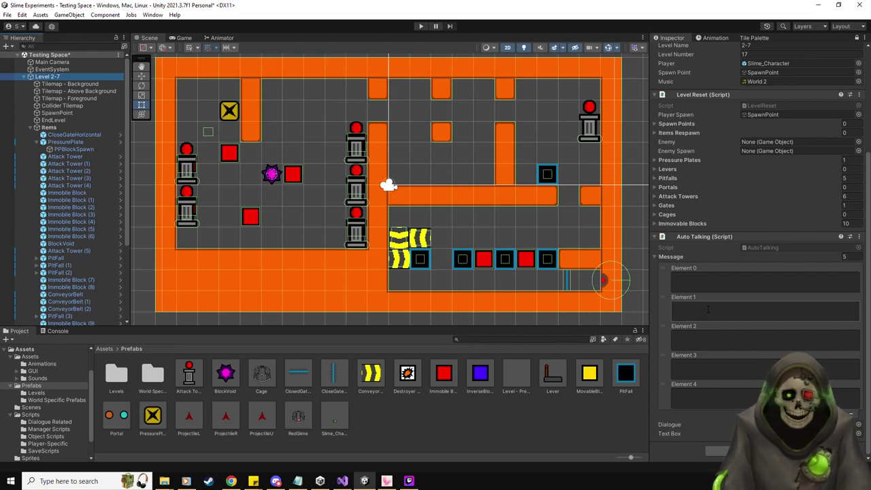
{"action": "left_click", "coordinate": [665, 393]}
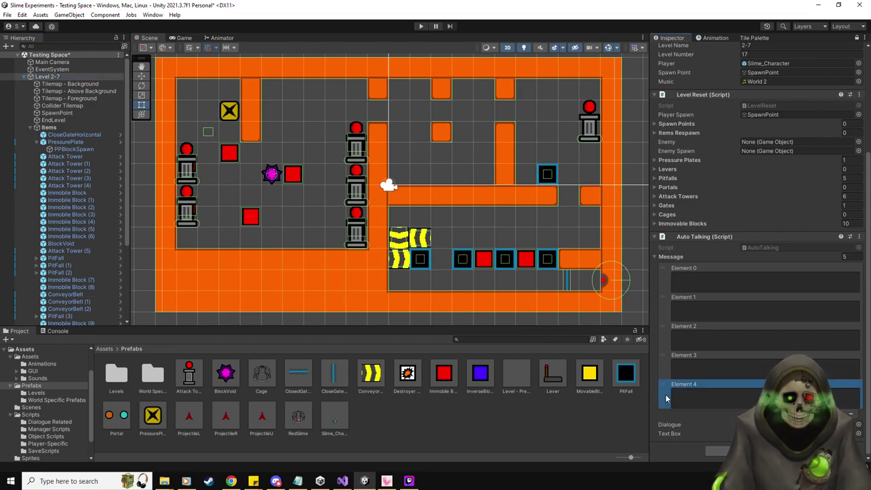
{"action": "key", "text": "Delete"}
Enter "Not bad." as the text of Element 0 in the Auto Talking messages.
{"action": "left_click", "coordinate": [779, 313]}
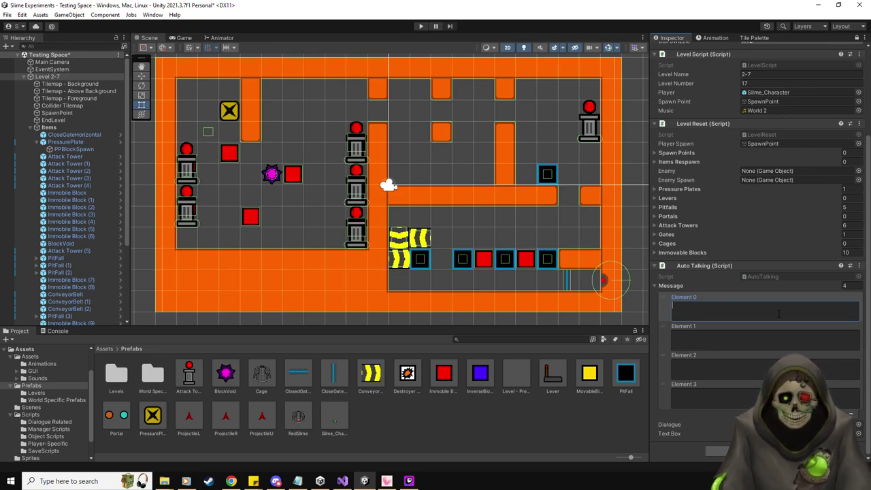
{"action": "type", "text": "Not b"}
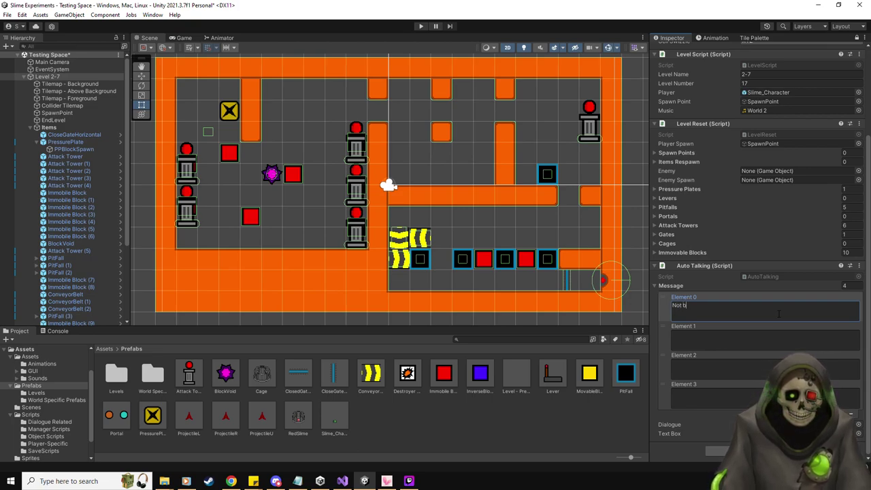
{"action": "type", "text": "ad."}
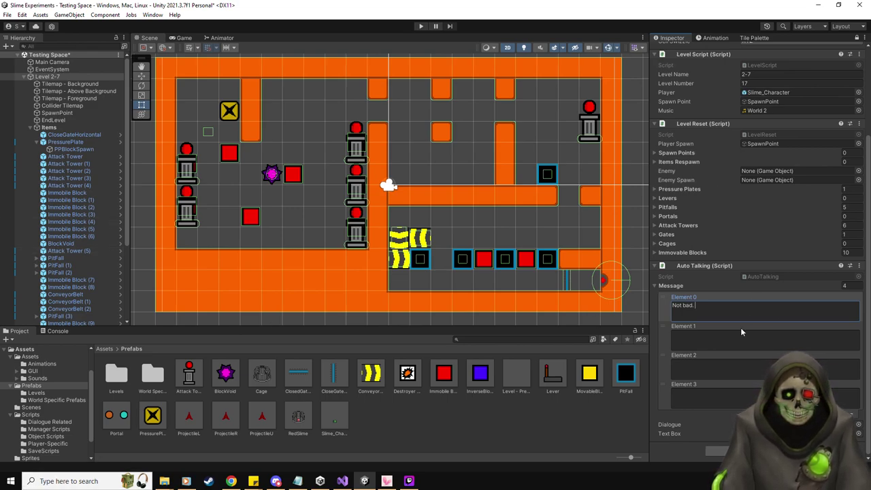
Save Level 2-7 as a prefab in the Prefabs/Levels folder and delete it from the Testing Space scene.
{"action": "left_click", "coordinate": [37, 395]}
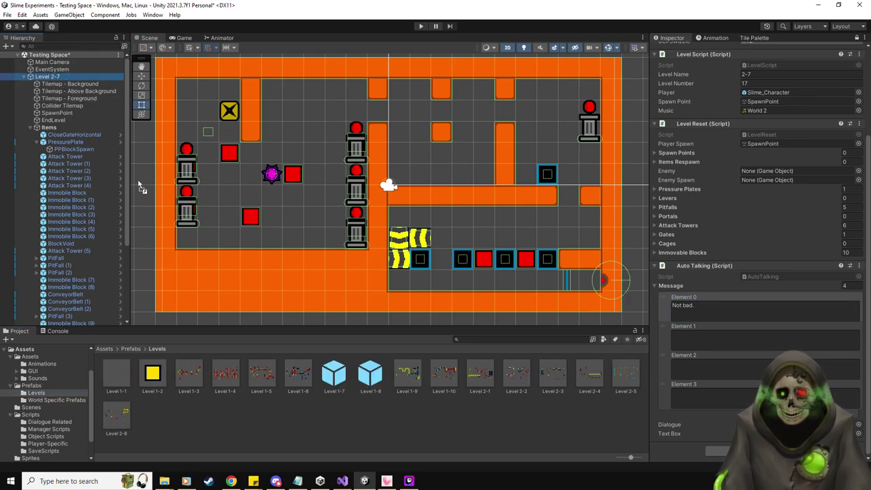
{"action": "left_click_drag", "start_coordinate": [204, 426], "coordinate": [202, 422]}
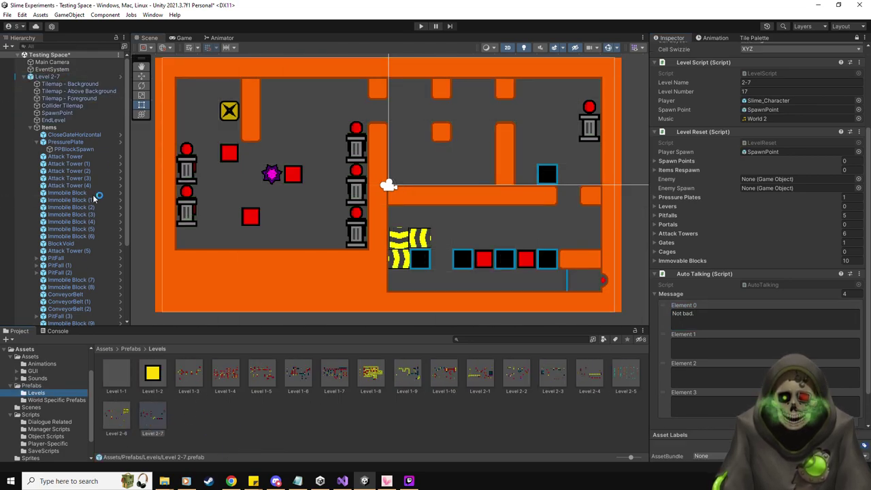
{"action": "left_click", "coordinate": [63, 77]}
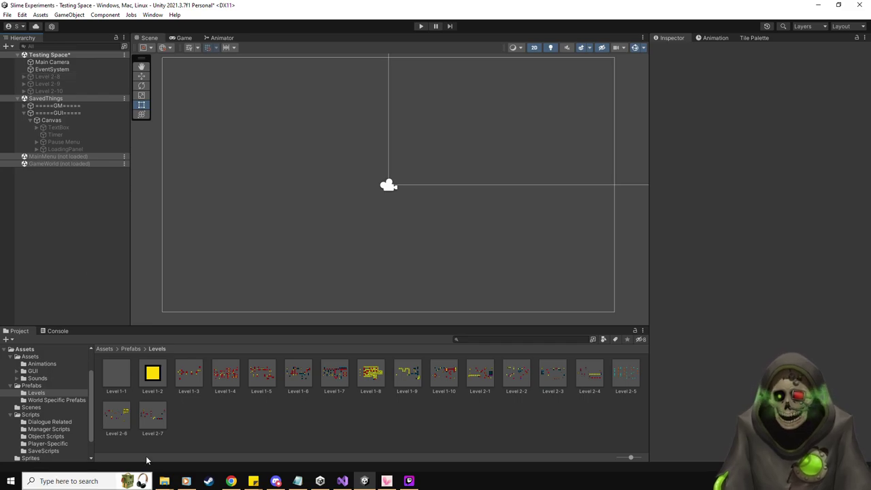
Open the Level 2-6 prefab from the Levels folder.
{"action": "double_click", "coordinate": [116, 412]}
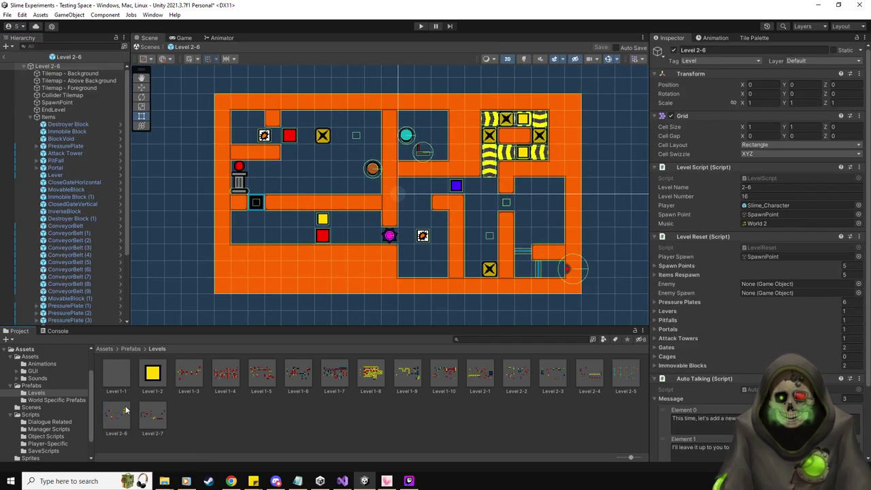
Assign the Level 2-7 prefab as the Next Level of EndLevel in Level 2-6 and save the prefab.
{"action": "left_click", "coordinate": [63, 109]}
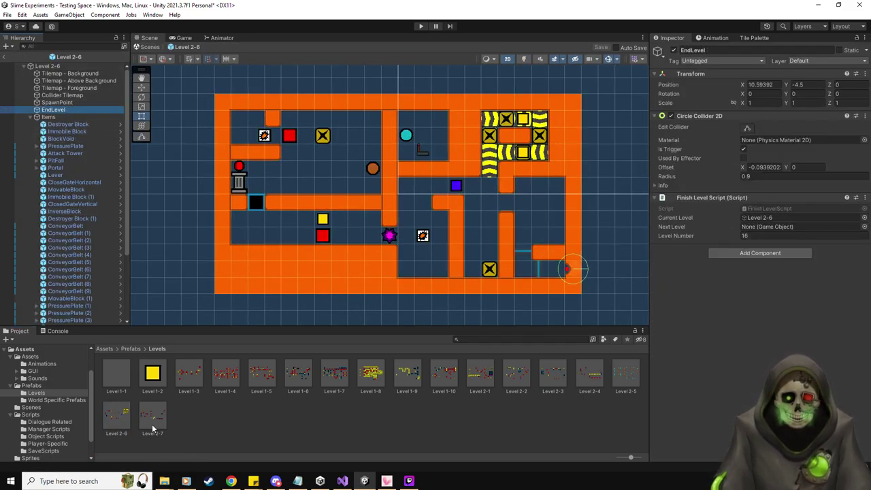
{"action": "left_click_drag", "start_coordinate": [152, 424], "coordinate": [777, 227]}
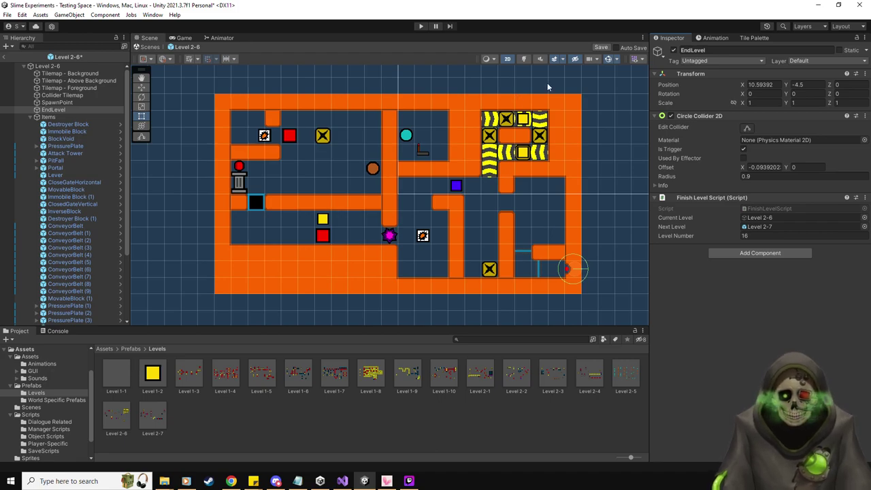
{"action": "left_click", "coordinate": [602, 48]}
Open the Level 2-7 prefab and frame its whole layout with the root object selected.
{"action": "double_click", "coordinate": [153, 415]}
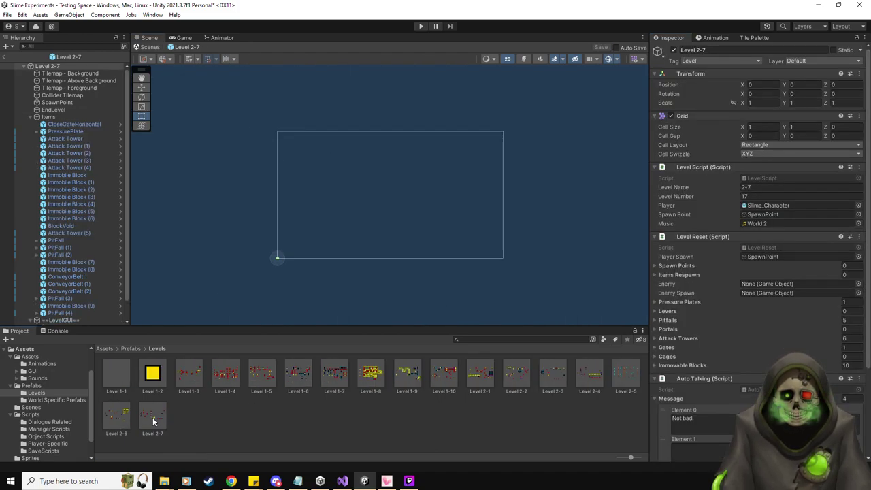
{"action": "double_click", "coordinate": [68, 116]}
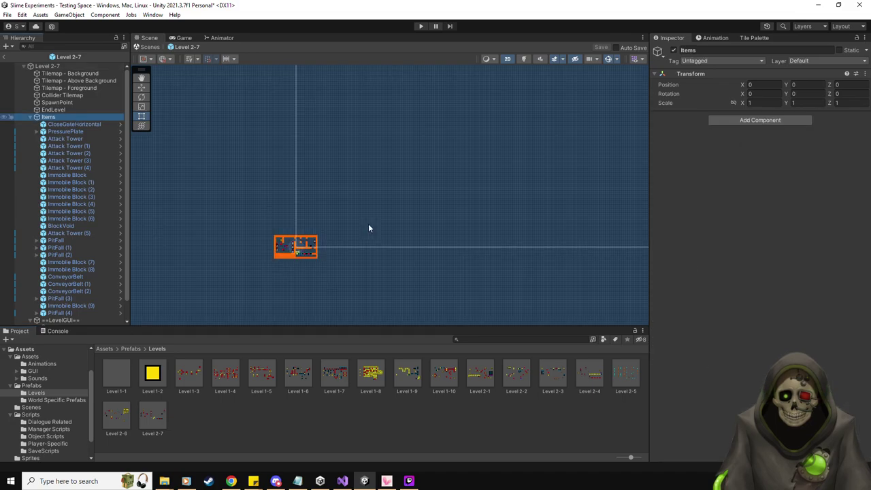
{"action": "left_click", "coordinate": [48, 65]}
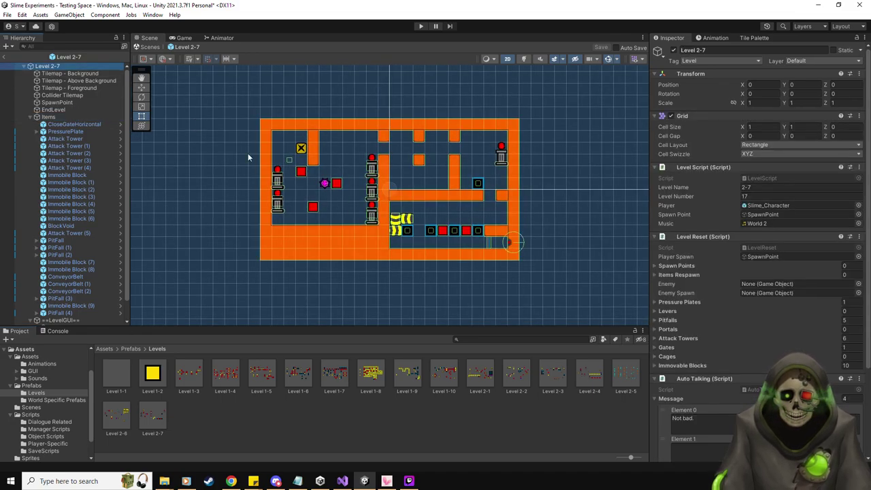
{"action": "scroll", "coordinate": [399, 248], "scroll_direction": "up", "scroll_amount": 2}
{"action": "scroll", "coordinate": [398, 248], "scroll_direction": "up", "scroll_amount": 3}
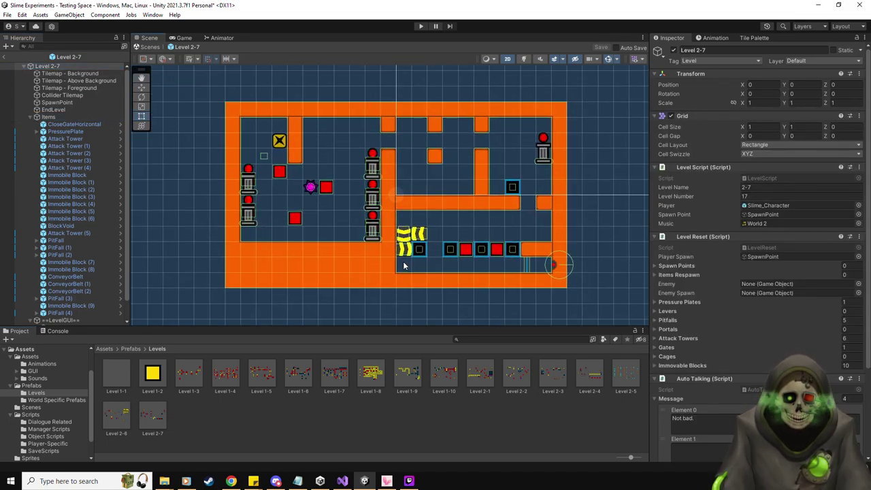
Complete Auto Talking message Element 0 as "Not bad. But let's see how you do when you need to be more careful." and save the prefab.
{"action": "left_click", "coordinate": [694, 418]}
{"action": "scroll", "coordinate": [738, 327], "scroll_direction": "down", "scroll_amount": 3}
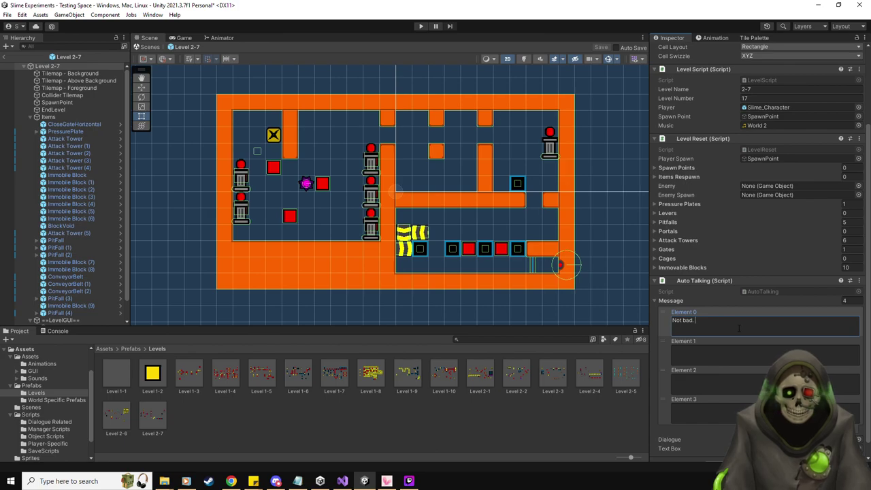
{"action": "type", "text": "B"}
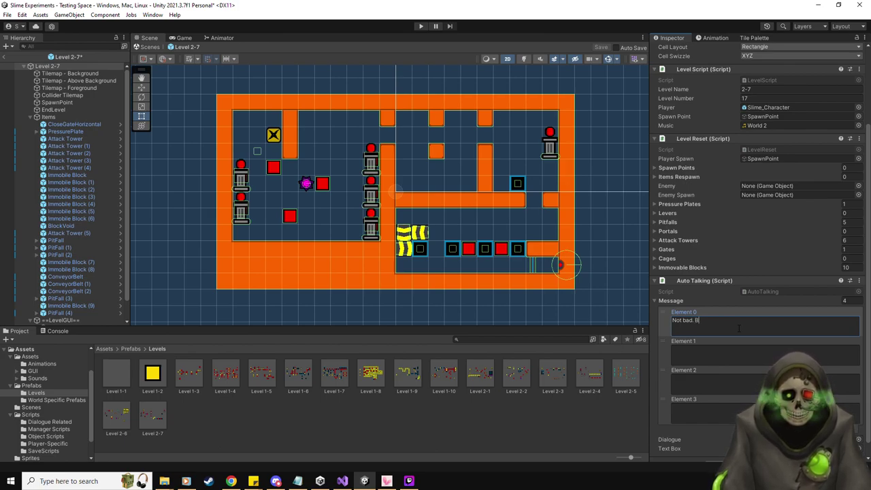
{"action": "type", "text": "ut let's see how you"}
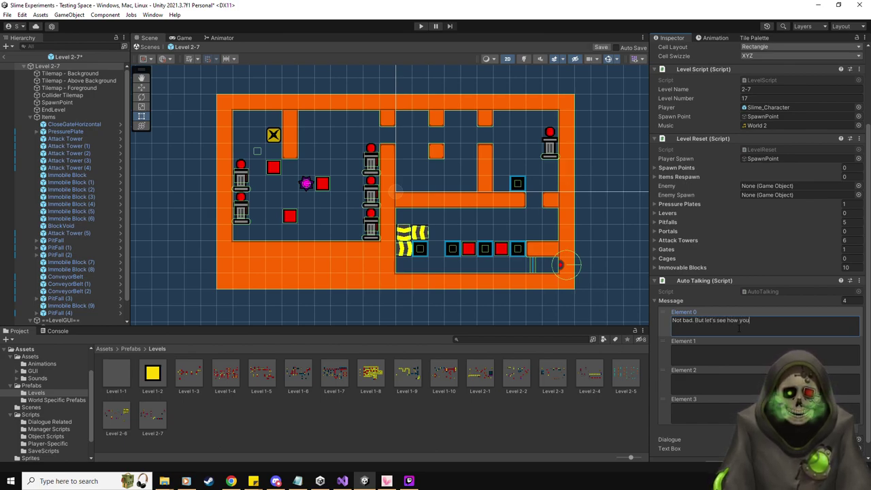
{"action": "type", "text": " do when you "}
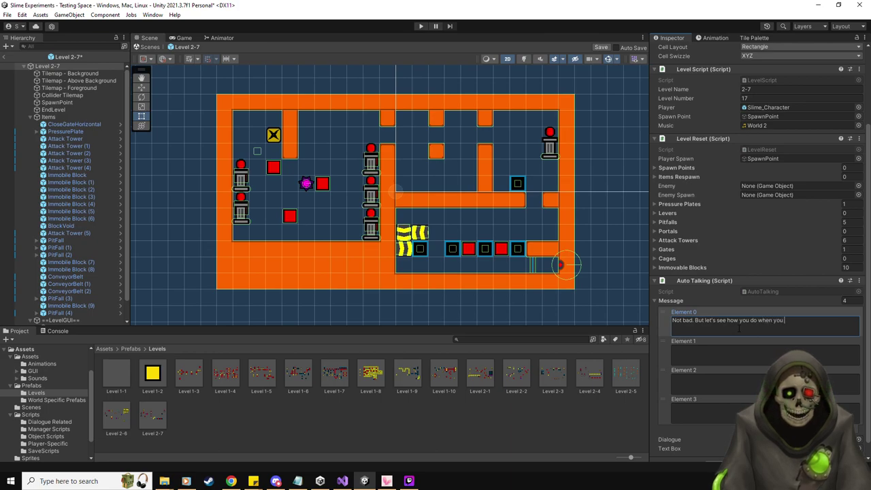
{"action": "type", "text": "need to b"}
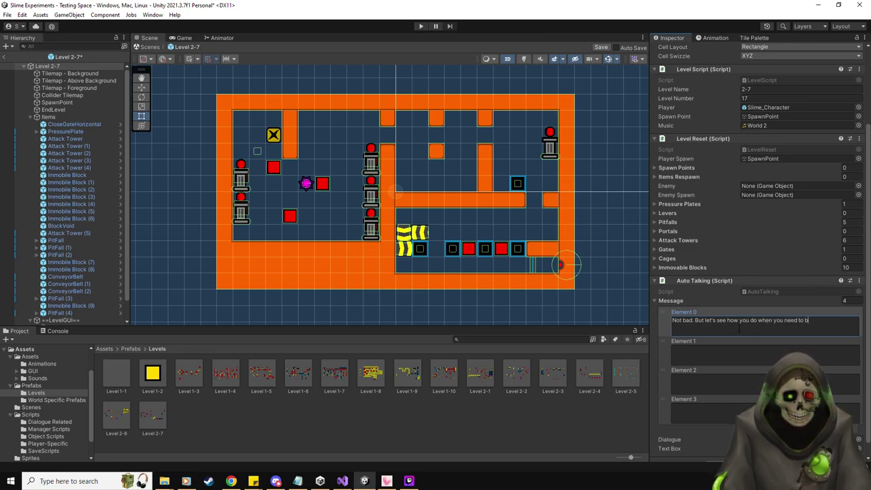
{"action": "type", "text": "e more careful."}
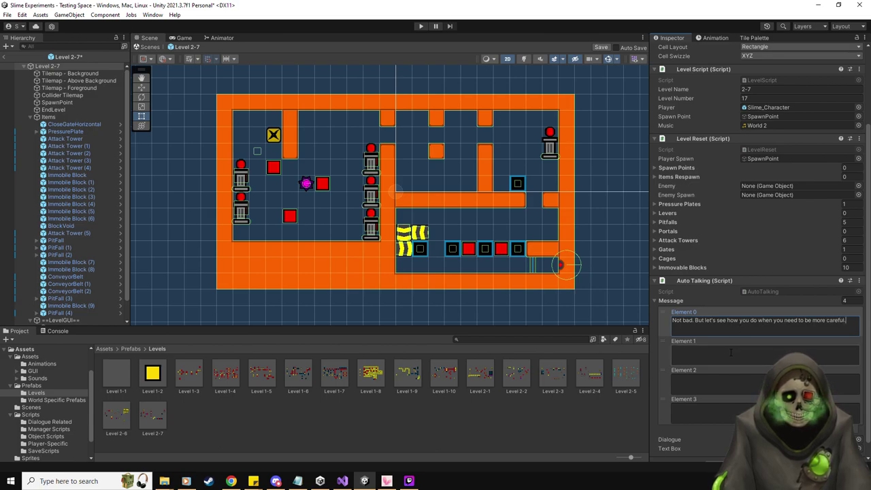
{"action": "left_click", "coordinate": [731, 352]}
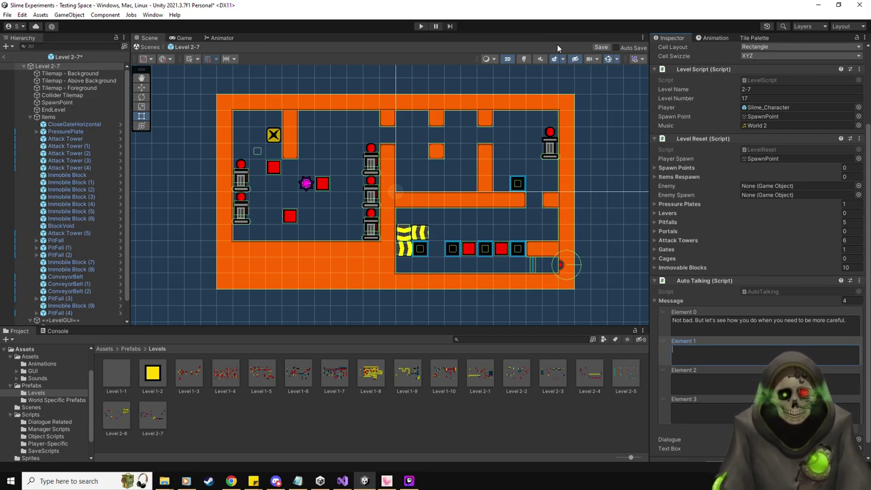
{"action": "left_click", "coordinate": [601, 47]}
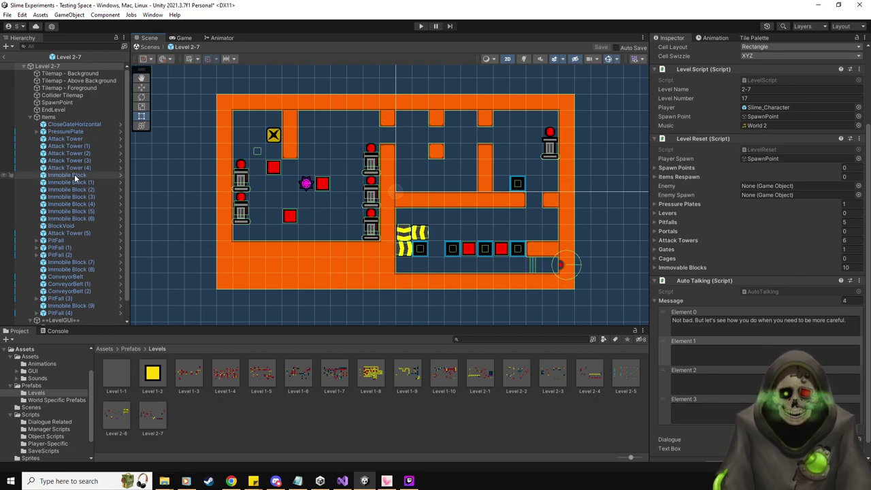
Delete all five PitFall objects, PitFall through PitFall (4), from the Items group of Level 2-7.
{"action": "left_click", "coordinate": [71, 241]}
{"action": "left_click", "coordinate": [73, 251], "text": "shift"}
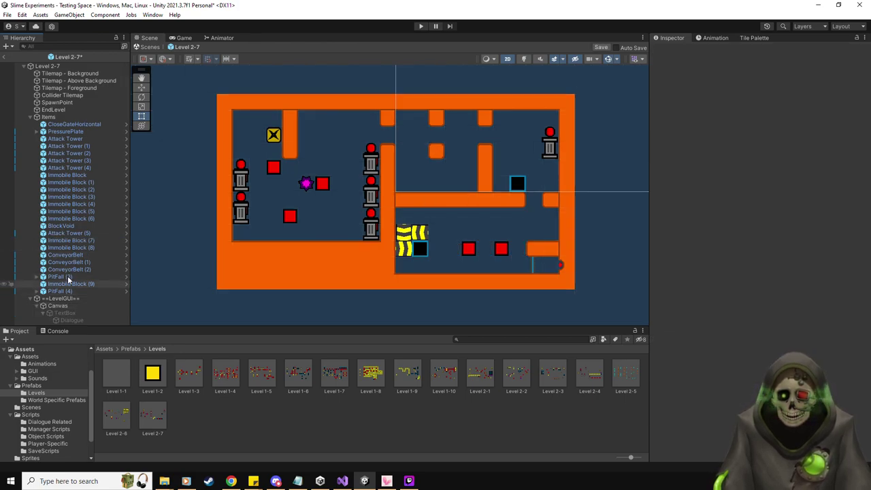
{"action": "left_click", "coordinate": [67, 275]}
{"action": "key", "text": "Delete"}
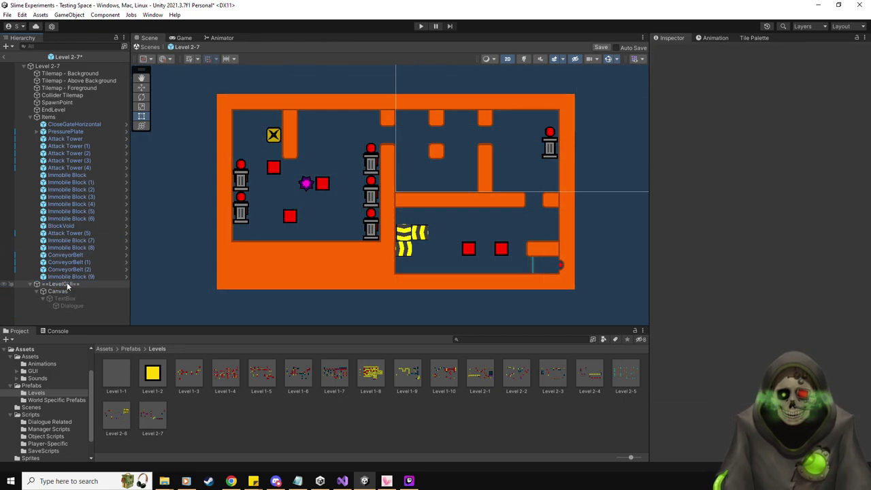
Remove all five missing entries from the Pitfalls list in the Level Reset script of Level 2-7.
{"action": "left_click", "coordinate": [48, 66]}
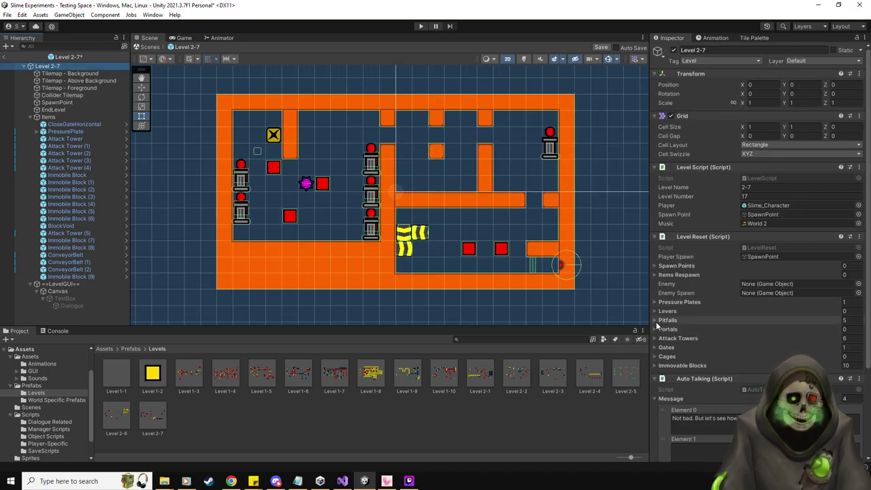
{"action": "left_click", "coordinate": [654, 319]}
{"action": "left_click", "coordinate": [702, 331]}
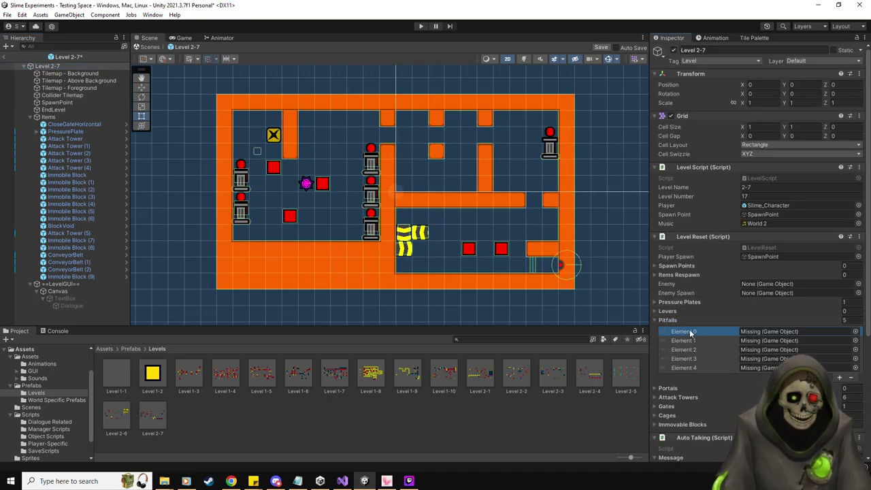
{"action": "key", "text": "Delete"}
{"action": "key", "text": "Delete"}
{"action": "key", "text": "Delete"}
{"action": "key", "text": "Delete"}
{"action": "key", "text": "Delete"}
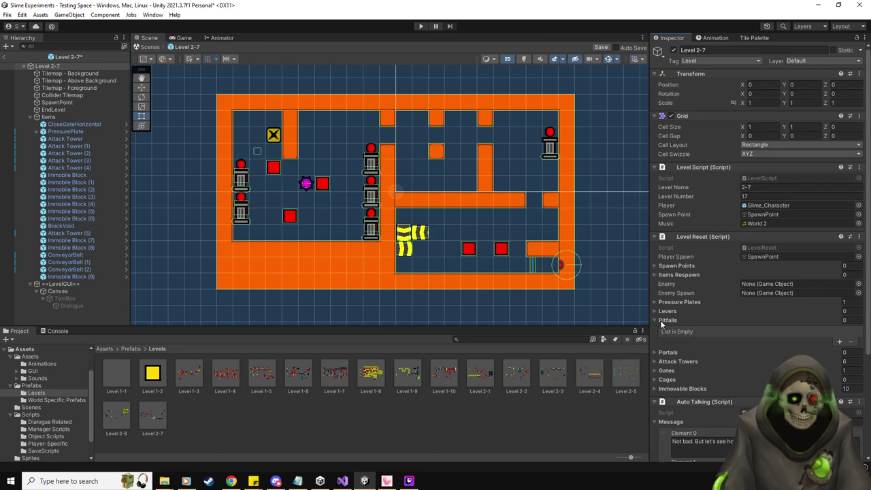
{"action": "left_click", "coordinate": [663, 321]}
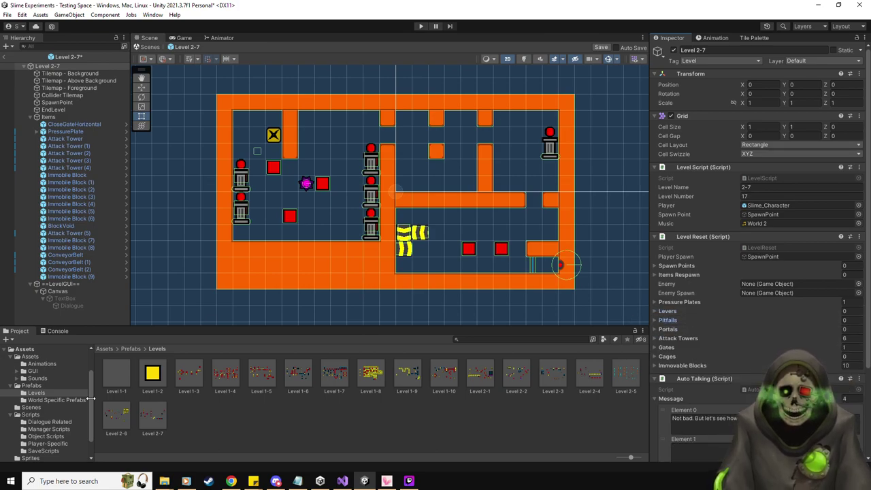
Place a BlockVoid at X 7.5, Y 0.5 and four copies in the former pitfall spots of the lower-right corridor's block row.
{"action": "left_click", "coordinate": [37, 386]}
{"action": "left_click_drag", "start_coordinate": [225, 374], "coordinate": [519, 182]}
{"action": "key", "text": "w"}
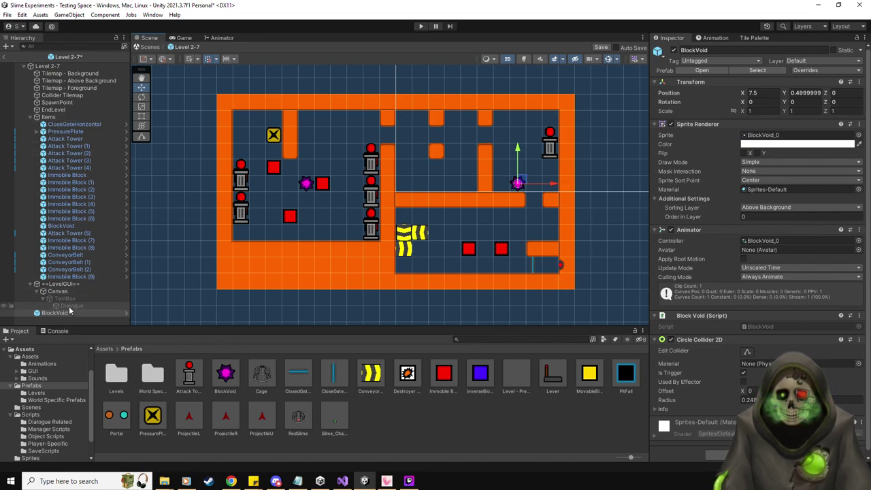
{"action": "key", "text": "ctrl+d"}
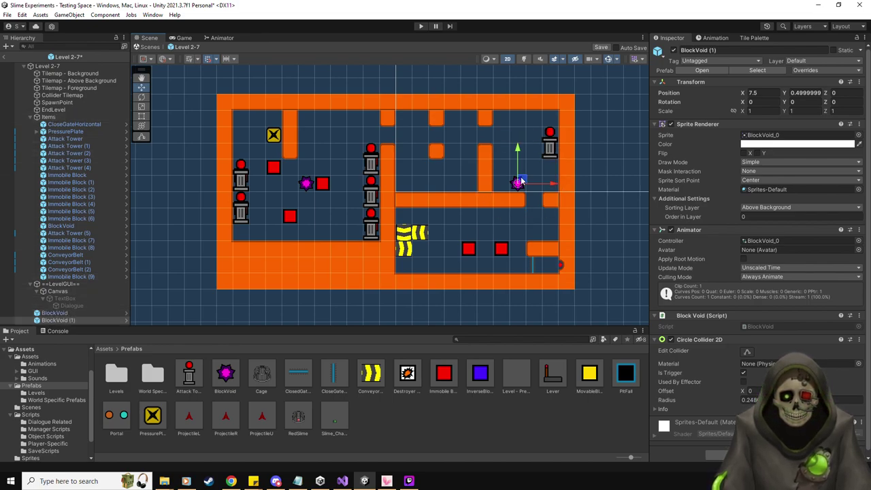
{"action": "left_click_drag", "start_coordinate": [519, 181], "coordinate": [475, 252]}
{"action": "key", "text": "ctrl+d"}
{"action": "key", "text": "ctrl+d"}
{"action": "key", "text": "ctrl+d"}
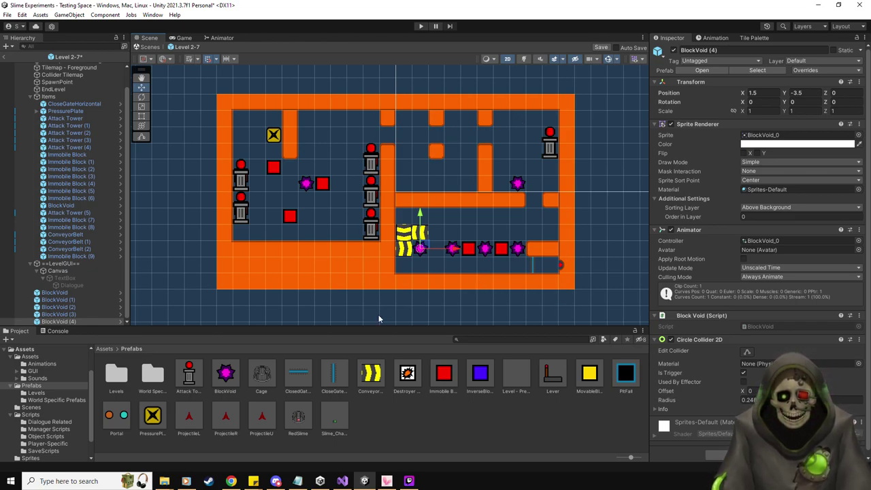
Add three adjacent BlockVoids along the left room's upper wall at X -2.5, -3.5 and -4.5, Y 4.5.
{"action": "left_click_drag", "start_coordinate": [225, 376], "coordinate": [355, 117]}
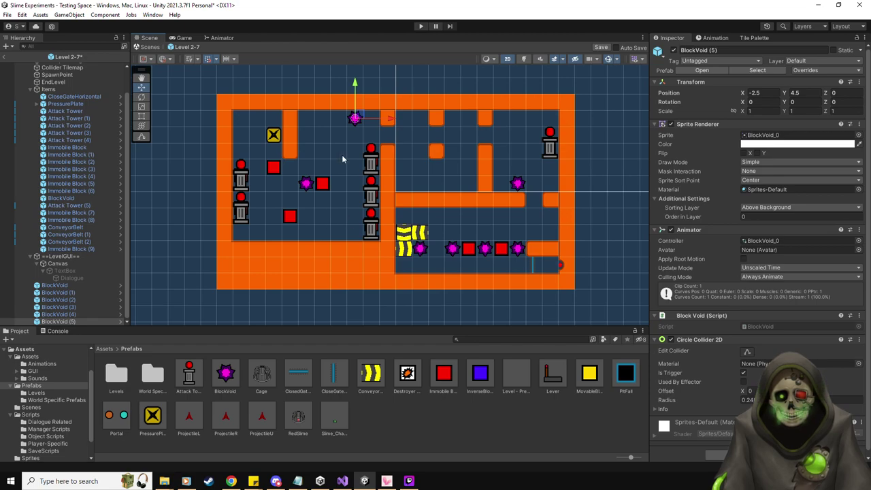
{"action": "key", "text": "ctrl+d"}
{"action": "left_click_drag", "start_coordinate": [386, 119], "coordinate": [369, 121]}
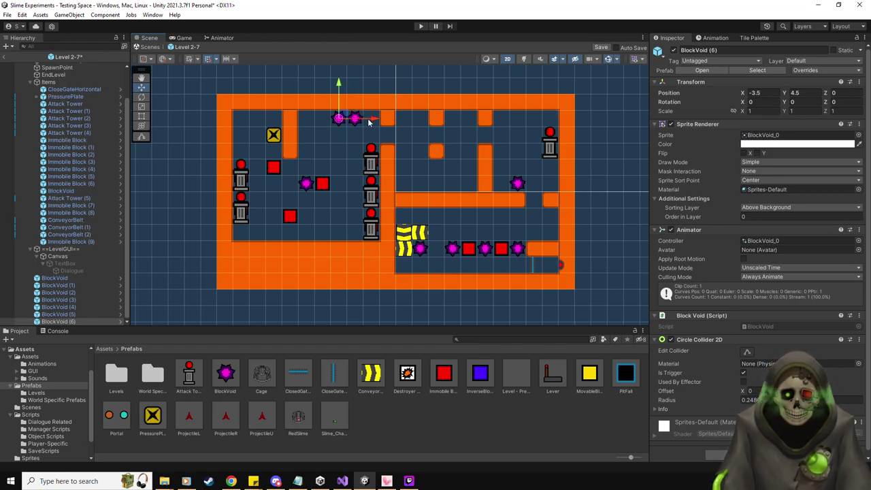
{"action": "key", "text": "ctrl+d"}
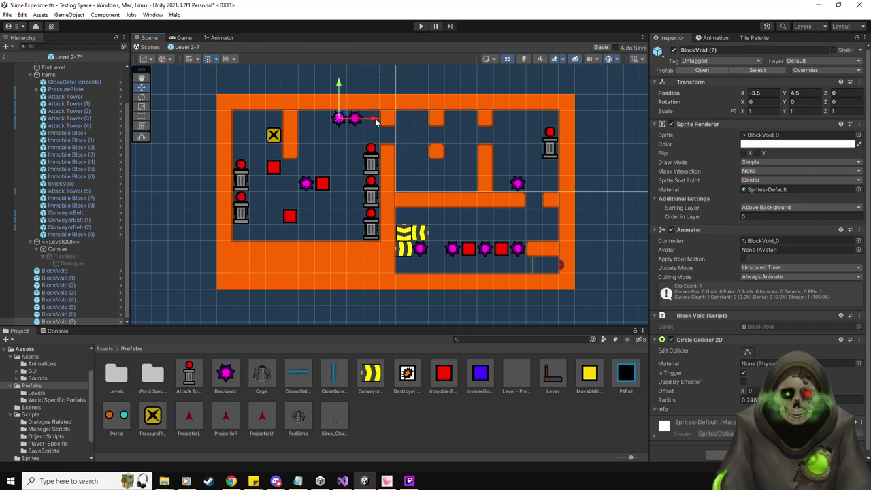
{"action": "left_click_drag", "start_coordinate": [369, 121], "coordinate": [354, 121]}
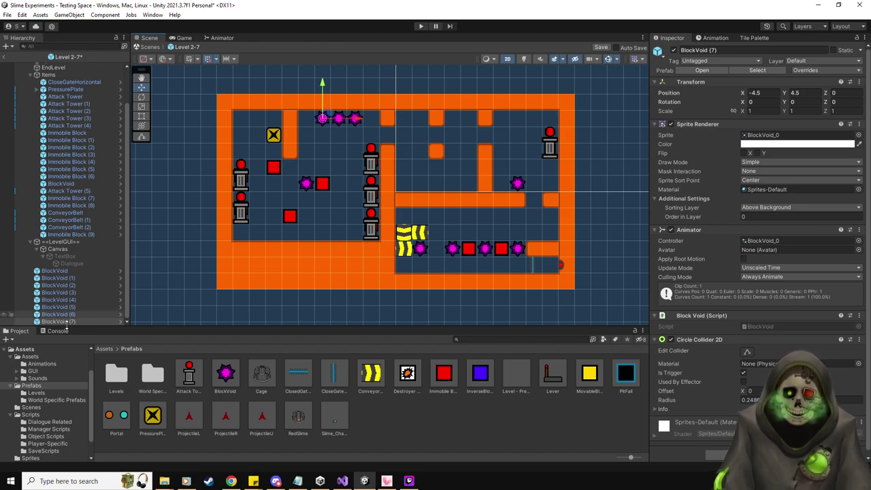
Replace Immobile Block (4) in the left room with a BlockVoid at X -6.5, Y -1.5.
{"action": "left_click", "coordinate": [83, 172]}
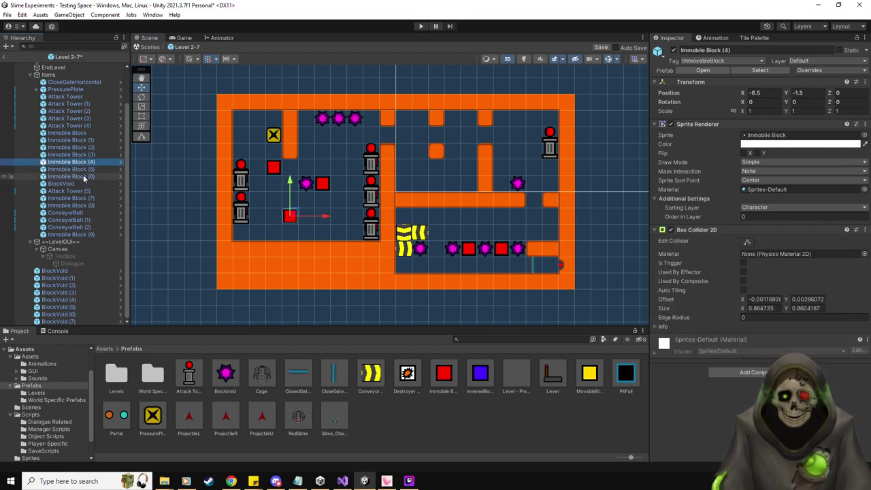
{"action": "key", "text": "Delete"}
{"action": "left_click_drag", "start_coordinate": [225, 373], "coordinate": [289, 216]}
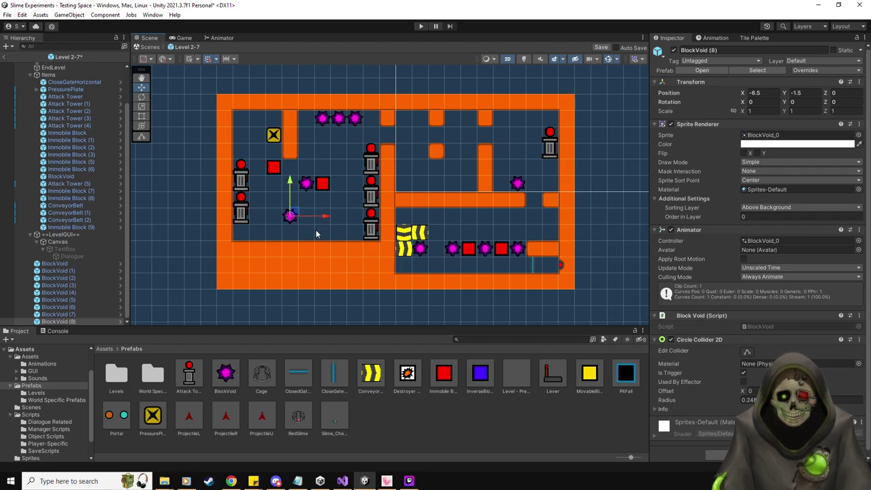
Move the nine new BlockVoid objects, BlockVoid through BlockVoid (8), into the Items group.
{"action": "left_click", "coordinate": [54, 263]}
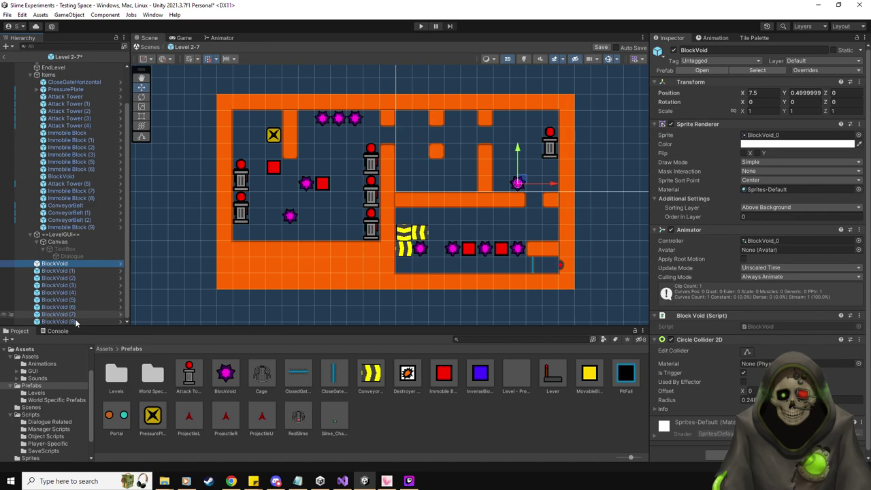
{"action": "left_click", "coordinate": [58, 321], "text": "shift"}
{"action": "left_click_drag", "start_coordinate": [58, 267], "coordinate": [49, 77]}
{"action": "scroll", "coordinate": [49, 76], "scroll_direction": "up", "scroll_amount": 3}
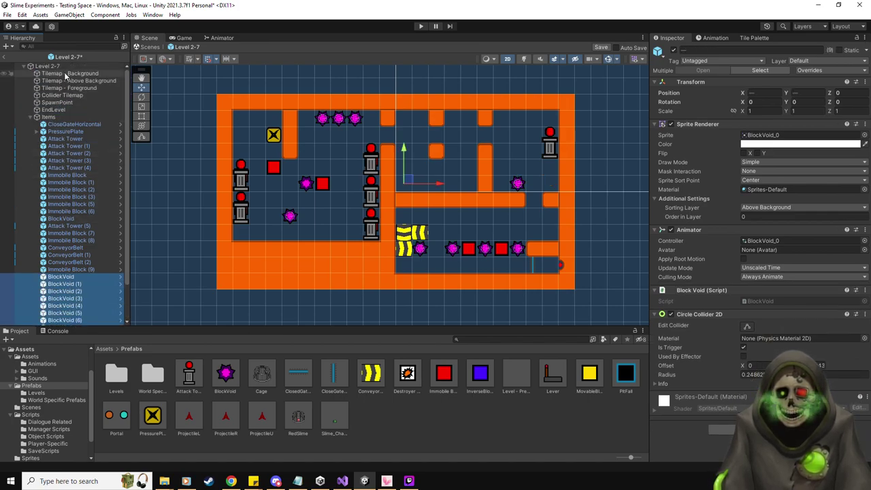
Remove the missing Element 4 from the Immovable Blocks list in the Level Reset script of Level 2-7.
{"action": "left_click", "coordinate": [61, 68]}
{"action": "scroll", "coordinate": [756, 204], "scroll_direction": "down", "scroll_amount": 5}
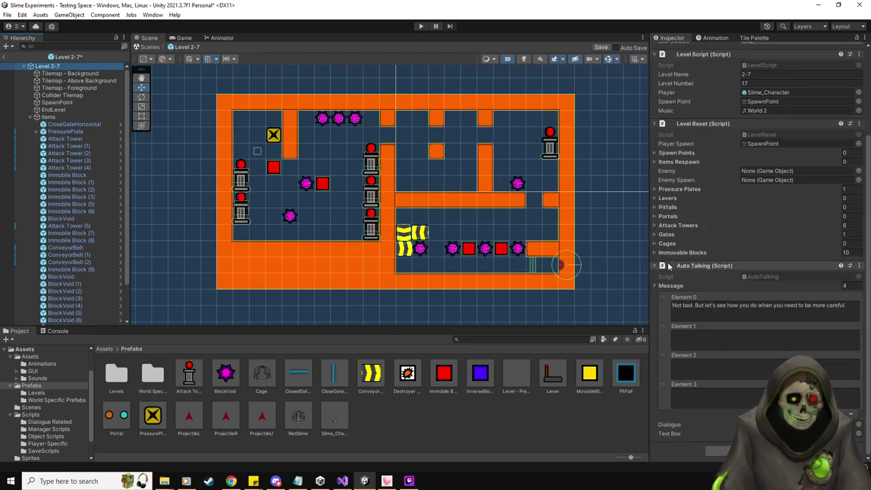
{"action": "left_click", "coordinate": [654, 252]}
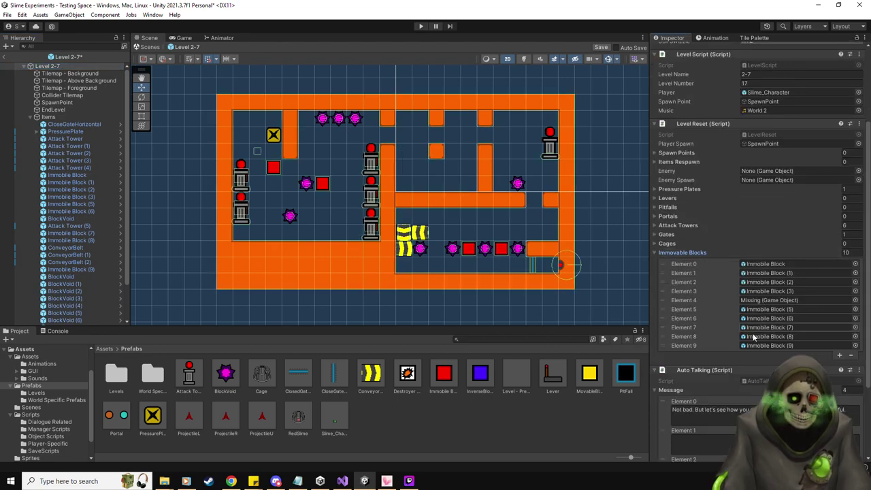
{"action": "left_click", "coordinate": [703, 300]}
{"action": "key", "text": "Delete"}
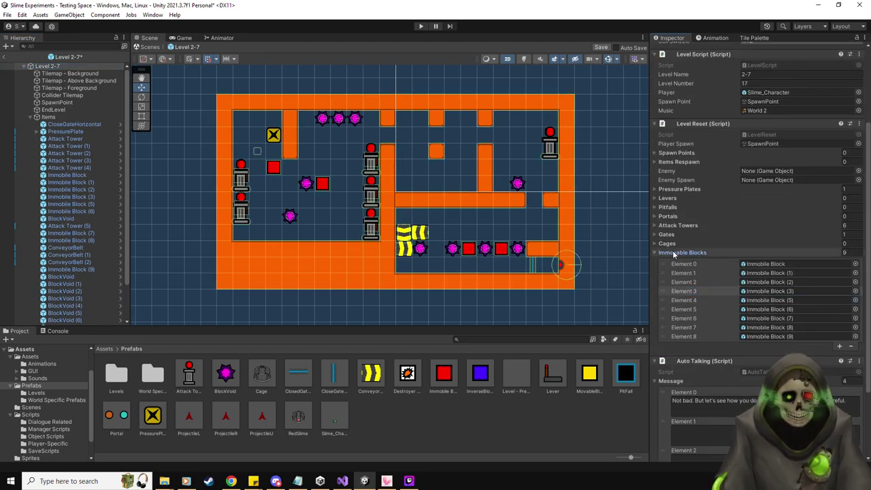
{"action": "left_click", "coordinate": [681, 253]}
{"action": "scroll", "coordinate": [687, 292], "scroll_direction": "up", "scroll_amount": 4}
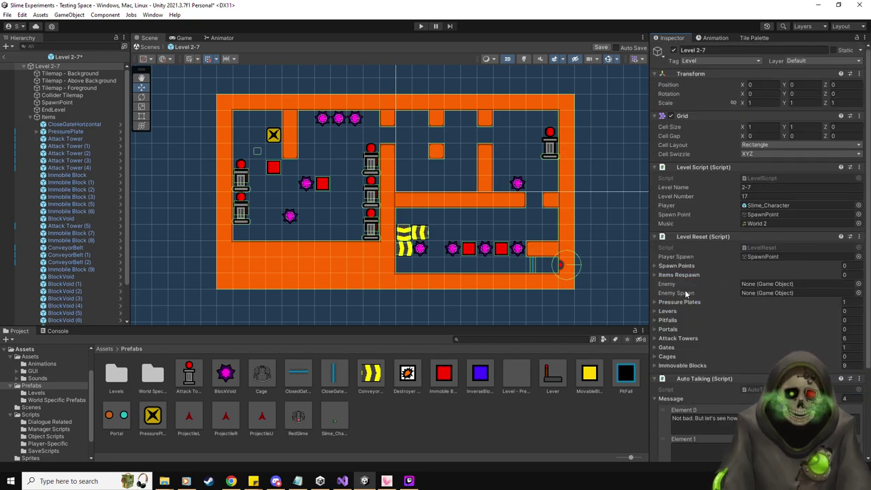
Enter "A slight wrong move can cause you to need to start over entirely." as Element 1 of Level 2-7's Auto Talking message.
{"action": "left_click", "coordinate": [436, 185]}
{"action": "scroll", "coordinate": [436, 185], "scroll_direction": "up", "scroll_amount": 3}
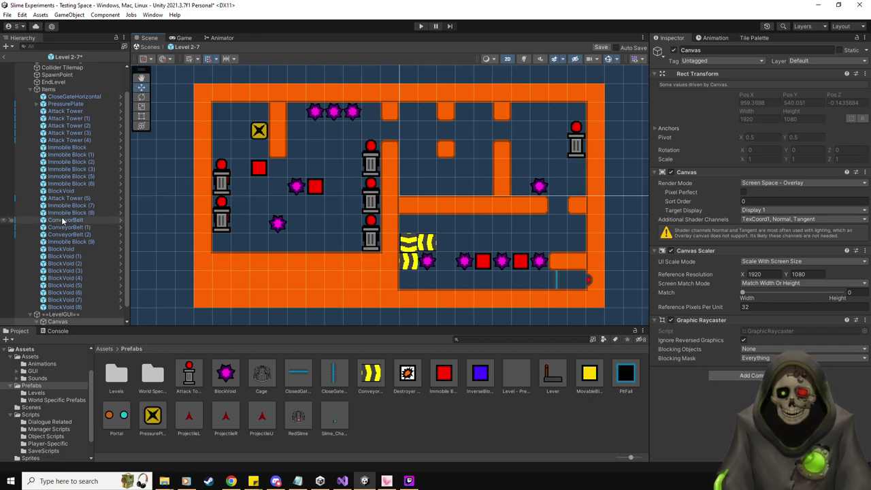
{"action": "scroll", "coordinate": [63, 220], "scroll_direction": "up", "scroll_amount": 2}
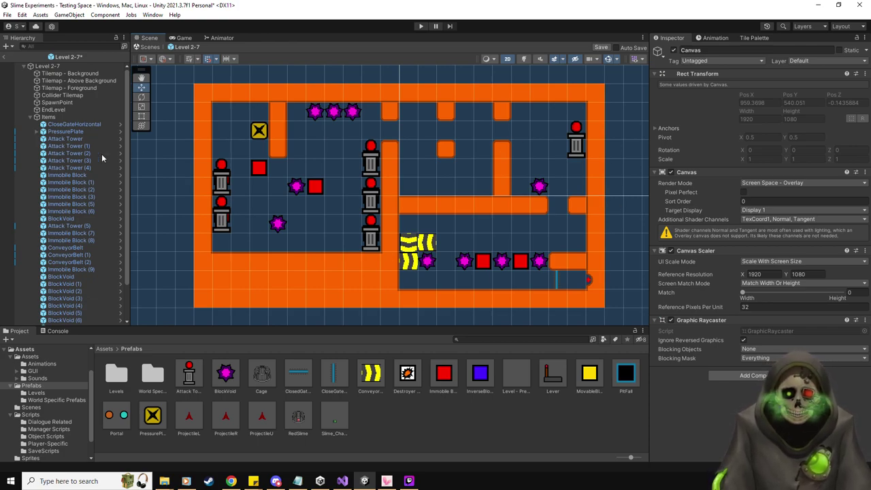
{"action": "left_click", "coordinate": [48, 66]}
{"action": "scroll", "coordinate": [743, 340], "scroll_direction": "down", "scroll_amount": 3}
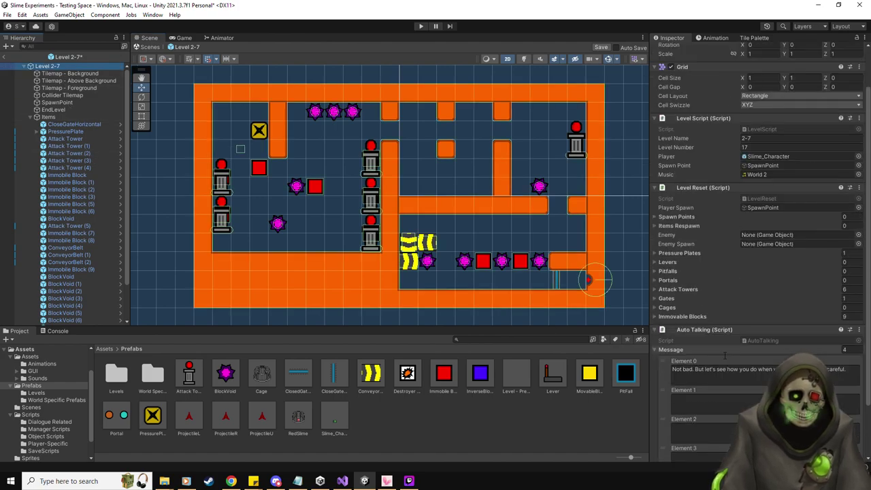
{"action": "left_click", "coordinate": [743, 355]}
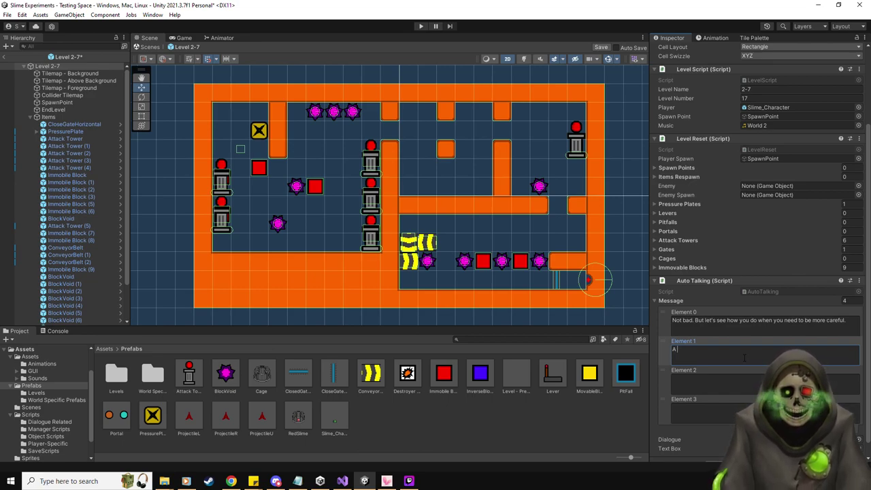
{"action": "type", "text": "A slight wrong move "}
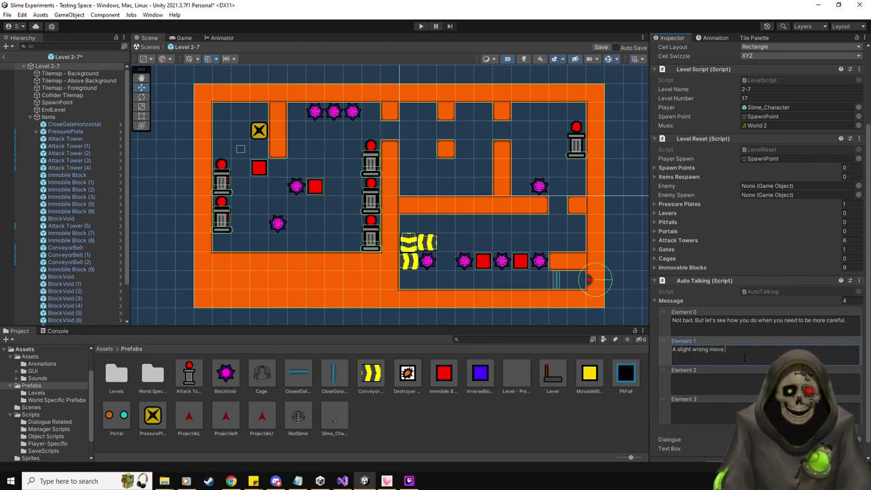
{"action": "type", "text": "can ca"}
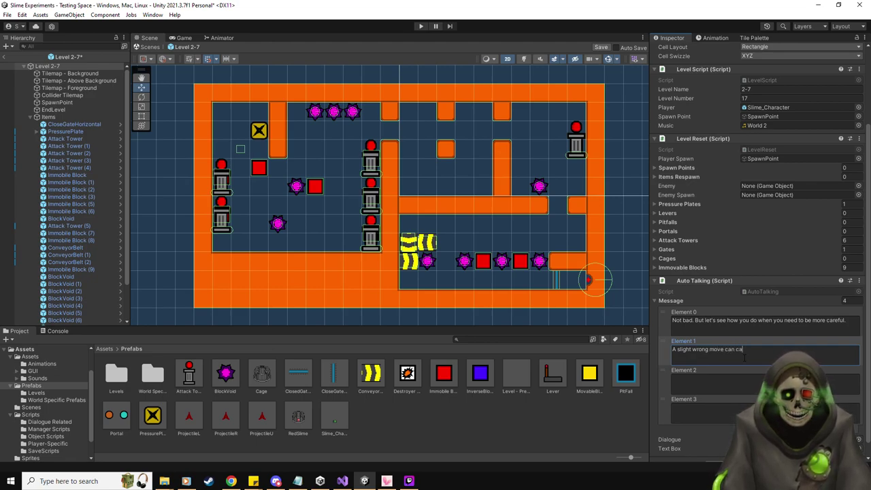
{"action": "type", "text": "use you to need to start over entirely."}
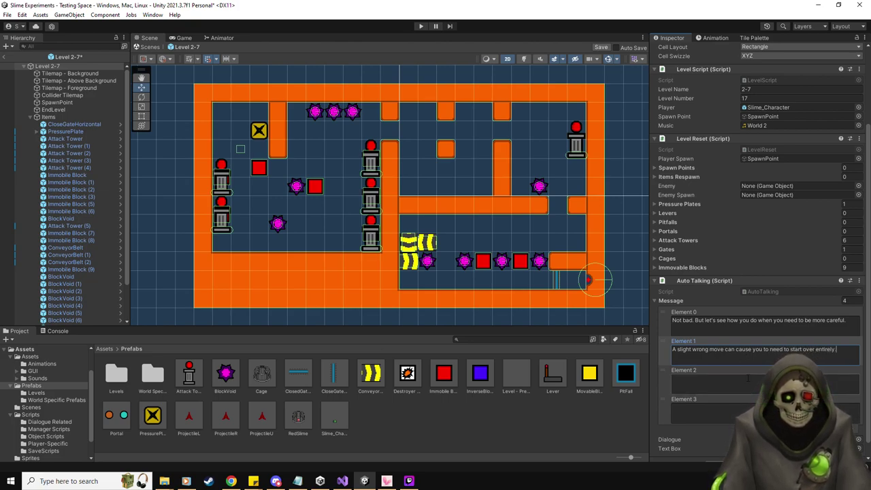
Remove the empty Elements 2 and 3 from the Auto Talking message list and save the Level 2-7 prefab.
{"action": "left_click", "coordinate": [748, 379]}
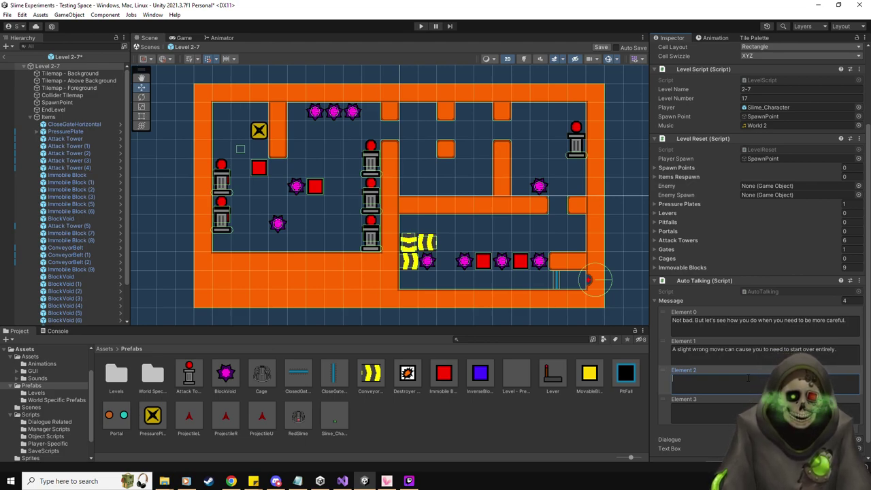
{"action": "left_click", "coordinate": [663, 403]}
{"action": "key", "text": "ctrl+z"}
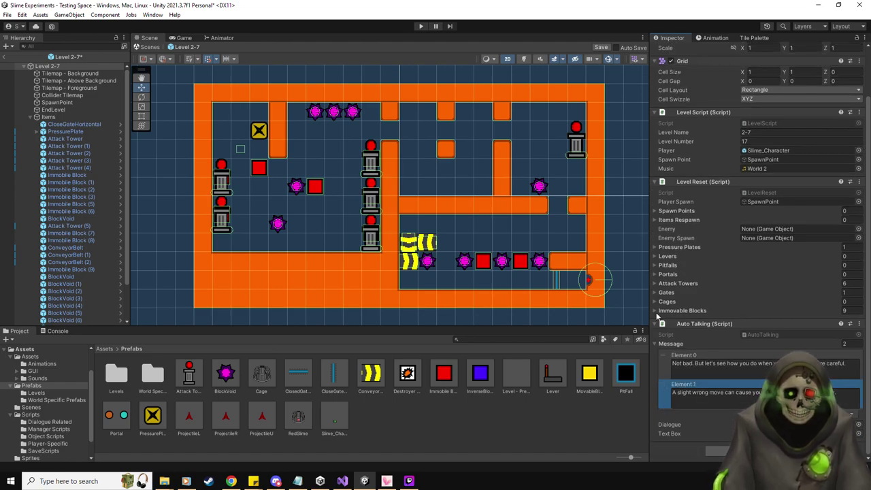
{"action": "left_click", "coordinate": [599, 49]}
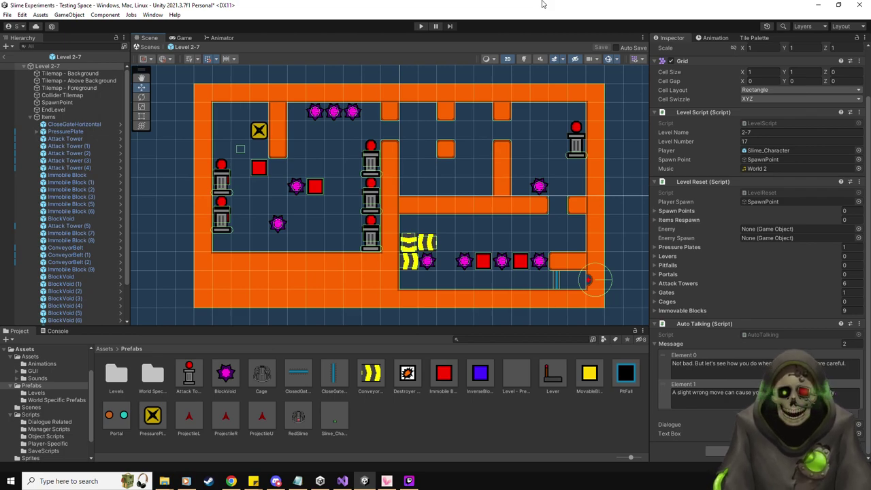
Check the collider components on Level 2-7's Collider Tilemap and return to the Testing Space scene.
{"action": "left_click", "coordinate": [69, 95]}
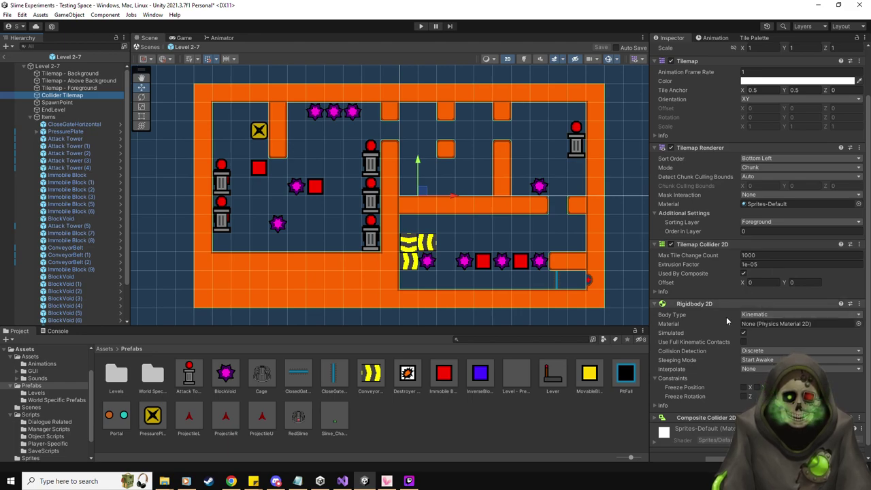
{"action": "scroll", "coordinate": [726, 316], "scroll_direction": "down", "scroll_amount": 1}
{"action": "left_click", "coordinate": [10, 57]}
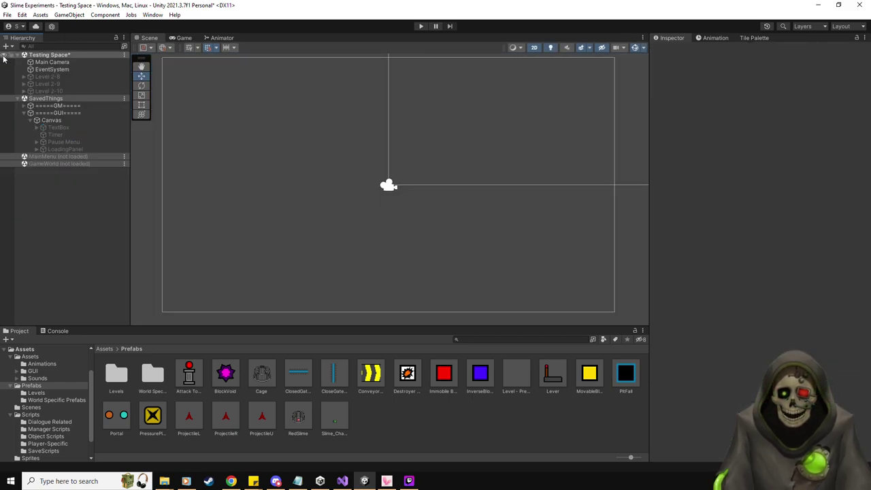
Activate Level 2-8, Level 2-9 and Level 2-10 together and expand their child objects.
{"action": "left_click", "coordinate": [51, 79]}
{"action": "left_click", "coordinate": [49, 91], "text": "shift"}
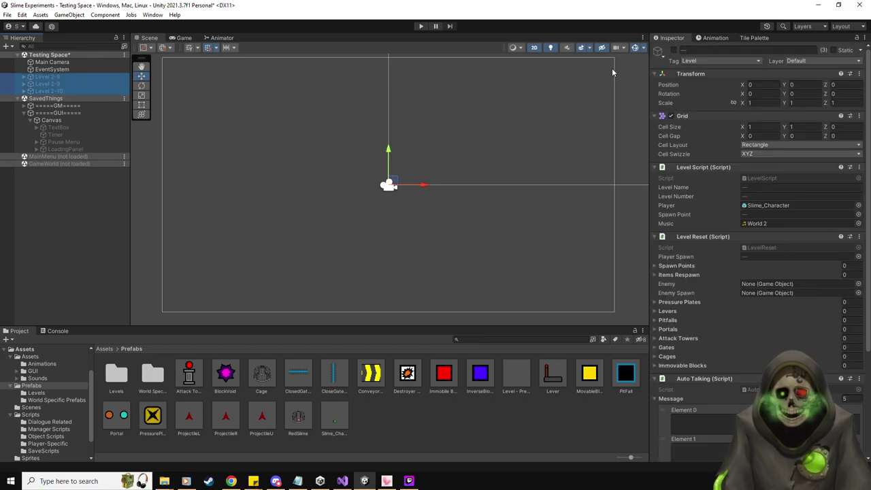
{"action": "left_click", "coordinate": [673, 50]}
{"action": "left_click", "coordinate": [24, 90]}
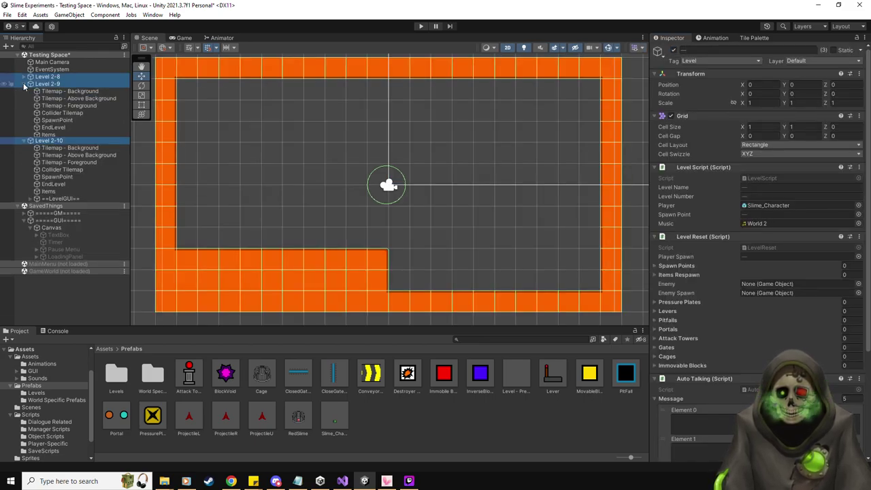
Give Level 2-8's Collider Tilemap a Composite Collider 2D with Used By Composite enabled and a Kinematic Rigidbody 2D.
{"action": "left_click", "coordinate": [62, 105]}
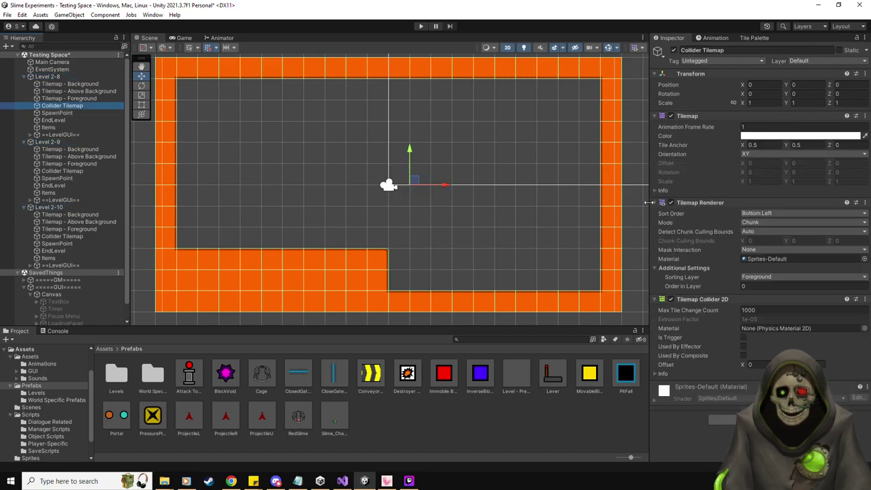
{"action": "left_click", "coordinate": [742, 355]}
{"action": "left_click", "coordinate": [723, 410]}
{"action": "type", "text": "tilema"}
{"action": "key", "text": "BackSpace"}
{"action": "key", "text": "BackSpace"}
{"action": "key", "text": "BackSpace"}
{"action": "key", "text": "BackSpace"}
{"action": "key", "text": "BackSpace"}
{"action": "key", "text": "BackSpace"}
{"action": "type", "text": "composite"}
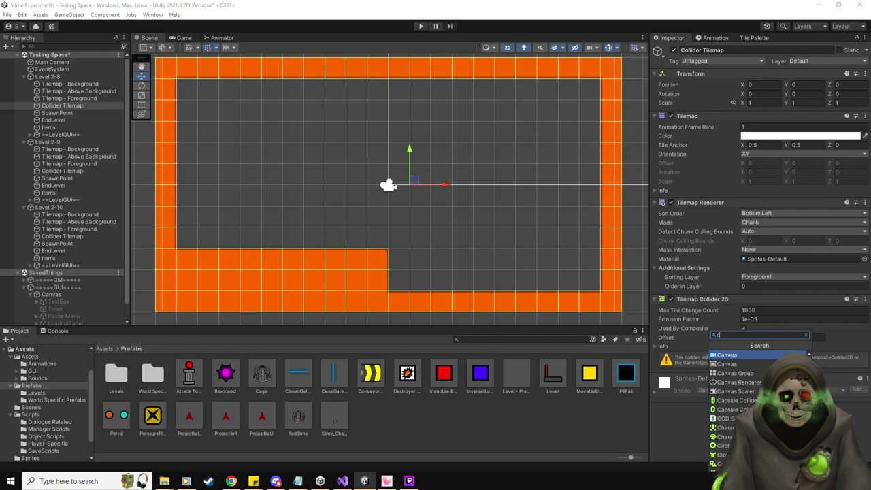
{"action": "key", "text": "Return"}
{"action": "left_click", "coordinate": [764, 368]}
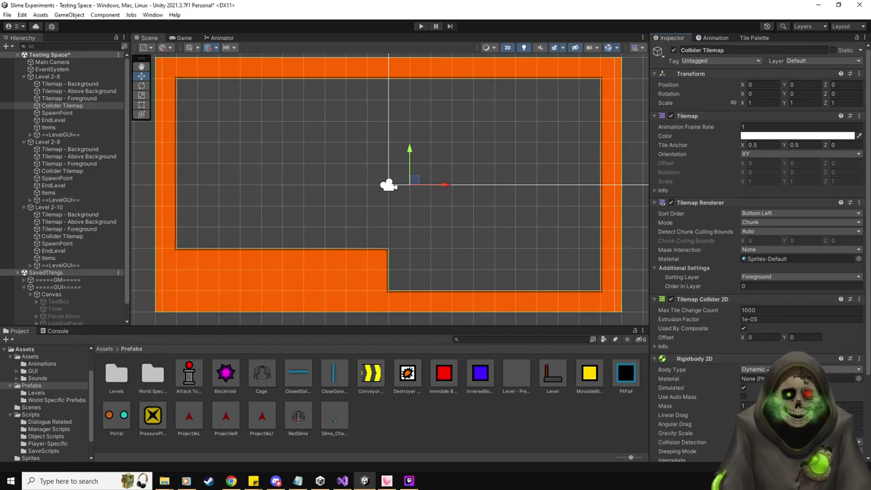
{"action": "left_click", "coordinate": [756, 379]}
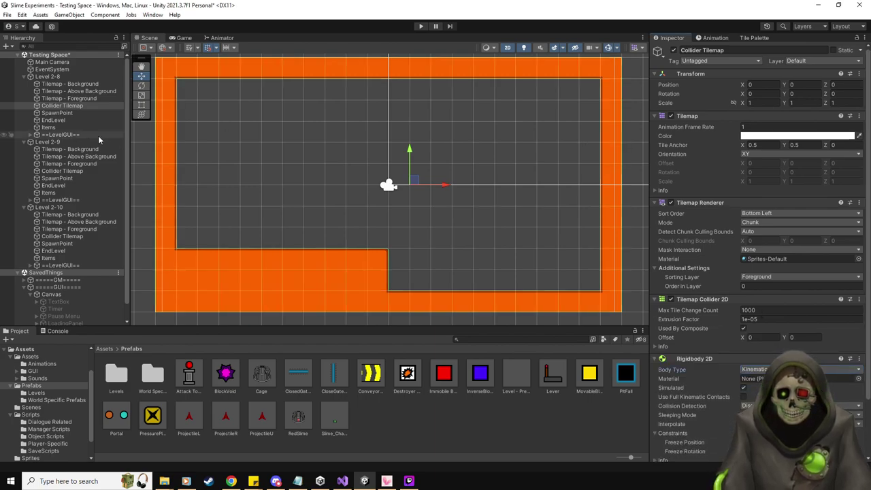
Add a Composite Collider 2D to the Collider Tilemaps of Levels 2-9 and 2-10, with Used By Composite enabled and the body type Kinematic.
{"action": "left_click", "coordinate": [90, 172]}
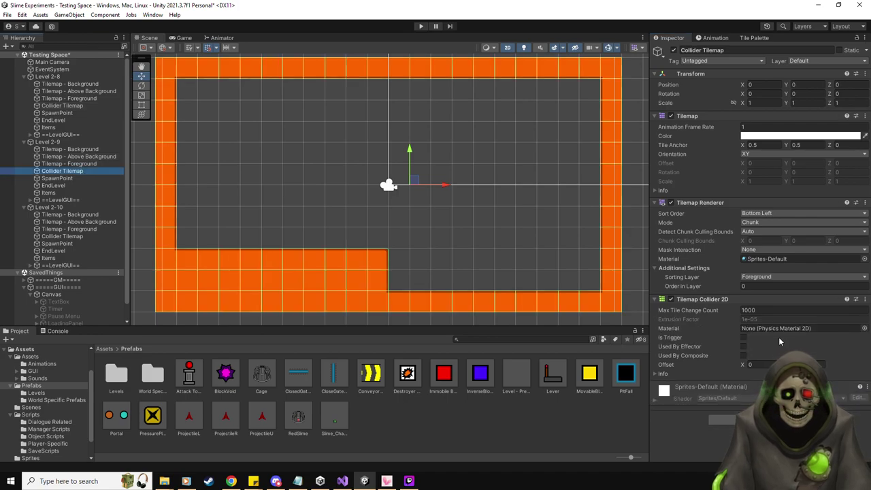
{"action": "left_click", "coordinate": [82, 235], "text": "ctrl"}
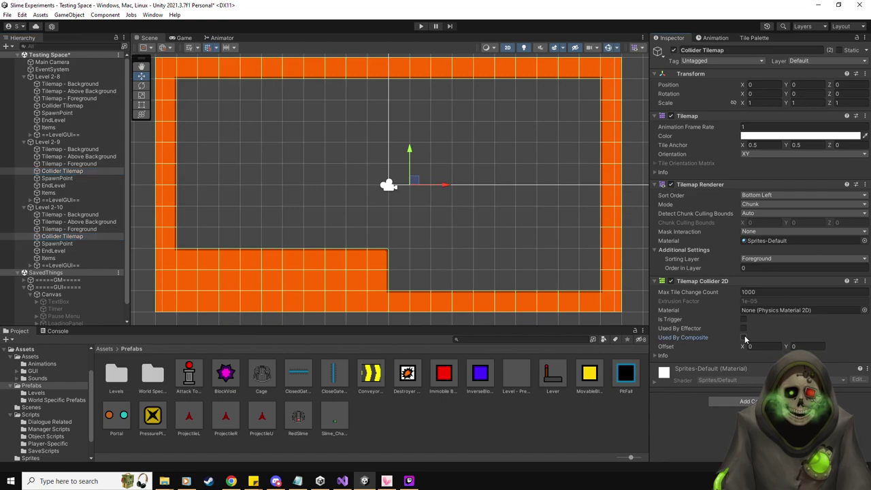
{"action": "left_click", "coordinate": [744, 337]}
{"action": "left_click", "coordinate": [761, 373]}
{"action": "type", "text": "com"}
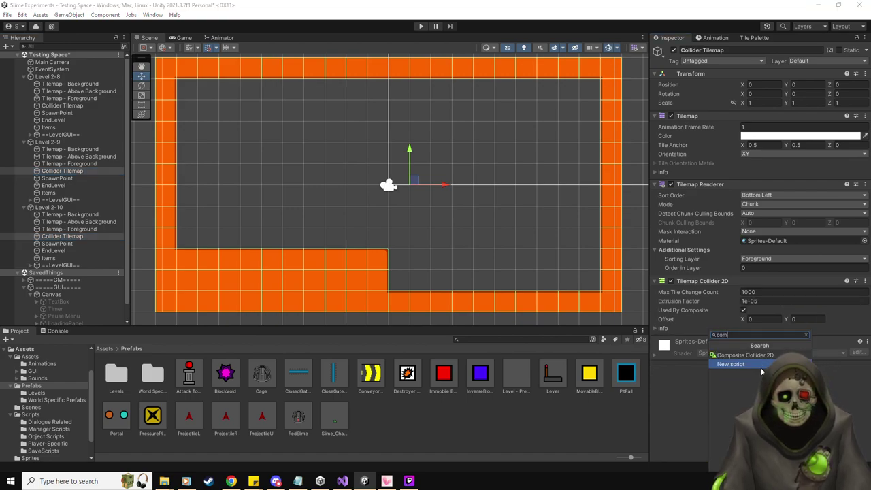
{"action": "left_click", "coordinate": [748, 355]}
{"action": "left_click", "coordinate": [758, 351]}
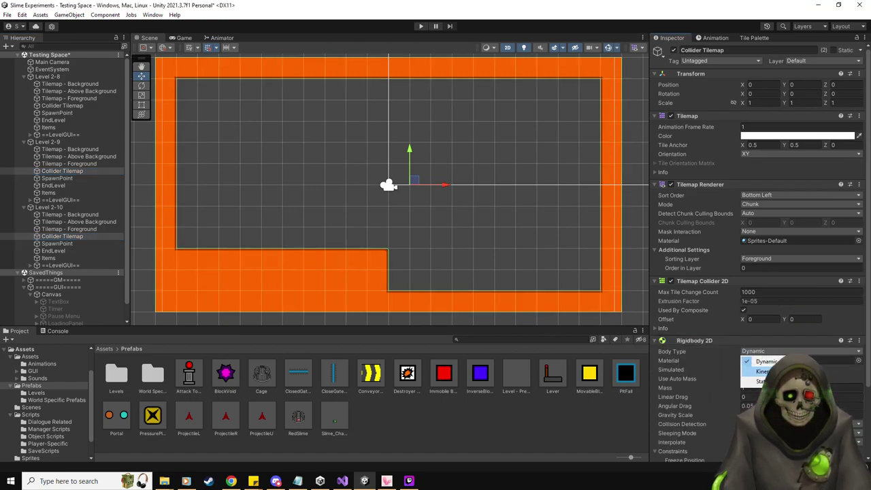
{"action": "left_click", "coordinate": [764, 371]}
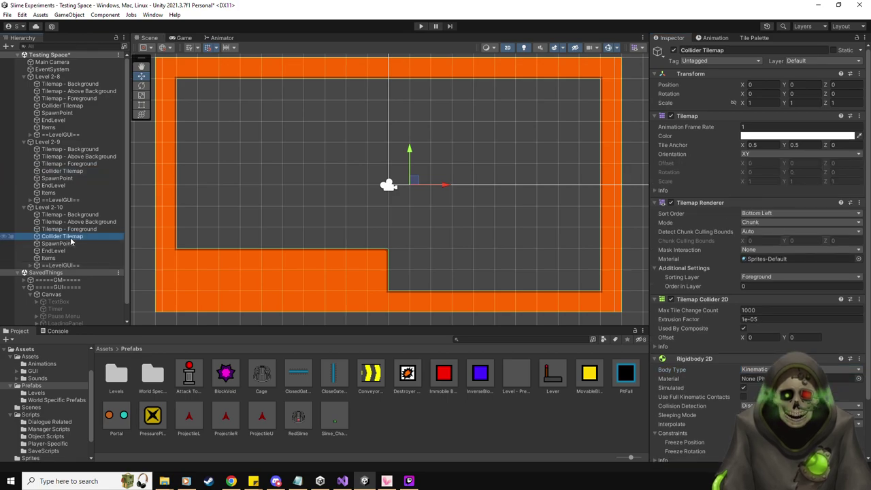
{"action": "left_click", "coordinate": [68, 171]}
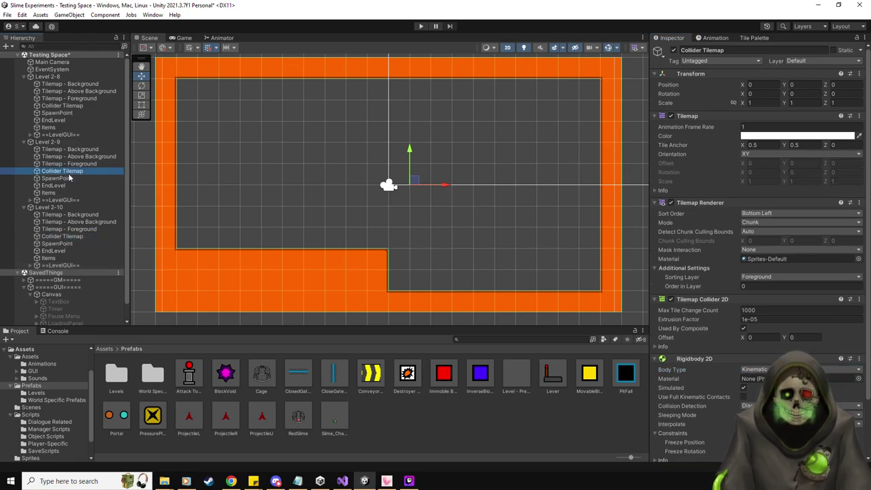
Deactivate Level 2-9 and Level 2-10 and collapse both in the scene hierarchy.
{"action": "left_click", "coordinate": [49, 207]}
{"action": "left_click", "coordinate": [48, 141], "text": "ctrl"}
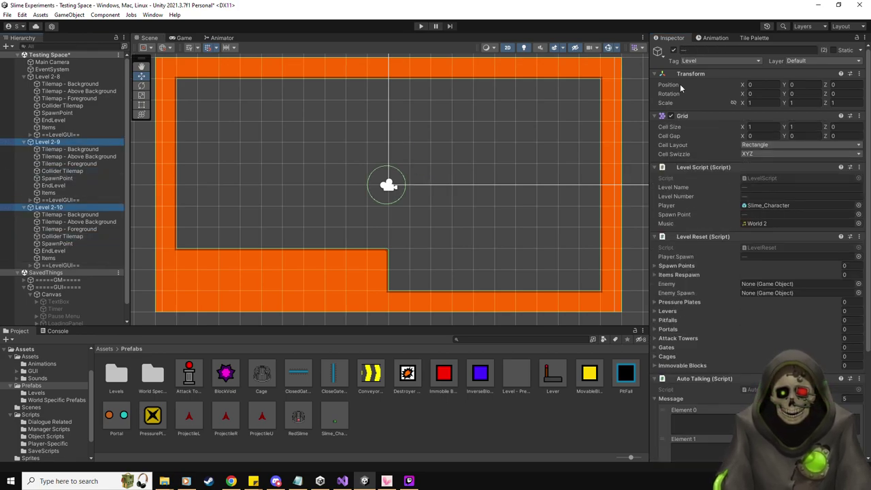
{"action": "left_click", "coordinate": [673, 50]}
{"action": "left_click", "coordinate": [24, 141]}
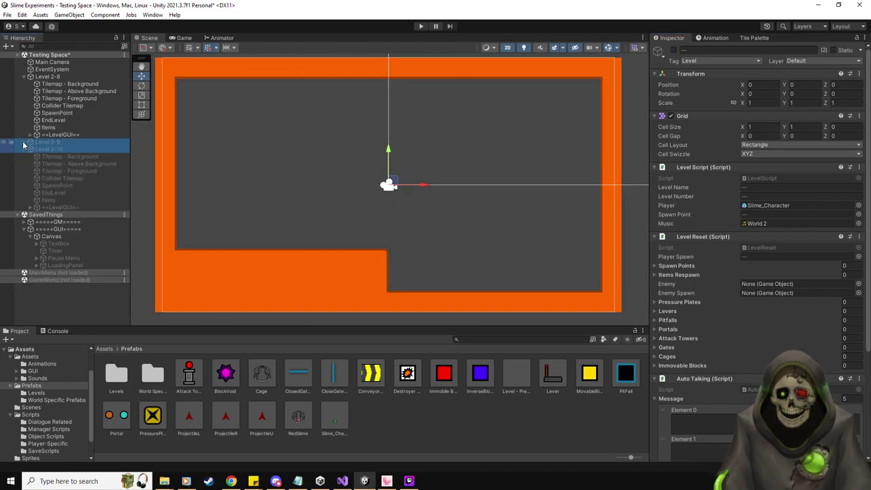
{"action": "left_click", "coordinate": [23, 149]}
Set Level 2-8's Items object as the default parent.
{"action": "left_click", "coordinate": [65, 120]}
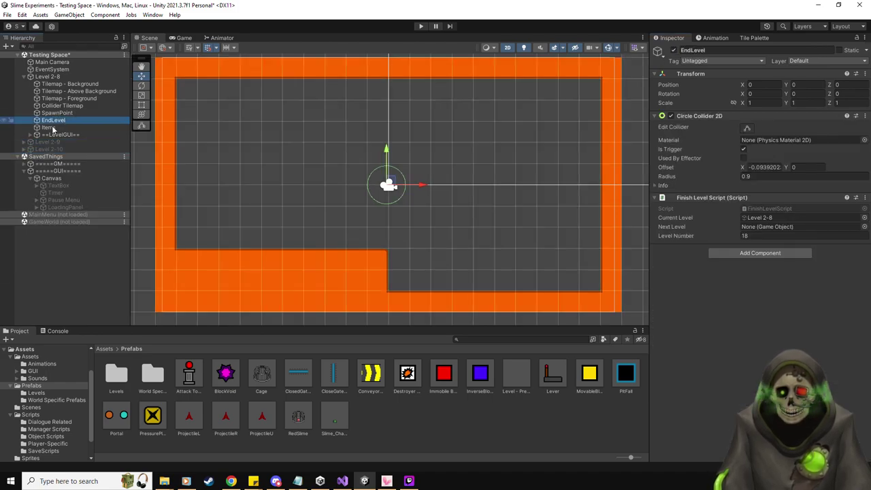
{"action": "right_click", "coordinate": [52, 127]}
{"action": "left_click", "coordinate": [92, 222]}
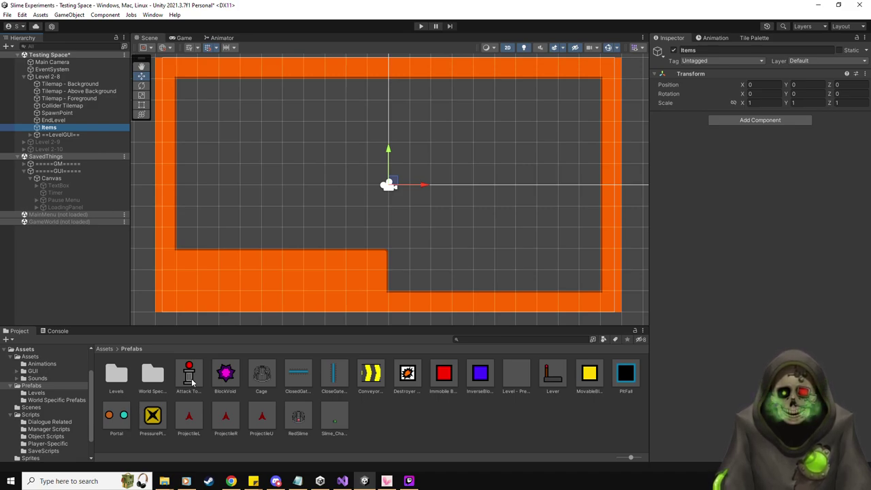
Paint the red exit tile with its half-circle facing up into Level 2-8's bottom wall, directly beside the right wall.
{"action": "left_click", "coordinate": [754, 38]}
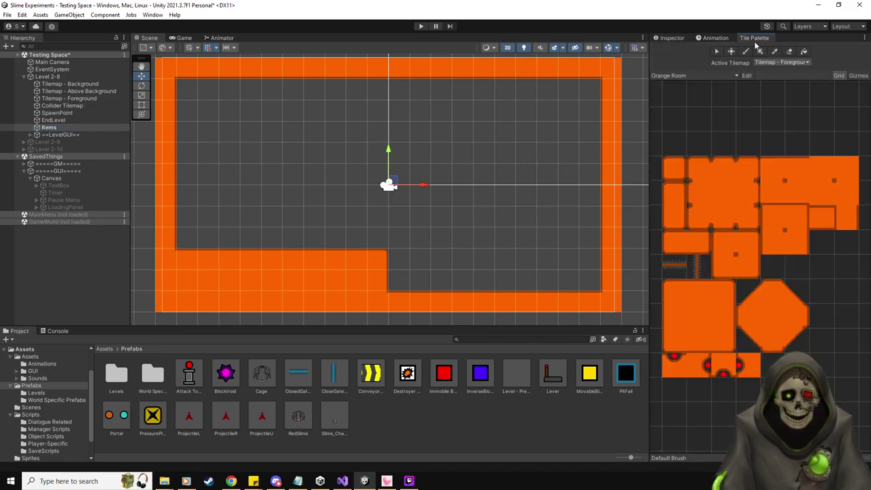
{"action": "left_click", "coordinate": [680, 371]}
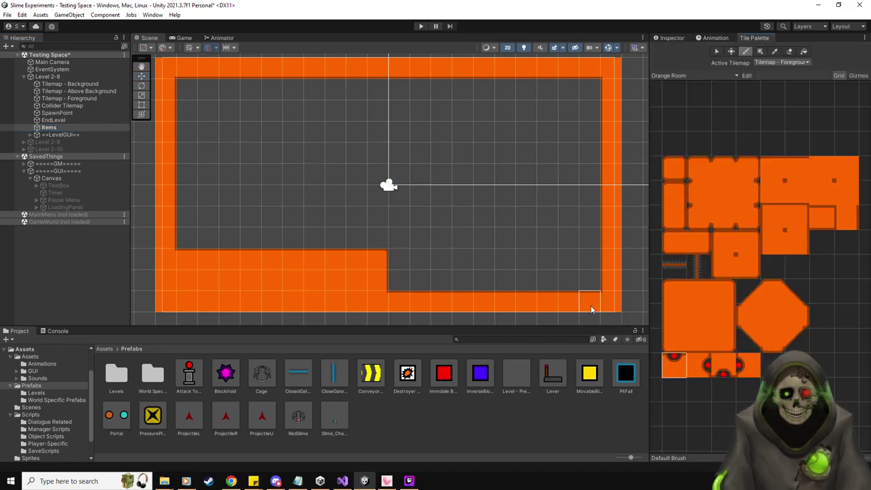
{"action": "left_click", "coordinate": [62, 105]}
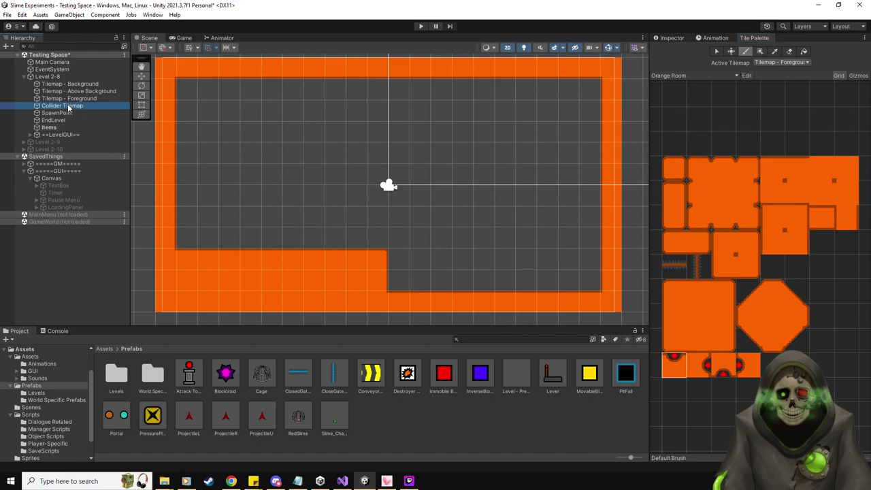
{"action": "left_click", "coordinate": [672, 38]}
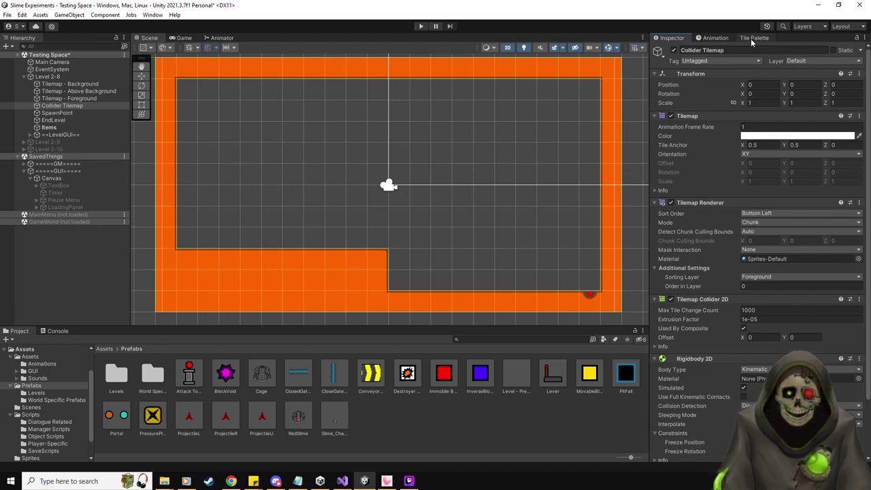
Move Level 2-8's EndLevel trigger onto the red exit tile in the bottom wall, at about X 9.59, Y -5.5.
{"action": "left_click", "coordinate": [48, 127]}
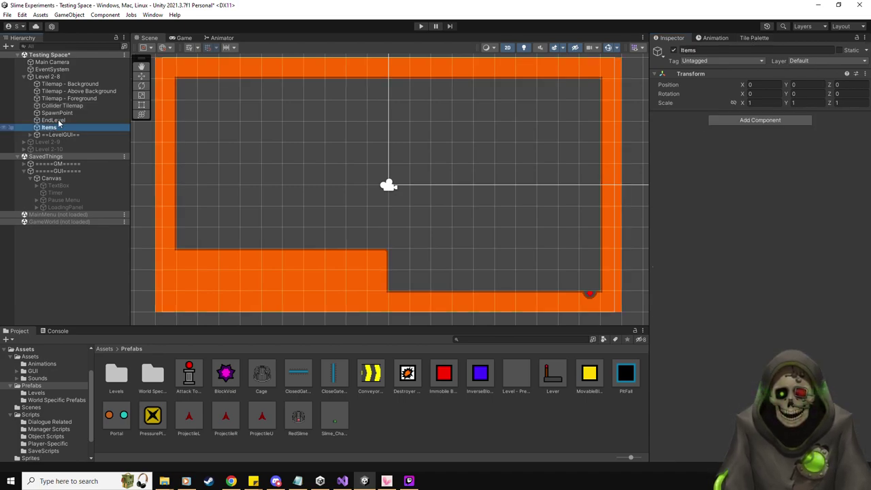
{"action": "left_click", "coordinate": [53, 120]}
{"action": "left_click", "coordinate": [143, 77]}
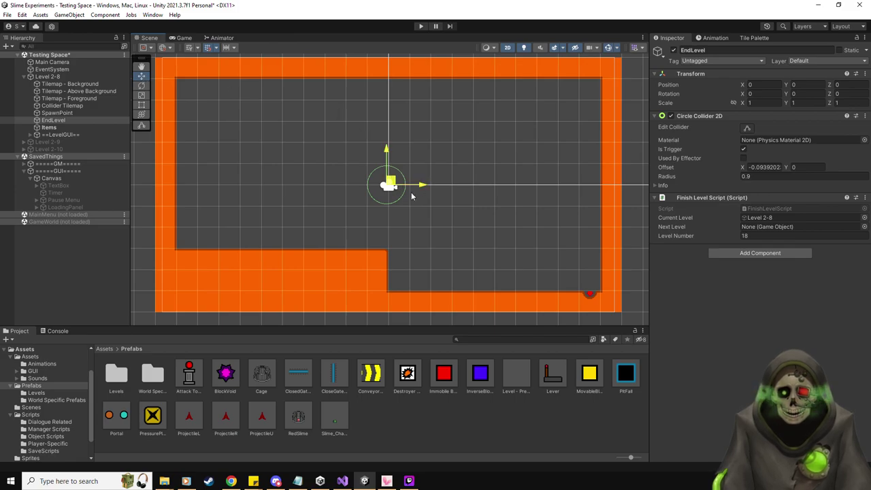
{"action": "left_click_drag", "start_coordinate": [392, 191], "coordinate": [598, 306]}
Move Level 2-8's SpawnPoint into the room's upper-right corner at X 9.5, Y 5, and playtest the level.
{"action": "left_click", "coordinate": [57, 112]}
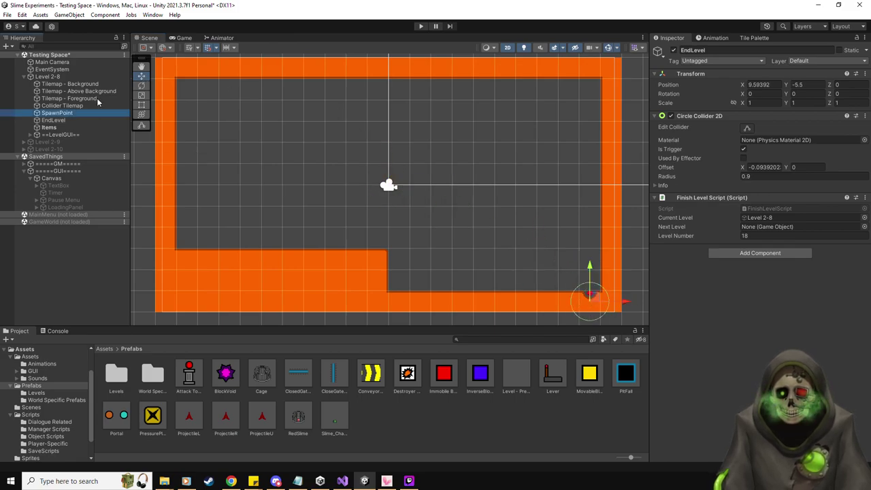
{"action": "left_click_drag", "start_coordinate": [394, 183], "coordinate": [595, 74]}
{"action": "left_click", "coordinate": [418, 27]}
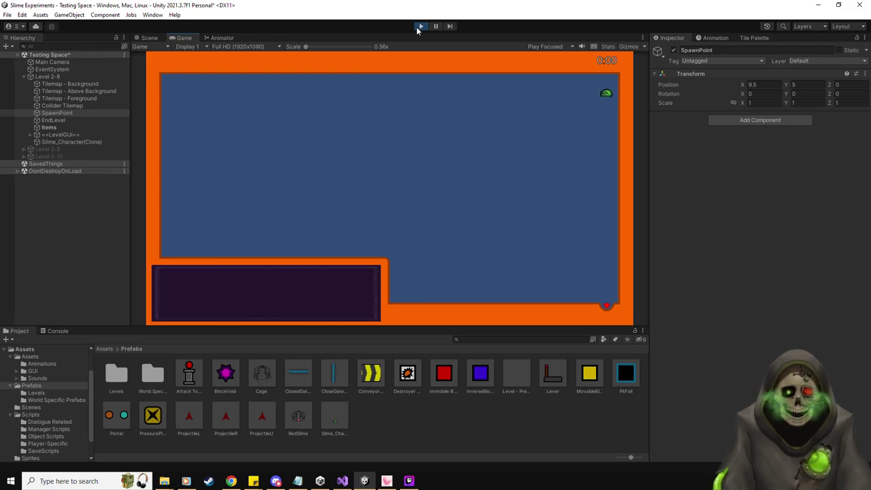
{"action": "left_click", "coordinate": [420, 27]}
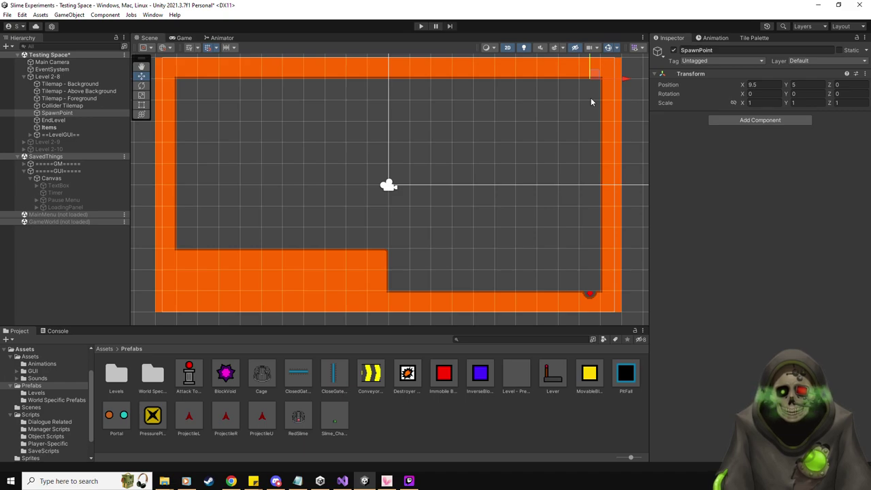
Place a ConveyorBelt prefab under Items at X 7.5, Y 2.5, set its Z rotation to 90, and edit its Direction value.
{"action": "left_click", "coordinate": [49, 127]}
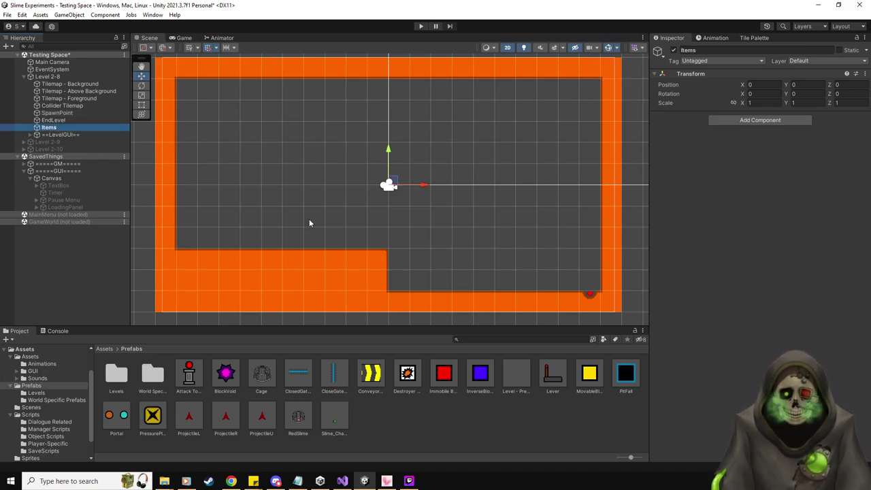
{"action": "left_click_drag", "start_coordinate": [371, 373], "coordinate": [547, 136]}
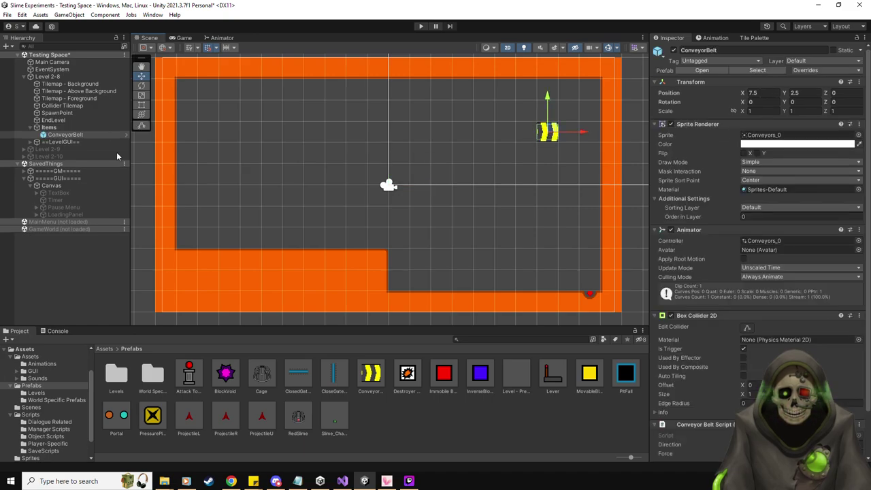
{"action": "left_click", "coordinate": [843, 101]}
{"action": "type", "text": "90"}
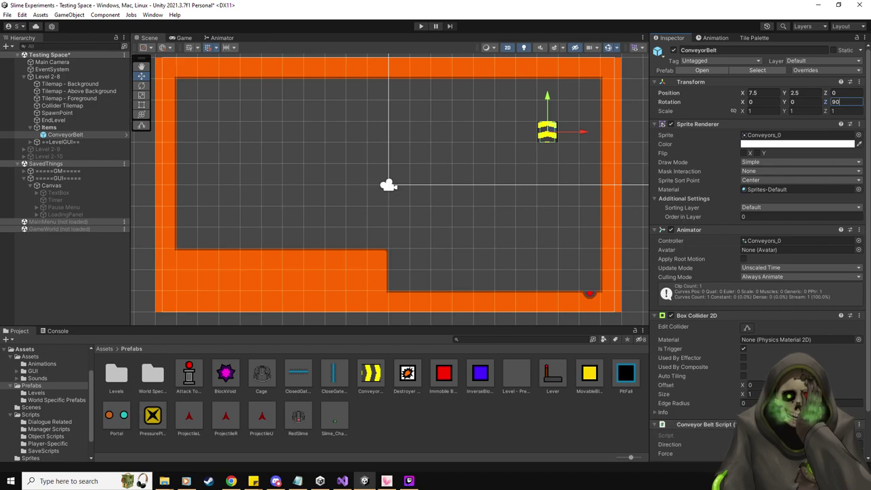
{"action": "left_click", "coordinate": [858, 445]}
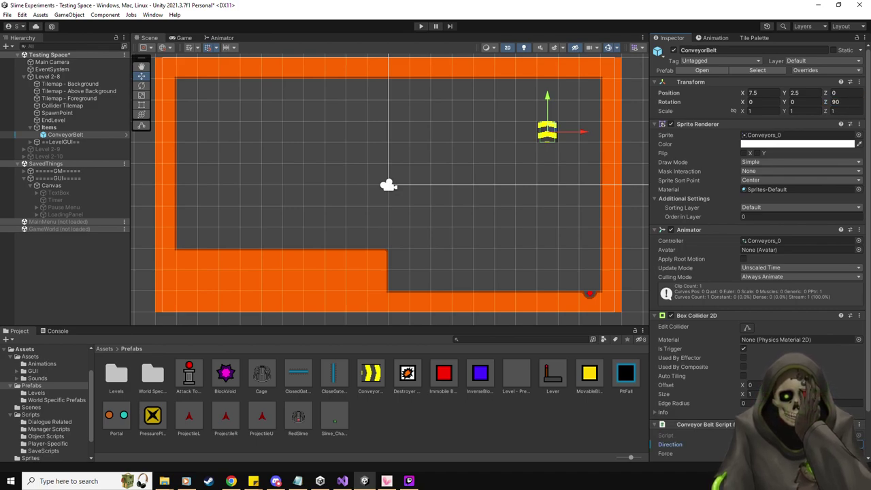
{"action": "left_click", "coordinate": [87, 136]}
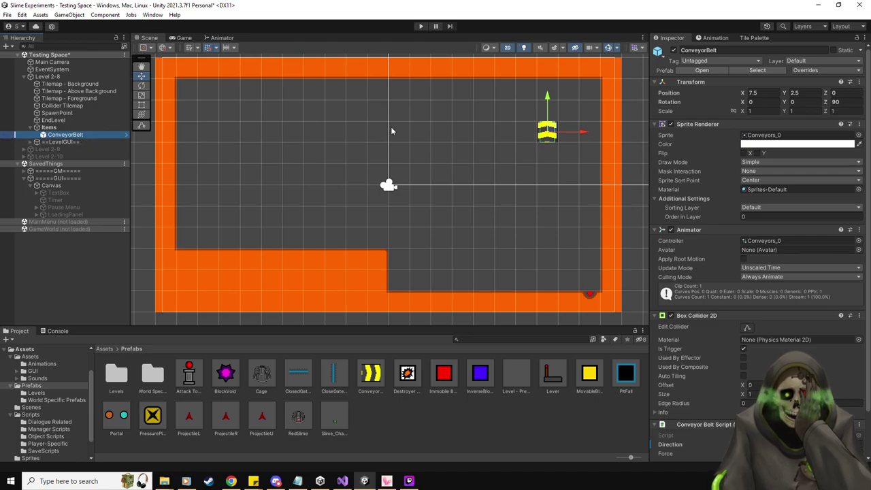
Duplicate the conveyor belt one tile below at Y 1.5, and shift both belts down one tile.
{"action": "key", "text": "ctrl+d"}
{"action": "left_click_drag", "start_coordinate": [547, 99], "coordinate": [546, 119]}
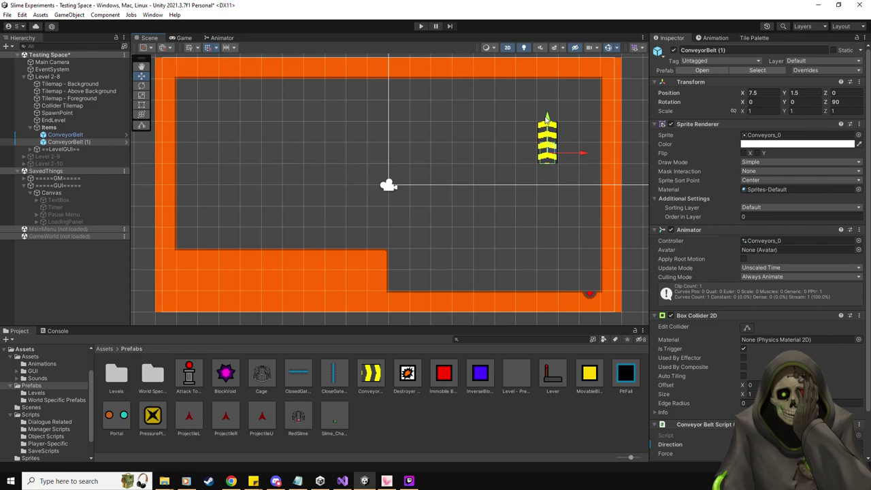
{"action": "left_click", "coordinate": [91, 136], "text": "ctrl"}
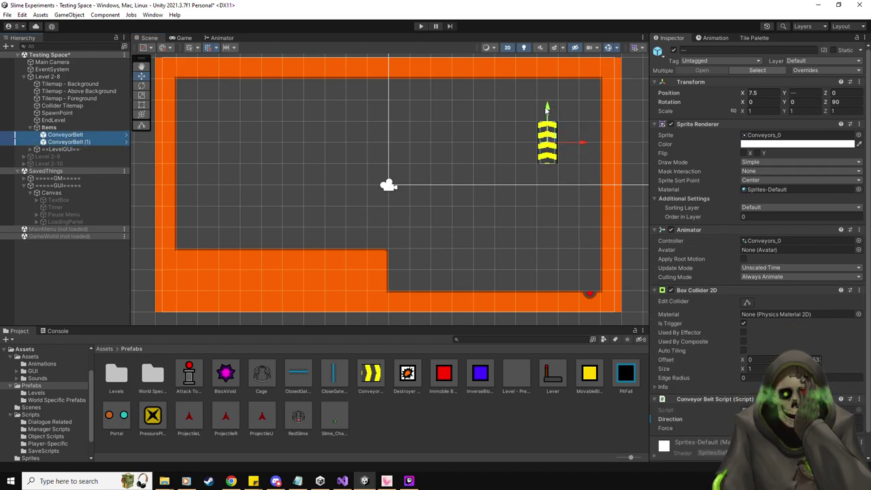
{"action": "left_click_drag", "start_coordinate": [546, 106], "coordinate": [545, 129]}
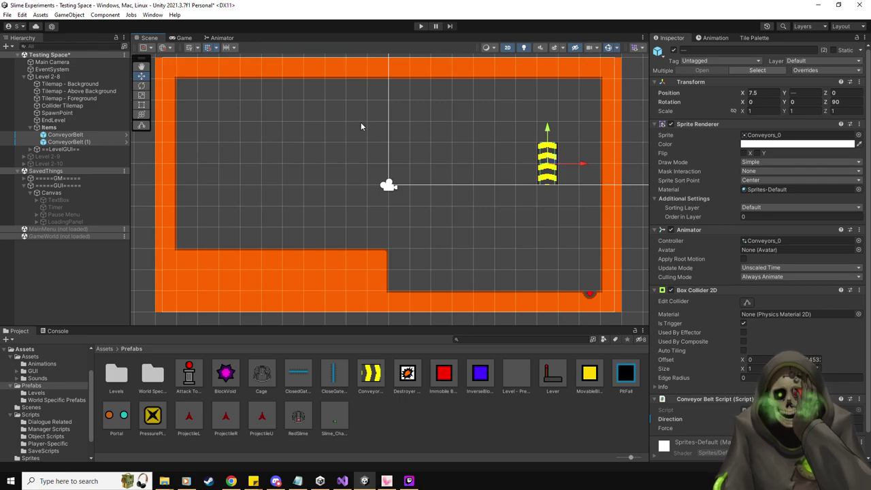
Paint two-tile-high orange walls on the Collider Tilemap along both sides of the conveyor belts, with end caps on top.
{"action": "left_click", "coordinate": [90, 127]}
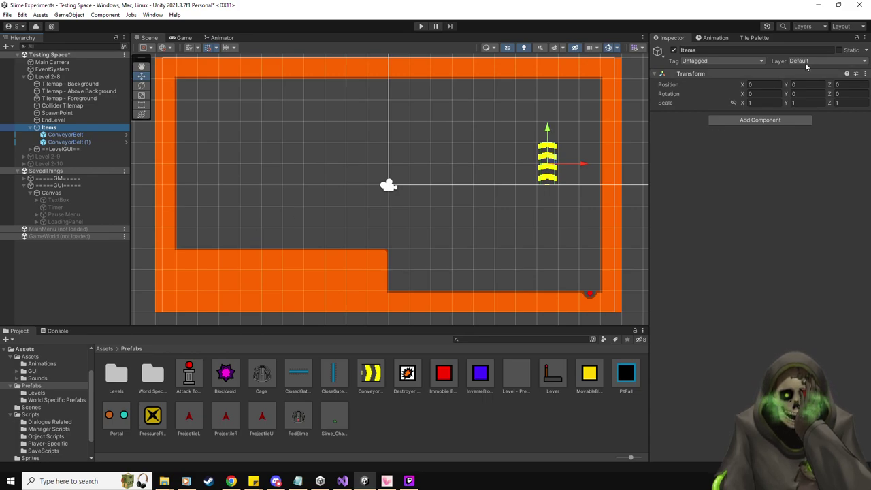
{"action": "key", "text": "Up"}
{"action": "key", "text": "Up"}
{"action": "key", "text": "Up"}
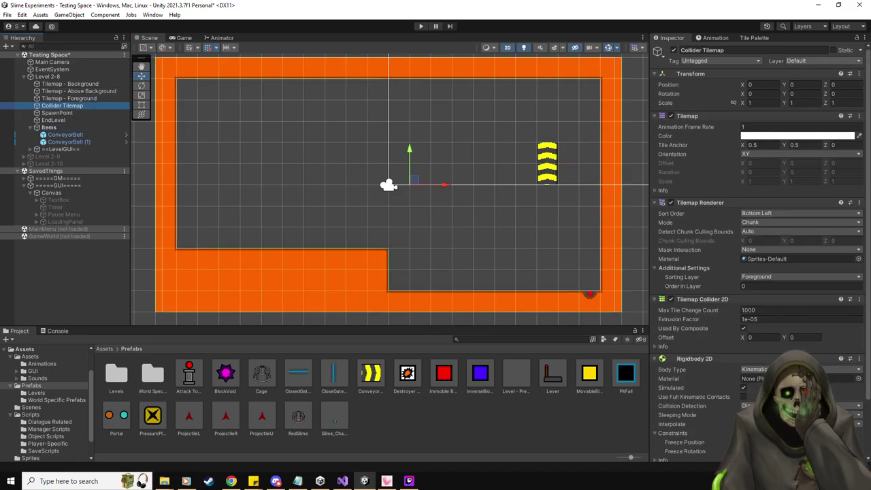
{"action": "left_click", "coordinate": [842, 25]}
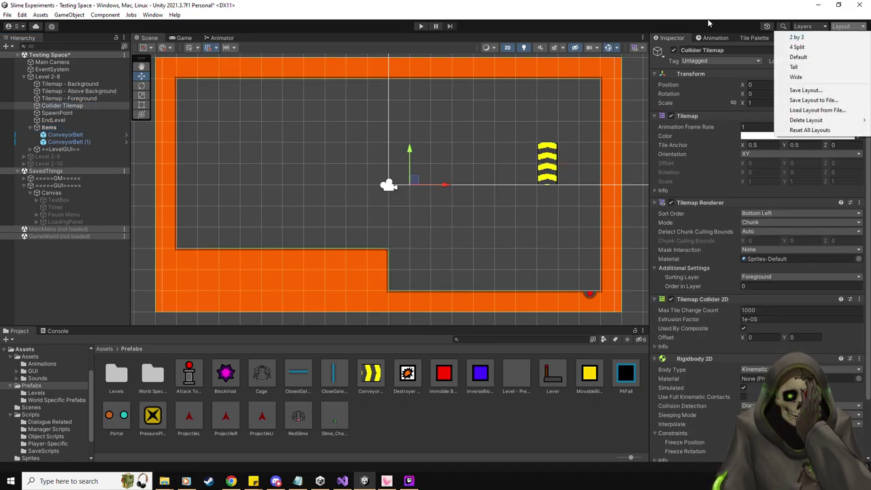
{"action": "key", "text": "Escape"}
{"action": "left_click", "coordinate": [760, 38]}
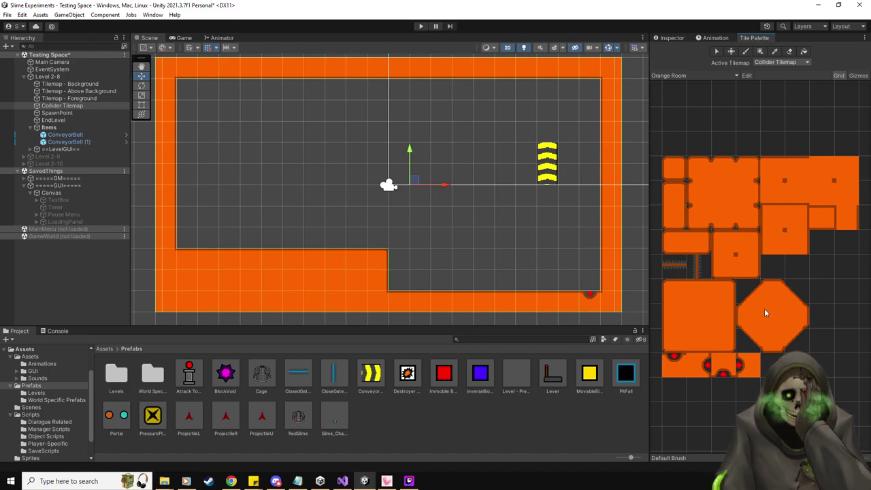
{"action": "left_click", "coordinate": [679, 196]}
{"action": "left_click", "coordinate": [526, 153]}
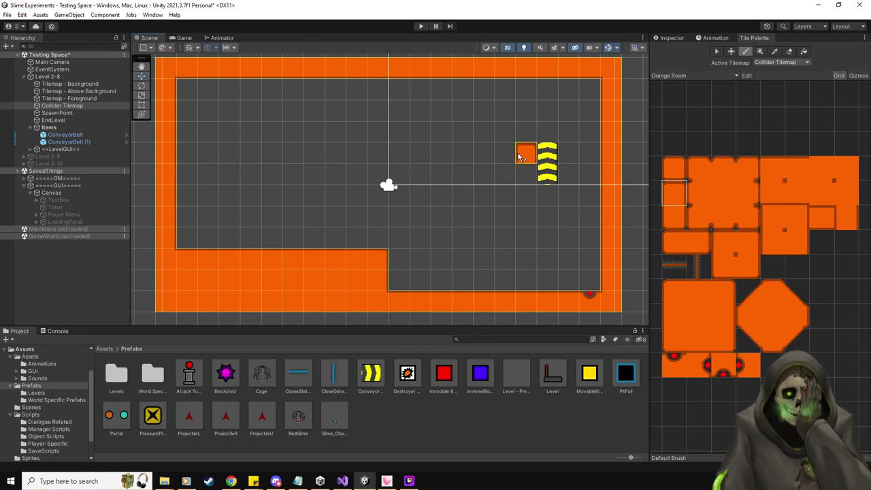
{"action": "left_click", "coordinate": [569, 153]}
{"action": "left_click", "coordinate": [846, 217]}
{"action": "left_click", "coordinate": [568, 174]}
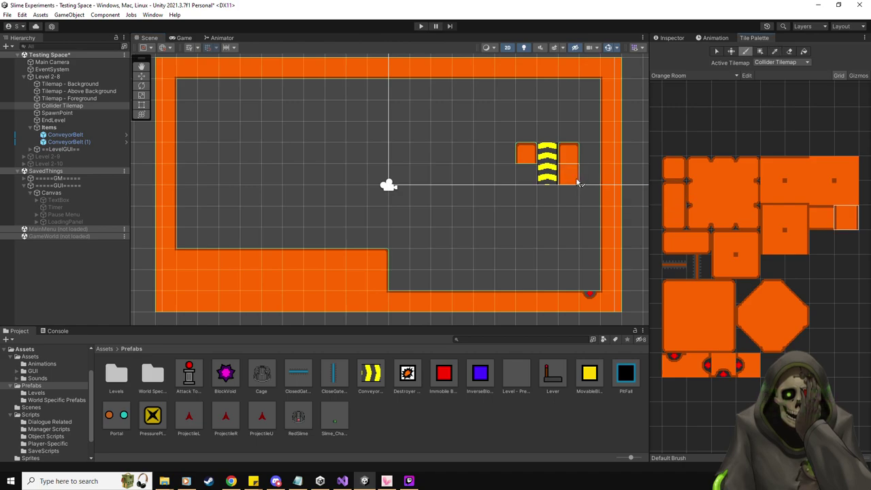
{"action": "left_click", "coordinate": [526, 174]}
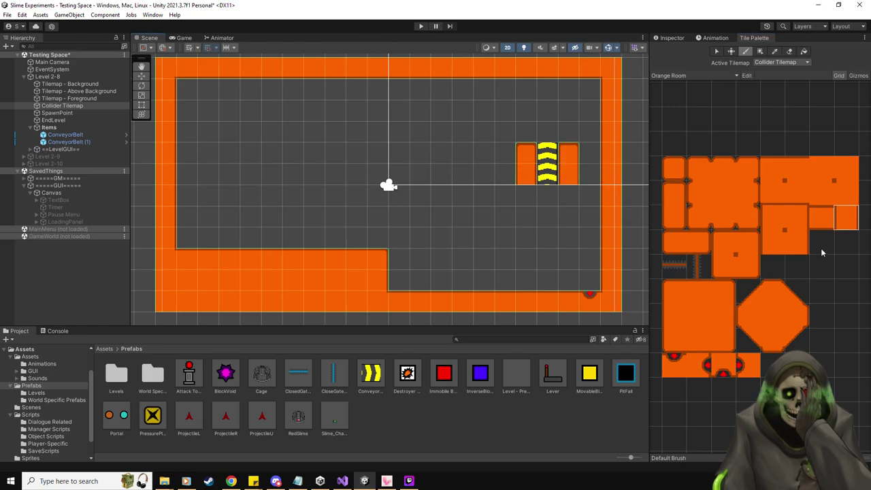
Close the pocket beneath the conveyor belts with two orange corner tiles and a bottom tile between them.
{"action": "left_click", "coordinate": [749, 262]}
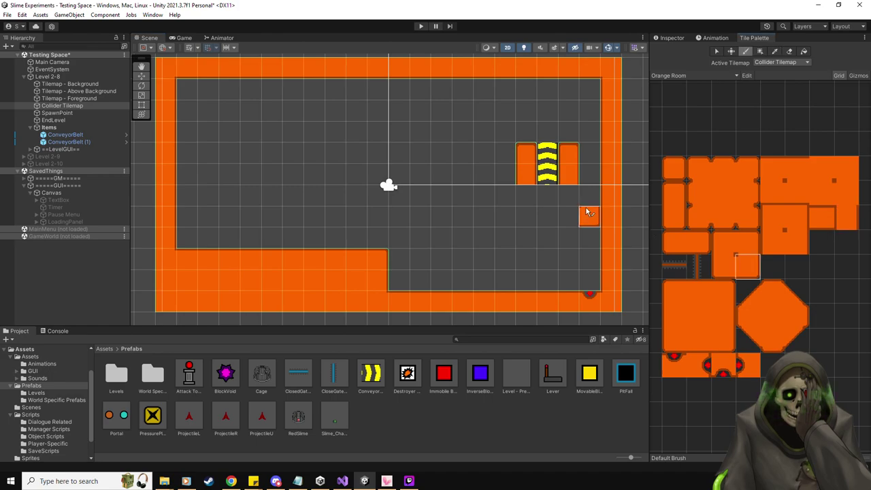
{"action": "left_click", "coordinate": [723, 265]}
{"action": "left_click", "coordinate": [534, 201]}
{"action": "left_click", "coordinate": [823, 222]}
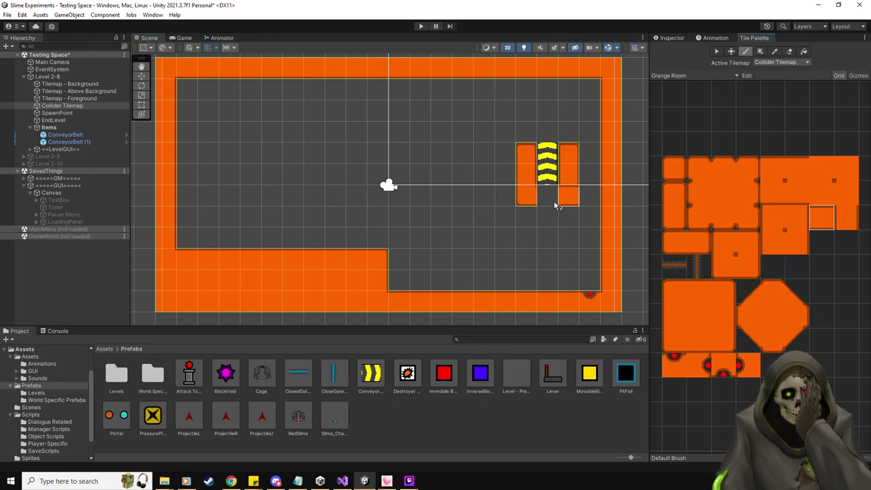
{"action": "left_click", "coordinate": [548, 196]}
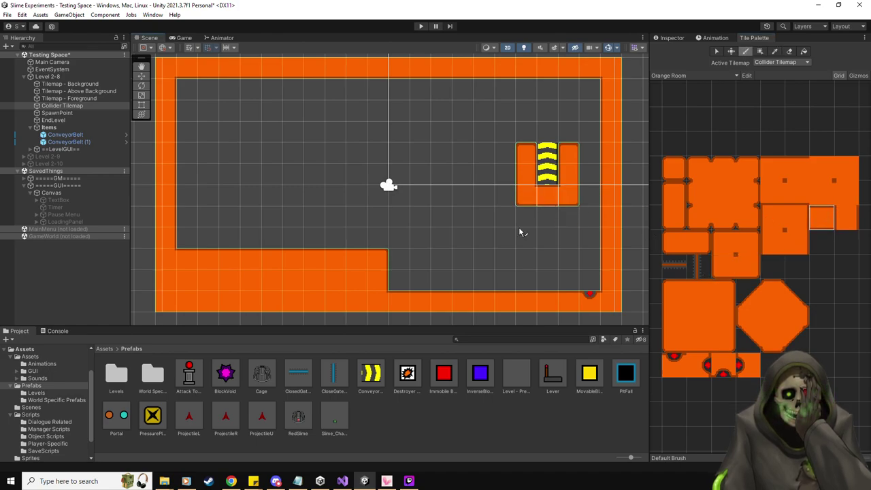
Place a ClosedGateVertical prefab across the upper conveyor belt at X 7.5, Y 1.5.
{"action": "left_click", "coordinate": [672, 37]}
{"action": "left_click", "coordinate": [141, 75]}
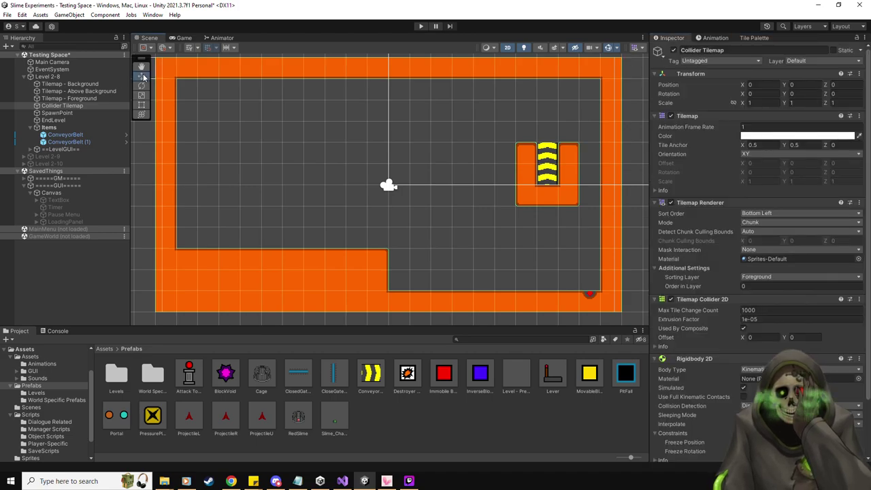
{"action": "left_click_drag", "start_coordinate": [537, 163], "coordinate": [548, 151]}
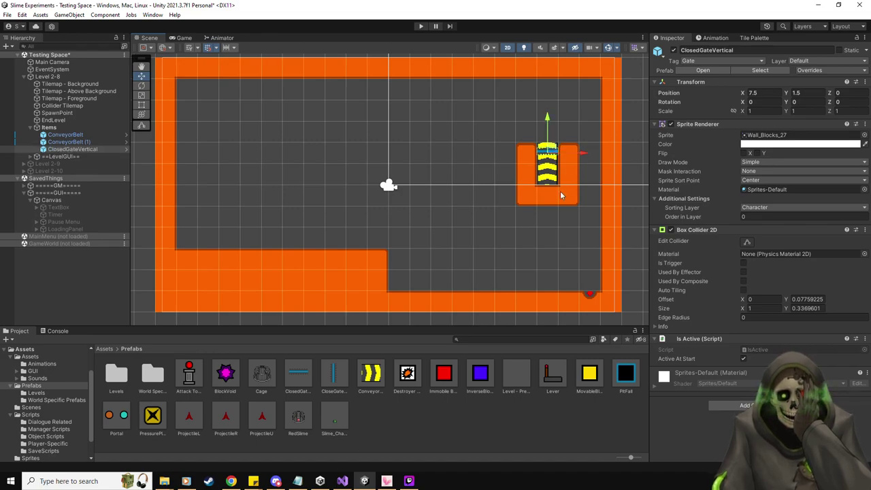
Place a MovableBlock on the lower conveyor belt at X 7.5, Y 0.5, and a duplicate on the upper one at Y 1.5.
{"action": "scroll", "coordinate": [560, 190], "scroll_direction": "up", "scroll_amount": 1}
{"action": "middle_click_drag", "start_coordinate": [560, 190], "coordinate": [490, 239]}
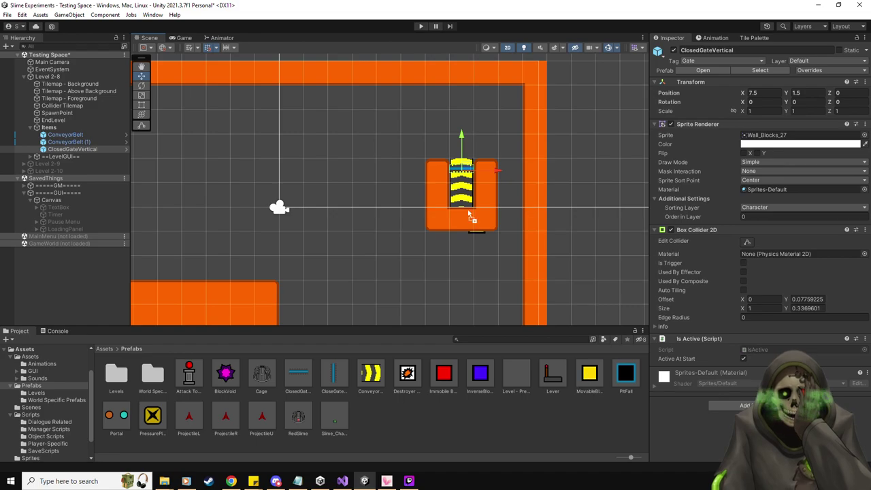
{"action": "left_click_drag", "start_coordinate": [468, 215], "coordinate": [464, 202]}
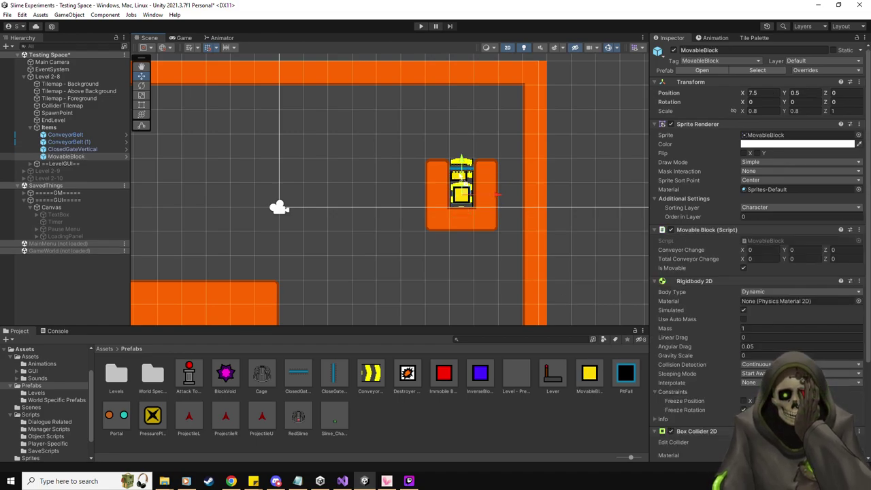
{"action": "key", "text": "ctrl+d"}
{"action": "left_click_drag", "start_coordinate": [464, 193], "coordinate": [468, 176]}
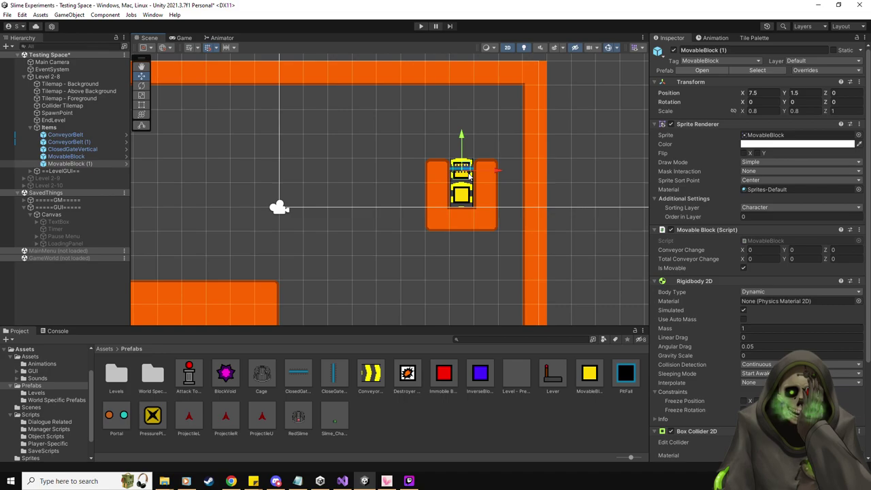
Erase the tile closing the pocket's bottom and replace its two corner tiles with straight side-wall tiles.
{"action": "left_click", "coordinate": [755, 38]}
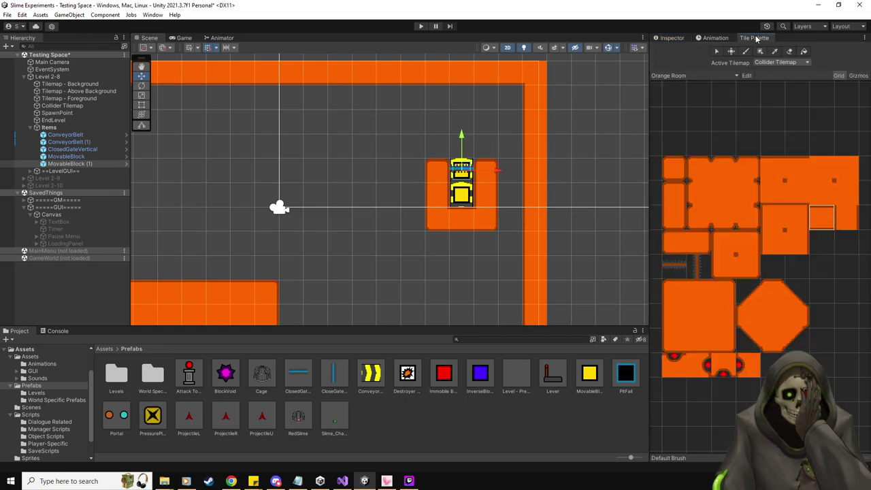
{"action": "left_click", "coordinate": [789, 52]}
{"action": "left_click", "coordinate": [461, 219]}
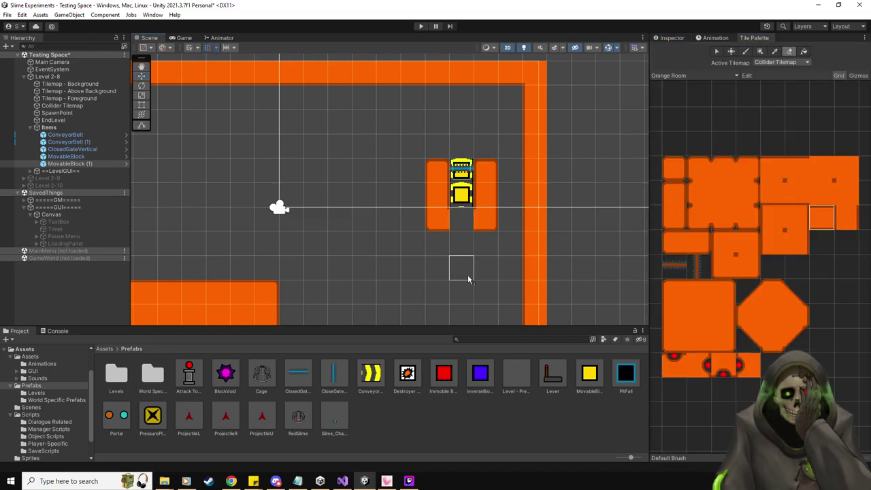
{"action": "left_click", "coordinate": [841, 223]}
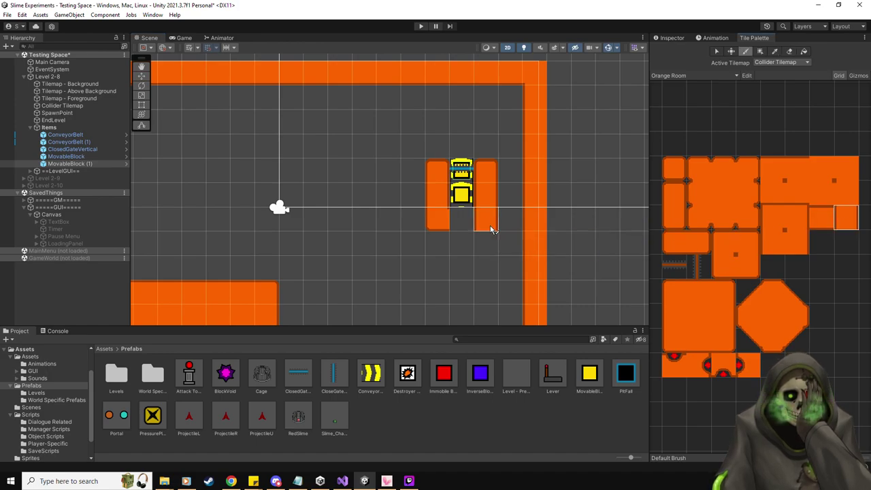
Paint the pocket's two bottom corners and connecting bottom tile one row lower, making the pocket three tiles deep.
{"action": "left_click", "coordinate": [747, 266]}
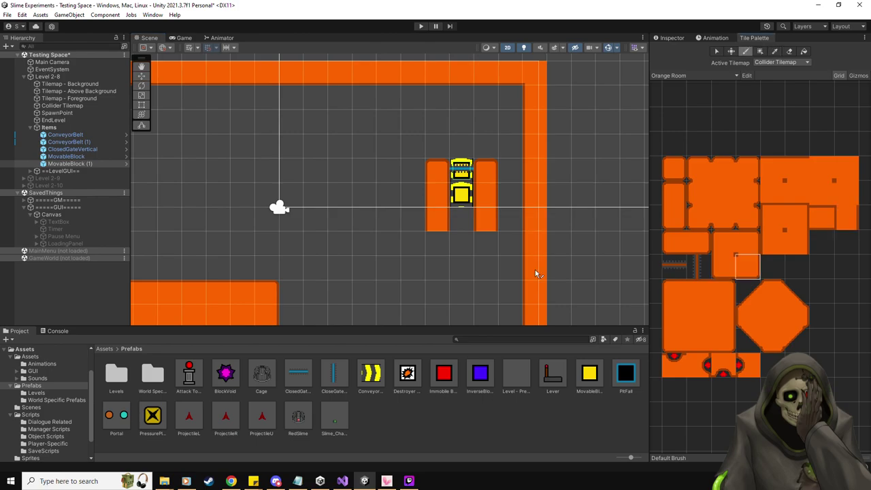
{"action": "left_click", "coordinate": [440, 247]}
{"action": "left_click", "coordinate": [715, 265]}
{"action": "left_click", "coordinate": [695, 286]}
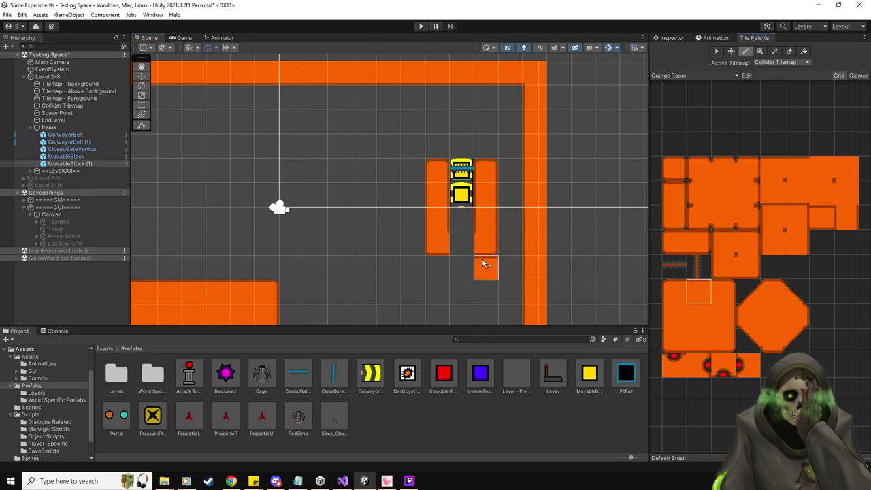
{"action": "left_click", "coordinate": [468, 244]}
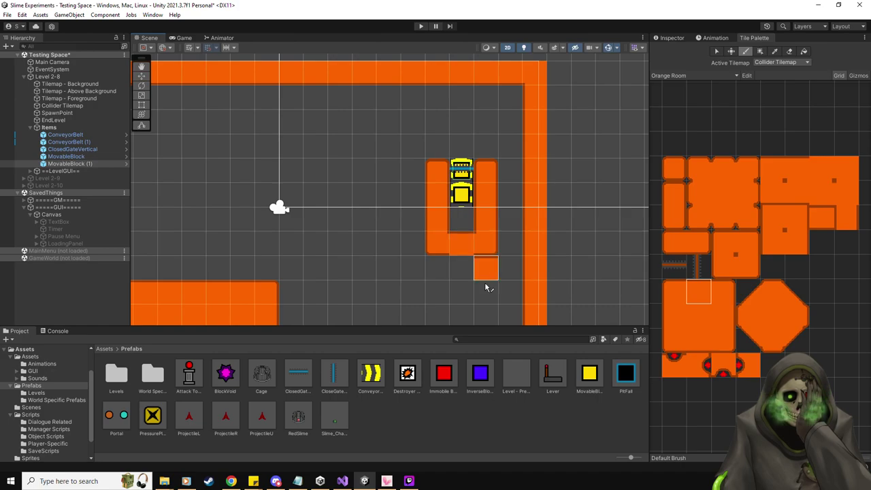
{"action": "left_click", "coordinate": [821, 217]}
{"action": "left_click", "coordinate": [461, 244]}
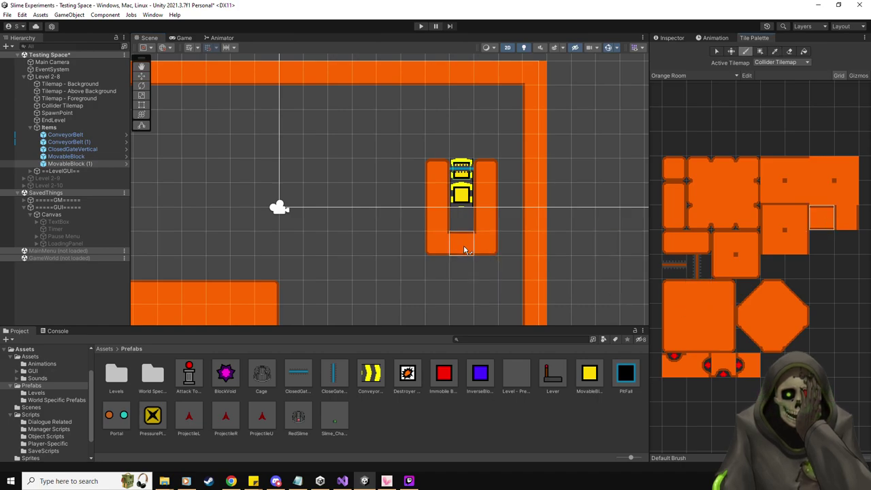
Move both MovableBlocks down one tile together, so they sit at the middle and bottom of the pocket.
{"action": "left_click", "coordinate": [672, 38]}
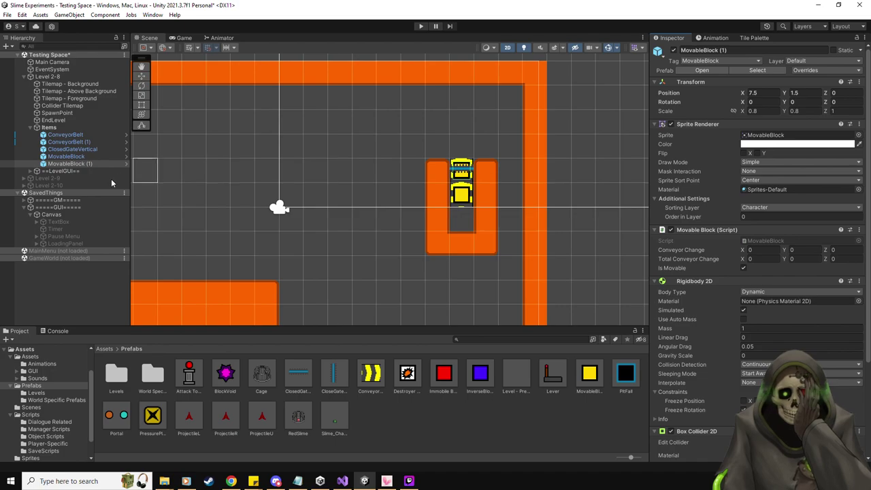
{"action": "left_click", "coordinate": [75, 157], "text": "shift"}
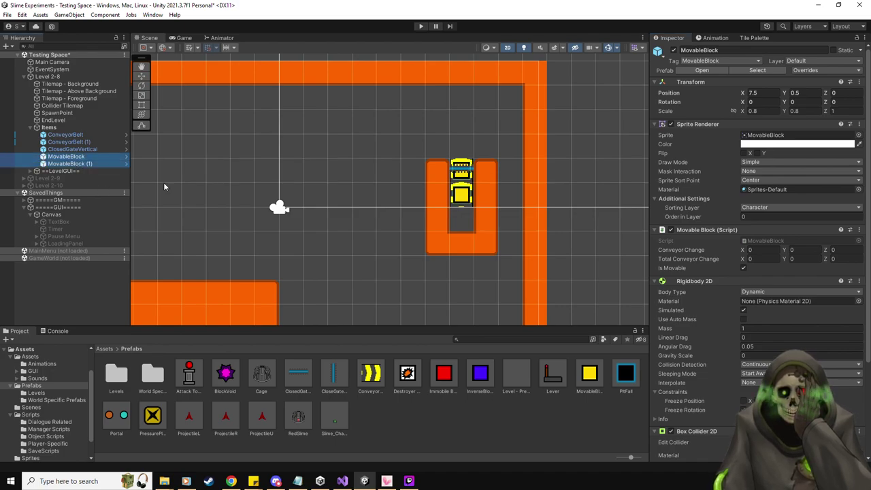
{"action": "left_click", "coordinate": [142, 77]}
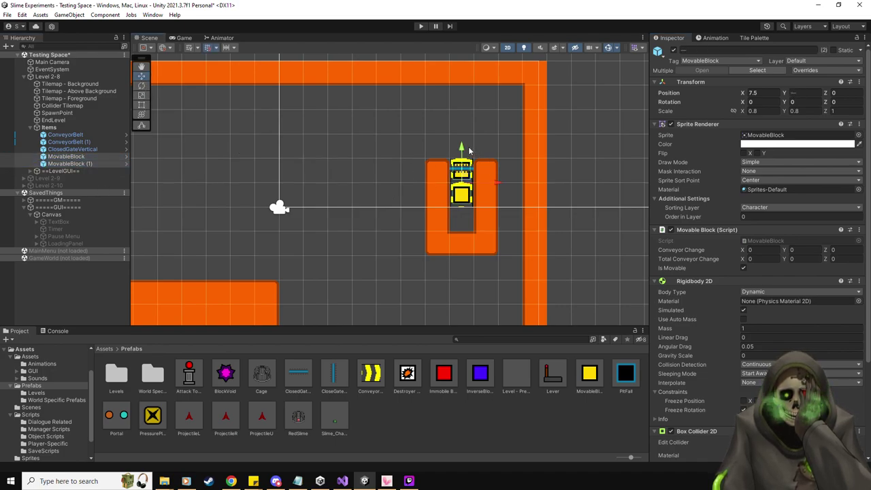
{"action": "left_click_drag", "start_coordinate": [461, 155], "coordinate": [461, 178]}
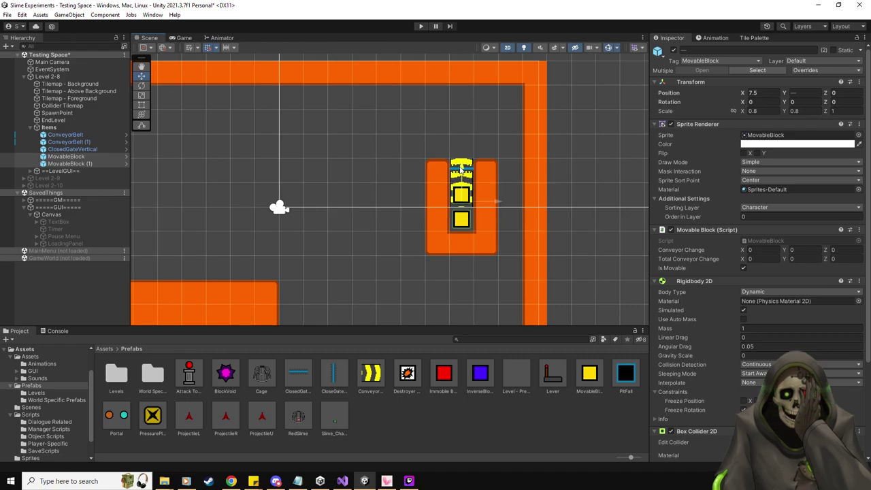
Duplicate the lower conveyor belt onto the pocket's bottom tile at X 7.5, Y -0.5, and play-test the pocket.
{"action": "left_click", "coordinate": [69, 143]}
{"action": "key", "text": "ctrl+d"}
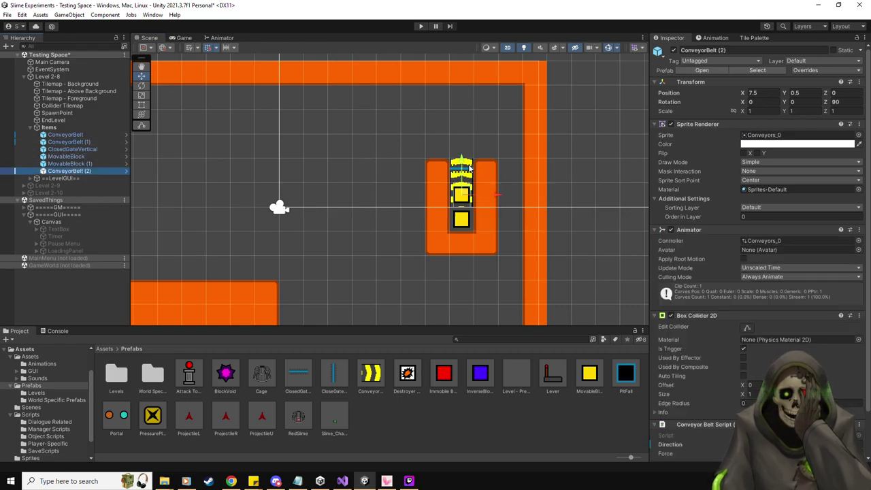
{"action": "left_click_drag", "start_coordinate": [463, 172], "coordinate": [462, 180]}
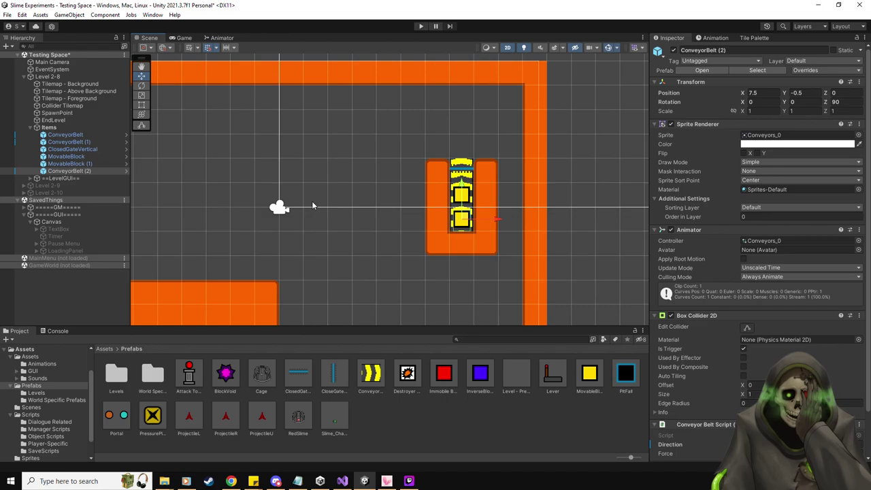
{"action": "left_click", "coordinate": [421, 26]}
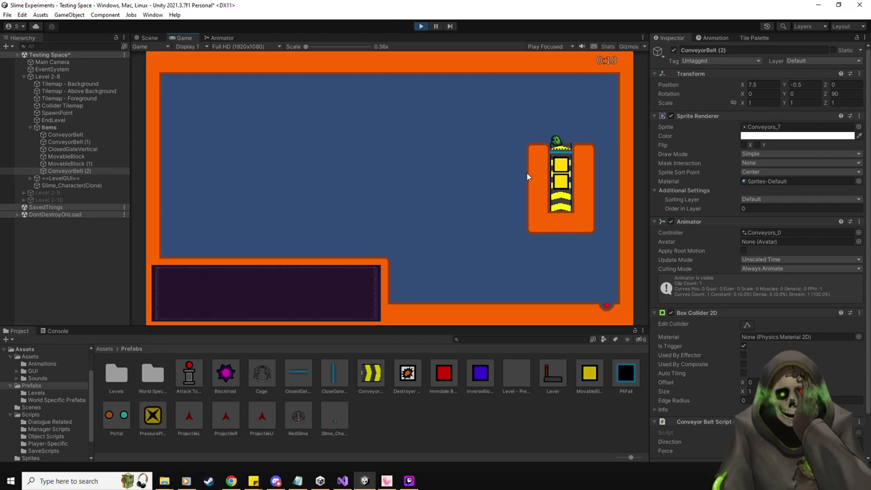
{"action": "left_click", "coordinate": [419, 25]}
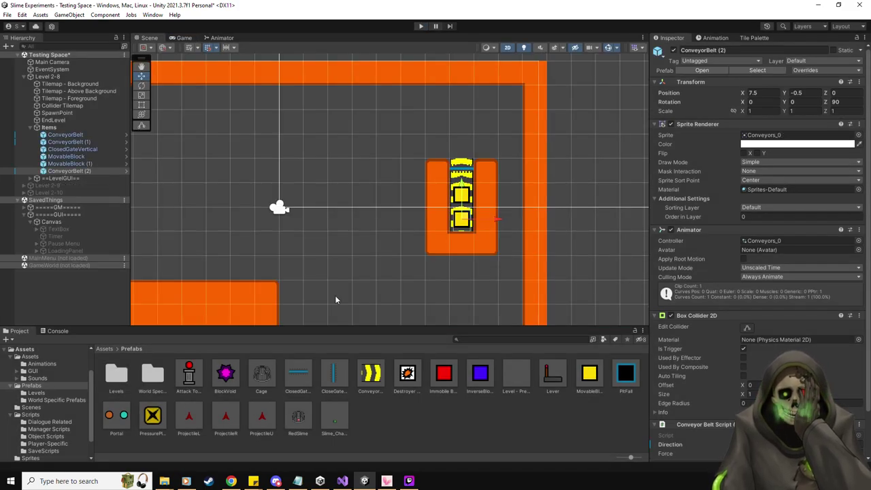
Paint a single end-cap wall tile hanging from the ceiling directly above the conveyor pocket.
{"action": "left_click", "coordinate": [754, 37]}
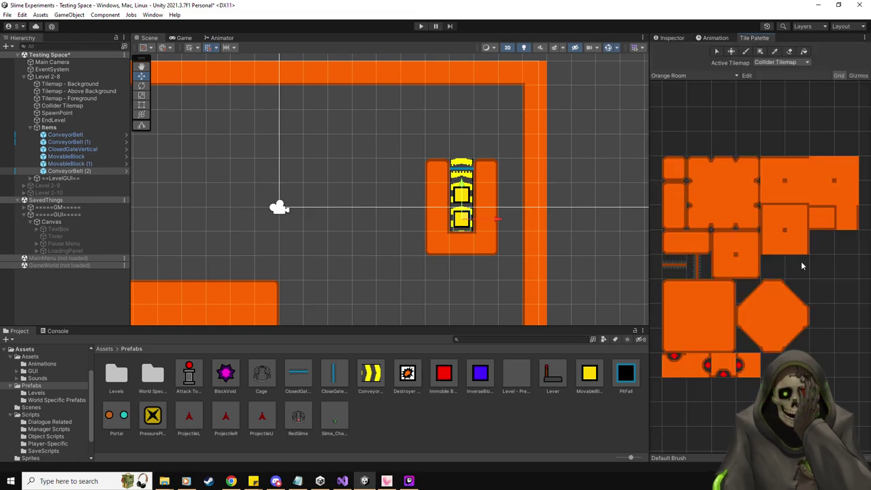
{"action": "left_click", "coordinate": [675, 222]}
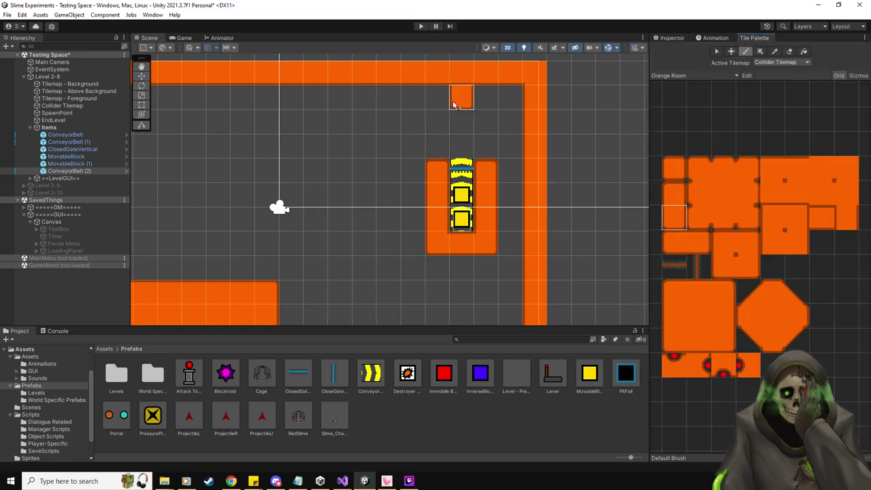
{"action": "left_click", "coordinate": [456, 103]}
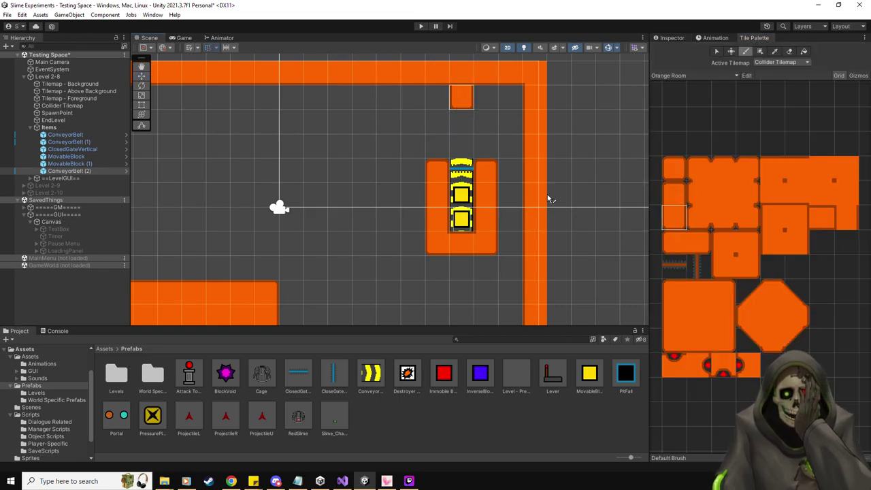
Extend the pocket's top and bottom edges with wall tiles to join the room's right wall.
{"action": "left_click", "coordinate": [723, 244]}
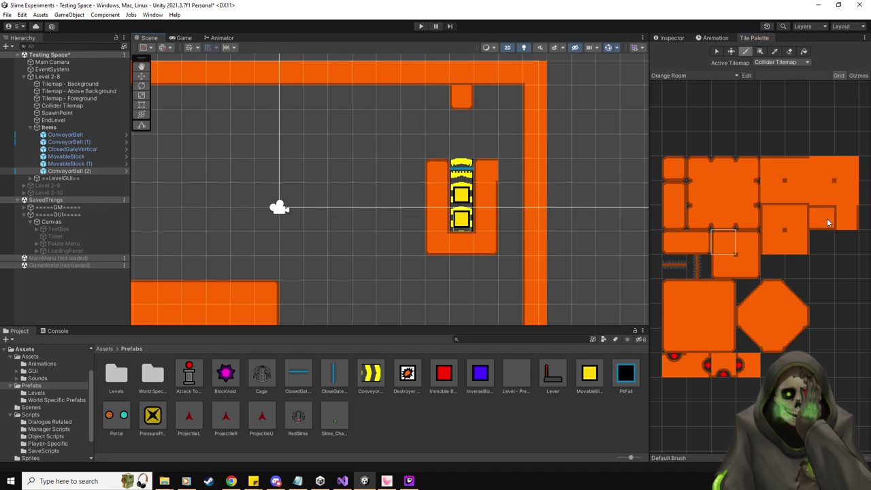
{"action": "left_click", "coordinate": [698, 291]}
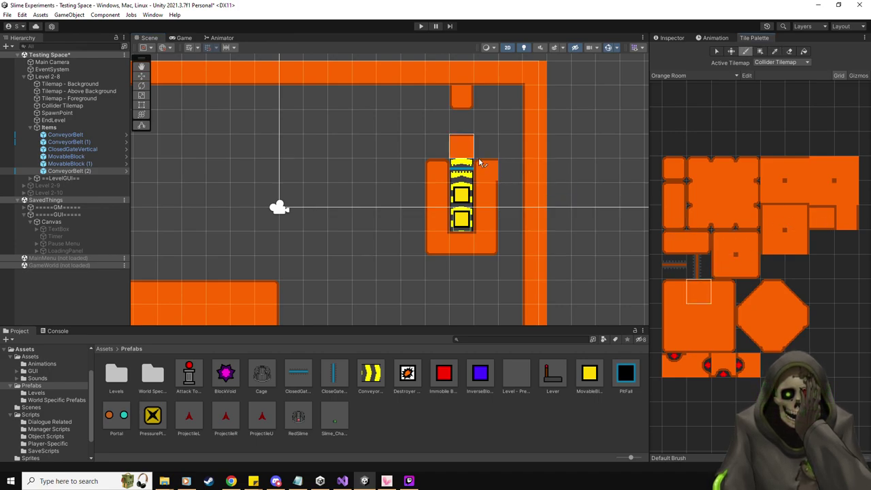
{"action": "left_click", "coordinate": [503, 165]}
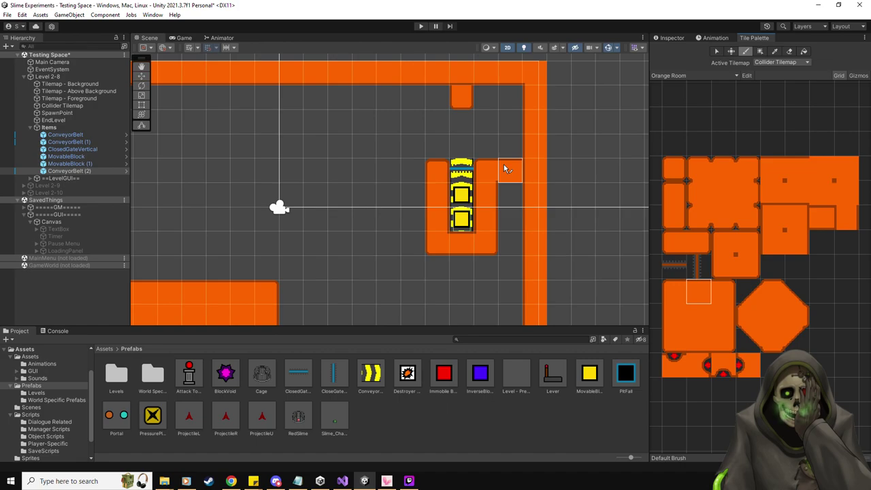
{"action": "left_click", "coordinate": [693, 339]}
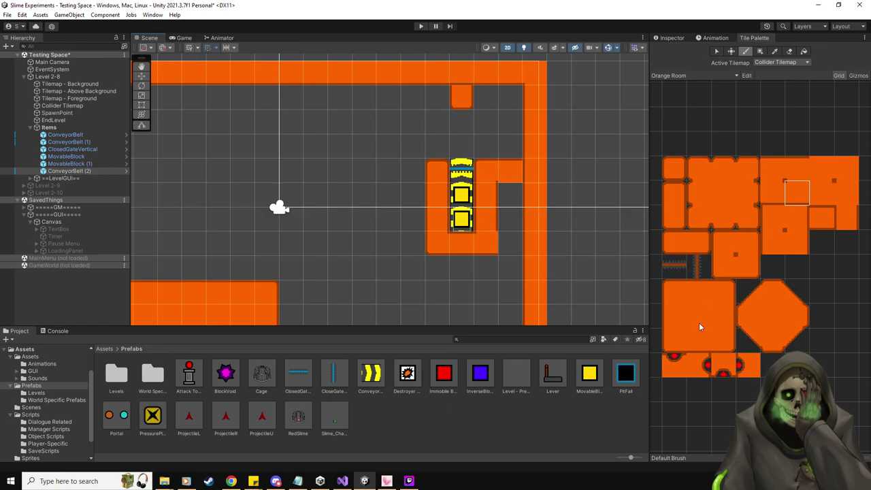
{"action": "left_click", "coordinate": [509, 243]}
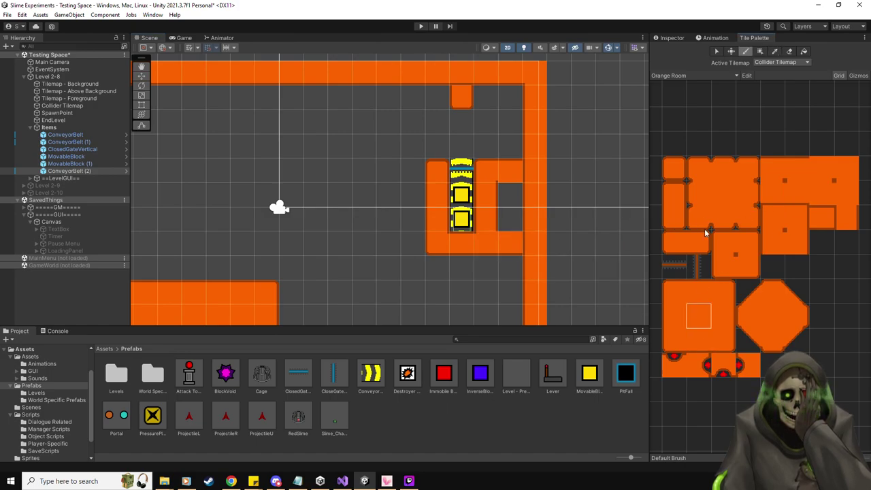
Fill the gap between the pocket and the room's right wall with solid tiles and fix the inner corner tiles where they join.
{"action": "left_click", "coordinate": [674, 313]}
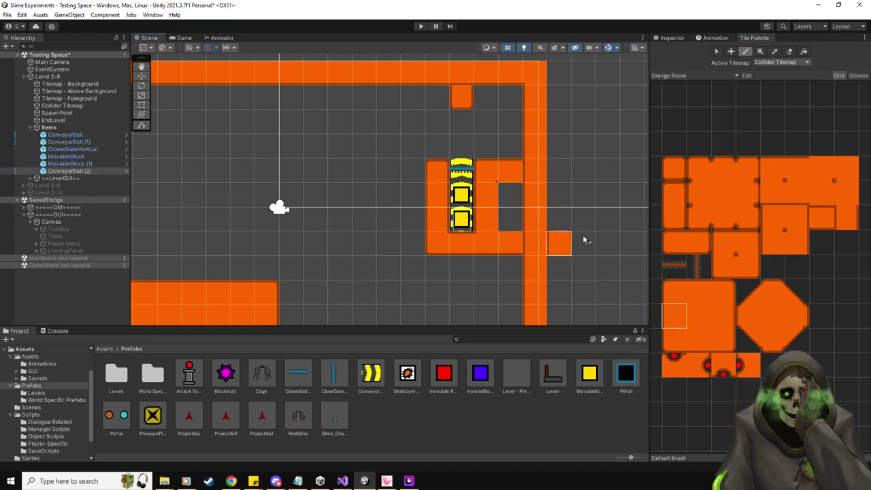
{"action": "left_click", "coordinate": [674, 291]}
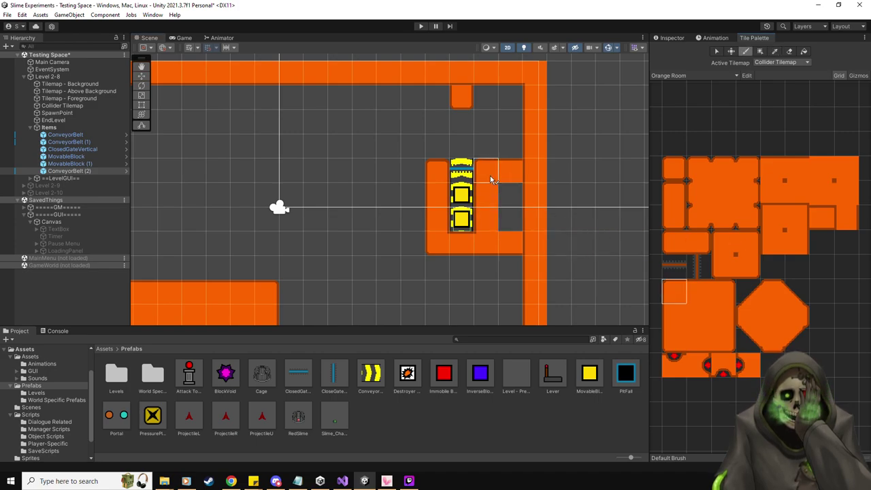
{"action": "left_click", "coordinate": [700, 313]}
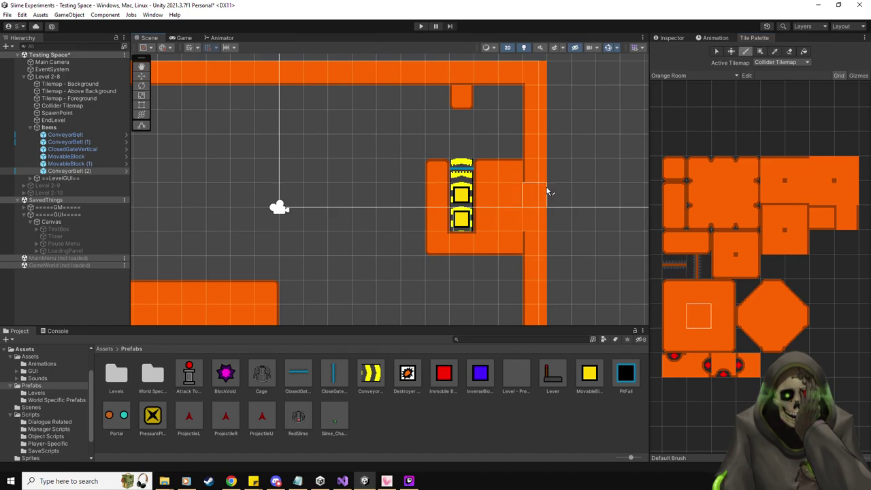
{"action": "left_click", "coordinate": [844, 195]}
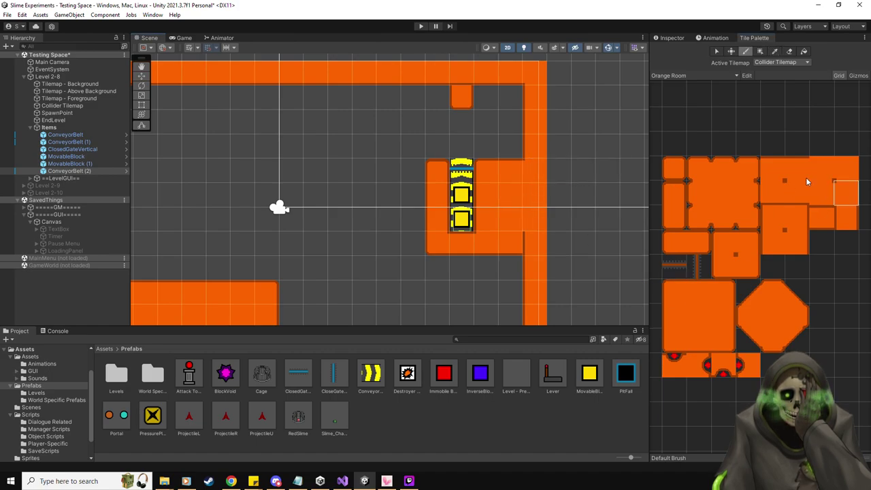
{"action": "left_click", "coordinate": [843, 171]}
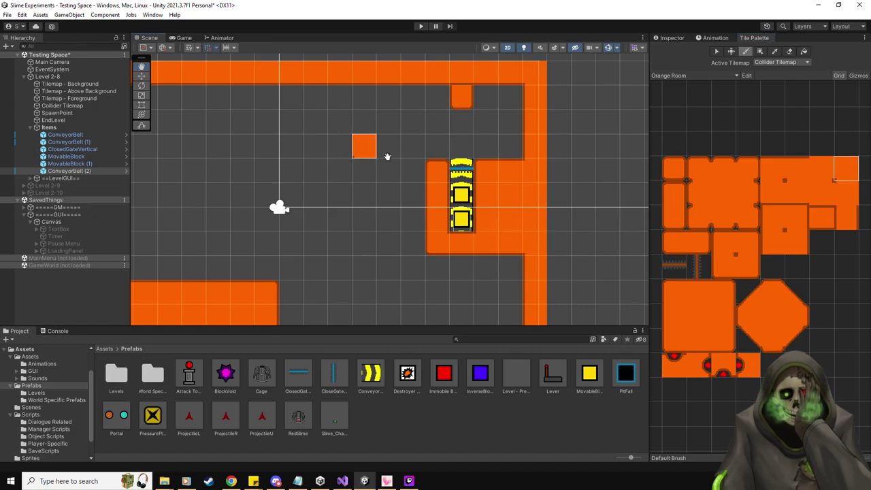
Place an Attack Tower prefab against the room's left wall at about X -9.52, Y 2.01, and a duplicate one tile above it.
{"action": "middle_click_drag", "start_coordinate": [388, 156], "coordinate": [398, 164]}
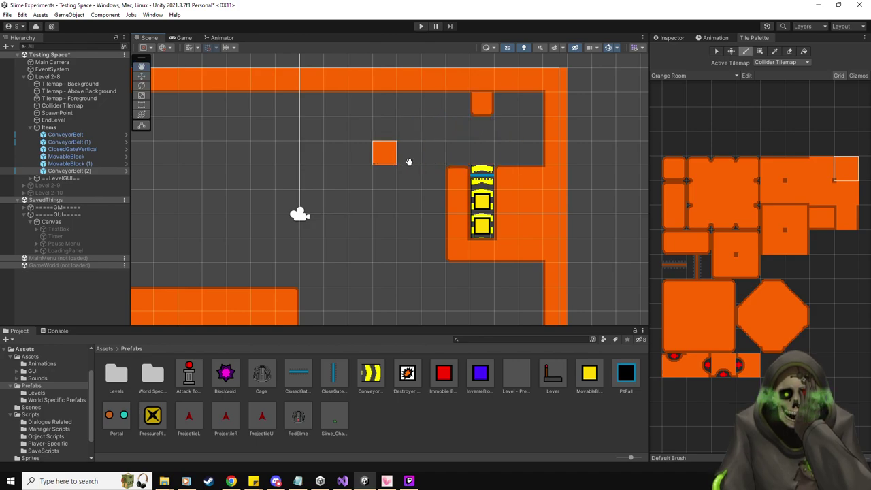
{"action": "mouse_move", "coordinate": [408, 162]}
{"action": "middle_mouse_down"}
{"action": "mouse_move", "coordinate": [423, 182]}
{"action": "mouse_move", "coordinate": [418, 197]}
{"action": "mouse_move", "coordinate": [392, 199]}
{"action": "middle_mouse_up"}
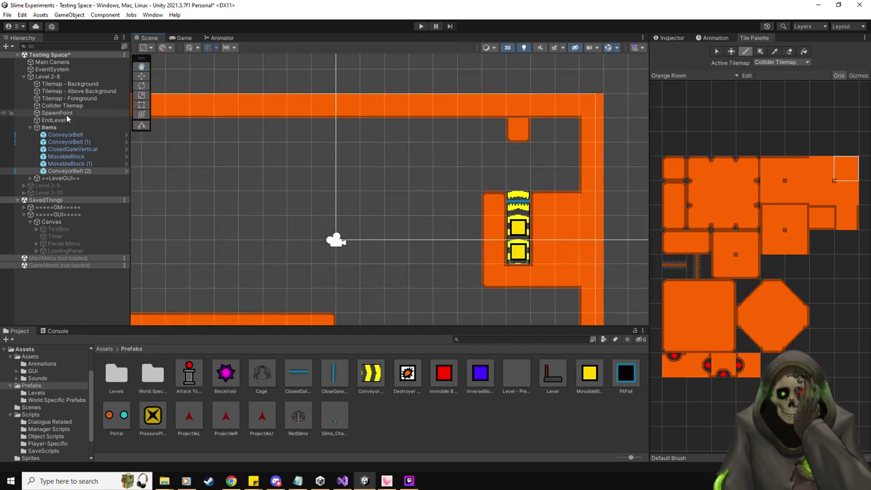
{"action": "middle_click_drag", "start_coordinate": [247, 156], "coordinate": [329, 166]}
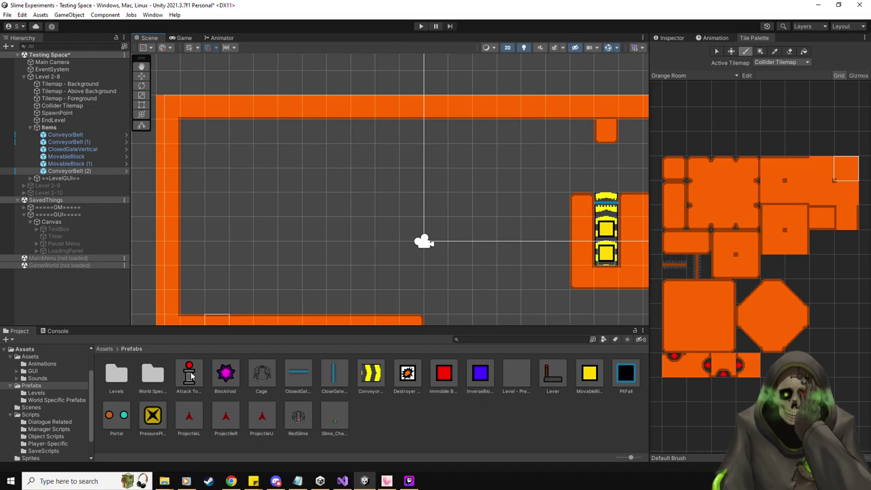
{"action": "left_click", "coordinate": [141, 75]}
{"action": "mouse_move", "coordinate": [189, 373]}
{"action": "left_mouse_down"}
{"action": "mouse_move", "coordinate": [256, 232]}
{"action": "mouse_move", "coordinate": [263, 196]}
{"action": "mouse_move", "coordinate": [204, 196]}
{"action": "left_mouse_up"}
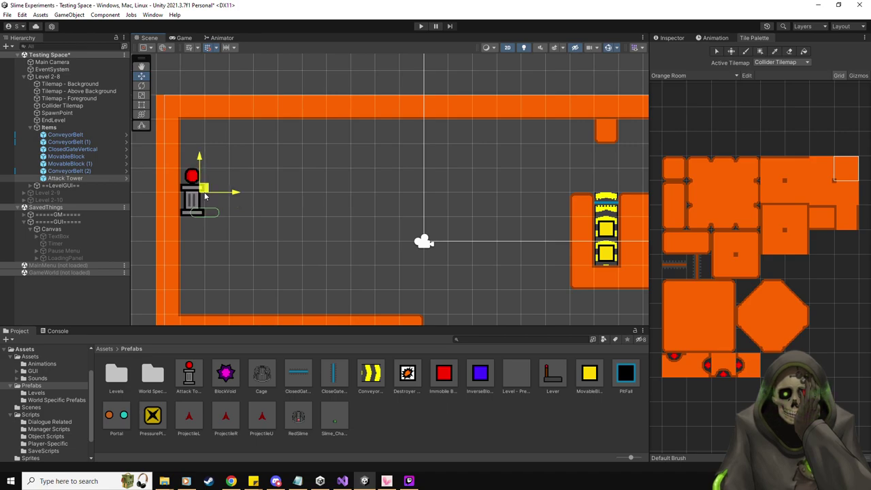
{"action": "key", "text": "ctrl+d"}
{"action": "left_click_drag", "start_coordinate": [192, 156], "coordinate": [195, 139]}
Set the lower Attack Tower's Order in Layer to 1.
{"action": "left_click", "coordinate": [73, 179]}
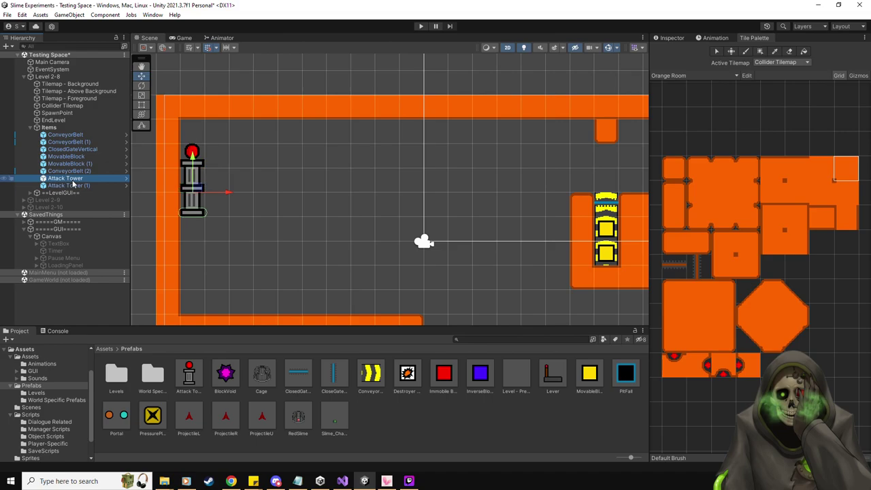
{"action": "left_click", "coordinate": [670, 37]}
{"action": "left_click", "coordinate": [774, 216]}
{"action": "type", "text": "1"}
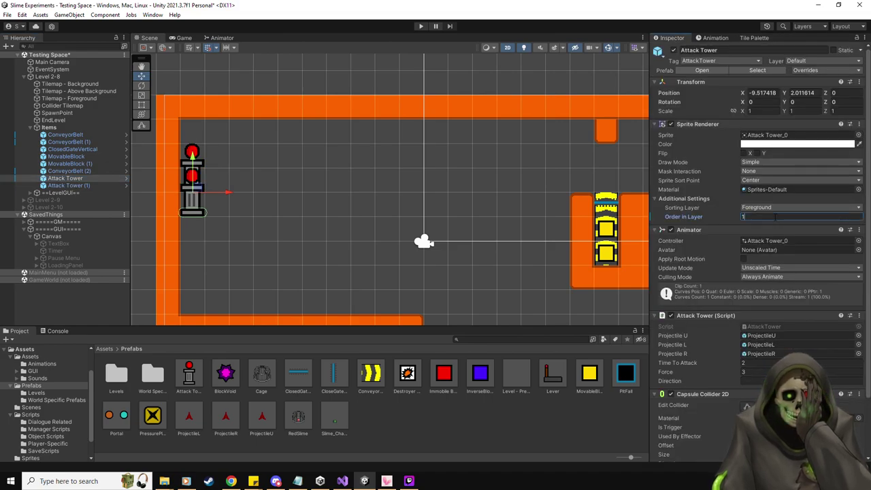
Set the Direction of both Attack Towers to Right and play-test the level.
{"action": "left_click", "coordinate": [68, 185], "text": "ctrl"}
{"action": "left_click", "coordinate": [765, 355]}
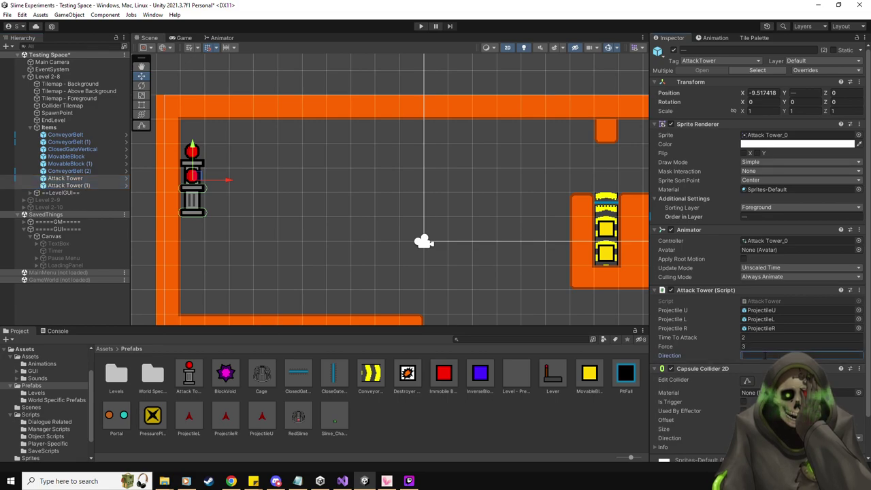
{"action": "type", "text": "Right"}
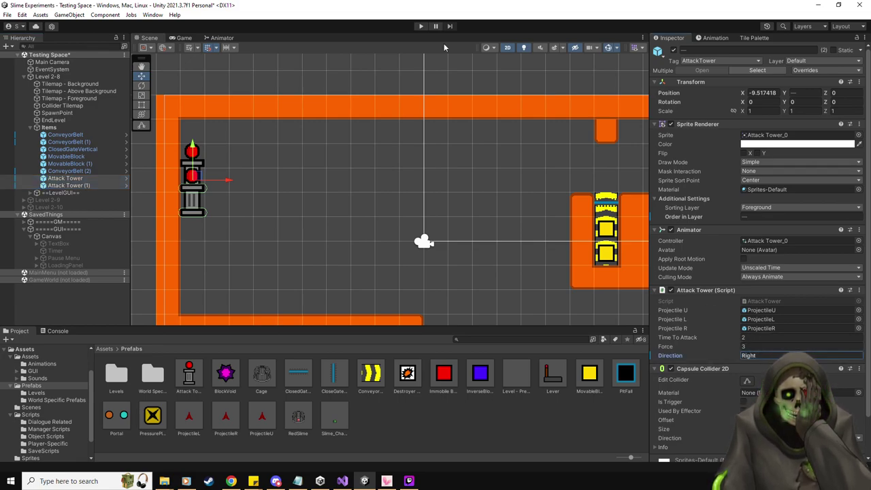
{"action": "left_click", "coordinate": [421, 26]}
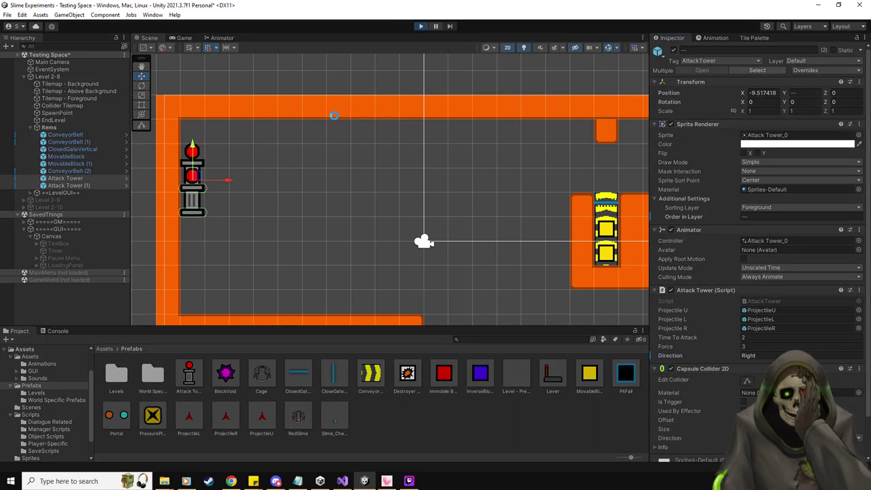
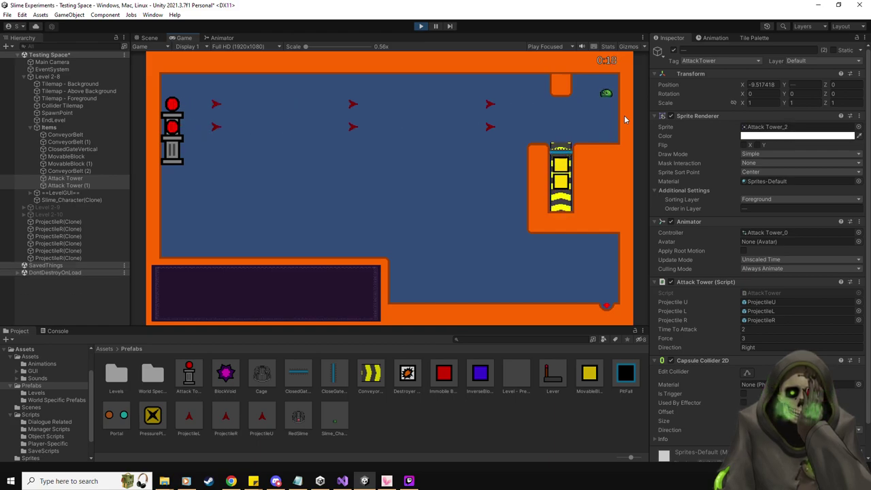
{"action": "left_click", "coordinate": [421, 26]}
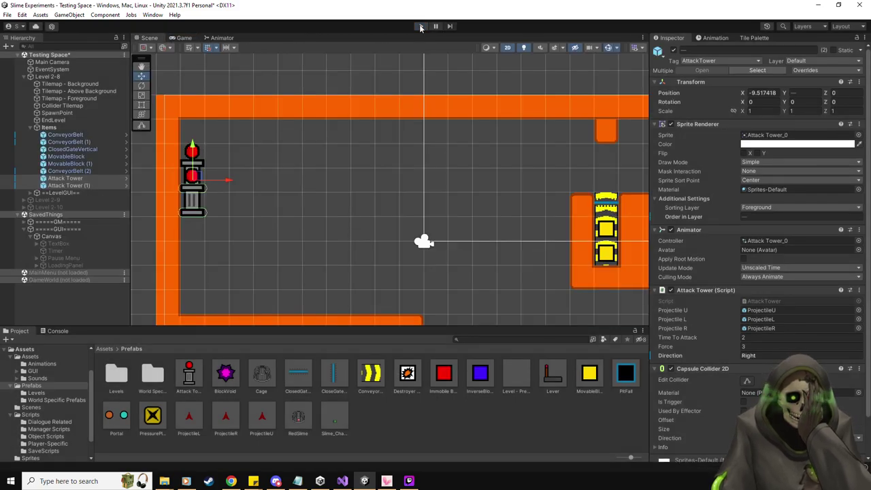
Place a PressurePlate prefab at X 8.5, Y 4.5 in the room's upper-right corner and move its PPBlockSpawn child one tile below it.
{"action": "left_click_drag", "start_coordinate": [465, 204], "coordinate": [358, 194]}
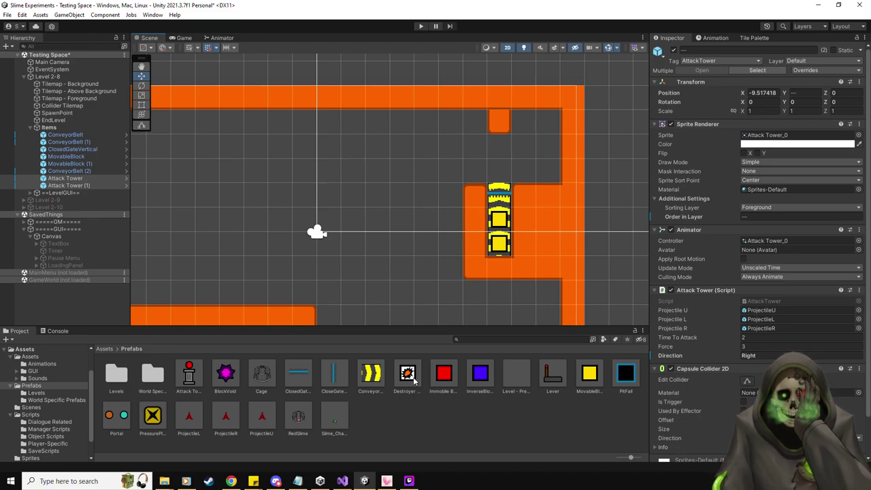
{"action": "left_click_drag", "start_coordinate": [153, 415], "coordinate": [528, 124]}
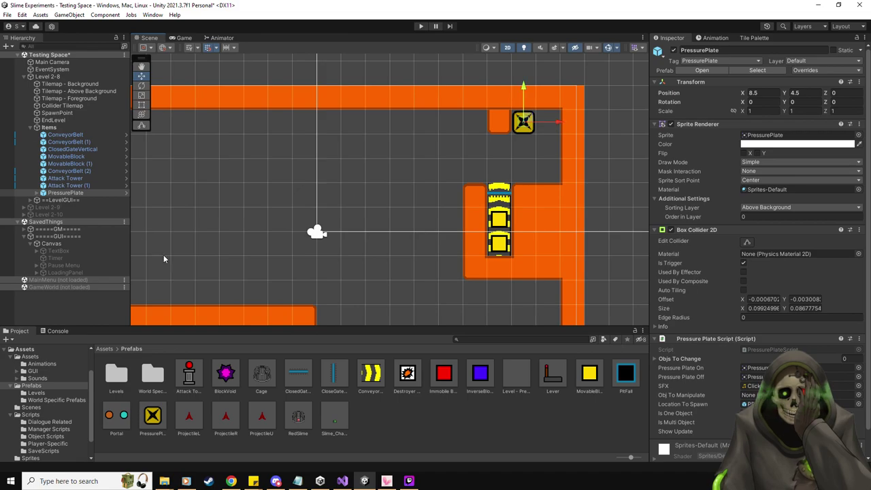
{"action": "key", "text": "Right"}
{"action": "key", "text": "Down"}
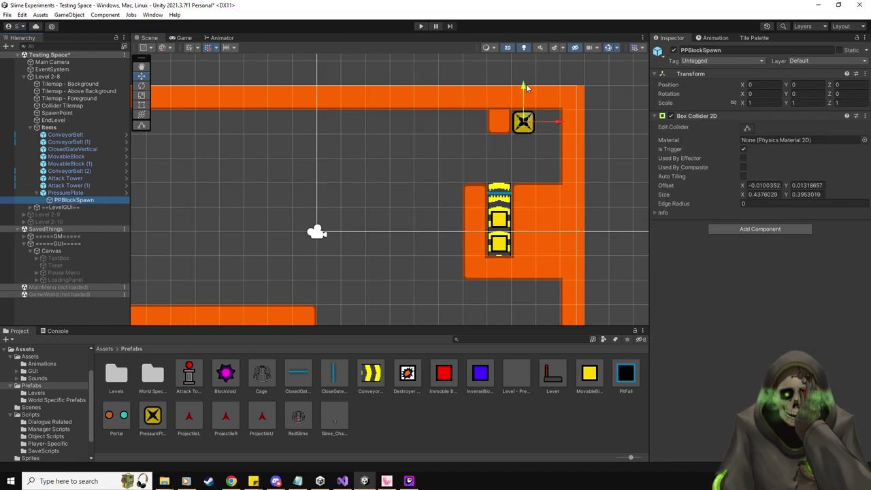
{"action": "left_click_drag", "start_coordinate": [524, 87], "coordinate": [524, 110]}
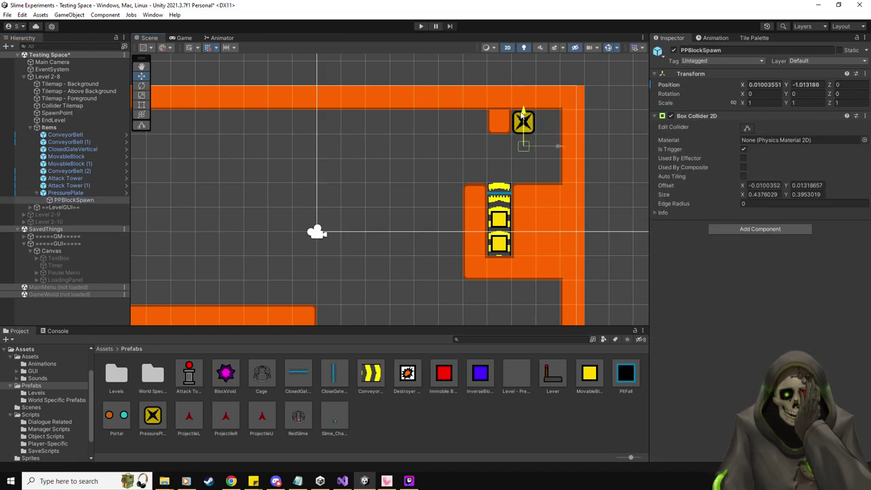
Assign the Destroyer prefab as the pressure plate's Obj To Manipulate and enable Is One Object.
{"action": "left_click", "coordinate": [66, 193]}
{"action": "scroll", "coordinate": [722, 378], "scroll_direction": "down", "scroll_amount": 1}
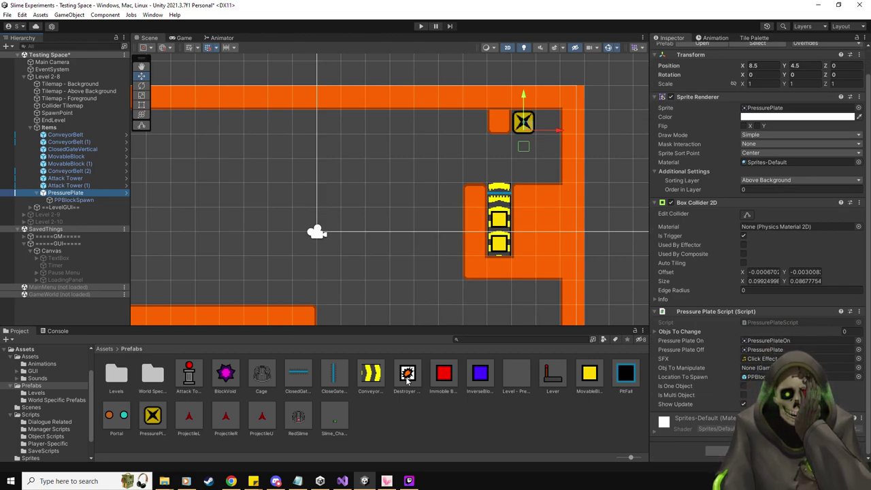
{"action": "left_click_drag", "start_coordinate": [411, 382], "coordinate": [757, 368]}
{"action": "left_click", "coordinate": [744, 386]}
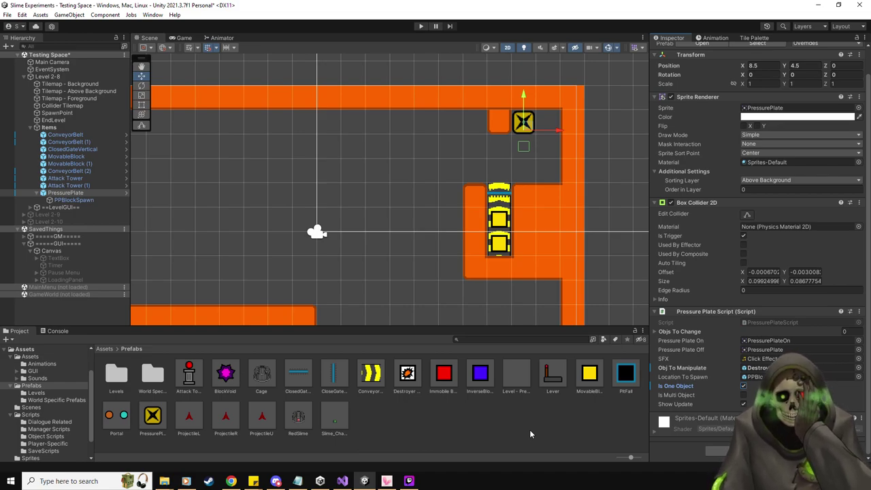
{"action": "middle_click_drag", "start_coordinate": [463, 249], "coordinate": [477, 223]}
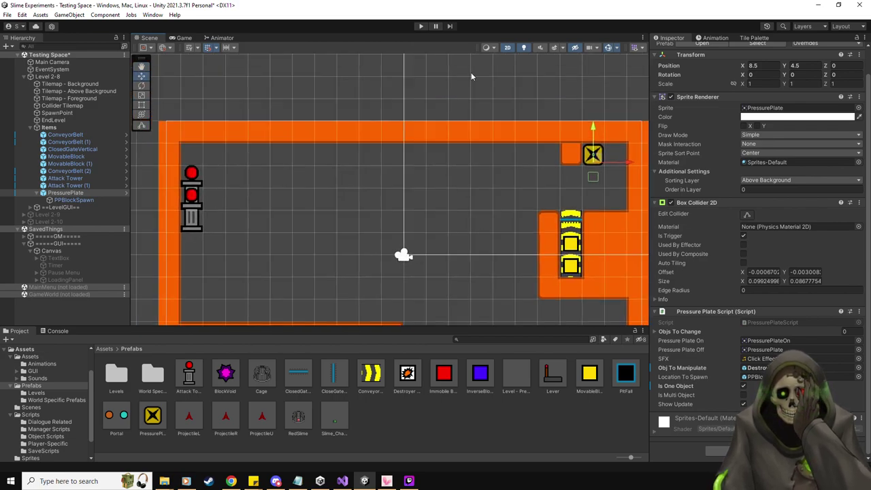
{"action": "scroll", "coordinate": [666, 100], "scroll_direction": "up", "scroll_amount": 1}
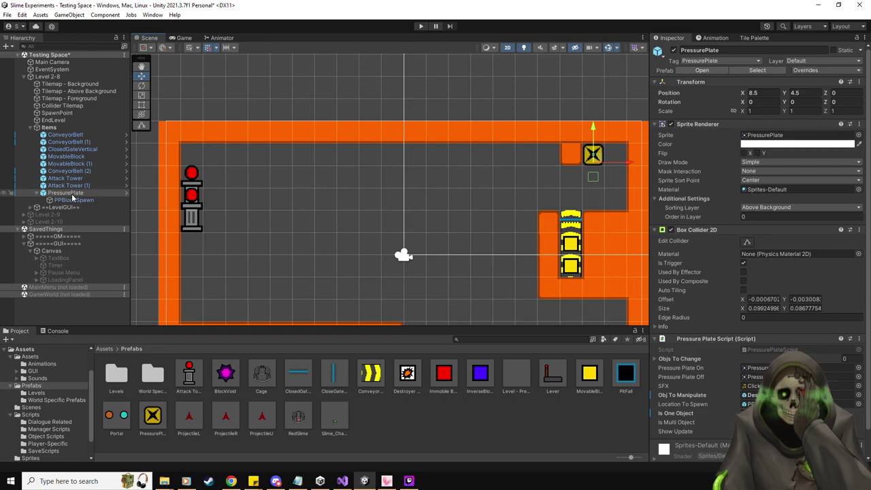
Paint a horizontal wall row on the Collider Tilemap from the pocket's upper-left corner leftward, stopping three tiles short of the left wall.
{"action": "left_click", "coordinate": [68, 106]}
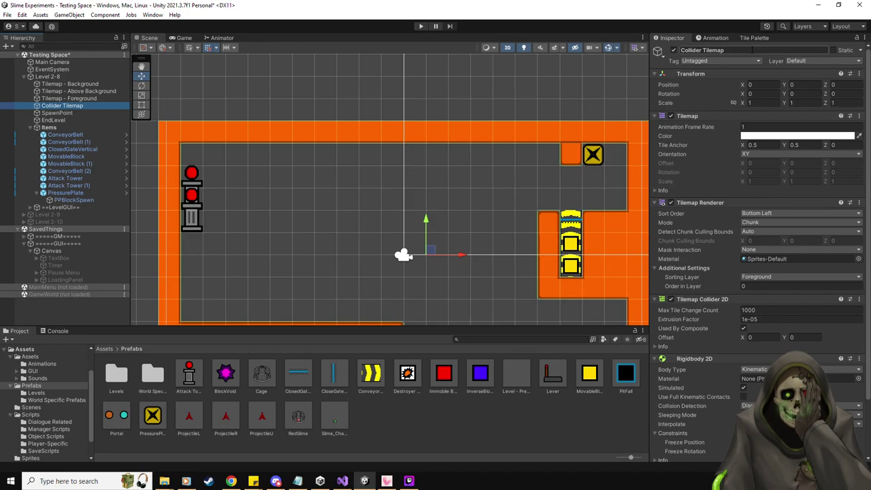
{"action": "left_click", "coordinate": [754, 38]}
{"action": "scroll", "coordinate": [471, 236], "scroll_direction": "up", "scroll_amount": 2}
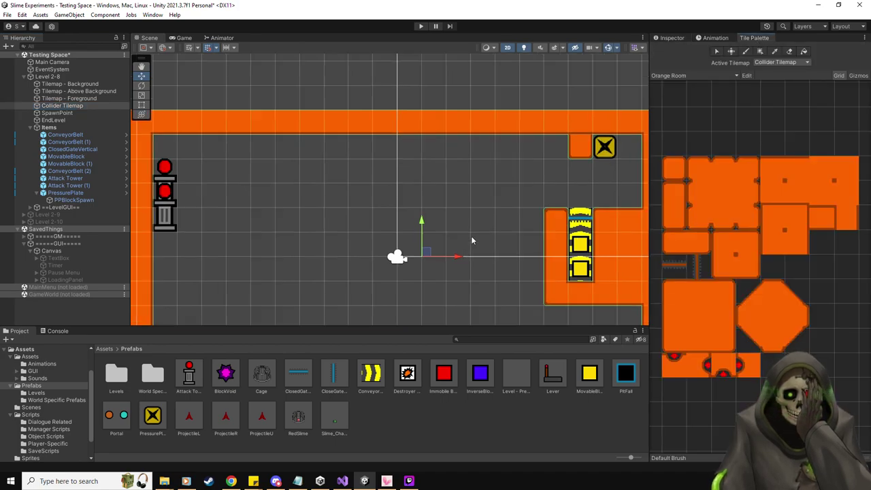
{"action": "left_click", "coordinate": [723, 301]}
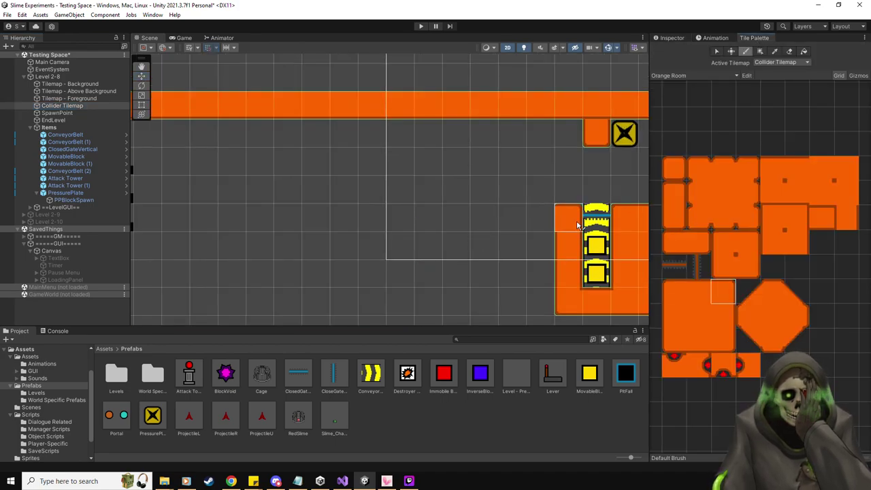
{"action": "middle_click_drag", "start_coordinate": [480, 239], "coordinate": [565, 248]}
{"action": "left_click", "coordinate": [698, 292]}
{"action": "middle_click_drag", "start_coordinate": [483, 226], "coordinate": [460, 226]}
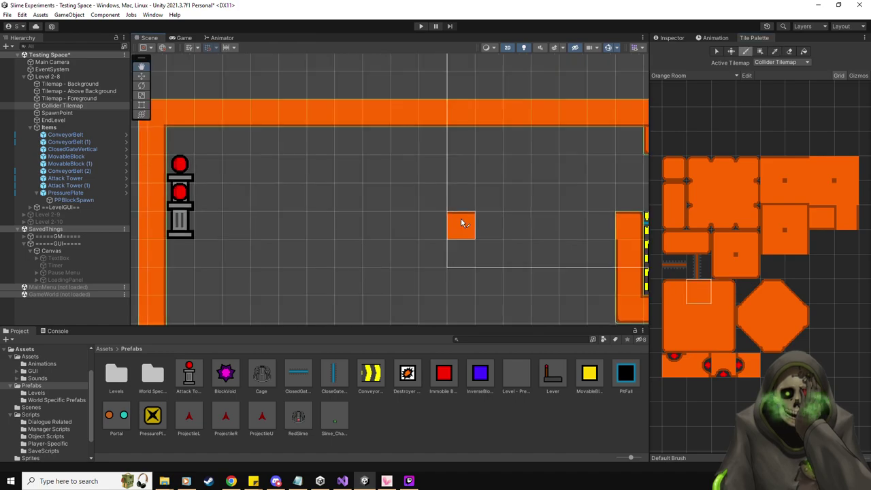
{"action": "scroll", "coordinate": [460, 225], "scroll_direction": "down", "scroll_amount": 1}
{"action": "left_click_drag", "start_coordinate": [581, 227], "coordinate": [294, 228]}
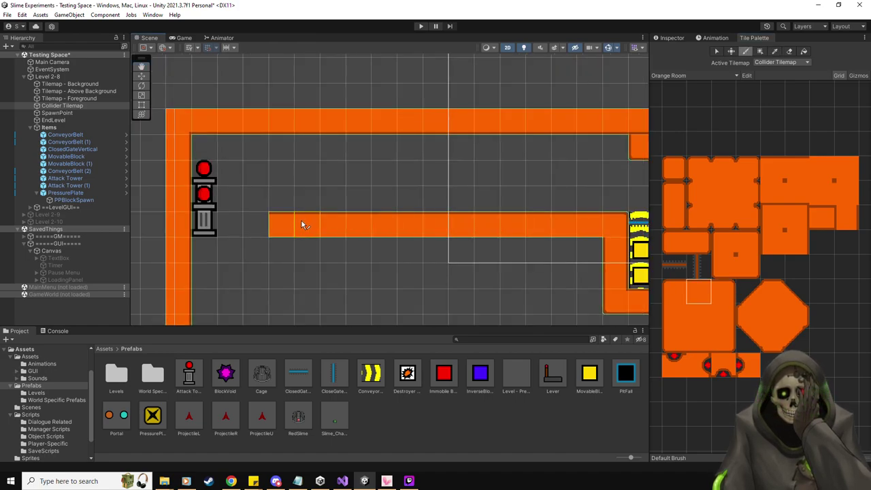
Undo the stray tile below the new wall row and finish the row's left end with an end-cap tile.
{"action": "left_click", "coordinate": [304, 251]}
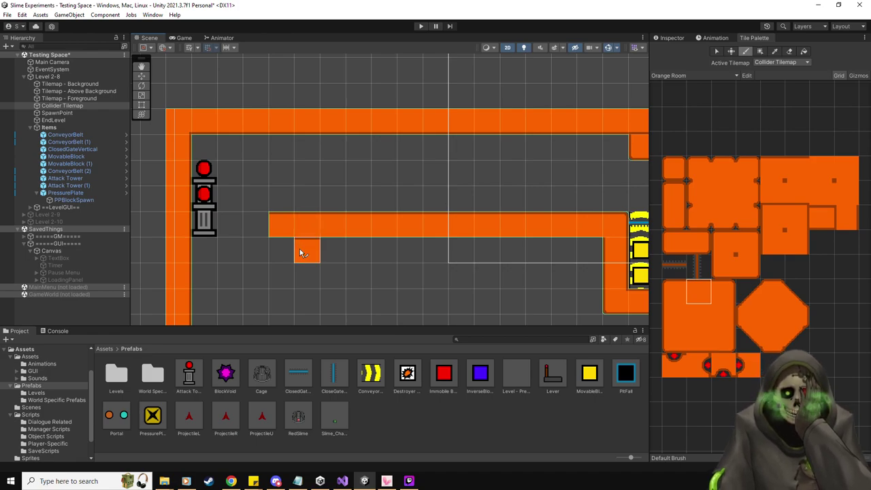
{"action": "key", "text": "ctrl+z"}
{"action": "left_click", "coordinate": [673, 291]}
{"action": "left_click", "coordinate": [258, 225]}
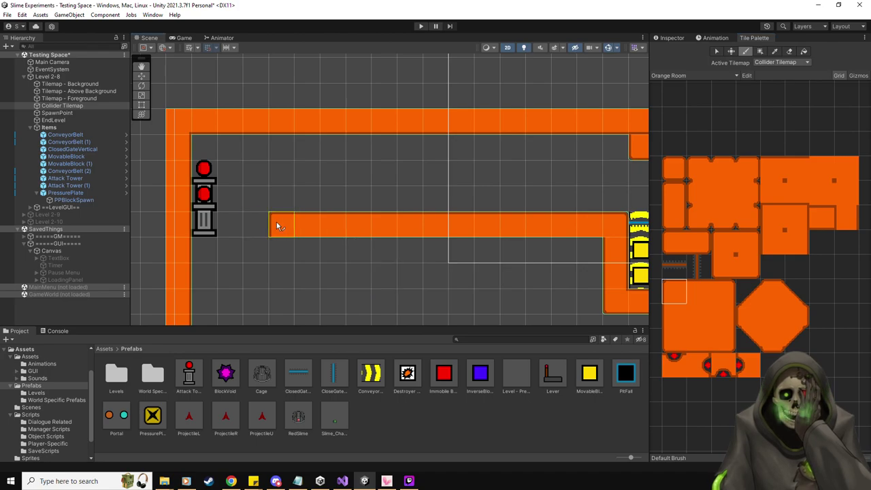
{"action": "middle_click_drag", "start_coordinate": [385, 243], "coordinate": [358, 225]}
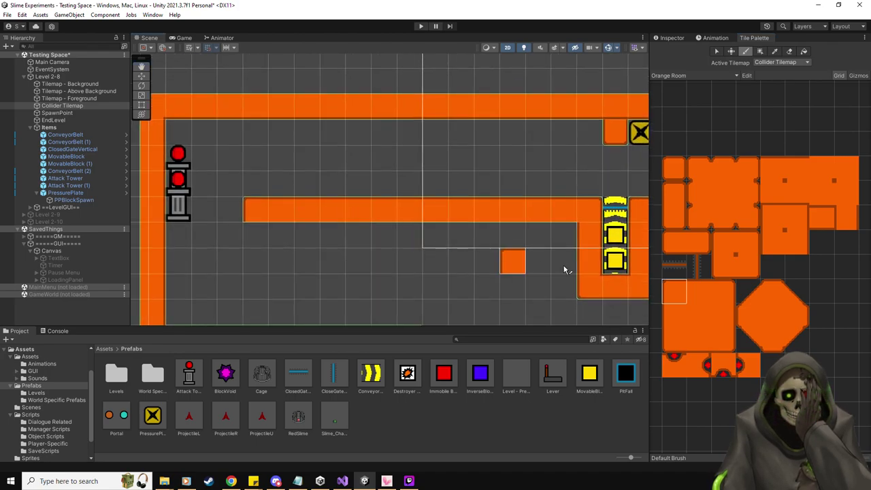
{"action": "left_click", "coordinate": [820, 216]}
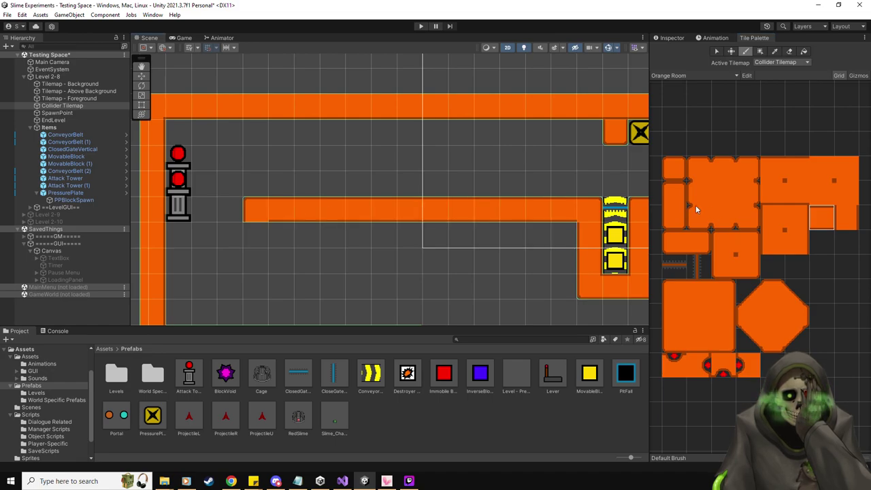
{"action": "left_click", "coordinate": [674, 242]}
{"action": "left_click", "coordinate": [331, 289]}
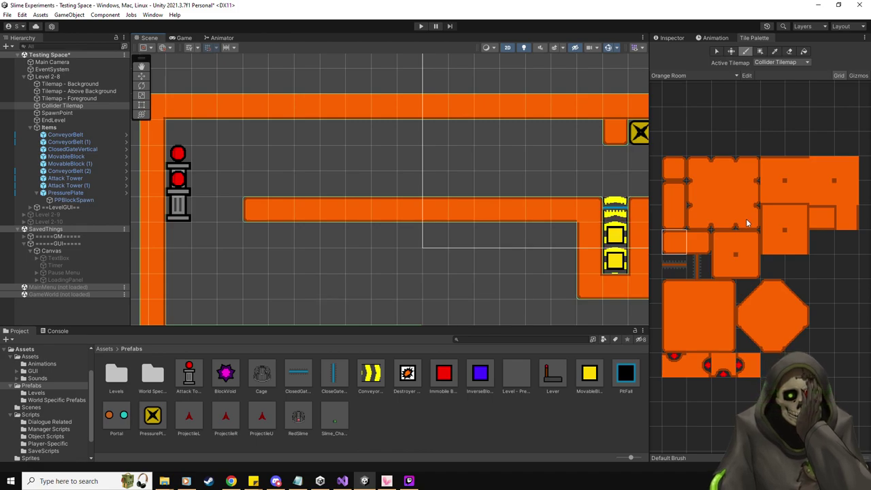
Extend the ceiling block beside the pressure plate leftward to the left wall with bottom-edge tiles, erasing the stray tiles painted beneath.
{"action": "middle_click_drag", "start_coordinate": [461, 173], "coordinate": [436, 179]}
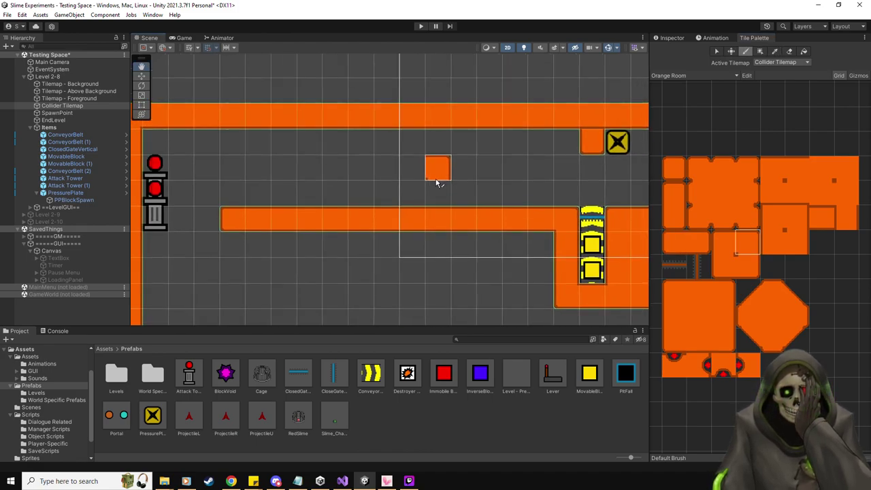
{"action": "left_click", "coordinate": [722, 340]}
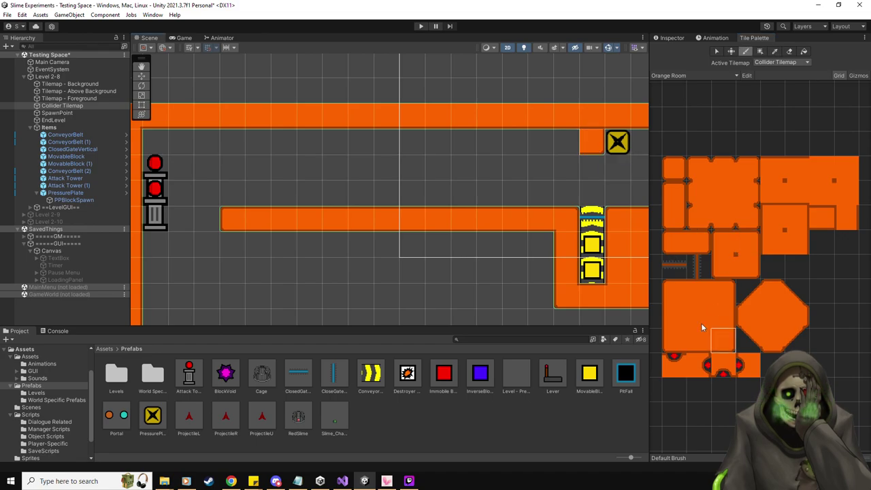
{"action": "left_click", "coordinate": [675, 339]}
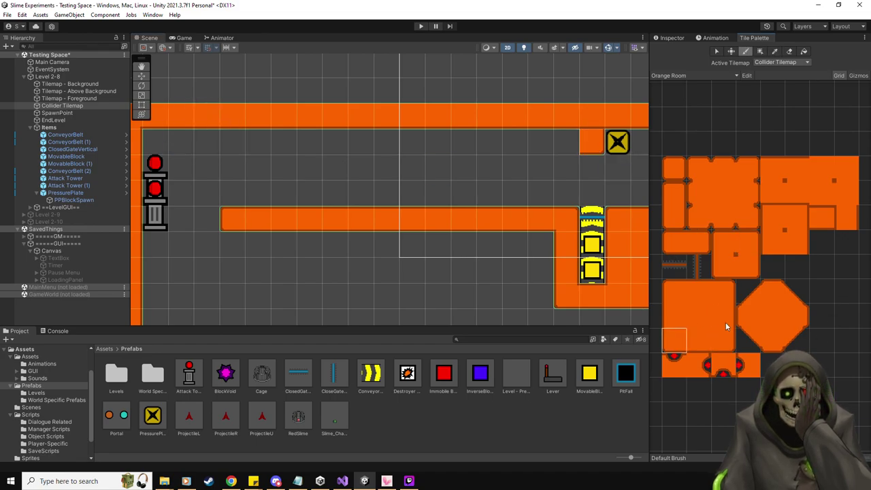
{"action": "left_click", "coordinate": [689, 337]}
{"action": "mouse_move", "coordinate": [566, 142]}
{"action": "left_mouse_down"}
{"action": "mouse_move", "coordinate": [304, 158]}
{"action": "mouse_move", "coordinate": [162, 142]}
{"action": "mouse_move", "coordinate": [341, 143]}
{"action": "left_mouse_up"}
{"action": "key", "text": "d"}
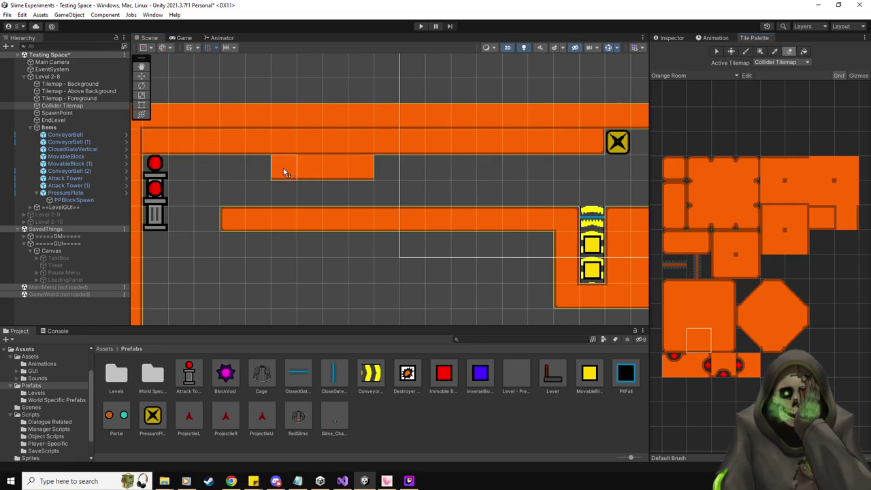
{"action": "left_click_drag", "start_coordinate": [283, 171], "coordinate": [567, 167]}
Merge the old ceiling with the new row using solid tiles and fix the inner corner tiles at the left wall and pressure plate.
{"action": "left_click", "coordinate": [701, 316]}
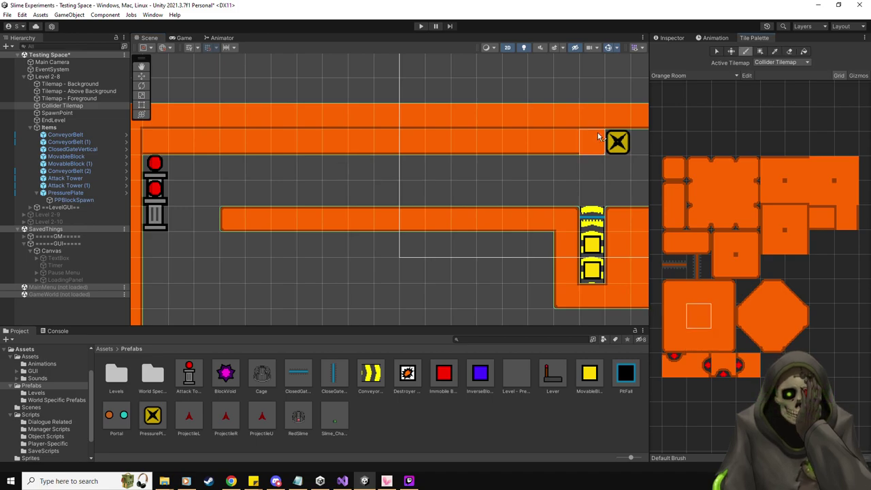
{"action": "mouse_move", "coordinate": [598, 137]}
{"action": "left_mouse_down"}
{"action": "mouse_move", "coordinate": [567, 123]}
{"action": "mouse_move", "coordinate": [163, 123]}
{"action": "left_mouse_up"}
{"action": "middle_click_drag", "start_coordinate": [283, 118], "coordinate": [373, 131]}
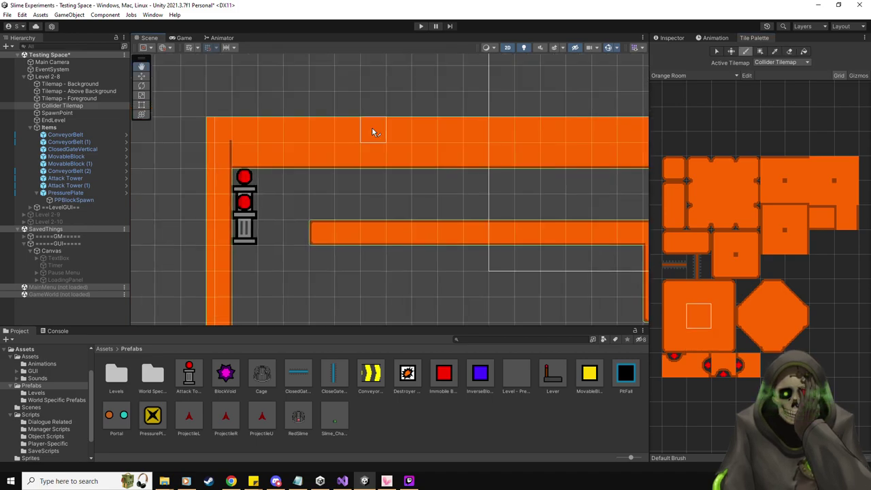
{"action": "left_click", "coordinate": [822, 169]}
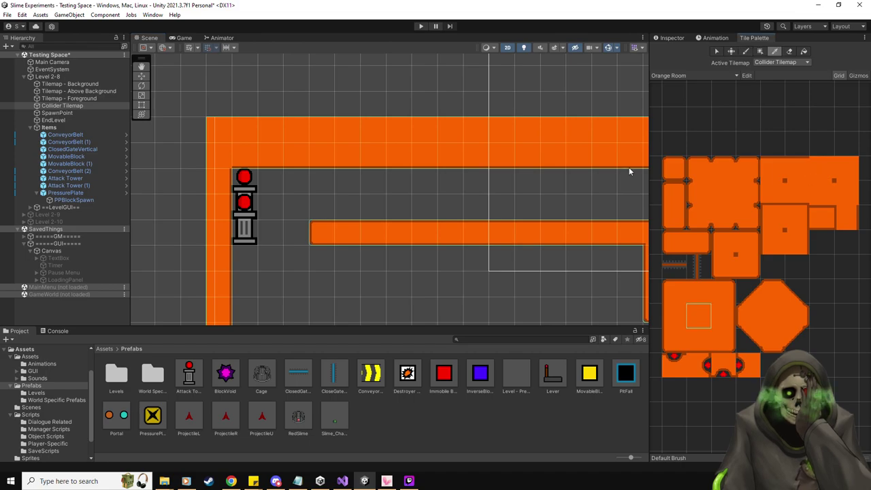
{"action": "middle_click_drag", "start_coordinate": [439, 131], "coordinate": [361, 133]}
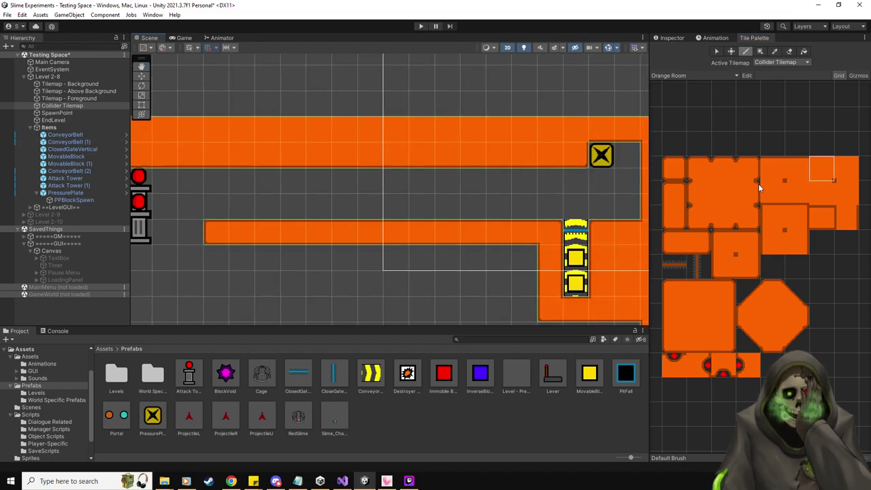
{"action": "middle_click_drag", "start_coordinate": [447, 79], "coordinate": [502, 72]}
{"action": "scroll", "coordinate": [506, 126], "scroll_direction": "down", "scroll_amount": 1}
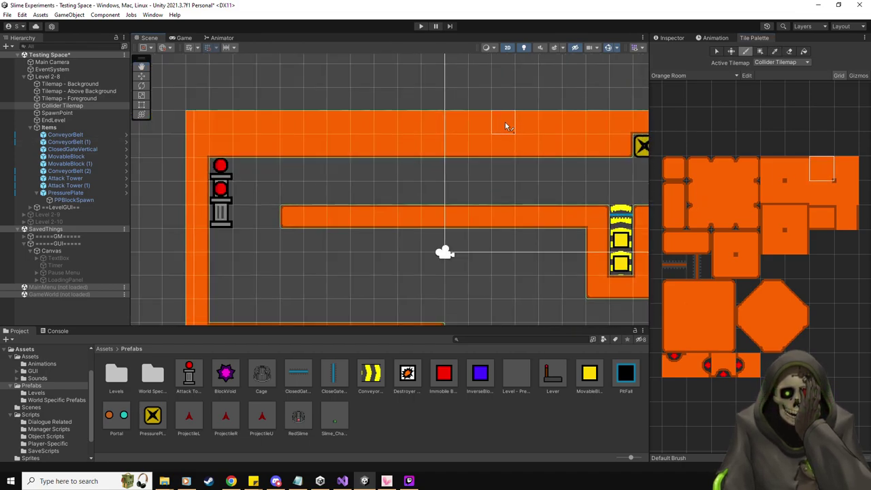
{"action": "middle_click_drag", "start_coordinate": [505, 126], "coordinate": [438, 124]}
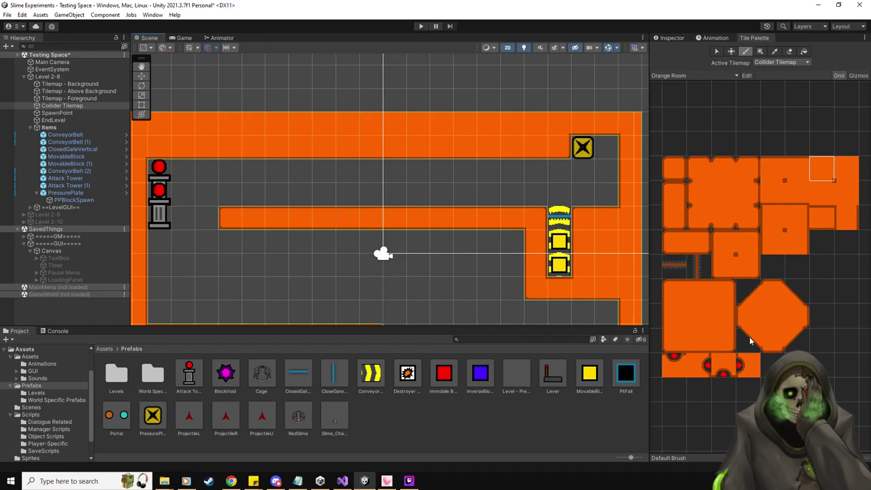
Carve a one-tile notch into the ceiling's lower row two tiles left of the pressure plate, framing it with corner and edge tiles.
{"action": "left_click", "coordinate": [728, 338]}
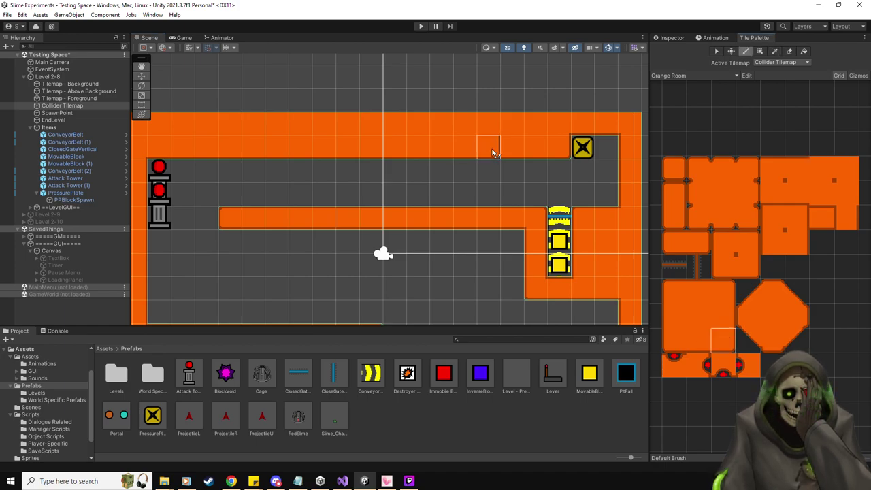
{"action": "left_click", "coordinate": [494, 152]}
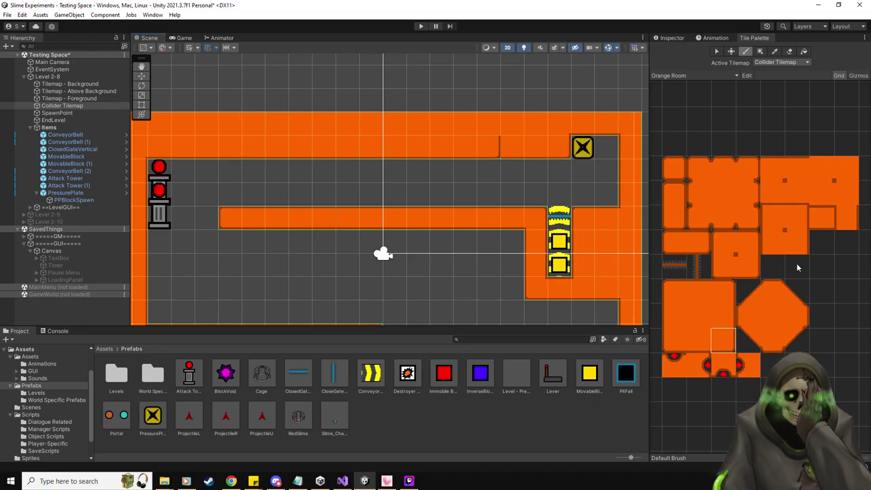
{"action": "left_click", "coordinate": [818, 173]}
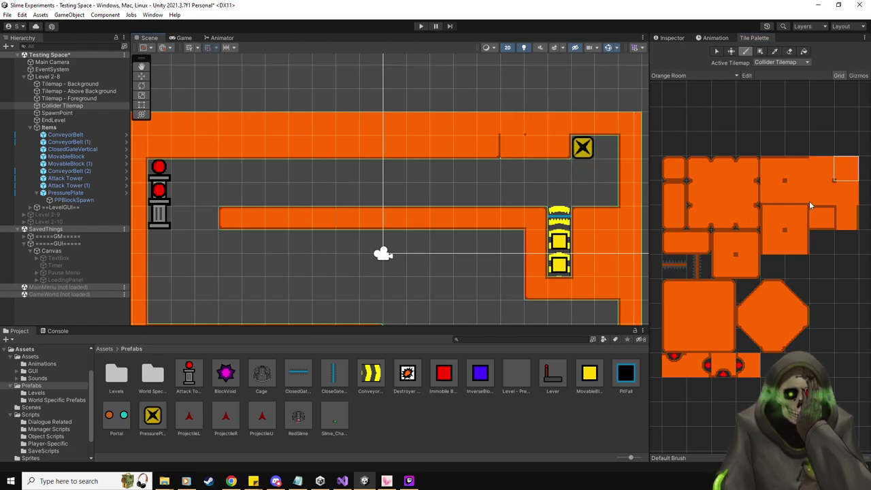
{"action": "left_click", "coordinate": [674, 347]}
{"action": "left_click", "coordinate": [559, 196]}
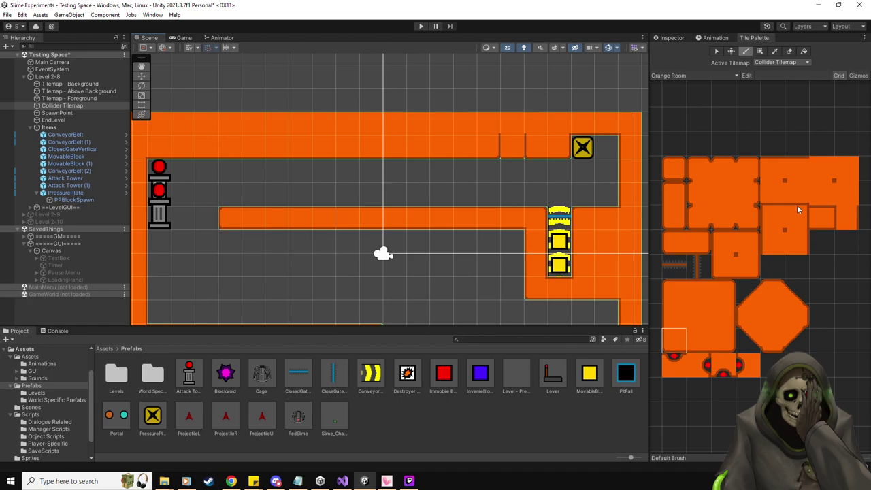
{"action": "left_click", "coordinate": [696, 344]}
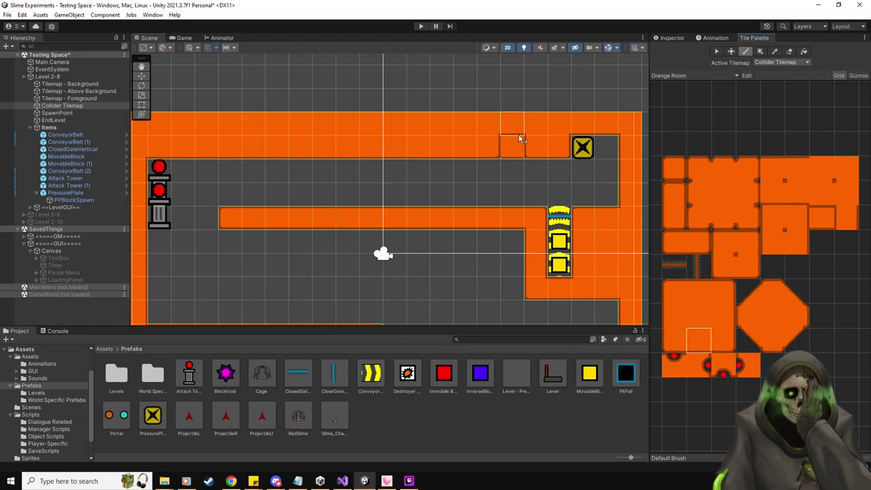
{"action": "left_click", "coordinate": [512, 170]}
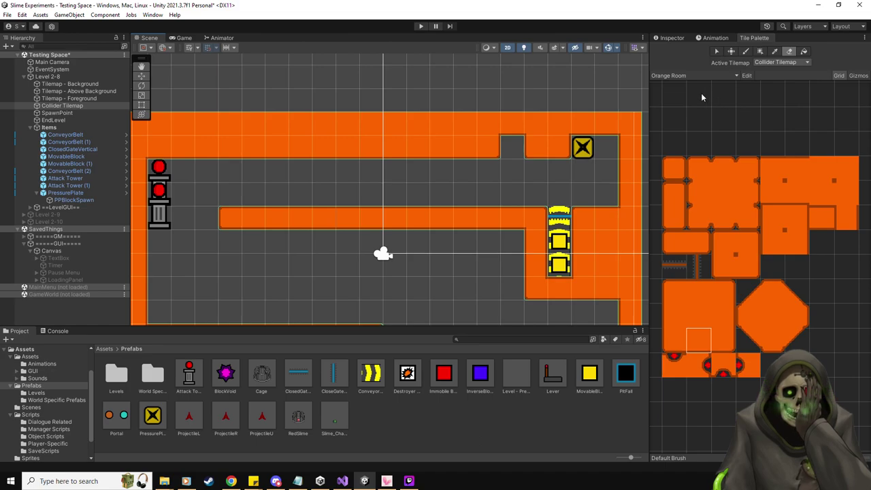
Pick the ceiling notch's tile pattern and stamp three copies leftward along the ceiling, leaving three solid tiles between notches.
{"action": "left_click", "coordinate": [775, 52]}
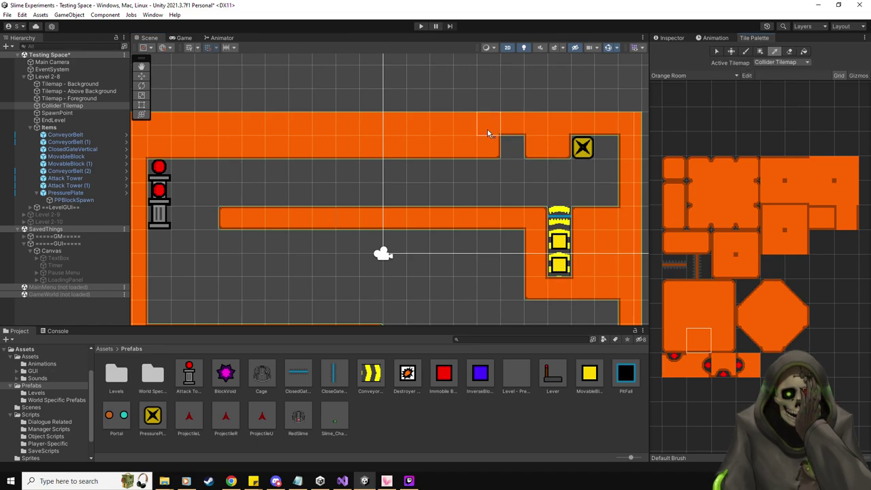
{"action": "left_click", "coordinate": [526, 150]}
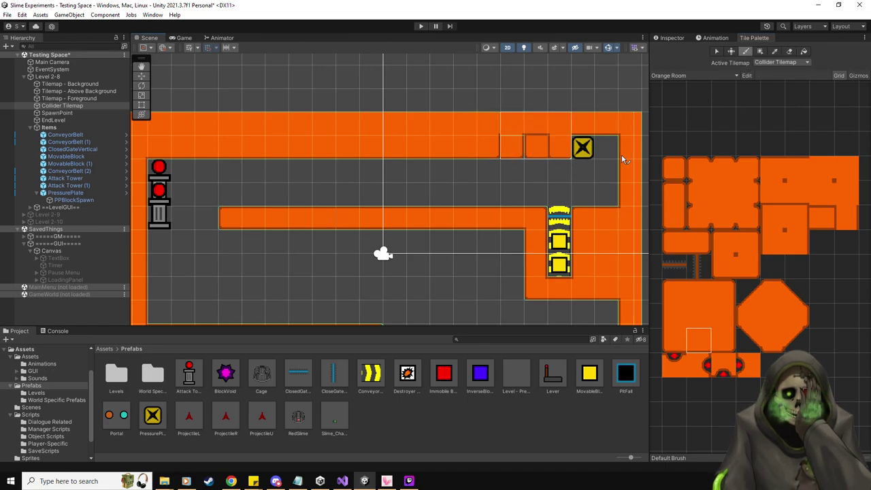
{"action": "left_click", "coordinate": [450, 150]}
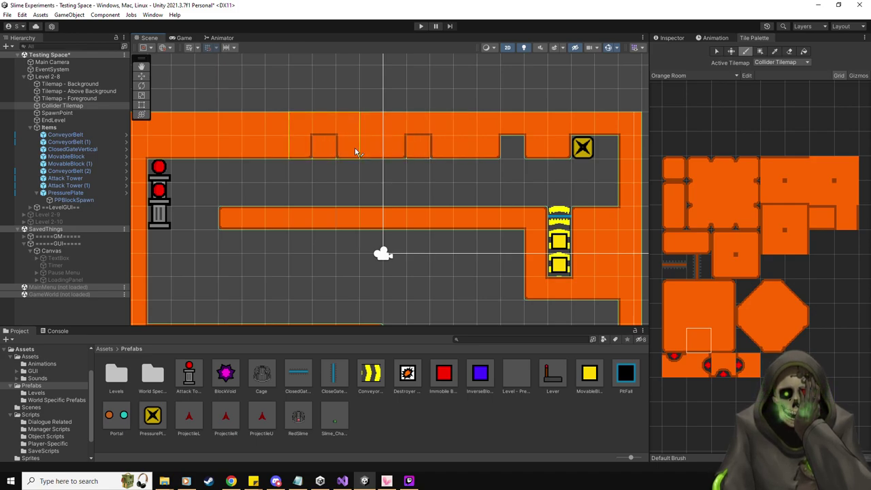
{"action": "left_click", "coordinate": [355, 150]}
{"action": "left_click", "coordinate": [259, 146]}
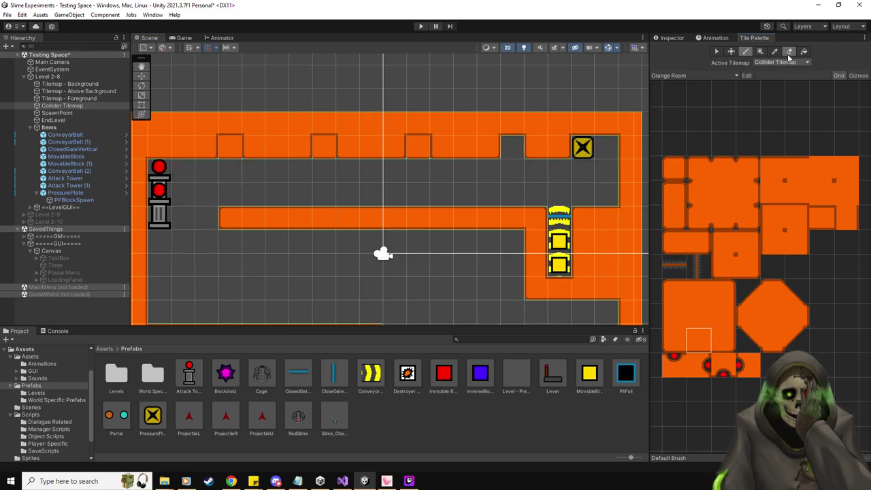
Erase the leftover tiles inside the three stamped ceiling notches to open them.
{"action": "left_click", "coordinate": [771, 111]}
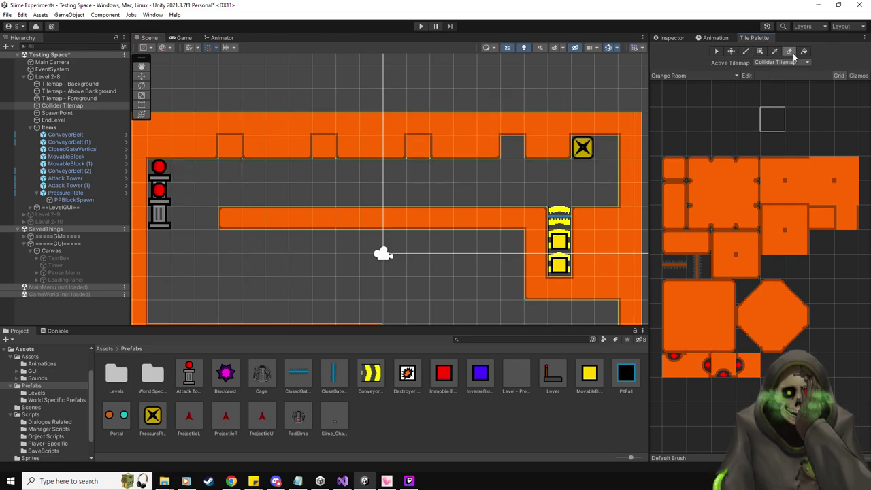
{"action": "left_click", "coordinate": [424, 156]}
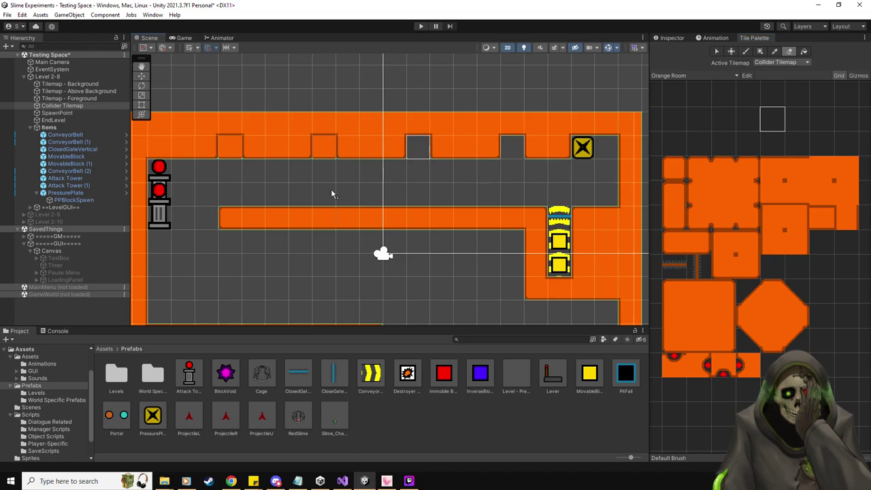
{"action": "left_click", "coordinate": [232, 155]}
{"action": "middle_click_drag", "start_coordinate": [413, 187], "coordinate": [428, 187]}
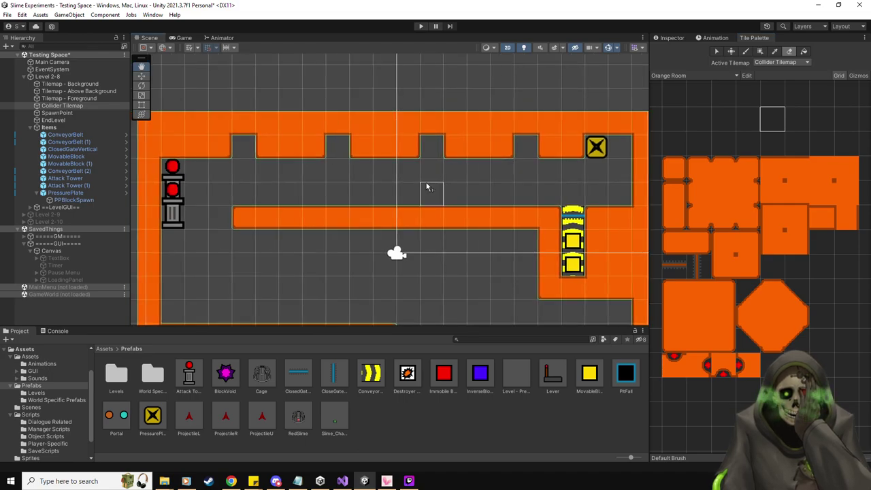
Playtest the level by moving the slime left into the ceiling notches to shelter from the tower projectiles, and end the test.
{"action": "left_click", "coordinate": [420, 27]}
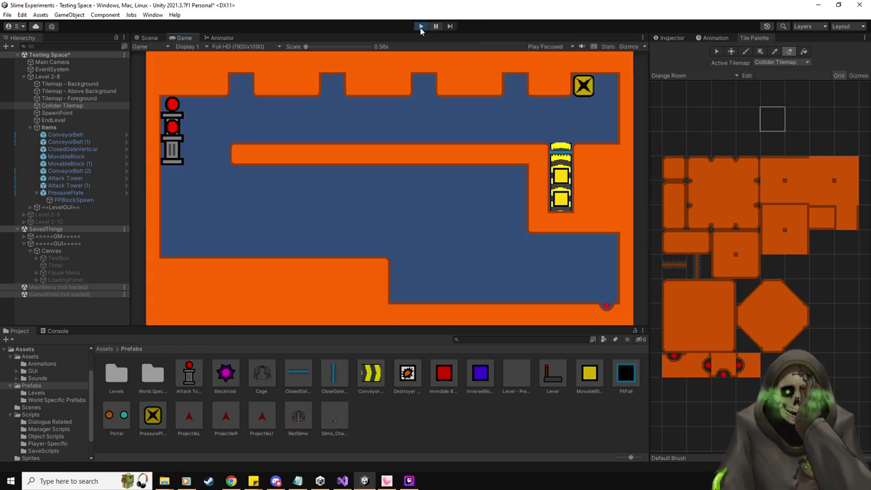
{"action": "key", "text": "Left"}
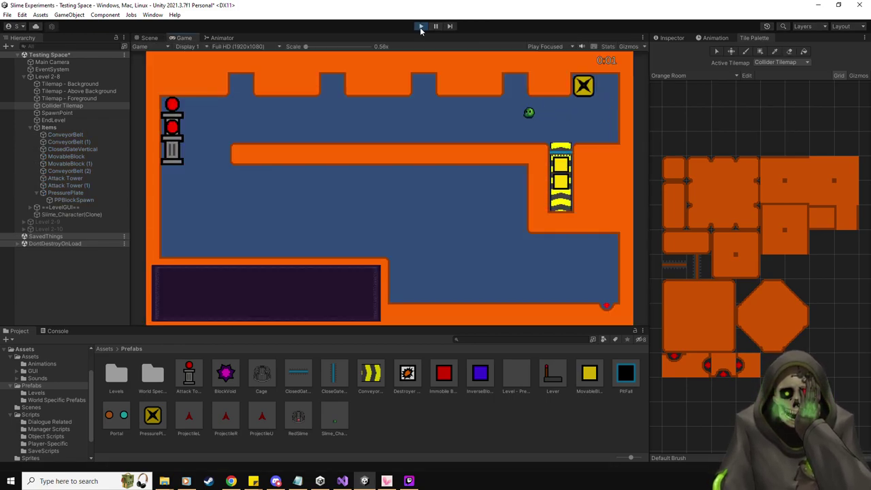
{"action": "key", "text": "Left"}
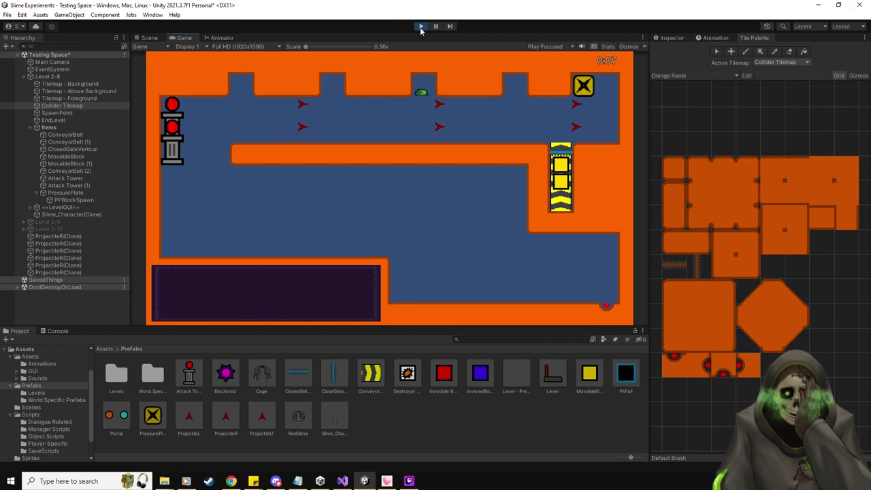
{"action": "key", "text": "Left"}
{"action": "key", "text": "Right"}
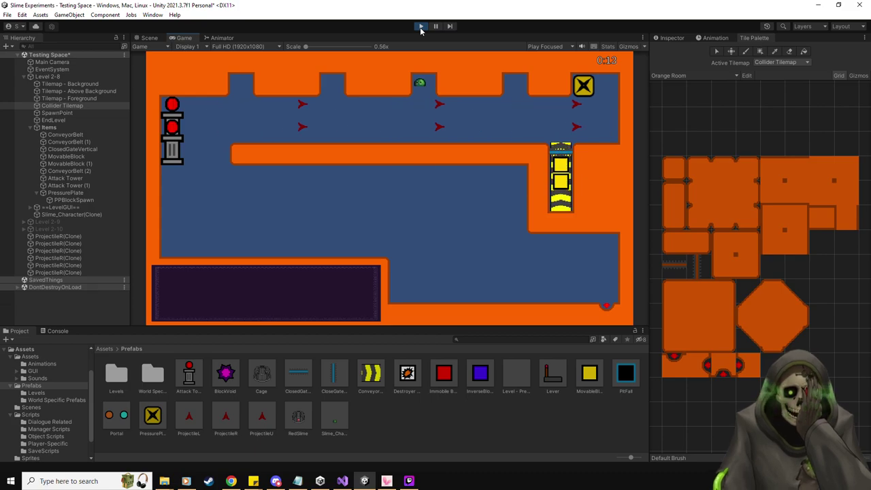
{"action": "left_click", "coordinate": [421, 27]}
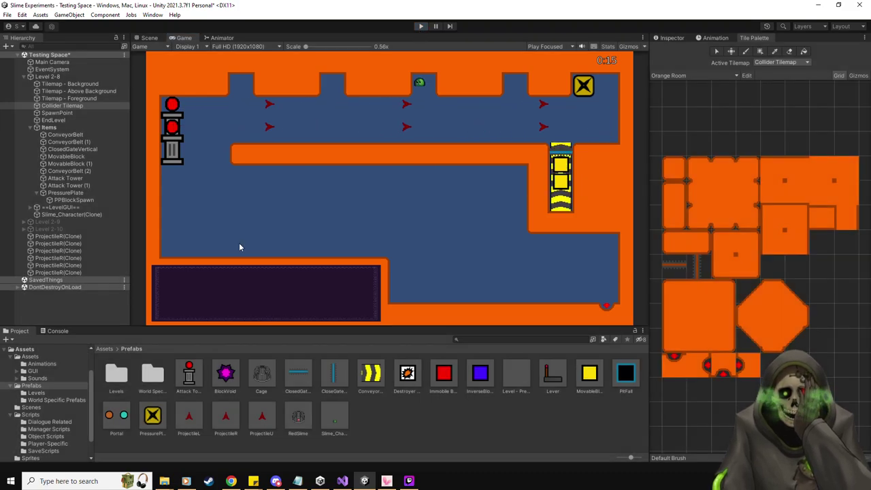
Set Time To Attack to 4 on both attack towers and playtest dodging their projectiles in the upper corridor.
{"action": "left_click", "coordinate": [65, 179]}
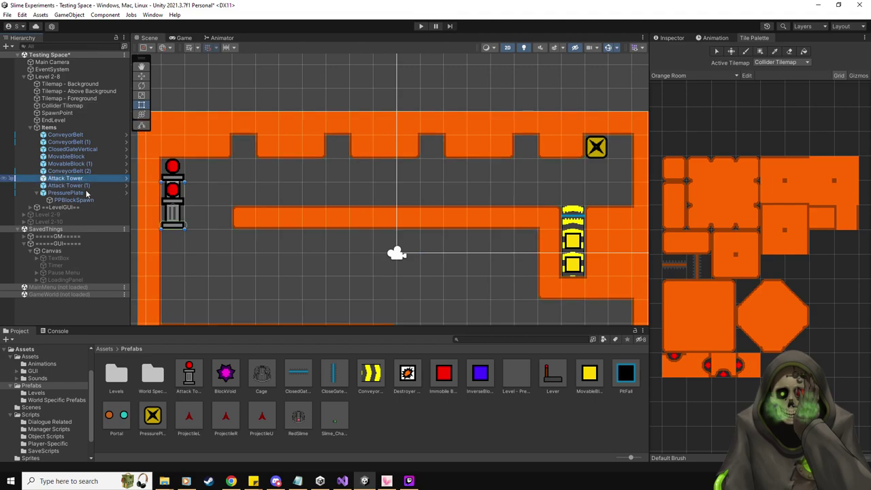
{"action": "left_click", "coordinate": [68, 186], "text": "shift"}
{"action": "left_click", "coordinate": [670, 38]}
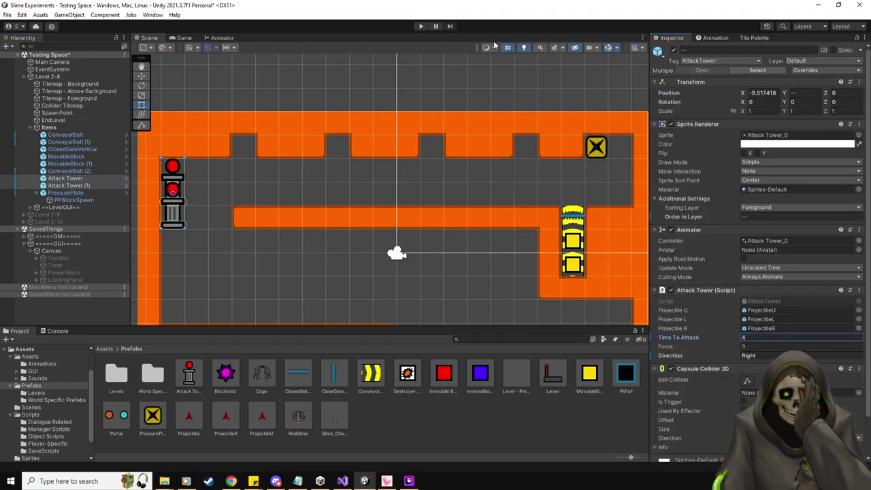
{"action": "left_click", "coordinate": [419, 27]}
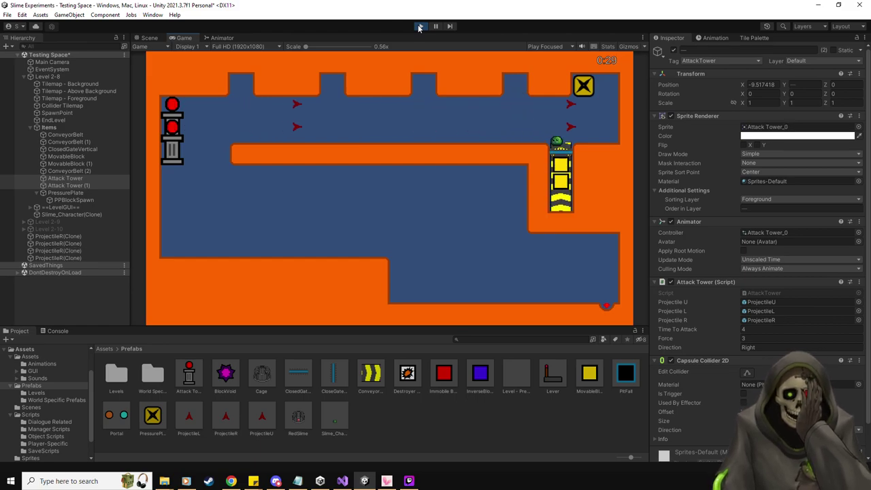
{"action": "left_click", "coordinate": [420, 26]}
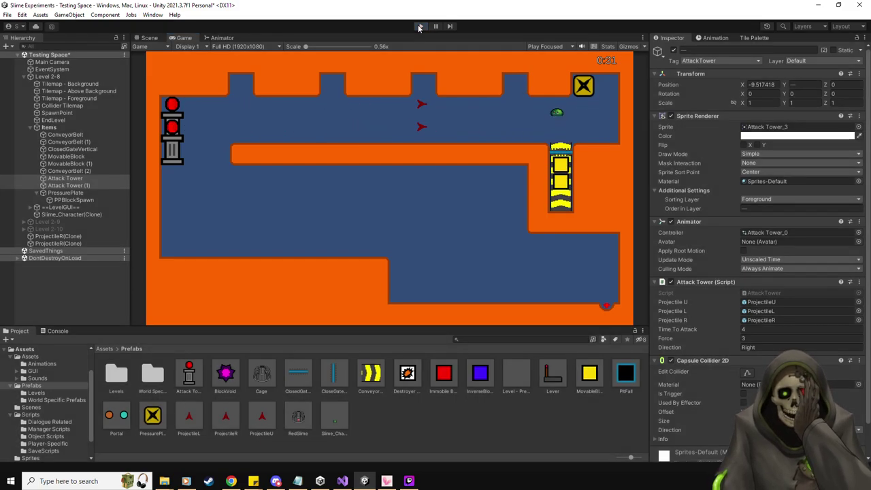
Paint a four-tile ledge above the level exit on the Collider Tilemap, from an end-cap tile to the right wall.
{"action": "left_click_drag", "start_coordinate": [459, 216], "coordinate": [430, 169]}
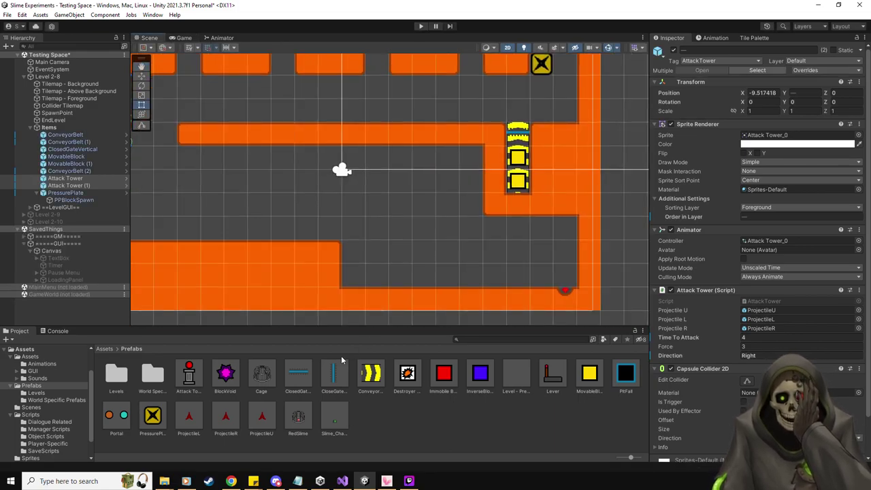
{"action": "left_click", "coordinate": [762, 38]}
{"action": "left_click", "coordinate": [667, 241]}
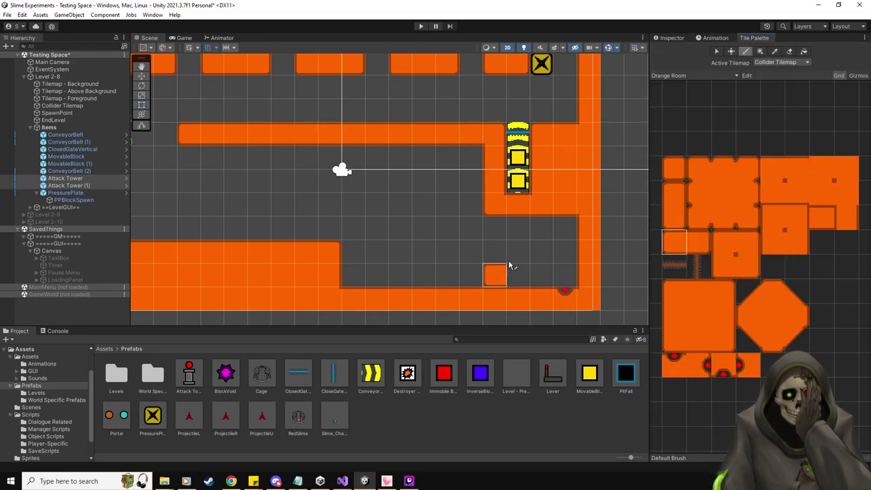
{"action": "left_click", "coordinate": [495, 252]}
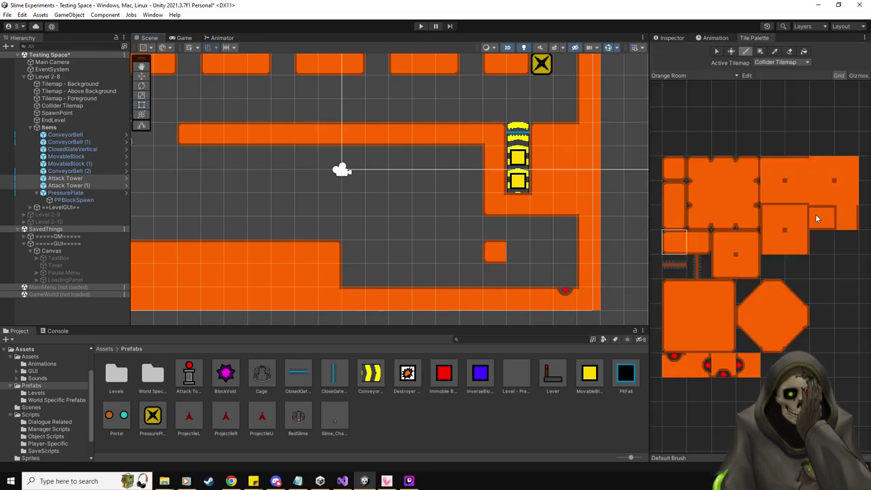
{"action": "left_click", "coordinate": [817, 215]}
{"action": "left_click", "coordinate": [520, 253]}
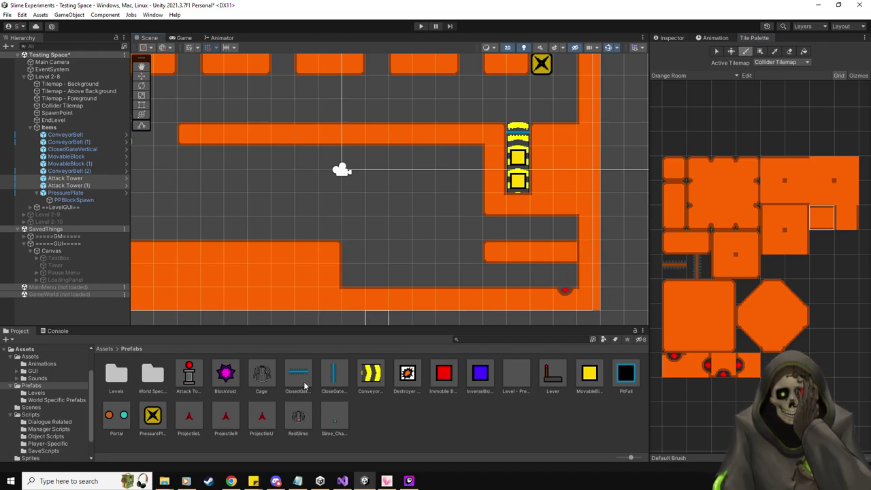
Place a CloseGateHorizontal prefab beneath the new ledge's left end at X 6.5, Y -4.5 to close off the exit.
{"action": "left_click", "coordinate": [715, 51]}
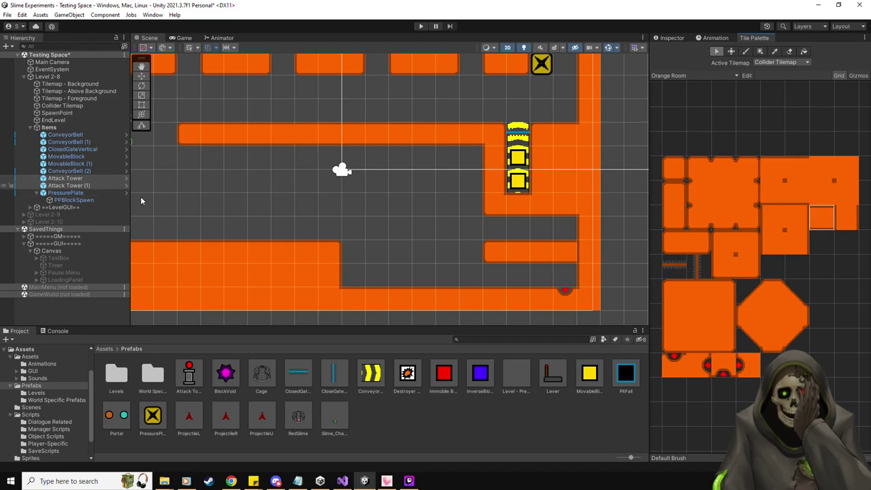
{"action": "left_click", "coordinate": [674, 39]}
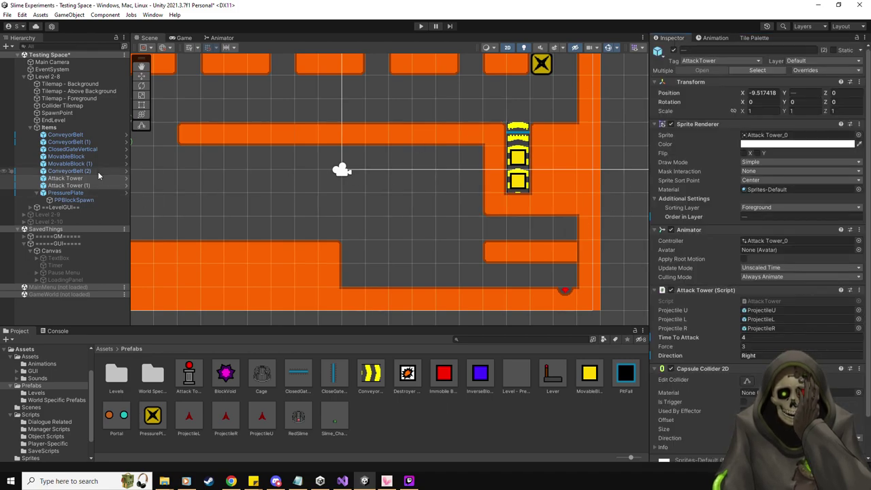
{"action": "left_click", "coordinate": [142, 78]}
{"action": "left_click_drag", "start_coordinate": [334, 379], "coordinate": [491, 279]}
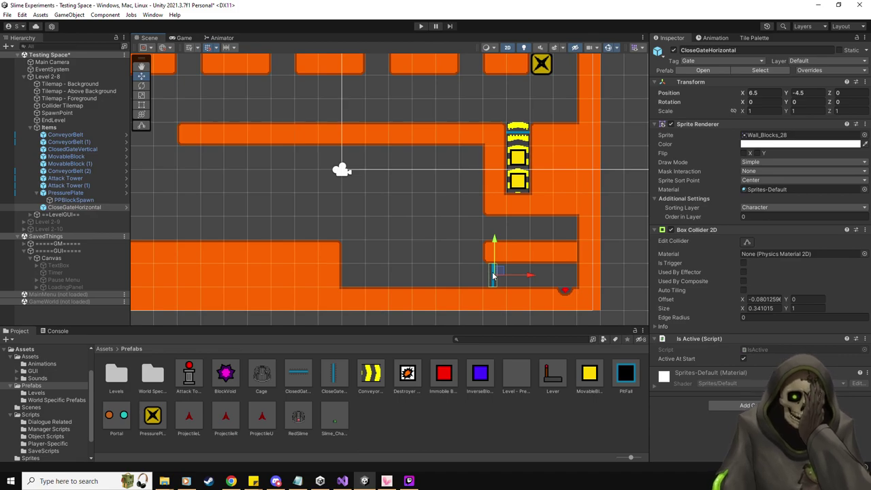
Place a Lever on the ledge against the right wall, enable Always Start Obj Visible, and assign ClosedGateVertical as its Obj To Change.
{"action": "left_click_drag", "start_coordinate": [553, 374], "coordinate": [567, 230]}
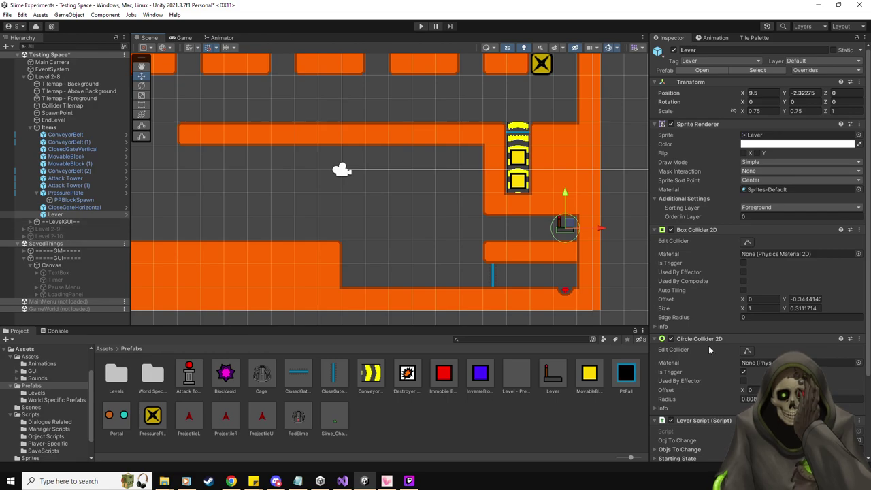
{"action": "scroll", "coordinate": [726, 366], "scroll_direction": "down", "scroll_amount": 4}
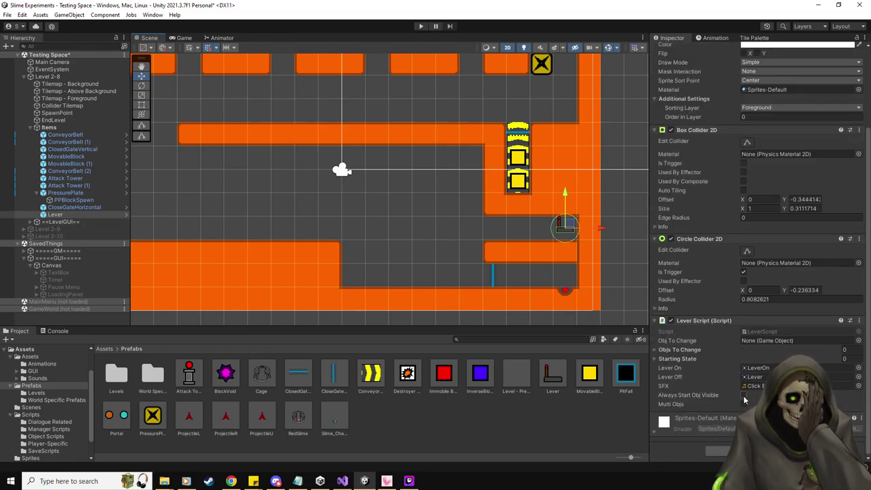
{"action": "left_click", "coordinate": [743, 395]}
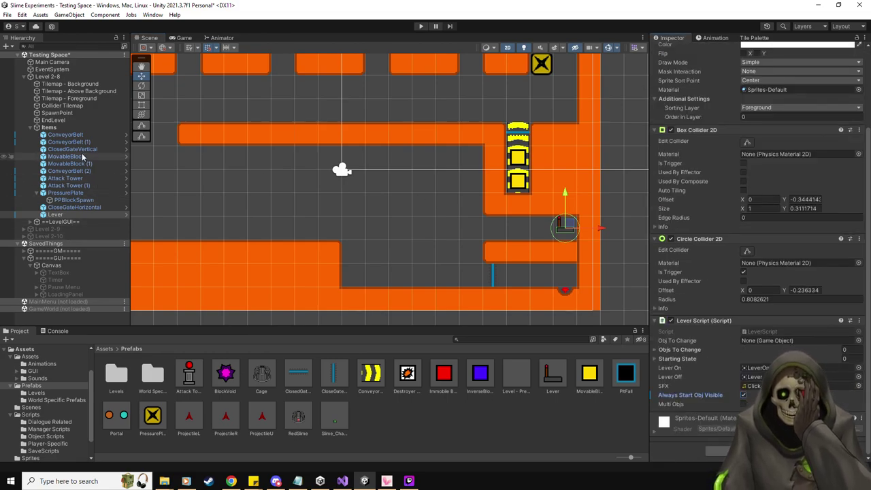
{"action": "left_click_drag", "start_coordinate": [71, 149], "coordinate": [770, 342]}
Playtest Level 2-8 from its start, crossing the upper corridor toward the attack towers while sheltering from projectiles in the ceiling notches.
{"action": "scroll", "coordinate": [281, 193], "scroll_direction": "down", "scroll_amount": 2}
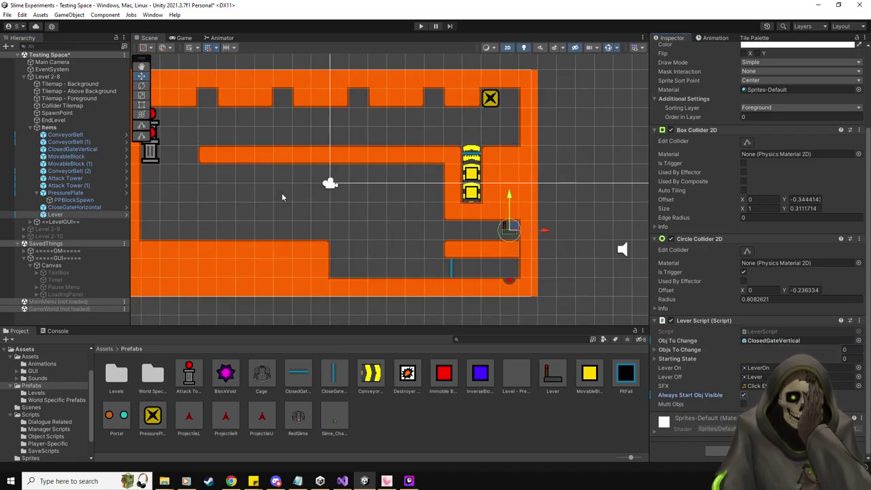
{"action": "middle_click_drag", "start_coordinate": [282, 193], "coordinate": [340, 199]}
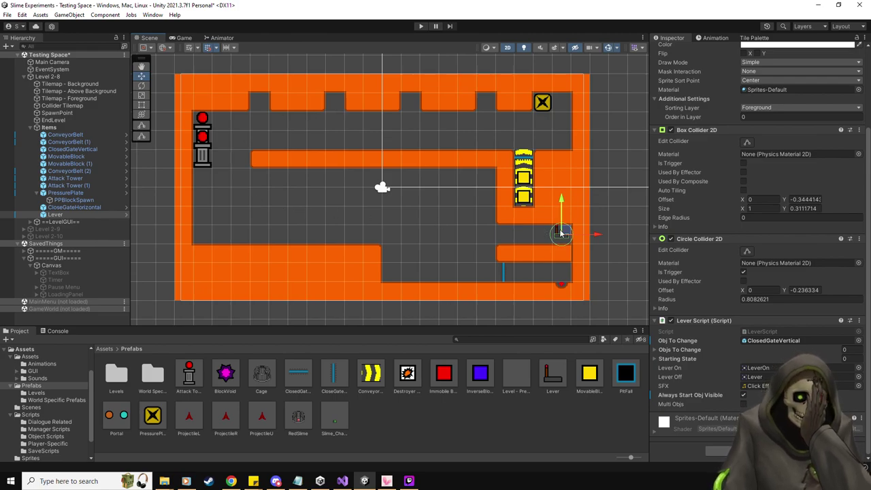
{"action": "left_click", "coordinate": [420, 26]}
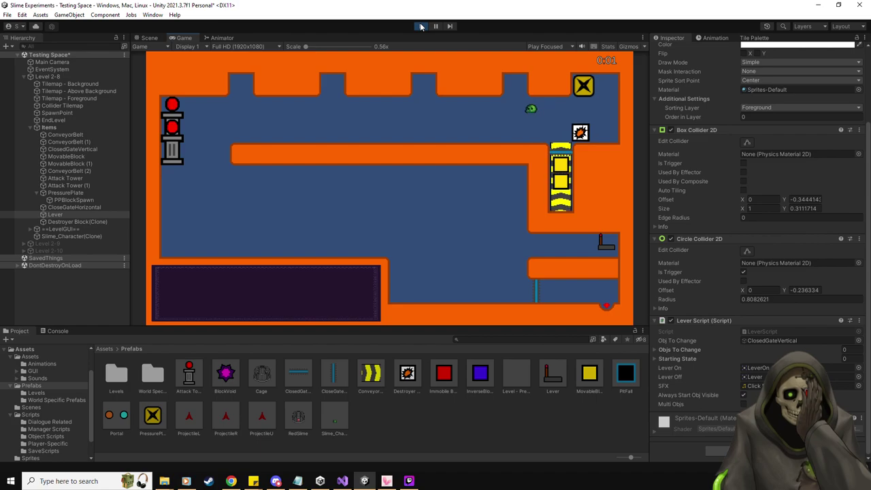
{"action": "key", "text": "a"}
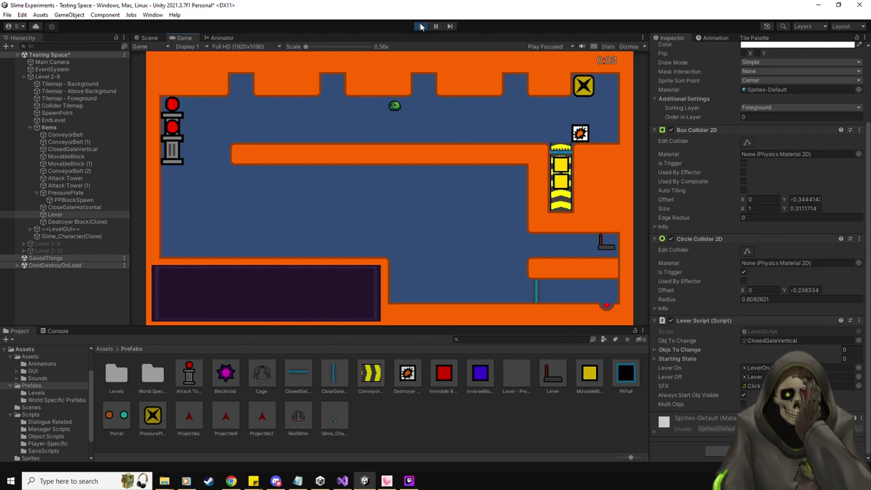
{"action": "key", "text": "a"}
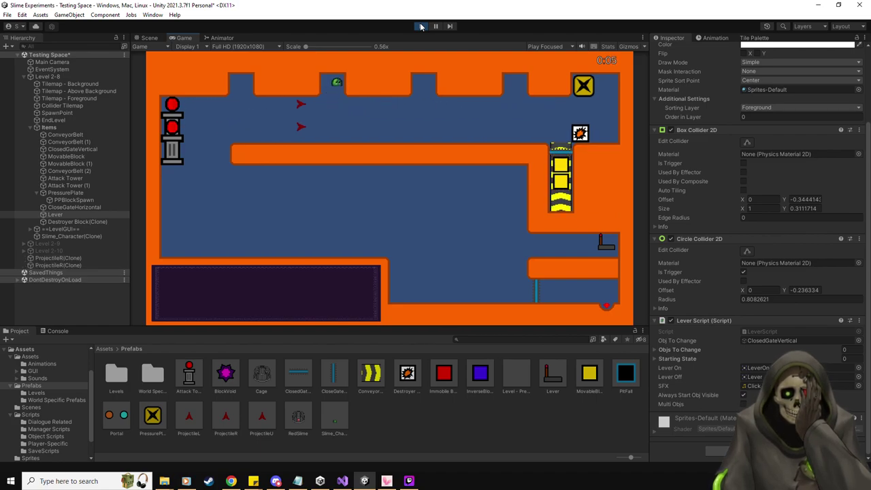
{"action": "key", "text": "a"}
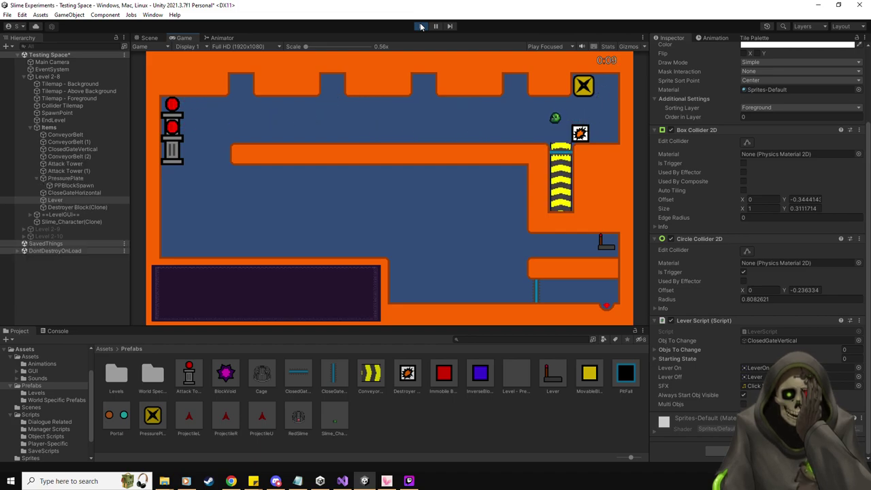
{"action": "key", "text": "a"}
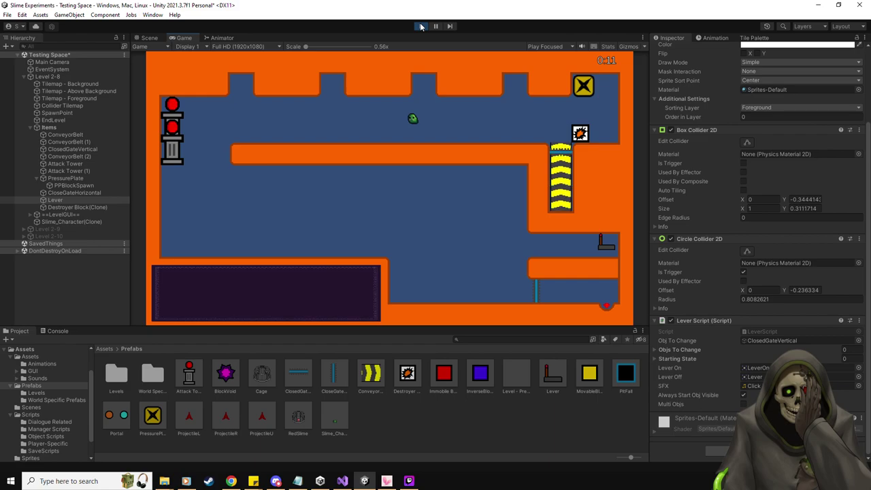
{"action": "key", "text": "a"}
{"action": "key", "text": "space"}
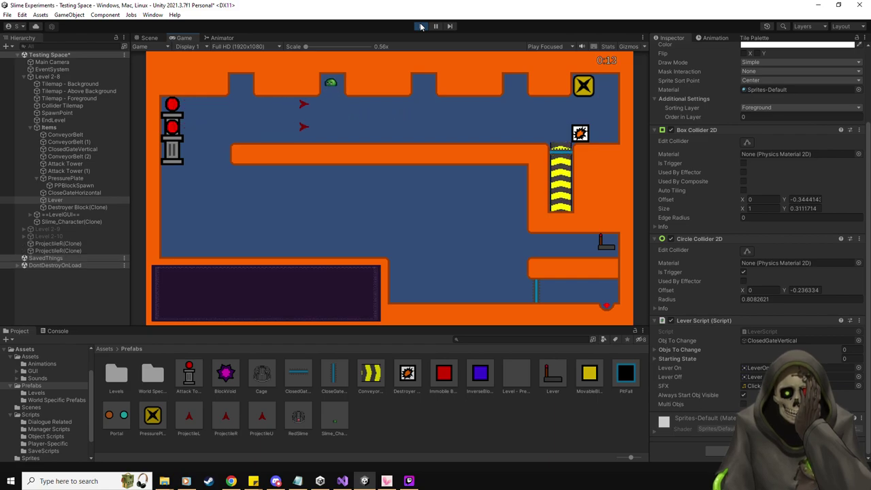
{"action": "key", "text": "a"}
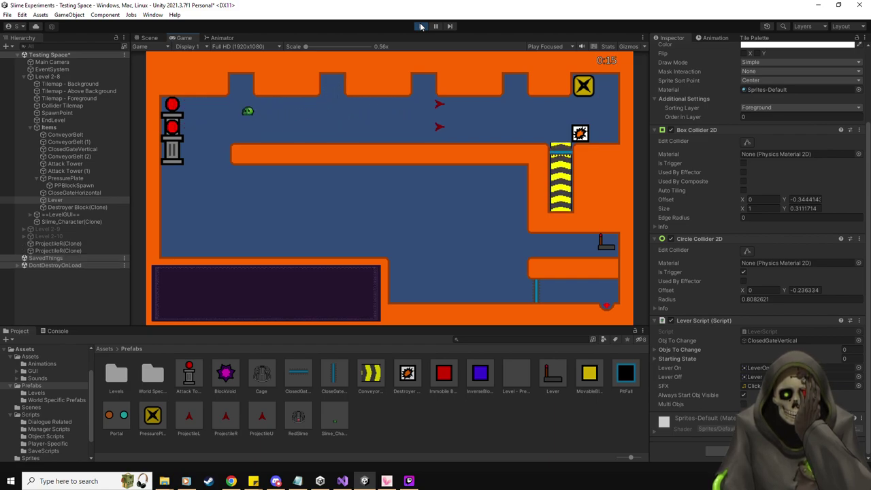
{"action": "key", "text": "space"}
{"action": "key", "text": "a"}
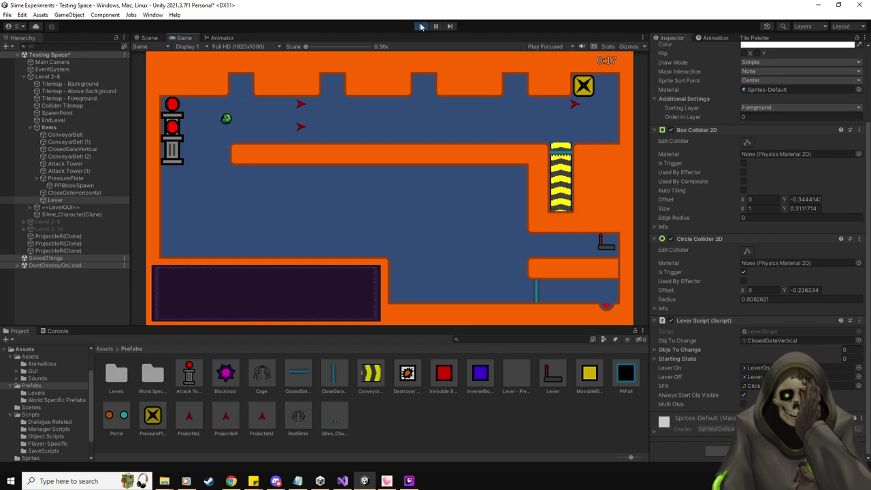
Continue the playtest through the lower area to the ledge, test the lever on the ClosedGateVertical, and end play mode.
{"action": "key", "text": "d"}
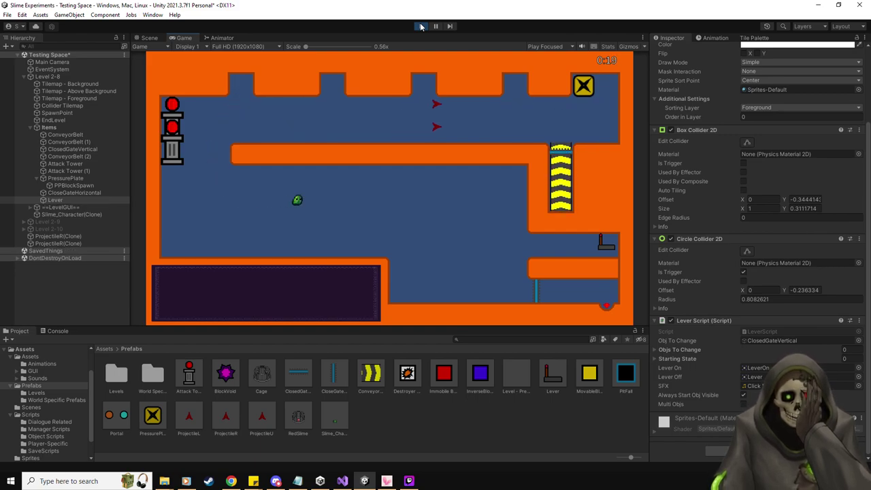
{"action": "key", "text": "d"}
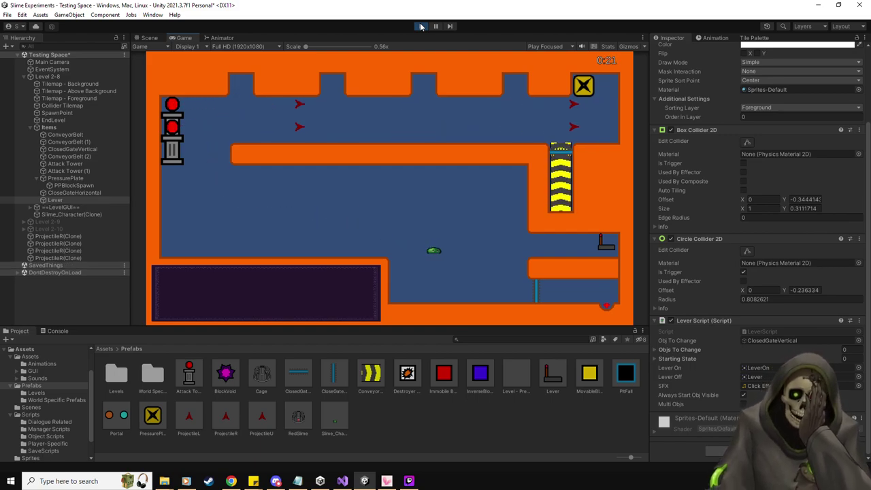
{"action": "key", "text": "d"}
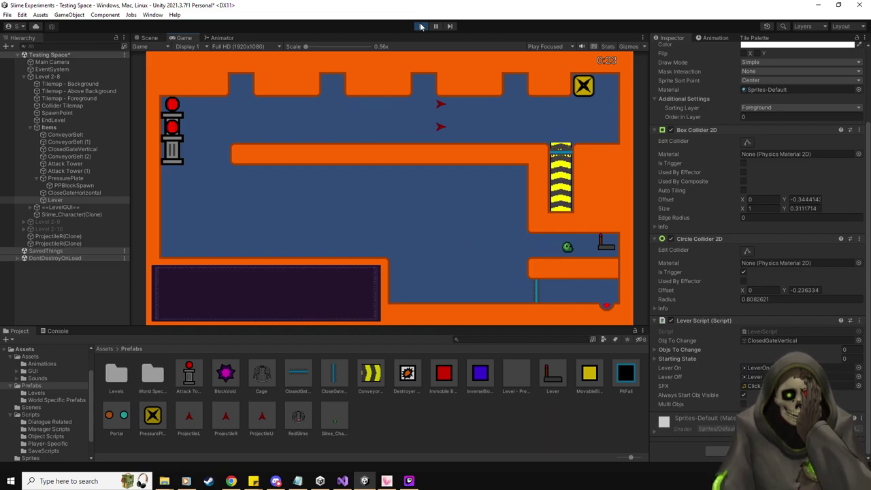
{"action": "key", "text": "e"}
{"action": "key", "text": "a"}
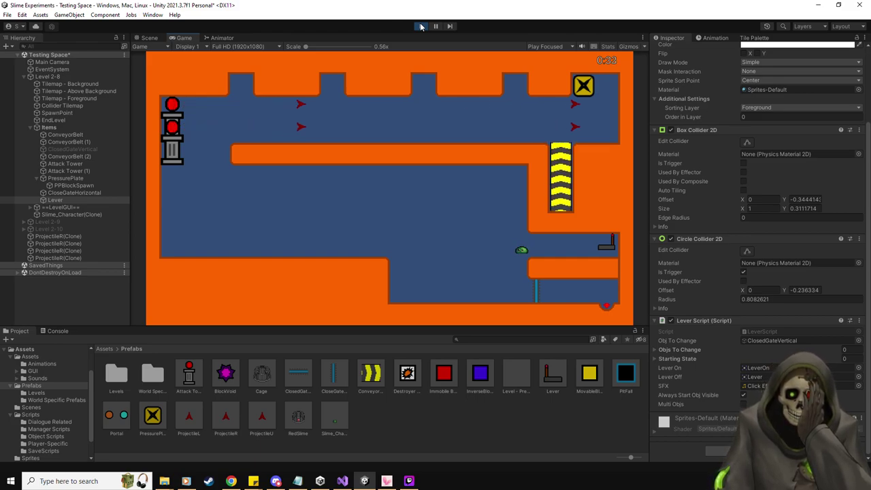
{"action": "key", "text": "Right"}
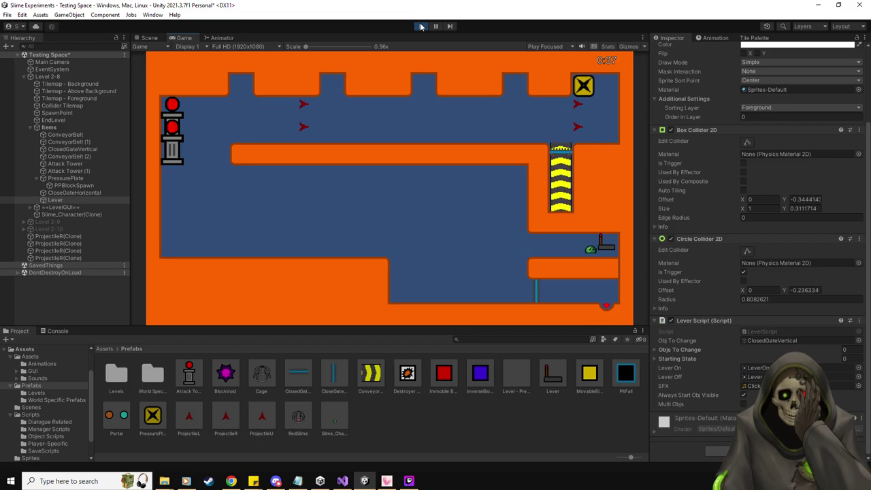
{"action": "left_click", "coordinate": [420, 26]}
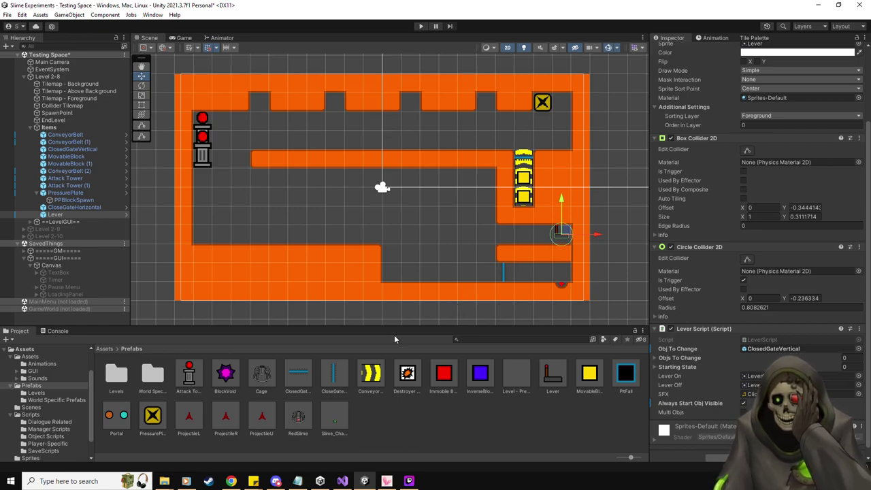
Review the Level 2-1 to Level 2-7 prefabs, examining their layouts, block placement and tutorial messages, and return to the Level 2-8 scene.
{"action": "left_click", "coordinate": [47, 393]}
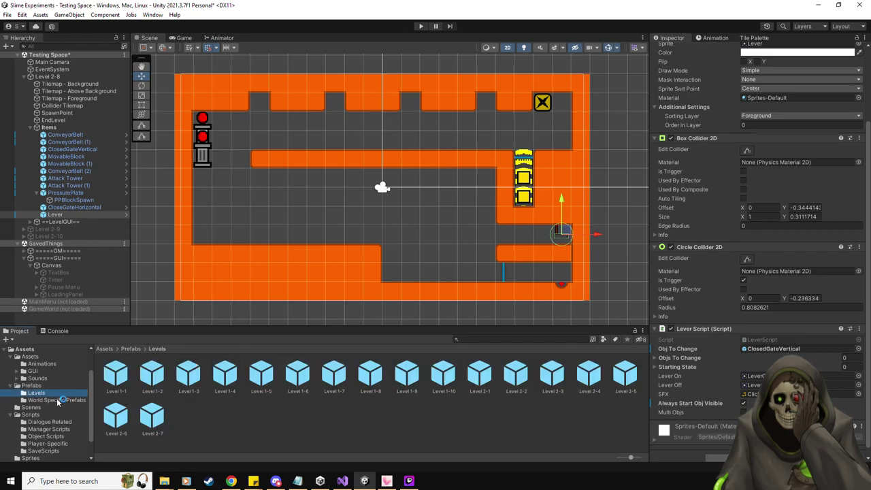
{"action": "double_click", "coordinate": [488, 382]}
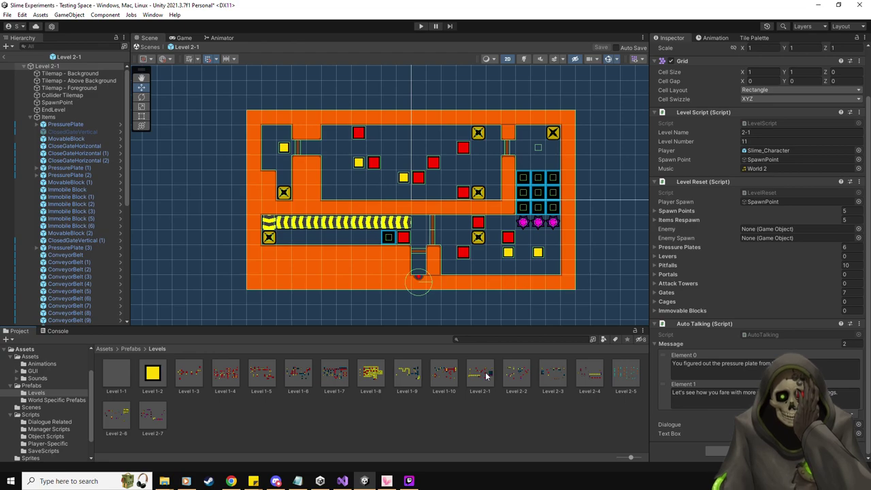
{"action": "double_click", "coordinate": [516, 371]}
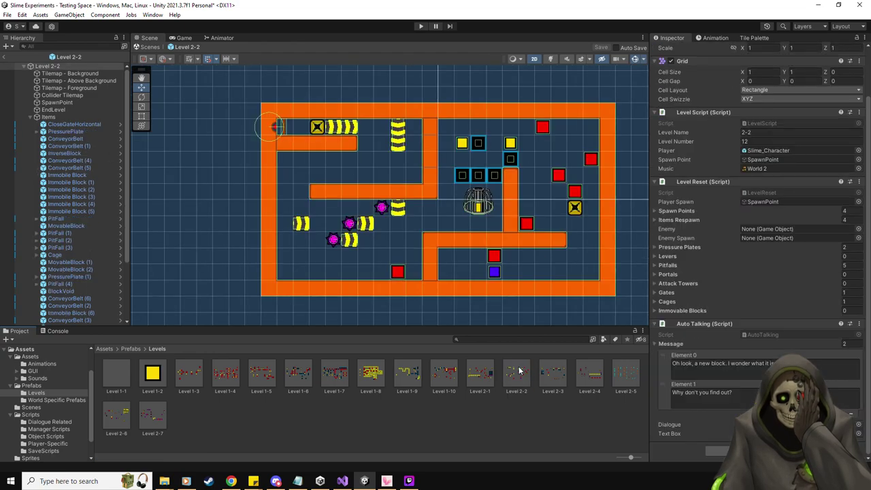
{"action": "double_click", "coordinate": [564, 370]}
{"action": "left_click", "coordinate": [586, 374]}
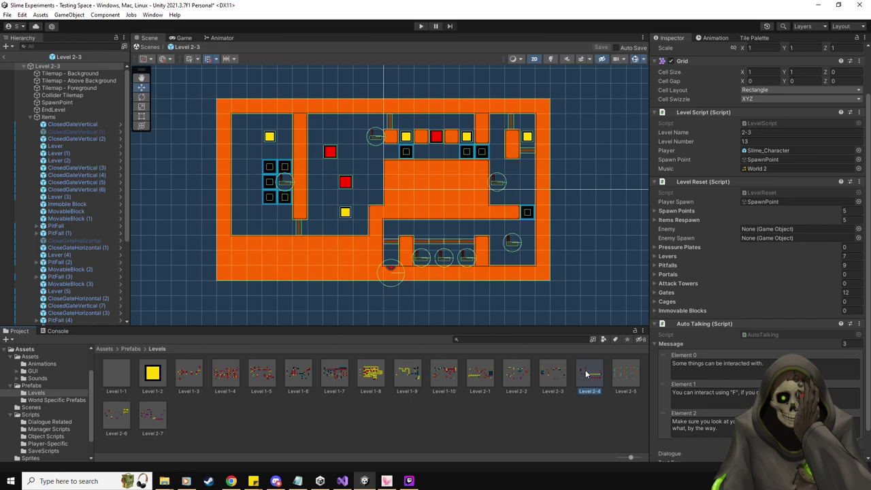
{"action": "double_click", "coordinate": [585, 374]}
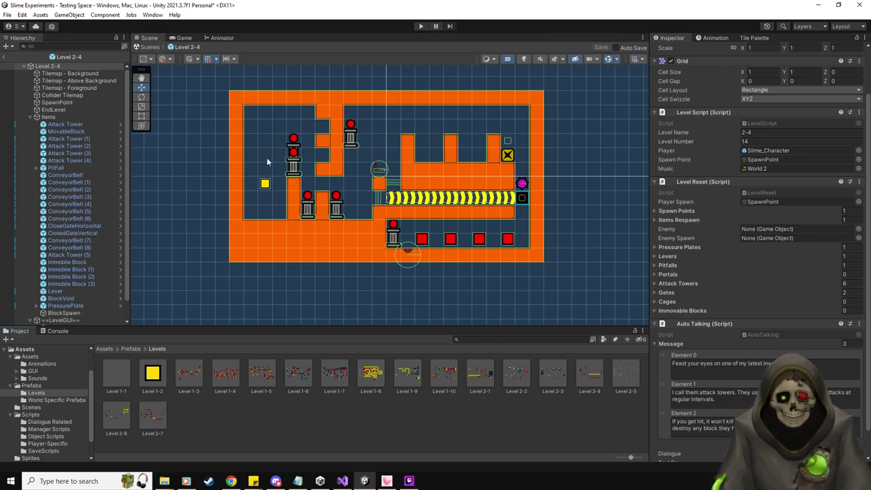
{"action": "scroll", "coordinate": [719, 324], "scroll_direction": "down", "scroll_amount": 2}
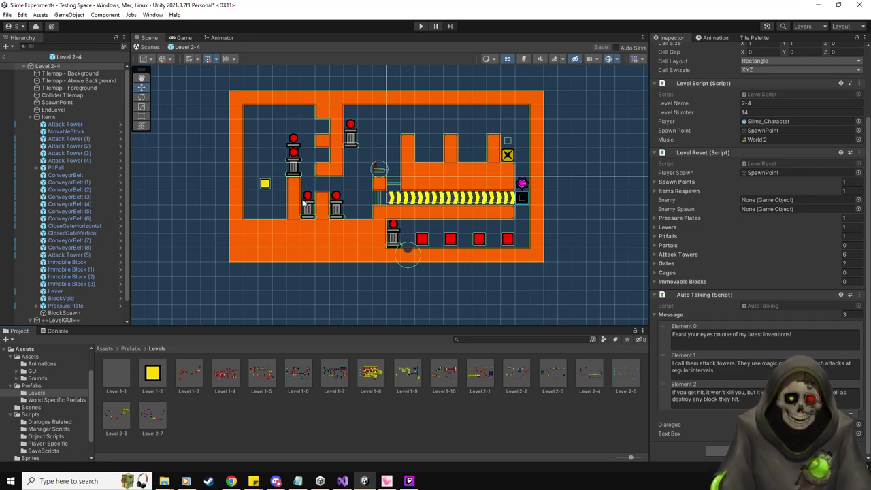
{"action": "double_click", "coordinate": [625, 374]}
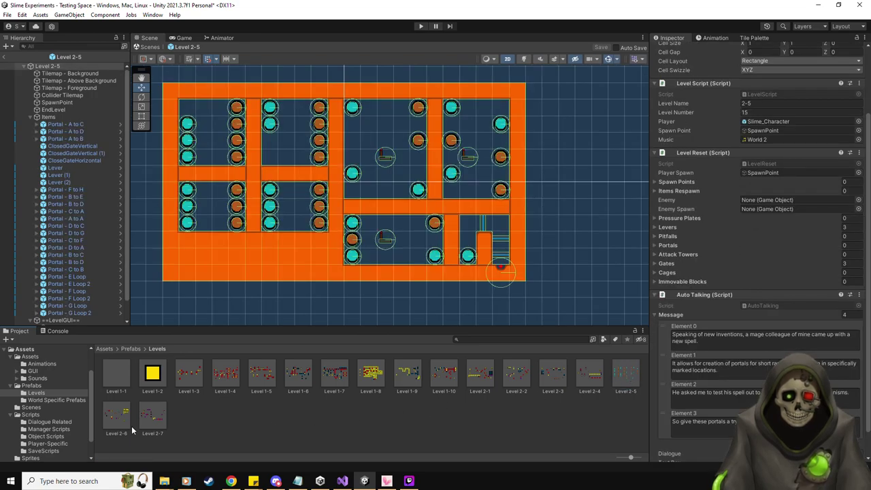
{"action": "double_click", "coordinate": [124, 419]}
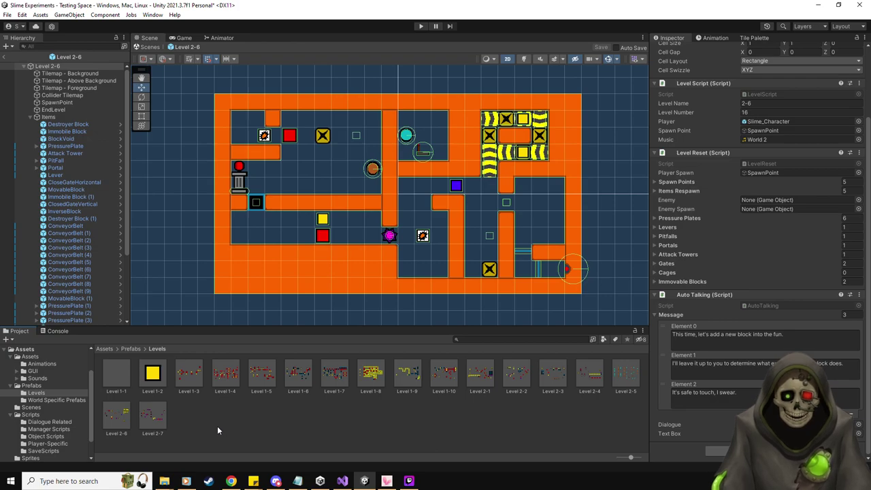
{"action": "left_click", "coordinate": [154, 422]}
{"action": "double_click", "coordinate": [154, 422]}
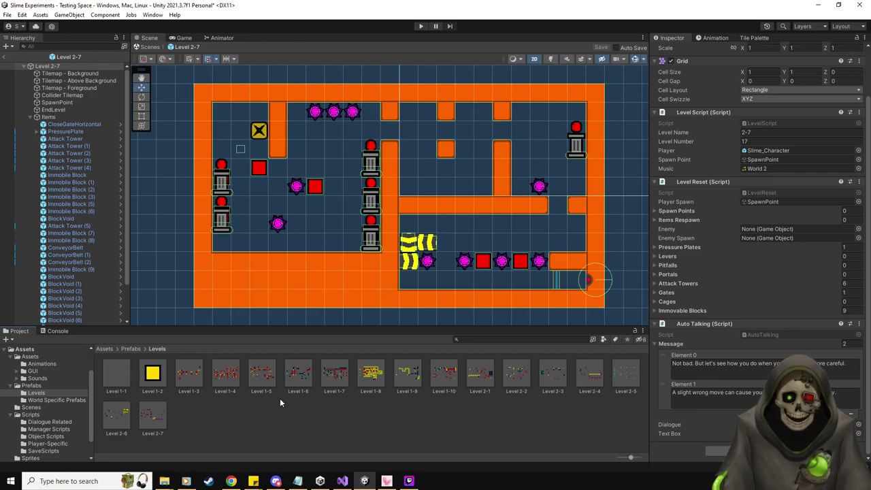
{"action": "left_click", "coordinate": [4, 58]}
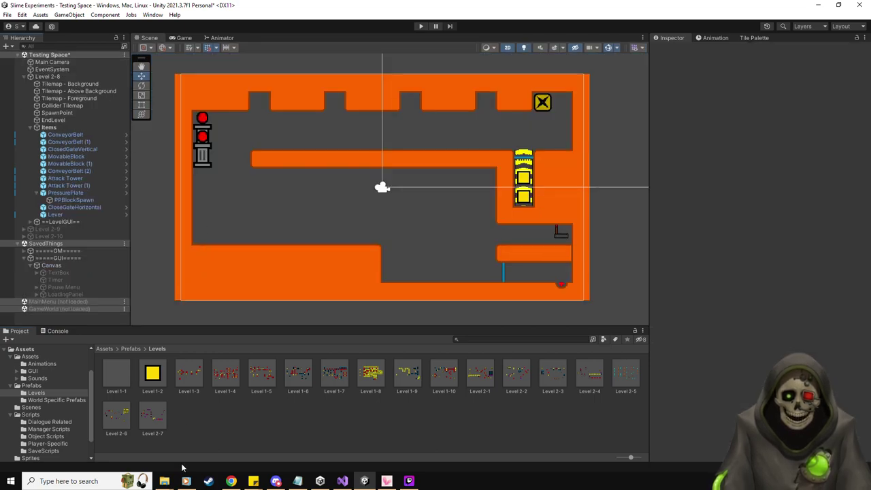
Open the ProjectileL prefab and its AttackProjectile script for editing.
{"action": "left_click", "coordinate": [34, 385]}
{"action": "double_click", "coordinate": [197, 424]}
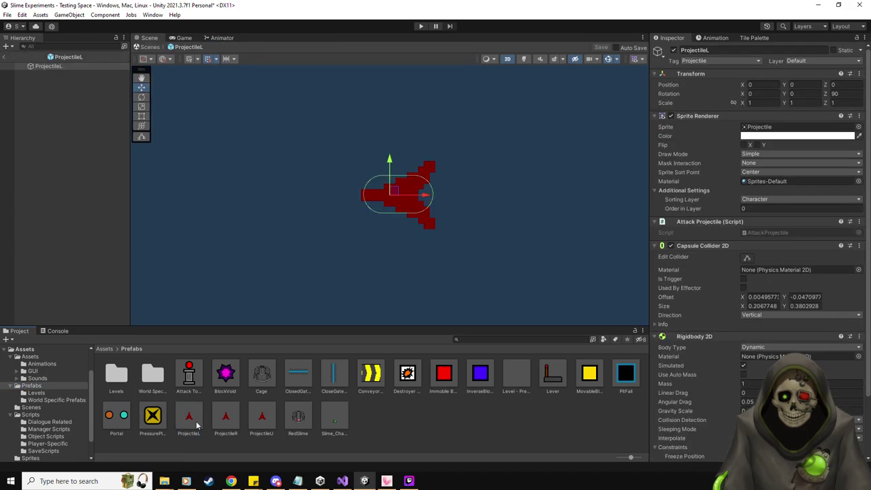
{"action": "scroll", "coordinate": [727, 299], "scroll_direction": "down", "scroll_amount": 3}
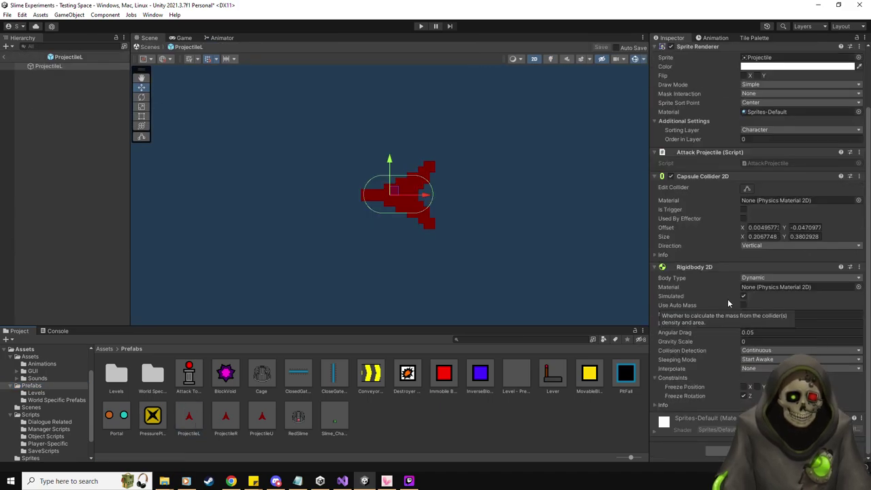
{"action": "double_click", "coordinate": [774, 164]}
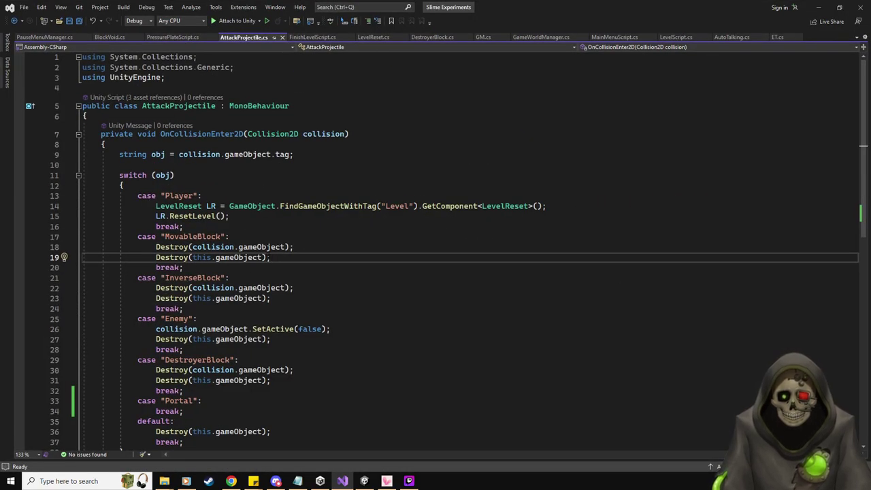
Reduce the "MovableBlock" case in AttackProjectile.cs to Destroy(this.gameObject); before its break, save the script, and switch back to Unity.
{"action": "left_click_drag", "start_coordinate": [271, 257], "coordinate": [74, 251]}
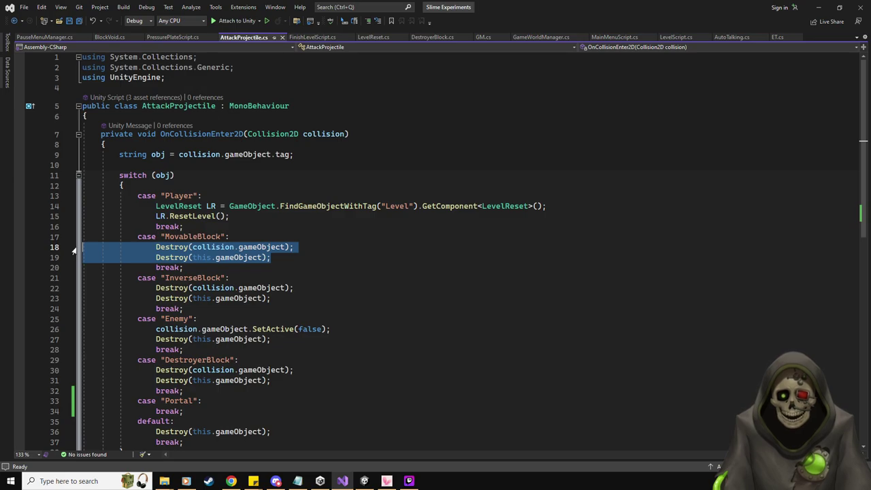
{"action": "key", "text": "BackSpace"}
{"action": "key", "text": "BackSpace"}
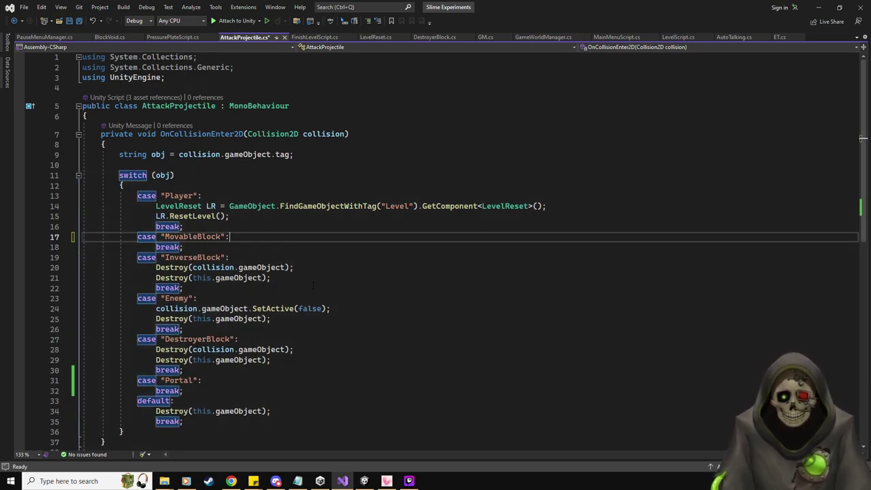
{"action": "key", "text": "Return"}
{"action": "type", "text": "Destroy"}
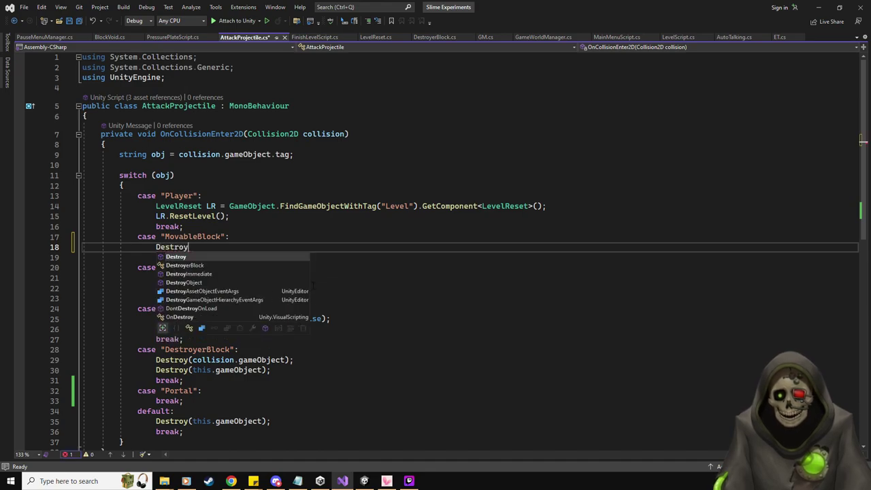
{"action": "type", "text": "(this.gameObject);"}
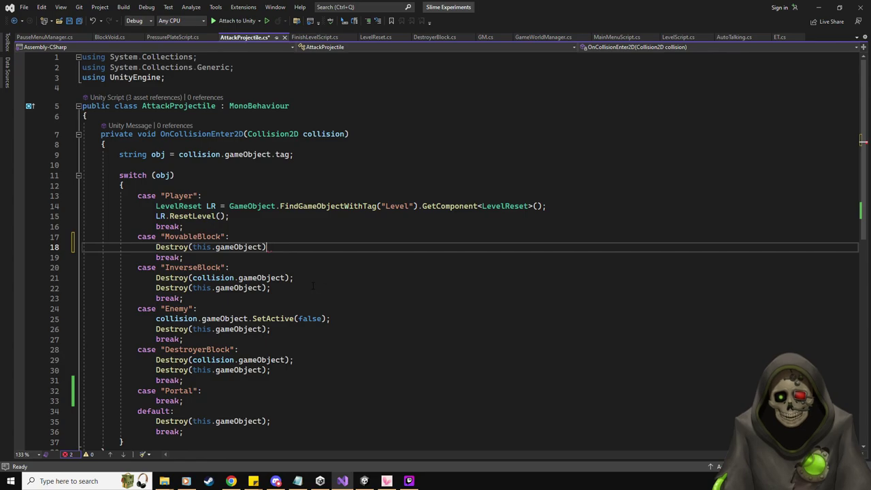
{"action": "key", "text": "ctrl+s"}
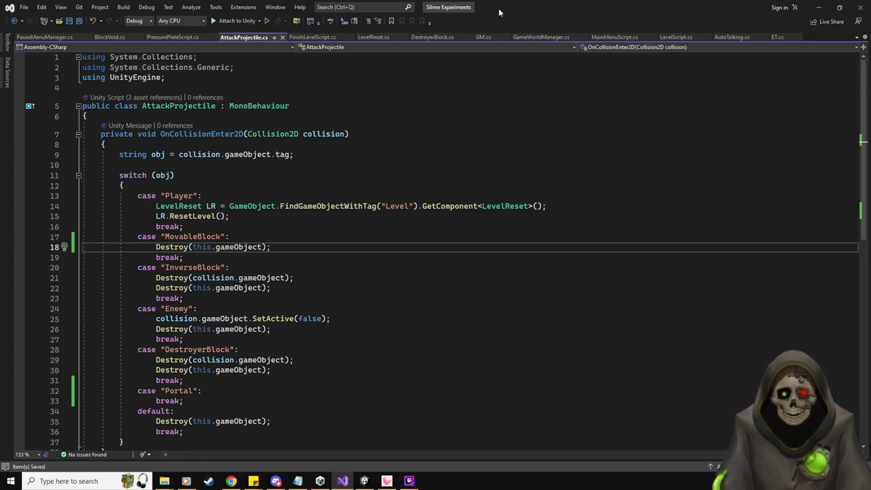
{"action": "key", "text": "alt+Tab"}
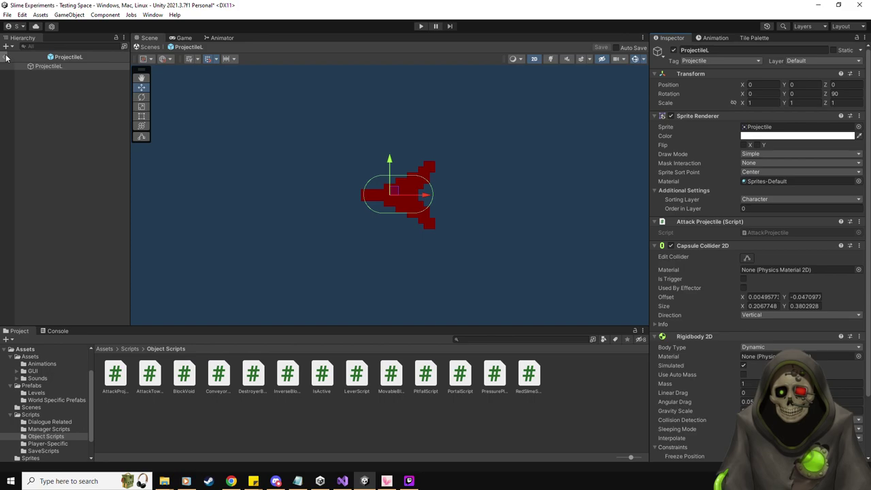
Return to the Level 2-8 scene, start play mode, move Slime_Character(Clone) beside the lever, and flip it to release the movable blocks.
{"action": "left_click", "coordinate": [150, 47]}
{"action": "left_click", "coordinate": [417, 25]}
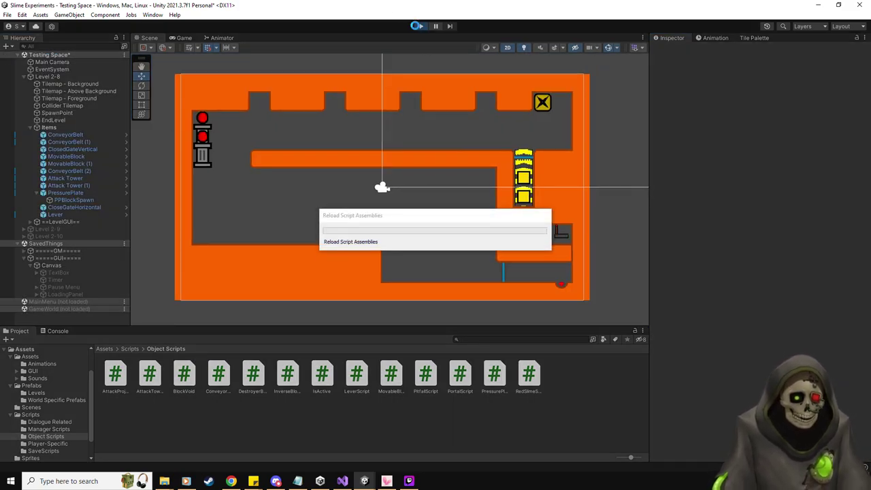
{"action": "left_click", "coordinate": [148, 38]}
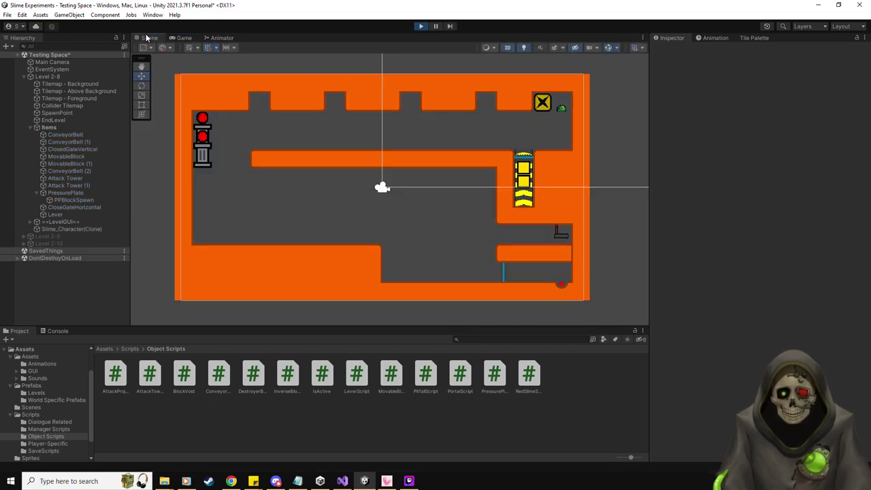
{"action": "left_click", "coordinate": [71, 229]}
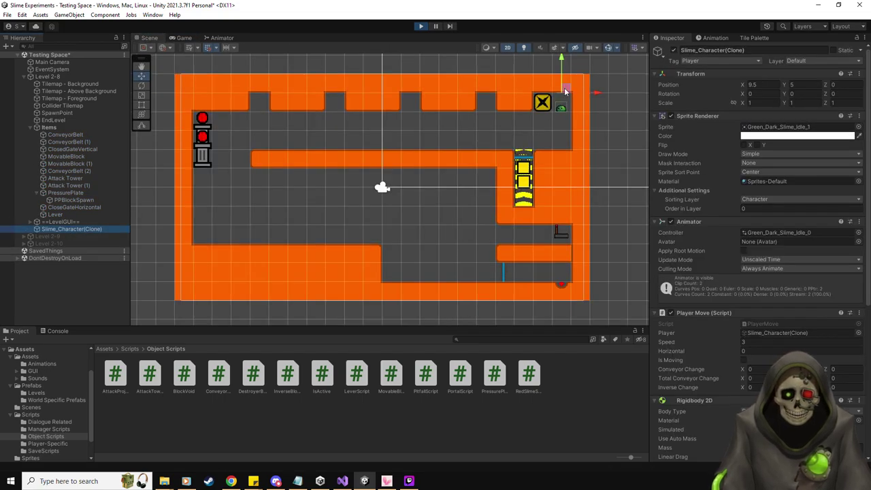
{"action": "left_click", "coordinate": [182, 38]}
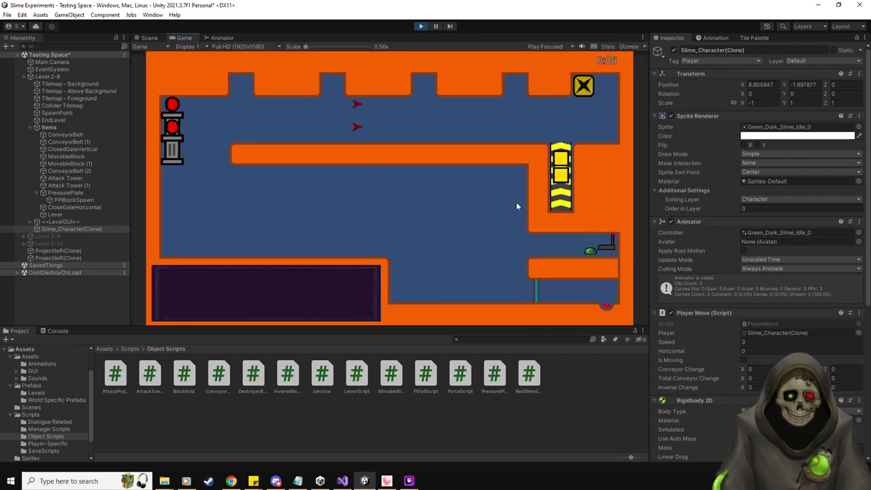
{"action": "key", "text": "Left"}
{"action": "key", "text": "Up"}
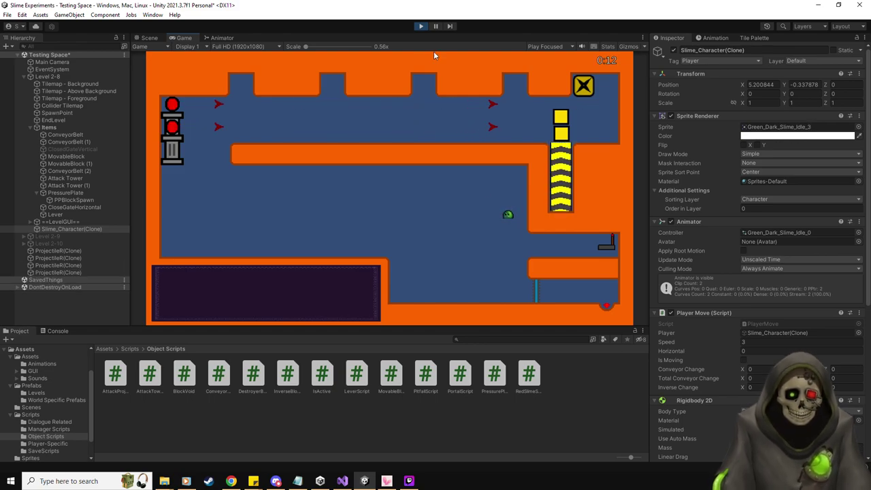
Move the slime into the ceiling notch near the conveyor pocket and push the upper movable block onto the pressure plate.
{"action": "key", "text": "ctrl+1"}
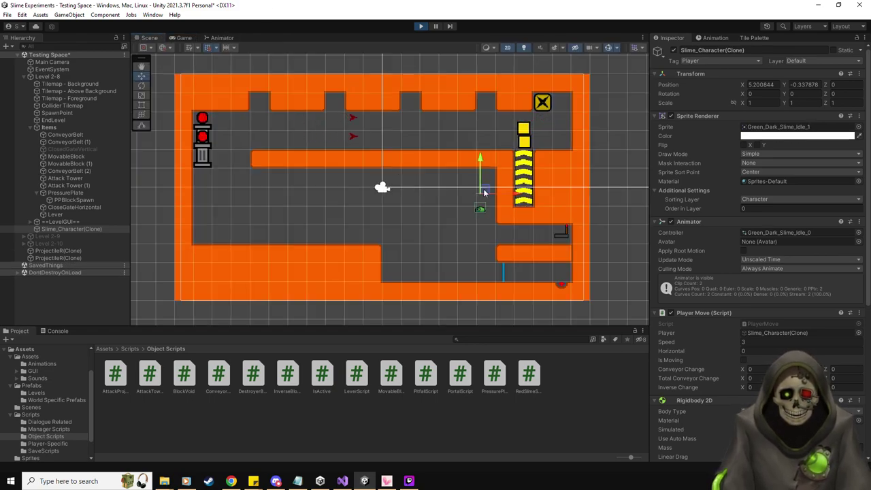
{"action": "left_click_drag", "start_coordinate": [484, 193], "coordinate": [491, 81]}
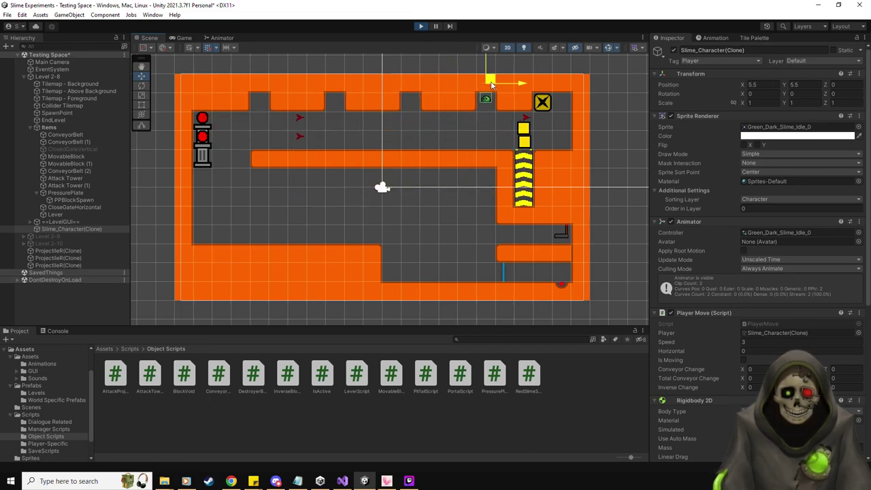
{"action": "left_click", "coordinate": [174, 38]}
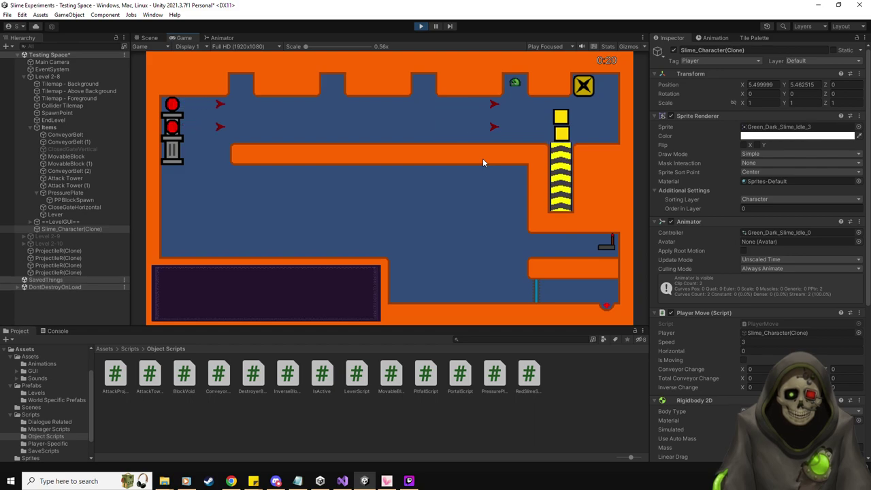
{"action": "key", "text": "d"}
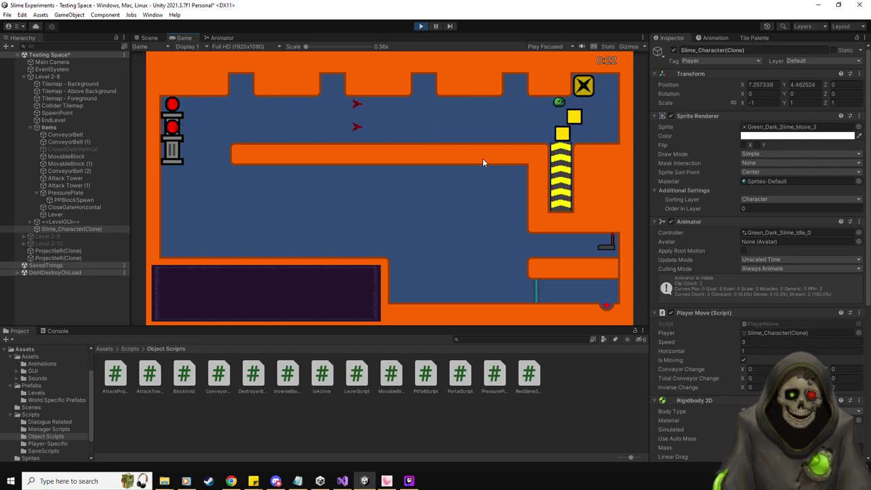
{"action": "key", "text": "d"}
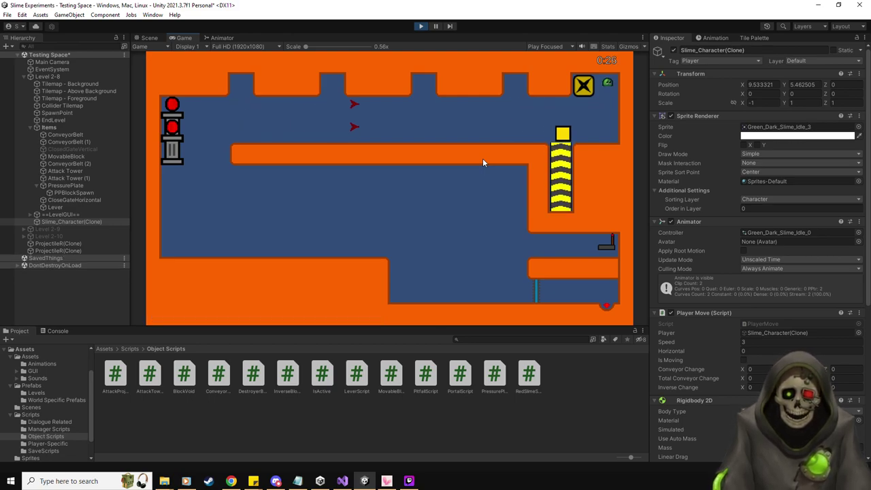
Push the remaining movable block along the upper corridor to the lower attack tower to test the projectiles, and end play mode.
{"action": "key", "text": "a"}
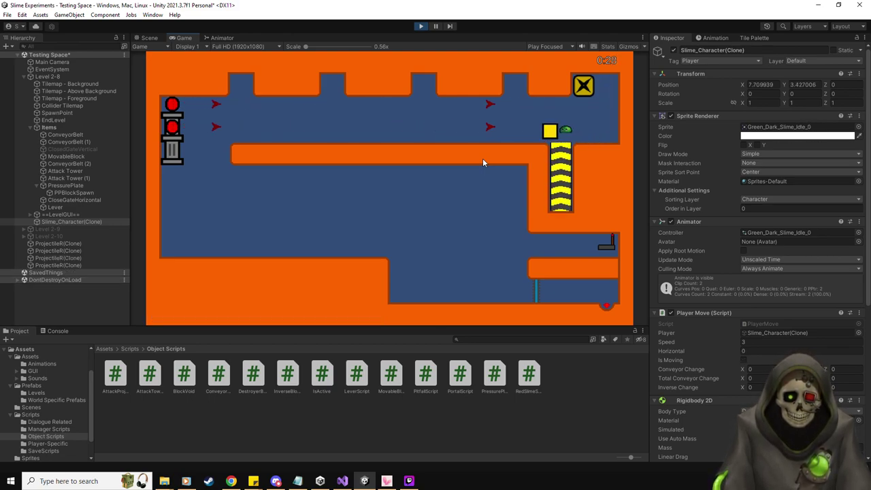
{"action": "key", "text": "a"}
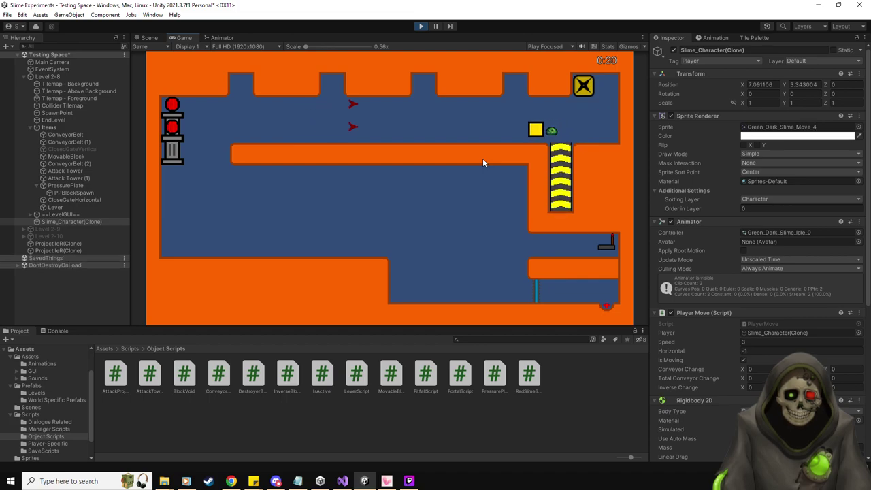
{"action": "key", "text": "d"}
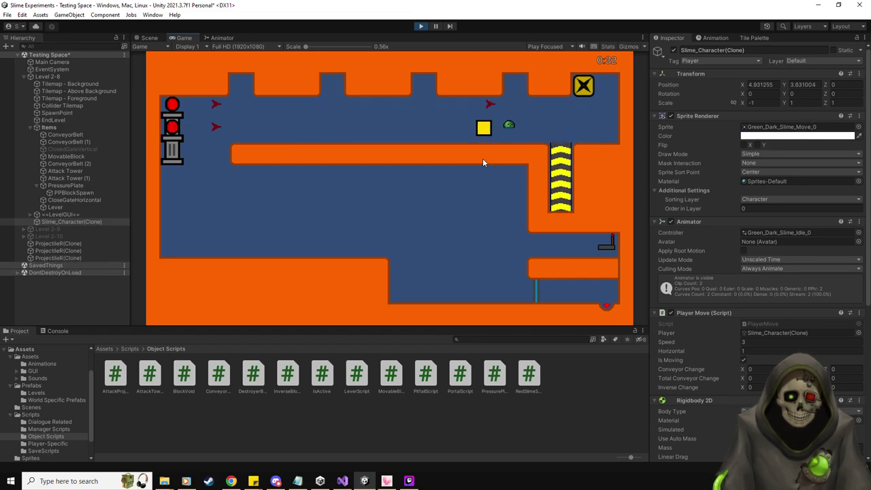
{"action": "key", "text": "a"}
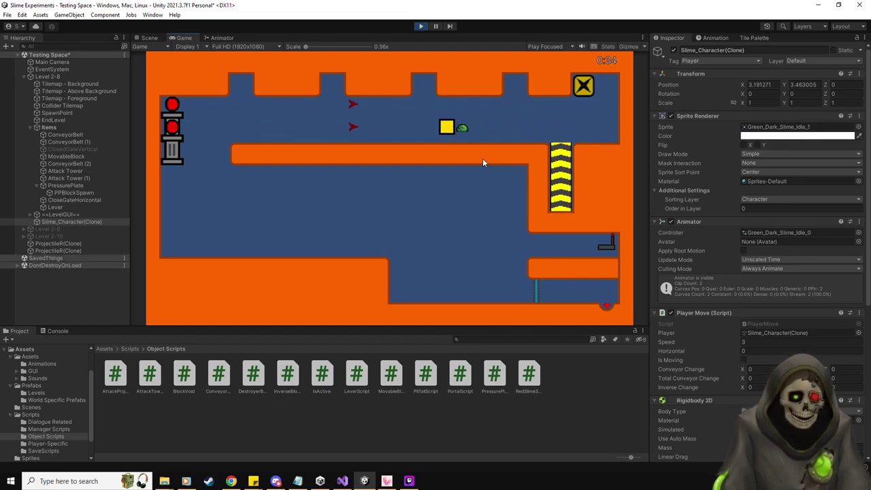
{"action": "key", "text": "a"}
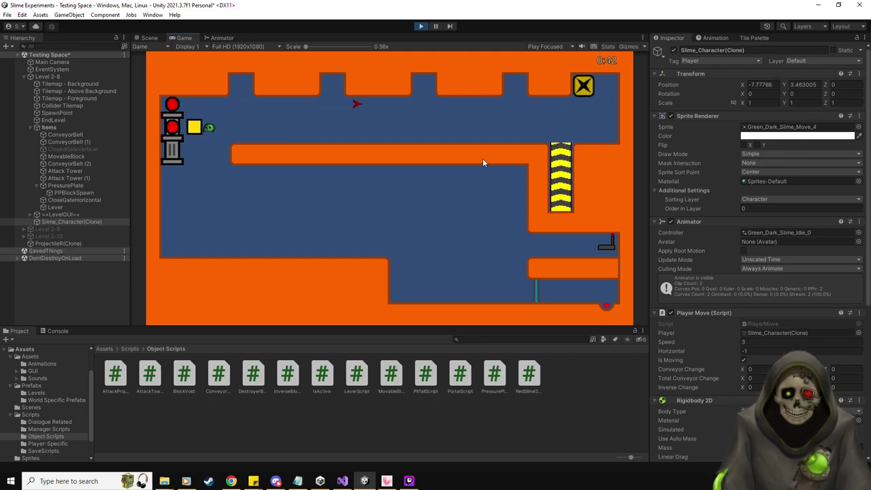
{"action": "key", "text": "Right"}
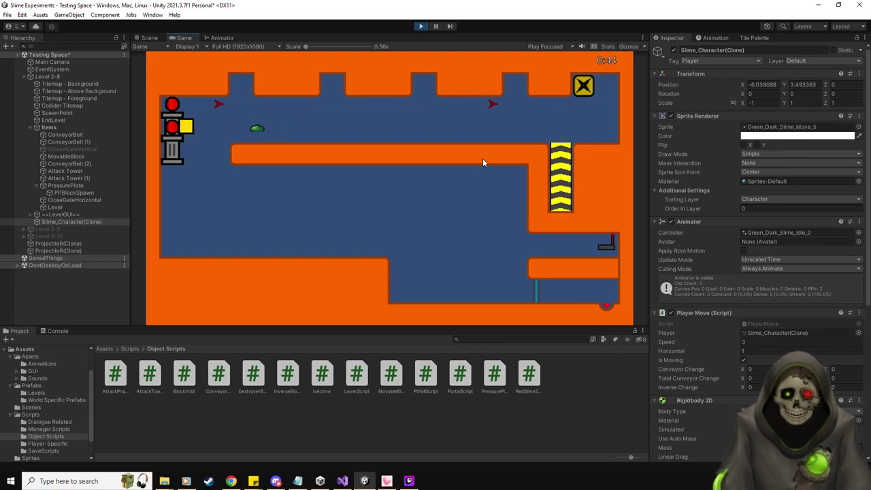
{"action": "key", "text": "Left"}
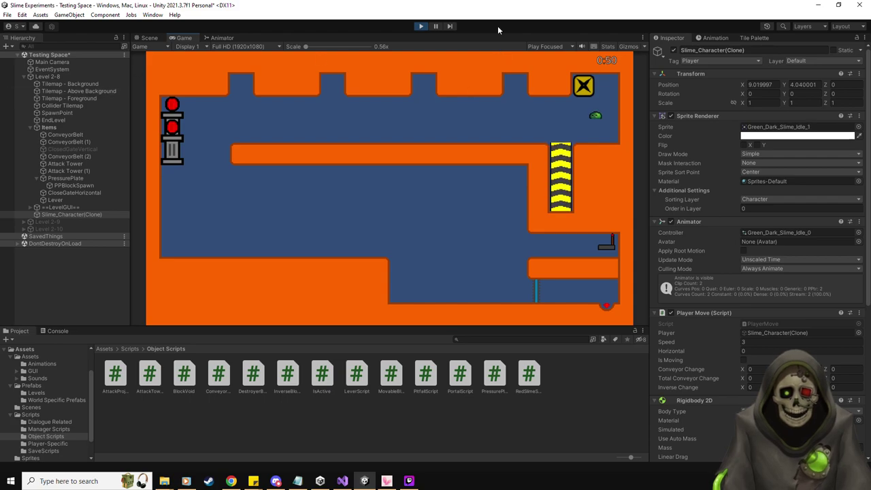
{"action": "left_click", "coordinate": [422, 26]}
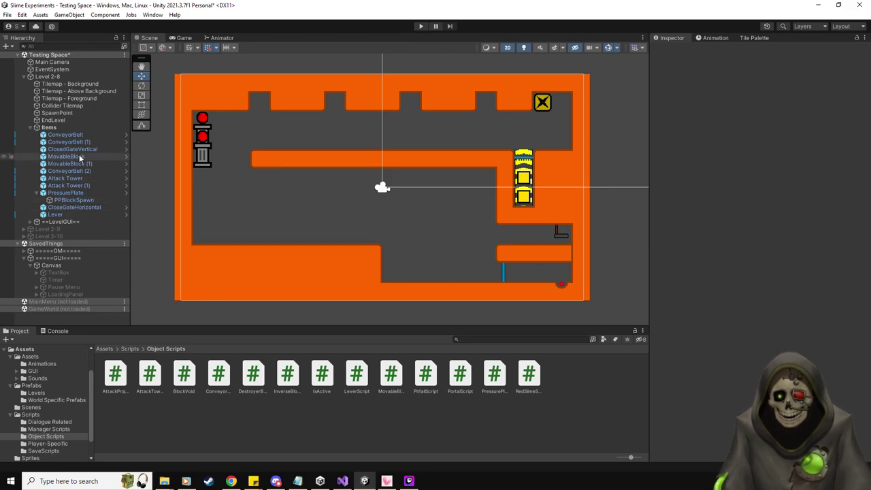
Move the PressurePlate to X 9.5, Y 2.5 and shift its PPBlockSpawn one tile to the plate's left.
{"action": "left_click", "coordinate": [76, 192]}
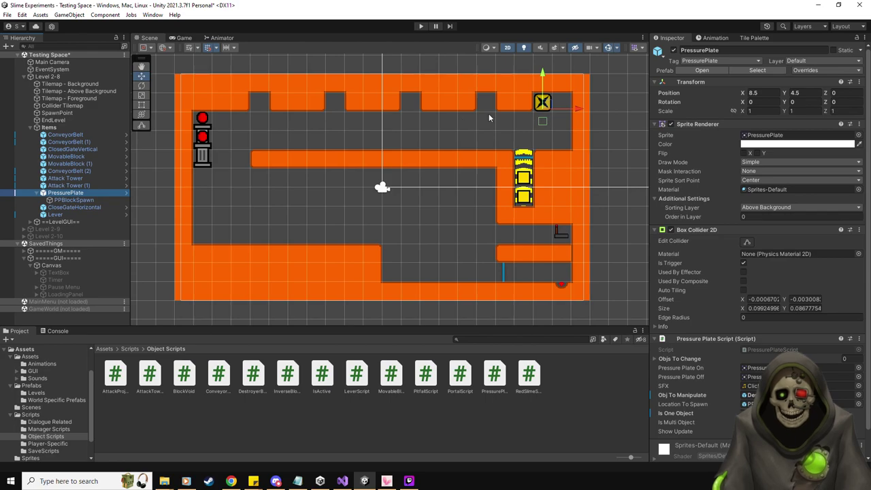
{"action": "left_click_drag", "start_coordinate": [548, 102], "coordinate": [572, 134]}
{"action": "left_click", "coordinate": [109, 200]}
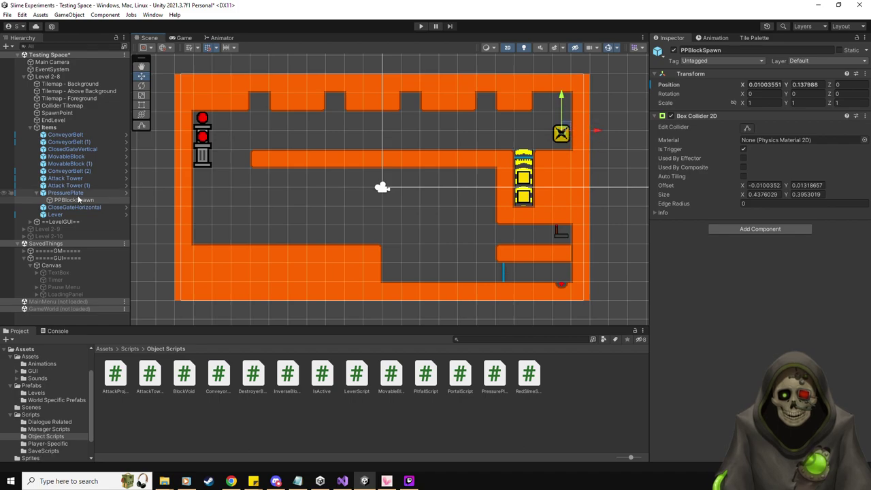
{"action": "key", "text": "ctrl+z"}
{"action": "key", "text": "ctrl+z"}
{"action": "key", "text": "ctrl+z"}
{"action": "key", "text": "ctrl+z"}
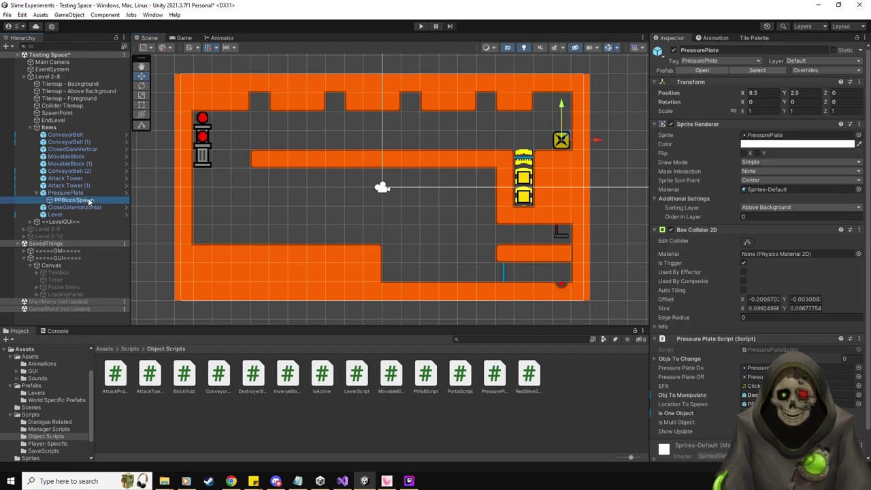
{"action": "left_click", "coordinate": [89, 201]}
{"action": "left_click_drag", "start_coordinate": [596, 139], "coordinate": [577, 139]}
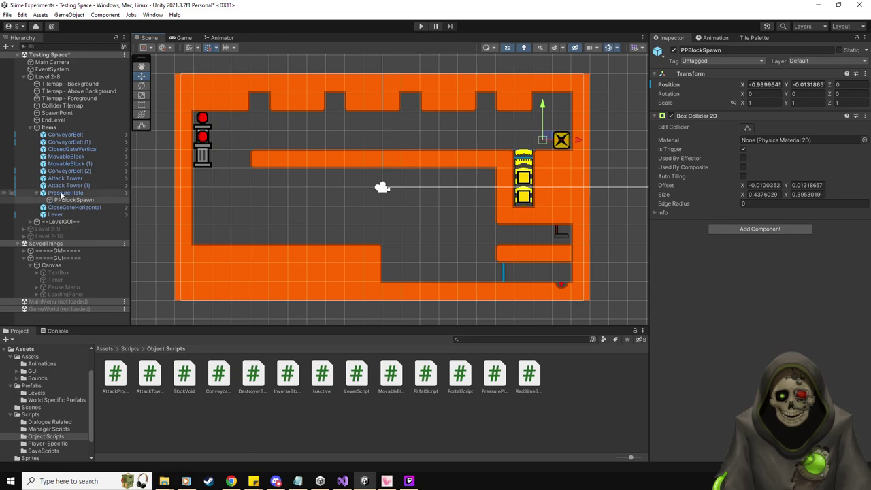
Erase the ceiling block above the conveyor pocket on the Collider Tilemap and patch the exposed ceiling with the Orange Room bottom-edge tile.
{"action": "left_click", "coordinate": [755, 38]}
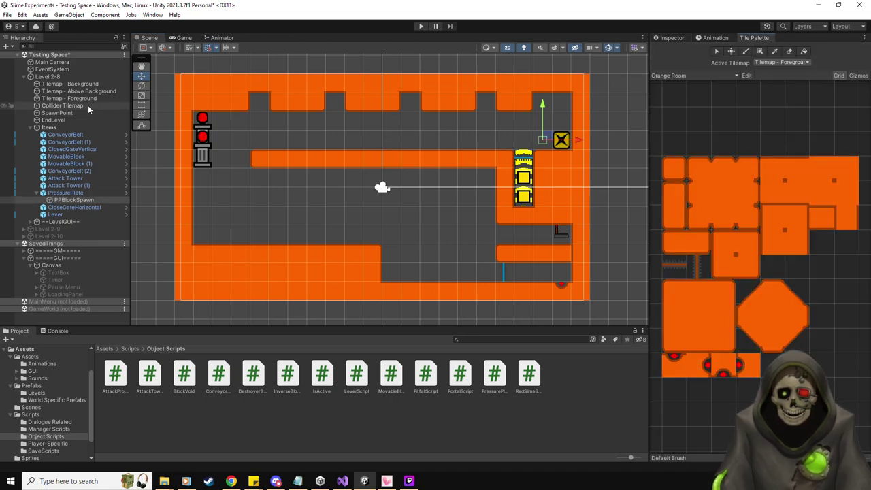
{"action": "left_click", "coordinate": [62, 106]}
{"action": "scroll", "coordinate": [480, 151], "scroll_direction": "up", "scroll_amount": 5}
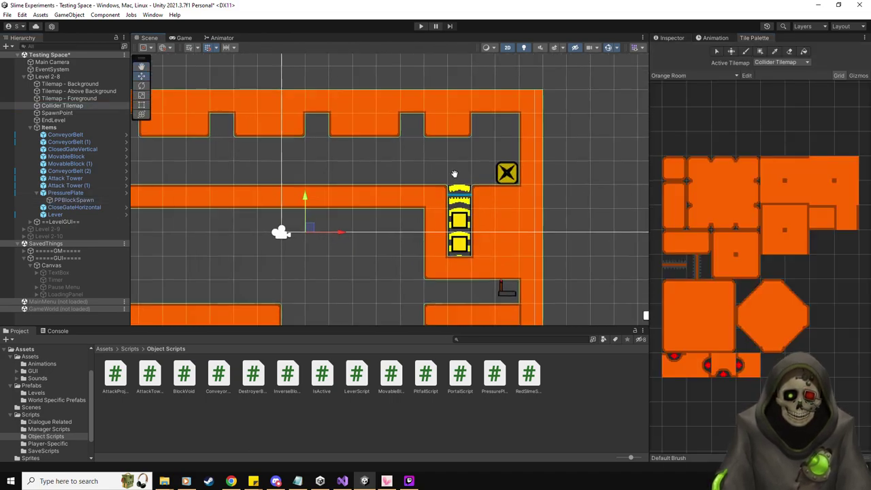
{"action": "left_click", "coordinate": [789, 51]}
{"action": "left_click", "coordinate": [422, 143]}
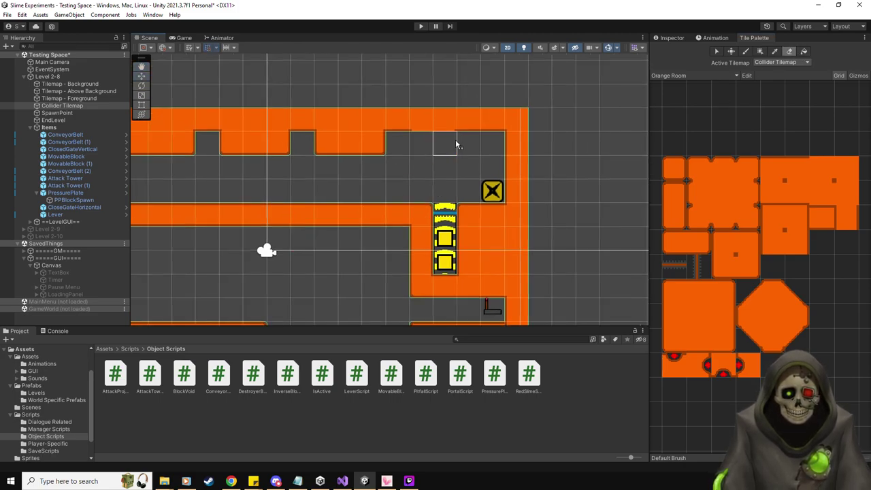
{"action": "left_click", "coordinate": [705, 344]}
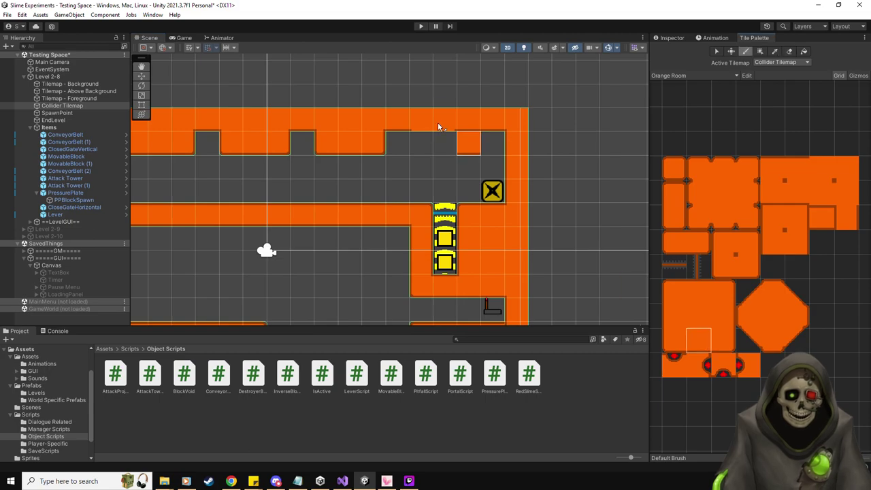
{"action": "scroll", "coordinate": [428, 160], "scroll_direction": "down", "scroll_amount": 2}
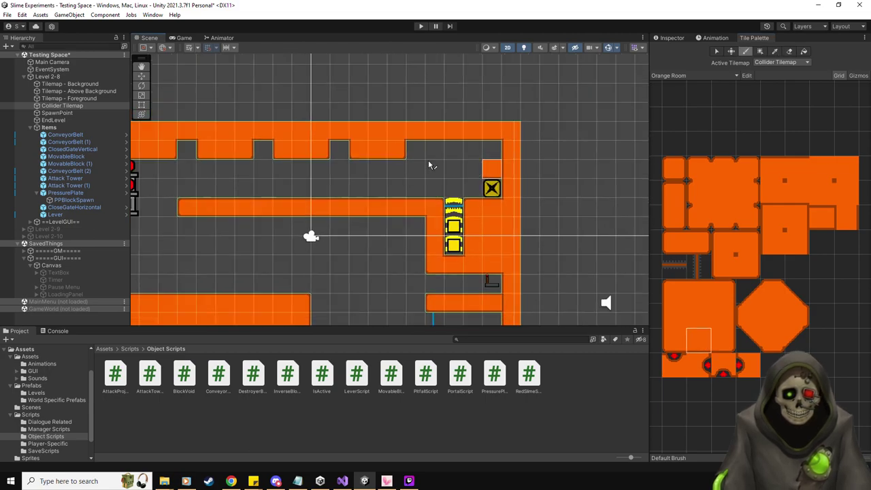
{"action": "middle_click_drag", "start_coordinate": [428, 160], "coordinate": [504, 154]}
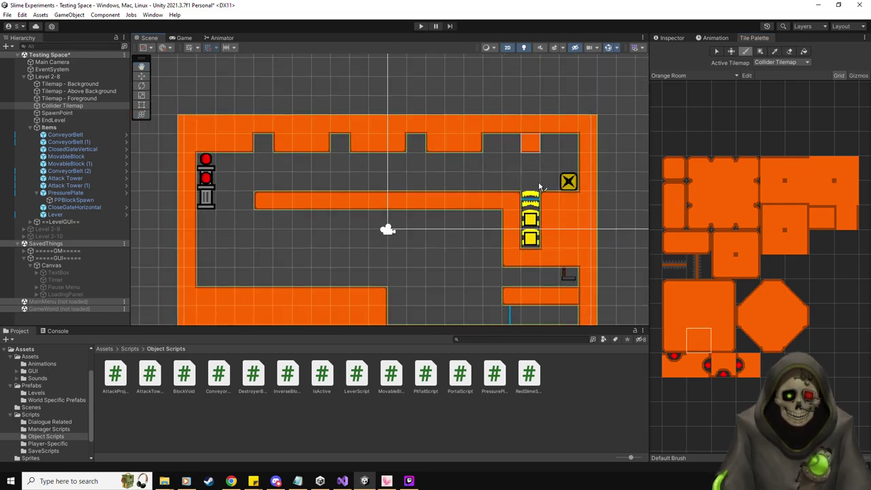
{"action": "left_click", "coordinate": [143, 76]}
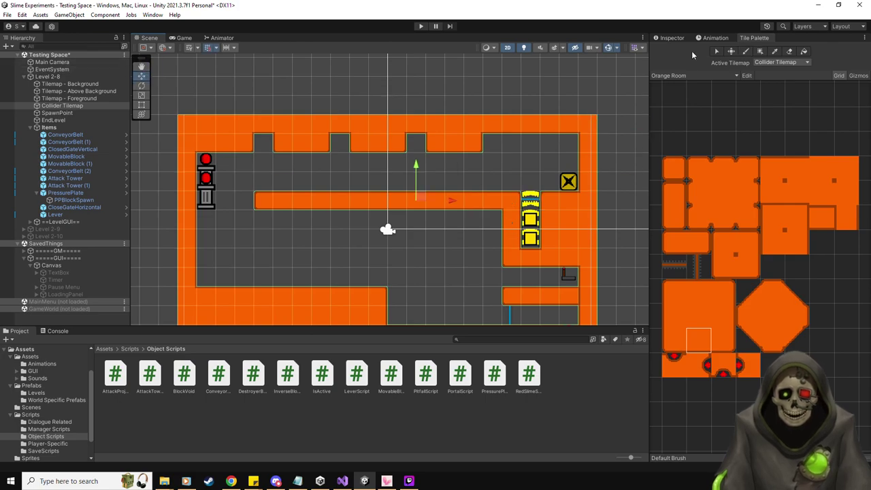
{"action": "left_click", "coordinate": [674, 36]}
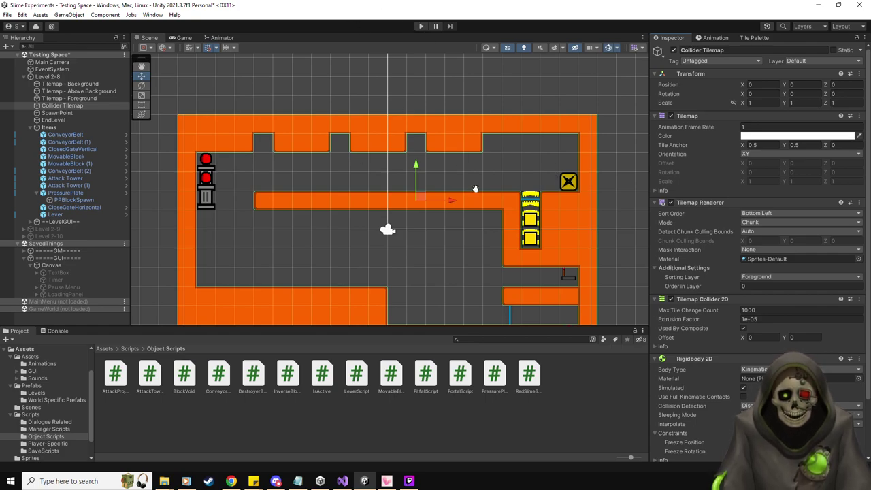
{"action": "middle_click_drag", "start_coordinate": [475, 188], "coordinate": [487, 185]}
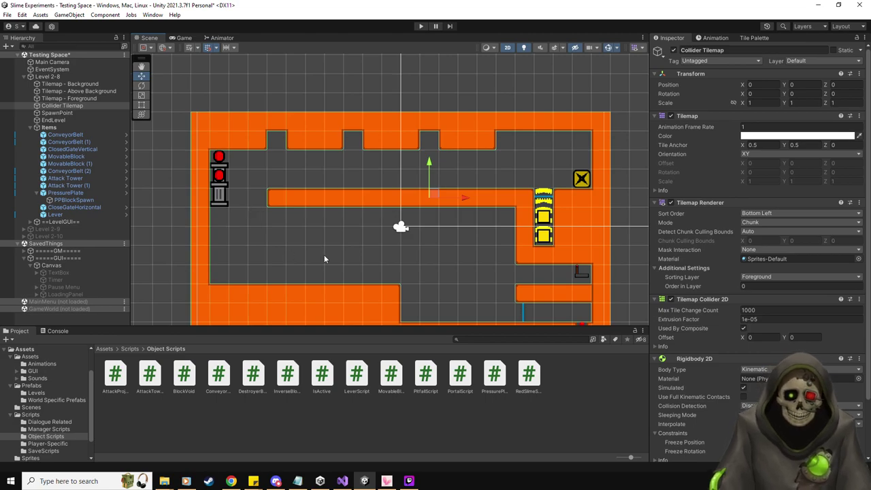
{"action": "middle_click_drag", "start_coordinate": [324, 255], "coordinate": [345, 216]}
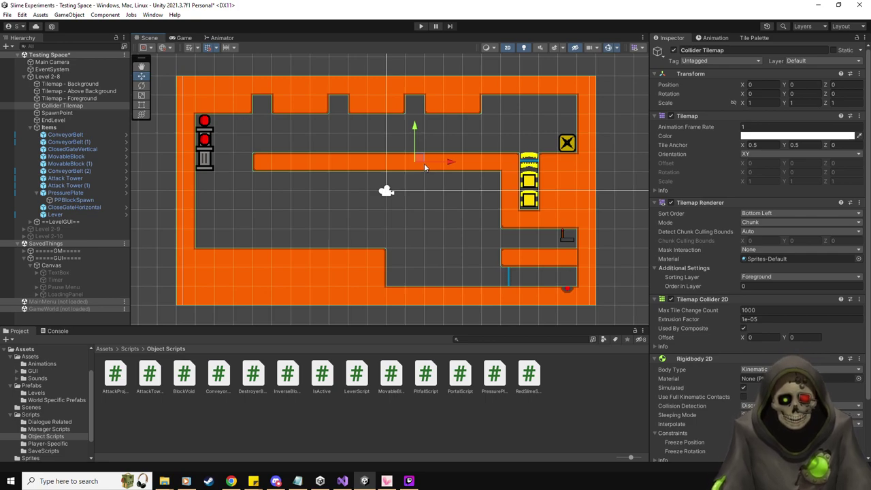
Add a PitFall prefab under Items beside the lever at X 8.5, Y -2.5 and assign SpawnPoint as its Level Spawn.
{"action": "left_click", "coordinate": [66, 127]}
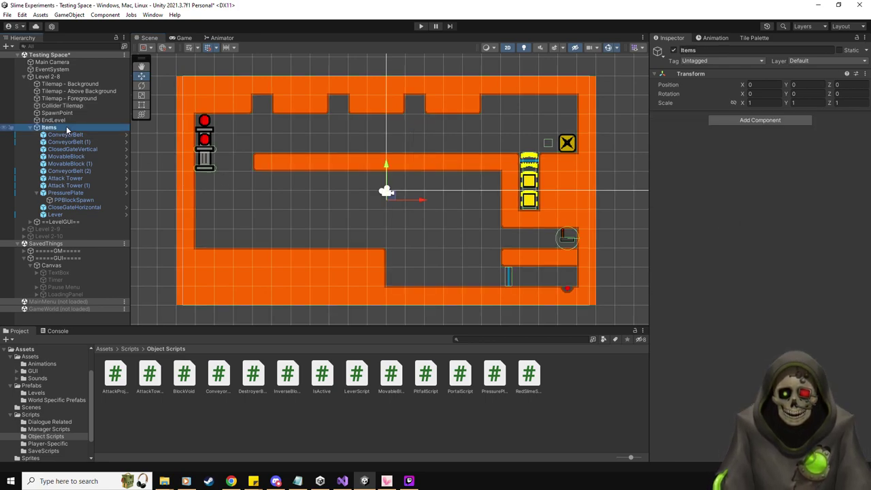
{"action": "left_click", "coordinate": [30, 265]}
{"action": "left_click", "coordinate": [25, 259]}
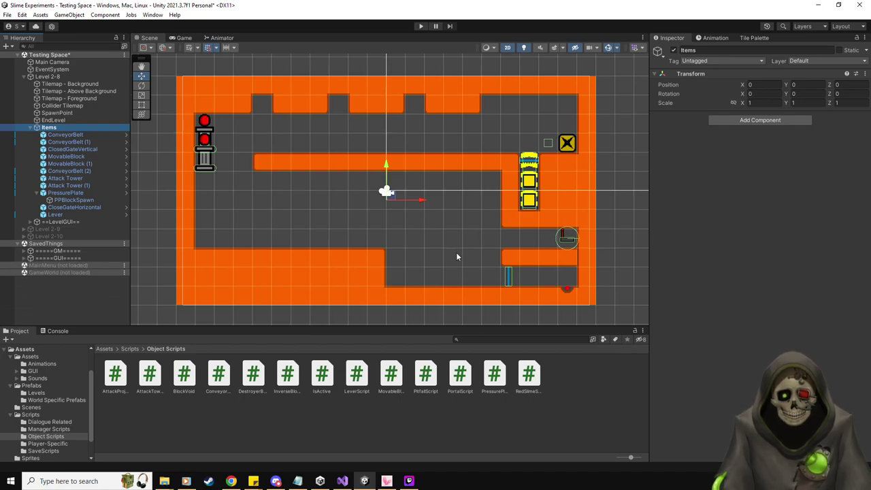
{"action": "left_click", "coordinate": [31, 386]}
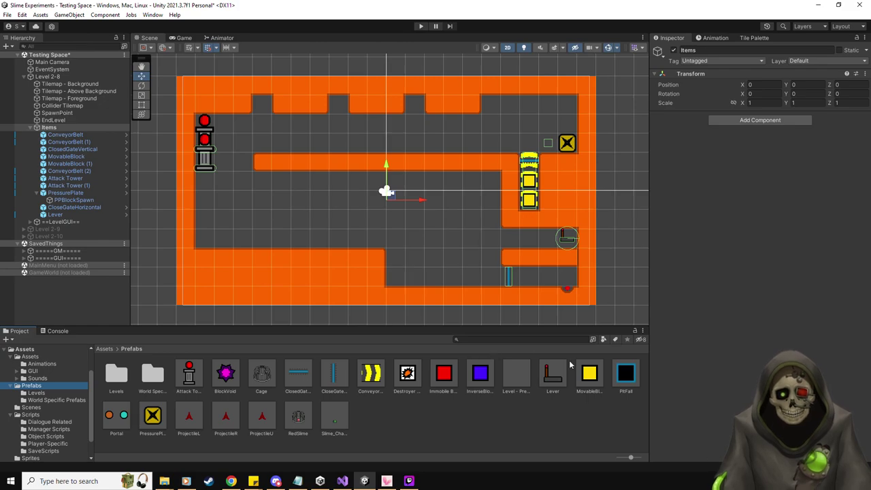
{"action": "left_click_drag", "start_coordinate": [625, 375], "coordinate": [550, 237]}
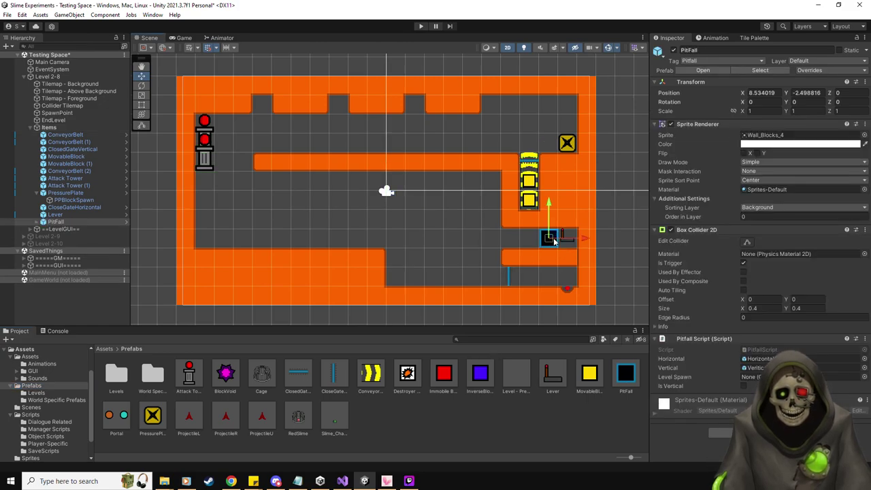
{"action": "left_click", "coordinate": [37, 222]}
{"action": "left_click", "coordinate": [38, 222]}
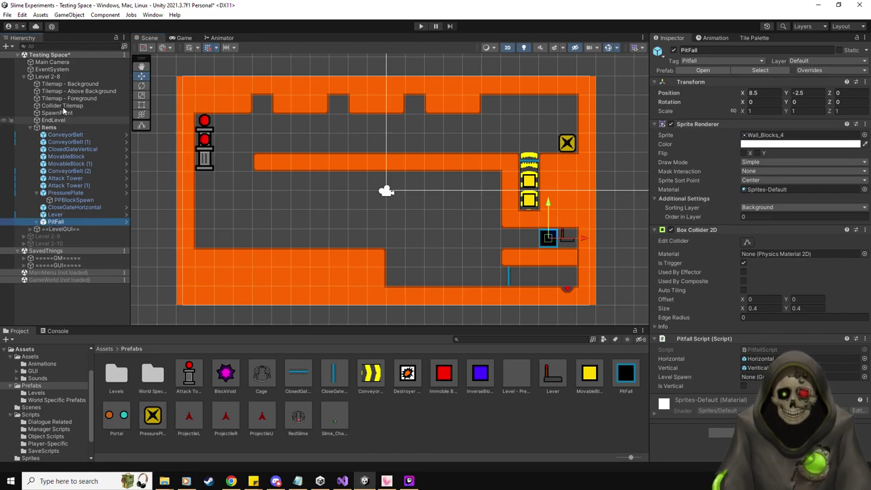
{"action": "left_click_drag", "start_coordinate": [52, 113], "coordinate": [803, 376]}
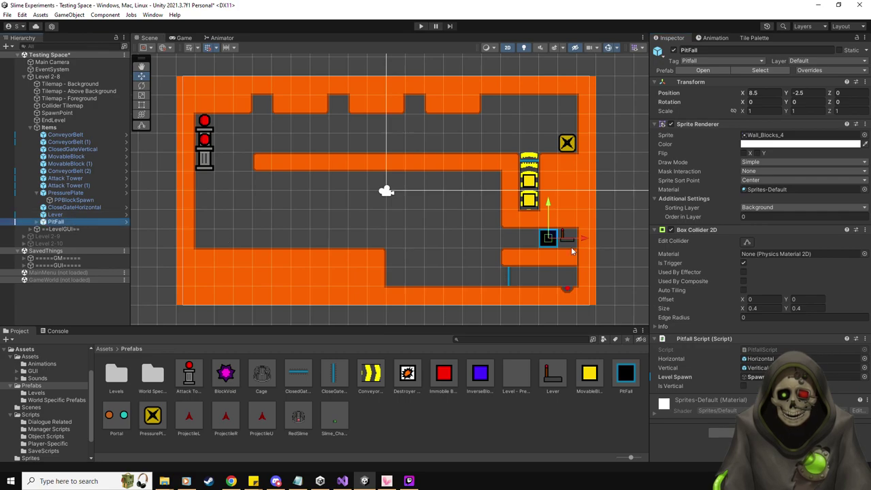
Duplicate the PitFall twice, placing the copies side by side to fill the short corridor leading to the lever.
{"action": "key", "text": "ctrl+d"}
{"action": "left_click_drag", "start_coordinate": [578, 240], "coordinate": [550, 246]}
{"action": "key", "text": "ctrl+d"}
Place three MovableBlocks in a row before the pitfalls at Y -2.5, with X at 4.5, 3.5 and 2.5.
{"action": "left_click_drag", "start_coordinate": [589, 374], "coordinate": [474, 240]}
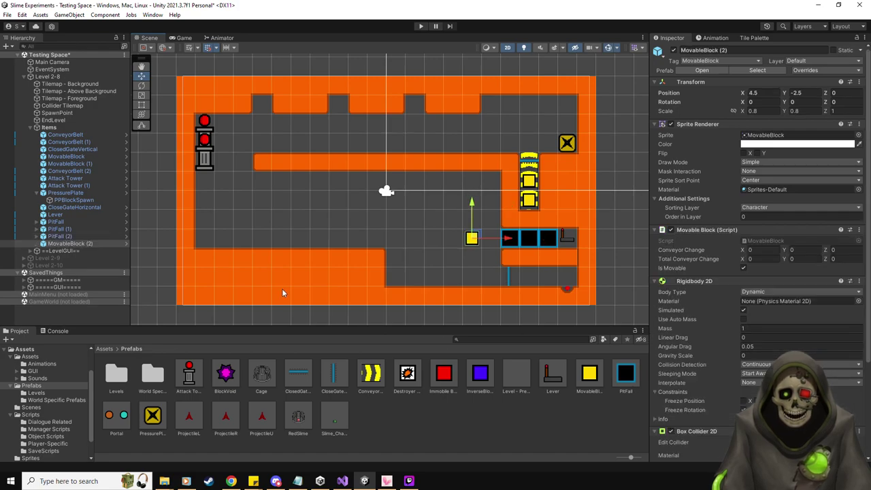
{"action": "key", "text": "ctrl+d"}
{"action": "left_click_drag", "start_coordinate": [496, 244], "coordinate": [454, 243]}
{"action": "key", "text": "ctrl+d"}
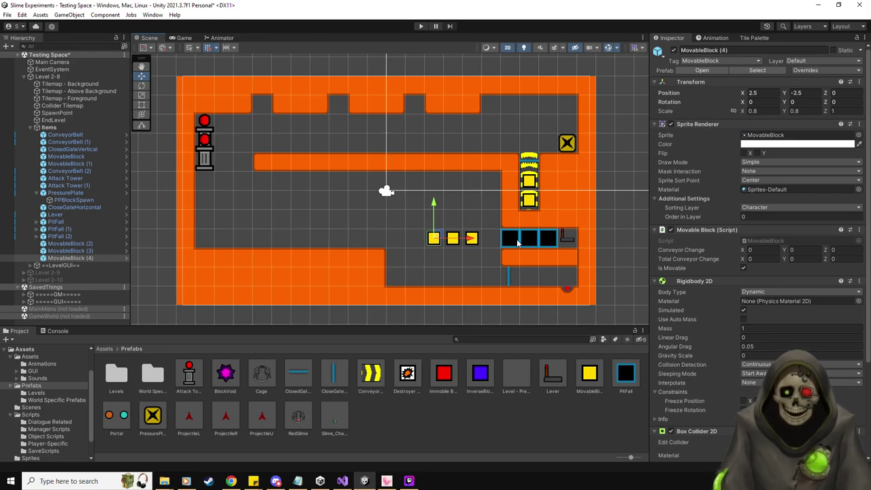
Examine the PressurePlate prefab's script settings and review the enter and exit trigger logic of PressurePlateScript in Visual Studio.
{"action": "left_click", "coordinate": [152, 415]}
{"action": "scroll", "coordinate": [684, 315], "scroll_direction": "down", "scroll_amount": 4}
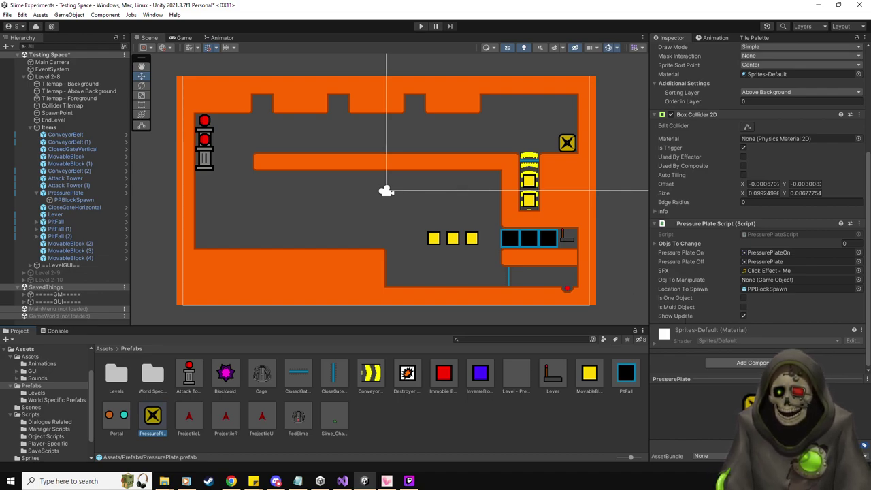
{"action": "key", "text": "alt+Tab"}
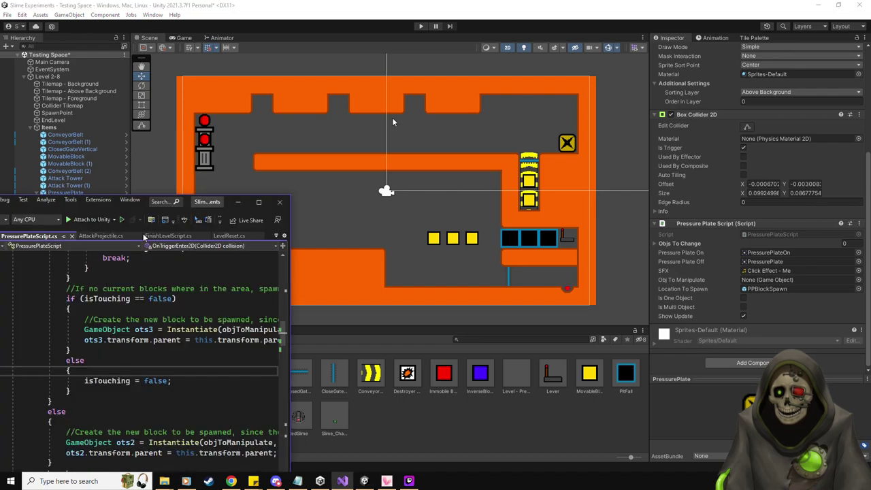
{"action": "scroll", "coordinate": [302, 311], "scroll_direction": "down", "scroll_amount": 4}
{"action": "scroll", "coordinate": [301, 311], "scroll_direction": "down", "scroll_amount": 5}
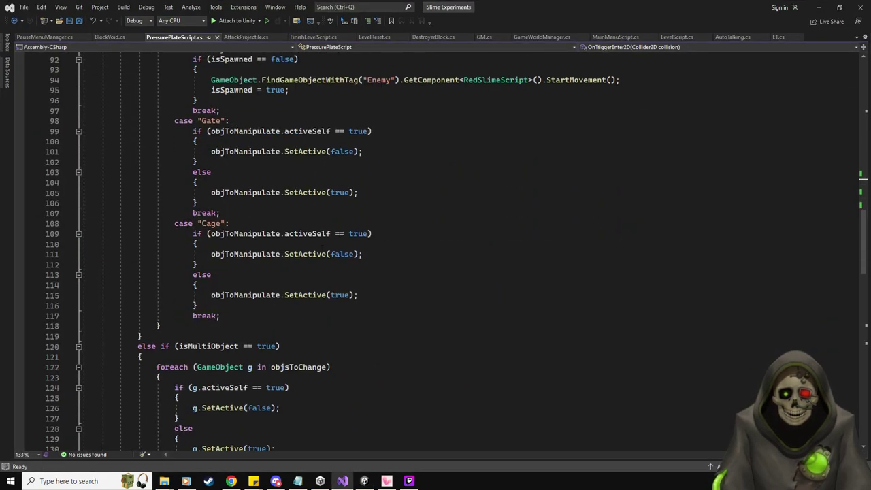
{"action": "scroll", "coordinate": [405, 265], "scroll_direction": "down", "scroll_amount": 5}
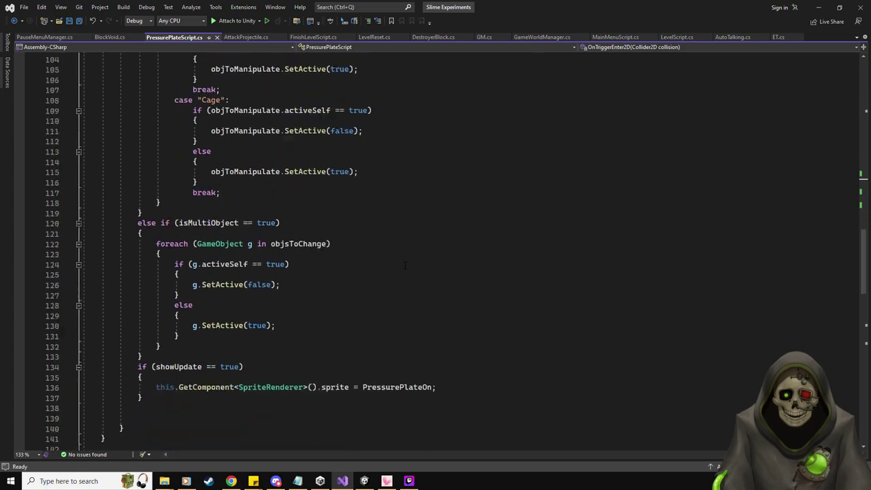
{"action": "scroll", "coordinate": [405, 266], "scroll_direction": "down", "scroll_amount": 12}
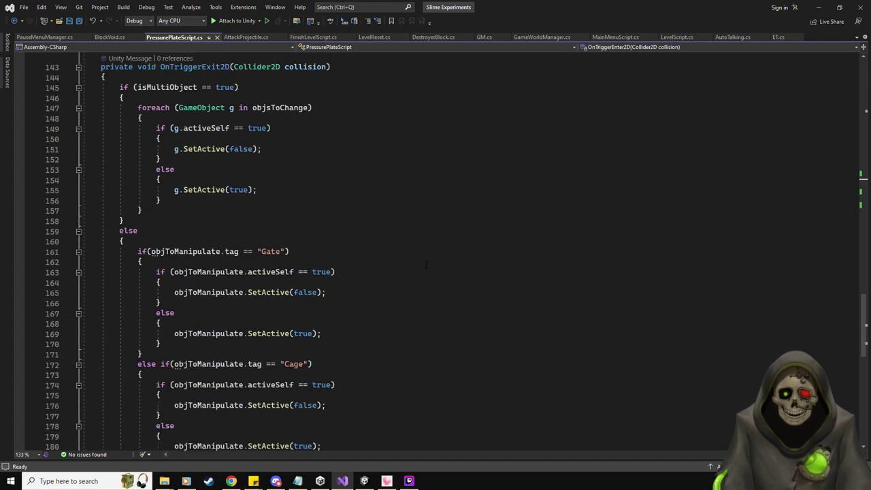
{"action": "scroll", "coordinate": [426, 265], "scroll_direction": "up", "scroll_amount": 6}
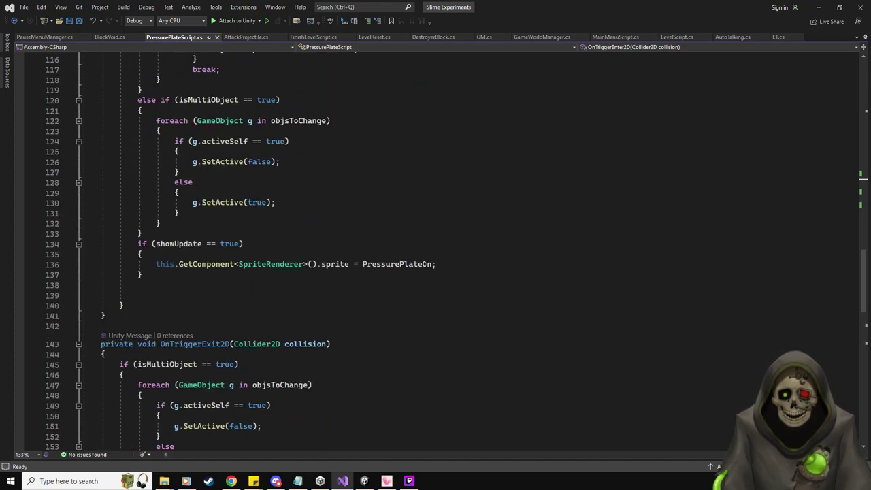
{"action": "scroll", "coordinate": [426, 265], "scroll_direction": "down", "scroll_amount": 4}
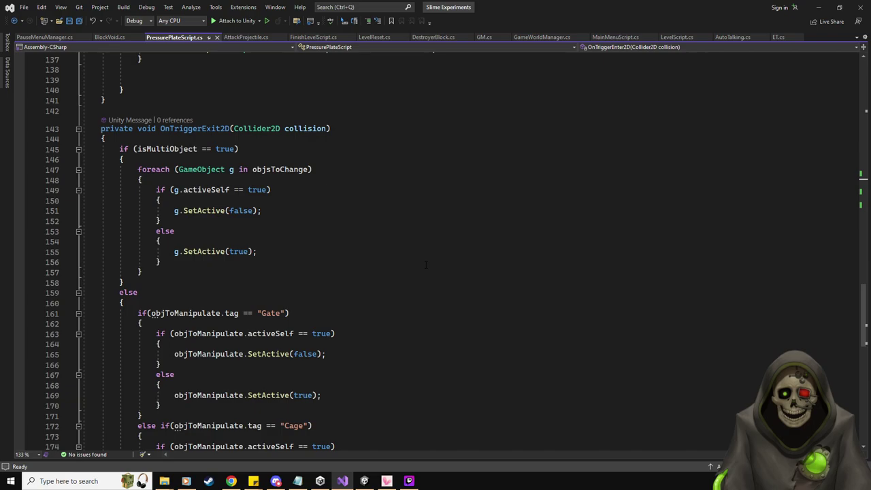
{"action": "scroll", "coordinate": [426, 265], "scroll_direction": "down", "scroll_amount": 1}
{"action": "scroll", "coordinate": [444, 265], "scroll_direction": "up", "scroll_amount": 15}
{"action": "scroll", "coordinate": [444, 266], "scroll_direction": "up", "scroll_amount": 3}
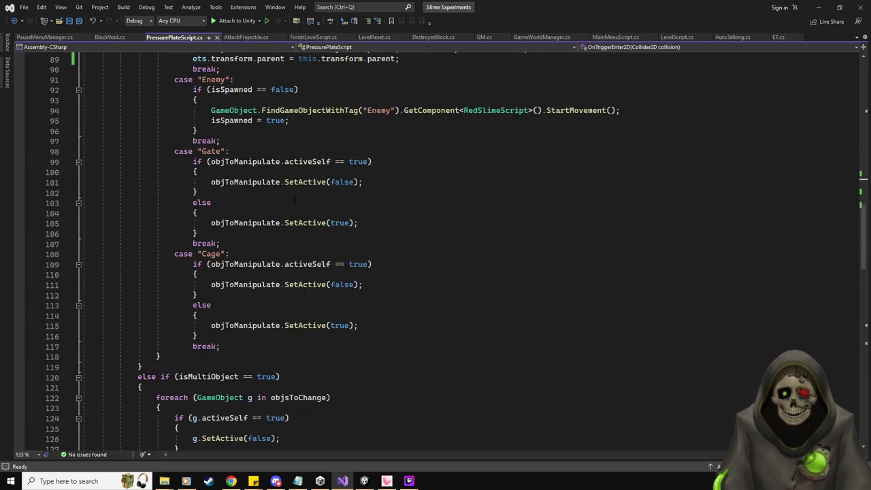
{"action": "double_click", "coordinate": [537, 9]}
{"action": "left_click", "coordinate": [307, 5]}
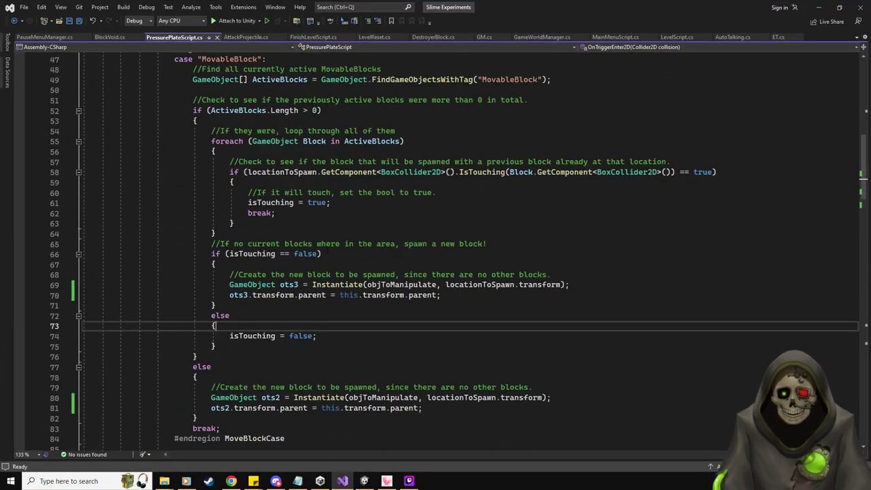
Declare a serialized bool triggerOnce = false below isMultiObject in PressurePlateScript and save the script.
{"action": "scroll", "coordinate": [435, 251], "scroll_direction": "up", "scroll_amount": 9}
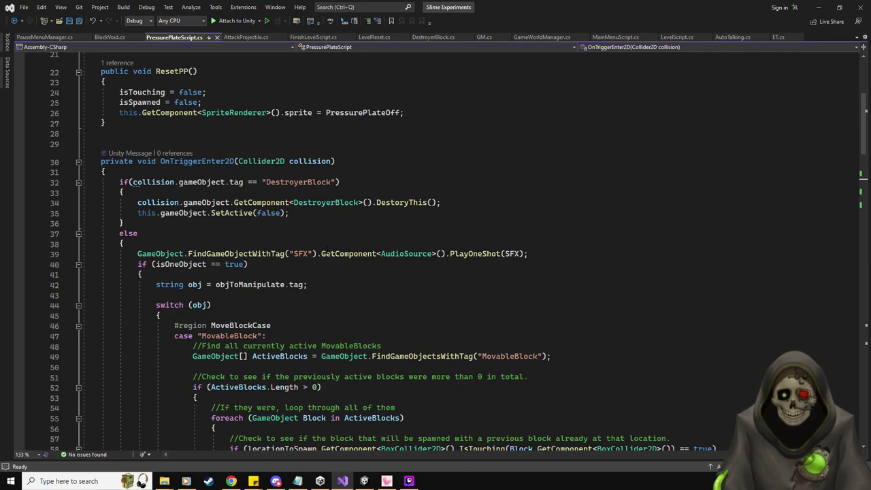
{"action": "scroll", "coordinate": [326, 248], "scroll_direction": "up", "scroll_amount": 4}
{"action": "left_click", "coordinate": [381, 167]}
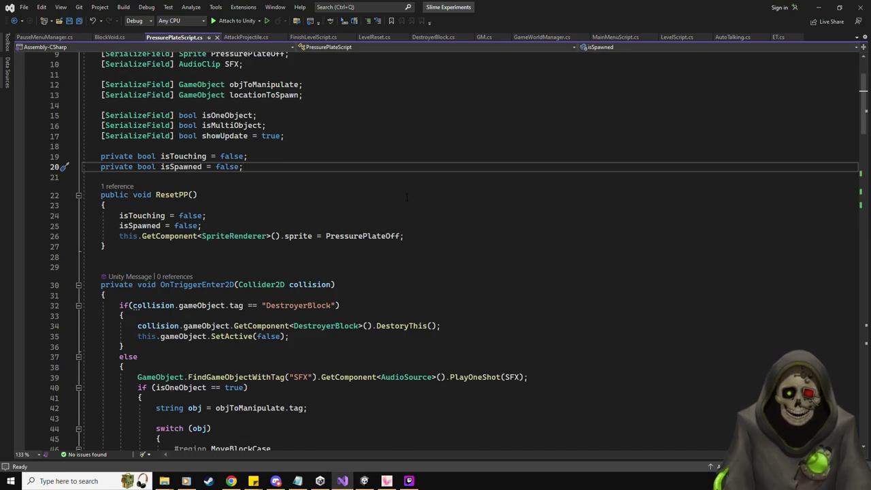
{"action": "key", "text": "Return"}
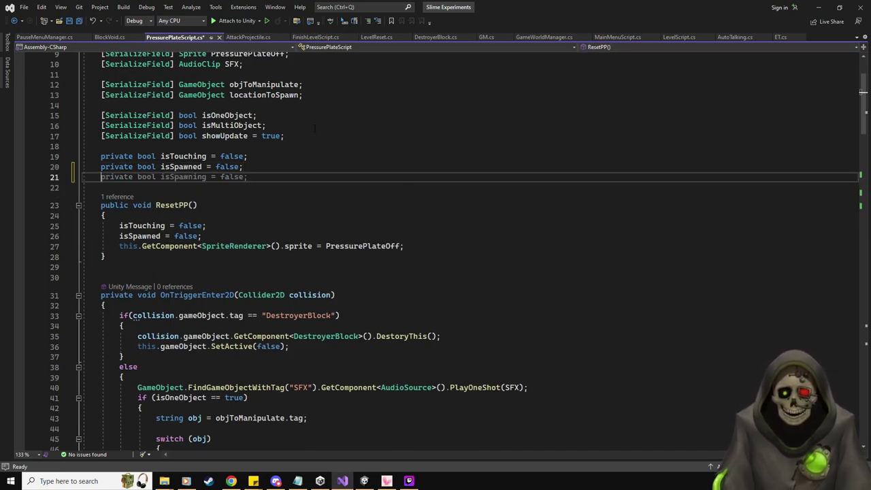
{"action": "left_click", "coordinate": [314, 127]}
{"action": "key", "text": "shift+Home"}
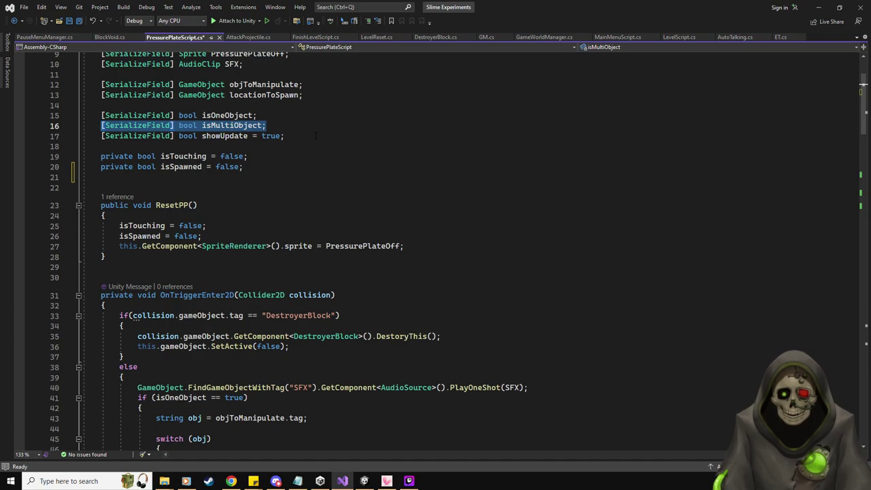
{"action": "key", "text": "ctrl+c"}
{"action": "key", "text": "End"}
{"action": "key", "text": "Return"}
{"action": "key", "text": "ctrl+v"}
{"action": "key", "text": "Left"}
{"action": "key", "text": "BackSpace"}
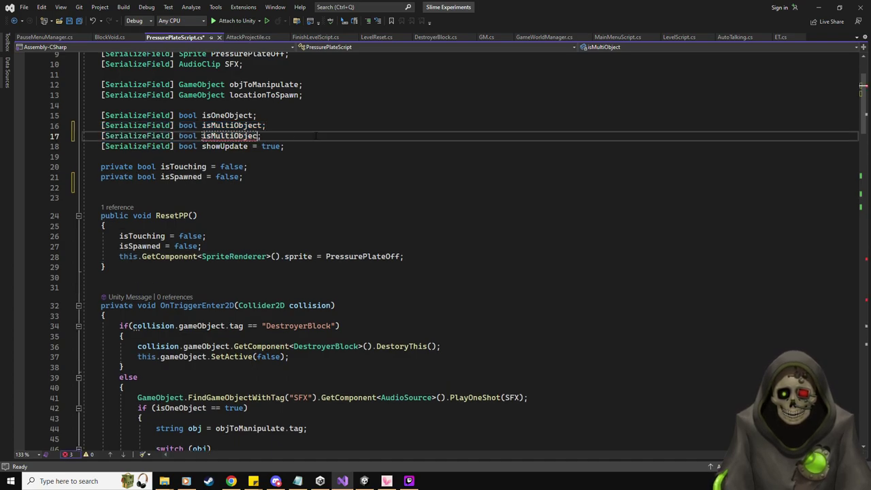
{"action": "key", "text": "ctrl+shift+Left"}
{"action": "type", "text": "trigger"}
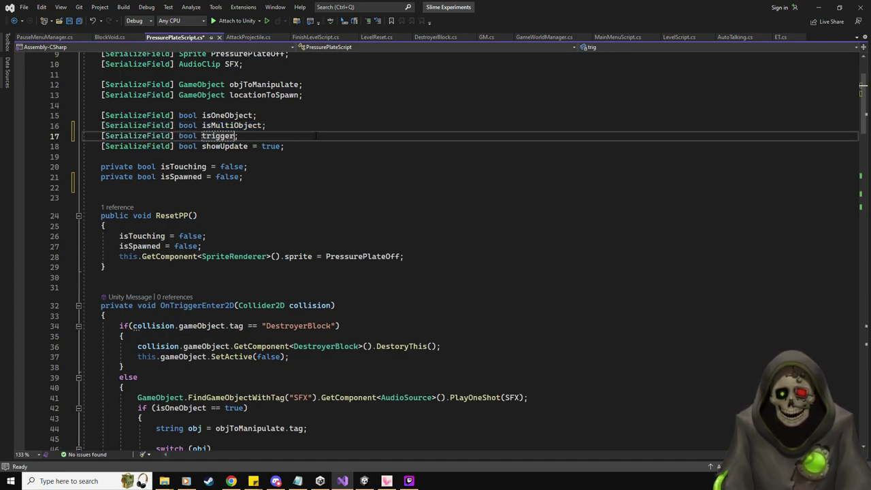
{"action": "type", "text": "Once = false;"}
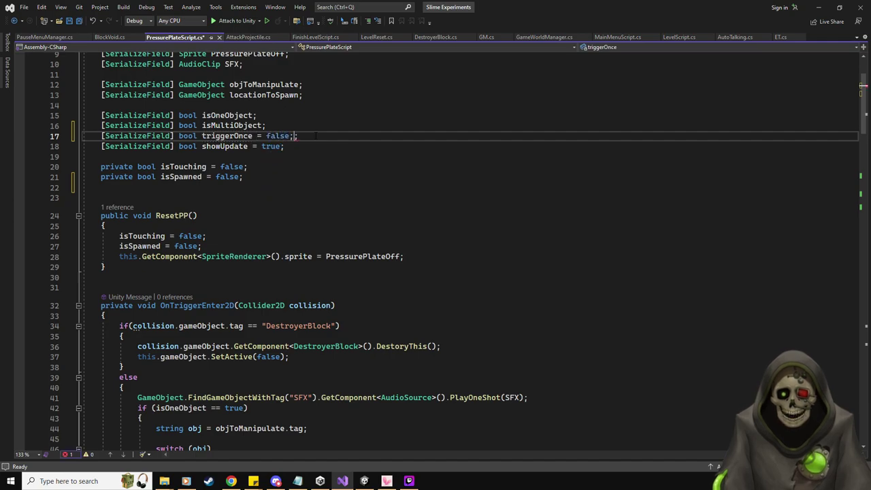
{"action": "key", "text": "ctrl+s"}
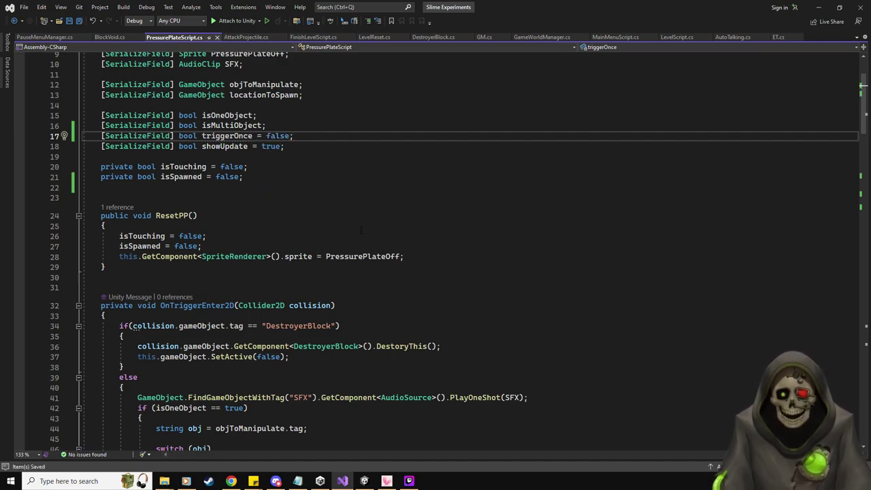
Collapse the MoveBlockCase region and start OnTriggerExit2D with an empty if(triggerOnce == true) block.
{"action": "scroll", "coordinate": [336, 208], "scroll_direction": "down", "scroll_amount": 6}
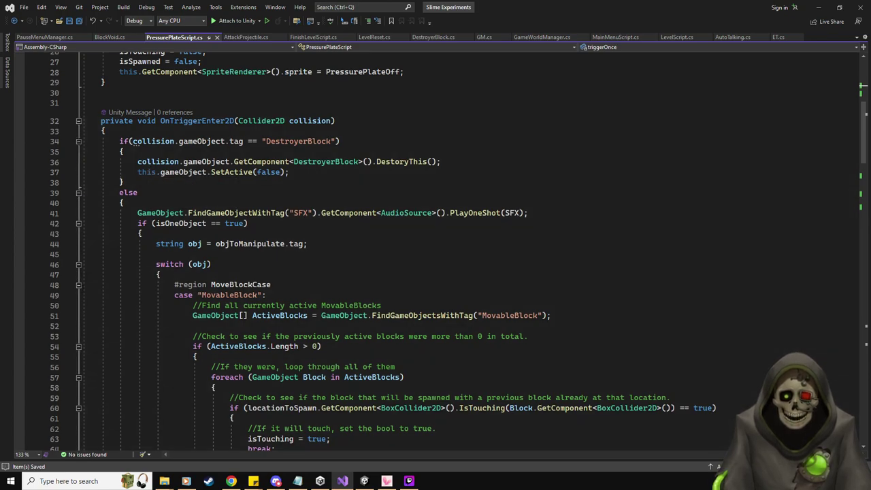
{"action": "left_click", "coordinate": [78, 285]}
{"action": "scroll", "coordinate": [360, 293], "scroll_direction": "down", "scroll_amount": 1}
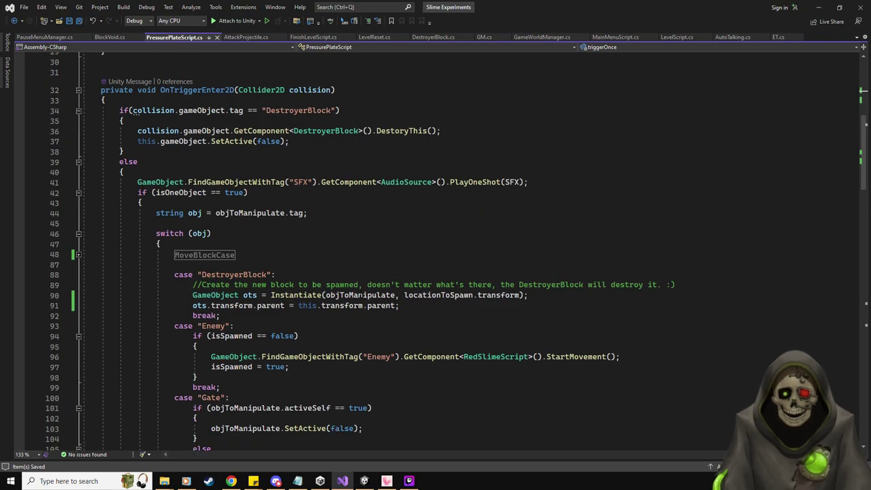
{"action": "scroll", "coordinate": [362, 294], "scroll_direction": "down", "scroll_amount": 17}
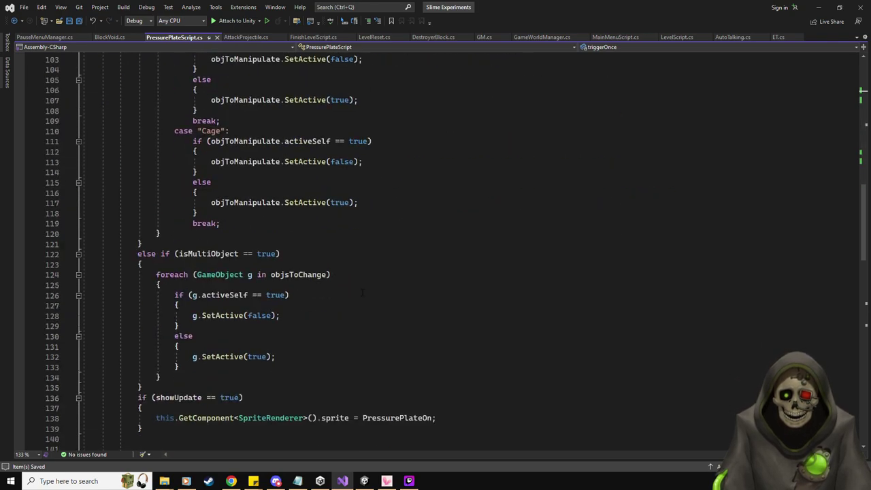
{"action": "scroll", "coordinate": [368, 276], "scroll_direction": "down", "scroll_amount": 6}
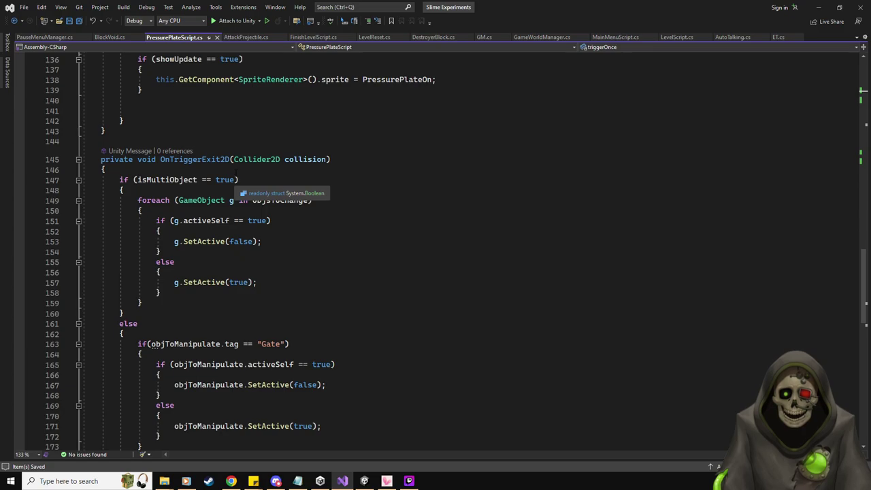
{"action": "left_click", "coordinate": [286, 174]}
{"action": "key", "text": "Return"}
{"action": "type", "text": "if(trigger"}
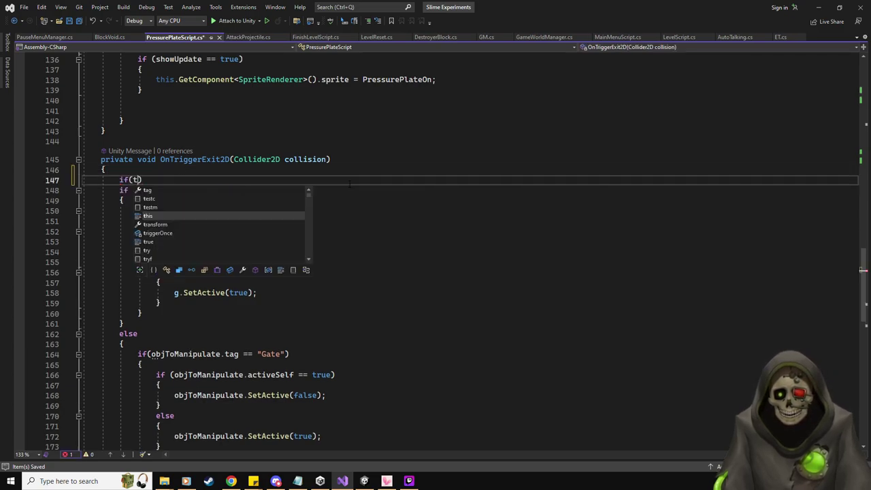
{"action": "type", "text": "Once == true"}
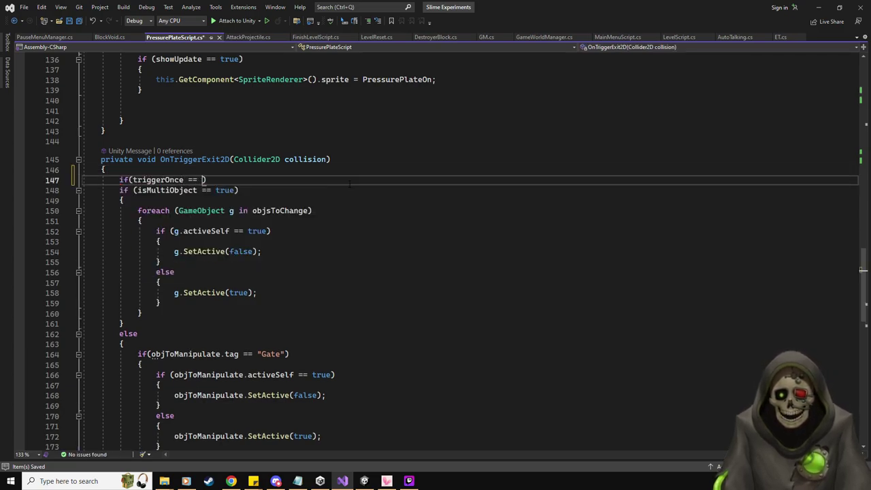
{"action": "key", "text": "Return"}
{"action": "type", "text": "{"}
{"action": "key", "text": "Return"}
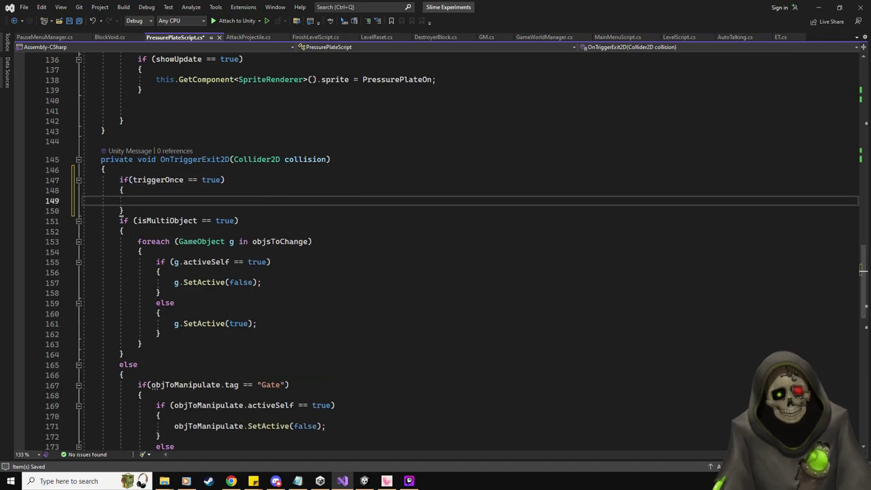
Move the existing OnTriggerExit2D logic inside the triggerOnce block and remove a leftover blank line below it.
{"action": "left_click_drag", "start_coordinate": [120, 217], "coordinate": [125, 344]}
{"action": "scroll", "coordinate": [170, 274], "scroll_direction": "down", "scroll_amount": 10}
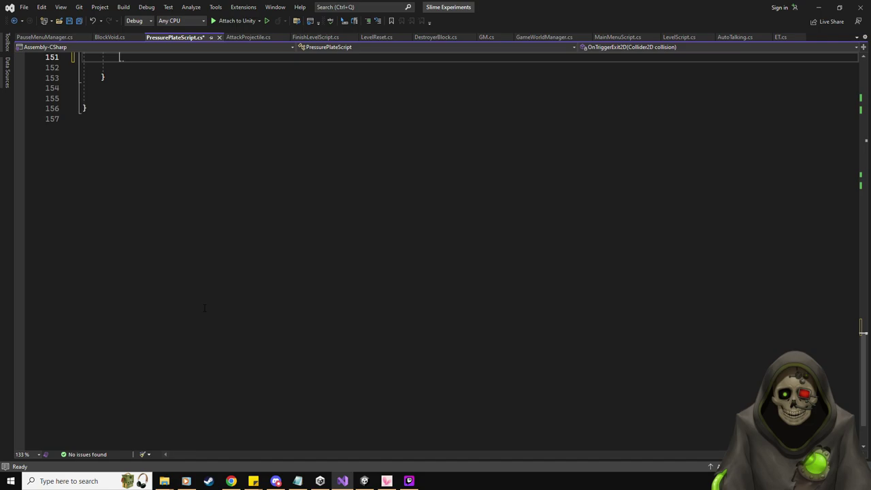
{"action": "key", "text": "Delete"}
{"action": "left_click", "coordinate": [156, 193]}
{"action": "key", "text": "ctrl+v"}
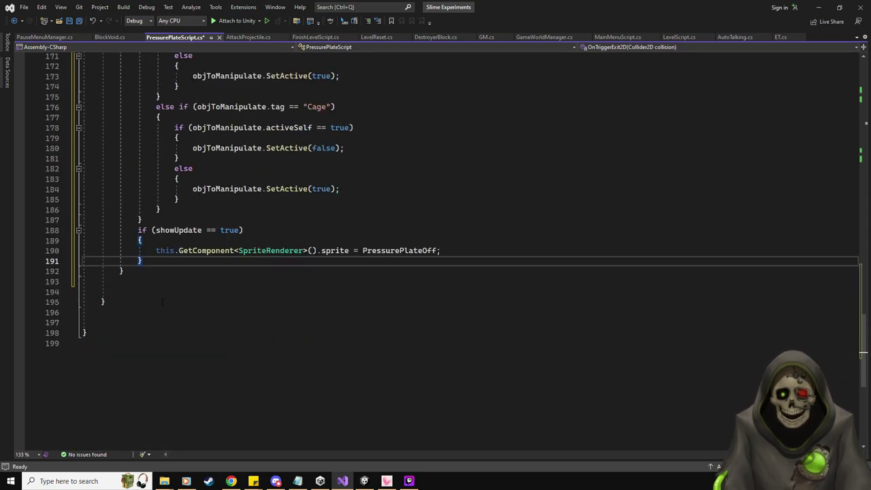
{"action": "left_click", "coordinate": [146, 294]}
{"action": "key", "text": "shift+Home"}
{"action": "key", "text": "BackSpace"}
{"action": "key", "text": "BackSpace"}
{"action": "key", "text": "BackSpace"}
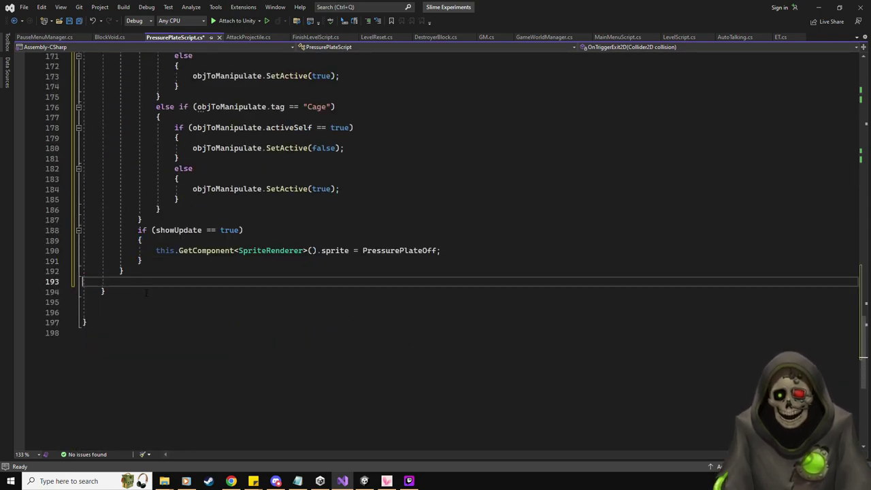
Delete the leftover blank lines at the end of PressurePlateScript and save the script.
{"action": "left_click", "coordinate": [137, 299]}
{"action": "key", "text": "shift+Home"}
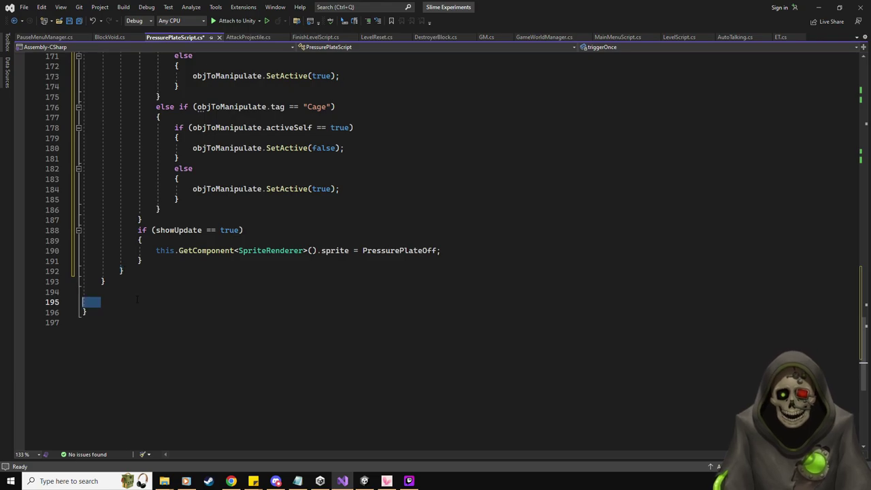
{"action": "key", "text": "shift+Up"}
{"action": "key", "text": "BackSpace"}
{"action": "scroll", "coordinate": [385, 280], "scroll_direction": "up", "scroll_amount": 7}
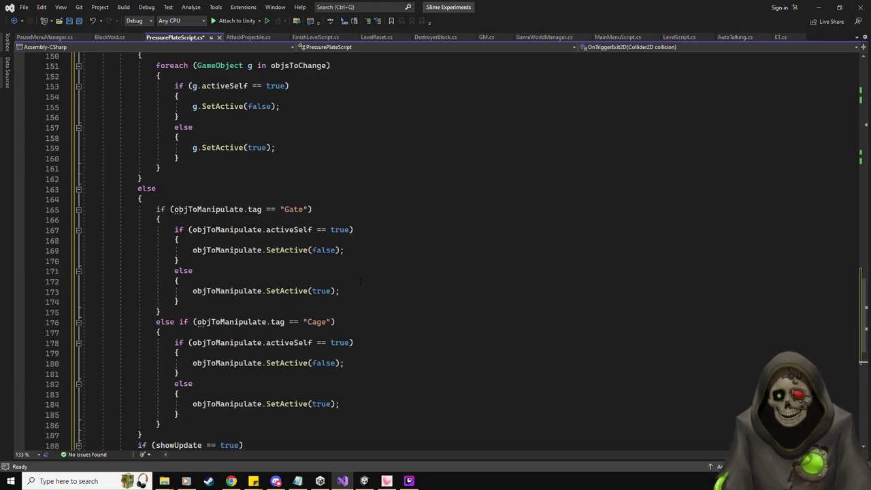
{"action": "scroll", "coordinate": [385, 280], "scroll_direction": "up", "scroll_amount": 4}
{"action": "key", "text": "ctrl+s"}
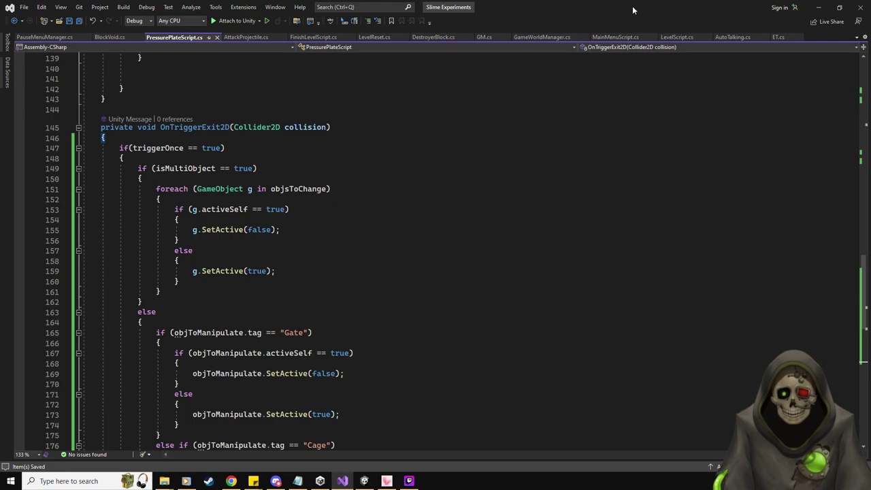
Switch to Unity and cut two one-tile gaps in the Collider Tilemap's middle horizontal wall, capping the exposed wall ends with end tiles.
{"action": "key", "text": "alt+Tab"}
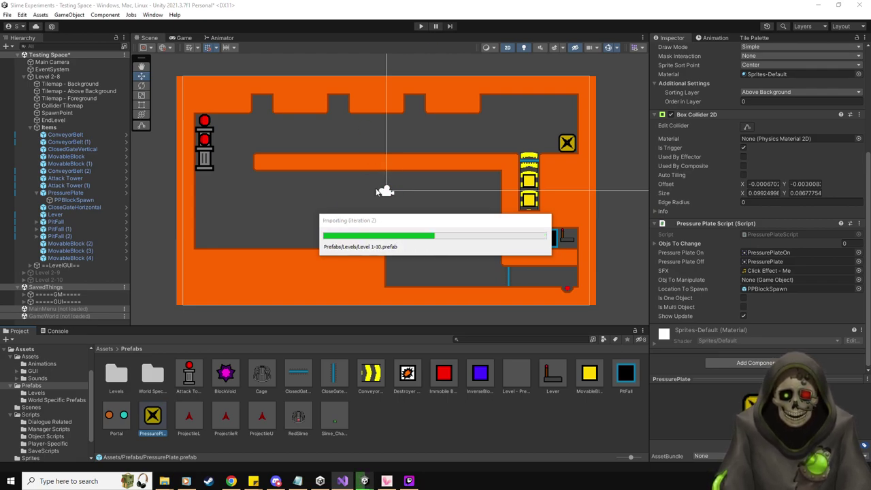
{"action": "scroll", "coordinate": [366, 185], "scroll_direction": "up", "scroll_amount": 2}
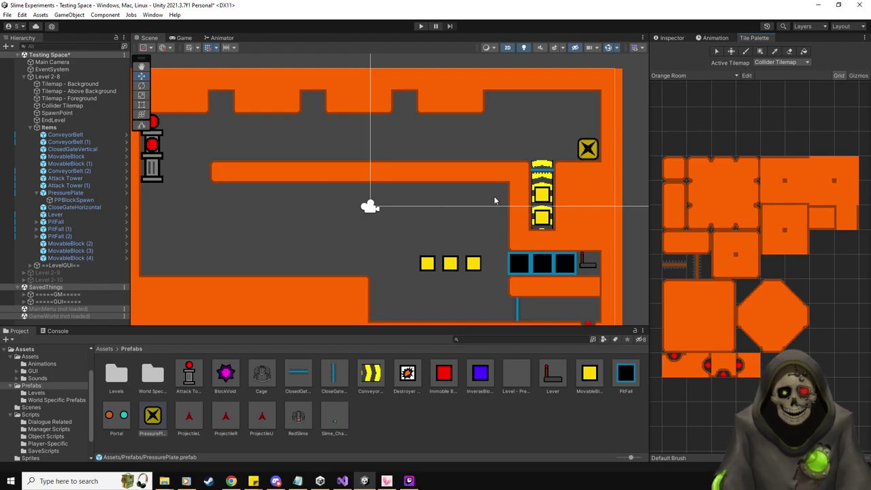
{"action": "left_click", "coordinate": [779, 104]}
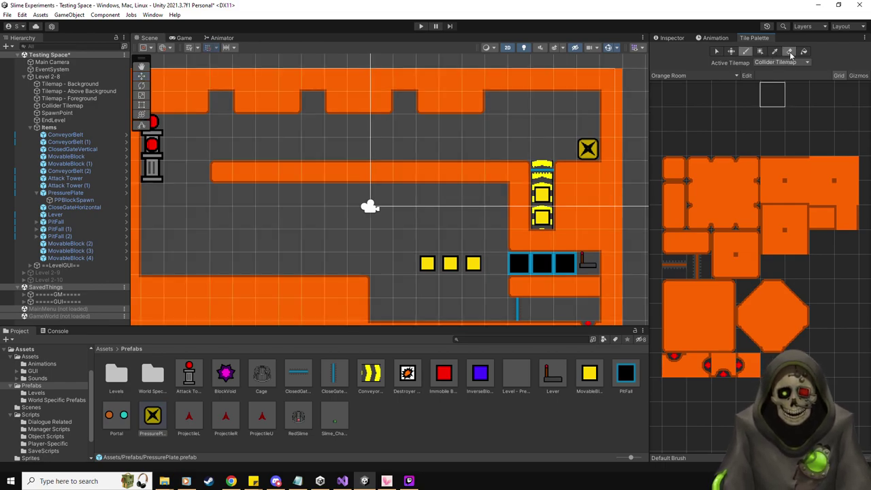
{"action": "left_click", "coordinate": [790, 52]}
{"action": "left_click", "coordinate": [405, 172]}
{"action": "left_click", "coordinate": [313, 171]}
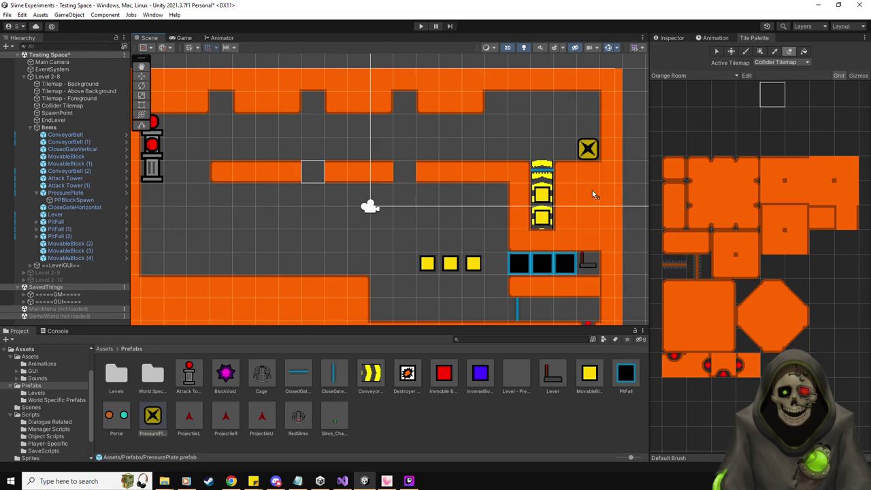
{"action": "left_click", "coordinate": [694, 236]}
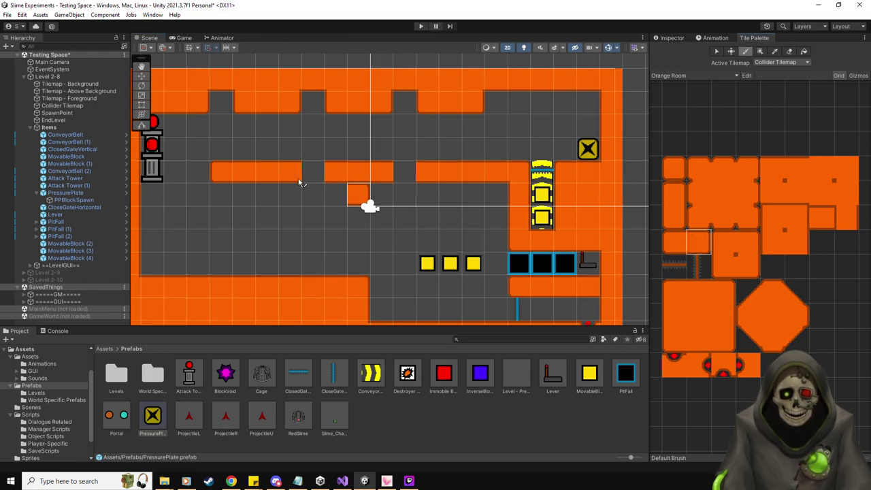
{"action": "left_click", "coordinate": [674, 242]}
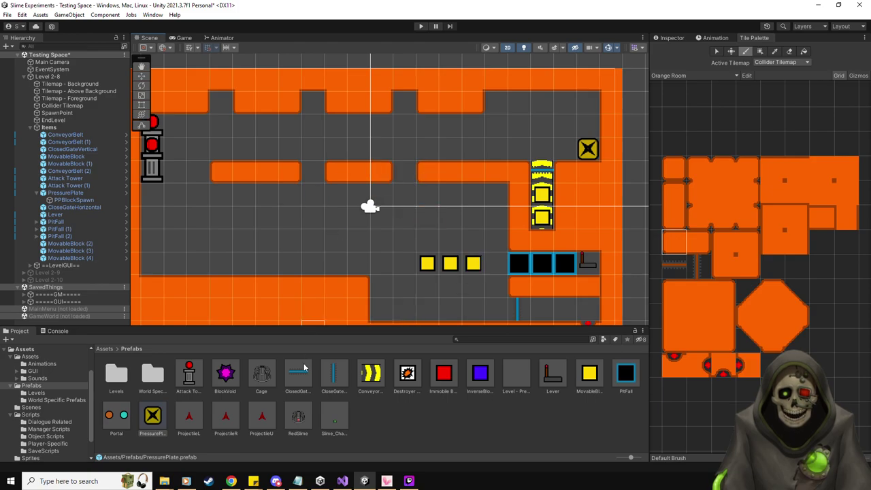
Place a ClosedGateVertical prefab in the wall's left gap and put a duplicate of it in the right gap.
{"action": "left_click", "coordinate": [141, 75]}
{"action": "left_click_drag", "start_coordinate": [291, 381], "coordinate": [315, 172]}
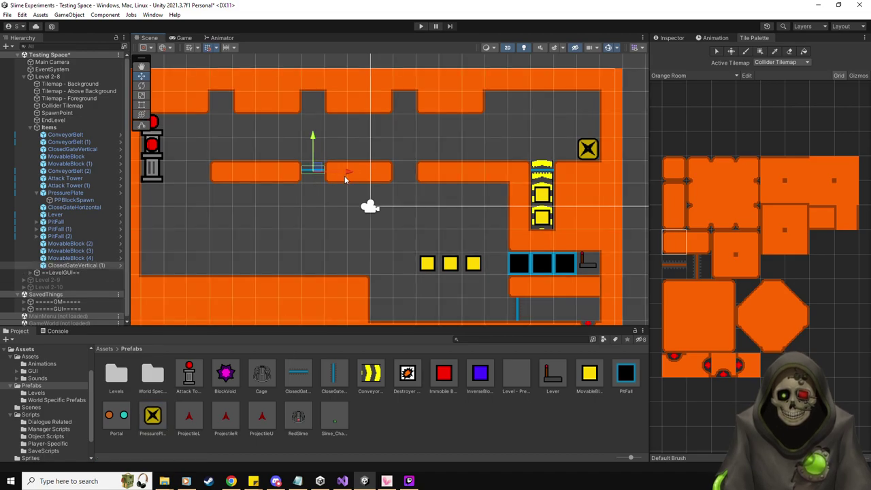
{"action": "key", "text": "ctrl+d"}
{"action": "left_click_drag", "start_coordinate": [348, 172], "coordinate": [445, 173]}
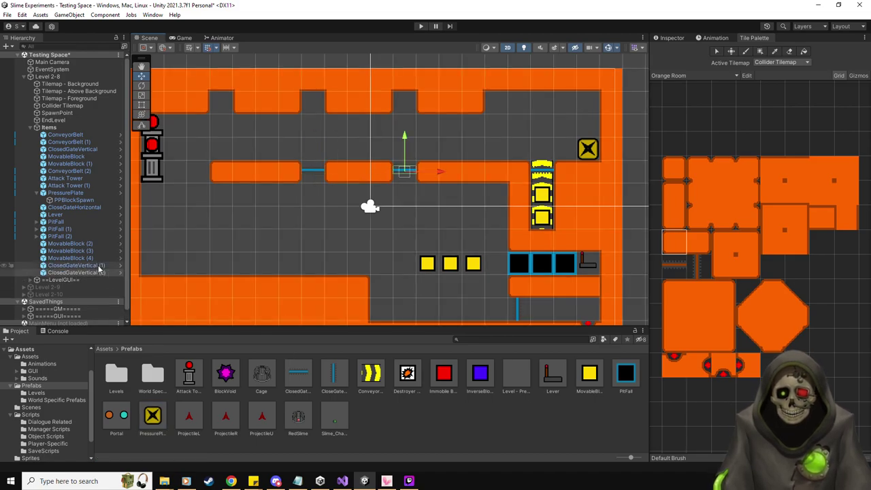
Turn off Active At Start for both new ClosedGateVertical gates and deactivate the two objects.
{"action": "left_click", "coordinate": [75, 265], "text": "ctrl"}
{"action": "left_click", "coordinate": [672, 38]}
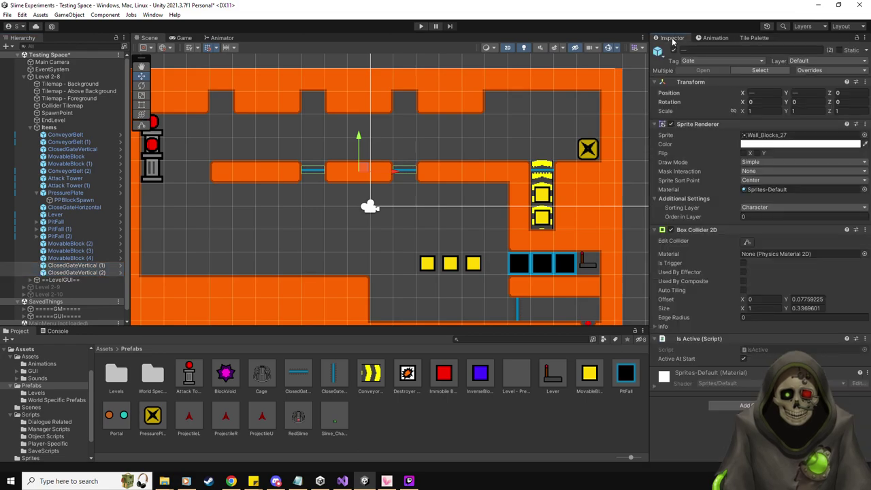
{"action": "left_click", "coordinate": [744, 359]}
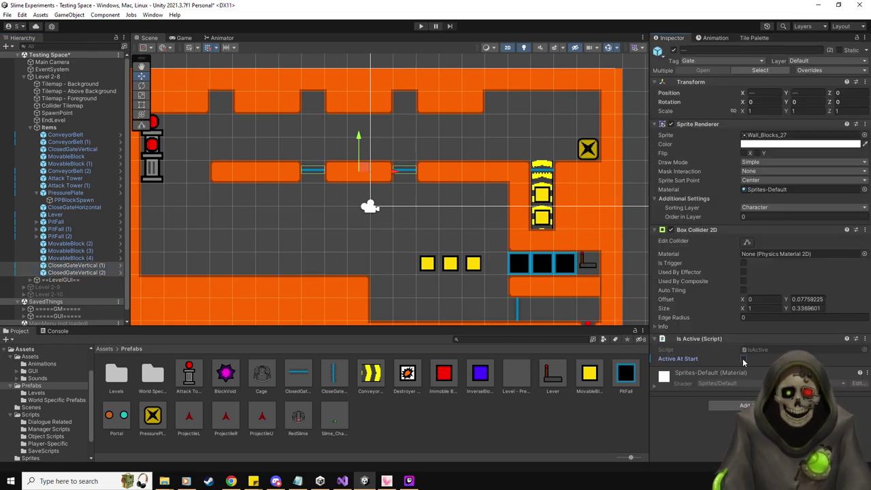
{"action": "left_click", "coordinate": [673, 50]}
{"action": "left_click", "coordinate": [79, 258]}
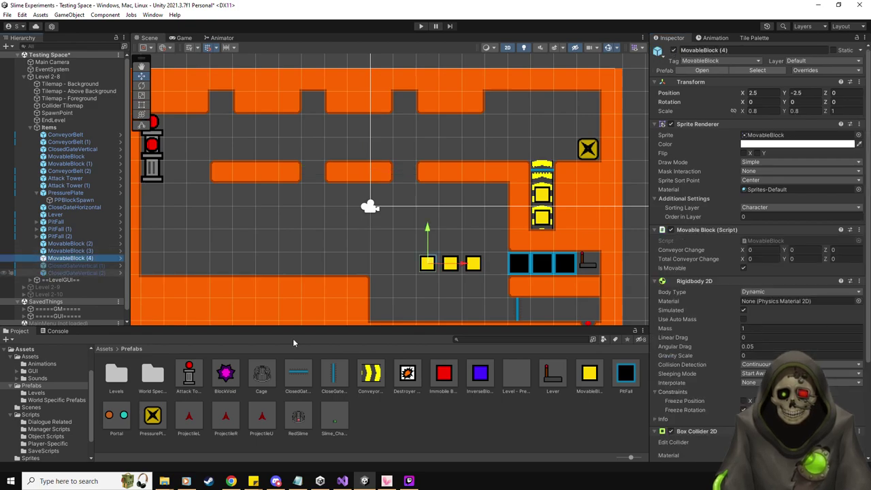
Place a PressurePlate prefab below the left gap at X -2.5, Y -0.5 and a duplicate below the right gap at X 1.5, Y -0.5.
{"action": "left_click", "coordinate": [153, 415]}
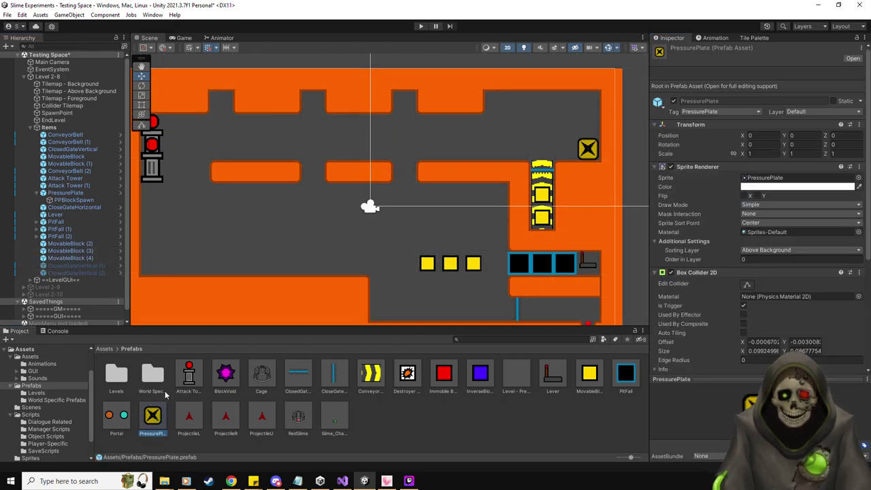
{"action": "left_click_drag", "start_coordinate": [152, 416], "coordinate": [316, 216]}
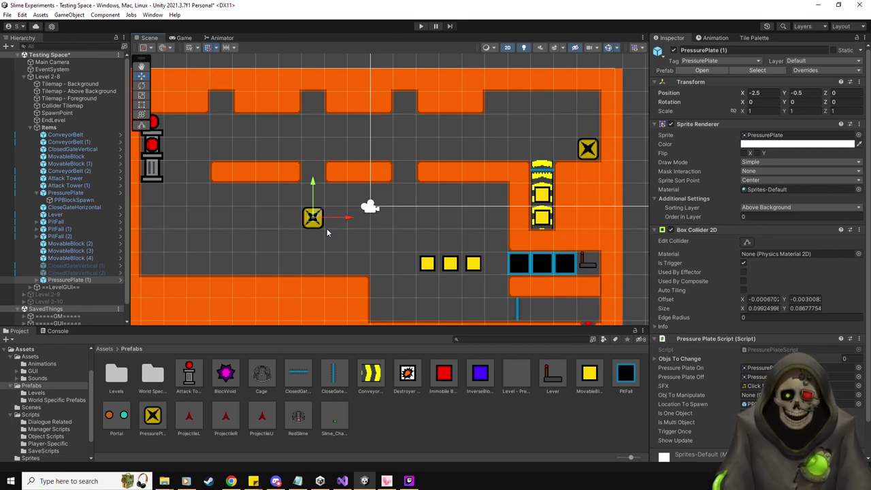
{"action": "left_click_drag", "start_coordinate": [348, 220], "coordinate": [440, 220]}
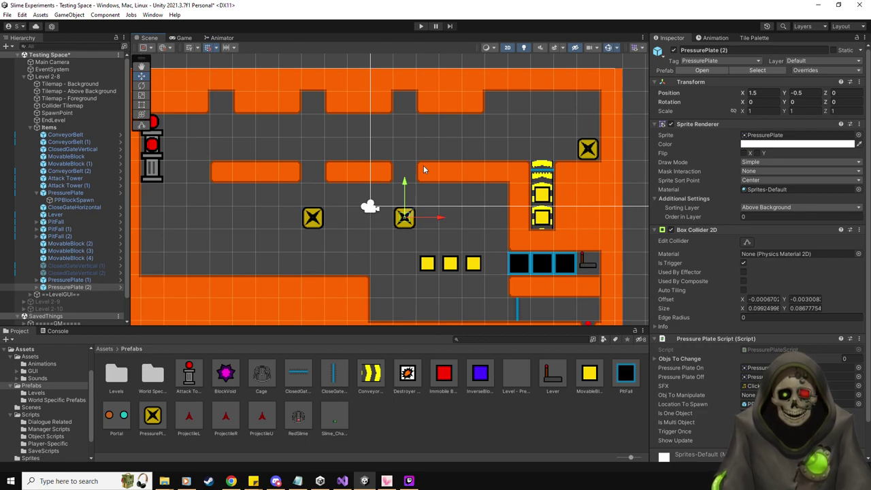
Assign ClosedGateVertical (1) as the Obj To Manipulate of PressurePlate (1) and enable Is One Object.
{"action": "left_click", "coordinate": [88, 265]}
{"action": "left_click", "coordinate": [86, 279]}
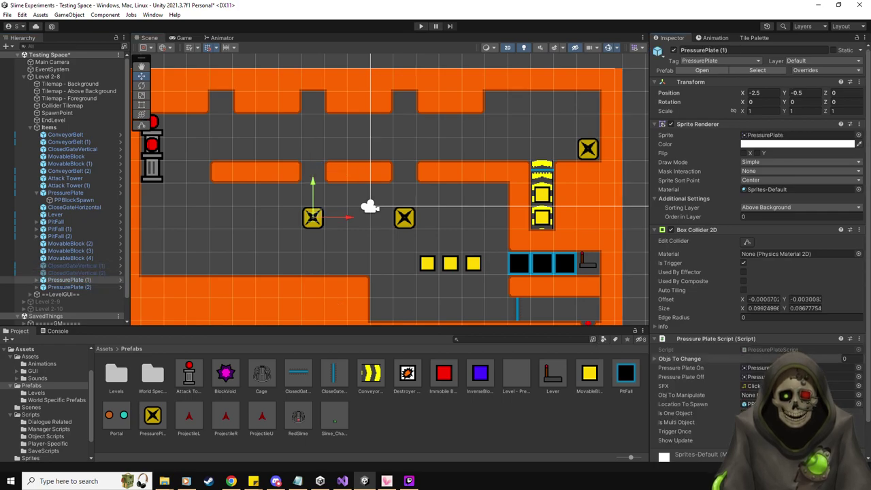
{"action": "left_click", "coordinate": [800, 395]}
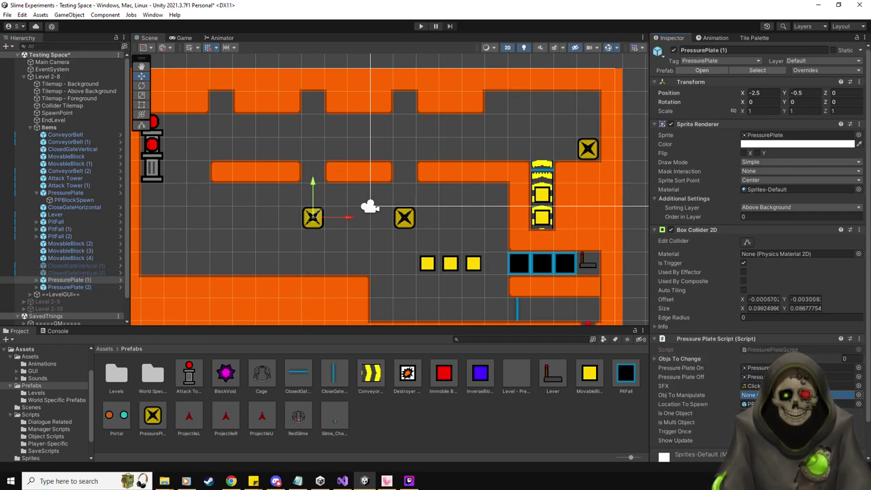
{"action": "left_click_drag", "start_coordinate": [799, 394], "coordinate": [799, 395]}
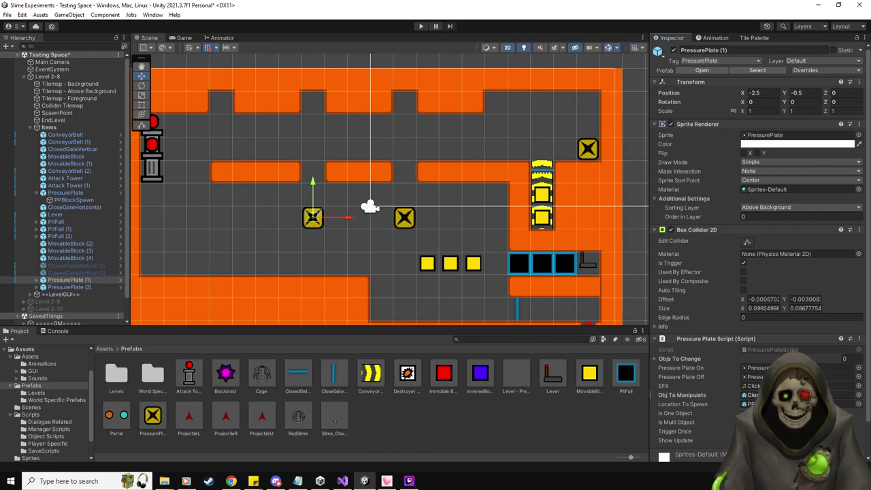
{"action": "left_click_drag", "start_coordinate": [687, 416], "coordinate": [82, 291]}
Enable Is One Object and Trigger Once on PressurePlate (2) and assign ClosedGateVertical (2) as its Obj To Manipulate.
{"action": "left_click", "coordinate": [68, 287]}
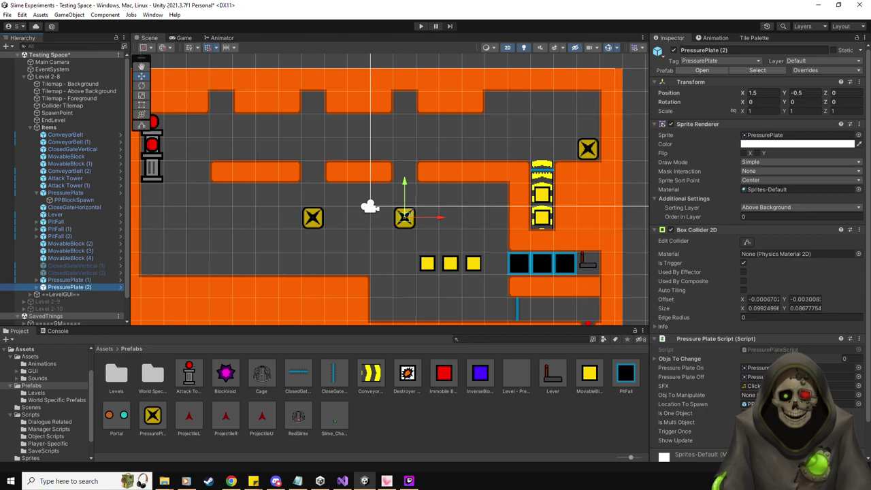
{"action": "left_click", "coordinate": [676, 413]}
{"action": "left_click", "coordinate": [88, 273]}
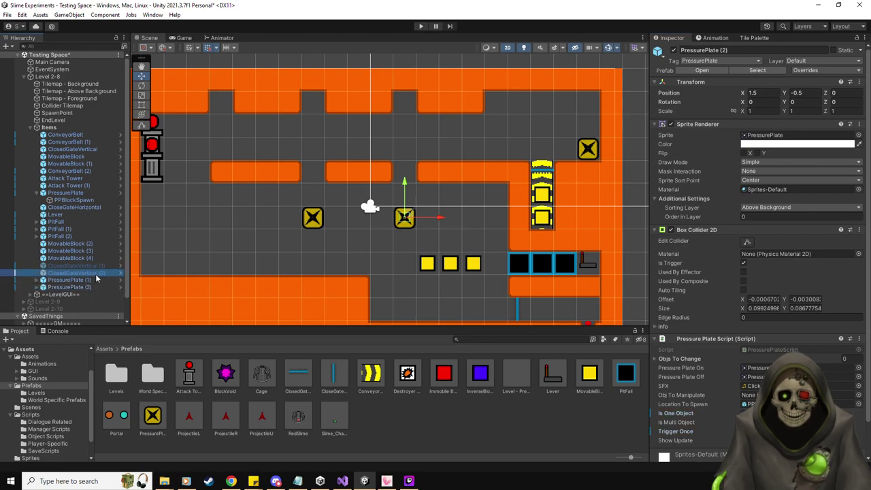
{"action": "left_click", "coordinate": [93, 288]}
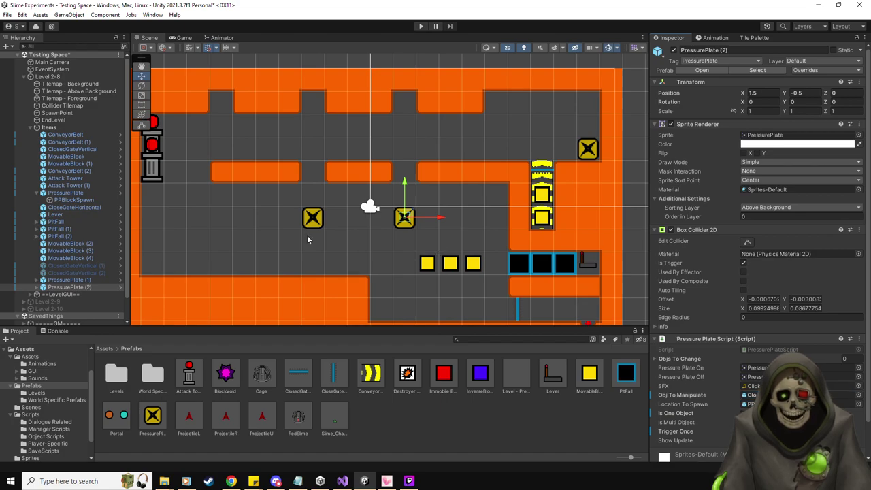
Move MovableBlock (2) into the right wall gap at X 1.5, Y 1.5 and MovableBlock (3) into the left gap at X -2.5, Y 1.5.
{"action": "left_click", "coordinate": [474, 262]}
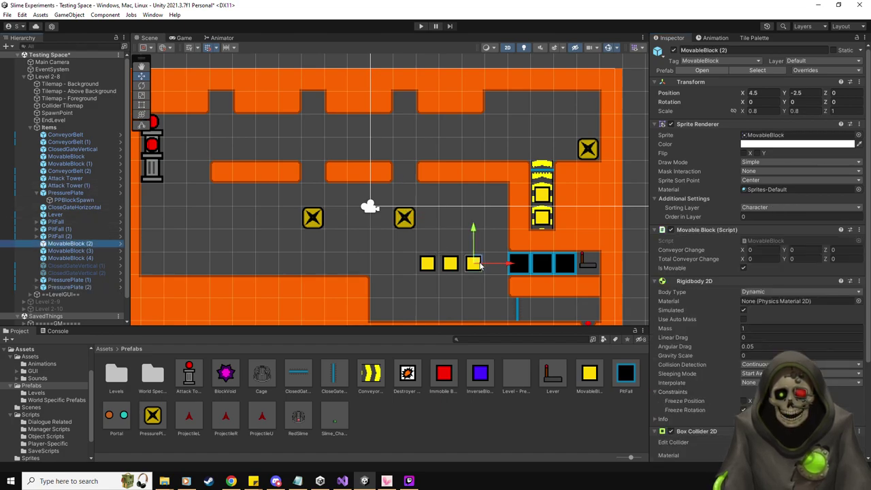
{"action": "left_click_drag", "start_coordinate": [480, 265], "coordinate": [410, 174]}
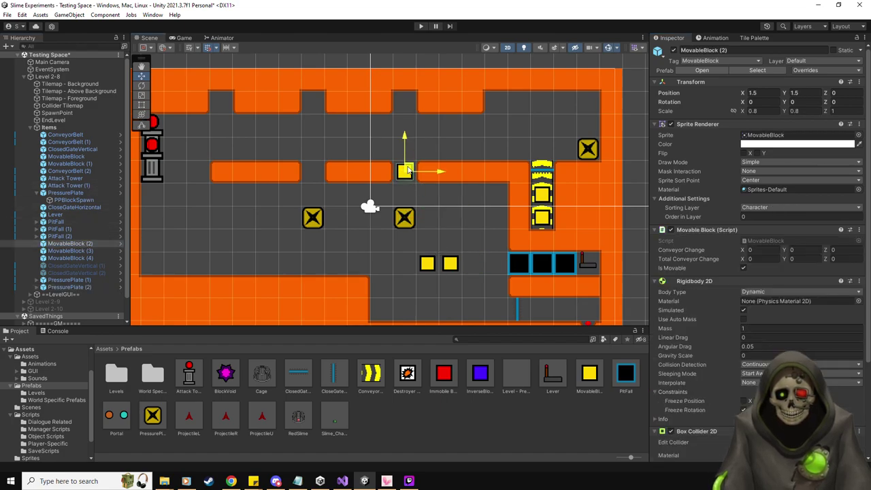
{"action": "left_click", "coordinate": [71, 251]}
{"action": "left_click_drag", "start_coordinate": [450, 264], "coordinate": [317, 170]}
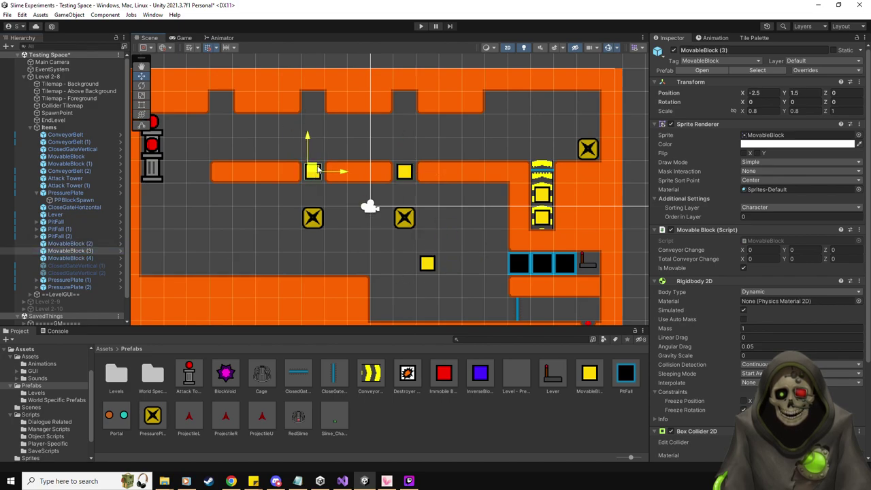
Playtest the level, guiding the slime to push the right gap's block down onto the pressure plate below it.
{"action": "left_click", "coordinate": [420, 27]}
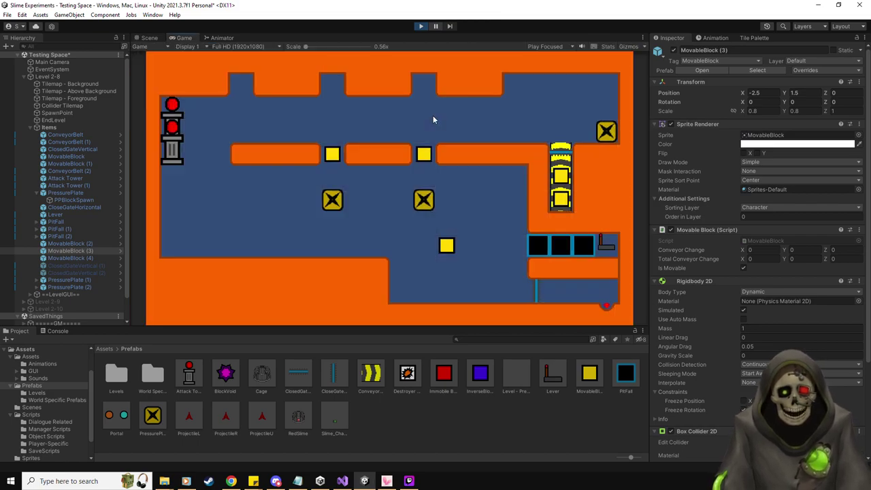
{"action": "key", "text": "Left"}
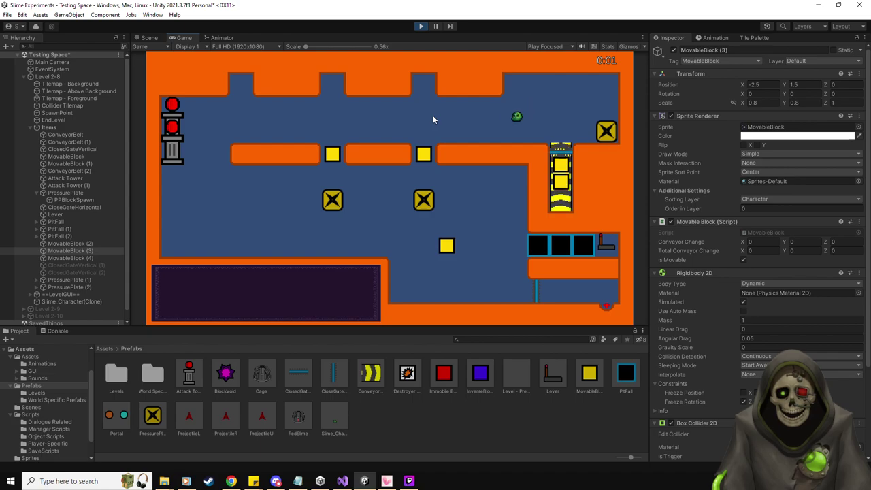
{"action": "key", "text": "Left"}
{"action": "key", "text": "Right"}
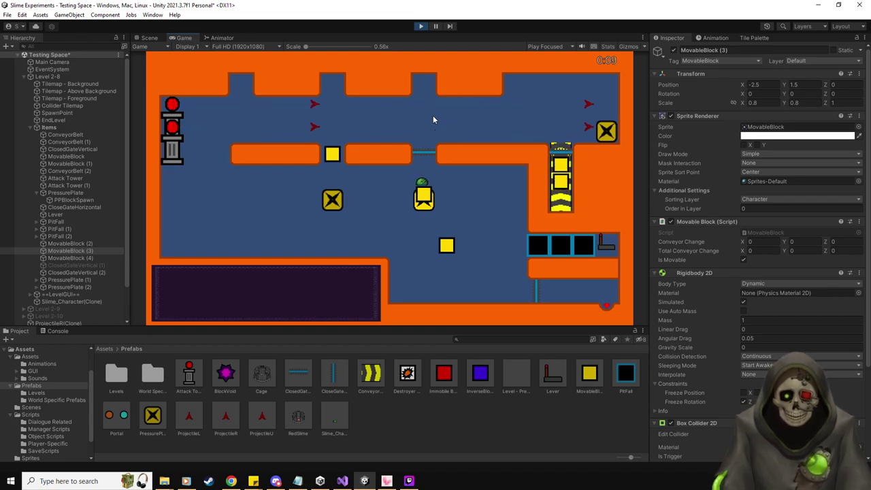
Test pushing the left gap's block up into the upper corridor and along it toward the attack towers.
{"action": "key", "text": "Up"}
{"action": "key", "text": "Left"}
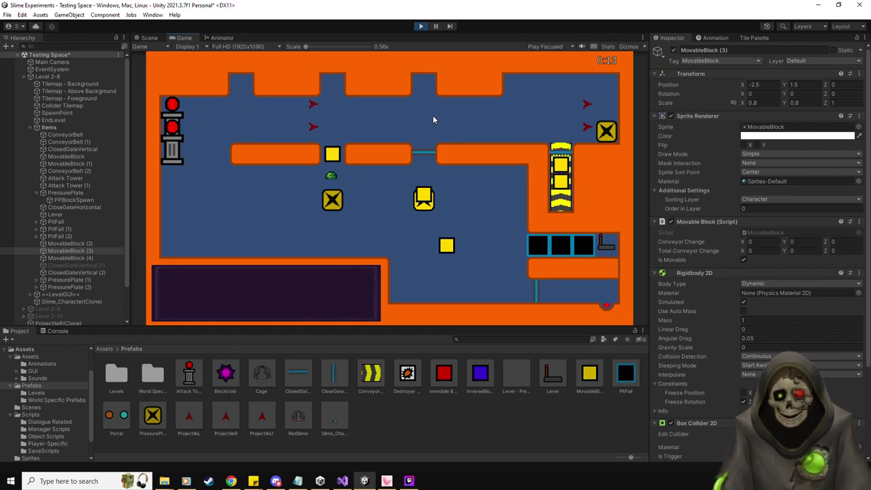
{"action": "key", "text": "Up"}
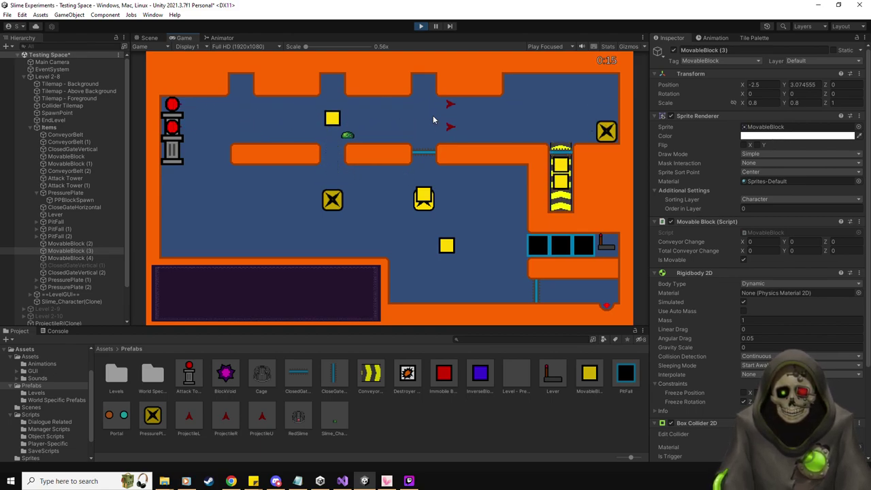
{"action": "key", "text": "Up"}
{"action": "key", "text": "Left"}
{"action": "key", "text": "Left"}
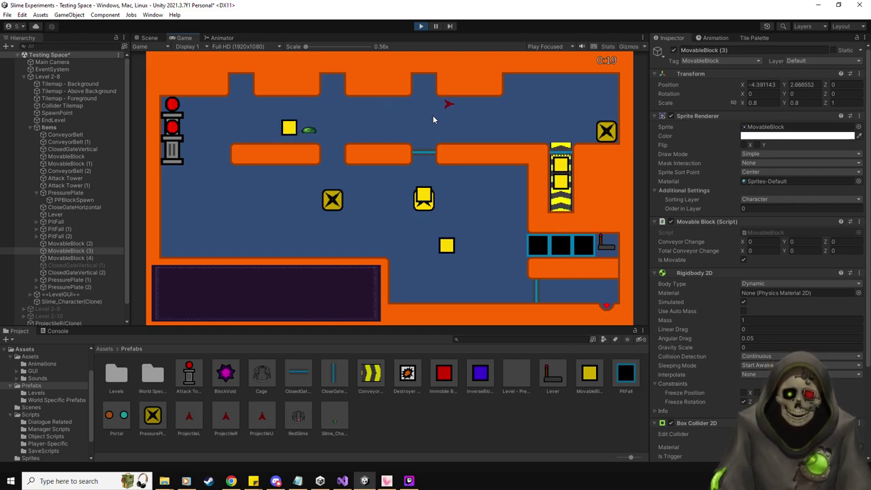
{"action": "key", "text": "Right"}
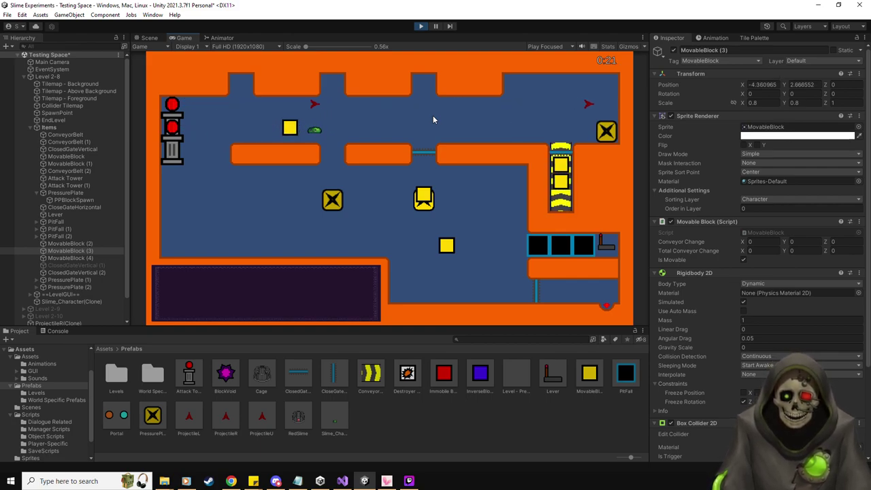
{"action": "key", "text": "Left"}
{"action": "key", "text": "Left"}
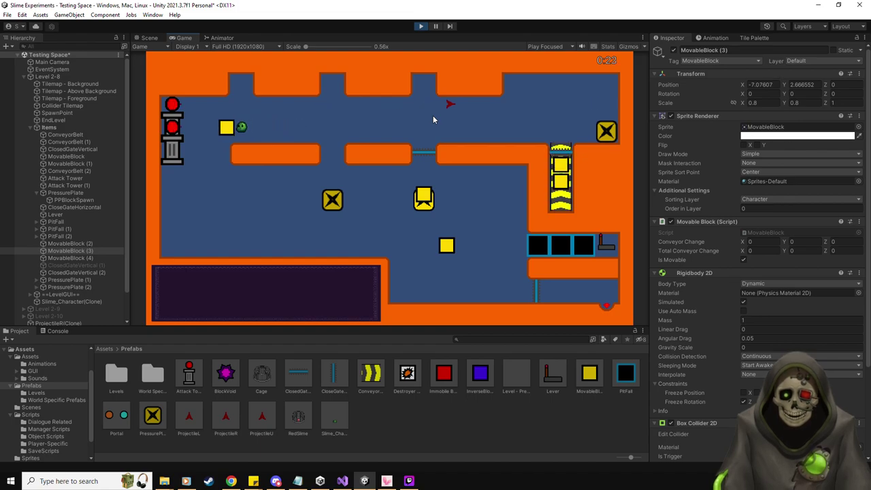
{"action": "key", "text": "Right"}
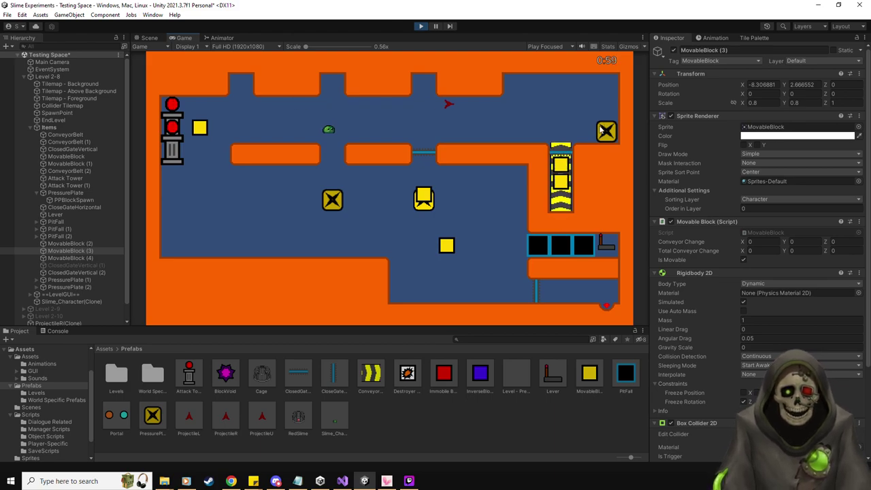
Stop the playtest and paint single wall tiles on the Collider Tilemap on both sides directly below the two middle-wall gaps.
{"action": "key", "text": "ctrl+p"}
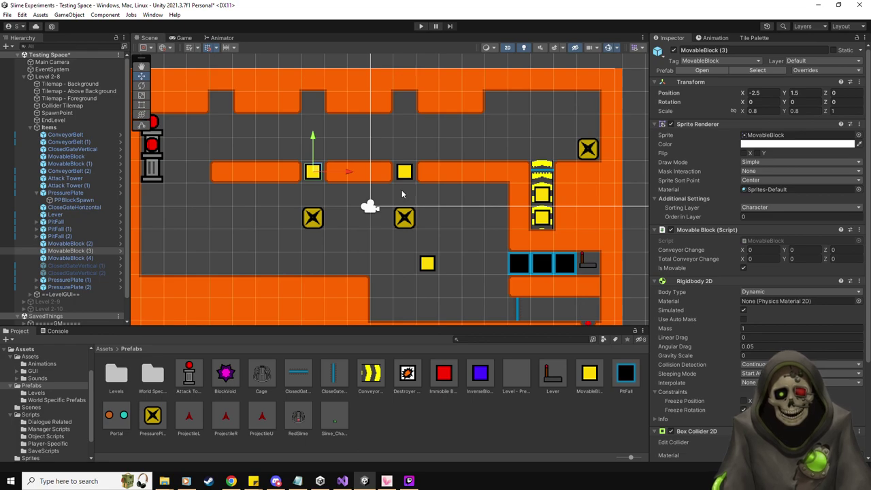
{"action": "left_click", "coordinate": [750, 38]}
{"action": "left_click", "coordinate": [674, 216]}
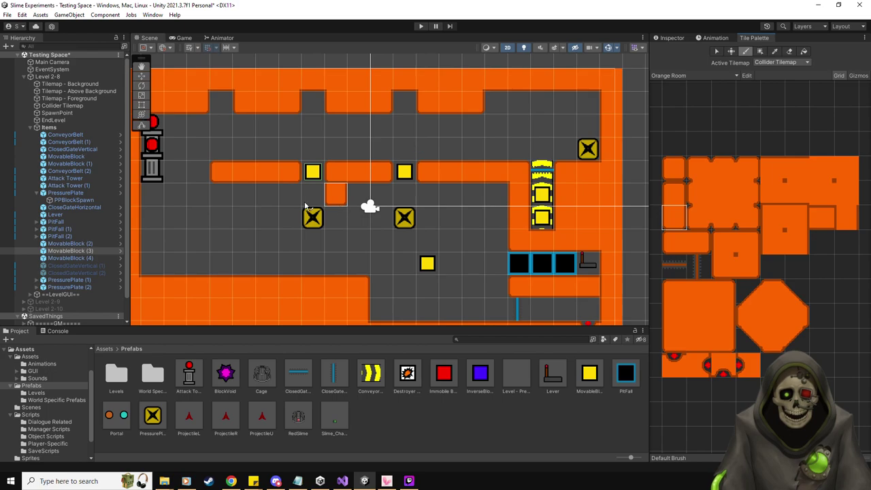
{"action": "left_click", "coordinate": [290, 195]}
{"action": "left_click", "coordinate": [337, 196]}
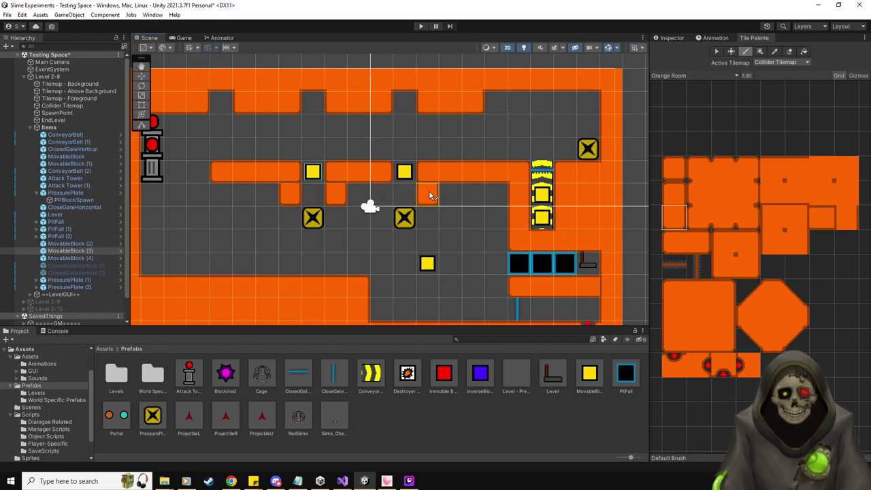
{"action": "left_click", "coordinate": [427, 195]}
{"action": "left_click", "coordinate": [382, 195]}
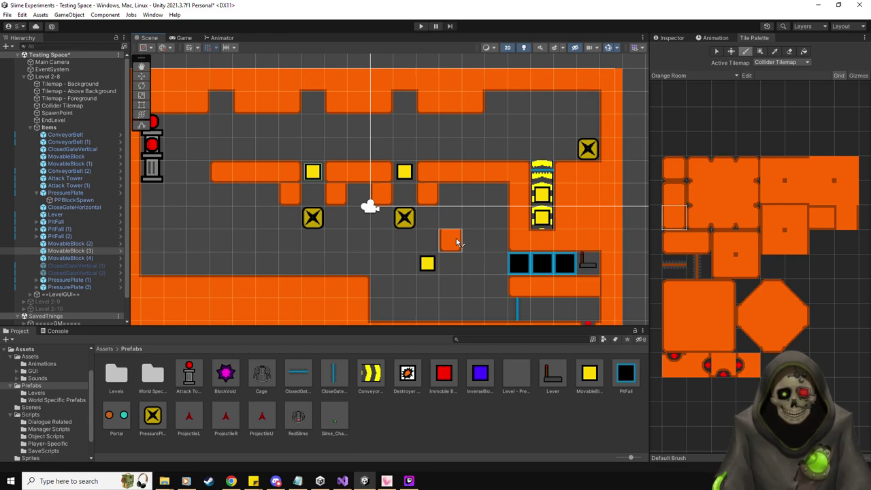
Paint inner-corner wall tiles where the new posts meet the middle wall so they join it seamlessly.
{"action": "left_click", "coordinate": [744, 245]}
{"action": "left_click", "coordinate": [393, 178]}
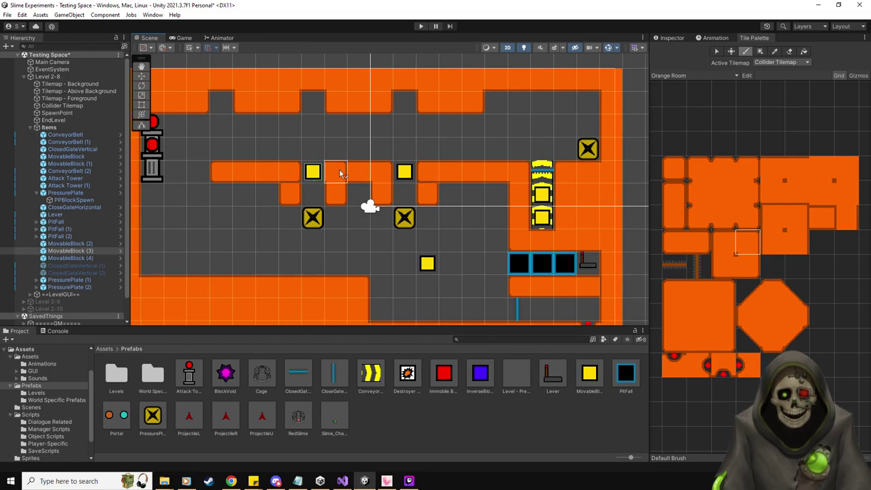
{"action": "left_click", "coordinate": [723, 243]}
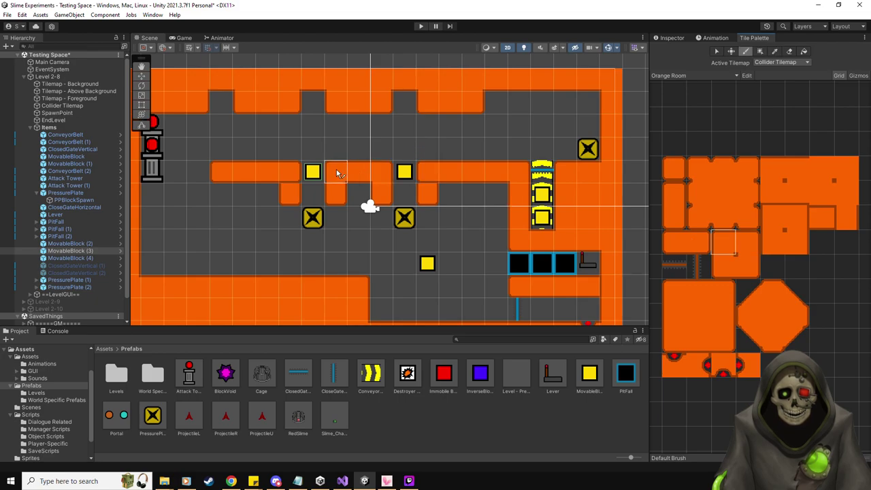
{"action": "left_click", "coordinate": [747, 243]}
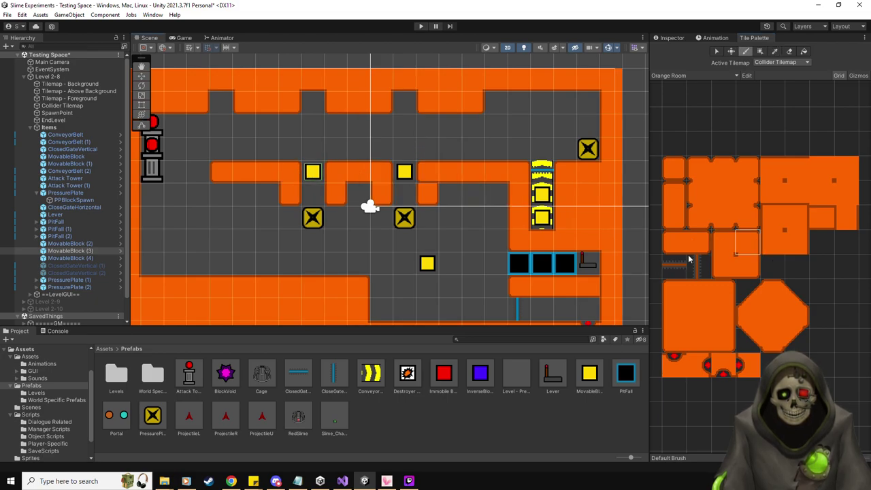
{"action": "left_click", "coordinate": [731, 247]}
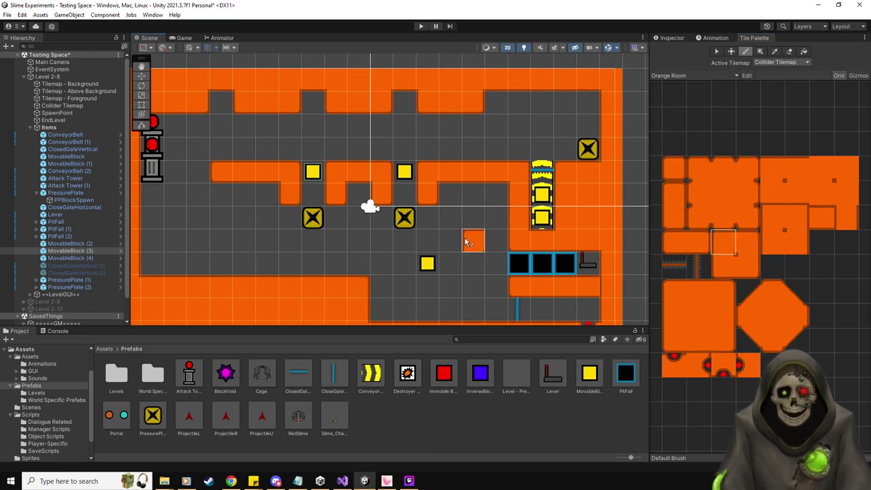
Duplicate PitFall twice, placing PitFall (3) at X 1.5, Y 0.5 and PitFall (4) at X -2.5, Y 0.5.
{"action": "left_click", "coordinate": [672, 38]}
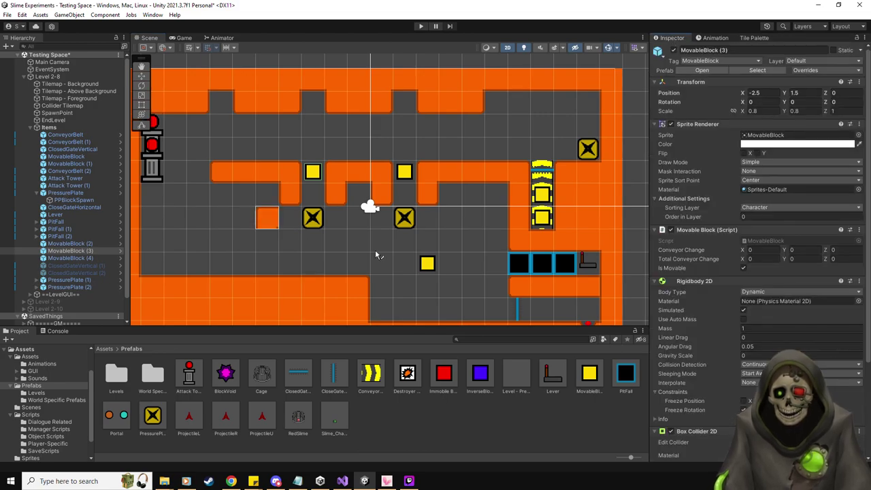
{"action": "left_click", "coordinate": [142, 74]}
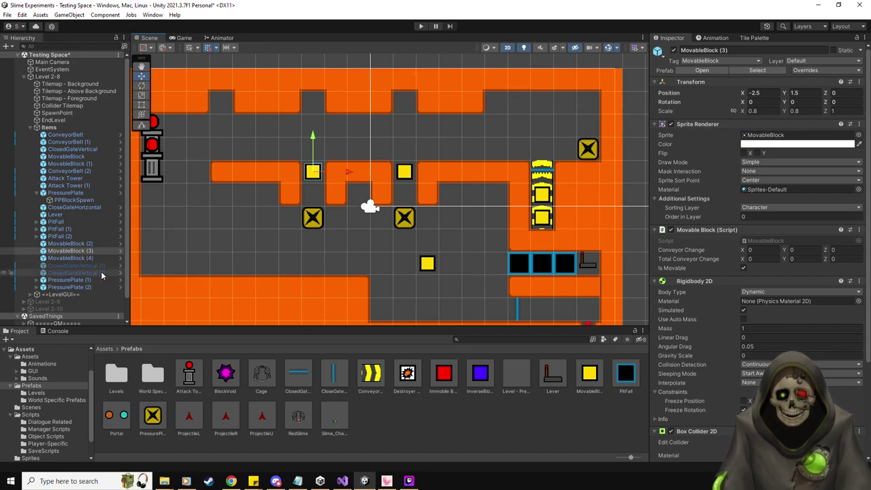
{"action": "left_click", "coordinate": [76, 224]}
{"action": "key", "text": "ctrl+d"}
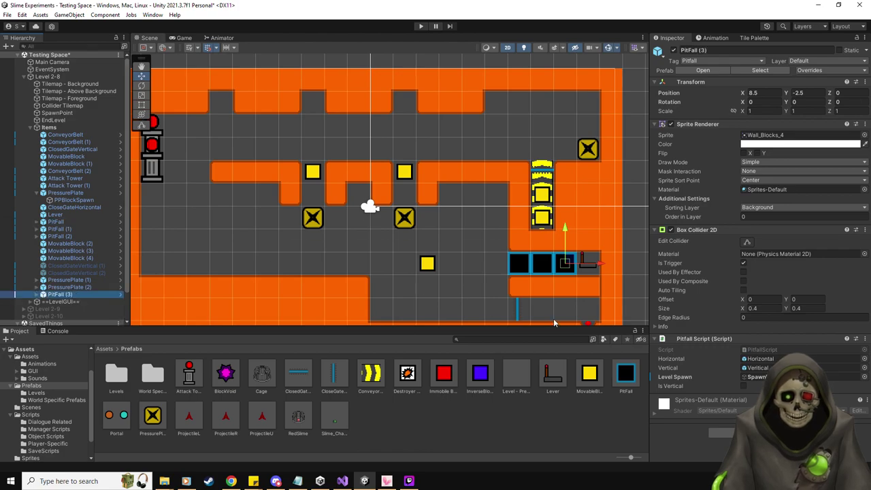
{"action": "left_click_drag", "start_coordinate": [568, 262], "coordinate": [350, 197]}
{"action": "key", "text": "ctrl+d"}
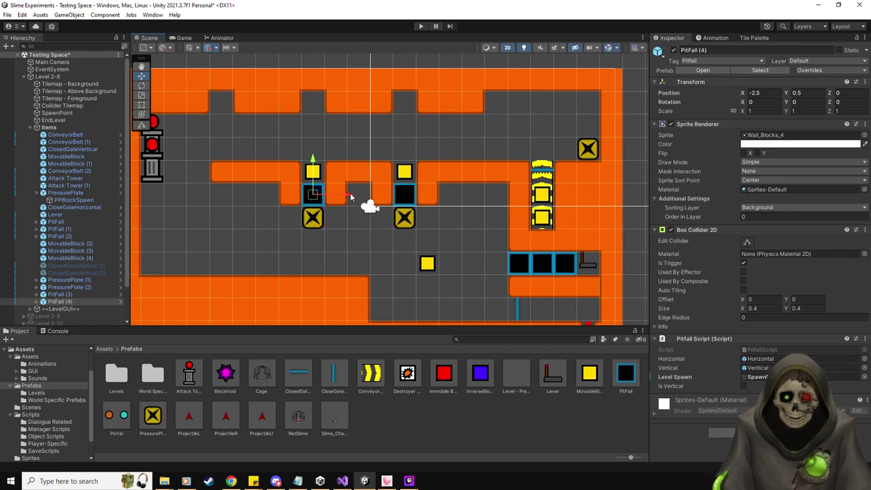
Switch PressurePlate (1) to Is Multi Object, clear its Obj To Manipulate, and add ClosedGateVertical (1) and PitFall (4) to Objs To Change.
{"action": "left_click", "coordinate": [68, 280]}
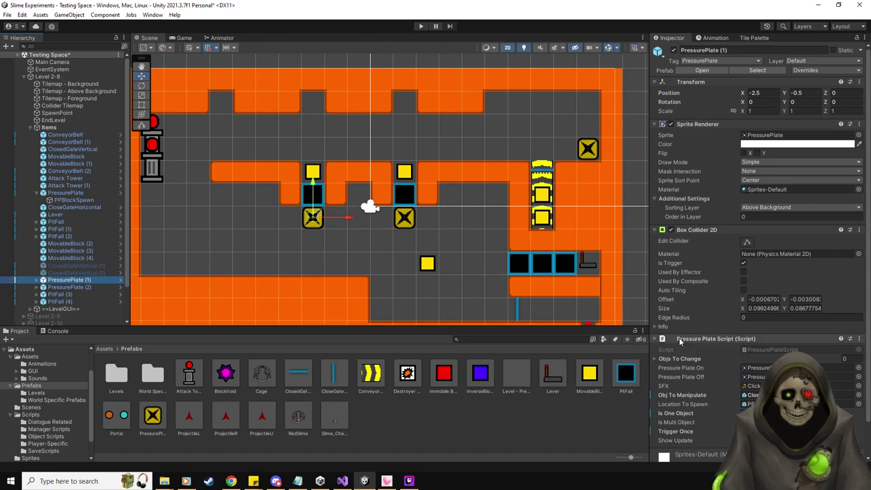
{"action": "scroll", "coordinate": [696, 351], "scroll_direction": "down", "scroll_amount": 2}
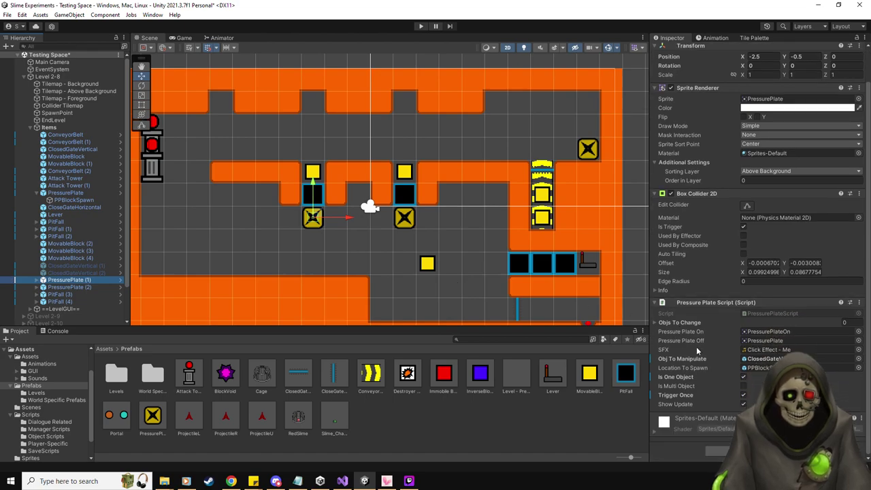
{"action": "left_click", "coordinate": [765, 358]}
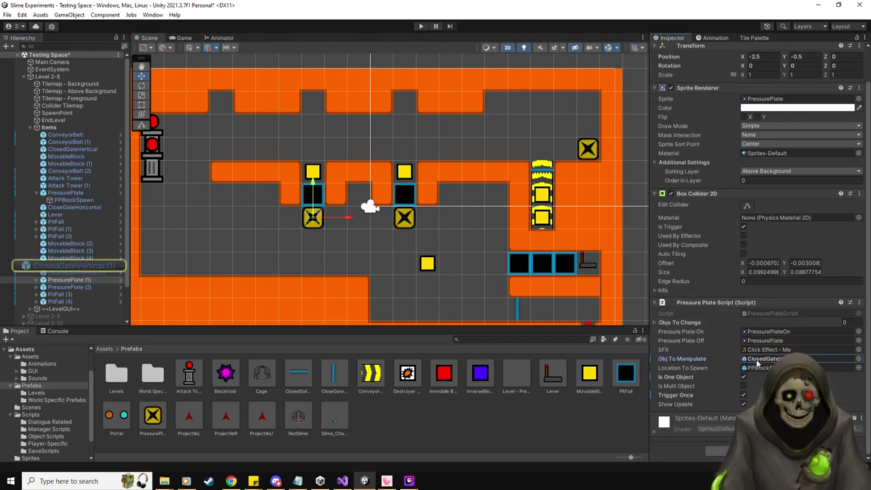
{"action": "key", "text": "Delete"}
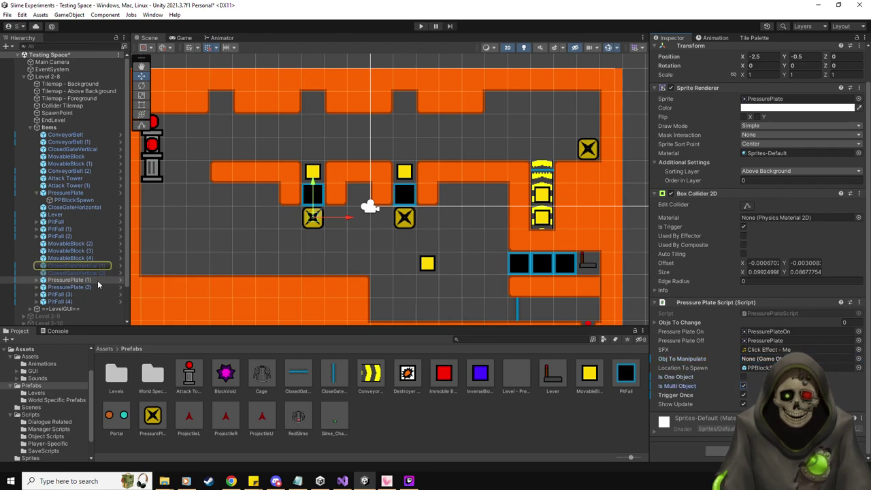
{"action": "left_click_drag", "start_coordinate": [751, 317], "coordinate": [751, 319]}
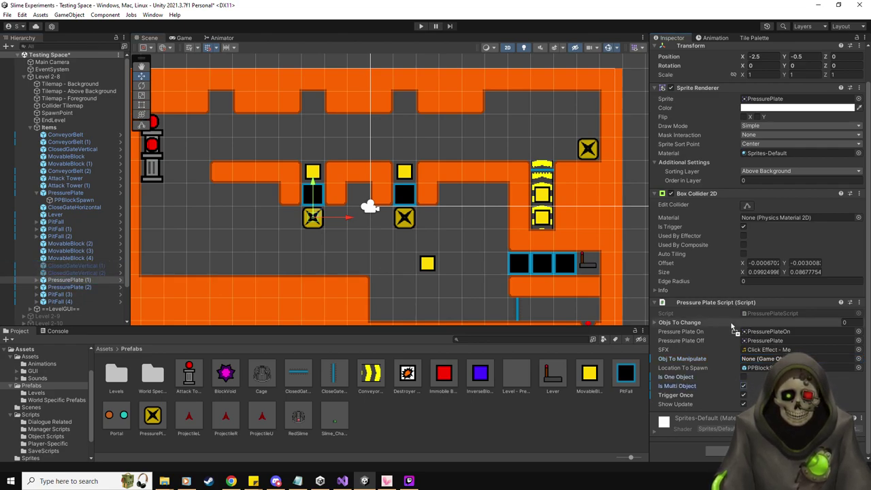
{"action": "left_click", "coordinate": [60, 294]}
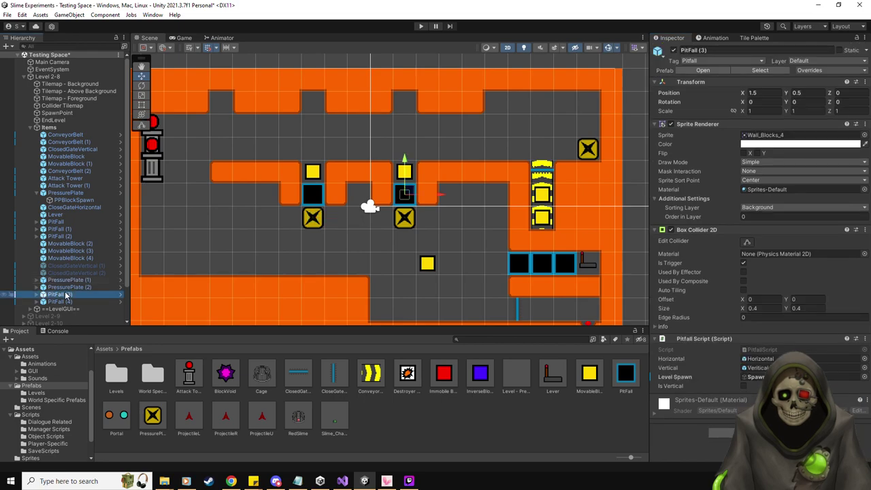
{"action": "left_click", "coordinate": [76, 281]}
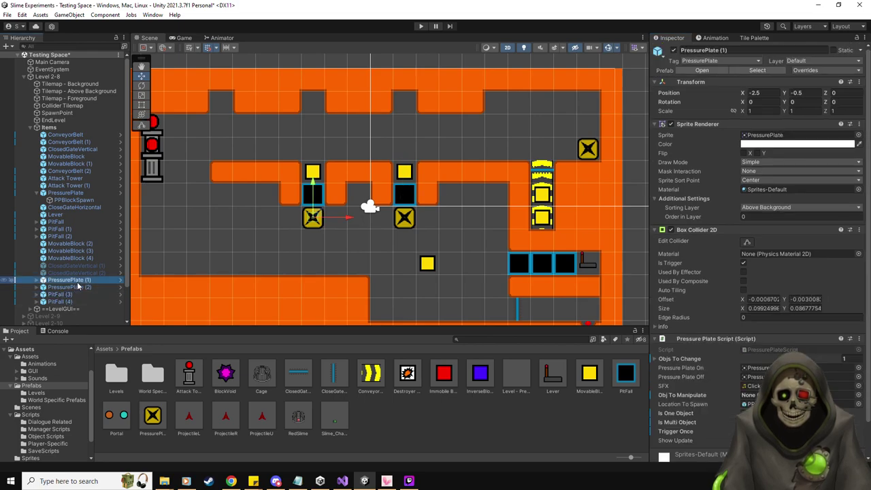
{"action": "left_click_drag", "start_coordinate": [70, 305], "coordinate": [732, 359]}
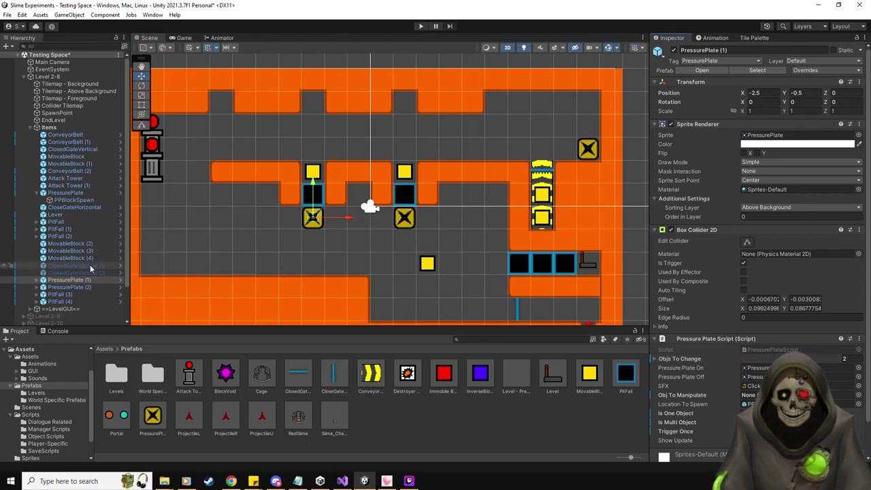
Switch PressurePlate (2) to Is Multi Object, clear its Obj To Manipulate, and add PitFall (3) and ClosedGateVertical (2) to Objs To Change.
{"action": "left_click", "coordinate": [83, 289]}
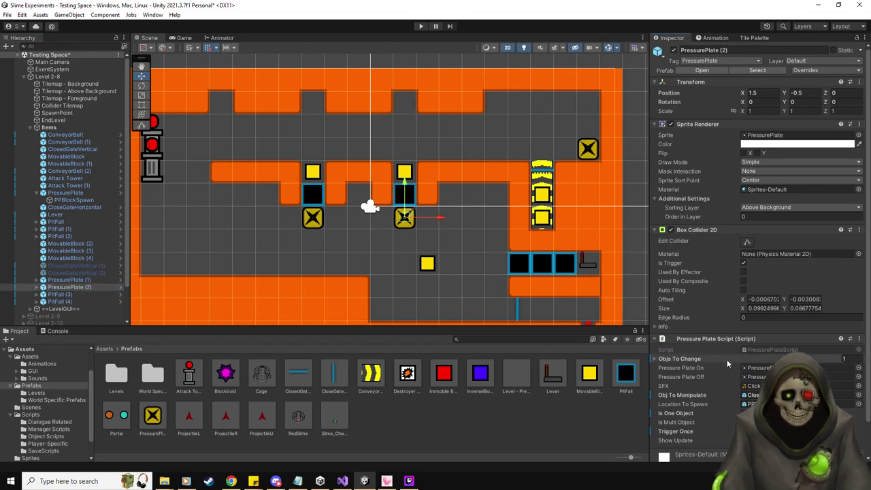
{"action": "left_click", "coordinate": [76, 296]}
{"action": "left_click", "coordinate": [79, 288]}
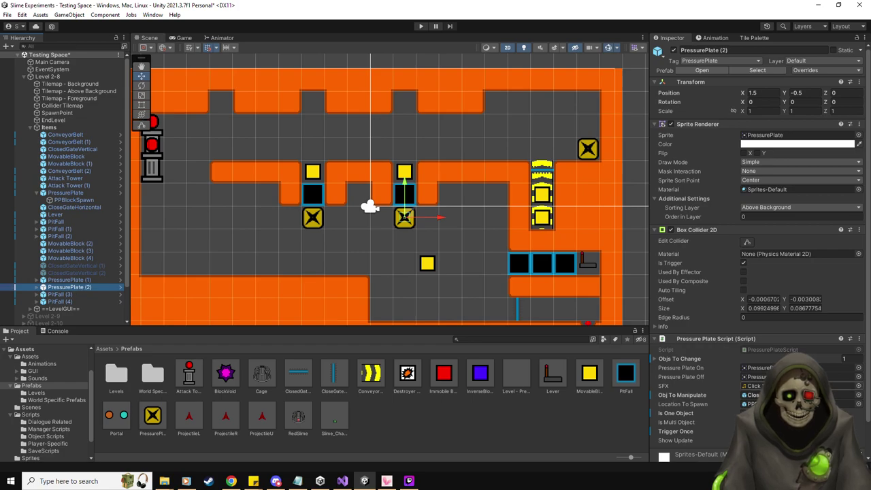
{"action": "left_click", "coordinate": [762, 395]}
{"action": "key", "text": "Delete"}
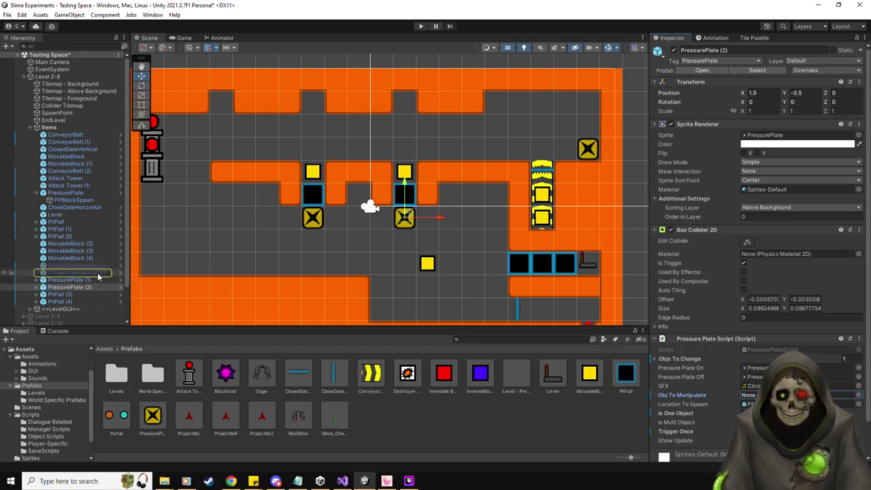
{"action": "left_click_drag", "start_coordinate": [747, 359], "coordinate": [749, 360]}
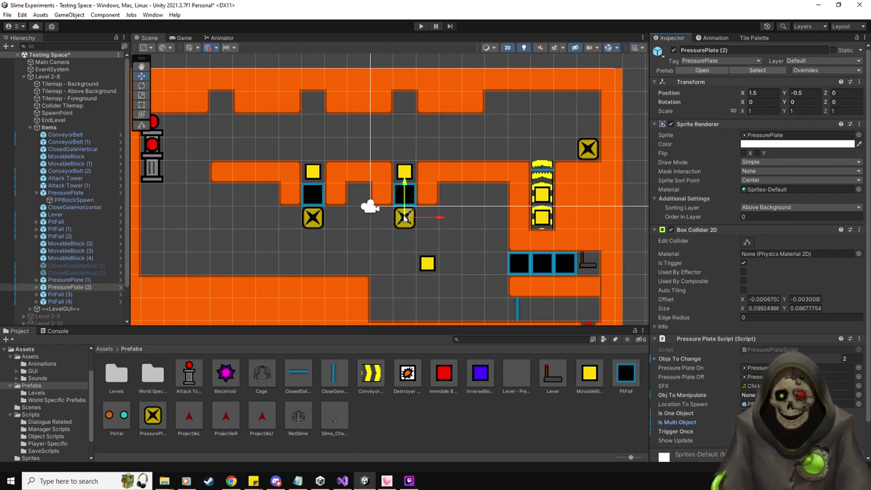
Leave the brief test run and deactivate PitFall (3) and PitFall (4) so they start hidden.
{"action": "left_click", "coordinate": [422, 27]}
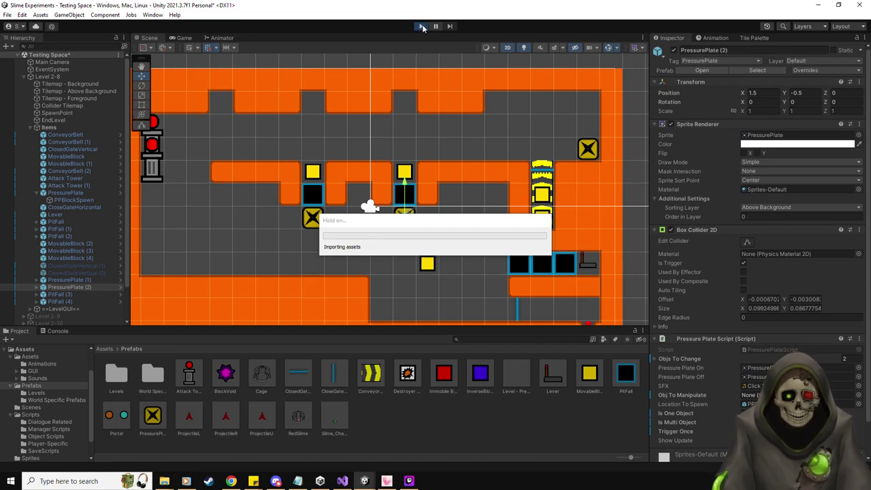
{"action": "left_click", "coordinate": [422, 26]}
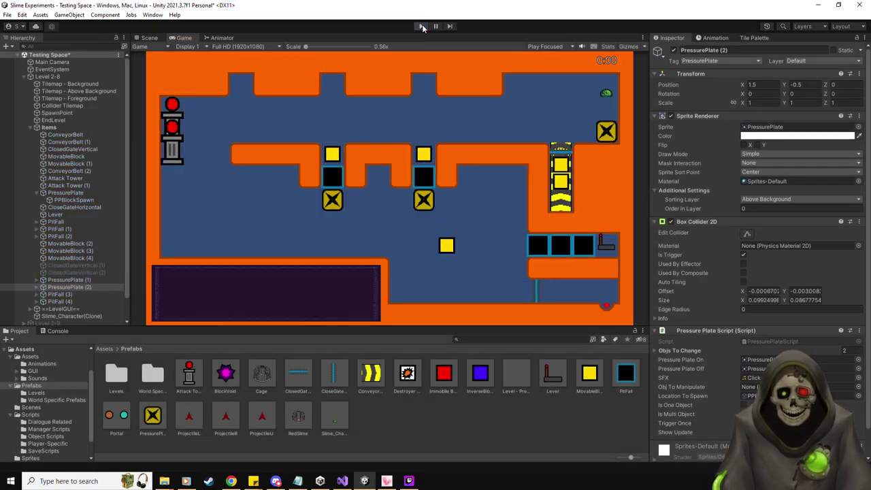
{"action": "left_click", "coordinate": [68, 294]}
{"action": "left_click", "coordinate": [68, 301], "text": "shift"}
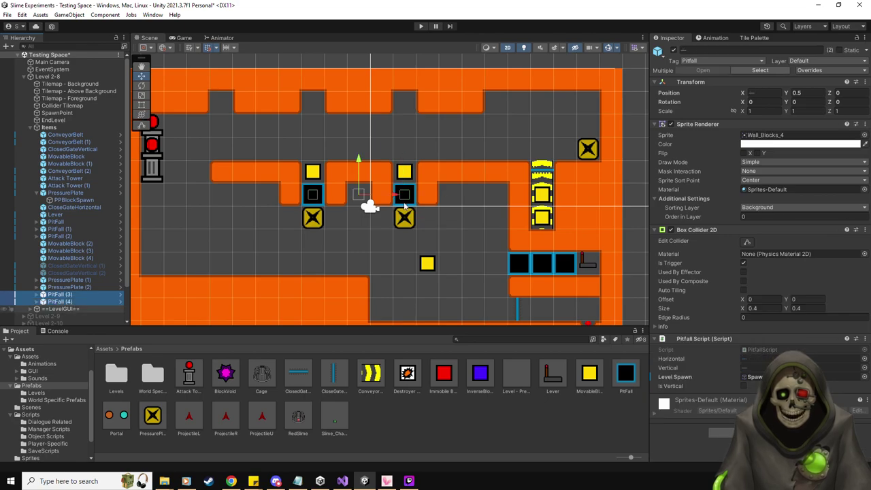
Playtest the level, pushing the right gap's block down onto its pressure plate and guiding the slime left along the upper corridor.
{"action": "left_click", "coordinate": [420, 27]}
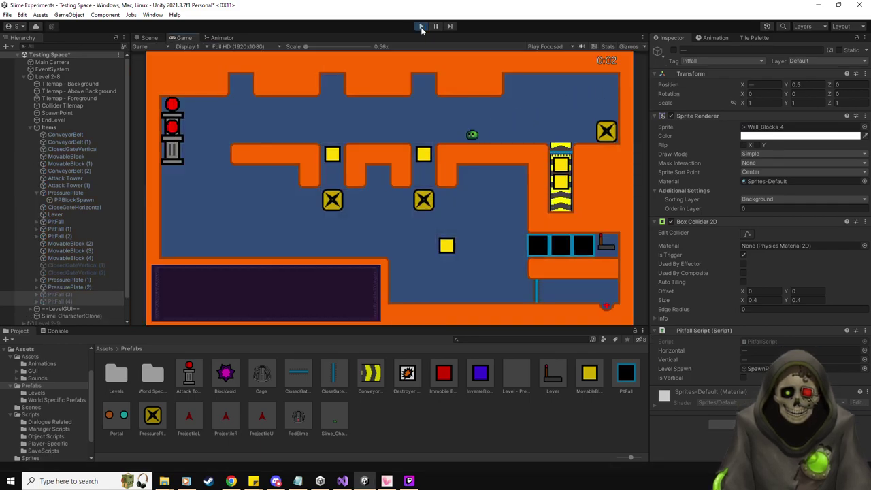
{"action": "key", "text": "Left"}
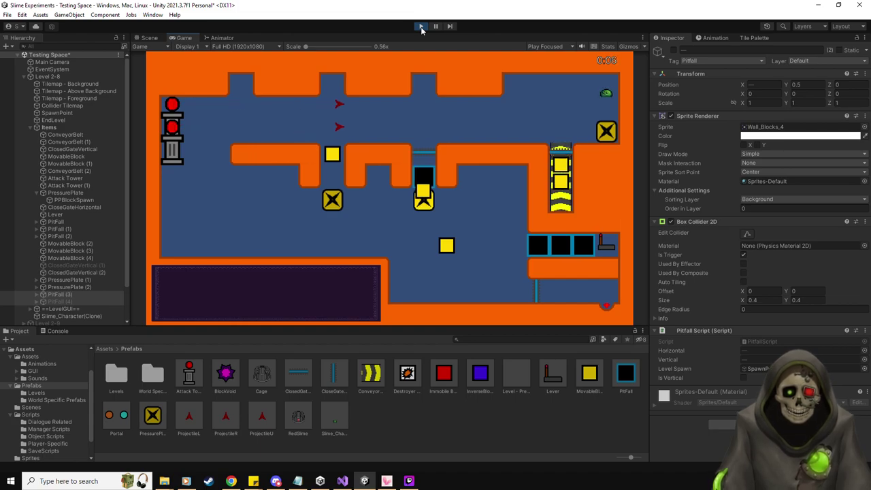
{"action": "key", "text": "Left"}
{"action": "key", "text": "Left"}
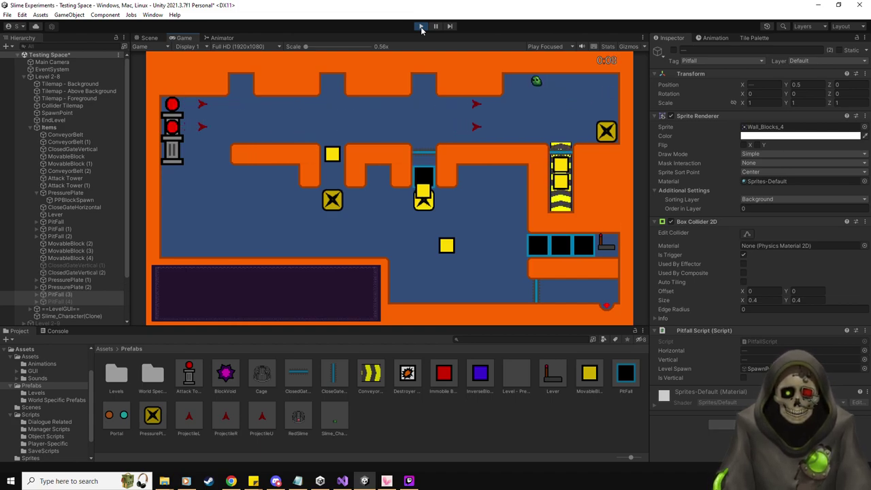
{"action": "key", "text": "Left"}
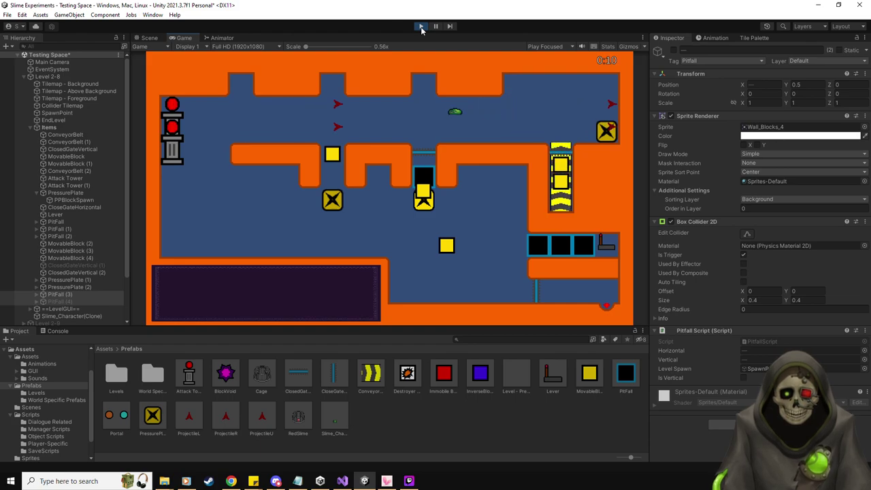
Move the slime left through the upper corridor, sheltering in the ceiling alcoves from the attack towers' projectiles.
{"action": "key", "text": "Left"}
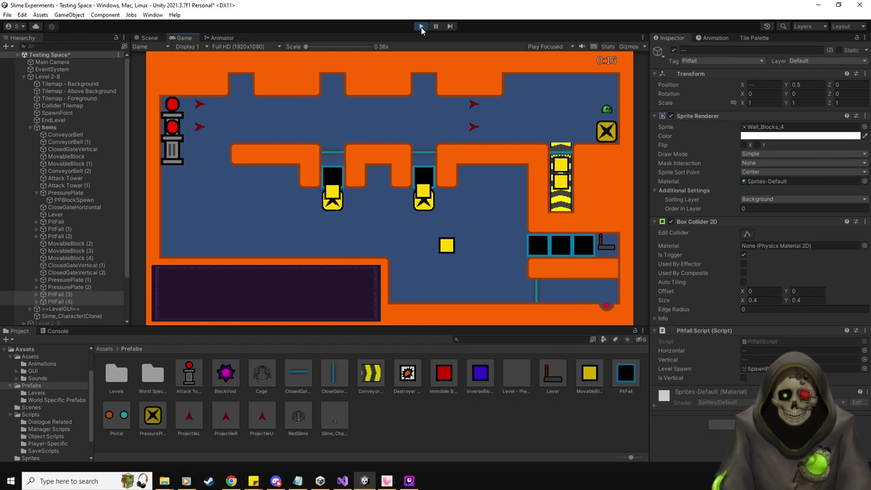
{"action": "key", "text": "Left"}
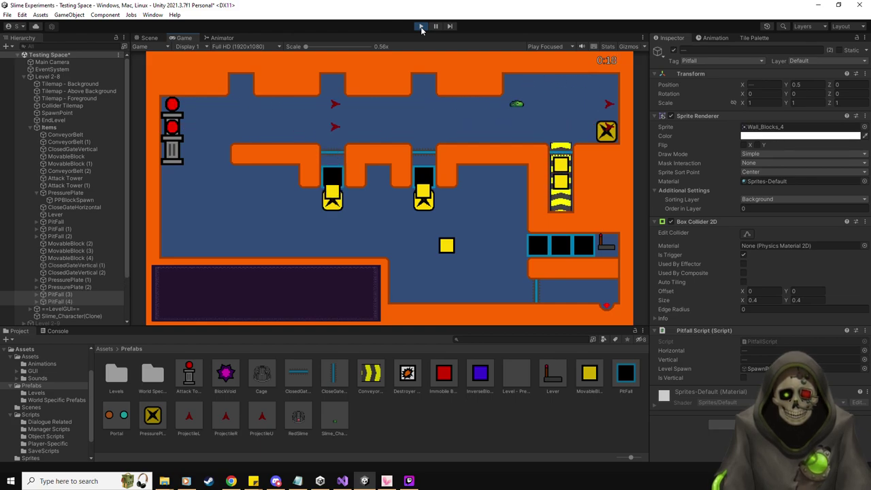
{"action": "key", "text": "Left"}
{"action": "key", "text": "Up"}
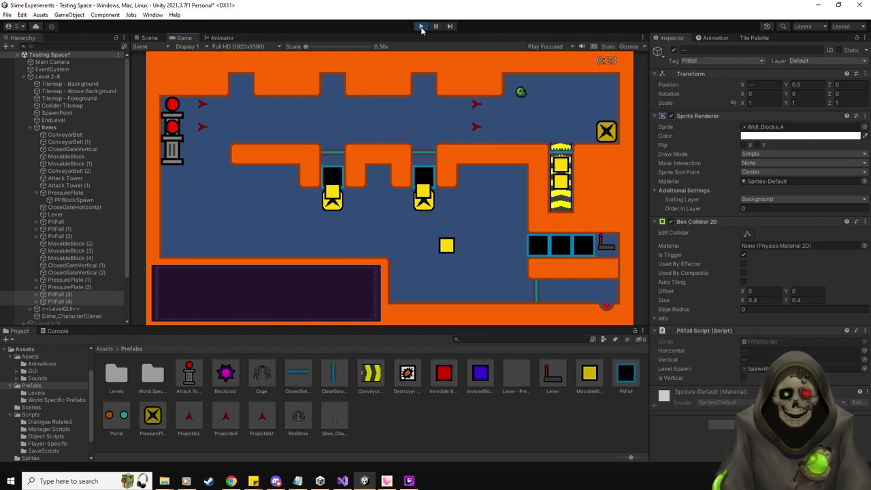
{"action": "key", "text": "Left"}
{"action": "key", "text": "Left"}
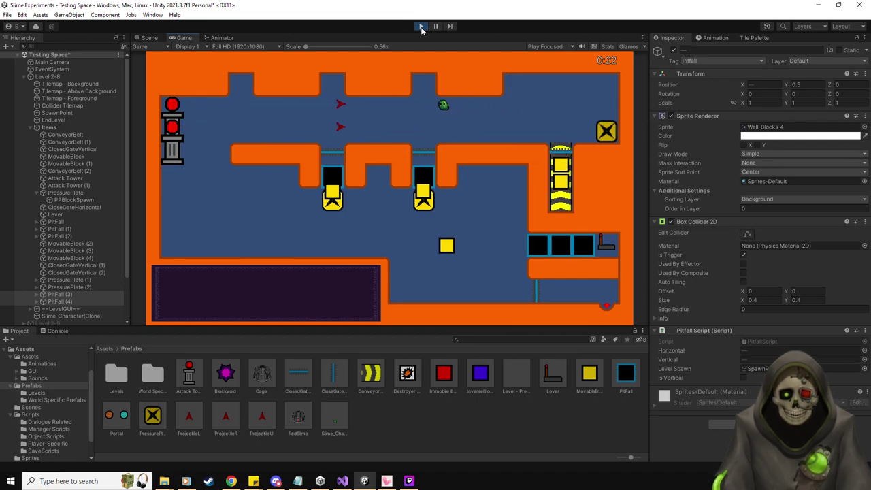
{"action": "key", "text": "Up"}
{"action": "key", "text": "Left"}
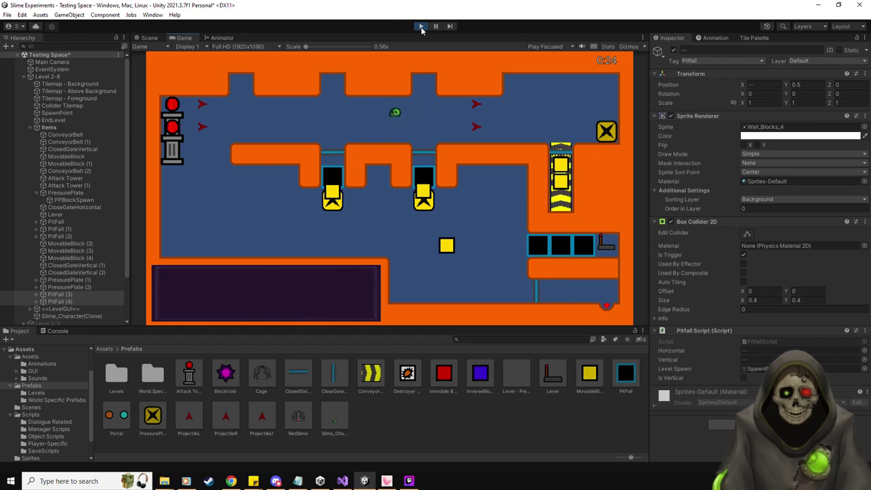
{"action": "key", "text": "Up"}
{"action": "key", "text": "Left"}
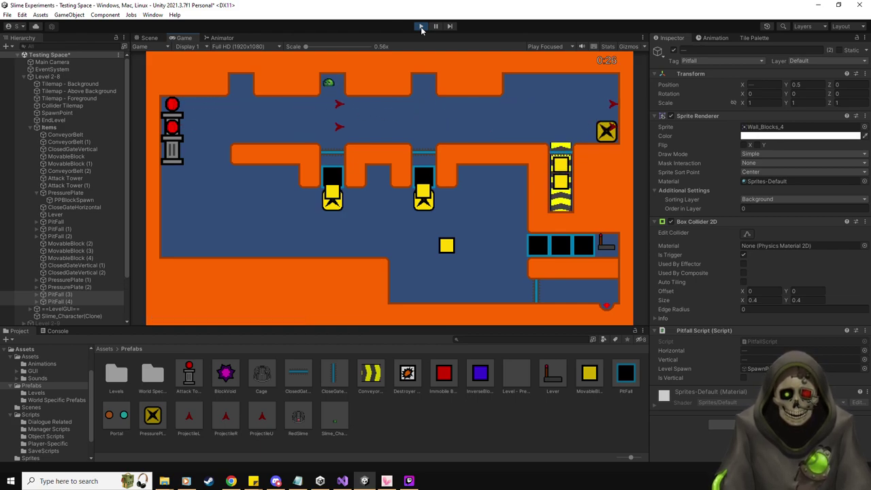
{"action": "key", "text": "Left"}
{"action": "key", "text": "Up"}
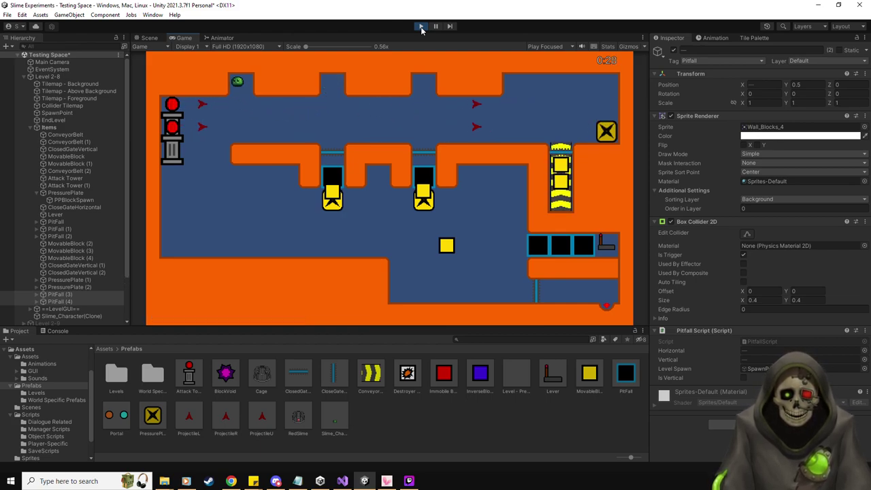
Lead the slime down into the lower chamber to test the block on the first pressure plate, and end the playtest.
{"action": "key", "text": "Left"}
{"action": "key", "text": "Right"}
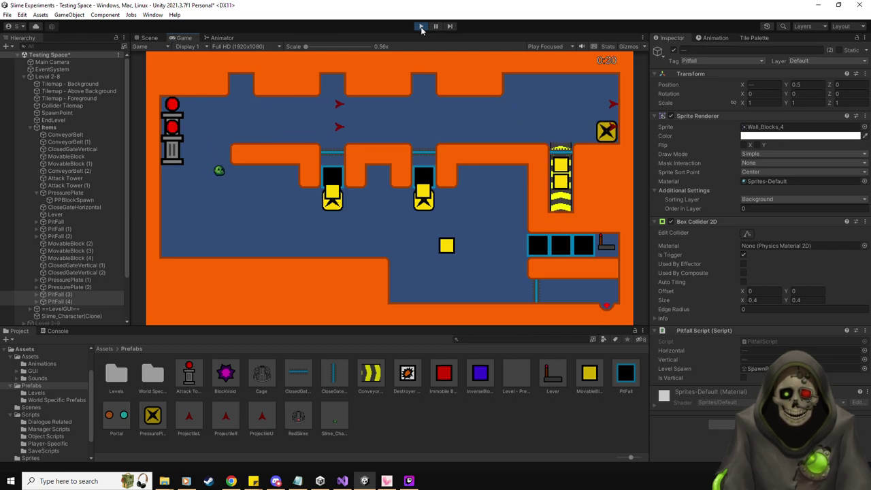
{"action": "key", "text": "Right"}
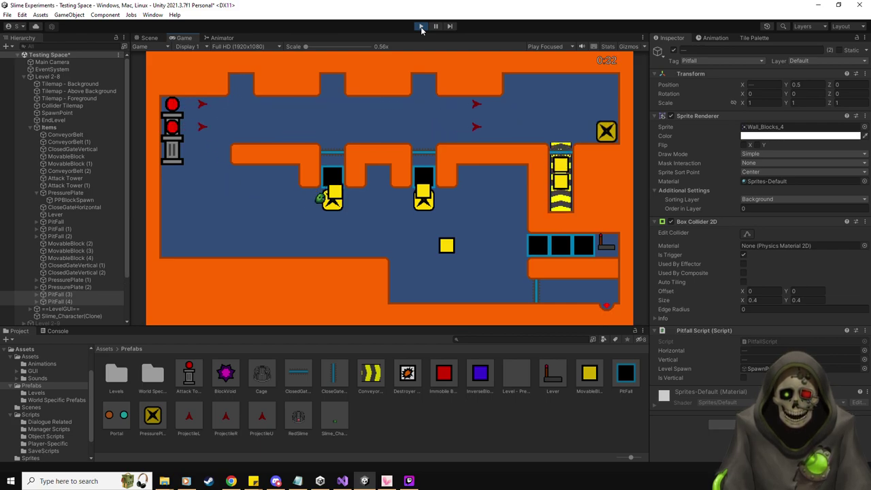
{"action": "key", "text": "Left"}
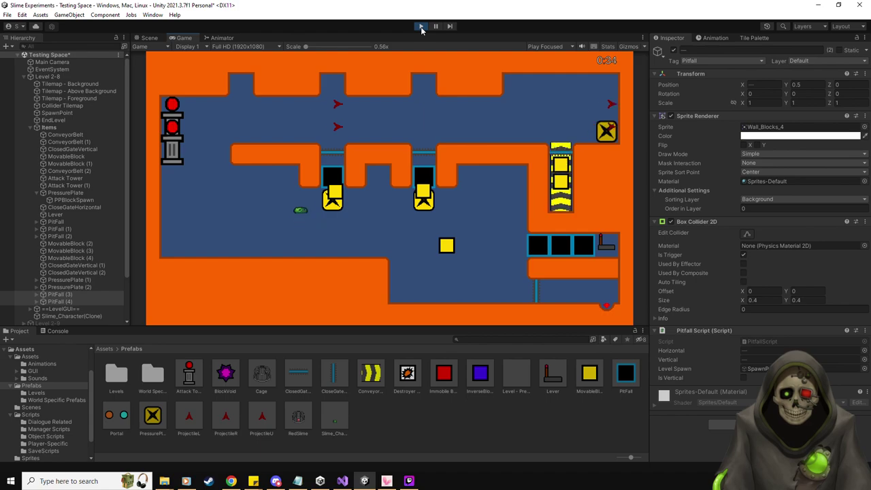
{"action": "key", "text": "Up"}
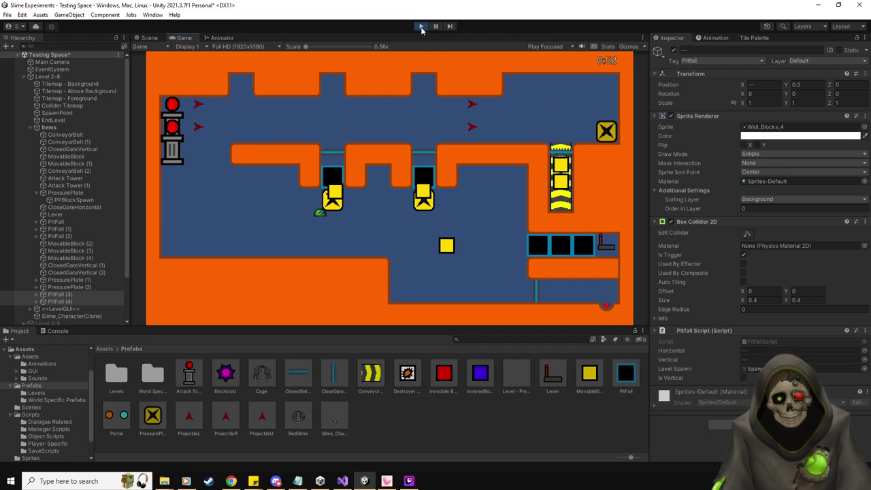
{"action": "left_click", "coordinate": [421, 27]}
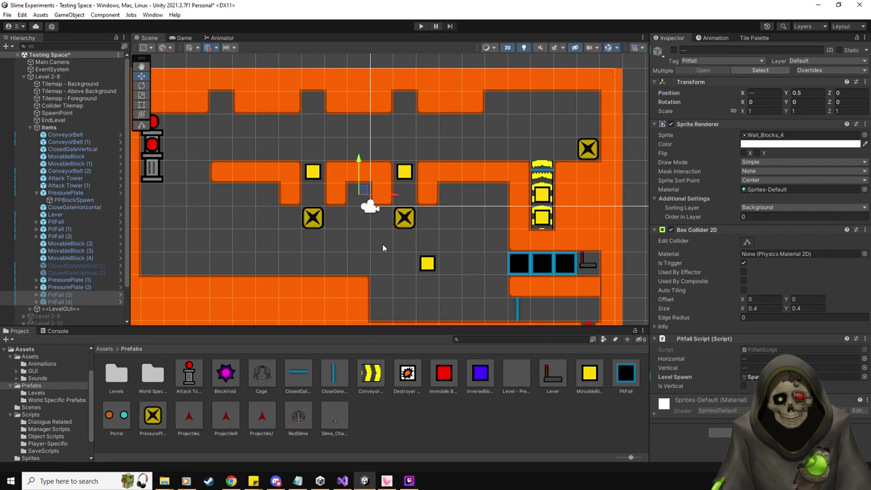
Replace the four wall stubs beside the two yellow-block gaps with Orange Room diagonal tiles sloping up and away from each gap.
{"action": "left_click", "coordinate": [761, 38]}
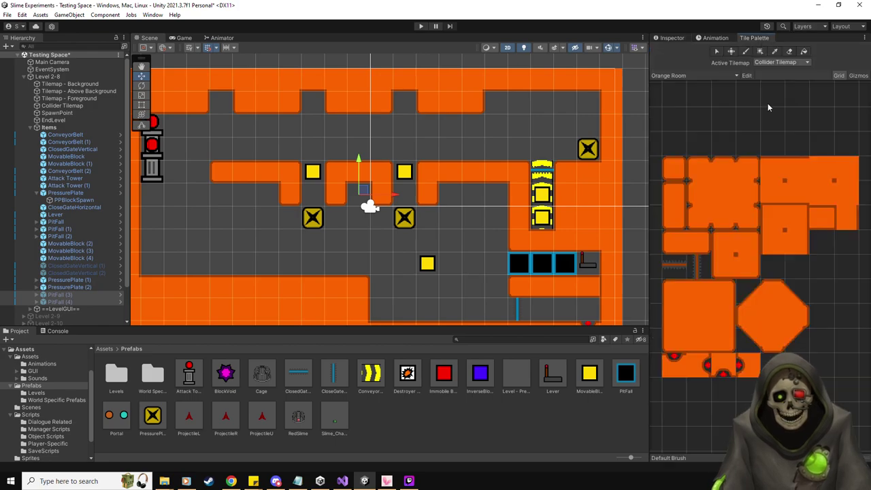
{"action": "left_click", "coordinate": [750, 294]}
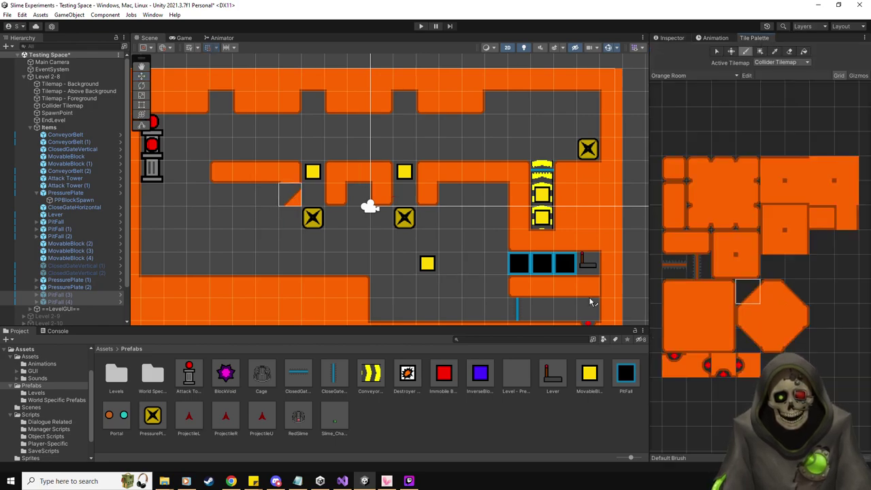
{"action": "left_click", "coordinate": [747, 339]}
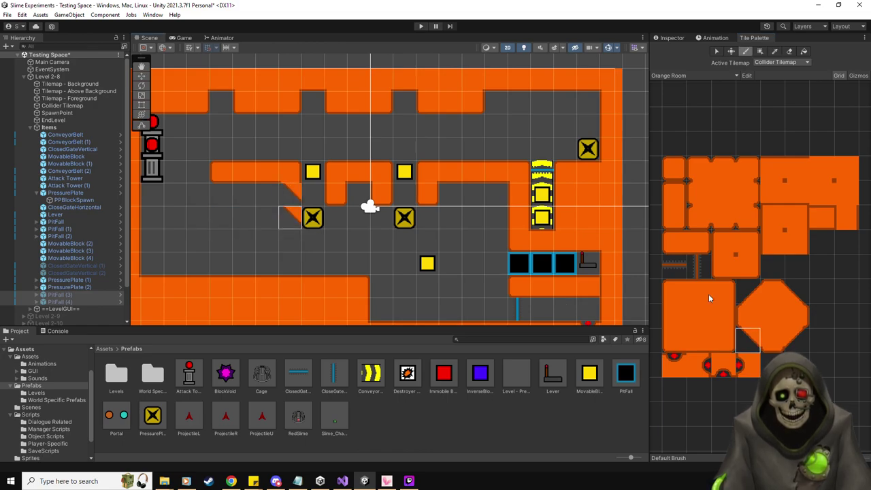
{"action": "left_click", "coordinate": [797, 339]}
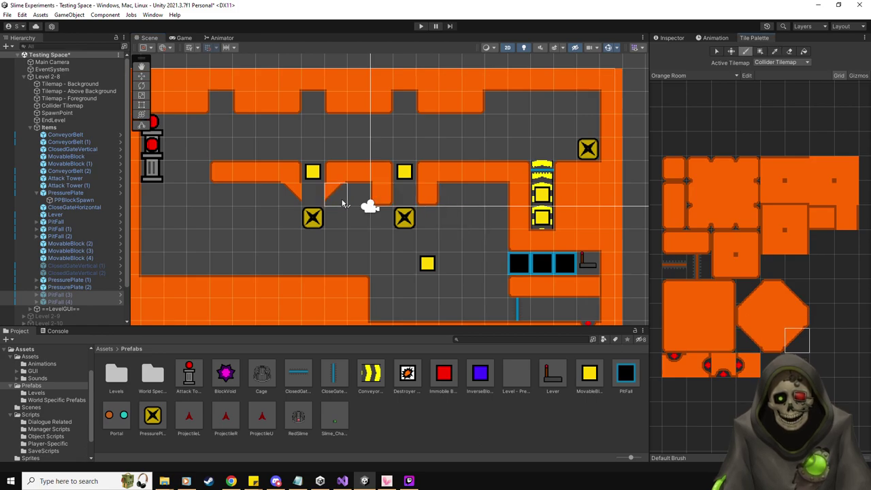
{"action": "left_click", "coordinate": [748, 340]}
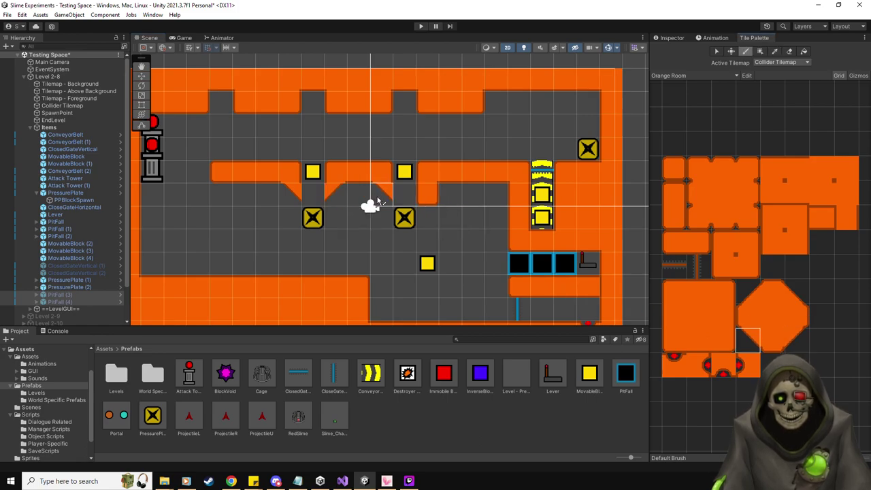
{"action": "left_click", "coordinate": [795, 339]}
{"action": "left_click", "coordinate": [429, 196]}
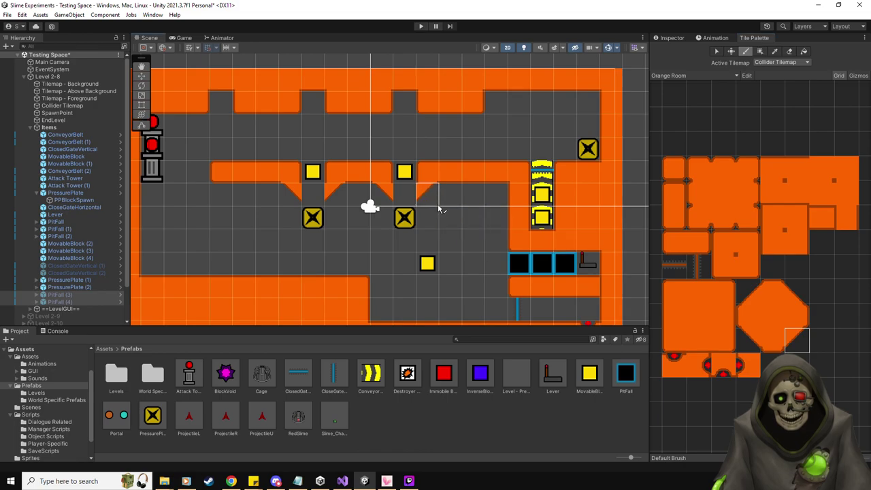
{"action": "scroll", "coordinate": [444, 239], "scroll_direction": "up", "scroll_amount": 3}
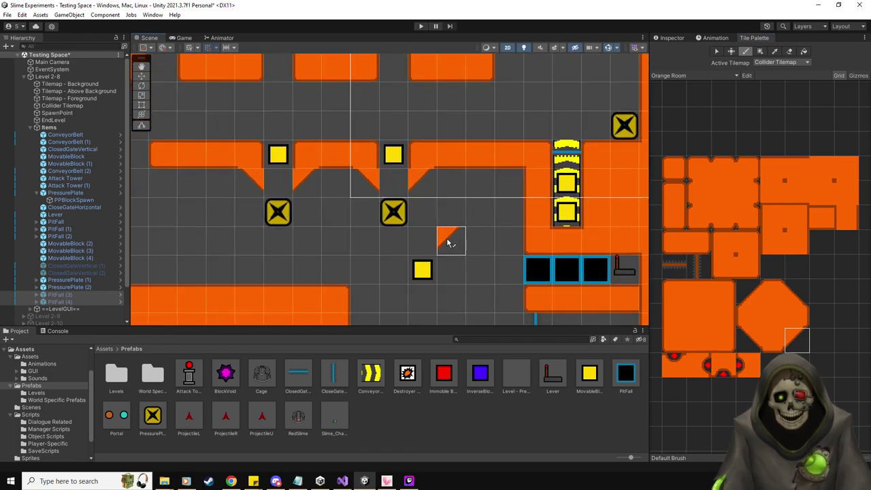
Try painting wall tiles over the middle wall segment and second yellow-block gap on the Collider Tilemap, and undo them.
{"action": "left_click", "coordinate": [66, 107]}
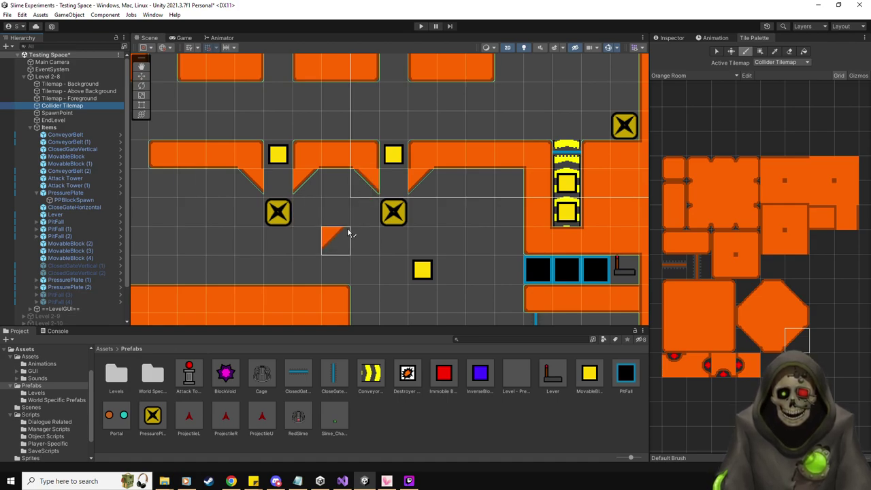
{"action": "left_click", "coordinate": [674, 243]}
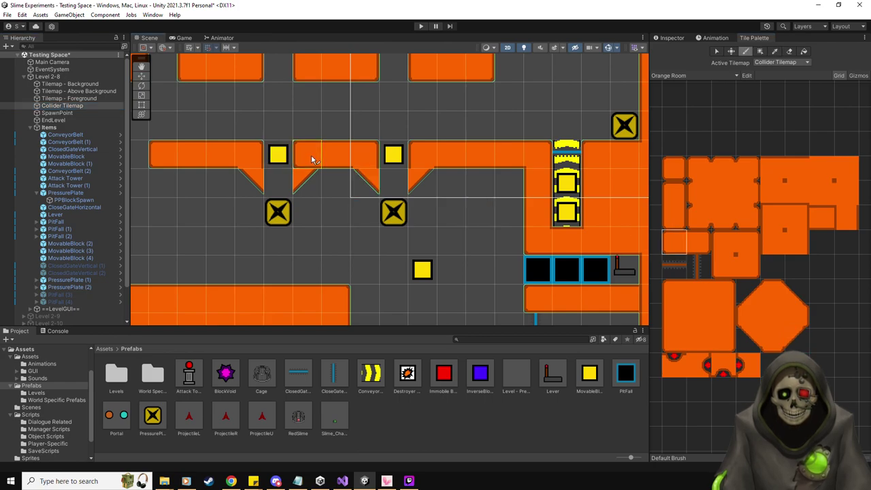
{"action": "left_click", "coordinate": [393, 155], "text": "ctrl"}
{"action": "left_click", "coordinate": [364, 155]}
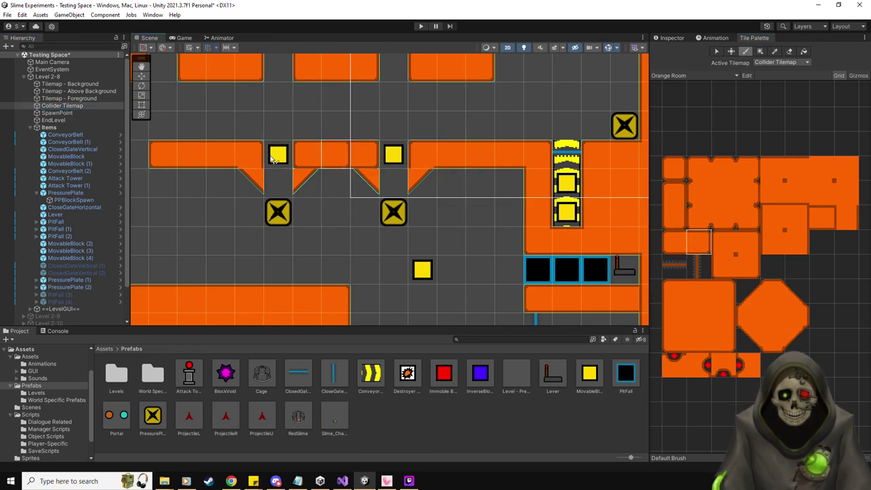
{"action": "left_click", "coordinate": [673, 243]}
{"action": "left_click", "coordinate": [393, 154]}
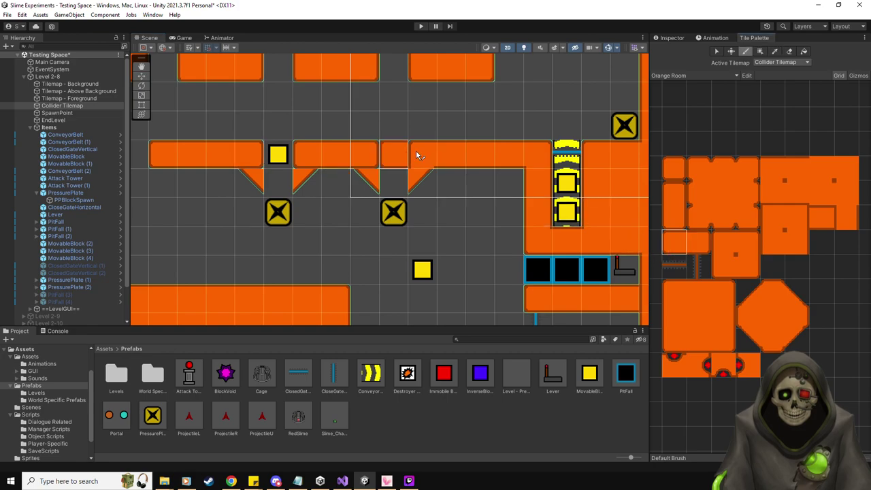
{"action": "key", "text": "ctrl+z"}
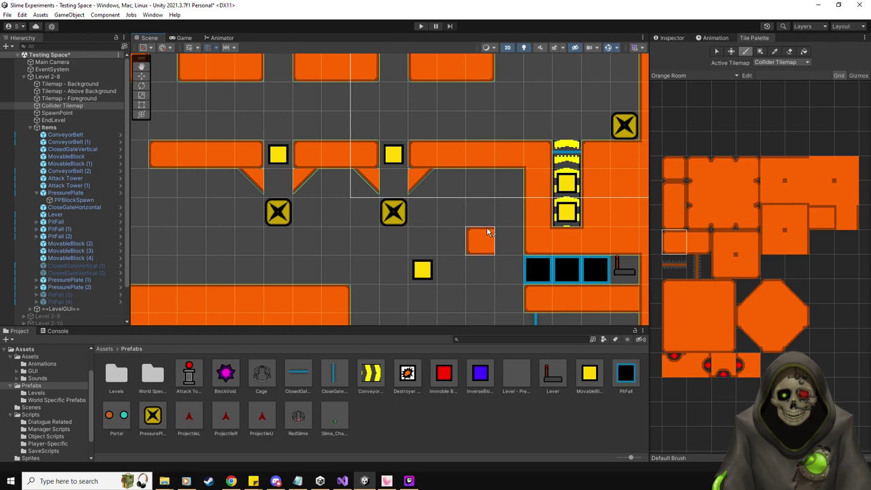
Playtest the level with the diagonal tiles around the two pressure-plate gaps, and stop the run.
{"action": "left_click", "coordinate": [671, 38]}
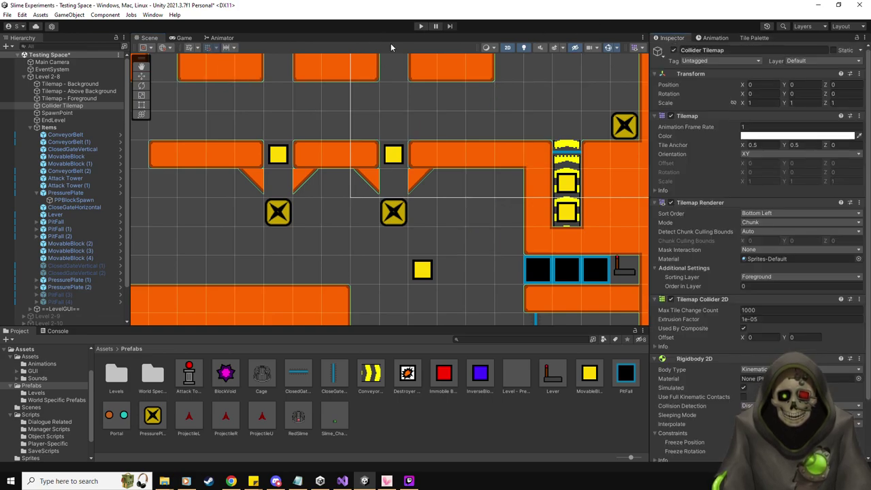
{"action": "left_click", "coordinate": [421, 26]}
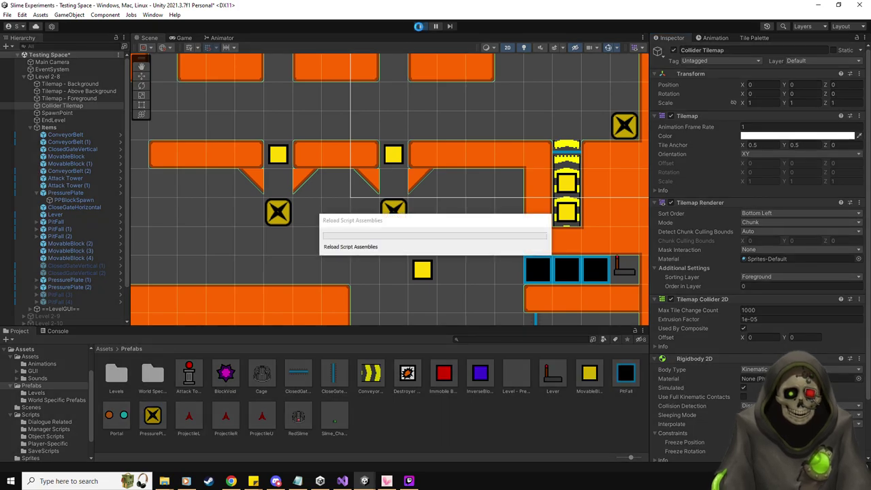
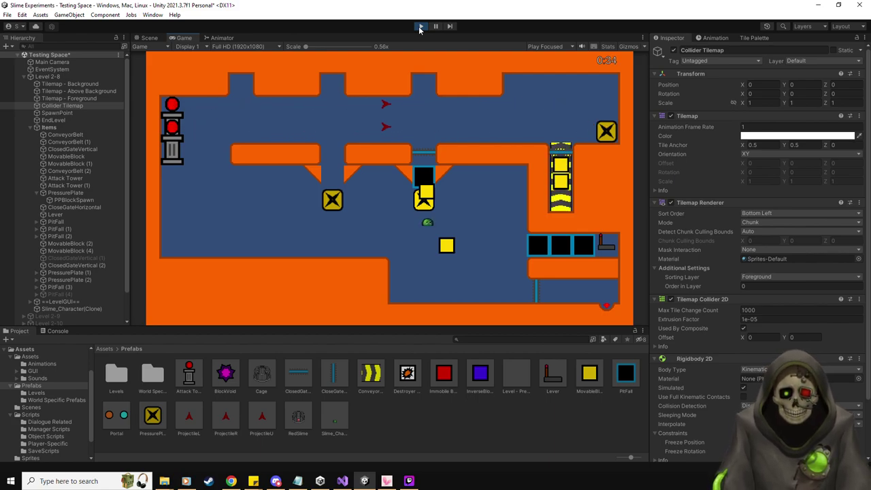
{"action": "left_click", "coordinate": [420, 27]}
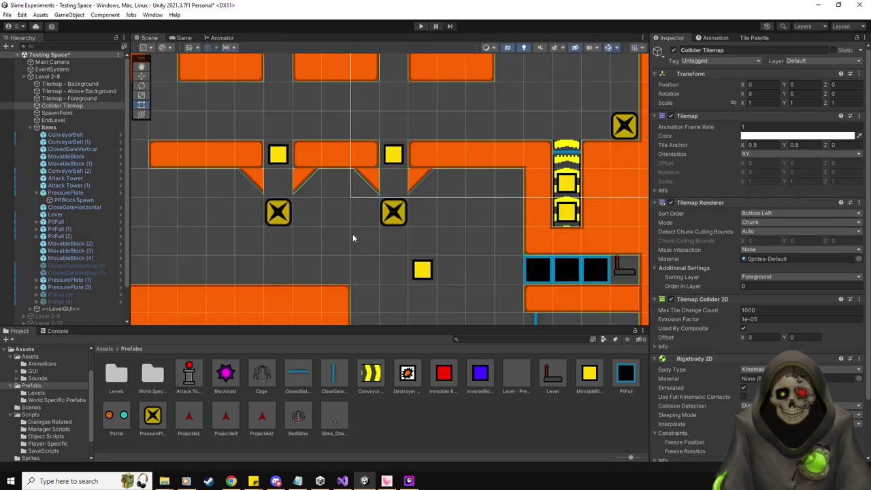
Erase the four diagonal tiles beneath the middle wall from the Collider Tilemap and return to the Move tool.
{"action": "left_click", "coordinate": [754, 39]}
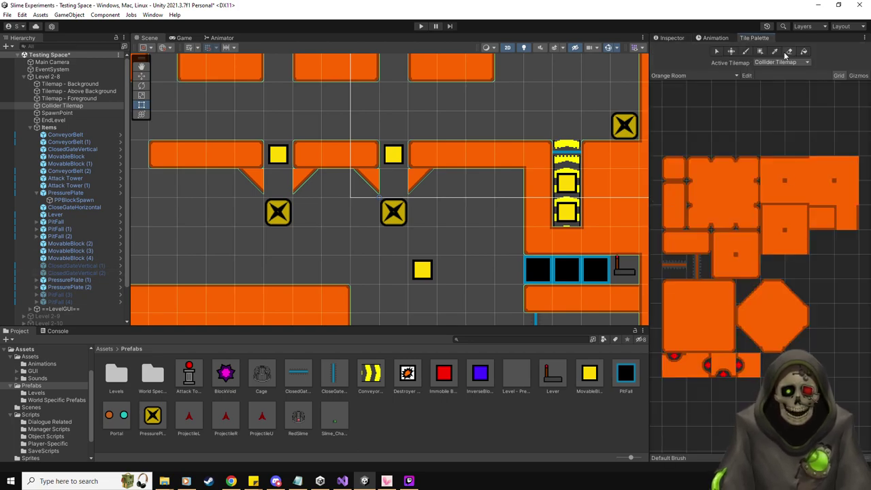
{"action": "left_click_drag", "start_coordinate": [423, 181], "coordinate": [260, 183]}
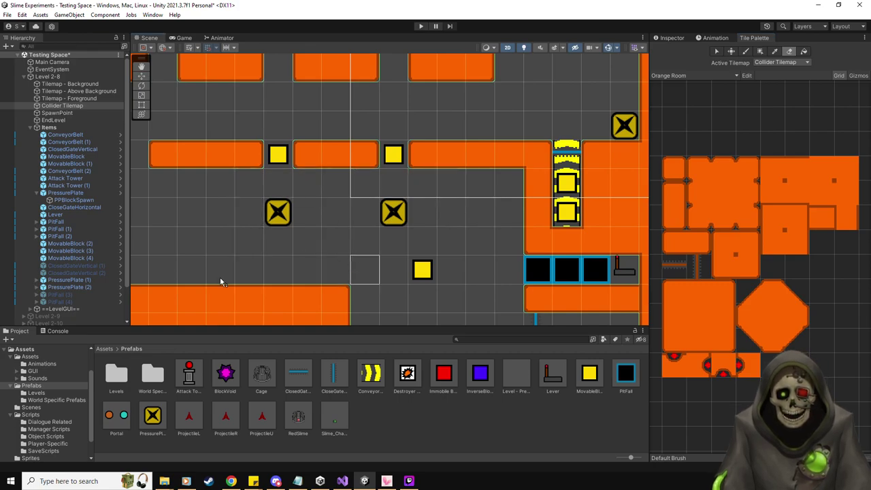
{"action": "left_click", "coordinate": [141, 75]}
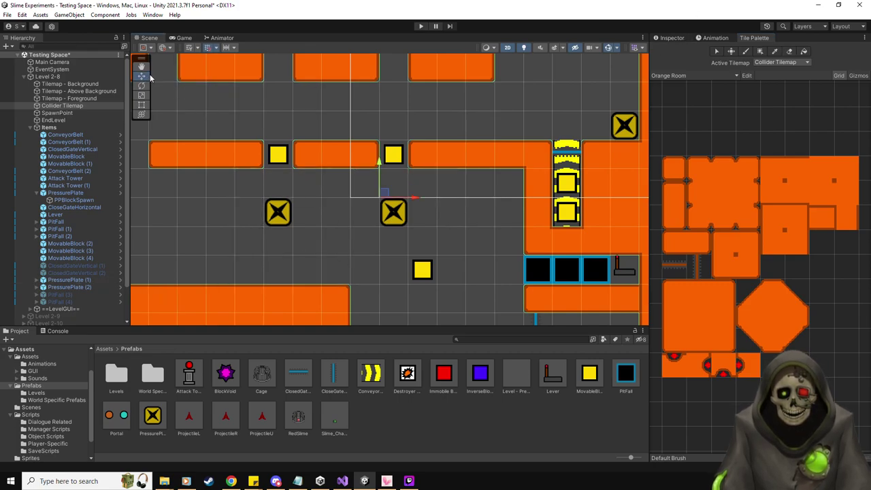
Place an Immobile Block prefab at X 2.5, Y 0.5 beside the second gap and set its X and Y scale to 0.9.
{"action": "left_click", "coordinate": [670, 38]}
{"action": "left_click", "coordinate": [88, 280]}
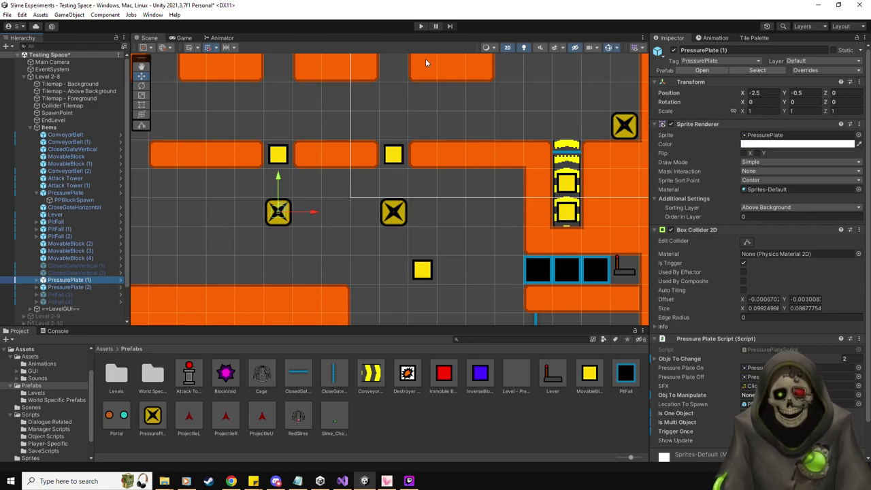
{"action": "left_click_drag", "start_coordinate": [451, 379], "coordinate": [431, 183]}
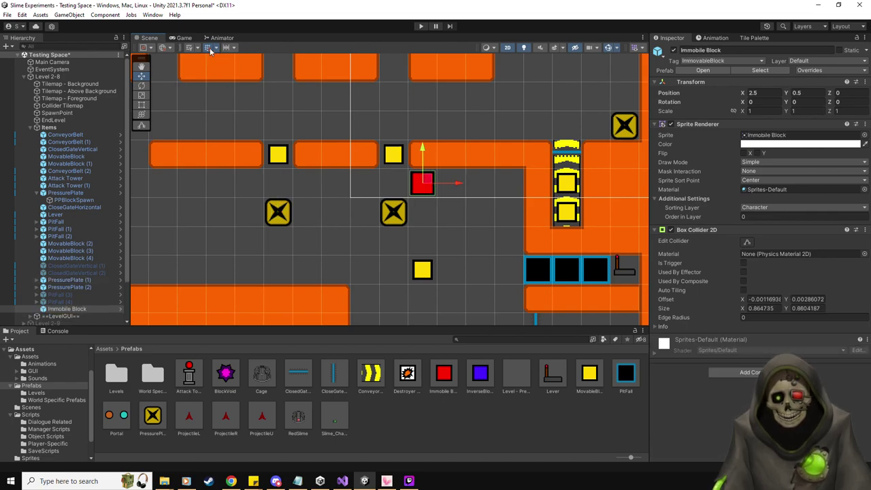
{"action": "type", "text": "0.9"}
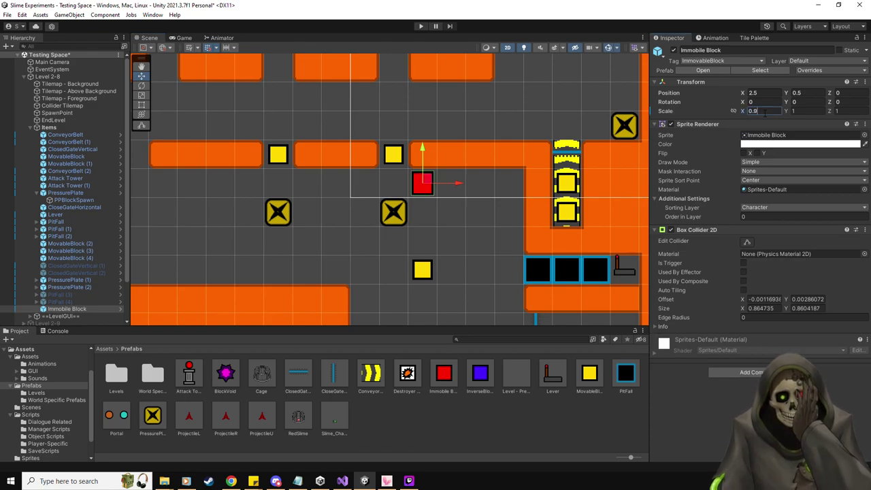
{"action": "key", "text": "Tab"}
{"action": "type", "text": "0.9"}
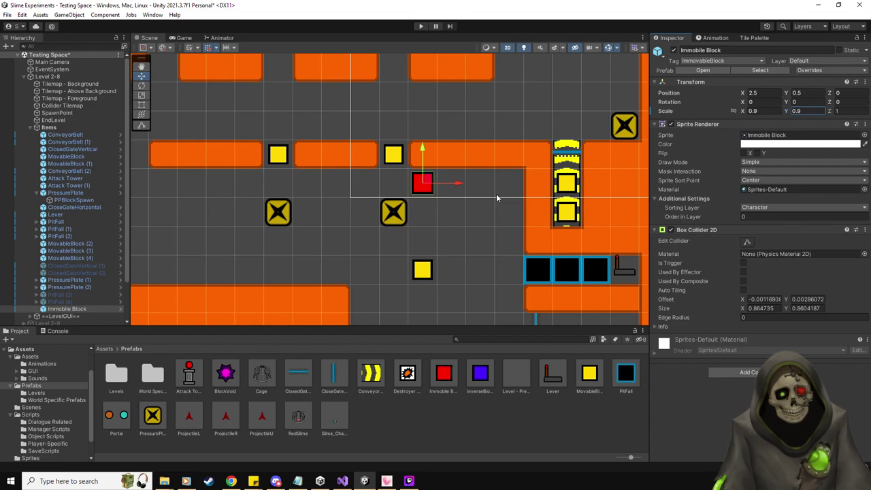
Duplicate the Immobile Block and place the copy at X 0.5, Y 0.5 on the other side of the second gap.
{"action": "left_click", "coordinate": [73, 309]}
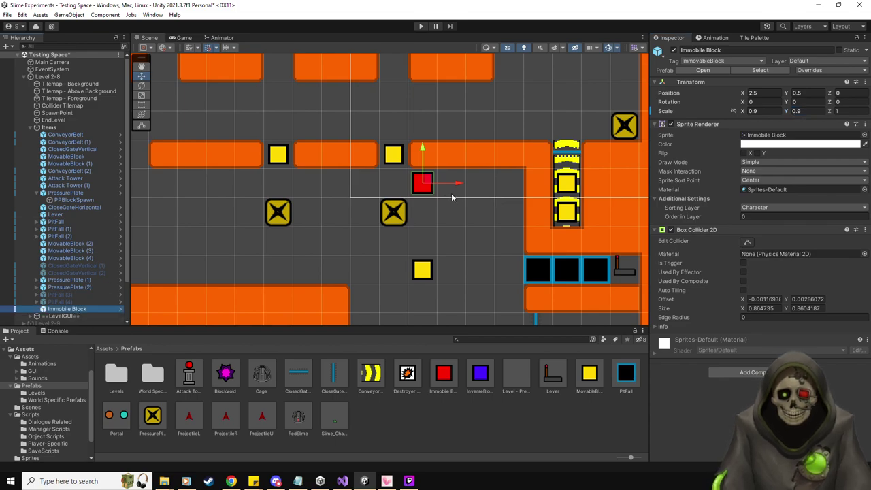
{"action": "key", "text": "ctrl+d"}
{"action": "left_click_drag", "start_coordinate": [452, 184], "coordinate": [393, 184]}
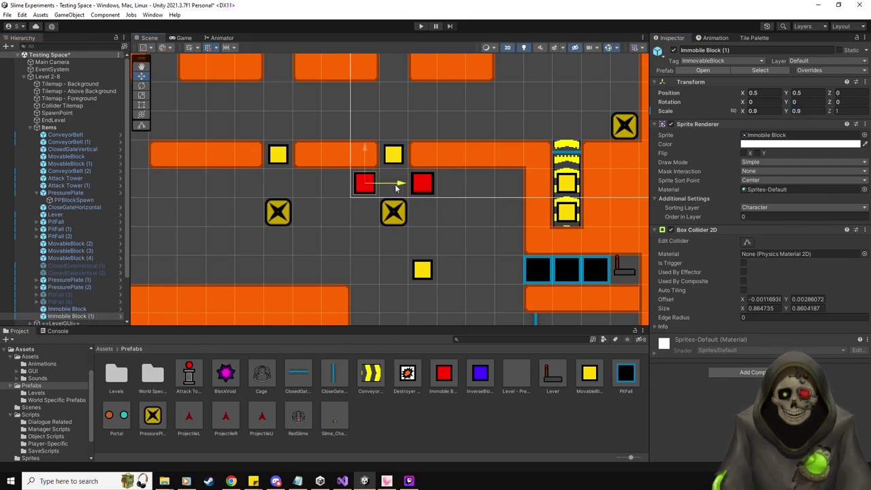
Playtest pushing the second gap's yellow block between the two red blocks, restart the level, and stop the run.
{"action": "left_click", "coordinate": [420, 26]}
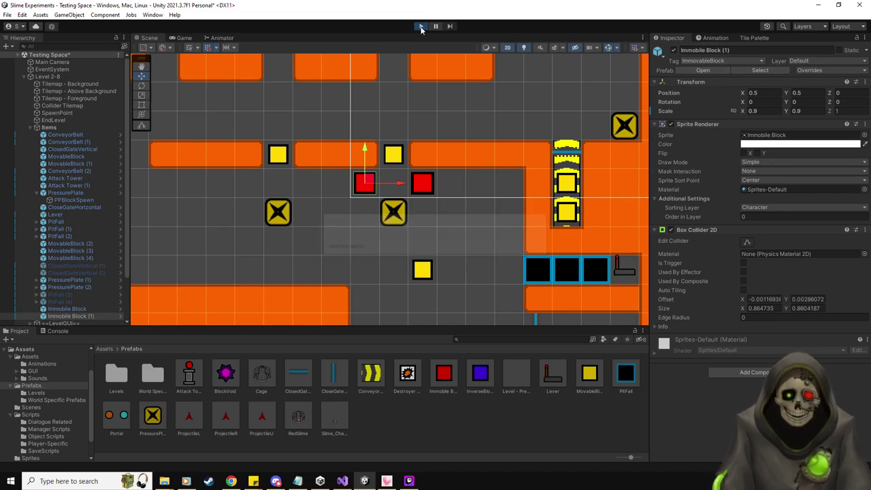
{"action": "key", "text": "a"}
{"action": "key", "text": "s"}
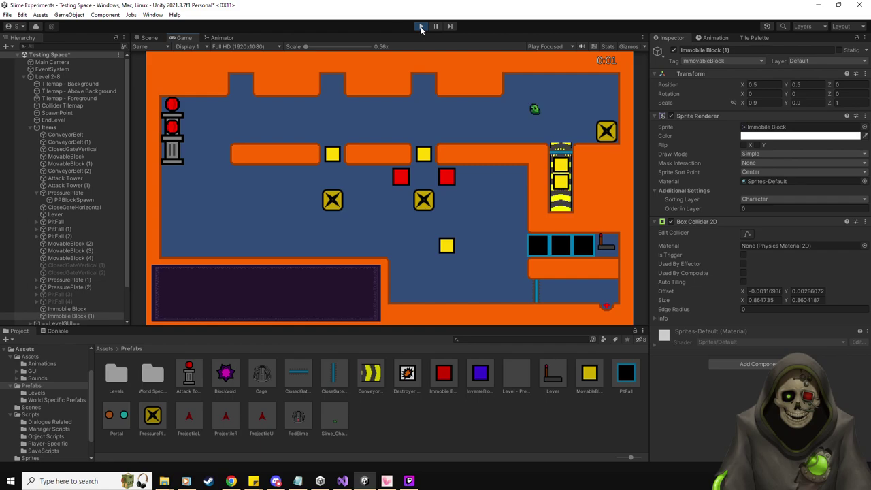
{"action": "key", "text": "a"}
{"action": "key", "text": "s"}
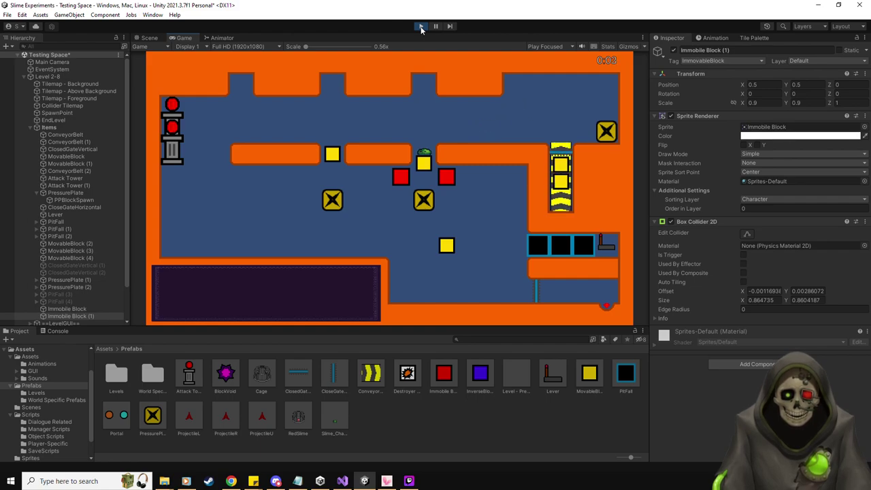
{"action": "key", "text": "a"}
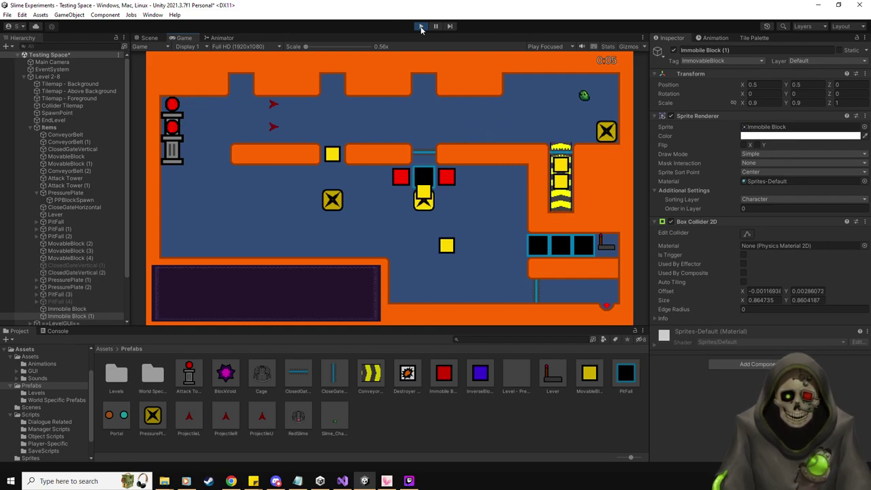
{"action": "key", "text": "w"}
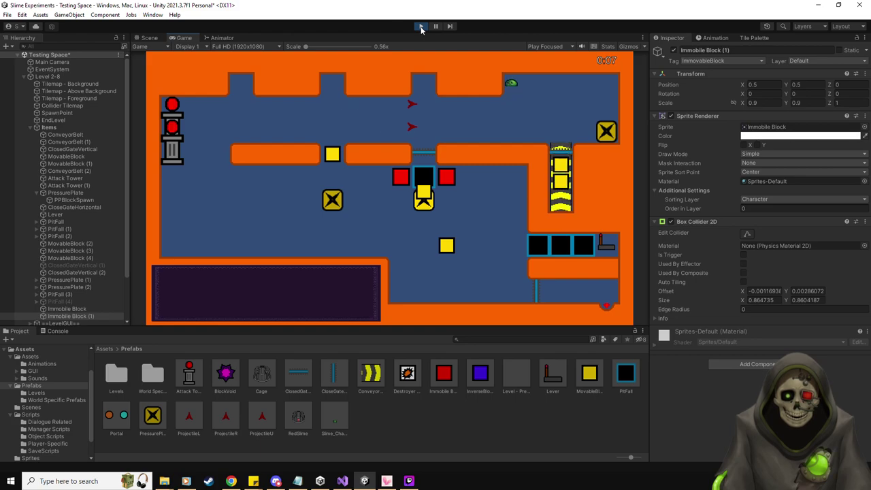
{"action": "key", "text": "r"}
{"action": "key", "text": "a"}
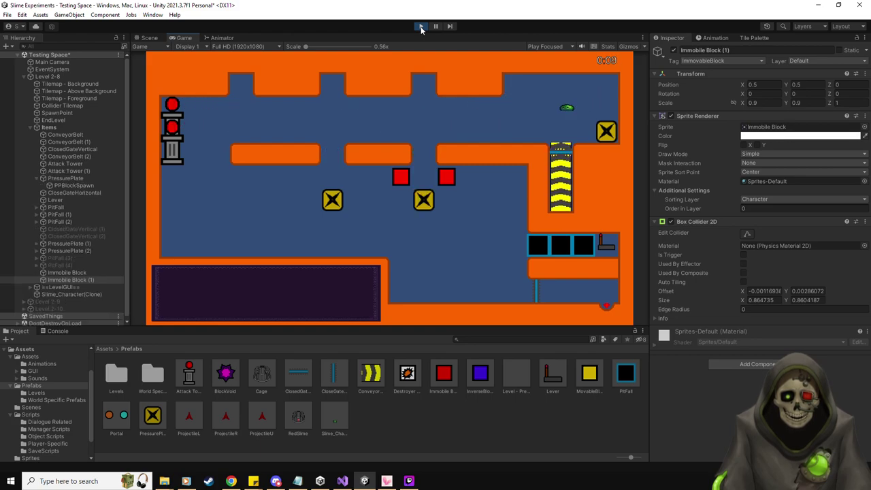
{"action": "key", "text": "a"}
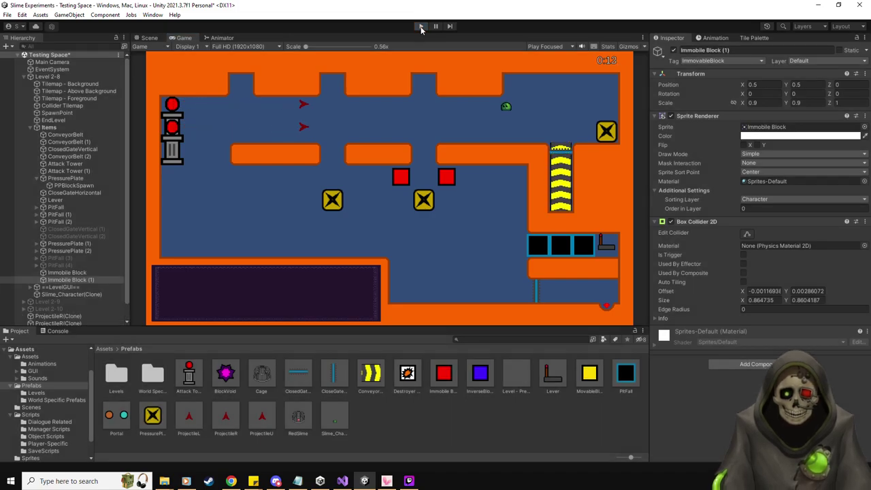
{"action": "left_click", "coordinate": [421, 26]}
Start a new playtest and push the second gap's yellow block down onto its pressure plate.
{"action": "left_click", "coordinate": [421, 26]}
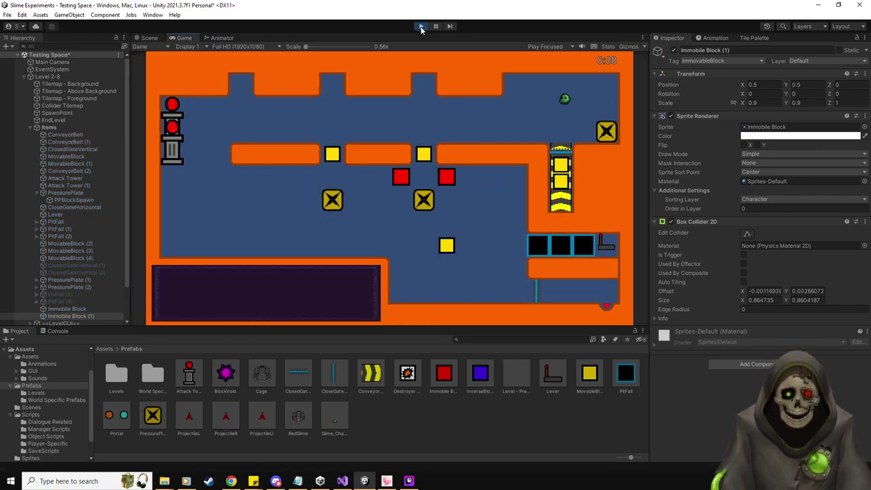
{"action": "key", "text": "Left"}
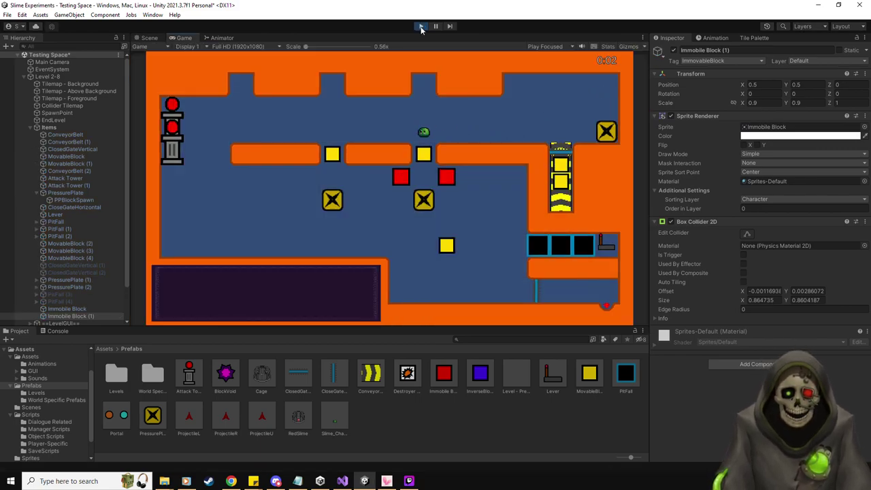
{"action": "key", "text": "Down"}
{"action": "key", "text": "Down"}
{"action": "key", "text": "Left"}
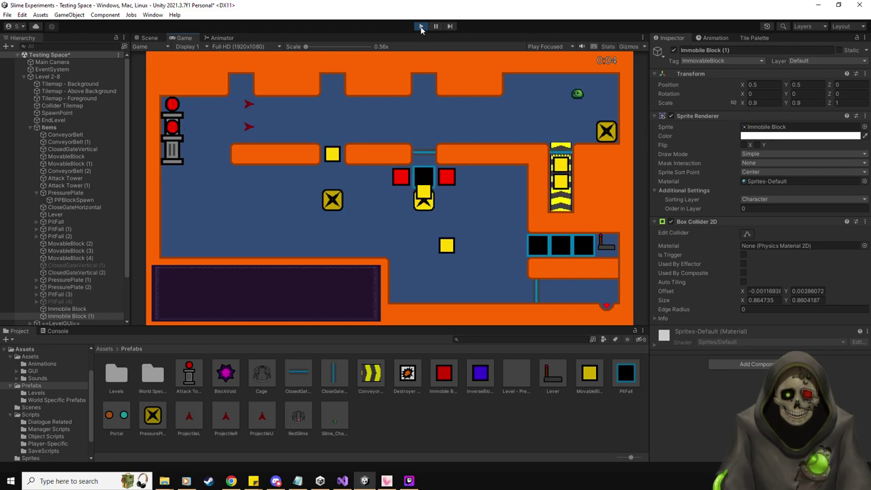
{"action": "key", "text": "Left"}
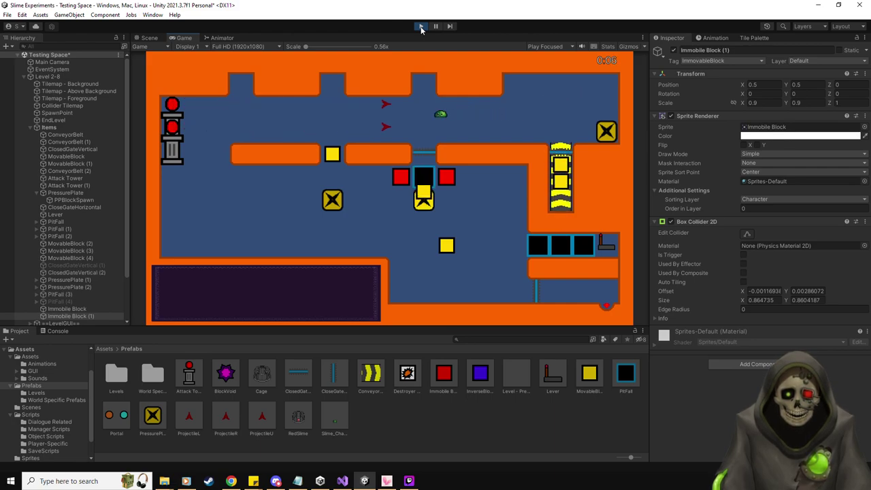
Guide the slime through the upper corridor to the alcove nearest the attack towers, sheltering from projectiles in the ceiling alcoves.
{"action": "key", "text": "Right"}
{"action": "key", "text": "Right"}
{"action": "key", "text": "Up"}
{"action": "key", "text": "Down"}
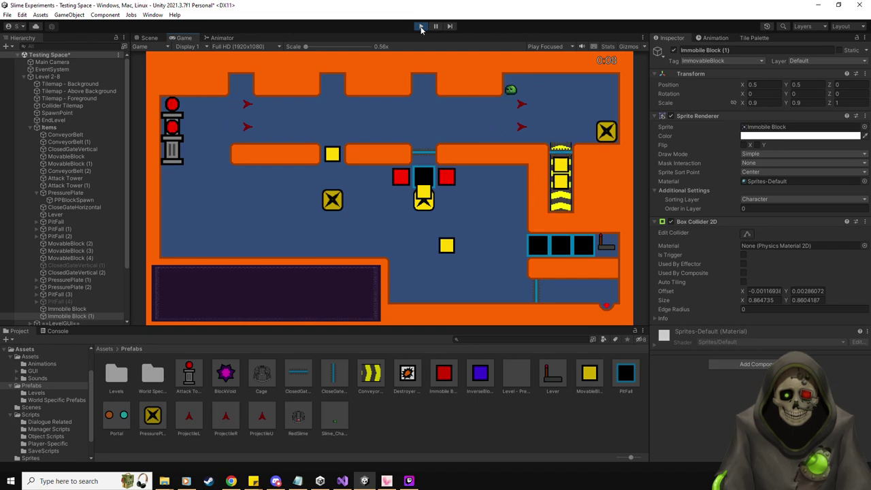
{"action": "key", "text": "Left"}
{"action": "key", "text": "Left"}
{"action": "key", "text": "Up"}
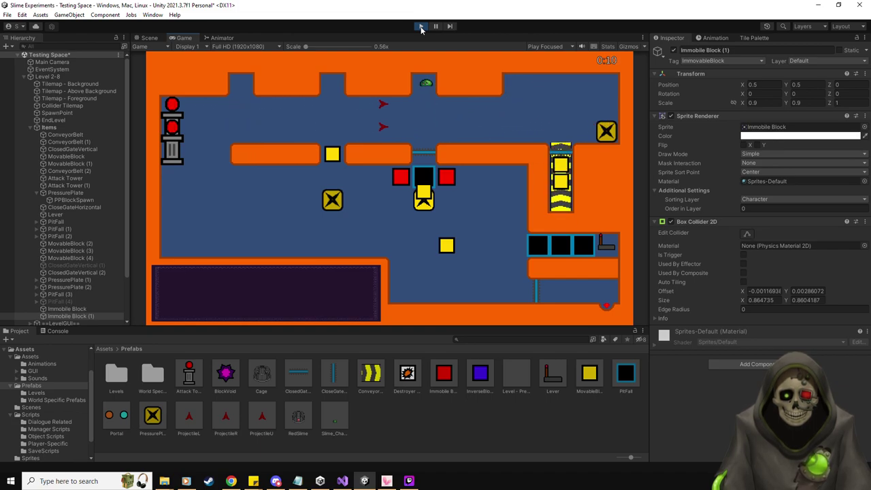
{"action": "key", "text": "Down"}
{"action": "key", "text": "Left"}
{"action": "key", "text": "Up"}
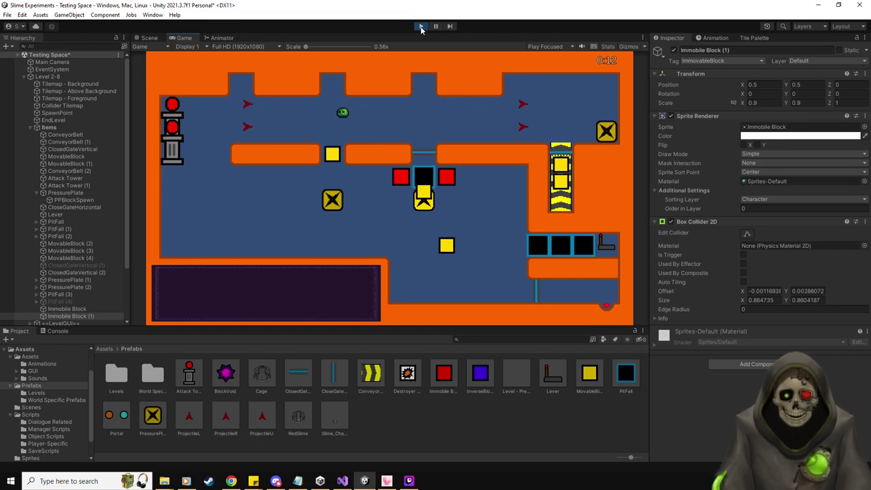
{"action": "key", "text": "Down"}
{"action": "key", "text": "Left"}
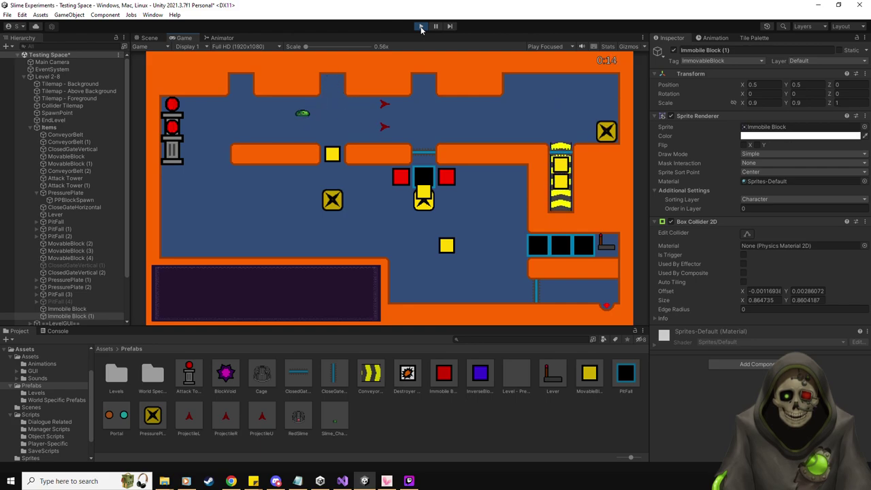
{"action": "key", "text": "Left"}
{"action": "key", "text": "Up"}
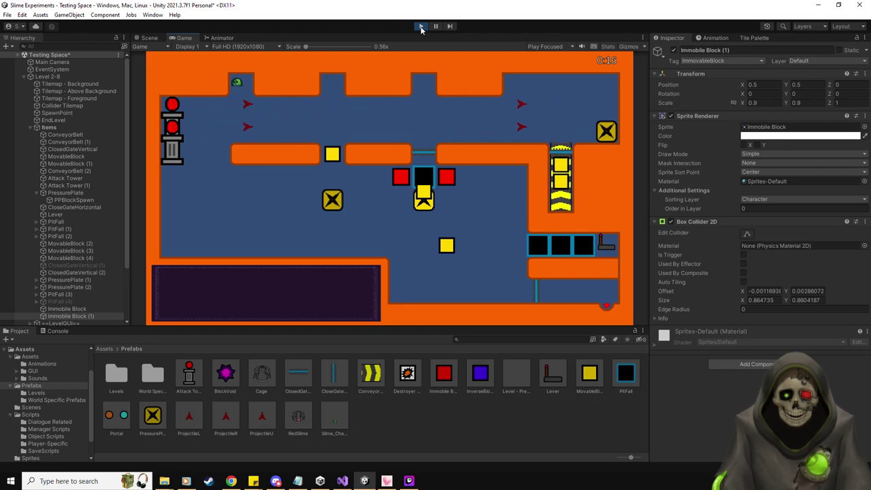
Lead the slime around the end of the middle wall into the lower area and onto the first gap's pressure plate.
{"action": "key", "text": "Down"}
{"action": "key", "text": "Down"}
{"action": "key", "text": "Right"}
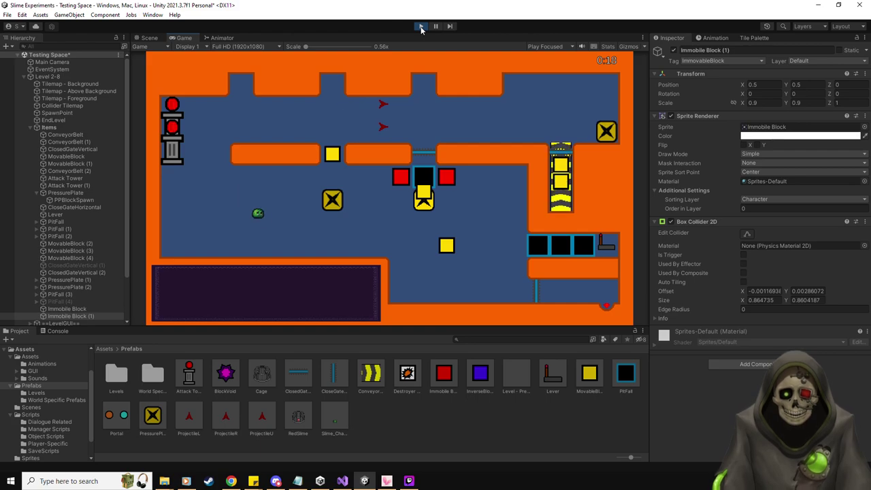
{"action": "key", "text": "Right"}
{"action": "key", "text": "Up"}
{"action": "key", "text": "Down"}
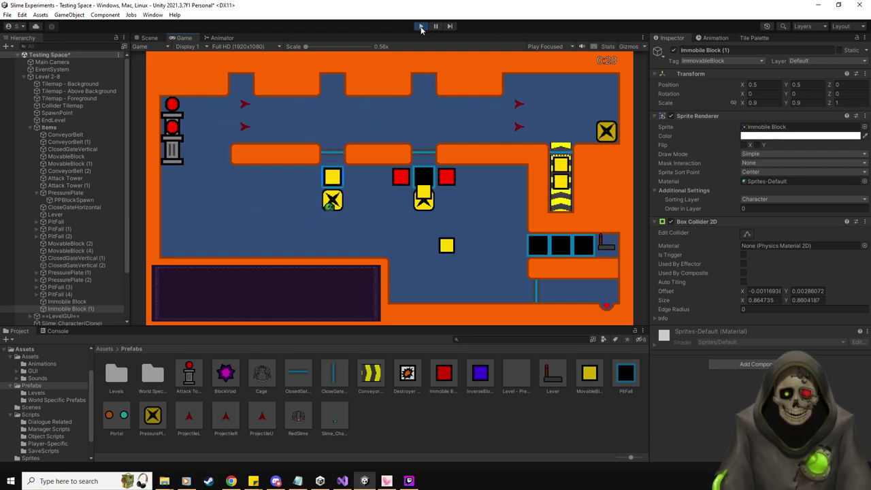
Test stepping on and off the first pressure plate, and push the yellow block on the second plate sideways.
{"action": "key", "text": "Left"}
{"action": "key", "text": "Up"}
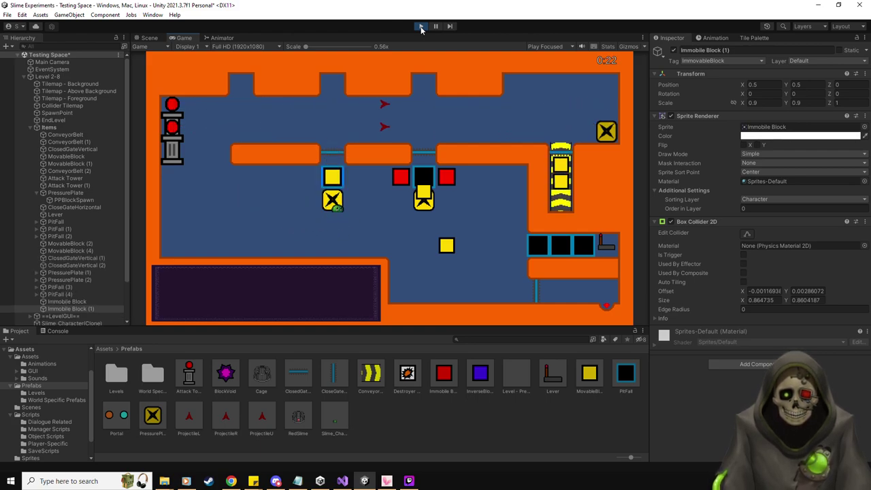
{"action": "key", "text": "Down"}
{"action": "key", "text": "Up"}
{"action": "key", "text": "Right"}
{"action": "key", "text": "Left"}
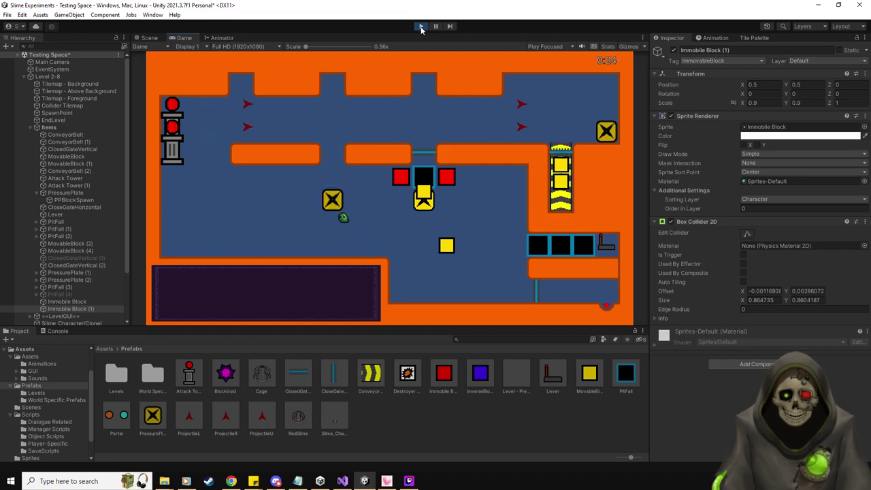
{"action": "key", "text": "Up"}
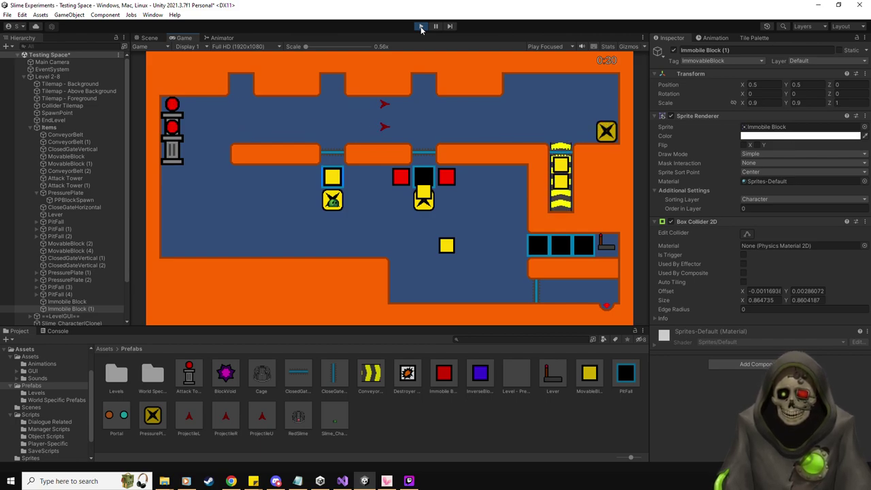
{"action": "key", "text": "Right"}
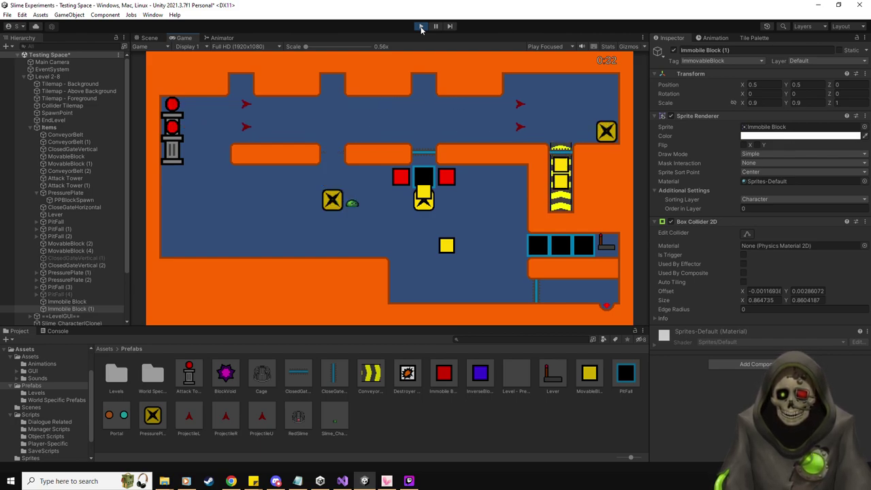
{"action": "key", "text": "Right"}
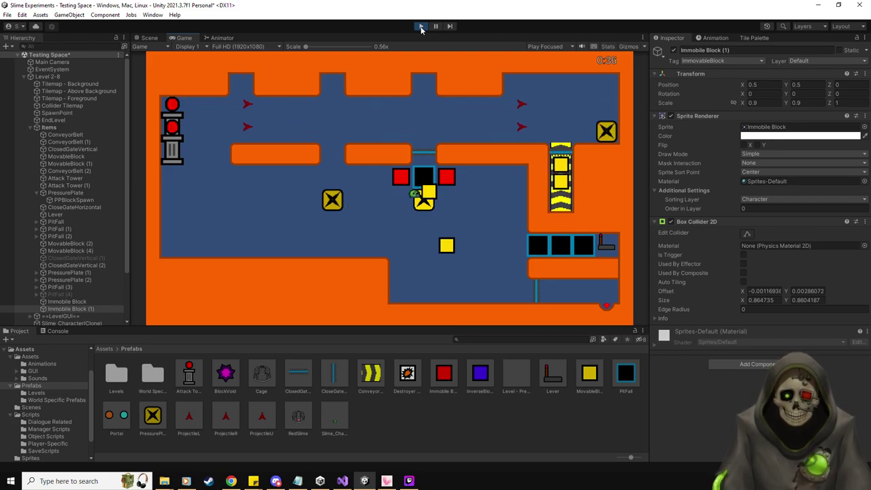
Set the X and Y scale of both Immobile Blocks to 0.7 in the running scene.
{"action": "left_click", "coordinate": [149, 38]}
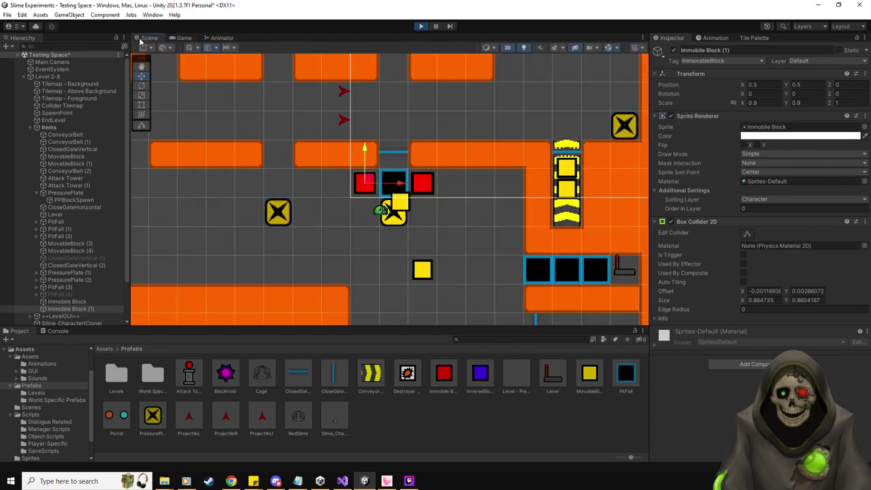
{"action": "left_click", "coordinate": [92, 301], "text": "shift"}
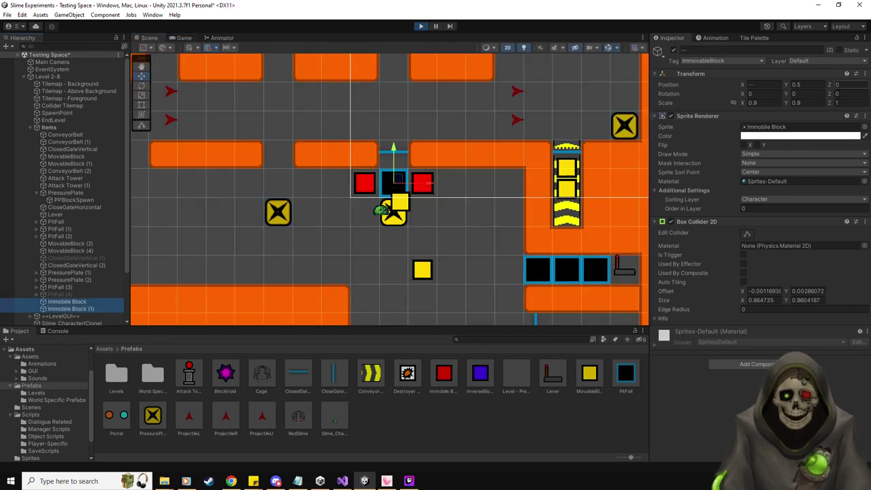
{"action": "left_click", "coordinate": [768, 103]}
{"action": "type", "text": "0.7"}
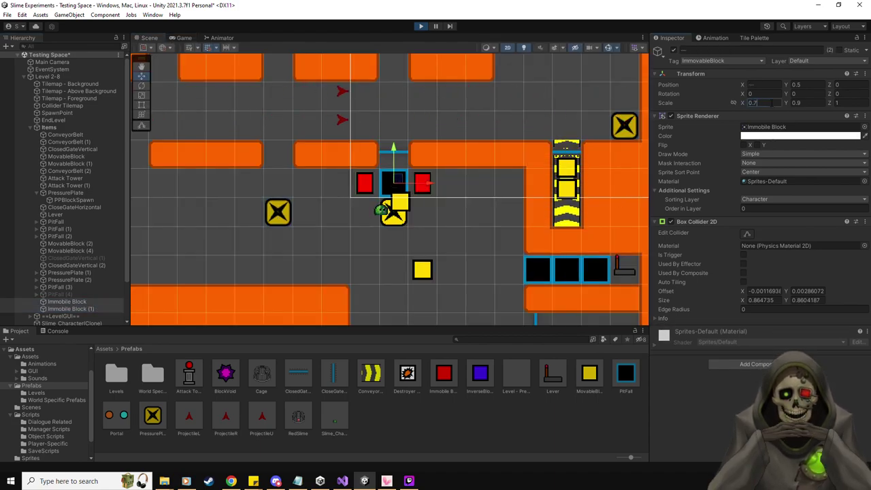
{"action": "key", "text": "Tab"}
{"action": "type", "text": "0.7"}
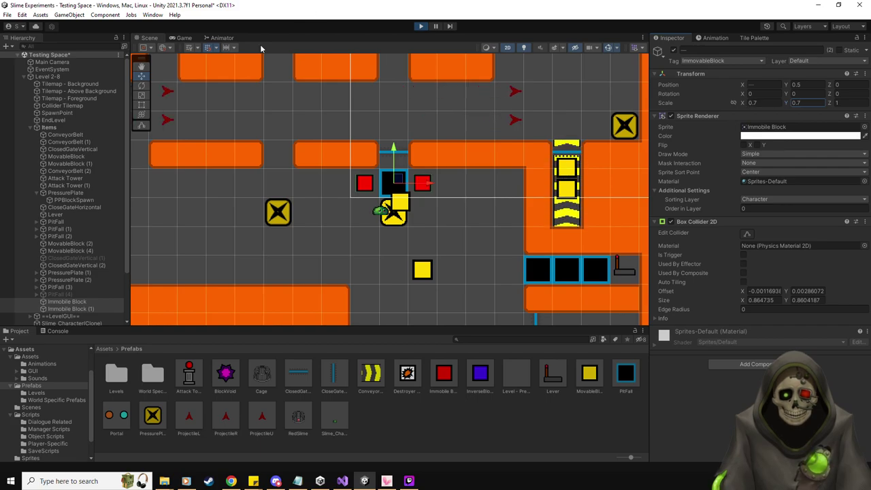
Test moving the slime on and off the second pressure plate beside the yellow block with the smaller red blocks.
{"action": "left_click", "coordinate": [181, 37]}
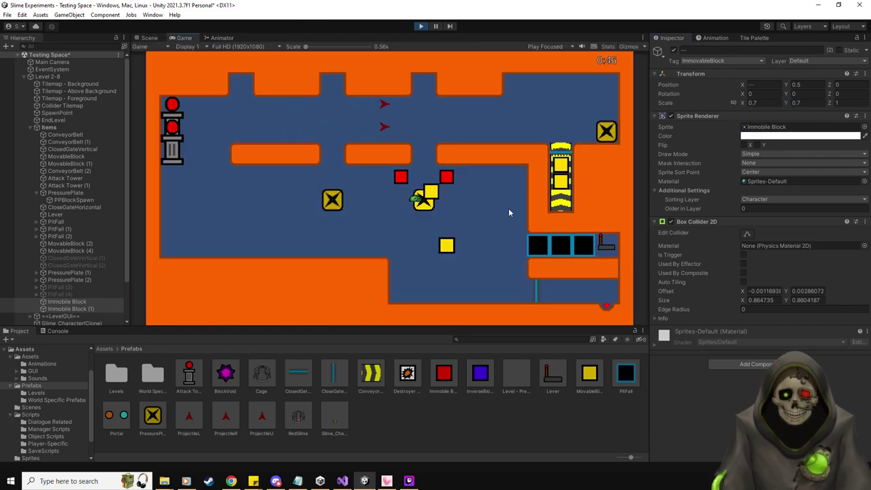
{"action": "key", "text": "Left"}
{"action": "key", "text": "Right"}
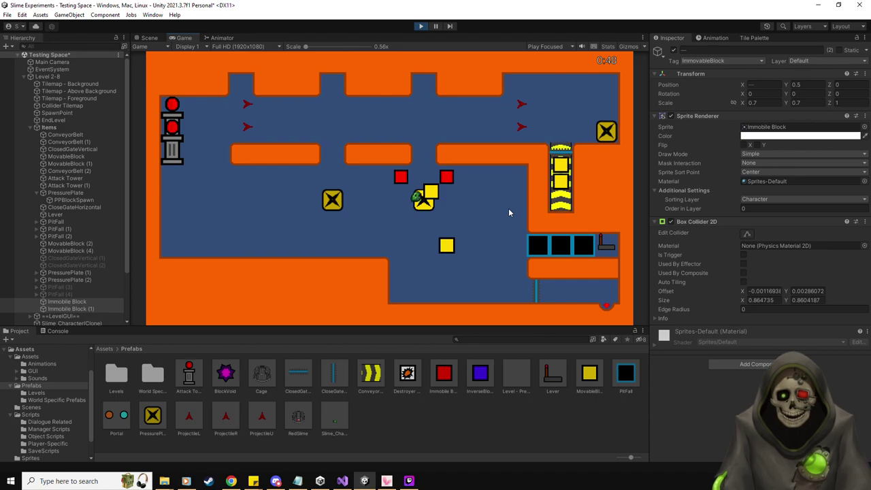
{"action": "key", "text": "Left"}
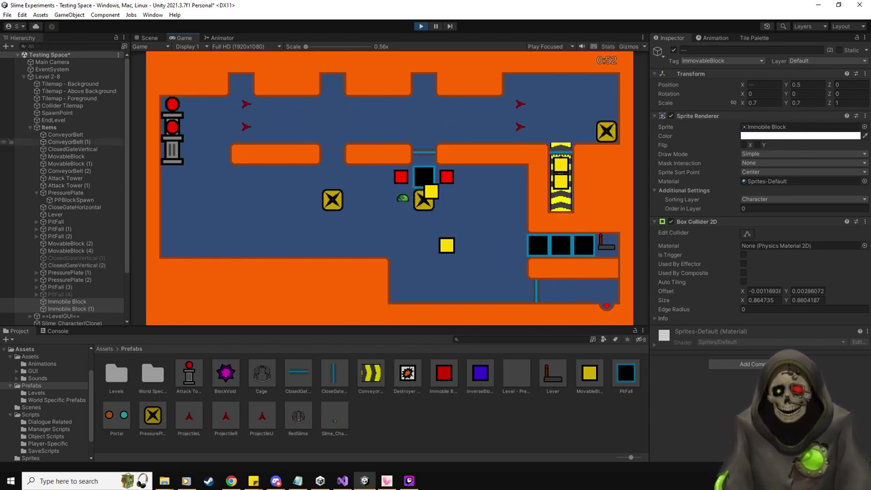
Switch to Visual Studio, examine the trigger handling code in PressurePlateScript.cs, and return to the running level in Unity.
{"action": "key", "text": "alt+Tab"}
{"action": "scroll", "coordinate": [332, 209], "scroll_direction": "up", "scroll_amount": 8}
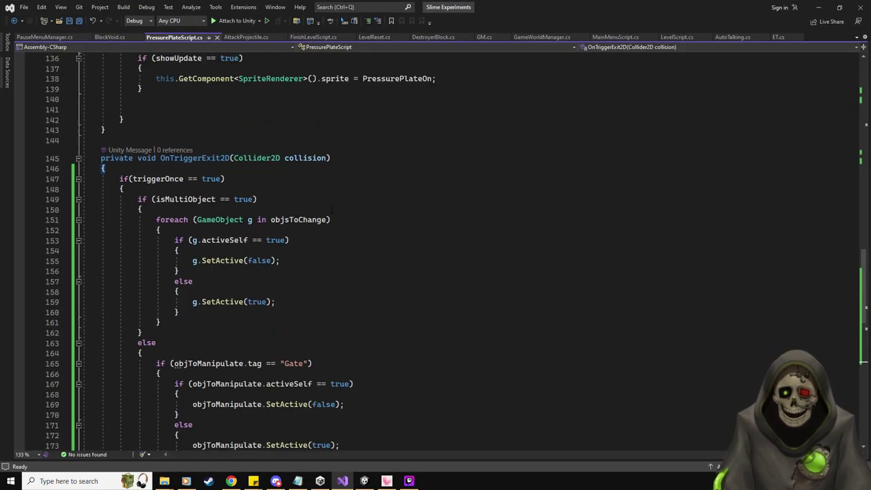
{"action": "scroll", "coordinate": [332, 209], "scroll_direction": "up", "scroll_amount": 8}
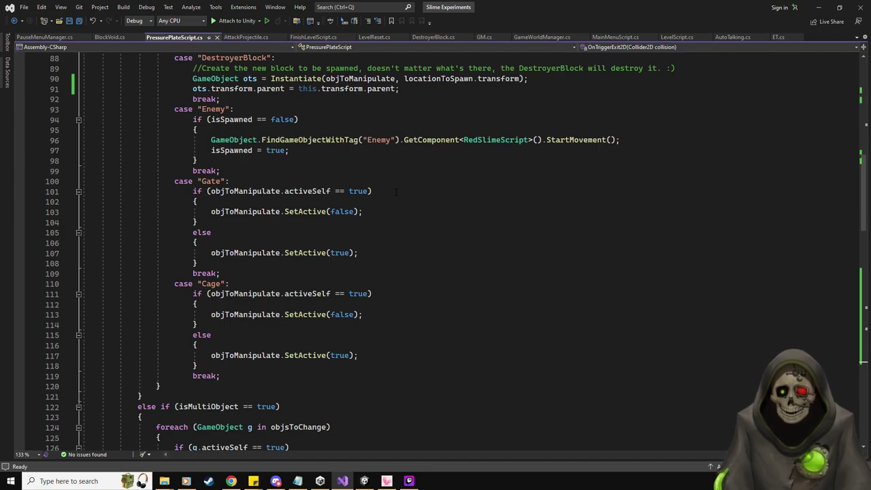
{"action": "key", "text": "alt+Tab"}
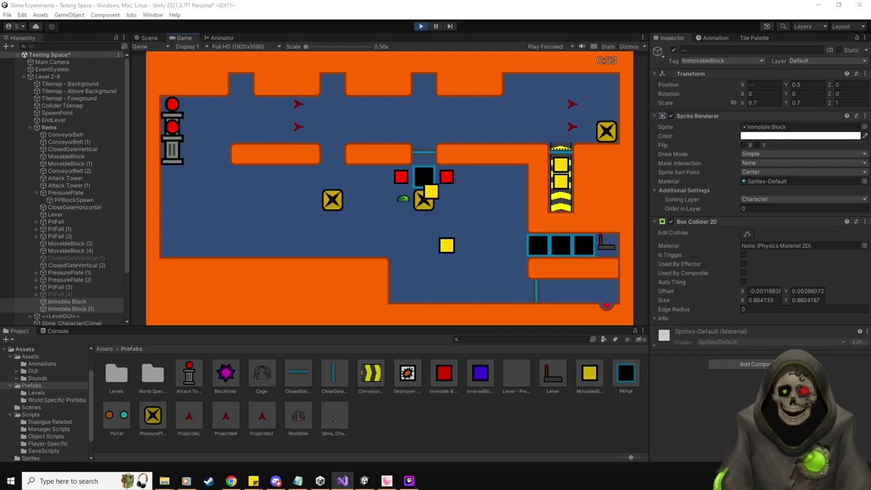
Switch to Visual Studio, examine the OnTriggerEnter2D code in PressurePlateScript.cs, and collapse its isOneObject block.
{"action": "key", "text": "alt+Tab"}
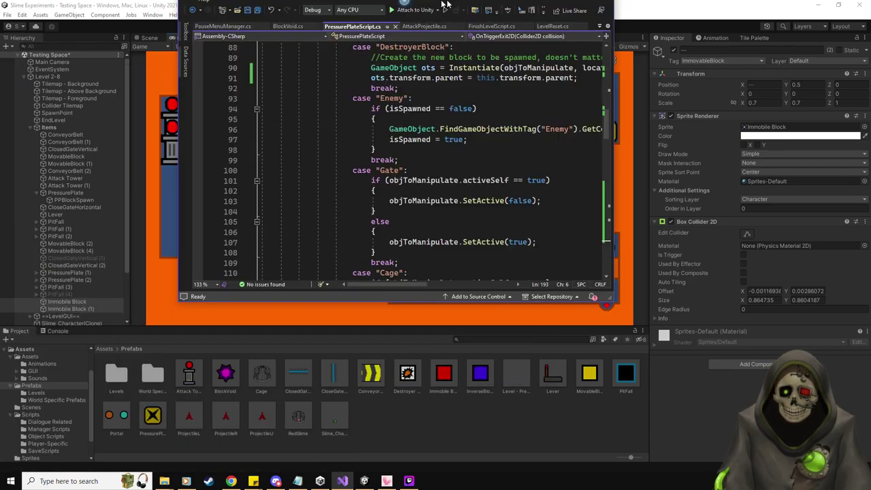
{"action": "scroll", "coordinate": [403, 275], "scroll_direction": "down", "scroll_amount": 2}
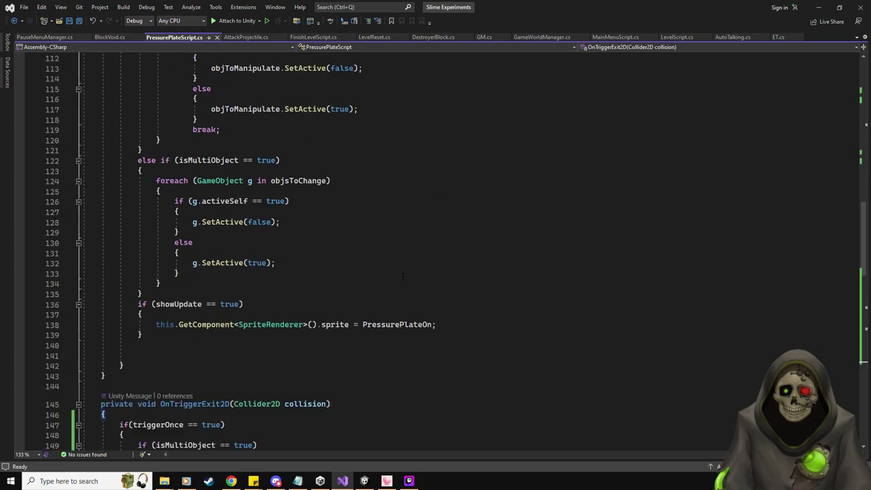
{"action": "scroll", "coordinate": [403, 276], "scroll_direction": "down", "scroll_amount": 2}
{"action": "scroll", "coordinate": [403, 275], "scroll_direction": "up", "scroll_amount": 9}
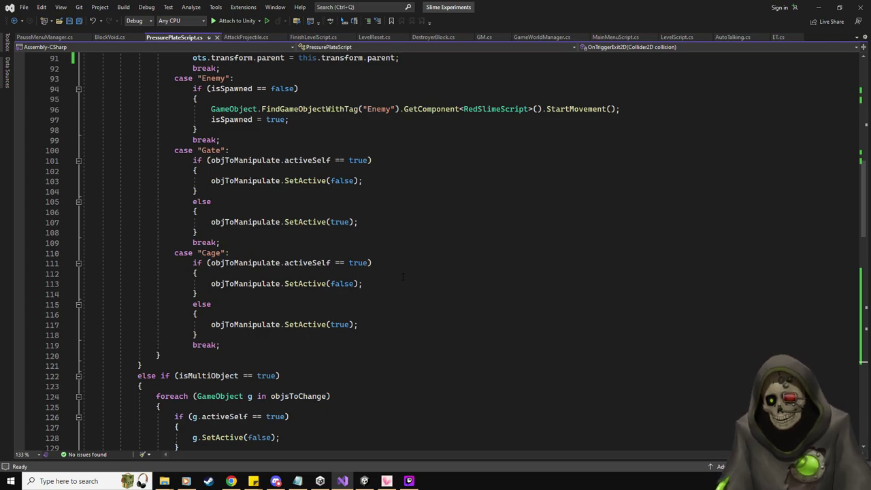
{"action": "scroll", "coordinate": [403, 276], "scroll_direction": "up", "scroll_amount": 2}
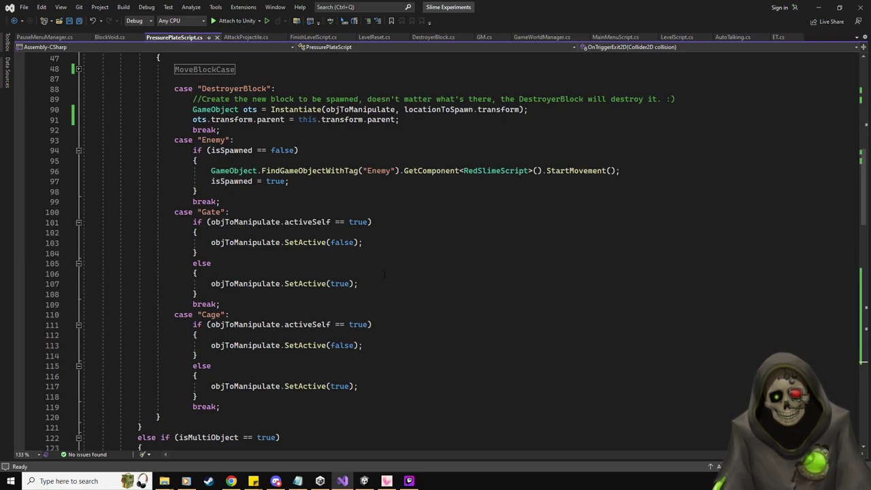
{"action": "left_click", "coordinate": [273, 213]}
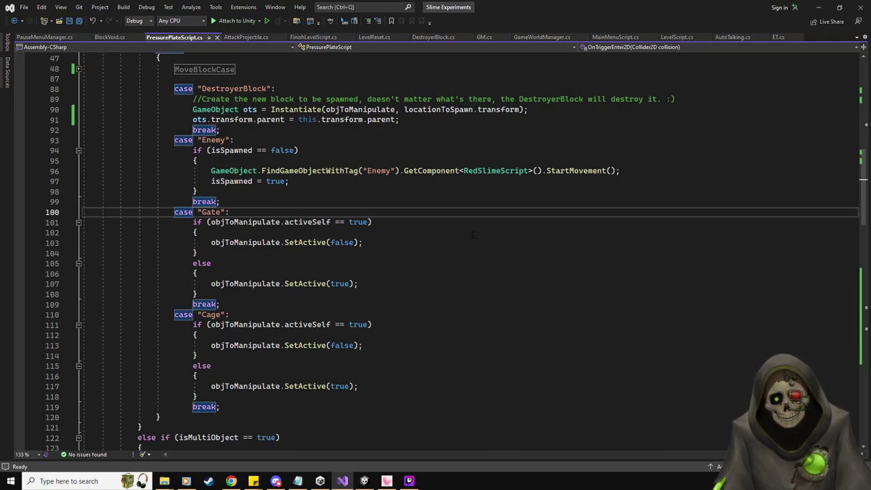
{"action": "scroll", "coordinate": [472, 234], "scroll_direction": "up", "scroll_amount": 6}
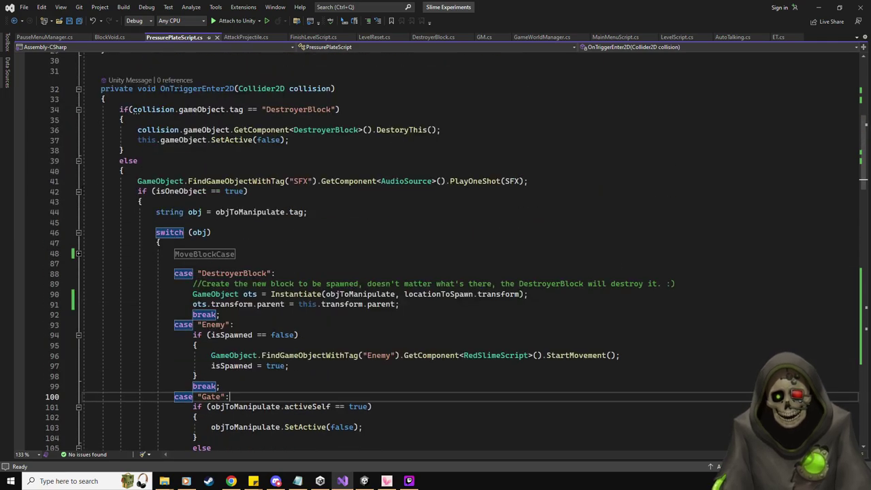
{"action": "left_click", "coordinate": [78, 191]}
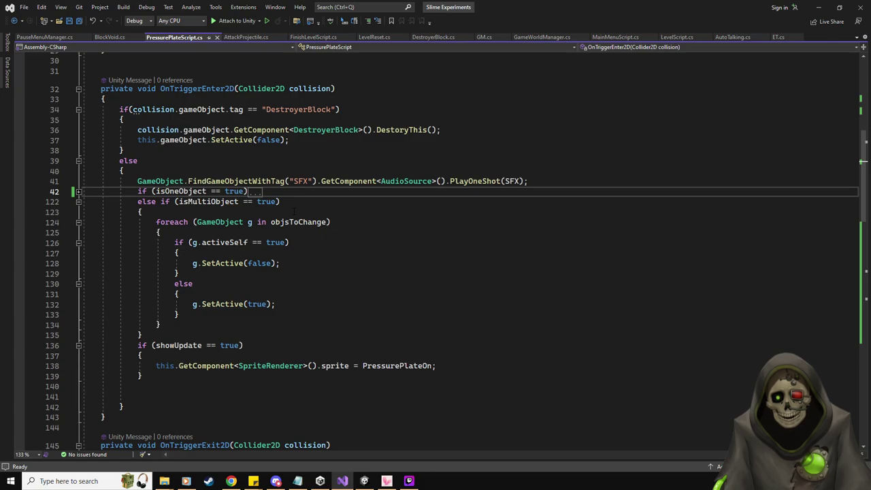
Add an if (triggerOnce == true) block at the start of the objsToChange foreach loop in OnTriggerEnter2D.
{"action": "left_click", "coordinate": [313, 232]}
{"action": "key", "text": "Return"}
{"action": "key", "text": "Return"}
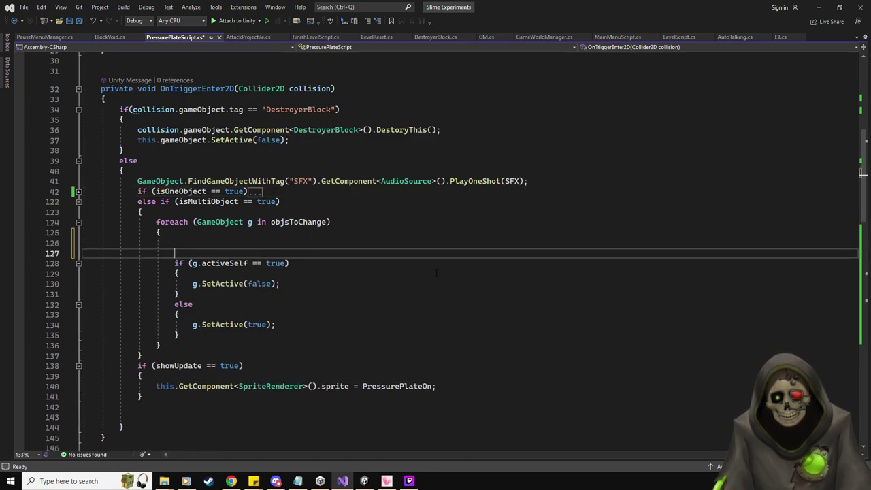
{"action": "key", "text": "Up"}
{"action": "type", "text": "if("}
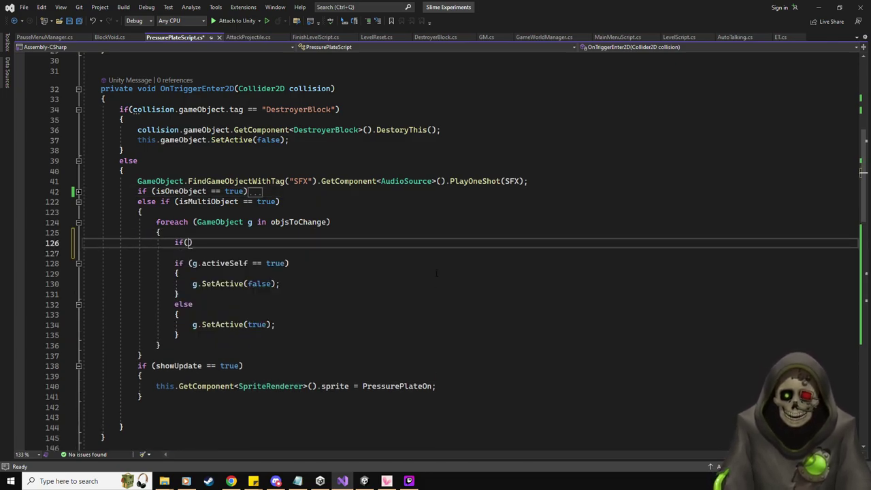
{"action": "scroll", "coordinate": [436, 273], "scroll_direction": "down", "scroll_amount": 6}
{"action": "scroll", "coordinate": [442, 279], "scroll_direction": "up", "scroll_amount": 8}
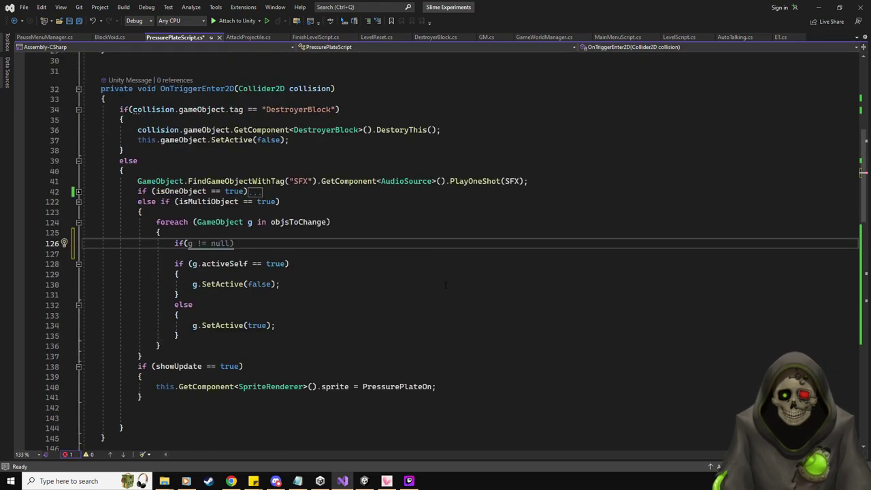
{"action": "type", "text": "trigger"}
{"action": "key", "text": "Tab"}
{"action": "type", "text": "== tr"}
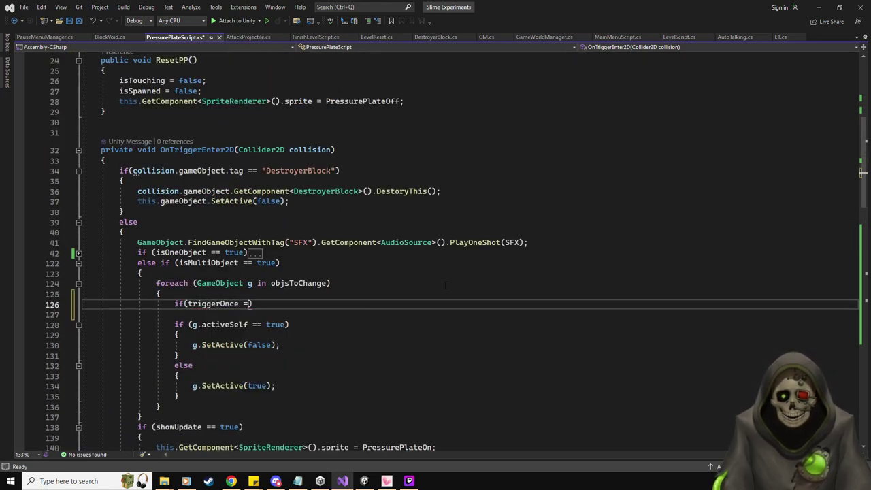
{"action": "type", "text": "ue) {"}
{"action": "key", "text": "Return"}
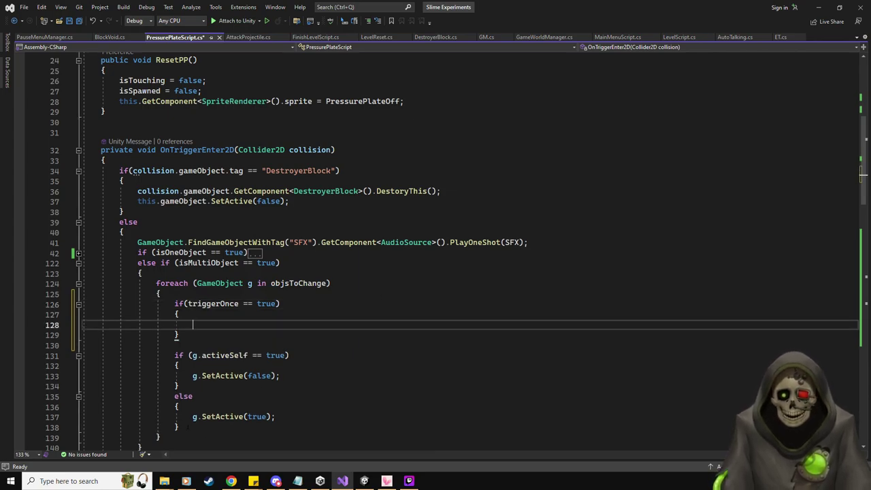
Move the existing g.activeSelf if/else toggle inside the new triggerOnce block.
{"action": "left_click_drag", "start_coordinate": [180, 427], "coordinate": [175, 355]}
{"action": "key", "text": "ctrl+c"}
{"action": "left_click", "coordinate": [202, 326]}
{"action": "key", "text": "ctrl+v"}
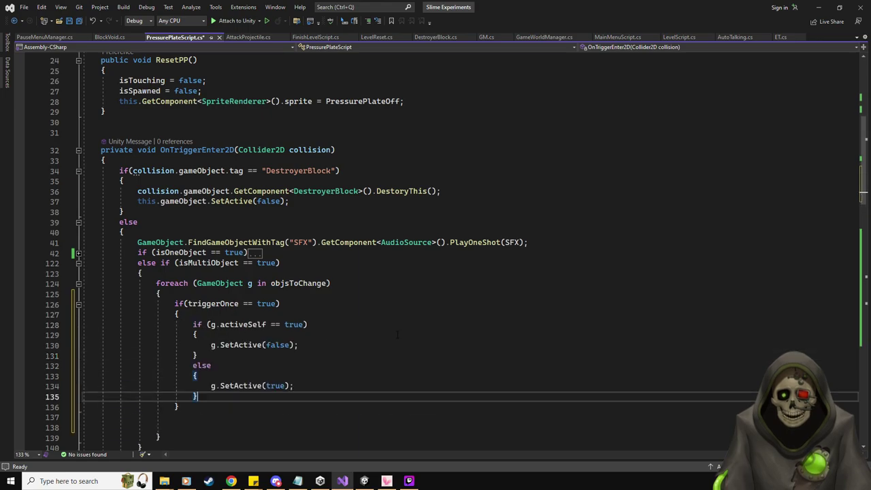
Declare the field private bool hasTriggered = false; below isSpawned in the PressurePlateScript class.
{"action": "scroll", "coordinate": [203, 327], "scroll_direction": "up", "scroll_amount": 8}
{"action": "left_click", "coordinate": [285, 280]}
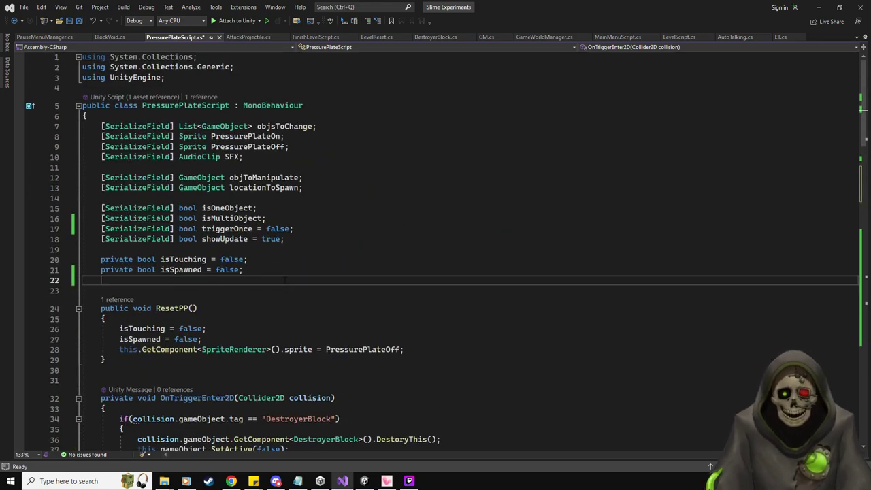
{"action": "type", "text": "private b"}
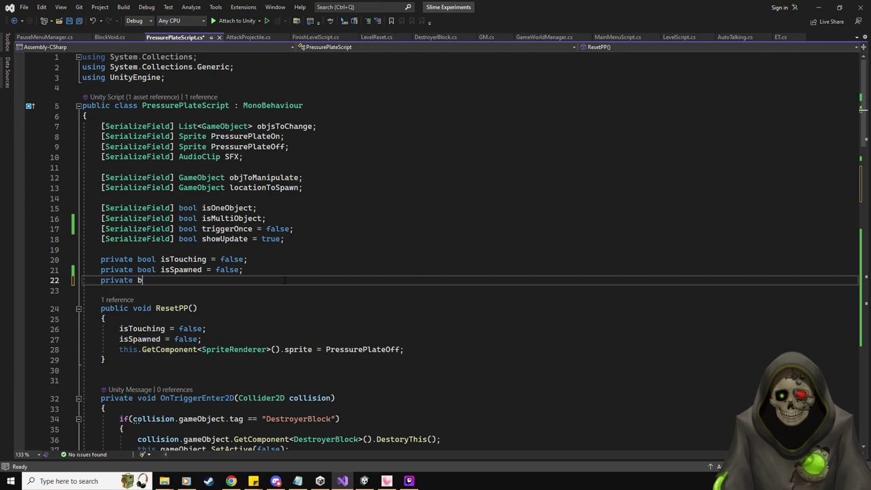
{"action": "type", "text": "ool hasTriggered "}
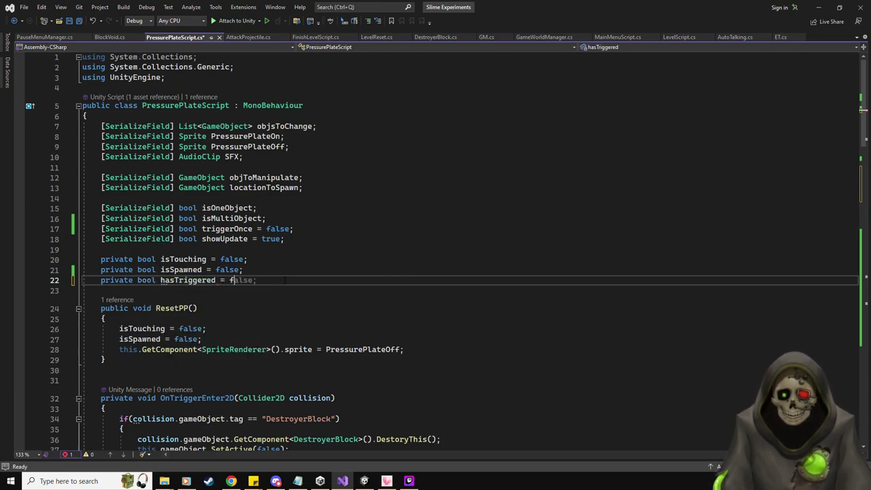
{"action": "type", "text": "= f"}
{"action": "key", "text": "Tab"}
Insert hasTriggered = true; as the first statement of the triggerOnce block in OnTriggerEnter2D.
{"action": "scroll", "coordinate": [239, 272], "scroll_direction": "down", "scroll_amount": 12}
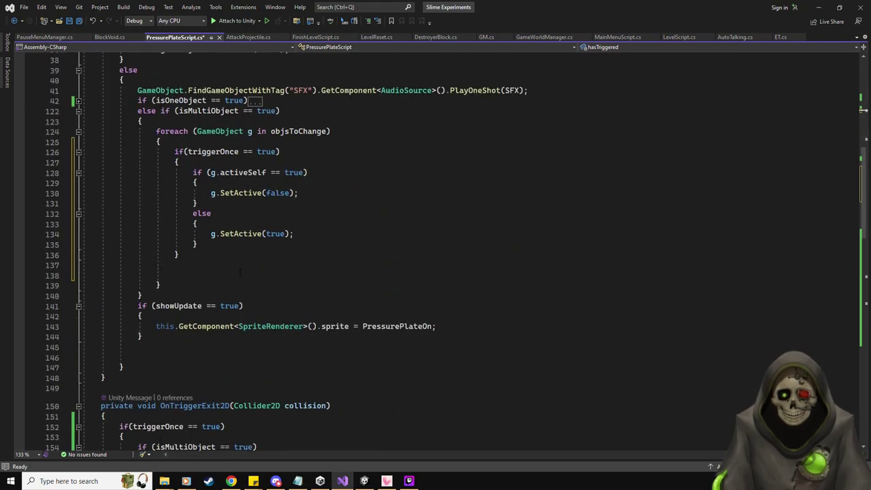
{"action": "left_click", "coordinate": [242, 161]}
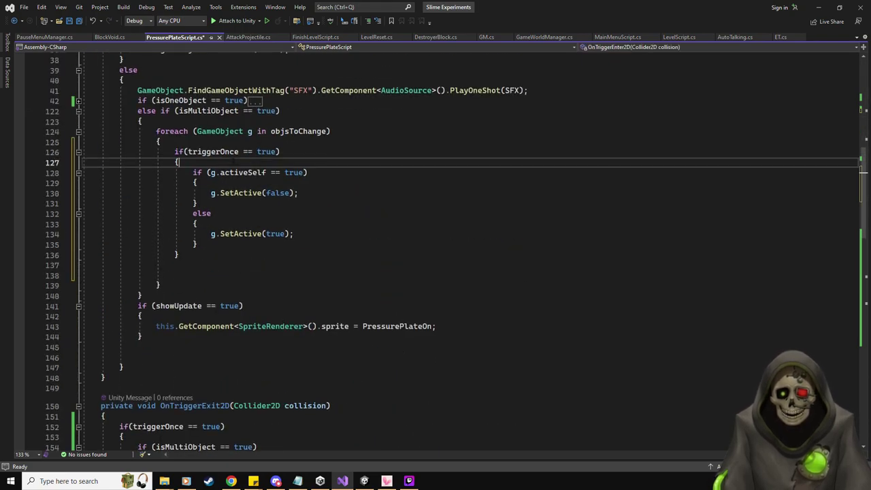
{"action": "key", "text": "Return"}
{"action": "type", "text": "hasTrigger"}
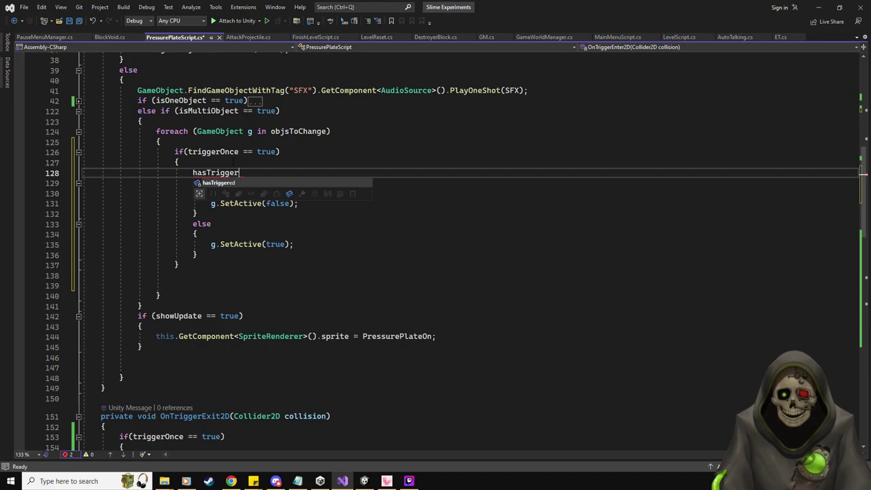
{"action": "type", "text": "ed = true;"}
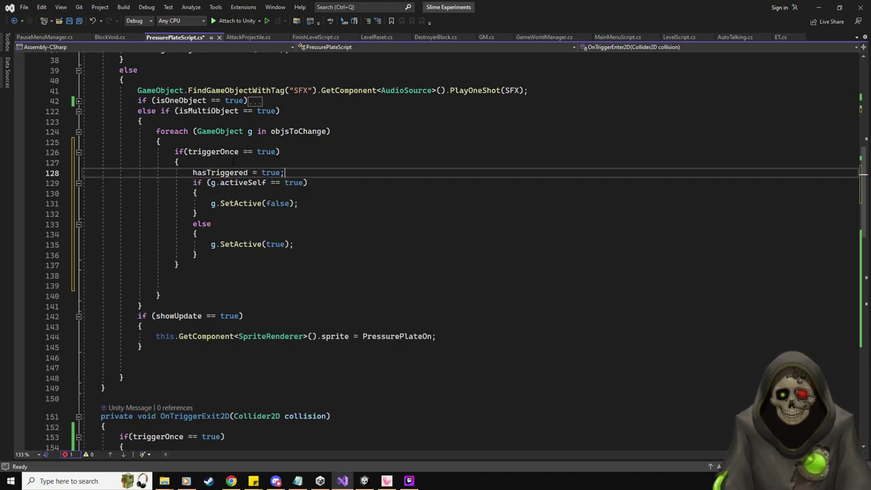
Extend the triggerOnce condition with && hasTriggered == false.
{"action": "left_click", "coordinate": [276, 151]}
{"action": "type", "text": "&& ha"}
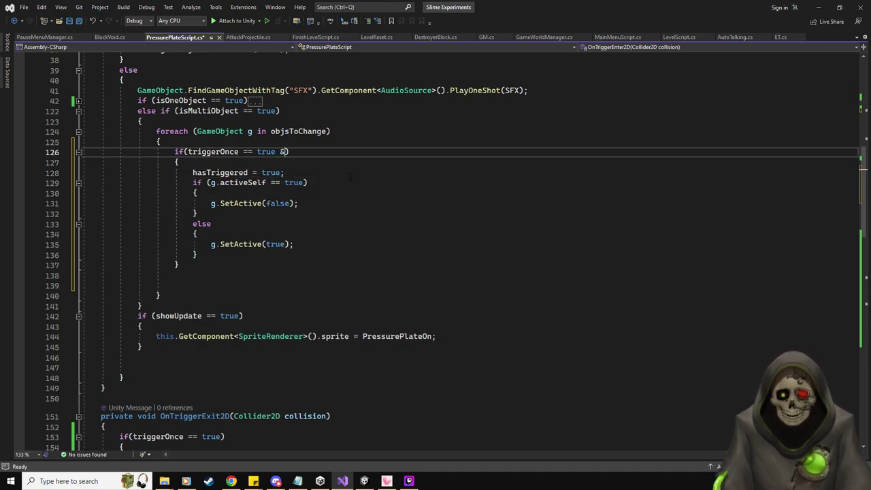
{"action": "type", "text": "sTriggered == fals"}
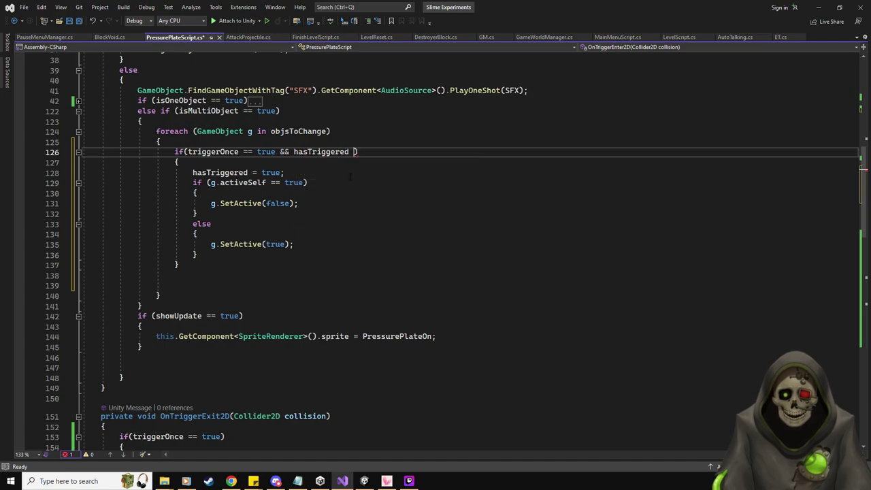
{"action": "type", "text": "e"}
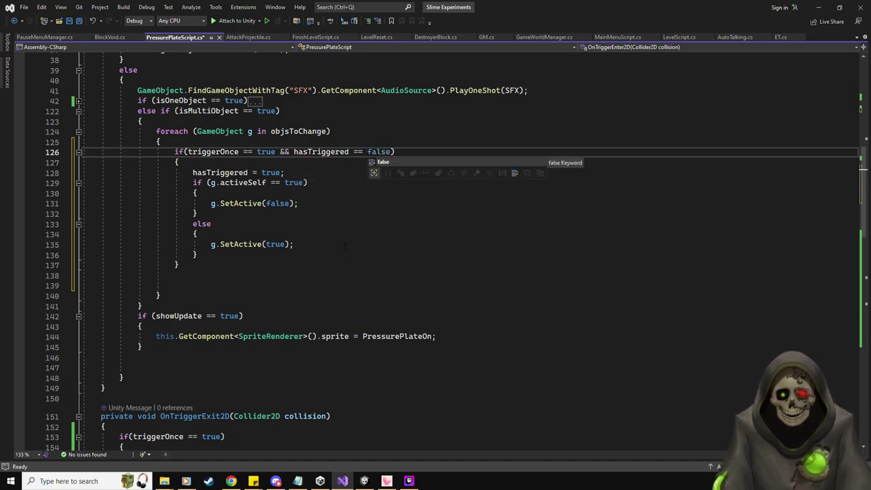
{"action": "left_click", "coordinate": [345, 247]}
Add an else branch after the triggerOnce block containing a copy of the g.activeSelf if/else toggle.
{"action": "left_click", "coordinate": [217, 265]}
{"action": "key", "text": "Return"}
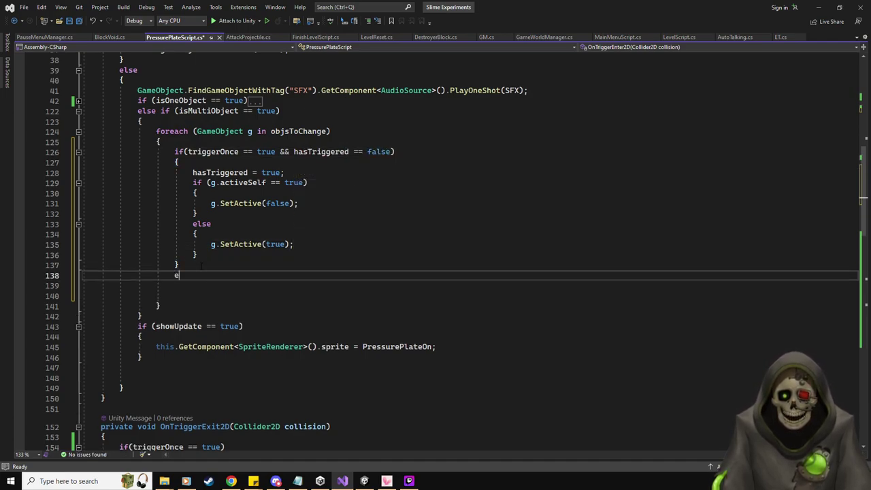
{"action": "type", "text": "else {"}
{"action": "key", "text": "Return"}
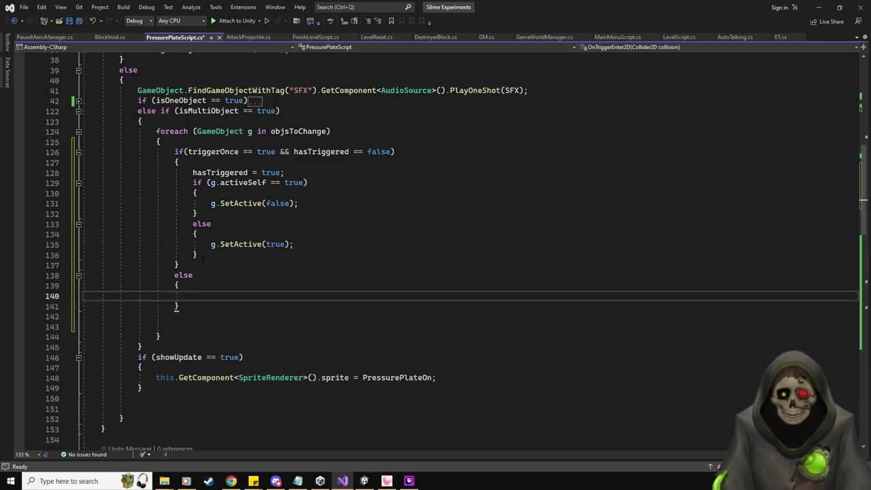
{"action": "left_click_drag", "start_coordinate": [203, 259], "coordinate": [192, 182]}
{"action": "key", "text": "ctrl+c"}
{"action": "left_click", "coordinate": [192, 296]}
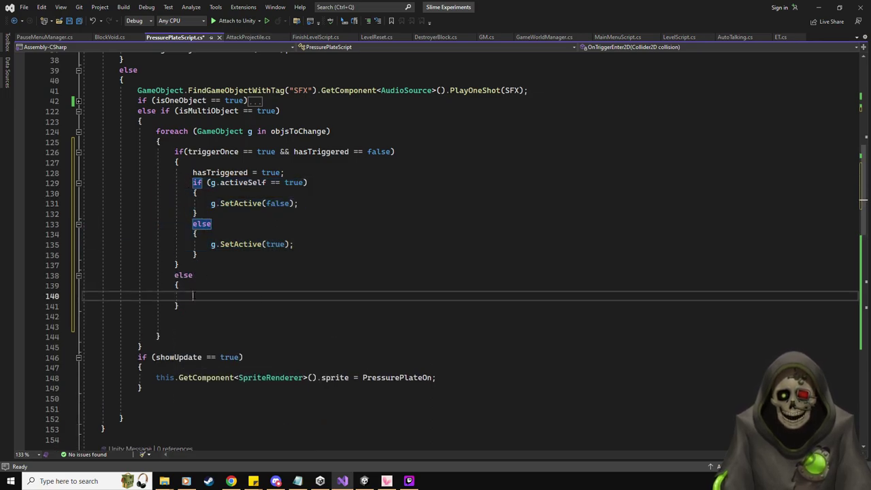
{"action": "key", "text": "ctrl+v"}
Remove the blank lines after the new else block and save PressurePlateScript.cs.
{"action": "left_click", "coordinate": [186, 400]}
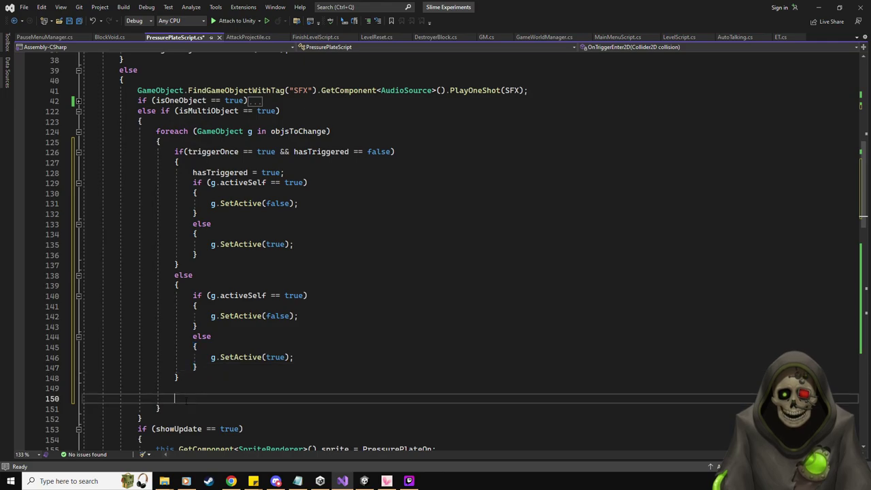
{"action": "key", "text": "shift+Up"}
{"action": "key", "text": "BackSpace"}
{"action": "key", "text": "BackSpace"}
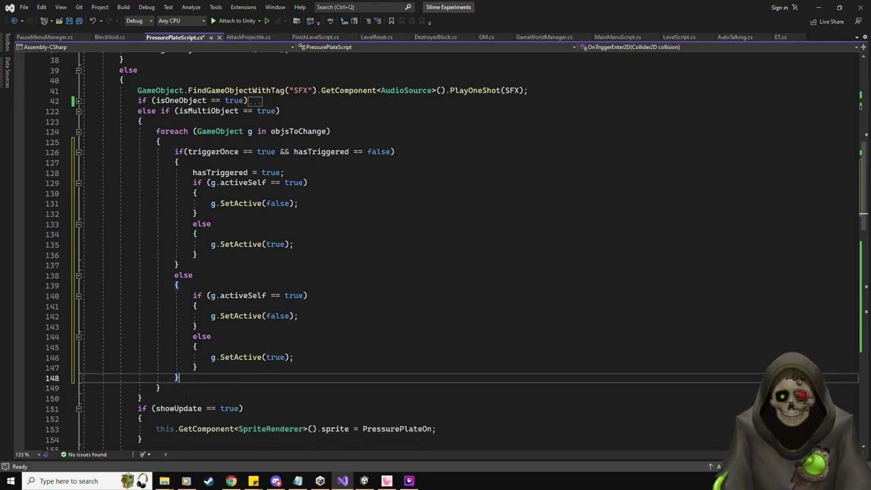
{"action": "scroll", "coordinate": [537, 328], "scroll_direction": "down", "scroll_amount": 5}
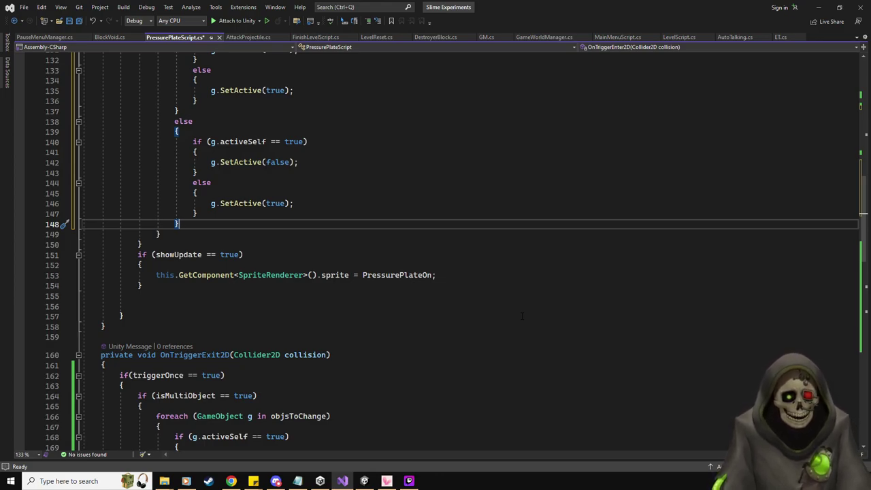
{"action": "key", "text": "ctrl+s"}
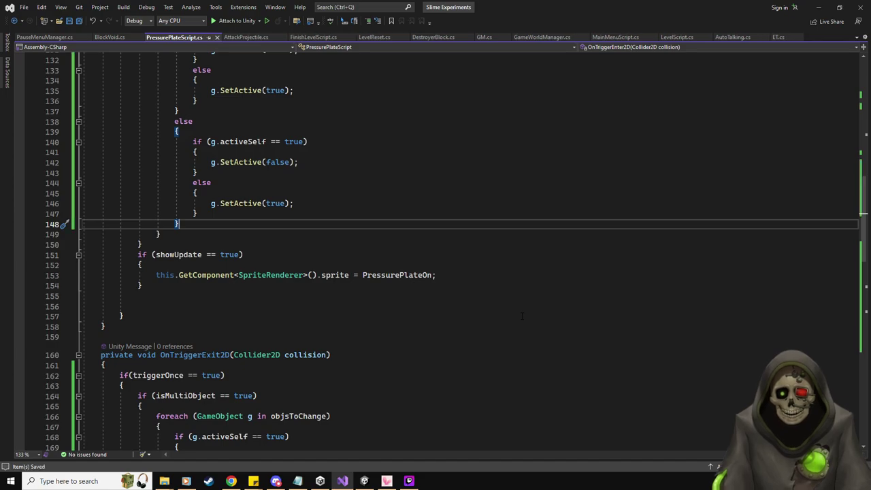
Review the edited OnTriggerEnter2D code, check the running level in Unity, and return to the script in Visual Studio.
{"action": "scroll", "coordinate": [521, 307], "scroll_direction": "up", "scroll_amount": 4}
{"action": "scroll", "coordinate": [524, 204], "scroll_direction": "up", "scroll_amount": 4}
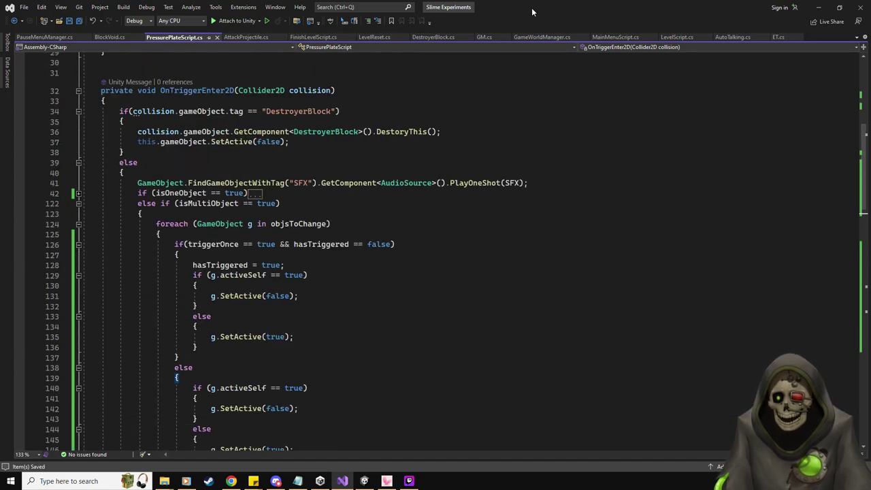
{"action": "key", "text": "alt+Tab"}
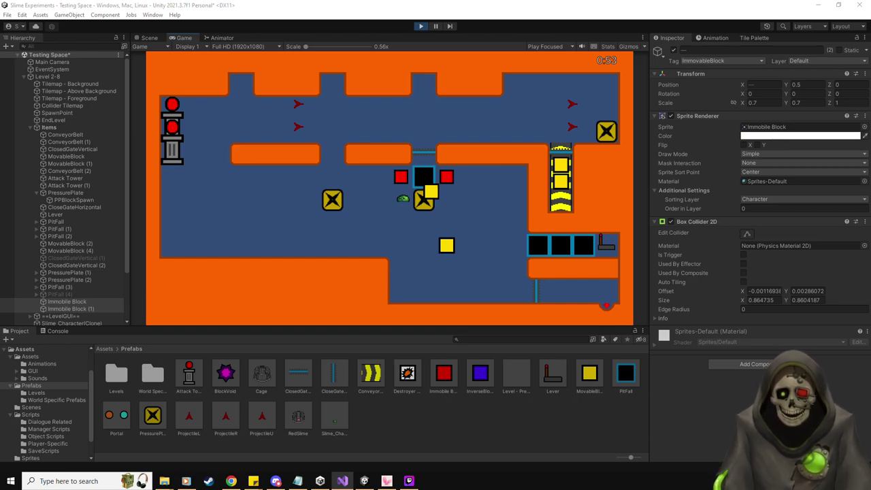
{"action": "key", "text": "alt+Tab"}
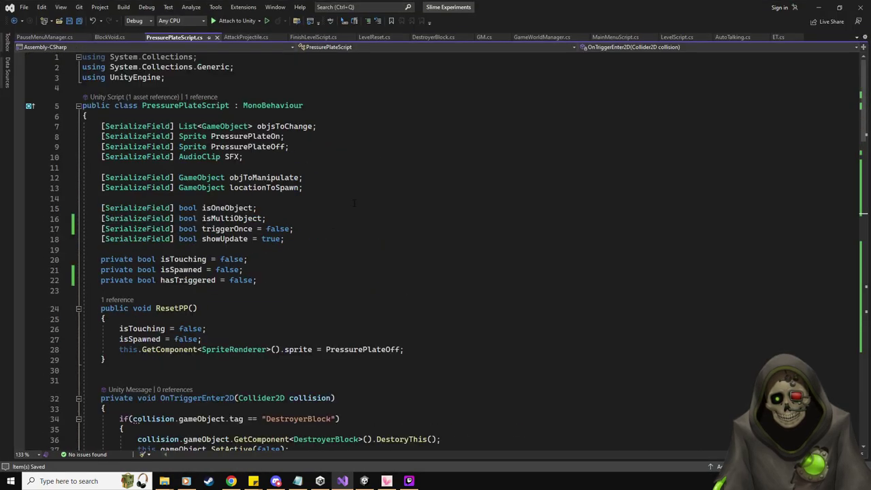
Duplicate the serialized showUpdate declaration on a new line directly below it.
{"action": "left_click", "coordinate": [298, 239]}
{"action": "key", "text": "shift+Home"}
{"action": "key", "text": "ctrl+c"}
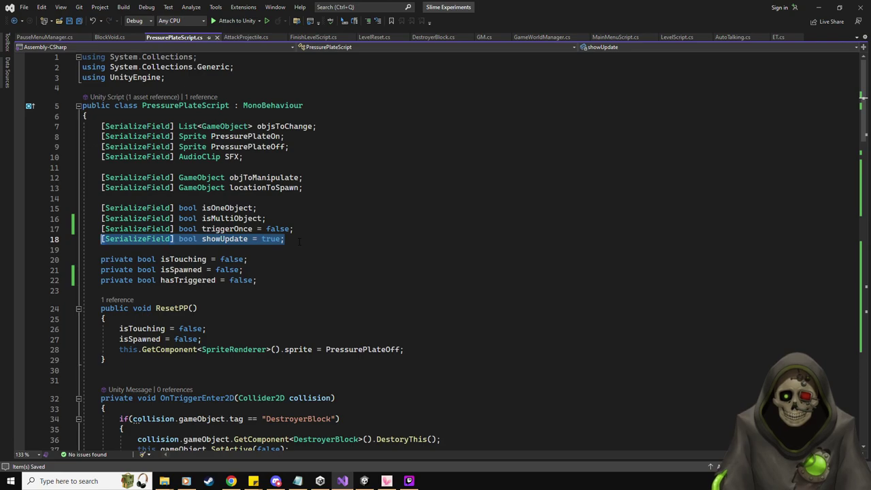
{"action": "key", "text": "End"}
{"action": "key", "text": "Return"}
{"action": "key", "text": "ctrl+v"}
Rename the duplicated bool field to moveBlockToThis.
{"action": "key", "text": "Left"}
{"action": "key", "text": "Left"}
{"action": "key", "text": "Left"}
{"action": "key", "text": "Left"}
{"action": "key", "text": "Left"}
{"action": "key", "text": "Left"}
{"action": "key", "text": "Left"}
{"action": "key", "text": "Left"}
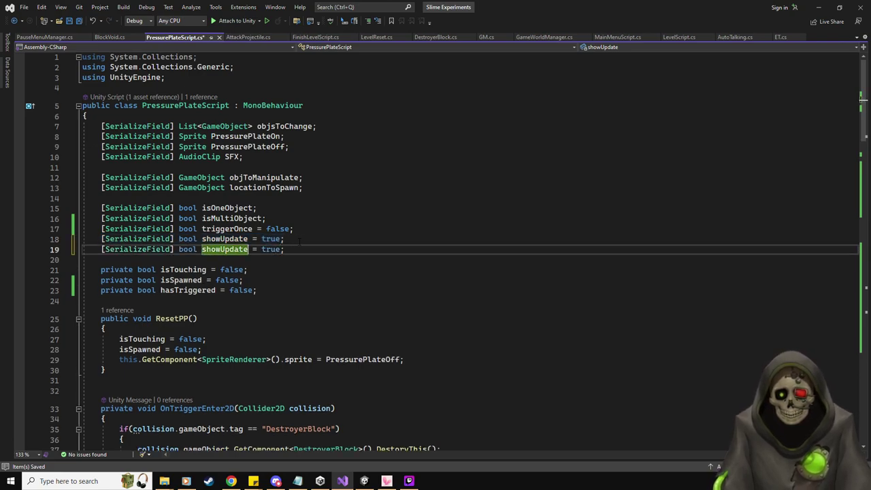
{"action": "key", "text": "BackSpace"}
{"action": "key", "text": "BackSpace"}
{"action": "key", "text": "BackSpace"}
{"action": "key", "text": "BackSpace"}
{"action": "key", "text": "BackSpace"}
{"action": "key", "text": "BackSpace"}
{"action": "key", "text": "BackSpace"}
{"action": "key", "text": "BackSpace"}
{"action": "key", "text": "BackSpace"}
{"action": "key", "text": "BackSpace"}
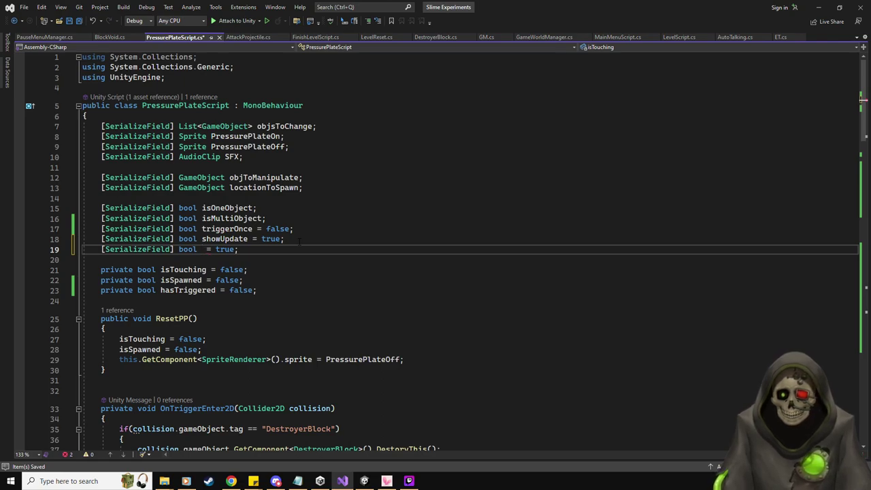
{"action": "type", "text": "M"}
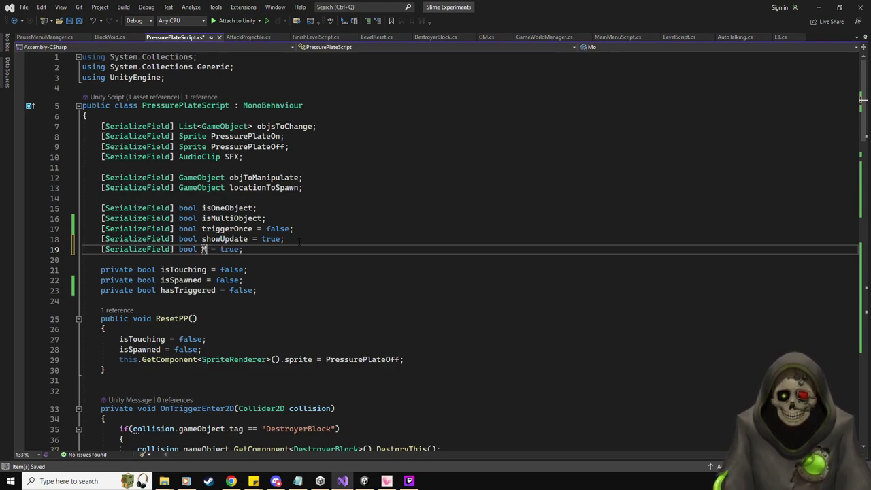
{"action": "type", "text": "oveBlockTo"}
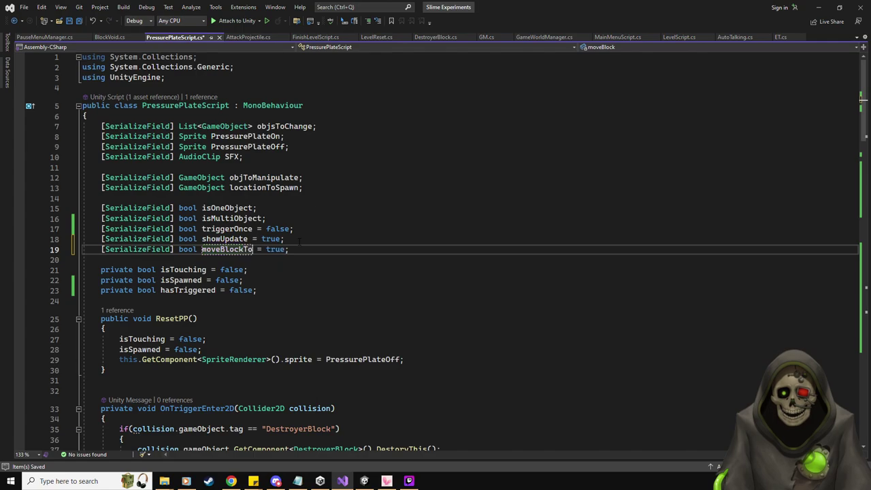
{"action": "type", "text": "This"}
Set the default value of moveBlockToThis to false.
{"action": "key", "text": "End"}
{"action": "key", "text": "Left"}
{"action": "key", "text": "BackSpace"}
{"action": "key", "text": "BackSpace"}
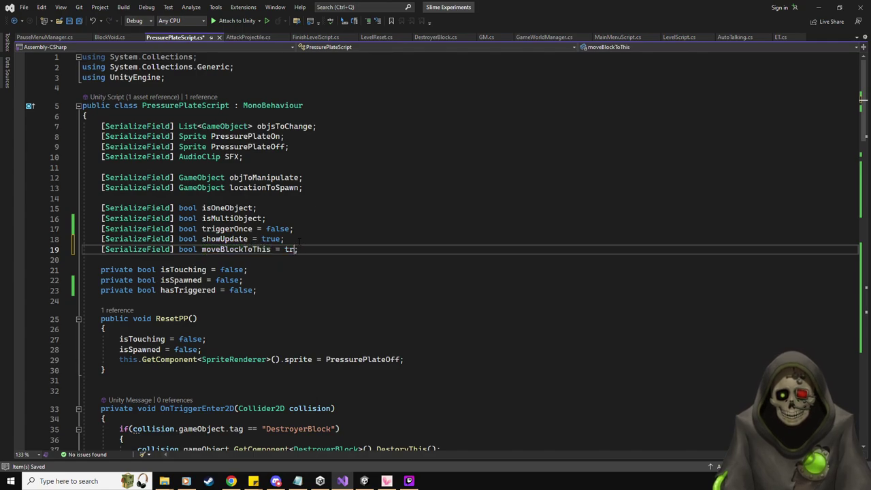
{"action": "key", "text": "BackSpace"}
{"action": "key", "text": "BackSpace"}
{"action": "type", "text": "false"}
{"action": "key", "text": "Up"}
{"action": "key", "text": "Up"}
{"action": "key", "text": "Up"}
{"action": "key", "text": "Up"}
{"action": "key", "text": "Up"}
{"action": "key", "text": "Up"}
{"action": "key", "text": "Up"}
Add an if(moveBlockToThis == true) block with empty braces after the PlayOneShot(SFX) line in OnTriggerEnter2D.
{"action": "scroll", "coordinate": [415, 256], "scroll_direction": "down", "scroll_amount": 2}
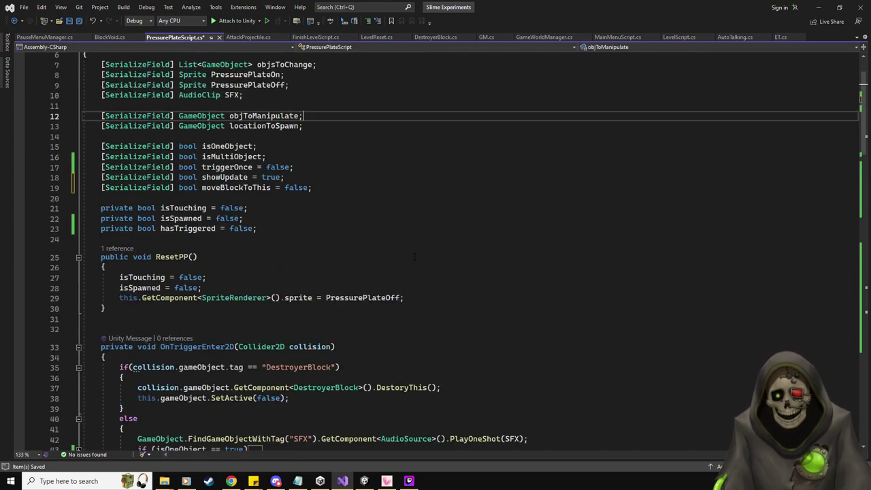
{"action": "scroll", "coordinate": [414, 256], "scroll_direction": "down", "scroll_amount": 20}
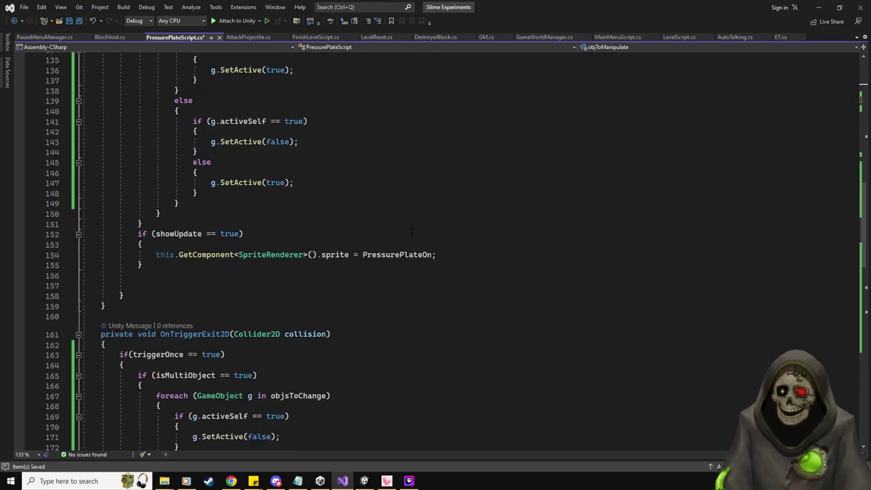
{"action": "scroll", "coordinate": [412, 232], "scroll_direction": "up", "scroll_amount": 20}
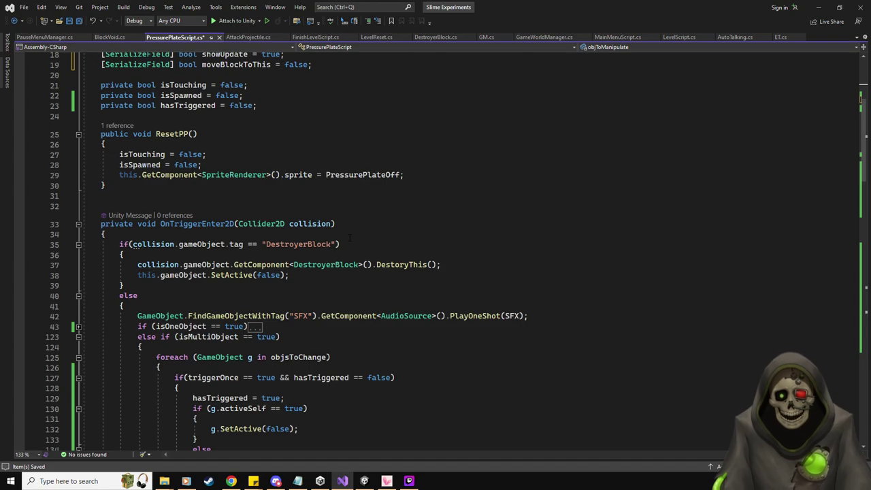
{"action": "left_click", "coordinate": [556, 316]}
{"action": "key", "text": "Return"}
{"action": "key", "text": "Return"}
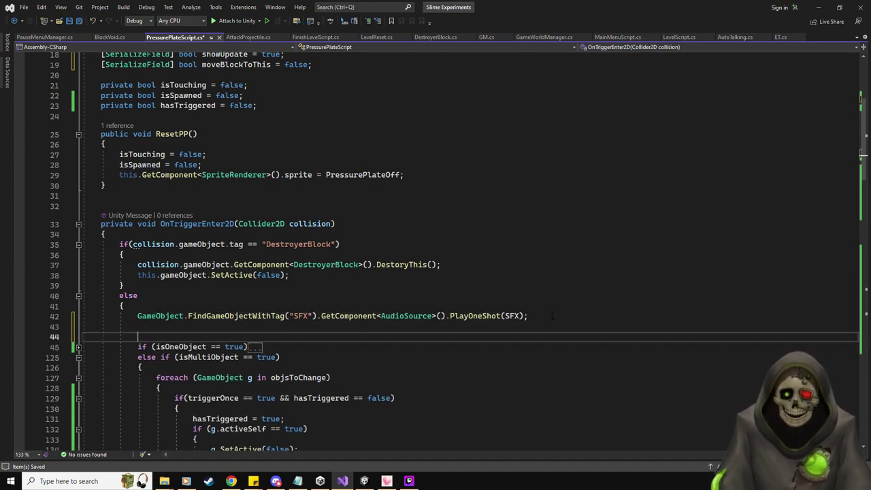
{"action": "key", "text": "Up"}
{"action": "type", "text": "if(moveBloc"}
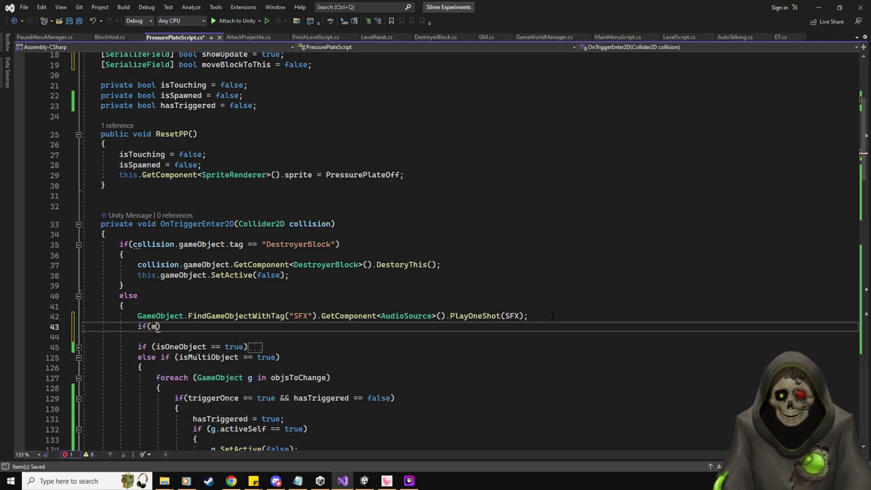
{"action": "type", "text": "kToThis == tre"}
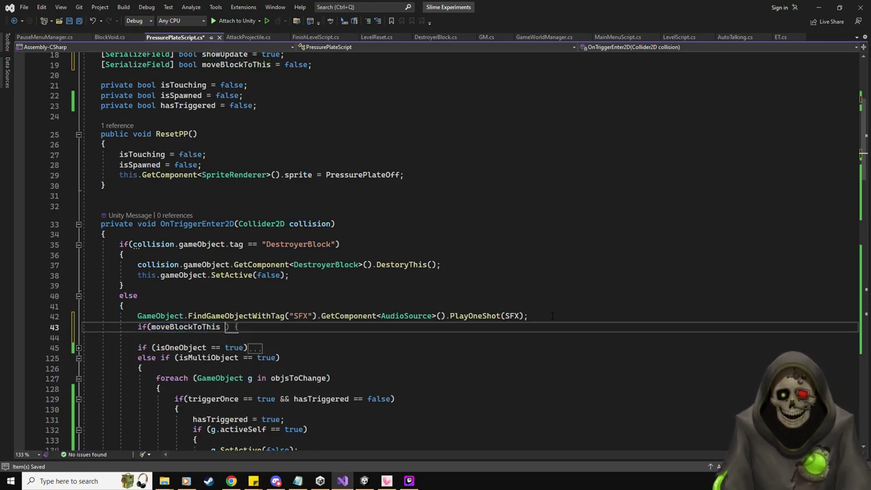
{"action": "key", "text": "BackSpace"}
{"action": "type", "text": "ue)"}
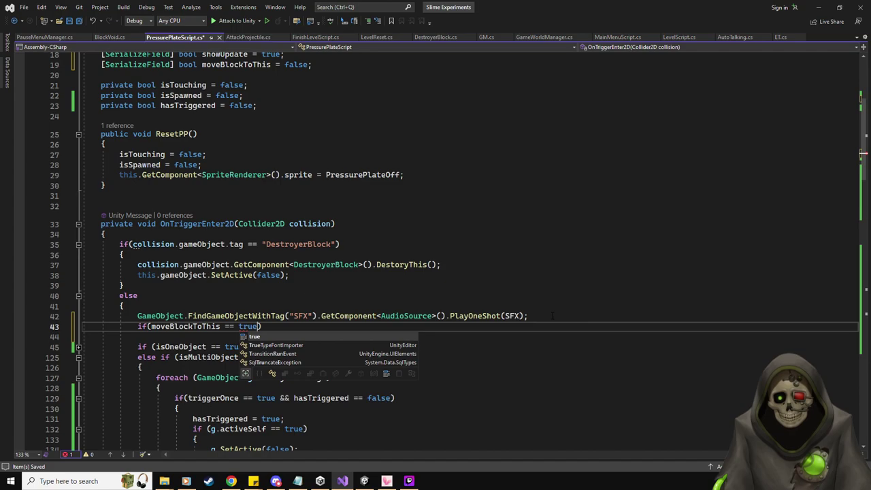
{"action": "key", "text": "Return"}
{"action": "type", "text": "{"}
{"action": "key", "text": "Return"}
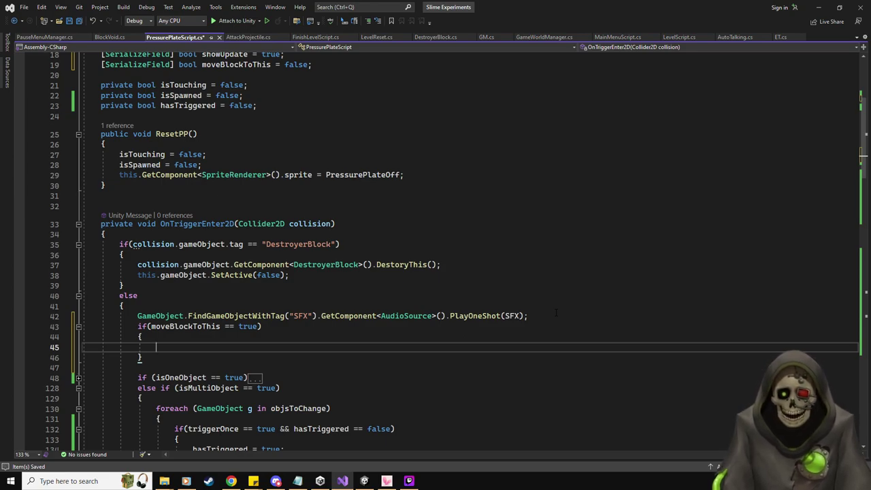
Extend the moveBlockToThis condition with && and a parenthesised check collision.gameObject.tag == "MovableBlock", followed by an || operator.
{"action": "left_click", "coordinate": [146, 356]}
{"action": "left_click_drag", "start_coordinate": [146, 356], "coordinate": [138, 327]}
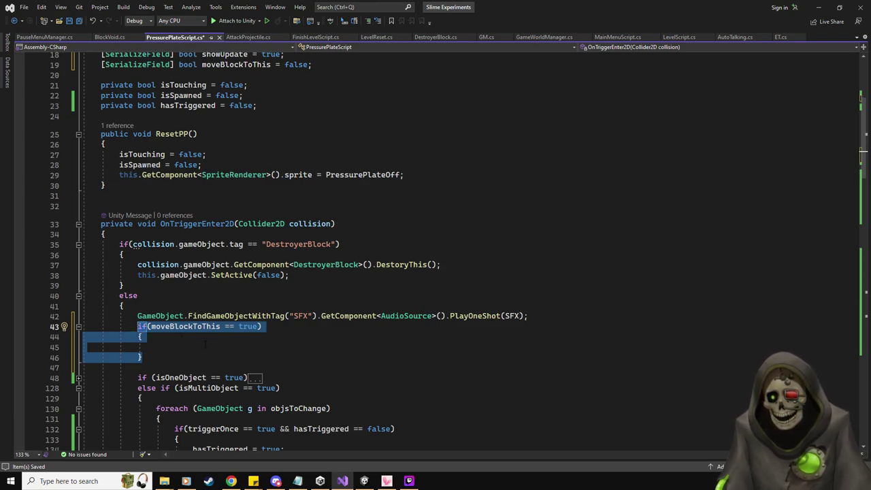
{"action": "key", "text": "Right"}
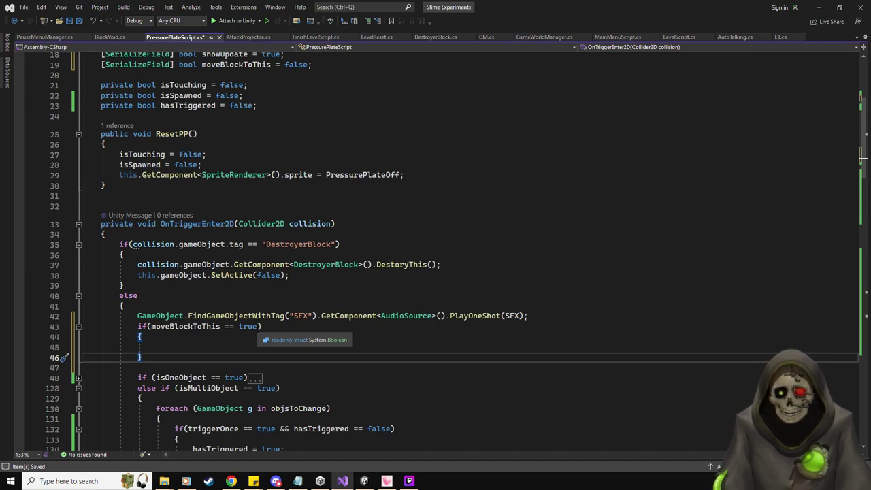
{"action": "left_click", "coordinate": [260, 326]}
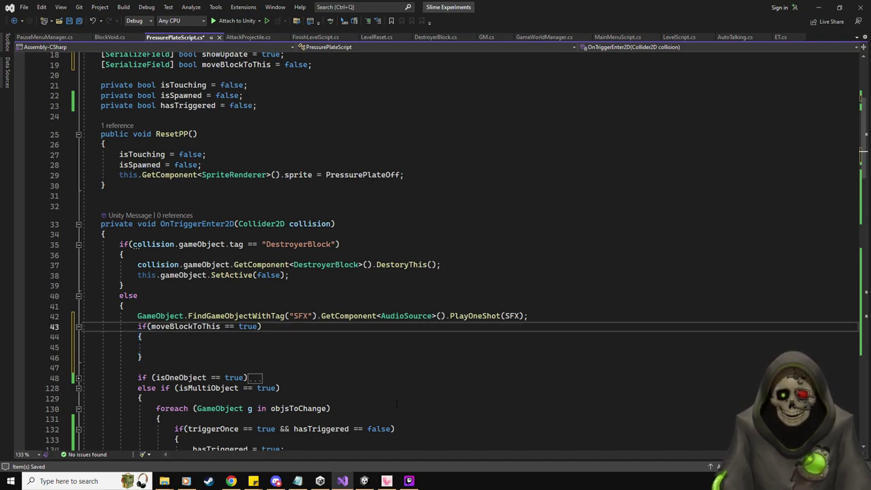
{"action": "type", "text": "&&"}
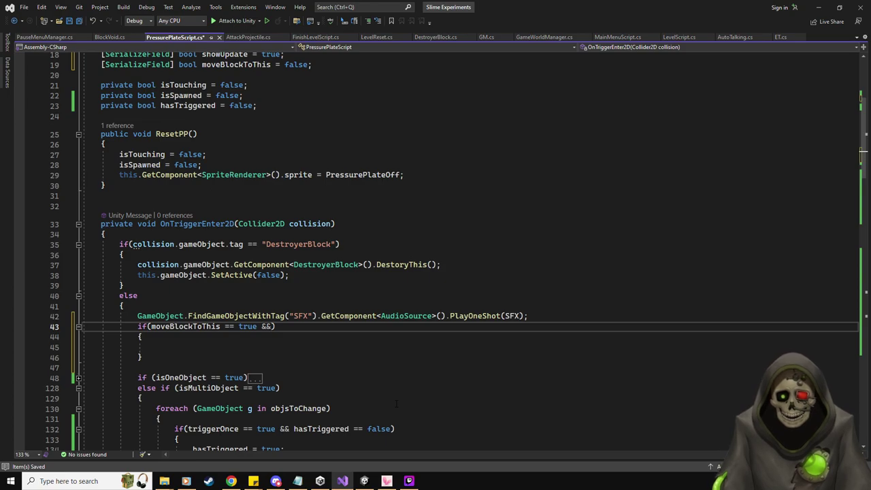
{"action": "type", "text": " ("}
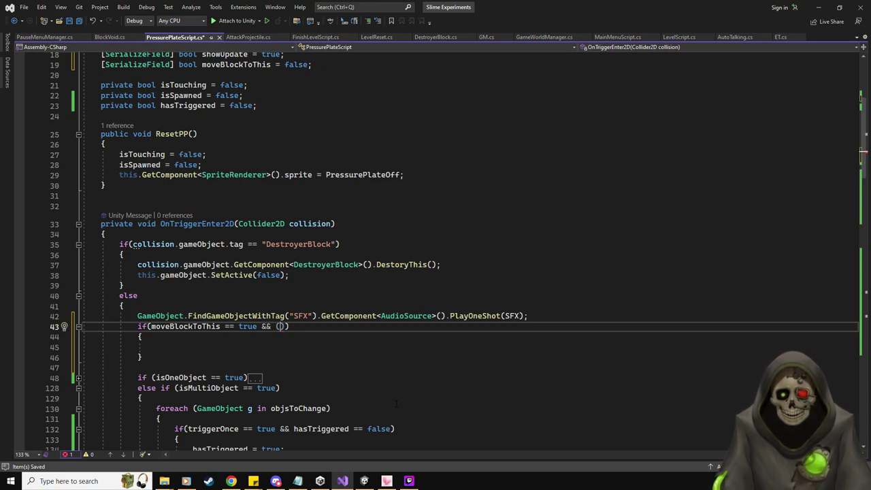
{"action": "type", "text": "collision."}
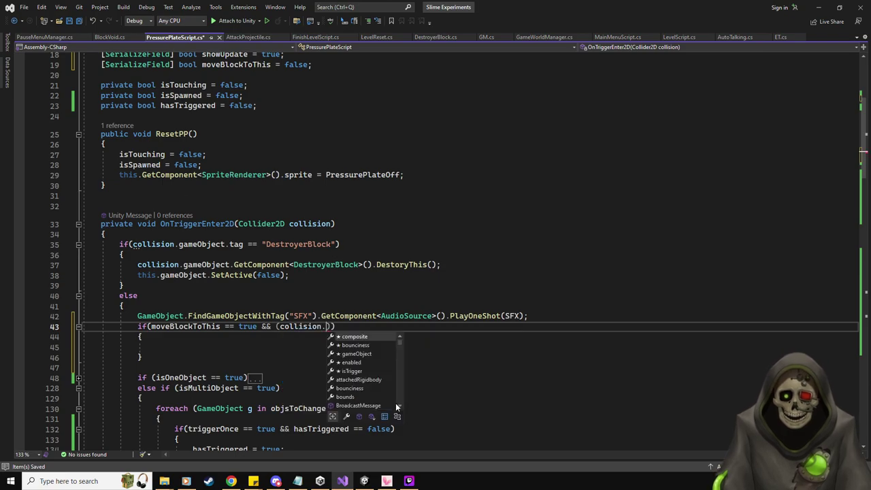
{"action": "type", "text": "gameObject.tag"}
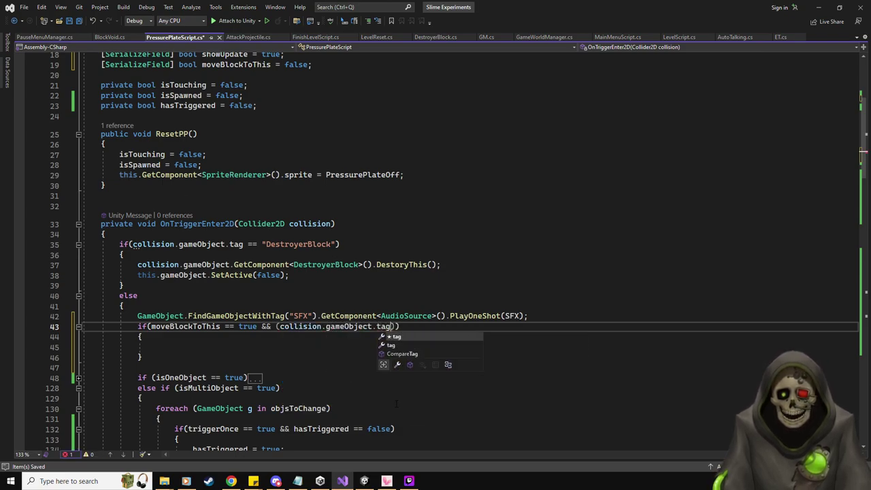
{"action": "type", "text": "("}
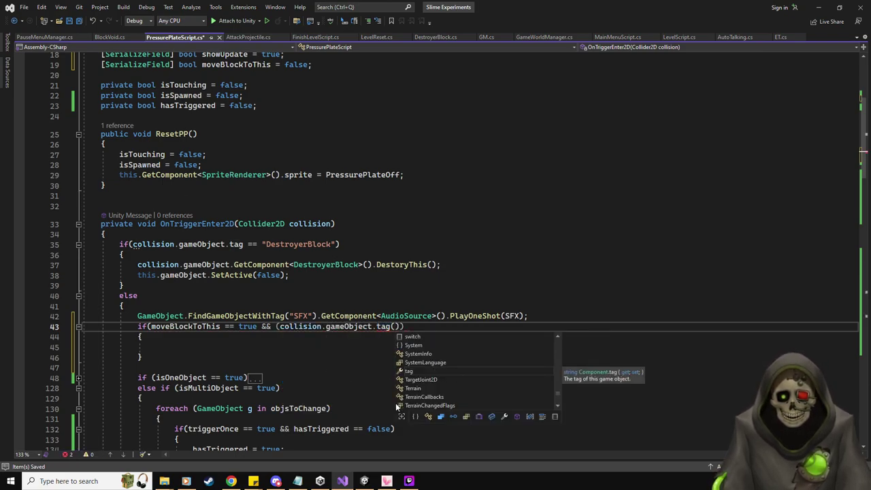
{"action": "key", "text": "Escape"}
{"action": "key", "text": "BackSpace"}
{"action": "type", "text": "=="}
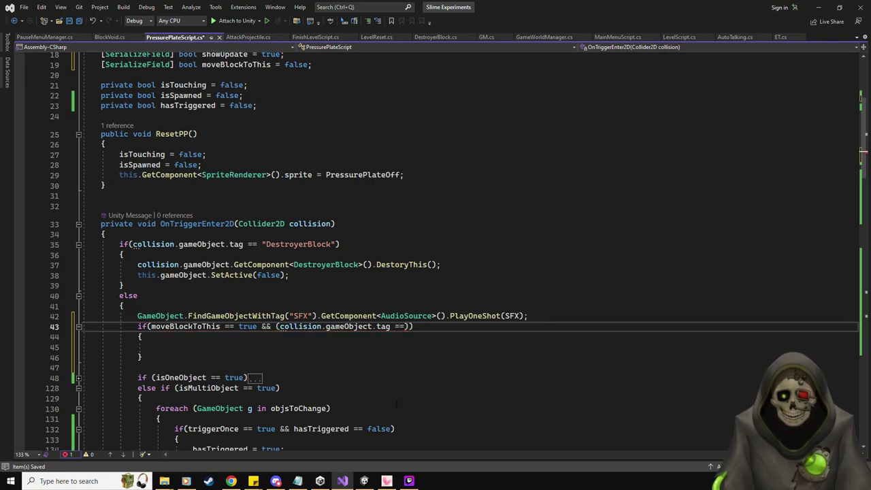
{"action": "type", "text": " \"Movab"}
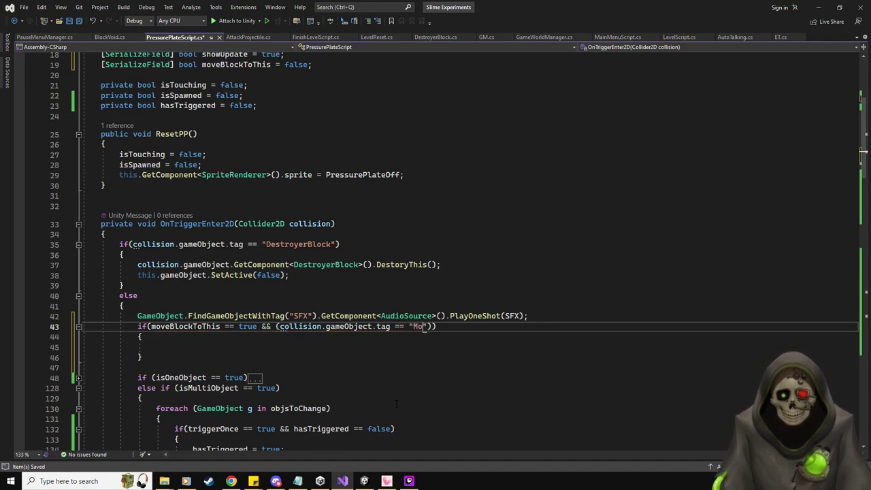
{"action": "type", "text": "leBlock"}
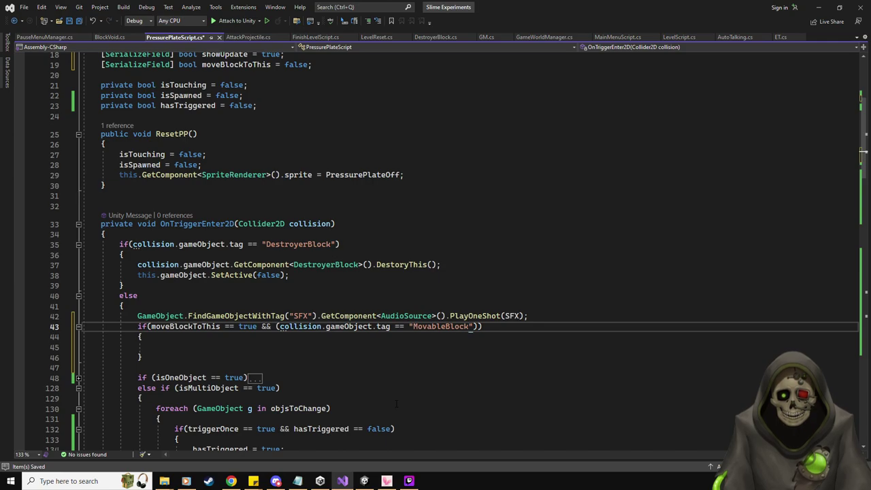
{"action": "type", "text": "\" ||"}
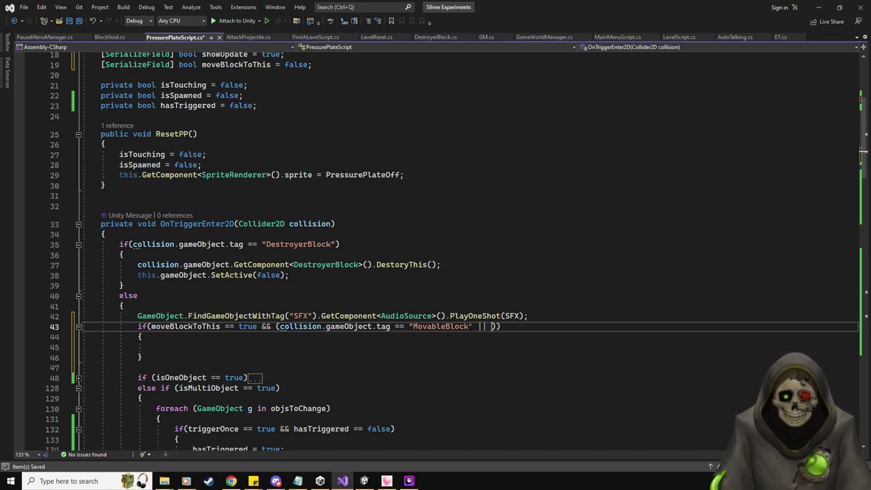
Copy the tag comparison after the || operator and change its tag to "InvertedBlock".
{"action": "left_click_drag", "start_coordinate": [473, 327], "coordinate": [281, 327]}
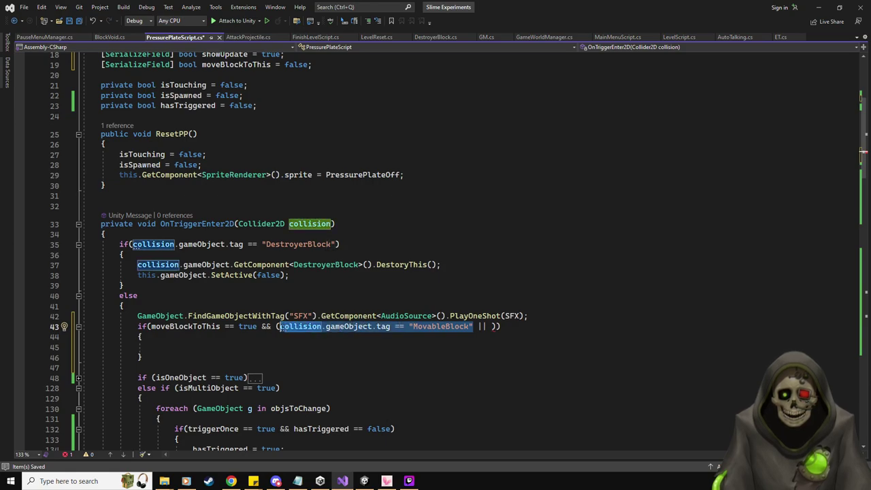
{"action": "key", "text": "ctrl+c"}
{"action": "left_click", "coordinate": [490, 326]}
{"action": "key", "text": "ctrl+v"}
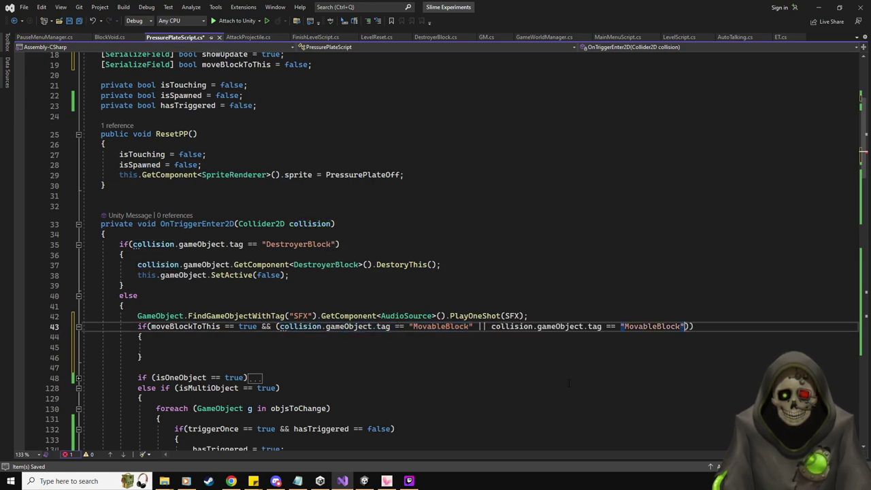
{"action": "key", "text": "Left"}
{"action": "key", "text": "Delete"}
{"action": "key", "text": "BackSpace"}
{"action": "key", "text": "BackSpace"}
{"action": "key", "text": "BackSpace"}
{"action": "key", "text": "BackSpace"}
{"action": "key", "text": "BackSpace"}
{"action": "key", "text": "BackSpace"}
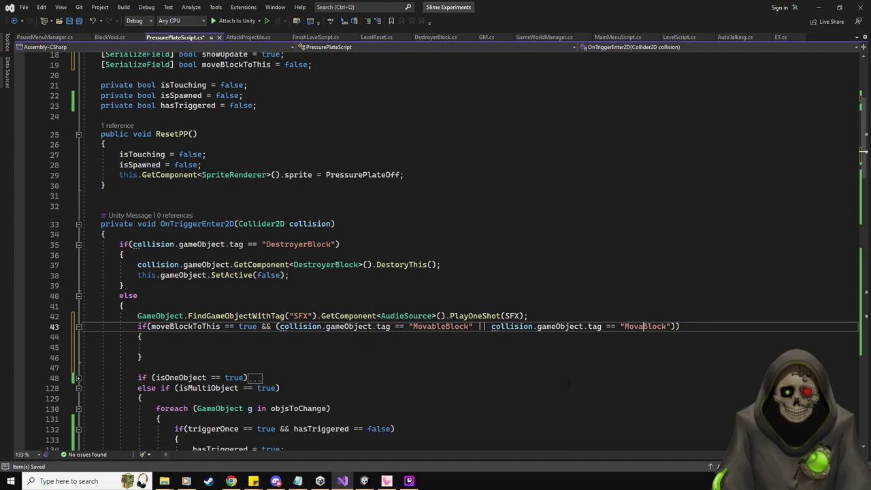
{"action": "type", "text": "Inverted"}
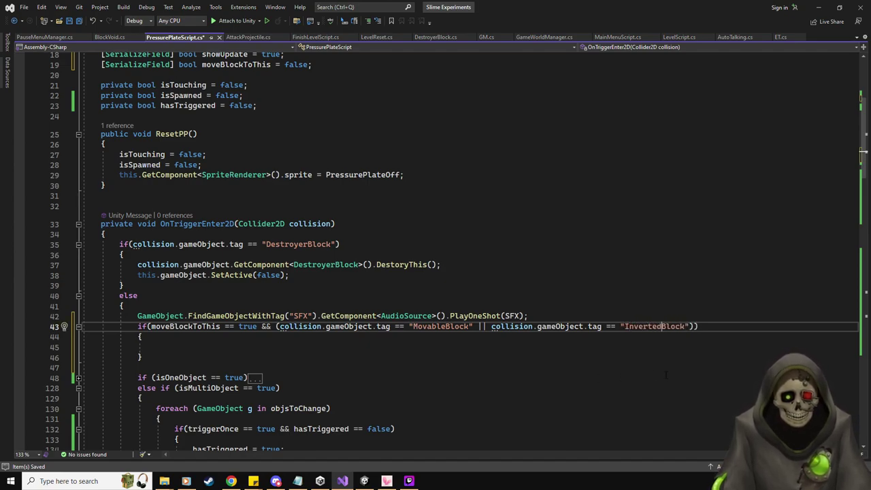
Fill the moveBlockToThis block with collision.gameObject.transform.position = this.transform.position; and save the script.
{"action": "left_click", "coordinate": [444, 348]}
{"action": "type", "text": "c"}
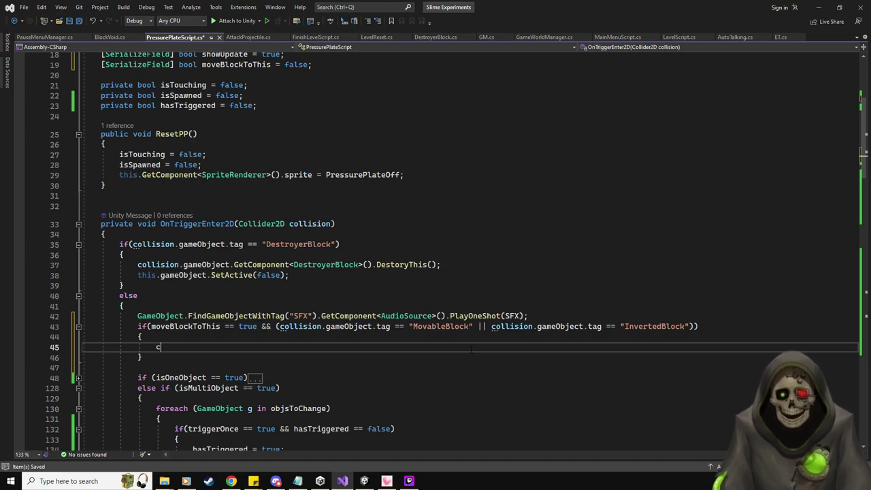
{"action": "type", "text": "ollision.gameObject"}
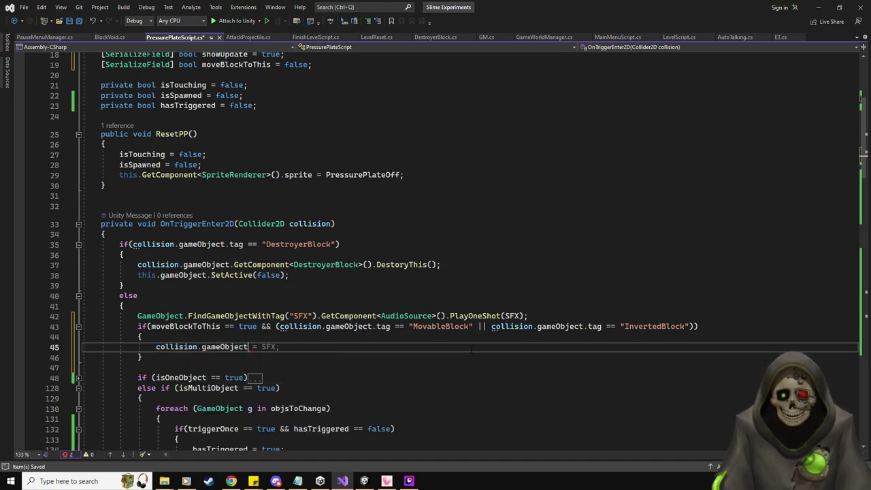
{"action": "type", "text": "."}
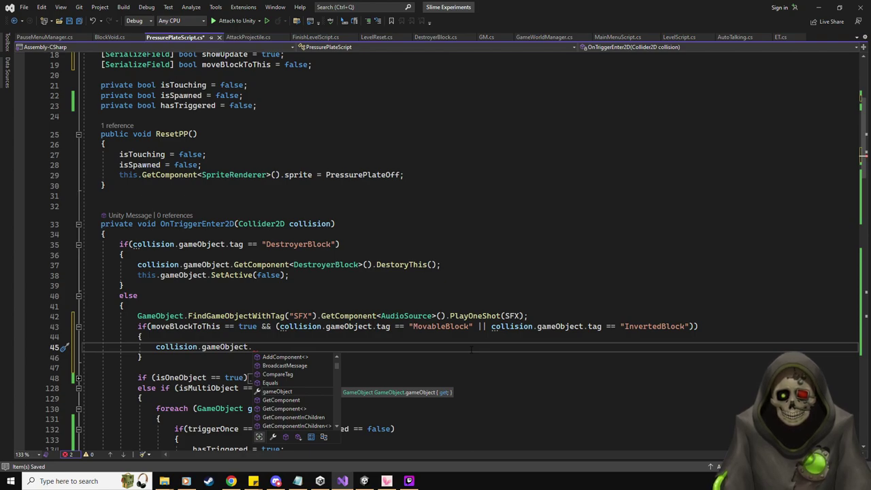
{"action": "type", "text": "transform.position"}
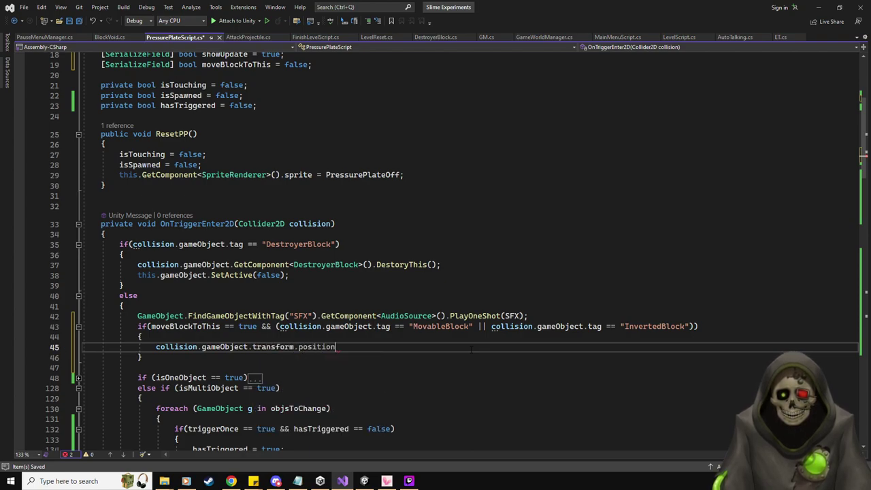
{"action": "type", "text": " = this.trans"}
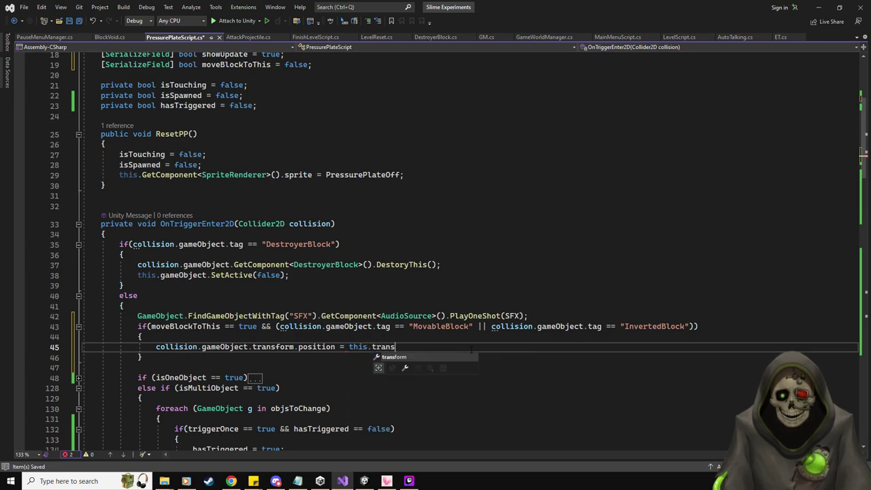
{"action": "type", "text": "form.position;"}
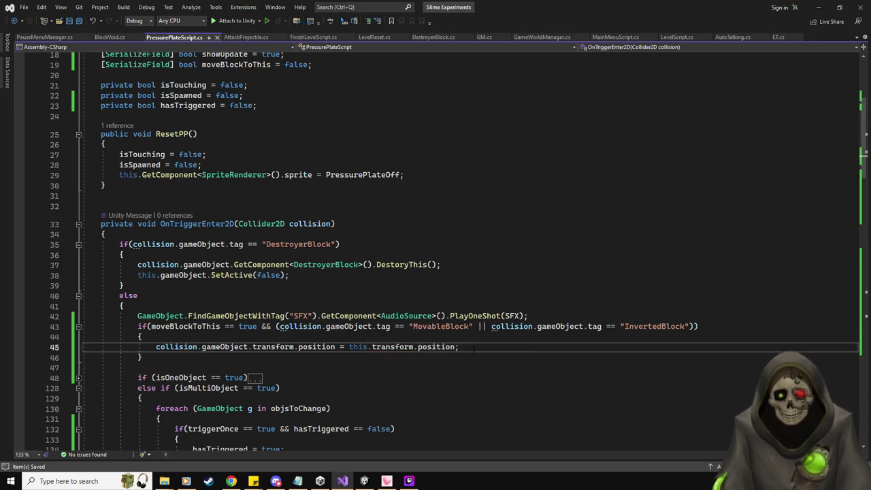
Switch to Unity, end the running playtest and delete both Immobile Block objects from the Level 2-8 items.
{"action": "key", "text": "alt+Tab"}
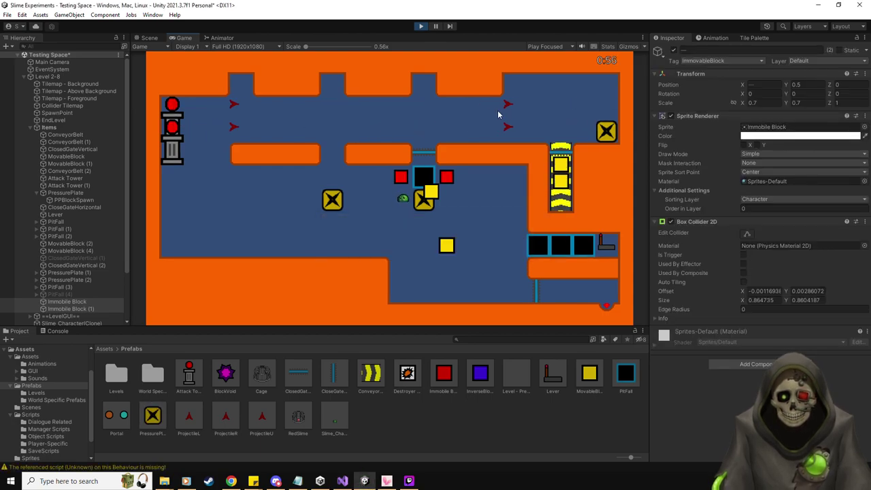
{"action": "left_click", "coordinate": [420, 26]}
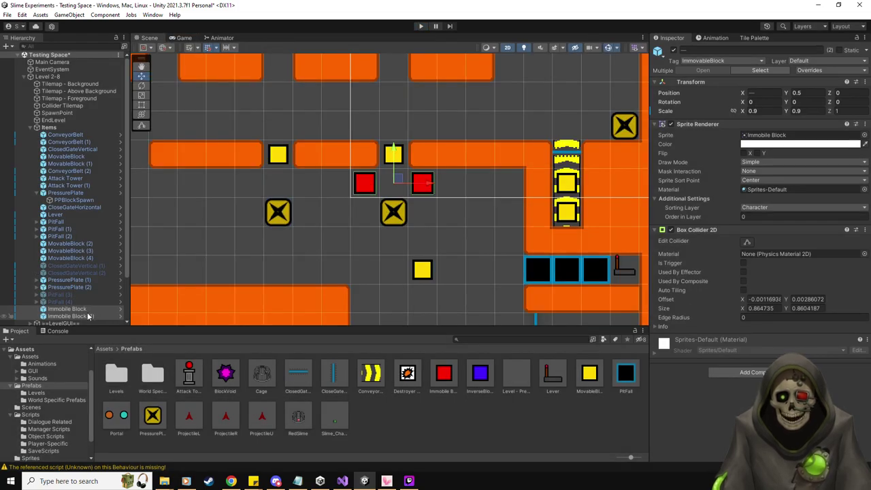
{"action": "left_click", "coordinate": [86, 317], "text": "shift"}
{"action": "key", "text": "Delete"}
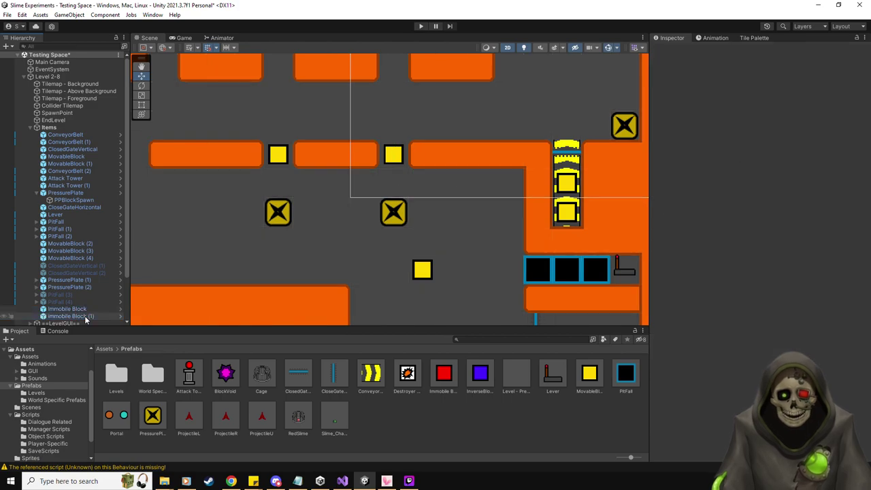
Paint Orange Room wall tiles on the Collider Tilemap beside both block gaps, joining each stub to the wall above.
{"action": "left_click", "coordinate": [762, 37]}
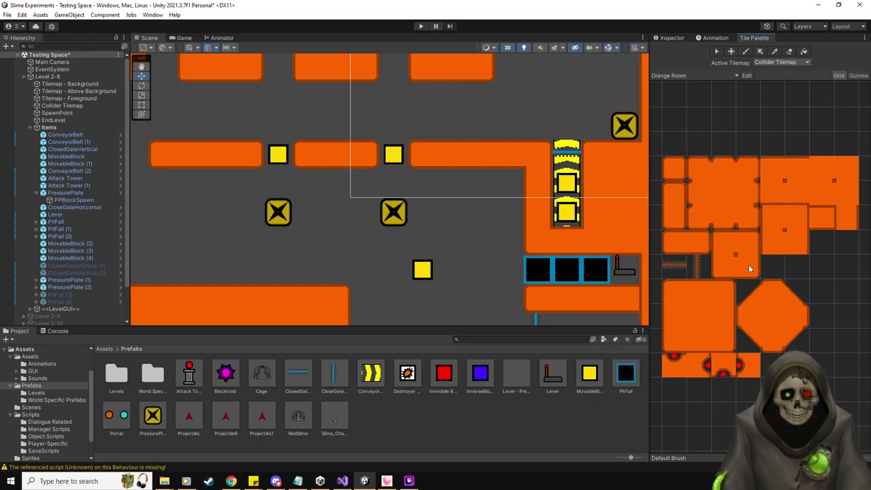
{"action": "left_click", "coordinate": [678, 221]}
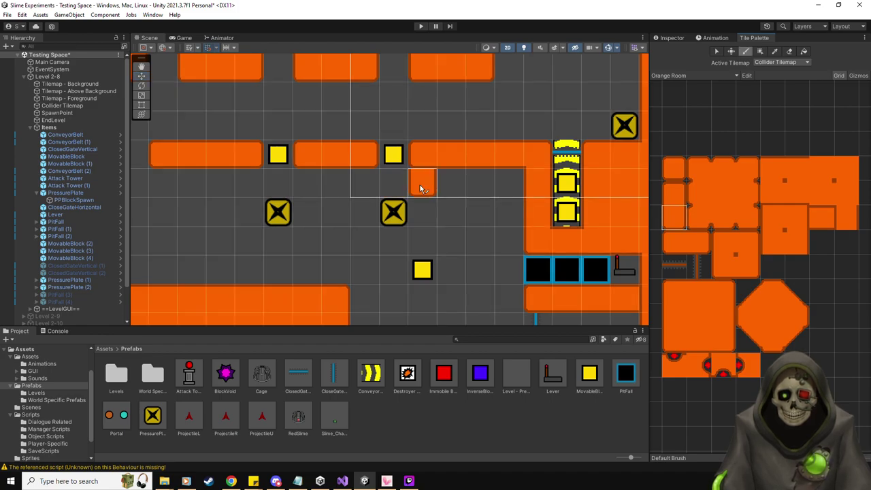
{"action": "left_click", "coordinate": [422, 183]}
{"action": "left_click", "coordinate": [364, 183]}
{"action": "left_click", "coordinate": [306, 182]}
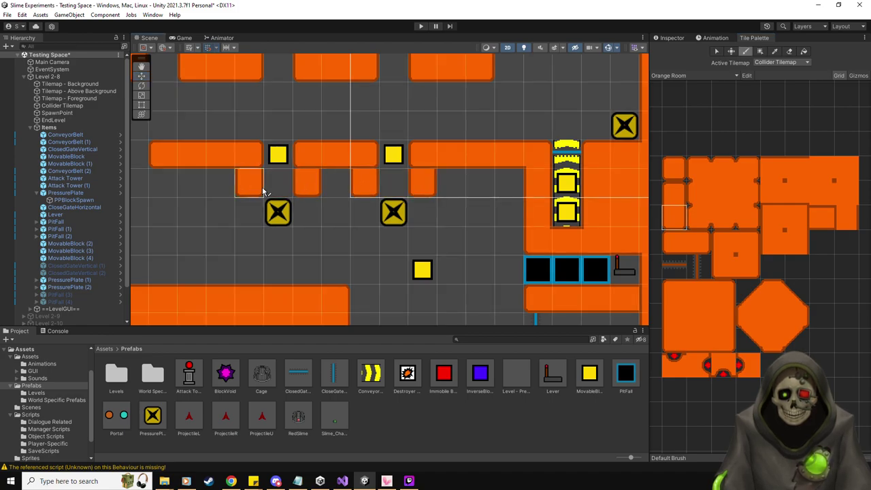
{"action": "left_click", "coordinate": [263, 190]}
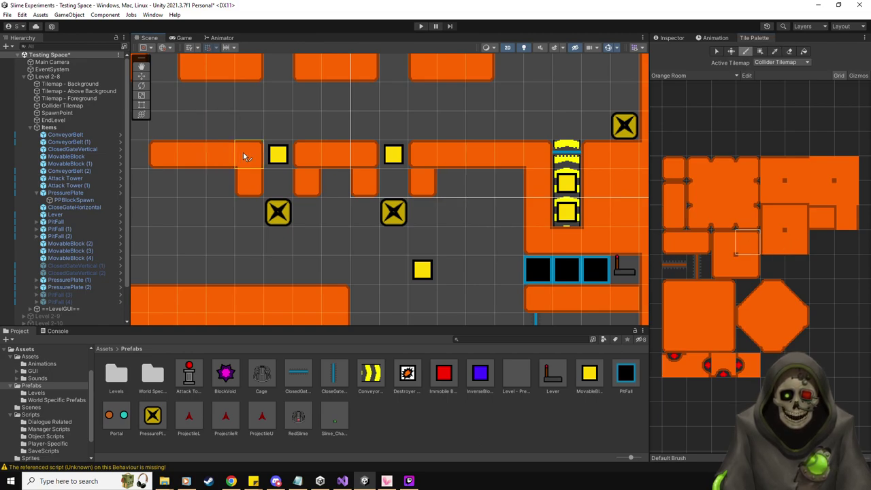
{"action": "left_click", "coordinate": [727, 244]}
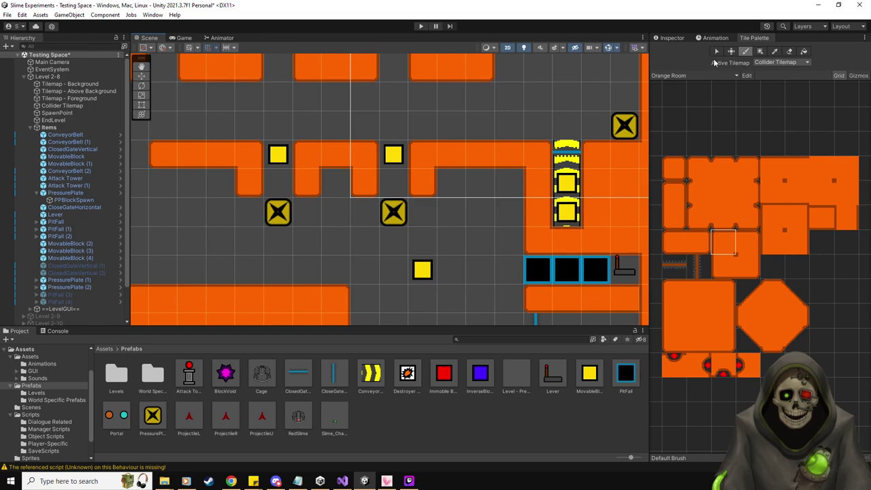
{"action": "key", "text": "w"}
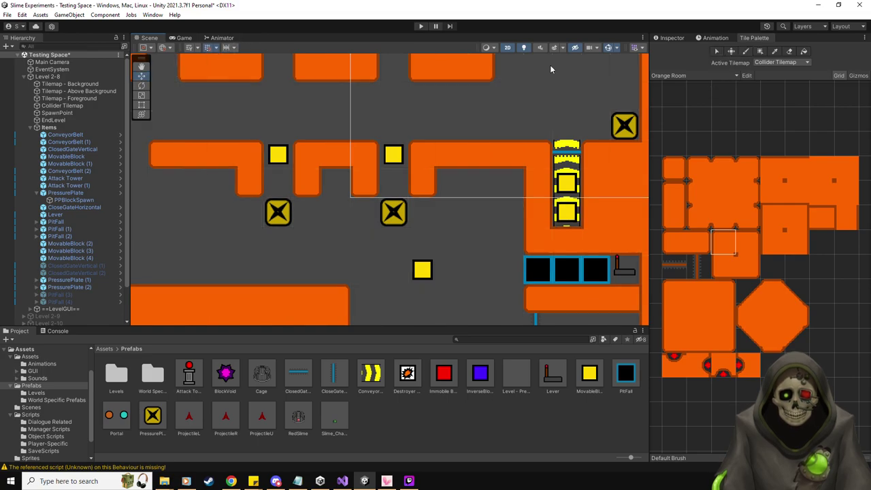
Playtest Level 2-8 by sending the yellow block through the second gap onto its pressure plate, and end the playtest.
{"action": "left_click", "coordinate": [418, 27]}
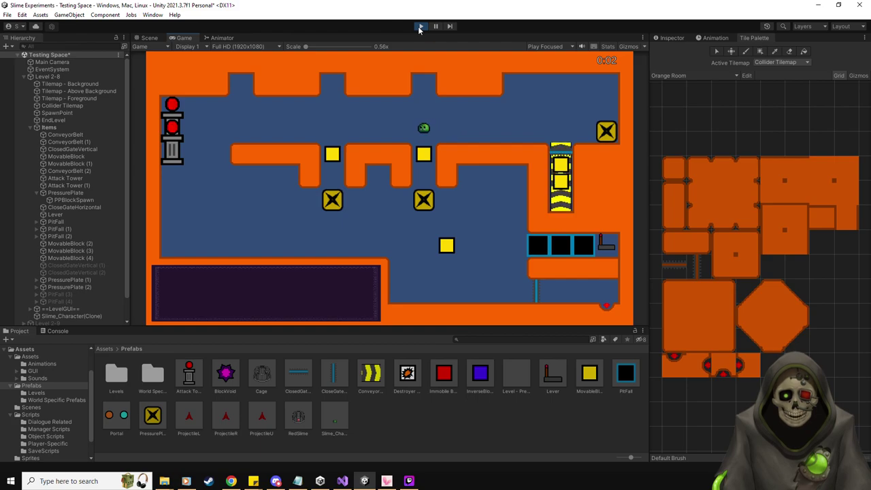
{"action": "key", "text": "Up"}
{"action": "key", "text": "Right"}
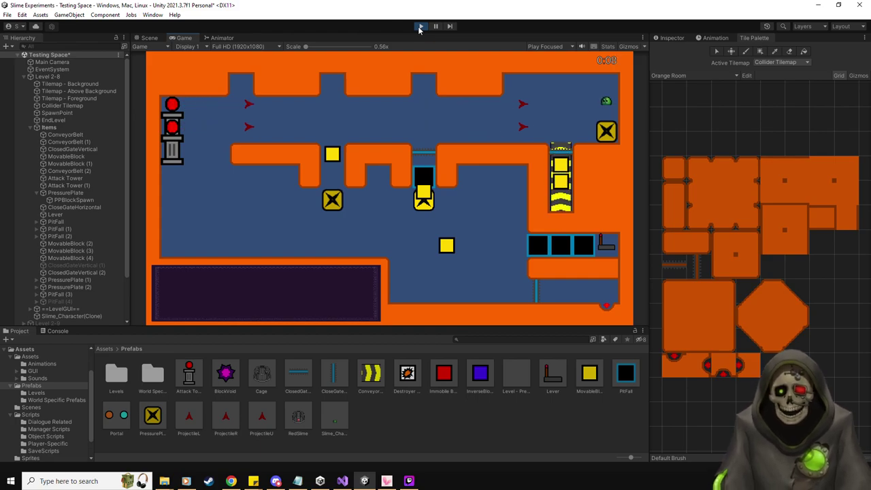
{"action": "key", "text": "Up"}
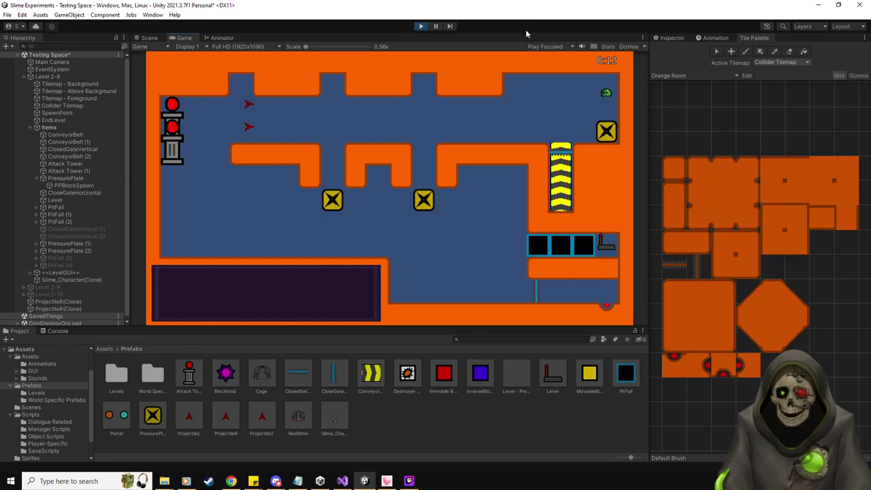
{"action": "left_click", "coordinate": [422, 26]}
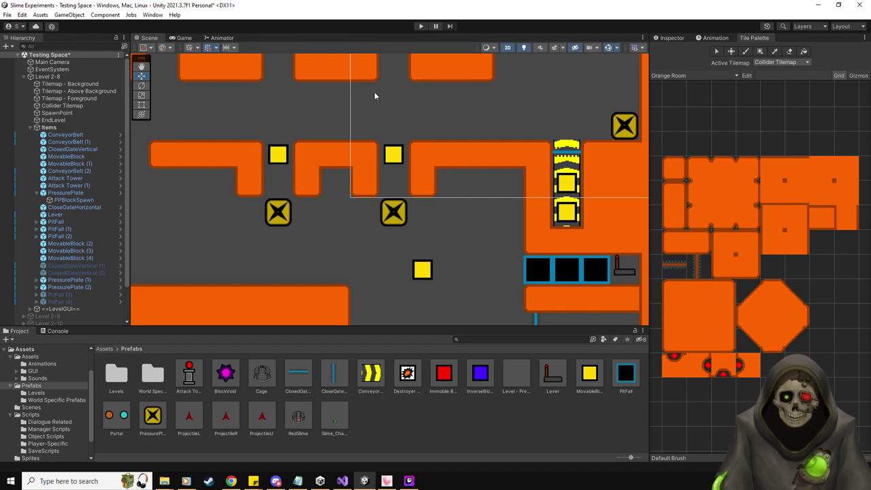
Enable Move Block To This on both PressurePlate (1) and PressurePlate (2).
{"action": "left_click", "coordinate": [74, 280]}
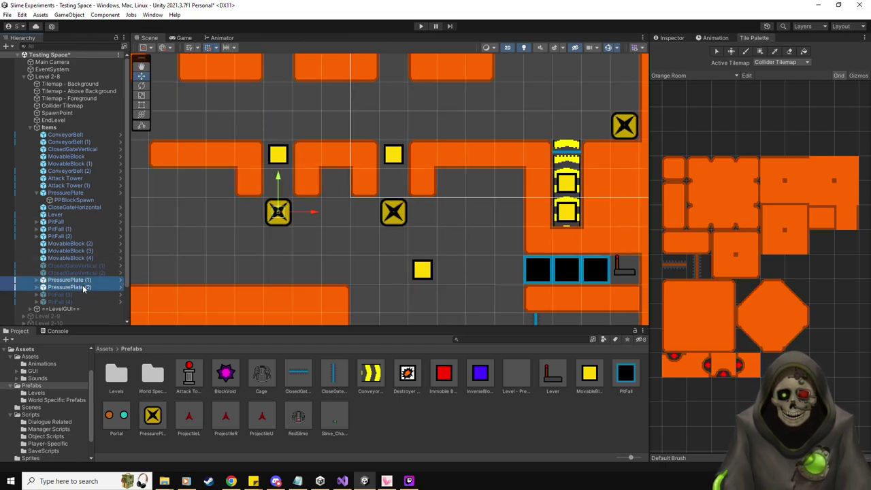
{"action": "left_click", "coordinate": [82, 287], "text": "ctrl"}
{"action": "left_click", "coordinate": [669, 38]}
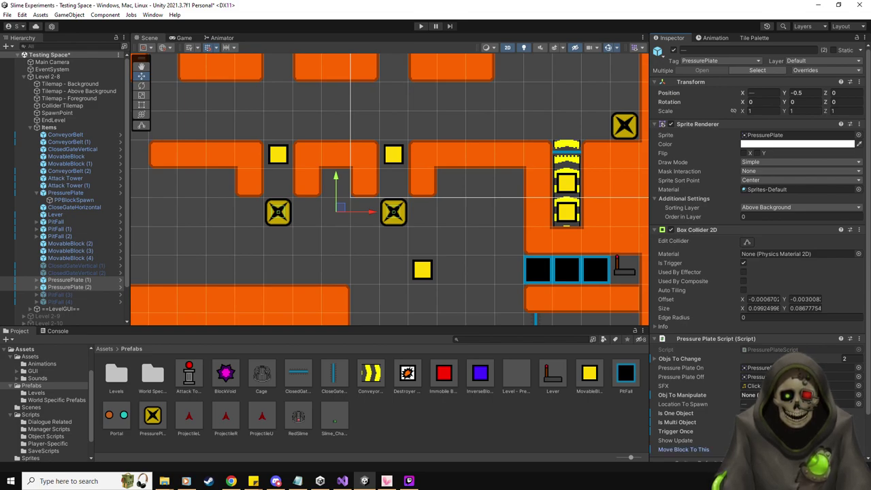
Playtest the level again to check how the yellow block snaps onto the plate below the second gap.
{"action": "left_click", "coordinate": [421, 27]}
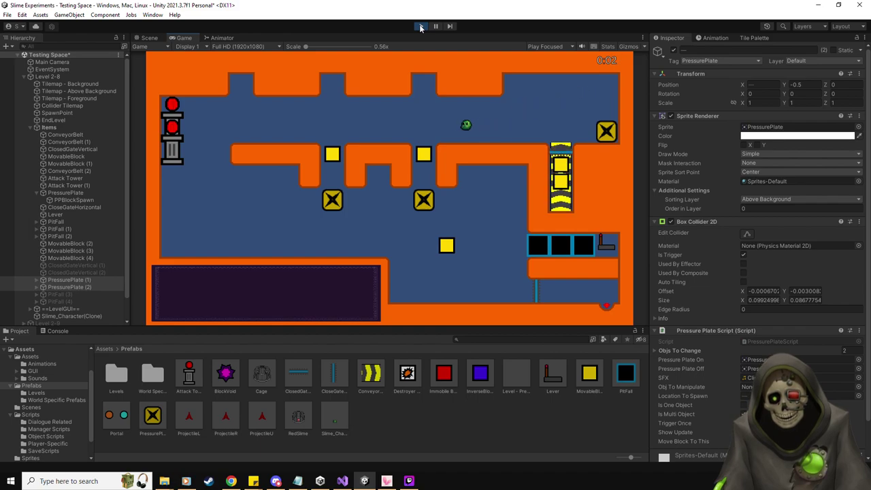
{"action": "key", "text": "Down"}
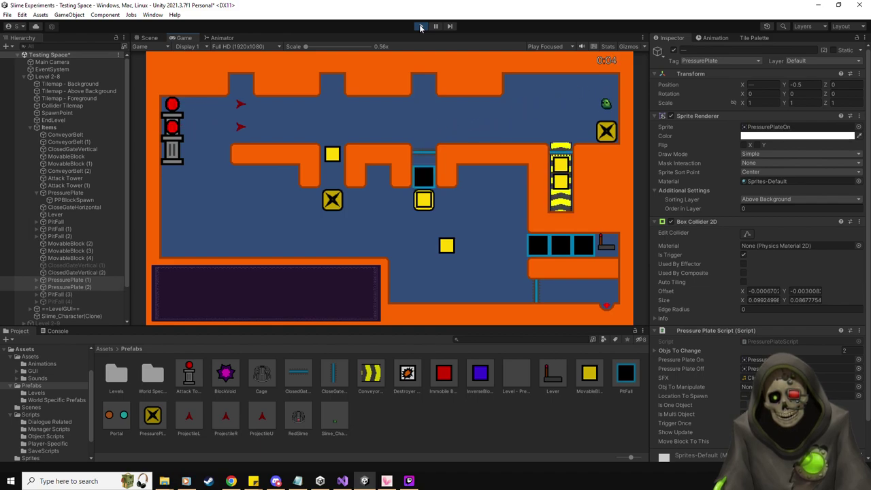
{"action": "key", "text": "Up"}
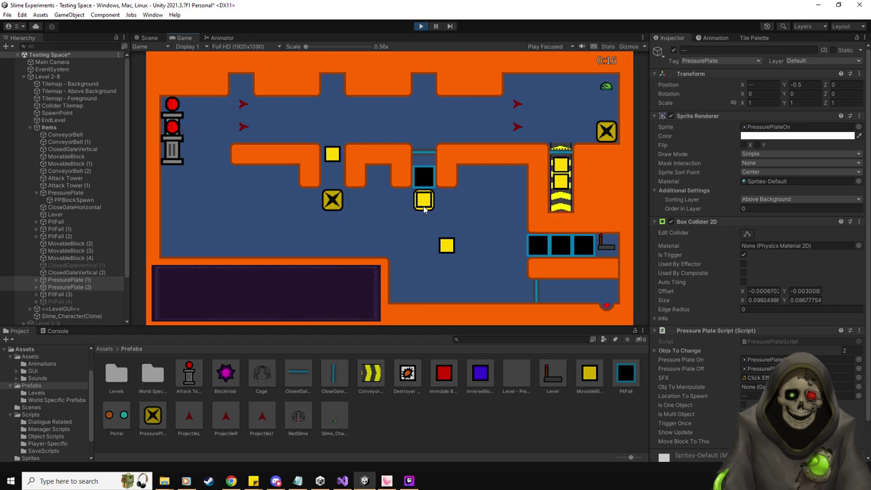
Move Slime_Character(Clone) in the running scene to the area between the two lower pressure plates.
{"action": "left_click", "coordinate": [149, 37]}
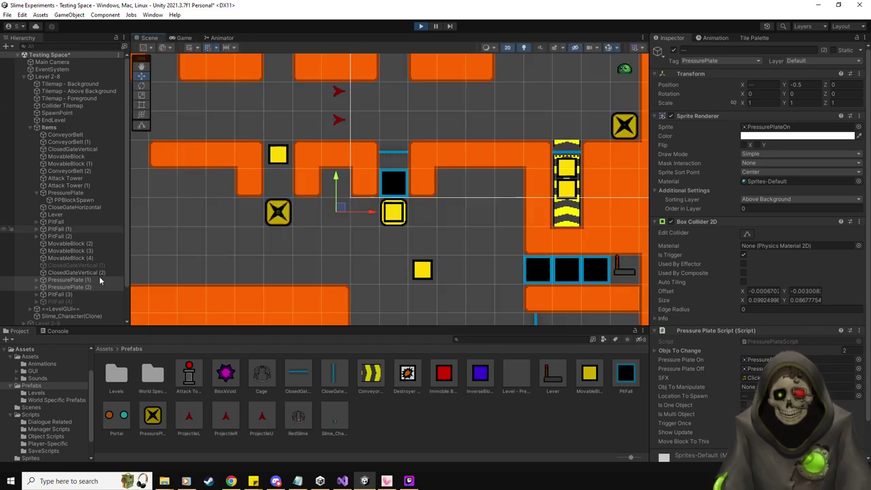
{"action": "left_click", "coordinate": [93, 317]}
{"action": "scroll", "coordinate": [604, 143], "scroll_direction": "down", "scroll_amount": 2}
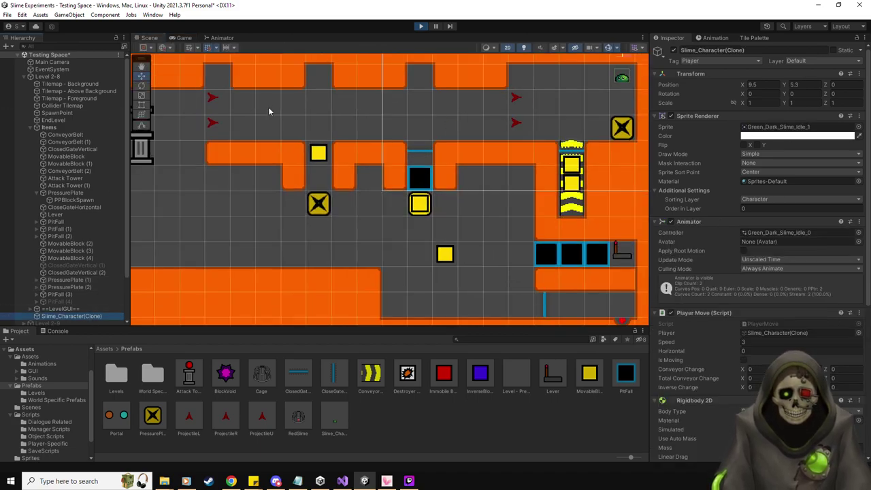
{"action": "scroll", "coordinate": [533, 131], "scroll_direction": "down", "scroll_amount": 2}
{"action": "left_click_drag", "start_coordinate": [592, 96], "coordinate": [371, 215]}
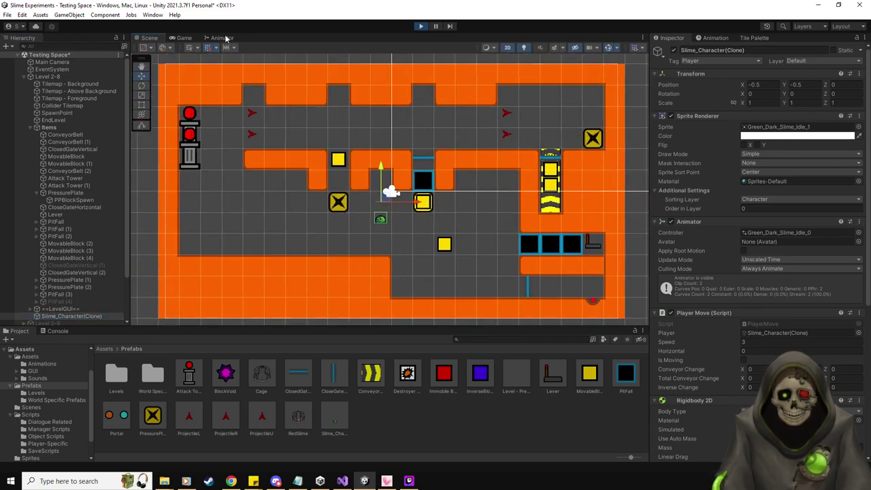
Push the yellow block off PressurePlate (2) with the slime in the running game and walk back across the plate.
{"action": "left_click", "coordinate": [175, 39]}
{"action": "key", "text": "Right"}
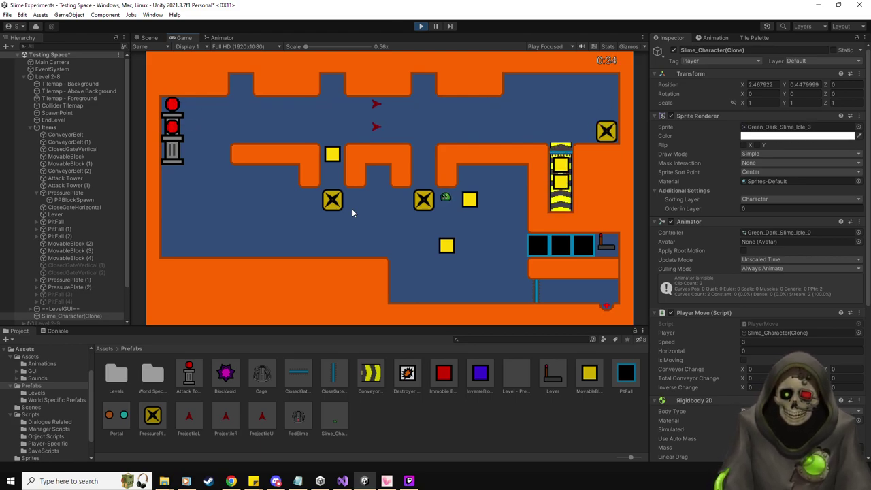
{"action": "key", "text": "Left"}
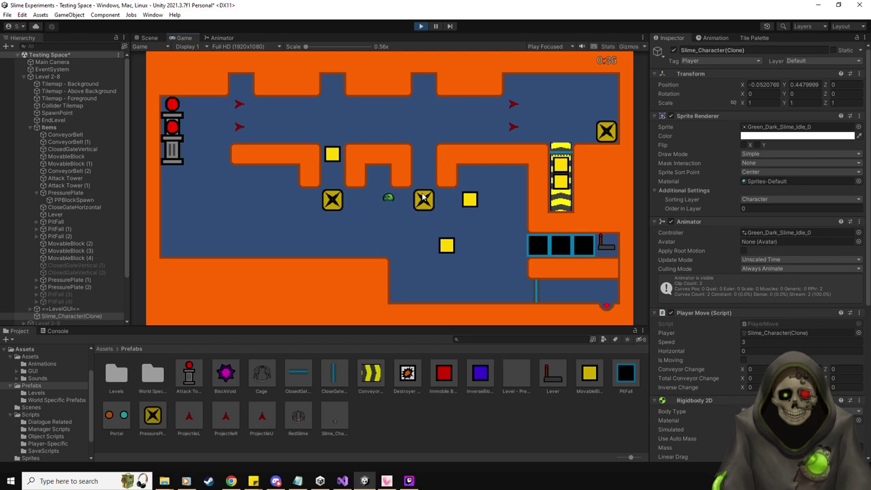
Inspect PressurePlate (2) while walking the slime back and forth over it to test its triggering.
{"action": "left_click", "coordinate": [85, 287]}
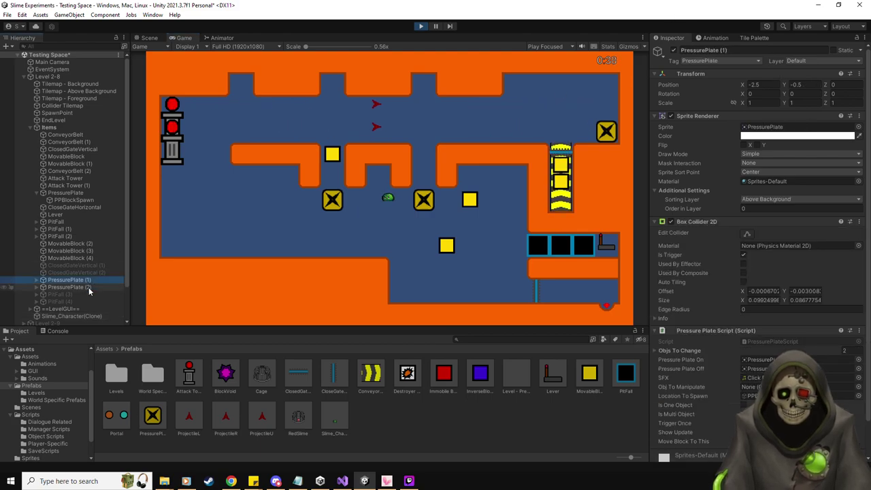
{"action": "left_click", "coordinate": [467, 232]}
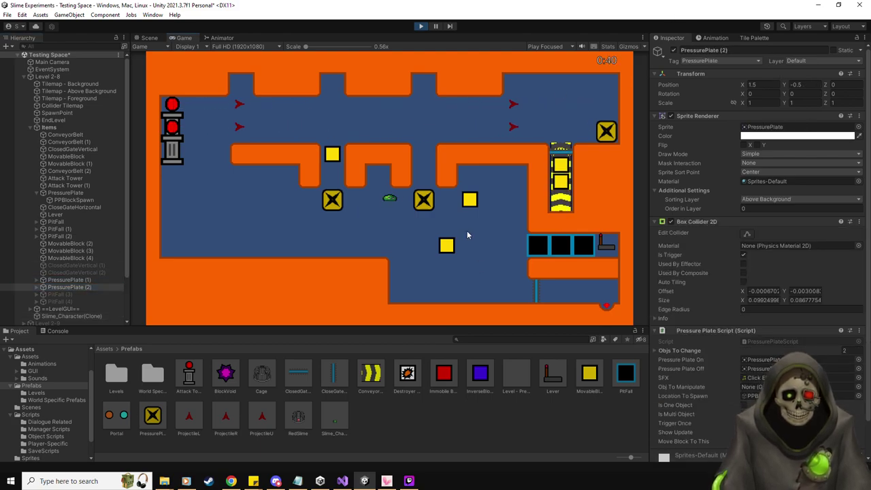
{"action": "key", "text": "Right"}
{"action": "key", "text": "Left"}
{"action": "key", "text": "Right"}
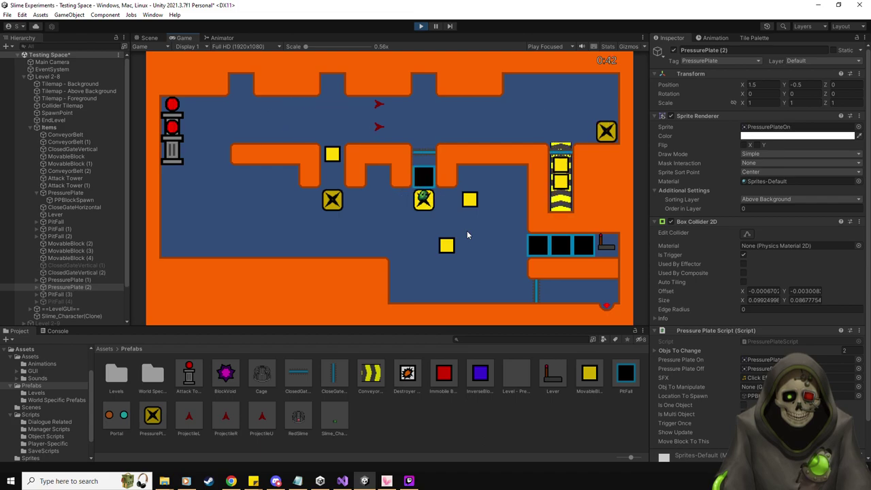
{"action": "key", "text": "Left"}
{"action": "key", "text": "Right"}
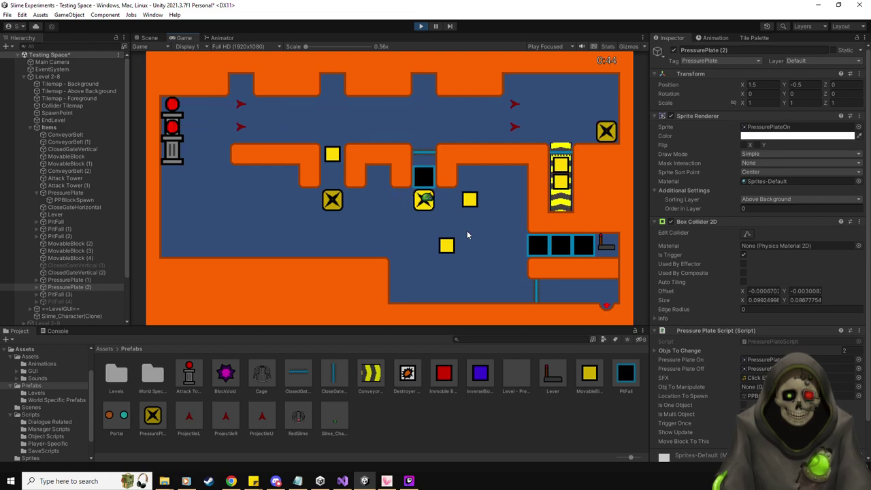
{"action": "key", "text": "Left"}
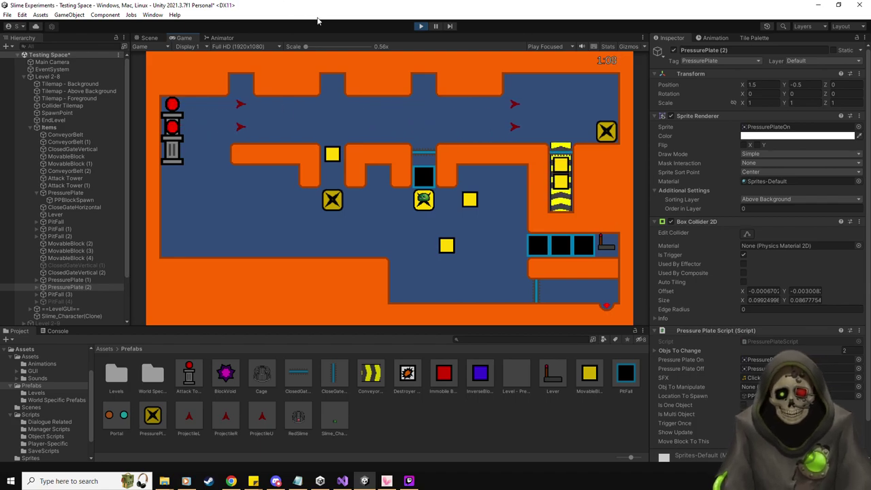
End the playtest and switch to PressurePlateScript.cs in Visual Studio.
{"action": "left_click", "coordinate": [421, 26]}
{"action": "key", "text": "alt+Tab"}
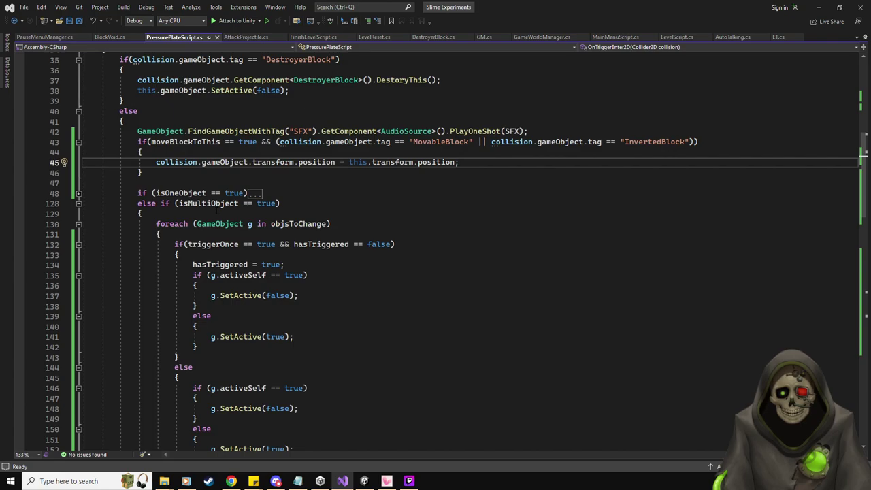
Move the triggerOnce == true && hasTriggered == false check above the foreach loop in the isMultiObject branch of OnTriggerEnter2D.
{"action": "scroll", "coordinate": [216, 211], "scroll_direction": "up", "scroll_amount": 1}
{"action": "scroll", "coordinate": [216, 211], "scroll_direction": "down", "scroll_amount": 3}
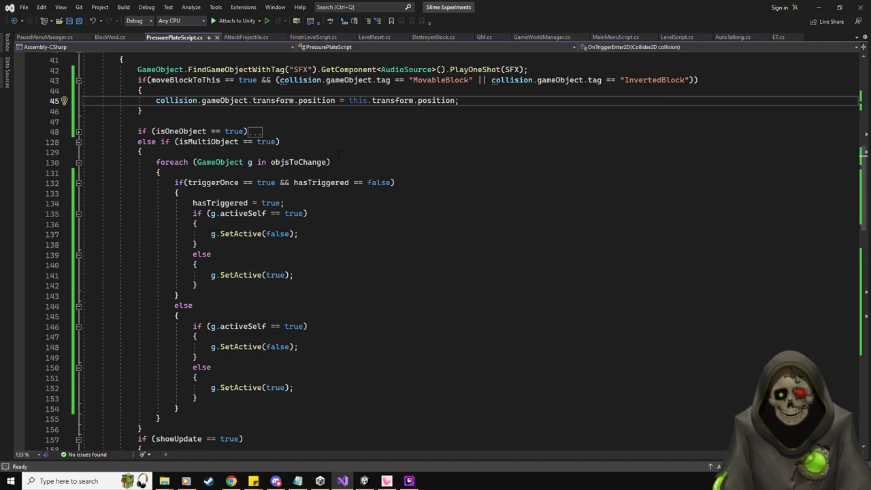
{"action": "left_click", "coordinate": [340, 154]}
{"action": "key", "text": "Return"}
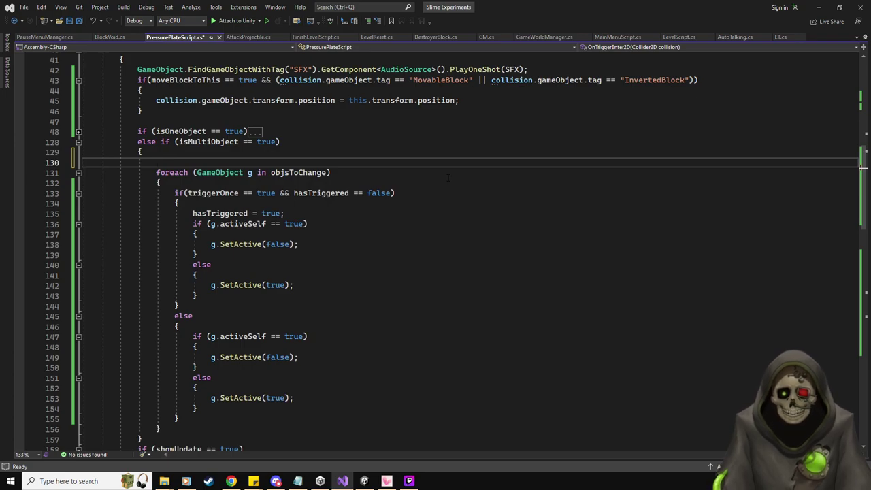
{"action": "left_click", "coordinate": [410, 192]}
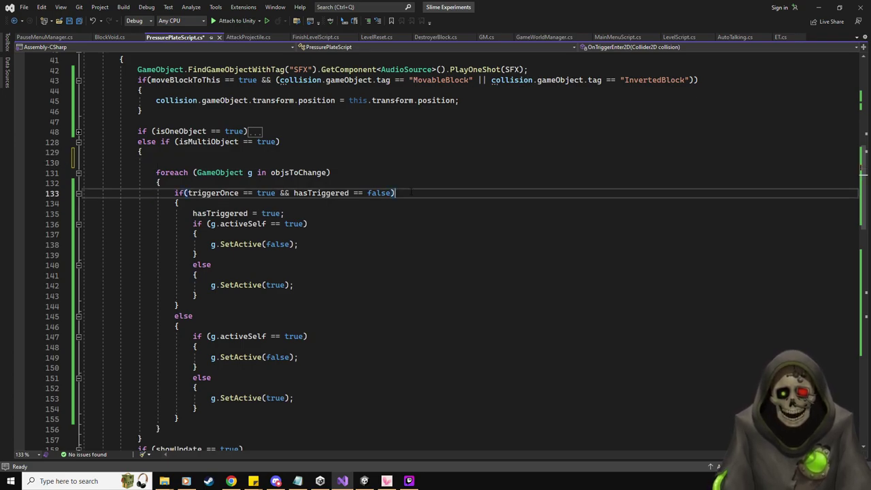
{"action": "key", "text": "shift+Home"}
{"action": "key", "text": "ctrl+x"}
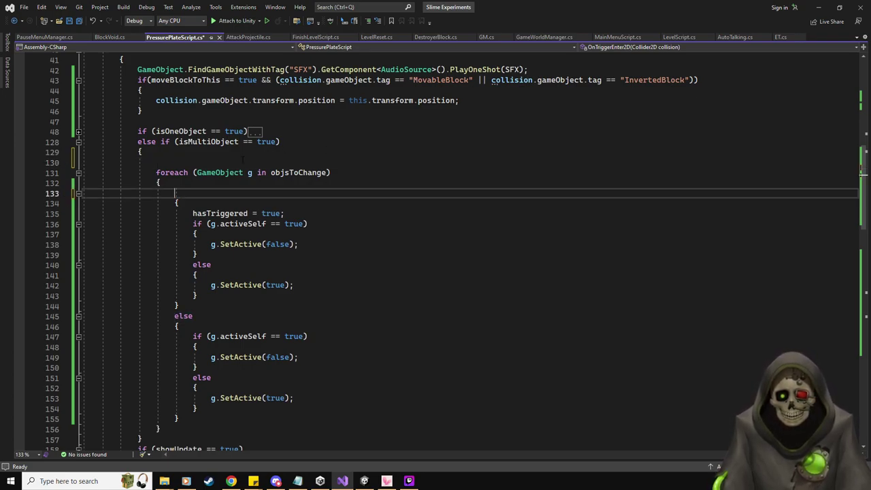
{"action": "left_click", "coordinate": [242, 162]}
{"action": "key", "text": "ctrl+v"}
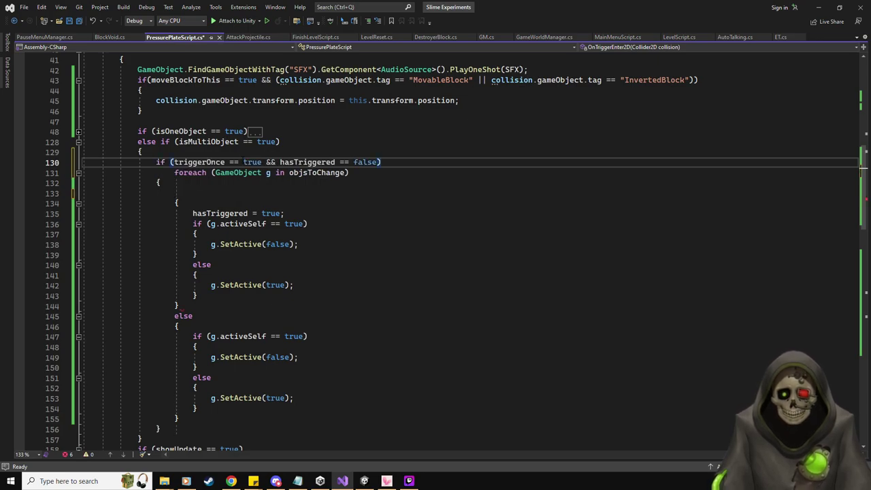
Add an empty body to the moved triggerOnce check and follow it with an empty else block.
{"action": "type", "text": "{"}
{"action": "key", "text": "Return"}
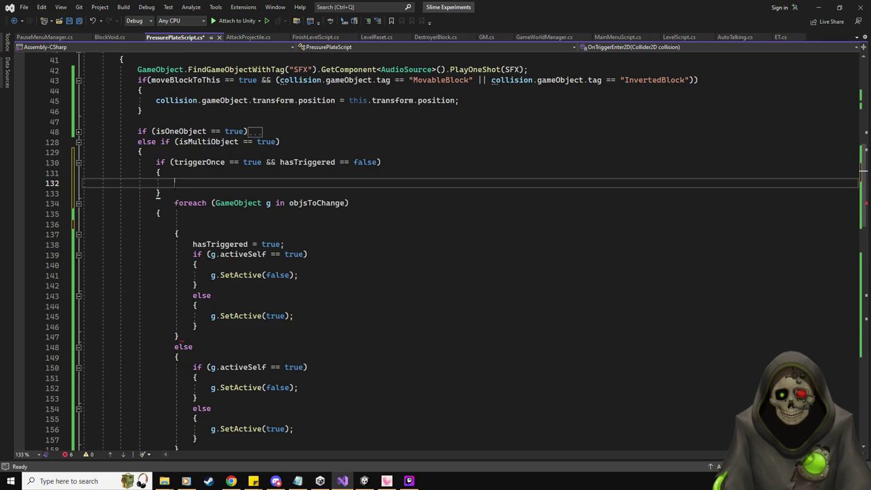
{"action": "key", "text": "Down"}
{"action": "key", "text": "Return"}
{"action": "type", "text": "else {"}
{"action": "key", "text": "Return"}
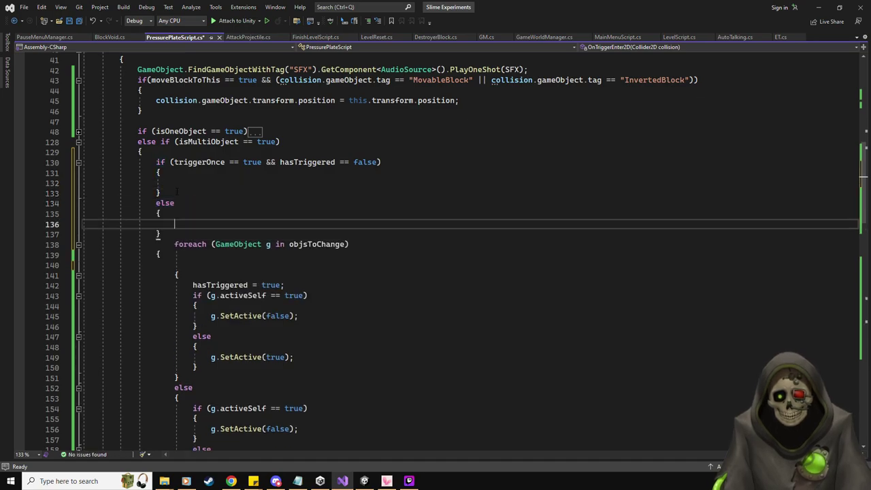
Move the foreach (GameObject g in objsToChange) header into the triggerOnce block and paste a copy into the else block.
{"action": "scroll", "coordinate": [230, 342], "scroll_direction": "down", "scroll_amount": 2}
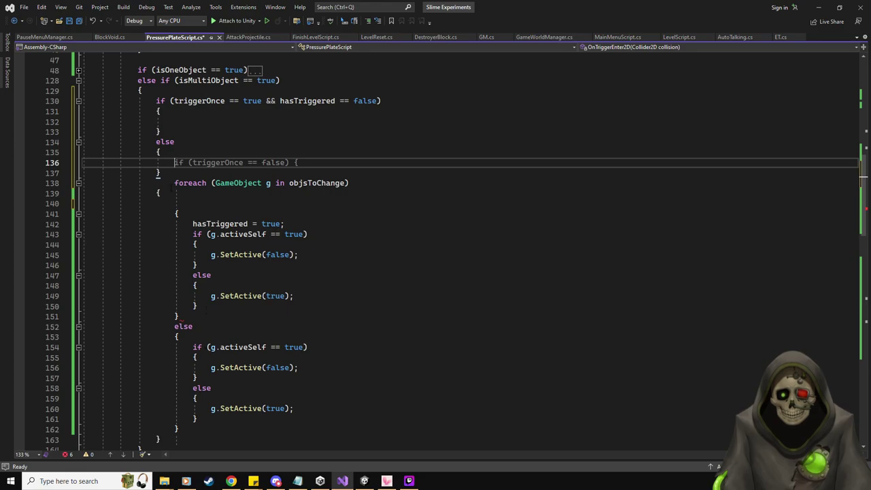
{"action": "left_click_drag", "start_coordinate": [174, 184], "coordinate": [351, 183]}
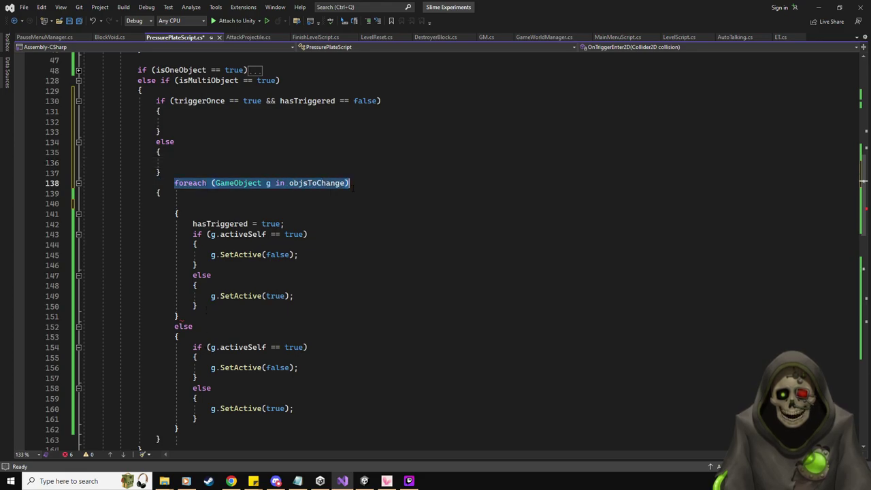
{"action": "key", "text": "ctrl+x"}
{"action": "key", "text": "Up"}
{"action": "key", "text": "Up"}
{"action": "key", "text": "Up"}
{"action": "key", "text": "Up"}
{"action": "key", "text": "Up"}
{"action": "key", "text": "Up"}
{"action": "key", "text": "ctrl+v"}
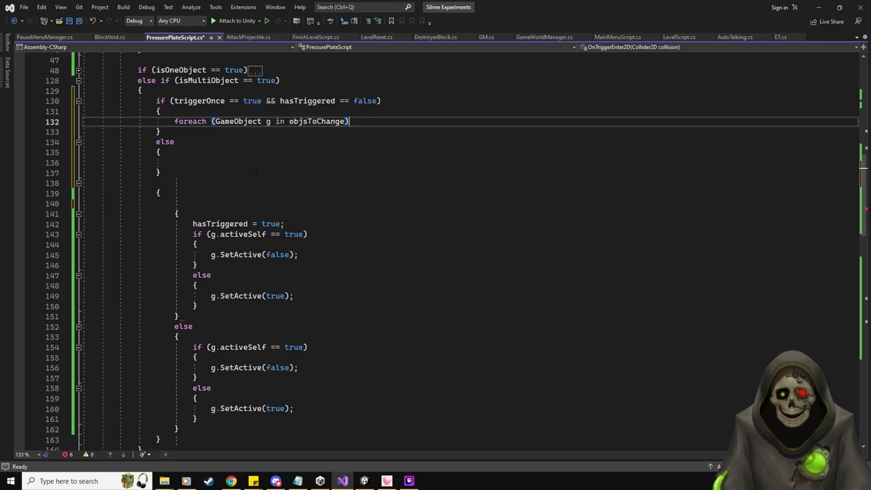
{"action": "left_click", "coordinate": [193, 164]}
{"action": "key", "text": "ctrl+v"}
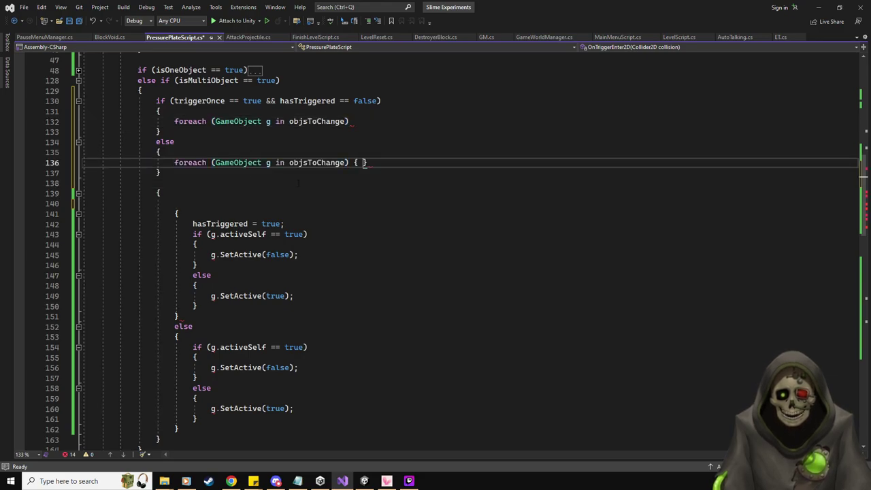
Give both foreach loops empty braced bodies.
{"action": "key", "text": "Return"}
{"action": "left_click", "coordinate": [370, 121]}
{"action": "key", "text": "Return"}
{"action": "type", "text": "{"}
{"action": "key", "text": "Return"}
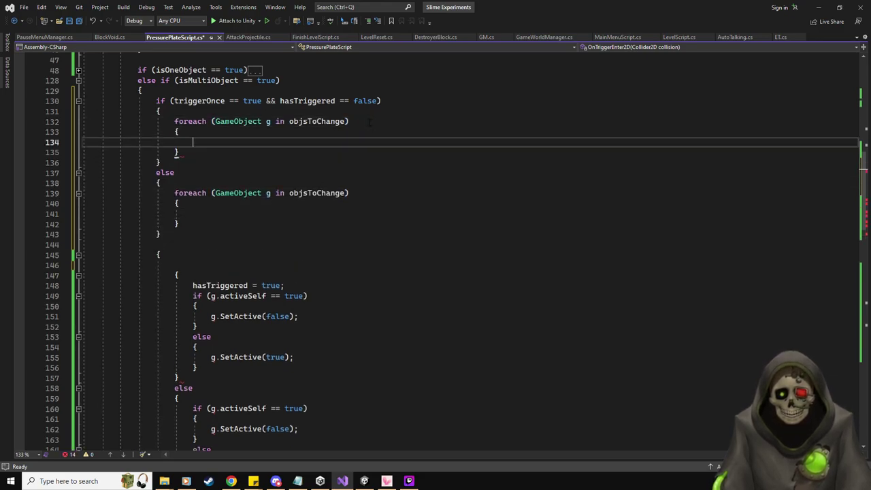
Move the hasTriggered assignment and the g.activeSelf if/else code into the first foreach loop.
{"action": "left_click_drag", "start_coordinate": [212, 368], "coordinate": [193, 286]}
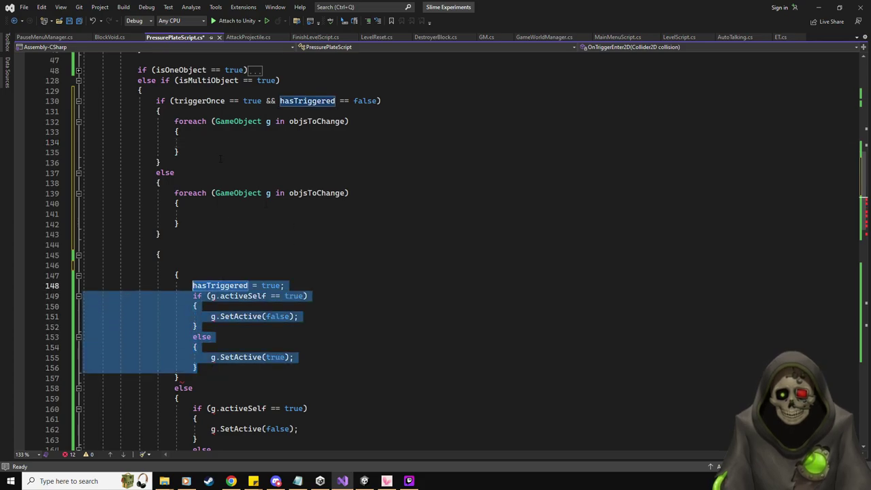
{"action": "key", "text": "ctrl+x"}
{"action": "left_click", "coordinate": [198, 141]}
{"action": "key", "text": "ctrl+v"}
Move hasTriggered = true; out of the first foreach loop to the line directly above it.
{"action": "left_click", "coordinate": [289, 142]}
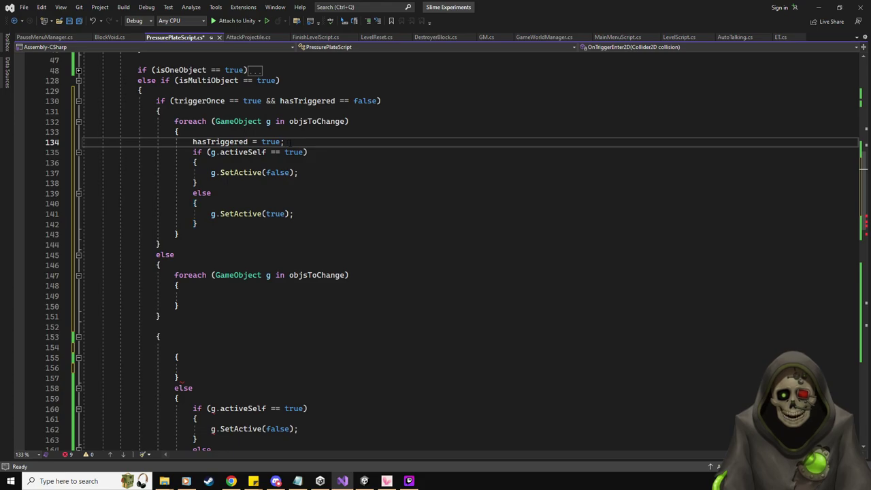
{"action": "key", "text": "shift+Home"}
{"action": "key", "text": "ctrl+x"}
{"action": "left_click", "coordinate": [278, 111]}
{"action": "key", "text": "Return"}
{"action": "key", "text": "ctrl+v"}
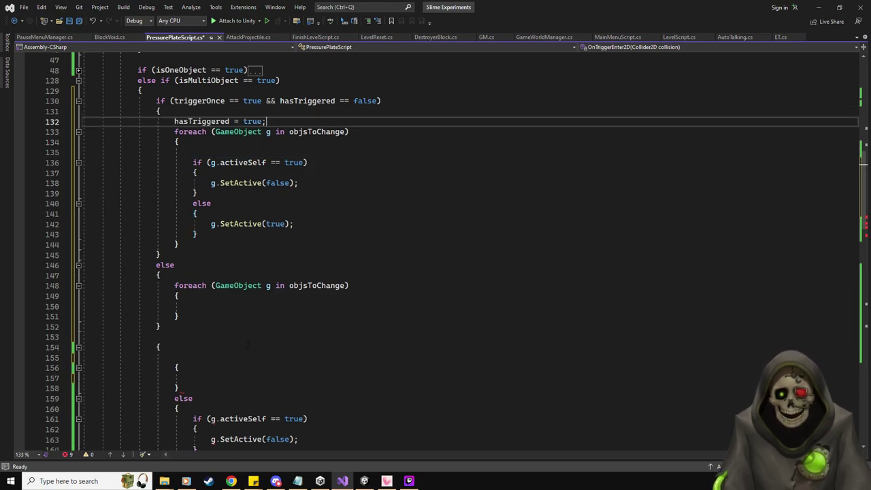
Delete the leftover old foreach body, including its stray braces and old else block, below the new structure.
{"action": "scroll", "coordinate": [258, 400], "scroll_direction": "down", "scroll_amount": 3}
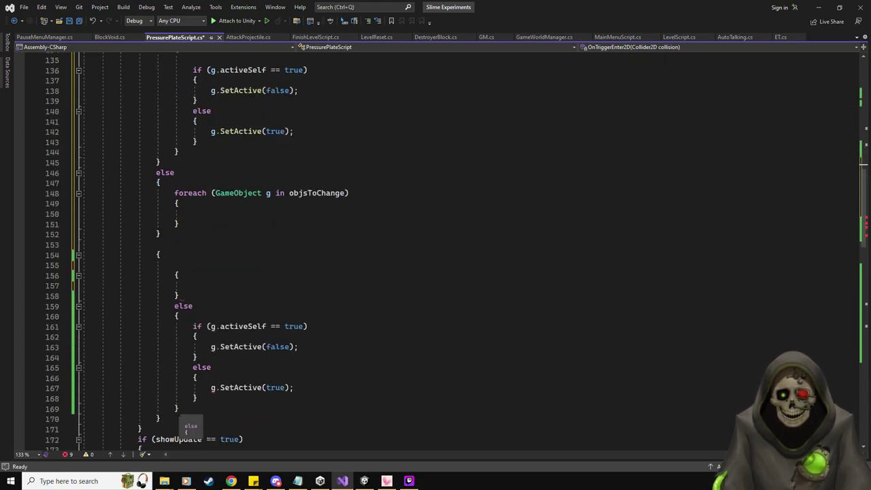
{"action": "left_click_drag", "start_coordinate": [179, 408], "coordinate": [83, 245]}
{"action": "key", "text": "Delete"}
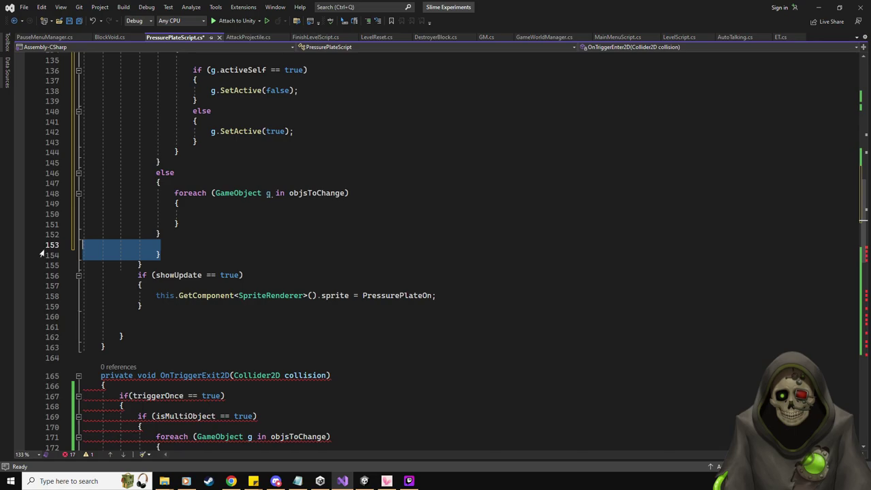
{"action": "key", "text": "Delete"}
Copy the g.activeSelf if/else code from the first foreach loop into the else branch's foreach loop.
{"action": "scroll", "coordinate": [198, 223], "scroll_direction": "up", "scroll_amount": 4}
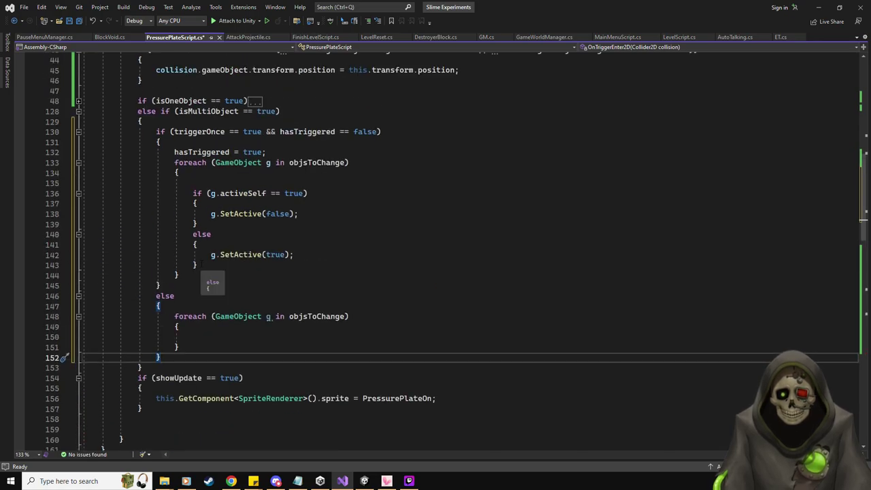
{"action": "left_click_drag", "start_coordinate": [201, 264], "coordinate": [192, 193]}
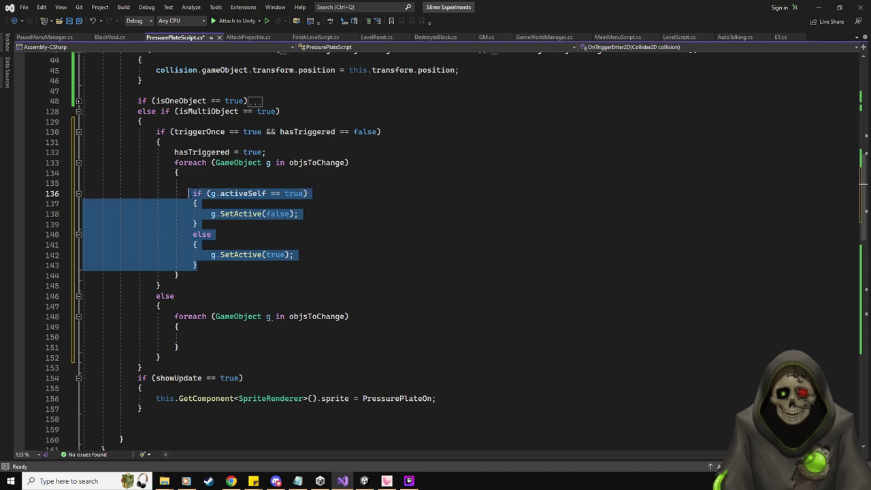
{"action": "left_click", "coordinate": [196, 338]}
{"action": "key", "text": "ctrl+v"}
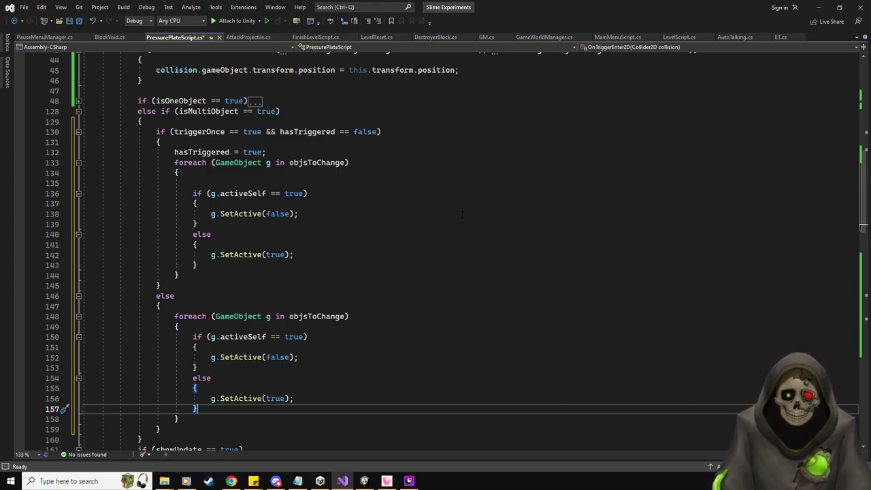
Split the hasTriggered == false check from the triggerOnce condition into its own if statement nested inside that block.
{"action": "left_click_drag", "start_coordinate": [380, 131], "coordinate": [266, 132]}
{"action": "key", "text": "Delete"}
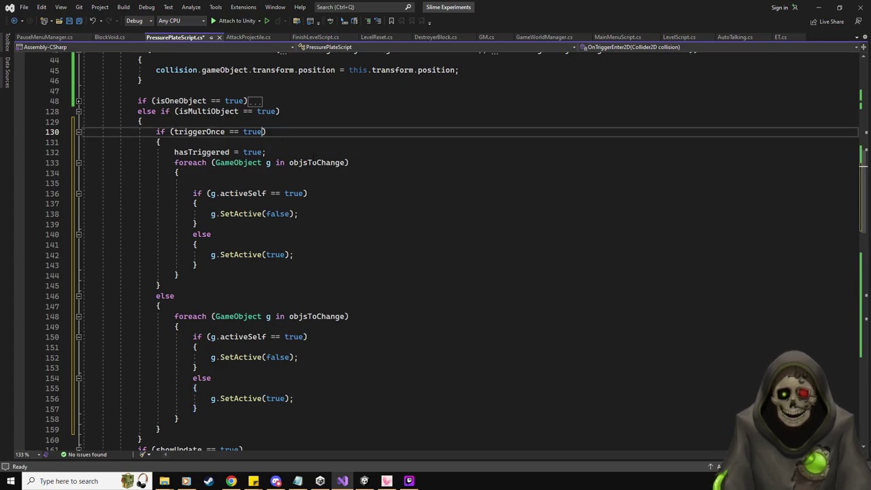
{"action": "left_click", "coordinate": [276, 143]}
{"action": "key", "text": "Return"}
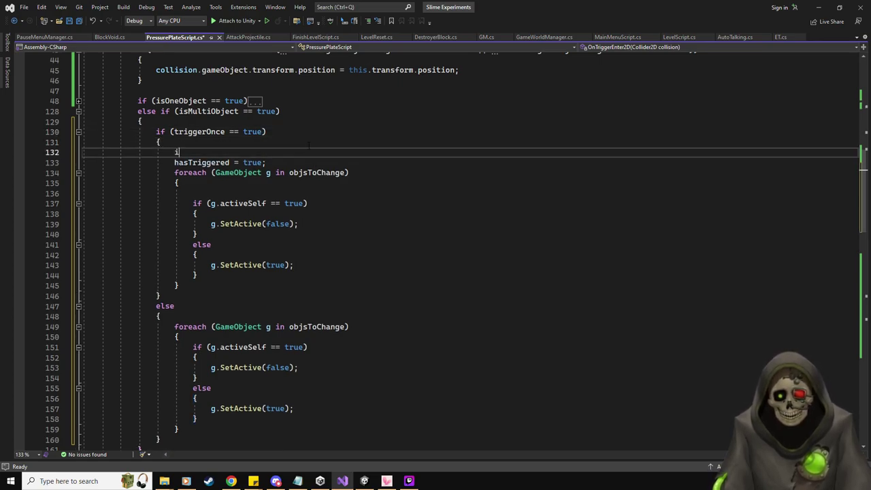
{"action": "type", "text": "if("}
{"action": "key", "text": "ctrl+v"}
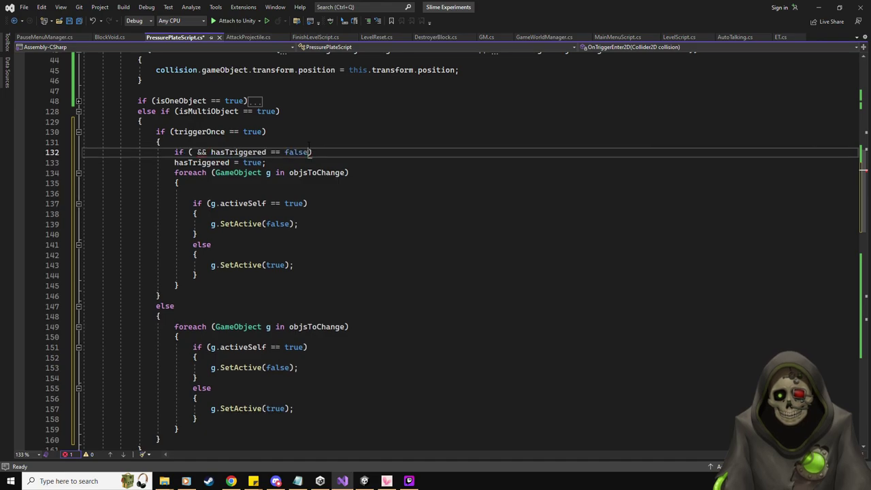
{"action": "left_click", "coordinate": [211, 152]}
{"action": "key", "text": "BackSpace"}
{"action": "key", "text": "BackSpace"}
{"action": "key", "text": "BackSpace"}
{"action": "key", "text": "BackSpace"}
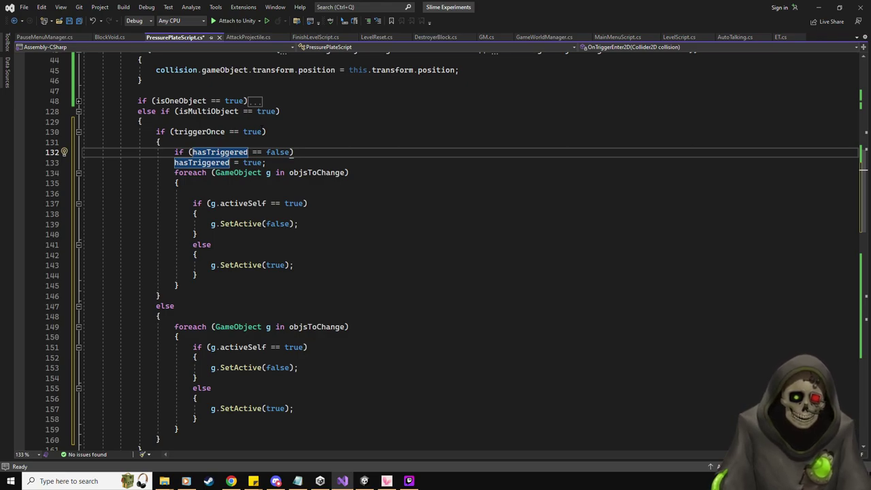
Wrap the hasTriggered assignment and foreach loop in the nested hasTriggered check's braces, and save the script.
{"action": "left_click", "coordinate": [319, 153]}
{"action": "type", "text": "{"}
{"action": "key", "text": "Return"}
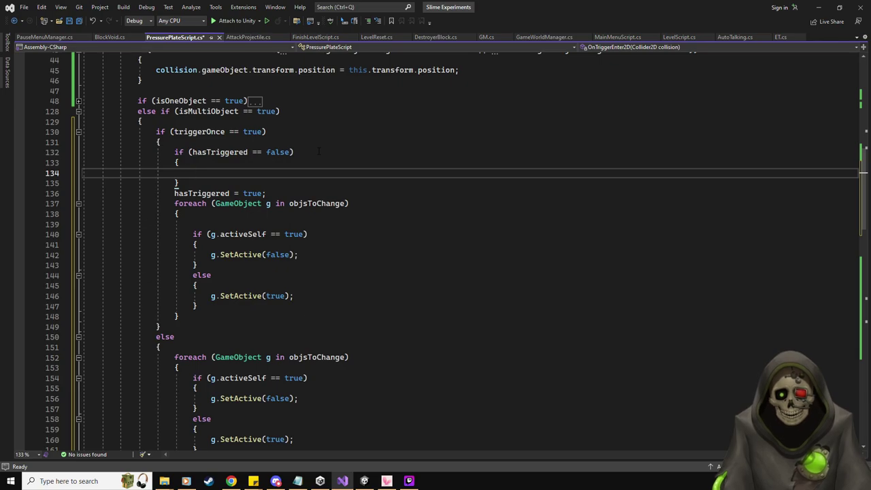
{"action": "left_click", "coordinate": [278, 194]}
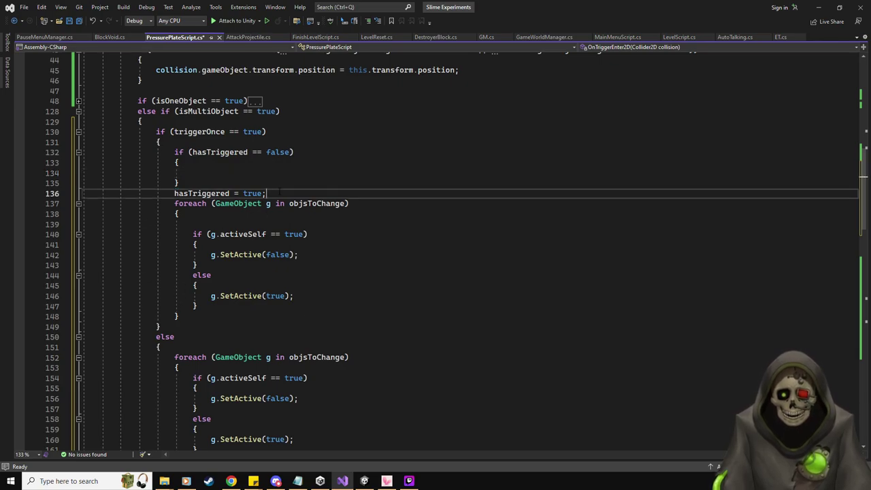
{"action": "left_click_drag", "start_coordinate": [192, 317], "coordinate": [174, 193]}
{"action": "key", "text": "ctrl+x"}
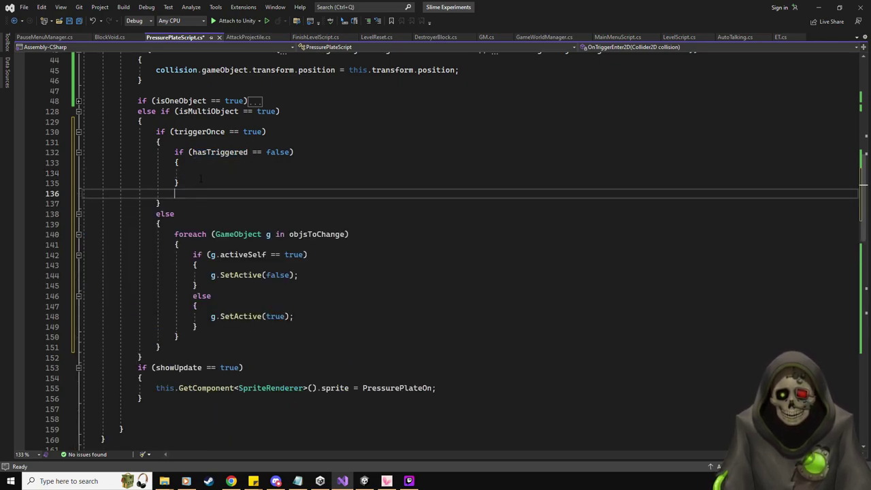
{"action": "left_click", "coordinate": [192, 173]}
{"action": "key", "text": "ctrl+v"}
{"action": "left_click", "coordinate": [242, 315]}
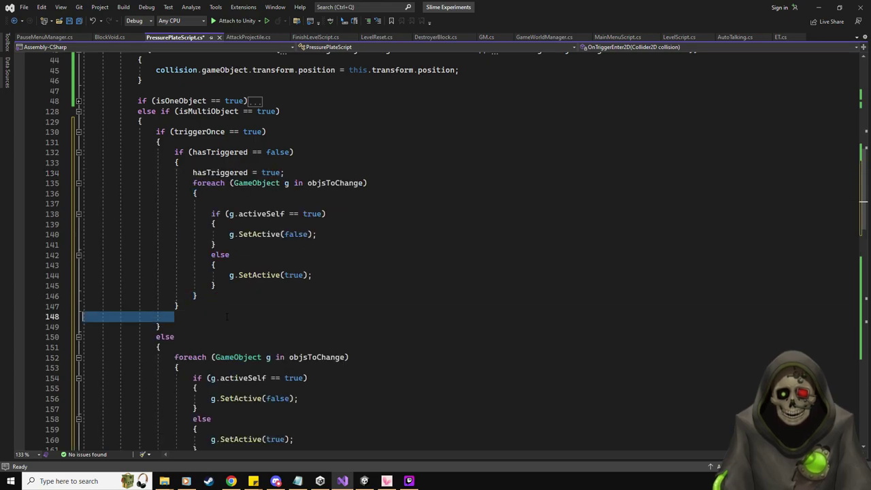
{"action": "key", "text": "BackSpace"}
{"action": "key", "text": "ctrl+s"}
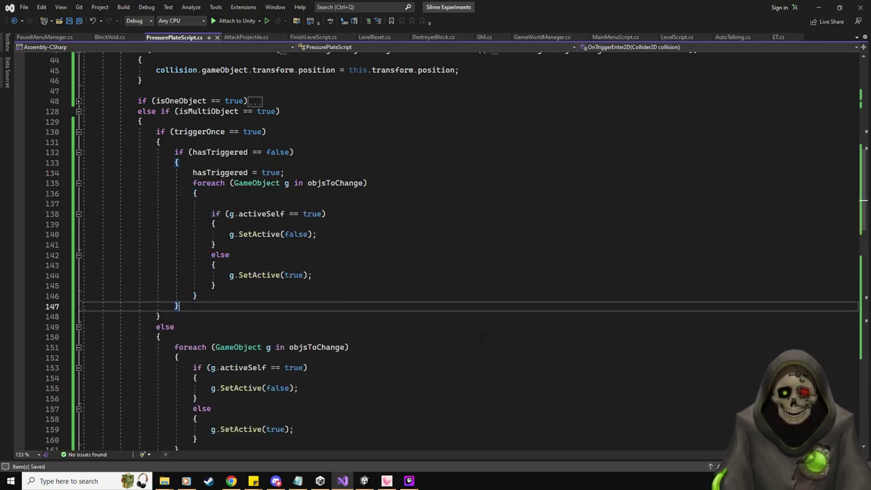
Switch to Unity, start a playtest and move Slime_Character(Clone) to X 3, Y 0 beside PressurePlate (2).
{"action": "key", "text": "alt+Tab"}
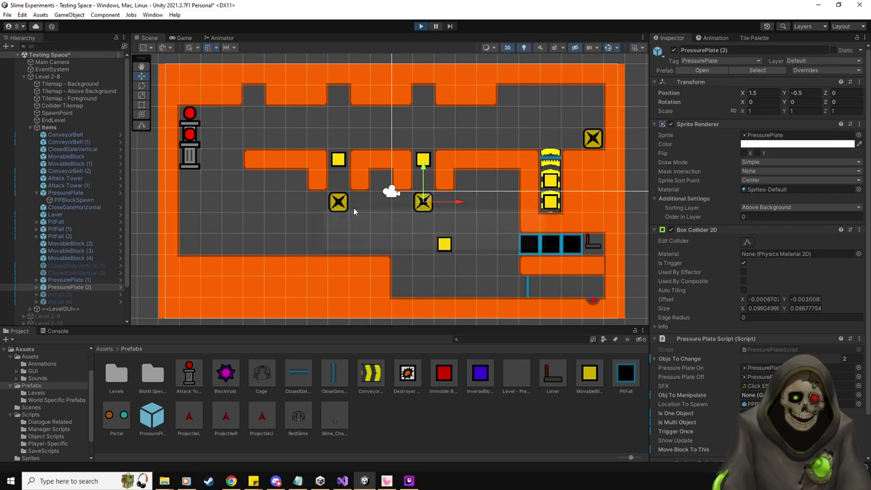
{"action": "left_click", "coordinate": [91, 315]}
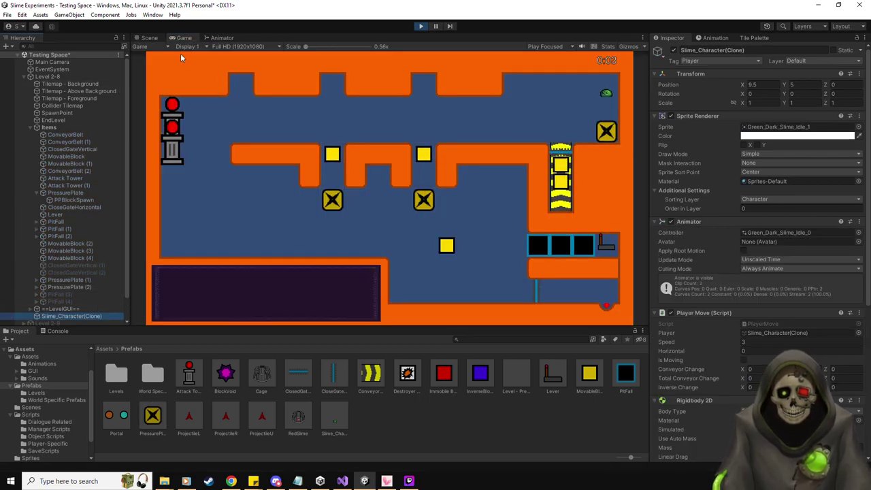
{"action": "left_click", "coordinate": [149, 38]}
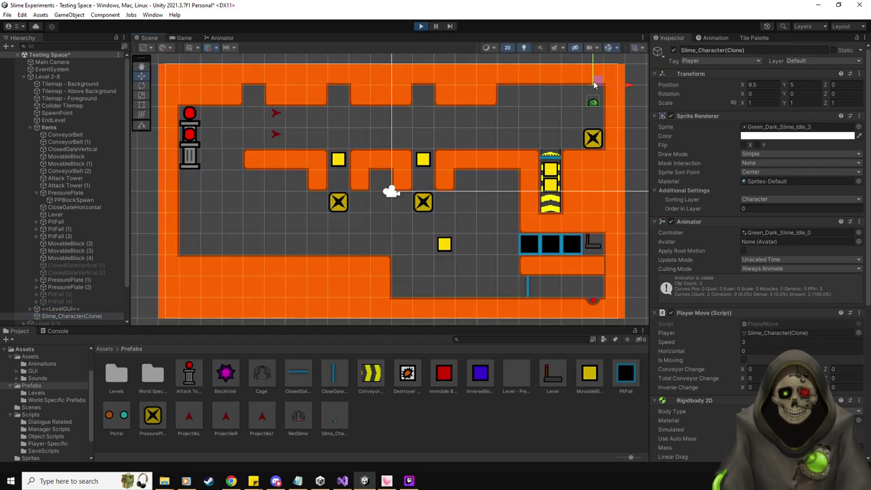
{"action": "left_click_drag", "start_coordinate": [594, 84], "coordinate": [458, 186]}
{"action": "left_click", "coordinate": [184, 37]}
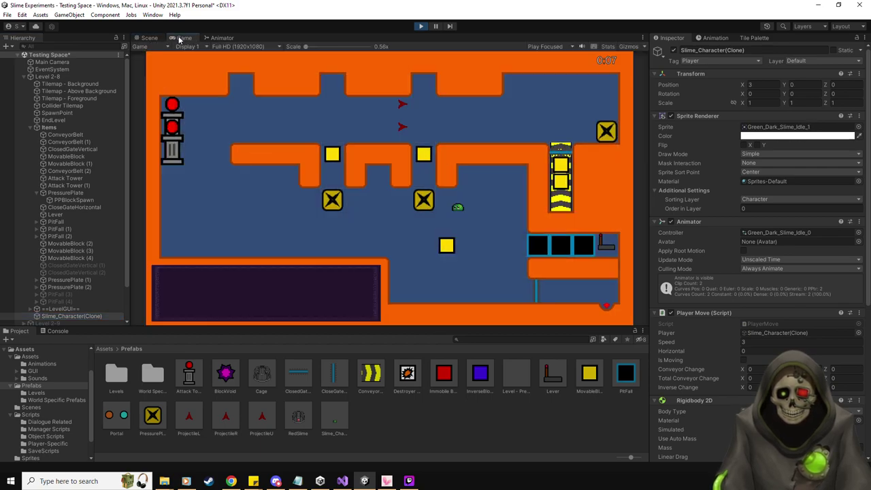
Walk the slime back and forth across PressurePlate (2) in the running game to test its single triggering.
{"action": "key", "text": "Left"}
{"action": "key", "text": "Right"}
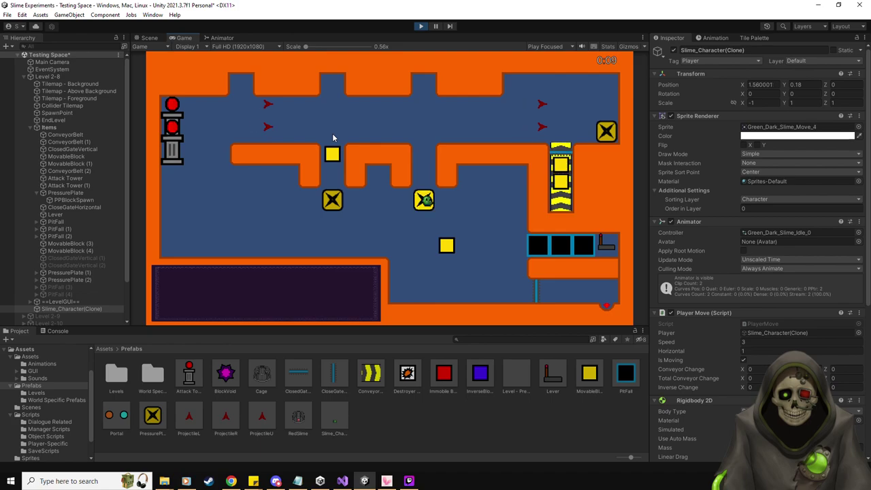
{"action": "key", "text": "Left"}
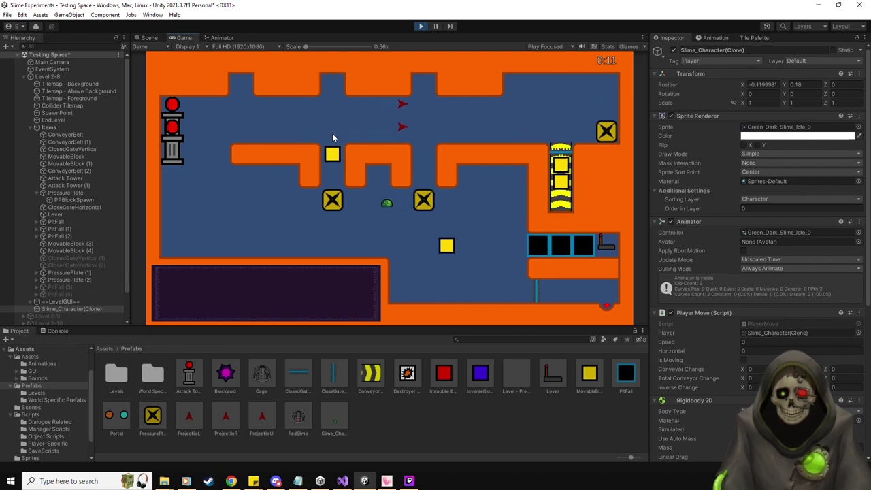
Cross the pressure plate beneath the gate repeatedly in the running game to check whether its gate and pitfall toggle more than once.
{"action": "key", "text": "Right"}
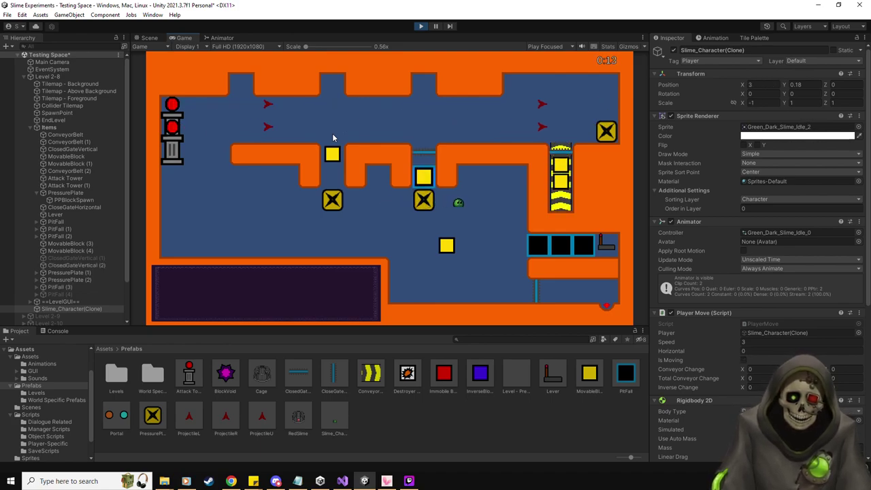
{"action": "key", "text": "Left"}
{"action": "key", "text": "Right"}
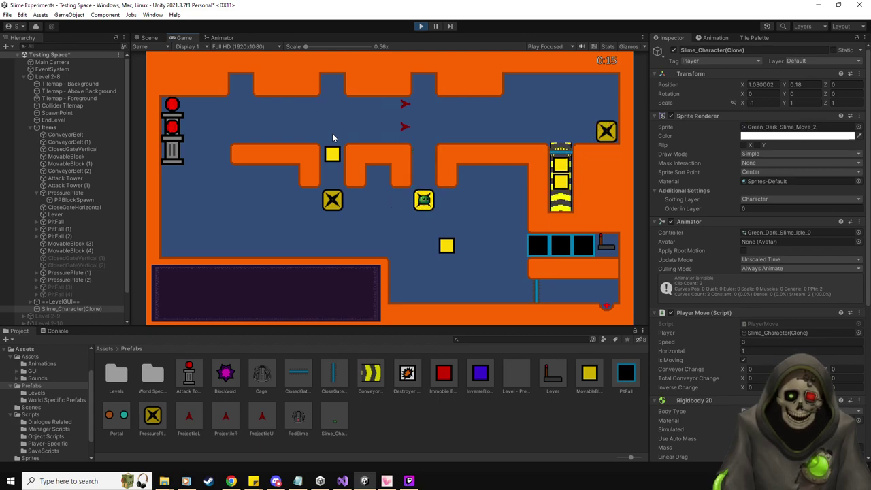
{"action": "key", "text": "Left"}
{"action": "key", "text": "Right"}
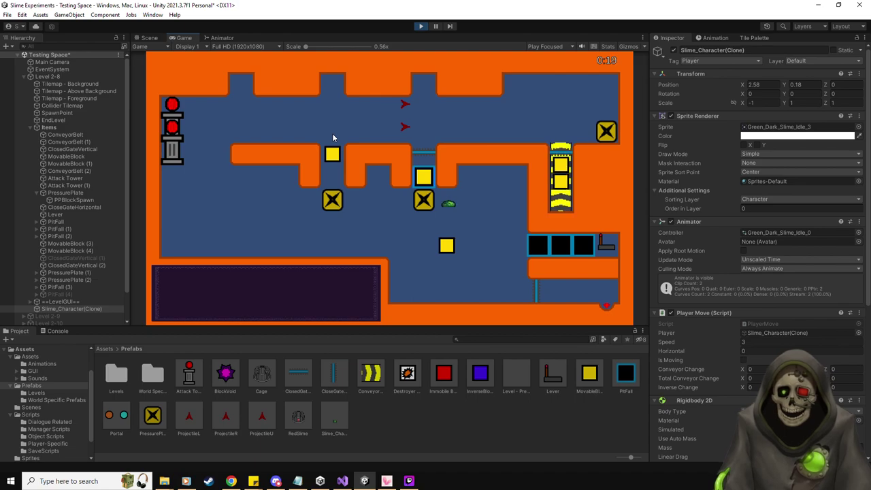
{"action": "key", "text": "Right"}
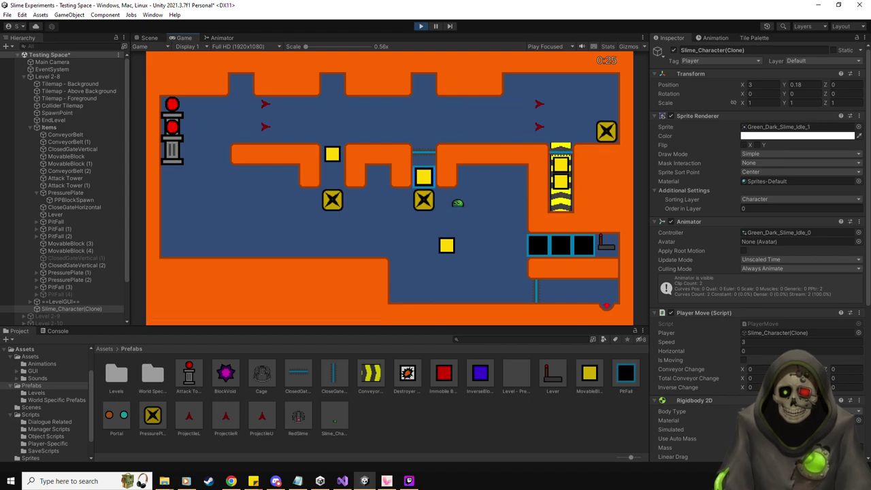
Review the OnTriggerEnter2D code in Visual Studio, and walk the slime over the plate and back again in Unity's running game.
{"action": "key", "text": "alt+Tab"}
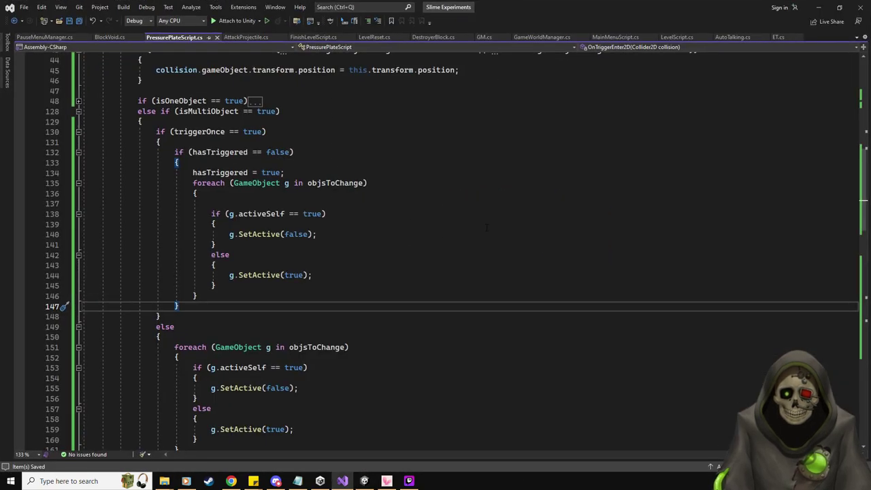
{"action": "scroll", "coordinate": [487, 238], "scroll_direction": "up", "scroll_amount": 6}
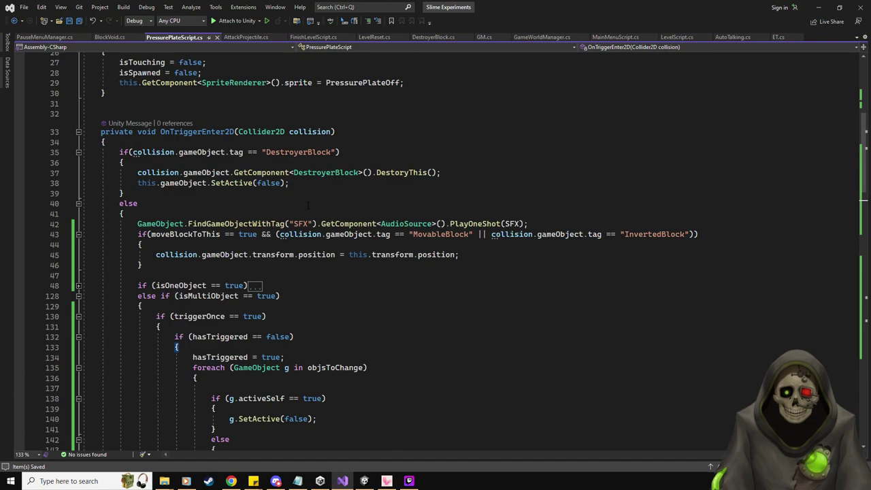
{"action": "scroll", "coordinate": [304, 213], "scroll_direction": "down", "scroll_amount": 6}
{"action": "key", "text": "alt+Tab"}
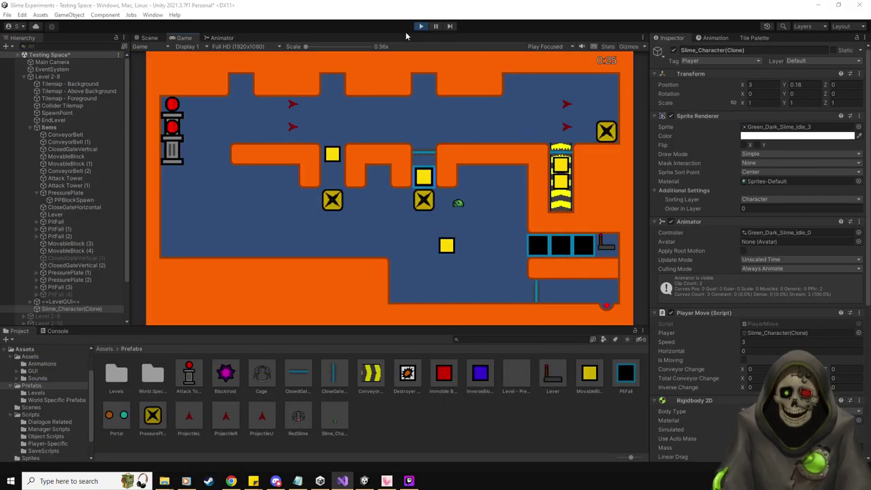
{"action": "key", "text": "Left"}
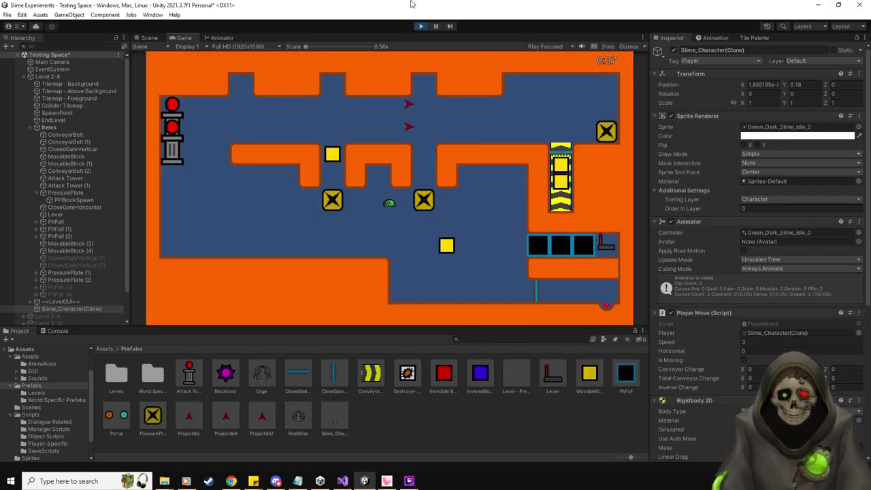
{"action": "key", "text": "Right"}
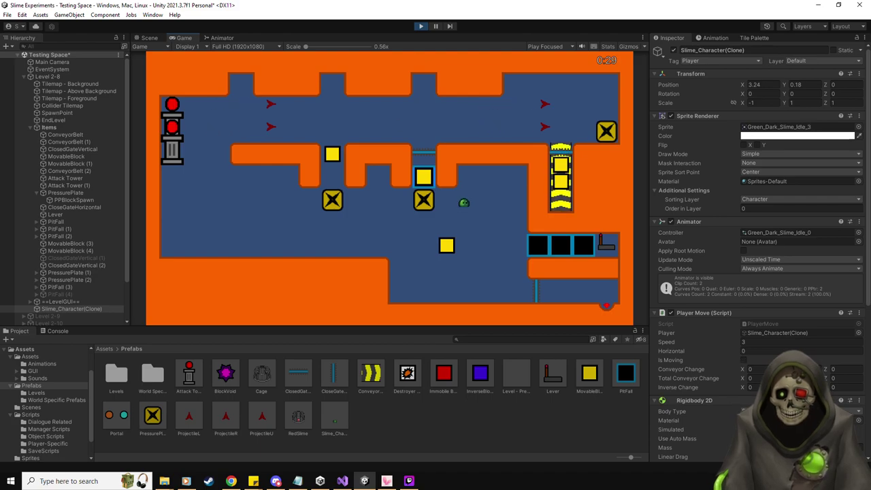
Compare the triggerOnce handling in OnTriggerExit2D with the multi-object branch of OnTriggerEnter2D in PressurePlateScript in Visual Studio.
{"action": "key", "text": "alt+Tab"}
{"action": "double_click", "coordinate": [619, 5]}
{"action": "scroll", "coordinate": [190, 173], "scroll_direction": "down", "scroll_amount": 14}
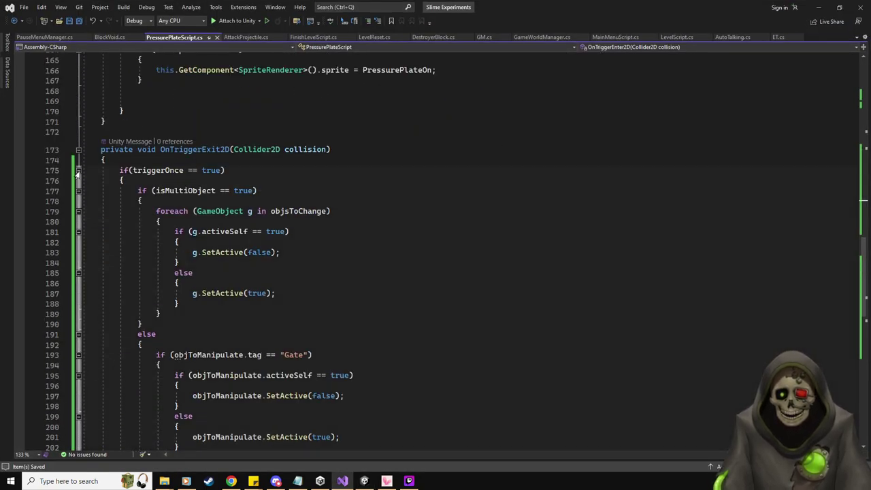
{"action": "scroll", "coordinate": [414, 301], "scroll_direction": "up", "scroll_amount": 16}
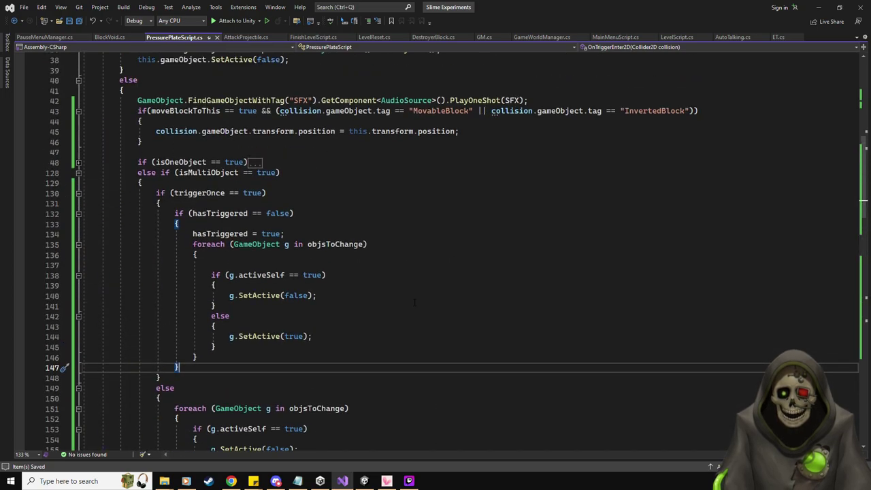
{"action": "scroll", "coordinate": [414, 301], "scroll_direction": "up", "scroll_amount": 3}
{"action": "scroll", "coordinate": [414, 301], "scroll_direction": "down", "scroll_amount": 3}
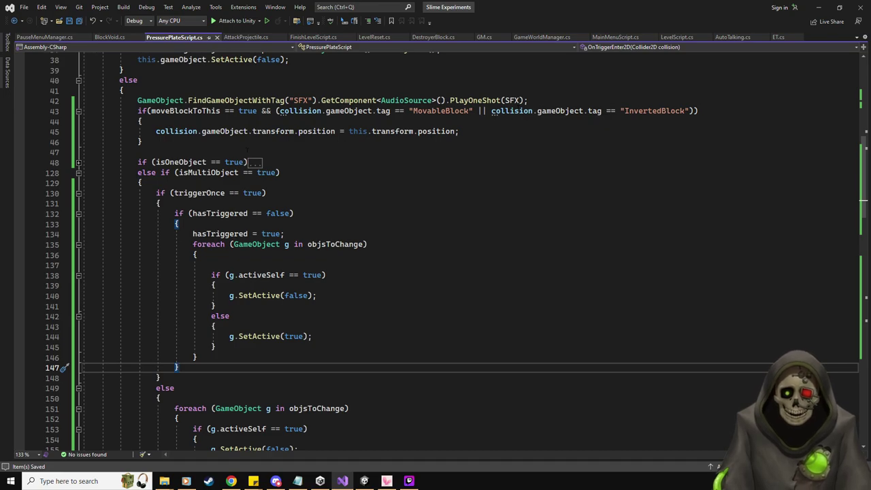
Inspect PressurePlate (1)'s script settings in Unity, and recheck the hasTriggered condition and assignment in PressurePlateScript in Visual Studio.
{"action": "key", "text": "alt+Tab"}
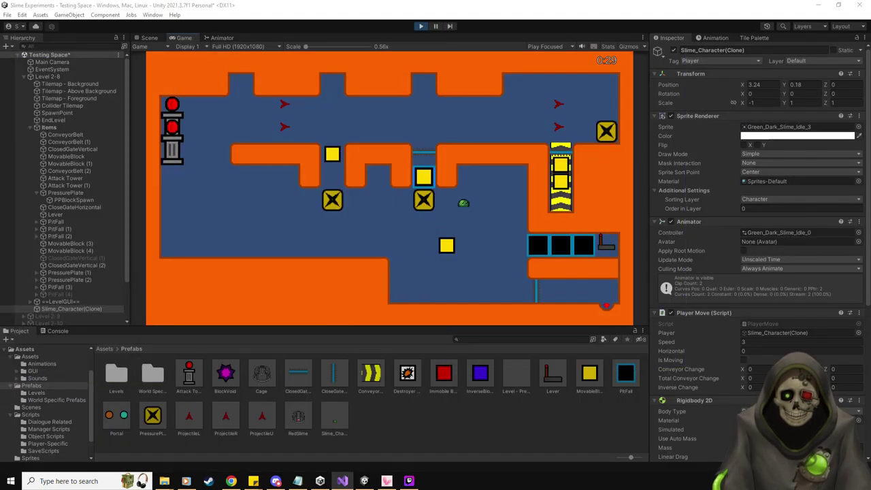
{"action": "left_click", "coordinate": [89, 273]}
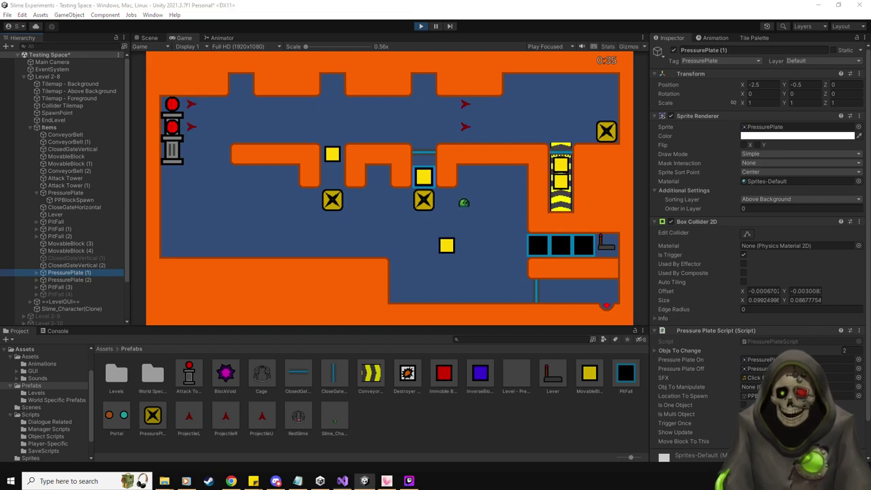
{"action": "key", "text": "alt+Tab"}
{"action": "left_click", "coordinate": [314, 214]}
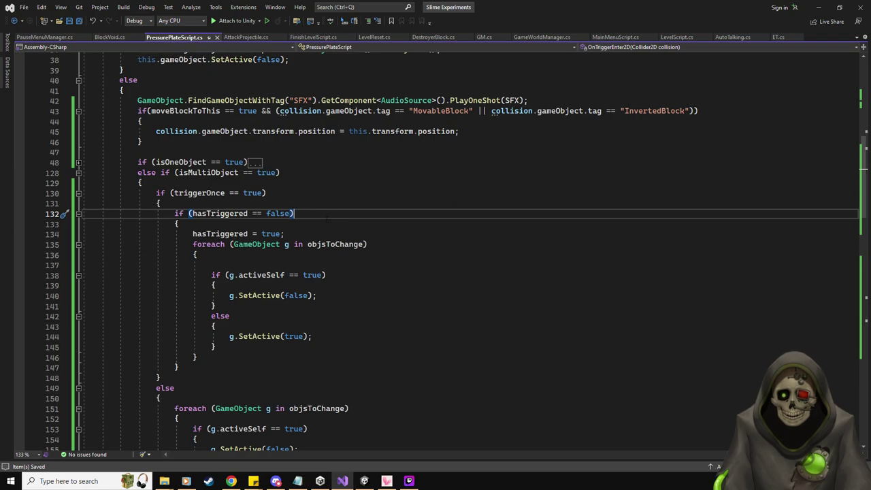
{"action": "left_click", "coordinate": [285, 233]}
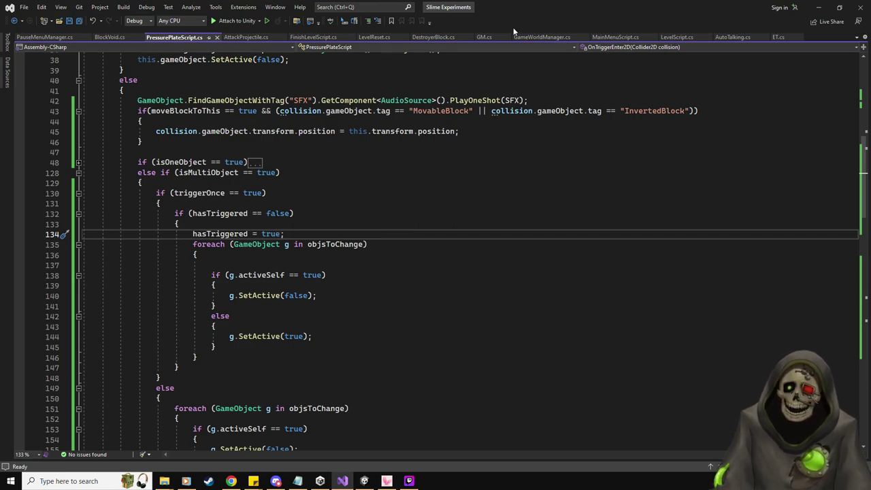
Switch to Unity and set the Inspector to Debug mode to show PressurePlate (1)'s private Pressure Plate Script fields.
{"action": "key", "text": "alt+Tab"}
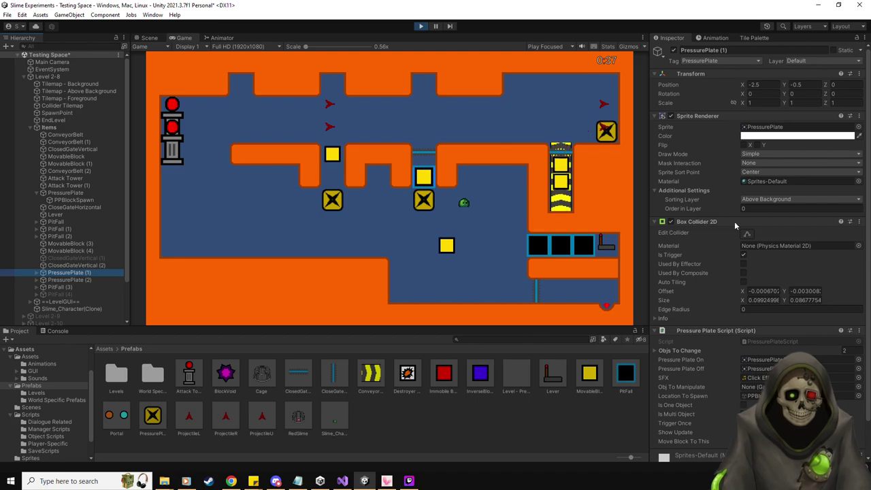
{"action": "left_click", "coordinate": [864, 38]}
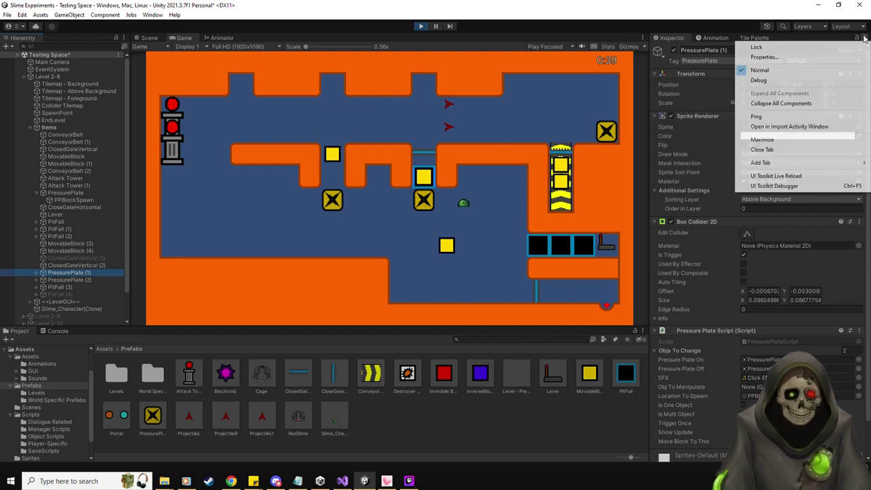
{"action": "left_click", "coordinate": [758, 80]}
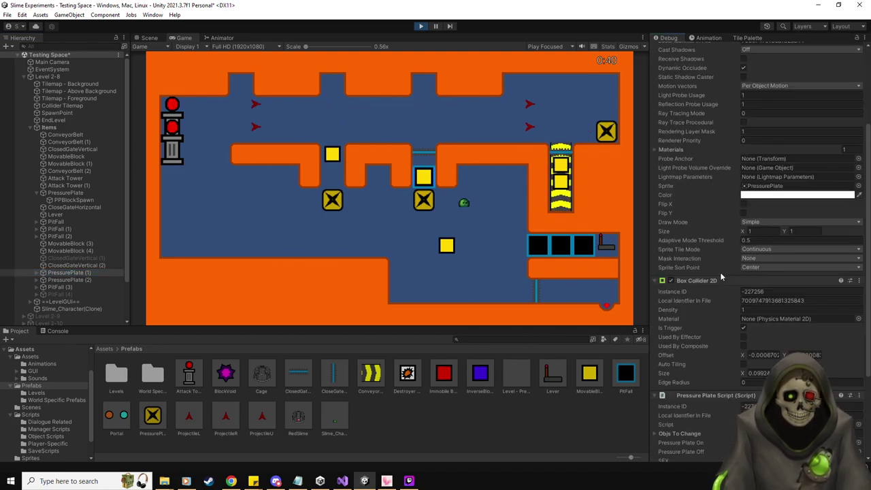
{"action": "scroll", "coordinate": [721, 313], "scroll_direction": "down", "scroll_amount": 4}
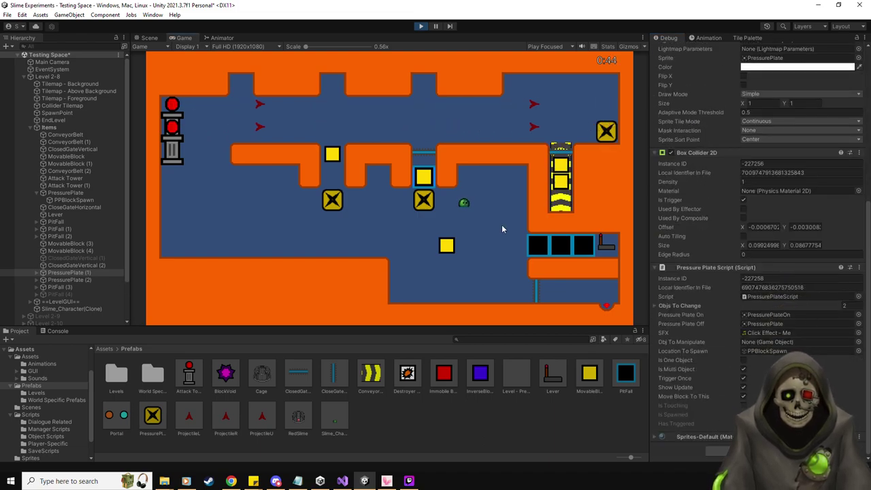
Walk the slime on and off the plate beneath the gate from both sides to compare what entering and leaving it trigger.
{"action": "key", "text": "Left"}
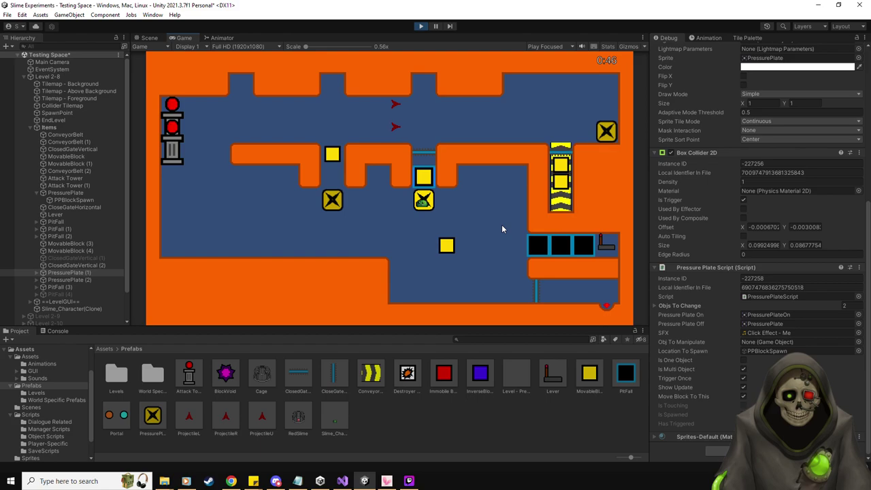
{"action": "key", "text": "Left"}
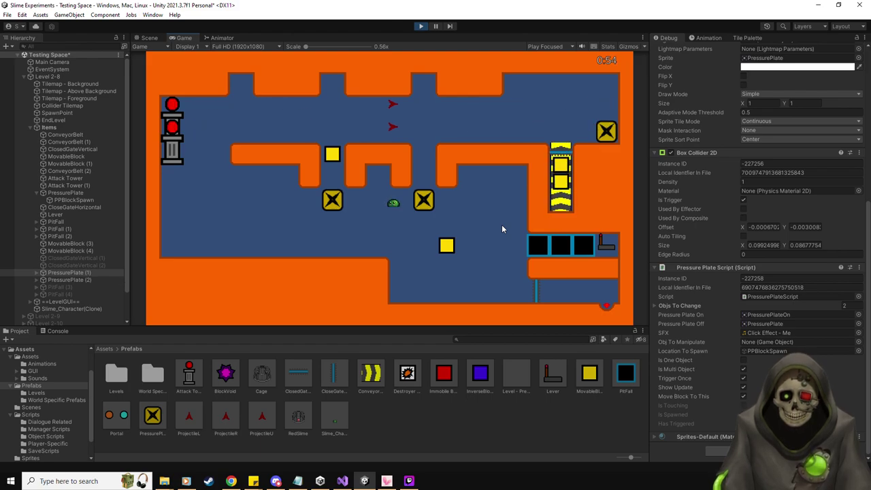
{"action": "key", "text": "Right"}
{"action": "key", "text": "Right"}
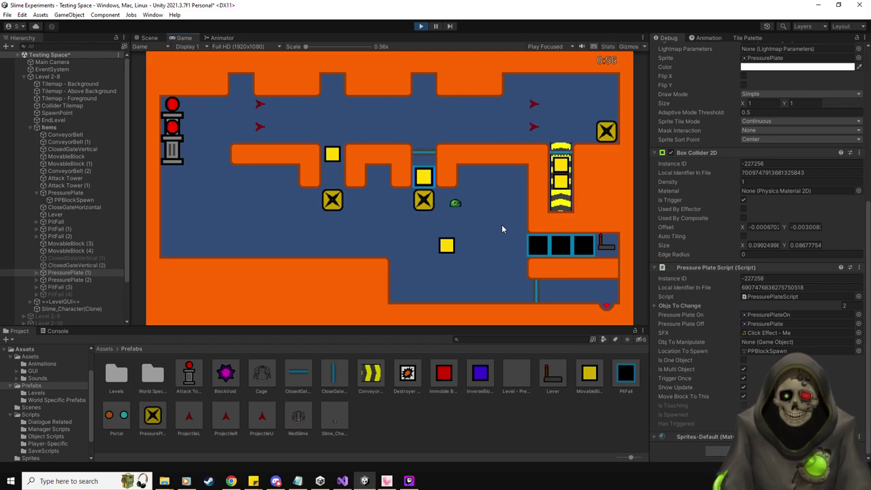
{"action": "key", "text": "Left"}
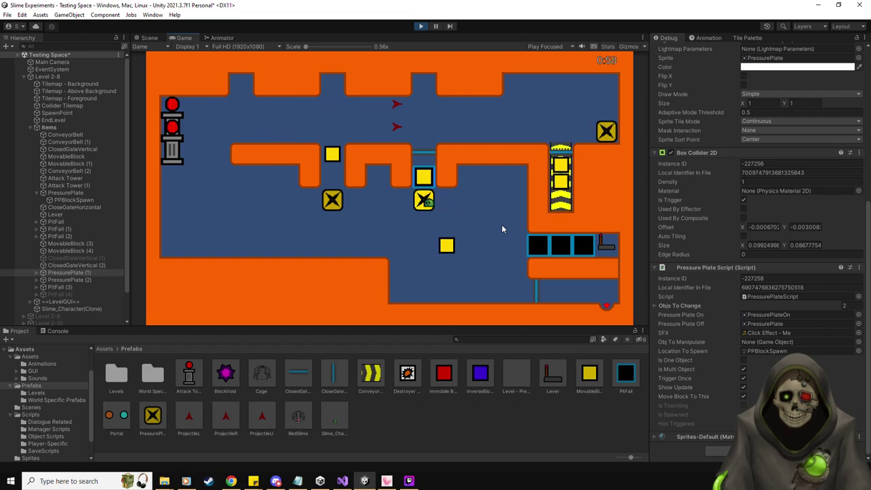
{"action": "key", "text": "Left"}
{"action": "key", "text": "Right"}
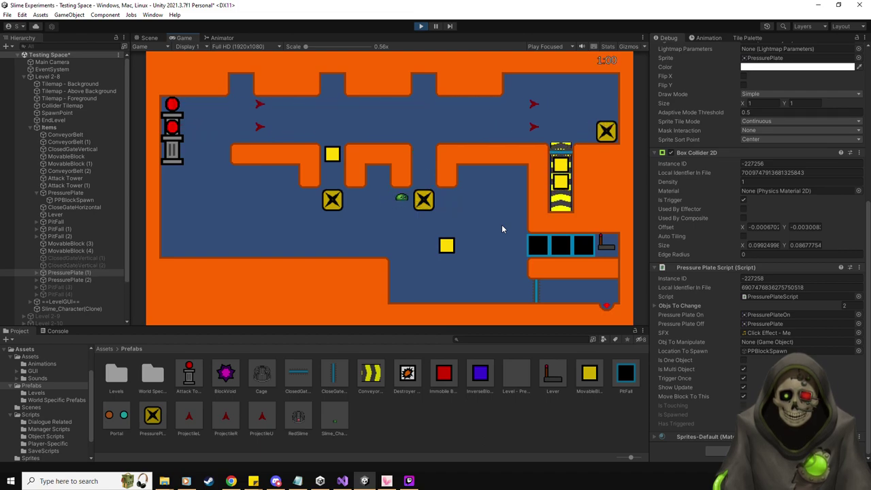
{"action": "key", "text": "Right"}
{"action": "key", "text": "Right"}
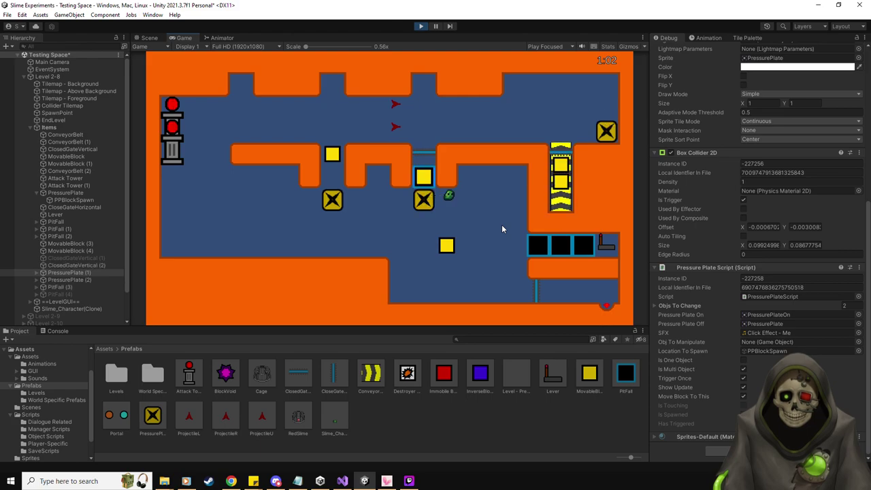
{"action": "key", "text": "Right"}
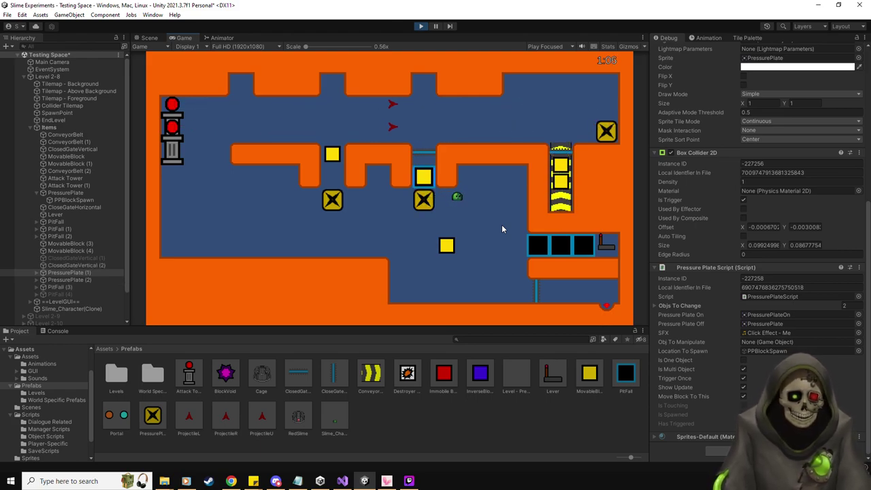
{"action": "key", "text": "Left"}
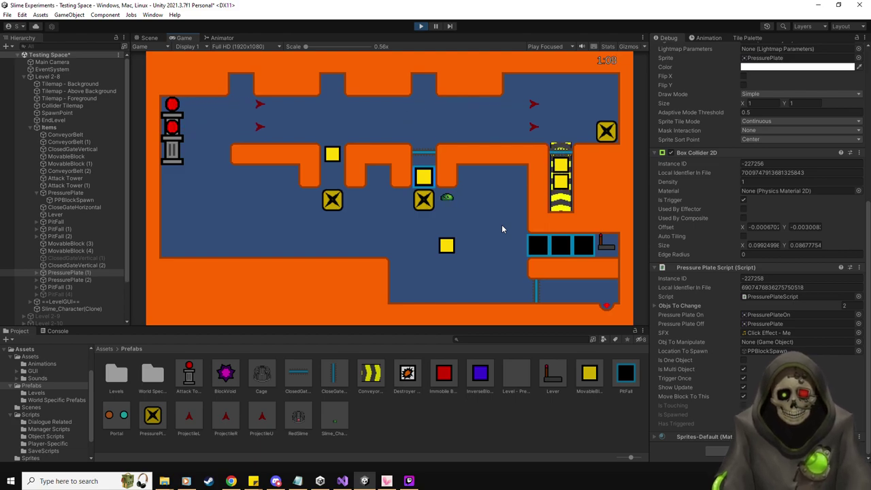
{"action": "key", "text": "Left"}
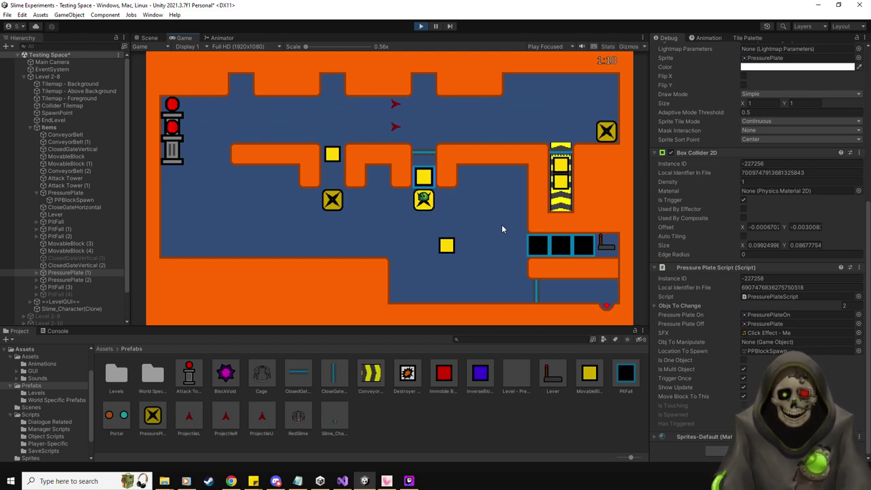
{"action": "key", "text": "Left"}
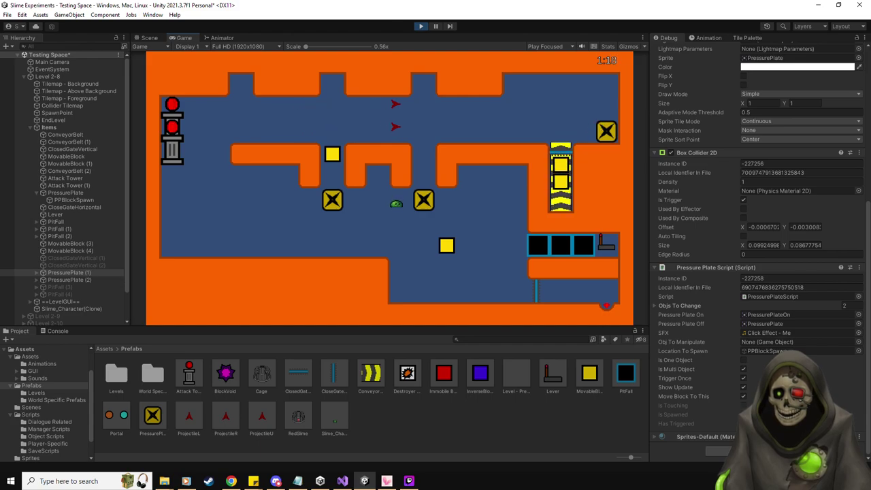
Change the OnTriggerExit2D condition to triggerOnce == false in Visual Studio, save PressurePlateScript and return to Unity.
{"action": "key", "text": "alt+Tab"}
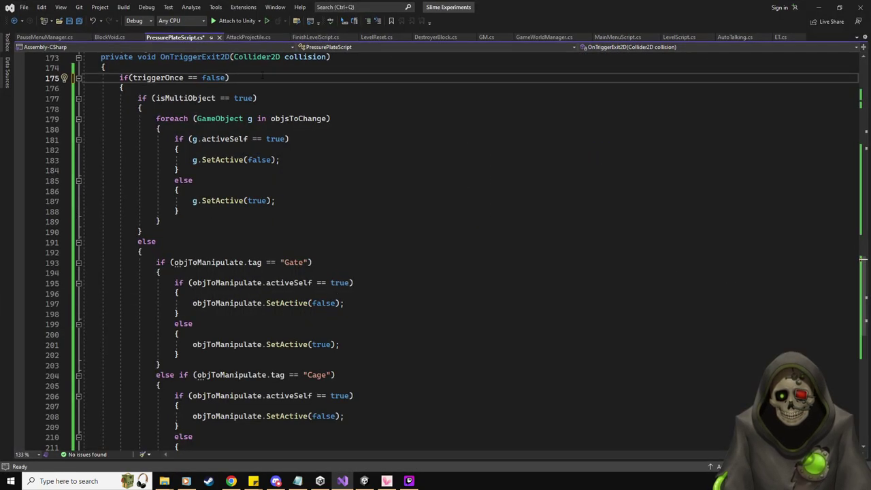
{"action": "left_click_drag", "start_coordinate": [263, 75], "coordinate": [84, 78]}
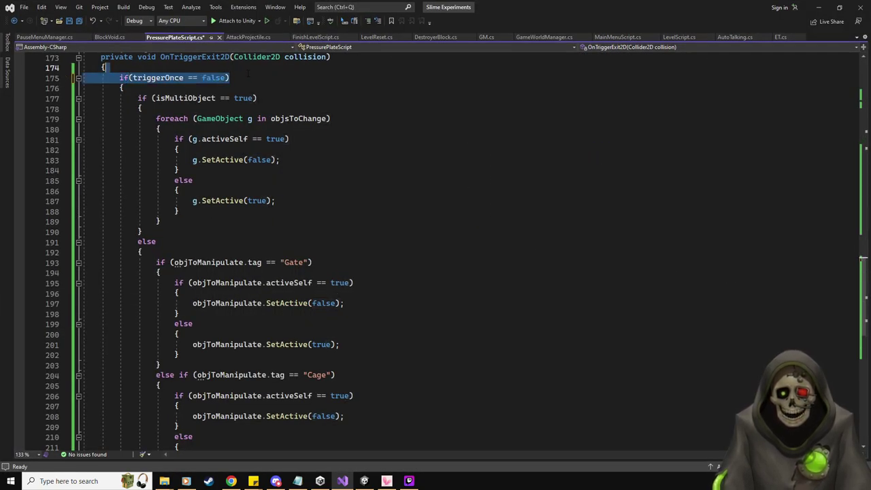
{"action": "left_click", "coordinate": [255, 80]}
{"action": "scroll", "coordinate": [406, 164], "scroll_direction": "up", "scroll_amount": 3}
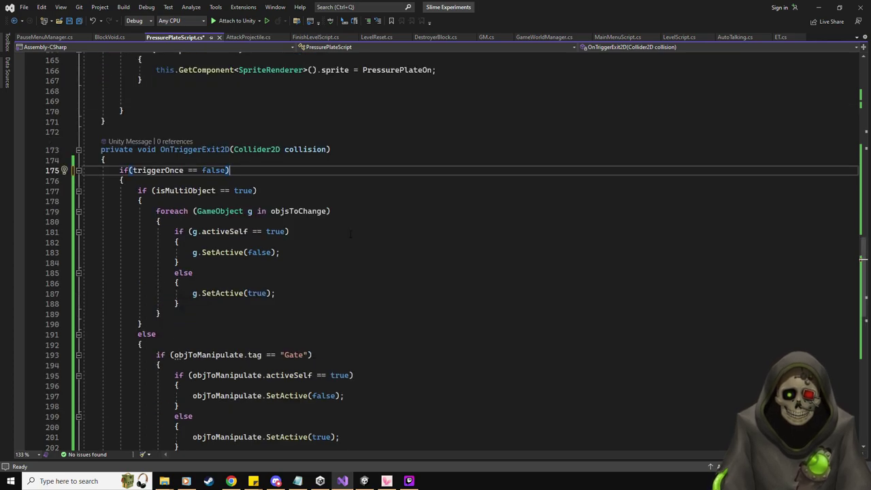
{"action": "key", "text": "ctrl+s"}
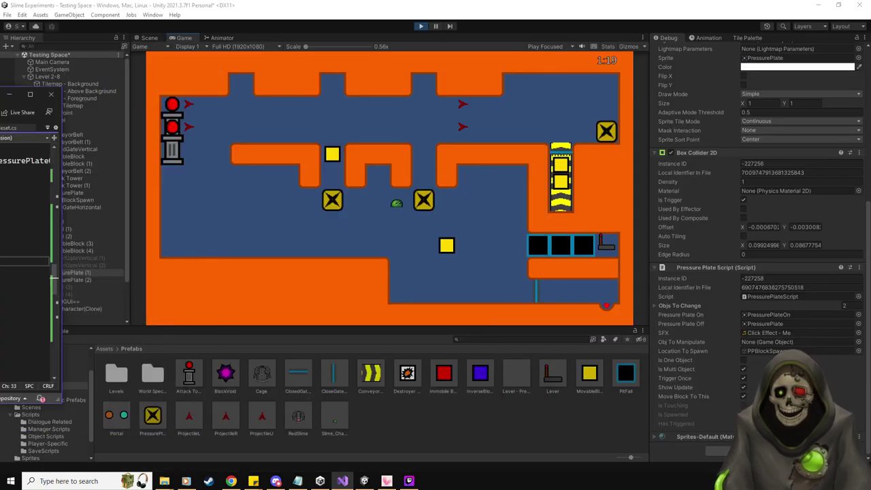
{"action": "key", "text": "alt+Tab"}
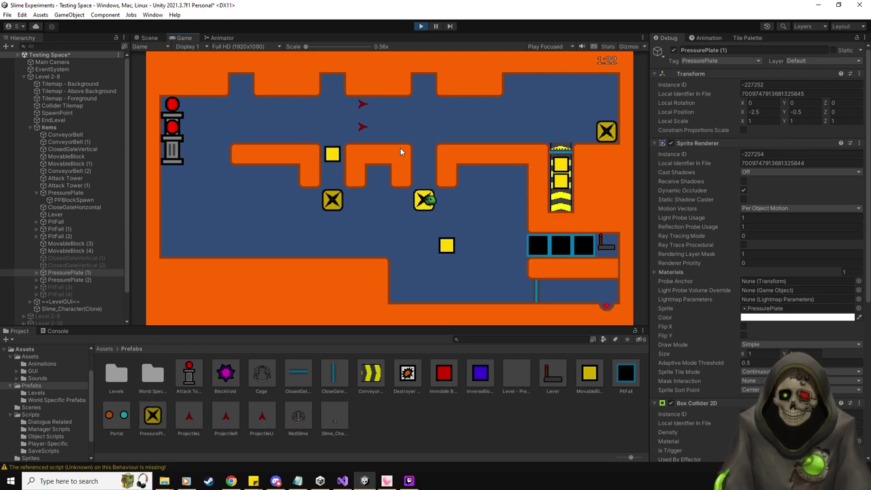
Walk the slime off the plate, check the Pressure Plate Script flags of PressurePlate (1), and restart the playtest.
{"action": "key", "text": "d"}
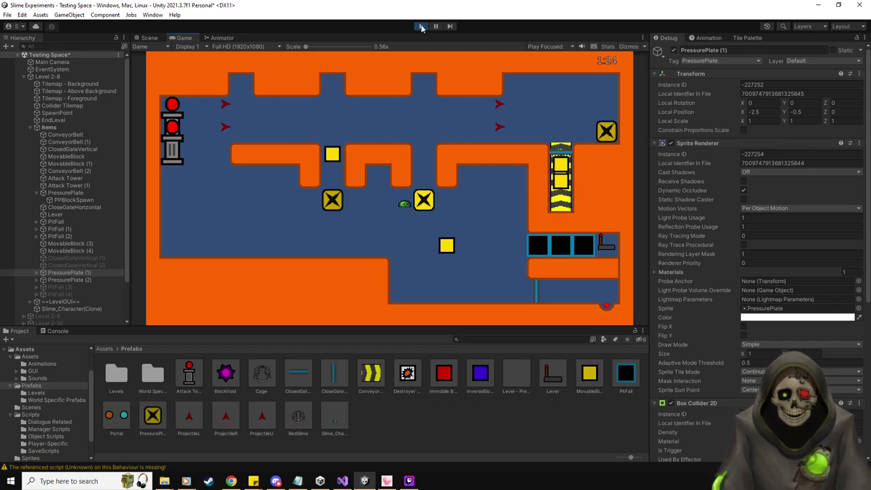
{"action": "scroll", "coordinate": [755, 273], "scroll_direction": "down", "scroll_amount": 8}
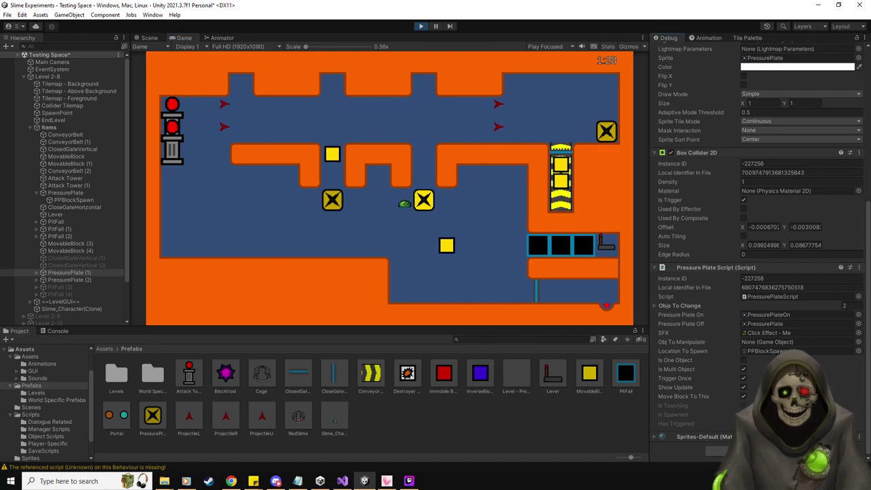
{"action": "left_click", "coordinate": [419, 27]}
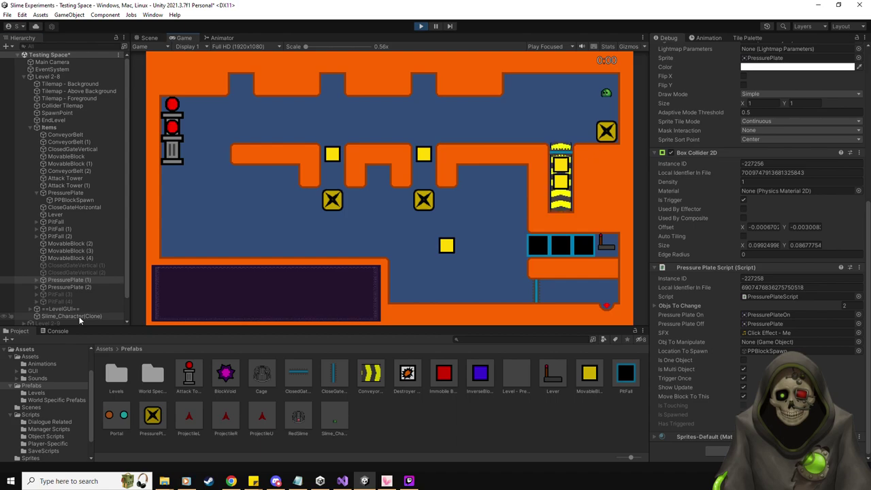
Relocate Slime_Character(Clone) in the Scene view to the open area beside PressurePlate (2) and return to the Game view.
{"action": "left_click", "coordinate": [79, 316]}
{"action": "left_click", "coordinate": [149, 37]}
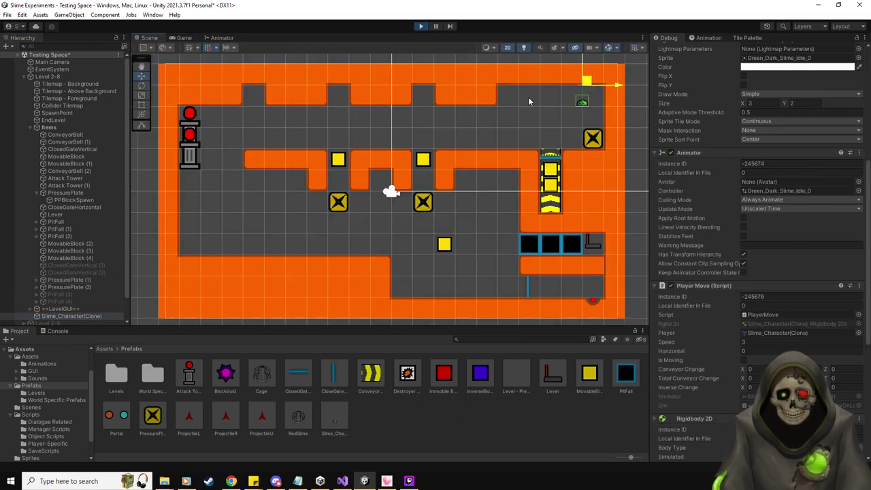
{"action": "left_click", "coordinate": [183, 38]}
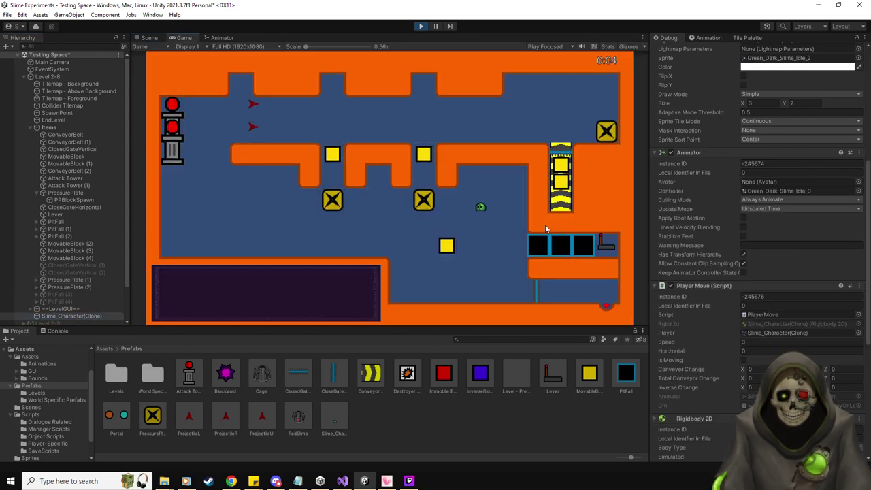
Show PressurePlate (2)'s script fields and walk the slime on and off that plate from both sides to test its trigger-once behaviour.
{"action": "scroll", "coordinate": [755, 204], "scroll_direction": "down", "scroll_amount": 6}
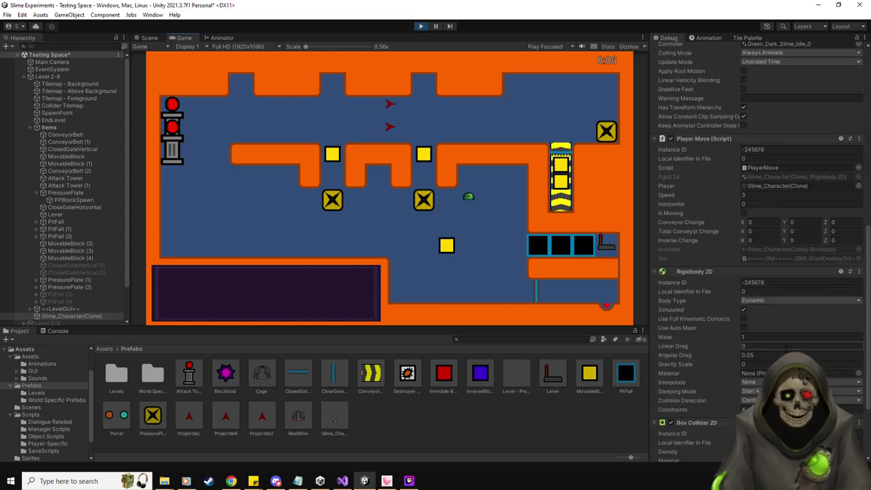
{"action": "left_click", "coordinate": [82, 287]}
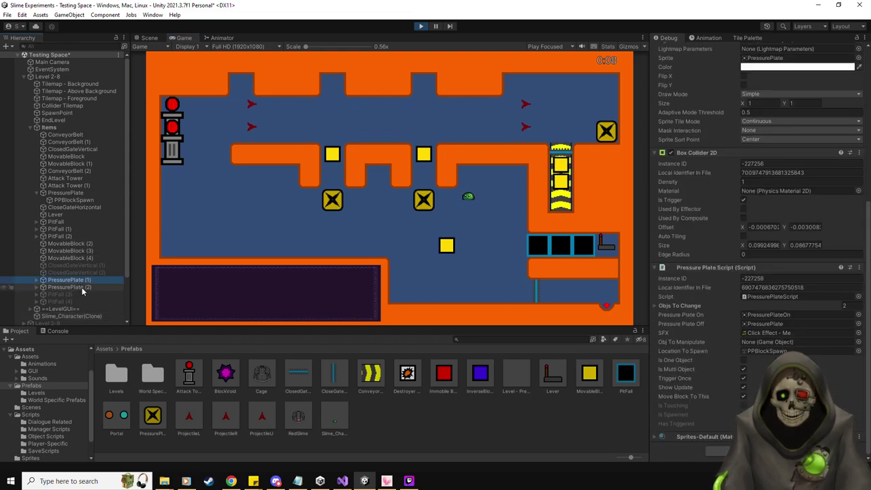
{"action": "left_click", "coordinate": [497, 235]}
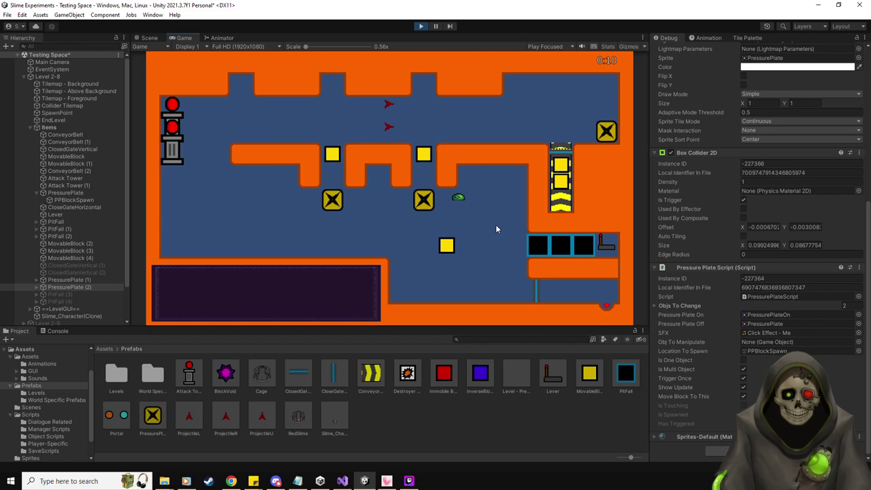
{"action": "key", "text": "Left"}
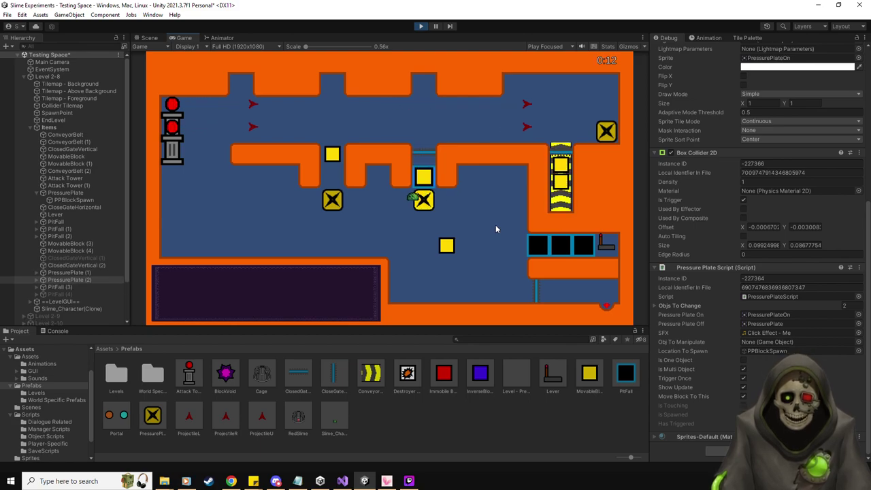
{"action": "key", "text": "Left"}
{"action": "key", "text": "Right"}
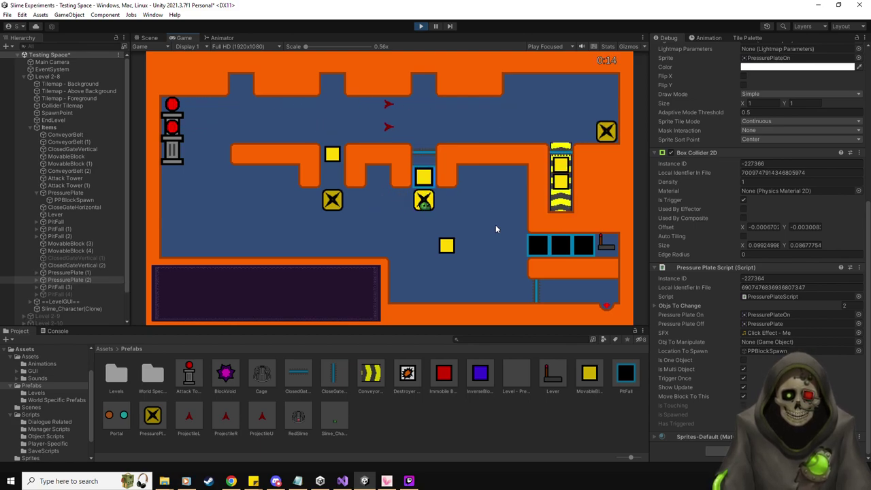
{"action": "key", "text": "Left"}
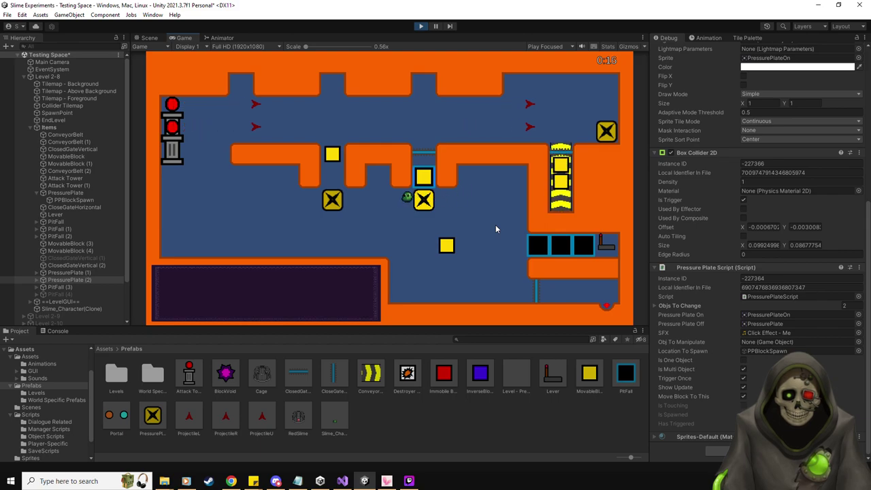
{"action": "key", "text": "Right"}
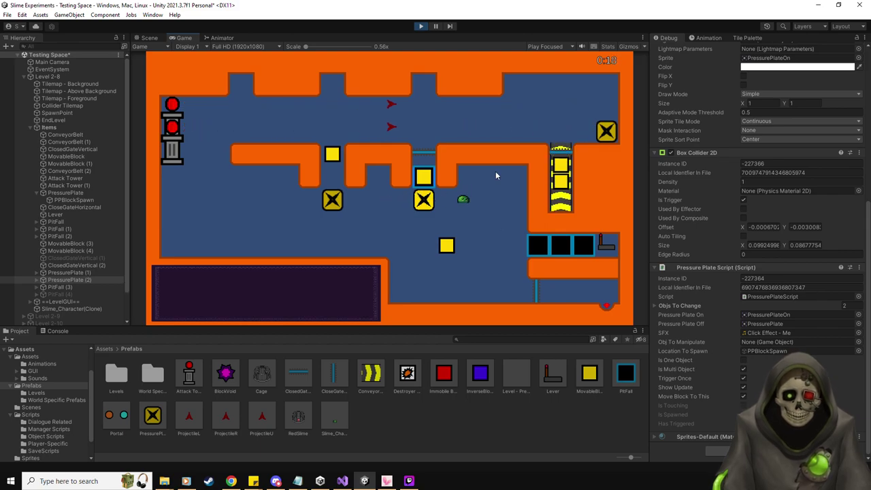
End the playtest, set the Inspector back to Normal mode and save the scene.
{"action": "left_click", "coordinate": [422, 26]}
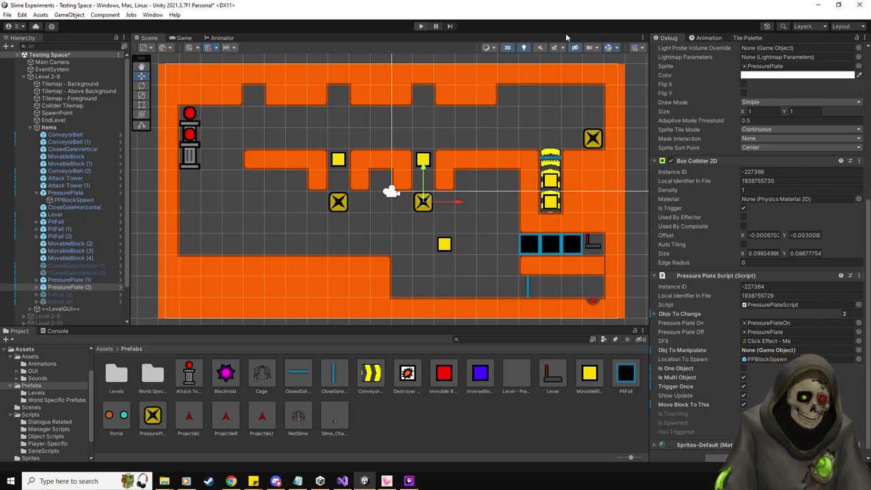
{"action": "left_click", "coordinate": [863, 38]}
{"action": "left_click", "coordinate": [801, 71]}
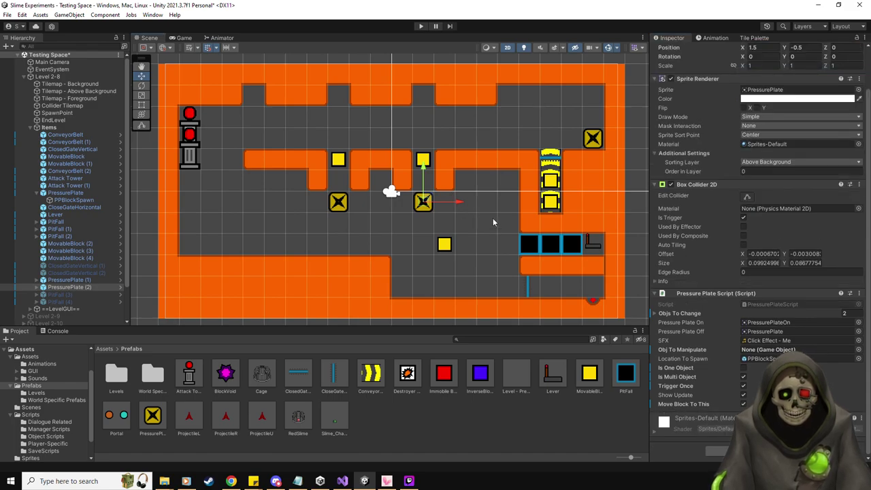
{"action": "left_click", "coordinate": [493, 217]}
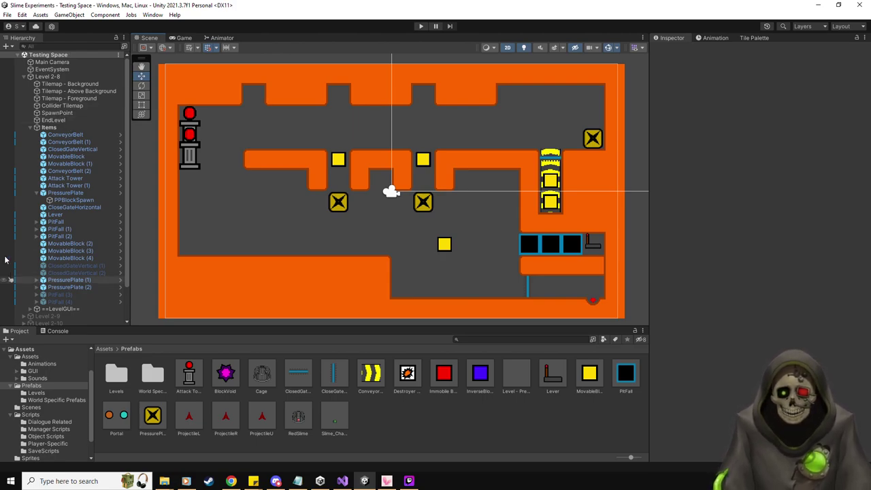
Move MovableBlock (4) to X 4.5, Y -0.5, in the open area beside PressurePlate (2).
{"action": "left_click", "coordinate": [67, 257]}
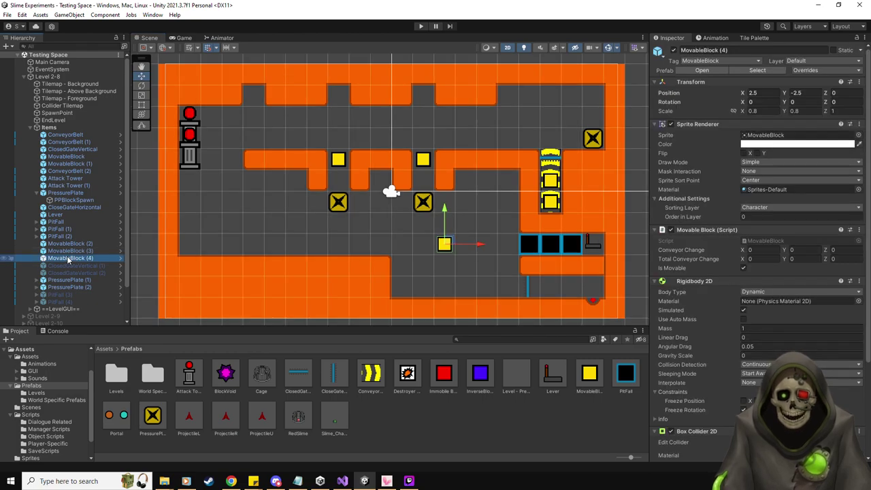
{"action": "left_click_drag", "start_coordinate": [441, 243], "coordinate": [254, 225]}
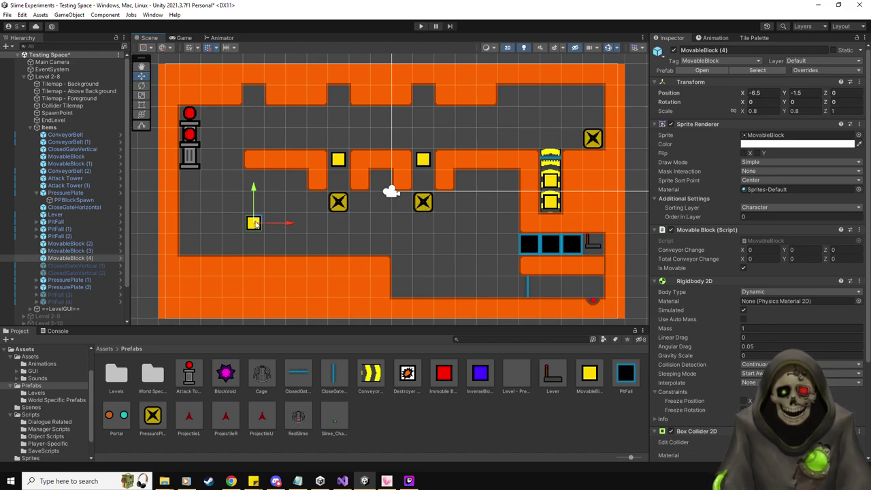
{"action": "left_click_drag", "start_coordinate": [256, 223], "coordinate": [493, 201]}
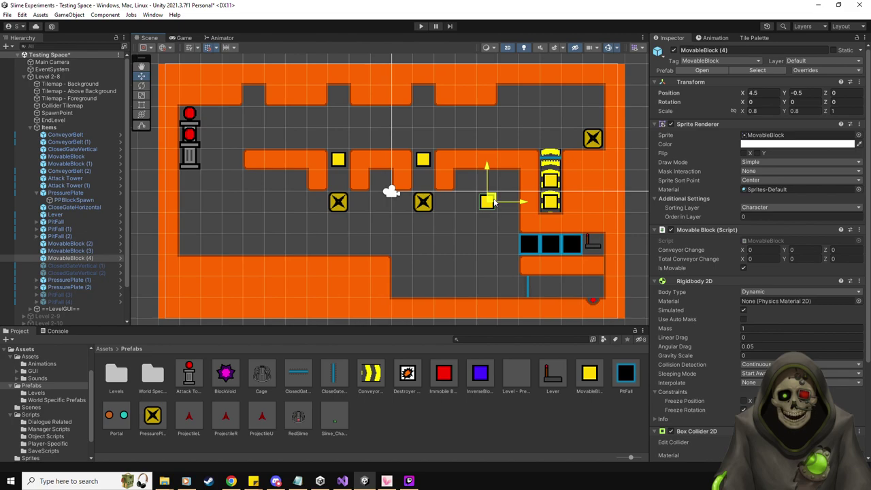
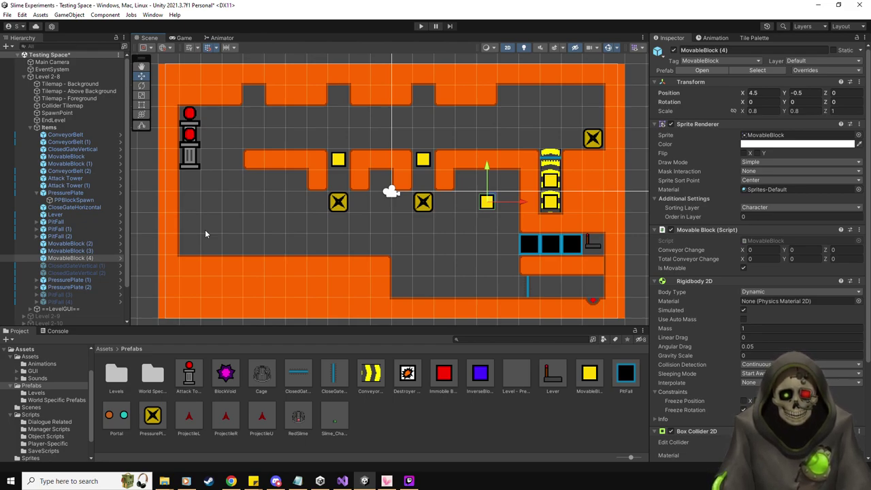
Start a playtest and push the block above PressurePlate (2) down onto the plate.
{"action": "left_click", "coordinate": [422, 26]}
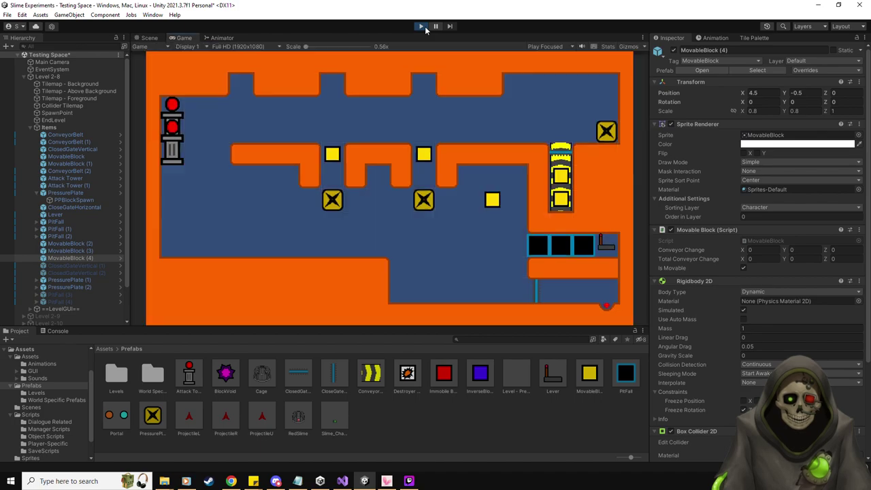
{"action": "key", "text": "a"}
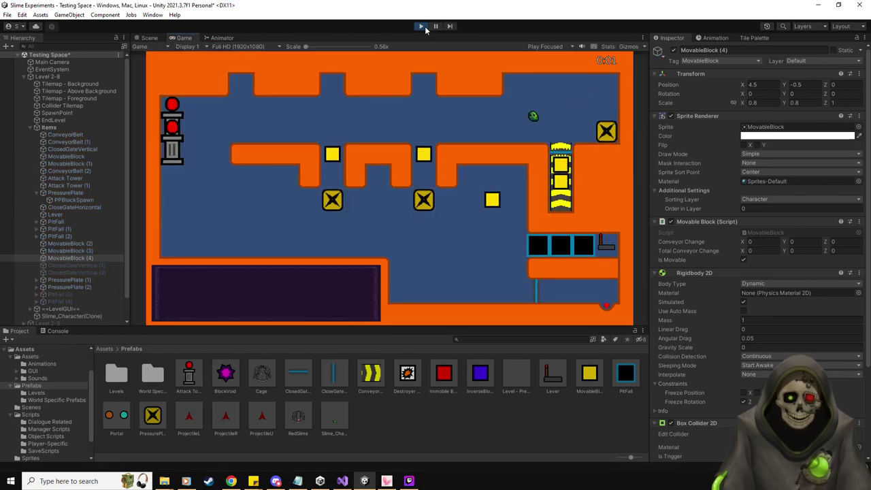
{"action": "key", "text": "s"}
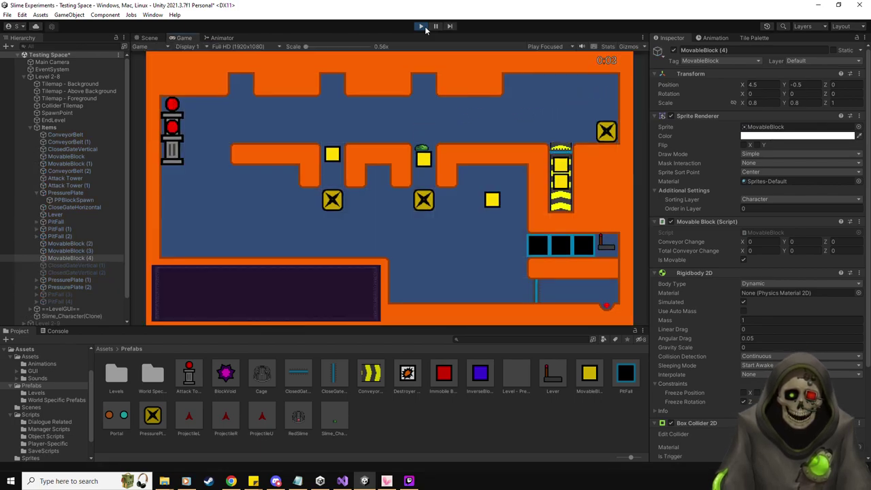
{"action": "key", "text": "a"}
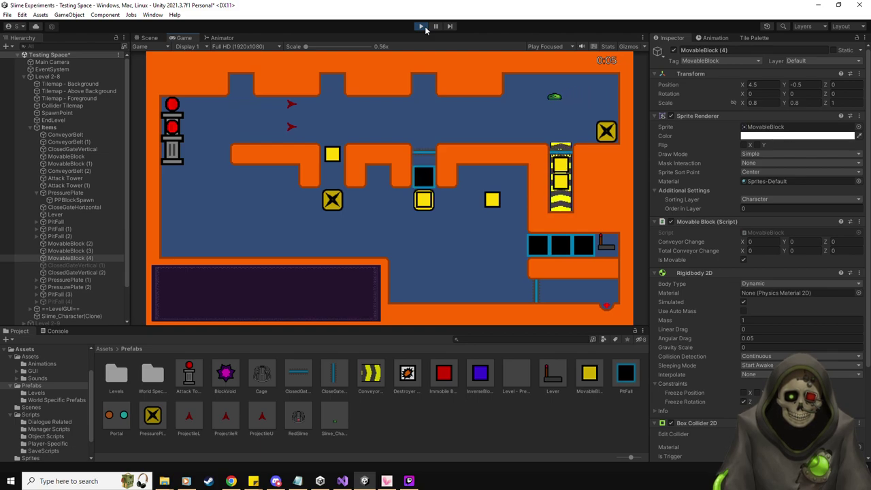
Guide the slime along the upper corridor past the arrows, sheltering in the alcoves, and down into the lower area.
{"action": "key", "text": "w"}
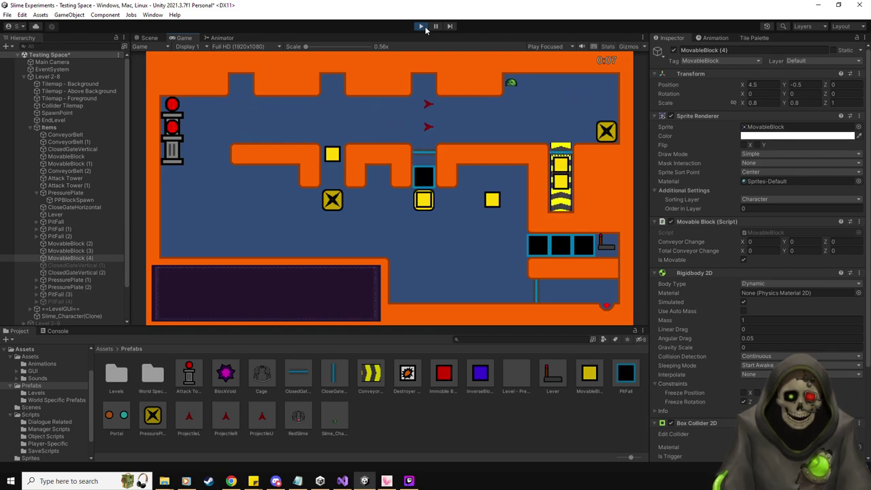
{"action": "key", "text": "s"}
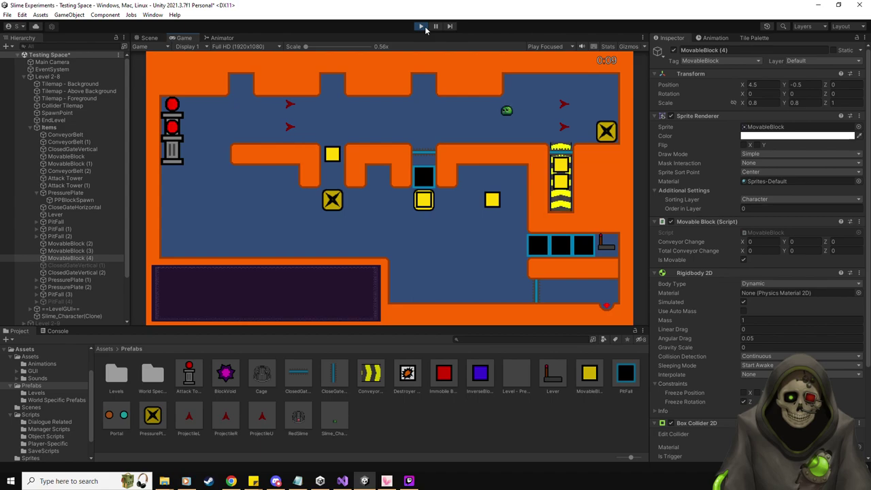
{"action": "key", "text": "a"}
{"action": "key", "text": "w"}
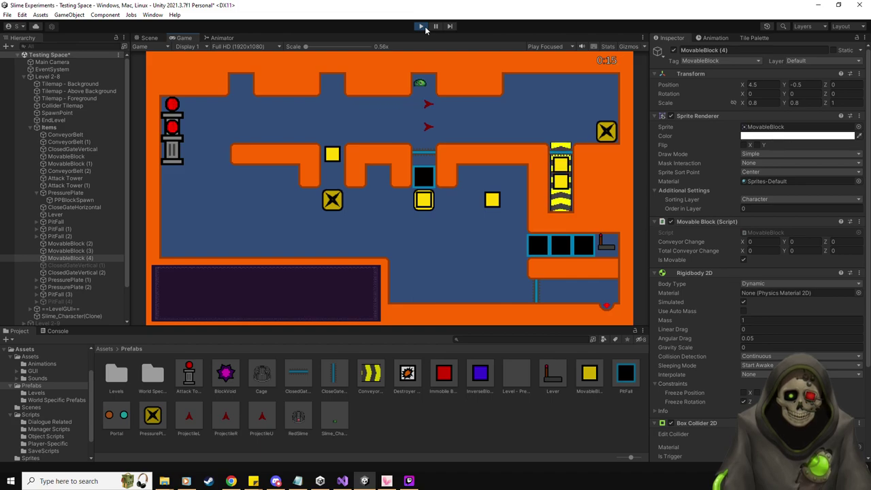
{"action": "key", "text": "s"}
{"action": "key", "text": "a"}
{"action": "key", "text": "w"}
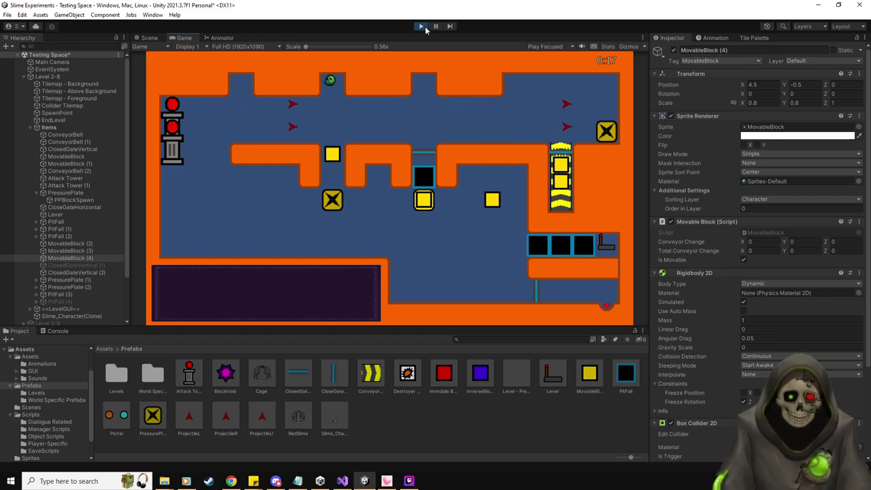
{"action": "key", "text": "s"}
{"action": "key", "text": "a"}
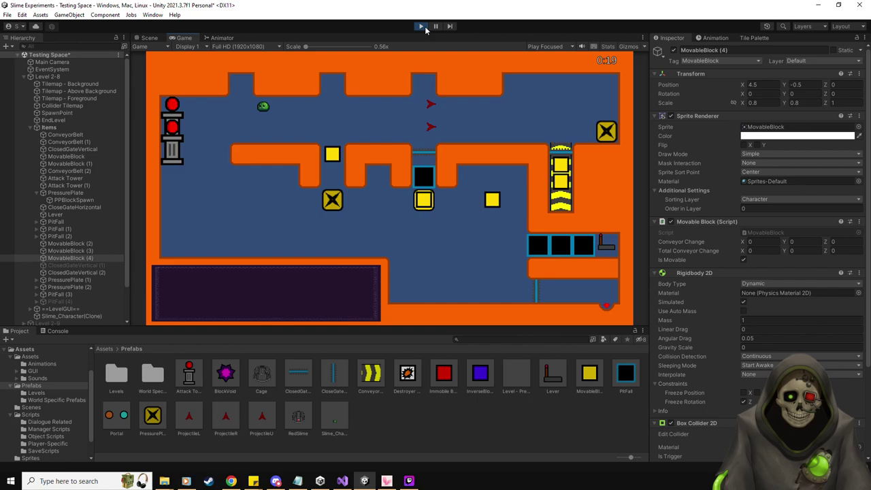
{"action": "key", "text": "w"}
{"action": "key", "text": "s"}
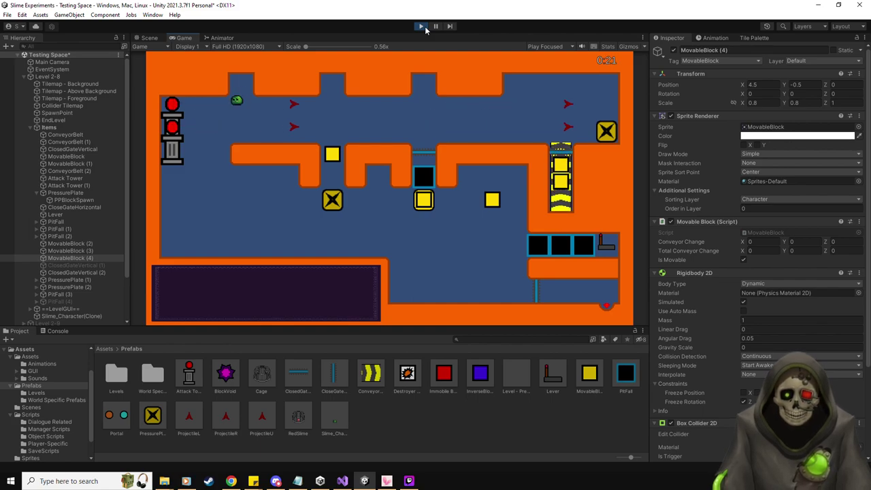
{"action": "key", "text": "a"}
{"action": "key", "text": "s"}
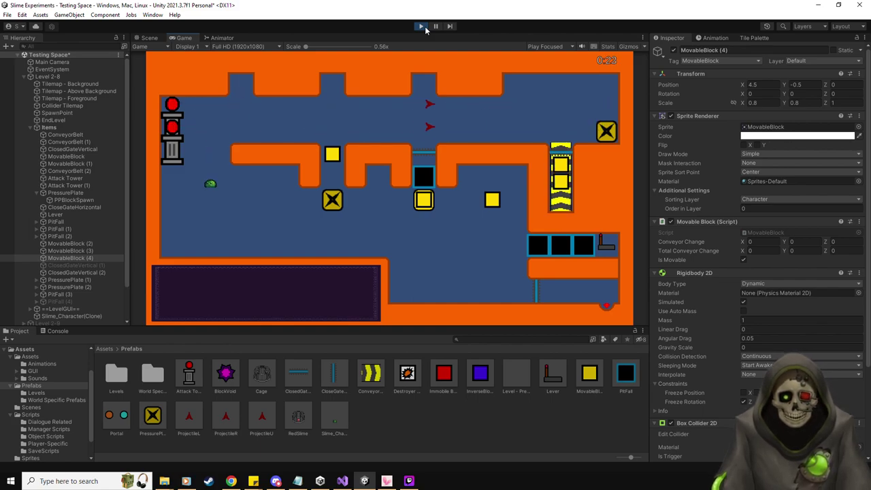
Return the slime to the upper corridor and push the block above PressurePlate (1) down onto the plate.
{"action": "key", "text": "w"}
{"action": "key", "text": "d"}
{"action": "key", "text": "d"}
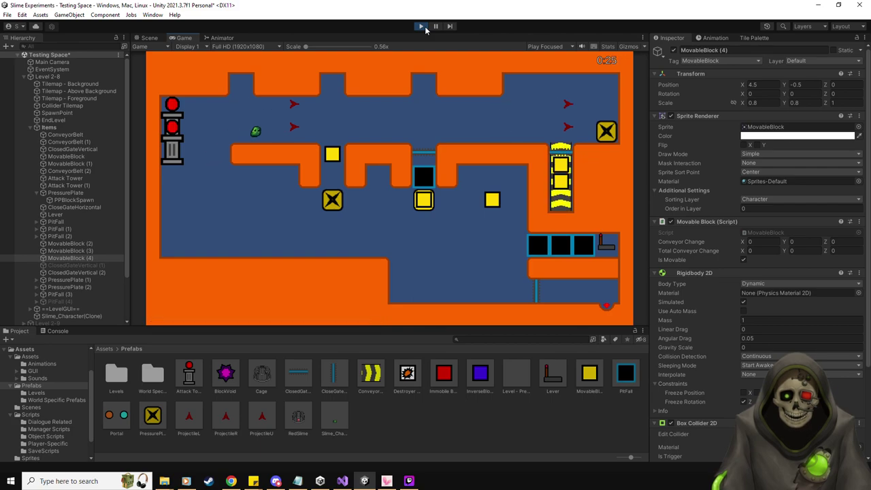
{"action": "key", "text": "s"}
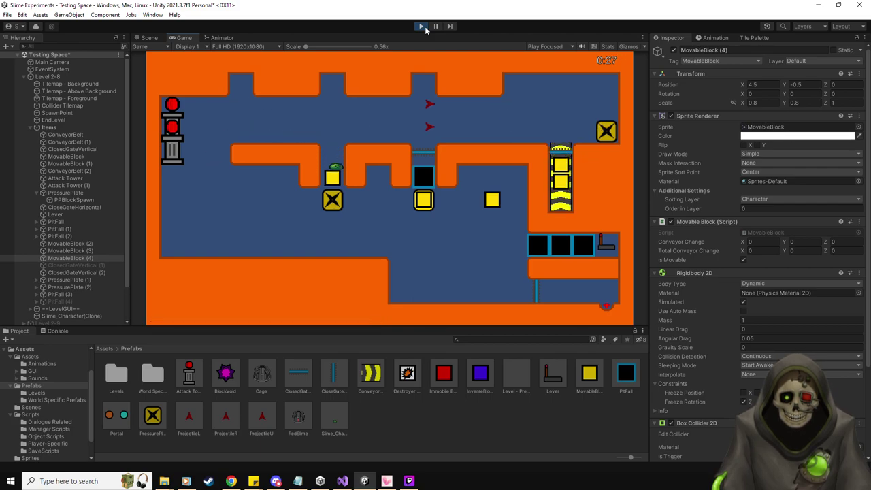
{"action": "key", "text": "a"}
{"action": "key", "text": "a"}
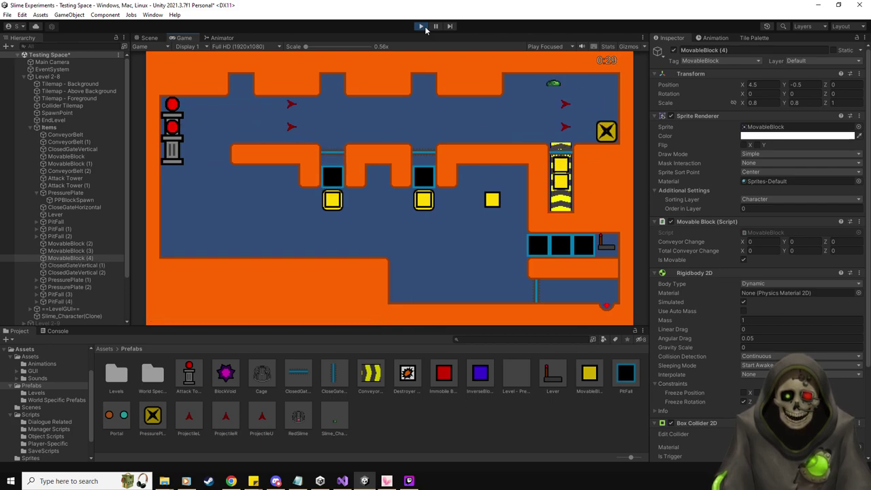
{"action": "key", "text": "d"}
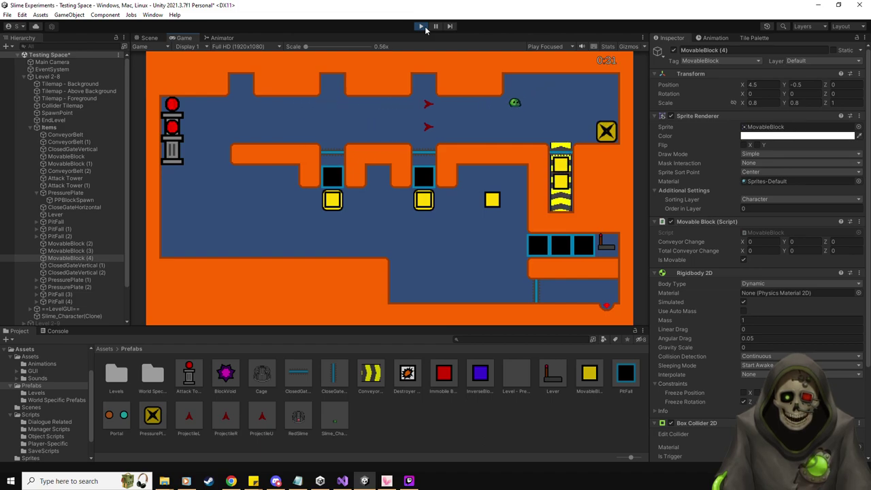
{"action": "key", "text": "w"}
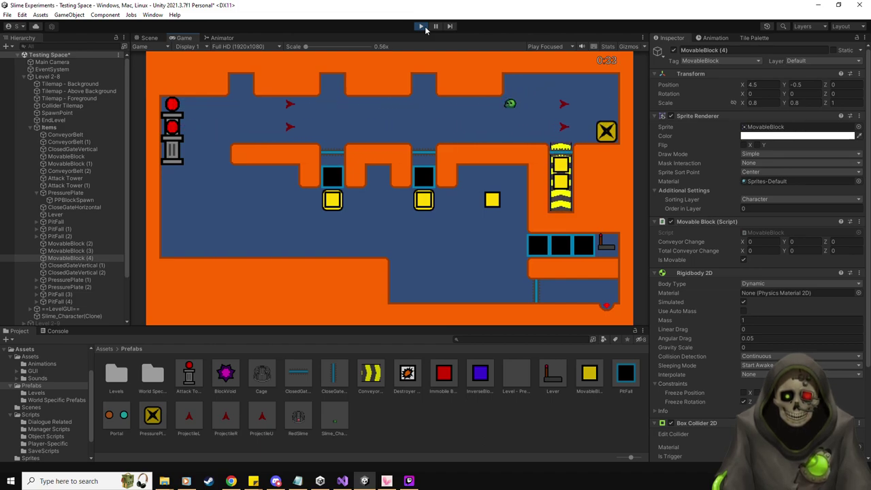
Guide the slime back along the upper corridor, sheltering from the arrows in the alcoves, and down into the lower area.
{"action": "key", "text": "a"}
{"action": "key", "text": "w"}
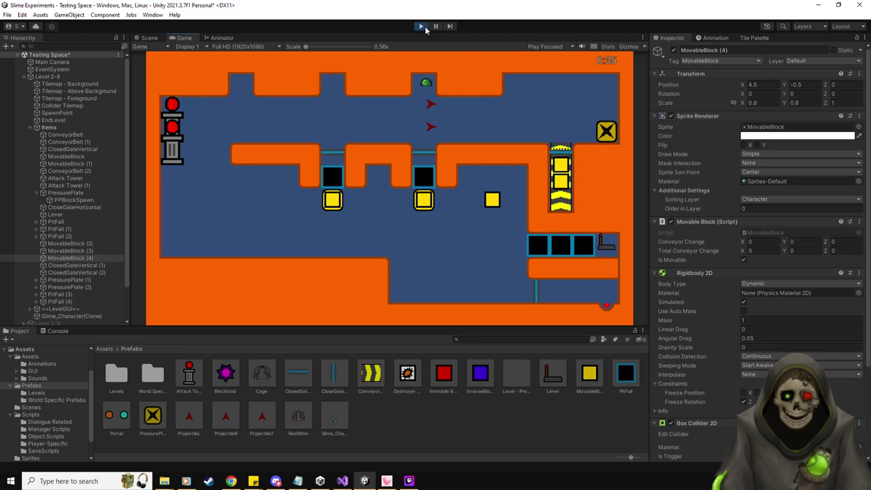
{"action": "key", "text": "a"}
{"action": "key", "text": "a"}
{"action": "key", "text": "w"}
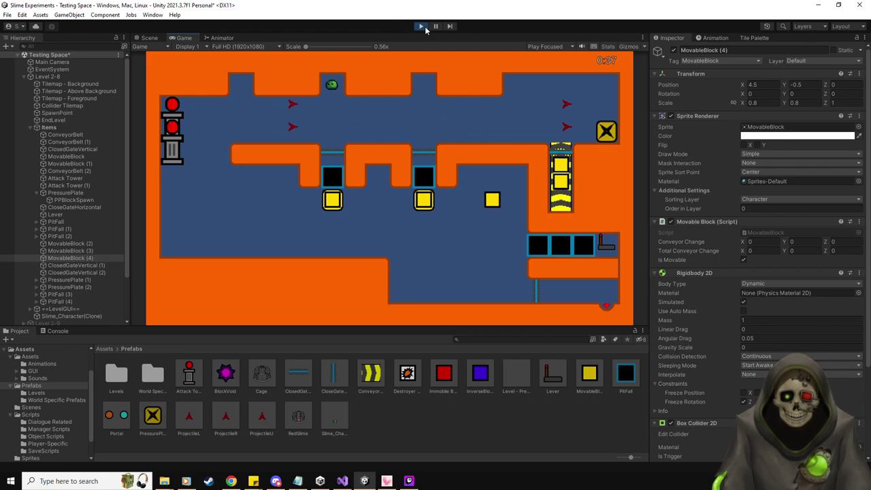
{"action": "key", "text": "a"}
{"action": "key", "text": "a"}
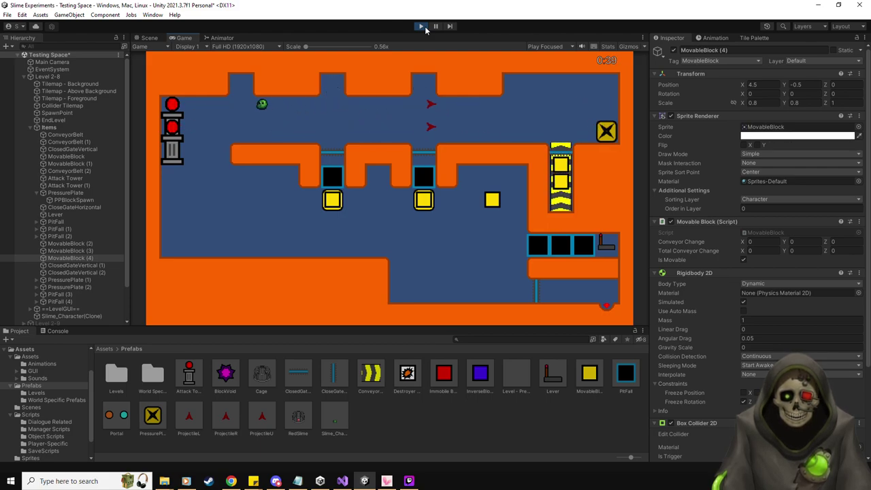
{"action": "key", "text": "w"}
{"action": "key", "text": "a"}
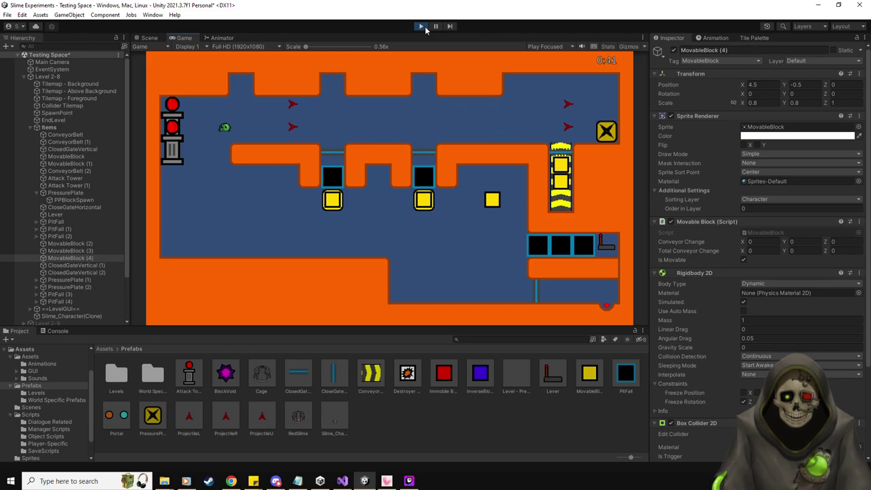
{"action": "key", "text": "d"}
{"action": "key", "text": "d"}
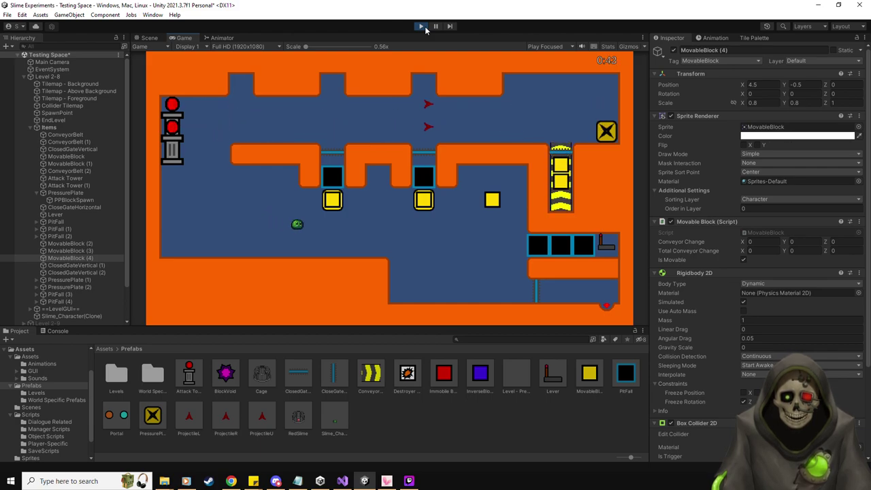
Push MovableBlock (4) down from the open area and into the first pitfall in front of the lever.
{"action": "key", "text": "Right"}
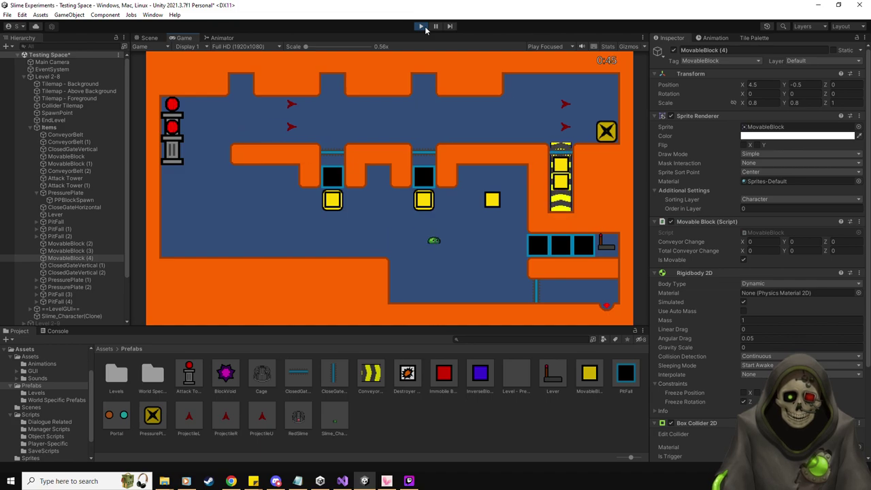
{"action": "key", "text": "Up"}
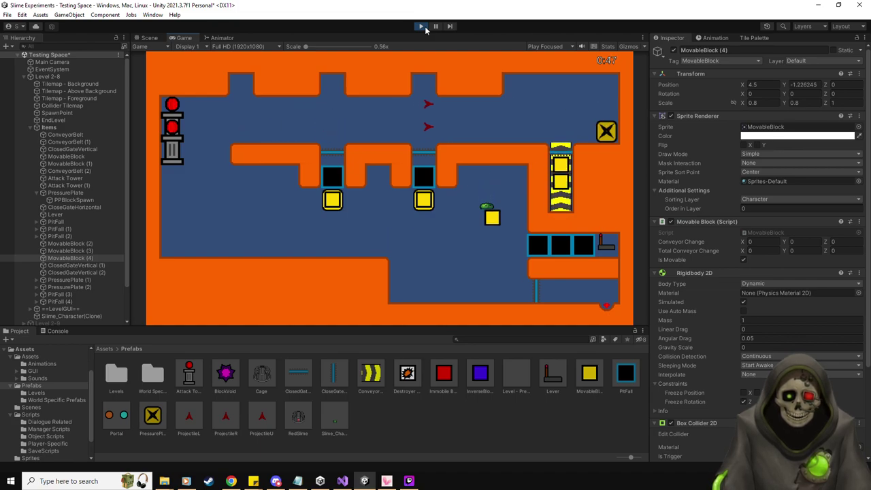
{"action": "key", "text": "Left"}
{"action": "key", "text": "Right"}
{"action": "key", "text": "Right"}
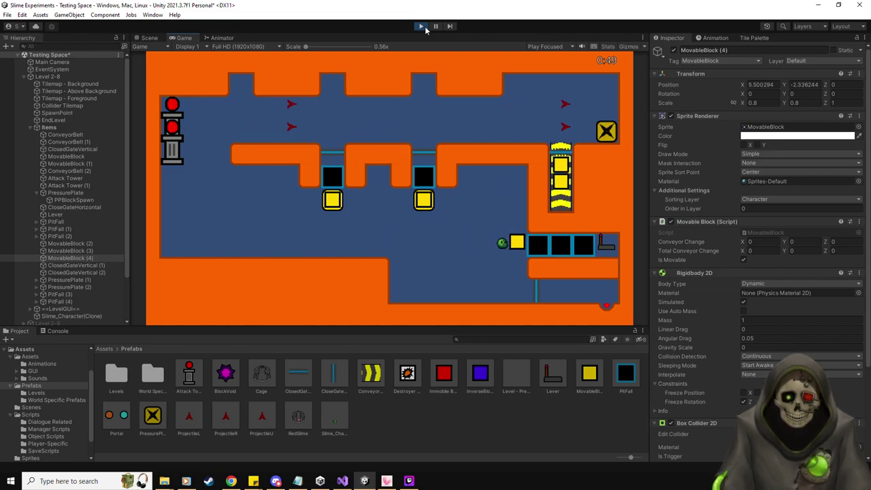
Push the block off the lower pressure plate nearest the lever and out into the open area.
{"action": "key", "text": "Left"}
{"action": "key", "text": "Left"}
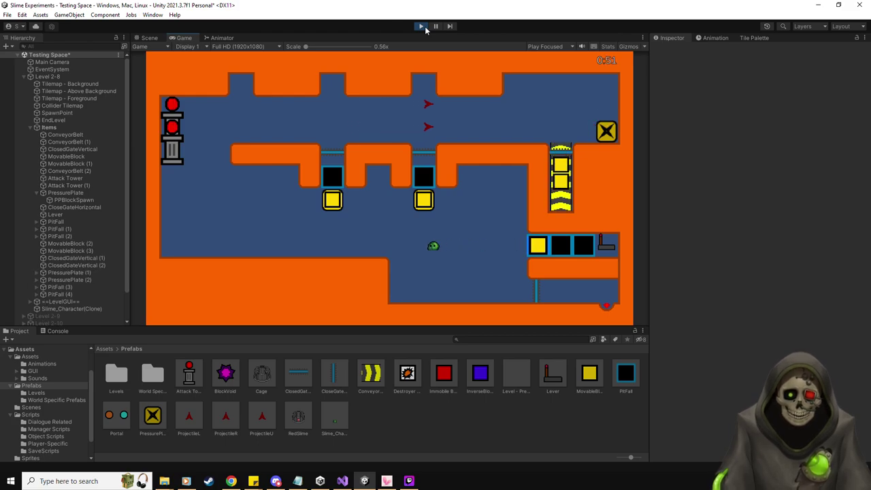
{"action": "key", "text": "Up"}
{"action": "key", "text": "Down"}
{"action": "key", "text": "Right"}
{"action": "key", "text": "Up"}
{"action": "key", "text": "Right"}
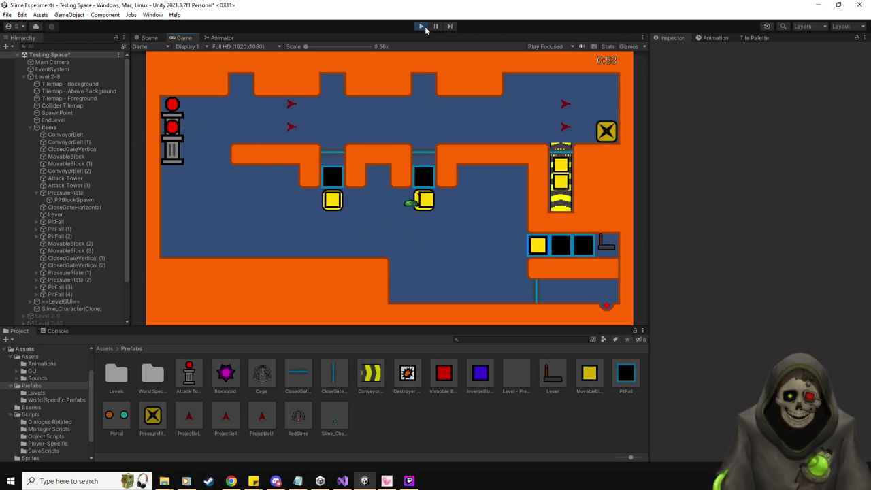
{"action": "key", "text": "Up"}
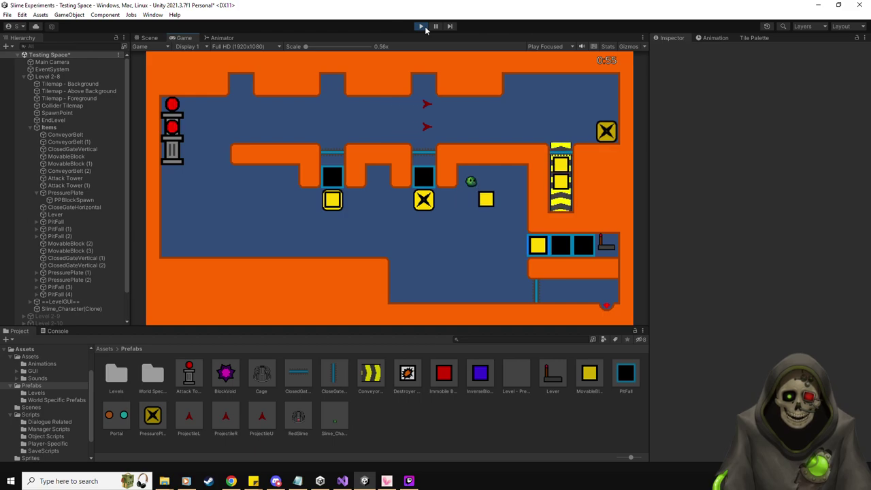
Push that block down to the lever passage and over the filled pitfall into the second one.
{"action": "key", "text": "Right"}
{"action": "key", "text": "Down"}
{"action": "key", "text": "Down"}
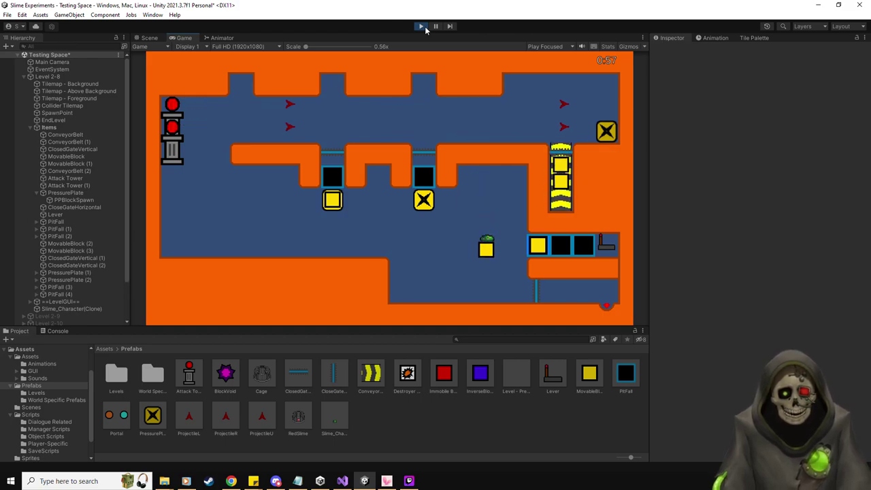
{"action": "key", "text": "Left"}
{"action": "key", "text": "Down"}
{"action": "key", "text": "Right"}
{"action": "key", "text": "Down"}
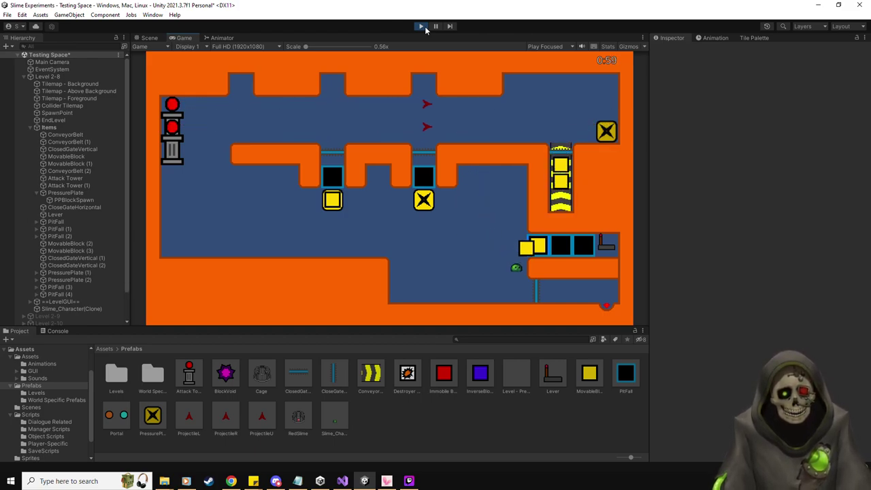
{"action": "key", "text": "Left"}
{"action": "key", "text": "Up"}
{"action": "key", "text": "Right"}
{"action": "key", "text": "Right"}
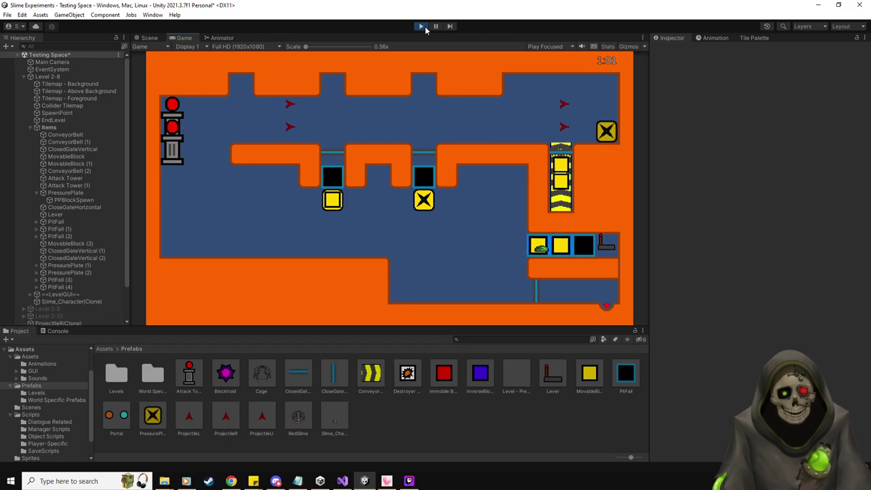
Push the block off the remaining lower pressure plate, across the other plate and into the open area.
{"action": "key", "text": "Left"}
{"action": "key", "text": "Left"}
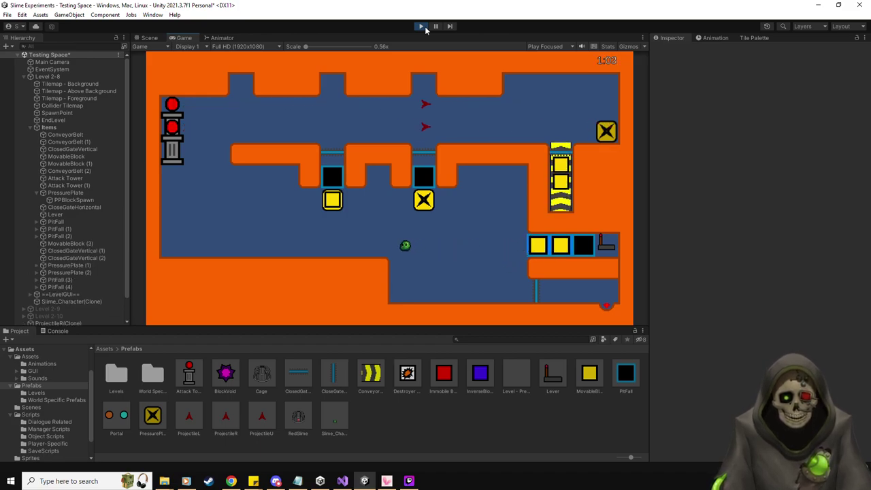
{"action": "key", "text": "Up"}
{"action": "key", "text": "Right"}
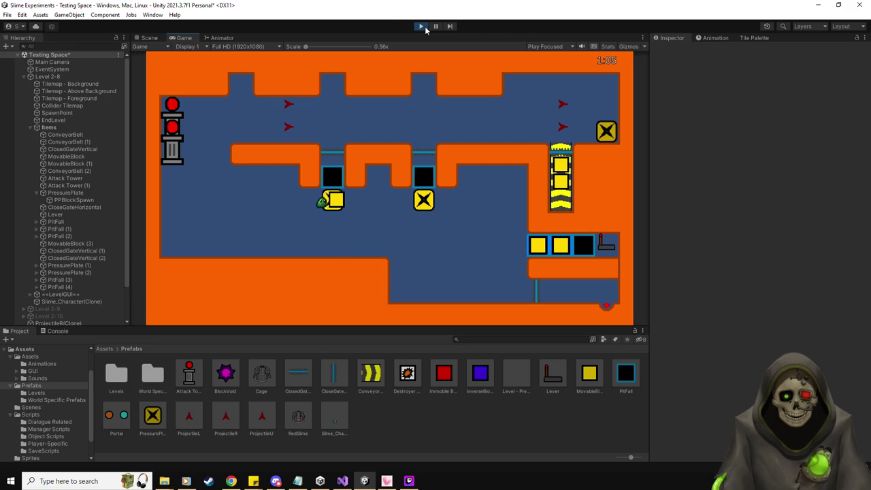
{"action": "key", "text": "Right"}
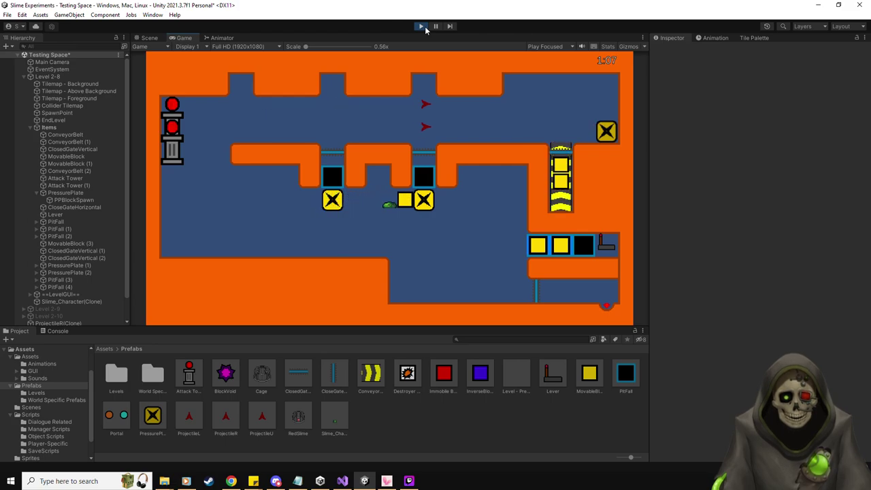
{"action": "key", "text": "Right"}
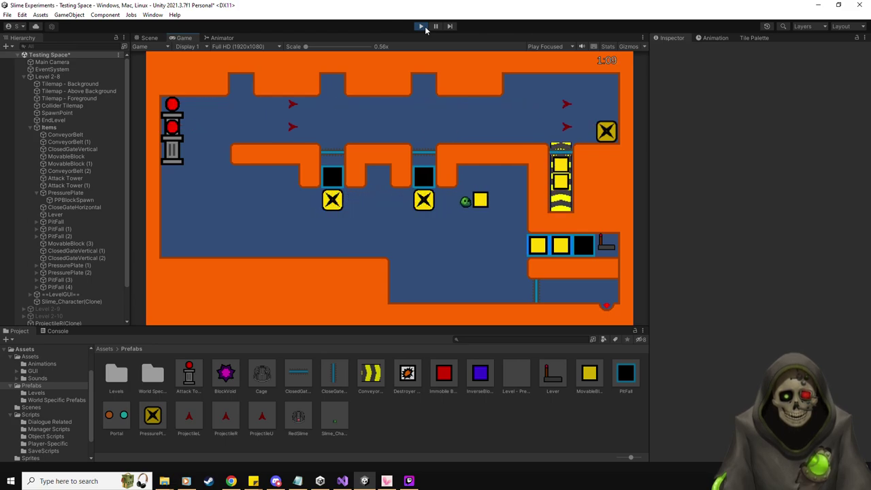
Push this block down to the lever passage and across the filled pitfalls toward the third one.
{"action": "key", "text": "Up"}
{"action": "key", "text": "Down"}
{"action": "key", "text": "Down"}
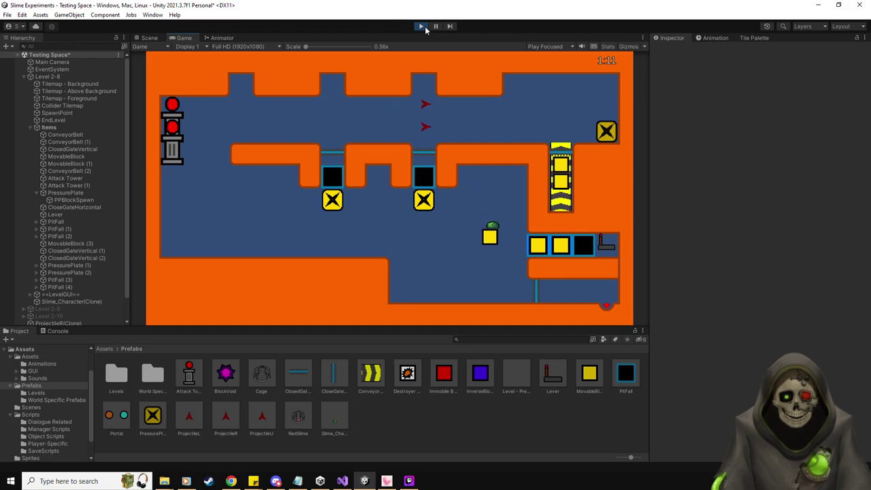
{"action": "key", "text": "Left"}
{"action": "key", "text": "Down"}
{"action": "key", "text": "Right"}
{"action": "key", "text": "Right"}
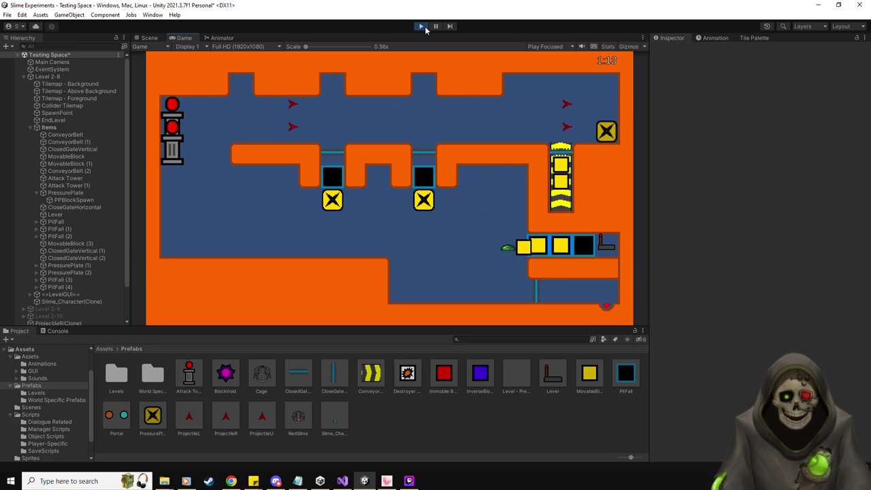
Fill the third pitfall and flip the lever to release the conveyor blocks, then return the slime to the upper corridor.
{"action": "key", "text": "Right"}
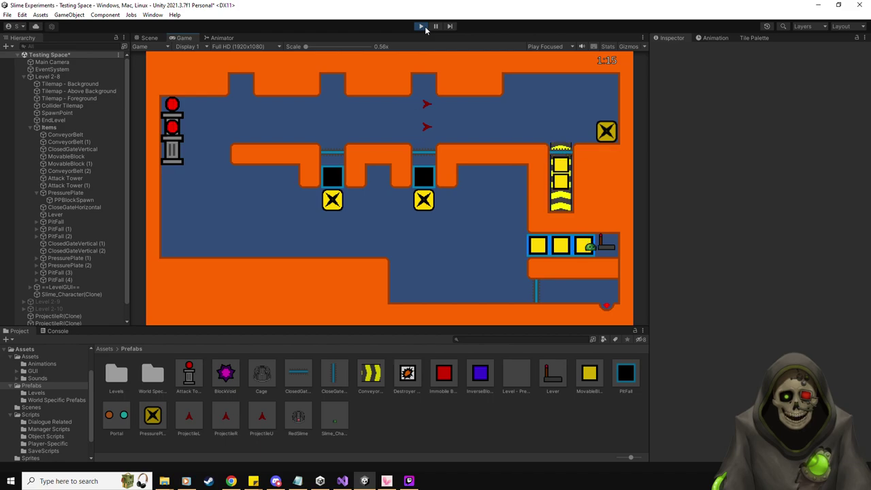
{"action": "key", "text": "Left"}
{"action": "key", "text": "Left"}
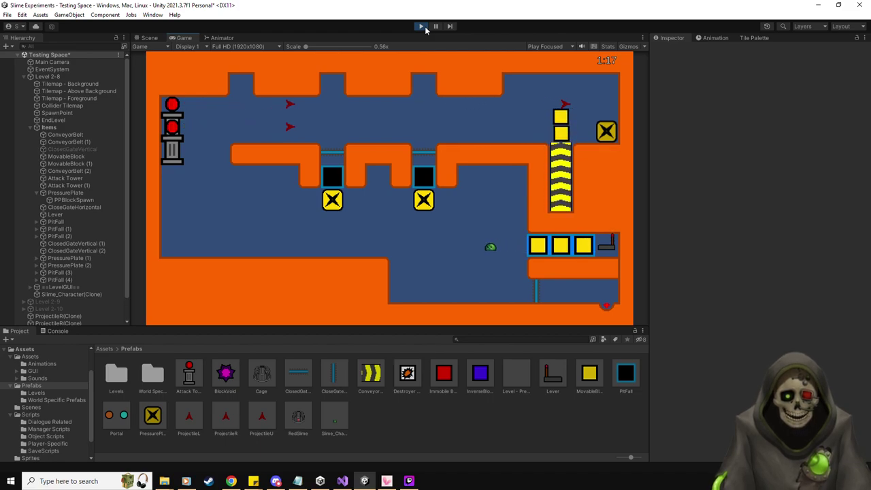
{"action": "key", "text": "Up"}
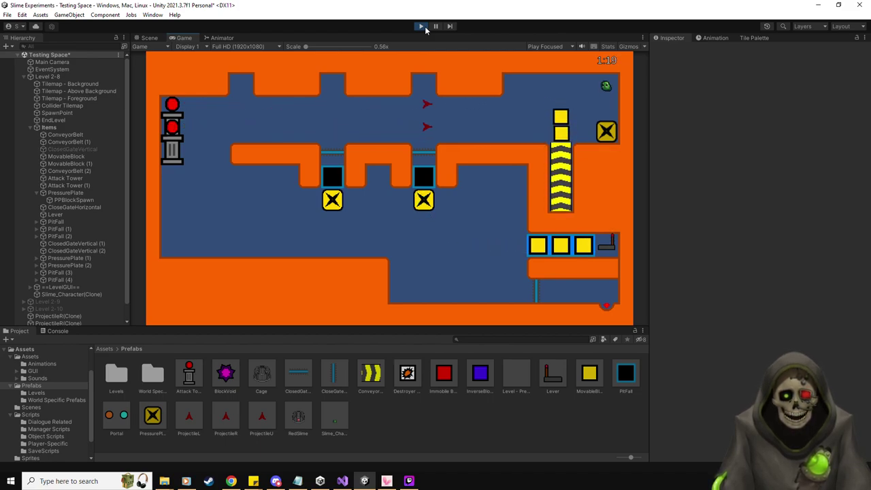
Push the two released blocks together along the upper corridor until they rest against the attack towers, blocking their arrows.
{"action": "key", "text": "Left"}
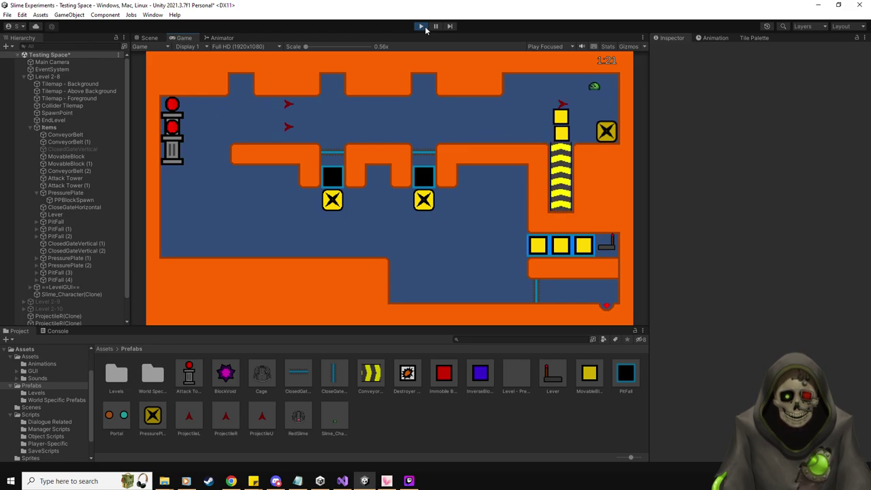
{"action": "key", "text": "Left"}
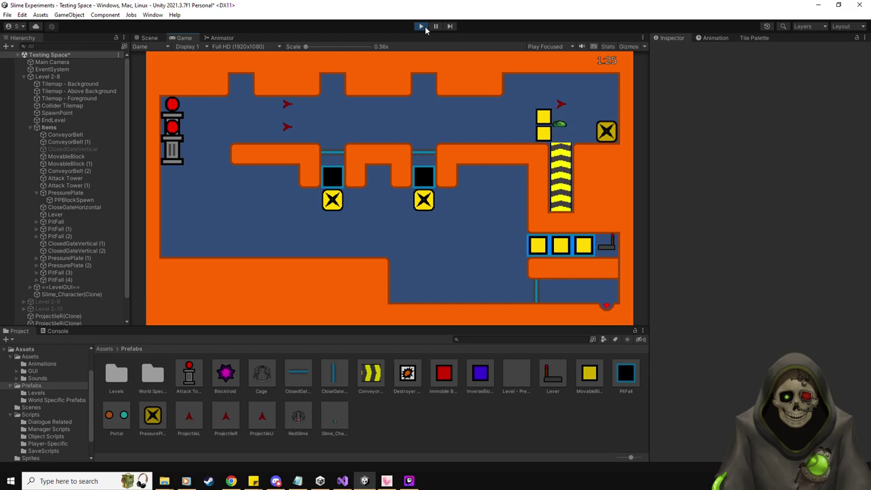
{"action": "key", "text": "Left"}
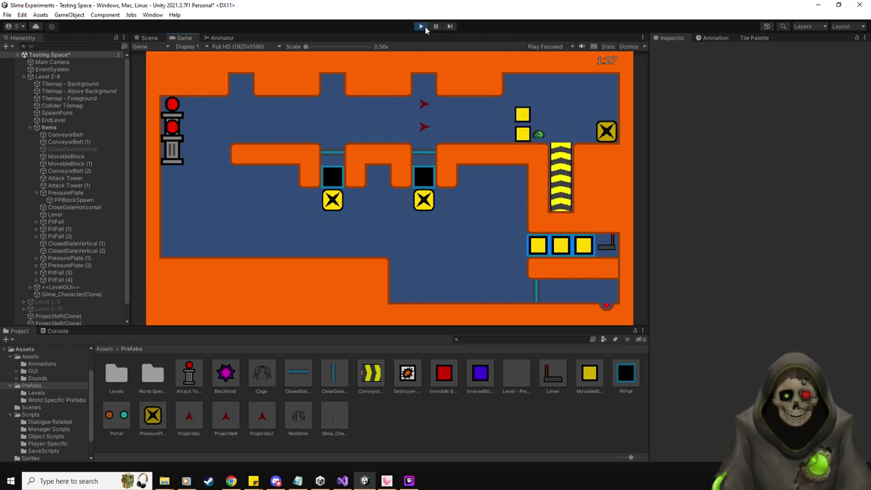
{"action": "key", "text": "Left"}
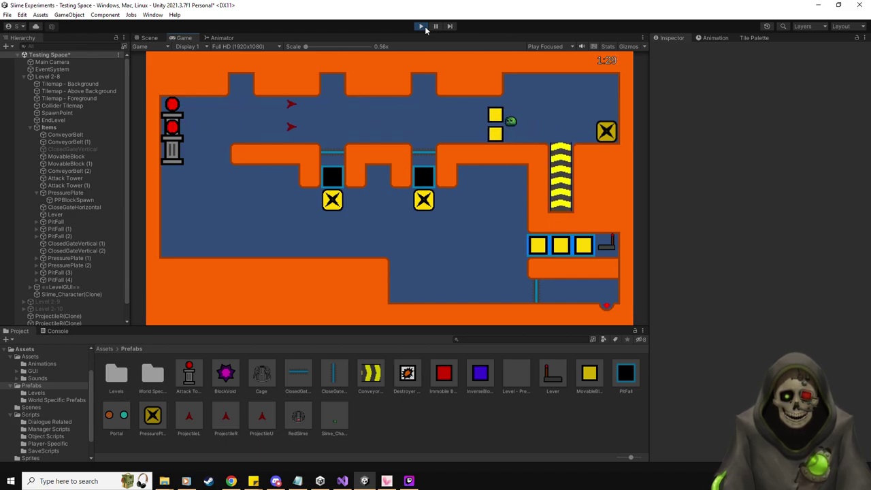
{"action": "key", "text": "Left"}
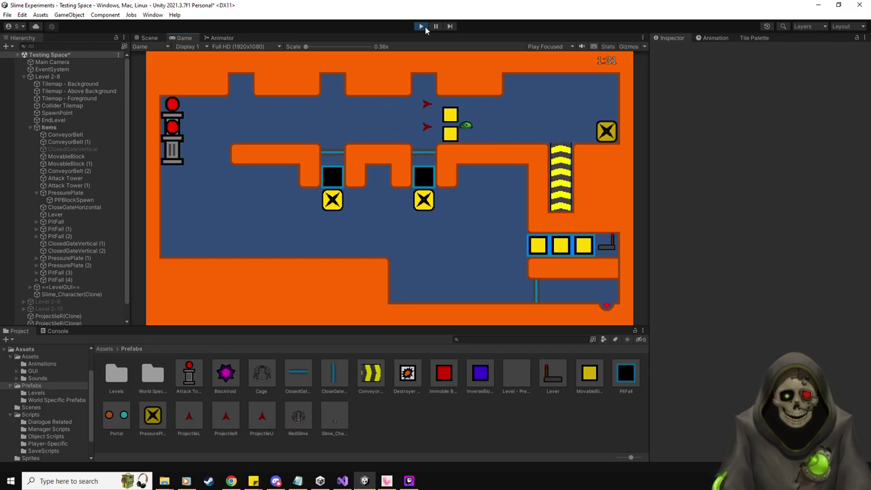
{"action": "key", "text": "Left"}
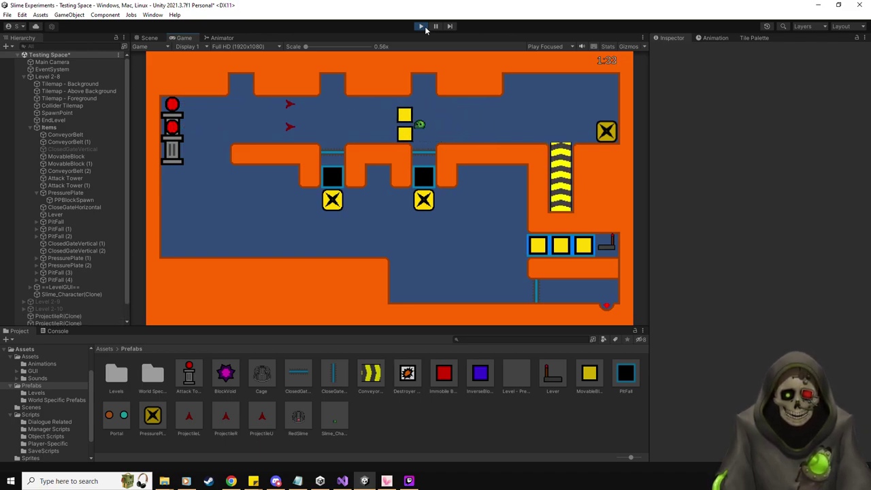
{"action": "key", "text": "Left"}
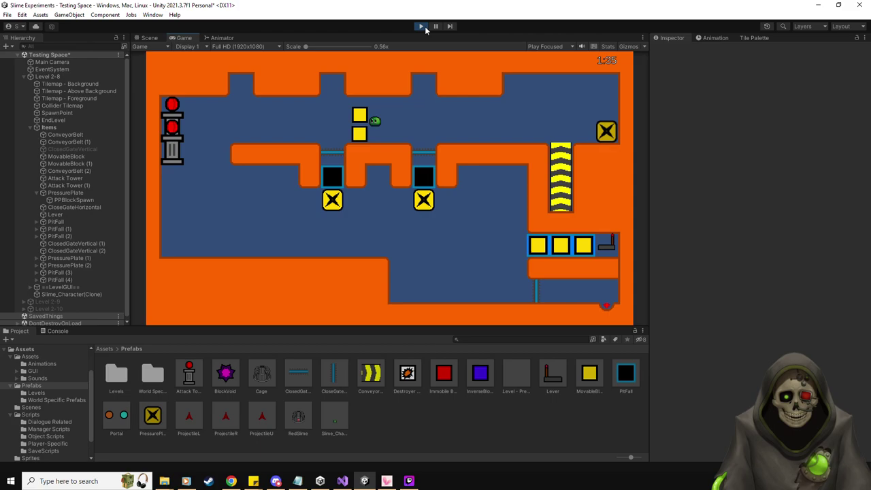
{"action": "key", "text": "Left"}
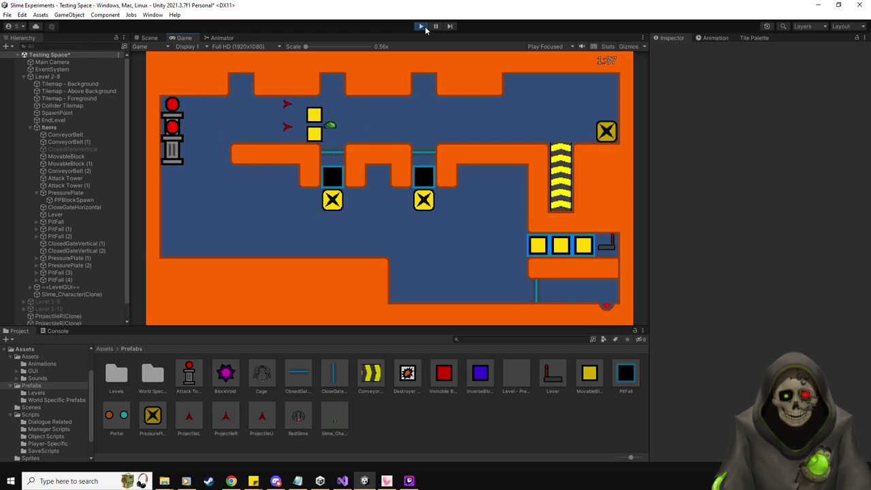
{"action": "key", "text": "Left"}
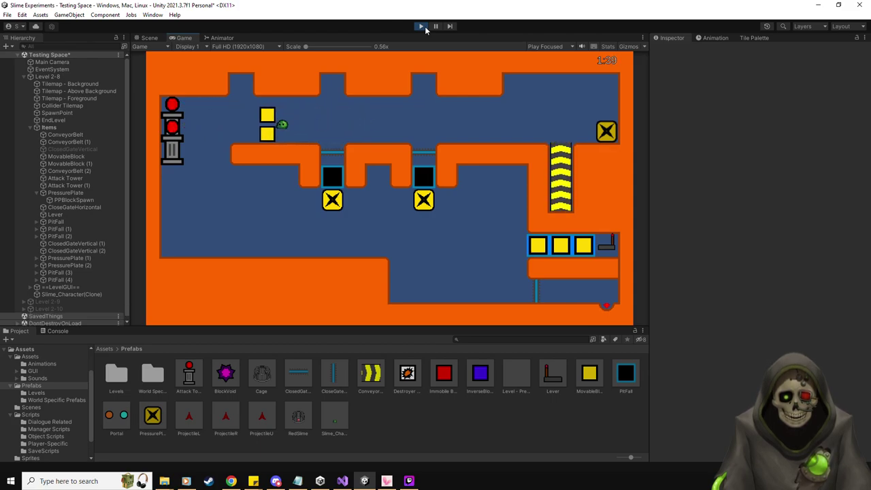
{"action": "key", "text": "Left"}
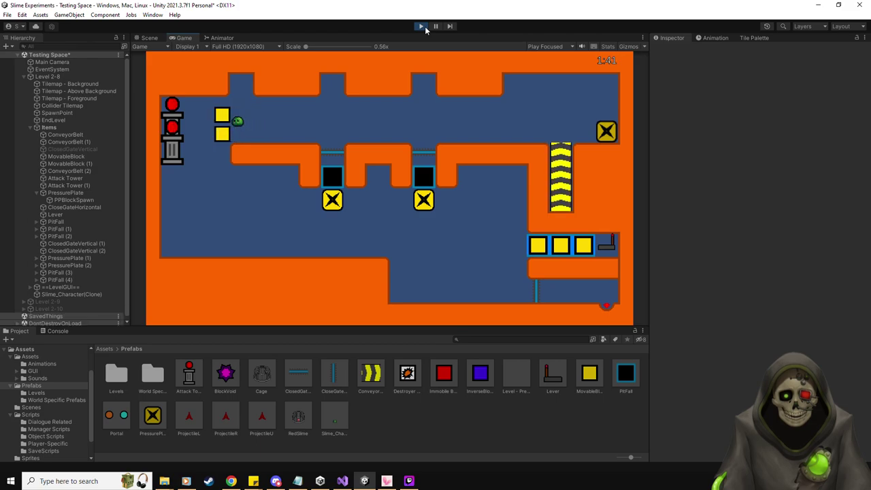
{"action": "key", "text": "Left"}
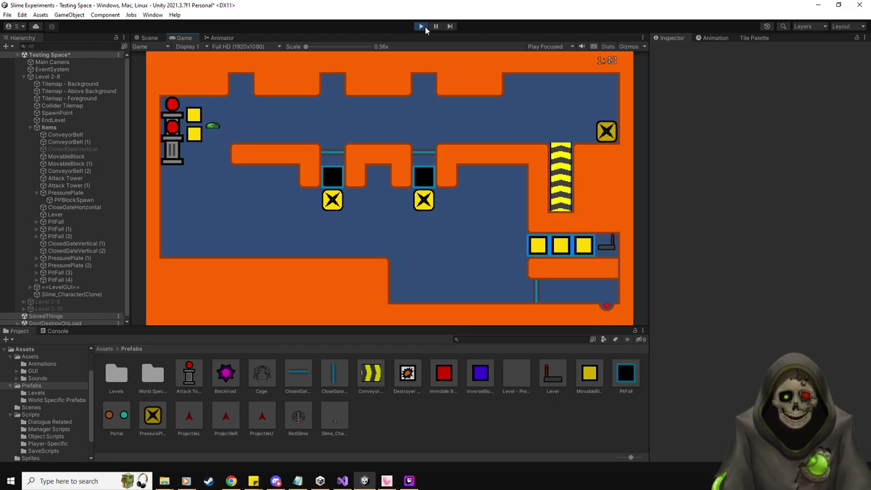
{"action": "key", "text": "Right"}
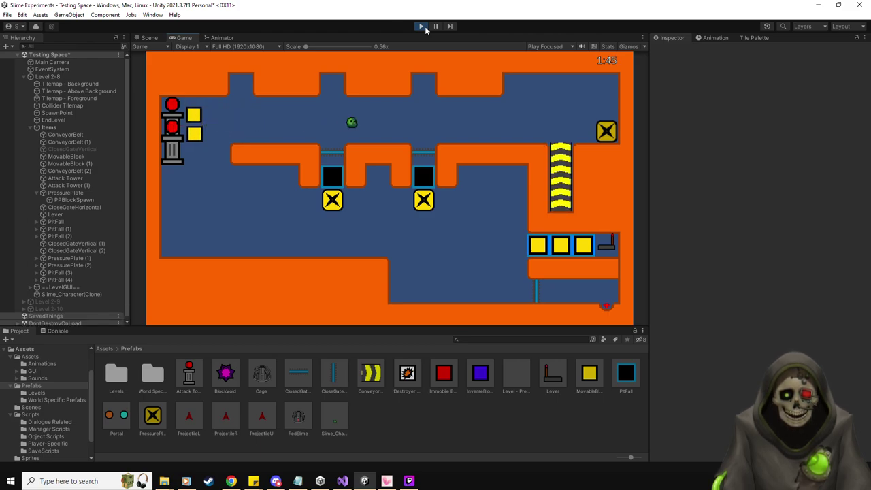
Move the slime onto the upper corridor's pressure plate to spawn a Destroyer Block, and push the block along the corridor toward the attack towers.
{"action": "key", "text": "Right"}
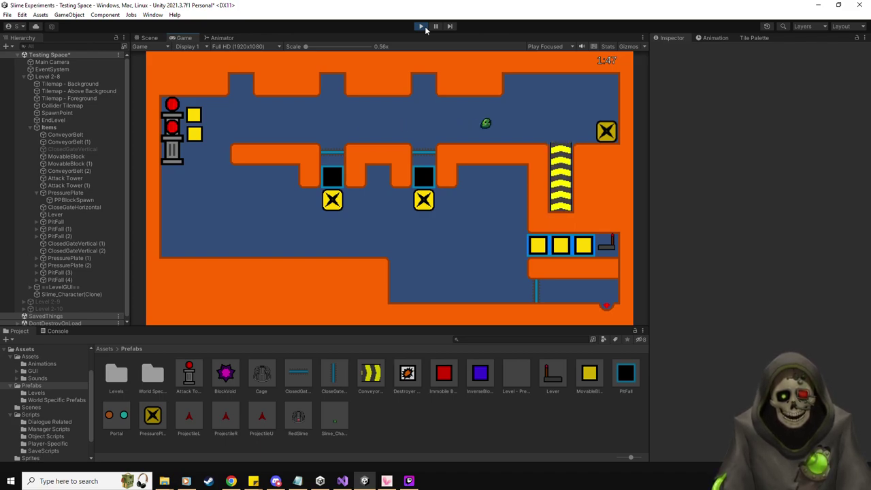
{"action": "key", "text": "Right"}
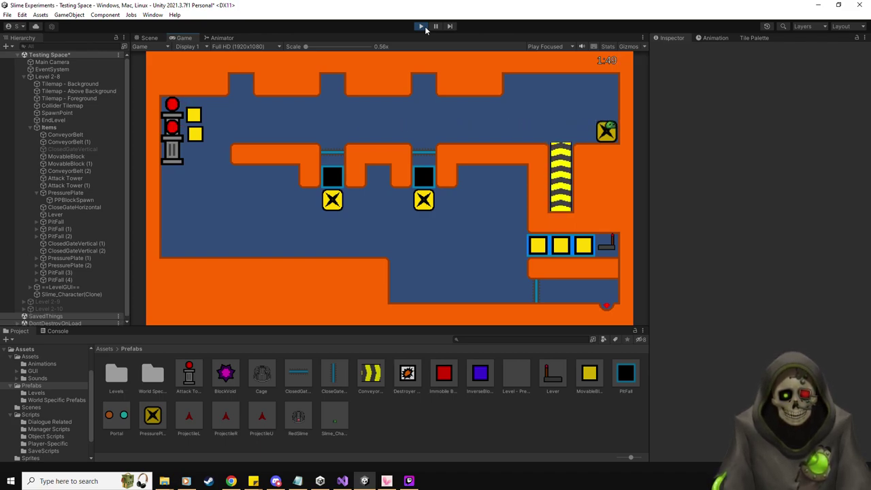
{"action": "key", "text": "Left"}
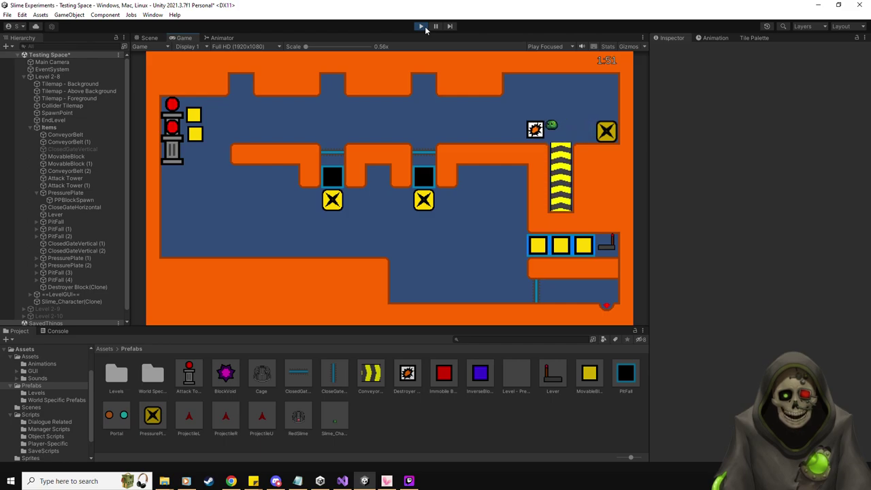
{"action": "key", "text": "Left"}
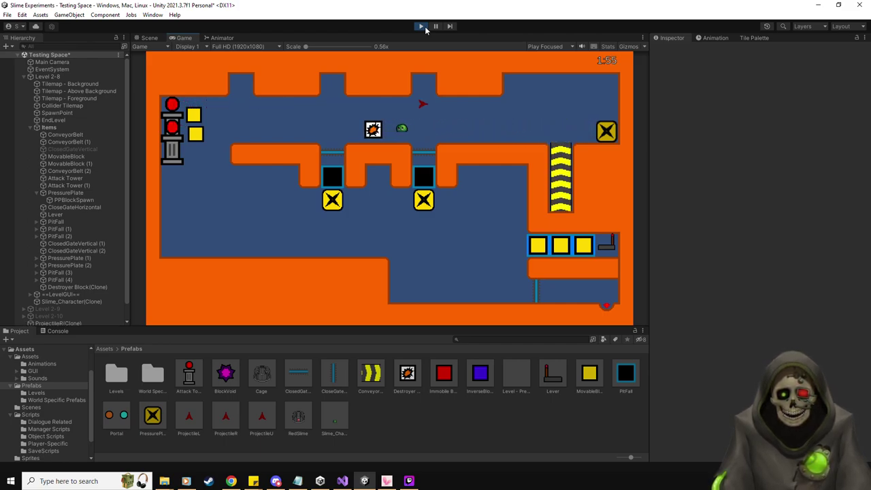
{"action": "key", "text": "Left"}
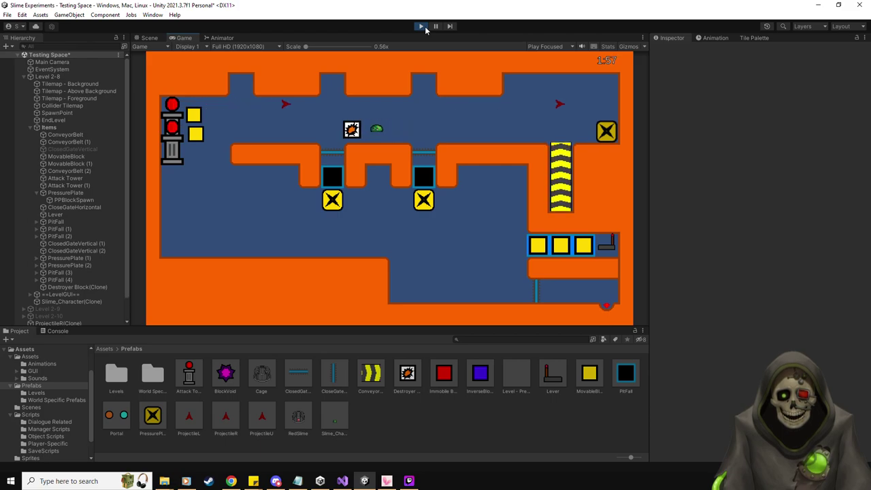
{"action": "key", "text": "Left"}
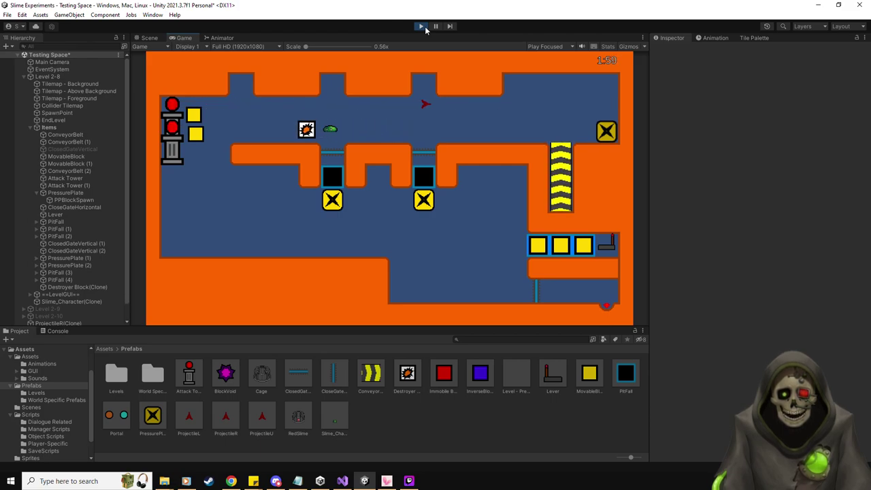
{"action": "key", "text": "Left"}
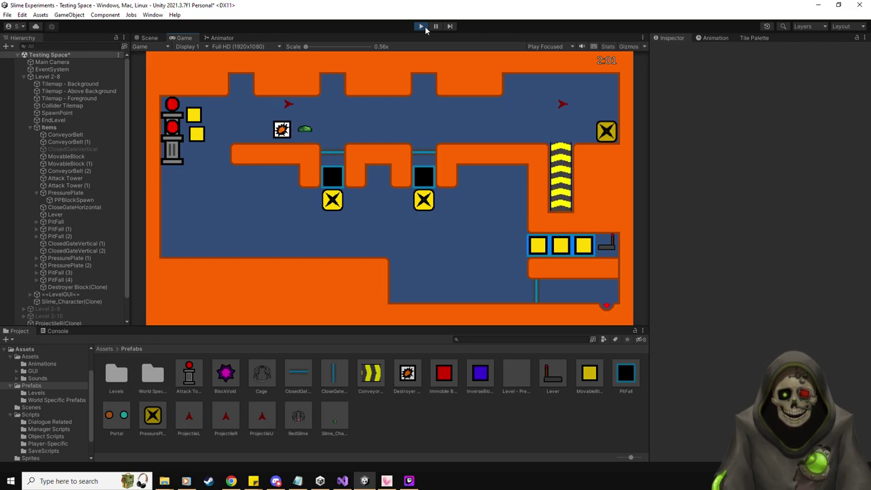
Leave the Destroyer Block near the corridor's end and push the upper yellow block tight against the top attack tower to block its arrows.
{"action": "key", "text": "space"}
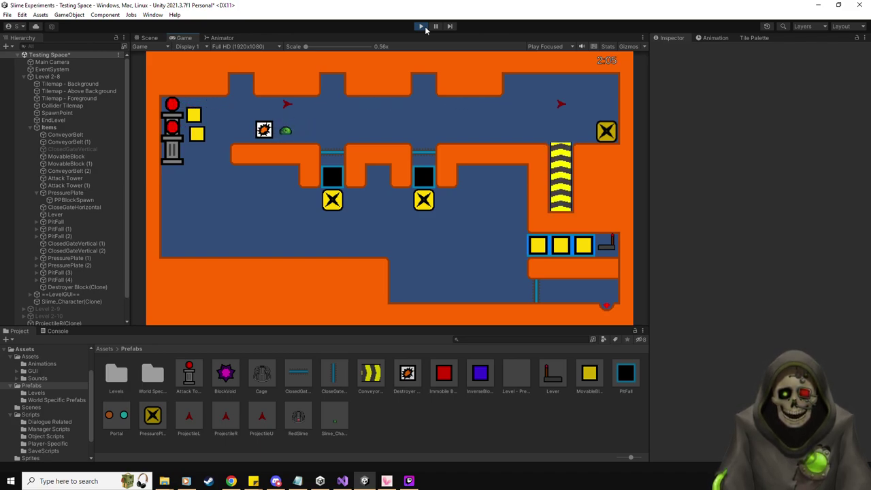
{"action": "key", "text": "space"}
{"action": "key", "text": "Left"}
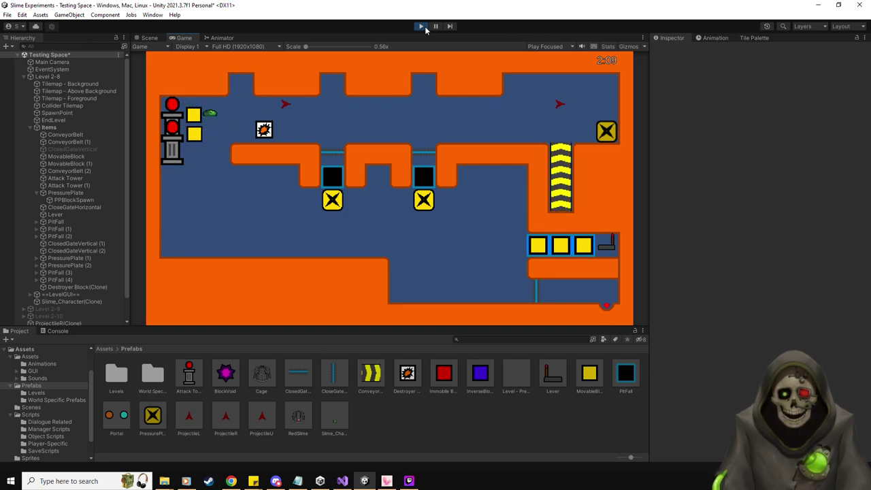
{"action": "key", "text": "Left"}
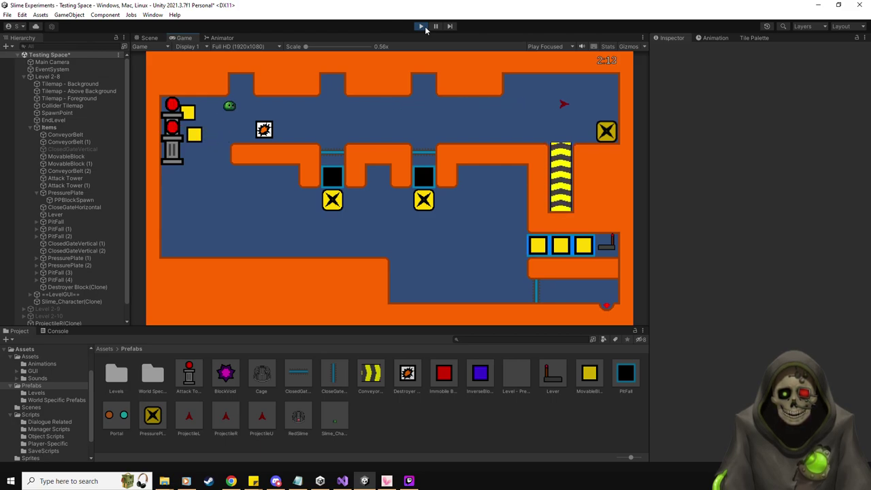
Push the Destroyer Block off the corridor's end and down into the lower area below the middle wall.
{"action": "key", "text": "Left"}
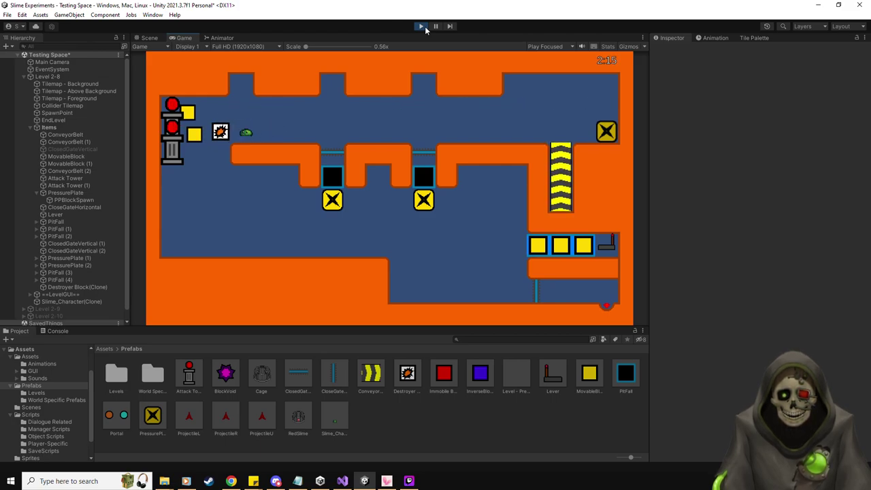
{"action": "key", "text": "space"}
{"action": "key", "text": "Left"}
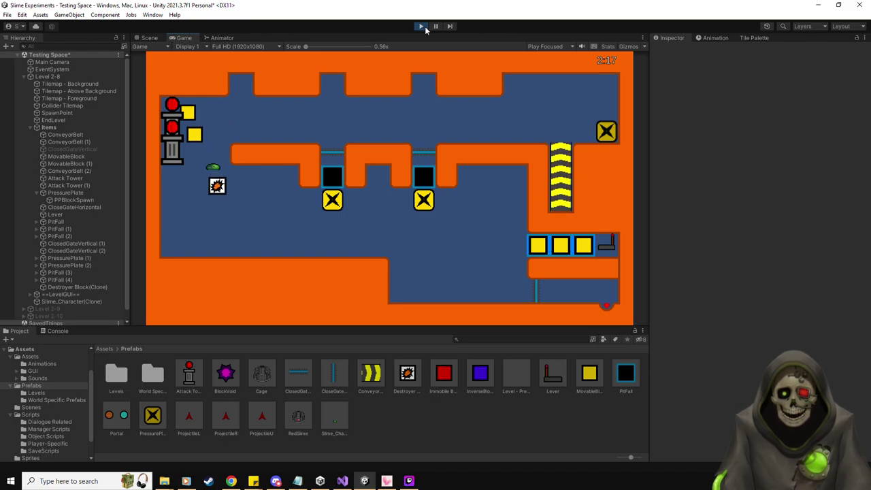
{"action": "key", "text": "Right"}
{"action": "key", "text": "space"}
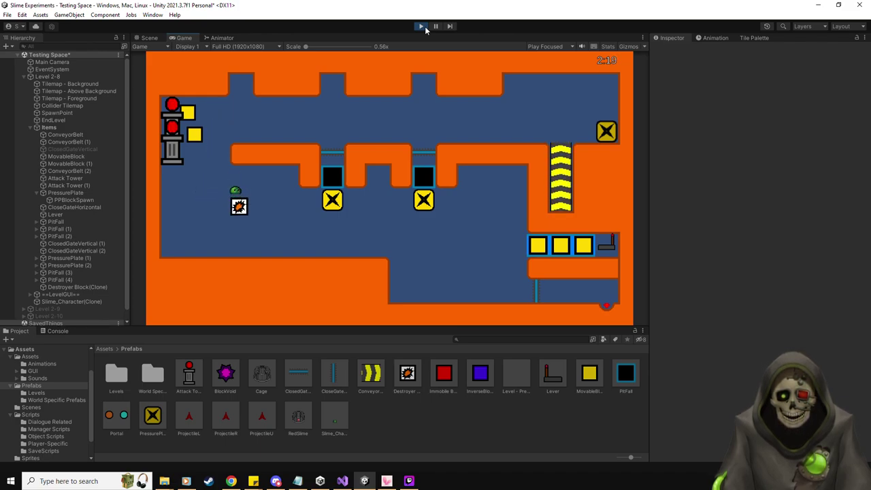
{"action": "key", "text": "Left"}
{"action": "key", "text": "Right"}
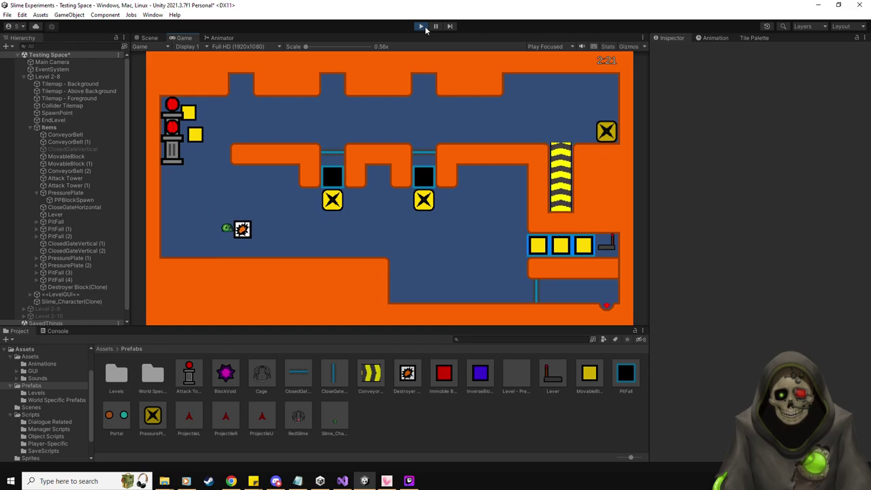
Push the Destroyer Block across the lower area into the exit gate to break it, and finish the level to end the playtest.
{"action": "key", "text": "Right"}
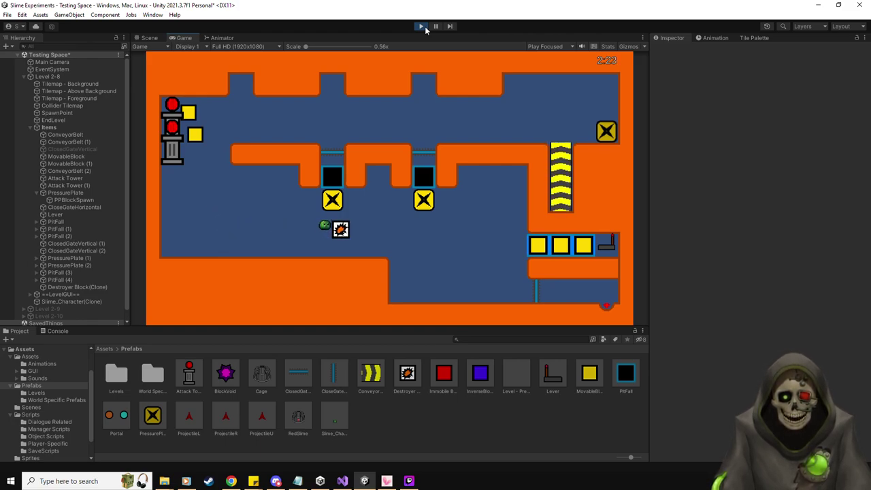
{"action": "key", "text": "Right"}
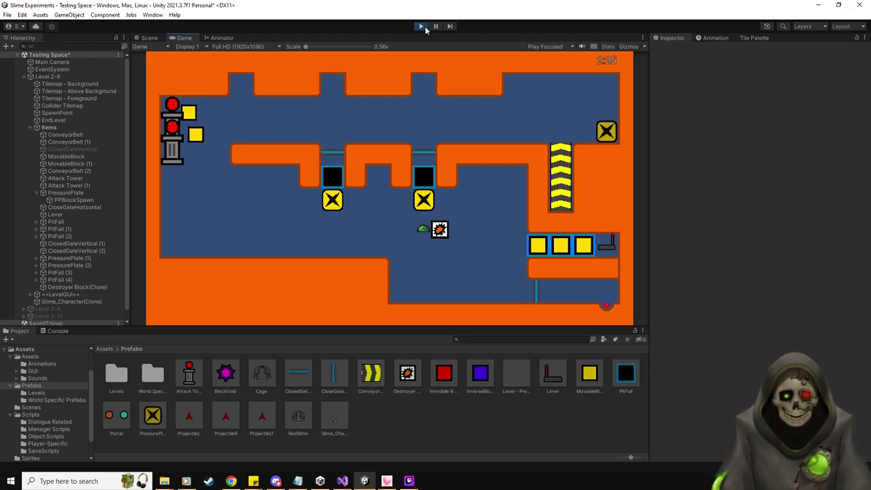
{"action": "key", "text": "Down"}
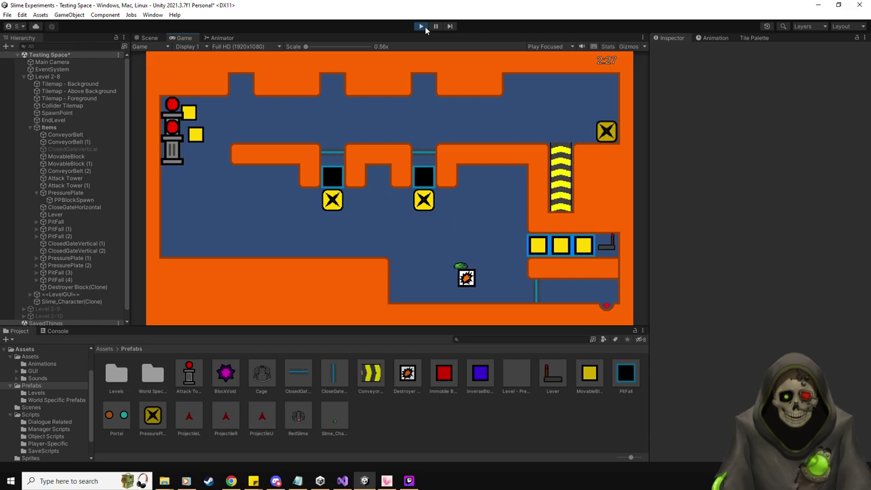
{"action": "key", "text": "Right"}
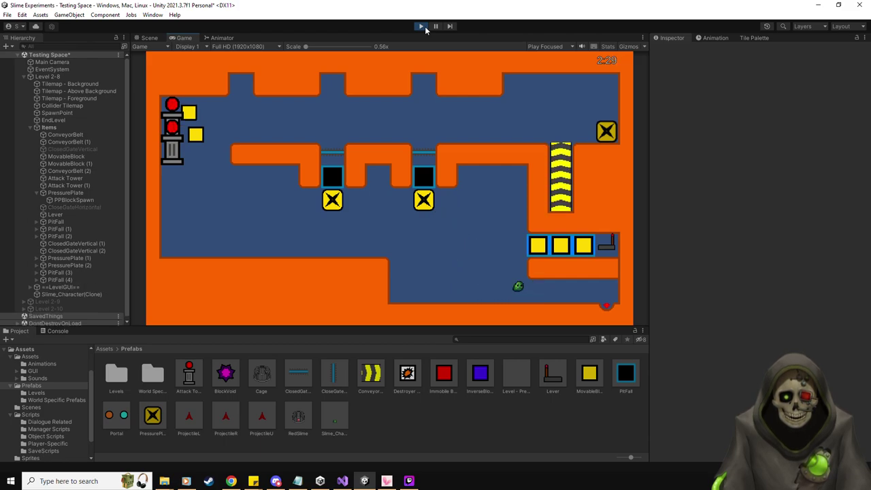
{"action": "key", "text": "Right"}
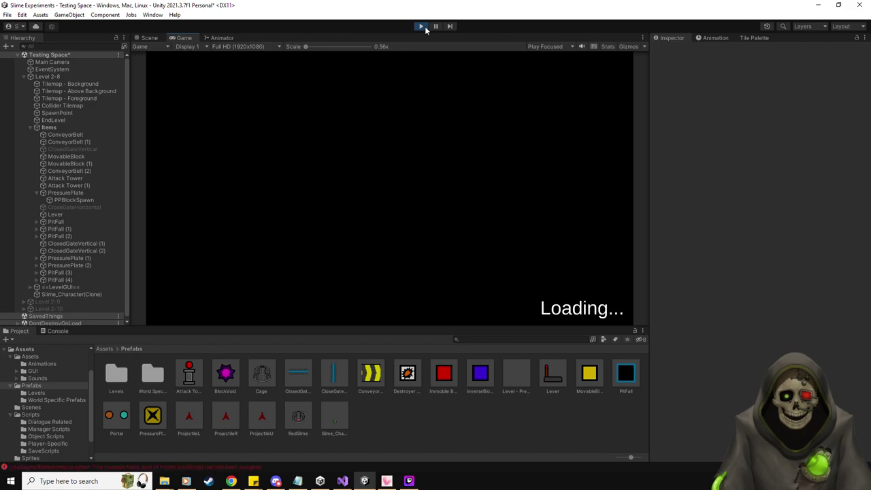
{"action": "left_click", "coordinate": [424, 26]}
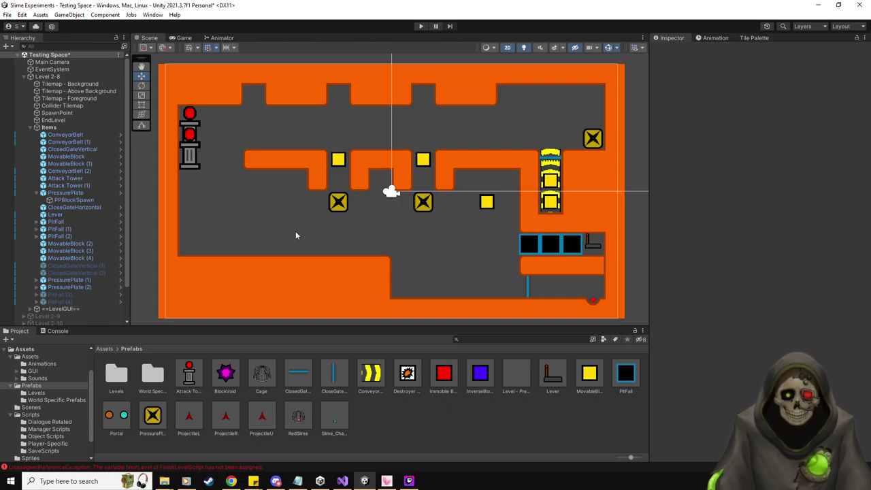
Paint an Orange Room wall column from the middle wall's left end down to the floor on the Collider Tilemap, leaving a one-tile gap above the lowest tile.
{"action": "left_click", "coordinate": [753, 37]}
{"action": "left_click", "coordinate": [674, 193]}
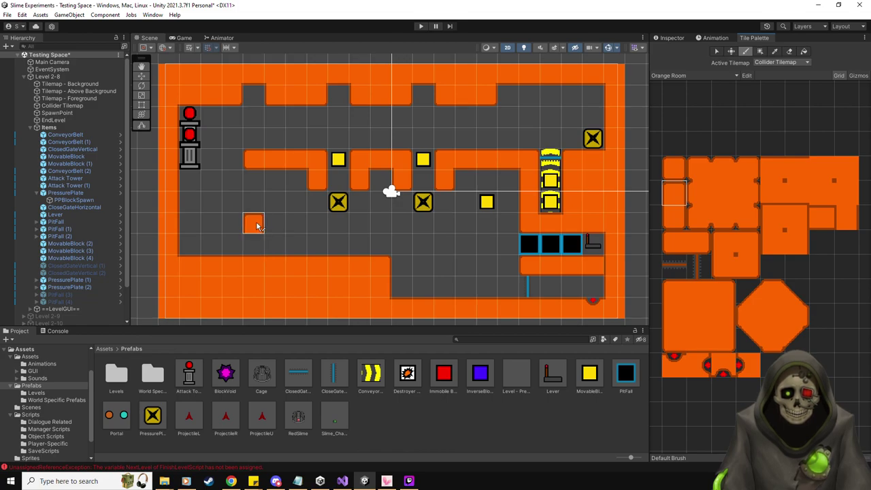
{"action": "left_click", "coordinate": [674, 218]}
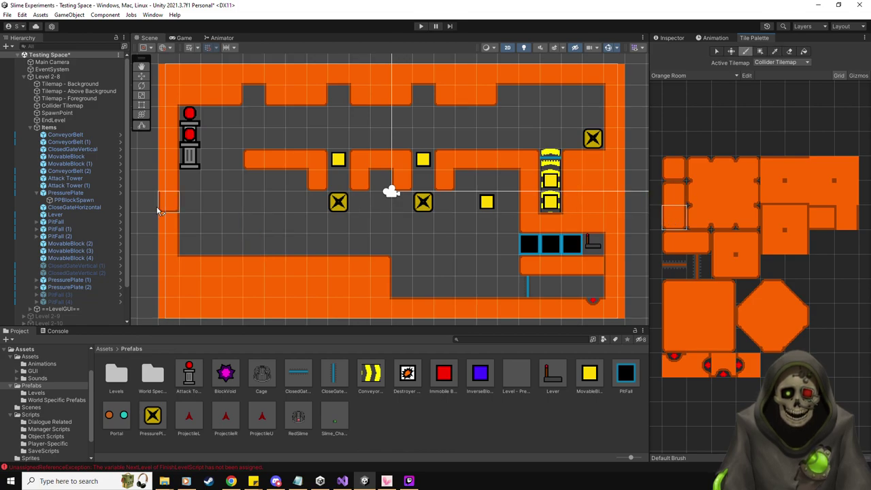
{"action": "left_click", "coordinate": [252, 203]}
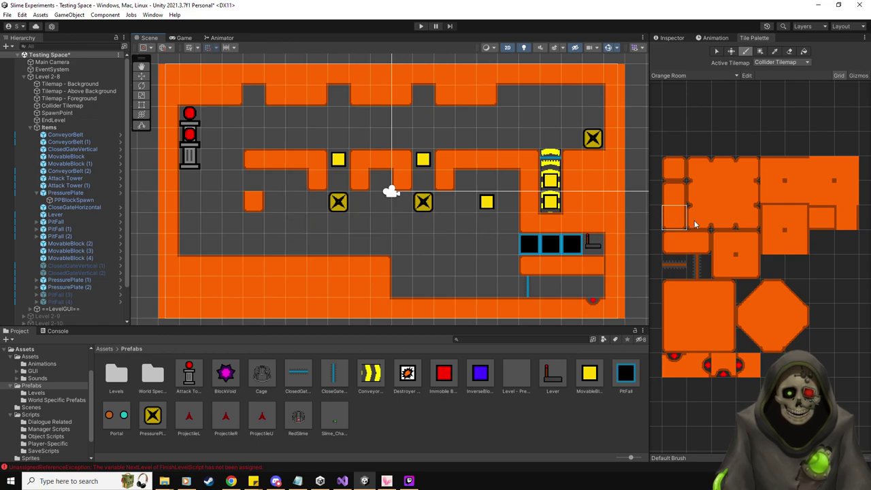
{"action": "left_click", "coordinate": [673, 199]}
{"action": "left_click", "coordinate": [253, 245]}
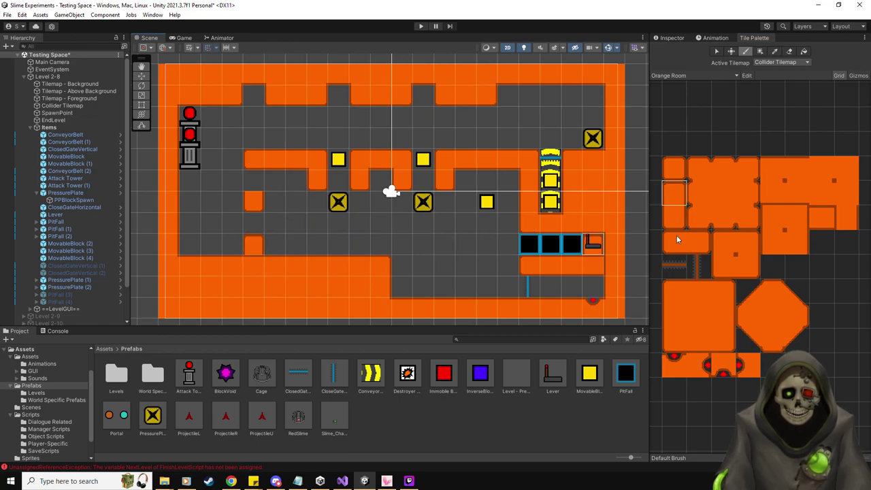
{"action": "left_click", "coordinate": [845, 217]}
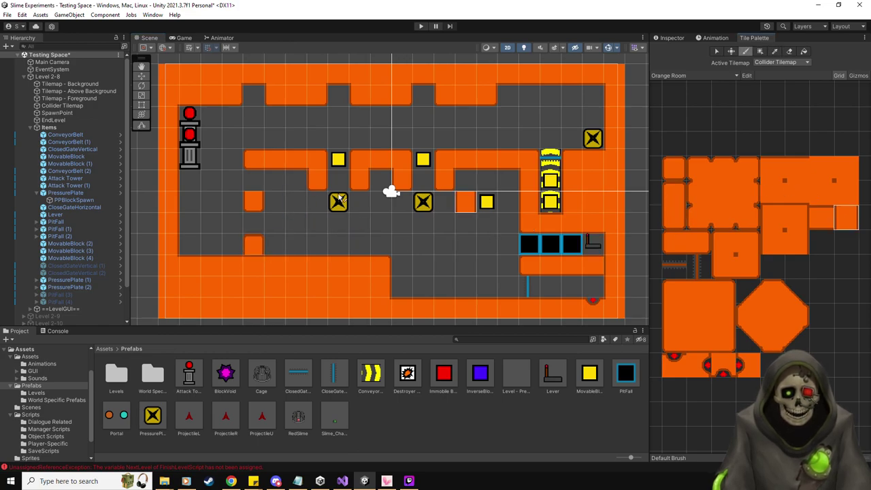
{"action": "left_click", "coordinate": [508, 202]}
{"action": "key", "text": "ctrl+z"}
{"action": "left_click", "coordinate": [724, 242]}
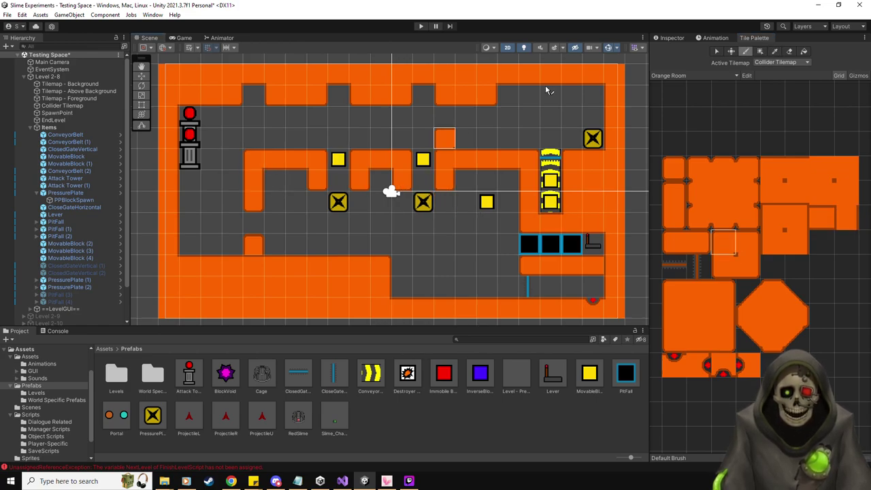
Place a CloseGateHorizontal prefab in the new wall column's gap and position it at X -6.5, Y -1.5.
{"action": "key", "text": "s"}
{"action": "left_click", "coordinate": [670, 37]}
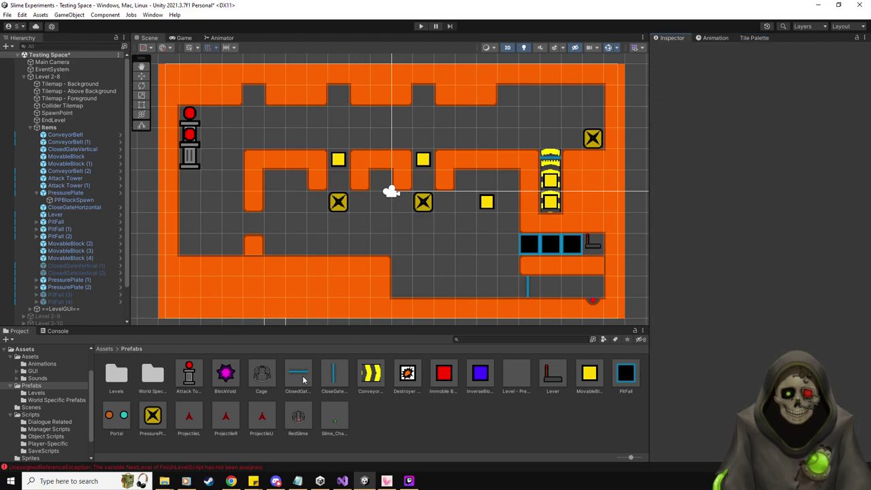
{"action": "left_click_drag", "start_coordinate": [332, 376], "coordinate": [251, 221]}
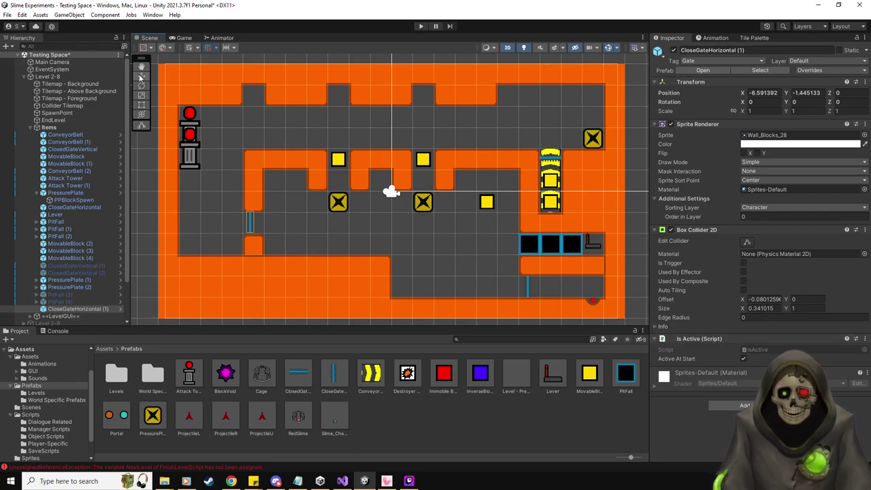
{"action": "key", "text": "w"}
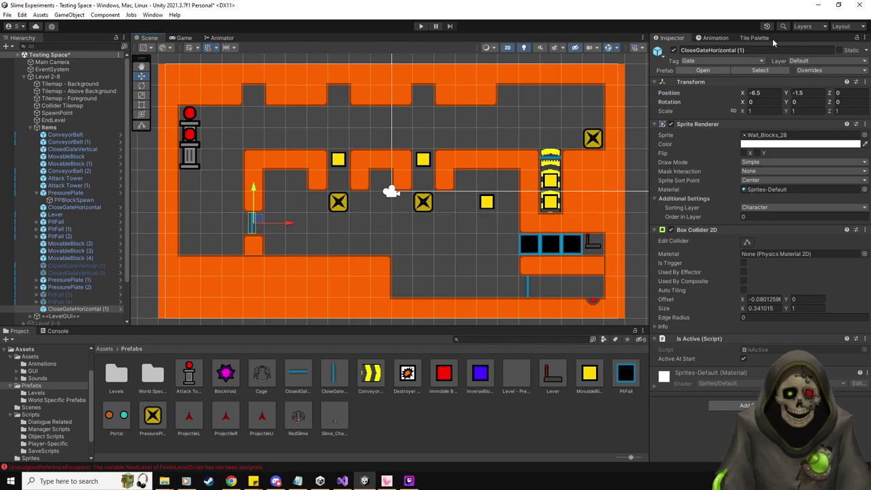
Cap the wall tile above the new gate, erase the tile over it, and place a BlockVoid prefab in that opening.
{"action": "left_click", "coordinate": [754, 37]}
{"action": "left_click", "coordinate": [680, 177]}
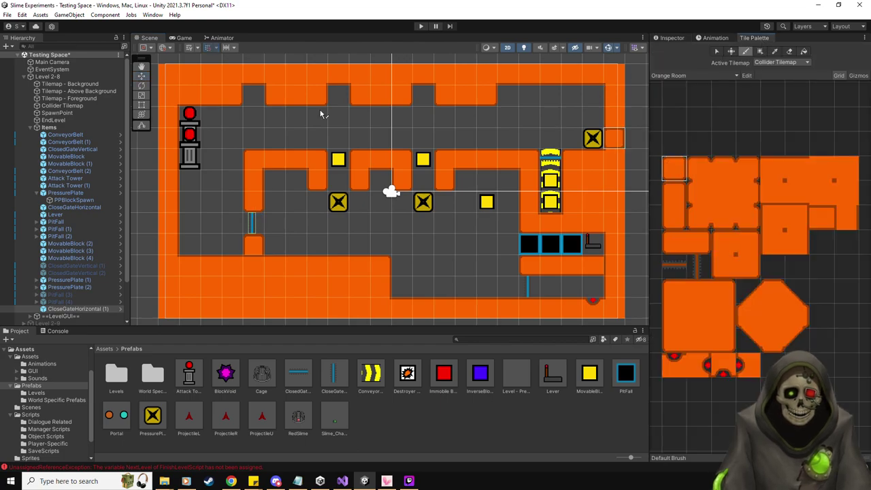
{"action": "left_click", "coordinate": [253, 201]}
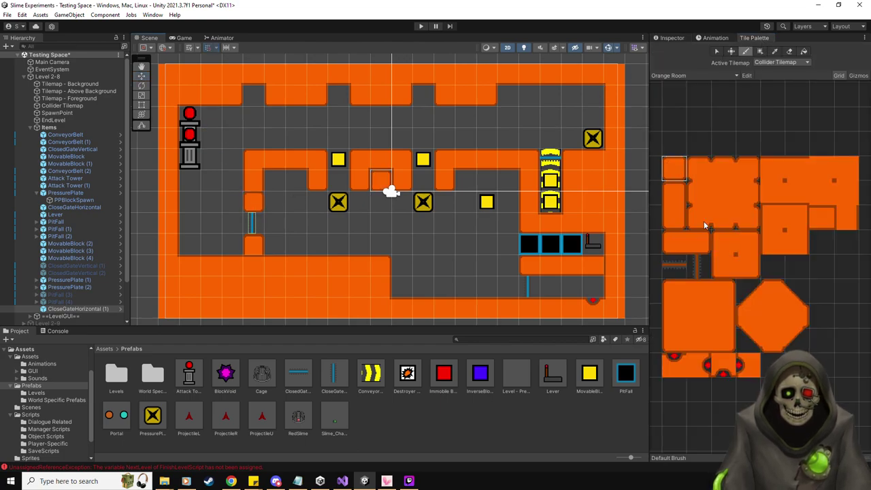
{"action": "left_click", "coordinate": [671, 247]}
{"action": "left_click", "coordinate": [789, 51]}
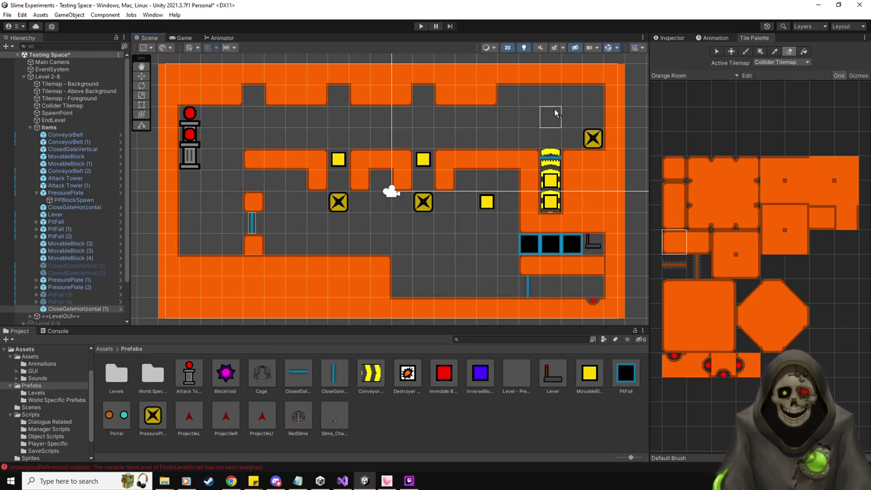
{"action": "left_click_drag", "start_coordinate": [225, 373], "coordinate": [261, 172]}
{"action": "left_click", "coordinate": [141, 77]}
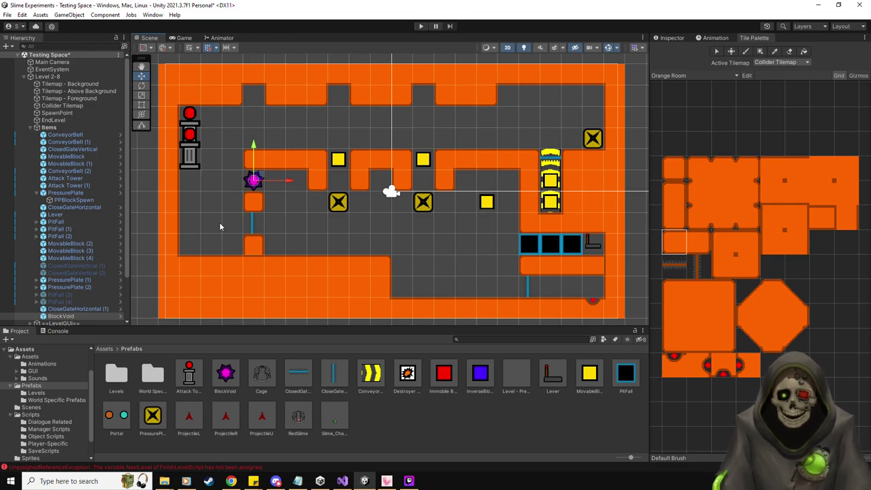
Clear the console's error log and return to the Prefabs assets.
{"action": "left_click", "coordinate": [59, 332]}
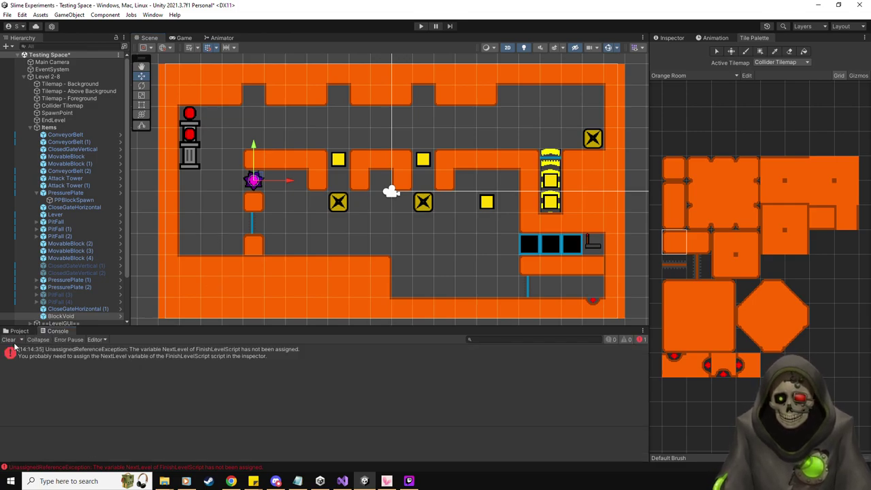
{"action": "left_click", "coordinate": [15, 339]}
{"action": "left_click", "coordinate": [19, 331]}
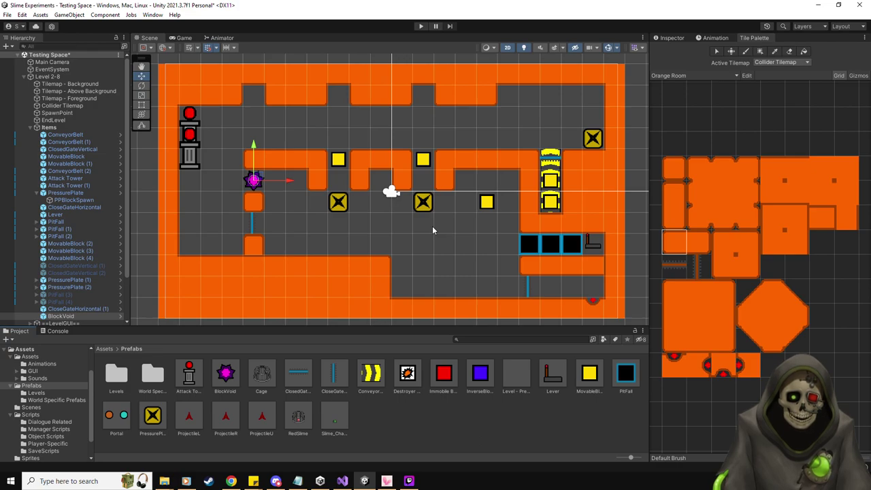
Place a ClosedGateVertical and a BlockVoid prefab above the lower corridor, with a single Orange Room wall tile between them.
{"action": "left_click_drag", "start_coordinate": [303, 374], "coordinate": [466, 268]}
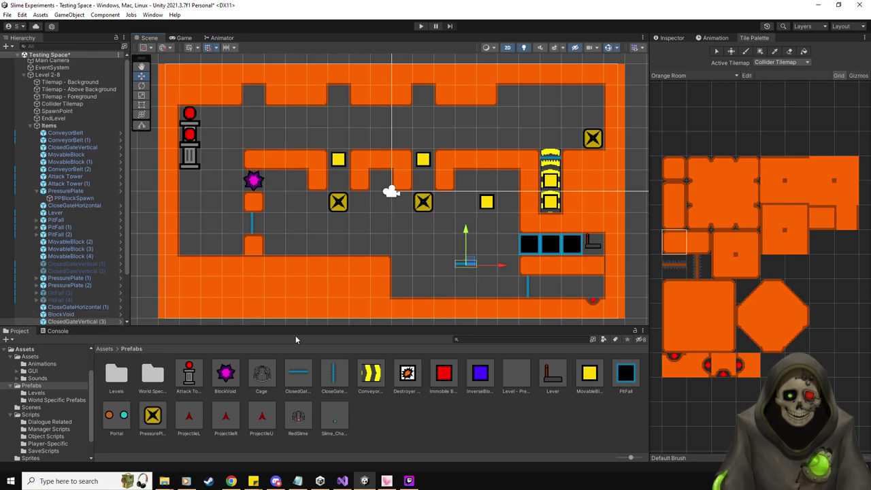
{"action": "left_click_drag", "start_coordinate": [233, 374], "coordinate": [423, 265]}
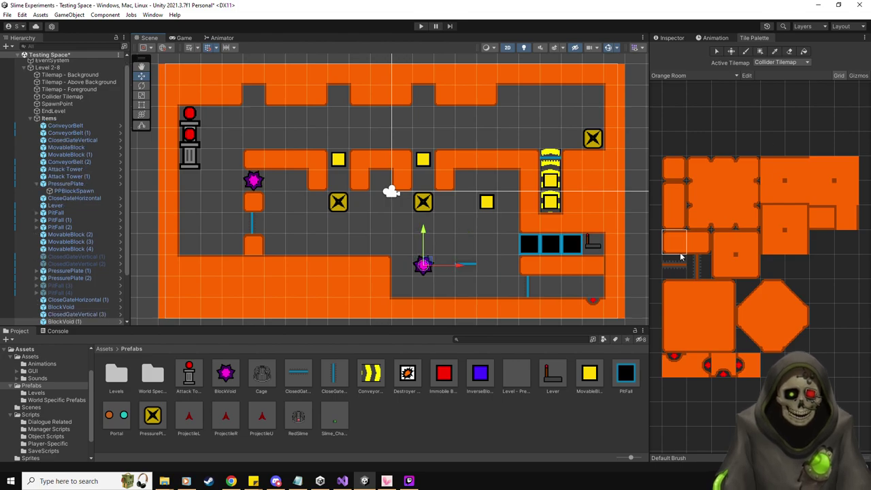
{"action": "left_click", "coordinate": [672, 170]}
{"action": "left_click", "coordinate": [443, 265]}
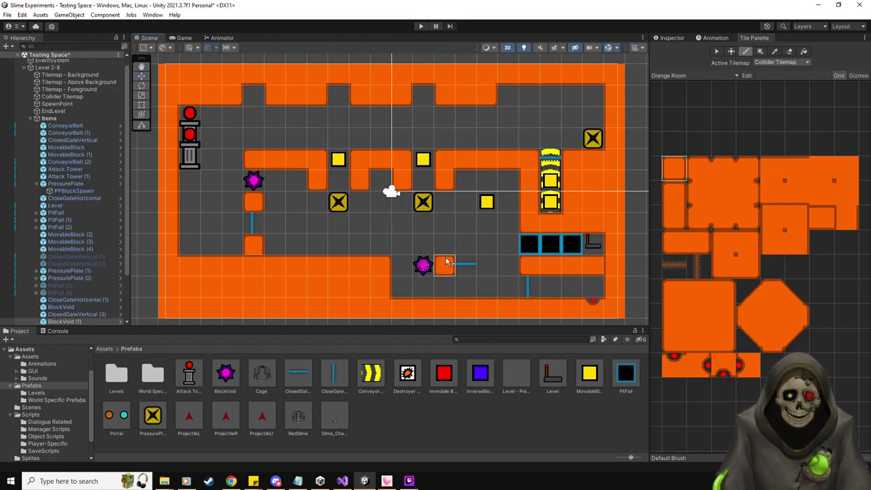
Paint Orange Room wall tiles from the ledge under the pitfalls to the new gate, and join the floor wall to the new BlockVoid.
{"action": "left_click", "coordinate": [674, 241]}
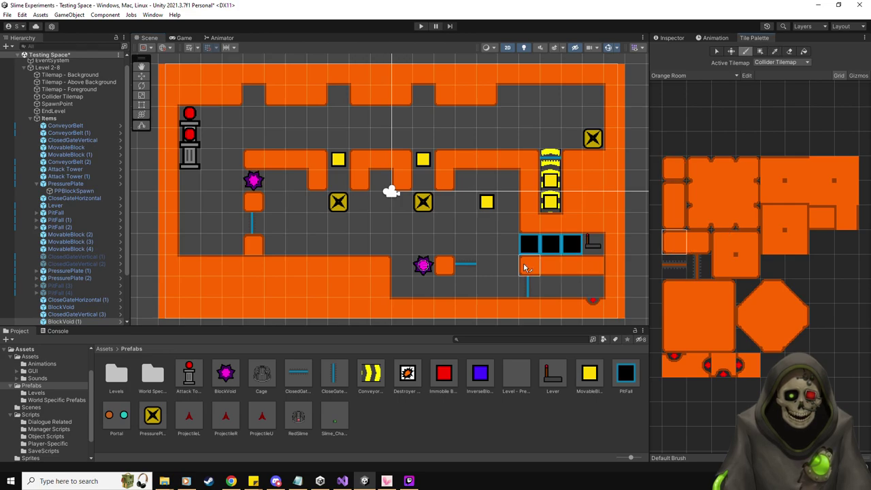
{"action": "left_click", "coordinate": [490, 266]}
{"action": "left_click", "coordinate": [821, 216]}
{"action": "left_click", "coordinate": [509, 265]}
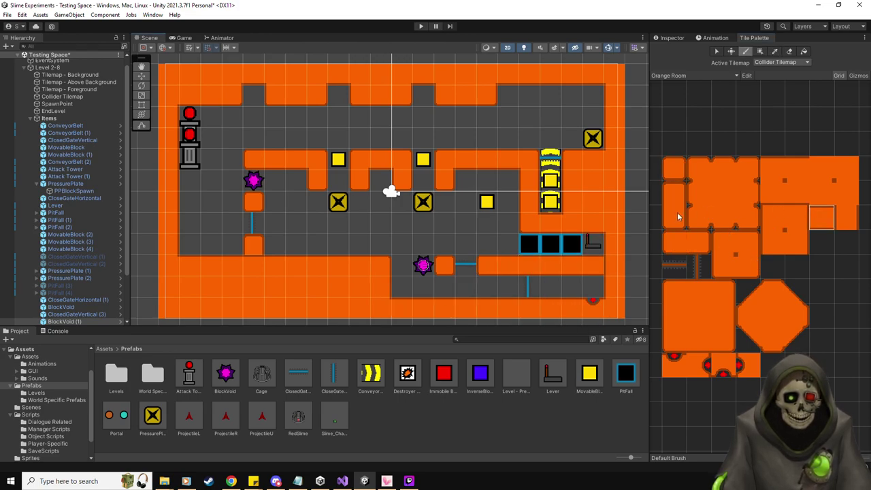
{"action": "left_click", "coordinate": [699, 243]}
{"action": "left_click", "coordinate": [402, 270]}
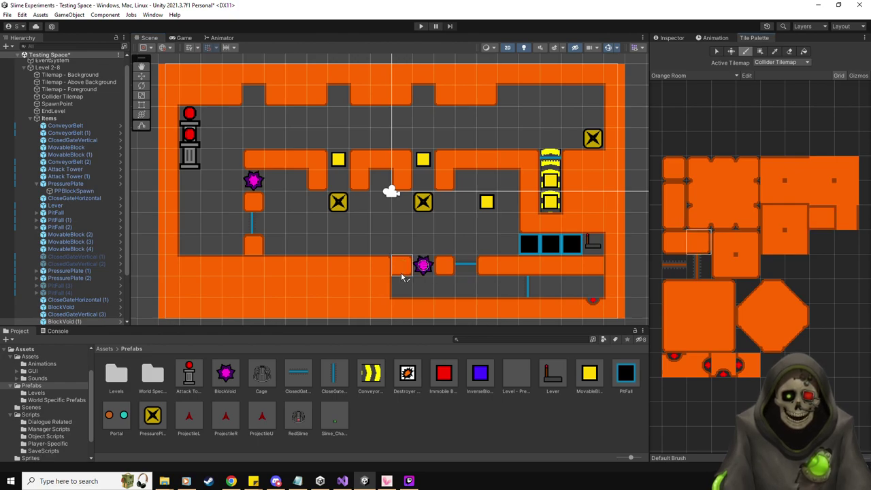
{"action": "left_click", "coordinate": [773, 170]}
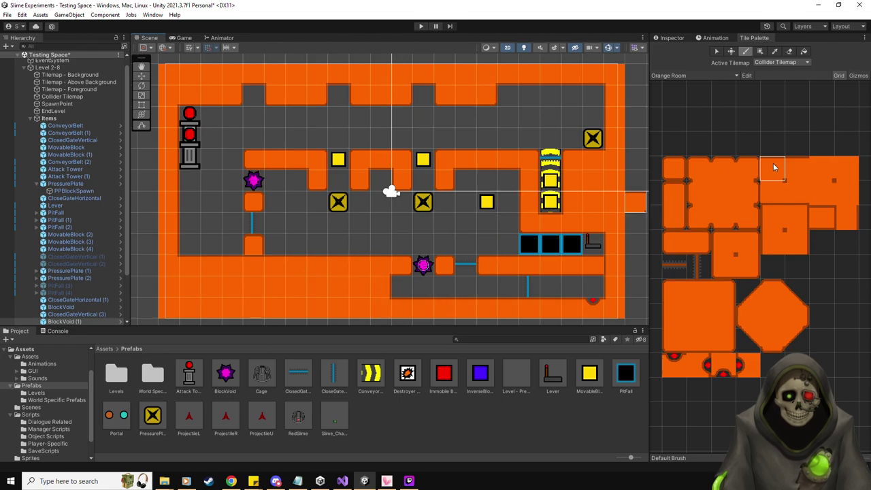
{"action": "left_click", "coordinate": [717, 52]}
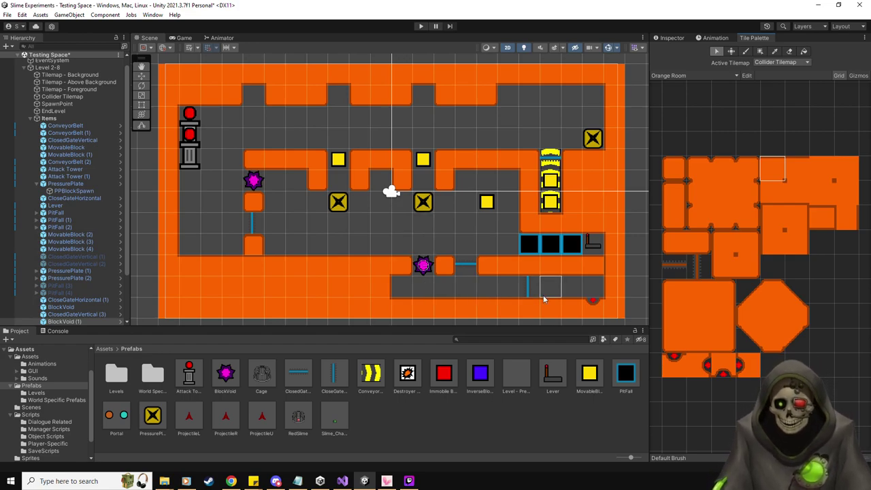
Start a playtest and push the yellow block in the middle wall's right gap down onto its pressure plate.
{"action": "left_click", "coordinate": [421, 26]}
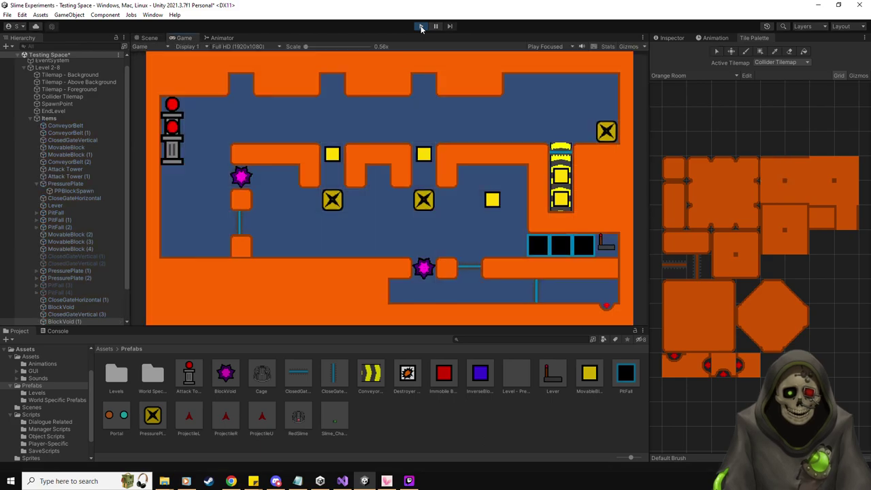
{"action": "key", "text": "Left"}
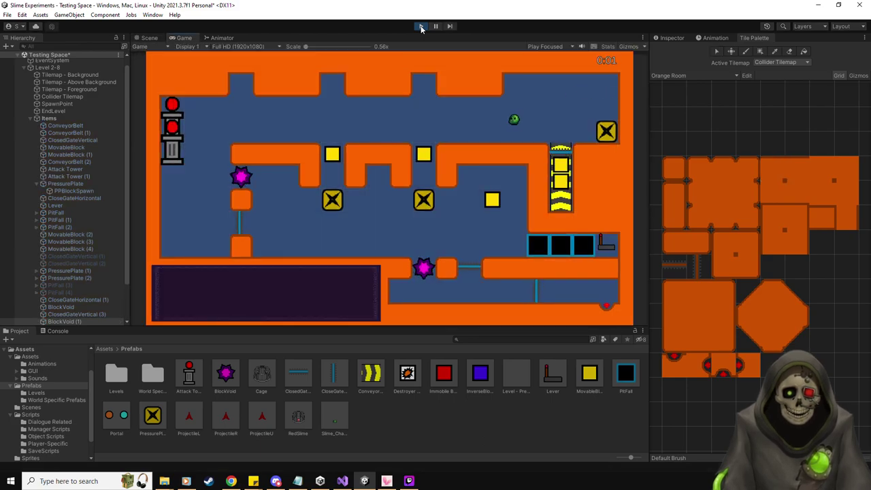
{"action": "key", "text": "Left"}
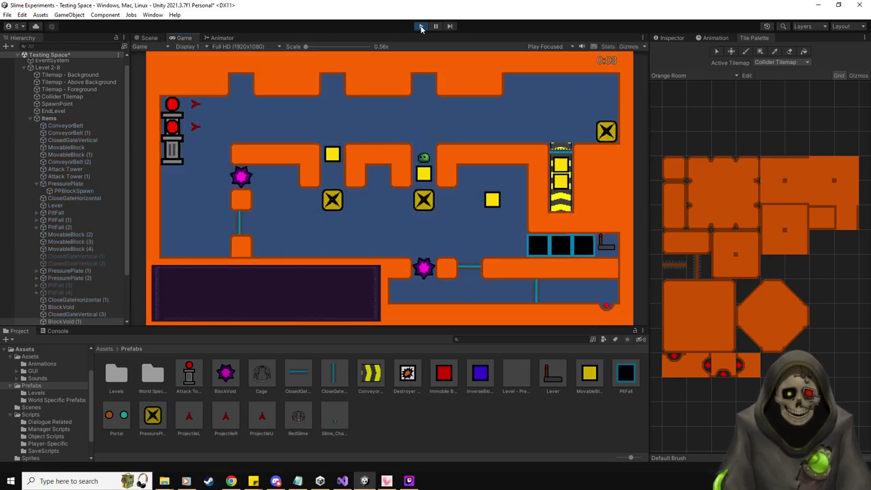
{"action": "key", "text": "Left"}
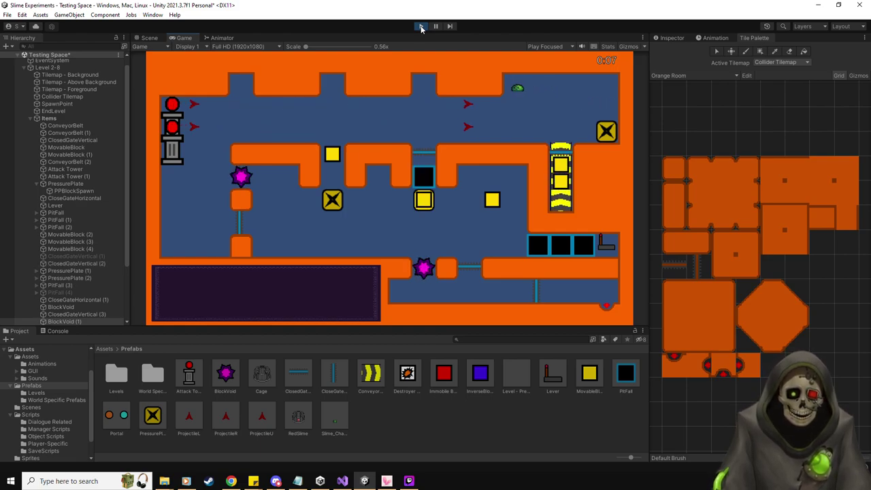
Guide the slime past the projectiles and push the yellow block in the middle wall's left gap down onto its pressure plate.
{"action": "key", "text": "Left"}
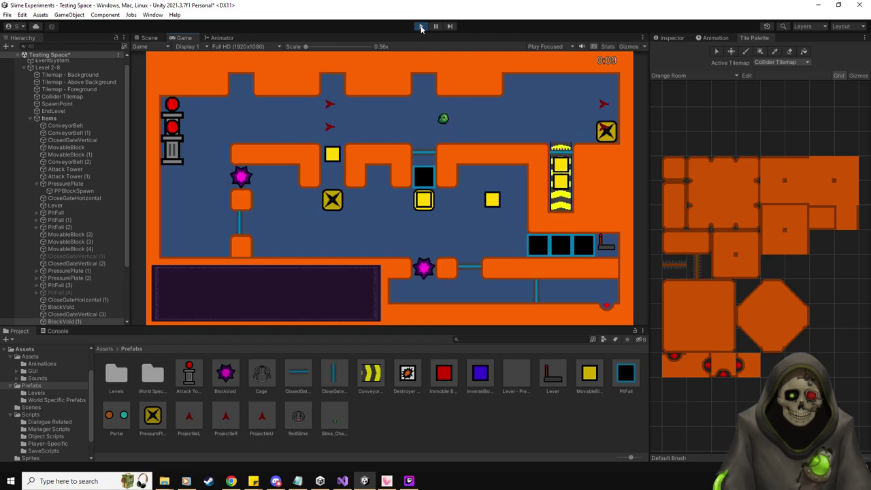
{"action": "key", "text": "Down"}
{"action": "key", "text": "Left"}
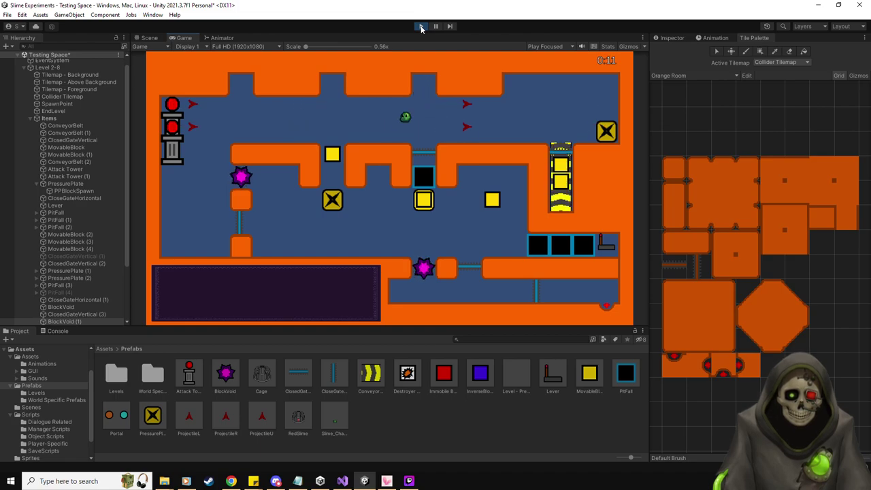
{"action": "key", "text": "Left"}
{"action": "key", "text": "Down"}
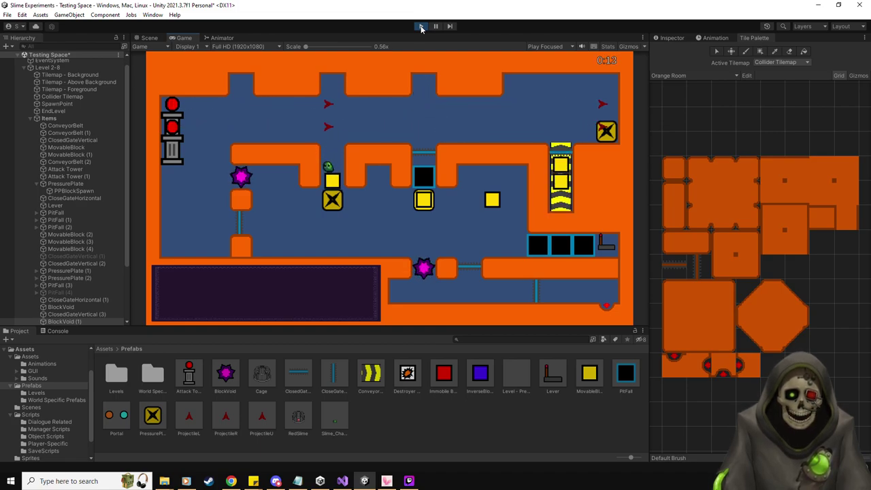
{"action": "key", "text": "Left"}
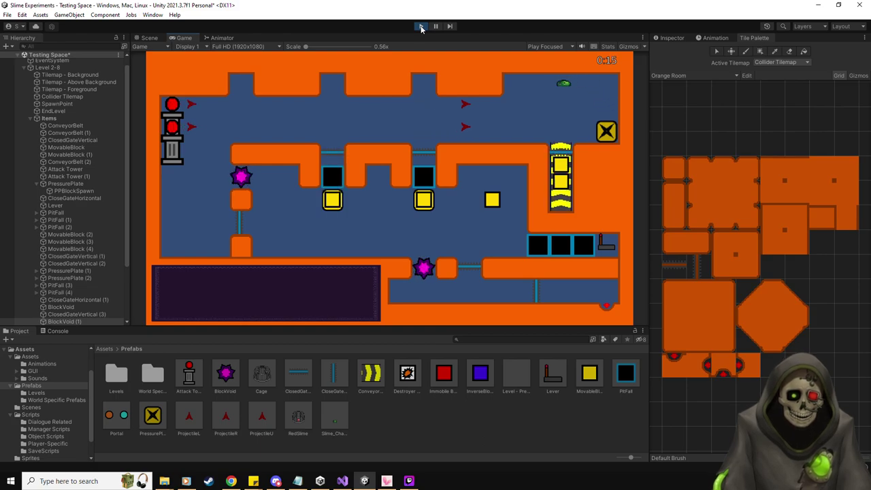
Move the slime left along the upper corridor, sheltering from the projectiles in the ceiling alcoves.
{"action": "key", "text": "Down"}
{"action": "key", "text": "Left"}
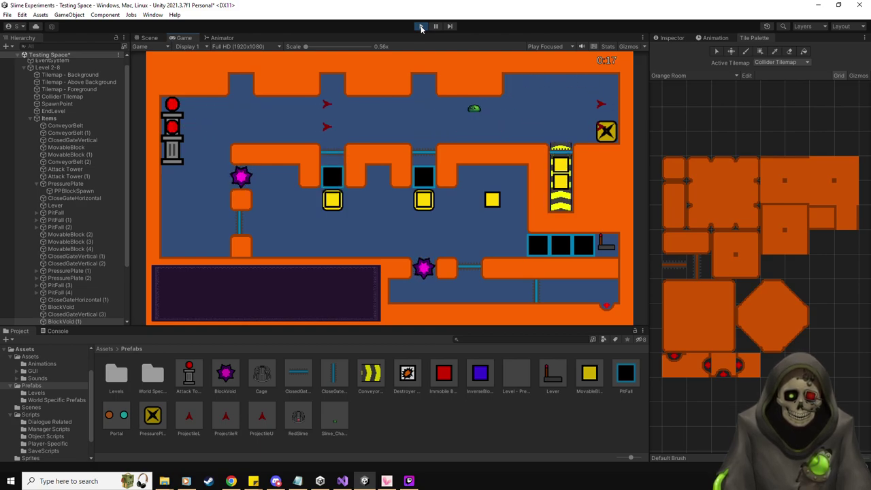
{"action": "key", "text": "Up"}
{"action": "key", "text": "Down"}
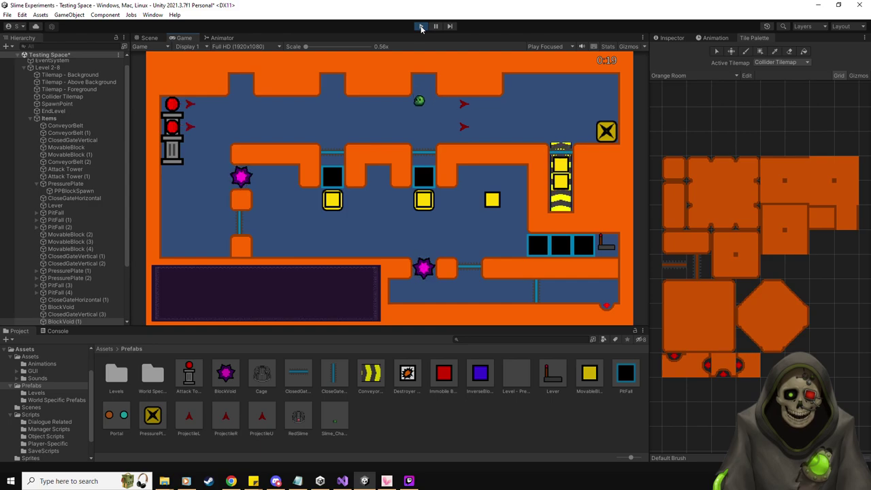
{"action": "key", "text": "Left"}
{"action": "key", "text": "Up"}
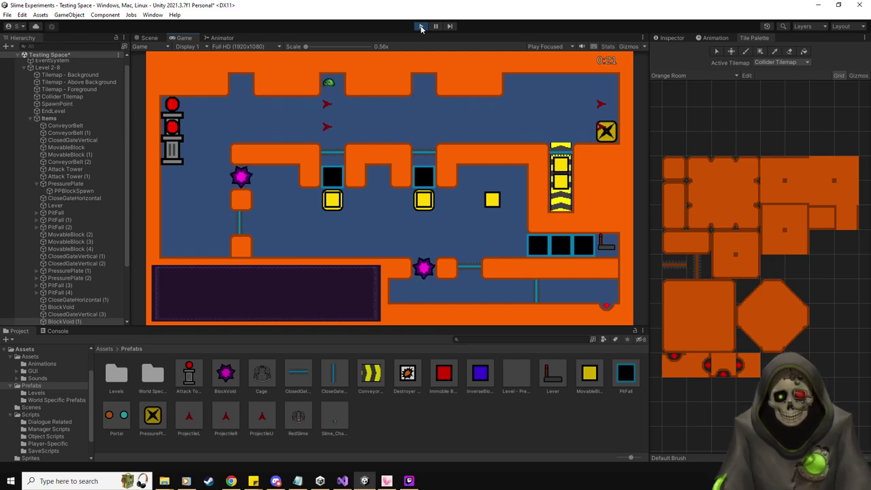
Guide the slime from the upper alcove past the attack tower projectiles and down into the lower room.
{"action": "key", "text": "Down"}
{"action": "key", "text": "Left"}
{"action": "key", "text": "Up"}
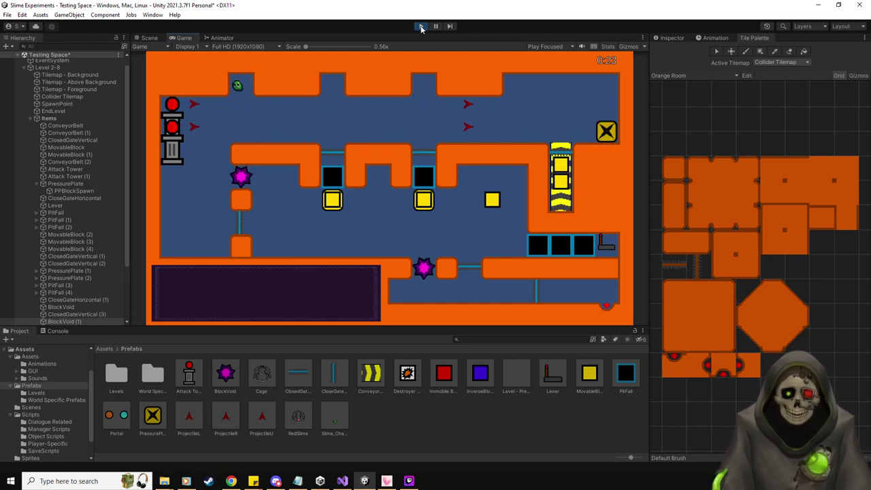
{"action": "key", "text": "Down"}
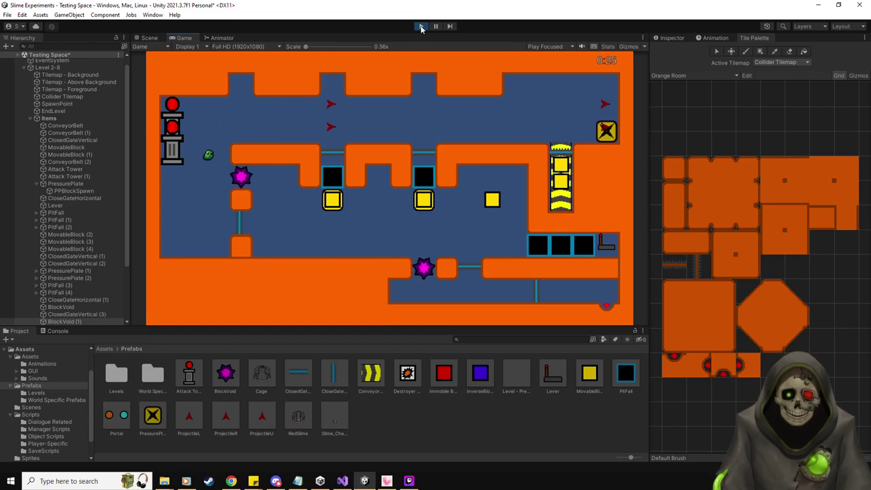
{"action": "key", "text": "Down"}
Push the yellow blocks off the two pressure plates below the pits, moving them rightward across the lower room.
{"action": "key", "text": "Right"}
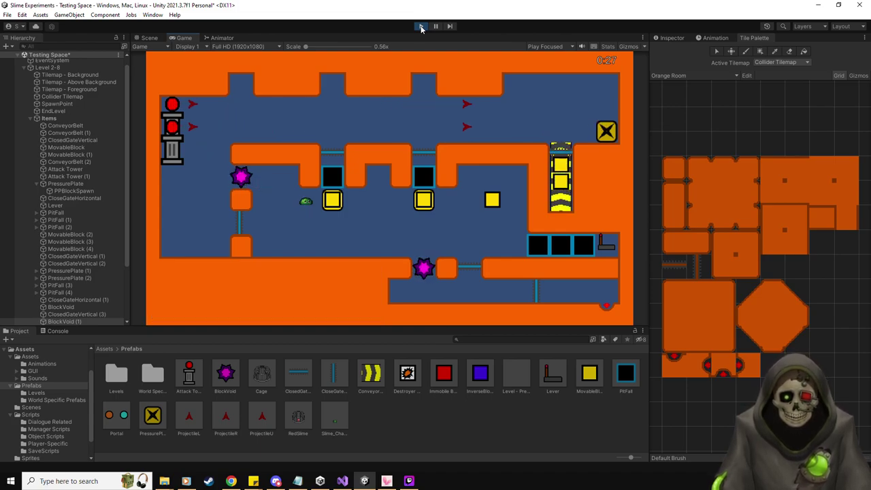
{"action": "key", "text": "Right"}
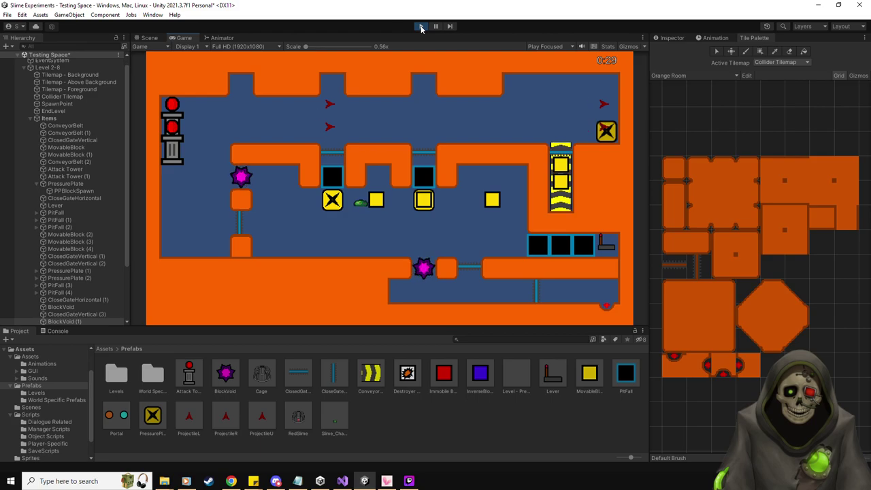
{"action": "key", "text": "Right"}
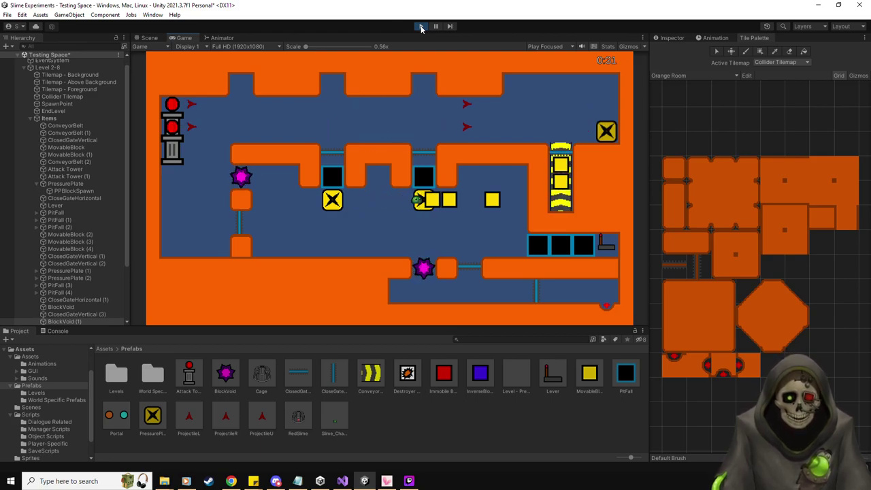
Push the separate third yellow block down and rightward into the first of the three pits before the lever.
{"action": "key", "text": "Down"}
{"action": "key", "text": "Right"}
{"action": "key", "text": "Up"}
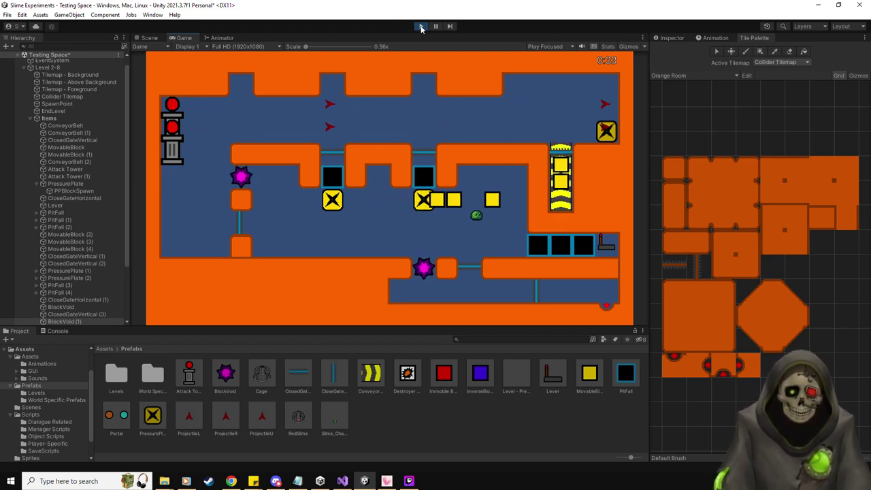
{"action": "key", "text": "Right"}
{"action": "key", "text": "Down"}
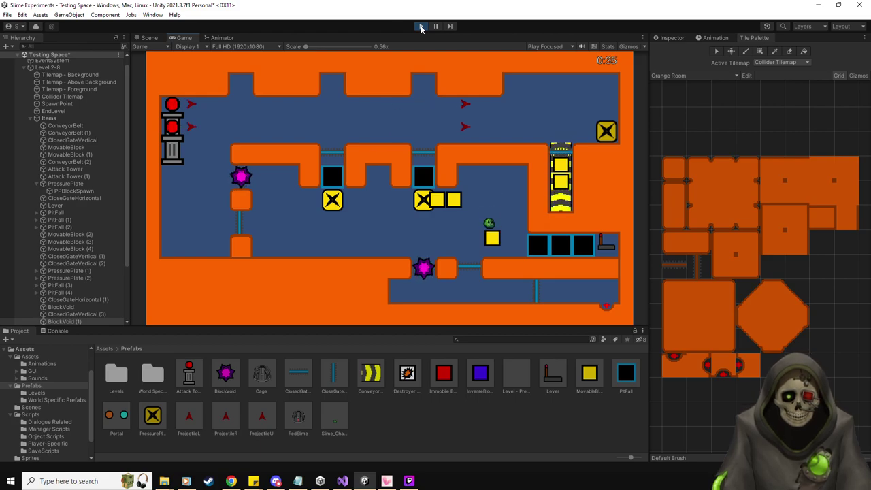
{"action": "key", "text": "Down"}
{"action": "key", "text": "Right"}
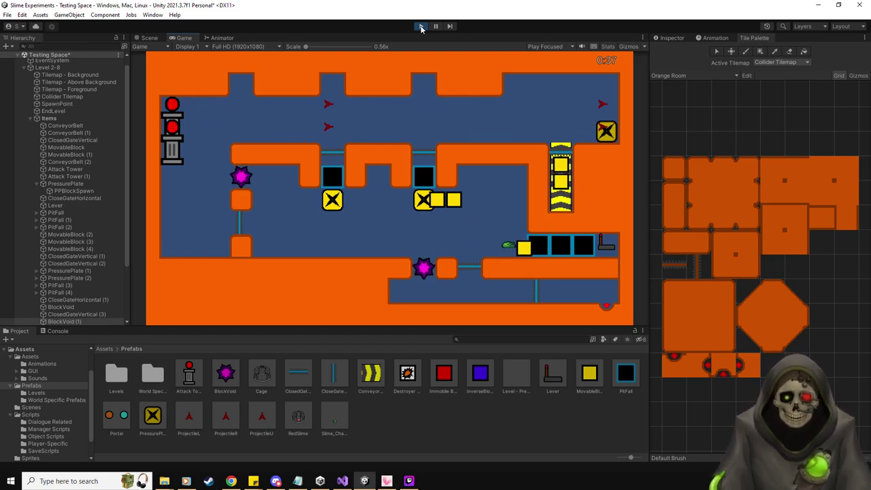
Push the remaining two yellow blocks clear of the second pressure plate and down toward the row of the lever pits.
{"action": "key", "text": "Left"}
{"action": "key", "text": "Up"}
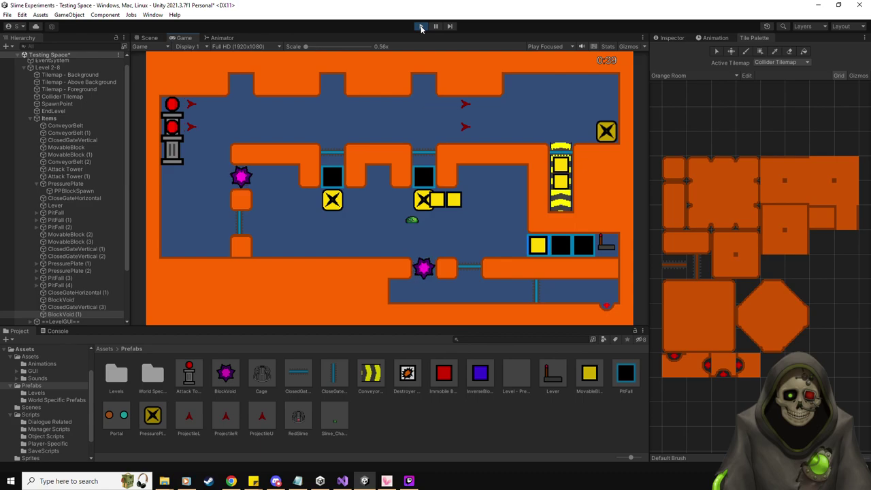
{"action": "key", "text": "Right"}
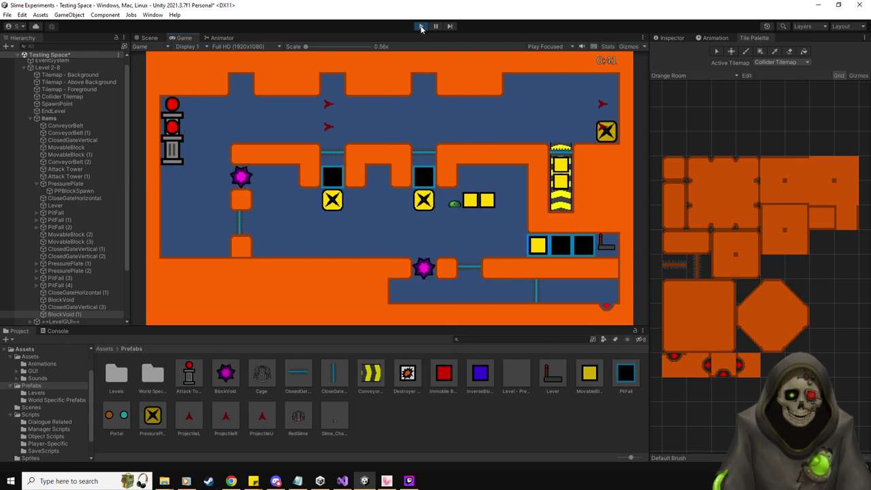
{"action": "key", "text": "Down"}
{"action": "key", "text": "Right"}
{"action": "key", "text": "Up"}
{"action": "key", "text": "Left"}
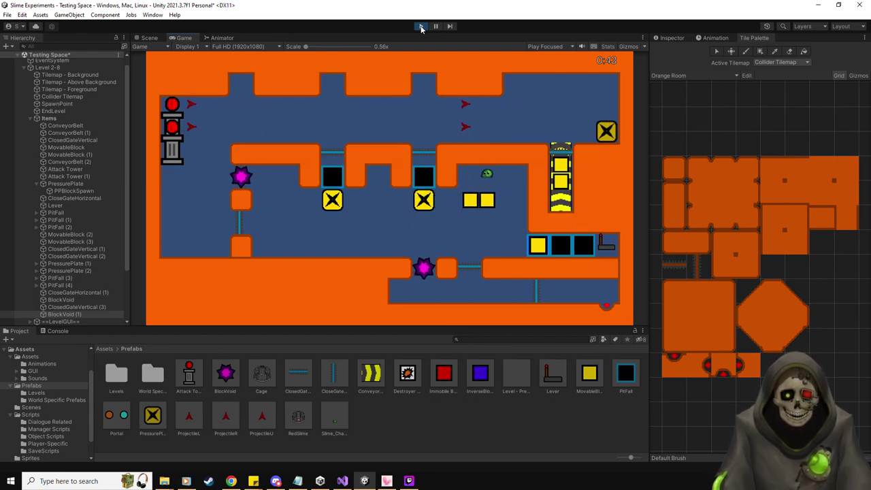
{"action": "key", "text": "Down"}
{"action": "key", "text": "Down"}
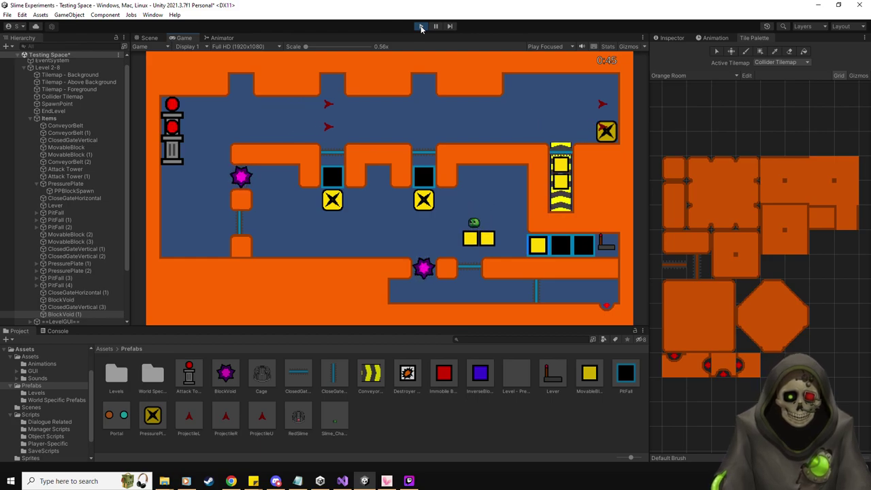
Push both yellow blocks into the two remaining pits and cross them to flip the lever.
{"action": "key", "text": "Left"}
{"action": "key", "text": "Down"}
{"action": "key", "text": "Right"}
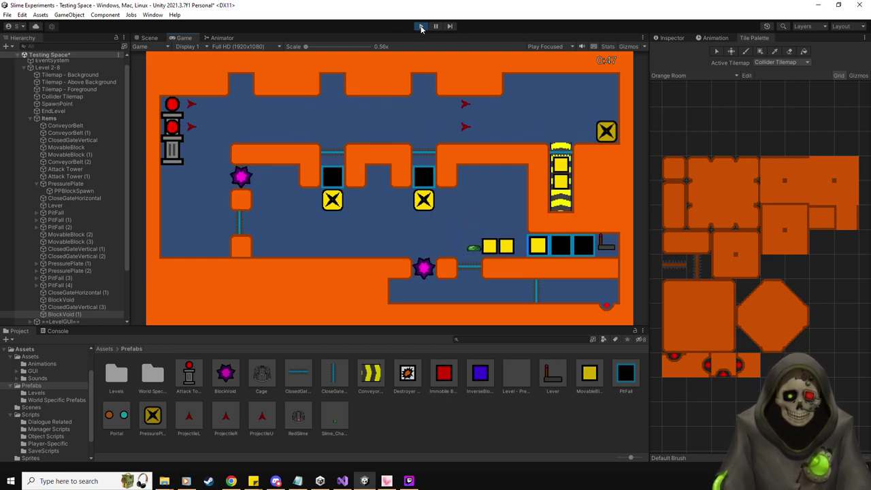
{"action": "key", "text": "Right"}
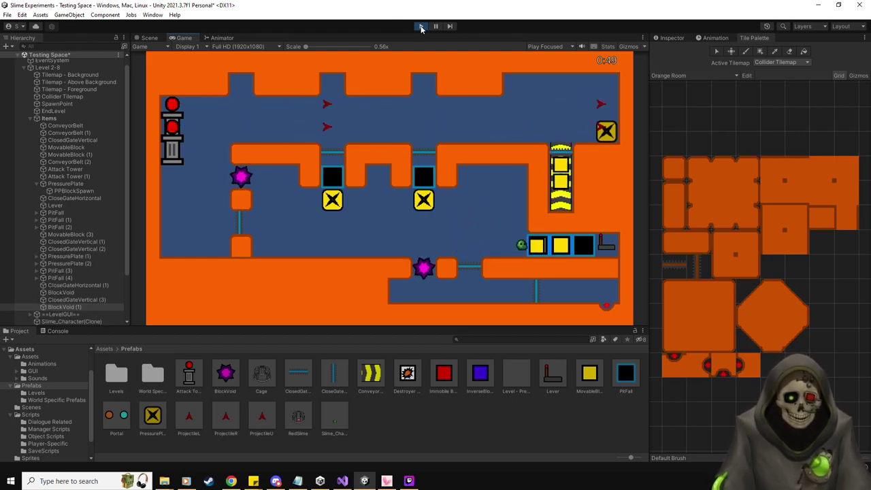
{"action": "key", "text": "Right"}
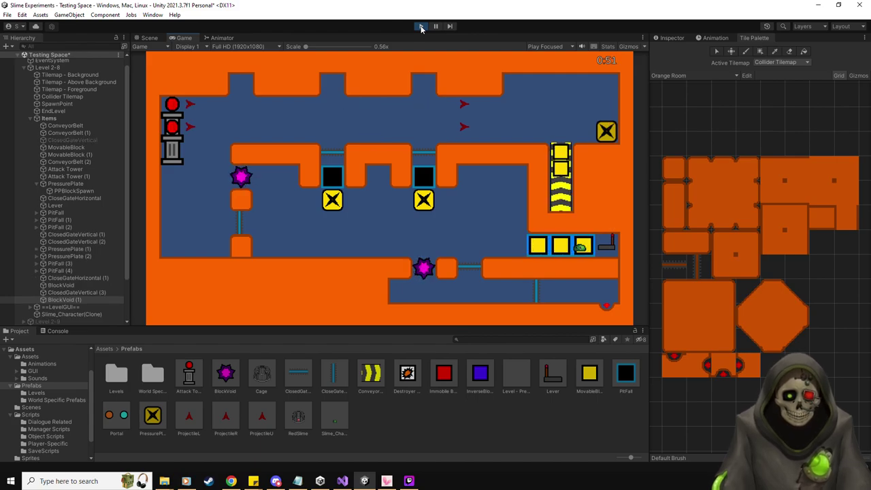
Bring the slime back to the upper corridor, beside the two yellow blocks released from the conveyor.
{"action": "key", "text": "Left"}
{"action": "key", "text": "Up"}
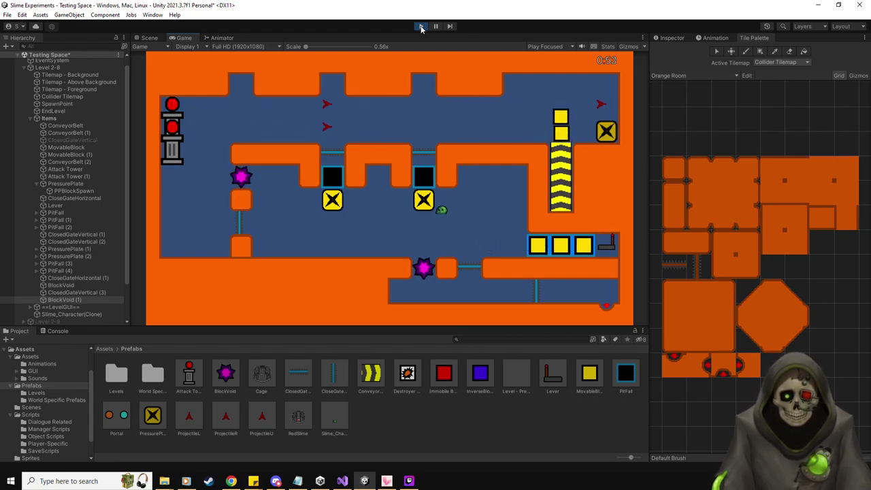
{"action": "key", "text": "Down"}
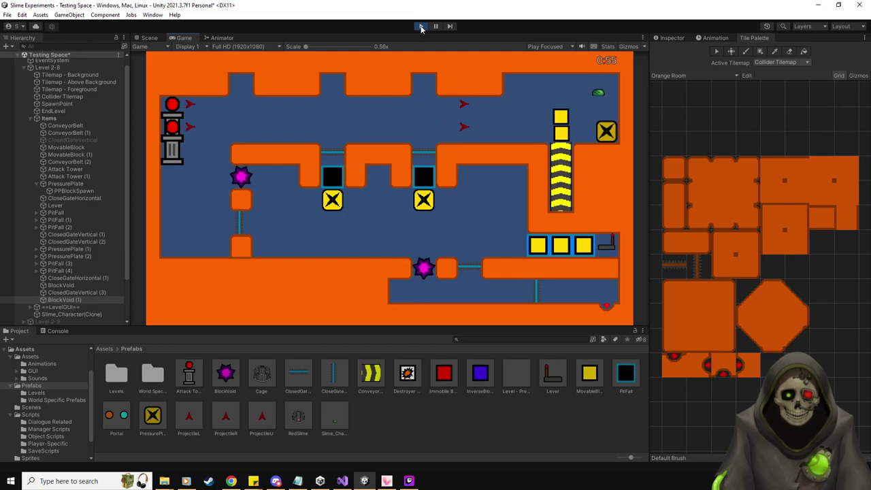
{"action": "key", "text": "Left"}
{"action": "key", "text": "Left"}
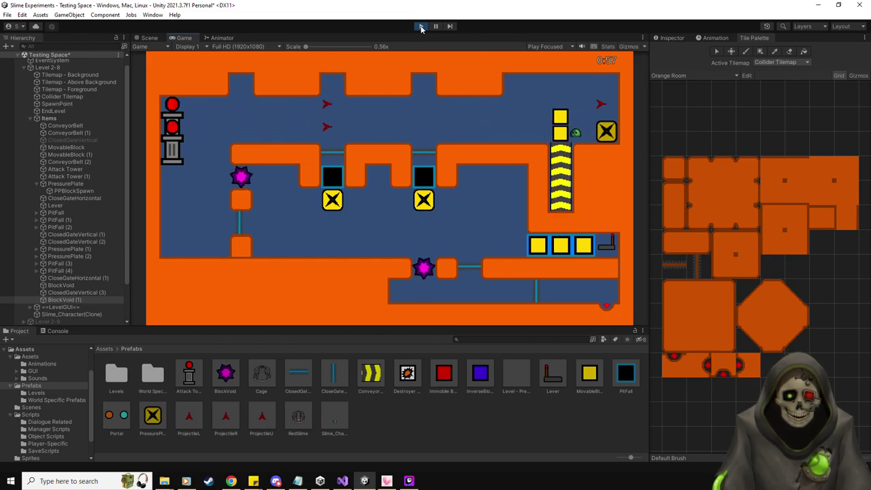
Push the two stacked yellow blocks off the conveyor exit, keeping them aligned one above the other.
{"action": "key", "text": "Left"}
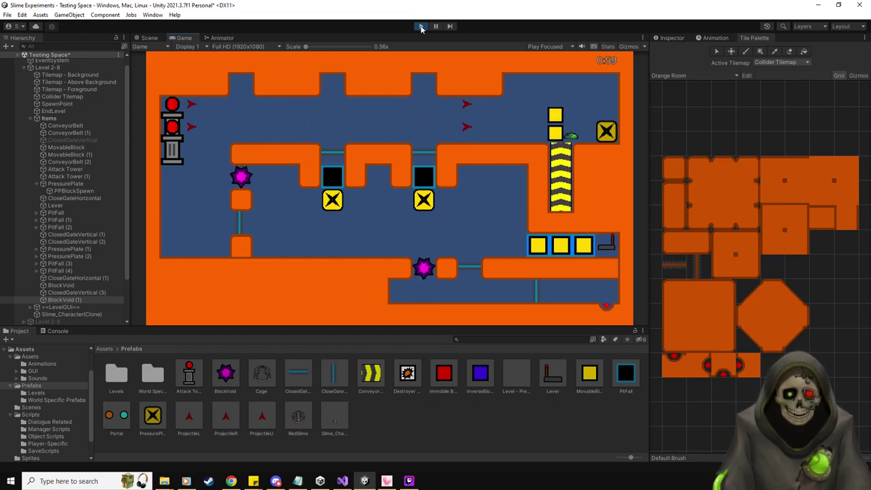
{"action": "key", "text": "Up"}
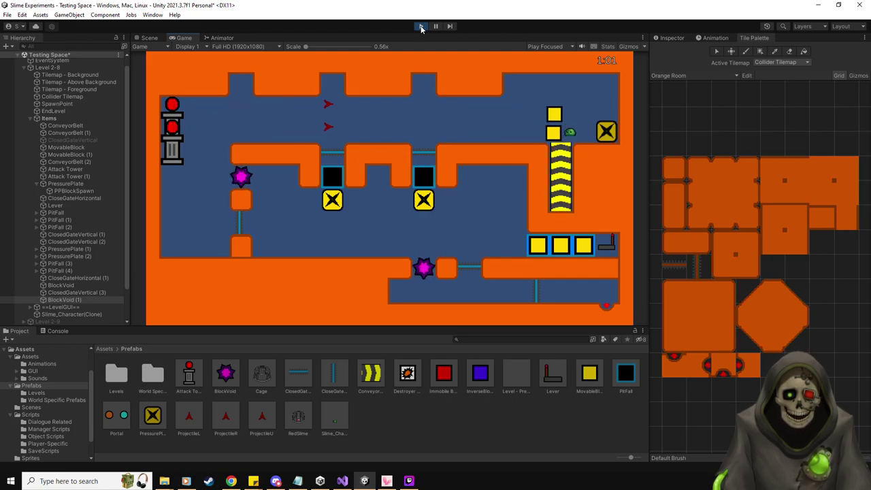
{"action": "key", "text": "Left"}
{"action": "key", "text": "Up"}
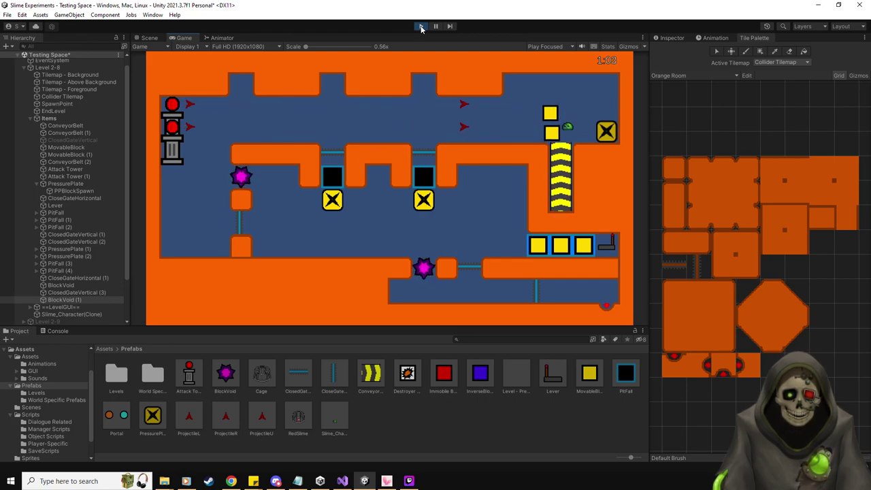
{"action": "key", "text": "Left"}
{"action": "key", "text": "Down"}
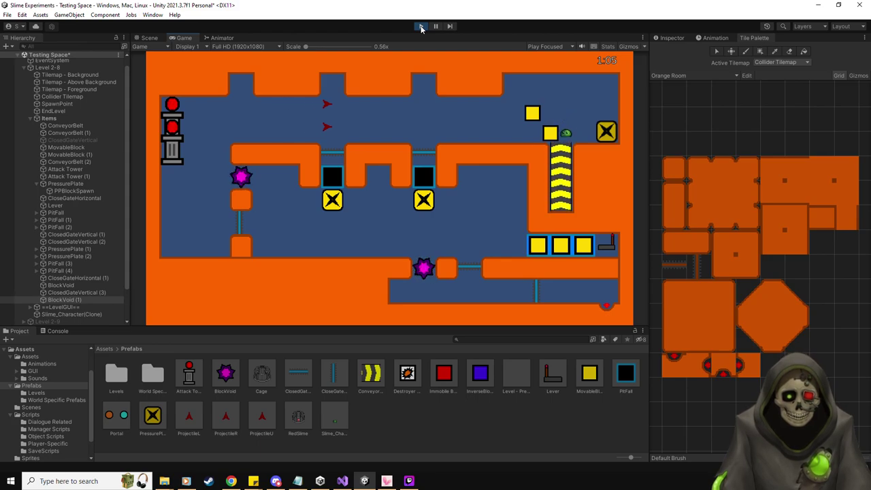
{"action": "key", "text": "Left"}
{"action": "key", "text": "Up"}
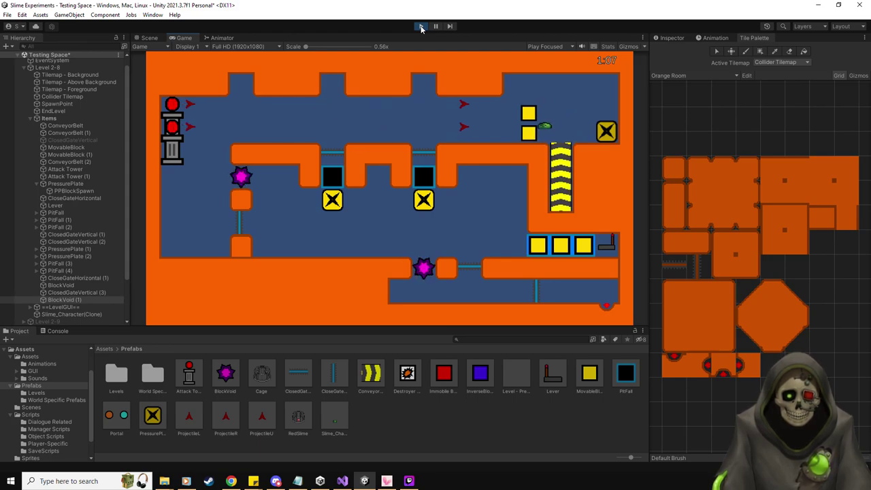
Push the aligned pair of yellow blocks along the upper corridor until they block both attack towers.
{"action": "key", "text": "Left"}
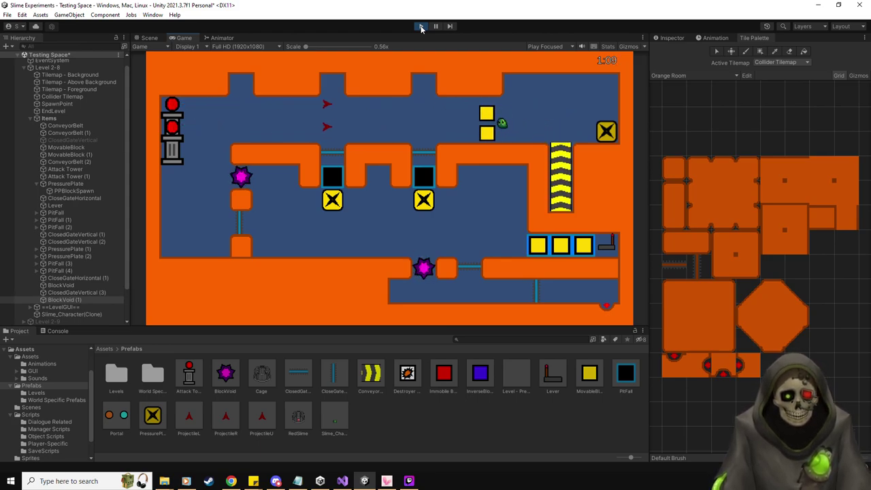
{"action": "key", "text": "Left"}
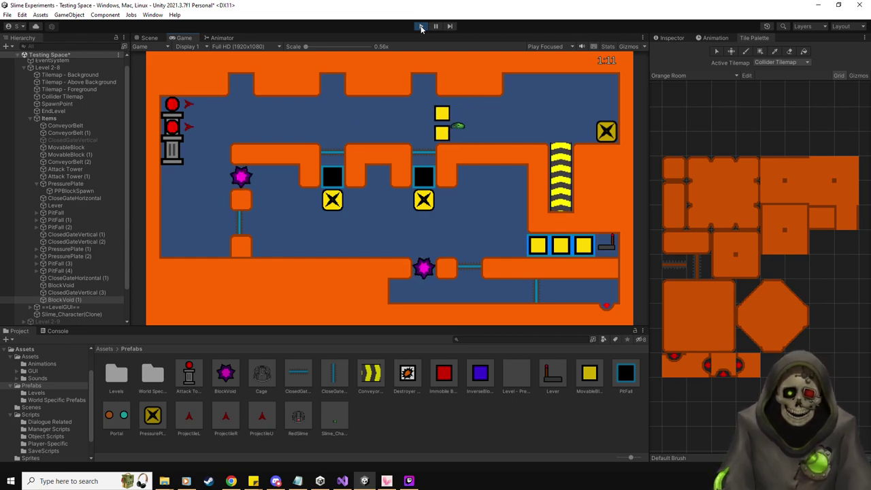
{"action": "key", "text": "Left"}
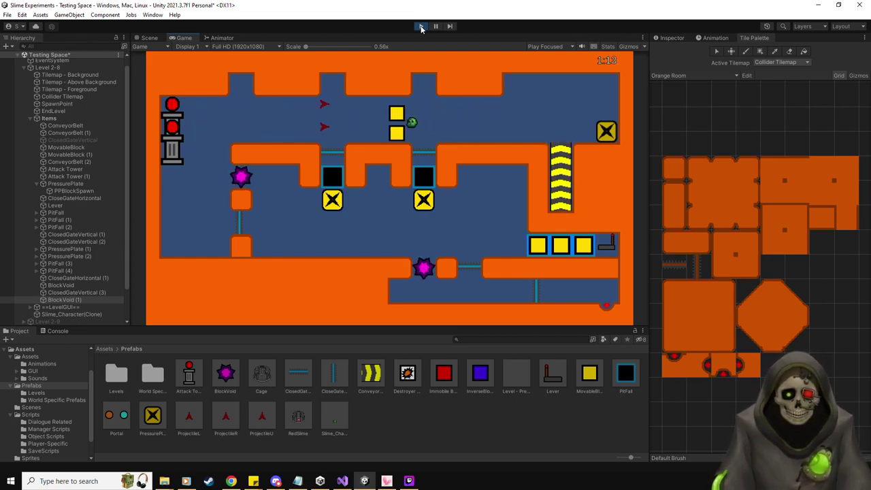
{"action": "key", "text": "Left"}
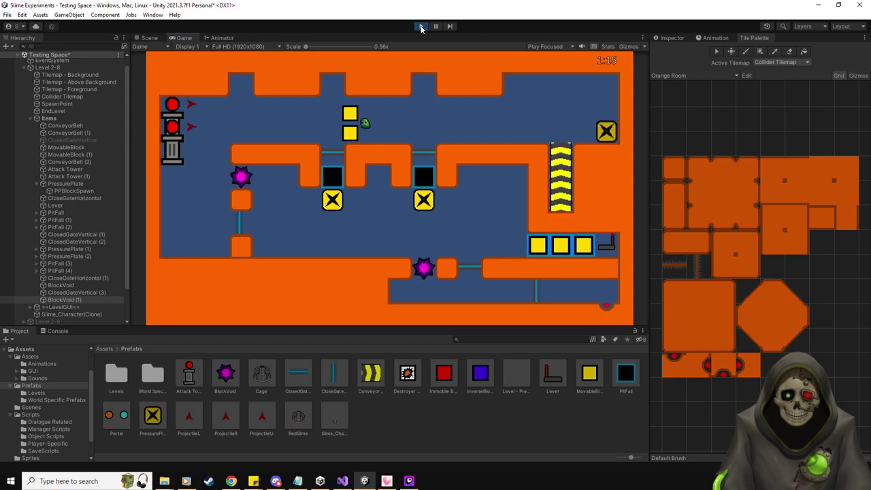
{"action": "key", "text": "Left"}
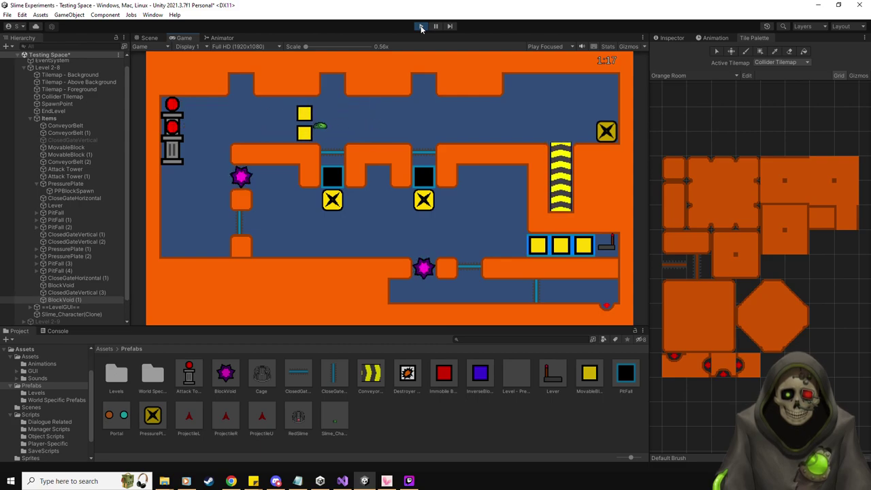
{"action": "key", "text": "Left"}
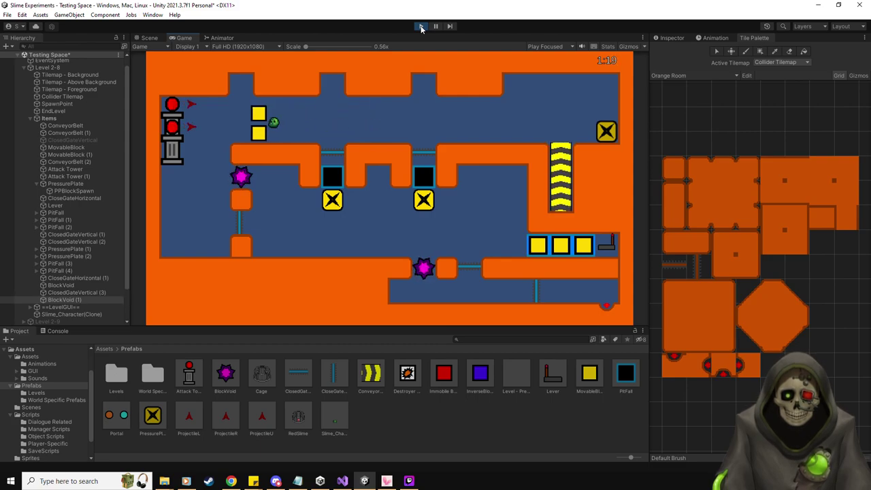
{"action": "key", "text": "Left"}
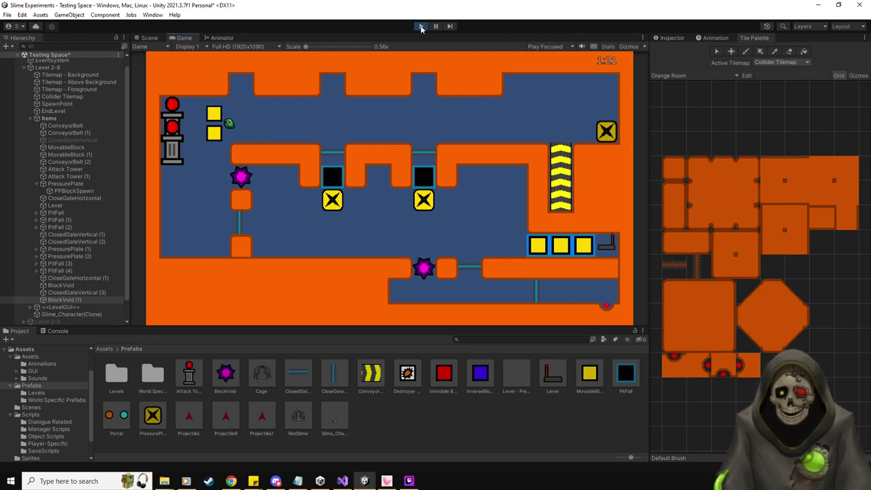
{"action": "key", "text": "Left"}
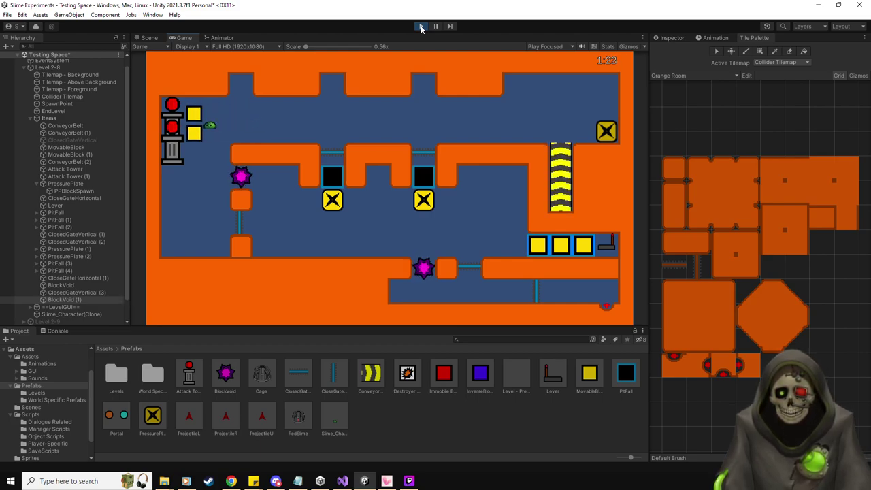
Move the slime back along the corridor to the pressure plate at its far end to spawn the destroyer block.
{"action": "key", "text": "Right"}
{"action": "key", "text": "d"}
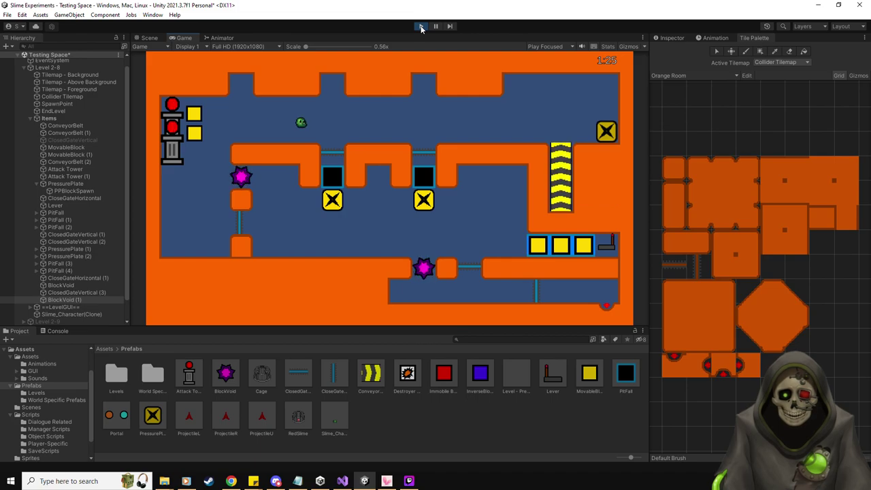
{"action": "key", "text": "d"}
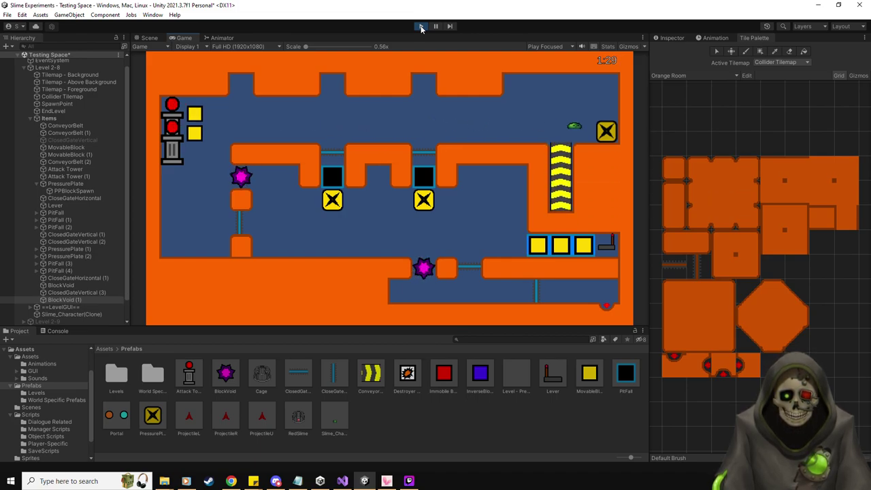
Push the destroyer block along the upper corridor to the edge of the shaft beside the attack towers.
{"action": "key", "text": "a"}
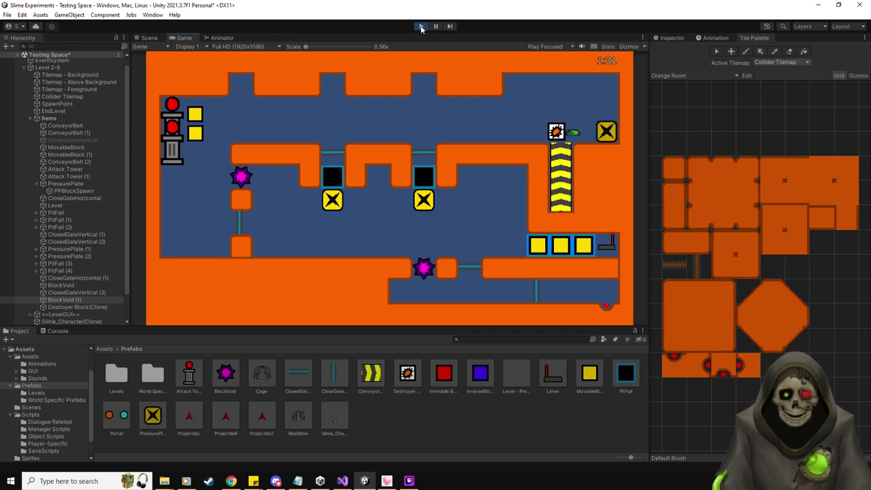
{"action": "key", "text": "a"}
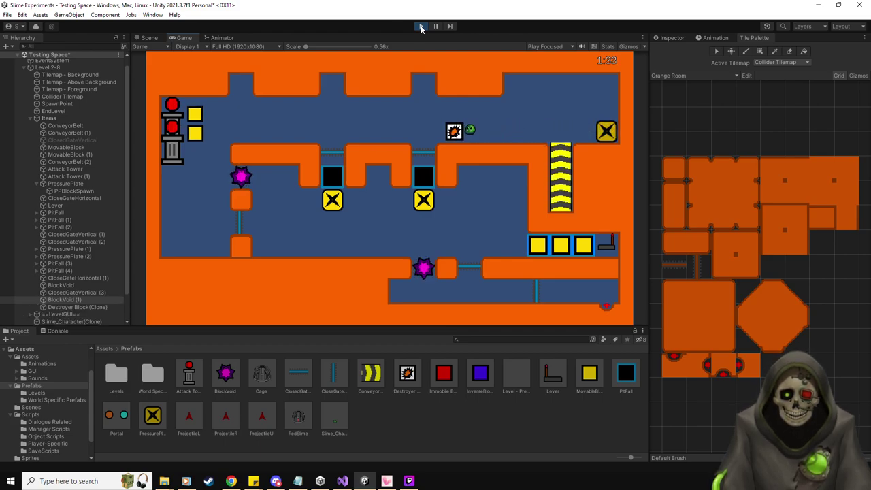
{"action": "key", "text": "a"}
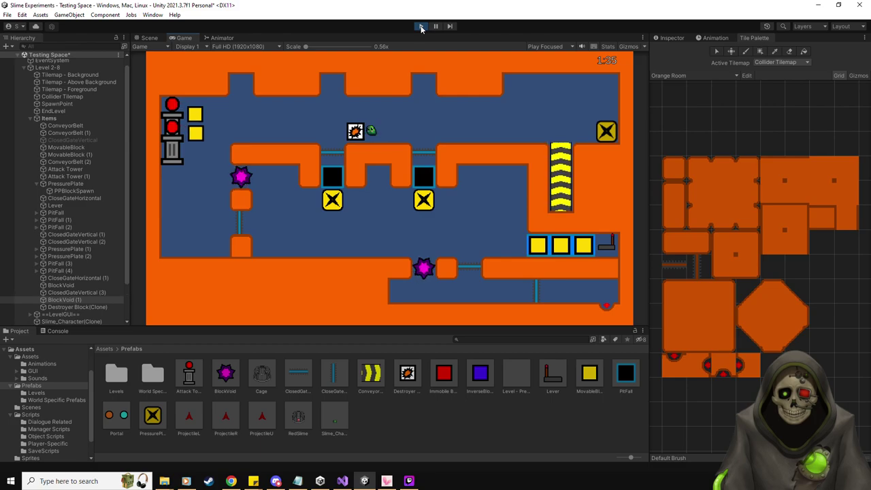
{"action": "key", "text": "a"}
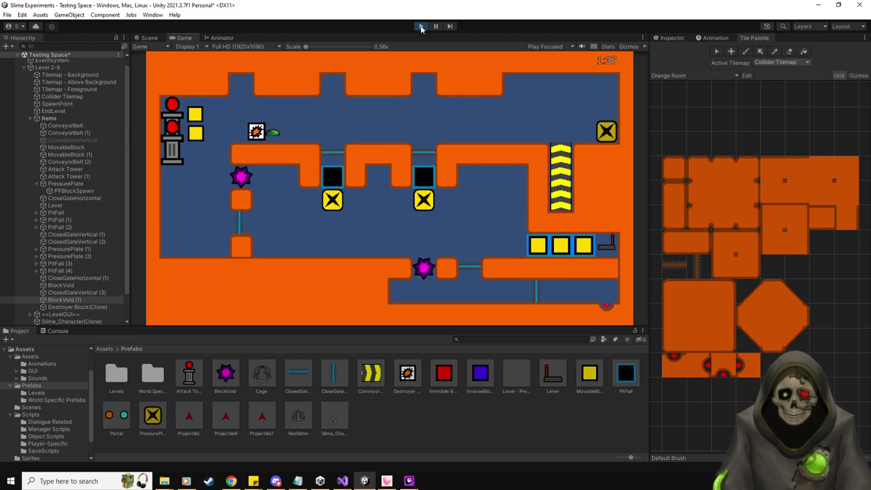
{"action": "key", "text": "a"}
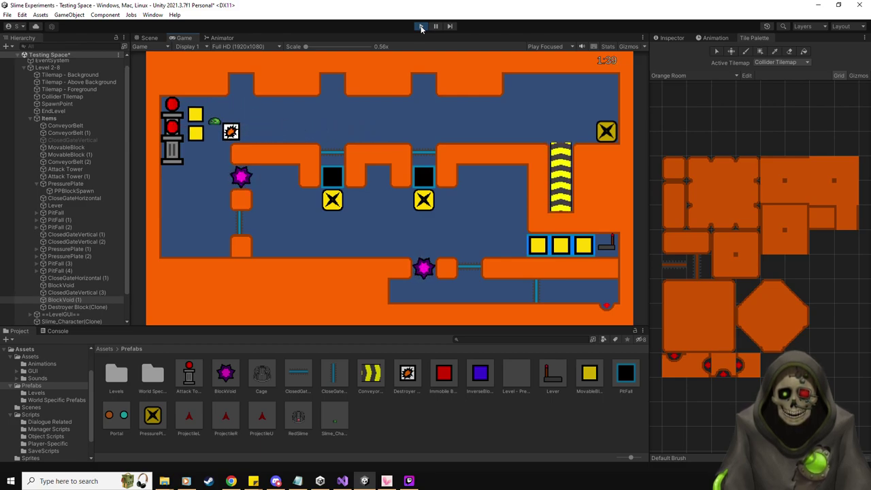
Nudge both yellow blocks back against the attack towers and move the destroyer block over the shaft.
{"action": "key", "text": "a"}
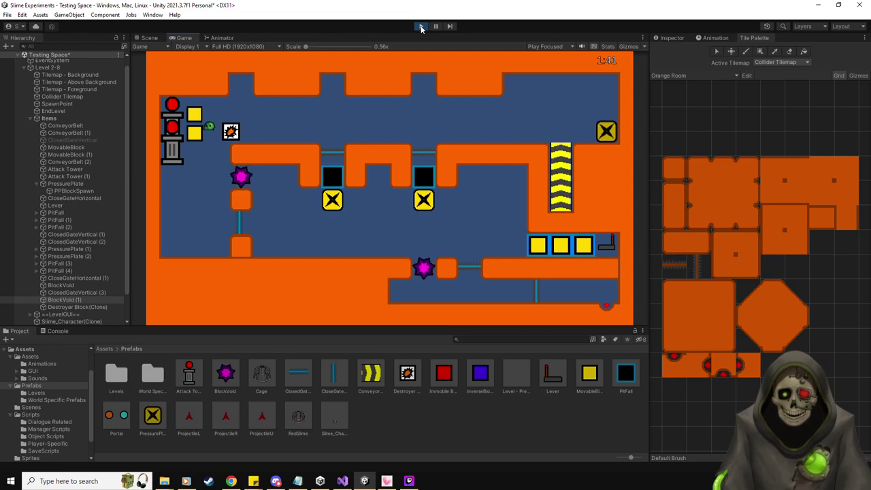
{"action": "key", "text": "d"}
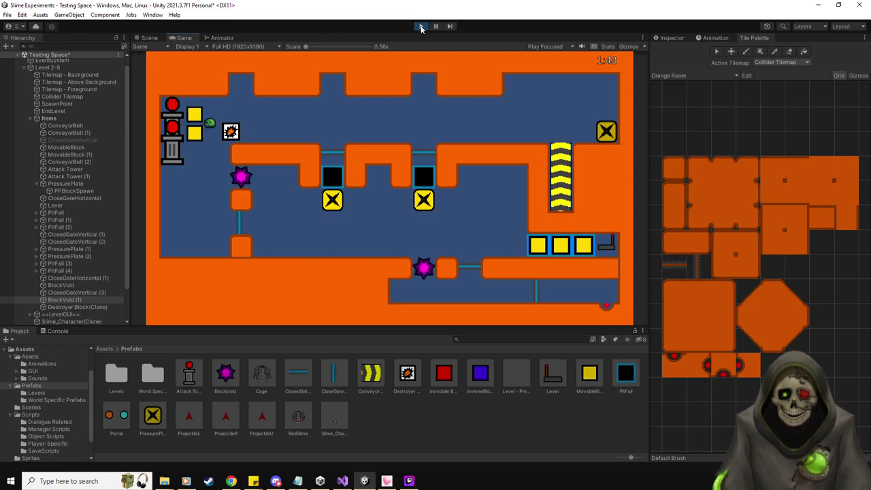
{"action": "key", "text": "a"}
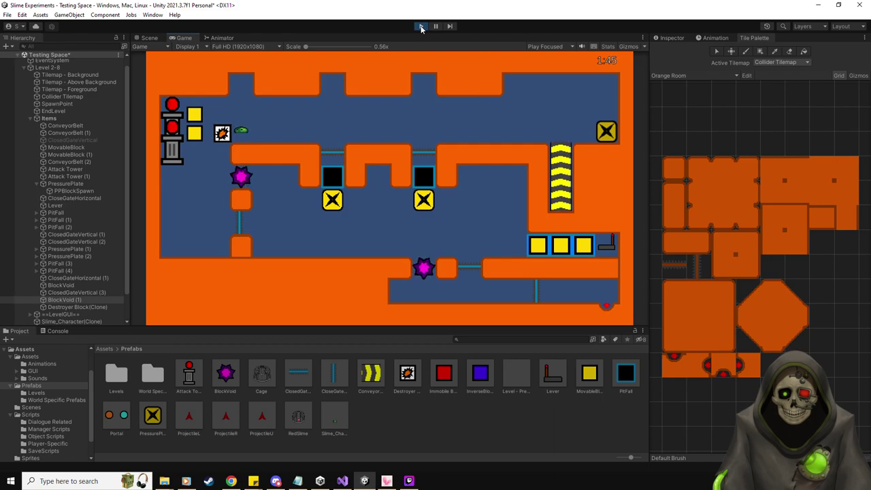
Push the destroyer block down the shaft and into the vertical gate of the middle room to destroy the gate.
{"action": "key", "text": "s"}
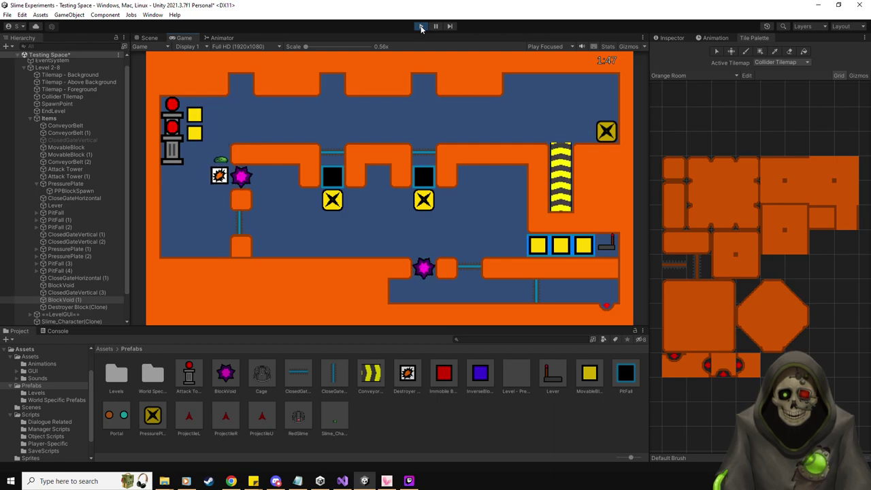
{"action": "key", "text": "a"}
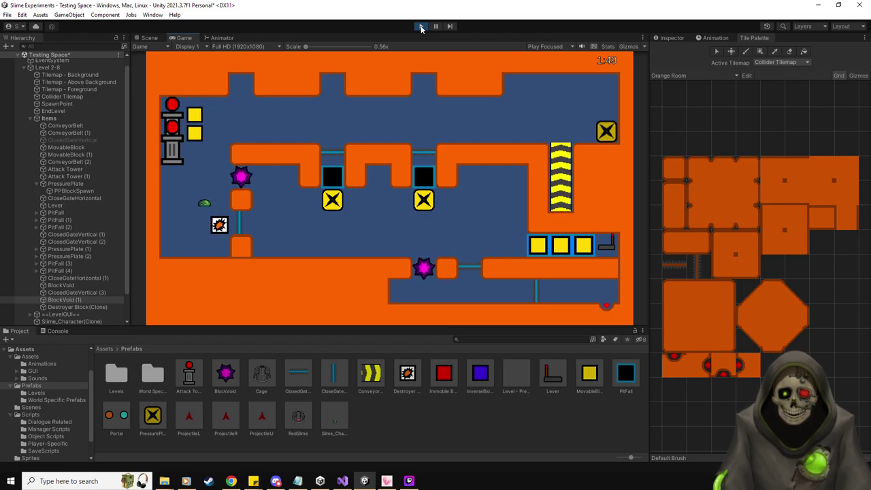
{"action": "key", "text": "s"}
{"action": "key", "text": "d"}
Return the slime to the upper corridor and push the yellow blocks closer to the attack towers.
{"action": "key", "text": "w"}
{"action": "key", "text": "a"}
{"action": "key", "text": "w"}
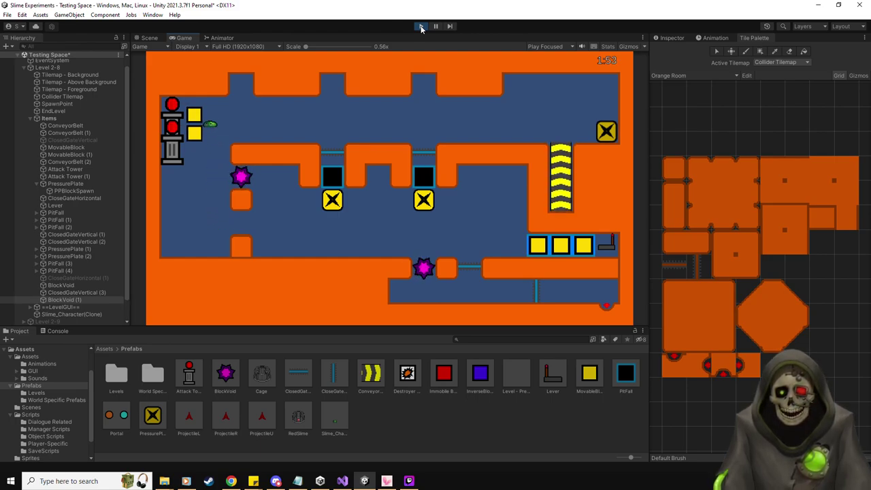
{"action": "key", "text": "w"}
{"action": "key", "text": "a"}
{"action": "key", "text": "s"}
{"action": "key", "text": "a"}
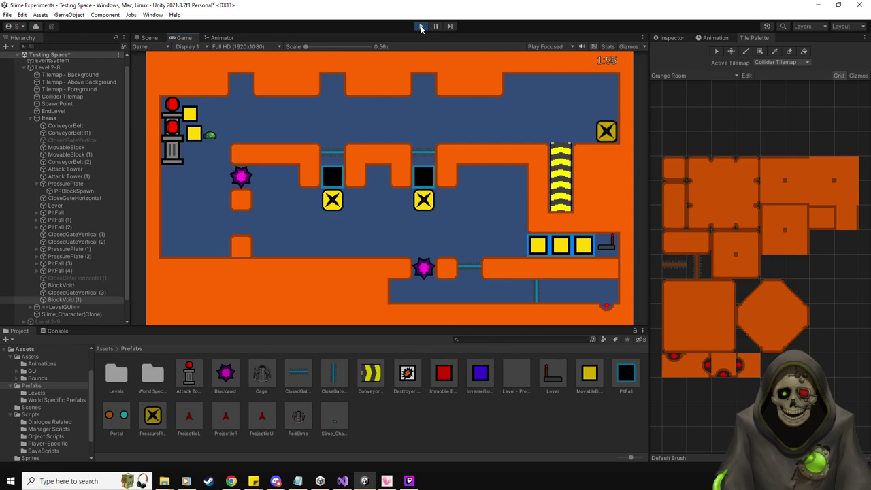
Move the slime to the pressure plate at the far end of the upper corridor to spawn a second destroyer block.
{"action": "key", "text": "w"}
{"action": "key", "text": "d"}
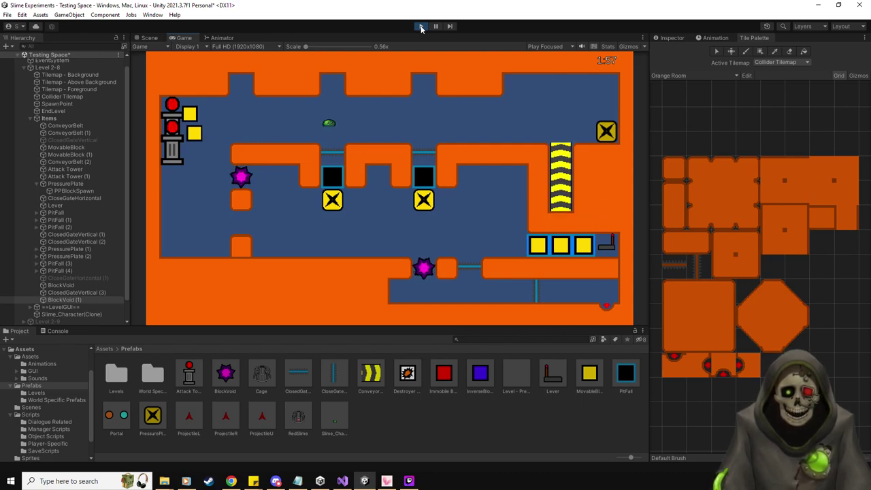
{"action": "key", "text": "d"}
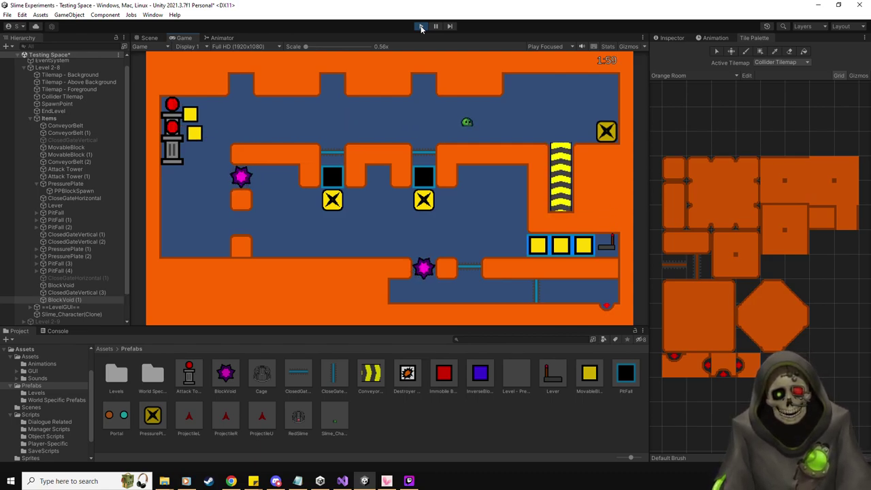
{"action": "key", "text": "d"}
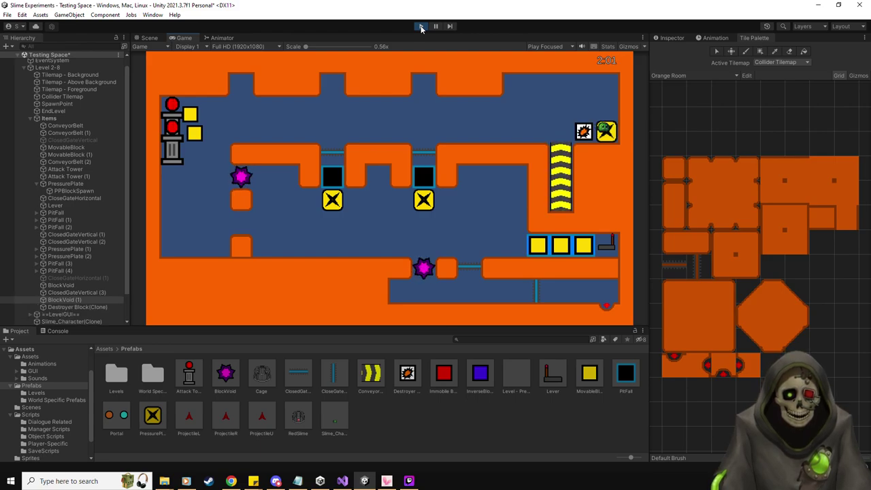
Push the second destroyer block along the upper corridor to just before the shaft.
{"action": "key", "text": "a"}
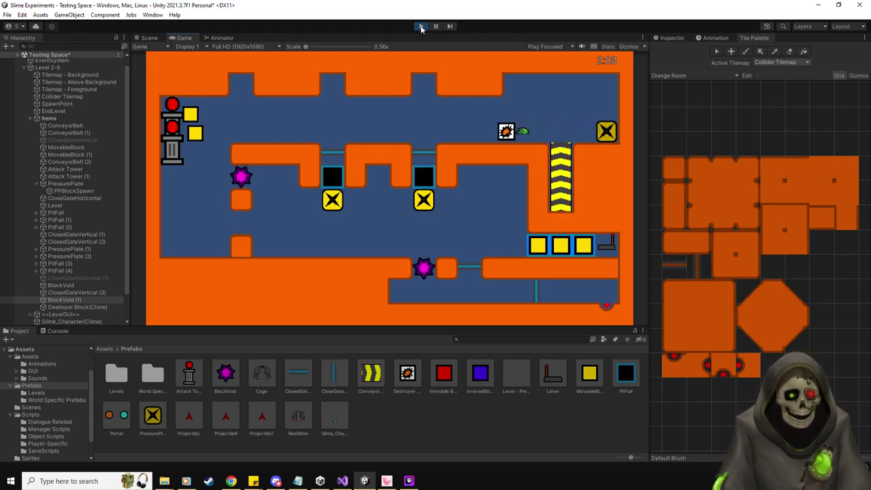
{"action": "key", "text": "a"}
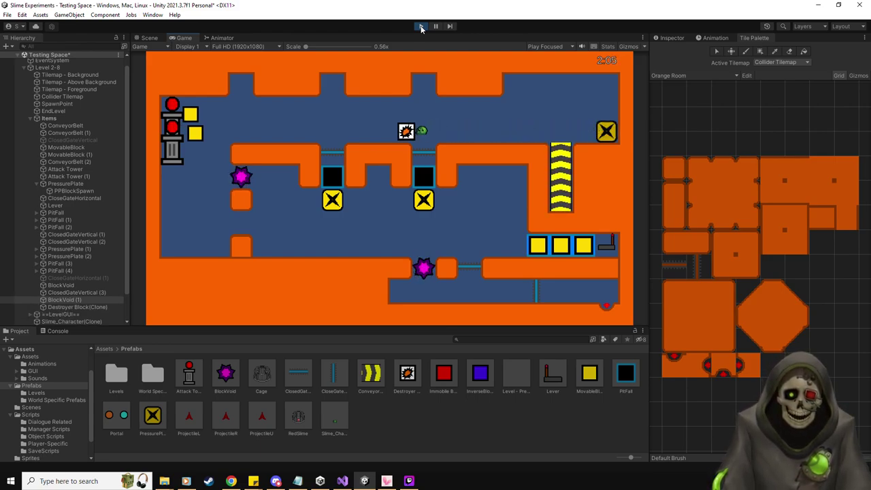
{"action": "key", "text": "a"}
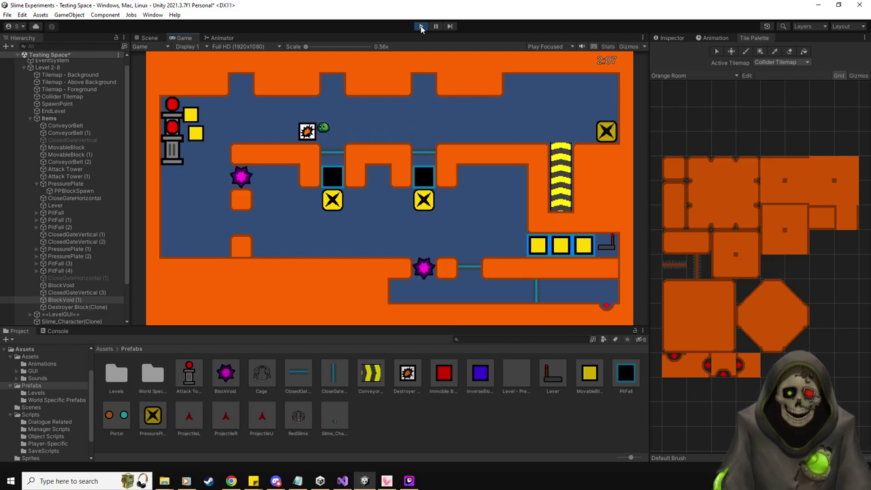
{"action": "key", "text": "a"}
Pass around the second destroyer block, nudge the yellow blocks toward the towers, and get back behind the destroyer block.
{"action": "key", "text": "space"}
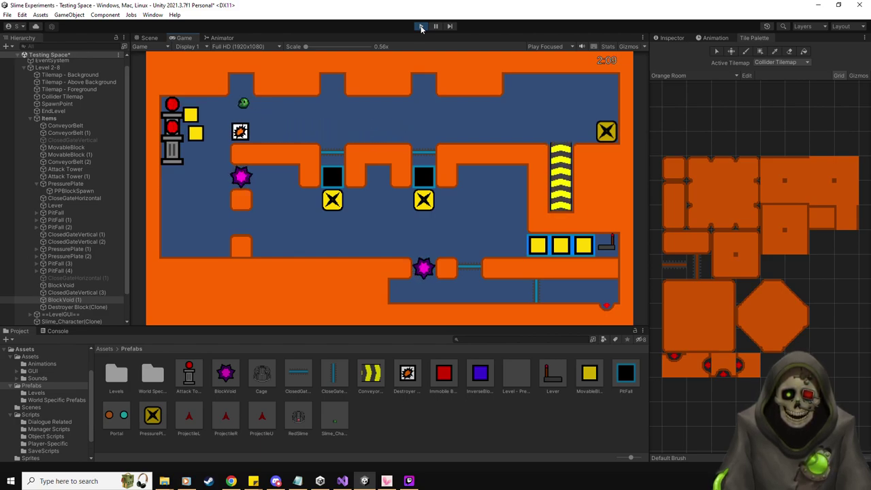
{"action": "key", "text": "space"}
{"action": "key", "text": "a"}
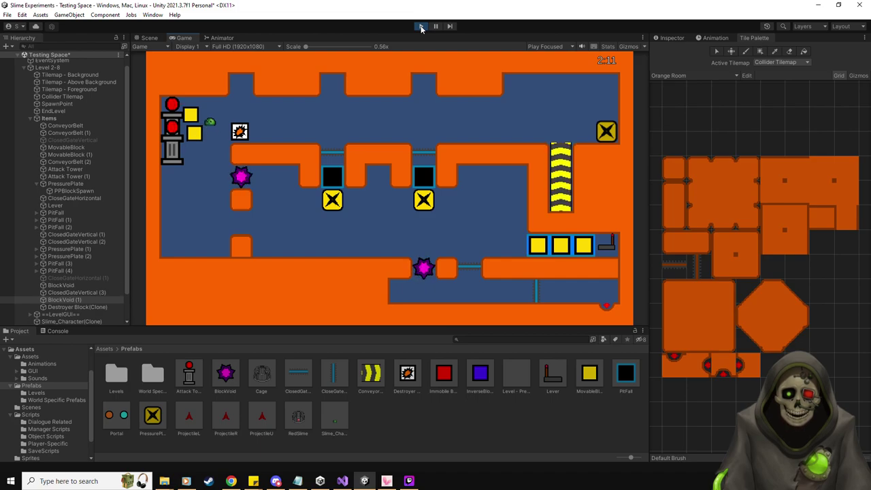
{"action": "key", "text": "d"}
{"action": "key", "text": "a"}
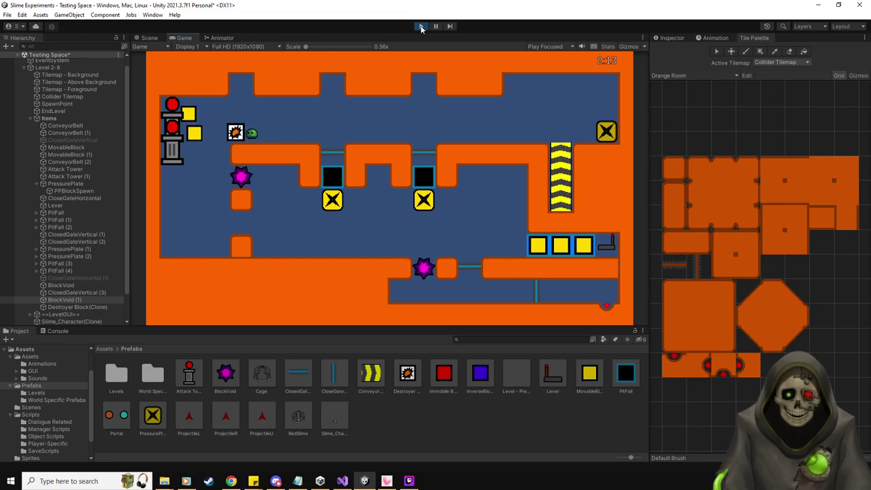
Bring the second destroyer block down the shaft and push it through the opened gateway into the middle room.
{"action": "key", "text": "space"}
{"action": "key", "text": "a"}
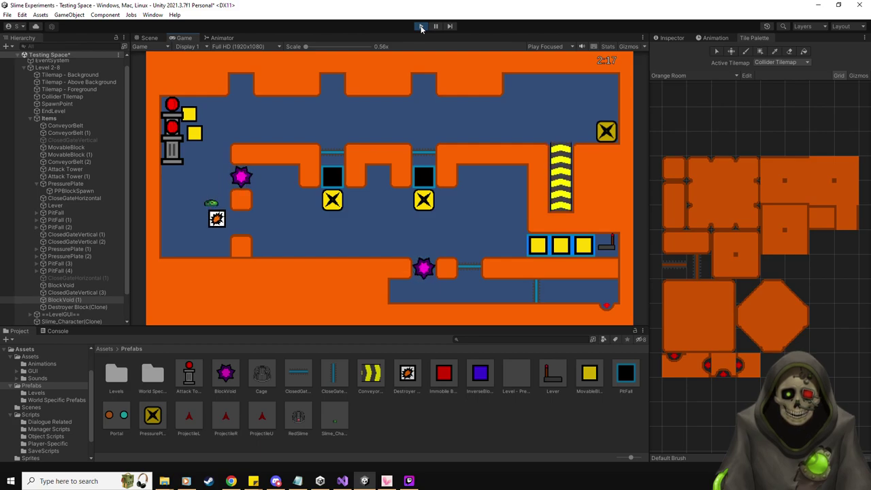
{"action": "key", "text": "a"}
{"action": "key", "text": "d"}
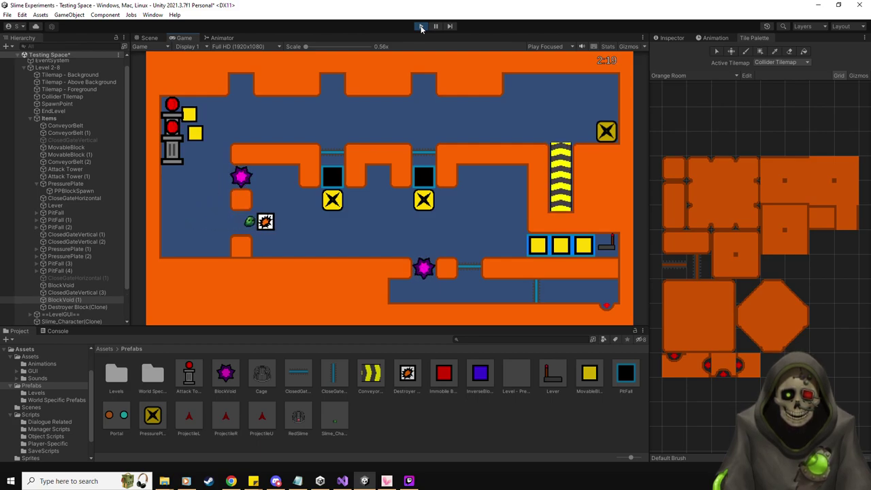
Push the second destroyer block across the middle room and down into the horizontal floor gate to destroy the gate.
{"action": "key", "text": "d"}
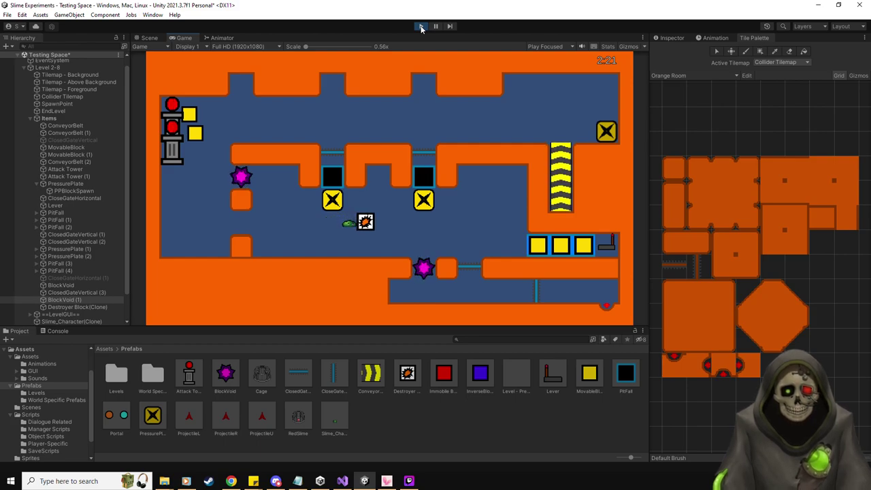
{"action": "key", "text": "d"}
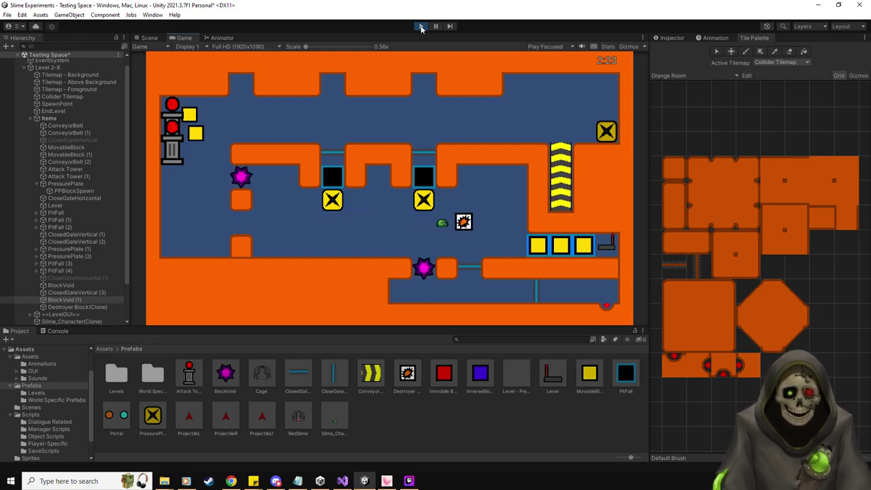
{"action": "key", "text": "space"}
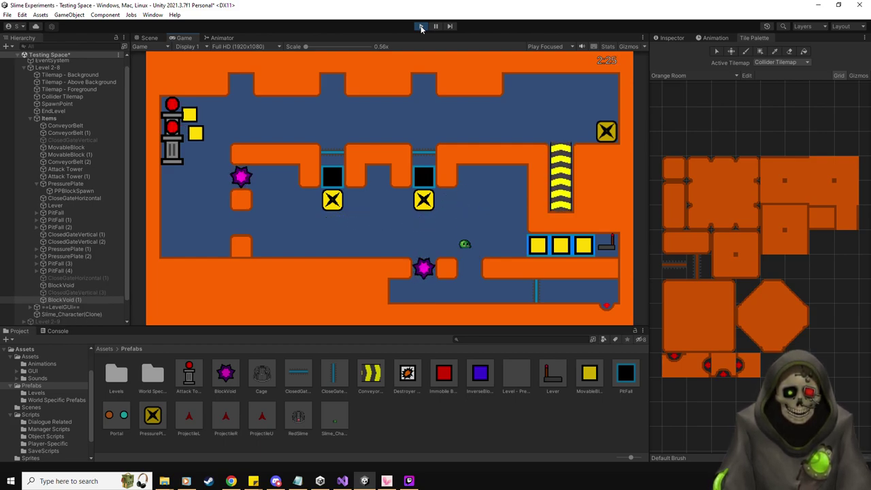
Spawn a third destroyer block at the upper corridor's pressure plate and push it along the corridor toward the shaft.
{"action": "key", "text": "a"}
{"action": "key", "text": "space"}
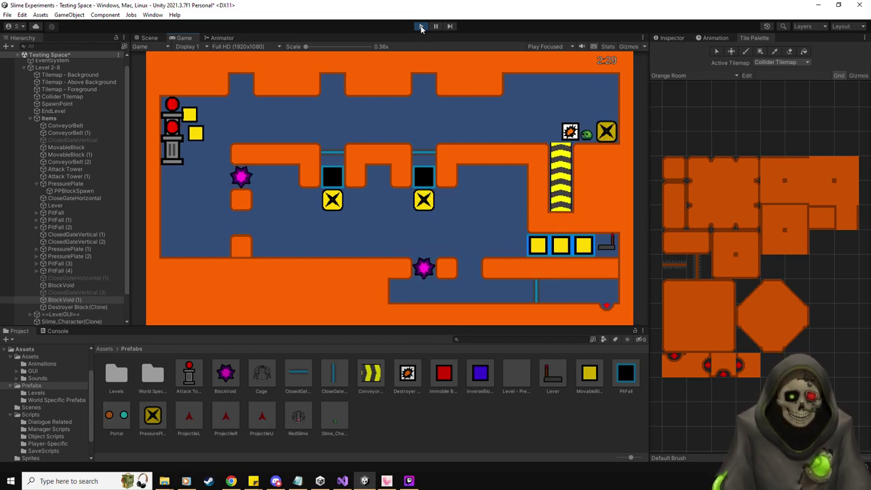
{"action": "key", "text": "a"}
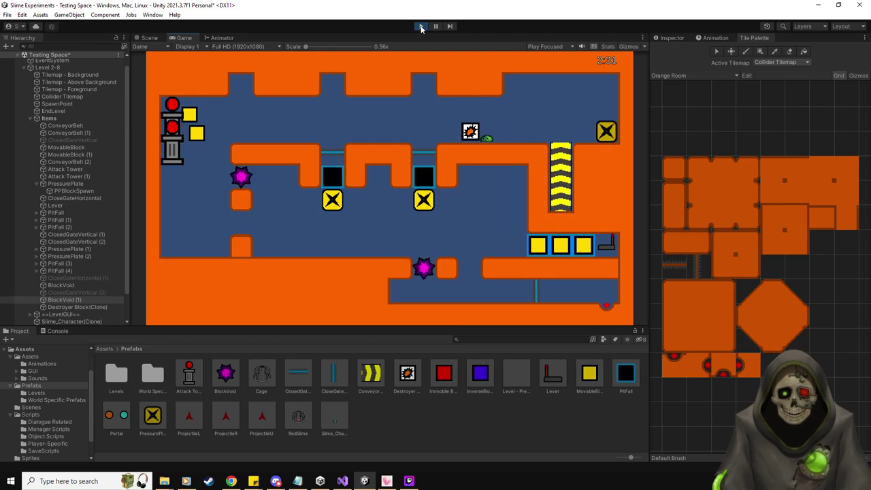
{"action": "key", "text": "a"}
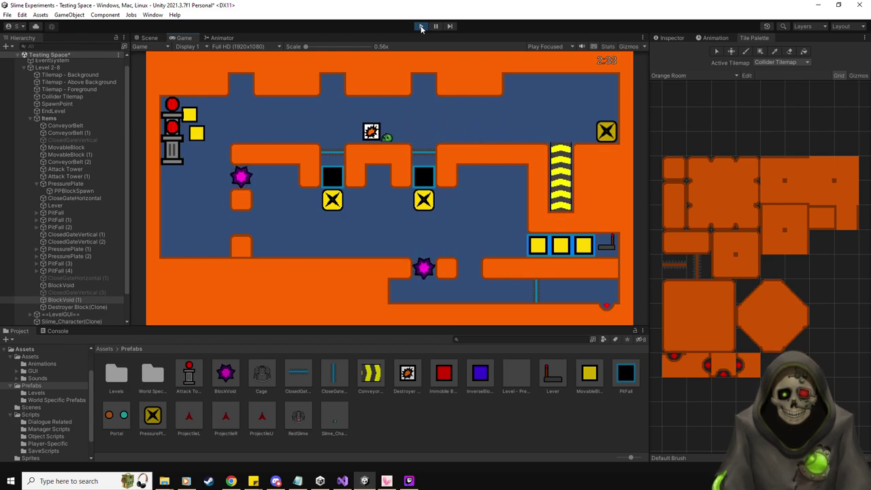
{"action": "key", "text": "a"}
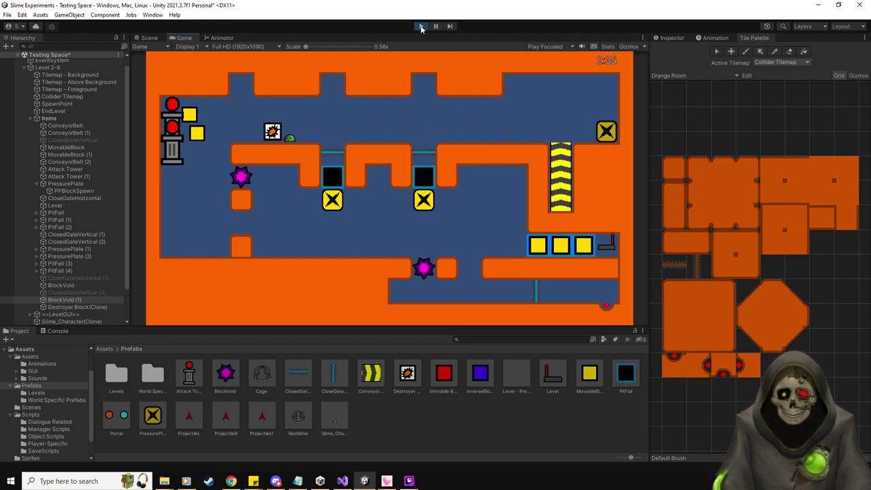
Pass around the third destroyer block to nudge the lower yellow block back, then return and push the destroyer block over the shaft.
{"action": "key", "text": "space"}
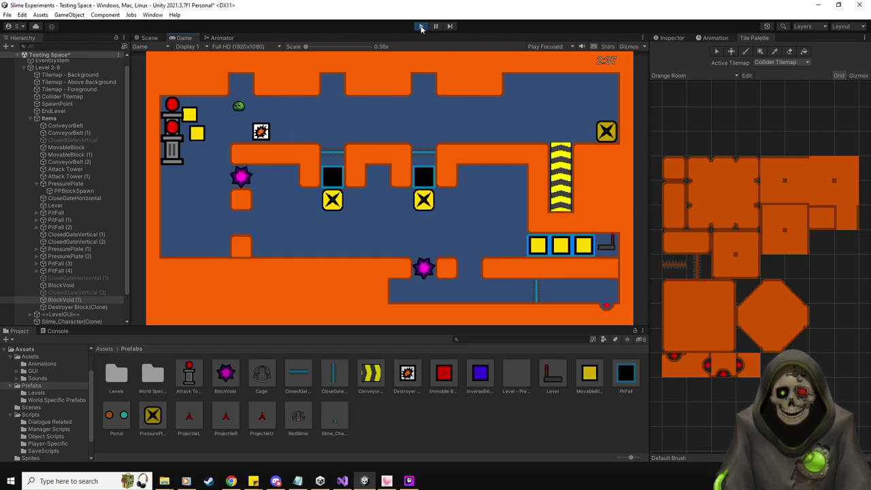
{"action": "key", "text": "a"}
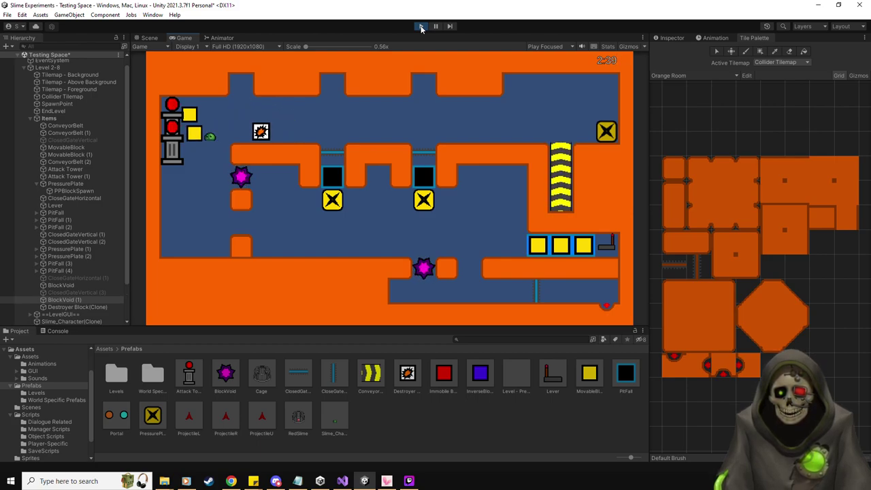
{"action": "key", "text": "d"}
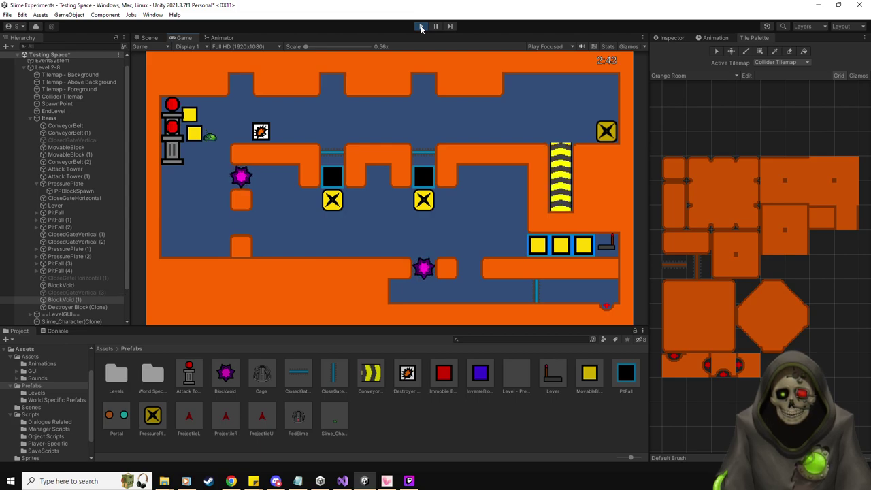
{"action": "key", "text": "space"}
{"action": "key", "text": "d"}
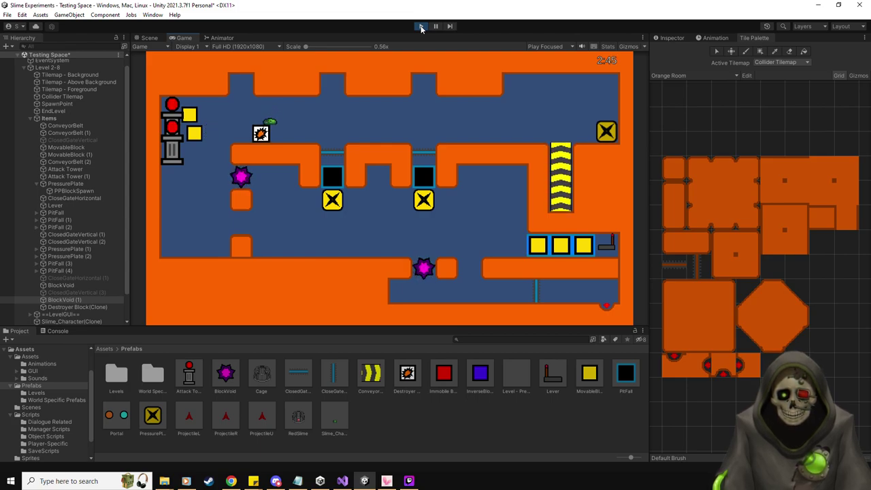
{"action": "key", "text": "a"}
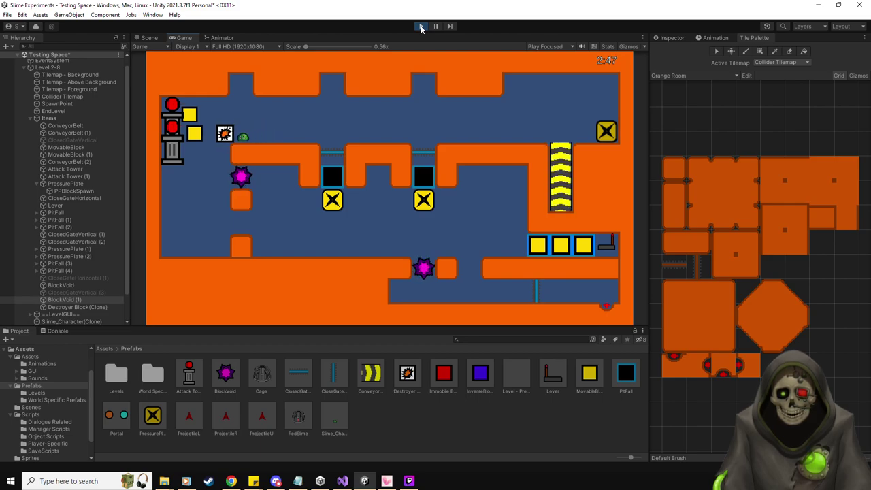
Bring the third destroyer block down the shaft and line it up with the opened gateway into the middle room.
{"action": "key", "text": "a"}
{"action": "key", "text": "space"}
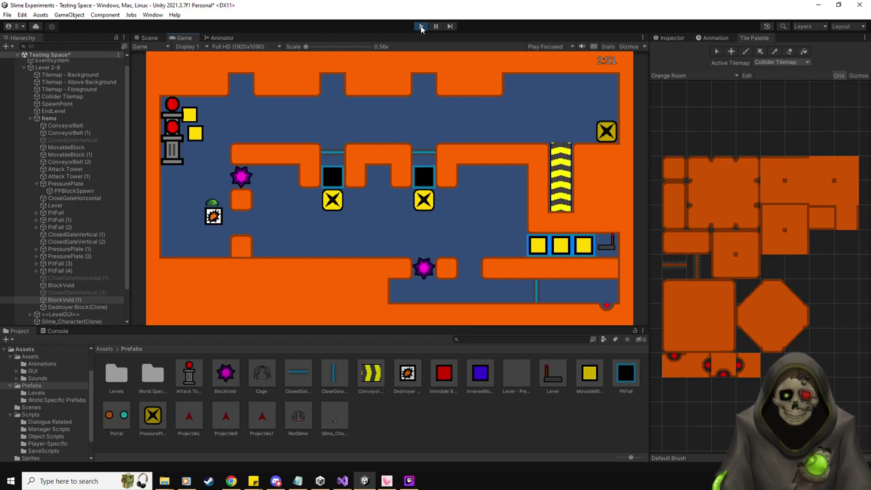
{"action": "key", "text": "a"}
{"action": "key", "text": "d"}
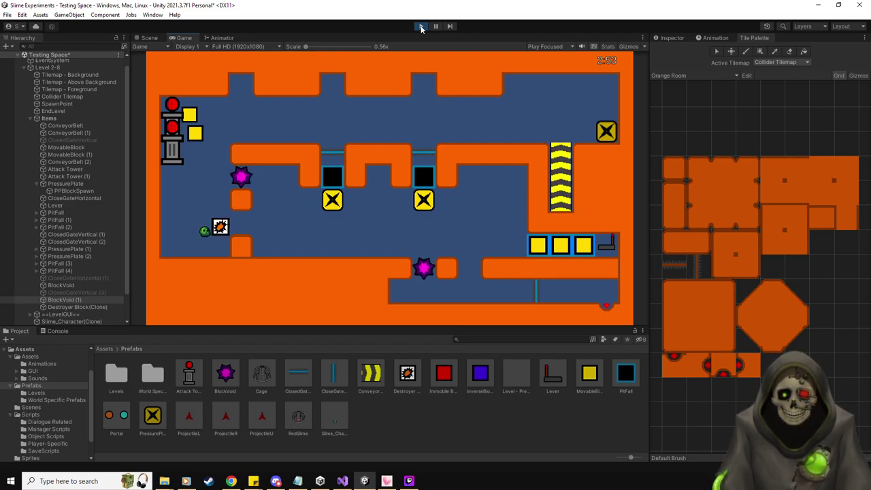
{"action": "key", "text": "a"}
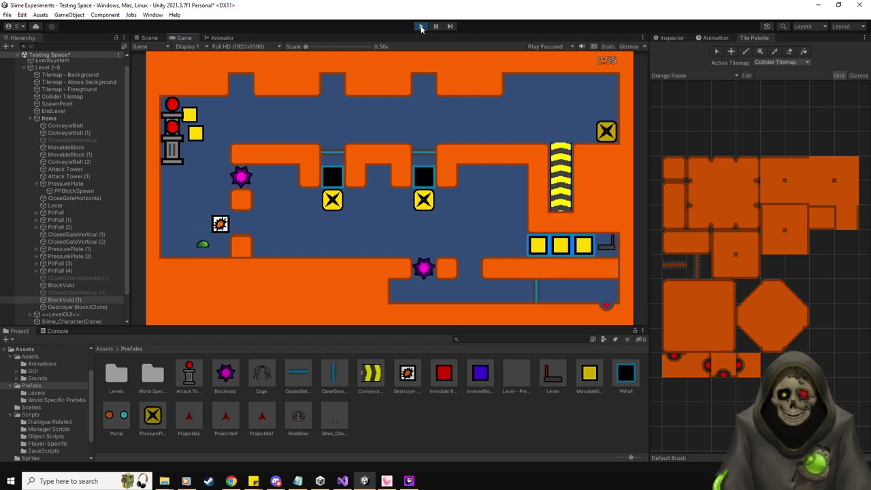
Push the third destroyer block through the gateway and across the middle room until it is above the floor opening.
{"action": "key", "text": "space"}
{"action": "key", "text": "d"}
{"action": "key", "text": "d"}
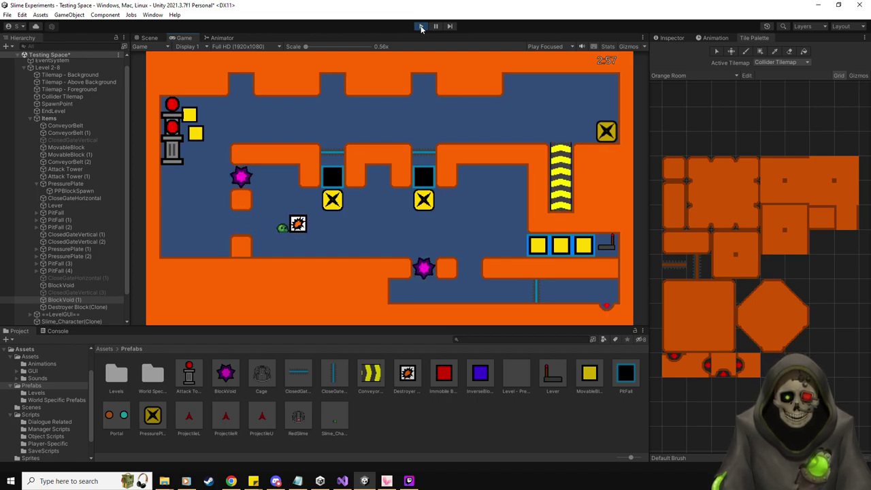
{"action": "key", "text": "d"}
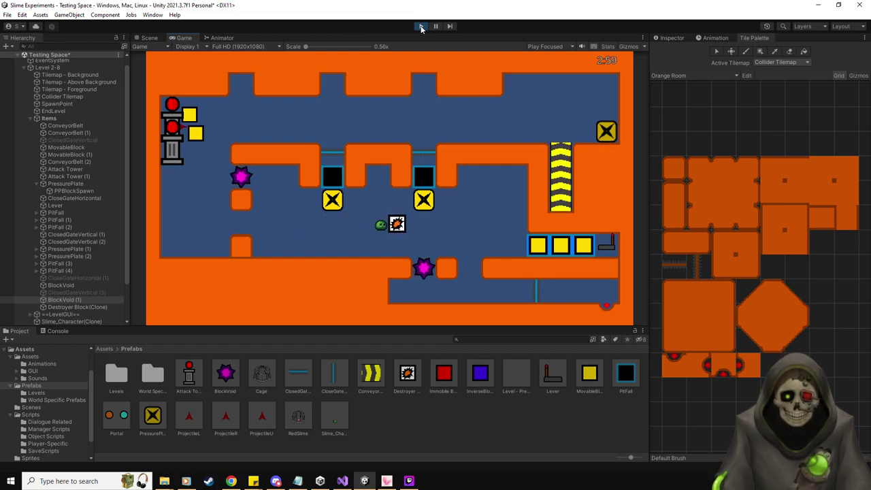
{"action": "key", "text": "d"}
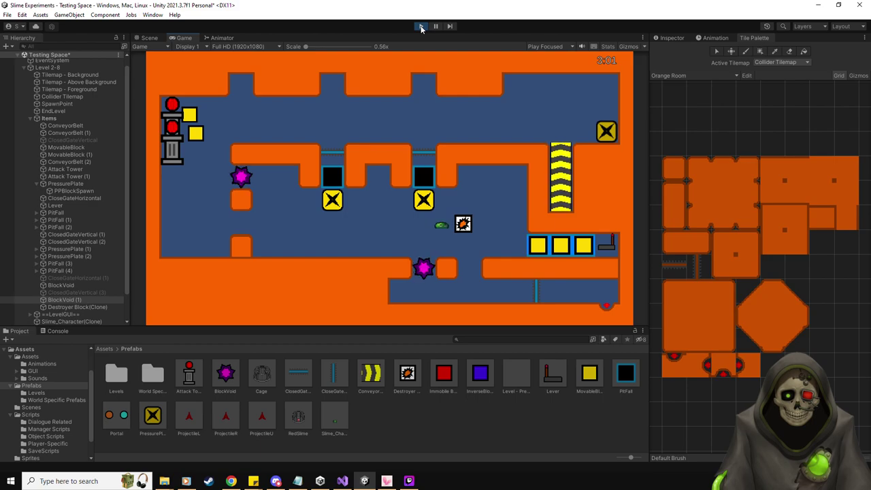
Push the third destroyer block down through the floor opening into the lower passage.
{"action": "key", "text": "space"}
{"action": "key", "text": "a"}
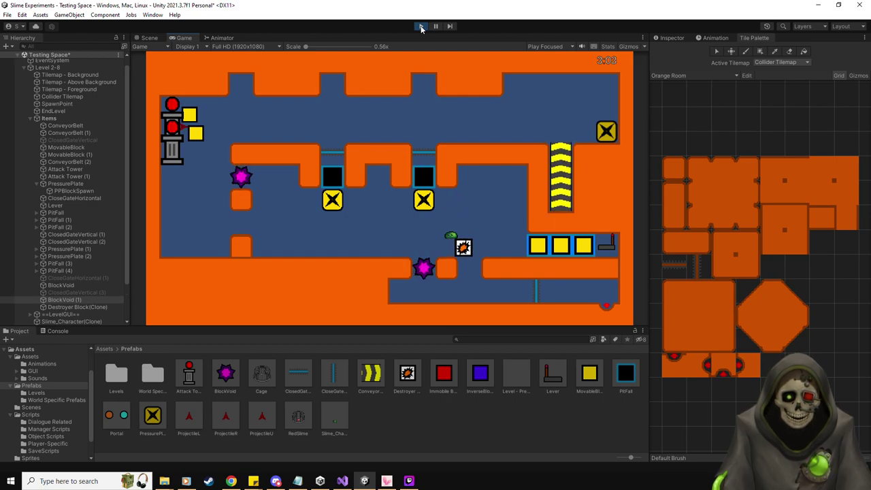
{"action": "key", "text": "d"}
{"action": "key", "text": "d"}
{"action": "key", "text": "space"}
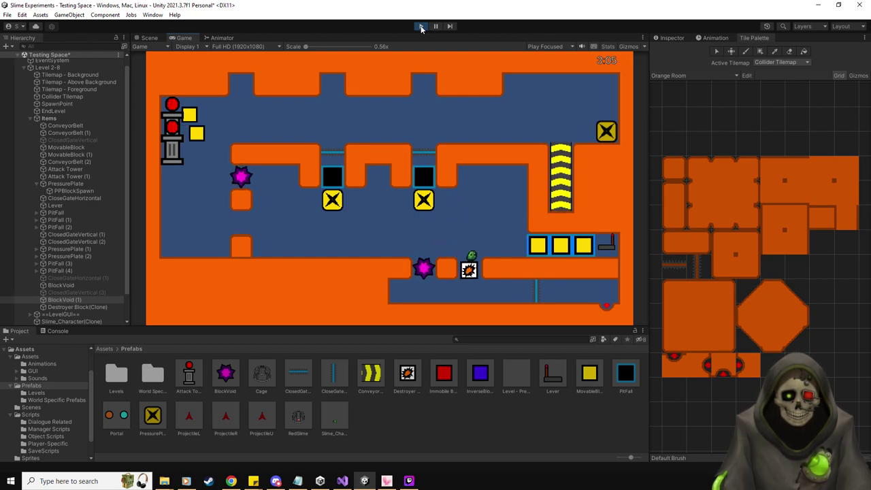
Go through the block void into the lower passage, destroy its vertical gate with the destroyer block, reach the level's end and stop the playtest.
{"action": "key", "text": "a"}
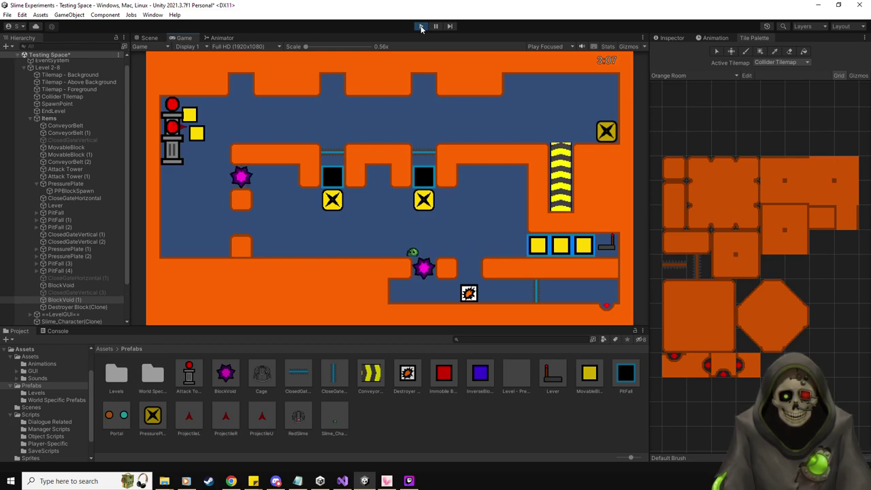
{"action": "key", "text": "d"}
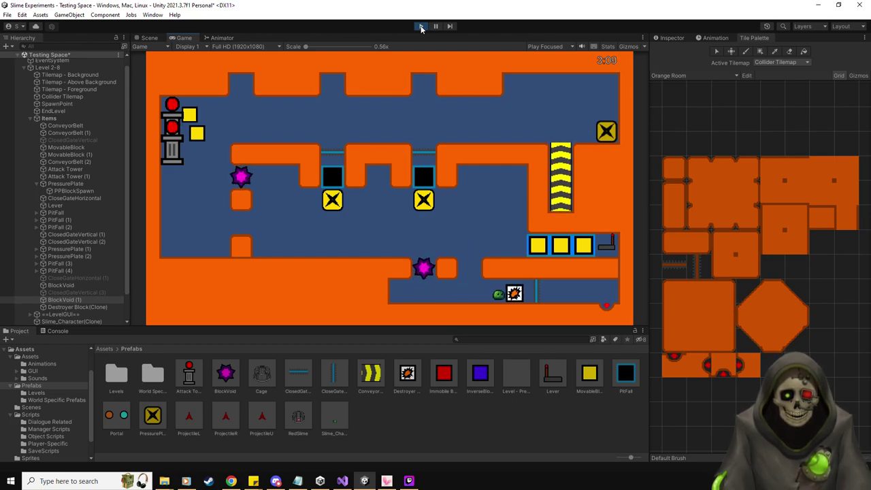
{"action": "key", "text": "d"}
{"action": "key", "text": "space"}
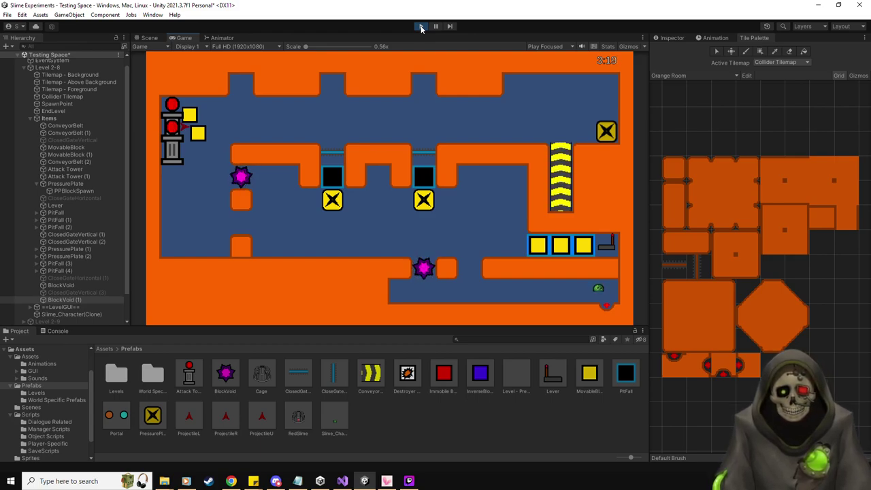
{"action": "left_click", "coordinate": [420, 28]}
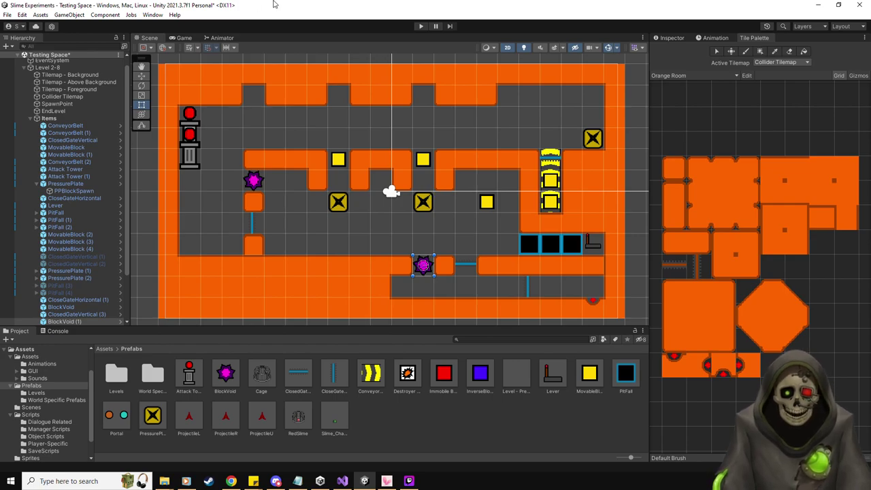
Restart the playtest, run the slime along the upper corridor into the attack tower projectiles to test the level reset, and stop playing.
{"action": "left_click", "coordinate": [421, 27]}
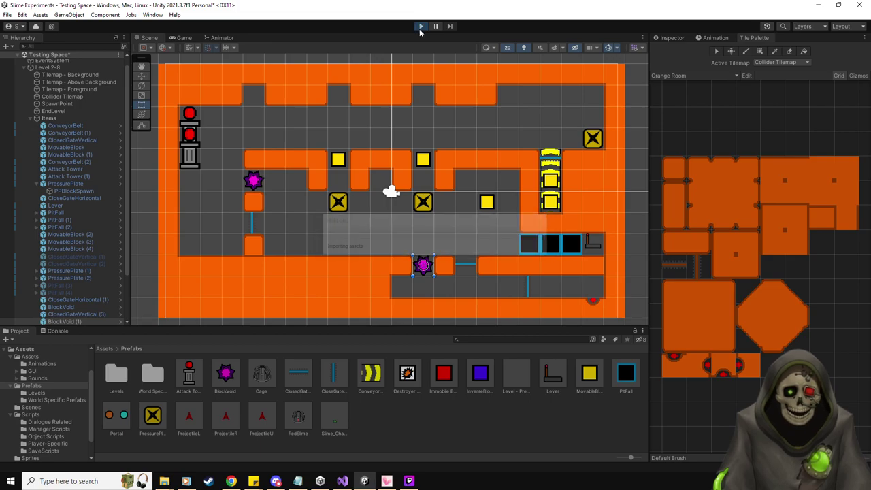
{"action": "key", "text": "Left"}
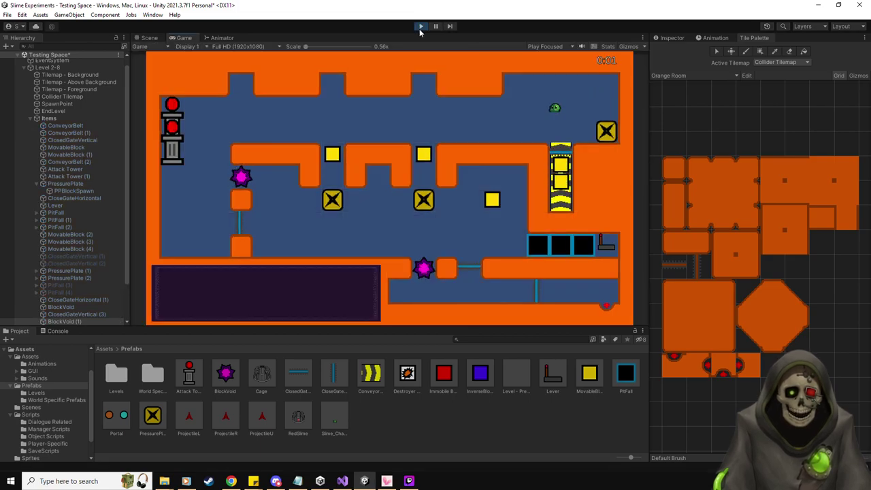
{"action": "key", "text": "Left"}
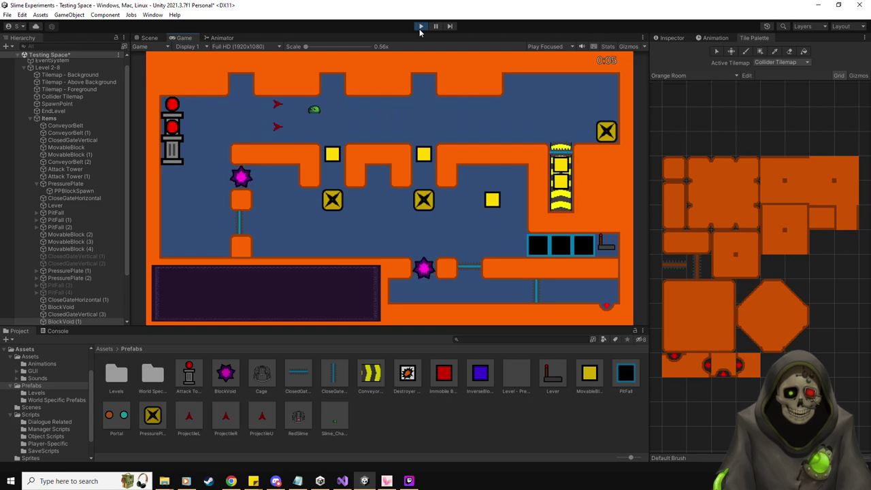
{"action": "key", "text": "Left"}
{"action": "key", "text": "Left"}
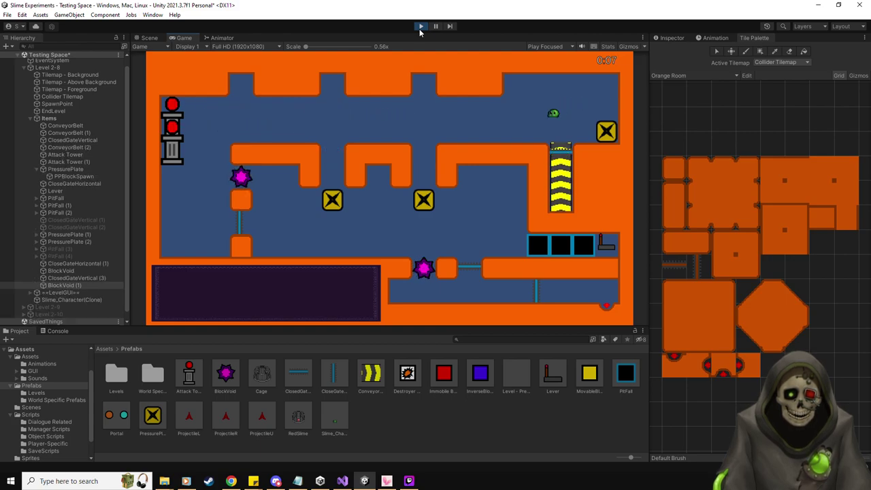
{"action": "left_click", "coordinate": [421, 27]}
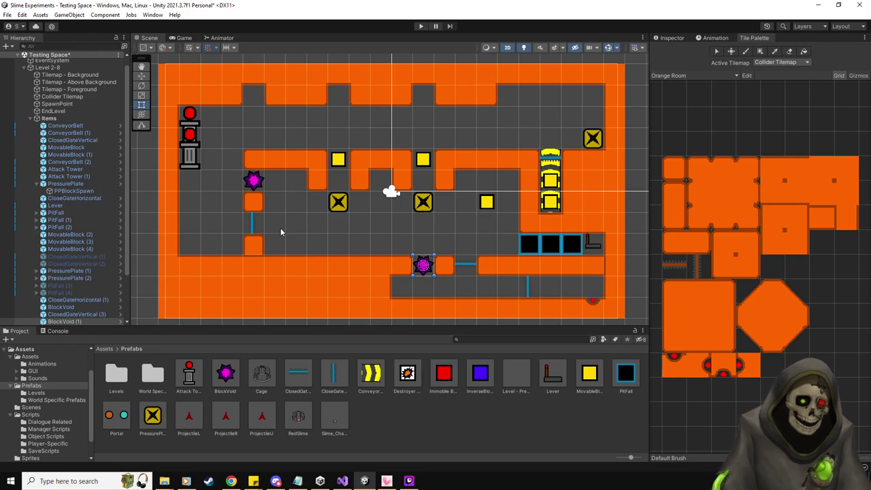
Inspect the Level 2-8 object's Level Reset script and its lists of resettable items.
{"action": "left_click", "coordinate": [675, 38]}
{"action": "left_click", "coordinate": [59, 68]}
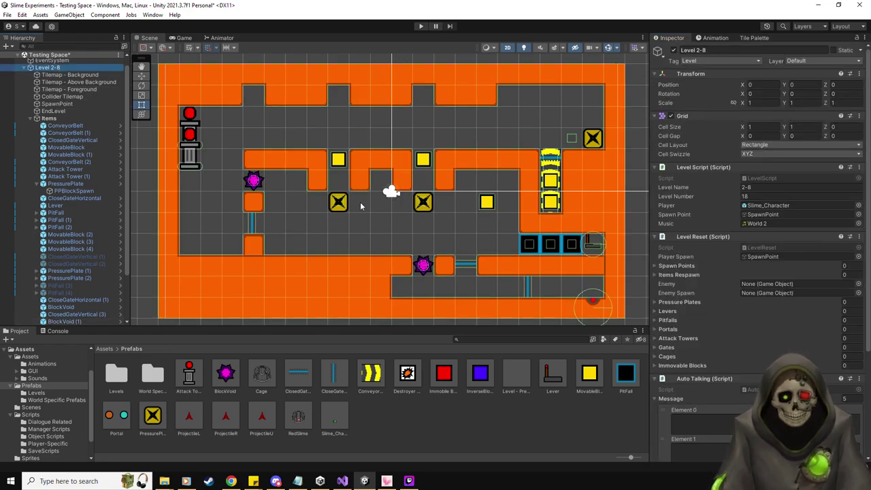
{"action": "scroll", "coordinate": [700, 365], "scroll_direction": "down", "scroll_amount": 3}
{"action": "scroll", "coordinate": [701, 365], "scroll_direction": "up", "scroll_amount": 3}
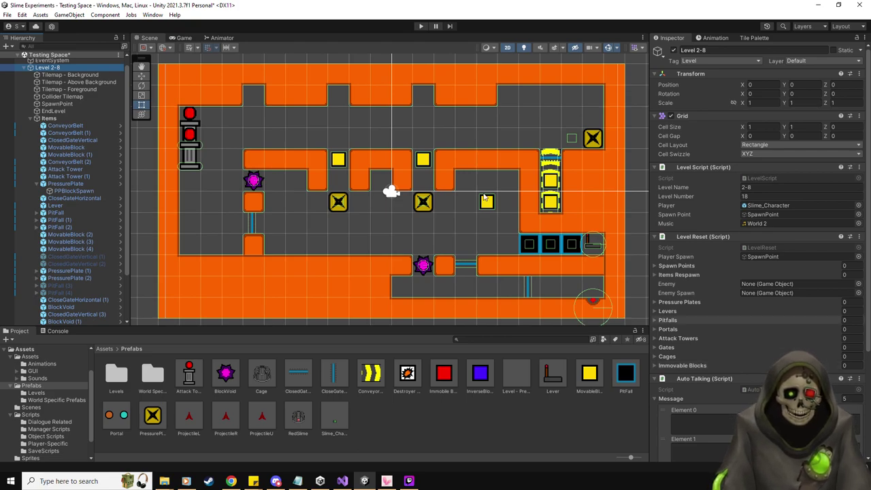
{"action": "left_click", "coordinate": [77, 47]}
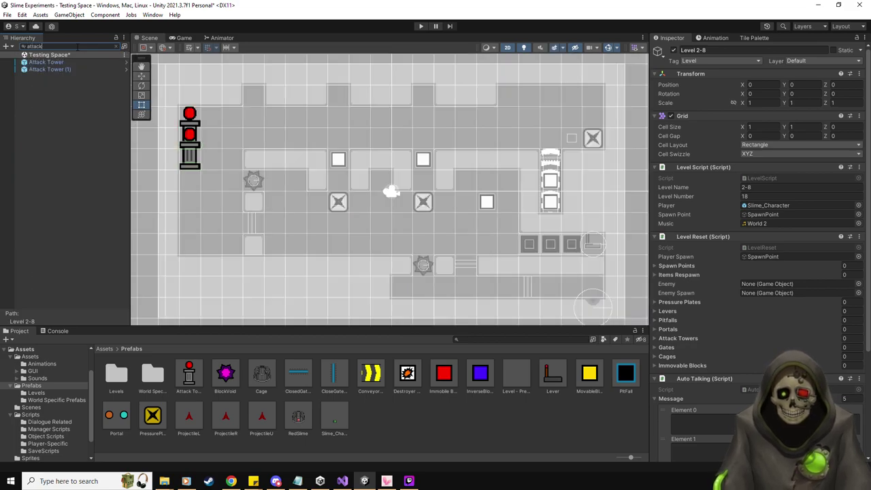
{"action": "left_click", "coordinate": [71, 62]}
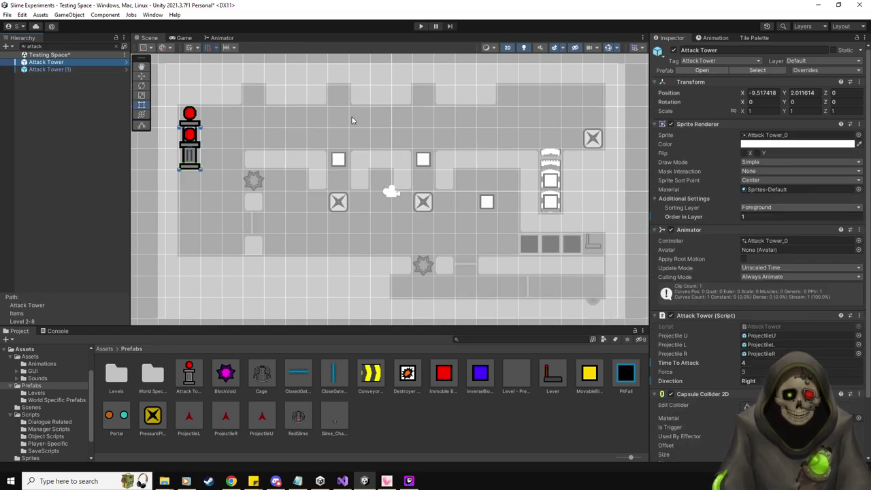
{"action": "left_click", "coordinate": [58, 47]}
{"action": "key", "text": "BackSpace"}
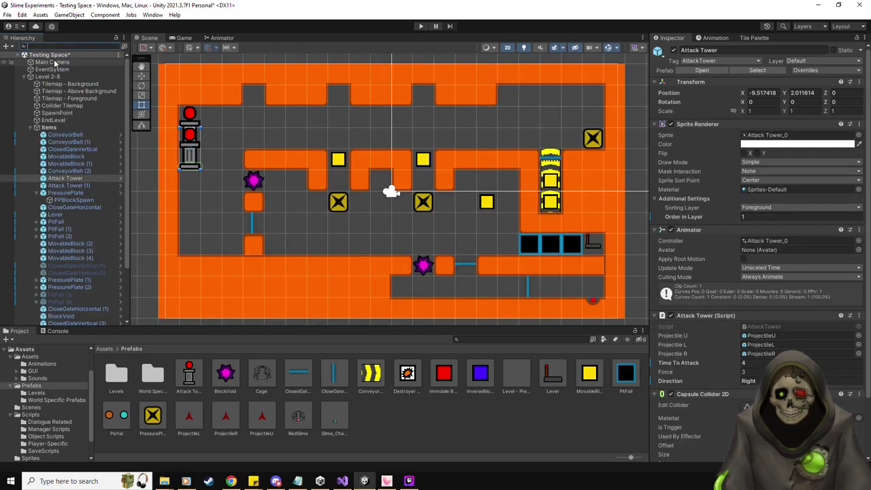
Lock the Inspector on Level 2-8 and add both attack towers to the Level Reset script's Attack Towers list.
{"action": "left_click", "coordinate": [58, 76]}
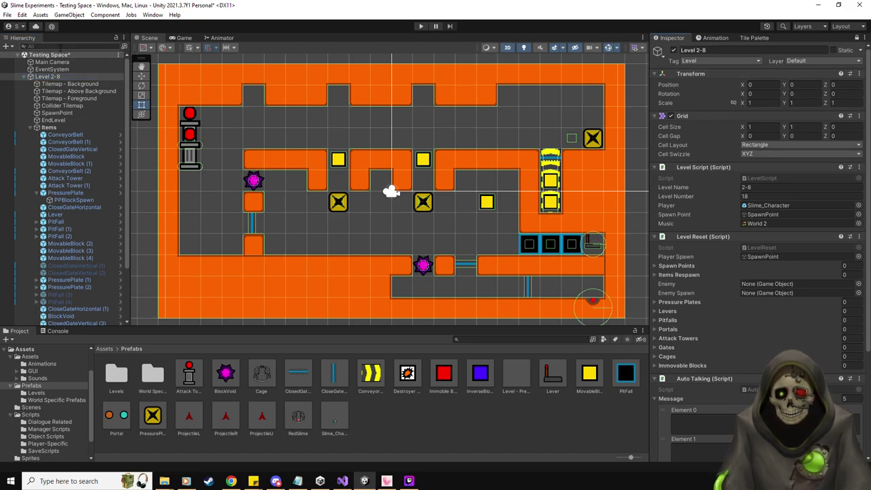
{"action": "left_click", "coordinate": [60, 46]}
{"action": "type", "text": "attack"}
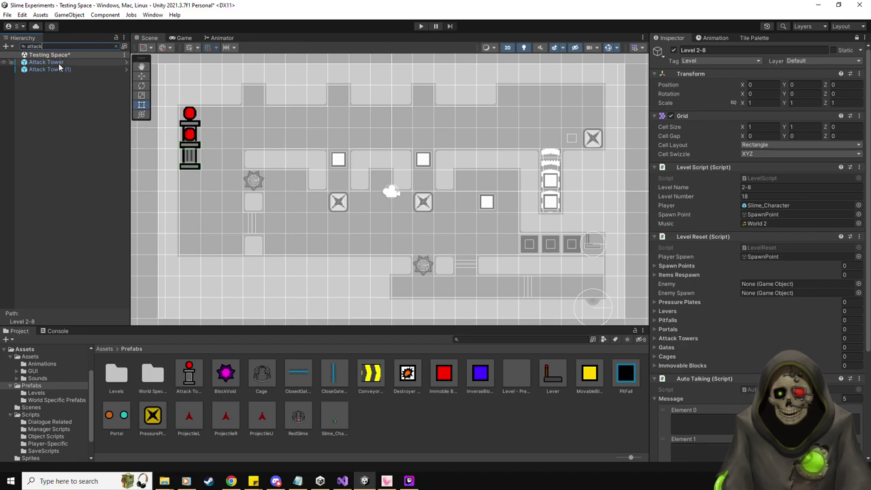
{"action": "left_click_drag", "start_coordinate": [59, 62], "coordinate": [684, 342]}
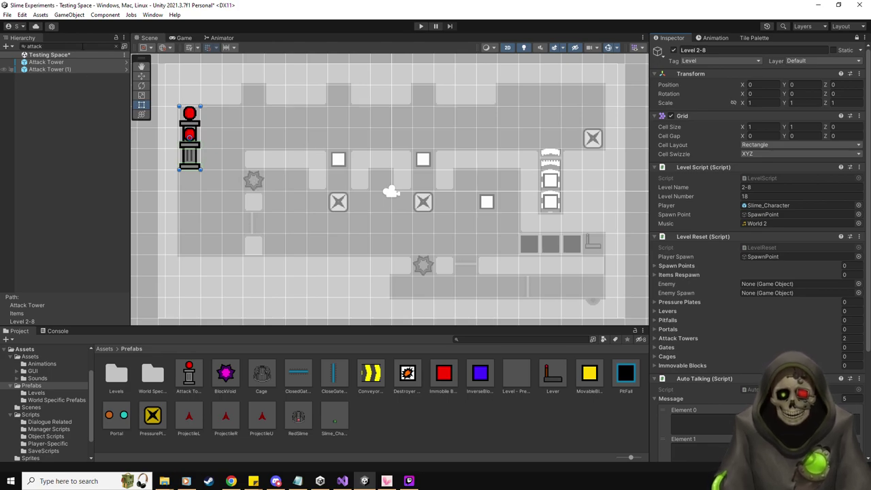
{"action": "left_click", "coordinate": [83, 45]}
{"action": "key", "text": "BackSpace"}
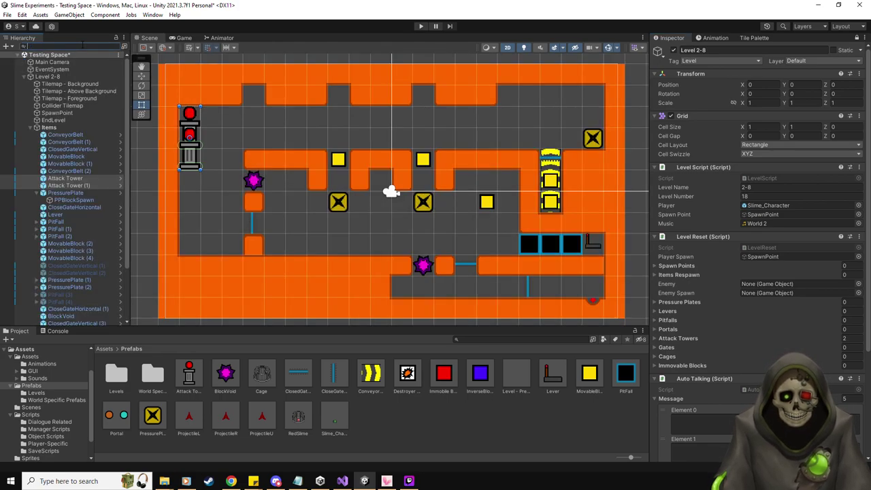
Add PitFall, PitFall (1) and PitFall (2) to the Level Reset script's Pitfalls list.
{"action": "left_click", "coordinate": [73, 221]}
{"action": "left_click", "coordinate": [73, 237], "text": "shift"}
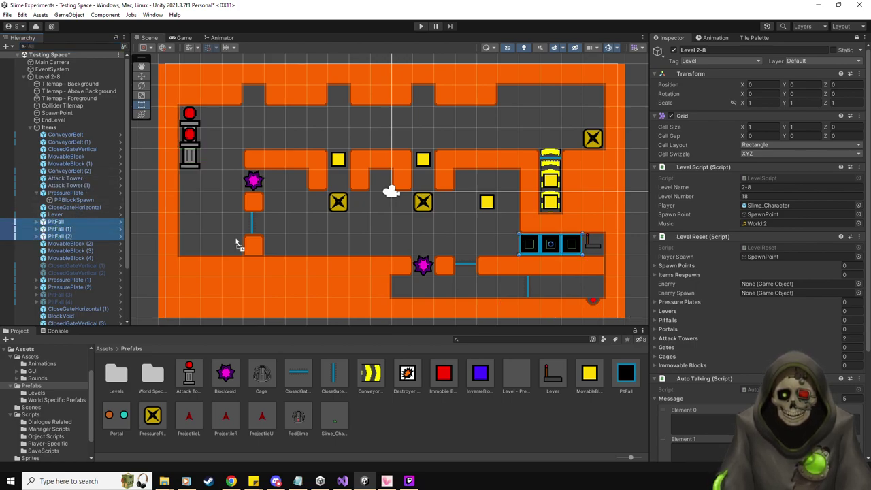
{"action": "left_click_drag", "start_coordinate": [238, 244], "coordinate": [674, 320]}
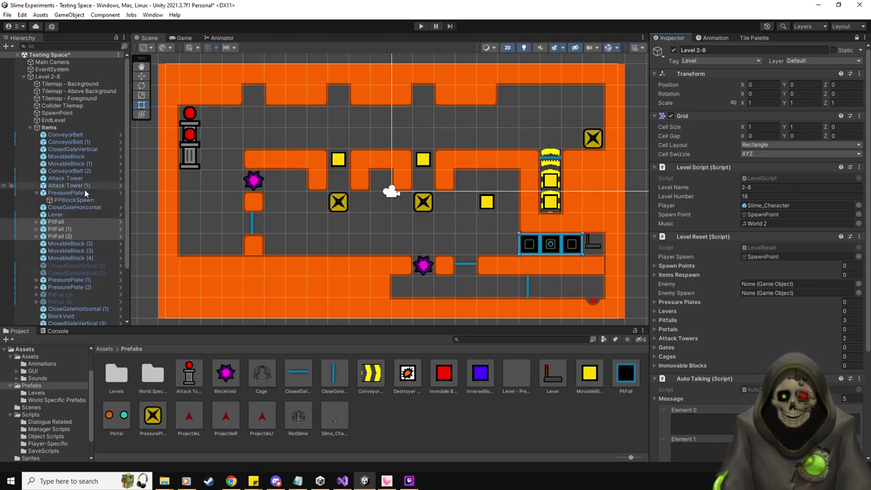
Add all three pressure plates to the Level Reset script's Pressure Plates list and the lever to its Levers list.
{"action": "left_click", "coordinate": [66, 193]}
{"action": "left_click", "coordinate": [68, 280], "text": "ctrl"}
{"action": "left_click", "coordinate": [68, 287], "text": "ctrl"}
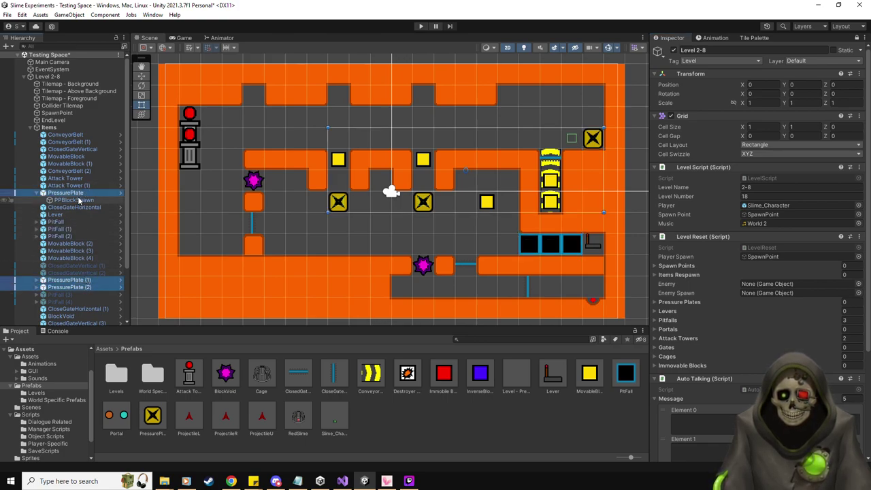
{"action": "left_click_drag", "start_coordinate": [79, 197], "coordinate": [707, 306]}
{"action": "left_click", "coordinate": [56, 215]}
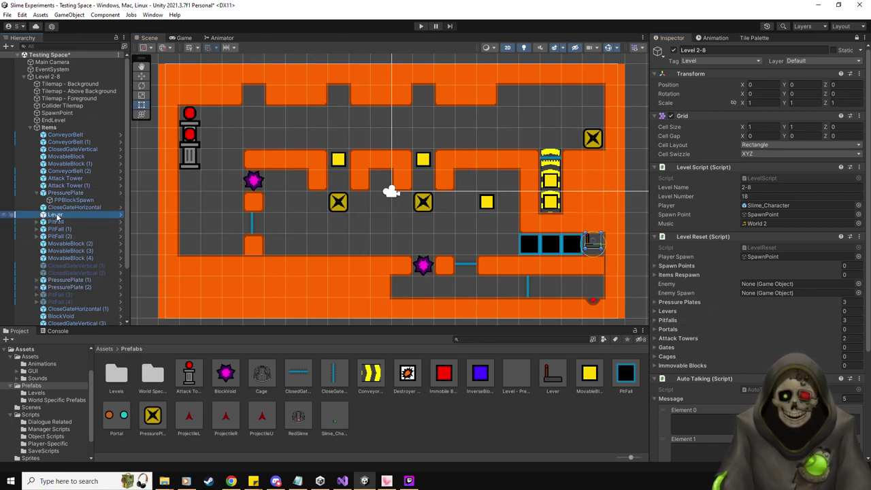
{"action": "left_click_drag", "start_coordinate": [56, 217], "coordinate": [689, 318]}
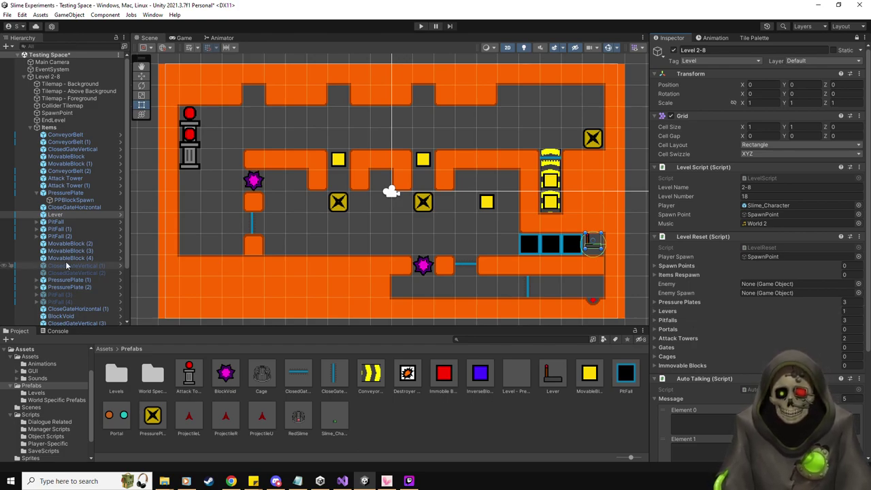
Filter the scene objects by "gate", add all six gates to the Level Reset script's Gates list, and clear the filter.
{"action": "left_click", "coordinate": [77, 46]}
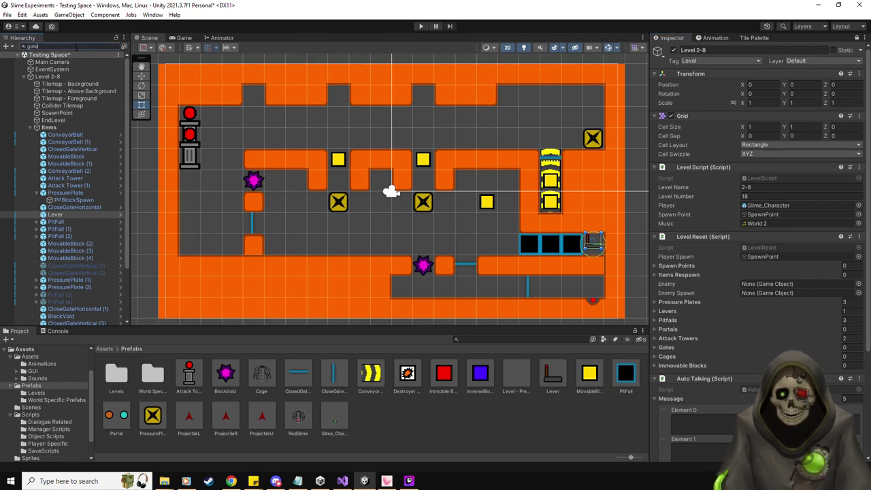
{"action": "type", "text": "gate"}
{"action": "left_click", "coordinate": [82, 61]}
{"action": "left_click", "coordinate": [88, 99], "text": "shift"}
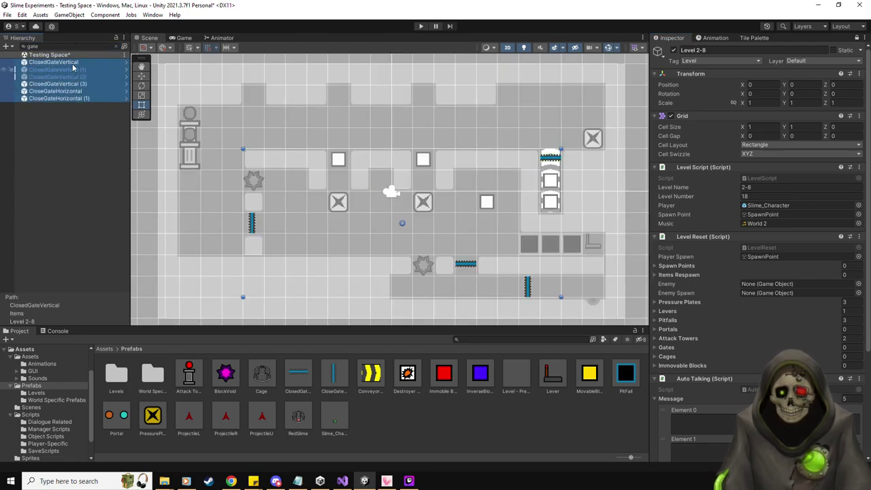
{"action": "left_click", "coordinate": [181, 104]}
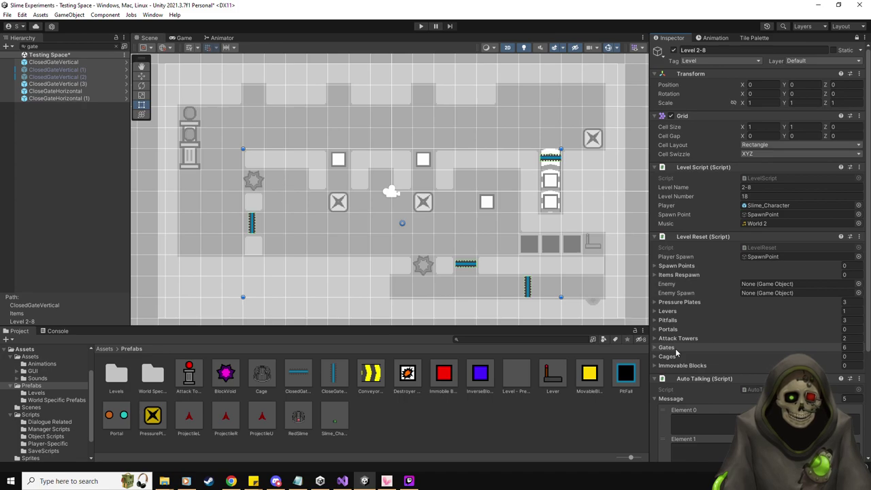
{"action": "left_click", "coordinate": [83, 45]}
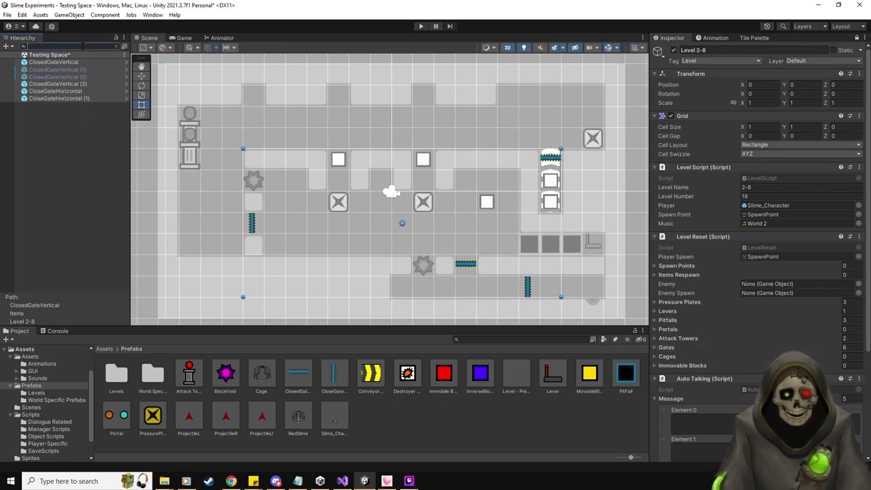
Filter the scene objects by "mov", add all five movable blocks to the Level Reset script's Items Respawn list, and clear the filter.
{"action": "key", "text": "BackSpace"}
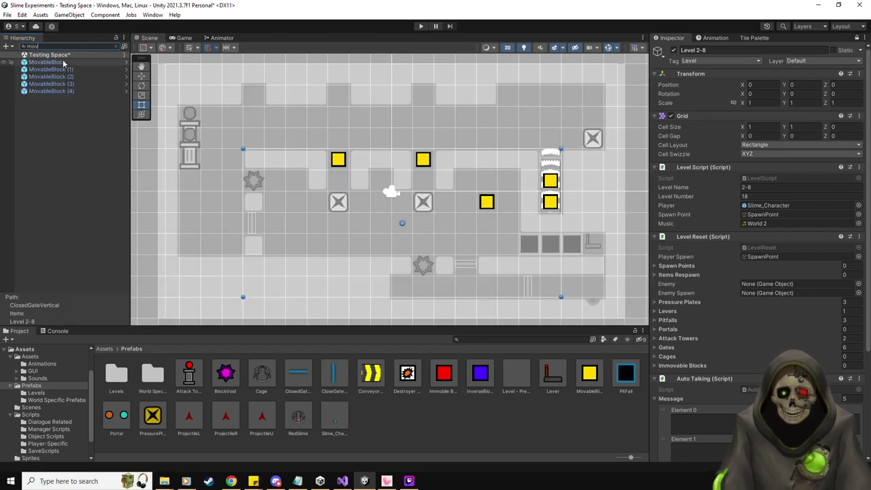
{"action": "left_click", "coordinate": [61, 63]}
{"action": "key", "text": "ctrl+a"}
{"action": "left_click_drag", "start_coordinate": [62, 62], "coordinate": [689, 275]}
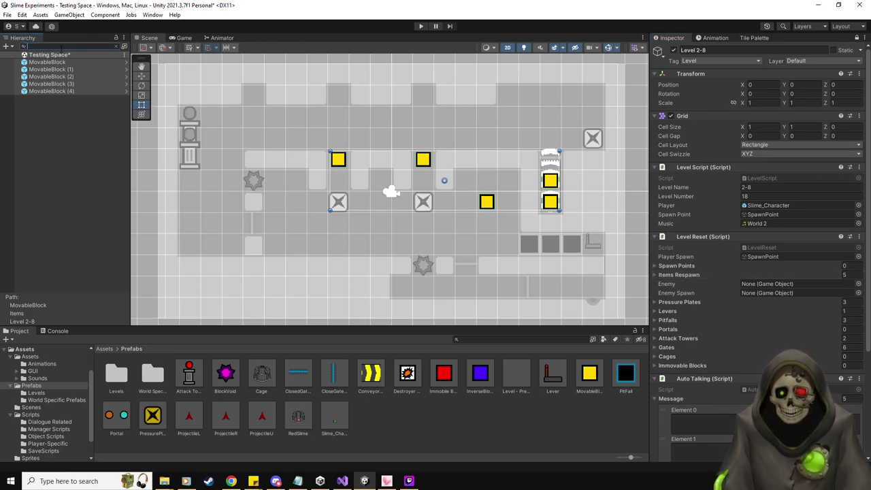
{"action": "key", "text": "Escape"}
Create an empty child object named BlockSPawn under Items.
{"action": "right_click", "coordinate": [56, 127]}
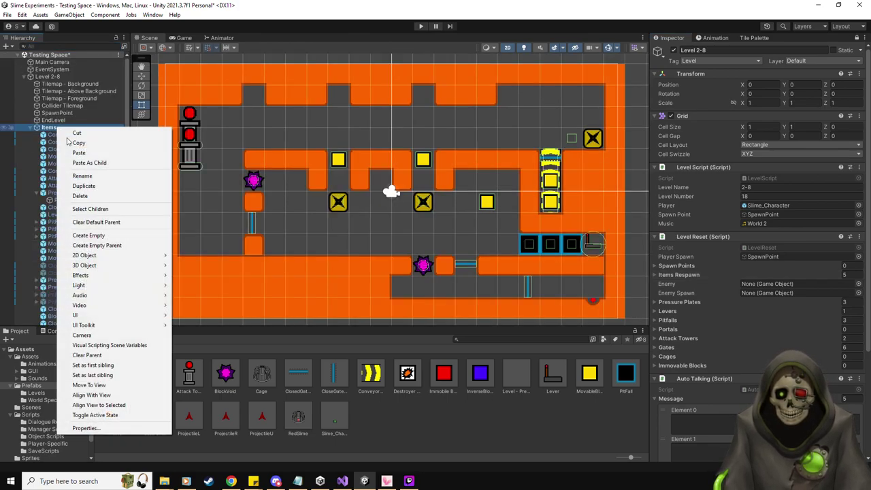
{"action": "left_click", "coordinate": [126, 235]}
{"action": "type", "text": "Spawn"}
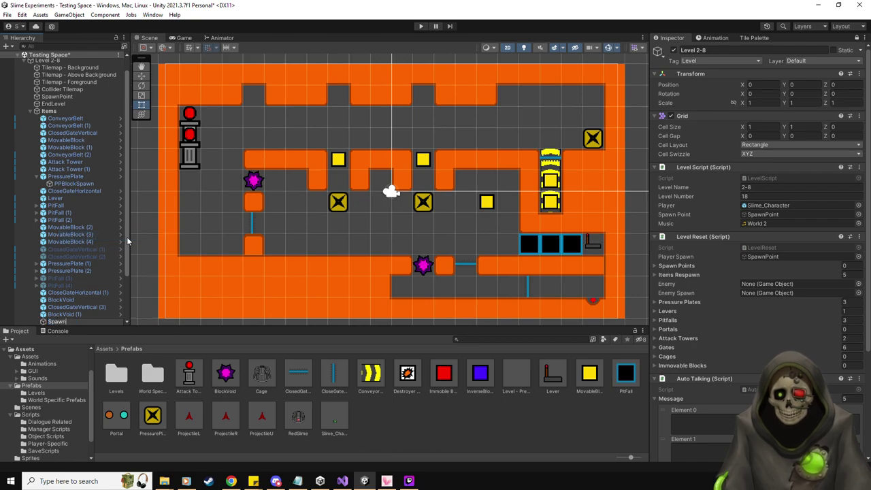
{"action": "key", "text": "BackSpace"}
{"action": "key", "text": "BackSpace"}
{"action": "key", "text": "BackSpace"}
{"action": "key", "text": "BackSpace"}
{"action": "key", "text": "BackSpace"}
{"action": "type", "text": "Bloc"}
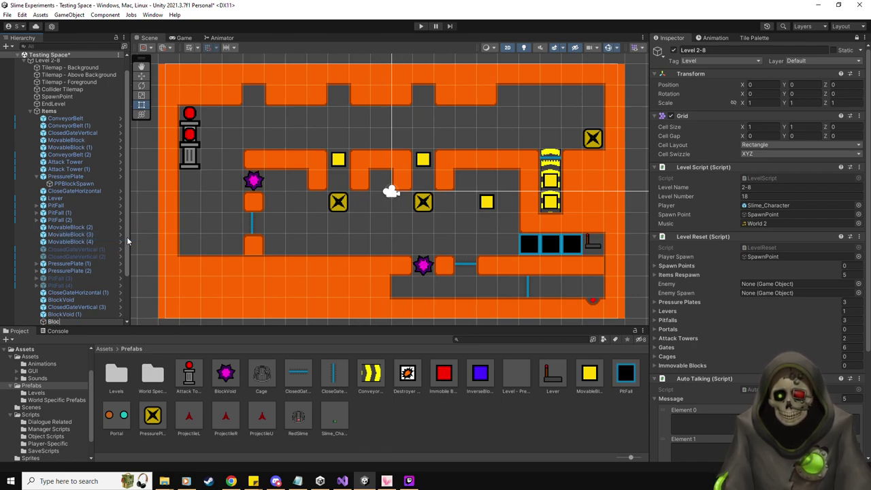
{"action": "type", "text": "kSPawn"}
{"action": "key", "text": "Return"}
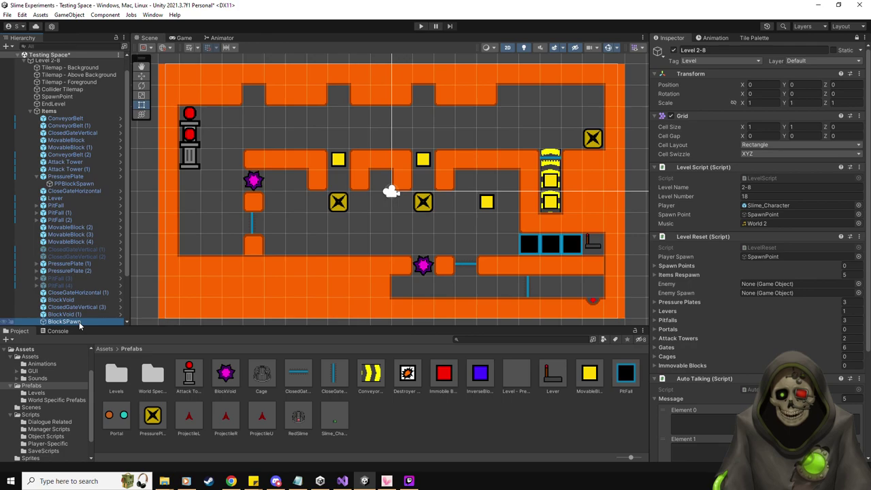
Duplicate BlockSPawn four times and add all five spawn objects to the Level Reset script's Spawn Points list.
{"action": "key", "text": "ctrl+d"}
{"action": "key", "text": "ctrl+d"}
{"action": "key", "text": "ctrl+d"}
{"action": "key", "text": "ctrl+d"}
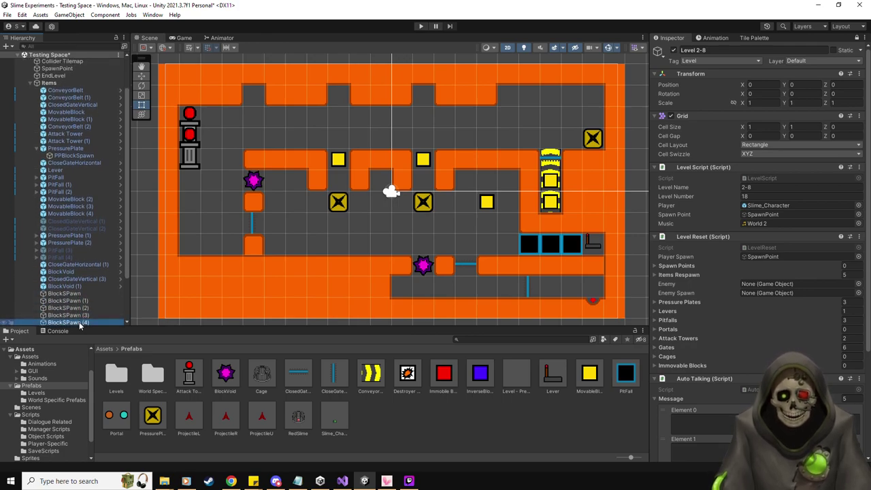
{"action": "left_click", "coordinate": [75, 293], "text": "shift"}
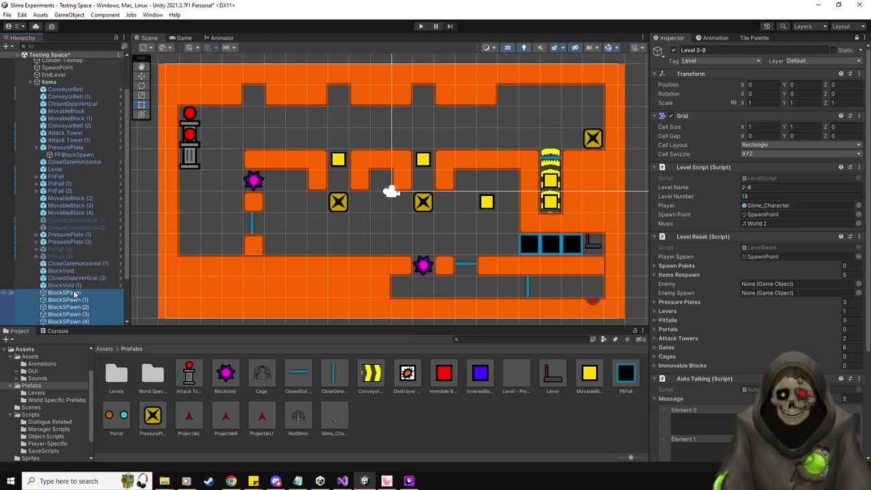
{"action": "left_click_drag", "start_coordinate": [73, 297], "coordinate": [709, 266]}
Move BlockSPawn and BlockSPawn (1) onto the two movable blocks in the gaps of the middle orange wall.
{"action": "left_click", "coordinate": [65, 293]}
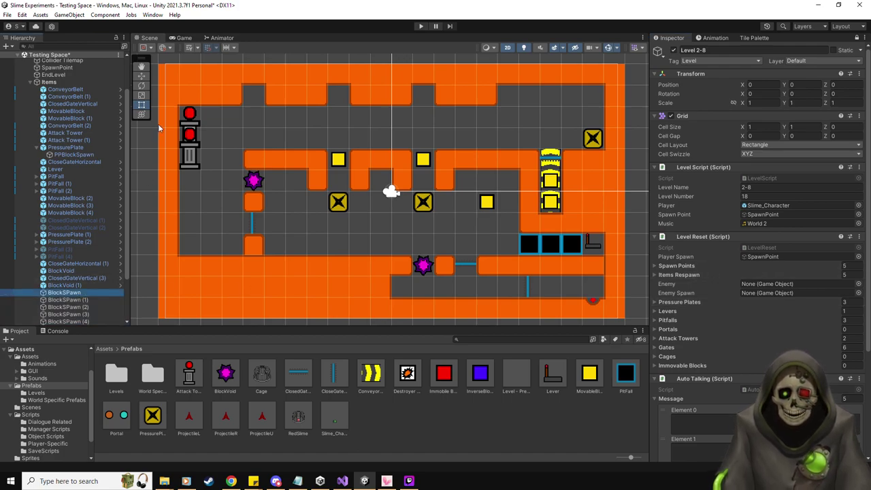
{"action": "left_click", "coordinate": [141, 76]}
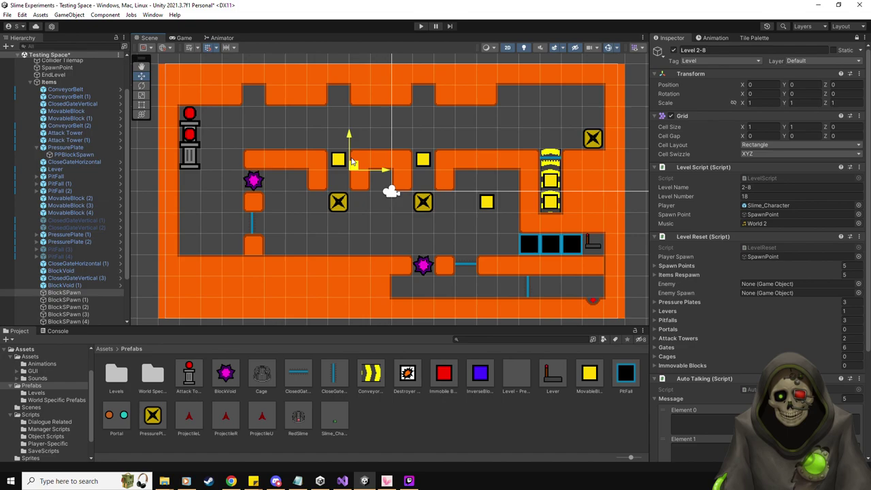
{"action": "left_click", "coordinate": [68, 300]}
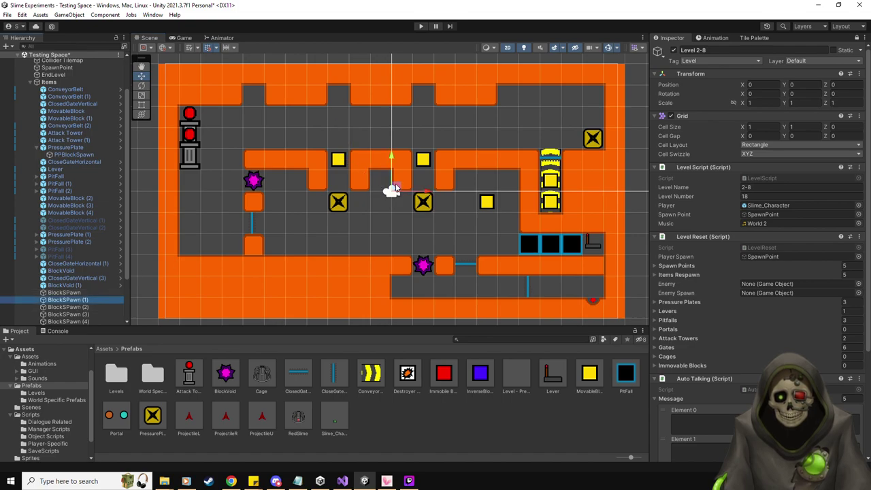
{"action": "left_click_drag", "start_coordinate": [395, 189], "coordinate": [429, 155]}
Move BlockSPawn (2) onto the lone movable block in the open area, and BlockSPawn (3) and (4) onto the two conveyor-belt blocks.
{"action": "left_click", "coordinate": [114, 306]}
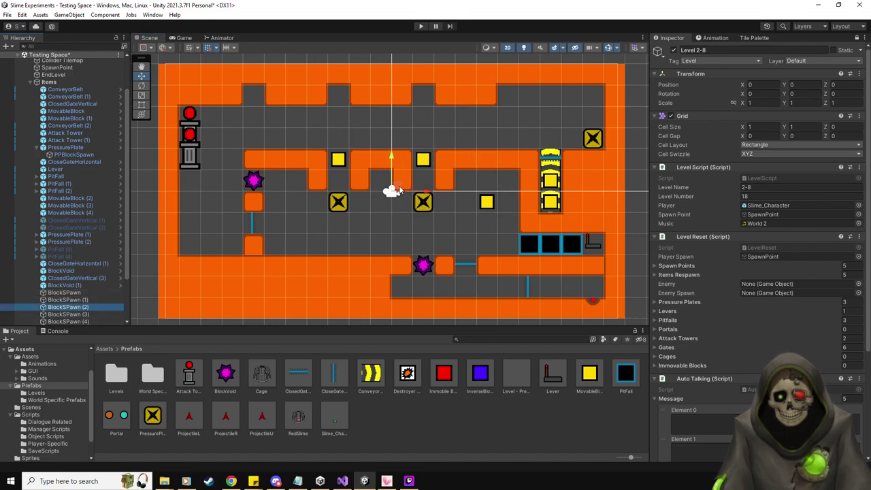
{"action": "left_click_drag", "start_coordinate": [397, 189], "coordinate": [497, 197]}
{"action": "left_click", "coordinate": [68, 314]}
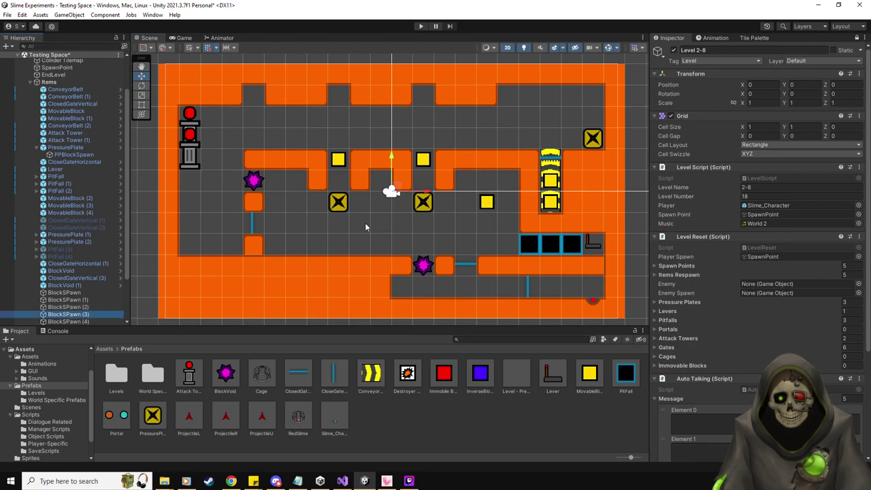
{"action": "left_click_drag", "start_coordinate": [395, 192], "coordinate": [554, 180]}
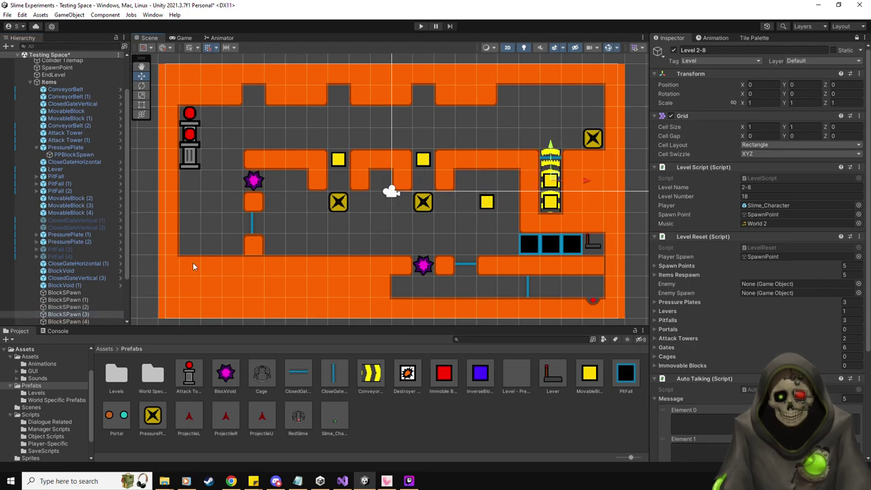
{"action": "left_click", "coordinate": [95, 321]}
{"action": "left_click_drag", "start_coordinate": [398, 190], "coordinate": [553, 201]}
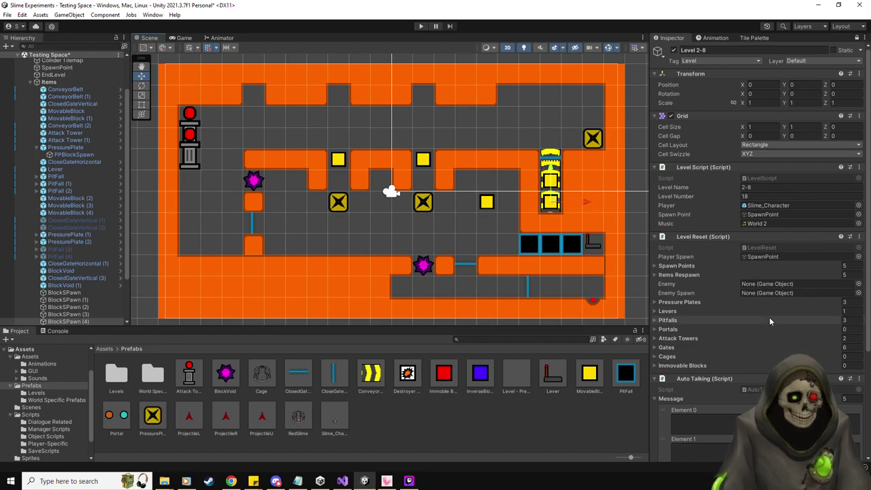
Filter the scene objects by "gate", unlock the Inspector, check each gate's Active At Start setting, and clear the filter.
{"action": "left_click", "coordinate": [68, 45]}
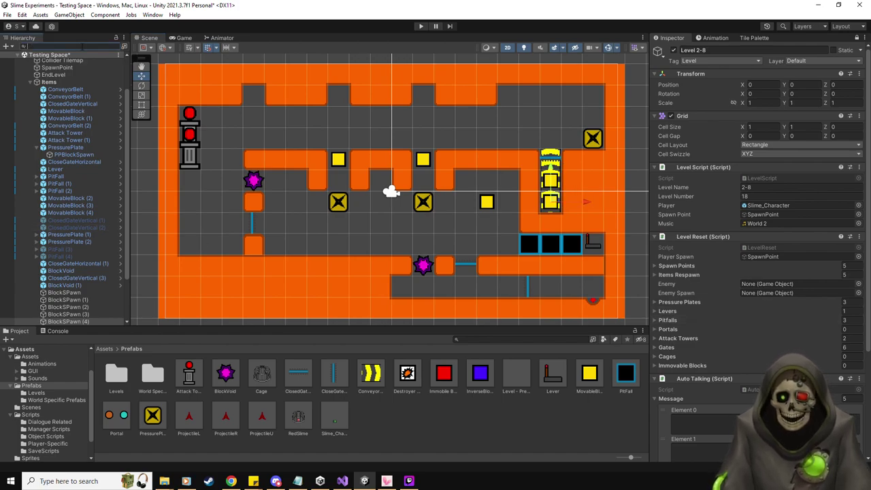
{"action": "type", "text": "gate"}
{"action": "left_click", "coordinate": [74, 63]}
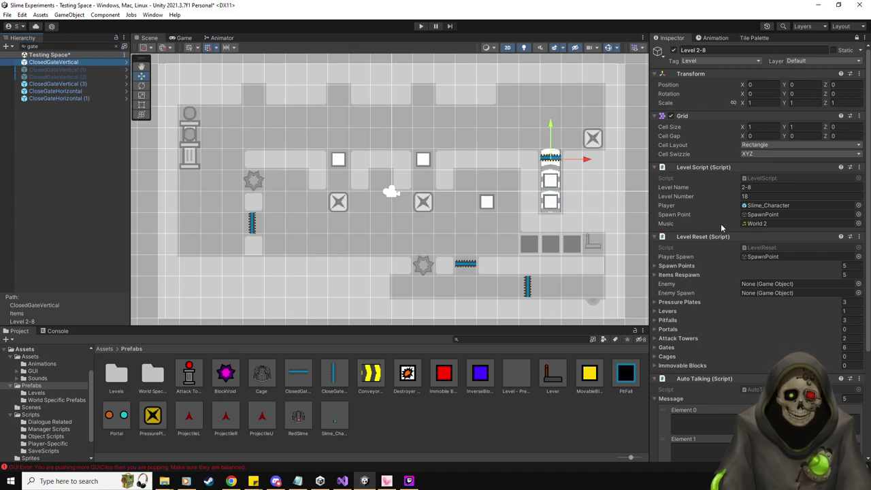
{"action": "left_click", "coordinate": [858, 40]}
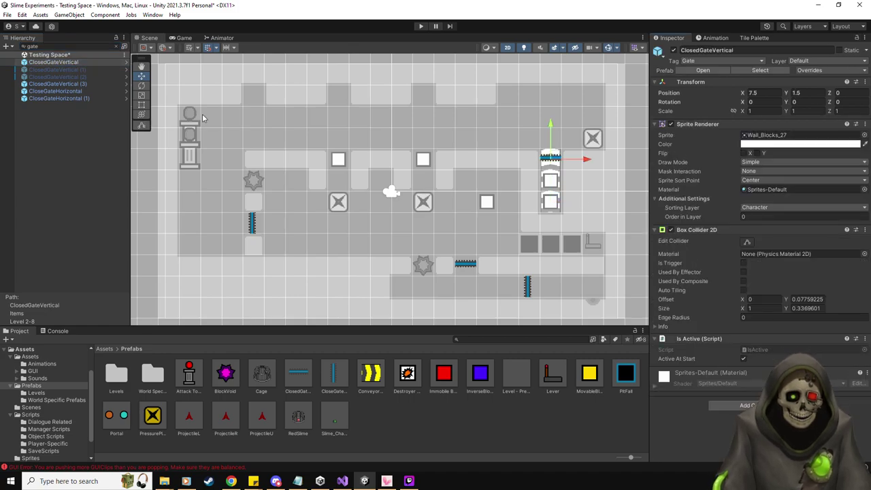
{"action": "left_click", "coordinate": [79, 70]}
{"action": "key", "text": "Down"}
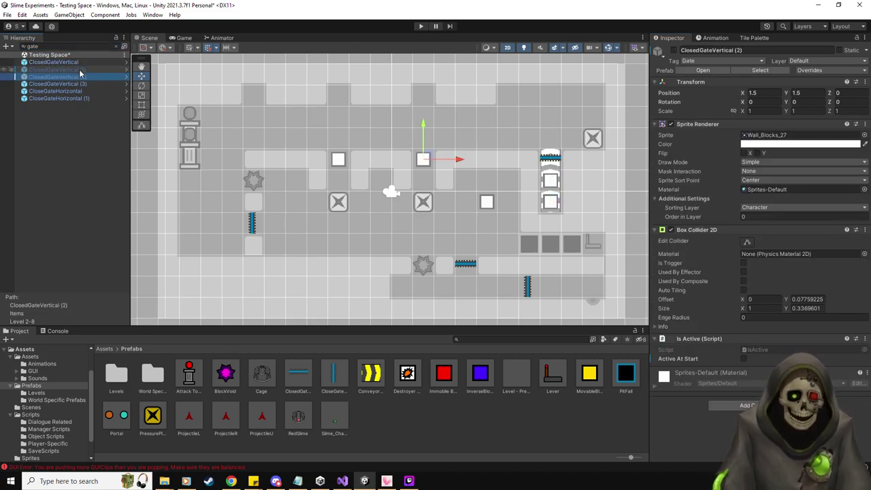
{"action": "key", "text": "Down"}
{"action": "key", "text": "Down"}
{"action": "key", "text": "Down"}
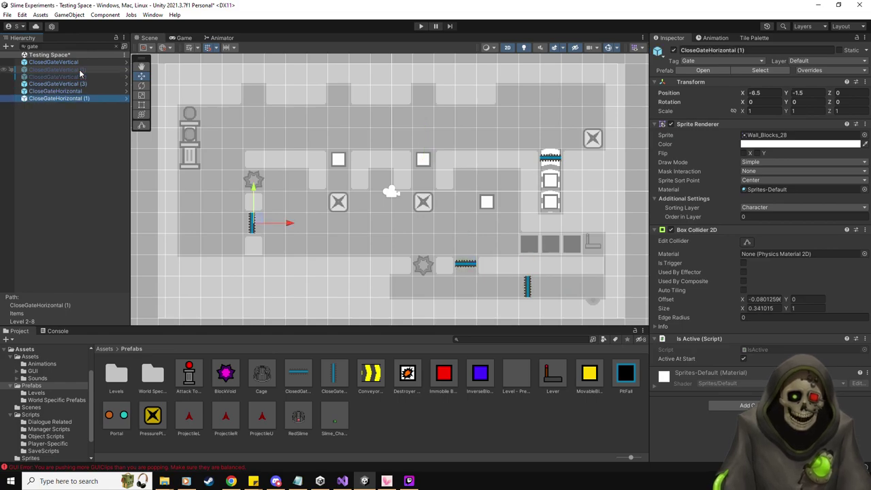
{"action": "double_click", "coordinate": [80, 45]}
{"action": "key", "text": "BackSpace"}
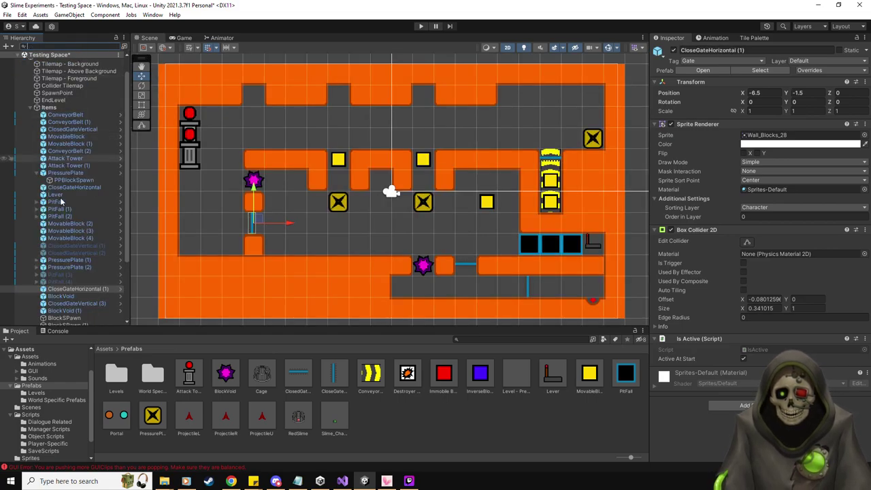
Review the settings of PressurePlate (1) and PitFall (3), and open PitfallScript in Visual Studio.
{"action": "left_click", "coordinate": [79, 261]}
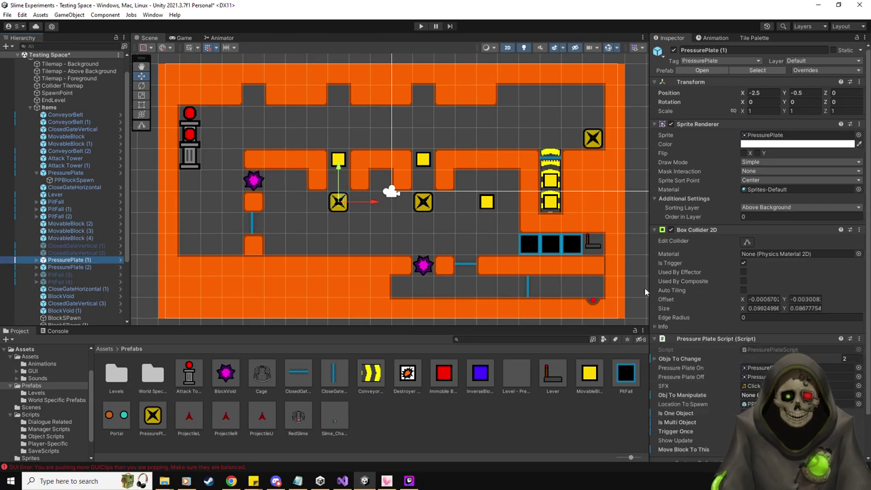
{"action": "scroll", "coordinate": [755, 204], "scroll_direction": "down", "scroll_amount": 2}
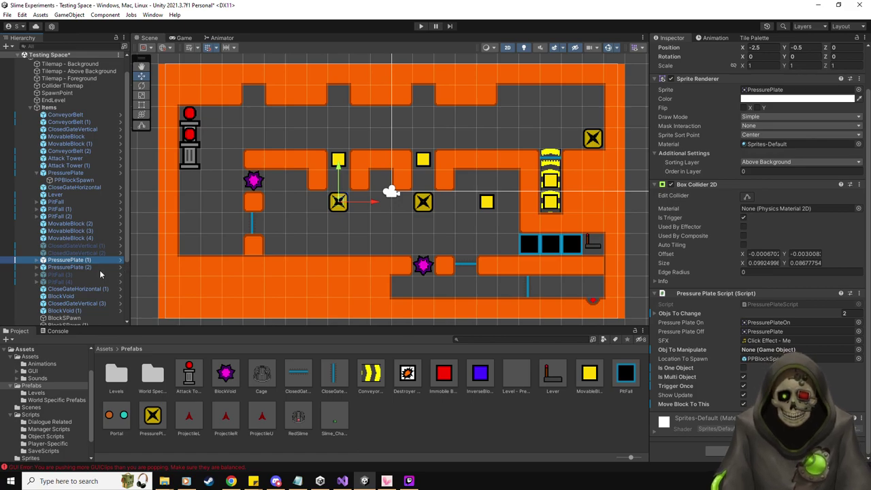
{"action": "left_click", "coordinate": [71, 275]}
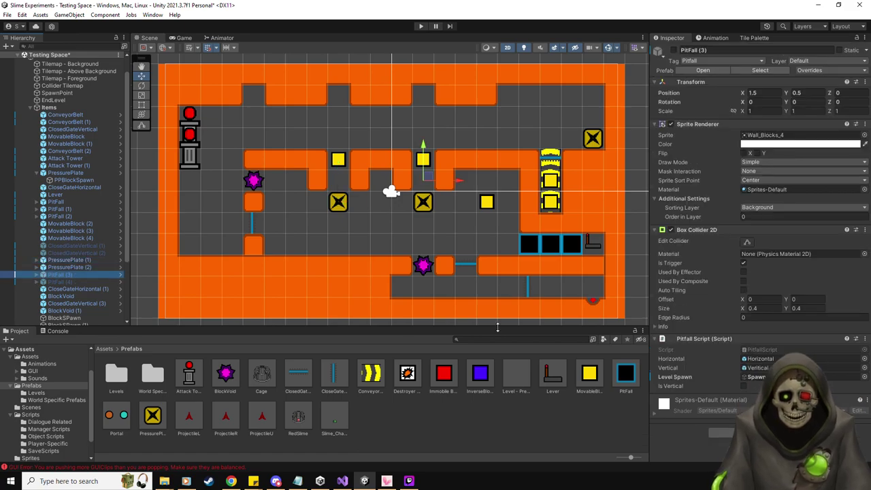
{"action": "left_click", "coordinate": [761, 350]}
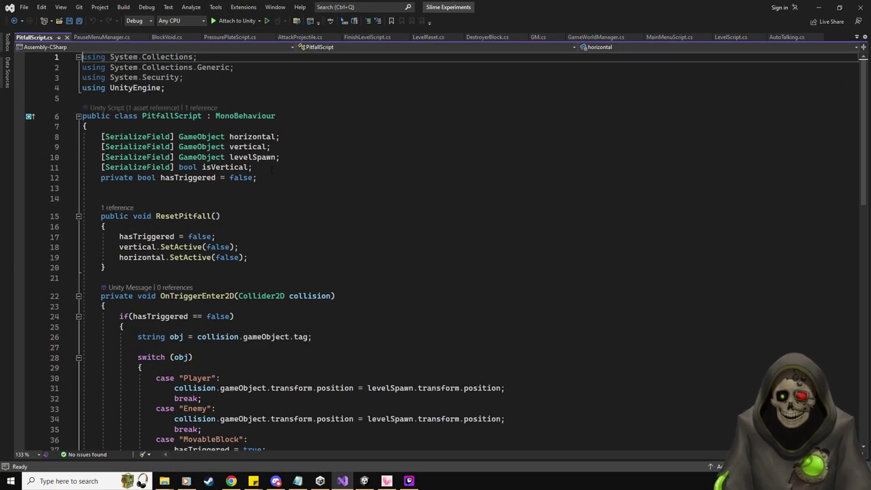
Duplicate the serialized isVertical bool declaration onto a new line directly below it.
{"action": "left_click", "coordinate": [271, 167]}
{"action": "key", "text": "shift+Home"}
{"action": "key", "text": "ctrl+c"}
{"action": "key", "text": "End"}
{"action": "key", "text": "Return"}
{"action": "key", "text": "ctrl+v"}
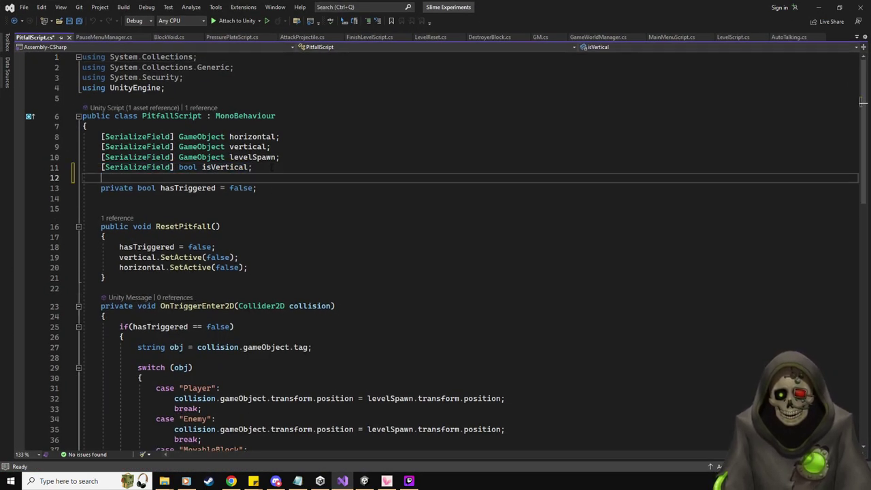
Rename the copied bool to activeOnSpawn and give it the default value false.
{"action": "key", "text": "Left"}
{"action": "key", "text": "BackSpace"}
{"action": "key", "text": "BackSpace"}
{"action": "key", "text": "BackSpace"}
{"action": "key", "text": "BackSpace"}
{"action": "key", "text": "BackSpace"}
{"action": "key", "text": "BackSpace"}
{"action": "key", "text": "BackSpace"}
{"action": "key", "text": "BackSpace"}
{"action": "key", "text": "BackSpace"}
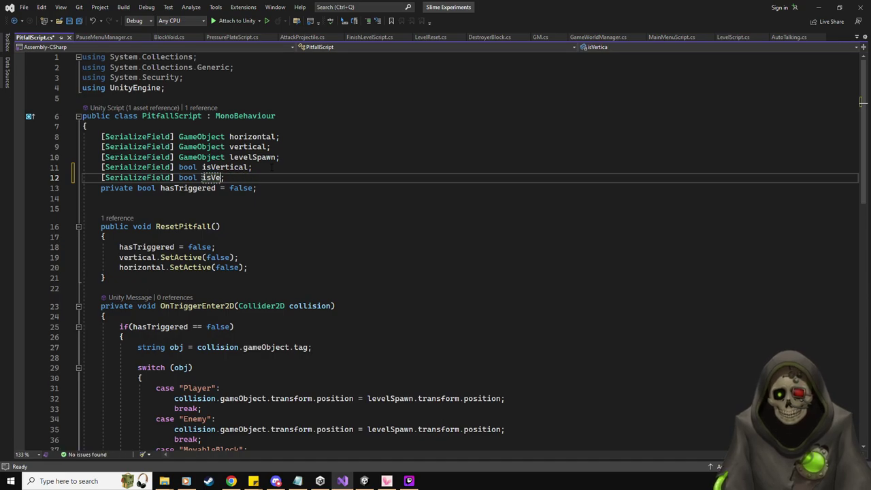
{"action": "key", "text": "BackSpace"}
{"action": "type", "text": "activeOn"}
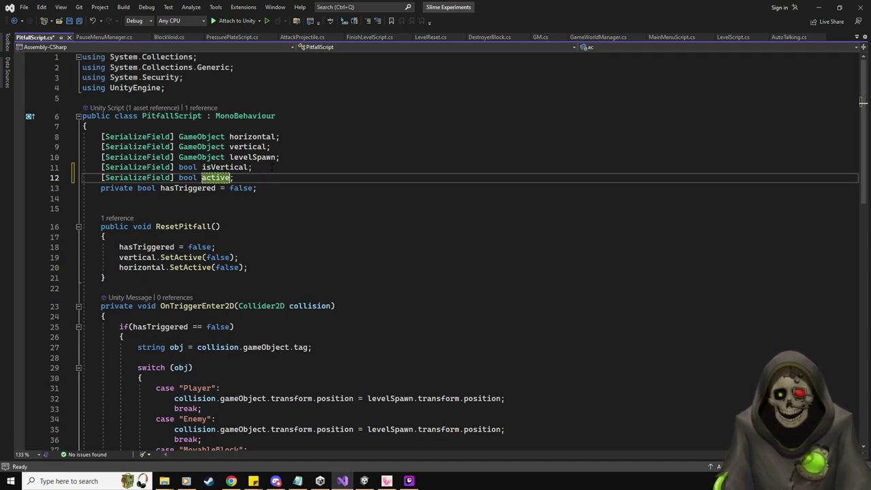
{"action": "type", "text": "Spawn = false"}
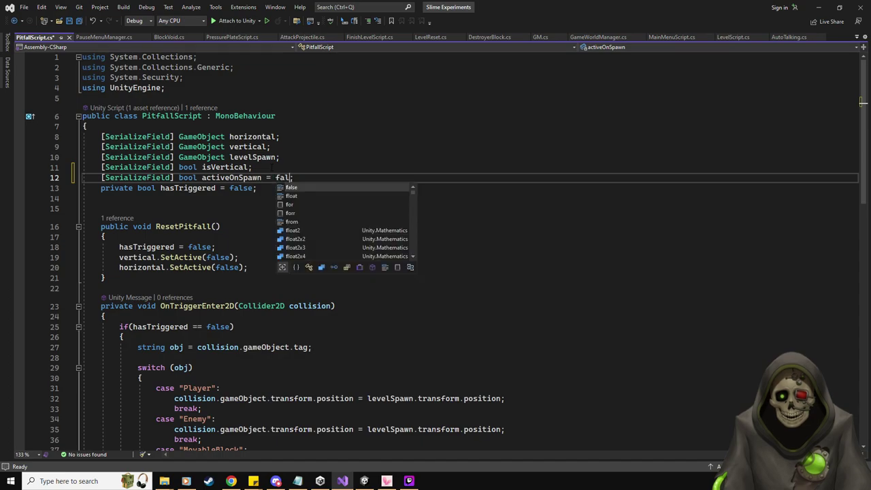
Change the default value of activeOnSpawn to true and save the script.
{"action": "key", "text": "BackSpace"}
{"action": "key", "text": "BackSpace"}
{"action": "key", "text": "BackSpace"}
{"action": "key", "text": "BackSpace"}
{"action": "key", "text": "BackSpace"}
{"action": "type", "text": "true"}
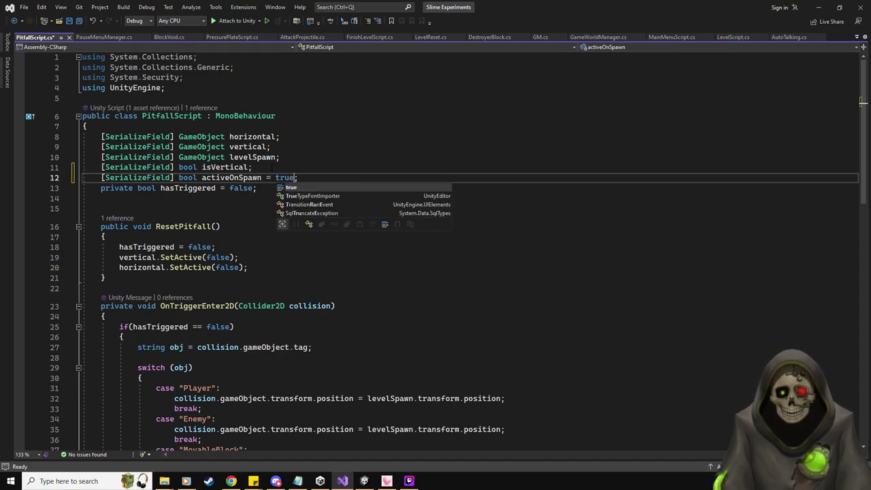
{"action": "key", "text": "ctrl+s"}
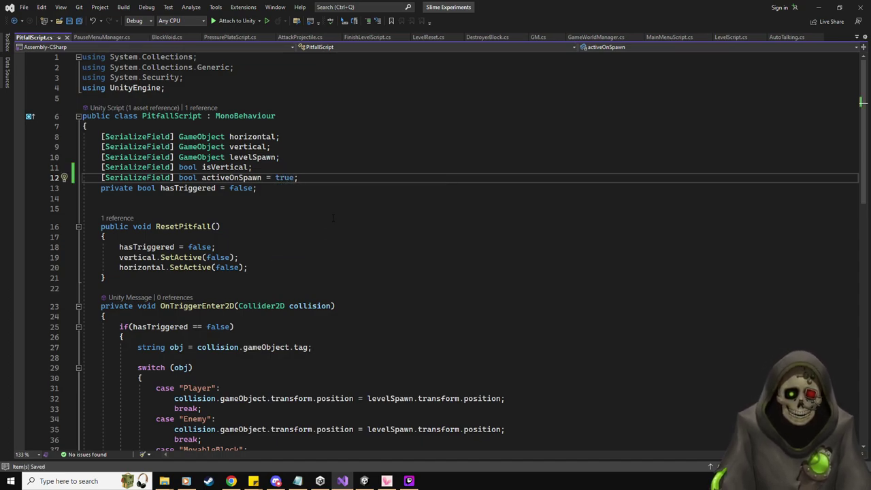
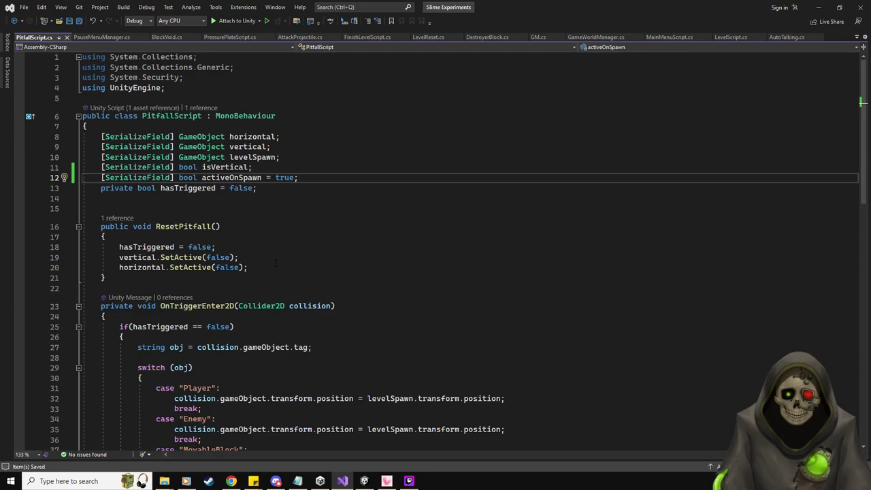
Add an if block checking activeOnSpawn == false at the end of the ResetPitfall method.
{"action": "left_click", "coordinate": [293, 270]}
{"action": "key", "text": "Return"}
{"action": "key", "text": "Return"}
{"action": "key", "text": "Up"}
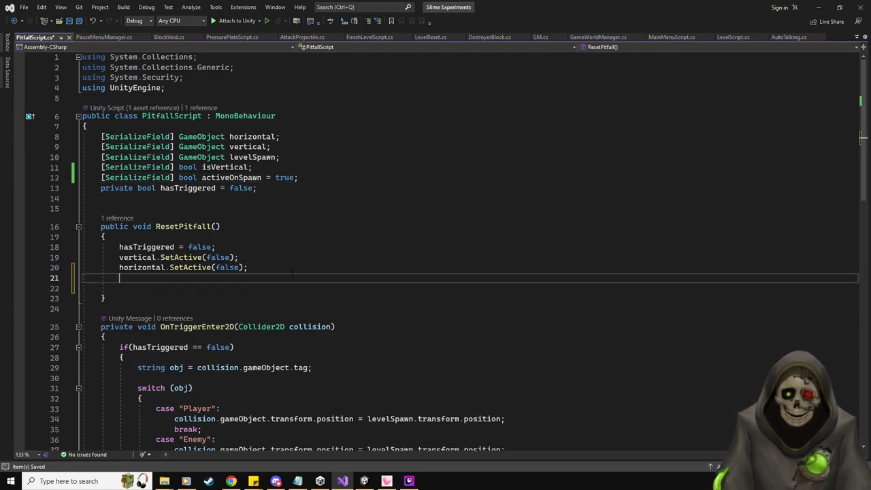
{"action": "type", "text": "if"}
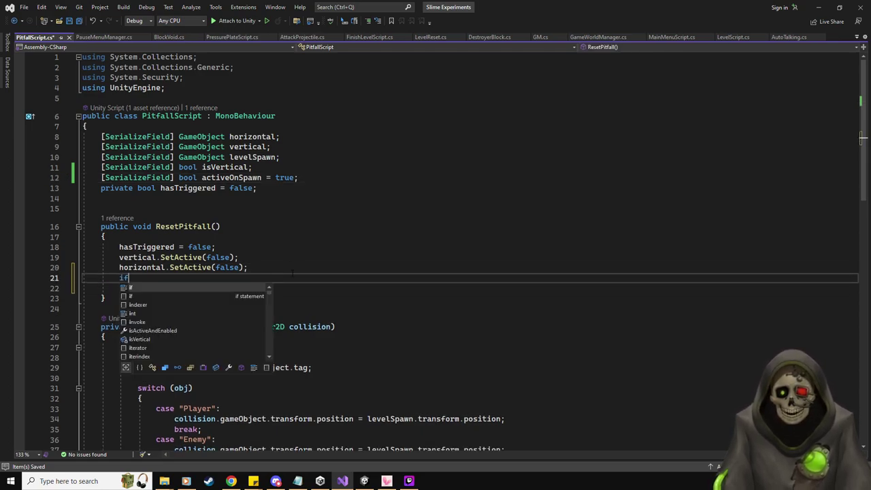
{"action": "type", "text": "(activeOnSpawn) == tr"}
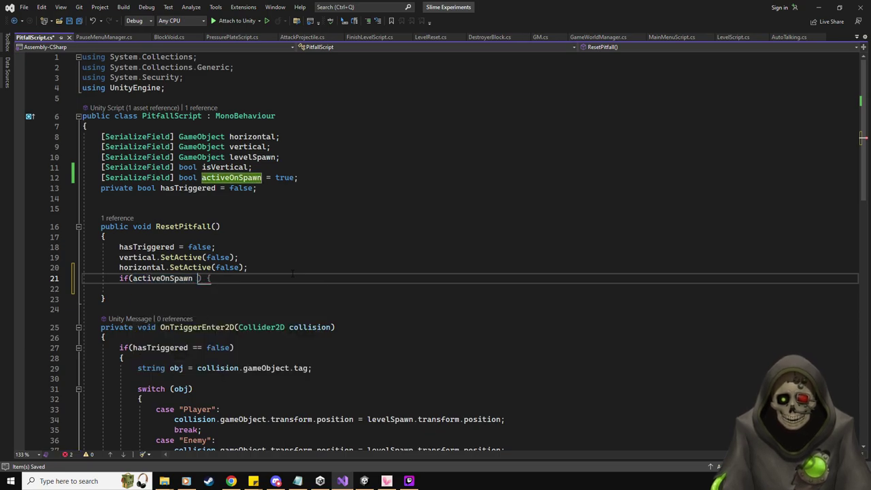
{"action": "type", "text": "ue"}
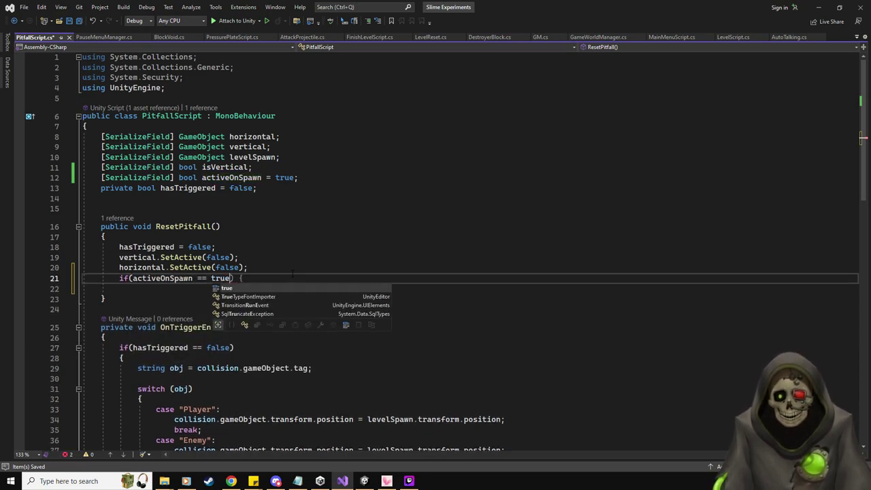
{"action": "key", "text": "BackSpace"}
{"action": "key", "text": "BackSpace"}
{"action": "key", "text": "BackSpace"}
{"action": "key", "text": "BackSpace"}
{"action": "type", "text": "false"}
{"action": "type", "text": "{"}
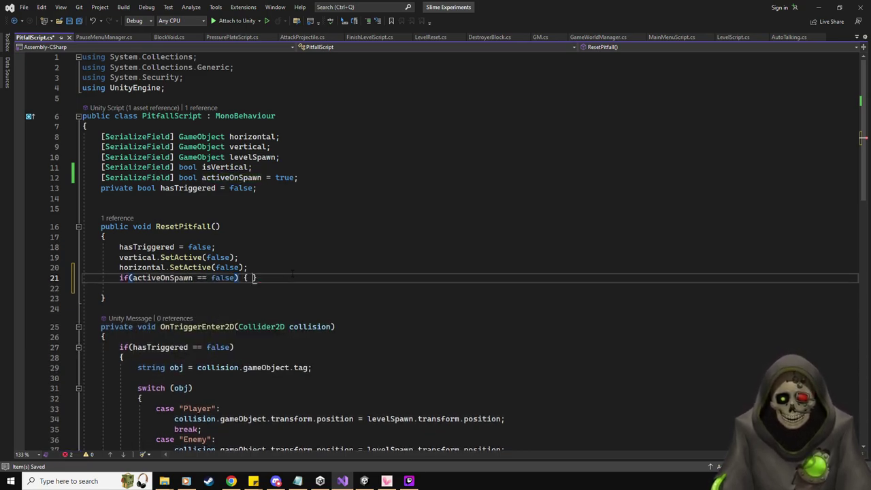
{"action": "key", "text": "Return"}
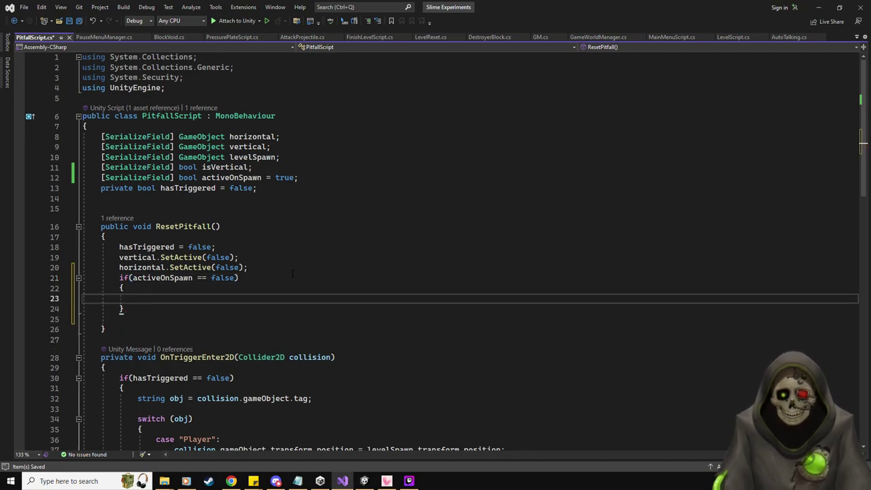
Fill the new if block with this.gameObject.SetActive(false); and save PitfallScript.
{"action": "type", "text": "this.Set"}
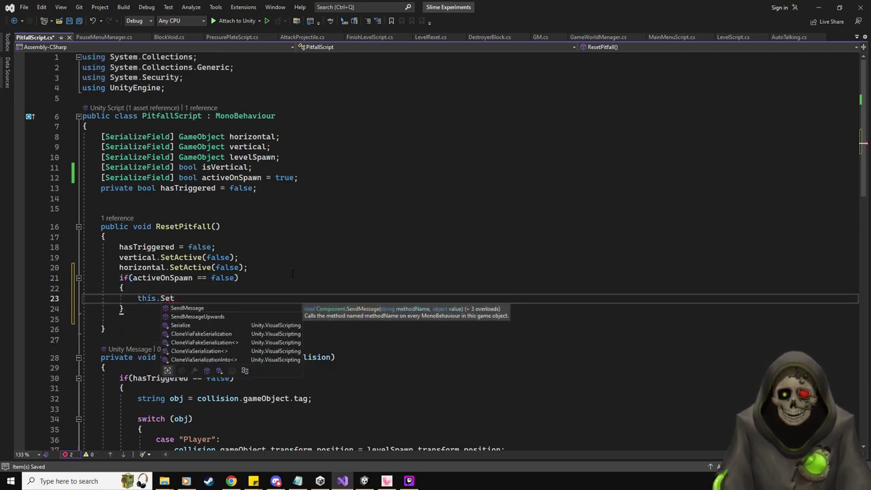
{"action": "type", "text": "Ac"}
{"action": "key", "text": "BackSpace"}
{"action": "key", "text": "BackSpace"}
{"action": "key", "text": "BackSpace"}
{"action": "key", "text": "BackSpace"}
{"action": "key", "text": "BackSpace"}
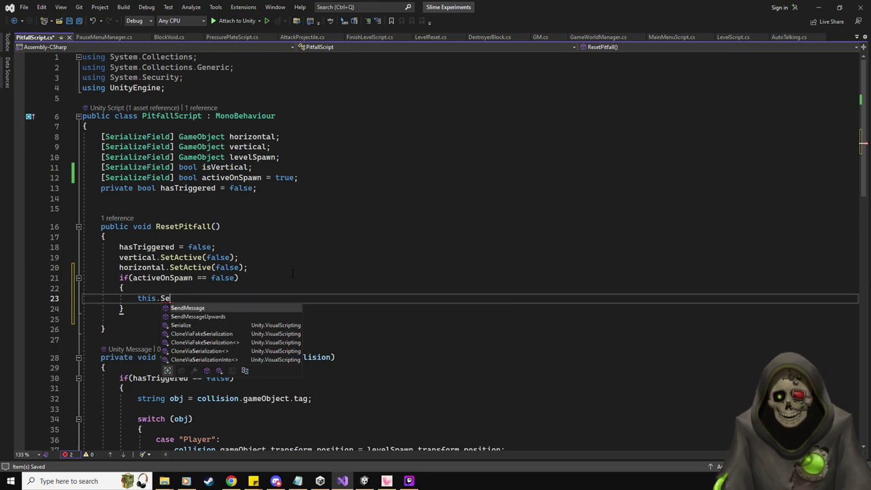
{"action": "type", "text": "gameObject"}
{"action": "key", "text": "Tab"}
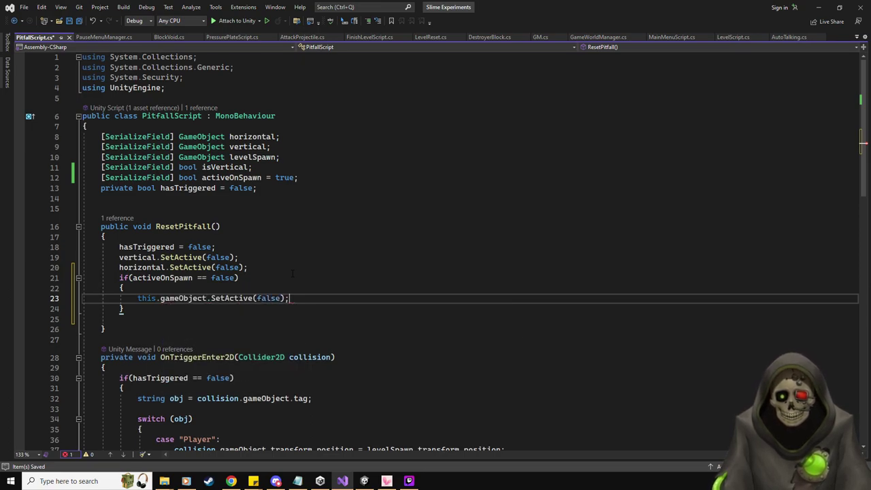
{"action": "key", "text": "ctrl+s"}
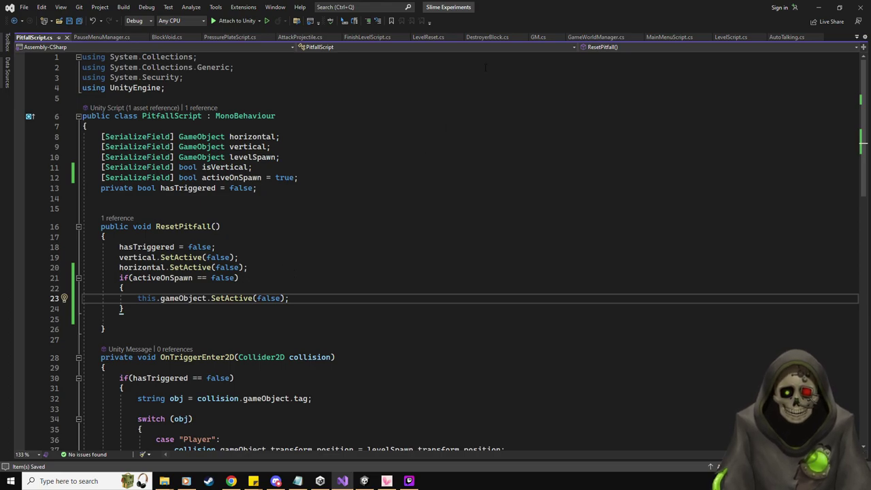
Close the DestroyerBlock script and review the ResetLevel method in LevelReset before returning to PitfallScript.
{"action": "middle_click", "coordinate": [484, 35]}
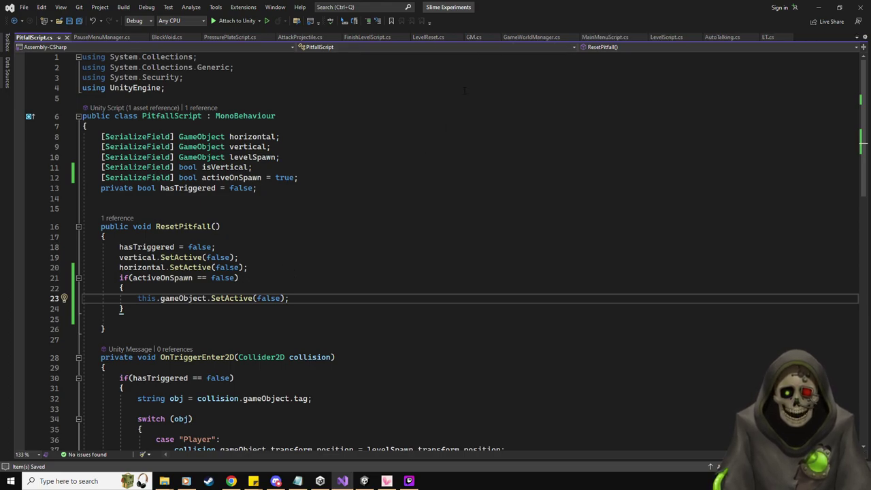
{"action": "left_click", "coordinate": [433, 36]}
{"action": "scroll", "coordinate": [352, 307], "scroll_direction": "down", "scroll_amount": 6}
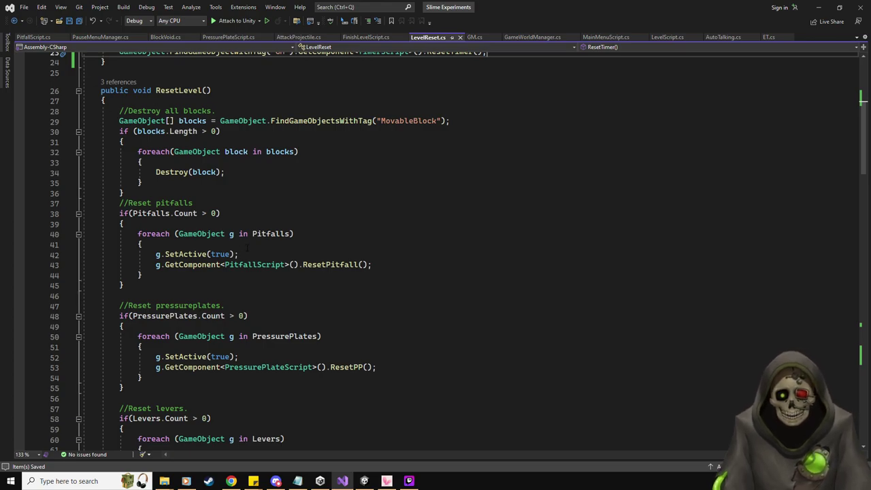
{"action": "scroll", "coordinate": [247, 249], "scroll_direction": "up", "scroll_amount": 5}
{"action": "scroll", "coordinate": [247, 249], "scroll_direction": "down", "scroll_amount": 6}
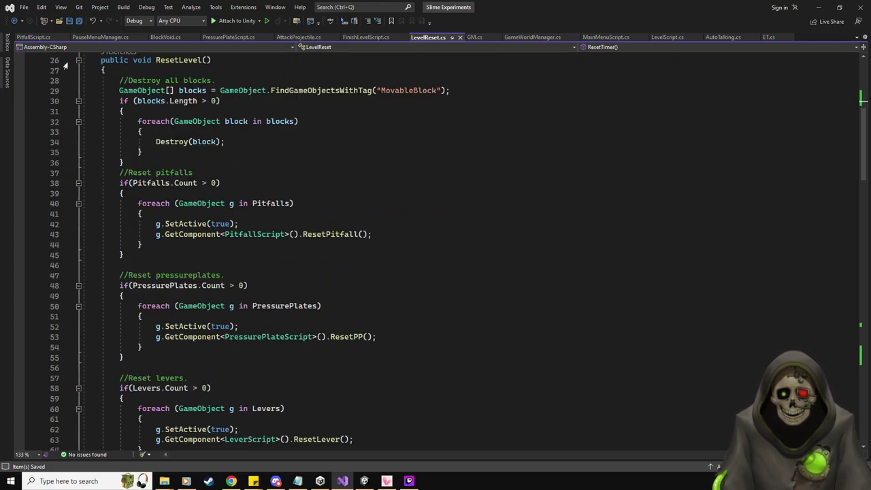
{"action": "left_click", "coordinate": [33, 37]}
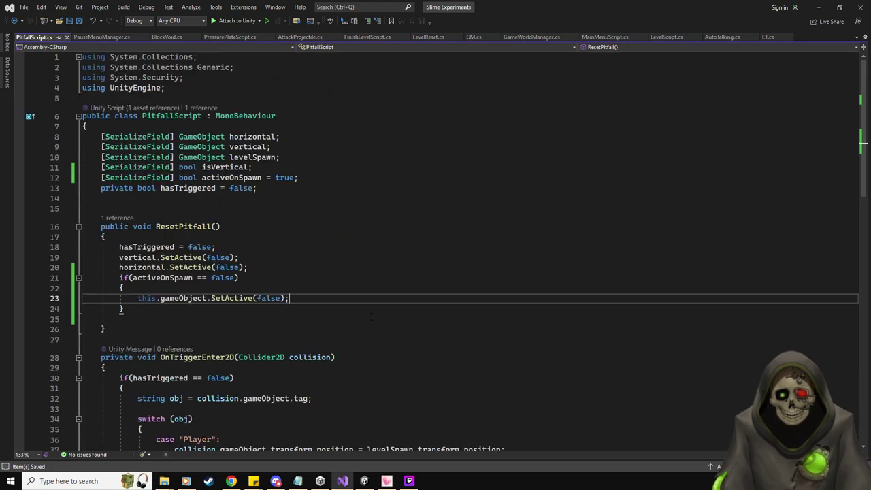
Switch to Unity and turn off Active On Spawn for both PitFall (3) and PitFall (4).
{"action": "double_click", "coordinate": [556, 10]}
{"action": "left_click", "coordinate": [375, 74]}
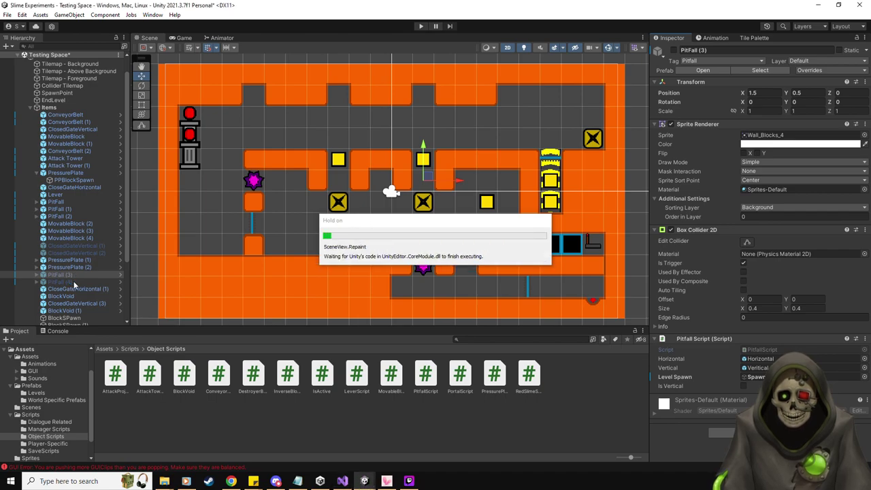
{"action": "left_click", "coordinate": [60, 282], "text": "shift"}
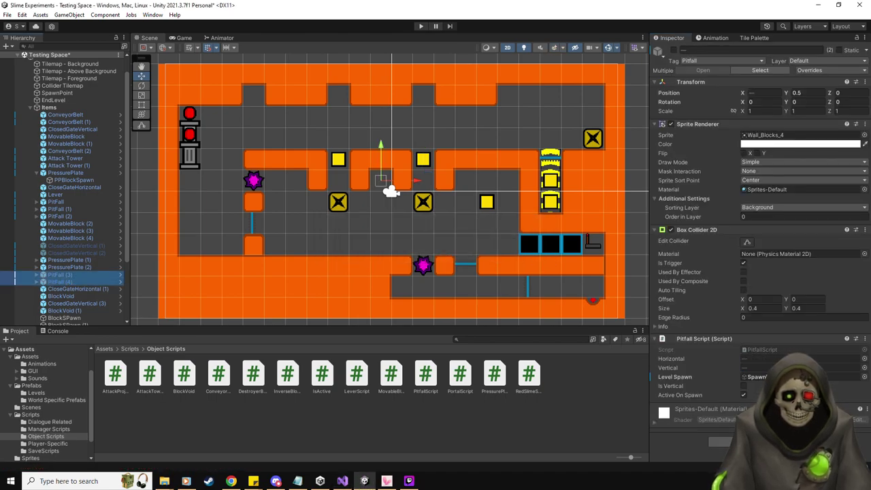
{"action": "left_click", "coordinate": [743, 394]}
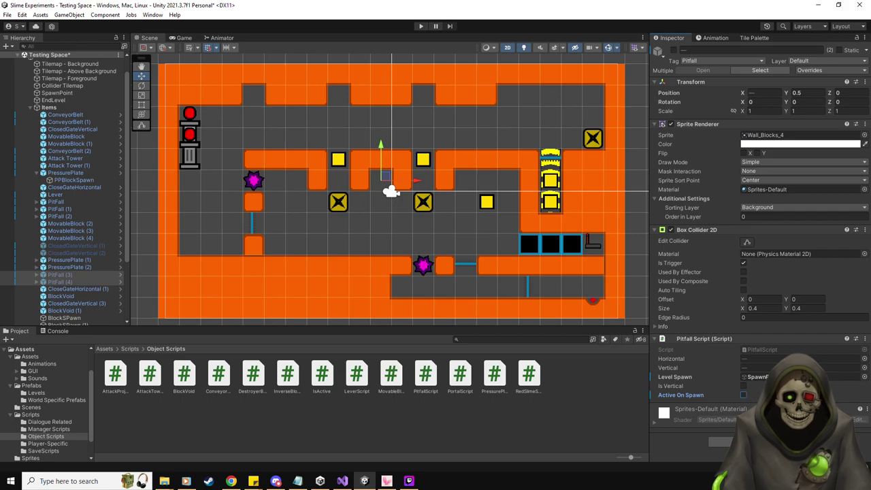
{"action": "left_click", "coordinate": [54, 282]}
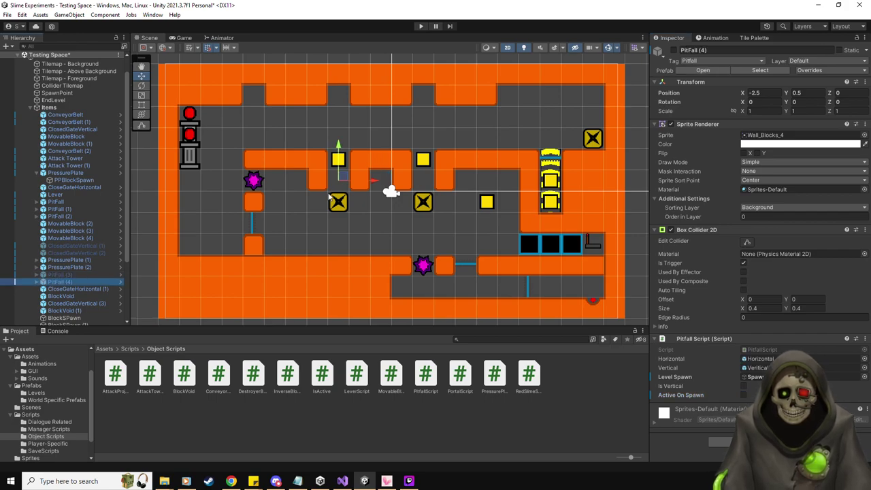
Play-test the level, moving the slime through it to check how the pitfalls reset on death.
{"action": "left_click", "coordinate": [421, 26]}
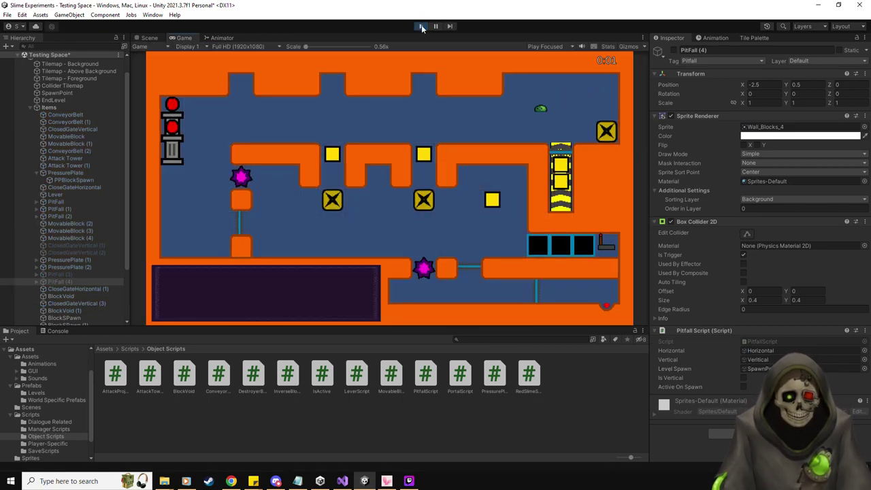
{"action": "key", "text": "Left"}
{"action": "key", "text": "Down"}
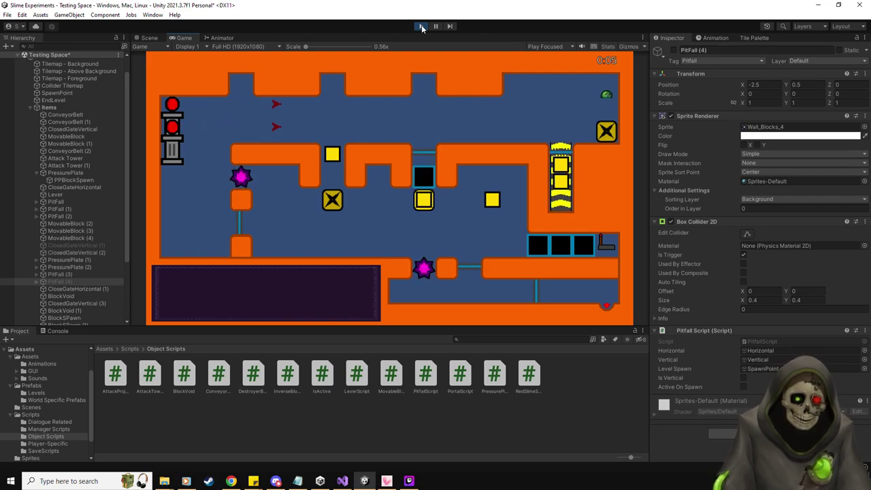
{"action": "key", "text": "Left"}
{"action": "key", "text": "Down"}
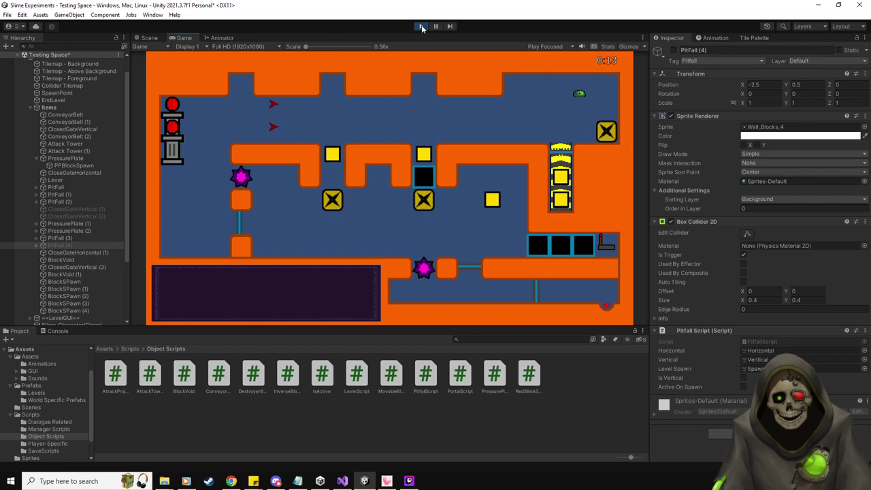
{"action": "key", "text": "Right"}
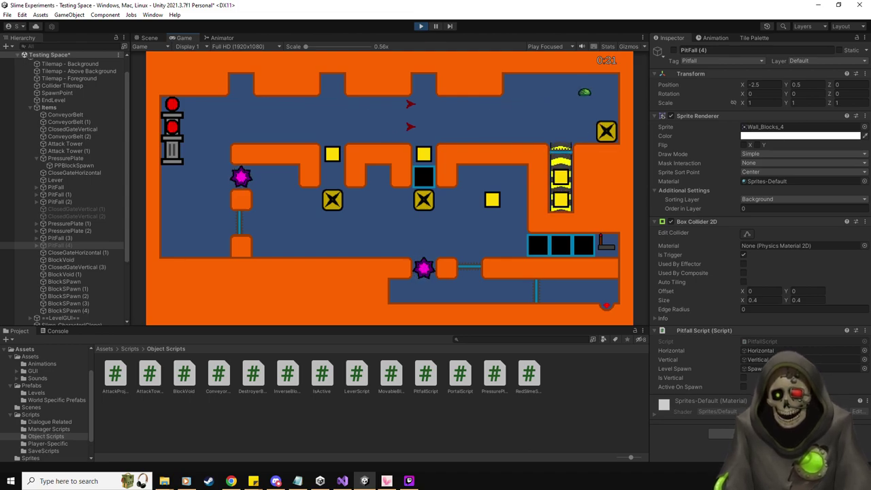
Inspect PitFall (4), PitFall (3) and PressurePlate (2) in the running scene, and stop the play test.
{"action": "left_click", "coordinate": [69, 245]}
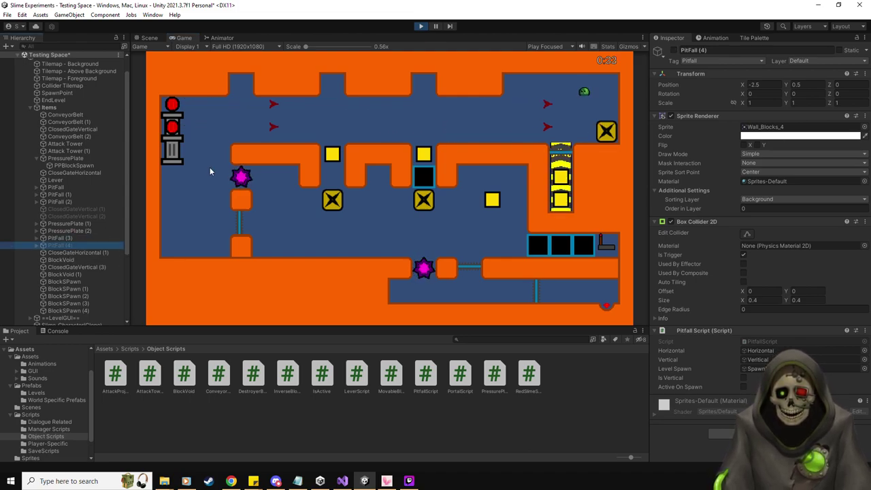
{"action": "left_click", "coordinate": [149, 38]}
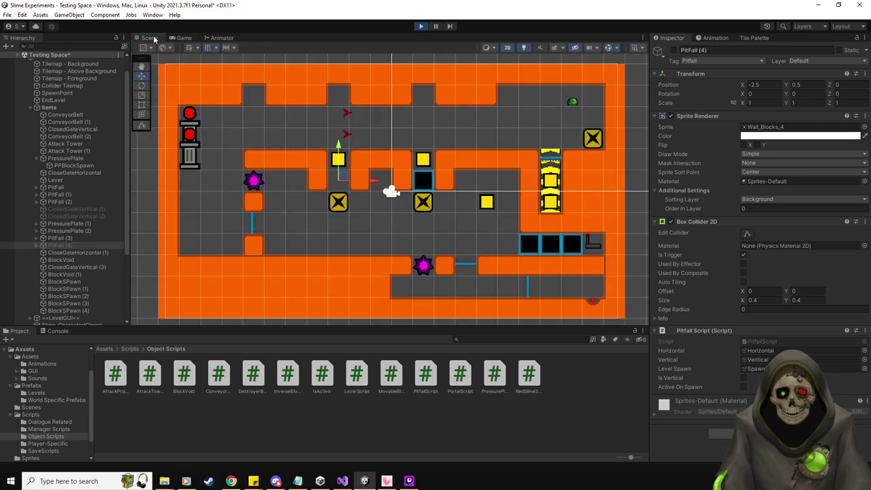
{"action": "left_click", "coordinate": [80, 237]}
{"action": "left_click", "coordinate": [71, 244]}
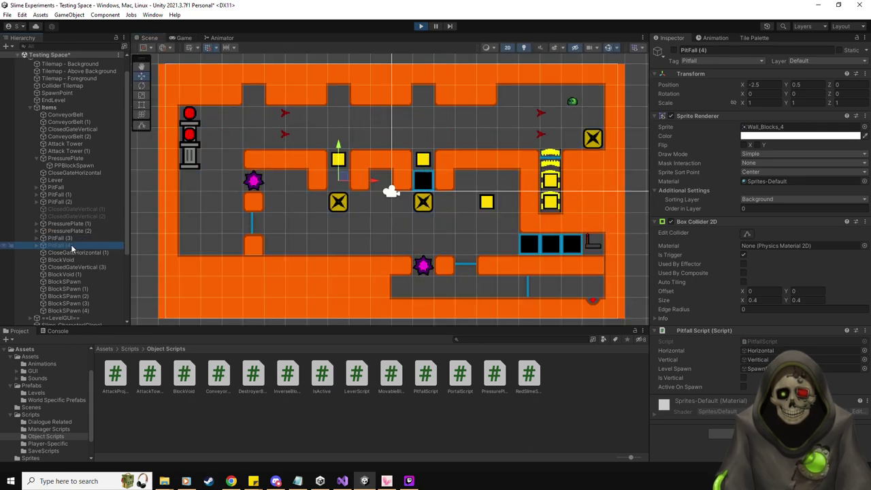
{"action": "left_click", "coordinate": [70, 237]}
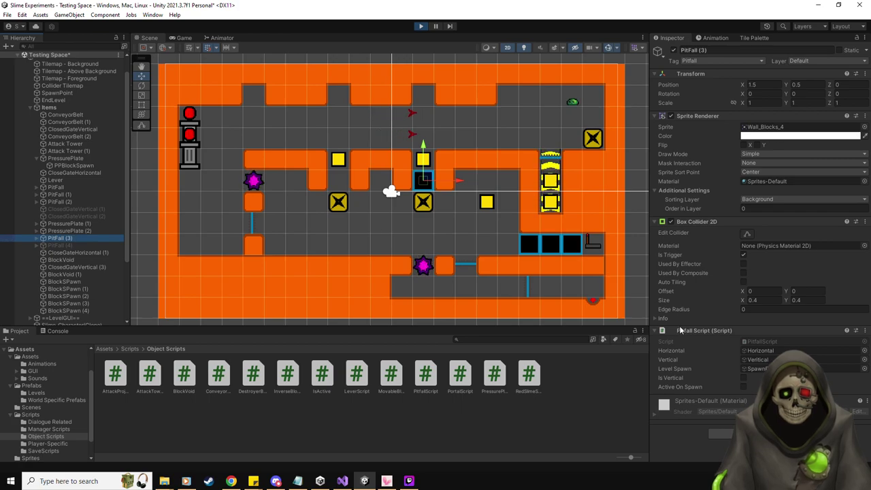
{"action": "left_click", "coordinate": [71, 232]}
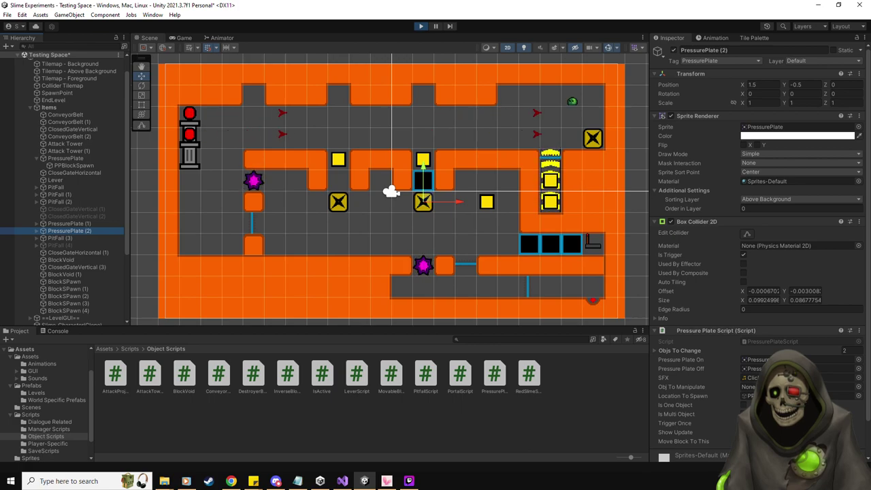
{"action": "left_click", "coordinate": [420, 26]}
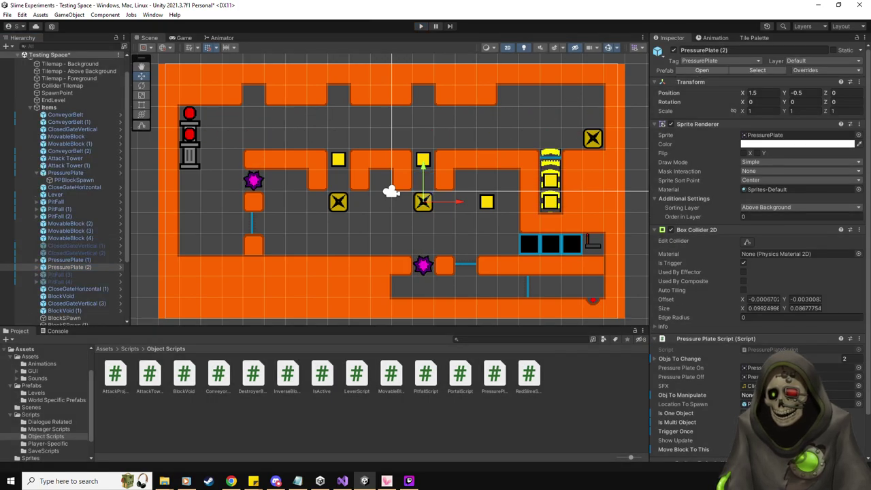
Switch to Visual Studio and compare the pitfall loop in LevelReset with ResetPitfall in PitfallScript.
{"action": "left_click", "coordinate": [343, 481]}
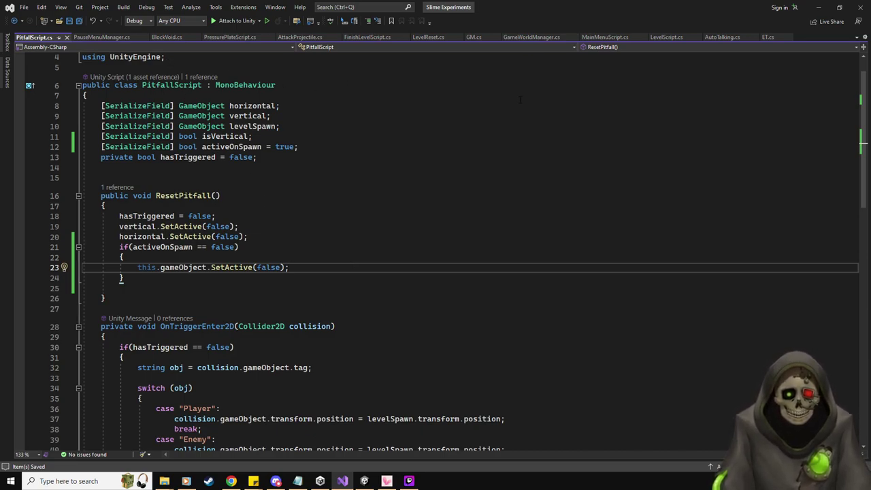
{"action": "left_click", "coordinate": [429, 37]}
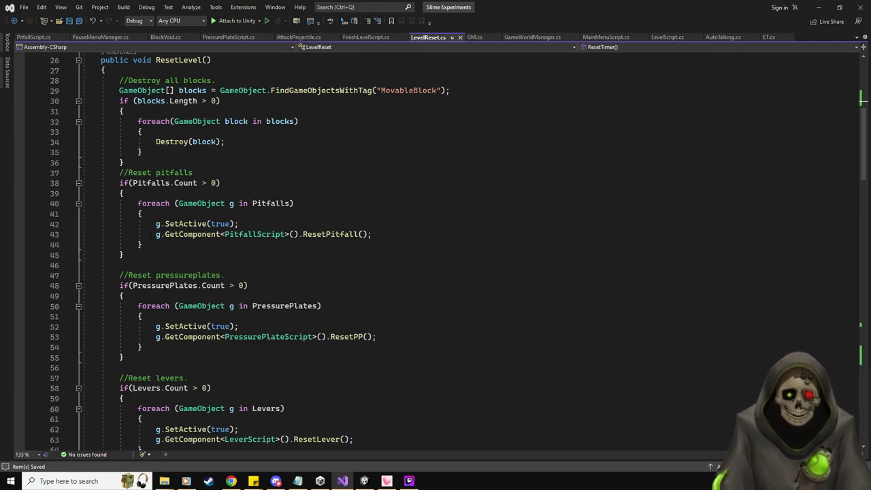
{"action": "left_click", "coordinate": [32, 37]}
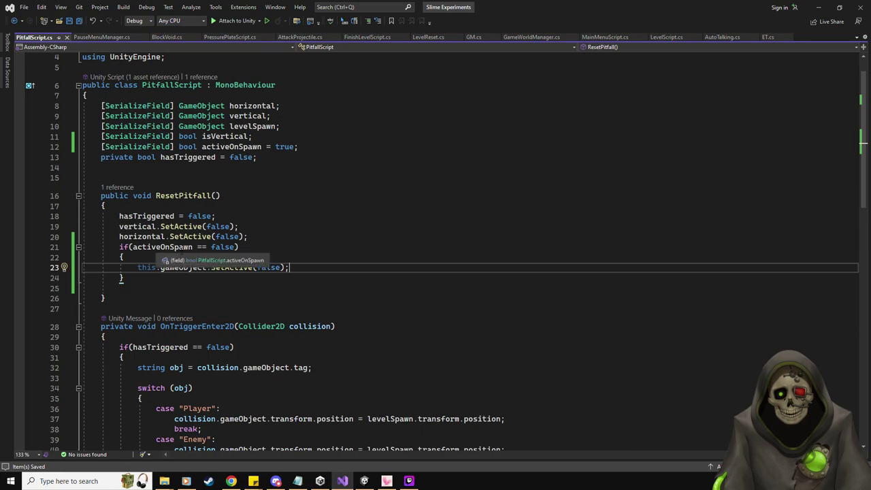
Add Debug.Log("Setting back to false?"); as the first line inside the activeOnSpawn if block.
{"action": "left_click", "coordinate": [276, 256]}
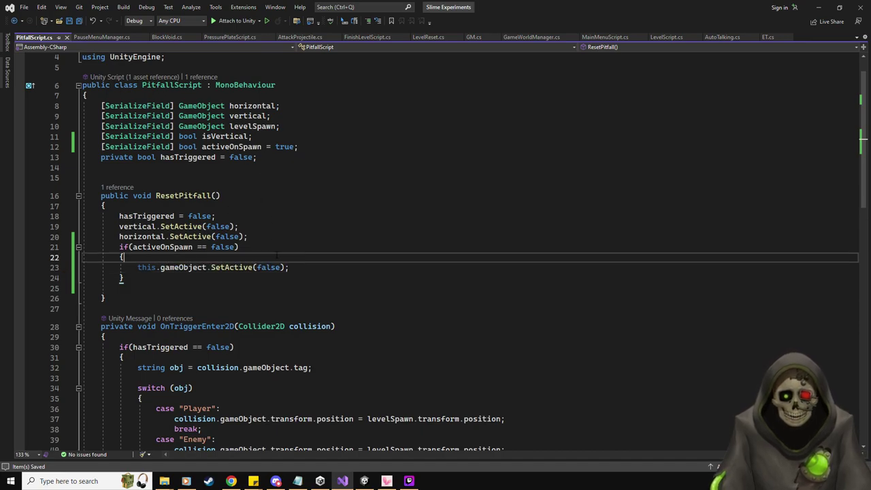
{"action": "key", "text": "Return"}
{"action": "type", "text": "Debug.Log("}
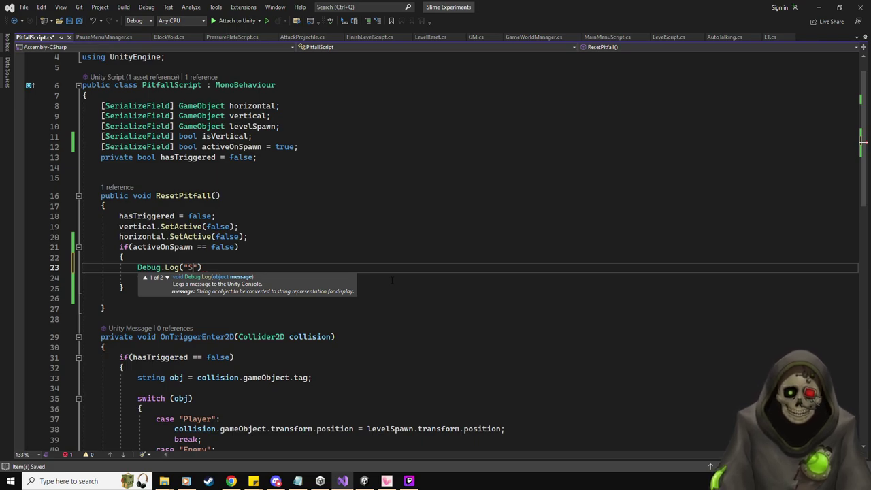
{"action": "type", "text": "\"Setting back to false"}
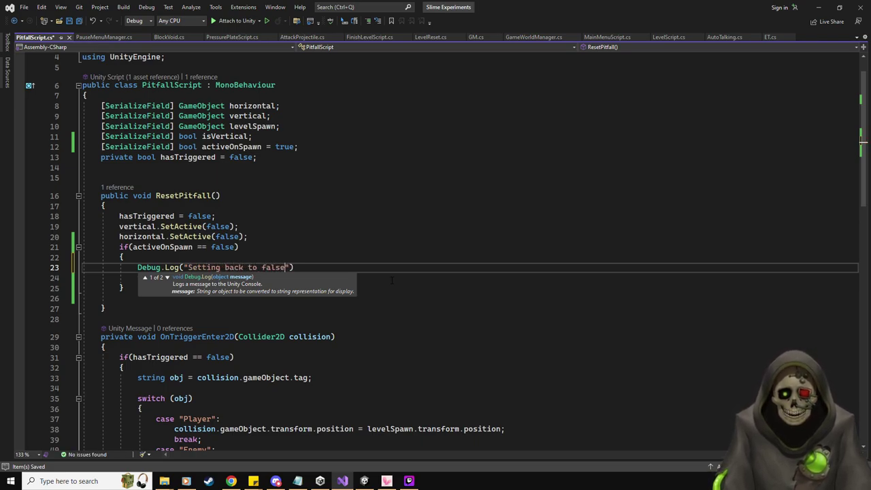
{"action": "type", "text": "?"}
{"action": "key", "text": "End"}
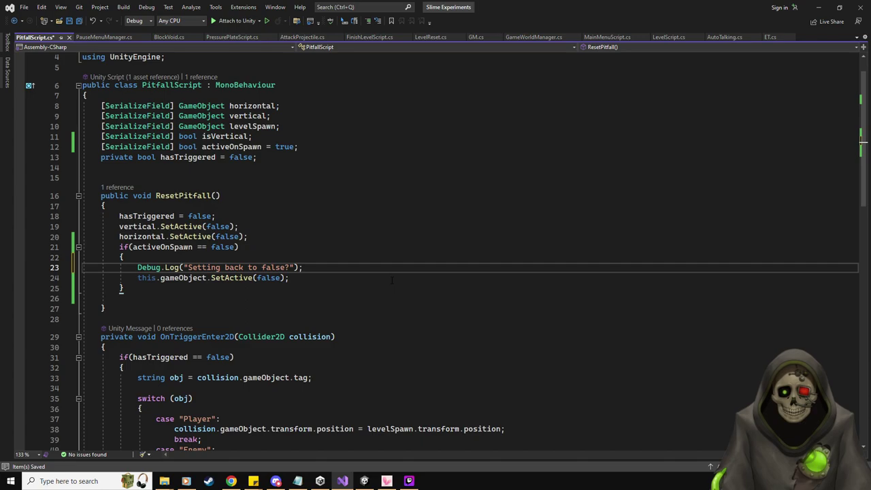
Save PitfallScript, switch to Unity to load the change, and return to Visual Studio.
{"action": "key", "text": "ctrl+s"}
{"action": "key", "text": "alt+Tab"}
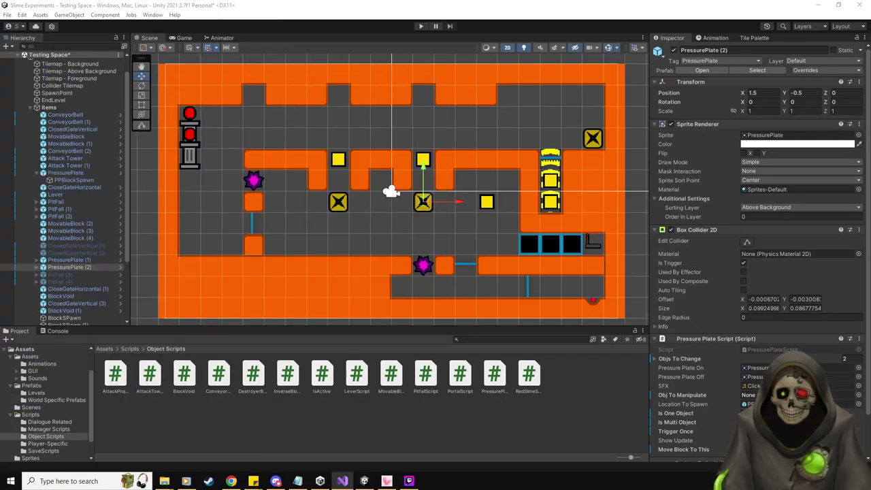
{"action": "key", "text": "alt+Tab"}
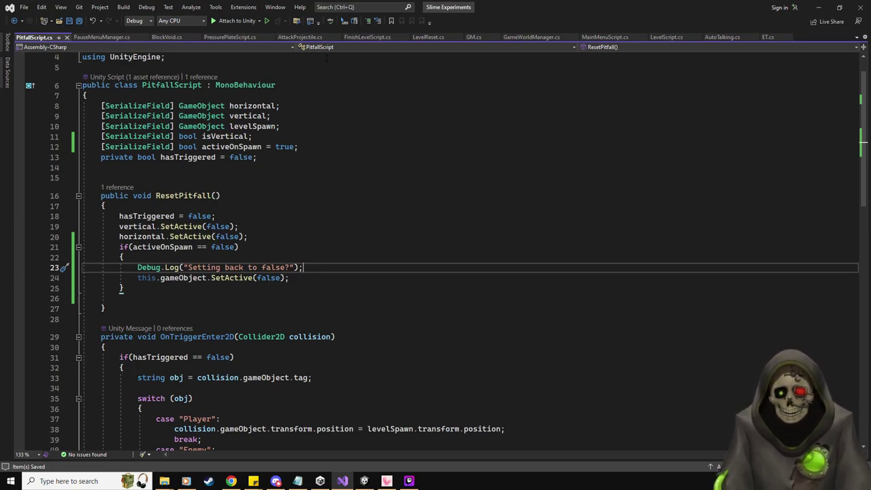
Add hasTriggered = false; after isSpawned = false; in the ResetPP method of PressurePlateScript and save the file.
{"action": "left_click", "coordinate": [228, 37]}
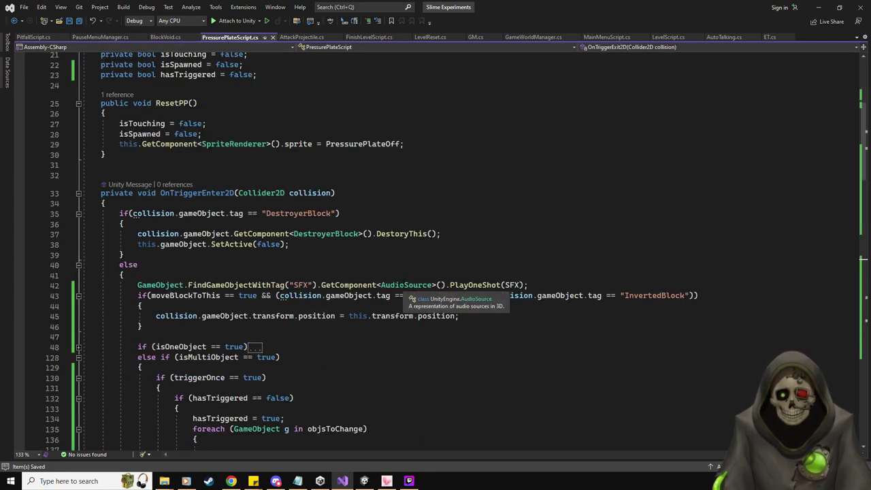
{"action": "scroll", "coordinate": [347, 283], "scroll_direction": "up", "scroll_amount": 4}
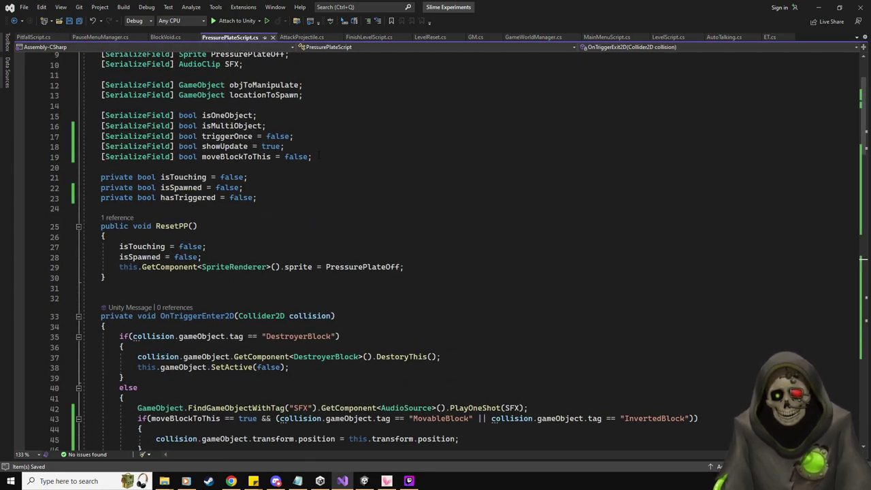
{"action": "left_click", "coordinate": [264, 257]}
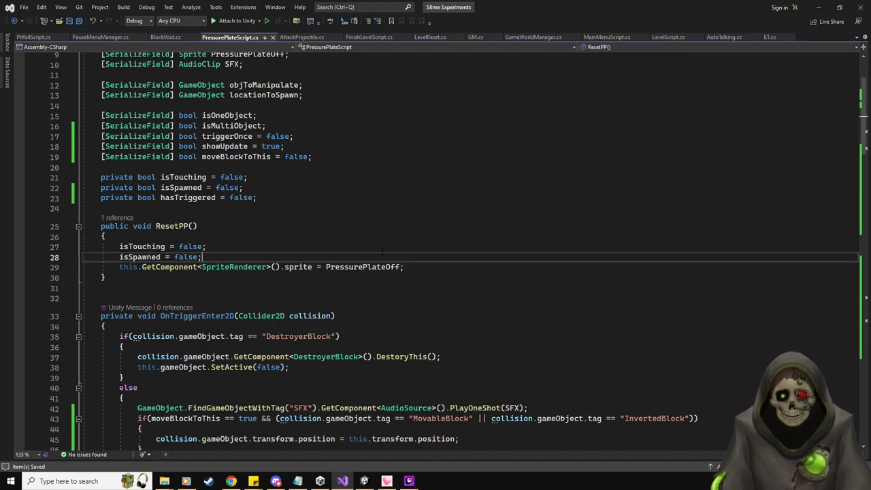
{"action": "key", "text": "Return"}
{"action": "type", "text": "h"}
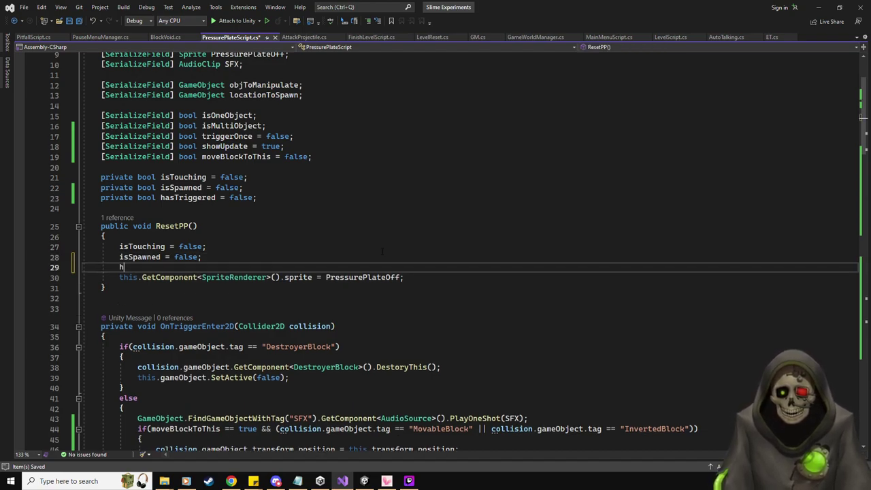
{"action": "type", "text": "asTr"}
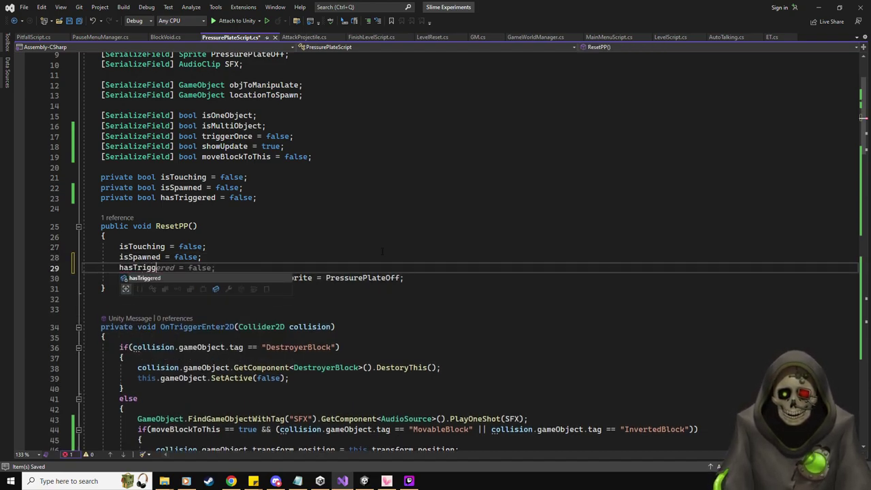
{"action": "type", "text": "igg"}
{"action": "key", "text": "Tab"}
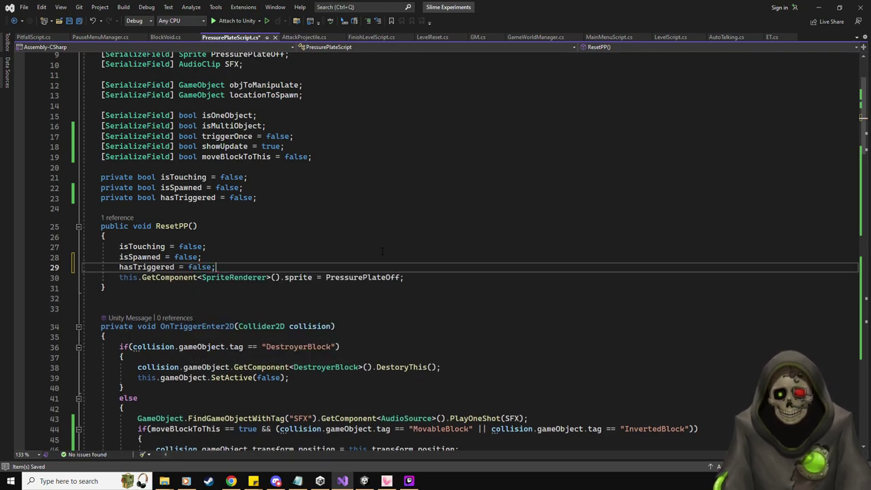
{"action": "key", "text": "ctrl+s"}
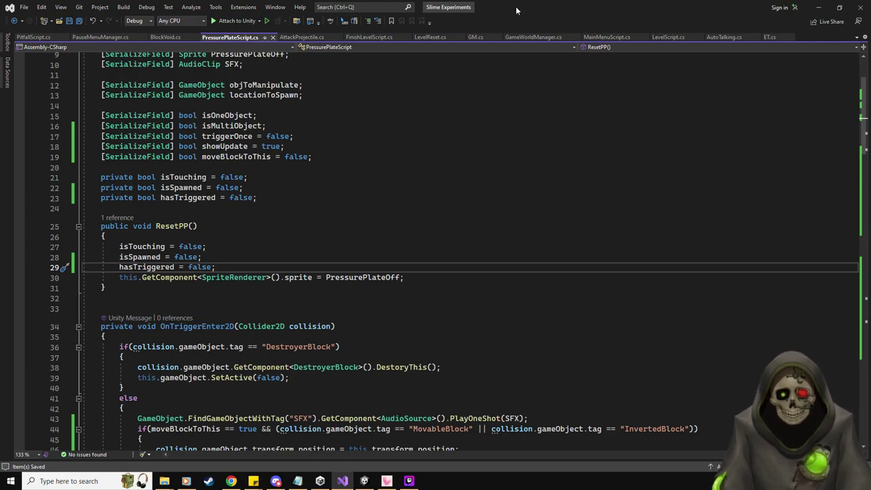
Switch to Unity and add PitFall (3) and PitFall (4) to the Pitfalls list in Level 2-8's Level Reset component.
{"action": "key", "text": "alt+Tab"}
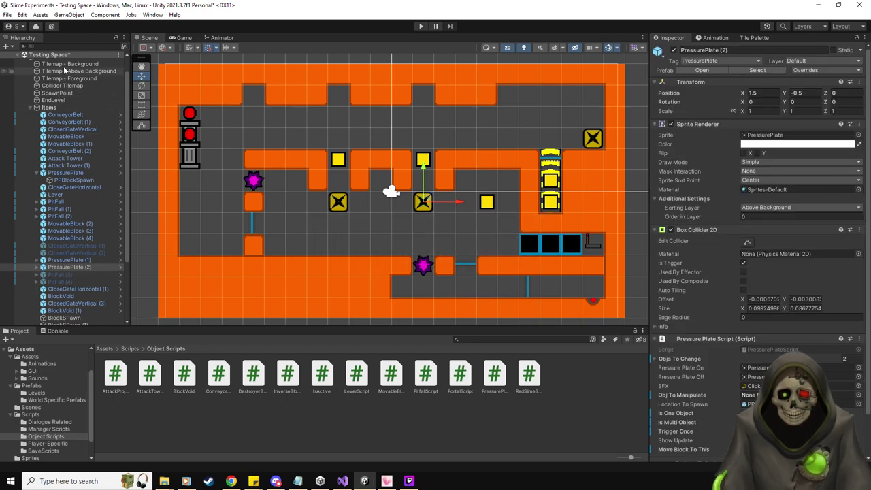
{"action": "left_click", "coordinate": [60, 75]}
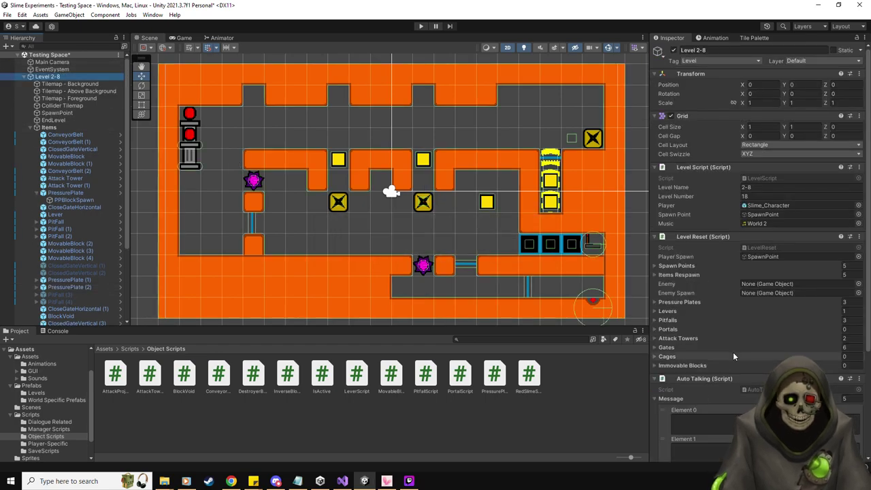
{"action": "left_click", "coordinate": [669, 320]}
{"action": "scroll", "coordinate": [108, 263], "scroll_direction": "down", "scroll_amount": 5}
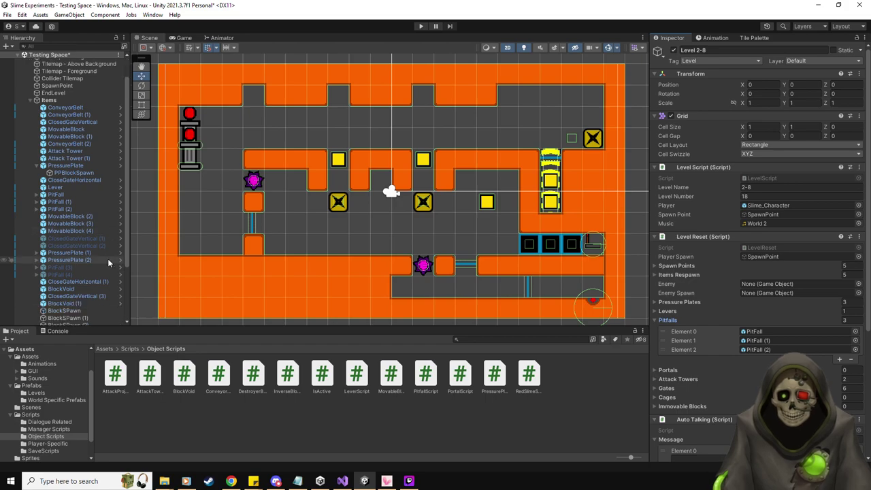
{"action": "scroll", "coordinate": [108, 258], "scroll_direction": "up", "scroll_amount": 2}
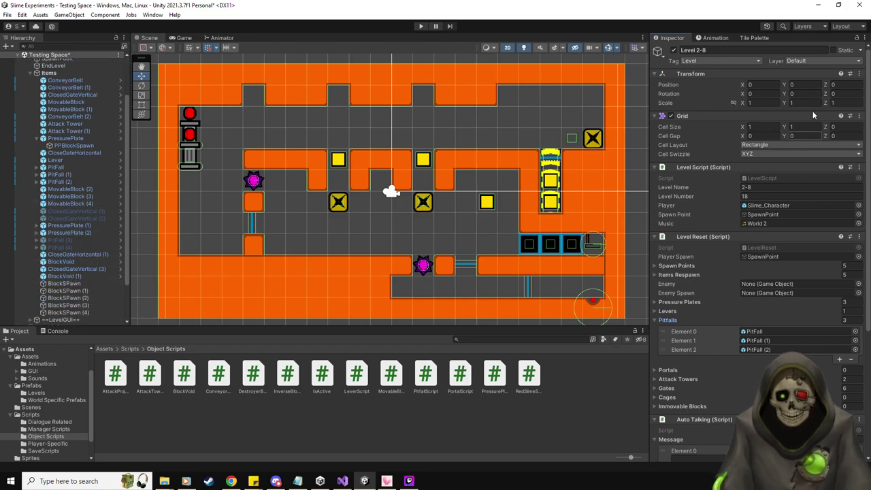
{"action": "left_click", "coordinate": [75, 246]}
{"action": "left_click", "coordinate": [69, 241], "text": "ctrl"}
{"action": "left_click_drag", "start_coordinate": [69, 239], "coordinate": [668, 320]}
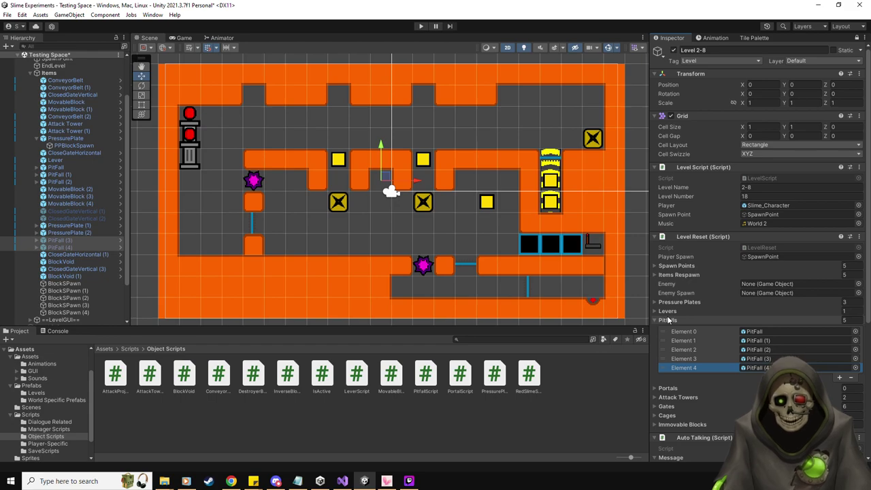
Play-test the level, pushing the upper movable block onto its pressure plate and dying to check the pitfall reset, and stop the test.
{"action": "left_click", "coordinate": [421, 26]}
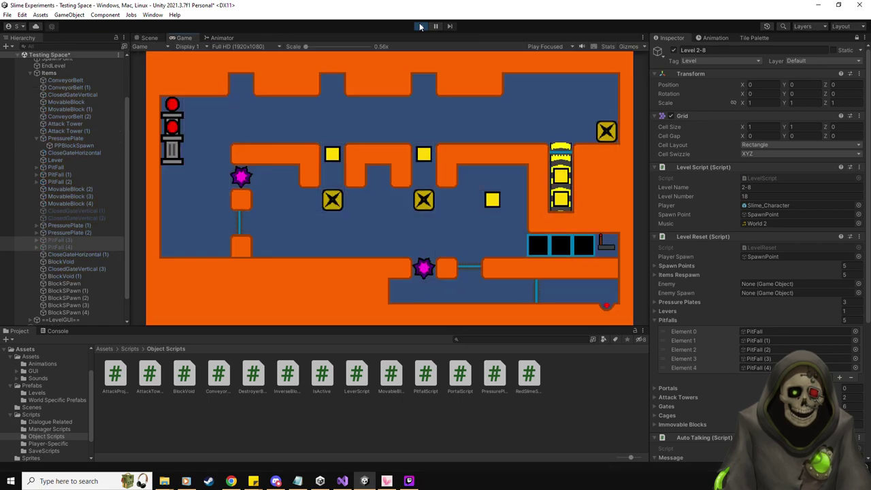
{"action": "key", "text": "Left"}
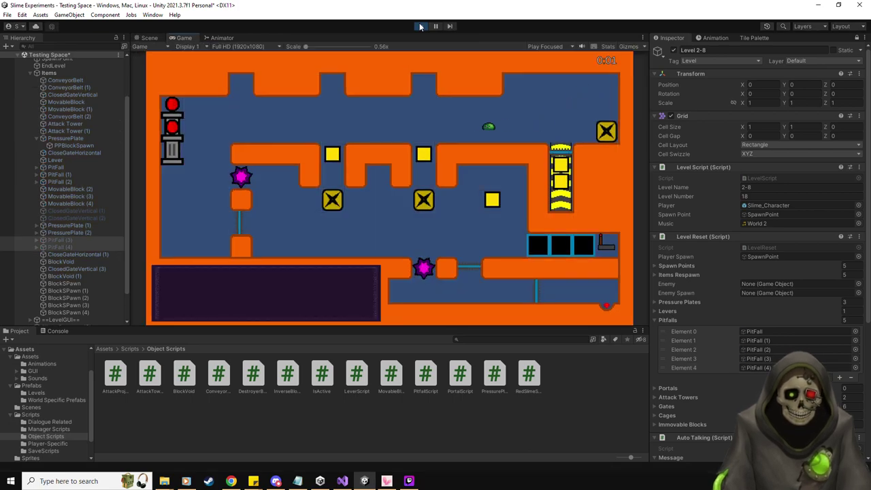
{"action": "key", "text": "Right"}
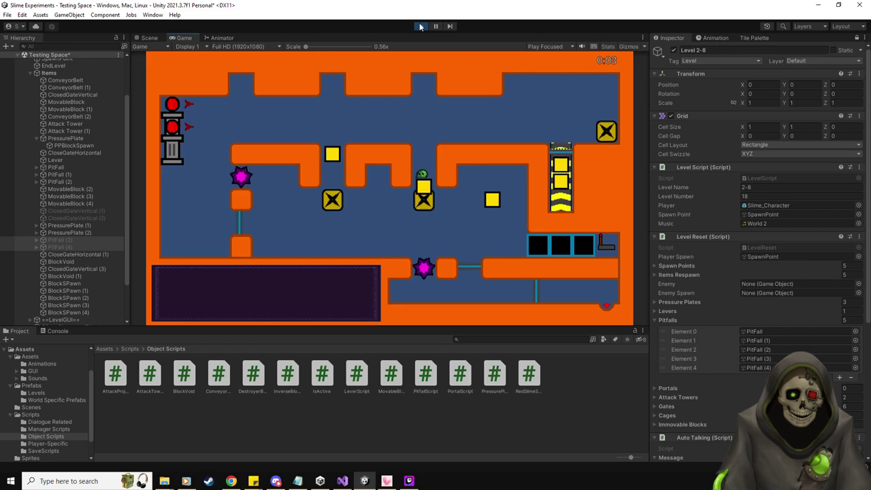
{"action": "key", "text": "Left"}
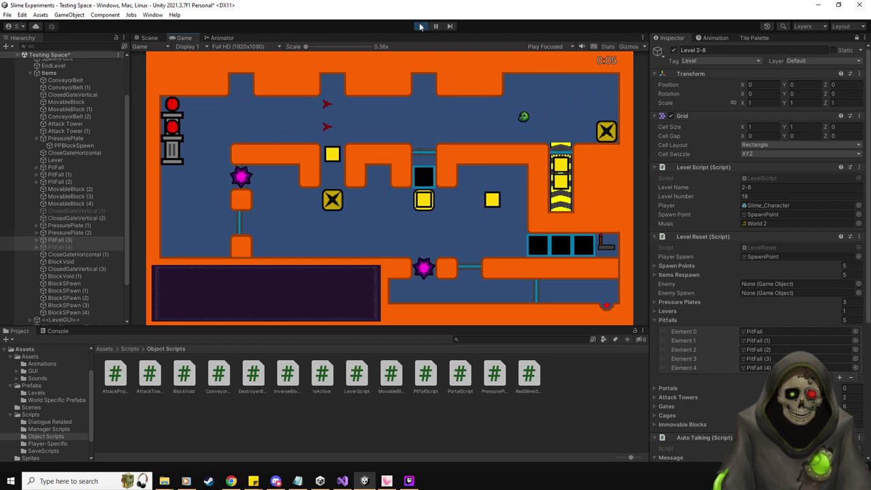
{"action": "key", "text": "Right"}
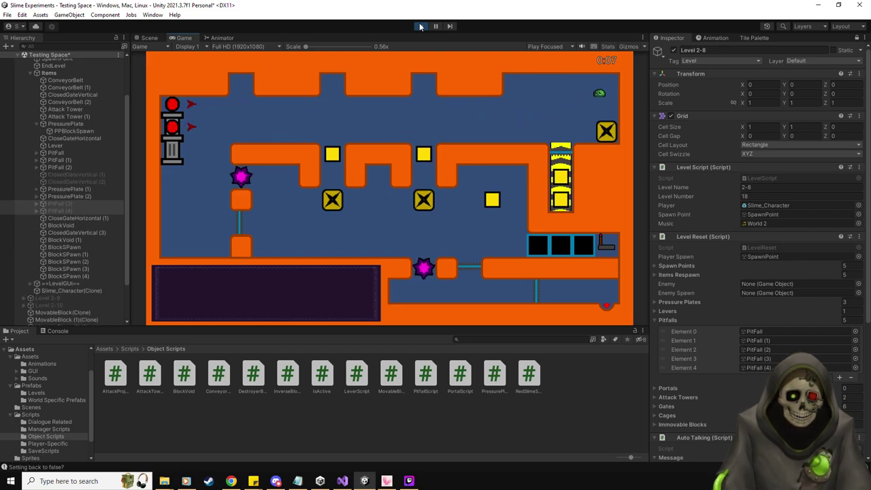
{"action": "key", "text": "Left"}
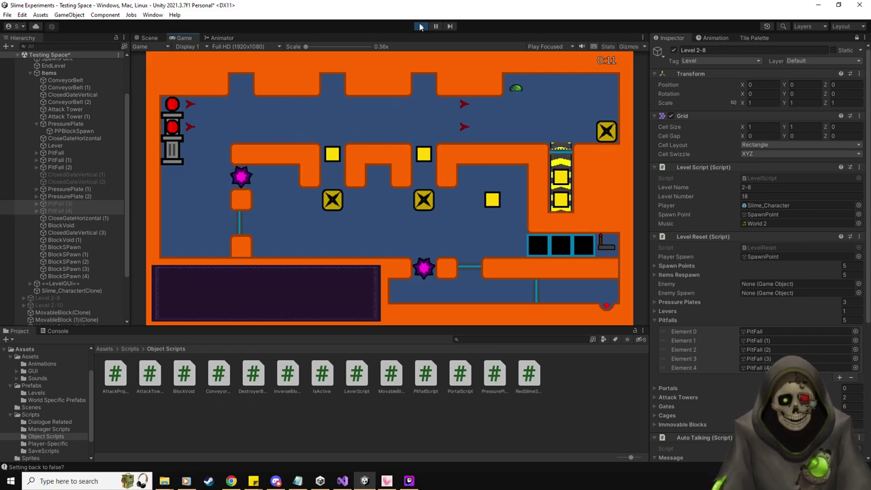
{"action": "key", "text": "Down"}
{"action": "key", "text": "Left"}
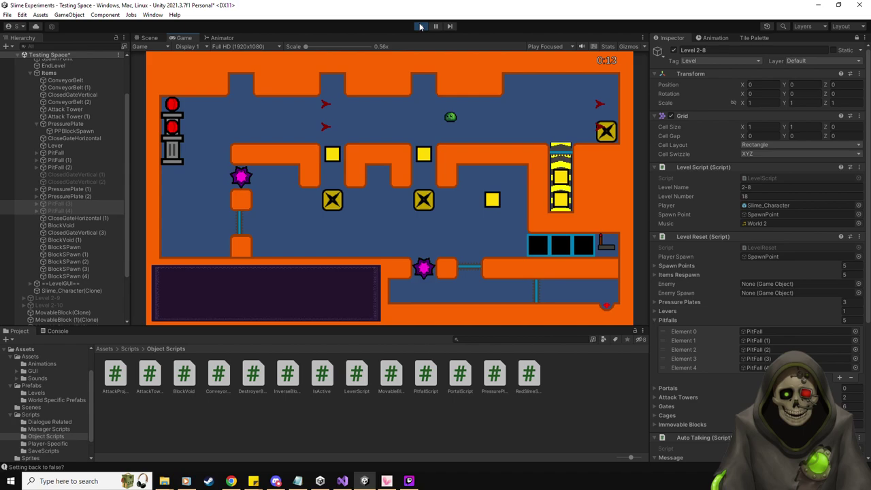
{"action": "key", "text": "Down"}
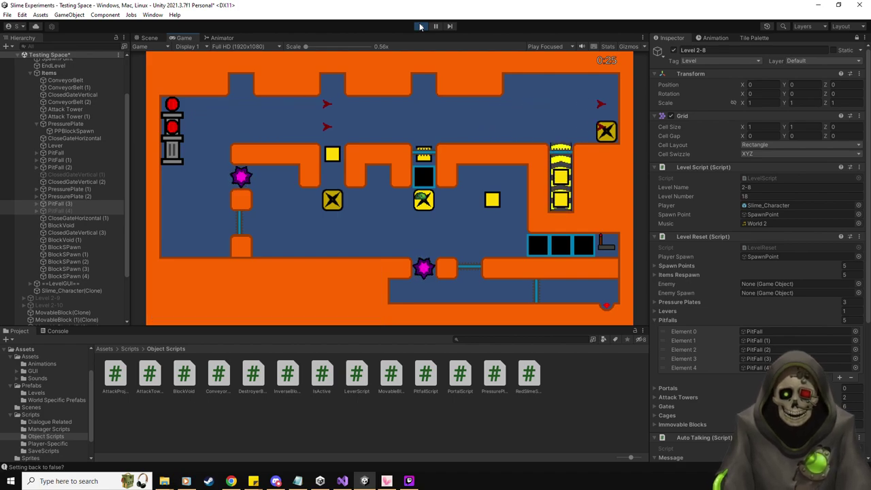
{"action": "left_click", "coordinate": [419, 26]}
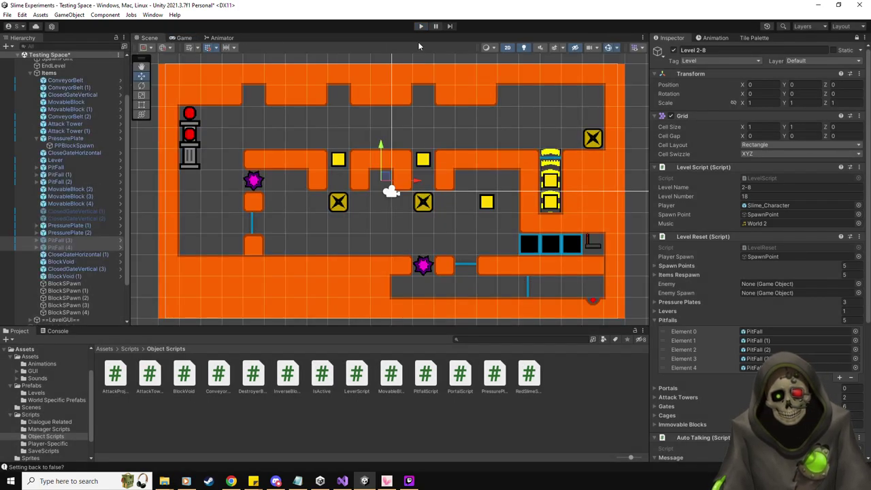
Empty the Items Respawn list in Level 2-8's Level Reset component and refill it with five entries of the MovableBlock prefab.
{"action": "scroll", "coordinate": [99, 268], "scroll_direction": "down", "scroll_amount": 2}
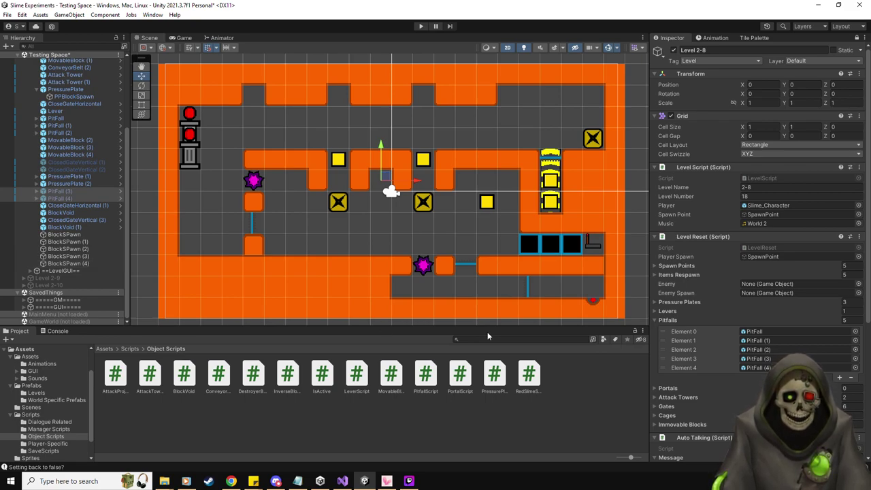
{"action": "left_click", "coordinate": [668, 320]}
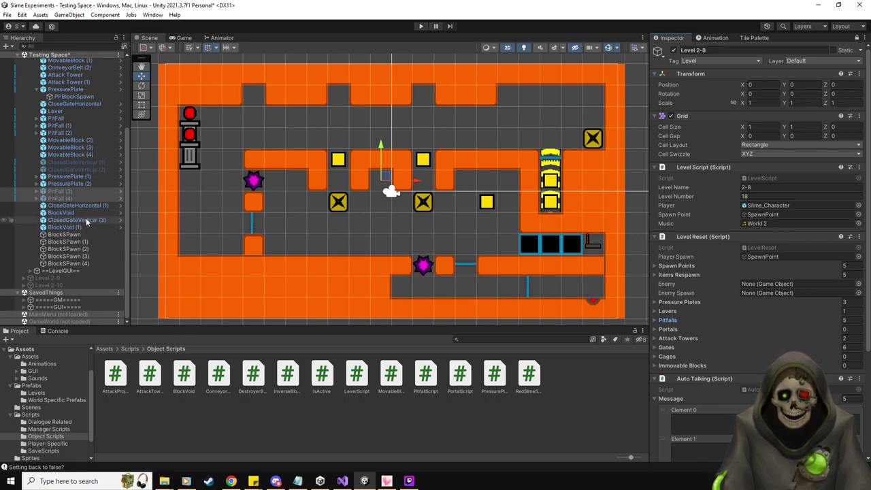
{"action": "scroll", "coordinate": [85, 218], "scroll_direction": "up", "scroll_amount": 5}
{"action": "left_click", "coordinate": [64, 75]}
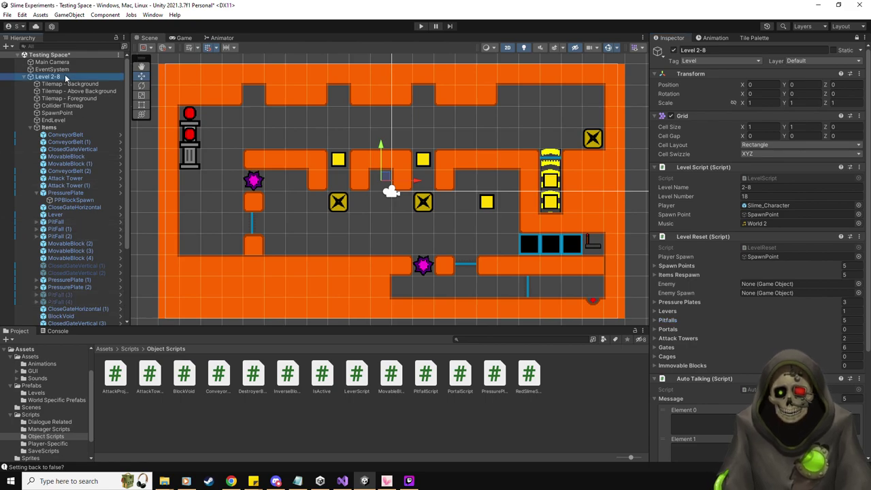
{"action": "left_click", "coordinate": [693, 274]}
{"action": "left_click", "coordinate": [693, 286]}
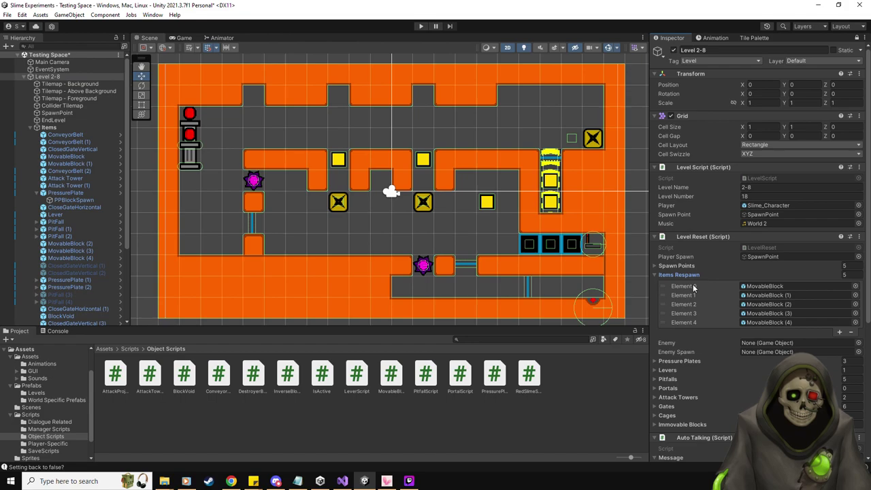
{"action": "left_click", "coordinate": [693, 322], "text": "shift"}
{"action": "key", "text": "Delete"}
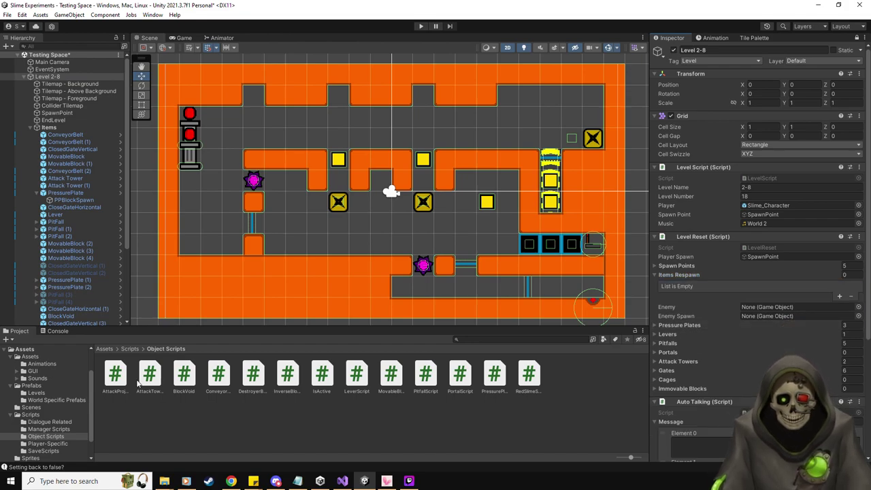
{"action": "left_click", "coordinate": [32, 386]}
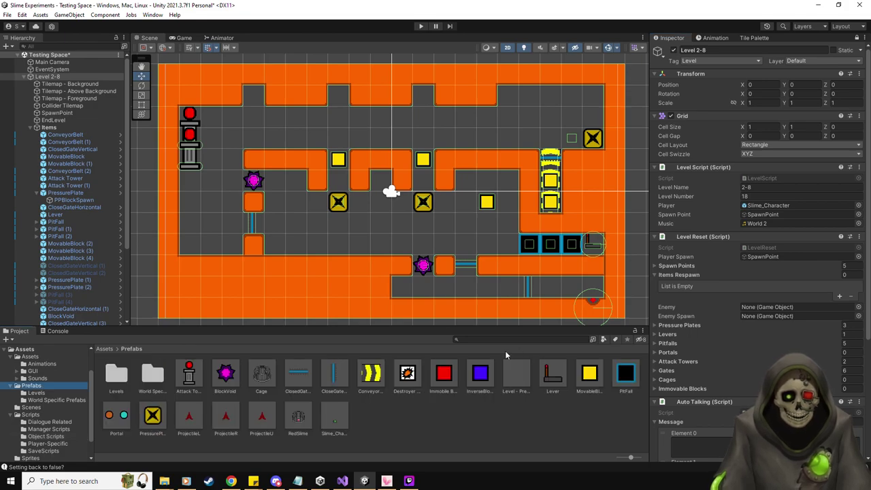
{"action": "left_click_drag", "start_coordinate": [596, 378], "coordinate": [667, 277]}
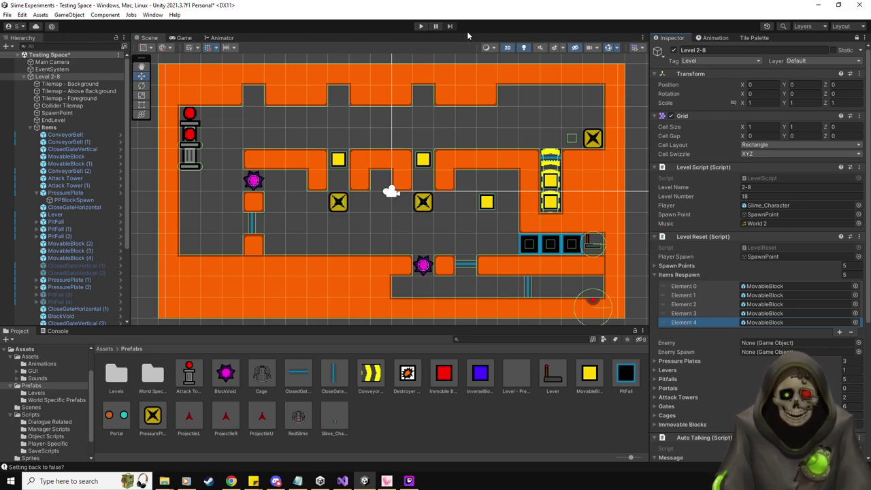
Play-test Level 2-8, repeatedly pushing the upper movable block onto its pressure plate and dying to check the reset, and stop the test.
{"action": "left_click", "coordinate": [419, 26]}
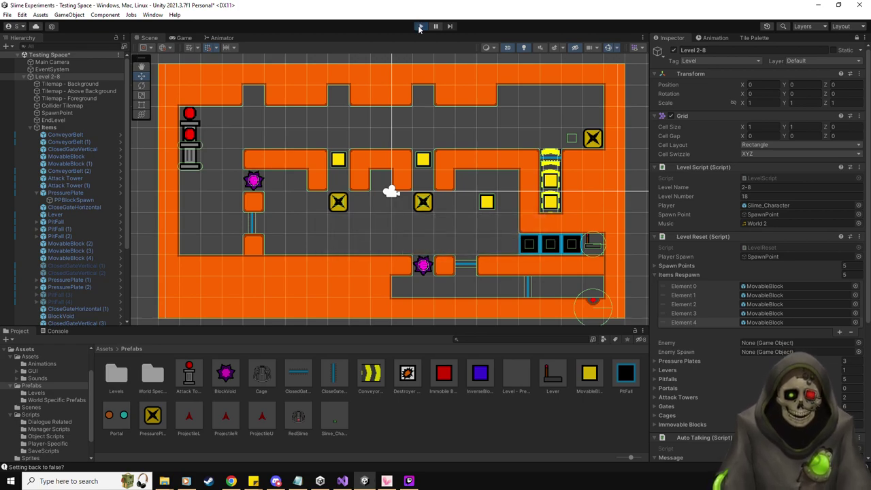
{"action": "key", "text": "Left"}
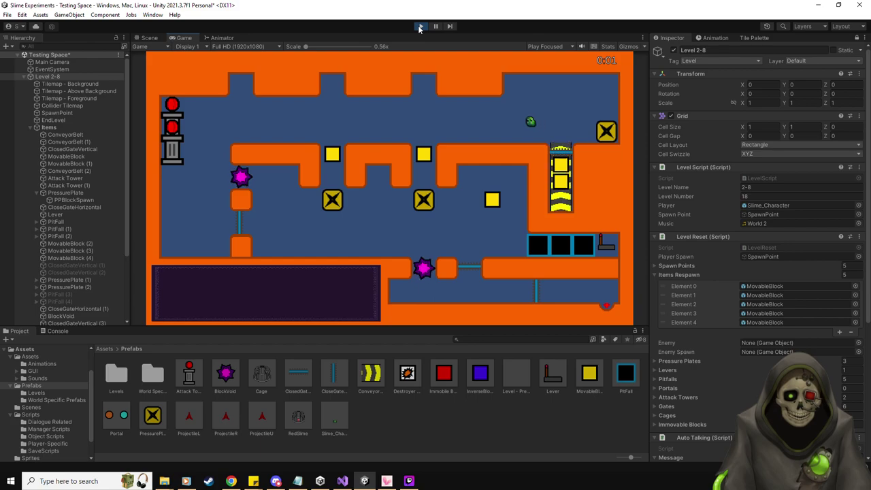
{"action": "key", "text": "Down"}
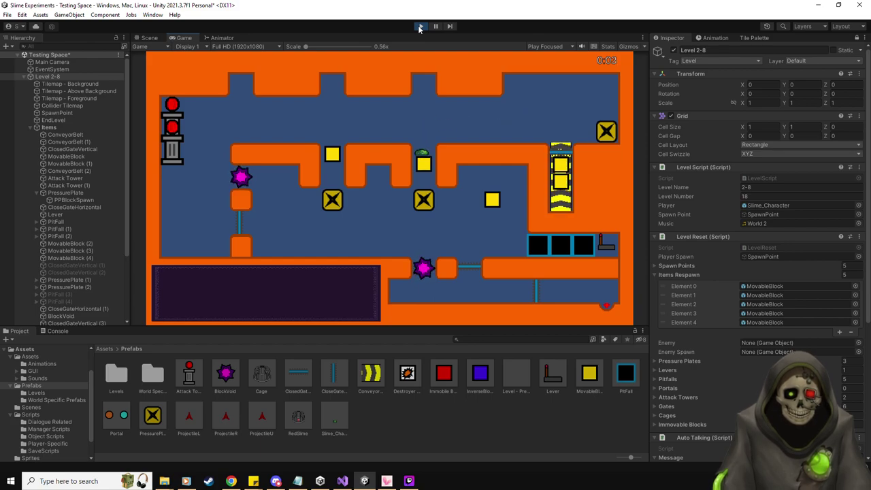
{"action": "key", "text": "Left"}
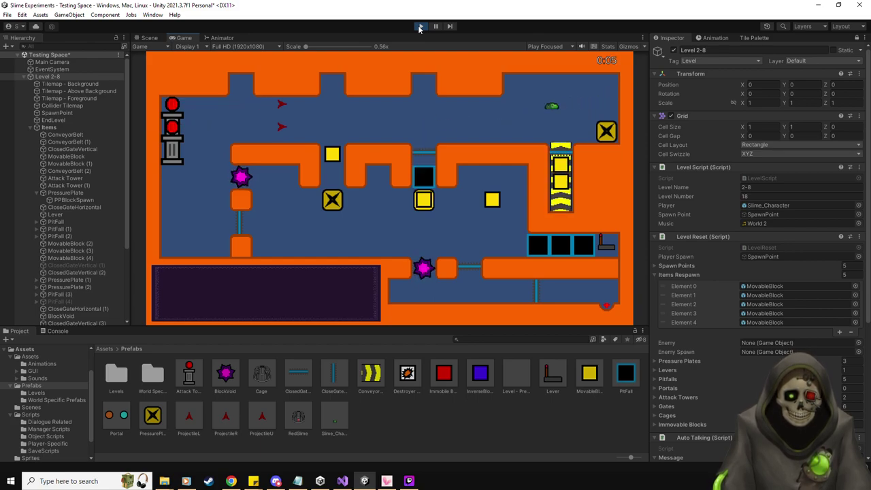
{"action": "key", "text": "Down"}
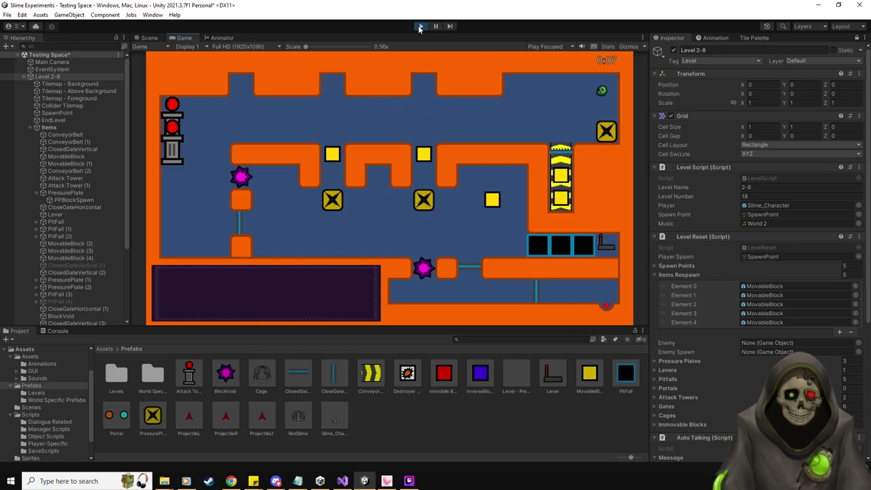
{"action": "key", "text": "Left"}
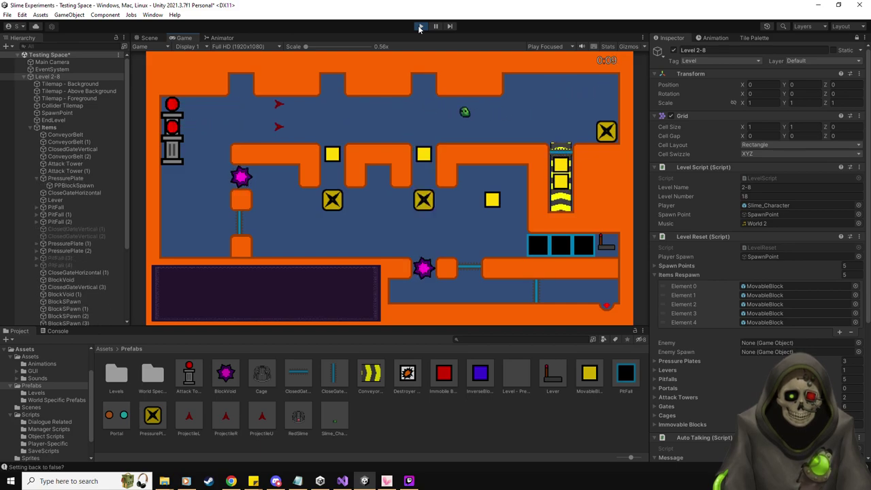
{"action": "key", "text": "Down"}
{"action": "key", "text": "Down"}
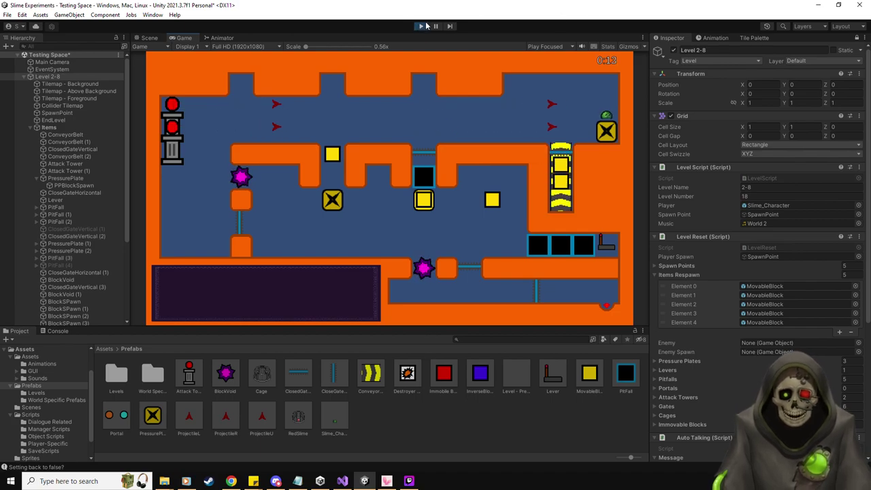
{"action": "left_click", "coordinate": [420, 26]}
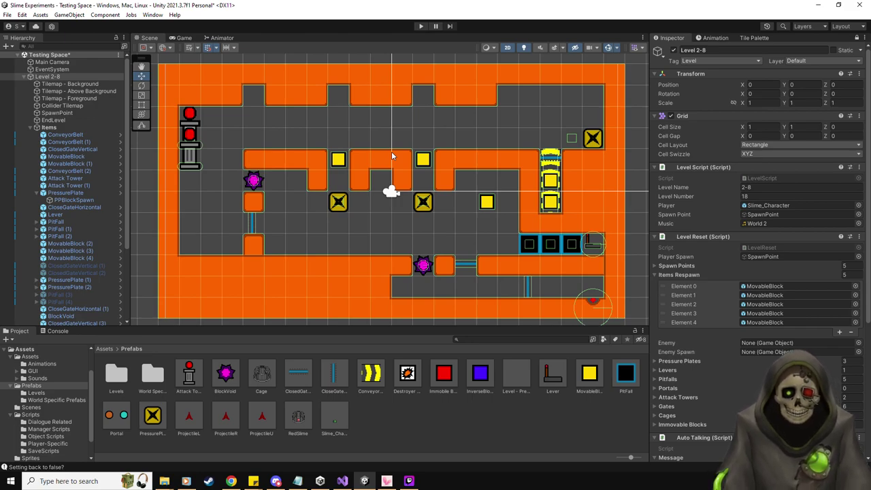
Save Level 2-8 as a prefab in the Prefabs/Levels folder and delete its instance from the Testing Space scene.
{"action": "left_click", "coordinate": [35, 392]}
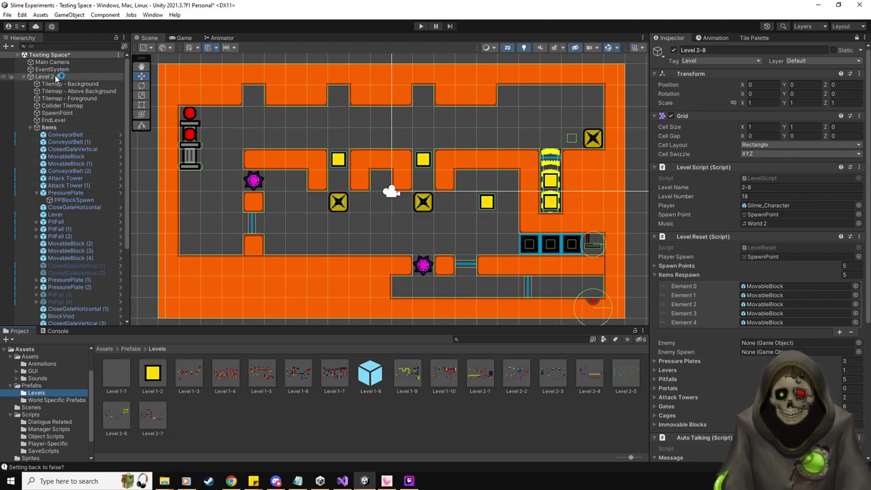
{"action": "left_click_drag", "start_coordinate": [314, 428], "coordinate": [313, 423]}
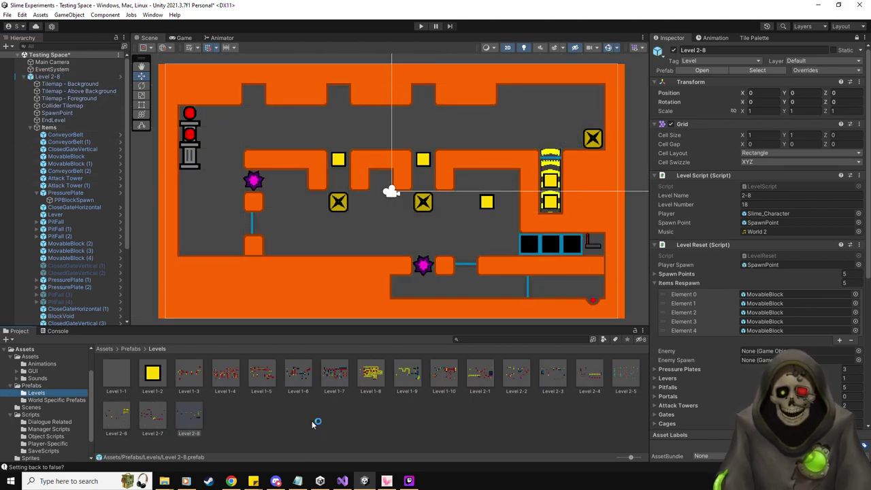
{"action": "left_click", "coordinate": [69, 76]}
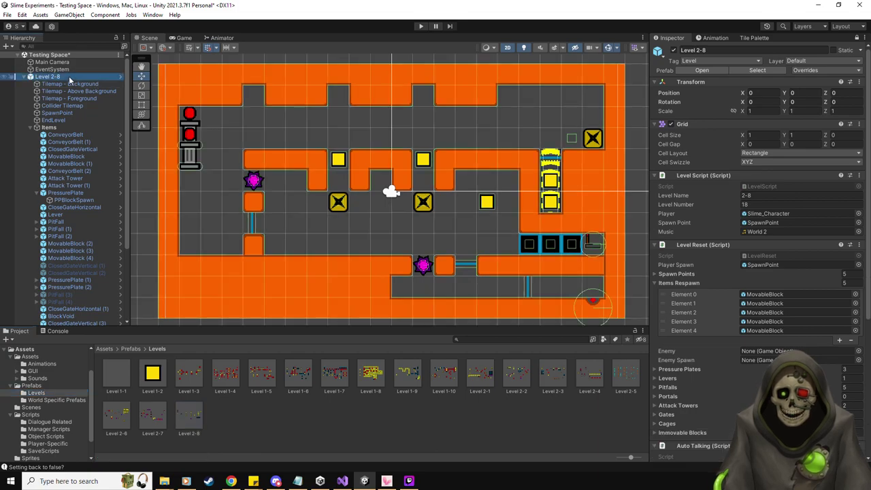
{"action": "key", "text": "Delete"}
Open the Level 2-7 prefab, assign Level 2-8 as the Next Level of its EndLevel object, and save the prefab.
{"action": "double_click", "coordinate": [154, 414]}
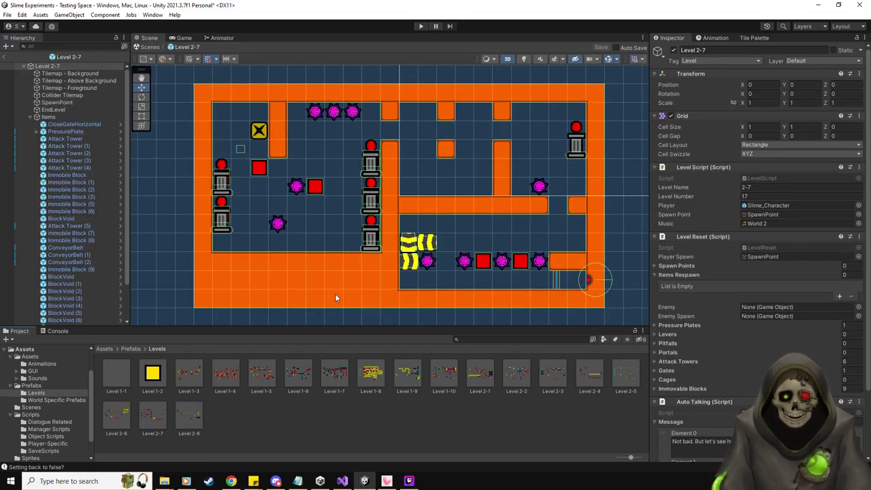
{"action": "left_click", "coordinate": [683, 276]}
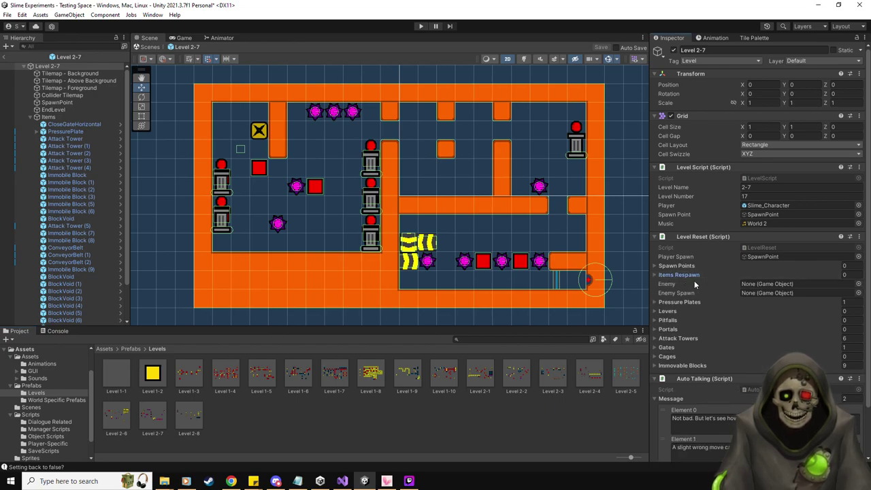
{"action": "left_click", "coordinate": [63, 110]}
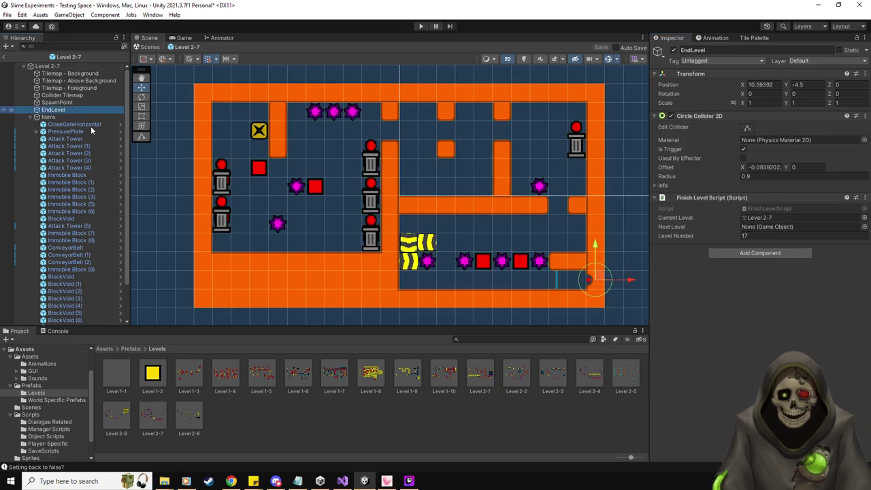
{"action": "left_click_drag", "start_coordinate": [190, 425], "coordinate": [786, 225]}
{"action": "left_click", "coordinate": [600, 47]}
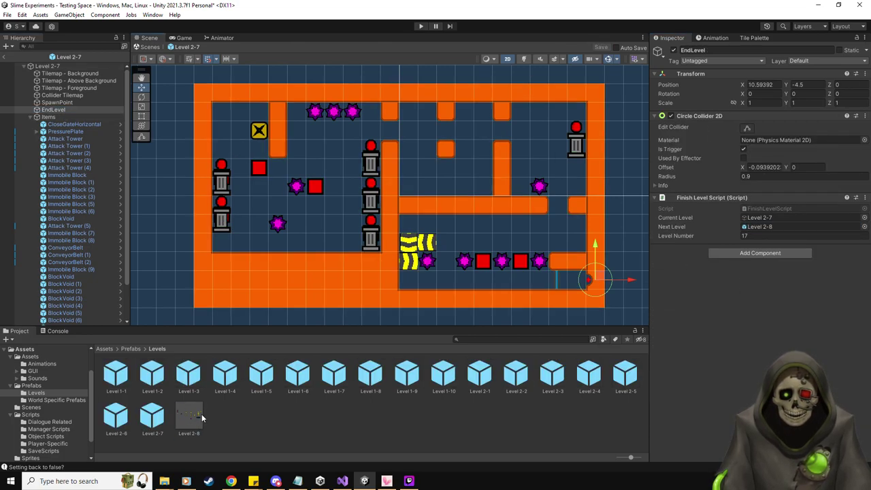
Open the Level 2-6 prefab, refill its emptied Items Respawn list with two Destroyer Block and three MovableBlock prefabs, and save.
{"action": "double_click", "coordinate": [107, 419]}
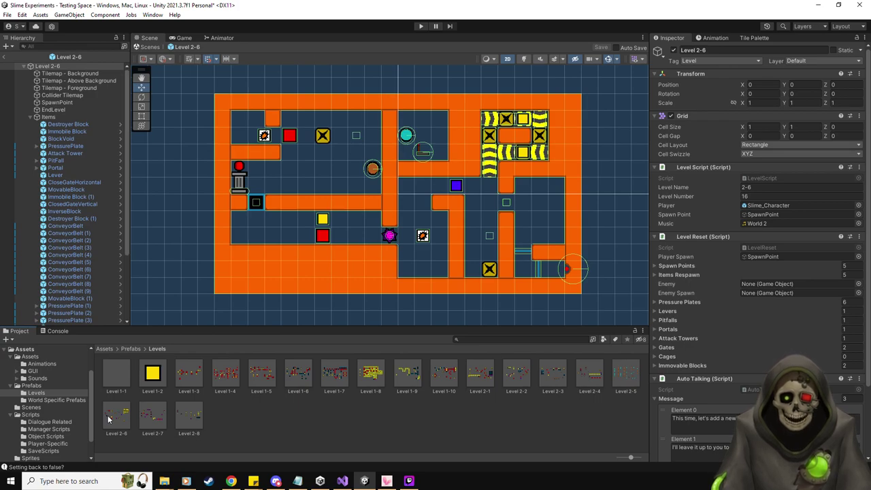
{"action": "left_click", "coordinate": [664, 275]}
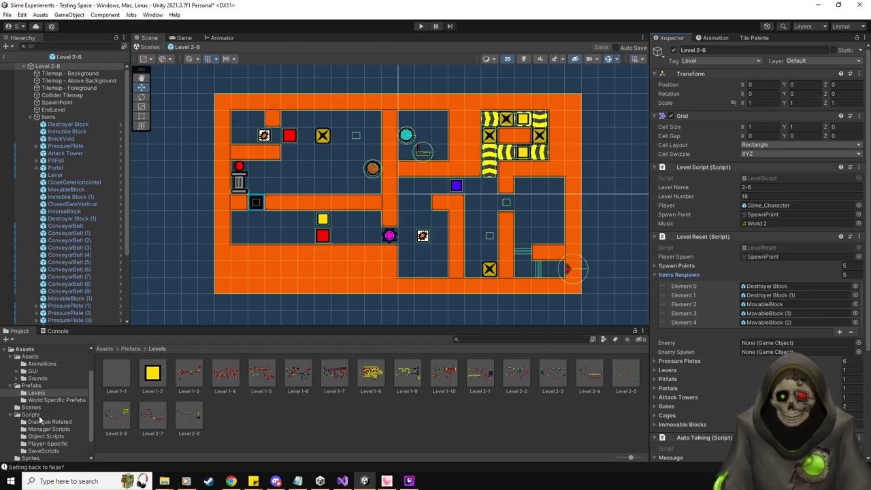
{"action": "left_click", "coordinate": [31, 386]}
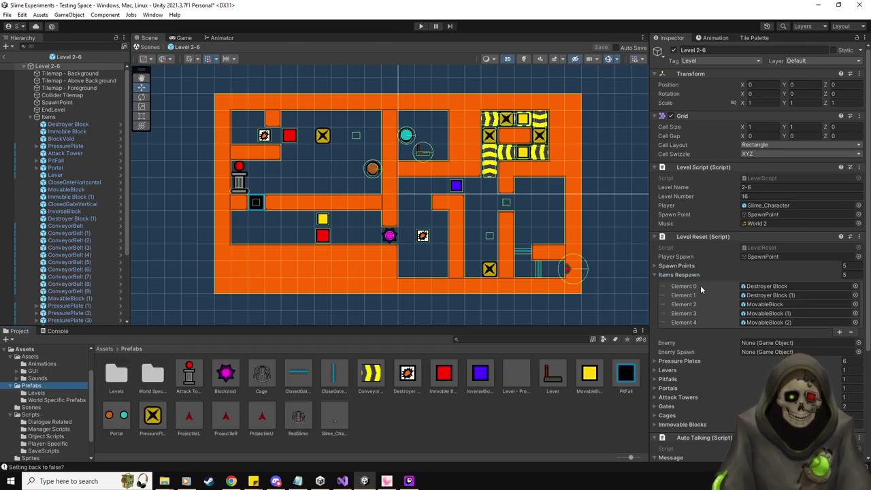
{"action": "left_click", "coordinate": [844, 274]}
{"action": "type", "text": "0"}
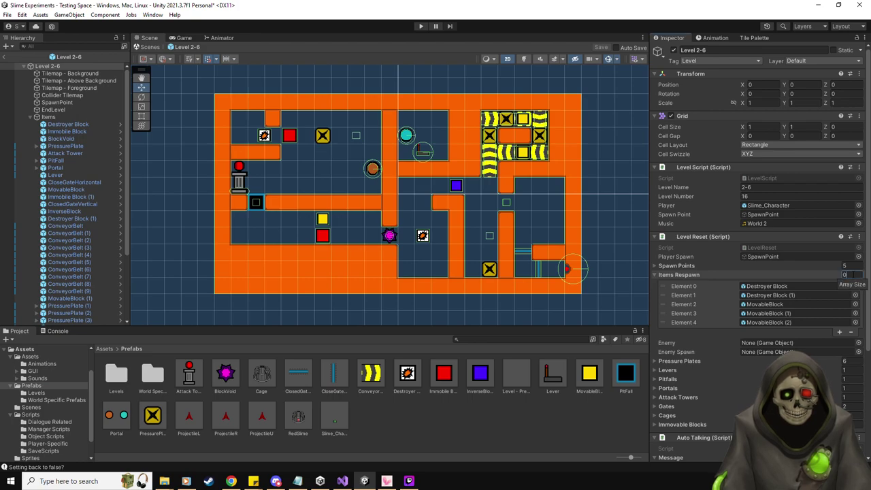
{"action": "key", "text": "Return"}
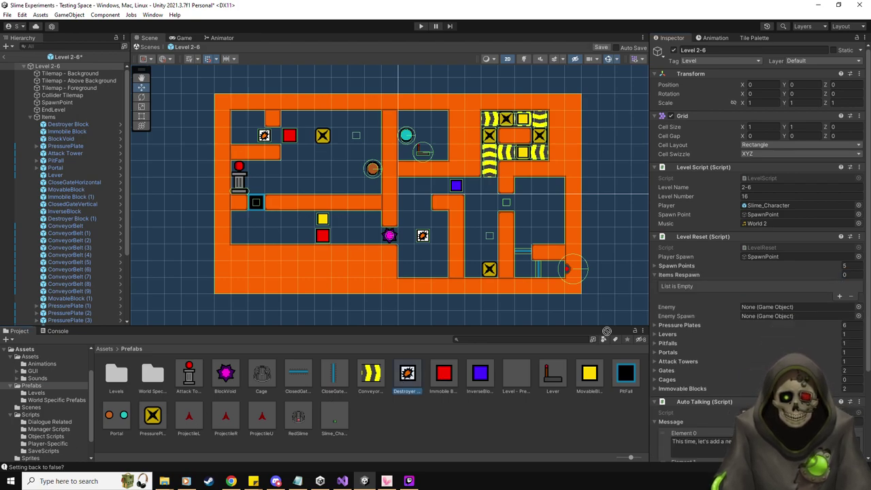
{"action": "left_click_drag", "start_coordinate": [703, 277], "coordinate": [703, 278]}
{"action": "left_click_drag", "start_coordinate": [598, 383], "coordinate": [688, 271]}
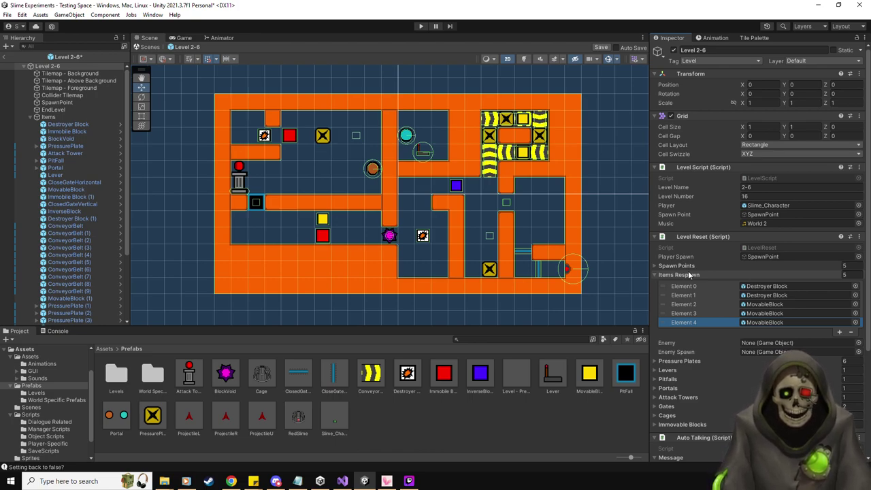
{"action": "left_click", "coordinate": [601, 48]}
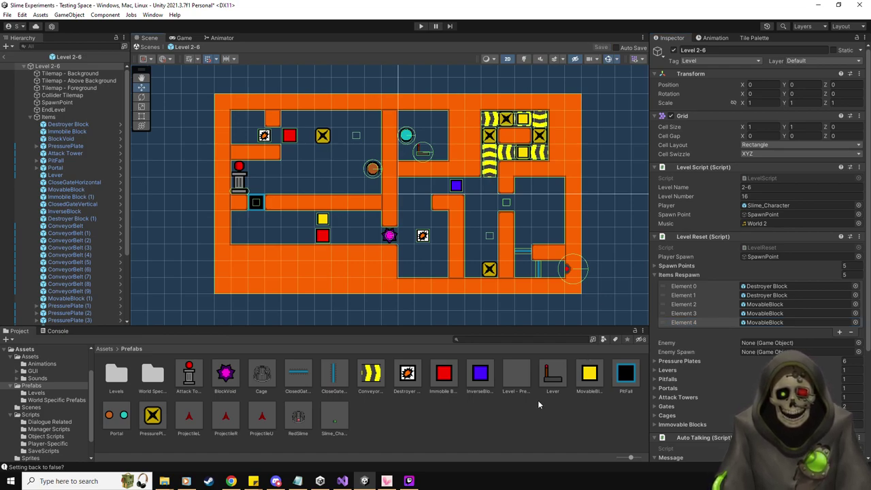
Add the InverseBlock prefab to Level 2-6's Items Respawn list and place a duplicate of BlockSpawns on the blue block at X 3.5, Y 0.5.
{"action": "left_click", "coordinate": [701, 322]}
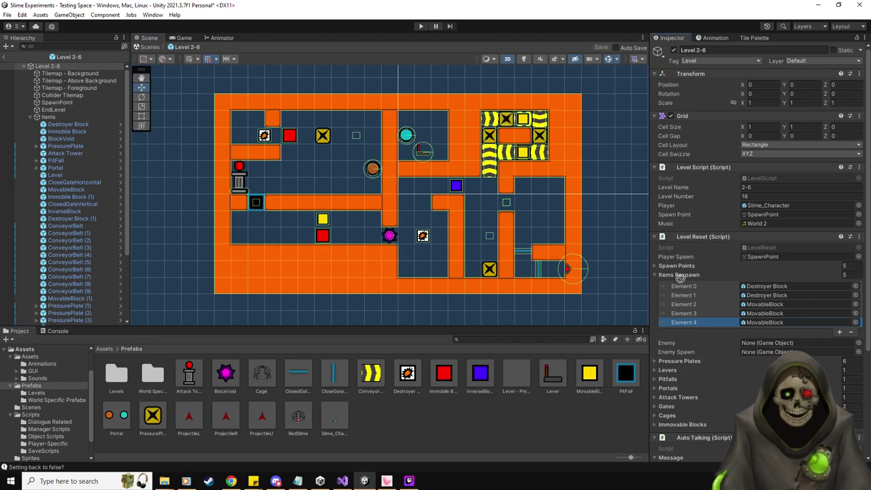
{"action": "left_click_drag", "start_coordinate": [679, 277], "coordinate": [680, 277]}
{"action": "scroll", "coordinate": [75, 272], "scroll_direction": "down", "scroll_amount": 4}
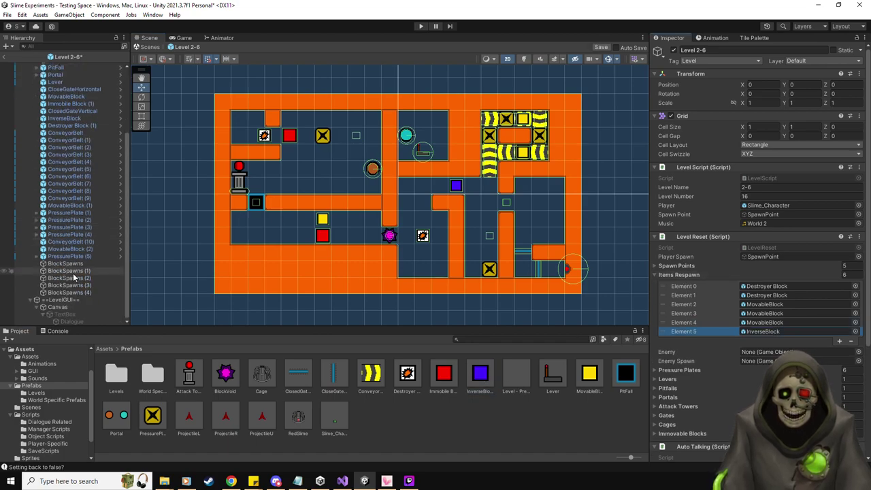
{"action": "left_click", "coordinate": [78, 264]}
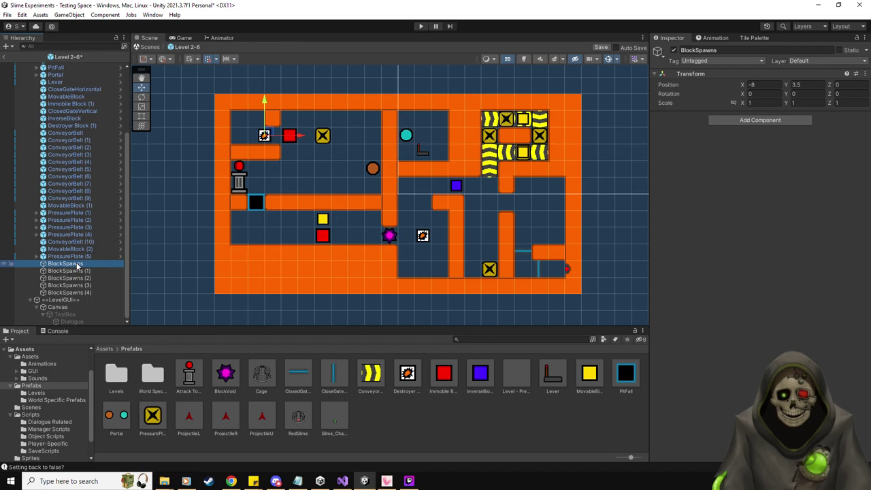
{"action": "key", "text": "ctrl+d"}
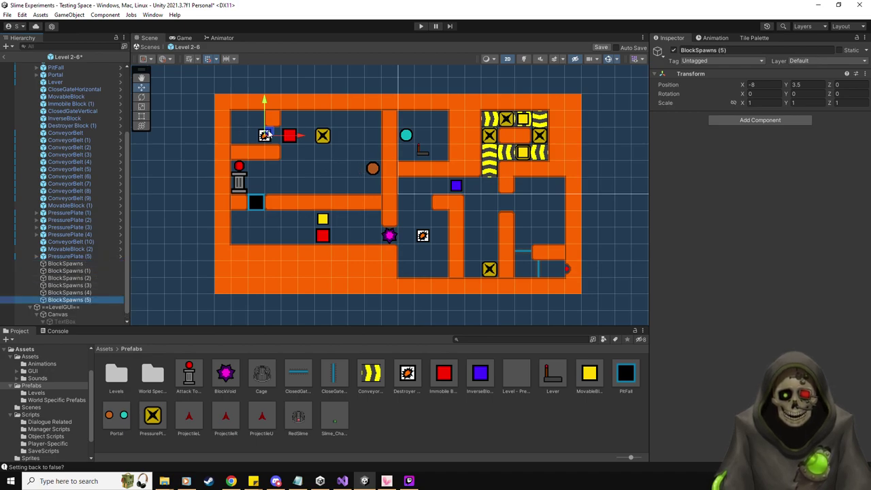
{"action": "left_click_drag", "start_coordinate": [266, 135], "coordinate": [456, 185]}
Add BlockSpawns (5) to the Spawn Points list in Level 2-6's Level Reset component, save the prefab, and return to the scene.
{"action": "scroll", "coordinate": [61, 133], "scroll_direction": "up", "scroll_amount": 4}
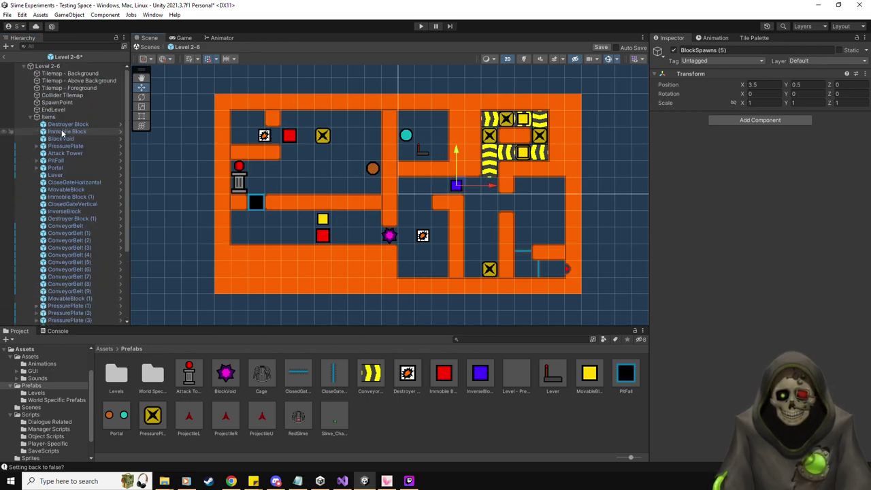
{"action": "left_click", "coordinate": [53, 66]}
{"action": "scroll", "coordinate": [82, 269], "scroll_direction": "down", "scroll_amount": 4}
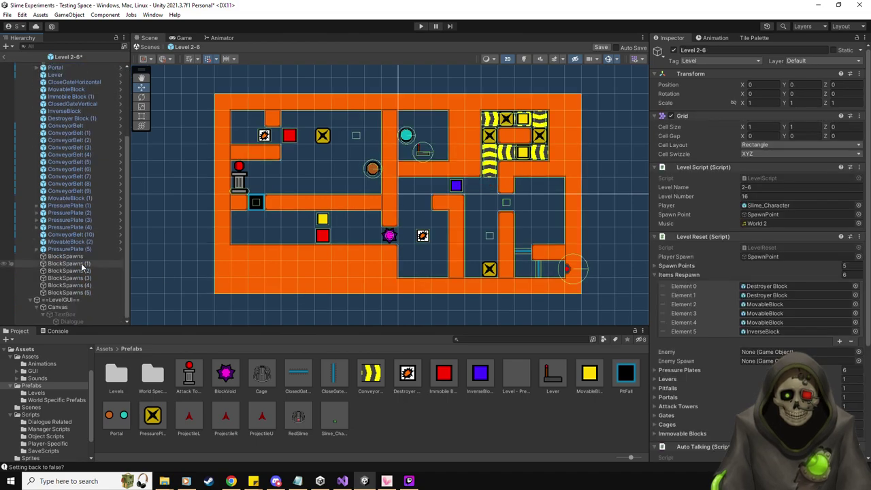
{"action": "left_click_drag", "start_coordinate": [82, 293], "coordinate": [691, 267]}
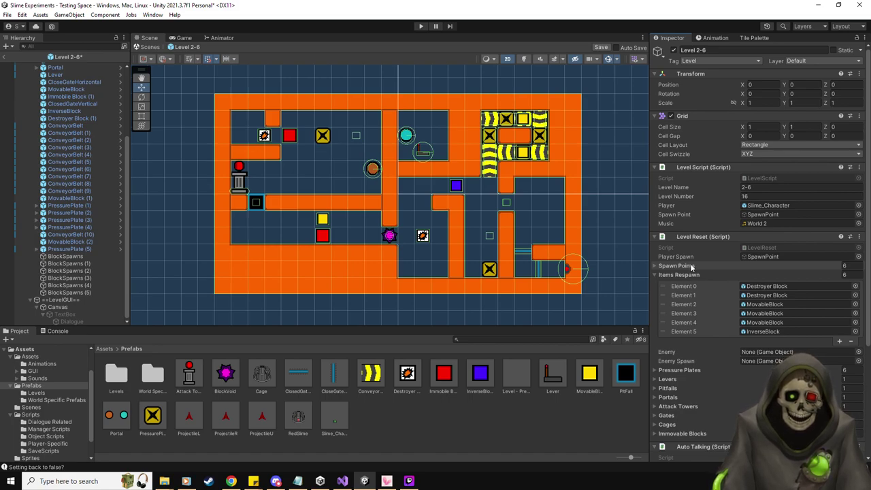
{"action": "left_click", "coordinate": [601, 48]}
{"action": "left_click", "coordinate": [5, 57]}
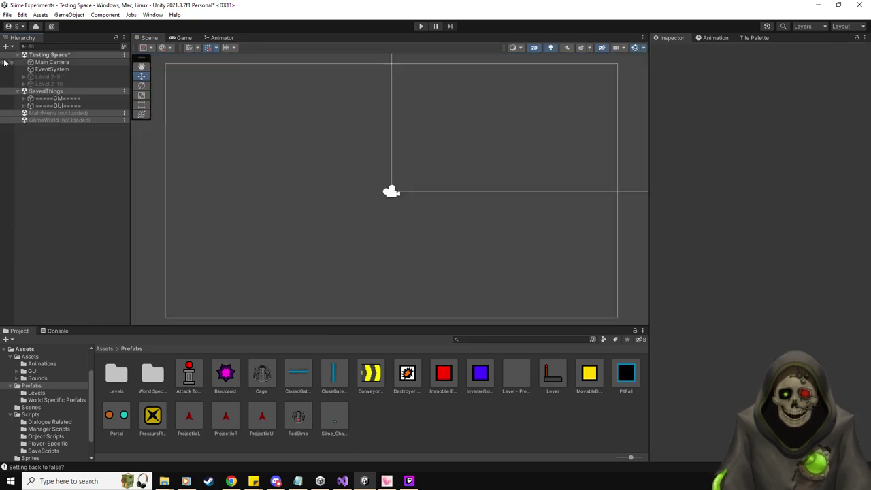
Open the Level 2-5 prefab to check its Items Respawn list, and go on to open the Level 2-4 prefab.
{"action": "left_click", "coordinate": [37, 392]}
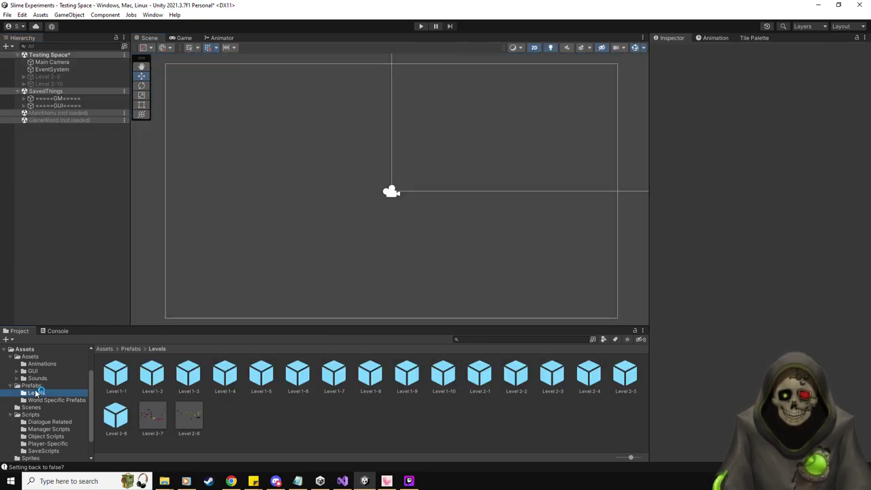
{"action": "double_click", "coordinate": [624, 378]}
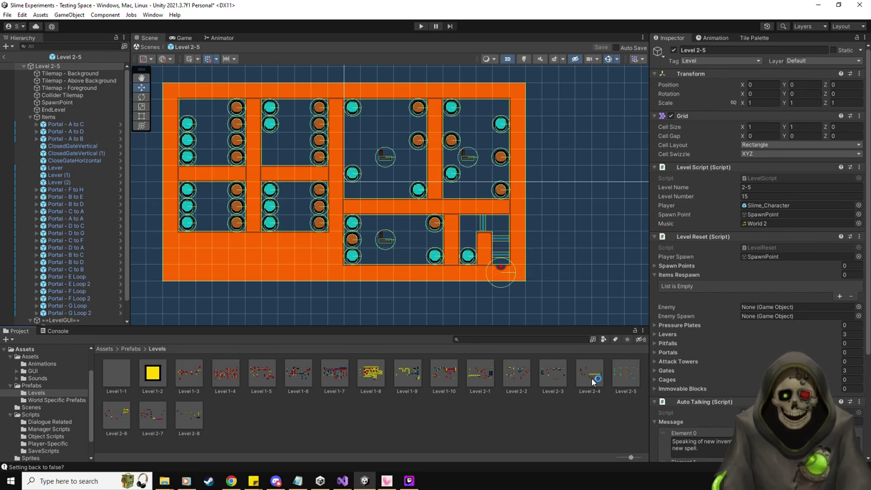
{"action": "double_click", "coordinate": [591, 379]}
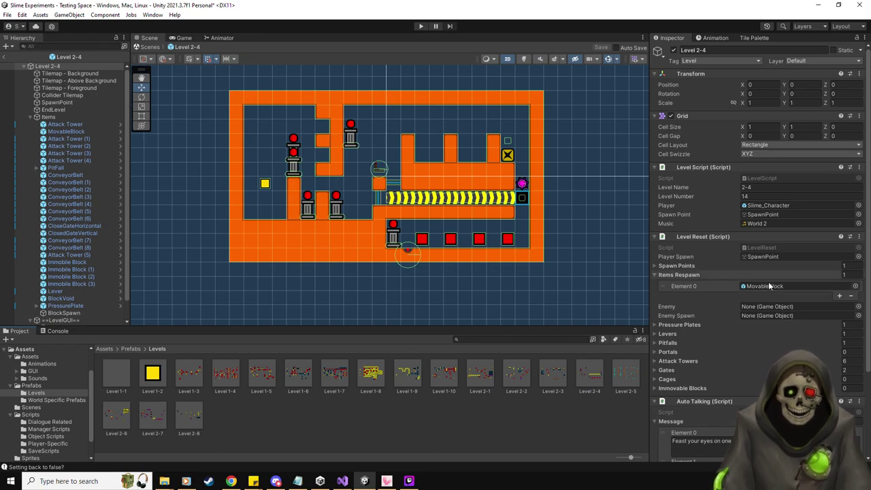
Replace the entry in Level 2-4's Items Respawn list with the MovableBlock prefab asset and save the prefab.
{"action": "left_click", "coordinate": [705, 287]}
{"action": "key", "text": "Delete"}
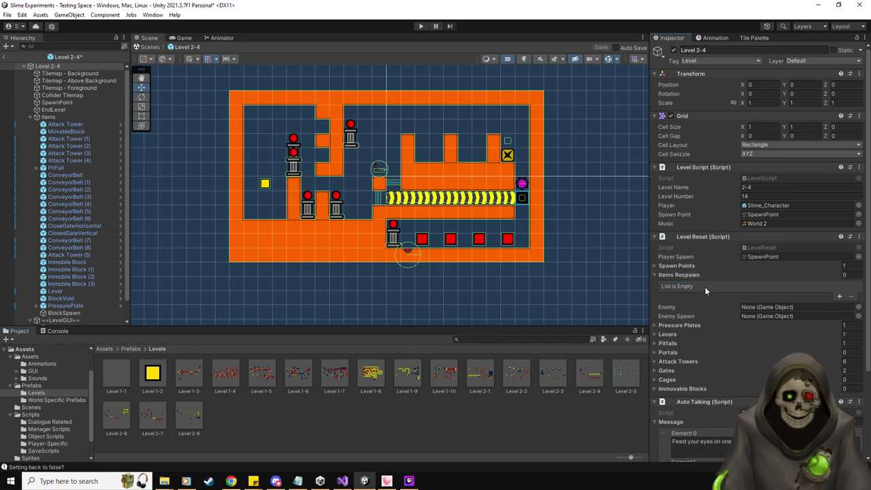
{"action": "left_click", "coordinate": [31, 385]}
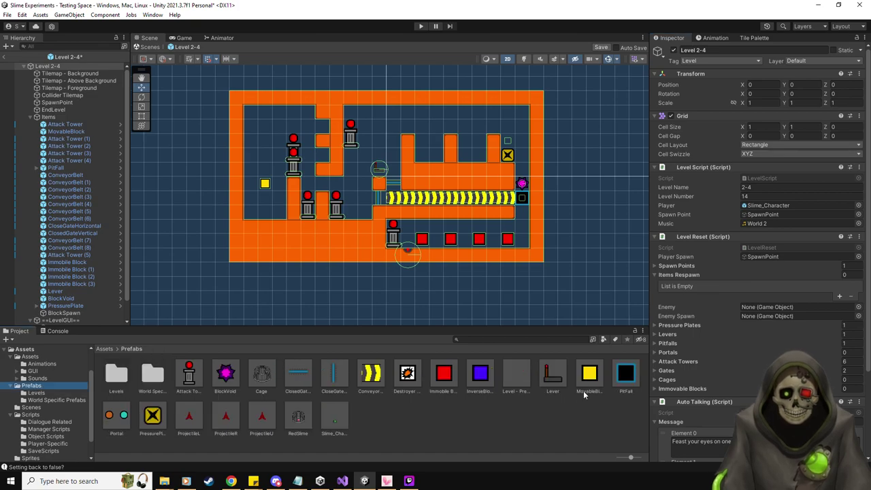
{"action": "left_click_drag", "start_coordinate": [587, 378], "coordinate": [689, 275]}
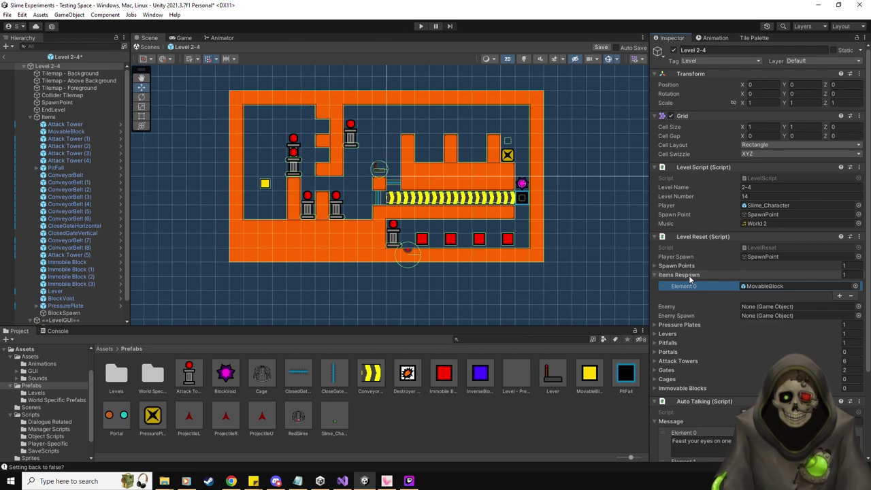
{"action": "left_click", "coordinate": [600, 47]}
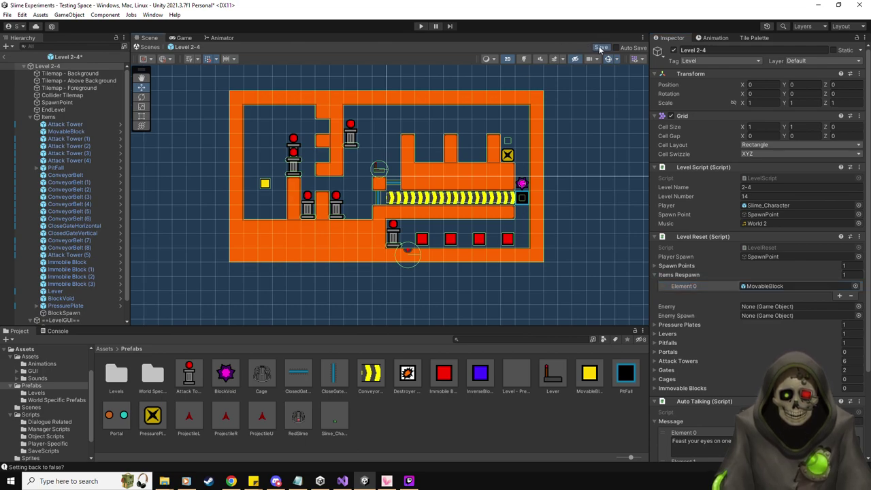
Open the Level 2-8 prefab, check its layout and Level Reset entries, and collapse its Items Respawn list.
{"action": "left_click", "coordinate": [38, 393]}
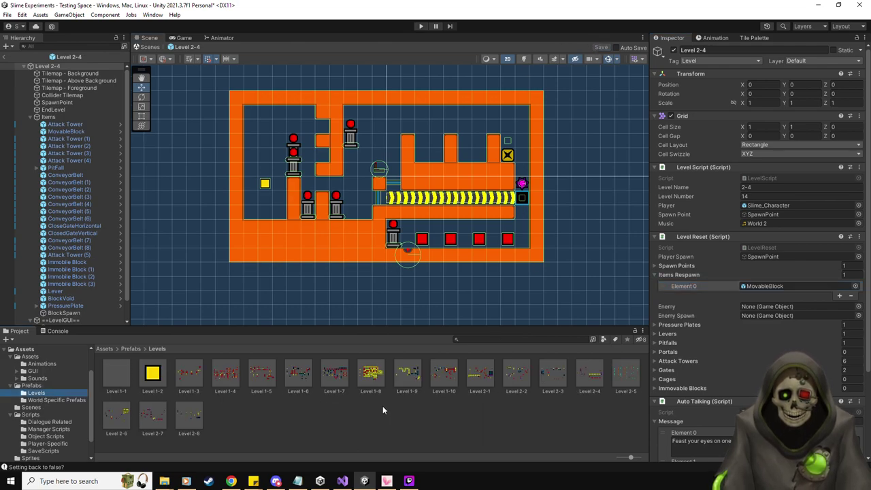
{"action": "double_click", "coordinate": [189, 416]}
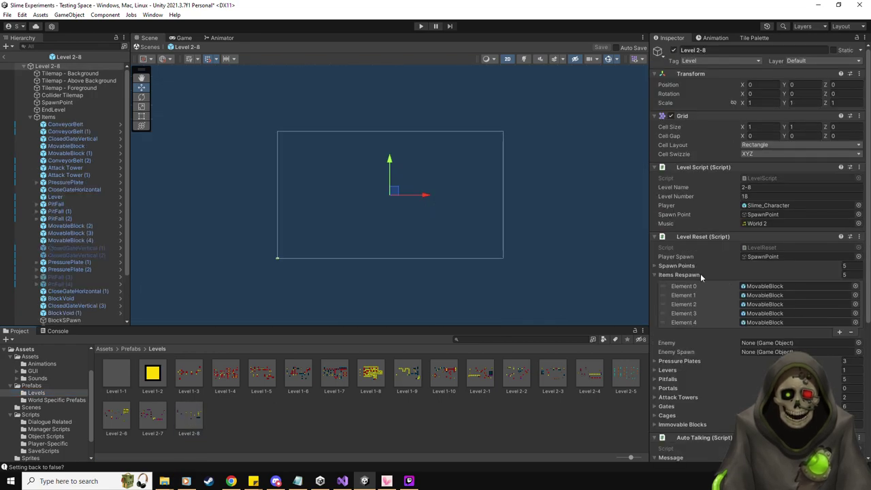
{"action": "left_click", "coordinate": [48, 117]}
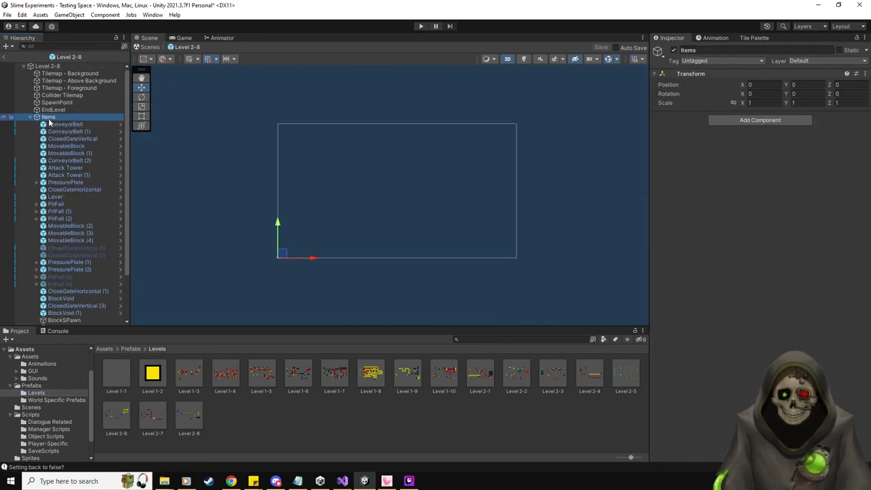
{"action": "scroll", "coordinate": [361, 239], "scroll_direction": "up", "scroll_amount": 4}
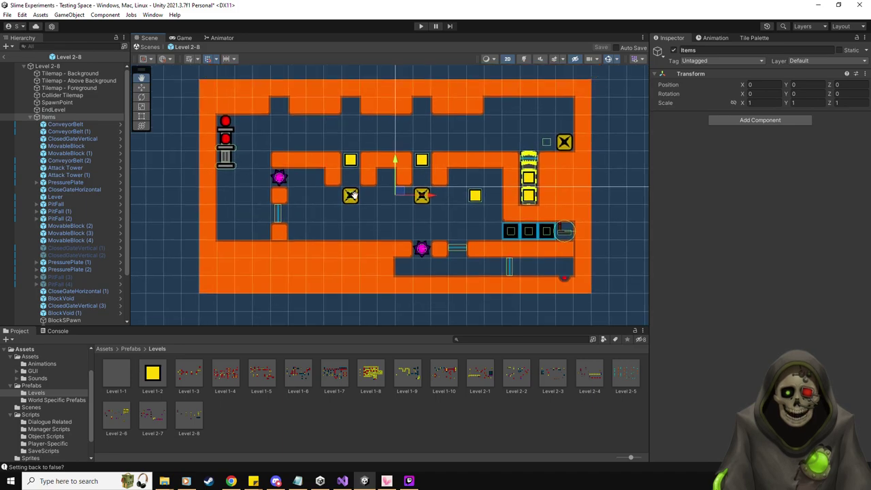
{"action": "middle_click_drag", "start_coordinate": [353, 205], "coordinate": [358, 207]}
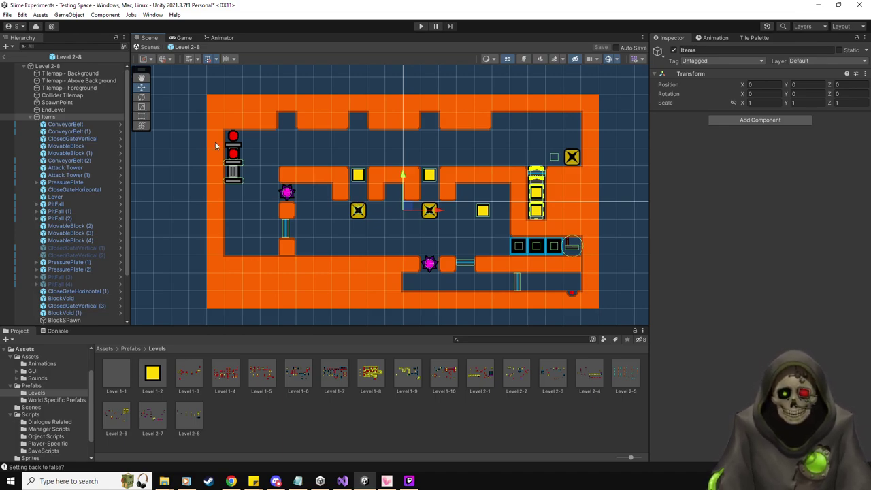
{"action": "left_click", "coordinate": [77, 66]}
{"action": "scroll", "coordinate": [695, 314], "scroll_direction": "down", "scroll_amount": 3}
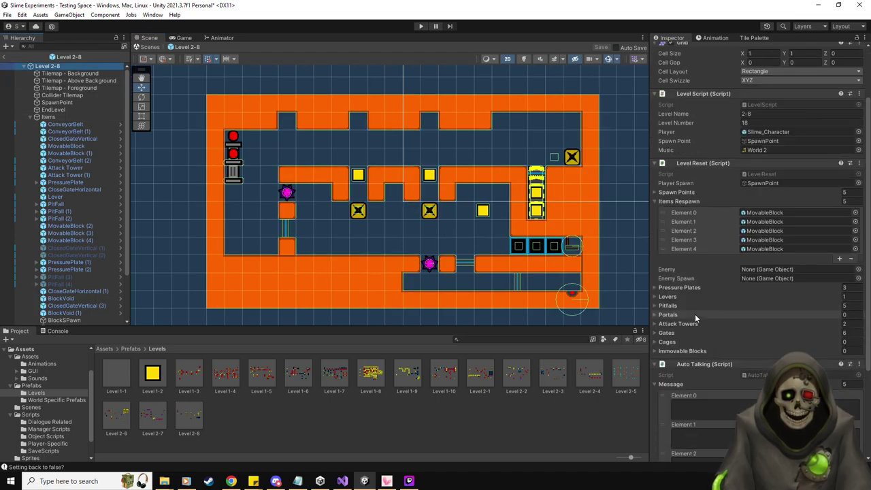
{"action": "left_click", "coordinate": [670, 151]}
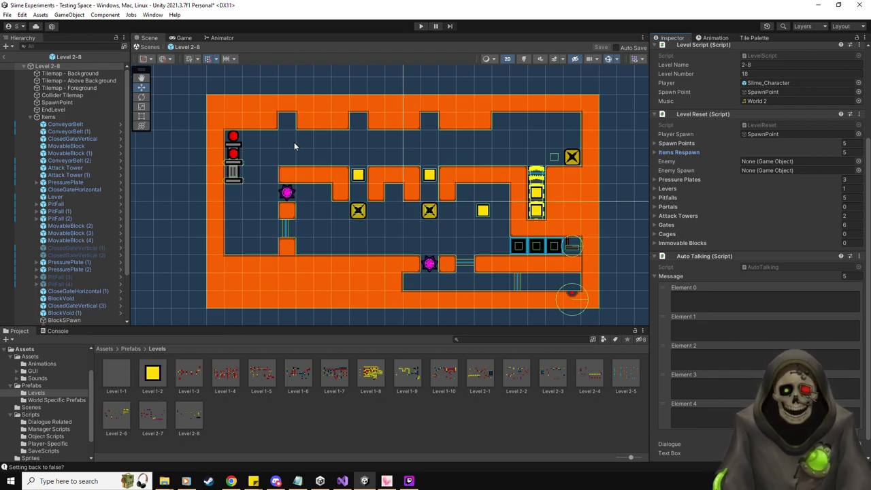
Set Element 0 of Level 2-8's Auto Talking message to "Alright, let's see how you fare with this one then!".
{"action": "left_click", "coordinate": [735, 298]}
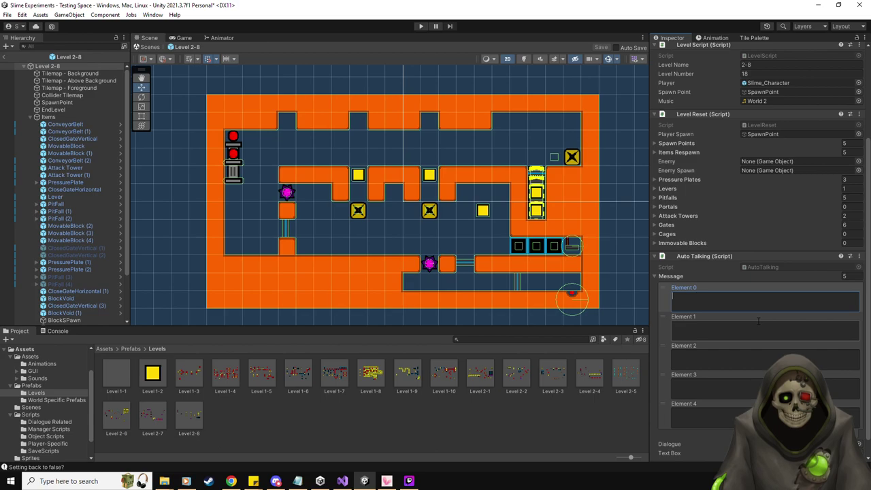
{"action": "type", "text": "Alrig"}
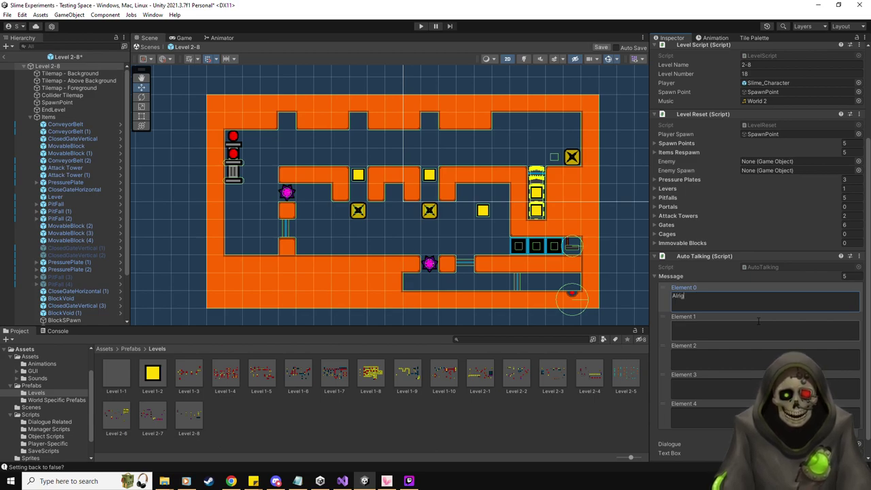
{"action": "type", "text": "ht, let's se"}
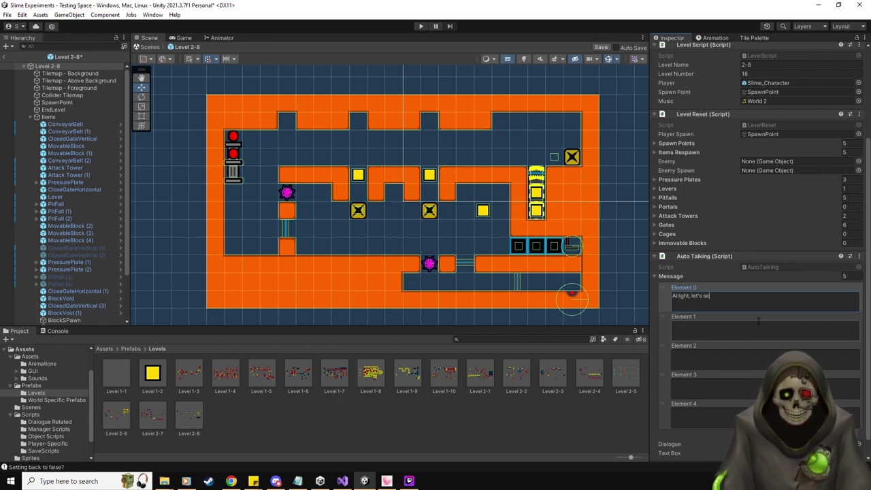
{"action": "type", "text": "e how you fare w"}
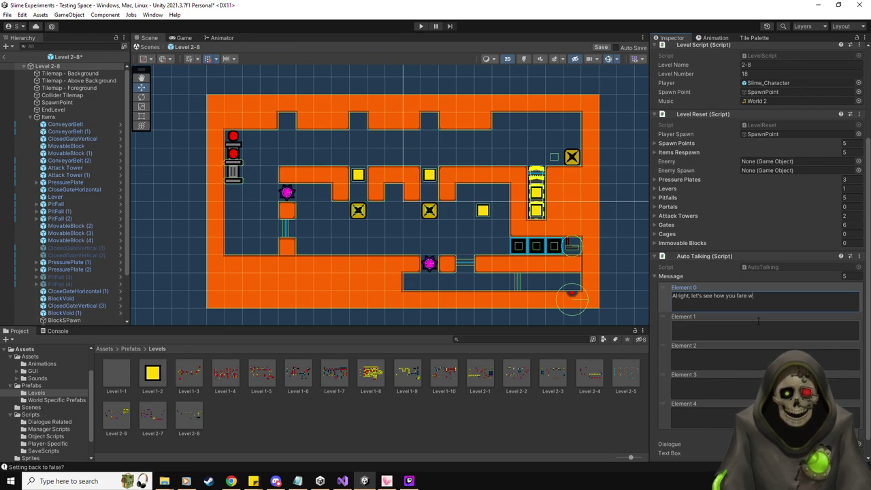
{"action": "type", "text": "ith this."}
{"action": "key", "text": "BackSpace"}
{"action": "type", "text": "one th"}
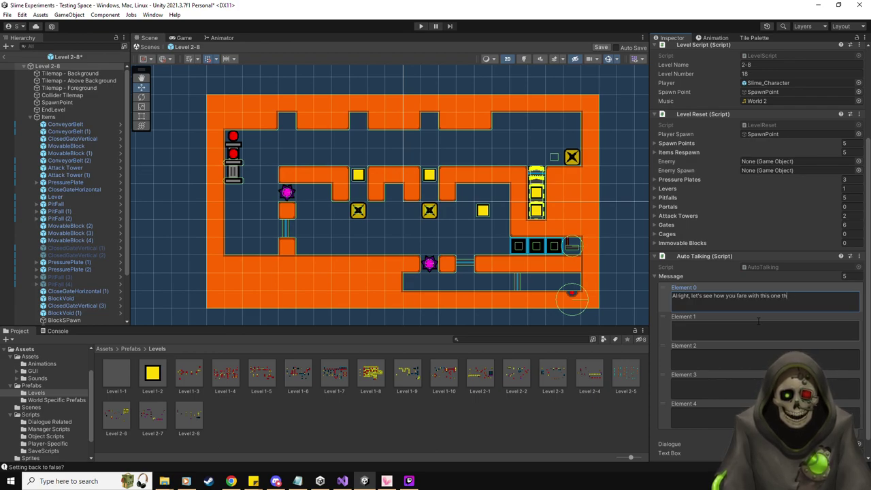
{"action": "type", "text": "en!"}
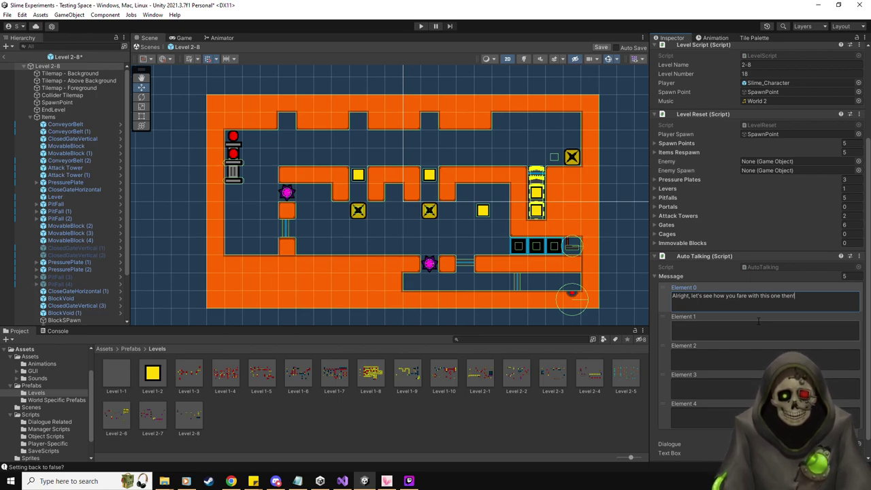
Set Element 1 of the Auto Talking message to "You will need to think ahead and figure out what needs to happen when.".
{"action": "left_click", "coordinate": [762, 325]}
{"action": "type", "text": "You wi"}
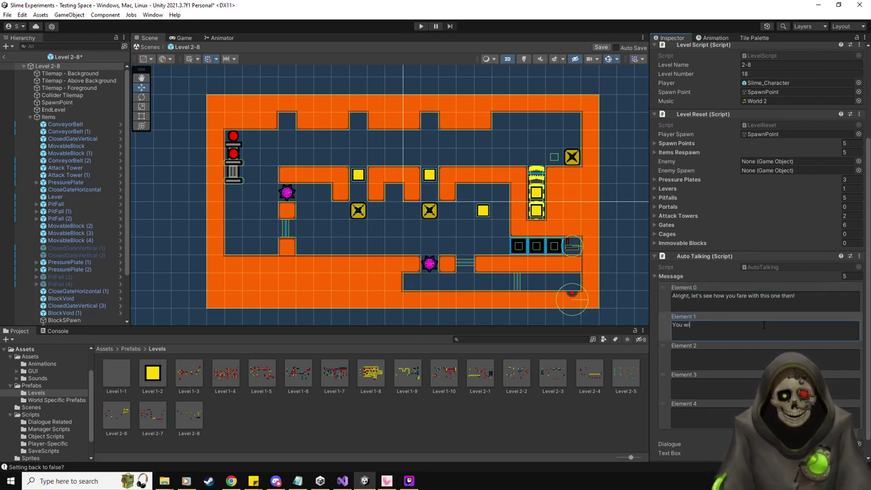
{"action": "type", "text": "ll need to think ahead"}
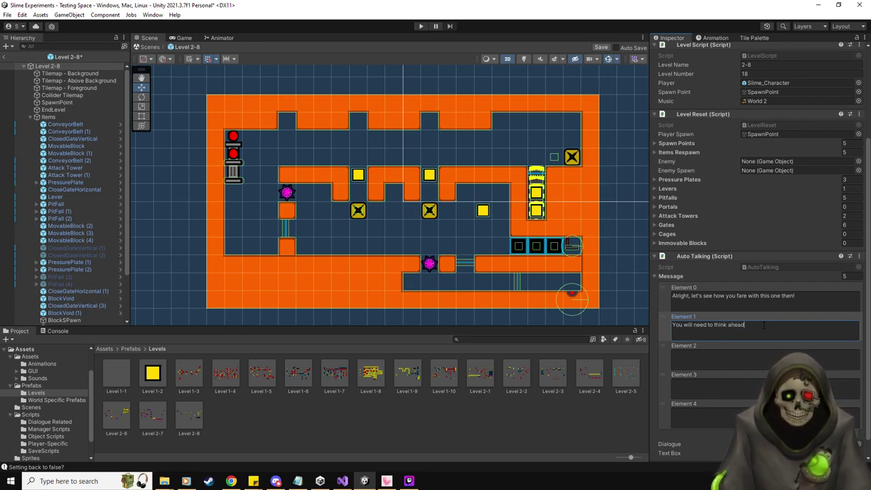
{"action": "type", "text": "and figure out"}
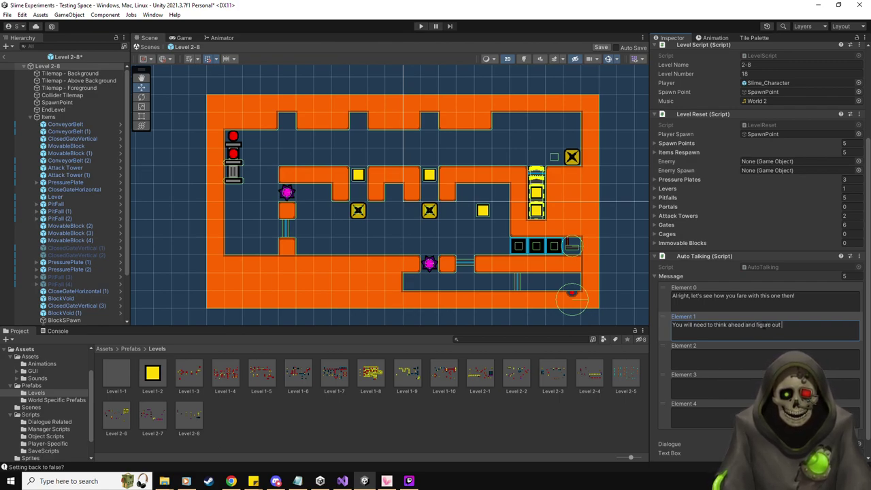
{"action": "type", "text": " what needs to"}
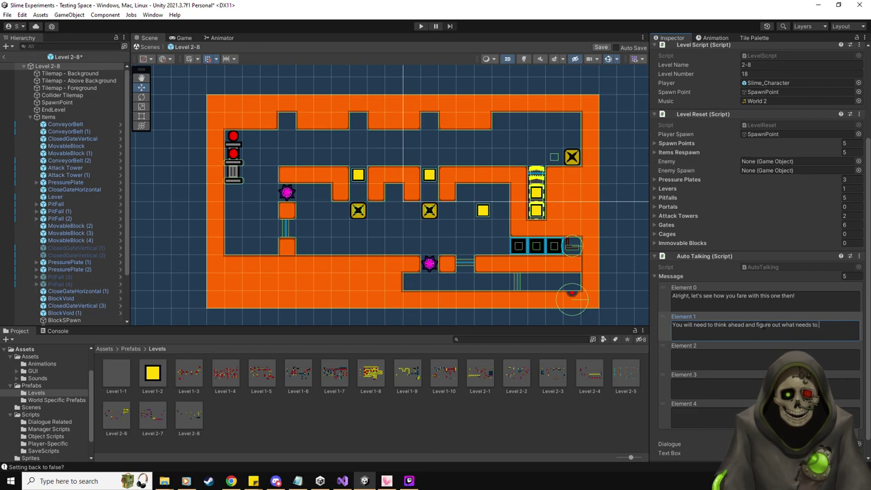
{"action": "type", "text": " happen when."}
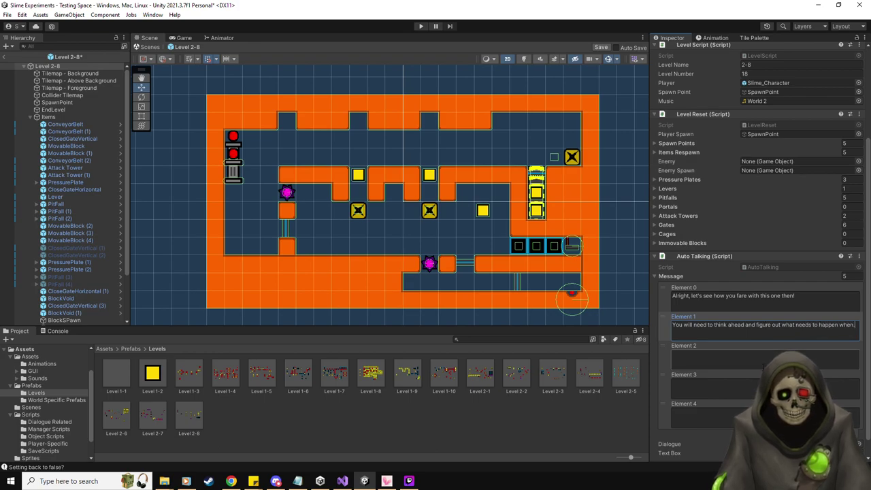
Write Element 2 of the Auto Talking message, warning to avoid the projectiles and hinting that "the pitfalls could prove helpful for moving around.".
{"action": "left_click", "coordinate": [763, 367]}
{"action": "type", "text": "A"}
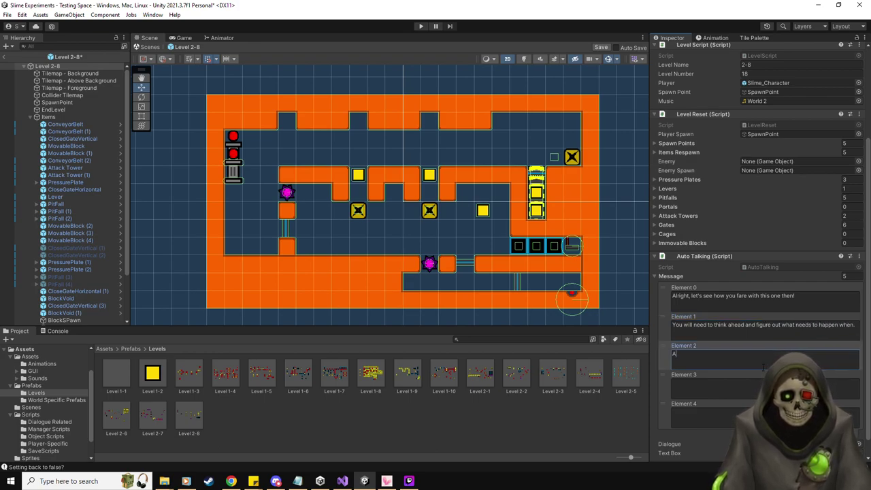
{"action": "type", "text": "lso, don't"}
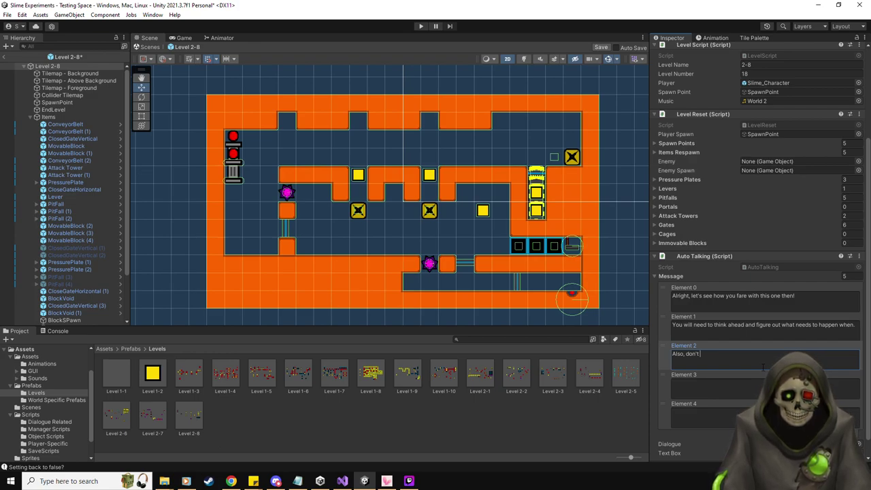
{"action": "key", "text": "BackSpace"}
{"action": "key", "text": "BackSpace"}
{"action": "key", "text": "BackSpace"}
{"action": "key", "text": "BackSpace"}
{"action": "key", "text": "BackSpace"}
{"action": "key", "text": "BackSpace"}
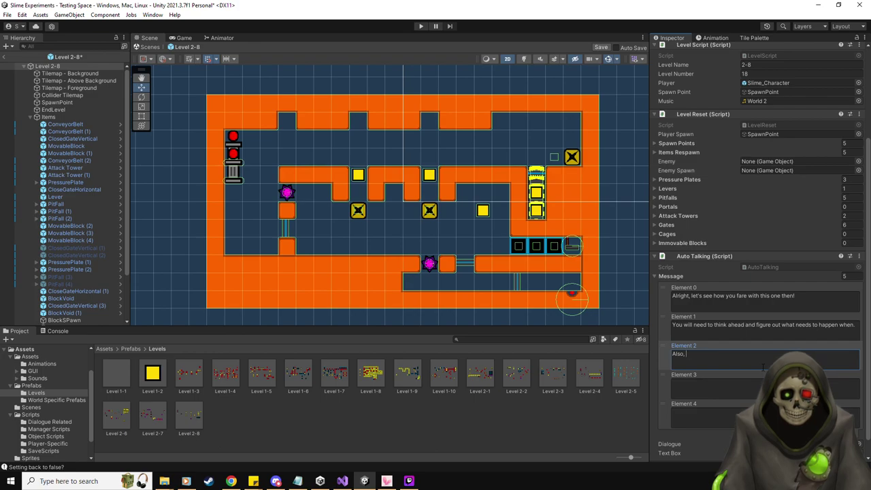
{"action": "type", "text": "Avoid the projectiles"}
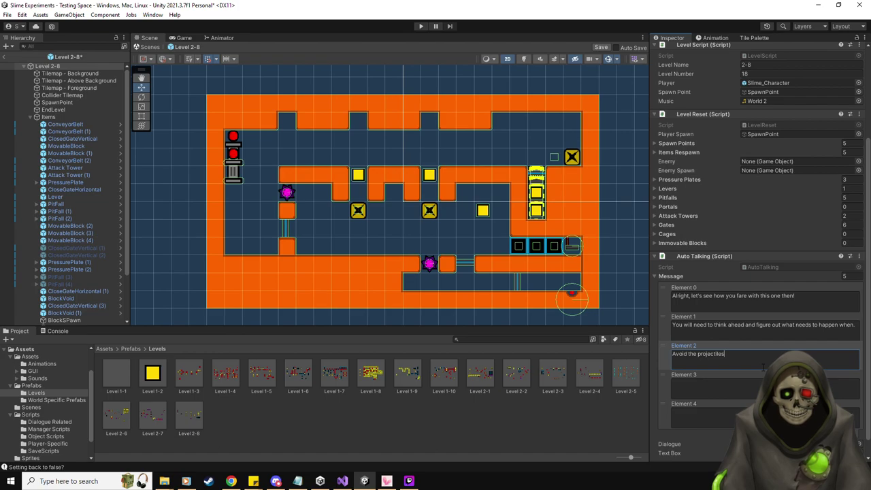
{"action": "type", "text": ", as your progress will"}
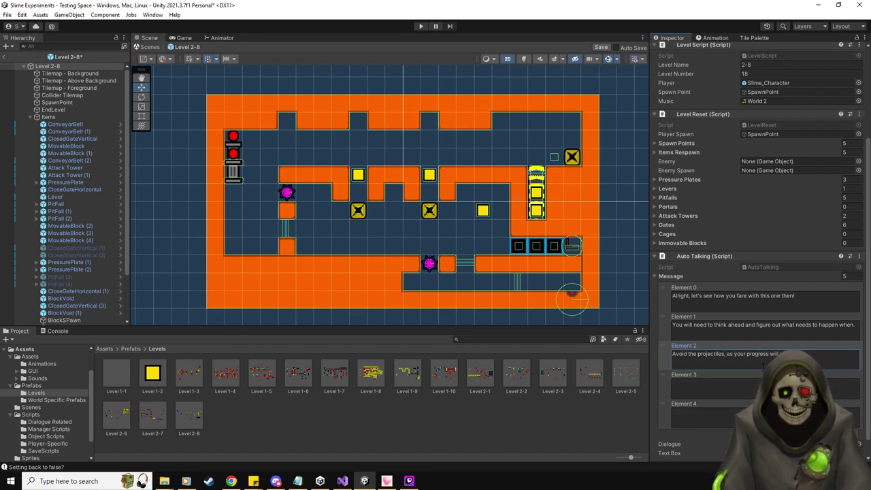
{"action": "type", "text": "o"}
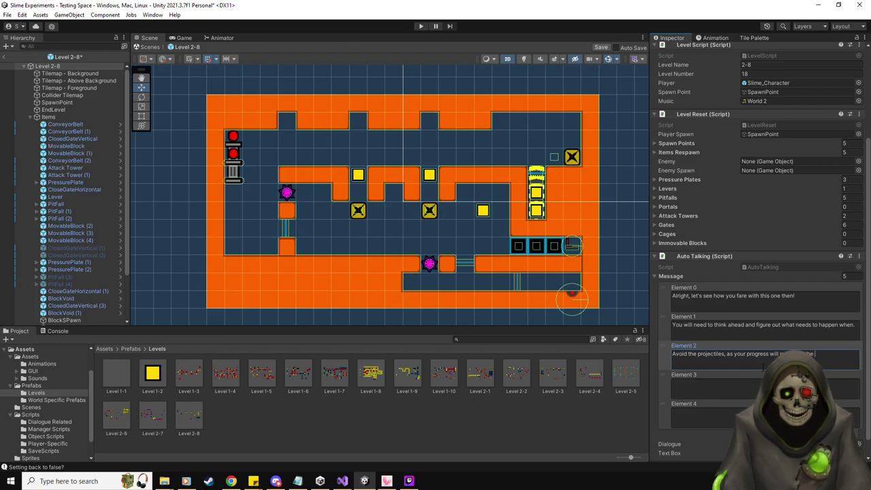
{"action": "type", "text": "pl"}
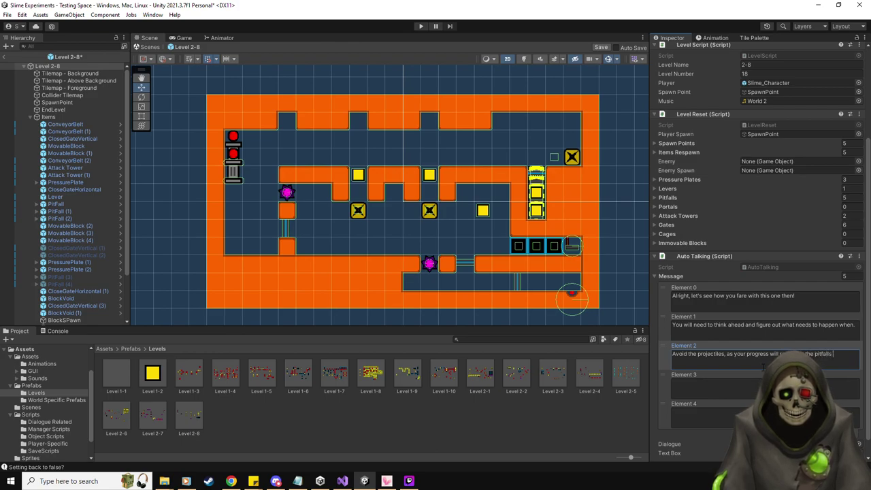
{"action": "type", "text": "rove helpful"}
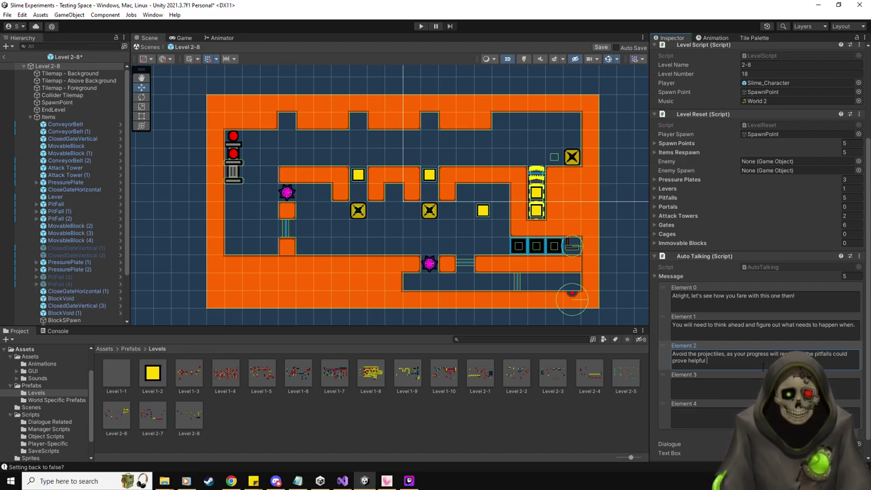
{"action": "type", "text": "for moving around."}
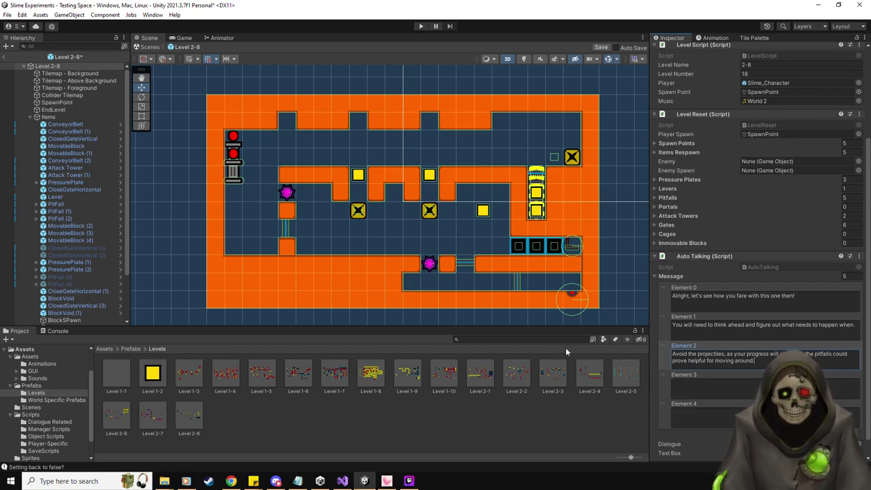
Remove the two empty elements from Level 2-8's Auto Talking message list, save the prefab and return to the Testing Space scene.
{"action": "left_click", "coordinate": [668, 408]}
{"action": "key", "text": "Delete"}
{"action": "key", "text": "Delete"}
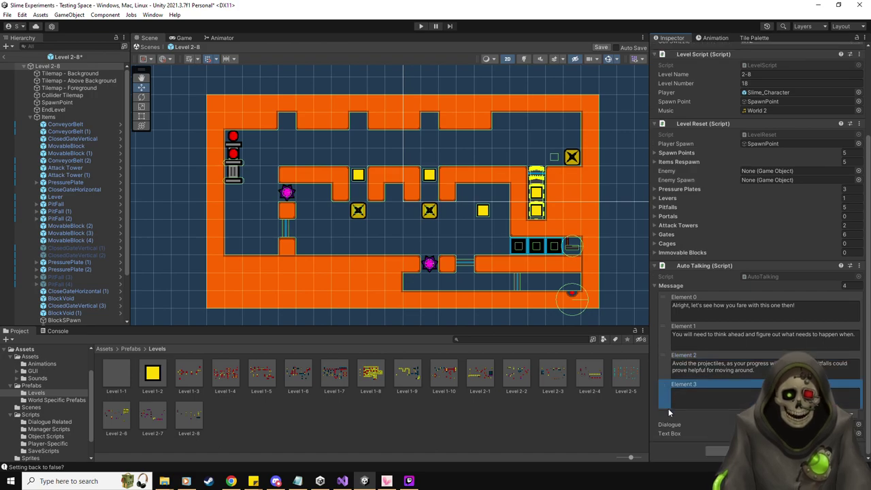
{"action": "left_click", "coordinate": [599, 46]}
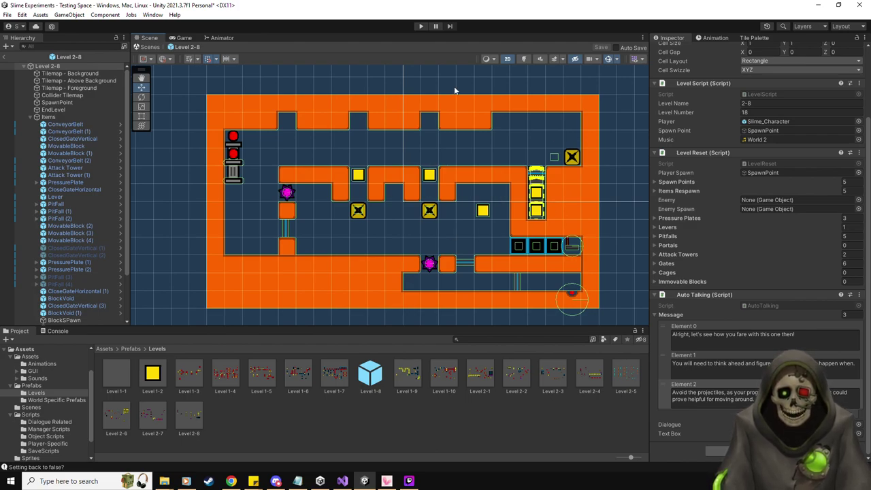
{"action": "left_click", "coordinate": [5, 57]}
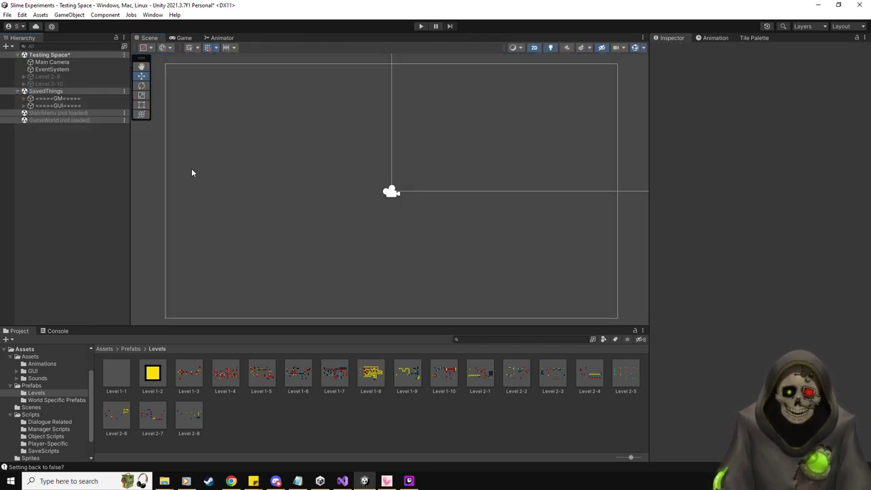
Activate Level 2-9 in the scene, make its Items object the default parent, and save the scene.
{"action": "left_click", "coordinate": [48, 76]}
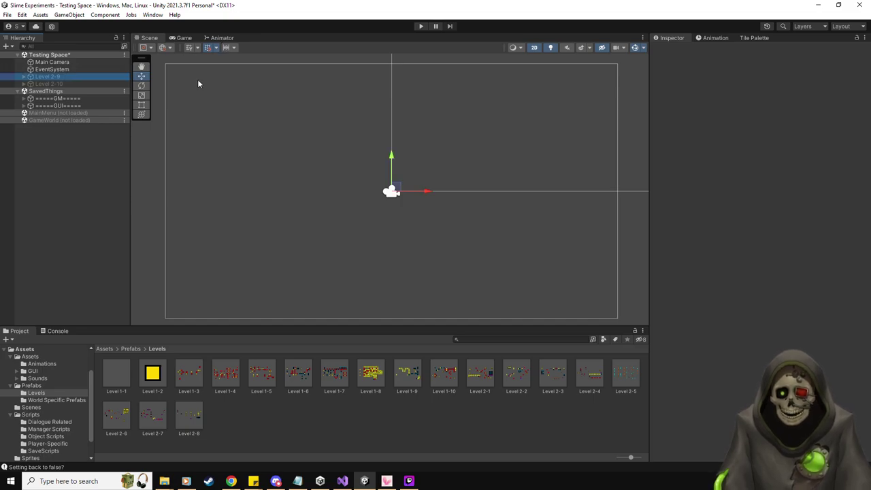
{"action": "left_click", "coordinate": [674, 50]}
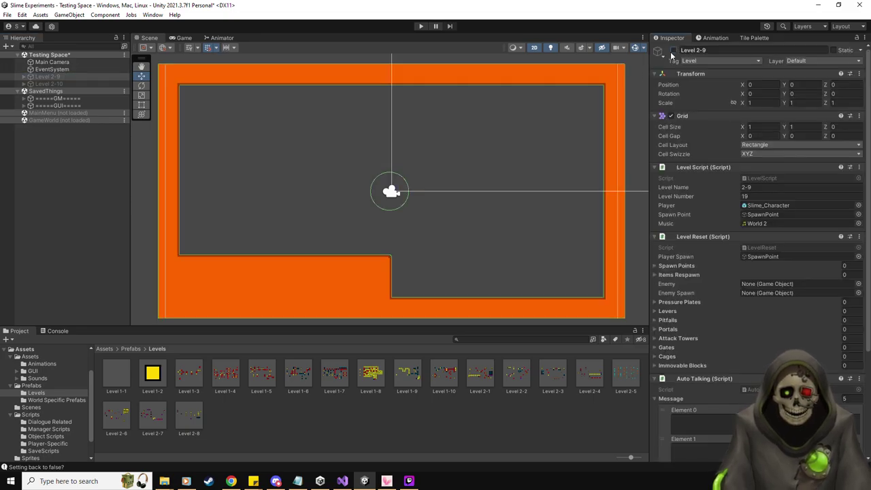
{"action": "left_click", "coordinate": [25, 76]}
{"action": "left_click", "coordinate": [62, 120]}
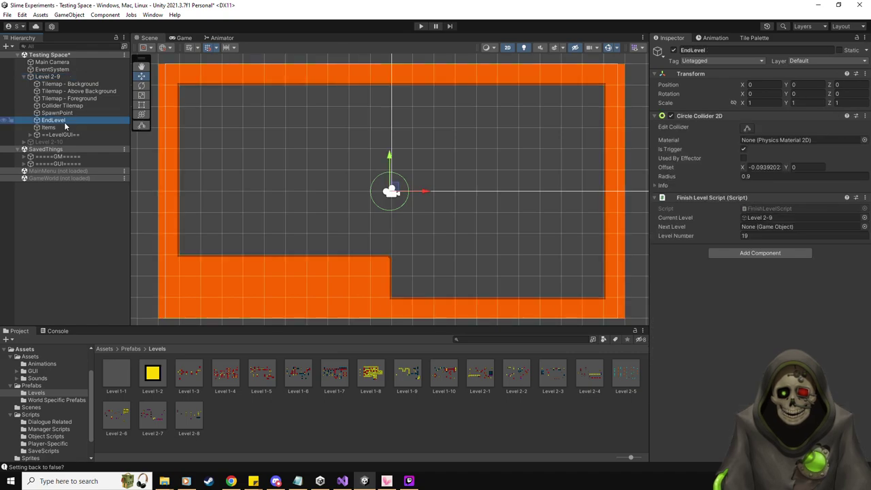
{"action": "right_click", "coordinate": [61, 128]}
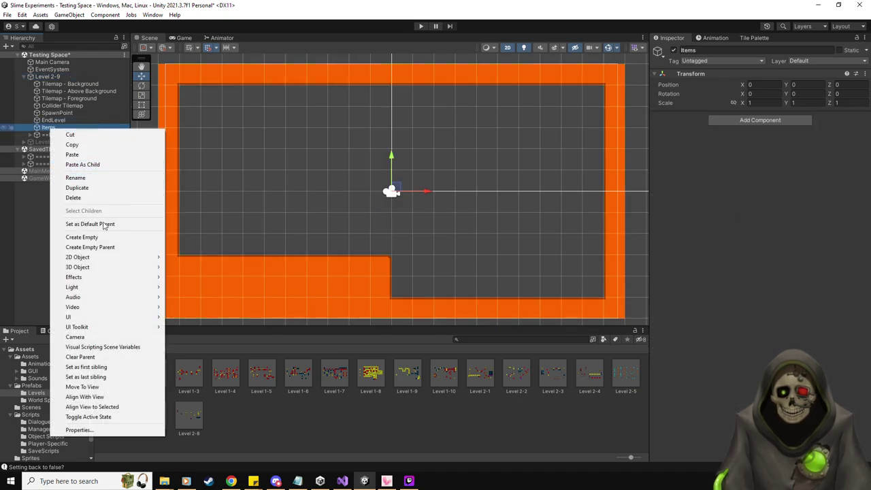
{"action": "left_click", "coordinate": [89, 224]}
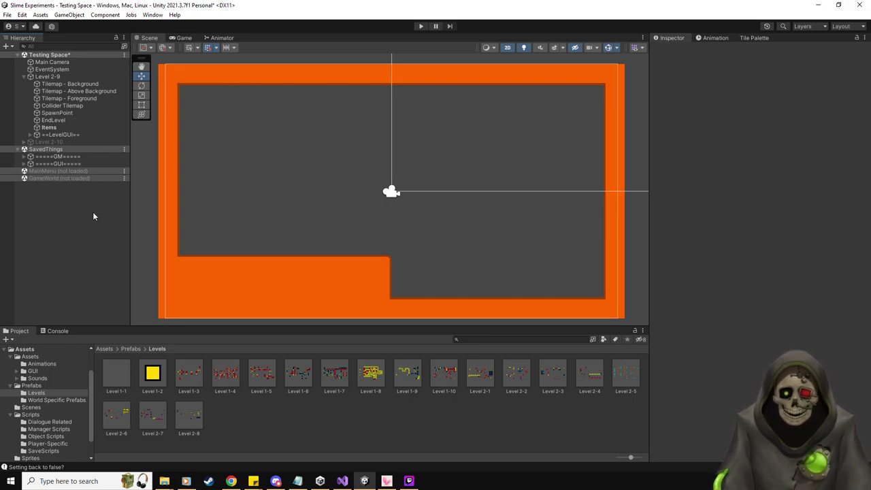
{"action": "key", "text": "ctrl+s"}
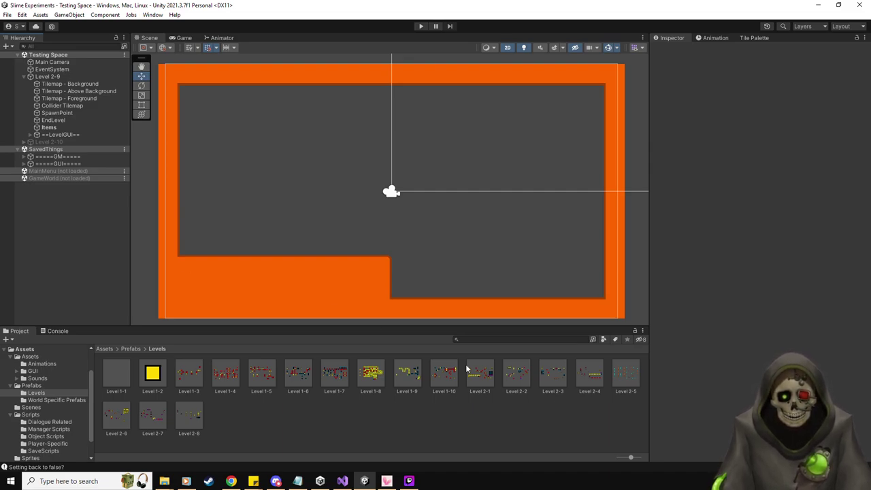
Examine the layouts and gate colours of the Level 2-3 through Level 2-8 prefabs.
{"action": "double_click", "coordinate": [551, 386]}
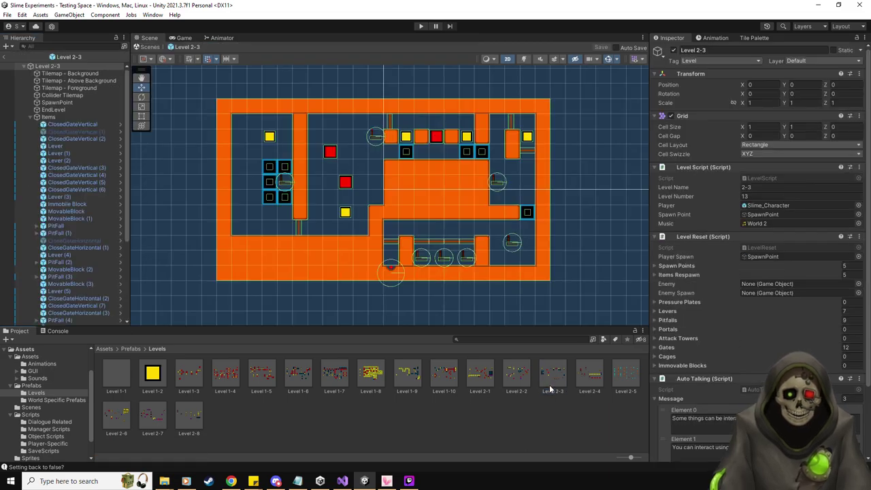
{"action": "double_click", "coordinate": [592, 379]}
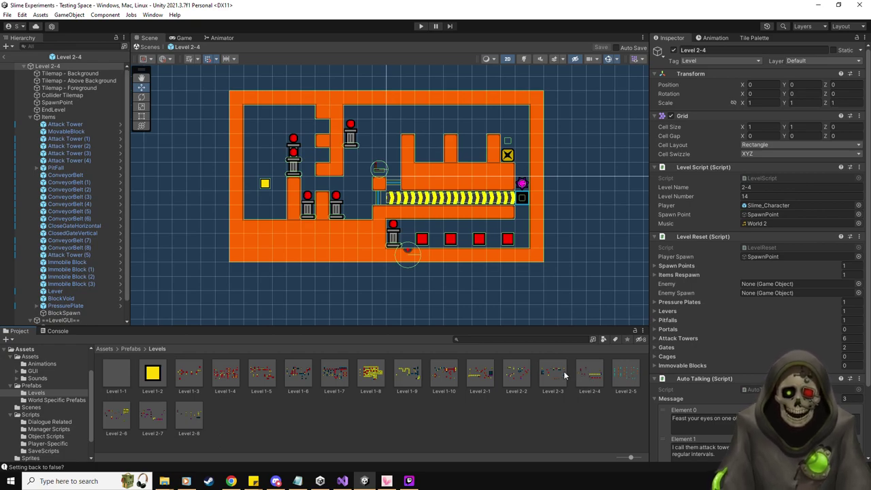
{"action": "double_click", "coordinate": [620, 371]}
{"action": "double_click", "coordinate": [115, 417]}
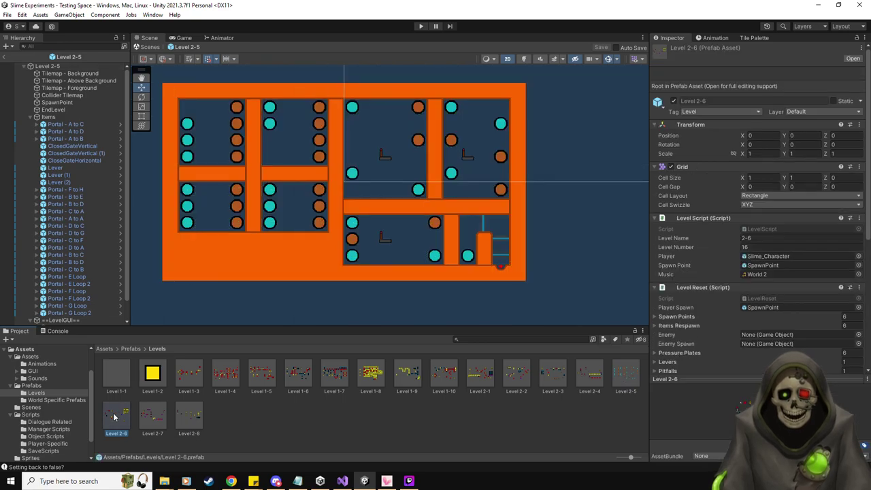
{"action": "double_click", "coordinate": [151, 416]}
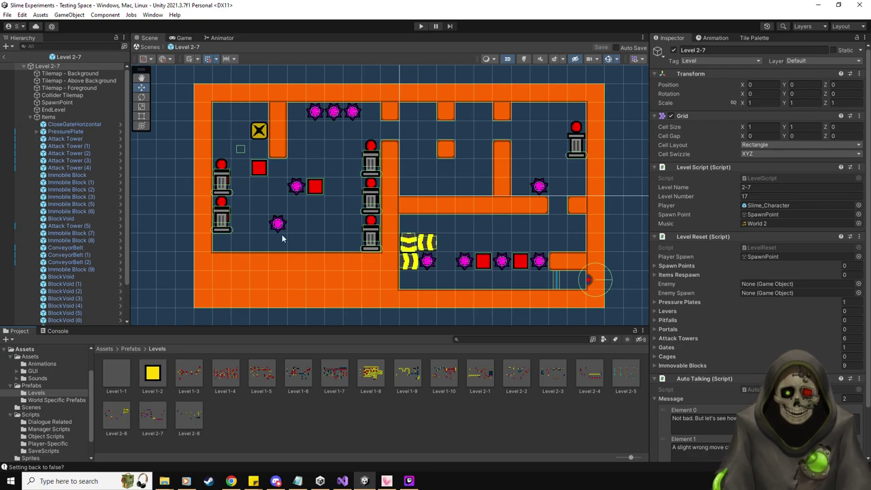
{"action": "double_click", "coordinate": [193, 419]}
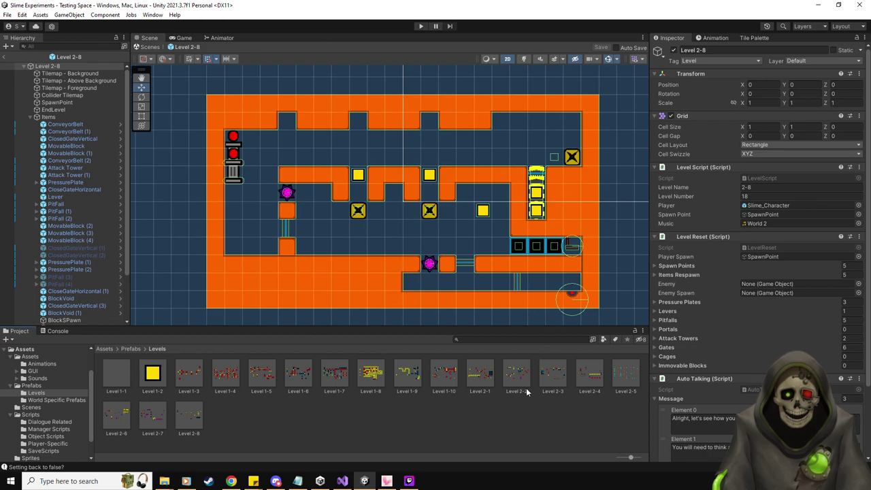
{"action": "double_click", "coordinate": [582, 376]}
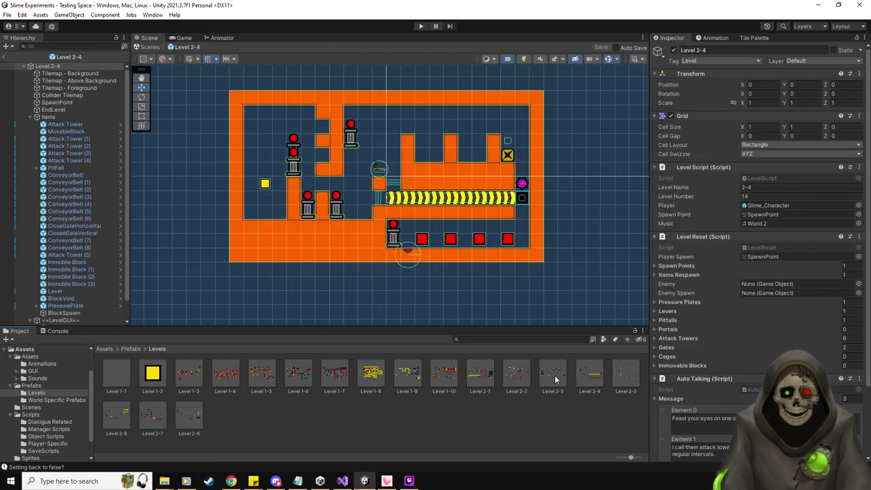
{"action": "double_click", "coordinate": [553, 376]}
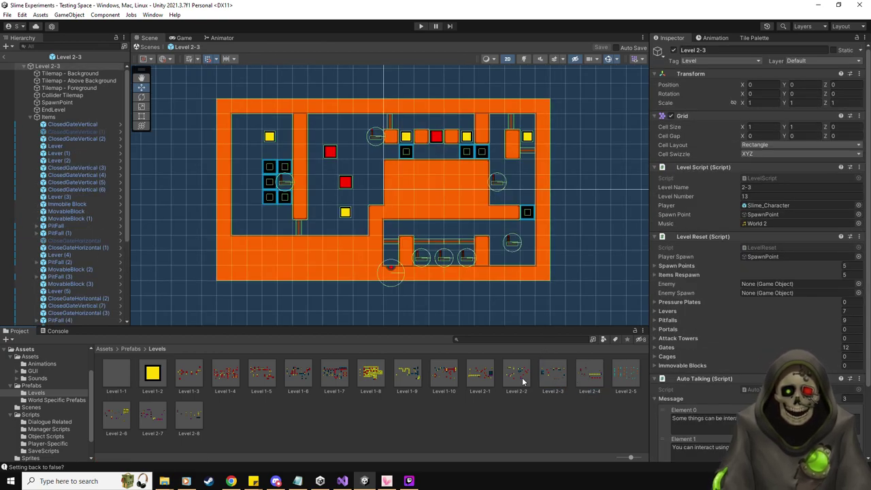
Inspect the gate at the start of the Level 2-2 prefab and the rest of its layout, and recheck Level 2-3.
{"action": "double_click", "coordinate": [523, 379]}
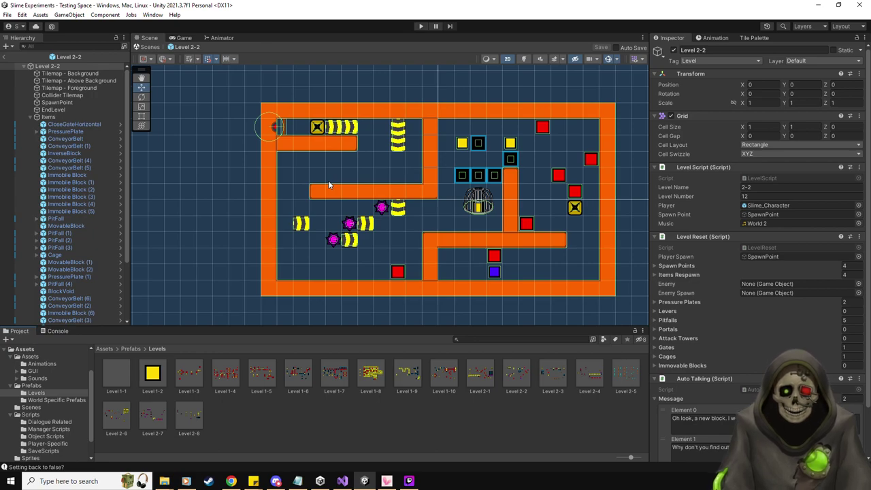
{"action": "scroll", "coordinate": [328, 180], "scroll_direction": "up", "scroll_amount": 1}
{"action": "scroll", "coordinate": [328, 181], "scroll_direction": "up", "scroll_amount": 5}
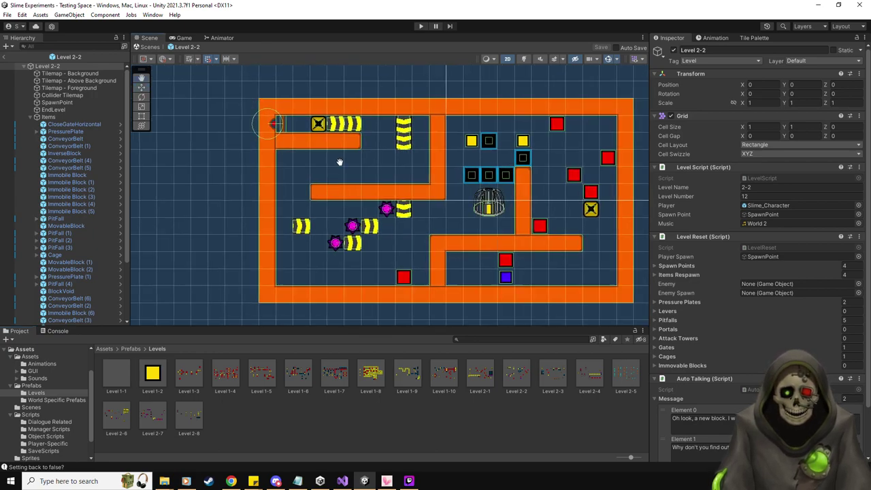
{"action": "scroll", "coordinate": [317, 142], "scroll_direction": "up", "scroll_amount": 2}
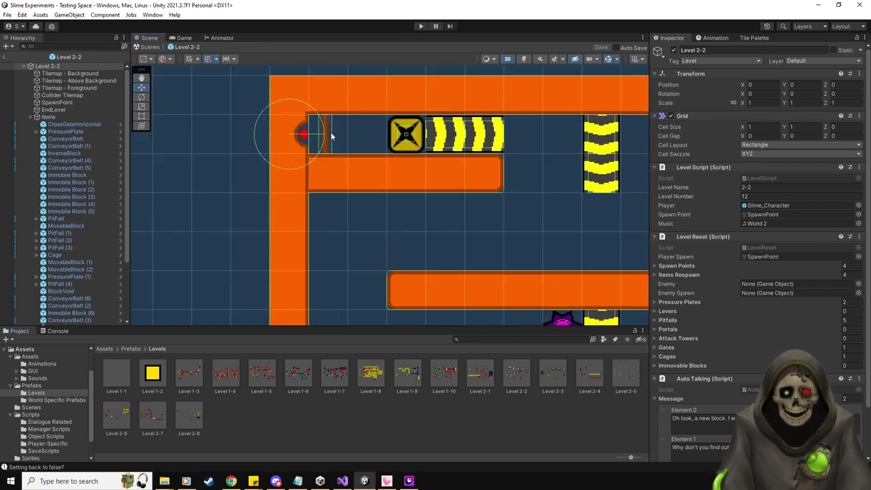
{"action": "scroll", "coordinate": [332, 157], "scroll_direction": "down", "scroll_amount": 2}
{"action": "middle_click_drag", "start_coordinate": [472, 200], "coordinate": [363, 179]}
{"action": "scroll", "coordinate": [395, 181], "scroll_direction": "down", "scroll_amount": 2}
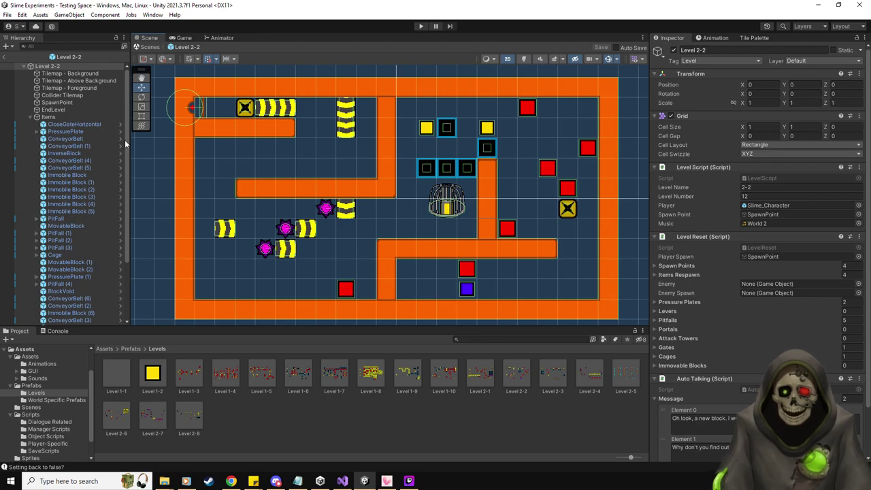
{"action": "left_click", "coordinate": [6, 56]}
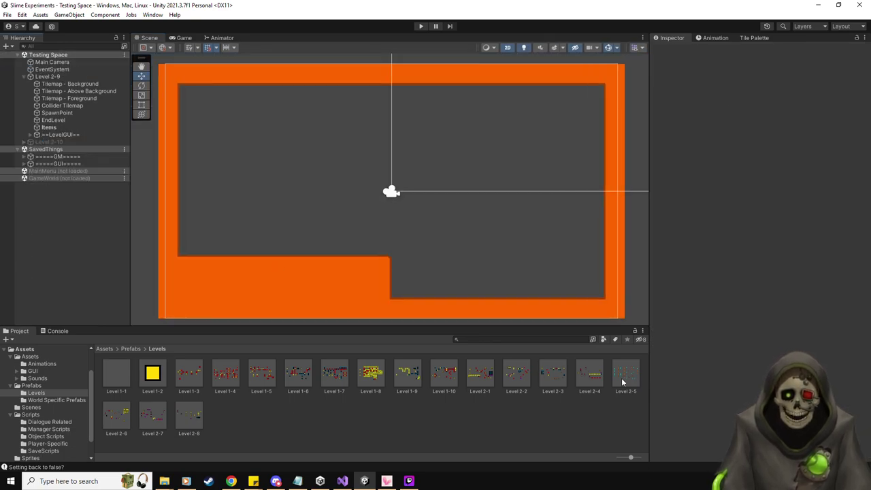
{"action": "left_click", "coordinate": [621, 381]}
{"action": "double_click", "coordinate": [516, 372]}
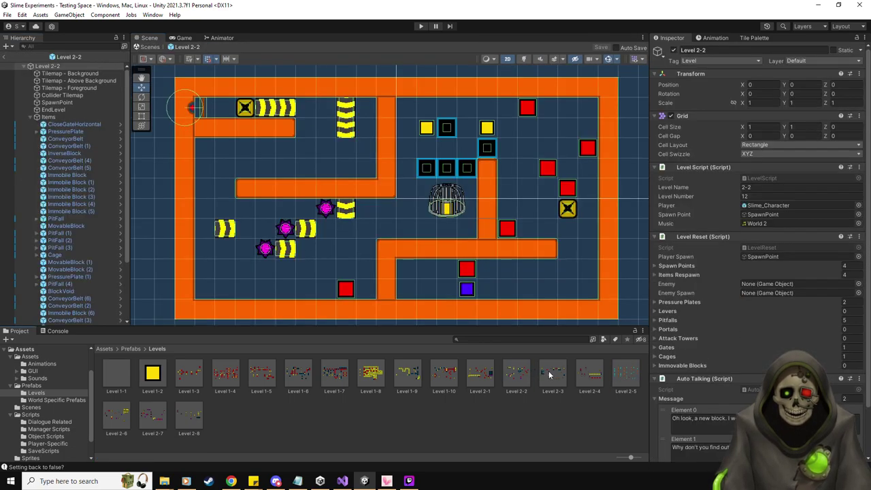
{"action": "double_click", "coordinate": [555, 370]}
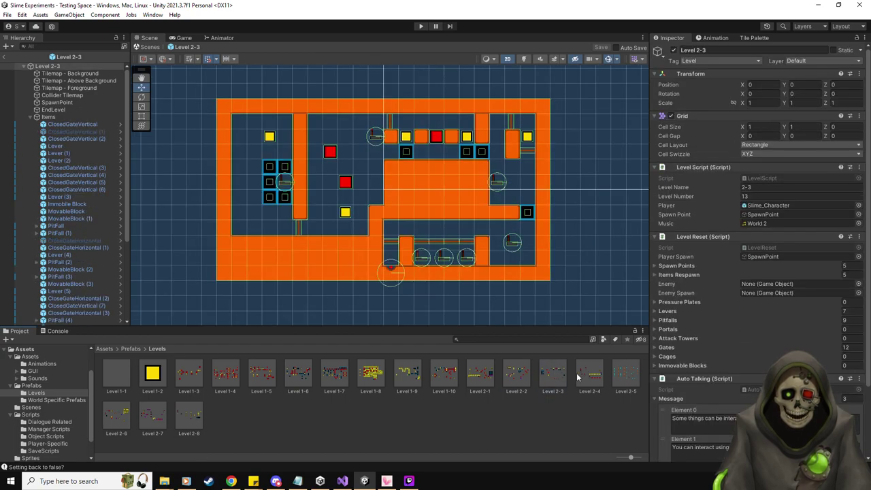
Open the Level 2-4 prefab and replace CloseGateHorizontal's sprite with the orange Wall_Blocks_World2_31.
{"action": "double_click", "coordinate": [585, 376]}
{"action": "scroll", "coordinate": [492, 278], "scroll_direction": "up", "scroll_amount": 5}
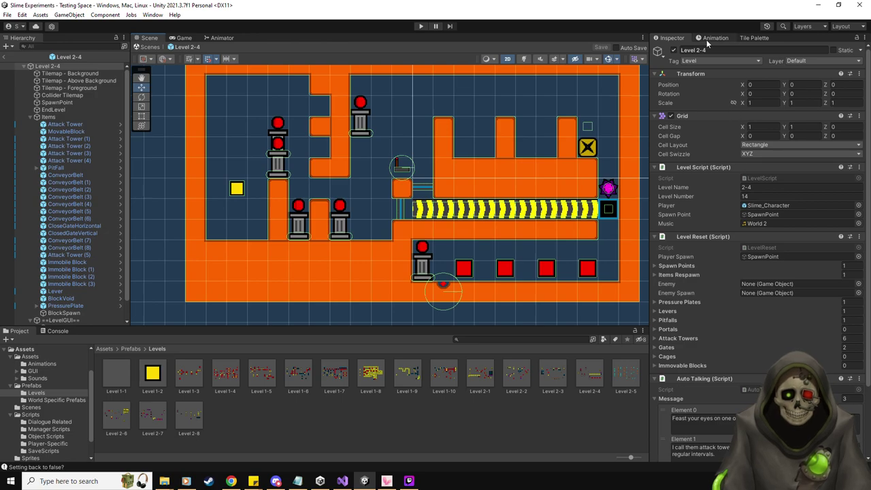
{"action": "left_click", "coordinate": [30, 358]}
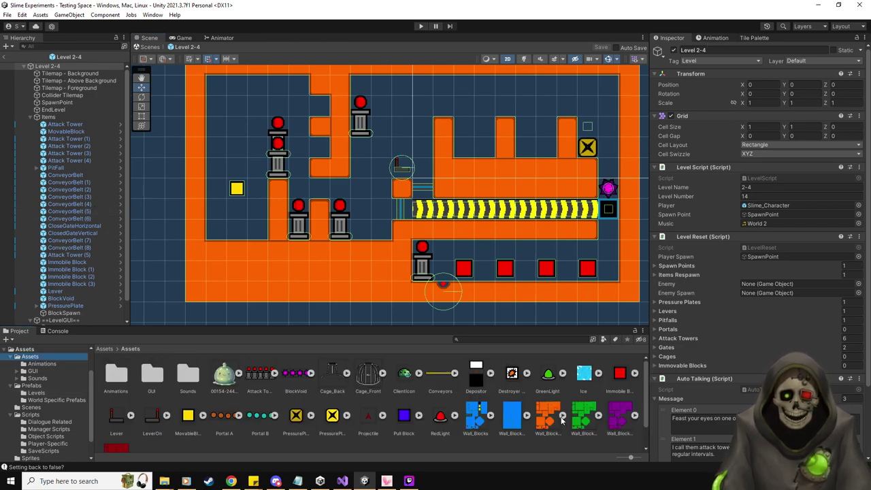
{"action": "scroll", "coordinate": [562, 420], "scroll_direction": "down", "scroll_amount": 5}
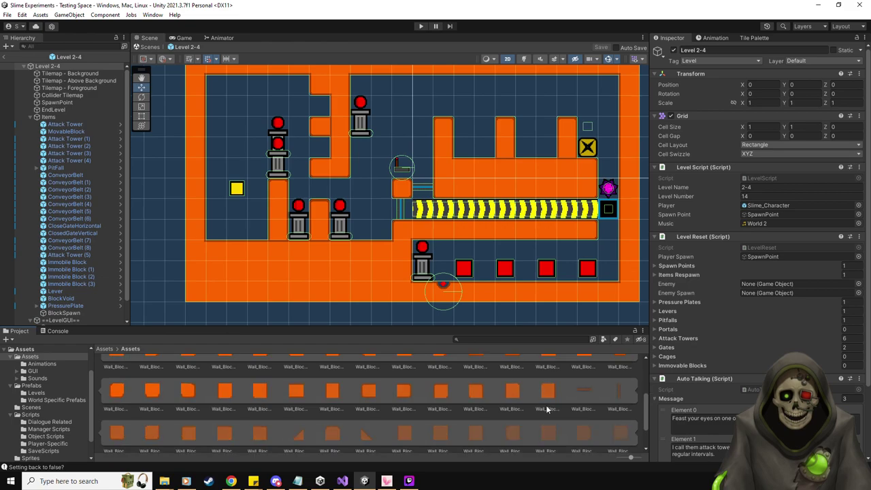
{"action": "left_click", "coordinate": [95, 224]}
{"action": "left_click_drag", "start_coordinate": [617, 397], "coordinate": [803, 135]}
Set the sprite of Level 2-4's ClosedGateVertical to Wall_Blocks_World2_30 and save the prefab.
{"action": "left_click", "coordinate": [80, 234]}
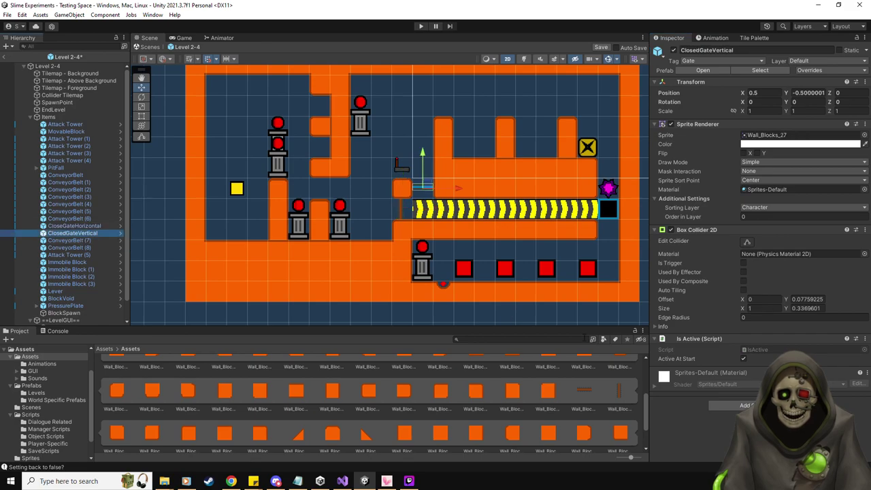
{"action": "scroll", "coordinate": [585, 402], "scroll_direction": "up", "scroll_amount": 1}
{"action": "left_click_drag", "start_coordinate": [583, 397], "coordinate": [796, 135]}
{"action": "left_click", "coordinate": [600, 49]}
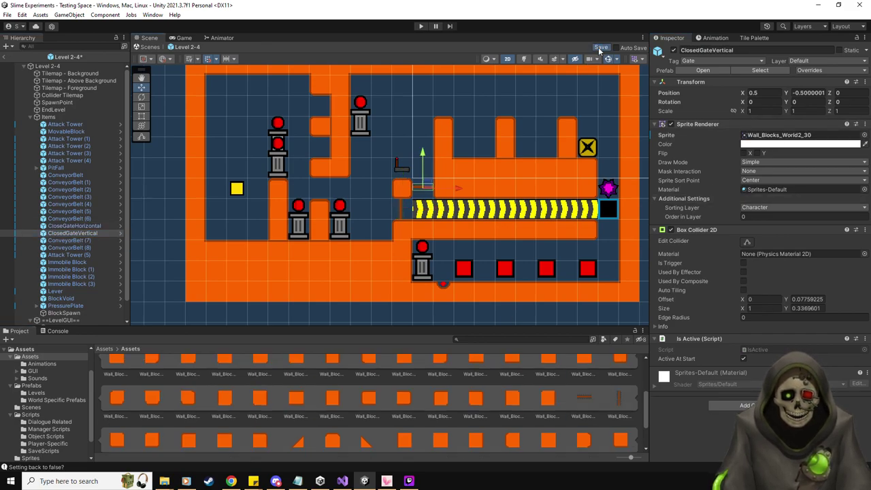
Open the Level 2-5 prefab and set ClosedGateVertical's sprite to Wall_Blocks_World2_30.
{"action": "left_click", "coordinate": [36, 392]}
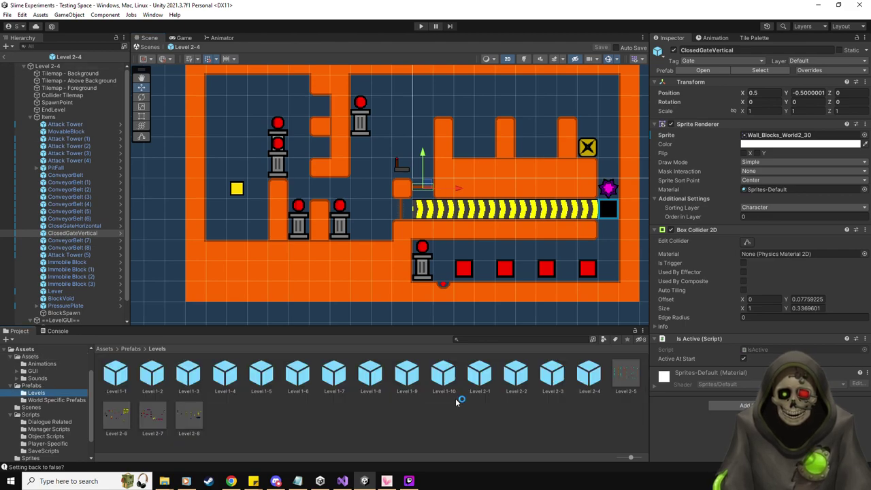
{"action": "double_click", "coordinate": [625, 379]}
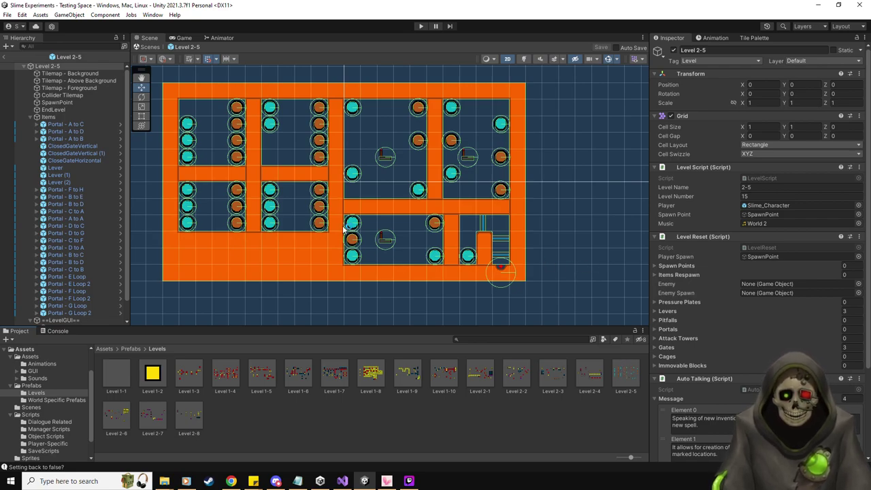
{"action": "middle_click_drag", "start_coordinate": [293, 222], "coordinate": [309, 226]}
{"action": "left_click", "coordinate": [81, 146]}
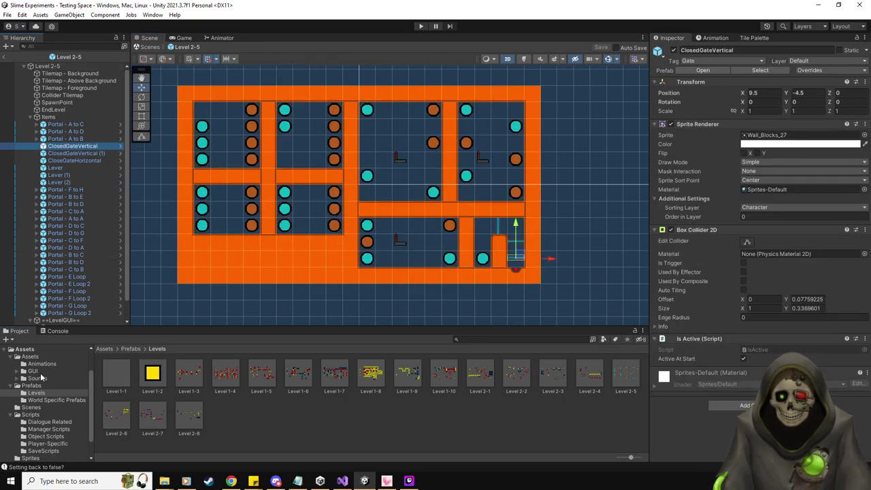
{"action": "left_click", "coordinate": [29, 356]}
{"action": "scroll", "coordinate": [583, 411], "scroll_direction": "down", "scroll_amount": 5}
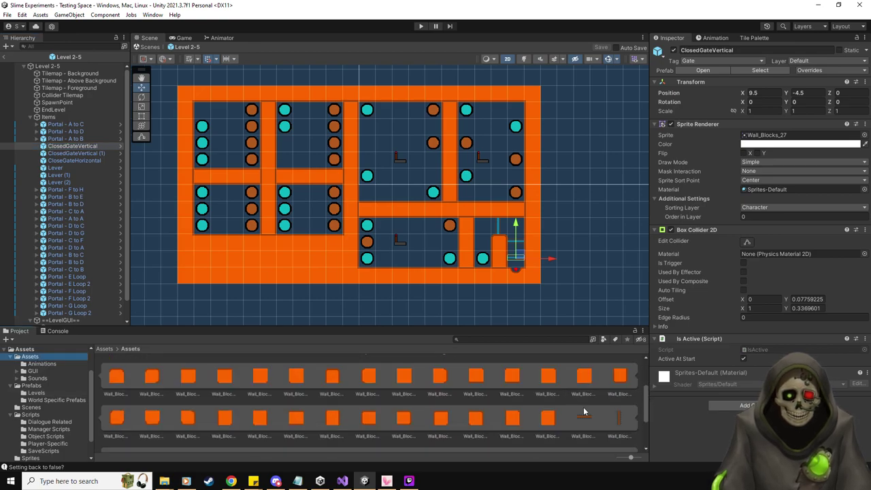
{"action": "left_click_drag", "start_coordinate": [584, 411], "coordinate": [796, 135]}
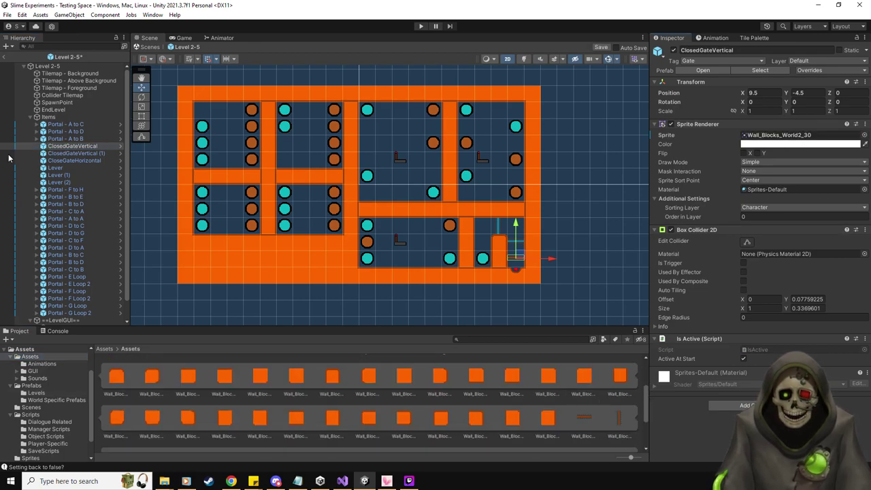
Set Level 2-5's ClosedGateVertical (1) sprite to Wall_Blocks_World2_30 and its CloseGateHorizontal sprite to Wall_Blocks_World2_31.
{"action": "left_click", "coordinate": [76, 154]}
{"action": "left_click_drag", "start_coordinate": [584, 417], "coordinate": [780, 135]}
{"action": "left_click", "coordinate": [82, 160]}
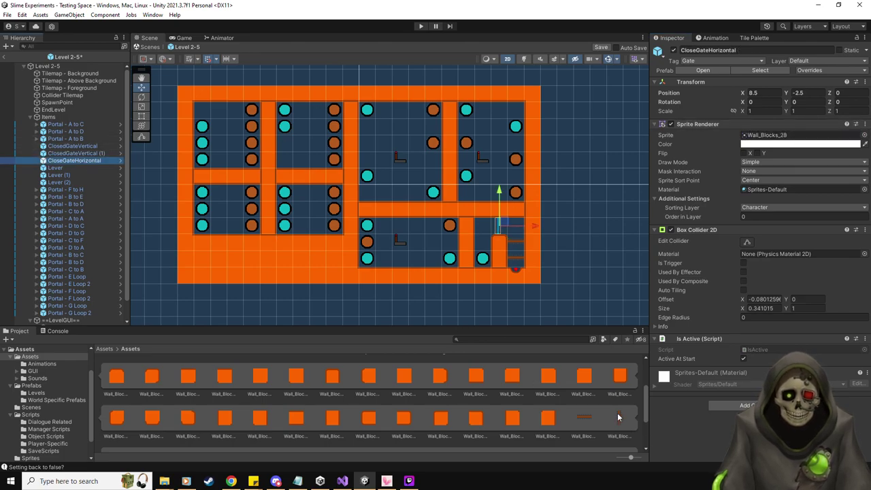
{"action": "left_click_drag", "start_coordinate": [620, 417], "coordinate": [799, 134]}
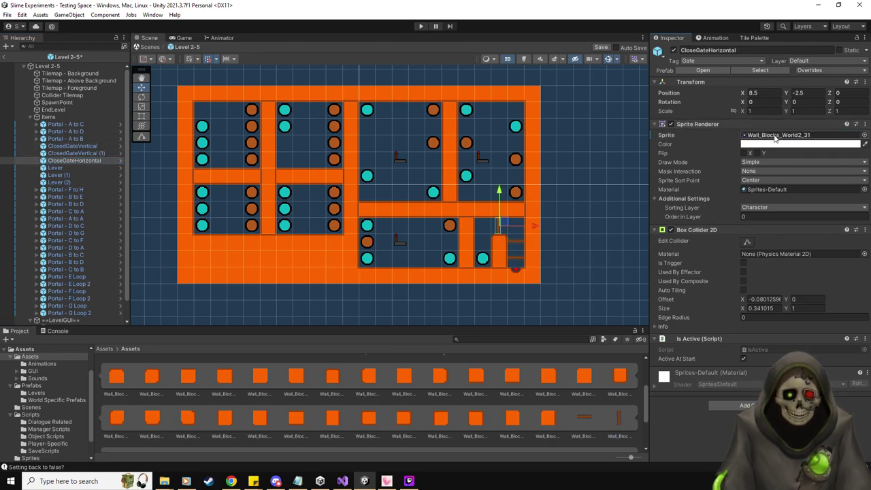
Save the Level 2-5 prefab and open the Level 2-6 prefab for editing.
{"action": "left_click", "coordinate": [601, 47]}
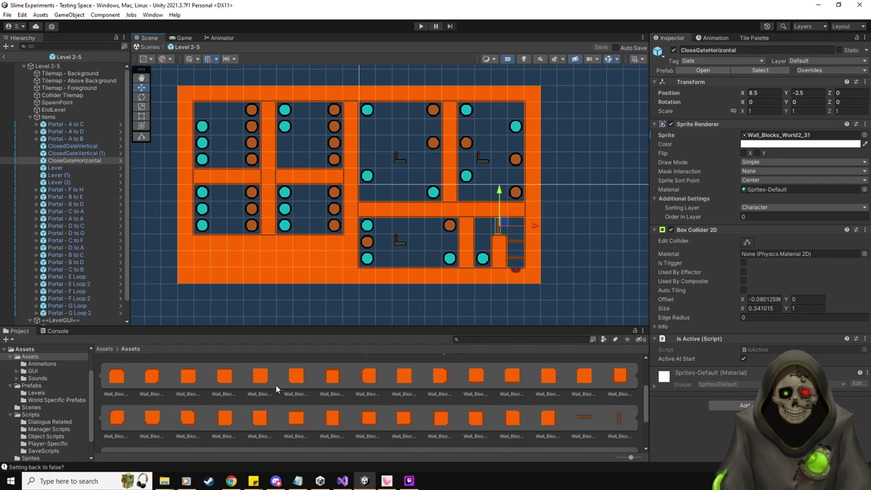
{"action": "left_click", "coordinate": [41, 400]}
{"action": "left_click", "coordinate": [38, 393]}
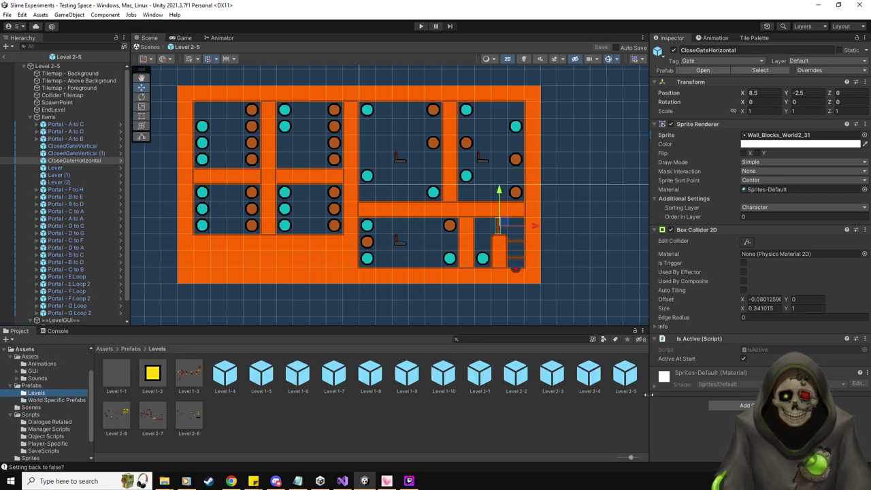
{"action": "double_click", "coordinate": [117, 413]}
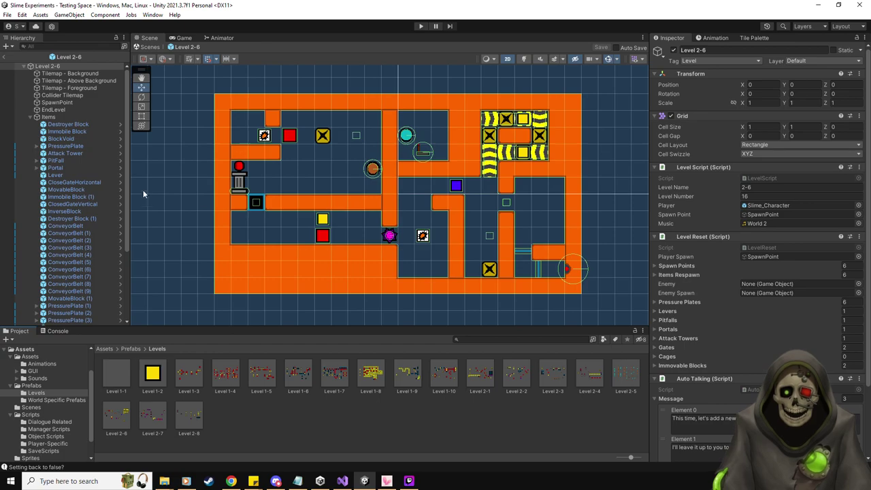
Set Level 2-6's CloseGateHorizontal sprite to Wall_Blocks_World2_31 and its ClosedGateVertical sprite to Wall_Blocks_World2_30.
{"action": "left_click", "coordinate": [85, 182]}
{"action": "left_click", "coordinate": [27, 356]}
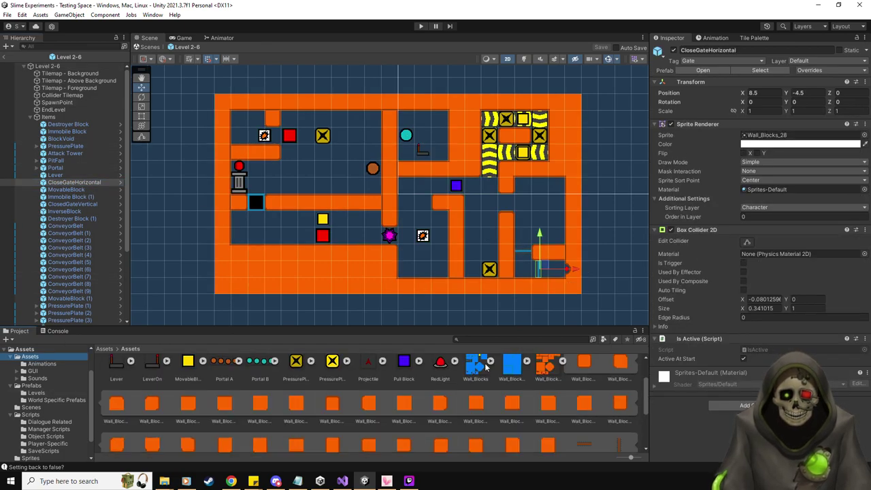
{"action": "scroll", "coordinate": [485, 367], "scroll_direction": "down", "scroll_amount": 2}
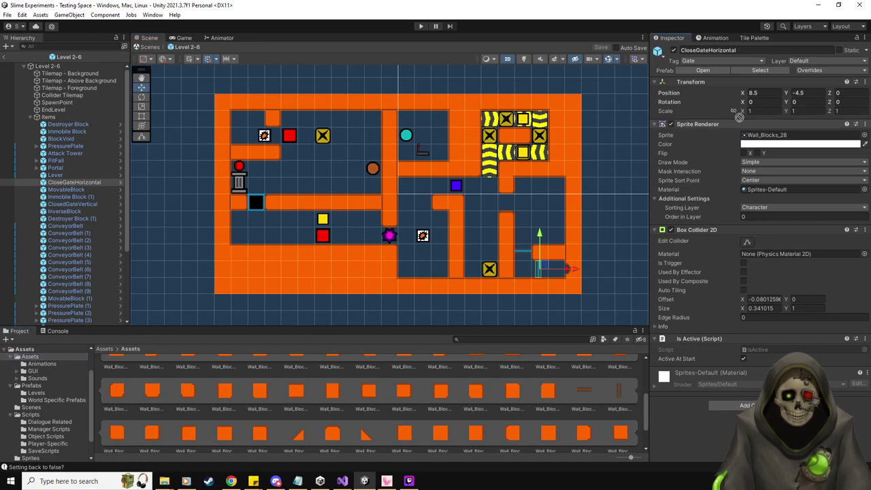
{"action": "left_click", "coordinate": [85, 205]}
{"action": "scroll", "coordinate": [572, 371], "scroll_direction": "up", "scroll_amount": 1}
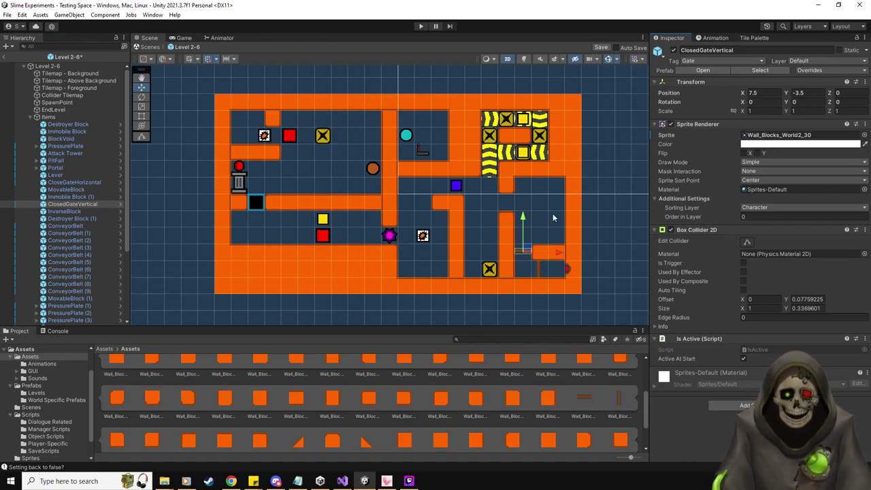
Save the Level 2-6 prefab and open the Level 2-7 prefab for editing.
{"action": "left_click", "coordinate": [601, 47]}
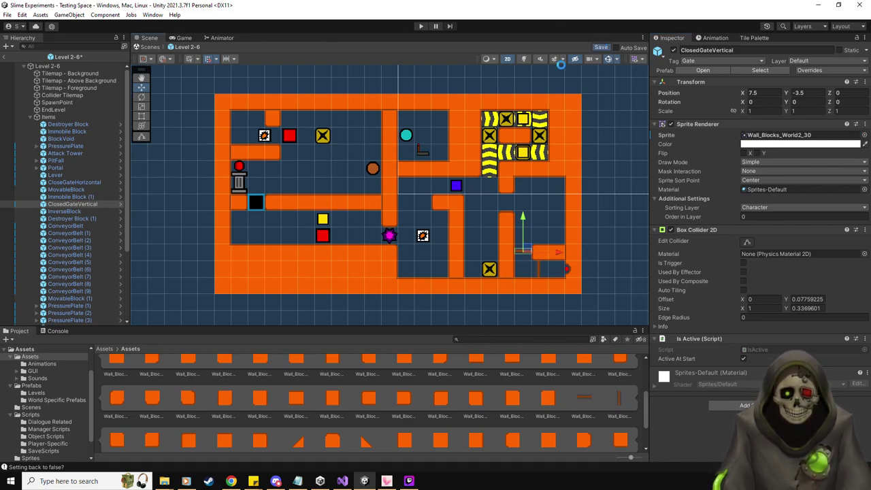
{"action": "left_click", "coordinate": [39, 392]}
{"action": "left_click", "coordinate": [156, 420]}
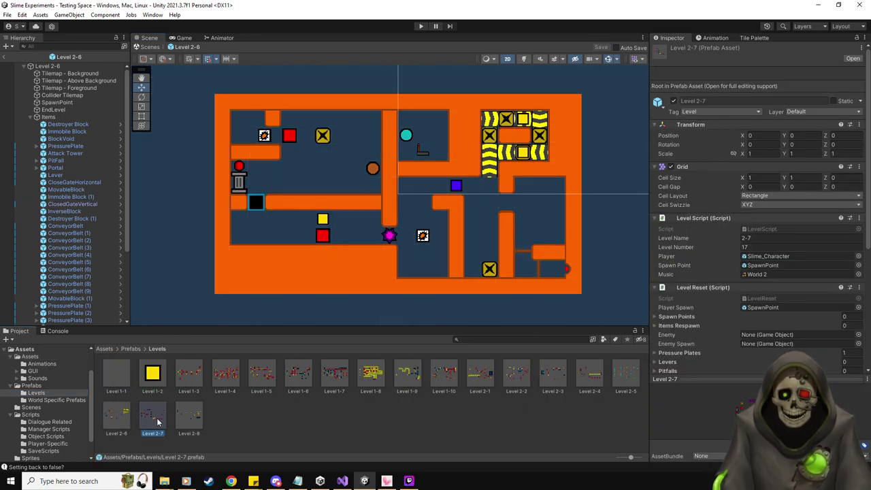
{"action": "double_click", "coordinate": [157, 422]}
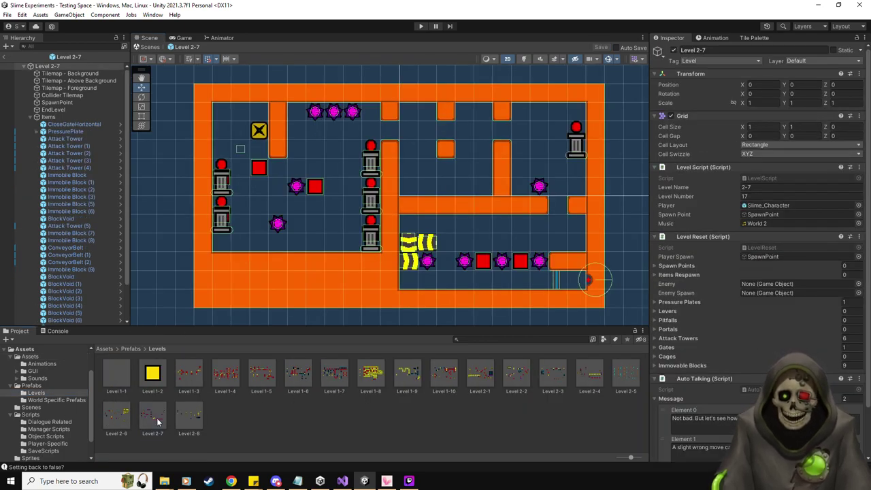
Replace the sprite of Level 2-7's CloseGateHorizontal with the orange Wall_Blocks_World2_31.
{"action": "left_click", "coordinate": [79, 124]}
{"action": "left_click", "coordinate": [42, 364]}
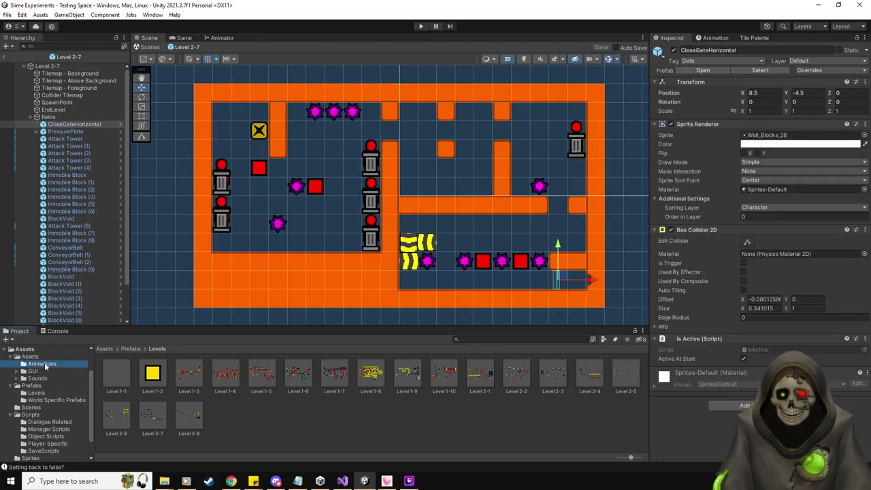
{"action": "left_click", "coordinate": [30, 356]}
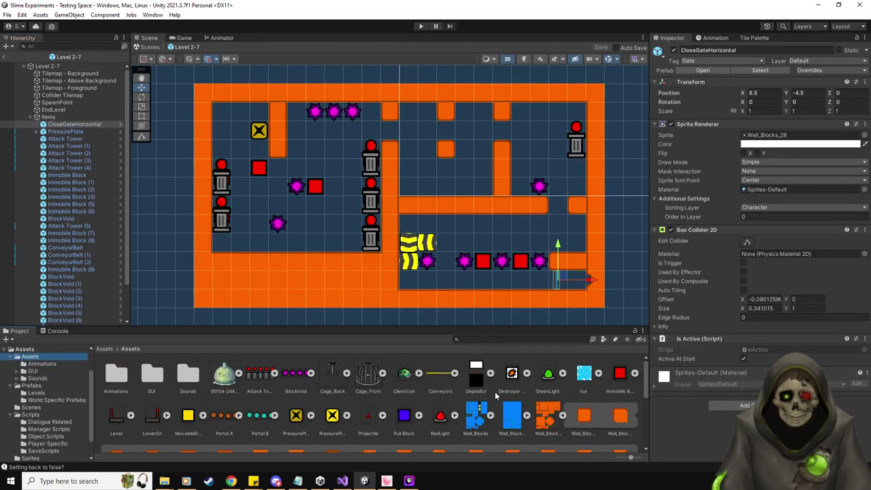
{"action": "scroll", "coordinate": [613, 435], "scroll_direction": "down", "scroll_amount": 1}
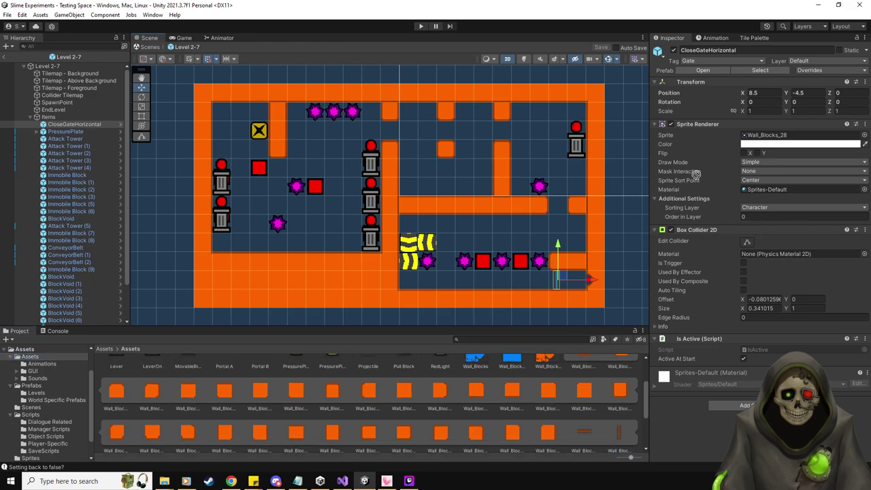
{"action": "left_click", "coordinate": [768, 135]}
{"action": "left_click_drag", "start_coordinate": [768, 140], "coordinate": [768, 139]}
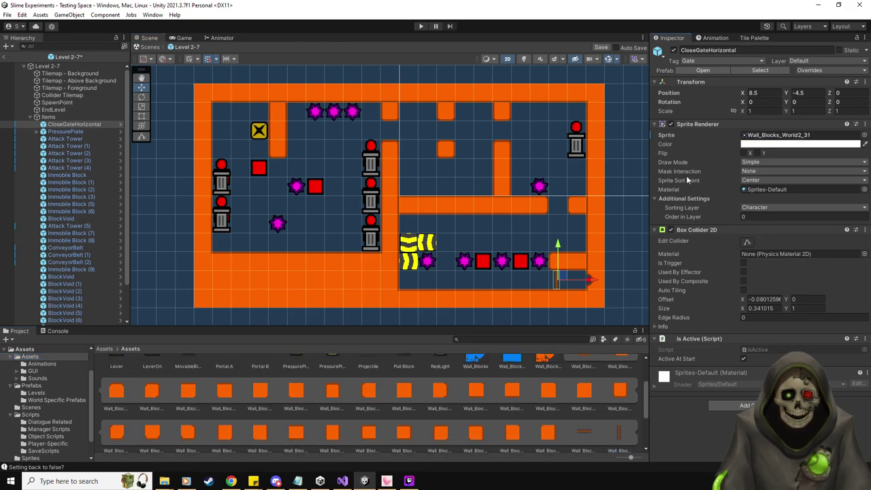
Save the Level 2-7 prefab and open the Level 2-8 prefab for editing.
{"action": "left_click", "coordinate": [601, 47]}
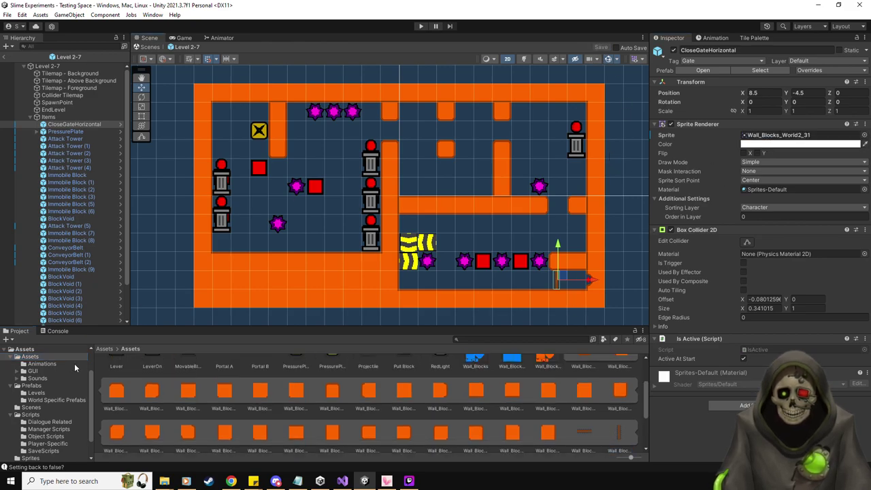
{"action": "left_click", "coordinate": [36, 393]}
{"action": "double_click", "coordinate": [186, 420]}
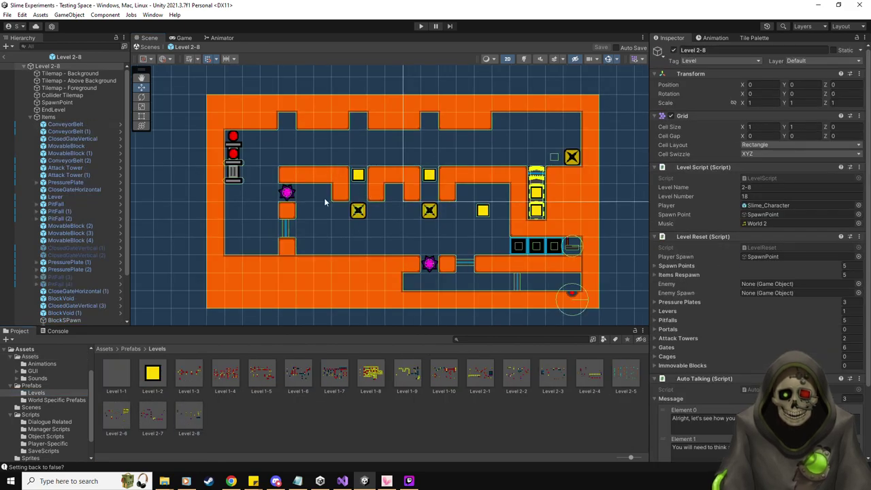
Set Level 2-8's ClosedGateVertical sprite to Wall_Blocks_World2_30 and its CloseGateHorizontal sprite to Wall_Blocks_World2_31.
{"action": "left_click", "coordinate": [85, 139]}
{"action": "left_click", "coordinate": [30, 356]}
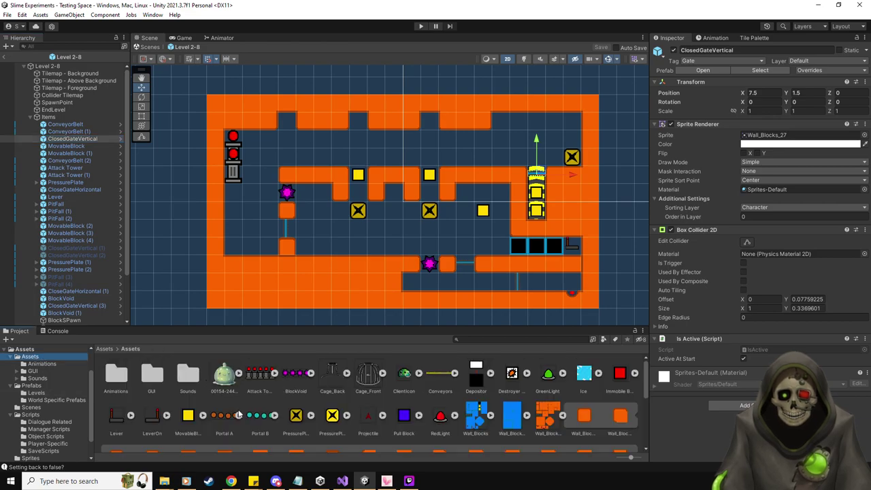
{"action": "scroll", "coordinate": [238, 415], "scroll_direction": "down", "scroll_amount": 5}
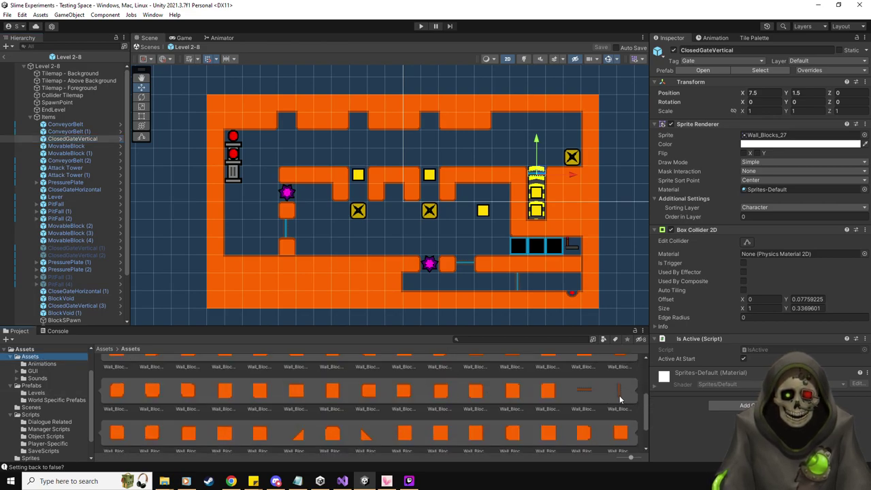
{"action": "left_click_drag", "start_coordinate": [581, 392], "coordinate": [770, 136]}
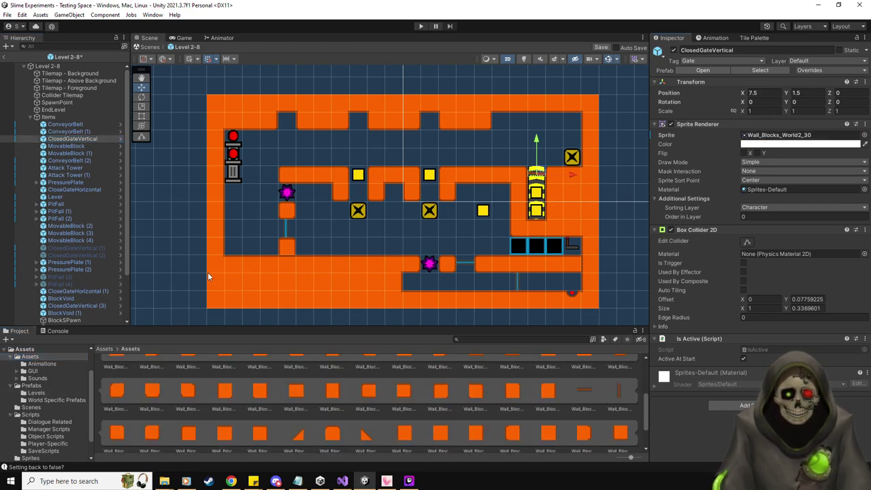
{"action": "left_click", "coordinate": [89, 192]}
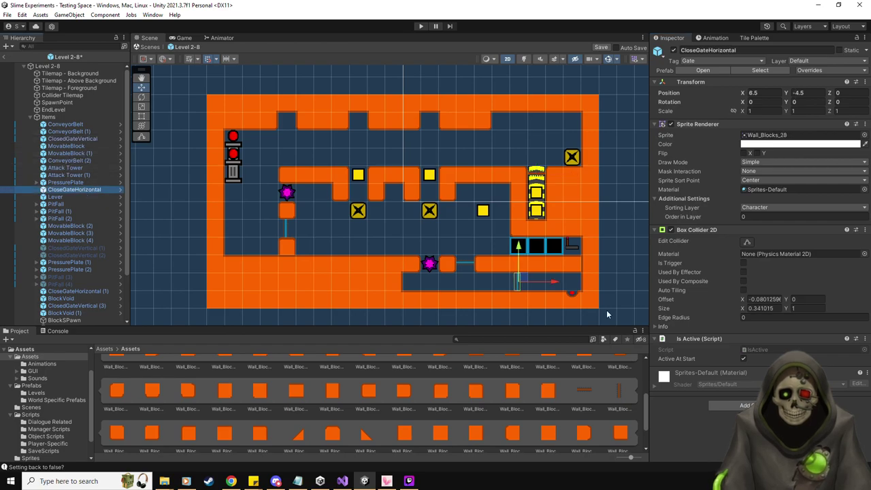
{"action": "scroll", "coordinate": [619, 393], "scroll_direction": "up", "scroll_amount": 1}
{"action": "left_click_drag", "start_coordinate": [620, 394], "coordinate": [792, 136]}
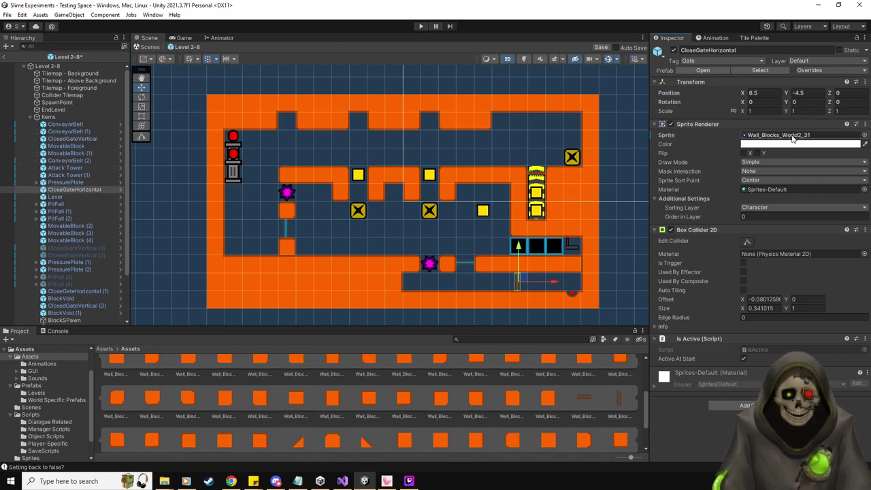
Set the sprite of Level 2-8's ClosedGateVertical (1), (2) and (3) together to Wall_Blocks_World2_30.
{"action": "left_click", "coordinate": [96, 248]}
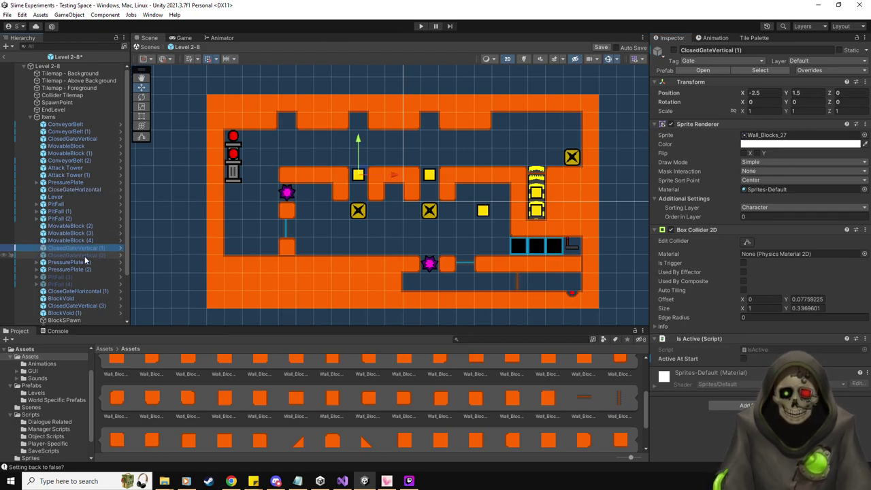
{"action": "left_click", "coordinate": [80, 255], "text": "ctrl"}
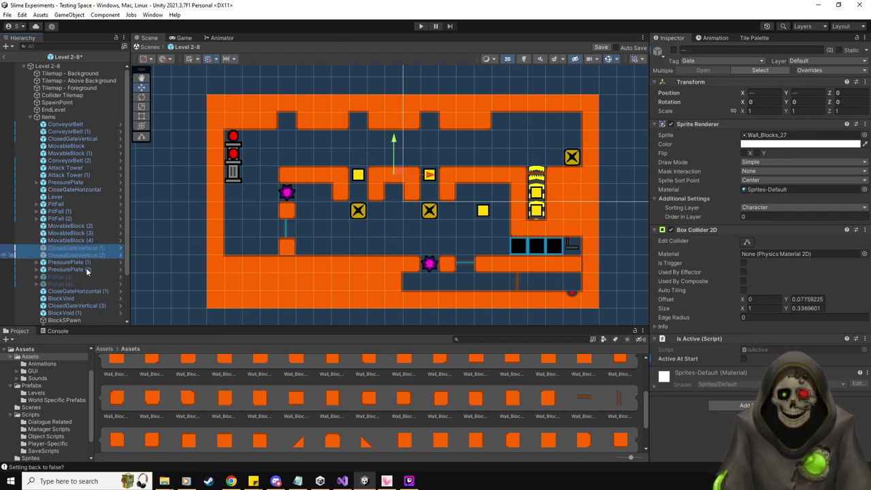
{"action": "left_click", "coordinate": [95, 305], "text": "ctrl"}
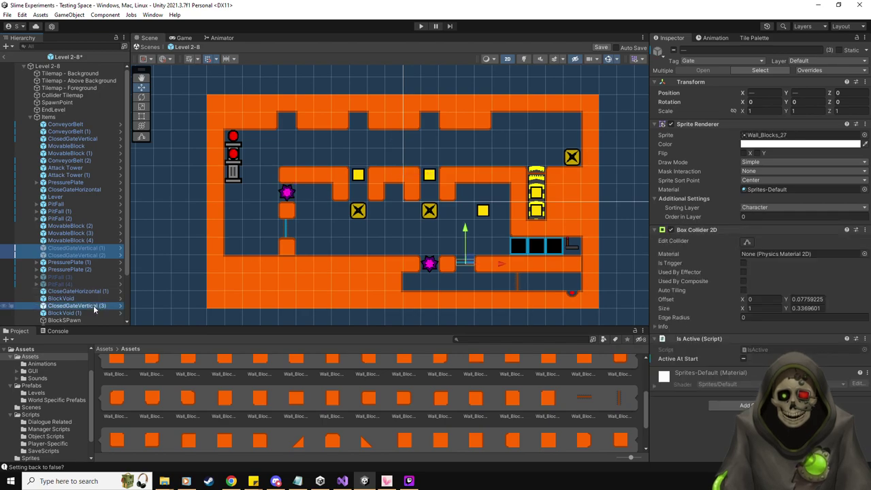
{"action": "left_click_drag", "start_coordinate": [585, 400], "coordinate": [796, 135]}
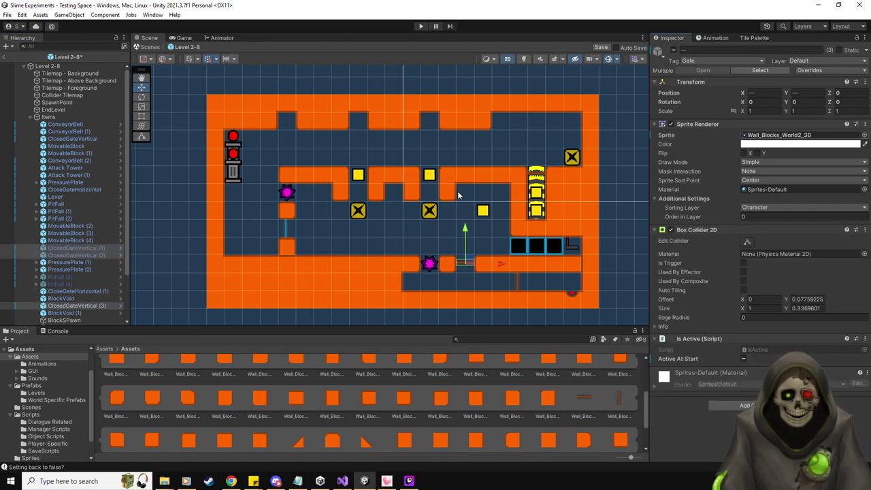
Set the sprite of CloseGateHorizontal (1) in Level 2-8 to Wall_Blocks_World2_31 and save the prefab.
{"action": "left_click", "coordinate": [94, 293]}
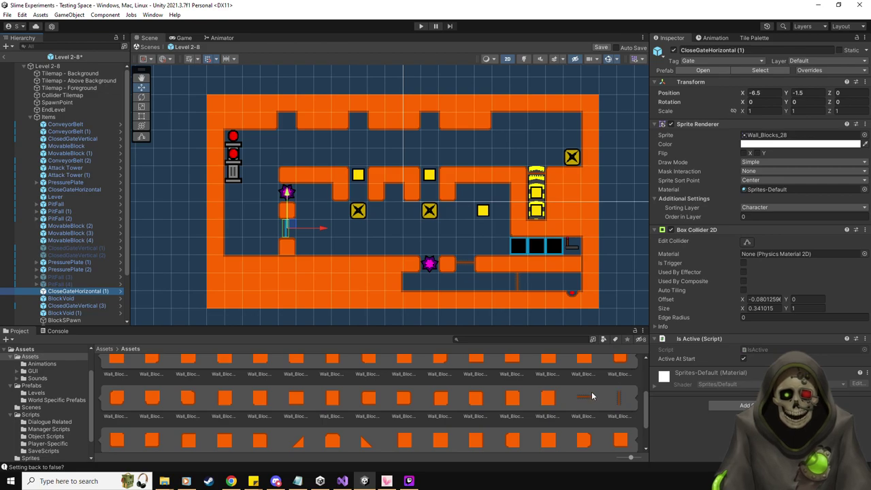
{"action": "left_click_drag", "start_coordinate": [619, 402], "coordinate": [792, 135]}
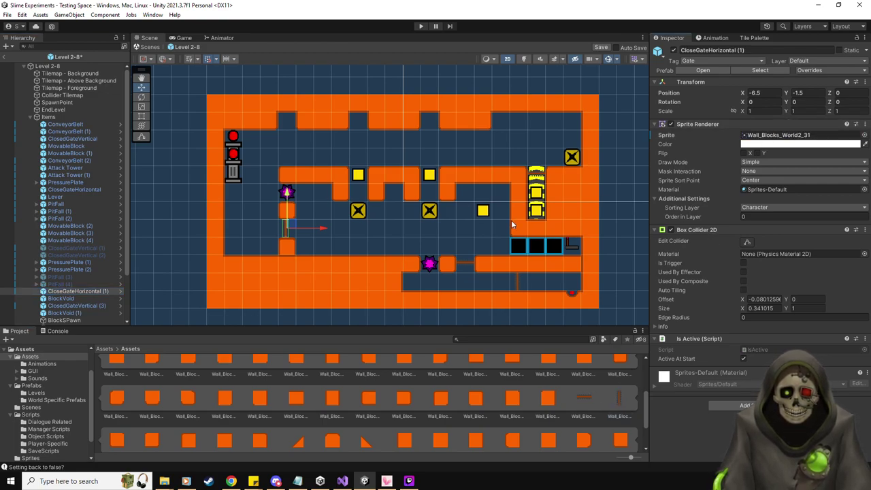
{"action": "left_click", "coordinate": [601, 48]}
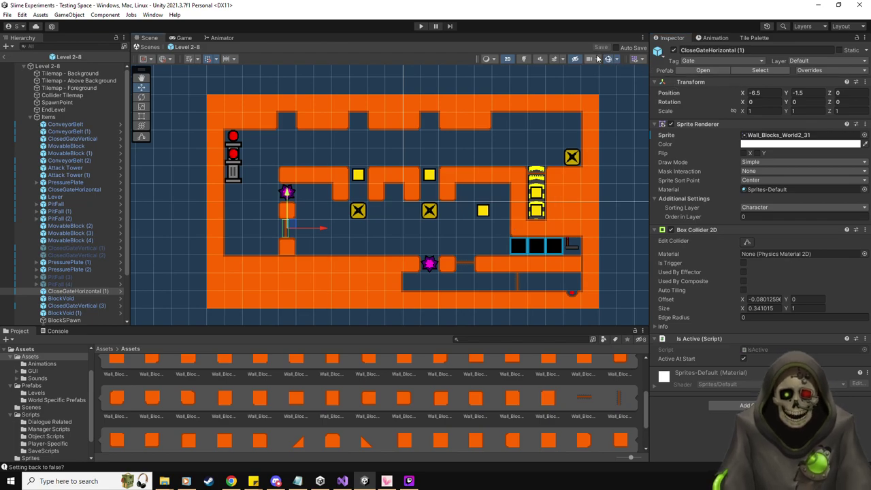
Leave Level 2-8 and review the gates and item lists of the Level 2-7, 2-6, 2-5, 2-4 and 2-3 prefabs.
{"action": "left_click", "coordinate": [6, 56]}
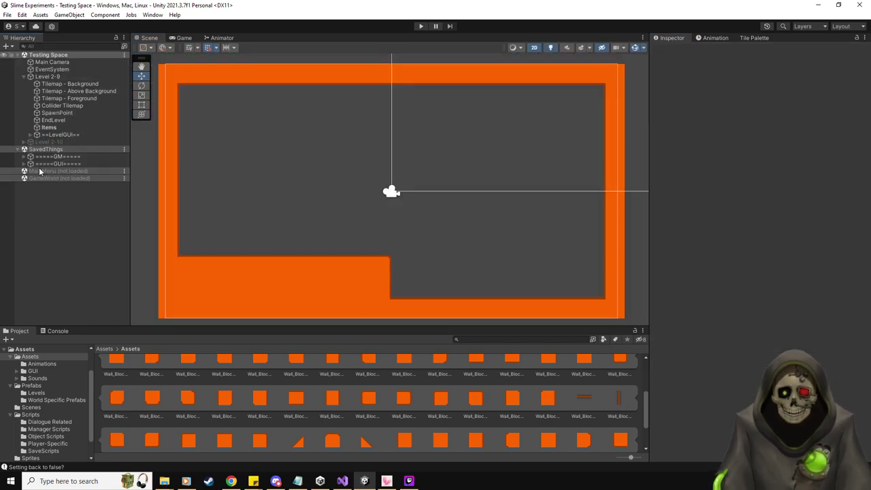
{"action": "left_click", "coordinate": [41, 393]}
{"action": "double_click", "coordinate": [153, 413]}
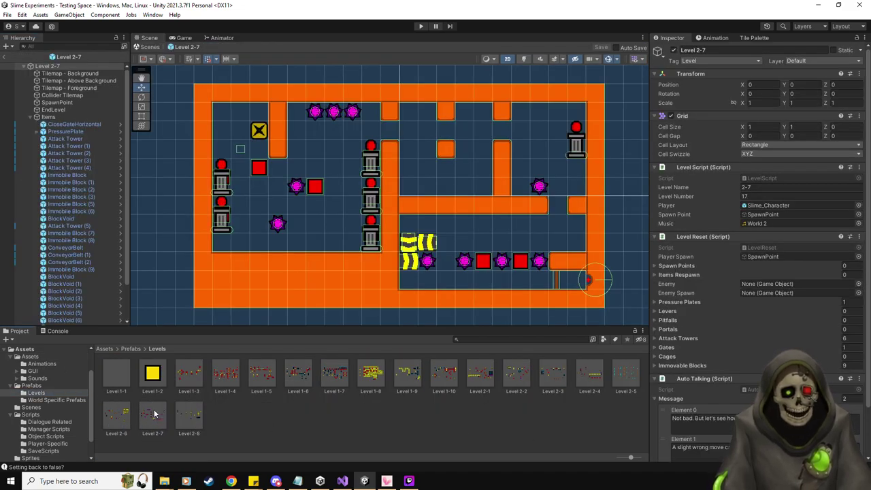
{"action": "scroll", "coordinate": [74, 270], "scroll_direction": "down", "scroll_amount": 2}
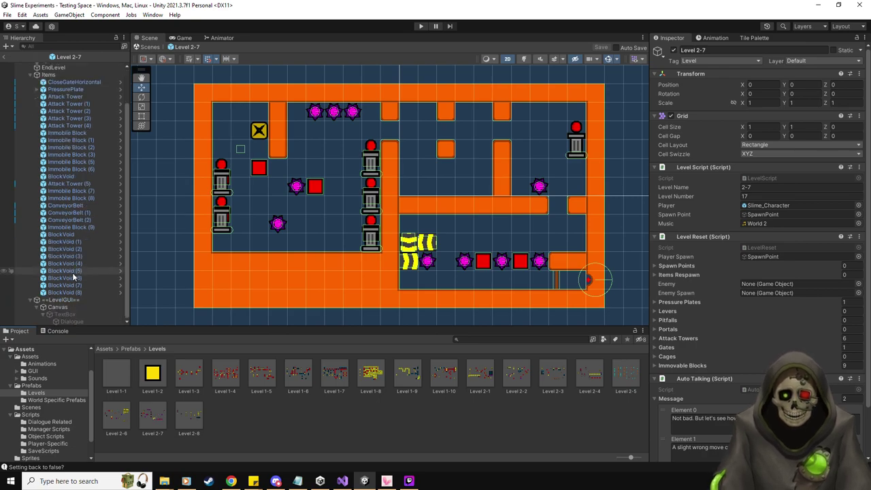
{"action": "double_click", "coordinate": [116, 415]}
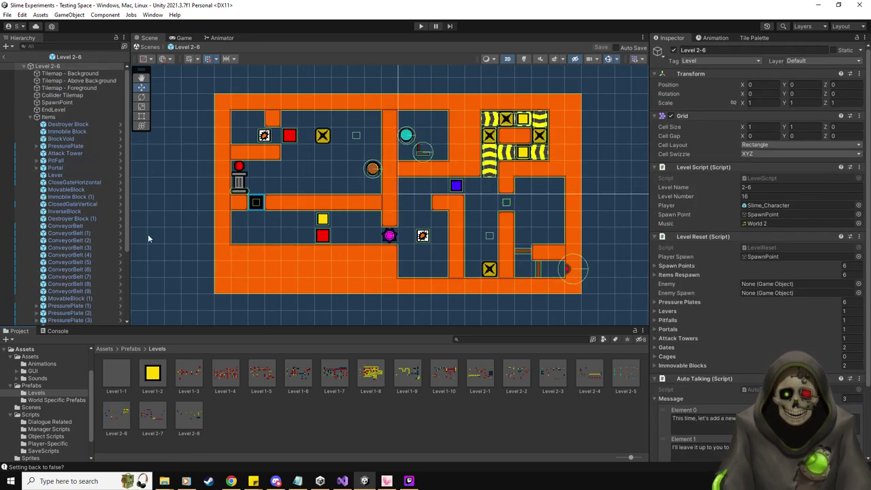
{"action": "double_click", "coordinate": [622, 376]}
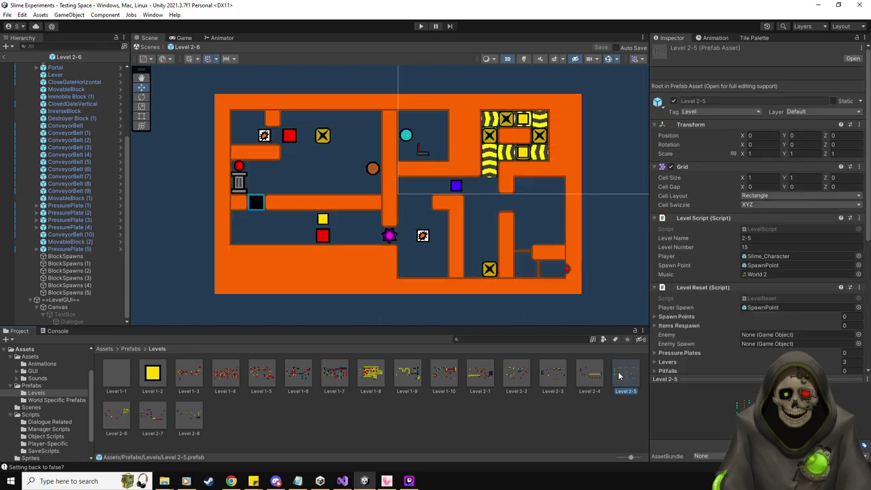
{"action": "scroll", "coordinate": [98, 158], "scroll_direction": "down", "scroll_amount": 1}
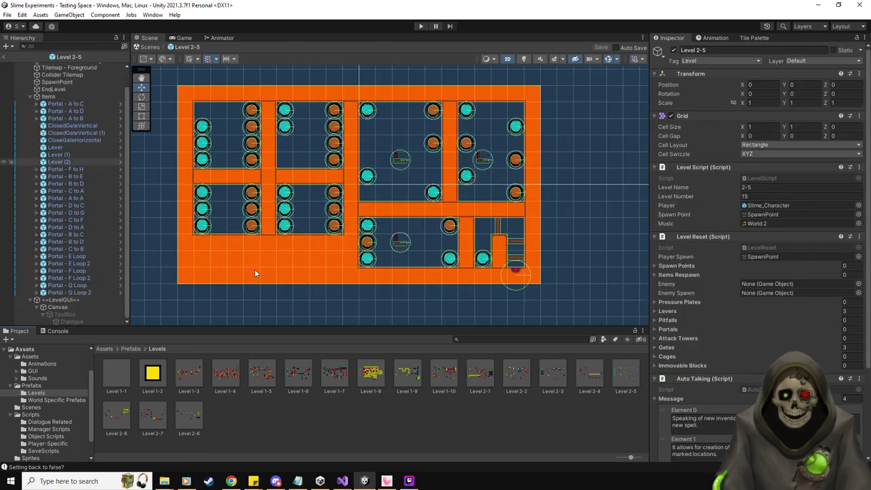
{"action": "double_click", "coordinate": [593, 375]}
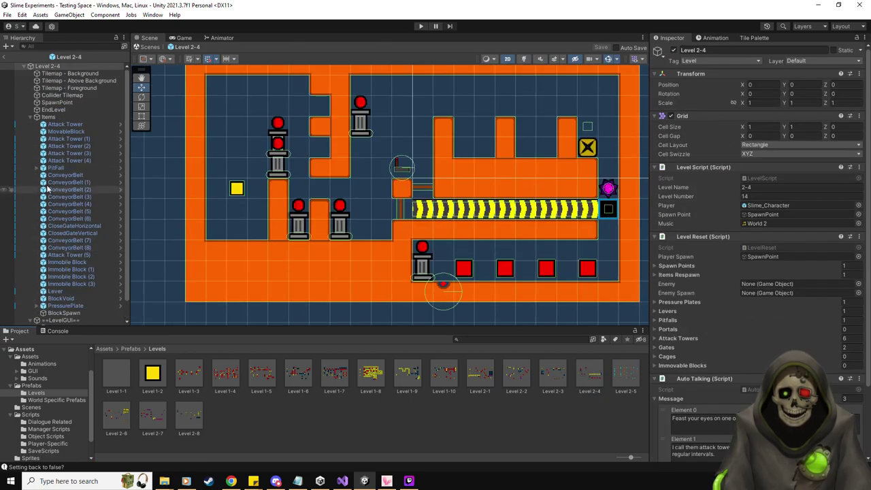
{"action": "double_click", "coordinate": [565, 376]}
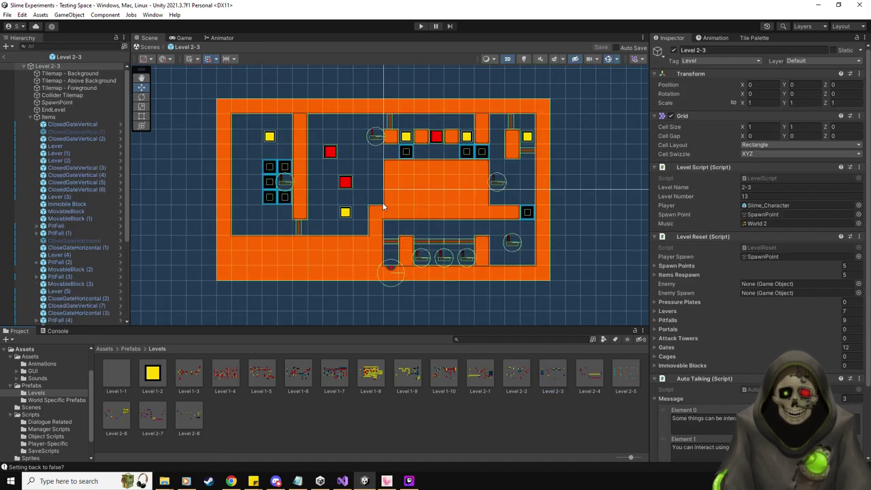
Leave the Level 2-3 prefab, load the GameWorld scene and keep the GameWorldManager object's properties locked in view.
{"action": "left_click", "coordinate": [5, 58]}
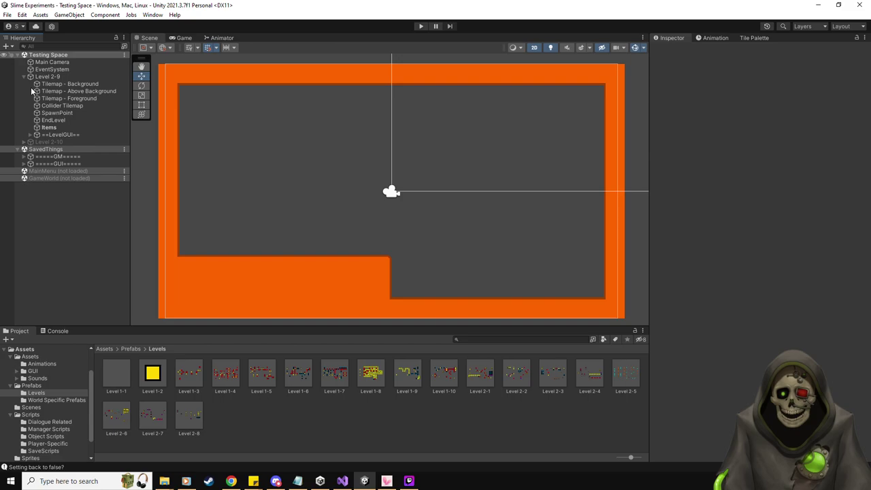
{"action": "left_click", "coordinate": [122, 178]}
{"action": "left_click", "coordinate": [136, 185]}
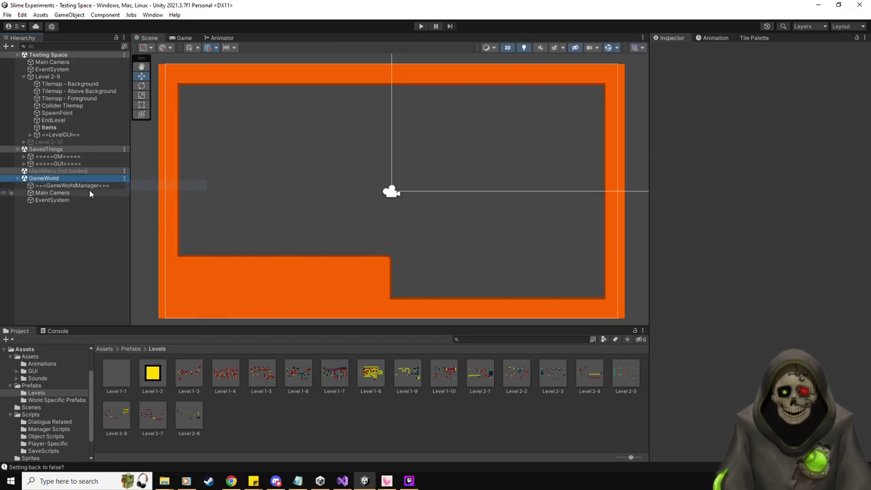
{"action": "left_click", "coordinate": [80, 186]}
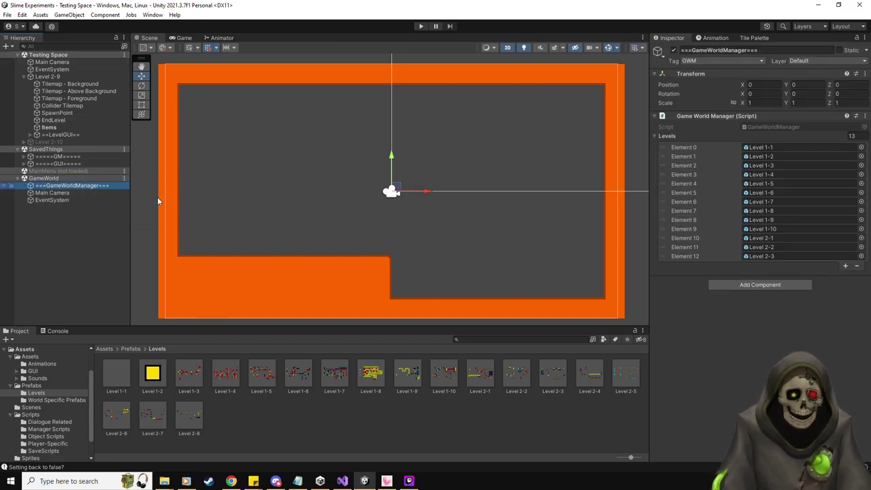
{"action": "left_click", "coordinate": [805, 108]}
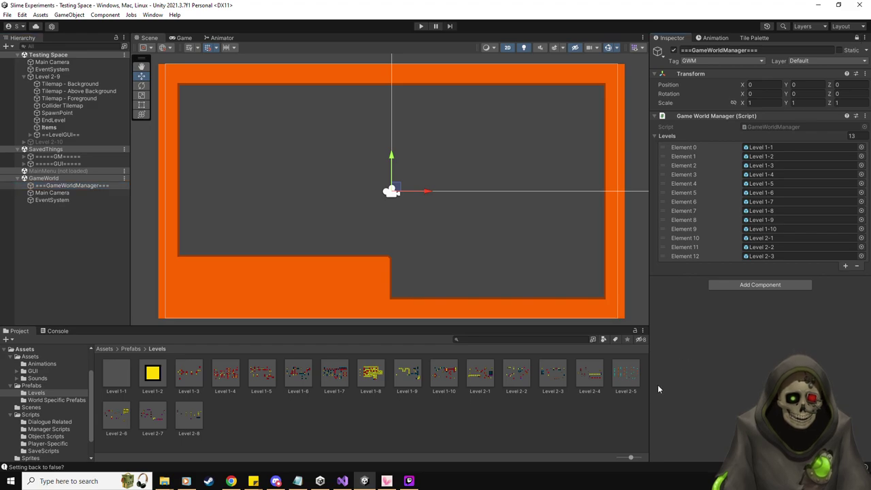
Append the Level 2-4 to Level 2-8 prefabs to the Game World Manager's Levels list, then unlock the properties view and unload GameWorld.
{"action": "left_click", "coordinate": [590, 375]}
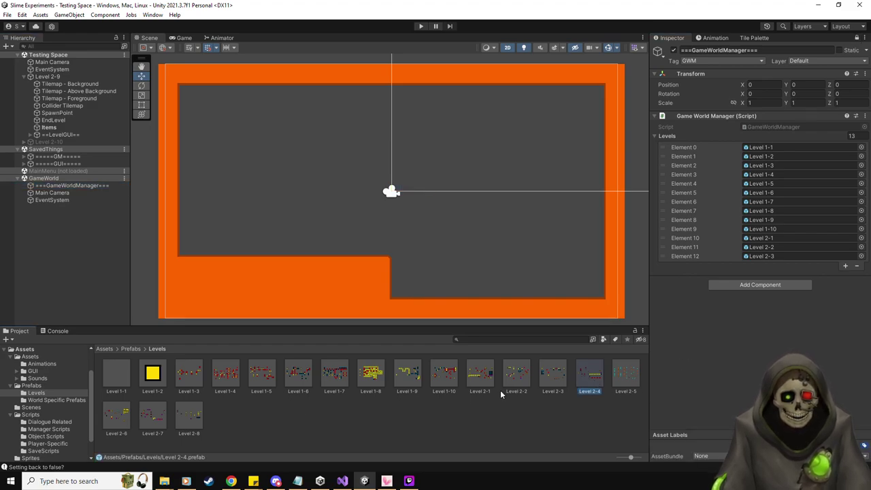
{"action": "left_click", "coordinate": [179, 419], "text": "shift"}
{"action": "left_click_drag", "start_coordinate": [597, 378], "coordinate": [686, 136]}
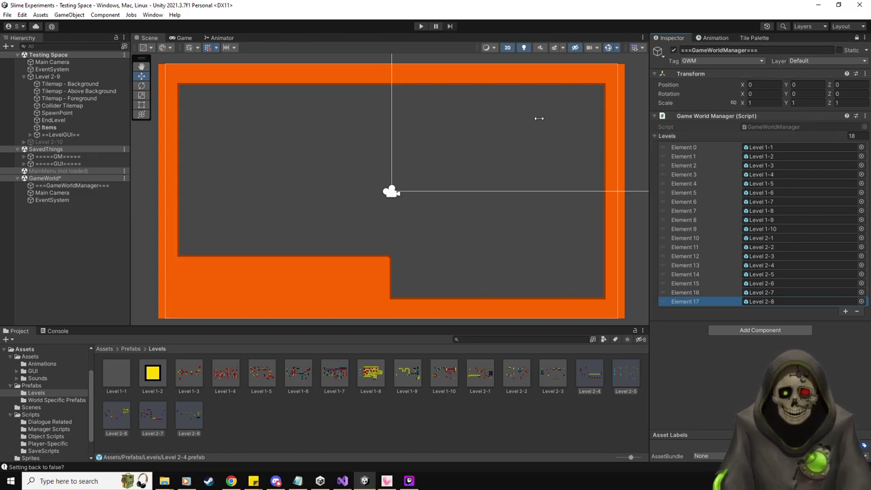
{"action": "key", "text": "ctrl+shift+l"}
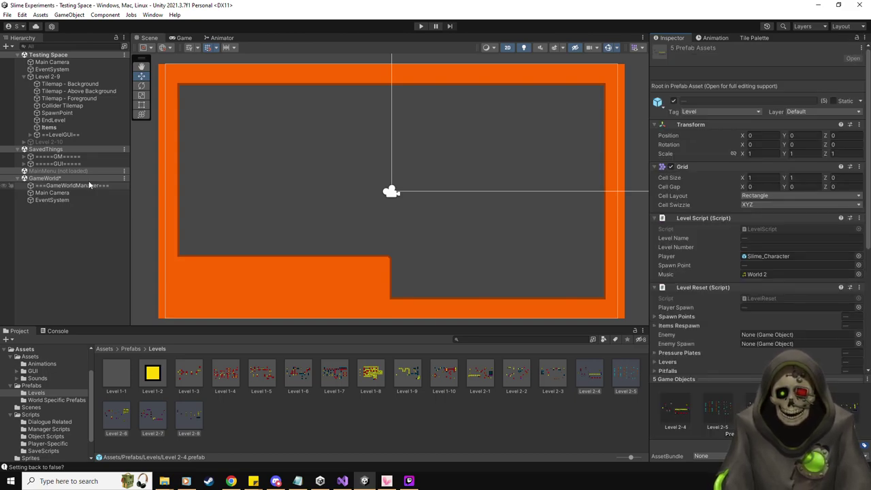
{"action": "right_click", "coordinate": [125, 180]}
{"action": "left_click", "coordinate": [175, 233]}
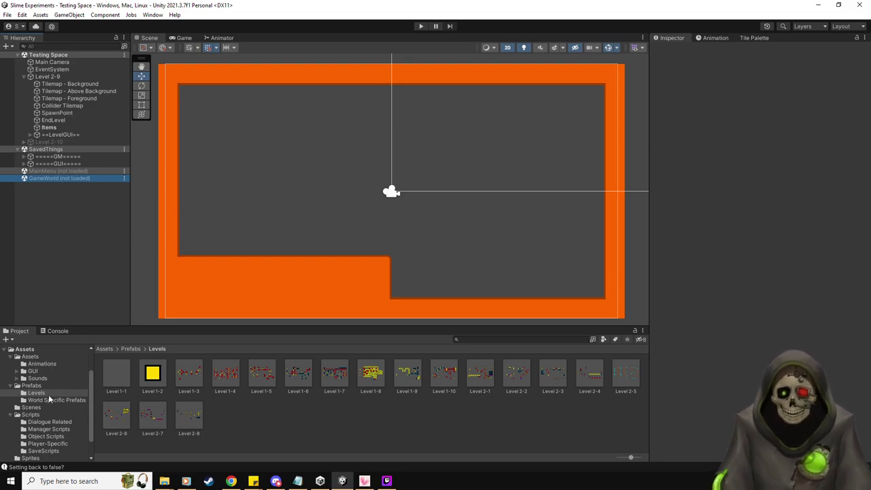
Try out the Ice sprite from the Assets folder inside Level 2-9 and remove it from Items.
{"action": "left_click", "coordinate": [35, 356]}
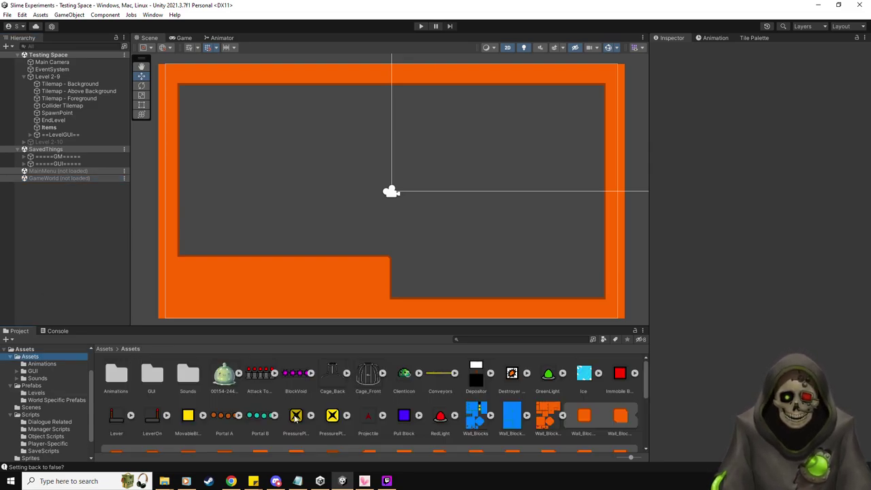
{"action": "left_click", "coordinate": [577, 392]}
{"action": "left_click_drag", "start_coordinate": [577, 392], "coordinate": [365, 211]}
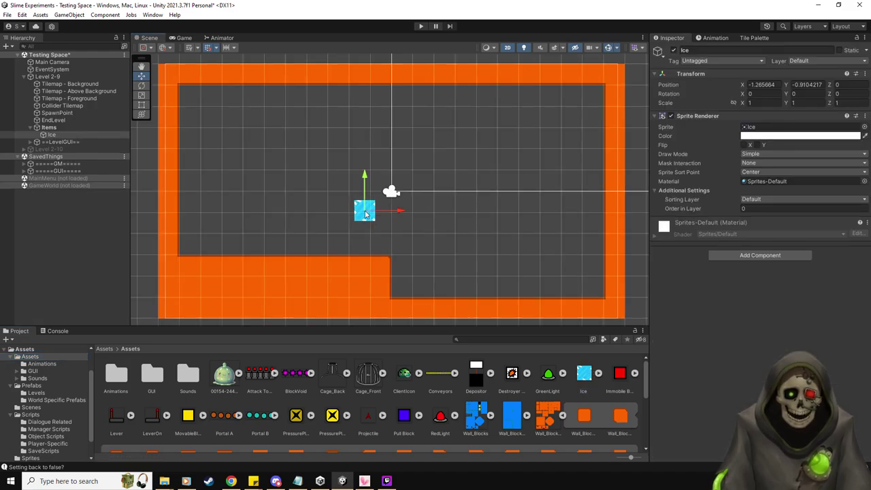
{"action": "left_click", "coordinate": [49, 128]}
{"action": "left_click", "coordinate": [53, 134]}
{"action": "key", "text": "Delete"}
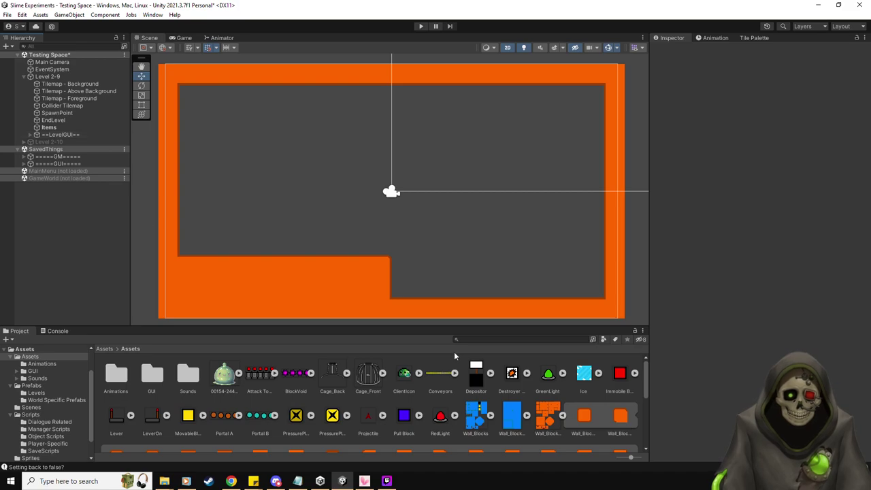
Try out the Depositor sprite inside Level 2-9 and remove it from Items.
{"action": "left_click_drag", "start_coordinate": [478, 382], "coordinate": [317, 195]}
{"action": "left_click", "coordinate": [48, 128]}
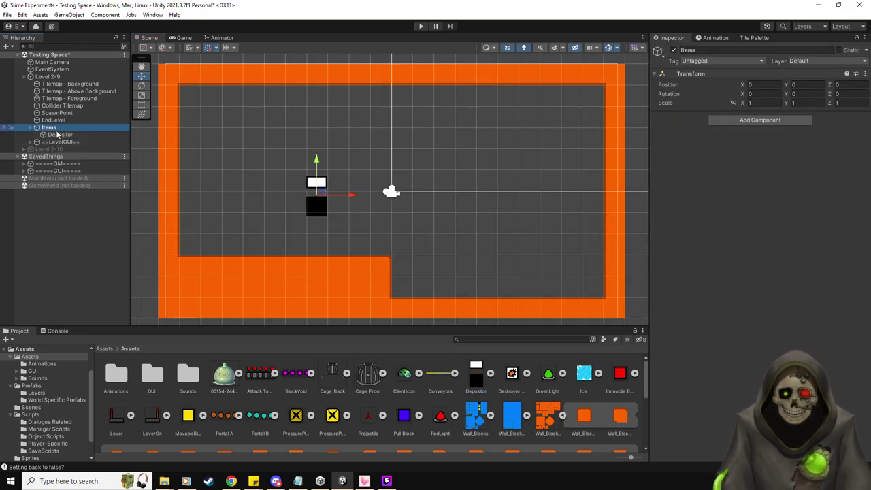
{"action": "left_click", "coordinate": [57, 135]}
{"action": "key", "text": "Delete"}
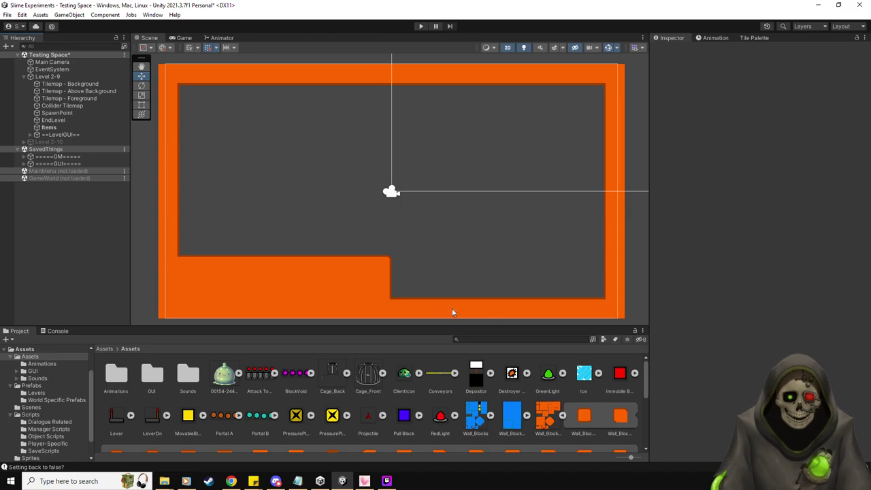
Delete the GreenLight and RedLight images from the project's Assets folder.
{"action": "left_click", "coordinate": [548, 373]}
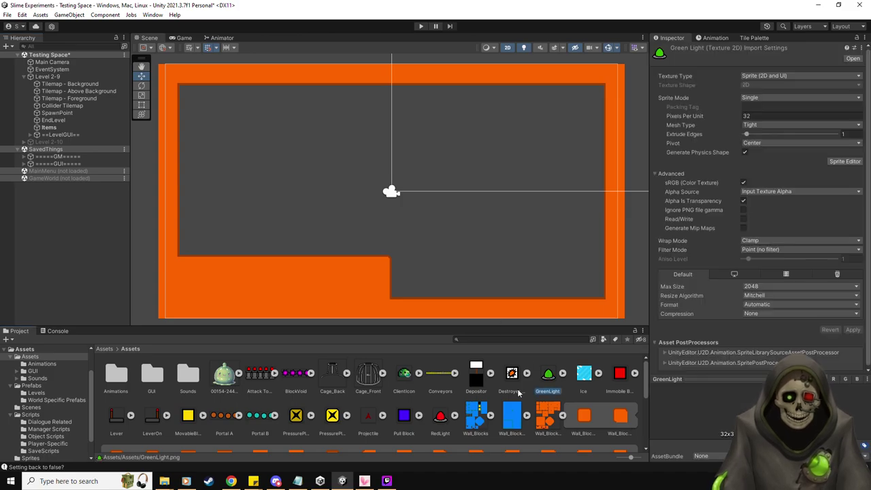
{"action": "left_click", "coordinate": [438, 416], "text": "ctrl"}
{"action": "key", "text": "Delete"}
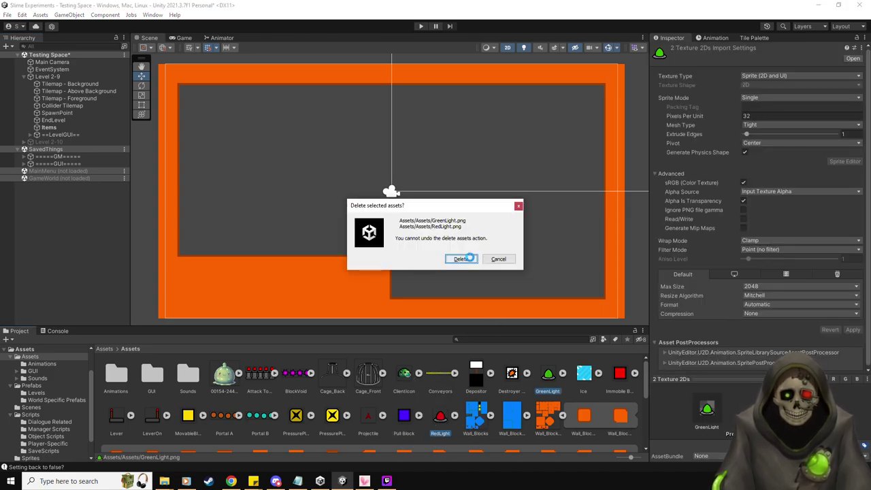
{"action": "left_click", "coordinate": [465, 258]}
{"action": "scroll", "coordinate": [426, 308], "scroll_direction": "down", "scroll_amount": 1}
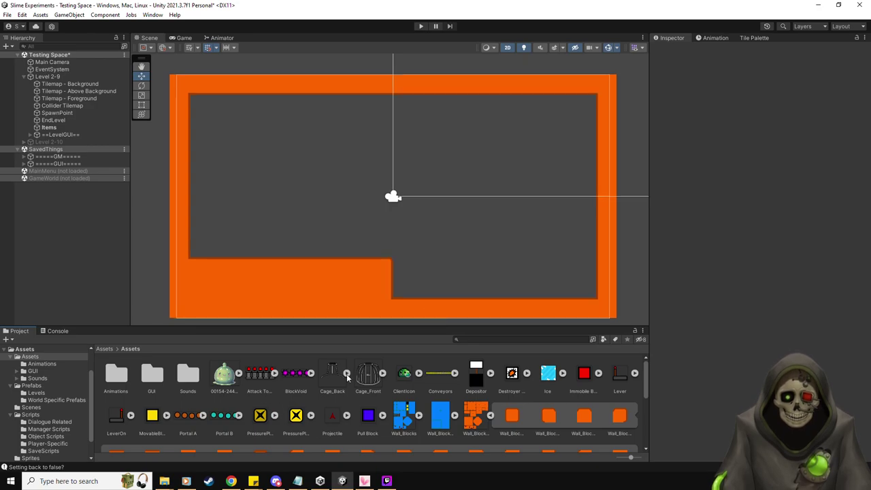
Delete the slime image 00154-2449325462.png from the project's Assets folder.
{"action": "scroll", "coordinate": [346, 374], "scroll_direction": "down", "scroll_amount": 1}
{"action": "scroll", "coordinate": [251, 384], "scroll_direction": "up", "scroll_amount": 1}
{"action": "left_click", "coordinate": [227, 379]}
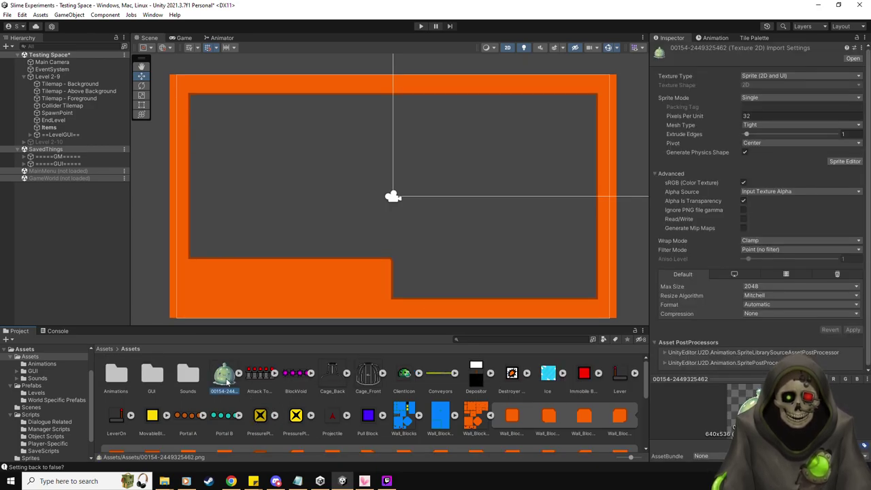
{"action": "key", "text": "Delete"}
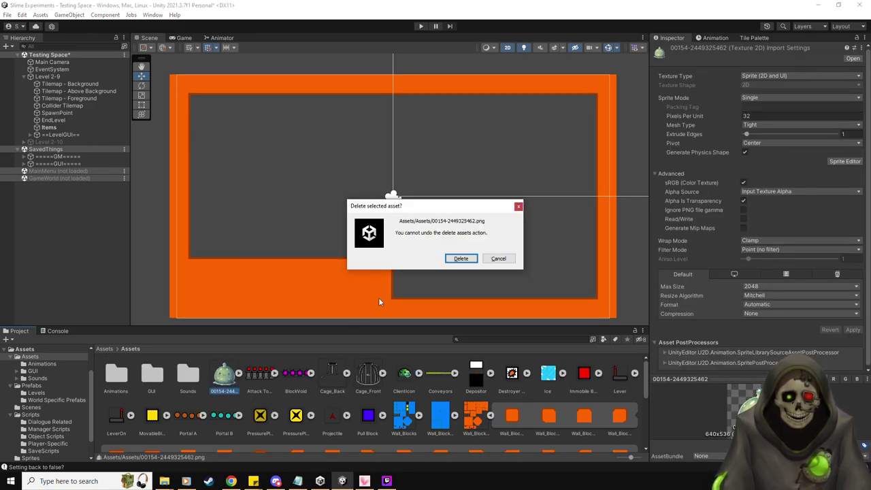
{"action": "left_click", "coordinate": [465, 258]}
Examine the remaining sprites in the Assets folder and the contents of its Animations, GUI, Level Screenshots and Sounds folders.
{"action": "scroll", "coordinate": [385, 402], "scroll_direction": "down", "scroll_amount": 2}
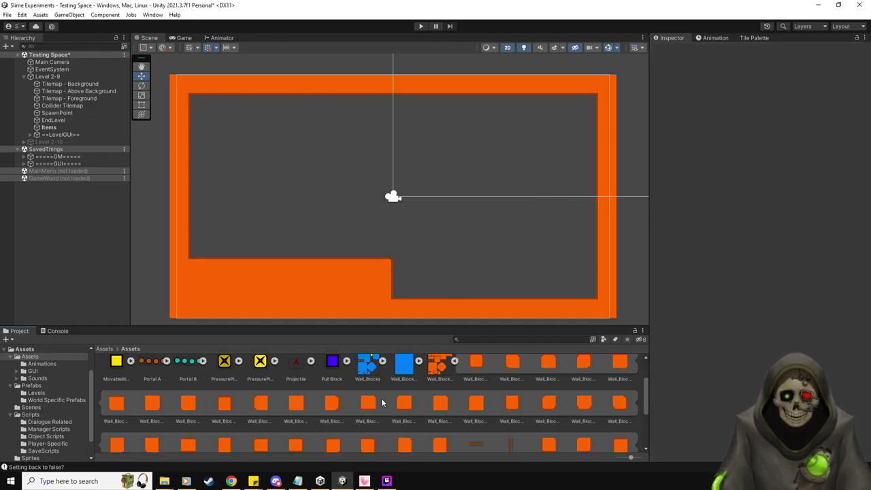
{"action": "scroll", "coordinate": [382, 402], "scroll_direction": "up", "scroll_amount": 1}
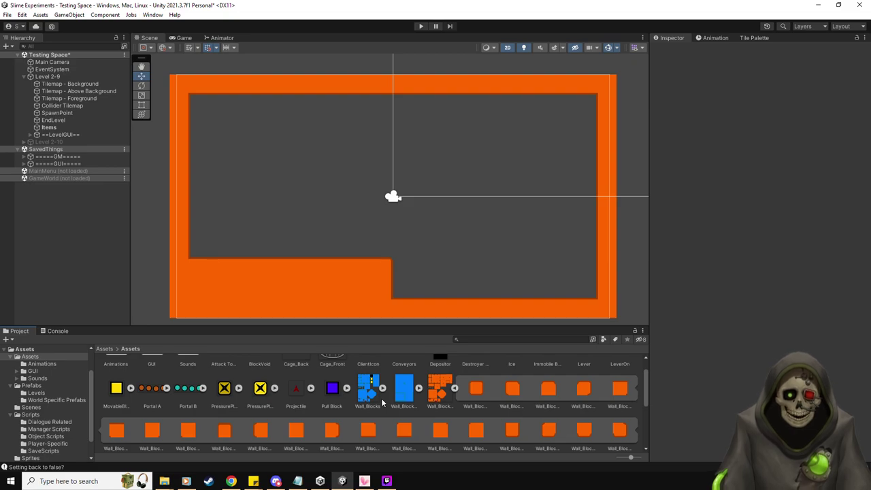
{"action": "scroll", "coordinate": [382, 403], "scroll_direction": "up", "scroll_amount": 1}
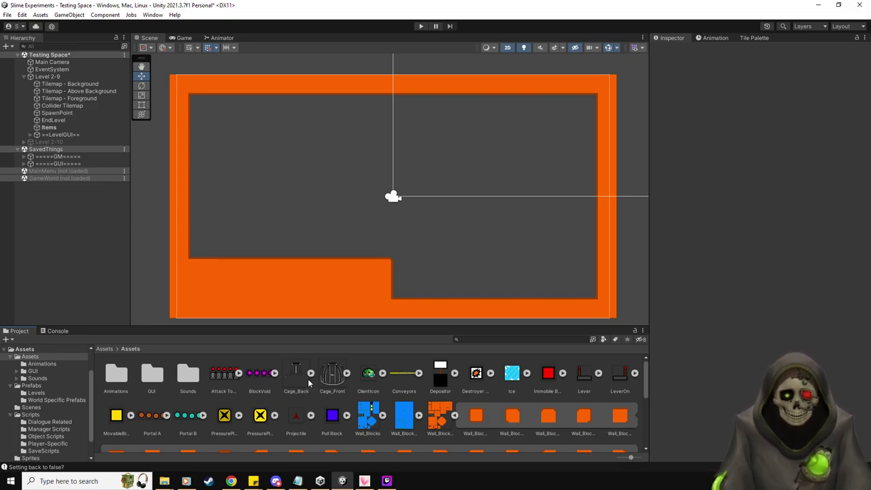
{"action": "scroll", "coordinate": [307, 378], "scroll_direction": "down", "scroll_amount": 1}
{"action": "scroll", "coordinate": [449, 393], "scroll_direction": "up", "scroll_amount": 1}
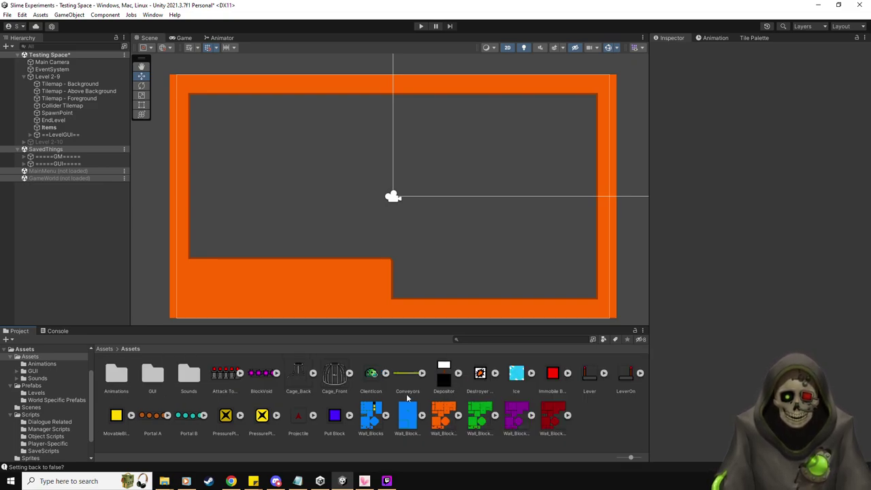
{"action": "left_click", "coordinate": [36, 364]}
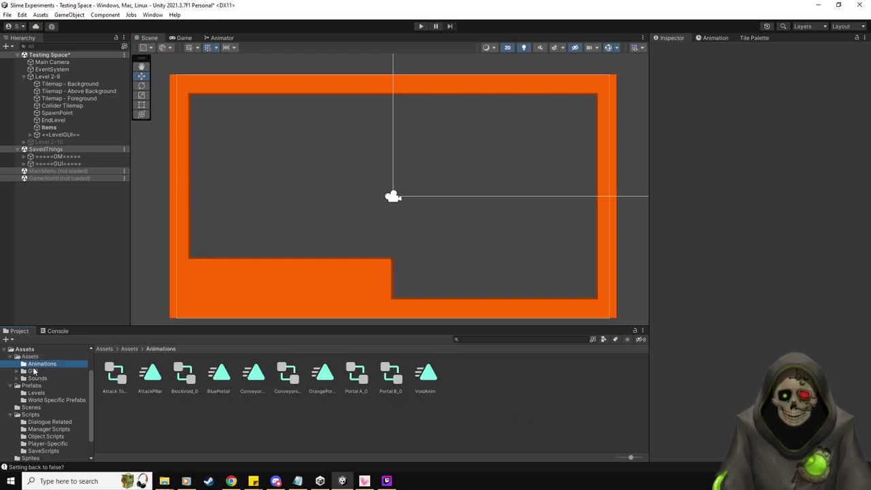
{"action": "left_click", "coordinate": [33, 371]}
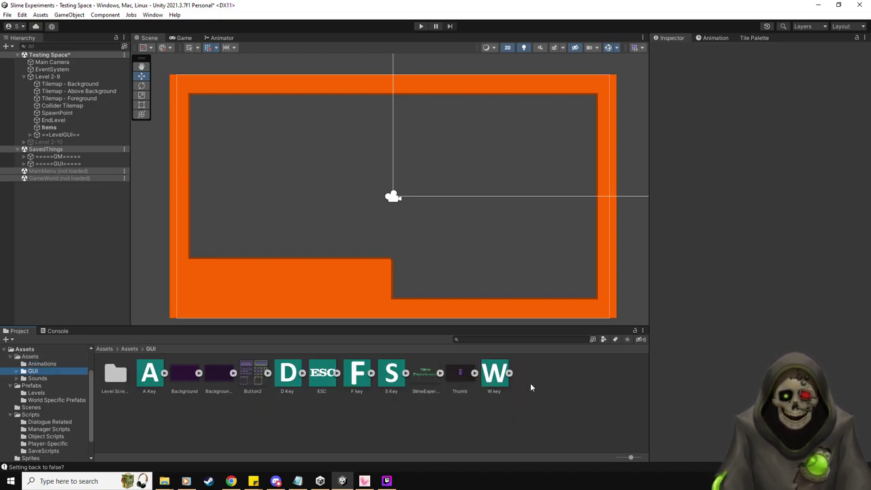
{"action": "left_click", "coordinate": [458, 376]}
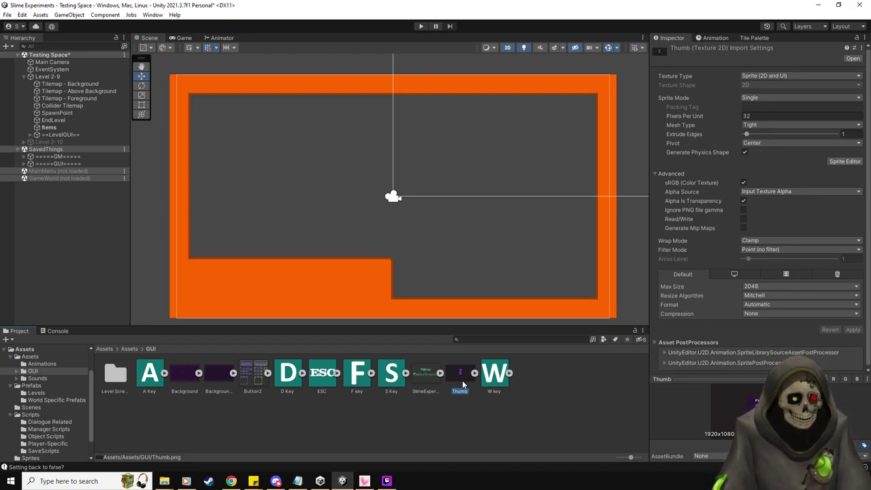
{"action": "left_click", "coordinate": [16, 371]}
{"action": "left_click", "coordinate": [56, 378]}
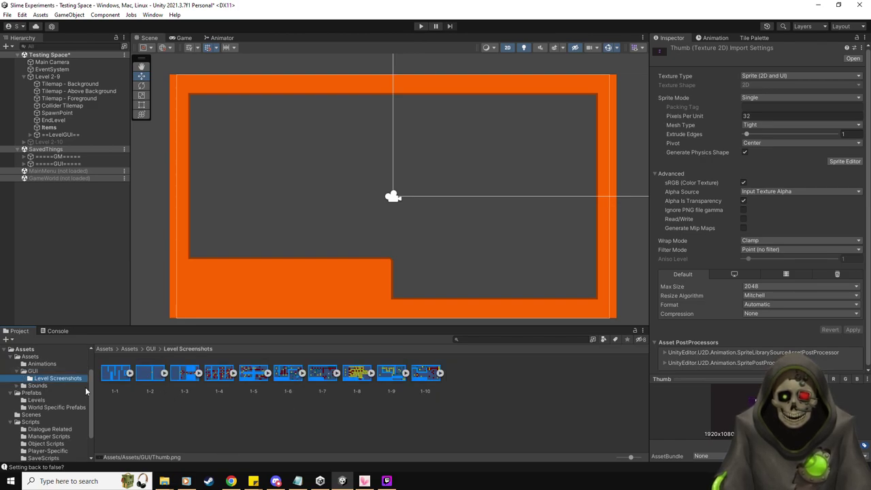
{"action": "left_click", "coordinate": [35, 386]}
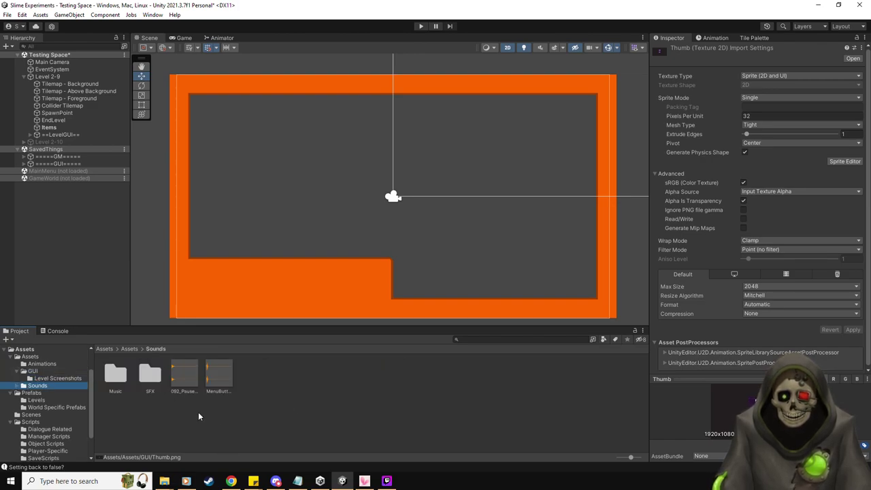
{"action": "left_click", "coordinate": [17, 371]}
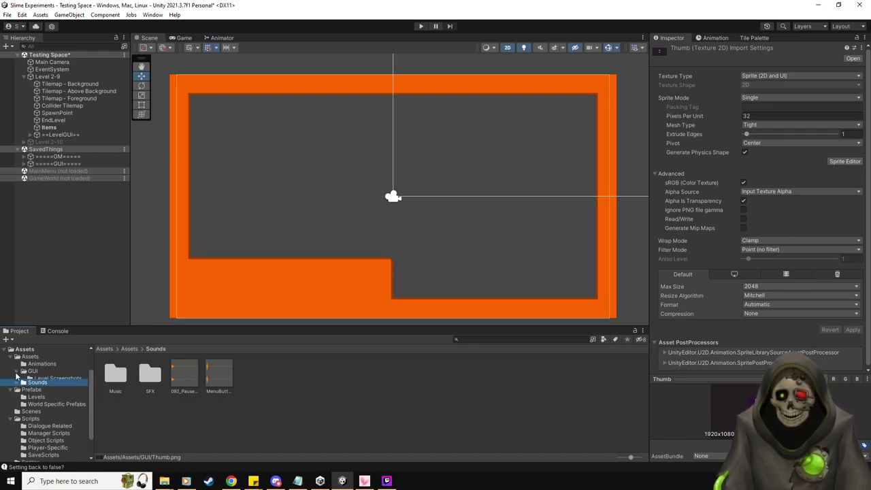